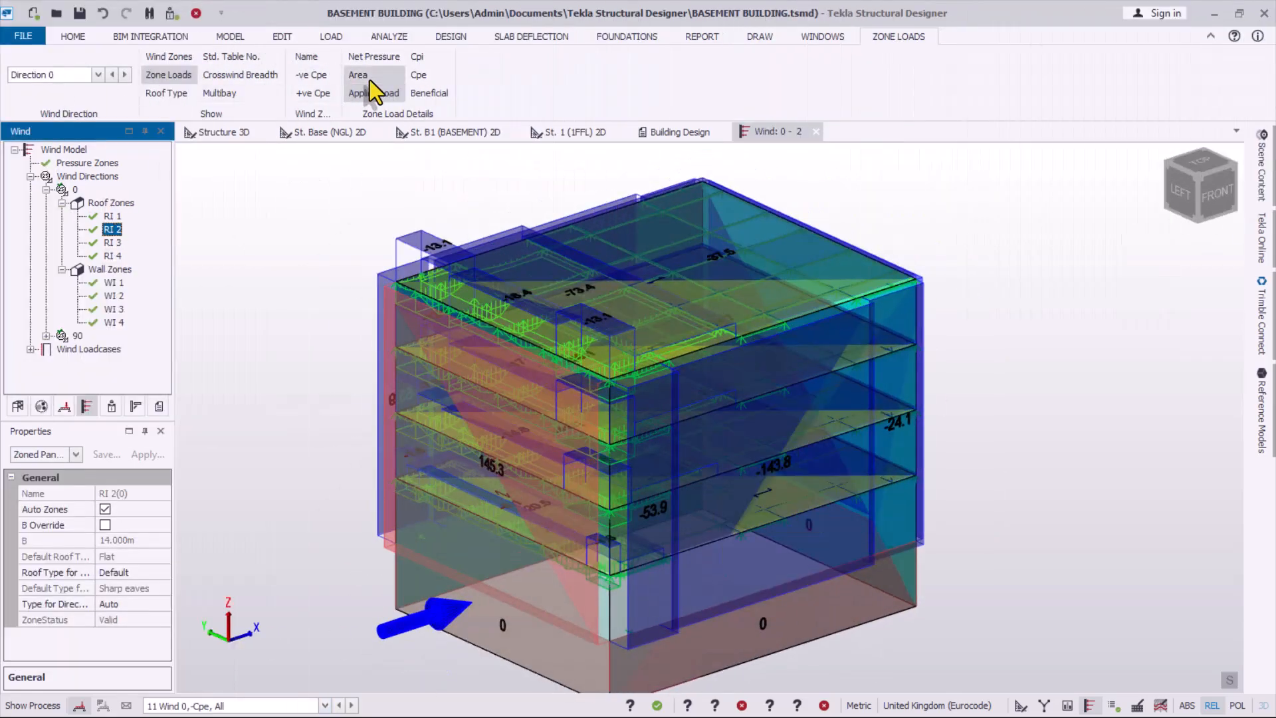
- Look over the basement building's wind model and 3D structure, and display the members' design status
{"action": "mouse_move", "coordinate": [618, 588]}
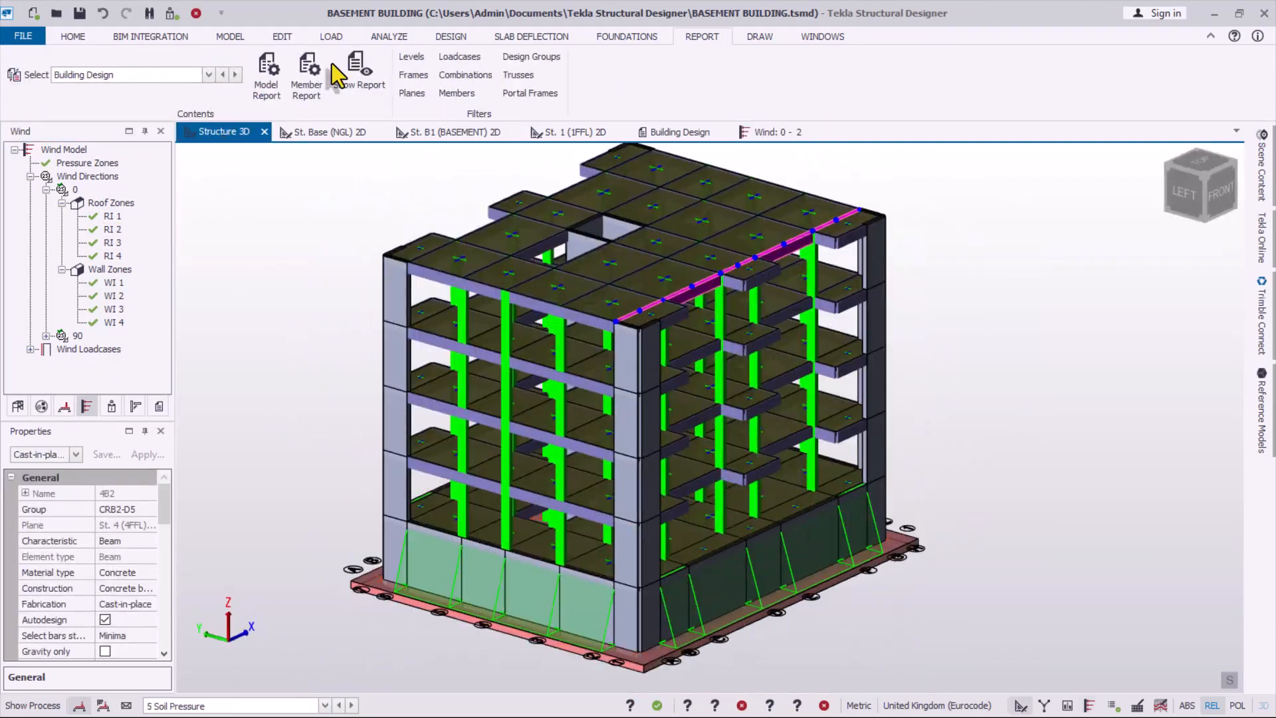
{"action": "right_click", "coordinate": [219, 132]}
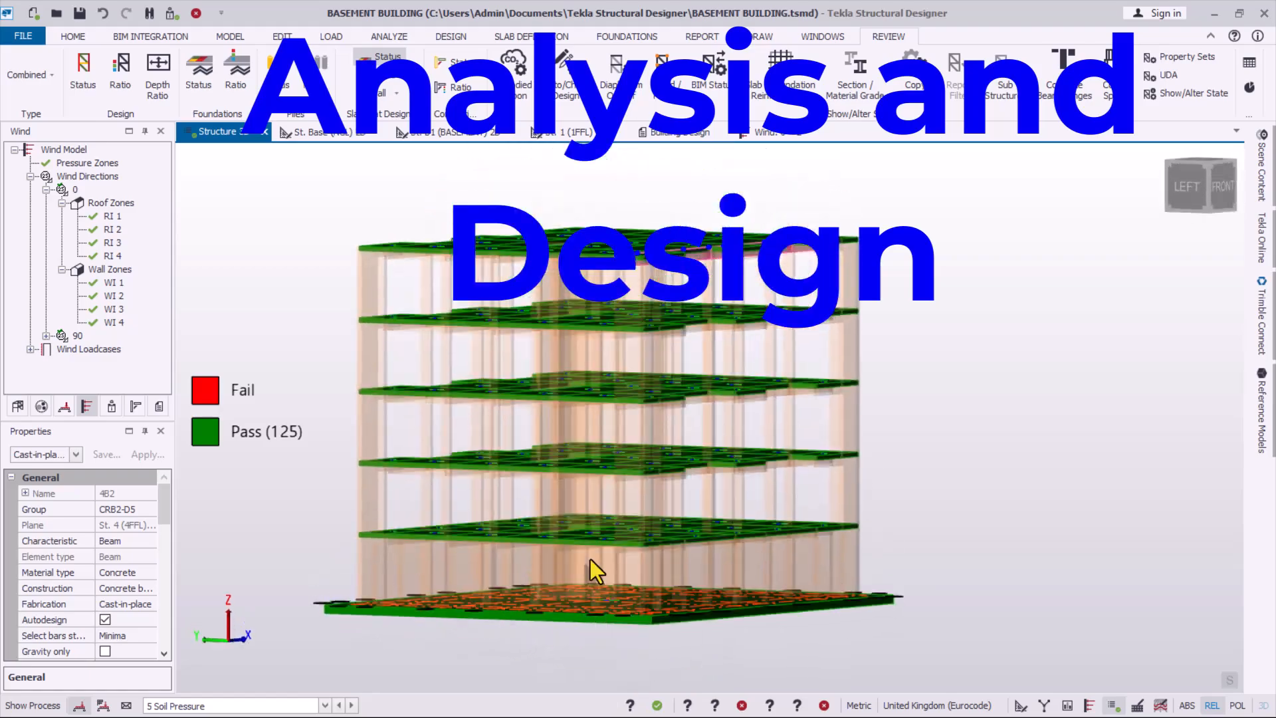
{"action": "left_click", "coordinate": [83, 73]}
{"action": "mouse_move", "coordinate": [774, 519]}
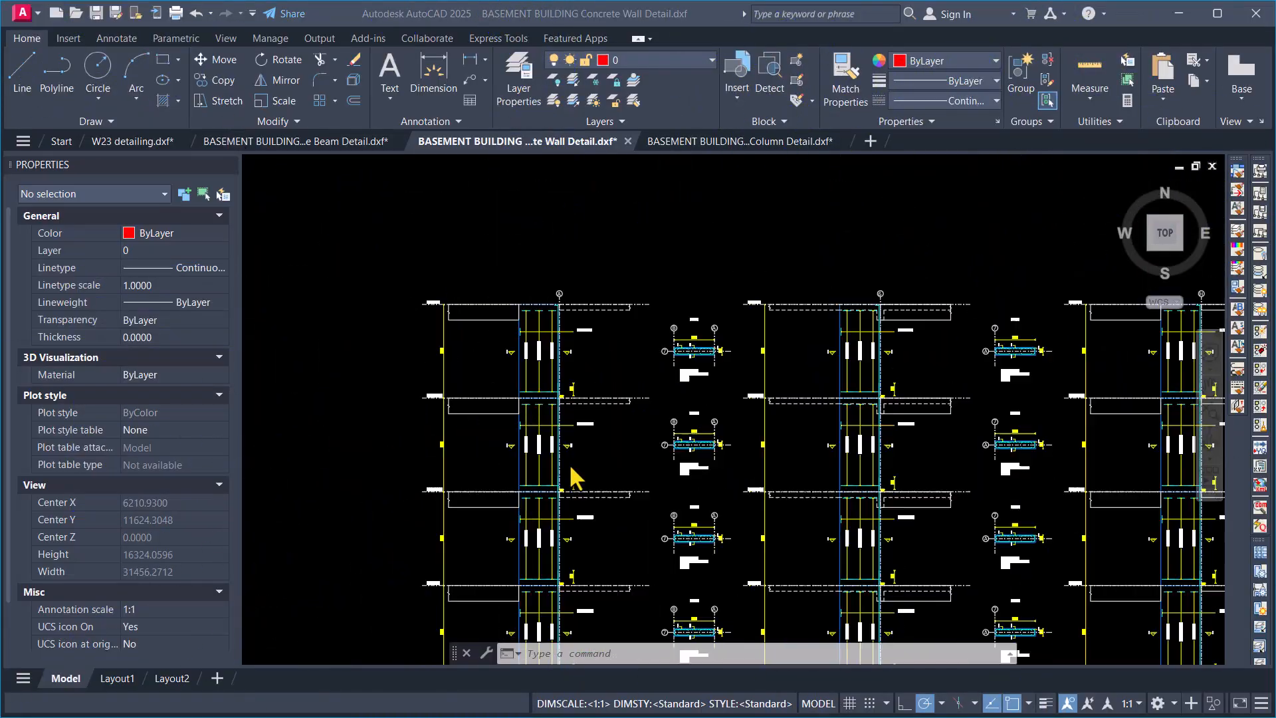
- Switch to AutoCAD and inspect the concrete wall, beam and column detail drawings of the basement building
{"action": "scroll", "coordinate": [678, 353], "scroll_direction": "up", "scroll_amount": 15}
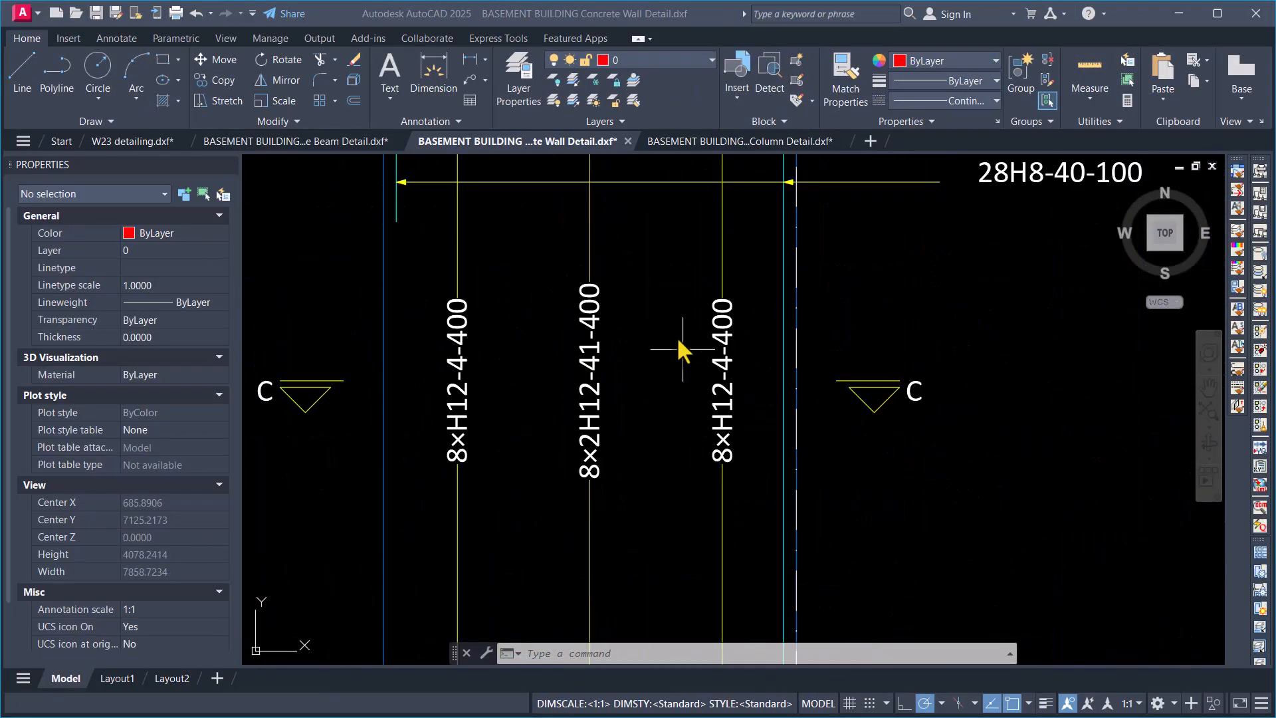
{"action": "left_click", "coordinate": [482, 218]}
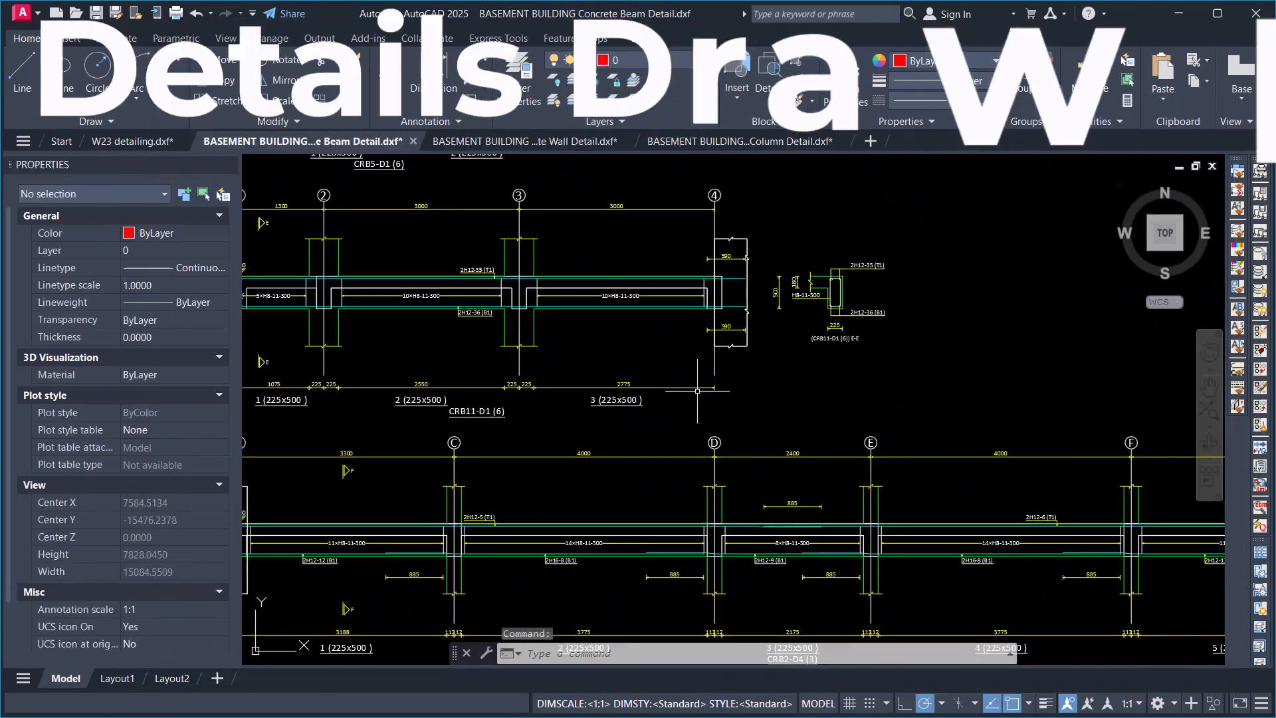
{"action": "scroll", "coordinate": [721, 159], "scroll_direction": "down", "scroll_amount": 6}
{"action": "left_click", "coordinate": [717, 141]}
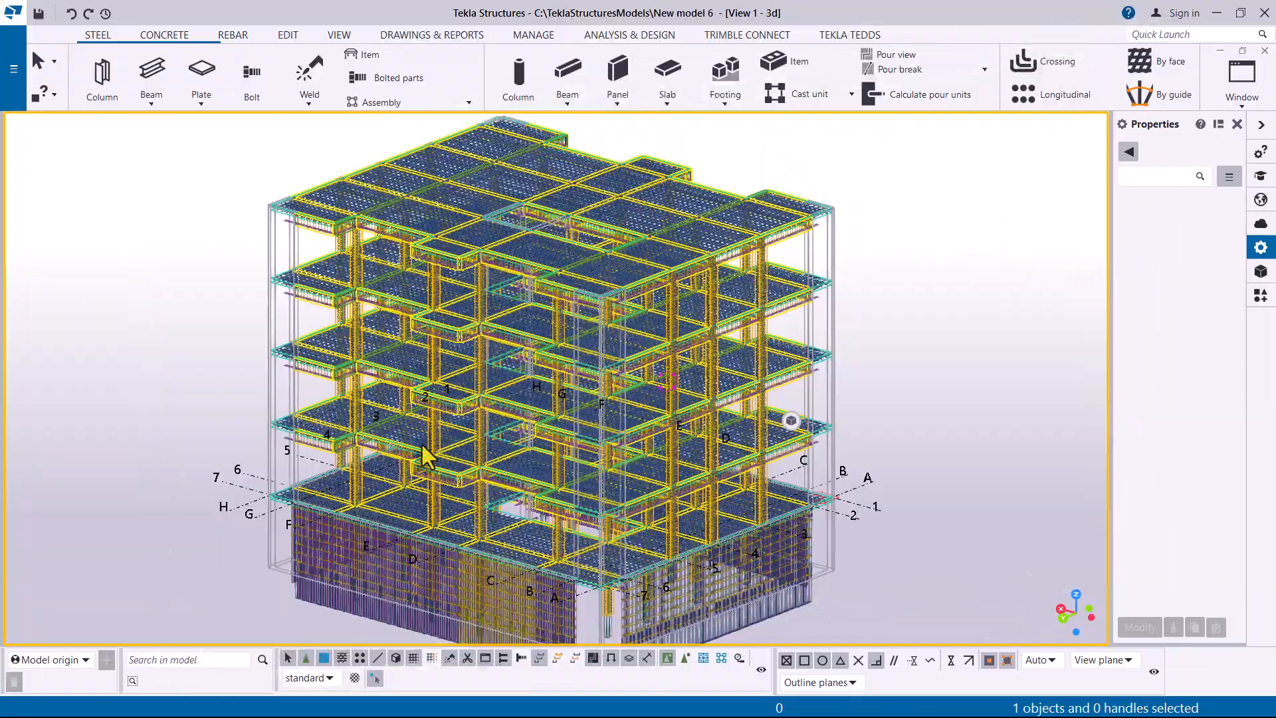
- Switch to Tekla Structures and inspect the 3D reinforcement of the building model from close up
{"action": "scroll", "coordinate": [288, 484], "scroll_direction": "up", "scroll_amount": 10}
{"action": "right_click", "coordinate": [511, 359]}
{"action": "left_click", "coordinate": [447, 516]}
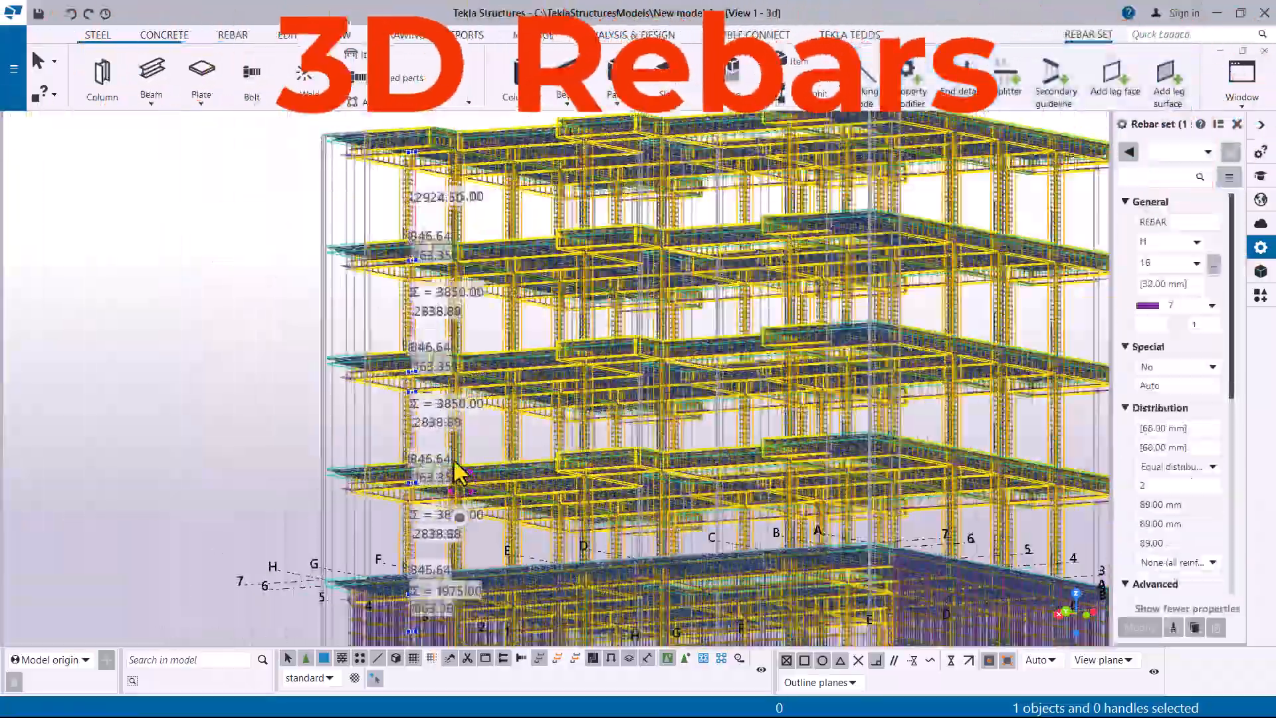
{"action": "middle_click_drag", "start_coordinate": [831, 279], "coordinate": [877, 253], "text": "ctrl"}
{"action": "scroll", "coordinate": [878, 243], "scroll_direction": "up", "scroll_amount": 5}
{"action": "scroll", "coordinate": [878, 243], "scroll_direction": "up", "scroll_amount": 10}
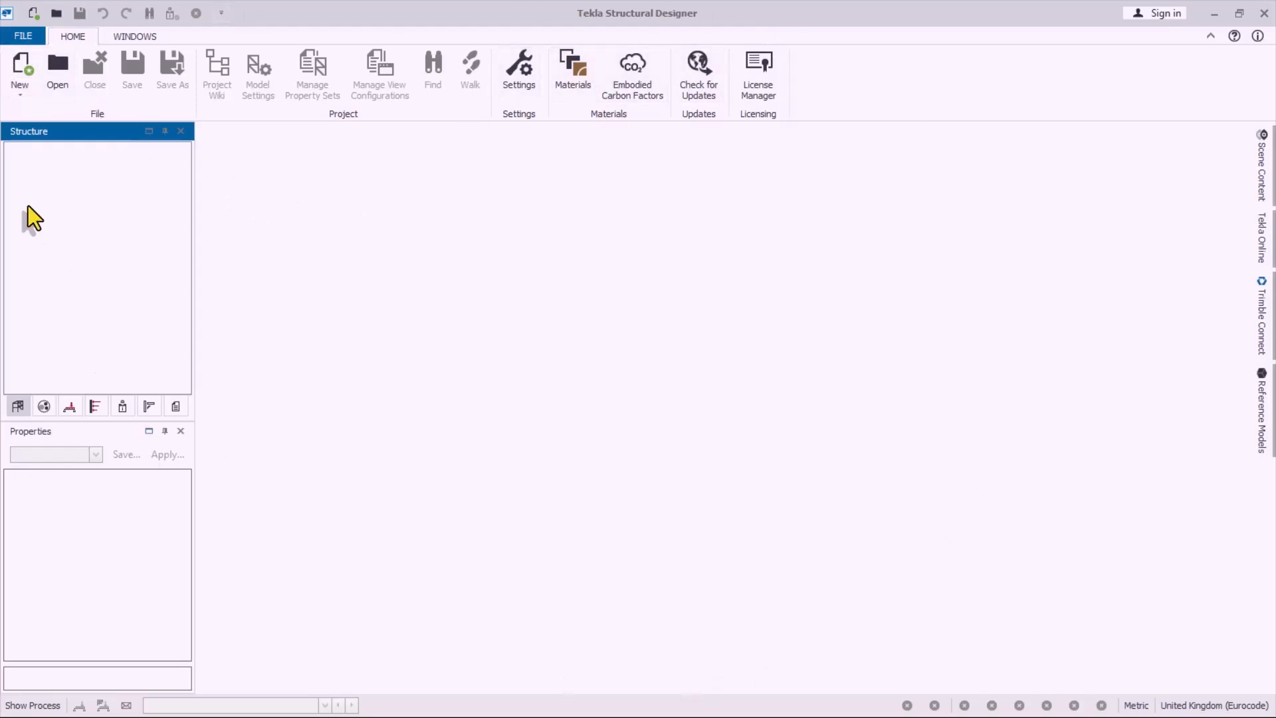
- In Tekla Structural Designer, import the settings set for Sweden and make it the active set
{"action": "left_click", "coordinate": [517, 81]}
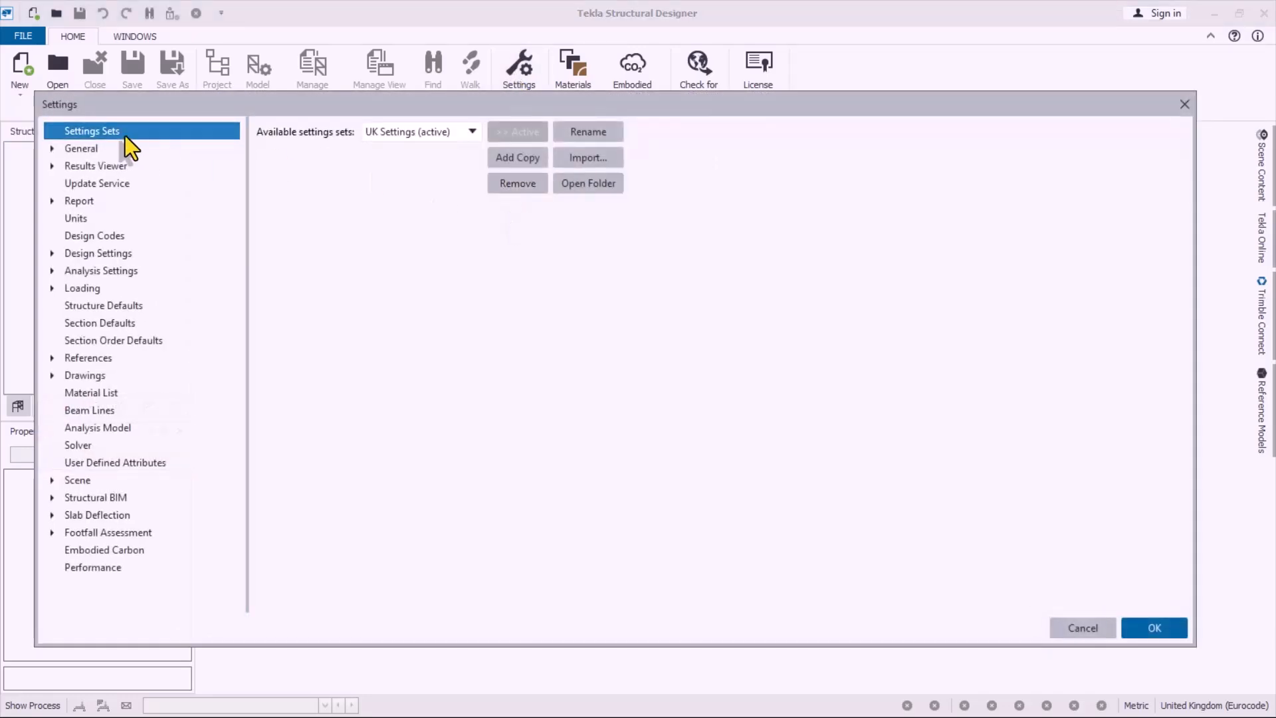
{"action": "left_click_drag", "start_coordinate": [282, 104], "coordinate": [417, 217]}
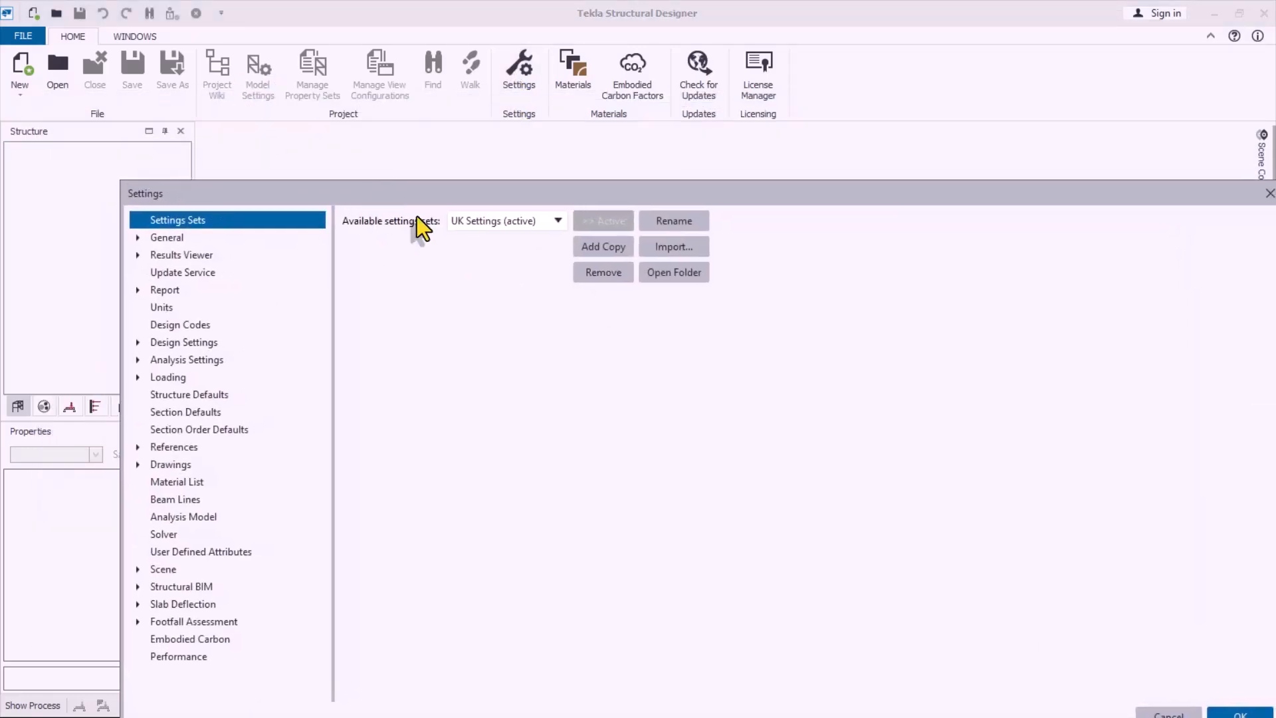
{"action": "left_click", "coordinate": [558, 228]}
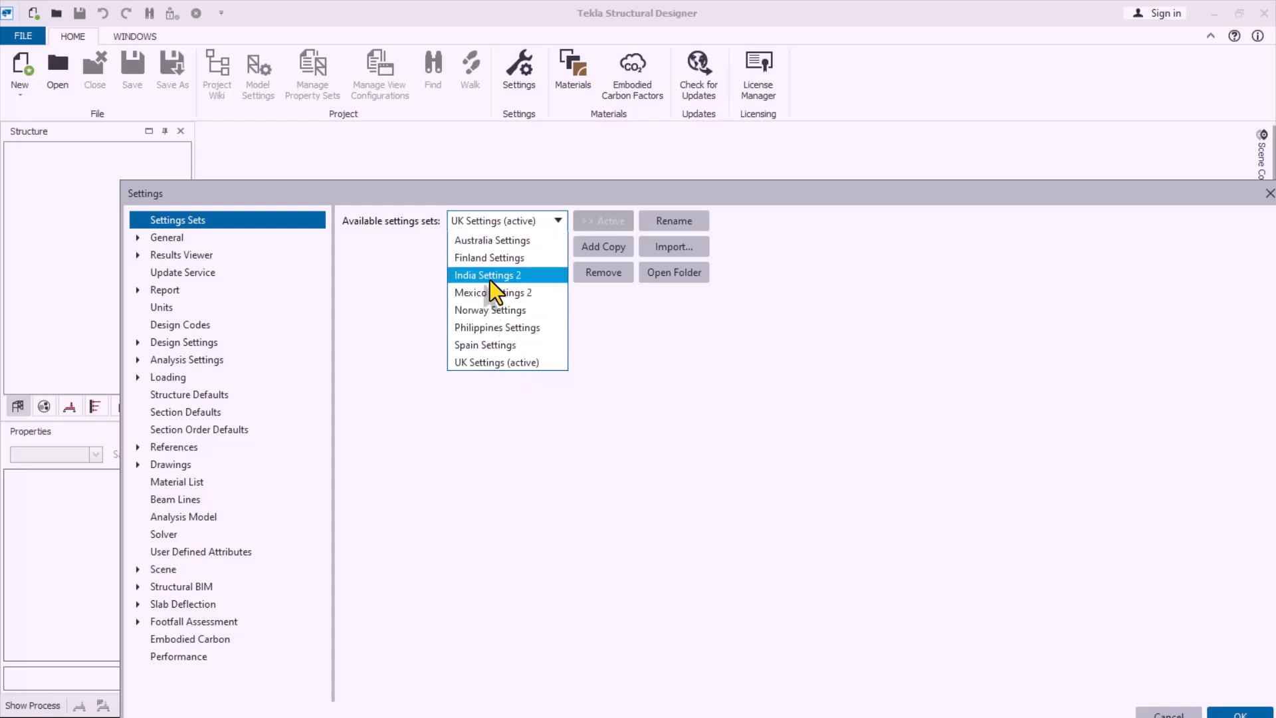
{"action": "left_click", "coordinate": [655, 368]}
{"action": "left_click", "coordinate": [668, 249]}
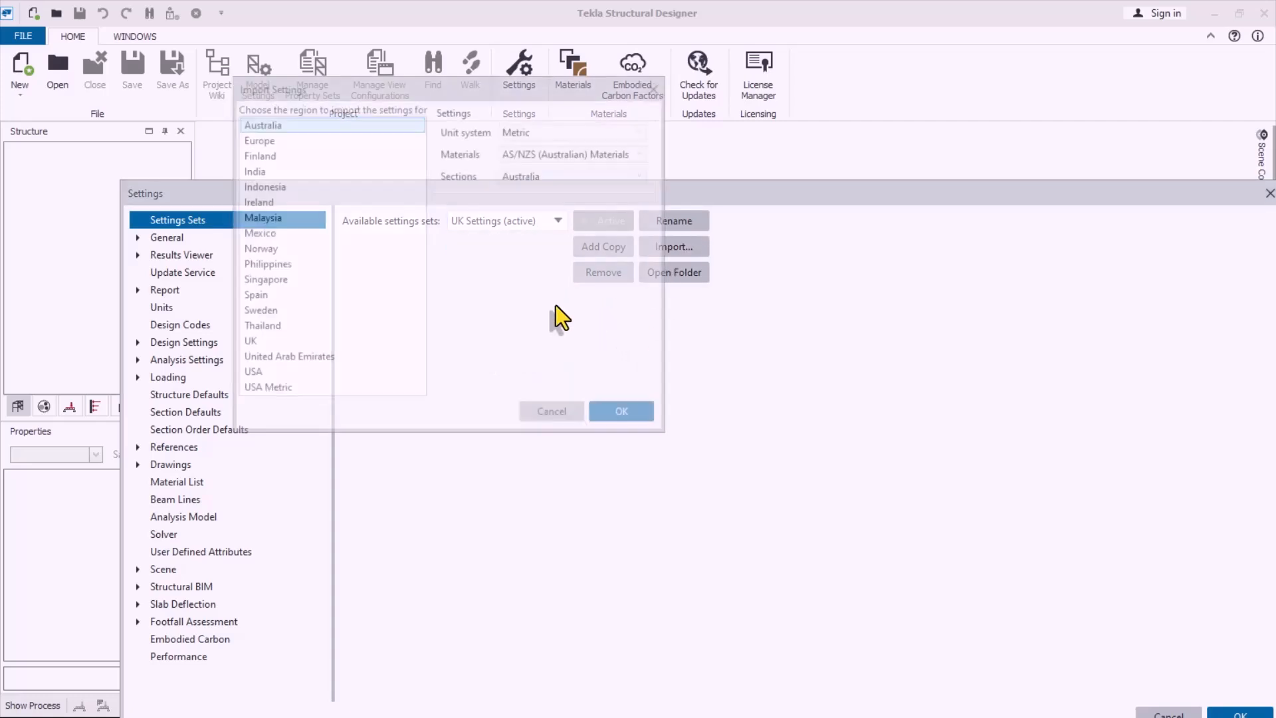
{"action": "left_click", "coordinate": [259, 314]}
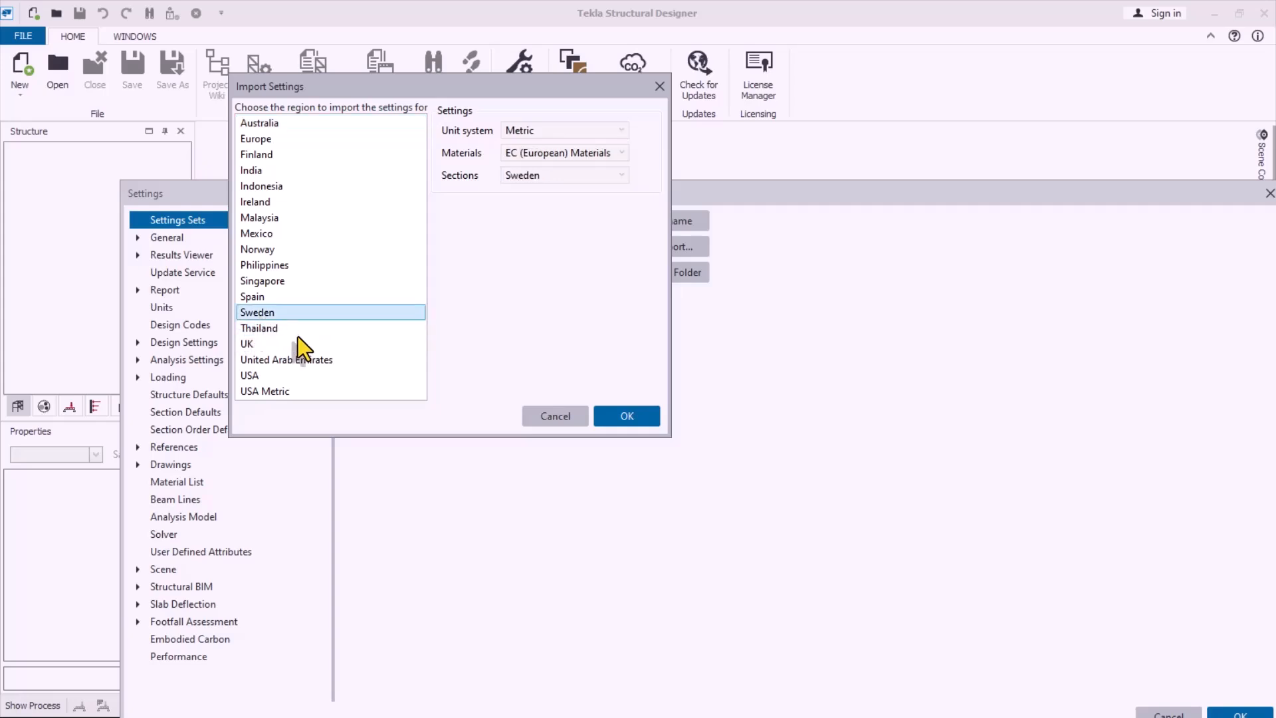
{"action": "left_click", "coordinate": [608, 417]}
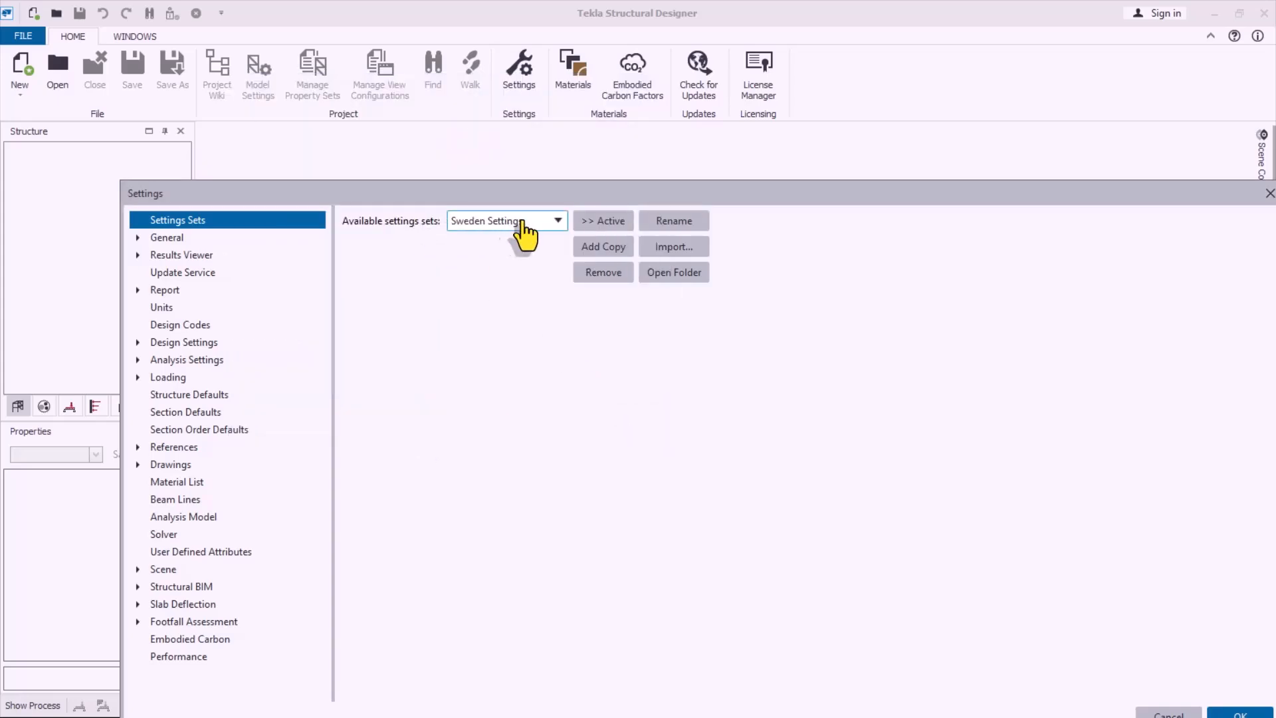
{"action": "left_click", "coordinate": [609, 226]}
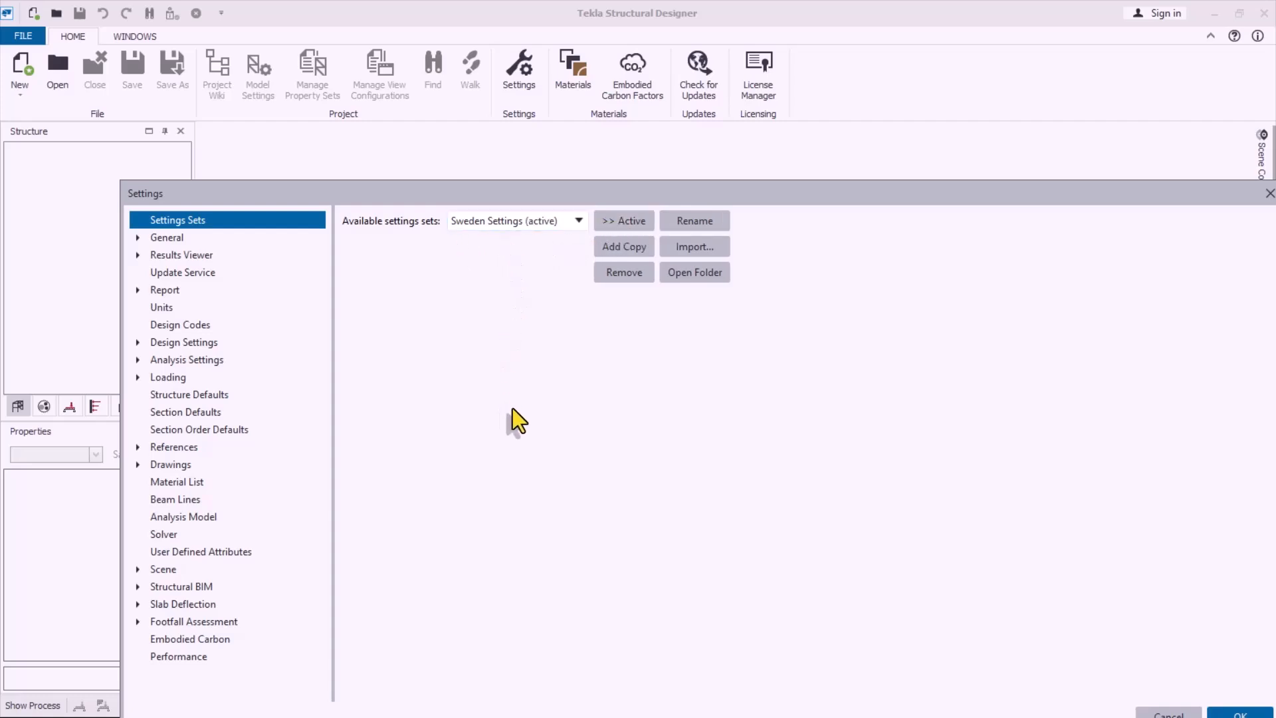
- Make UK Settings the active settings set
{"action": "left_click_drag", "start_coordinate": [479, 193], "coordinate": [399, 75]}
{"action": "left_click", "coordinate": [490, 108]}
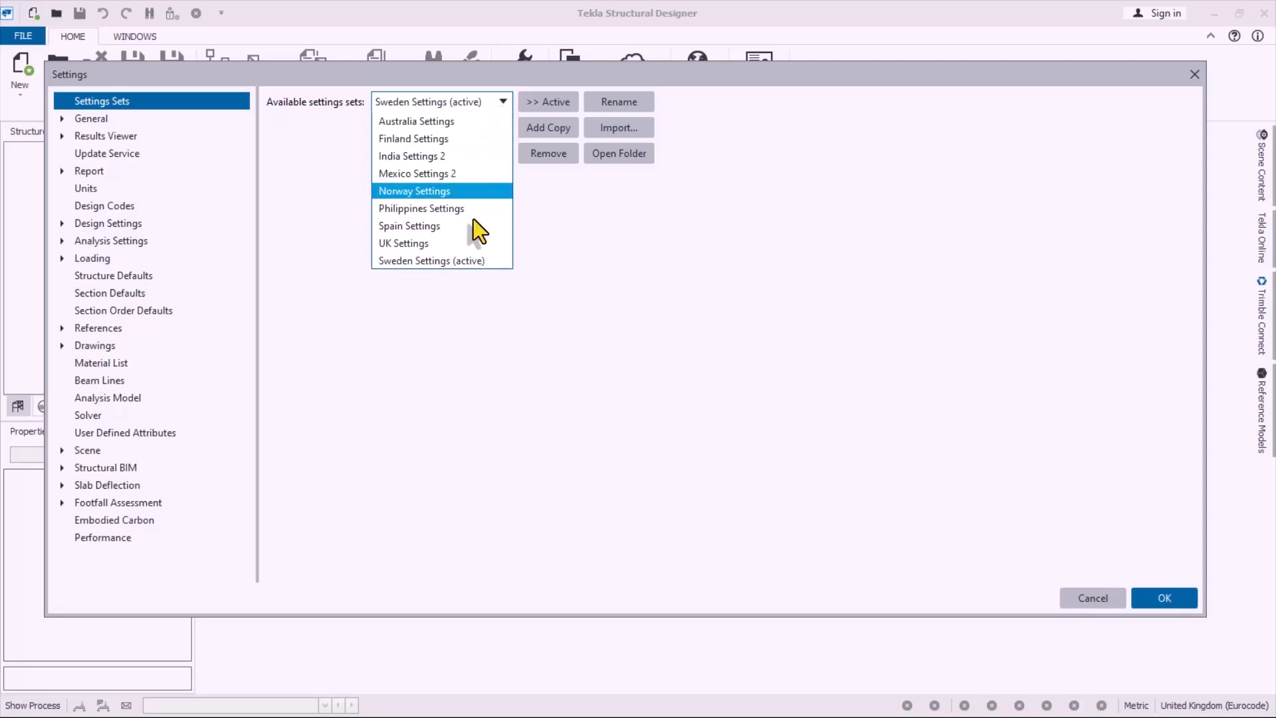
{"action": "left_click", "coordinate": [416, 244]}
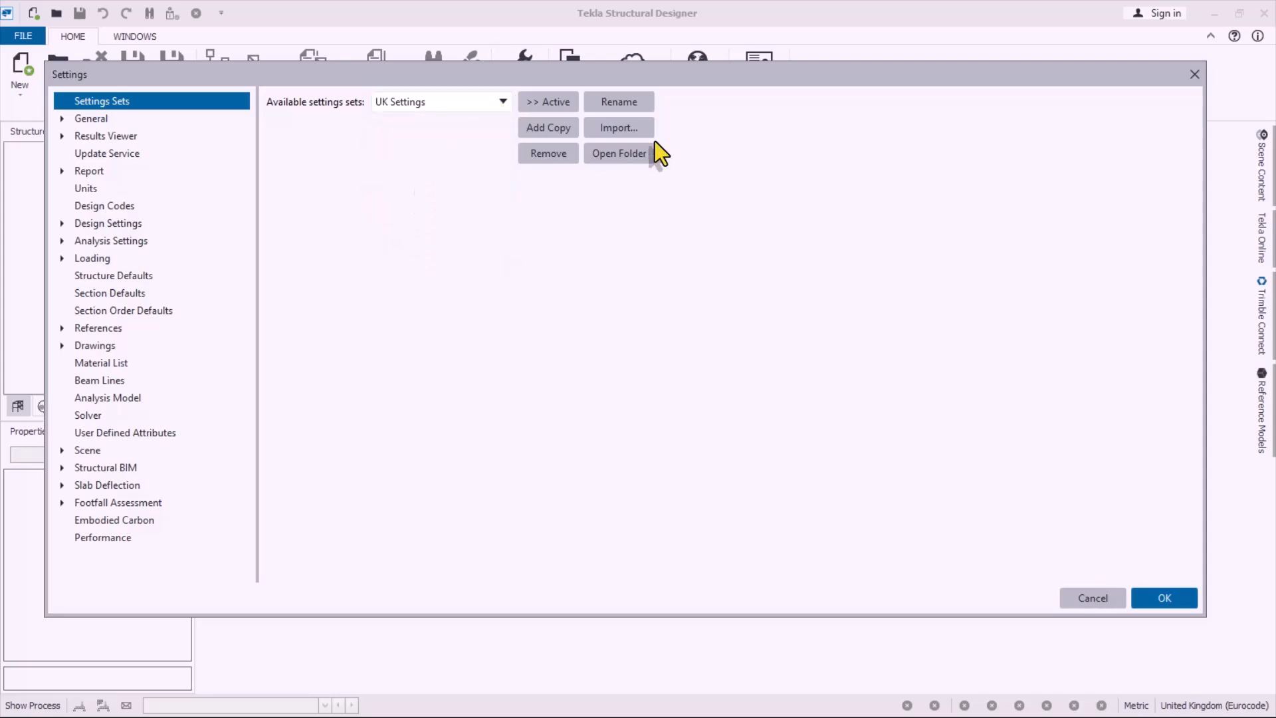
{"action": "left_click", "coordinate": [543, 110]}
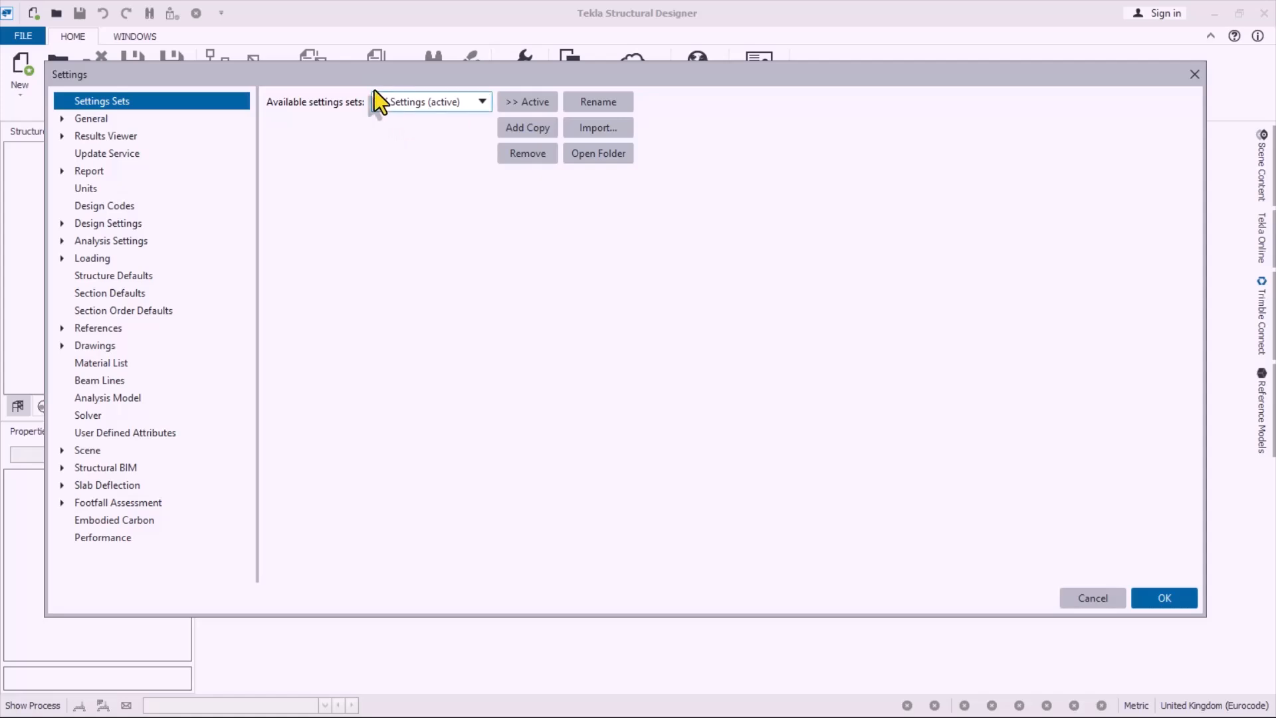
- Review the action and resistance design codes for the United Kingdom (Eurocode) region and accept the settings
{"action": "left_click", "coordinate": [82, 212]}
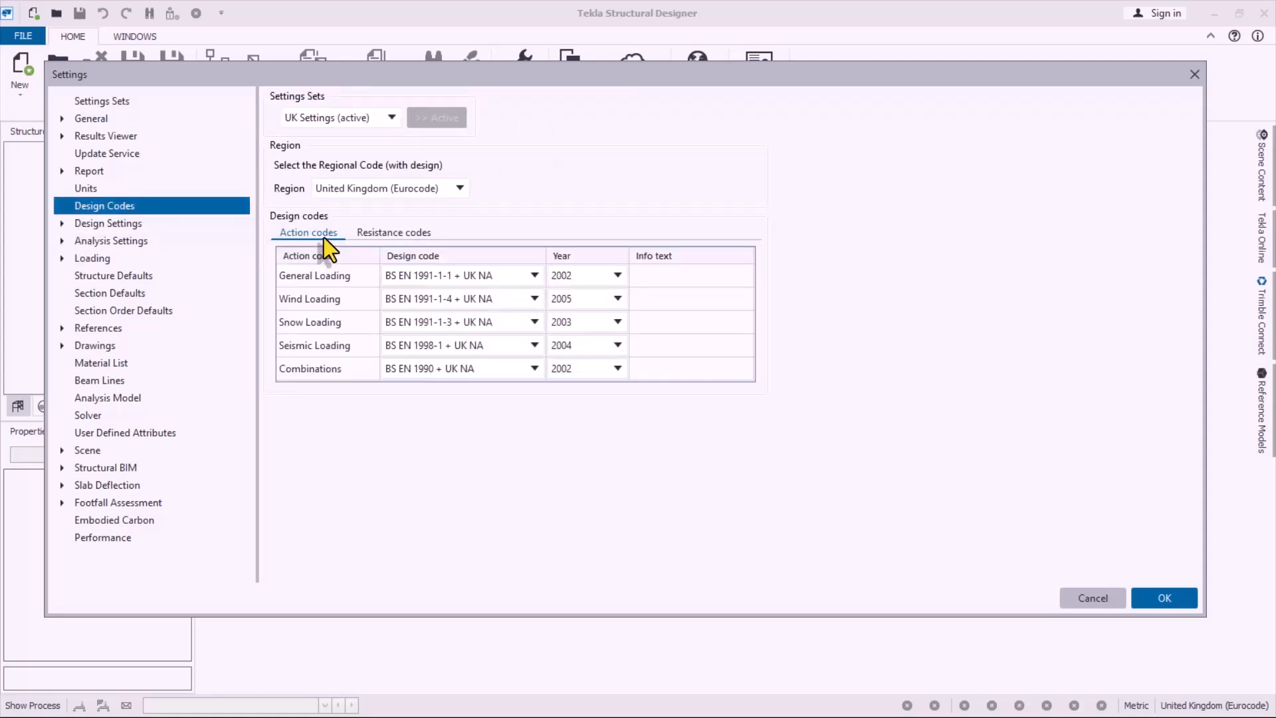
{"action": "left_click", "coordinate": [425, 234]}
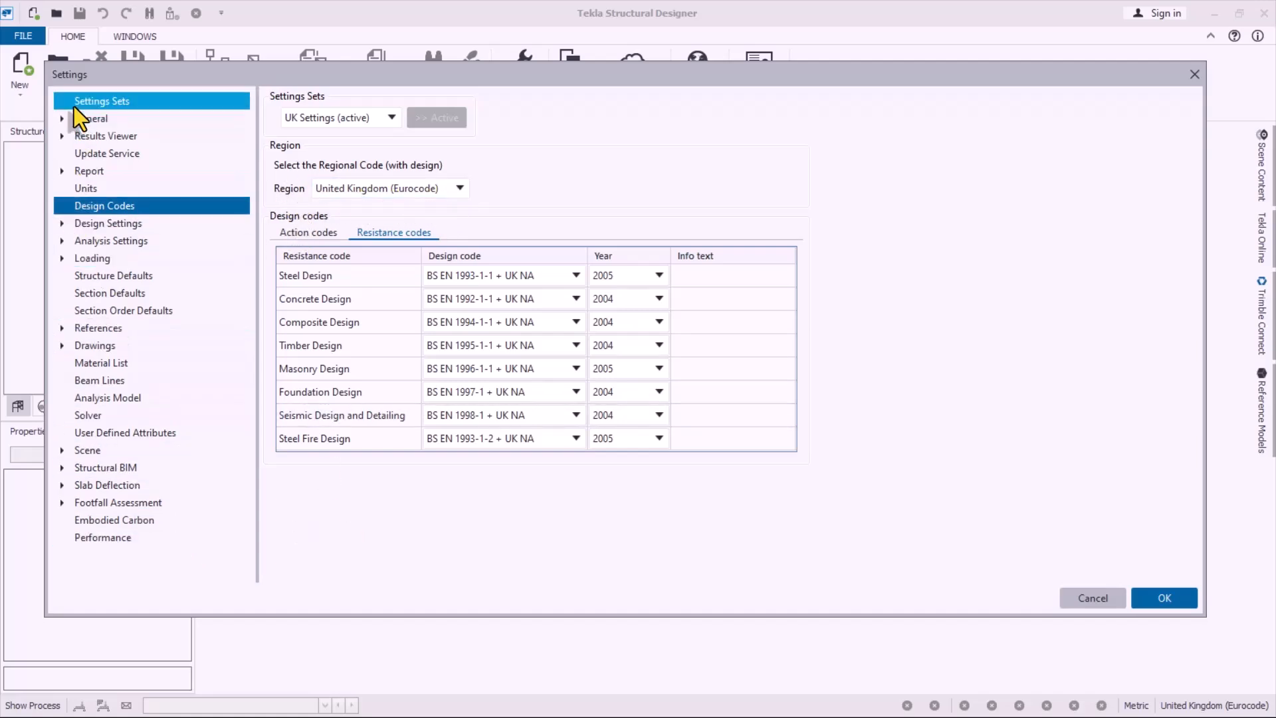
{"action": "left_click", "coordinate": [1165, 598]}
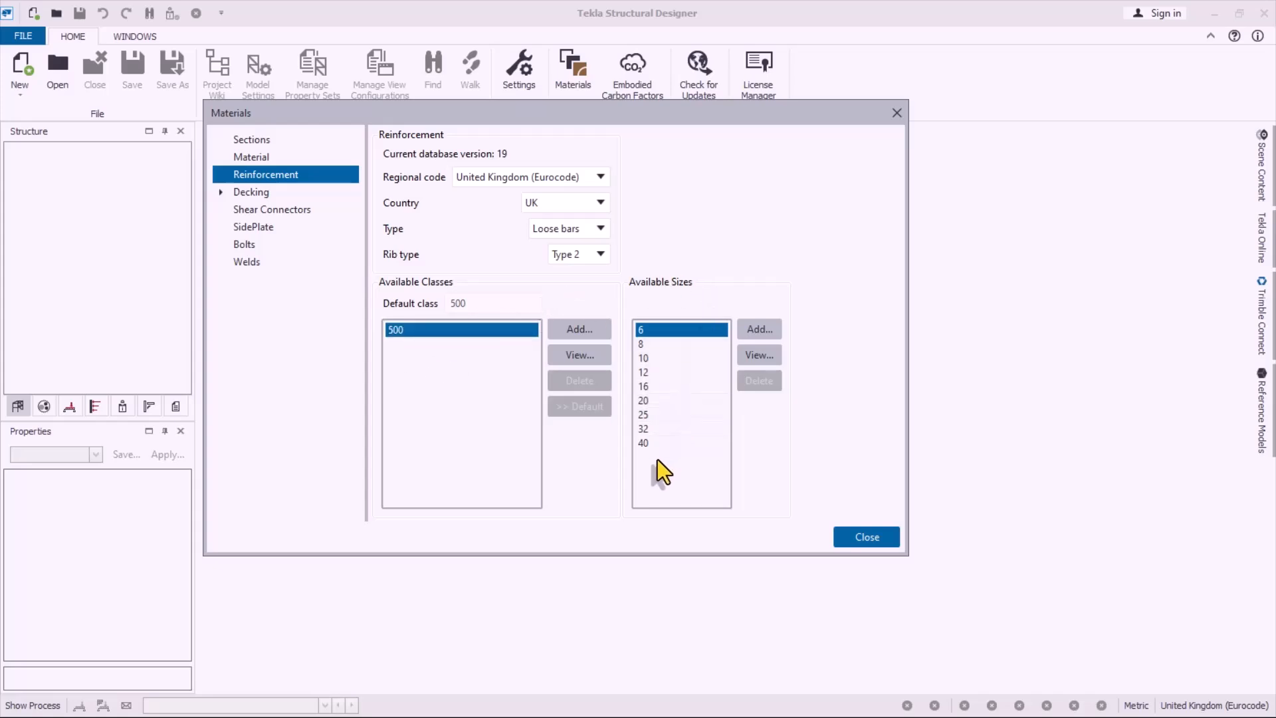
- Examine the input forms for a new reinforcement class and a new bar size in the materials database without adding either
{"action": "left_click", "coordinate": [571, 332]}
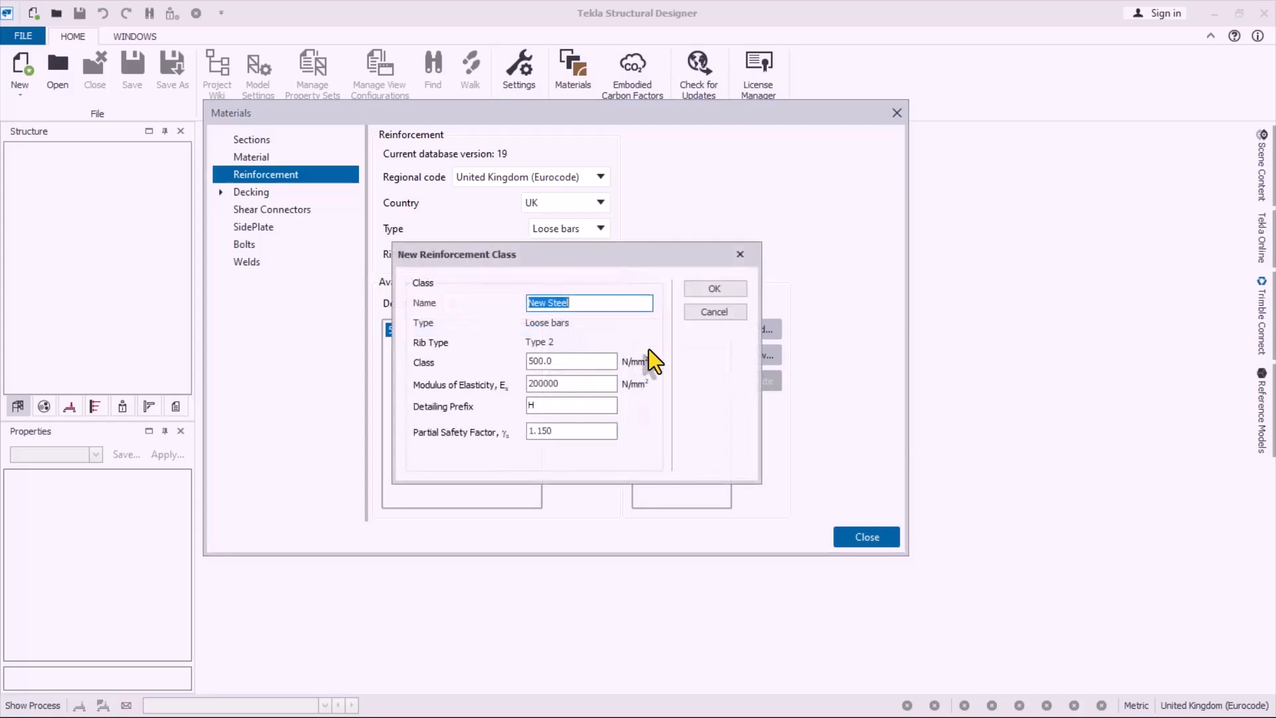
{"action": "left_click", "coordinate": [716, 314]}
{"action": "left_click", "coordinate": [763, 331]}
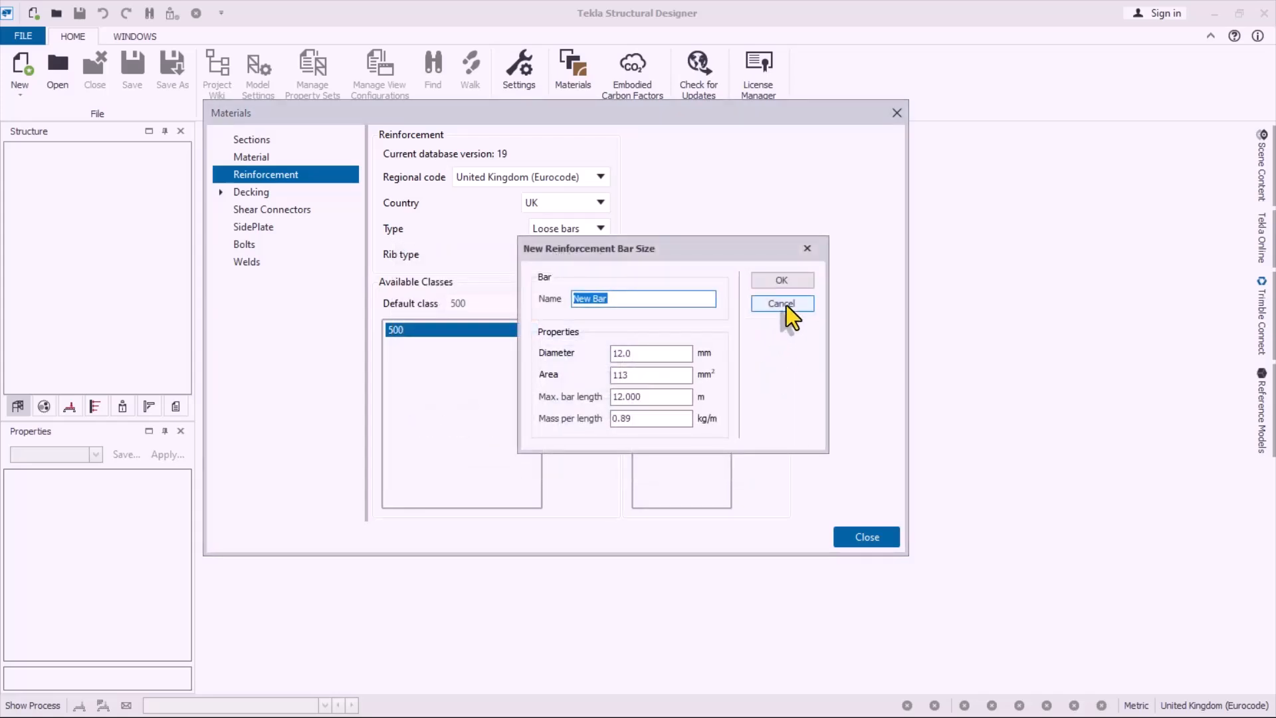
{"action": "left_click", "coordinate": [783, 304]}
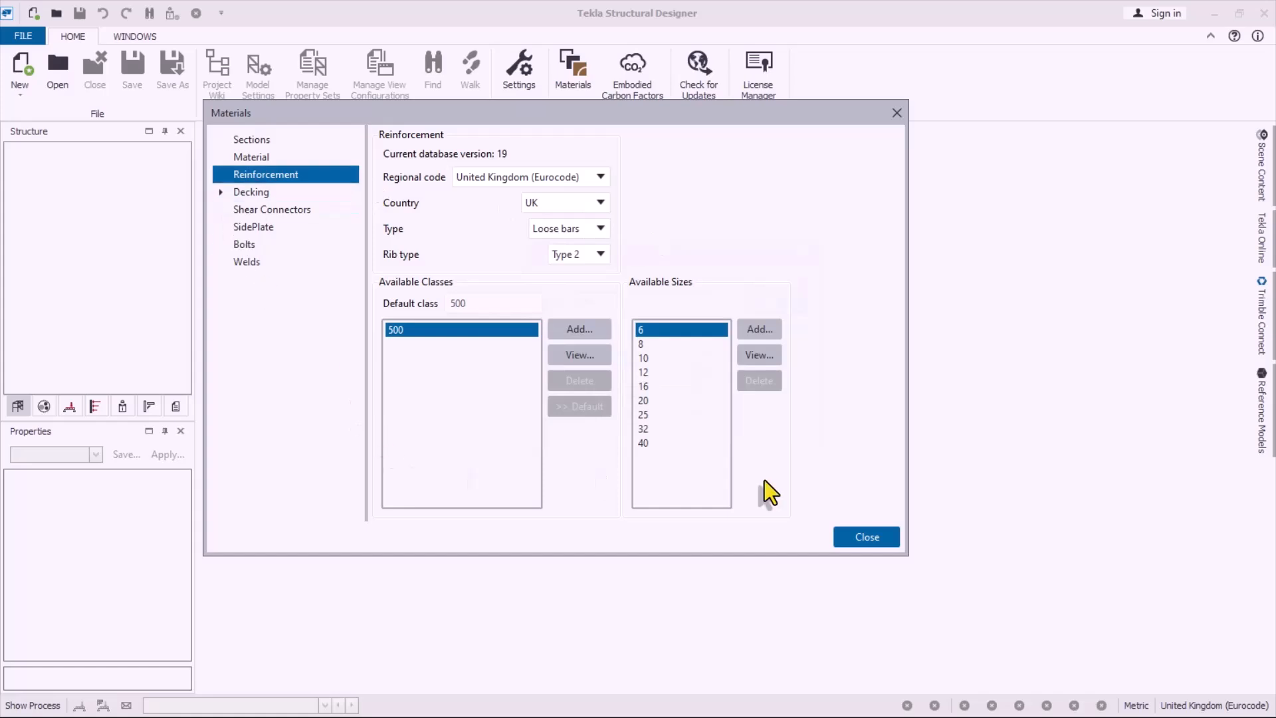
{"action": "left_click", "coordinate": [865, 538]}
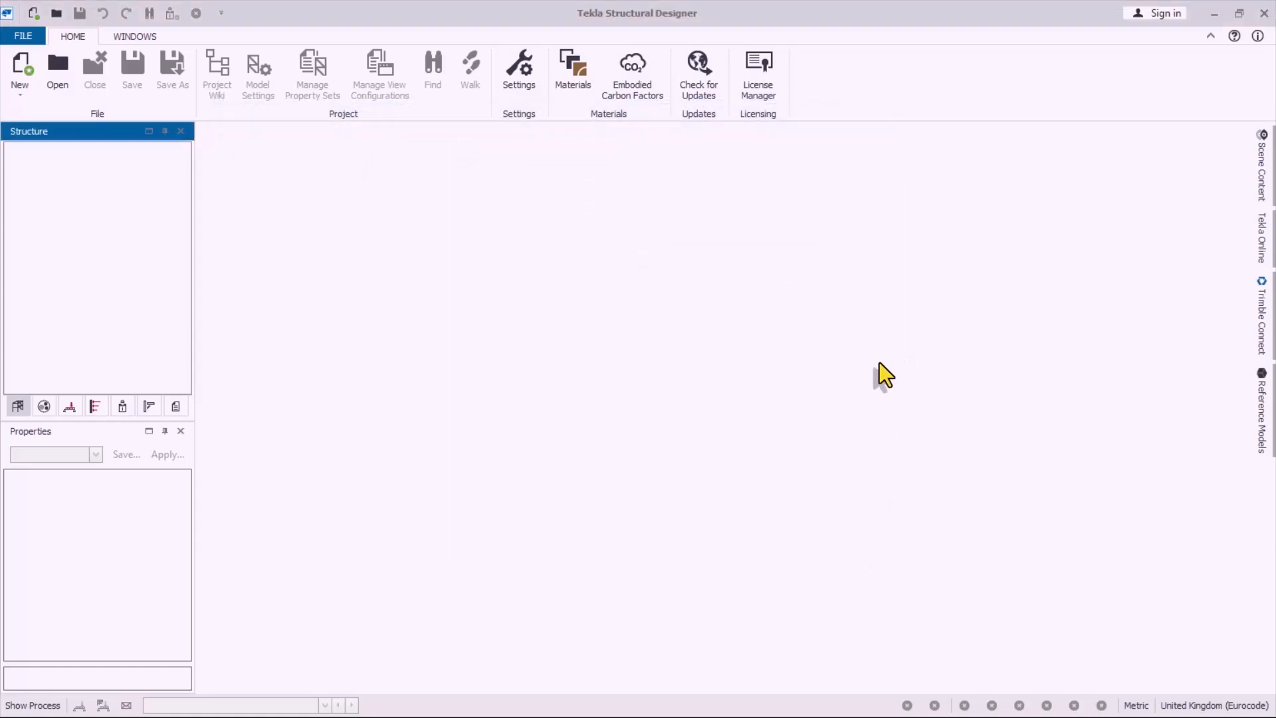
- Create a new project and save it as FDV.tsmd in the Tekla Structural Designer documents folder
{"action": "left_click", "coordinate": [12, 67]}
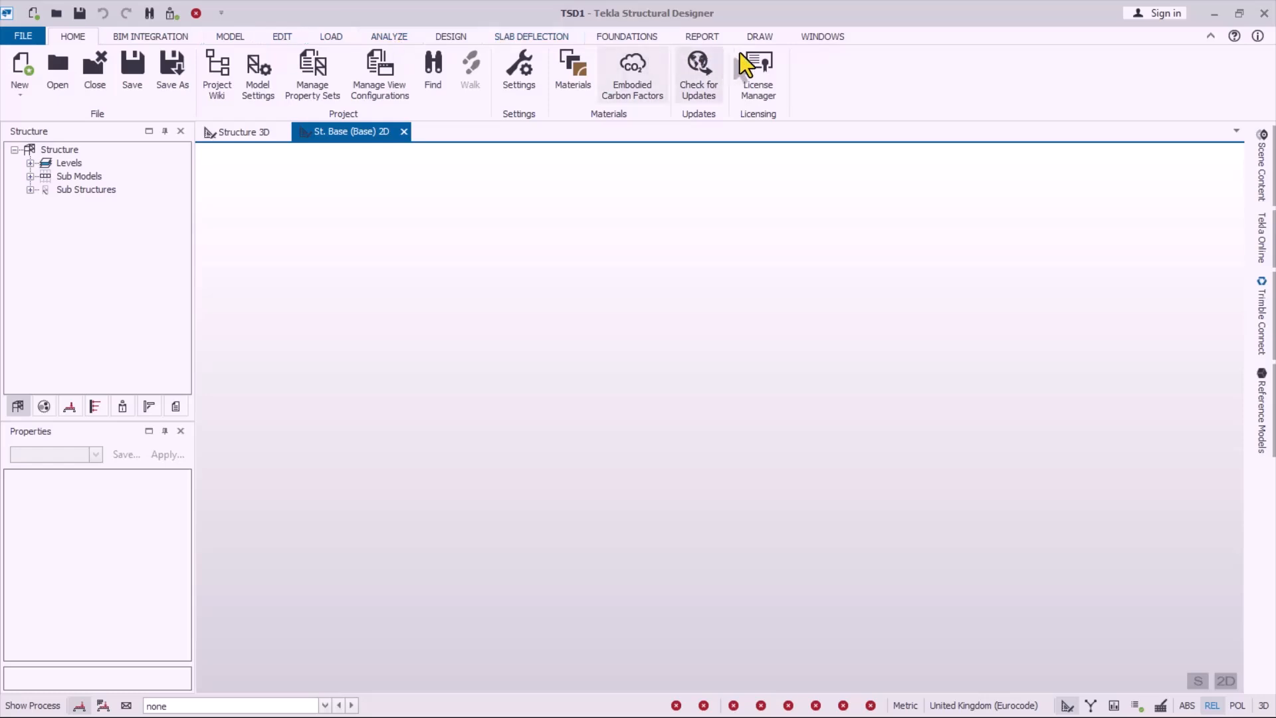
{"action": "left_click", "coordinate": [24, 36]}
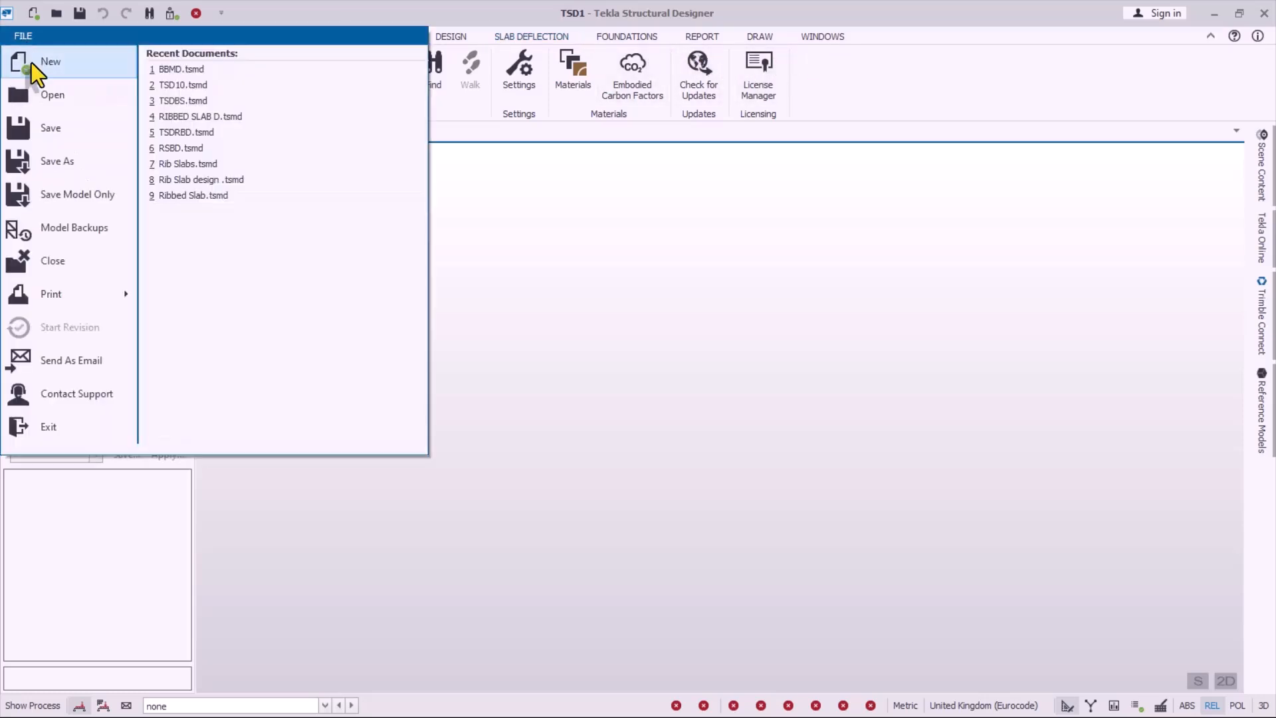
{"action": "left_click", "coordinate": [63, 162]}
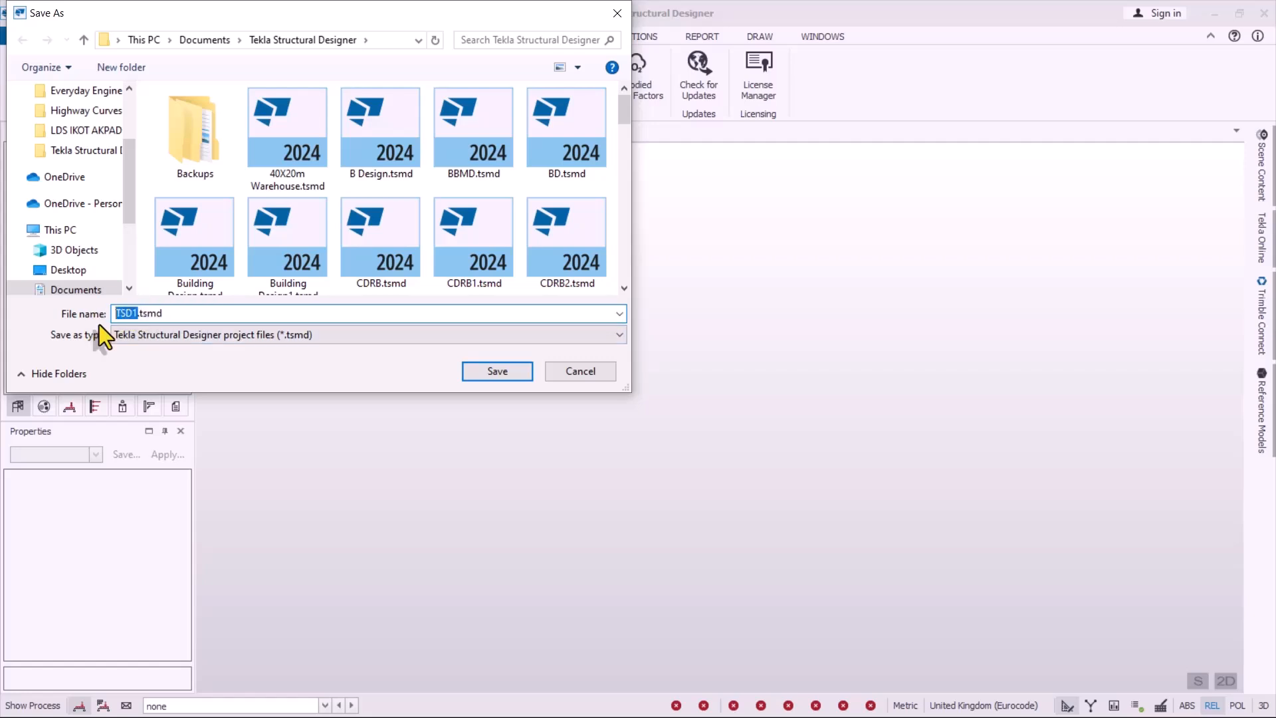
{"action": "key", "text": "BackSpace"}
{"action": "key", "text": "BackSpace"}
{"action": "left_click", "coordinate": [500, 369]}
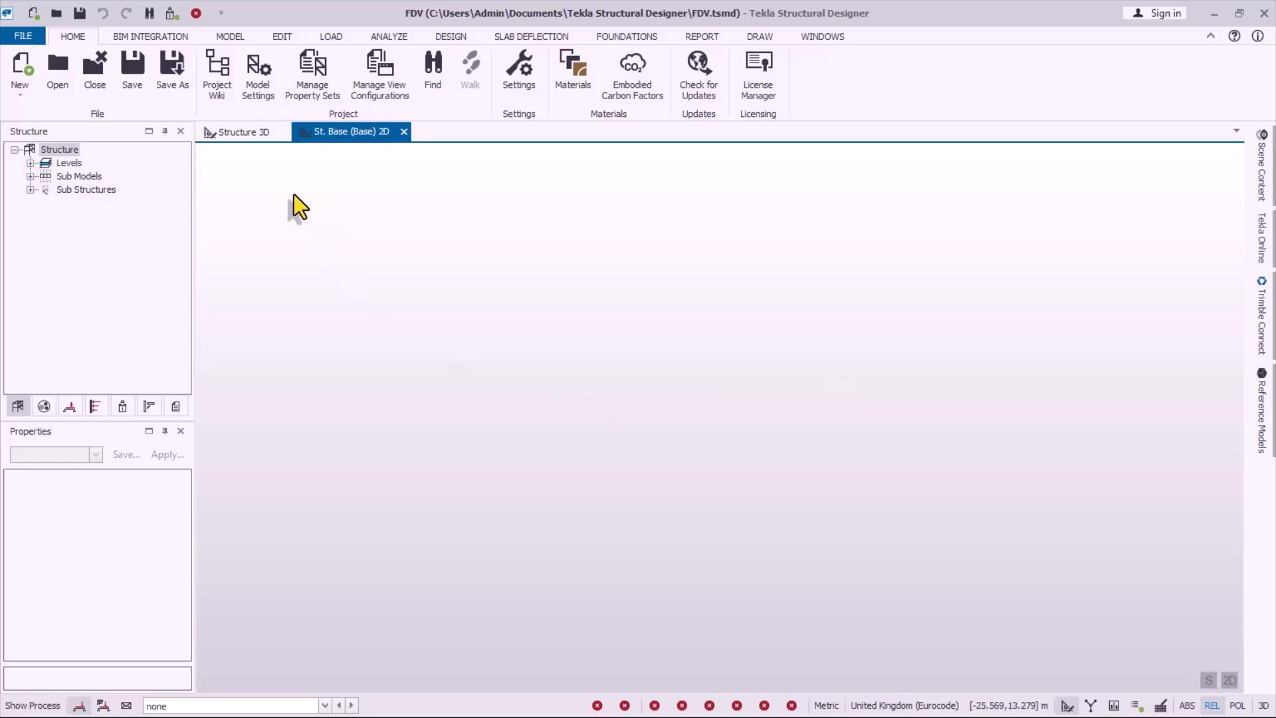
- Look at the 3D structure view and the base 2D view, and expand the list of levels
{"action": "left_click", "coordinate": [250, 136]}
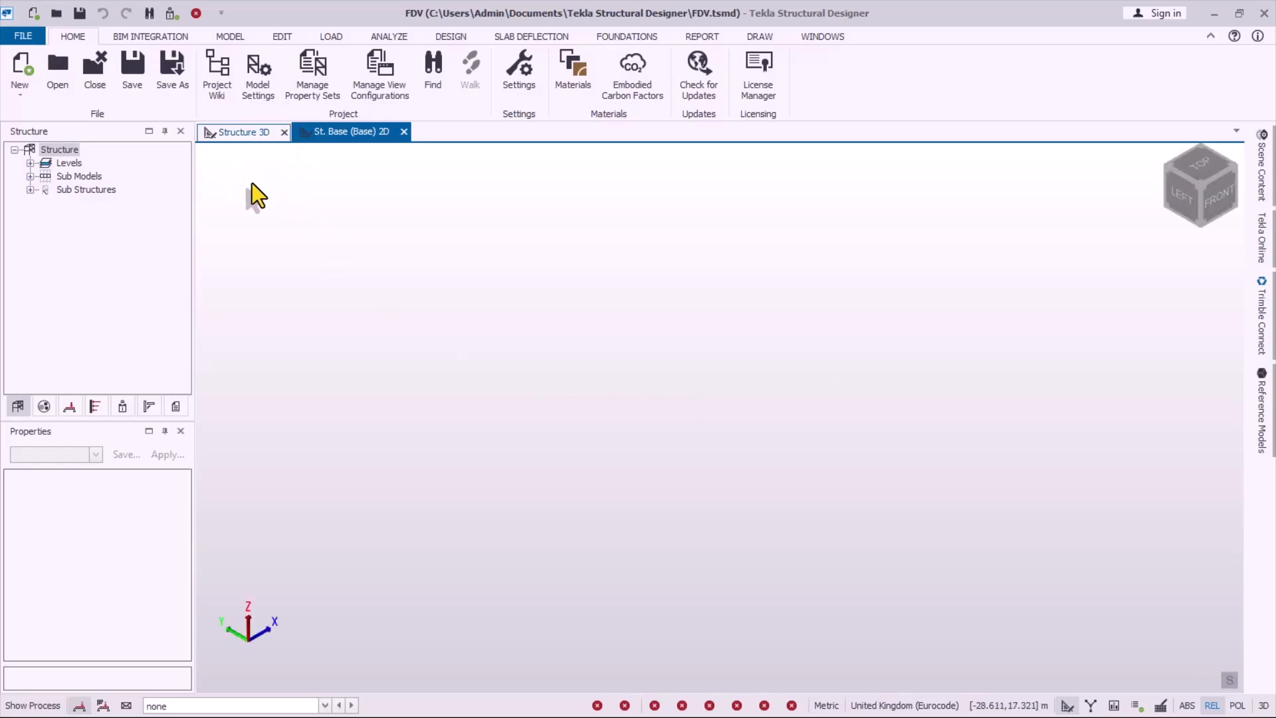
{"action": "left_click", "coordinate": [357, 135]}
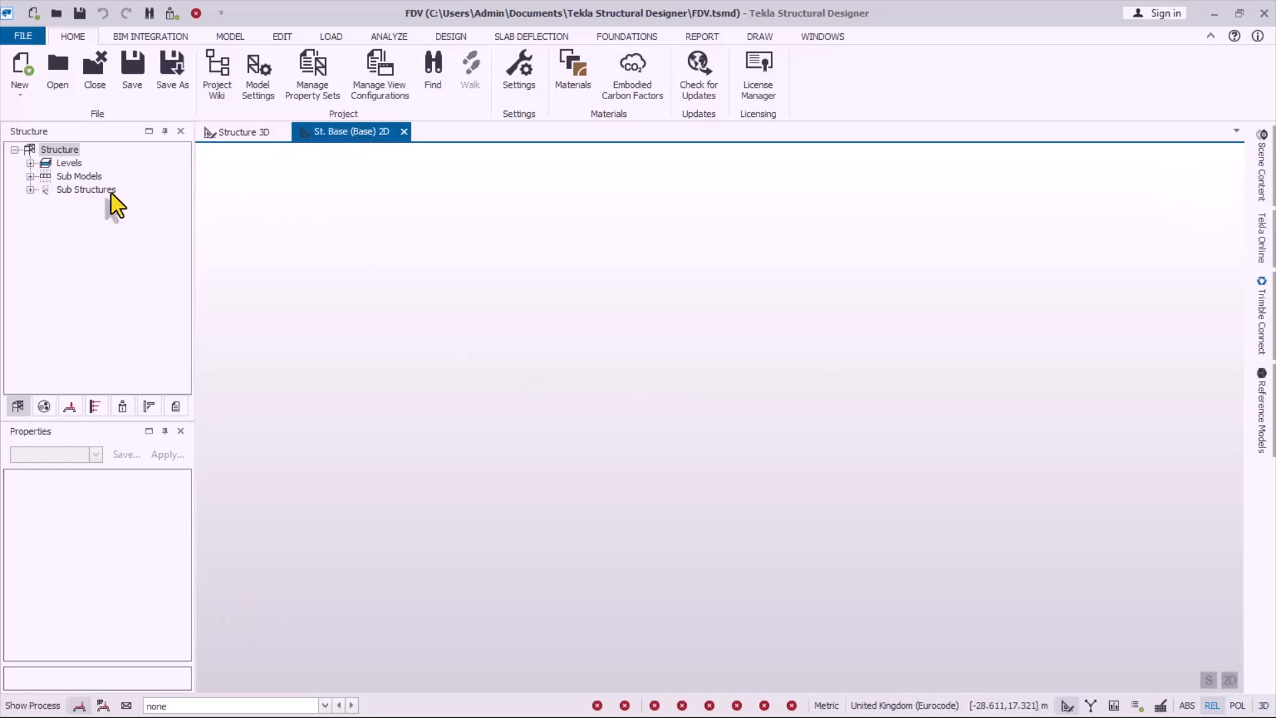
{"action": "left_click", "coordinate": [29, 163]}
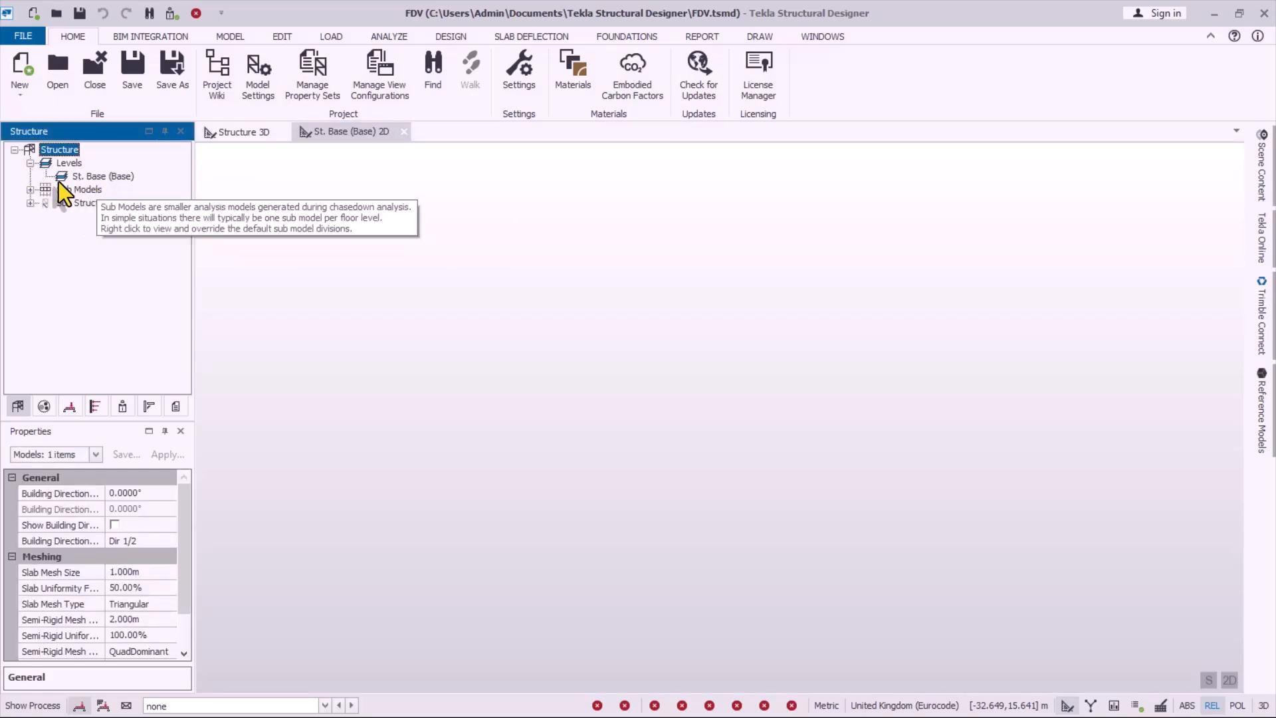
- Open the construction levels definition and insert four new levels above the Base level
{"action": "left_click", "coordinate": [219, 38]}
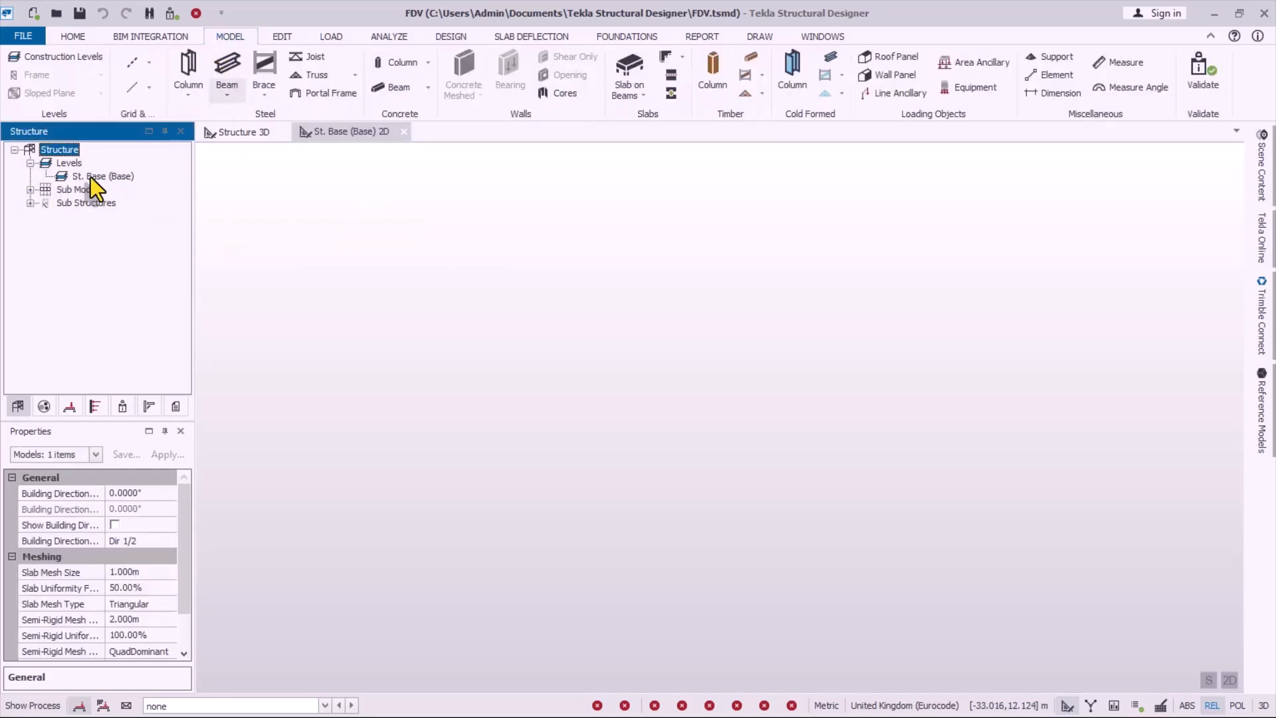
{"action": "left_click", "coordinate": [49, 60]}
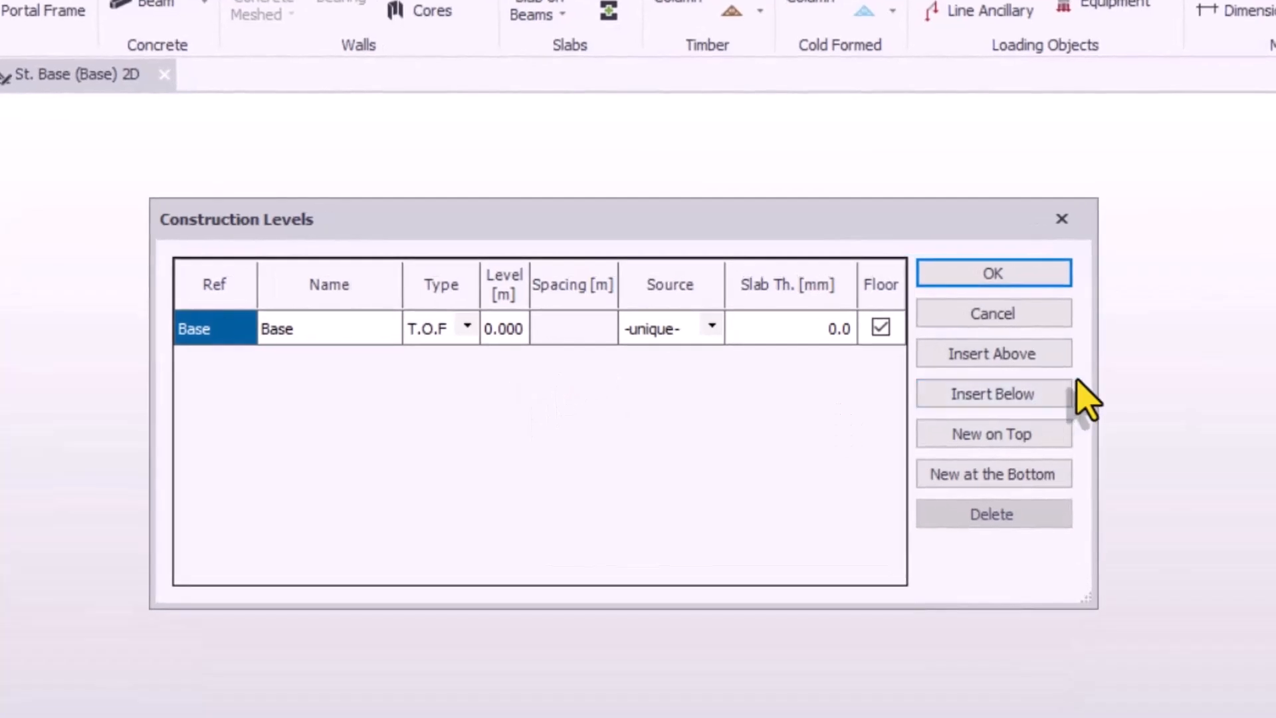
{"action": "left_click", "coordinate": [1009, 364]}
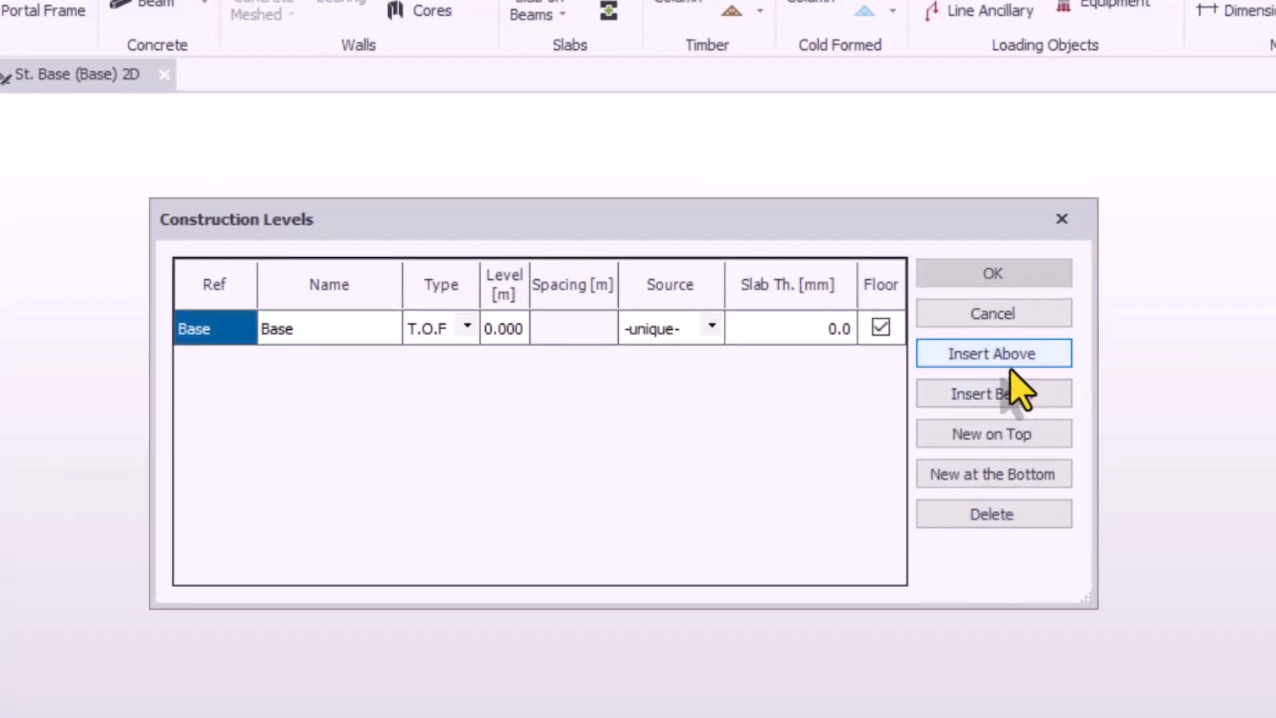
{"action": "left_click", "coordinate": [1010, 364]}
{"action": "left_click", "coordinate": [1011, 364]}
{"action": "left_click", "coordinate": [1010, 364]}
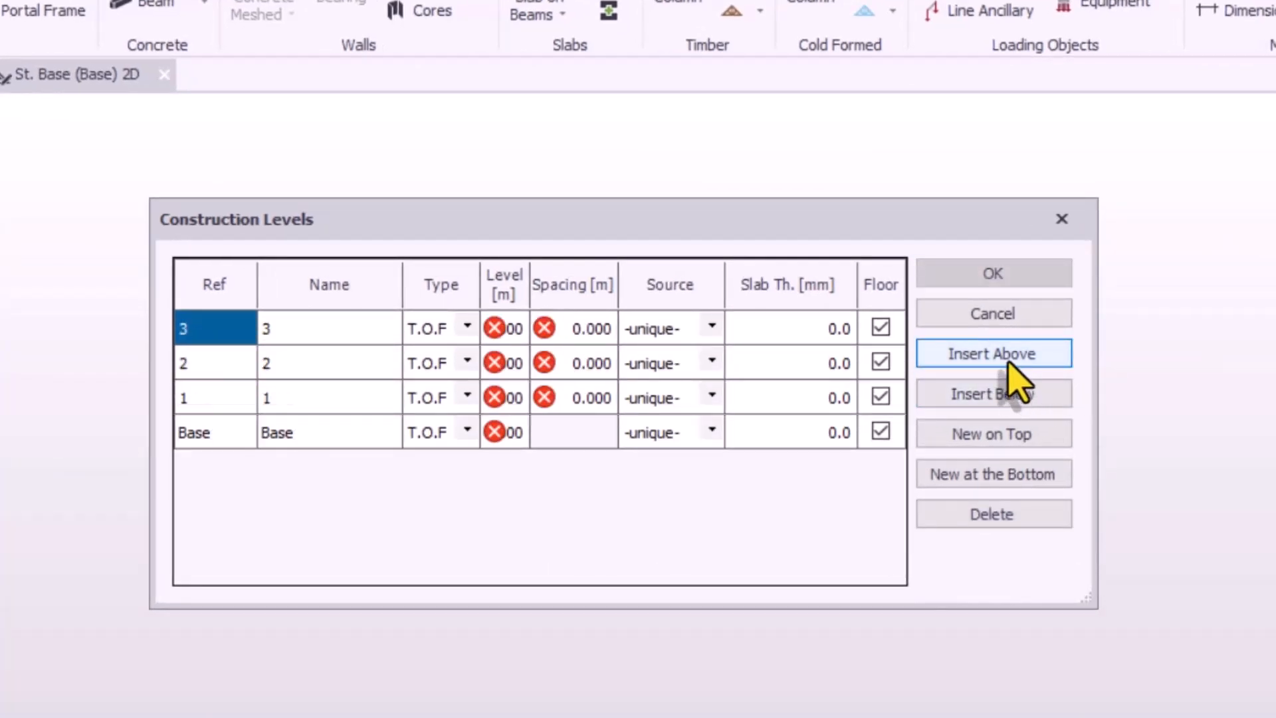
{"action": "left_click", "coordinate": [1010, 364]}
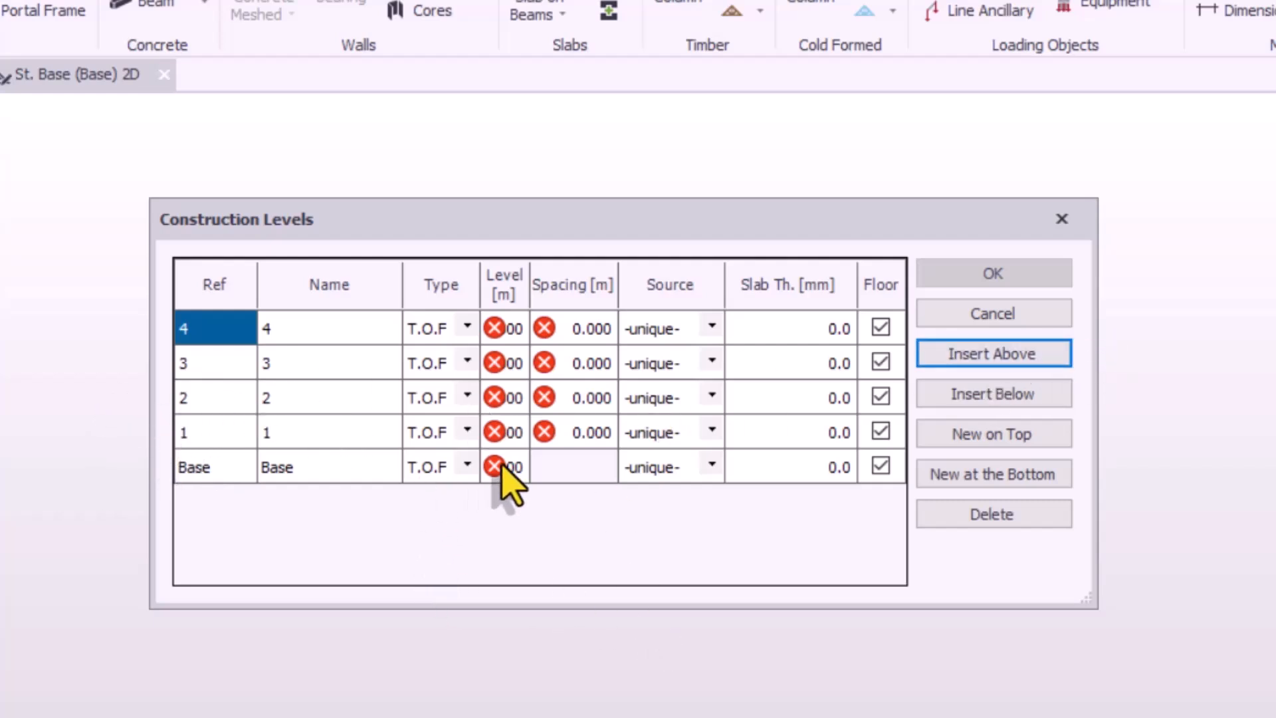
- Set the type of levels 1, 2, 3 and 4 to S.S.L
{"action": "left_click", "coordinate": [468, 329]}
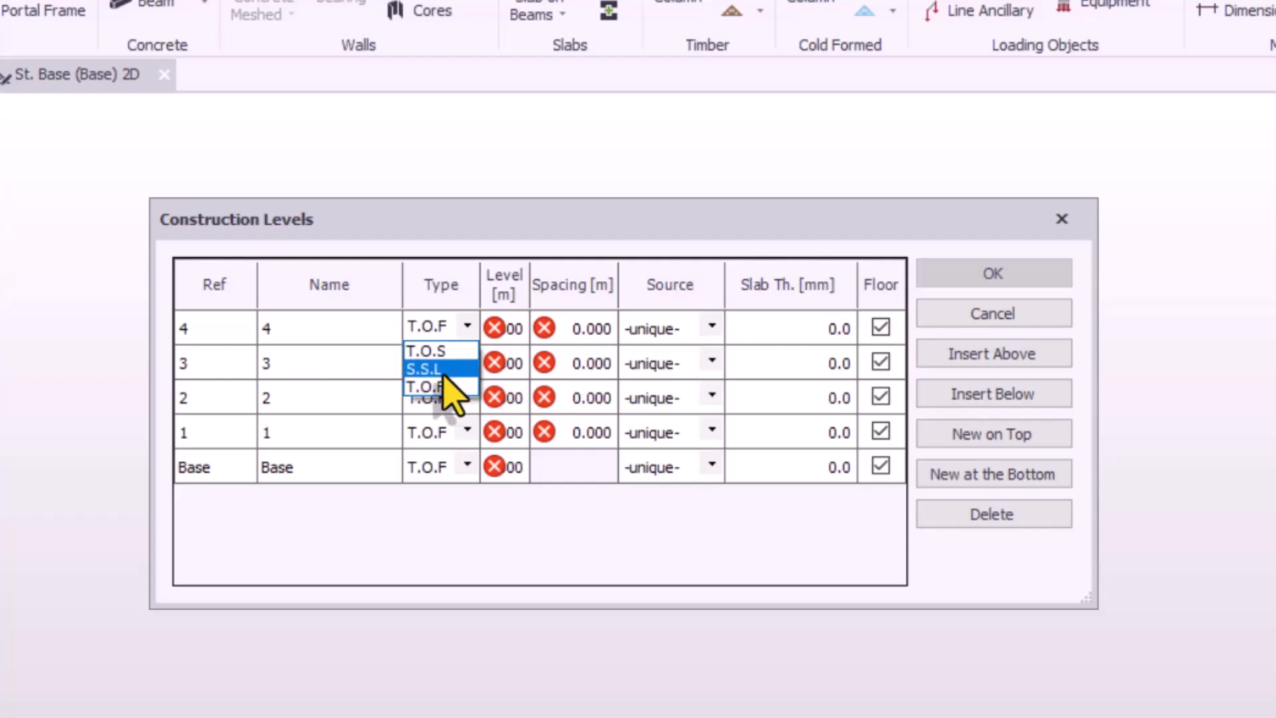
{"action": "left_click", "coordinate": [442, 370]}
{"action": "left_click", "coordinate": [468, 361]}
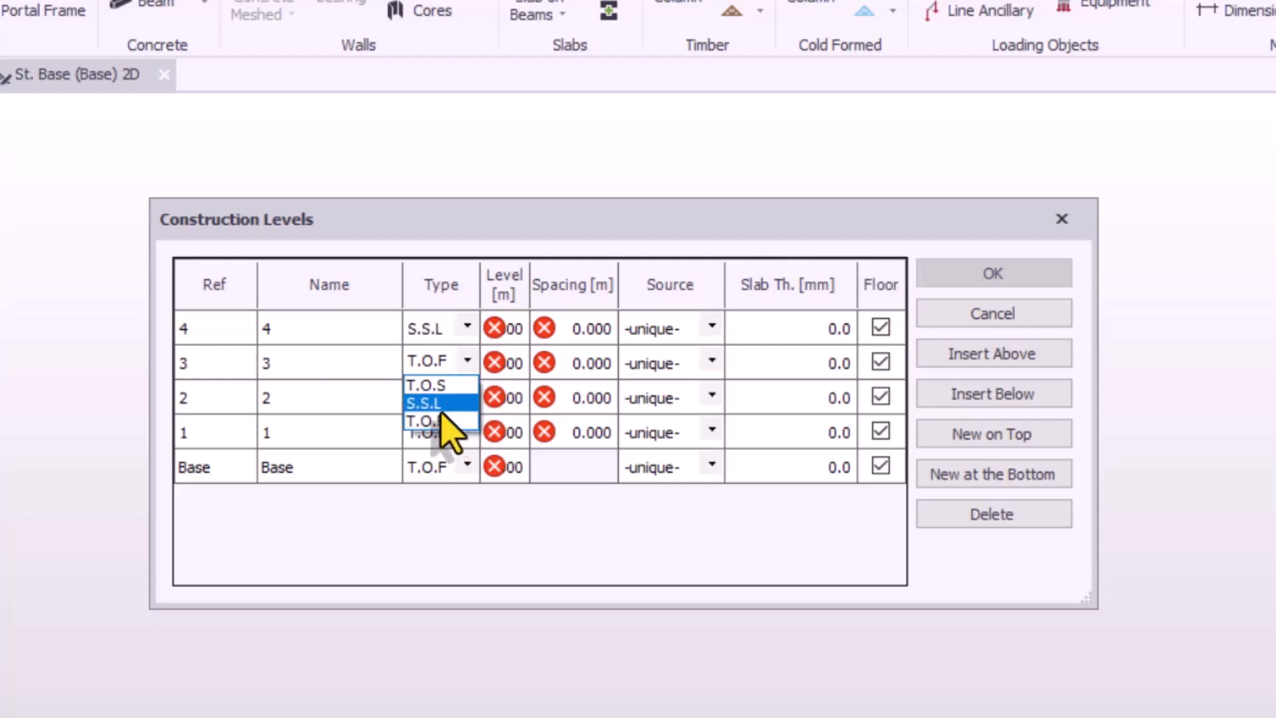
{"action": "left_click", "coordinate": [438, 406]}
{"action": "left_click", "coordinate": [468, 396]}
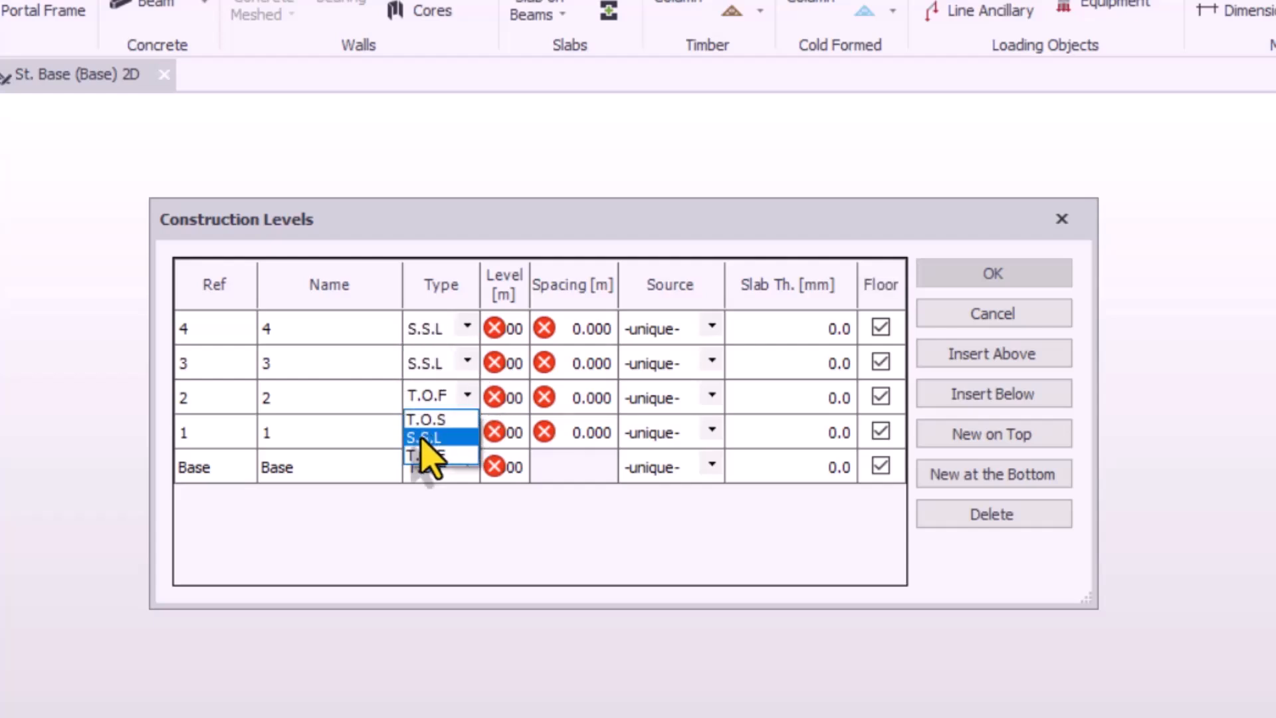
{"action": "left_click", "coordinate": [432, 433]}
{"action": "left_click", "coordinate": [468, 430]}
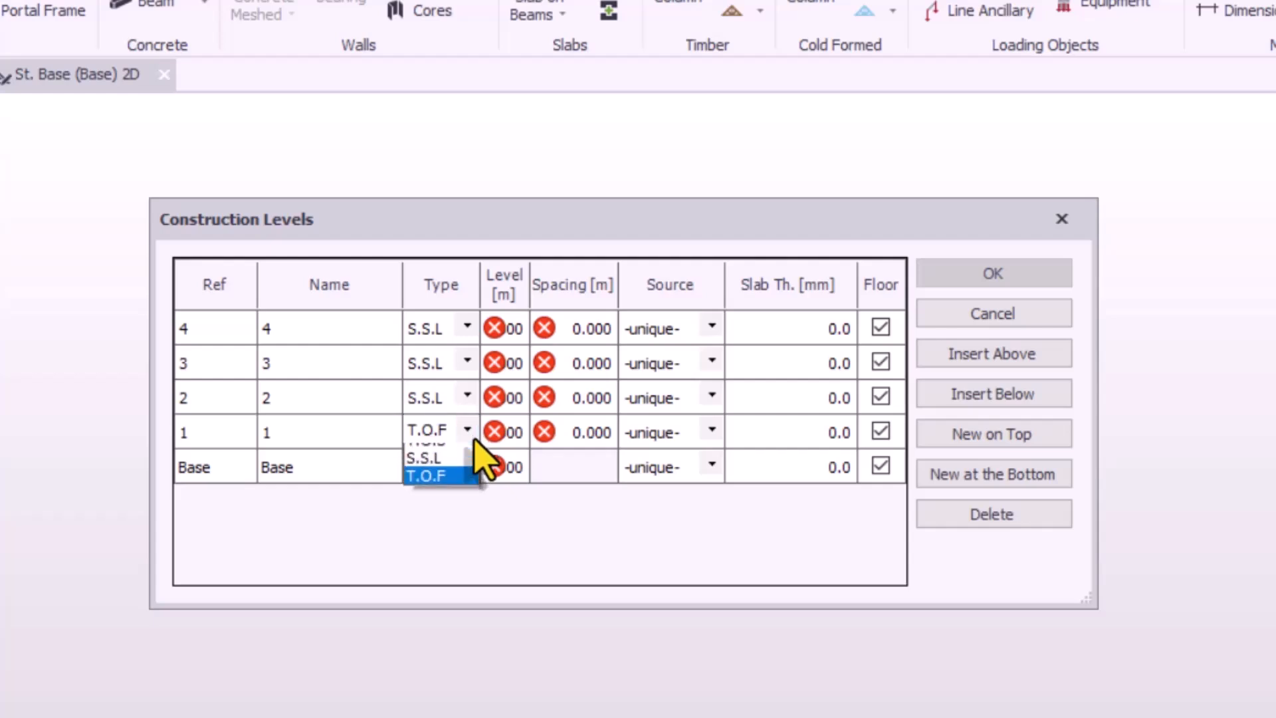
{"action": "left_click", "coordinate": [431, 468]}
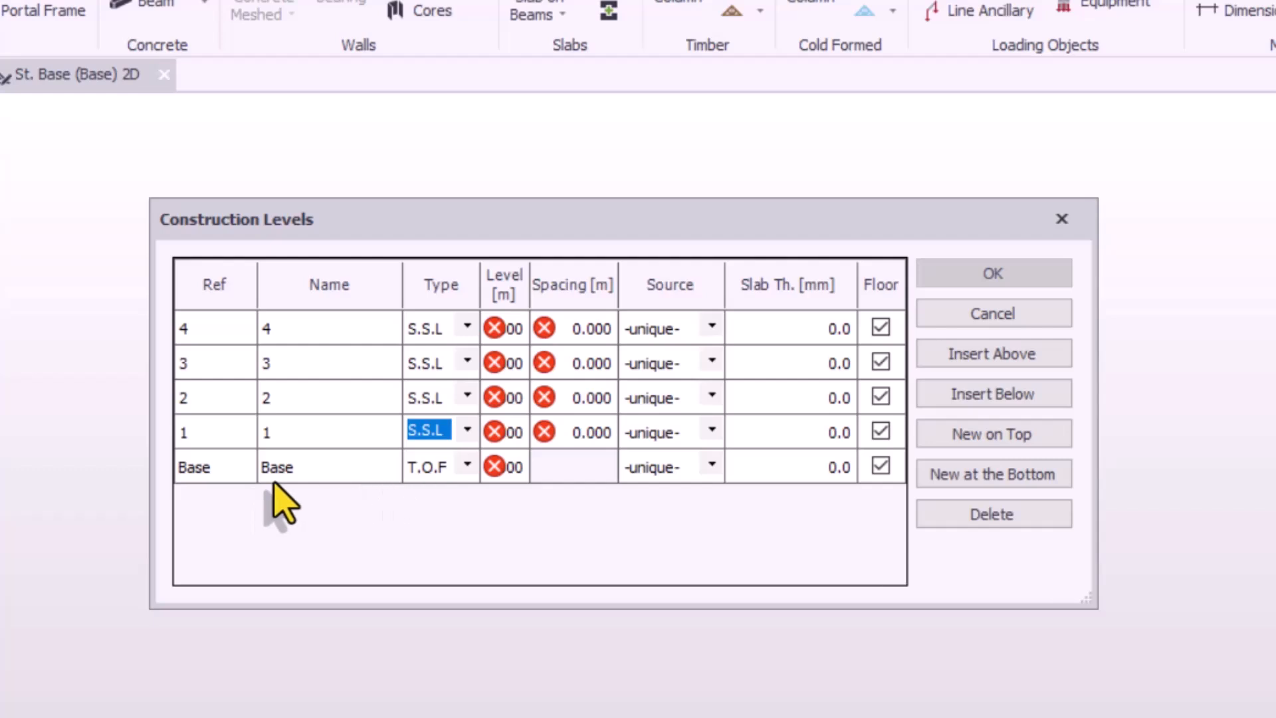
- Insert a new level below the Base level and set its elevation to -3 m
{"action": "left_click", "coordinate": [187, 478]}
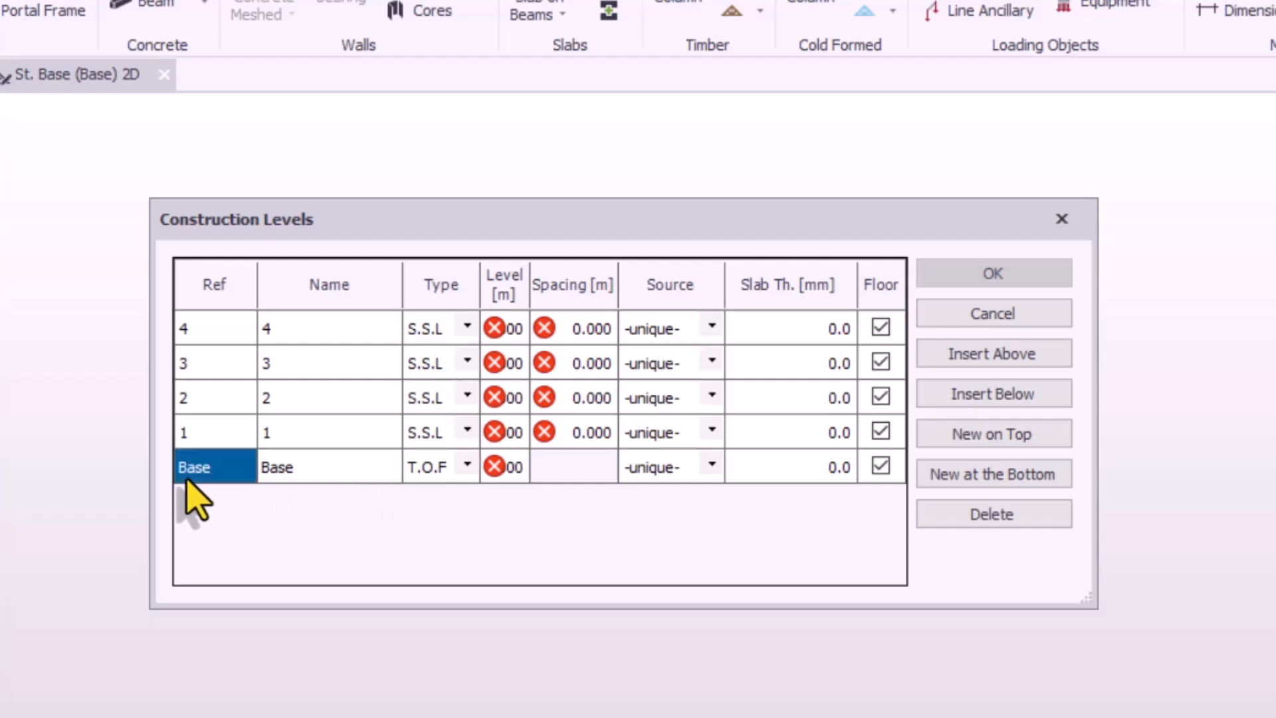
{"action": "left_click", "coordinate": [1004, 398]}
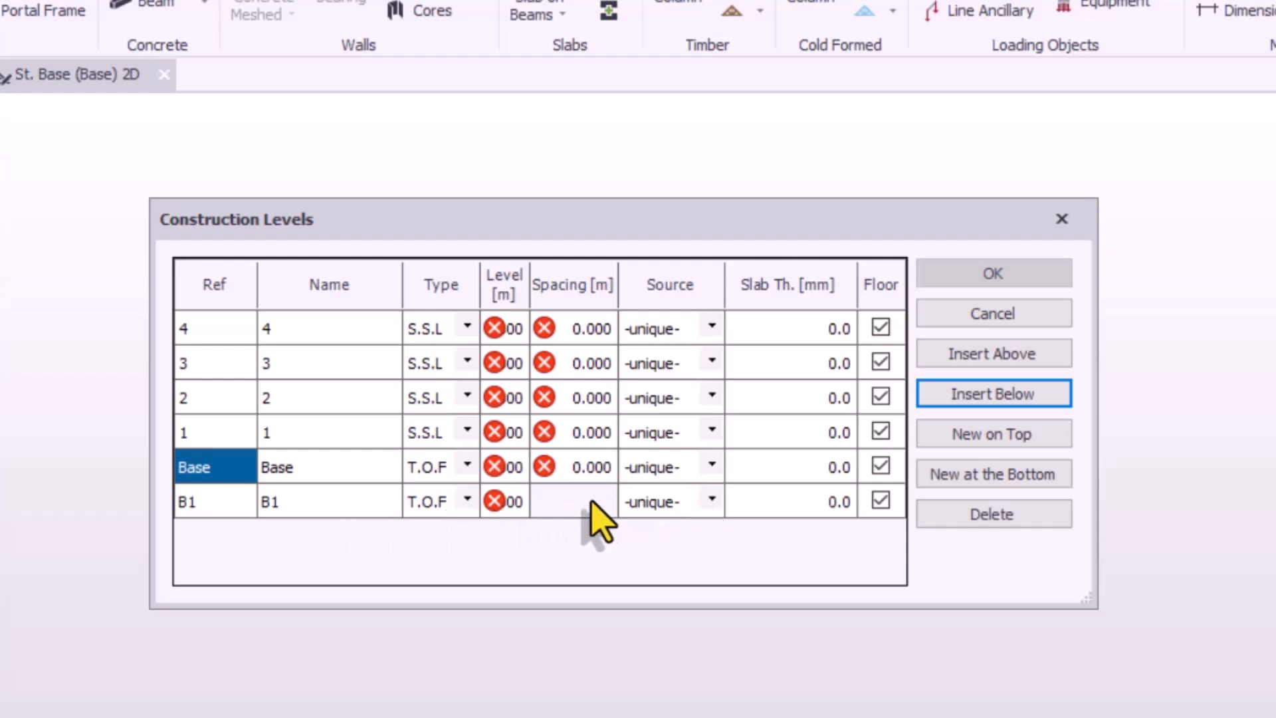
{"action": "left_click", "coordinate": [512, 502]}
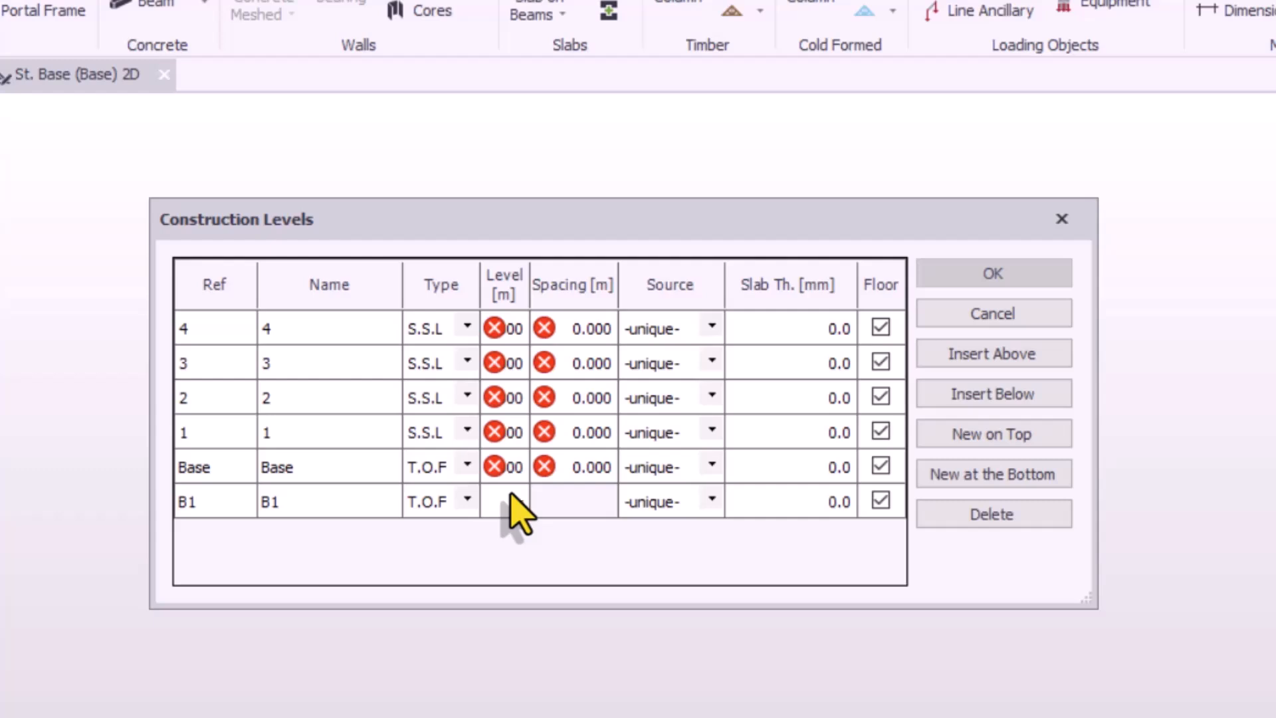
{"action": "type", "text": "3"}
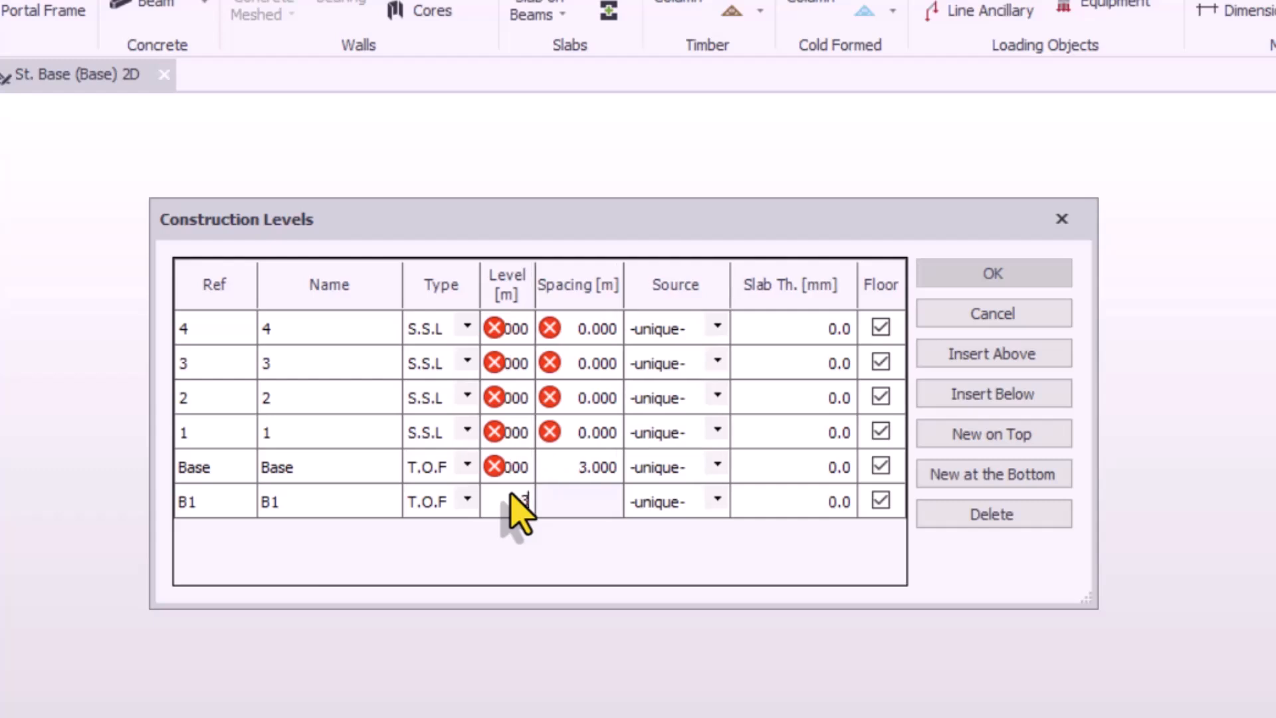
{"action": "left_click", "coordinate": [486, 503]}
{"action": "type", "text": "-"}
{"action": "left_click", "coordinate": [520, 469]}
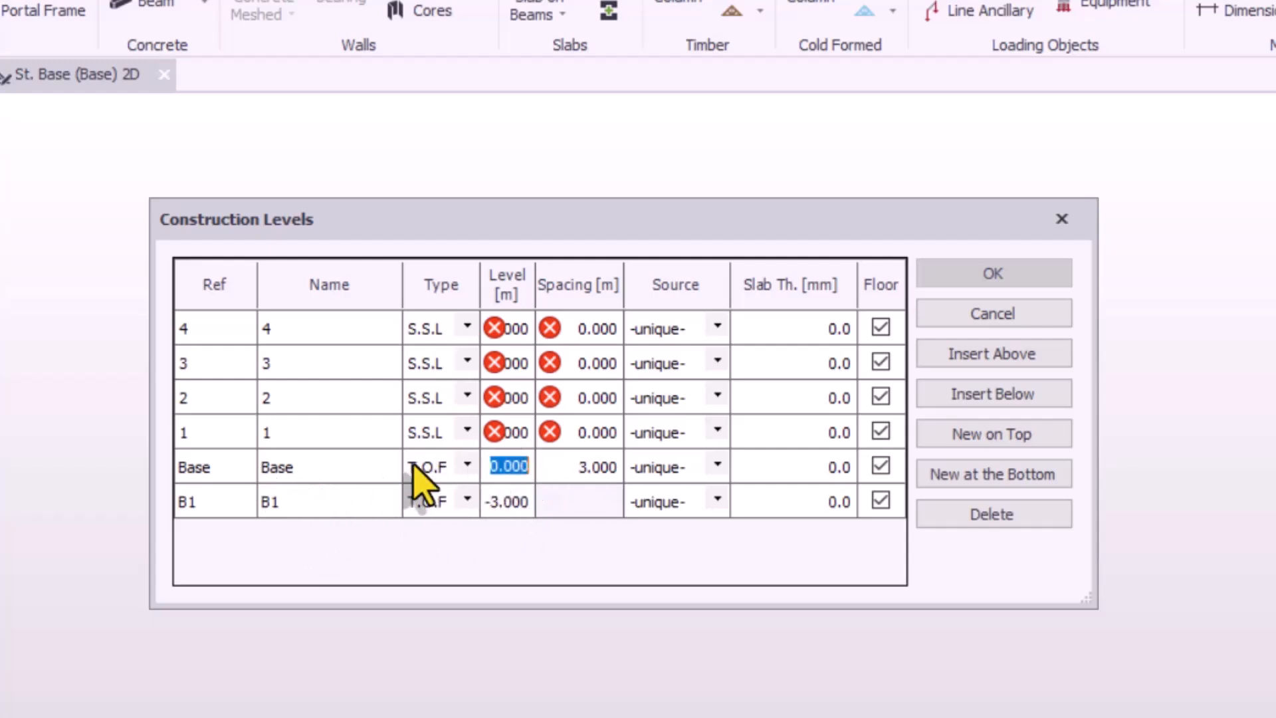
- Set the elevation of level 1 to 3 m
{"action": "left_click", "coordinate": [523, 442]}
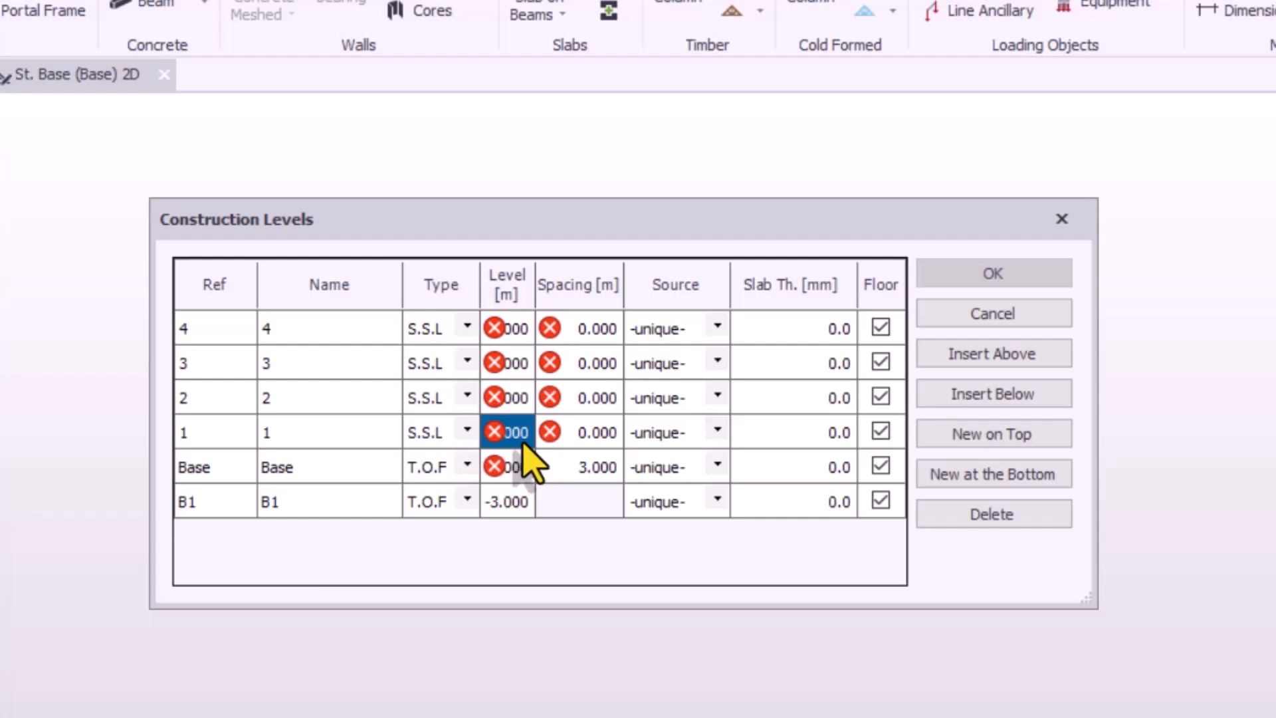
{"action": "type", "text": "3"}
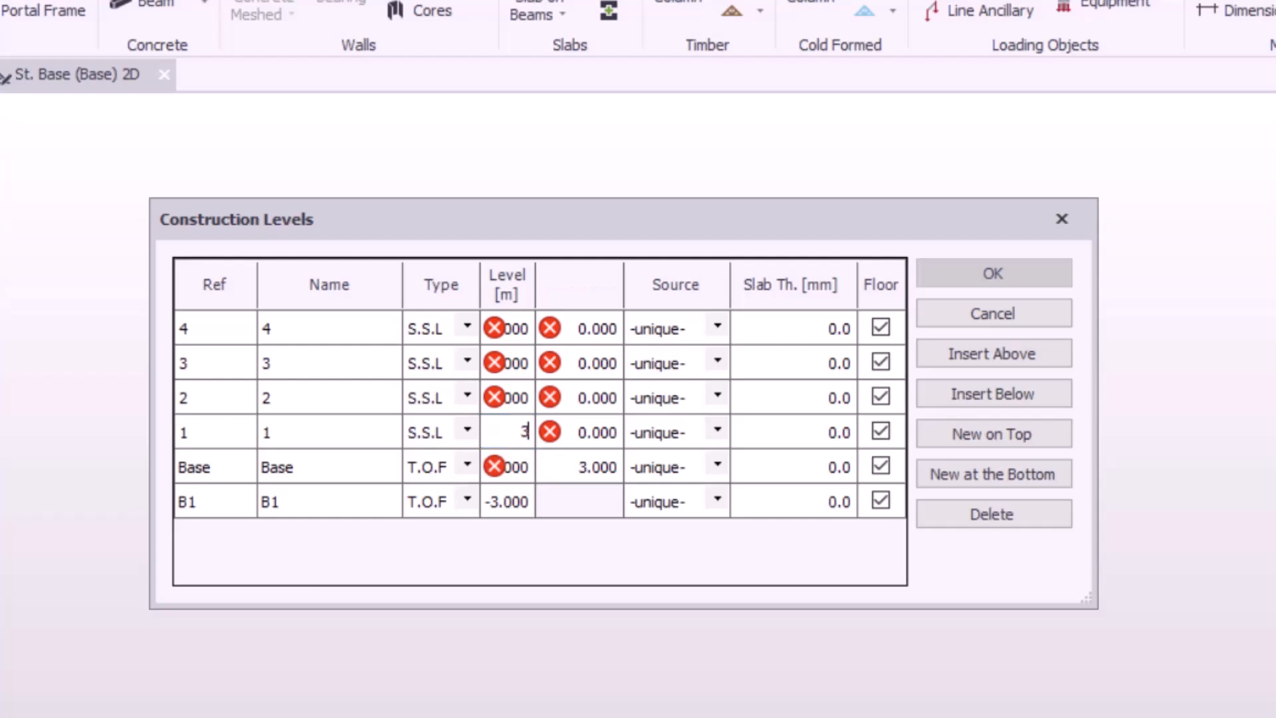
{"action": "key", "text": "Return"}
- Try to enter 3 m as the elevation of levels 2 and 3
{"action": "left_click", "coordinate": [524, 418]}
{"action": "type", "text": "3"}
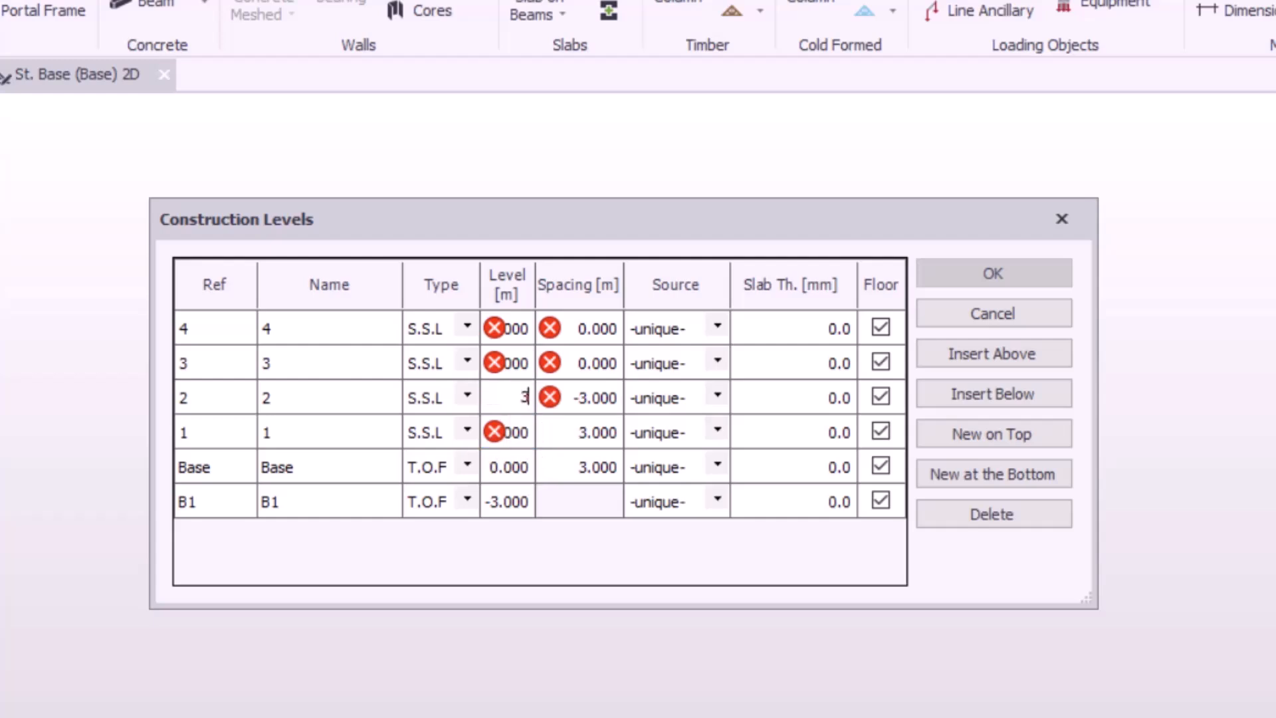
{"action": "left_click", "coordinate": [516, 363]}
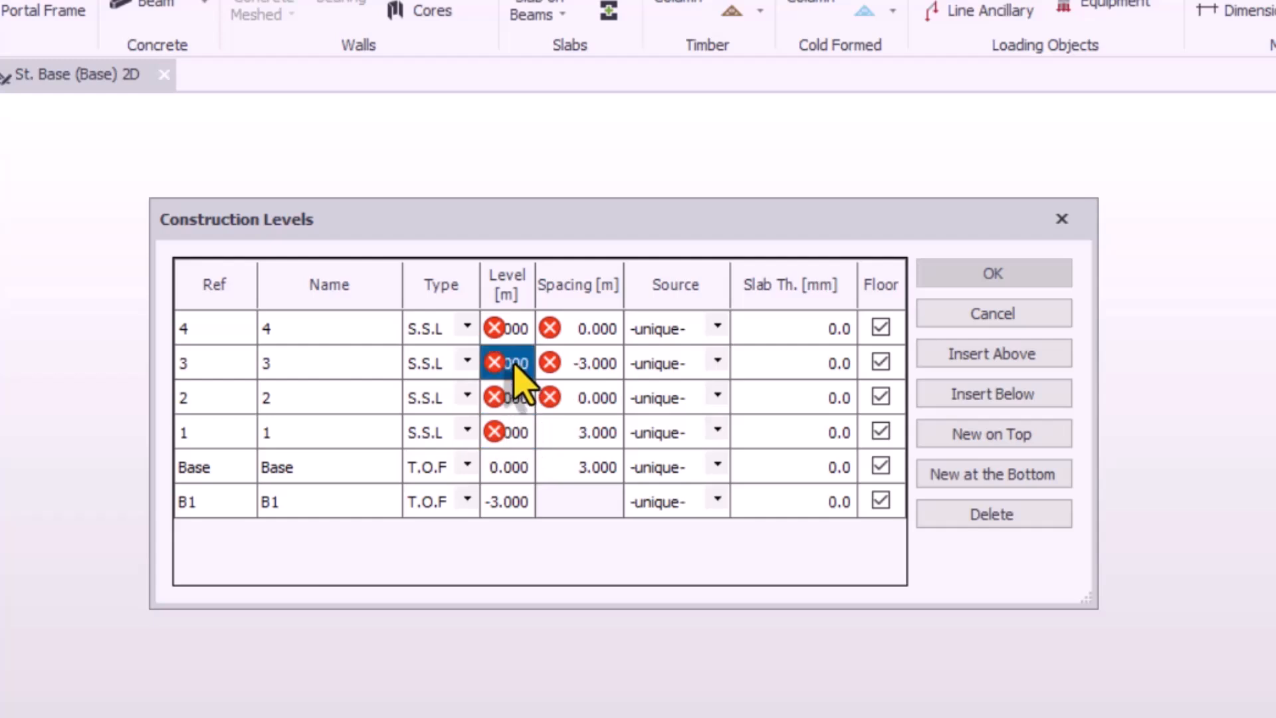
{"action": "type", "text": "3"}
{"action": "left_click", "coordinate": [521, 327]}
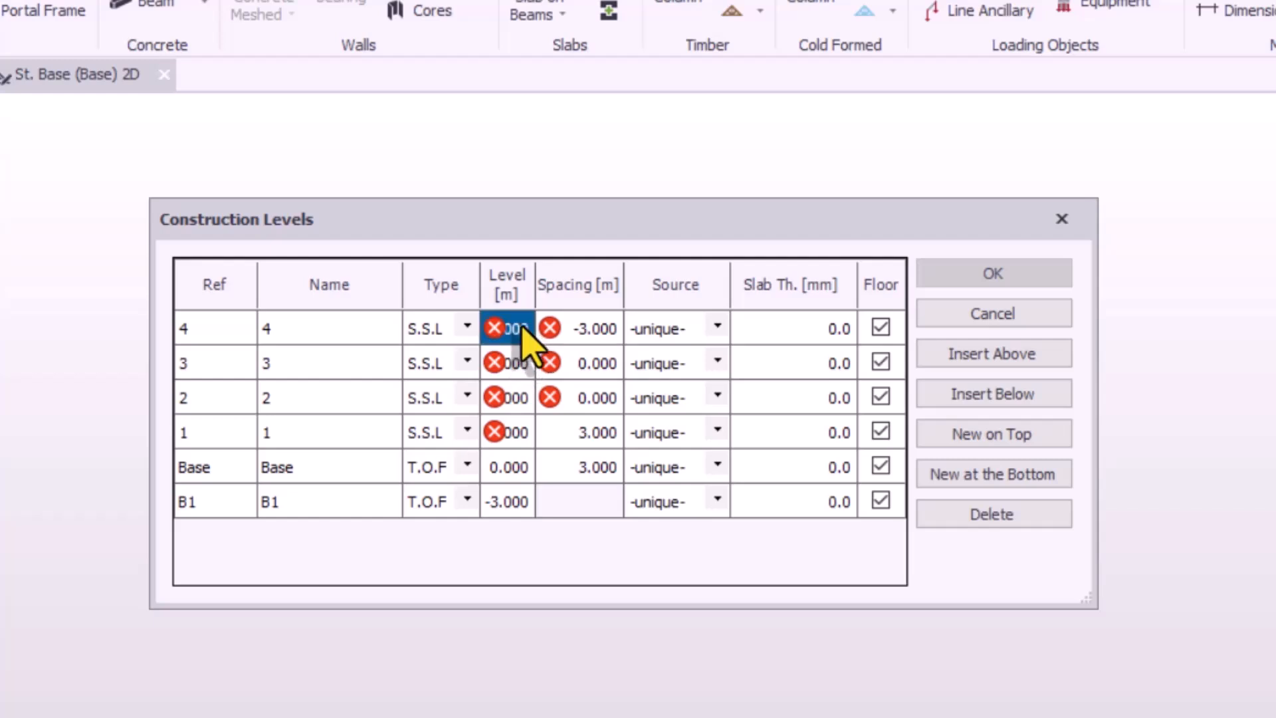
- Set the spacing of levels 2, 3 and 4 to 3 m each
{"action": "left_click", "coordinate": [577, 433]}
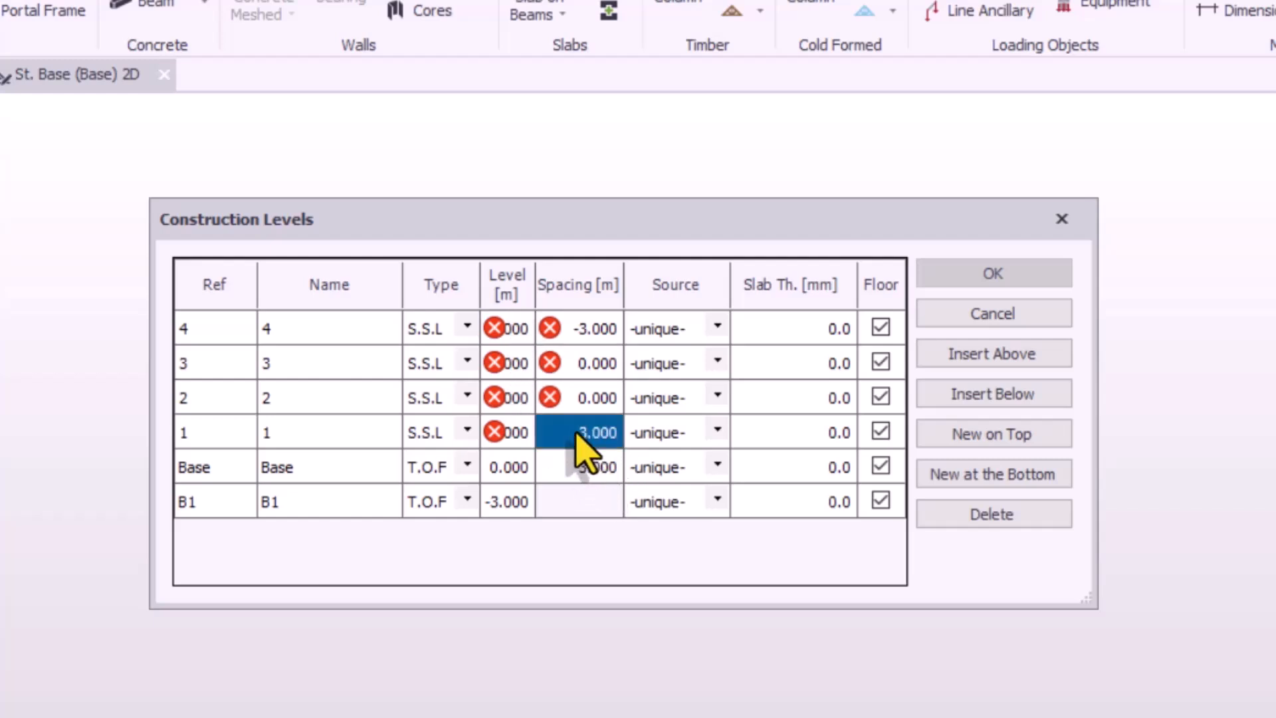
{"action": "left_click", "coordinate": [585, 402]}
{"action": "type", "text": "3"}
{"action": "left_click", "coordinate": [590, 359]}
{"action": "type", "text": "3"}
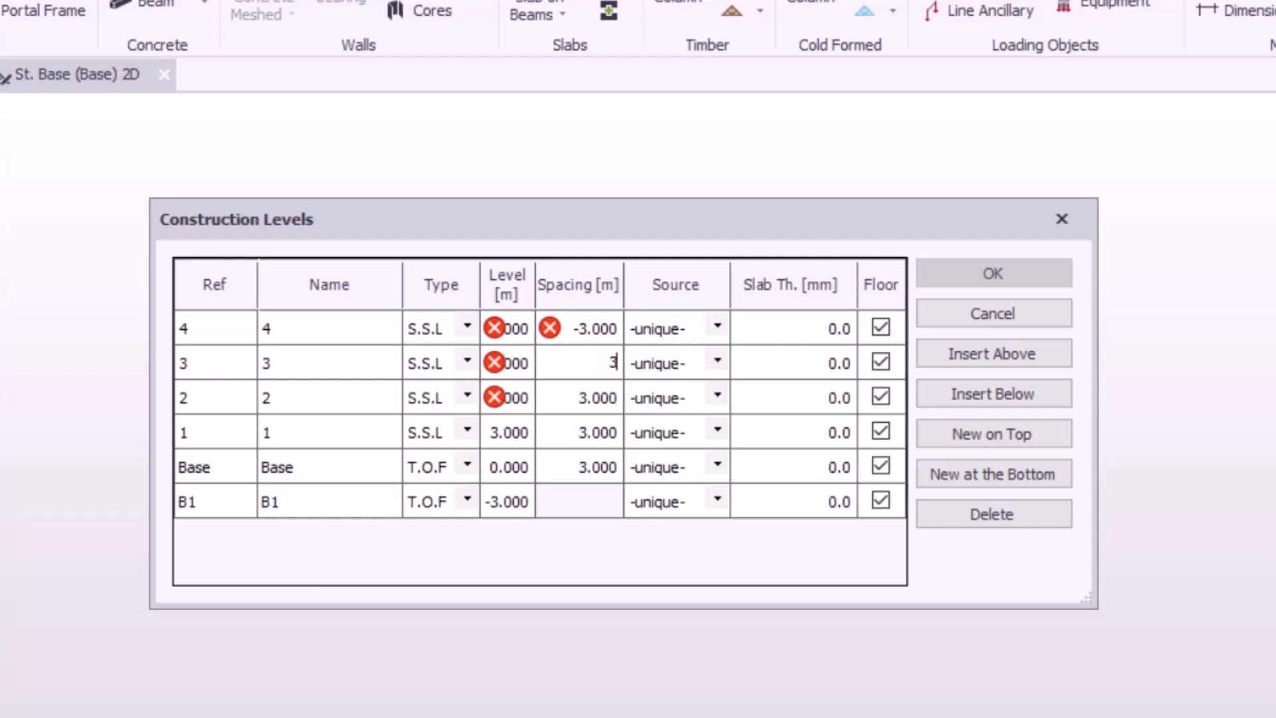
{"action": "left_click", "coordinate": [589, 329]}
{"action": "type", "text": "3"}
{"action": "key", "text": "Return"}
{"action": "left_click", "coordinate": [584, 399]}
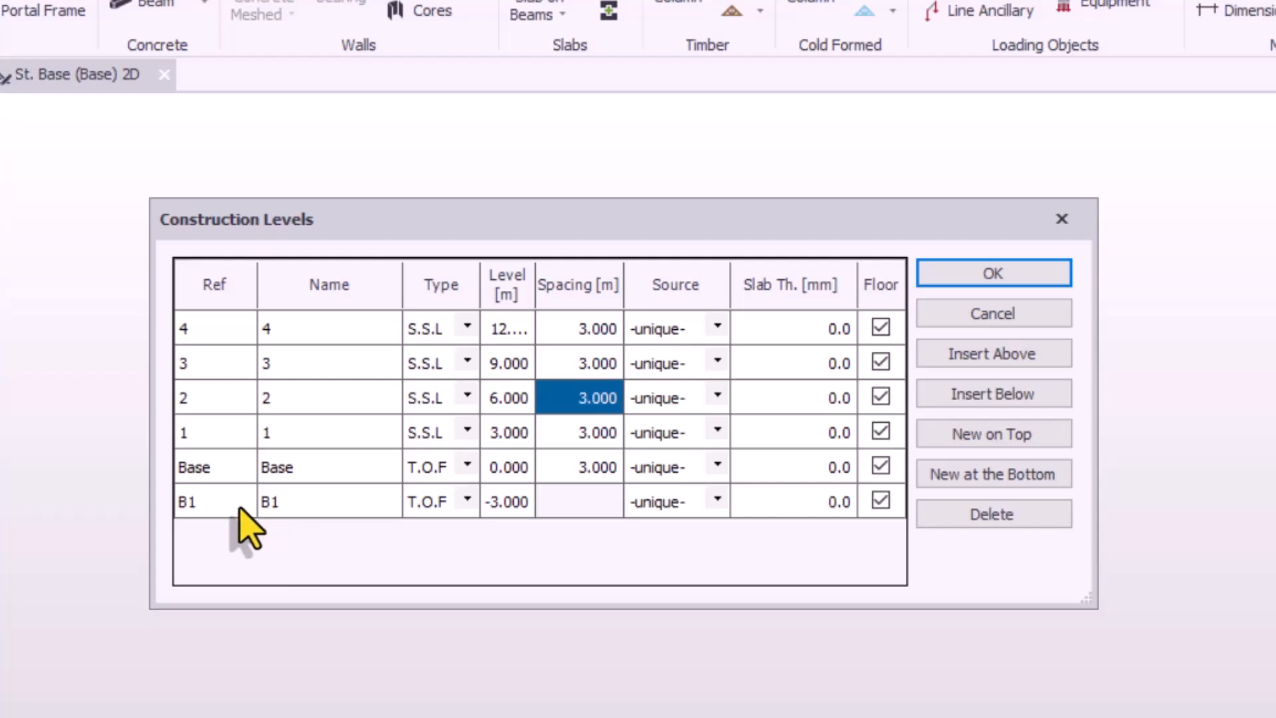
- Rename level B1 as Basement and the Base level as NGL
{"action": "left_click", "coordinate": [283, 499]}
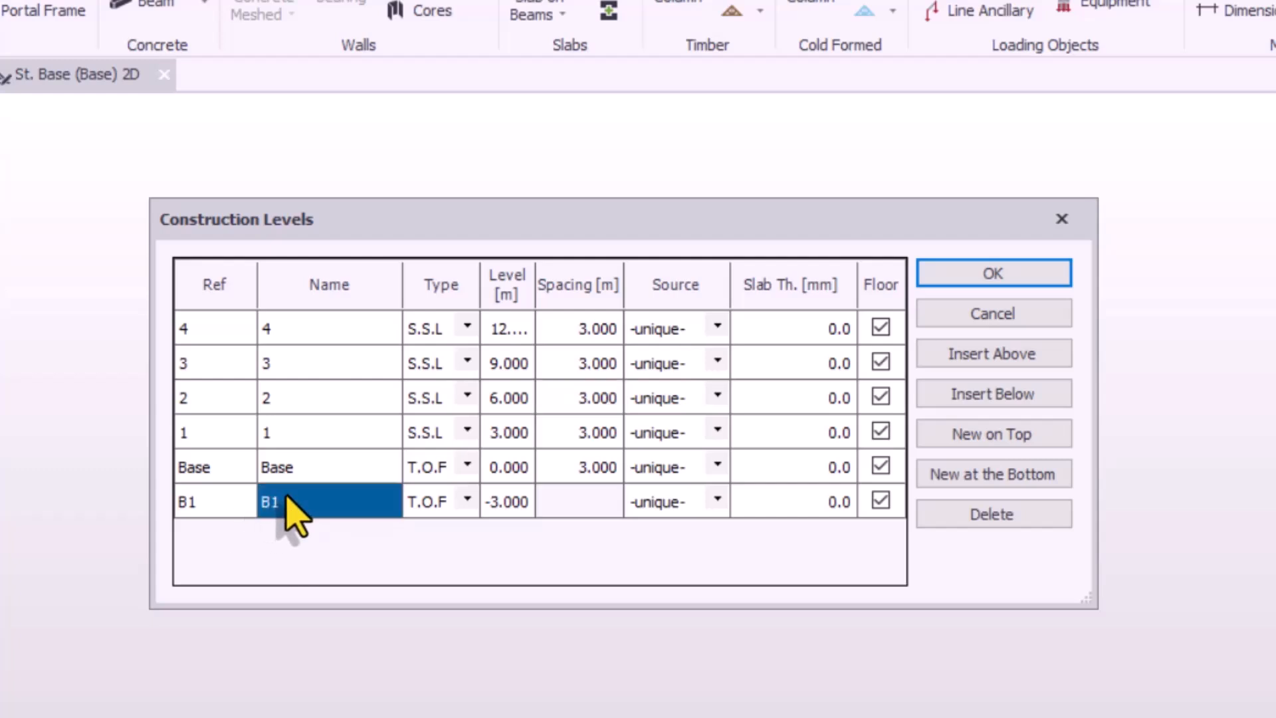
{"action": "type", "text": "B"}
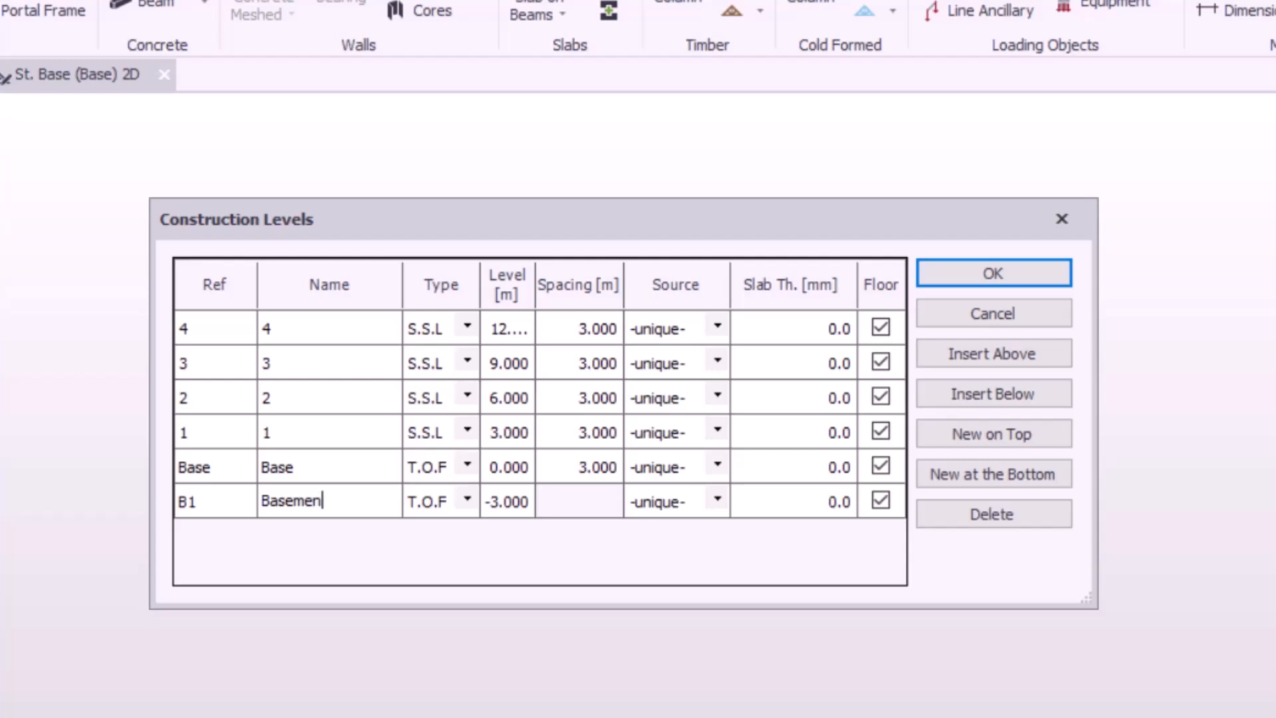
{"action": "left_click", "coordinate": [330, 470]}
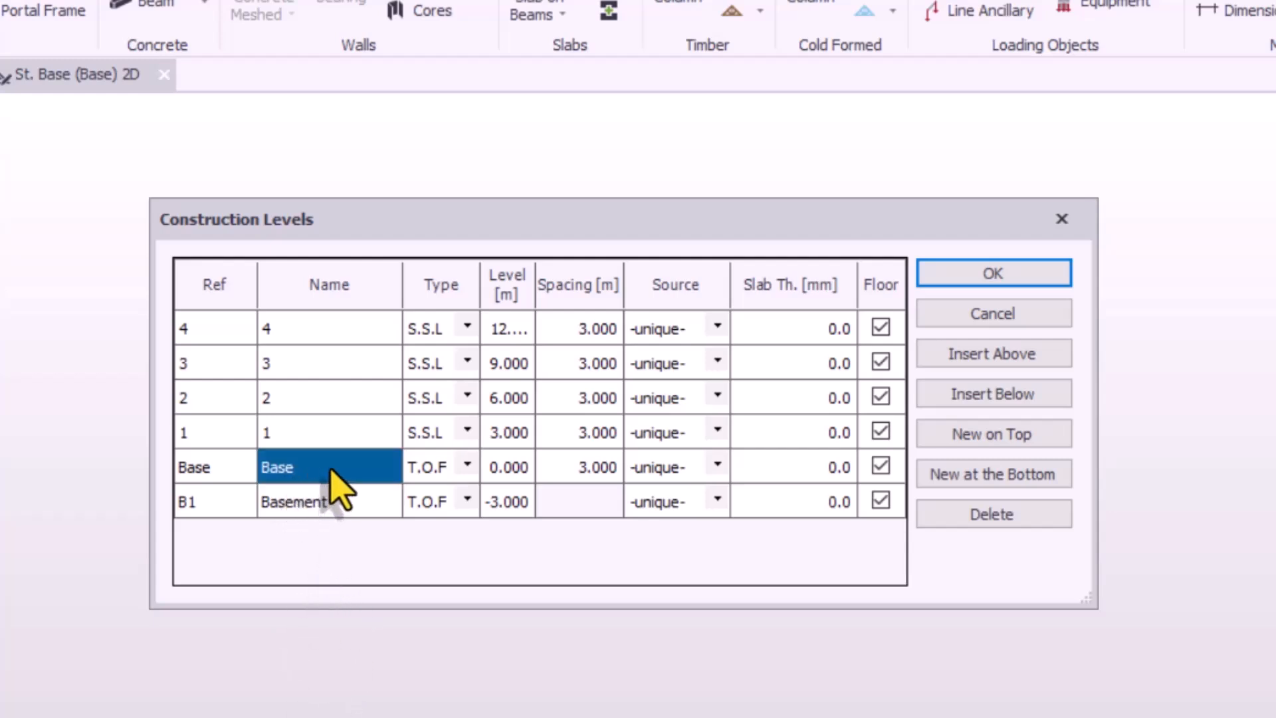
{"action": "type", "text": "n"}
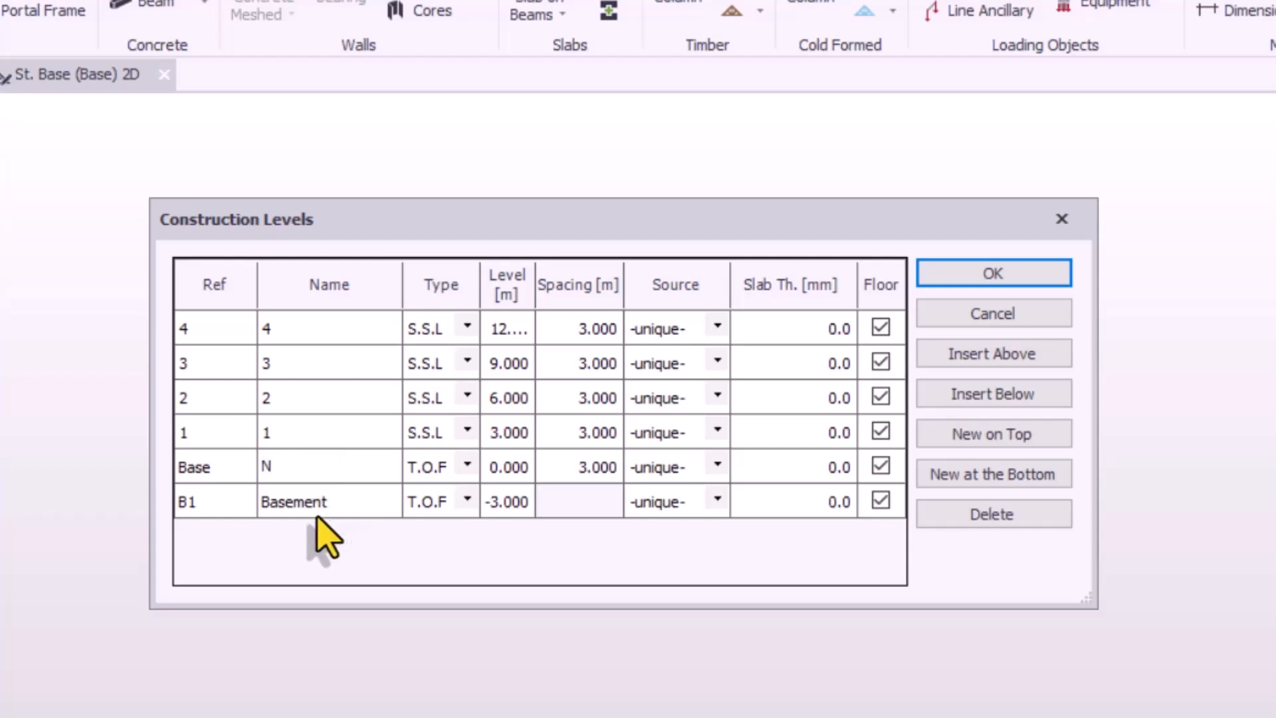
{"action": "type", "text": "GL"}
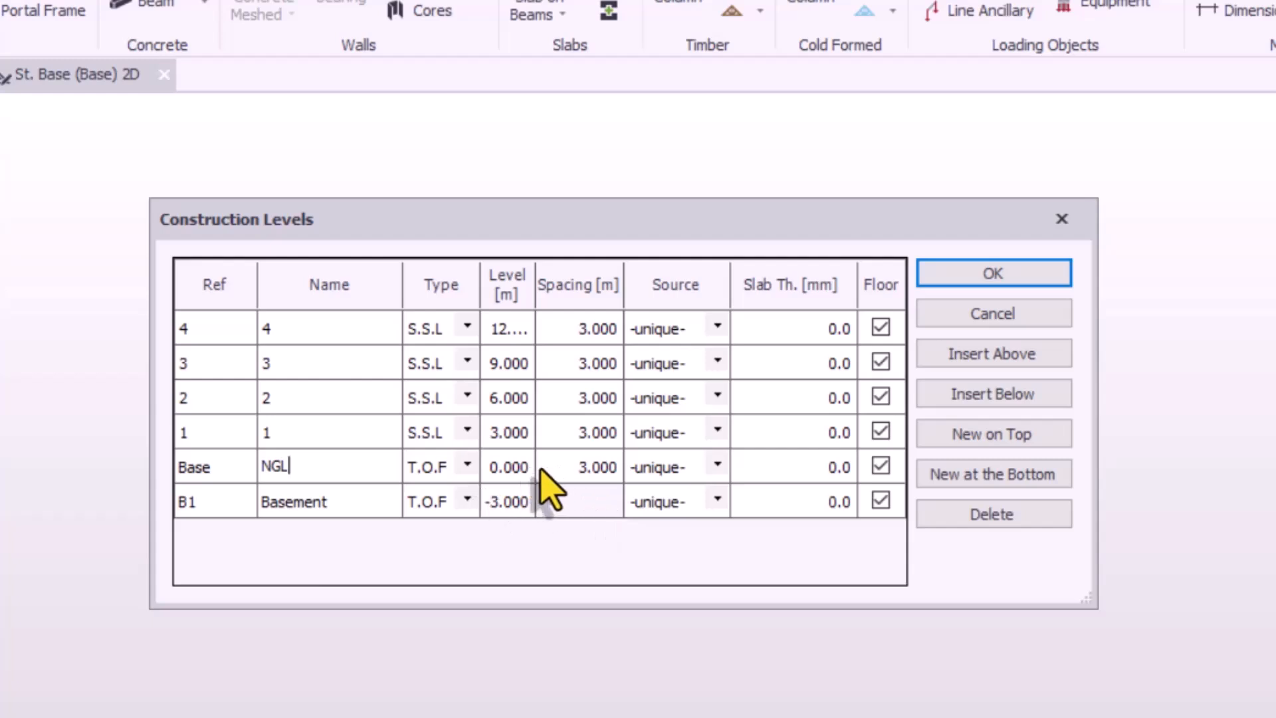
- Rename level 1 as 1FL and level 2 as 2ND
{"action": "left_click", "coordinate": [297, 438]}
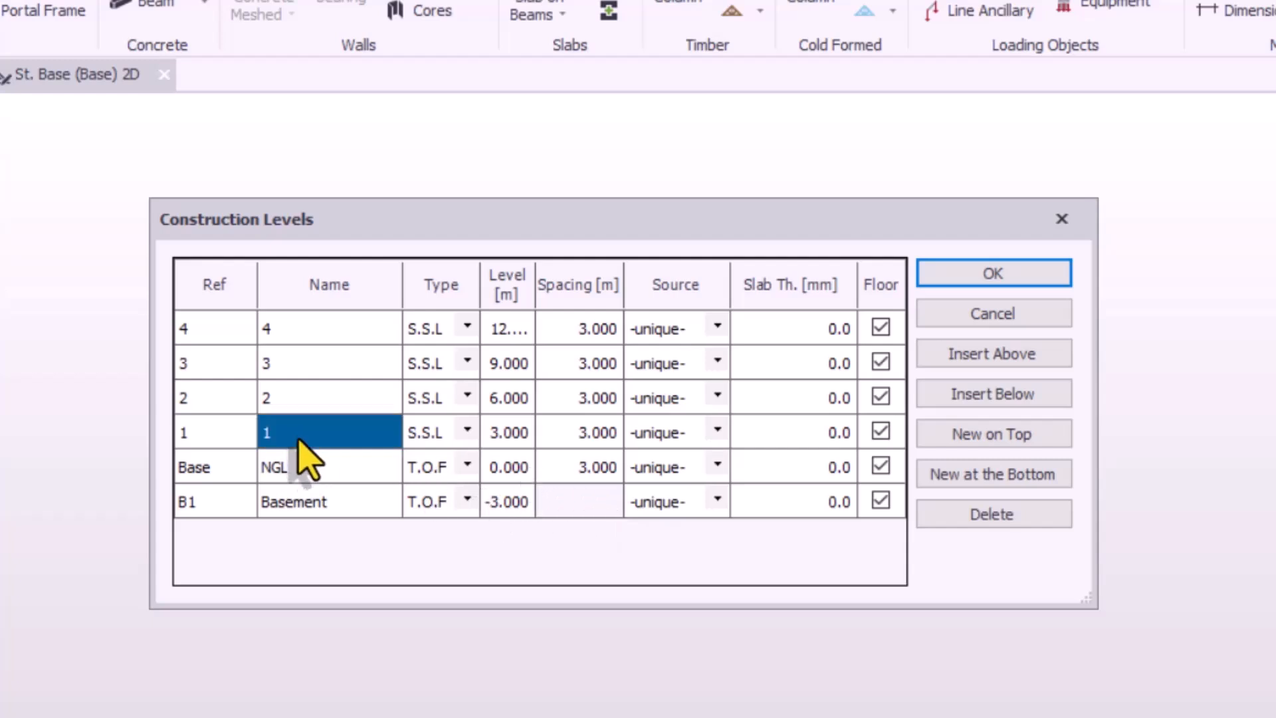
{"action": "left_click", "coordinate": [297, 439]}
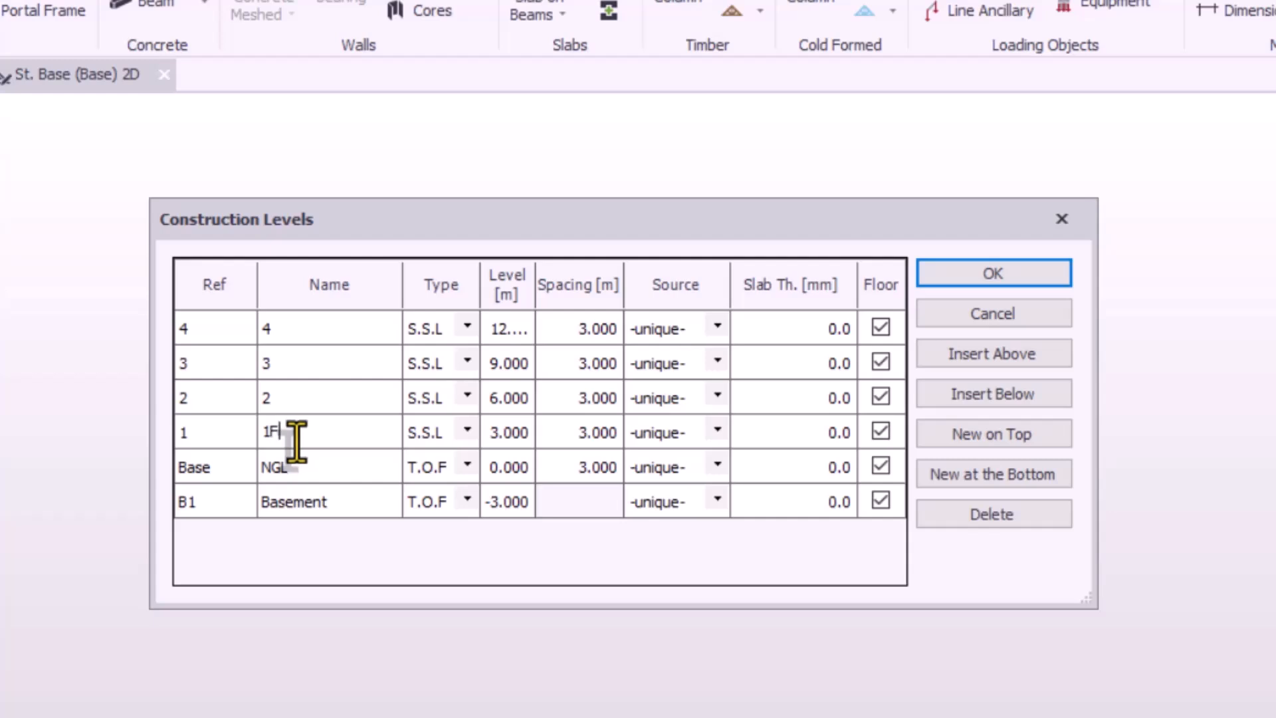
{"action": "type", "text": "1FL"}
{"action": "left_click", "coordinate": [291, 401]}
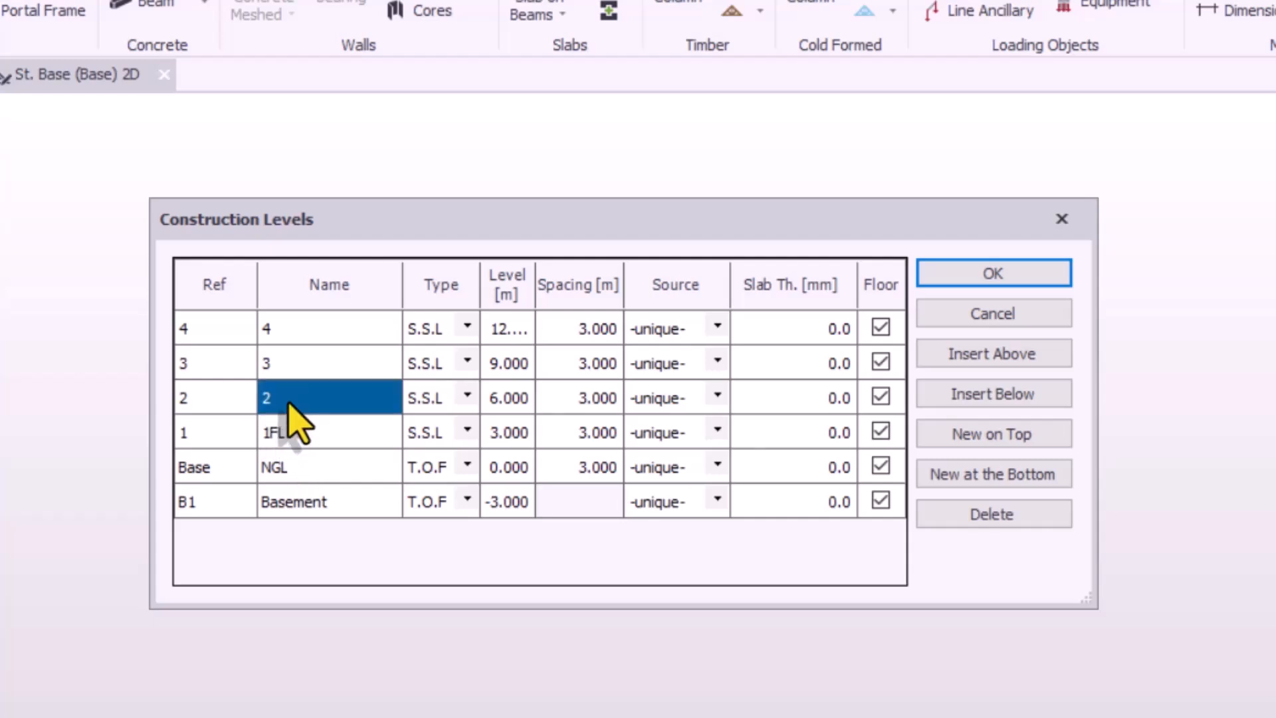
{"action": "left_click", "coordinate": [290, 402]}
{"action": "left_click", "coordinate": [288, 402]}
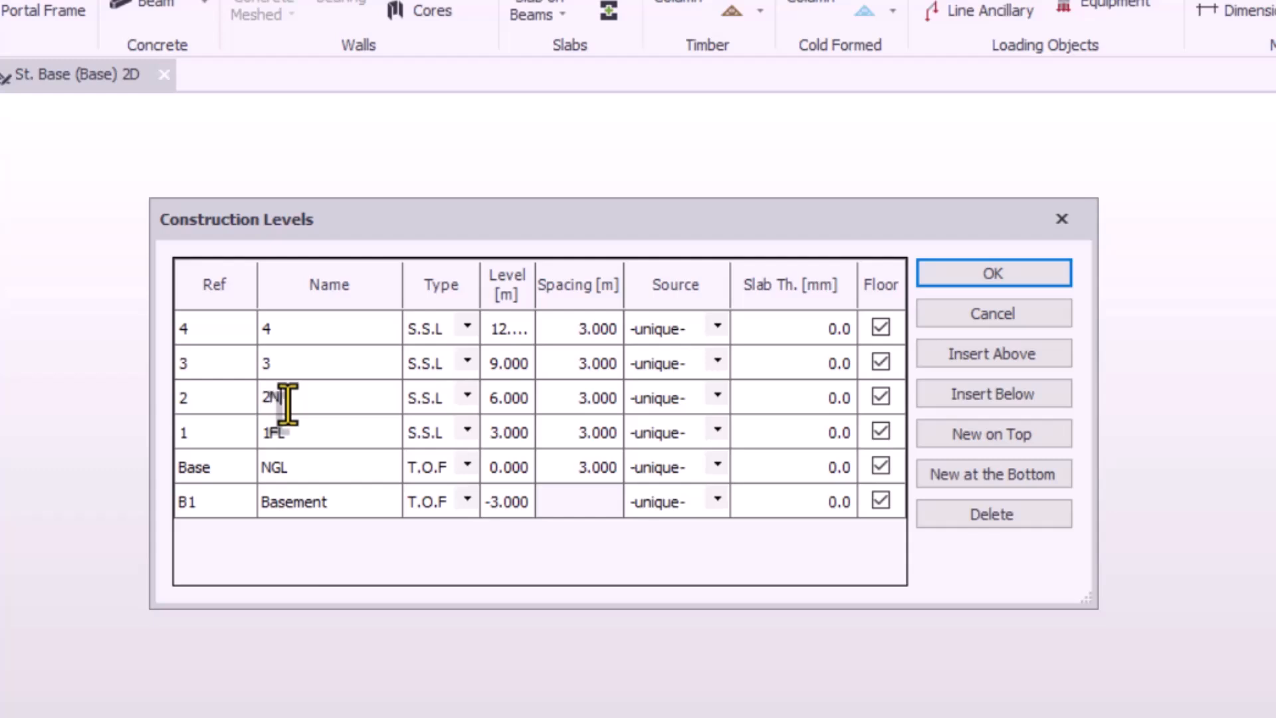
{"action": "type", "text": "ND"}
- Rename level 3 as 3RDF
{"action": "left_click", "coordinate": [282, 364]}
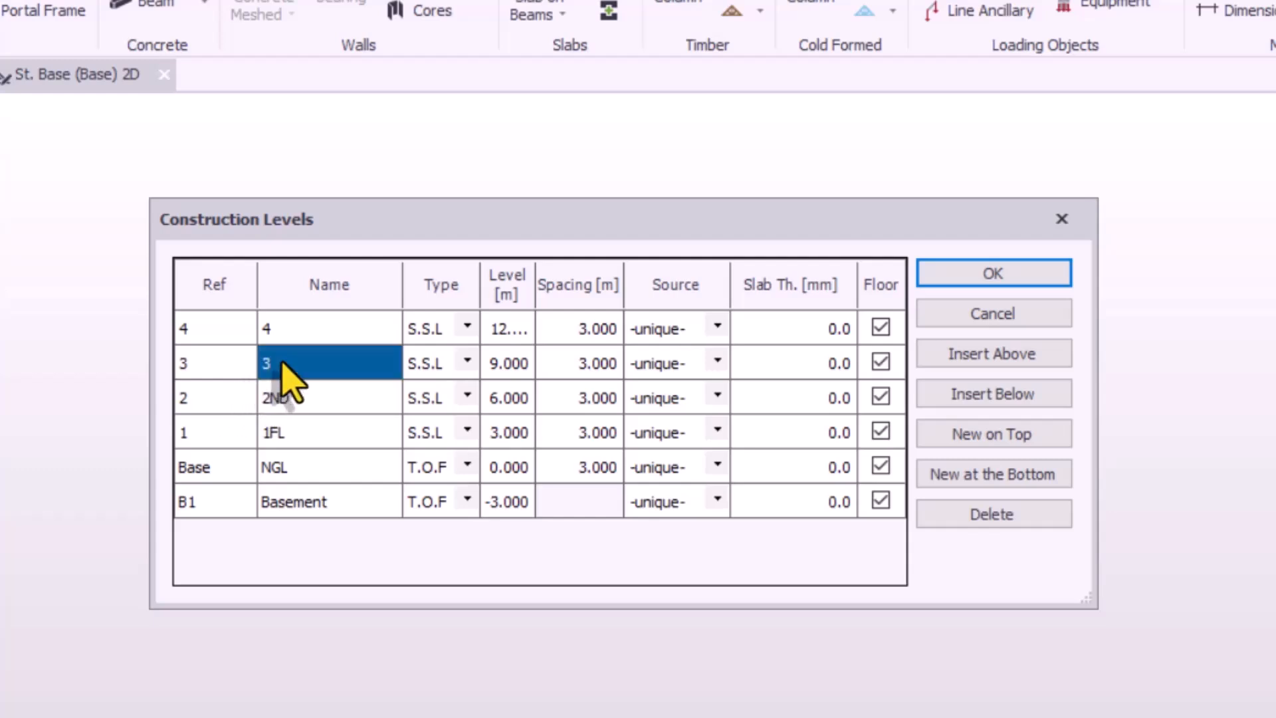
{"action": "left_click", "coordinate": [282, 363]}
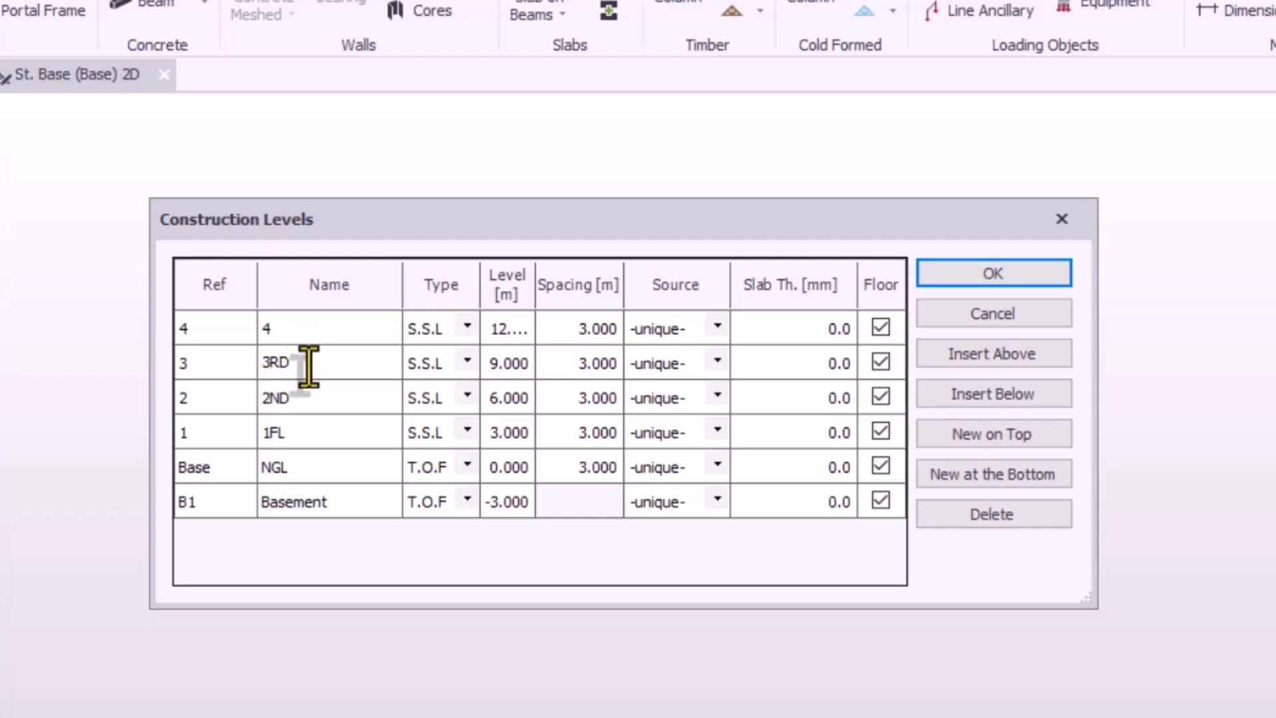
{"action": "left_click", "coordinate": [296, 404]}
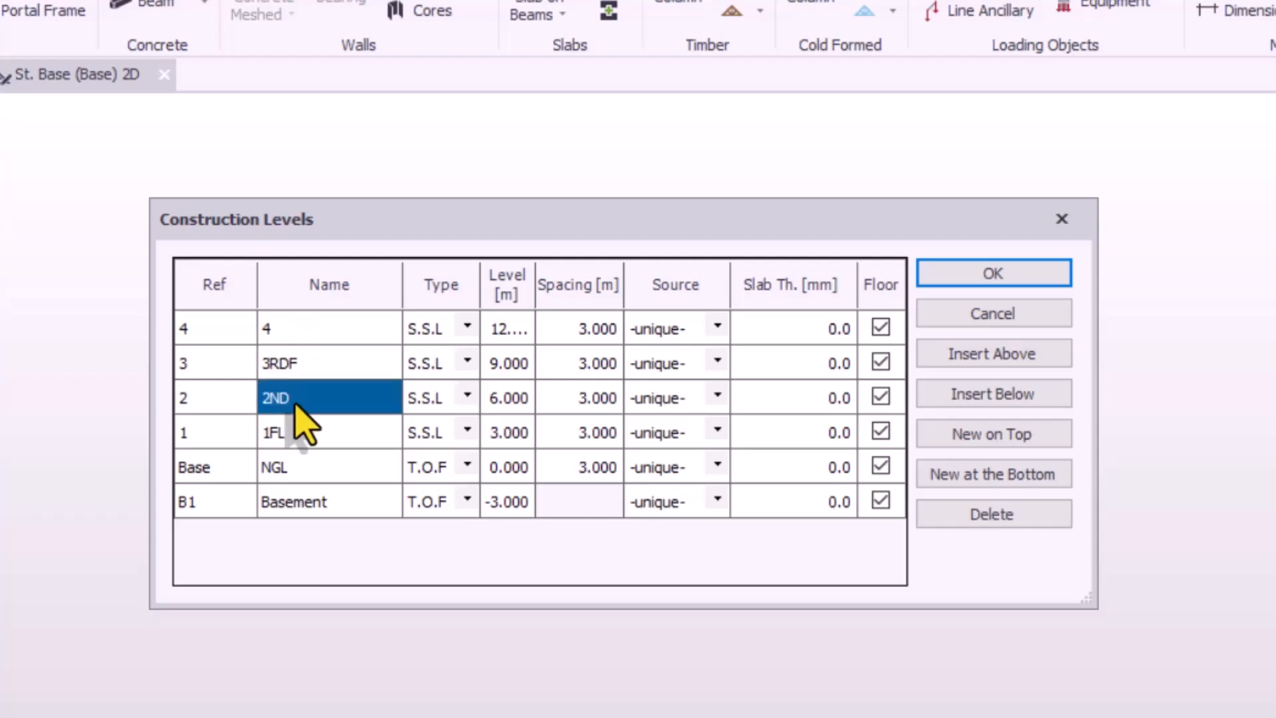
- Rename level 2 as 2NDF and level 4 as 4 THF
{"action": "left_click", "coordinate": [296, 403]}
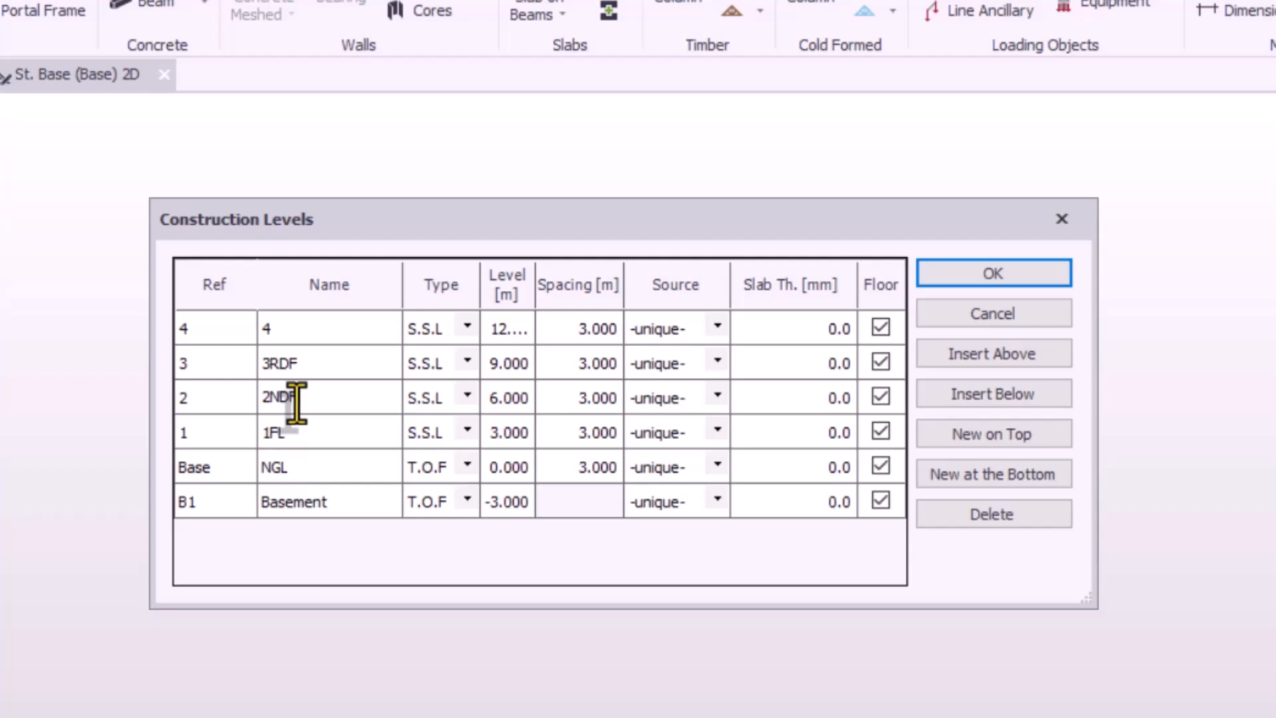
{"action": "left_click", "coordinate": [304, 335]}
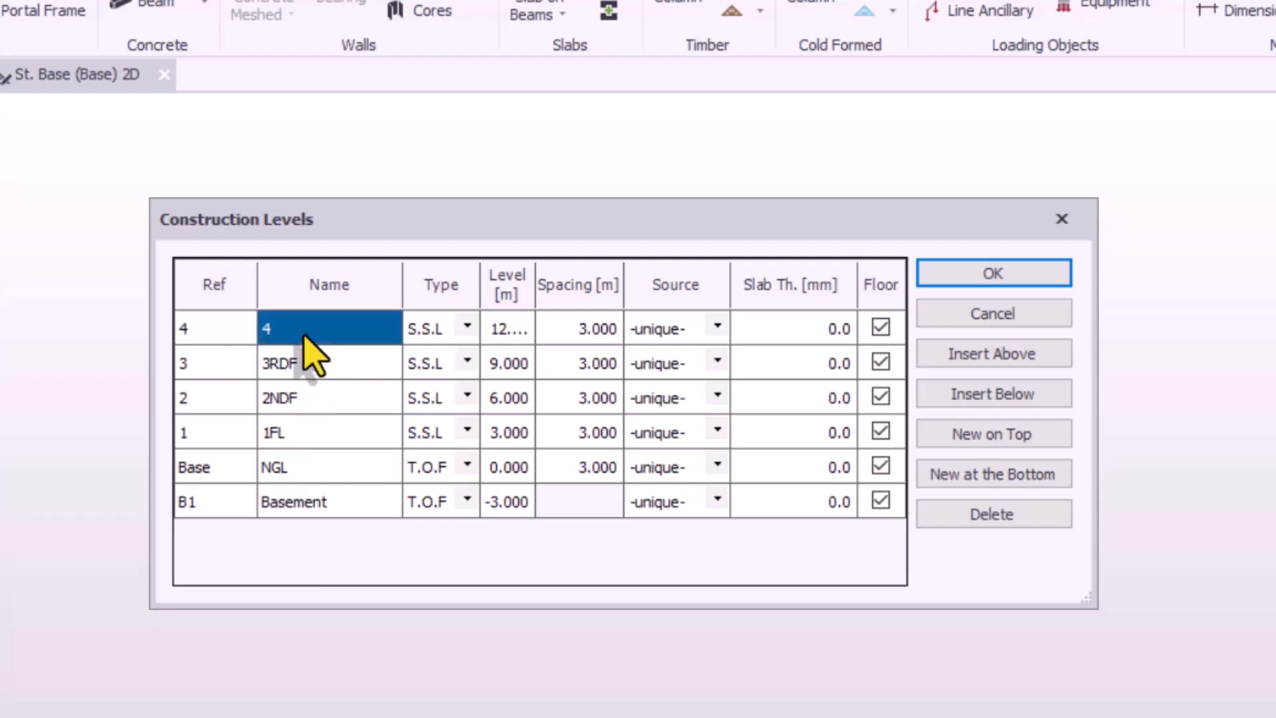
{"action": "left_click", "coordinate": [302, 336]}
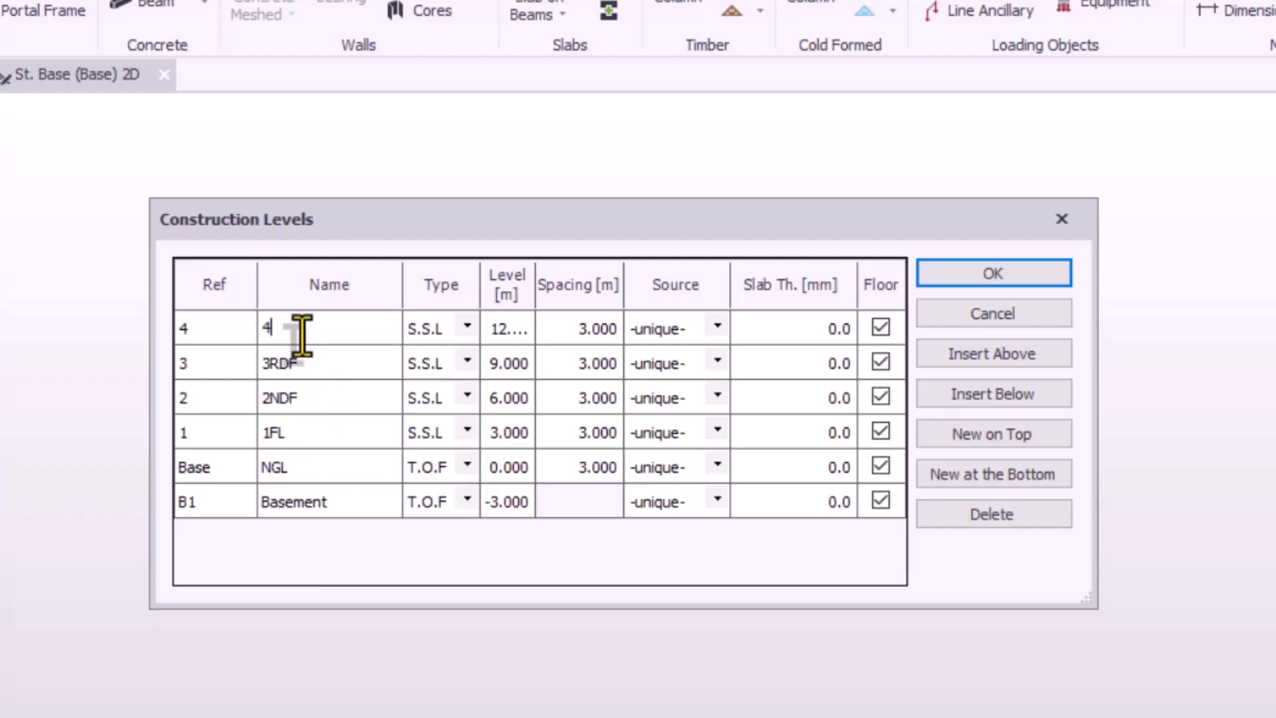
{"action": "type", "text": "THF"}
- Set the slab thickness of levels 4, 3, 2 and 1 to 180 mm each
{"action": "left_click", "coordinate": [826, 343]}
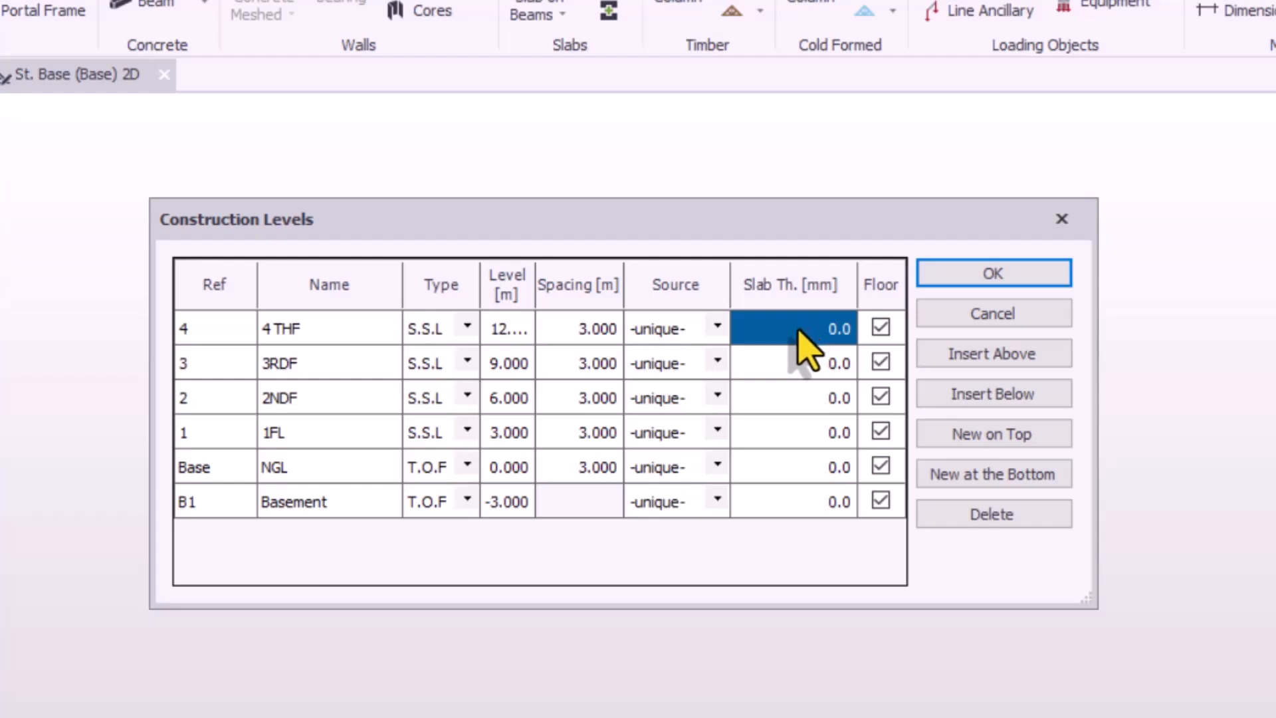
{"action": "type", "text": "180"}
{"action": "left_click", "coordinate": [839, 363]}
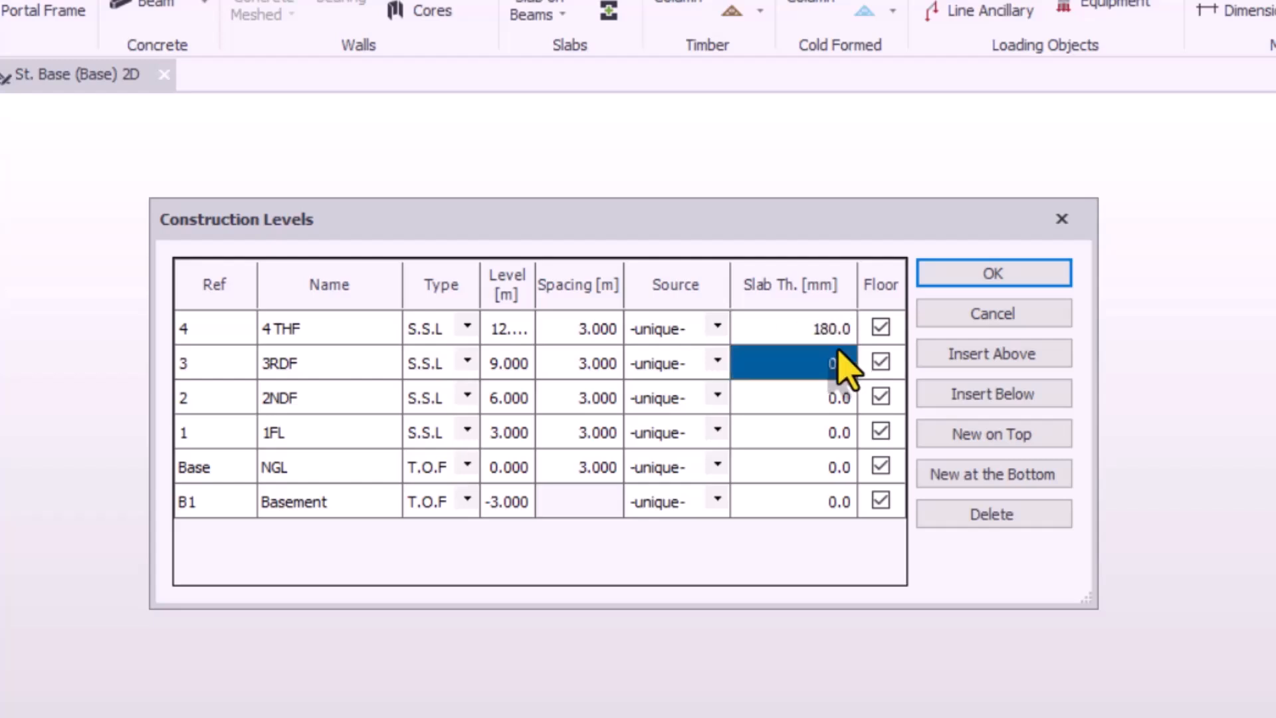
{"action": "type", "text": "180"}
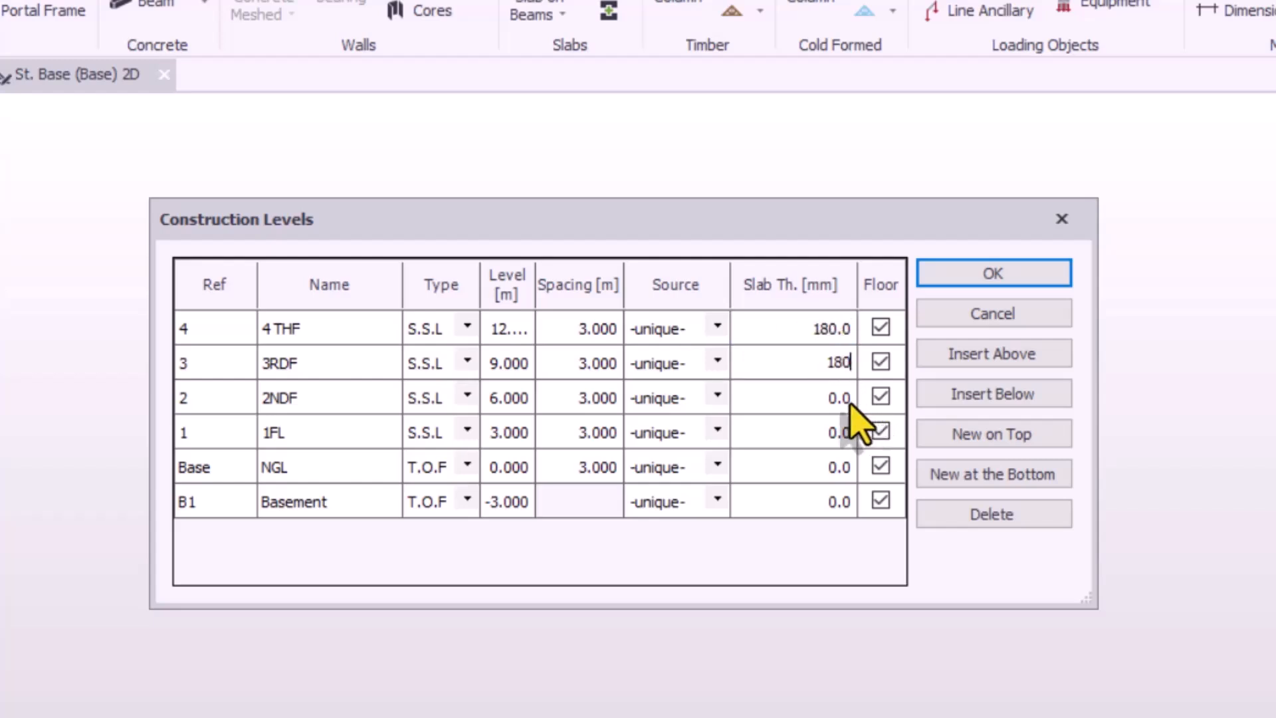
{"action": "left_click", "coordinate": [828, 403]}
{"action": "type", "text": "180"}
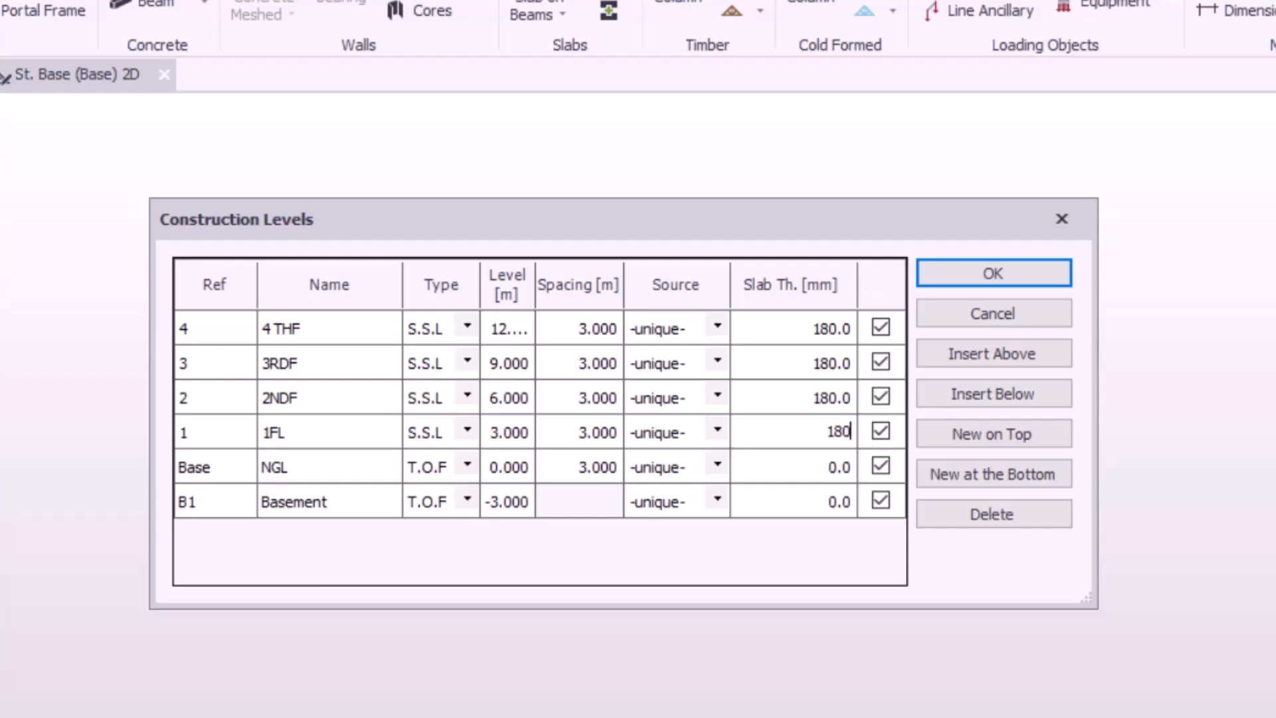
{"action": "left_click", "coordinate": [816, 407]}
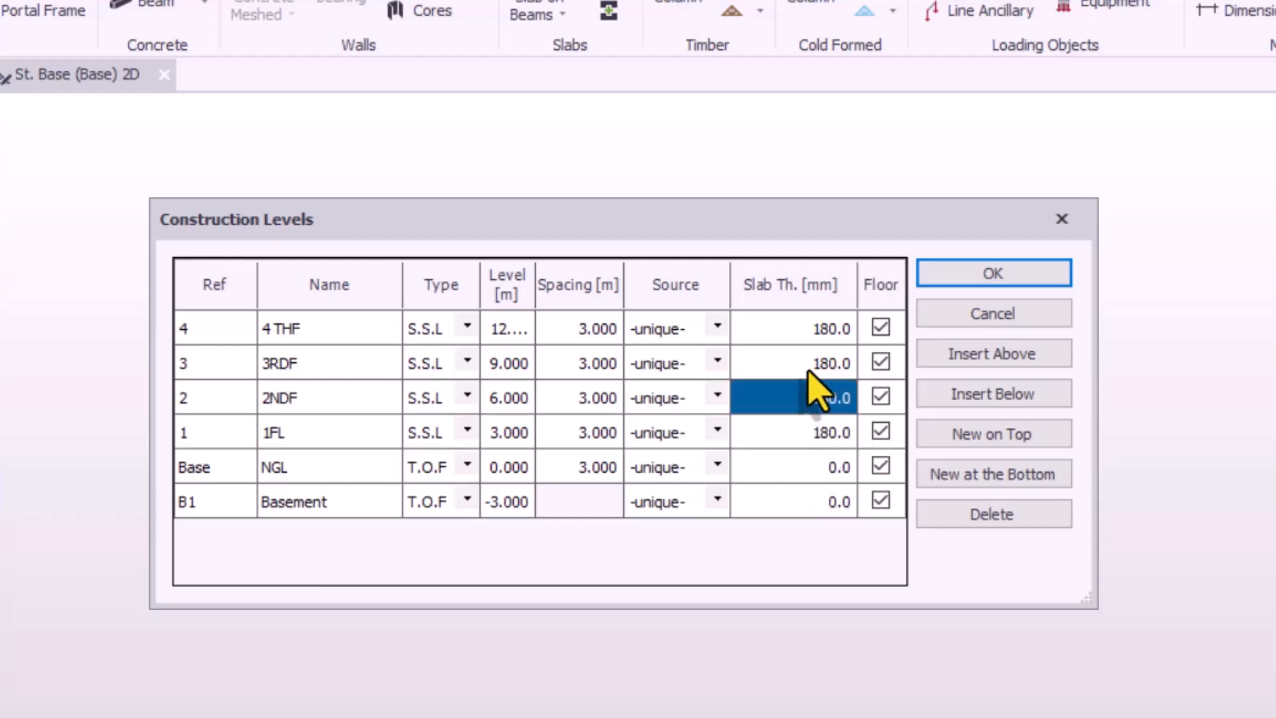
{"action": "left_click", "coordinate": [809, 372]}
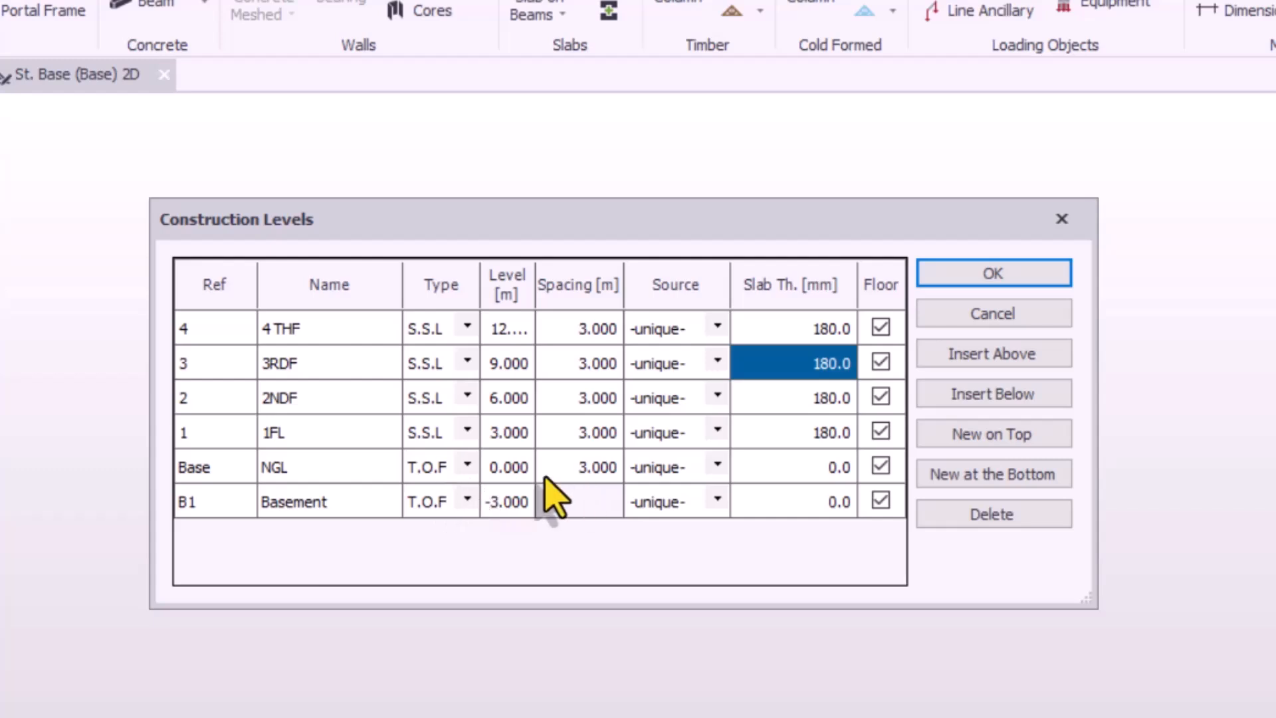
{"action": "left_click", "coordinate": [836, 467]}
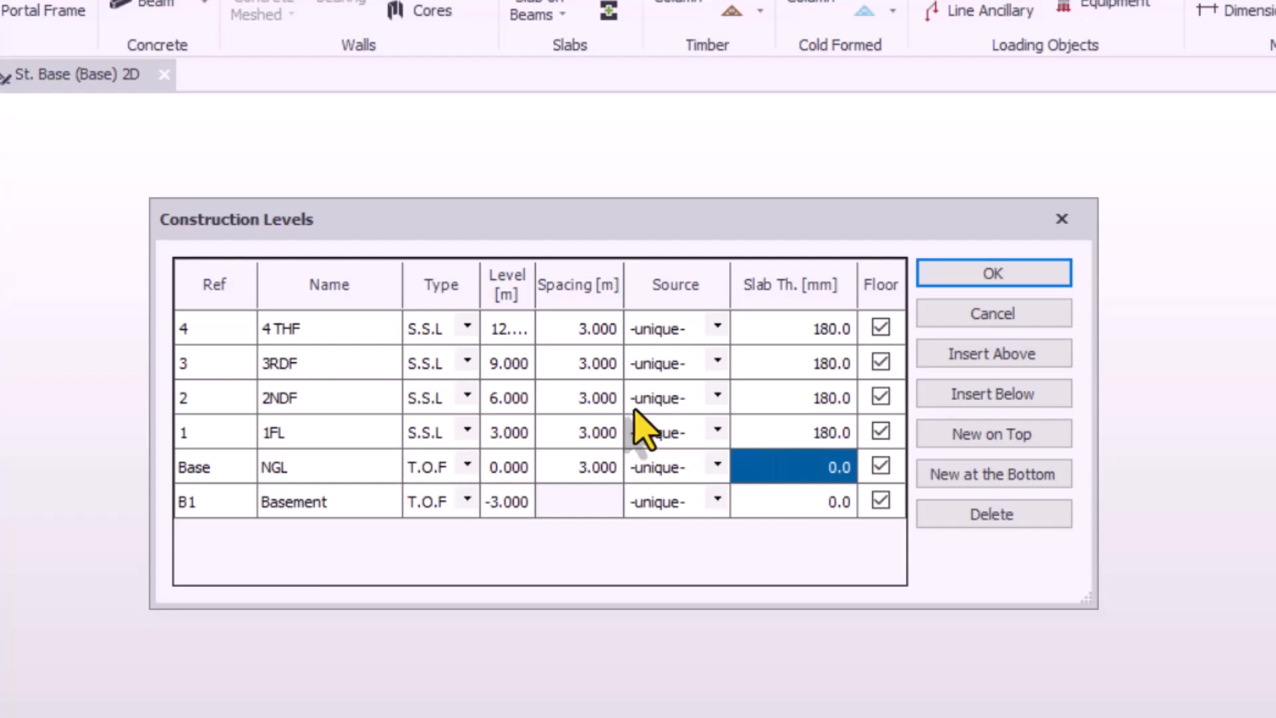
{"action": "left_click", "coordinate": [577, 433]}
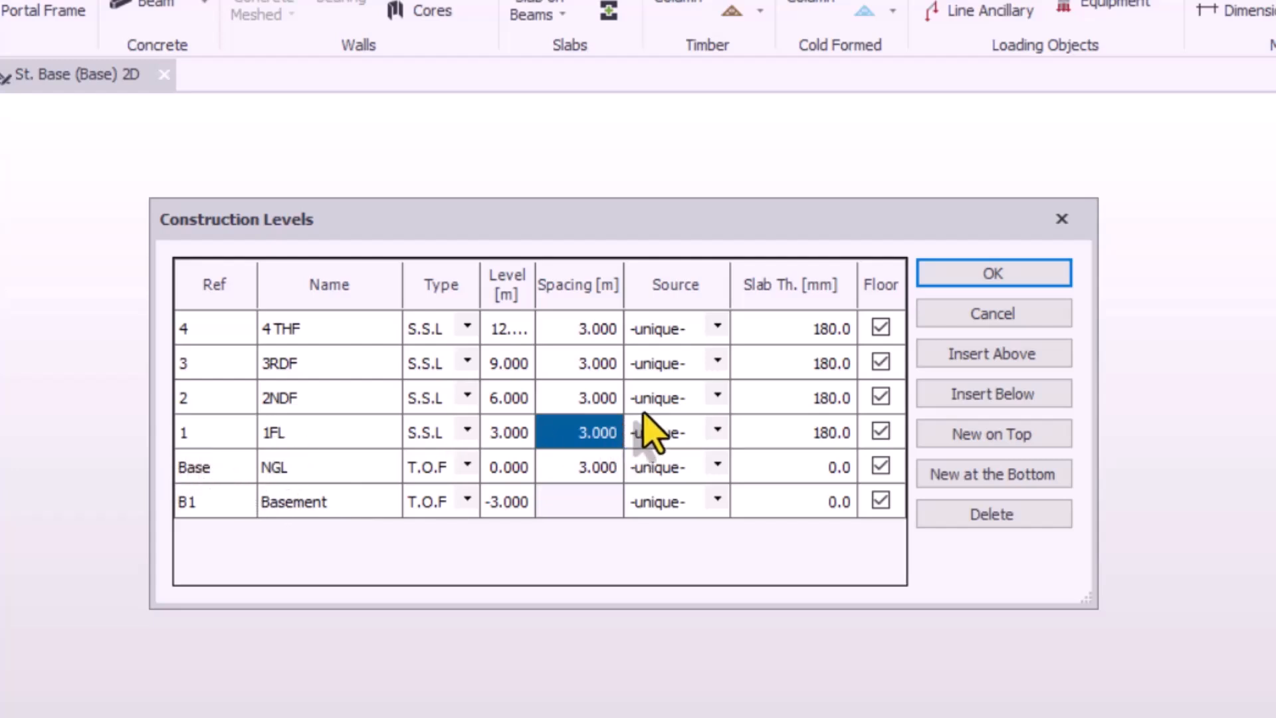
- Set level 1 as the source of levels 2, 3 and 4, and accept the construction levels
{"action": "left_click", "coordinate": [703, 398]}
{"action": "left_click", "coordinate": [707, 401]}
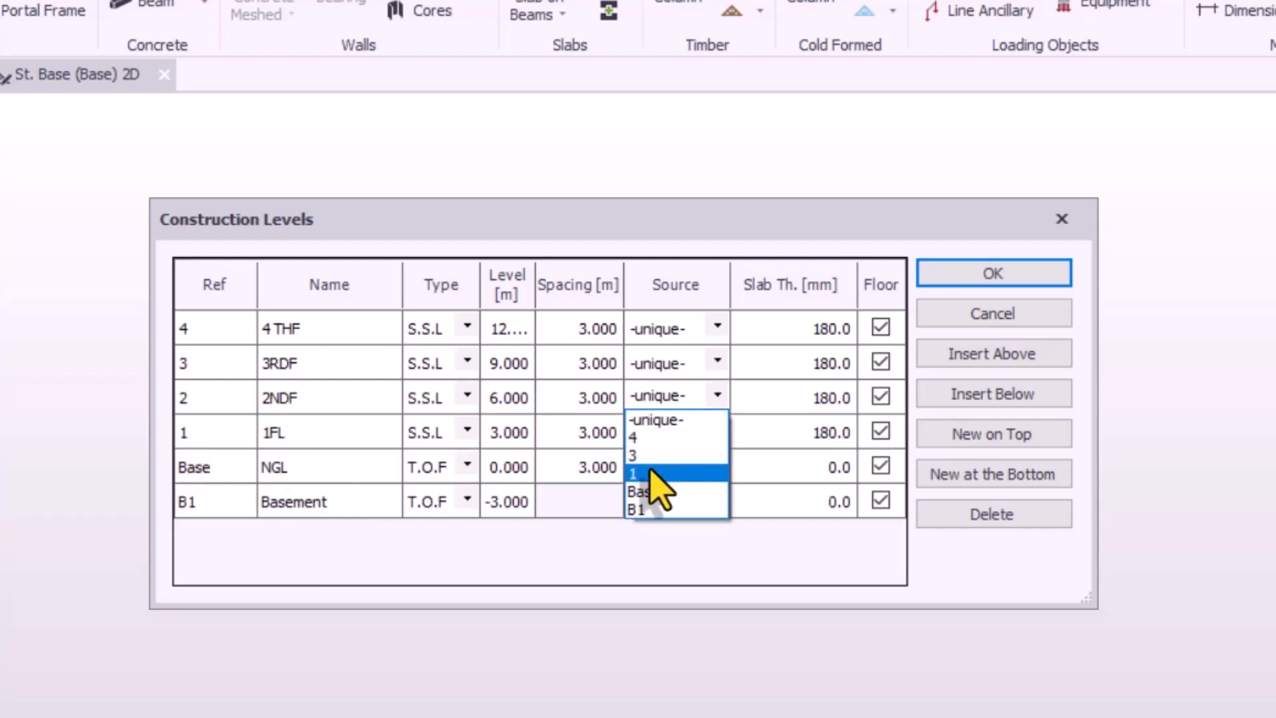
{"action": "left_click", "coordinate": [657, 469]}
{"action": "left_click", "coordinate": [706, 364]}
{"action": "left_click", "coordinate": [708, 366]}
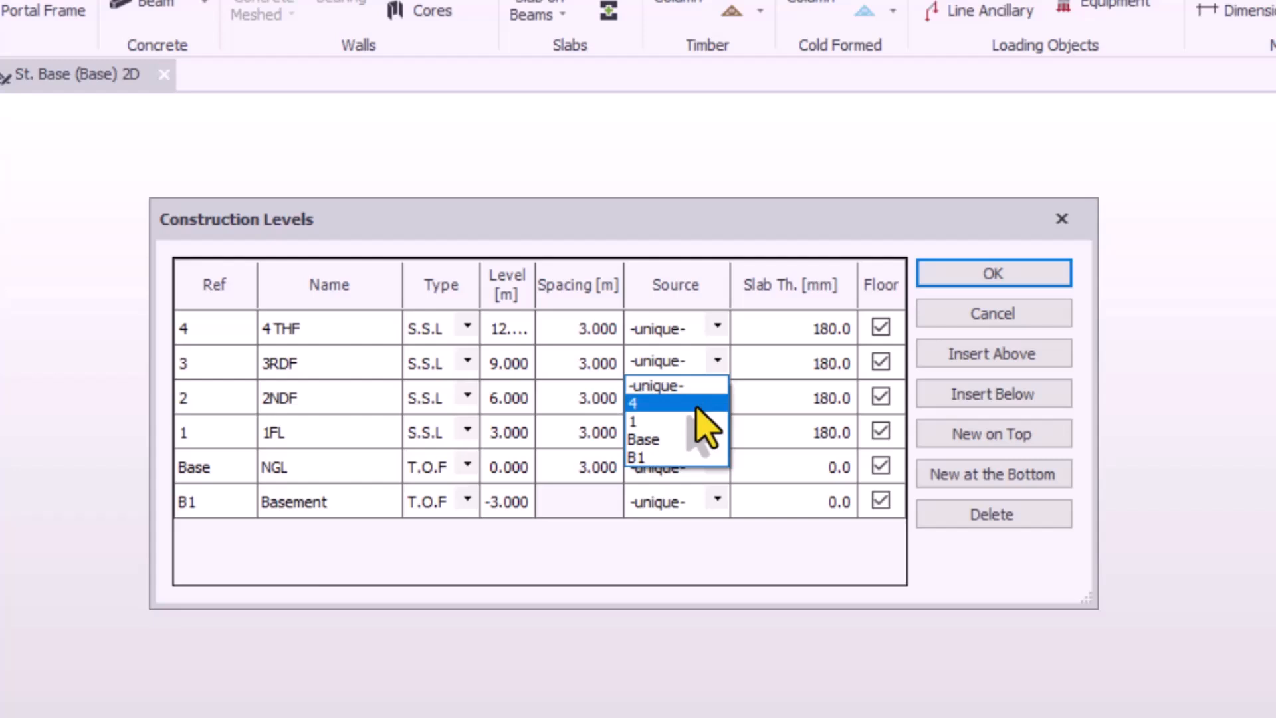
{"action": "left_click", "coordinate": [655, 434]}
{"action": "left_click", "coordinate": [703, 329]}
{"action": "left_click", "coordinate": [708, 329]}
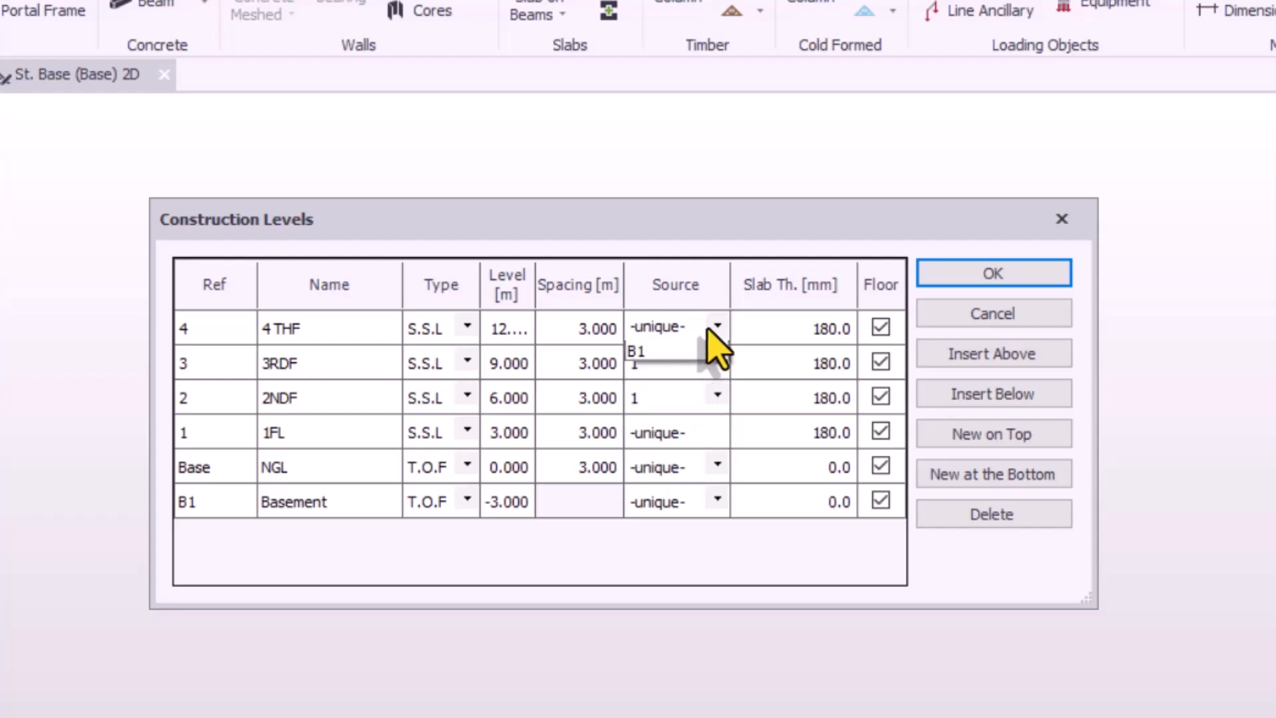
{"action": "left_click", "coordinate": [648, 370]}
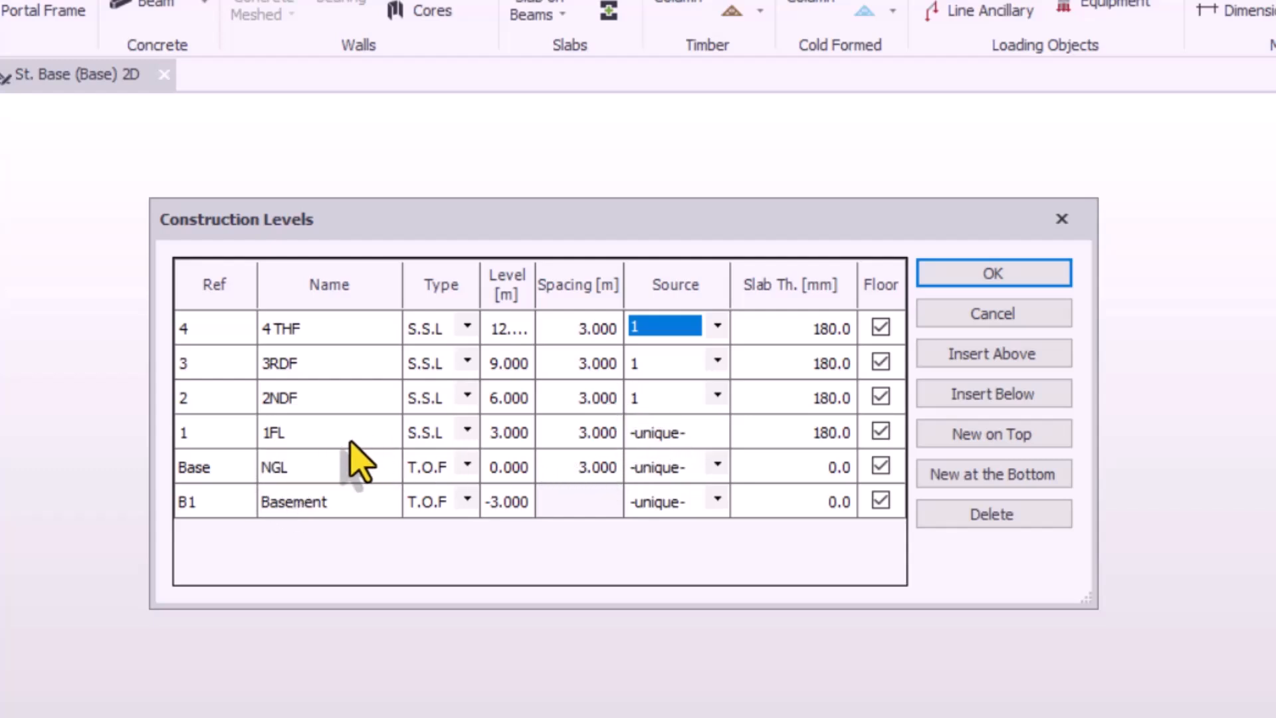
{"action": "left_click", "coordinate": [701, 434]}
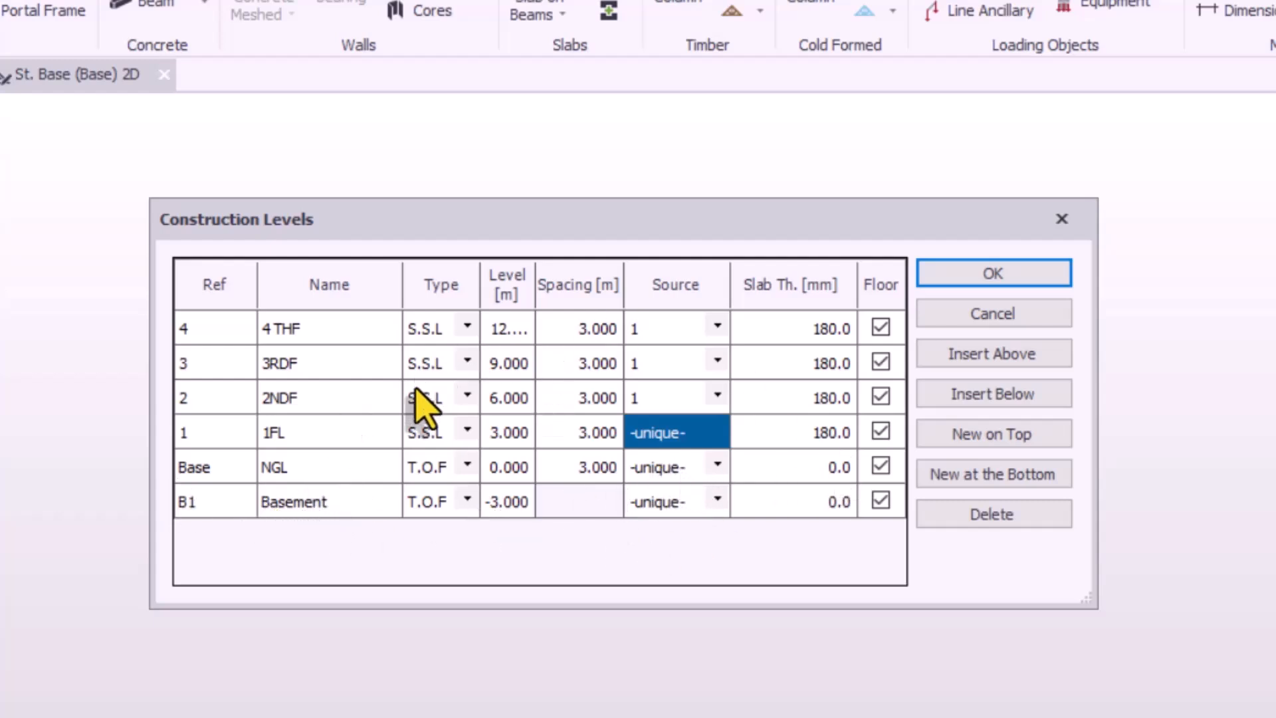
{"action": "left_click_drag", "start_coordinate": [469, 235], "coordinate": [593, 223]}
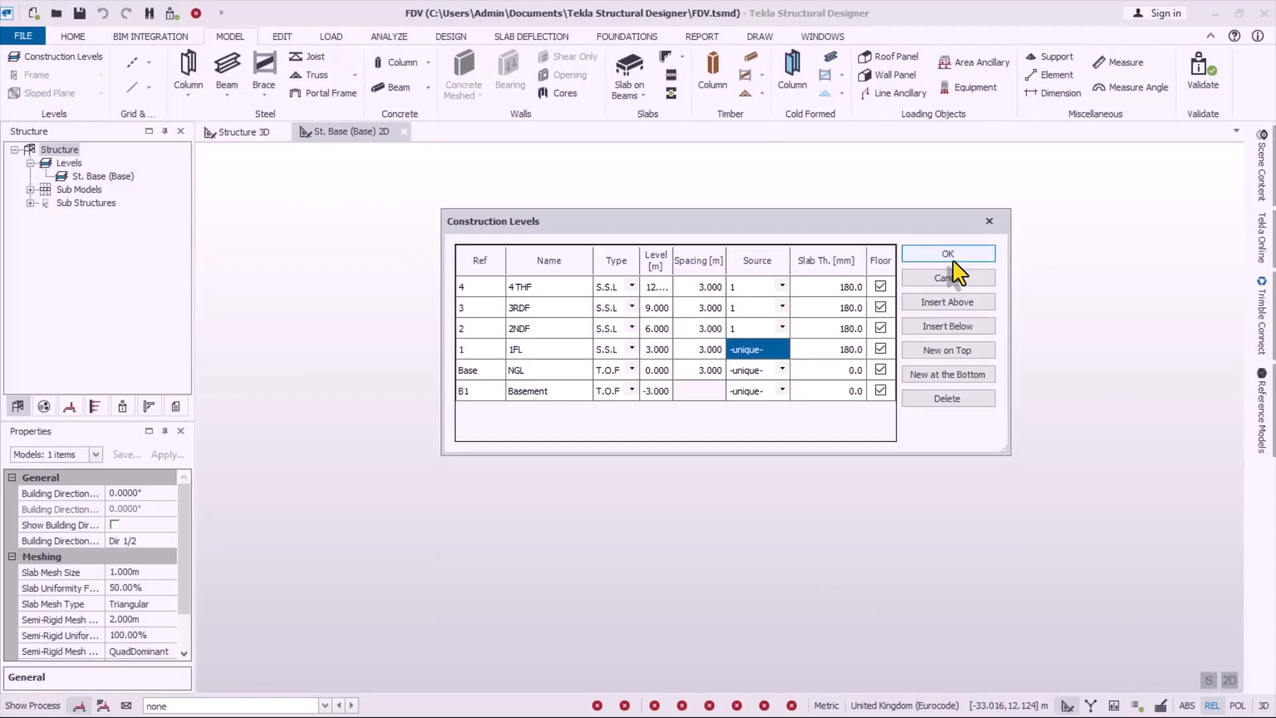
{"action": "left_click", "coordinate": [1069, 277]}
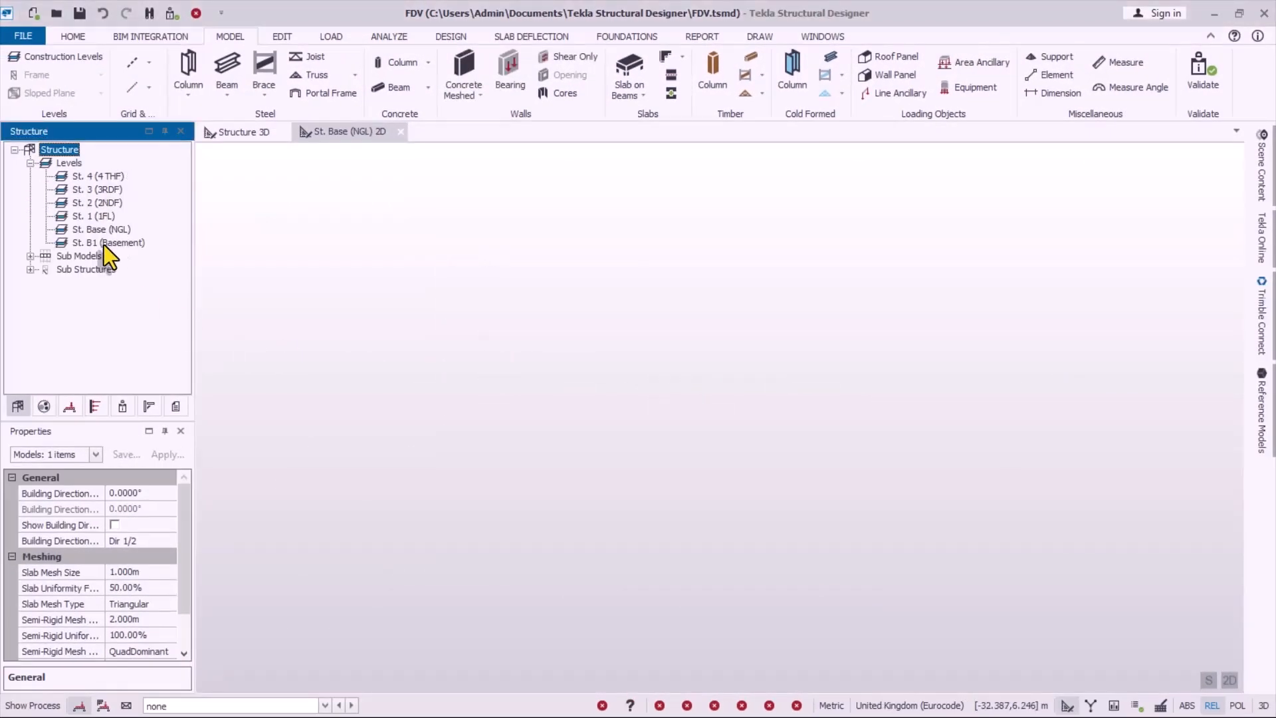
- Check the properties of the Basement, NGL and 1FL levels in the structure tree
{"action": "left_click", "coordinate": [104, 243]}
{"action": "left_click", "coordinate": [87, 229]}
{"action": "left_click", "coordinate": [87, 217]}
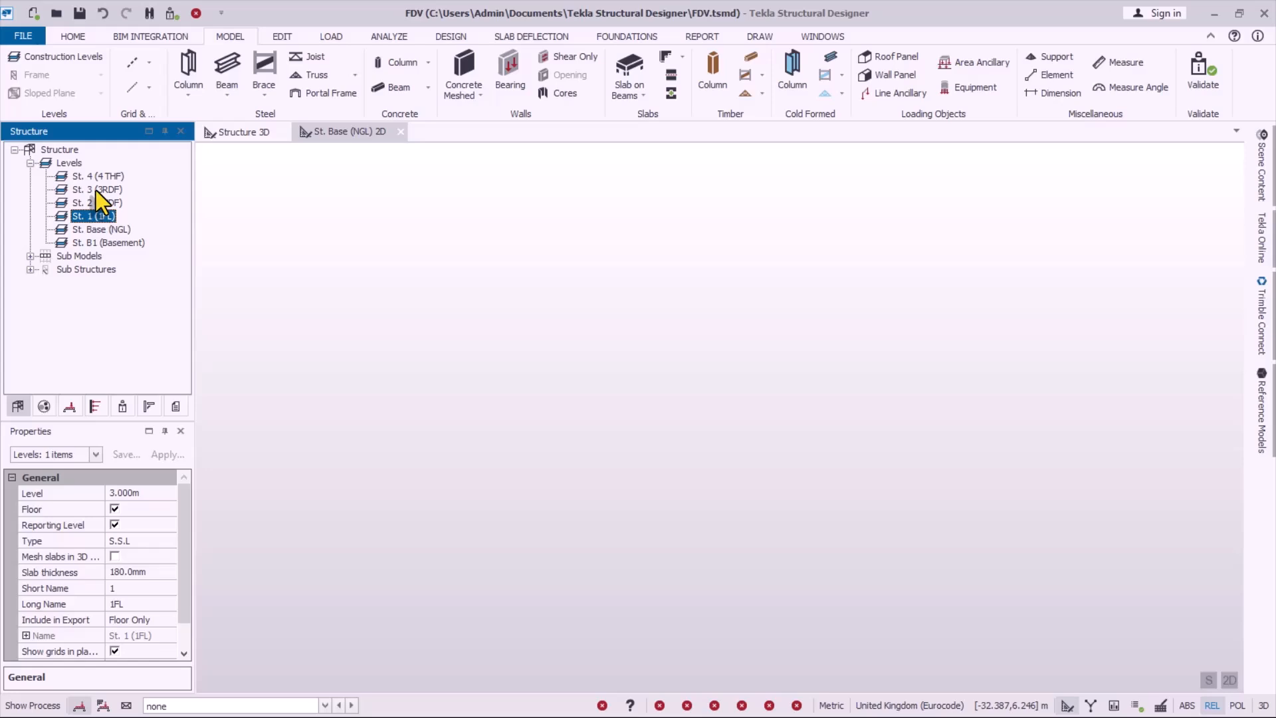
{"action": "left_click", "coordinate": [512, 217]}
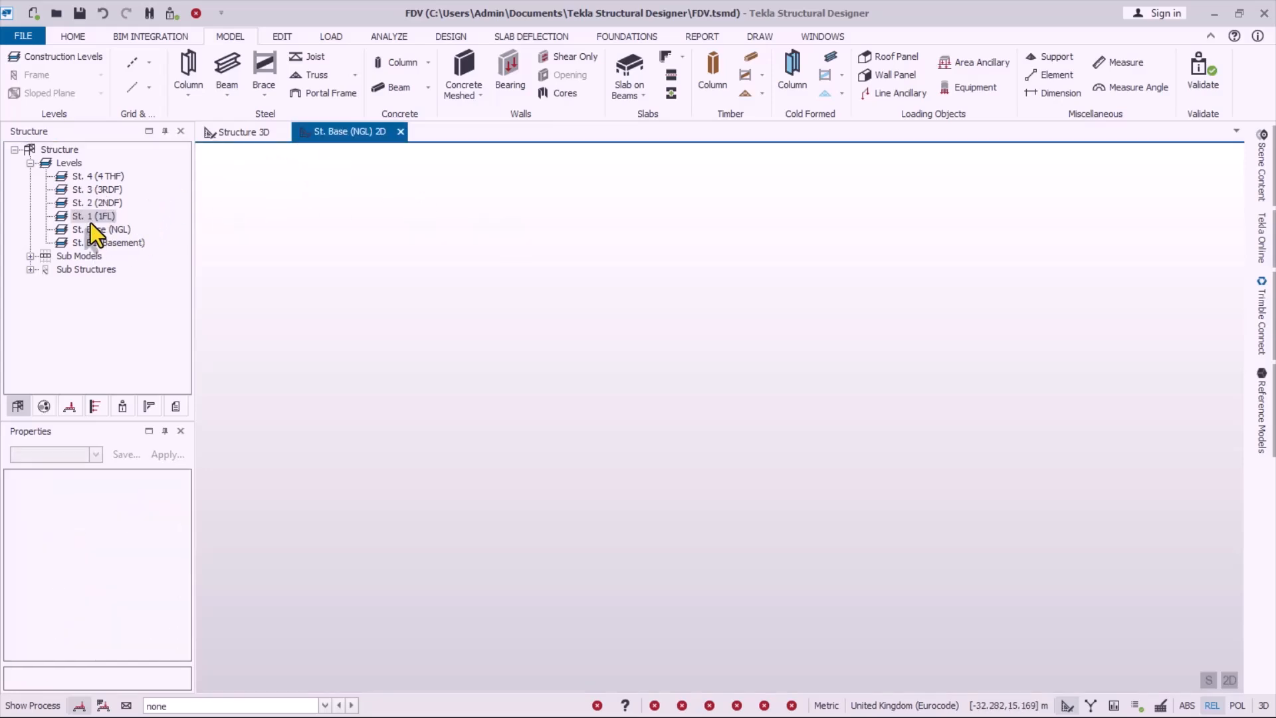
- Open the 2D views of levels 1FL and Basement, and return to the Base (NGL) 2D view
{"action": "double_click", "coordinate": [87, 216]}
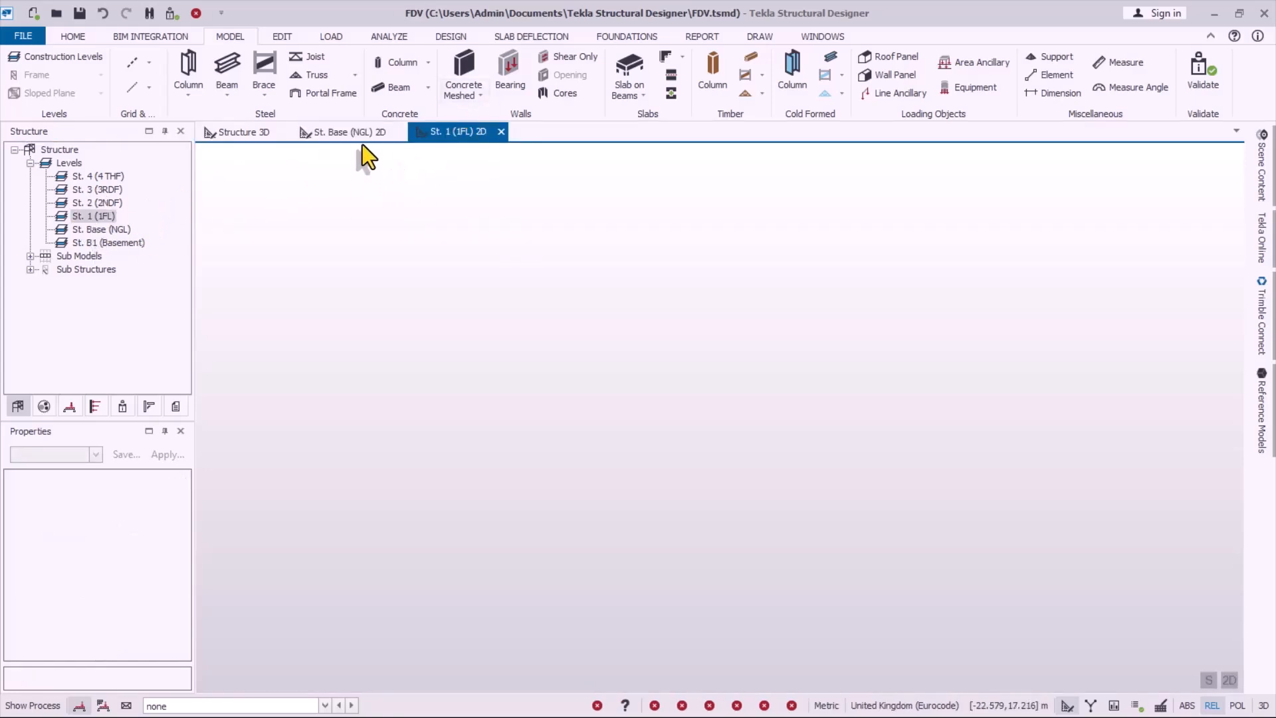
{"action": "left_click", "coordinate": [349, 133]}
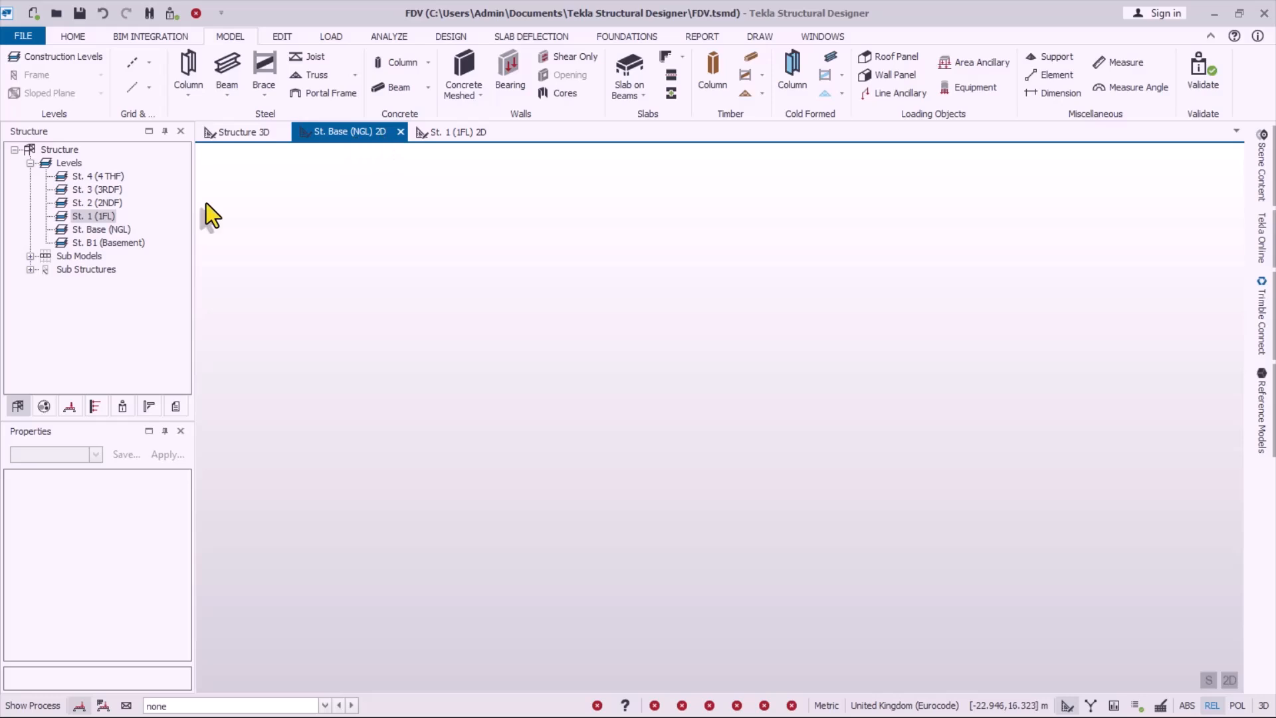
{"action": "double_click", "coordinate": [94, 247]}
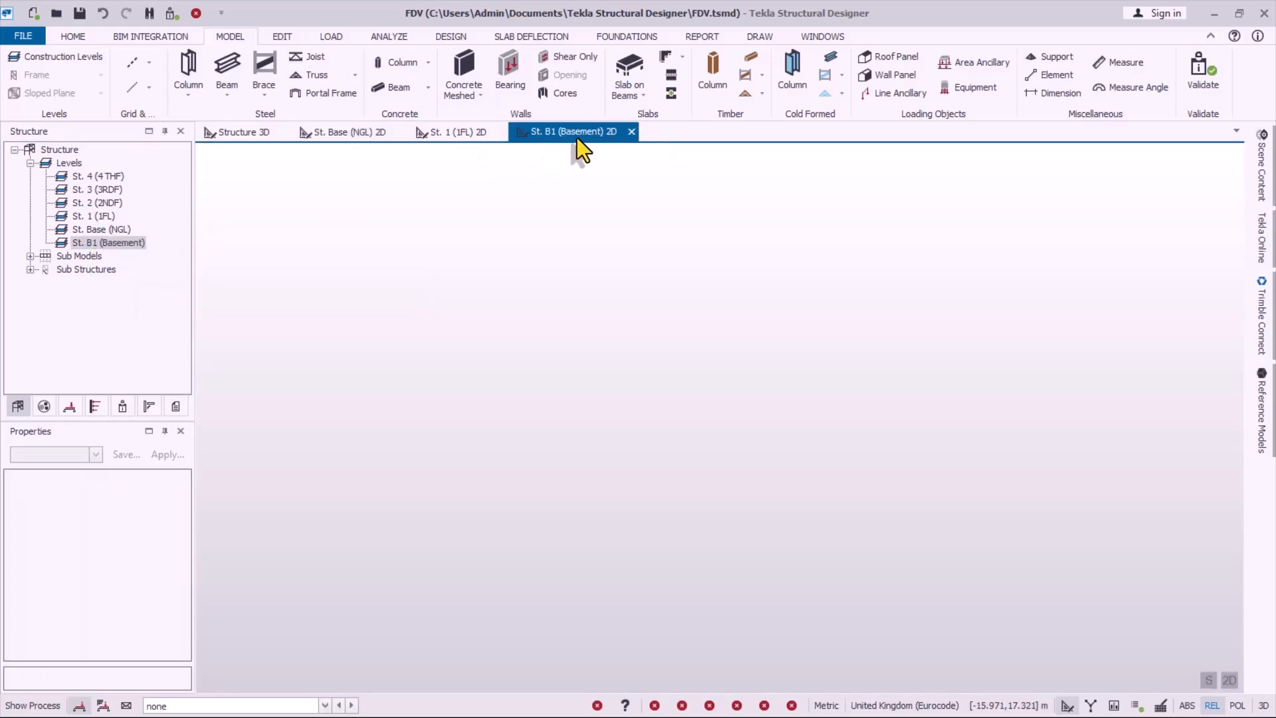
{"action": "left_click", "coordinate": [451, 136]}
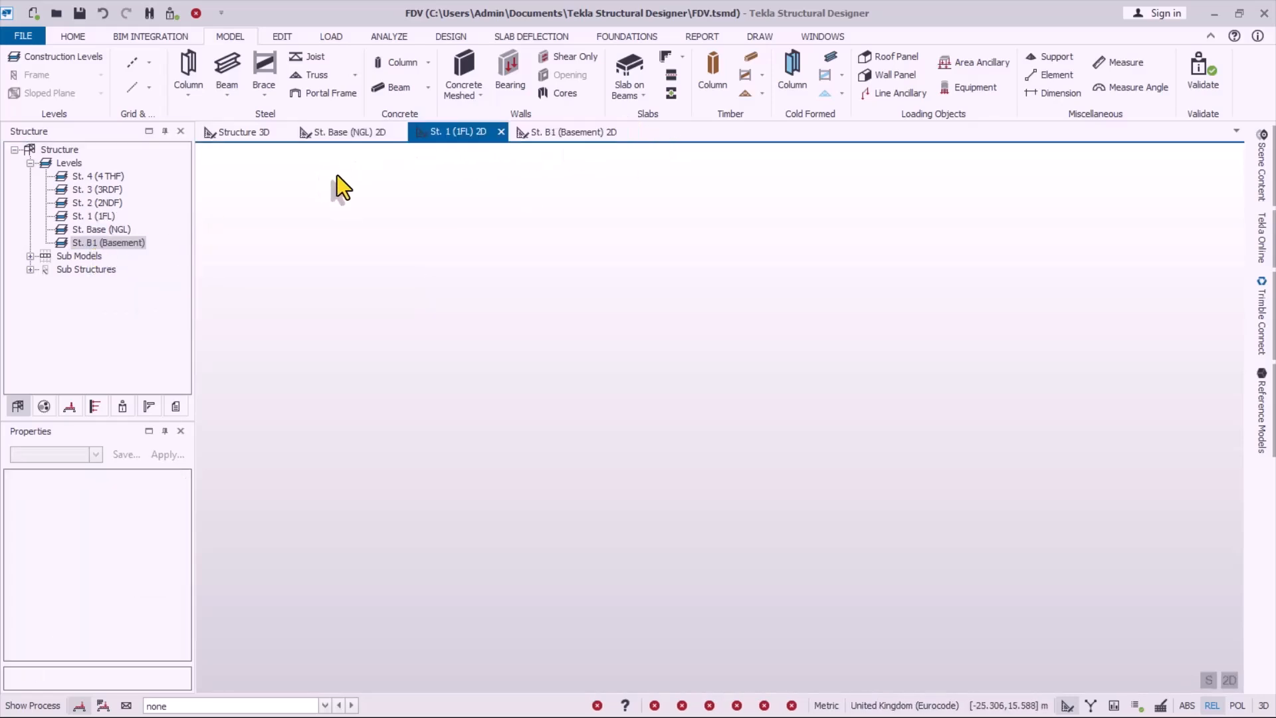
{"action": "left_click", "coordinate": [341, 136]}
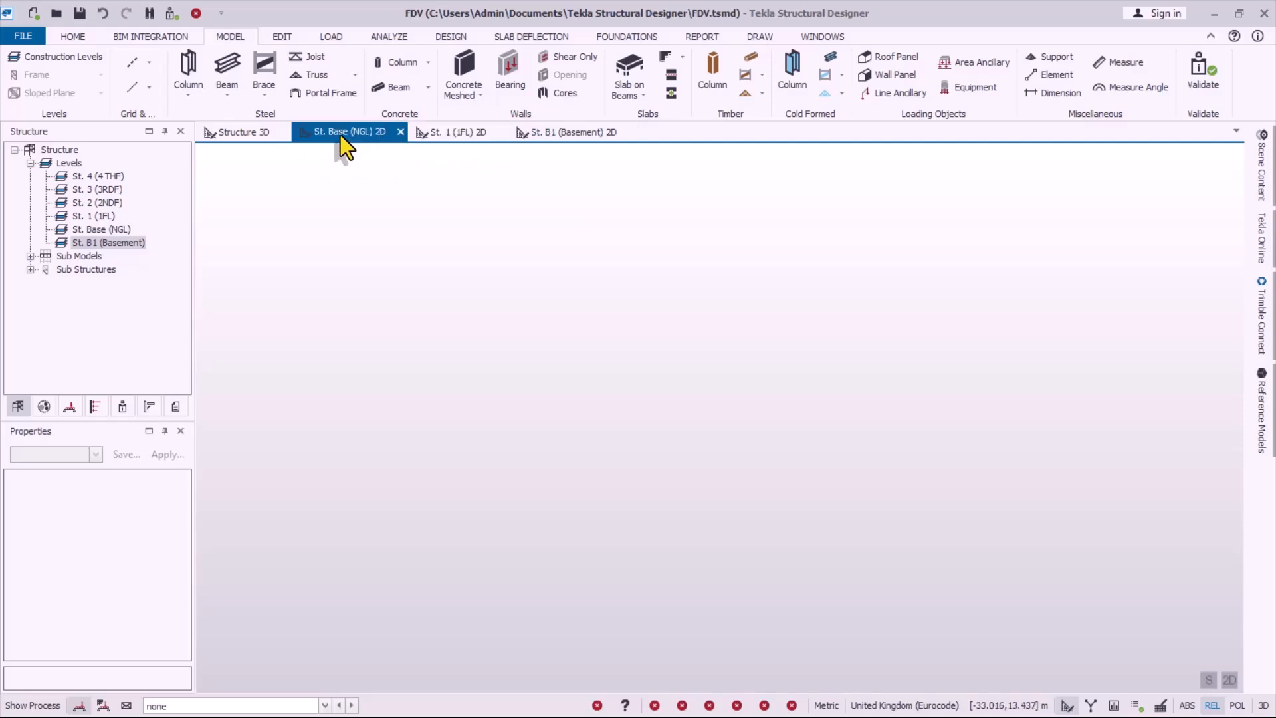
- Start a rectangular grid with the wizard, keeping the name AG 1, the orange-red grid colour and all levels selected
{"action": "left_click", "coordinate": [148, 64]}
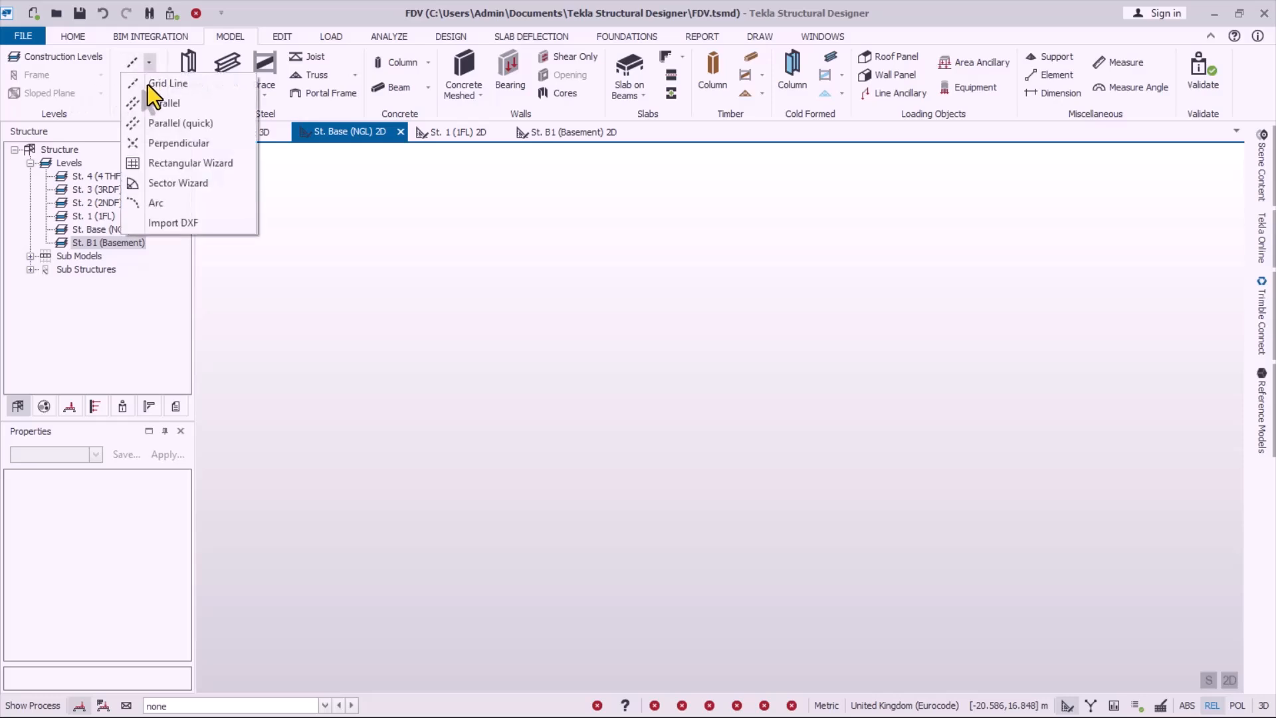
{"action": "left_click", "coordinate": [163, 163]}
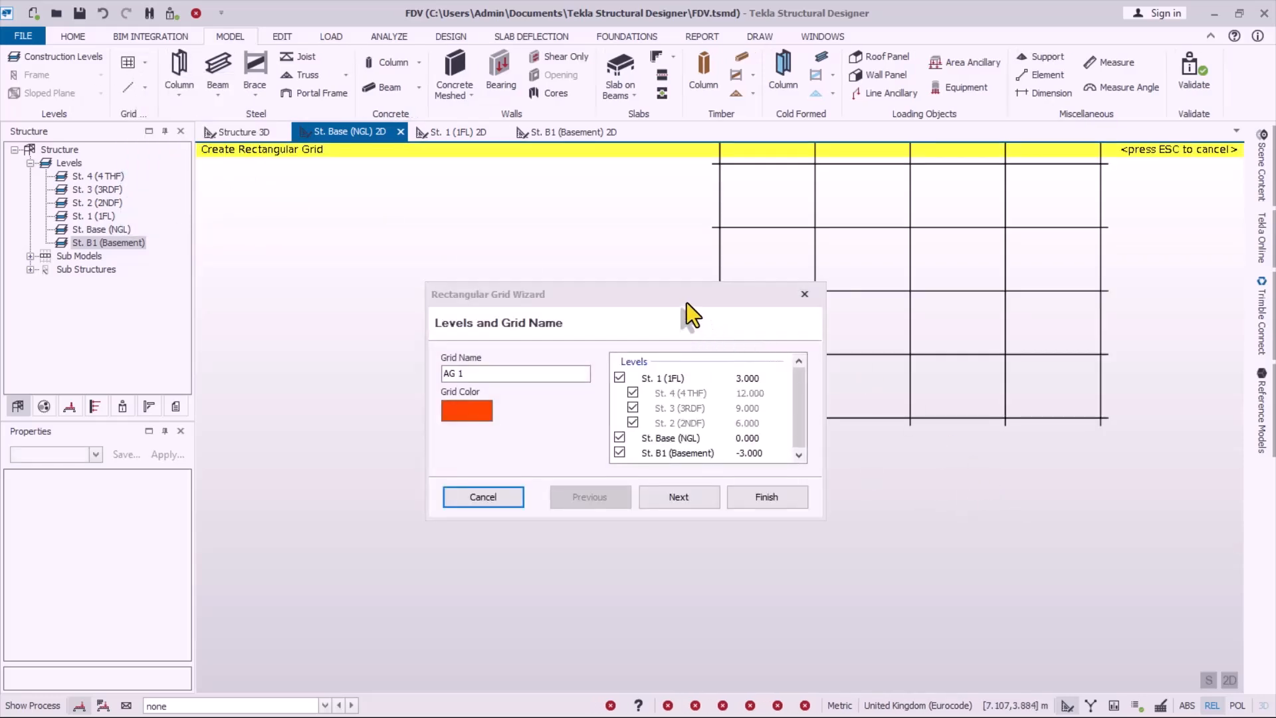
{"action": "left_click_drag", "start_coordinate": [687, 300], "coordinate": [543, 285]}
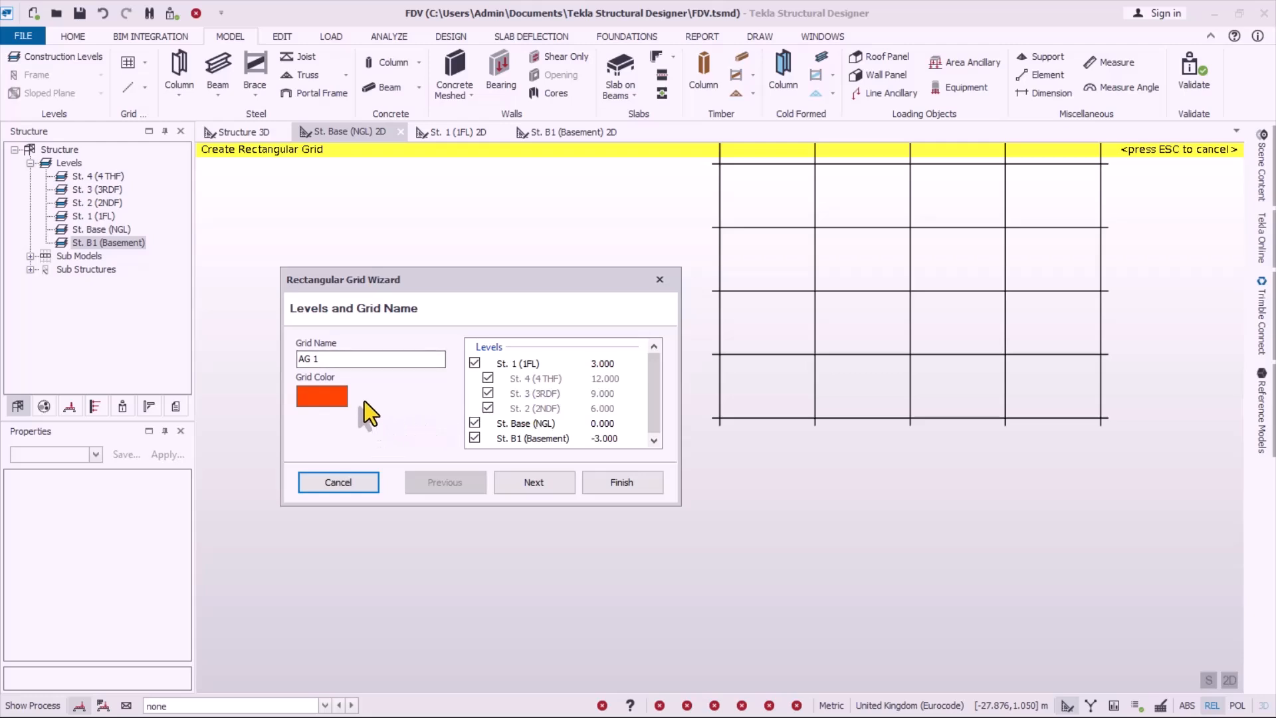
{"action": "left_click_drag", "start_coordinate": [319, 359], "coordinate": [231, 374]}
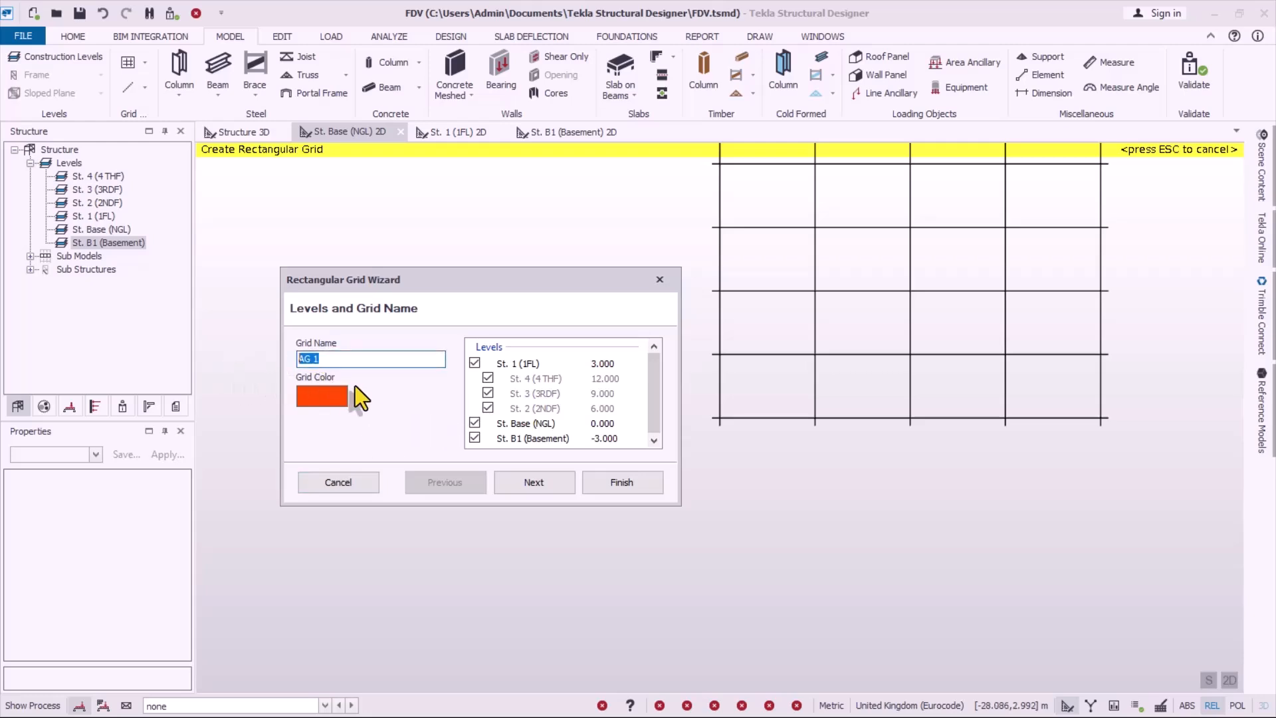
{"action": "left_click", "coordinate": [330, 398]}
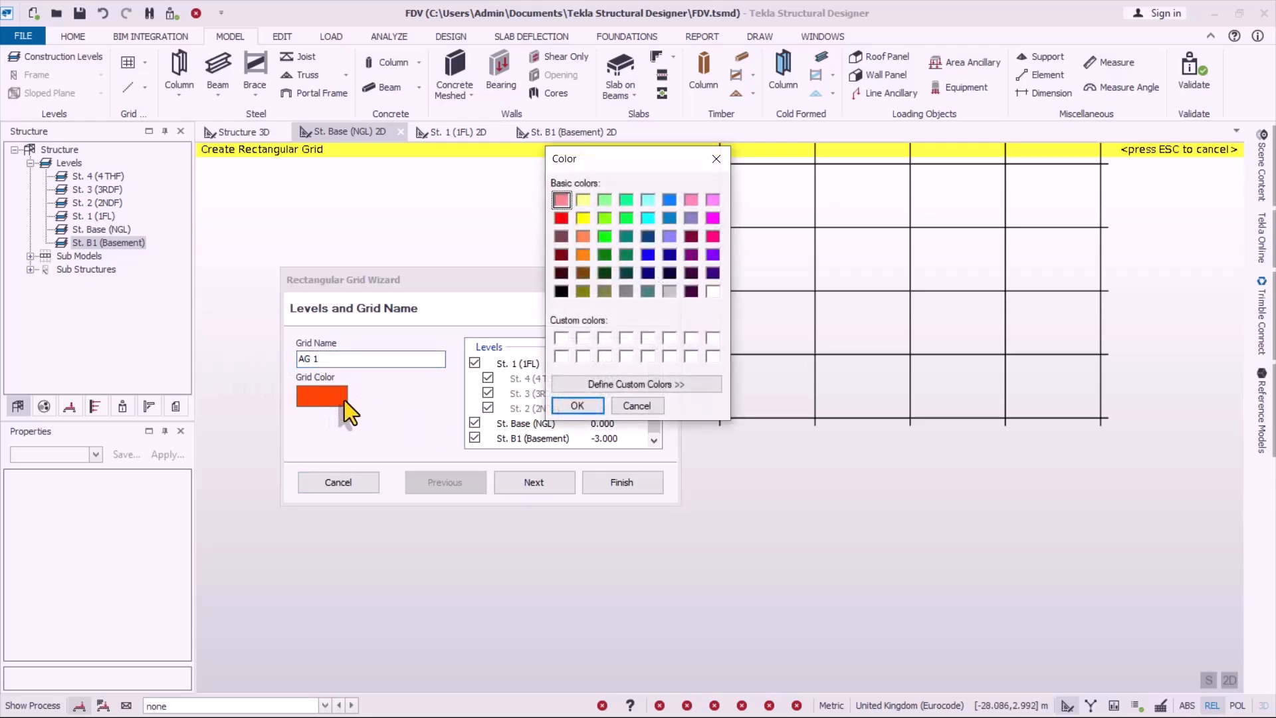
{"action": "left_click", "coordinate": [643, 411]}
{"action": "left_click_drag", "start_coordinate": [654, 417], "coordinate": [659, 428]}
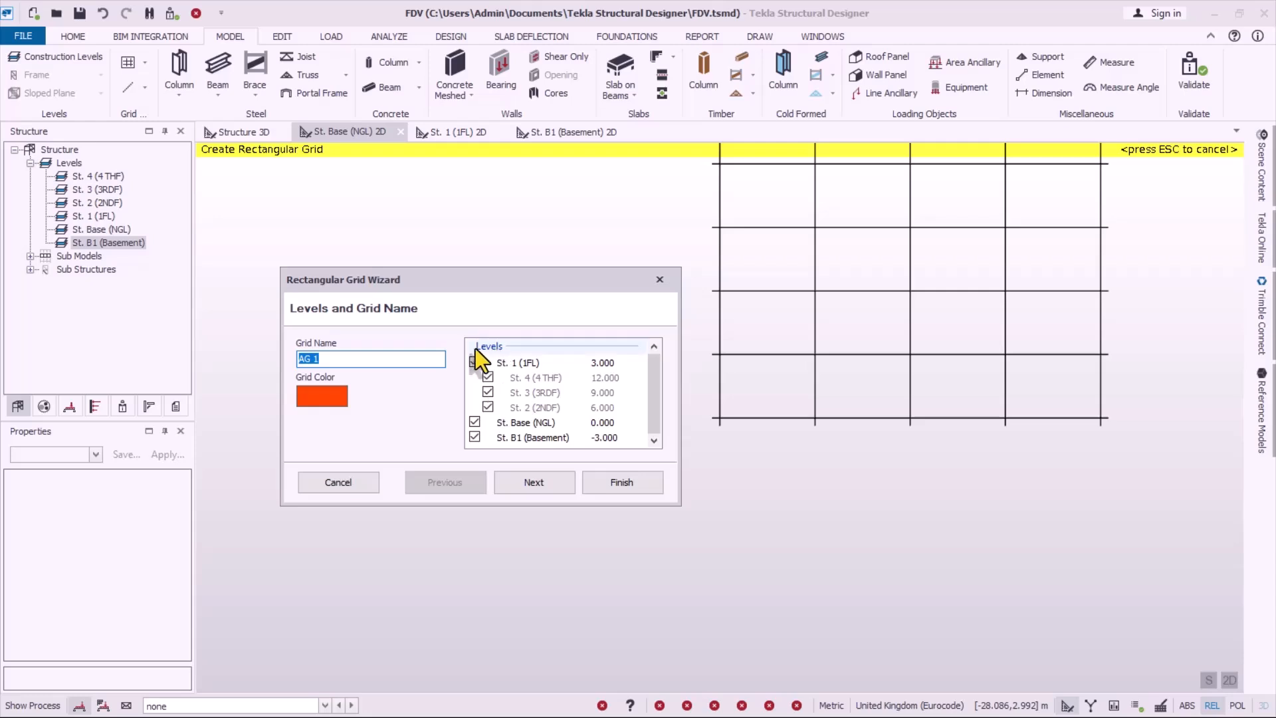
{"action": "left_click", "coordinate": [546, 483]}
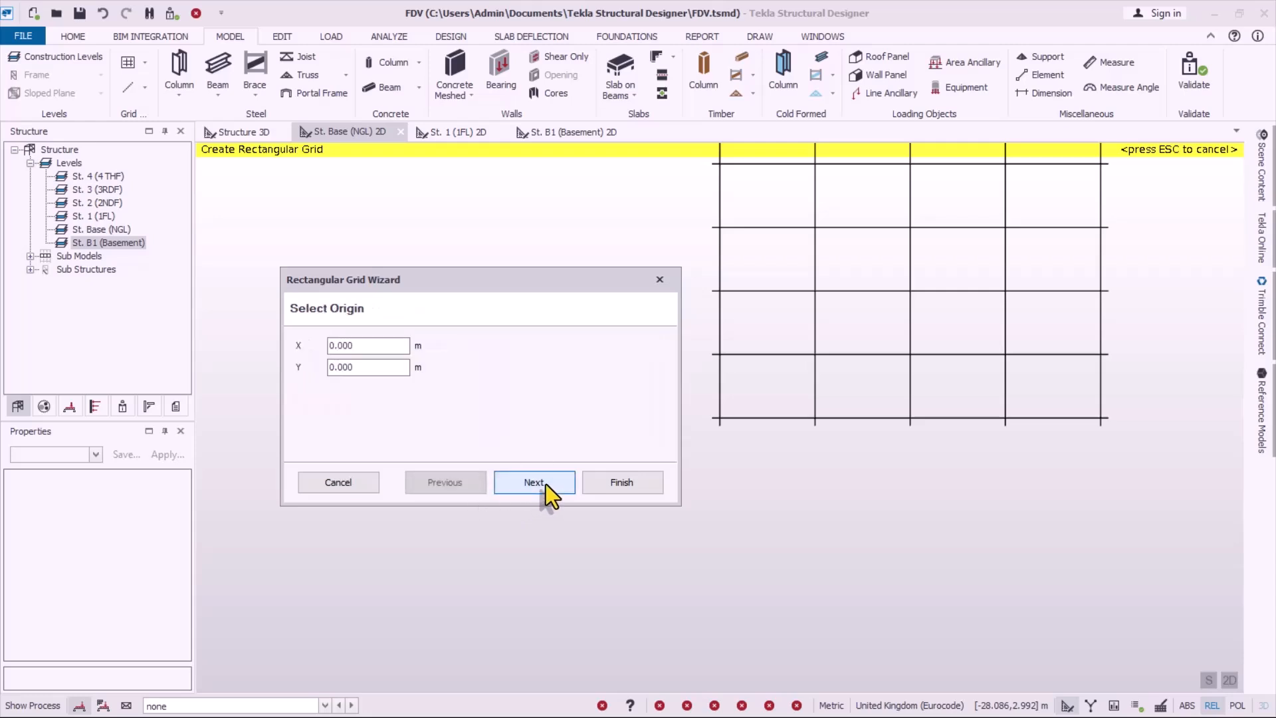
- Keep the grid origin at X 0, Y 0 and generate all lines in the DashDot line style
{"action": "left_click", "coordinate": [368, 345]}
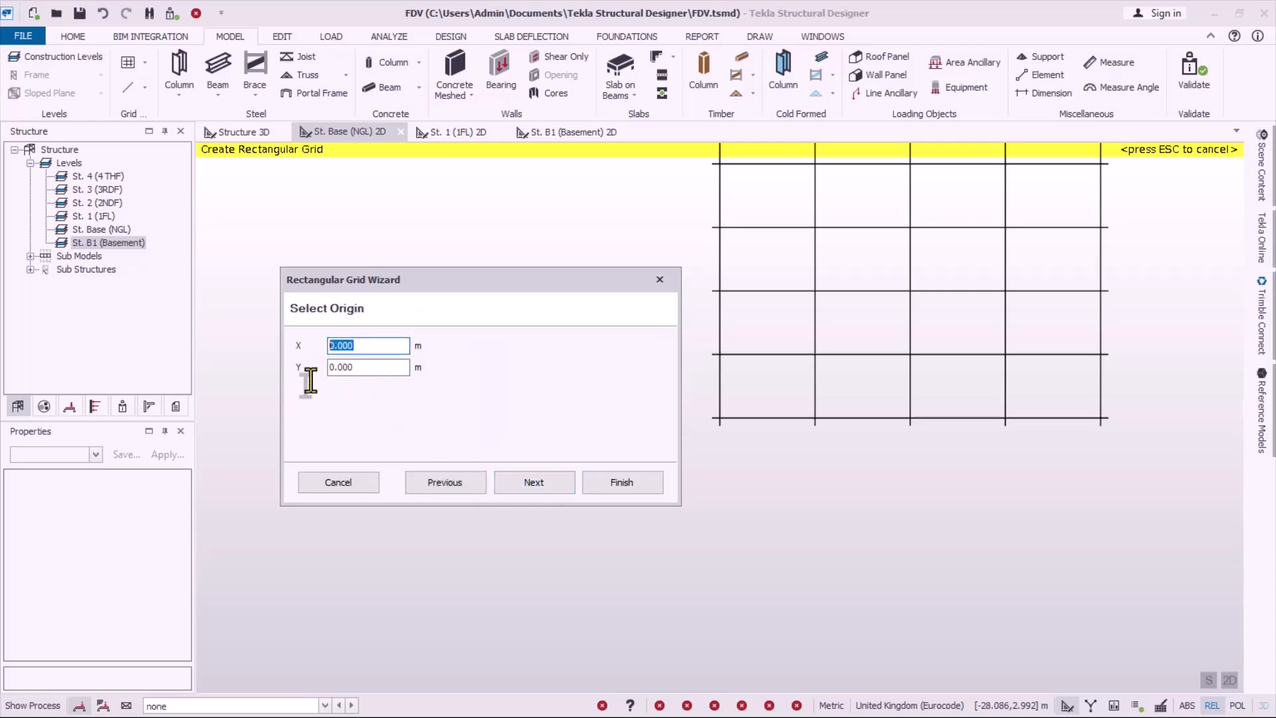
{"action": "left_click", "coordinate": [546, 482]}
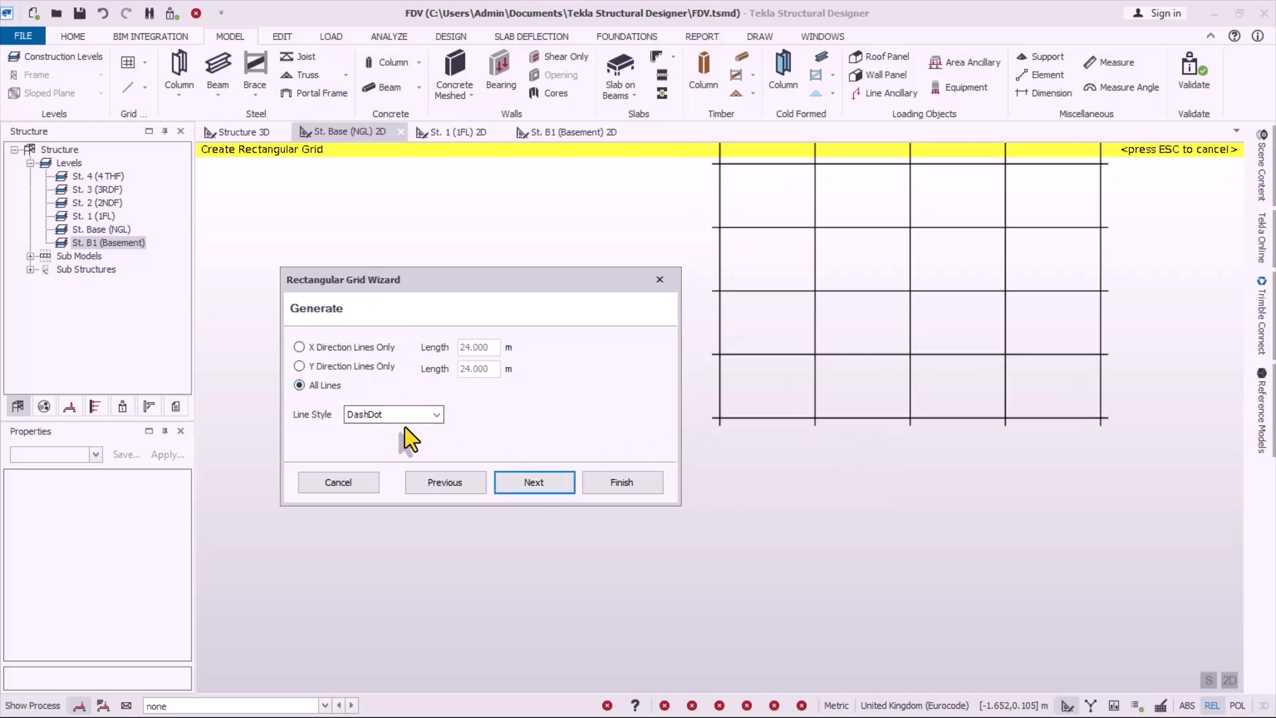
{"action": "left_click", "coordinate": [542, 482]}
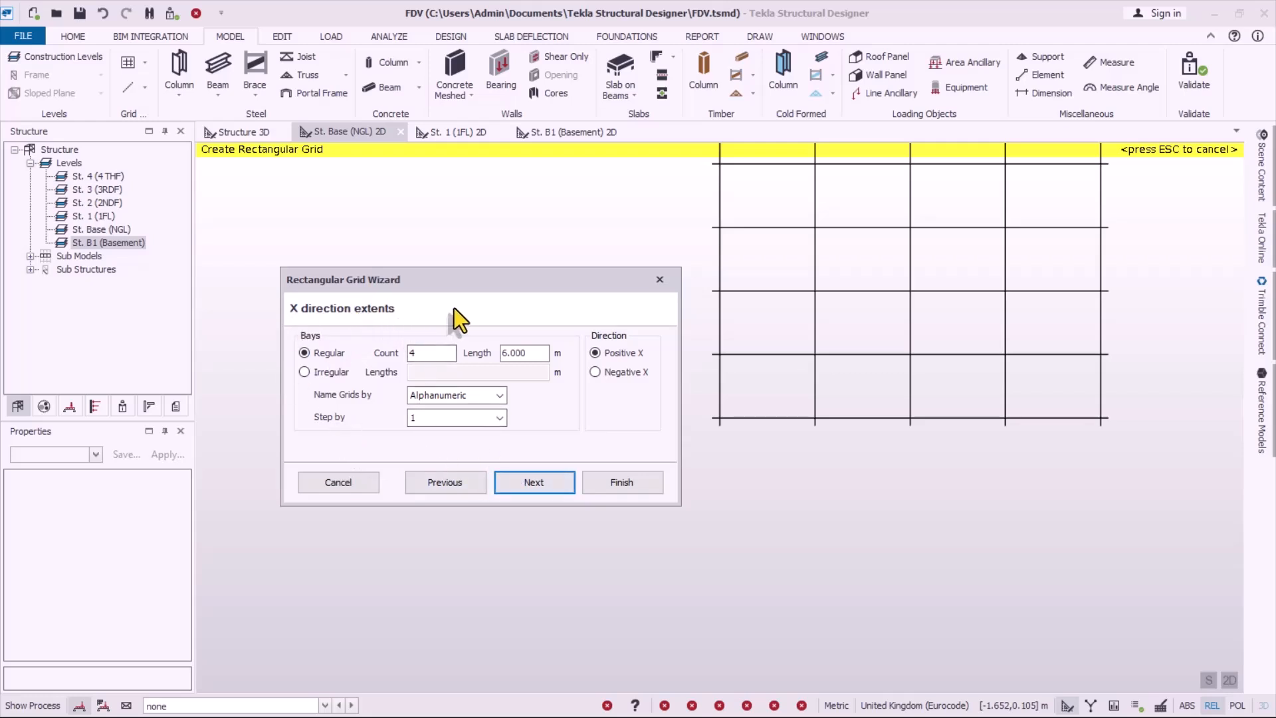
- Switch to AutoCAD, examine the grid spacings dimensioned on the Living House plan, and return to the grid wizard in Tekla Structural Designer
{"action": "key", "text": "alt+Tab"}
{"action": "key", "text": "super"}
{"action": "key", "text": "super"}
{"action": "key", "text": "super"}
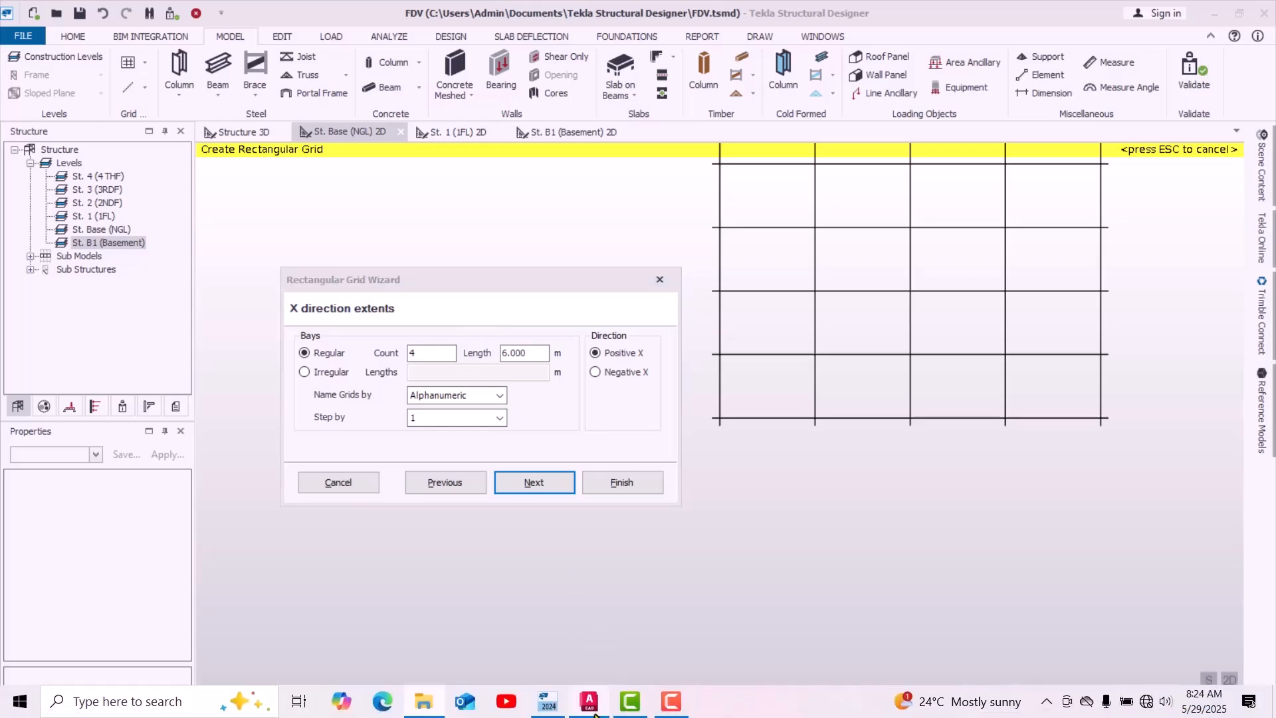
{"action": "left_click", "coordinate": [593, 704]}
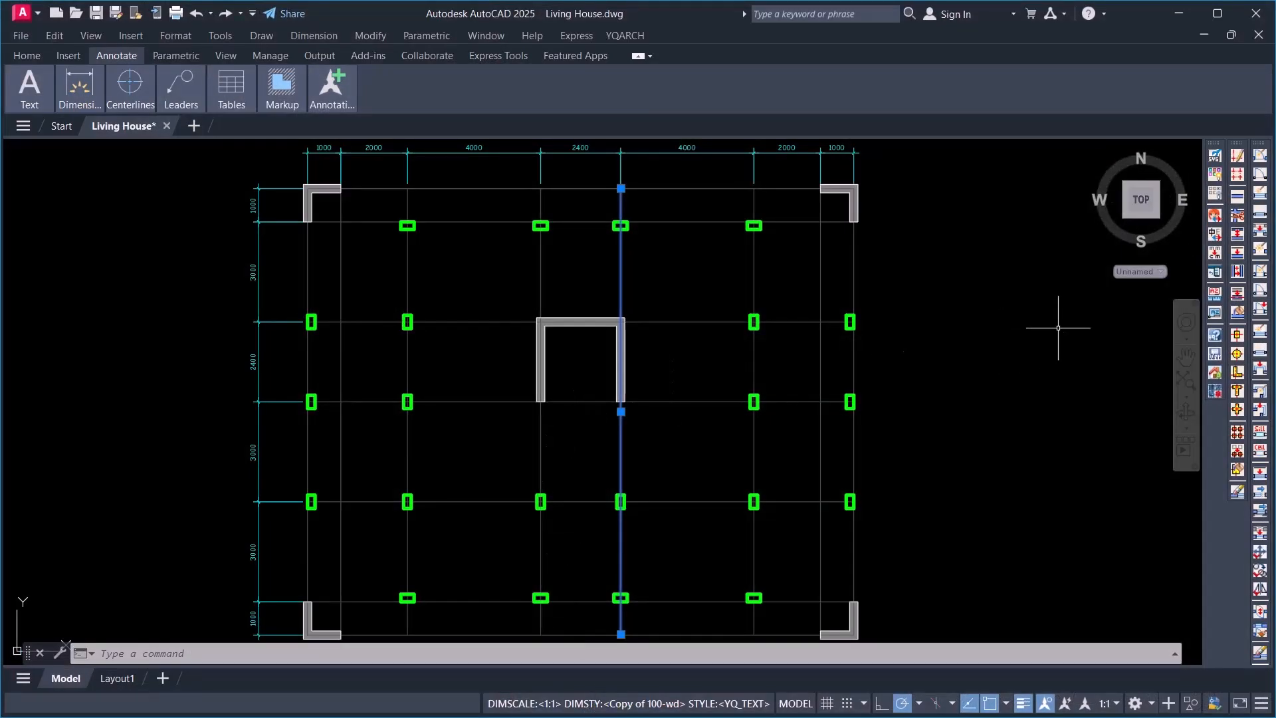
{"action": "left_click", "coordinate": [1002, 298]}
{"action": "left_click", "coordinate": [589, 283]}
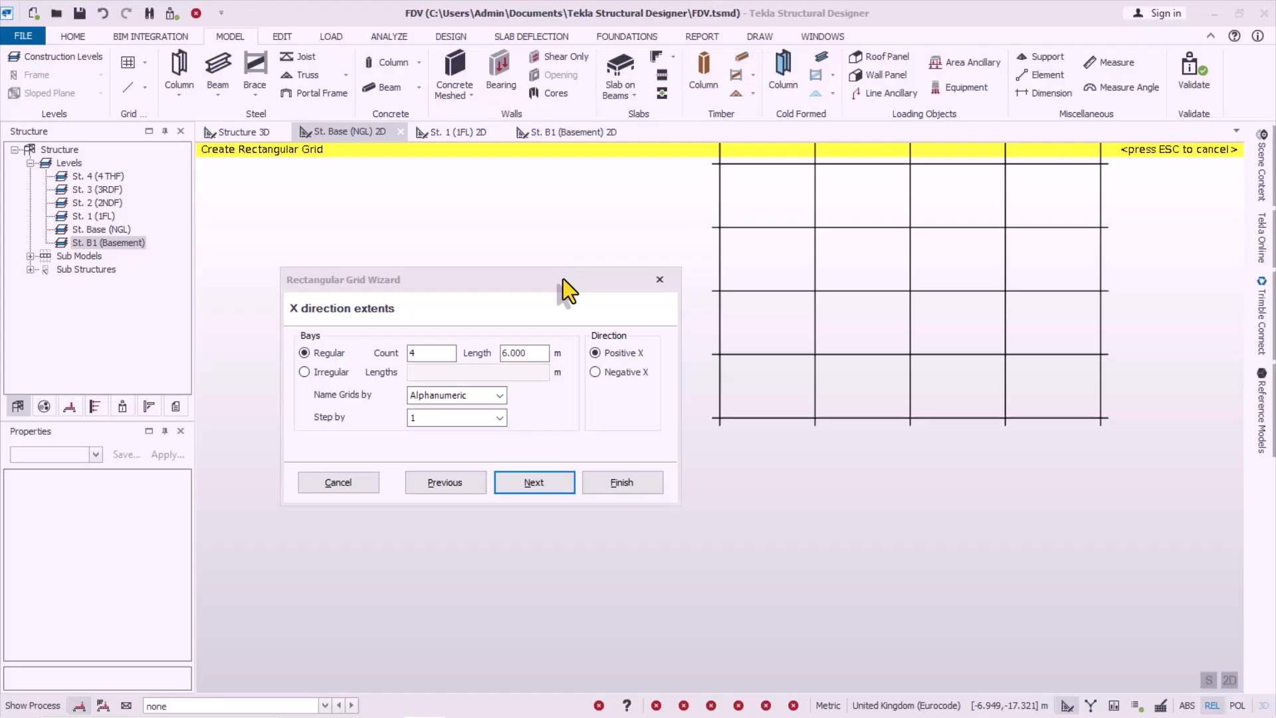
- Set irregular X-direction bays of 1, 2, 4, 2.4, 4, 2 and 1 m and continue to the Y direction
{"action": "left_click", "coordinate": [312, 374]}
{"action": "left_click", "coordinate": [422, 372]}
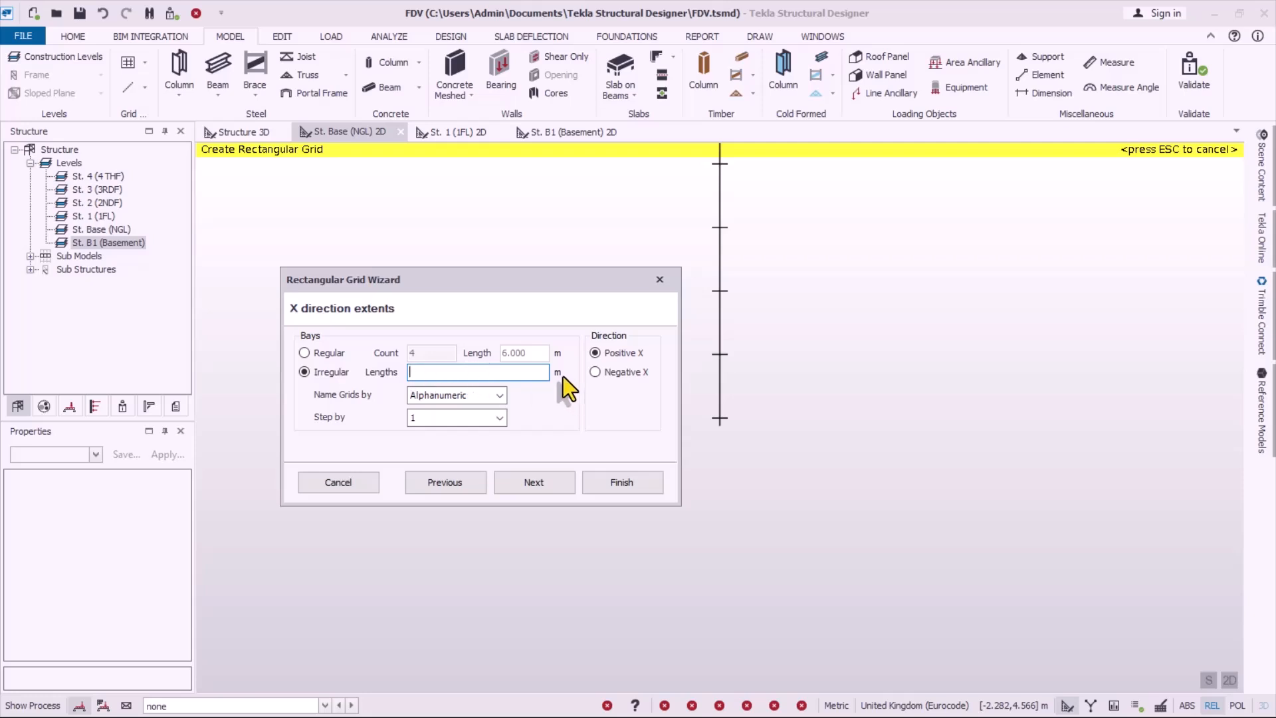
{"action": "type", "text": "1,"}
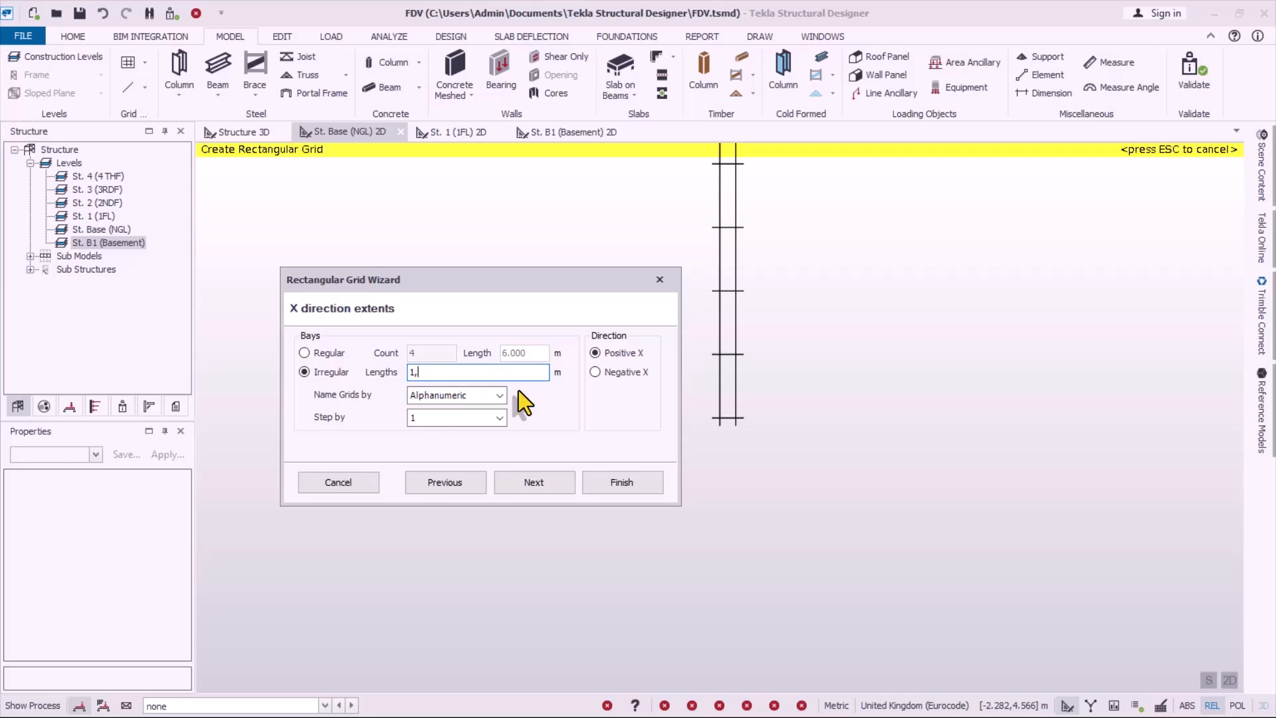
{"action": "type", "text": "2"}
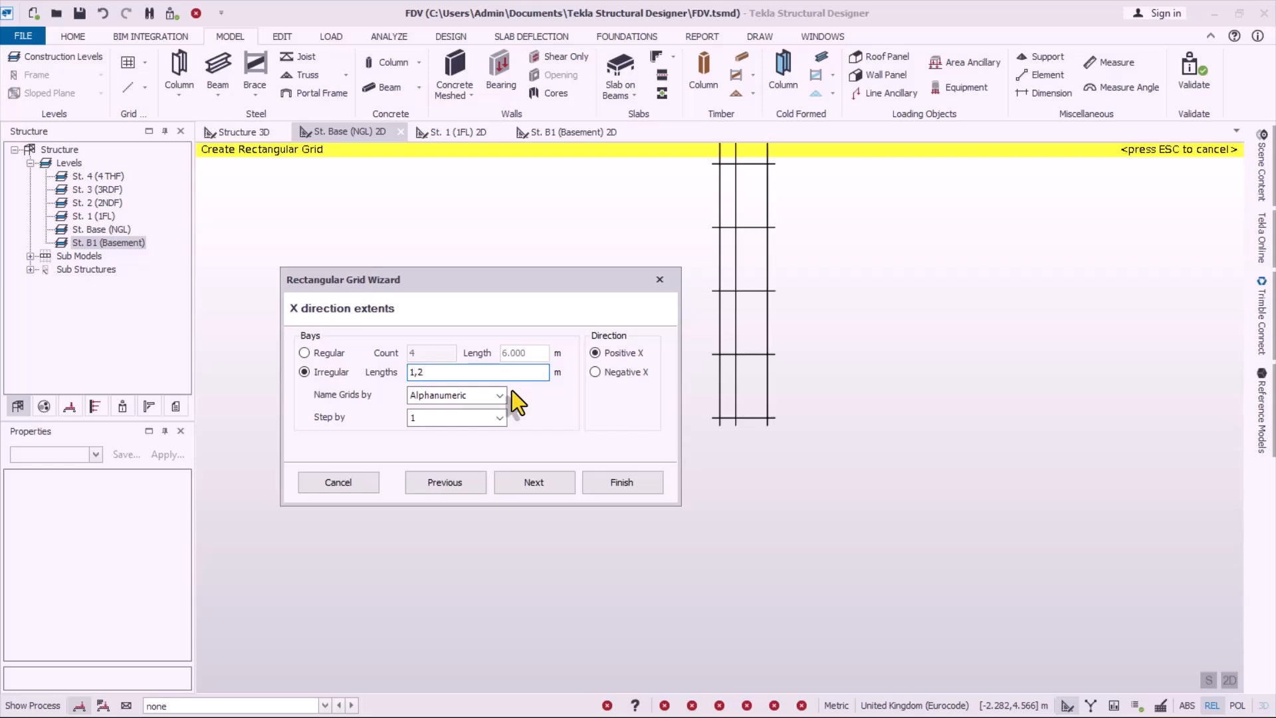
{"action": "type", "text": ",4,"}
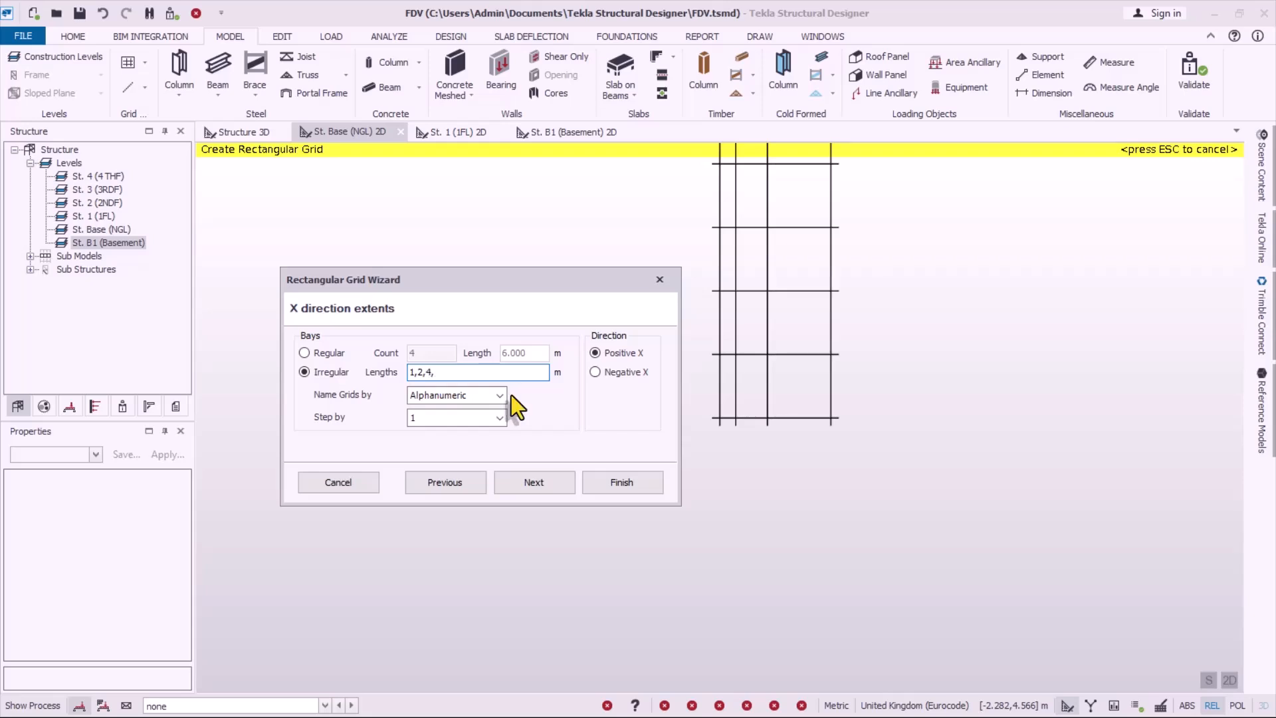
{"action": "type", "text": "2.4"}
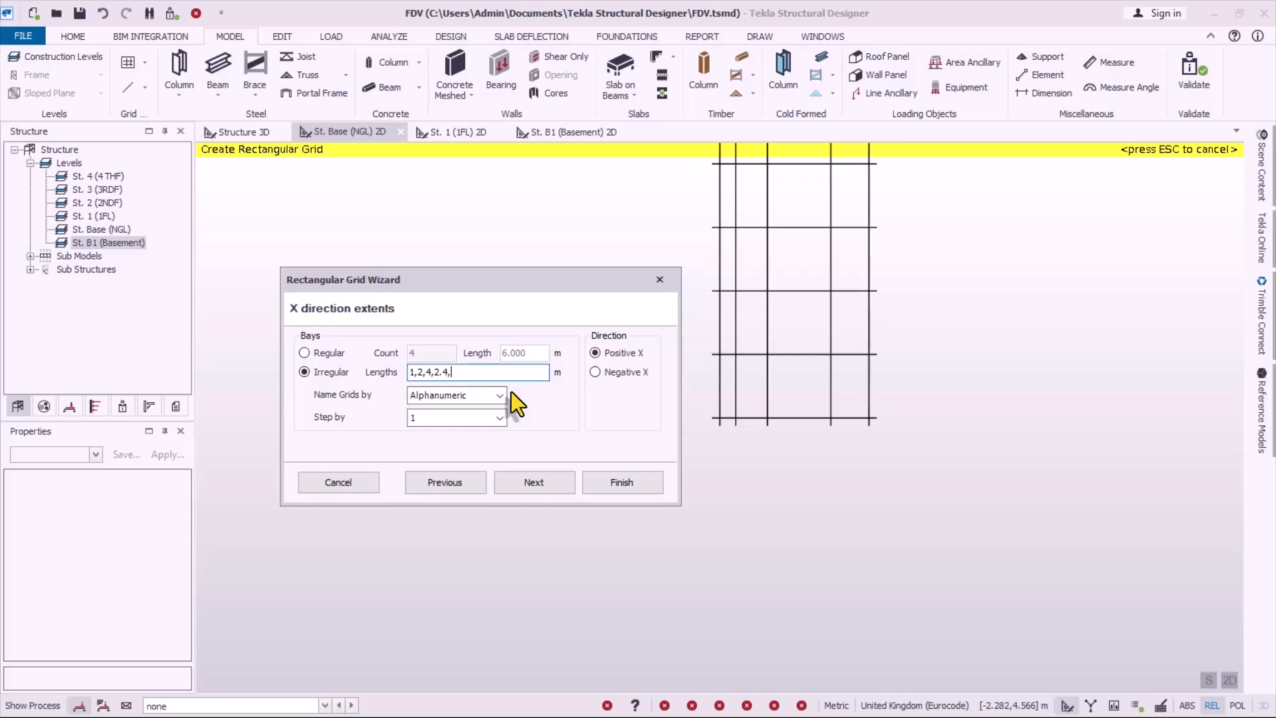
{"action": "type", "text": ",4"}
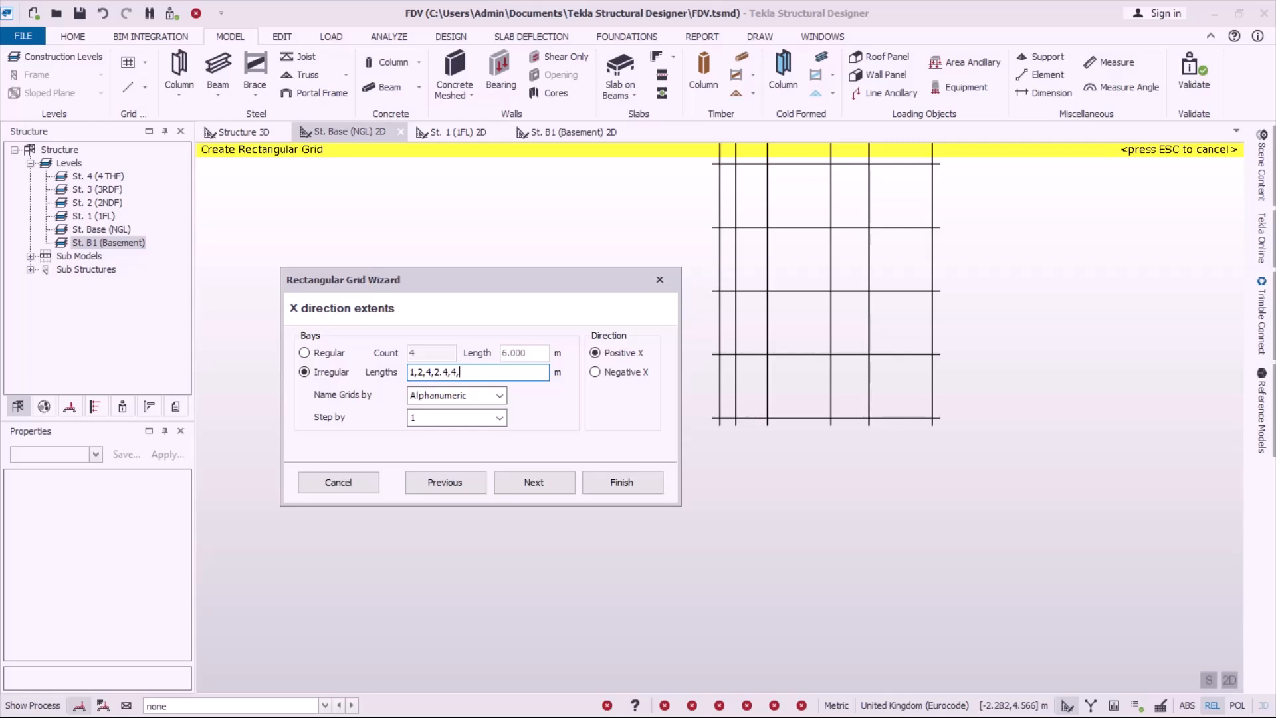
{"action": "type", "text": ",2,"}
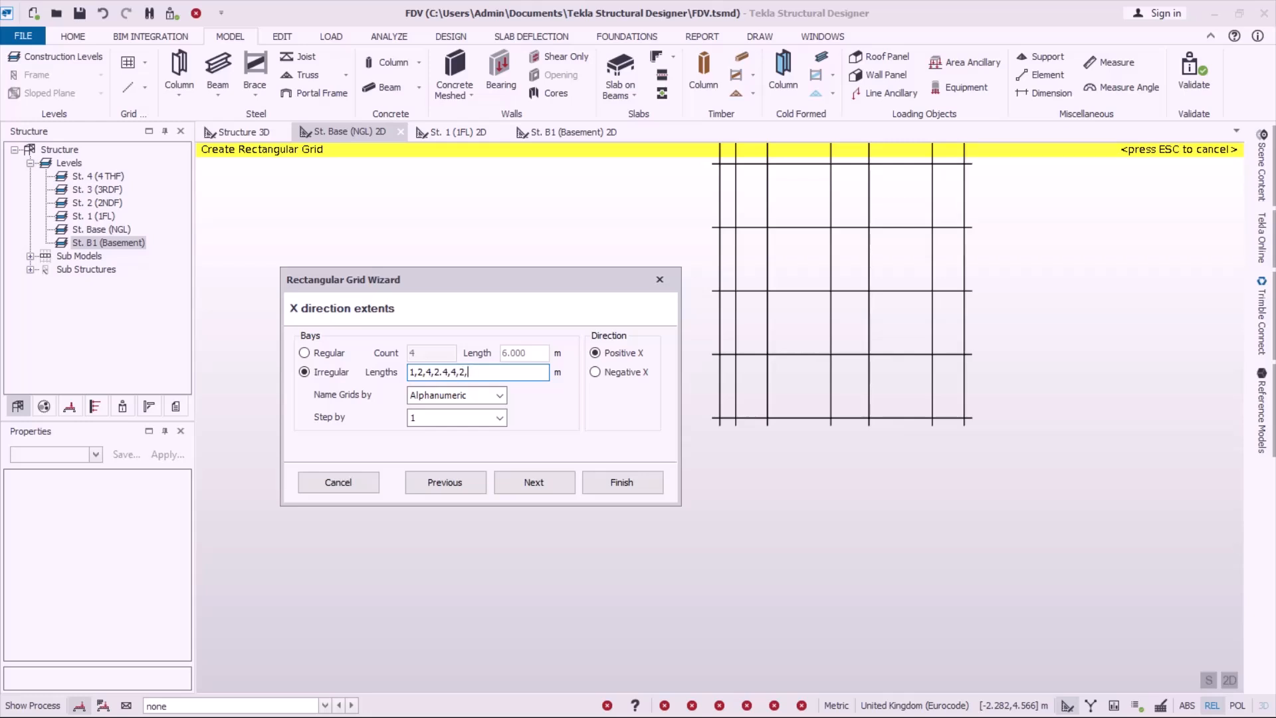
{"action": "type", "text": "1"}
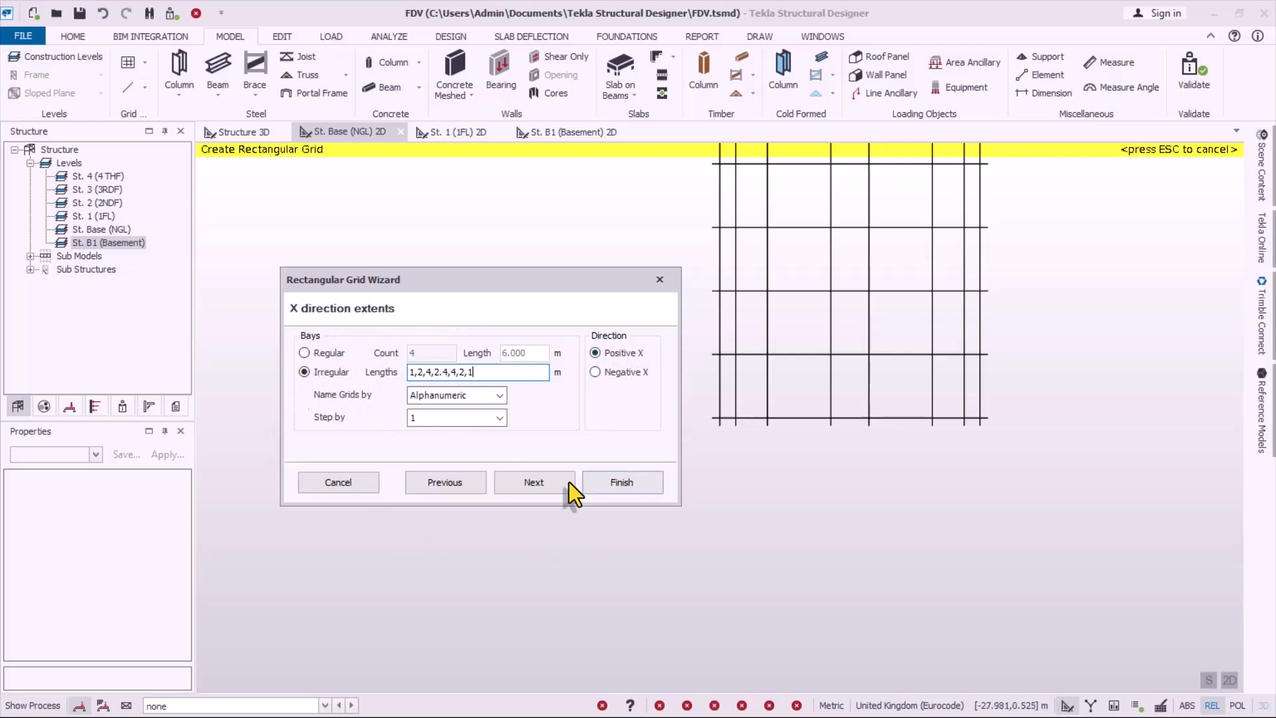
{"action": "left_click", "coordinate": [544, 485]}
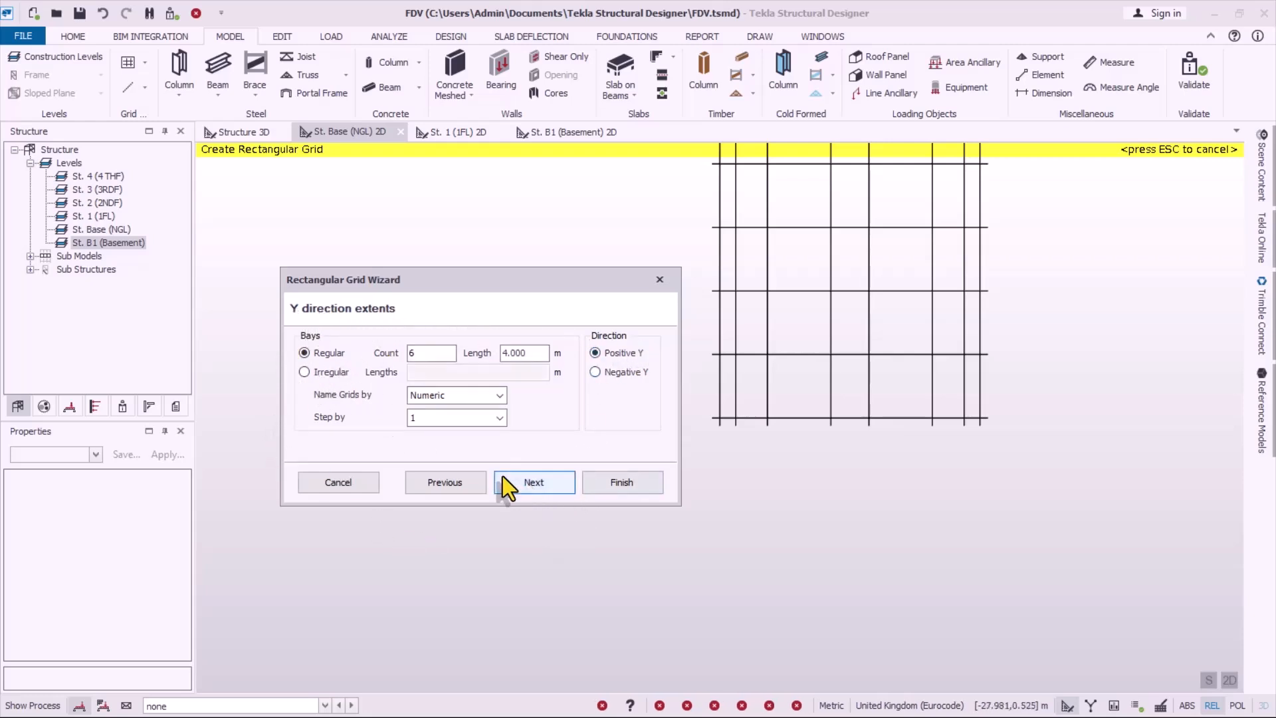
- Set irregular Y-direction bays of 1, 3, 3, 2.4, 3 and 1 m for the grid
{"action": "left_click", "coordinate": [304, 372]}
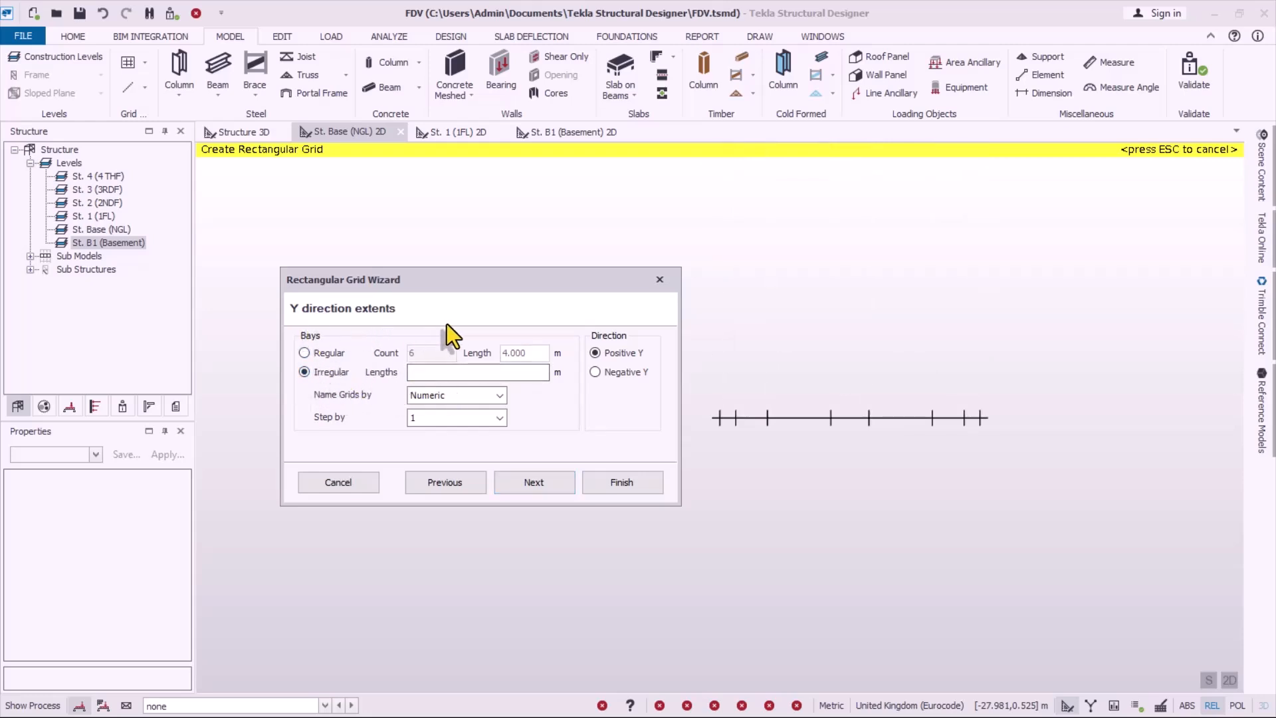
{"action": "left_click", "coordinate": [457, 372]}
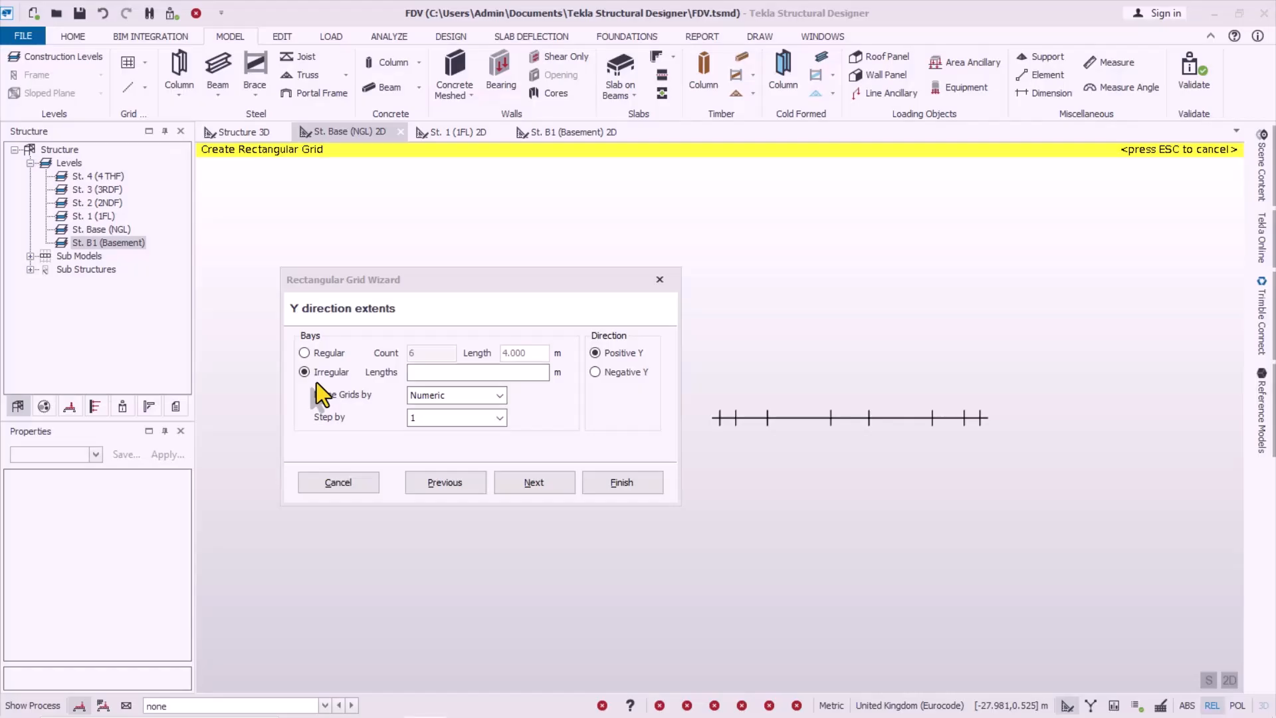
{"action": "left_click", "coordinate": [413, 372]}
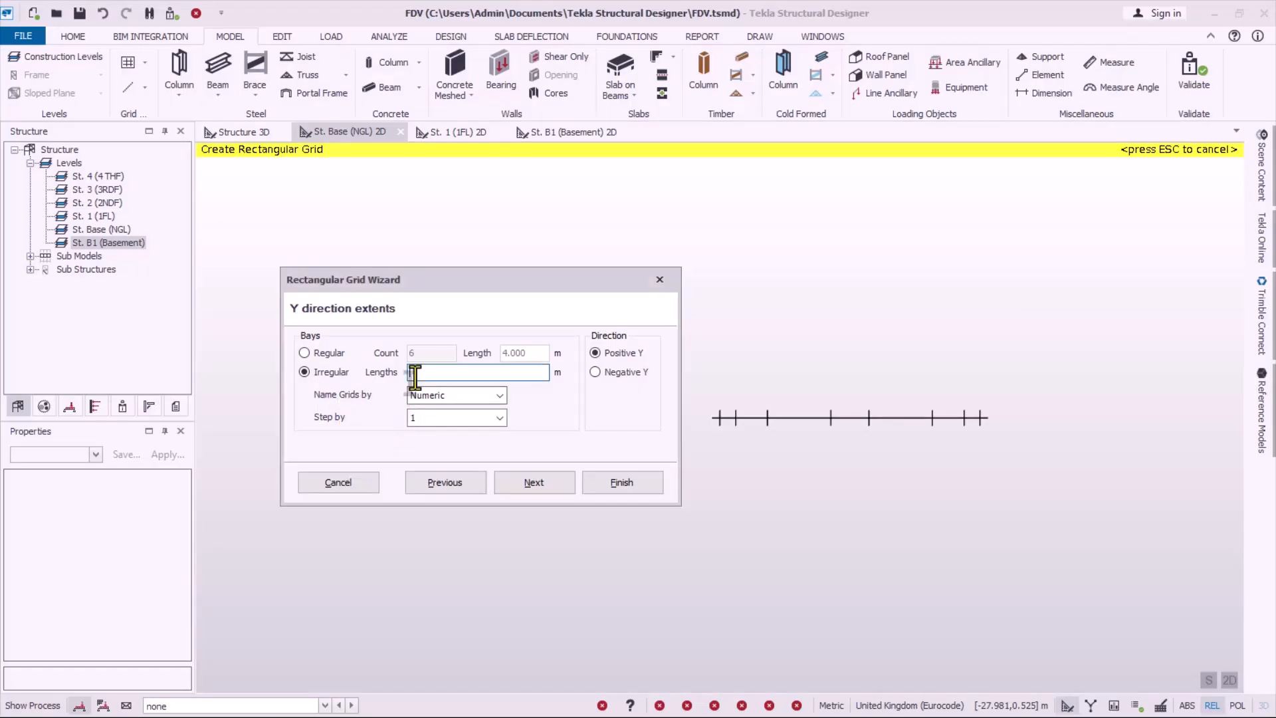
{"action": "type", "text": "1"}
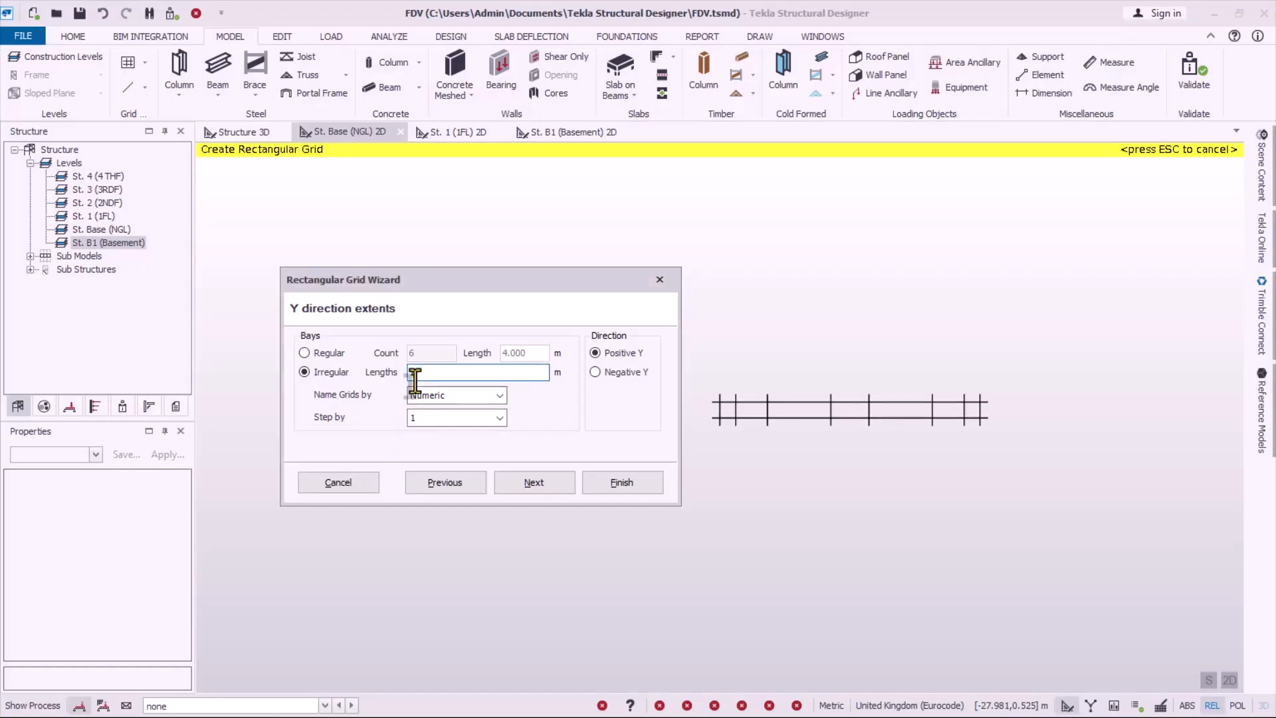
{"action": "type", "text": ",3"}
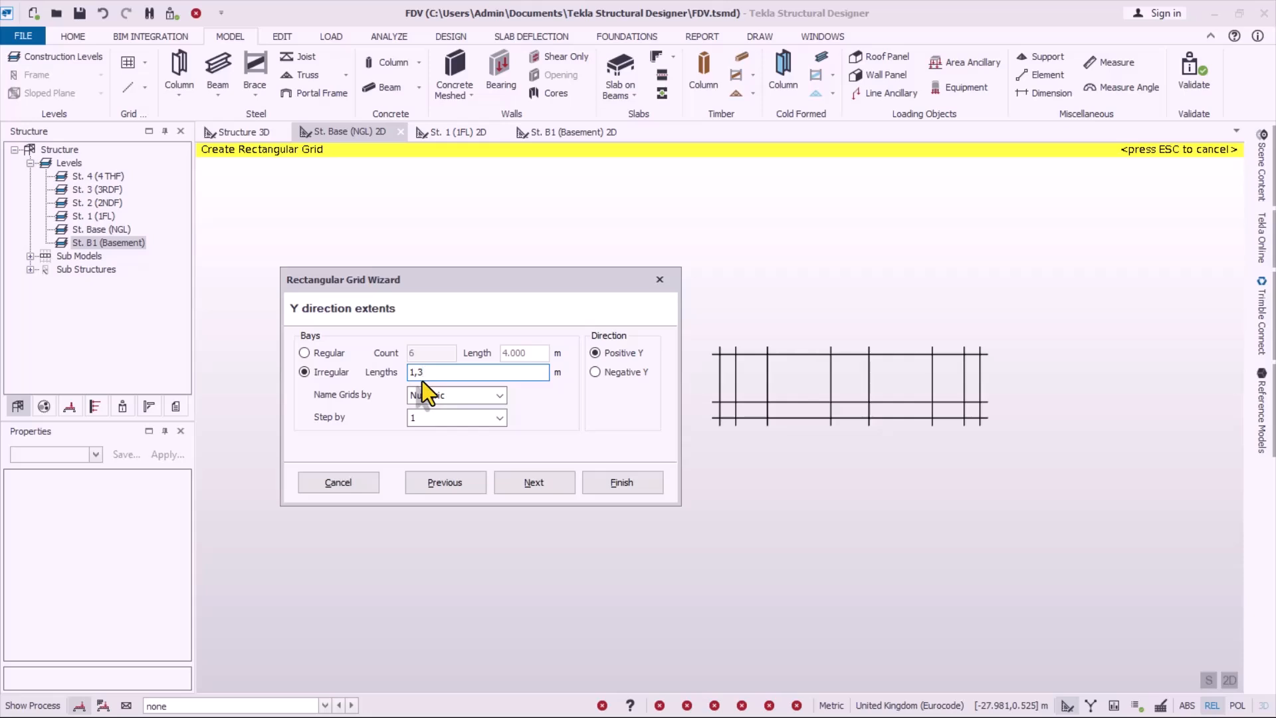
{"action": "type", "text": ",3"}
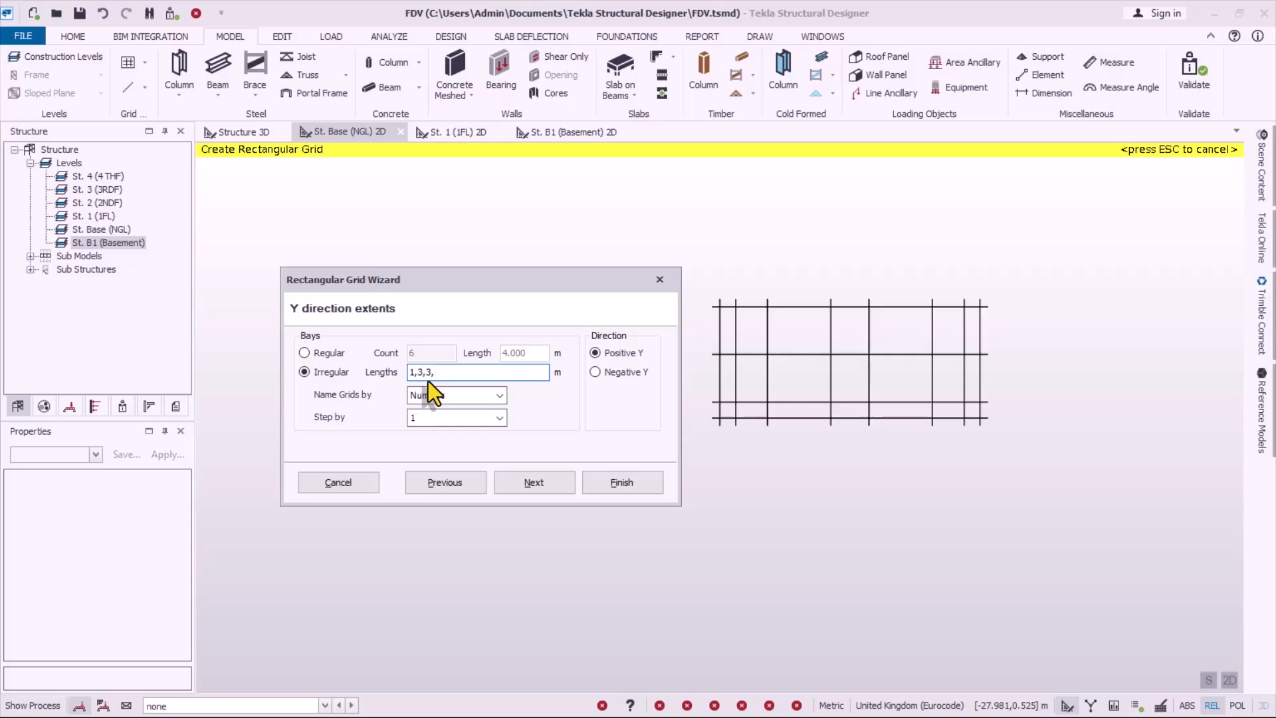
{"action": "type", "text": ",2.4"}
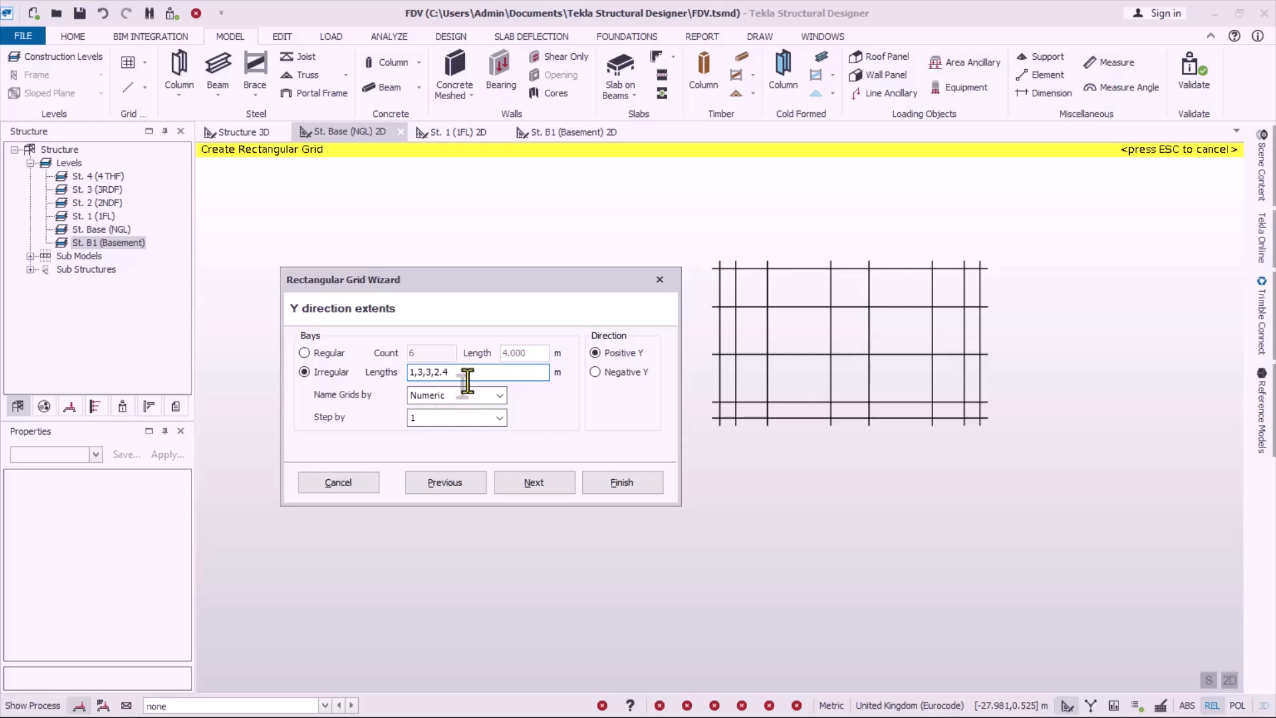
{"action": "type", "text": ",3"}
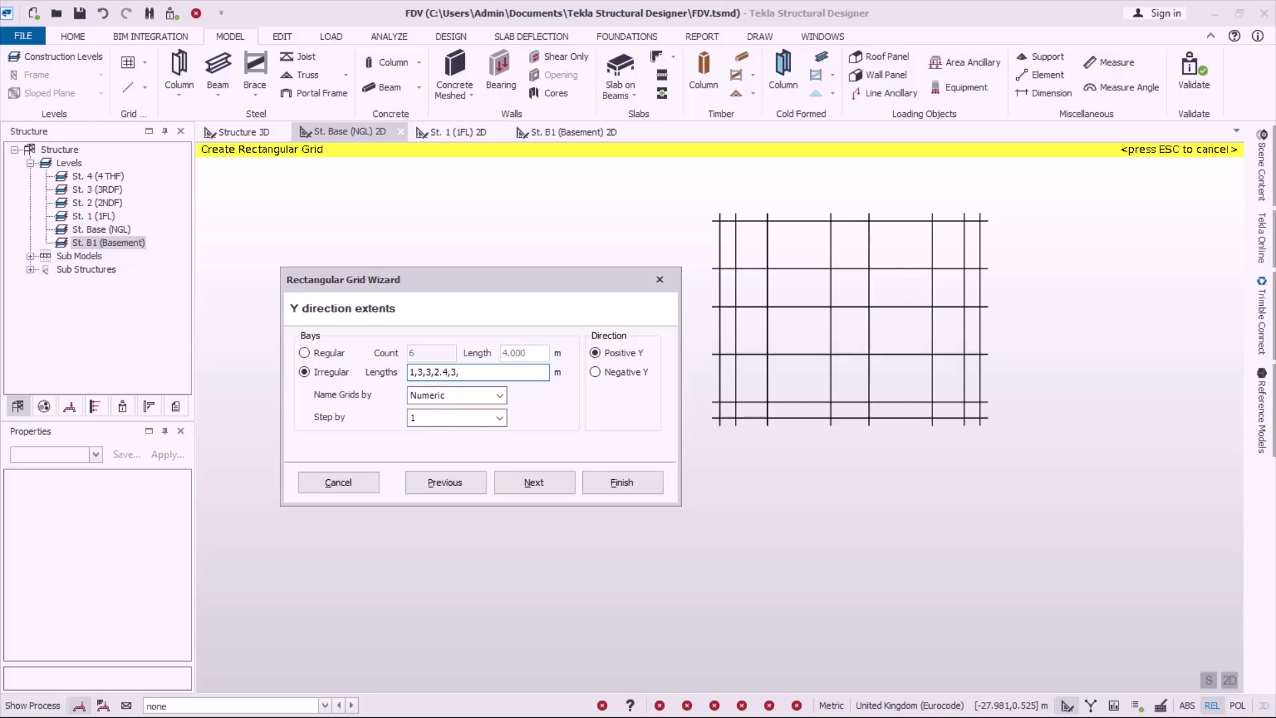
{"action": "type", "text": ",1"}
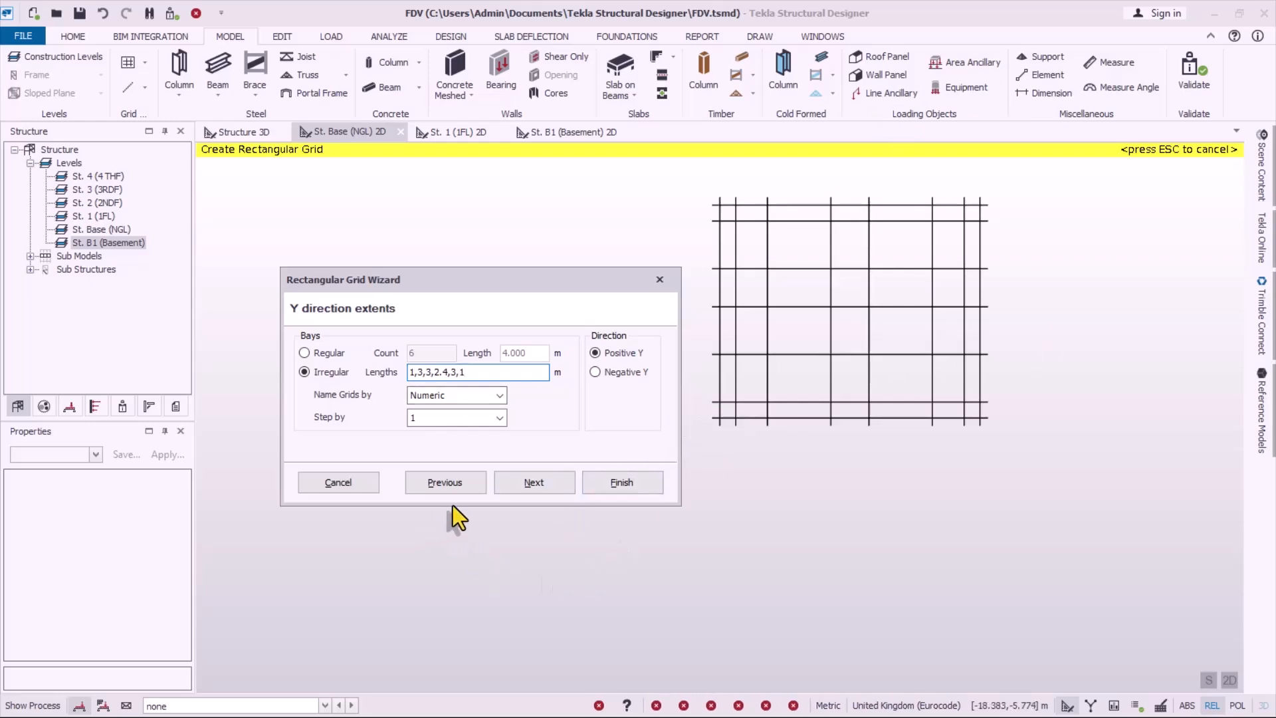
- Keep the axis rotation at 90° relative to the X axis and generate the rectangular grid
{"action": "left_click", "coordinate": [549, 491]}
{"action": "left_click", "coordinate": [545, 488]}
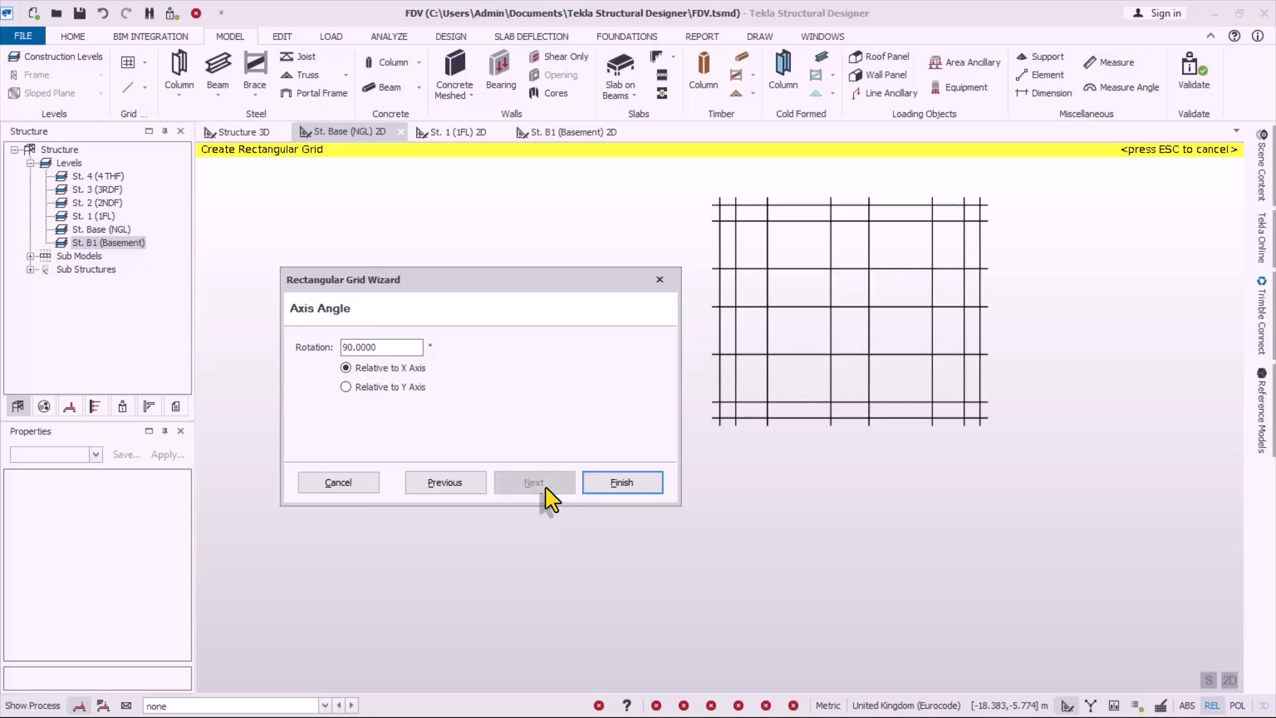
{"action": "left_click", "coordinate": [613, 486]}
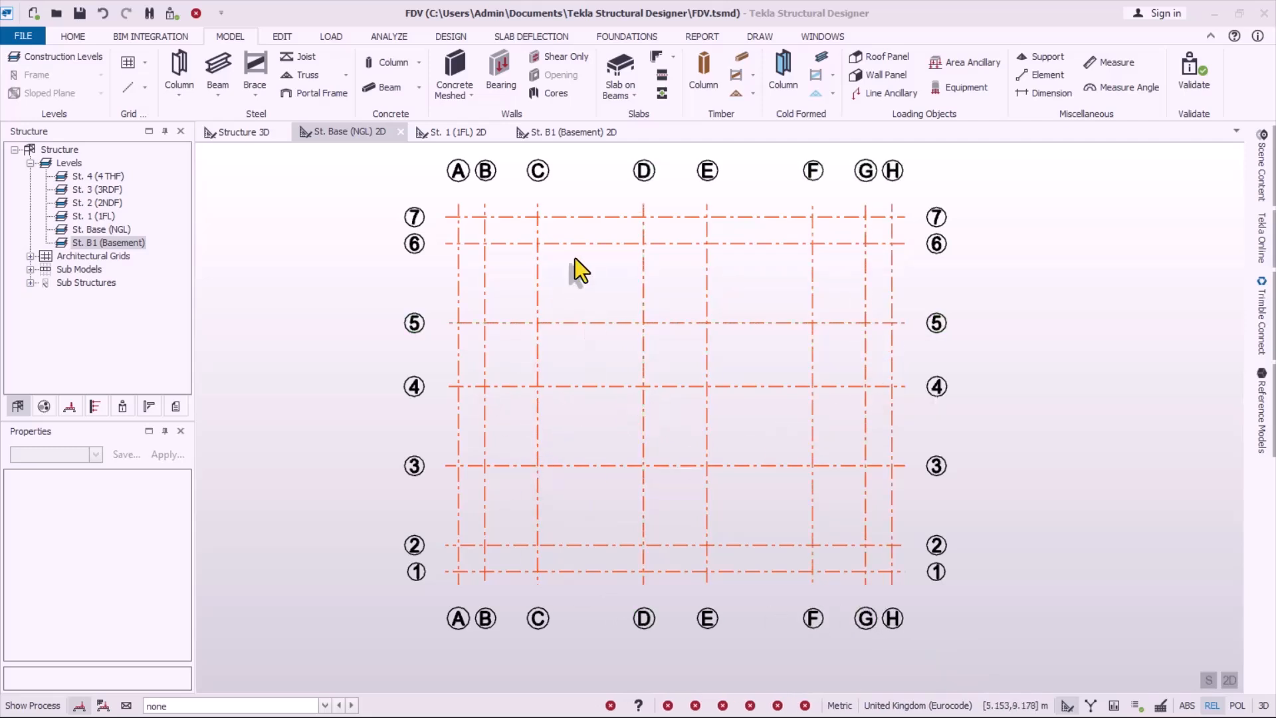
- In the Basement 2D view, start a concrete meshed wall and set its top level to St. Base (NGL)
{"action": "left_click", "coordinate": [553, 138]}
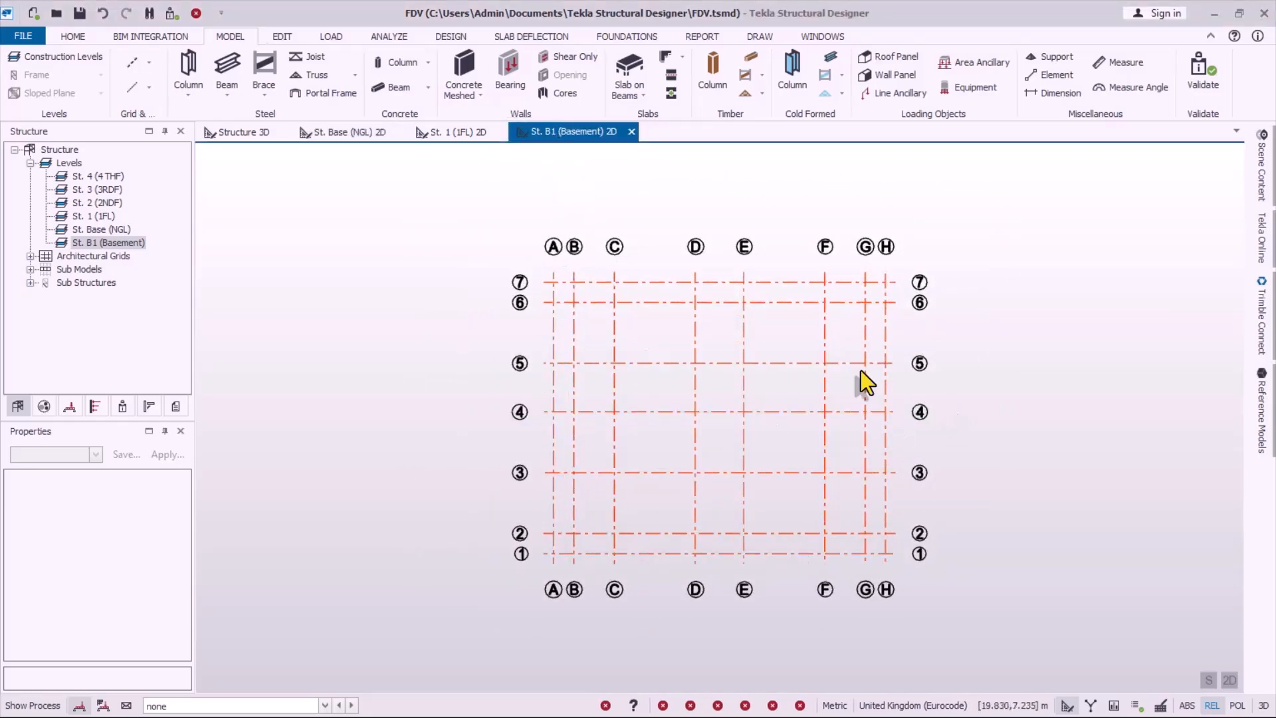
{"action": "scroll", "coordinate": [857, 365], "scroll_direction": "up", "scroll_amount": 1}
{"action": "mouse_move", "coordinate": [708, 441]}
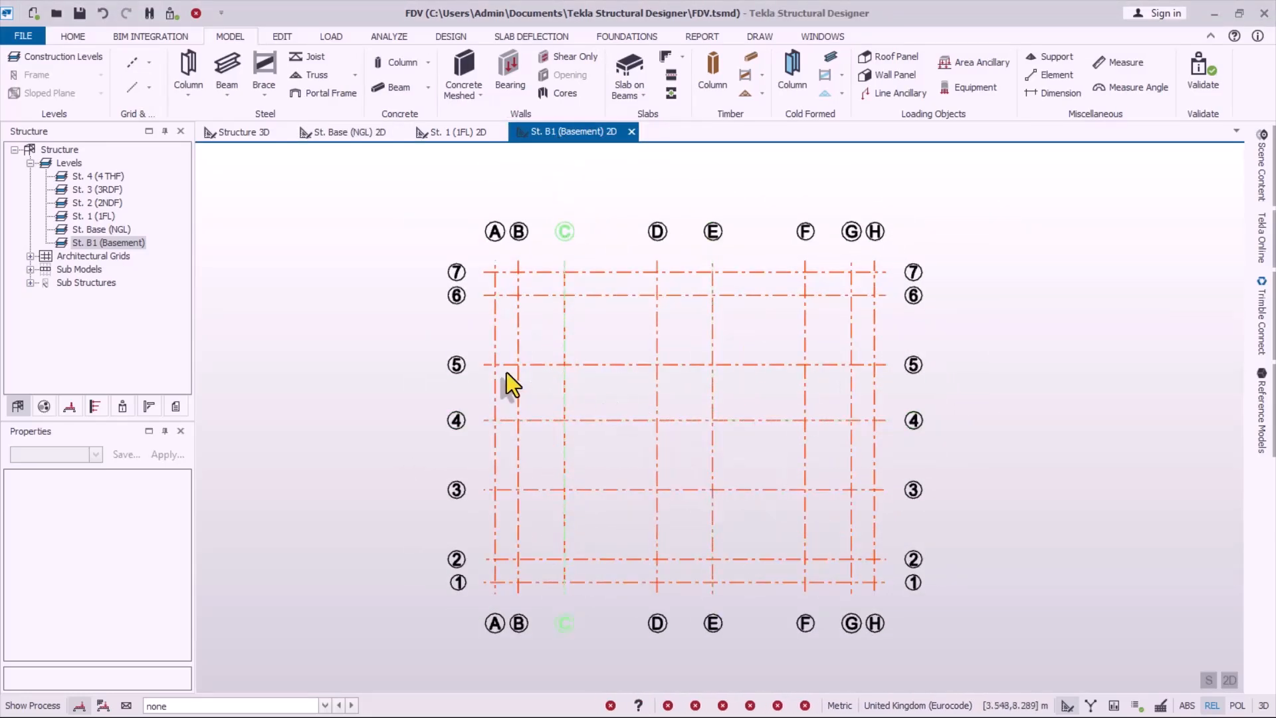
{"action": "left_click", "coordinate": [483, 101]}
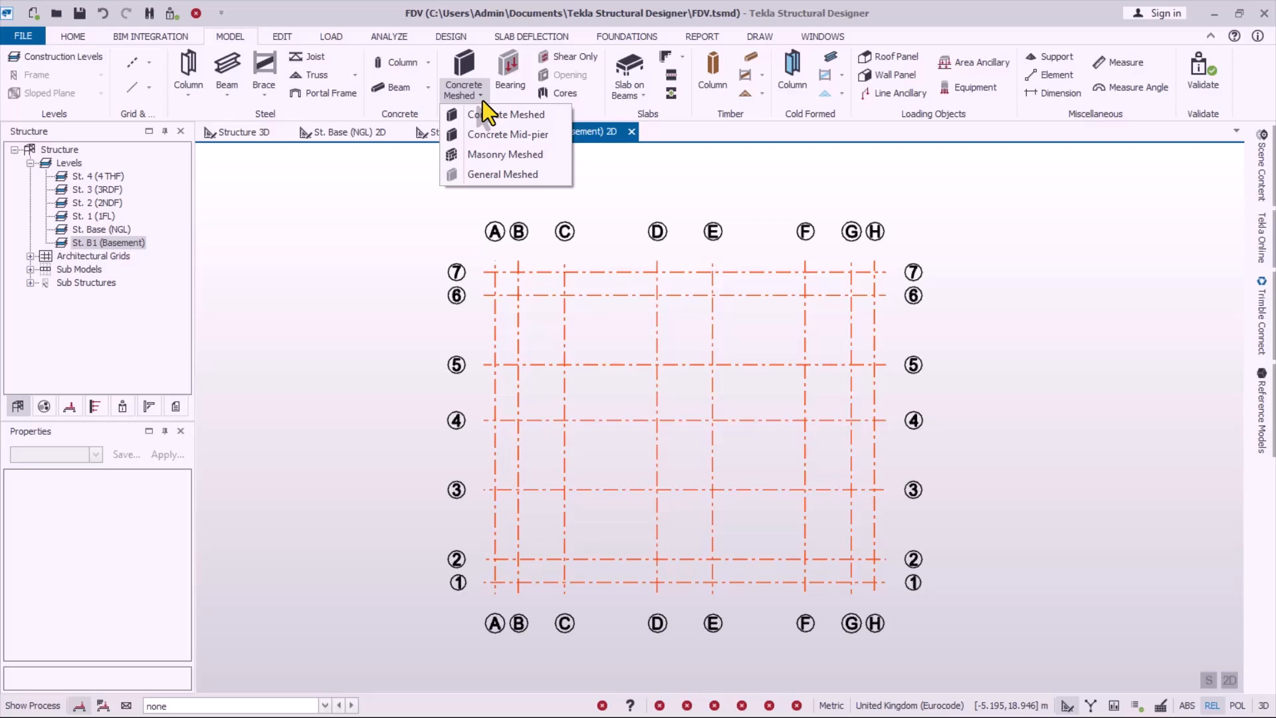
{"action": "left_click", "coordinate": [496, 120]}
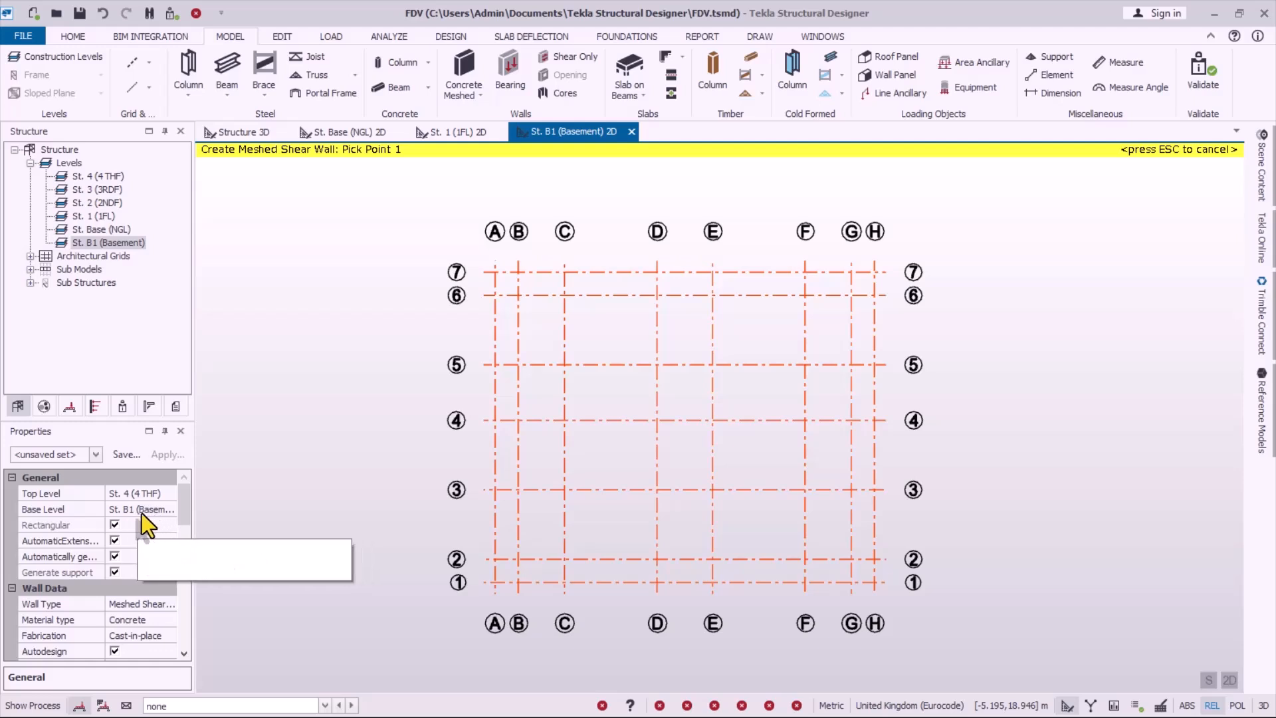
{"action": "left_click", "coordinate": [163, 496]}
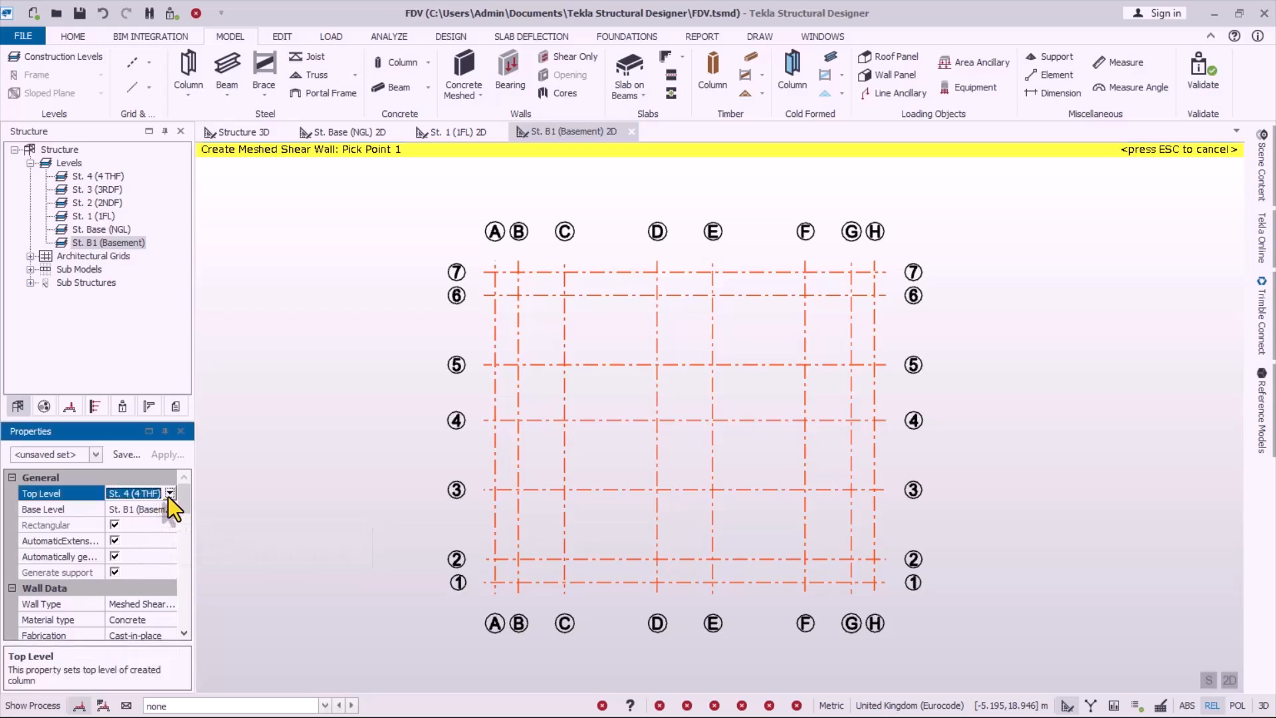
{"action": "left_click", "coordinate": [170, 494]}
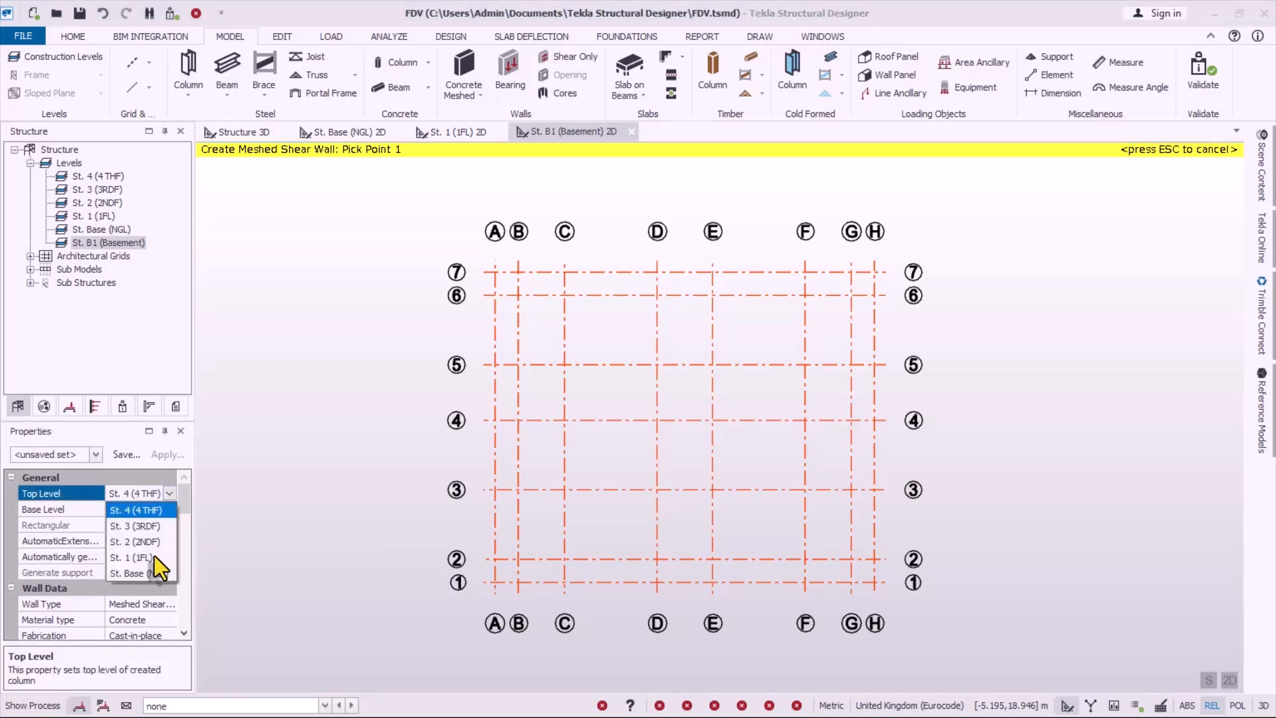
{"action": "left_click", "coordinate": [147, 572]}
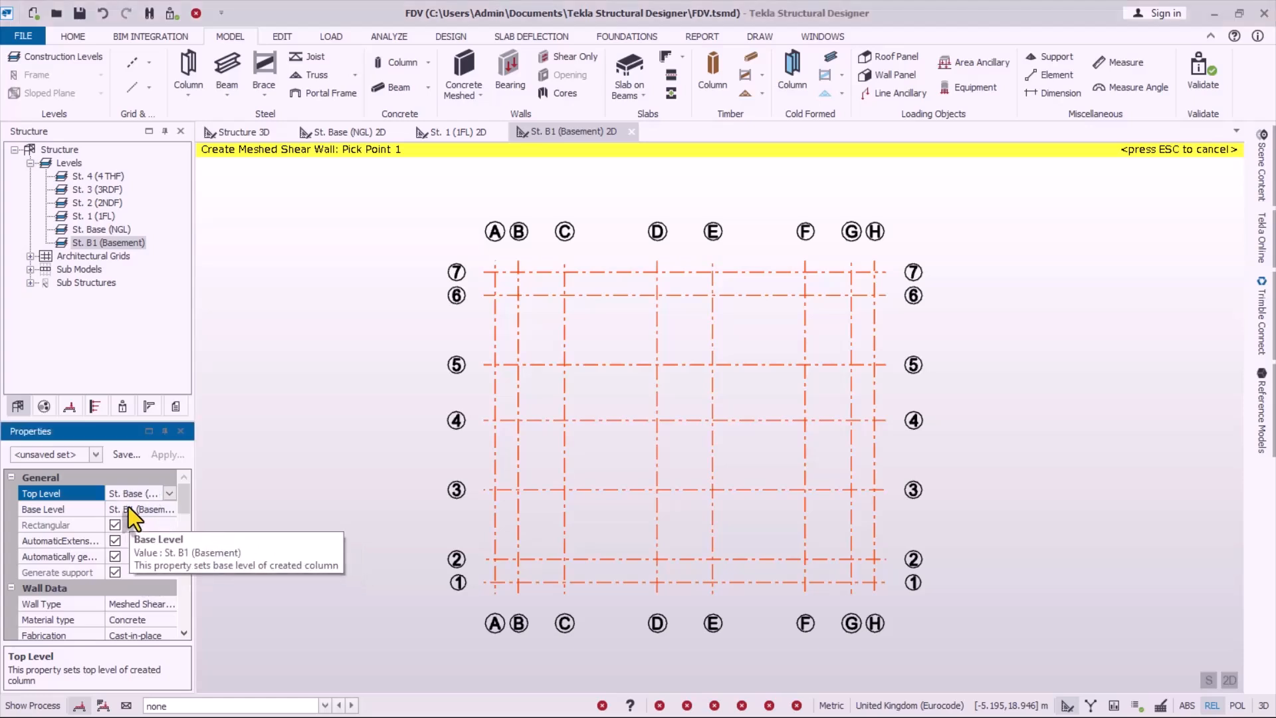
- Set the meshed wall's thickness to 250 mm and its nominal cover to 30 mm
{"action": "left_click_drag", "start_coordinate": [181, 495], "coordinate": [189, 570]}
{"action": "left_click", "coordinate": [118, 525]}
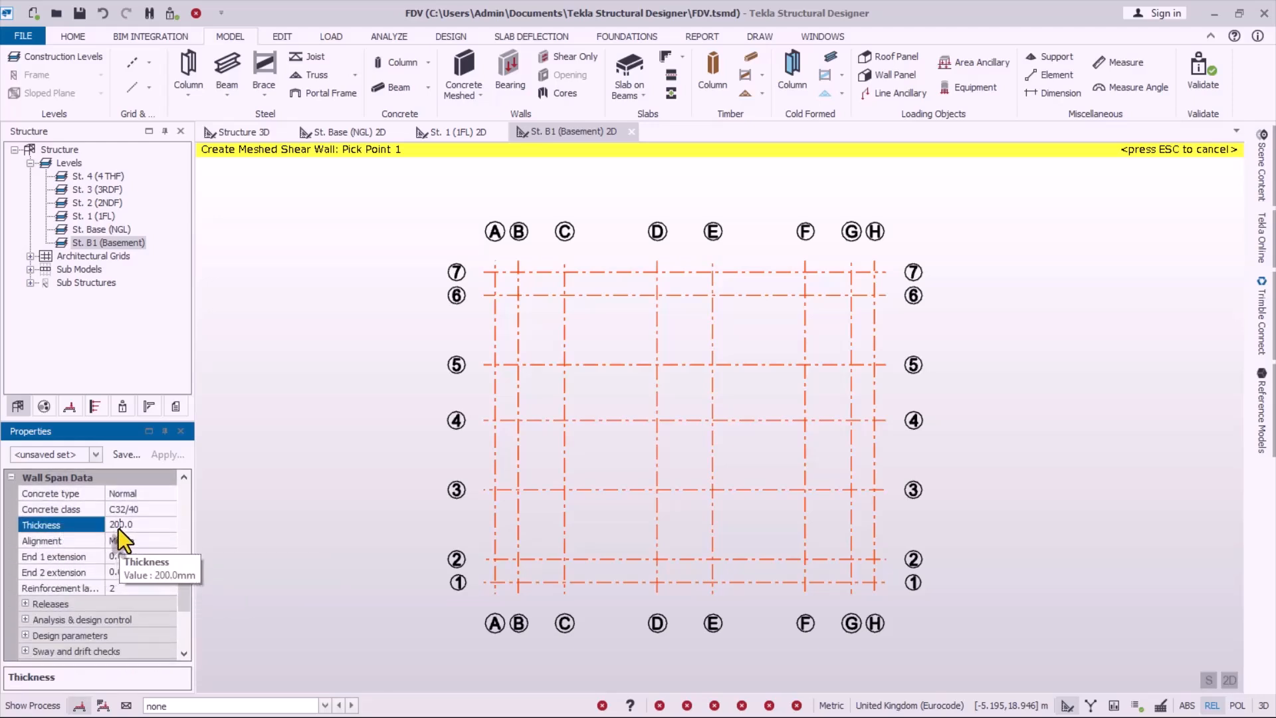
{"action": "double_click", "coordinate": [118, 528]}
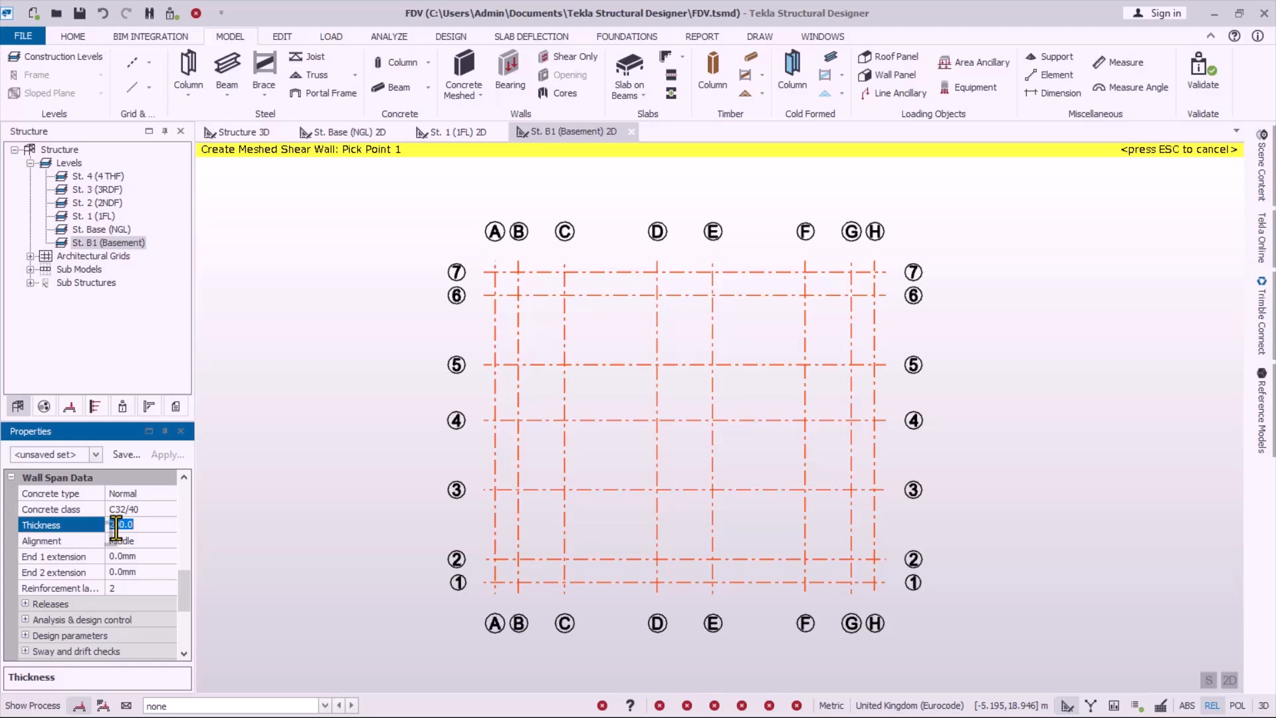
{"action": "type", "text": "250"}
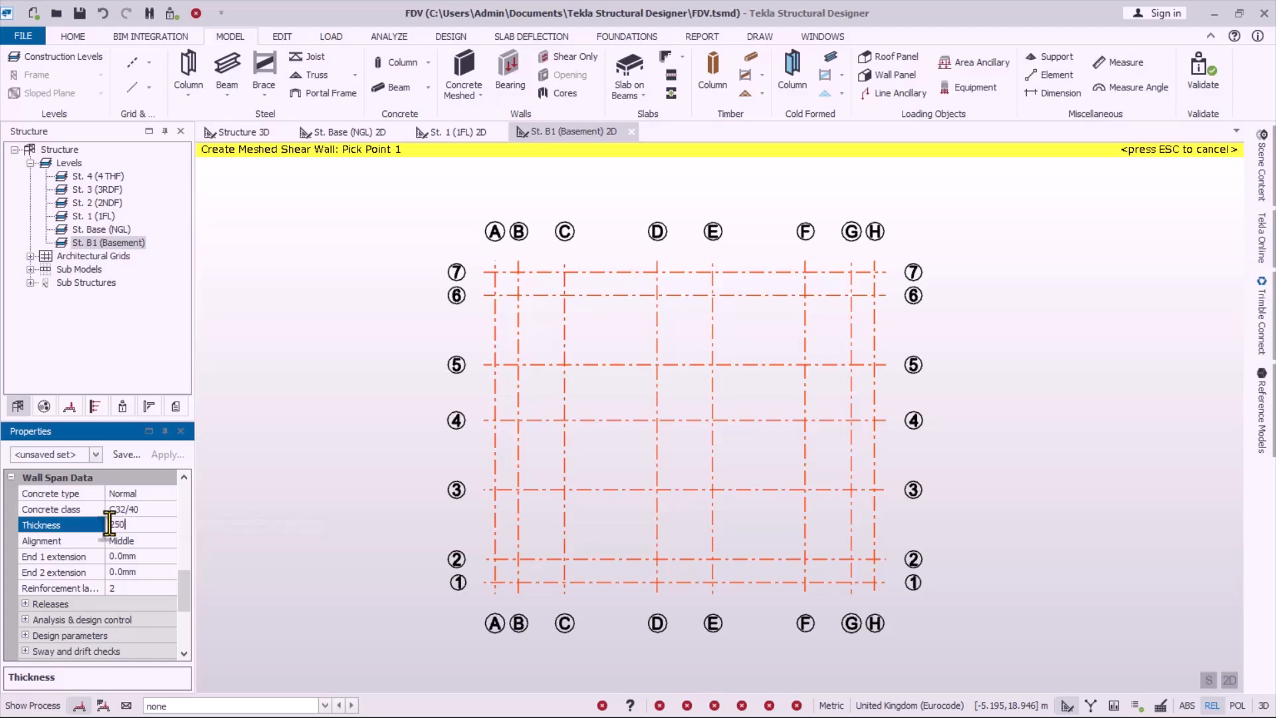
{"action": "left_click", "coordinate": [127, 572]}
{"action": "left_click_drag", "start_coordinate": [184, 595], "coordinate": [103, 604]}
{"action": "left_click", "coordinate": [119, 605]}
{"action": "type", "text": "30"}
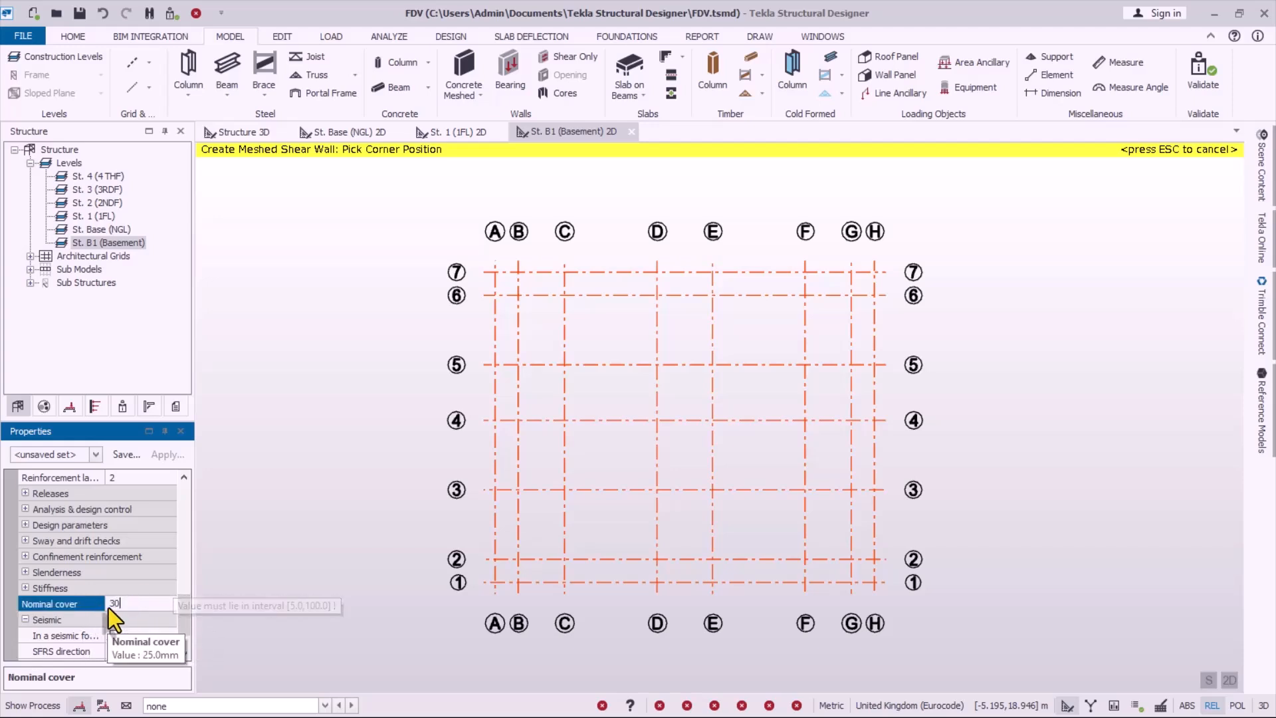
{"action": "left_click", "coordinate": [119, 478]}
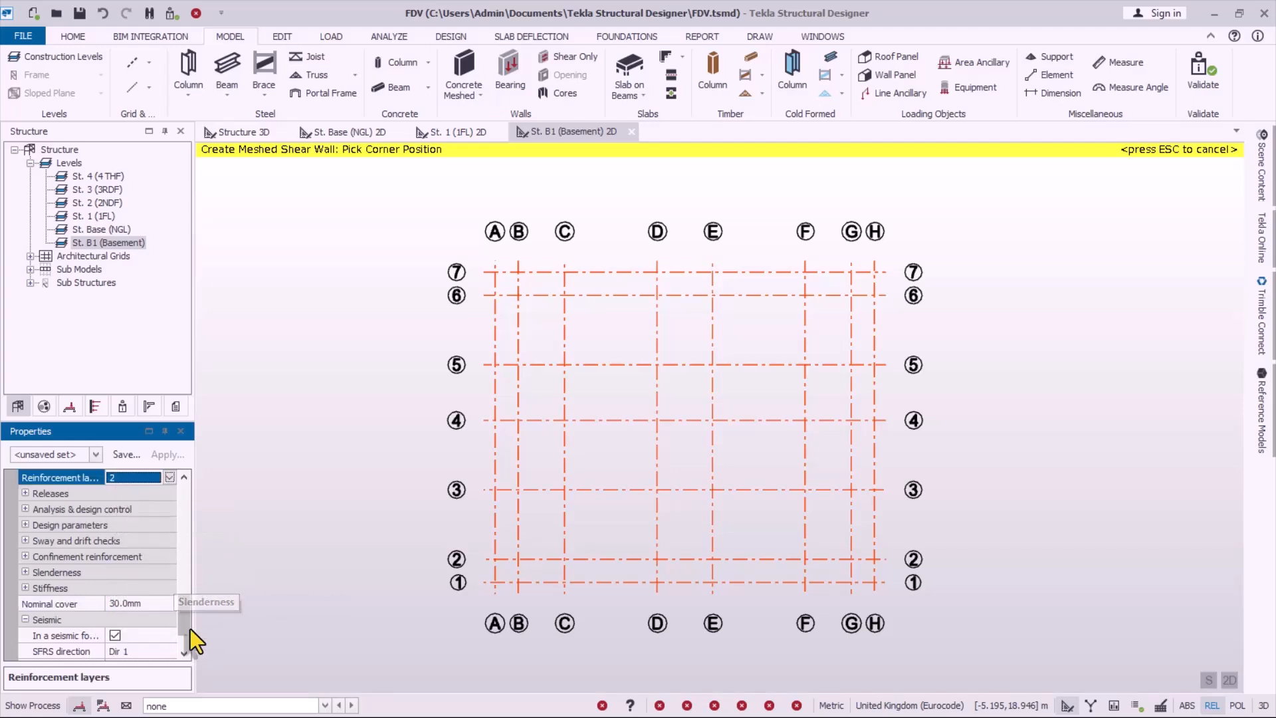
- Place basement wall segments bay by bay along gridline H, from gridline 2 to gridline 6
{"action": "left_click_drag", "start_coordinate": [185, 619], "coordinate": [189, 635]}
{"action": "mouse_move", "coordinate": [189, 549]}
{"action": "left_mouse_down"}
{"action": "mouse_move", "coordinate": [186, 517]}
{"action": "mouse_move", "coordinate": [189, 571]}
{"action": "left_mouse_up"}
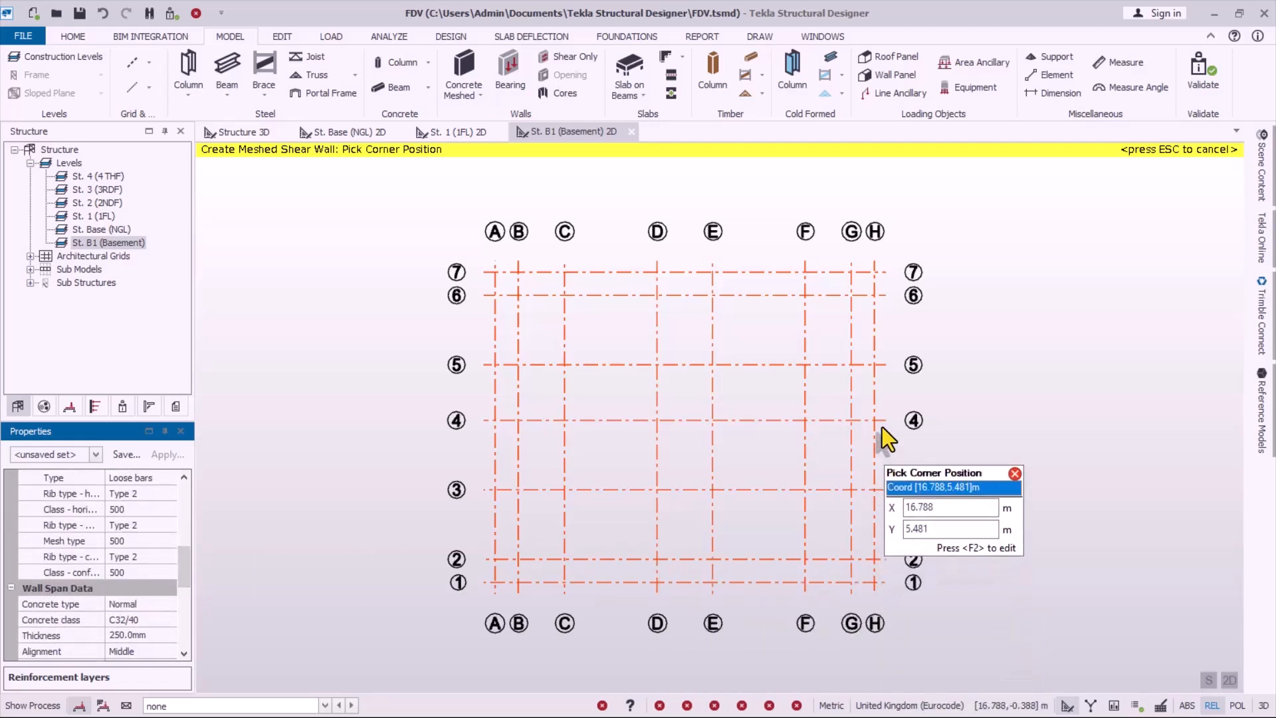
{"action": "left_click", "coordinate": [875, 559]}
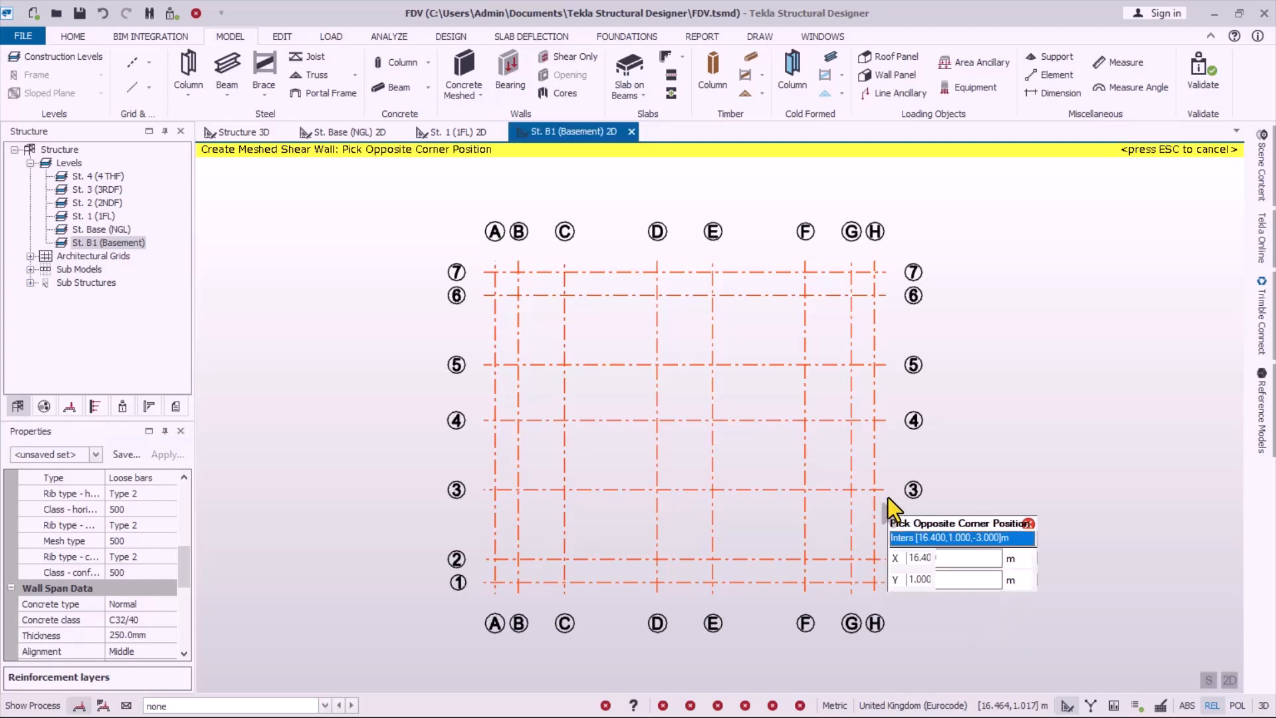
{"action": "left_click", "coordinate": [904, 496]}
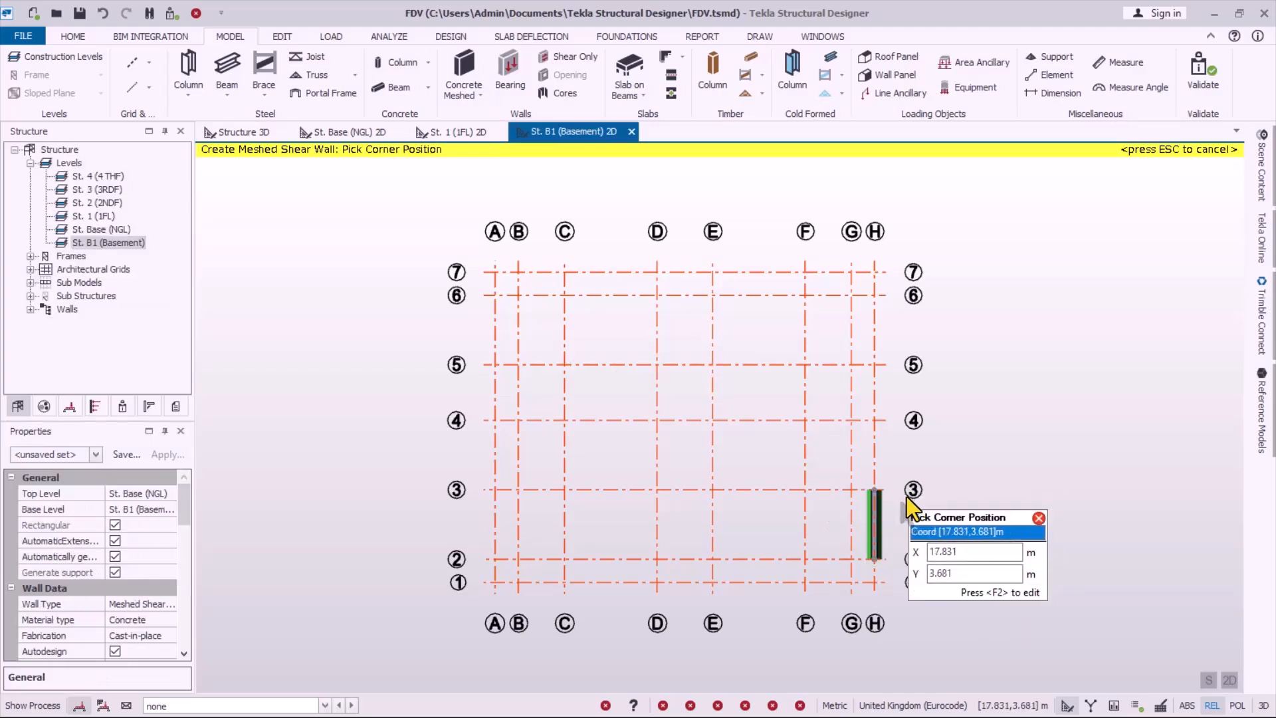
{"action": "left_click", "coordinate": [875, 420]}
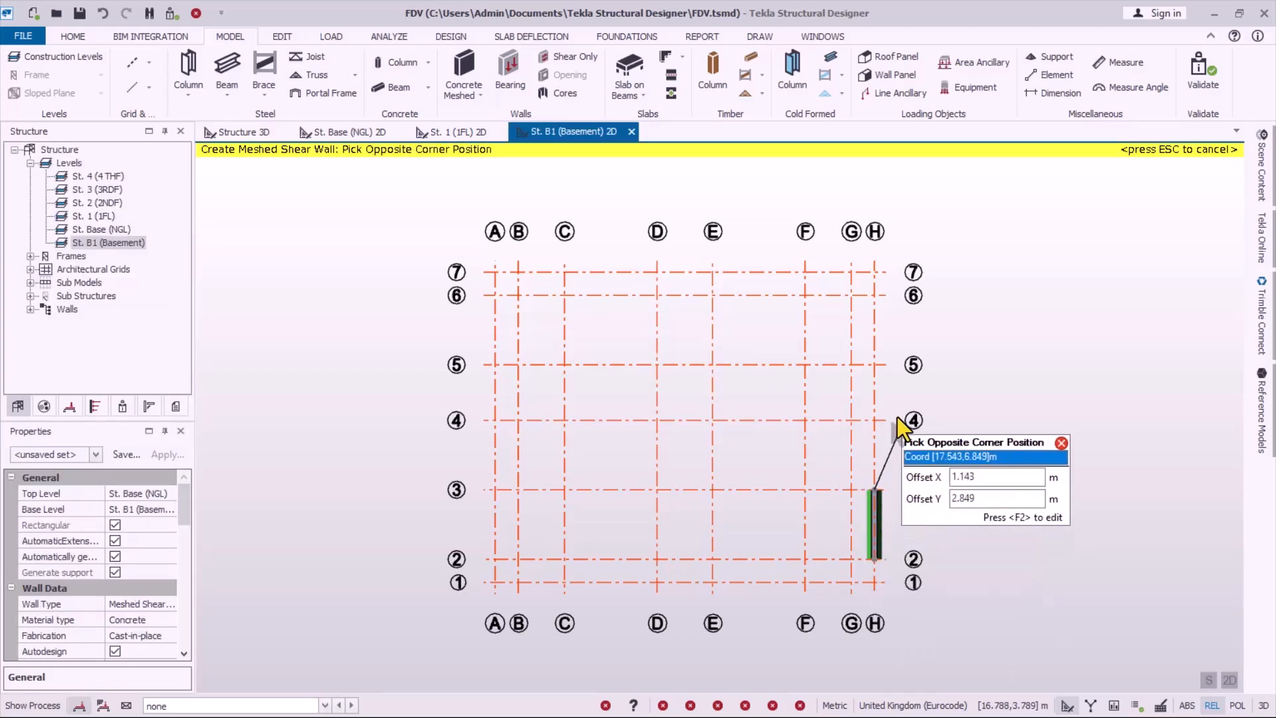
{"action": "left_click", "coordinate": [875, 365]}
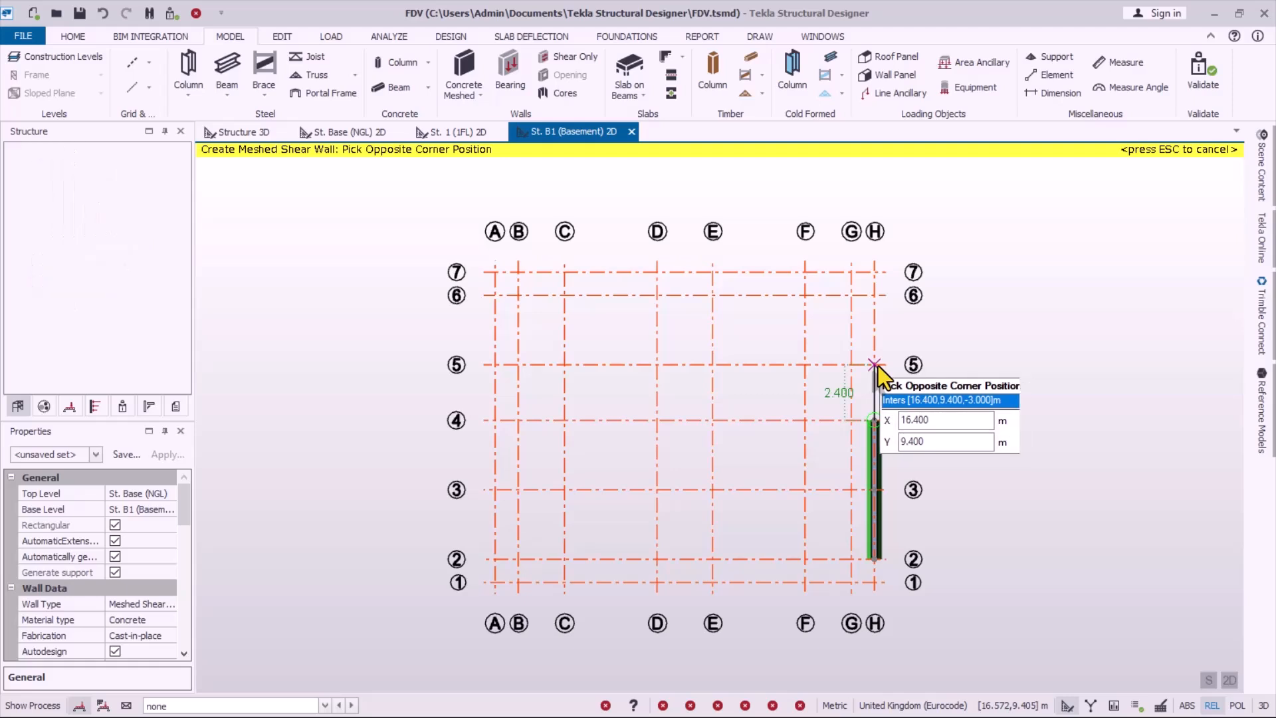
{"action": "left_click", "coordinate": [874, 295]}
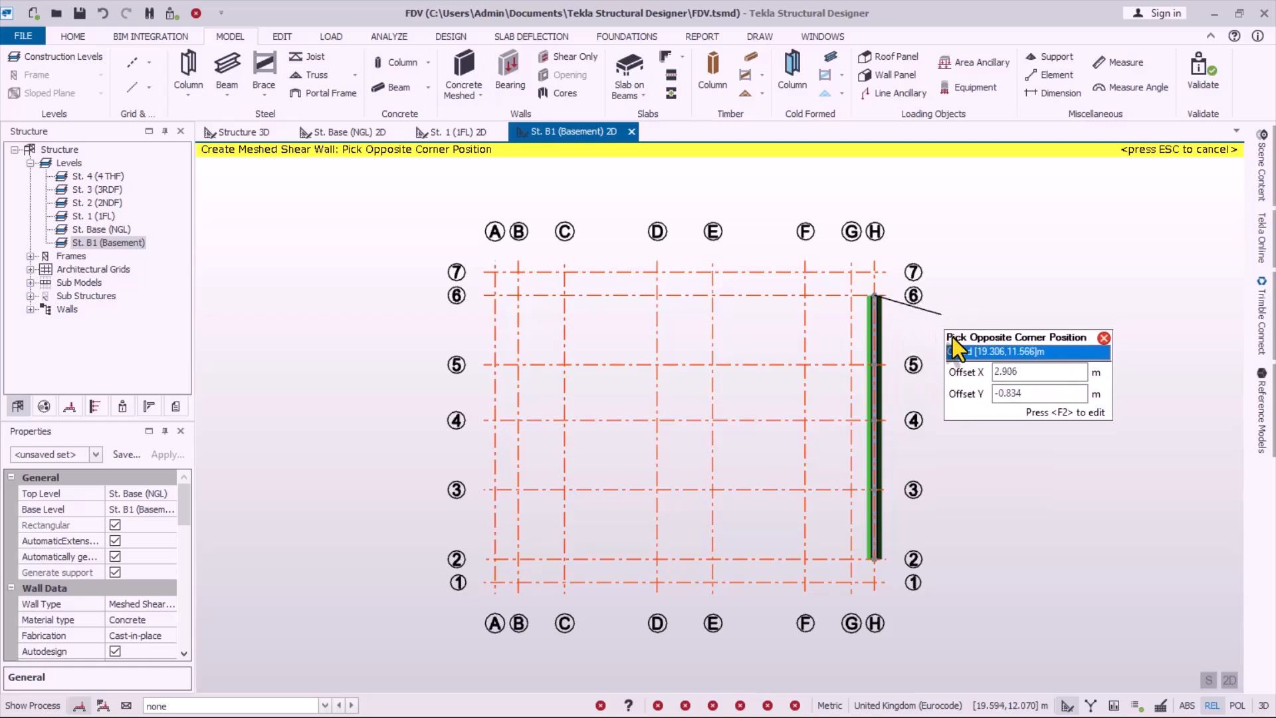
{"action": "key", "text": "Escape"}
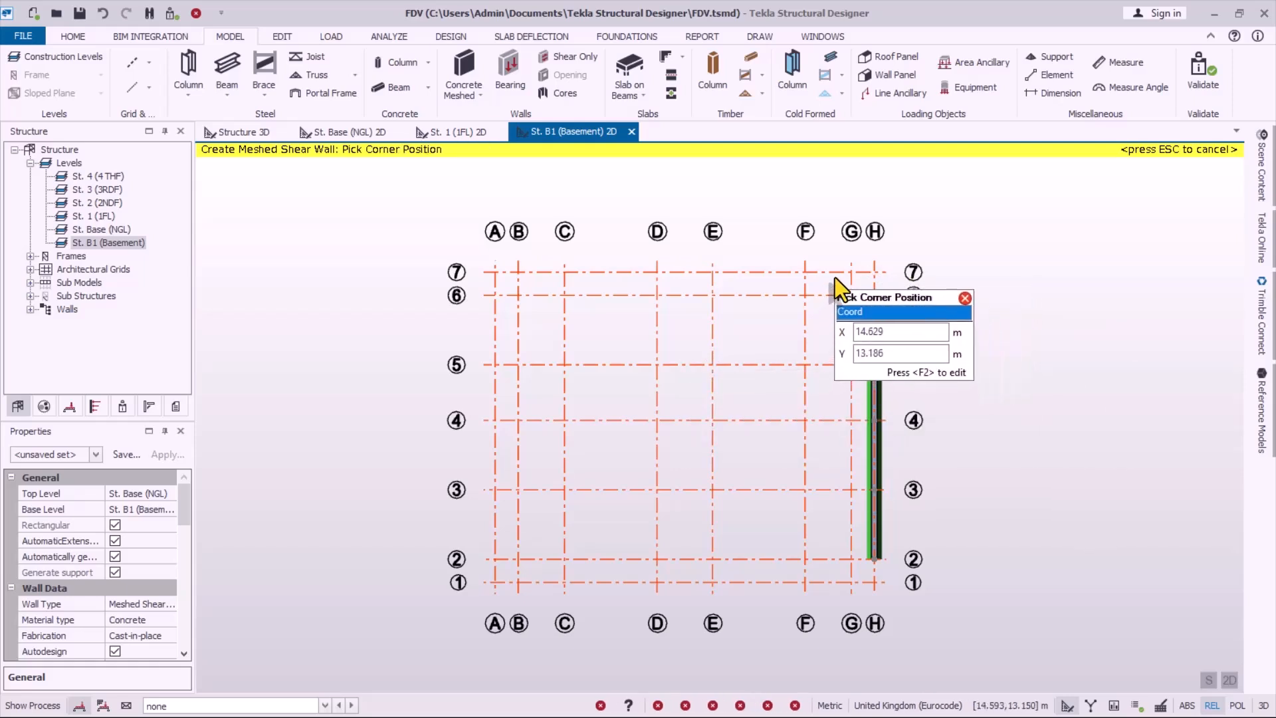
- Place basement wall segments bay by bay along gridline 7, from gridline G to gridline B
{"action": "left_click", "coordinate": [851, 272]}
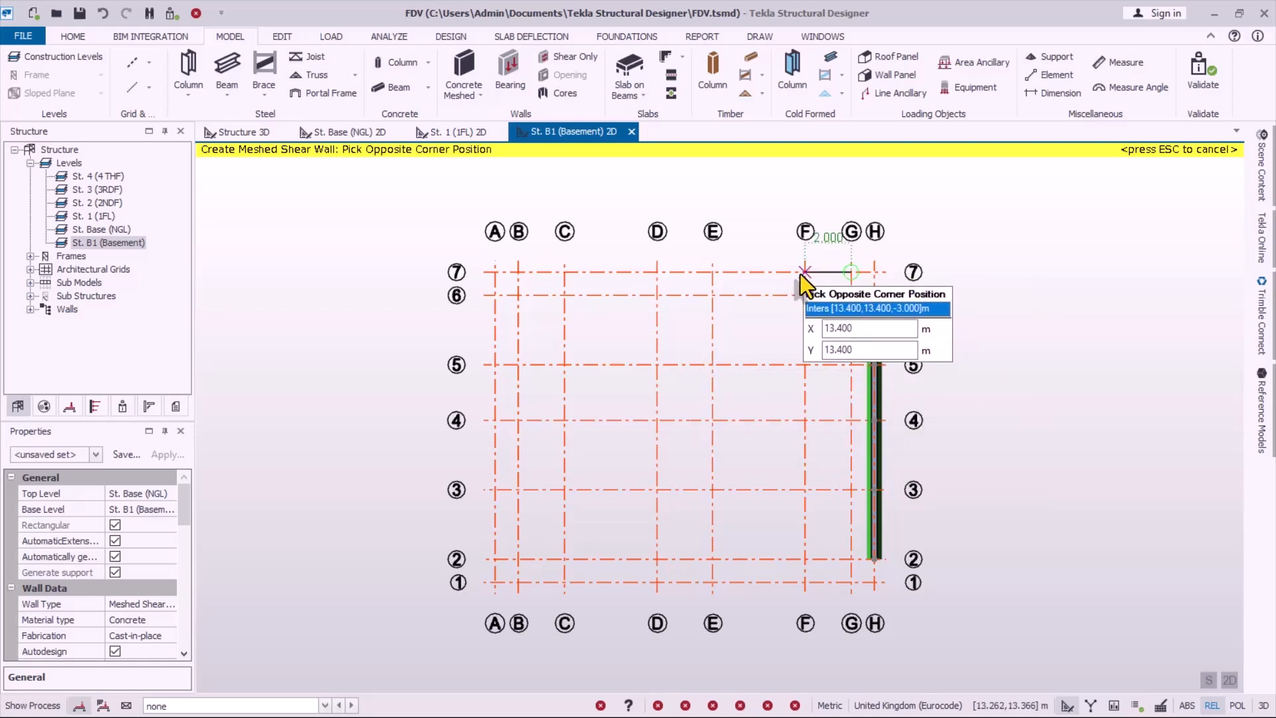
{"action": "left_click", "coordinate": [801, 272]}
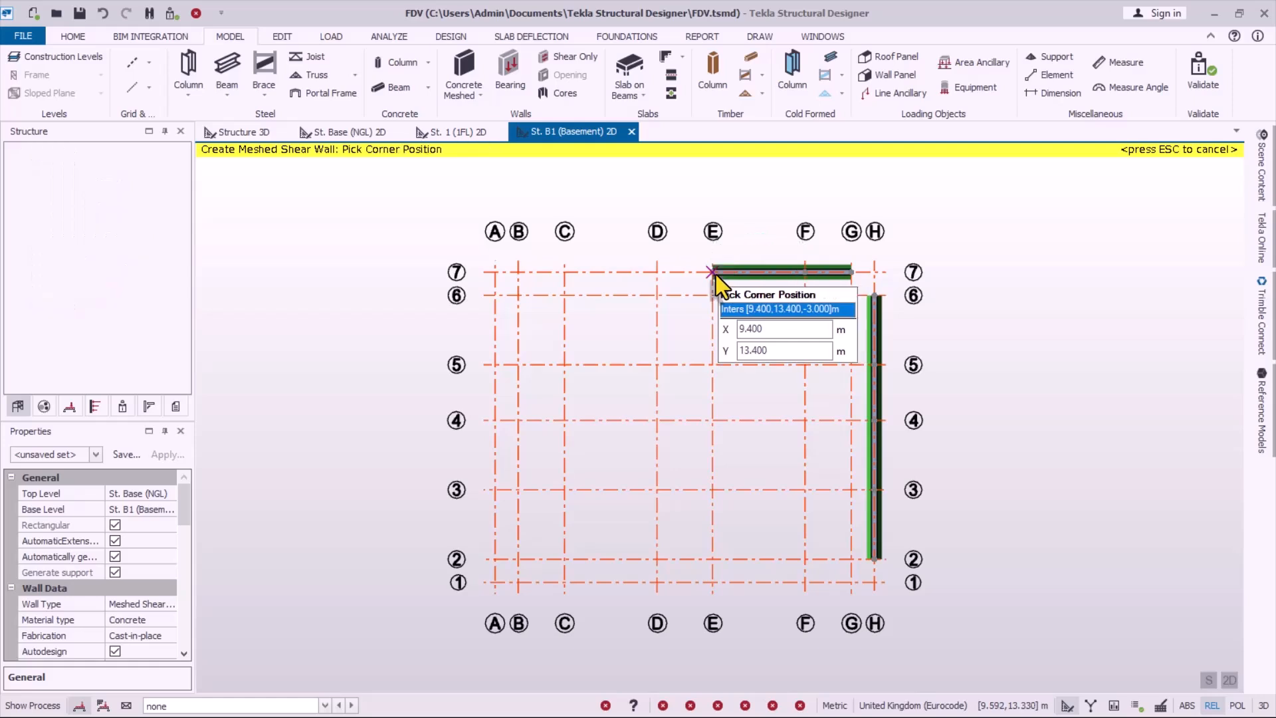
{"action": "left_click", "coordinate": [658, 272]}
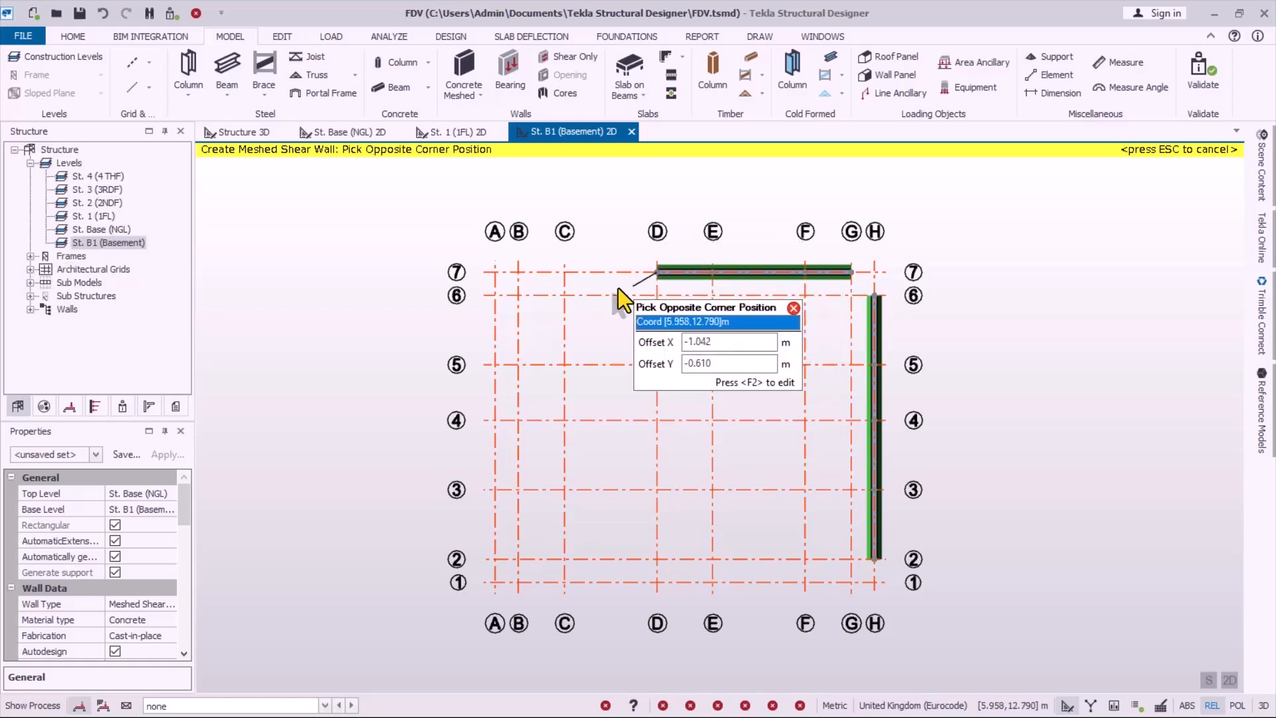
{"action": "left_click", "coordinate": [559, 273]}
{"action": "left_click", "coordinate": [559, 272]}
{"action": "left_click", "coordinate": [524, 273]}
{"action": "left_click", "coordinate": [524, 274]}
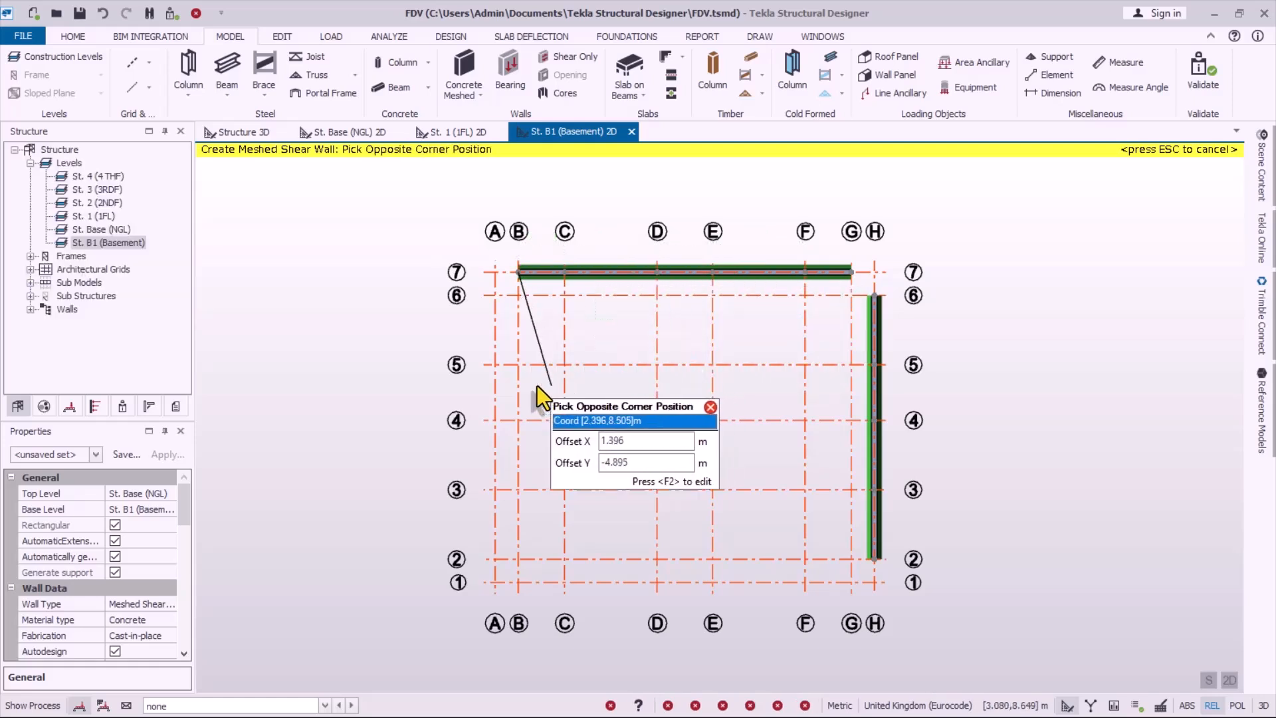
{"action": "key", "text": "Escape"}
- Place basement wall segments along gridline A from gridline 6 to 4 and from 4 to 2
{"action": "left_click", "coordinate": [496, 300]}
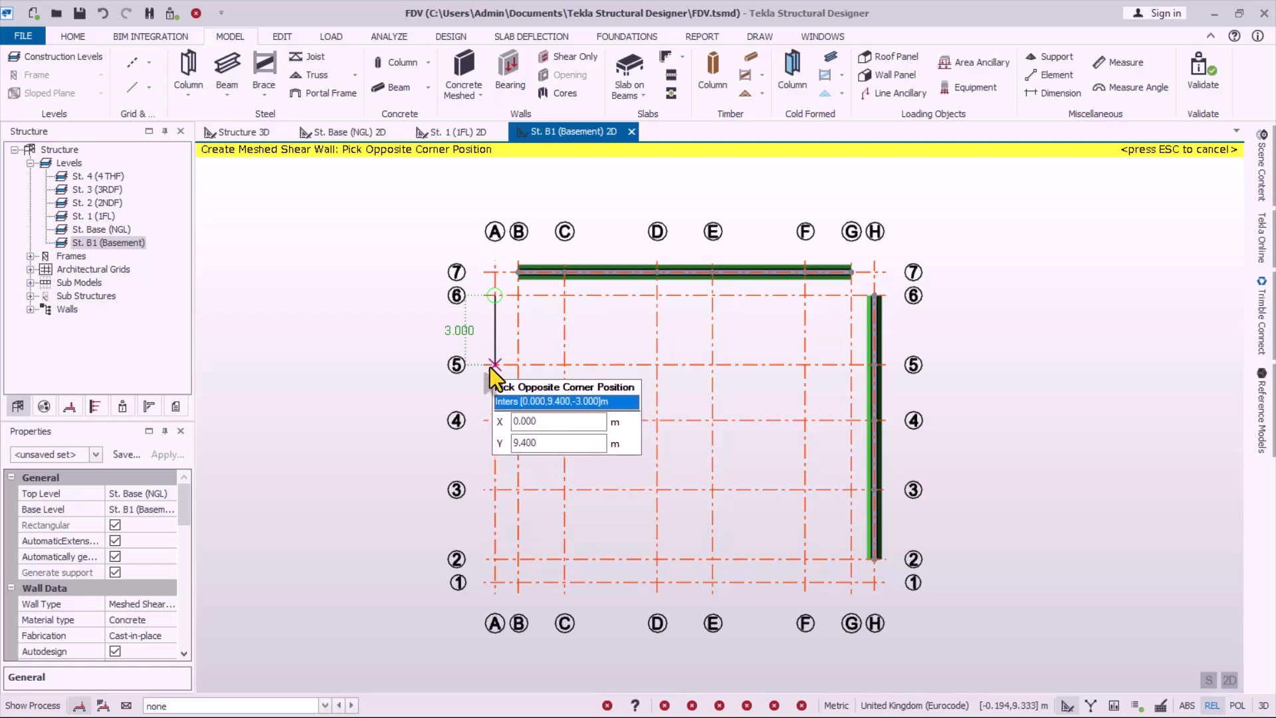
{"action": "left_click", "coordinate": [492, 421]}
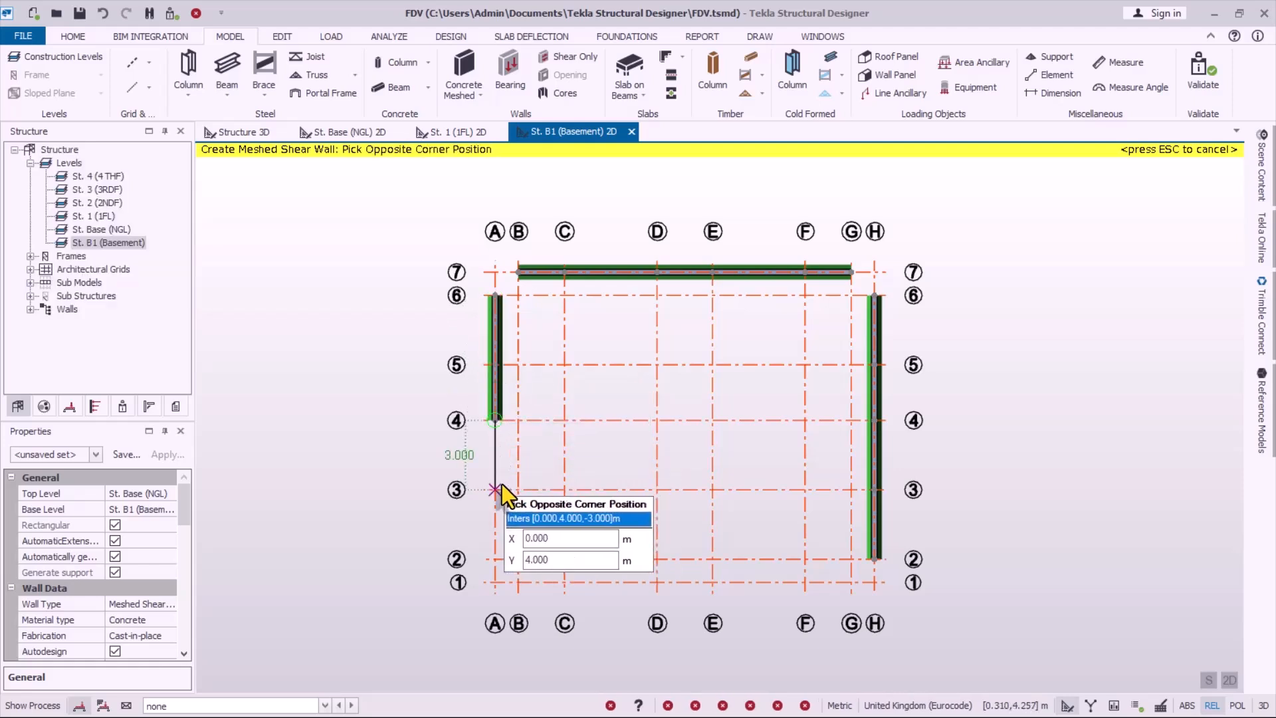
{"action": "left_click", "coordinate": [493, 557]}
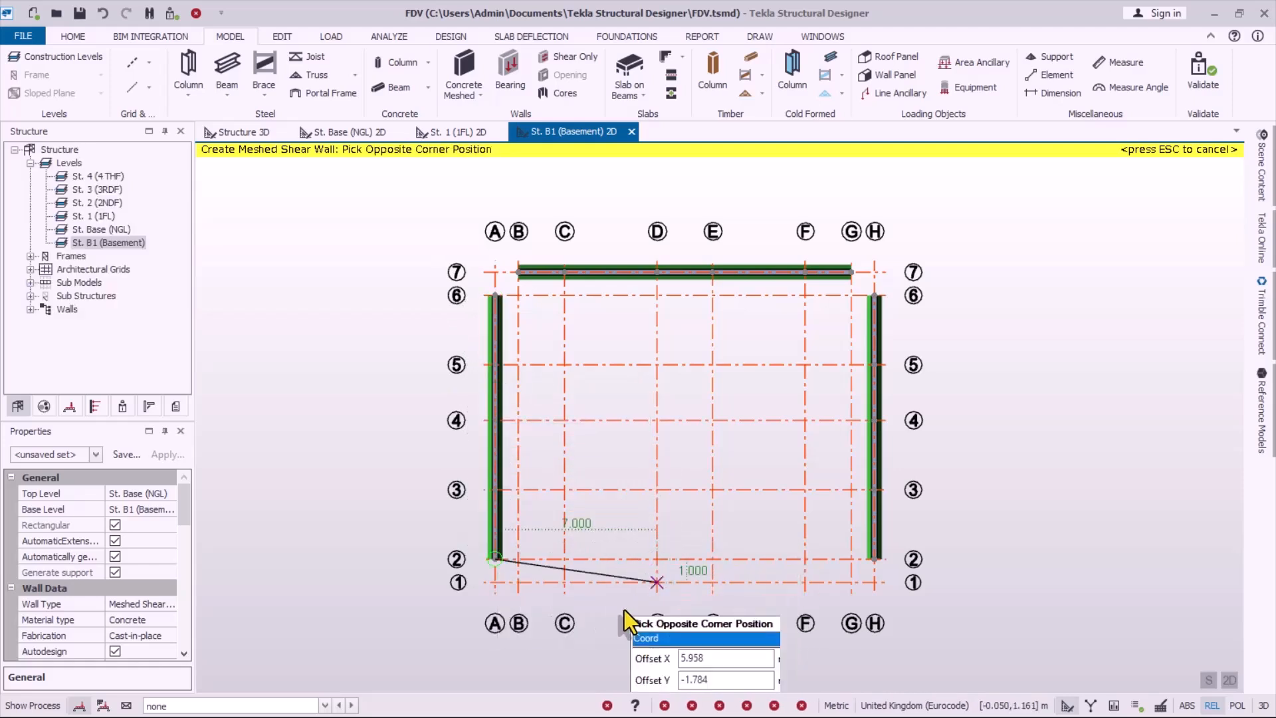
{"action": "key", "text": "Escape"}
- Place basement wall segments bay by bay along gridline 1, from gridline B to gridline G, and end the wall command
{"action": "left_click", "coordinate": [522, 585]}
{"action": "left_click", "coordinate": [563, 584]}
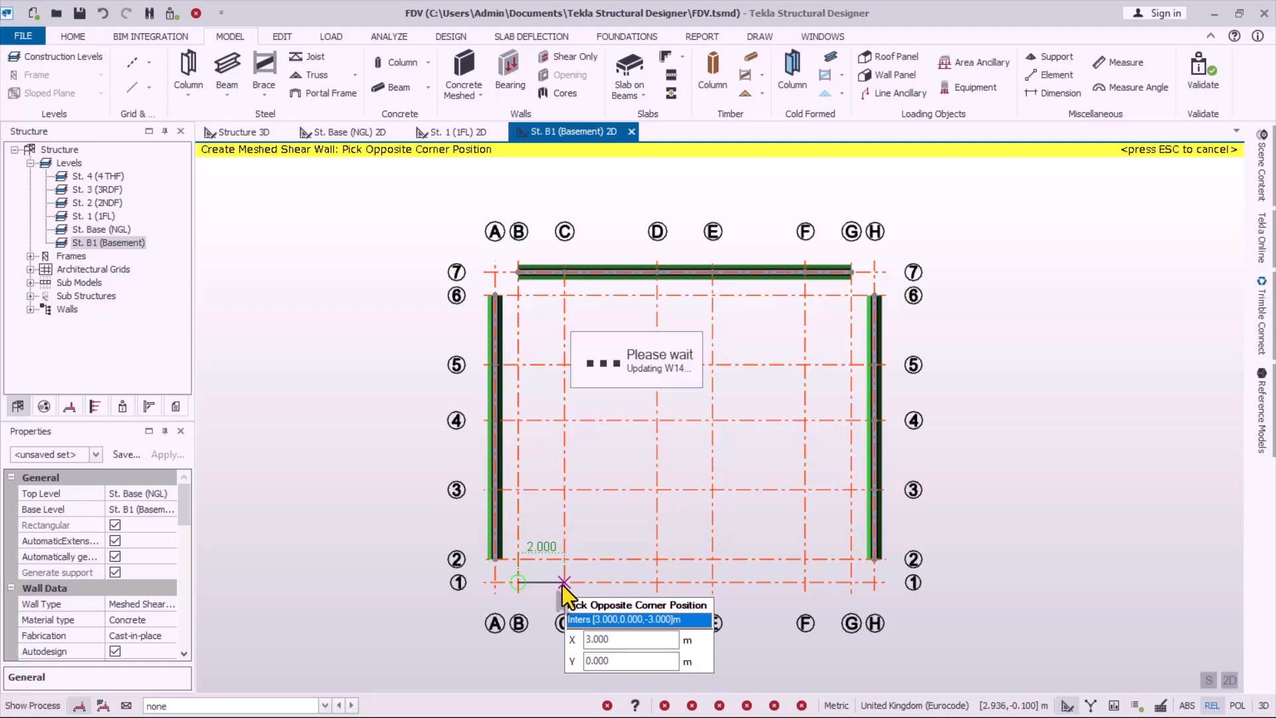
{"action": "left_click", "coordinate": [661, 585]}
{"action": "left_click", "coordinate": [707, 585]}
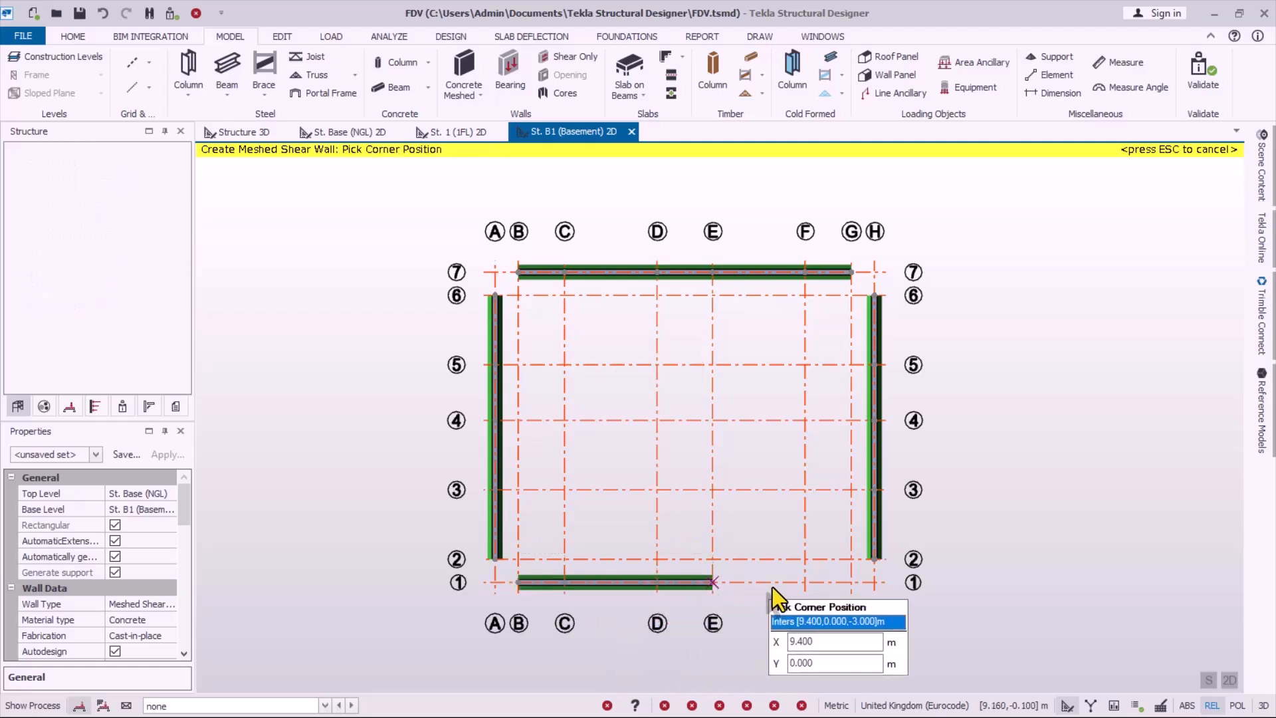
{"action": "left_click", "coordinate": [806, 583]}
{"action": "left_click", "coordinate": [852, 588]}
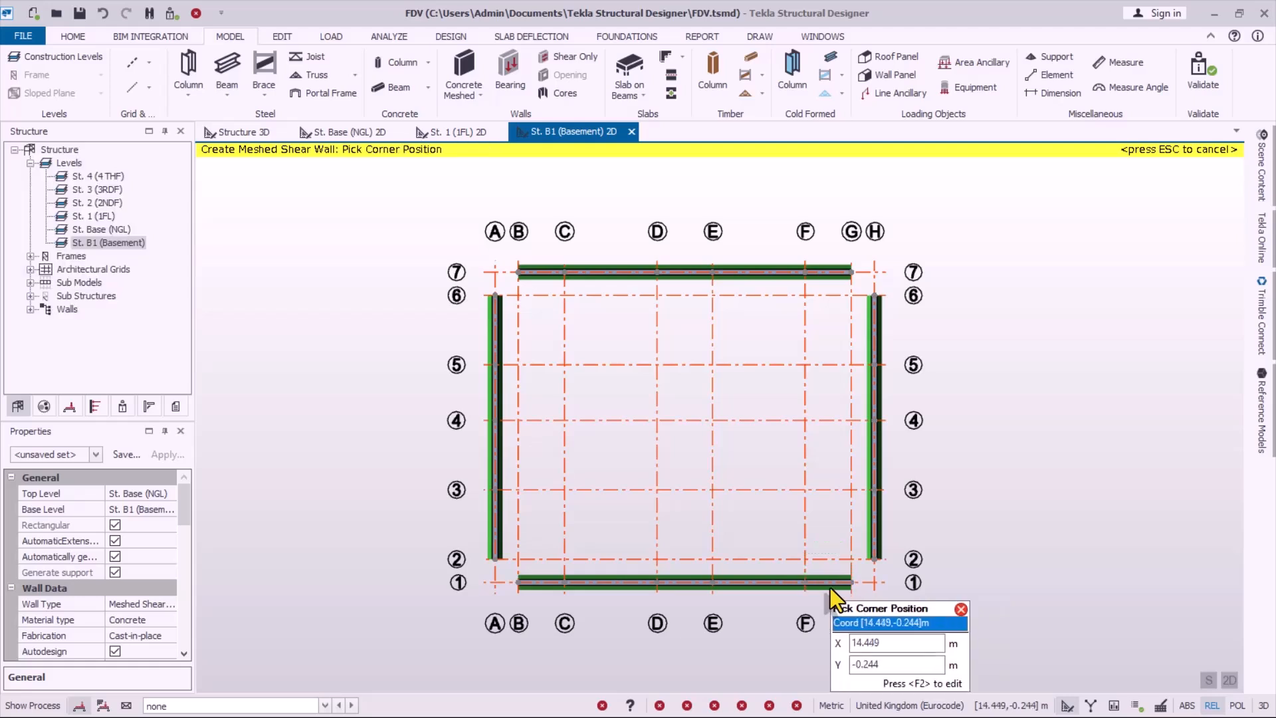
{"action": "key", "text": "Escape"}
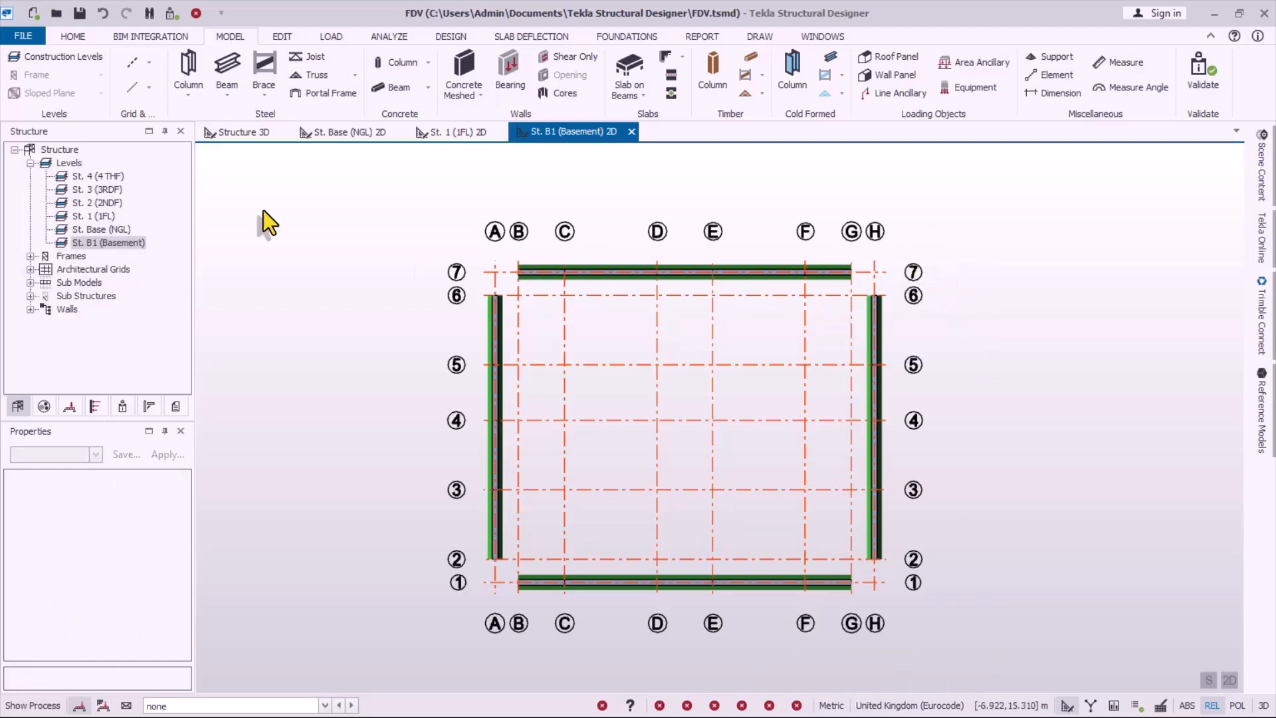
- Check the walls in 3D, then in the Basement 2D view start a new concrete meshed wall with top level St. 4 (4 THF)
{"action": "left_click", "coordinate": [229, 133]}
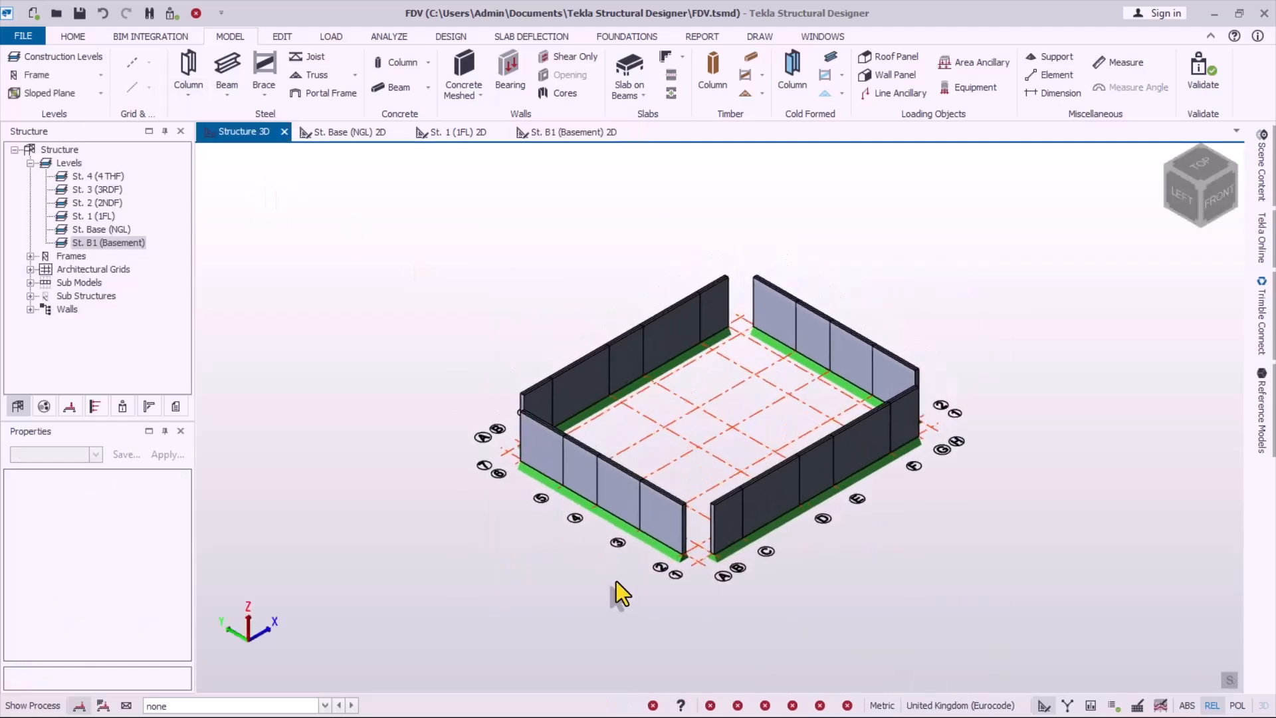
{"action": "scroll", "coordinate": [748, 509], "scroll_direction": "up", "scroll_amount": 3}
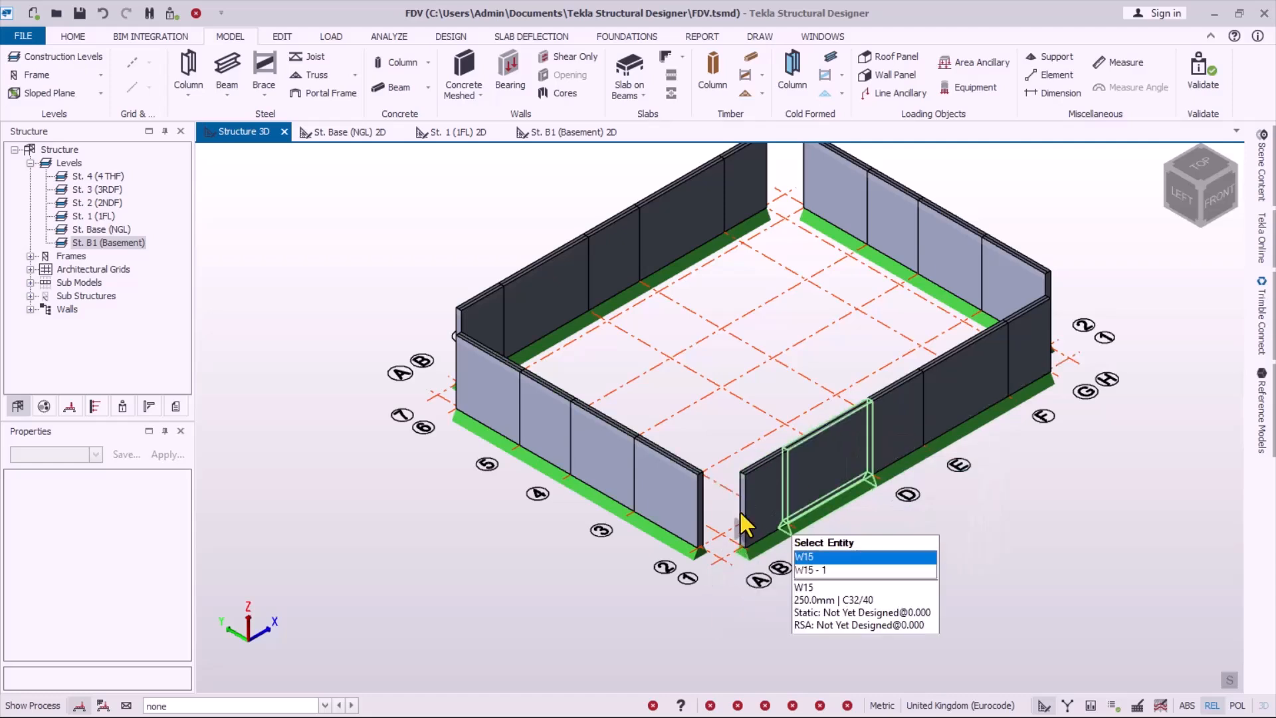
{"action": "left_click", "coordinate": [552, 133]}
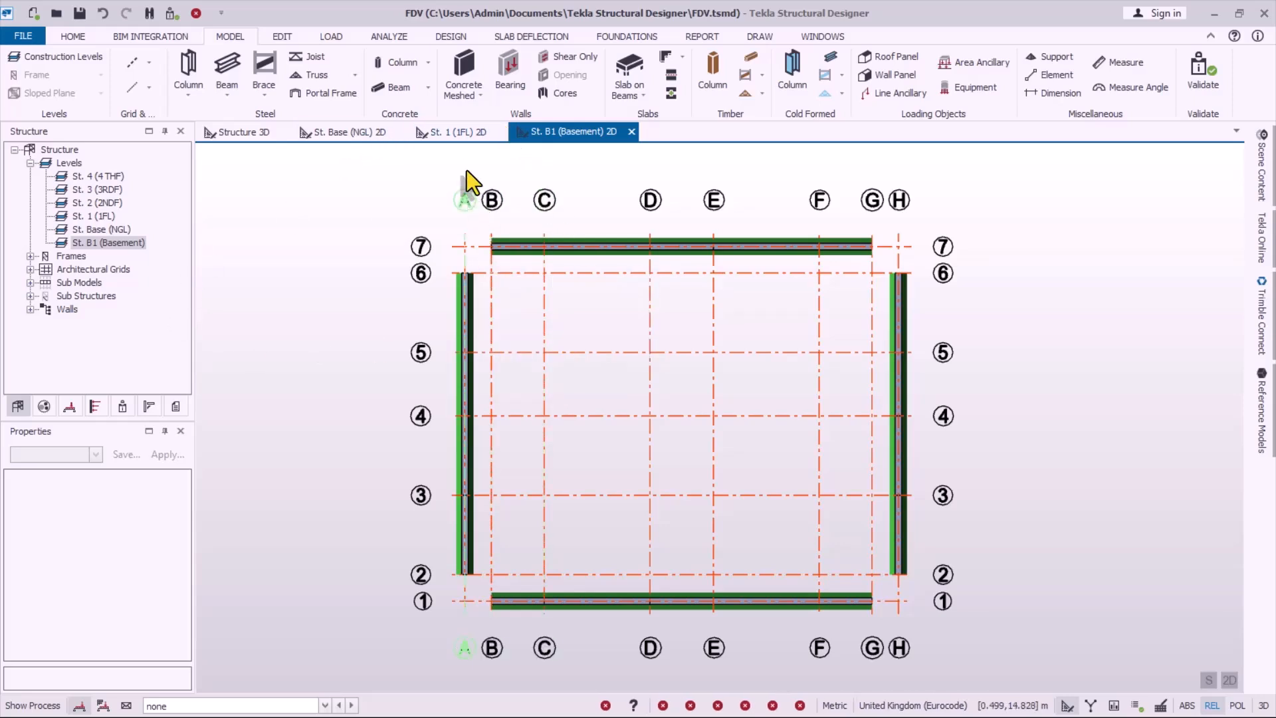
{"action": "left_click", "coordinate": [487, 96]}
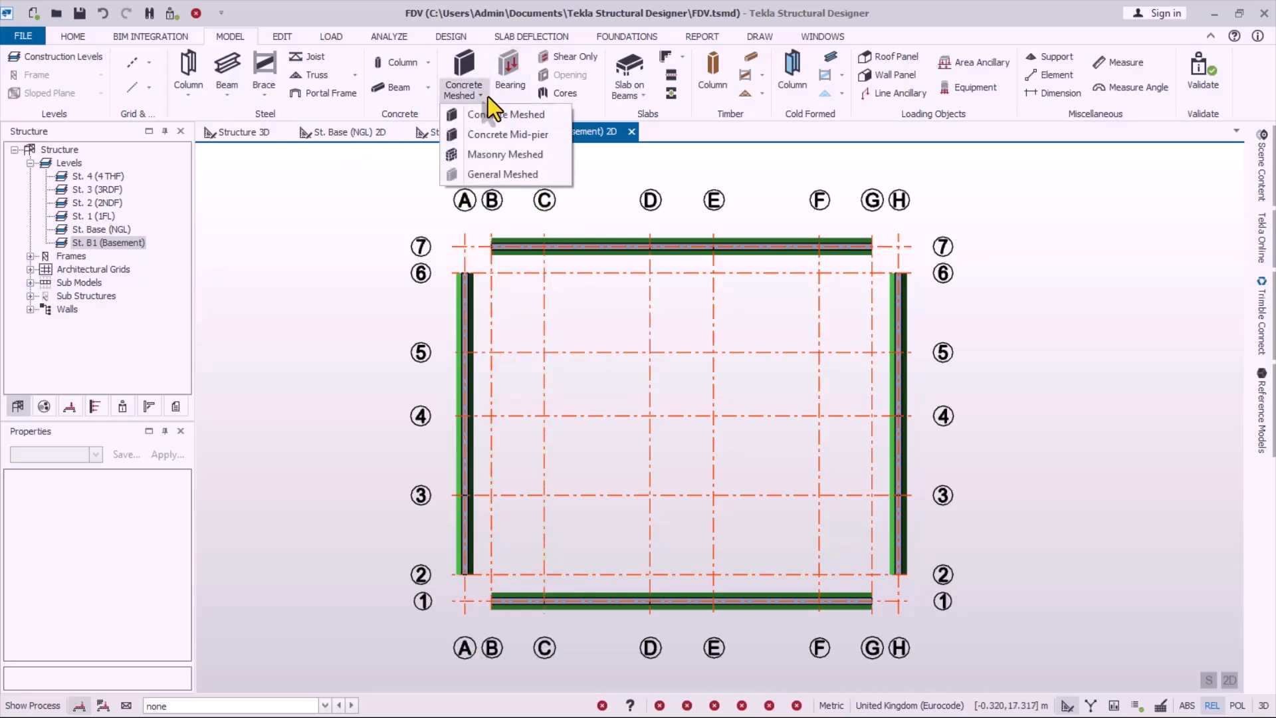
{"action": "left_click", "coordinate": [504, 115]}
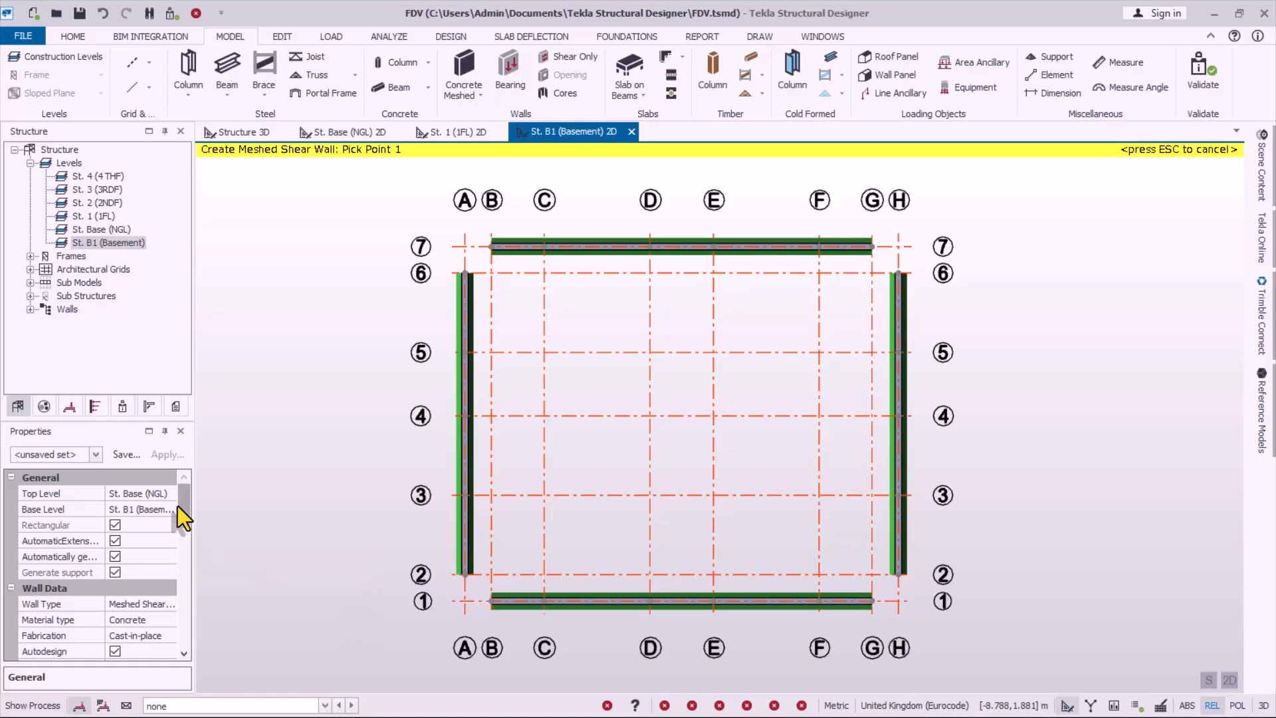
{"action": "left_click", "coordinate": [118, 493]}
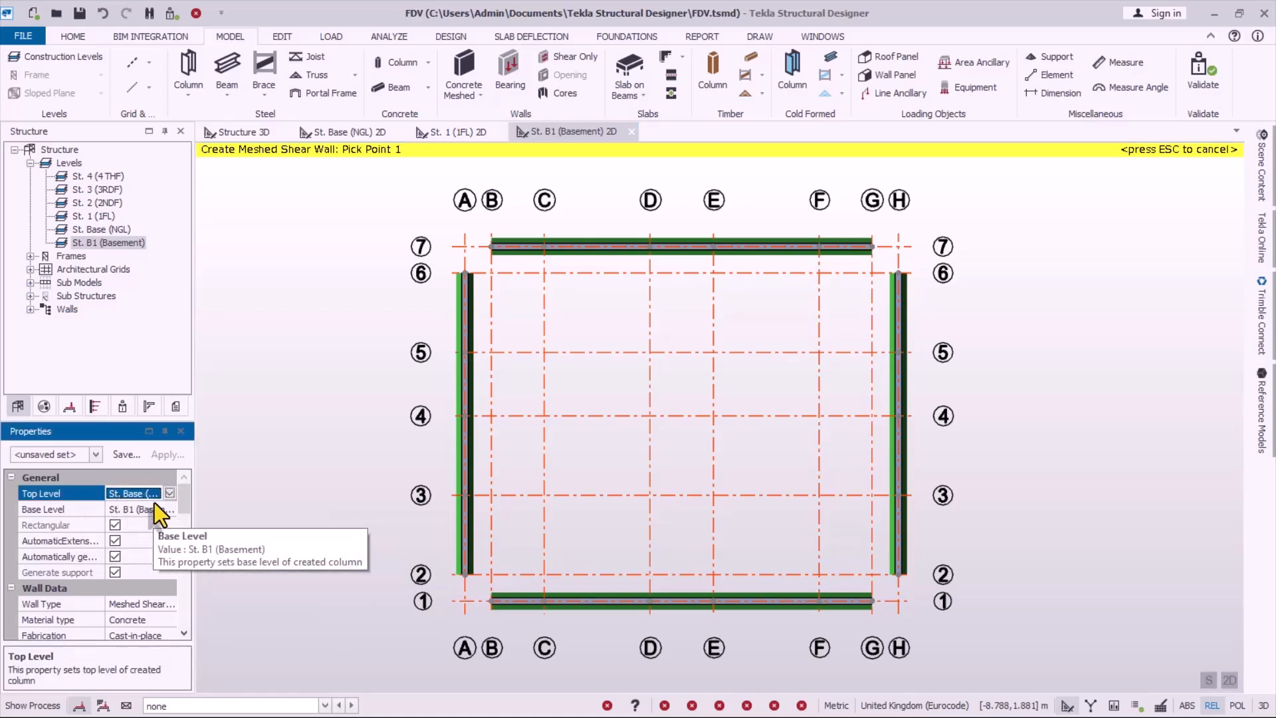
{"action": "left_click", "coordinate": [169, 494]}
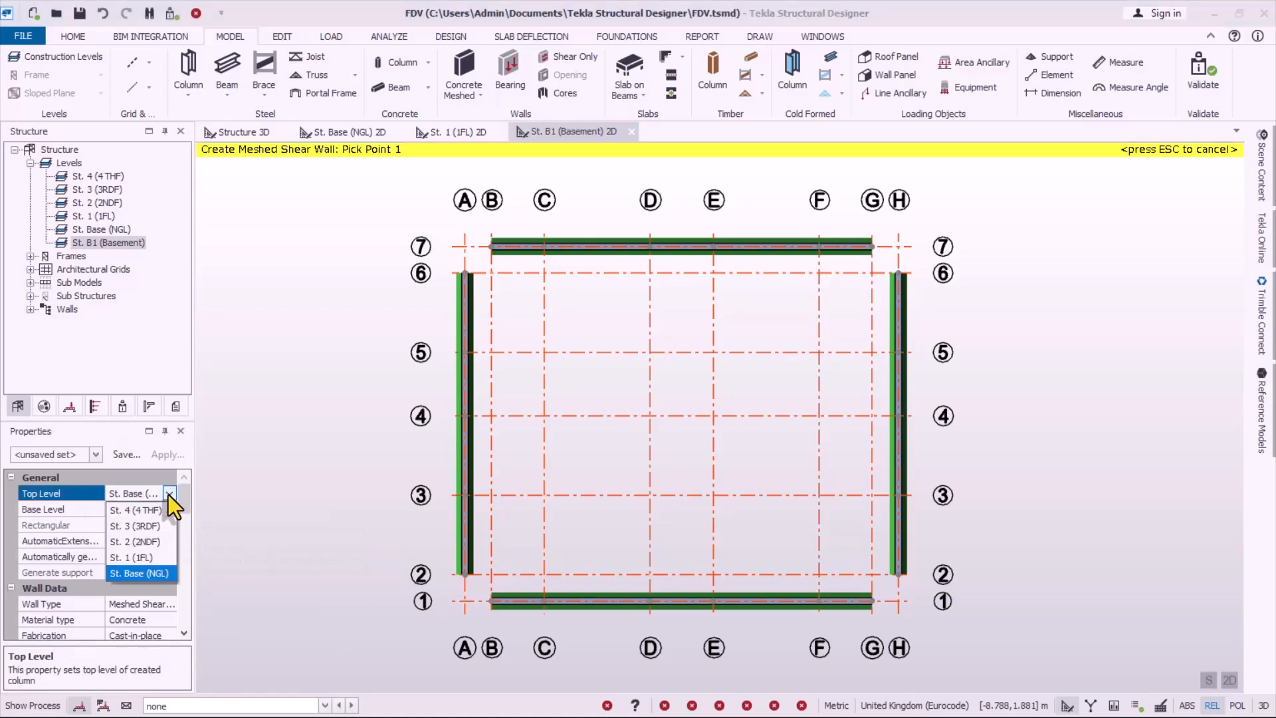
{"action": "left_click", "coordinate": [125, 512]}
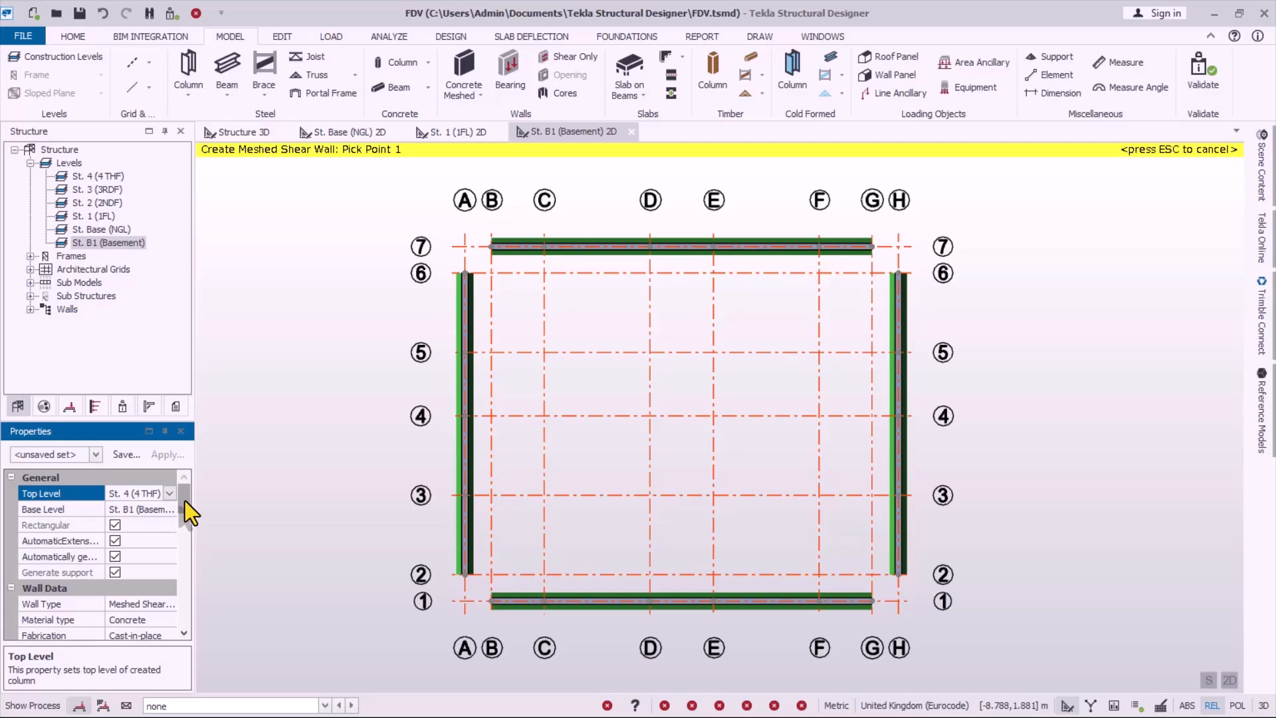
- Set the new meshed wall's thickness to 250 mm and its nominal cover to 30 mm
{"action": "left_click_drag", "start_coordinate": [184, 501], "coordinate": [189, 569]}
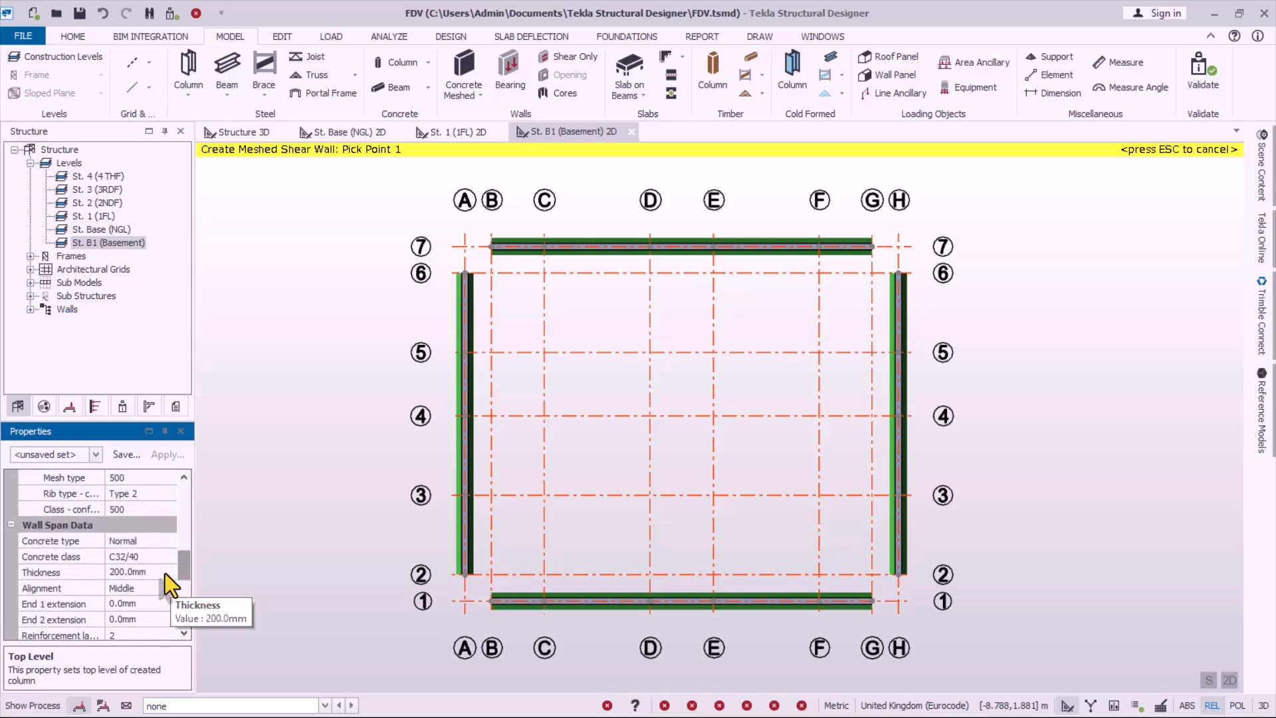
{"action": "left_click", "coordinate": [161, 573]}
{"action": "type", "text": "250"}
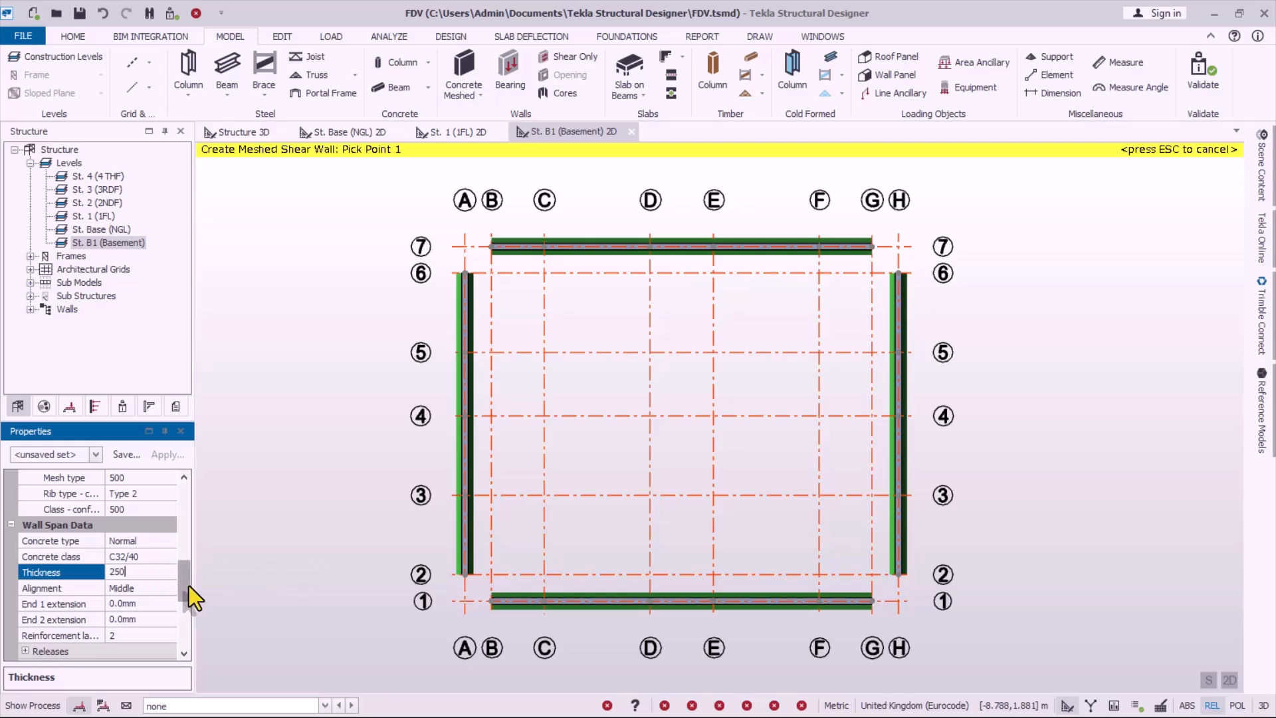
{"action": "left_click_drag", "start_coordinate": [189, 588], "coordinate": [184, 624]}
{"action": "left_click", "coordinate": [133, 609]}
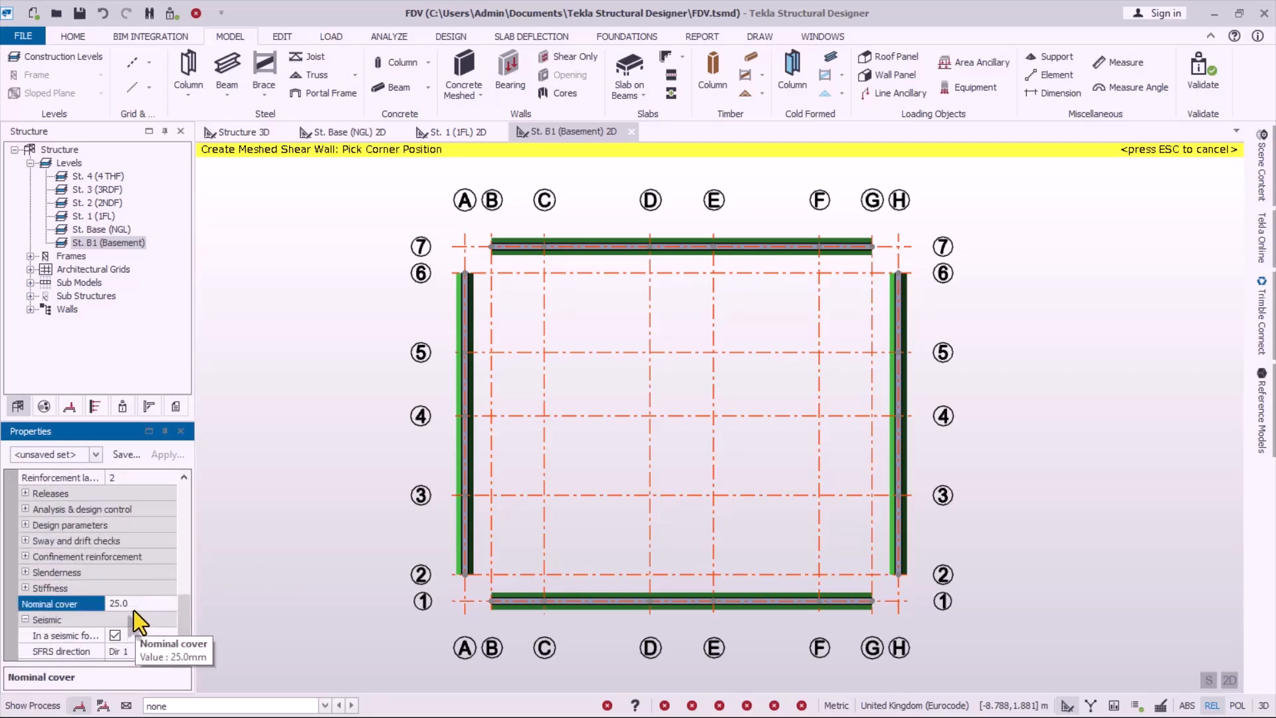
{"action": "type", "text": "3"}
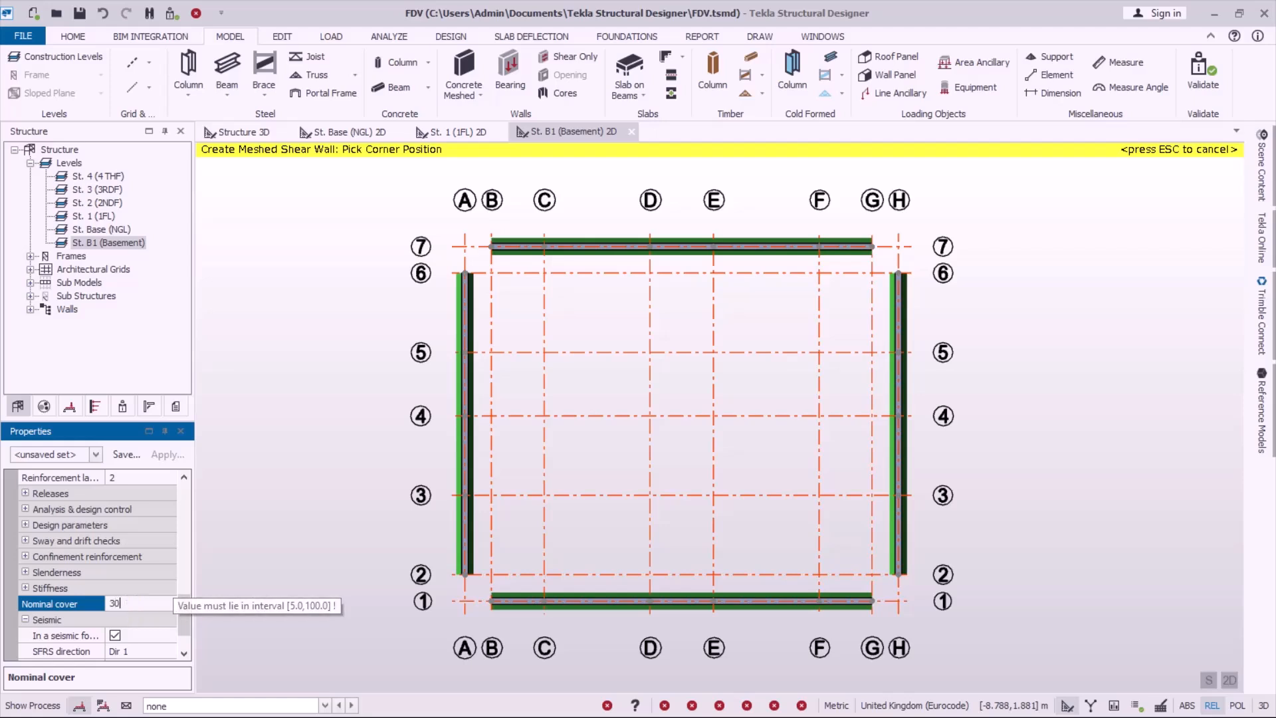
{"action": "type", "text": "0"}
{"action": "key", "text": "Return"}
{"action": "left_click", "coordinate": [140, 489]}
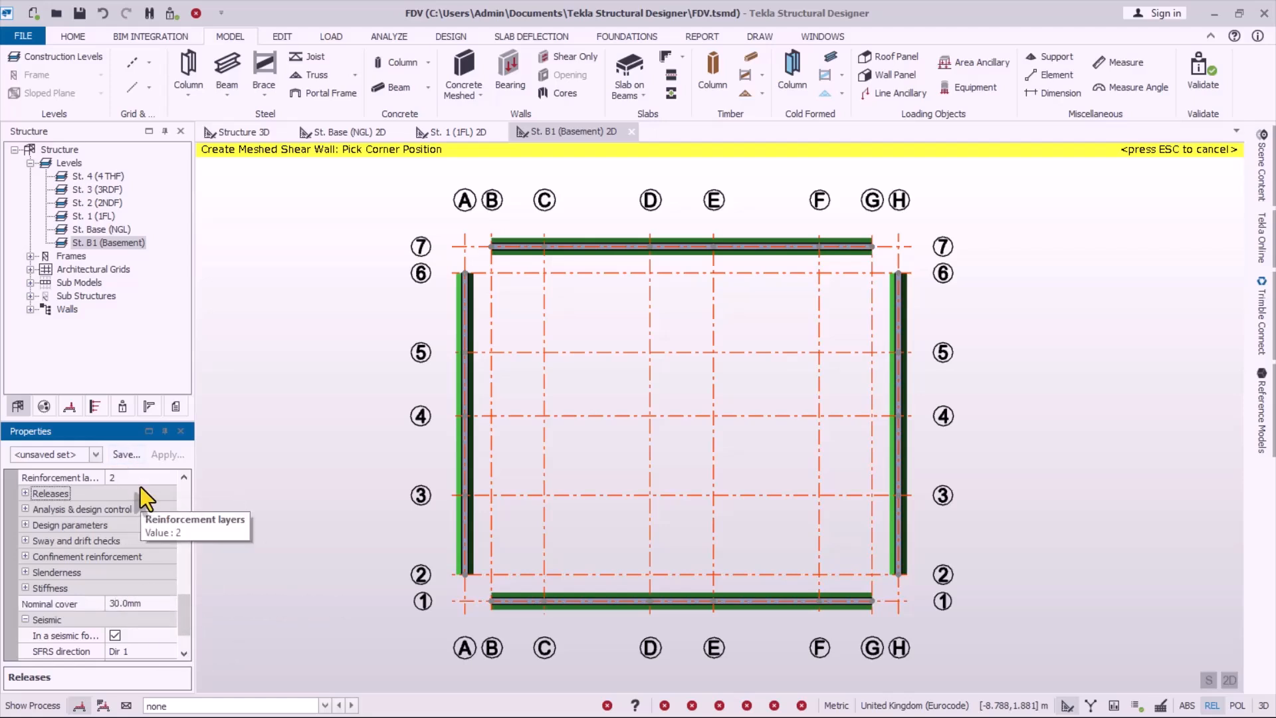
- Place the full-height corner walls at grid intersection A/7, from B/7 to A/7 and from A/7 to A/6
{"action": "left_click_drag", "start_coordinate": [186, 617], "coordinate": [192, 519]}
{"action": "scroll", "coordinate": [492, 216], "scroll_direction": "up", "scroll_amount": 2}
{"action": "scroll", "coordinate": [492, 217], "scroll_direction": "up", "scroll_amount": 1}
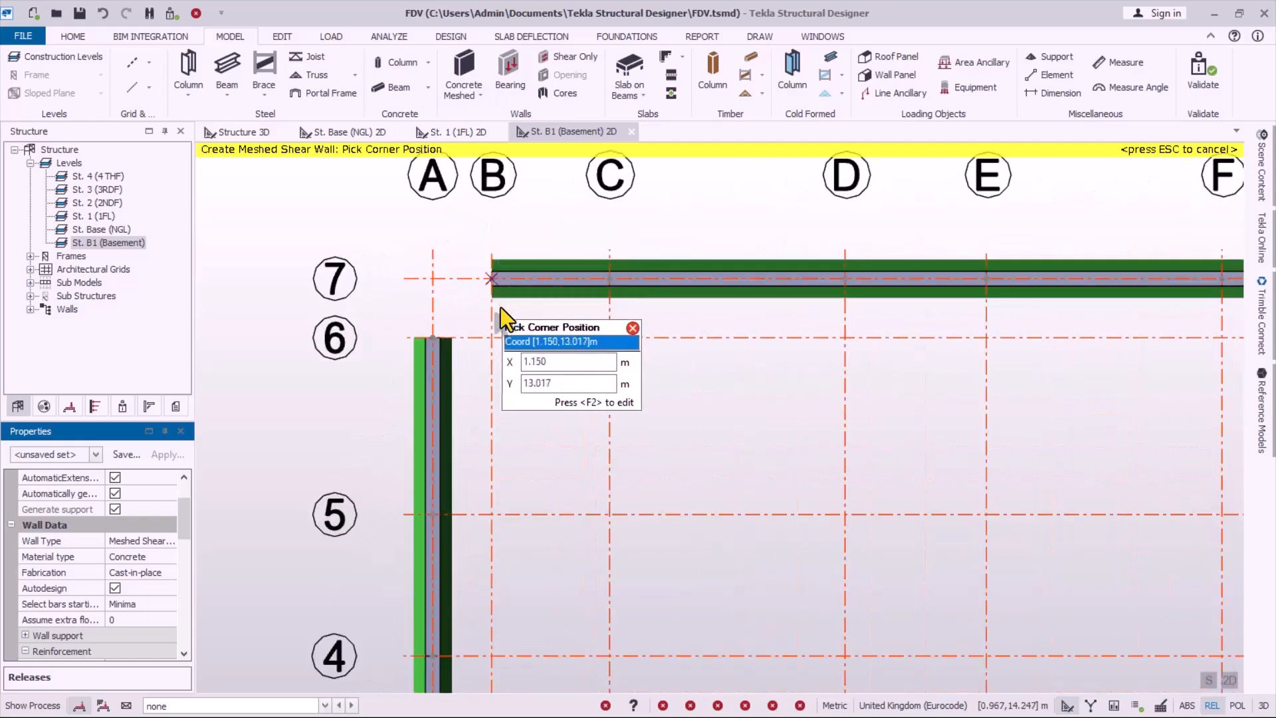
{"action": "left_click", "coordinate": [433, 279]}
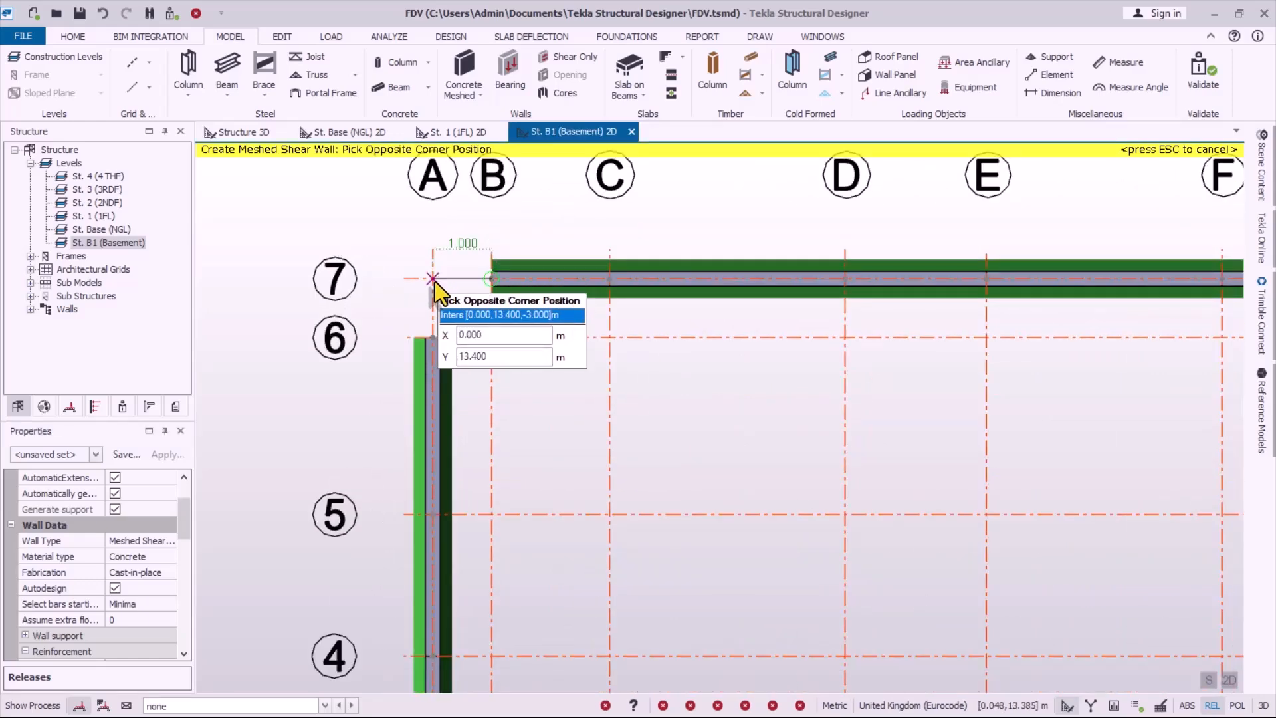
{"action": "left_click", "coordinate": [434, 280]}
{"action": "left_click", "coordinate": [434, 329]}
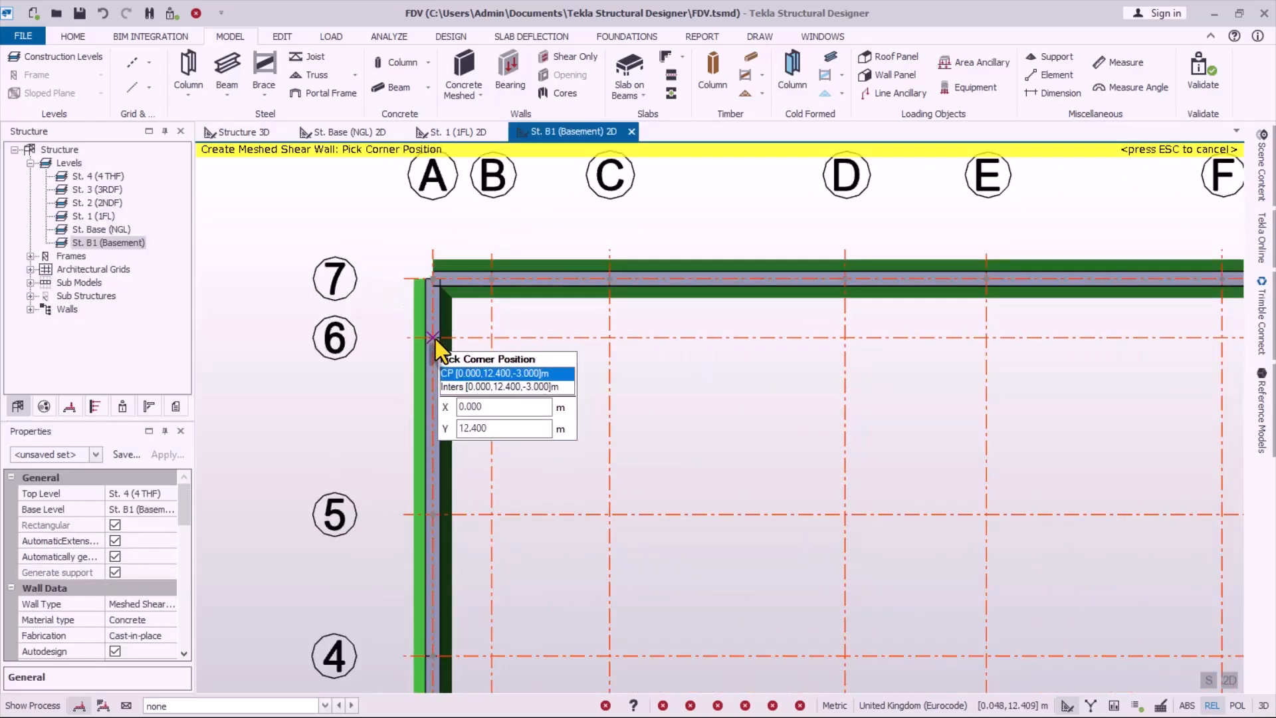
{"action": "scroll", "coordinate": [469, 223], "scroll_direction": "down", "scroll_amount": 3}
{"action": "scroll", "coordinate": [480, 625], "scroll_direction": "down", "scroll_amount": 1}
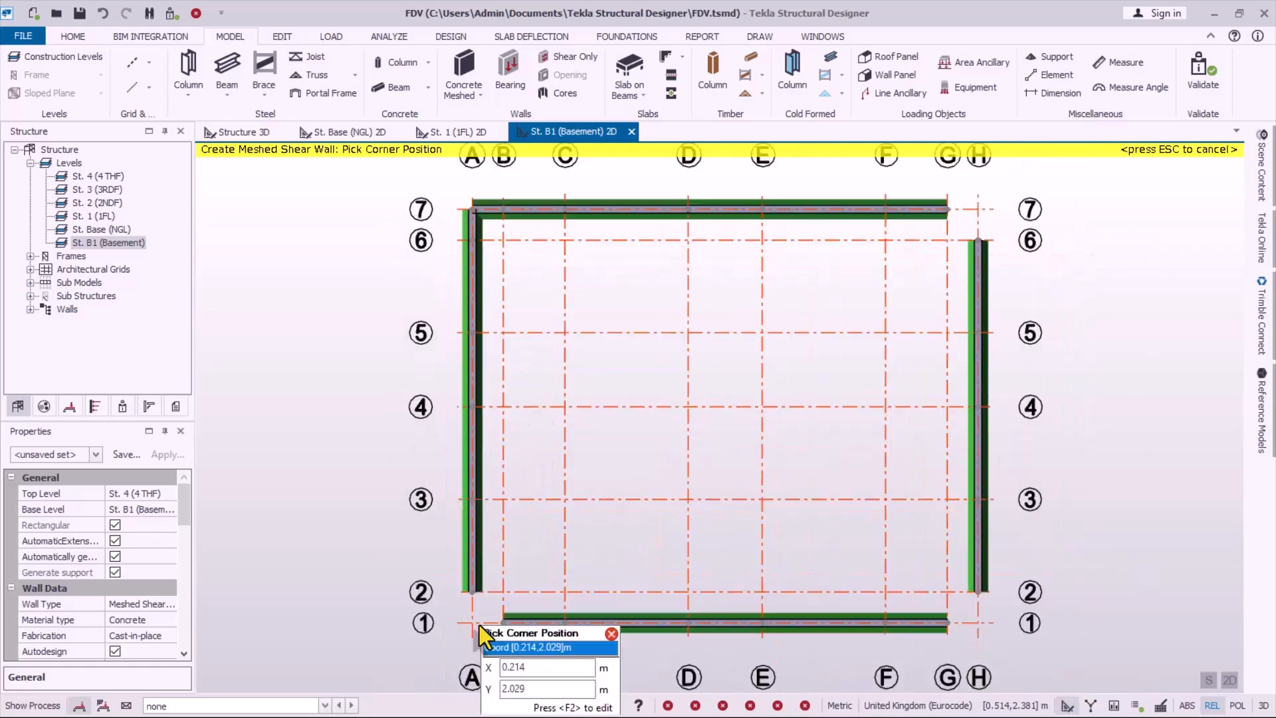
- Place the full-height corner walls at grid intersection A/1, from A/2 to A/1 and from A/1 to B/1
{"action": "scroll", "coordinate": [464, 577], "scroll_direction": "up", "scroll_amount": 3}
{"action": "left_click", "coordinate": [455, 548]}
{"action": "left_click", "coordinate": [450, 620]}
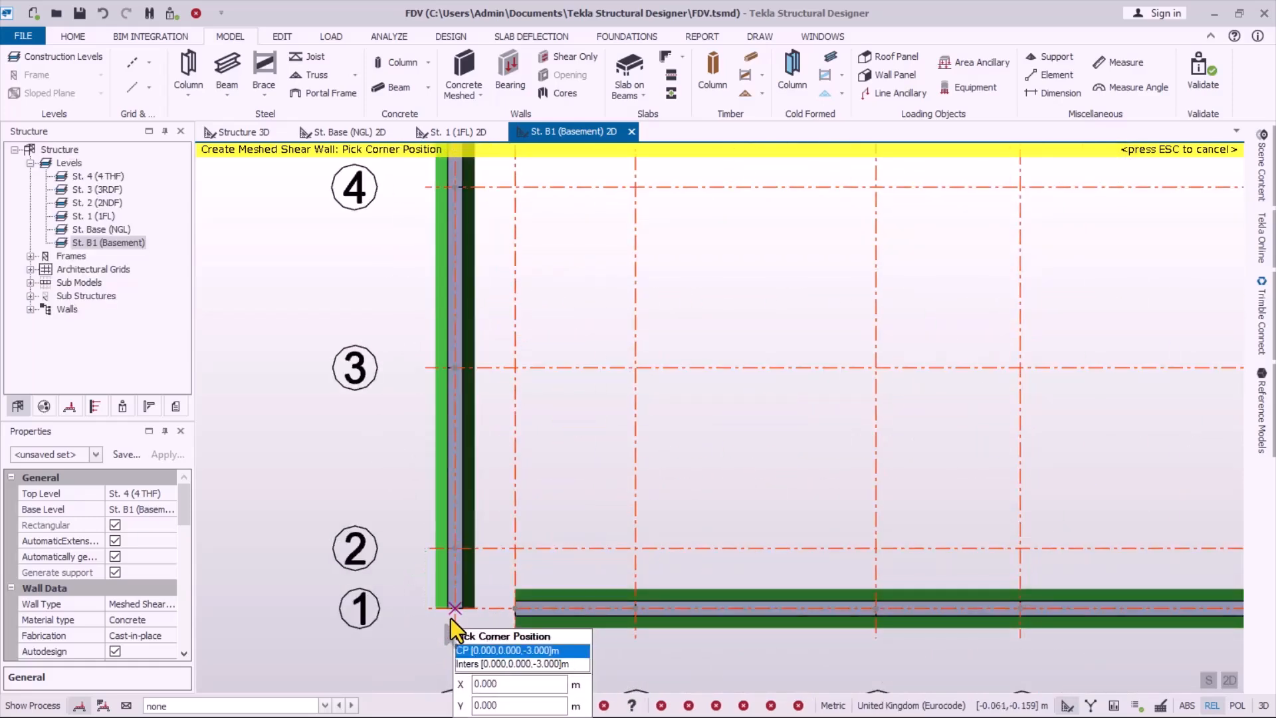
{"action": "scroll", "coordinate": [527, 504], "scroll_direction": "down", "scroll_amount": 2}
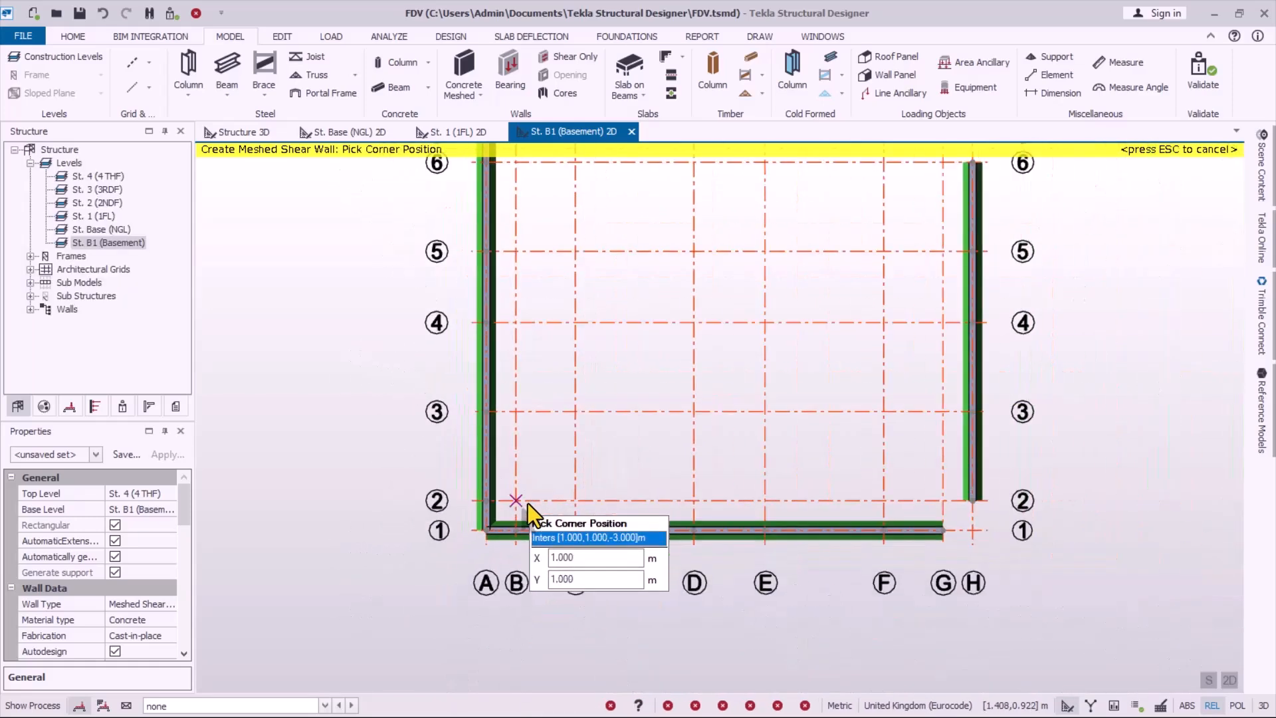
- Place the full-height corner walls at grid intersection H/1, from H/2 to H/1 and from H/1 to G/1
{"action": "scroll", "coordinate": [795, 497], "scroll_direction": "down", "scroll_amount": 1}
{"action": "scroll", "coordinate": [927, 525], "scroll_direction": "up", "scroll_amount": 4}
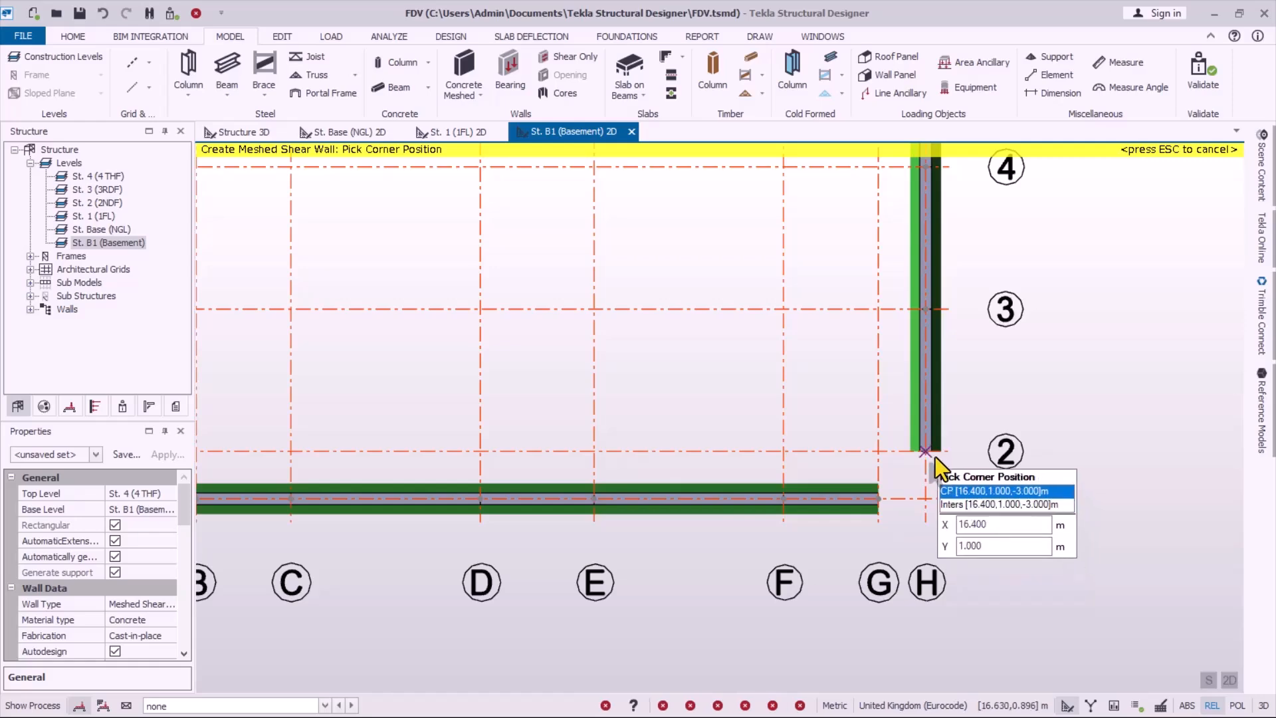
{"action": "left_click", "coordinate": [934, 456]}
{"action": "left_click", "coordinate": [924, 507]}
{"action": "left_click", "coordinate": [891, 504]}
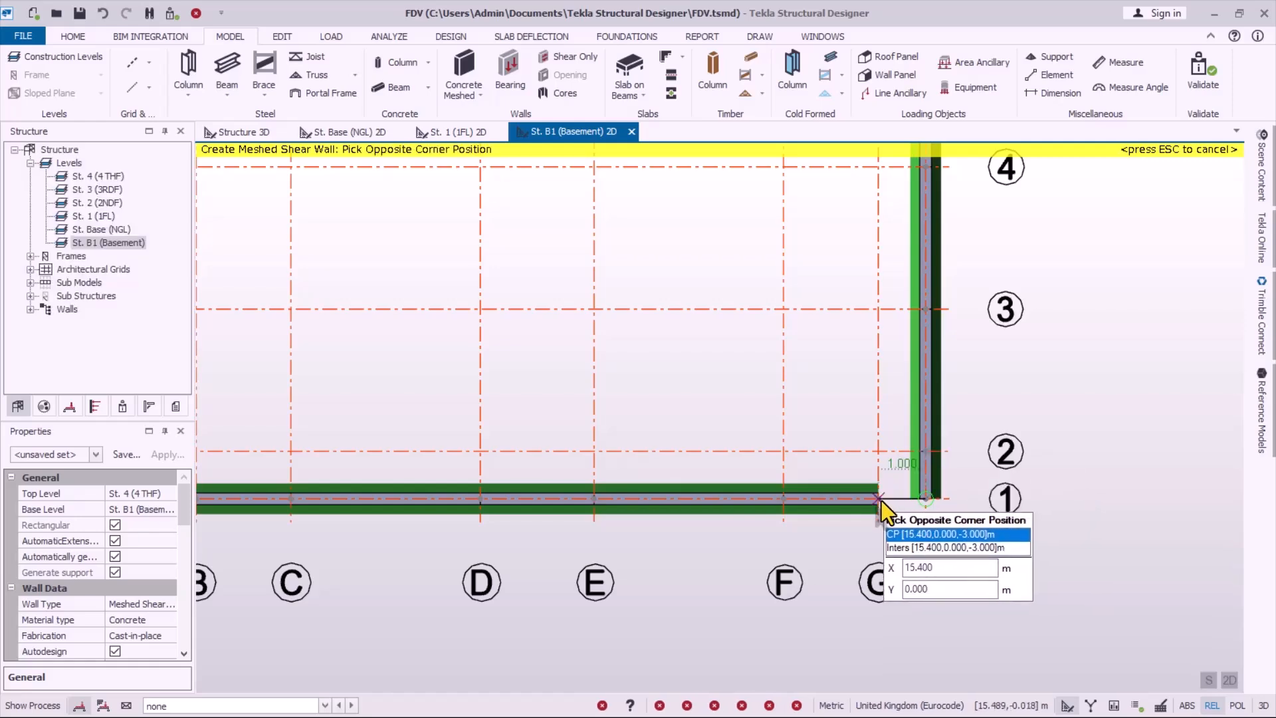
{"action": "left_click", "coordinate": [880, 500]}
- Place the full-height corner walls at grid intersection H/7, from H/6 to H/7 and from H/7 to G/7
{"action": "scroll", "coordinate": [837, 466], "scroll_direction": "down", "scroll_amount": 3}
{"action": "scroll", "coordinate": [888, 297], "scroll_direction": "up", "scroll_amount": 3}
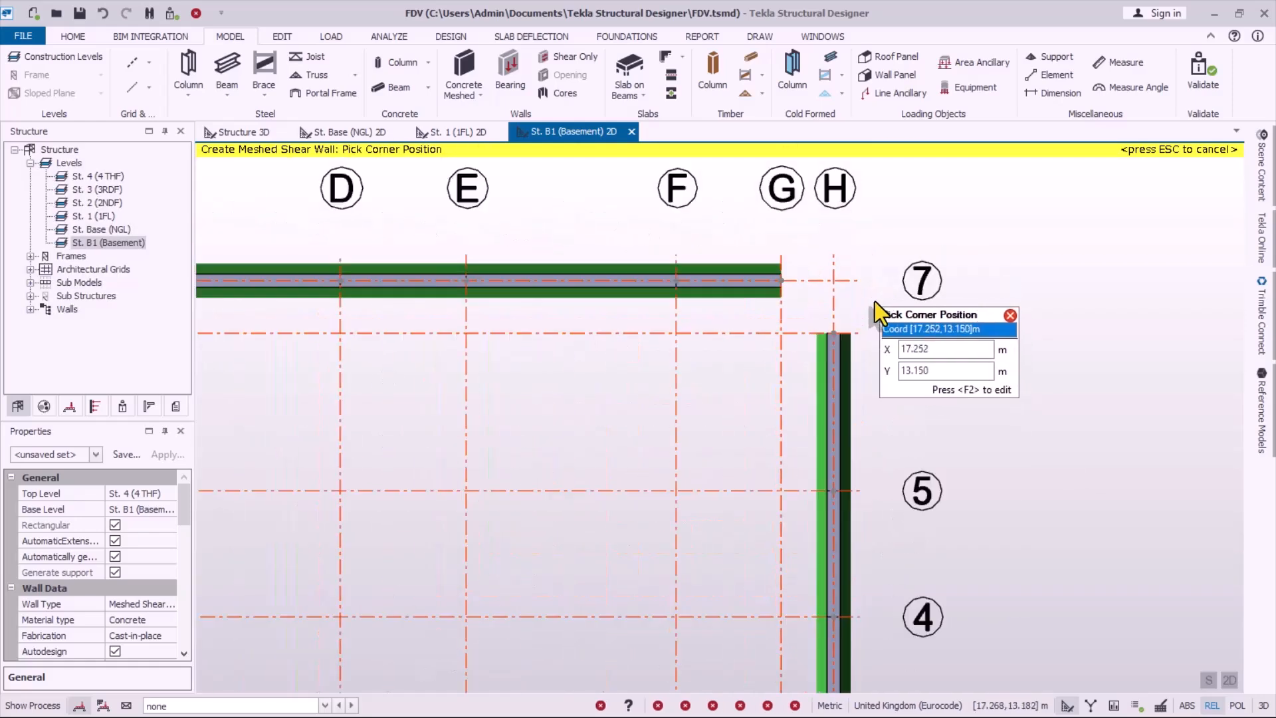
{"action": "left_click", "coordinate": [832, 333]}
{"action": "left_click", "coordinate": [833, 280]}
{"action": "left_click", "coordinate": [833, 282]}
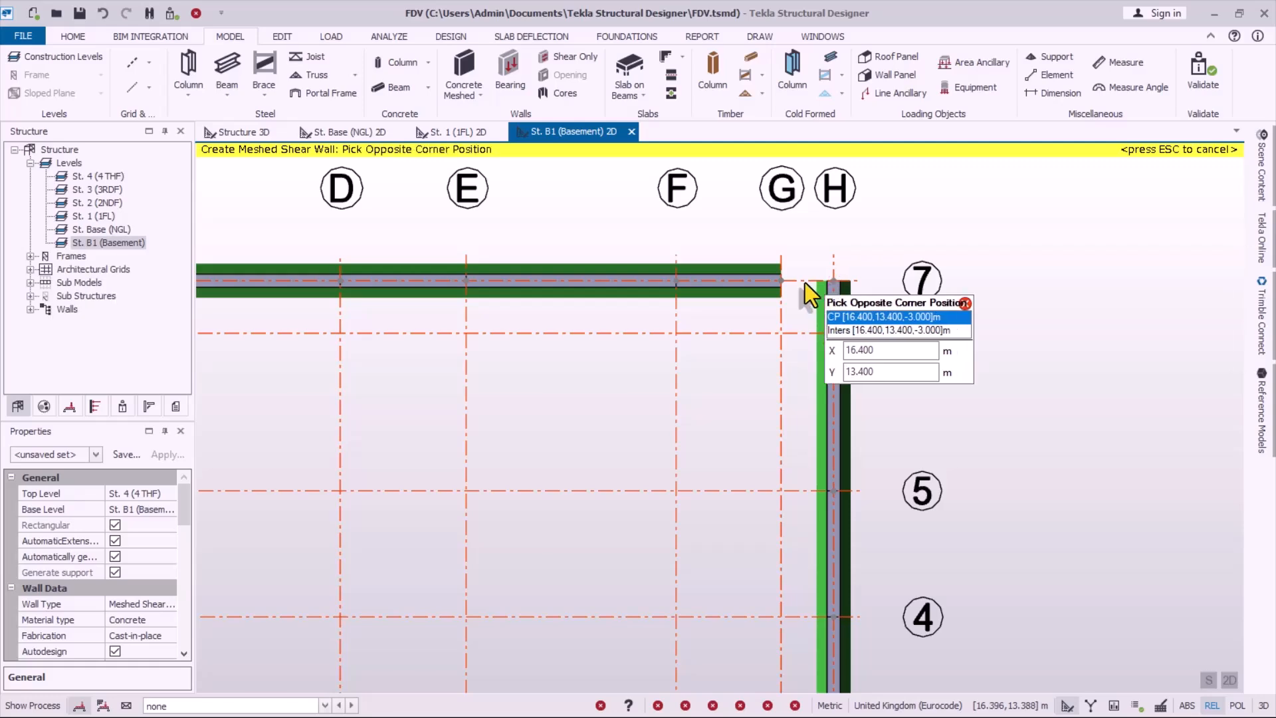
{"action": "scroll", "coordinate": [848, 224], "scroll_direction": "down", "scroll_amount": 1}
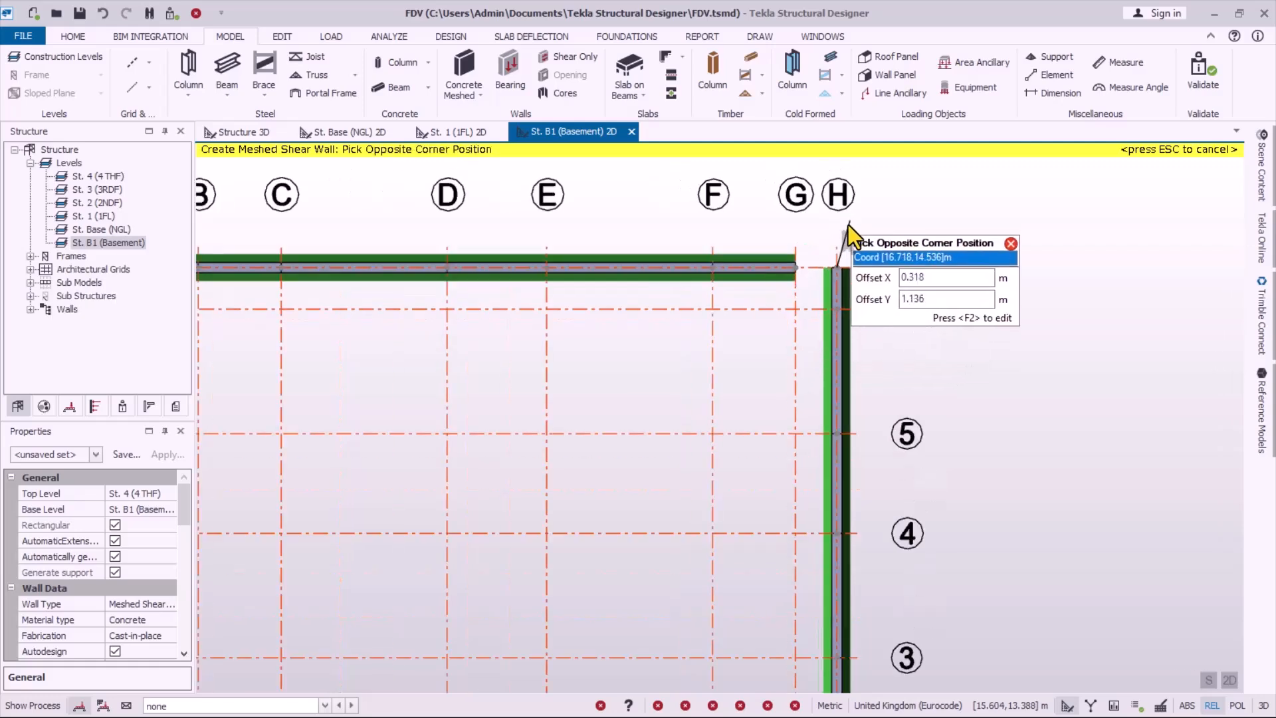
{"action": "left_click", "coordinate": [803, 259]}
- Place the U-shaped core walls from D/4 through D/5 and E/5 to E/4, and end the wall command
{"action": "scroll", "coordinate": [830, 263], "scroll_direction": "down", "scroll_amount": 4}
{"action": "scroll", "coordinate": [767, 430], "scroll_direction": "up", "scroll_amount": 2}
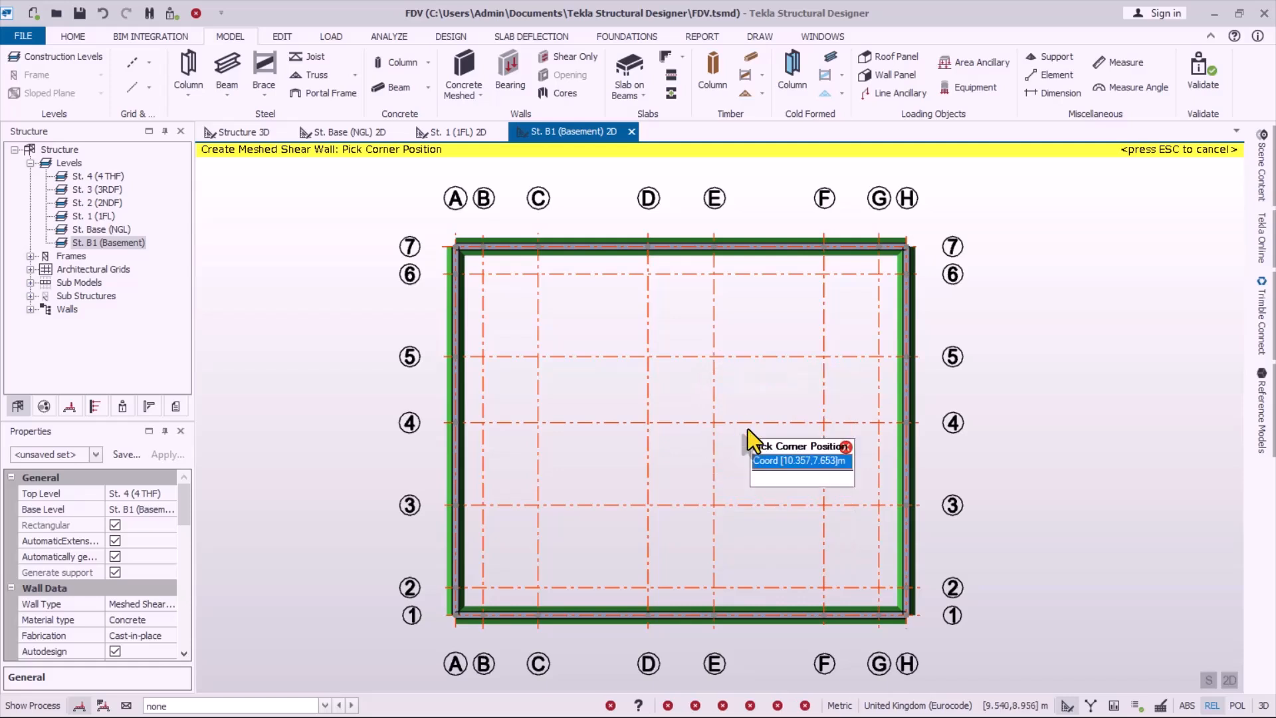
{"action": "scroll", "coordinate": [683, 411], "scroll_direction": "up", "scroll_amount": 1}
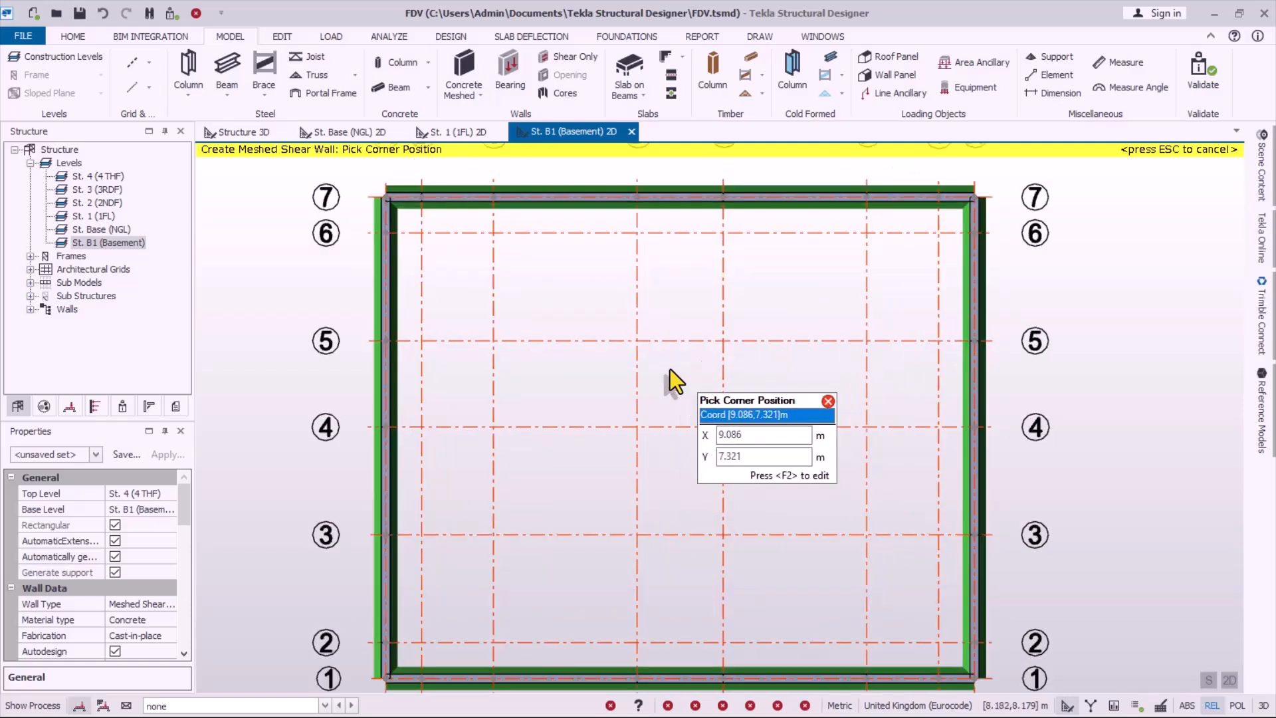
{"action": "left_click", "coordinate": [631, 428]}
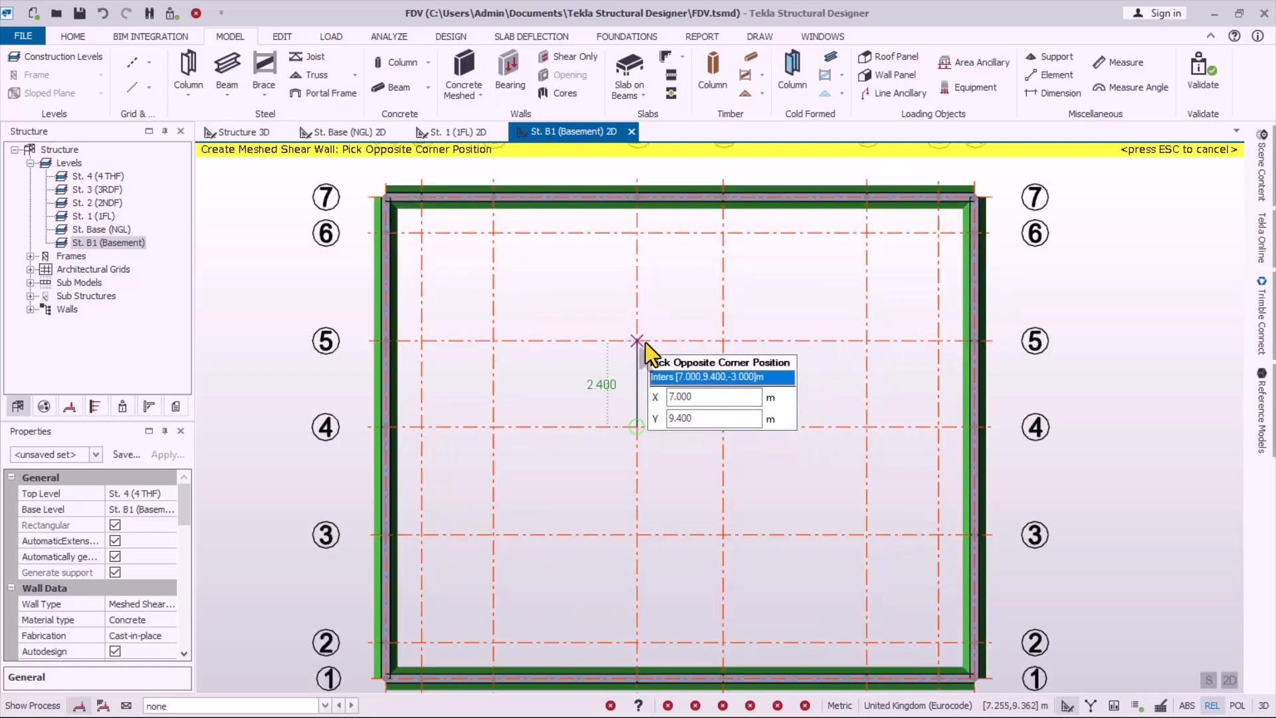
{"action": "left_click", "coordinate": [642, 342]}
{"action": "left_click", "coordinate": [723, 342]}
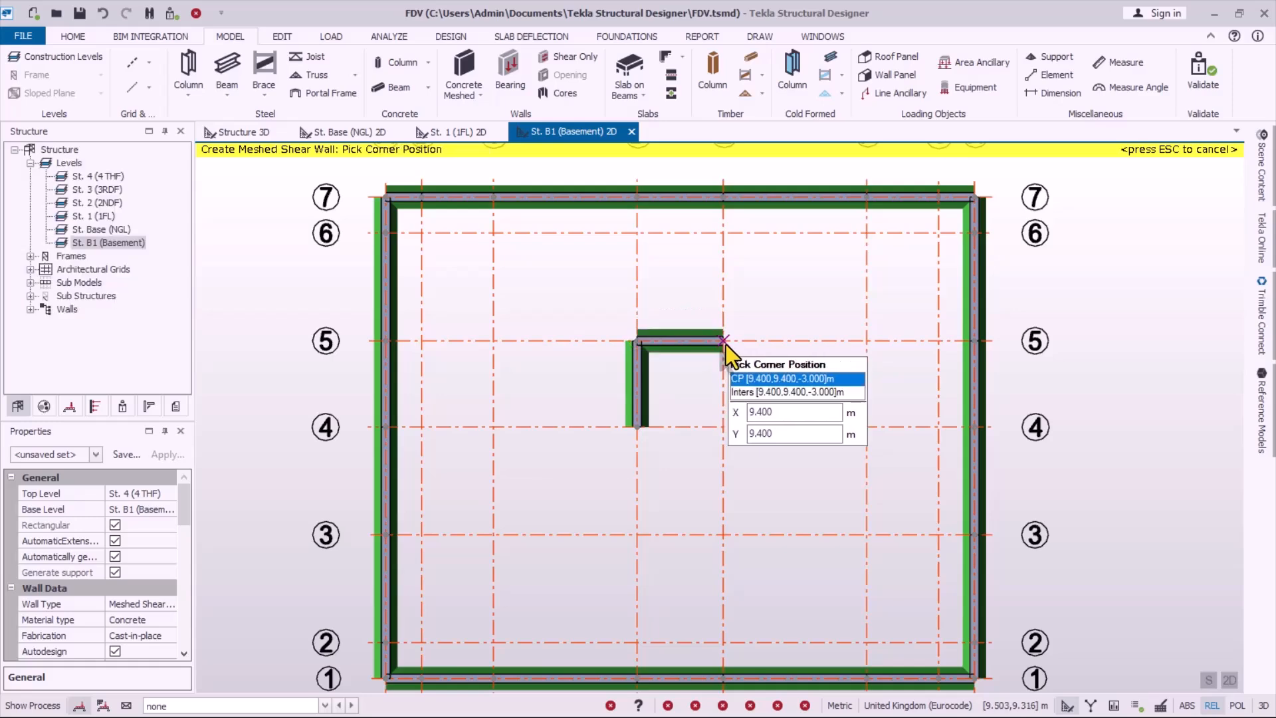
{"action": "left_click", "coordinate": [724, 426]}
{"action": "scroll", "coordinate": [726, 328], "scroll_direction": "down", "scroll_amount": 2}
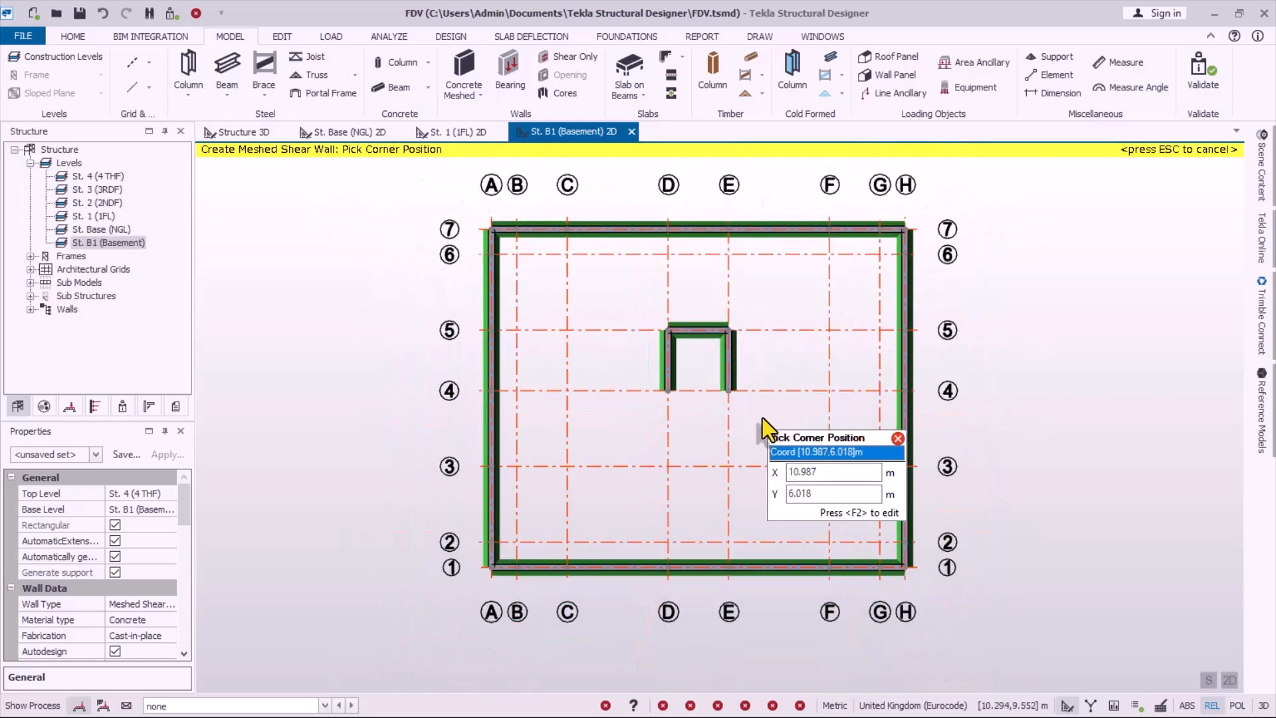
{"action": "key", "text": "Escape"}
- Examine the corner shear walls and central core walls in the 3D structure view
{"action": "left_click", "coordinate": [262, 136]}
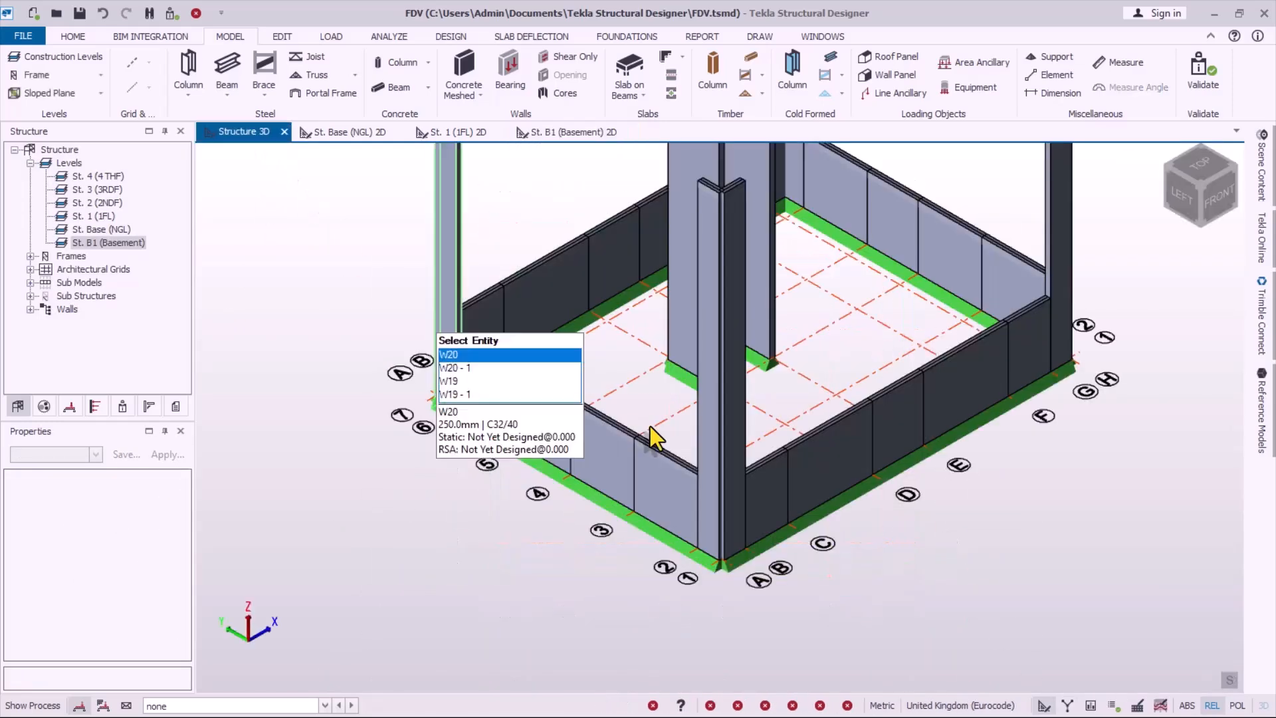
{"action": "mouse_move", "coordinate": [768, 525]}
{"action": "right_mouse_down"}
{"action": "mouse_move", "coordinate": [441, 477]}
{"action": "mouse_move", "coordinate": [932, 520]}
{"action": "mouse_move", "coordinate": [775, 517]}
{"action": "mouse_move", "coordinate": [760, 501]}
{"action": "right_mouse_up"}
{"action": "scroll", "coordinate": [671, 445], "scroll_direction": "up", "scroll_amount": 3}
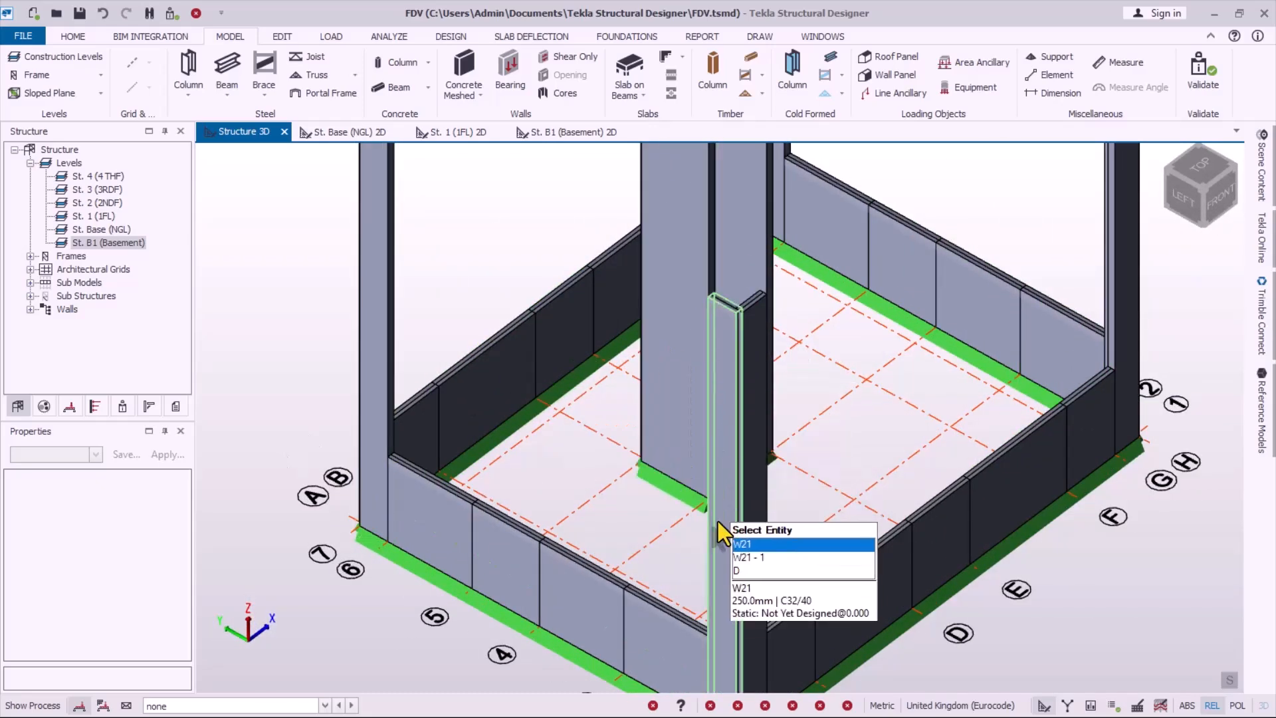
{"action": "scroll", "coordinate": [688, 457], "scroll_direction": "down", "scroll_amount": 2}
{"action": "scroll", "coordinate": [657, 525], "scroll_direction": "up", "scroll_amount": 2}
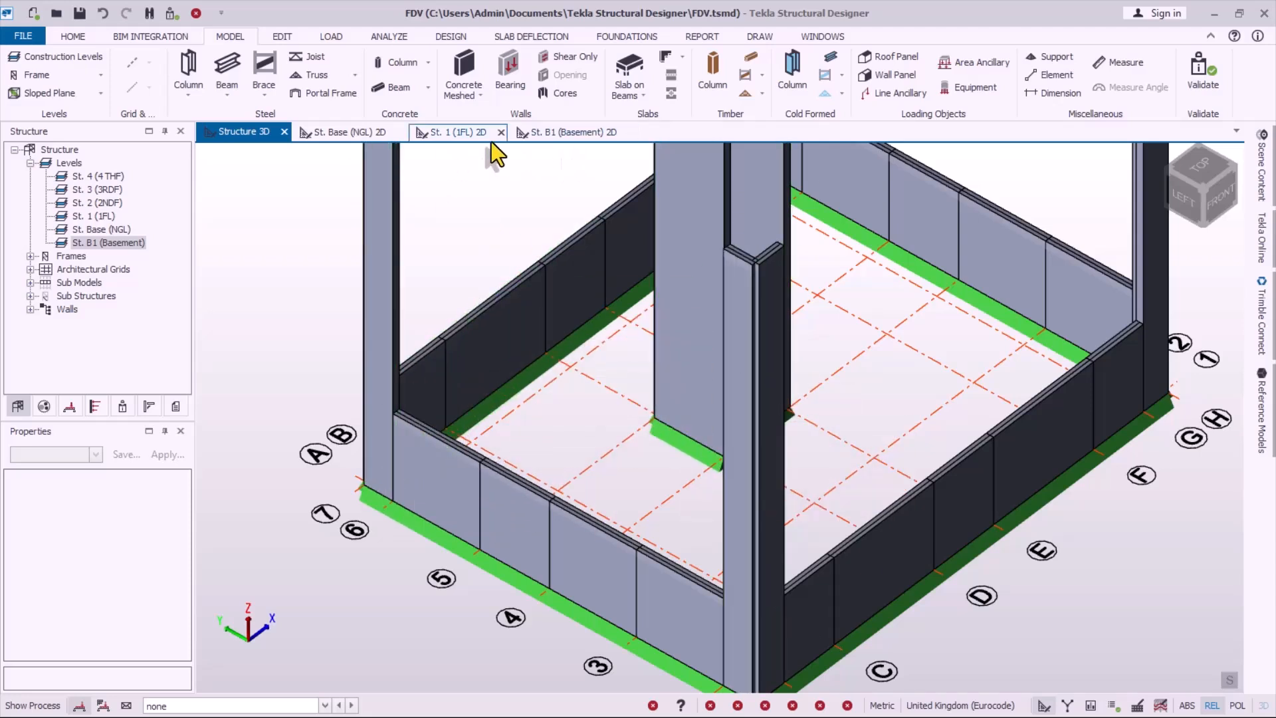
- In the St. Base (NGL) plan, start a concrete column running from St. B1 (Basement) to St. 4 (4 THF)
{"action": "left_click", "coordinate": [98, 229]}
{"action": "double_click", "coordinate": [98, 230]}
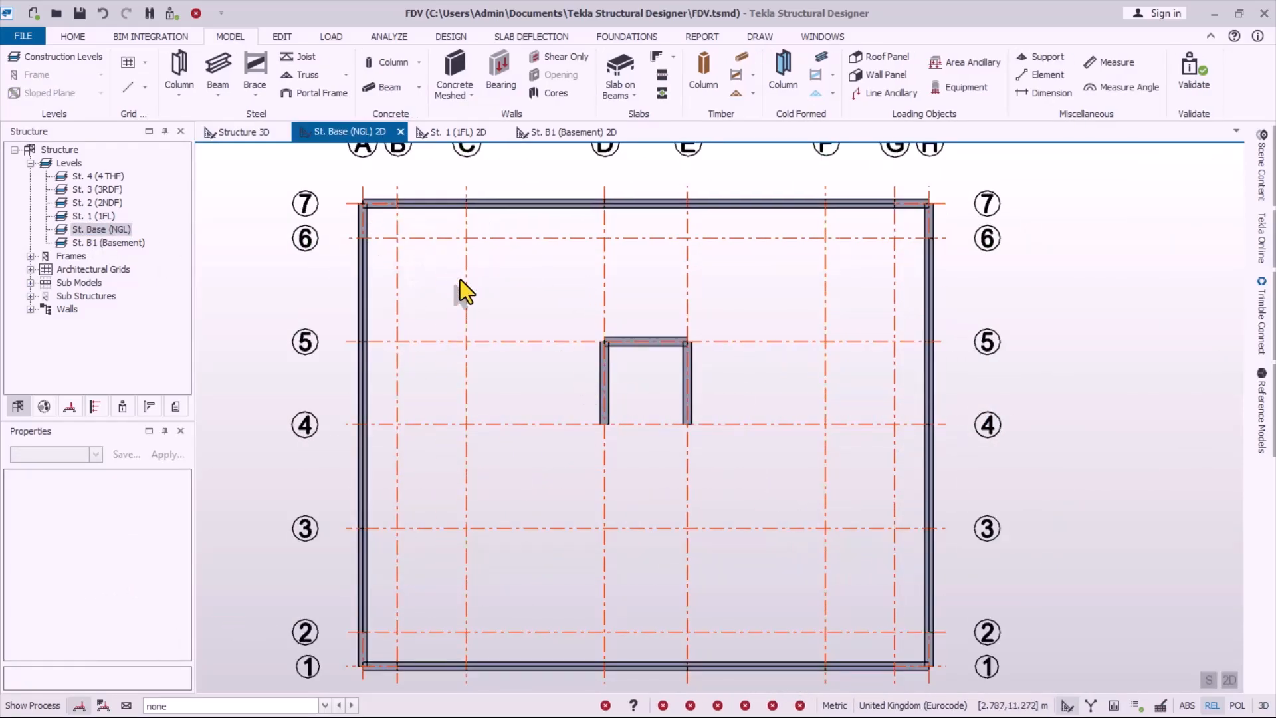
{"action": "left_click", "coordinate": [402, 66]}
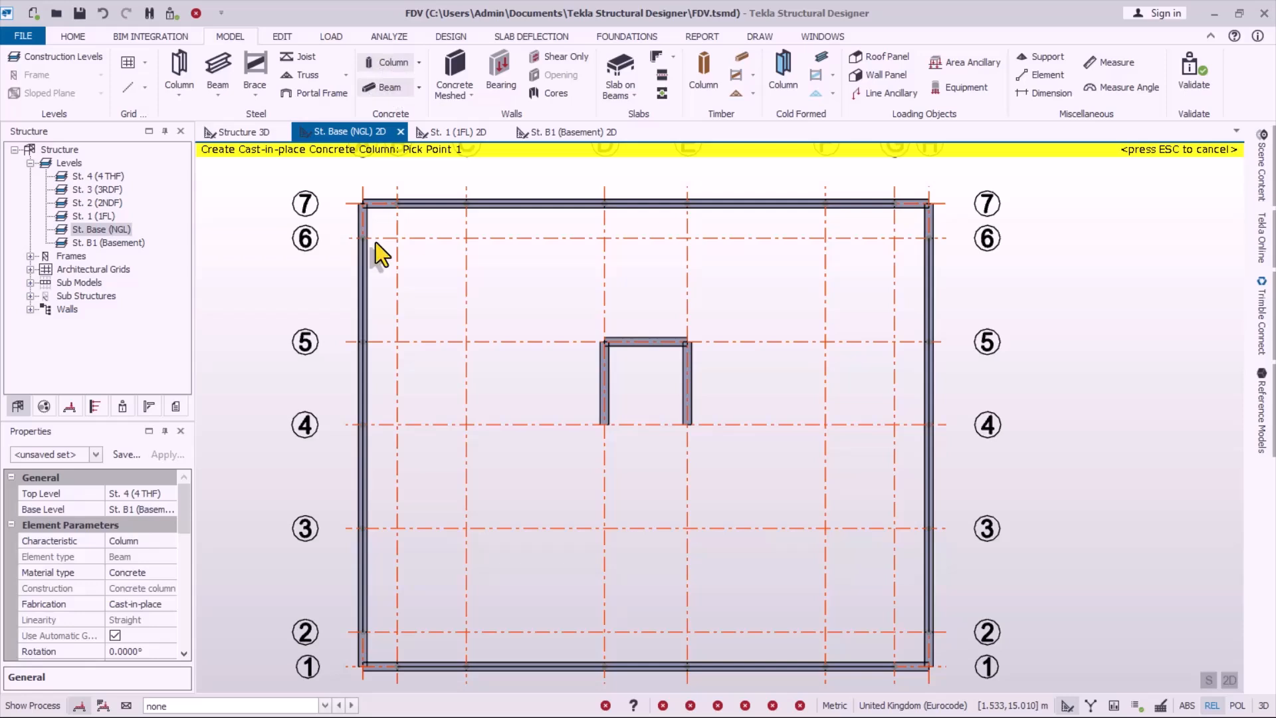
{"action": "left_click", "coordinate": [158, 513]}
{"action": "left_click", "coordinate": [170, 513]}
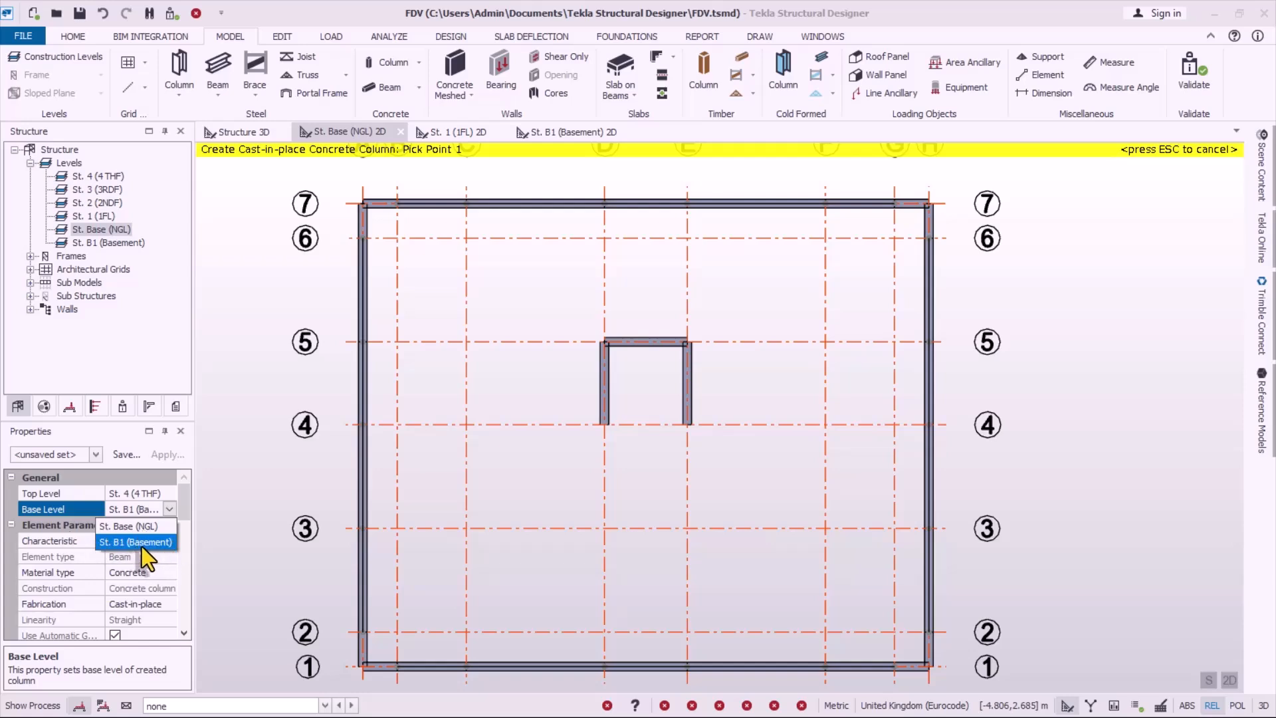
{"action": "left_click", "coordinate": [133, 495]}
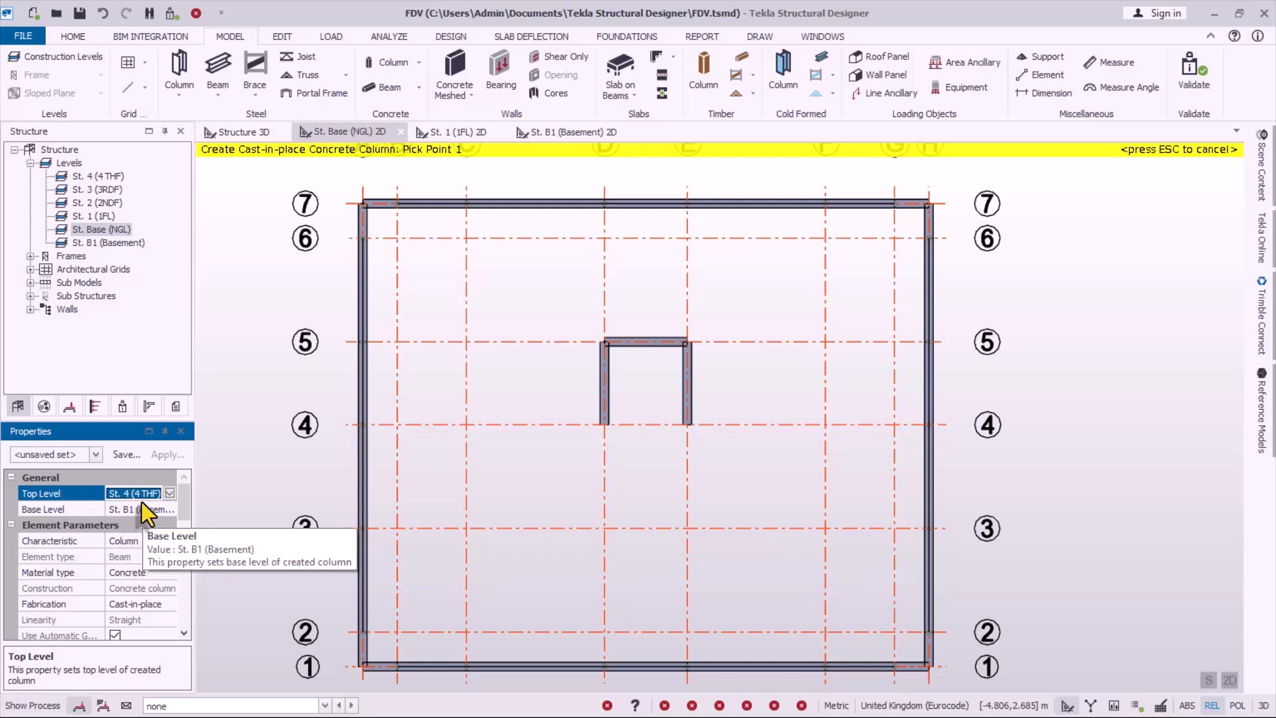
- Define the column section as rectangular with a breadth of 225 mm and a depth of 450 mm
{"action": "left_click_drag", "start_coordinate": [182, 497], "coordinate": [190, 553]}
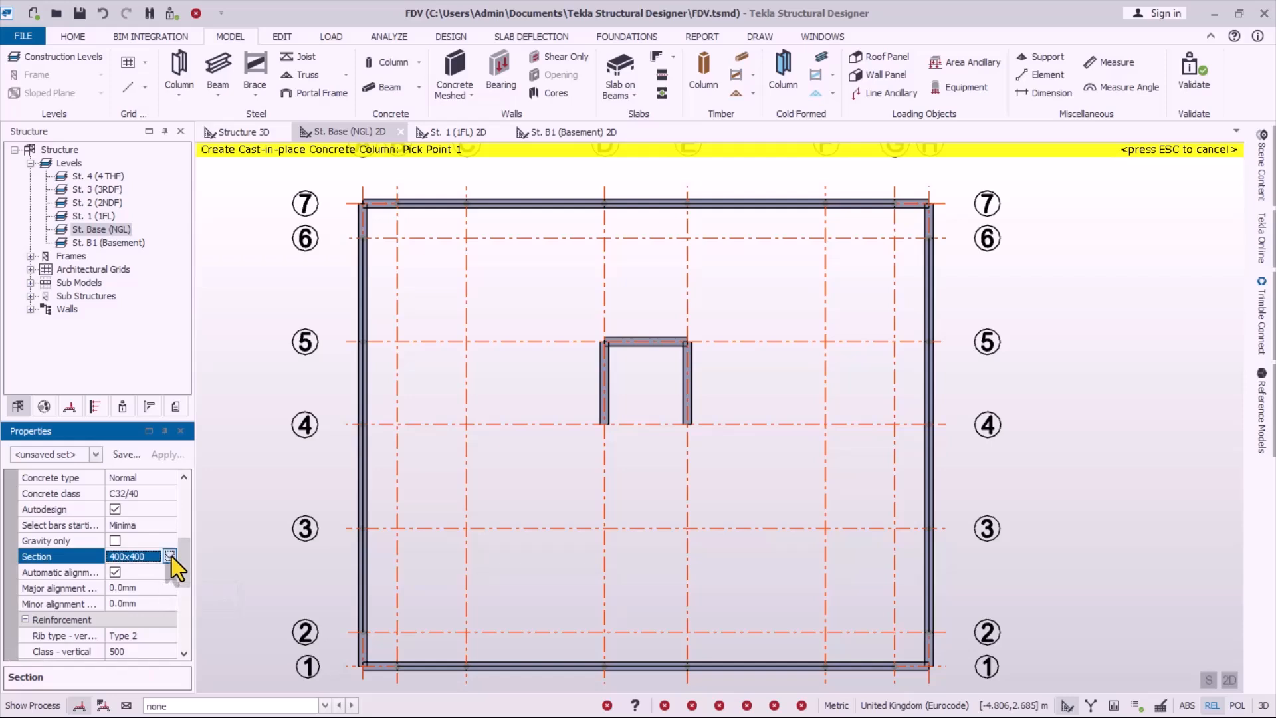
{"action": "left_click", "coordinate": [171, 556]}
{"action": "left_click", "coordinate": [134, 588]}
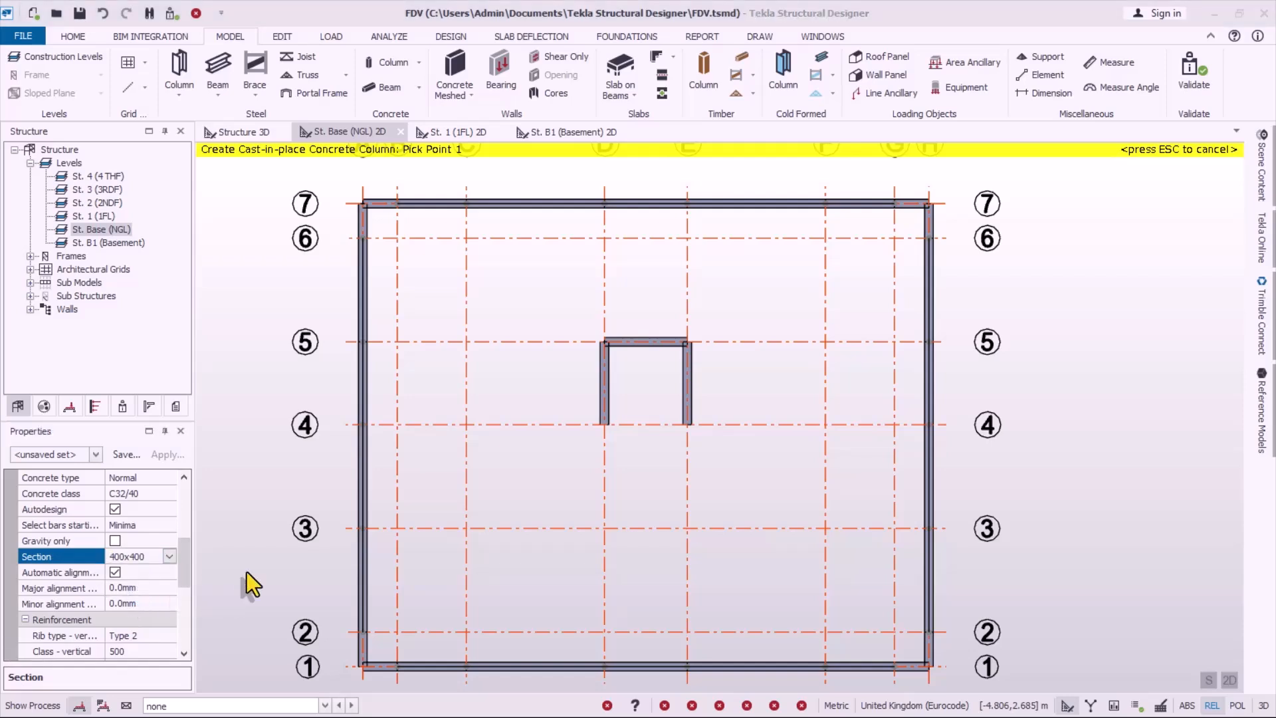
{"action": "double_click", "coordinate": [698, 224]}
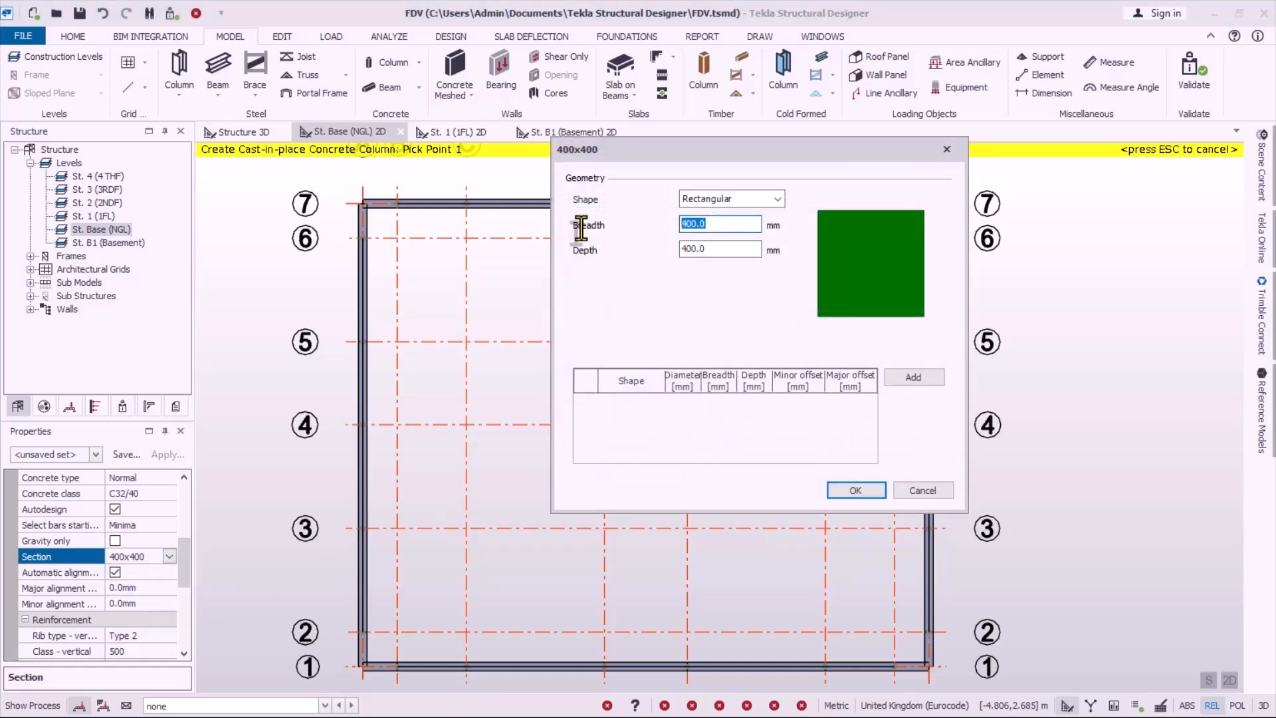
{"action": "type", "text": "225"}
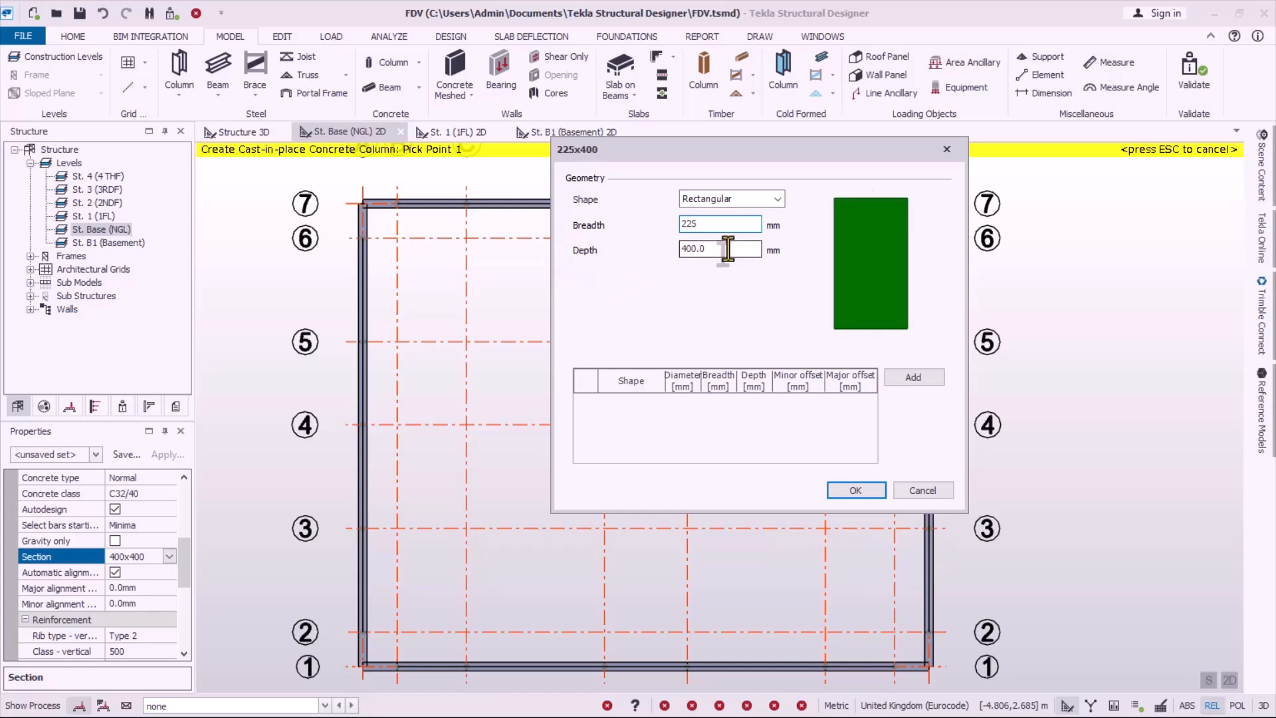
{"action": "key", "text": "Tab"}
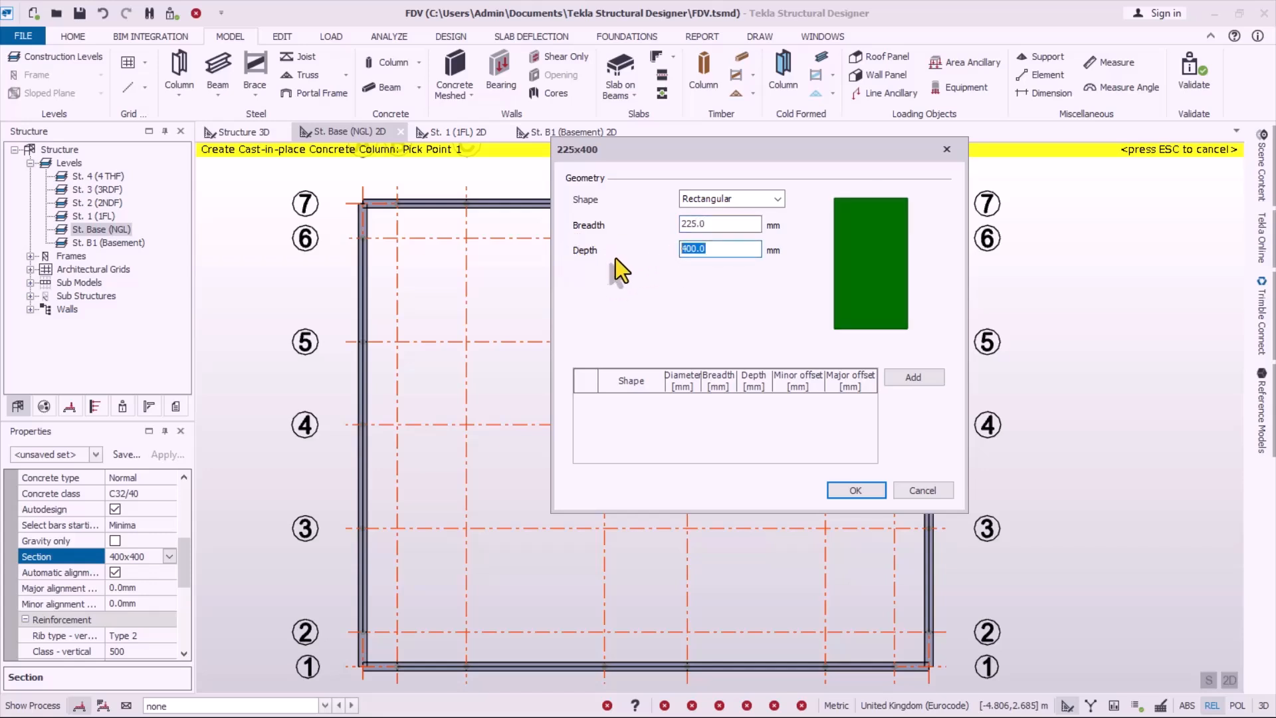
{"action": "type", "text": "450"}
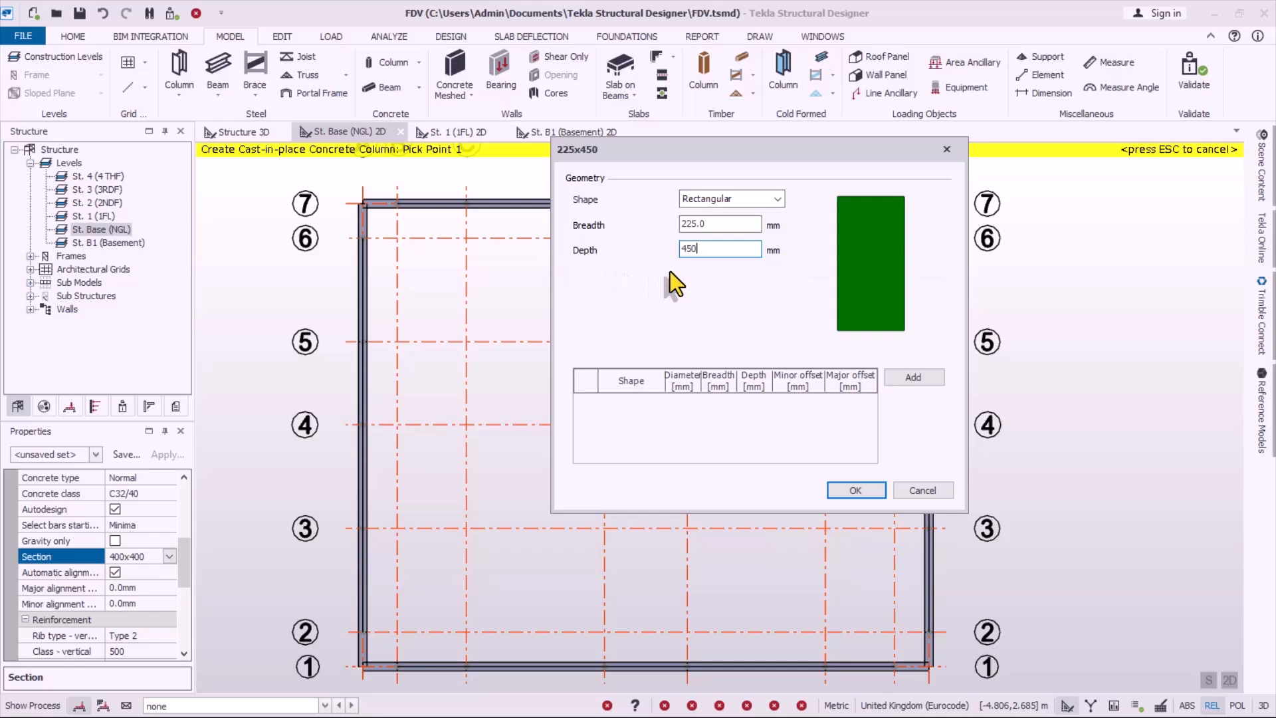
{"action": "left_click", "coordinate": [855, 491]}
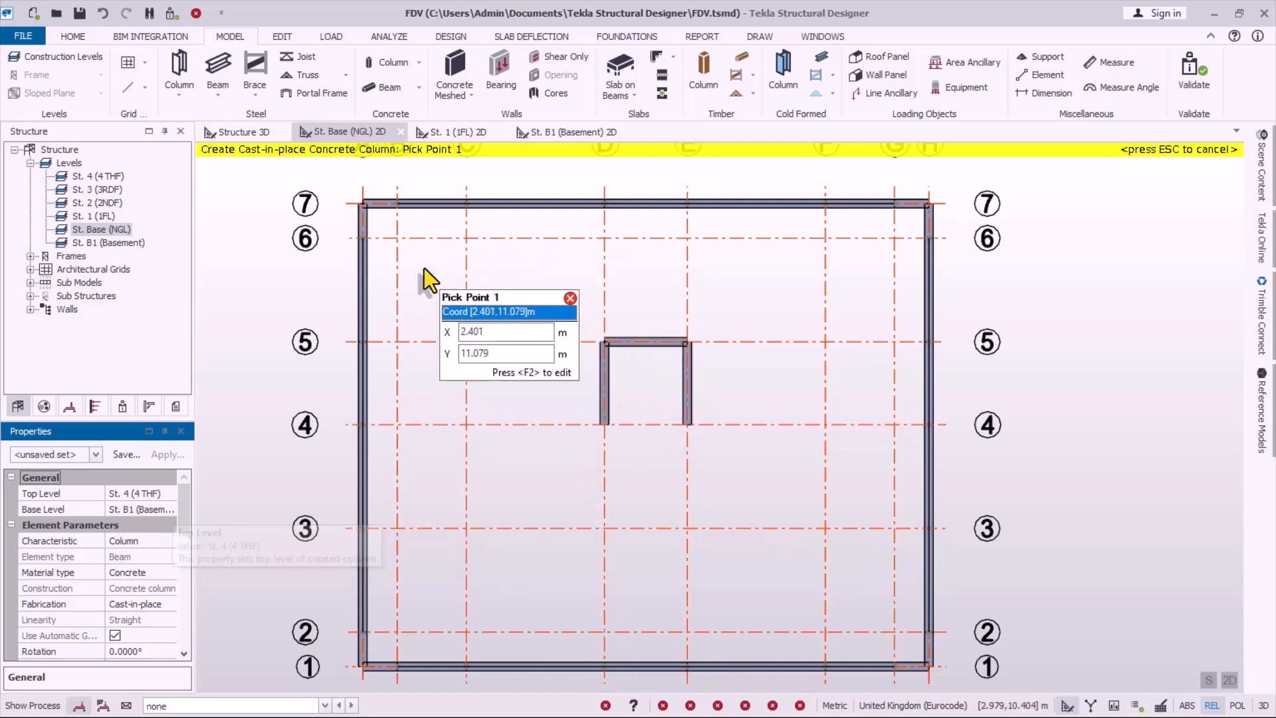
- Place columns on gridlines B and C from 2 to 6, and on gridlines D to G at 2 and 3
{"action": "left_click_drag", "start_coordinate": [388, 224], "coordinate": [445, 641]}
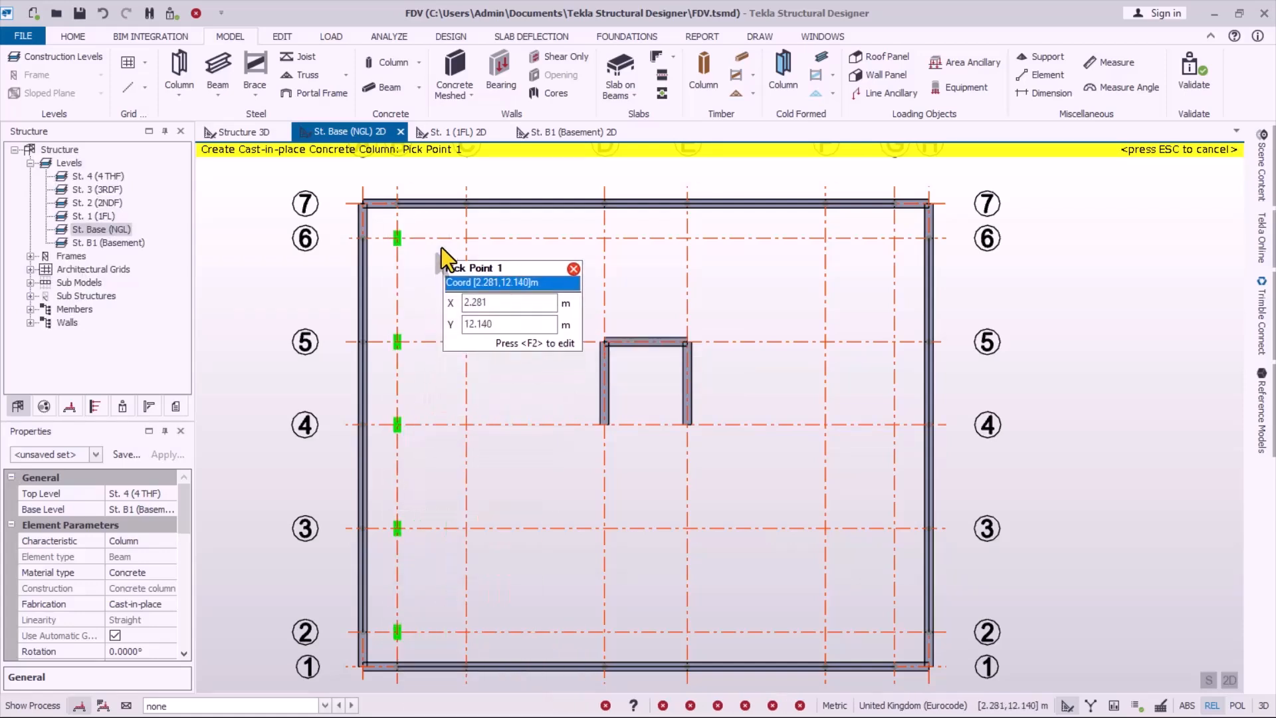
{"action": "left_click_drag", "start_coordinate": [443, 229], "coordinate": [508, 644]}
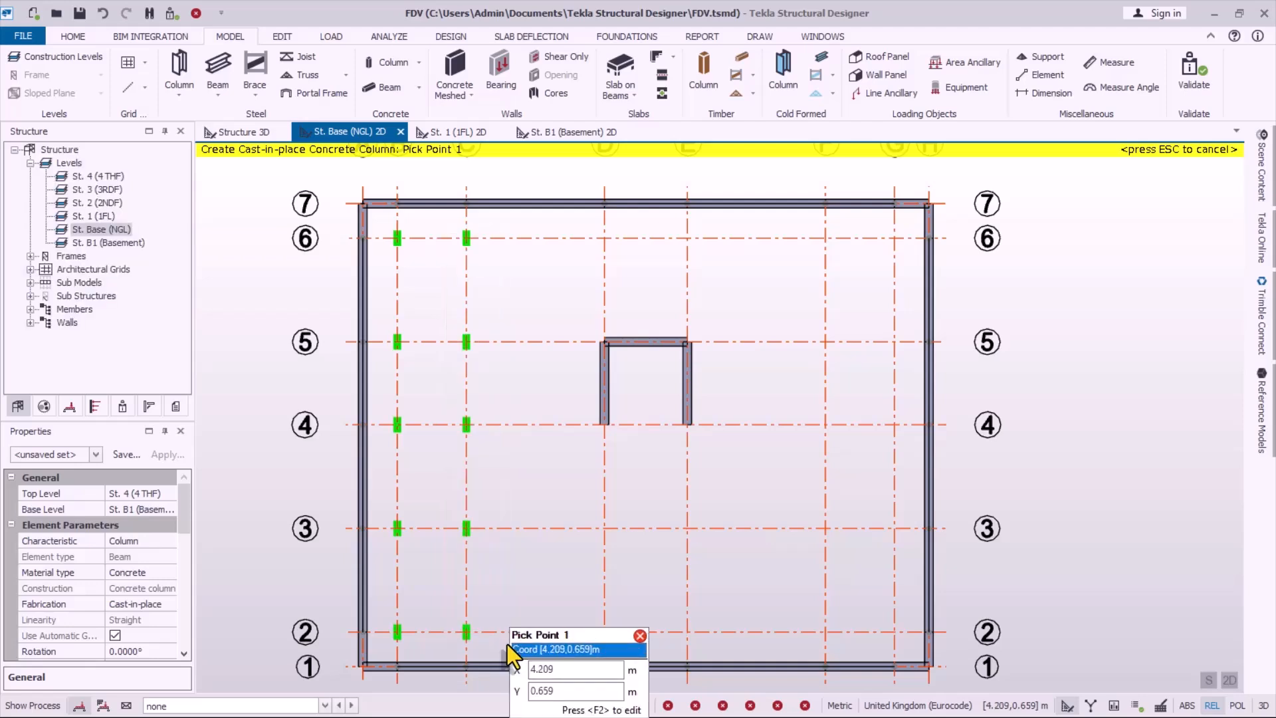
{"action": "left_click_drag", "start_coordinate": [547, 503], "coordinate": [666, 562]}
{"action": "left_click_drag", "start_coordinate": [743, 644], "coordinate": [751, 642]}
{"action": "left_click_drag", "start_coordinate": [762, 492], "coordinate": [912, 644]}
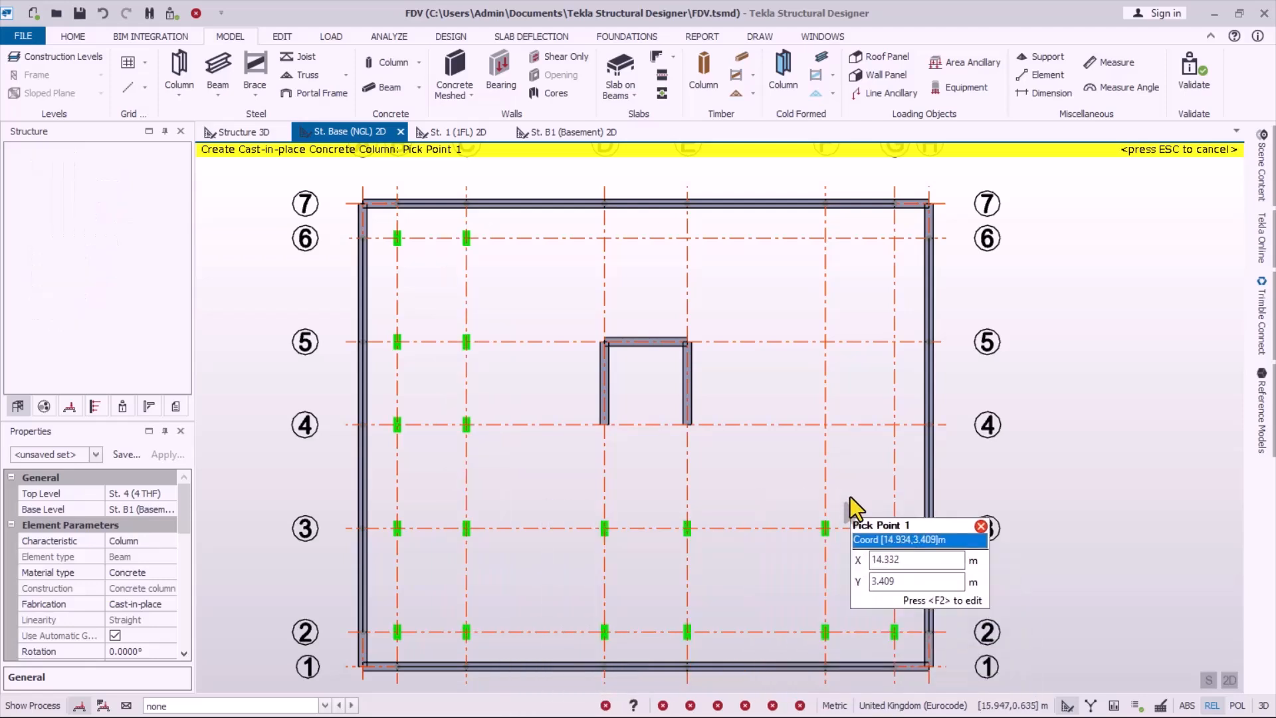
- Place columns on gridlines F and G at 4, 5 and 6 and at D/6 and E/6, and end the column command
{"action": "left_click_drag", "start_coordinate": [790, 308], "coordinate": [911, 445]}
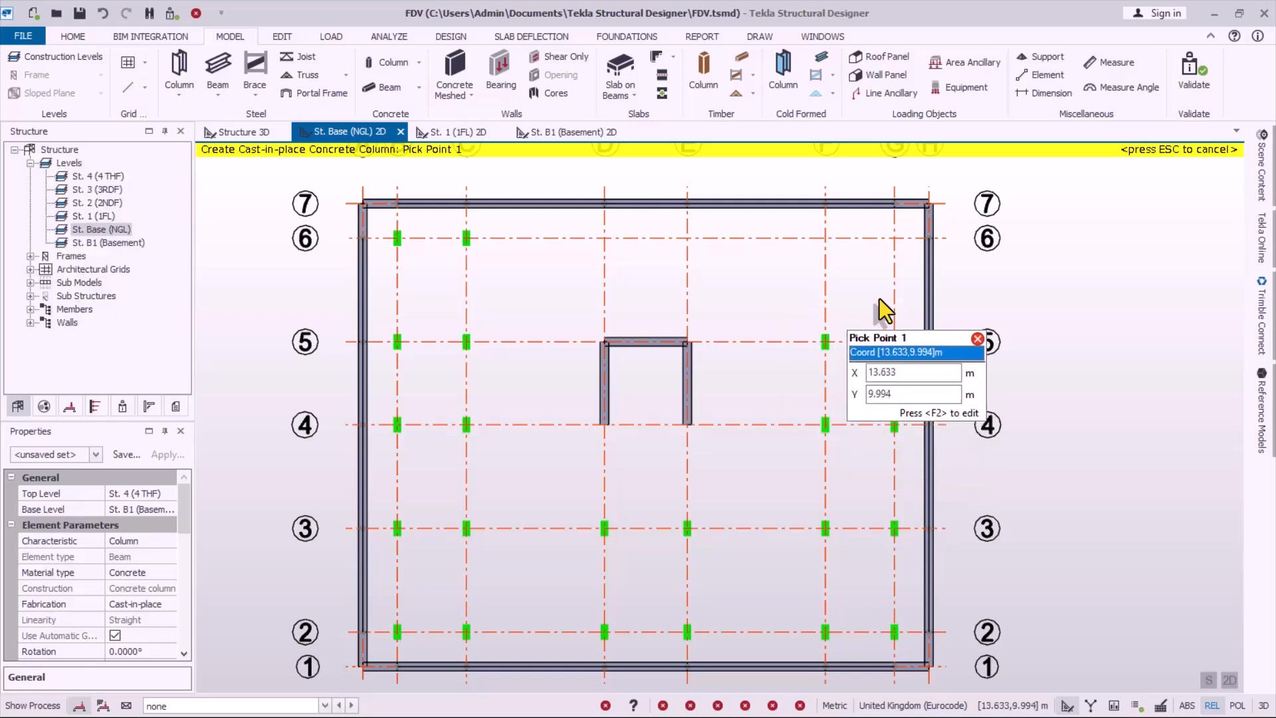
{"action": "left_click_drag", "start_coordinate": [779, 214], "coordinate": [915, 273]}
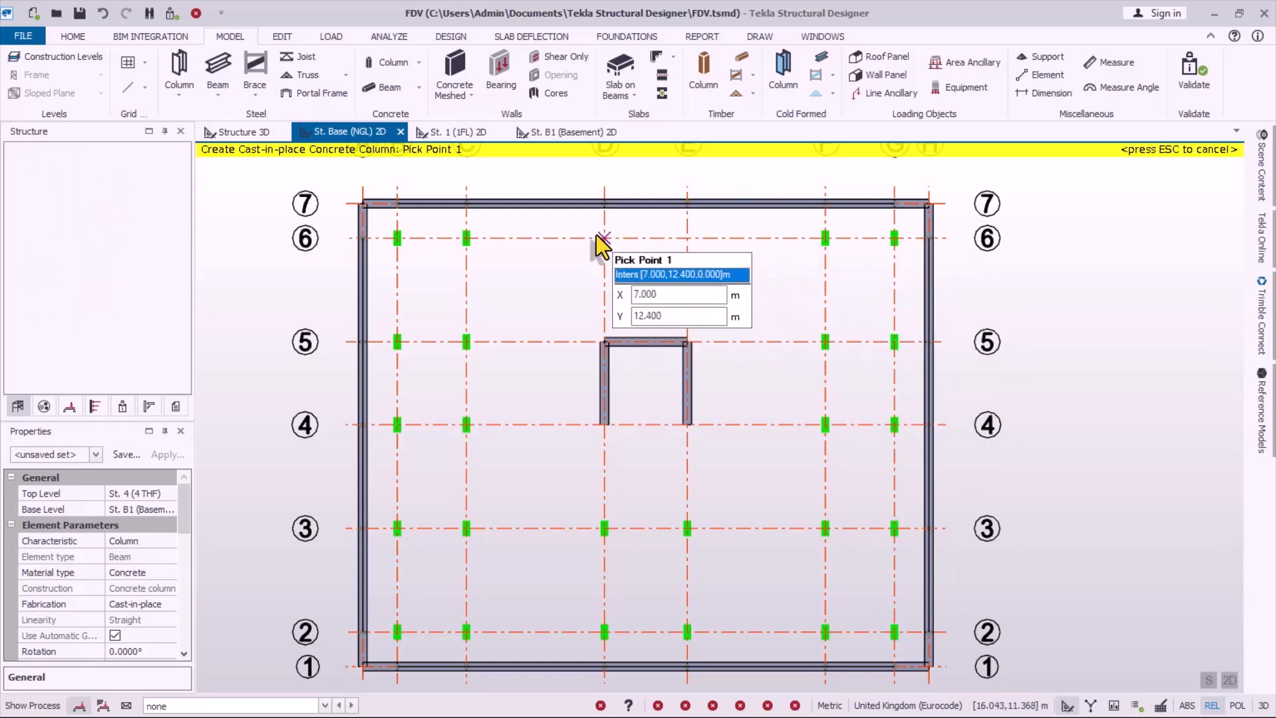
{"action": "left_click_drag", "start_coordinate": [572, 222], "coordinate": [727, 286]}
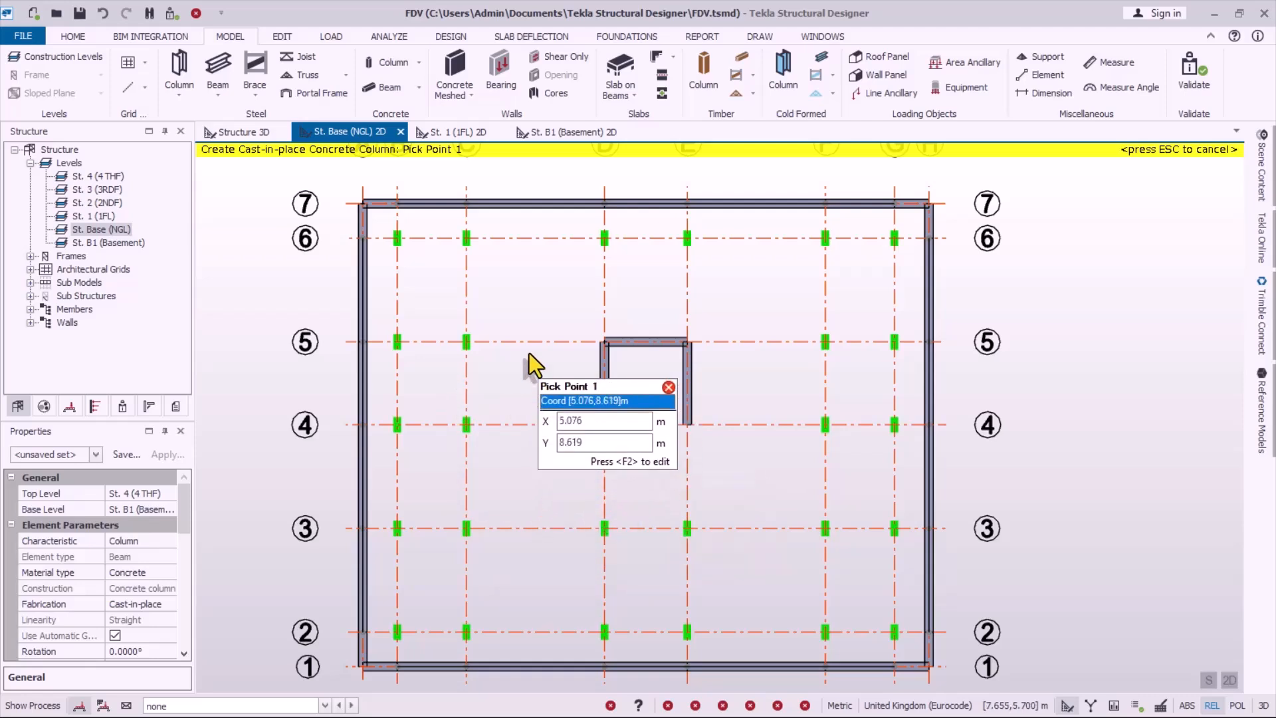
{"action": "key", "text": "Escape"}
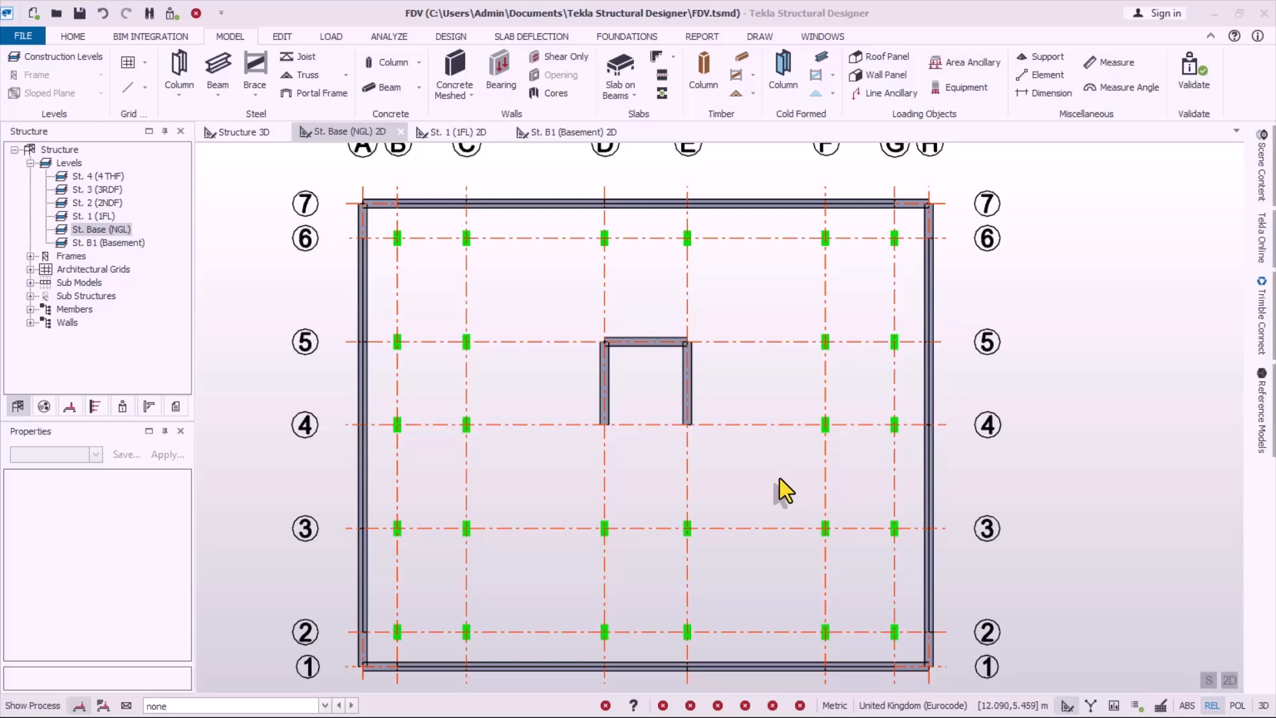
- Check the placed columns in the 3D structure view
{"action": "left_click", "coordinate": [569, 397]}
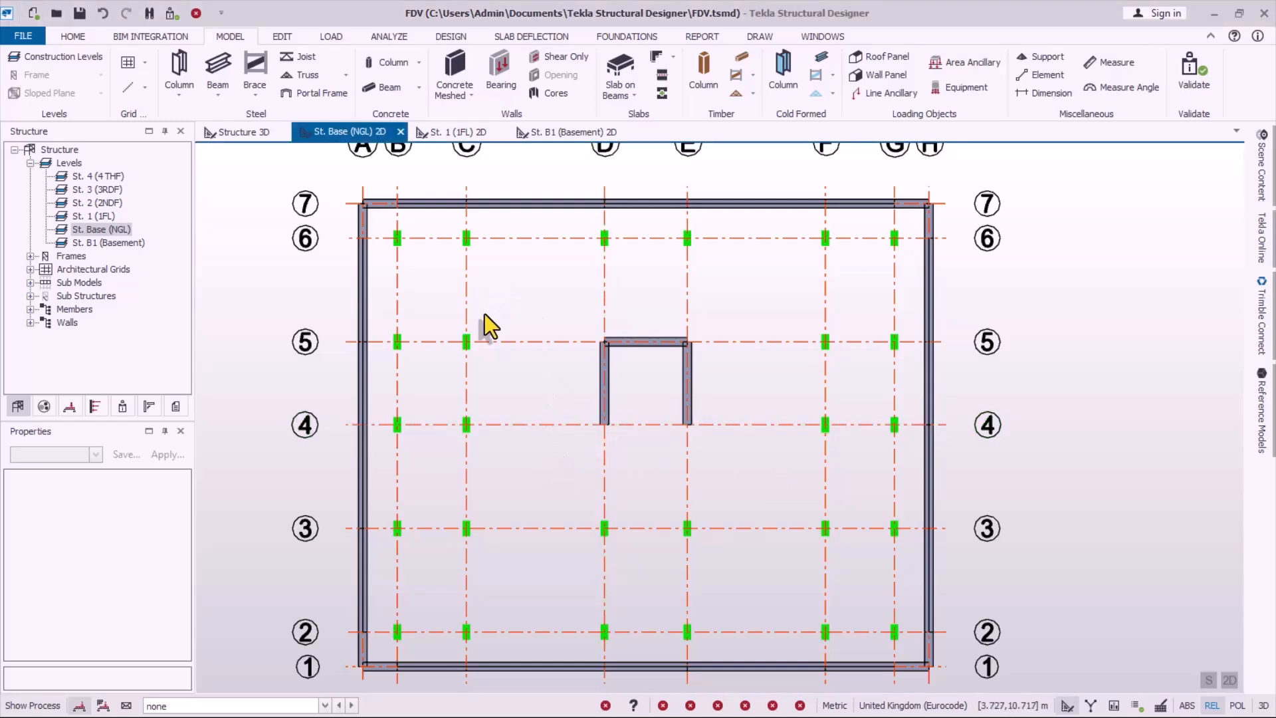
{"action": "left_click", "coordinate": [235, 133]}
{"action": "mouse_move", "coordinate": [552, 490]}
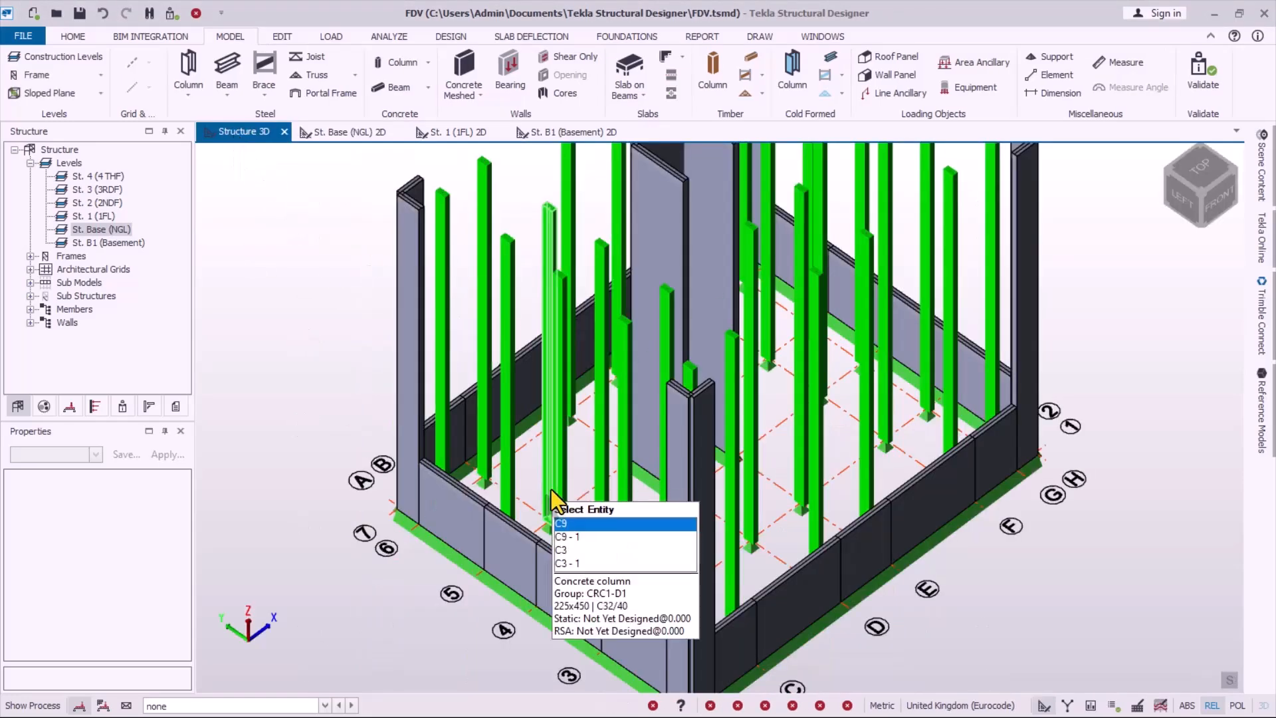
- Compare the columns on the St. Base (NGL) plan with the column layout in the Living House.dwg drawing in AutoCAD
{"action": "scroll", "coordinate": [548, 518], "scroll_direction": "up", "scroll_amount": 5}
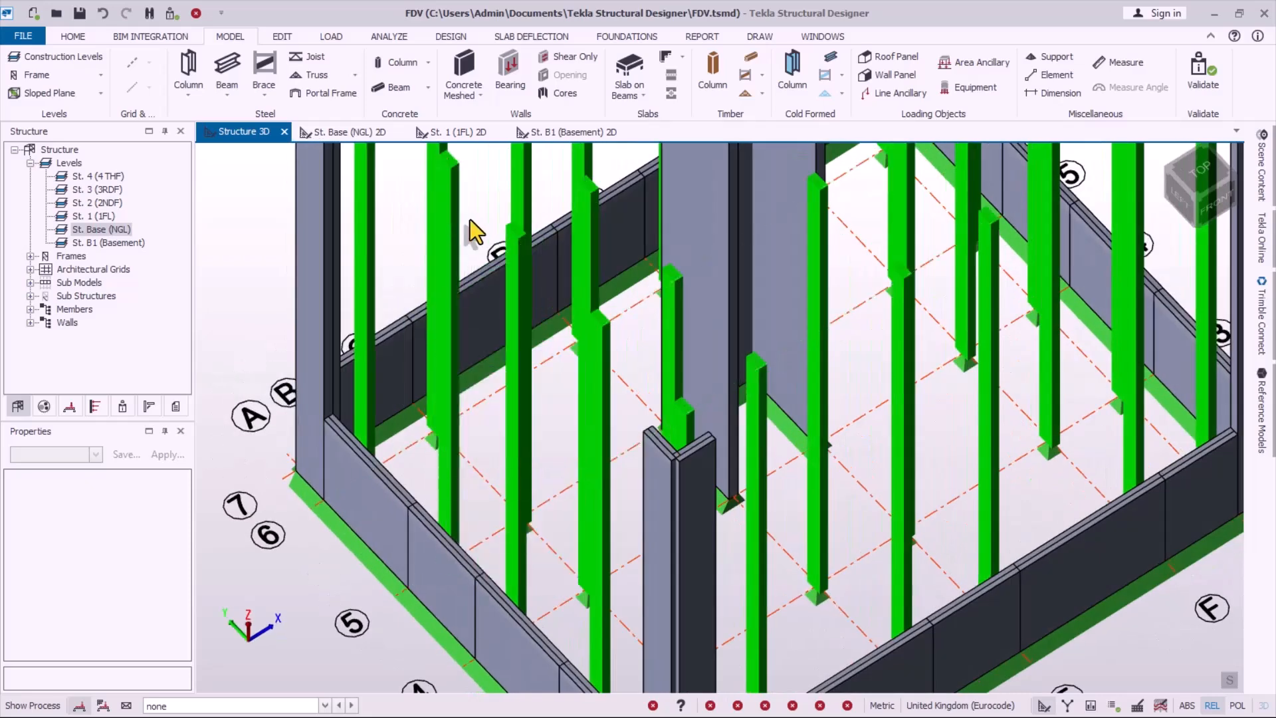
{"action": "left_click", "coordinate": [355, 130]}
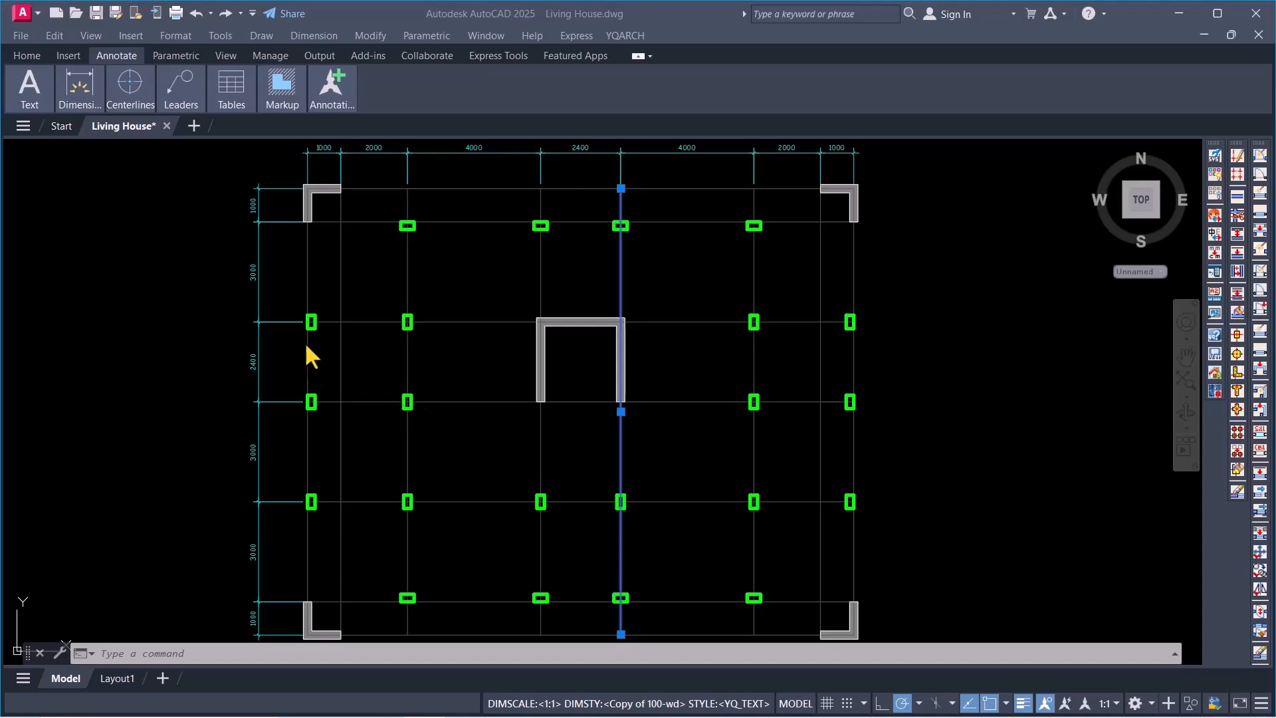
{"action": "left_click", "coordinate": [285, 306]}
{"action": "left_click", "coordinate": [260, 286]}
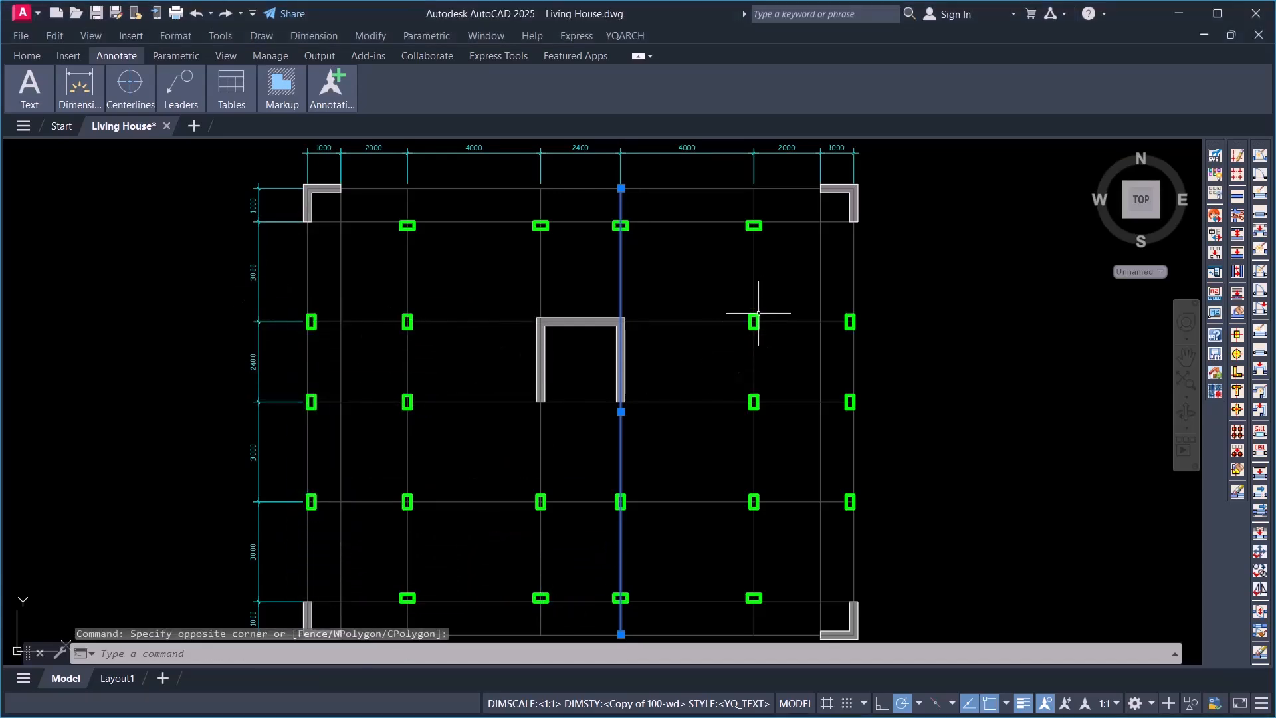
{"action": "left_click", "coordinate": [789, 289]}
{"action": "left_click", "coordinate": [899, 546]}
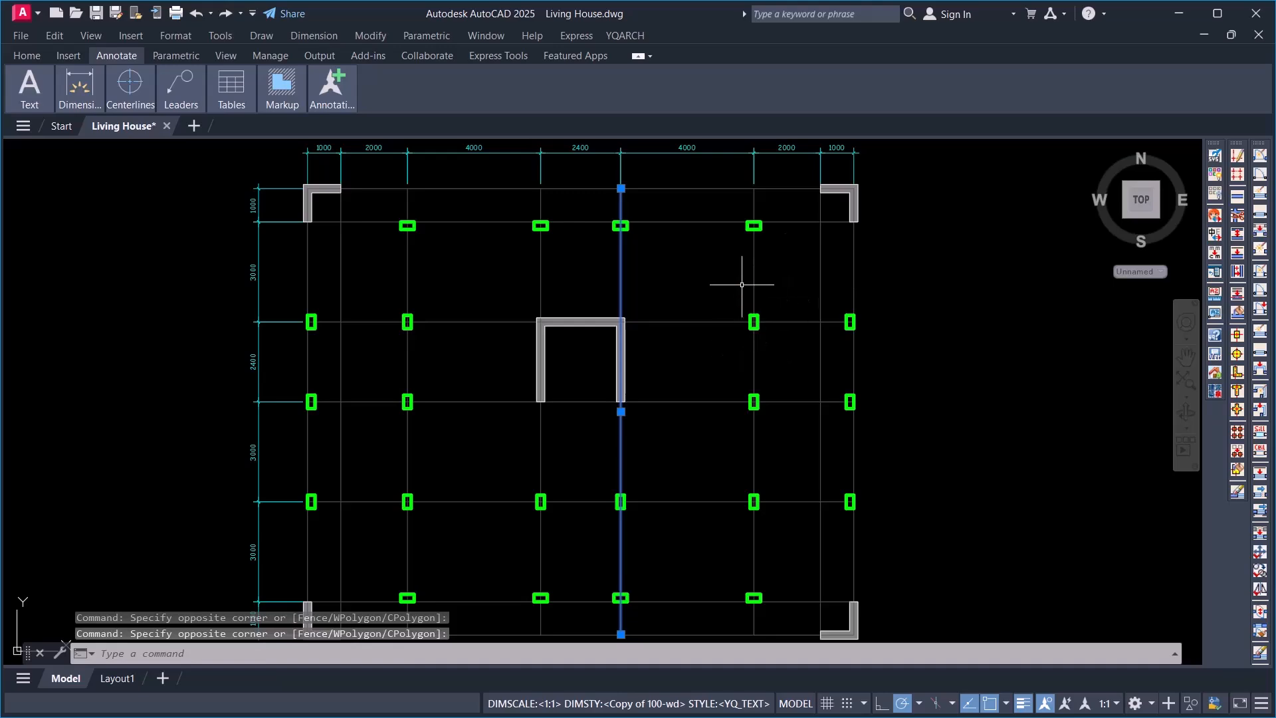
{"action": "left_click", "coordinate": [635, 249]}
{"action": "key", "text": "Escape"}
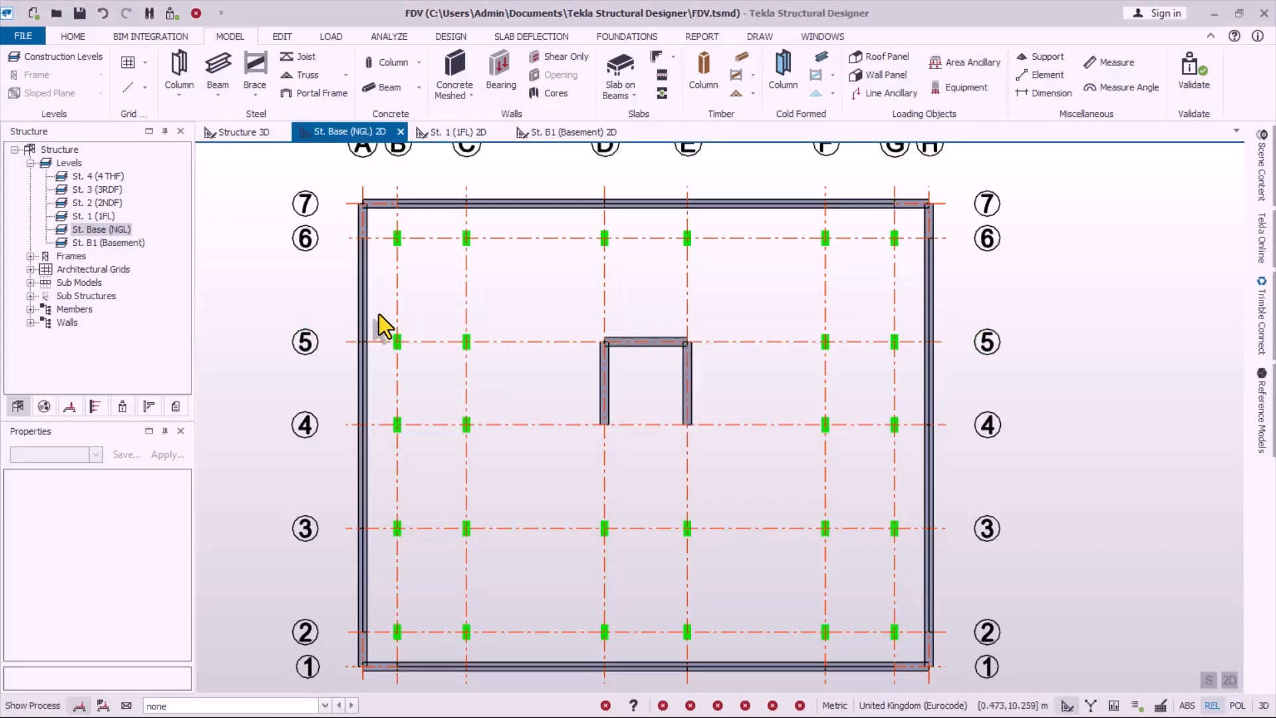
- Delete the columns on gridlines B and G at 3, 4 and 5, together with their supports
{"action": "left_click_drag", "start_coordinate": [378, 314], "coordinate": [445, 553]}
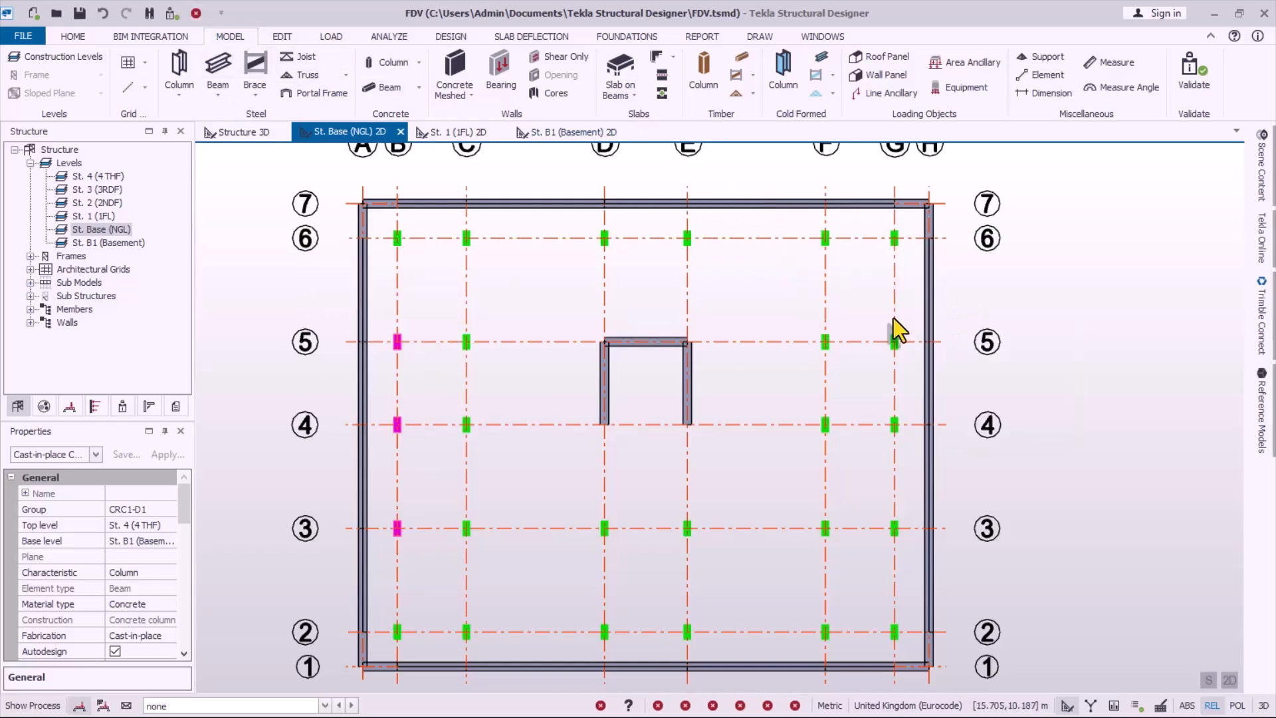
{"action": "left_click_drag", "start_coordinate": [884, 318], "coordinate": [932, 560]}
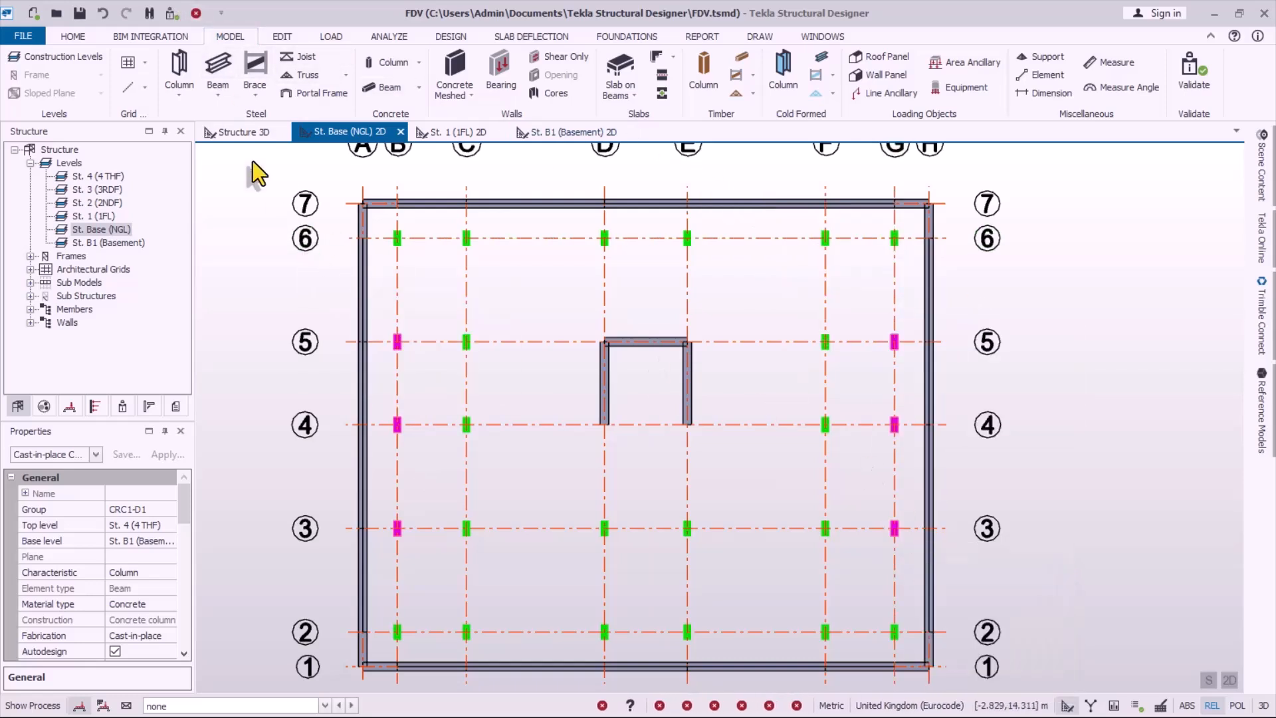
{"action": "left_click", "coordinate": [200, 14]}
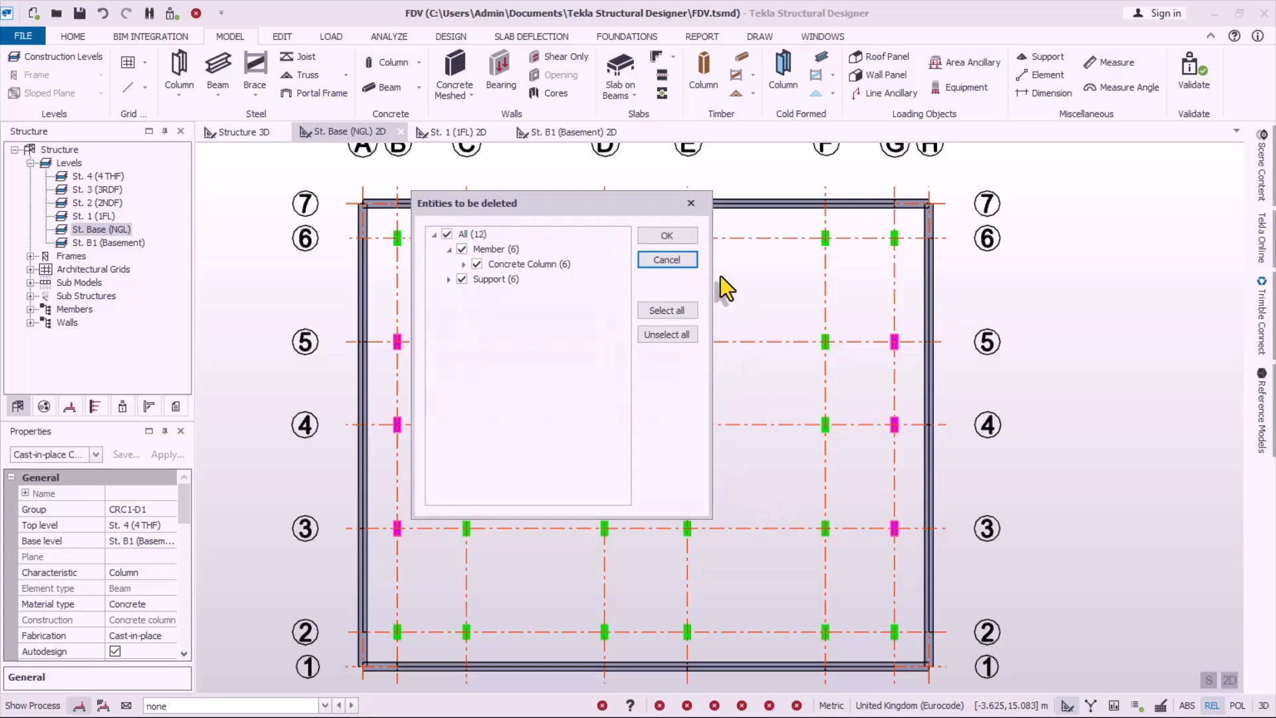
{"action": "left_click", "coordinate": [667, 236]}
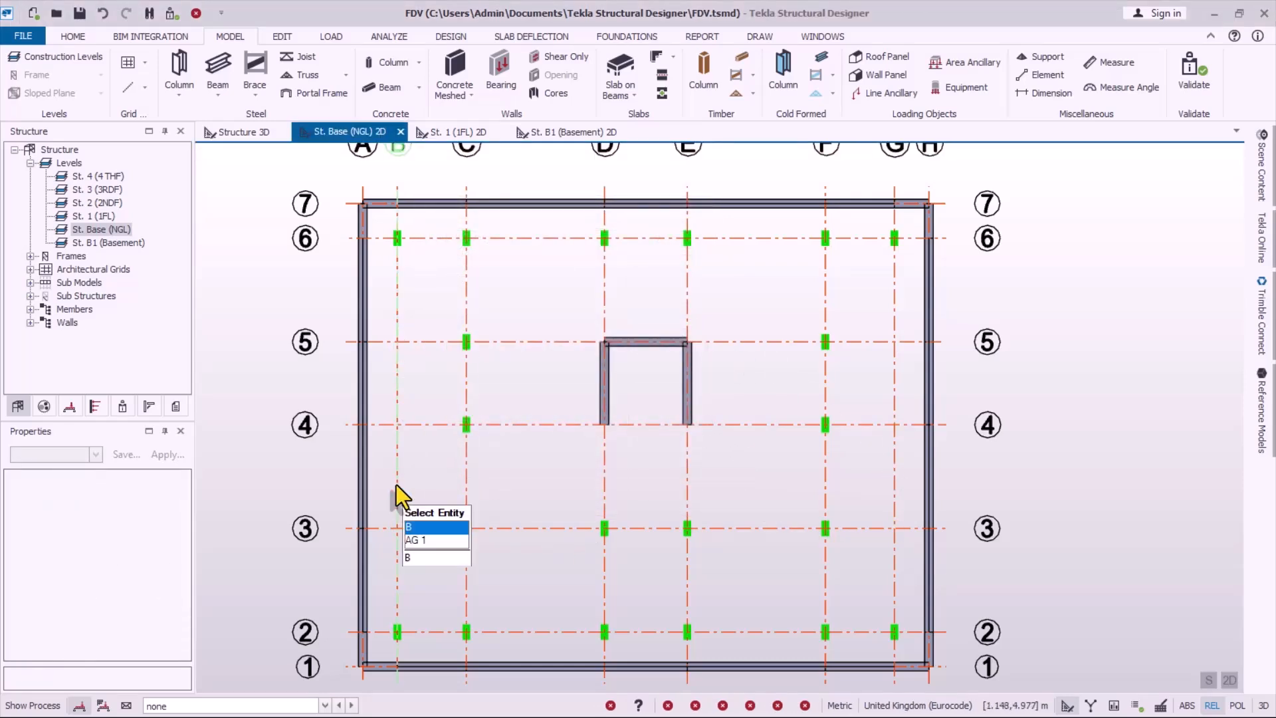
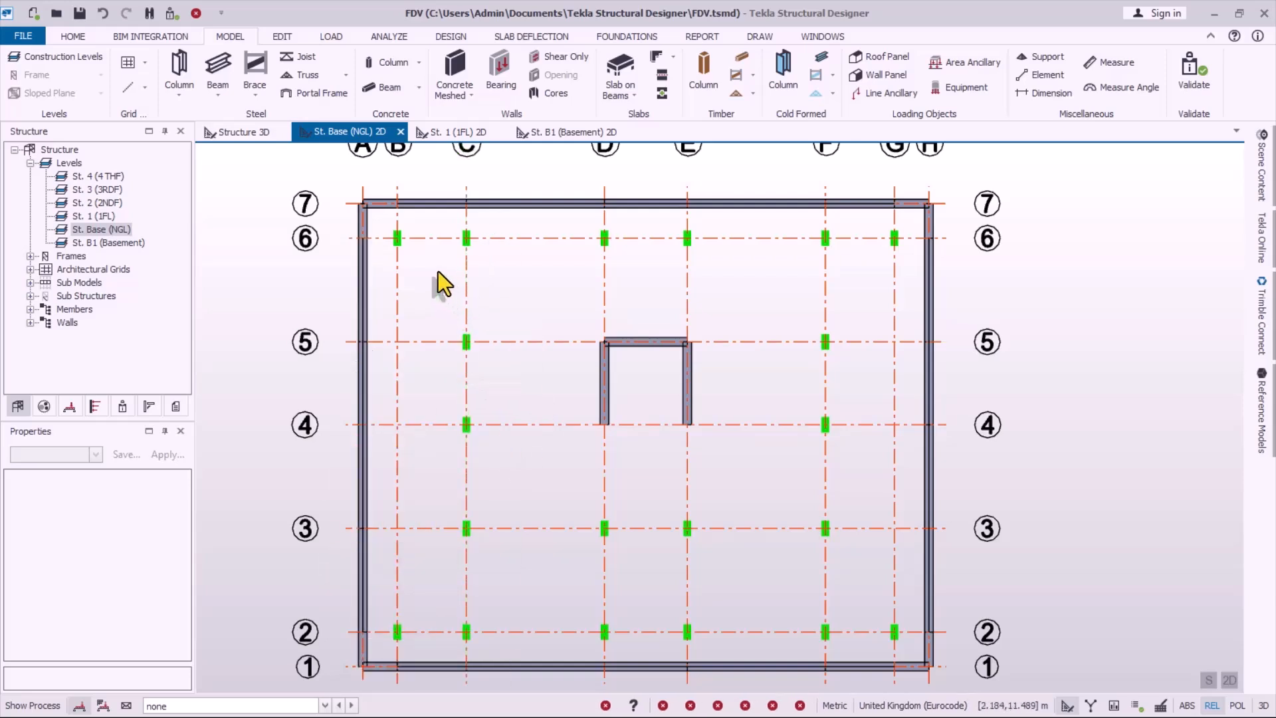
- Place concrete columns on gridline A at 3, 4 and 5 with St. Base (NGL) as base level, and end the command
{"action": "left_click", "coordinate": [388, 62]}
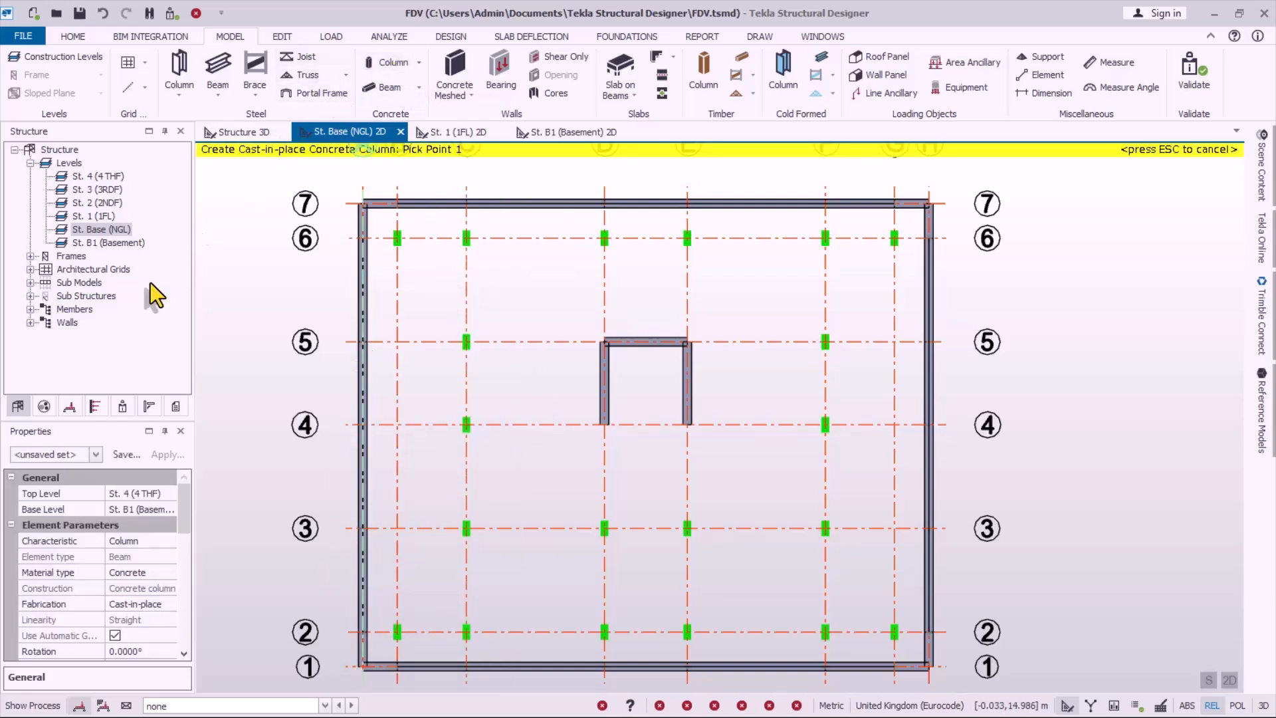
{"action": "left_click", "coordinate": [165, 508]}
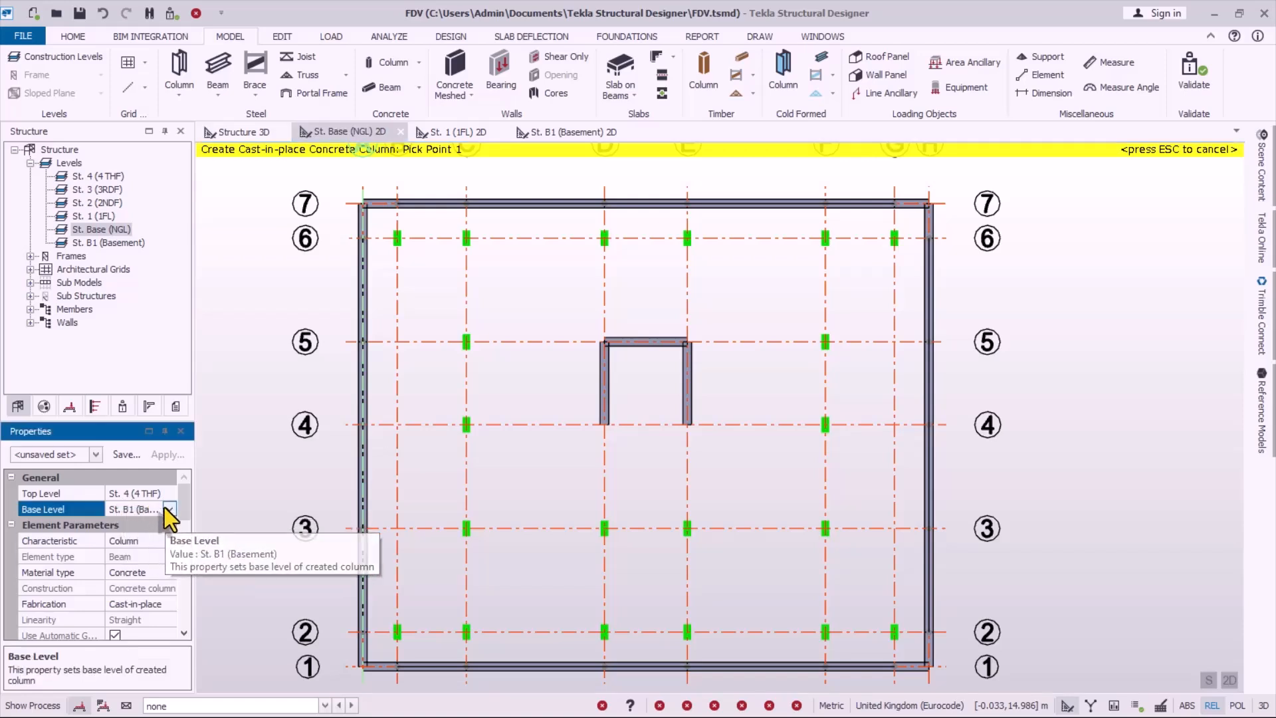
{"action": "left_click", "coordinate": [167, 509]}
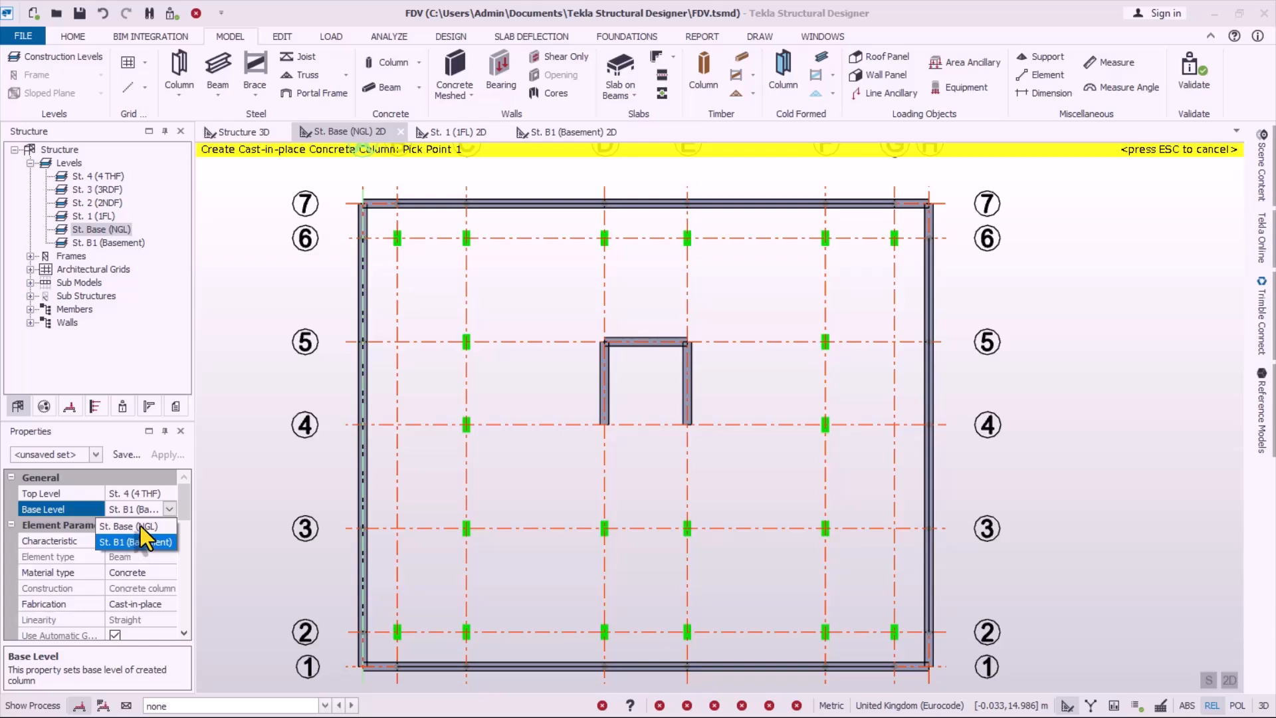
{"action": "left_click", "coordinate": [141, 525]}
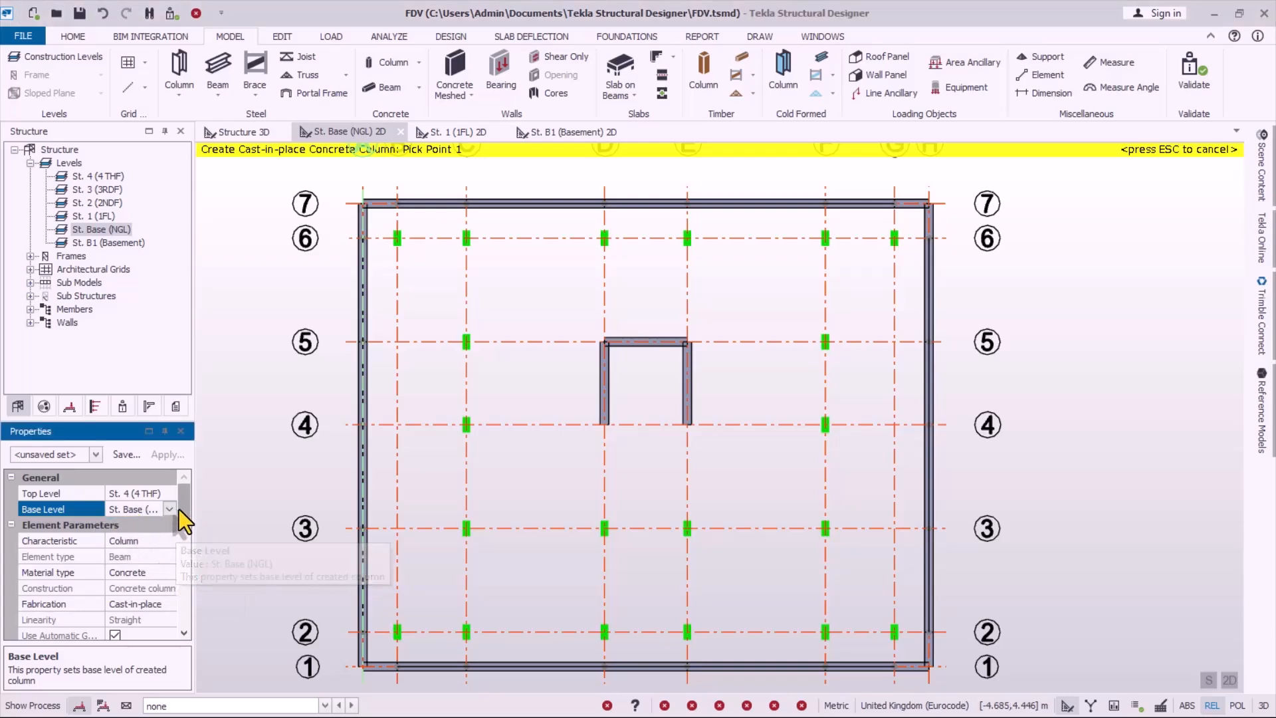
{"action": "left_click_drag", "start_coordinate": [179, 509], "coordinate": [177, 572]}
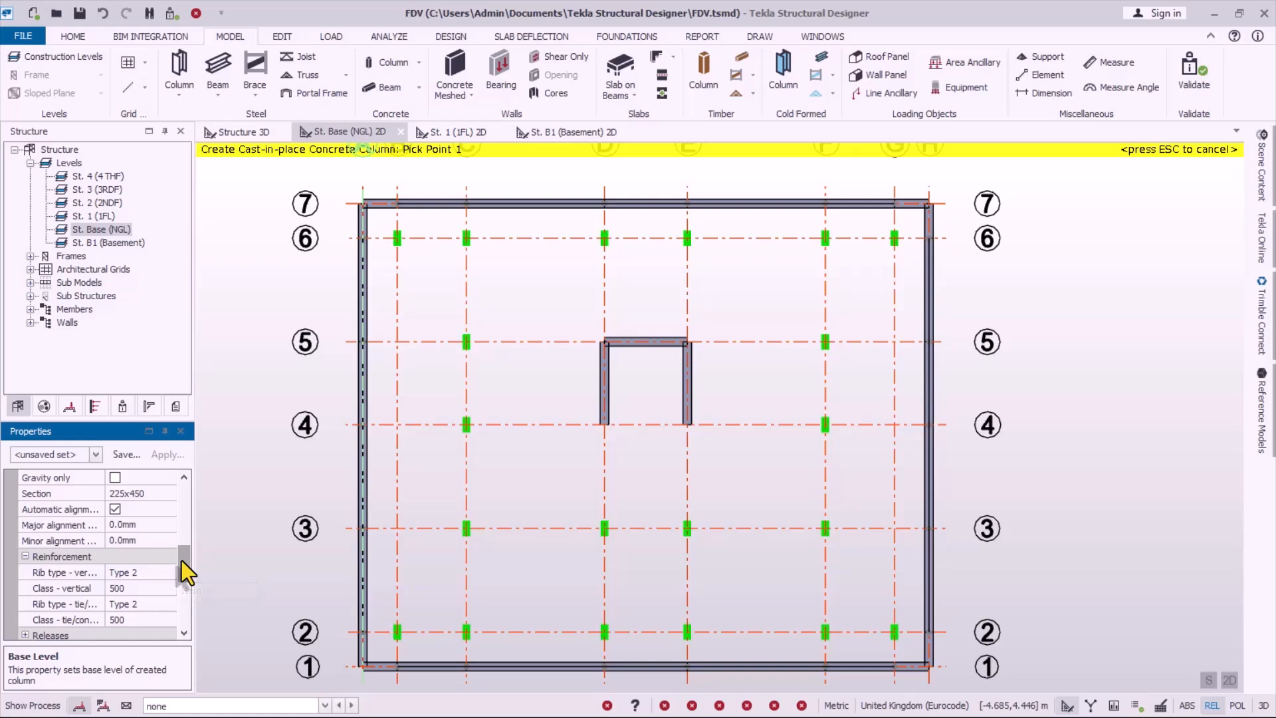
{"action": "mouse_move", "coordinate": [183, 561]}
{"action": "left_mouse_down"}
{"action": "mouse_move", "coordinate": [185, 581]}
{"action": "mouse_move", "coordinate": [189, 560]}
{"action": "left_mouse_up"}
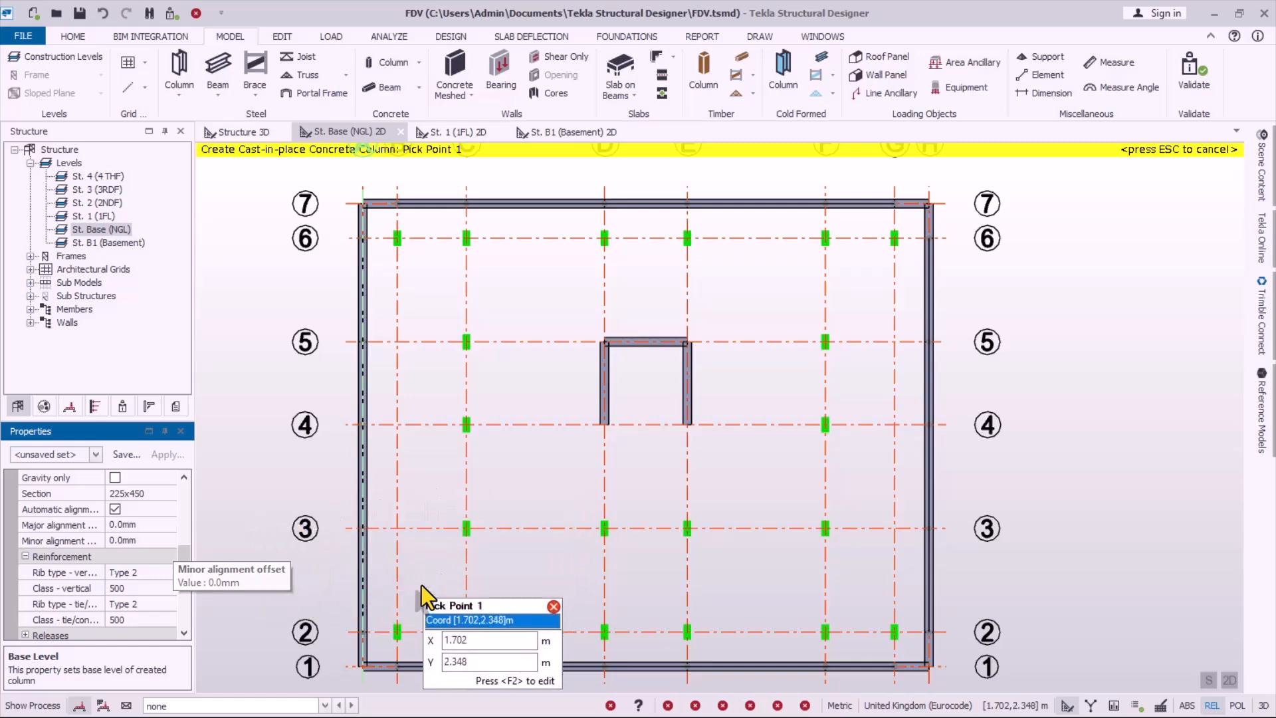
{"action": "left_click_drag", "start_coordinate": [339, 295], "coordinate": [390, 553]}
{"action": "scroll", "coordinate": [358, 445], "scroll_direction": "up", "scroll_amount": 2}
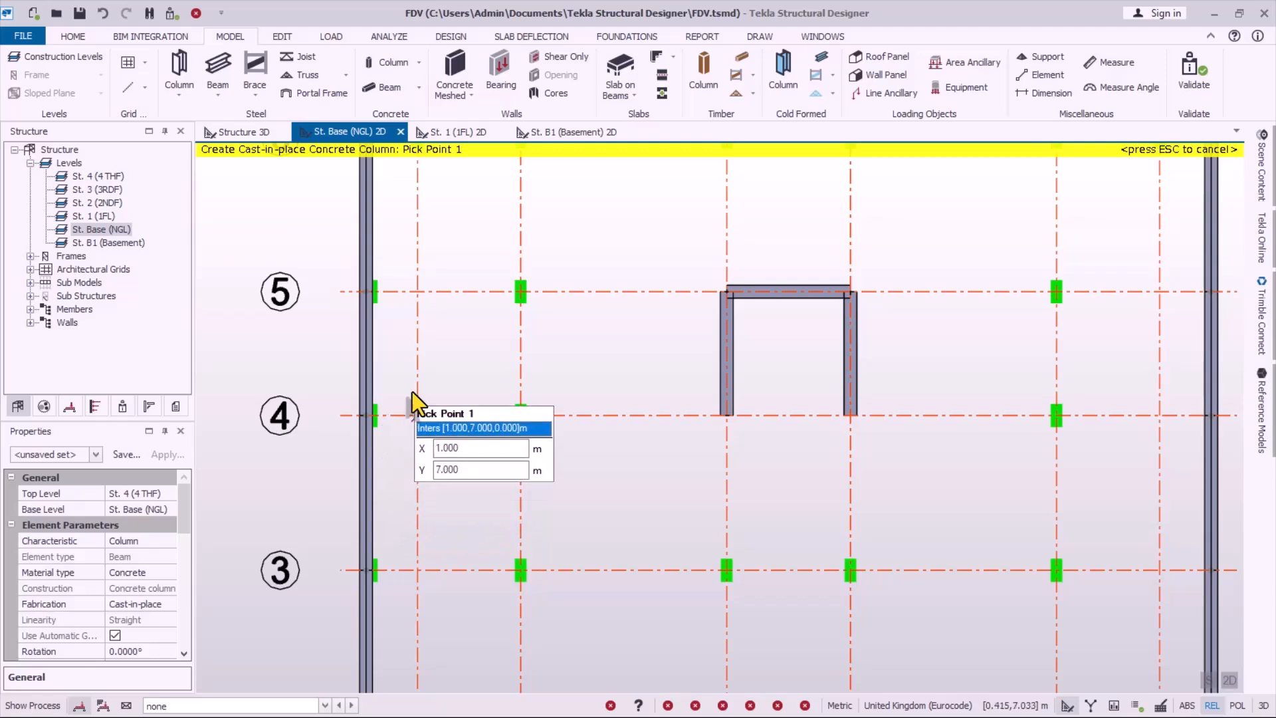
{"action": "key", "text": "Escape"}
- Set the minor snap level of the three columns on gridline A to Center
{"action": "mouse_move", "coordinate": [376, 306]}
{"action": "scroll", "coordinate": [372, 300], "scroll_direction": "up", "scroll_amount": 1}
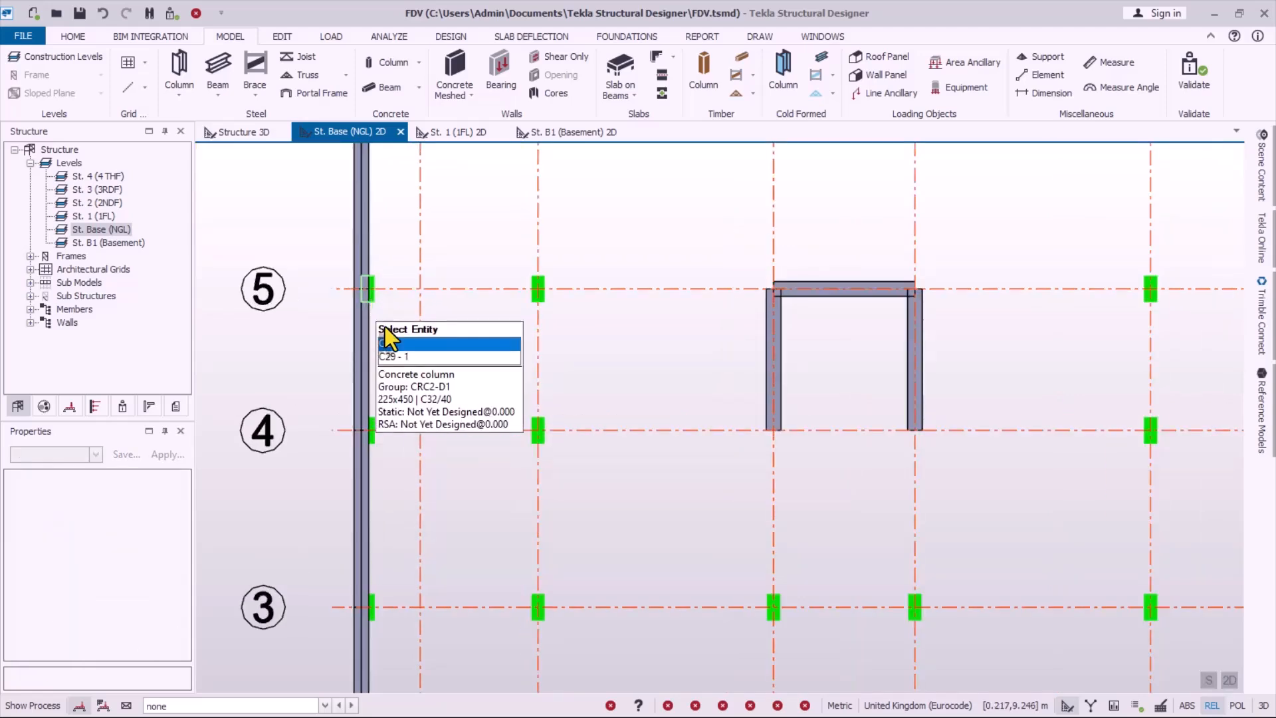
{"action": "left_click", "coordinate": [372, 297]}
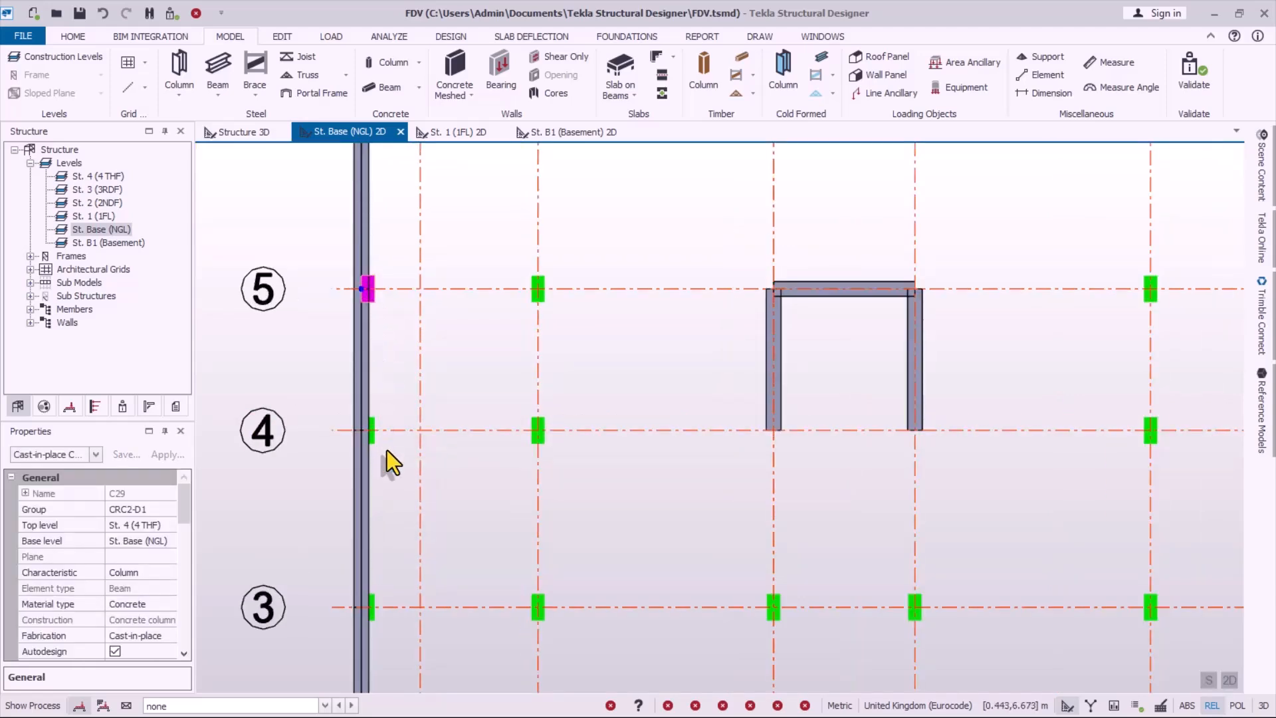
{"action": "left_click", "coordinate": [371, 432], "text": "ctrl"}
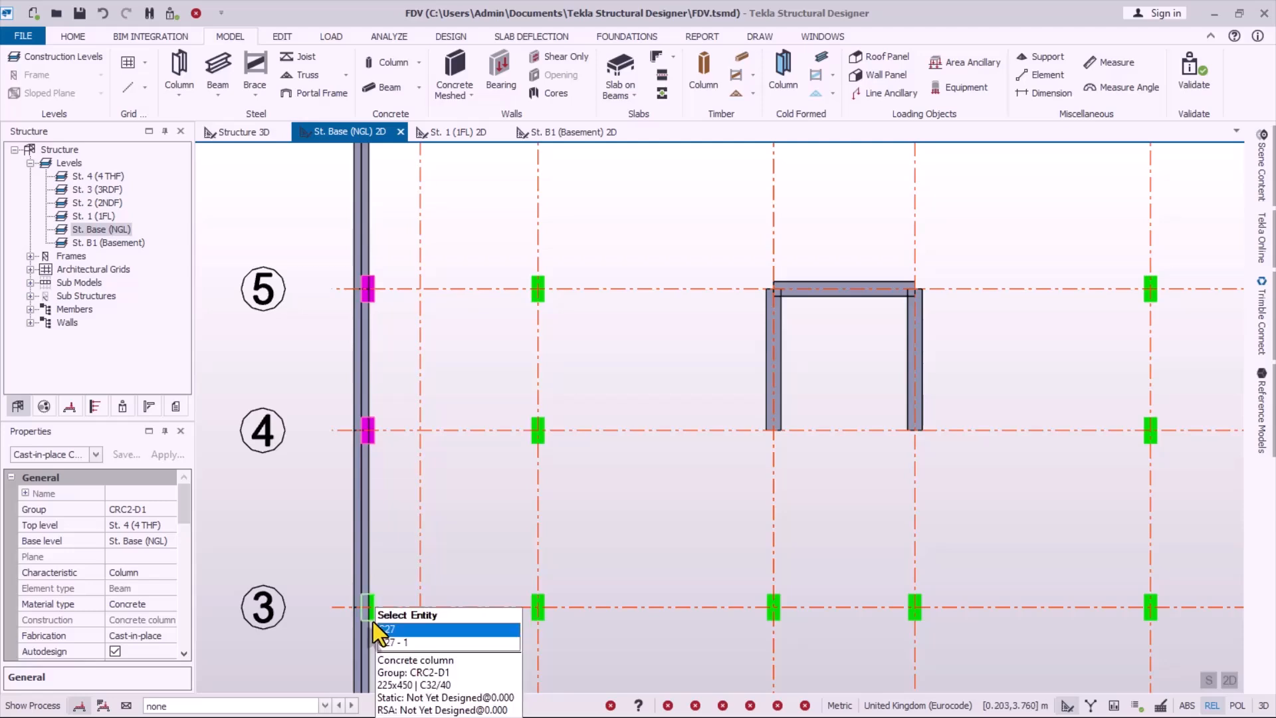
{"action": "left_click", "coordinate": [373, 621], "text": "ctrl"}
{"action": "left_click_drag", "start_coordinate": [186, 501], "coordinate": [188, 567]}
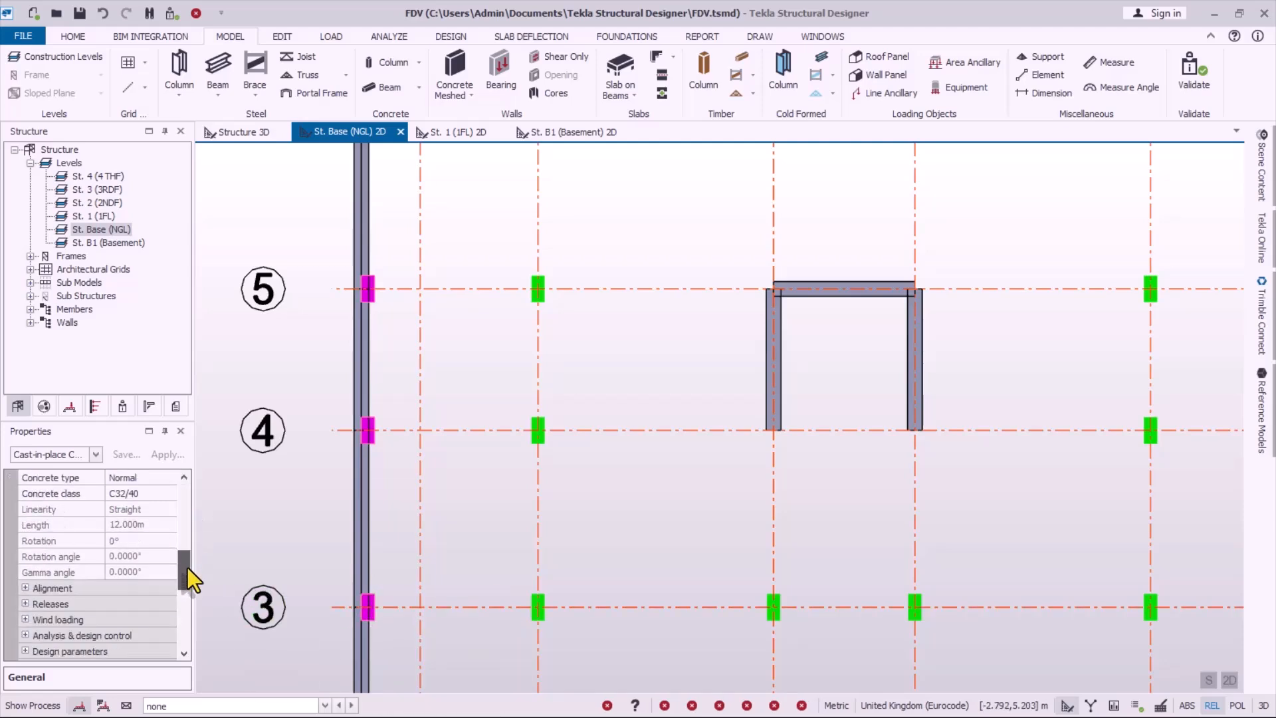
{"action": "left_click", "coordinate": [25, 588]}
{"action": "left_click", "coordinate": [150, 637]}
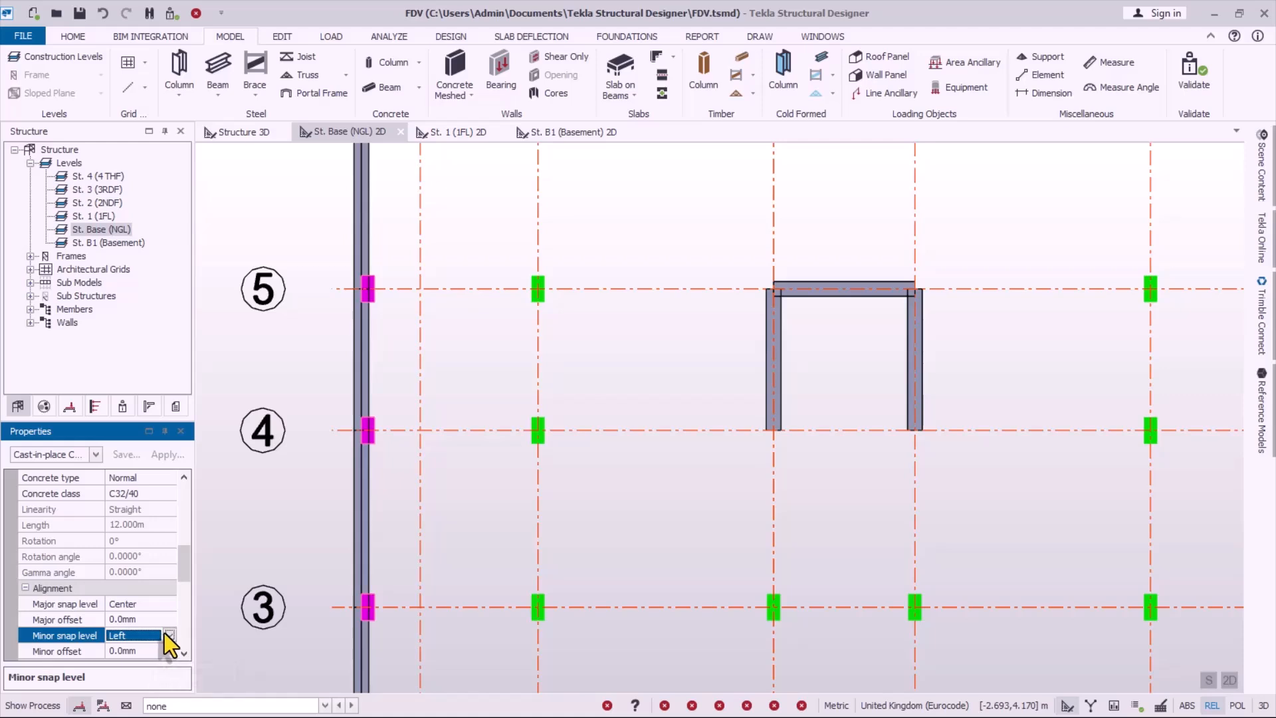
{"action": "left_click", "coordinate": [168, 637]}
{"action": "left_click", "coordinate": [130, 669]}
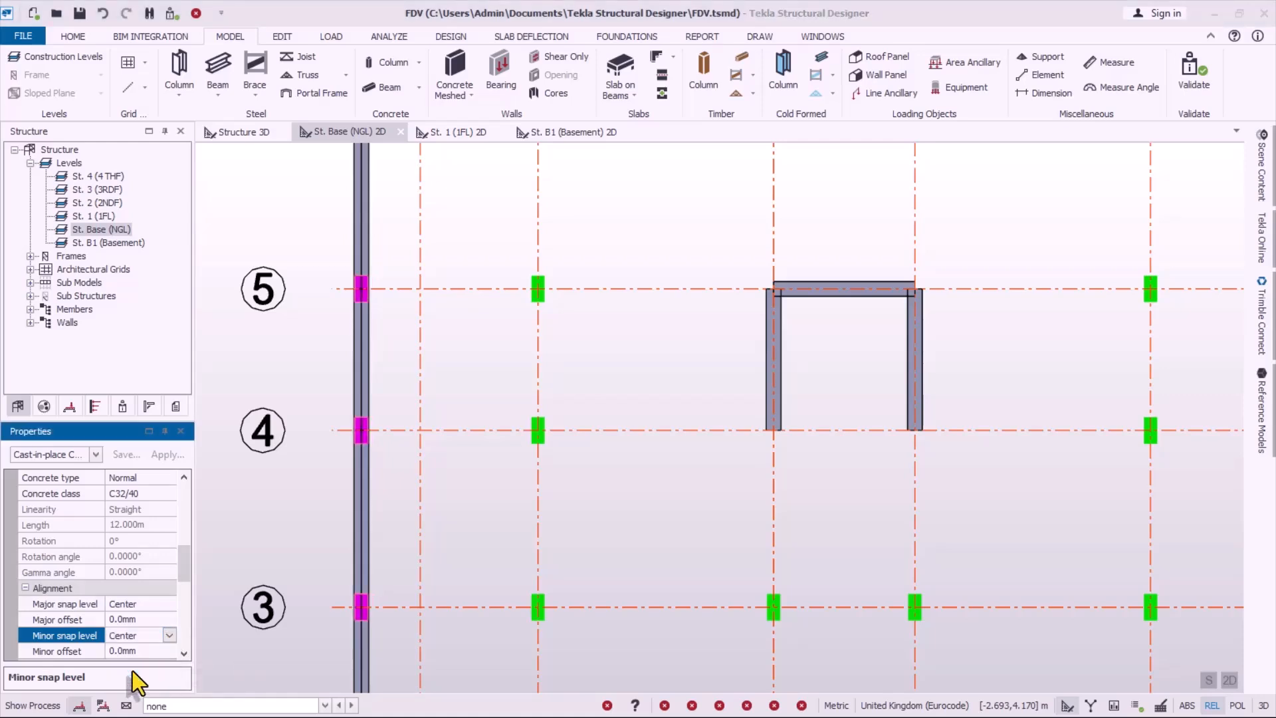
- Place concrete columns on gridline H at 3, 4 and 5 with the same settings, and end the command
{"action": "scroll", "coordinate": [350, 440], "scroll_direction": "down", "scroll_amount": 2}
{"action": "scroll", "coordinate": [350, 440], "scroll_direction": "down", "scroll_amount": 1}
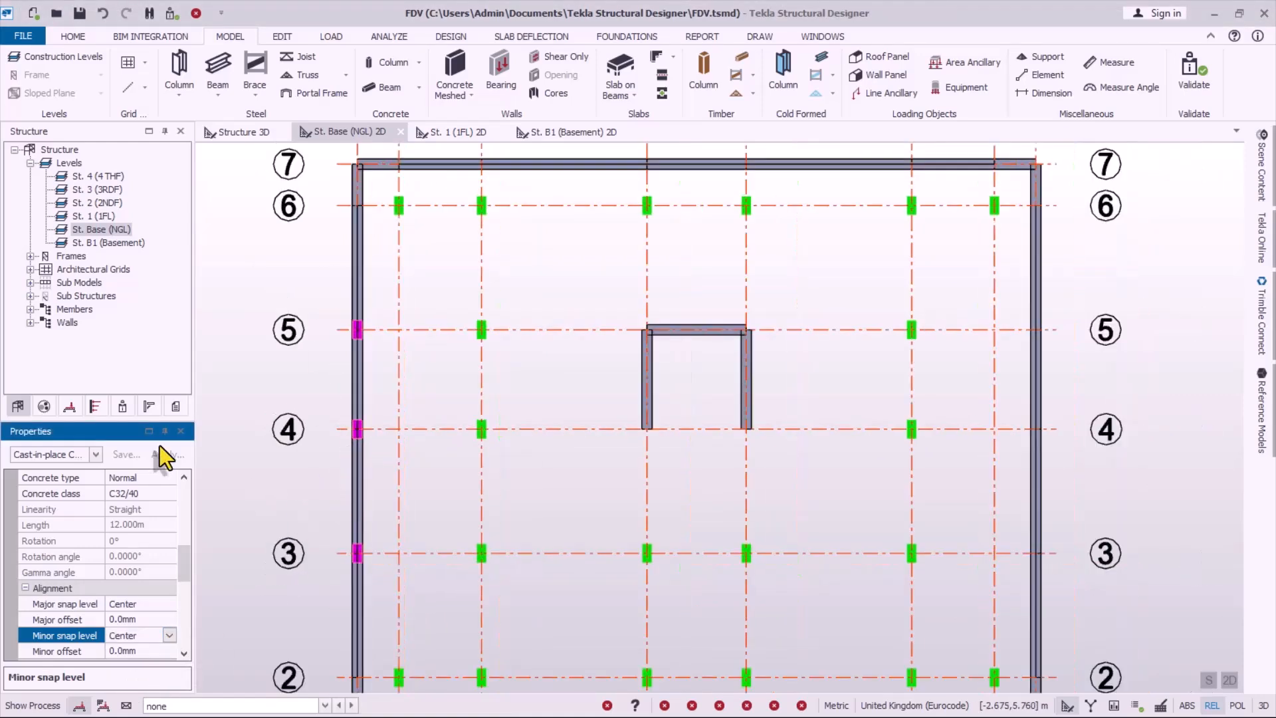
{"action": "left_click", "coordinate": [394, 63]}
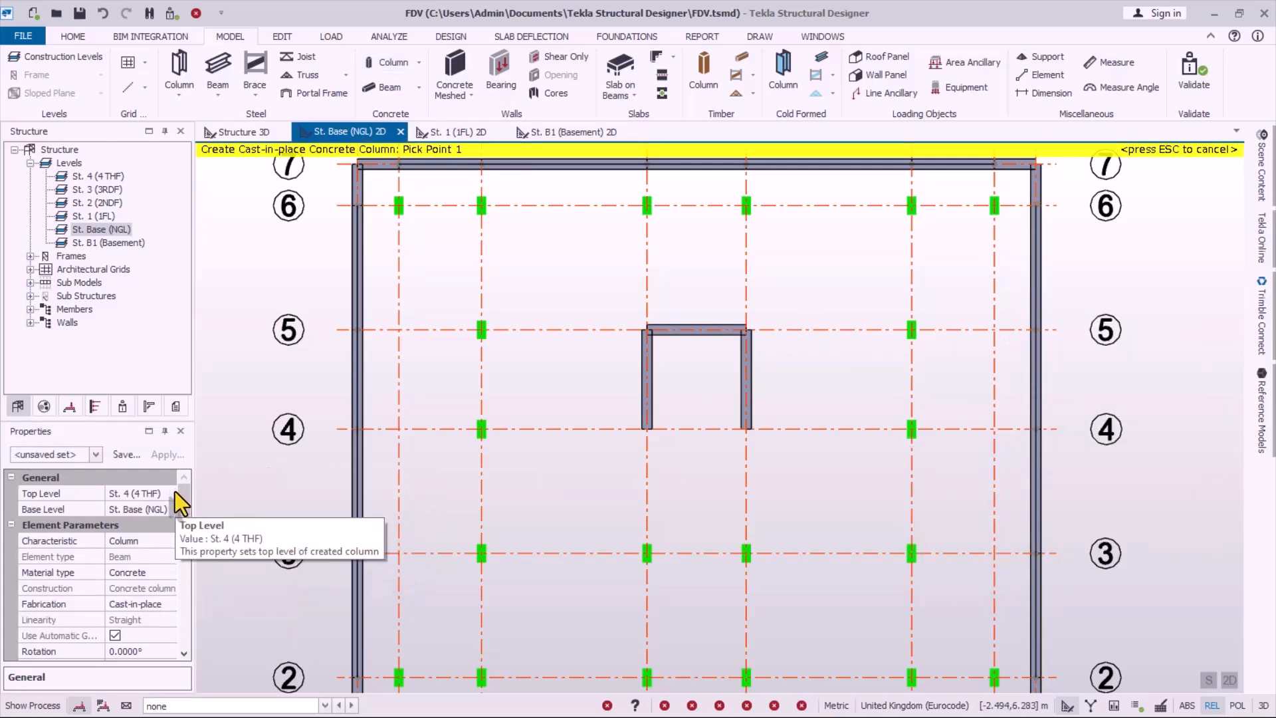
{"action": "left_click_drag", "start_coordinate": [182, 497], "coordinate": [183, 601]}
{"action": "scroll", "coordinate": [1161, 544], "scroll_direction": "up", "scroll_amount": 1}
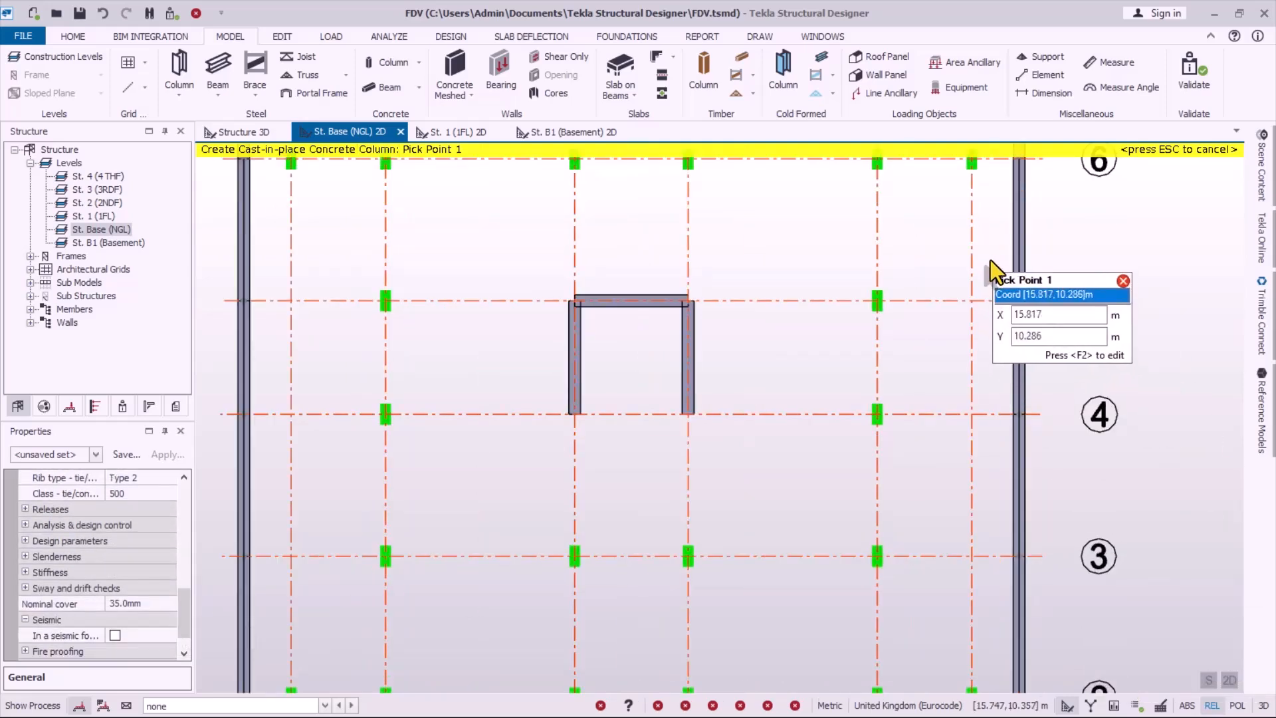
{"action": "left_click_drag", "start_coordinate": [989, 259], "coordinate": [1039, 626]}
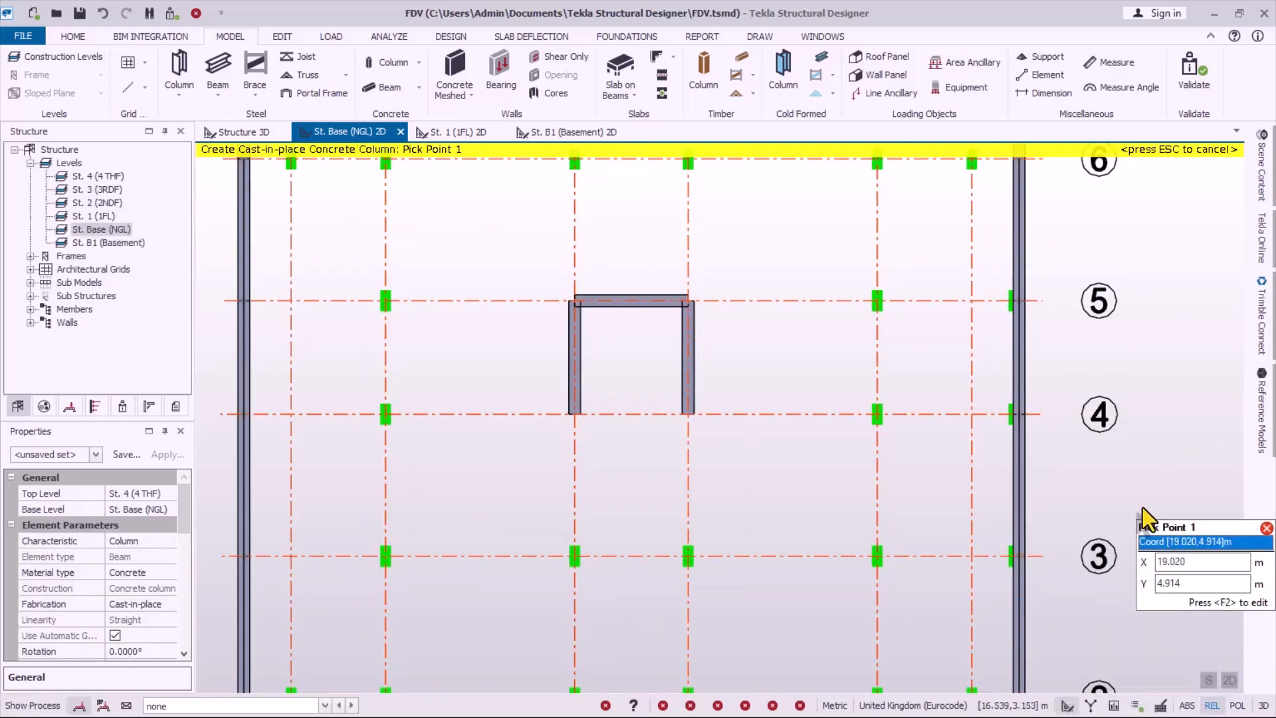
{"action": "key", "text": "Escape"}
- Set the minor snap level of the three columns on gridline H to Center
{"action": "scroll", "coordinate": [1007, 556], "scroll_direction": "up", "scroll_amount": 1}
{"action": "left_click", "coordinate": [1003, 552]}
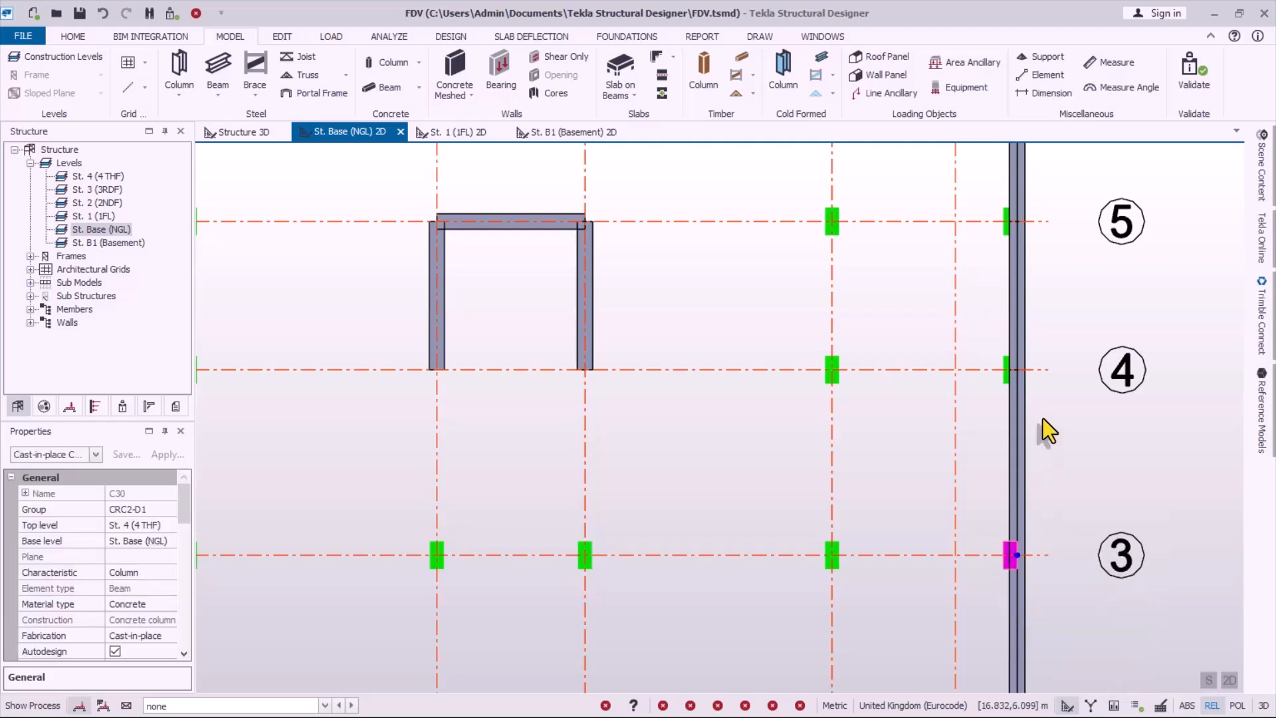
{"action": "left_click", "coordinate": [1004, 376]}
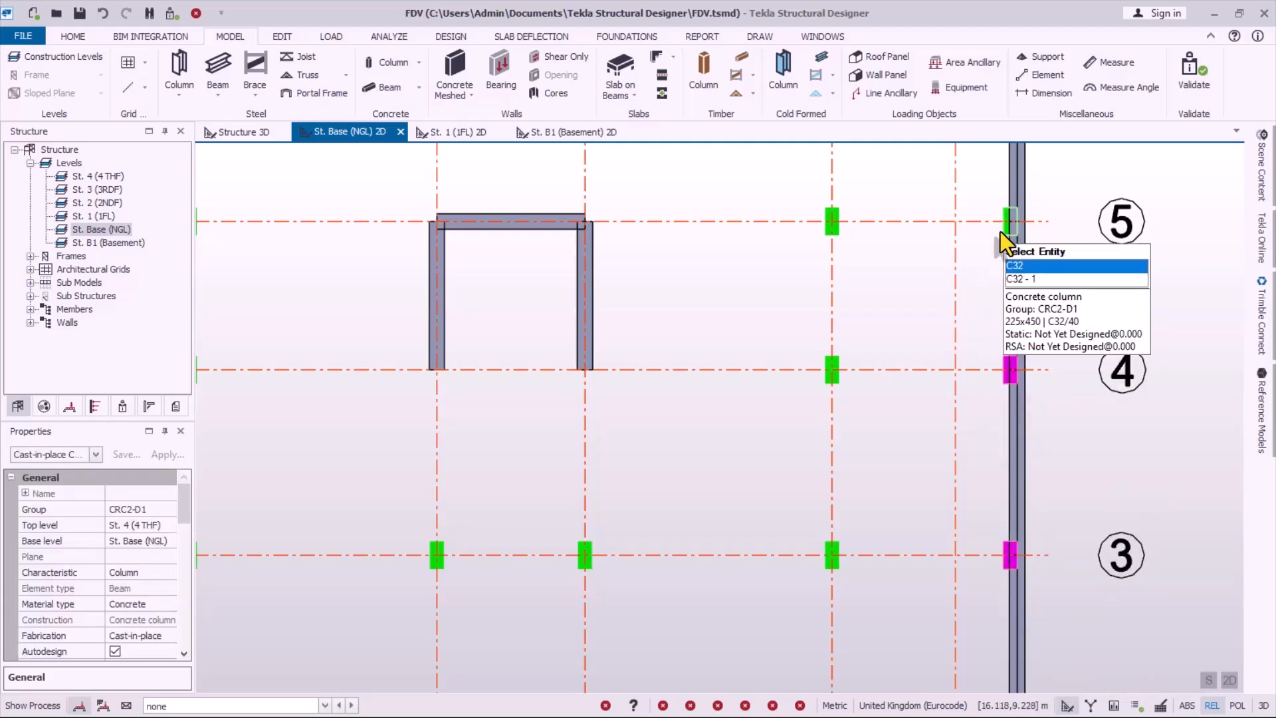
{"action": "left_click", "coordinate": [1002, 229]}
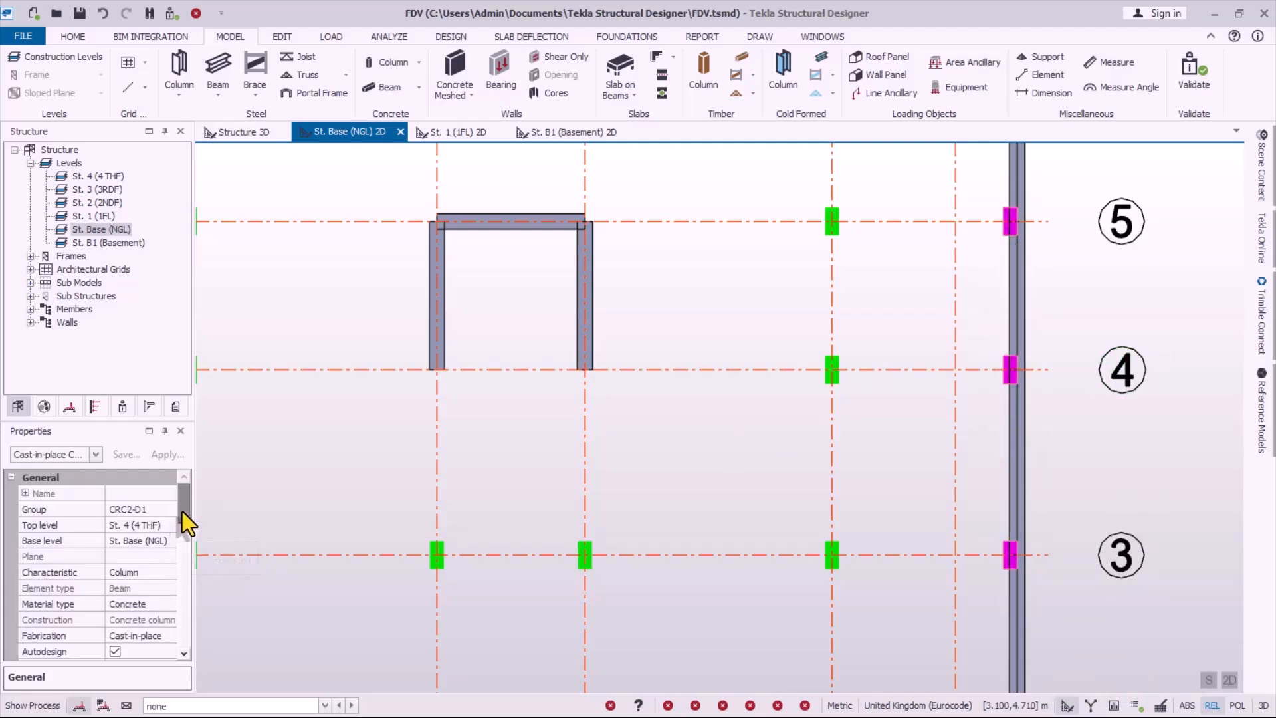
{"action": "left_click_drag", "start_coordinate": [182, 512], "coordinate": [167, 588]}
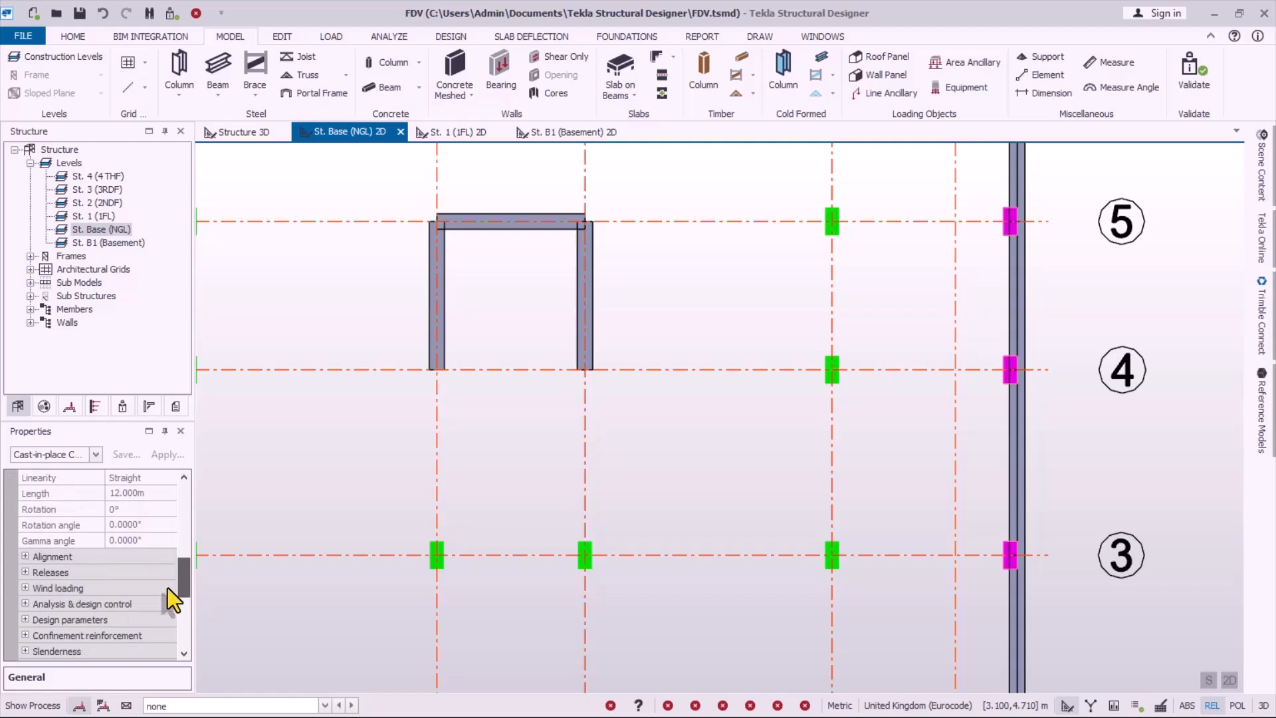
{"action": "left_click", "coordinate": [28, 545]}
{"action": "left_click", "coordinate": [24, 541]}
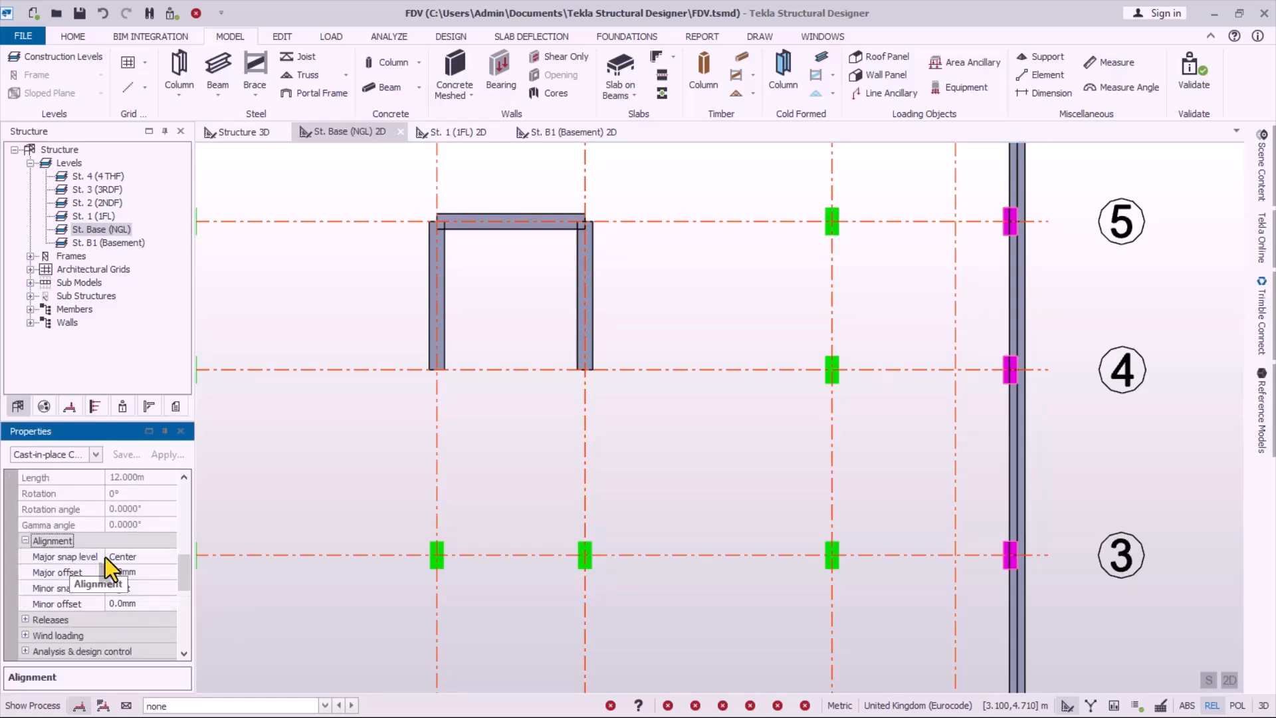
{"action": "left_click", "coordinate": [143, 588]}
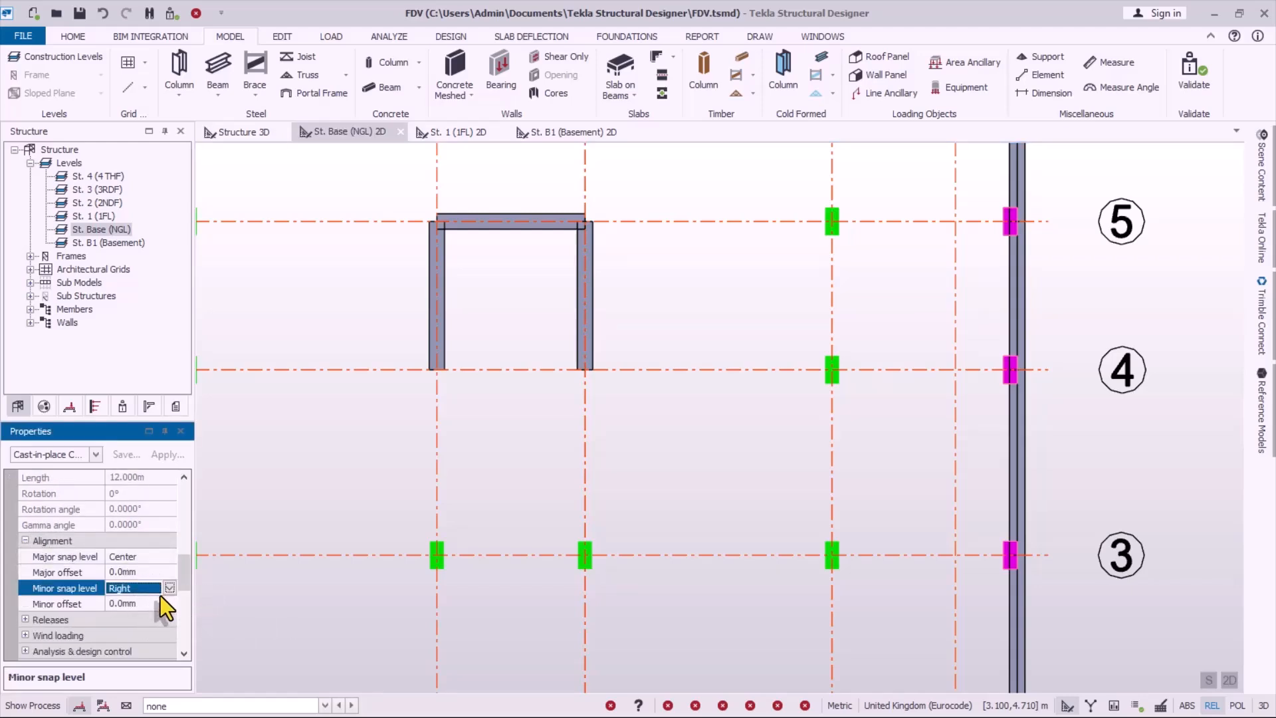
{"action": "left_click", "coordinate": [167, 588]}
{"action": "left_click", "coordinate": [125, 620]}
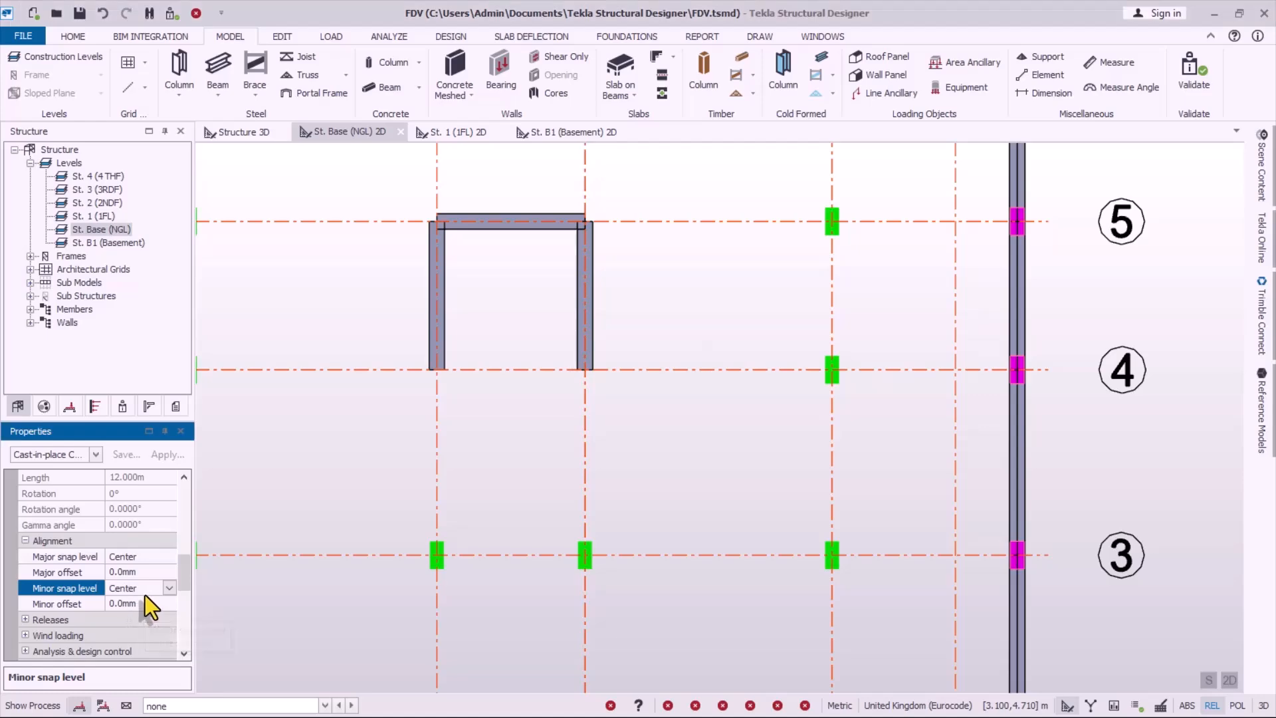
{"action": "scroll", "coordinate": [811, 525], "scroll_direction": "down", "scroll_amount": 3}
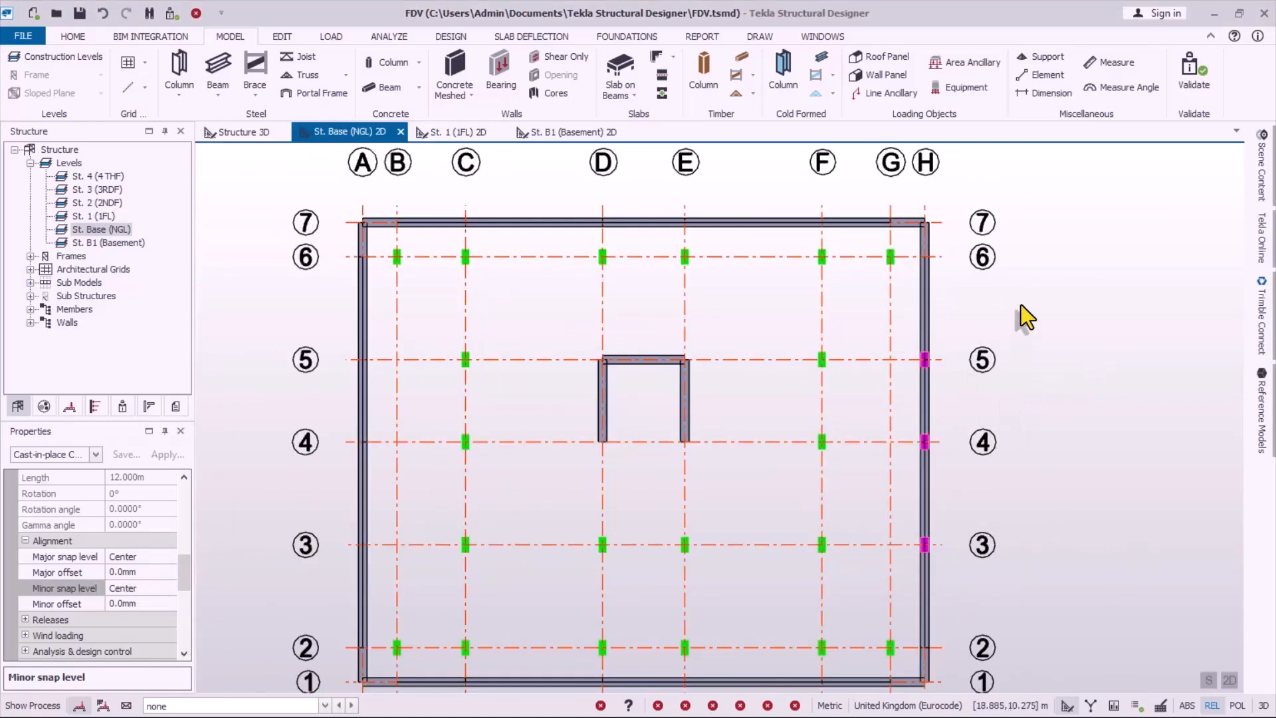
- Check the placed columns and walls in the 3D structure view, and return to the St. Base (NGL) plan
{"action": "left_click", "coordinate": [230, 131]}
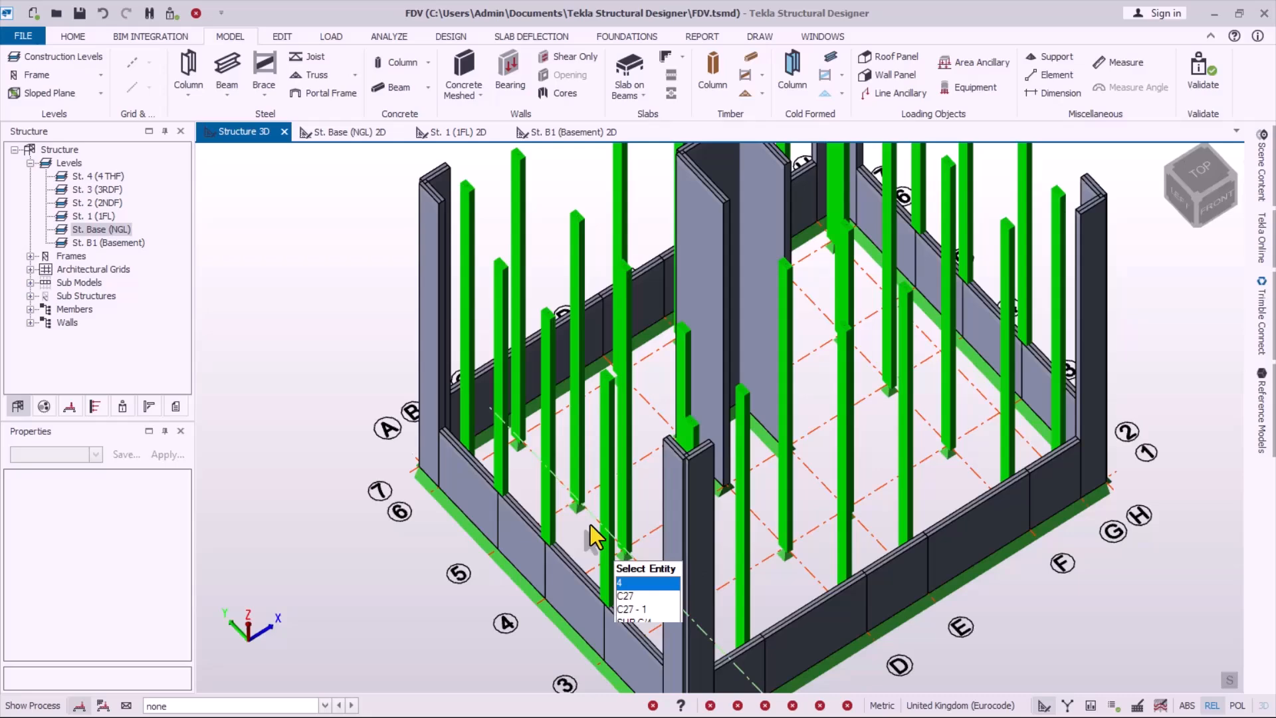
{"action": "middle_click_drag", "start_coordinate": [590, 525], "coordinate": [581, 484]}
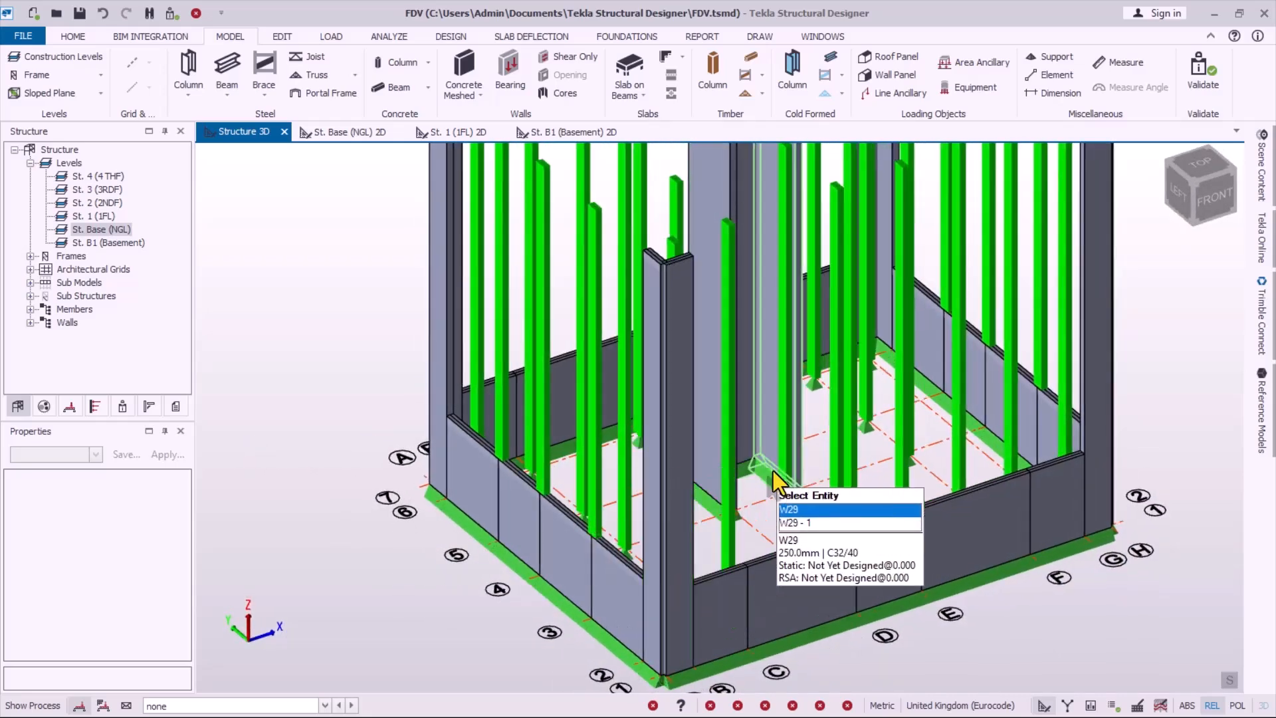
{"action": "left_click", "coordinate": [356, 135]}
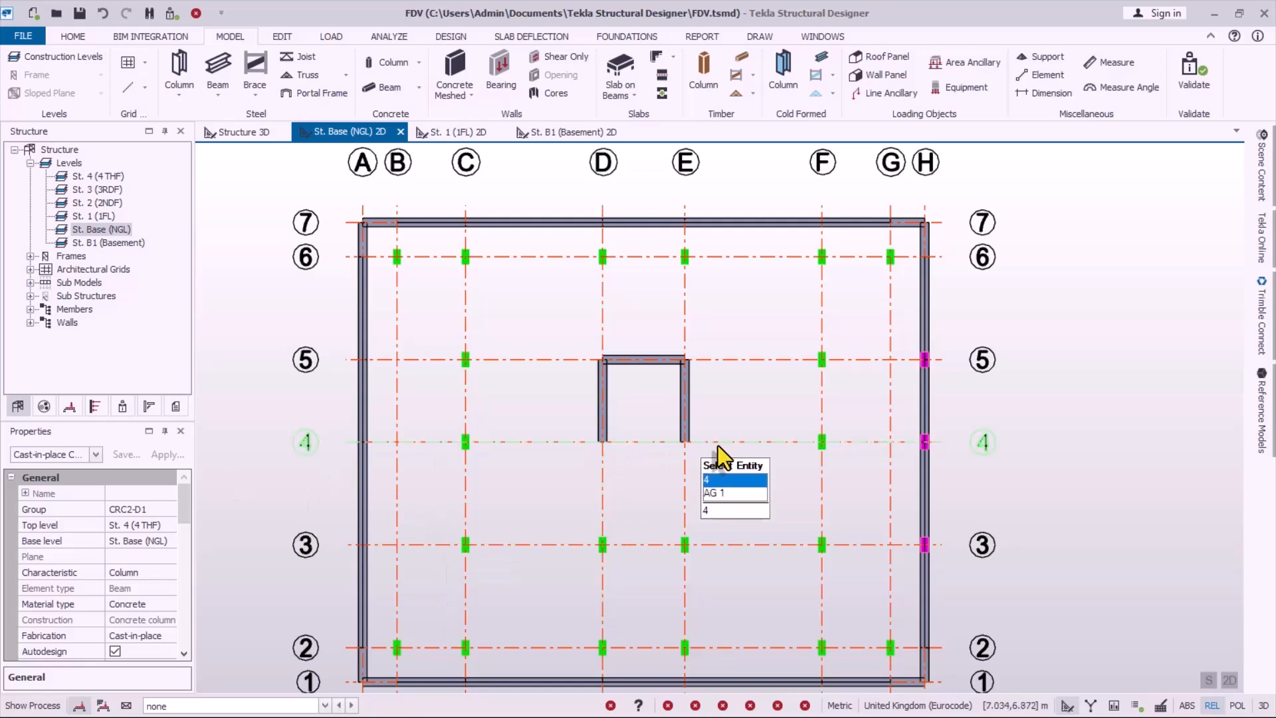
- Start a cast-in-place concrete beam and set its rectangular section to 225 mm breadth and 500 mm depth
{"action": "scroll", "coordinate": [536, 334], "scroll_direction": "down", "scroll_amount": 1}
{"action": "left_click", "coordinate": [399, 91]}
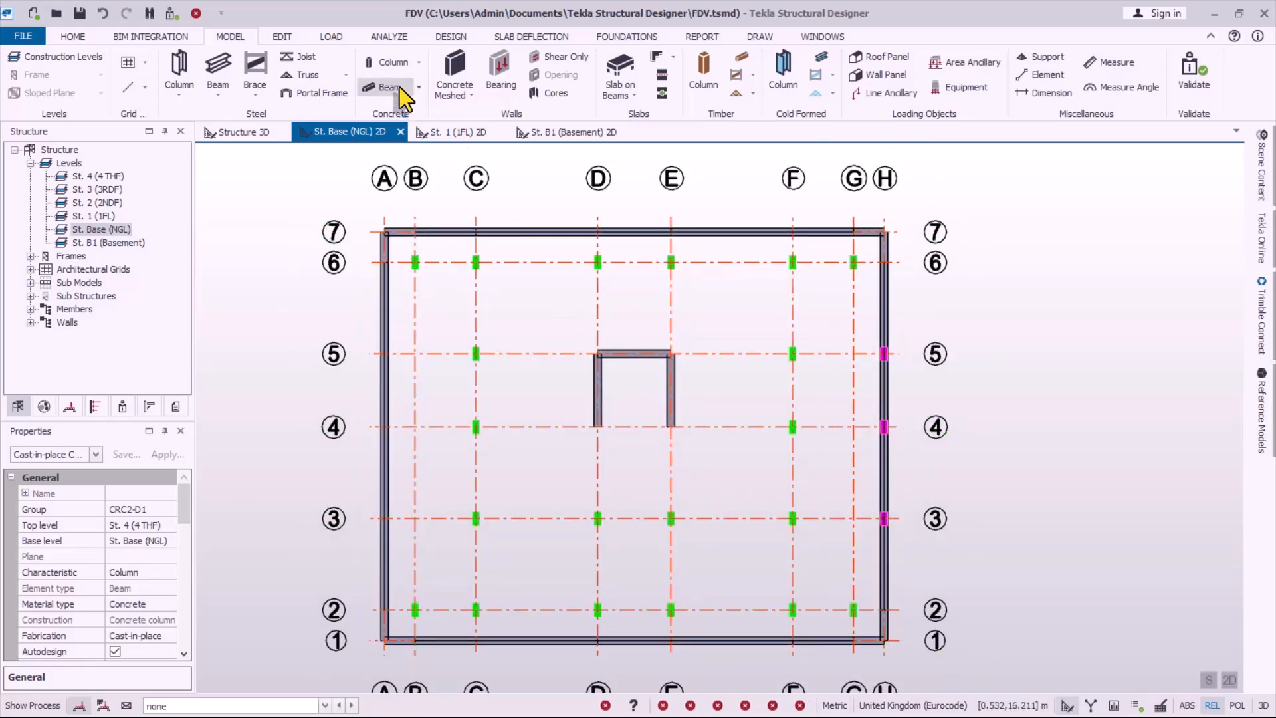
{"action": "left_click", "coordinate": [176, 512]}
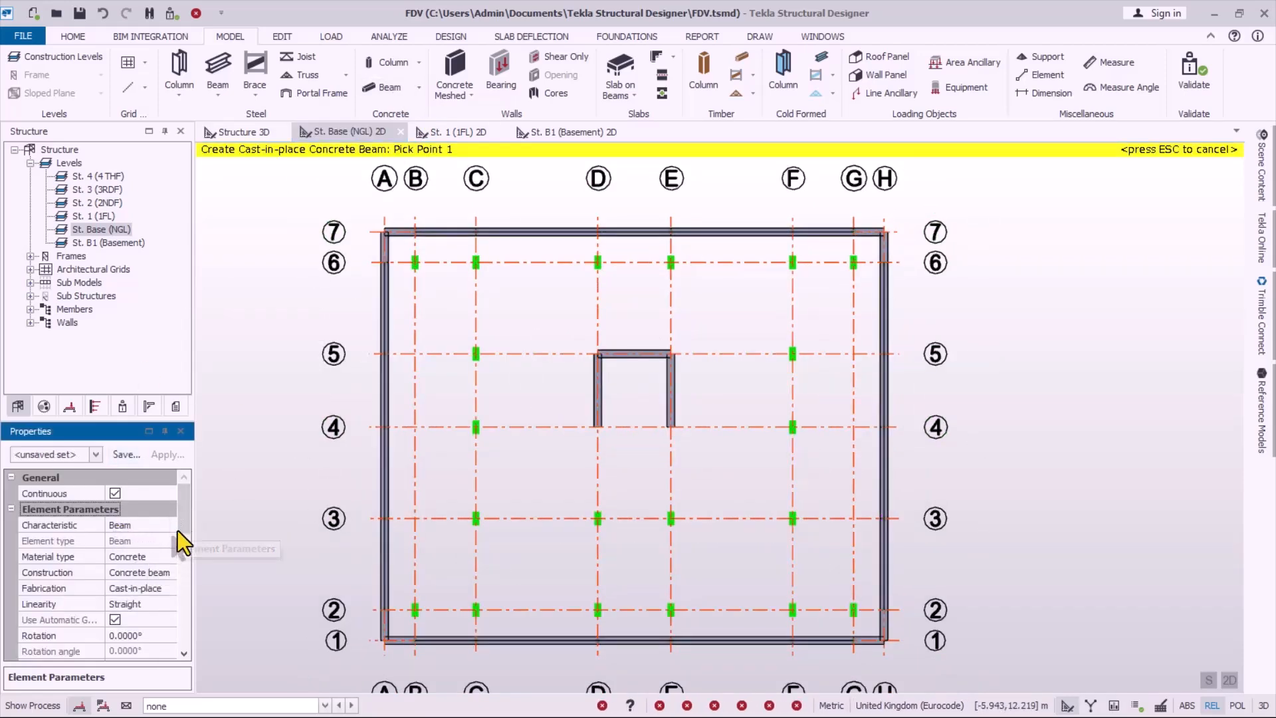
{"action": "left_click_drag", "start_coordinate": [183, 523], "coordinate": [186, 564]}
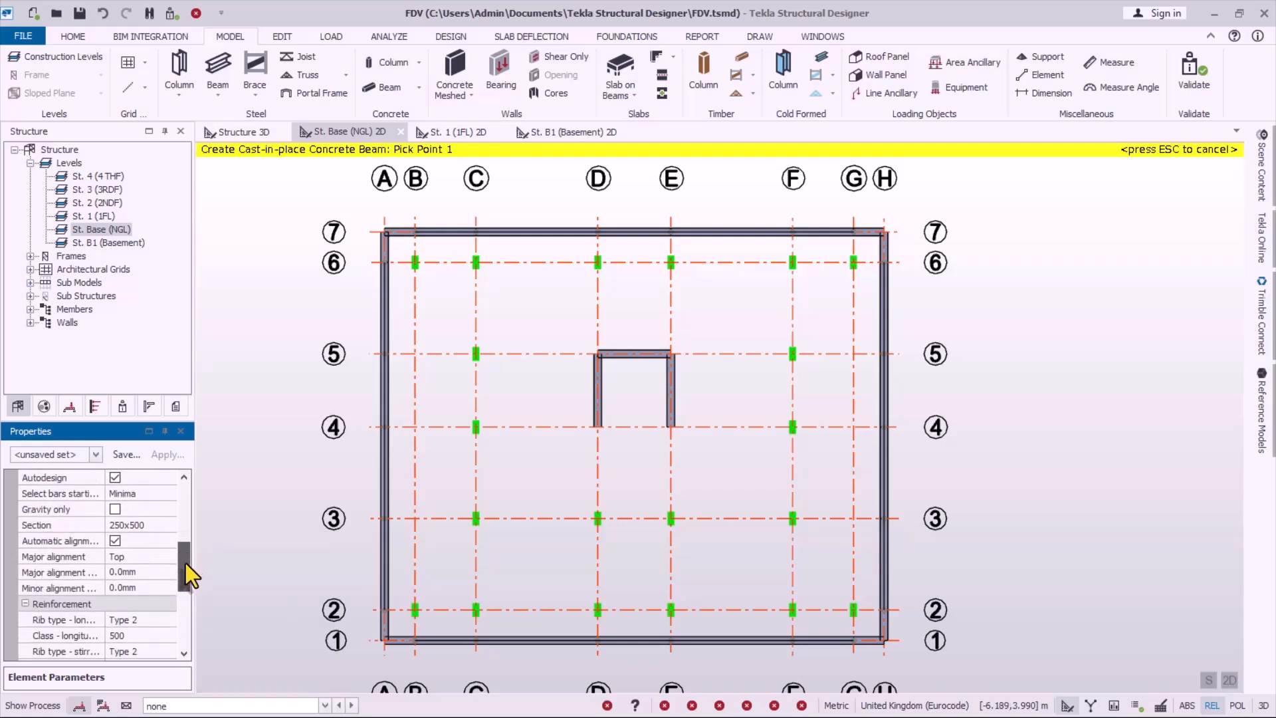
{"action": "left_click", "coordinate": [136, 525]}
{"action": "left_click", "coordinate": [170, 525]}
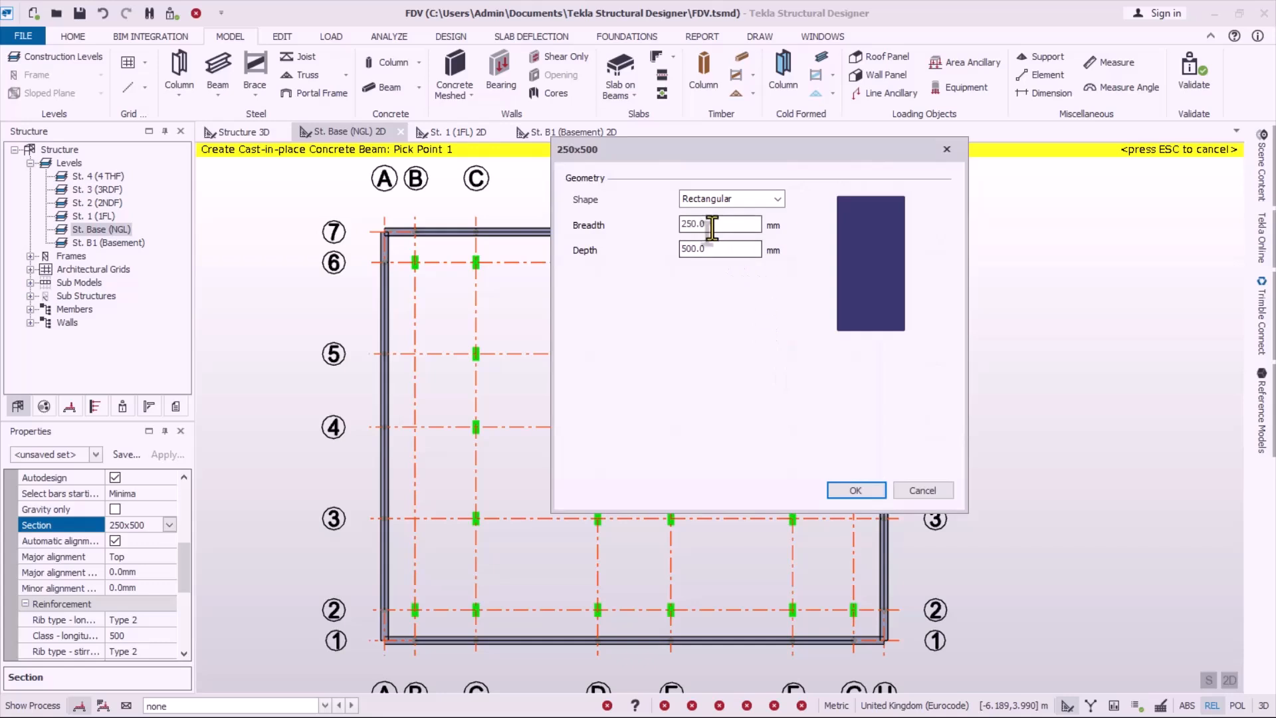
{"action": "left_click_drag", "start_coordinate": [713, 228], "coordinate": [519, 226]}
{"action": "type", "text": "225"}
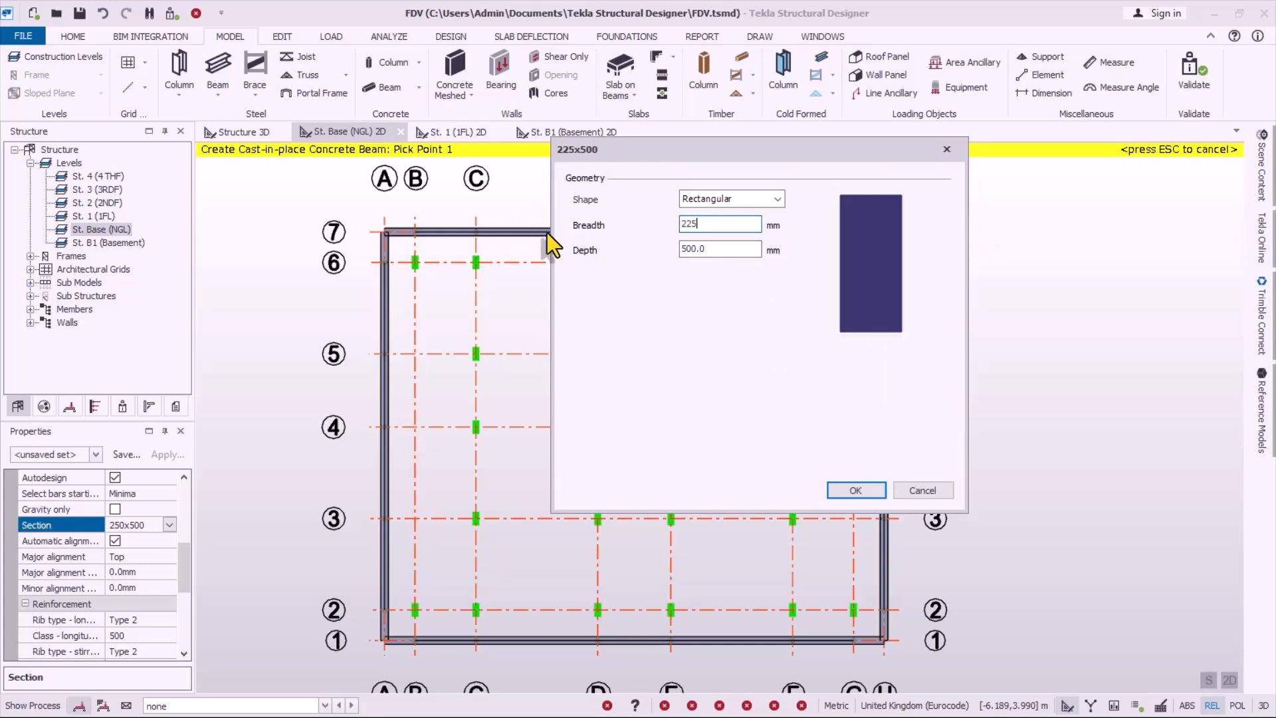
{"action": "left_click_drag", "start_coordinate": [760, 249], "coordinate": [602, 258]}
{"action": "left_click", "coordinate": [857, 485]}
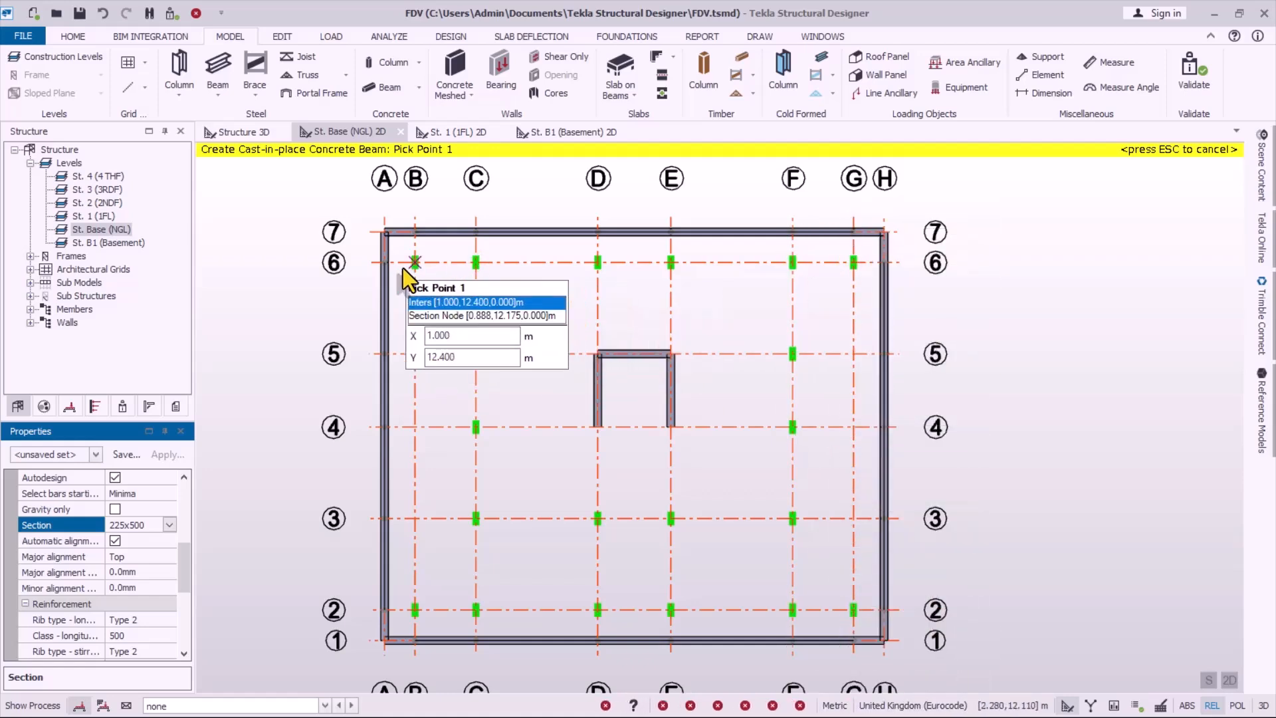
- Draw a concrete beam along gridline 6 from A to H, end the command, and select the beam to check it
{"action": "scroll", "coordinate": [413, 276], "scroll_direction": "up", "scroll_amount": 1}
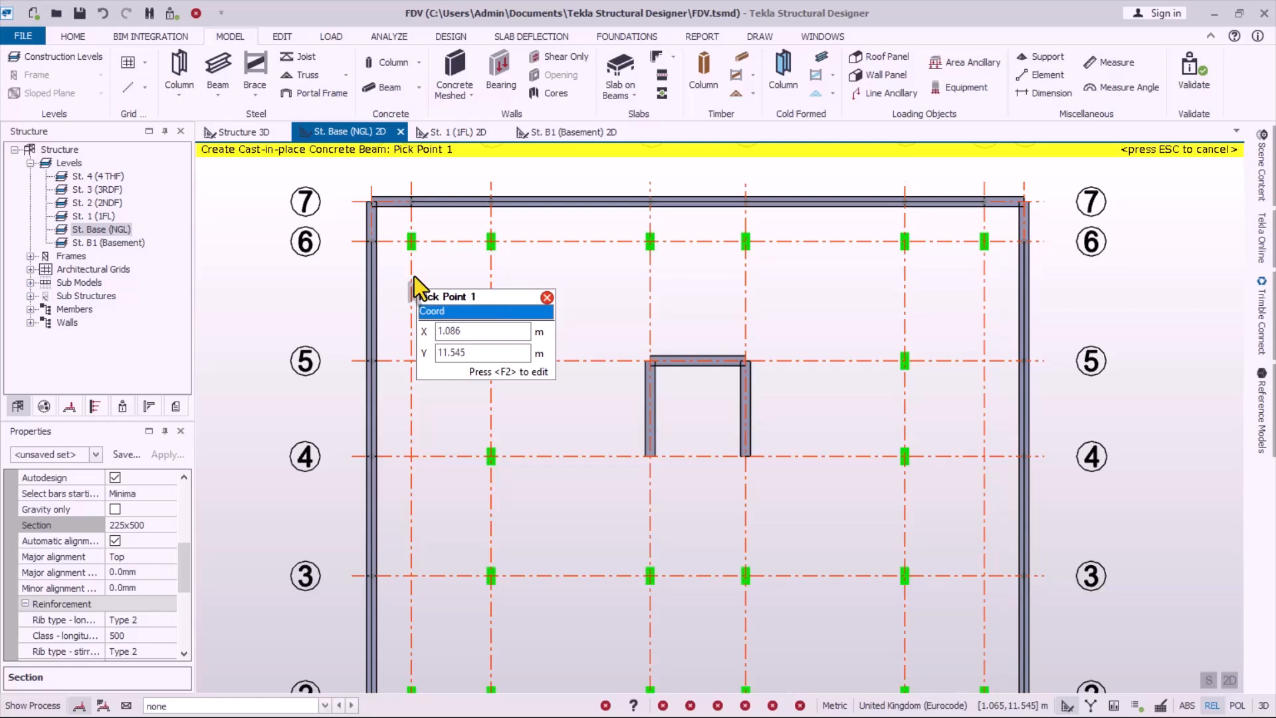
{"action": "left_click", "coordinate": [378, 242]}
{"action": "scroll", "coordinate": [386, 237], "scroll_direction": "up", "scroll_amount": 1}
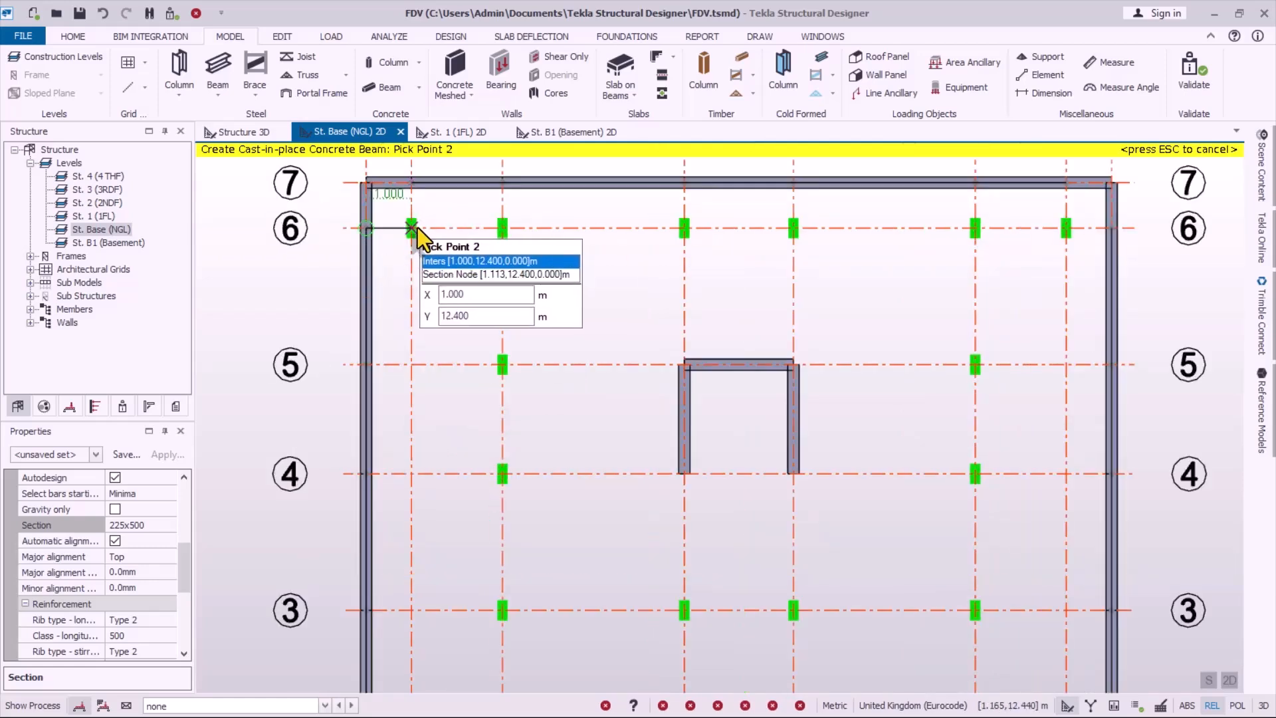
{"action": "left_click", "coordinate": [1112, 228]}
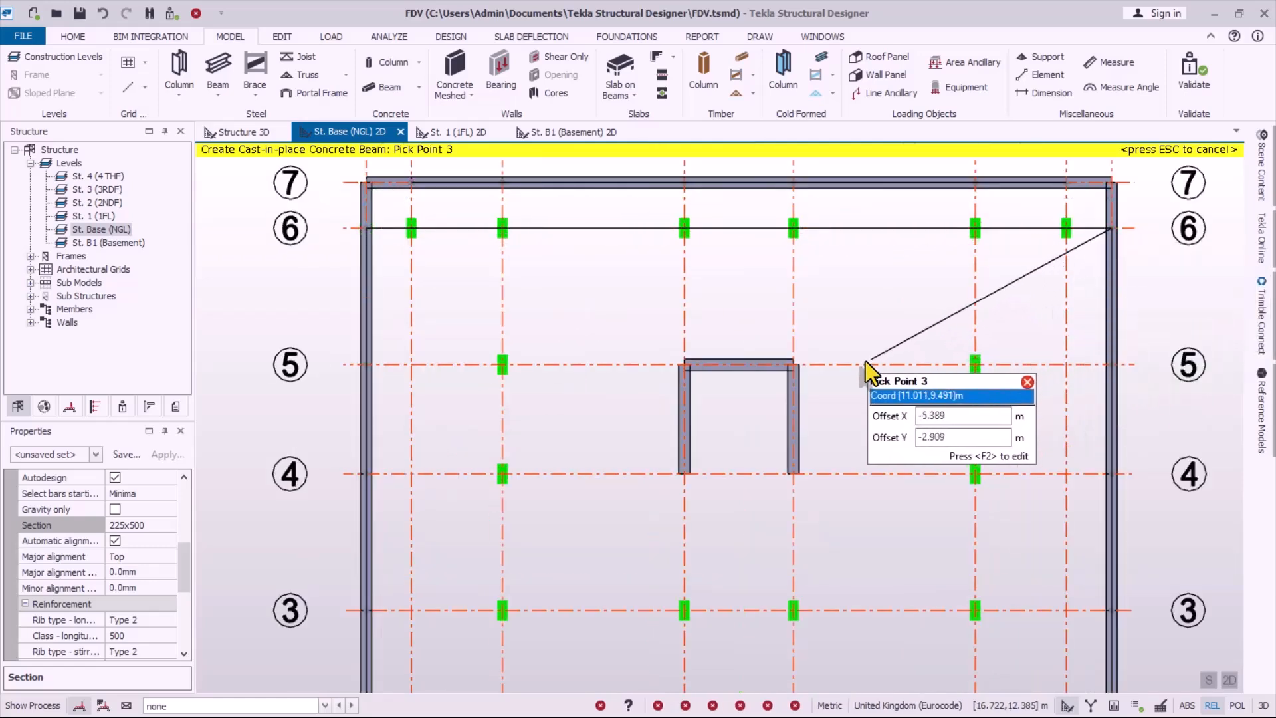
{"action": "left_click", "coordinate": [1119, 229]}
{"action": "key", "text": "Escape"}
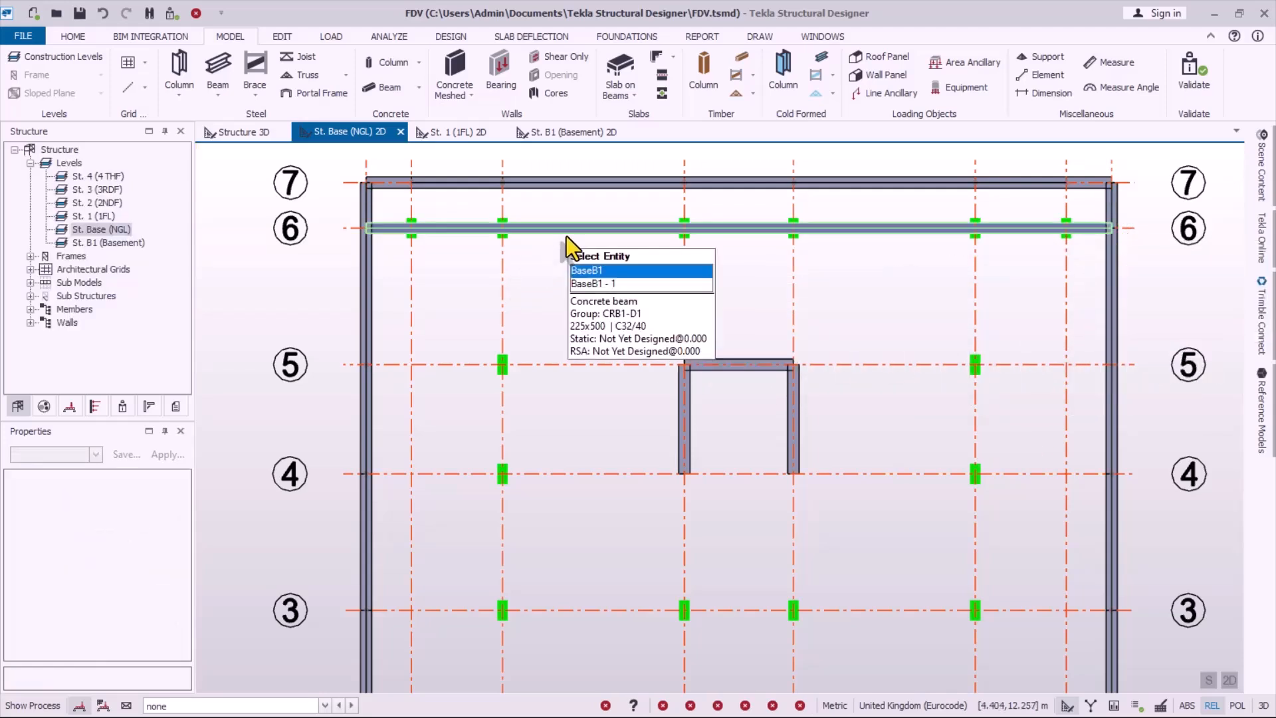
{"action": "left_click", "coordinate": [565, 229]}
{"action": "scroll", "coordinate": [474, 247], "scroll_direction": "up", "scroll_amount": 2}
{"action": "scroll", "coordinate": [599, 226], "scroll_direction": "up", "scroll_amount": 1}
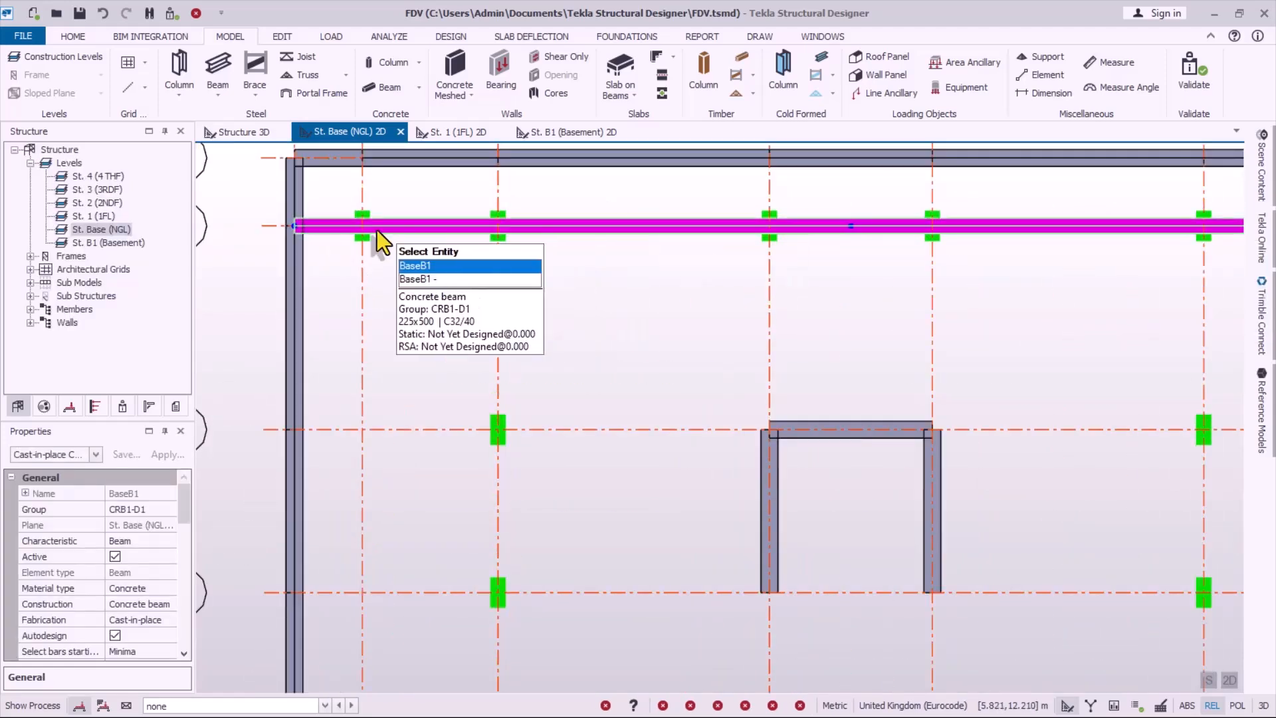
{"action": "scroll", "coordinate": [565, 246], "scroll_direction": "down", "scroll_amount": 3}
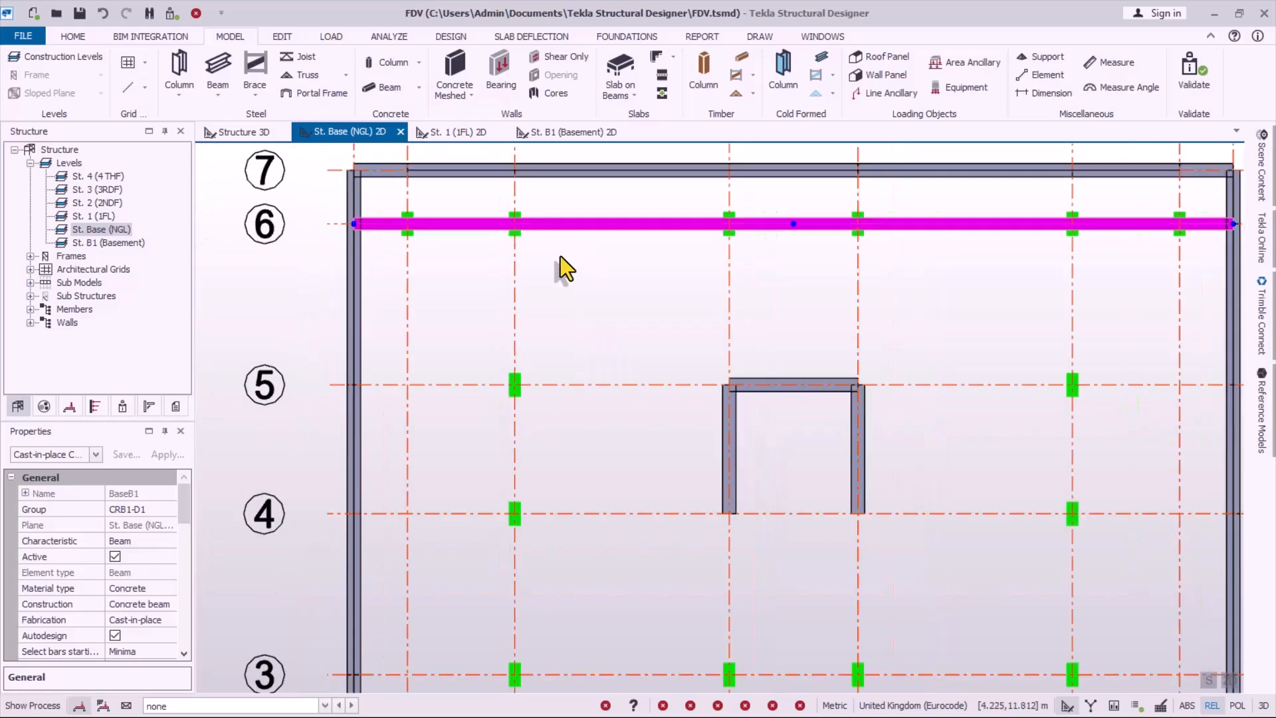
{"action": "scroll", "coordinate": [585, 233], "scroll_direction": "up", "scroll_amount": 1}
{"action": "scroll", "coordinate": [572, 240], "scroll_direction": "down", "scroll_amount": 2}
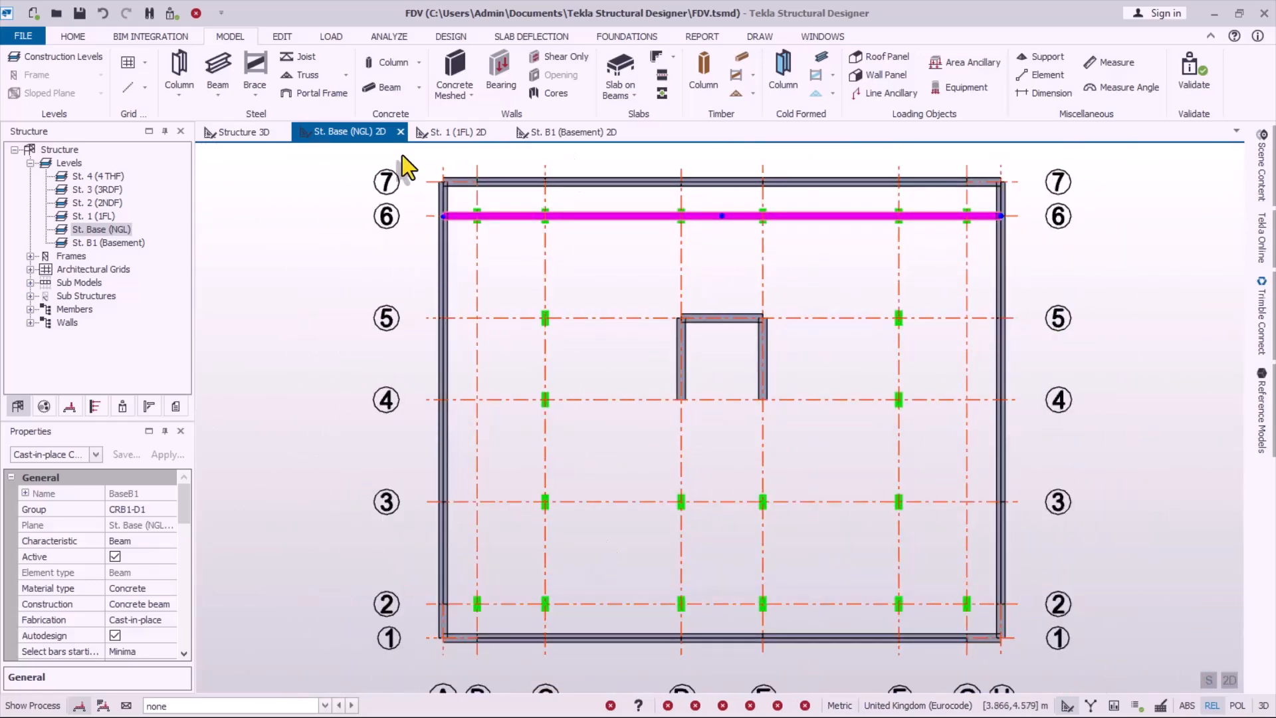
- Draw a continuous 225x500 concrete beam along gridline C from gridline 7 to gridline 1 through the columns
{"action": "left_click", "coordinate": [382, 87]}
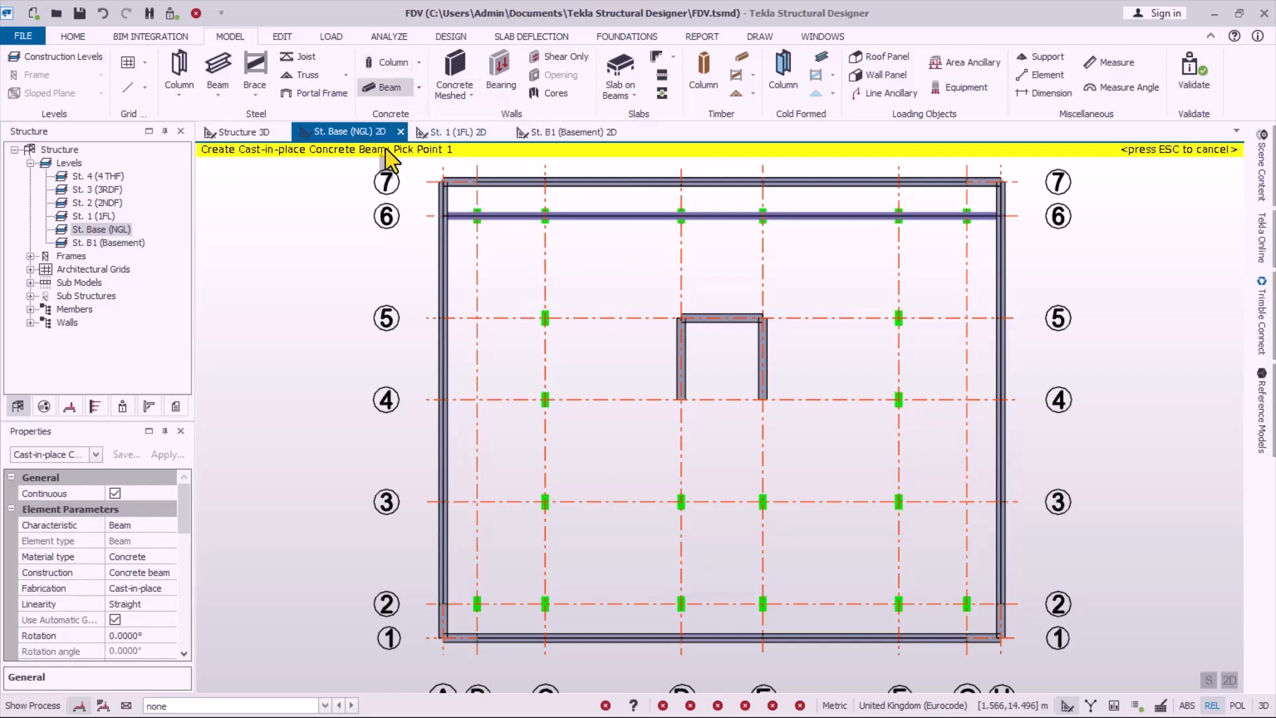
{"action": "left_click_drag", "start_coordinate": [186, 505], "coordinate": [191, 545]}
{"action": "scroll", "coordinate": [578, 183], "scroll_direction": "up", "scroll_amount": 1}
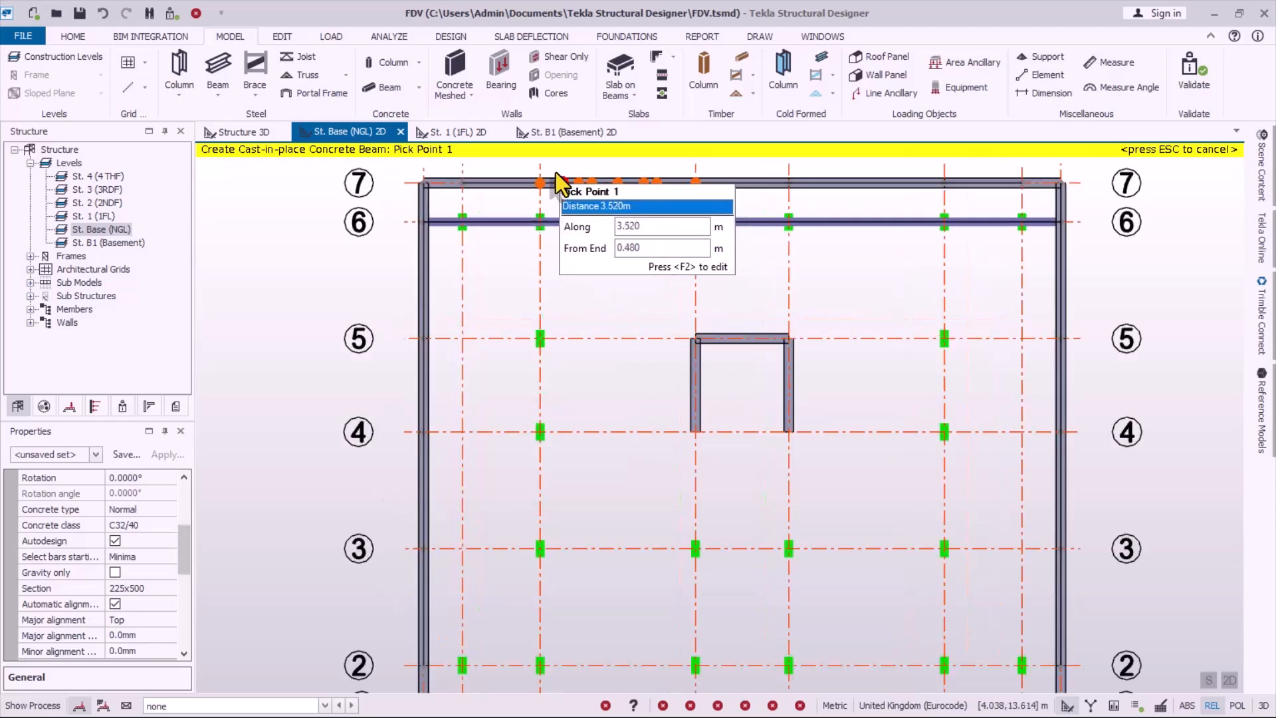
{"action": "left_click", "coordinate": [540, 183]}
{"action": "left_click", "coordinate": [540, 221]}
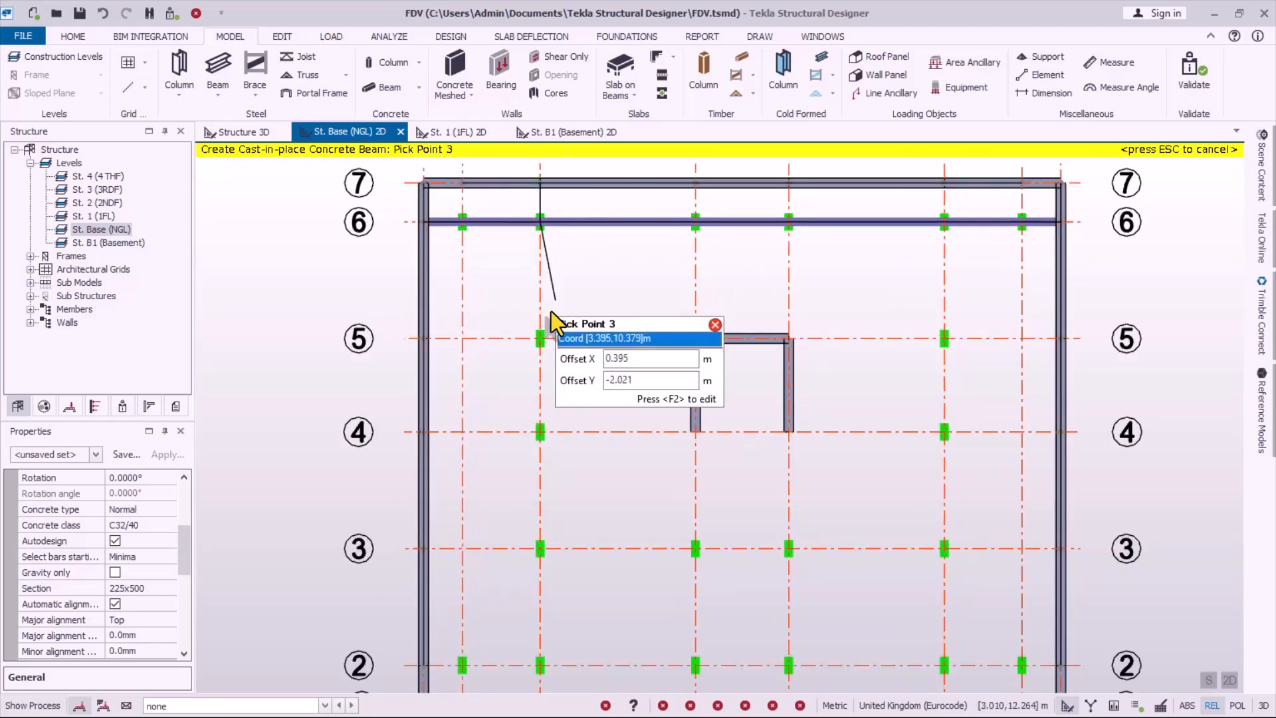
{"action": "left_click", "coordinate": [540, 338]}
{"action": "left_click", "coordinate": [543, 425]}
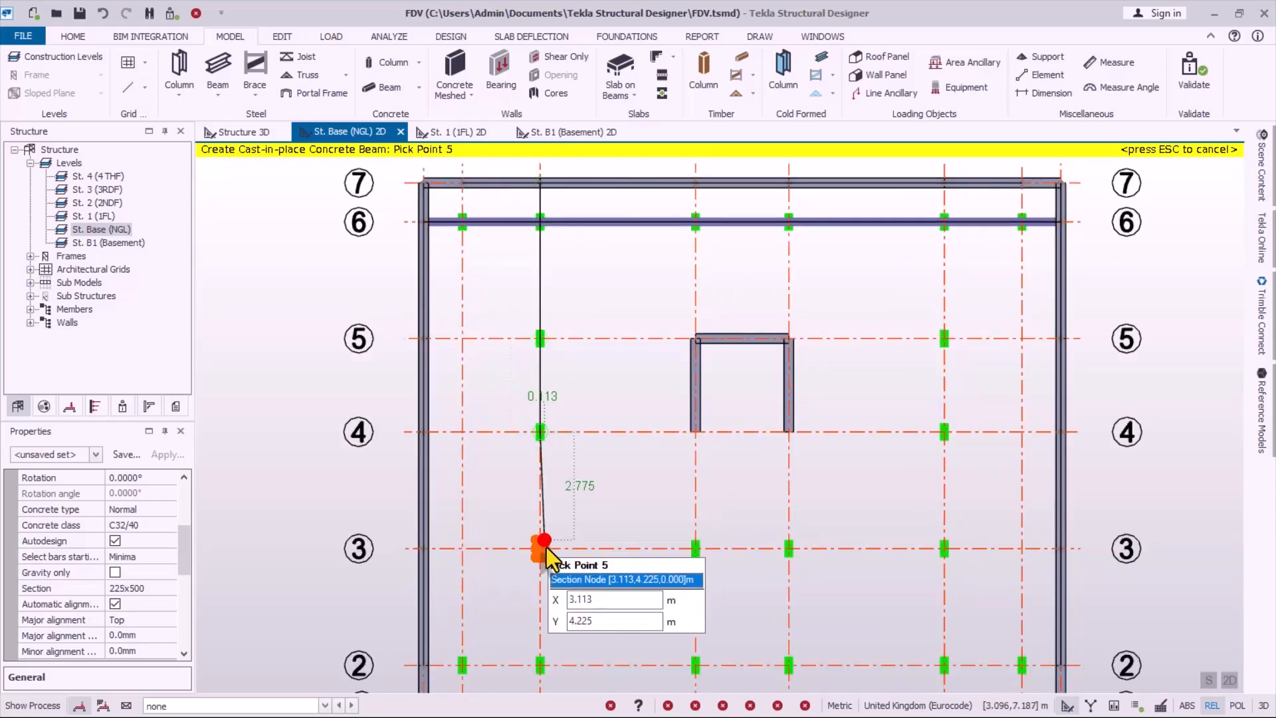
{"action": "left_click", "coordinate": [544, 552]}
{"action": "left_click", "coordinate": [539, 665]}
{"action": "scroll", "coordinate": [581, 286], "scroll_direction": "down", "scroll_amount": 2}
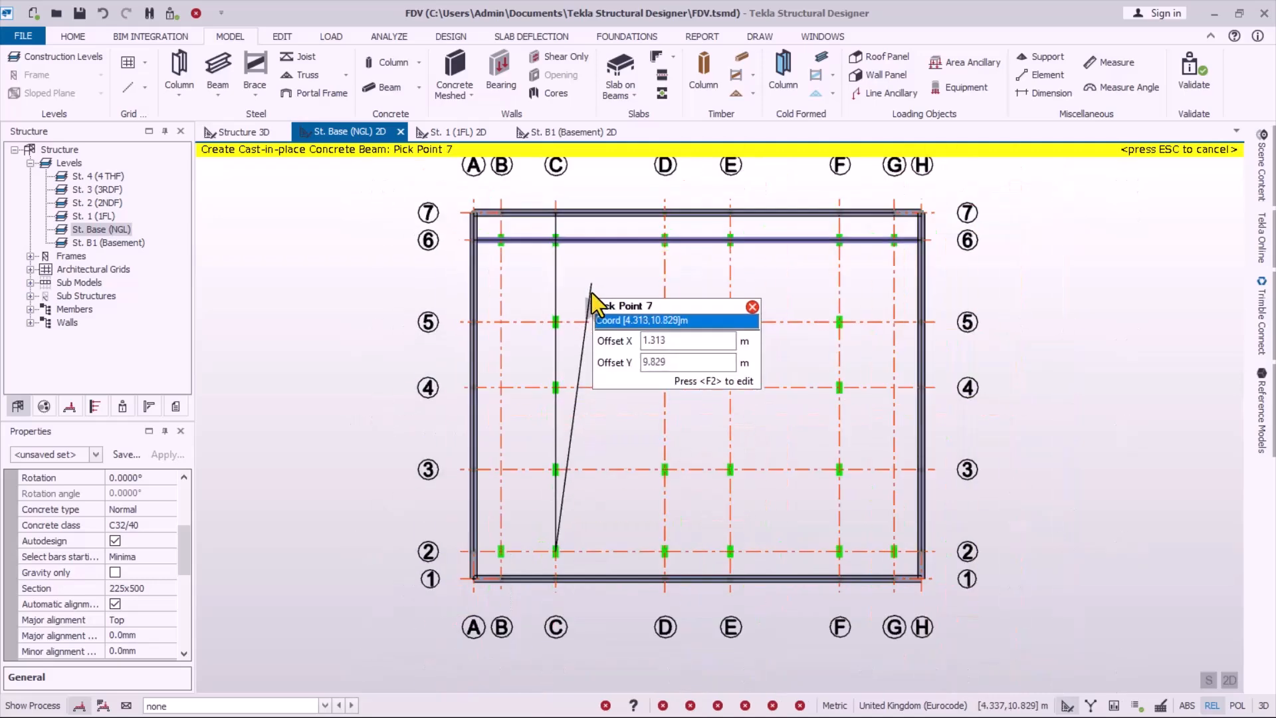
{"action": "scroll", "coordinate": [575, 609], "scroll_direction": "up", "scroll_amount": 2}
{"action": "left_click", "coordinate": [548, 590]}
{"action": "left_click", "coordinate": [549, 590]}
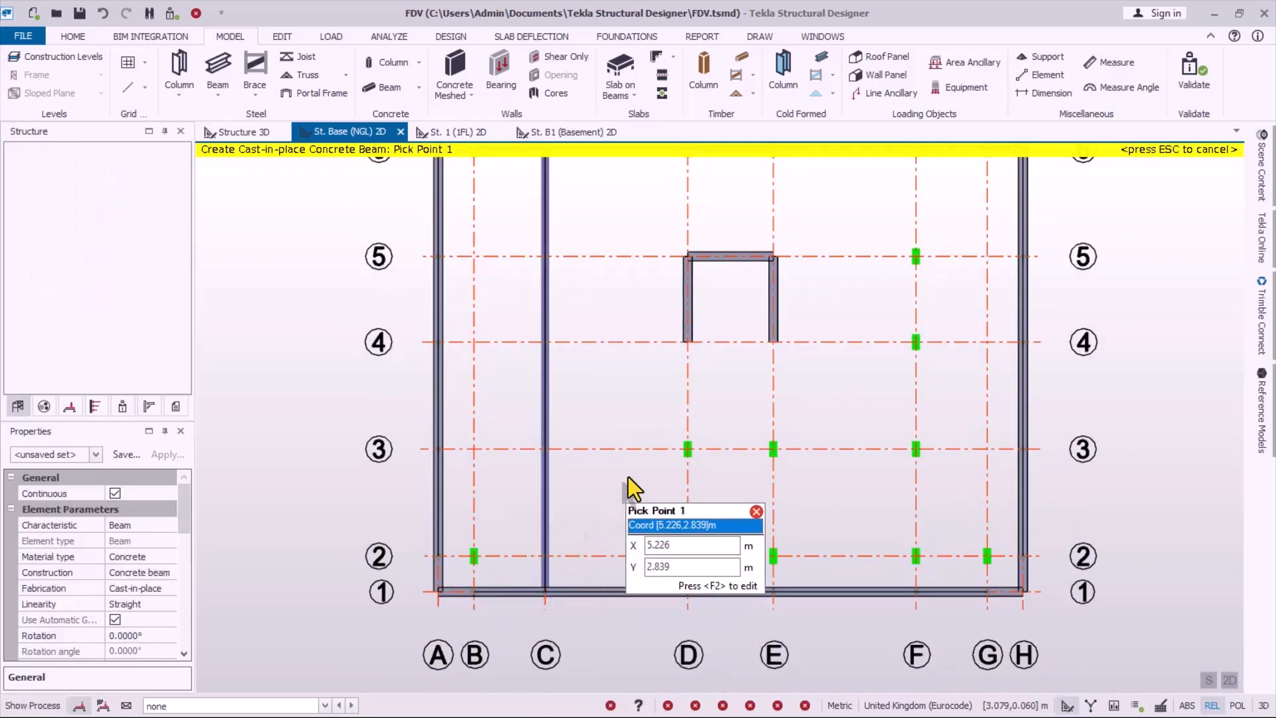
- Draw a continuous concrete beam along gridline 2 from A to H through the columns
{"action": "scroll", "coordinate": [493, 572], "scroll_direction": "up", "scroll_amount": 2}
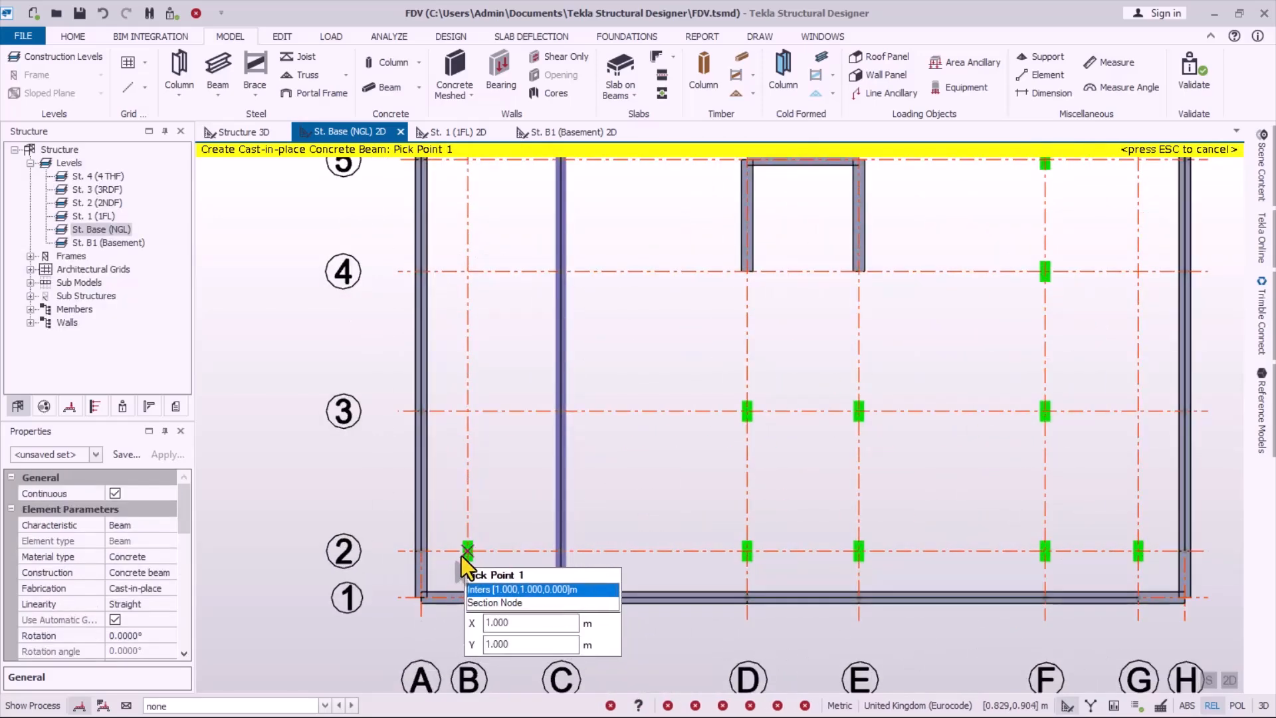
{"action": "left_click", "coordinate": [412, 549]}
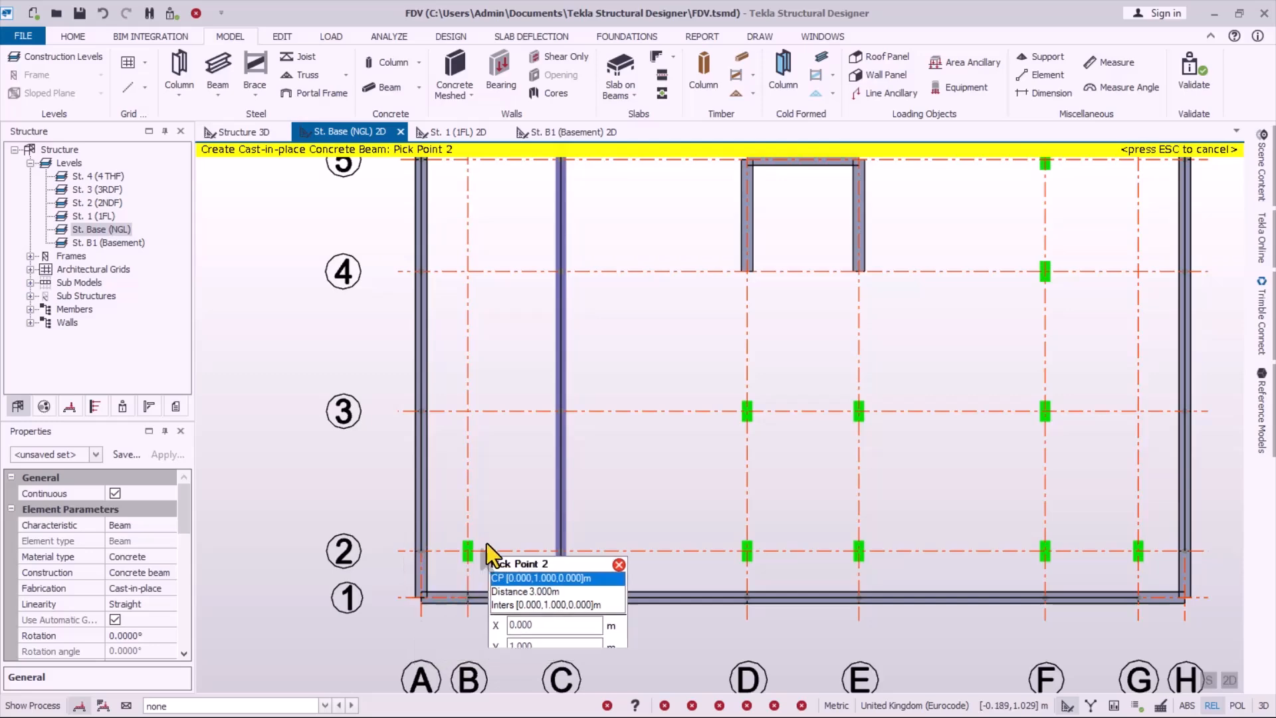
{"action": "scroll", "coordinate": [486, 544], "scroll_direction": "up", "scroll_amount": 1}
{"action": "left_click", "coordinate": [460, 554]}
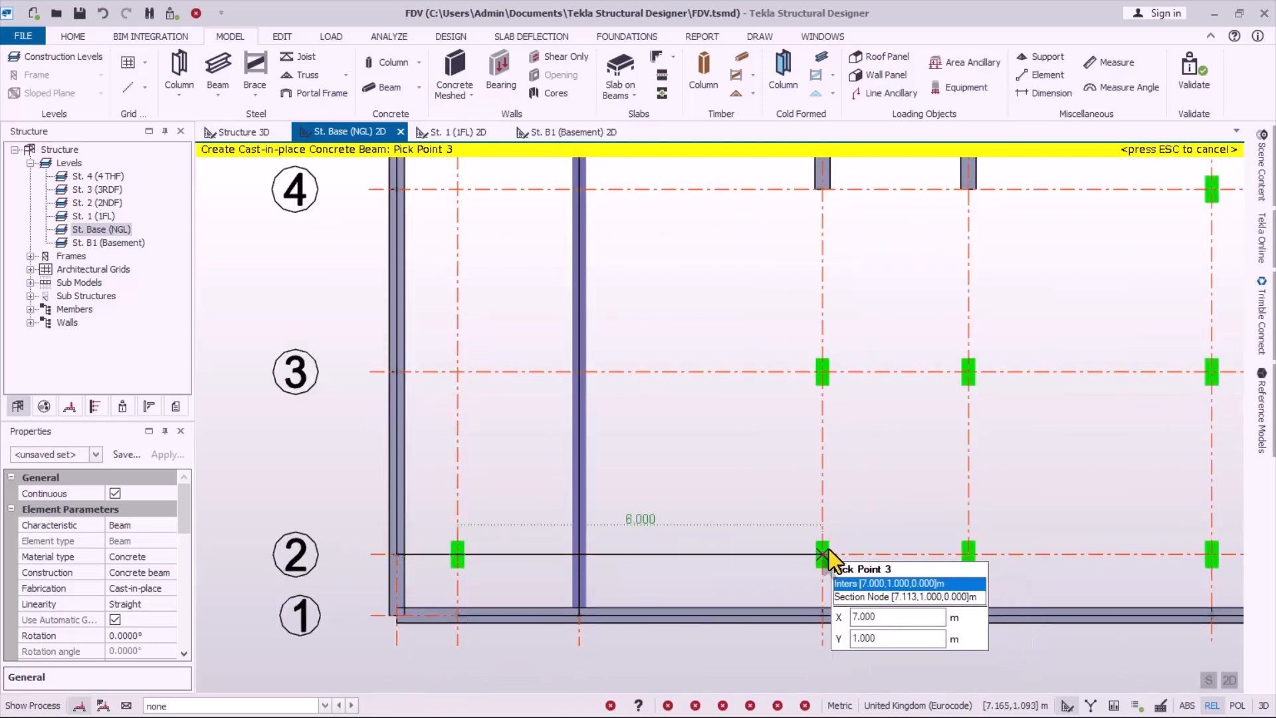
{"action": "left_click", "coordinate": [827, 552]}
{"action": "scroll", "coordinate": [828, 549], "scroll_direction": "down", "scroll_amount": 1}
{"action": "scroll", "coordinate": [860, 547], "scroll_direction": "up", "scroll_amount": 1}
{"action": "left_click", "coordinate": [869, 540]}
{"action": "scroll", "coordinate": [1023, 577], "scroll_direction": "down", "scroll_amount": 1}
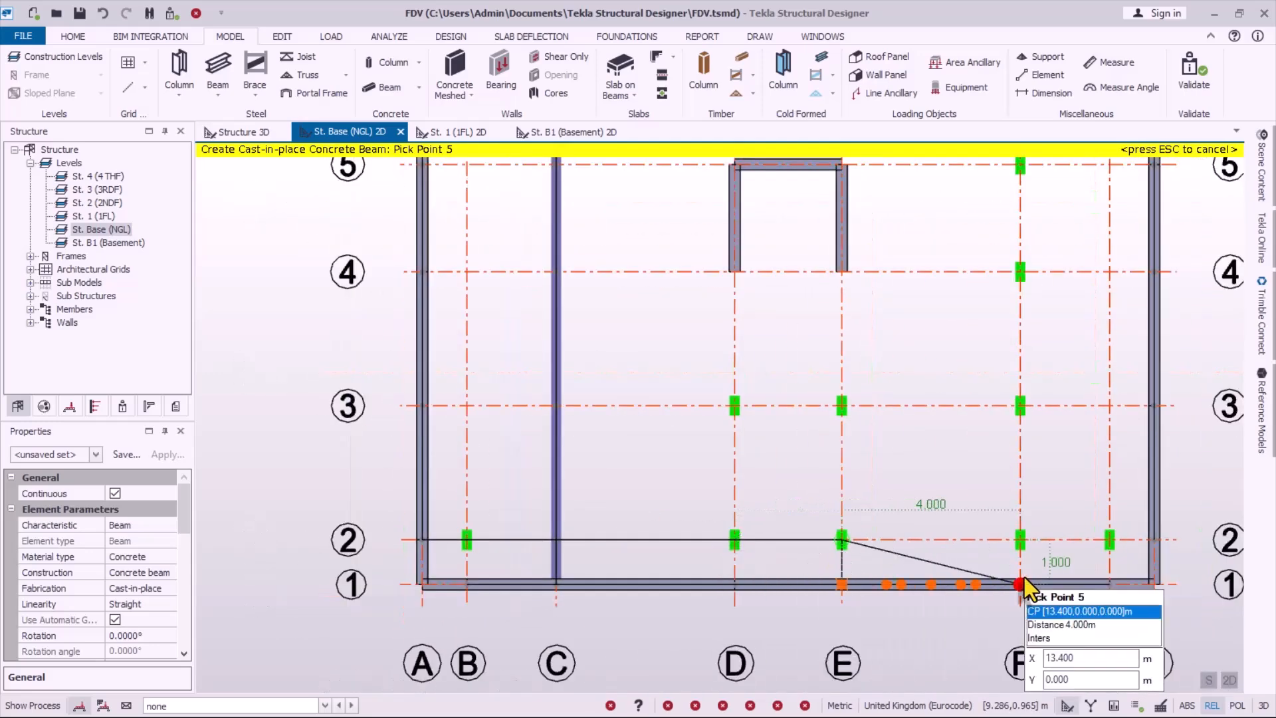
{"action": "scroll", "coordinate": [1039, 535], "scroll_direction": "up", "scroll_amount": 1}
{"action": "left_click", "coordinate": [1033, 534]}
{"action": "left_click", "coordinate": [1103, 535]}
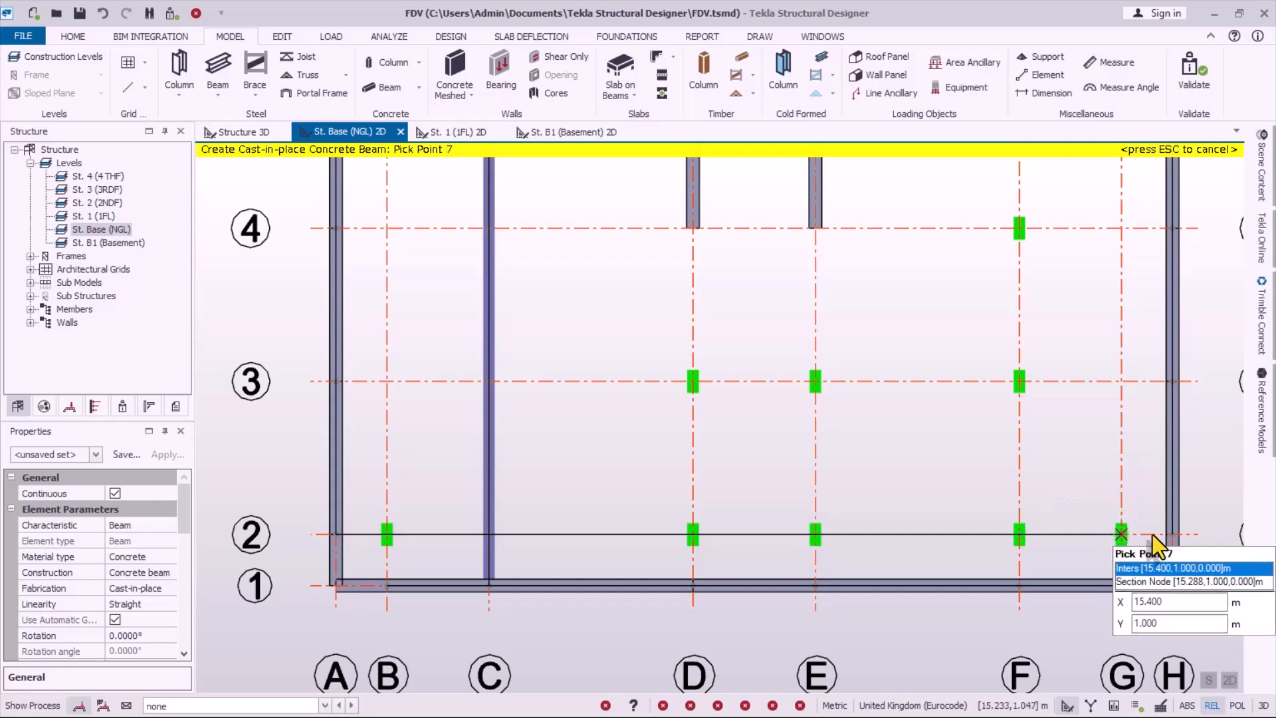
{"action": "left_click", "coordinate": [1174, 535]}
{"action": "key", "text": "Escape"}
- Draw a concrete beam along gridline D from the shear wall end at gridline 4 down to gridline 1
{"action": "scroll", "coordinate": [950, 539], "scroll_direction": "down", "scroll_amount": 2}
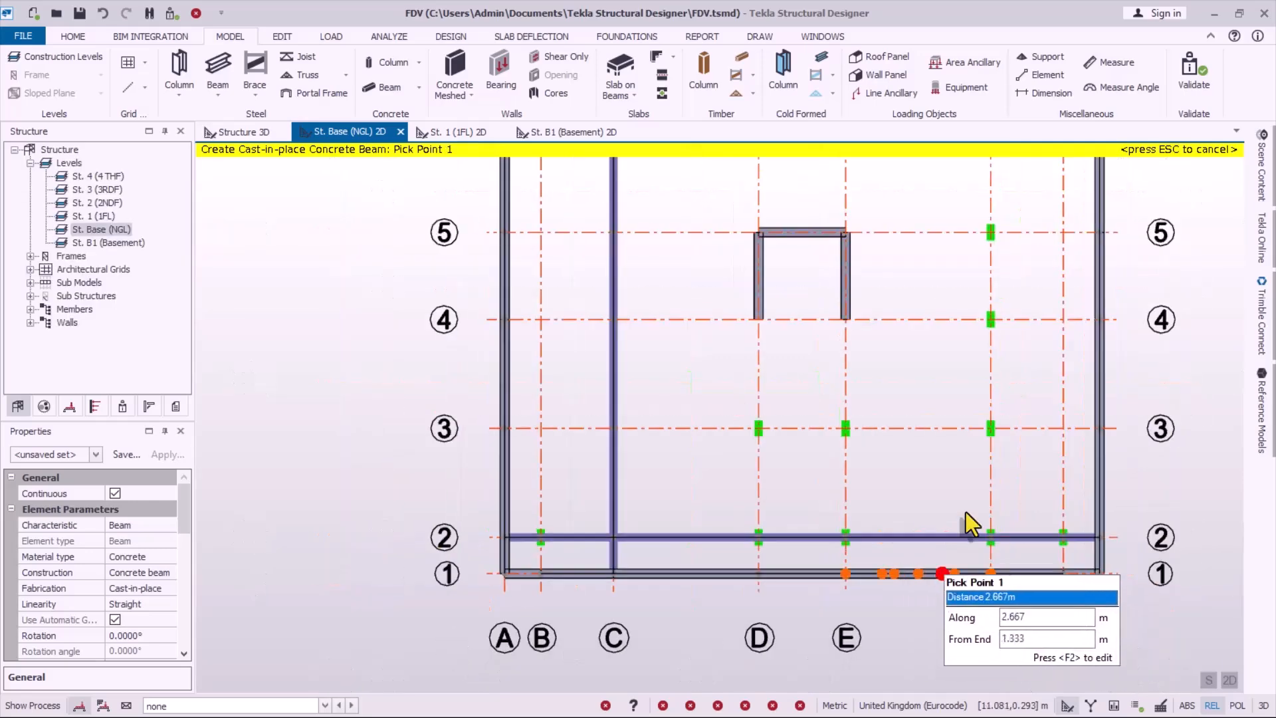
{"action": "scroll", "coordinate": [775, 413], "scroll_direction": "up", "scroll_amount": 1}
{"action": "left_click", "coordinate": [747, 336]}
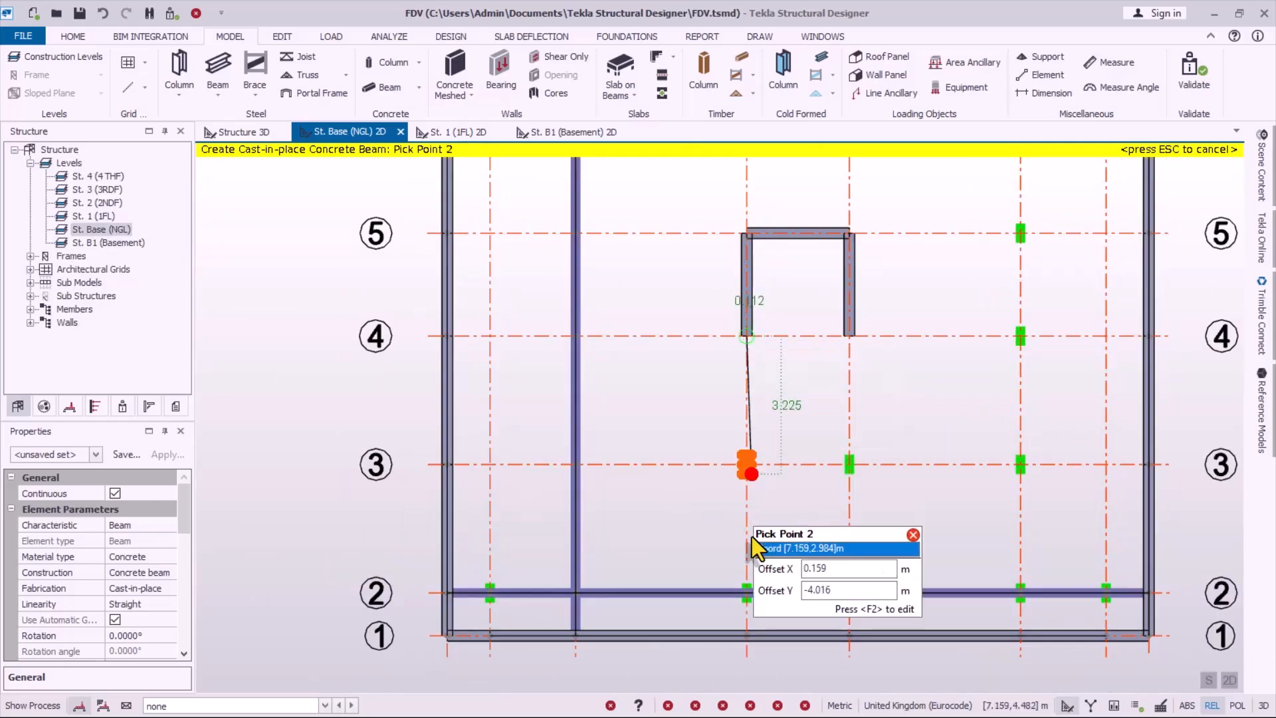
{"action": "left_click", "coordinate": [747, 648]}
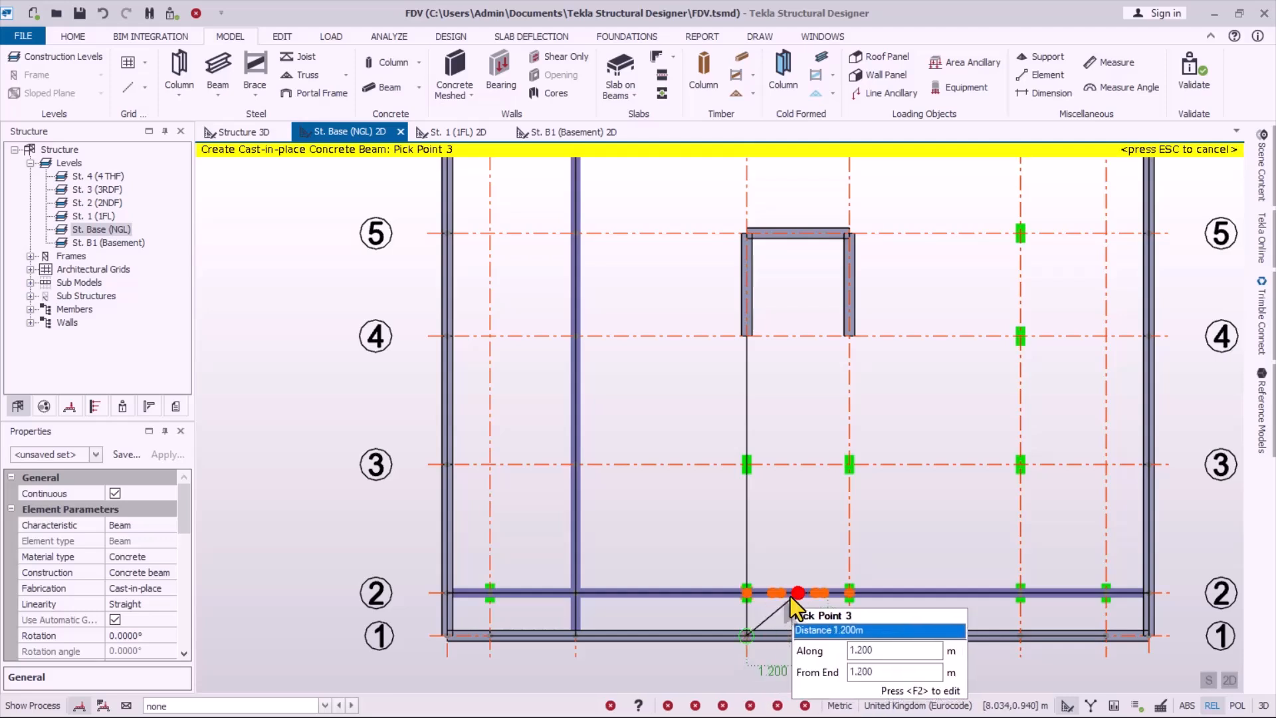
{"action": "left_click", "coordinate": [751, 640]}
{"action": "key", "text": "Escape"}
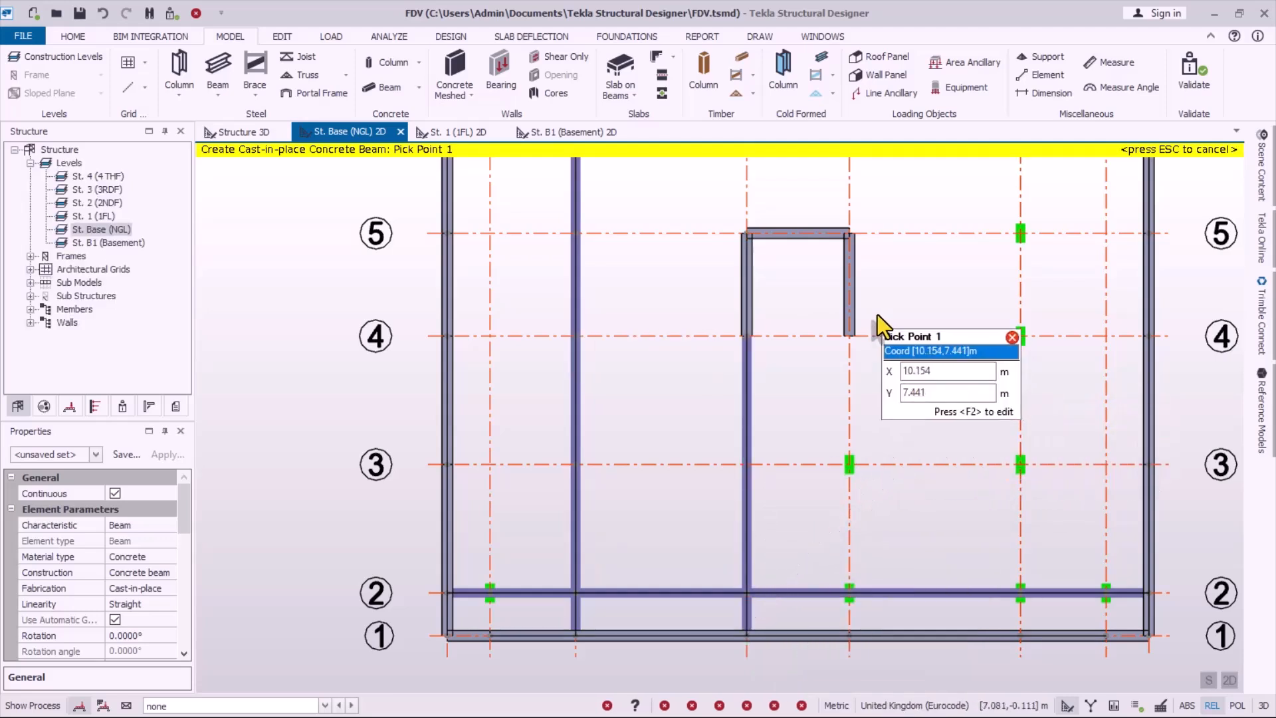
- Create concrete beams by window along gridline E from 4 to 1 and along gridline 3 from A to H
{"action": "left_click_drag", "start_coordinate": [793, 296], "coordinate": [893, 678]}
{"action": "scroll", "coordinate": [916, 520], "scroll_direction": "down", "scroll_amount": 1}
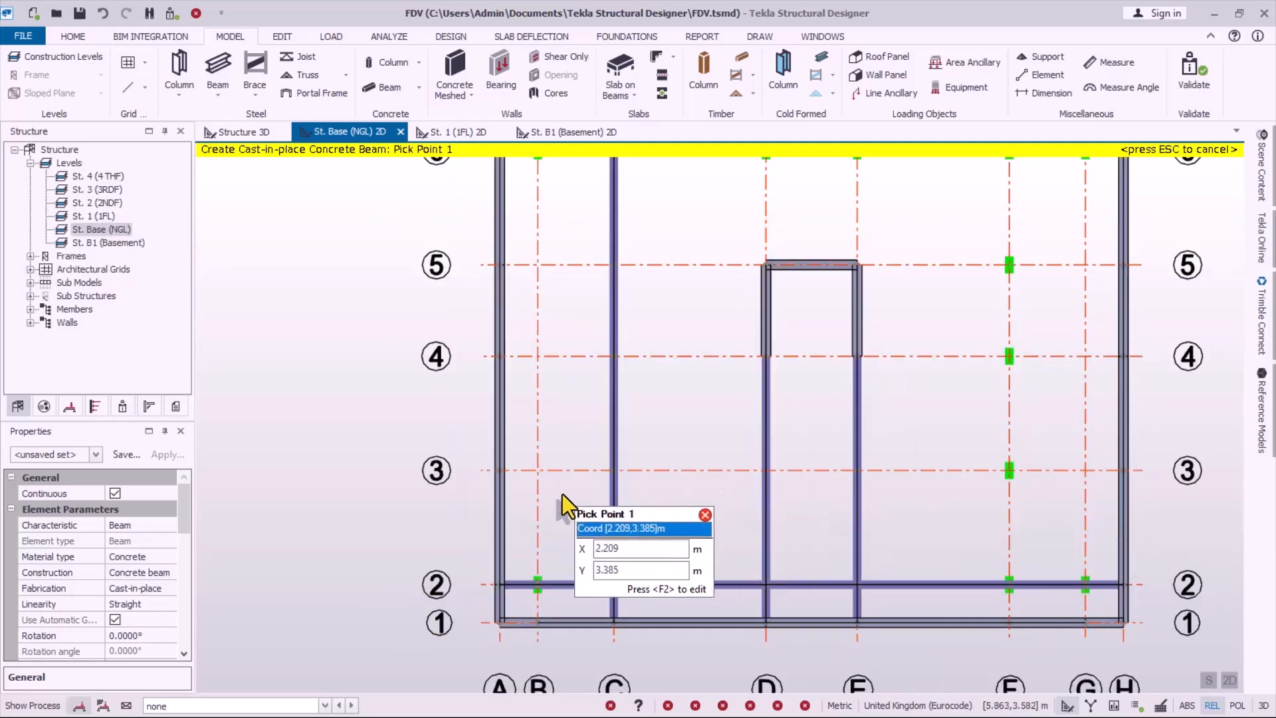
{"action": "left_click_drag", "start_coordinate": [475, 446], "coordinate": [1243, 498]}
- Create concrete beams by window along gridline F from 7 to 1 and along gridline 5 on both sides of the shear wall core
{"action": "scroll", "coordinate": [834, 476], "scroll_direction": "down", "scroll_amount": 1}
{"action": "scroll", "coordinate": [926, 389], "scroll_direction": "down", "scroll_amount": 1}
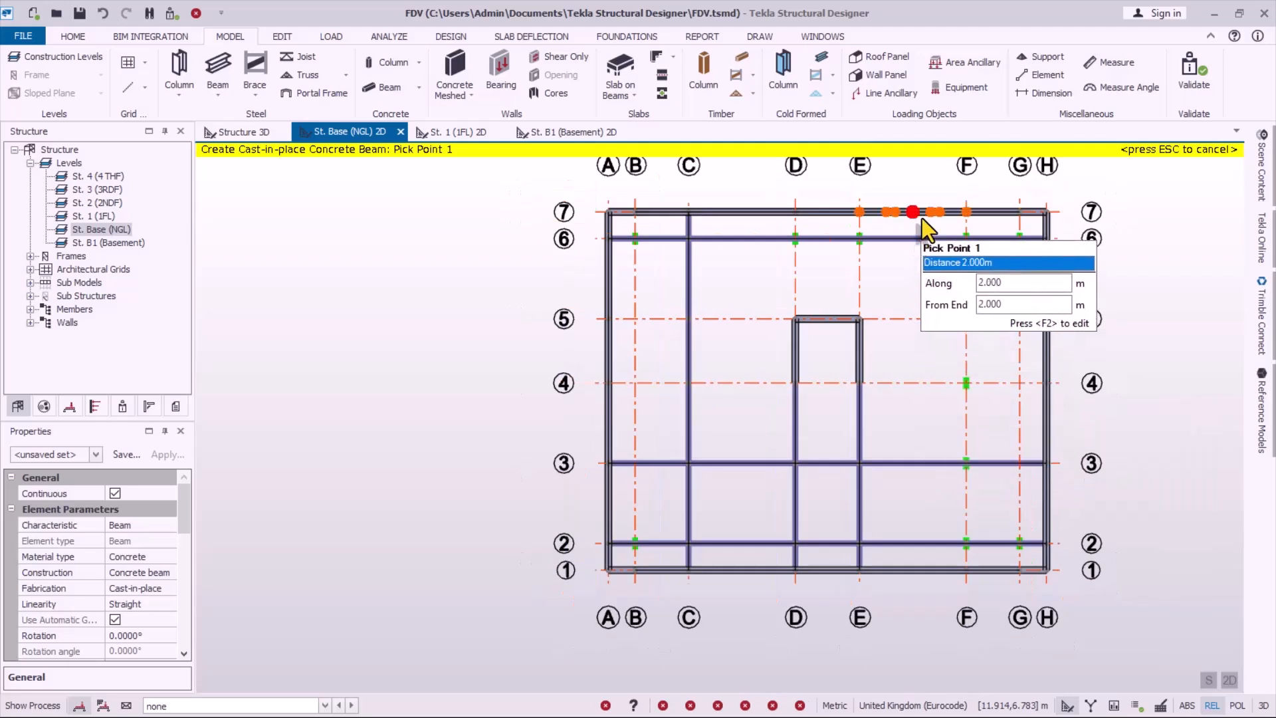
{"action": "left_click_drag", "start_coordinate": [928, 188], "coordinate": [999, 608]}
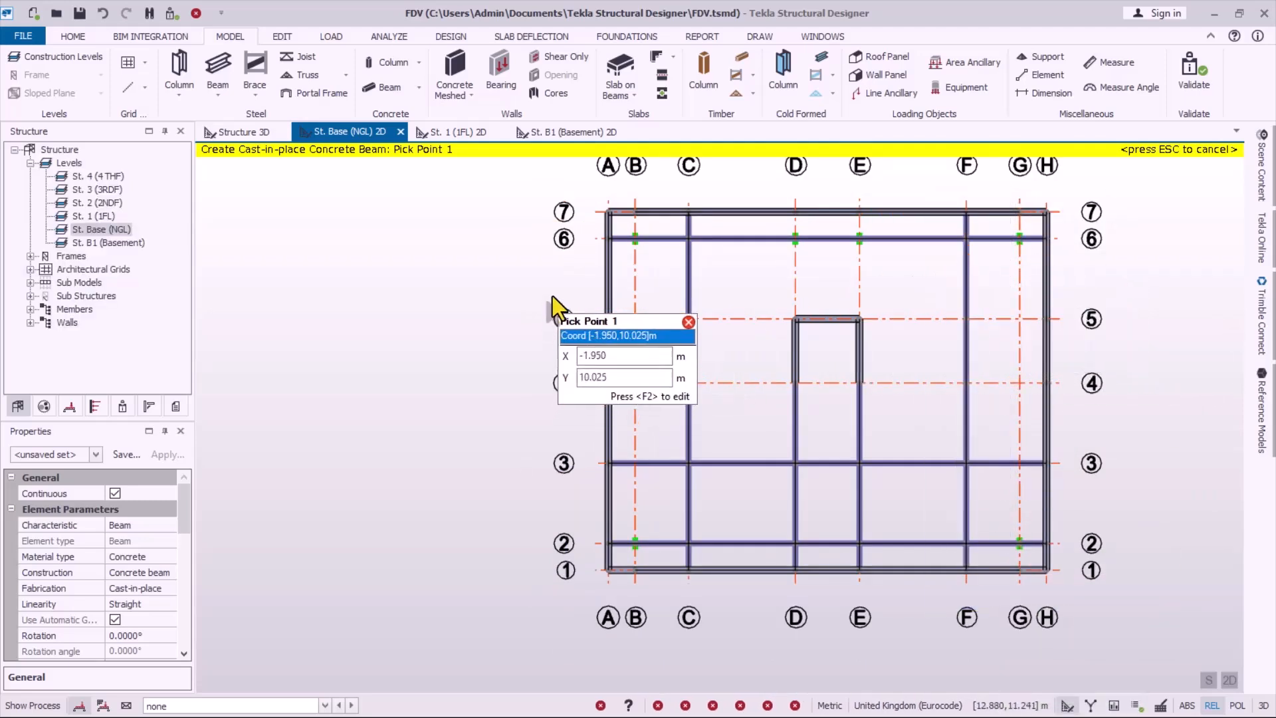
{"action": "left_click_drag", "start_coordinate": [548, 280], "coordinate": [1091, 340]}
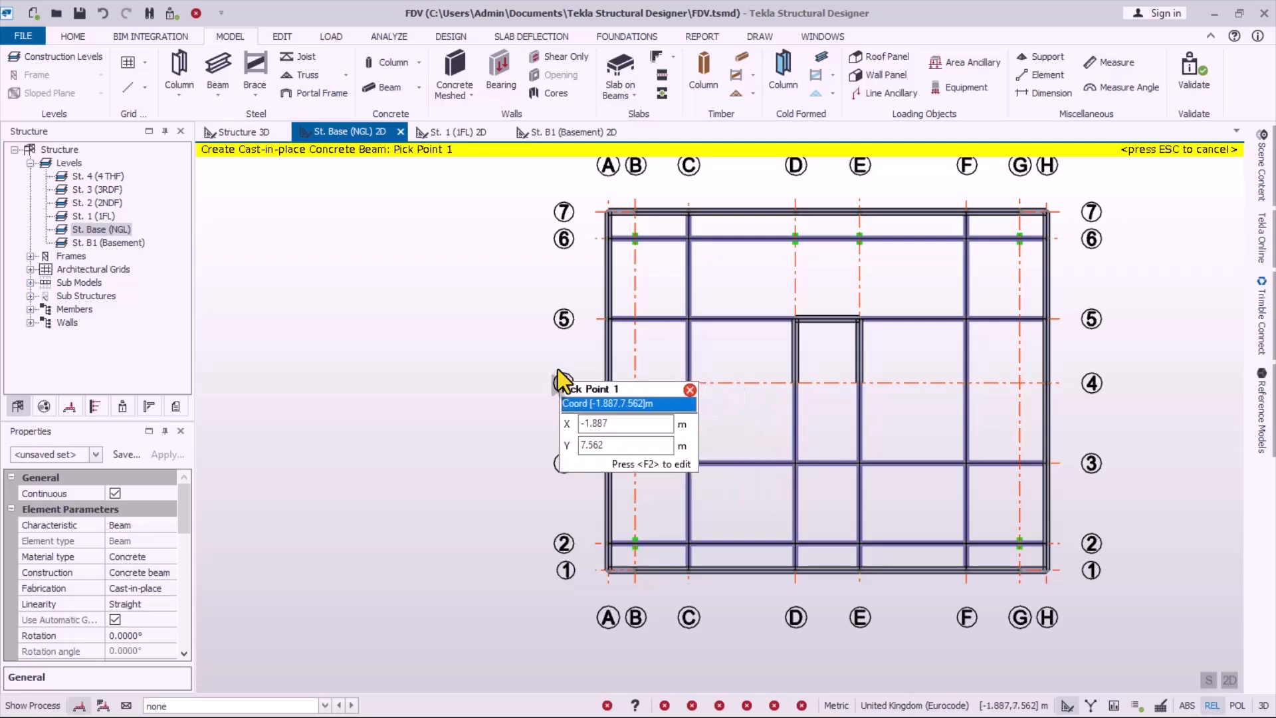
- Create concrete beams by window along gridline 4 from A to H and along gridlines D and E from 7 to 5
{"action": "left_click_drag", "start_coordinate": [557, 369], "coordinate": [1109, 434]}
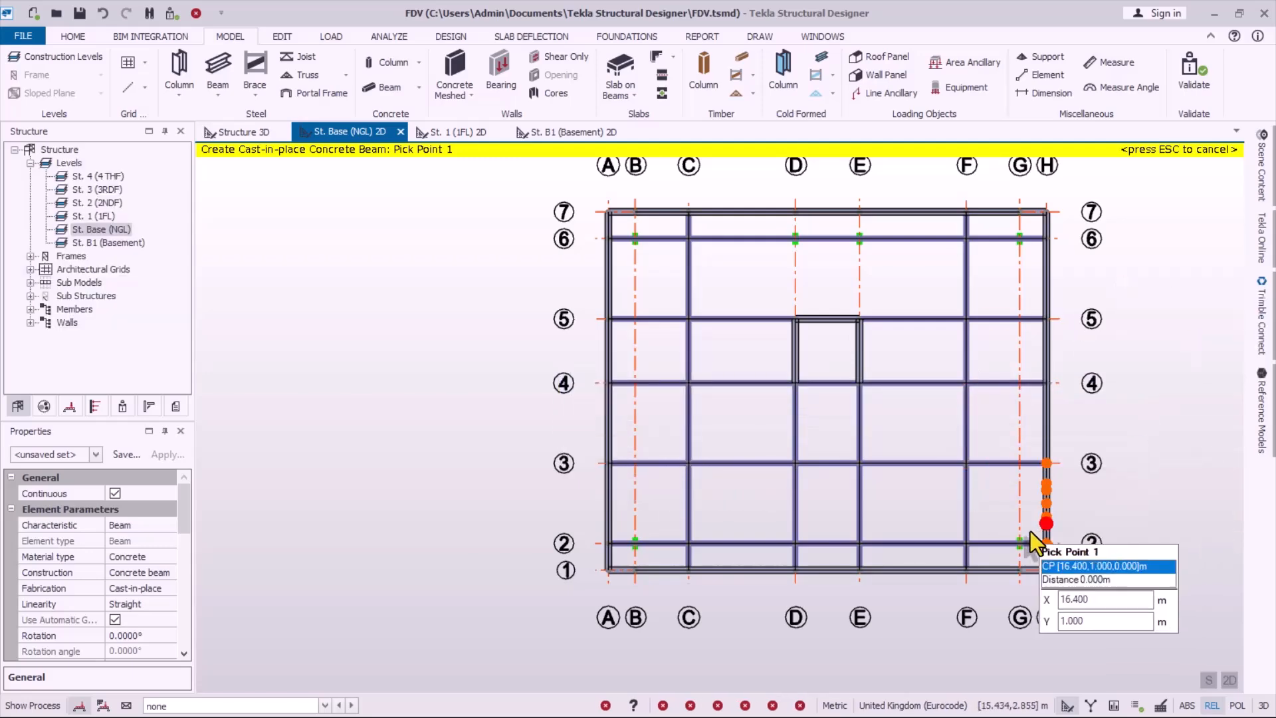
{"action": "scroll", "coordinate": [842, 237], "scroll_direction": "up", "scroll_amount": 1}
{"action": "scroll", "coordinate": [800, 243], "scroll_direction": "down", "scroll_amount": 1}
{"action": "left_click_drag", "start_coordinate": [751, 212], "coordinate": [807, 364]}
{"action": "left_click_drag", "start_coordinate": [828, 198], "coordinate": [886, 373]}
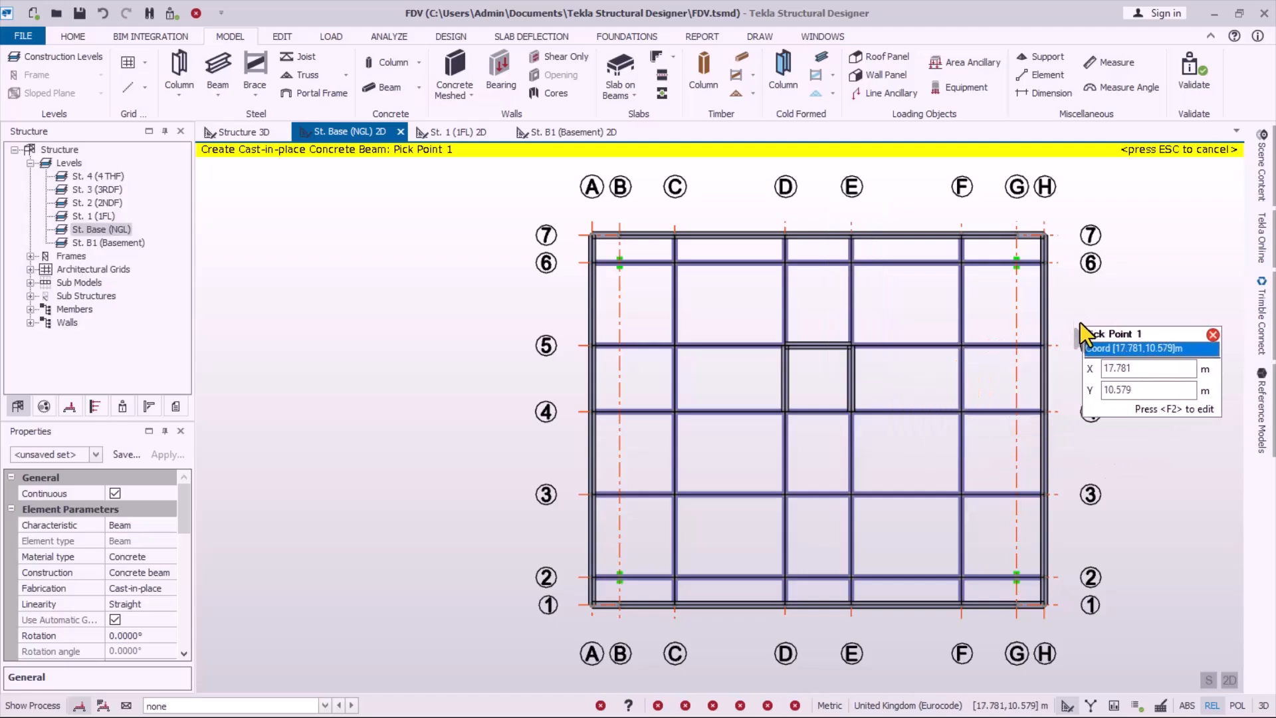
{"action": "scroll", "coordinate": [977, 518], "scroll_direction": "up", "scroll_amount": 2}
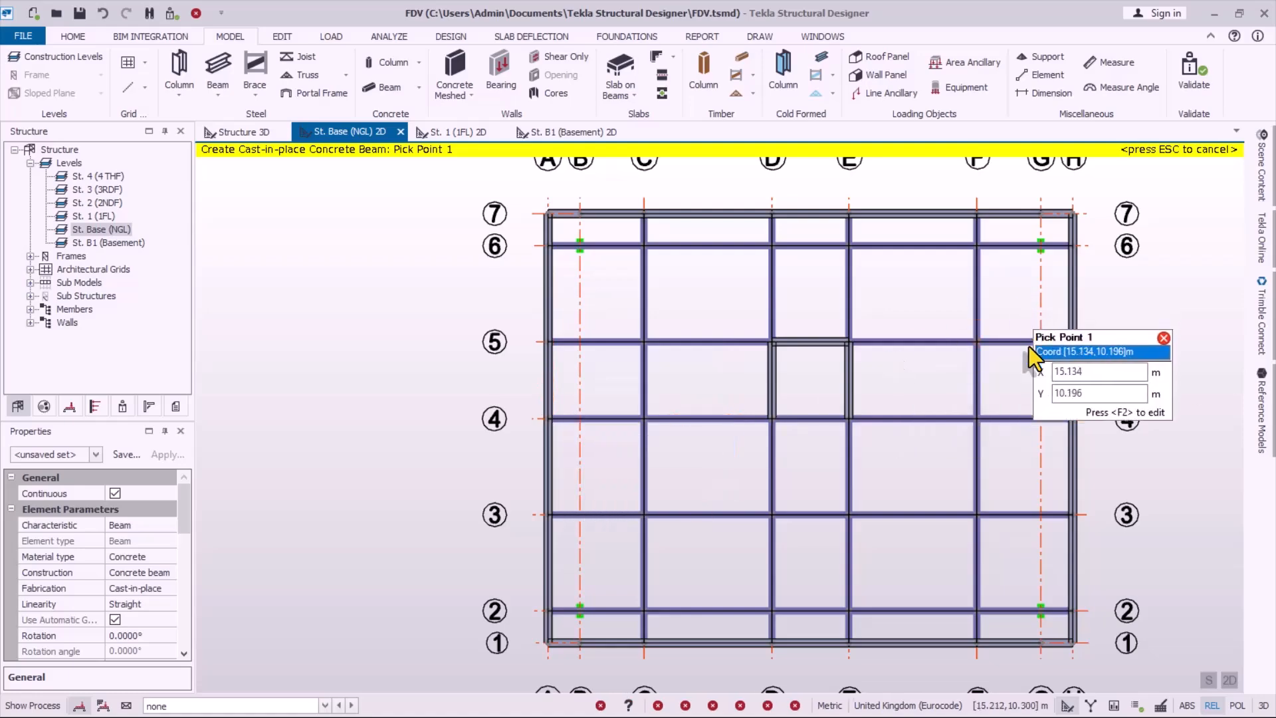
- Examine the base-level beams, basement walls and columns in the 3D structure view
{"action": "left_click", "coordinate": [249, 130]}
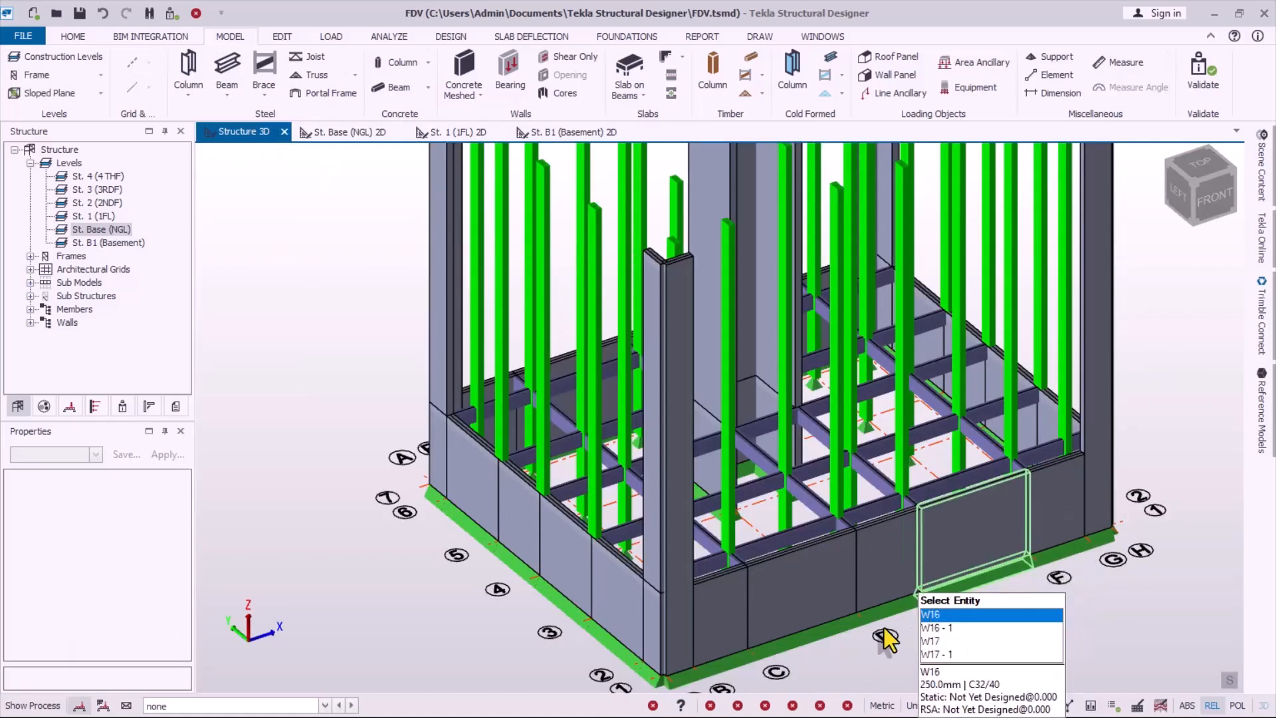
{"action": "scroll", "coordinate": [718, 602], "scroll_direction": "up", "scroll_amount": 4}
{"action": "right_click_drag", "start_coordinate": [847, 589], "coordinate": [864, 628]}
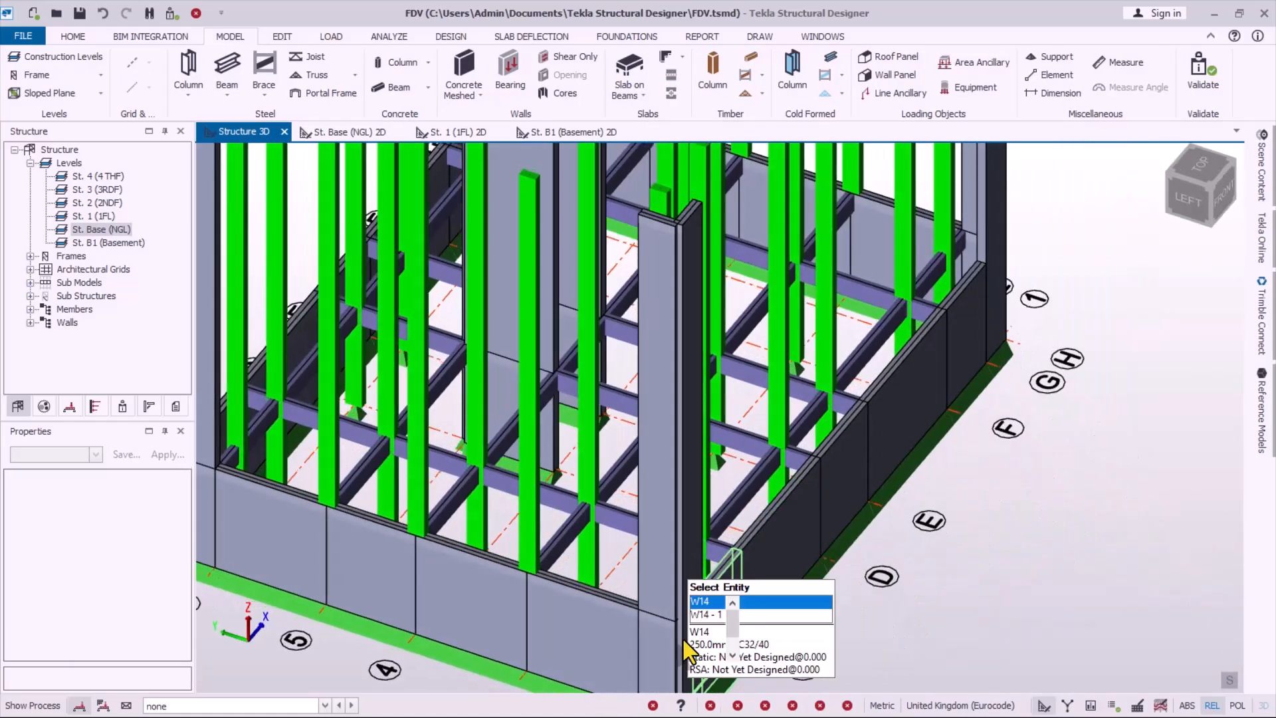
{"action": "scroll", "coordinate": [682, 638], "scroll_direction": "up", "scroll_amount": 3}
{"action": "scroll", "coordinate": [658, 444], "scroll_direction": "down", "scroll_amount": 2}
{"action": "scroll", "coordinate": [784, 479], "scroll_direction": "down", "scroll_amount": 3}
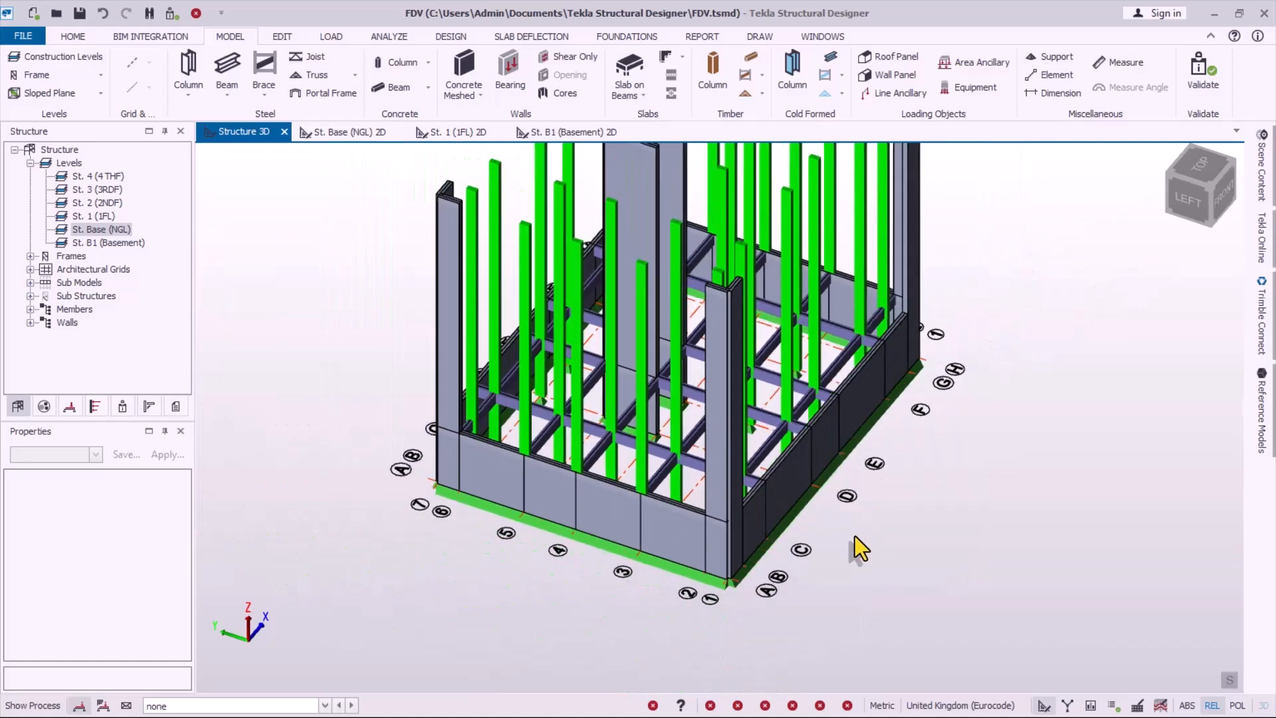
{"action": "scroll", "coordinate": [764, 482], "scroll_direction": "up", "scroll_amount": 1}
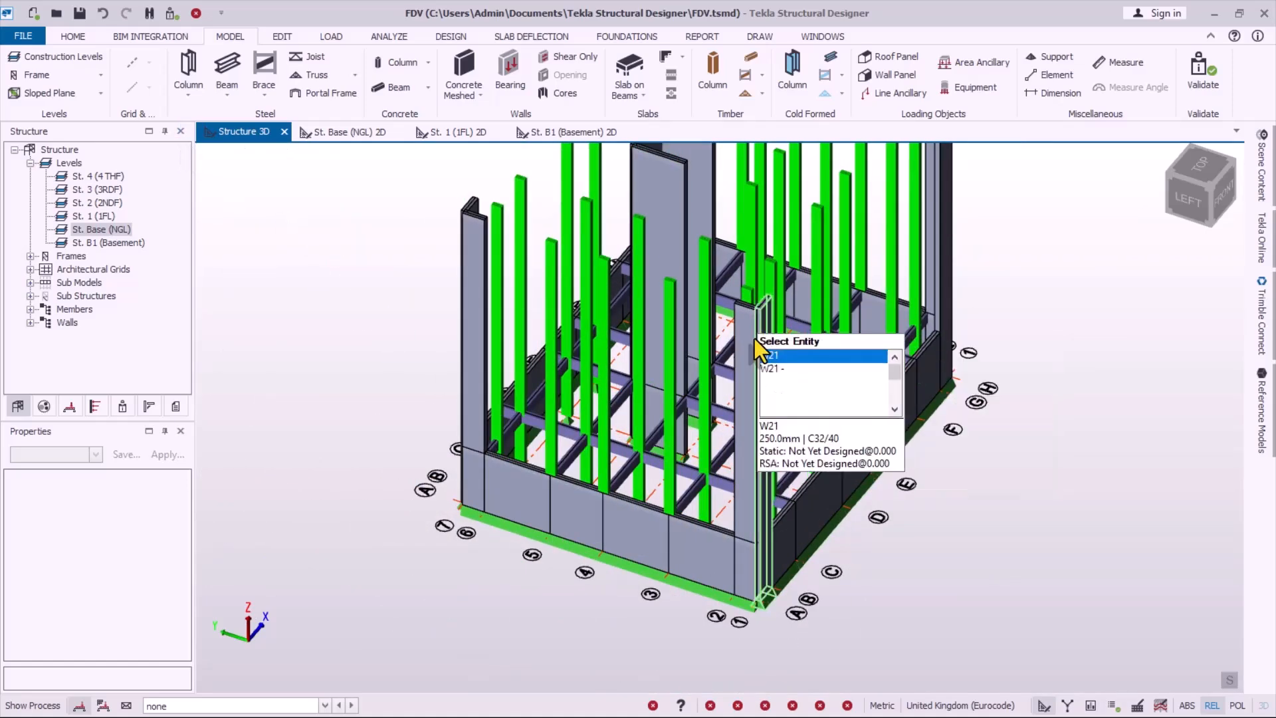
{"action": "scroll", "coordinate": [751, 558], "scroll_direction": "up", "scroll_amount": 1}
{"action": "scroll", "coordinate": [749, 558], "scroll_direction": "down", "scroll_amount": 1}
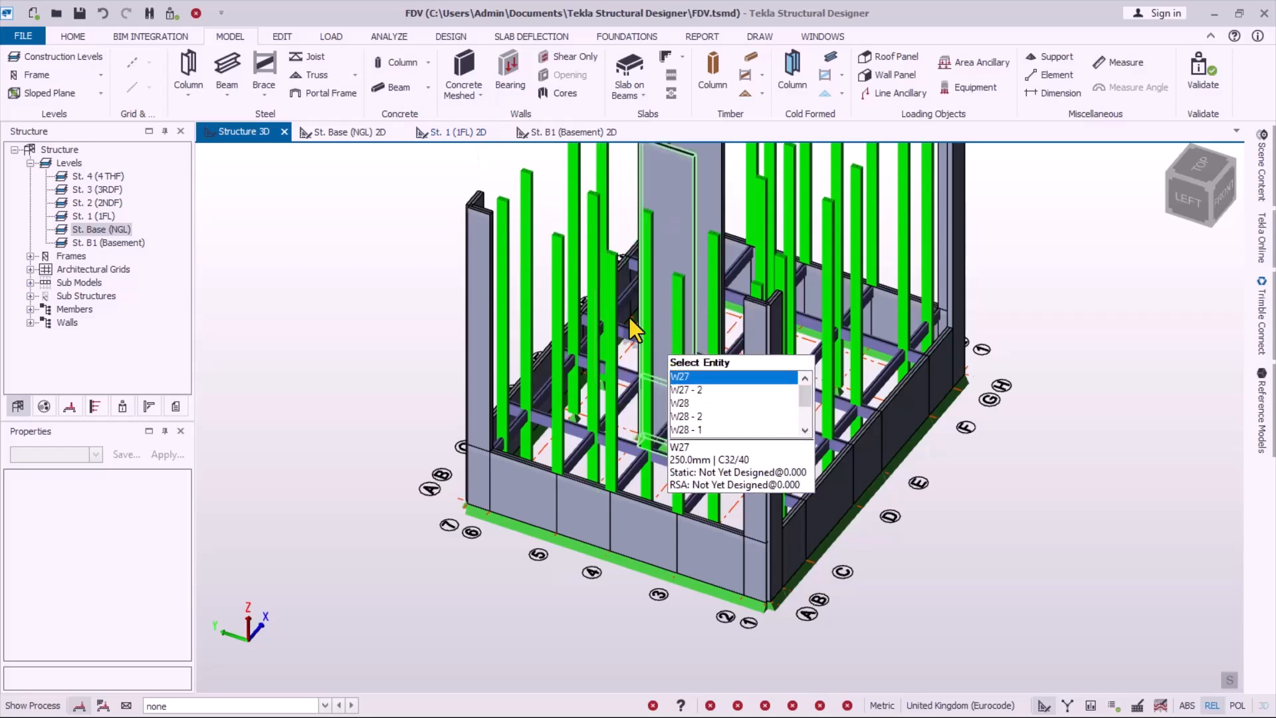
- On the St. 1 (1FL) plan, create cast-in-place concrete beams by window over gridlines C to F and 2 to 6
{"action": "left_click", "coordinate": [453, 134]}
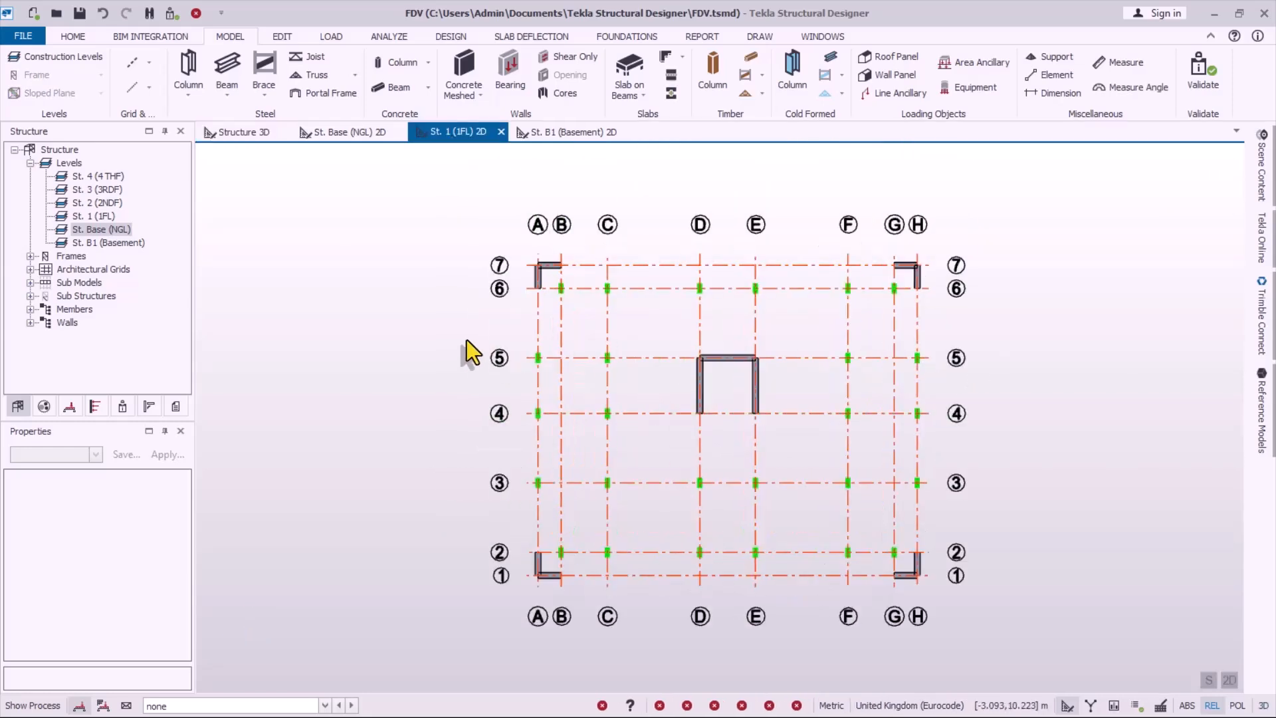
{"action": "scroll", "coordinate": [691, 293], "scroll_direction": "up", "scroll_amount": 3}
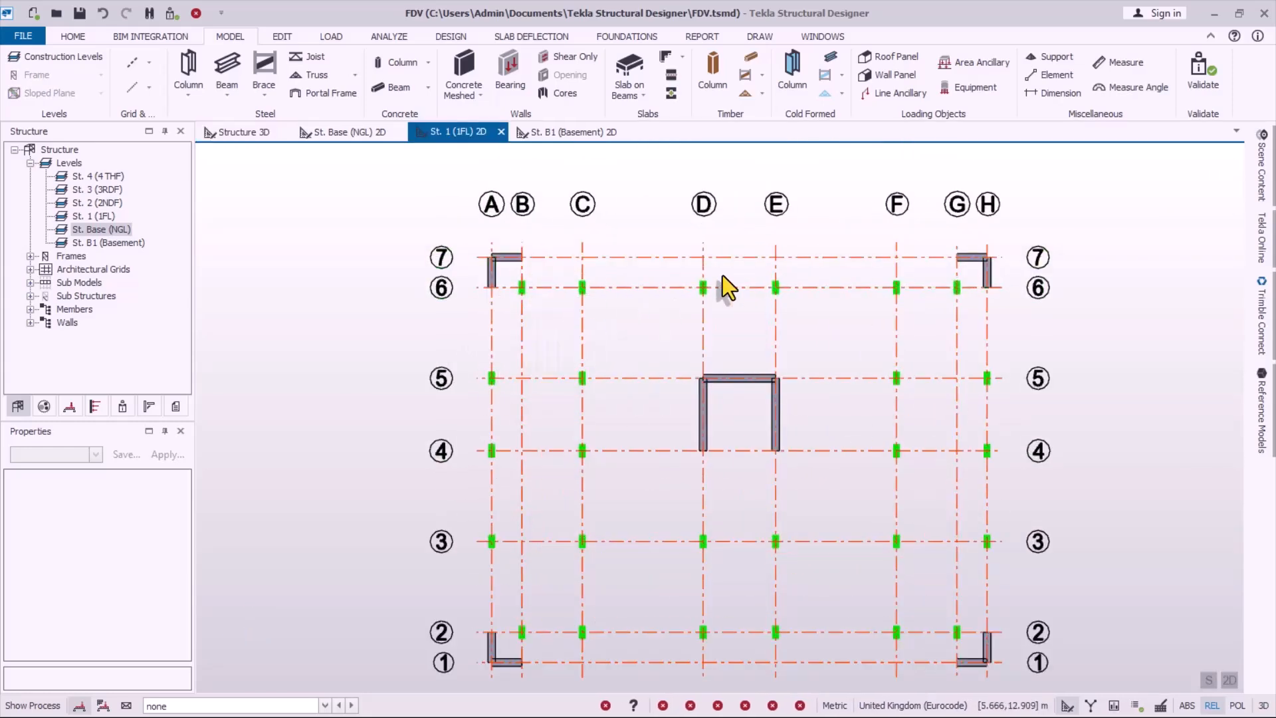
{"action": "left_click", "coordinate": [400, 91]}
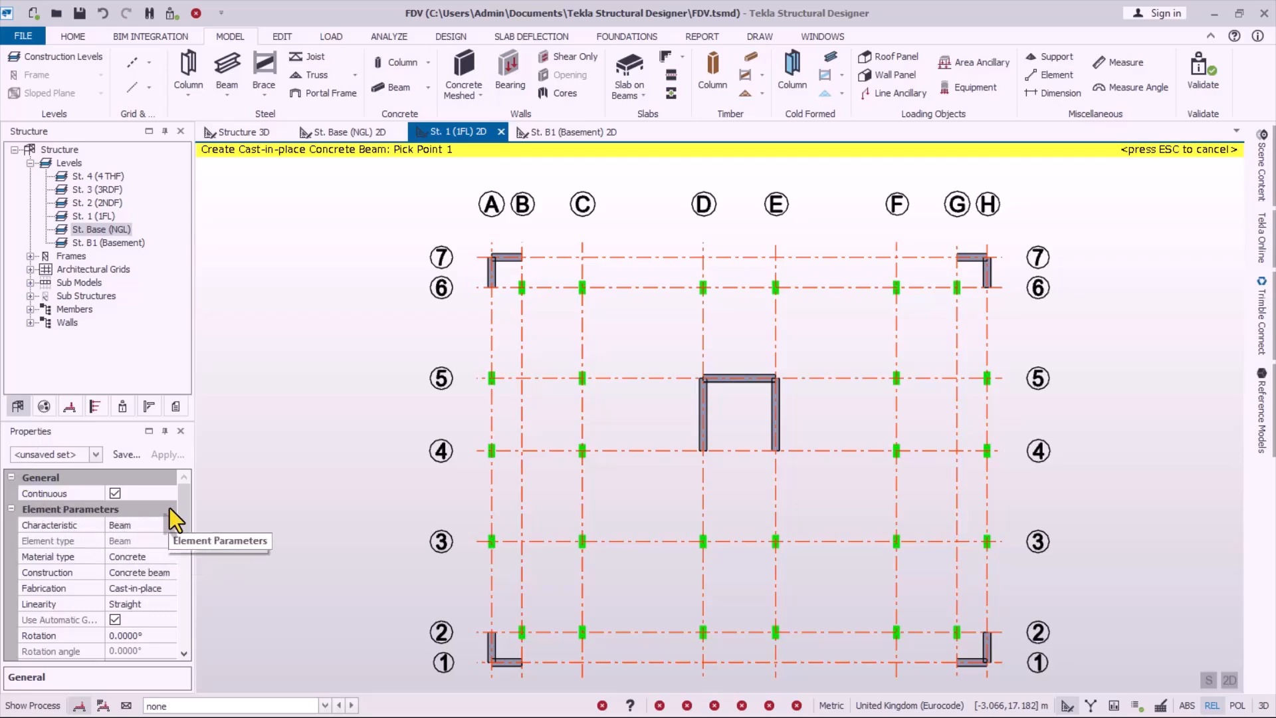
{"action": "left_click_drag", "start_coordinate": [182, 507], "coordinate": [193, 620]}
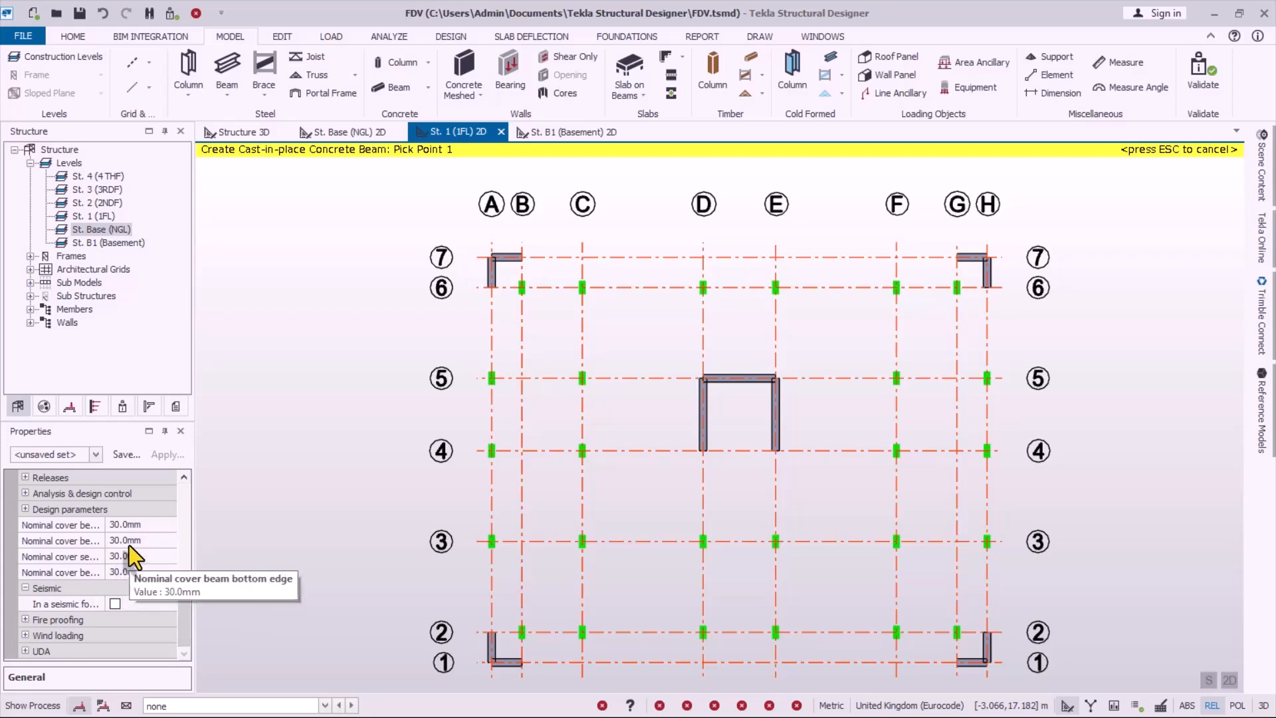
{"action": "scroll", "coordinate": [631, 355], "scroll_direction": "down", "scroll_amount": 1}
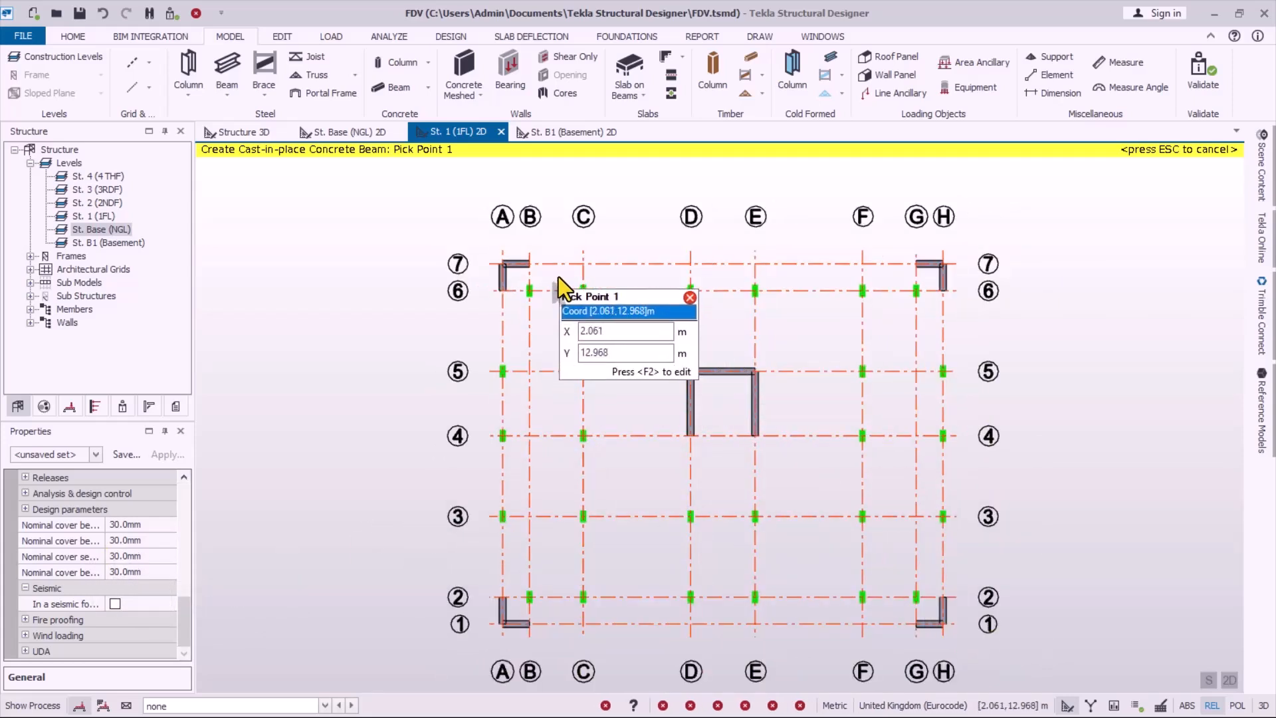
{"action": "left_click_drag", "start_coordinate": [558, 276], "coordinate": [899, 613]}
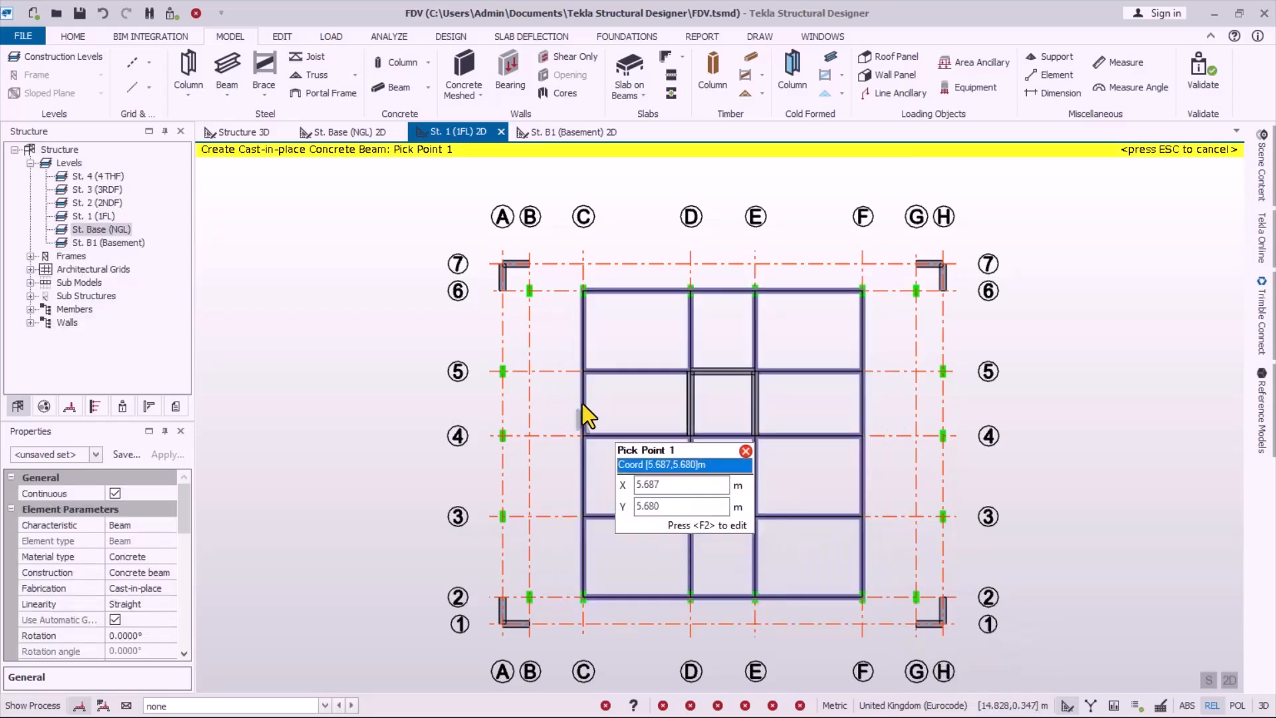
- Draw a continuous concrete beam along gridline 6 from the corner wall at A through column B to C
{"action": "scroll", "coordinate": [568, 269], "scroll_direction": "up", "scroll_amount": 1}
{"action": "scroll", "coordinate": [568, 269], "scroll_direction": "up", "scroll_amount": 1}
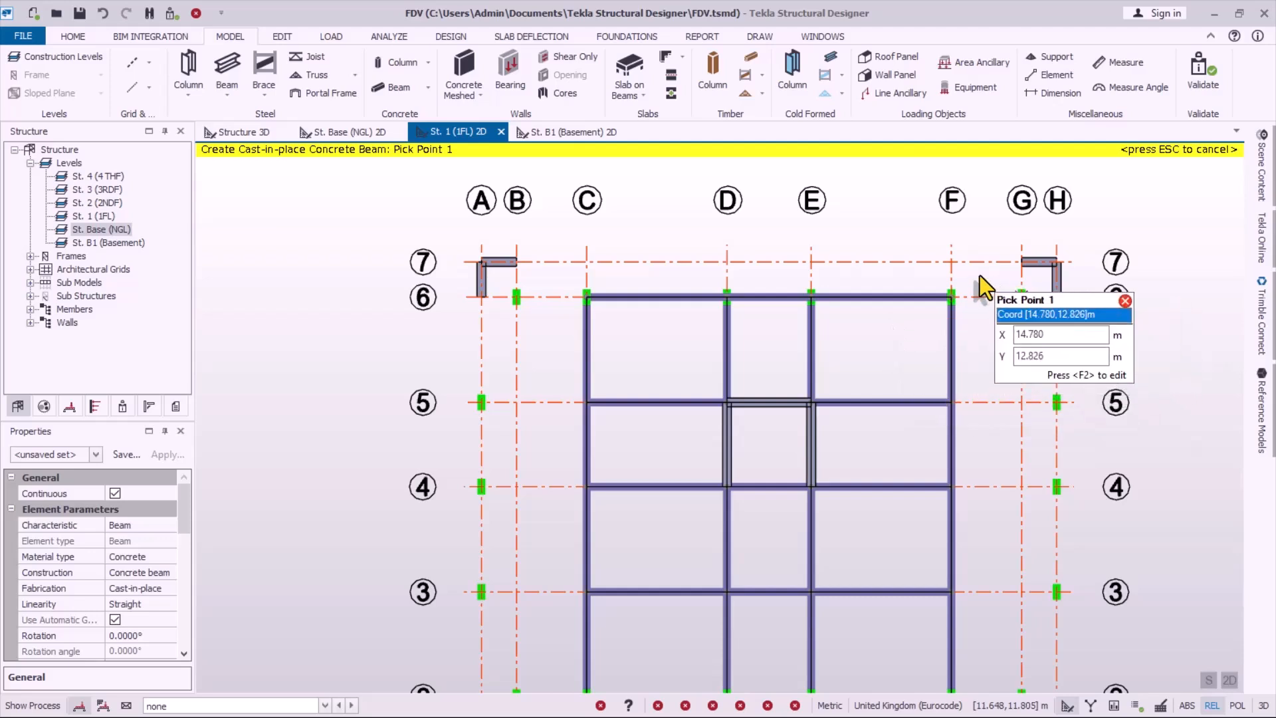
{"action": "scroll", "coordinate": [484, 300], "scroll_direction": "up", "scroll_amount": 1}
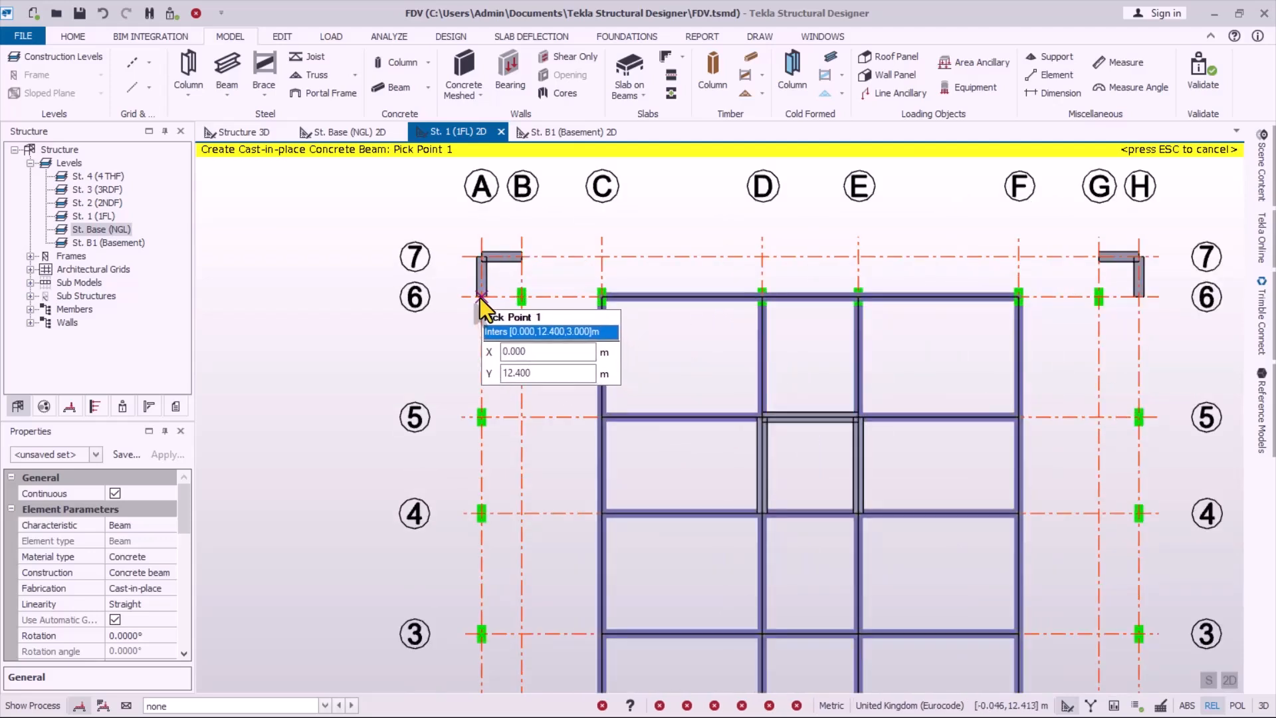
{"action": "left_click", "coordinate": [480, 298]}
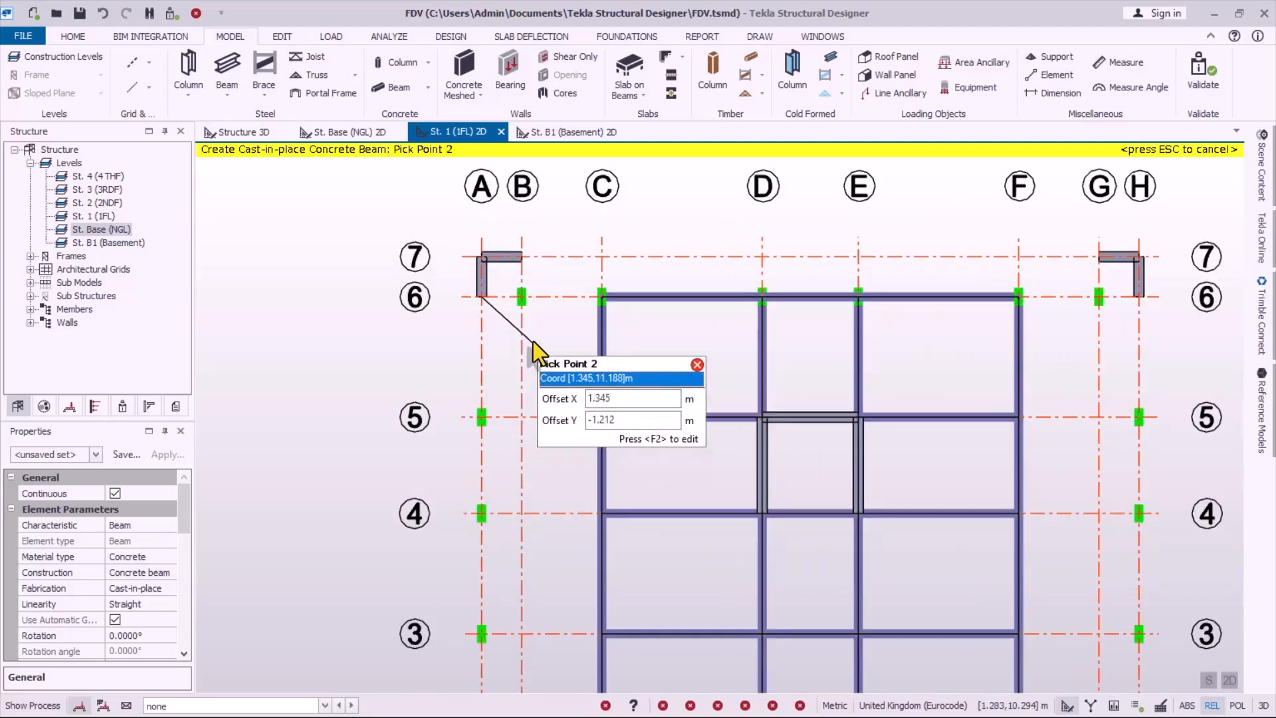
{"action": "left_click", "coordinate": [520, 292]}
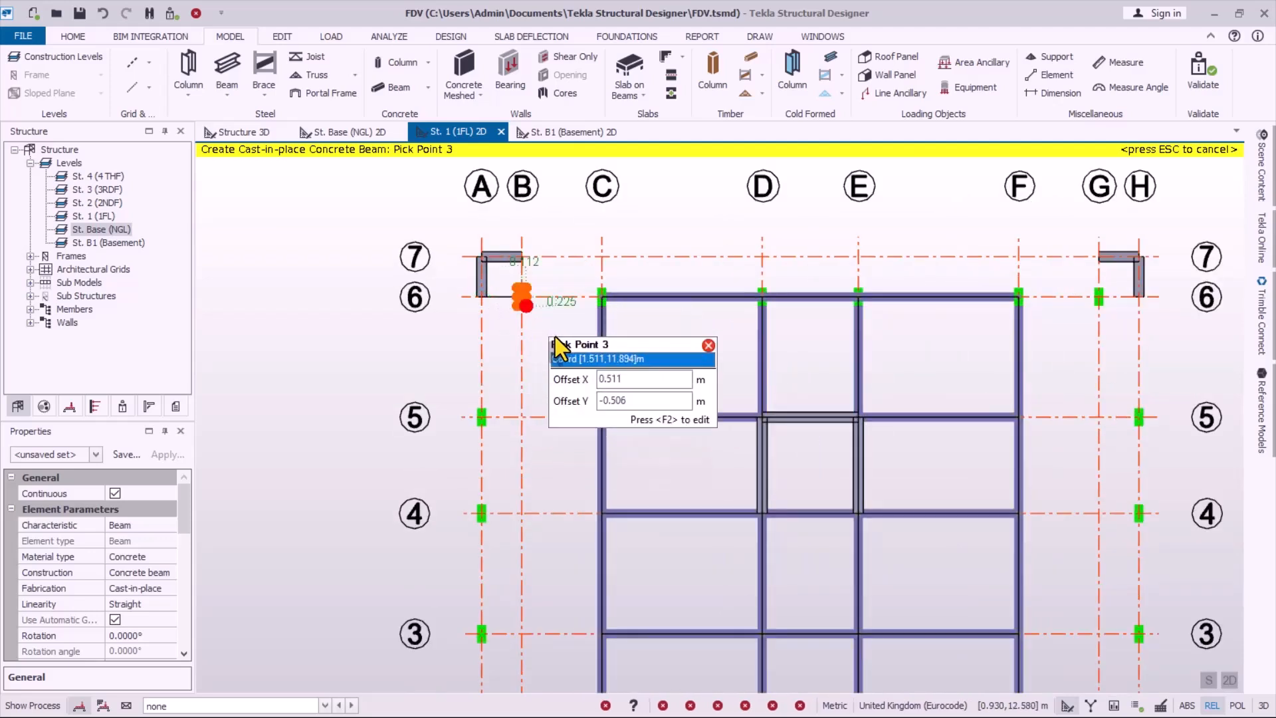
{"action": "left_click", "coordinate": [602, 296]}
{"action": "key", "text": "Escape"}
{"action": "scroll", "coordinate": [522, 363], "scroll_direction": "down", "scroll_amount": 3}
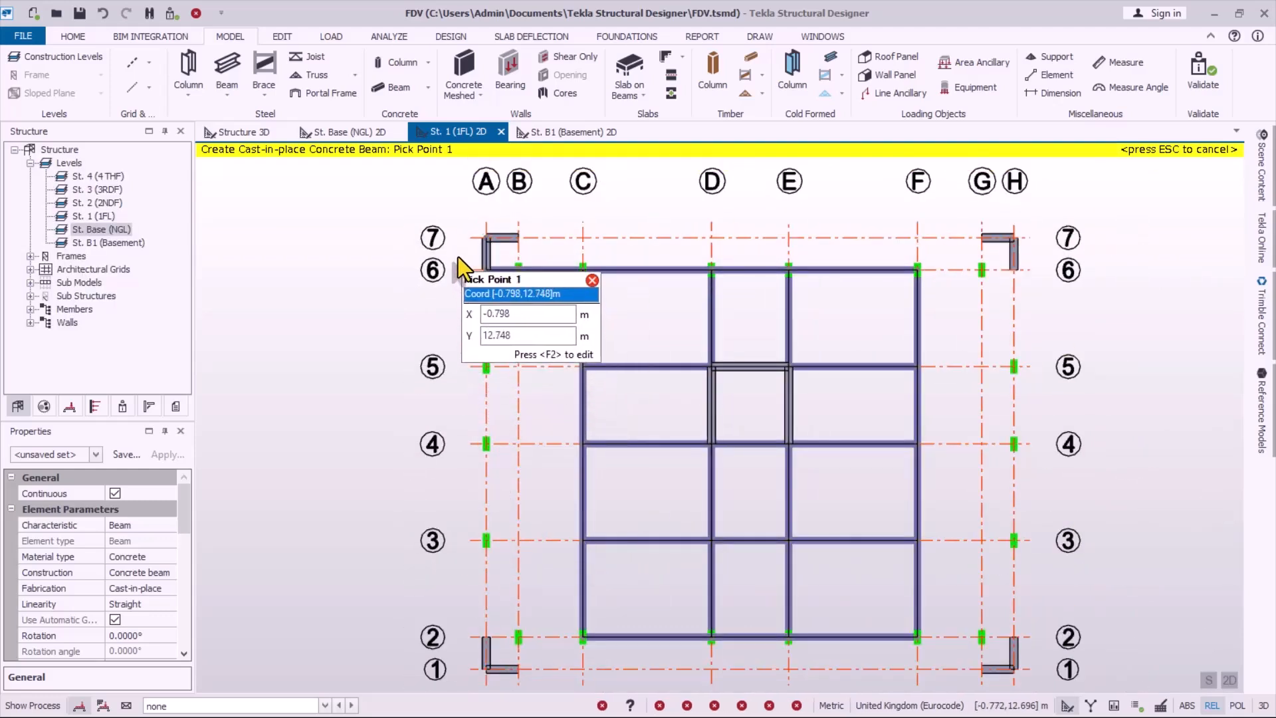
- Create concrete beams by window along gridlines A and H between the corner walls at 6 and 2
{"action": "left_click_drag", "start_coordinate": [457, 254], "coordinate": [496, 658]}
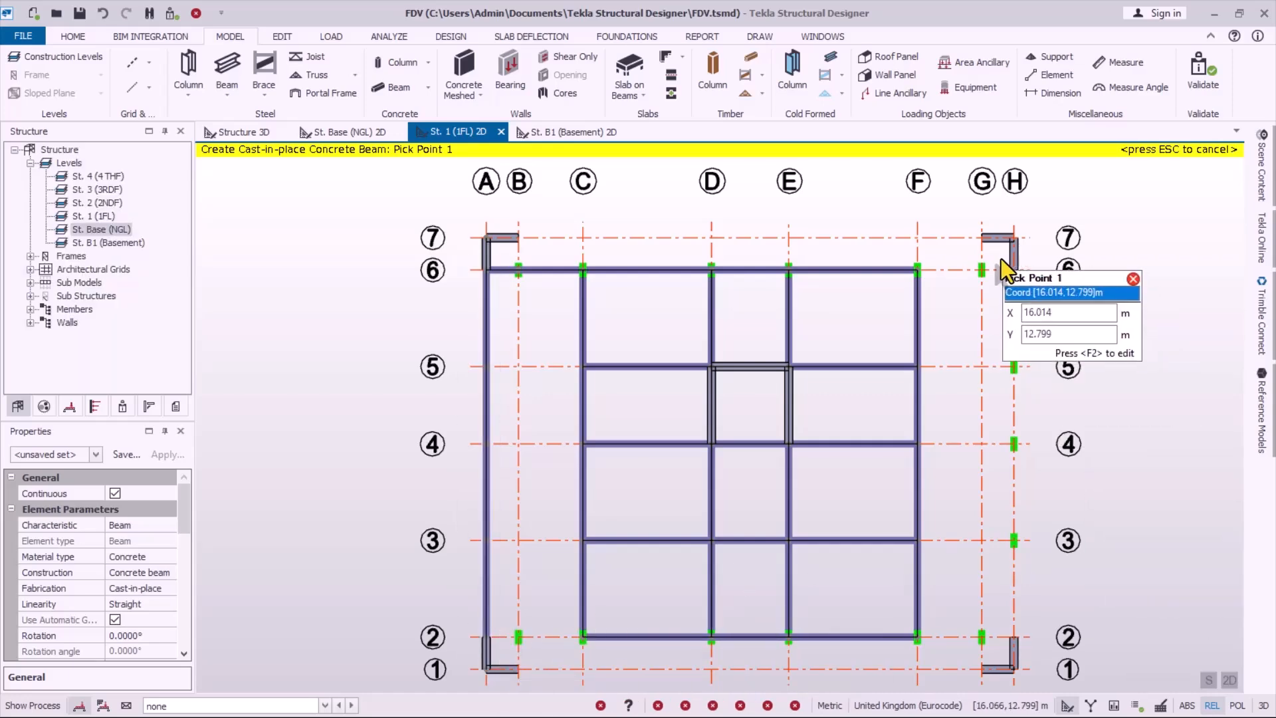
{"action": "left_click_drag", "start_coordinate": [1001, 258], "coordinate": [1058, 656]}
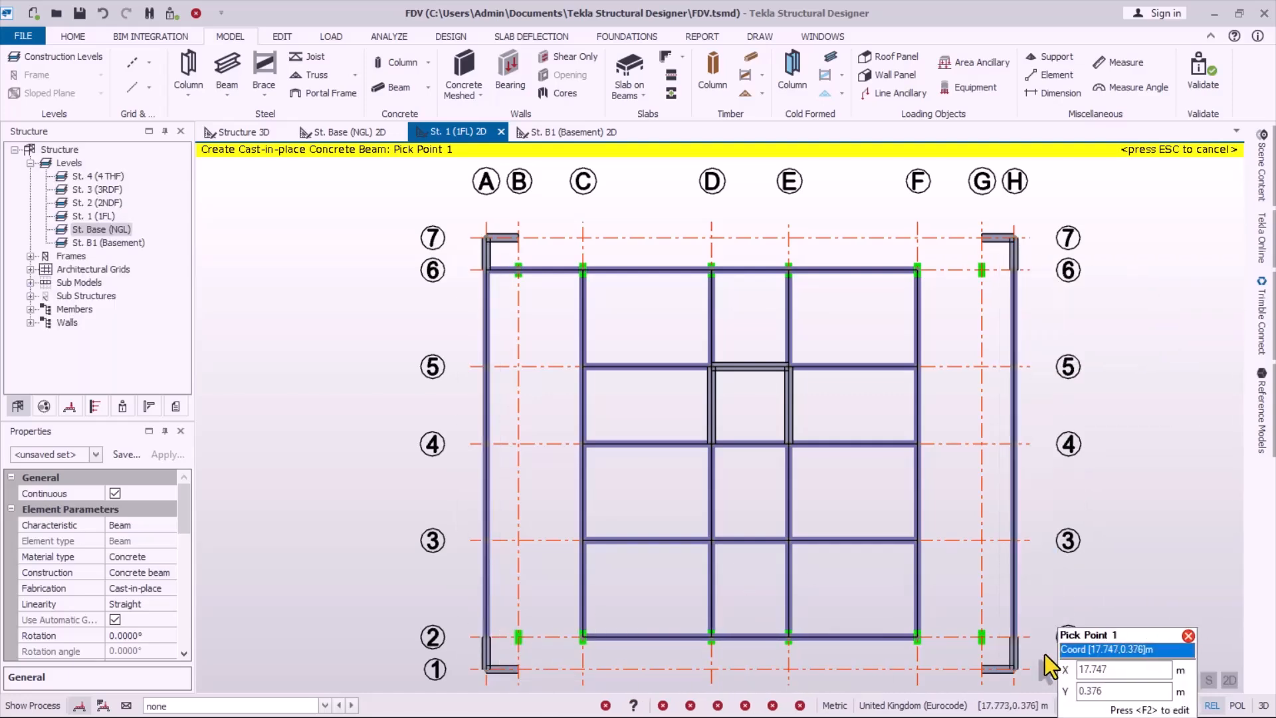
{"action": "scroll", "coordinate": [816, 551], "scroll_direction": "down", "scroll_amount": 4}
- Draw a continuous concrete beam along gridline 6 from F through column G to the corner wall at H
{"action": "scroll", "coordinate": [824, 585], "scroll_direction": "up", "scroll_amount": 3}
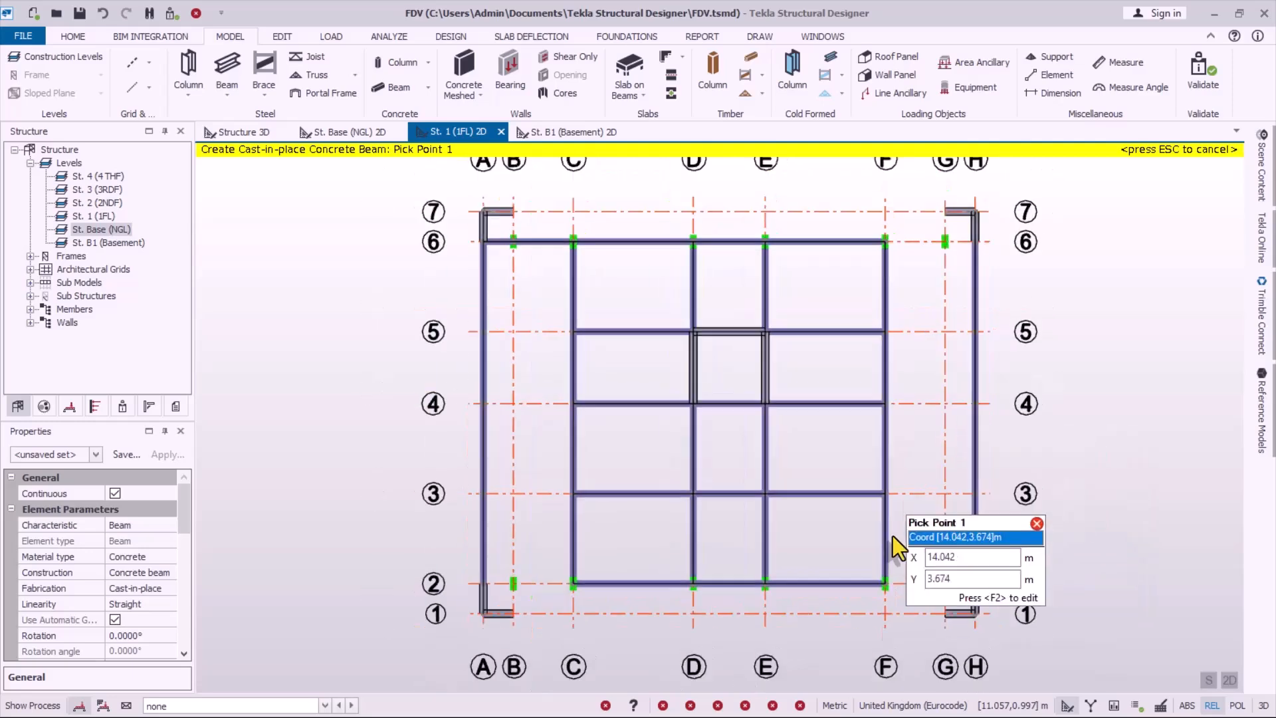
{"action": "scroll", "coordinate": [944, 236], "scroll_direction": "up", "scroll_amount": 1}
{"action": "left_click", "coordinate": [886, 241]}
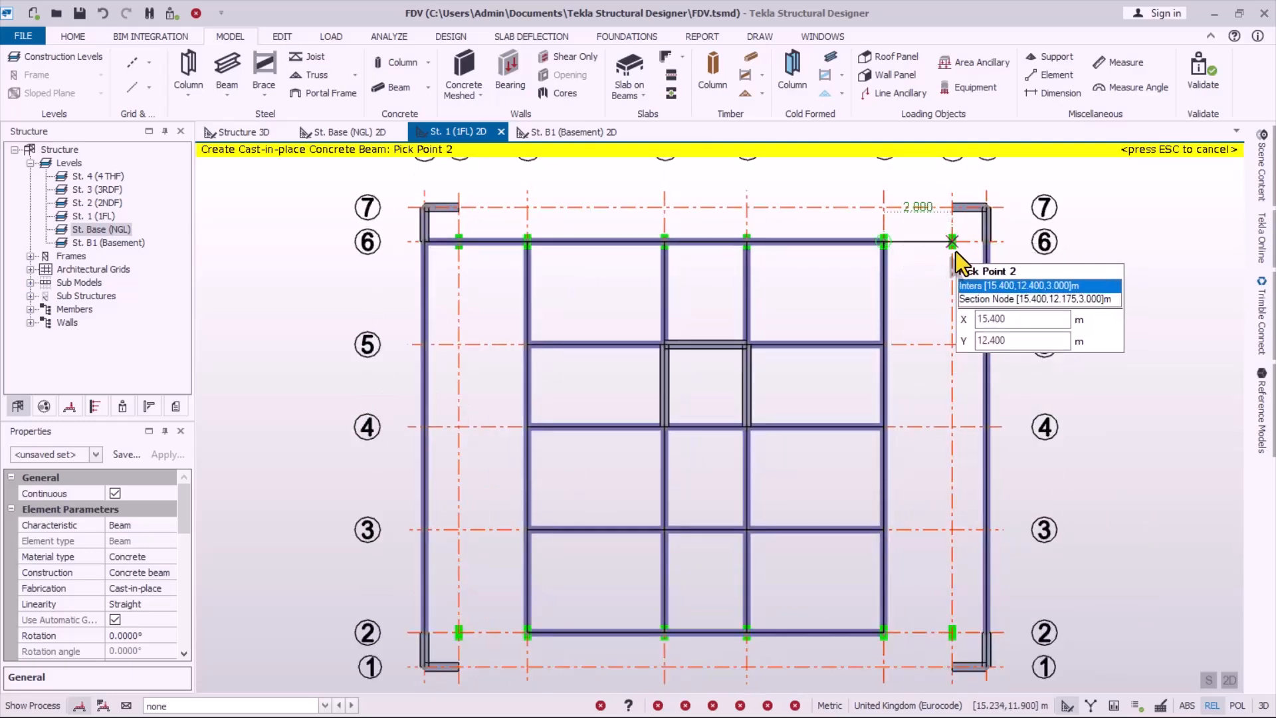
{"action": "left_click", "coordinate": [956, 242]}
{"action": "left_click", "coordinate": [996, 248]}
{"action": "left_click", "coordinate": [995, 249]}
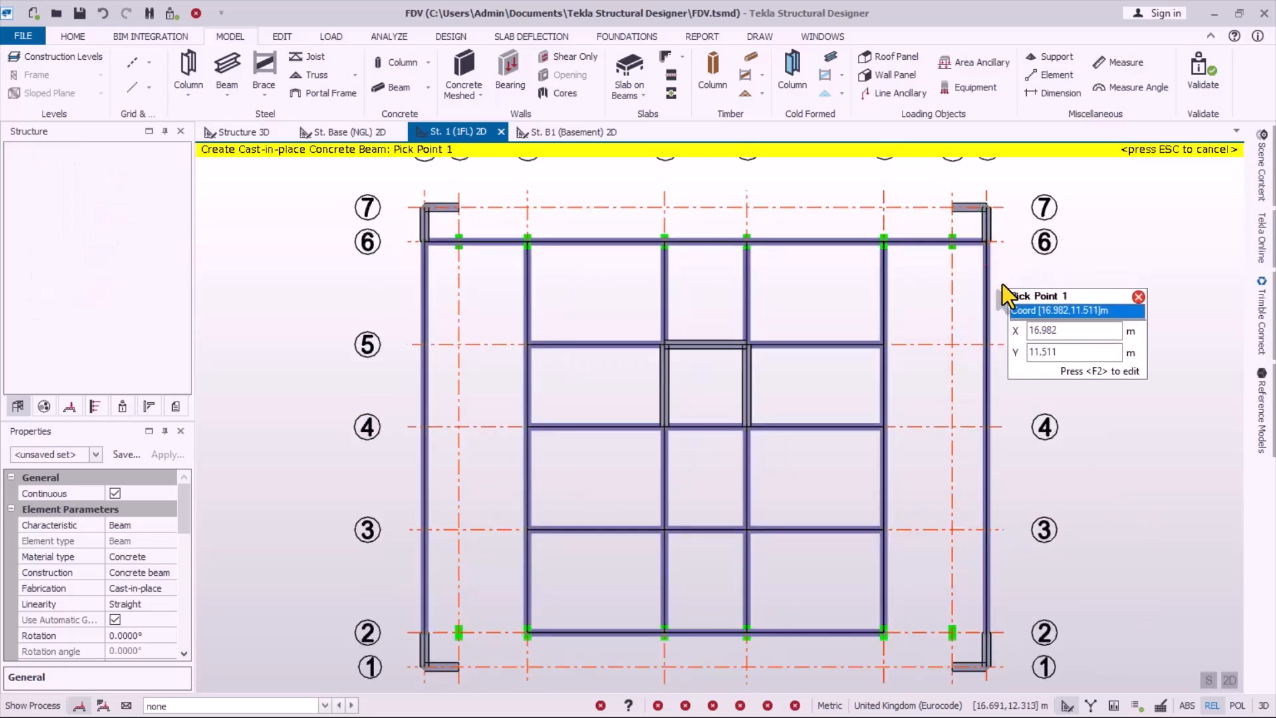
- Draw a continuous concrete beam along gridline 2 from F through column G to the corner wall at H
{"action": "scroll", "coordinate": [891, 333], "scroll_direction": "down", "scroll_amount": 2}
{"action": "scroll", "coordinate": [909, 564], "scroll_direction": "up", "scroll_amount": 4}
{"action": "scroll", "coordinate": [921, 561], "scroll_direction": "up", "scroll_amount": 1}
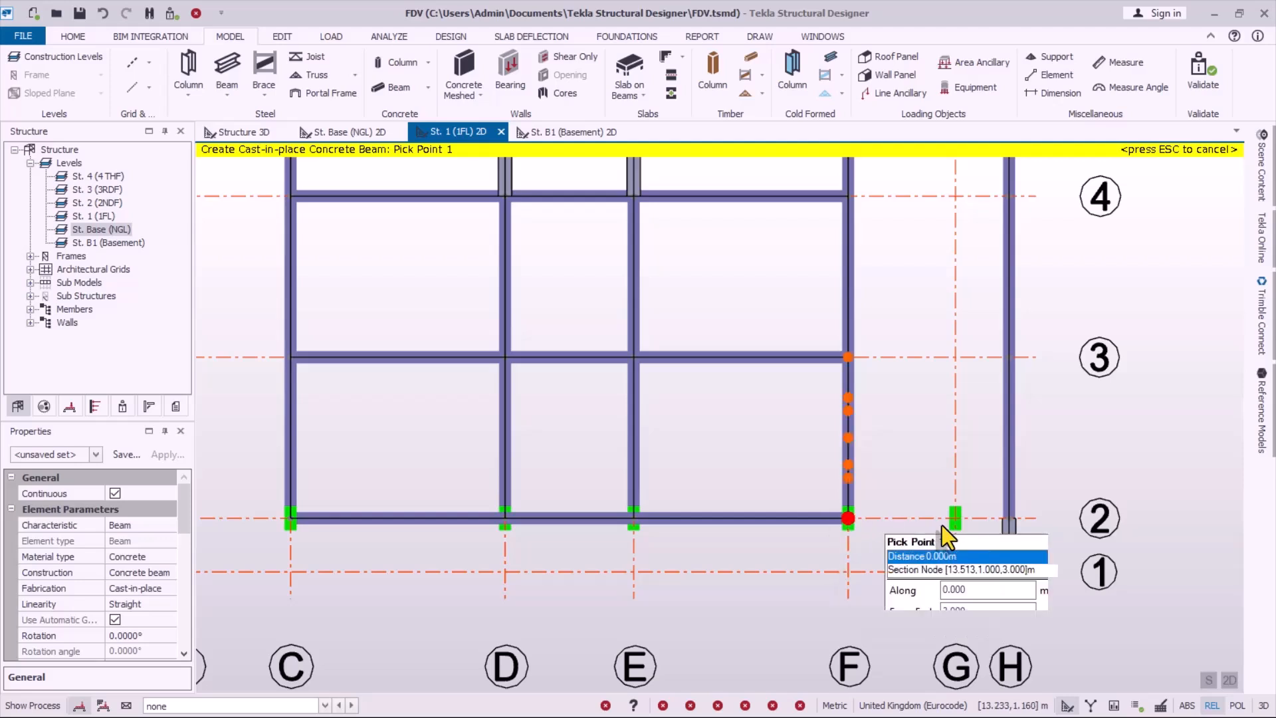
{"action": "left_click", "coordinate": [849, 519]}
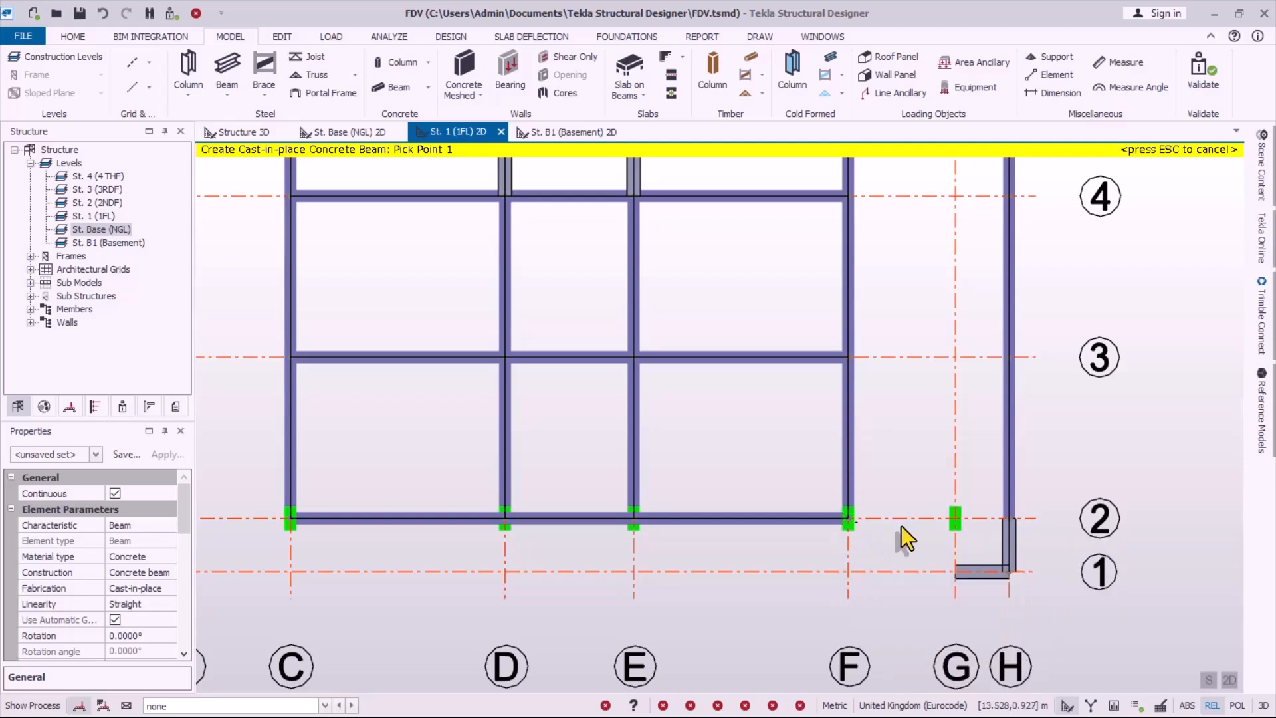
{"action": "left_click", "coordinate": [955, 521]}
{"action": "left_click", "coordinate": [1001, 520]}
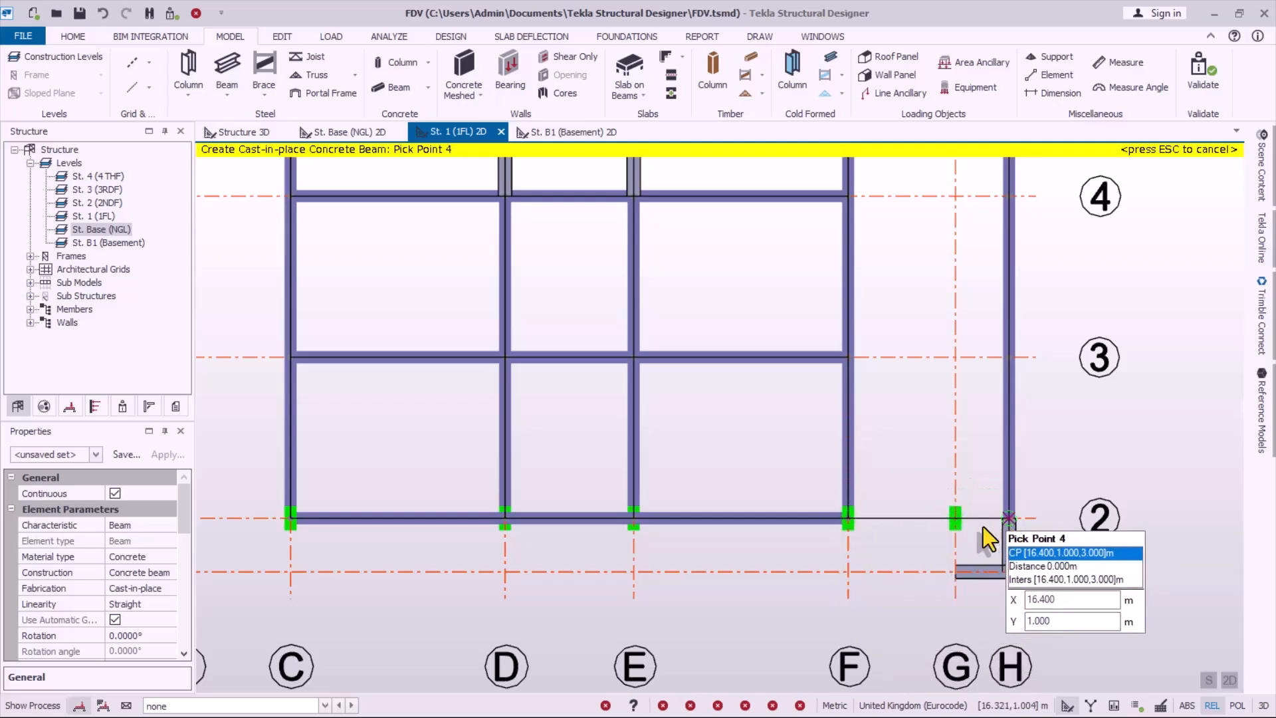
{"action": "left_click", "coordinate": [1001, 520]}
- Draw a continuous concrete beam along gridline 2 from C through column B to A, and end the beam command
{"action": "scroll", "coordinate": [927, 372], "scroll_direction": "down", "scroll_amount": 2}
{"action": "scroll", "coordinate": [489, 529], "scroll_direction": "up", "scroll_amount": 1}
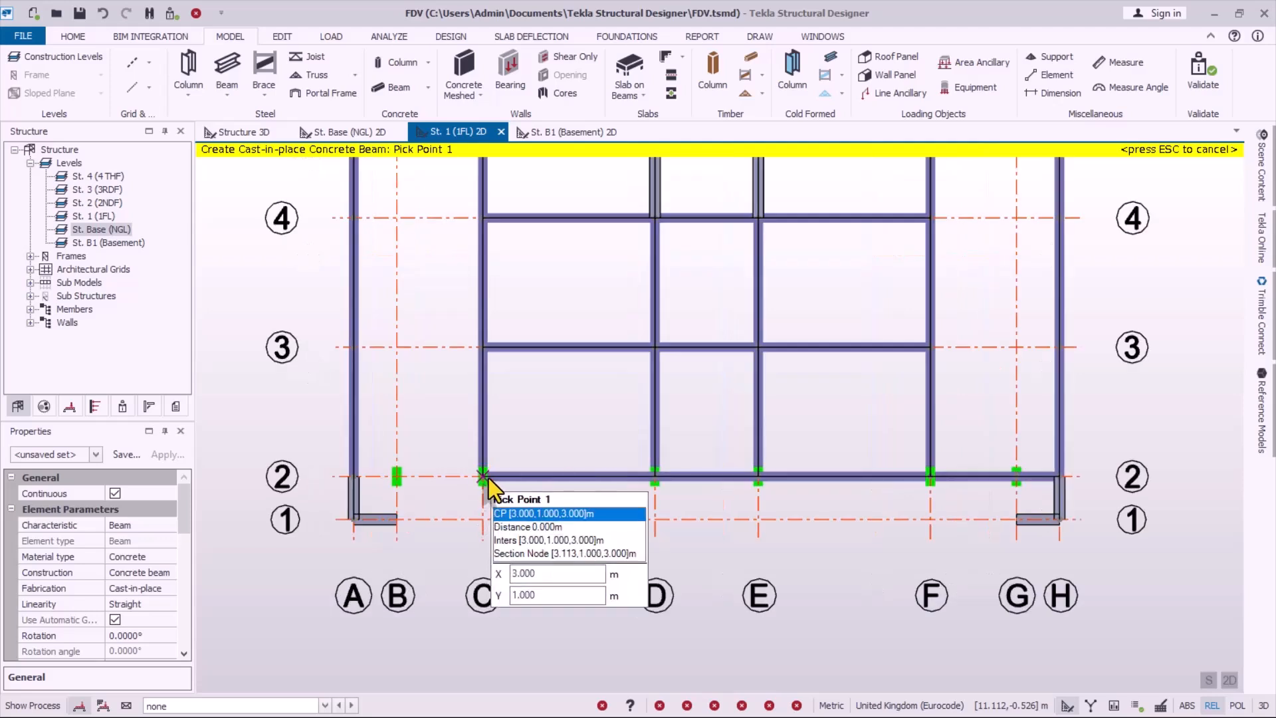
{"action": "left_click", "coordinate": [487, 477]}
{"action": "left_click", "coordinate": [397, 477]}
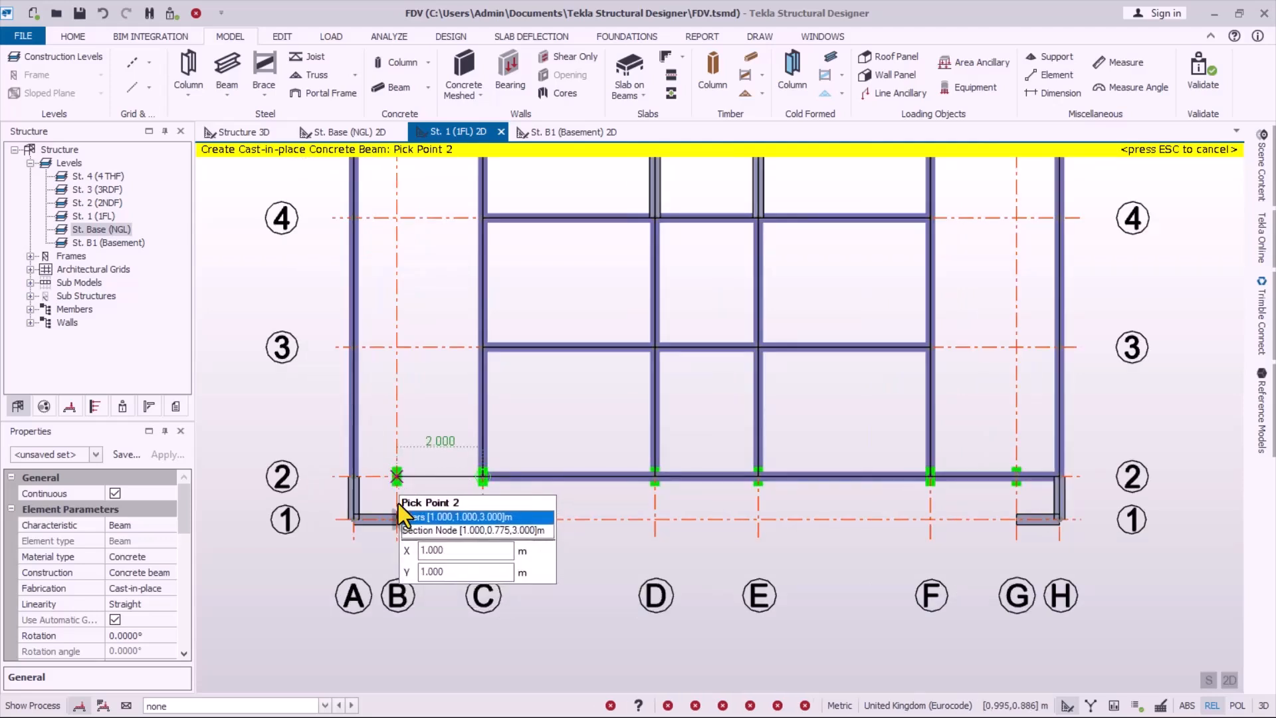
{"action": "double_click", "coordinate": [359, 484]}
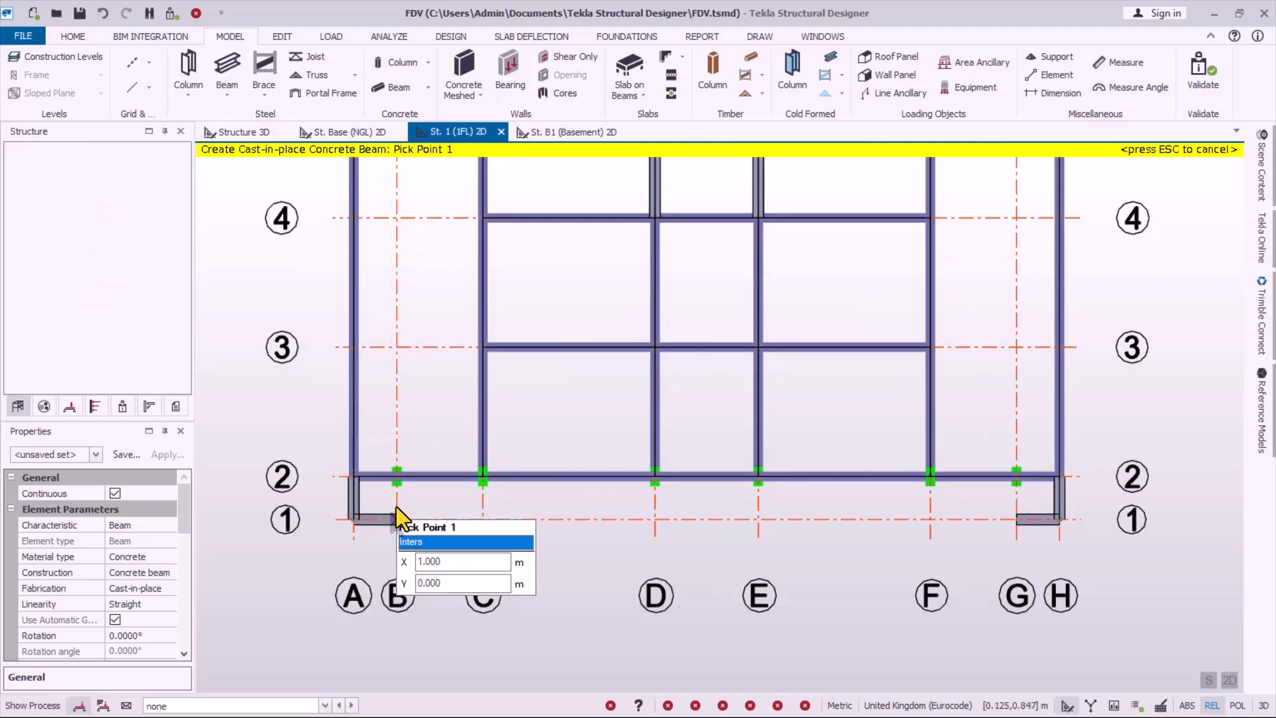
{"action": "scroll", "coordinate": [664, 518], "scroll_direction": "down", "scroll_amount": 1}
{"action": "key", "text": "Escape"}
- Create concrete beams by window between gridlines F and H along gridlines 3, 4 and 5
{"action": "scroll", "coordinate": [1017, 418], "scroll_direction": "down", "scroll_amount": 3}
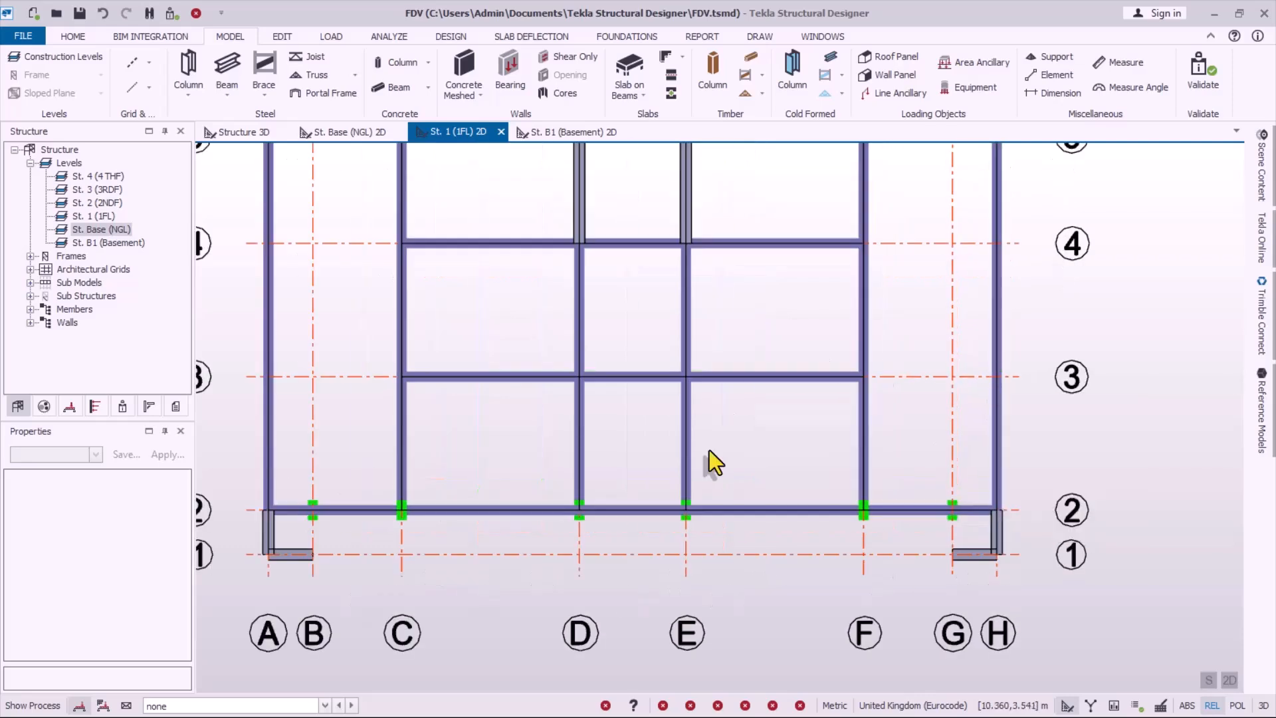
{"action": "scroll", "coordinate": [908, 432], "scroll_direction": "up", "scroll_amount": 1}
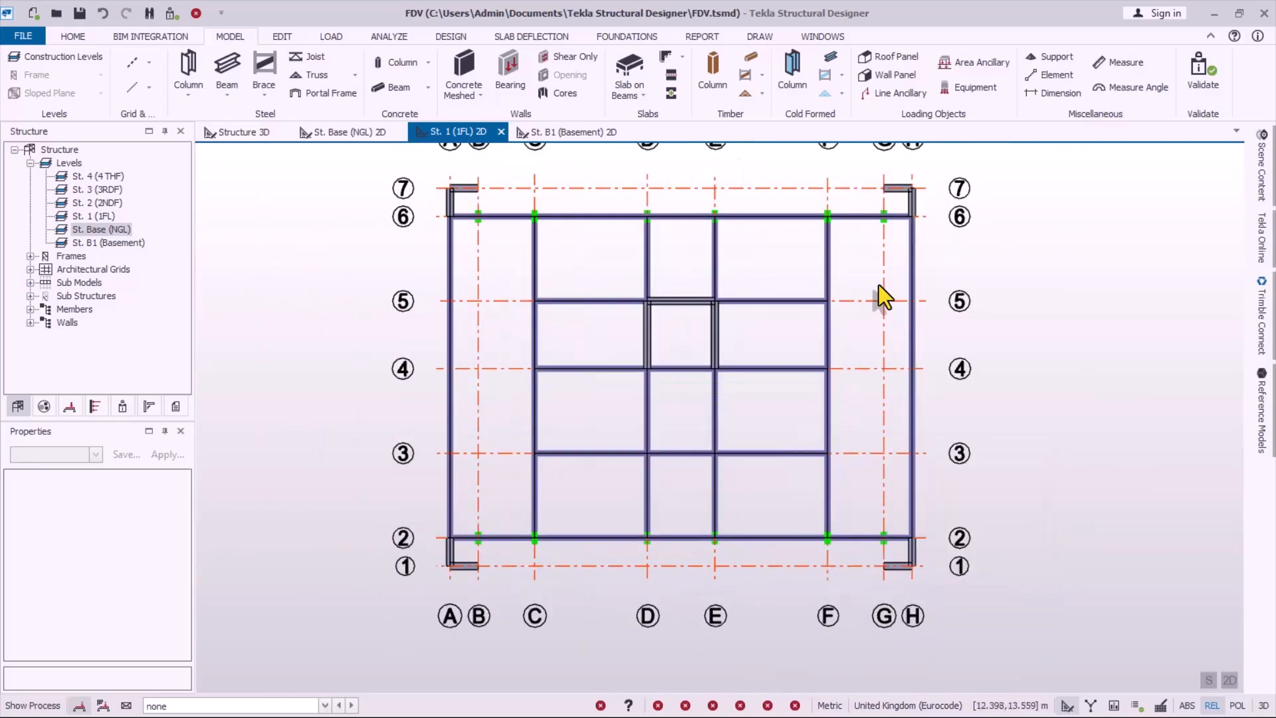
{"action": "left_click", "coordinate": [396, 87]}
{"action": "left_click_drag", "start_coordinate": [182, 512], "coordinate": [182, 616]}
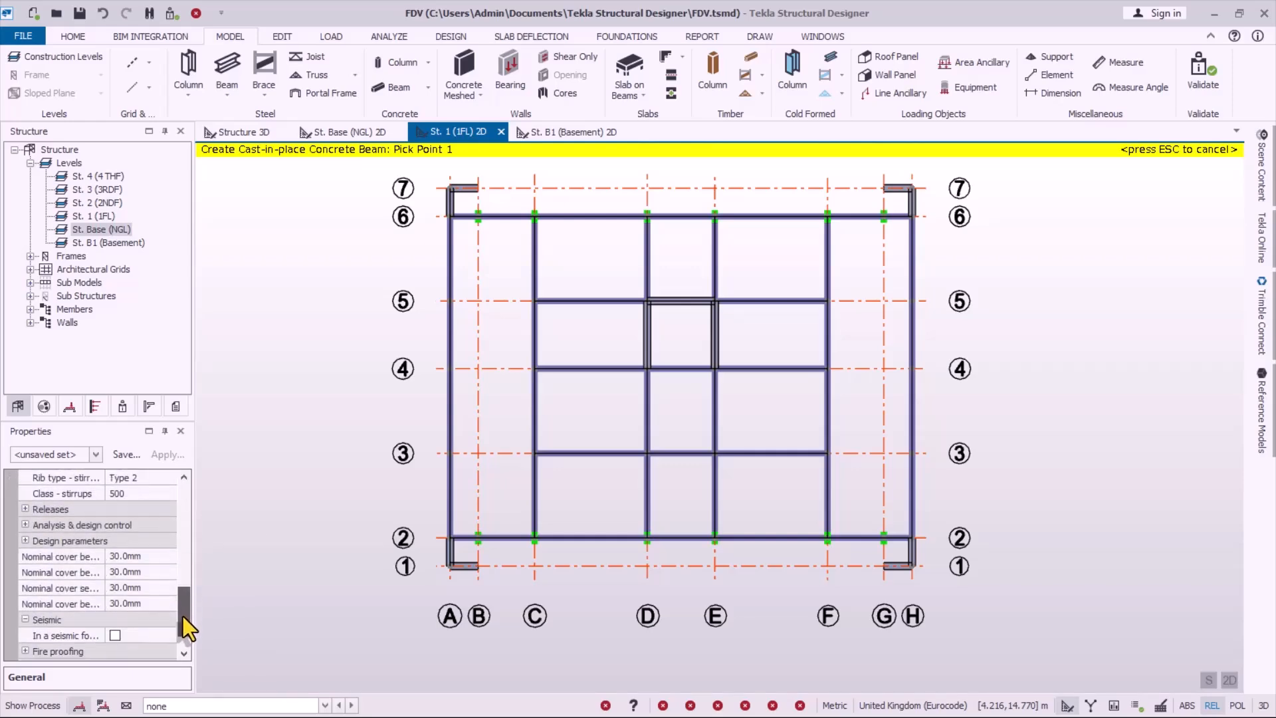
{"action": "scroll", "coordinate": [1074, 553], "scroll_direction": "up", "scroll_amount": 1}
{"action": "left_click_drag", "start_coordinate": [705, 402], "coordinate": [1012, 510]}
{"action": "scroll", "coordinate": [737, 362], "scroll_direction": "down", "scroll_amount": 1}
{"action": "left_click_drag", "start_coordinate": [719, 331], "coordinate": [1047, 392]}
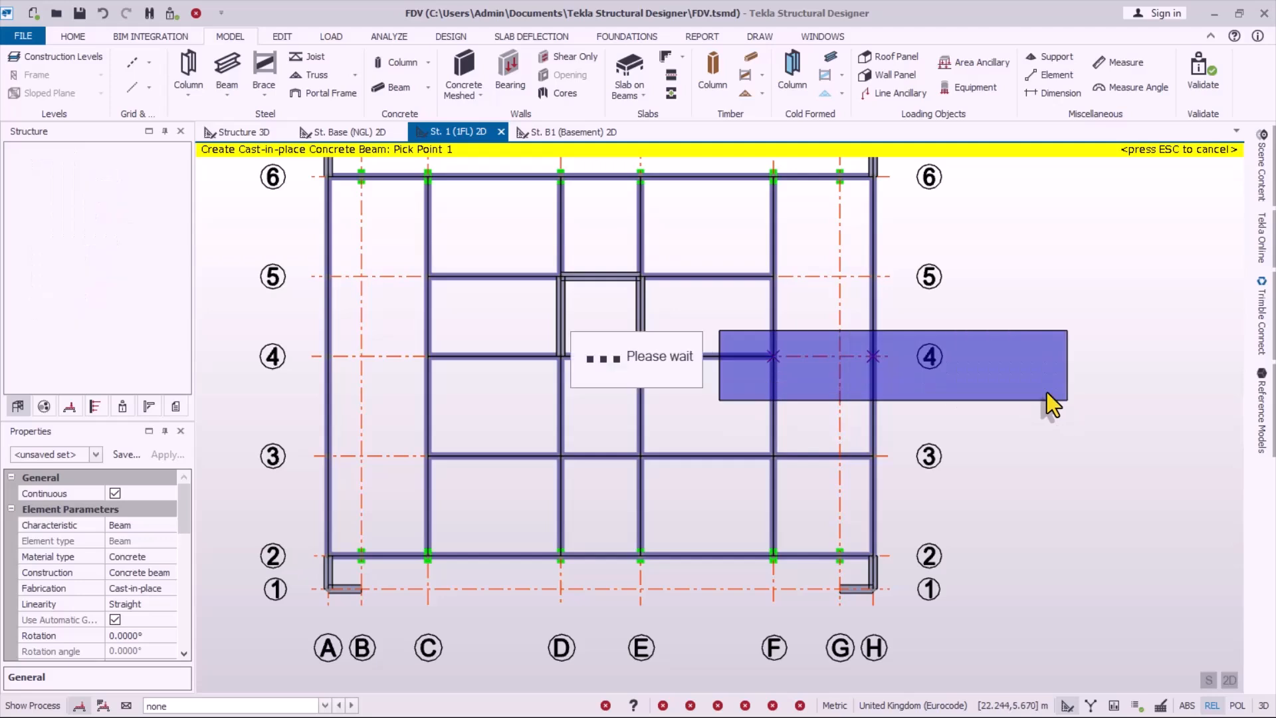
{"action": "left_click_drag", "start_coordinate": [722, 239], "coordinate": [1066, 312]}
{"action": "scroll", "coordinate": [834, 363], "scroll_direction": "down", "scroll_amount": 1}
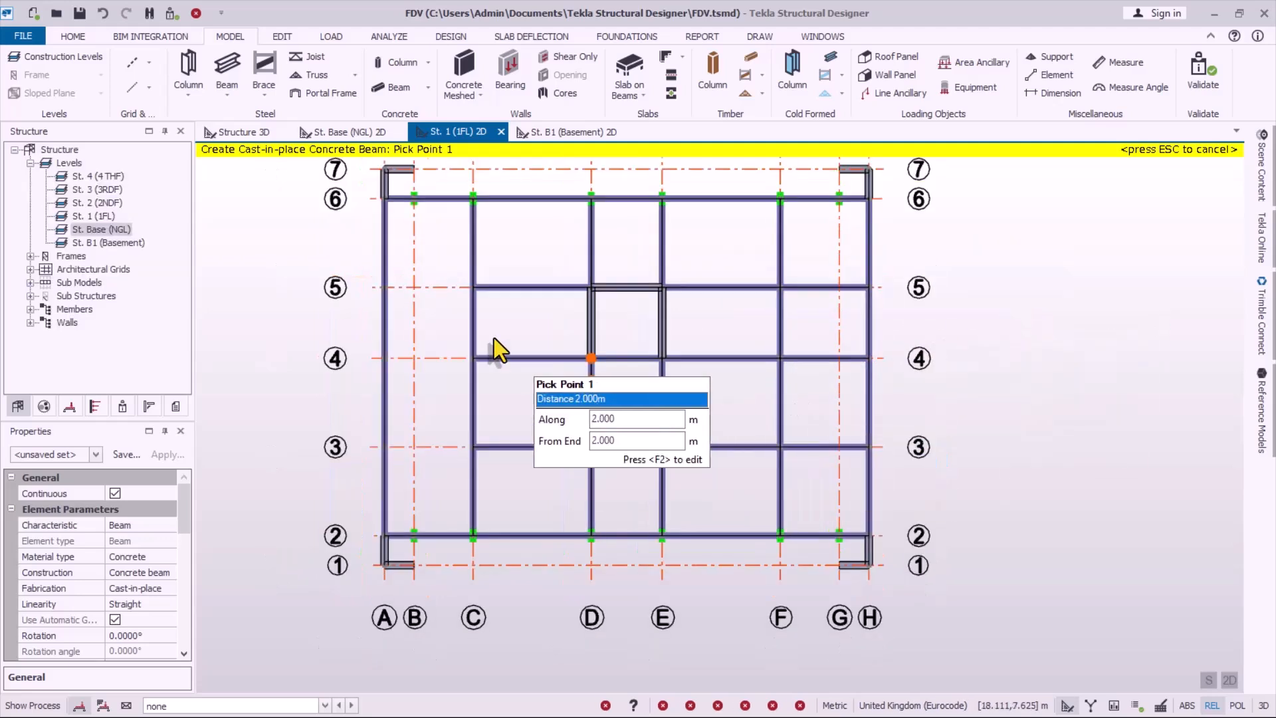
- Create concrete beams by window between gridlines A and C along gridlines 5, 4 and 3, and end the beam command
{"action": "scroll", "coordinate": [383, 264], "scroll_direction": "up", "scroll_amount": 1}
{"action": "left_click_drag", "start_coordinate": [331, 245], "coordinate": [583, 330]}
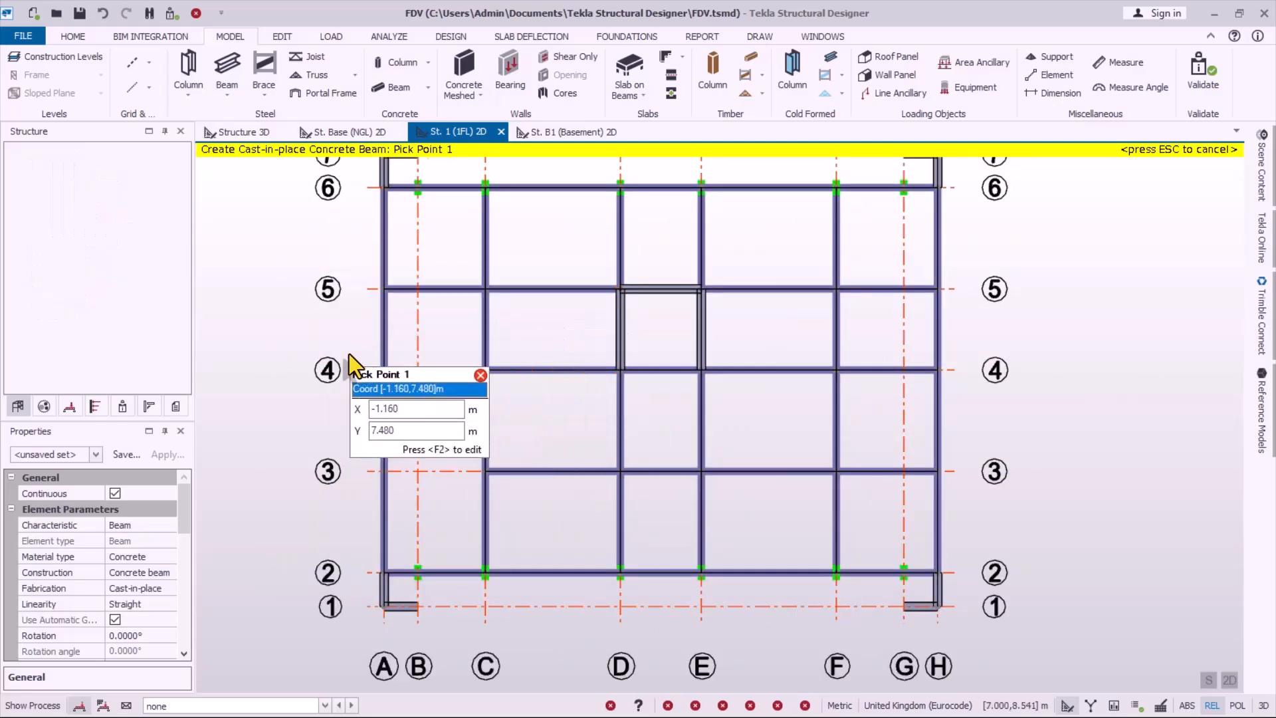
{"action": "left_click_drag", "start_coordinate": [350, 345], "coordinate": [577, 417]}
{"action": "left_click_drag", "start_coordinate": [356, 436], "coordinate": [584, 508]}
{"action": "scroll", "coordinate": [538, 532], "scroll_direction": "down", "scroll_amount": 1}
{"action": "scroll", "coordinate": [536, 608], "scroll_direction": "up", "scroll_amount": 1}
{"action": "scroll", "coordinate": [724, 466], "scroll_direction": "down", "scroll_amount": 1}
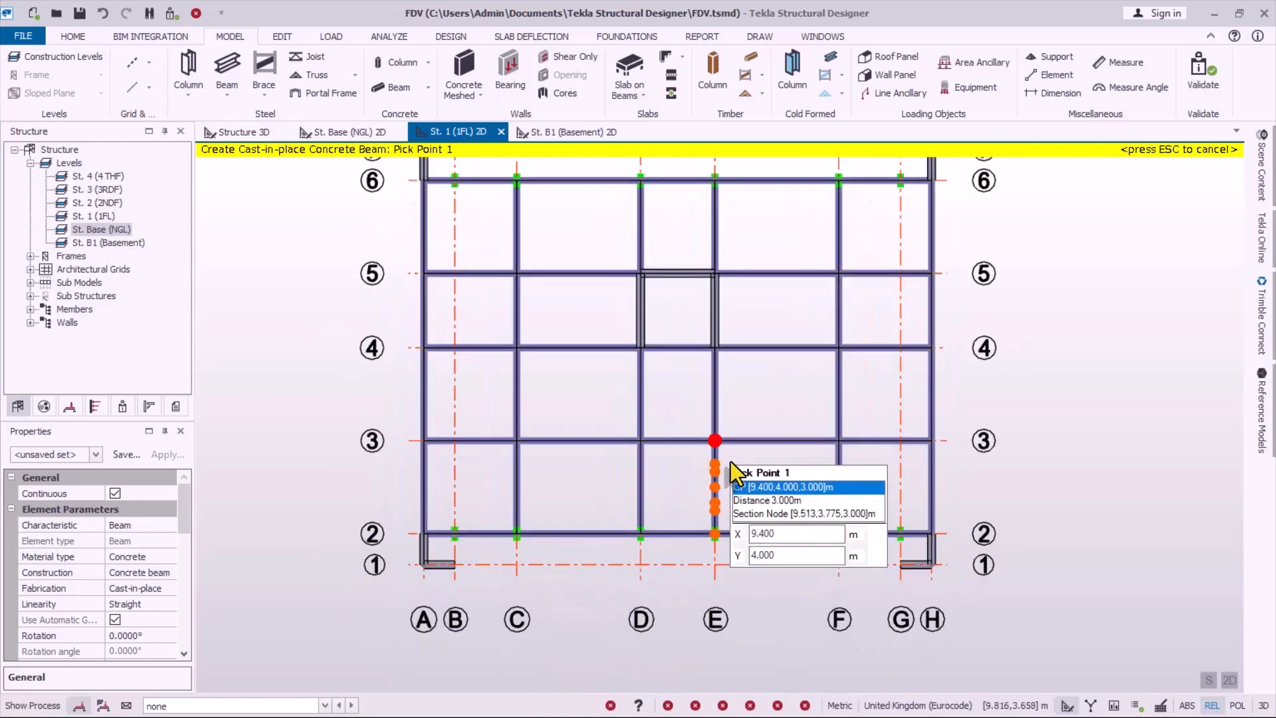
{"action": "scroll", "coordinate": [661, 558], "scroll_direction": "up", "scroll_amount": 1}
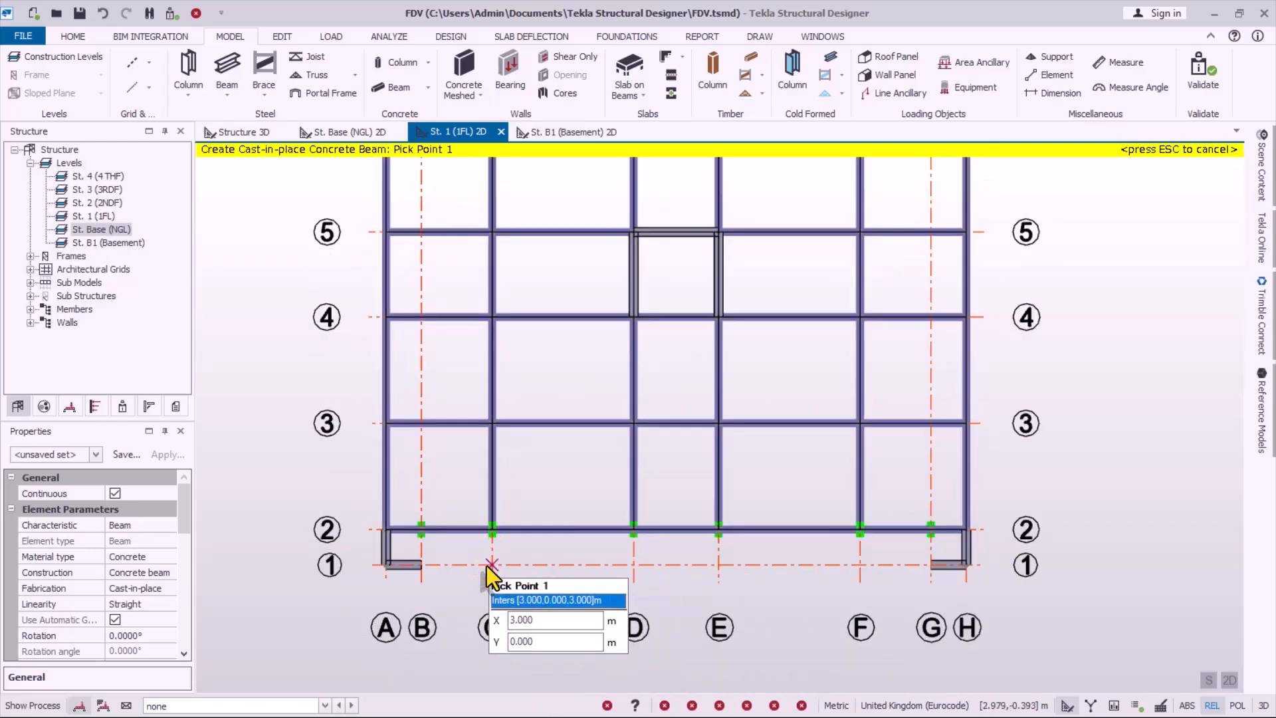
{"action": "scroll", "coordinate": [877, 542], "scroll_direction": "down", "scroll_amount": 2}
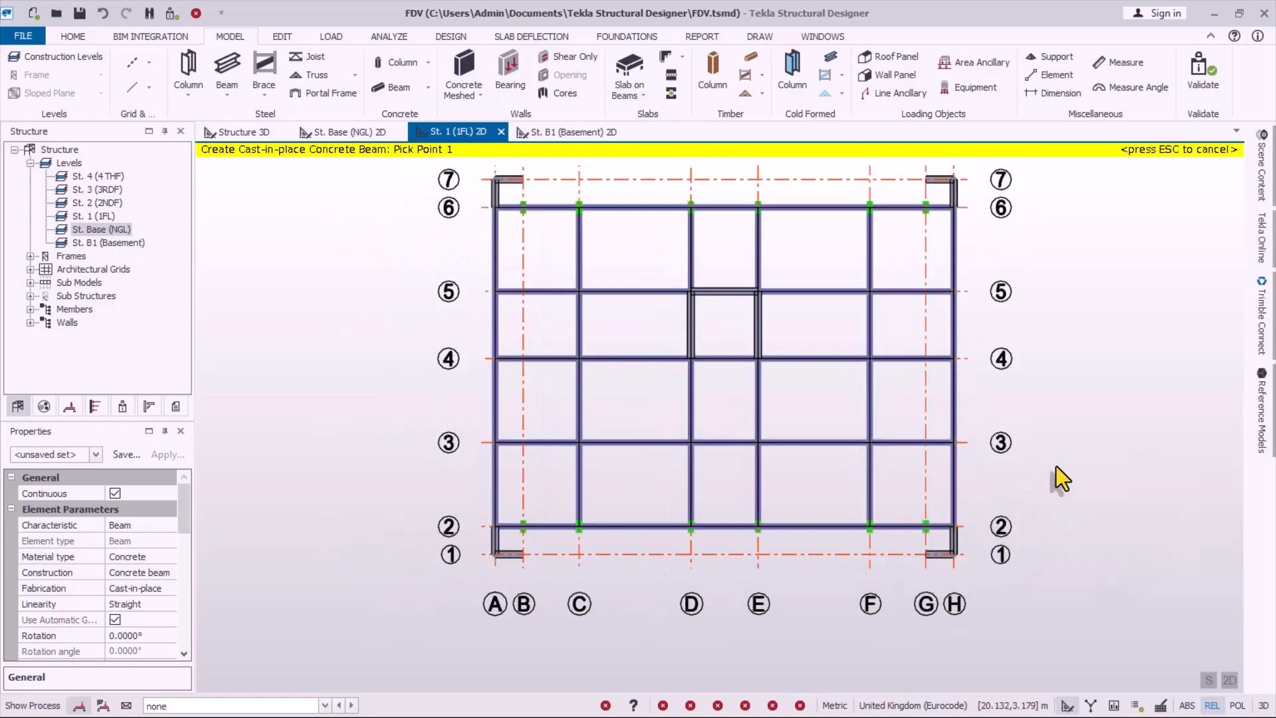
{"action": "key", "text": "Escape"}
- Examine the beam layout in the 3D structure view, and return to the first-floor plan near gridlines 6 and 7
{"action": "left_click", "coordinate": [243, 131]}
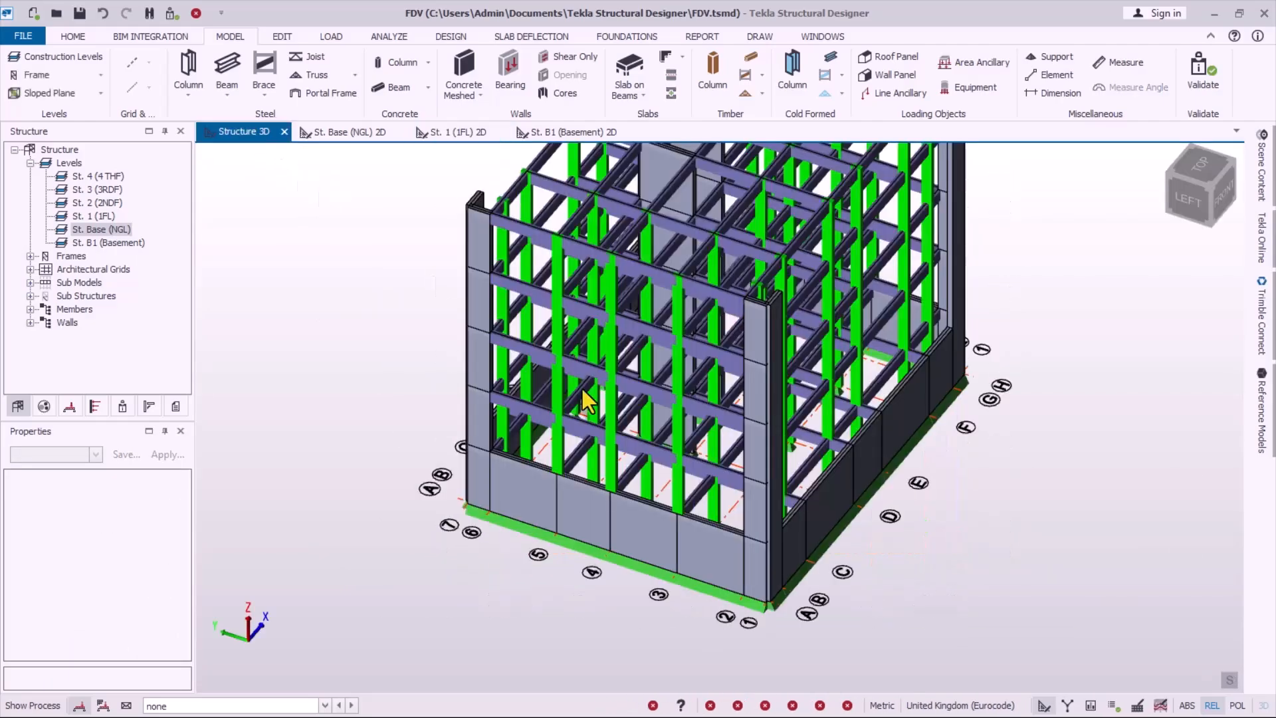
{"action": "scroll", "coordinate": [734, 459], "scroll_direction": "up", "scroll_amount": 2}
{"action": "right_click_drag", "start_coordinate": [792, 516], "coordinate": [815, 615]}
{"action": "scroll", "coordinate": [681, 459], "scroll_direction": "down", "scroll_amount": 2}
{"action": "scroll", "coordinate": [655, 339], "scroll_direction": "up", "scroll_amount": 1}
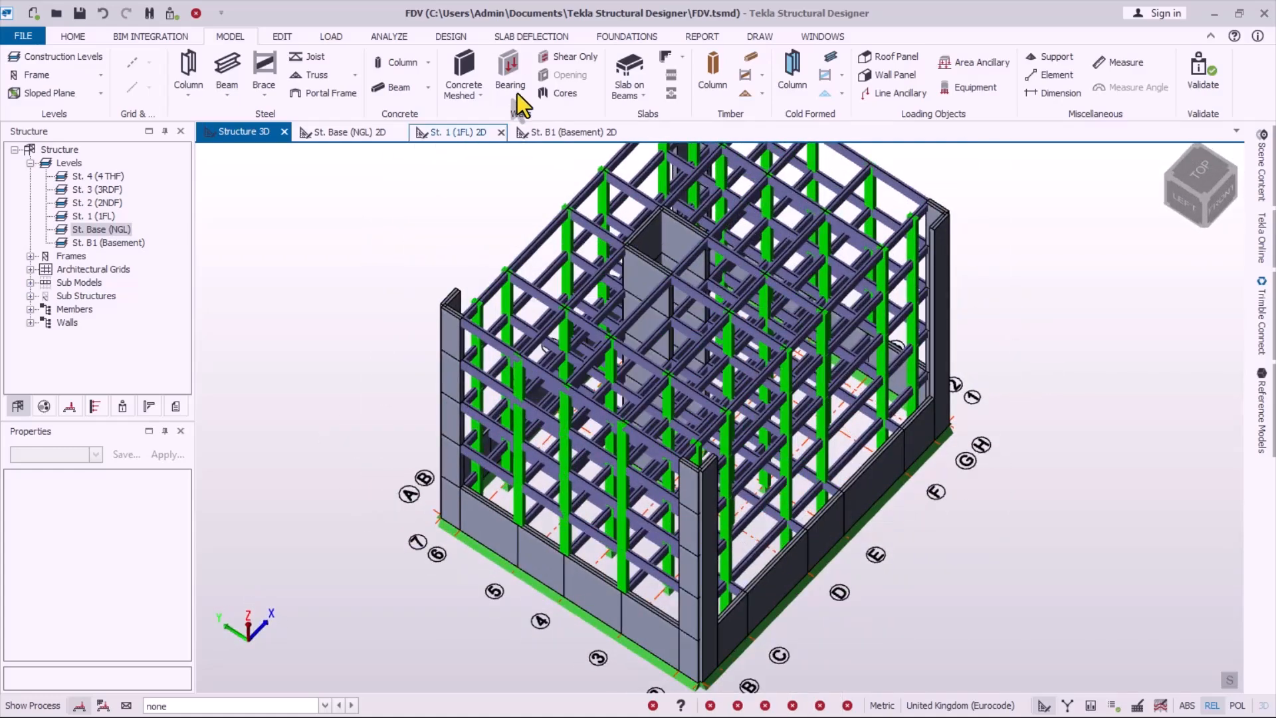
{"action": "left_click", "coordinate": [456, 133]}
{"action": "scroll", "coordinate": [537, 193], "scroll_direction": "up", "scroll_amount": 4}
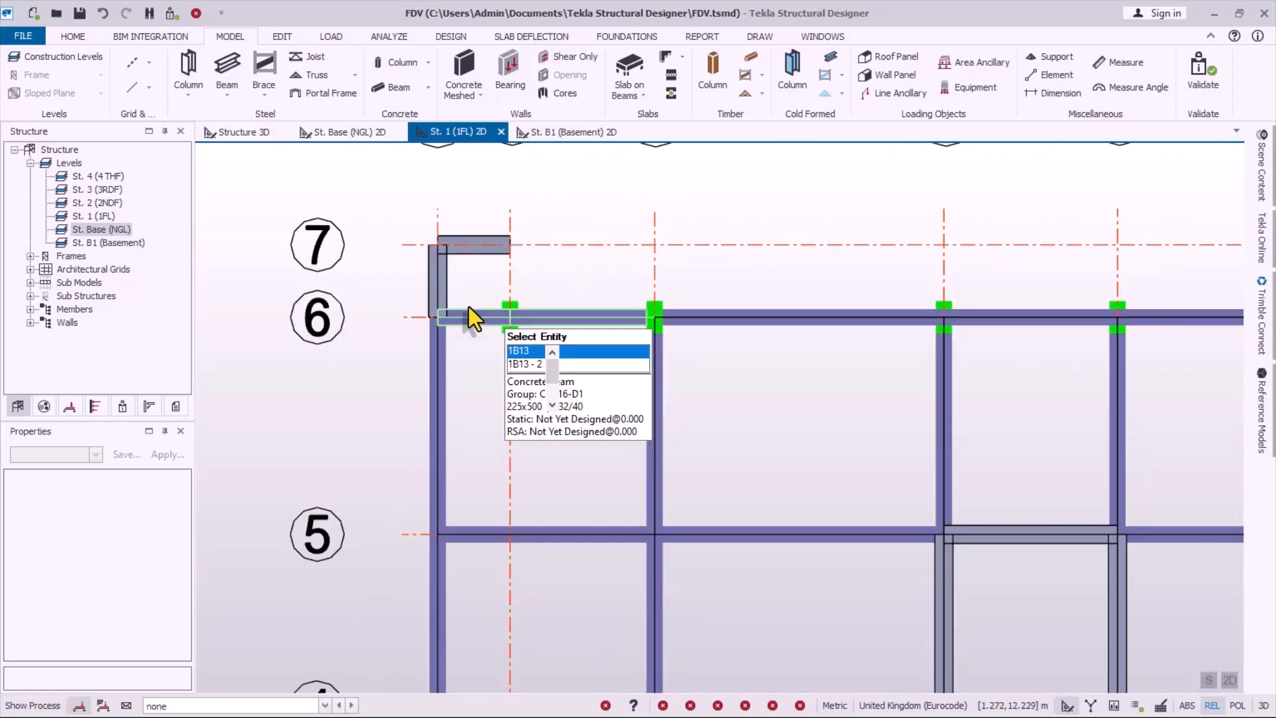
{"action": "scroll", "coordinate": [581, 257], "scroll_direction": "down", "scroll_amount": 2}
{"action": "scroll", "coordinate": [612, 298], "scroll_direction": "up", "scroll_amount": 3}
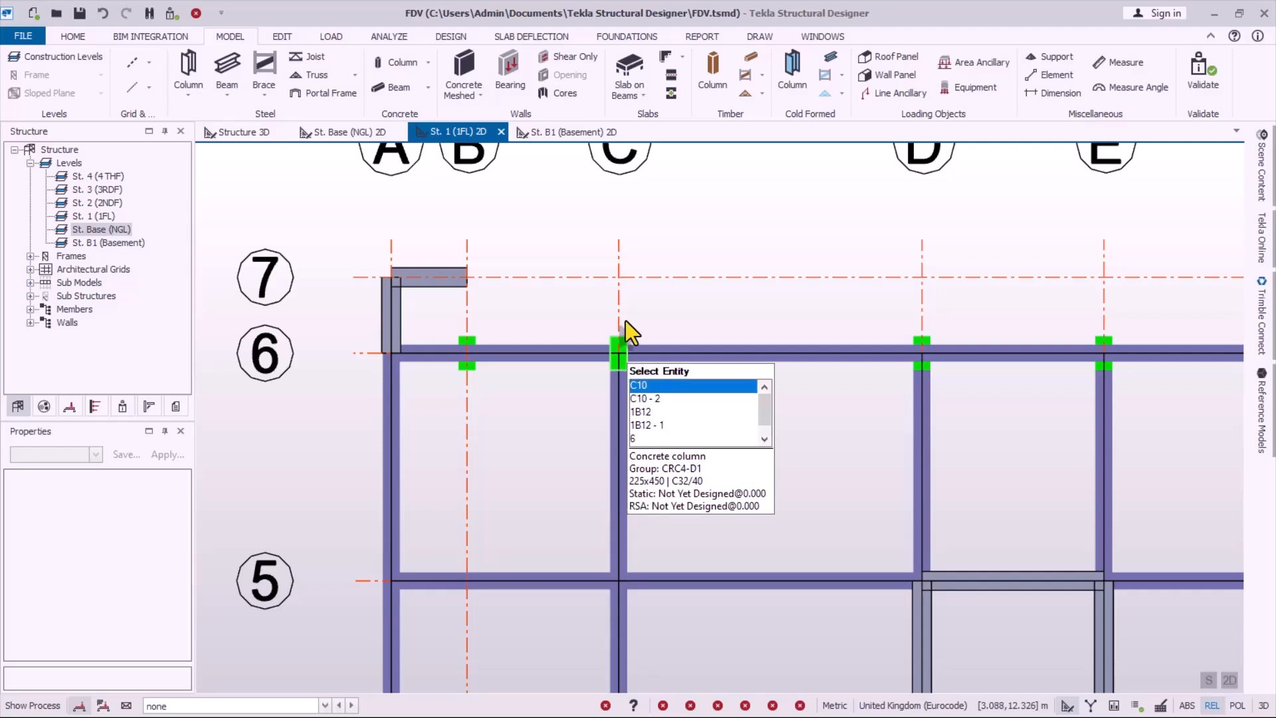
- Draw a 1 m concrete cantilever beam along gridline C from the column on gridline 6 to gridline 7
{"action": "left_click", "coordinate": [389, 87]}
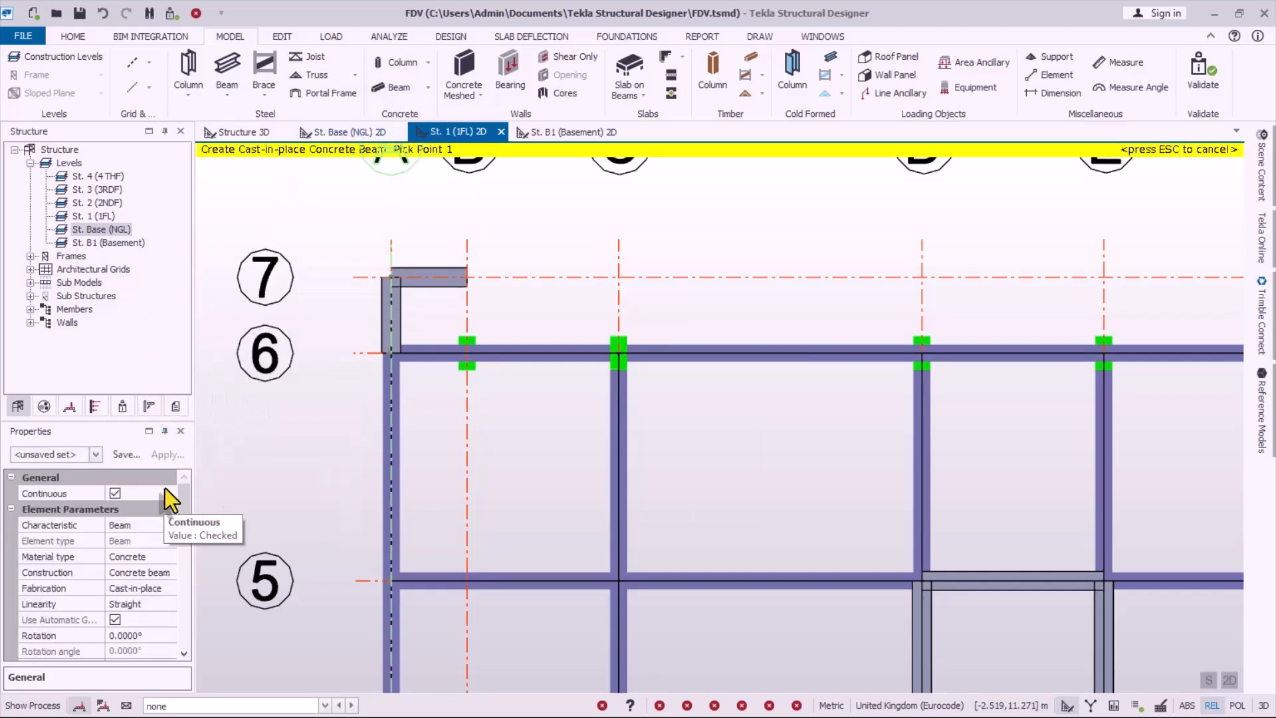
{"action": "left_click_drag", "start_coordinate": [184, 497], "coordinate": [183, 555]}
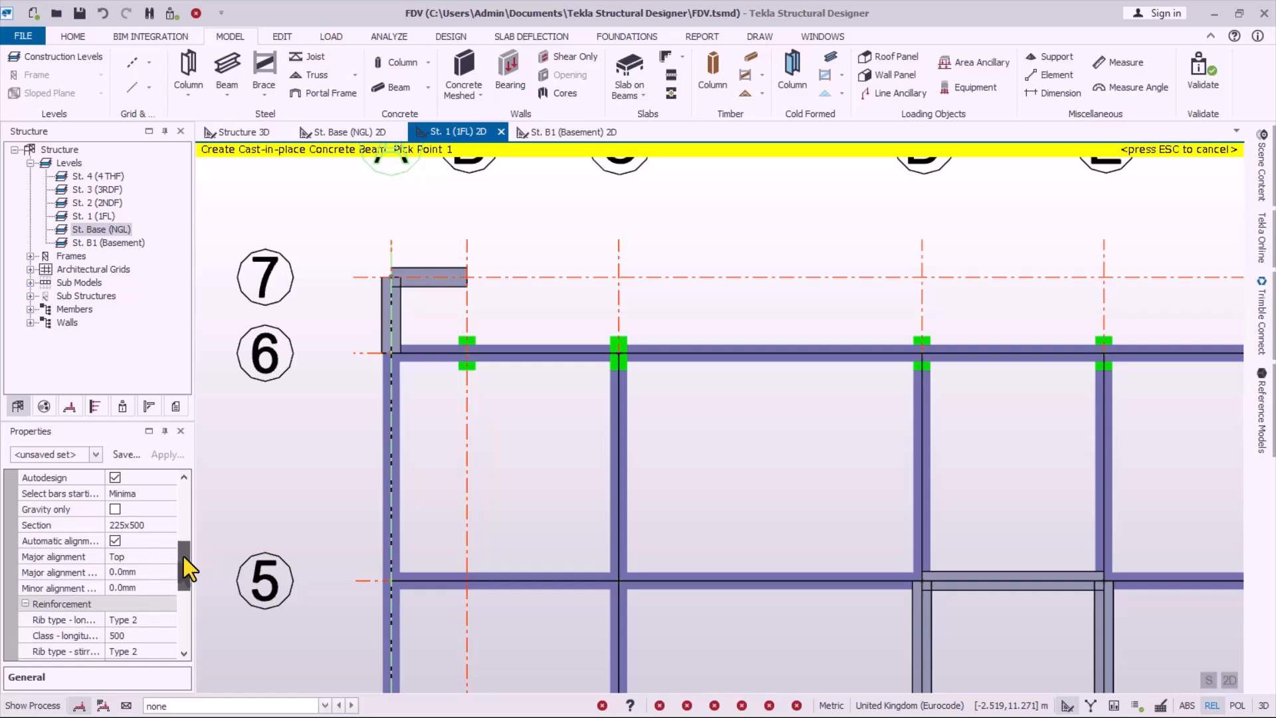
{"action": "scroll", "coordinate": [621, 358], "scroll_direction": "down", "scroll_amount": 2}
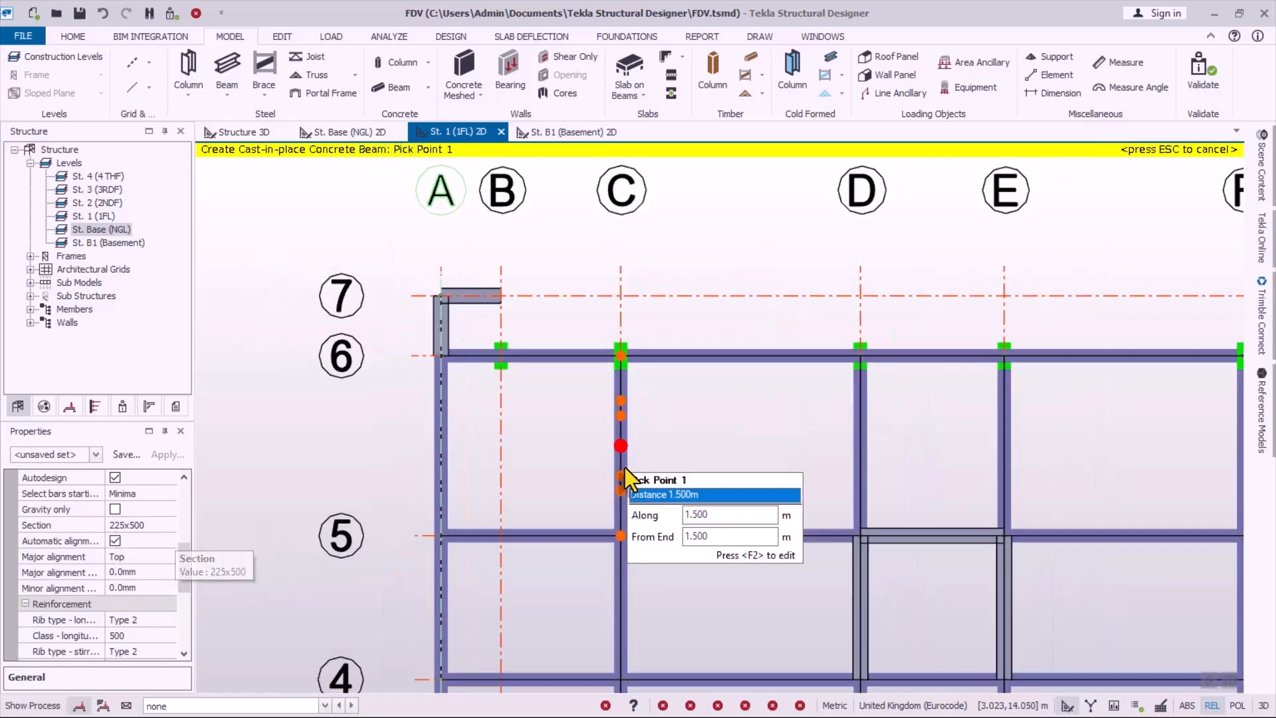
{"action": "scroll", "coordinate": [633, 352], "scroll_direction": "up", "scroll_amount": 3}
{"action": "left_click", "coordinate": [620, 362]}
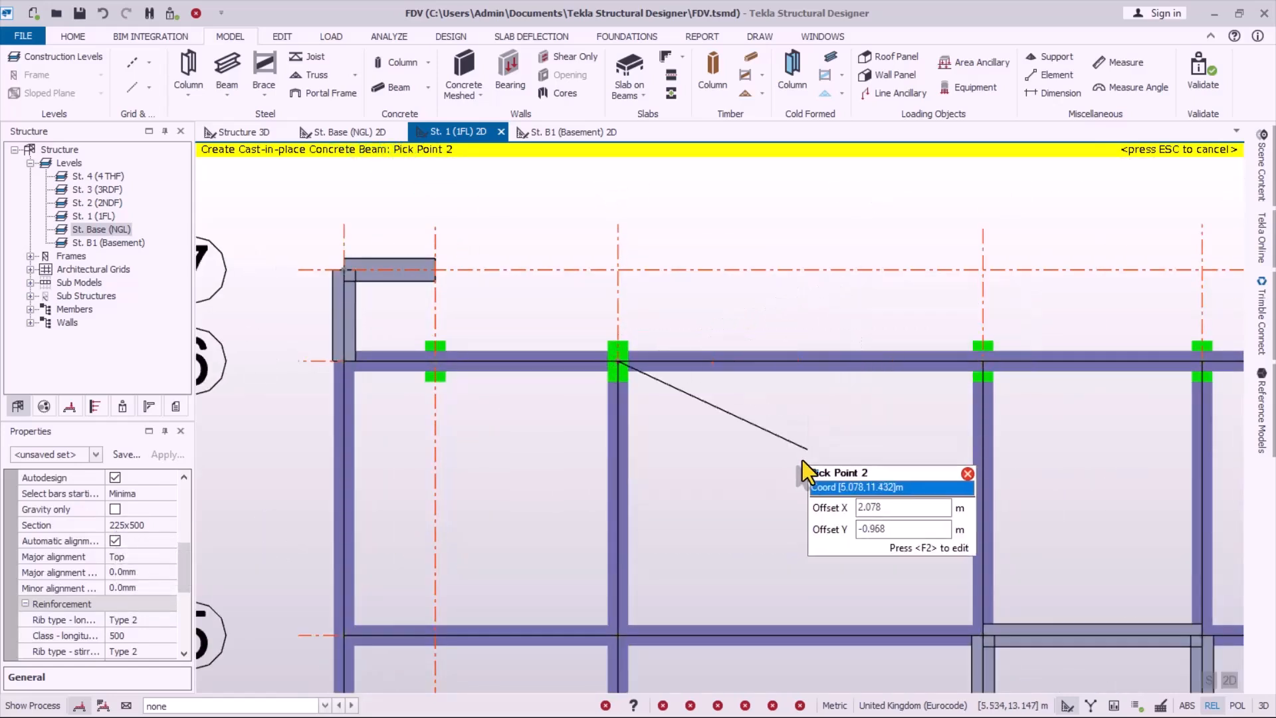
{"action": "left_click", "coordinate": [624, 264]}
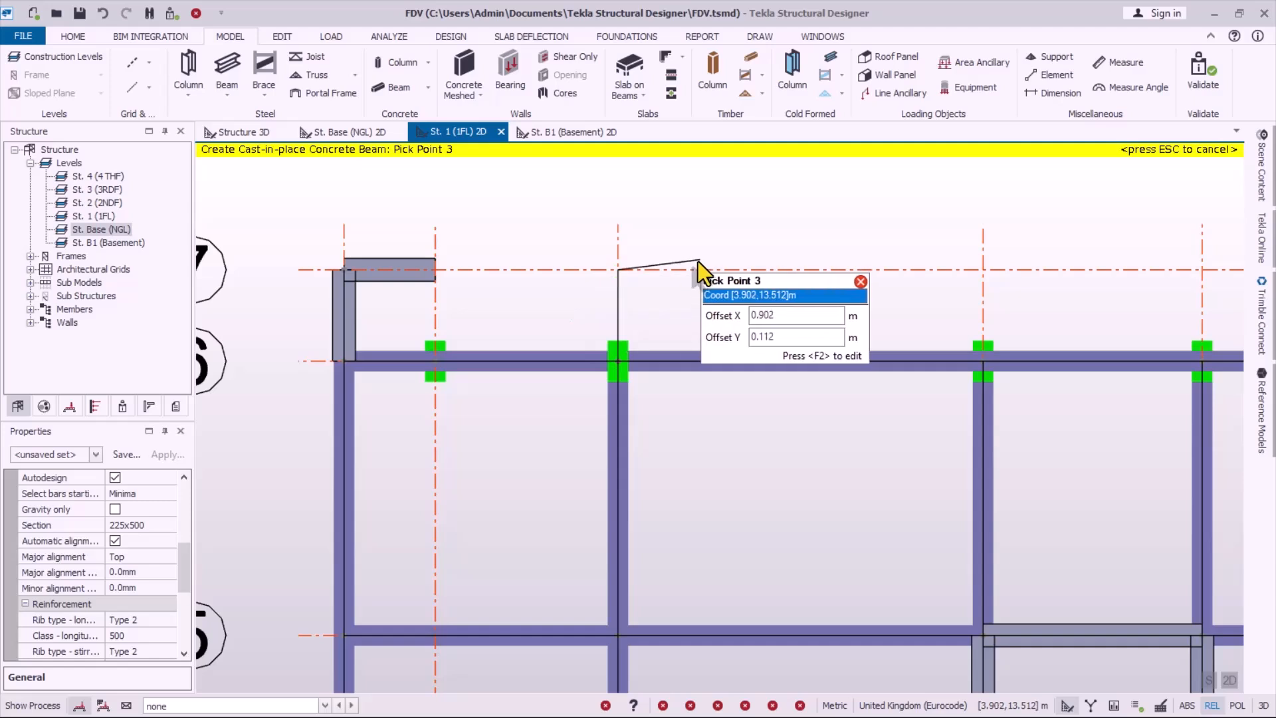
{"action": "left_click", "coordinate": [617, 270]}
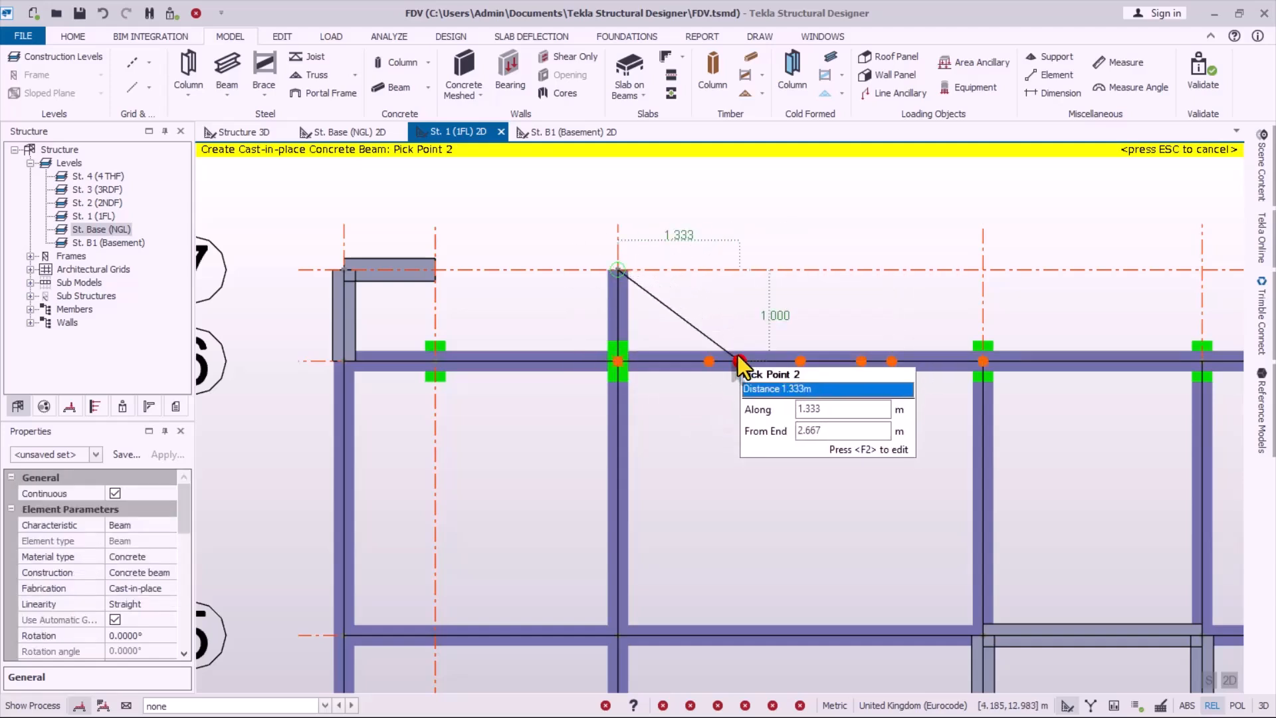
{"action": "key", "text": "Escape"}
- Draw a 1 m concrete cantilever beam along gridline D from the column on gridline 6 to gridline 7
{"action": "scroll", "coordinate": [488, 397], "scroll_direction": "down", "scroll_amount": 2}
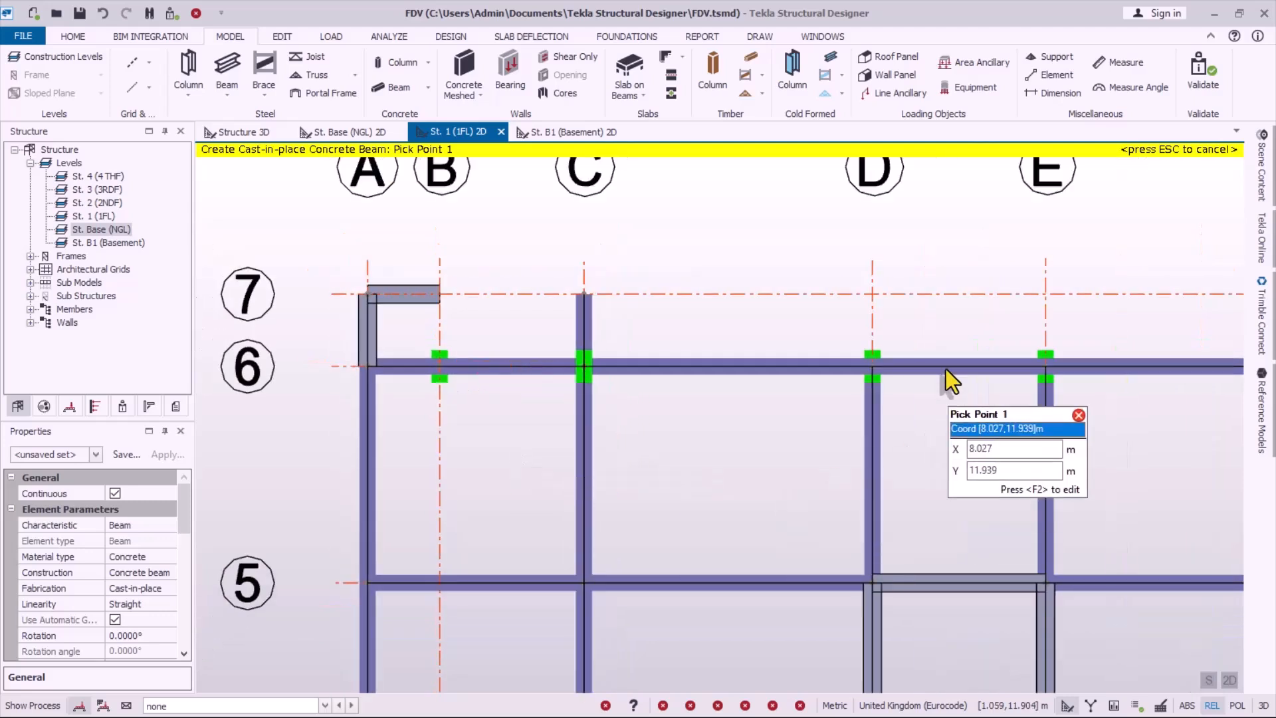
{"action": "scroll", "coordinate": [947, 369], "scroll_direction": "up", "scroll_amount": 2}
{"action": "left_click", "coordinate": [849, 369]}
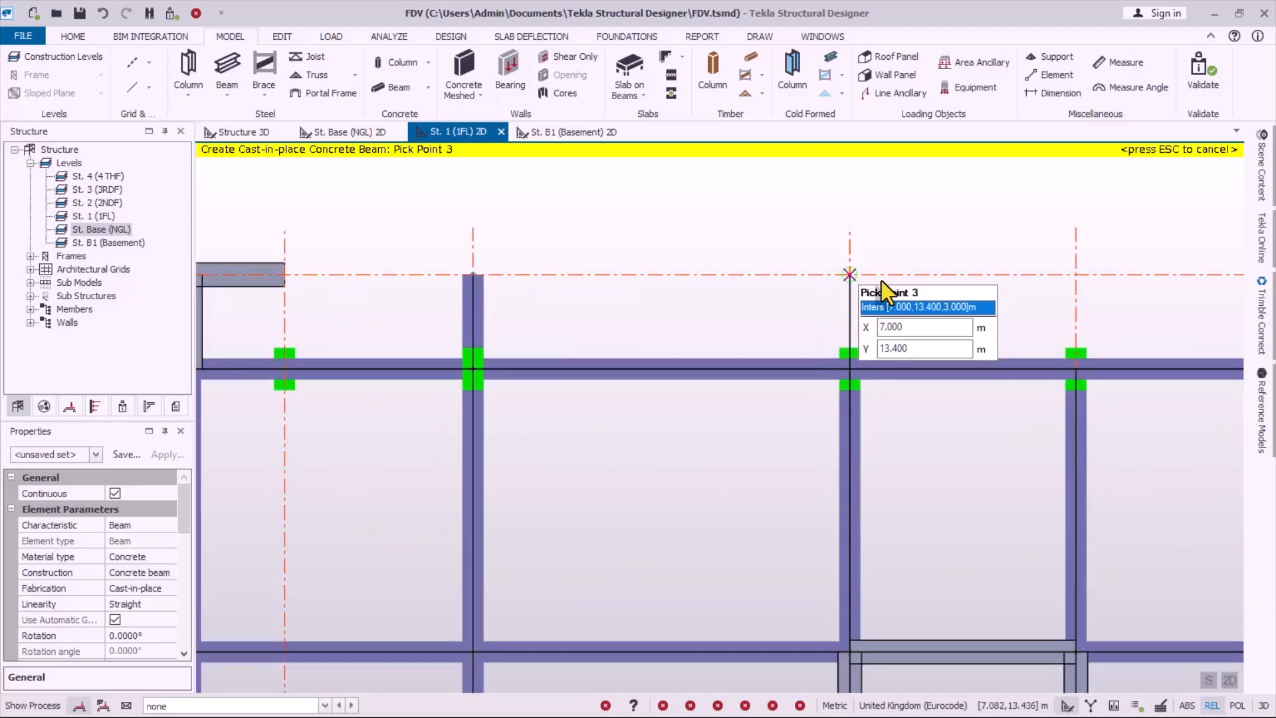
{"action": "left_click", "coordinate": [856, 273]}
{"action": "scroll", "coordinate": [976, 442], "scroll_direction": "down", "scroll_amount": 1}
{"action": "scroll", "coordinate": [999, 373], "scroll_direction": "up", "scroll_amount": 1}
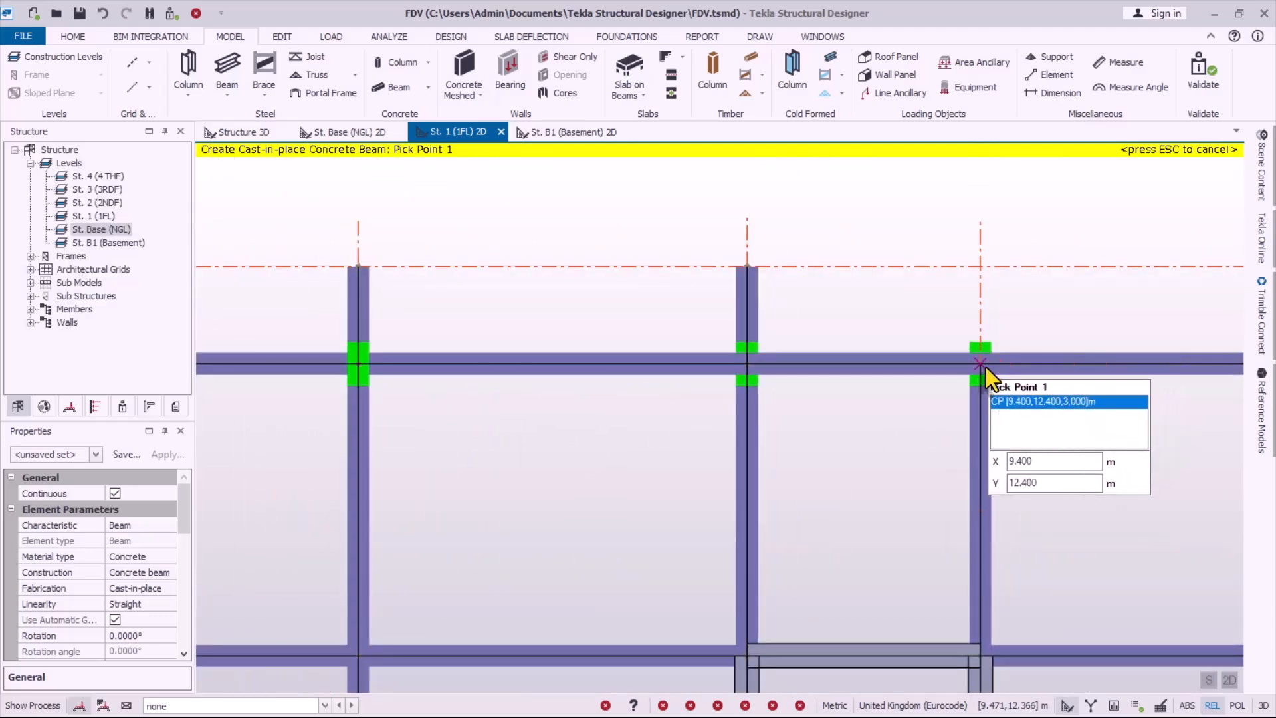
- Draw a 1 m concrete cantilever beam along gridline E from gridline 6 to gridline 7, and end the beam command
{"action": "left_click", "coordinate": [987, 366]}
{"action": "left_click", "coordinate": [986, 265]}
{"action": "key", "text": "Escape"}
{"action": "scroll", "coordinate": [532, 355], "scroll_direction": "down", "scroll_amount": 2}
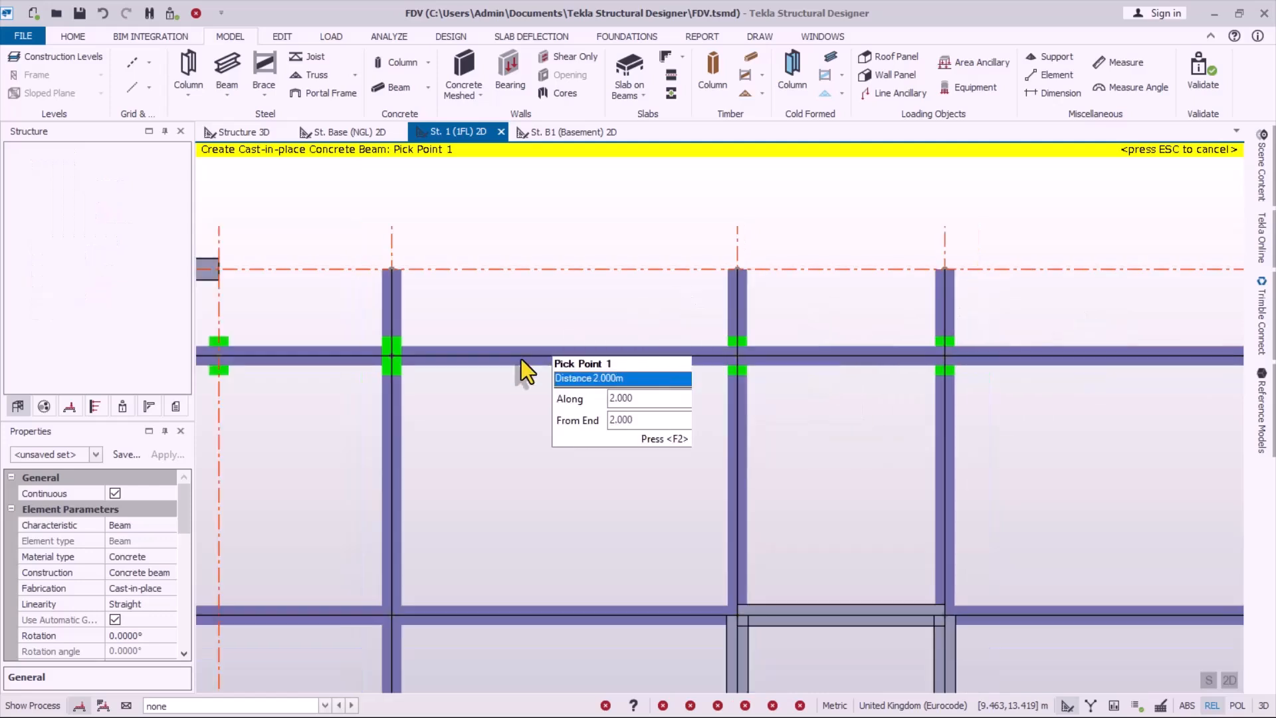
{"action": "key", "text": "Escape"}
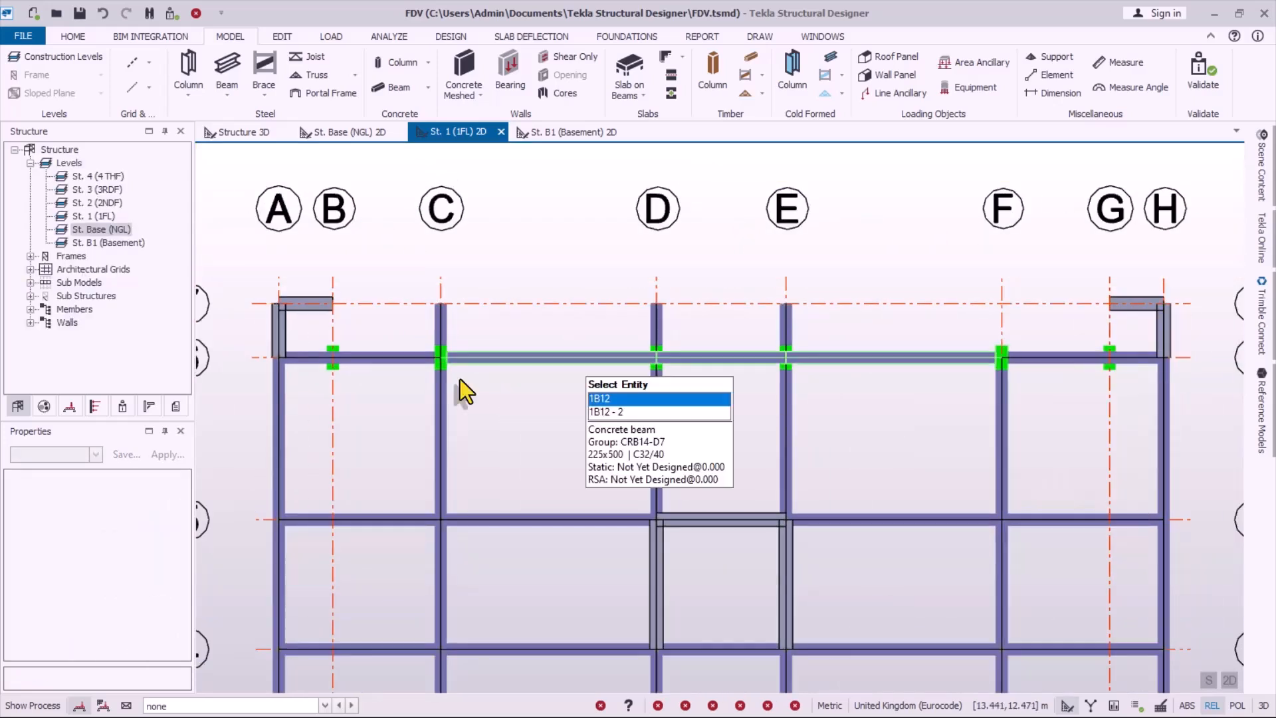
- Draw a 1 m concrete cantilever beam along gridline F from the column on gridline 6 to gridline 7
{"action": "left_click", "coordinate": [392, 93]}
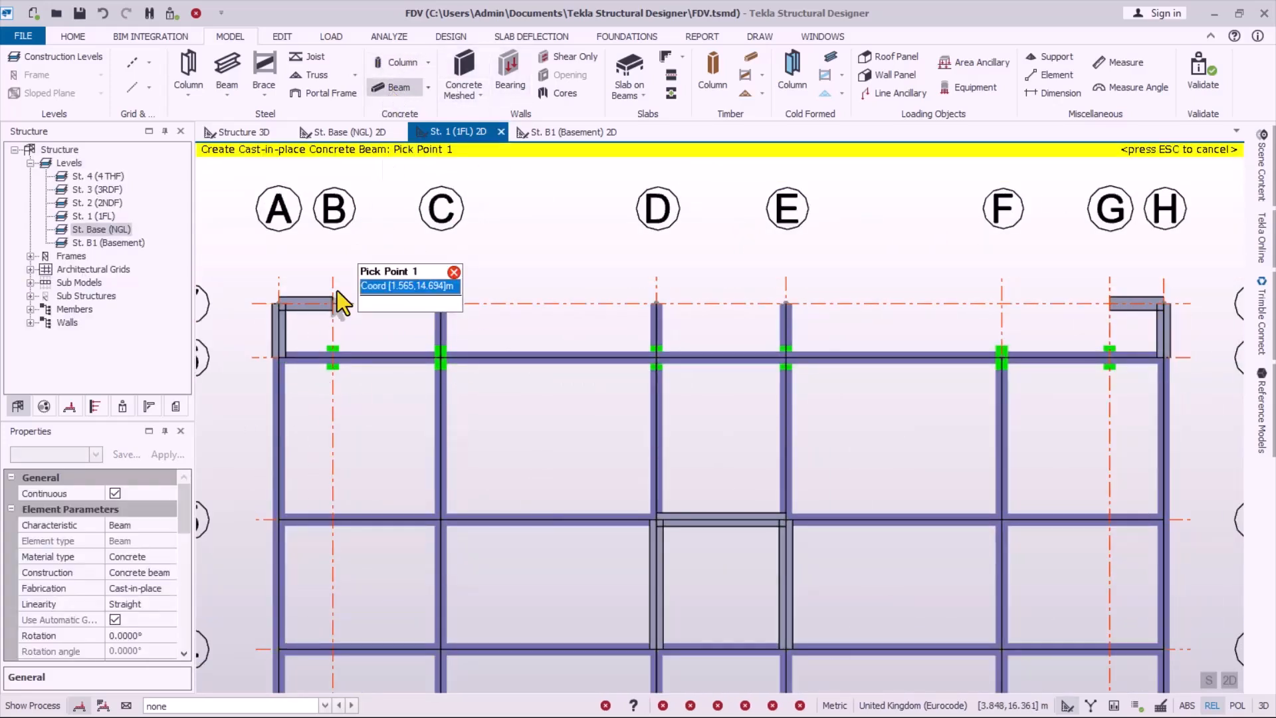
{"action": "left_click_drag", "start_coordinate": [185, 510], "coordinate": [189, 561]}
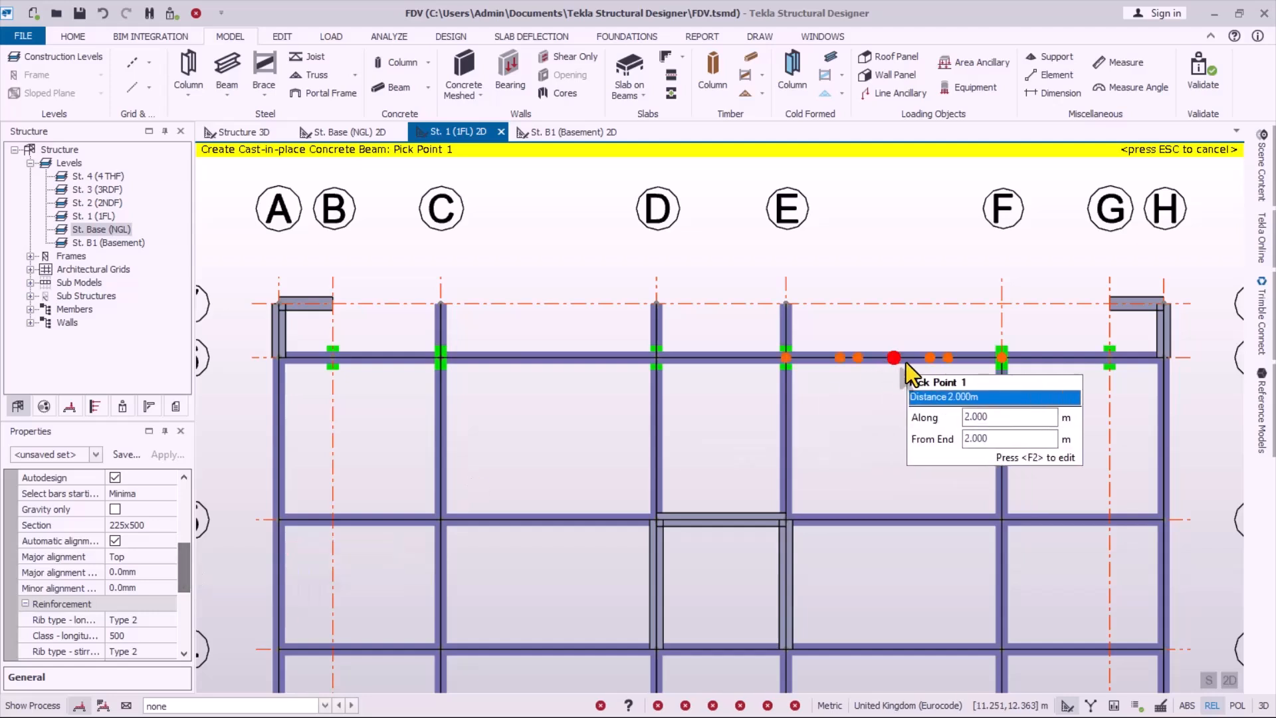
{"action": "left_click", "coordinate": [1000, 357]}
{"action": "left_click", "coordinate": [1005, 308]}
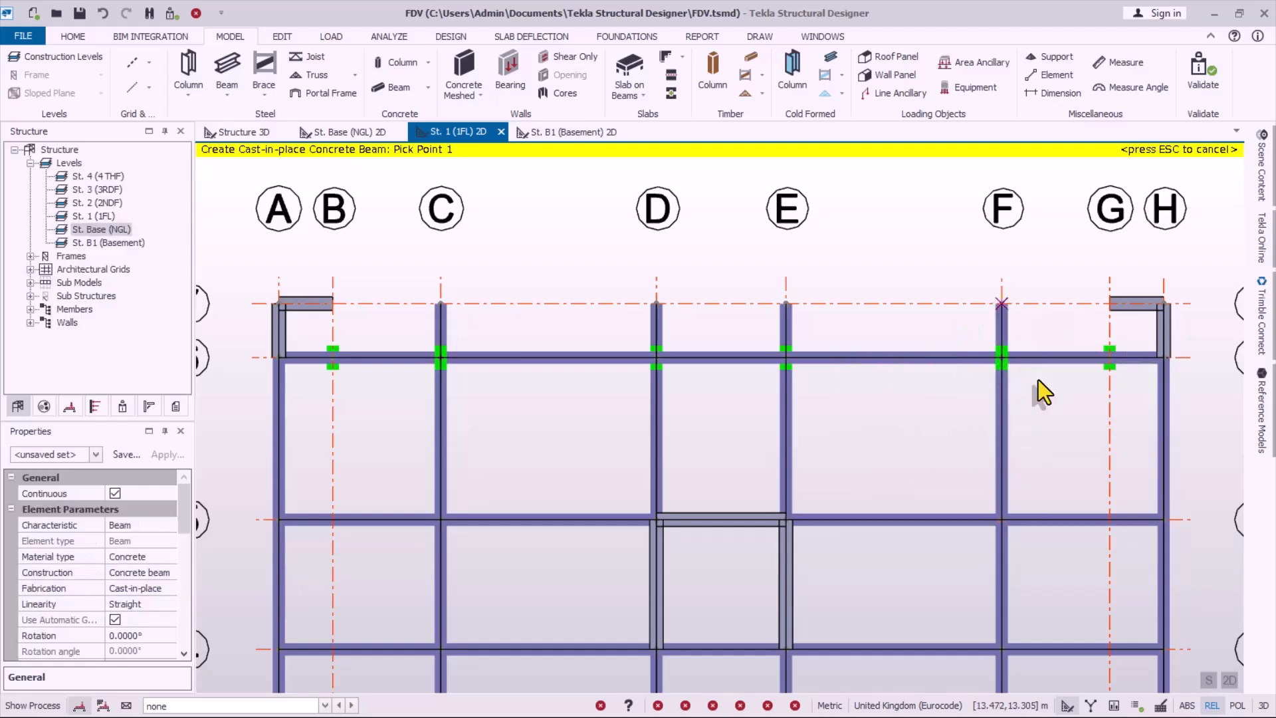
- Draw a 1 m concrete beam along gridline G from the column on gridline 6 to the corner wall on gridline 7
{"action": "left_click", "coordinate": [1110, 357]}
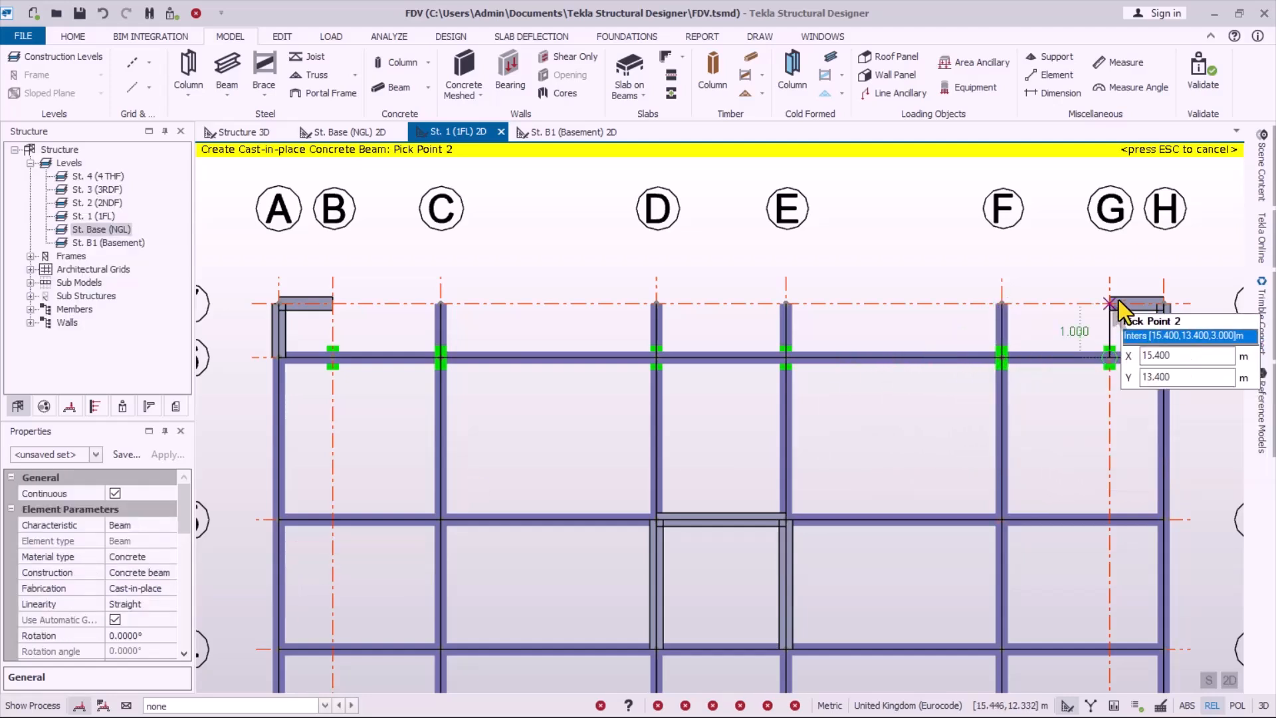
{"action": "left_click", "coordinate": [1110, 304]}
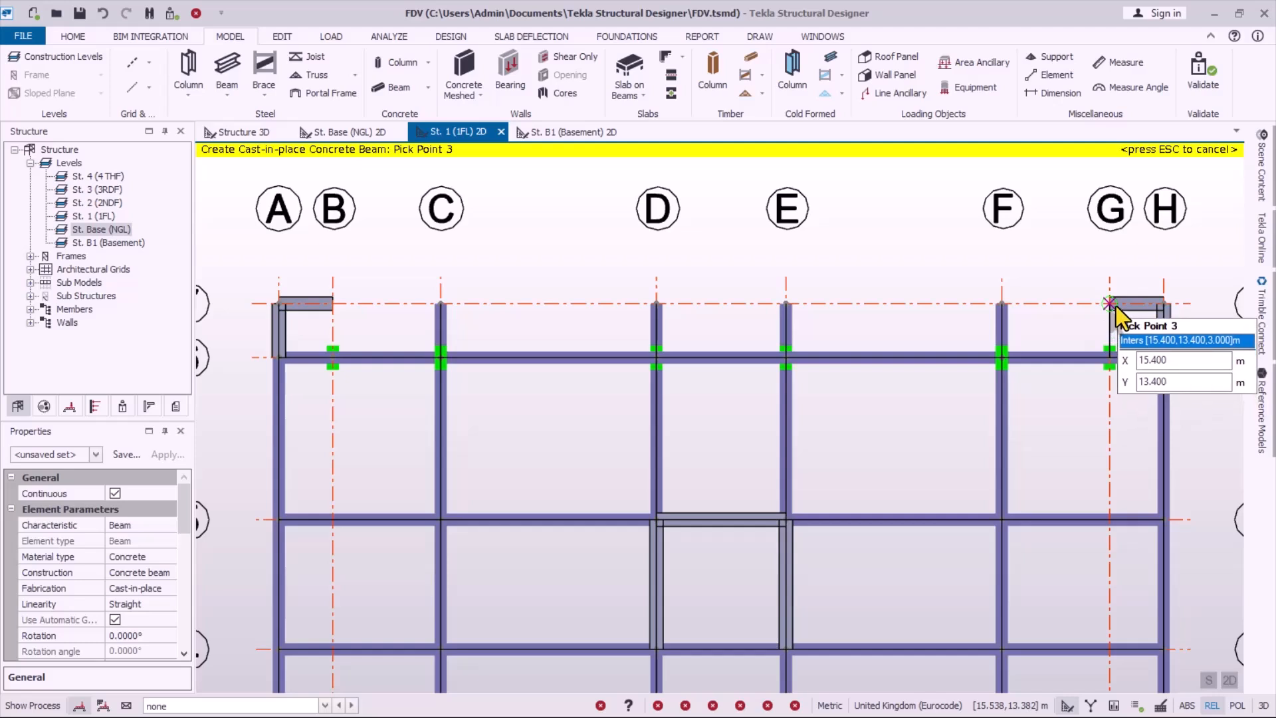
{"action": "left_click", "coordinate": [1111, 305]}
{"action": "key", "text": "Escape"}
{"action": "scroll", "coordinate": [356, 230], "scroll_direction": "up", "scroll_amount": 2}
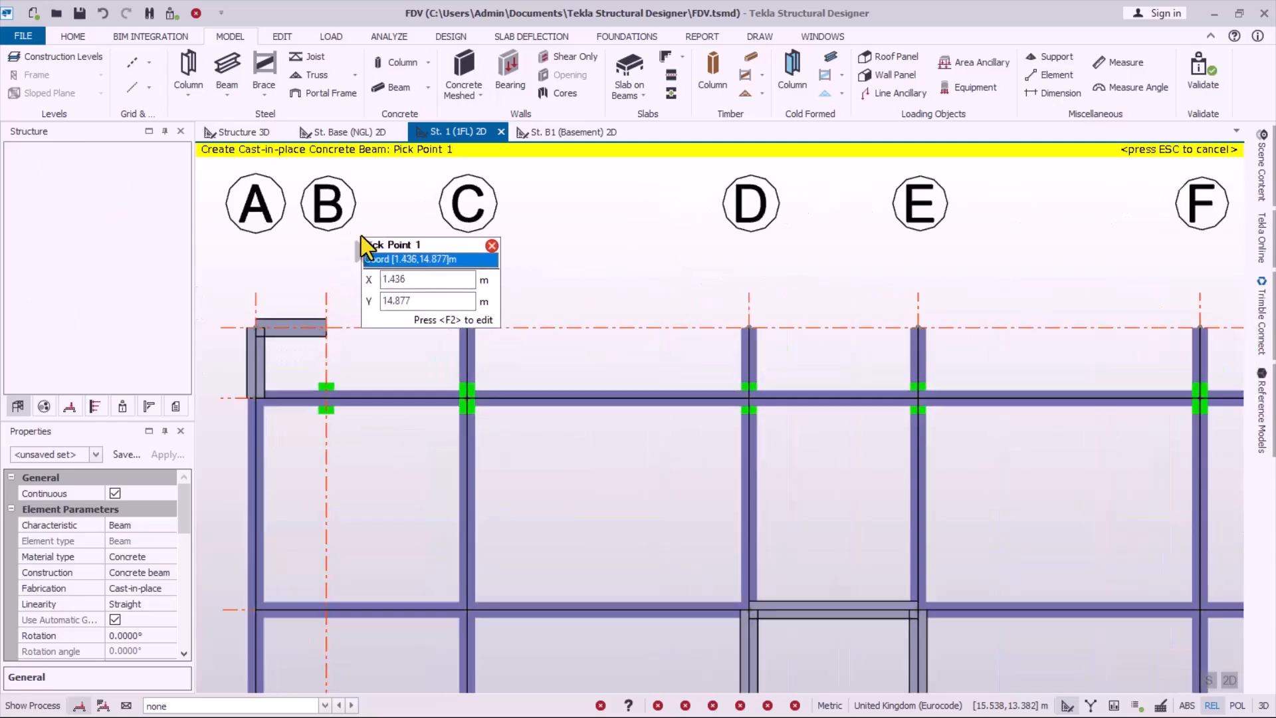
{"action": "left_click", "coordinate": [325, 318]}
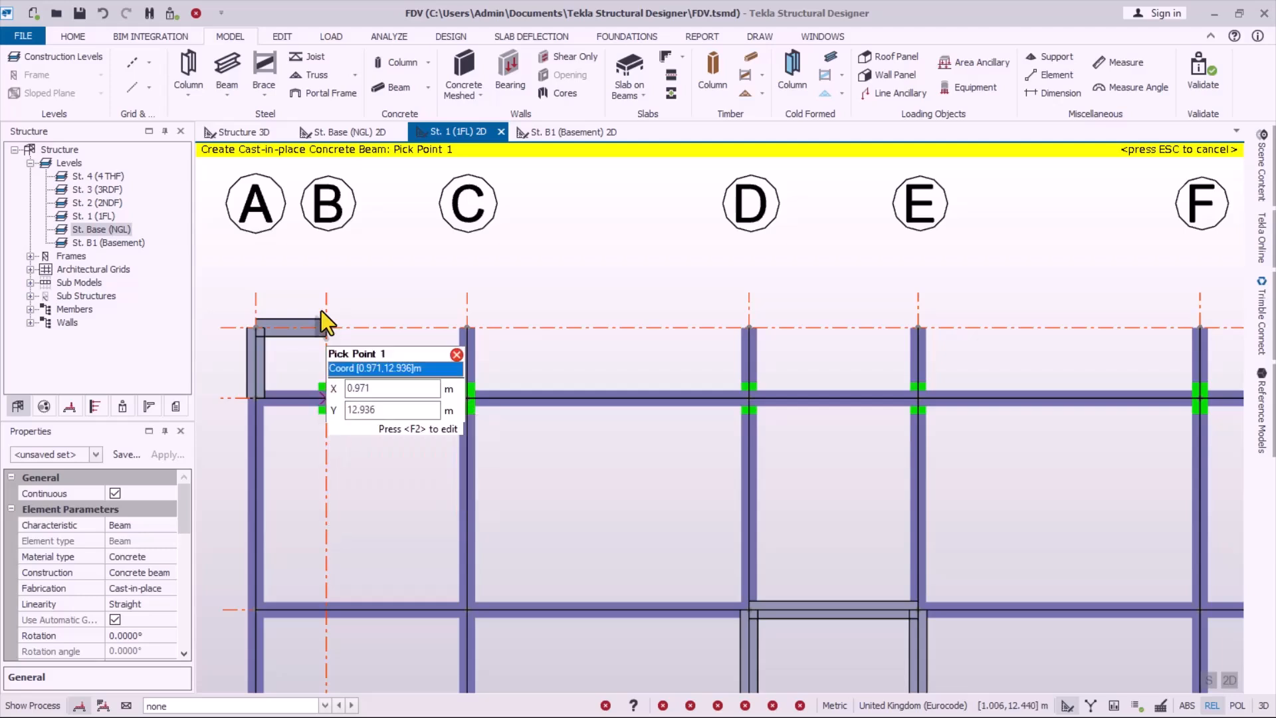
{"action": "left_click", "coordinate": [326, 327]}
{"action": "key", "text": "Escape"}
{"action": "key", "text": "Escape"}
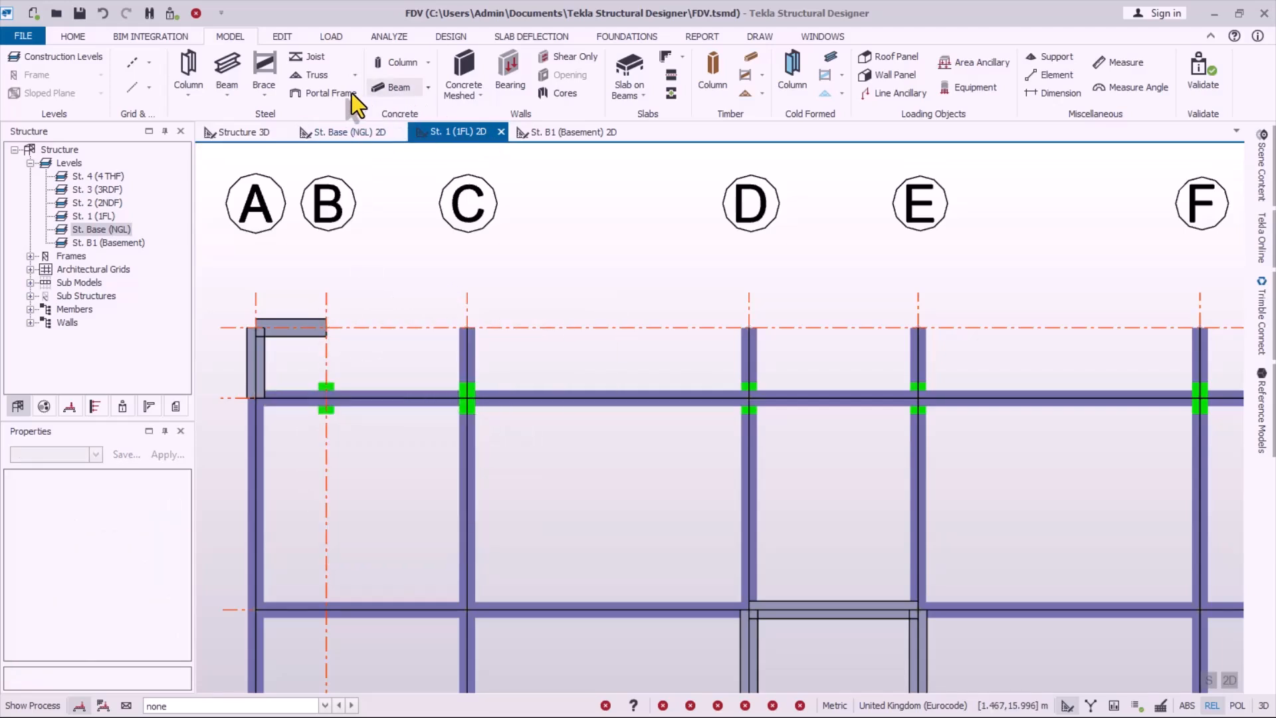
- Draw a concrete beam along gridline B from the column on gridline 6 to the corner wall on gridline 7, and end the command
{"action": "left_click", "coordinate": [399, 87]}
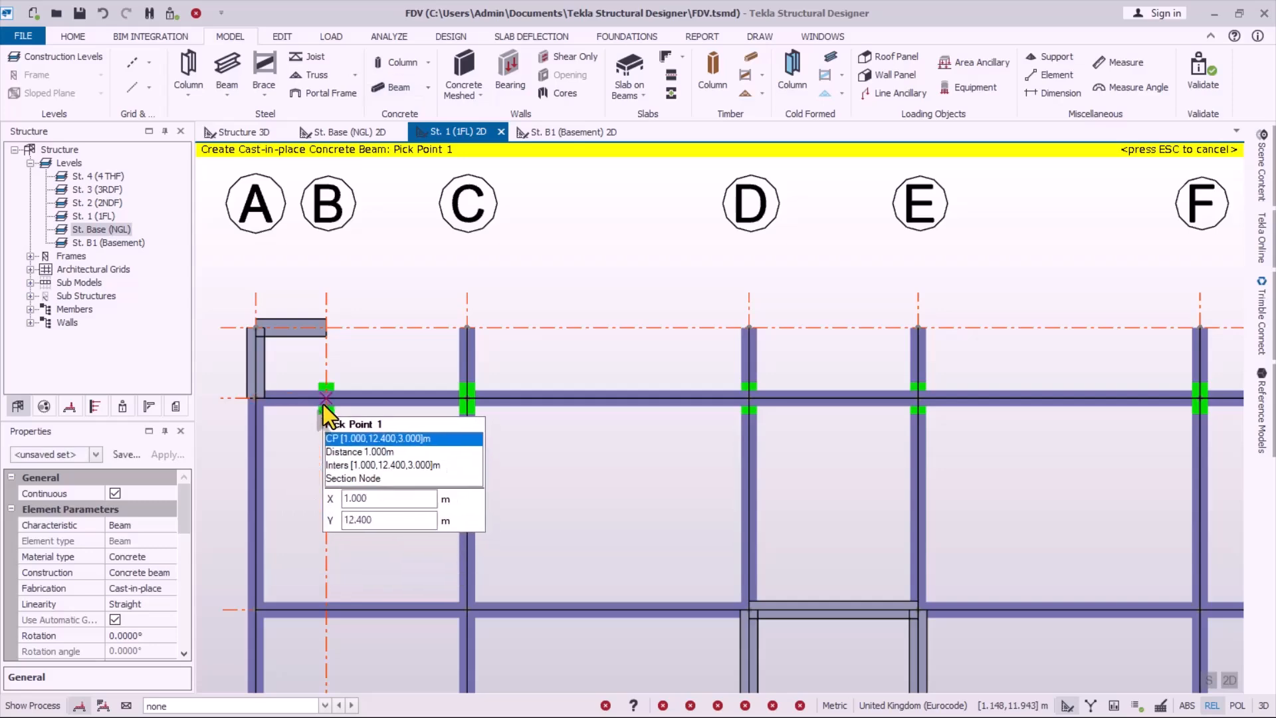
{"action": "left_click", "coordinate": [325, 399]}
{"action": "left_click", "coordinate": [327, 327]}
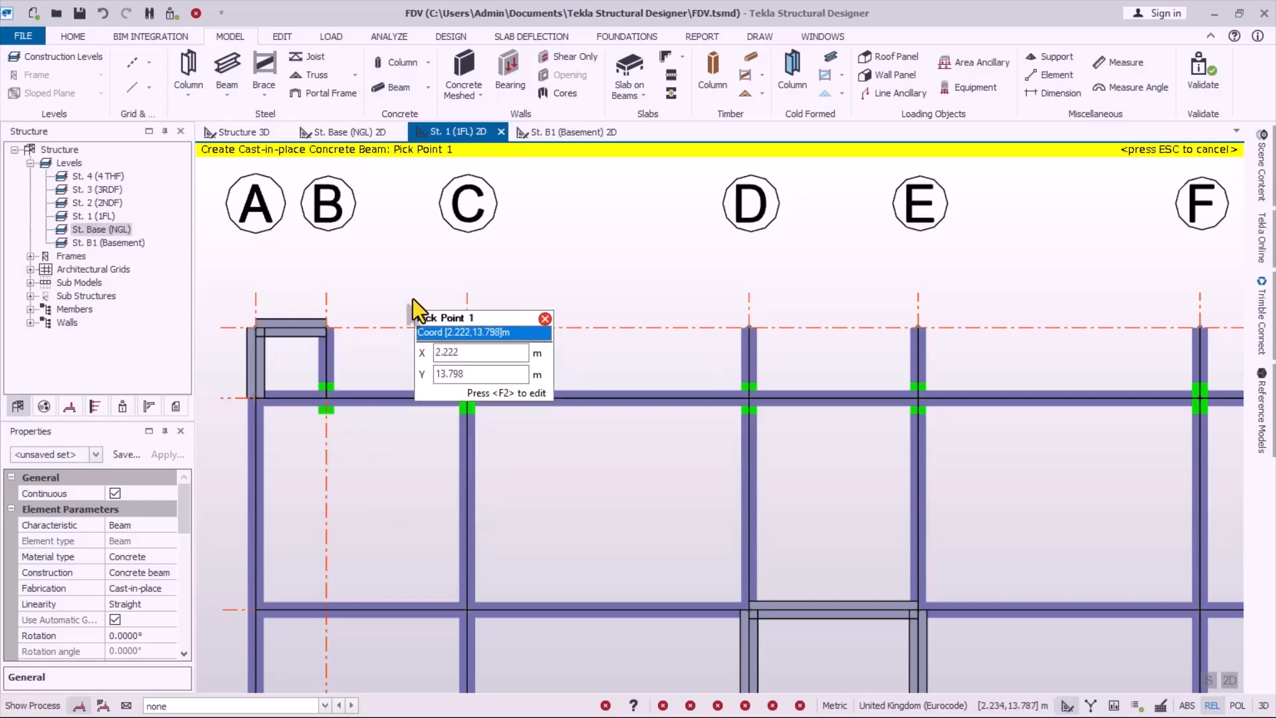
{"action": "scroll", "coordinate": [765, 332], "scroll_direction": "down", "scroll_amount": 5}
{"action": "key", "text": "Escape"}
{"action": "key", "text": "Escape"}
- Draw a concrete cantilever beam along gridline F from the column on gridline 2 out to gridline 1
{"action": "scroll", "coordinate": [917, 452], "scroll_direction": "down", "scroll_amount": 1}
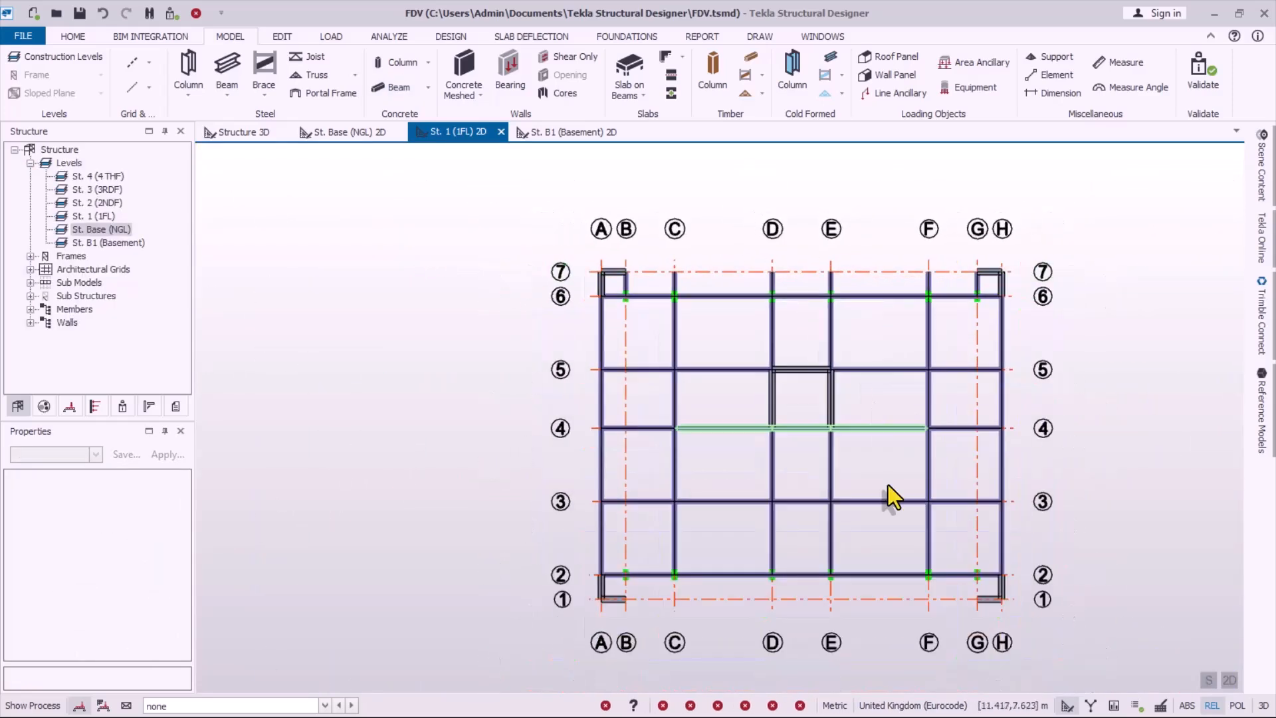
{"action": "scroll", "coordinate": [888, 484], "scroll_direction": "up", "scroll_amount": 2}
{"action": "scroll", "coordinate": [936, 591], "scroll_direction": "up", "scroll_amount": 2}
{"action": "left_click", "coordinate": [397, 91]}
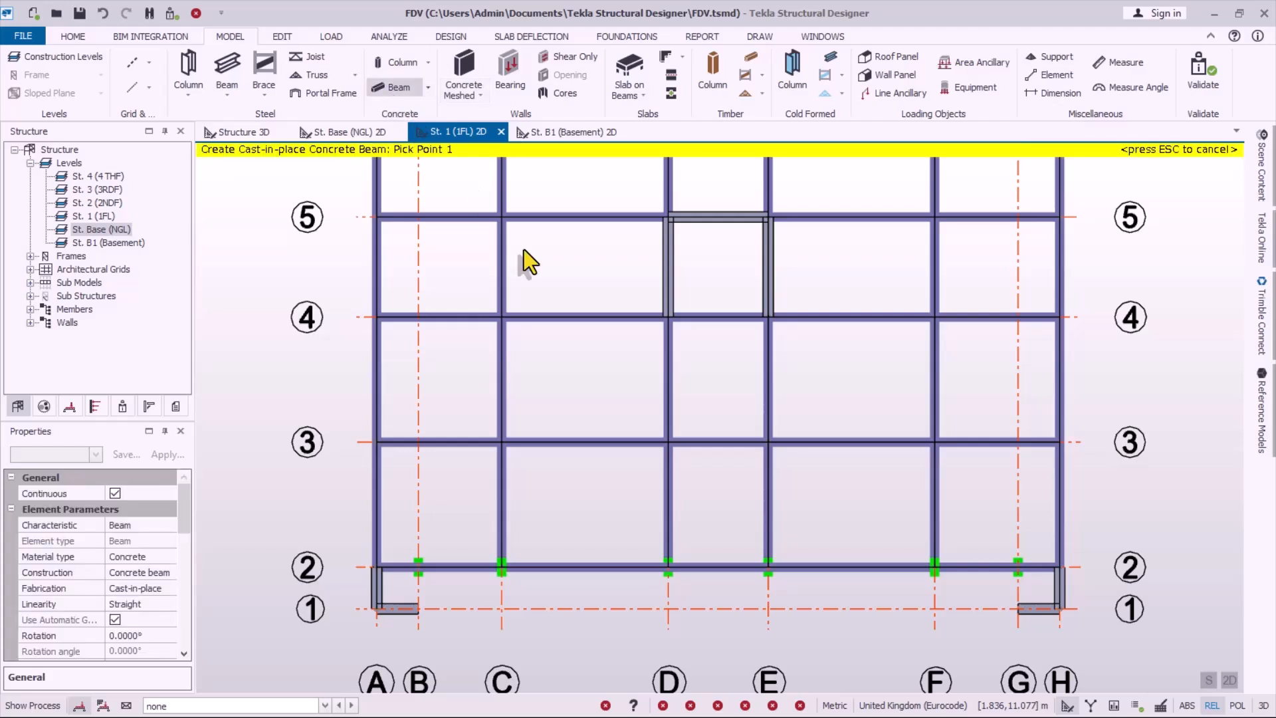
{"action": "scroll", "coordinate": [987, 634], "scroll_direction": "up", "scroll_amount": 3}
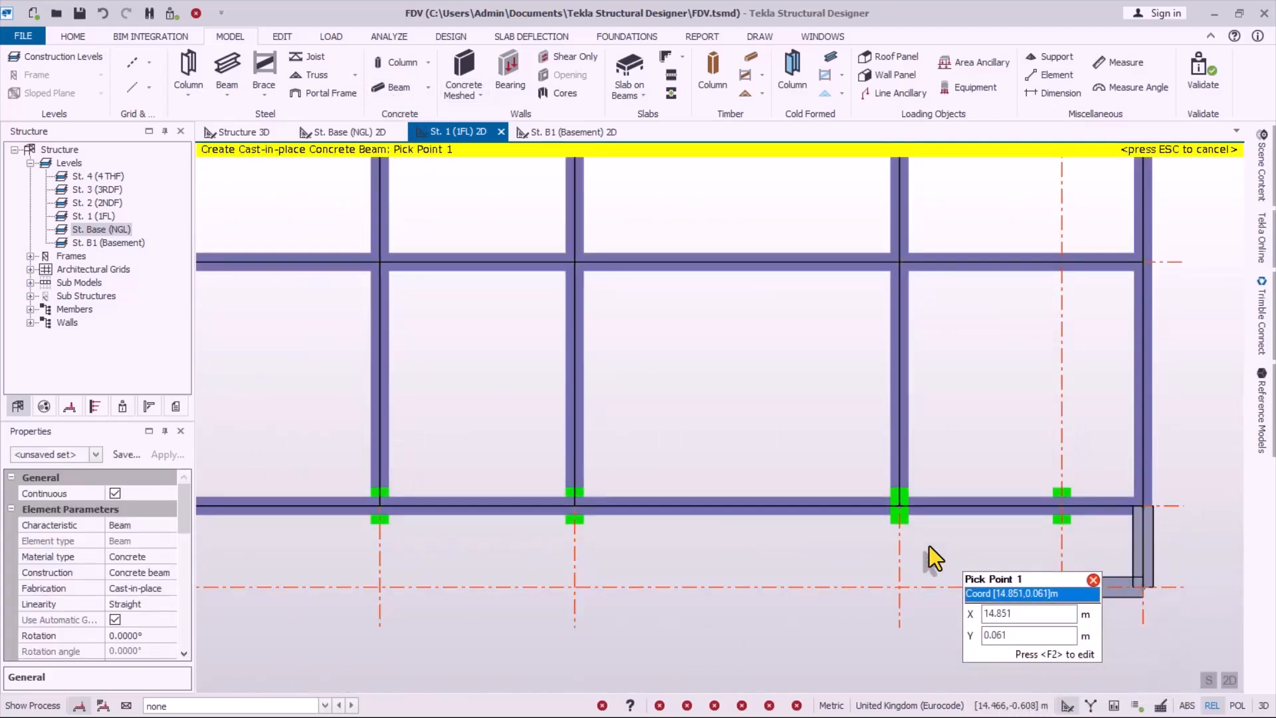
{"action": "left_click", "coordinate": [899, 506]}
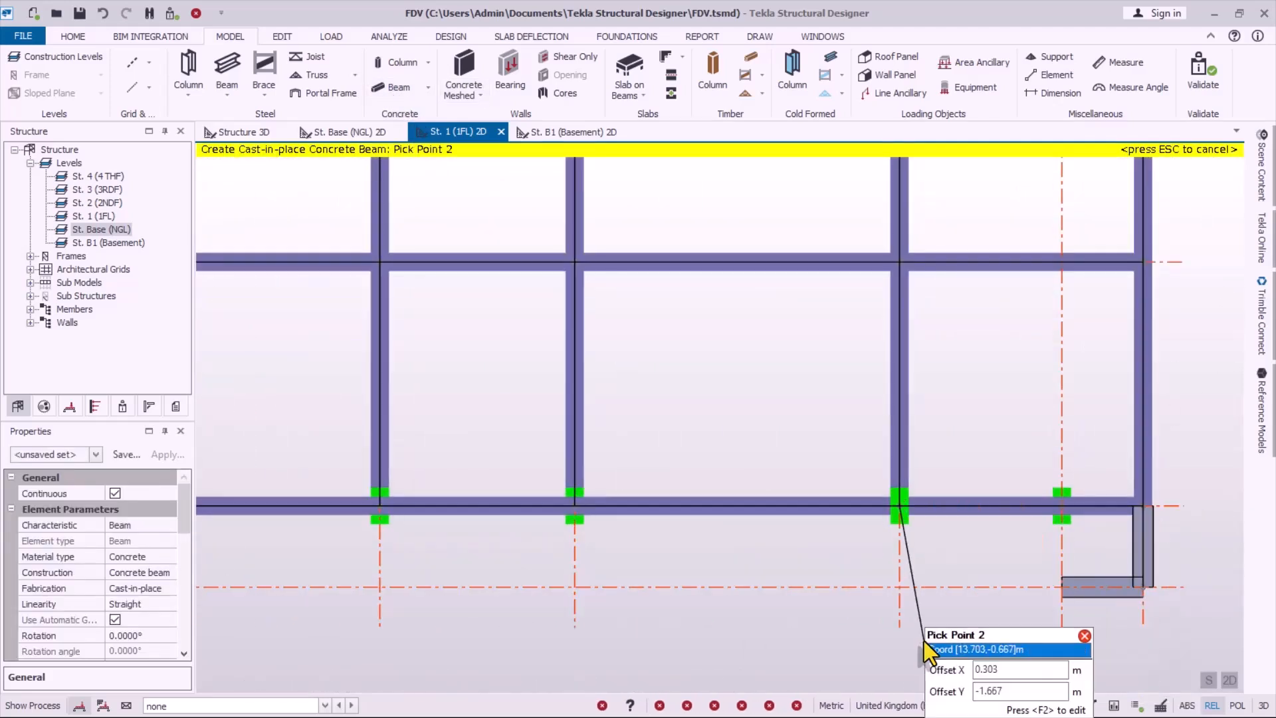
- Draw cast-in-place concrete beams from grid line 2 to grid line 1 along grid lines F, E and D
{"action": "left_click", "coordinate": [898, 589]}
{"action": "left_click", "coordinate": [580, 510]}
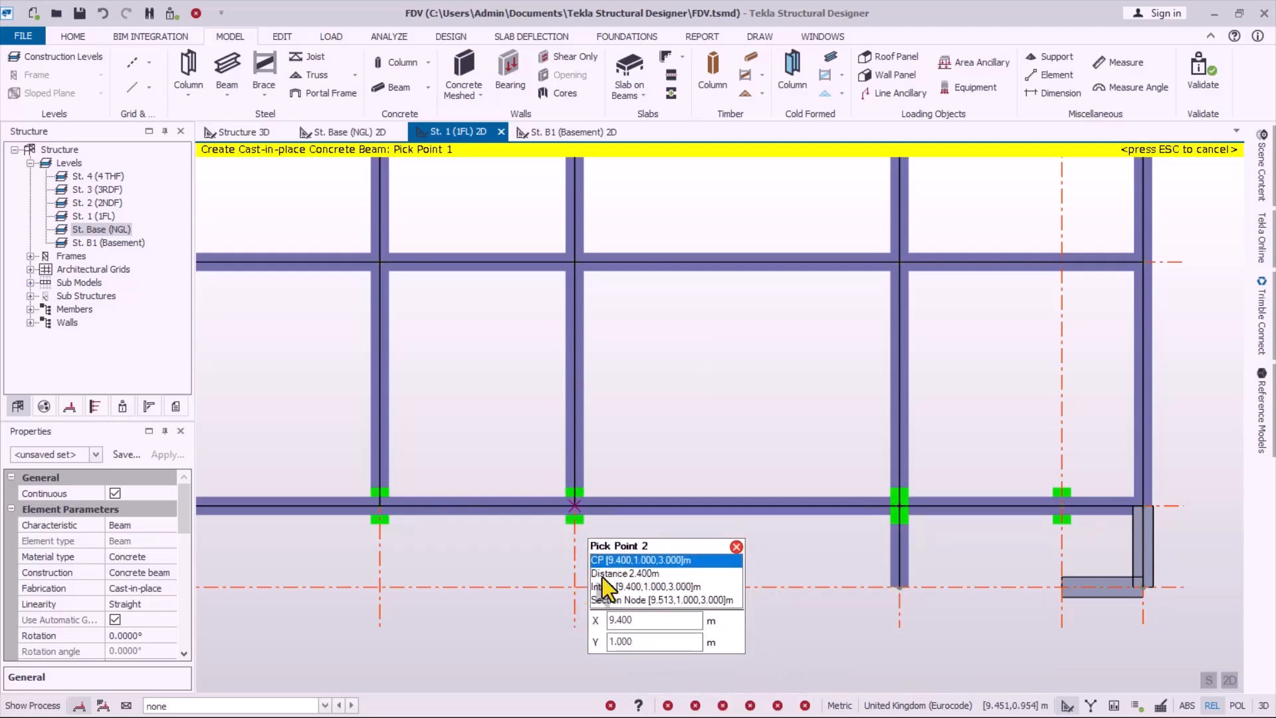
{"action": "left_click", "coordinate": [575, 584]}
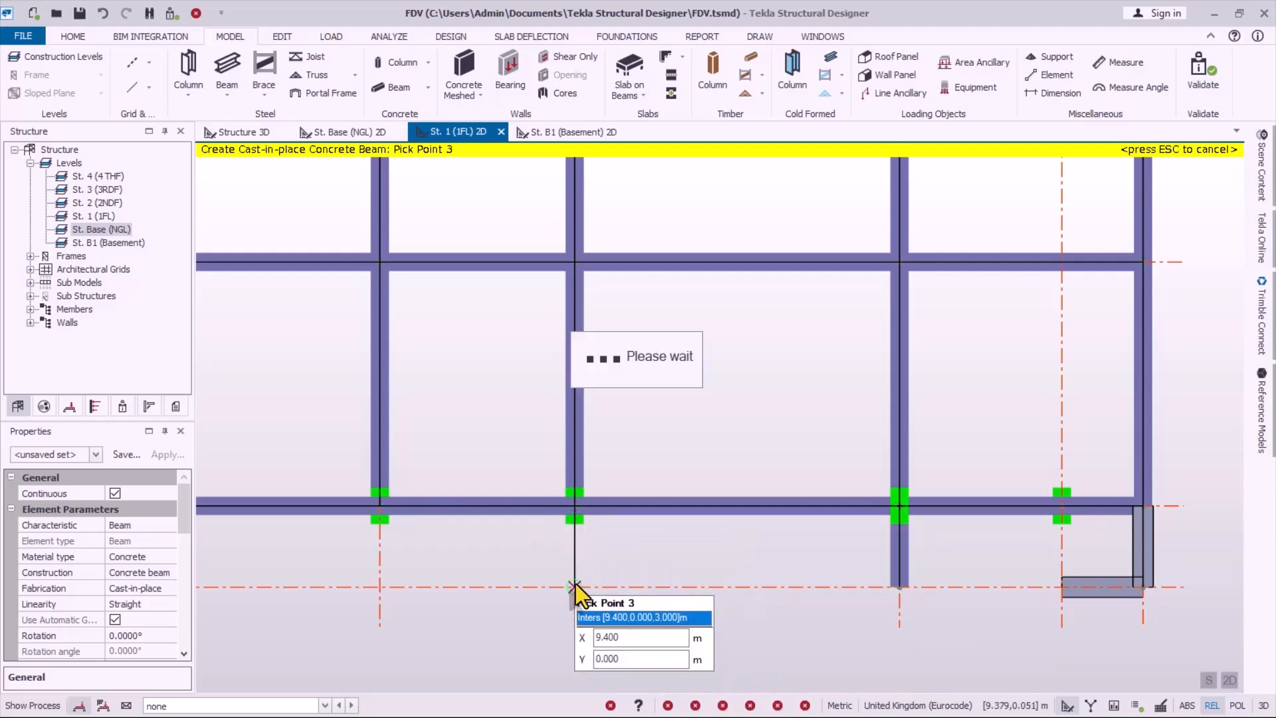
{"action": "left_click", "coordinate": [377, 508]}
{"action": "left_click", "coordinate": [385, 582]}
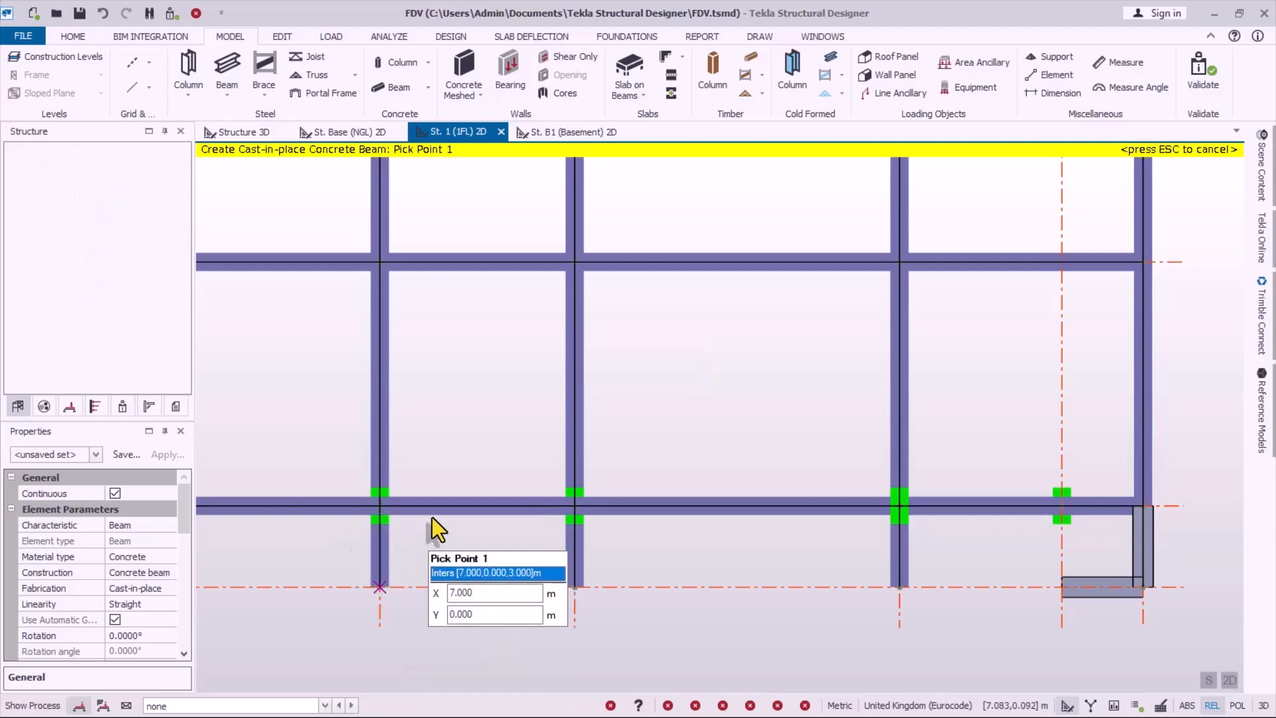
- Draw concrete beams from grid line 2 to grid line 1 along grid lines C and B
{"action": "scroll", "coordinate": [1135, 492], "scroll_direction": "down", "scroll_amount": 4}
{"action": "scroll", "coordinate": [473, 495], "scroll_direction": "up", "scroll_amount": 1}
{"action": "scroll", "coordinate": [444, 505], "scroll_direction": "up", "scroll_amount": 2}
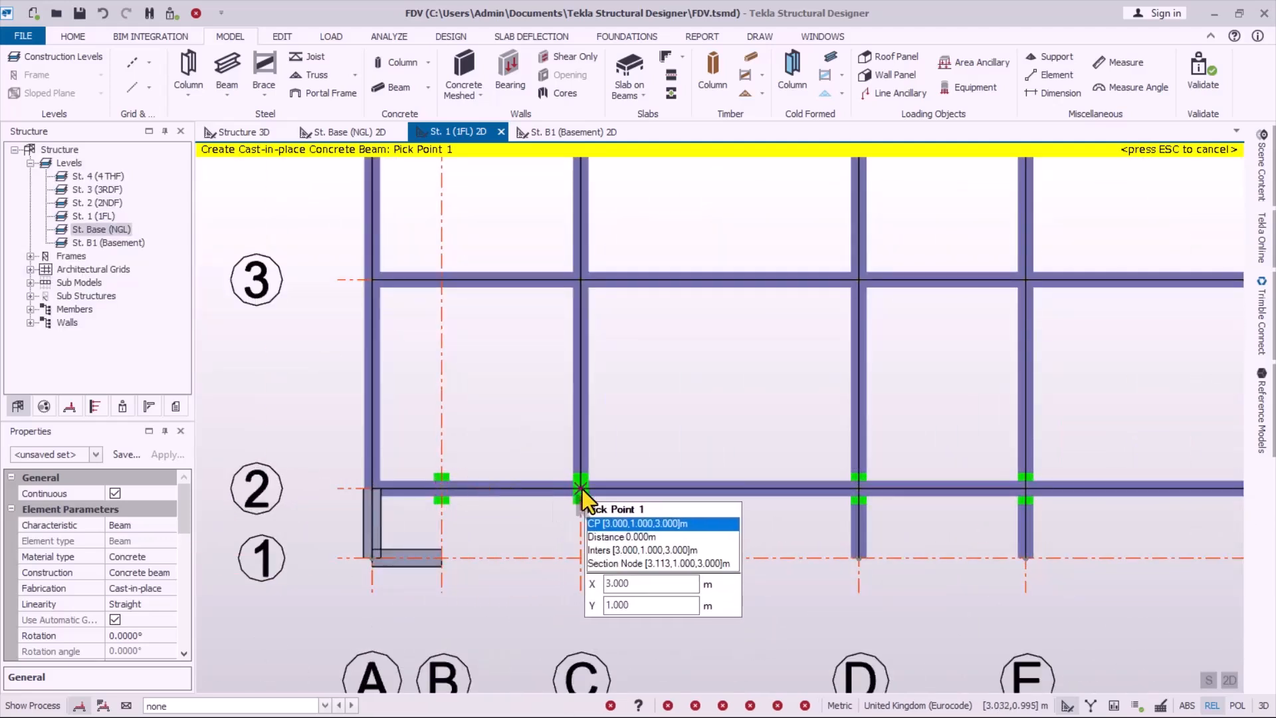
{"action": "left_click", "coordinate": [580, 489]}
{"action": "left_click", "coordinate": [577, 560]}
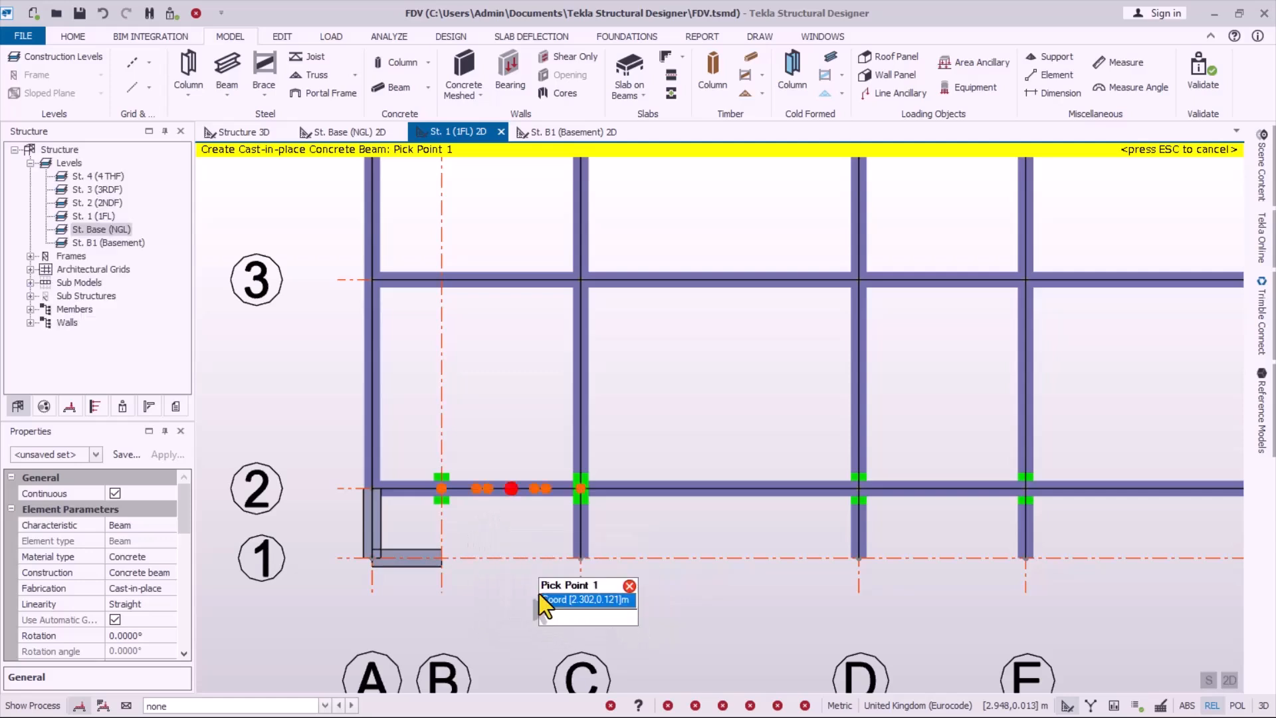
{"action": "scroll", "coordinate": [464, 561], "scroll_direction": "up", "scroll_amount": 1}
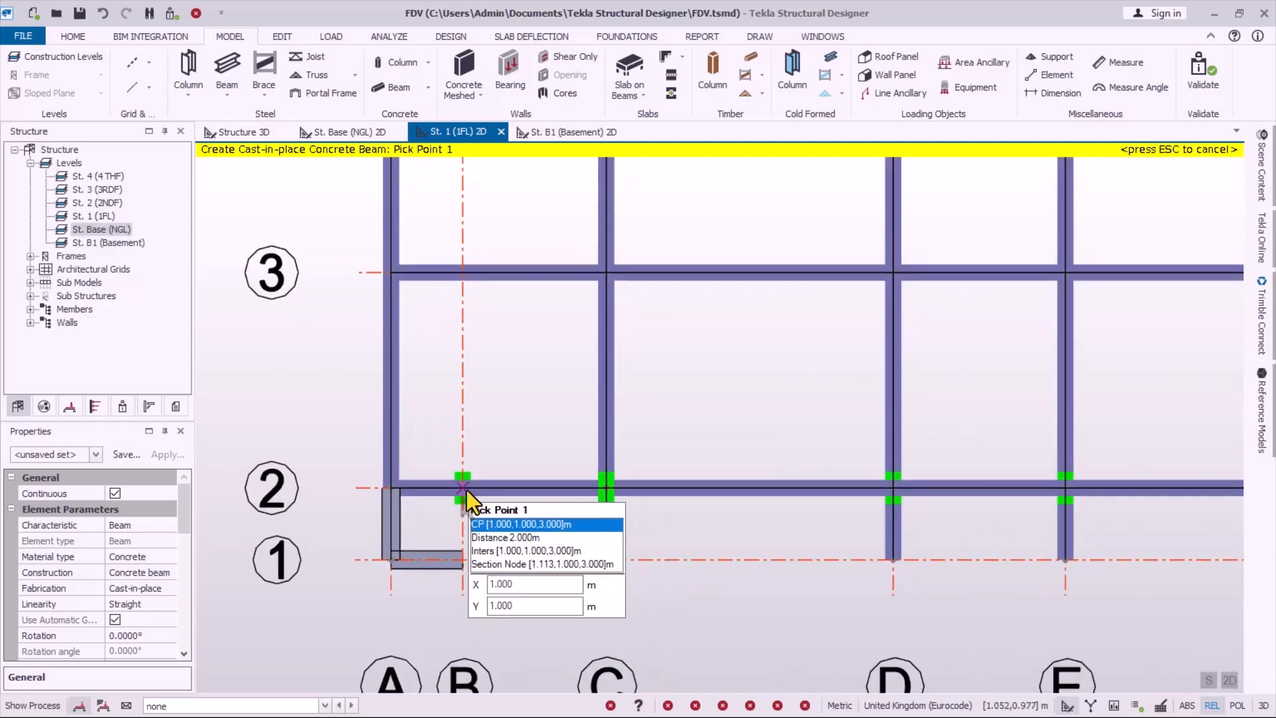
{"action": "left_click", "coordinate": [465, 489]}
{"action": "left_click", "coordinate": [463, 561]}
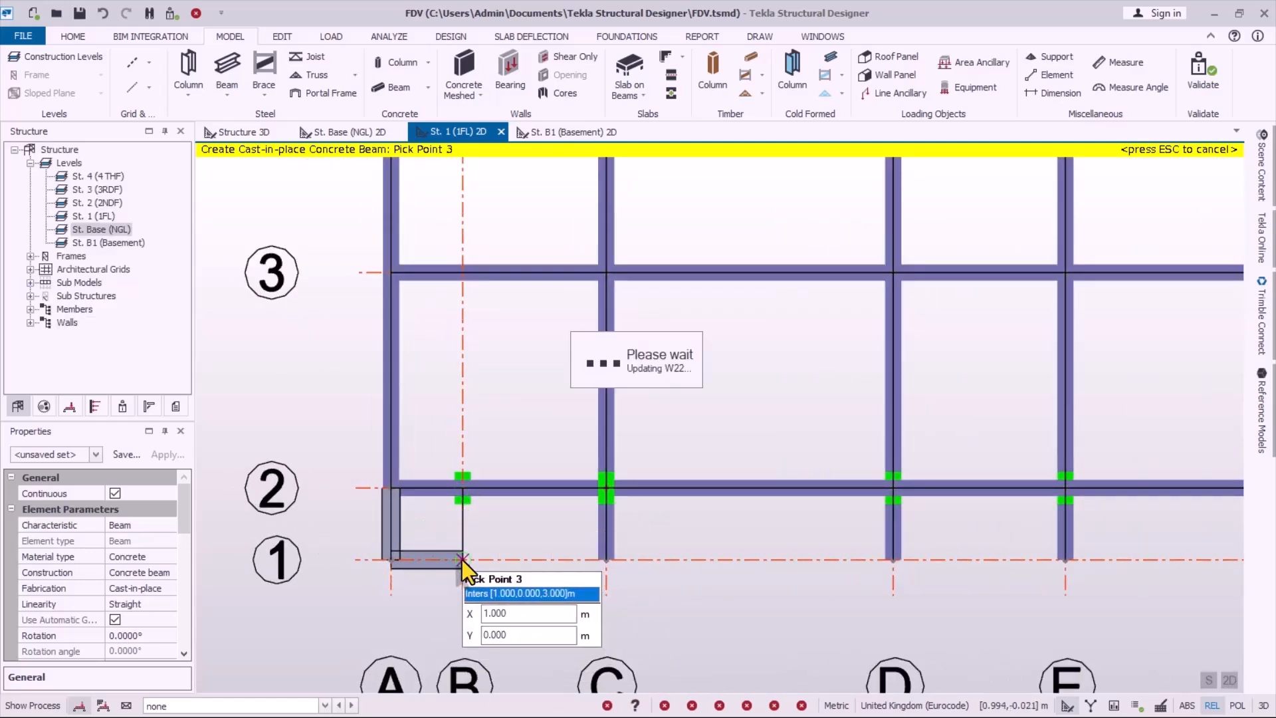
- Draw a concrete beam from grid line 2 to grid line 1 along grid line G and end the beam command
{"action": "scroll", "coordinate": [270, 484], "scroll_direction": "down", "scroll_amount": 2}
{"action": "scroll", "coordinate": [1159, 568], "scroll_direction": "up", "scroll_amount": 3}
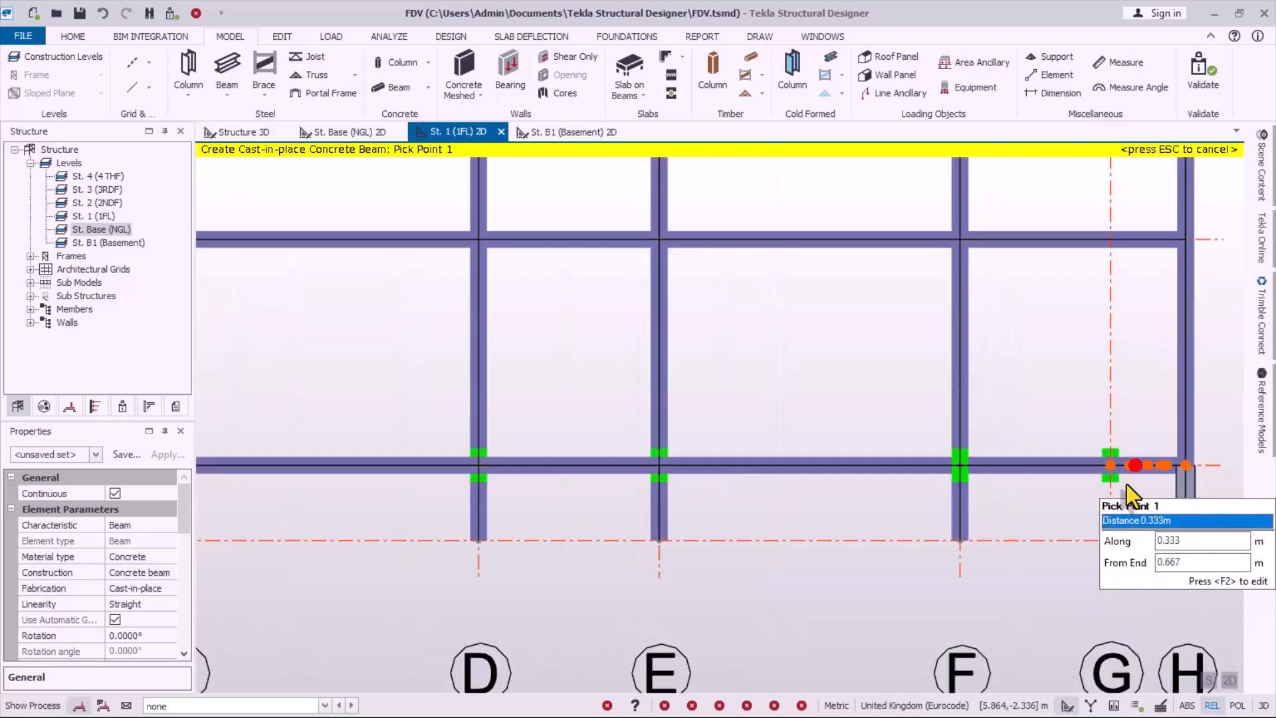
{"action": "left_click", "coordinate": [1115, 465]}
{"action": "left_click", "coordinate": [1110, 541]}
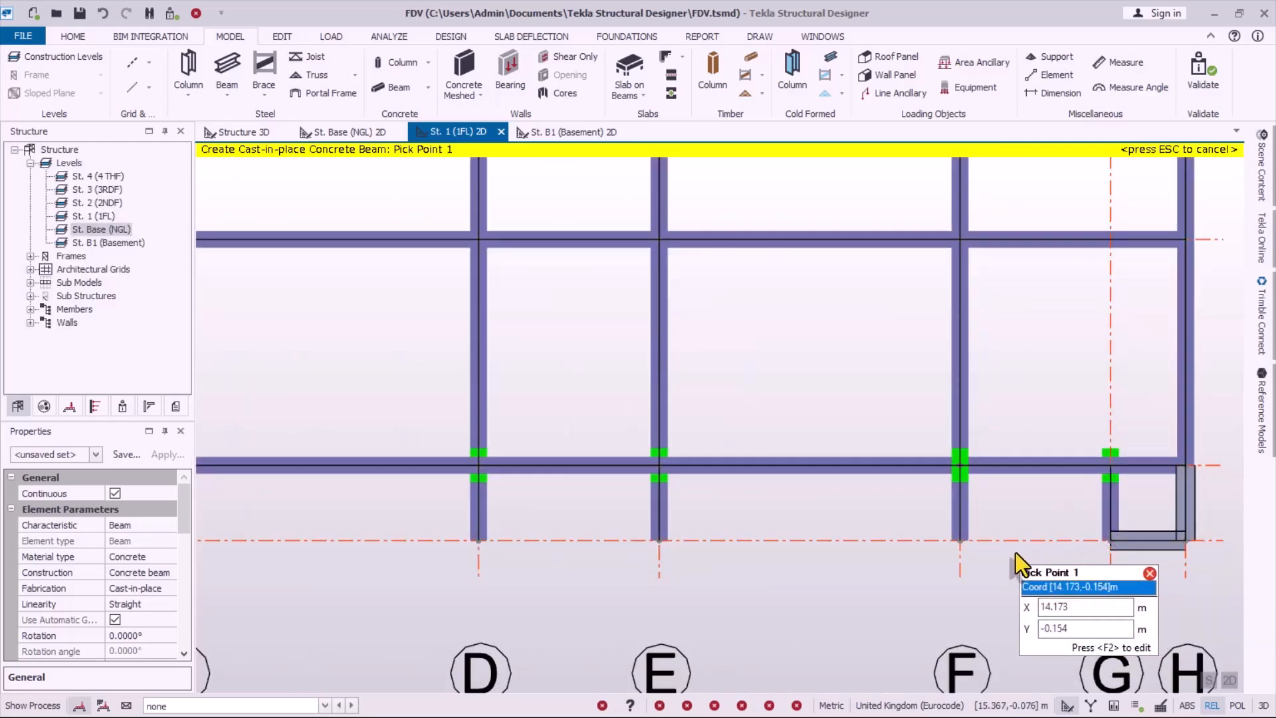
{"action": "scroll", "coordinate": [862, 542], "scroll_direction": "down", "scroll_amount": 3}
{"action": "key", "text": "Escape"}
- Enable Cantilever end 2 in the releases of the four short beams between grid lines 6 and 7 at F, E, D and C
{"action": "scroll", "coordinate": [763, 449], "scroll_direction": "up", "scroll_amount": 3}
{"action": "scroll", "coordinate": [705, 538], "scroll_direction": "down", "scroll_amount": 4}
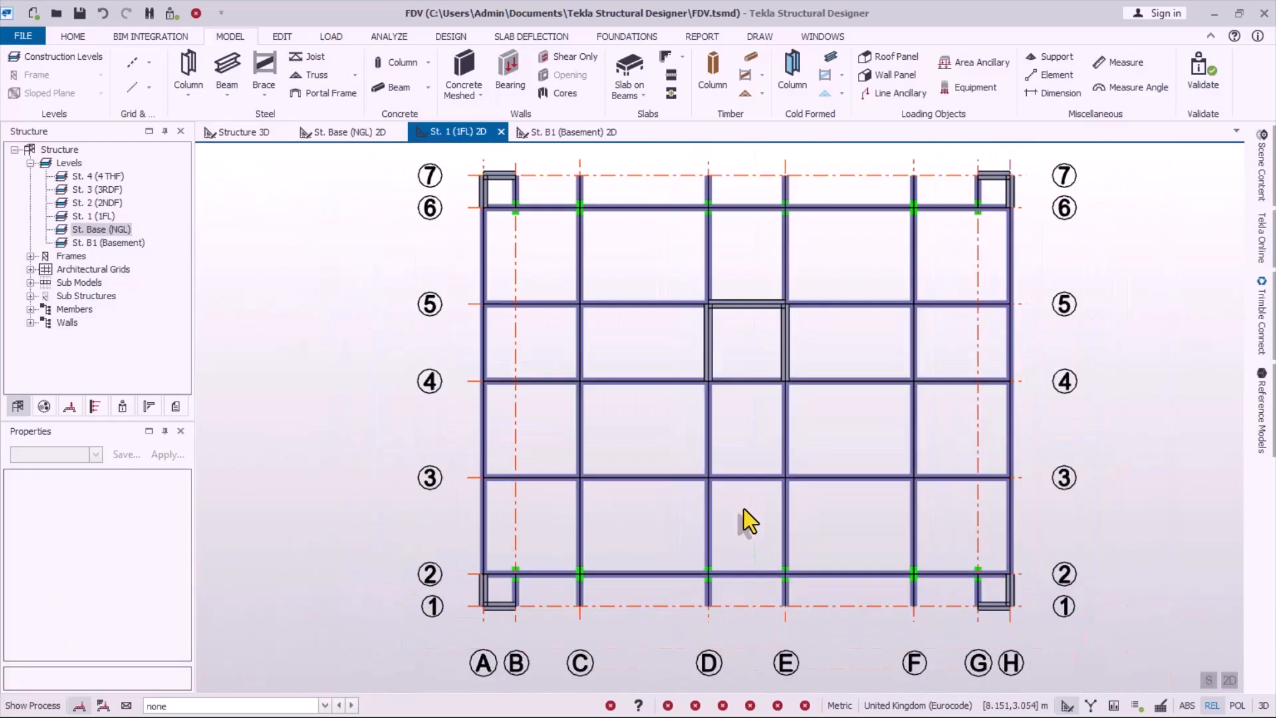
{"action": "scroll", "coordinate": [752, 503], "scroll_direction": "up", "scroll_amount": 2}
{"action": "scroll", "coordinate": [725, 505], "scroll_direction": "down", "scroll_amount": 3}
{"action": "scroll", "coordinate": [844, 202], "scroll_direction": "up", "scroll_amount": 2}
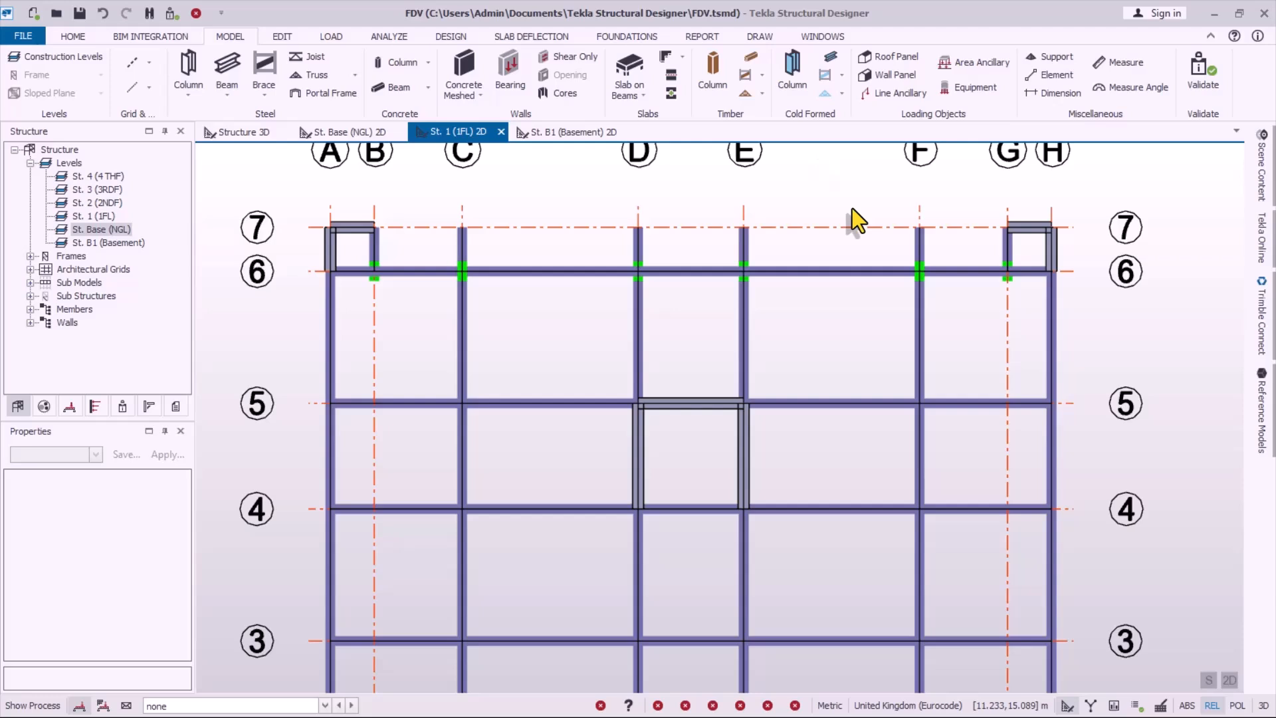
{"action": "left_click", "coordinate": [917, 245]}
{"action": "left_click", "coordinate": [915, 243]}
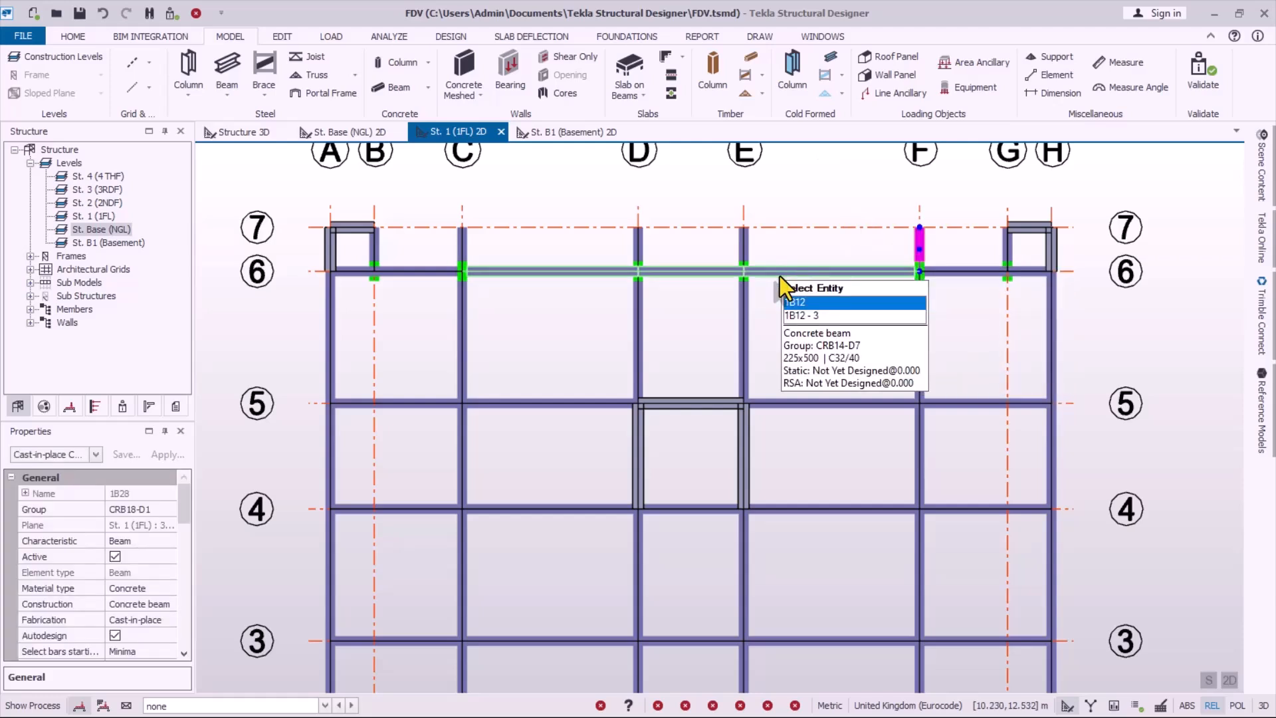
{"action": "left_click", "coordinate": [745, 245]}
{"action": "left_click", "coordinate": [644, 246]}
{"action": "left_click", "coordinate": [644, 249]}
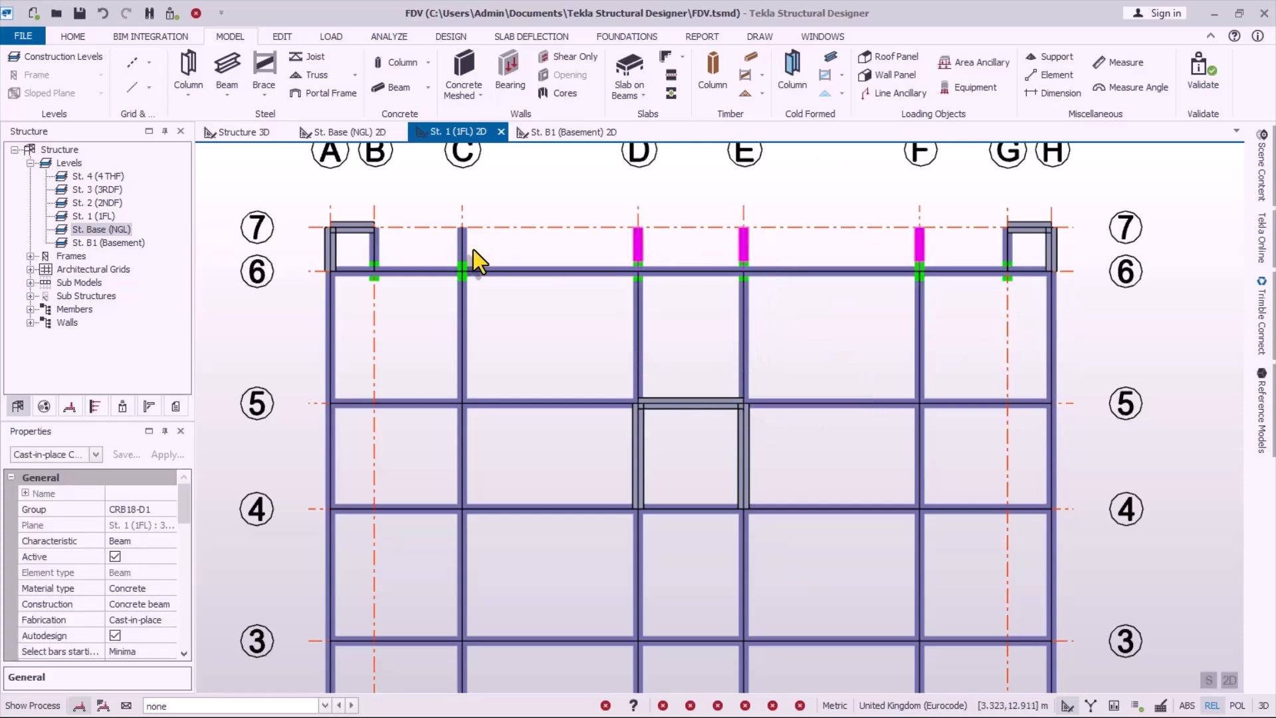
{"action": "left_click", "coordinate": [468, 249]}
{"action": "left_click", "coordinate": [465, 249]}
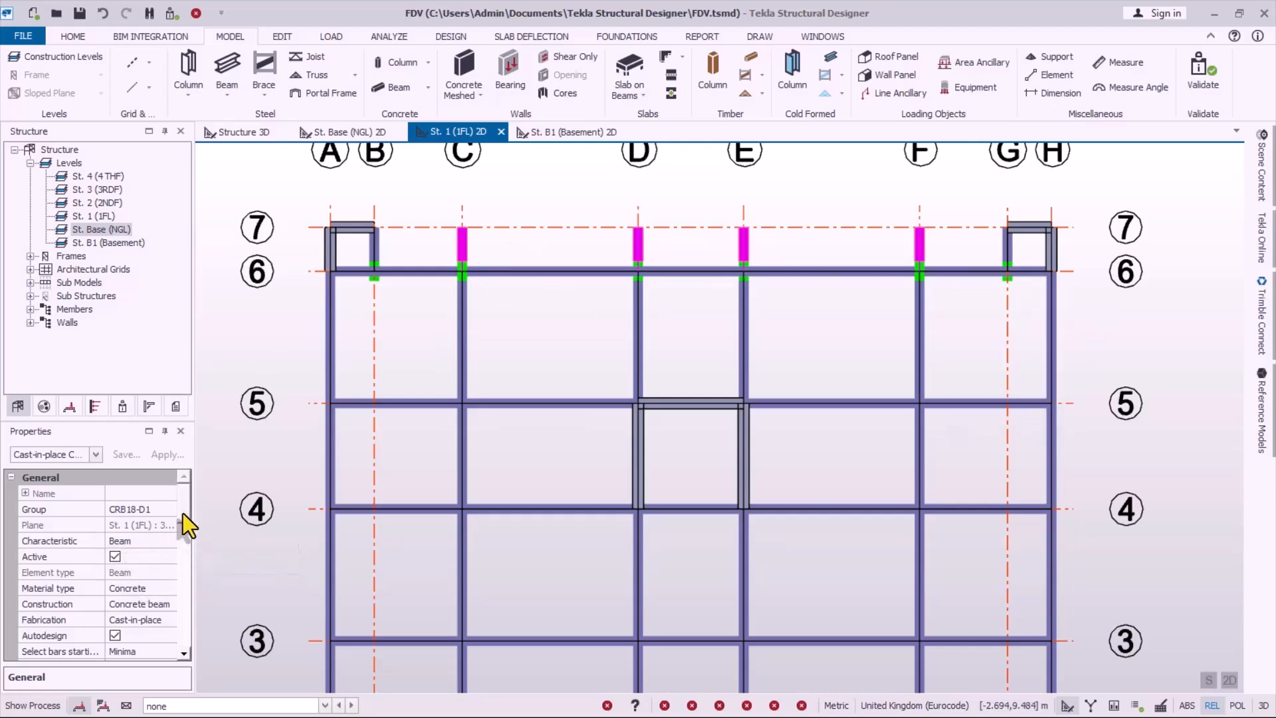
{"action": "left_click_drag", "start_coordinate": [182, 513], "coordinate": [189, 656]}
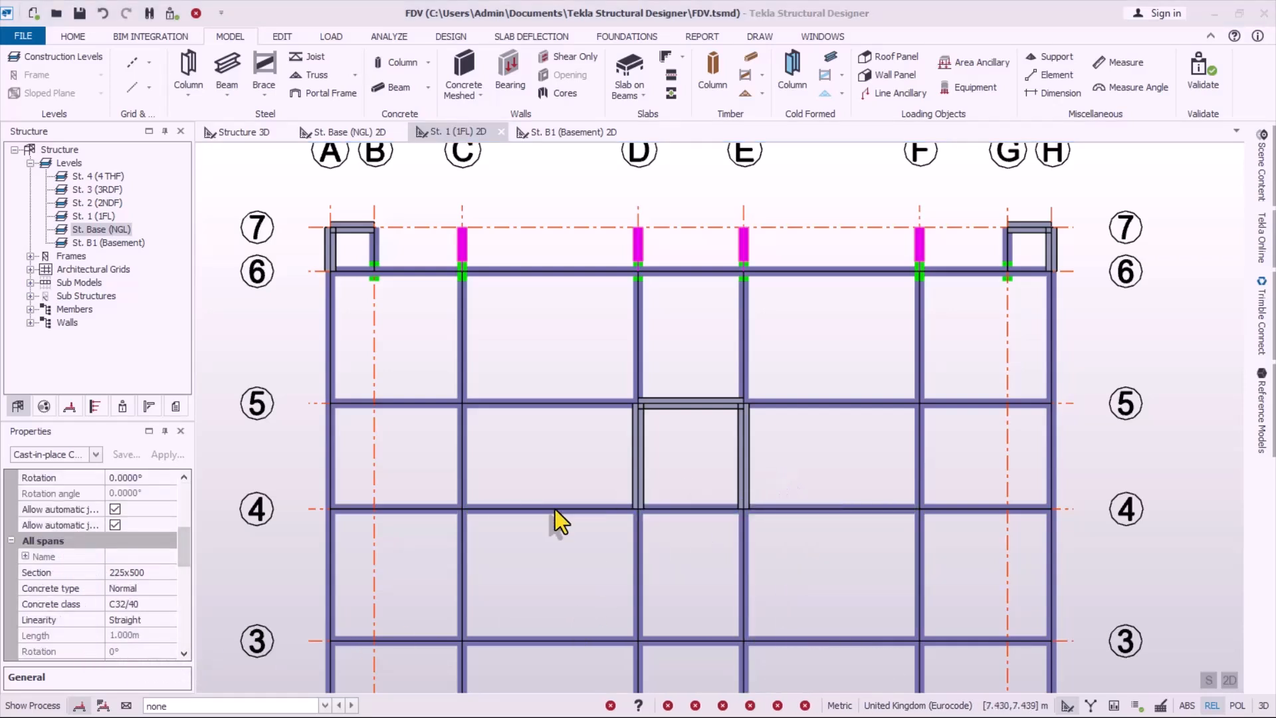
{"action": "left_click_drag", "start_coordinate": [185, 542], "coordinate": [181, 569]}
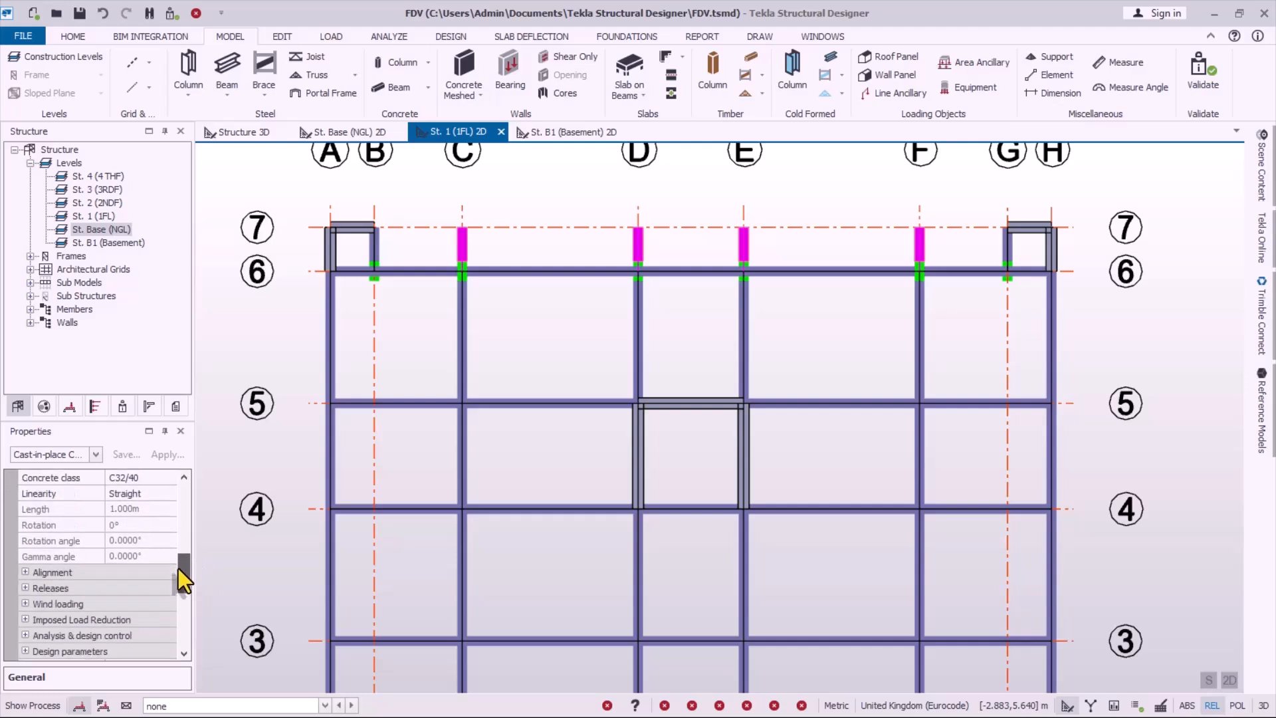
{"action": "left_click", "coordinate": [25, 589]}
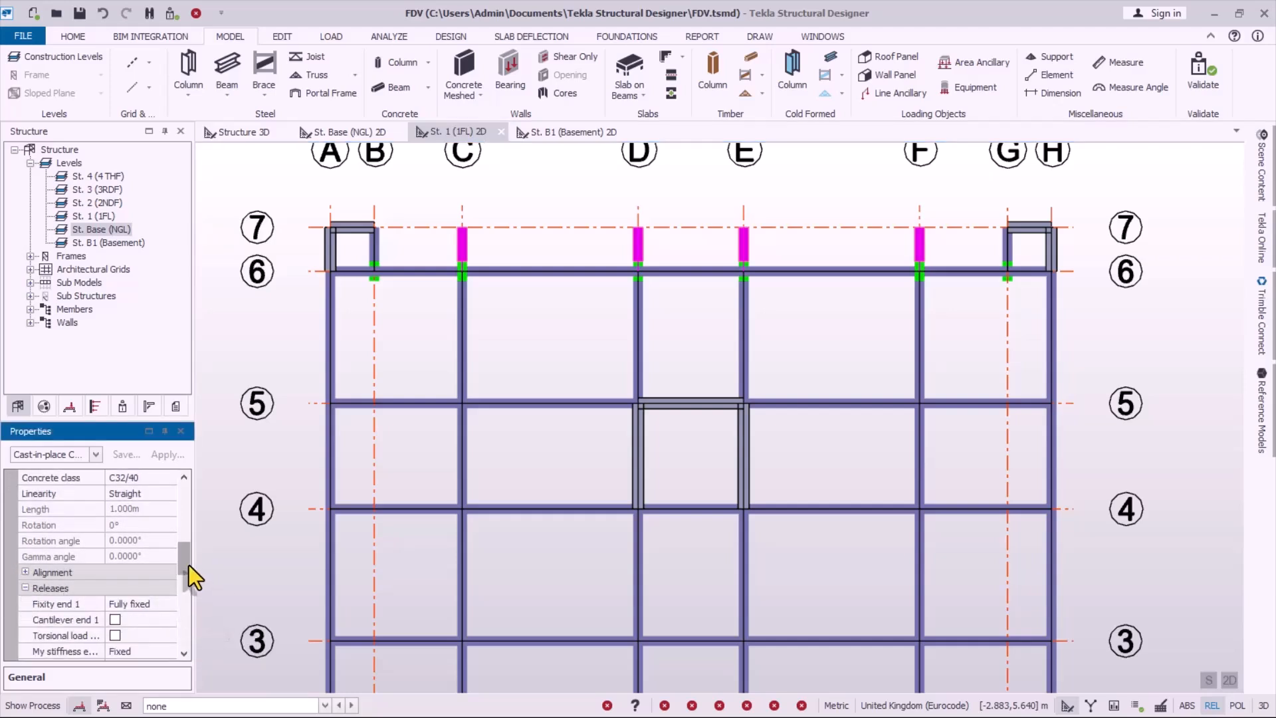
{"action": "left_click_drag", "start_coordinate": [189, 565], "coordinate": [185, 584]}
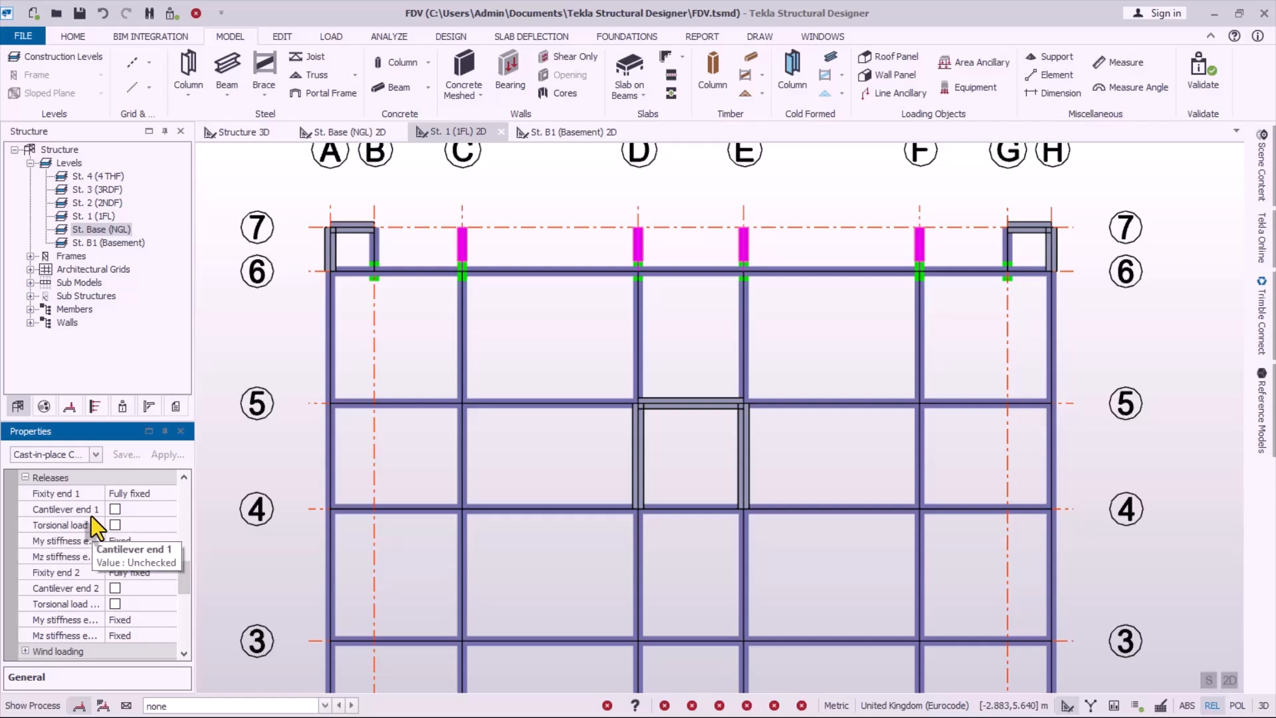
{"action": "left_click", "coordinate": [114, 588]}
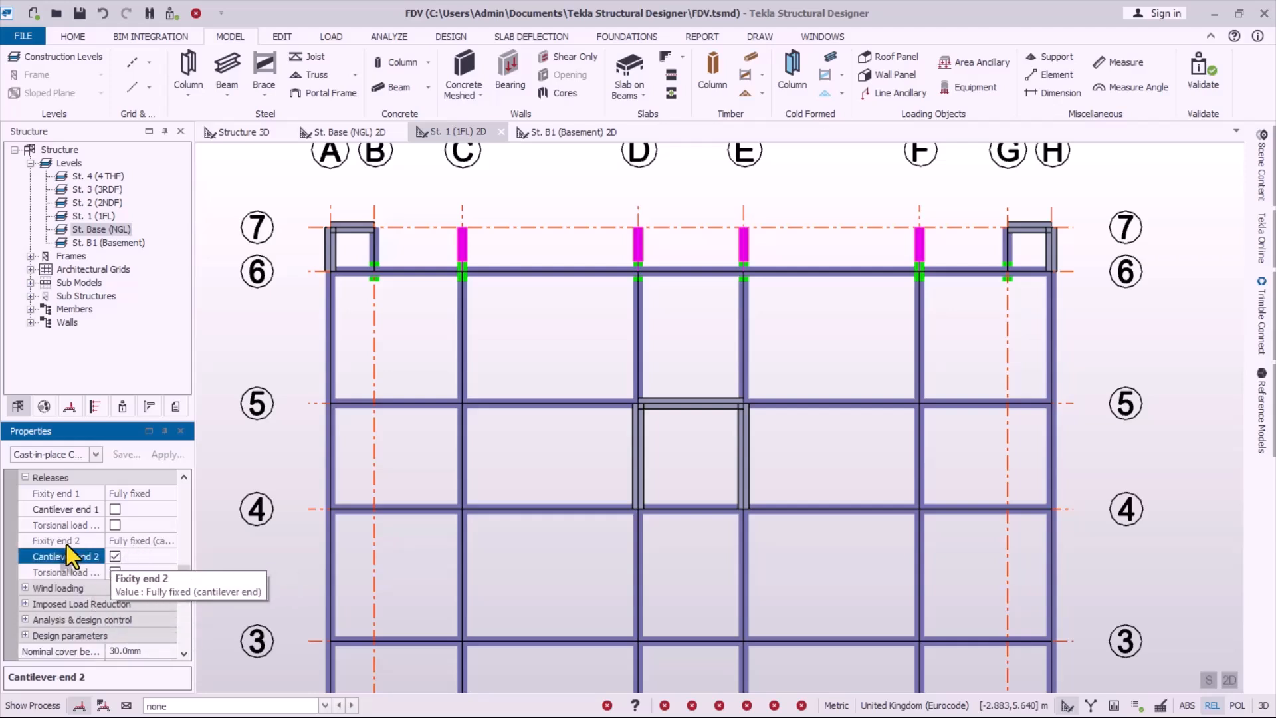
{"action": "mouse_move", "coordinate": [448, 229]}
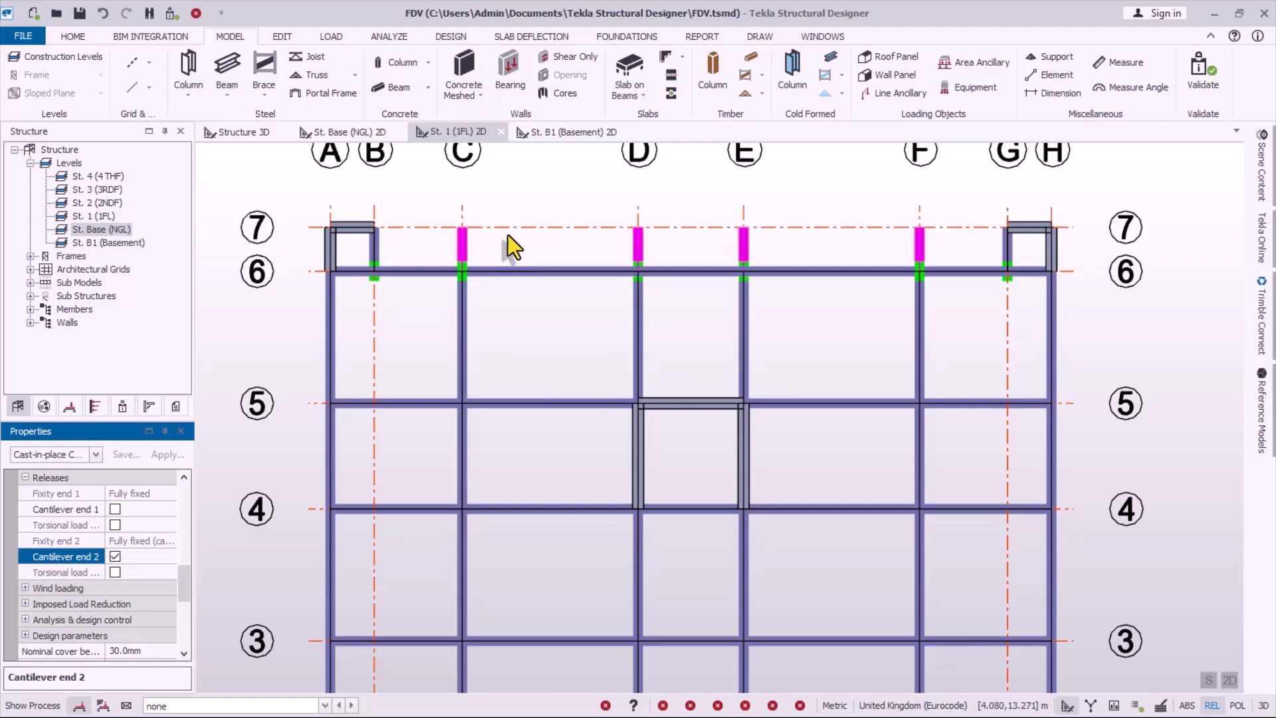
- Enable Cantilever end 2 in the releases of the four short beams between grid lines 1 and 2 at C, D, E and F
{"action": "scroll", "coordinate": [667, 294], "scroll_direction": "down", "scroll_amount": 1}
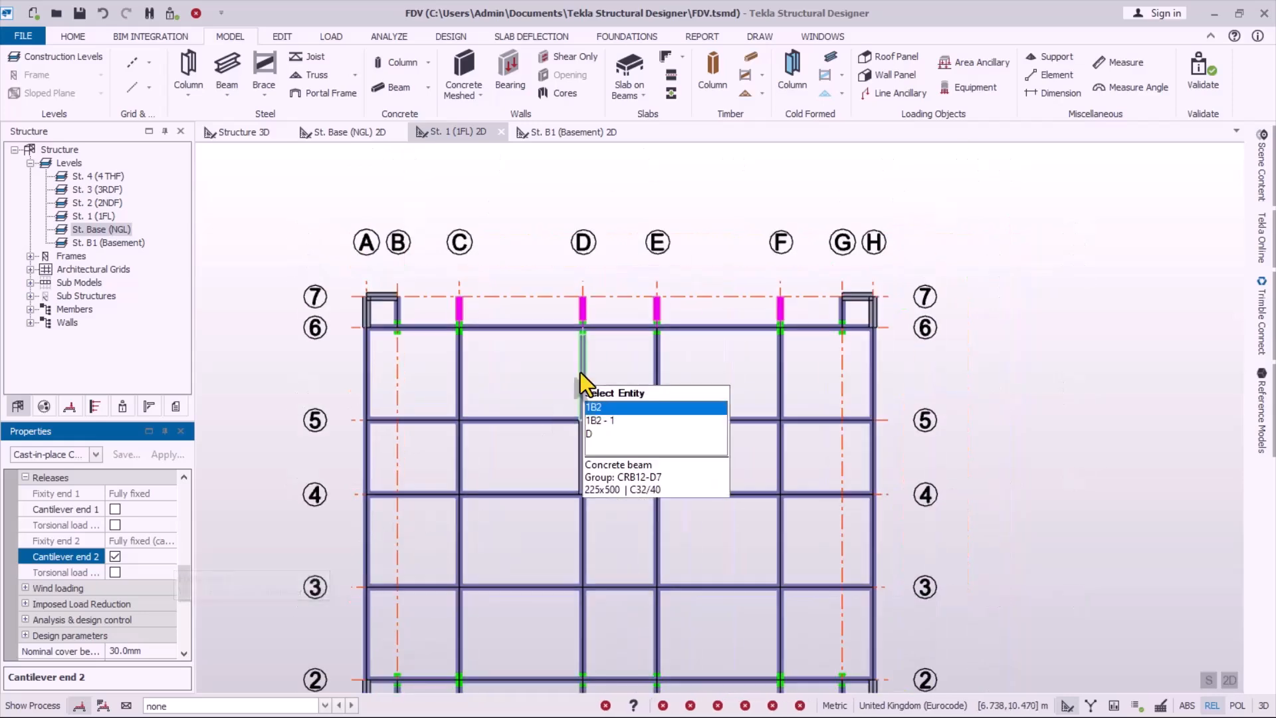
{"action": "scroll", "coordinate": [580, 373], "scroll_direction": "down", "scroll_amount": 2}
{"action": "scroll", "coordinate": [457, 612], "scroll_direction": "up", "scroll_amount": 2}
{"action": "scroll", "coordinate": [519, 588], "scroll_direction": "up", "scroll_amount": 1}
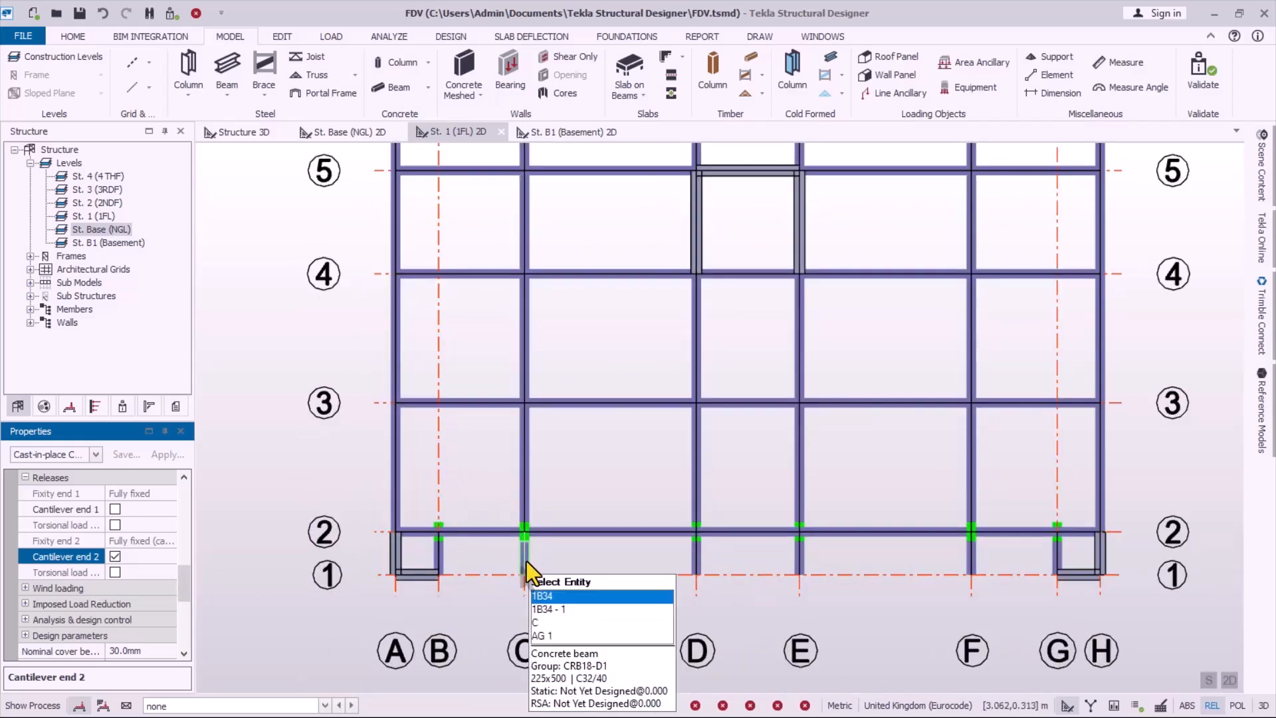
{"action": "left_click", "coordinate": [526, 561]}
{"action": "left_click", "coordinate": [700, 560]}
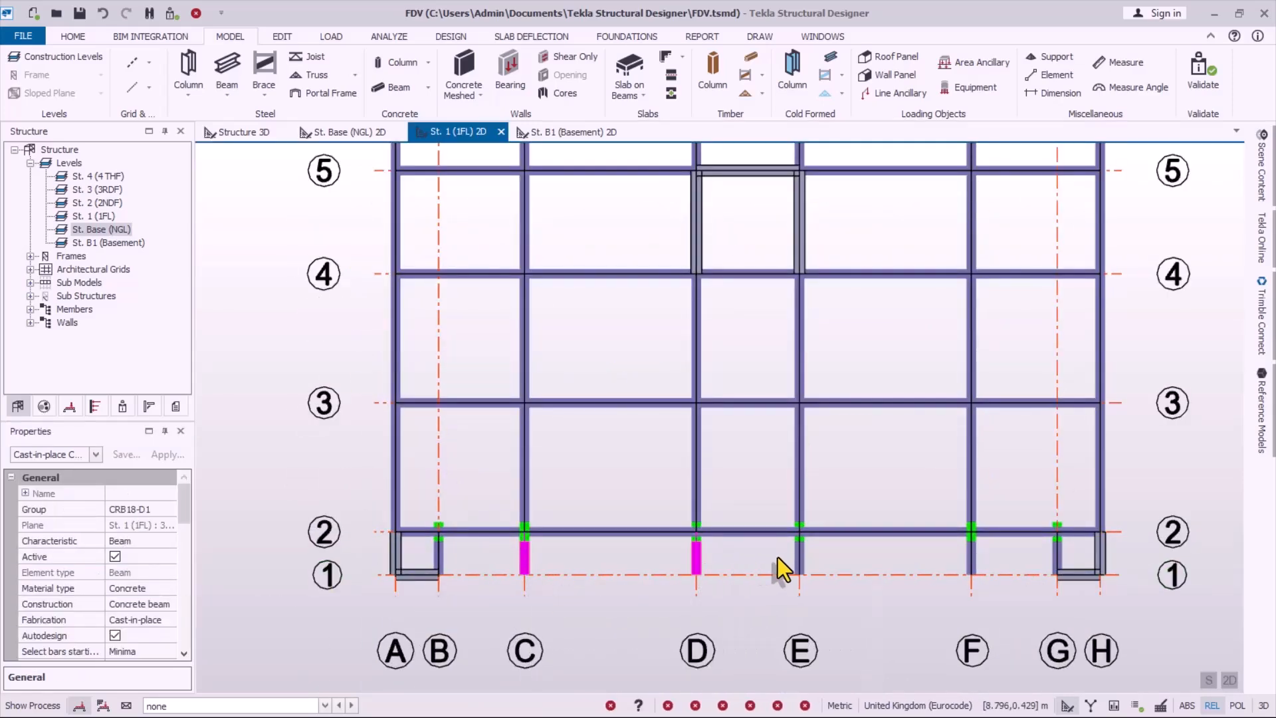
{"action": "left_click", "coordinate": [797, 563]}
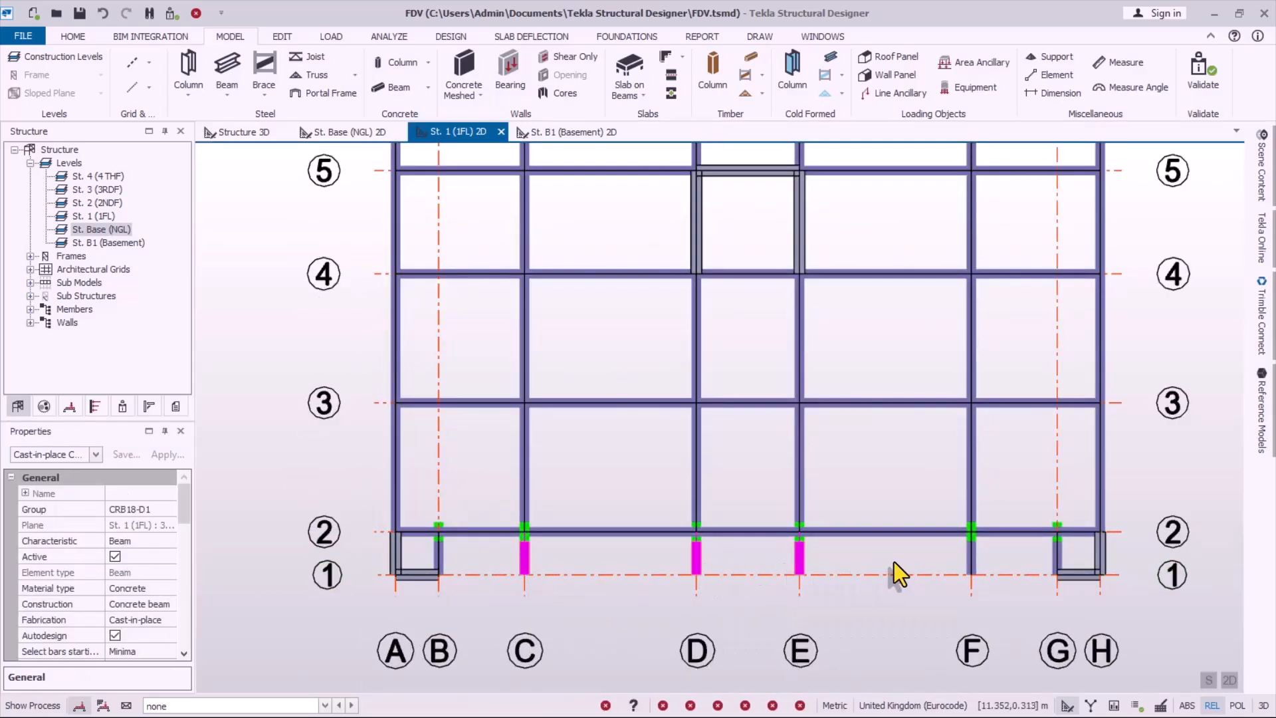
{"action": "left_click", "coordinate": [977, 562]}
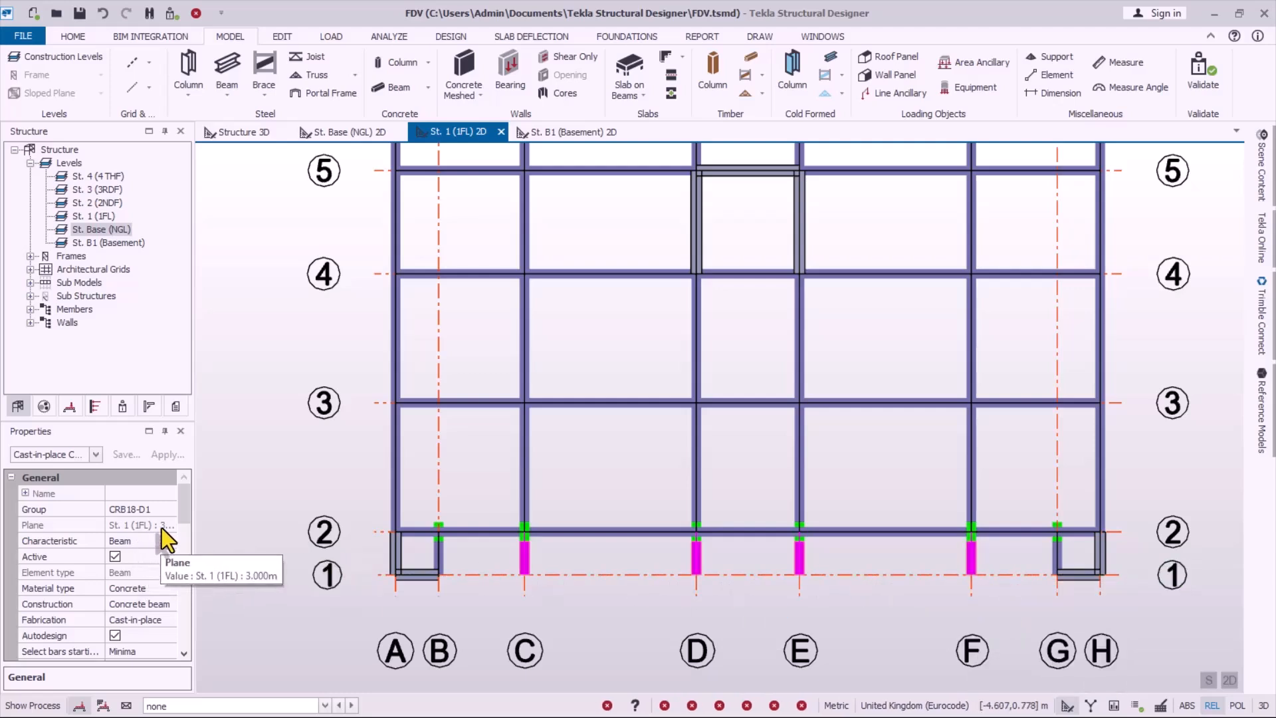
{"action": "left_click_drag", "start_coordinate": [182, 509], "coordinate": [185, 595]}
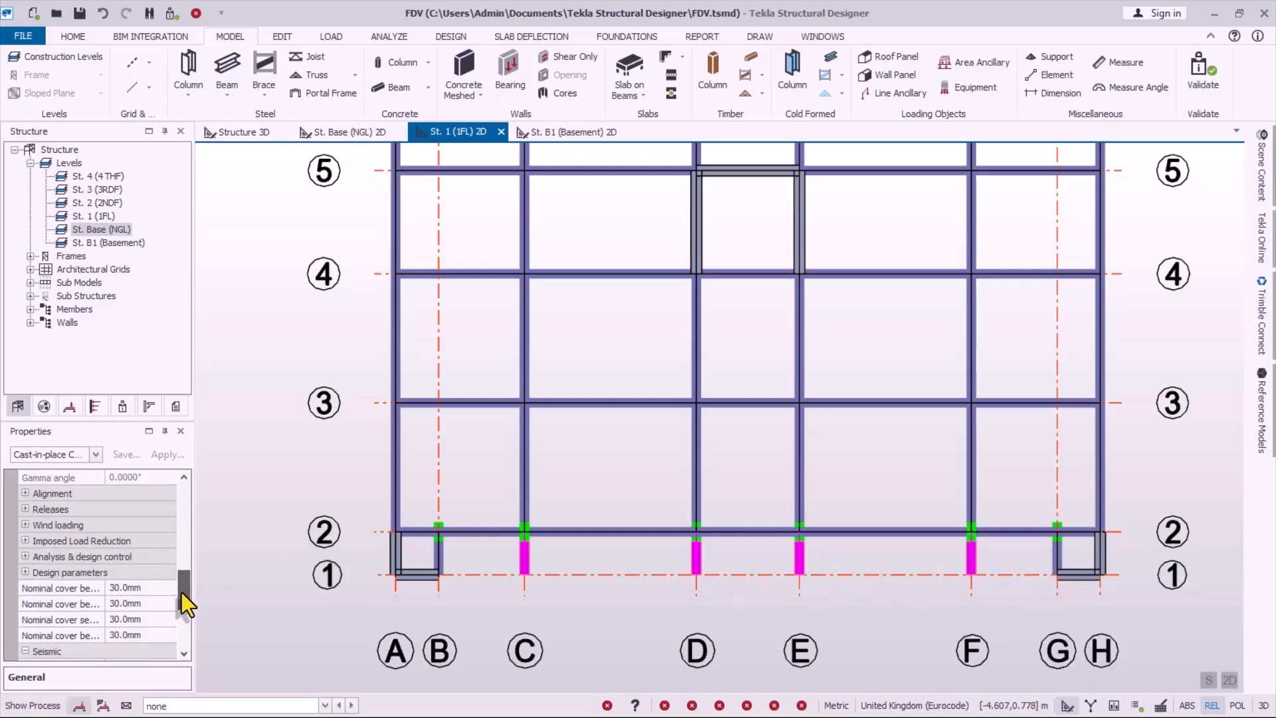
{"action": "left_click", "coordinate": [23, 510]}
{"action": "left_click", "coordinate": [22, 510]}
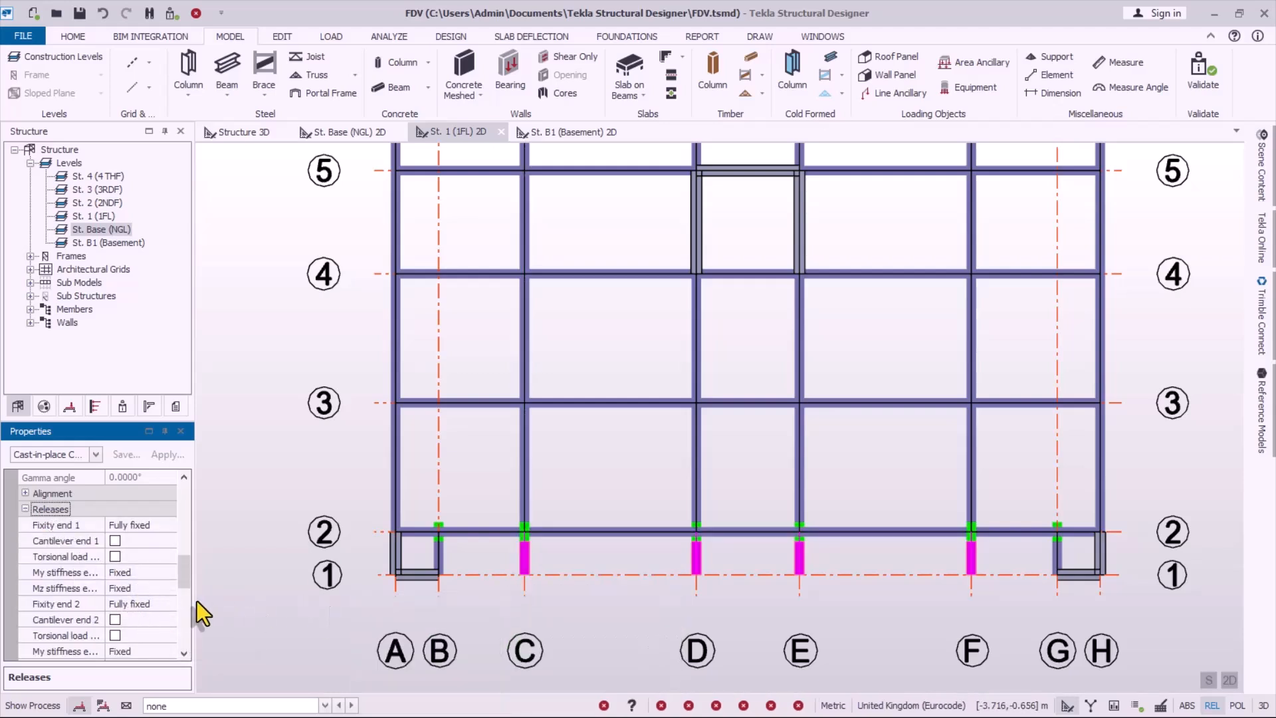
{"action": "scroll", "coordinate": [182, 588], "scroll_direction": "down", "scroll_amount": 2}
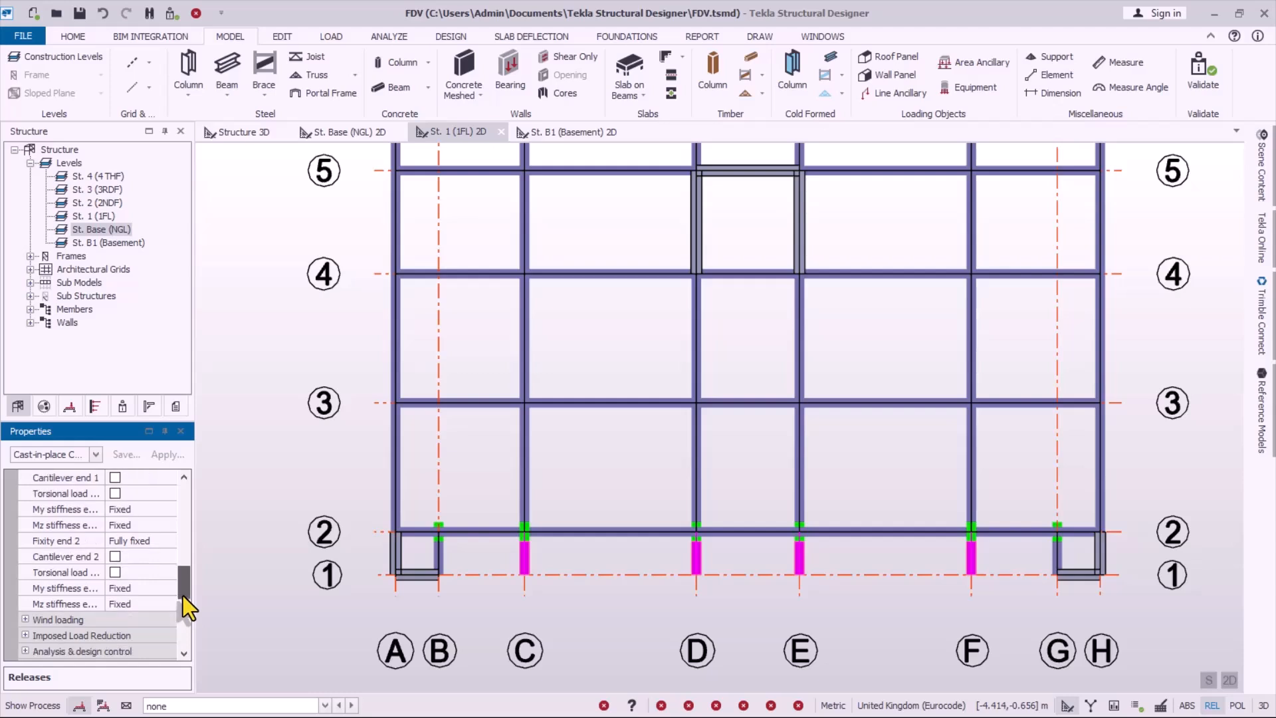
{"action": "left_click", "coordinate": [117, 558]}
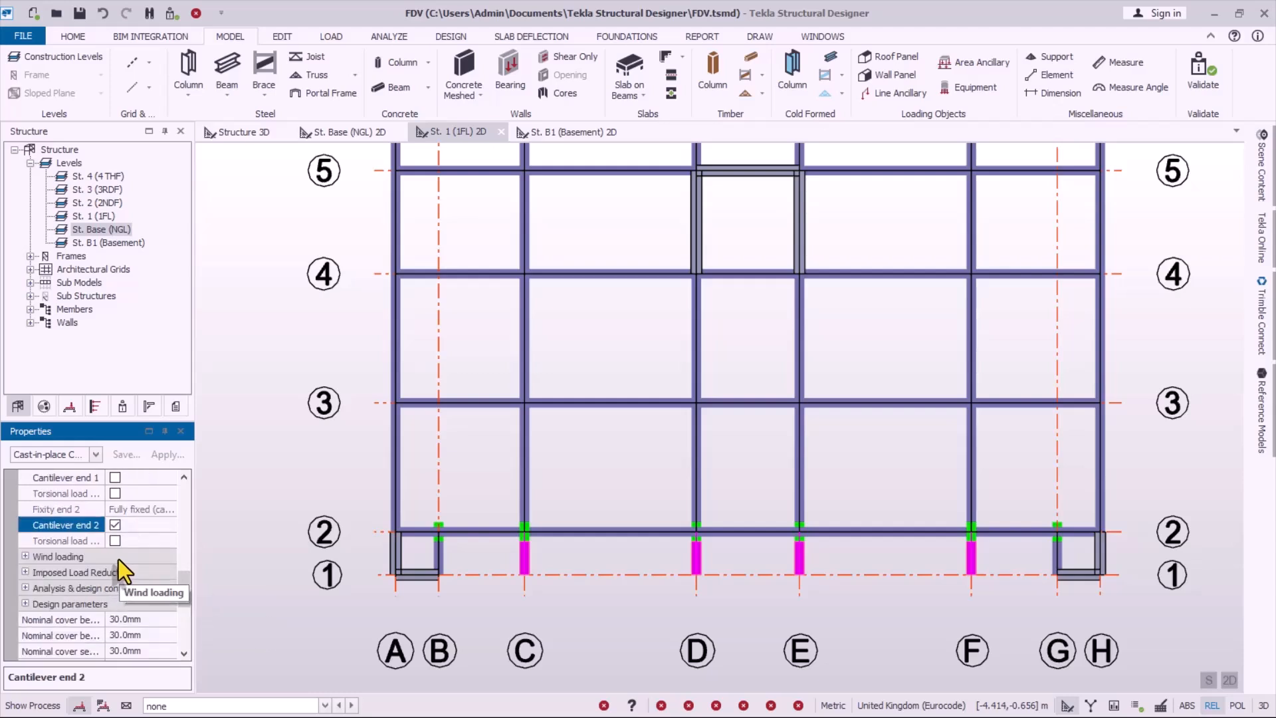
{"action": "left_click", "coordinate": [612, 611]}
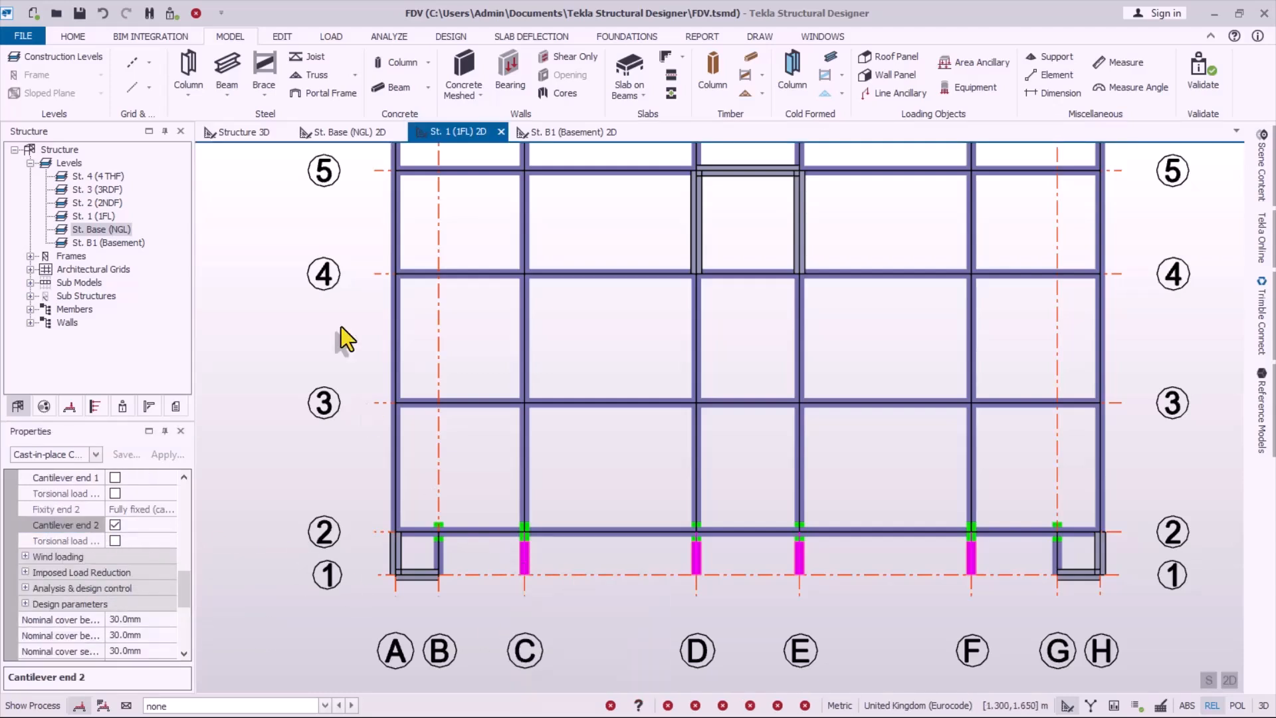
- Draw concrete edge beams along grid line 1 from B through C, D, E and F to G
{"action": "left_click", "coordinate": [393, 87]}
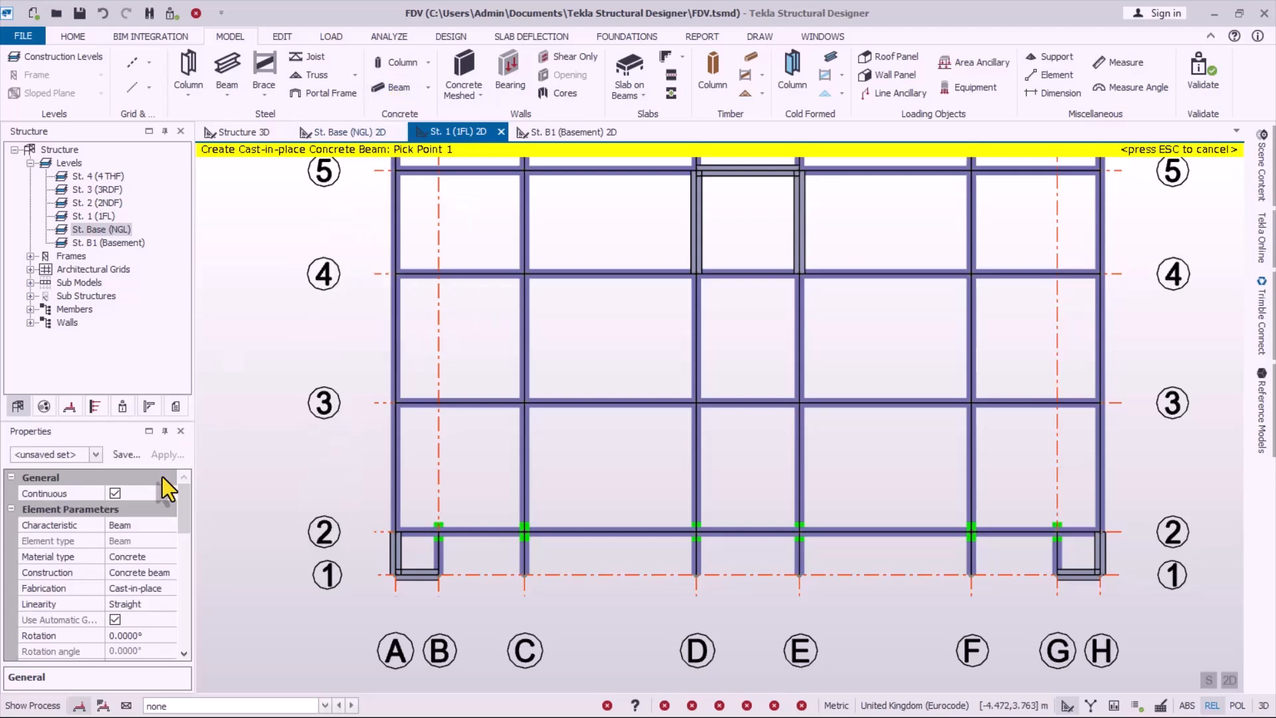
{"action": "left_click_drag", "start_coordinate": [181, 508], "coordinate": [174, 549]}
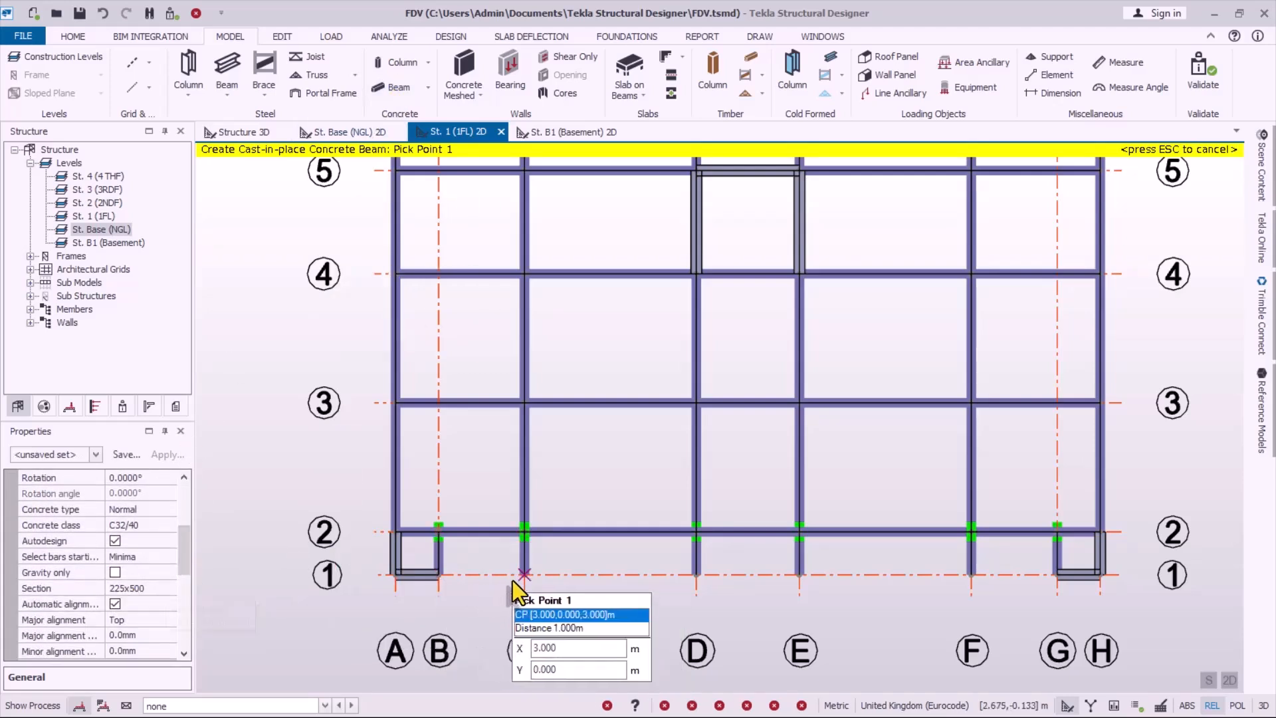
{"action": "left_click", "coordinate": [442, 579]}
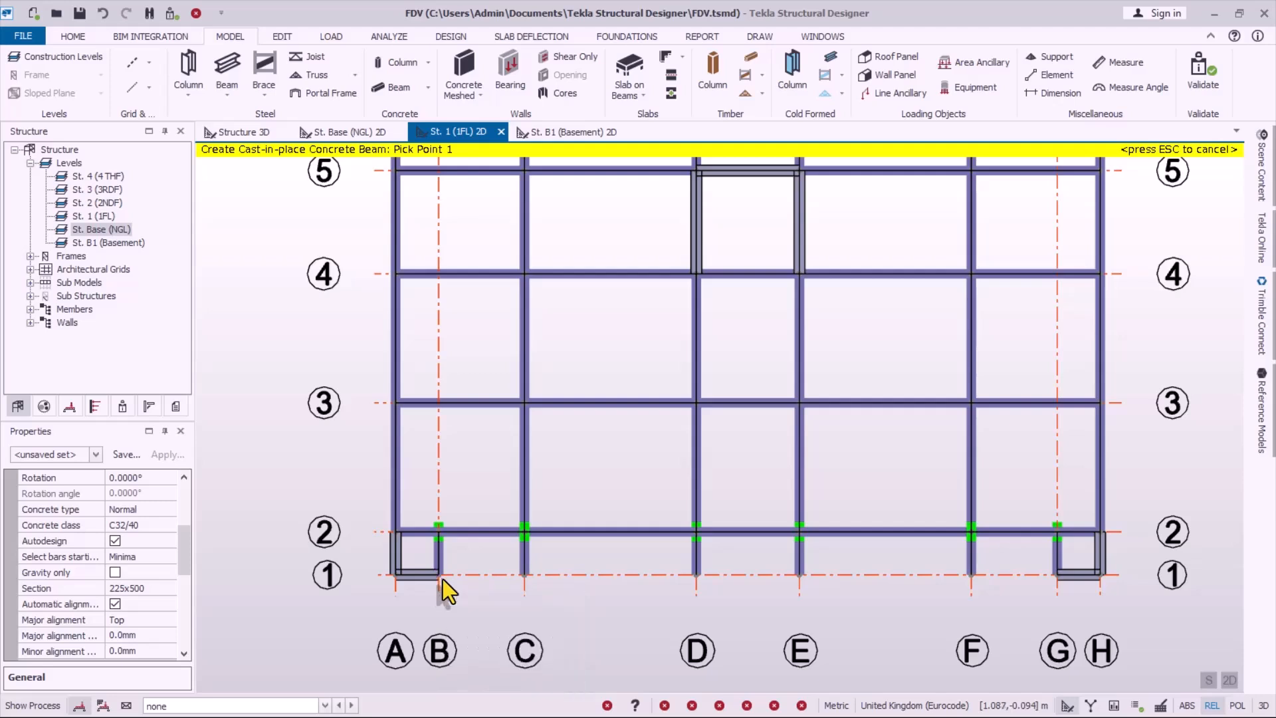
{"action": "left_click", "coordinate": [524, 575]}
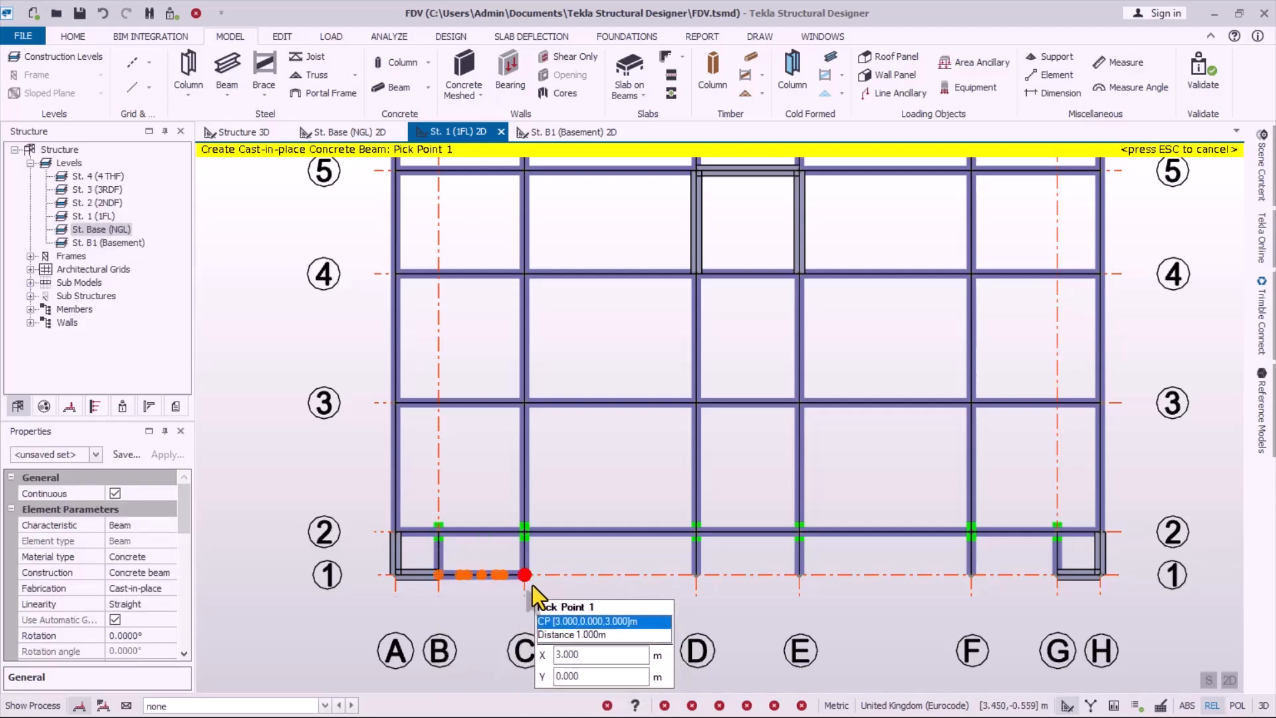
{"action": "left_click", "coordinate": [697, 579]}
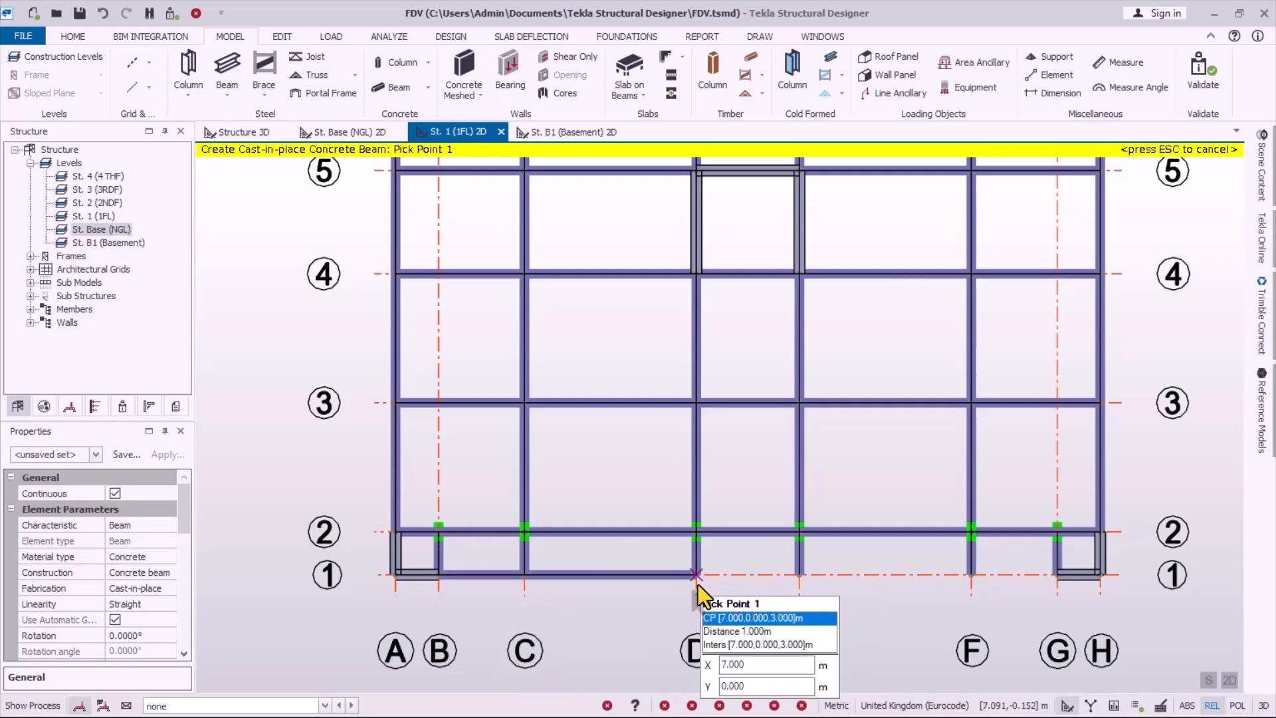
{"action": "left_click", "coordinate": [707, 580]}
{"action": "left_click", "coordinate": [799, 578]}
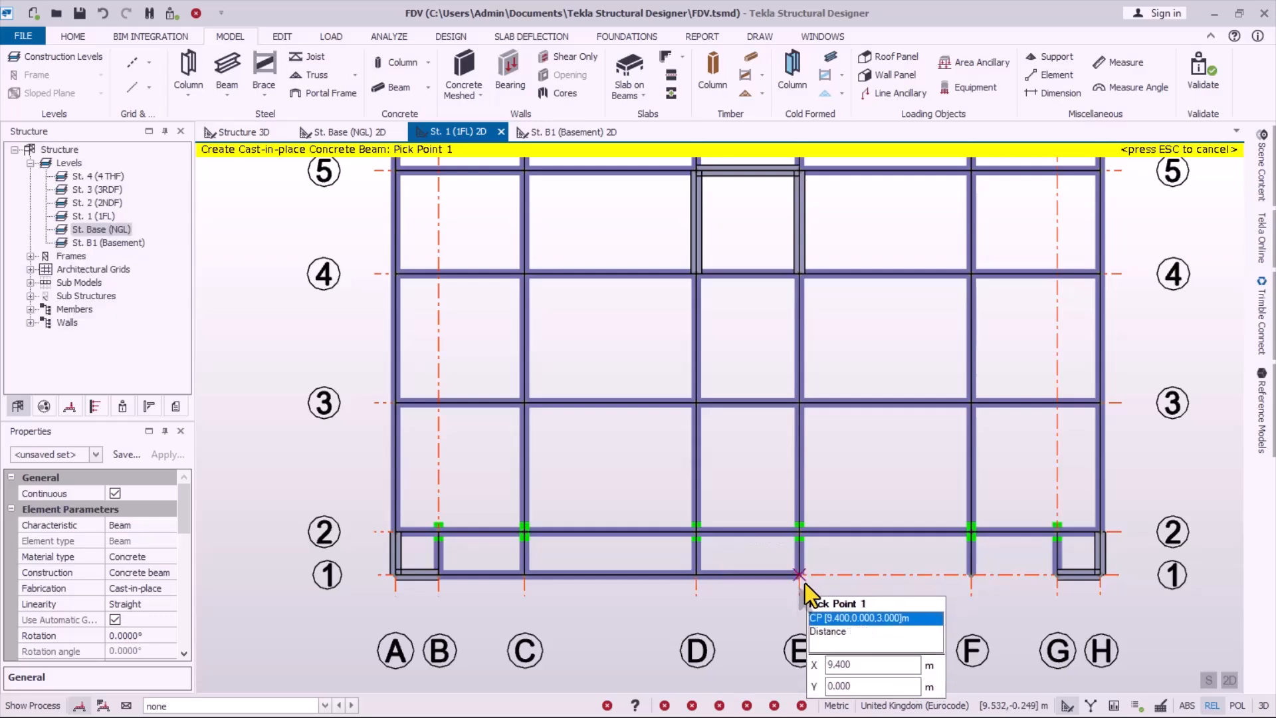
{"action": "left_click", "coordinate": [803, 582]}
{"action": "left_click", "coordinate": [974, 577]}
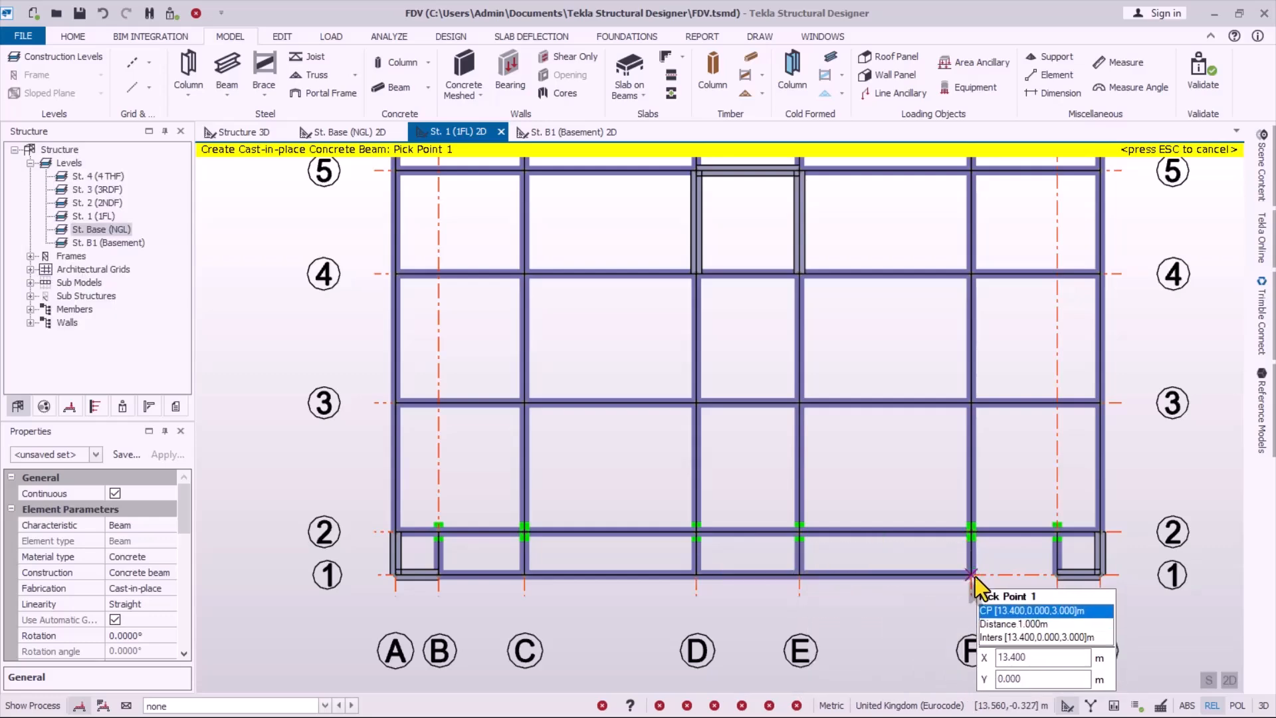
{"action": "left_click", "coordinate": [1048, 575]}
{"action": "left_click", "coordinate": [1048, 575]}
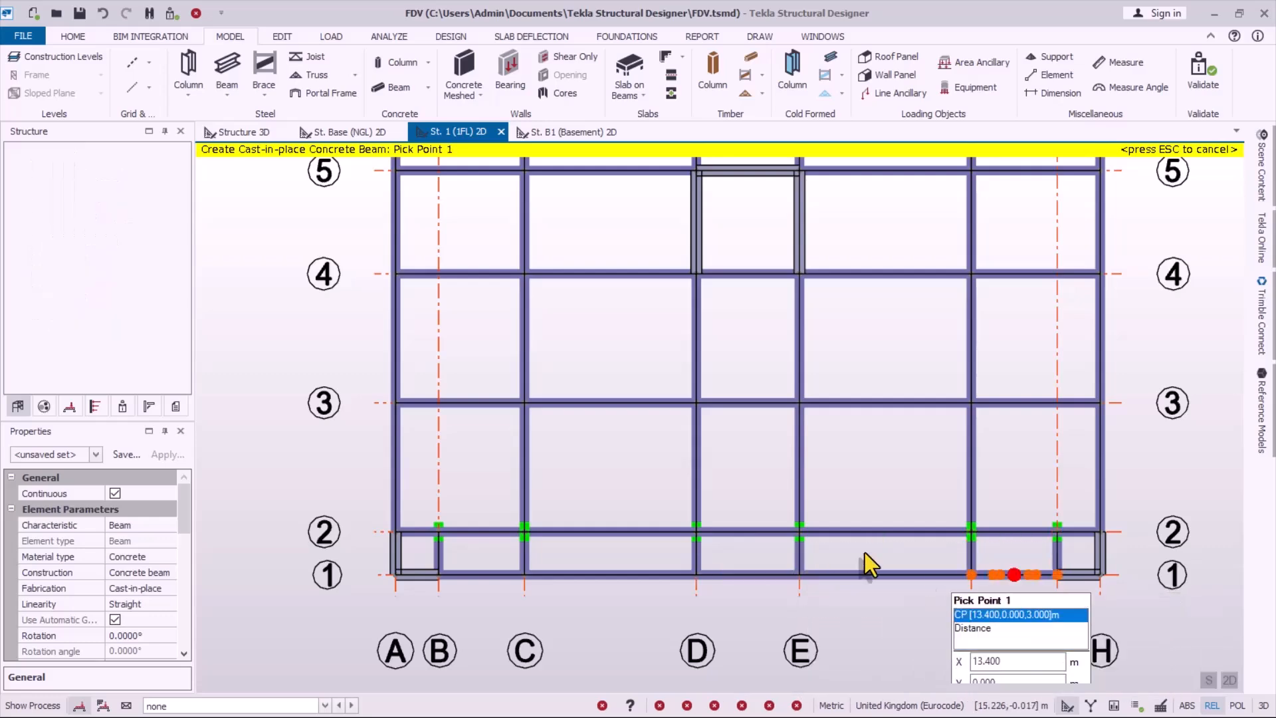
- Draw a continuous concrete edge beam along grid line 7 from B through C, D, E and F to G and end the command
{"action": "scroll", "coordinate": [763, 457], "scroll_direction": "down", "scroll_amount": 2}
{"action": "scroll", "coordinate": [718, 555], "scroll_direction": "down", "scroll_amount": 2}
{"action": "scroll", "coordinate": [465, 332], "scroll_direction": "up", "scroll_amount": 3}
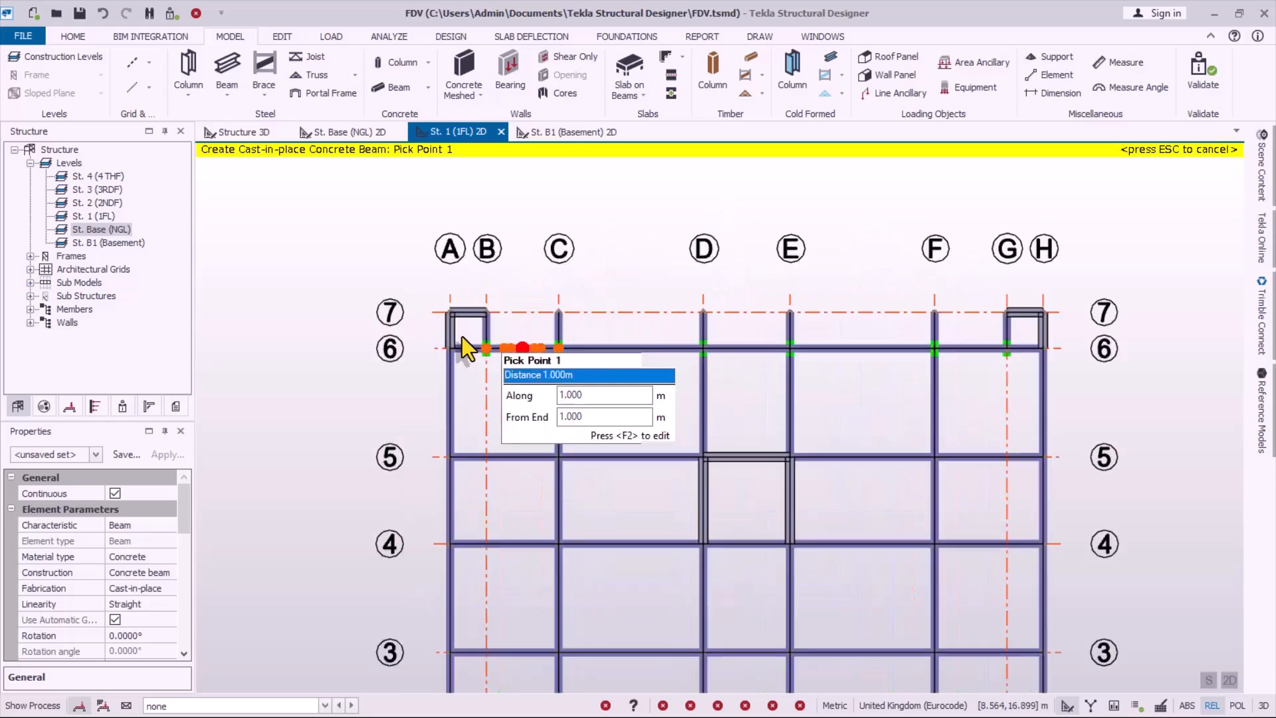
{"action": "left_click", "coordinate": [500, 316]}
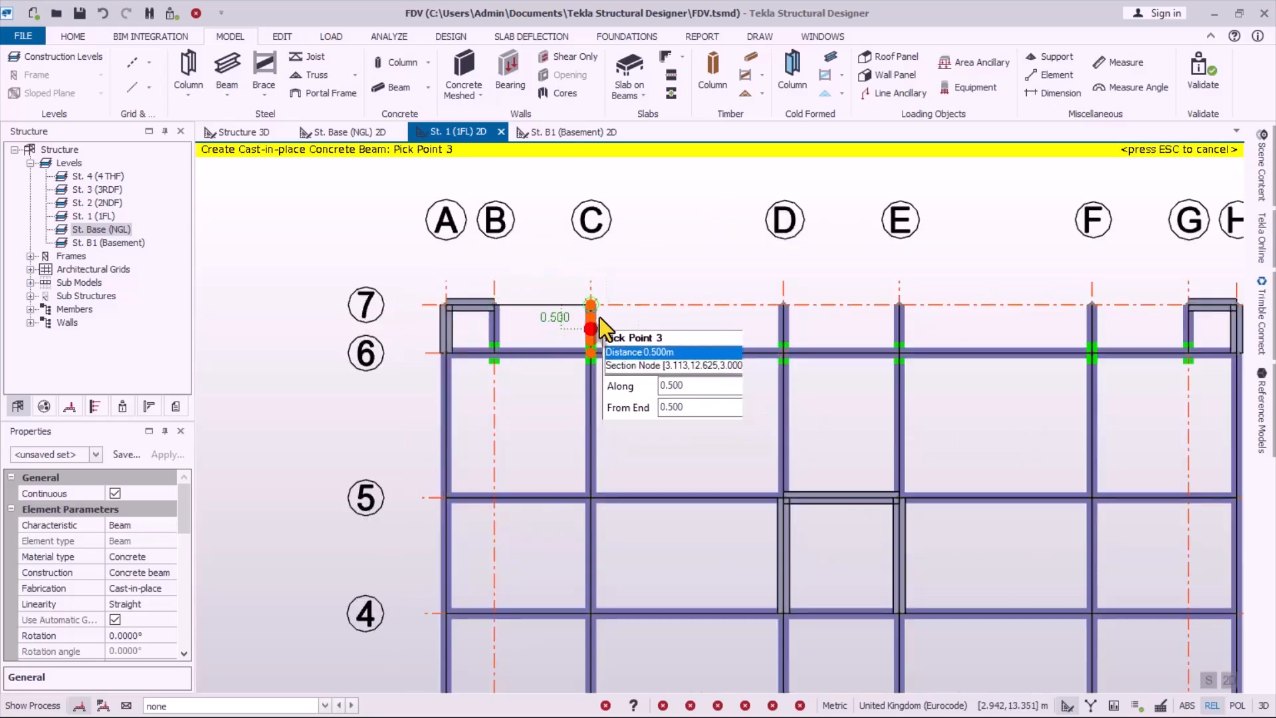
{"action": "left_click", "coordinate": [597, 312]}
{"action": "left_click", "coordinate": [784, 304]}
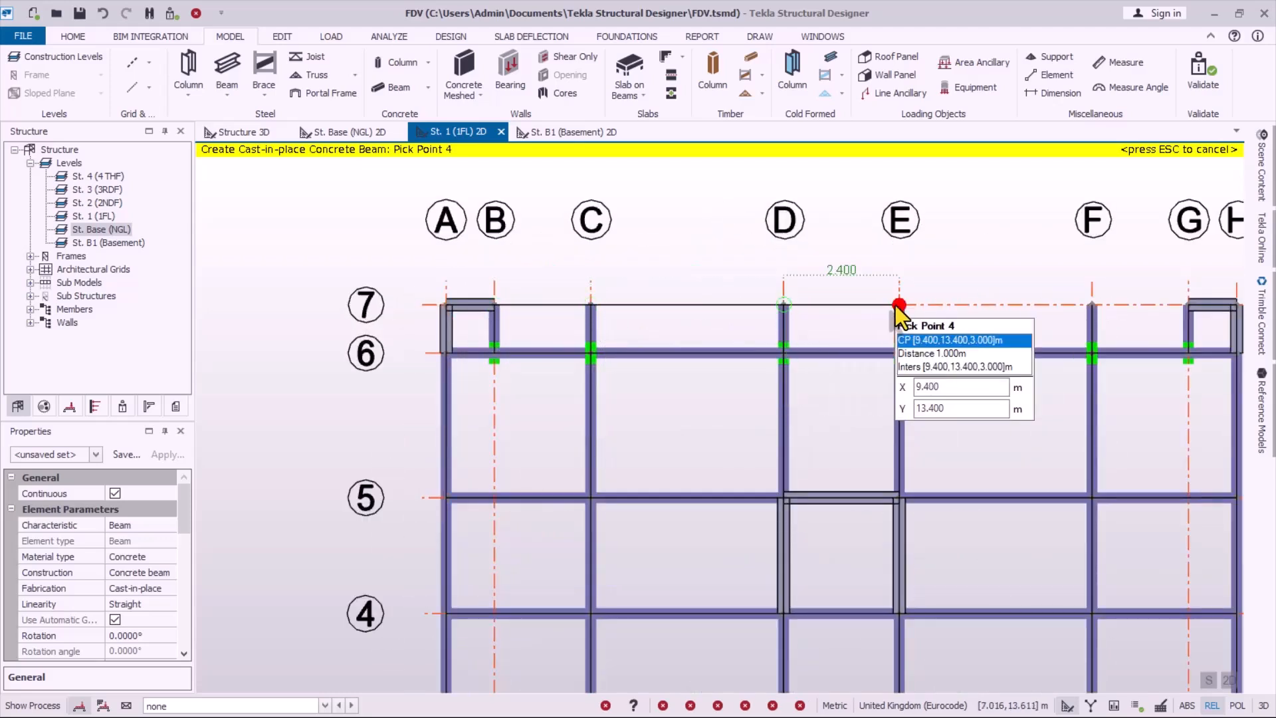
{"action": "left_click", "coordinate": [899, 304]}
{"action": "left_click", "coordinate": [1092, 305]}
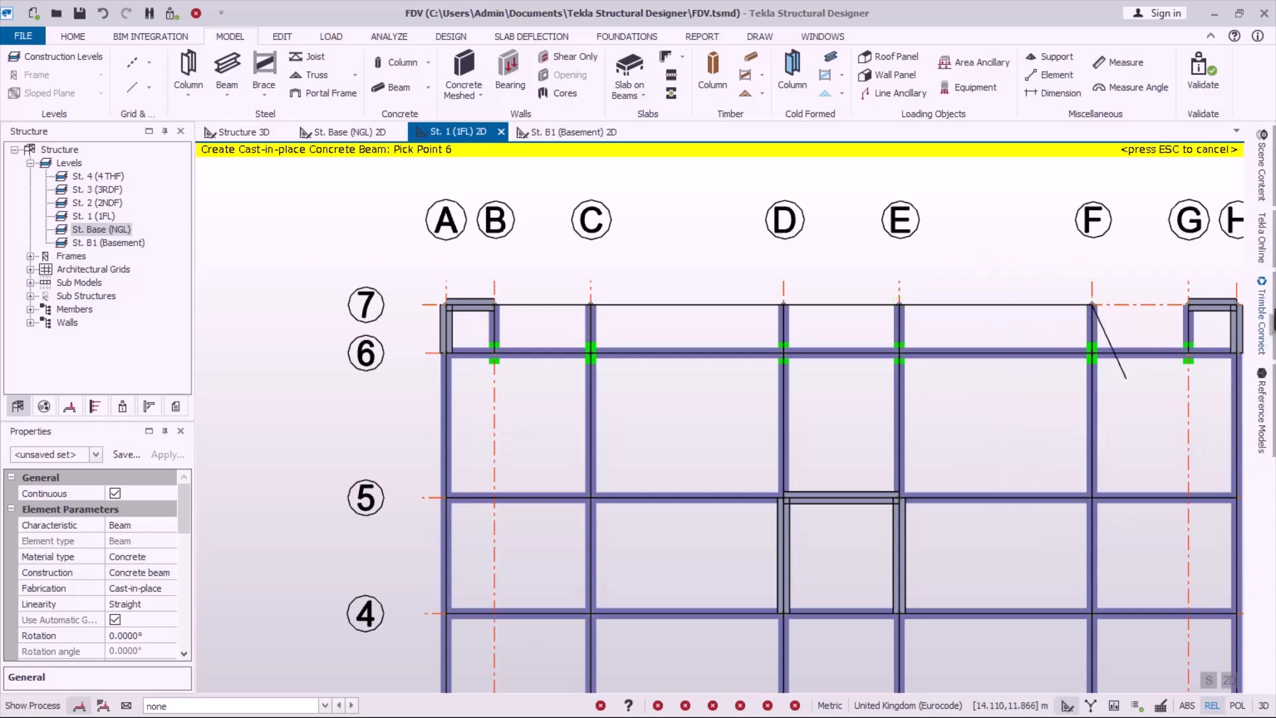
{"action": "left_click", "coordinate": [1189, 306]}
{"action": "key", "text": "Escape"}
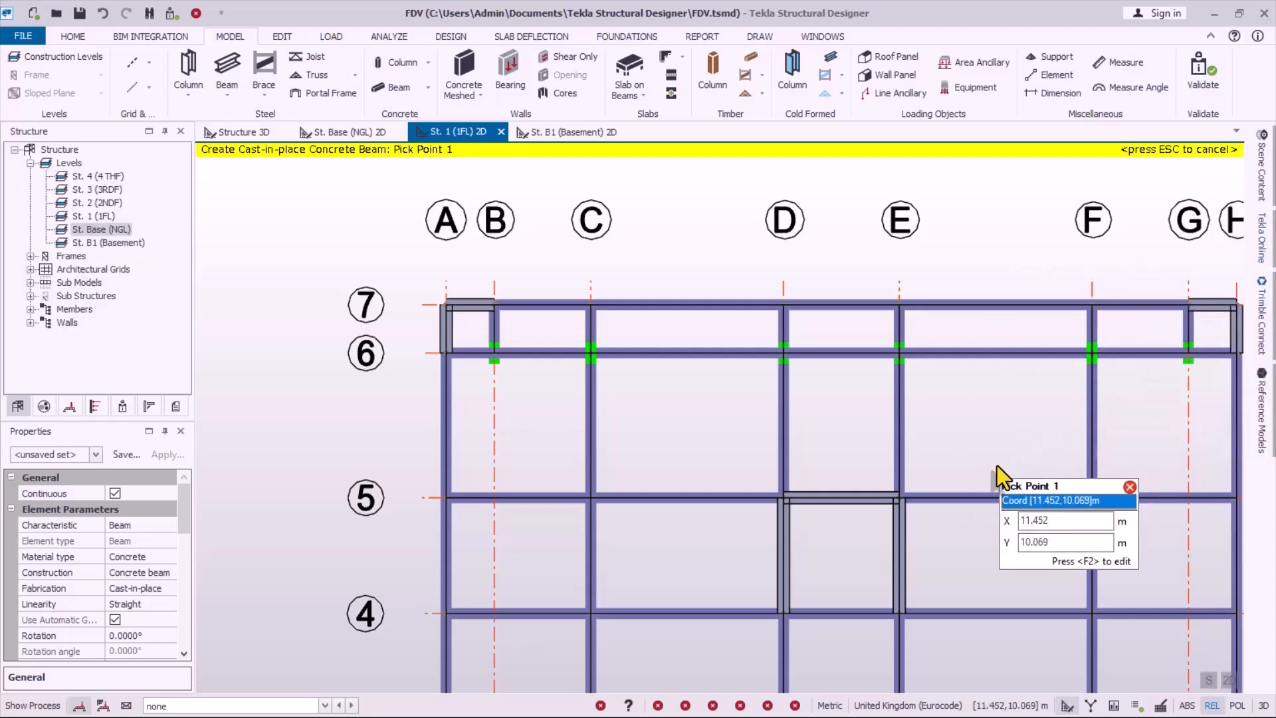
{"action": "scroll", "coordinate": [610, 429], "scroll_direction": "down", "scroll_amount": 2}
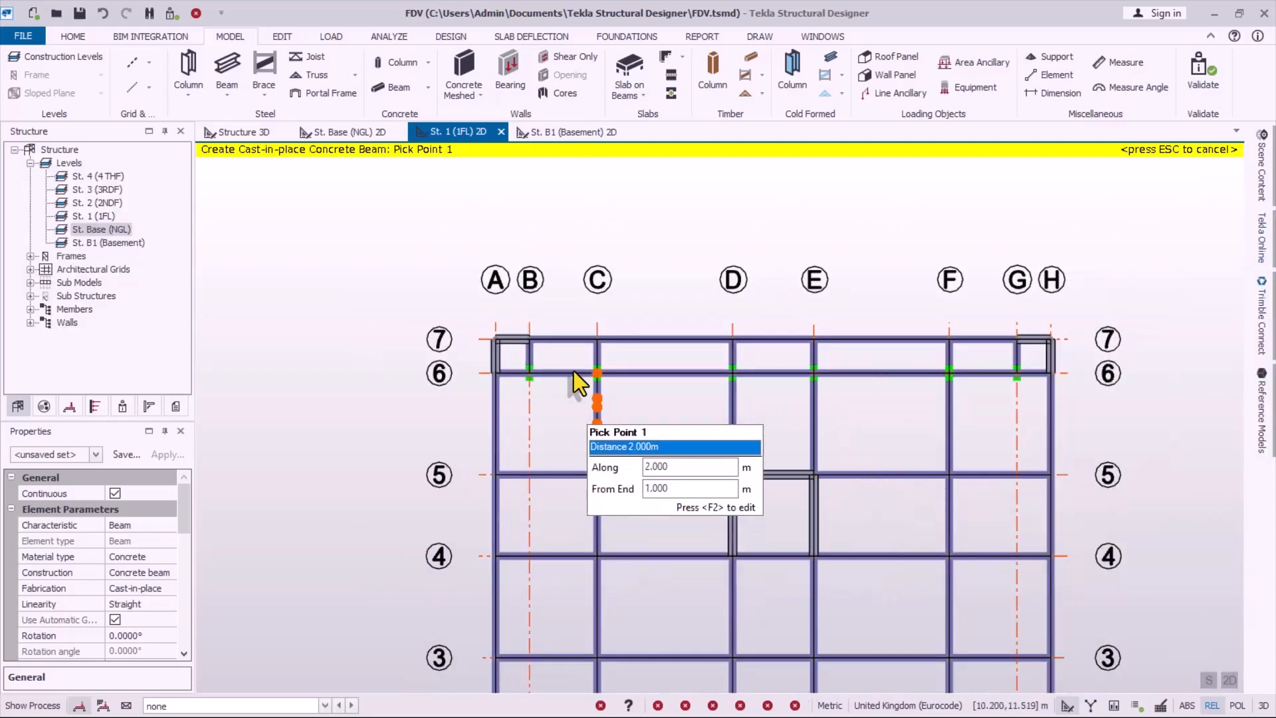
{"action": "key", "text": "Escape"}
- Examine the beam framing on all floors in the 3D structure view
{"action": "left_click", "coordinate": [238, 132]}
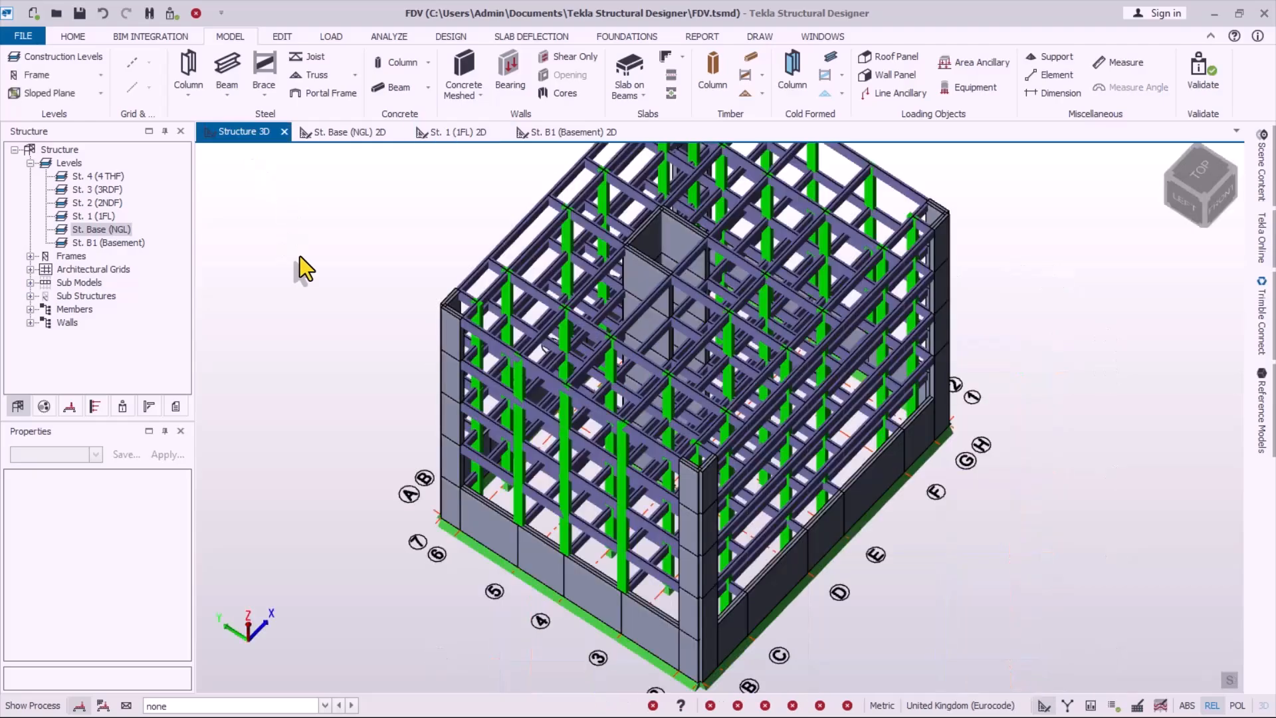
{"action": "right_click_drag", "start_coordinate": [681, 543], "coordinate": [721, 391]}
{"action": "scroll", "coordinate": [808, 548], "scroll_direction": "up", "scroll_amount": 4}
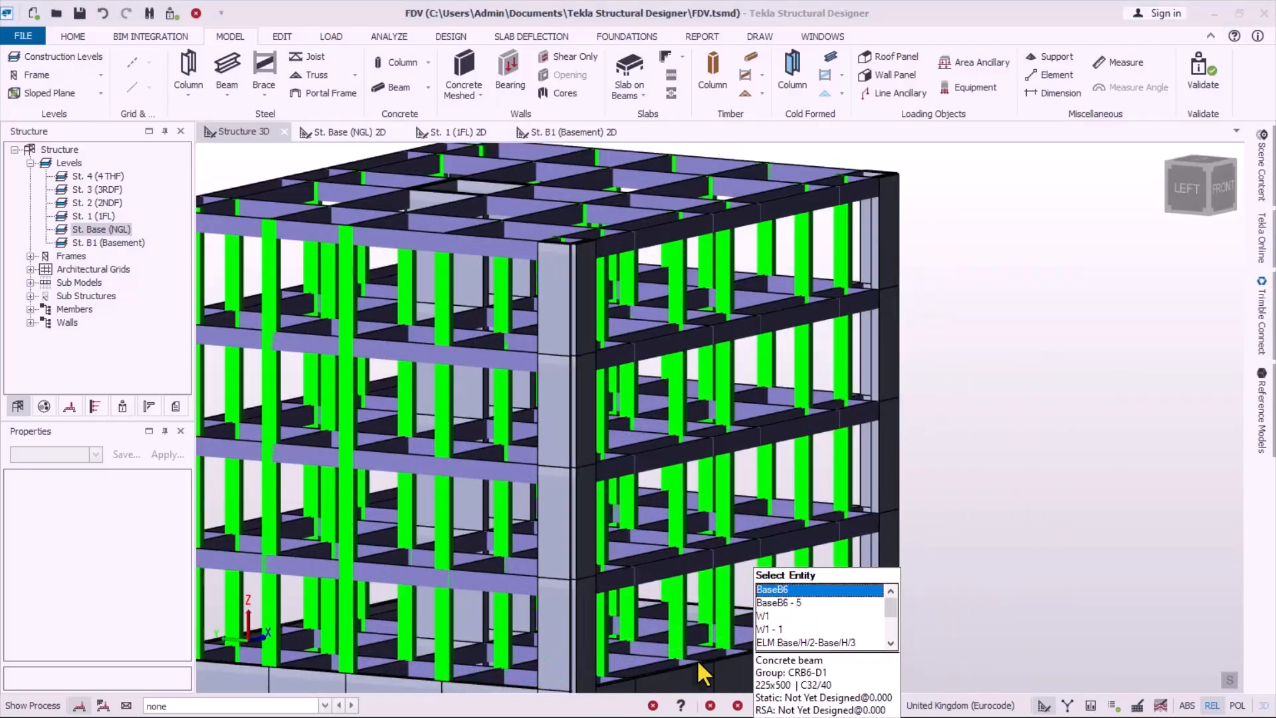
{"action": "scroll", "coordinate": [867, 494], "scroll_direction": "down", "scroll_amount": 2}
{"action": "right_click_drag", "start_coordinate": [867, 494], "coordinate": [552, 459]}
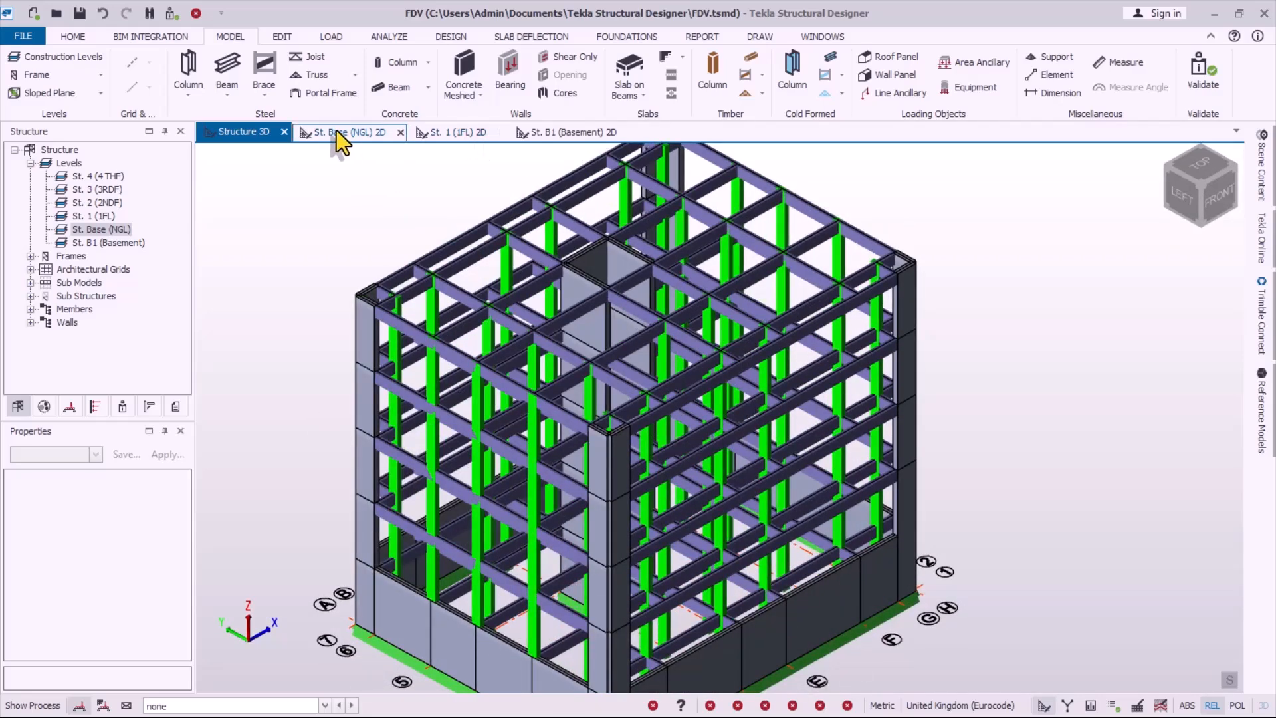
- Try to create slabs on beams in the St. Base (NGL) plan
{"action": "left_click", "coordinate": [366, 133]}
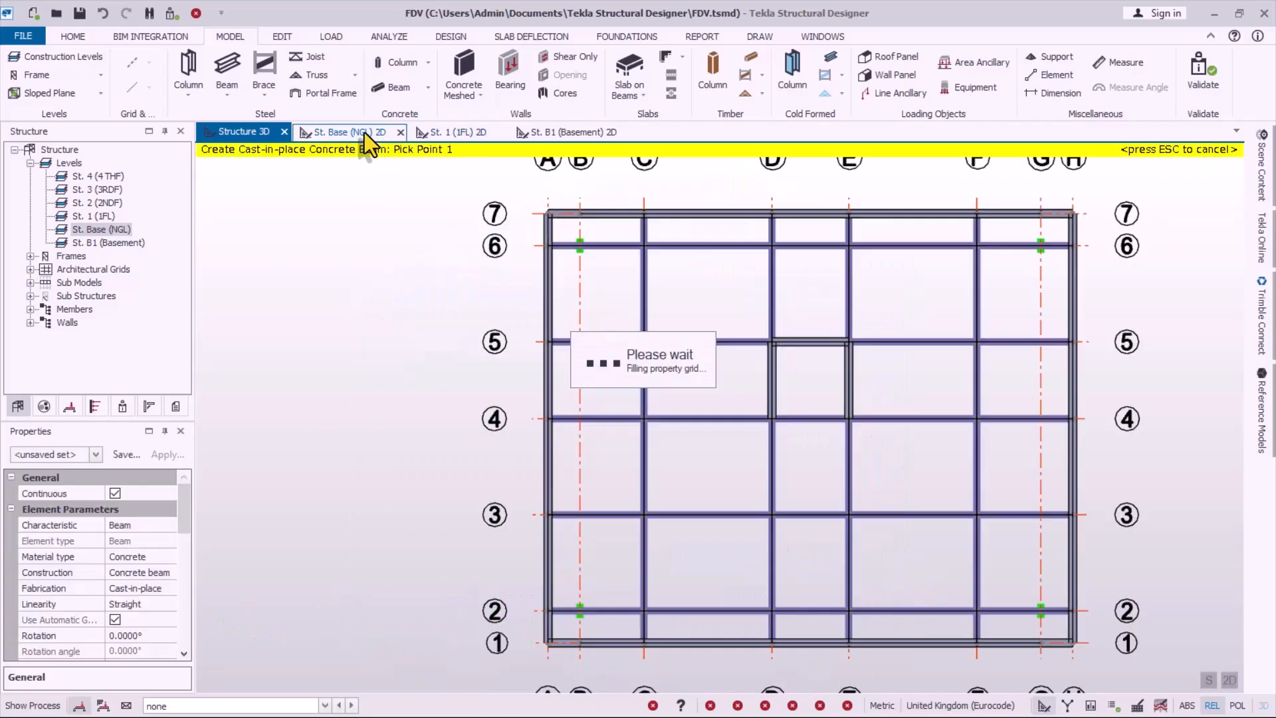
{"action": "scroll", "coordinate": [862, 282], "scroll_direction": "up", "scroll_amount": 2}
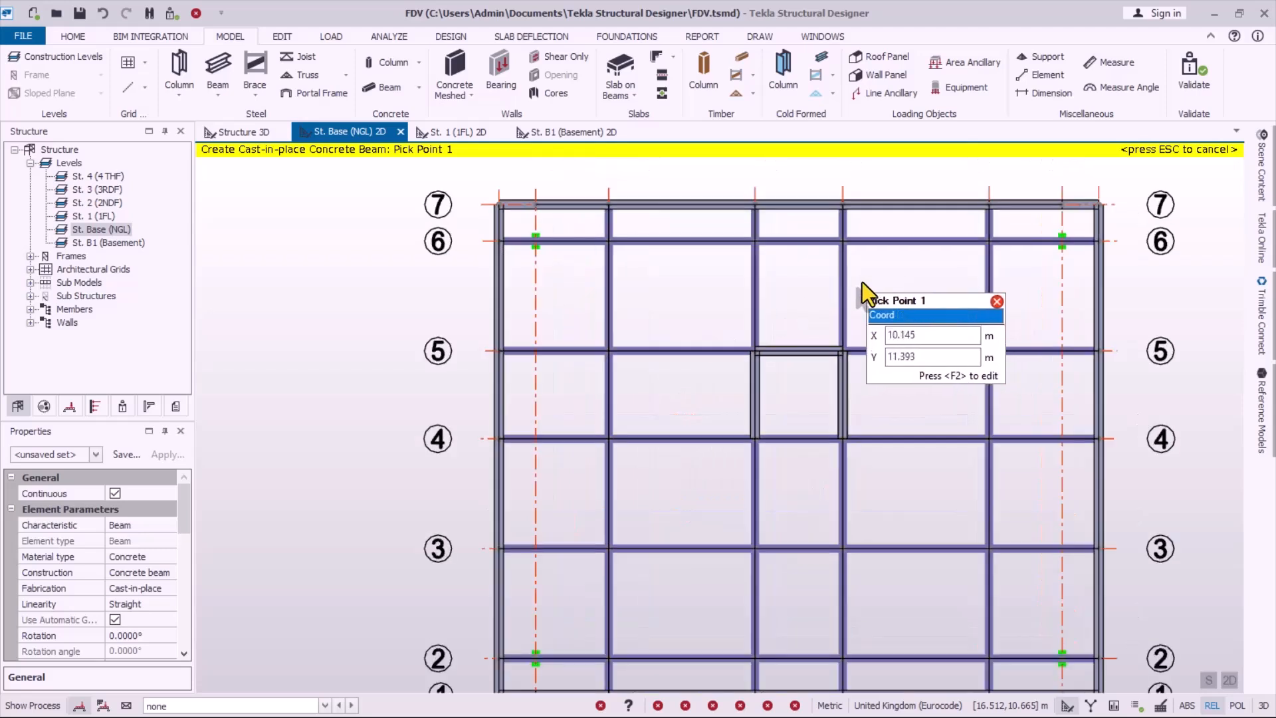
{"action": "scroll", "coordinate": [588, 285], "scroll_direction": "down", "scroll_amount": 3}
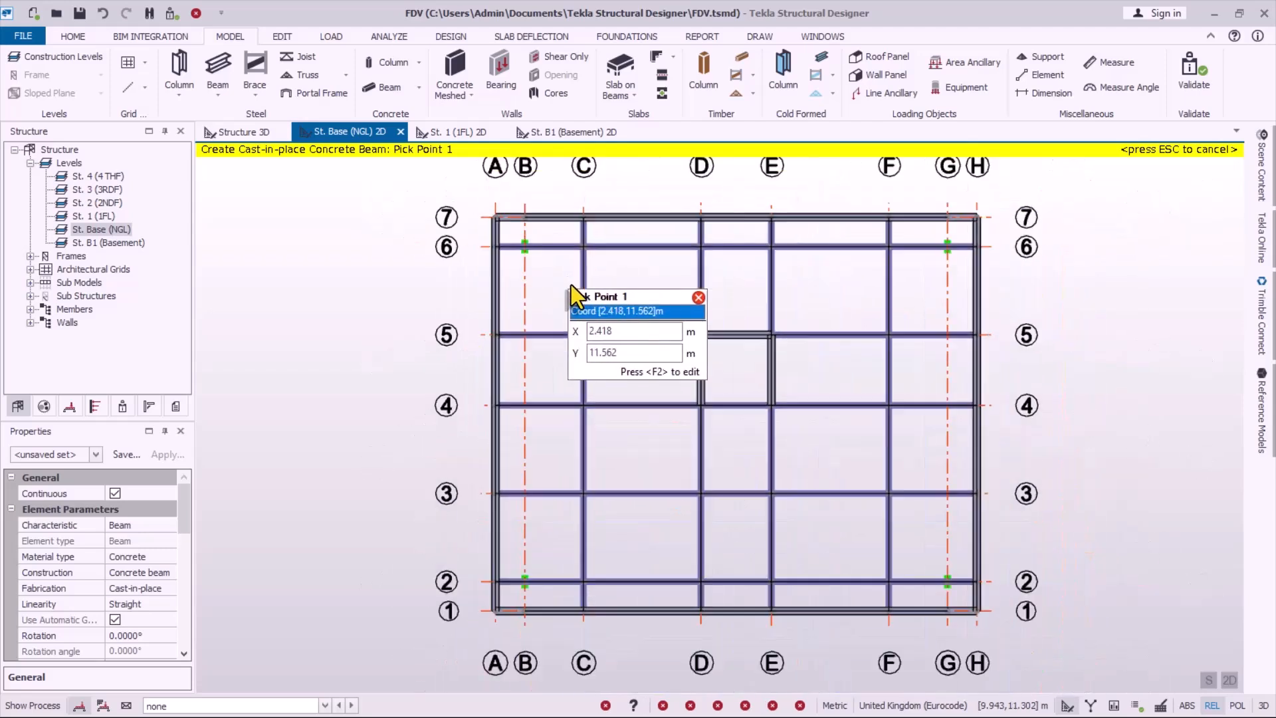
{"action": "left_click", "coordinate": [635, 100]}
{"action": "left_click", "coordinate": [646, 119]}
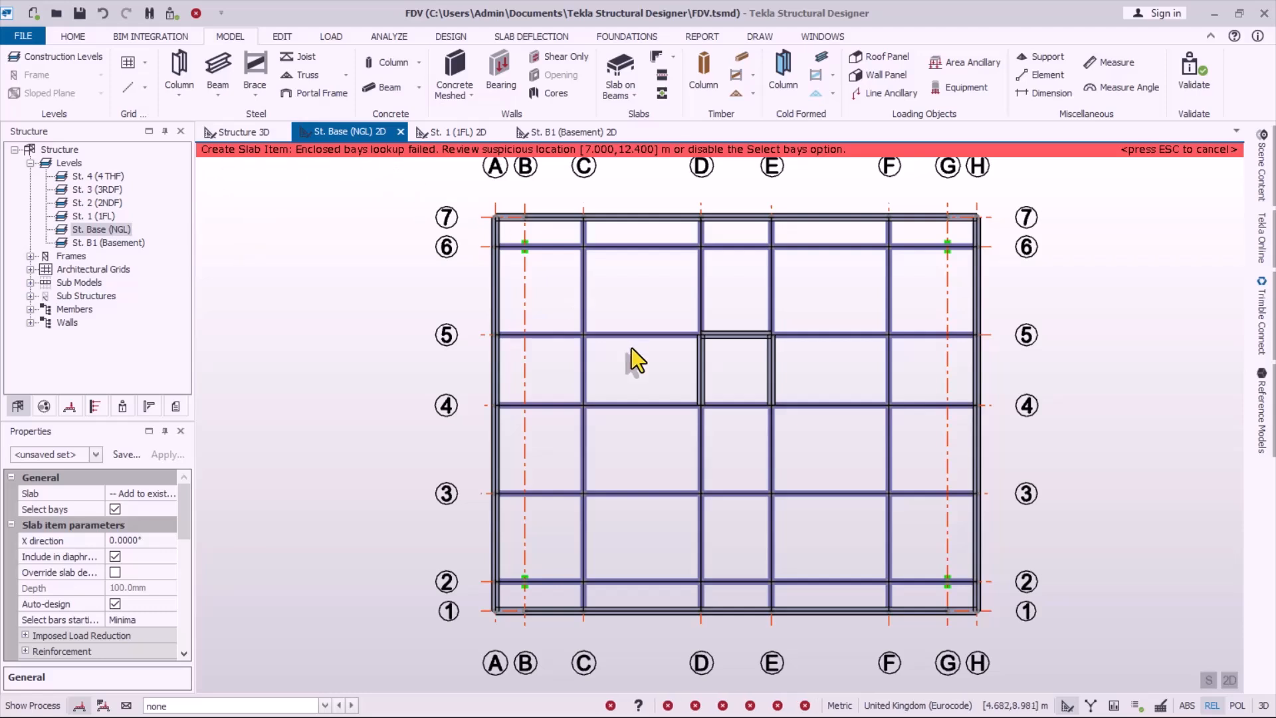
{"action": "key", "text": "Escape"}
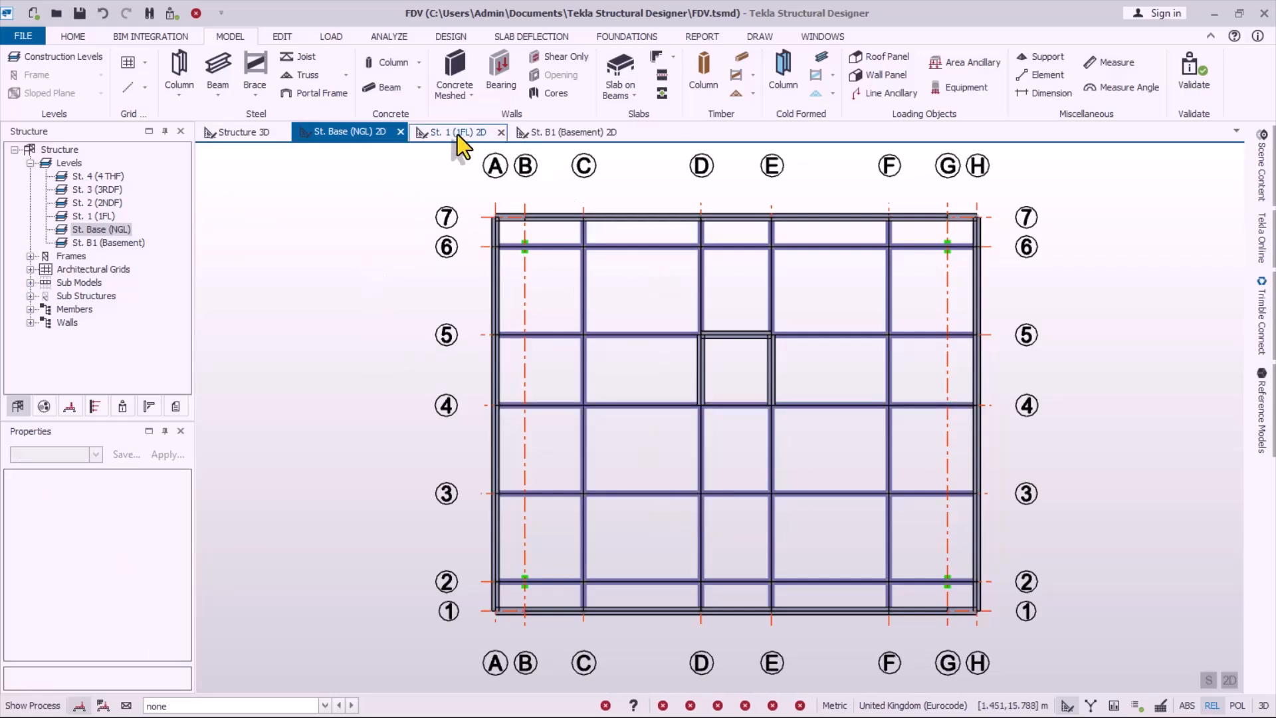
- Open the St. 1 (1FL) plan and set up a slab on beams as a new slab, checking its slab parameters
{"action": "double_click", "coordinate": [90, 216]}
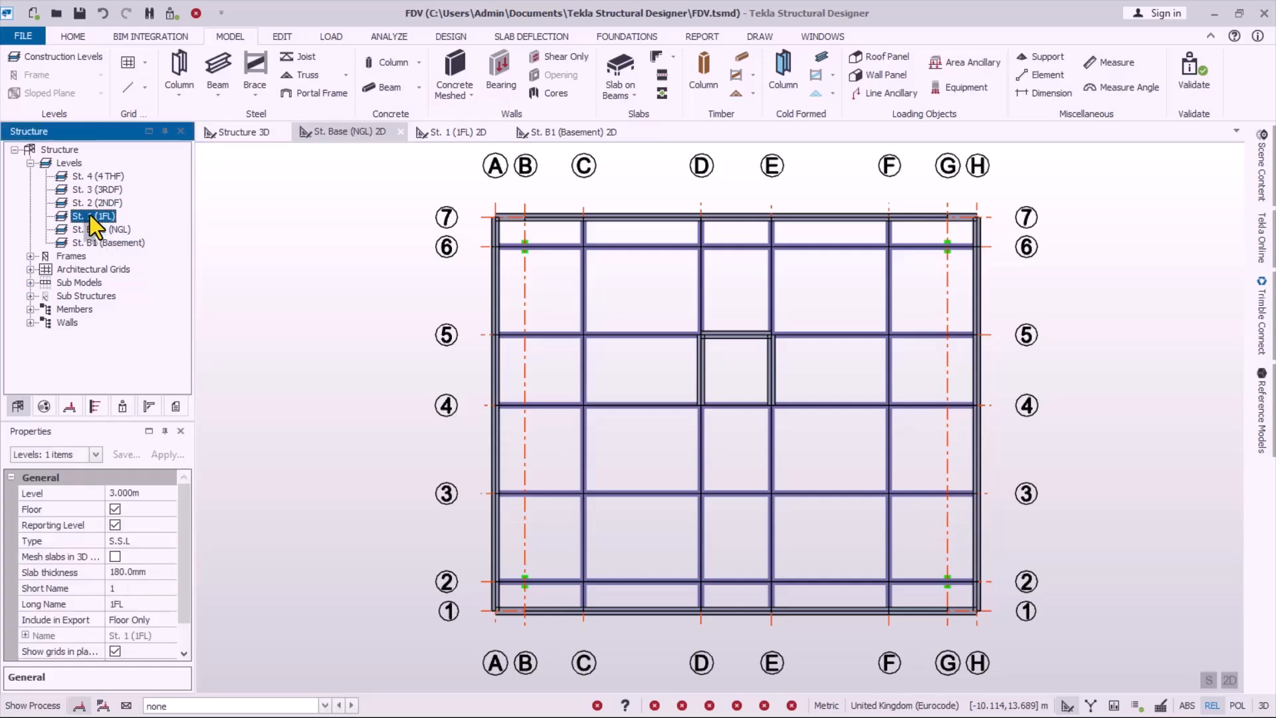
{"action": "scroll", "coordinate": [465, 252], "scroll_direction": "down", "scroll_amount": 3}
{"action": "scroll", "coordinate": [598, 419], "scroll_direction": "up", "scroll_amount": 2}
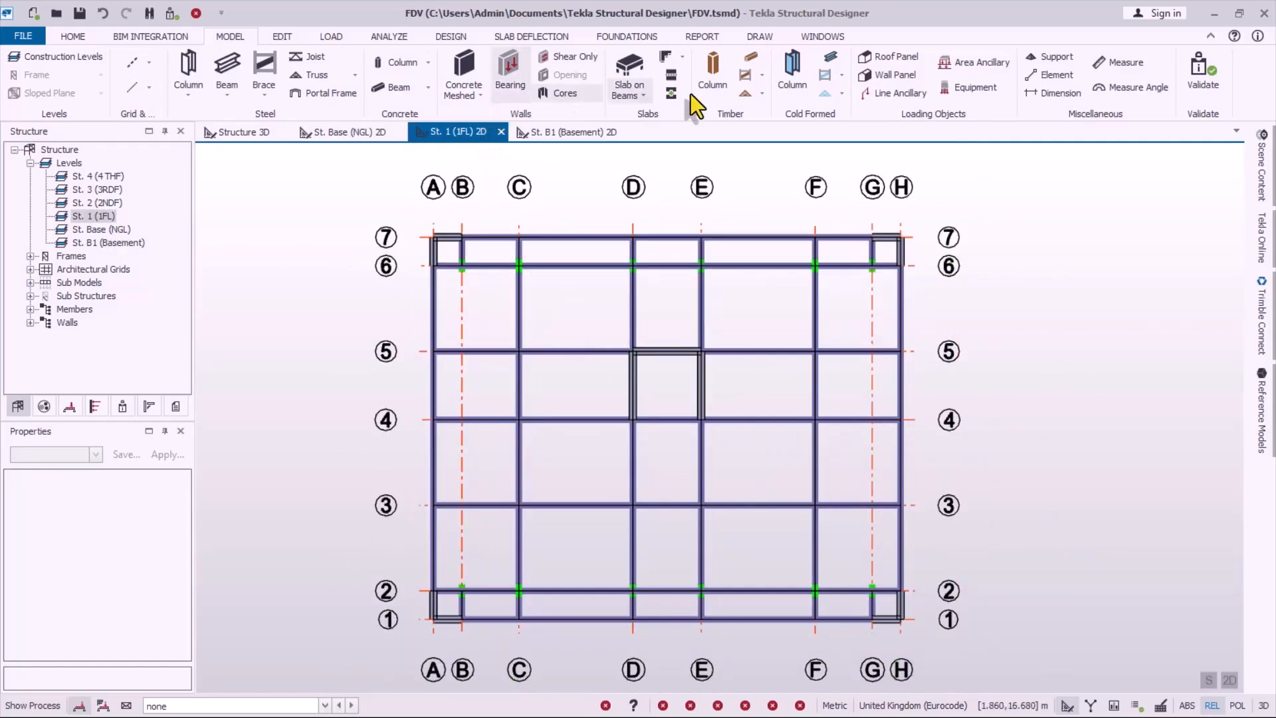
{"action": "left_click", "coordinate": [631, 92]}
{"action": "left_click", "coordinate": [637, 118]}
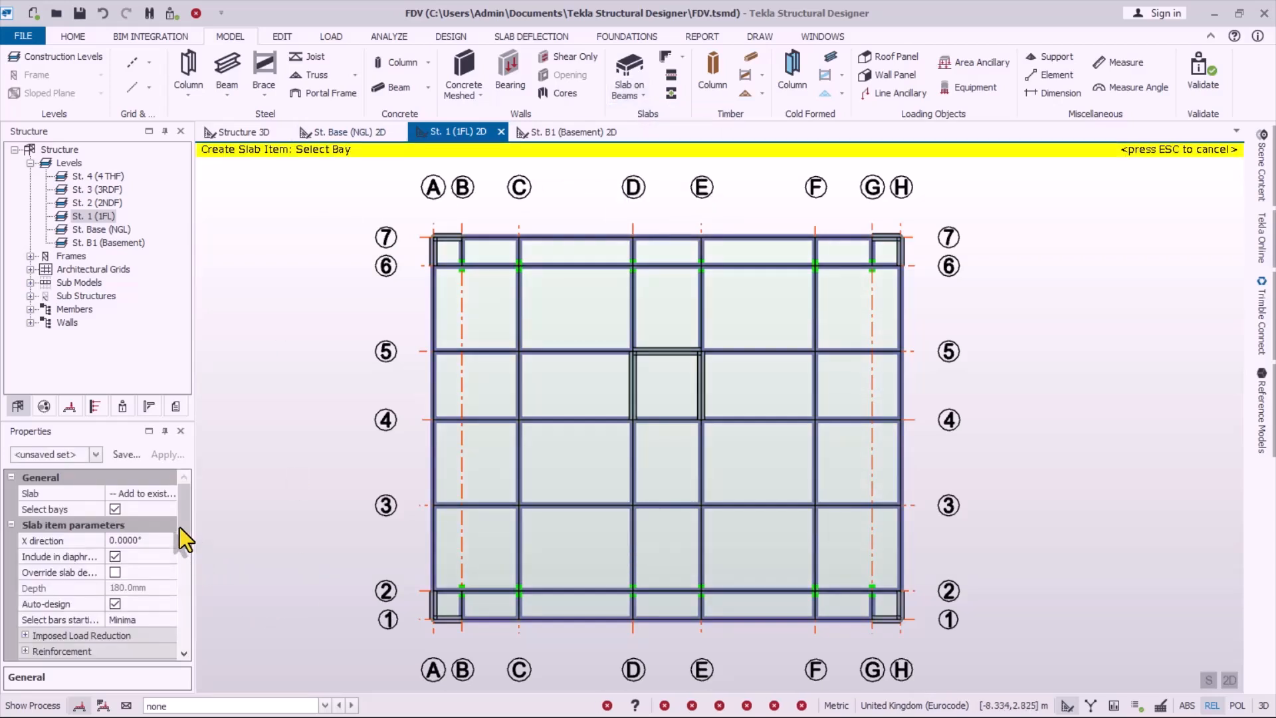
{"action": "left_click", "coordinate": [146, 493]}
{"action": "left_click", "coordinate": [169, 493]}
{"action": "left_click", "coordinate": [129, 526]}
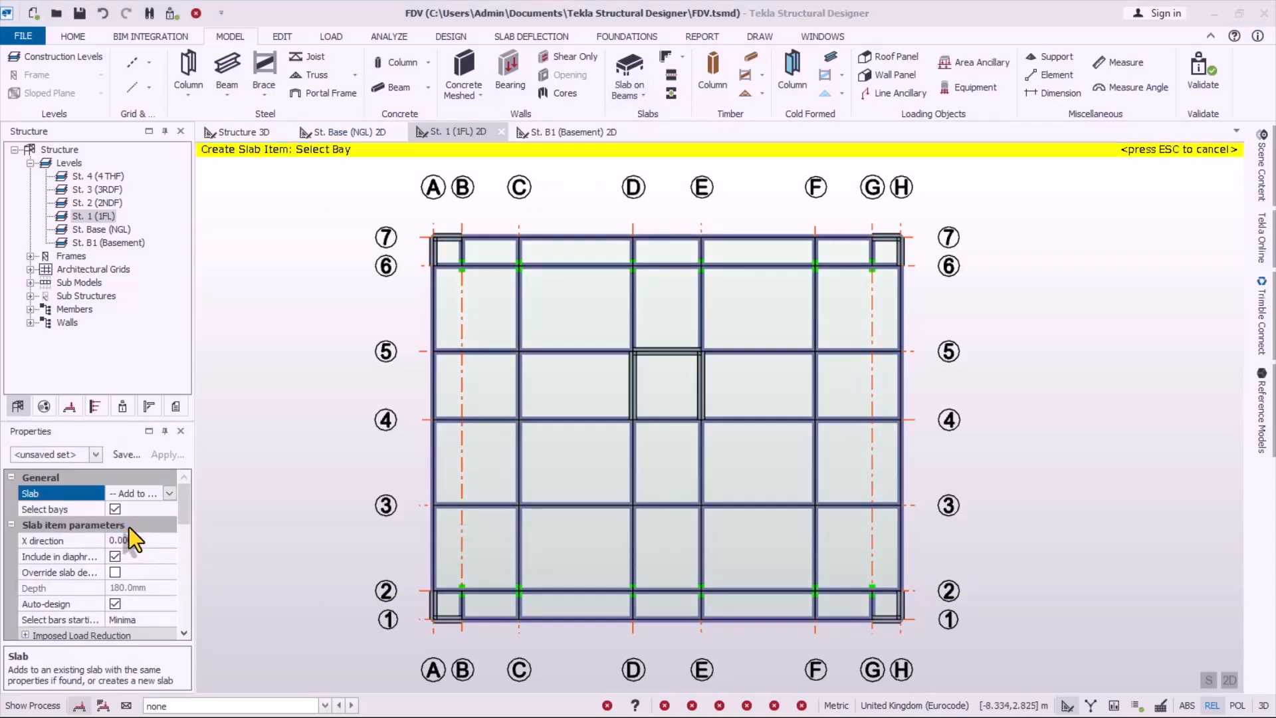
{"action": "left_click_drag", "start_coordinate": [189, 516], "coordinate": [175, 528]}
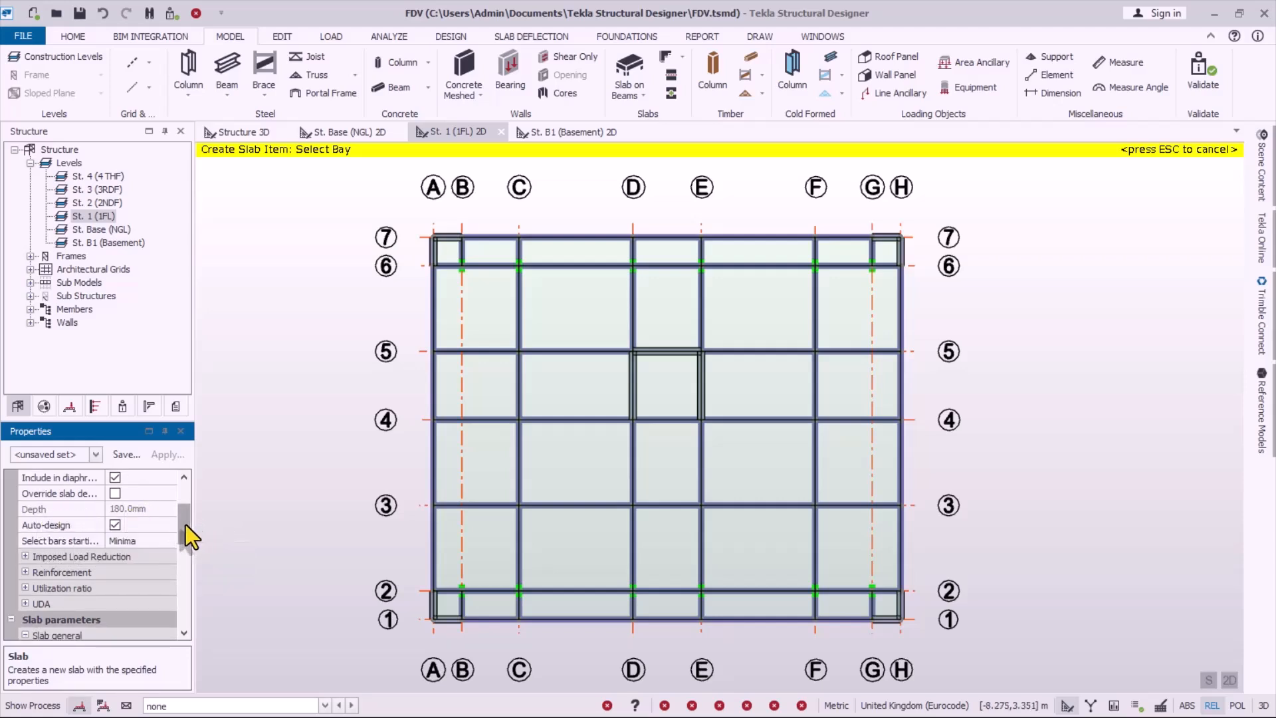
{"action": "left_click_drag", "start_coordinate": [186, 525], "coordinate": [181, 571]}
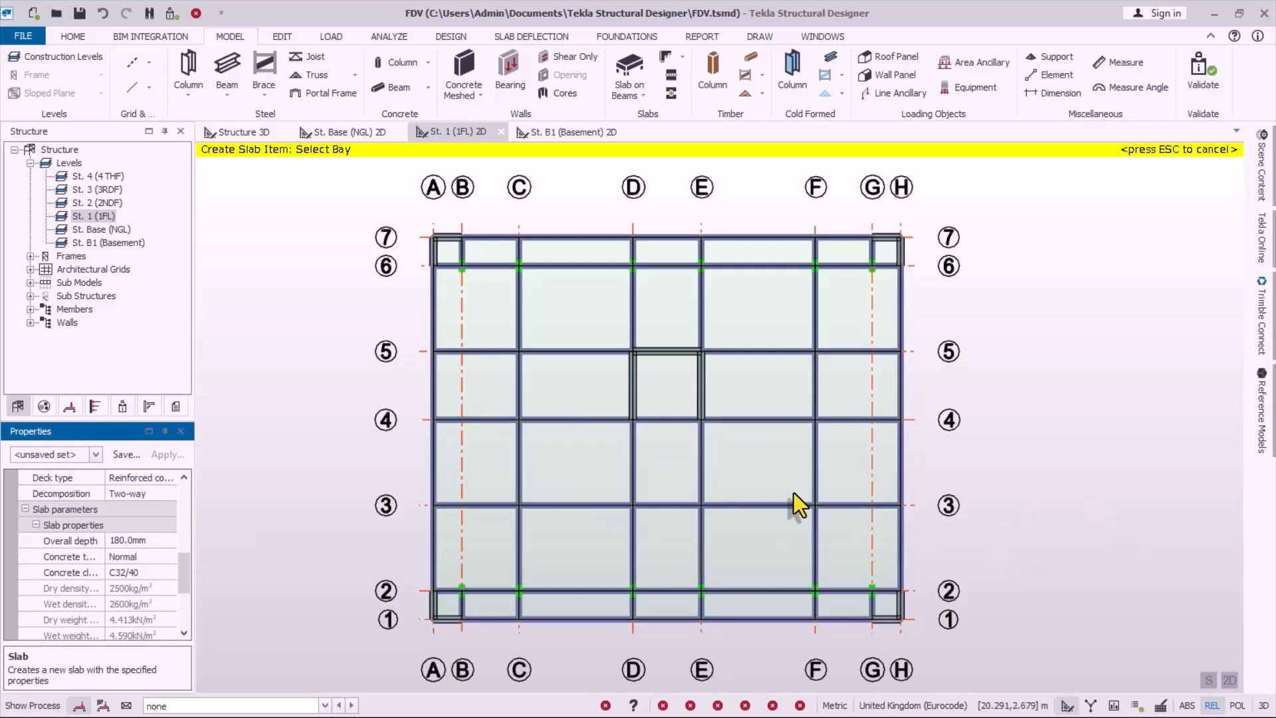
- Create slab items in all bays between grid lines A–H and 1–7 and end the slab command
{"action": "left_click_drag", "start_coordinate": [386, 202], "coordinate": [938, 629]}
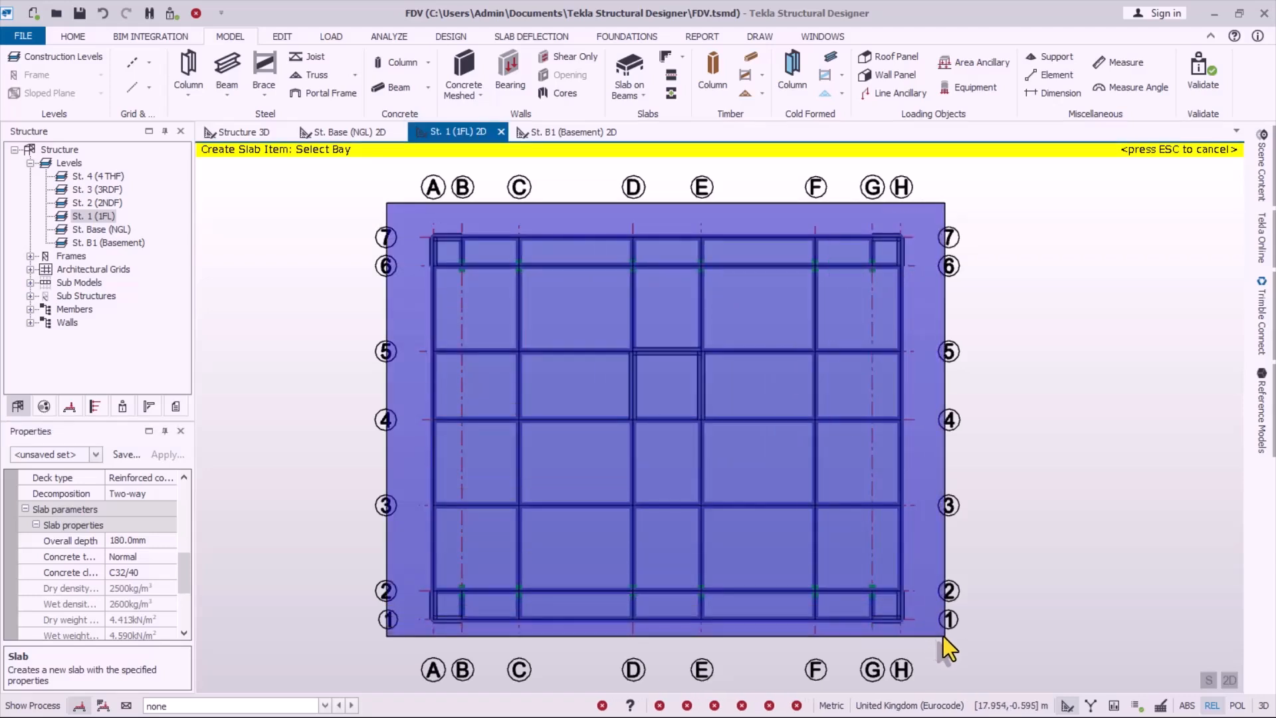
{"action": "left_click", "coordinate": [947, 638]}
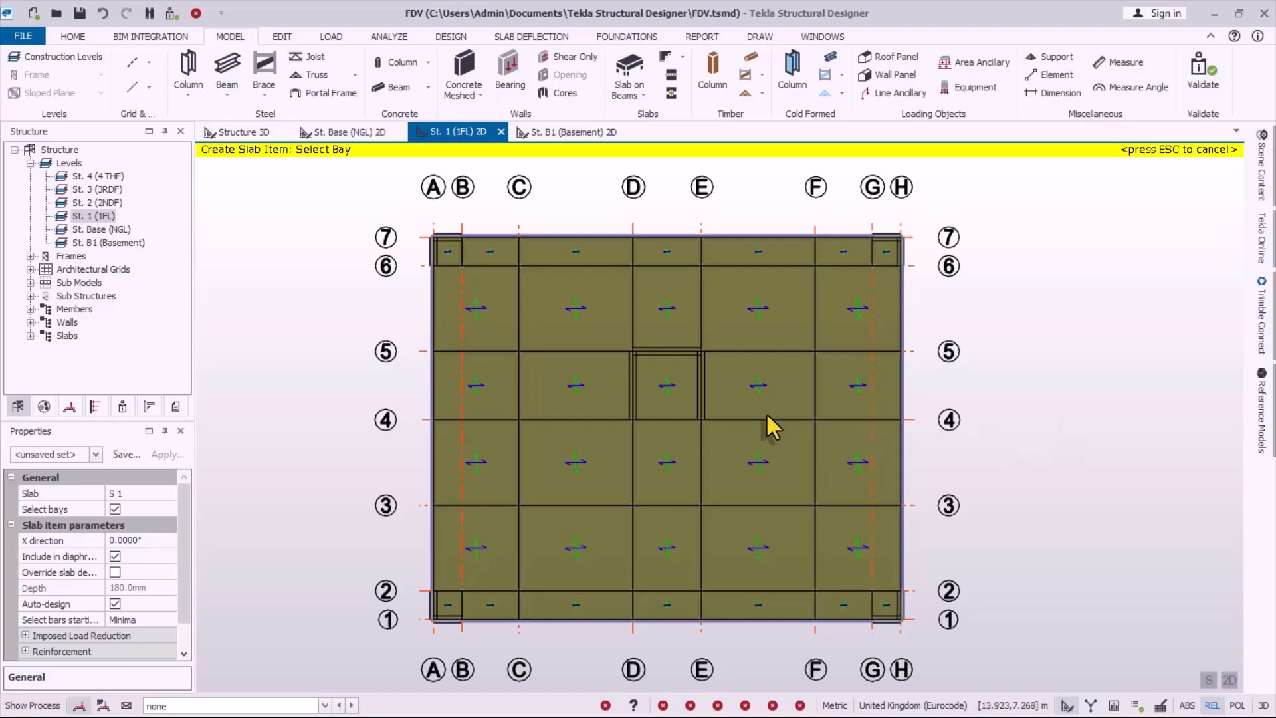
{"action": "key", "text": "Escape"}
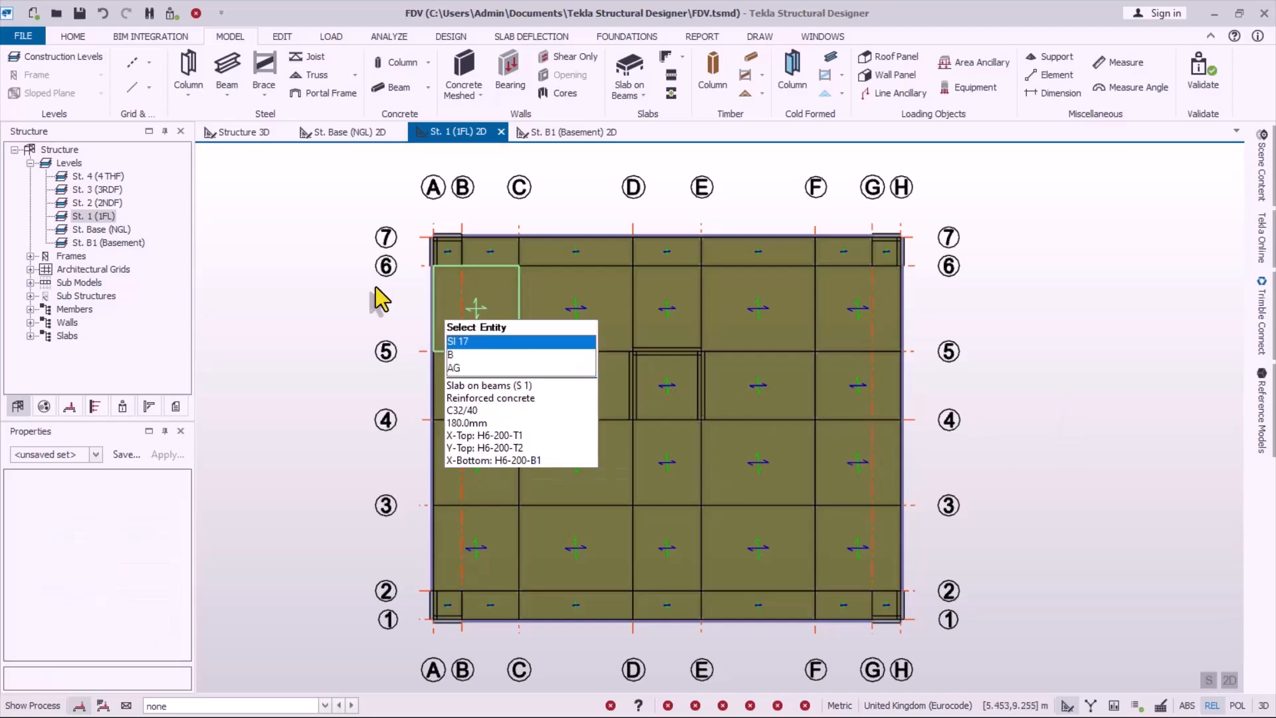
- Delete the slab item in the core bay between grid lines D–E and 4–5, and show the structure in 3D
{"action": "scroll", "coordinate": [640, 438], "scroll_direction": "up", "scroll_amount": 2}
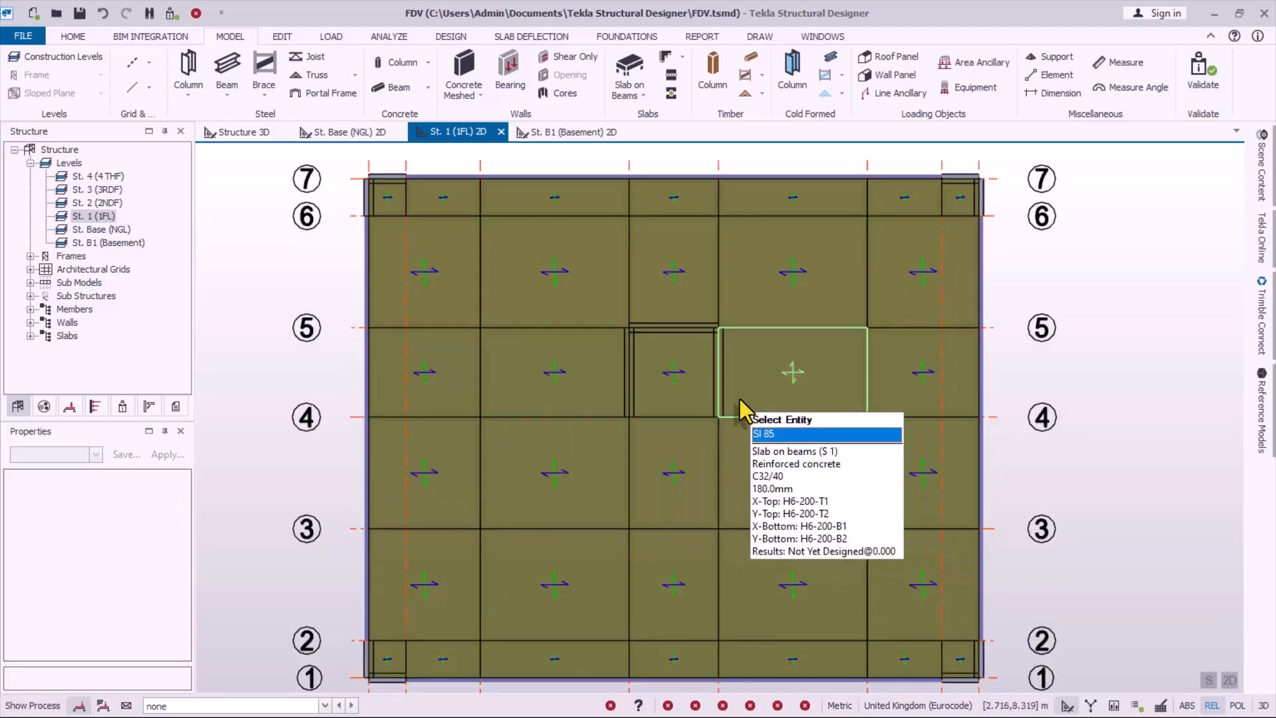
{"action": "left_click", "coordinate": [674, 371]}
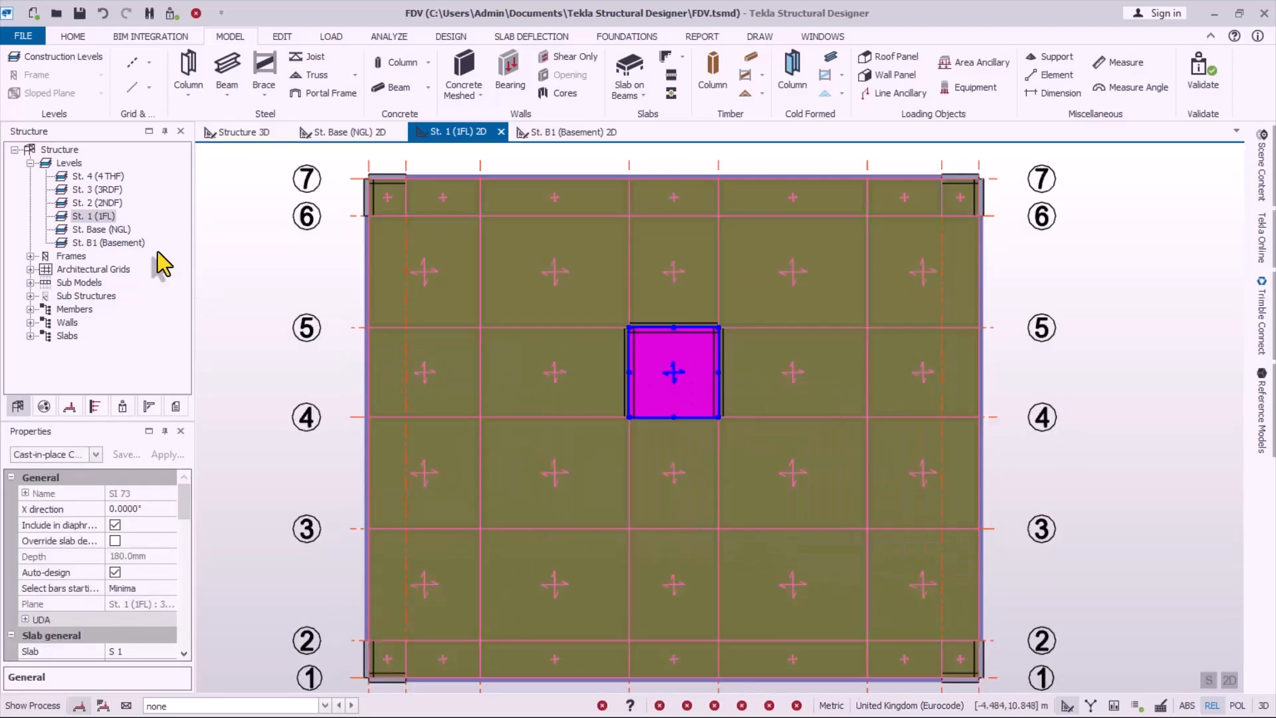
{"action": "left_click", "coordinate": [196, 13]}
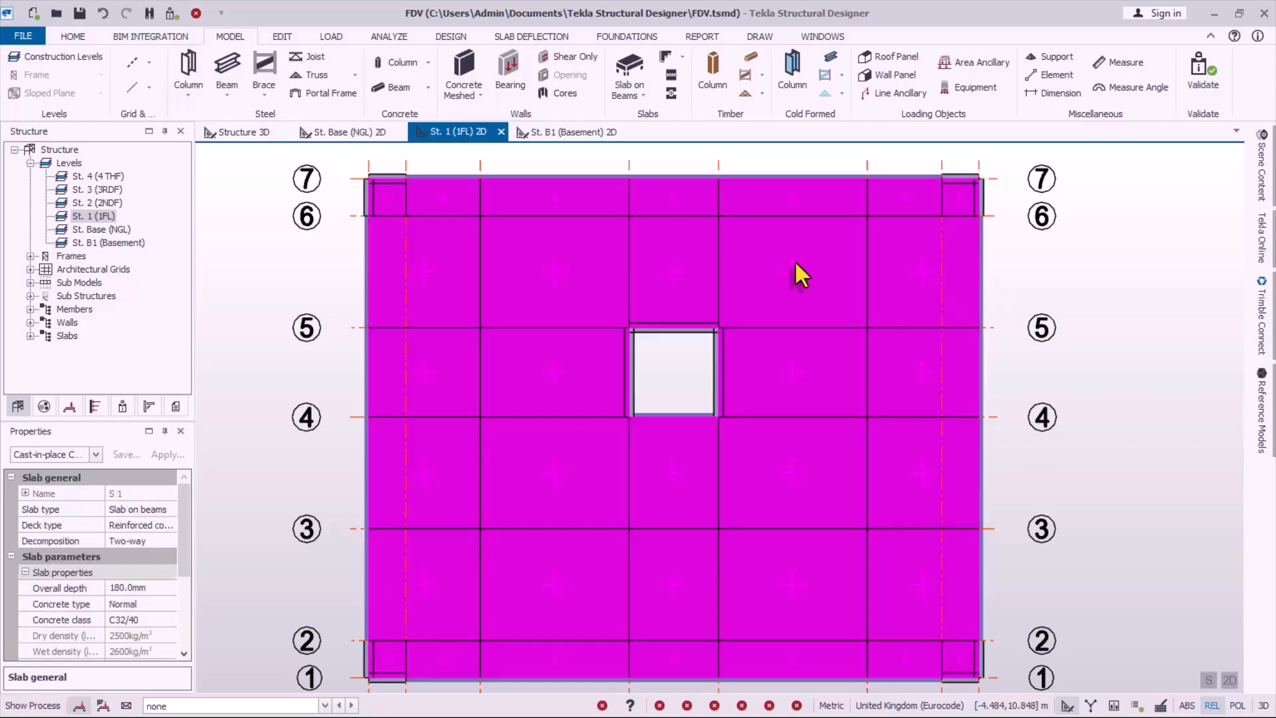
{"action": "left_click", "coordinate": [236, 131]}
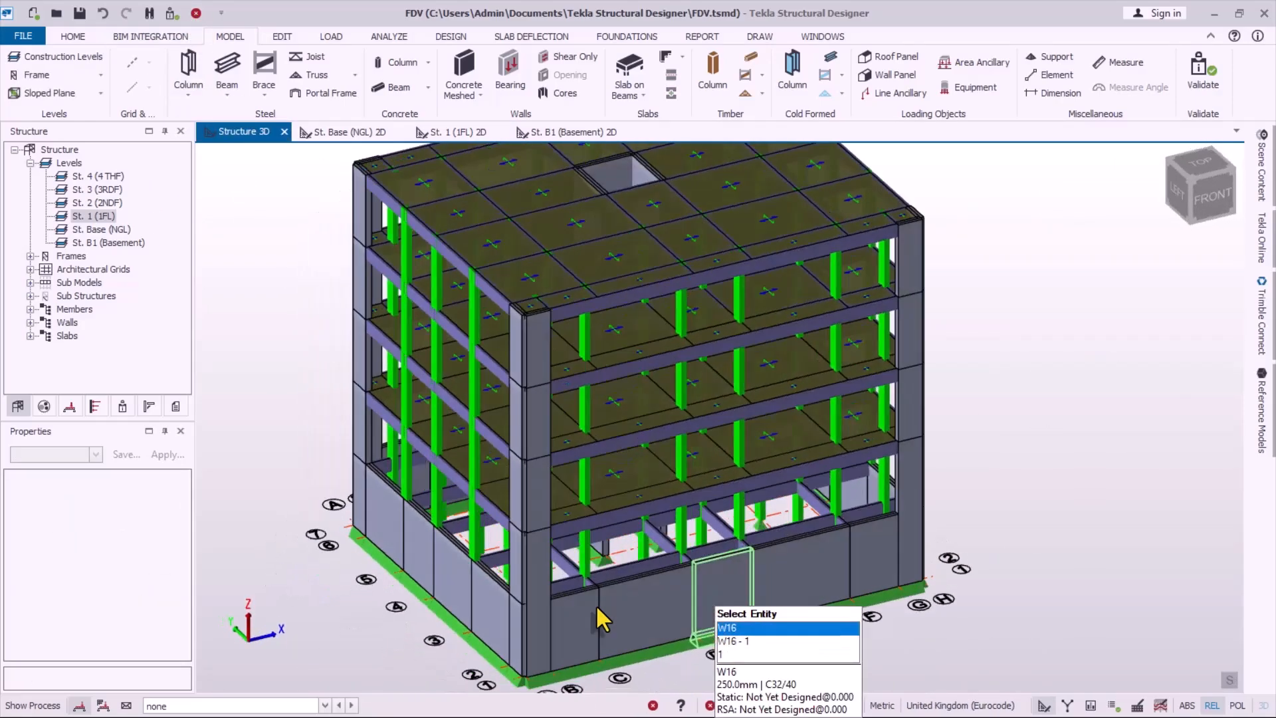
- Examine the structure in 3D from several sides, checking the slabs on the upper floors and the unslabbed ground level
{"action": "right_click_drag", "start_coordinate": [595, 604], "coordinate": [849, 560]}
{"action": "scroll", "coordinate": [718, 545], "scroll_direction": "down", "scroll_amount": 3}
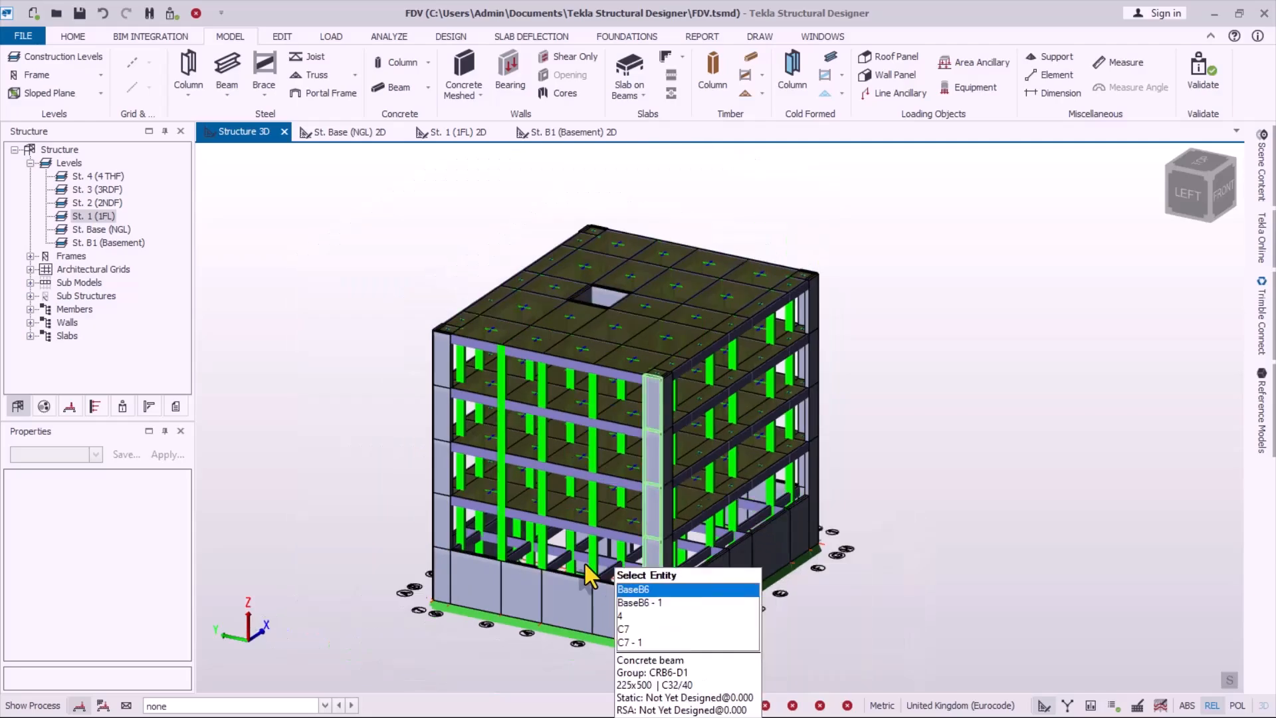
{"action": "scroll", "coordinate": [570, 551], "scroll_direction": "up", "scroll_amount": 3}
{"action": "scroll", "coordinate": [549, 532], "scroll_direction": "down", "scroll_amount": 2}
{"action": "mouse_move", "coordinate": [501, 521]}
{"action": "right_mouse_down"}
{"action": "mouse_move", "coordinate": [815, 505]}
{"action": "mouse_move", "coordinate": [1048, 527]}
{"action": "mouse_move", "coordinate": [854, 589]}
{"action": "mouse_move", "coordinate": [754, 556]}
{"action": "right_mouse_up"}
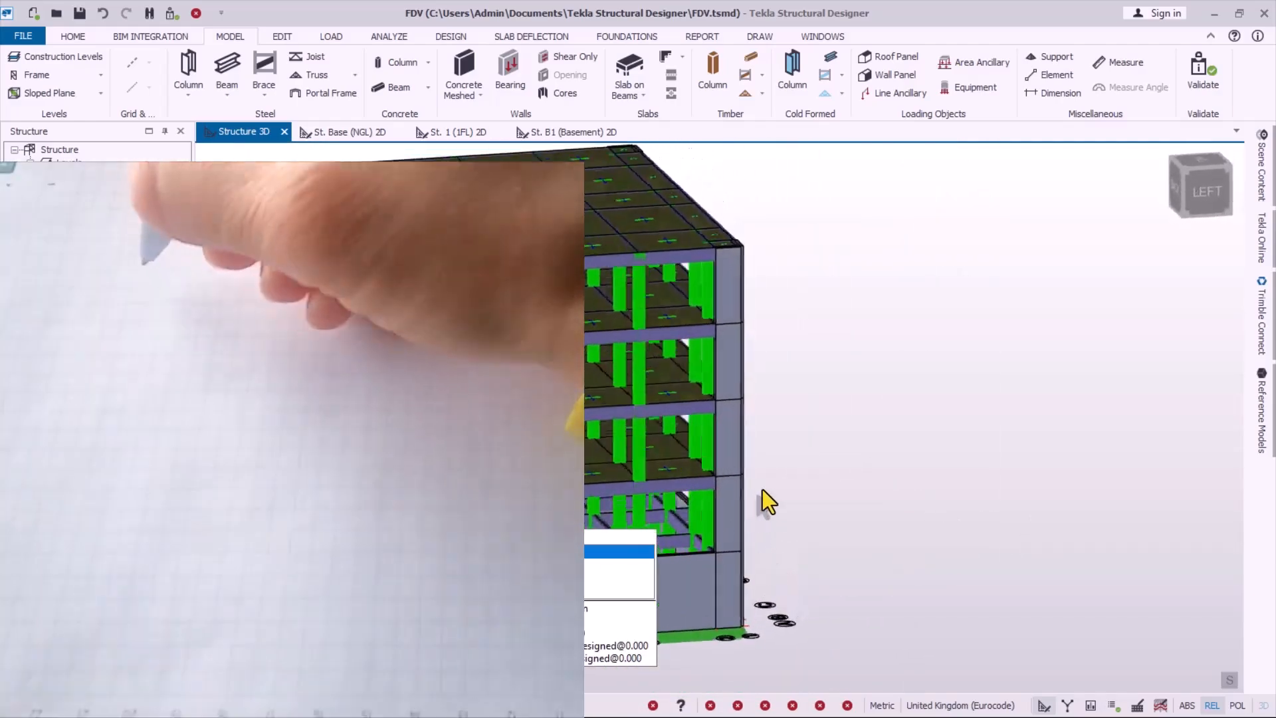
{"action": "right_click_drag", "start_coordinate": [763, 491], "coordinate": [465, 572]}
{"action": "scroll", "coordinate": [345, 372], "scroll_direction": "down", "scroll_amount": 3}
{"action": "scroll", "coordinate": [676, 480], "scroll_direction": "up", "scroll_amount": 3}
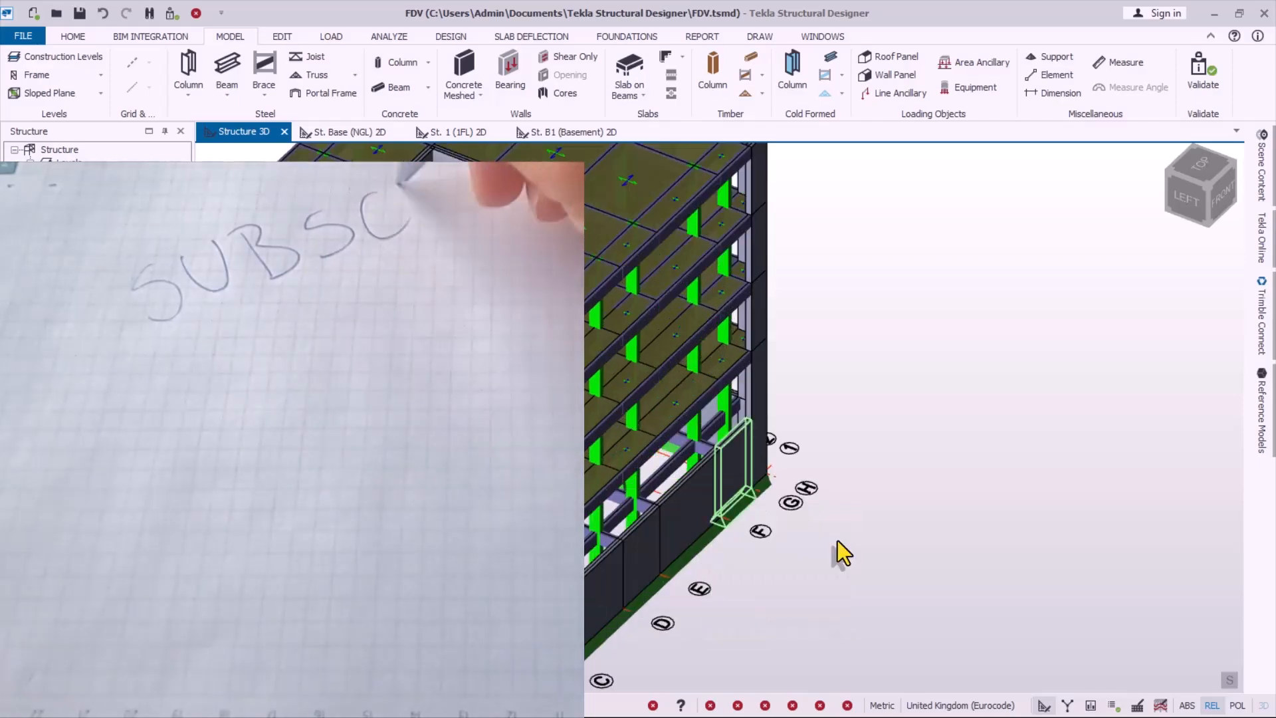
{"action": "mouse_move", "coordinate": [839, 552]}
{"action": "right_mouse_down"}
{"action": "mouse_move", "coordinate": [713, 585]}
{"action": "mouse_move", "coordinate": [952, 498]}
{"action": "mouse_move", "coordinate": [761, 535]}
{"action": "mouse_move", "coordinate": [796, 476]}
{"action": "mouse_move", "coordinate": [1188, 533]}
{"action": "right_mouse_up"}
{"action": "scroll", "coordinate": [832, 493], "scroll_direction": "up", "scroll_amount": 3}
{"action": "scroll", "coordinate": [797, 557], "scroll_direction": "down", "scroll_amount": 2}
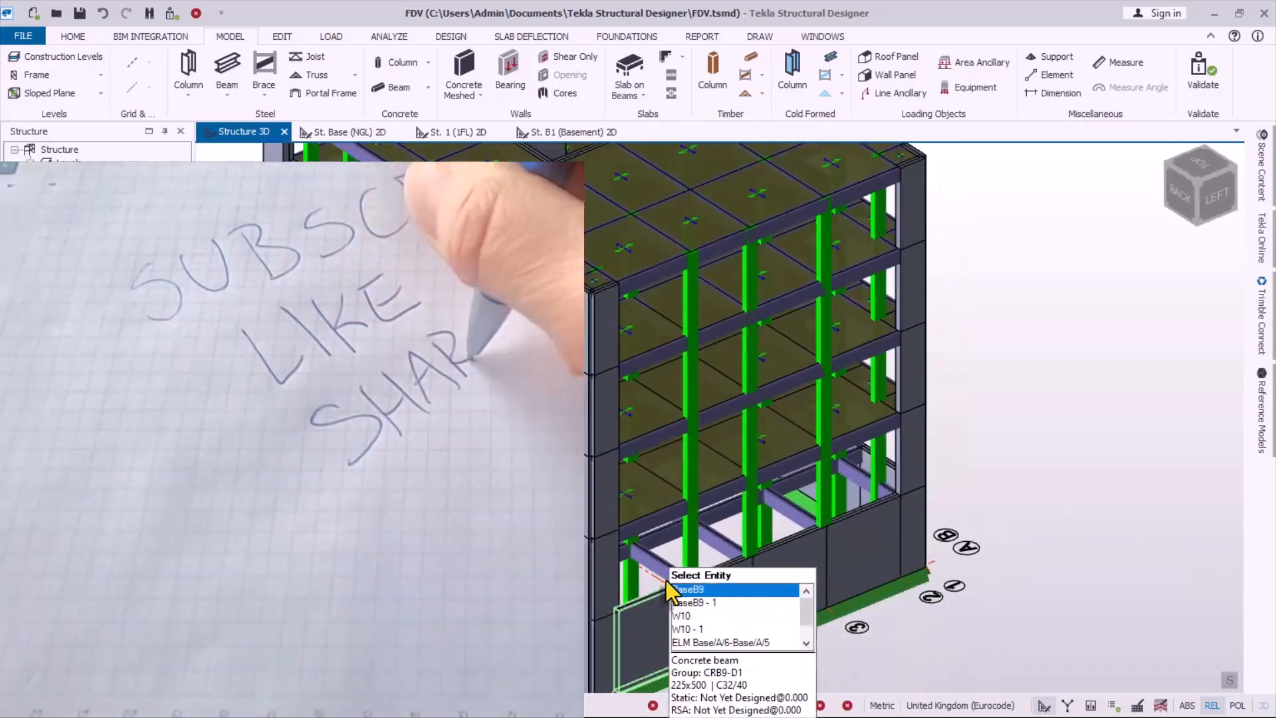
{"action": "right_click_drag", "start_coordinate": [664, 602], "coordinate": [855, 541]}
{"action": "scroll", "coordinate": [578, 580], "scroll_direction": "up", "scroll_amount": 3}
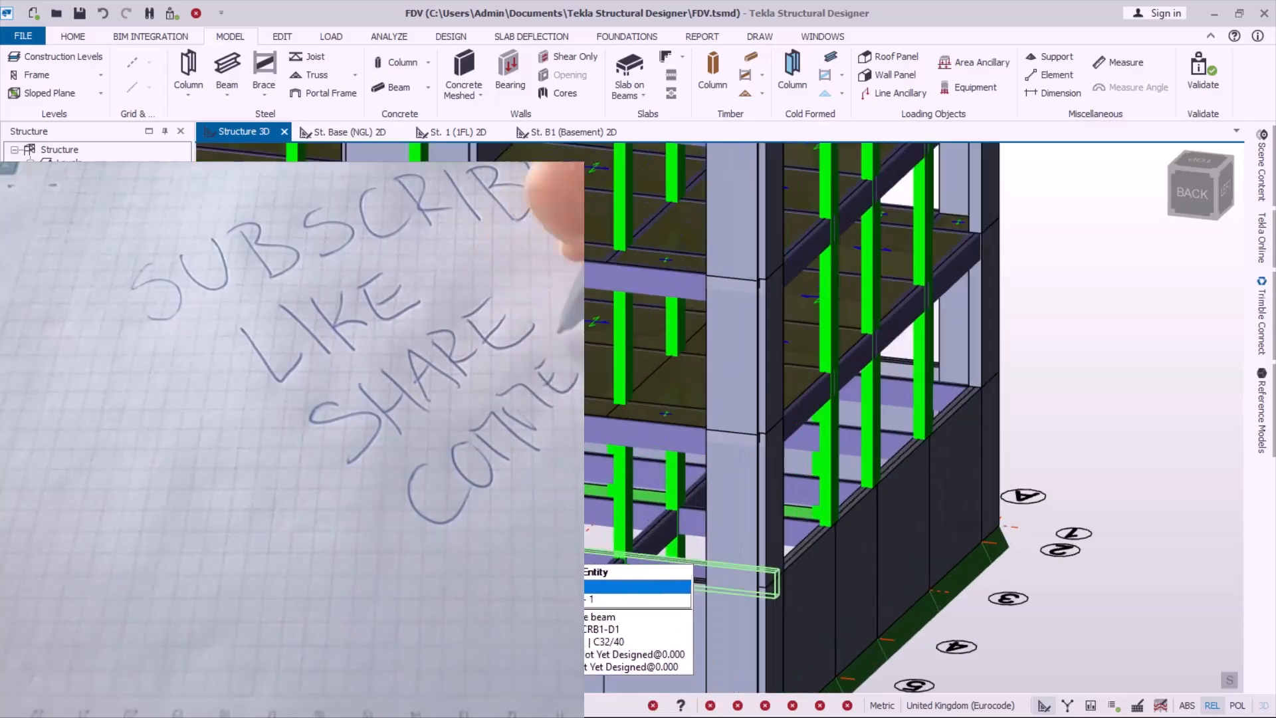
{"action": "scroll", "coordinate": [665, 511], "scroll_direction": "down", "scroll_amount": 3}
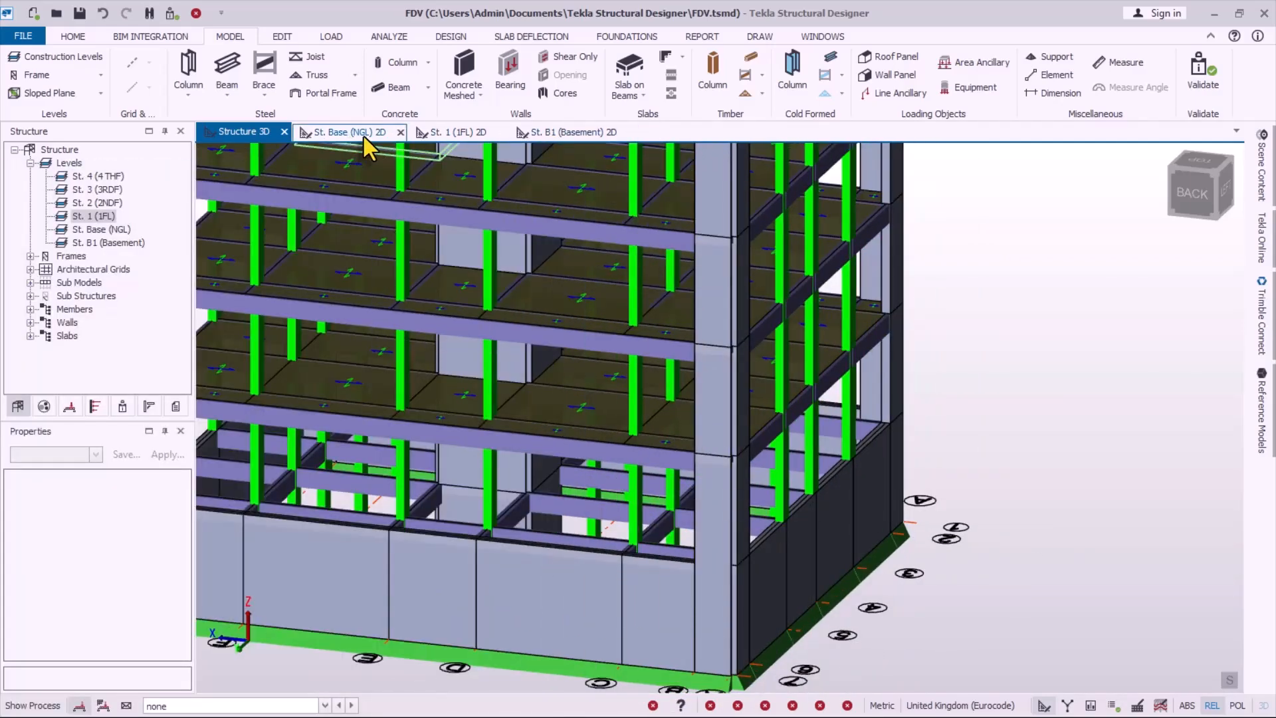
- Try to create slabs on beams in the St. Base (NGL) plan, and return to the 3D view of the structure
{"action": "left_click", "coordinate": [359, 134]}
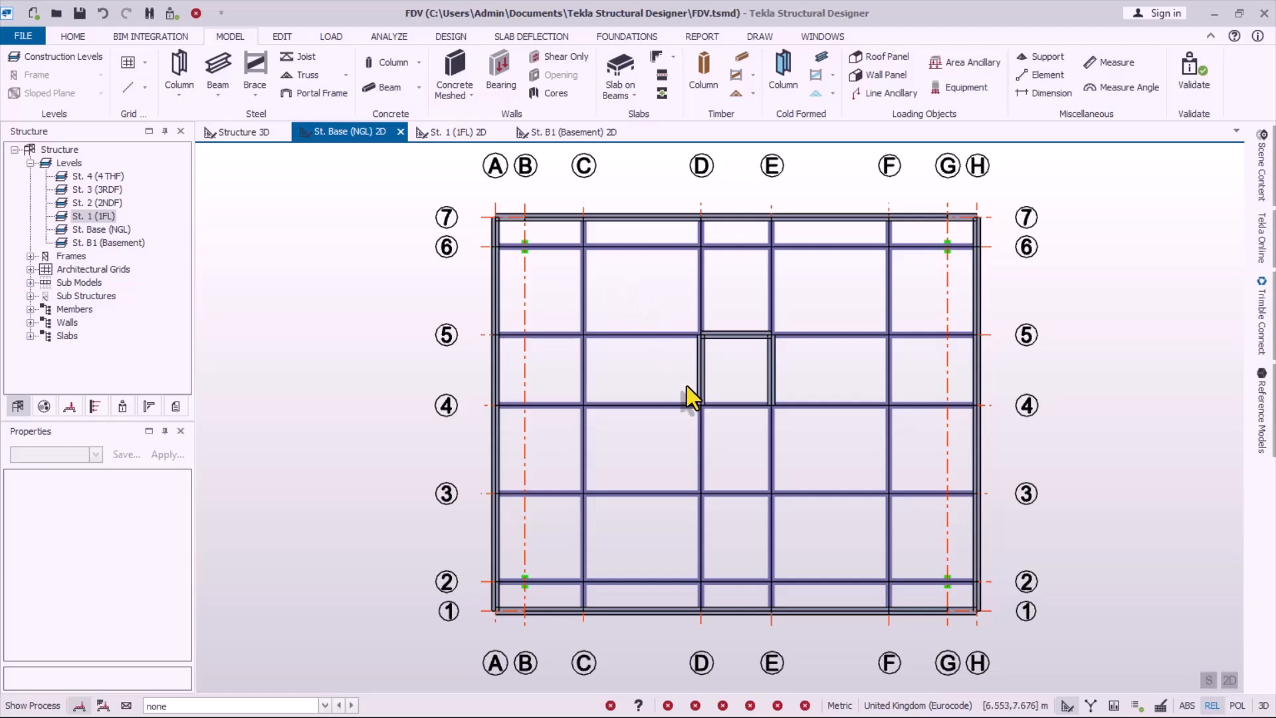
{"action": "scroll", "coordinate": [763, 370], "scroll_direction": "up", "scroll_amount": 1}
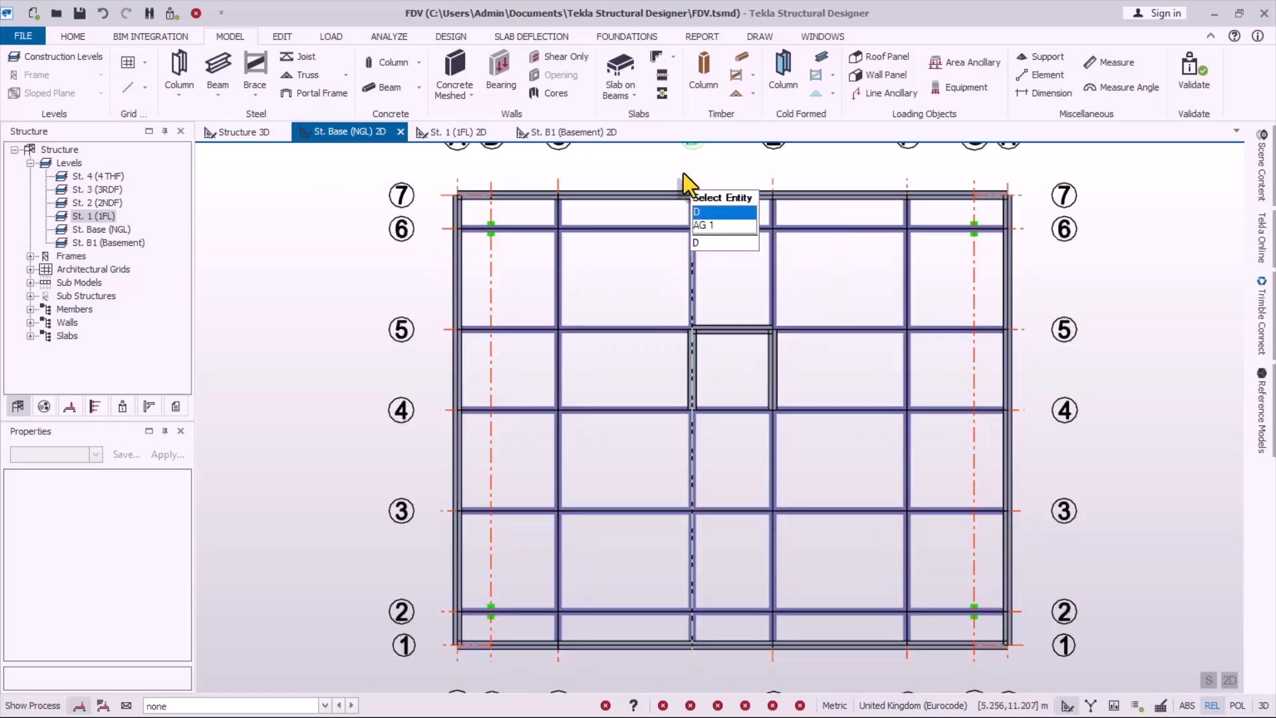
{"action": "left_click", "coordinate": [621, 73]}
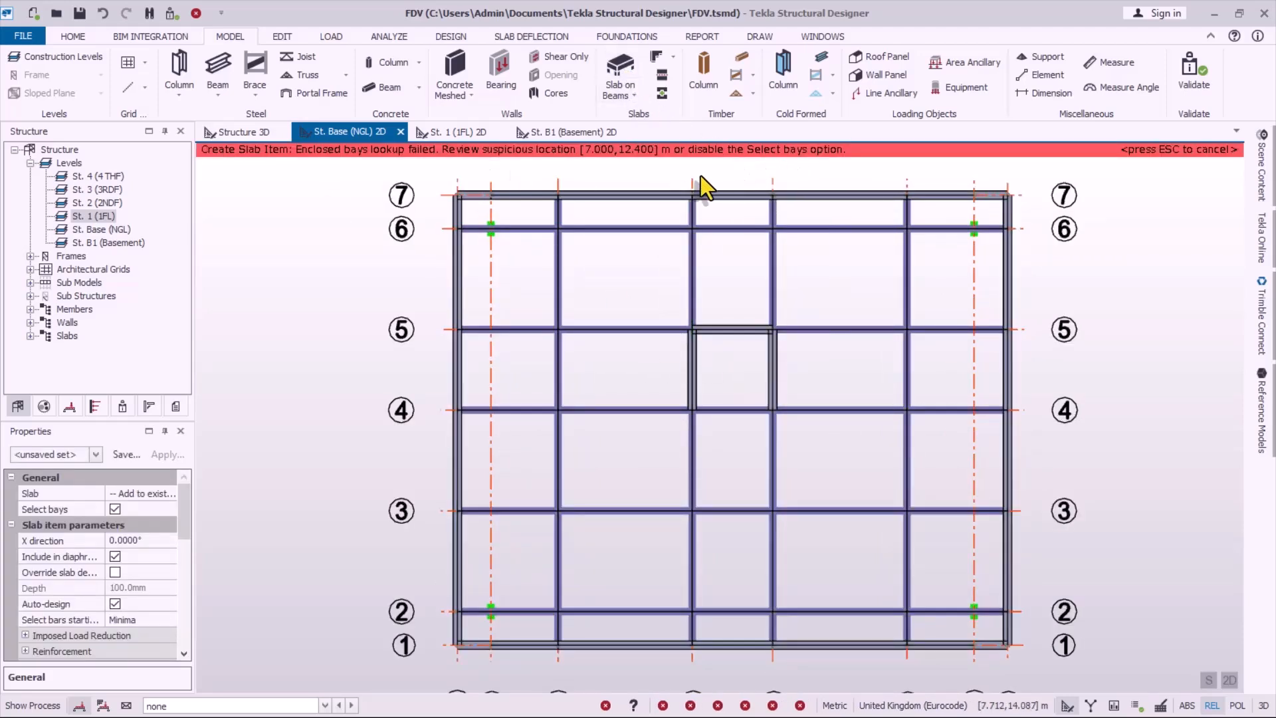
{"action": "key", "text": "Escape"}
{"action": "scroll", "coordinate": [731, 392], "scroll_direction": "up", "scroll_amount": 1}
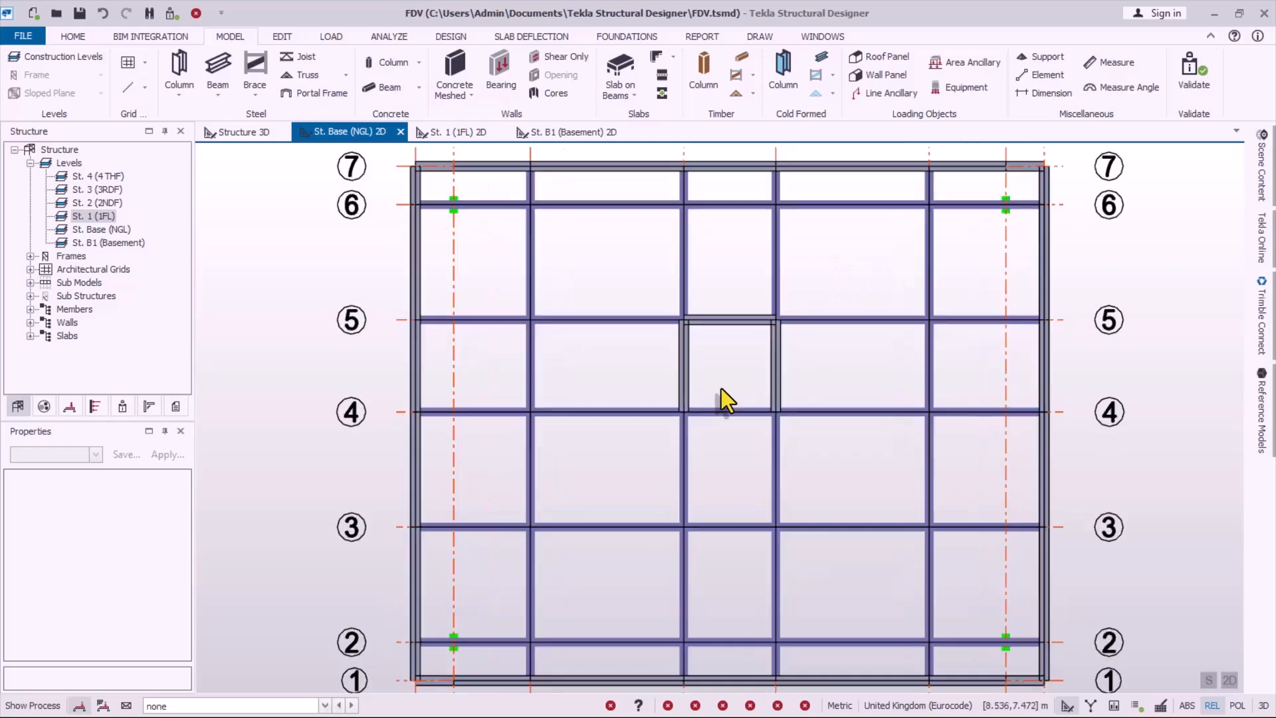
{"action": "scroll", "coordinate": [607, 407], "scroll_direction": "down", "scroll_amount": 2}
{"action": "left_click", "coordinate": [246, 133]}
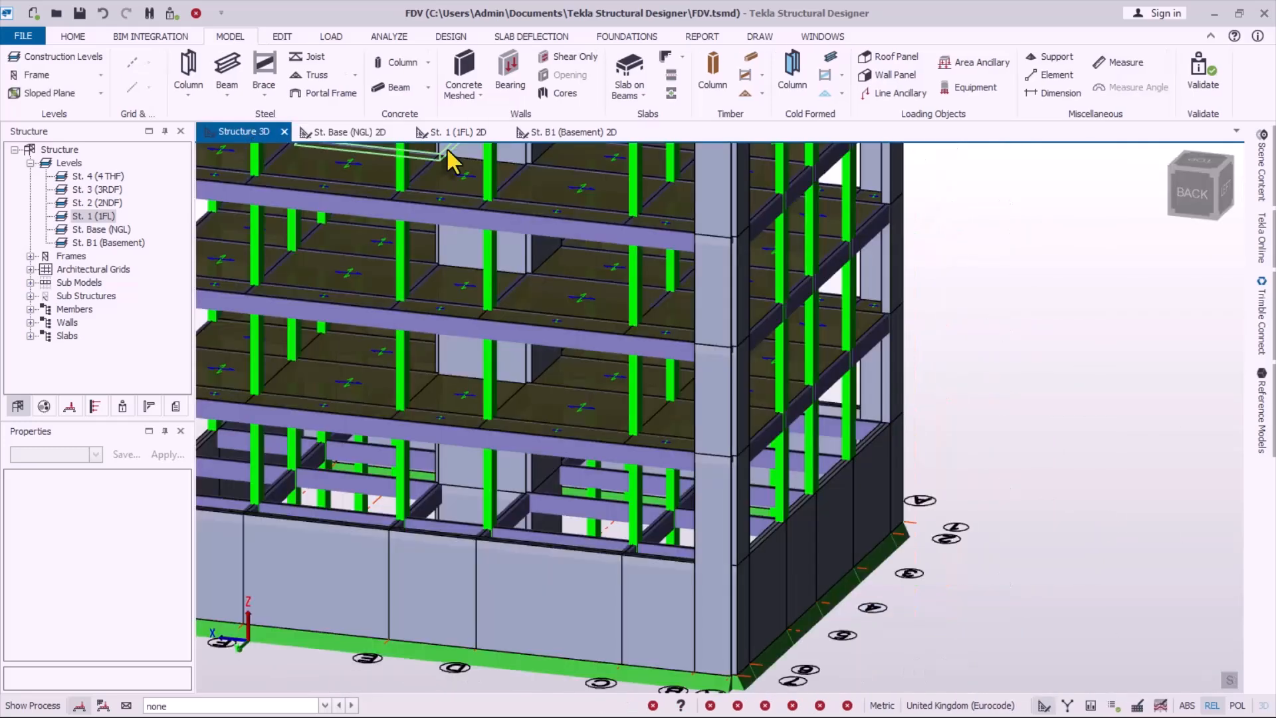
{"action": "scroll", "coordinate": [619, 576], "scroll_direction": "down", "scroll_amount": 2}
{"action": "scroll", "coordinate": [635, 632], "scroll_direction": "up", "scroll_amount": 3}
{"action": "scroll", "coordinate": [635, 633], "scroll_direction": "down", "scroll_amount": 3}
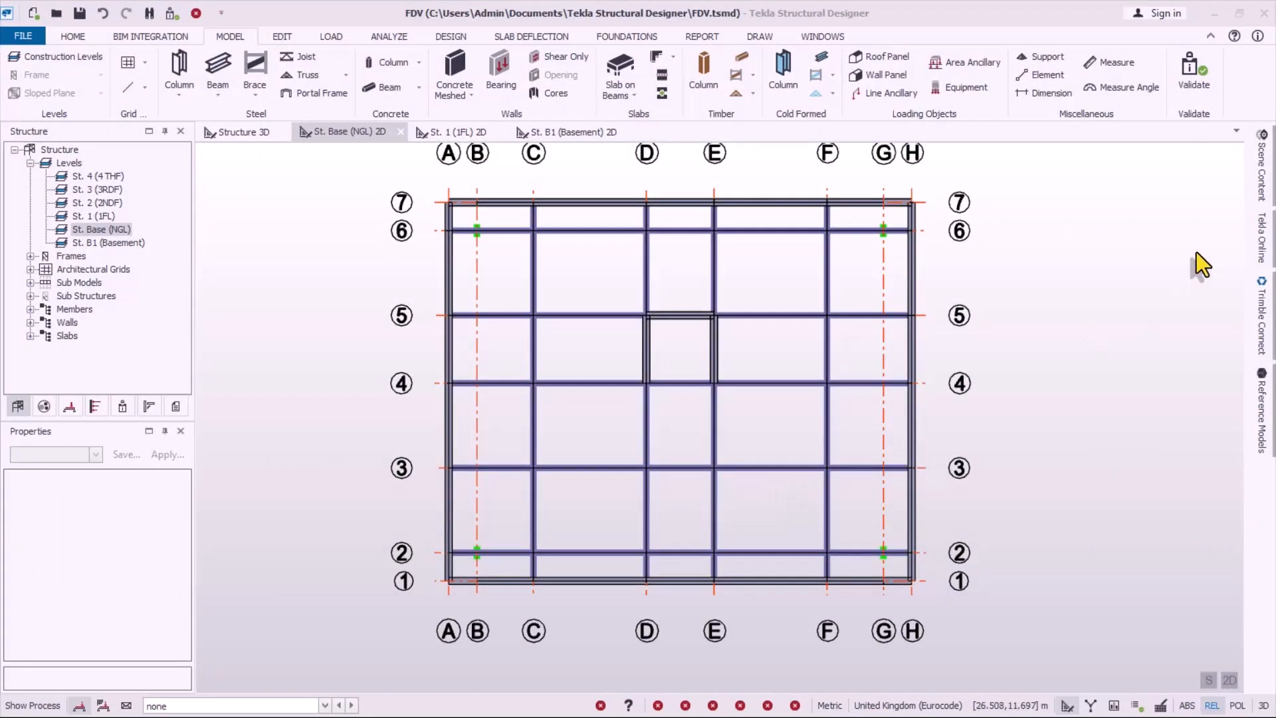
- In the construction levels, set the NGL level's type to S.S.L and its slab thickness to 180 mm
{"action": "left_click", "coordinate": [259, 215]}
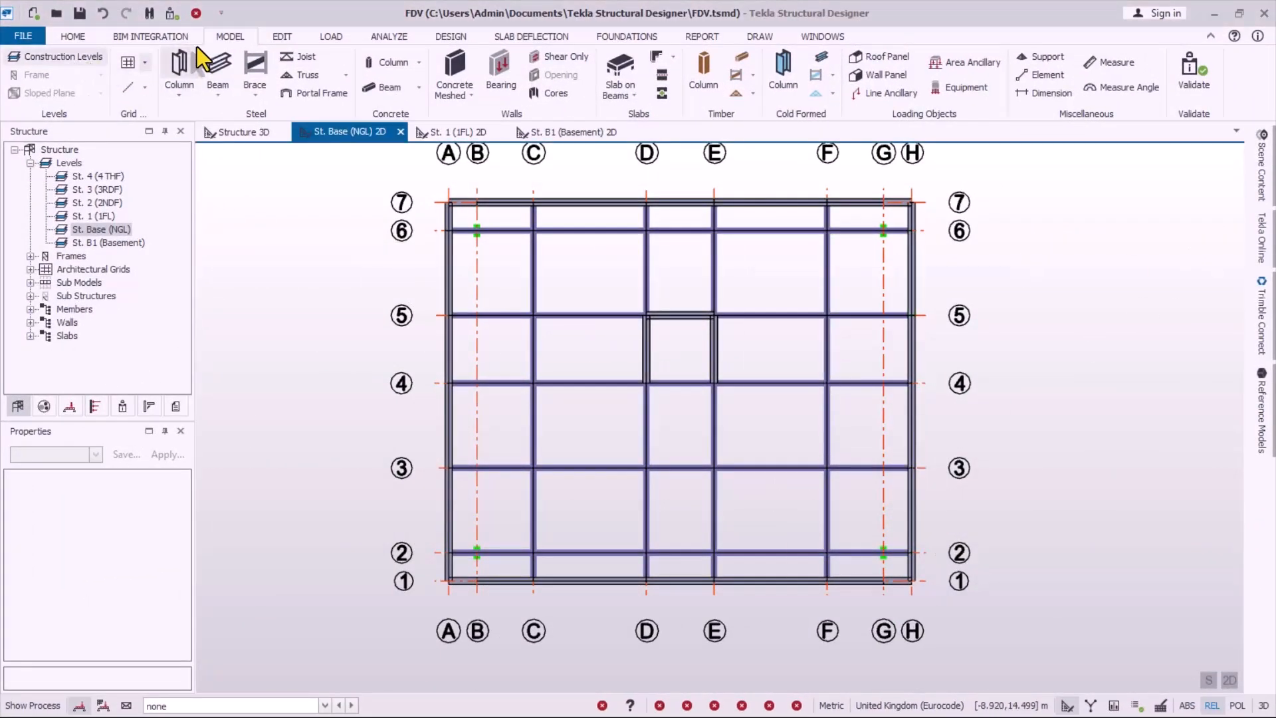
{"action": "left_click", "coordinate": [57, 58]}
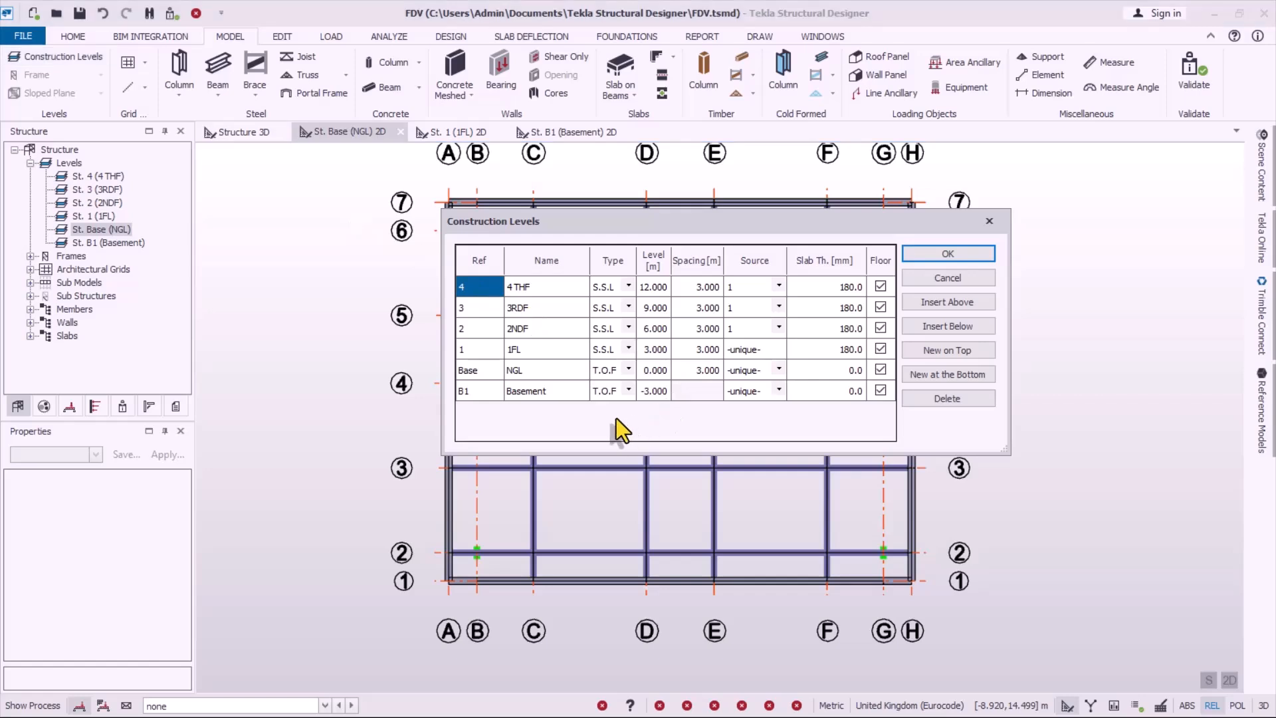
{"action": "left_click", "coordinate": [618, 371]}
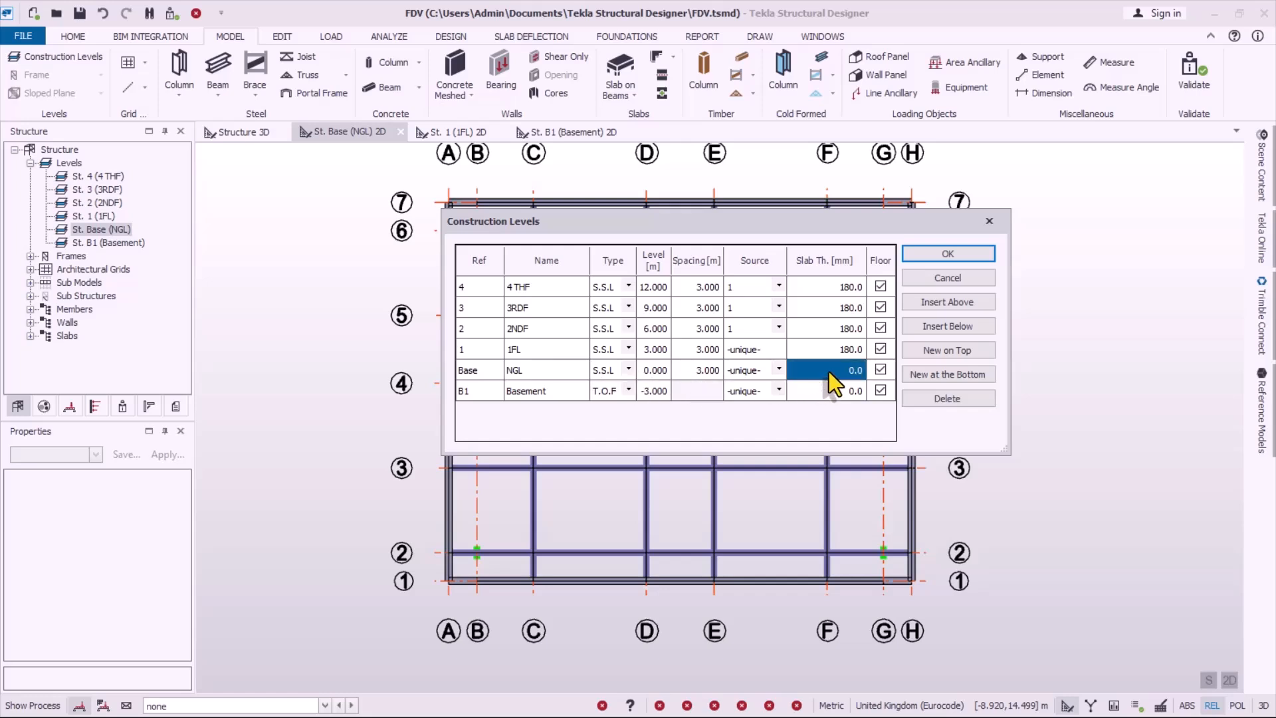
{"action": "type", "text": "18"}
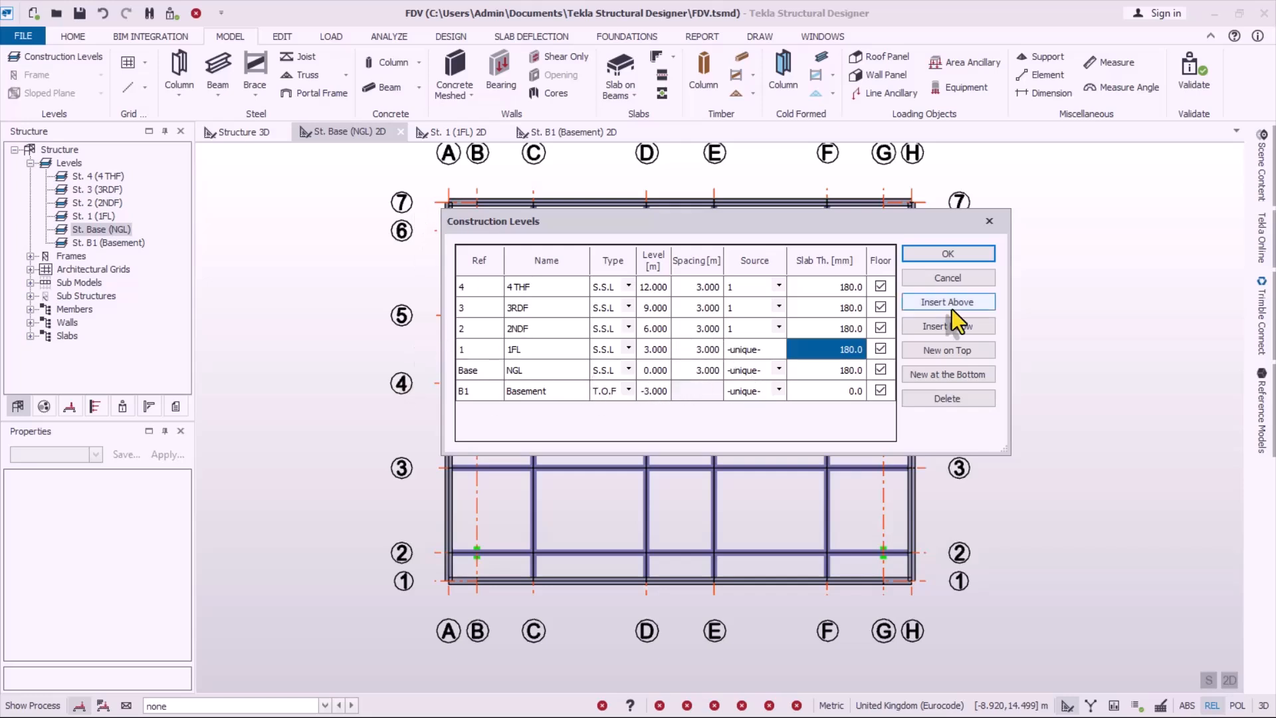
{"action": "left_click", "coordinate": [974, 253]}
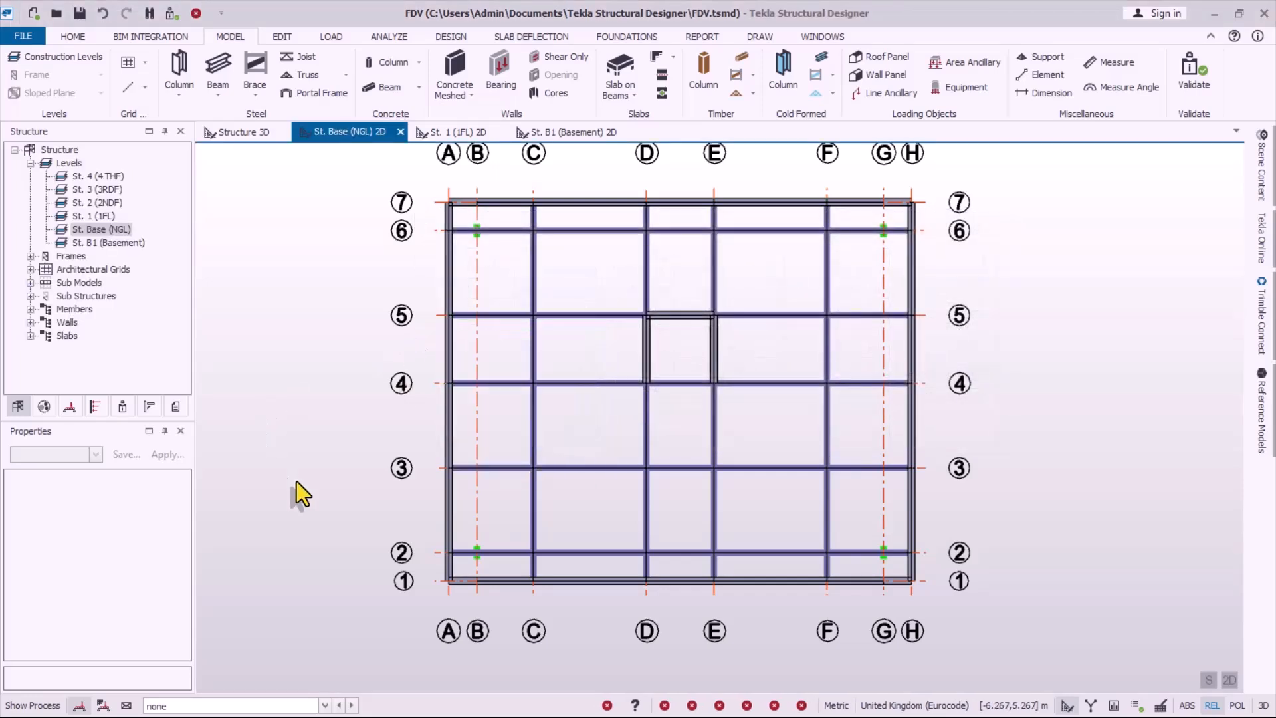
- Create a new slab on beams with slab items in all enclosed bays of the St. Base (NGL) plan, checking its overall depth
{"action": "left_click", "coordinate": [619, 72]}
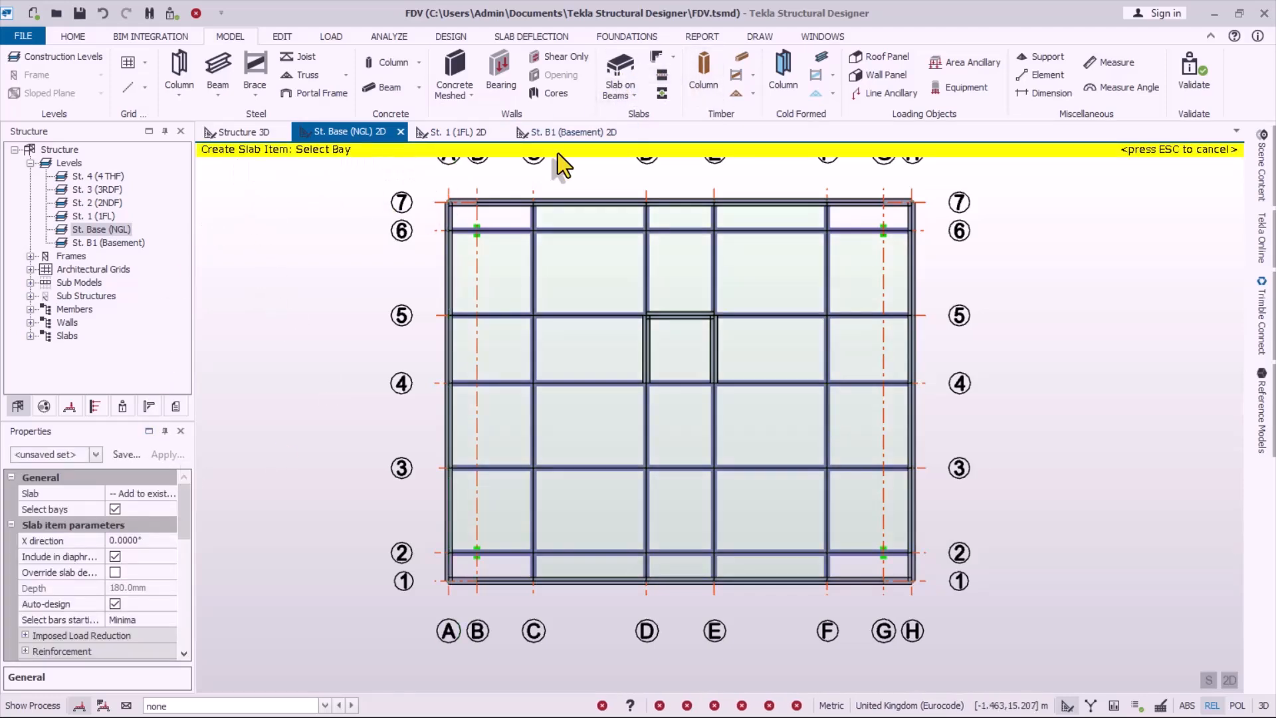
{"action": "left_click", "coordinate": [150, 494]}
{"action": "left_click", "coordinate": [170, 494]}
{"action": "left_click", "coordinate": [120, 526]}
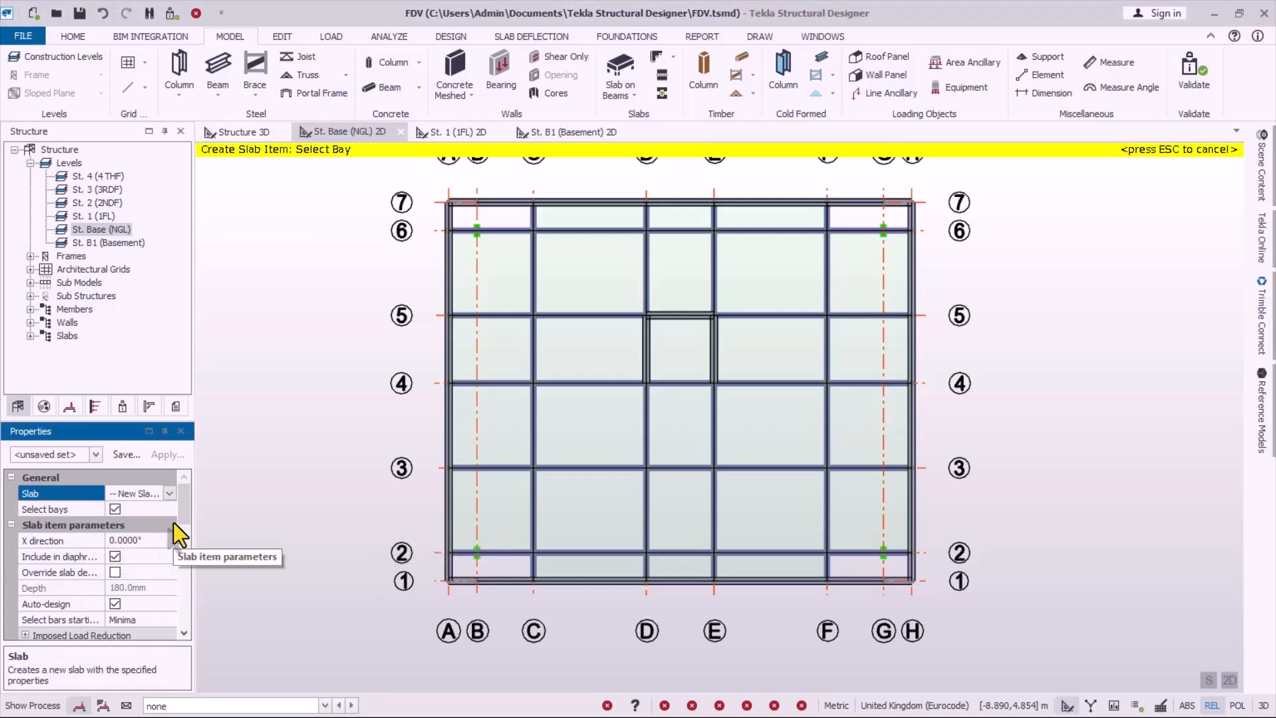
{"action": "left_click_drag", "start_coordinate": [178, 515], "coordinate": [193, 580]}
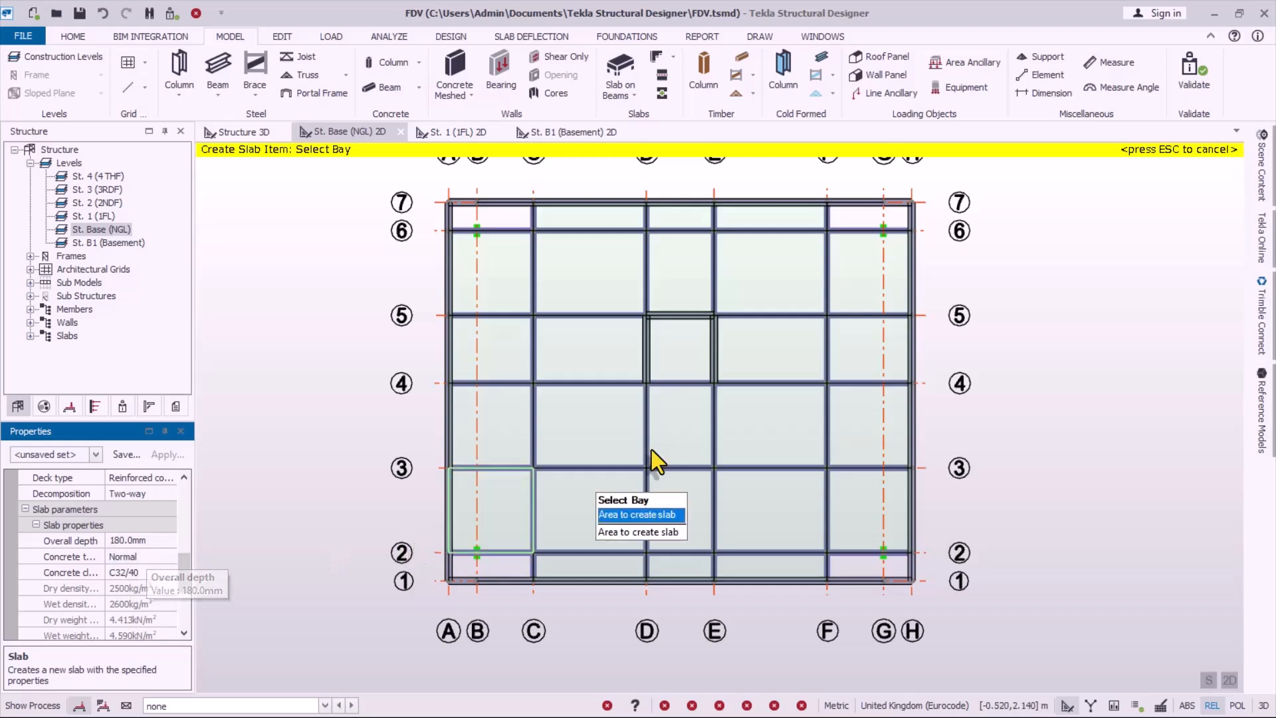
{"action": "scroll", "coordinate": [692, 452], "scroll_direction": "down", "scroll_amount": 1}
{"action": "scroll", "coordinate": [755, 433], "scroll_direction": "up", "scroll_amount": 1}
{"action": "left_click_drag", "start_coordinate": [387, 174], "coordinate": [990, 616]}
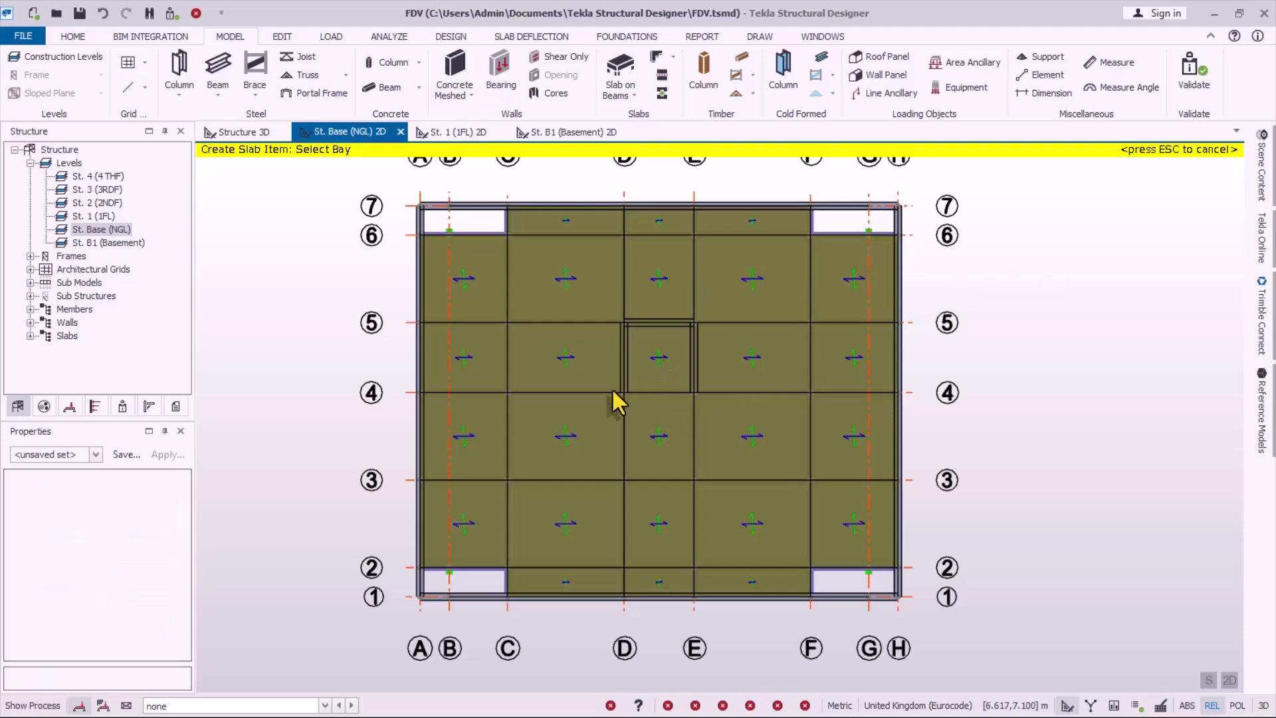
{"action": "key", "text": "Escape"}
- Delete the slab item in the core bay between grid lines D–E and 4–5 of the St. Base (NGL) plan
{"action": "left_click", "coordinate": [655, 354]}
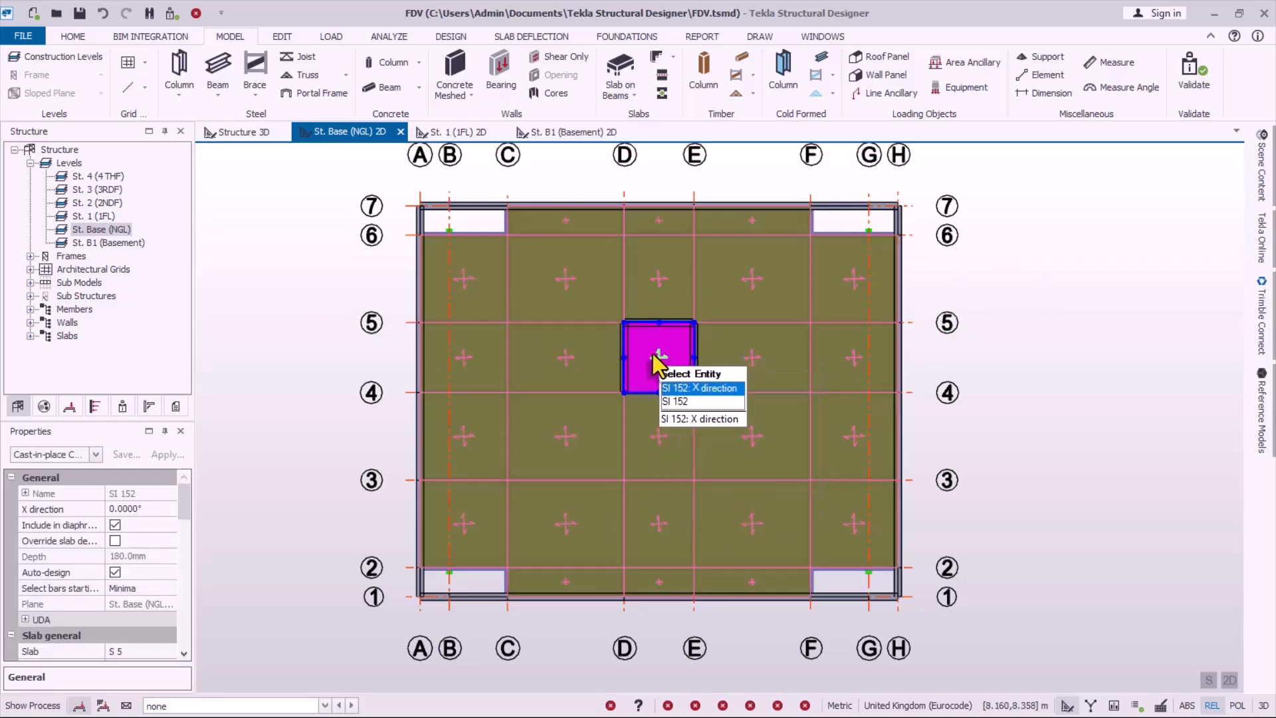
{"action": "left_click", "coordinate": [197, 14]}
{"action": "scroll", "coordinate": [484, 578], "scroll_direction": "up", "scroll_amount": 5}
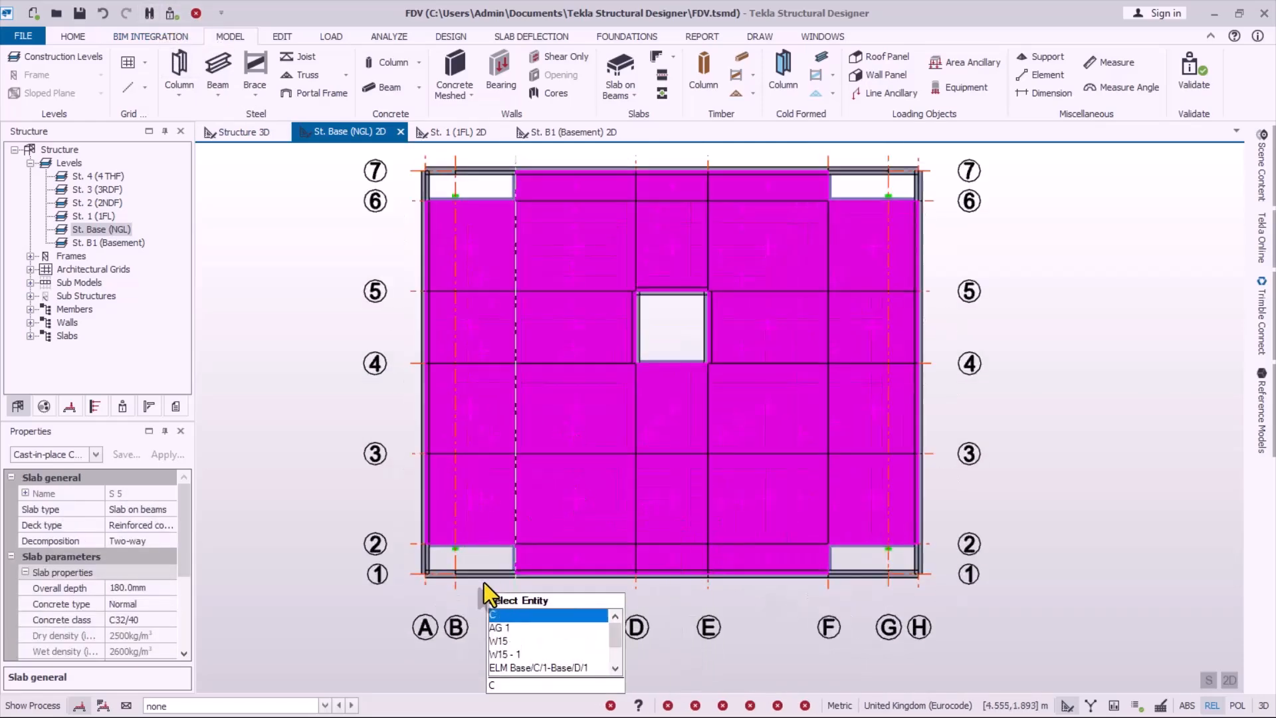
- With bay selection off, add a slab item to slab S 5 by picking the corners of the bay between grid lines A–C and 1–2
{"action": "scroll", "coordinate": [431, 568], "scroll_direction": "up", "scroll_amount": 1}
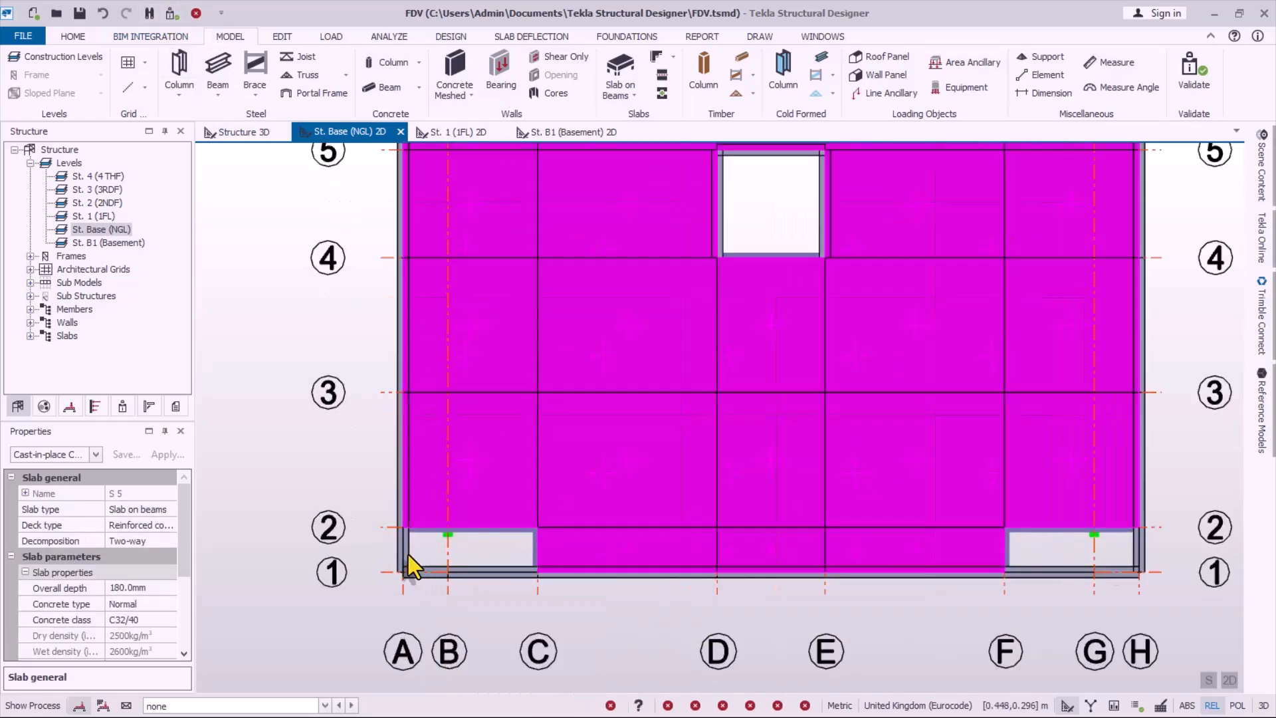
{"action": "left_click", "coordinate": [620, 76]}
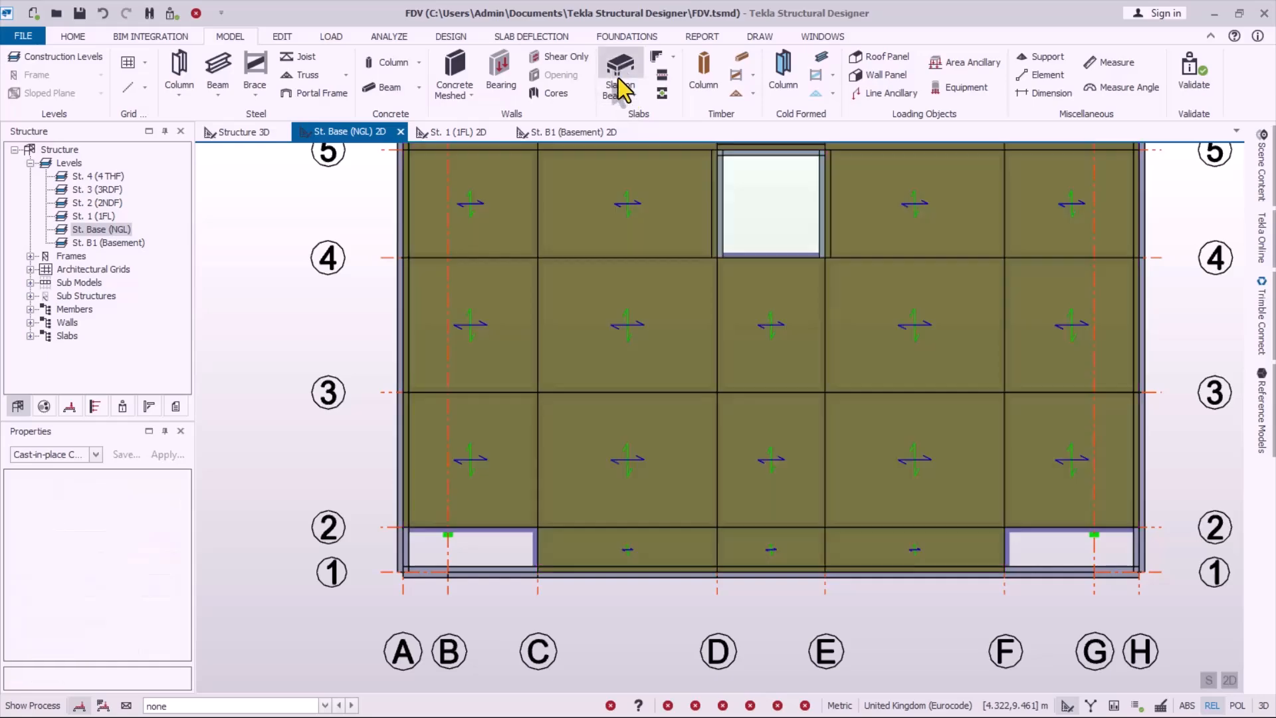
{"action": "scroll", "coordinate": [410, 546], "scroll_direction": "up", "scroll_amount": 1}
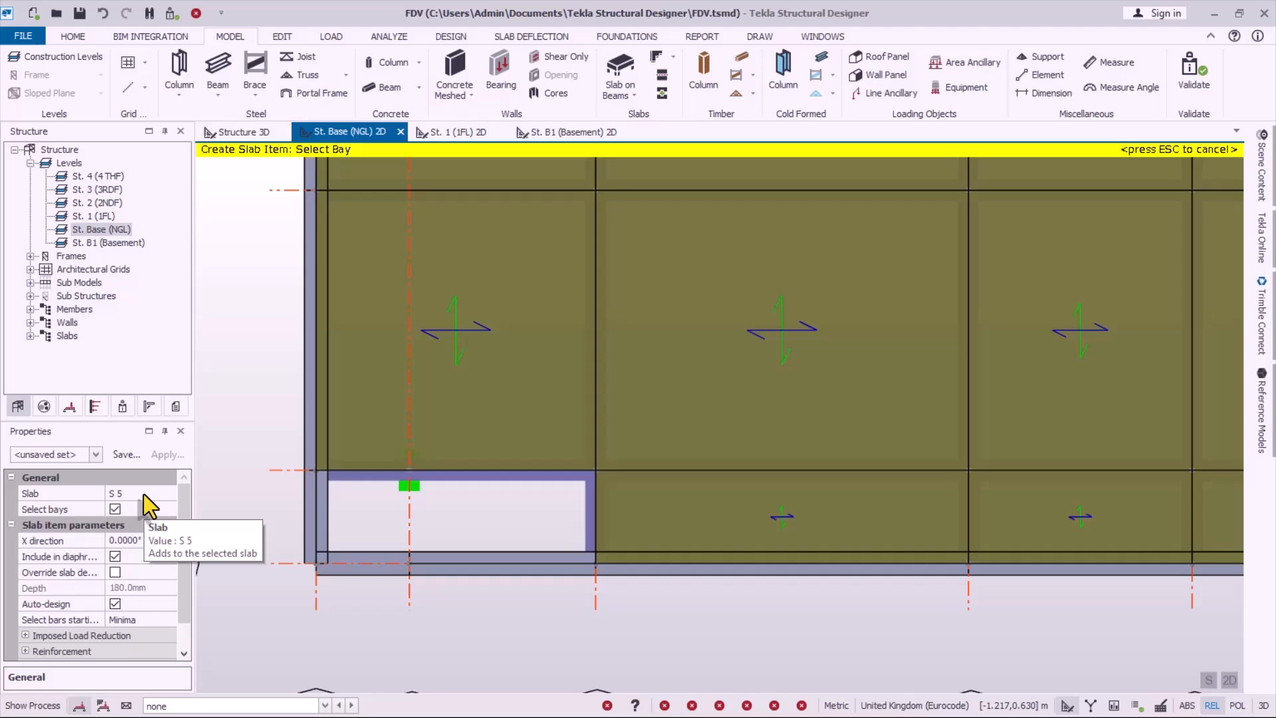
{"action": "left_click", "coordinate": [141, 494]}
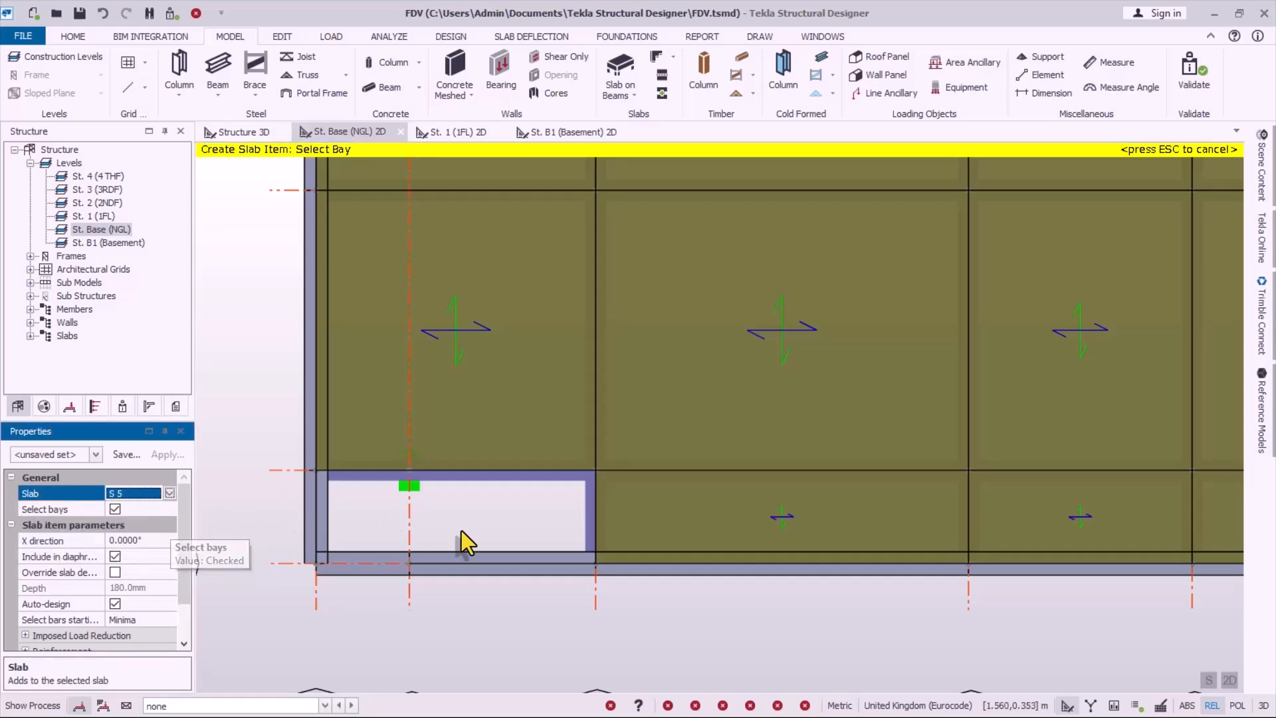
{"action": "left_click", "coordinate": [292, 540]}
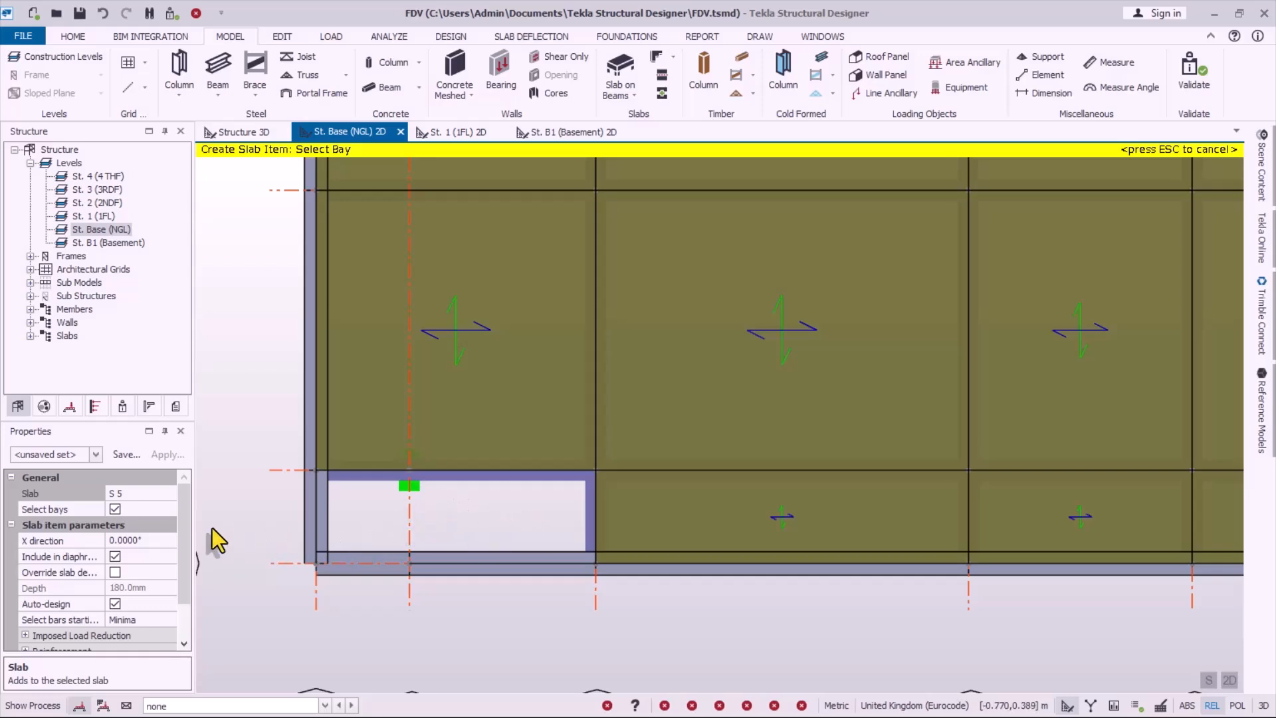
{"action": "left_click", "coordinate": [115, 509]}
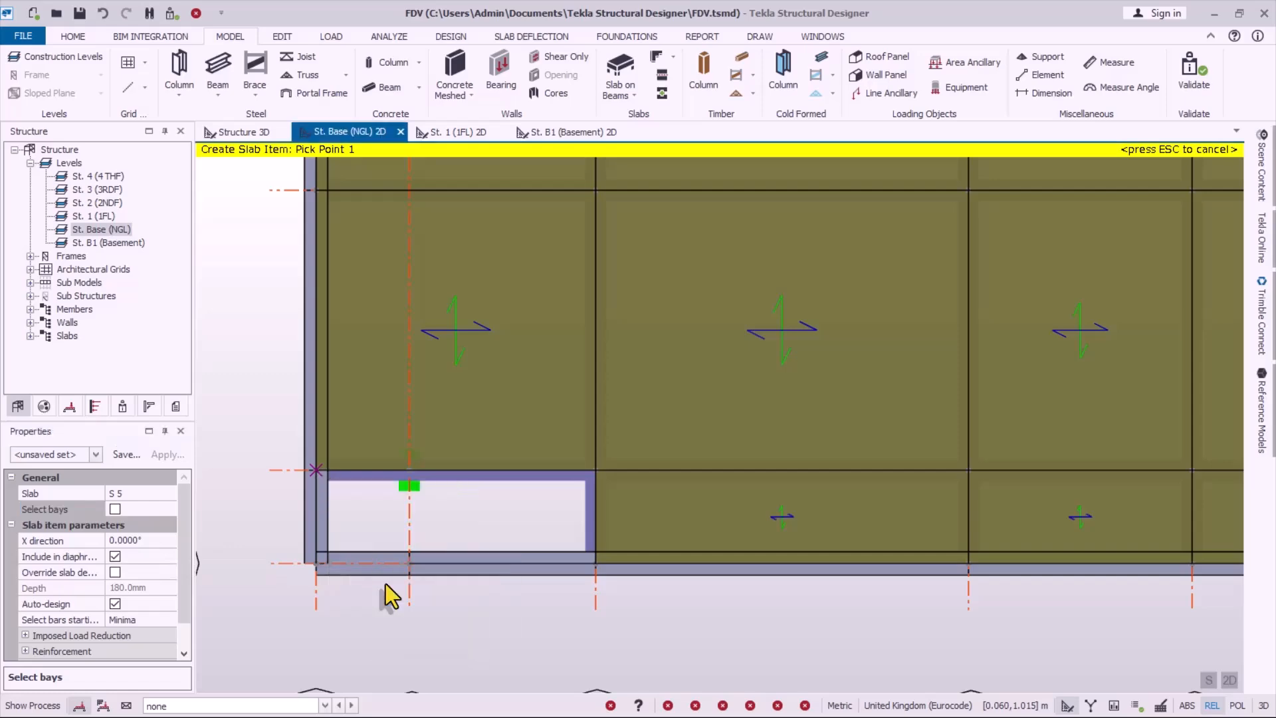
{"action": "left_click", "coordinate": [320, 560]}
{"action": "left_click", "coordinate": [370, 576]}
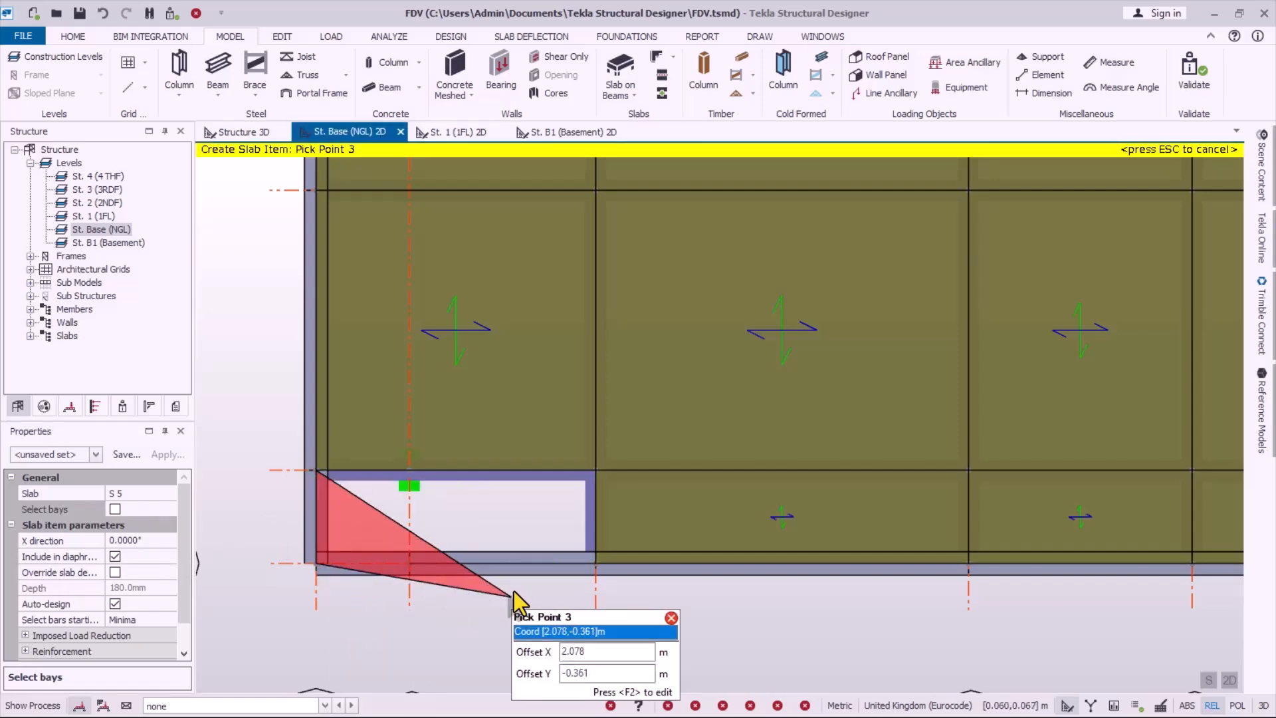
{"action": "left_click", "coordinate": [595, 565]}
{"action": "double_click", "coordinate": [597, 471]}
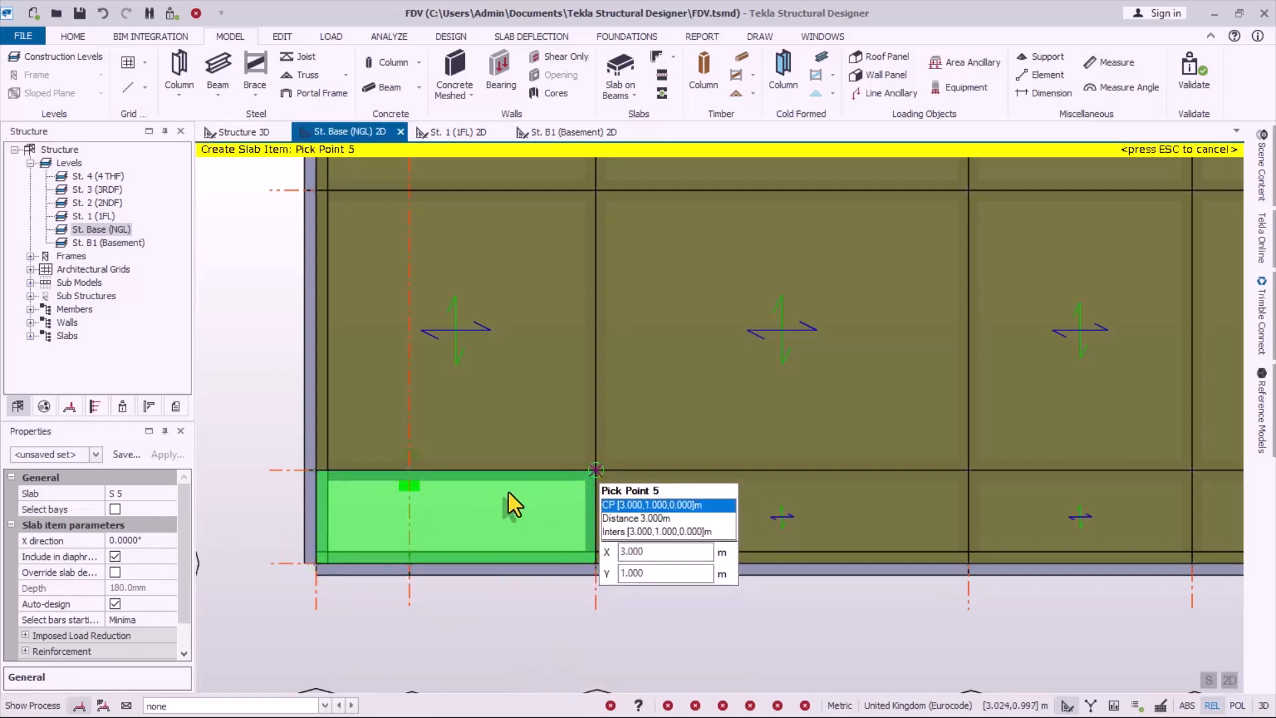
- Add a slab item to slab S 5 by picking points around the corner bay between grid lines F–H and 1–2
{"action": "scroll", "coordinate": [333, 522], "scroll_direction": "down", "scroll_amount": 2}
{"action": "scroll", "coordinate": [364, 550], "scroll_direction": "down", "scroll_amount": 2}
{"action": "scroll", "coordinate": [841, 584], "scroll_direction": "up", "scroll_amount": 4}
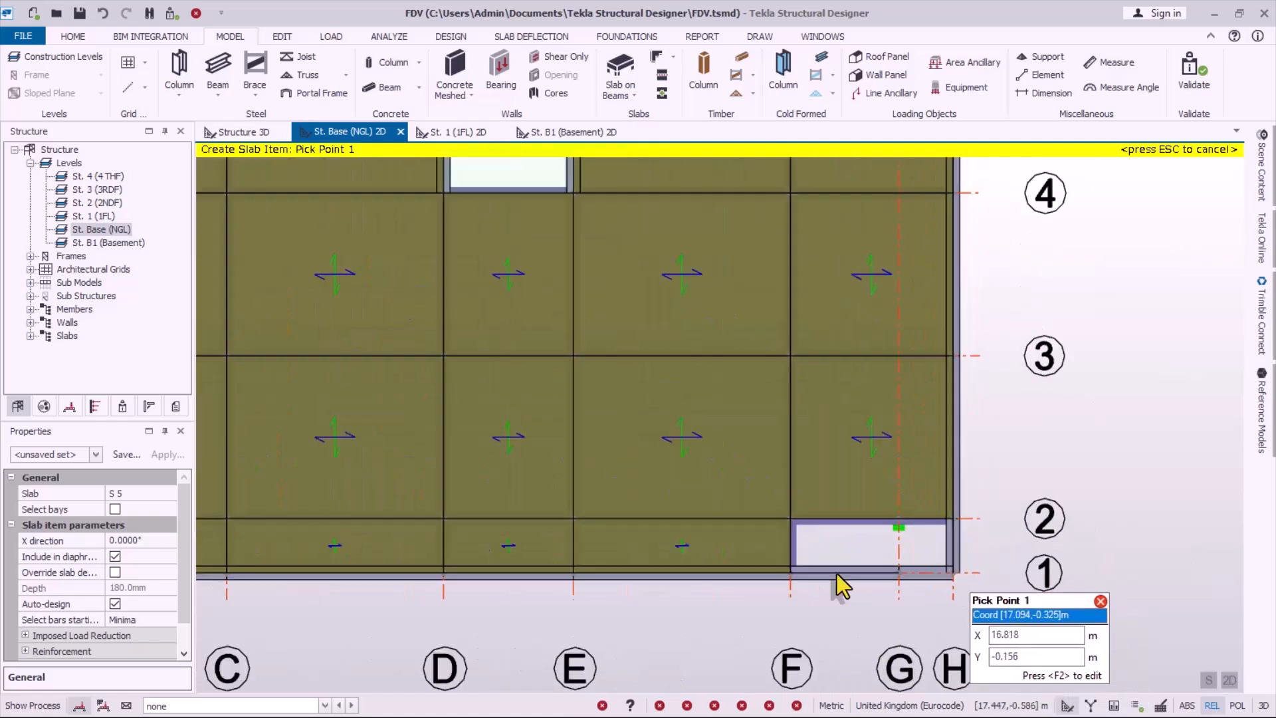
{"action": "left_click", "coordinate": [812, 577]}
{"action": "left_click", "coordinate": [994, 579]}
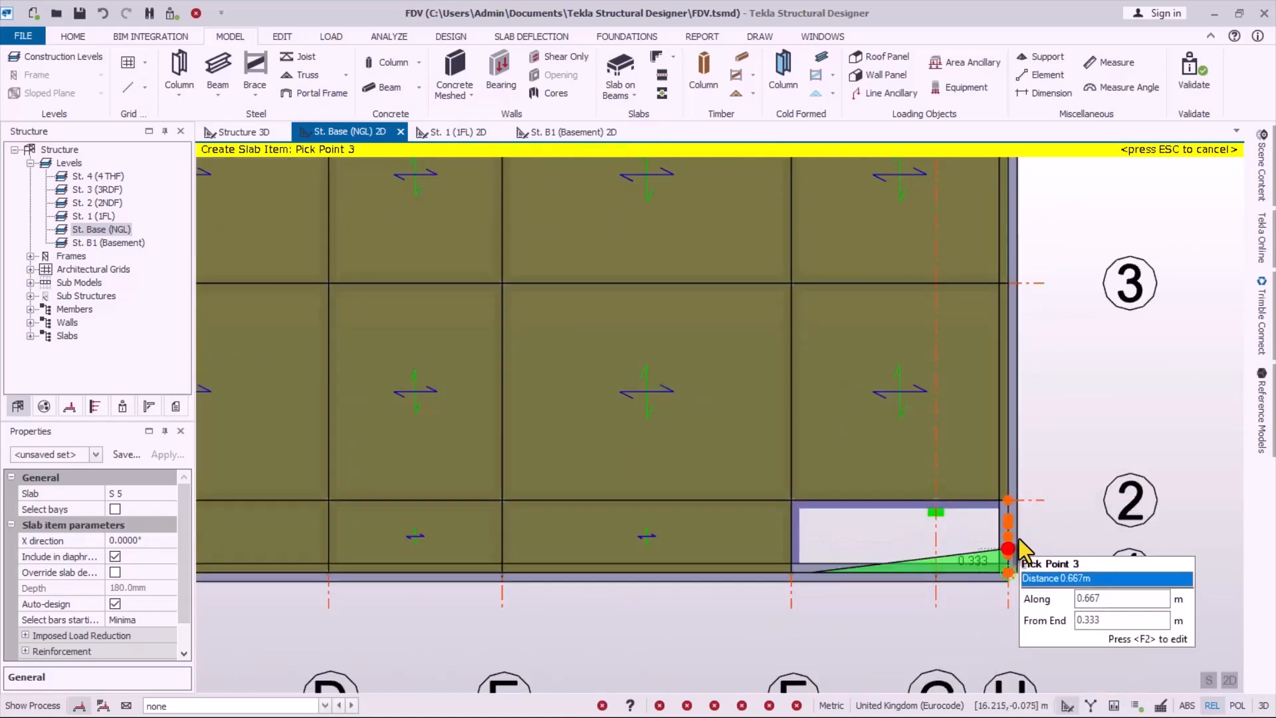
{"action": "left_click", "coordinate": [1011, 505]}
{"action": "left_click", "coordinate": [793, 500]}
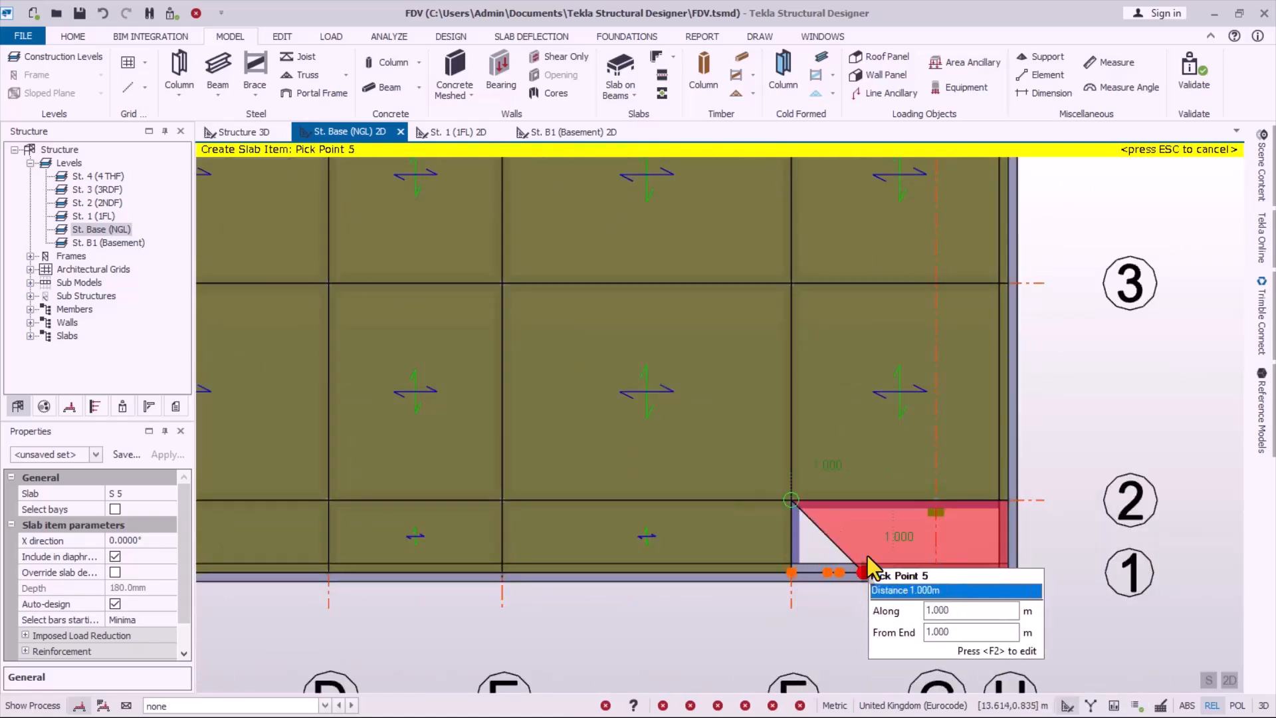
{"action": "left_click", "coordinate": [798, 571]}
{"action": "scroll", "coordinate": [819, 600], "scroll_direction": "down", "scroll_amount": 6}
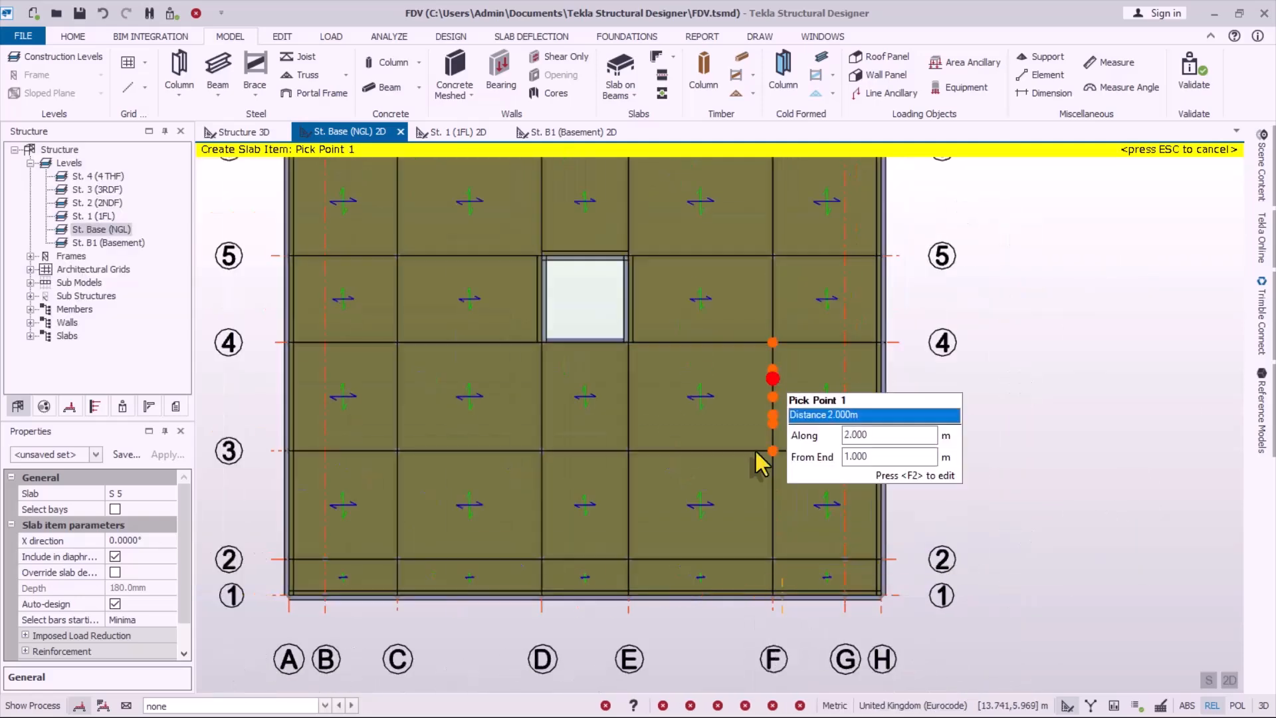
- Add a slab item to slab S 5 by picking the corners of the bay between grid lines F–H and 6–7
{"action": "scroll", "coordinate": [795, 292], "scroll_direction": "up", "scroll_amount": 2}
{"action": "scroll", "coordinate": [792, 285], "scroll_direction": "up", "scroll_amount": 4}
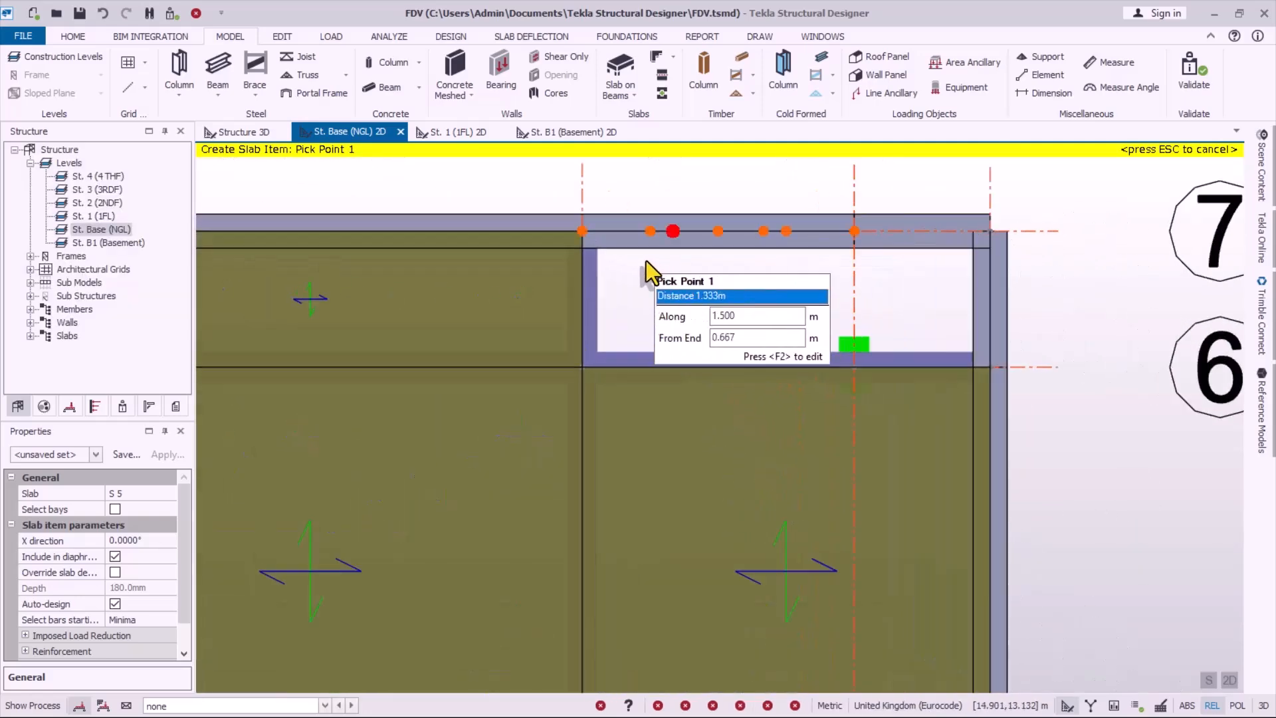
{"action": "left_click", "coordinate": [587, 233]}
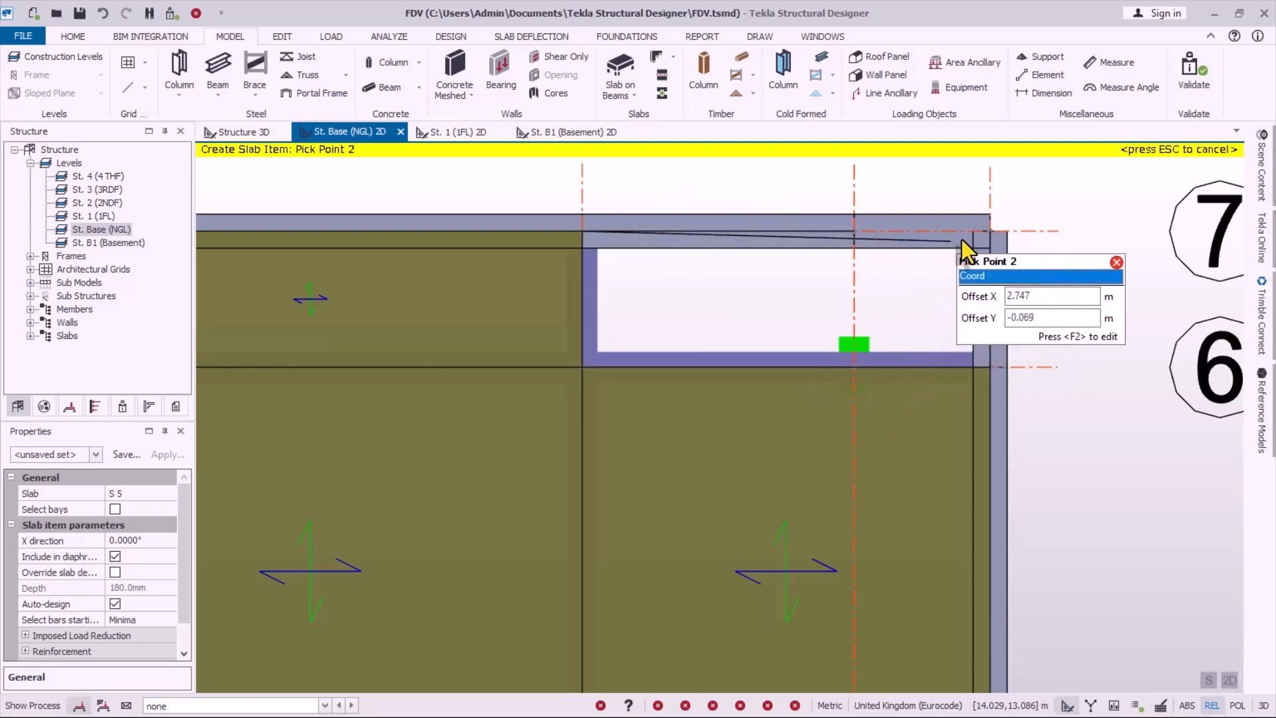
{"action": "left_click", "coordinate": [989, 232]}
{"action": "left_click", "coordinate": [990, 367]}
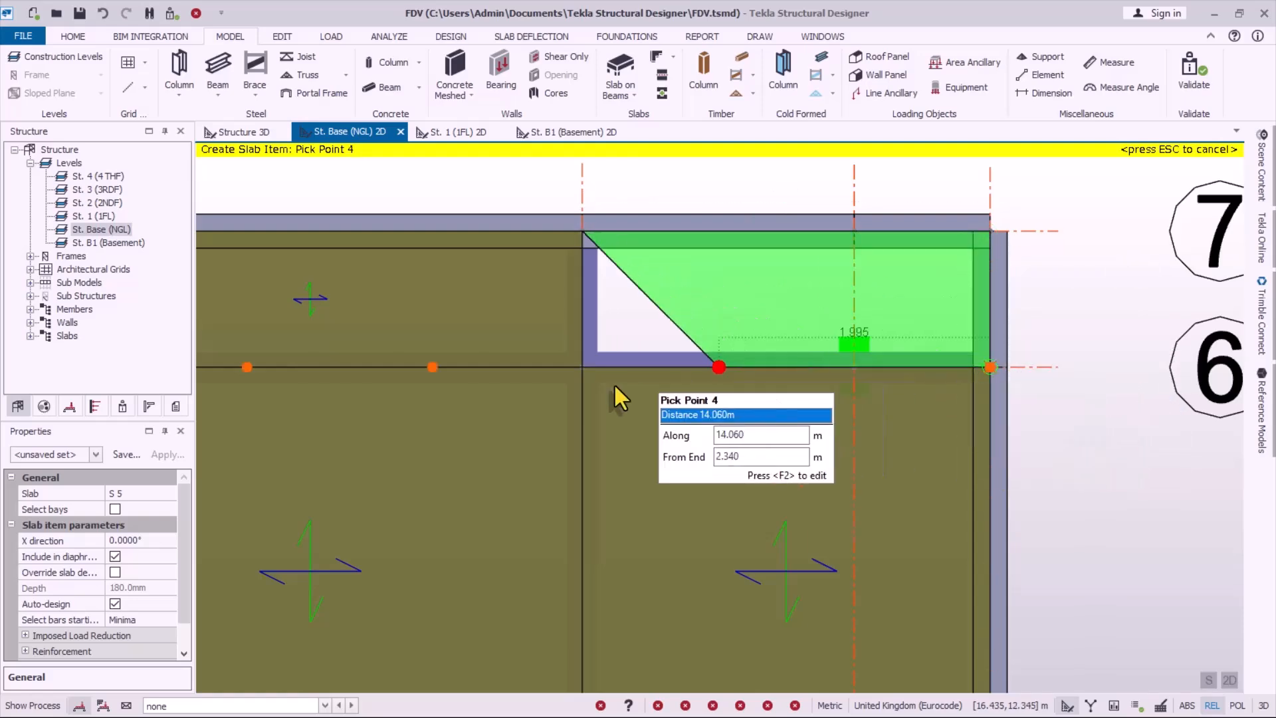
{"action": "left_click", "coordinate": [583, 367]}
{"action": "left_click", "coordinate": [582, 367]}
{"action": "scroll", "coordinate": [963, 315], "scroll_direction": "down", "scroll_amount": 5}
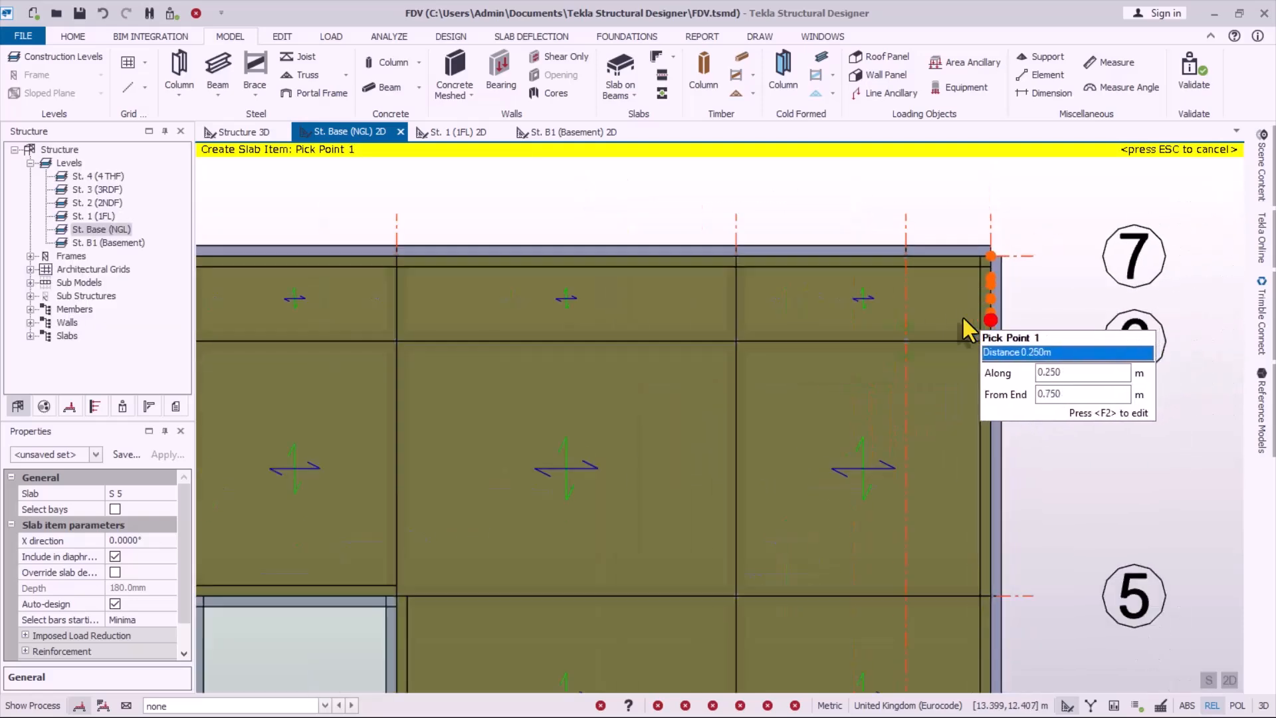
- Add a slab item to slab S 5 by picking the corners of the bay between grid lines A–C and 6–7, and end slab creation
{"action": "scroll", "coordinate": [681, 311], "scroll_direction": "down", "scroll_amount": 2}
{"action": "scroll", "coordinate": [226, 272], "scroll_direction": "up", "scroll_amount": 4}
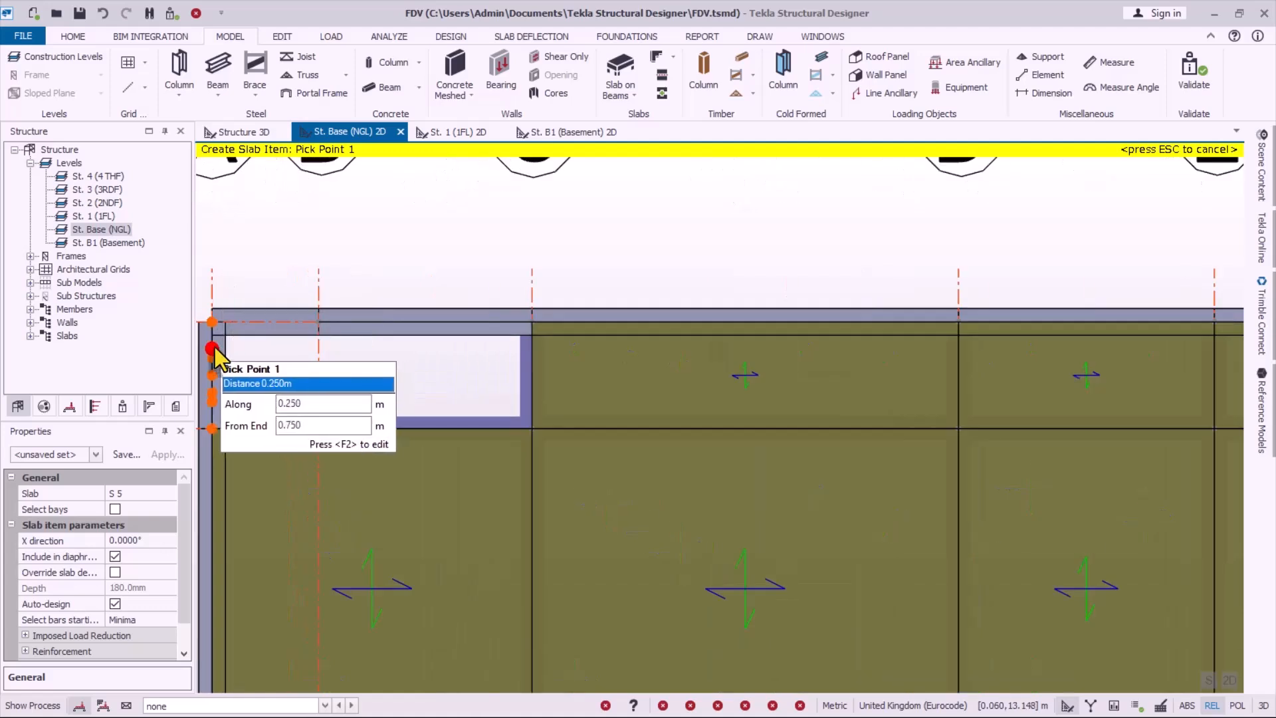
{"action": "left_click", "coordinate": [207, 323]}
{"action": "left_click", "coordinate": [212, 428]}
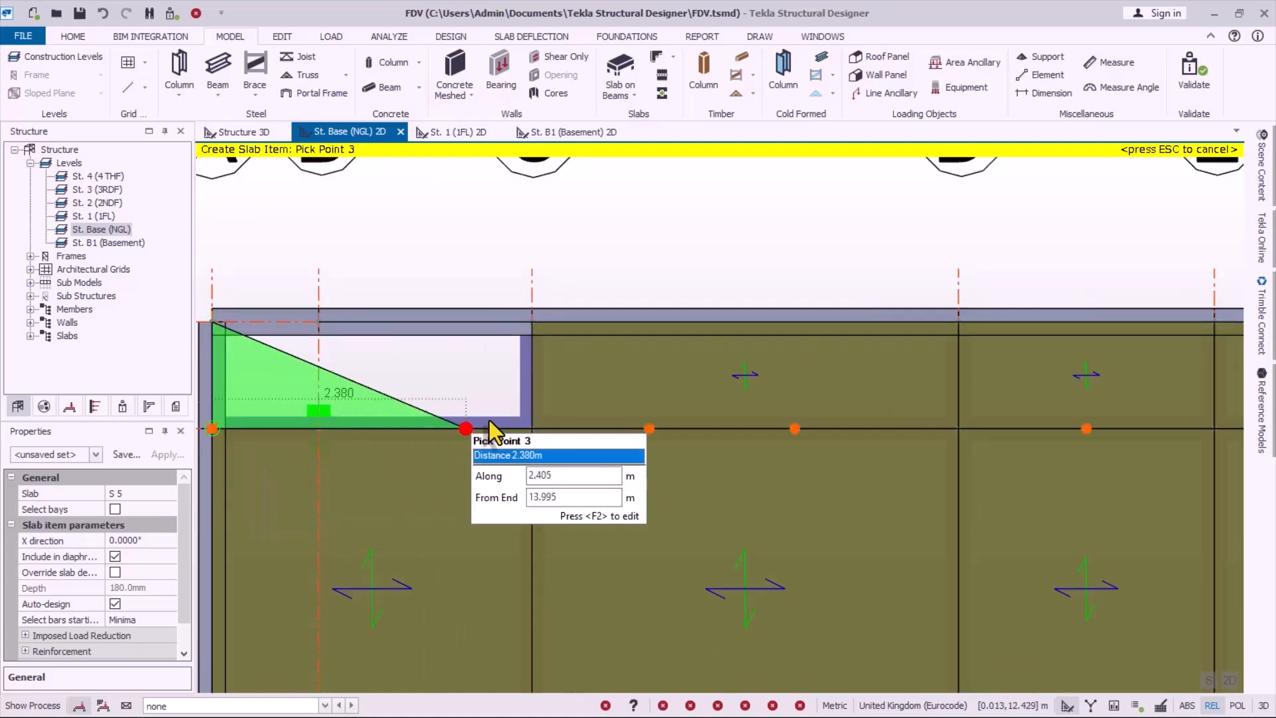
{"action": "left_click", "coordinate": [526, 420]}
{"action": "left_click", "coordinate": [534, 324]}
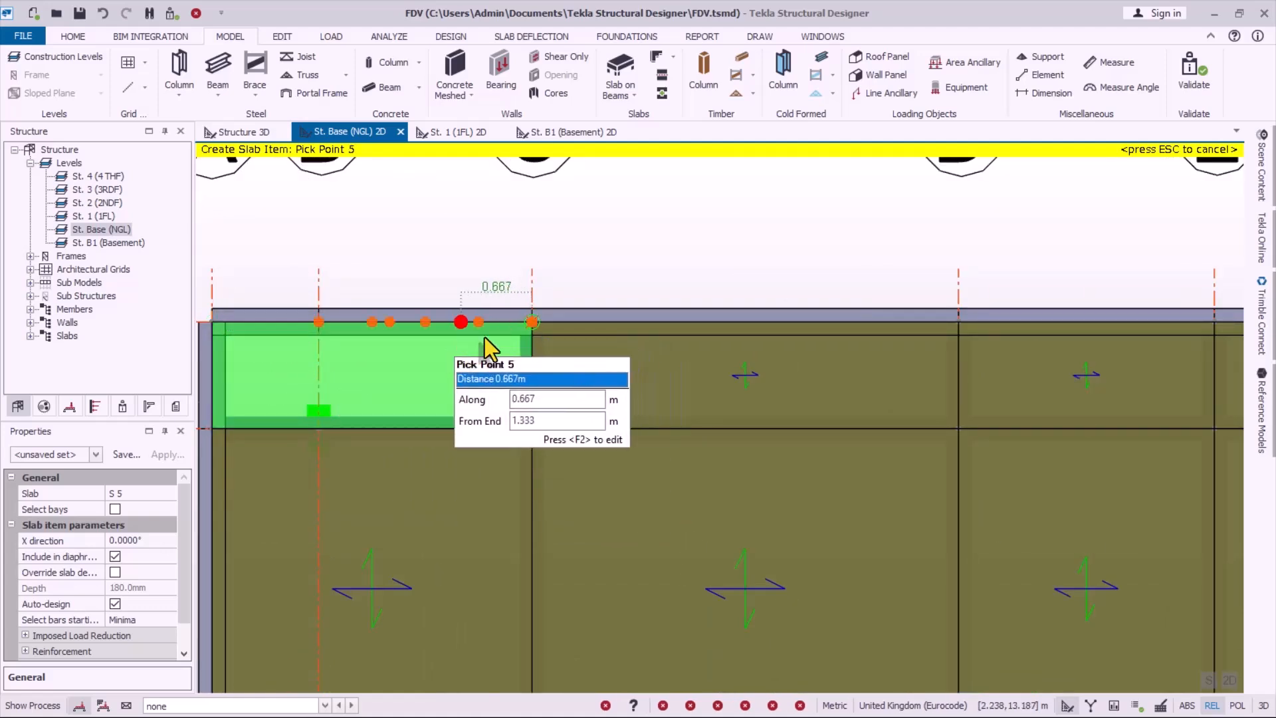
{"action": "left_click", "coordinate": [531, 324]}
{"action": "scroll", "coordinate": [465, 295], "scroll_direction": "down", "scroll_amount": 5}
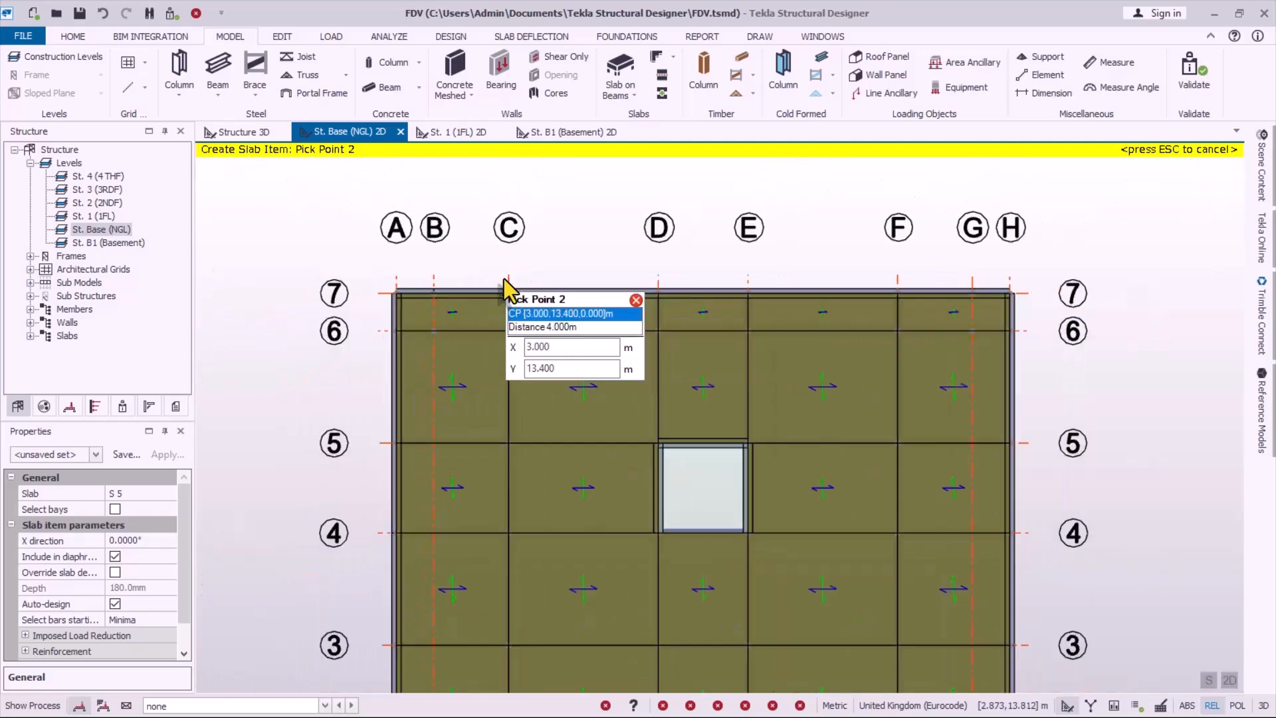
{"action": "key", "text": "Escape"}
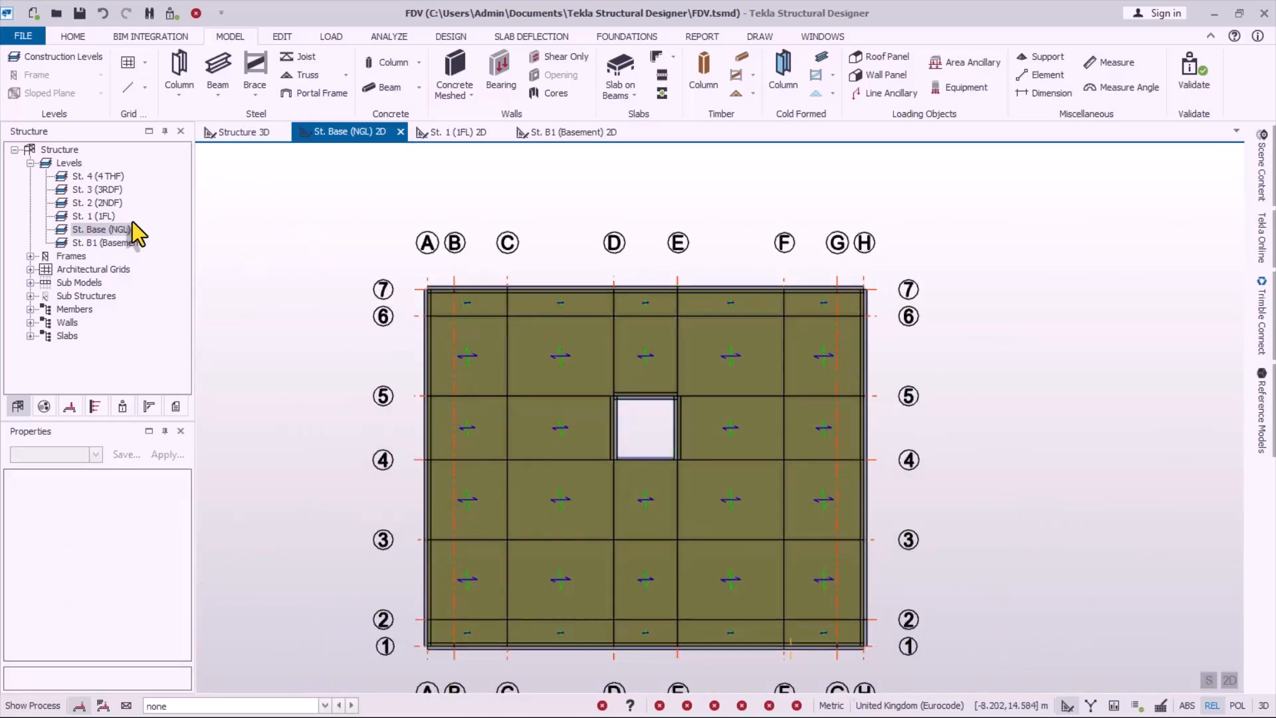
- Review the slabs on all levels of the building in the Structure 3D view
{"action": "left_click", "coordinate": [265, 137]}
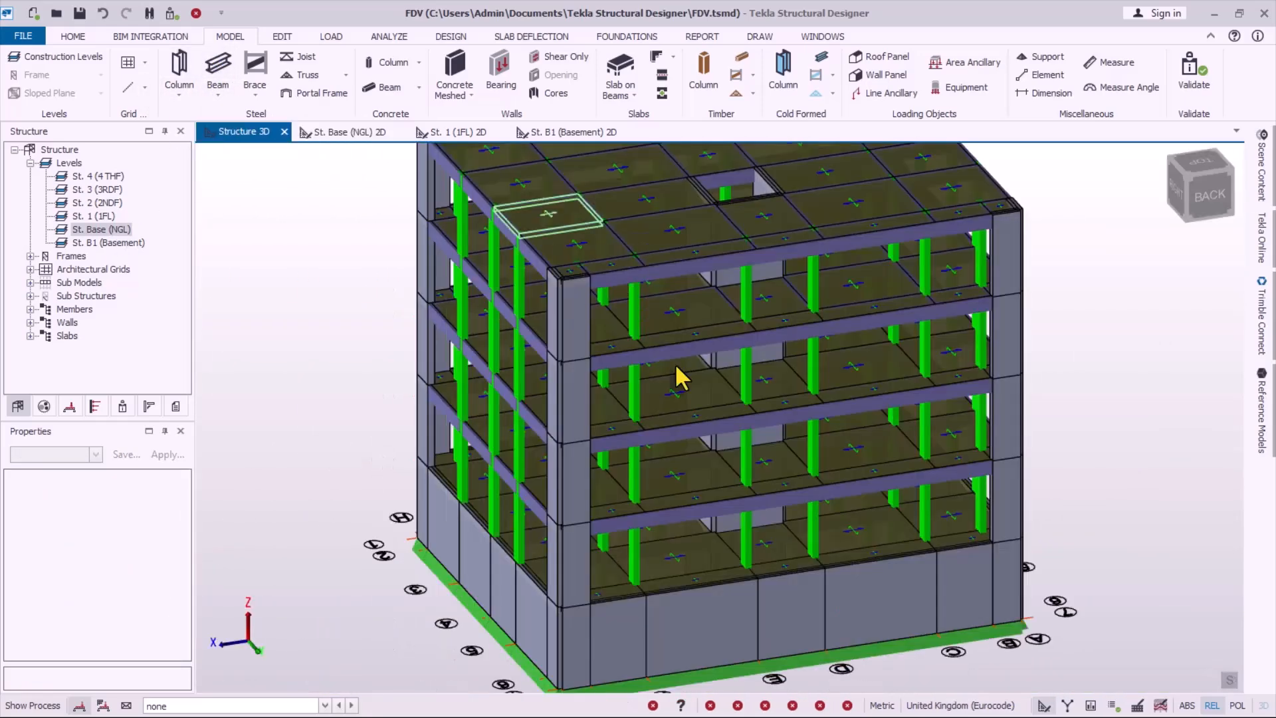
{"action": "scroll", "coordinate": [689, 529], "scroll_direction": "down", "scroll_amount": 2}
{"action": "right_click_drag", "start_coordinate": [919, 650], "coordinate": [541, 670]}
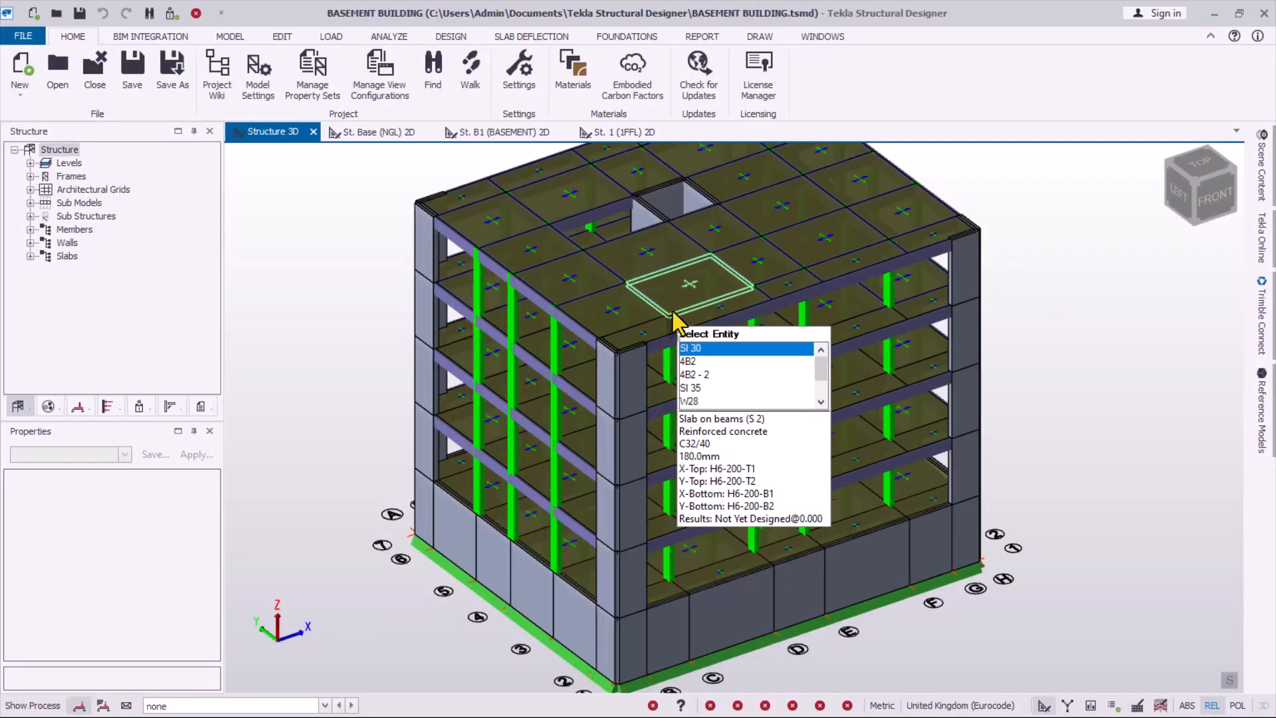
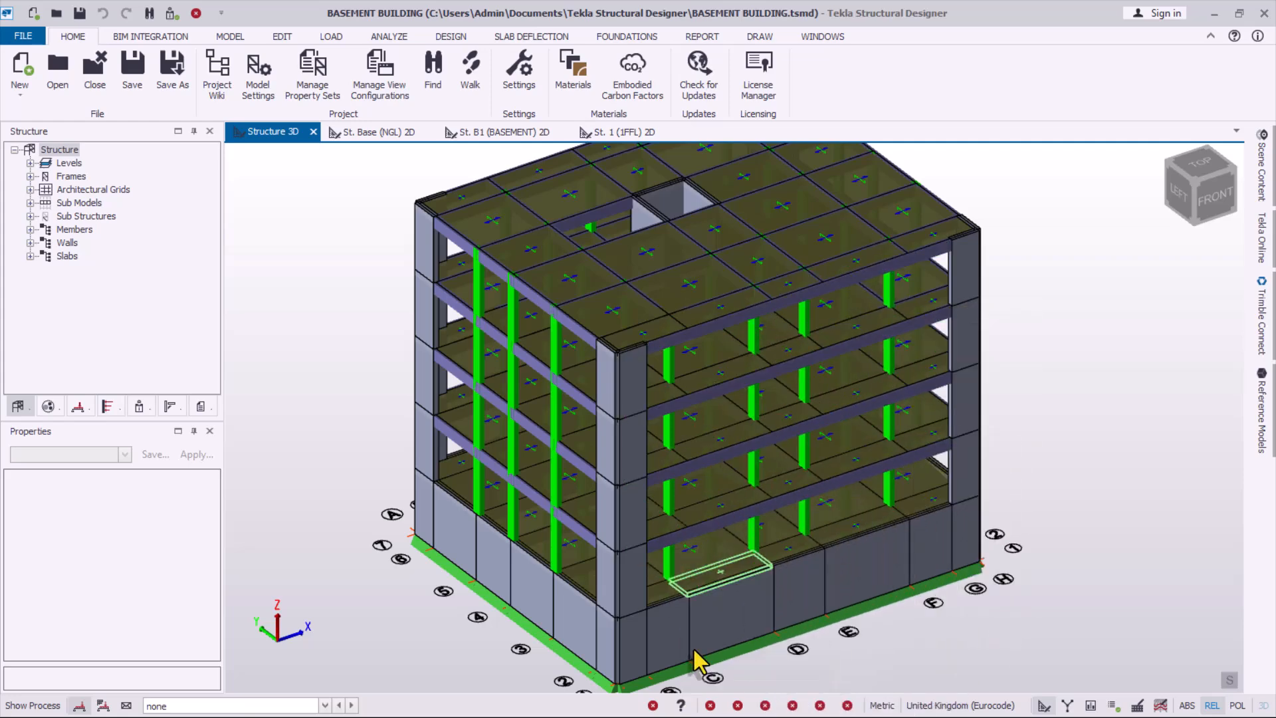
- In the BASEMENT BUILDING model, delete the St. 1 (1FFL) slab items in bays C–D and E–F between grid lines 1 and 2
{"action": "scroll", "coordinate": [699, 557], "scroll_direction": "up", "scroll_amount": 3}
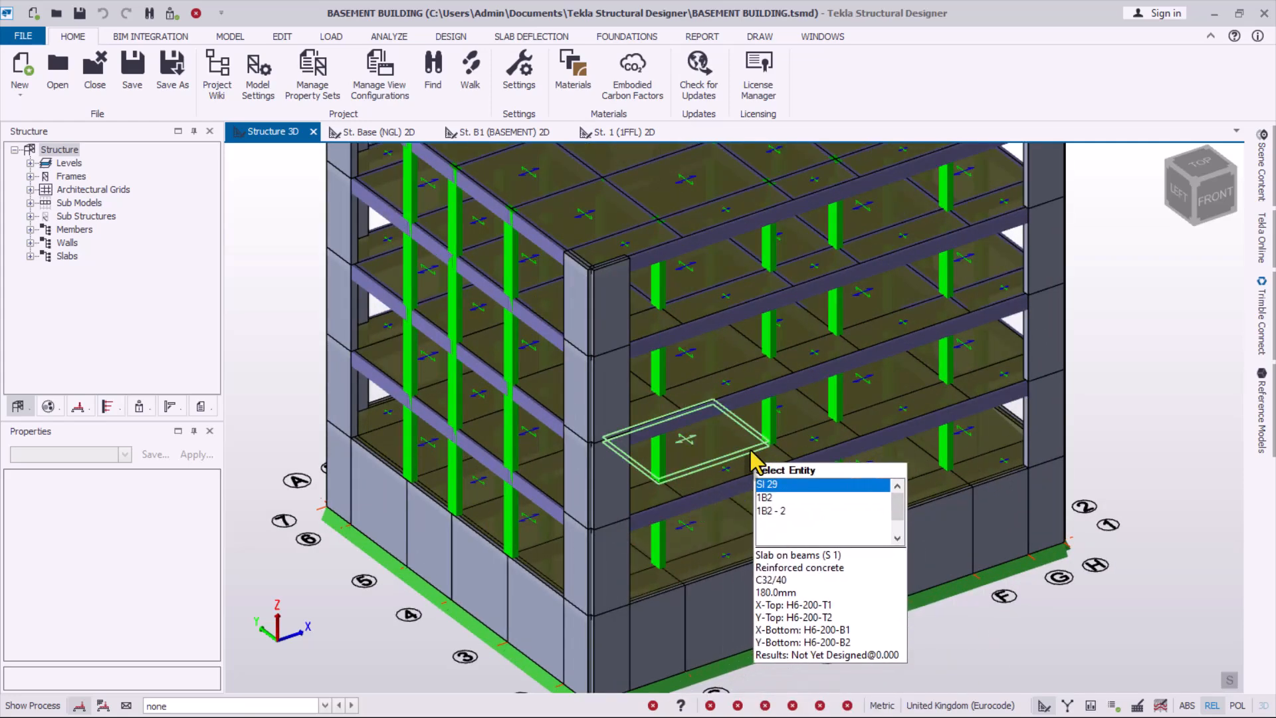
{"action": "left_click", "coordinate": [730, 466]}
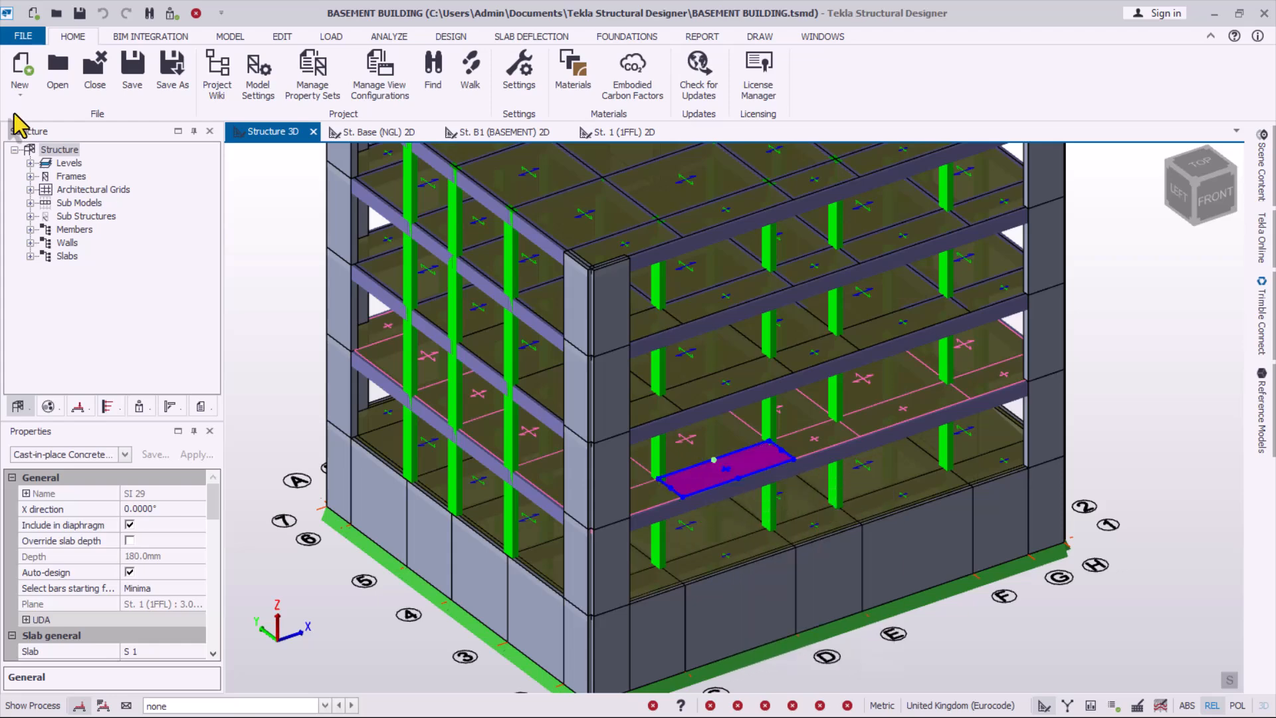
{"action": "left_click", "coordinate": [198, 12]}
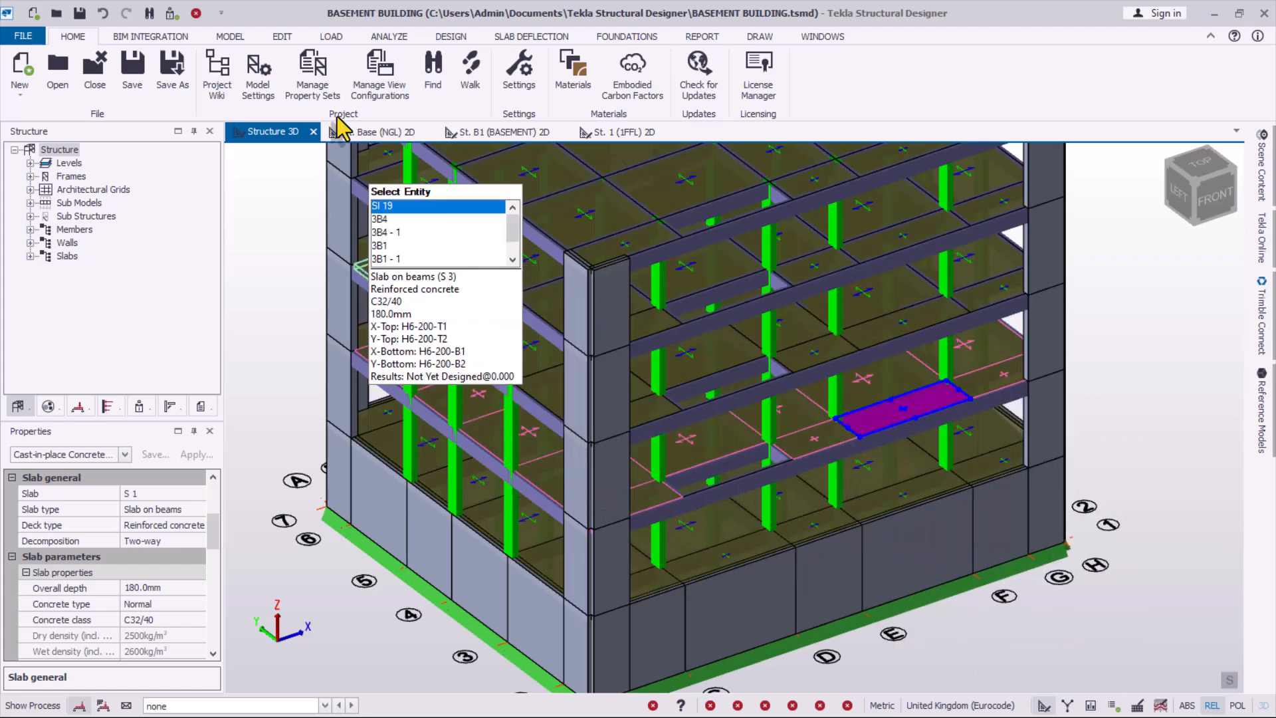
{"action": "left_click", "coordinate": [194, 12]}
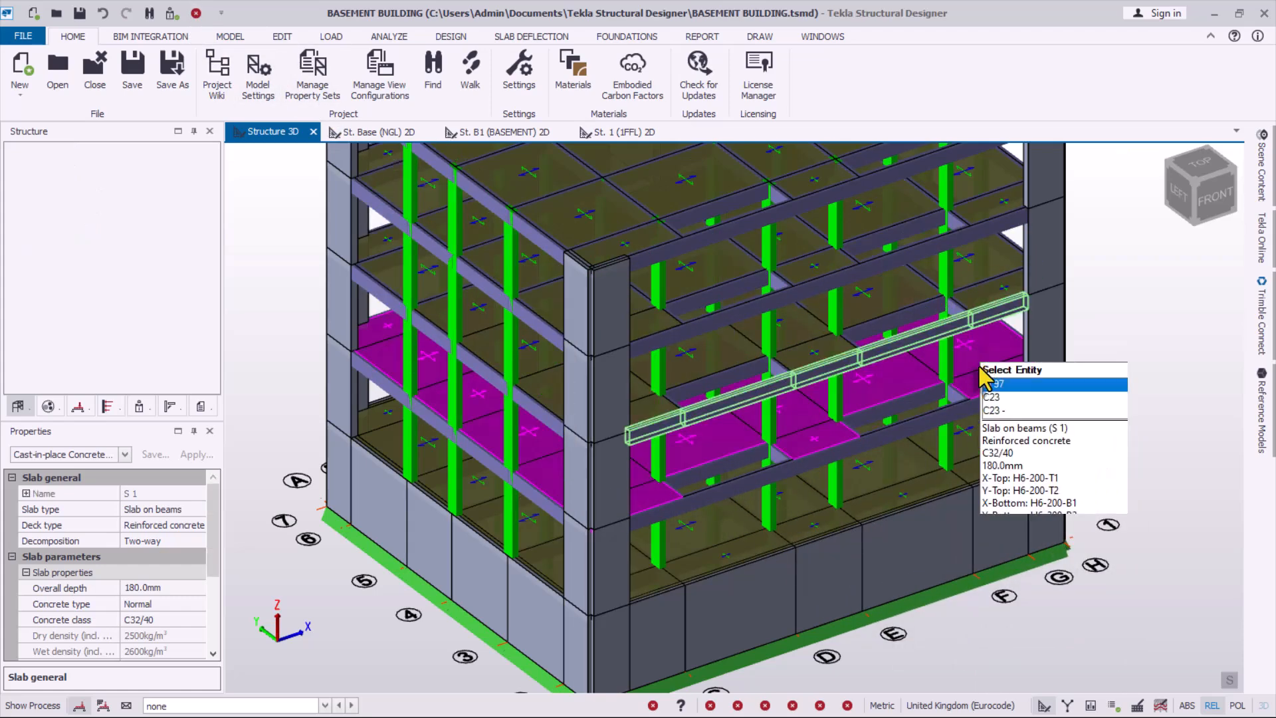
- Delete the concrete edge beam along grid line 1 at St. 1 (1FFL)
{"action": "scroll", "coordinate": [826, 547], "scroll_direction": "down", "scroll_amount": 2}
{"action": "scroll", "coordinate": [858, 462], "scroll_direction": "up", "scroll_amount": 1}
{"action": "mouse_move", "coordinate": [864, 472]}
{"action": "right_mouse_down"}
{"action": "mouse_move", "coordinate": [794, 522]}
{"action": "mouse_move", "coordinate": [802, 454]}
{"action": "mouse_move", "coordinate": [881, 419]}
{"action": "mouse_move", "coordinate": [847, 479]}
{"action": "right_mouse_up"}
{"action": "scroll", "coordinate": [722, 498], "scroll_direction": "up", "scroll_amount": 2}
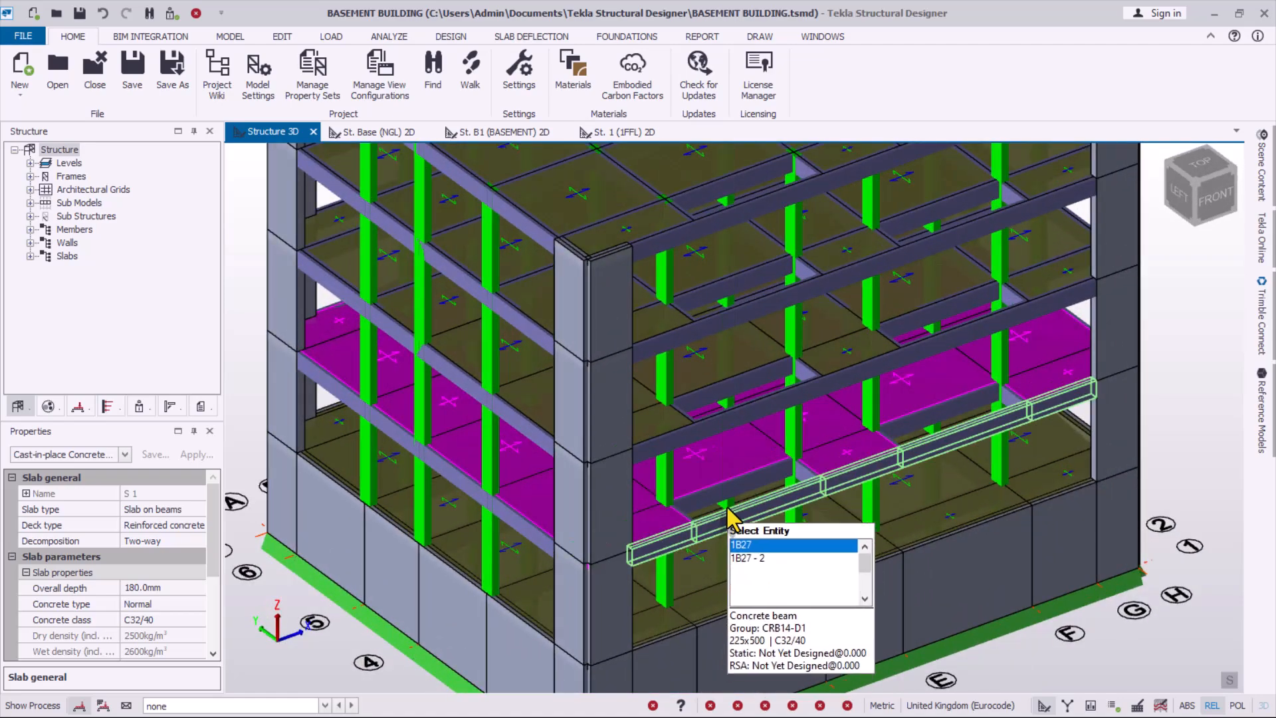
{"action": "scroll", "coordinate": [726, 515], "scroll_direction": "down", "scroll_amount": 1}
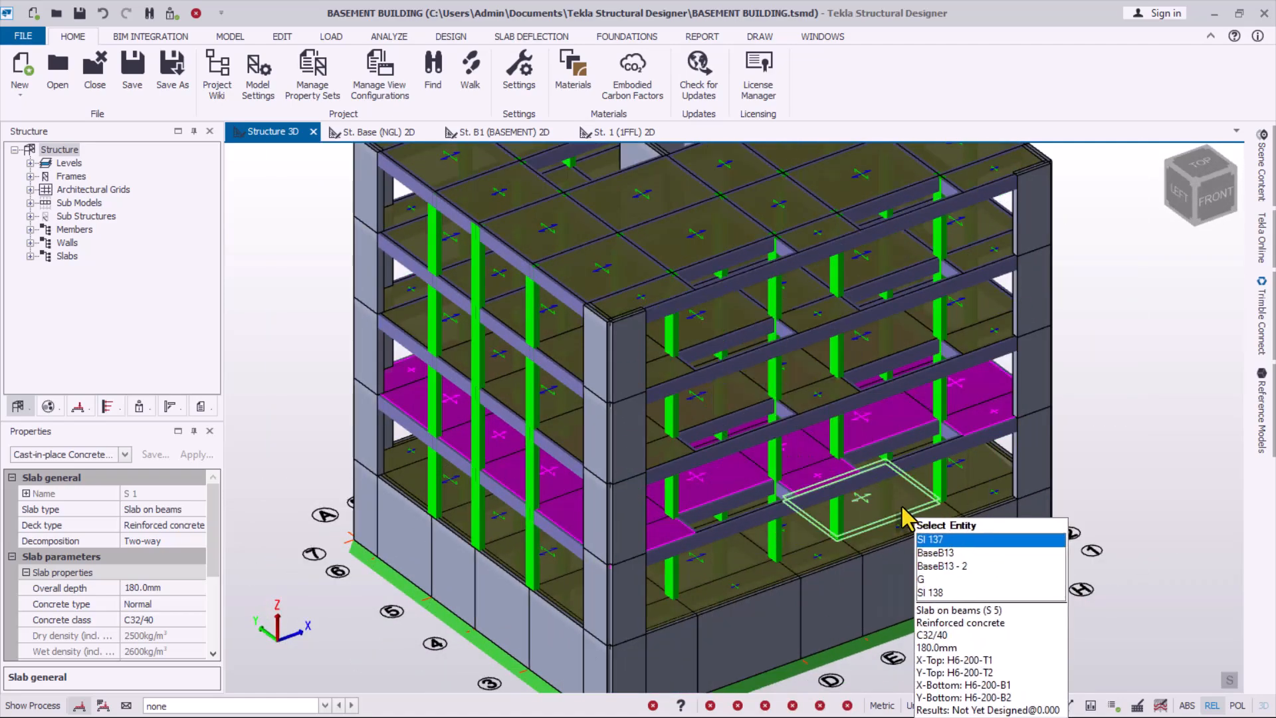
{"action": "scroll", "coordinate": [831, 511], "scroll_direction": "up", "scroll_amount": 1}
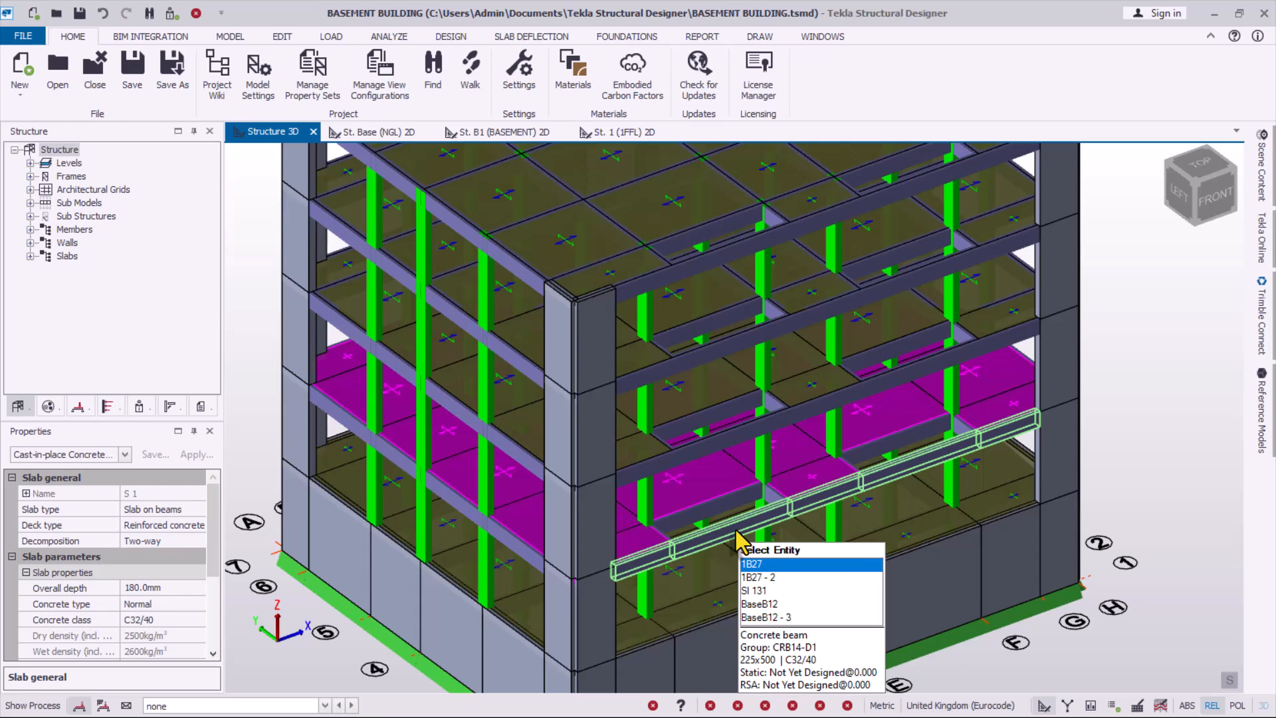
{"action": "left_click", "coordinate": [735, 518]}
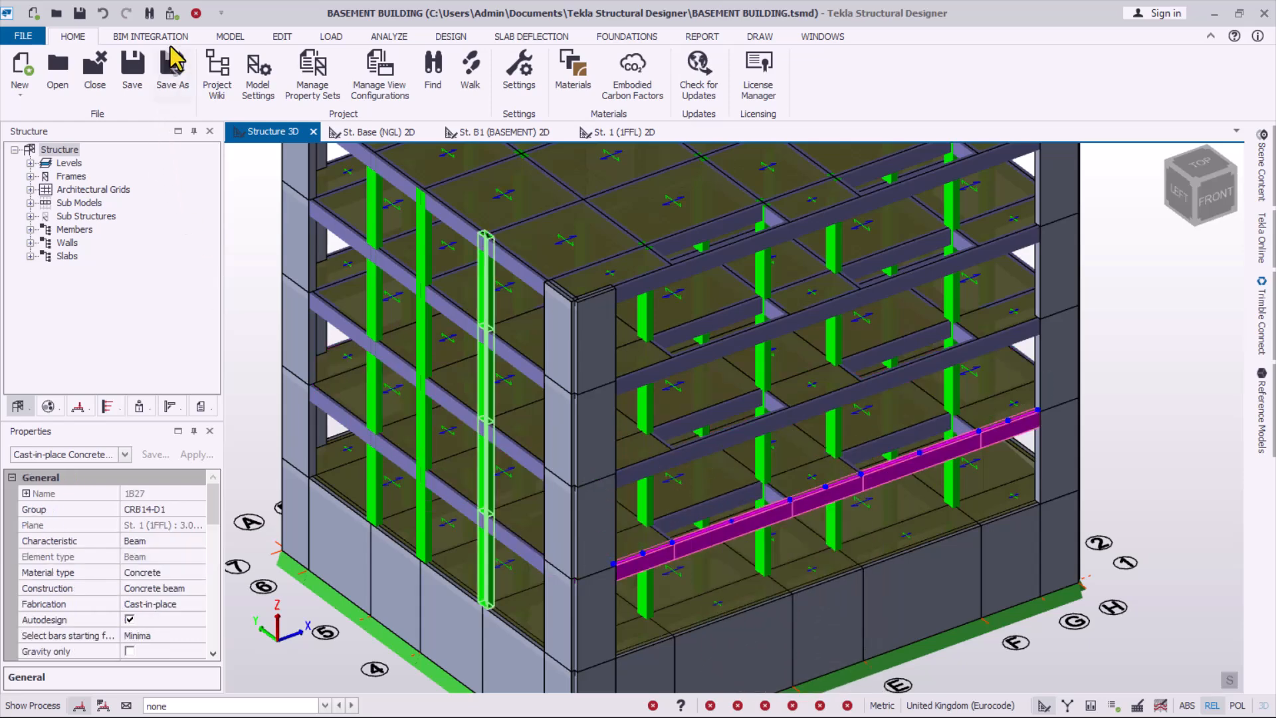
{"action": "left_click", "coordinate": [199, 15]}
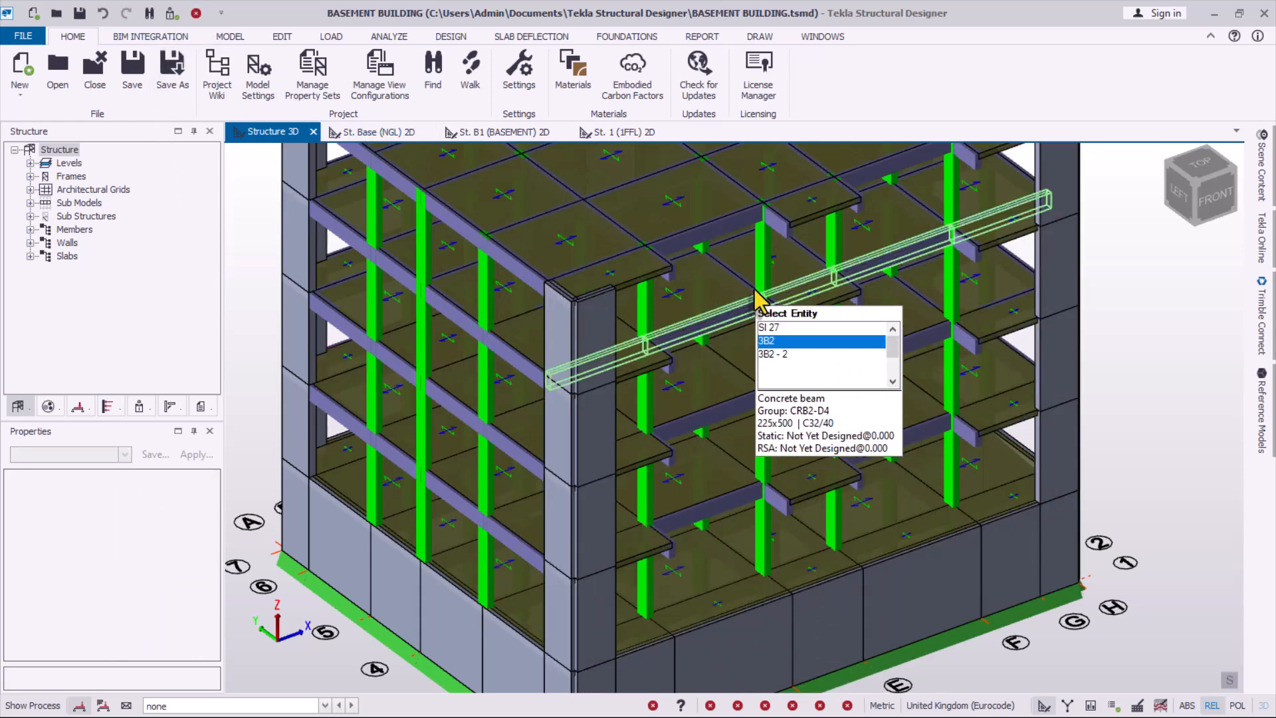
- On the opposite side of the building, delete the St. 1 (1FFL) slab items in bays C–D and E–F between grid lines 6 and 7
{"action": "scroll", "coordinate": [781, 548], "scroll_direction": "down", "scroll_amount": 3}
{"action": "scroll", "coordinate": [781, 549], "scroll_direction": "up", "scroll_amount": 5}
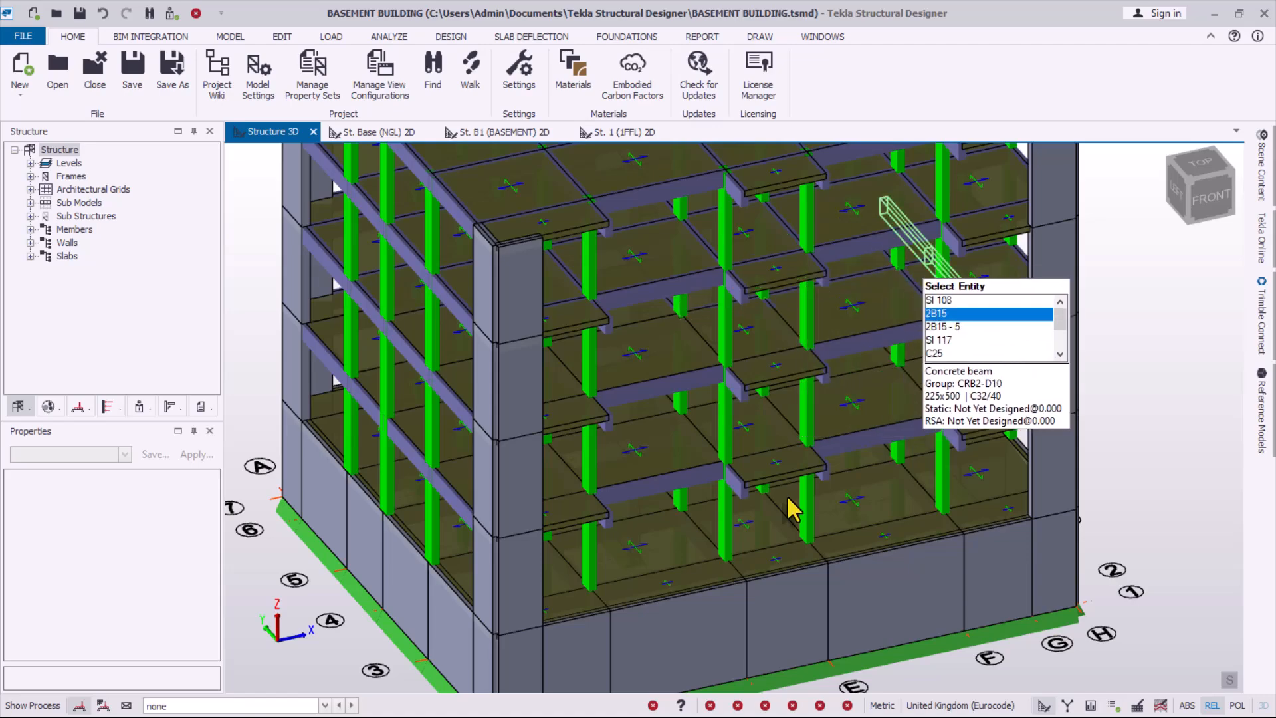
{"action": "scroll", "coordinate": [598, 498], "scroll_direction": "down", "scroll_amount": 4}
{"action": "right_click_drag", "start_coordinate": [548, 459], "coordinate": [878, 456]}
{"action": "scroll", "coordinate": [879, 455], "scroll_direction": "up", "scroll_amount": 2}
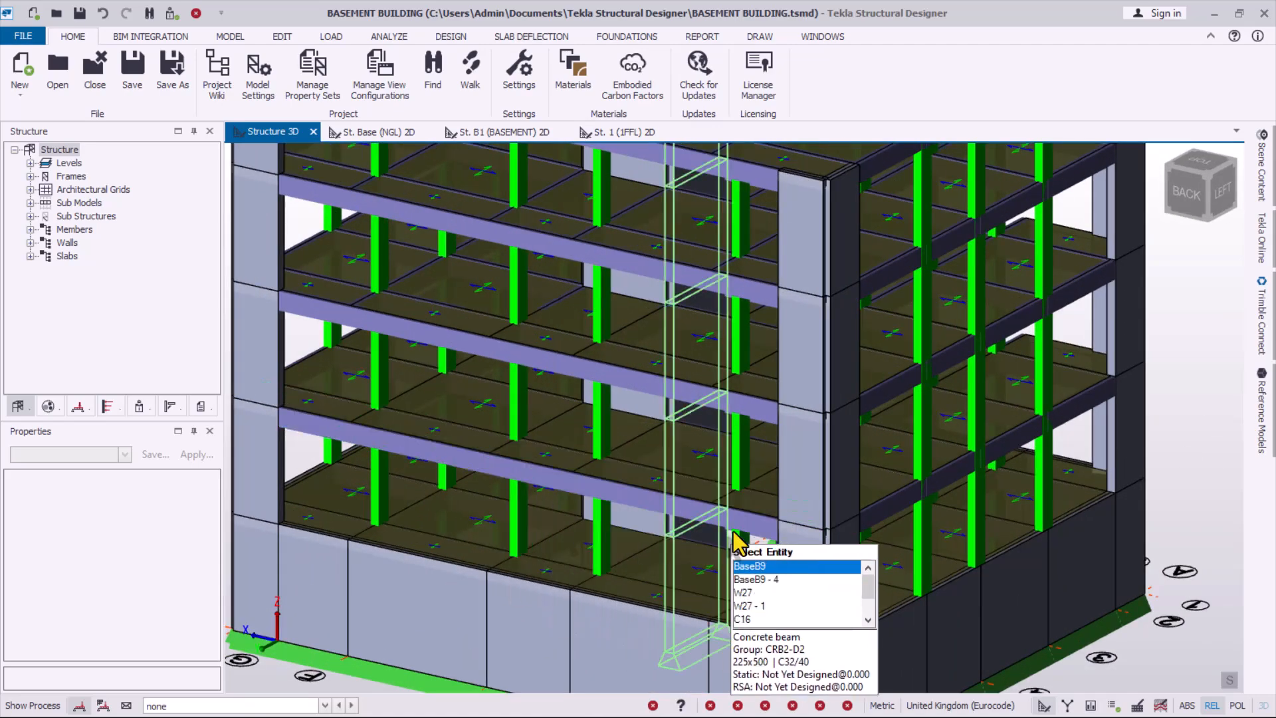
{"action": "right_click_drag", "start_coordinate": [675, 480], "coordinate": [655, 511]}
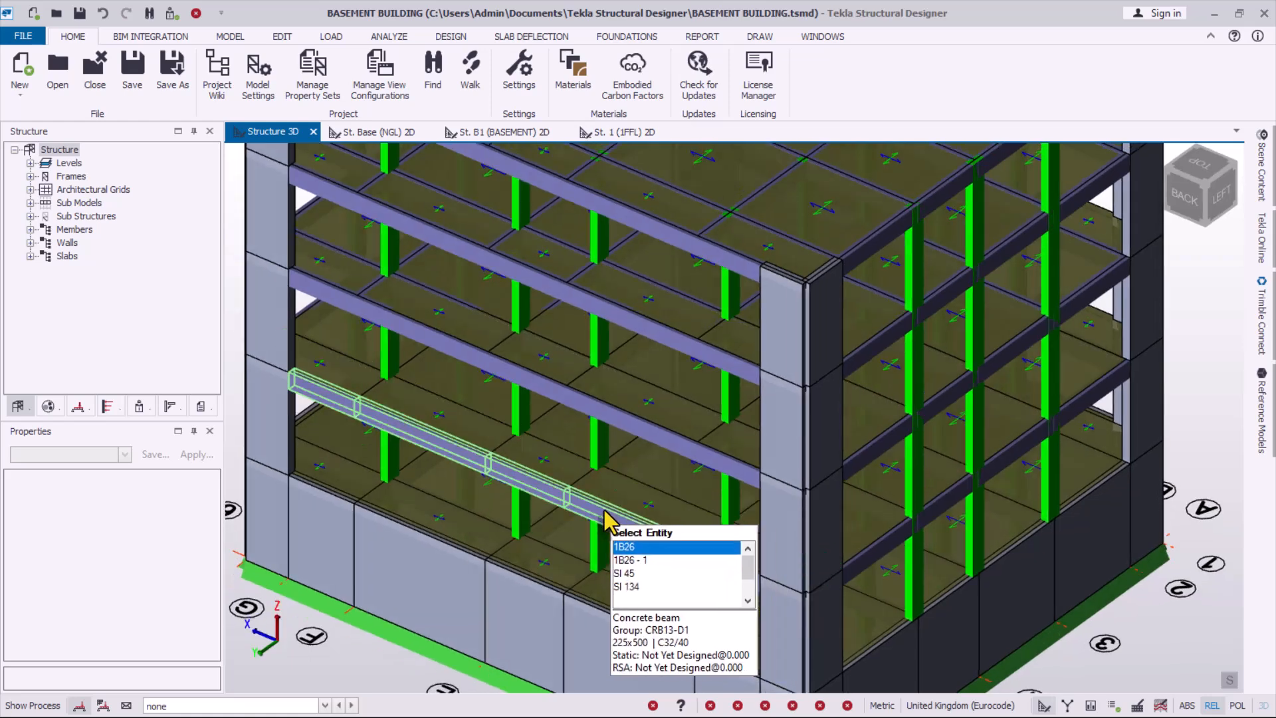
{"action": "left_click", "coordinate": [625, 508]}
{"action": "left_click", "coordinate": [636, 536]}
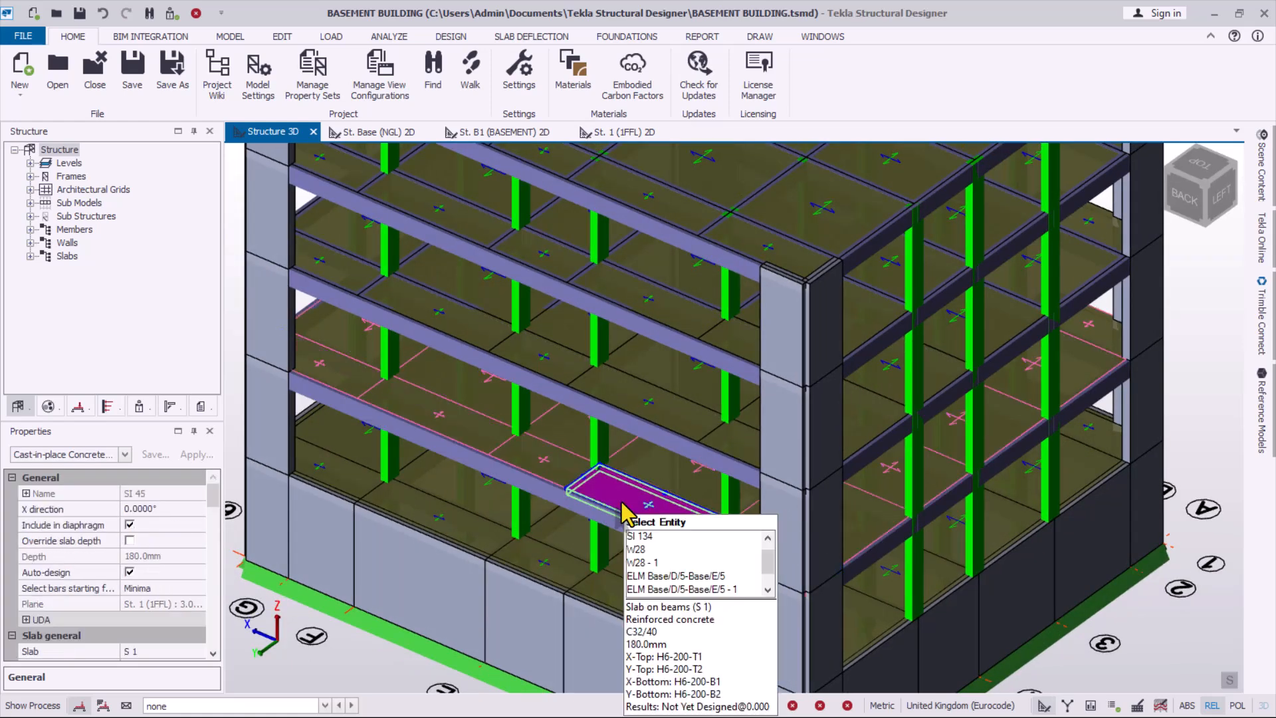
{"action": "left_click", "coordinate": [196, 13]}
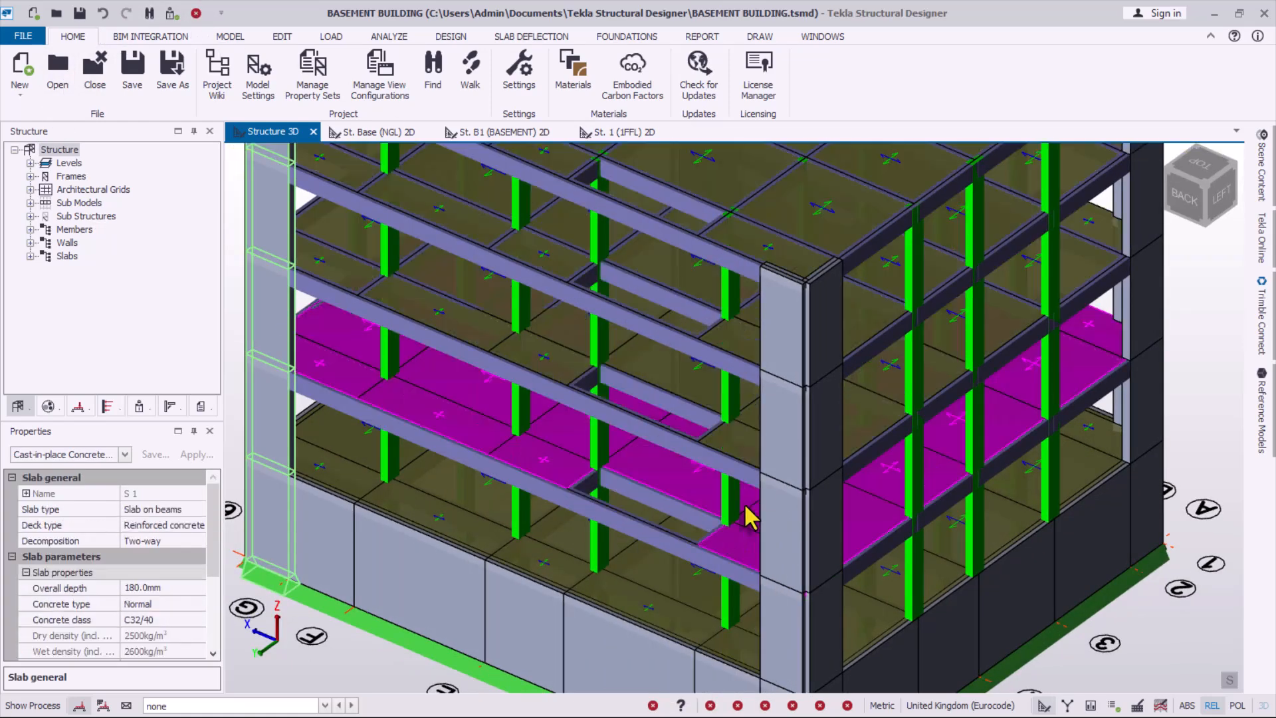
{"action": "left_click", "coordinate": [437, 422]}
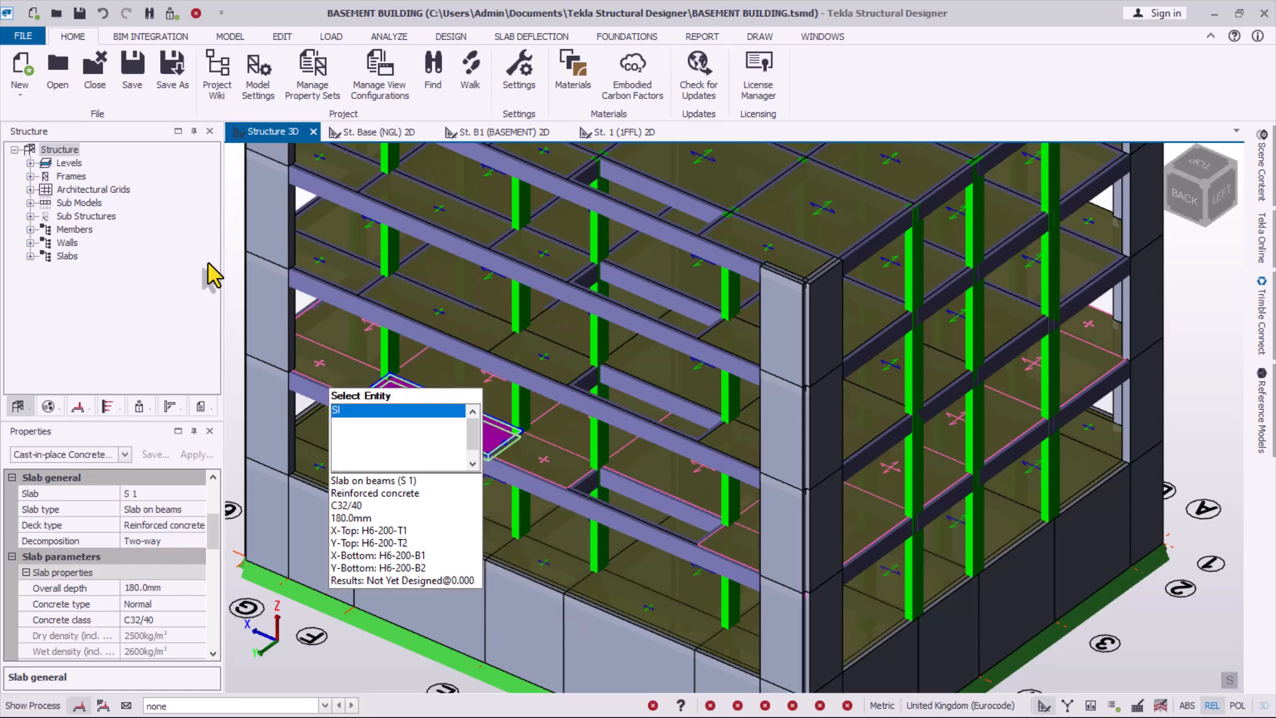
{"action": "left_click", "coordinate": [196, 14]}
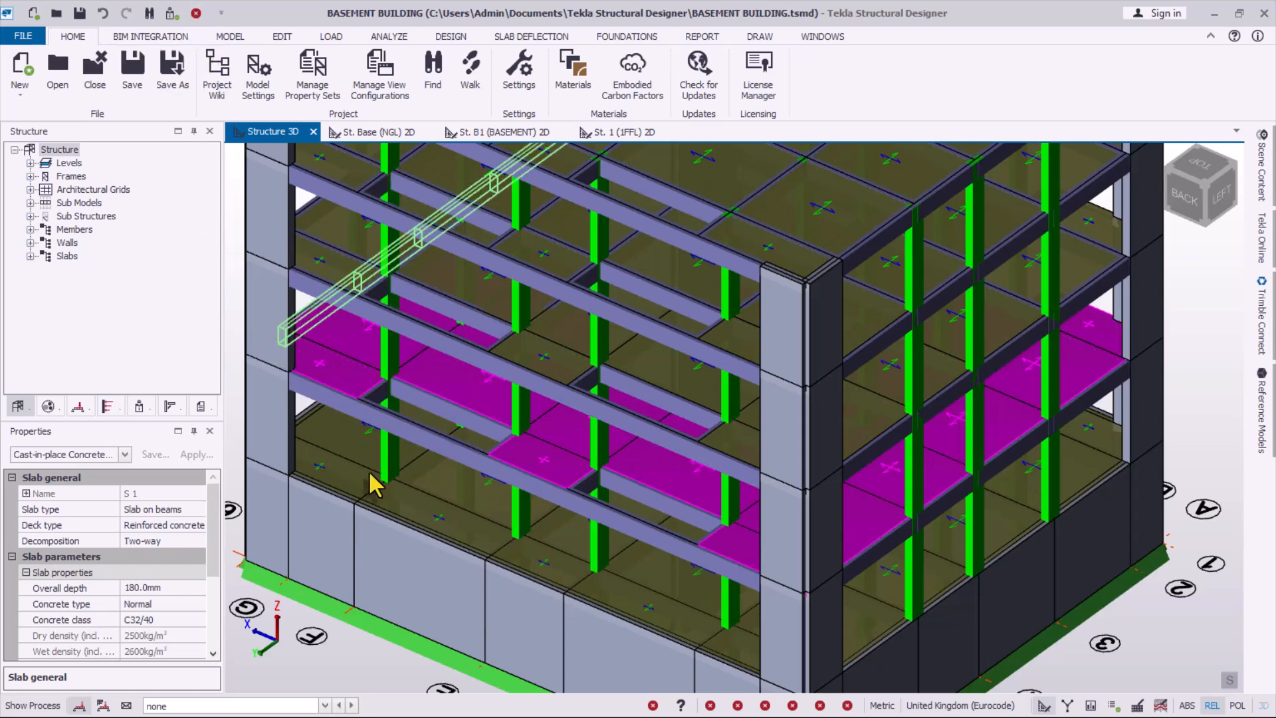
- Delete the concrete edge beam along grid line 7 at St. 1 (1FFL)
{"action": "left_click", "coordinate": [658, 551]}
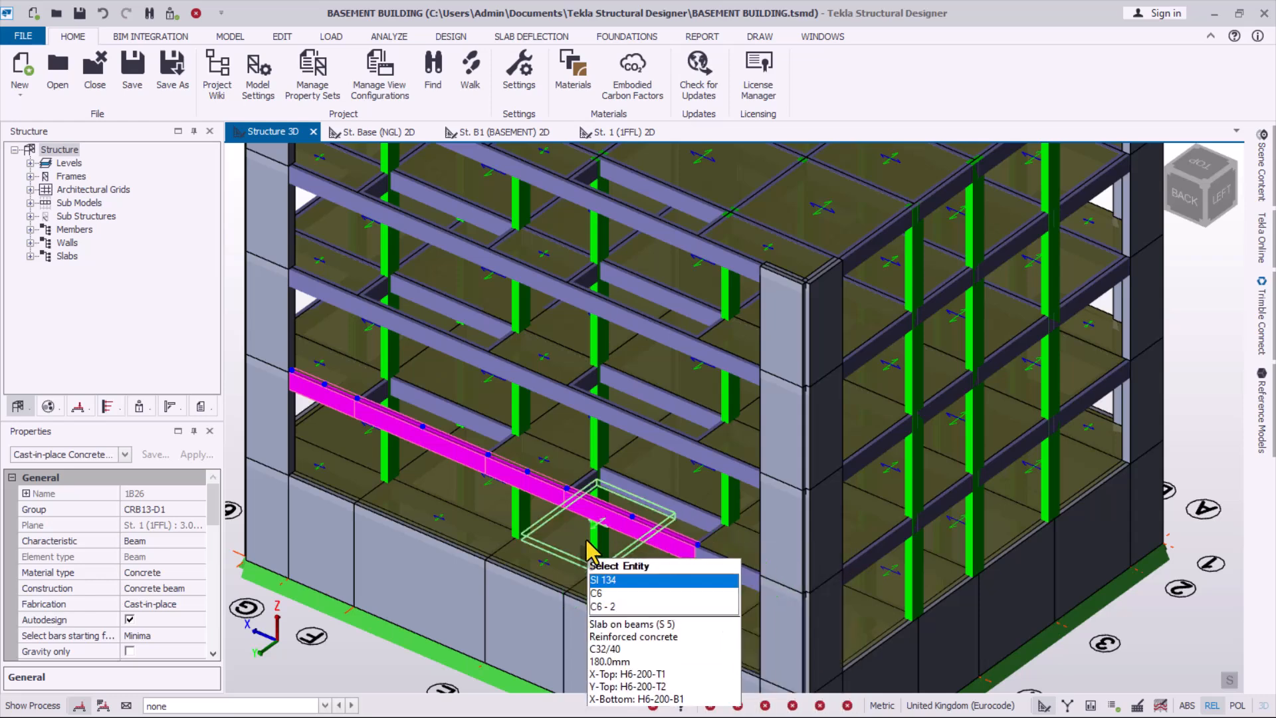
{"action": "left_click", "coordinate": [580, 407]}
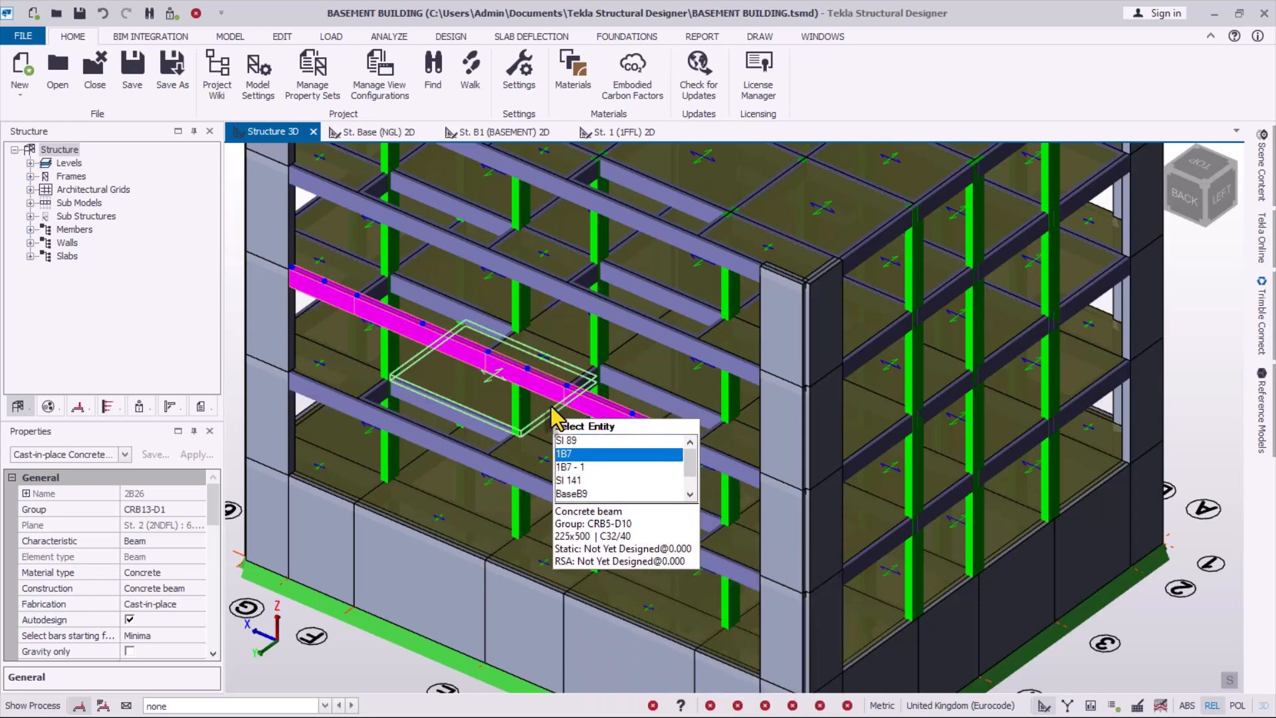
{"action": "left_click", "coordinate": [630, 319]}
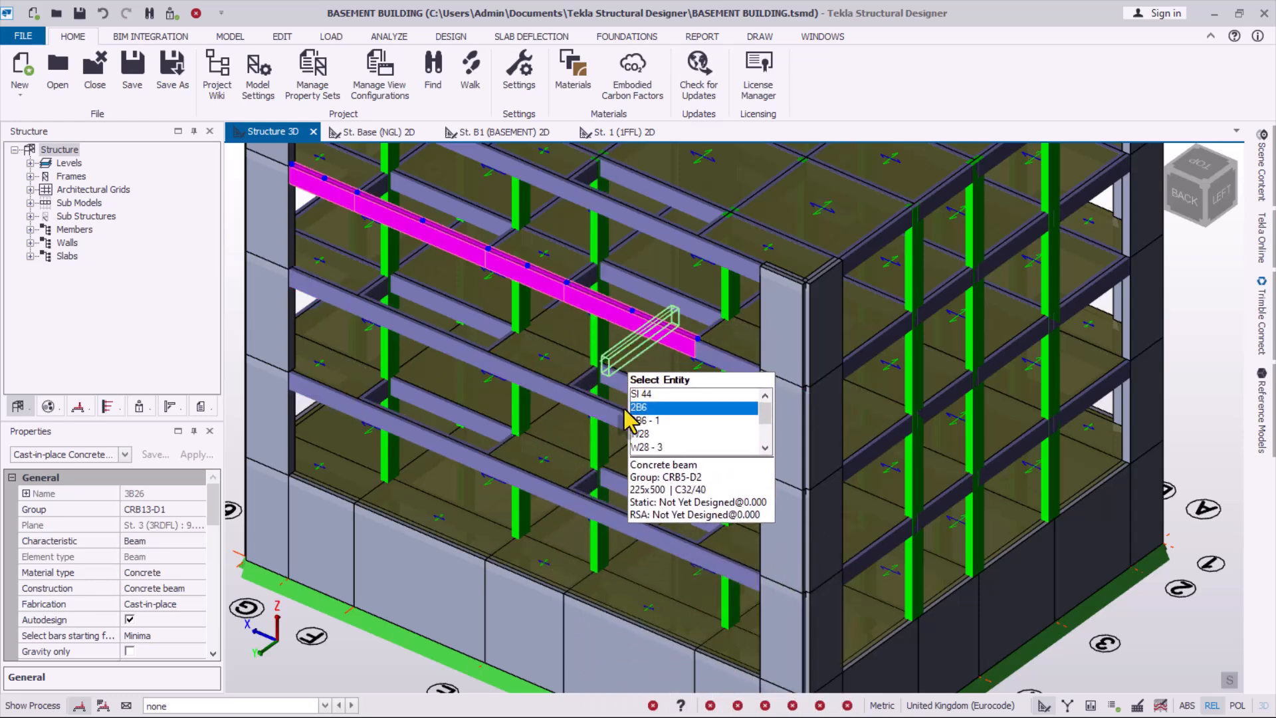
{"action": "left_click", "coordinate": [635, 537]}
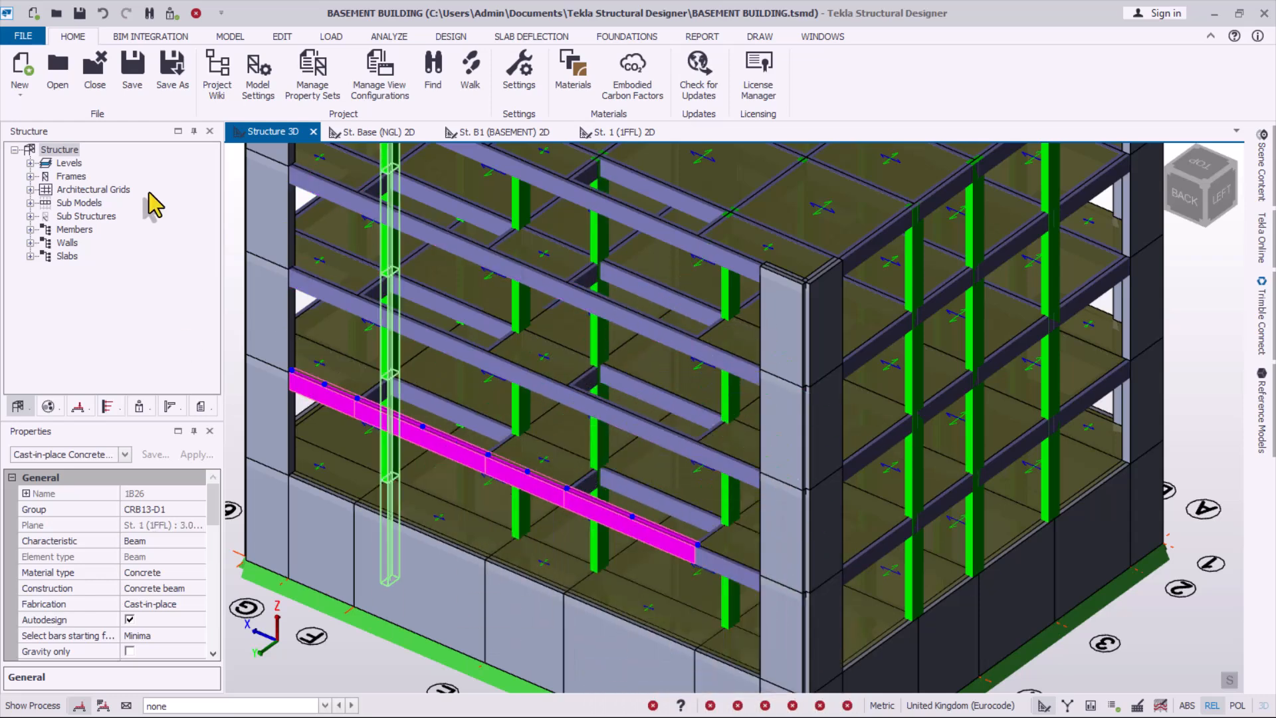
{"action": "left_click", "coordinate": [196, 14]}
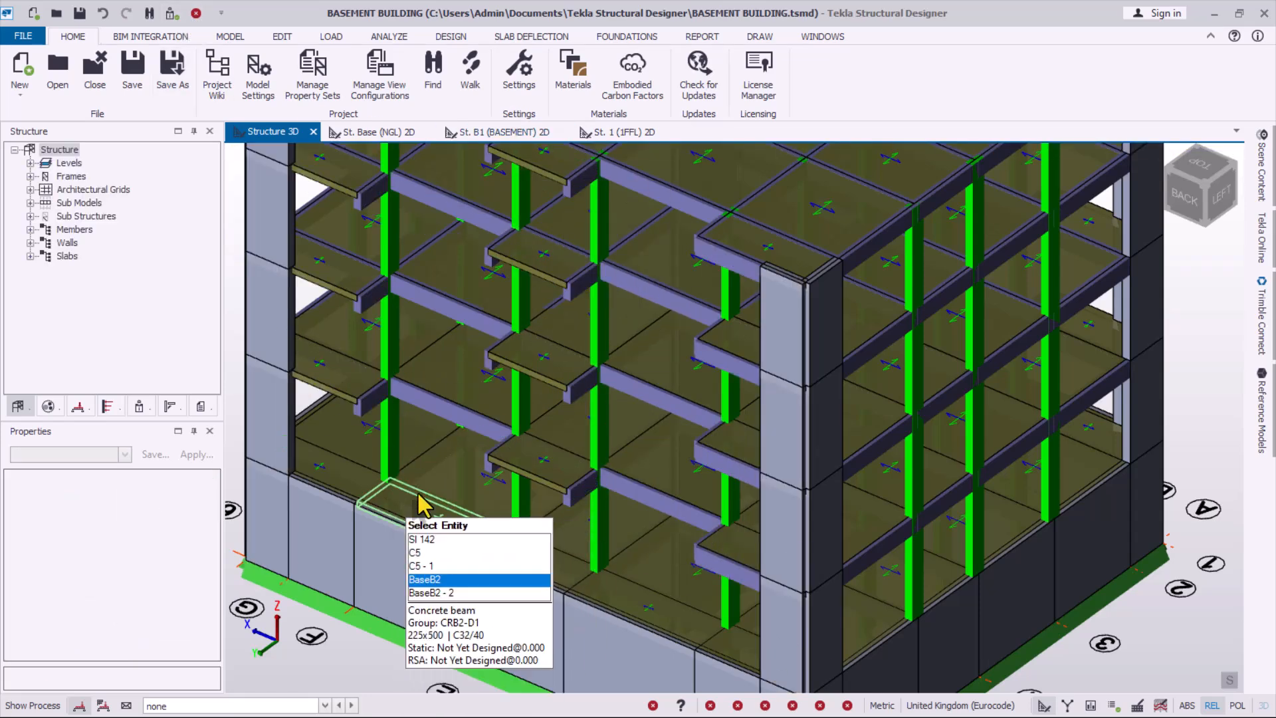
- Open the St. 1 (1FFL) 2D plan and inspect the layout of slab S 1
{"action": "scroll", "coordinate": [585, 485], "scroll_direction": "down", "scroll_amount": 1}
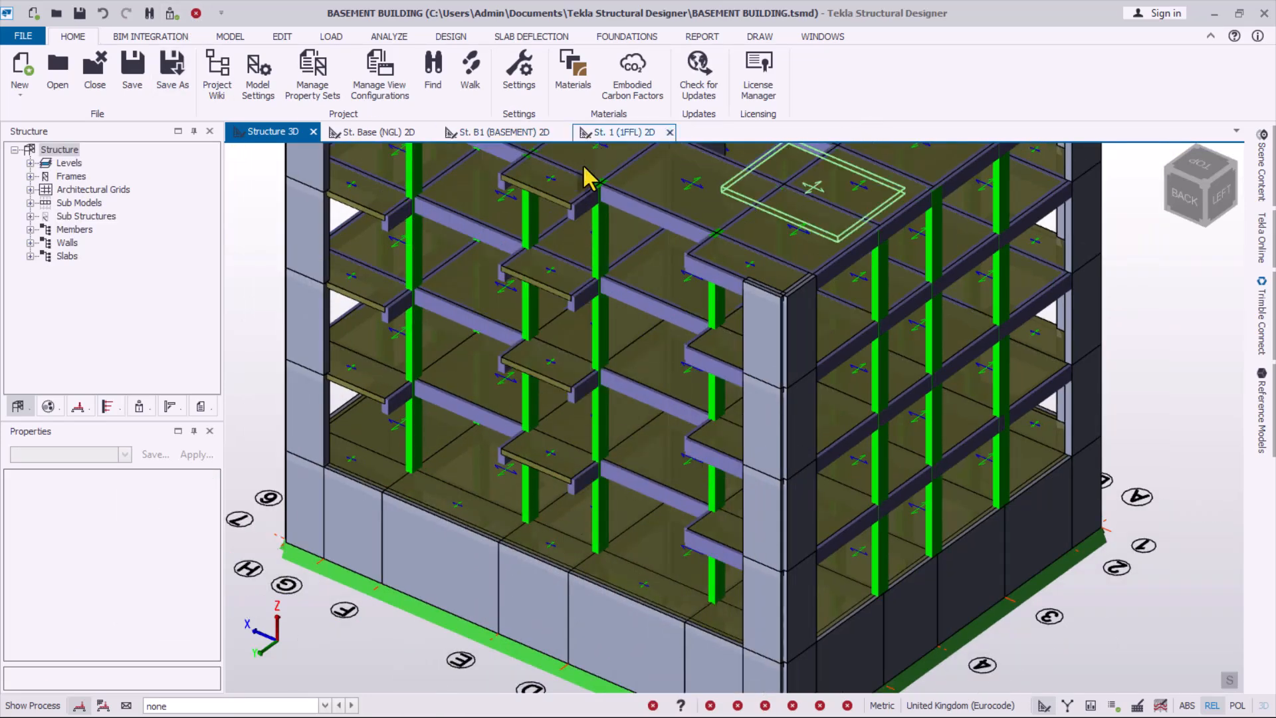
{"action": "left_click", "coordinate": [609, 133]}
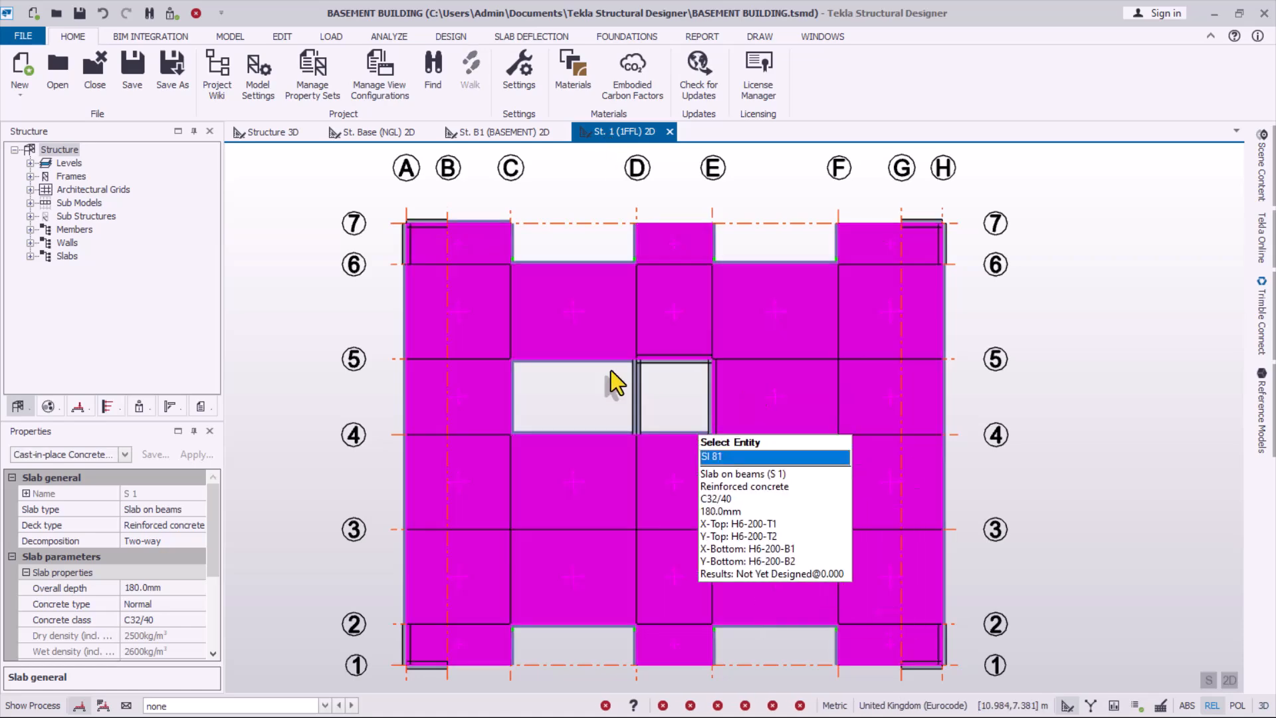
- Model a 225x500 cast-in-place concrete beam along grid line 7 between grid lines E and D at St. 1 (1FFL)
{"action": "scroll", "coordinate": [571, 213], "scroll_direction": "up", "scroll_amount": 3}
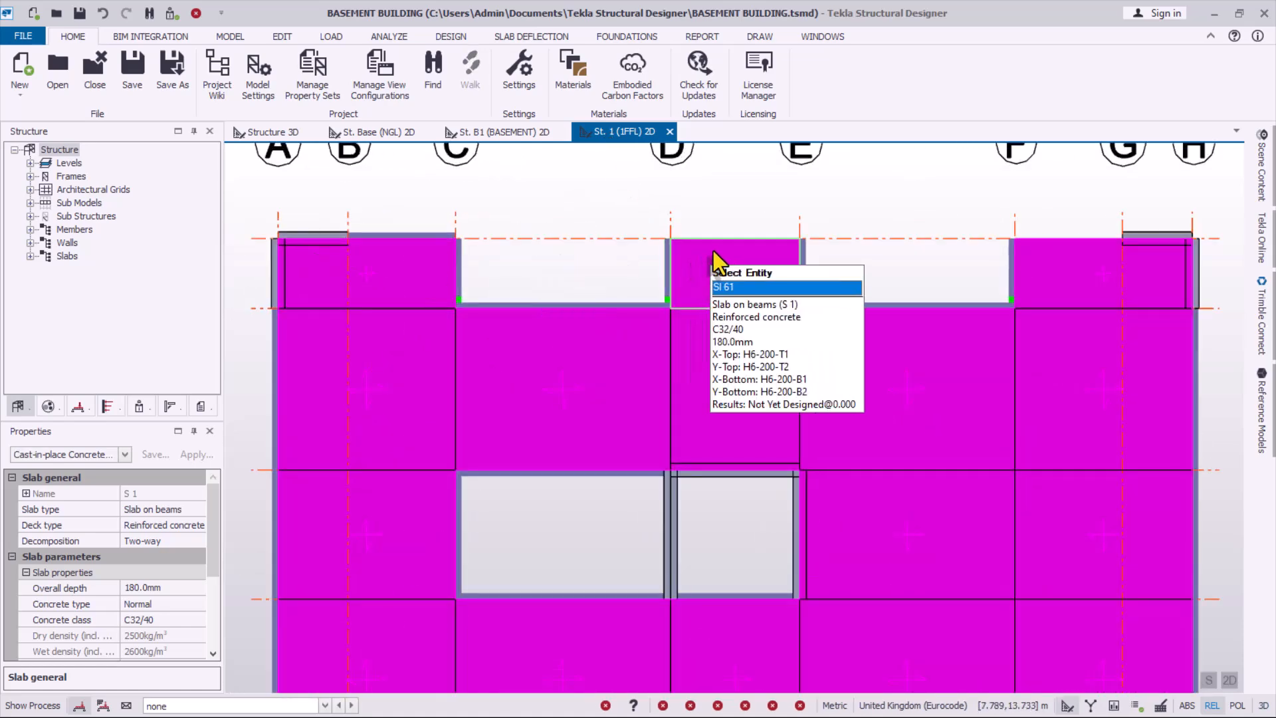
{"action": "scroll", "coordinate": [518, 266], "scroll_direction": "up", "scroll_amount": 2}
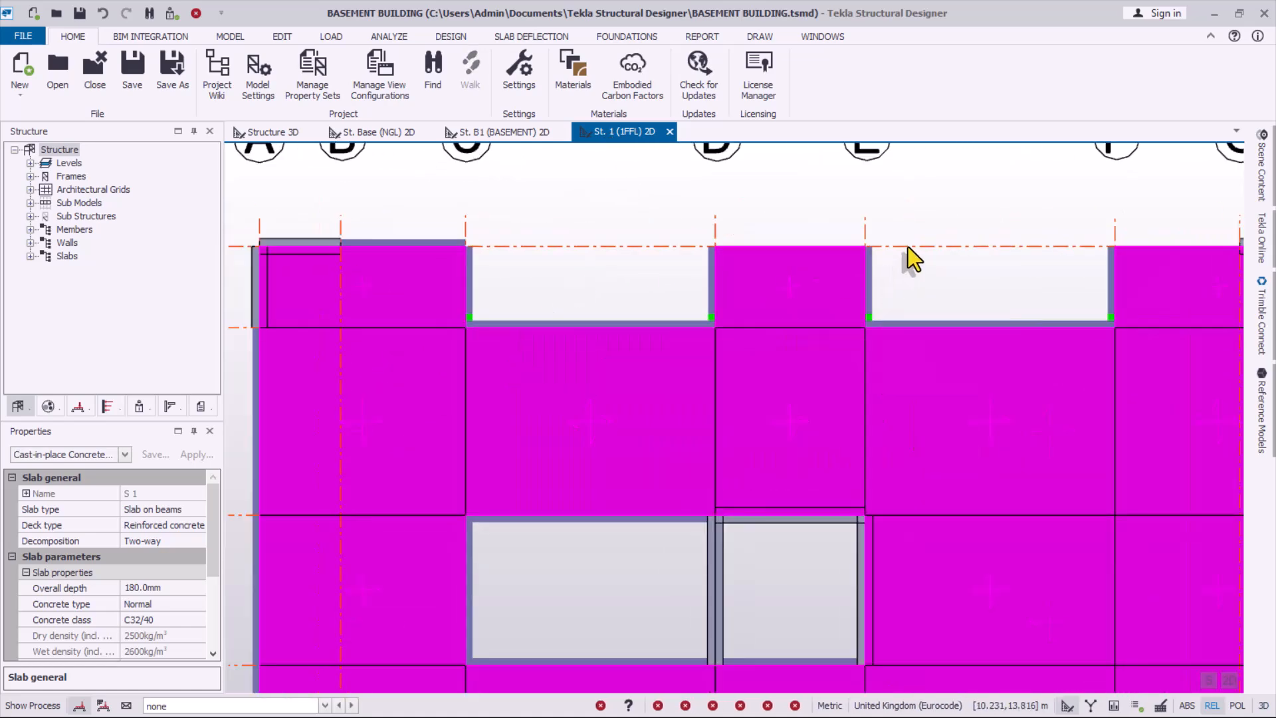
{"action": "scroll", "coordinate": [908, 246], "scroll_direction": "up", "scroll_amount": 1}
{"action": "left_click", "coordinate": [234, 36]}
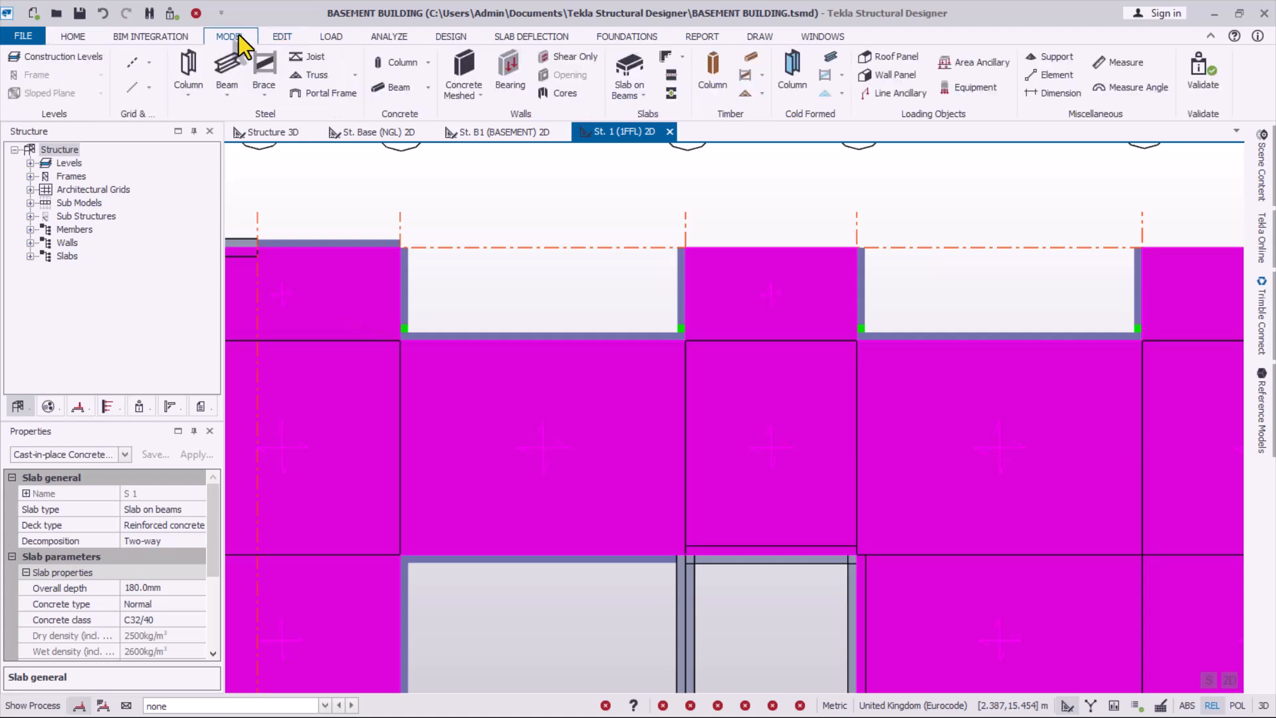
{"action": "left_click", "coordinate": [398, 87]}
{"action": "left_click_drag", "start_coordinate": [212, 507], "coordinate": [205, 571]}
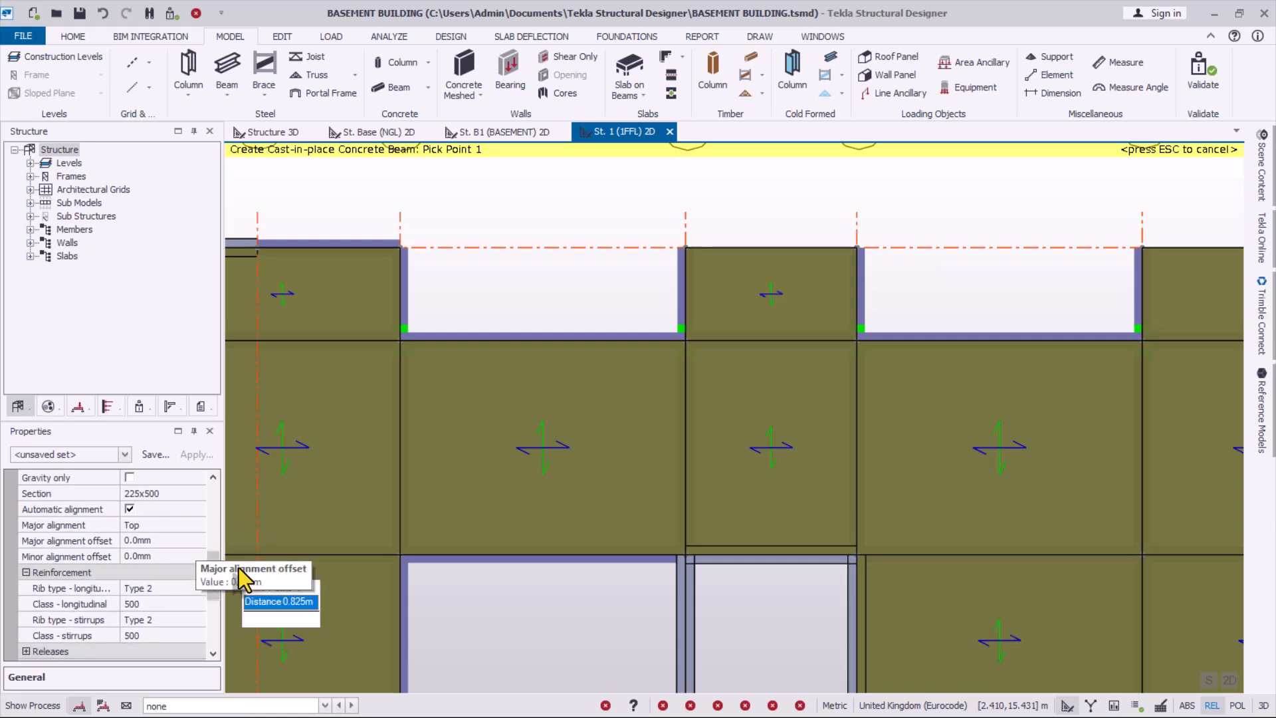
{"action": "left_click_drag", "start_coordinate": [210, 567], "coordinate": [210, 613]}
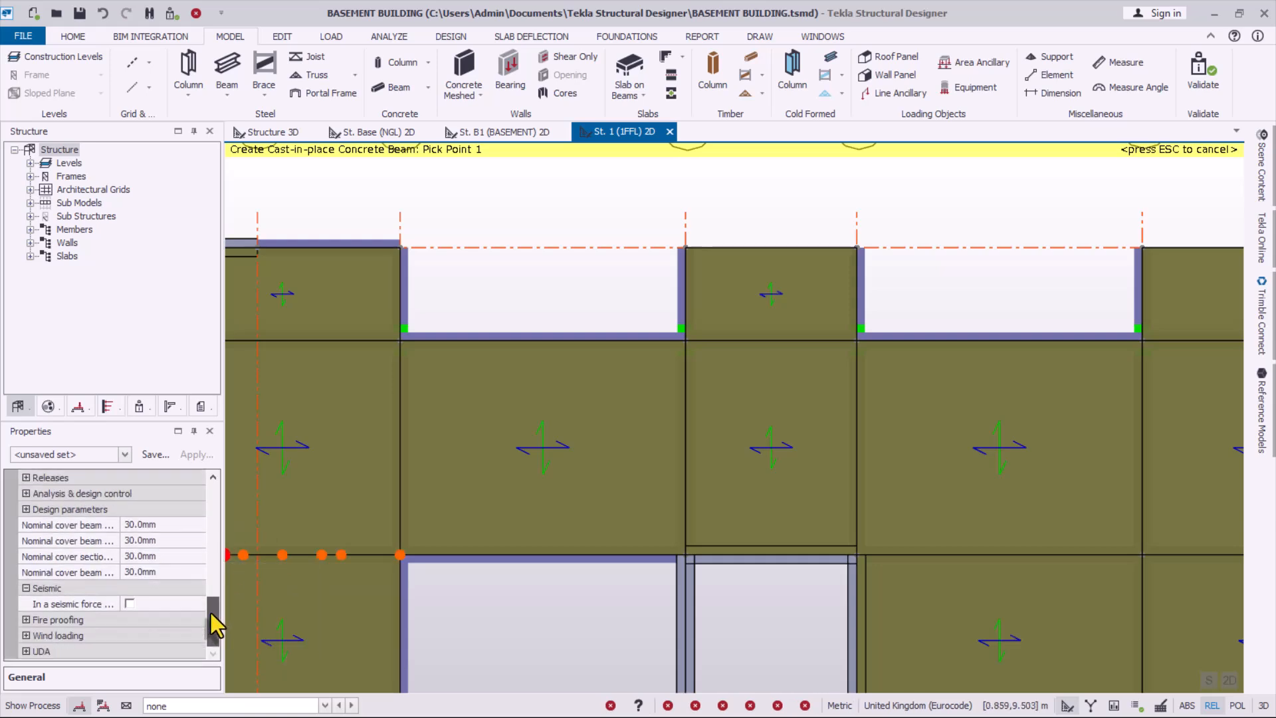
{"action": "scroll", "coordinate": [660, 623], "scroll_direction": "down", "scroll_amount": 2}
{"action": "scroll", "coordinate": [625, 432], "scroll_direction": "up", "scroll_amount": 1}
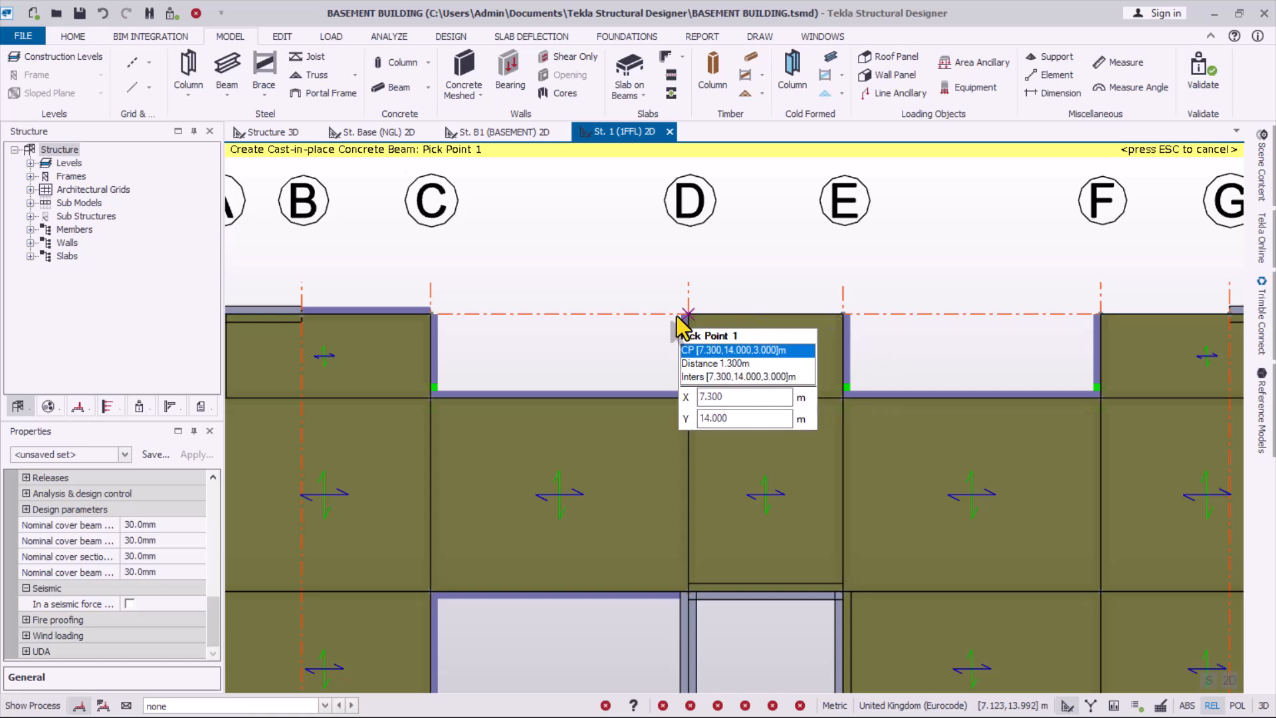
{"action": "left_click", "coordinate": [844, 313]}
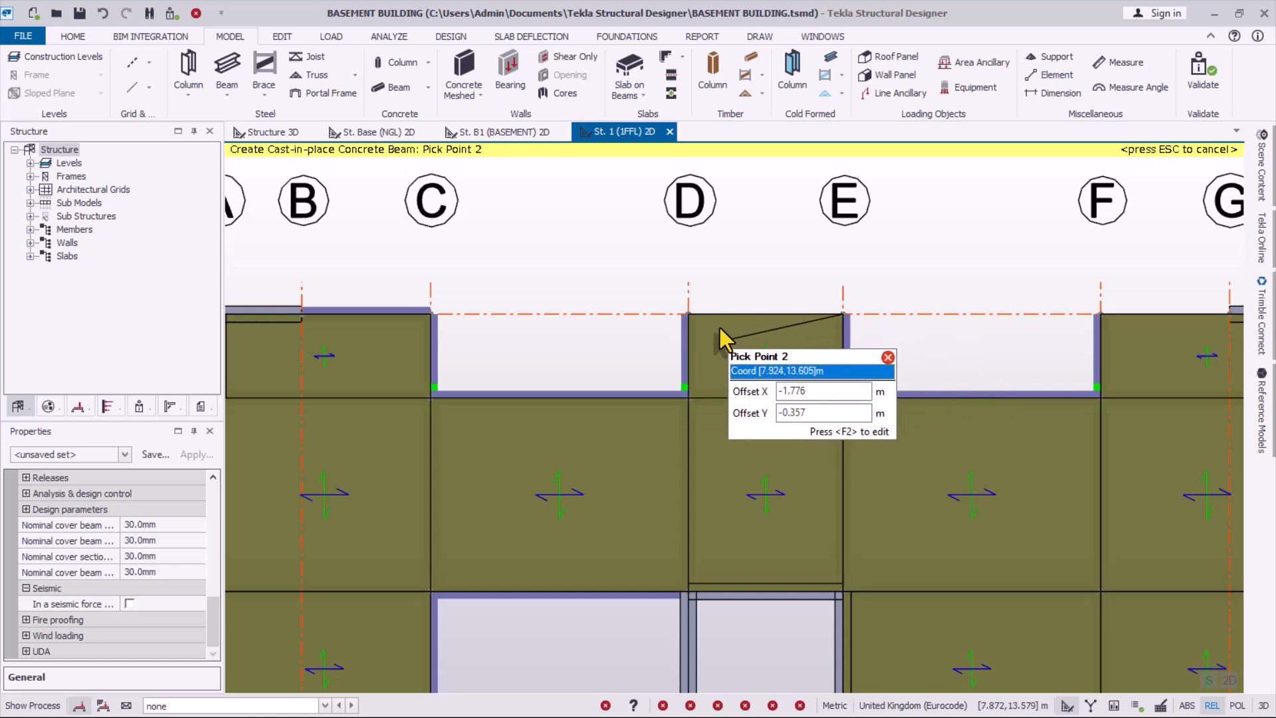
{"action": "left_click", "coordinate": [688, 314]}
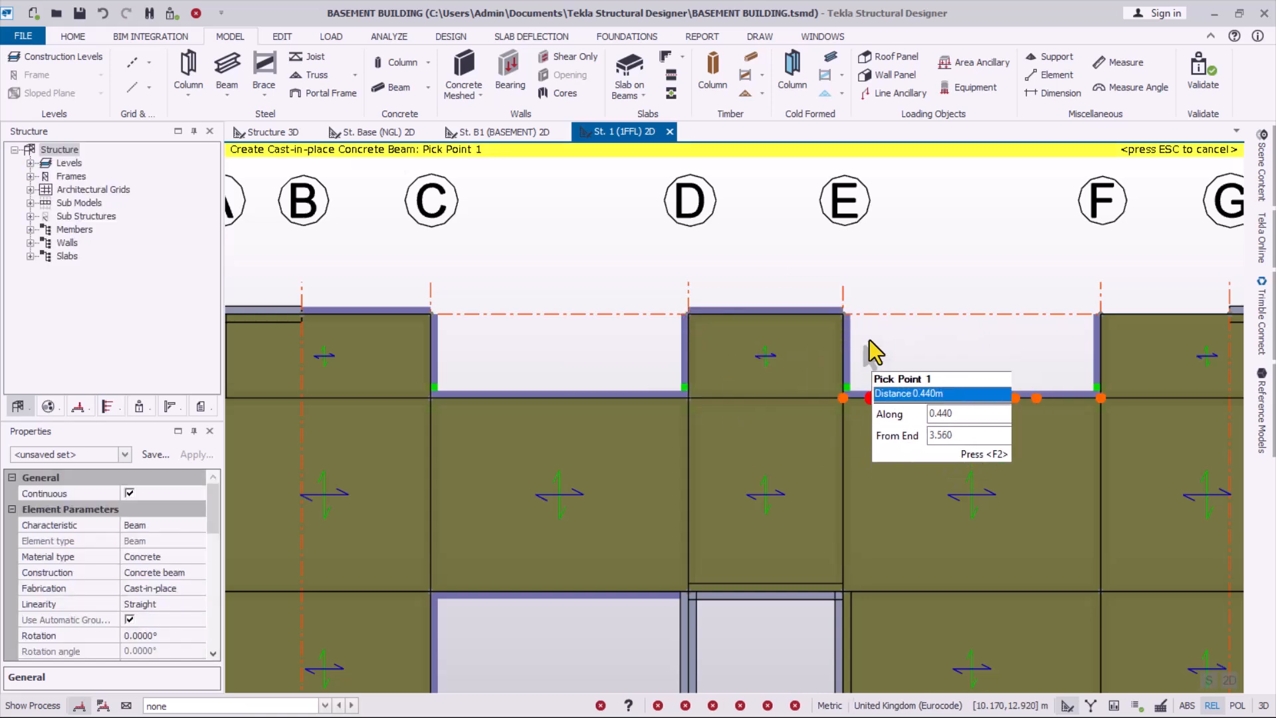
- Add a cast-in-place concrete beam along grid line 7 from grid line G to F at St. 1 (1FFL)
{"action": "scroll", "coordinate": [872, 341], "scroll_direction": "up", "scroll_amount": 2}
{"action": "scroll", "coordinate": [590, 523], "scroll_direction": "down", "scroll_amount": 3}
{"action": "scroll", "coordinate": [1229, 365], "scroll_direction": "up", "scroll_amount": 1}
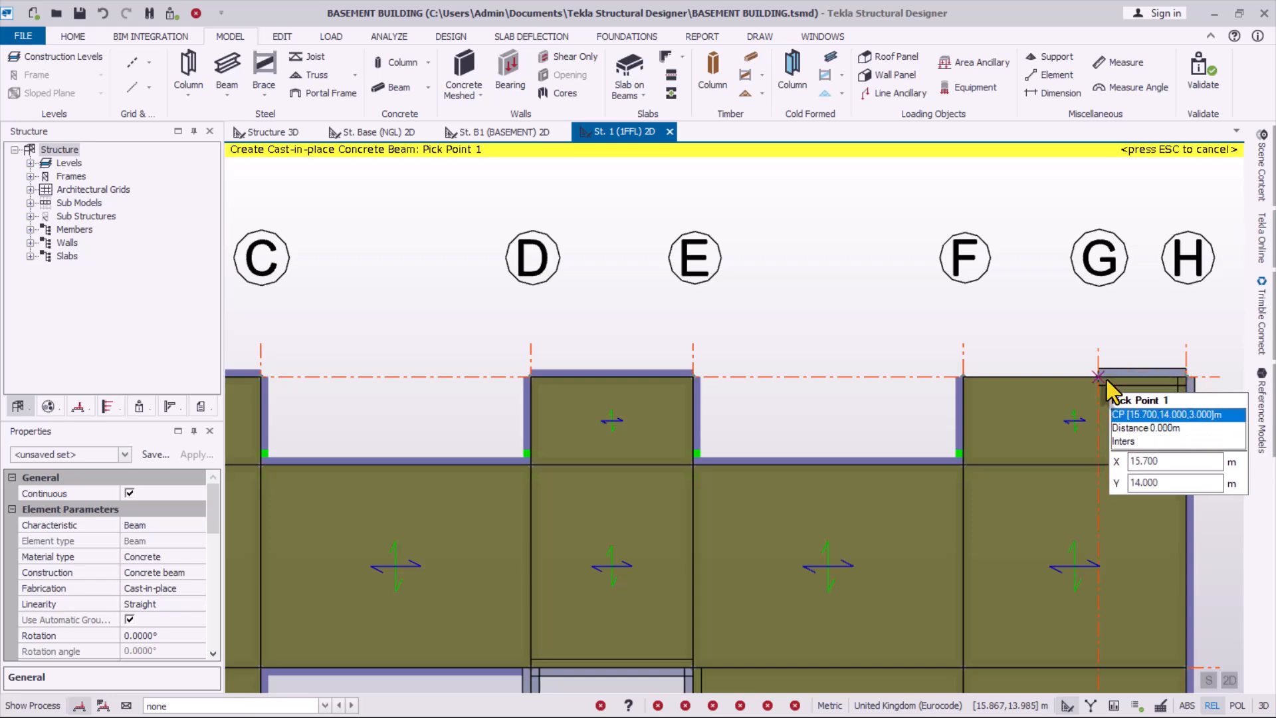
{"action": "left_click", "coordinate": [1100, 377]}
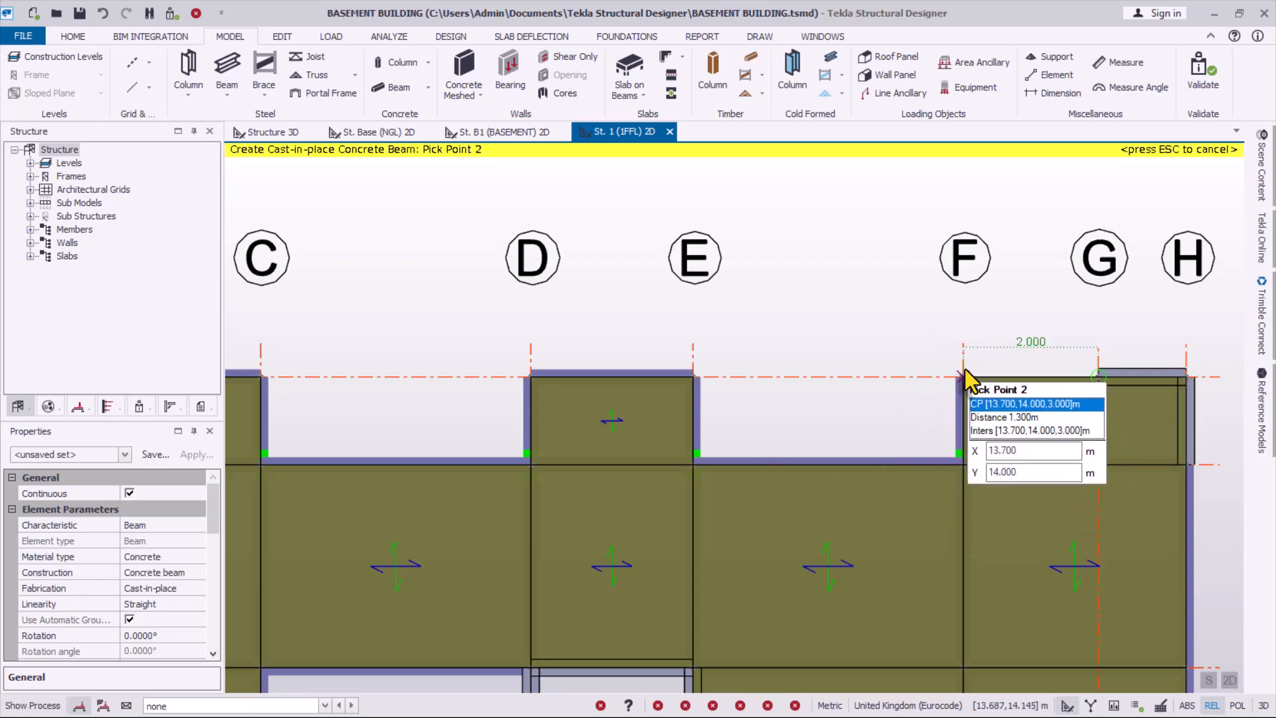
{"action": "left_click", "coordinate": [965, 375]}
{"action": "scroll", "coordinate": [605, 329], "scroll_direction": "down", "scroll_amount": 1}
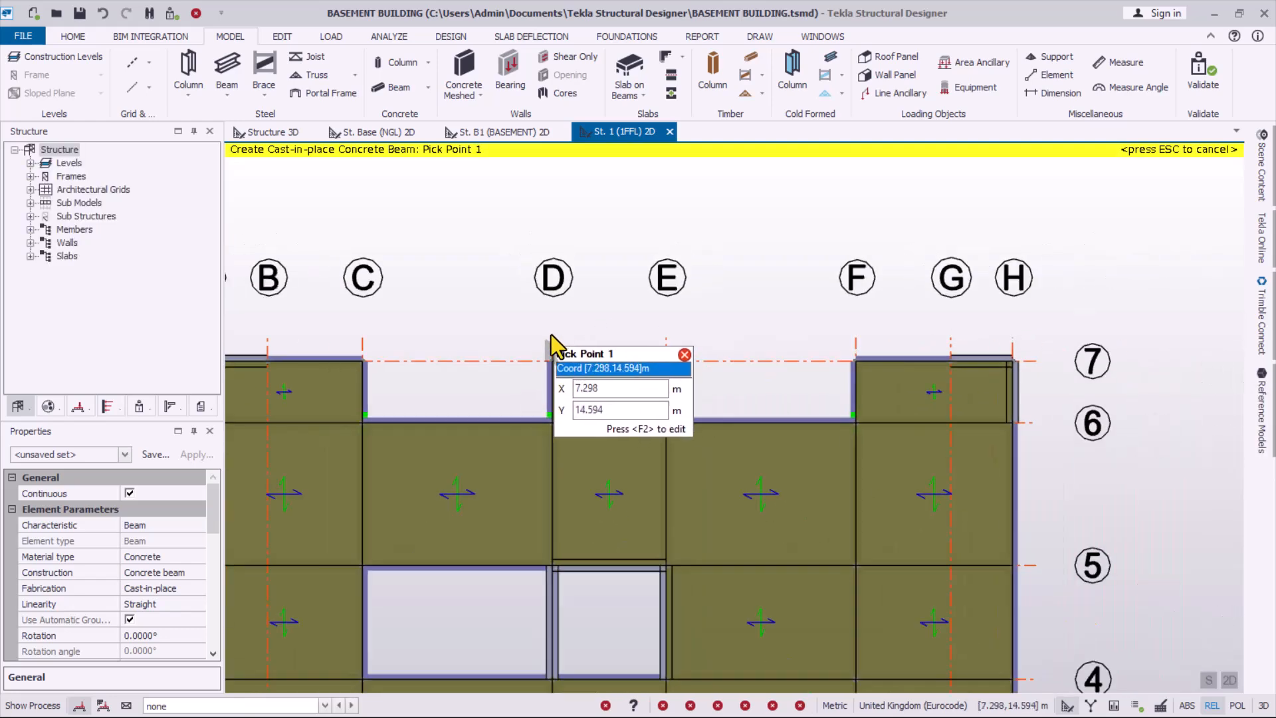
- Add cast-in-place concrete beams along grid line 1 between G and F and between E and D at St. 1 (1FFL)
{"action": "scroll", "coordinate": [662, 279], "scroll_direction": "down", "scroll_amount": 3}
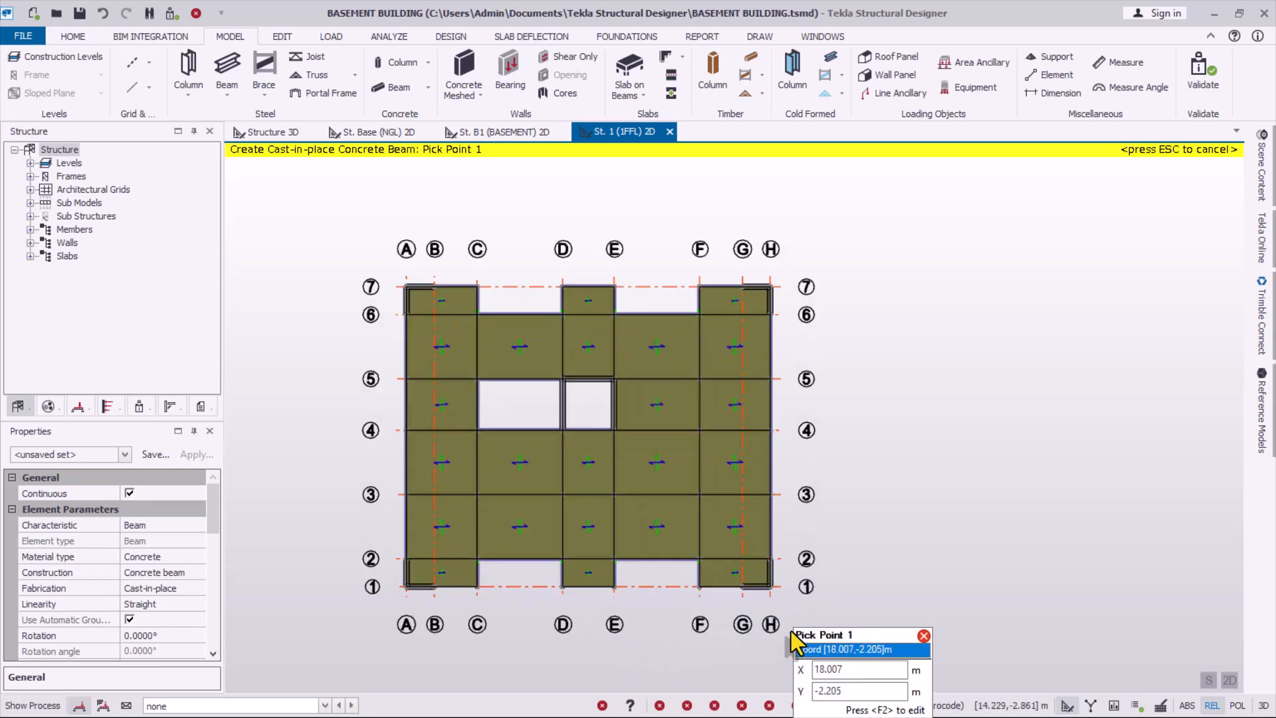
{"action": "scroll", "coordinate": [791, 628], "scroll_direction": "up", "scroll_amount": 3}
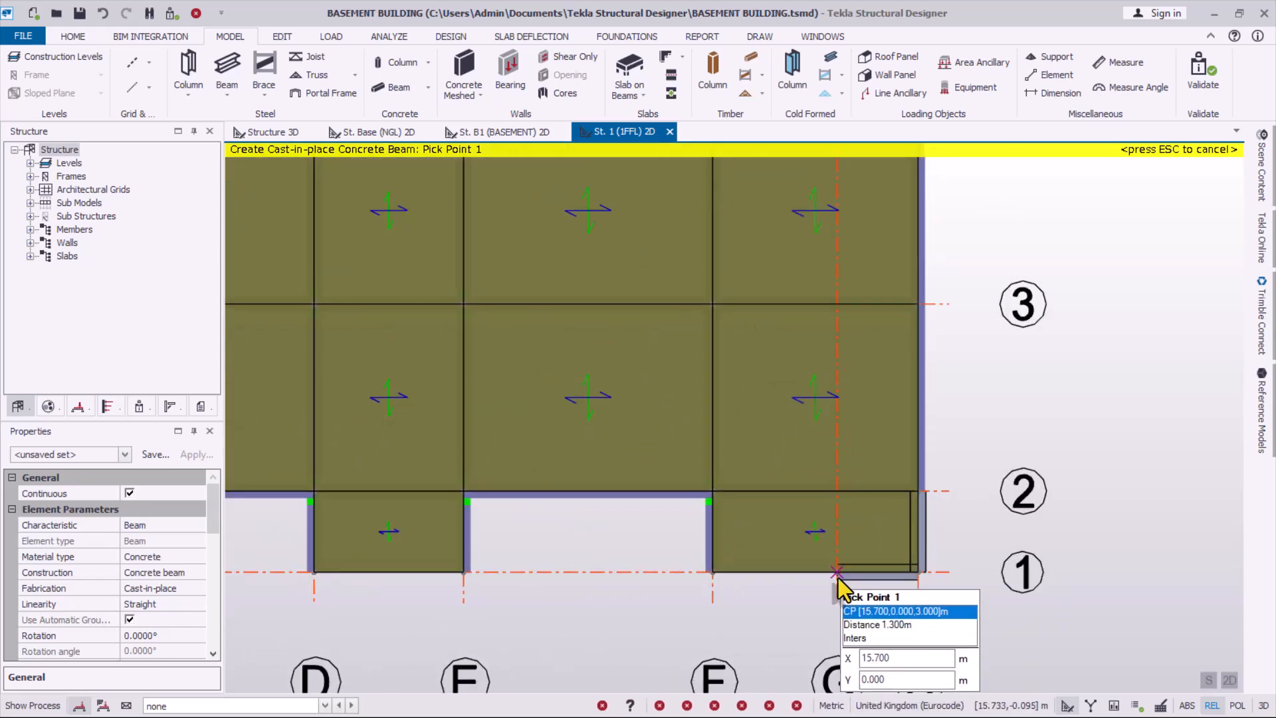
{"action": "left_click", "coordinate": [838, 576]}
{"action": "left_click", "coordinate": [712, 573]}
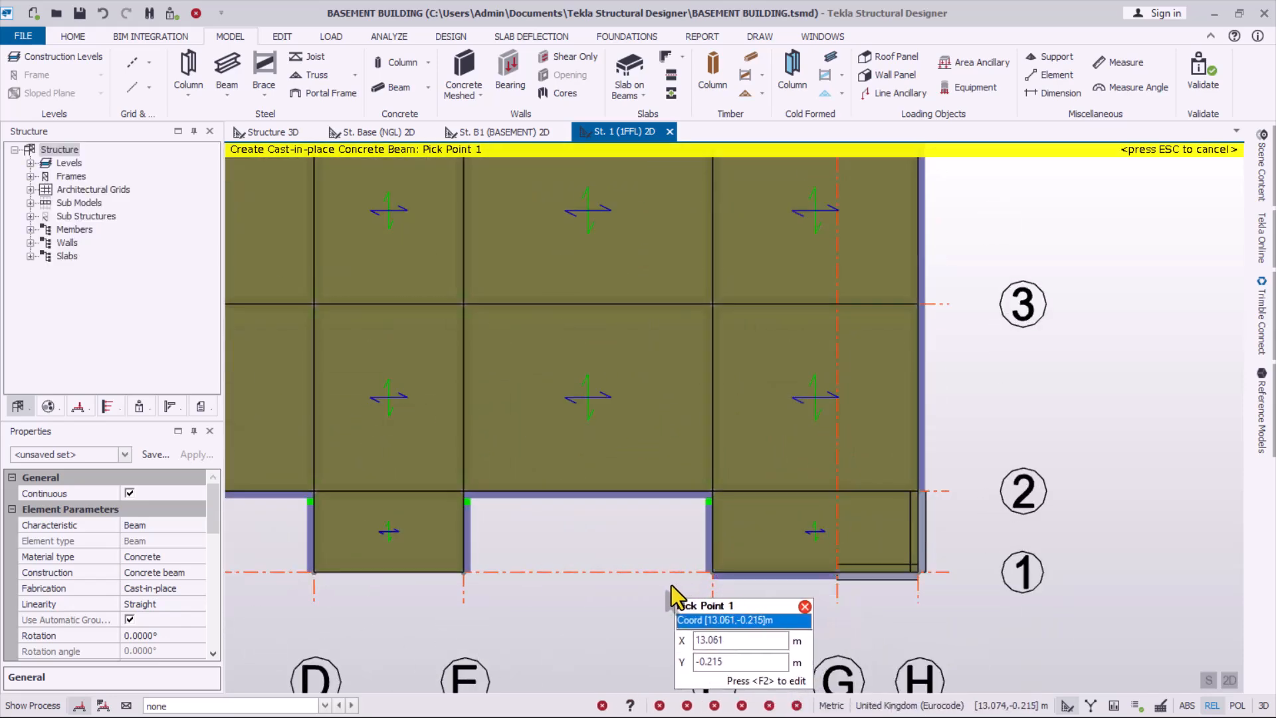
{"action": "left_click", "coordinate": [465, 571]}
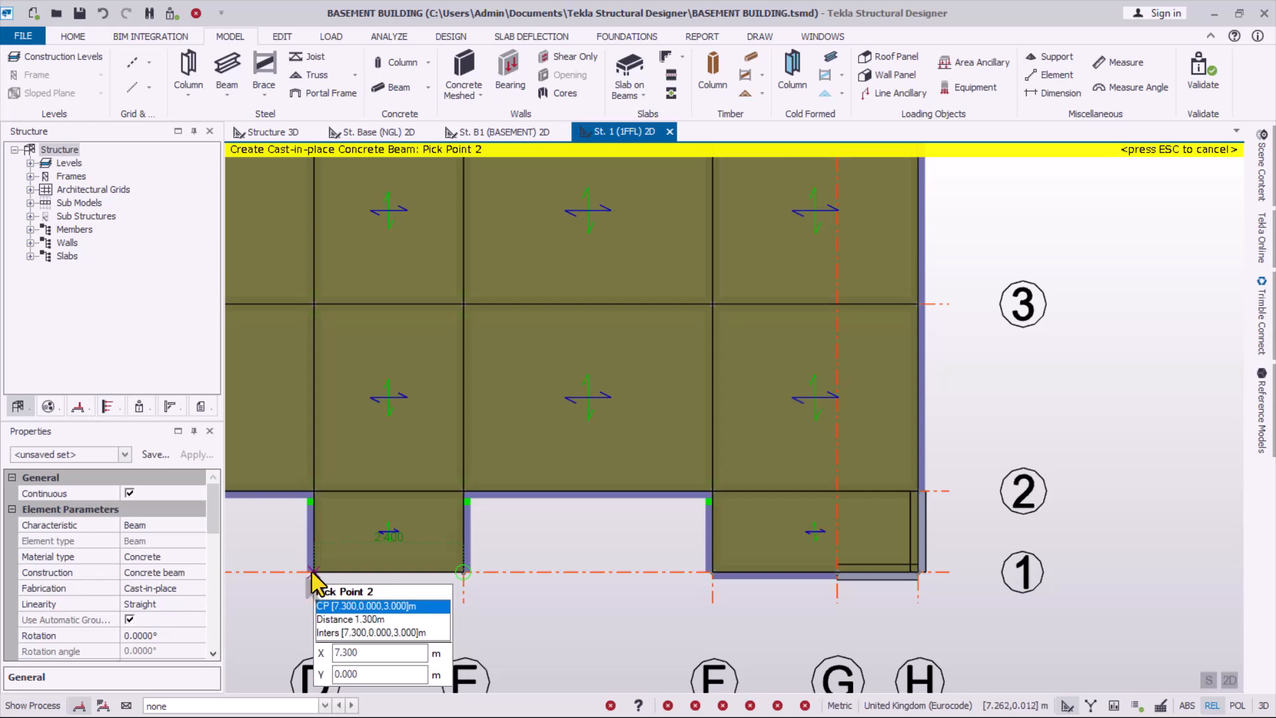
{"action": "left_click", "coordinate": [313, 571]}
- Add the concrete beam along grid line 1 from grid line B to C and finish beam creation
{"action": "scroll", "coordinate": [675, 496], "scroll_direction": "down", "scroll_amount": 4}
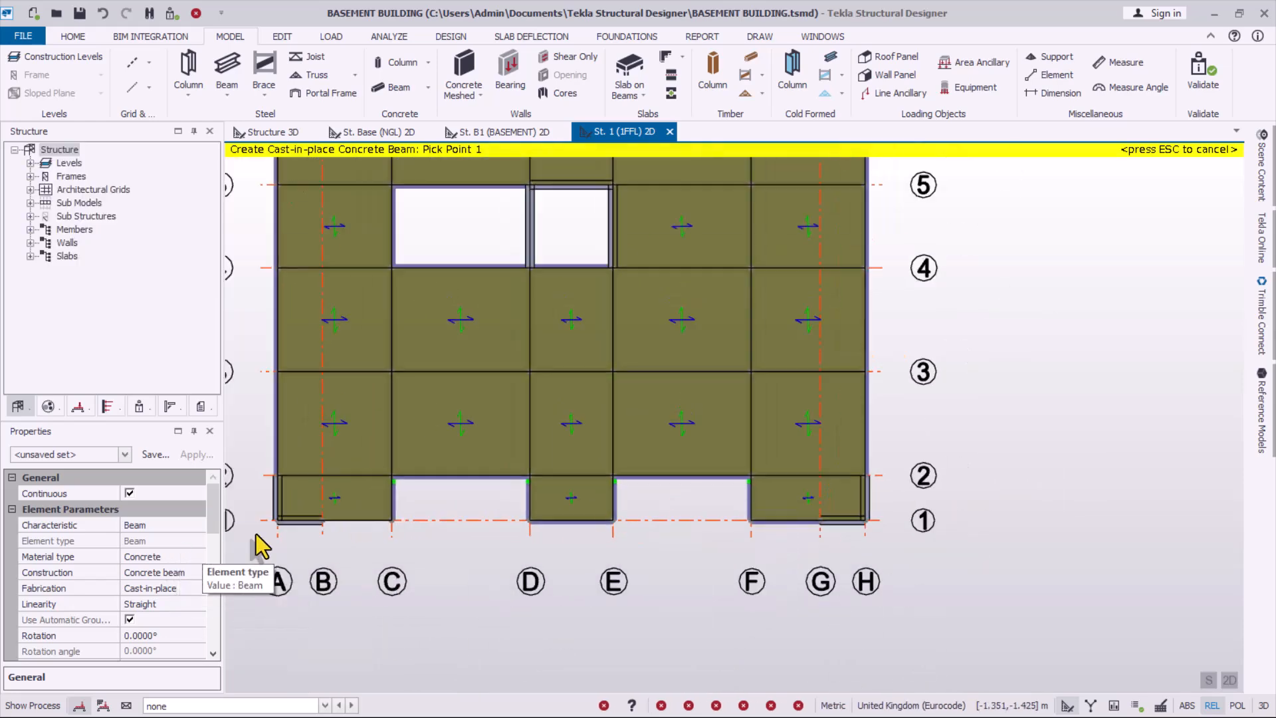
{"action": "scroll", "coordinate": [324, 519], "scroll_direction": "up", "scroll_amount": 4}
{"action": "left_click", "coordinate": [325, 513]}
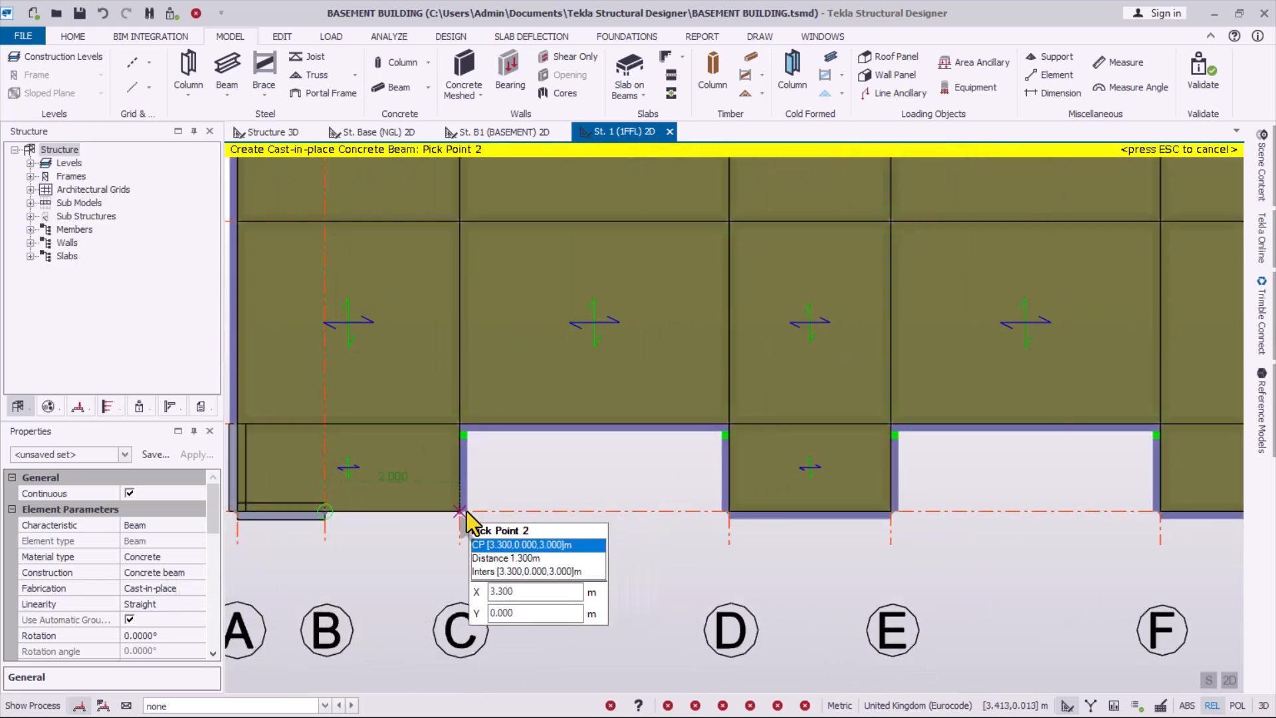
{"action": "left_click", "coordinate": [459, 512]}
{"action": "scroll", "coordinate": [585, 492], "scroll_direction": "down", "scroll_amount": 2}
{"action": "key", "text": "Escape"}
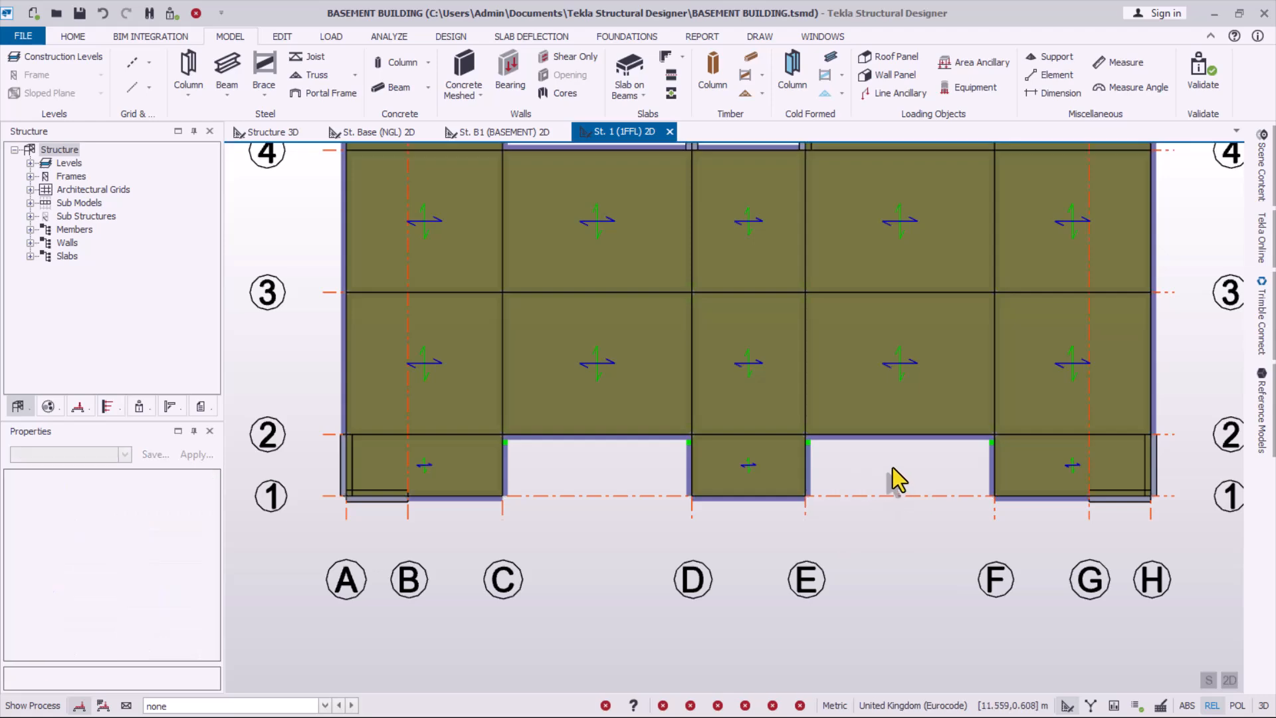
- Inspect the edge beams and slab bays of the whole building in the Structure 3D view
{"action": "left_click", "coordinate": [273, 132]}
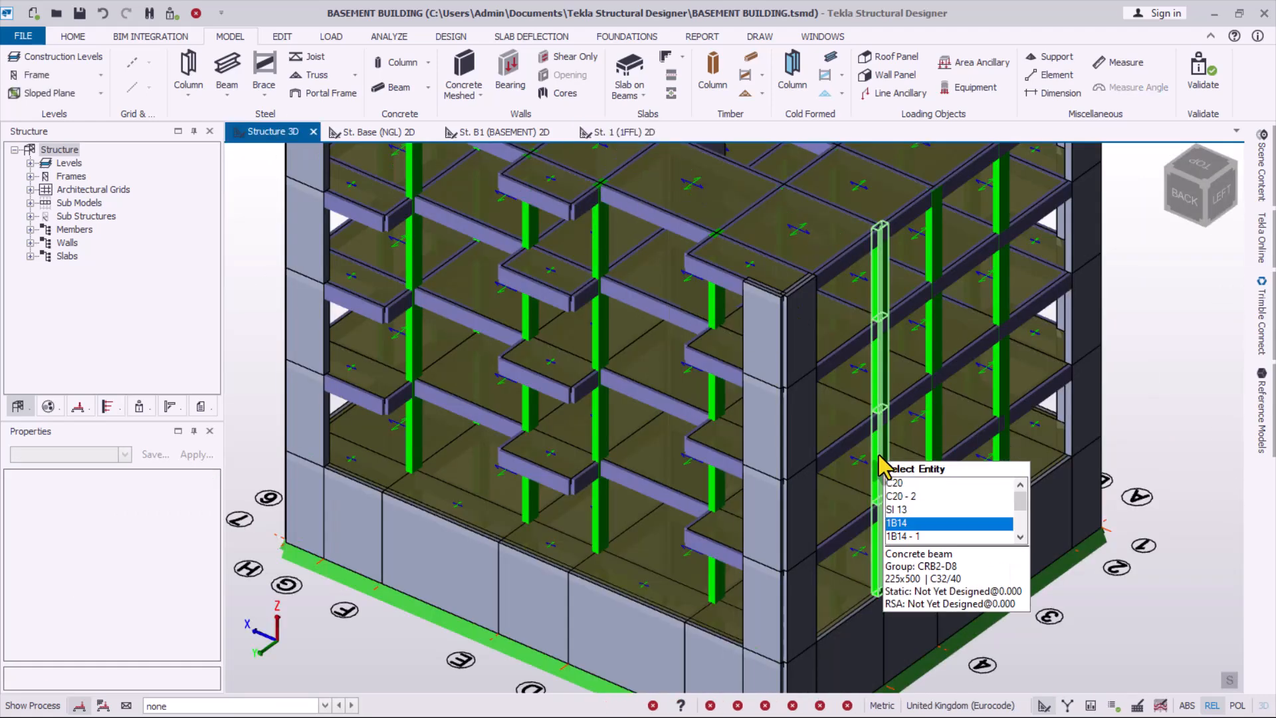
{"action": "scroll", "coordinate": [638, 436], "scroll_direction": "down", "scroll_amount": 1}
{"action": "scroll", "coordinate": [499, 460], "scroll_direction": "down", "scroll_amount": 1}
{"action": "right_click_drag", "start_coordinate": [417, 458], "coordinate": [776, 450]}
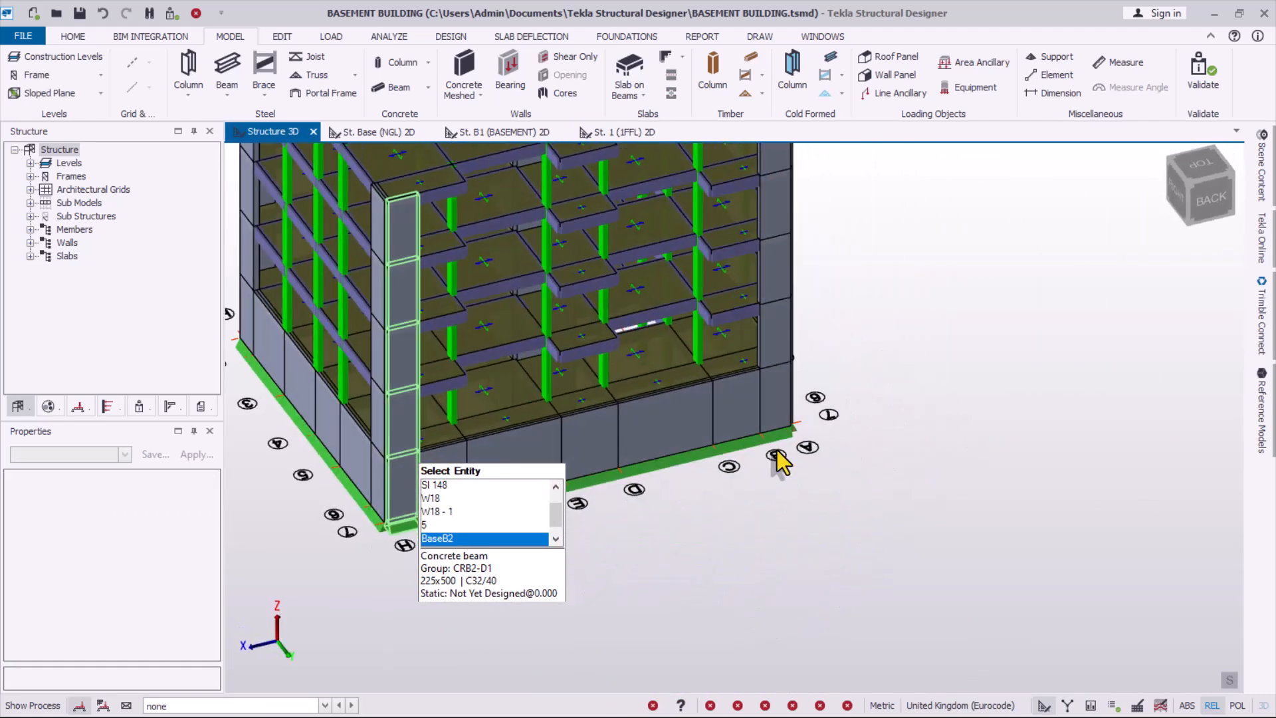
{"action": "scroll", "coordinate": [776, 458], "scroll_direction": "down", "scroll_amount": 3}
{"action": "scroll", "coordinate": [665, 415], "scroll_direction": "up", "scroll_amount": 3}
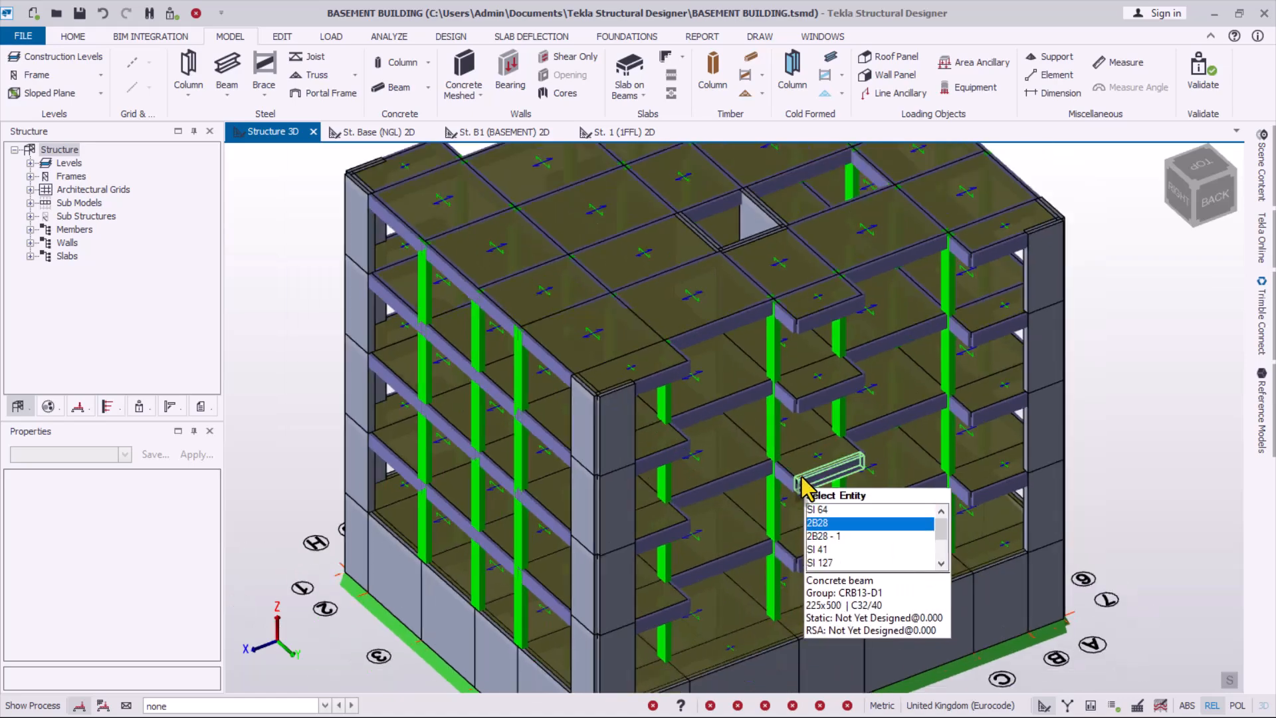
{"action": "scroll", "coordinate": [806, 489], "scroll_direction": "down", "scroll_amount": 1}
{"action": "right_click_drag", "start_coordinate": [824, 534], "coordinate": [859, 539]}
{"action": "scroll", "coordinate": [812, 326], "scroll_direction": "down", "scroll_amount": 2}
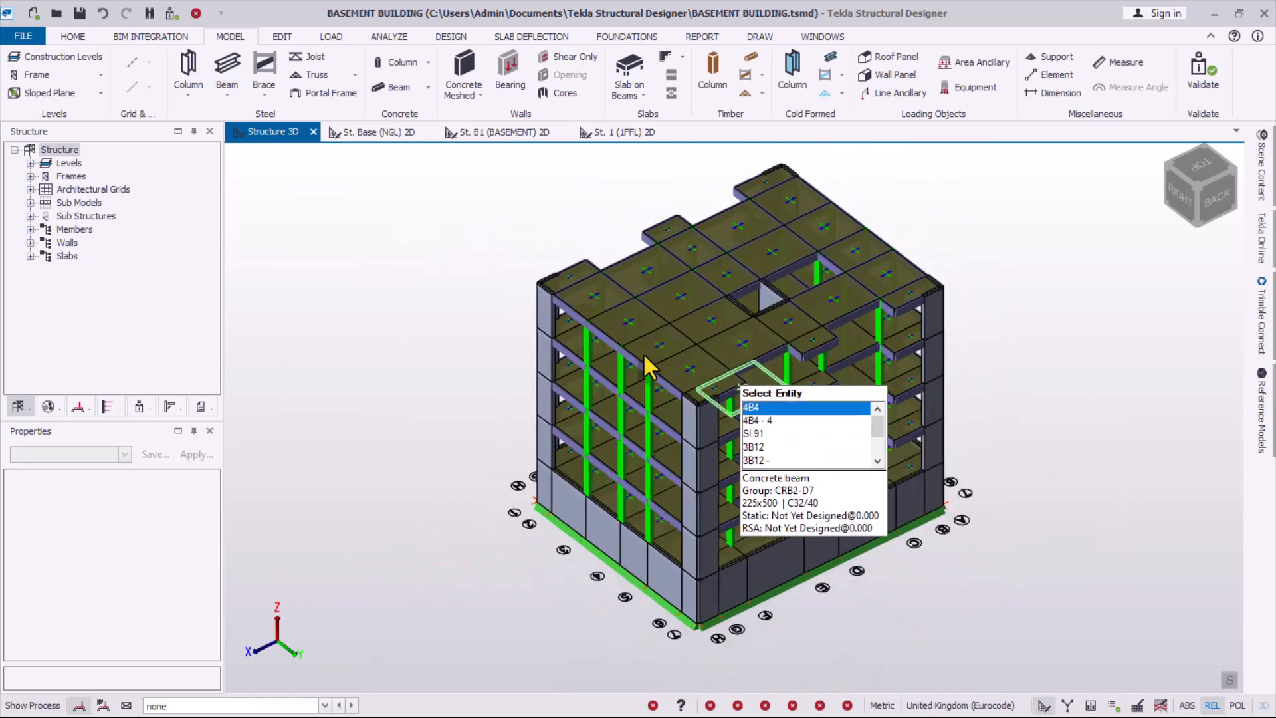
{"action": "scroll", "coordinate": [731, 364], "scroll_direction": "up", "scroll_amount": 1}
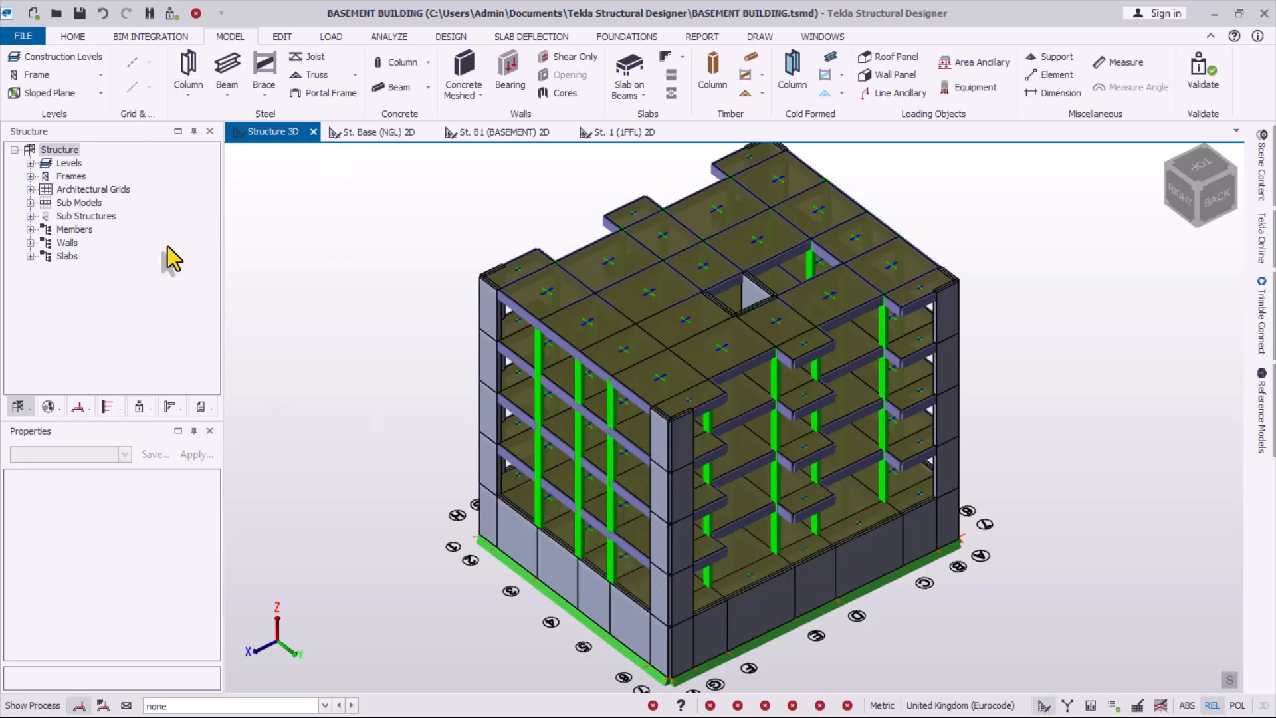
- Save the building model and run validation on it
{"action": "left_click", "coordinate": [77, 16]}
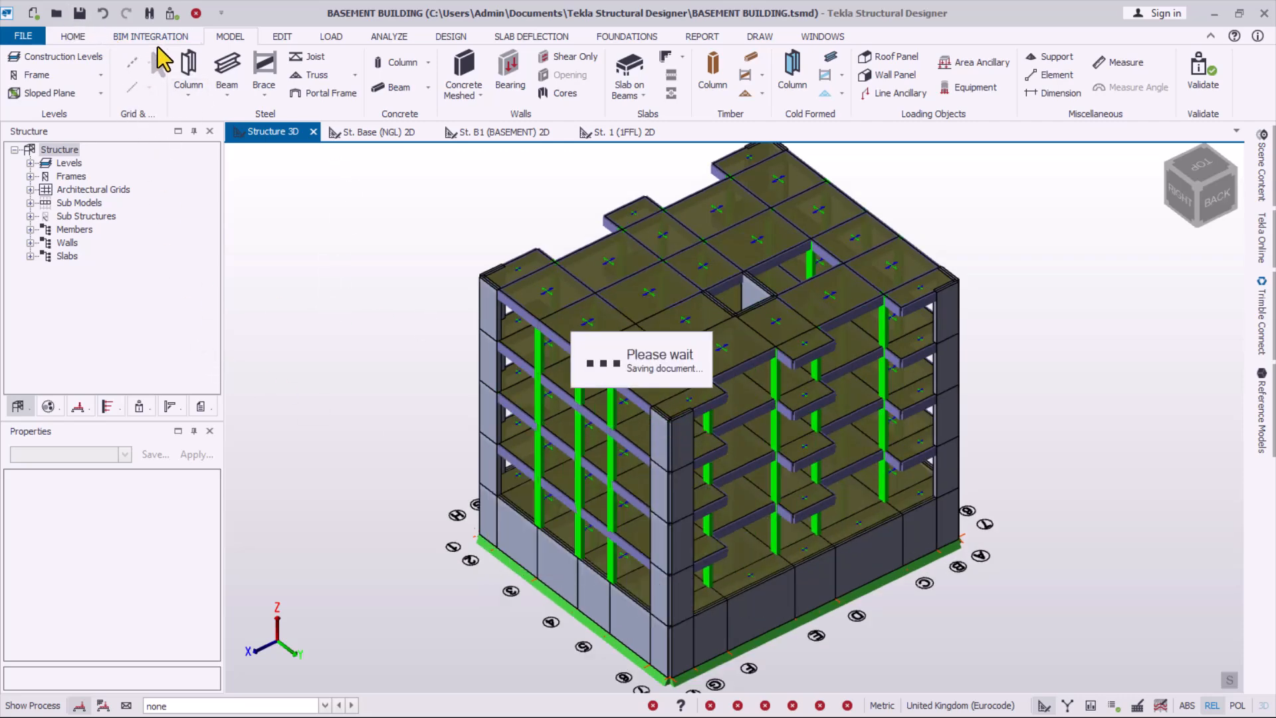
{"action": "left_click", "coordinate": [171, 17]}
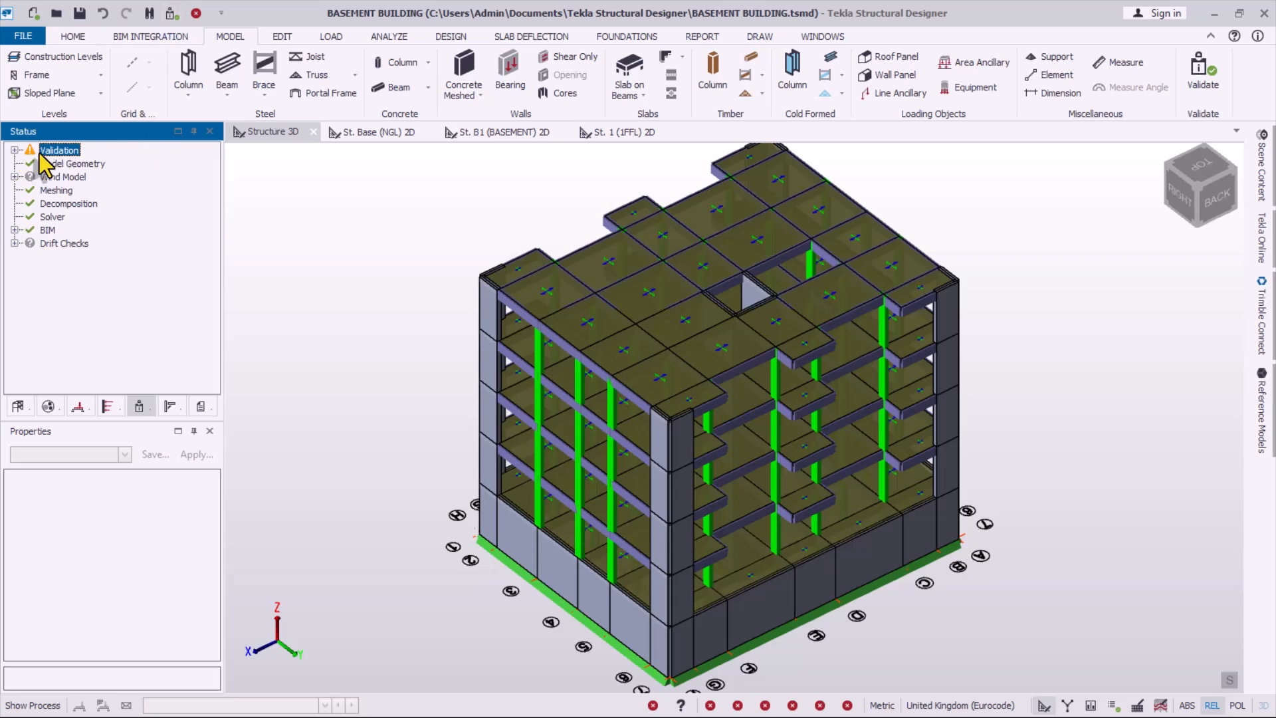
- Examine the load-related items of the model validation results, and collapse the validation tree
{"action": "left_click", "coordinate": [14, 150]}
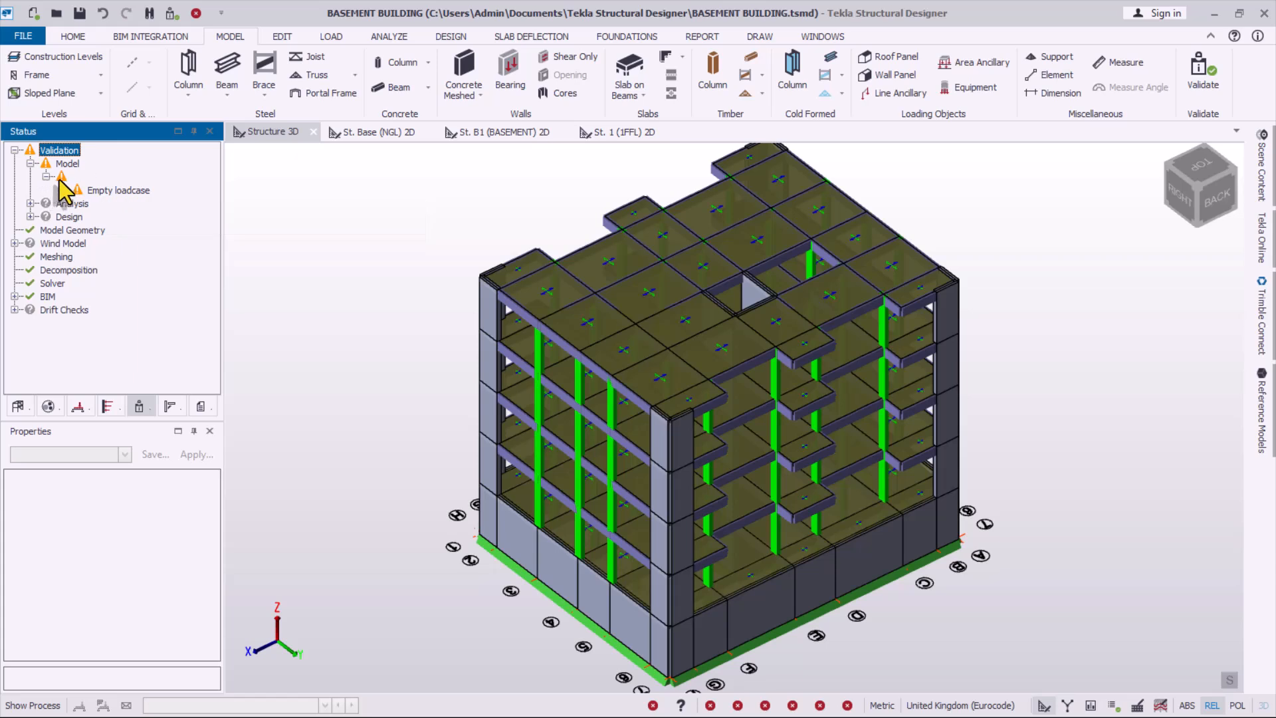
{"action": "left_click", "coordinate": [135, 190]}
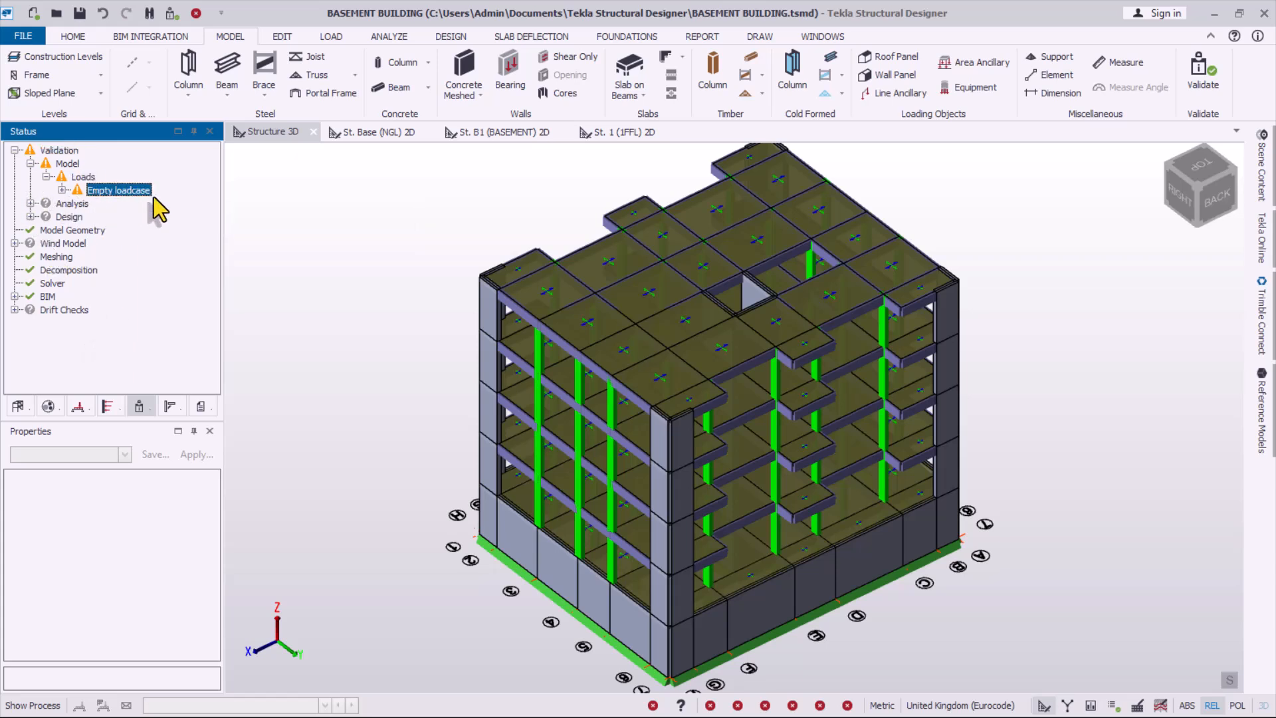
{"action": "mouse_move", "coordinate": [764, 386]}
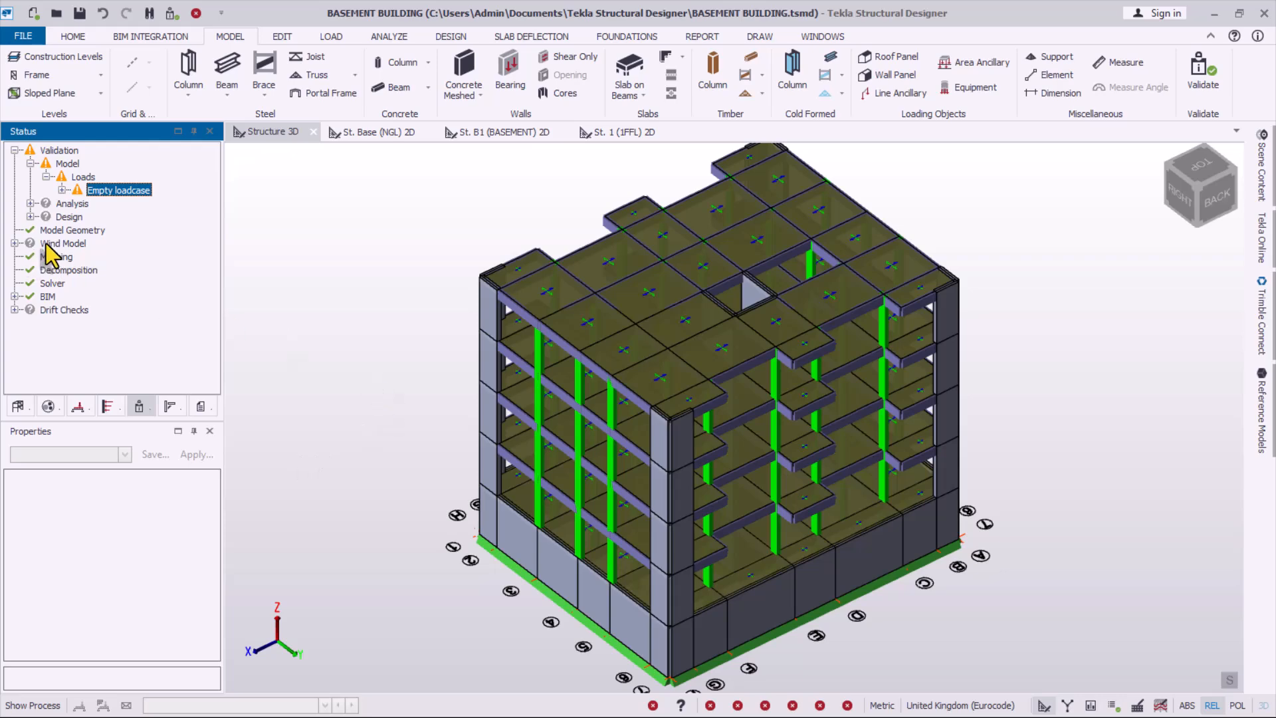
{"action": "scroll", "coordinate": [775, 556], "scroll_direction": "up", "scroll_amount": 1}
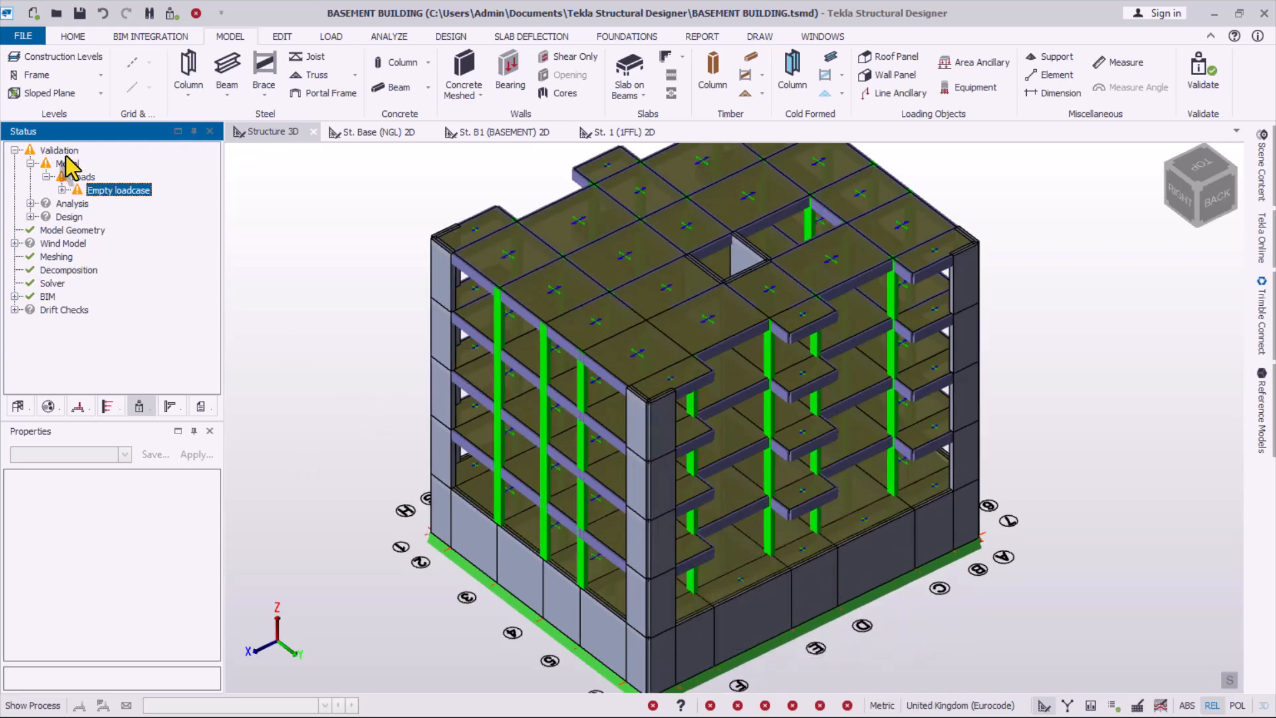
{"action": "scroll", "coordinate": [535, 444], "scroll_direction": "down", "scroll_amount": 1}
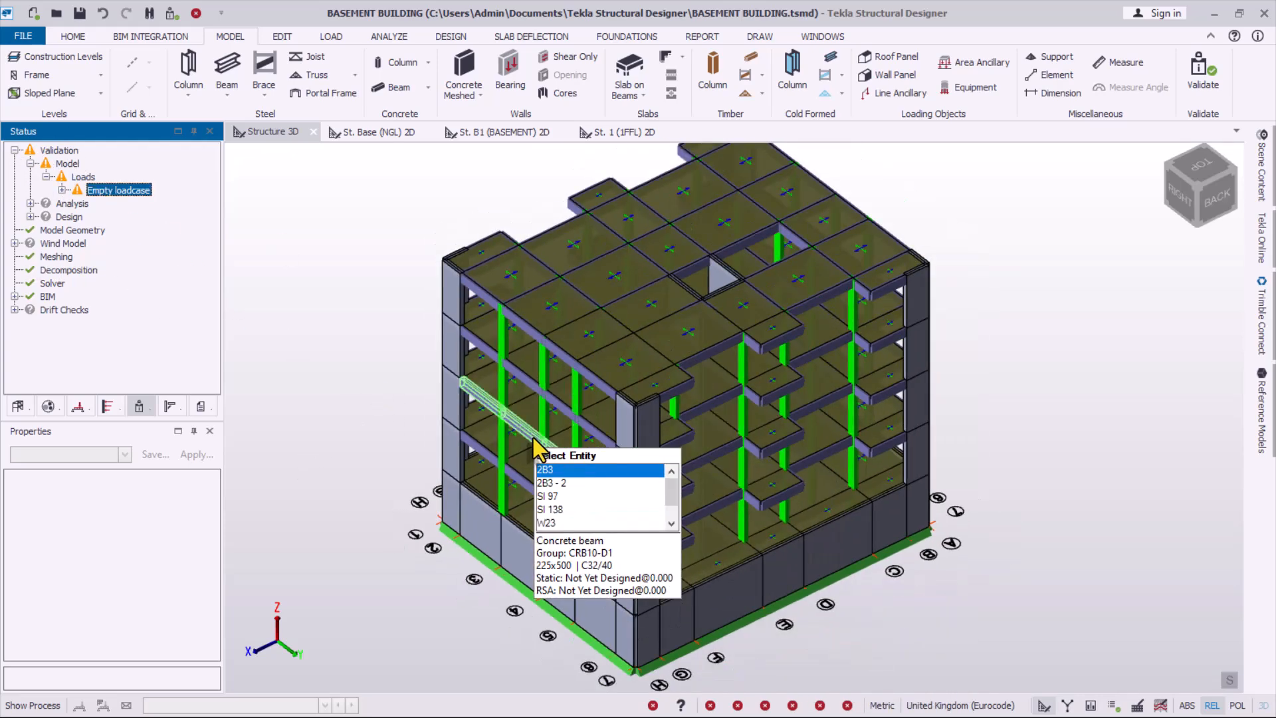
{"action": "scroll", "coordinate": [798, 531], "scroll_direction": "up", "scroll_amount": 1}
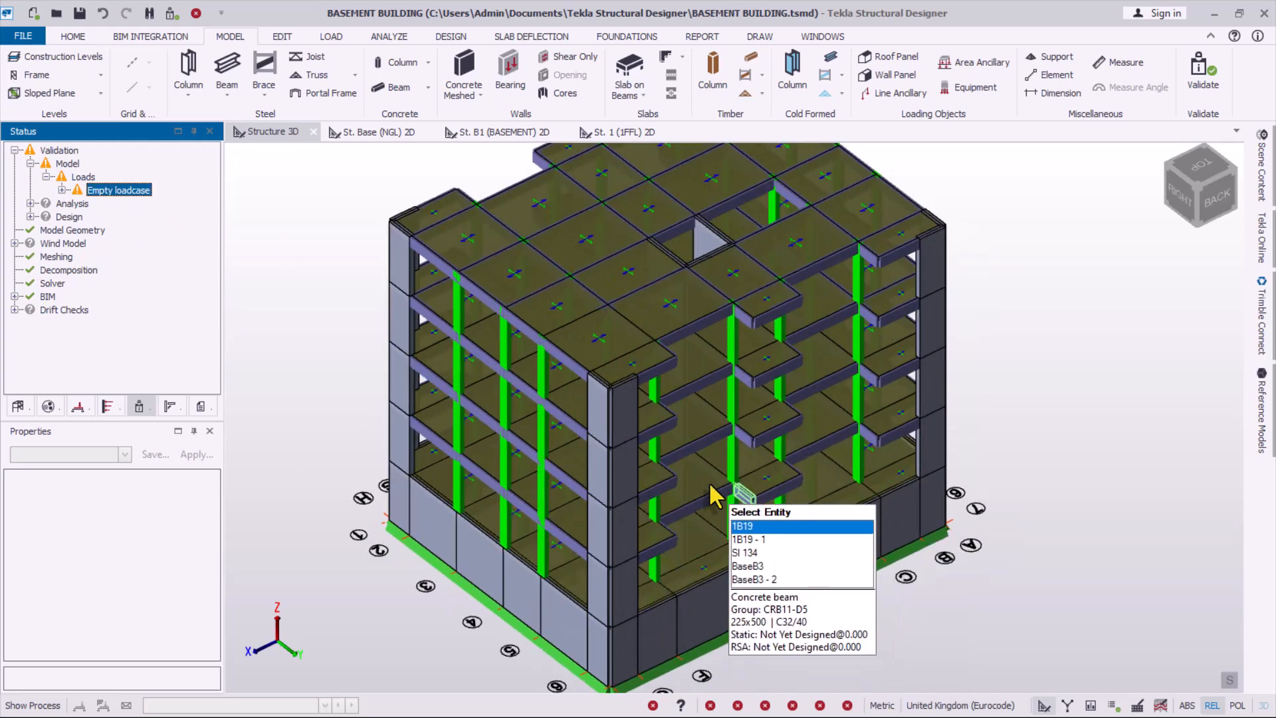
{"action": "left_click", "coordinate": [14, 151]}
{"action": "scroll", "coordinate": [636, 376], "scroll_direction": "up", "scroll_amount": 1}
{"action": "scroll", "coordinate": [635, 377], "scroll_direction": "down", "scroll_amount": 1}
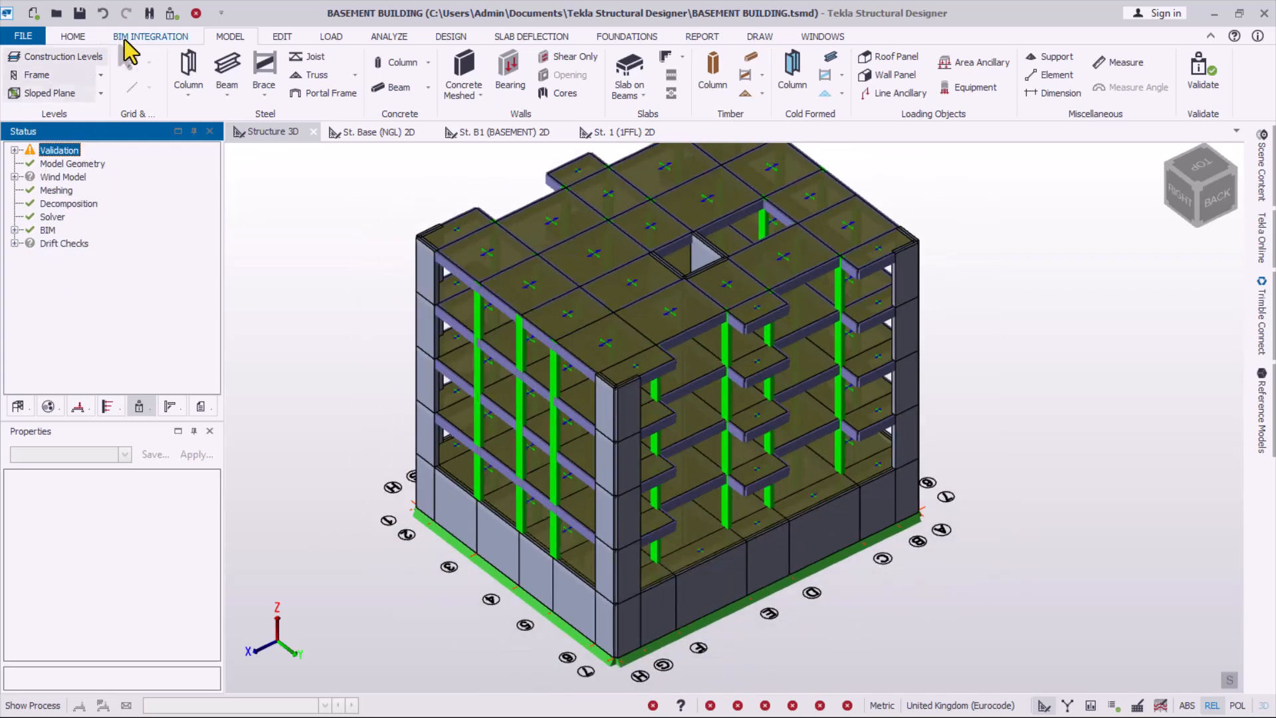
- Save the model again and open the Loading dialog on its list of loadcases
{"action": "left_click", "coordinate": [81, 13]}
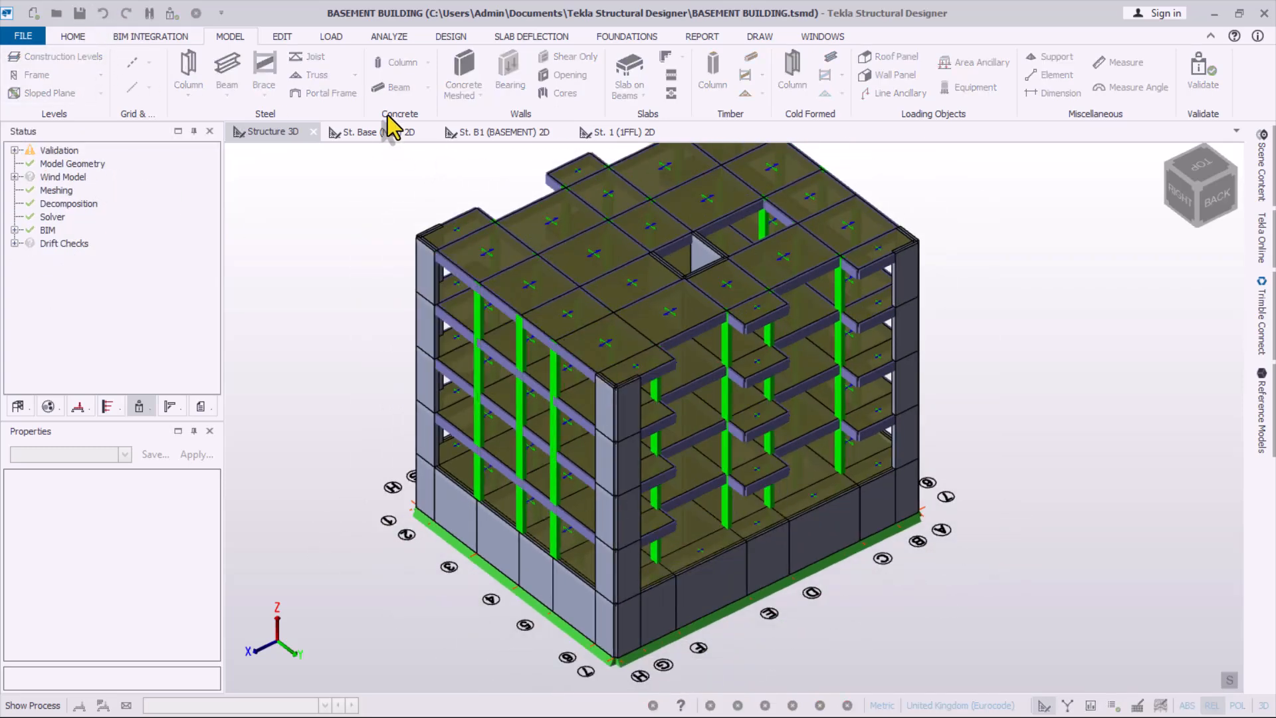
{"action": "left_click", "coordinate": [341, 38]}
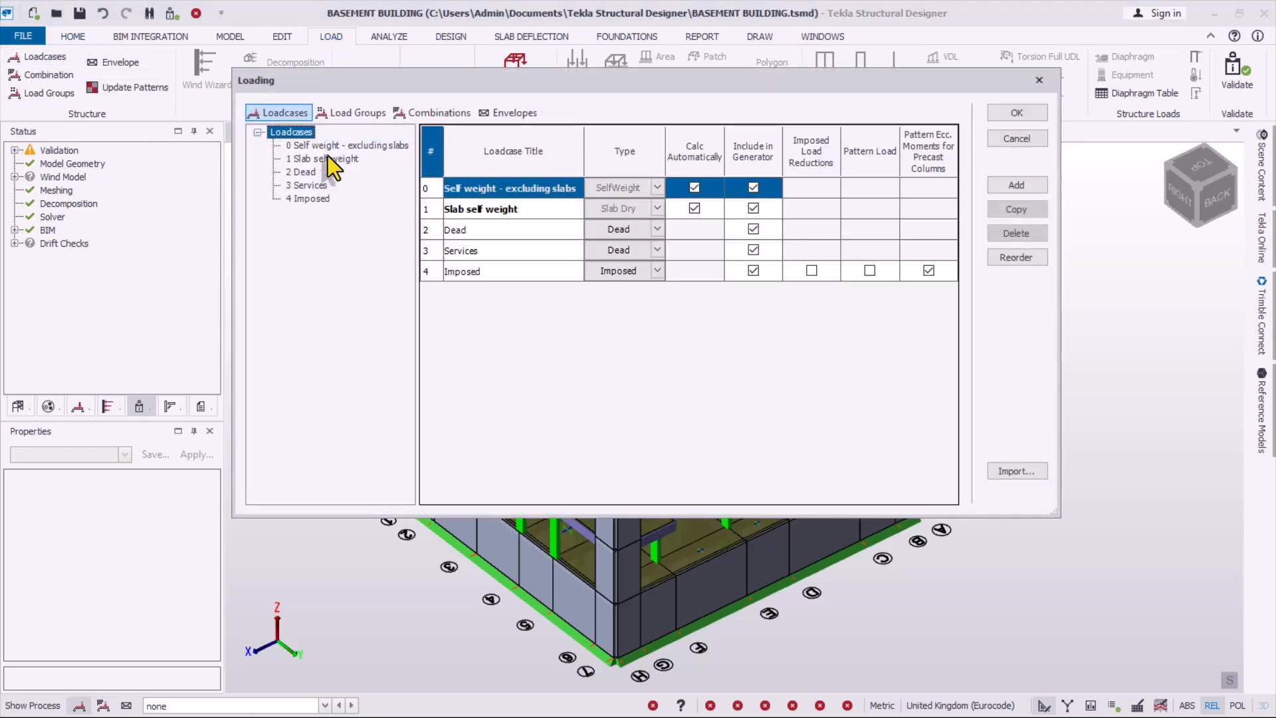
{"action": "left_click_drag", "start_coordinate": [499, 80], "coordinate": [523, 86]}
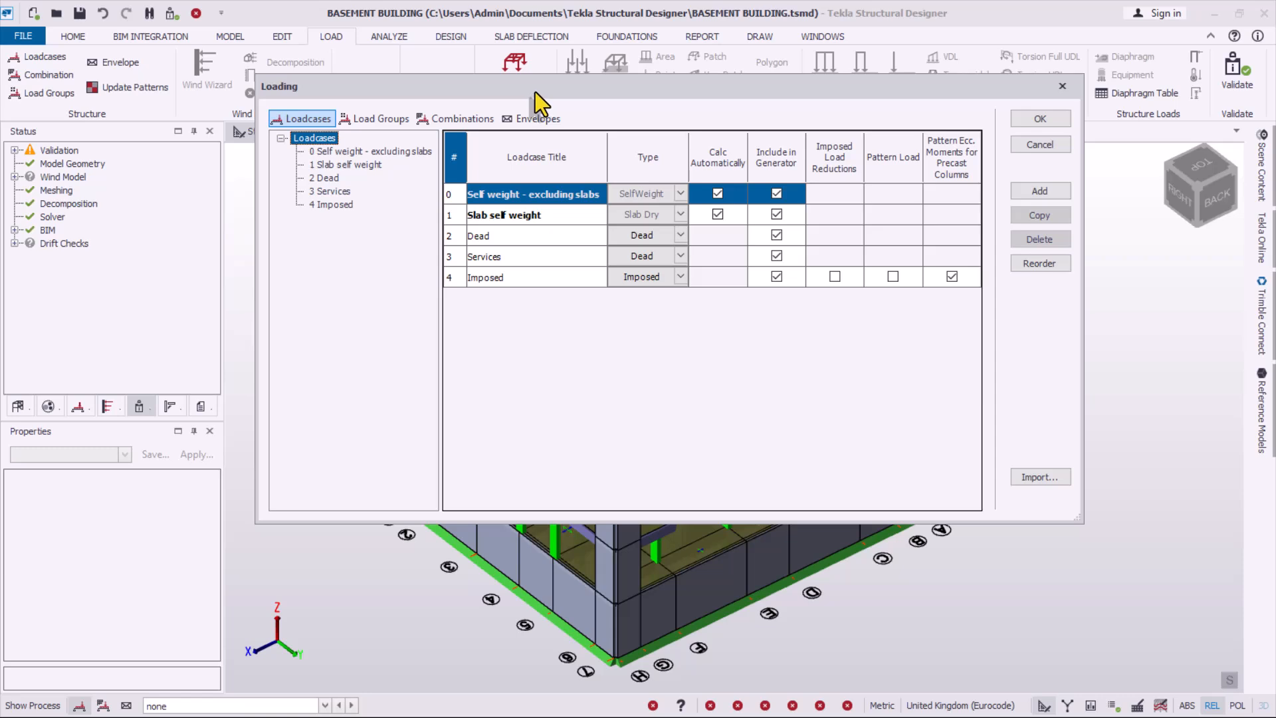
- Delete the Services loadcase and rename the Imposed loadcase as Office Imposed
{"action": "left_click", "coordinate": [332, 192]}
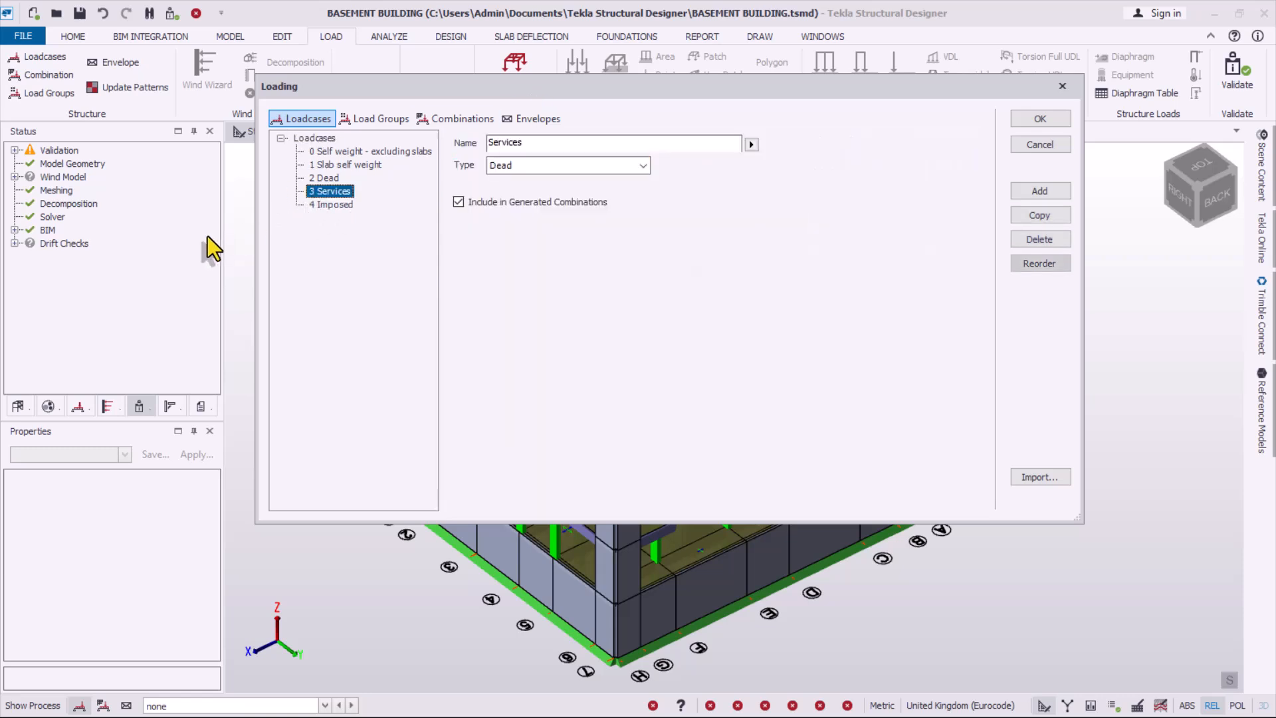
{"action": "left_click", "coordinate": [1039, 240]}
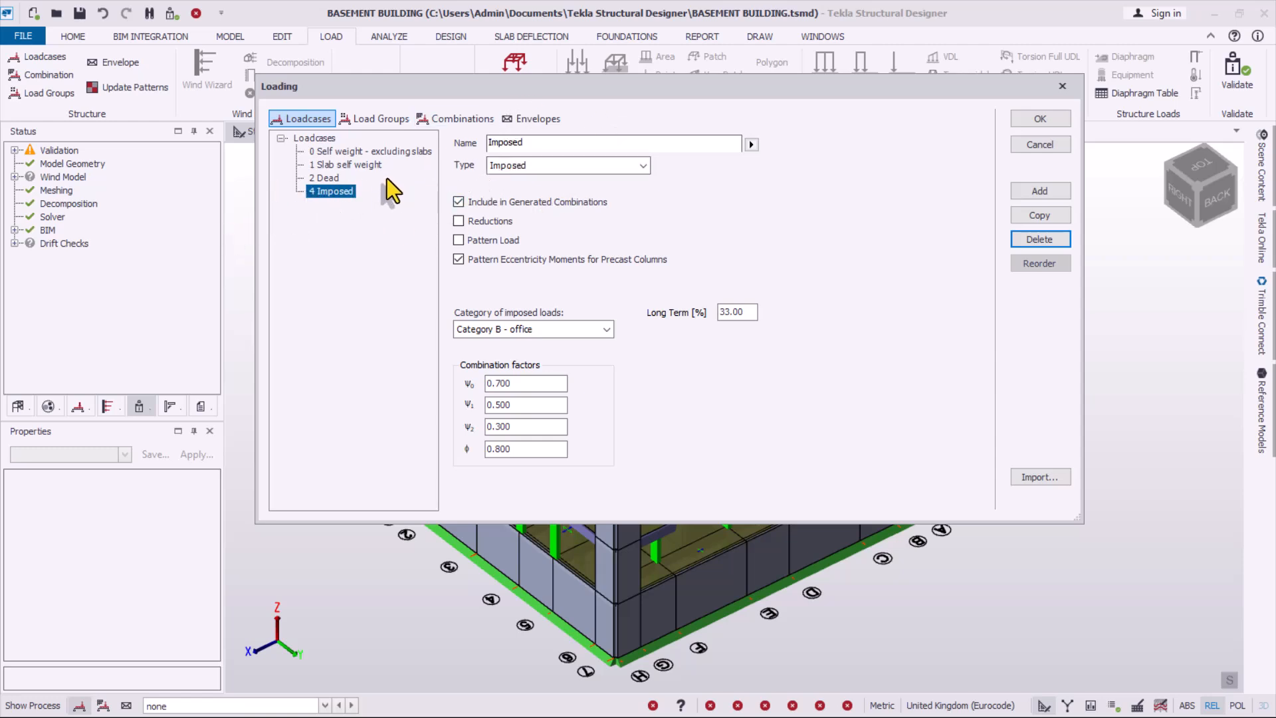
{"action": "left_click_drag", "start_coordinate": [540, 142], "coordinate": [377, 141]}
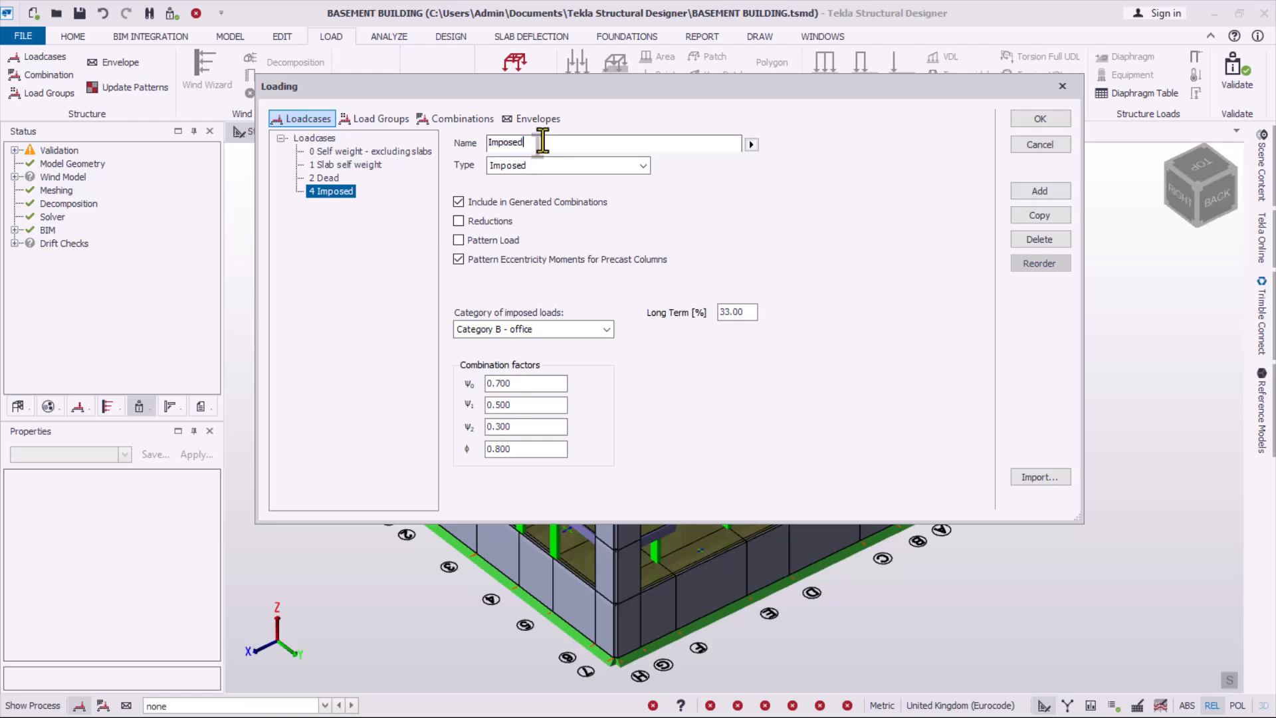
{"action": "left_click_drag", "start_coordinate": [526, 142], "coordinate": [418, 155]}
{"action": "type", "text": "o"}
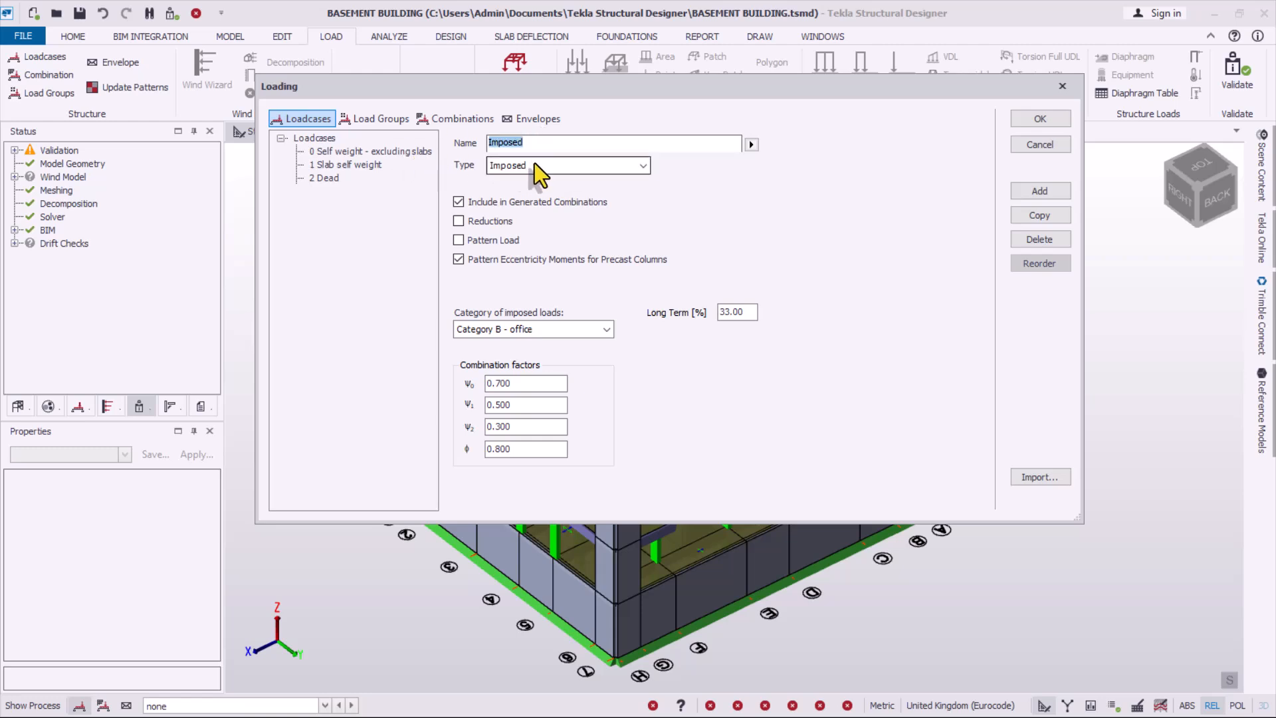
{"action": "type", "text": "ffi"}
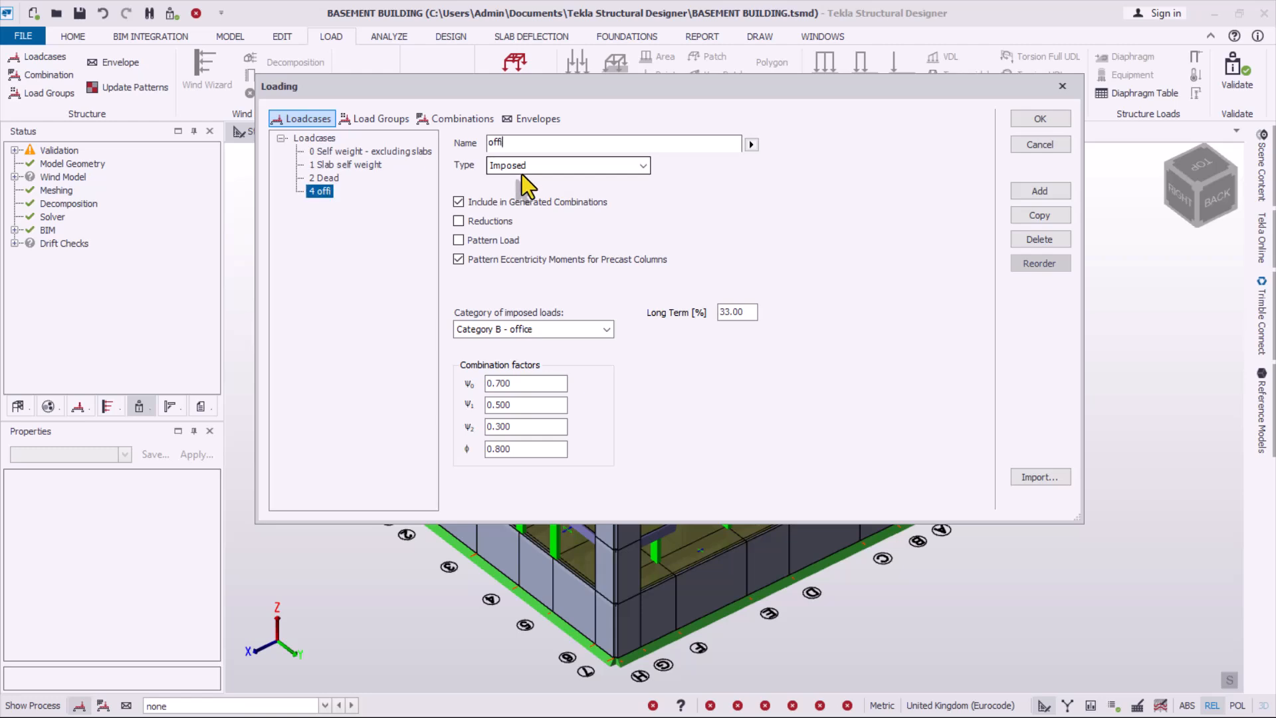
{"action": "type", "text": "ce"}
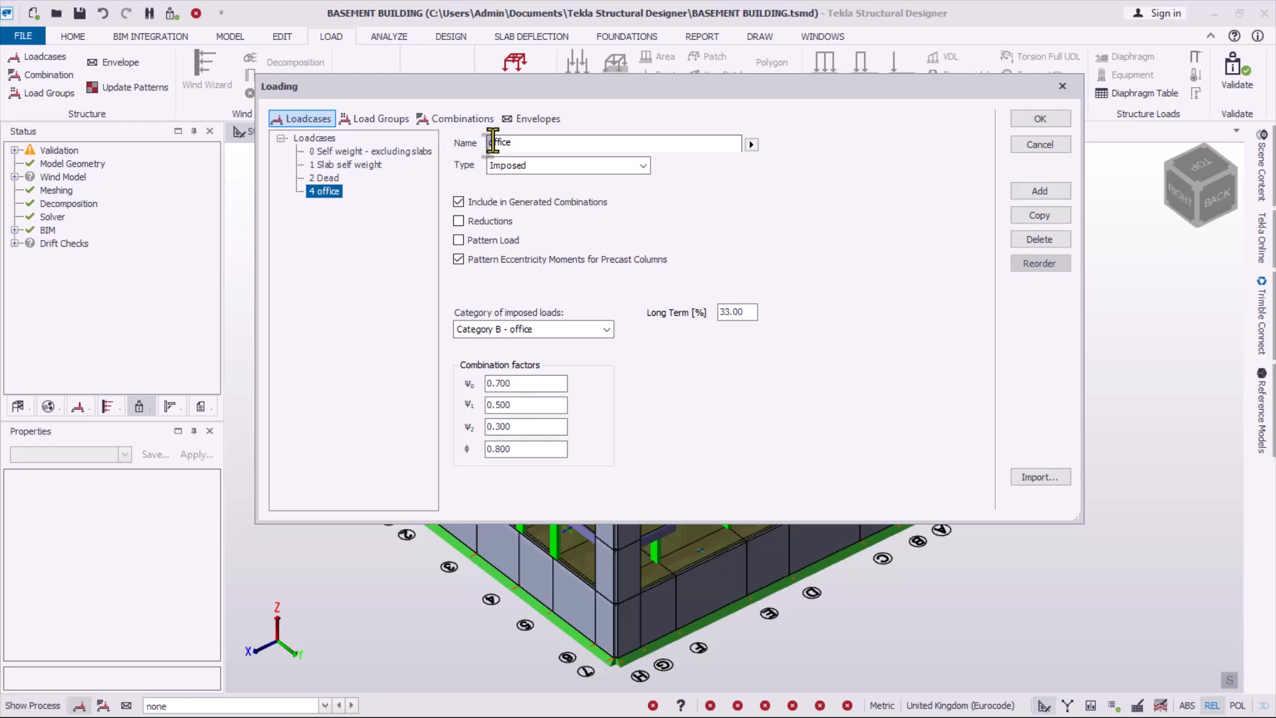
{"action": "type", "text": "Office"}
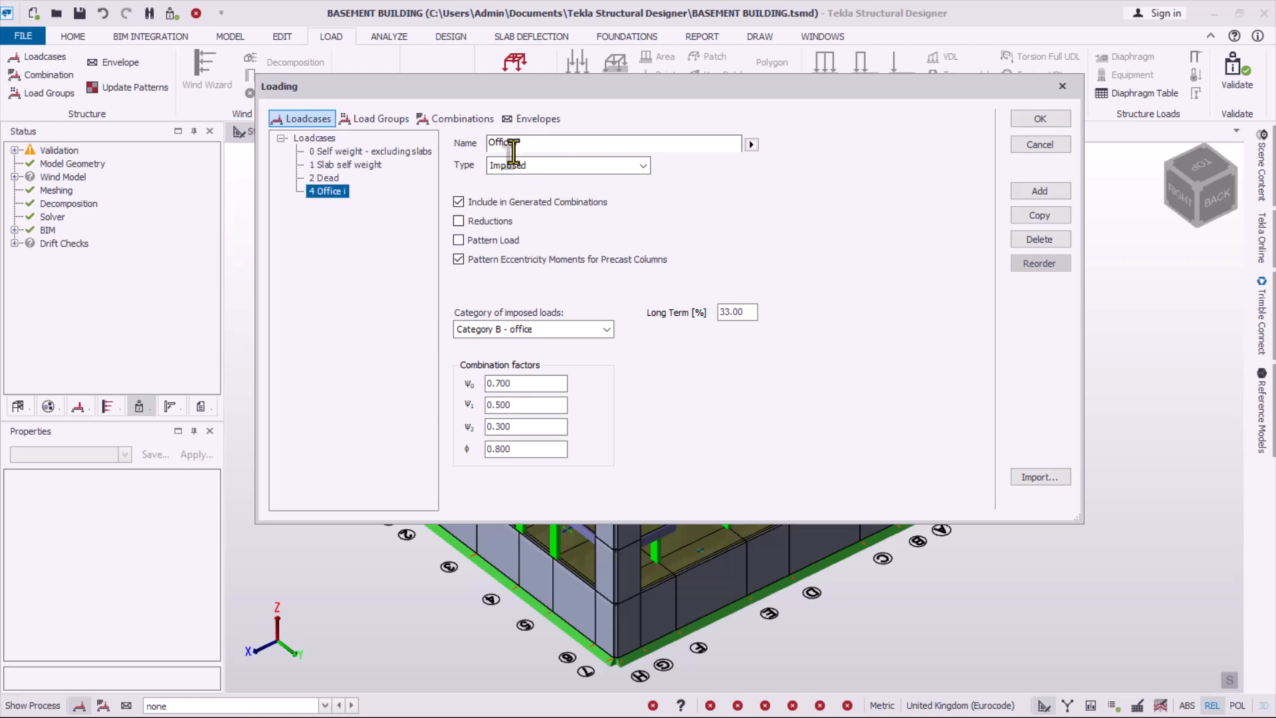
{"action": "type", "text": " Impo"}
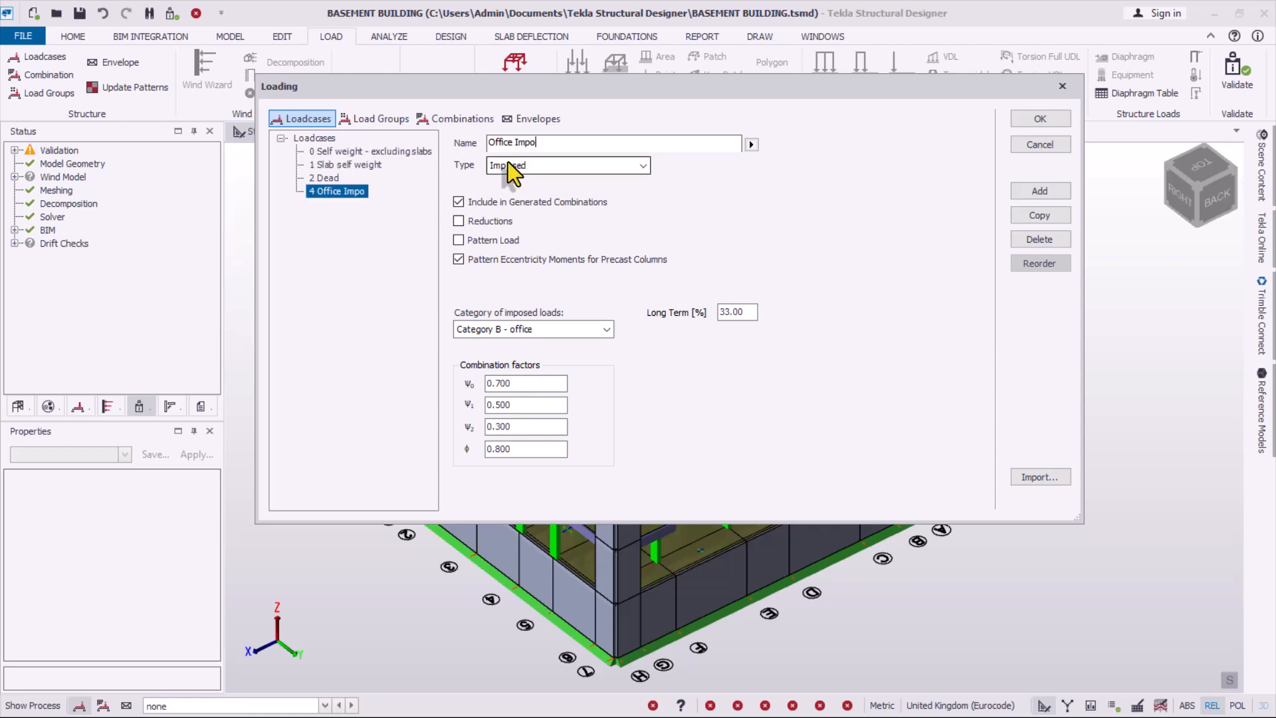
{"action": "type", "text": "sed"}
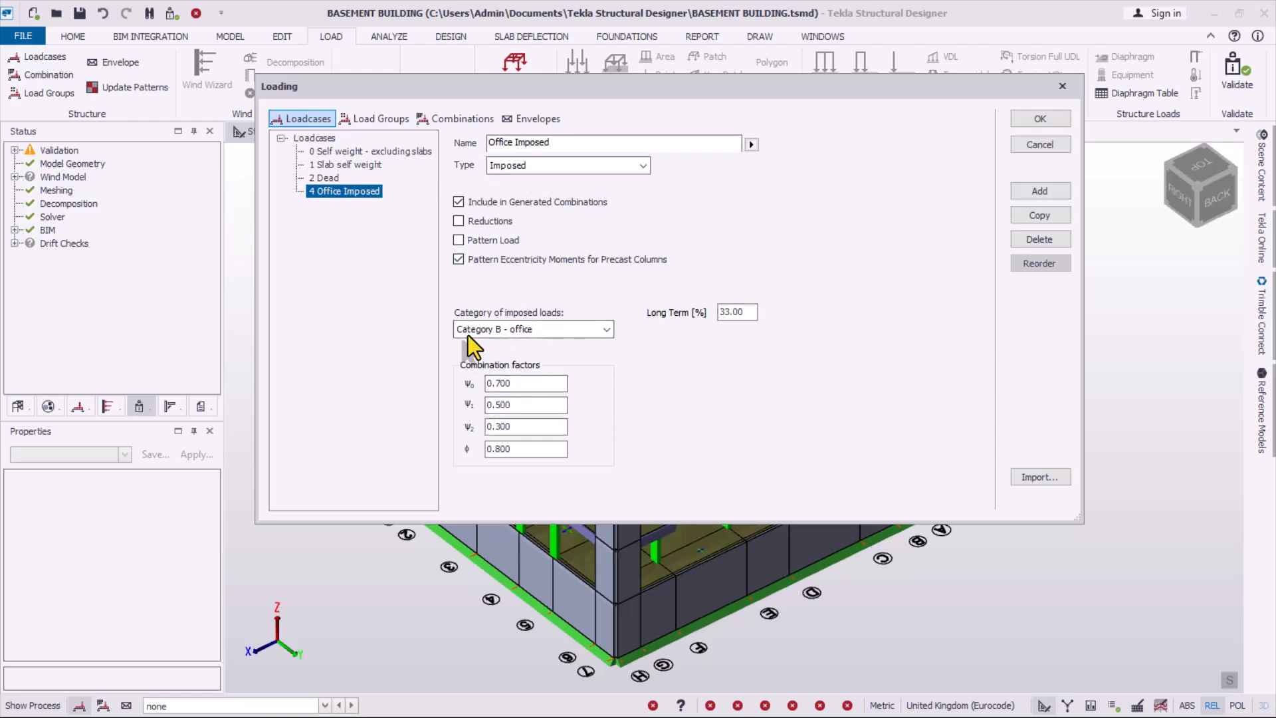
- Choose Category B - office as the category of imposed loads for the Office Imposed loadcase
{"action": "left_click", "coordinate": [601, 329]}
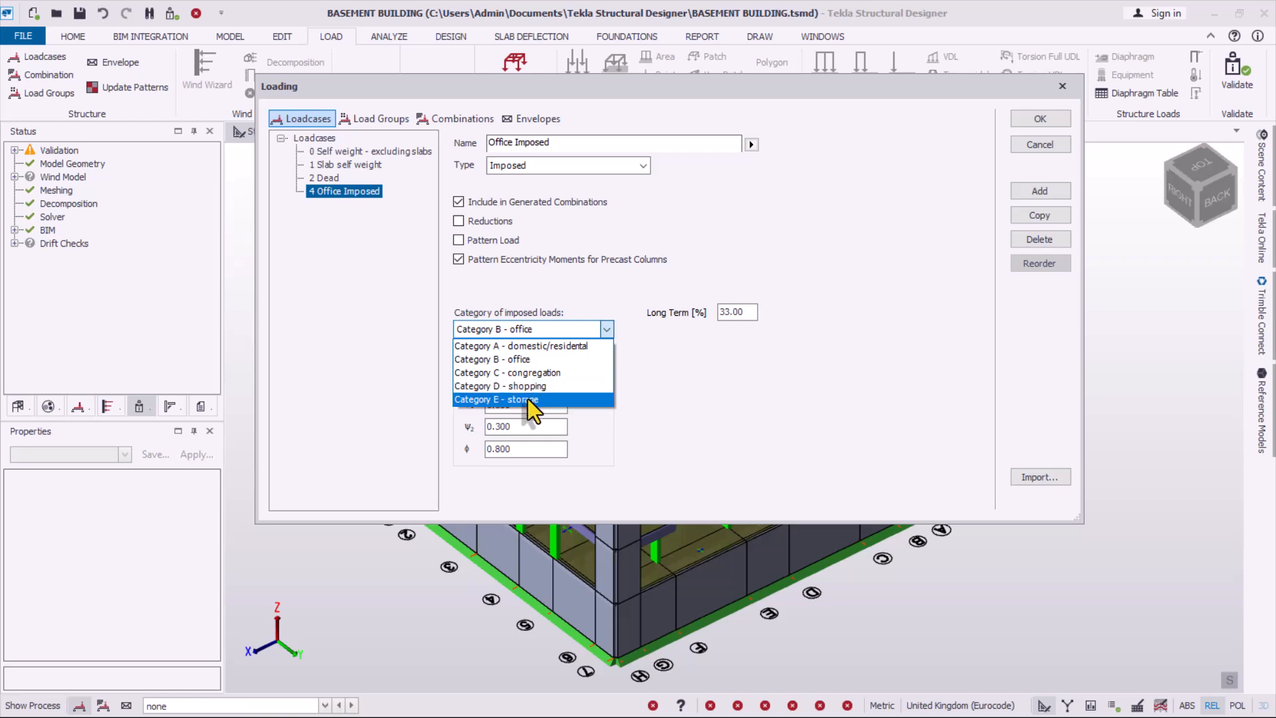
{"action": "left_click", "coordinate": [481, 365]}
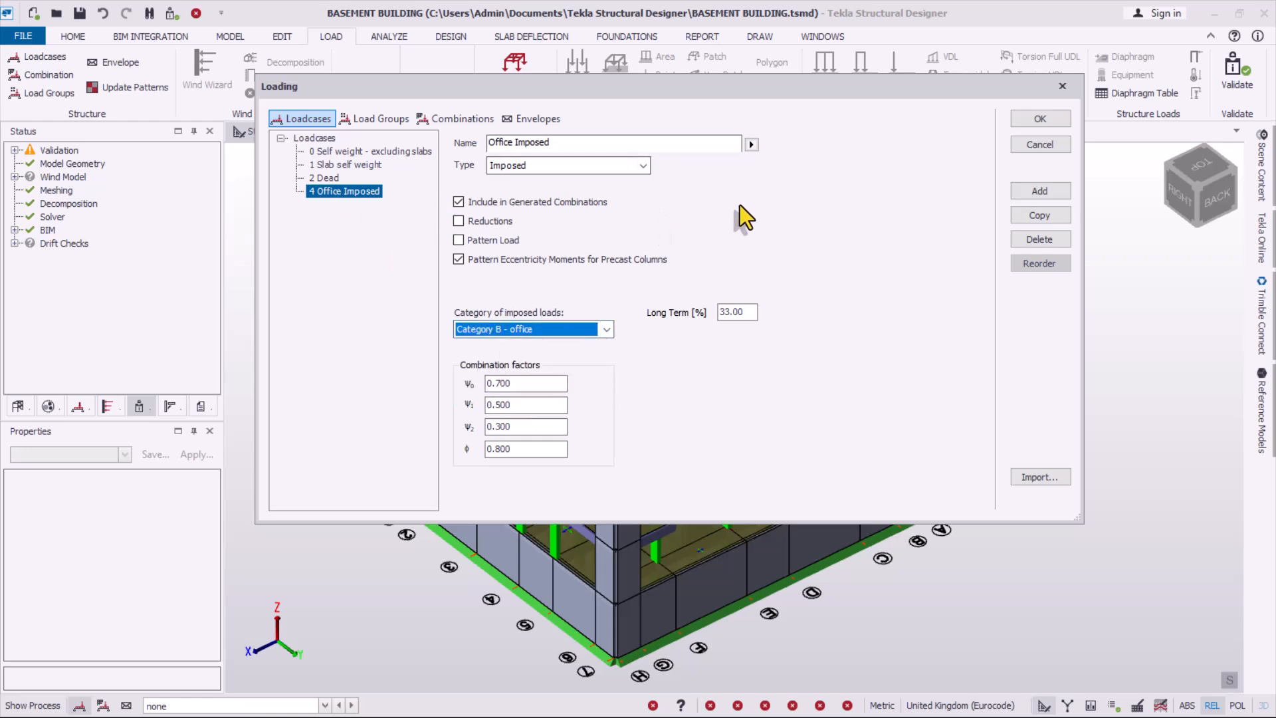
{"action": "left_click", "coordinate": [348, 234]}
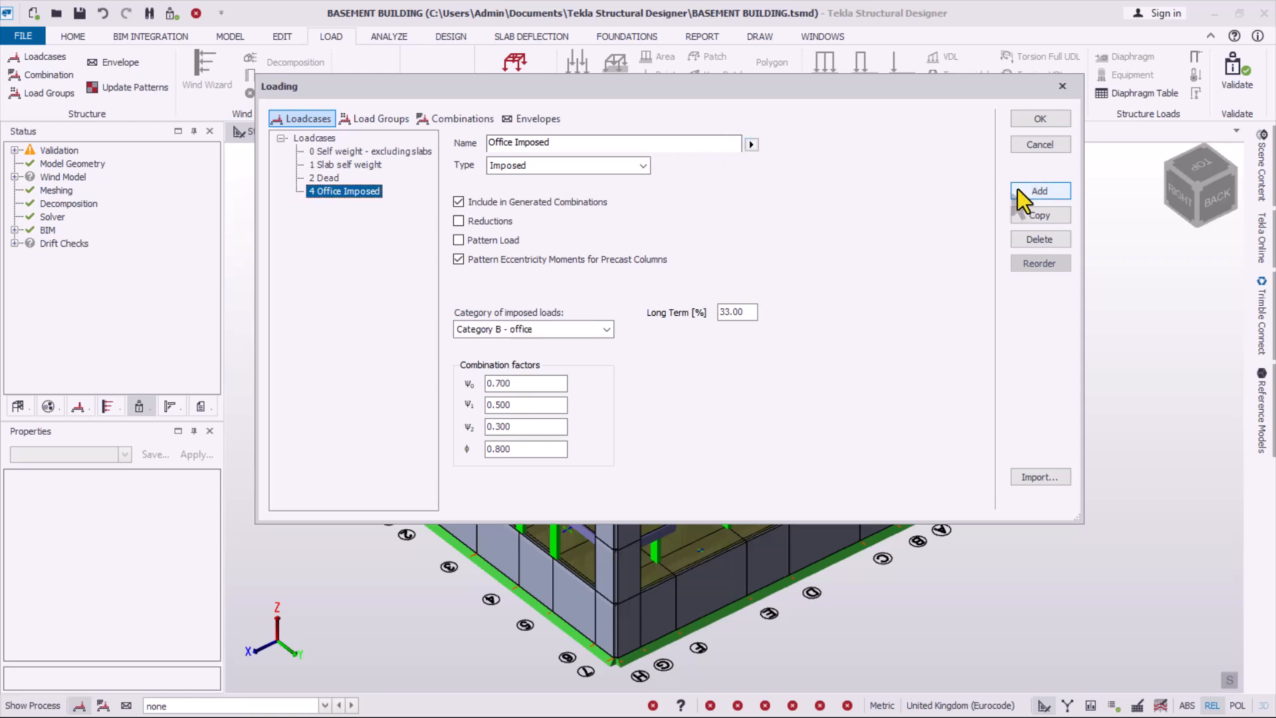
- Add a loadcase named Soil Pressure and set its type to Imposed (Other)
{"action": "left_click", "coordinate": [1036, 191]}
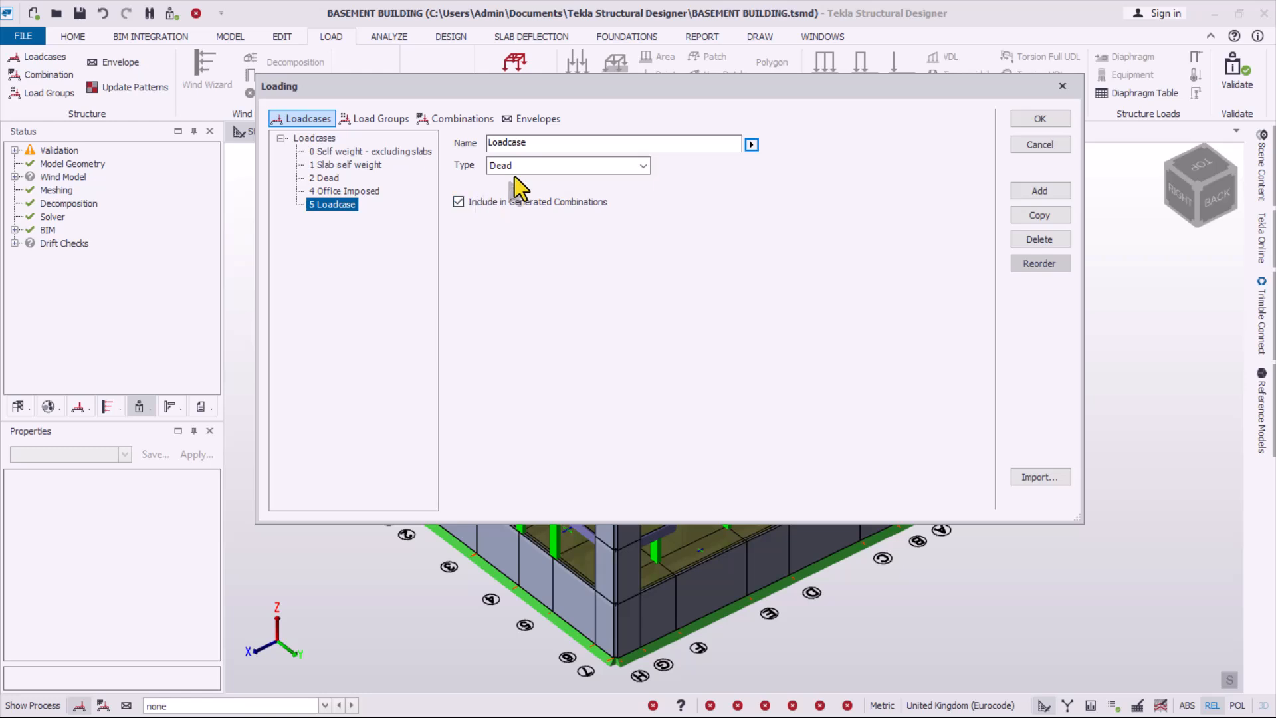
{"action": "left_click_drag", "start_coordinate": [541, 142], "coordinate": [369, 148]}
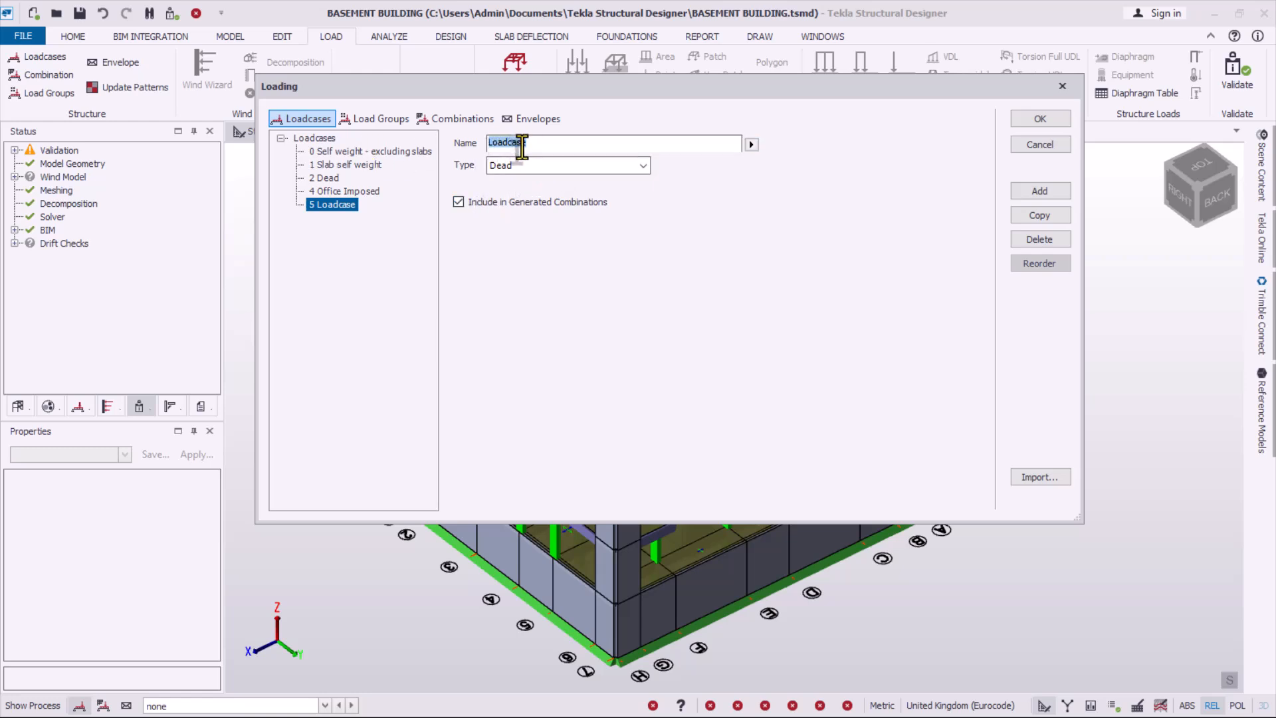
{"action": "type", "text": "S"}
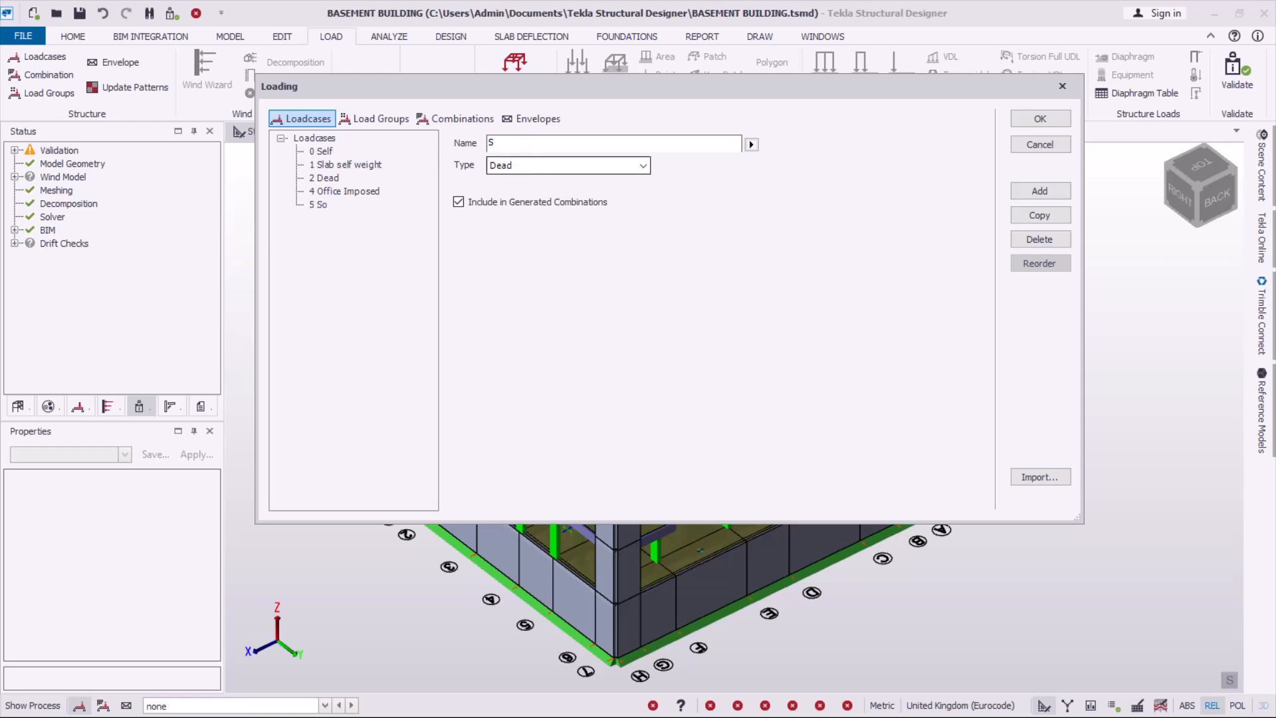
{"action": "type", "text": "oil"}
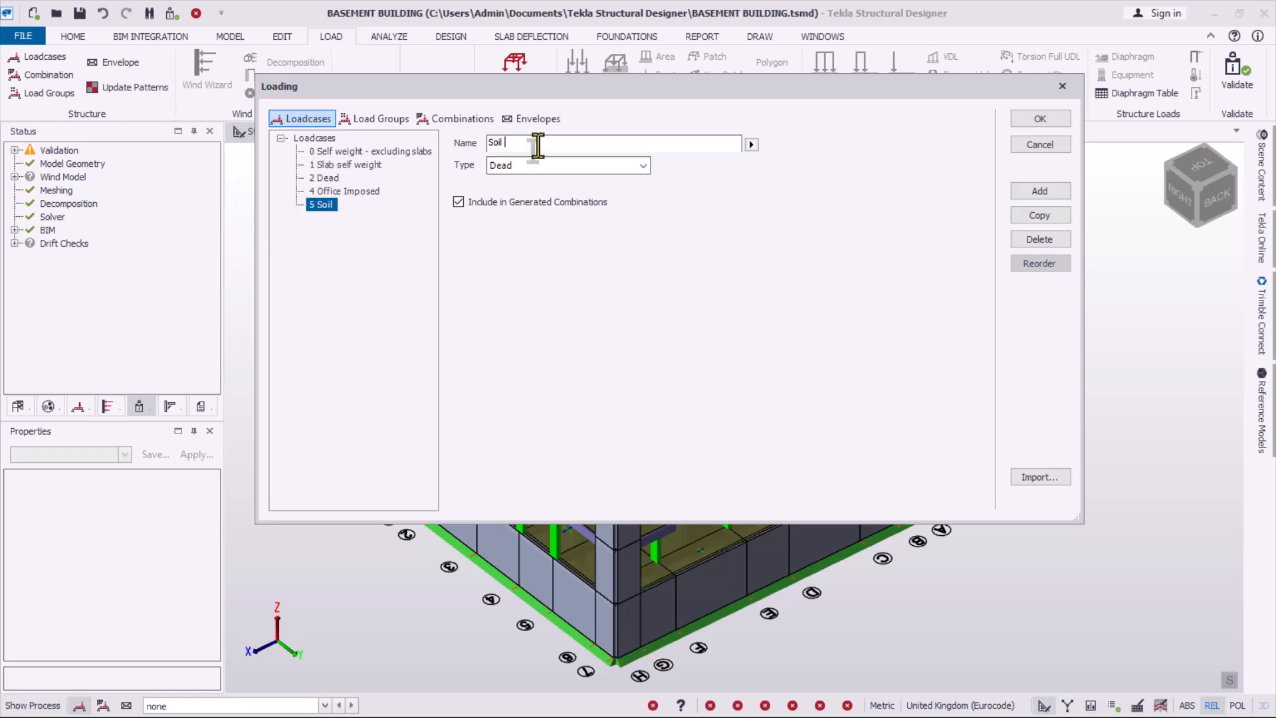
{"action": "type", "text": " Press"}
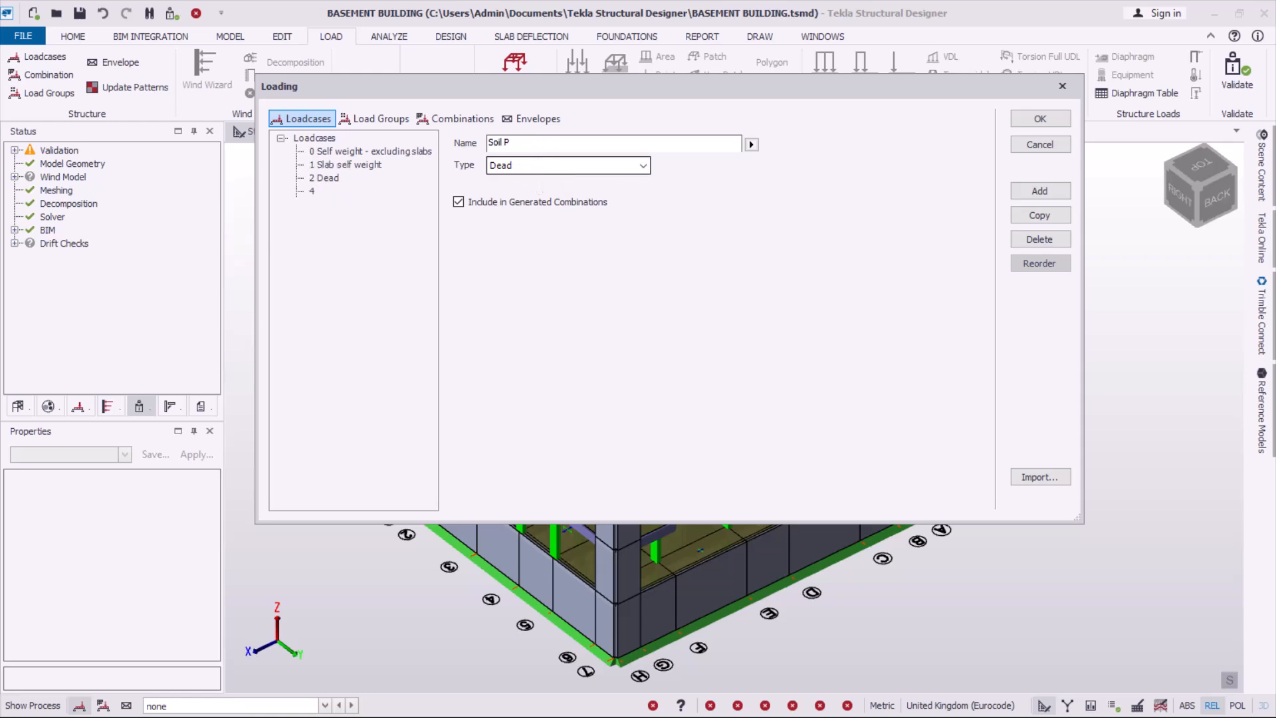
{"action": "type", "text": "ressure"}
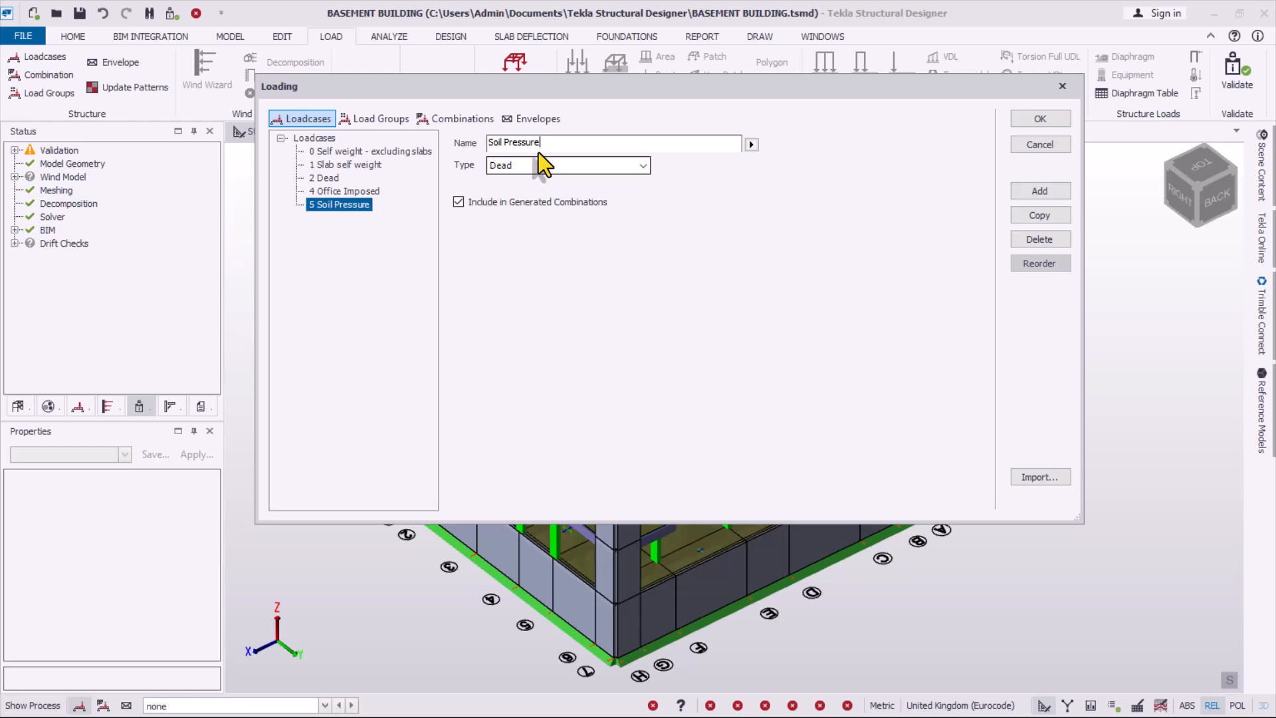
{"action": "left_click", "coordinate": [643, 166]}
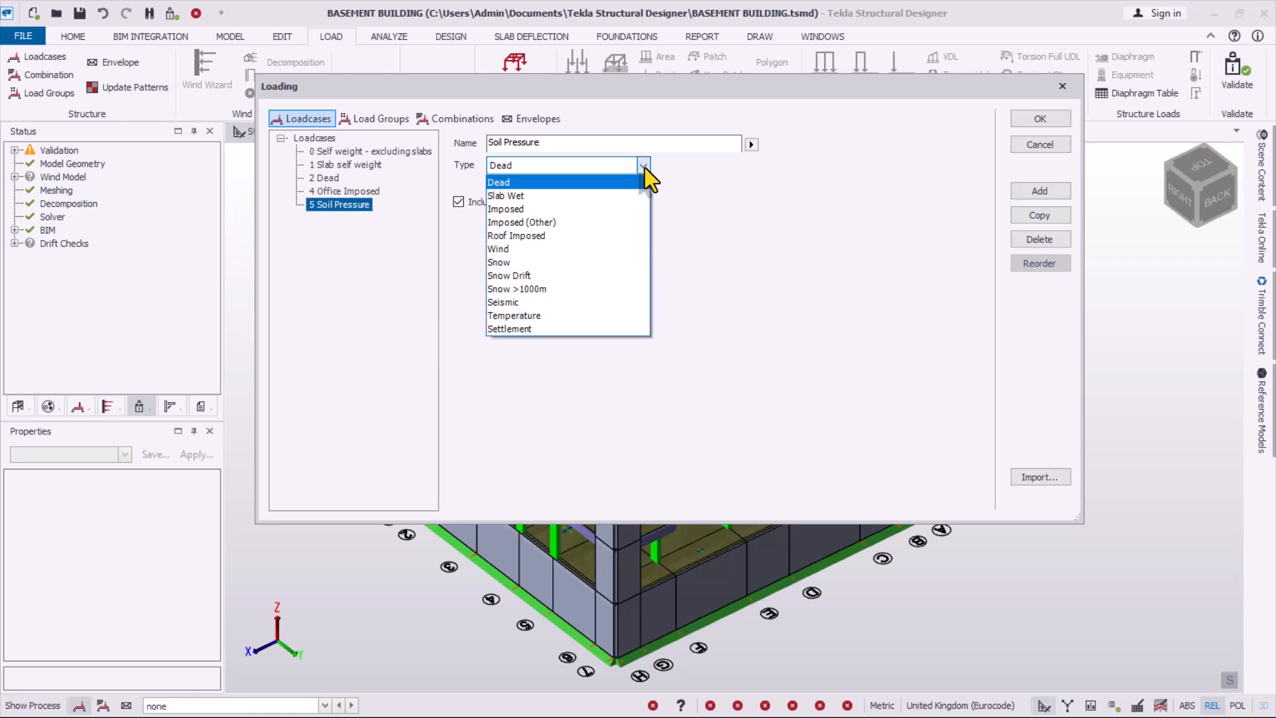
{"action": "left_click", "coordinate": [513, 226]}
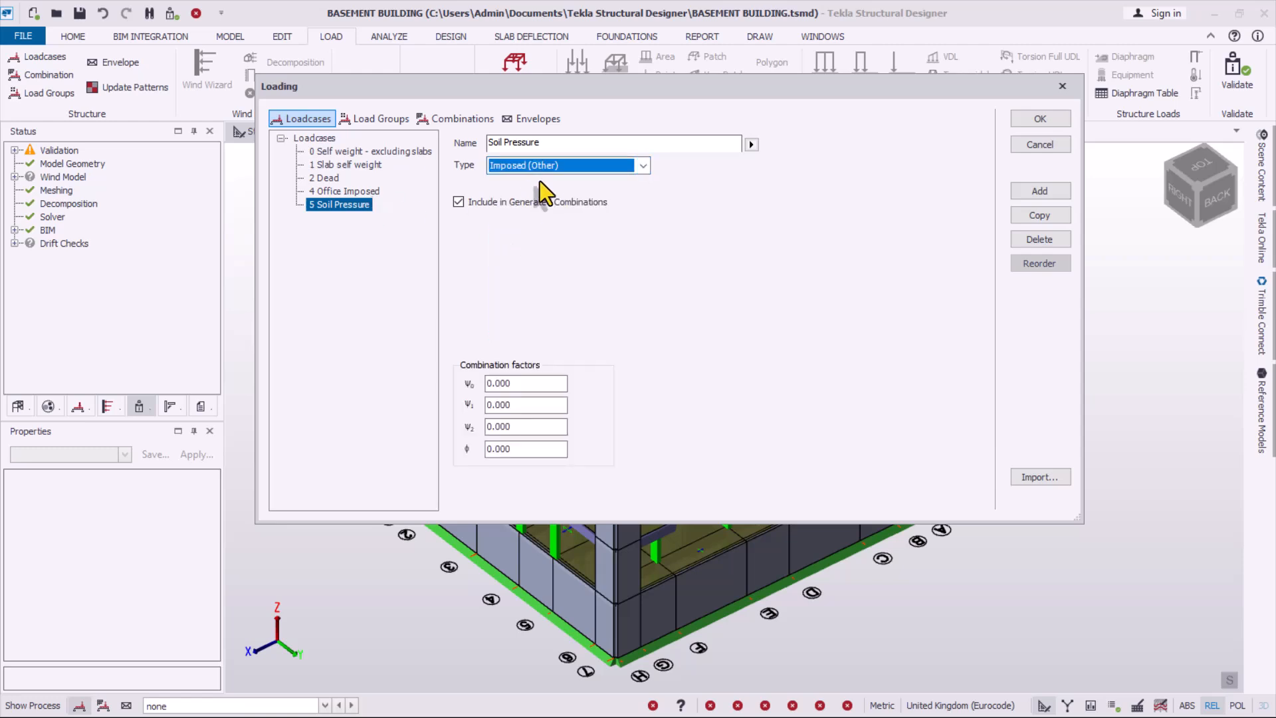
- Set the Soil Pressure combination factors ψ0 and ψ1 to 0.500 and ψ2 to 500.000
{"action": "left_click", "coordinate": [495, 383]}
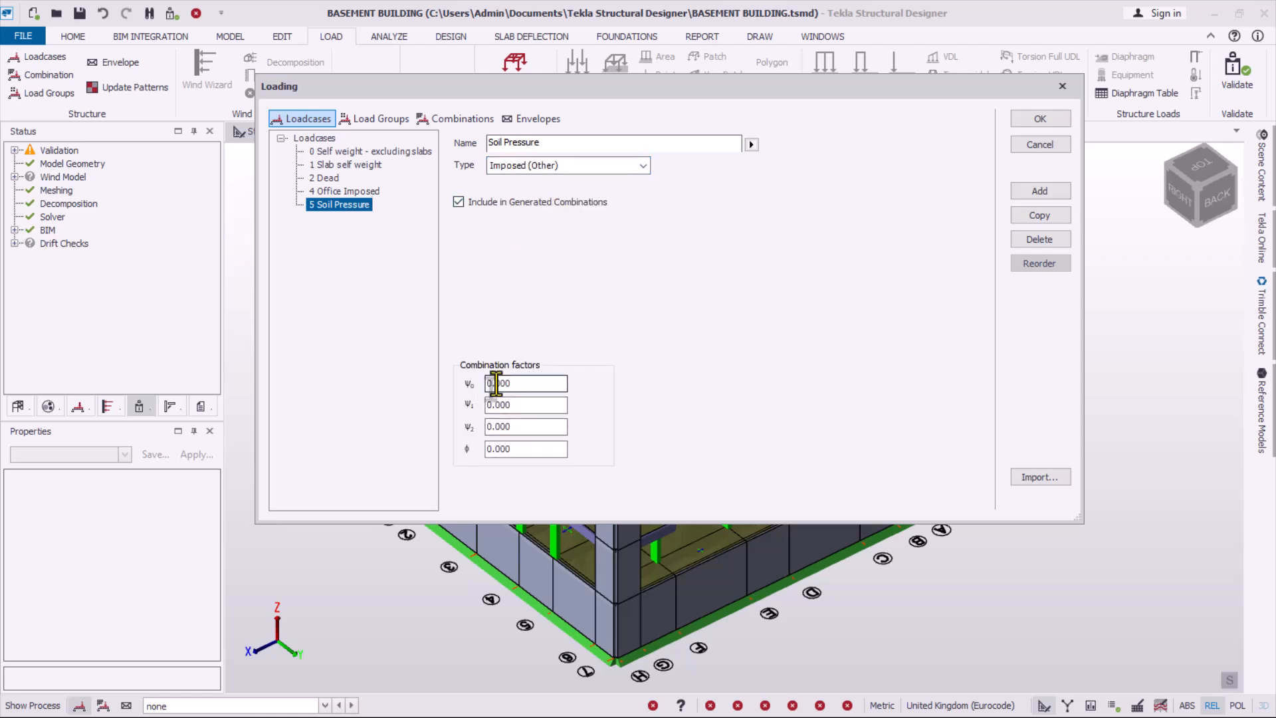
{"action": "type", "text": "5"}
{"action": "left_click", "coordinate": [496, 405]}
{"action": "type", "text": "5"}
{"action": "left_click", "coordinate": [517, 384]}
{"action": "left_click", "coordinate": [356, 192]}
{"action": "left_click", "coordinate": [340, 205]}
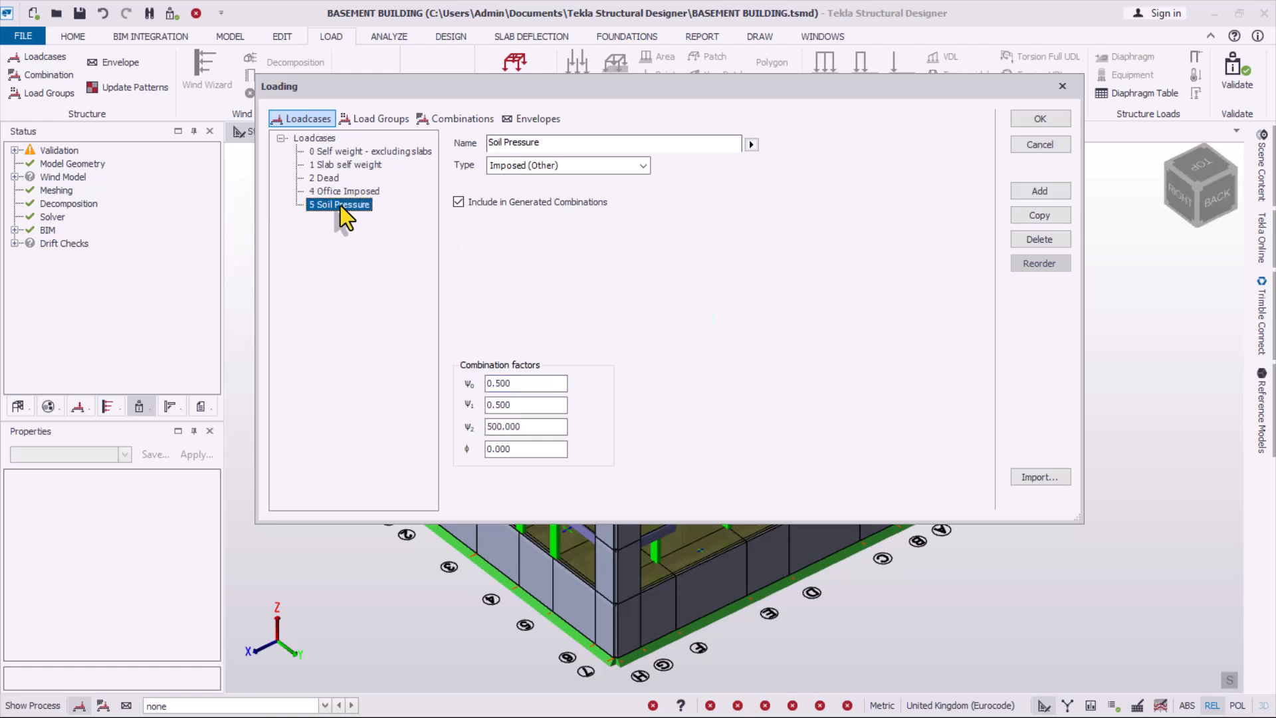
- Add a loadcase of type Roof Imposed and name it Roof Imposed
{"action": "left_click", "coordinate": [1053, 192]}
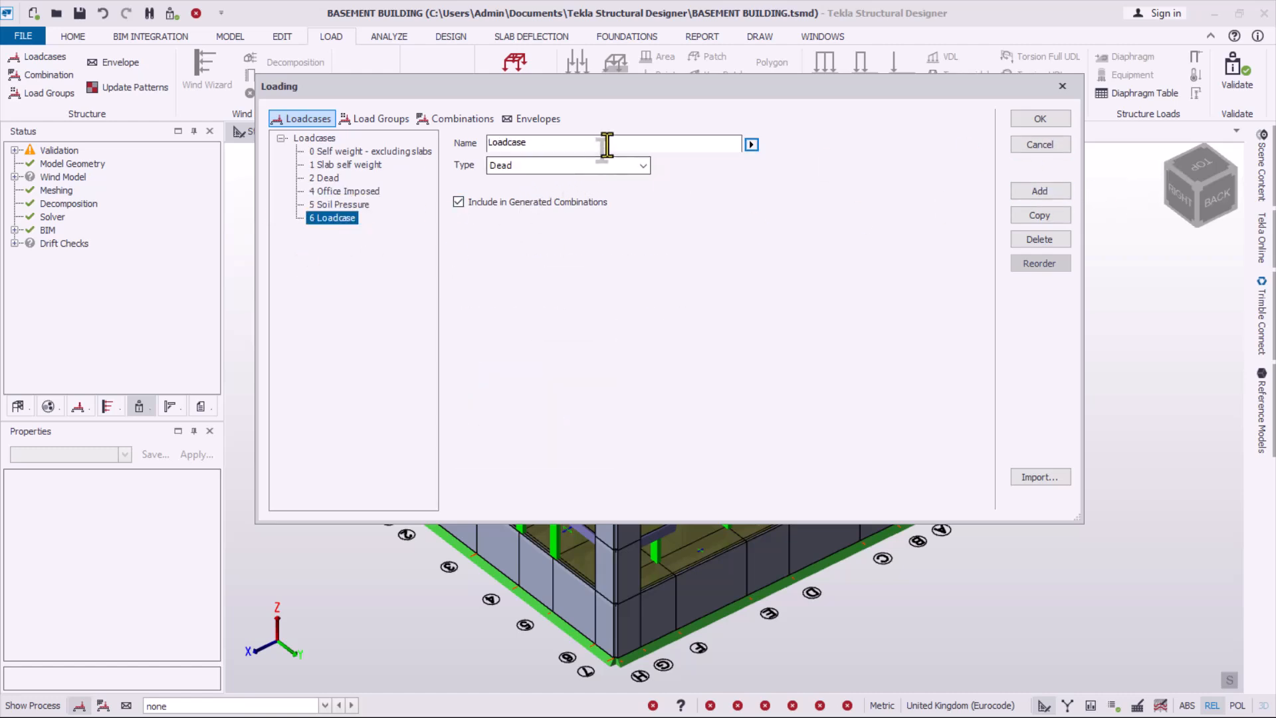
{"action": "left_click", "coordinate": [626, 169]}
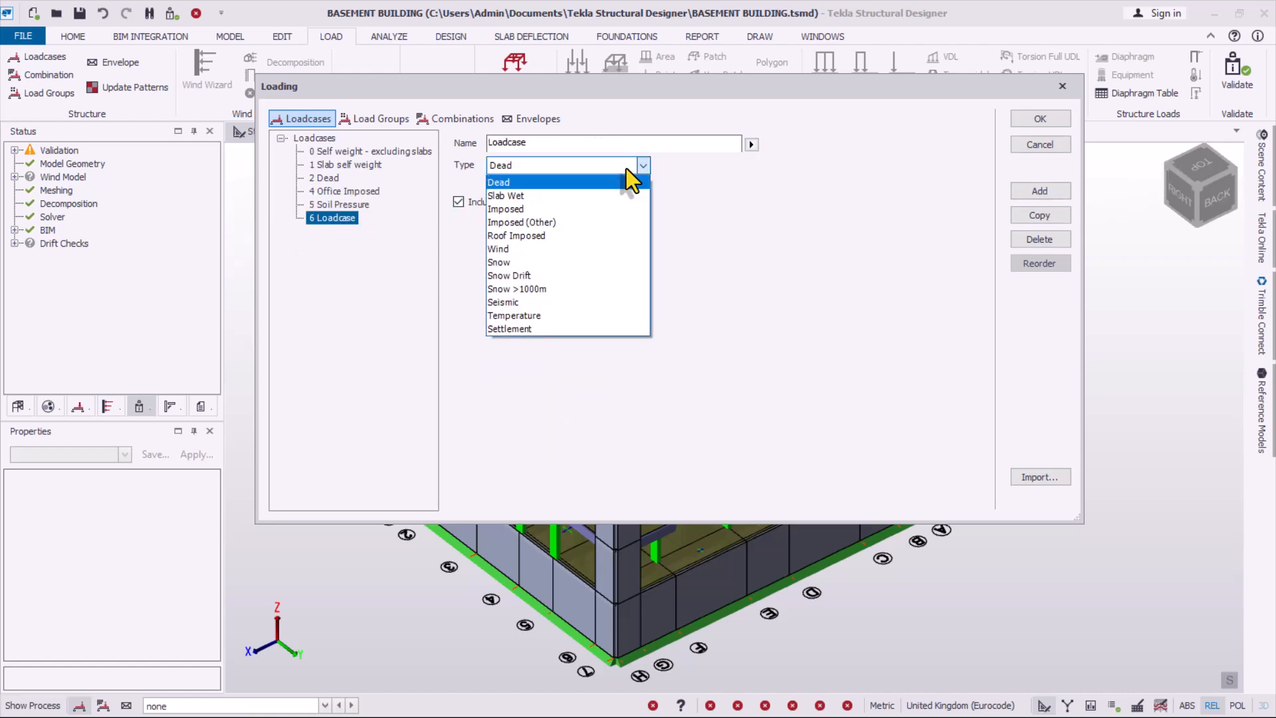
{"action": "left_click", "coordinate": [537, 234]}
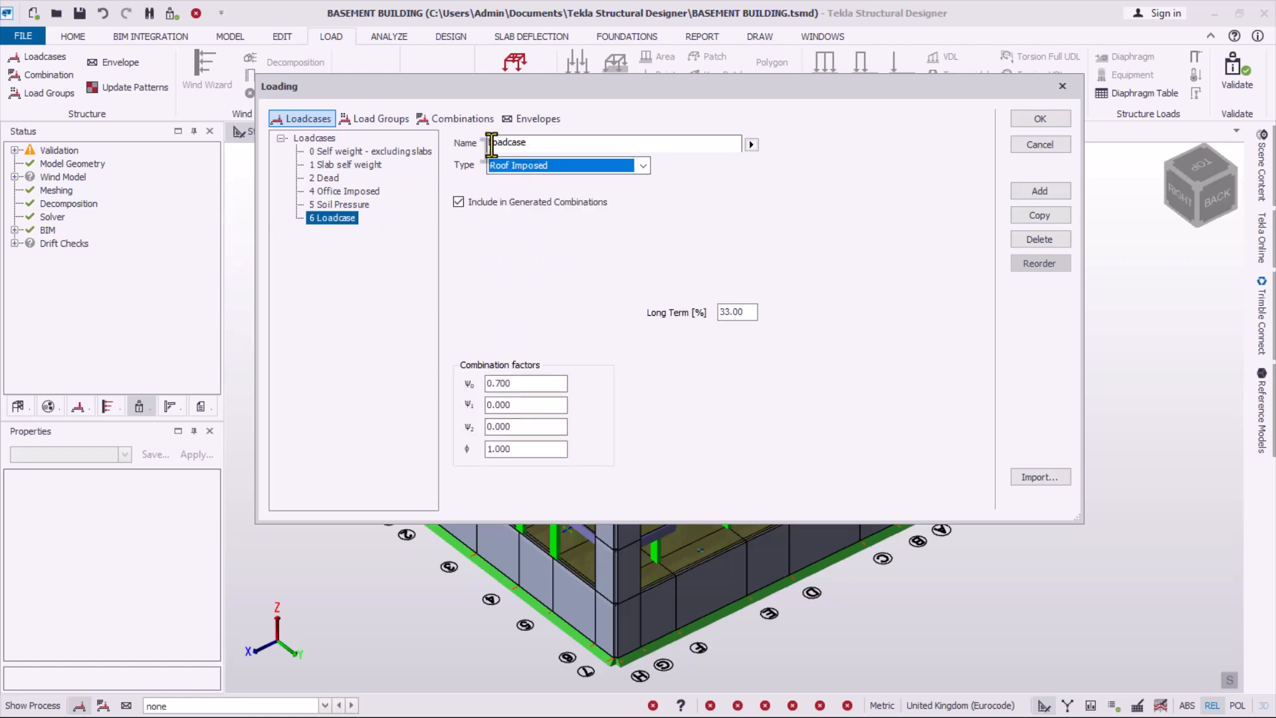
{"action": "double_click", "coordinate": [527, 146]}
{"action": "left_click", "coordinate": [556, 162]}
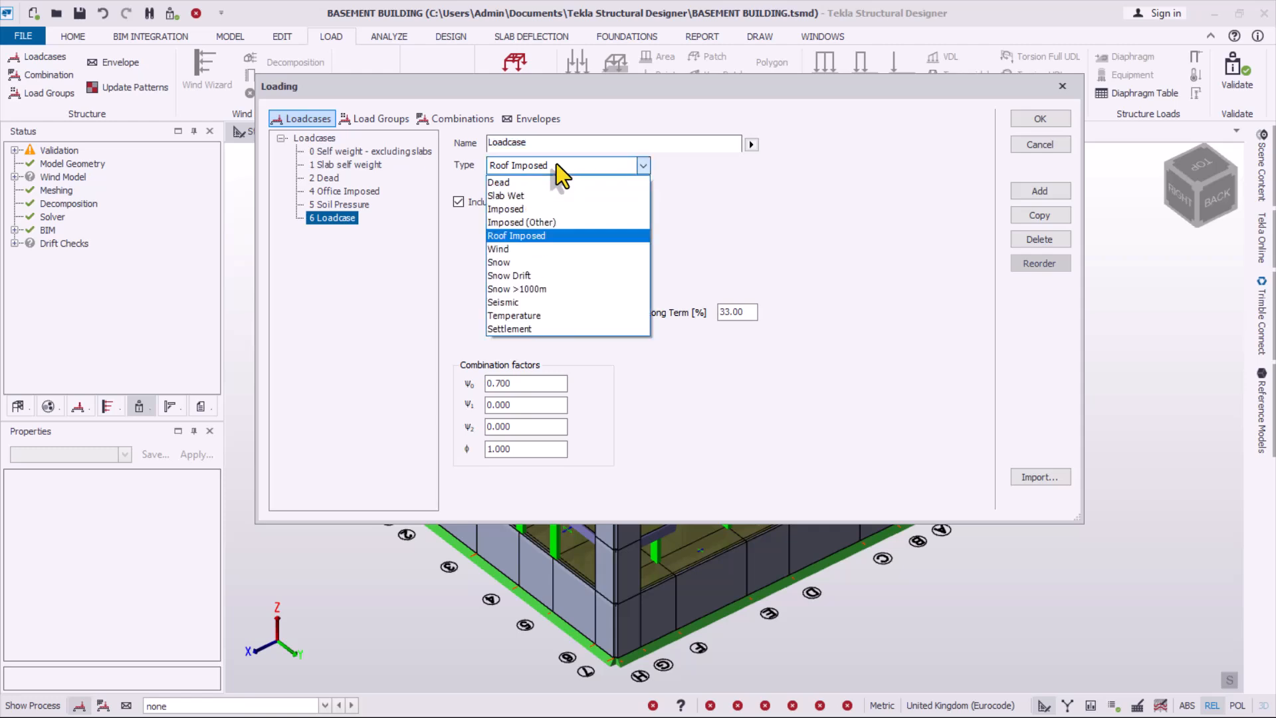
{"action": "left_click", "coordinate": [535, 166]}
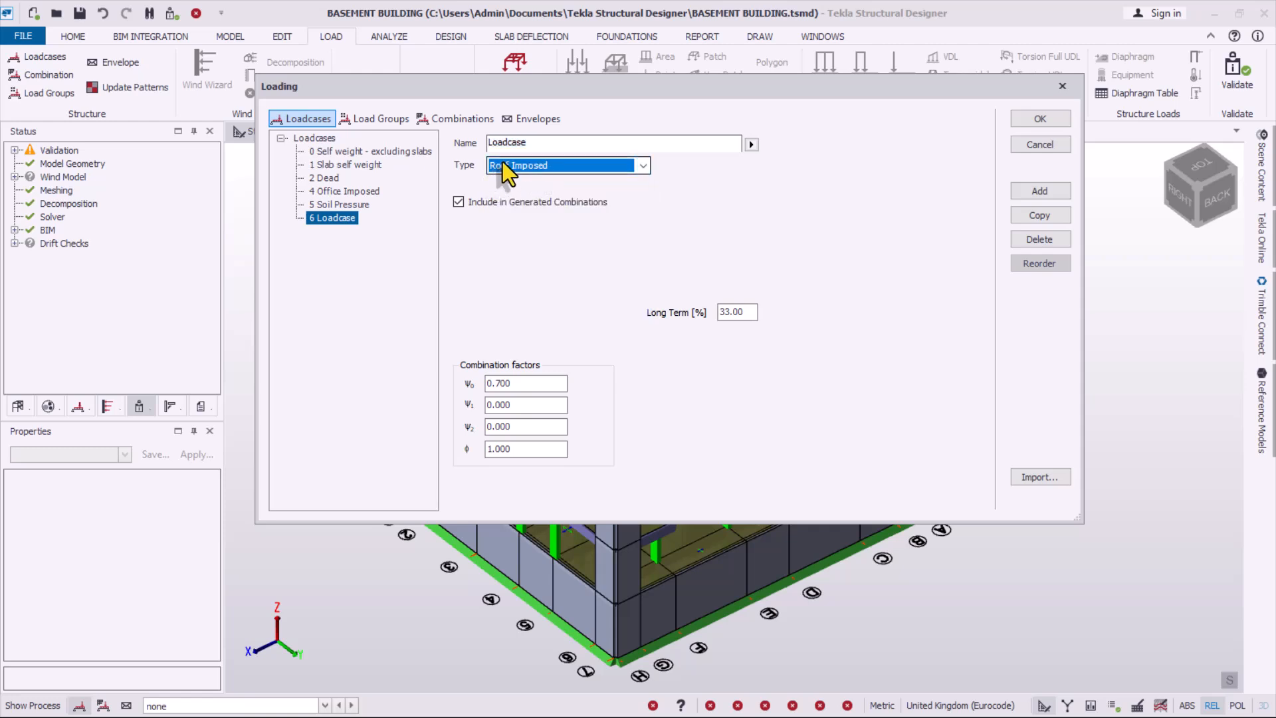
{"action": "double_click", "coordinate": [618, 142]}
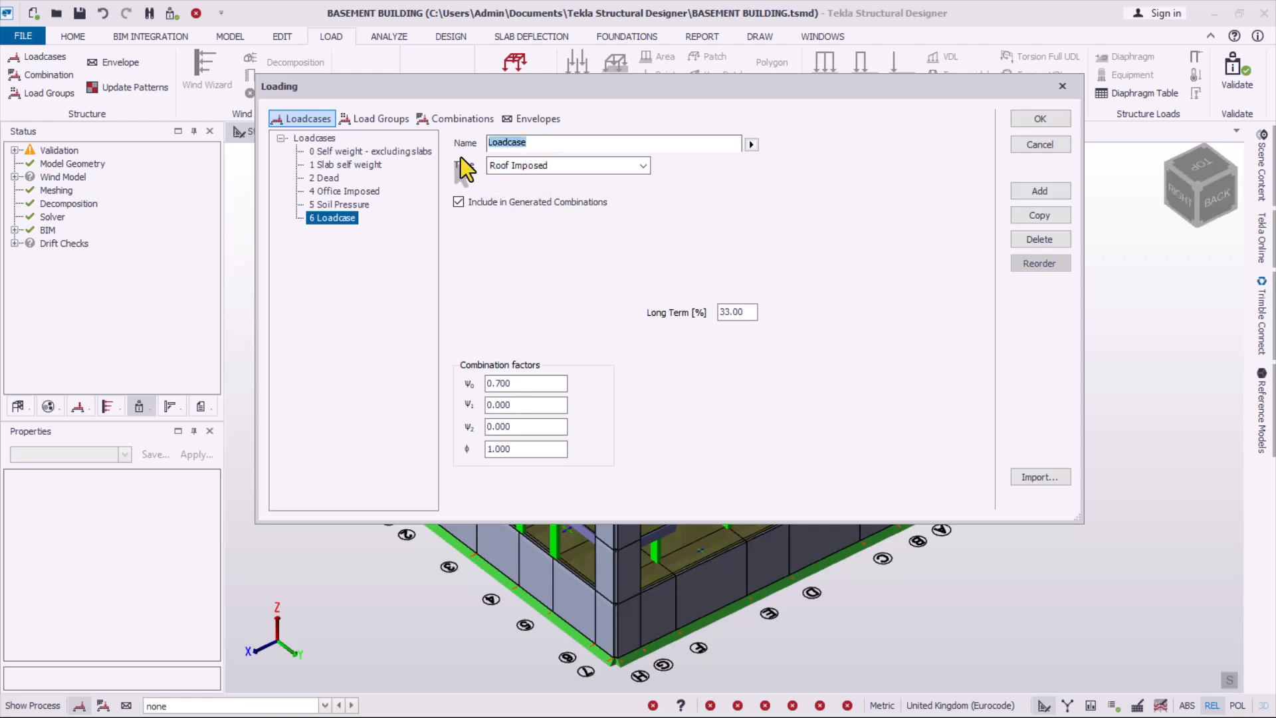
{"action": "type", "text": "R"}
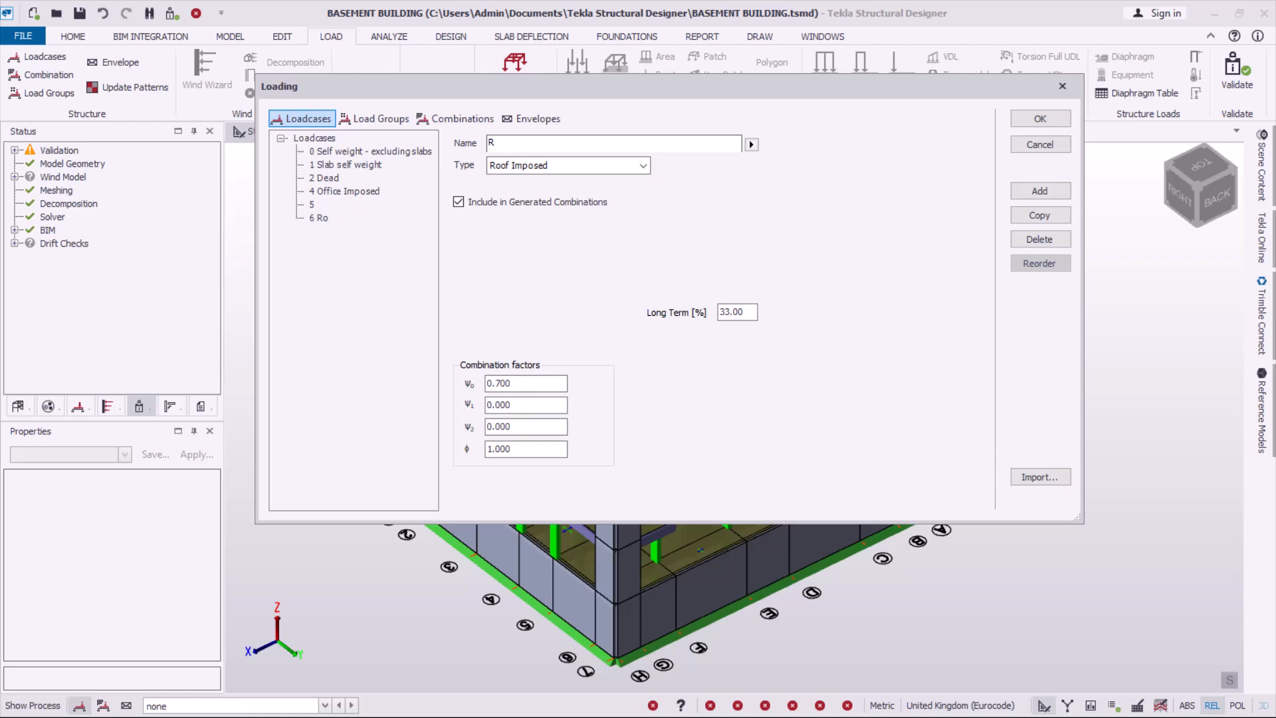
{"action": "type", "text": "oof "}
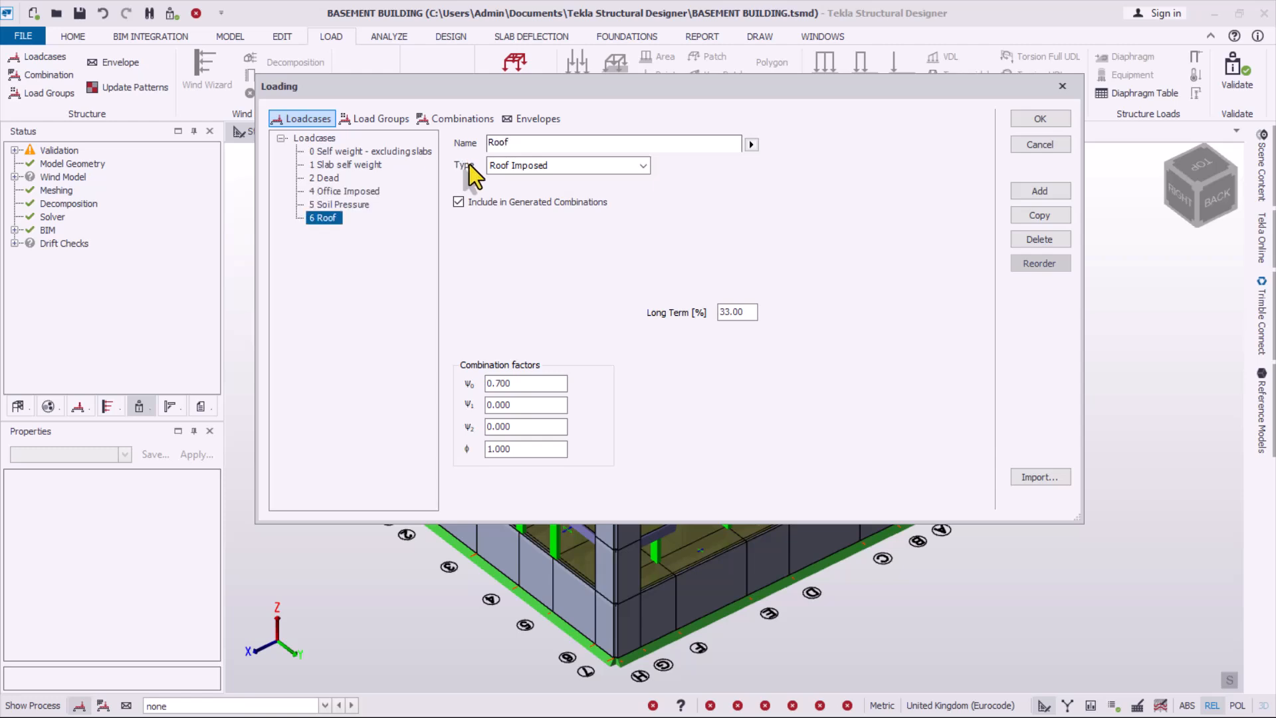
{"action": "type", "text": "Imposed"}
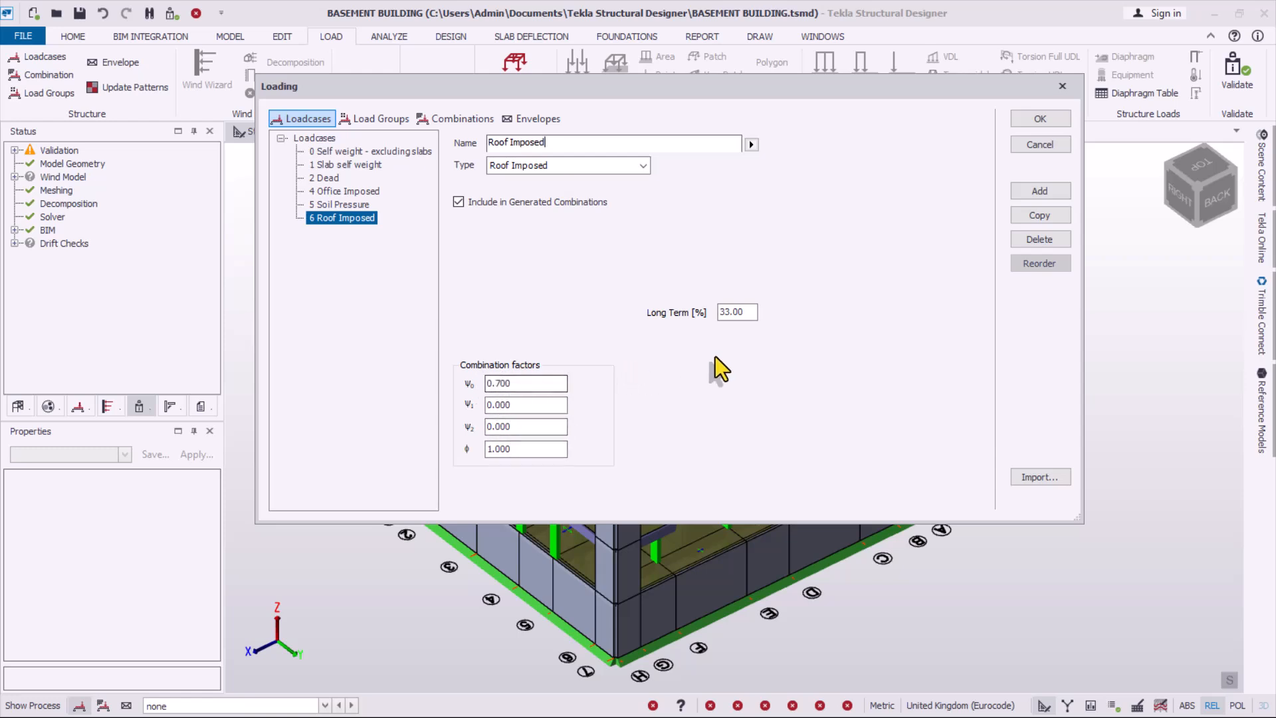
- Review the types and combination factors of the Dead, Office Imposed, Soil Pressure and Roof Imposed loadcases
{"action": "left_click", "coordinate": [326, 205]}
{"action": "left_click", "coordinate": [330, 191]}
{"action": "left_click", "coordinate": [327, 179]}
{"action": "left_click", "coordinate": [327, 205]}
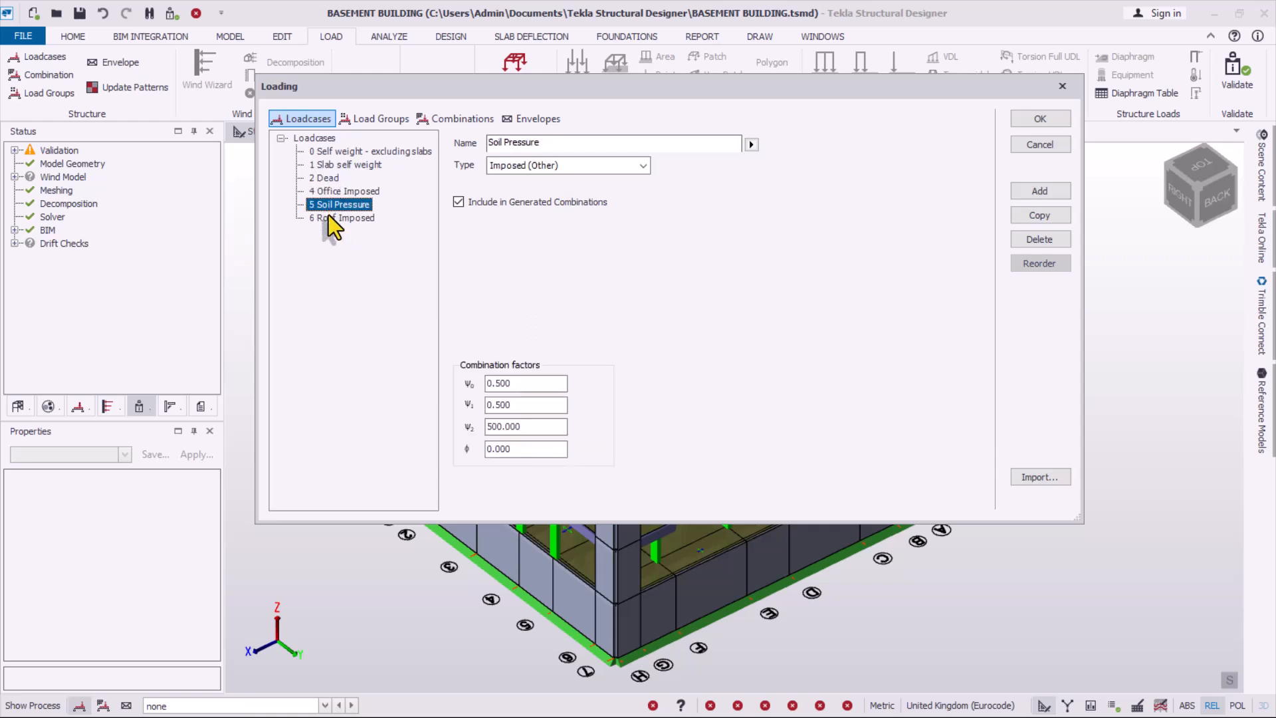
{"action": "left_click", "coordinate": [328, 216]}
{"action": "left_click", "coordinate": [325, 192]}
{"action": "left_click", "coordinate": [332, 178]}
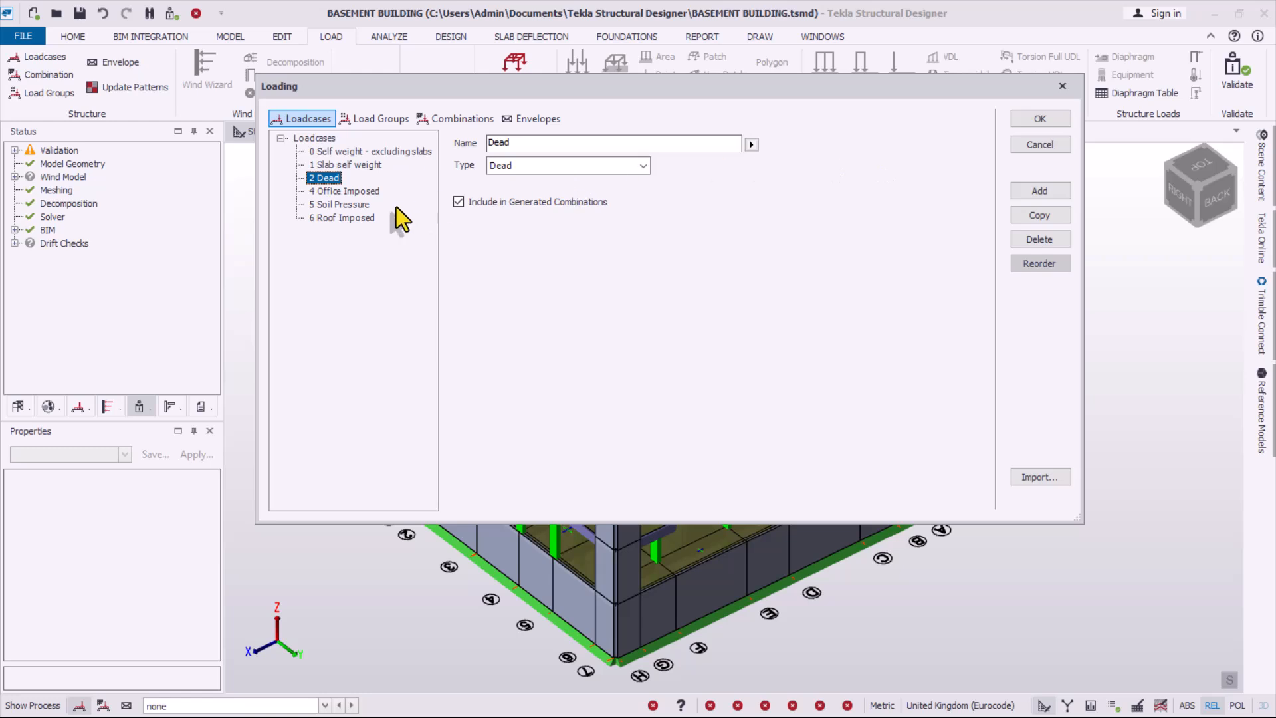
{"action": "left_click", "coordinate": [333, 191]}
{"action": "left_click", "coordinate": [330, 203]}
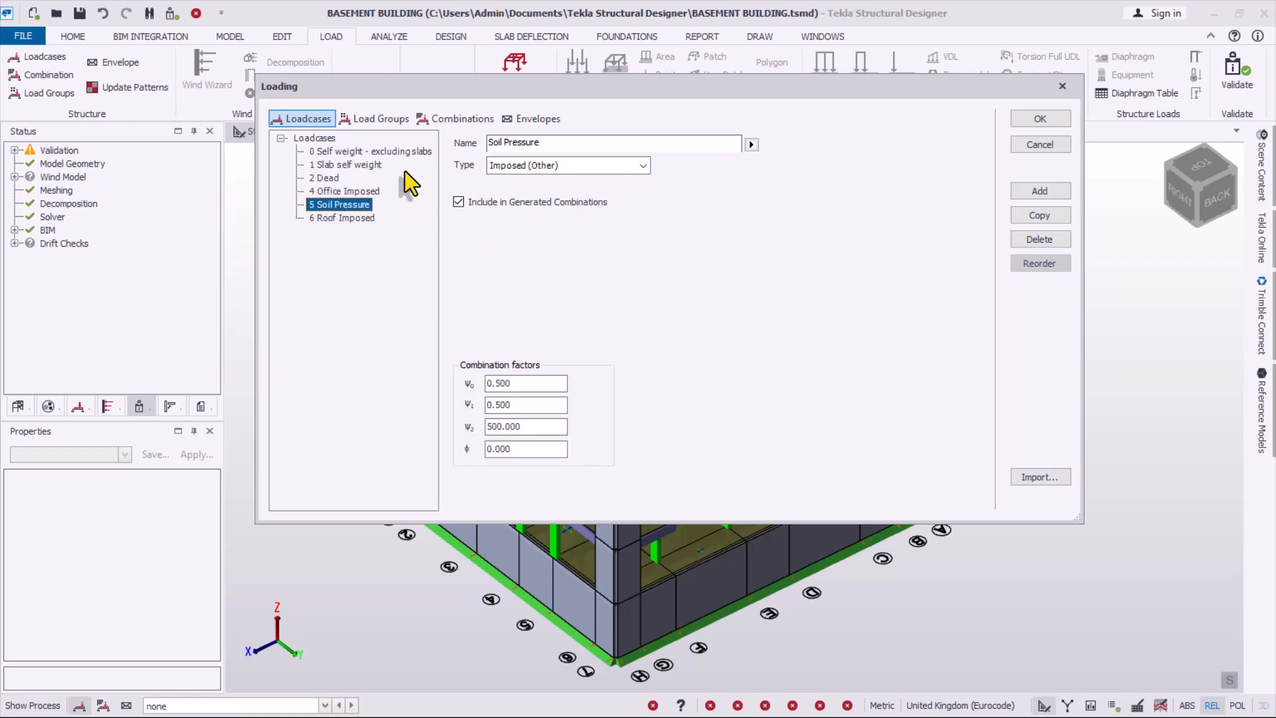
{"action": "left_click", "coordinate": [334, 192]}
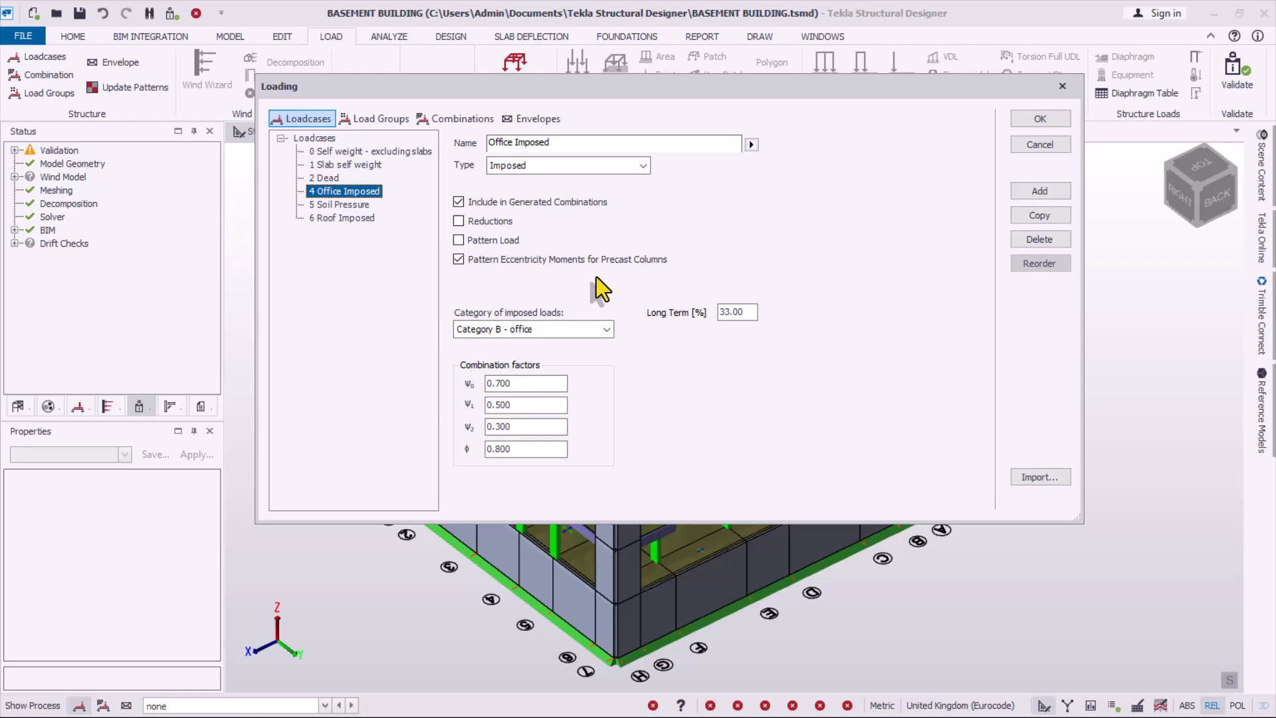
- Turn off pattern eccentricity moments for precast columns in the Office Imposed loadcase and accept the loadcase definitions
{"action": "left_click", "coordinate": [458, 260]}
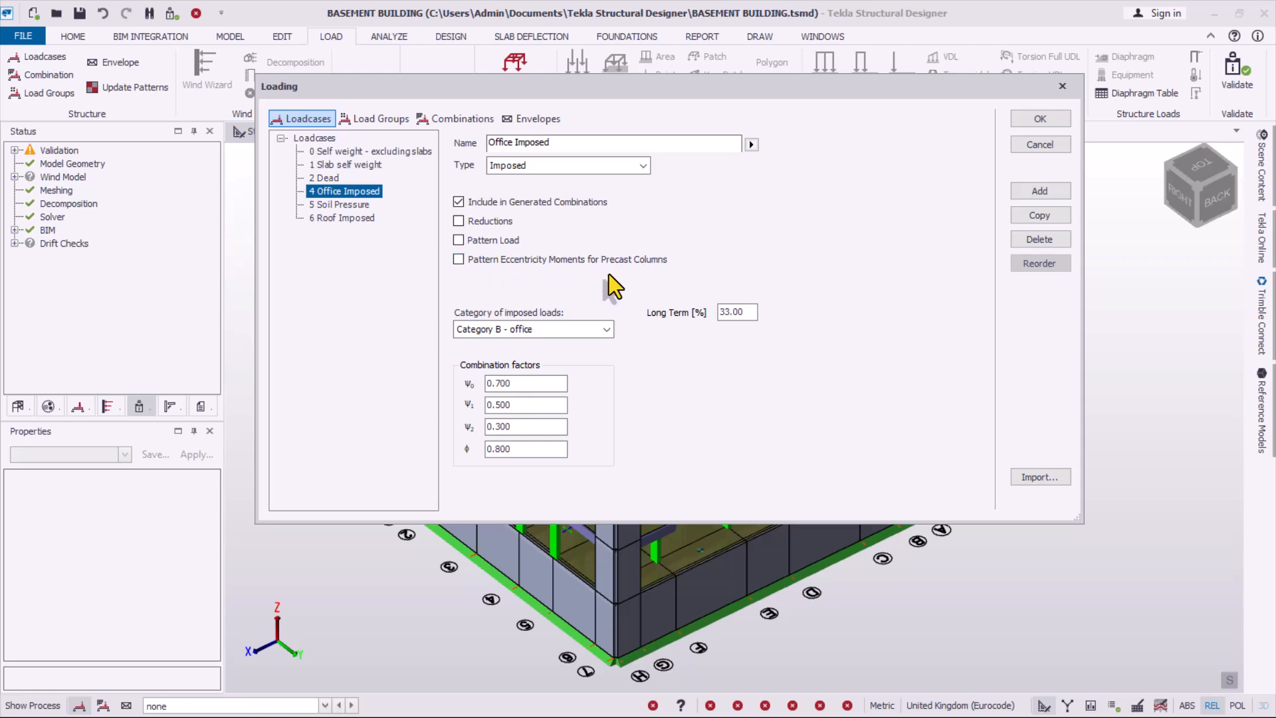
{"action": "left_click", "coordinate": [340, 205]}
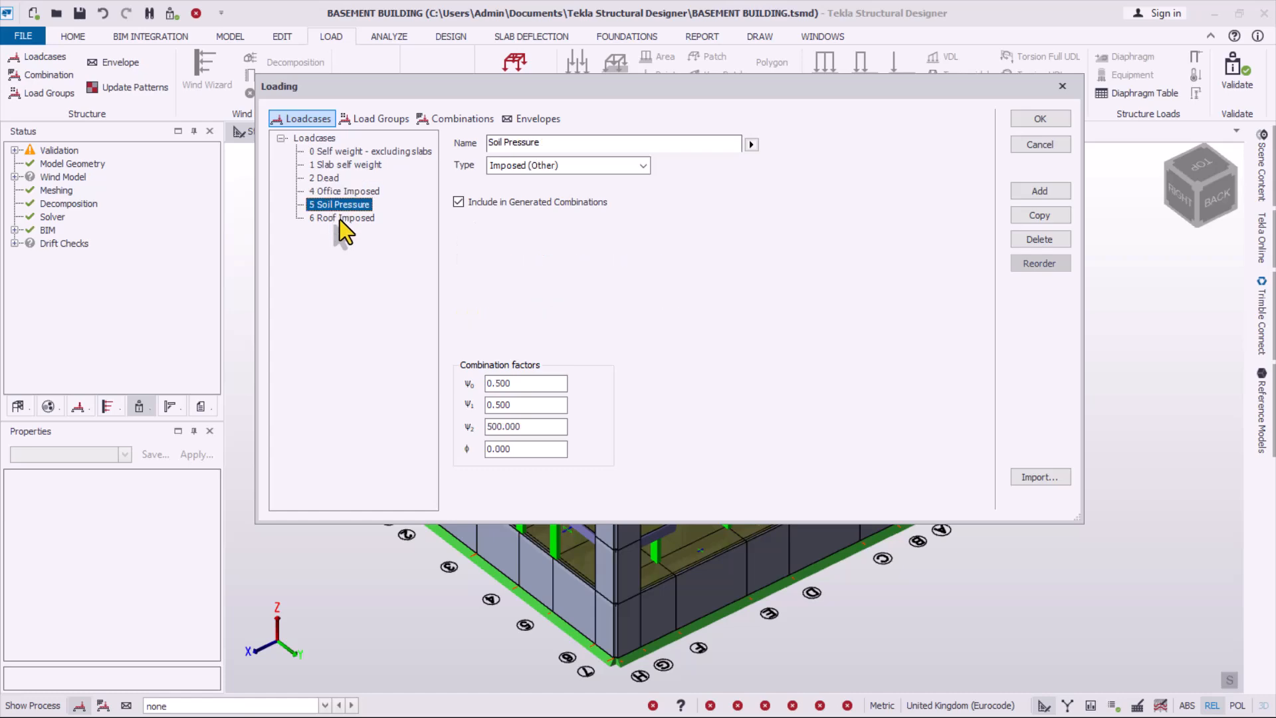
{"action": "left_click", "coordinate": [1041, 123]}
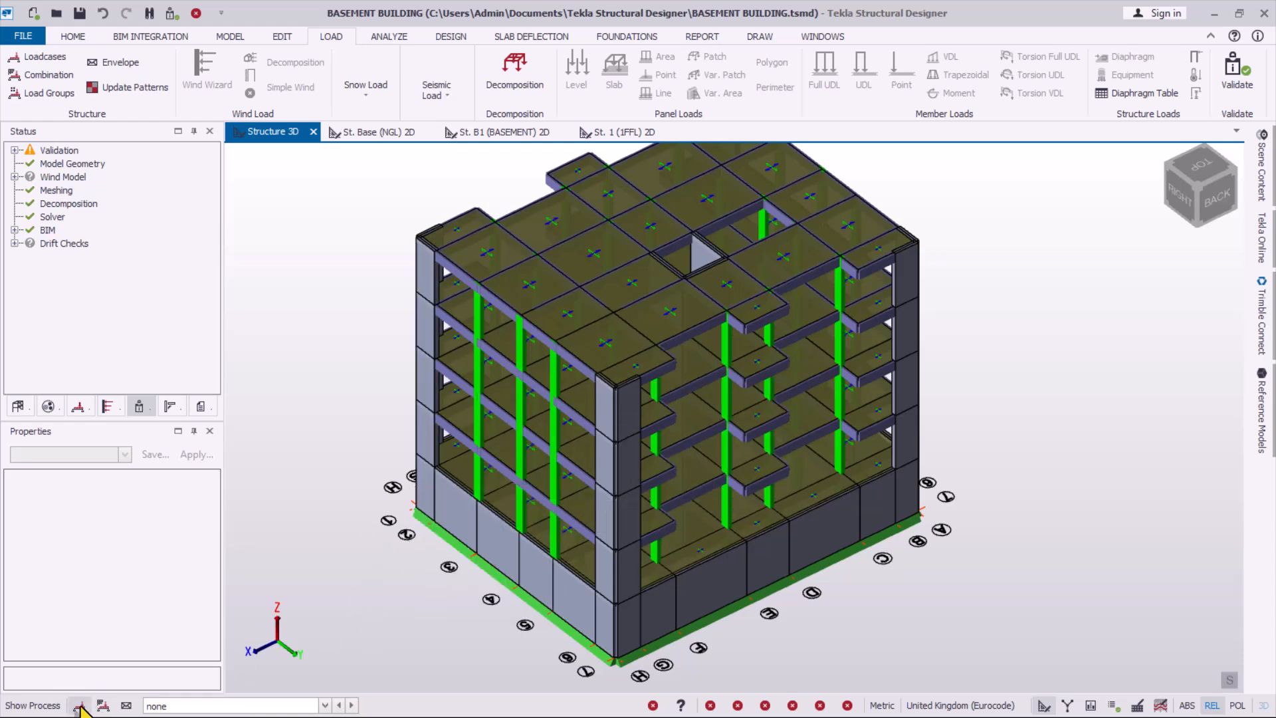
- In the Dead loadcase, apply a 10.5 kN/m Global Z perimeter load around the slabs at every floor level and the roof
{"action": "left_click", "coordinate": [156, 707]}
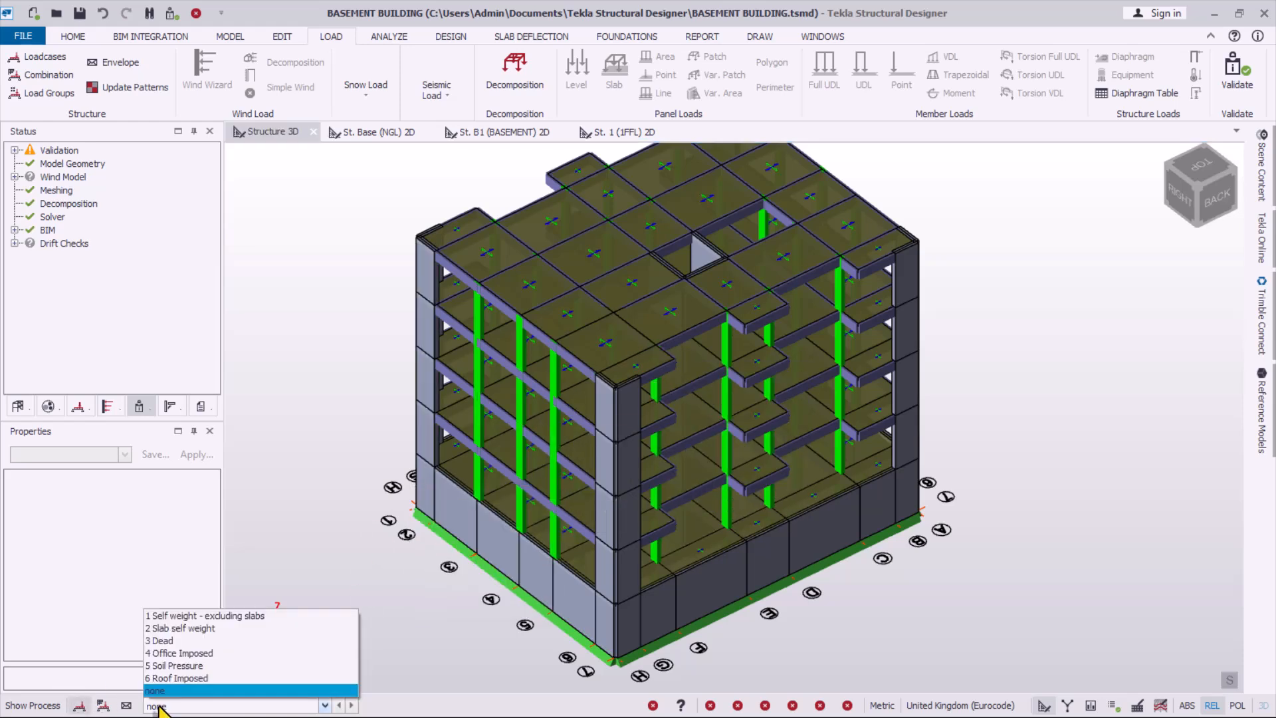
{"action": "left_click", "coordinate": [172, 642]}
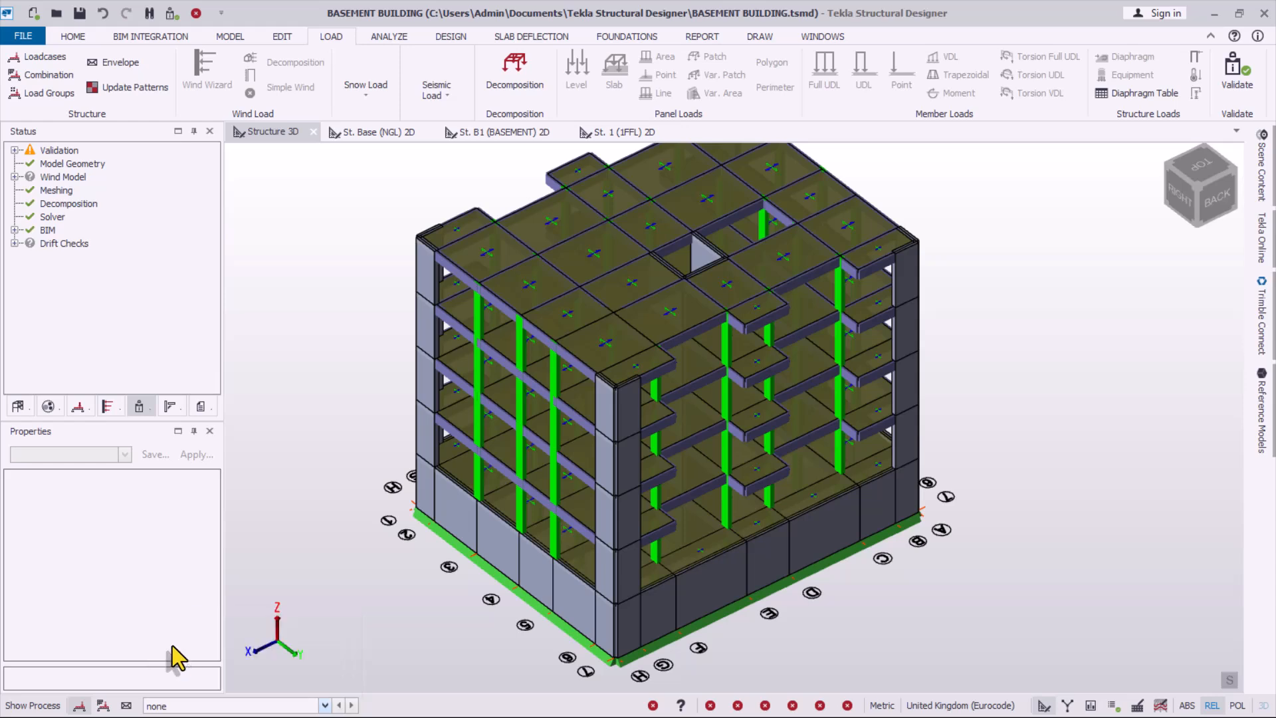
{"action": "mouse_move", "coordinate": [703, 272]}
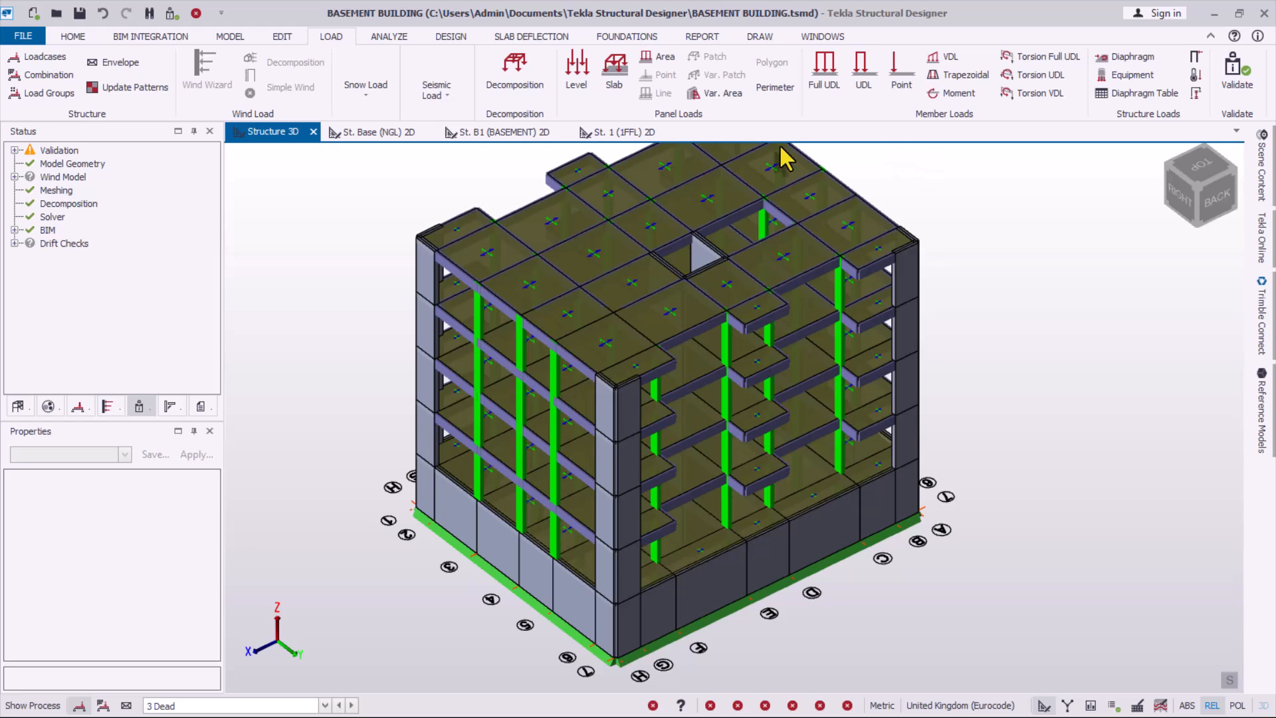
{"action": "left_click", "coordinate": [781, 90]}
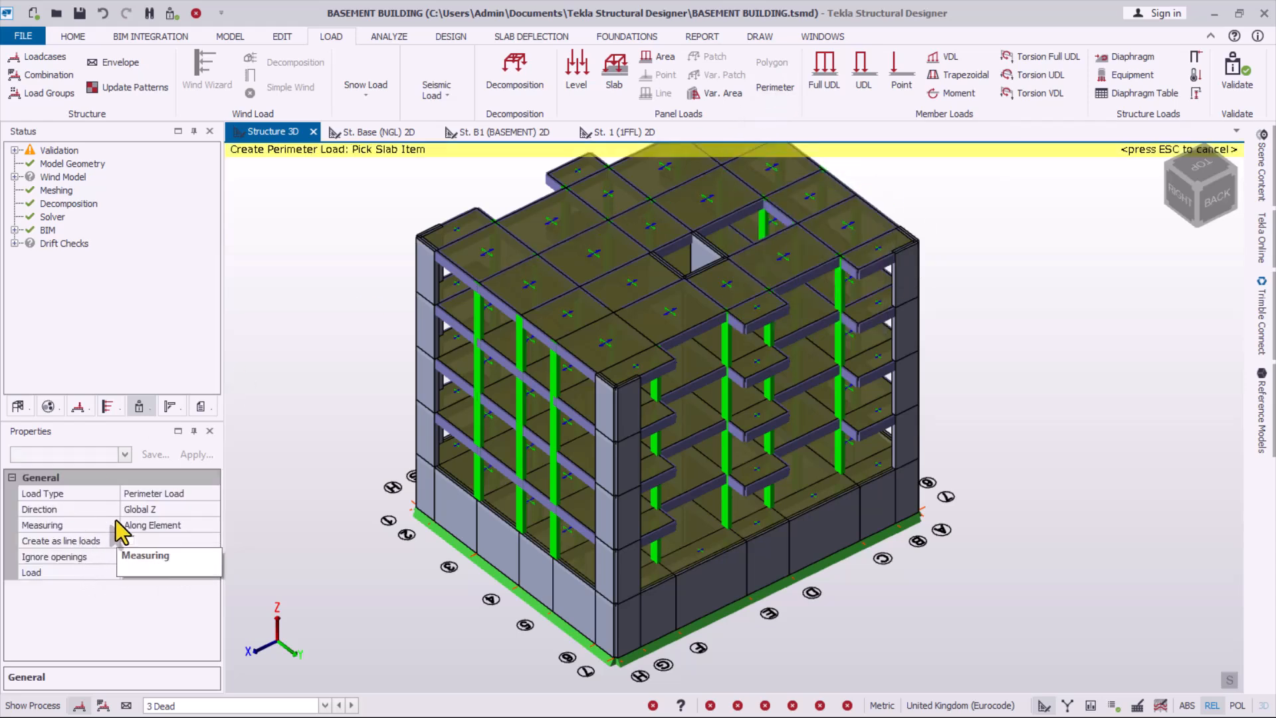
{"action": "left_click", "coordinate": [210, 510]}
{"action": "left_click", "coordinate": [211, 511]}
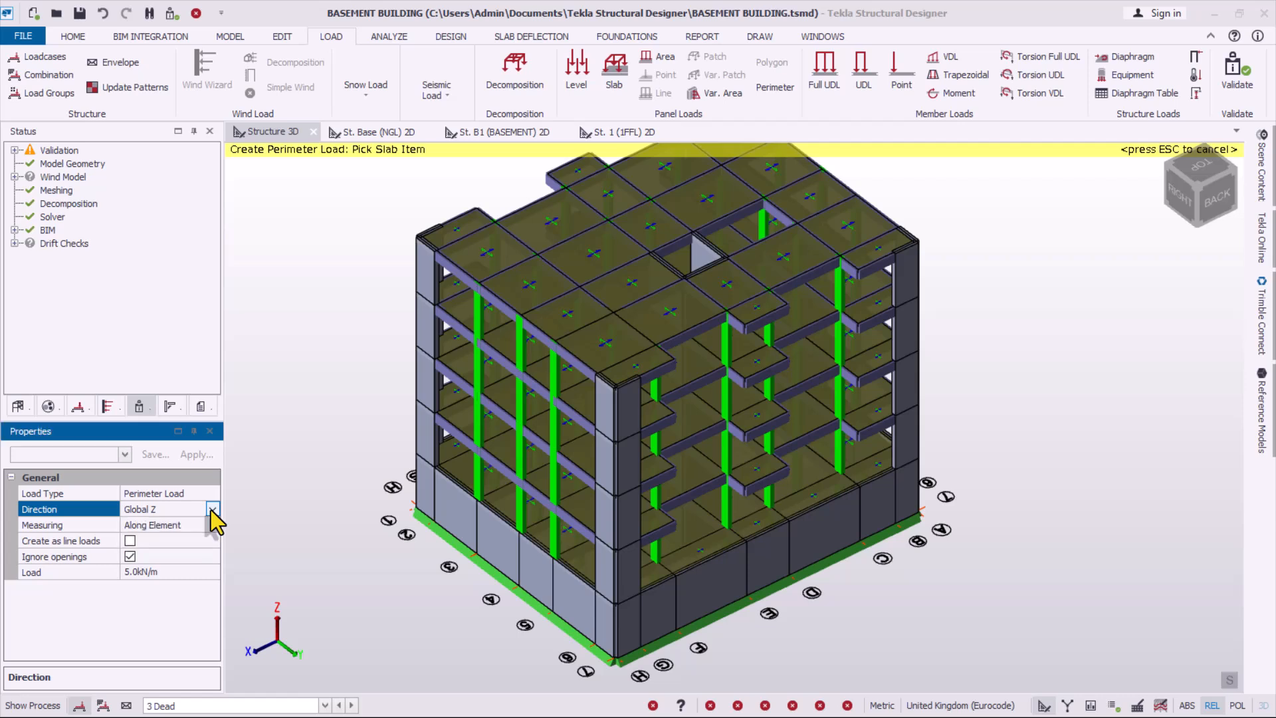
{"action": "left_click", "coordinate": [131, 573]}
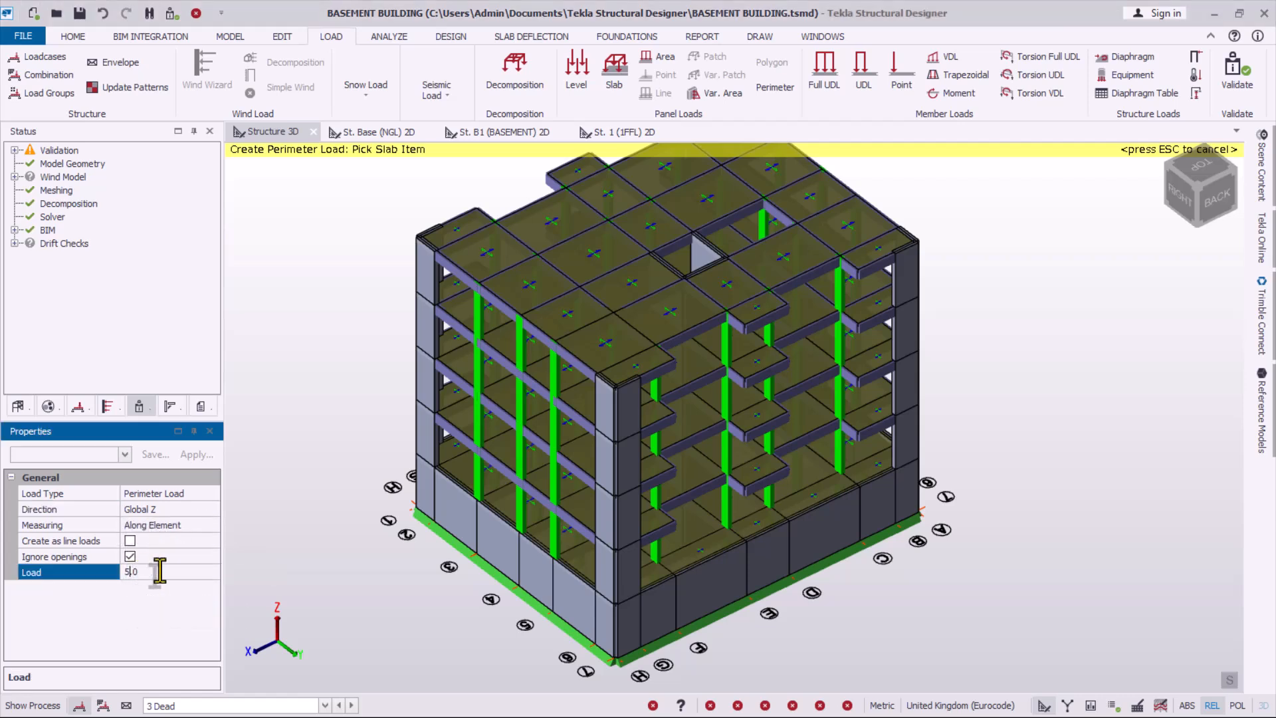
{"action": "type", "text": "10."}
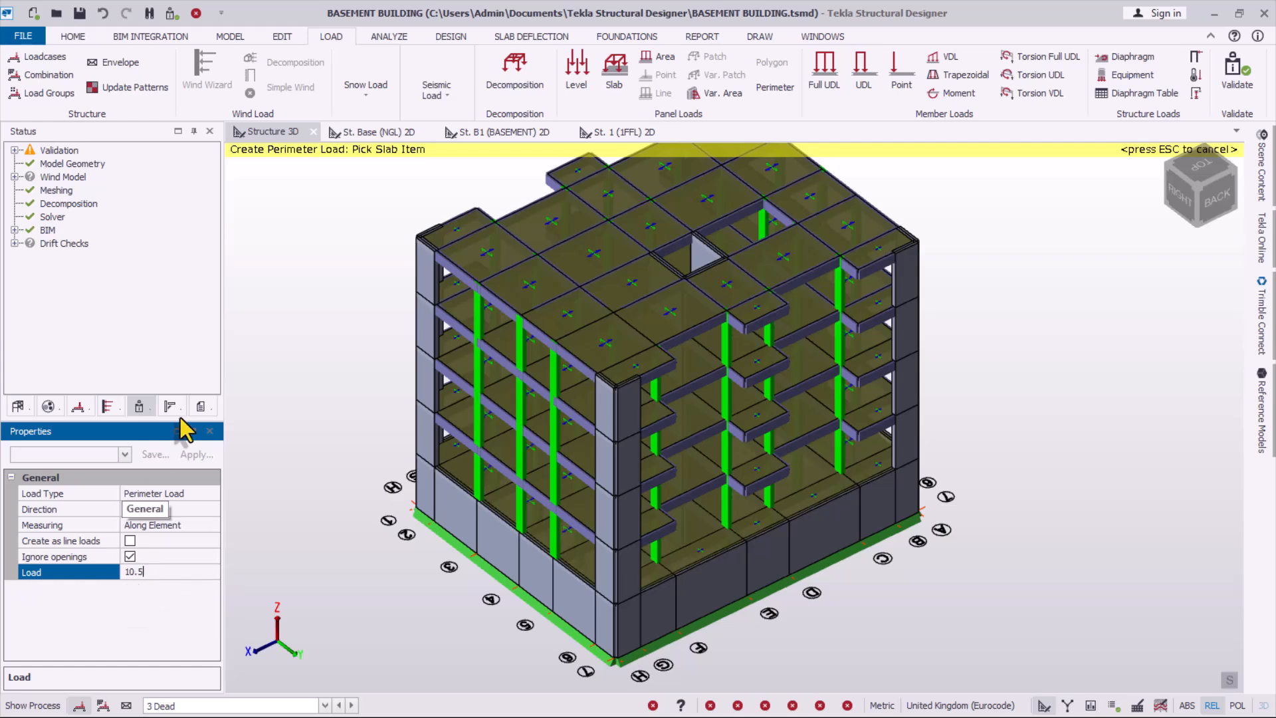
{"action": "left_click", "coordinate": [660, 581]}
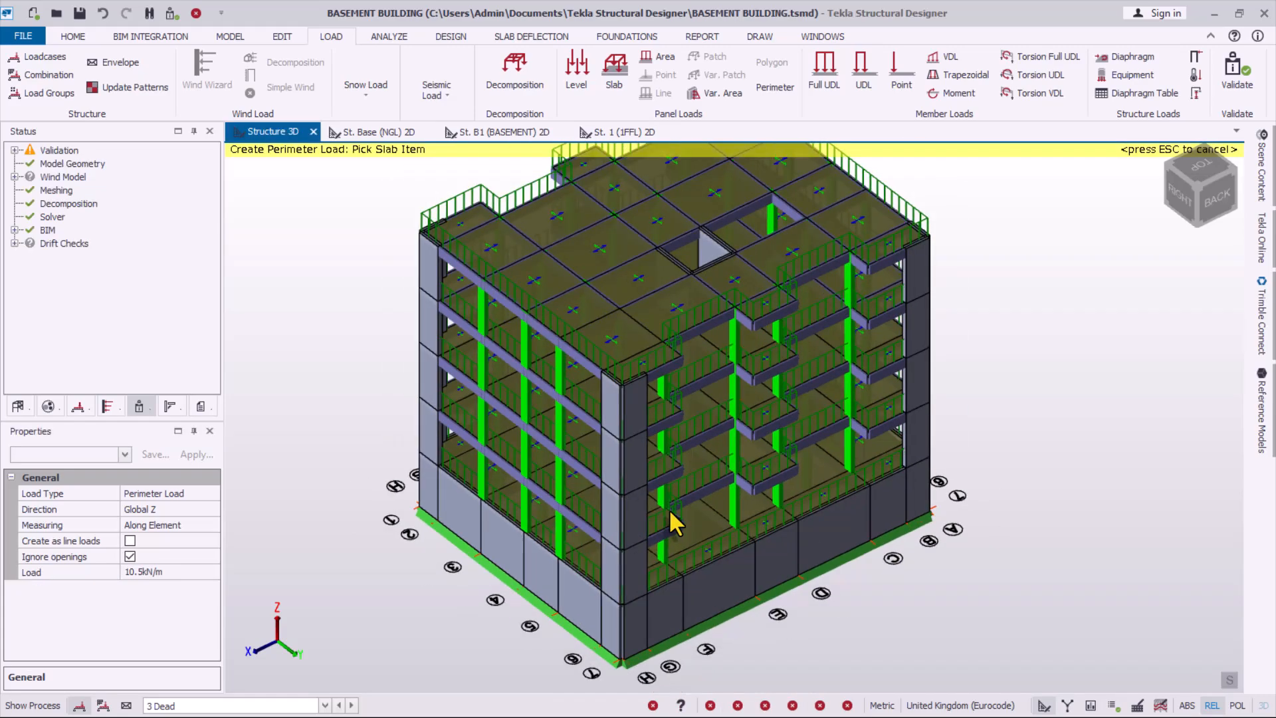
{"action": "scroll", "coordinate": [670, 524], "scroll_direction": "down", "scroll_amount": 1}
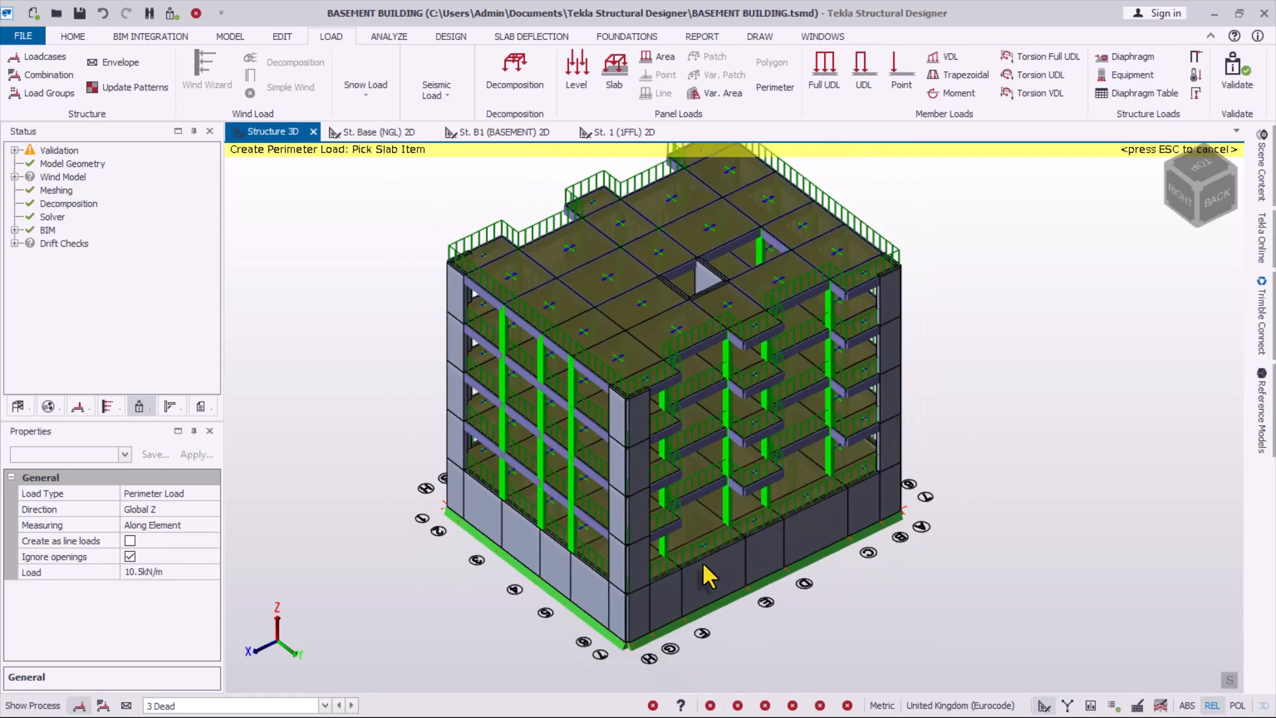
{"action": "middle_click_drag", "start_coordinate": [706, 576], "coordinate": [727, 555]}
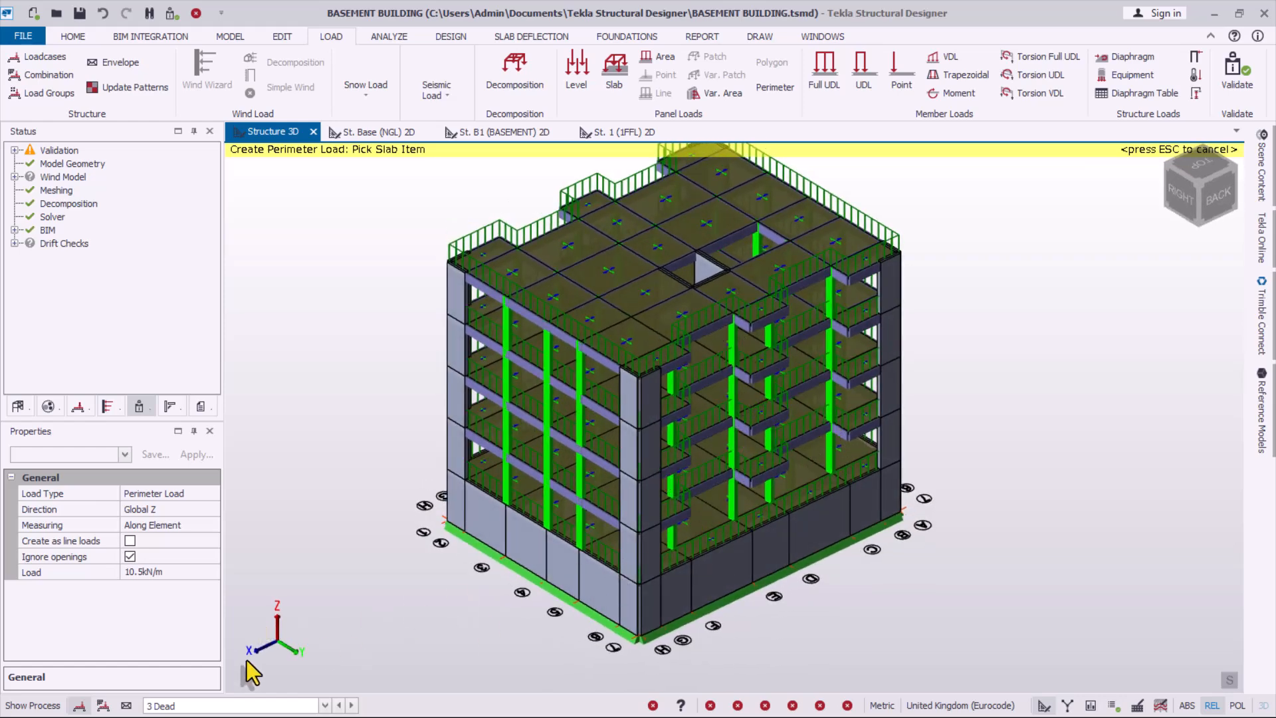
- In the Office Imposed loadcase, apply a 2.000 kN/m² level load to the slabs at every level
{"action": "left_click", "coordinate": [170, 706]}
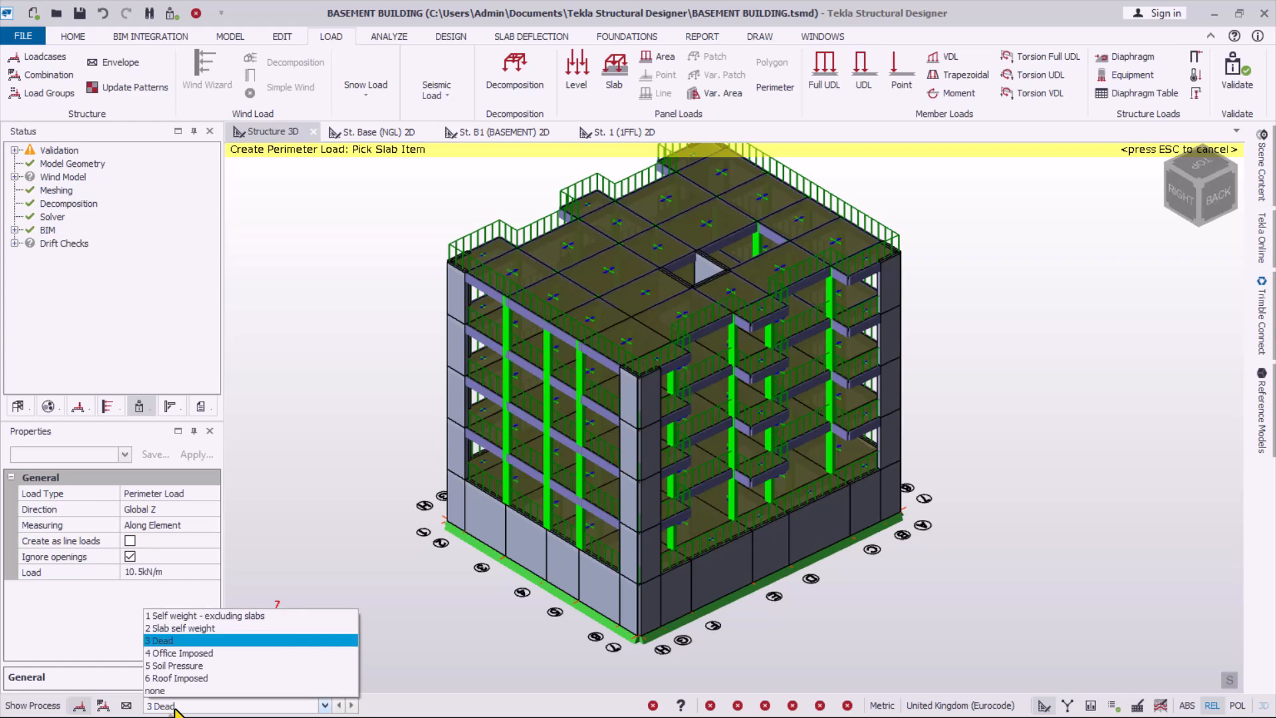
{"action": "left_click", "coordinate": [177, 653]}
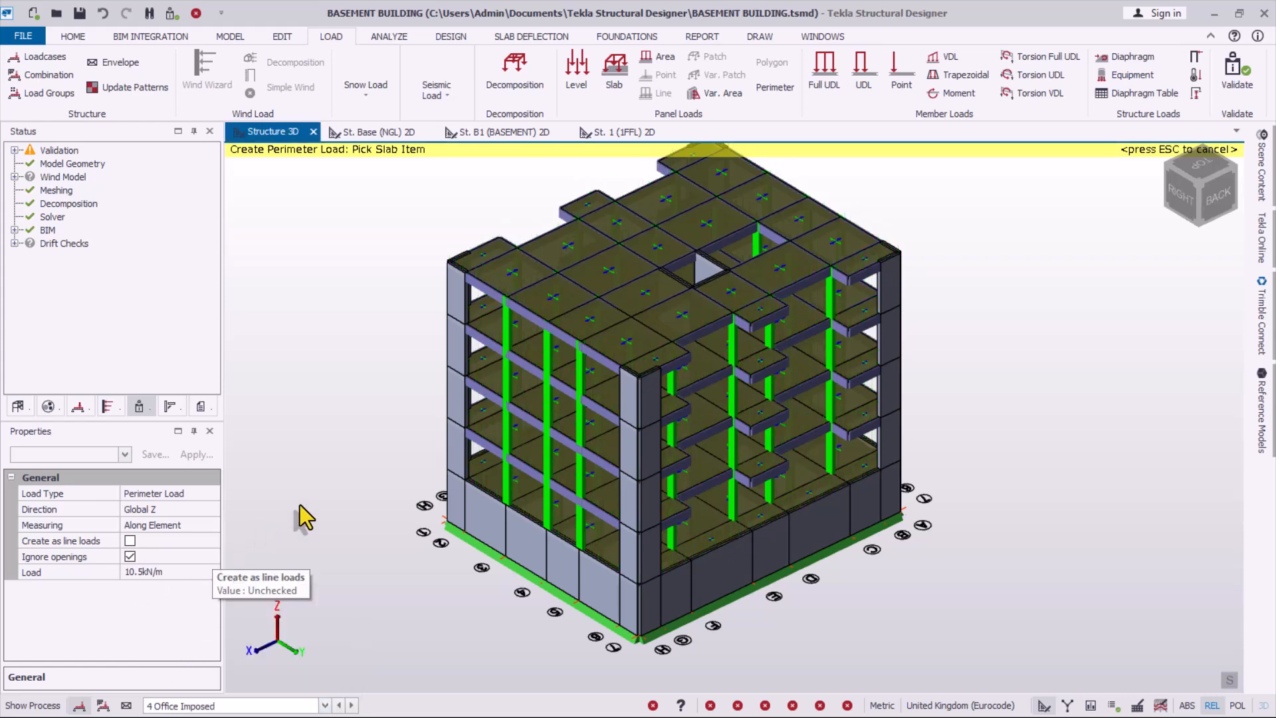
{"action": "key", "text": "Escape"}
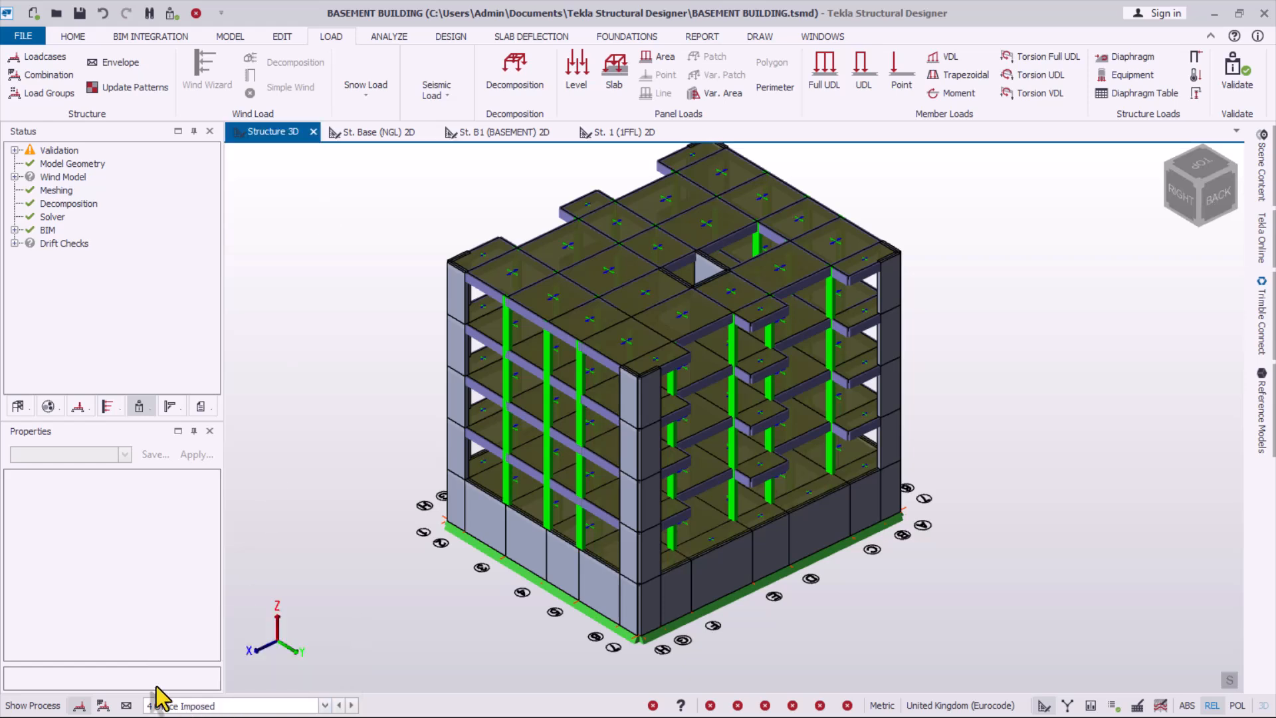
{"action": "left_click", "coordinate": [575, 77]}
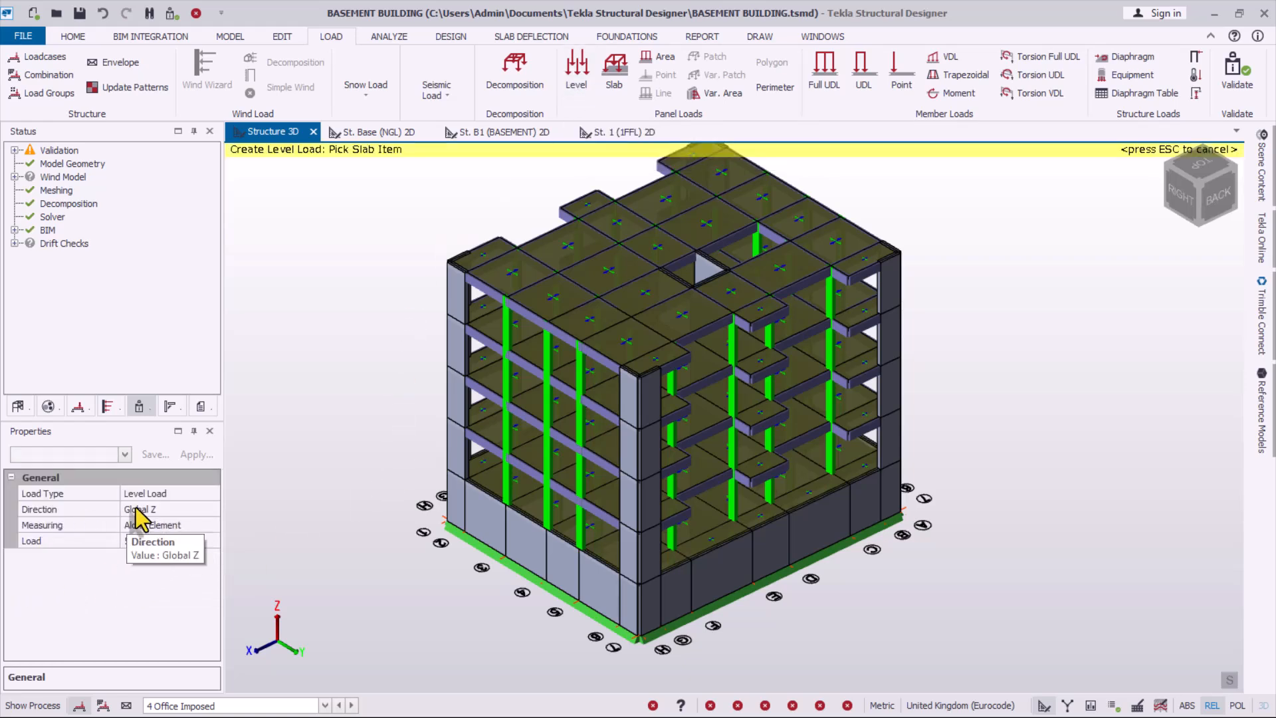
{"action": "left_click", "coordinate": [127, 543]}
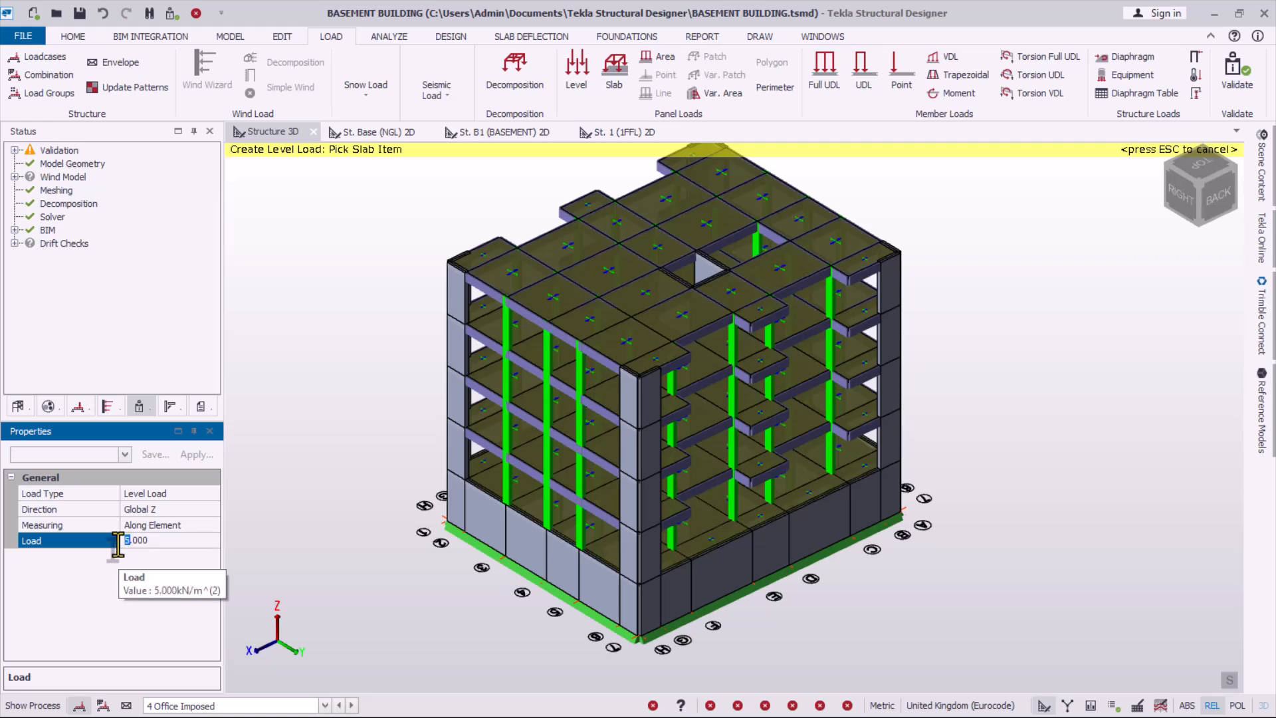
{"action": "type", "text": "2"}
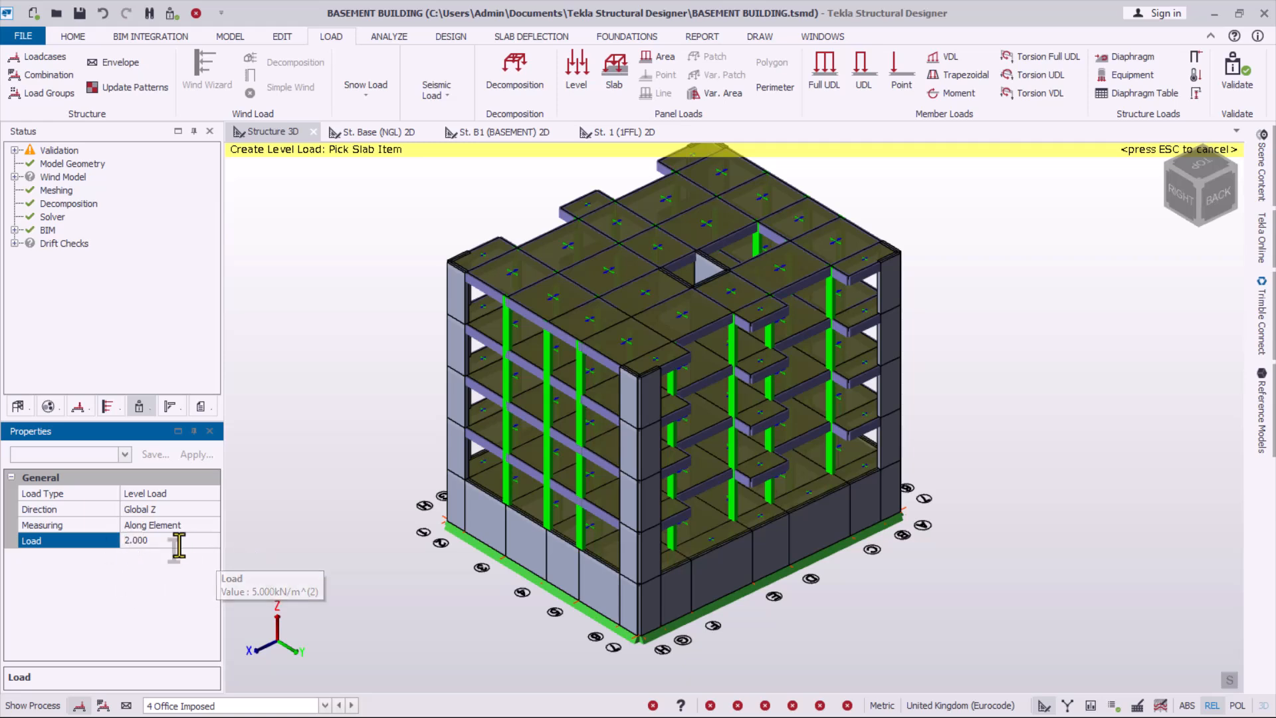
{"action": "left_click", "coordinate": [594, 565]}
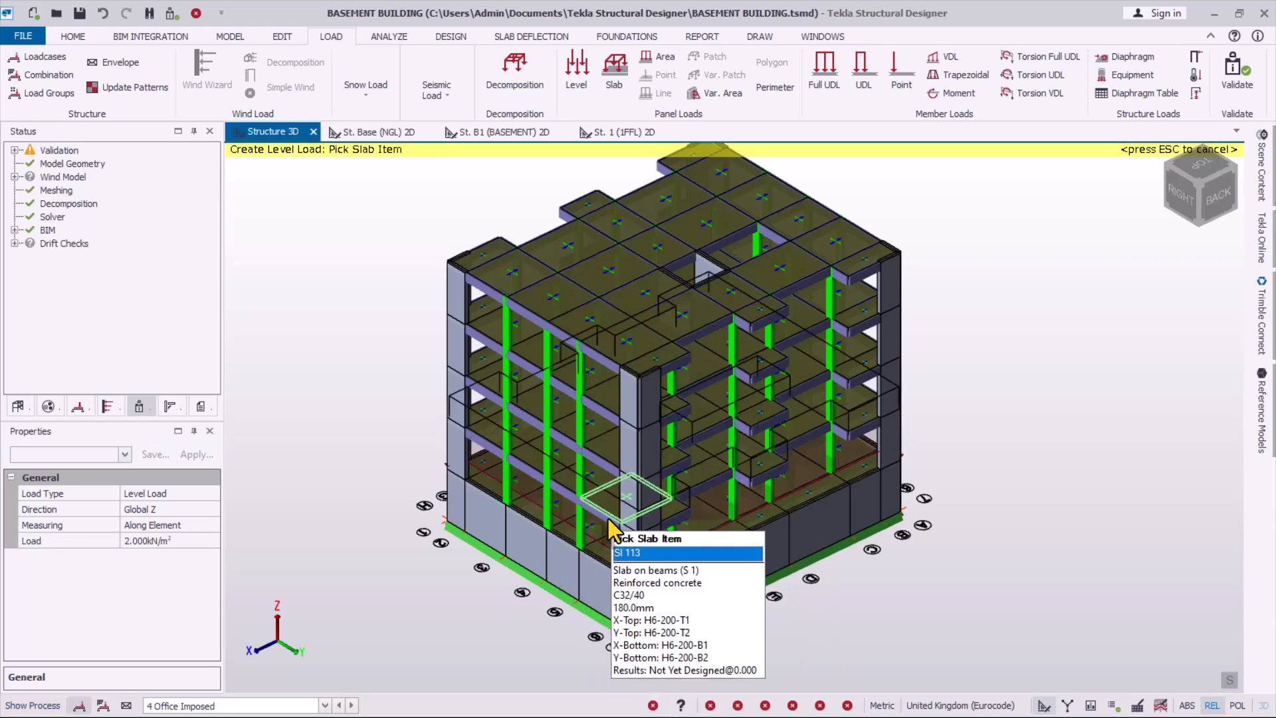
{"action": "left_click", "coordinate": [598, 543]}
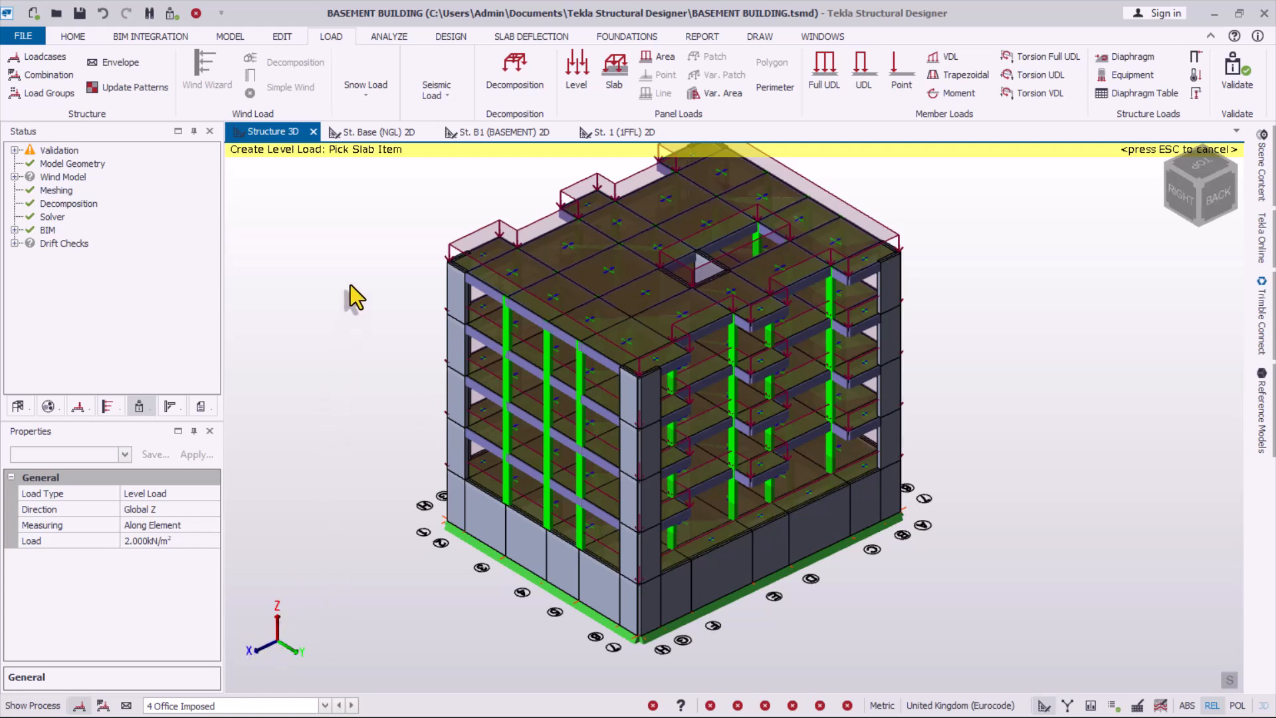
{"action": "key", "text": "Escape"}
- Make Soil Pressure the active loadcase and start a variable area load
{"action": "left_click", "coordinate": [223, 707]}
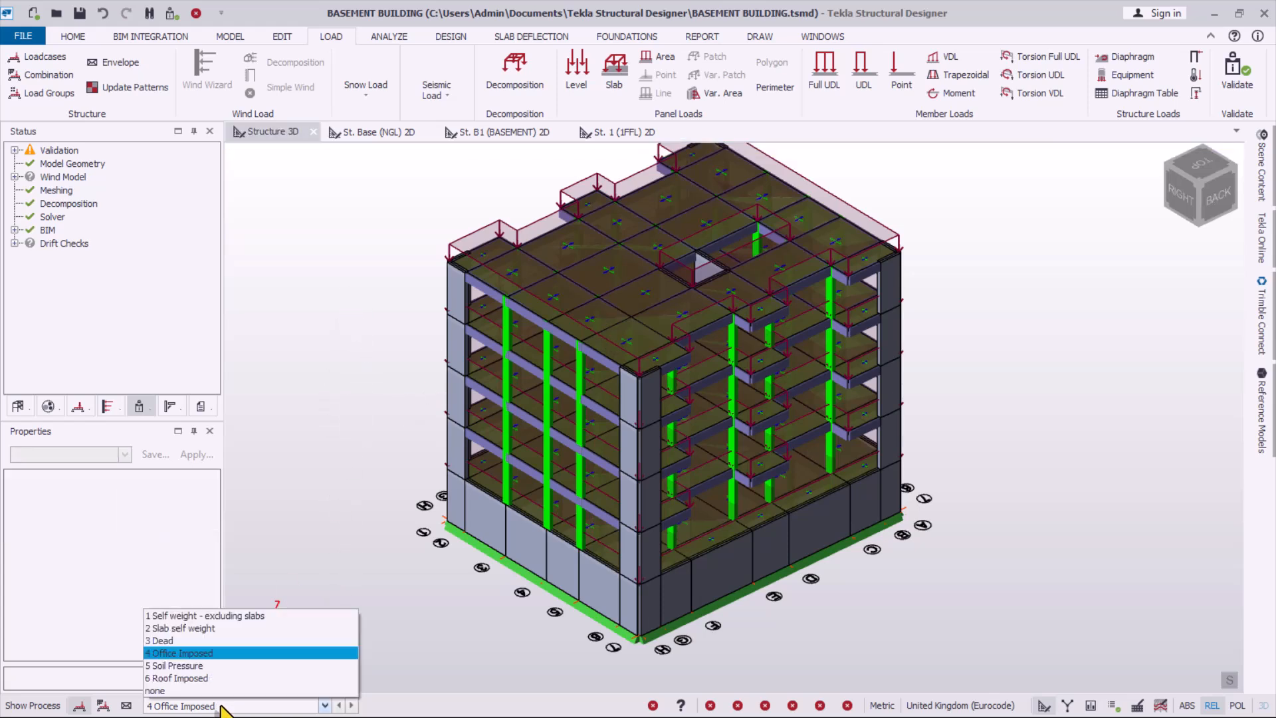
{"action": "left_click", "coordinate": [195, 666]}
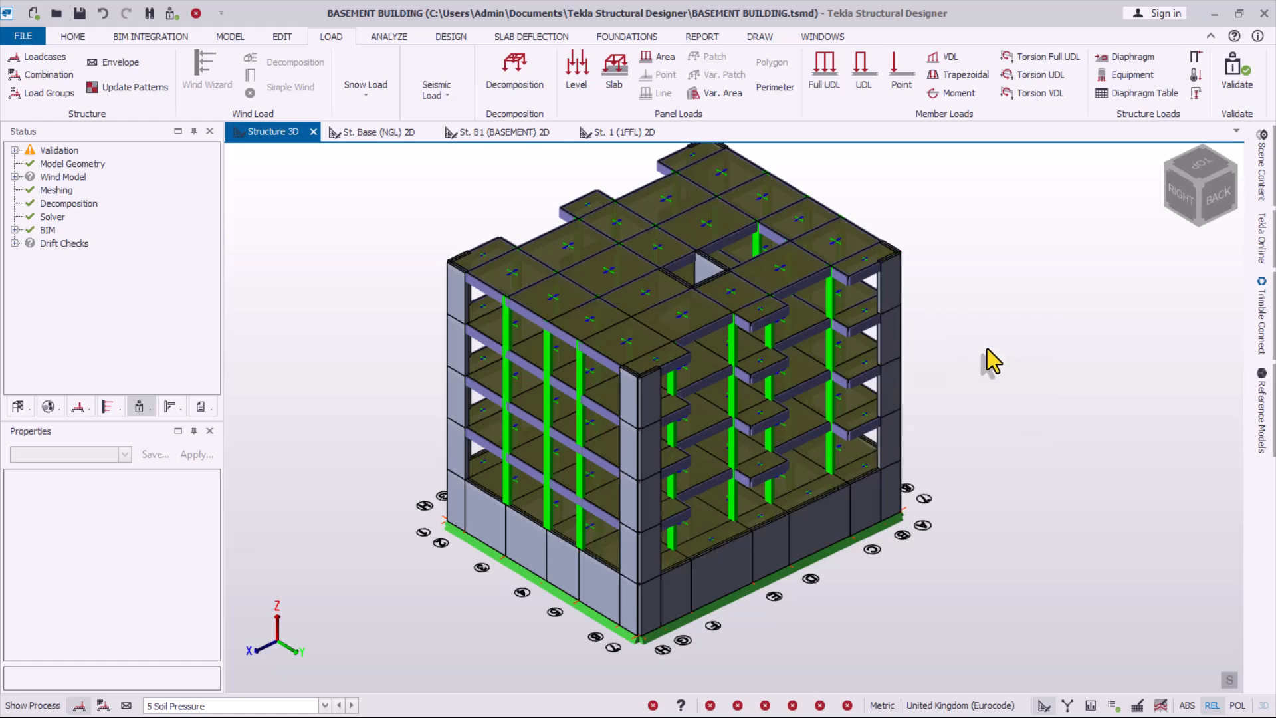
{"action": "scroll", "coordinate": [336, 322], "scroll_direction": "down", "scroll_amount": 2}
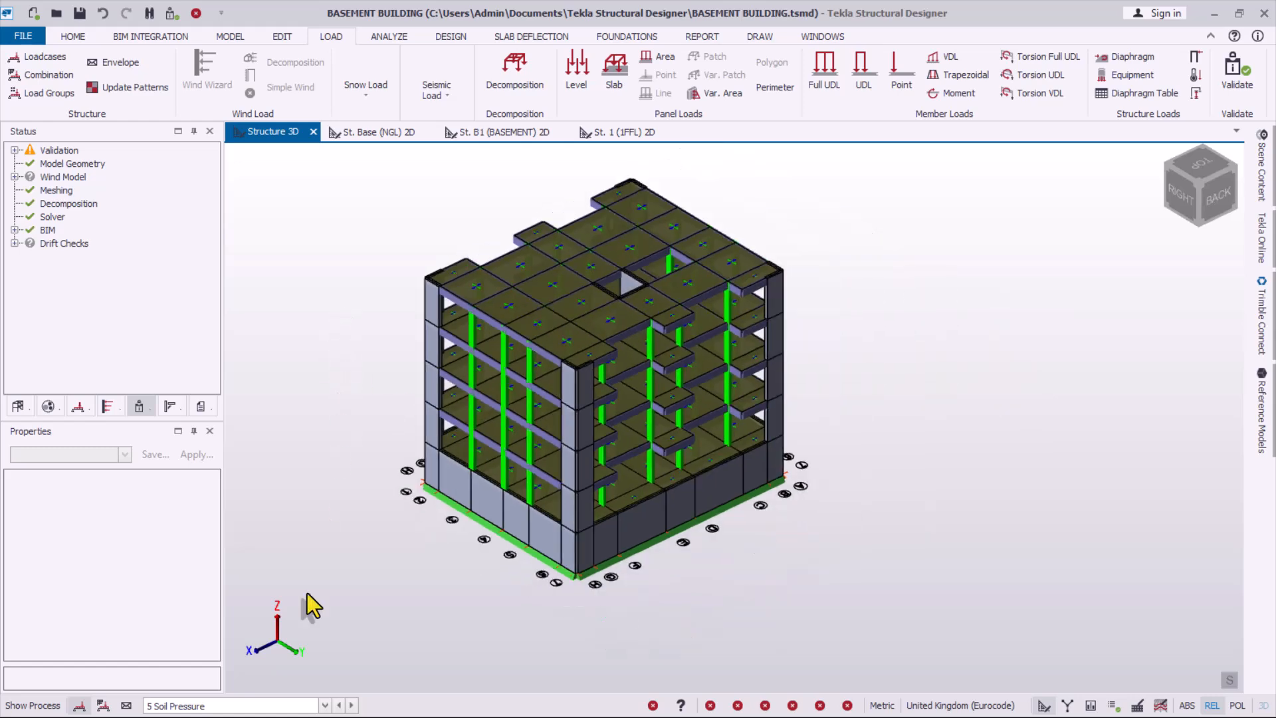
{"action": "scroll", "coordinate": [638, 352], "scroll_direction": "up", "scroll_amount": 3}
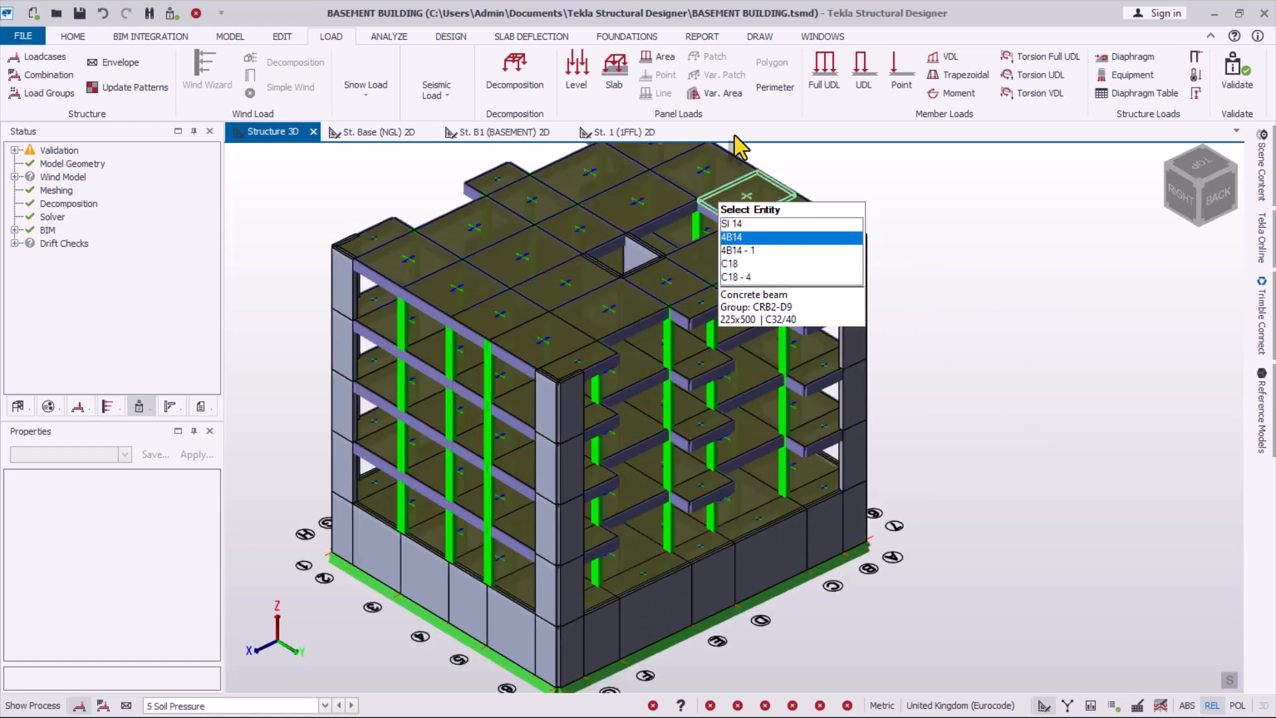
{"action": "left_click", "coordinate": [702, 97]}
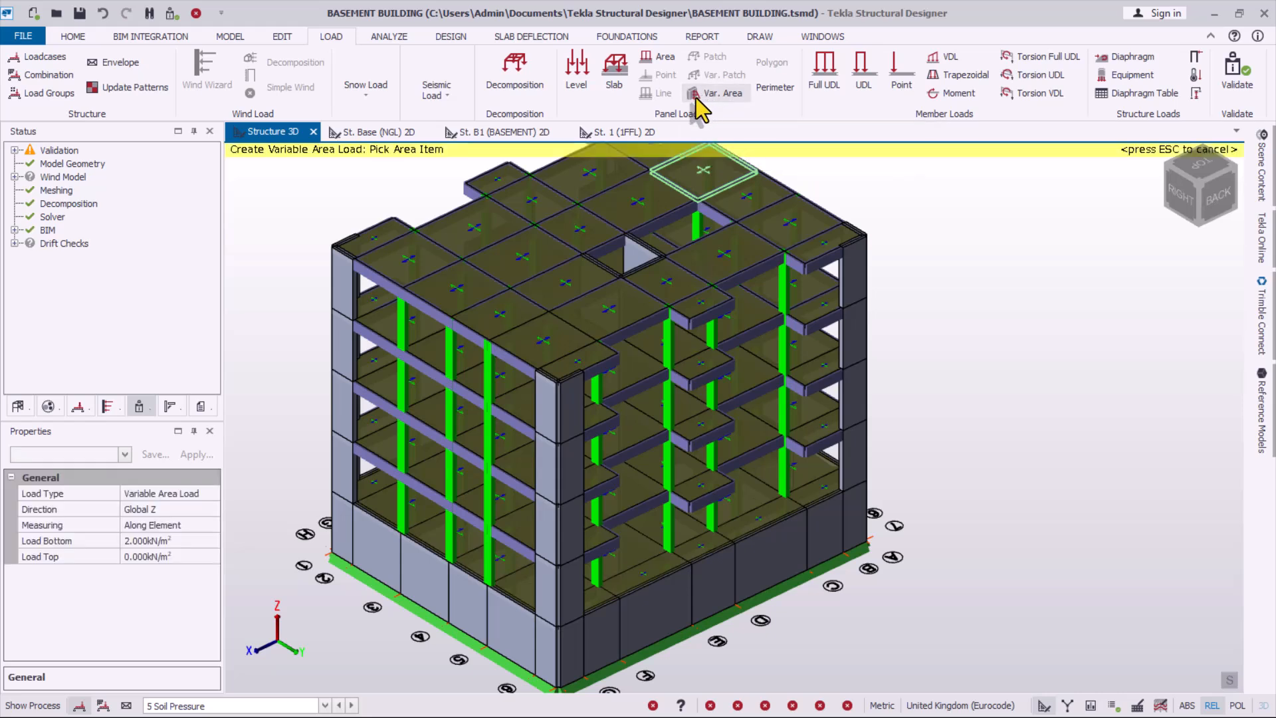
- Set the variable area load's direction to Global X, keeping 2.000 kN/m² at the bottom and 0.000 kN/m² at the top
{"action": "left_click", "coordinate": [115, 557]}
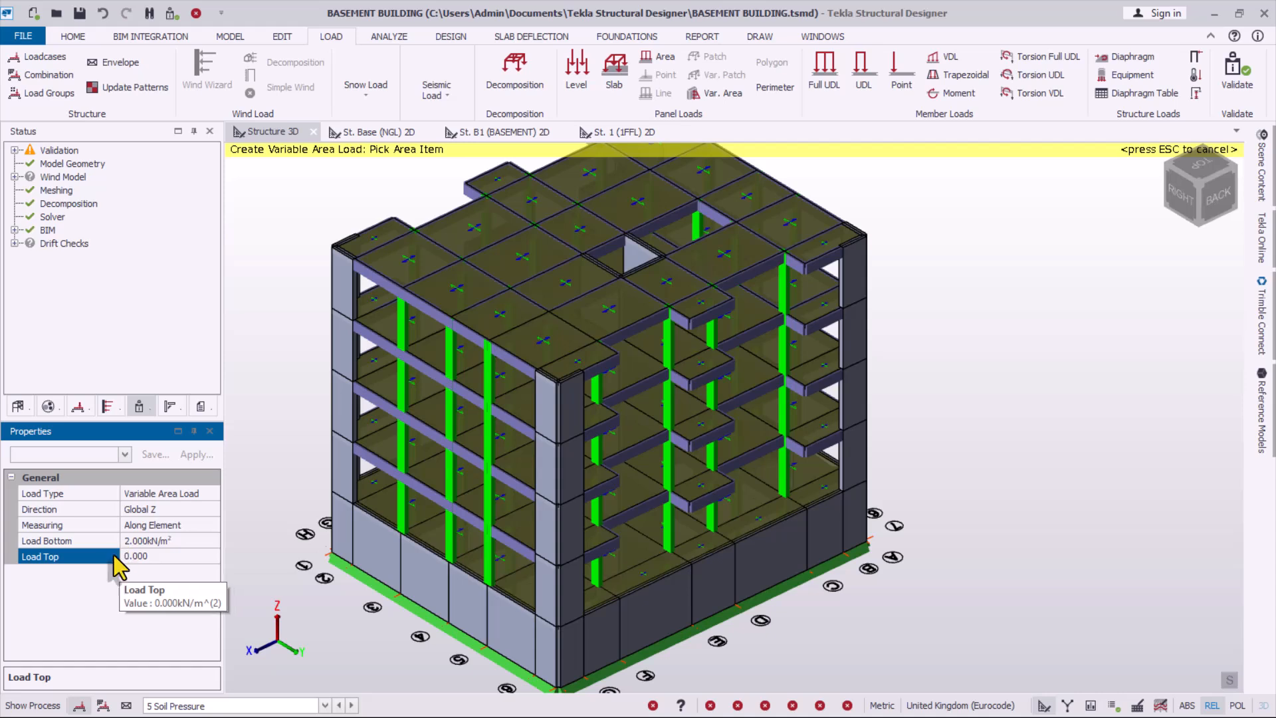
{"action": "left_click", "coordinate": [127, 540]}
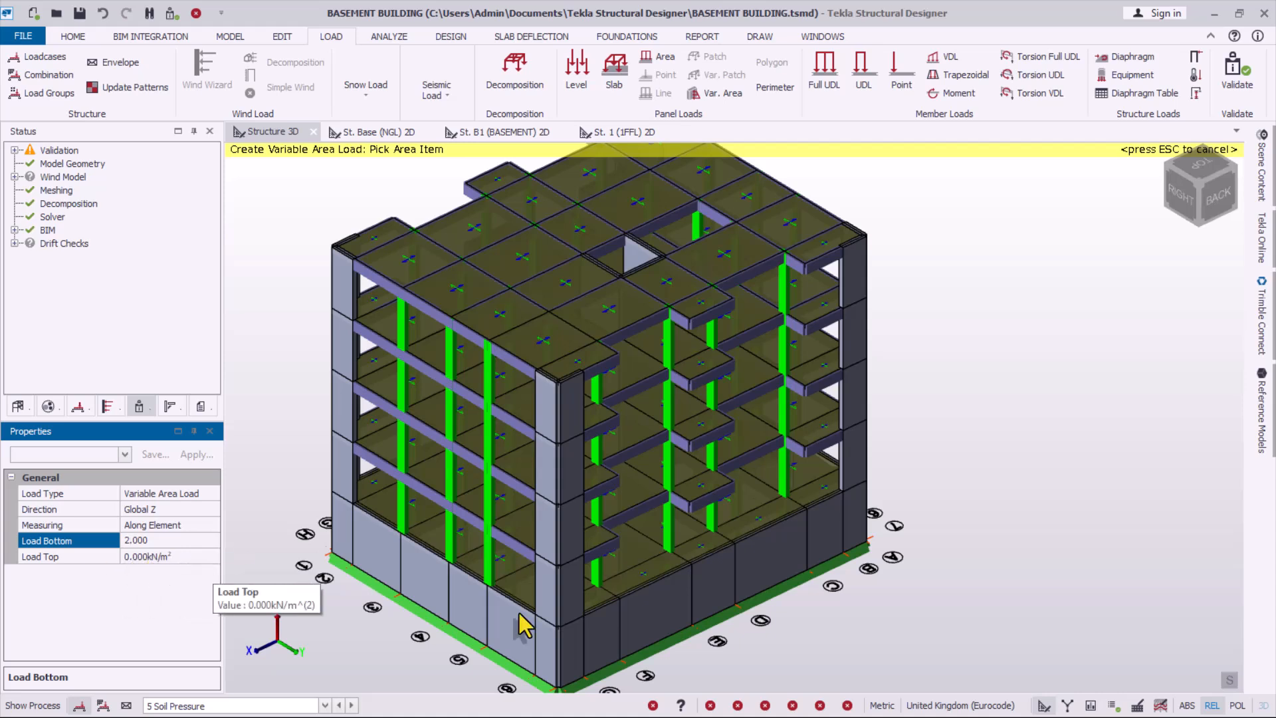
{"action": "scroll", "coordinate": [824, 553], "scroll_direction": "up", "scroll_amount": 2}
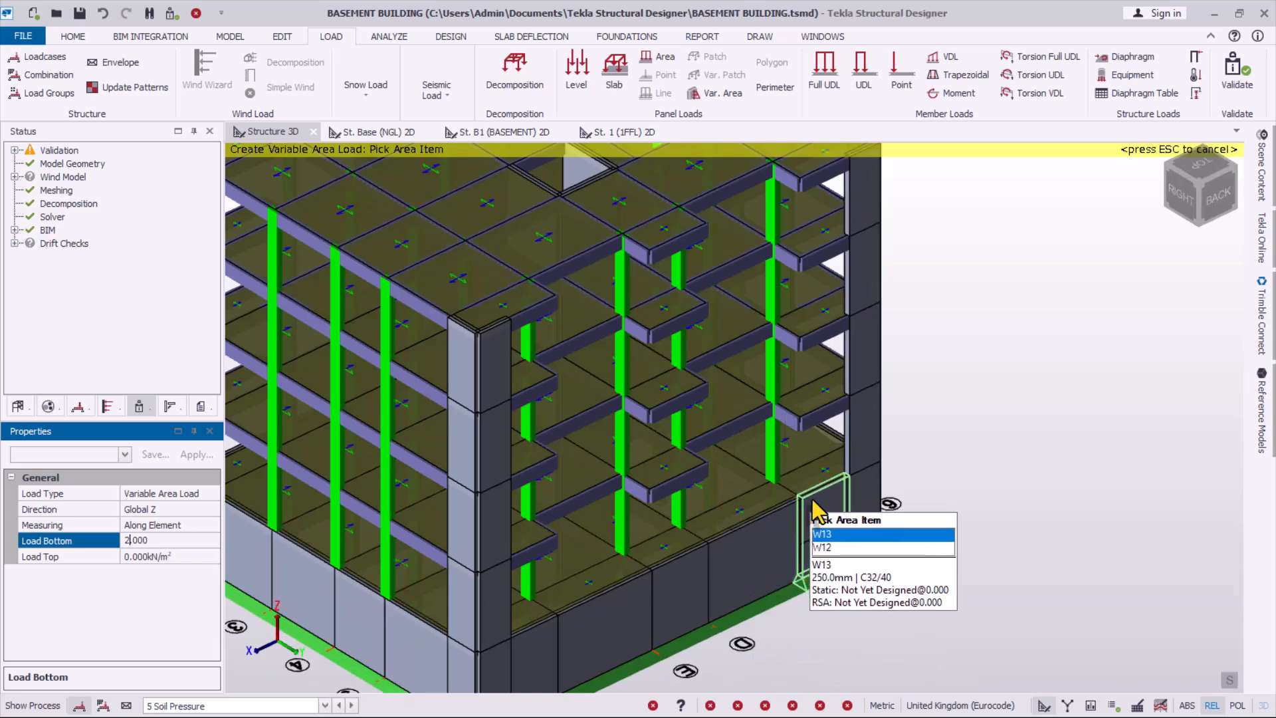
{"action": "scroll", "coordinate": [731, 525], "scroll_direction": "down", "scroll_amount": 3}
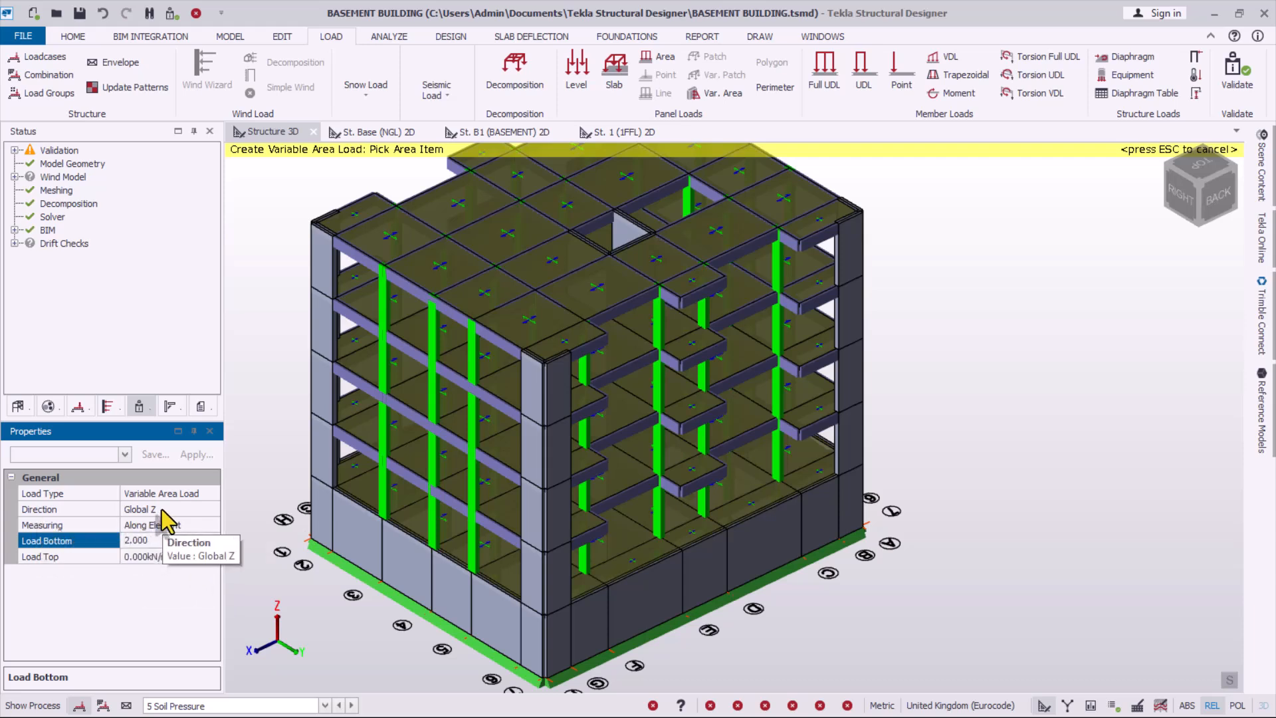
{"action": "left_click", "coordinate": [213, 509]}
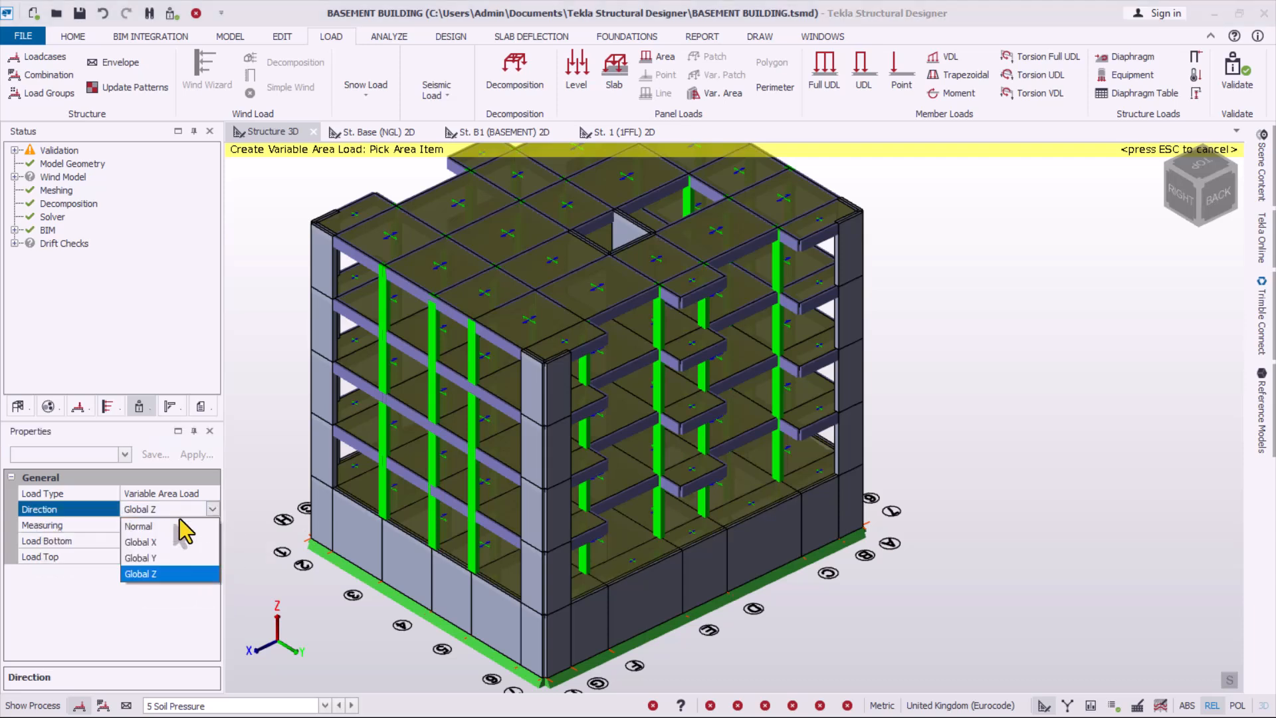
{"action": "left_click", "coordinate": [134, 541]}
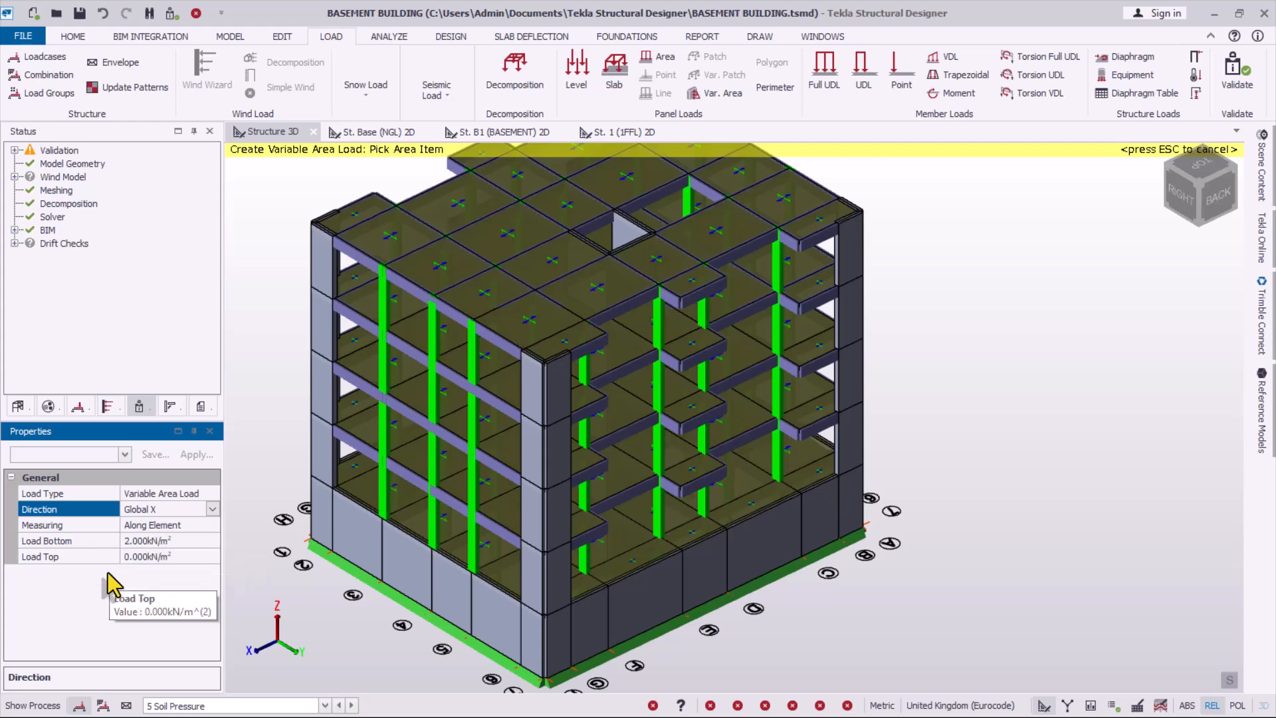
- Apply the Global X variable area load to the basement walls along grid line A
{"action": "scroll", "coordinate": [746, 561], "scroll_direction": "down", "scroll_amount": 2}
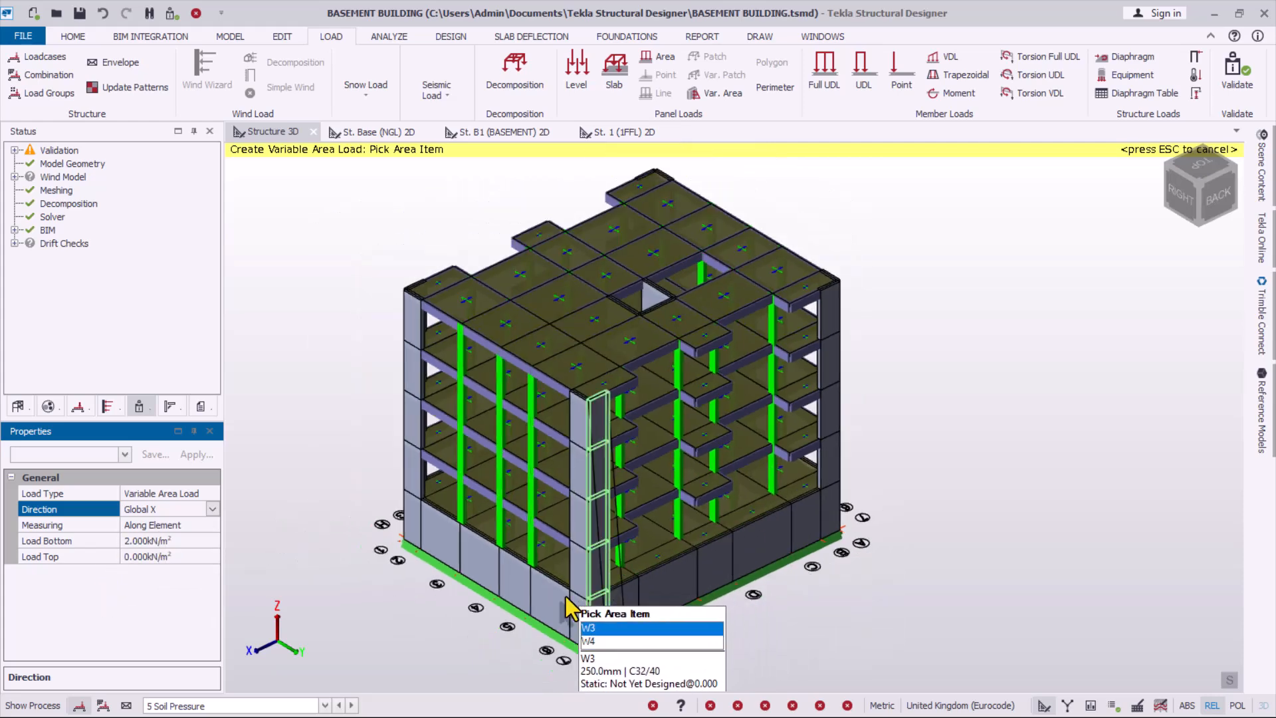
{"action": "scroll", "coordinate": [538, 603], "scroll_direction": "up", "scroll_amount": 1}
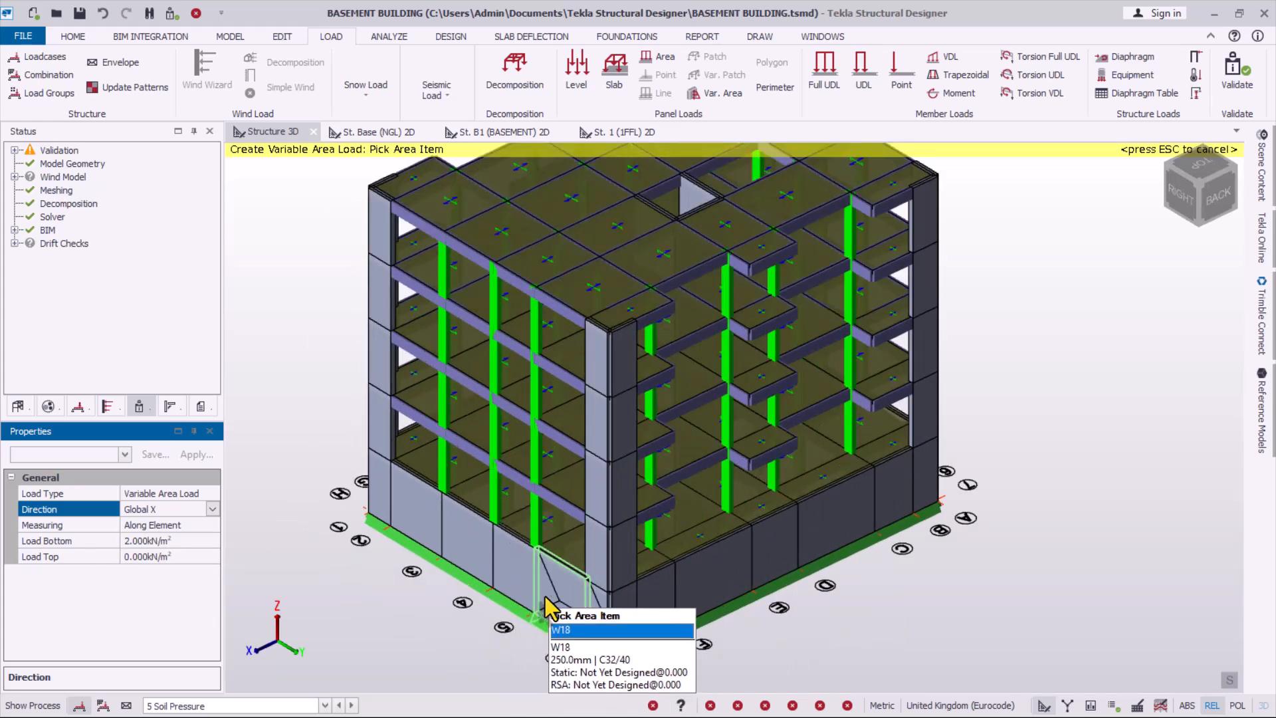
{"action": "scroll", "coordinate": [779, 505], "scroll_direction": "down", "scroll_amount": 2}
{"action": "scroll", "coordinate": [359, 564], "scroll_direction": "down", "scroll_amount": 2}
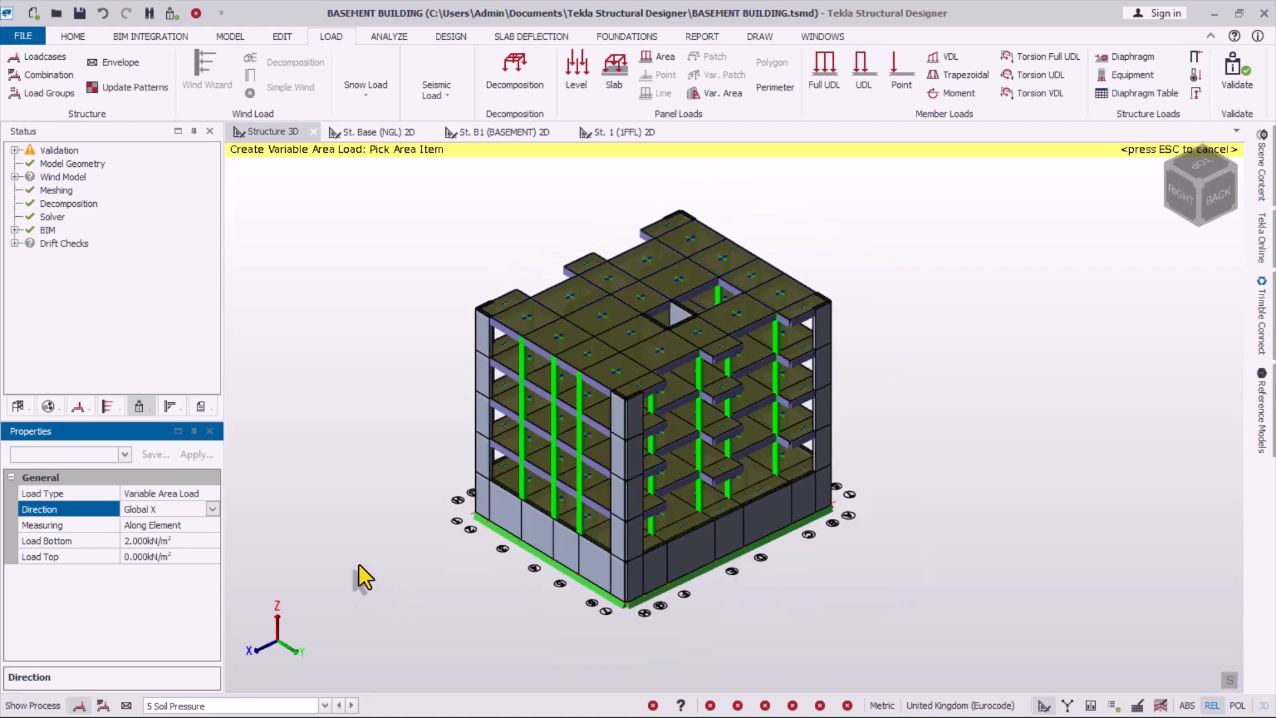
{"action": "right_click_drag", "start_coordinate": [602, 583], "coordinate": [266, 568]}
{"action": "scroll", "coordinate": [744, 618], "scroll_direction": "down", "scroll_amount": 2}
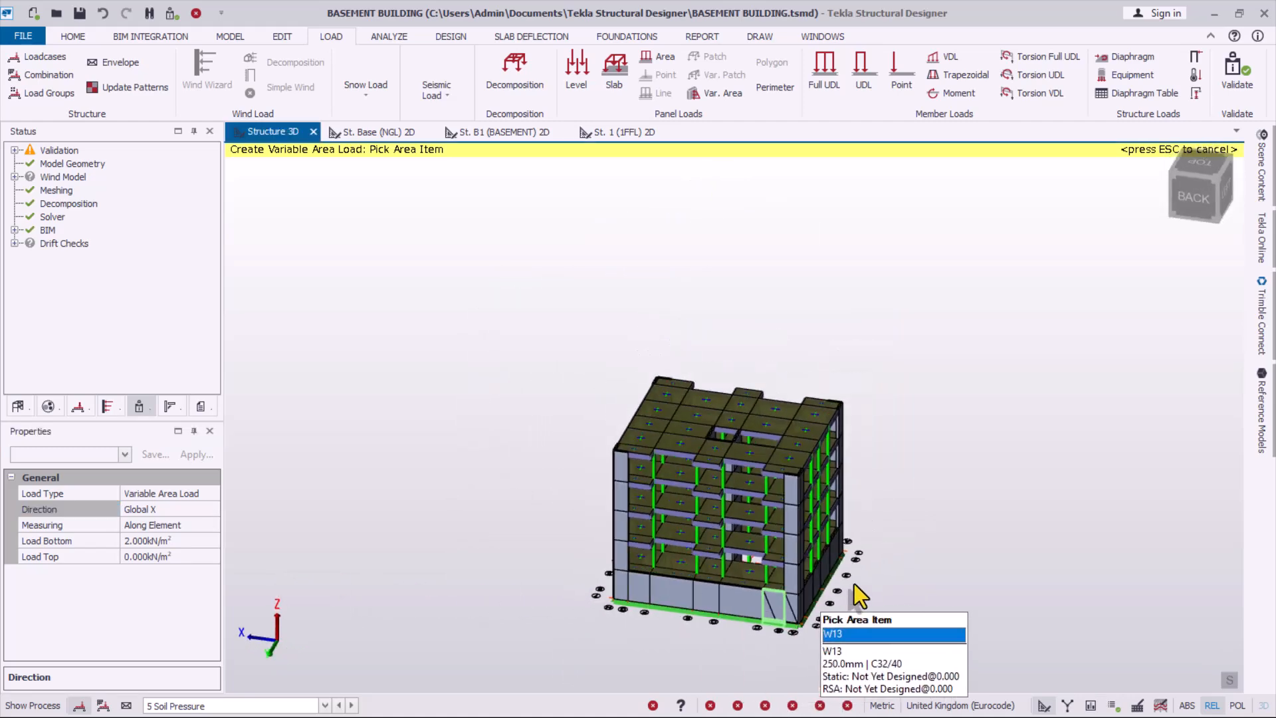
{"action": "right_click_drag", "start_coordinate": [775, 590], "coordinate": [612, 631]}
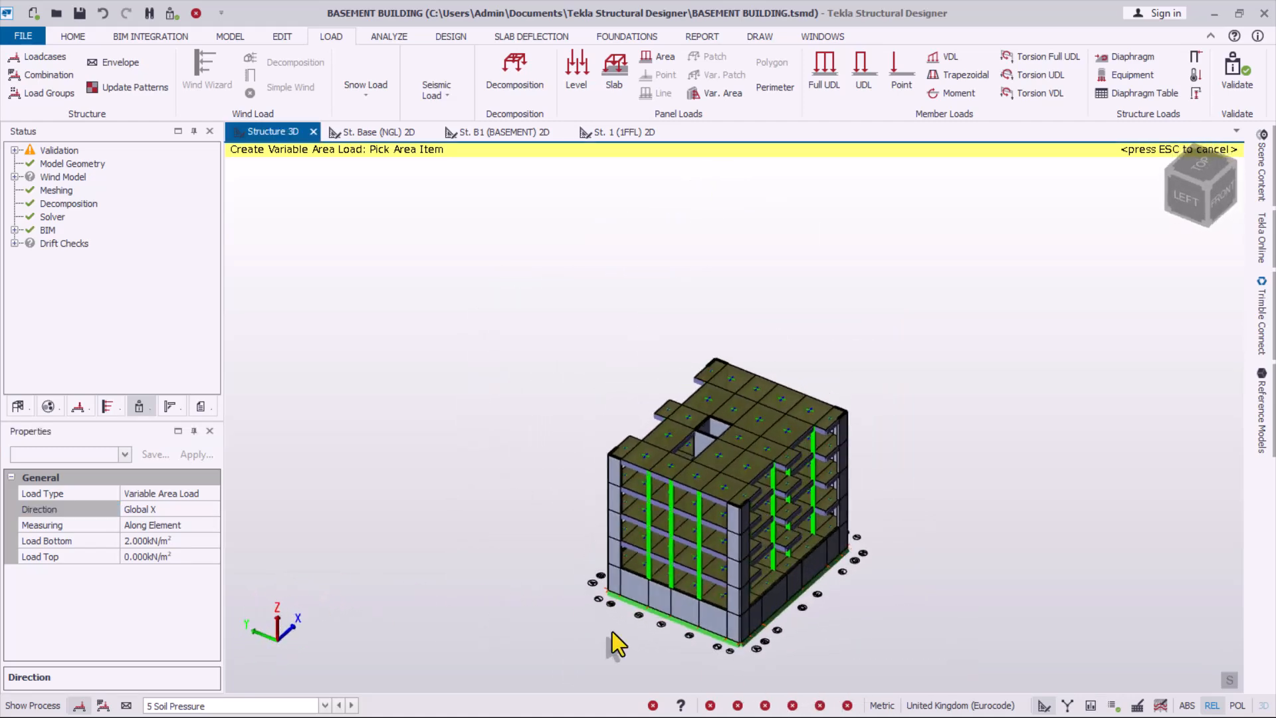
{"action": "right_click_drag", "start_coordinate": [799, 634], "coordinate": [585, 633]}
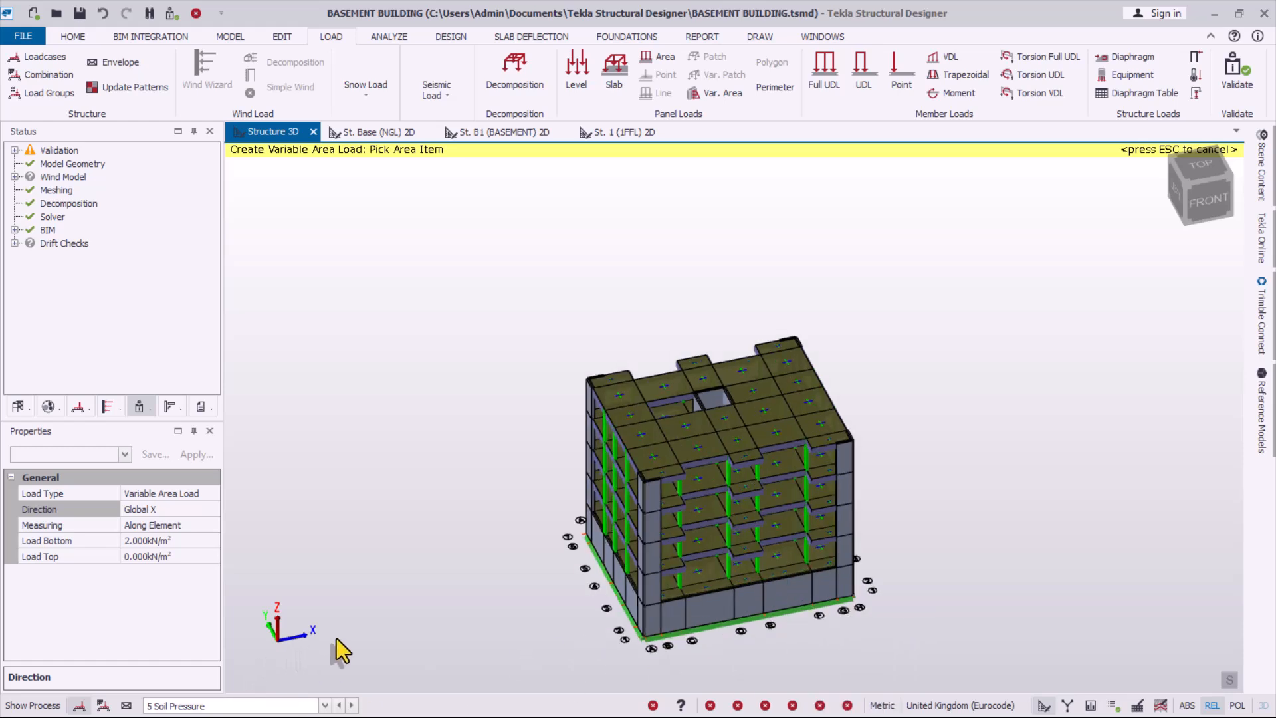
{"action": "scroll", "coordinate": [711, 641], "scroll_direction": "up", "scroll_amount": 3}
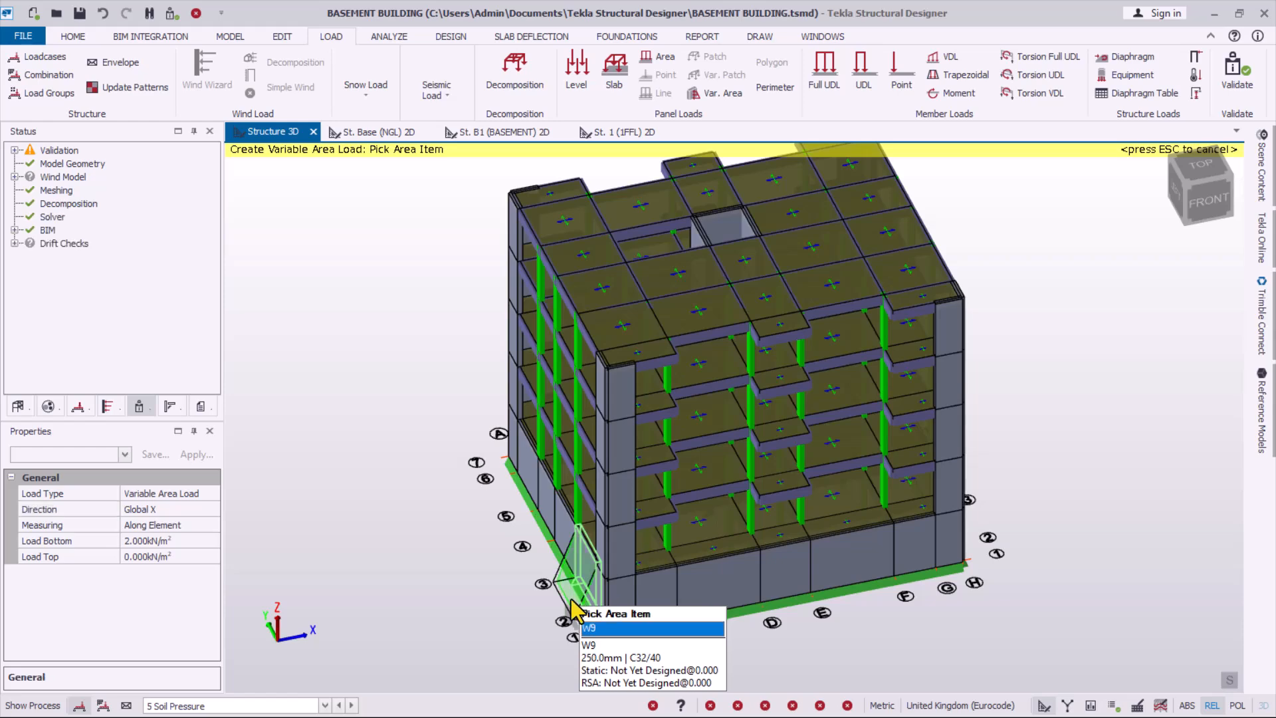
{"action": "scroll", "coordinate": [525, 632], "scroll_direction": "up", "scroll_amount": 3}
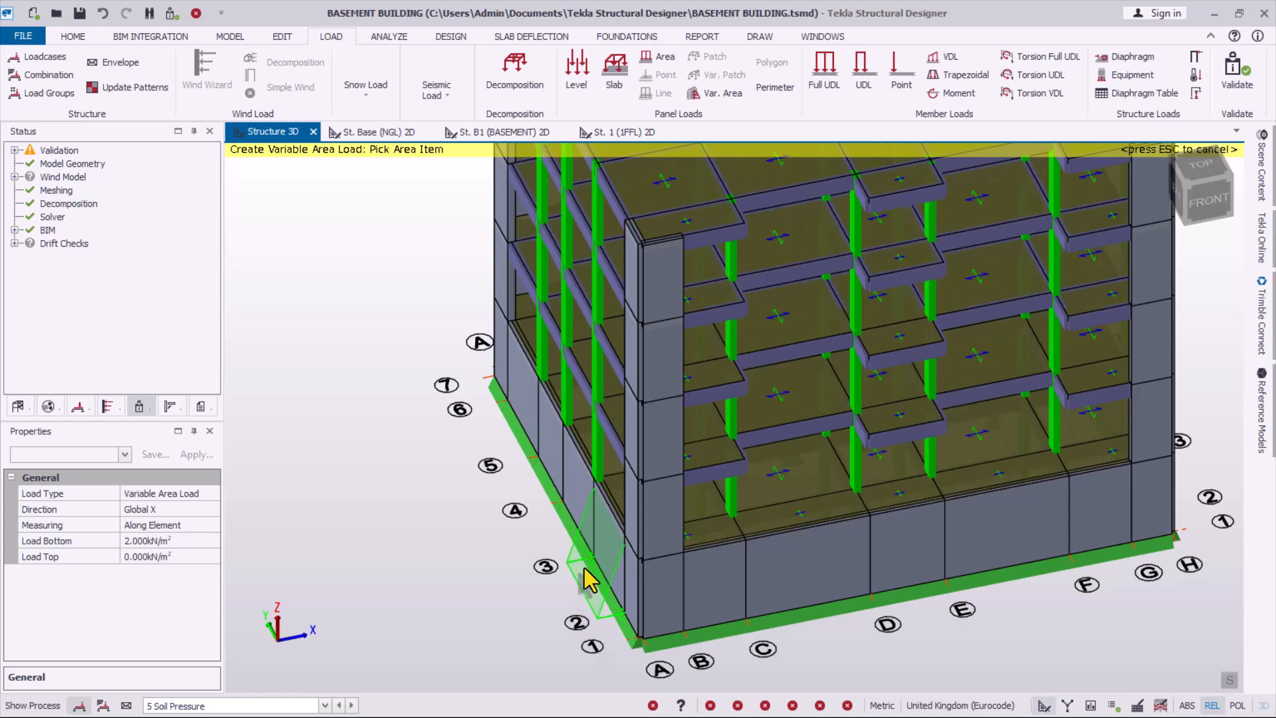
{"action": "left_click", "coordinate": [534, 428]}
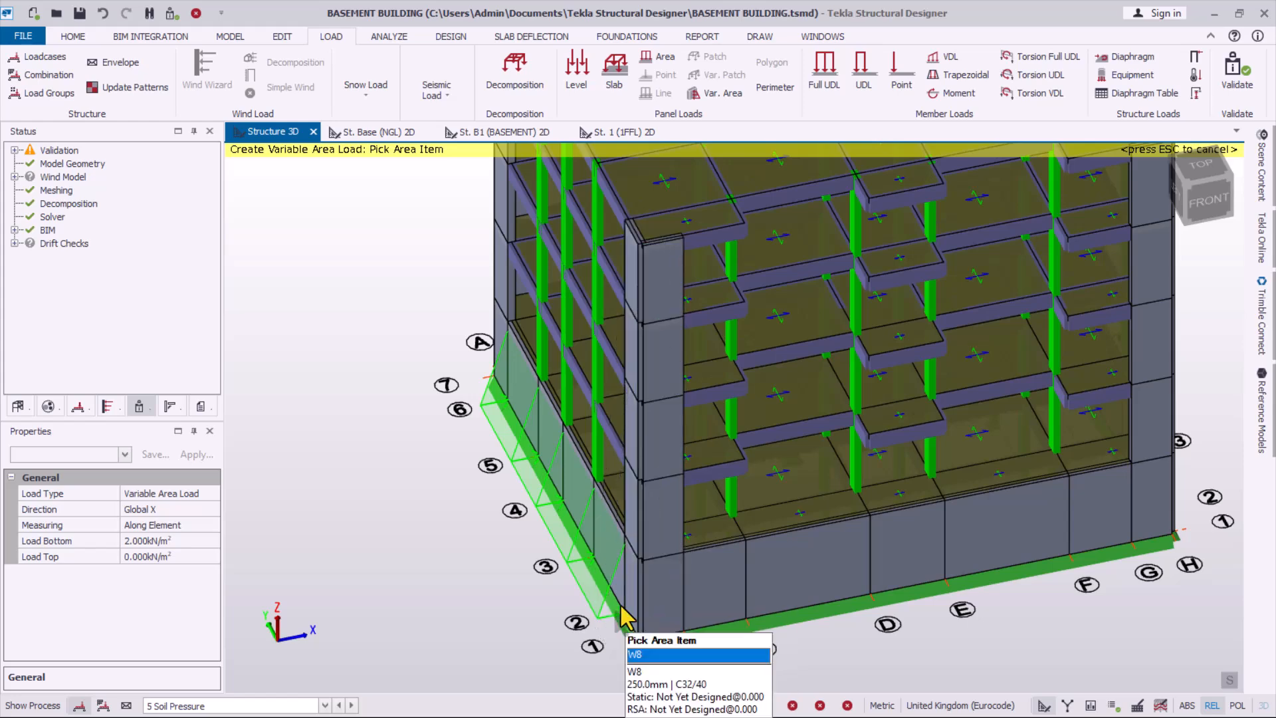
- Try the variable area load in the Global Y direction and undo the most recent wall loads
{"action": "scroll", "coordinate": [581, 528], "scroll_direction": "down", "scroll_amount": 2}
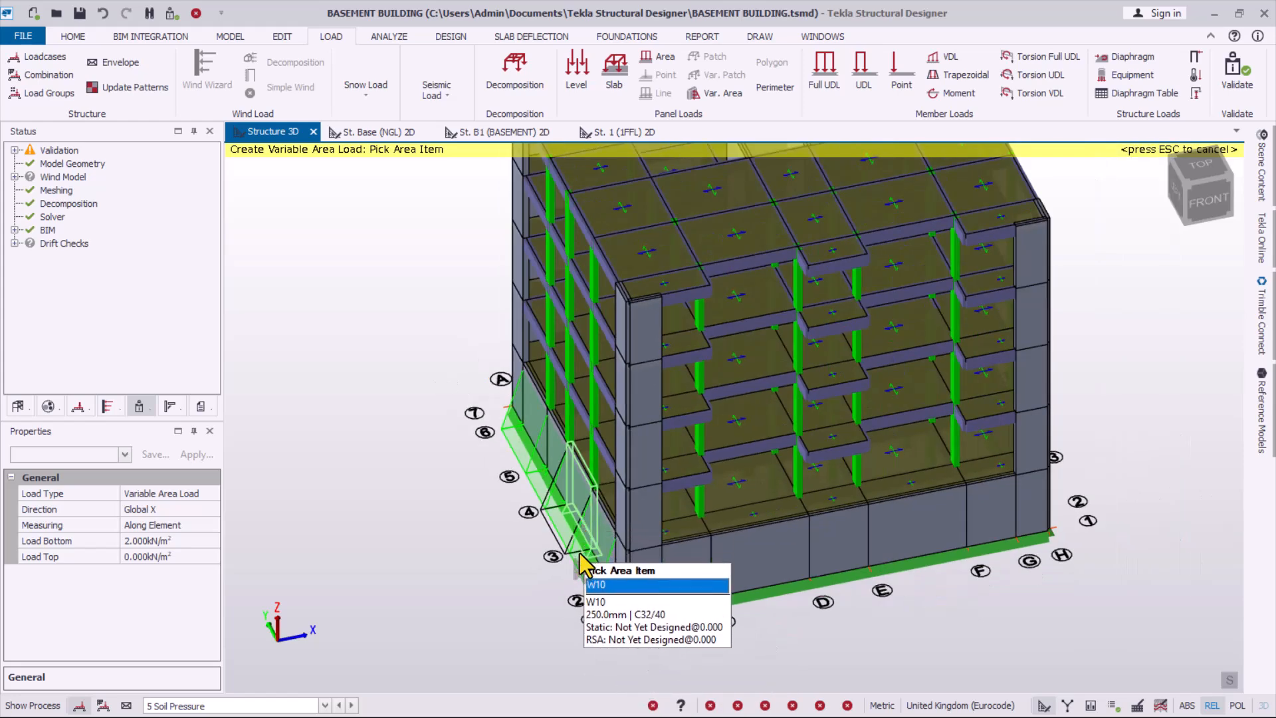
{"action": "left_click", "coordinate": [176, 512]}
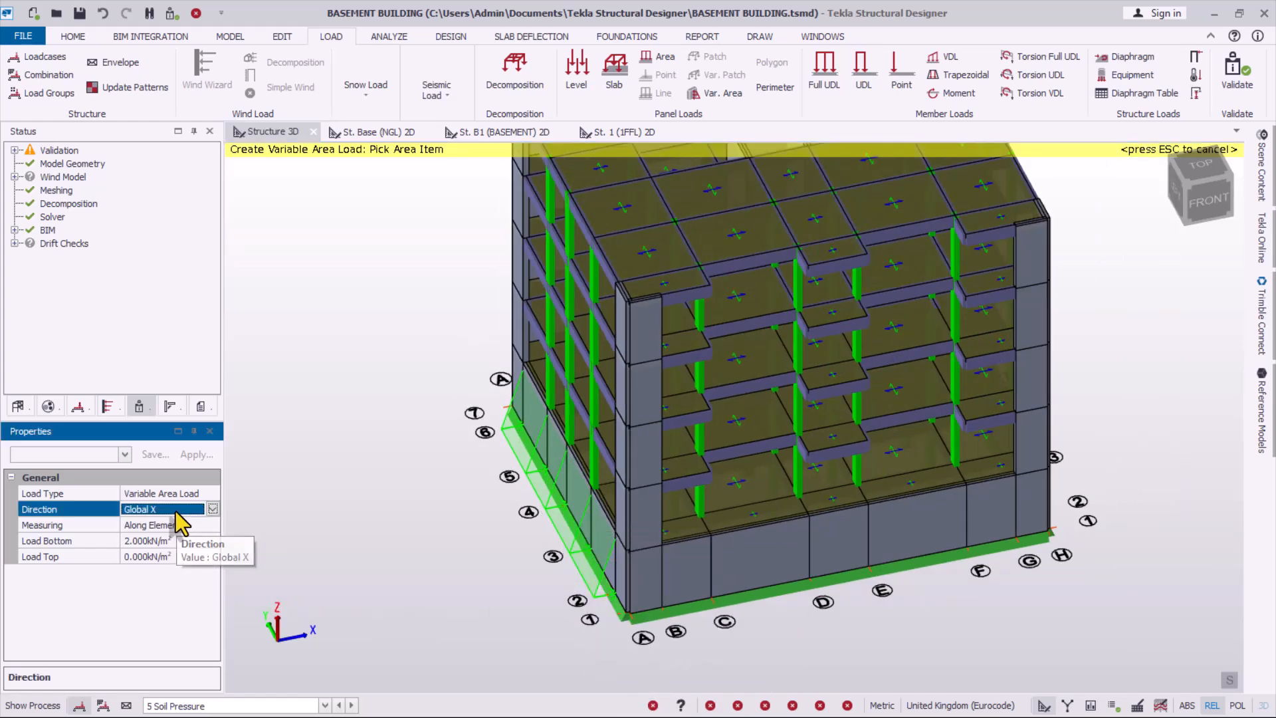
{"action": "left_click", "coordinate": [212, 510]}
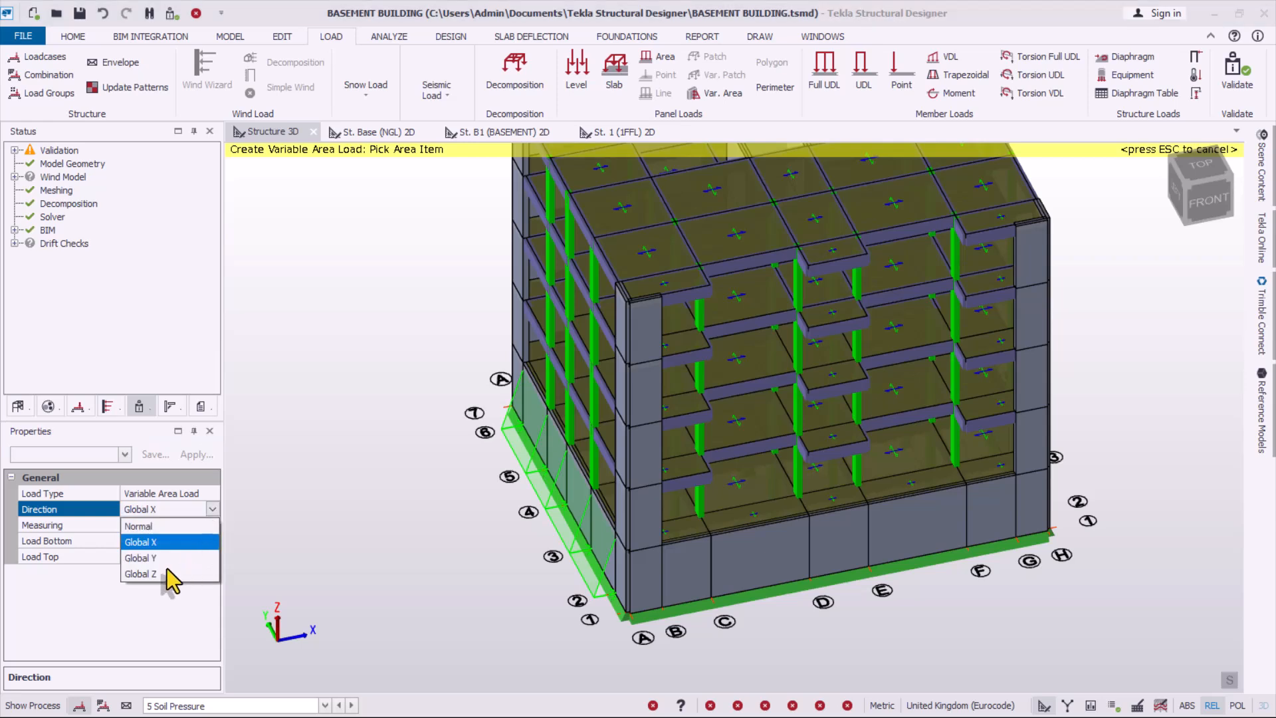
{"action": "mouse_move", "coordinate": [687, 573]}
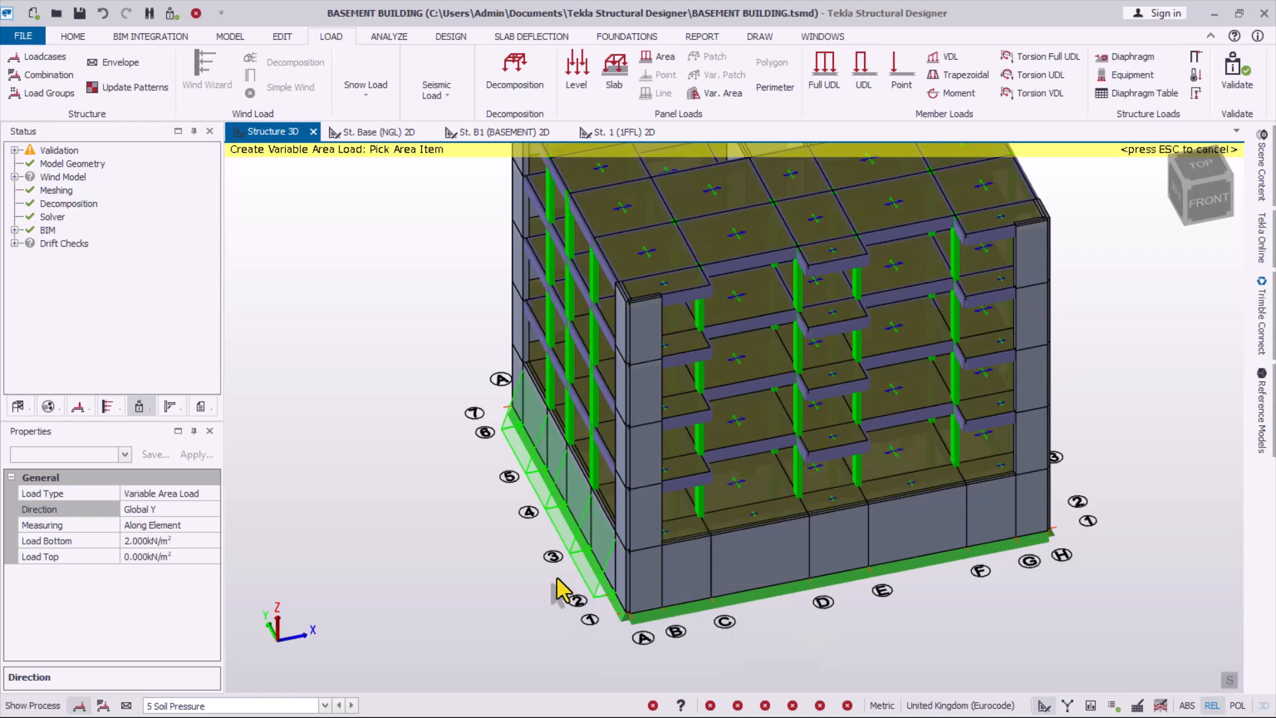
{"action": "right_click_drag", "start_coordinate": [575, 559], "coordinate": [671, 563]}
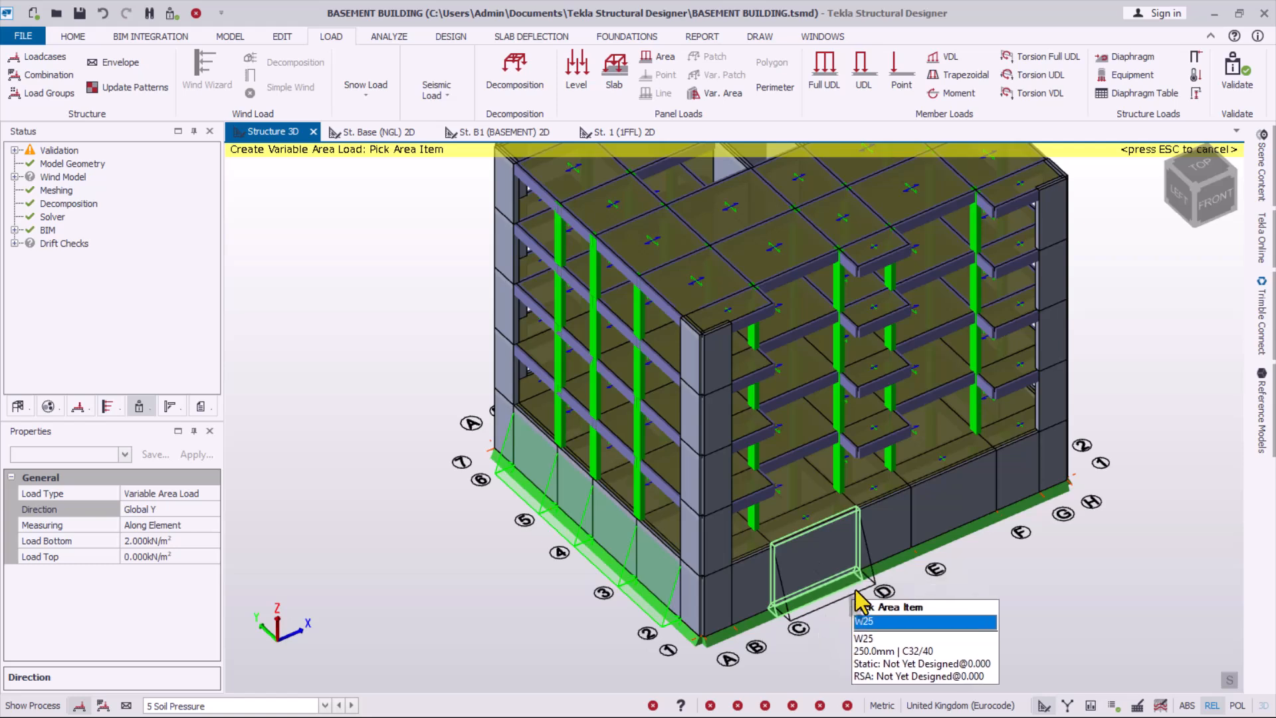
{"action": "scroll", "coordinate": [804, 599], "scroll_direction": "down", "scroll_amount": 1}
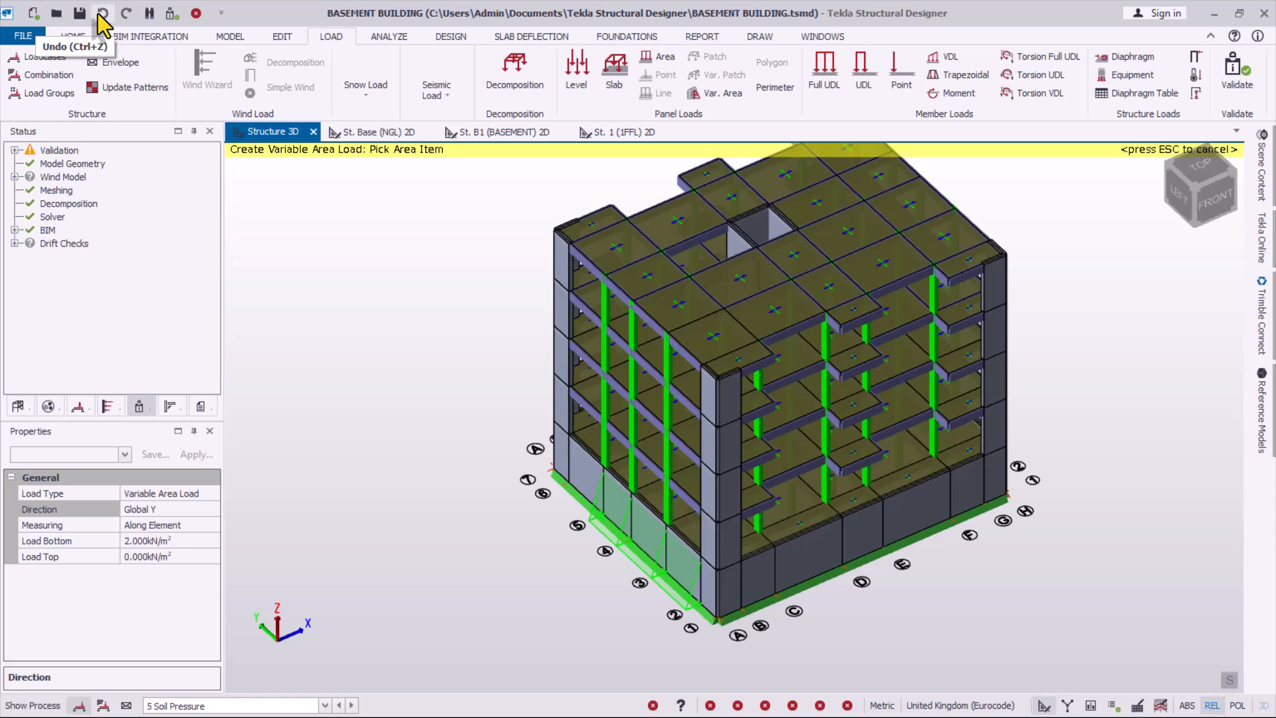
{"action": "scroll", "coordinate": [570, 512], "scroll_direction": "up", "scroll_amount": 1}
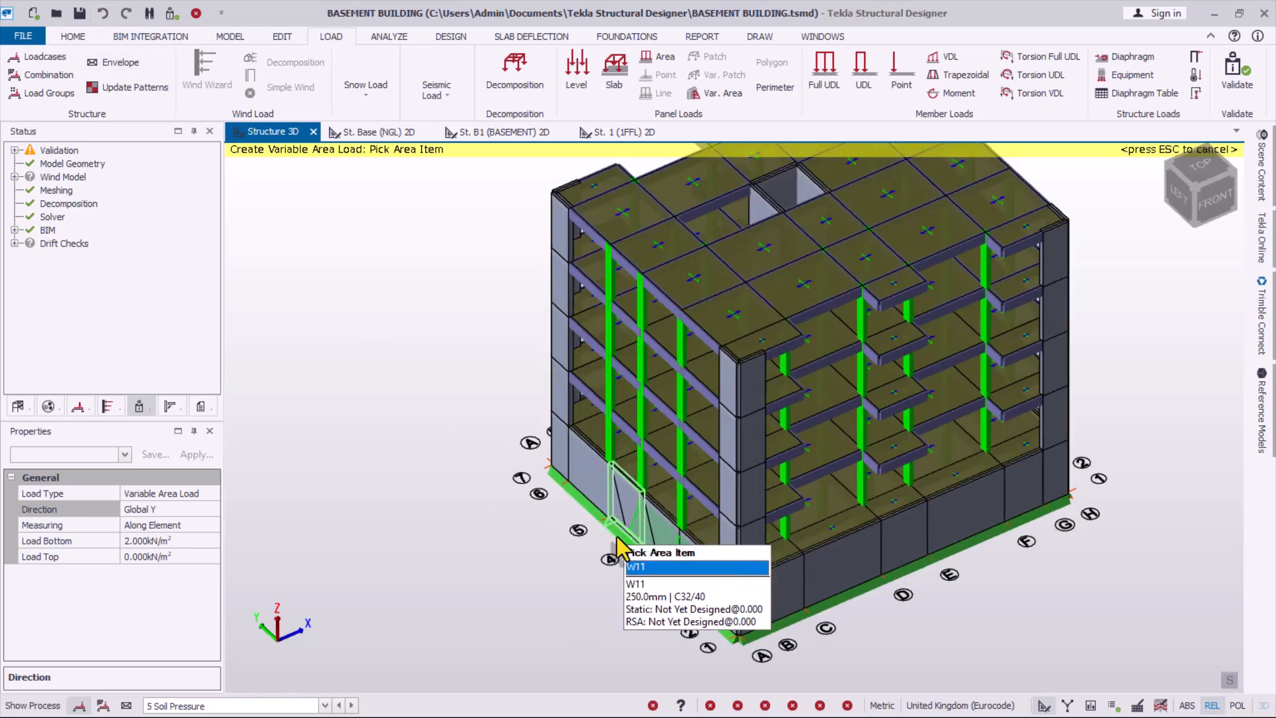
- Set the load direction back to Global X and reapply the variable area load to the unloaded grid line A basement walls
{"action": "left_click", "coordinate": [165, 513]}
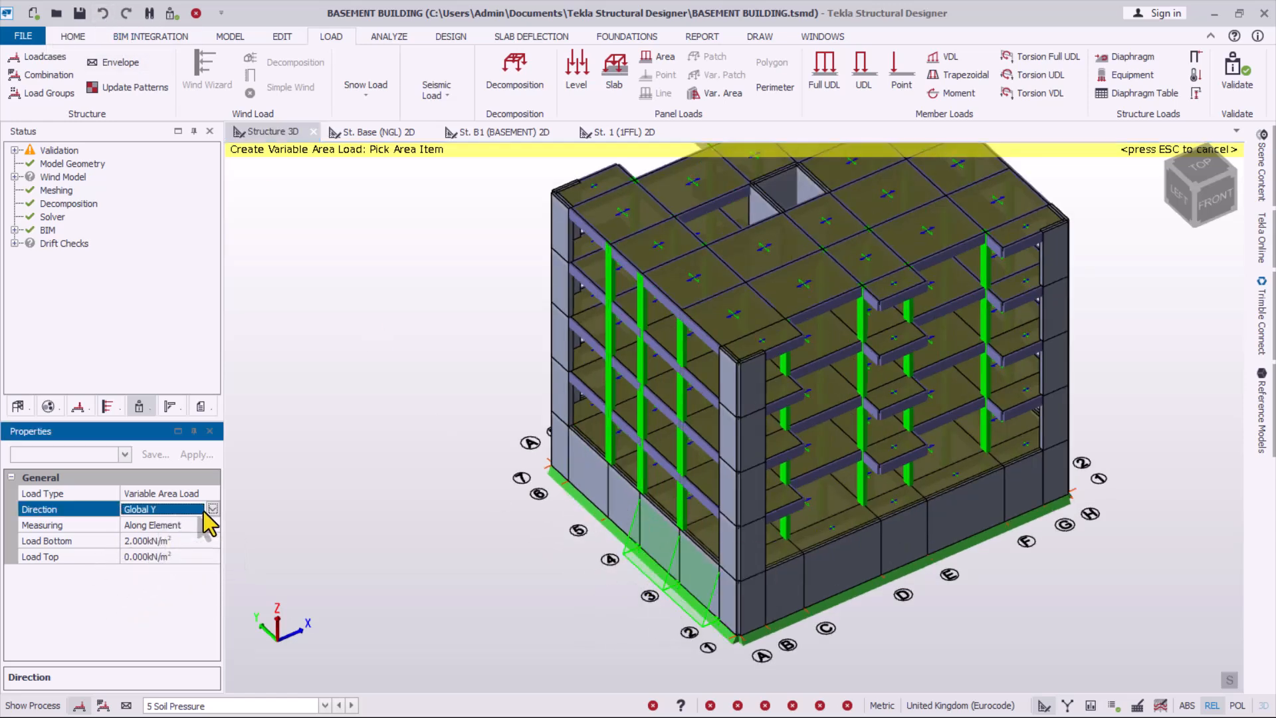
{"action": "left_click", "coordinate": [152, 542]}
{"action": "scroll", "coordinate": [668, 601], "scroll_direction": "up", "scroll_amount": 1}
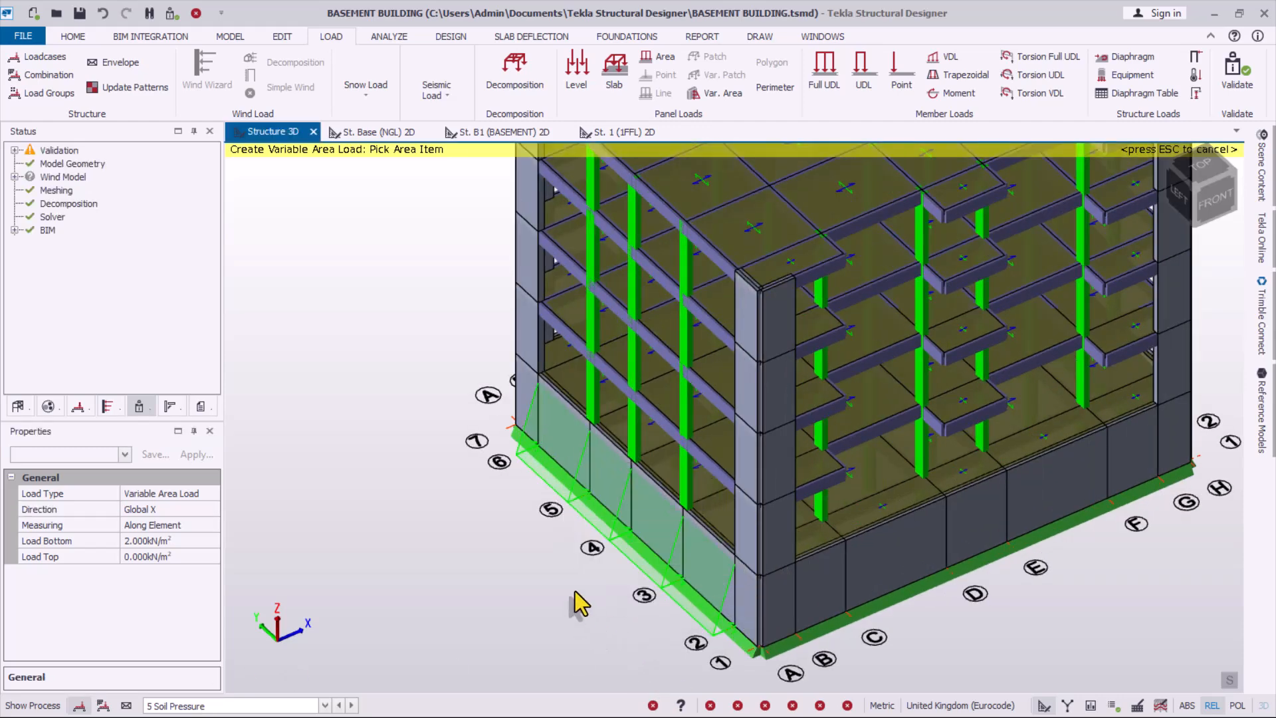
- For the opposite basement face, set the variable area load's bottom value to -2.000 kN/m² and its top value to -0.000
{"action": "scroll", "coordinate": [540, 539], "scroll_direction": "down", "scroll_amount": 3}
{"action": "right_click_drag", "start_coordinate": [855, 554], "coordinate": [417, 544]}
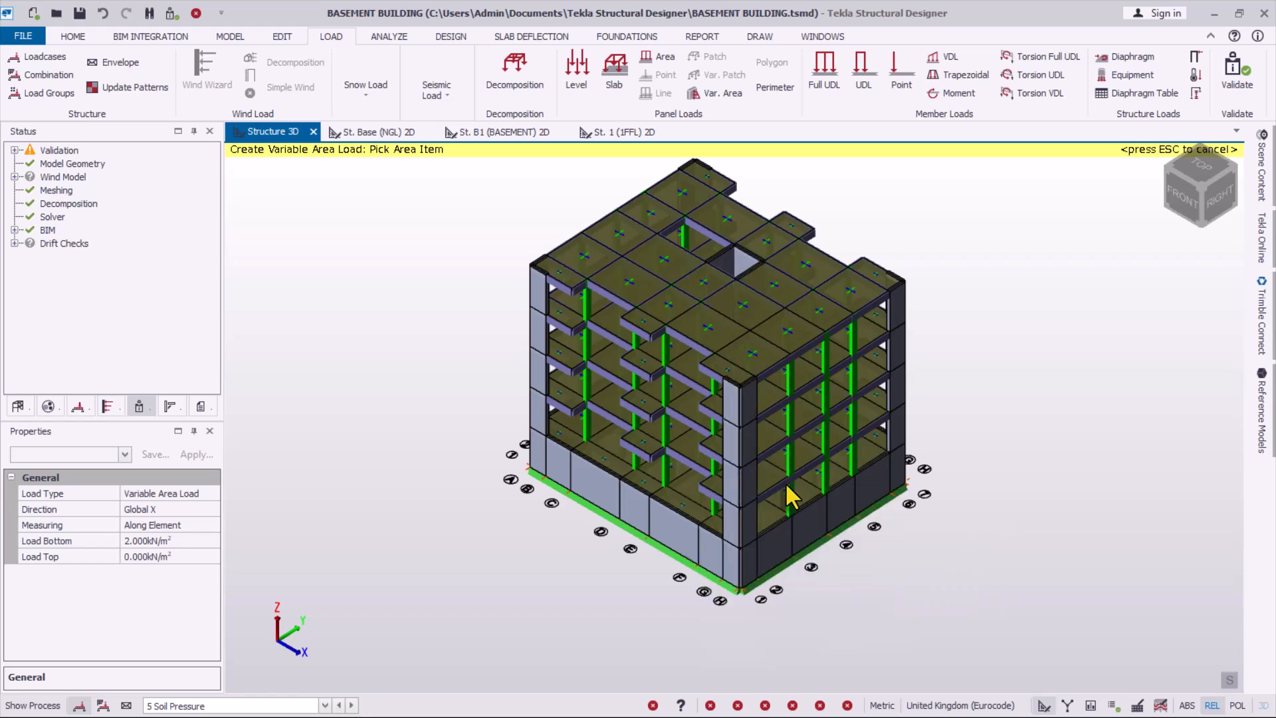
{"action": "left_click", "coordinate": [130, 556]}
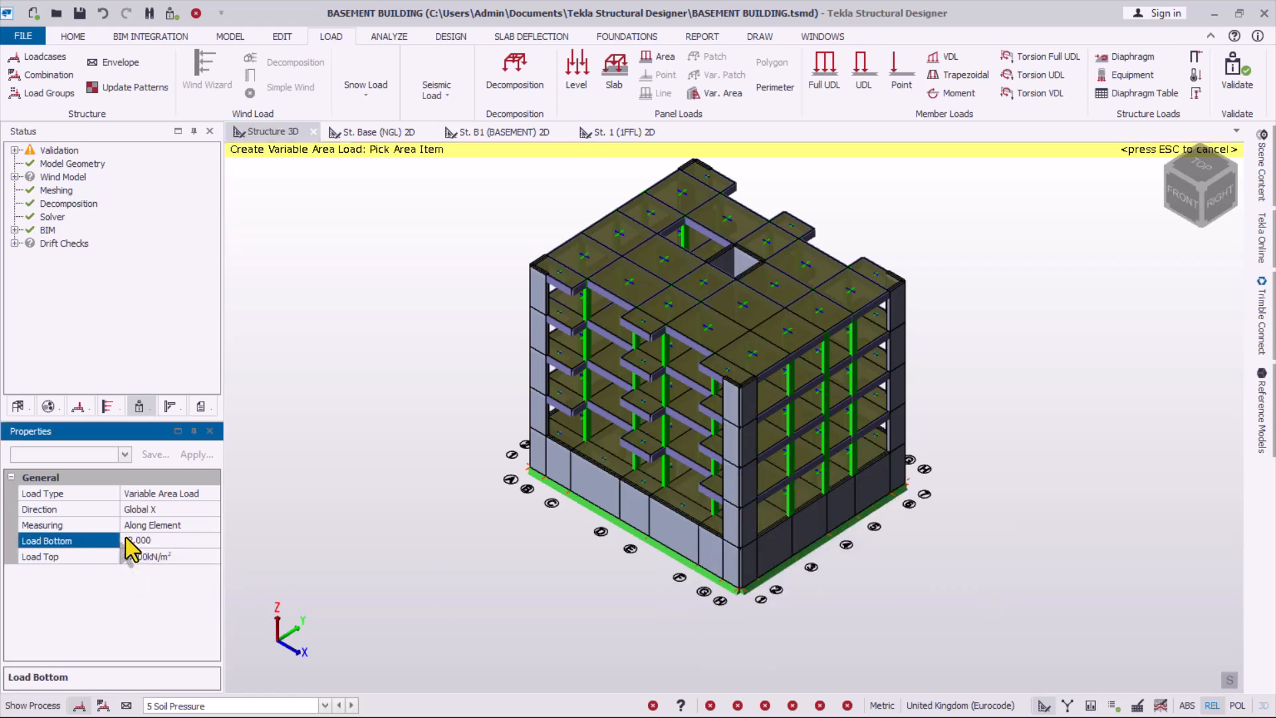
{"action": "left_click", "coordinate": [126, 557]}
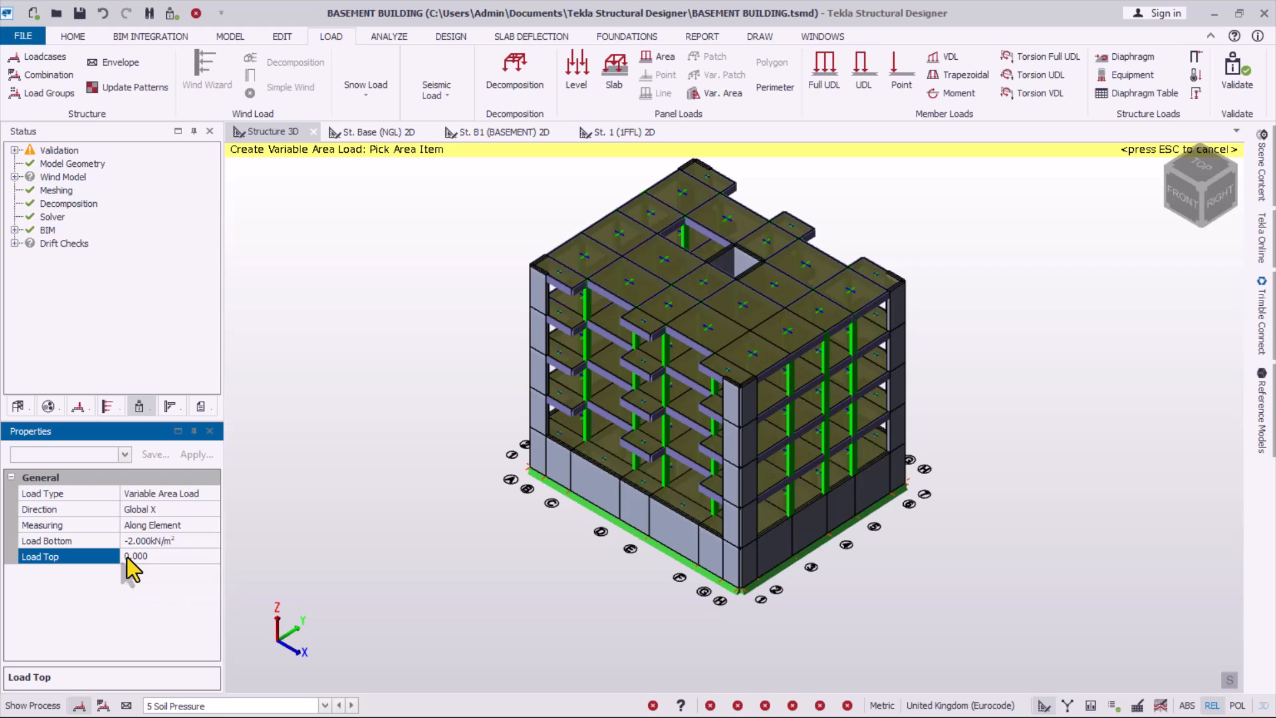
{"action": "type", "text": "-"}
{"action": "scroll", "coordinate": [812, 592], "scroll_direction": "up", "scroll_amount": 5}
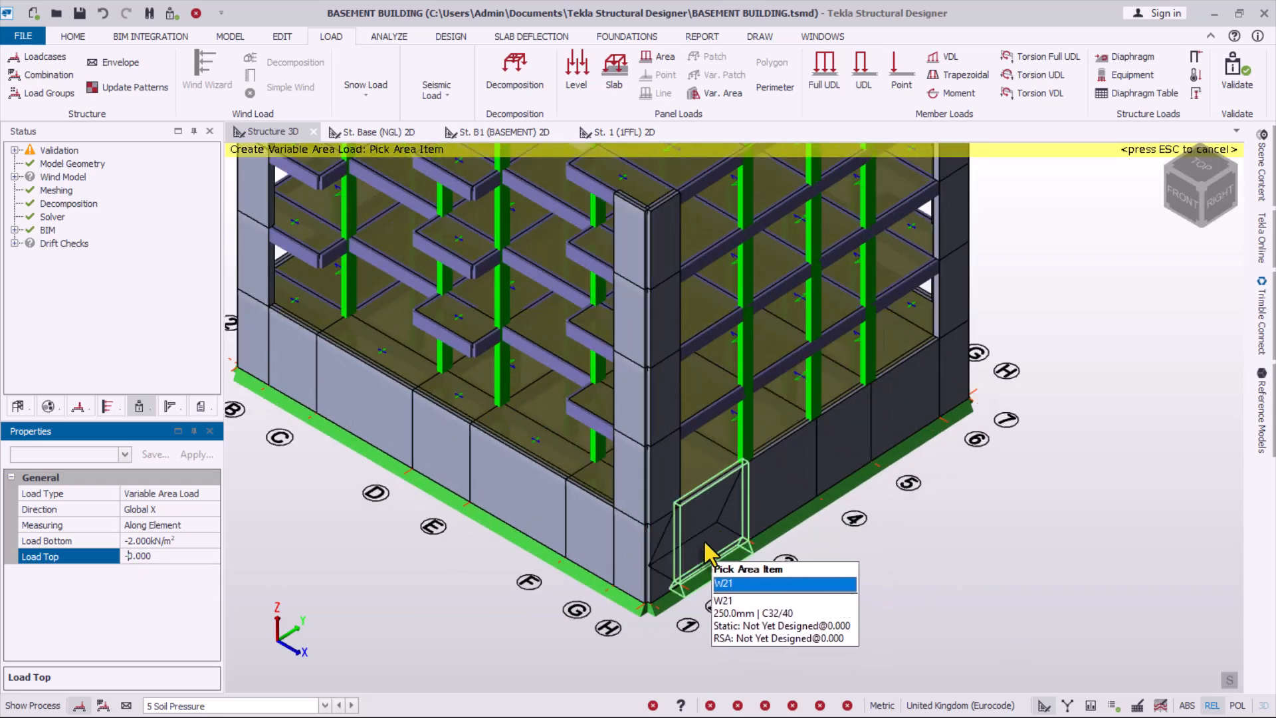
- Apply the Global X variable area load with the -2.000 kN/m² bottom value to the basement walls along grid line H
{"action": "scroll", "coordinate": [738, 578], "scroll_direction": "down", "scroll_amount": 2}
{"action": "scroll", "coordinate": [1045, 560], "scroll_direction": "down", "scroll_amount": 2}
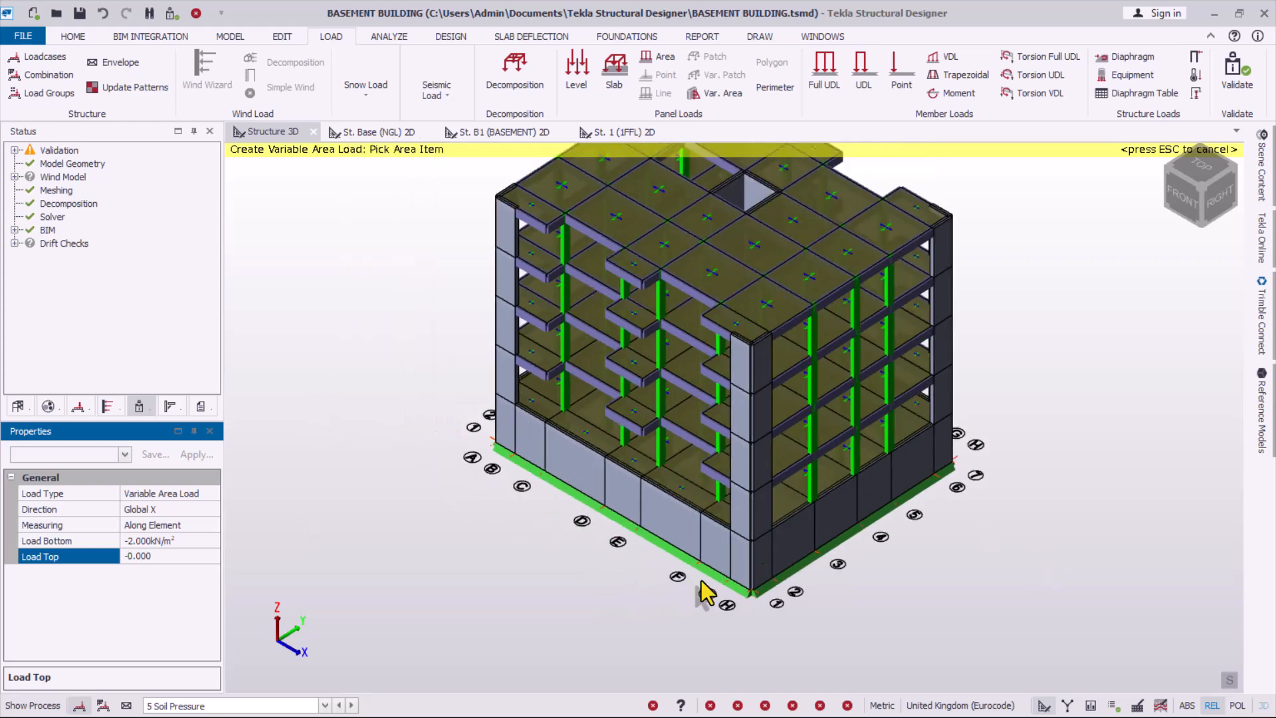
{"action": "right_click_drag", "start_coordinate": [561, 530], "coordinate": [456, 534]}
{"action": "scroll", "coordinate": [846, 590], "scroll_direction": "up", "scroll_amount": 2}
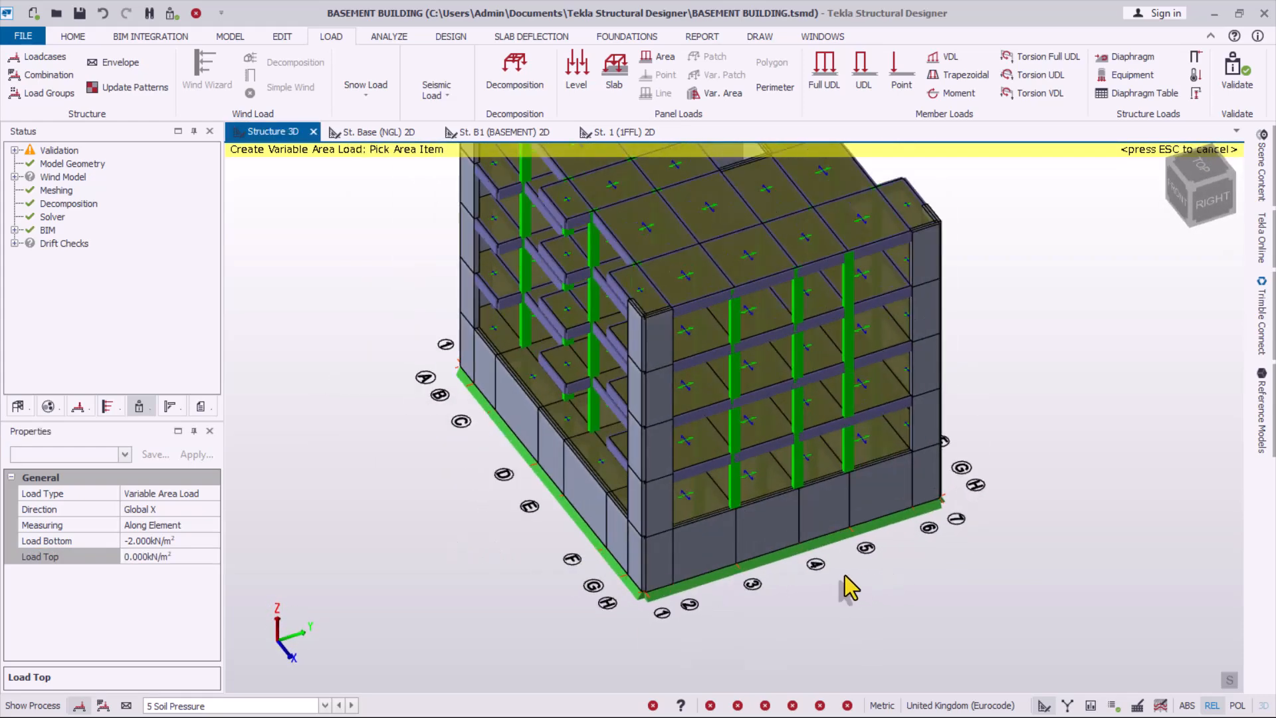
{"action": "scroll", "coordinate": [757, 663], "scroll_direction": "down", "scroll_amount": 1}
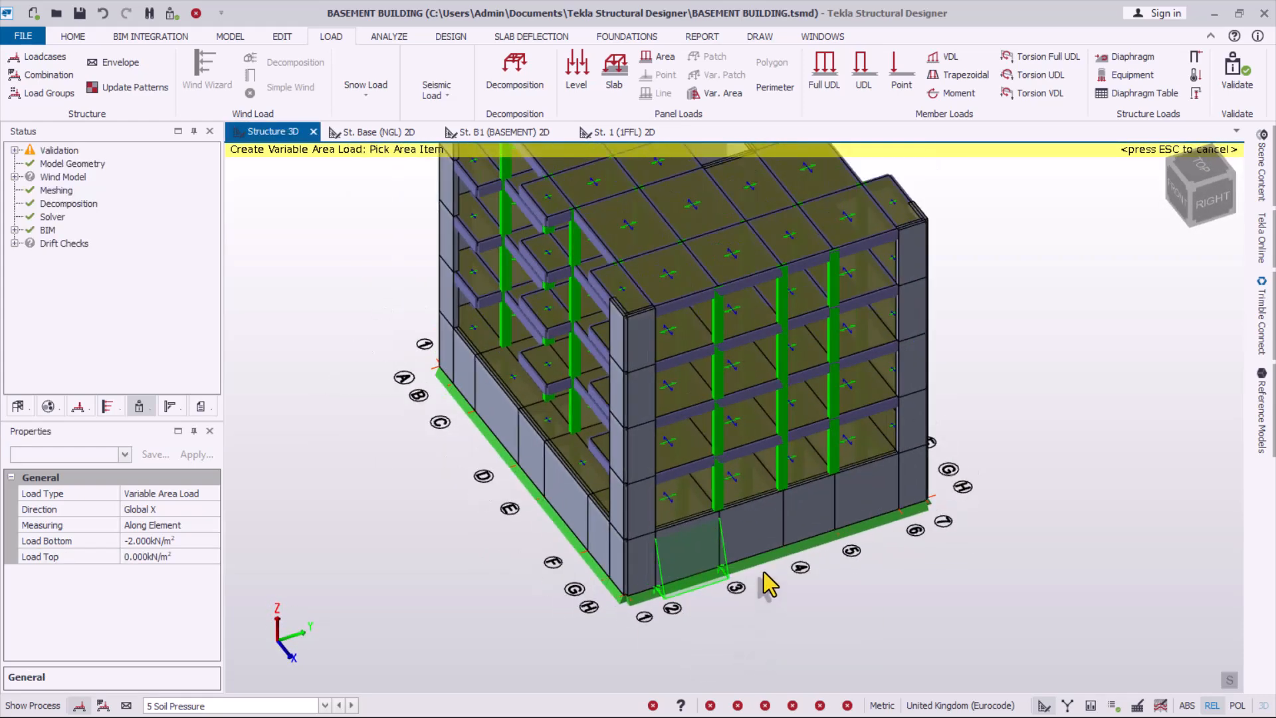
{"action": "left_click", "coordinate": [809, 510]}
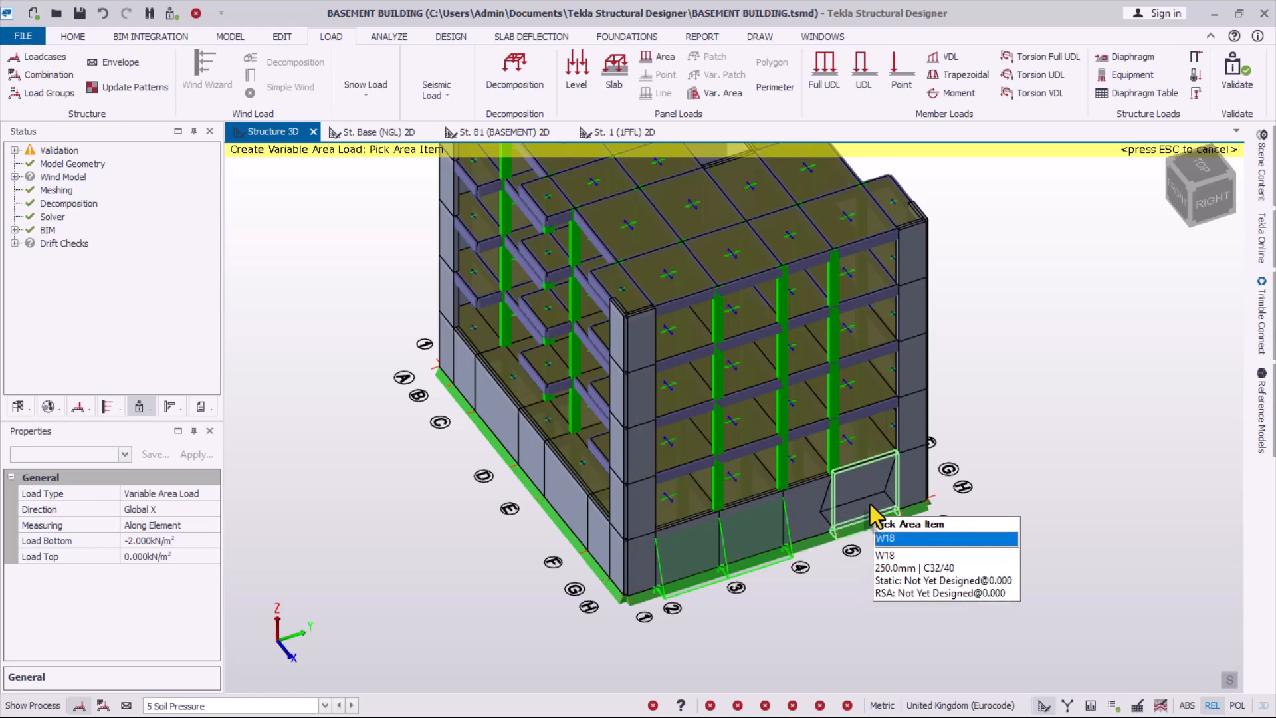
{"action": "left_click", "coordinate": [870, 508]}
{"action": "scroll", "coordinate": [827, 582], "scroll_direction": "down", "scroll_amount": 2}
{"action": "right_click_drag", "start_coordinate": [663, 572], "coordinate": [855, 562]}
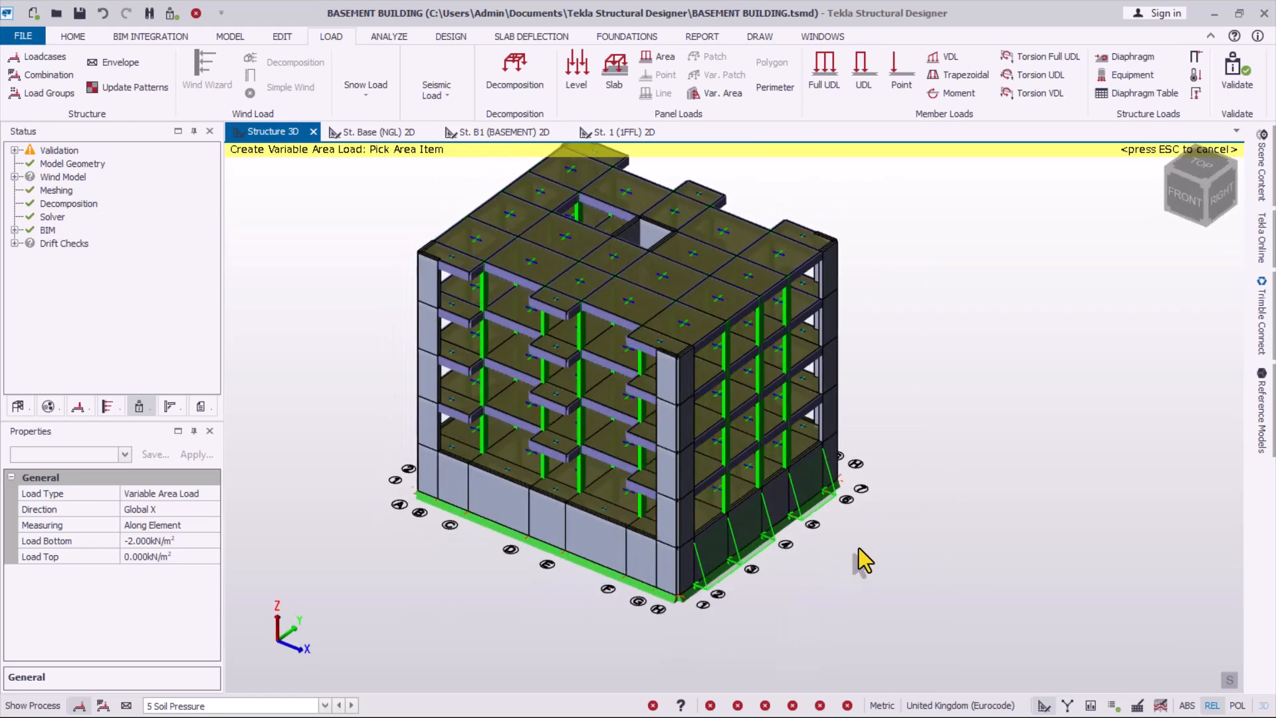
{"action": "right_click_drag", "start_coordinate": [708, 528], "coordinate": [316, 560]}
{"action": "scroll", "coordinate": [607, 521], "scroll_direction": "up", "scroll_amount": 5}
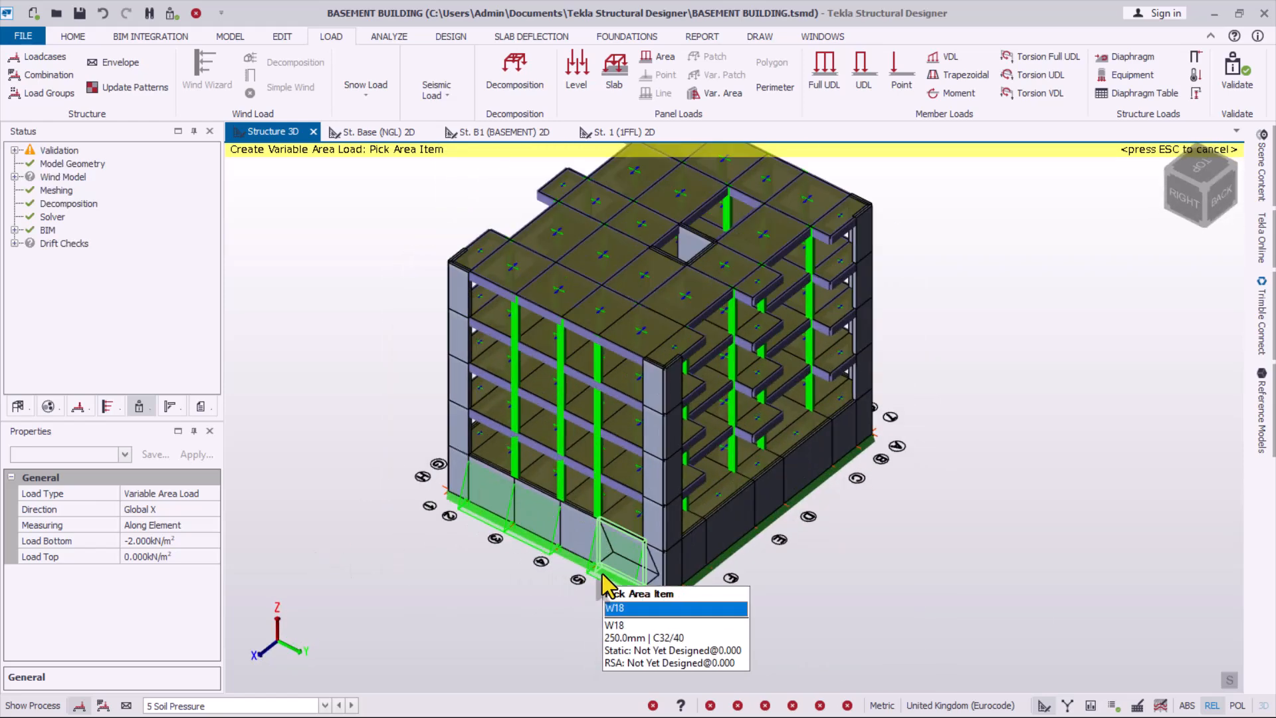
{"action": "scroll", "coordinate": [764, 569], "scroll_direction": "down", "scroll_amount": 5}
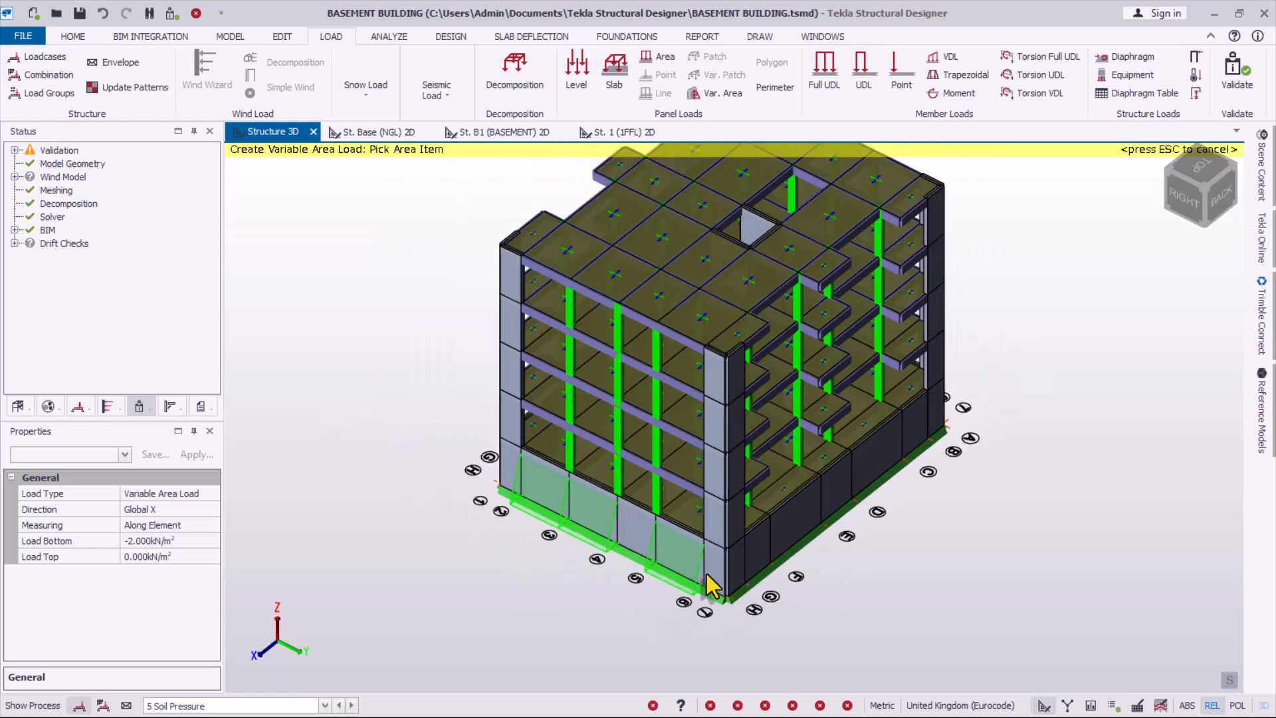
- Set the variable area load direction to Global Y and apply it to the basement walls along grid line 7
{"action": "right_click_drag", "start_coordinate": [536, 553], "coordinate": [1229, 545]}
{"action": "scroll", "coordinate": [719, 570], "scroll_direction": "up", "scroll_amount": 1}
{"action": "scroll", "coordinate": [694, 575], "scroll_direction": "up", "scroll_amount": 2}
{"action": "right_click_drag", "start_coordinate": [652, 590], "coordinate": [869, 599]}
{"action": "scroll", "coordinate": [983, 492], "scroll_direction": "up", "scroll_amount": 2}
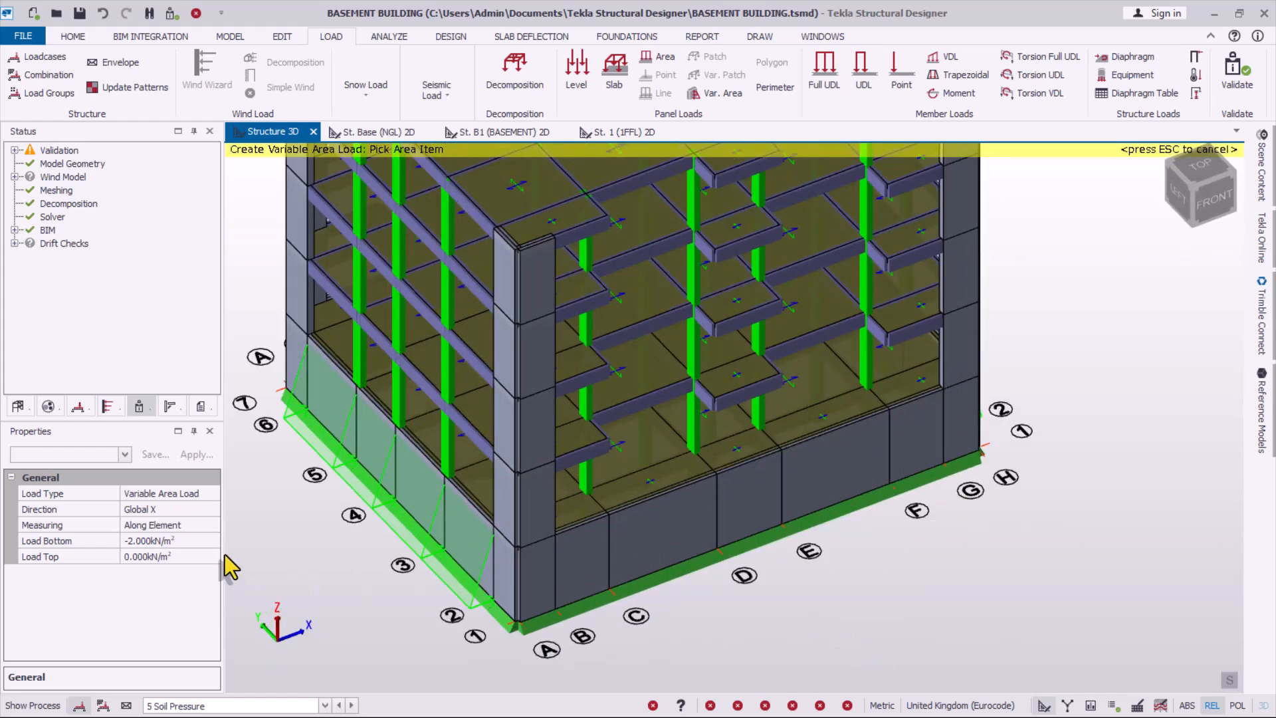
{"action": "left_click", "coordinate": [196, 509]}
{"action": "left_click", "coordinate": [212, 509]}
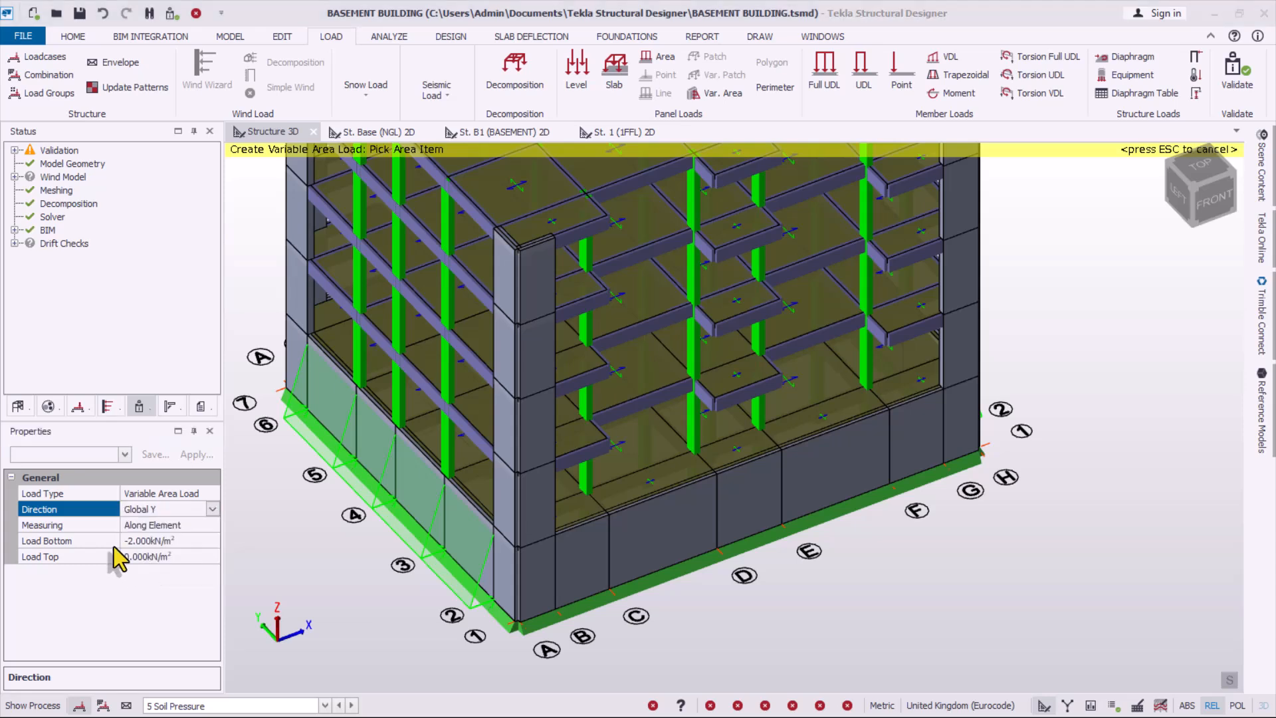
{"action": "left_click", "coordinate": [650, 531]}
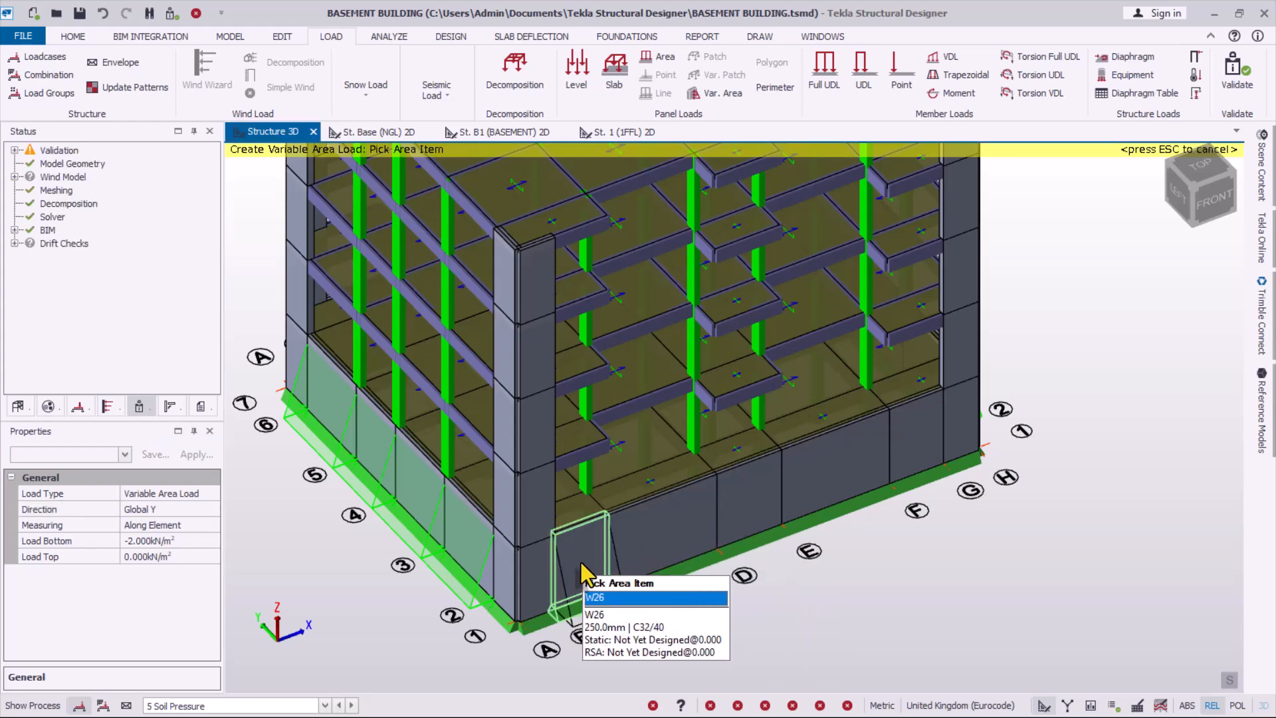
{"action": "scroll", "coordinate": [648, 525], "scroll_direction": "down", "scroll_amount": 5}
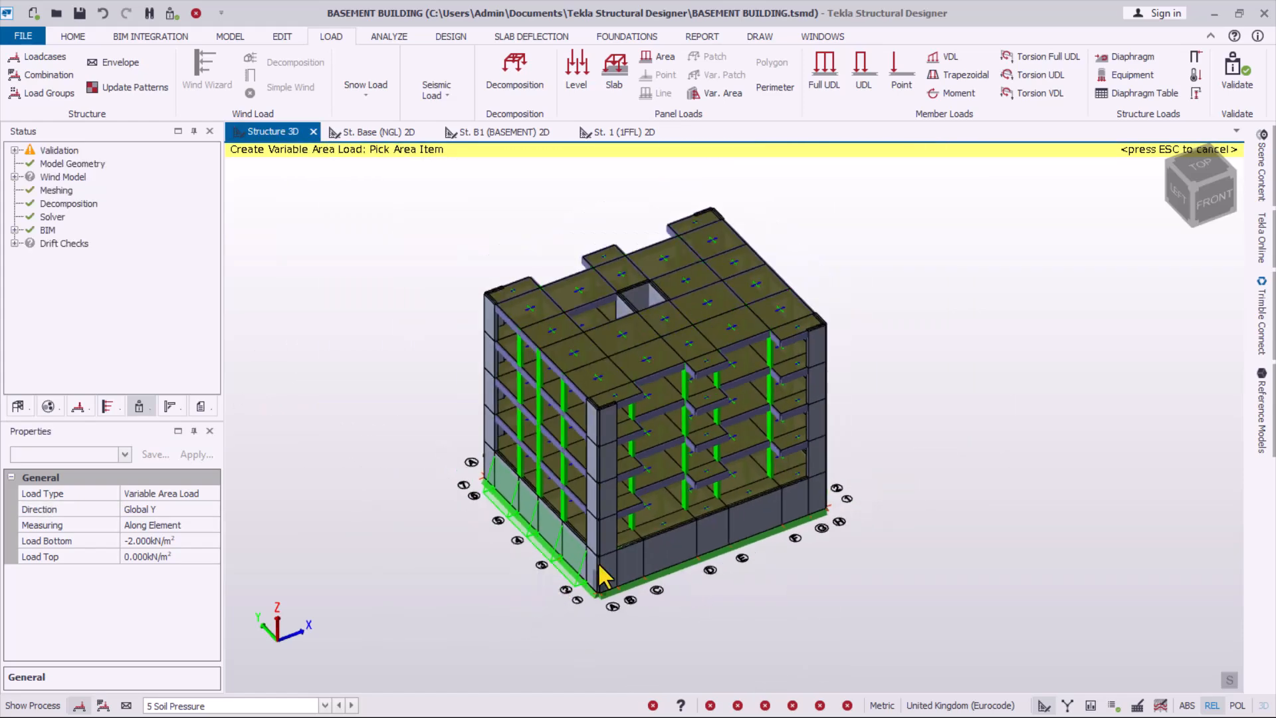
{"action": "right_click_drag", "start_coordinate": [595, 565], "coordinate": [1109, 544]}
{"action": "scroll", "coordinate": [632, 576], "scroll_direction": "up", "scroll_amount": 2}
{"action": "scroll", "coordinate": [632, 576], "scroll_direction": "up", "scroll_amount": 3}
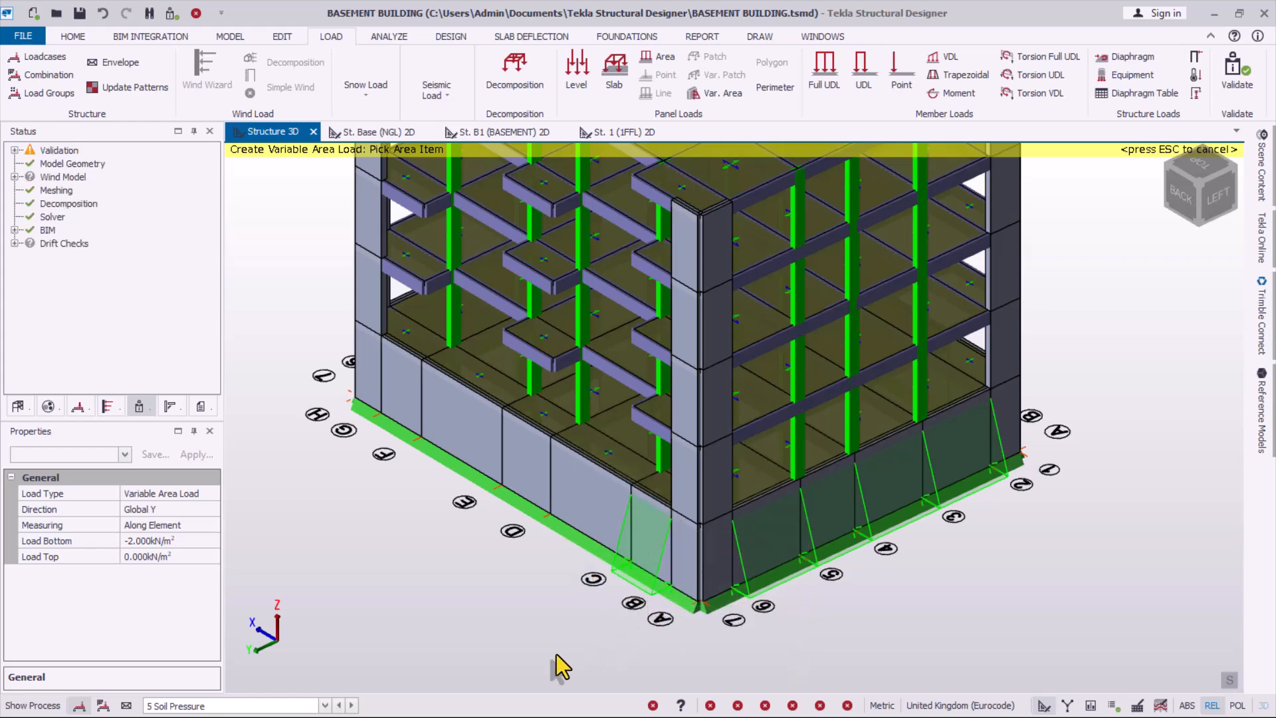
{"action": "scroll", "coordinate": [615, 605], "scroll_direction": "up", "scroll_amount": 2}
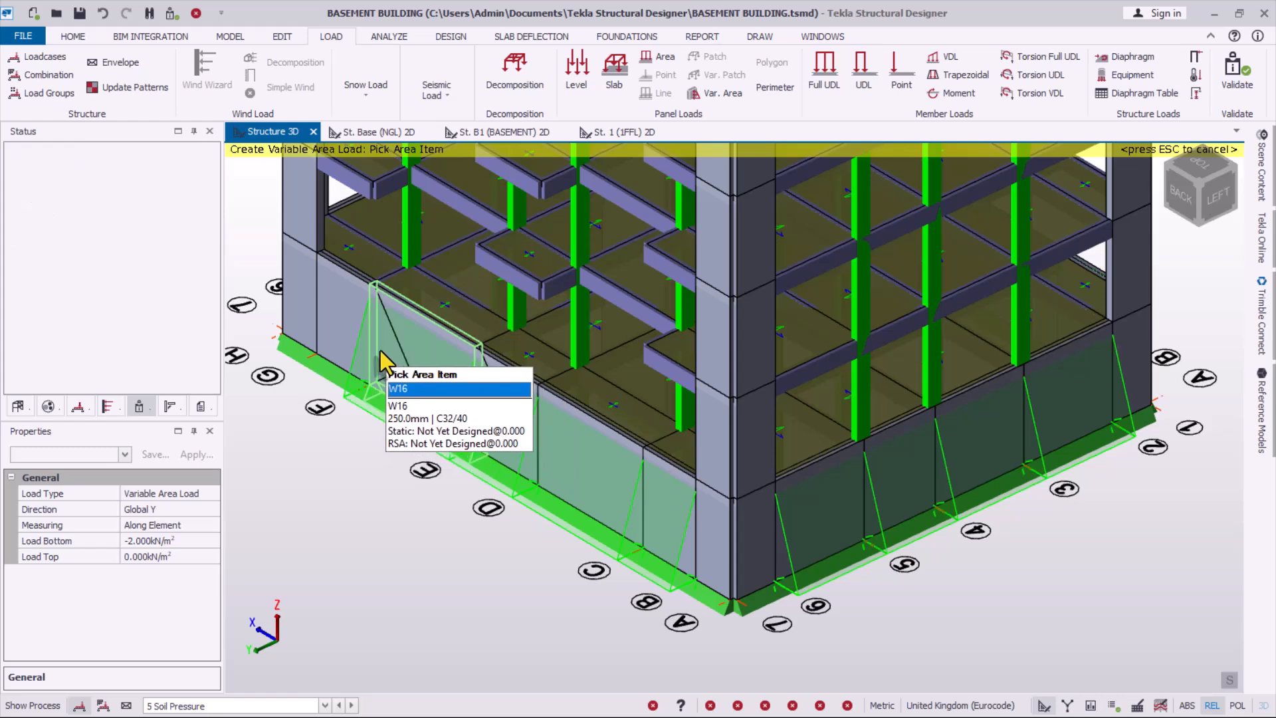
{"action": "scroll", "coordinate": [578, 561], "scroll_direction": "down", "scroll_amount": 4}
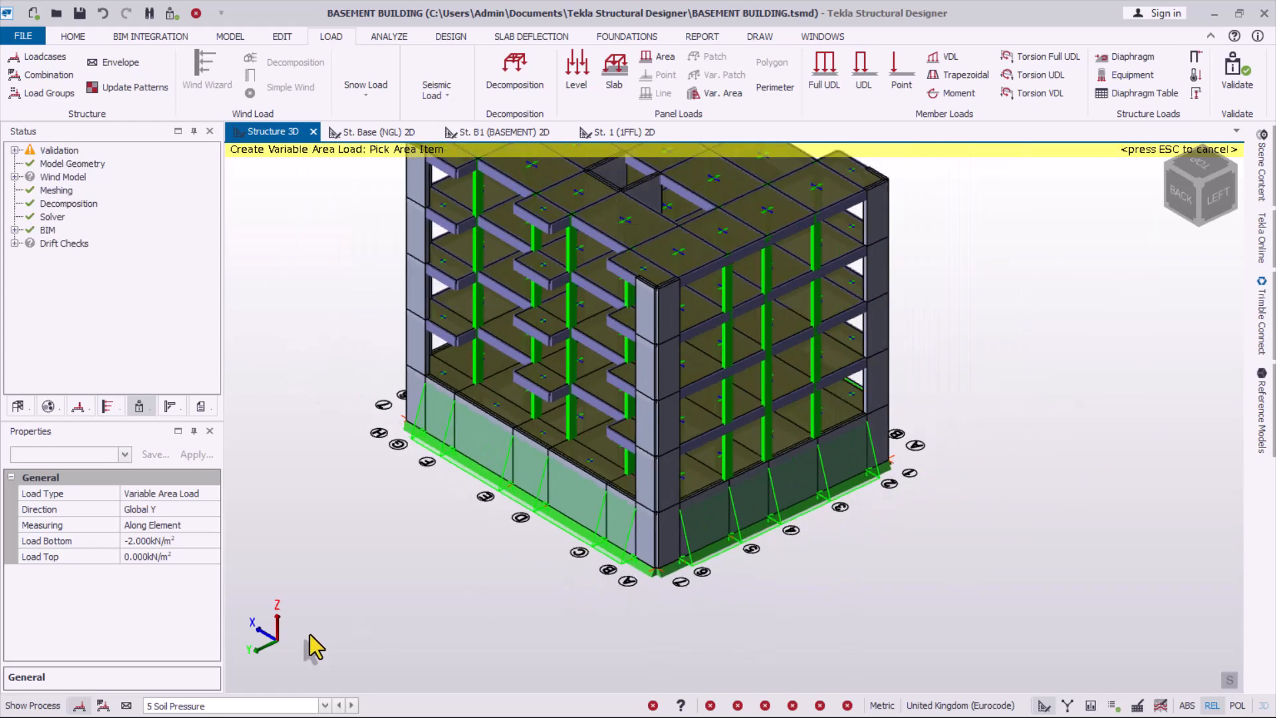
- Set the variable area load's bottom value to 2.000 kN/m² and apply it to the basement walls along grid line 1
{"action": "left_click", "coordinate": [130, 541]}
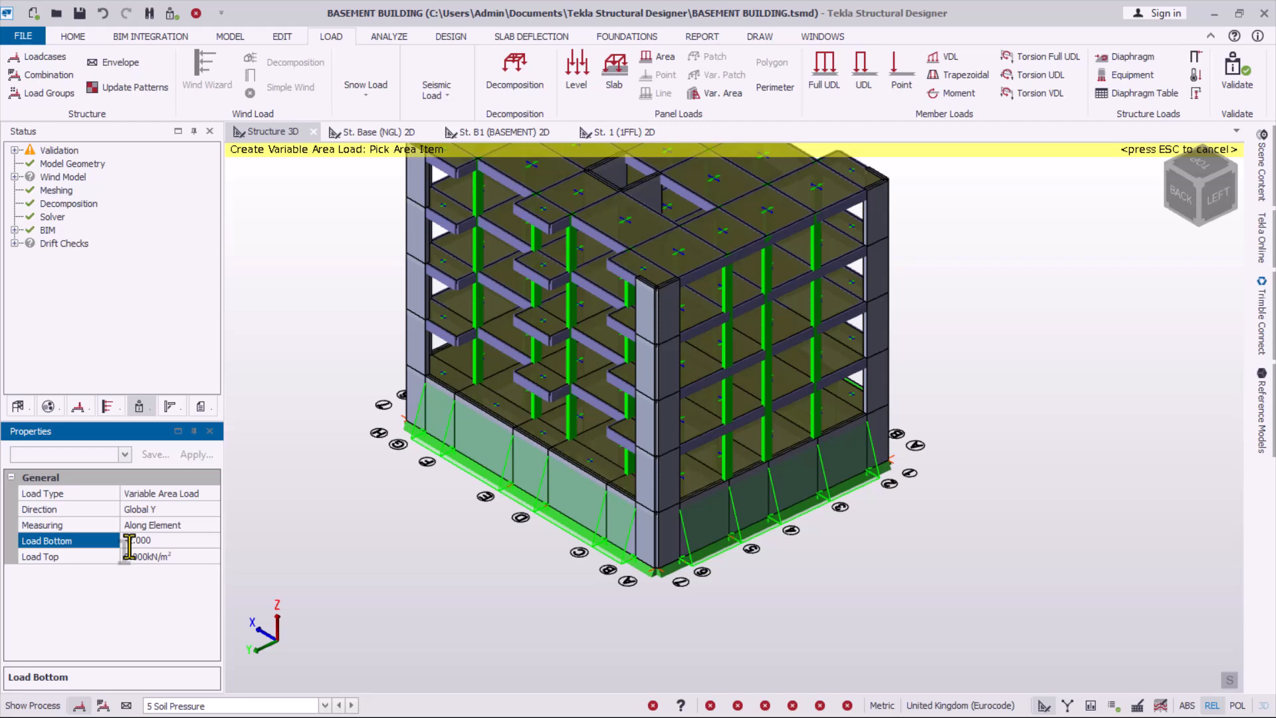
{"action": "scroll", "coordinate": [643, 631], "scroll_direction": "down", "scroll_amount": 1}
{"action": "right_click_drag", "start_coordinate": [785, 504], "coordinate": [619, 516]}
{"action": "scroll", "coordinate": [1099, 447], "scroll_direction": "up", "scroll_amount": 3}
{"action": "right_click_drag", "start_coordinate": [1103, 457], "coordinate": [627, 512]}
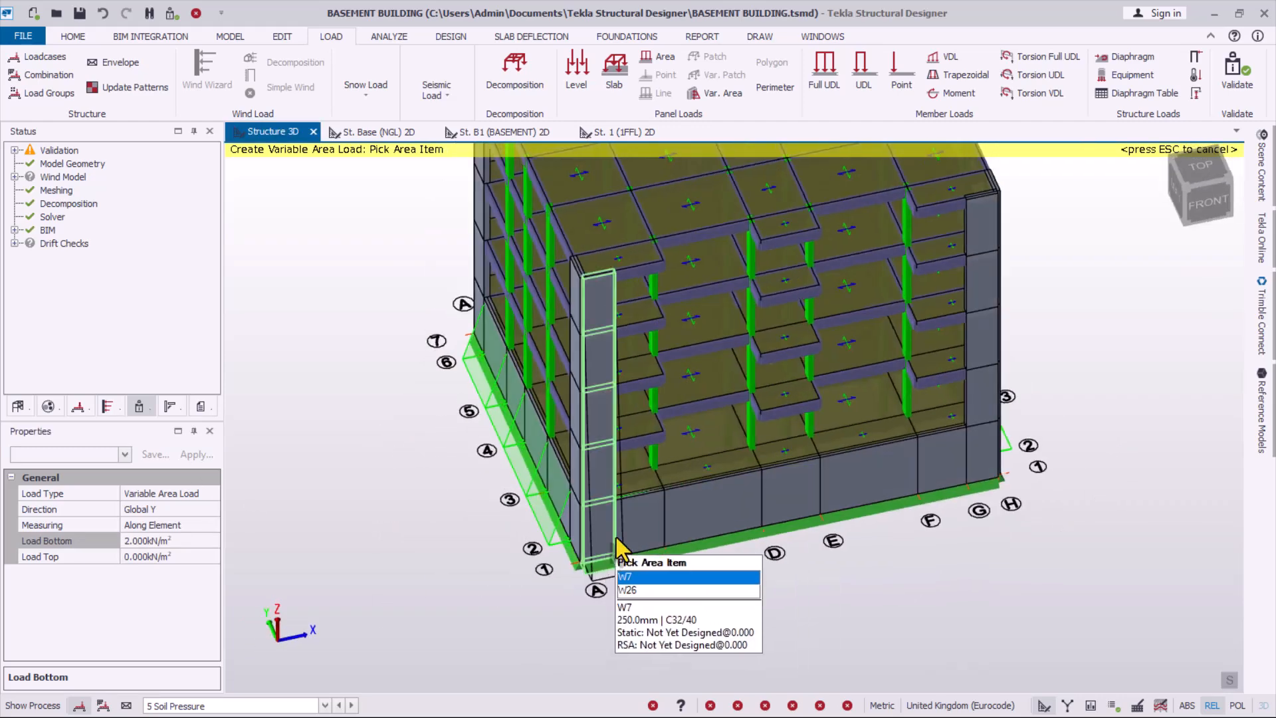
{"action": "left_click", "coordinate": [628, 517]}
{"action": "left_click", "coordinate": [720, 503]}
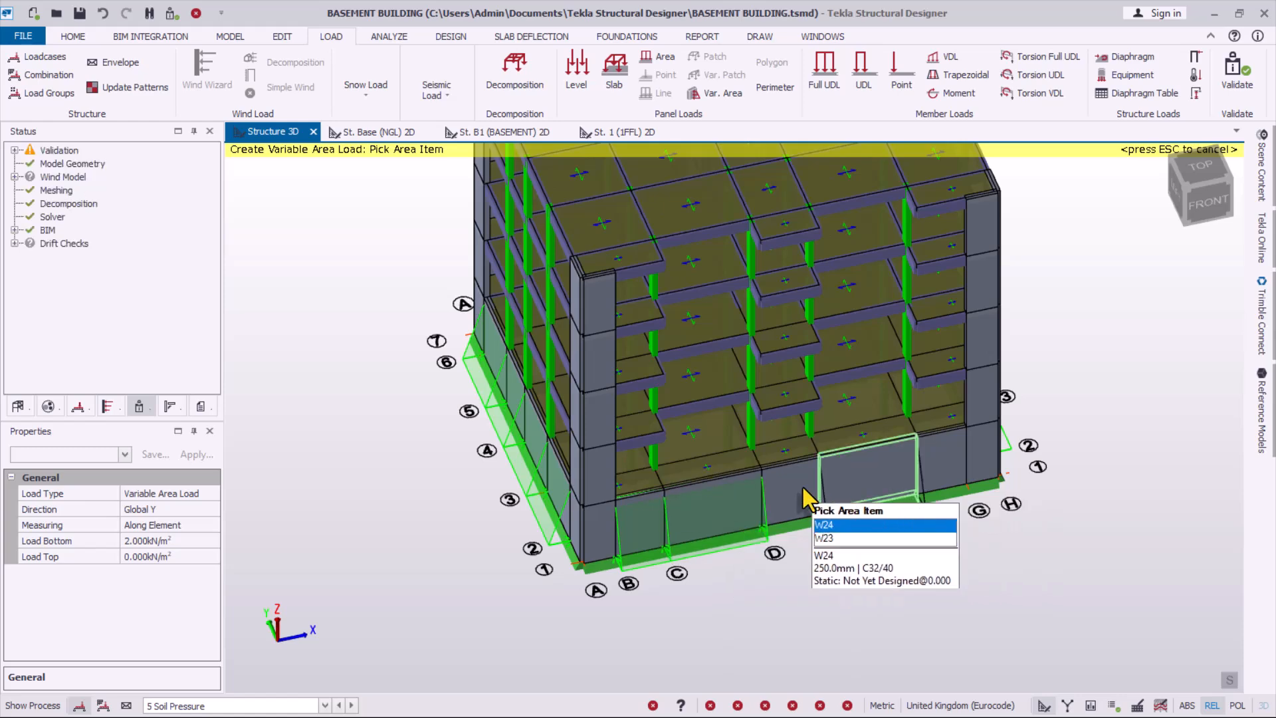
{"action": "left_click", "coordinate": [884, 476]}
{"action": "left_click", "coordinate": [808, 497]}
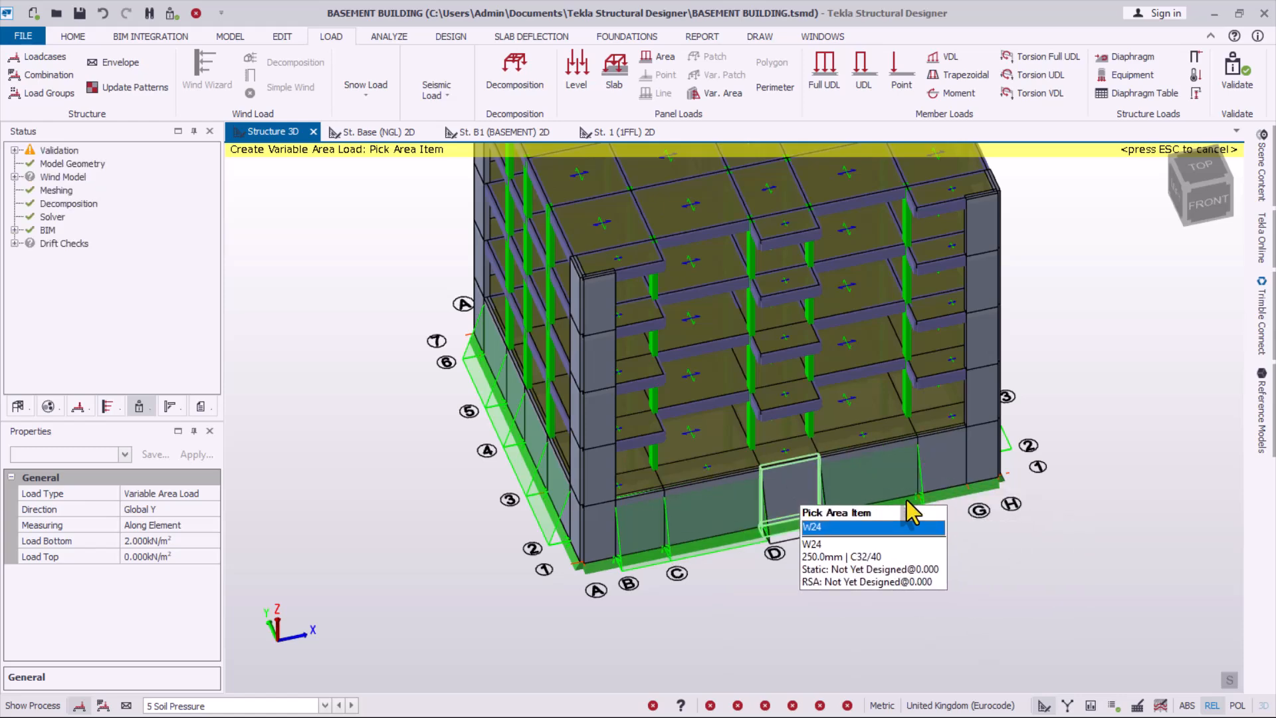
{"action": "left_click", "coordinate": [953, 468]}
{"action": "right_click_drag", "start_coordinate": [977, 565], "coordinate": [824, 524]}
{"action": "key", "text": "Escape"}
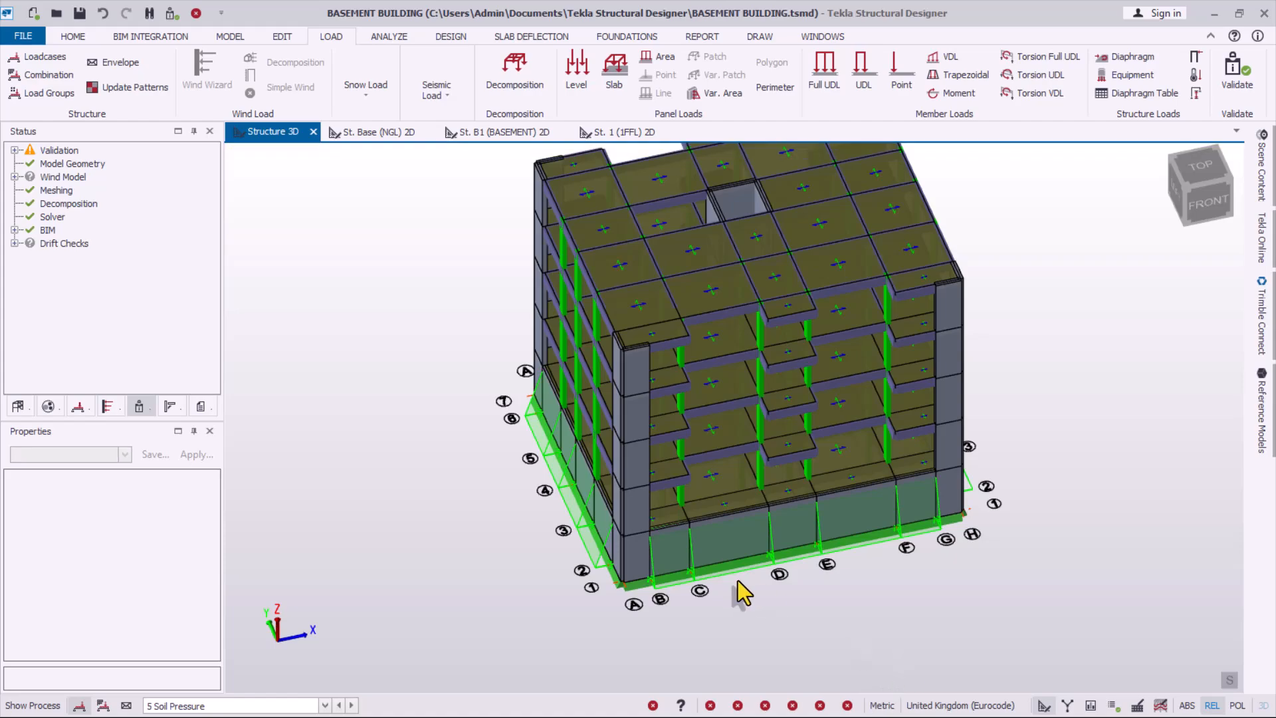
- Examine the soil pressure loads and their directions on the basement walls along grid lines A and 1
{"action": "right_click_drag", "start_coordinate": [738, 580], "coordinate": [690, 557]}
{"action": "scroll", "coordinate": [690, 557], "scroll_direction": "up", "scroll_amount": 5}
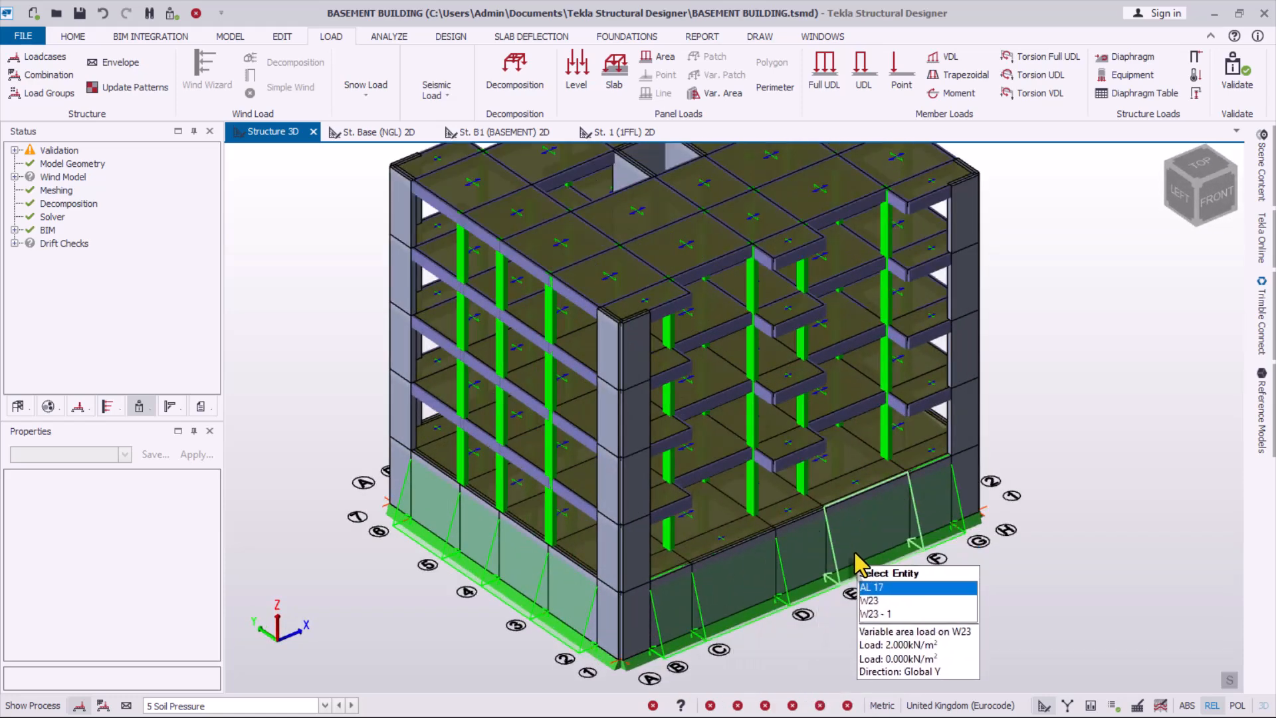
{"action": "scroll", "coordinate": [881, 538], "scroll_direction": "down", "scroll_amount": 2}
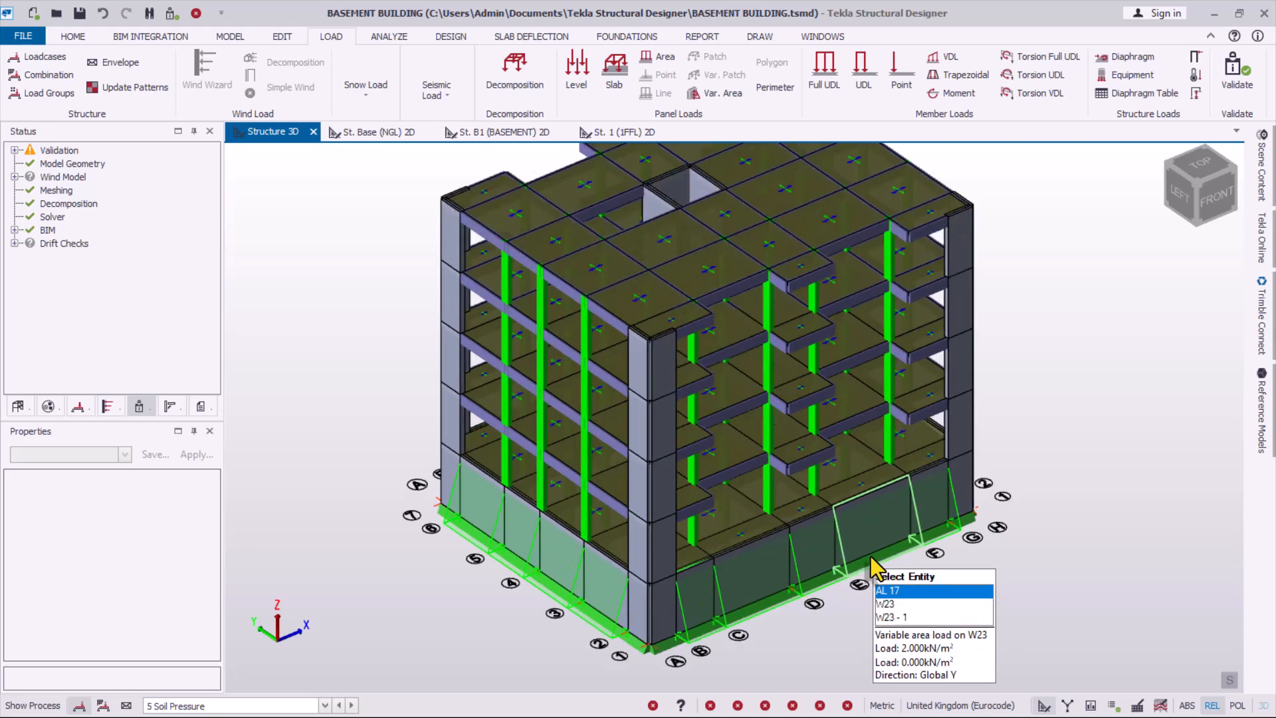
{"action": "scroll", "coordinate": [871, 558], "scroll_direction": "up", "scroll_amount": 4}
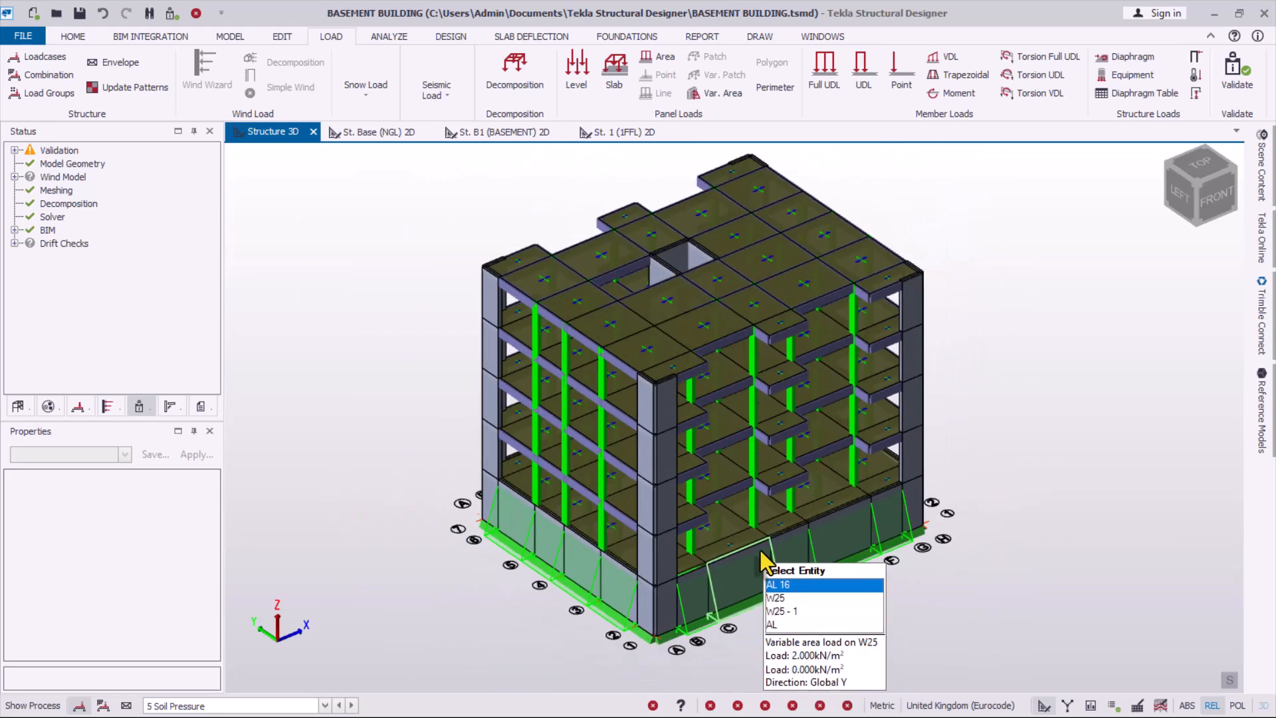
{"action": "scroll", "coordinate": [779, 580], "scroll_direction": "up", "scroll_amount": 3}
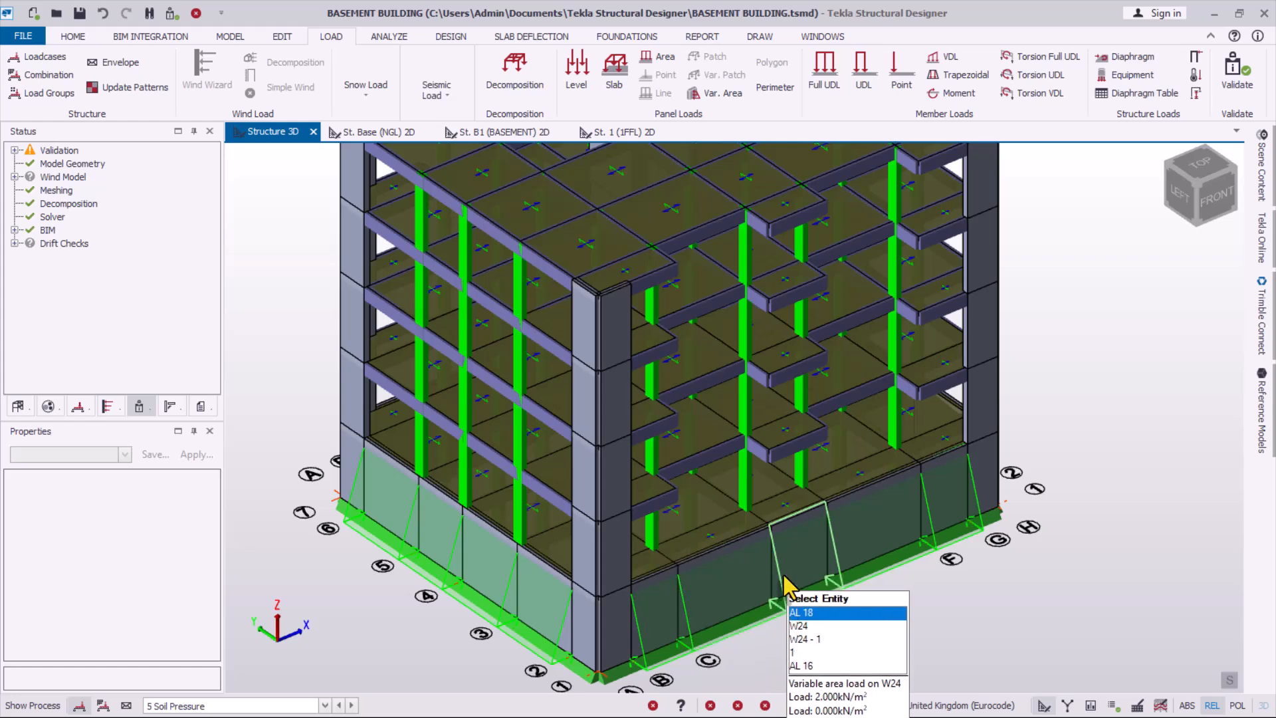
{"action": "scroll", "coordinate": [723, 524], "scroll_direction": "down", "scroll_amount": 2}
{"action": "scroll", "coordinate": [712, 515], "scroll_direction": "up", "scroll_amount": 3}
{"action": "scroll", "coordinate": [707, 491], "scroll_direction": "down", "scroll_amount": 3}
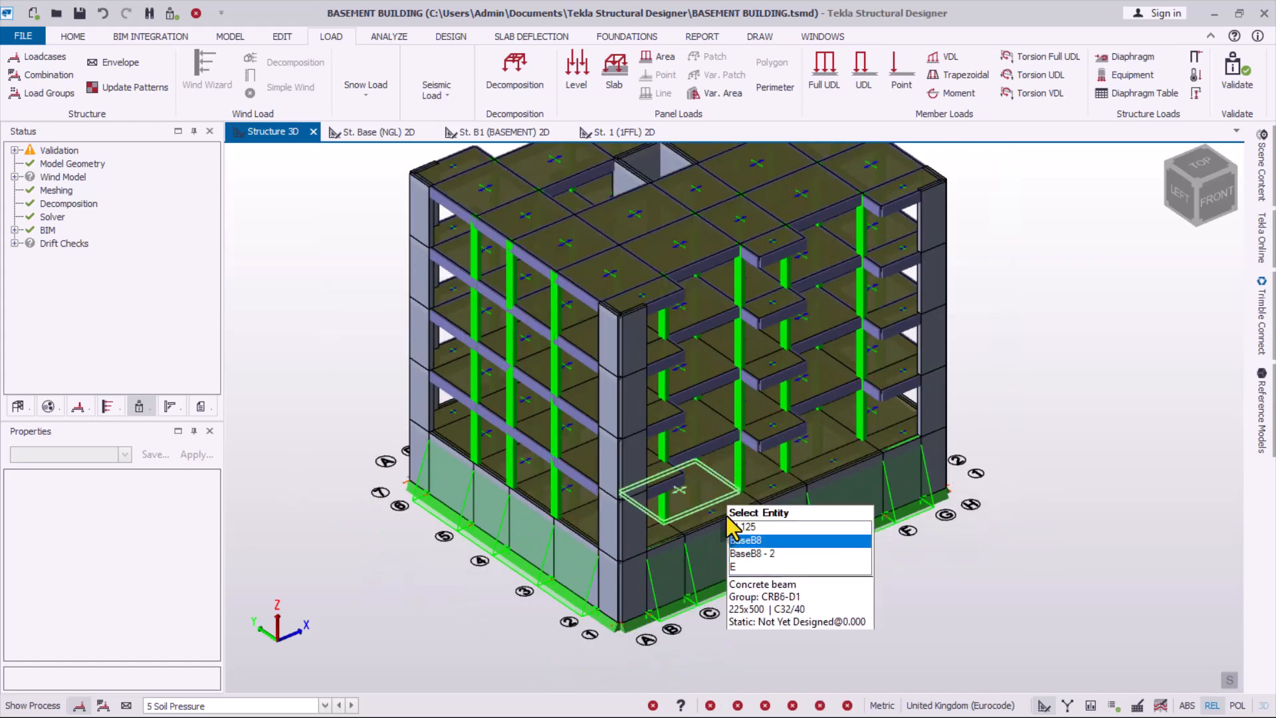
{"action": "scroll", "coordinate": [821, 520], "scroll_direction": "down", "scroll_amount": 3}
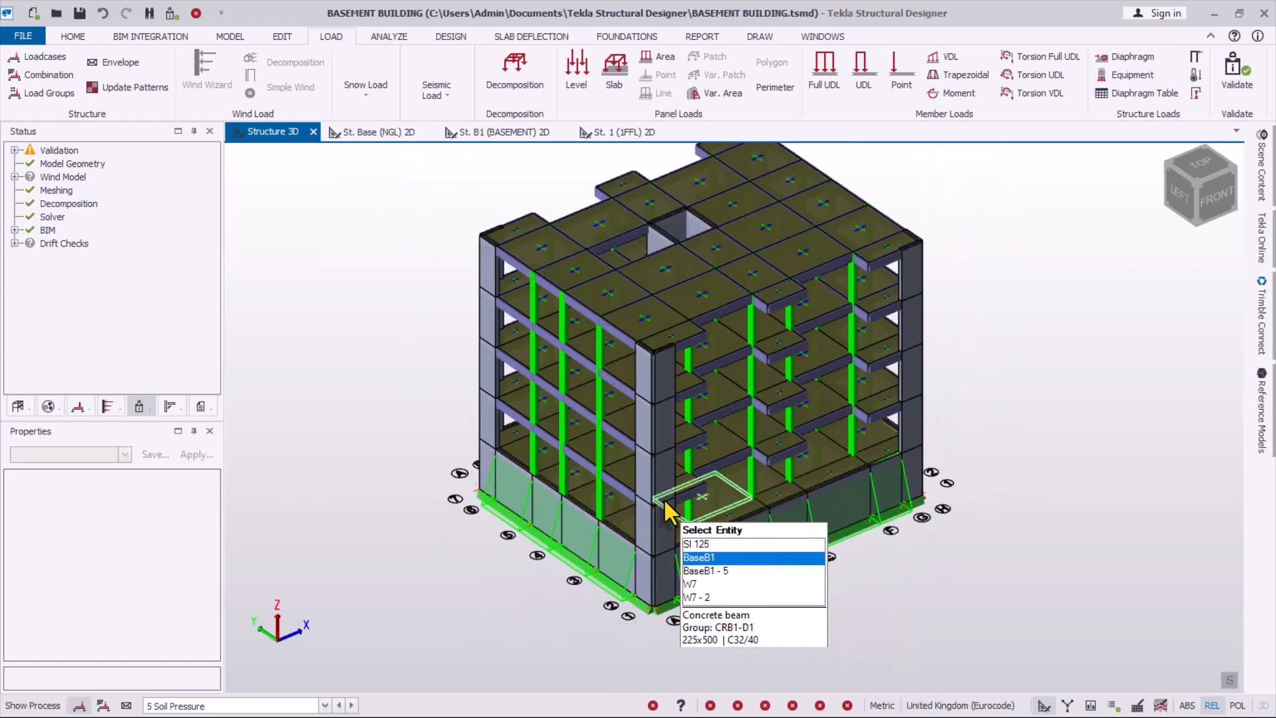
- Switch the active loadcase to 6 Roof Imposed
{"action": "left_click", "coordinate": [237, 705]}
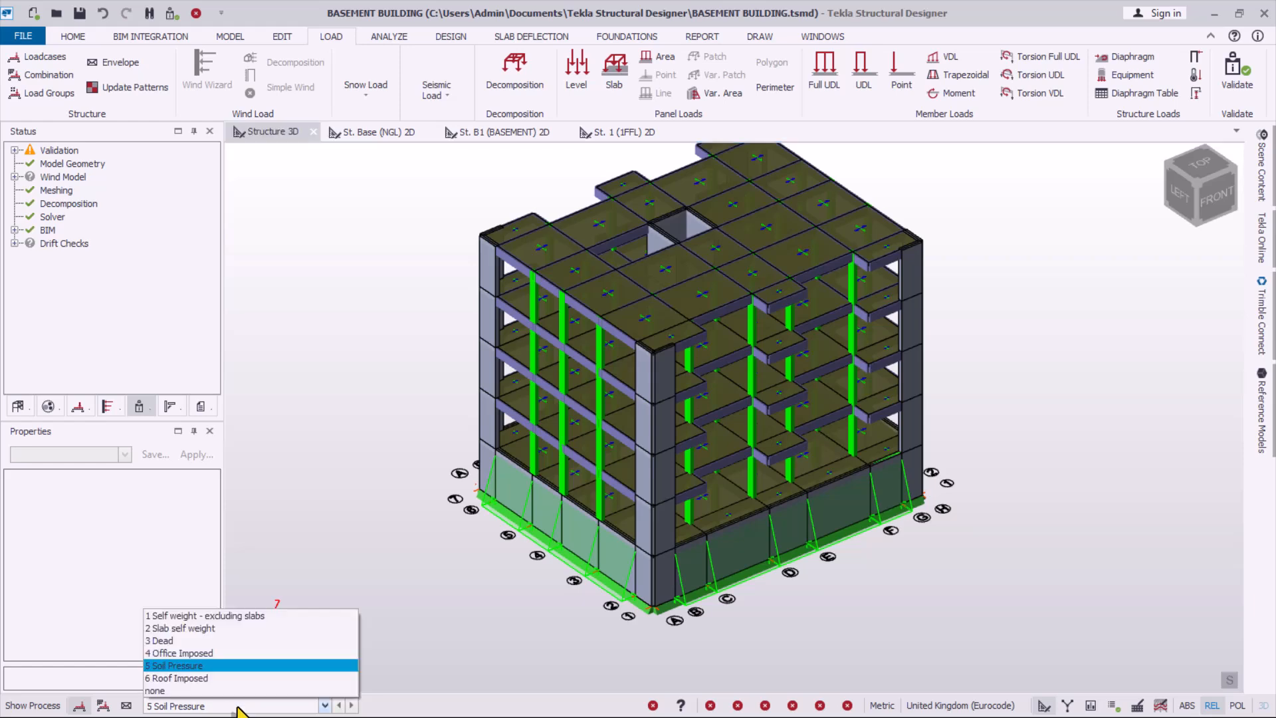
{"action": "left_click", "coordinate": [179, 678]}
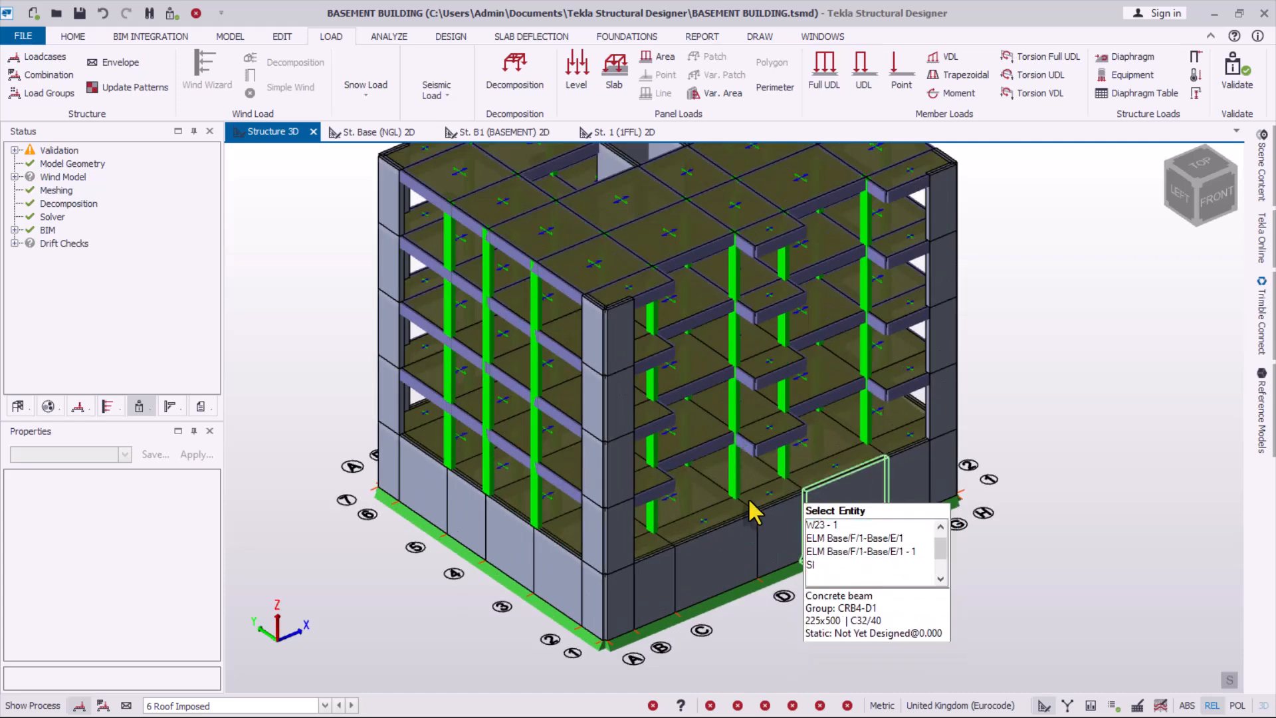
{"action": "scroll", "coordinate": [638, 339], "scroll_direction": "up", "scroll_amount": 2}
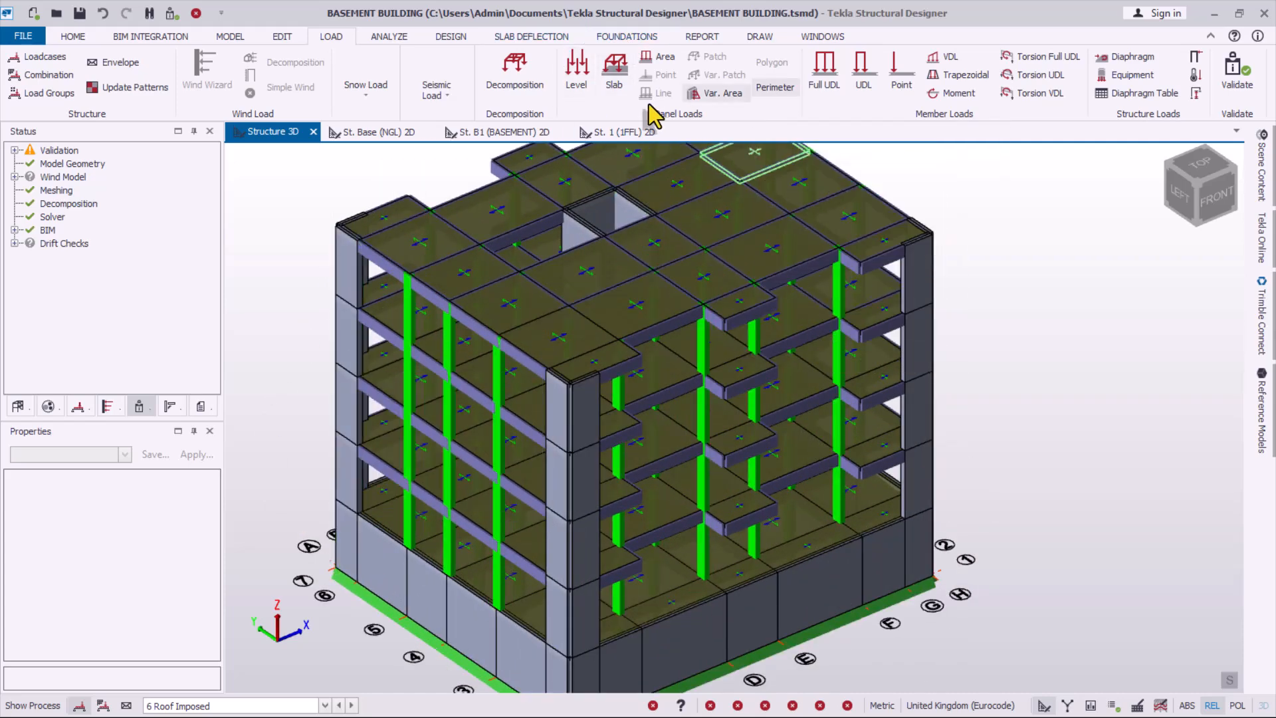
- Create a level load of 0.100 kN/m² in the Global Y direction on the building's slabs
{"action": "left_click", "coordinate": [577, 92]}
{"action": "scroll", "coordinate": [691, 347], "scroll_direction": "down", "scroll_amount": 2}
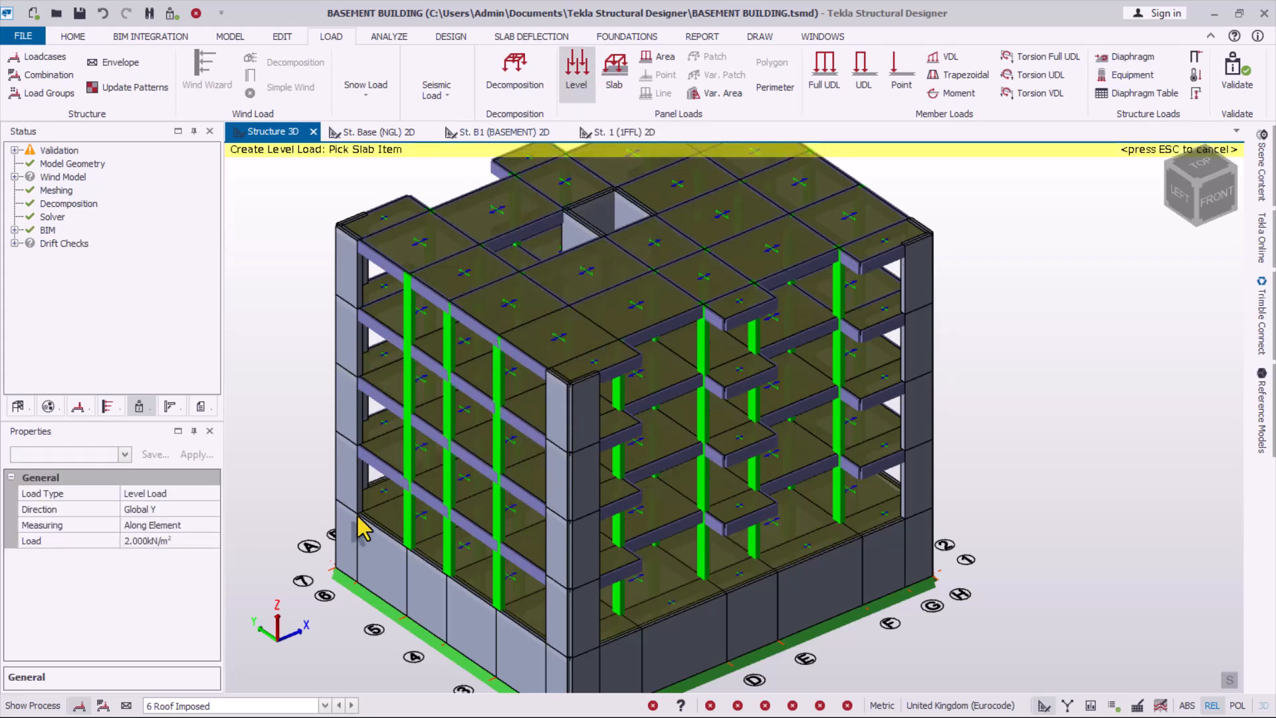
{"action": "scroll", "coordinate": [756, 266], "scroll_direction": "up", "scroll_amount": 4}
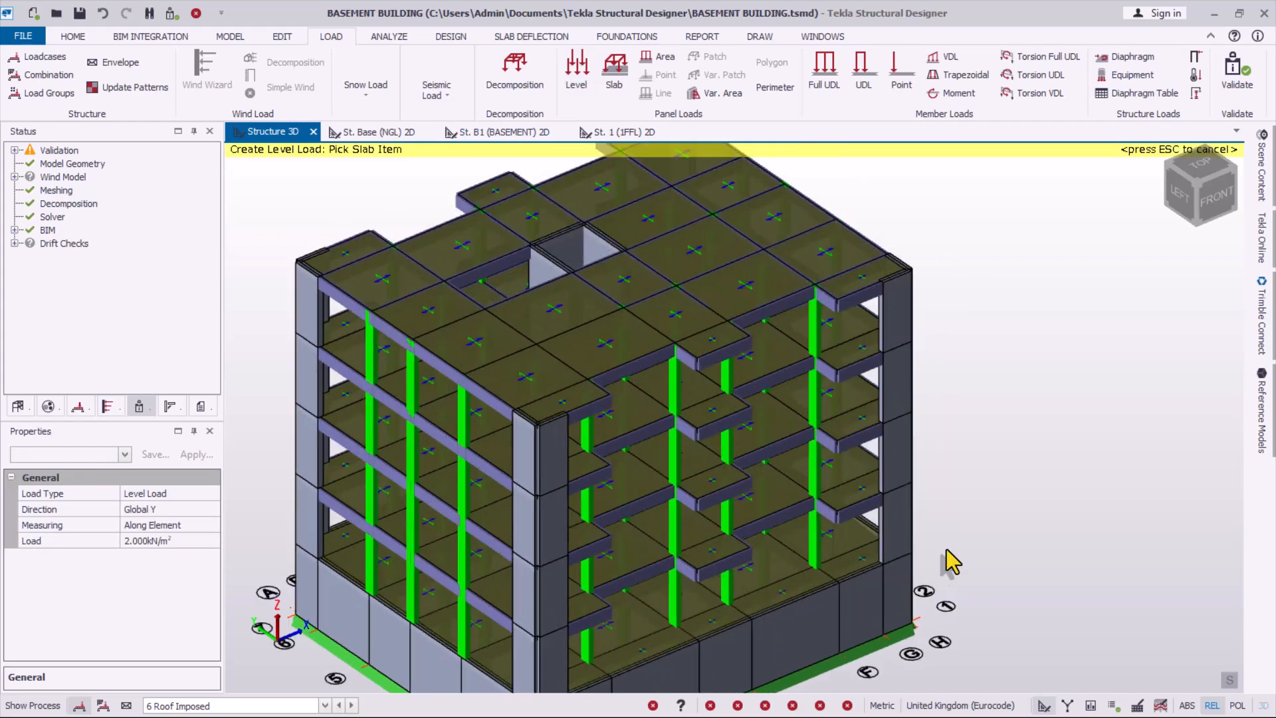
{"action": "scroll", "coordinate": [822, 402], "scroll_direction": "down", "scroll_amount": 4}
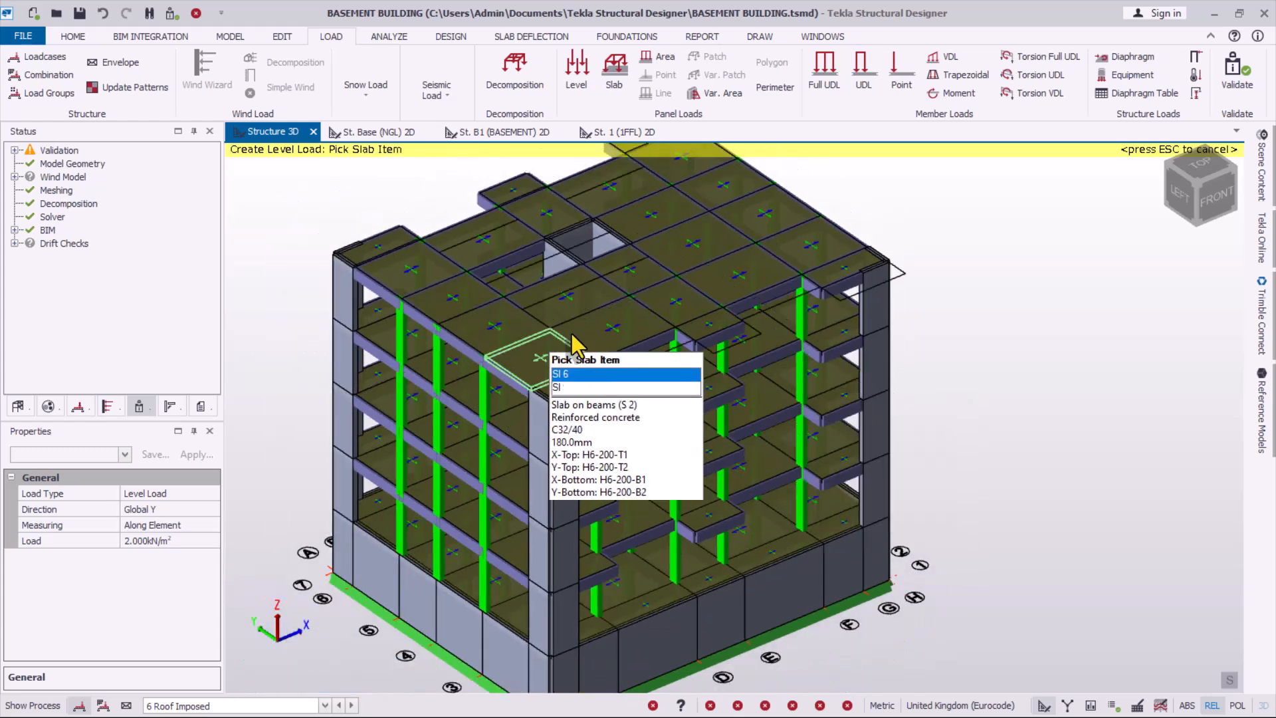
{"action": "left_click", "coordinate": [126, 541]}
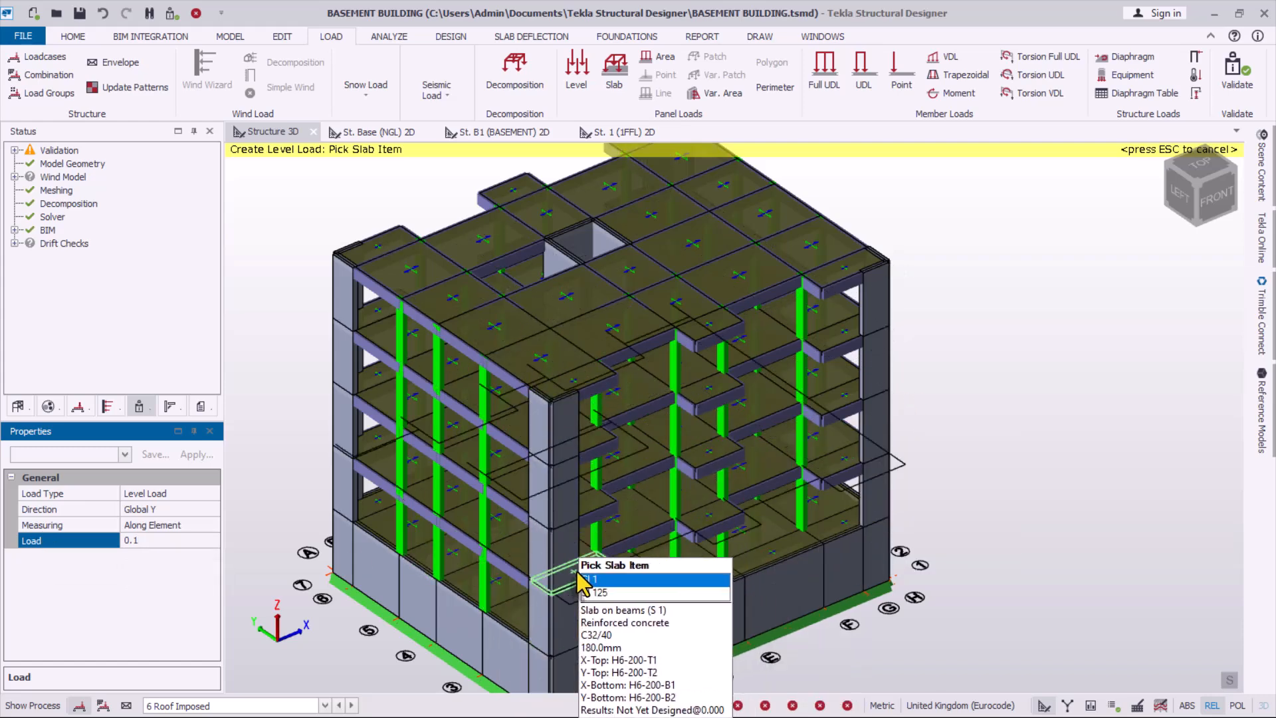
{"action": "left_click", "coordinate": [585, 580]}
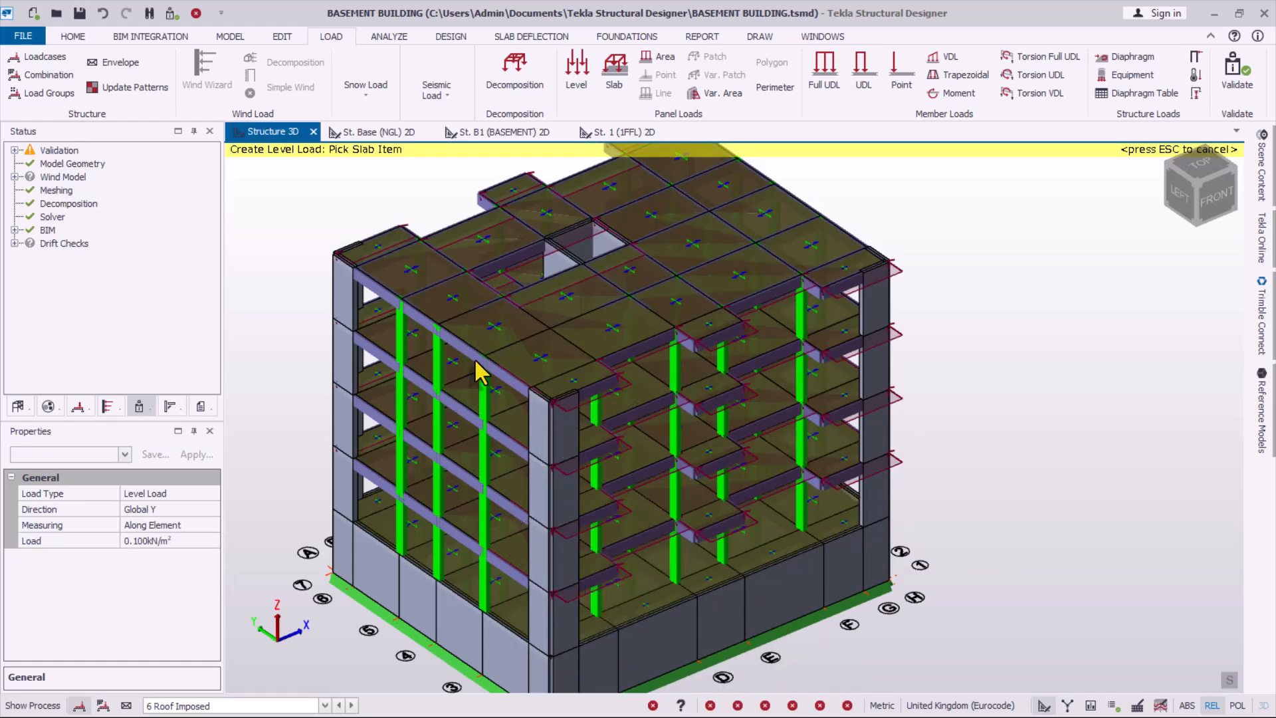
{"action": "scroll", "coordinate": [621, 285], "scroll_direction": "down", "scroll_amount": 2}
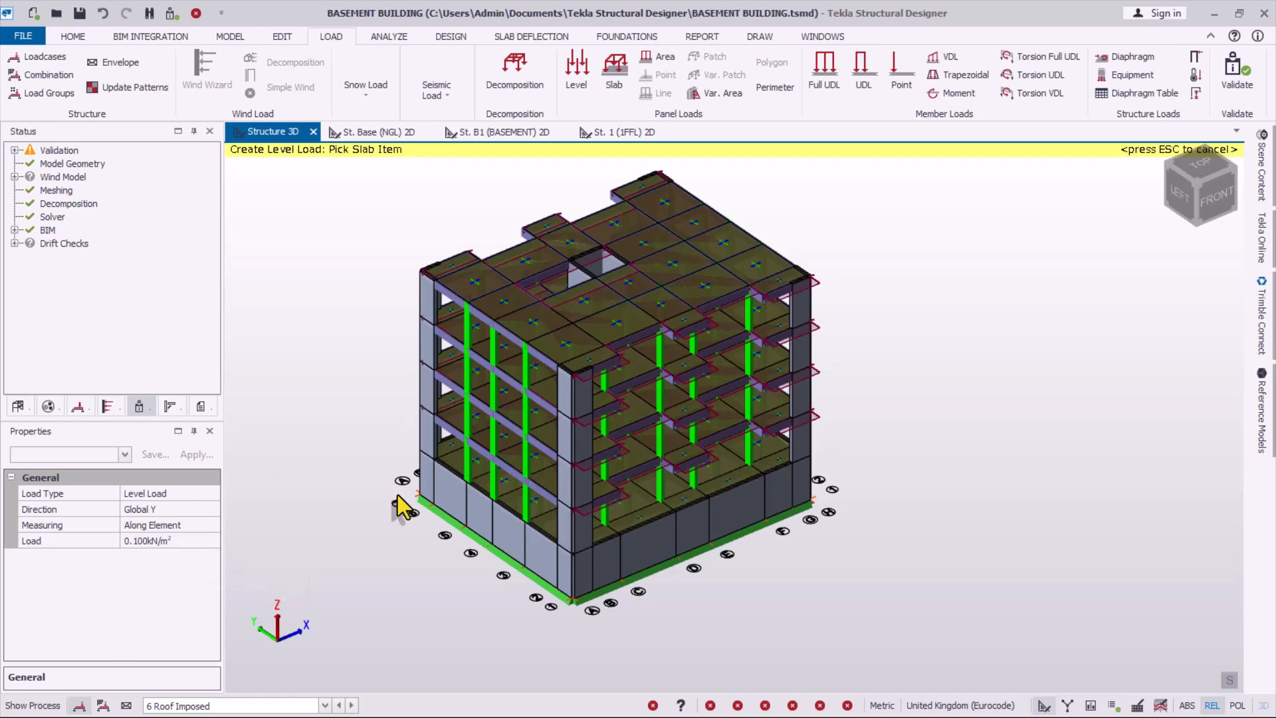
{"action": "key", "text": "Escape"}
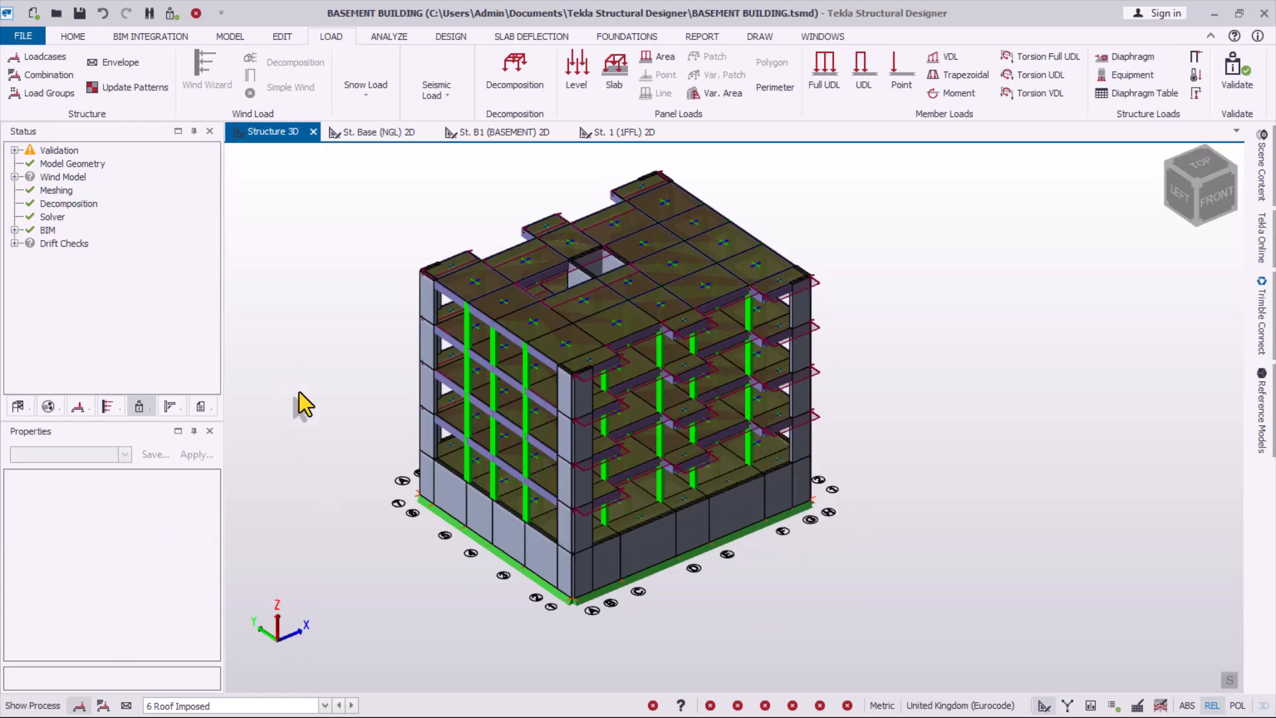
- Review the level loads of the 6 Roof Imposed loadcase across the building's floors
{"action": "left_click", "coordinate": [245, 703]}
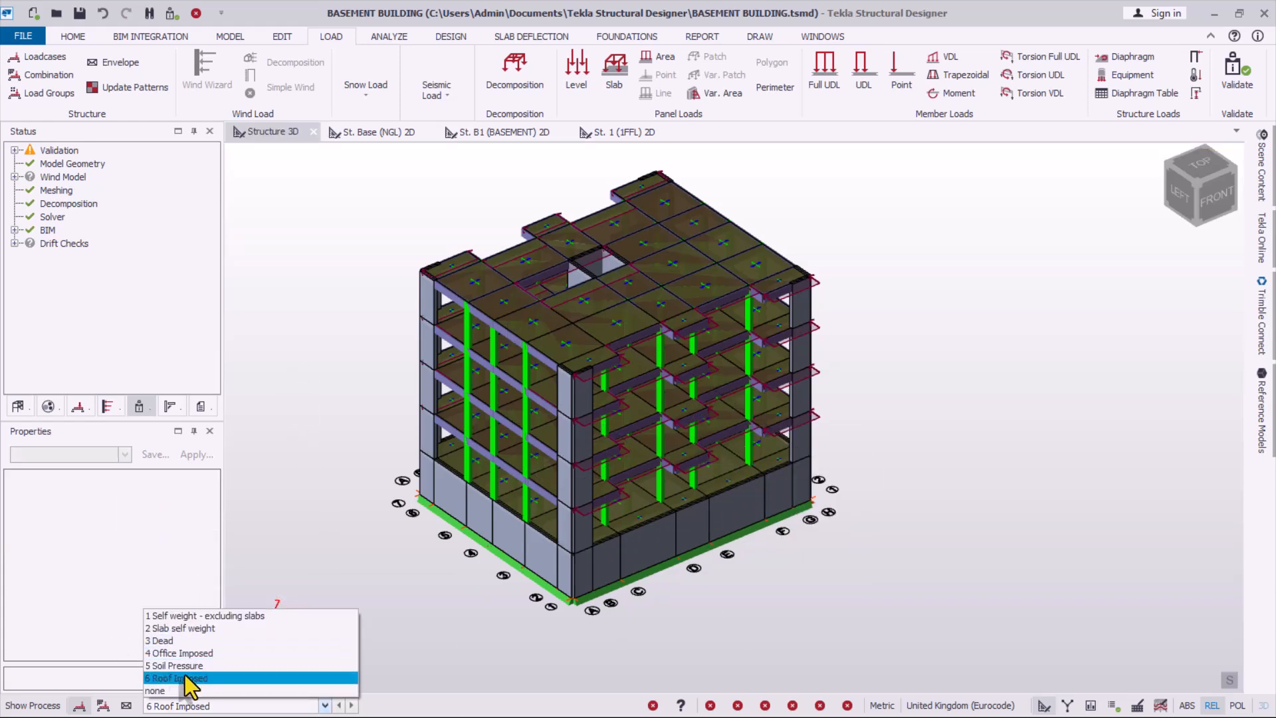
{"action": "left_click", "coordinate": [305, 427]}
{"action": "scroll", "coordinate": [495, 269], "scroll_direction": "up", "scroll_amount": 5}
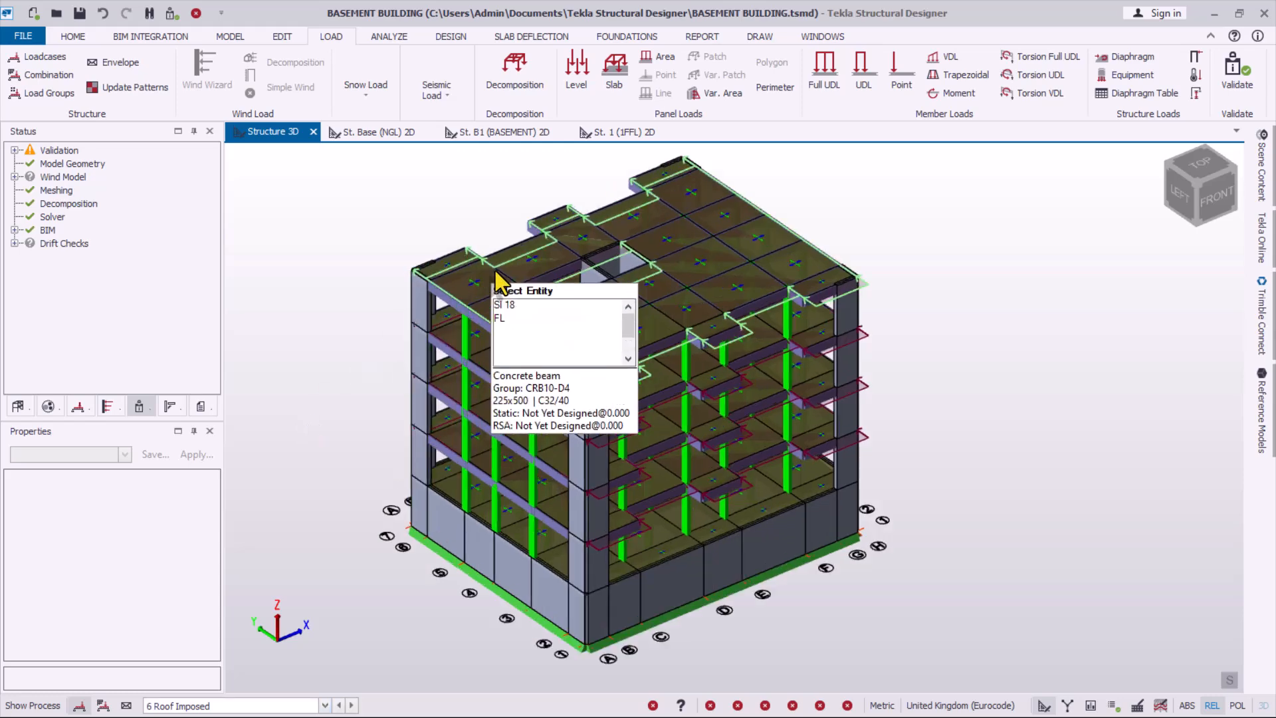
{"action": "scroll", "coordinate": [764, 478], "scroll_direction": "down", "scroll_amount": 2}
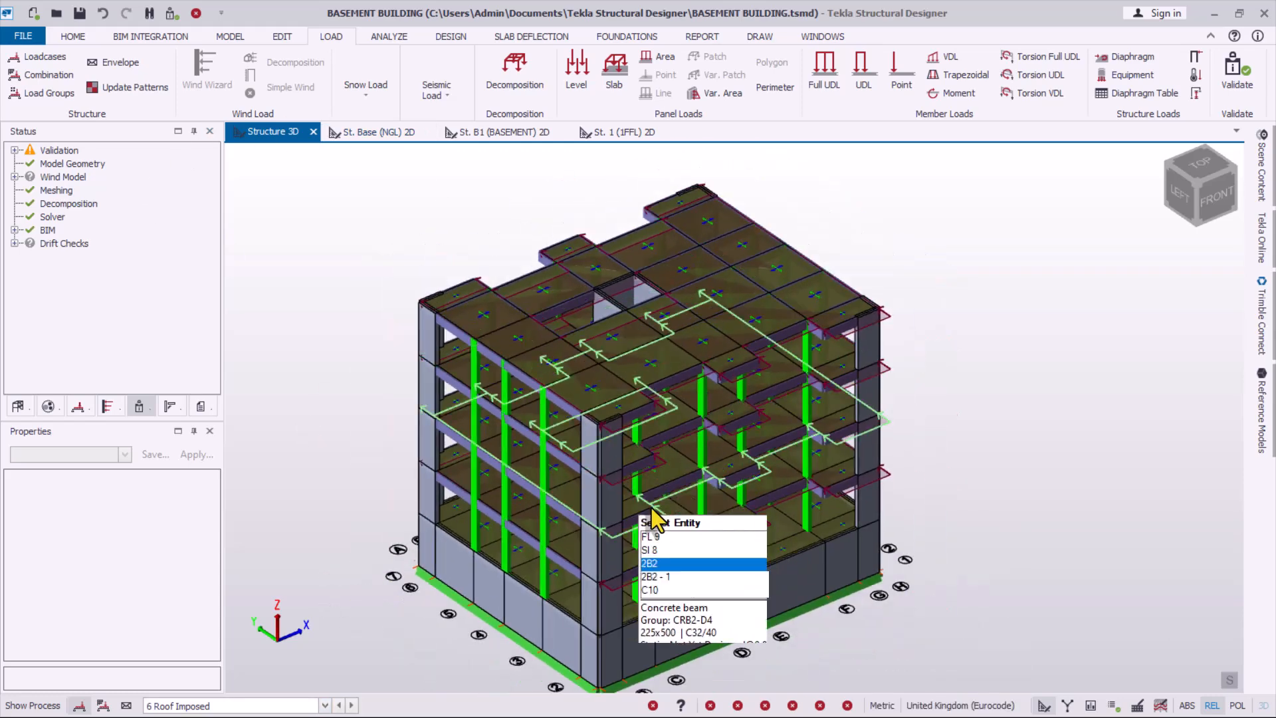
{"action": "scroll", "coordinate": [599, 459], "scroll_direction": "down", "scroll_amount": 2}
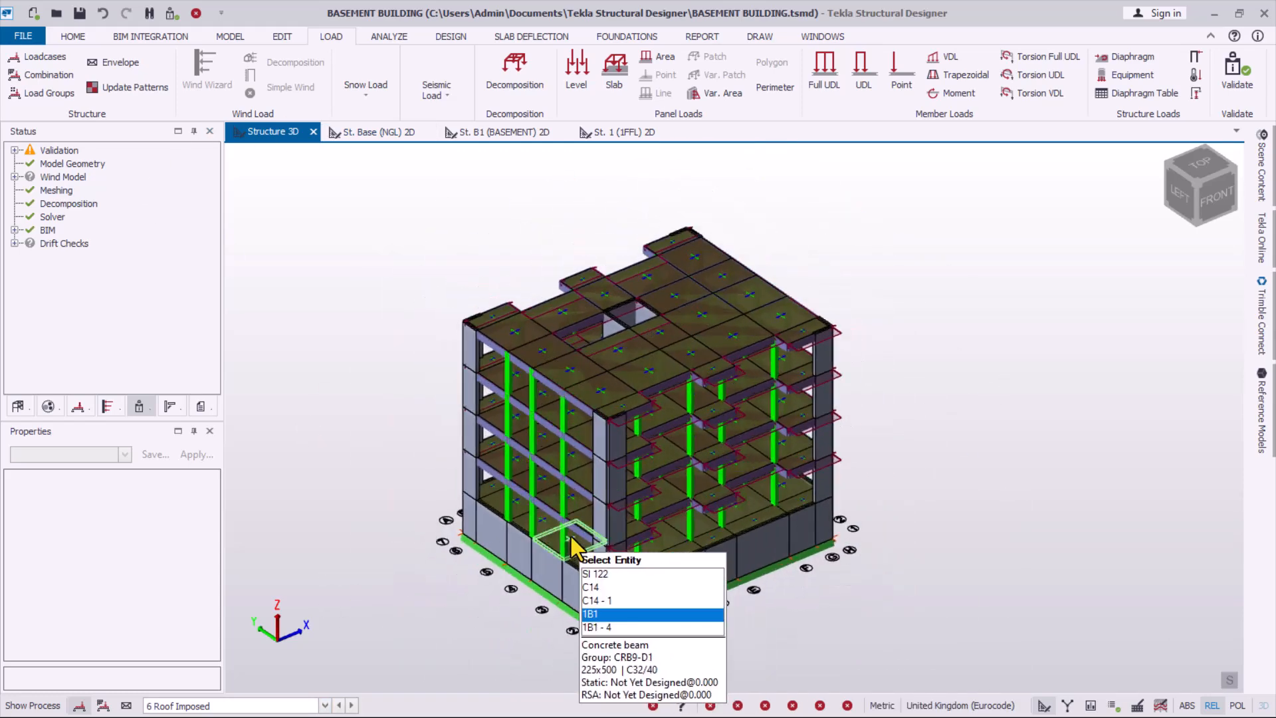
{"action": "scroll", "coordinate": [731, 638], "scroll_direction": "up", "scroll_amount": 2}
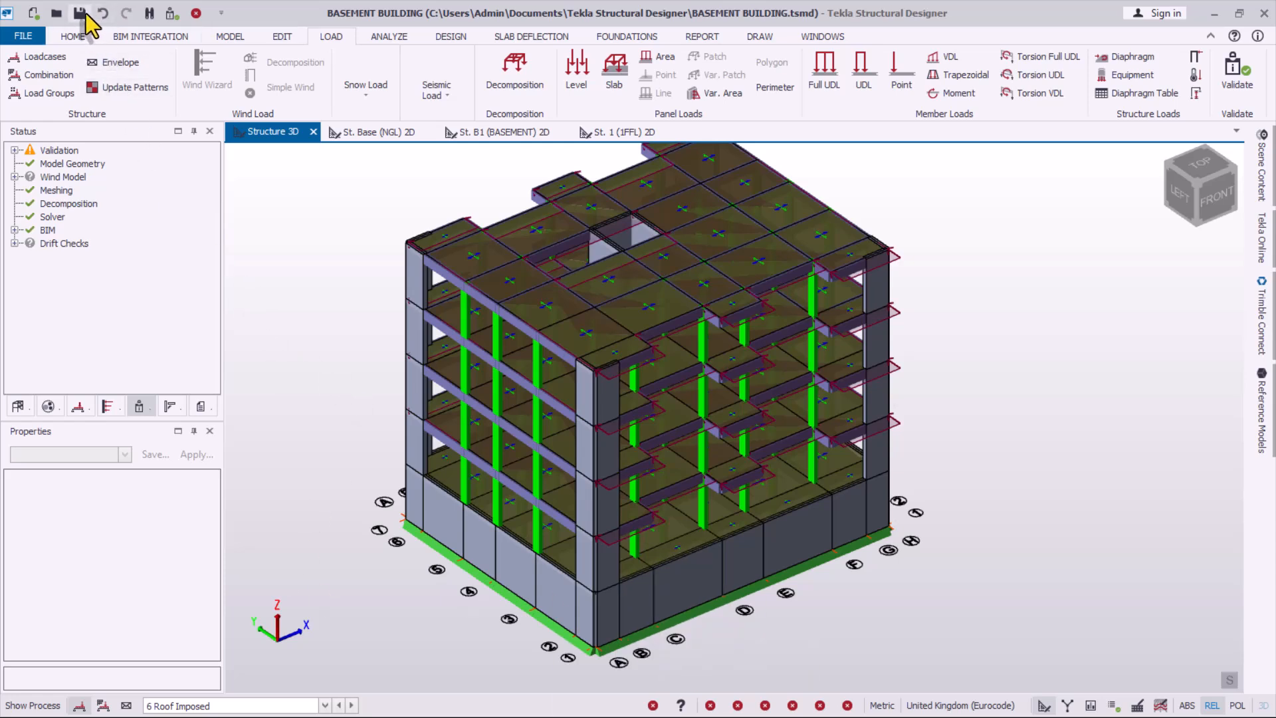
- Save and validate the building model, and read the validation error listed for Slabs/Mats
{"action": "left_click", "coordinate": [83, 15]}
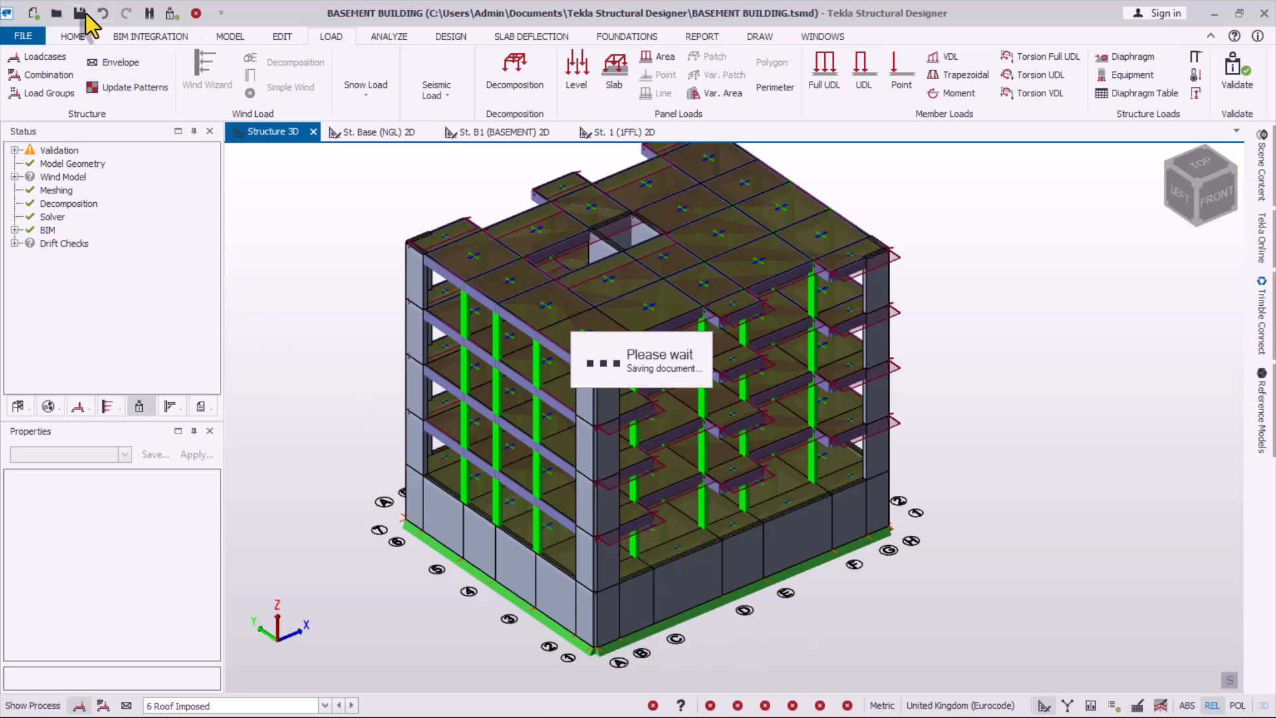
{"action": "left_click", "coordinate": [168, 15]}
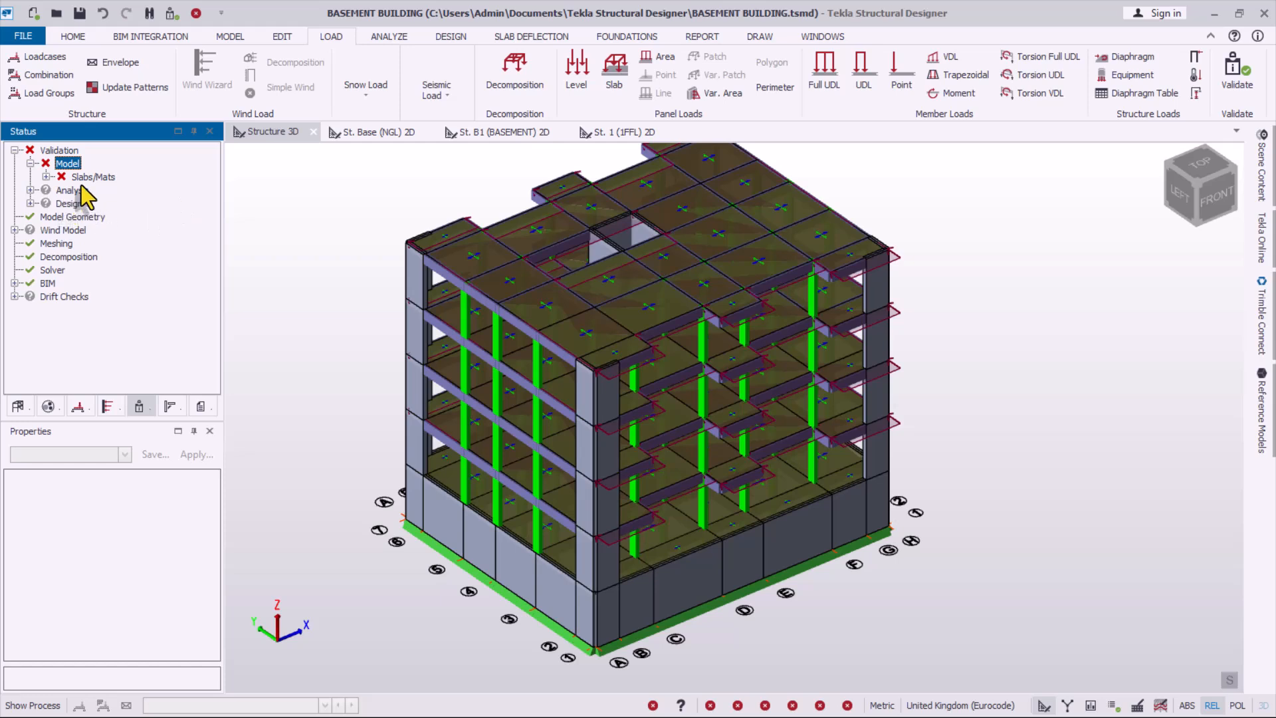
{"action": "left_click", "coordinate": [45, 177]}
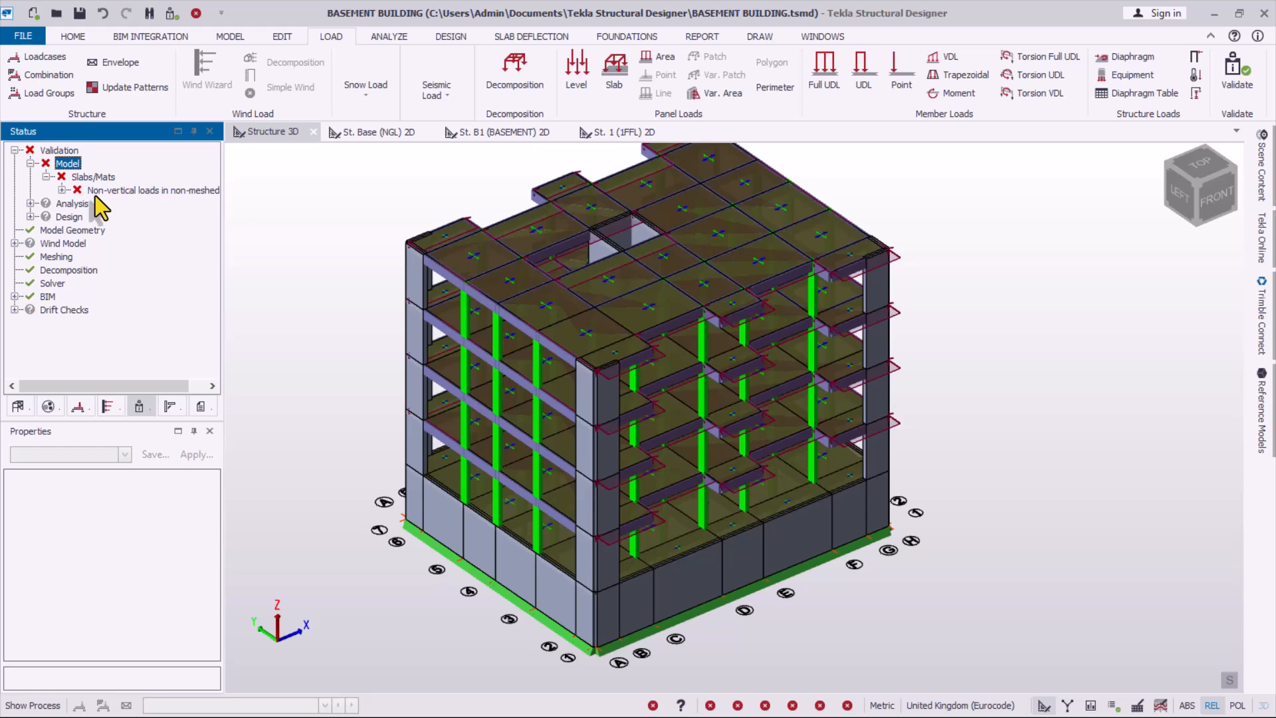
{"action": "left_click", "coordinate": [30, 163]}
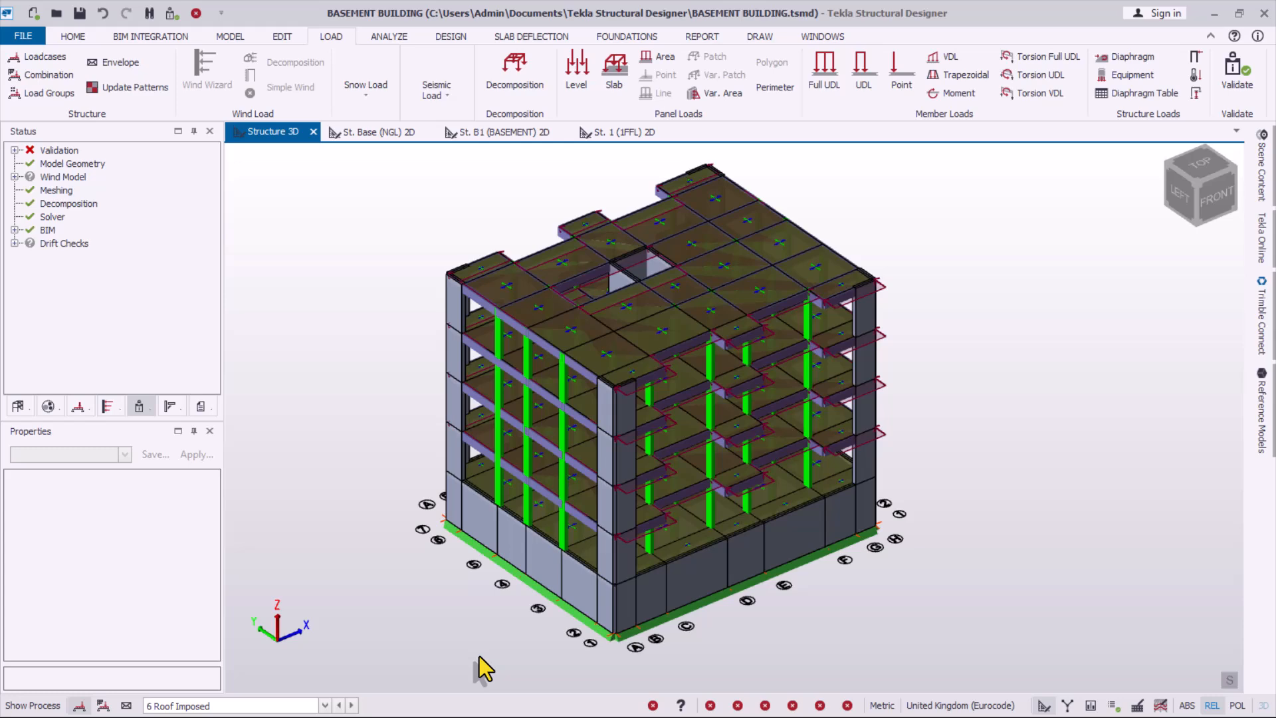
- Examine the roof imposed level loads on the lower floor slabs, checking the direction of the St. 1 (1FFL) load
{"action": "mouse_move", "coordinate": [747, 525]}
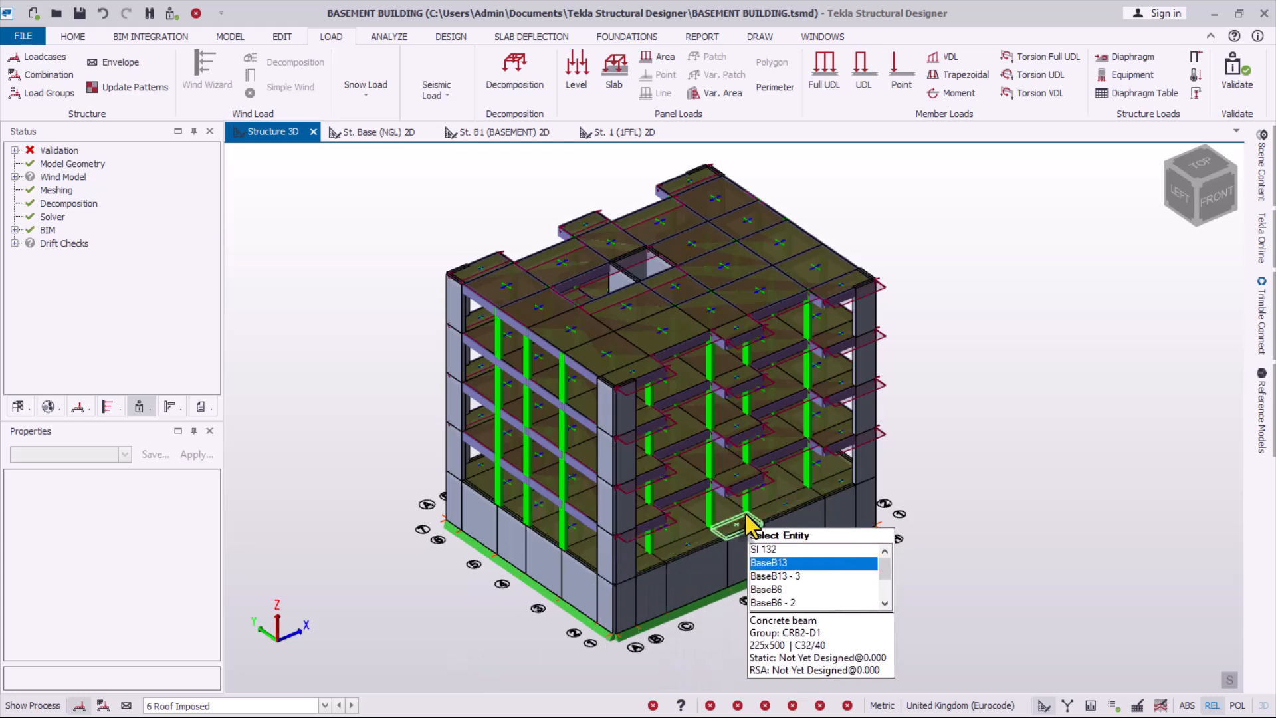
{"action": "scroll", "coordinate": [747, 526], "scroll_direction": "up", "scroll_amount": 3}
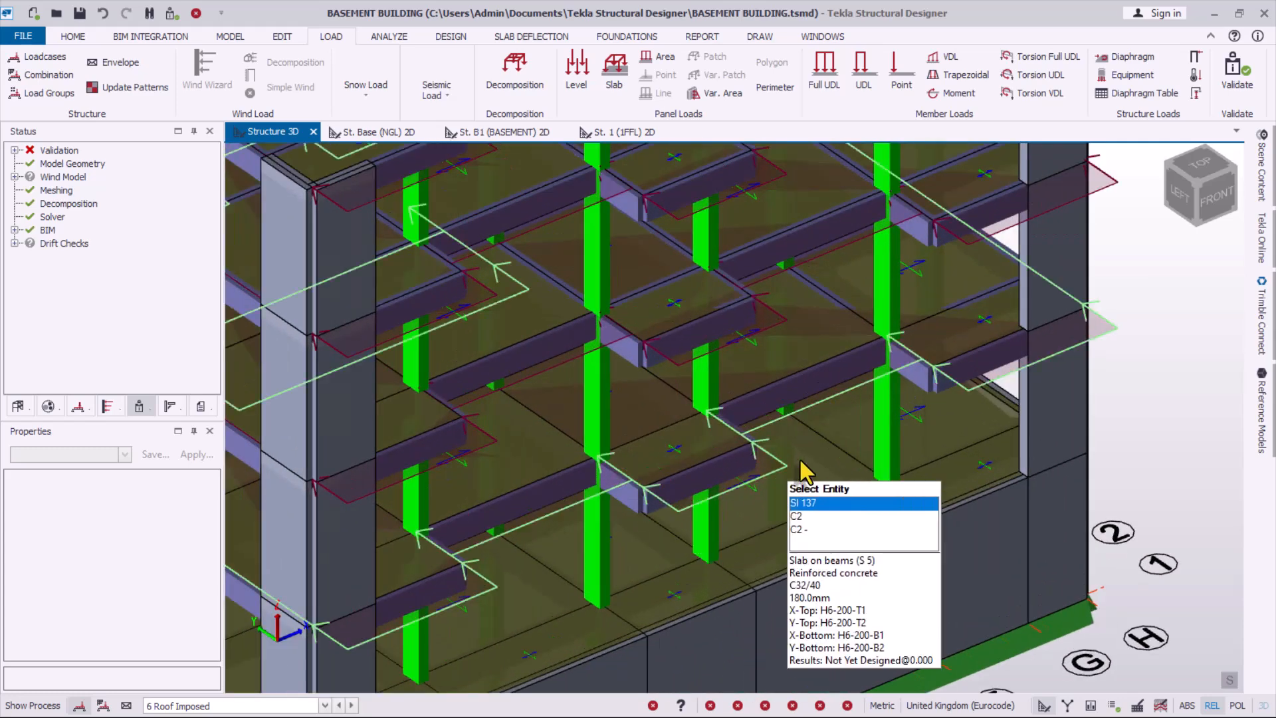
{"action": "scroll", "coordinate": [800, 458], "scroll_direction": "up", "scroll_amount": 2}
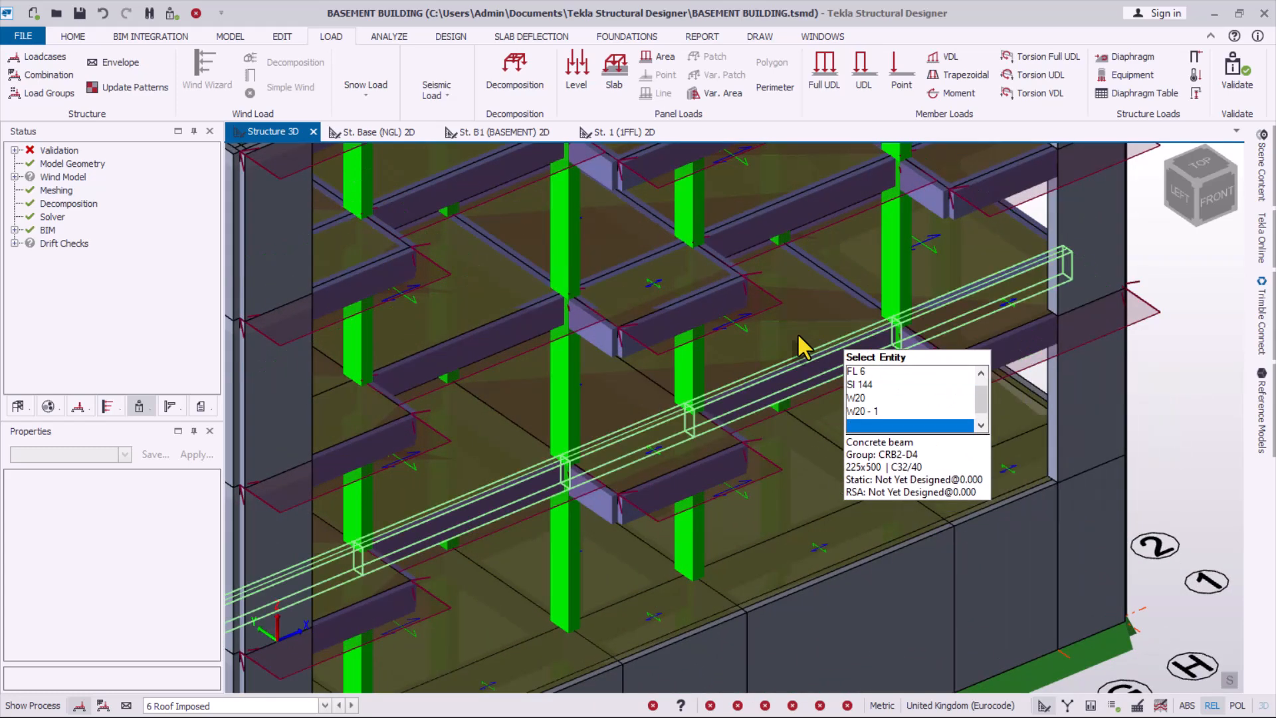
{"action": "scroll", "coordinate": [798, 337], "scroll_direction": "down", "scroll_amount": 5}
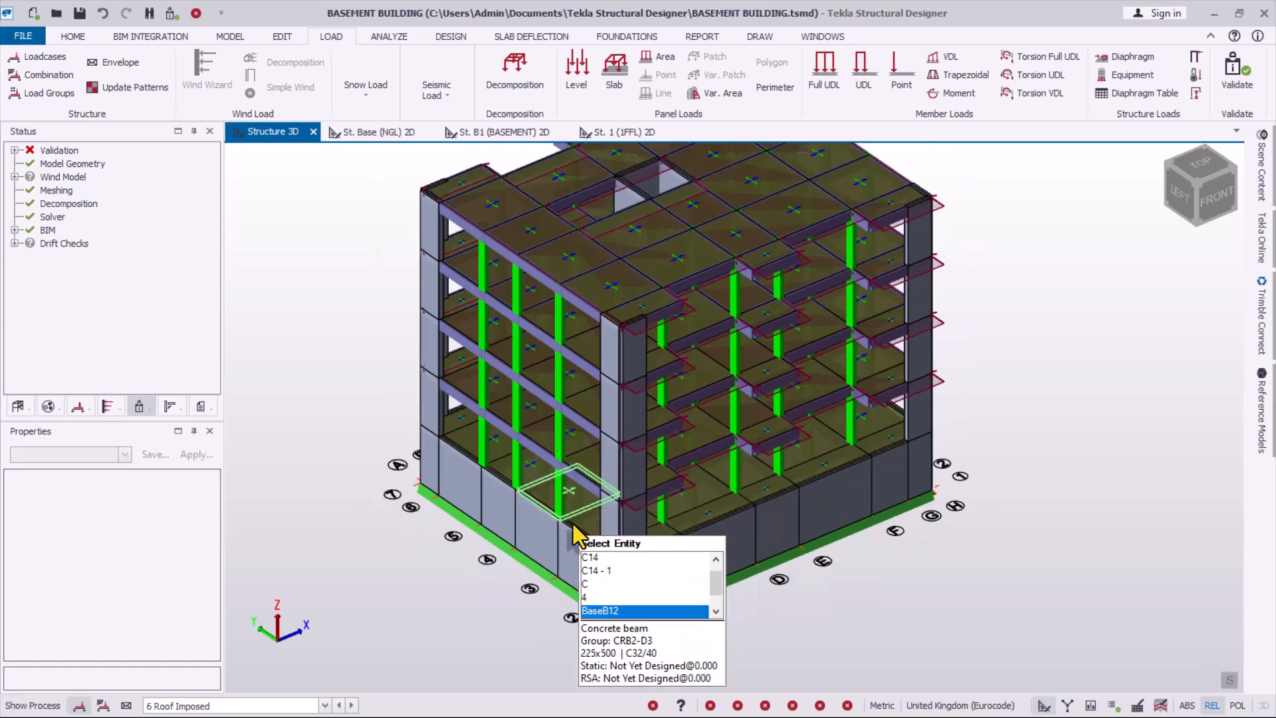
{"action": "scroll", "coordinate": [826, 390], "scroll_direction": "up", "scroll_amount": 4}
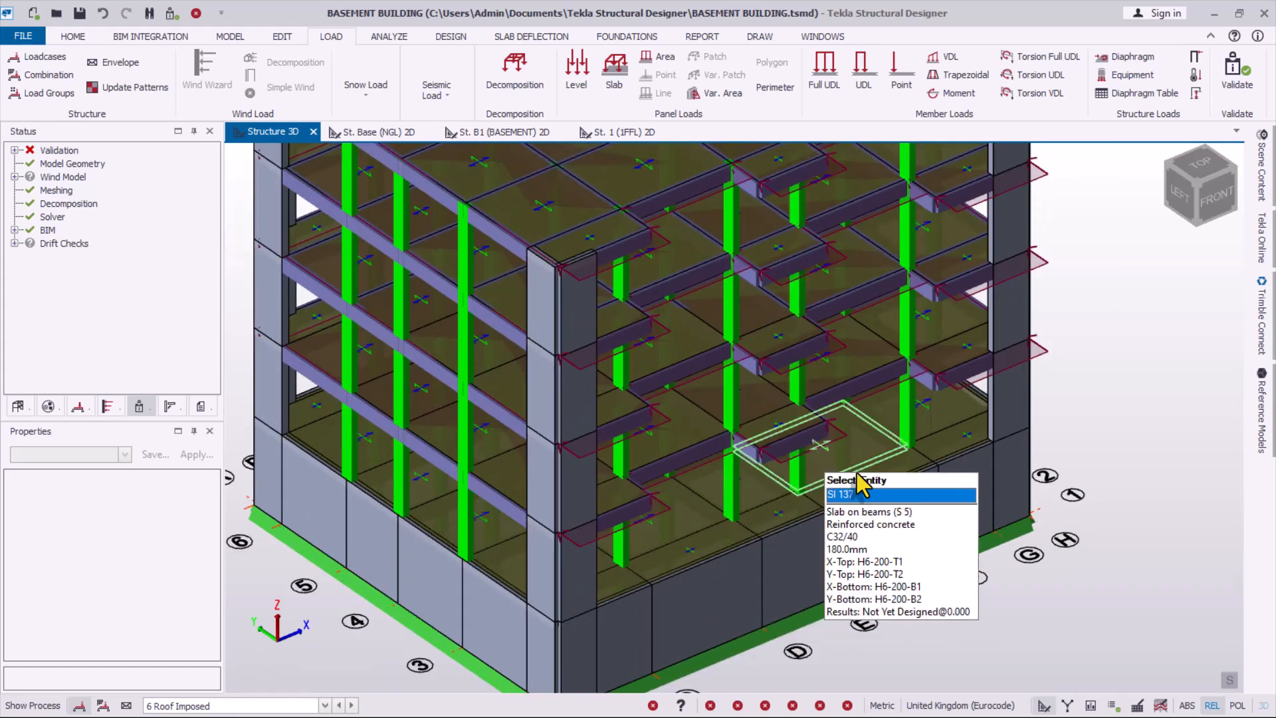
{"action": "scroll", "coordinate": [773, 487], "scroll_direction": "up", "scroll_amount": 2}
{"action": "scroll", "coordinate": [584, 522], "scroll_direction": "up", "scroll_amount": 3}
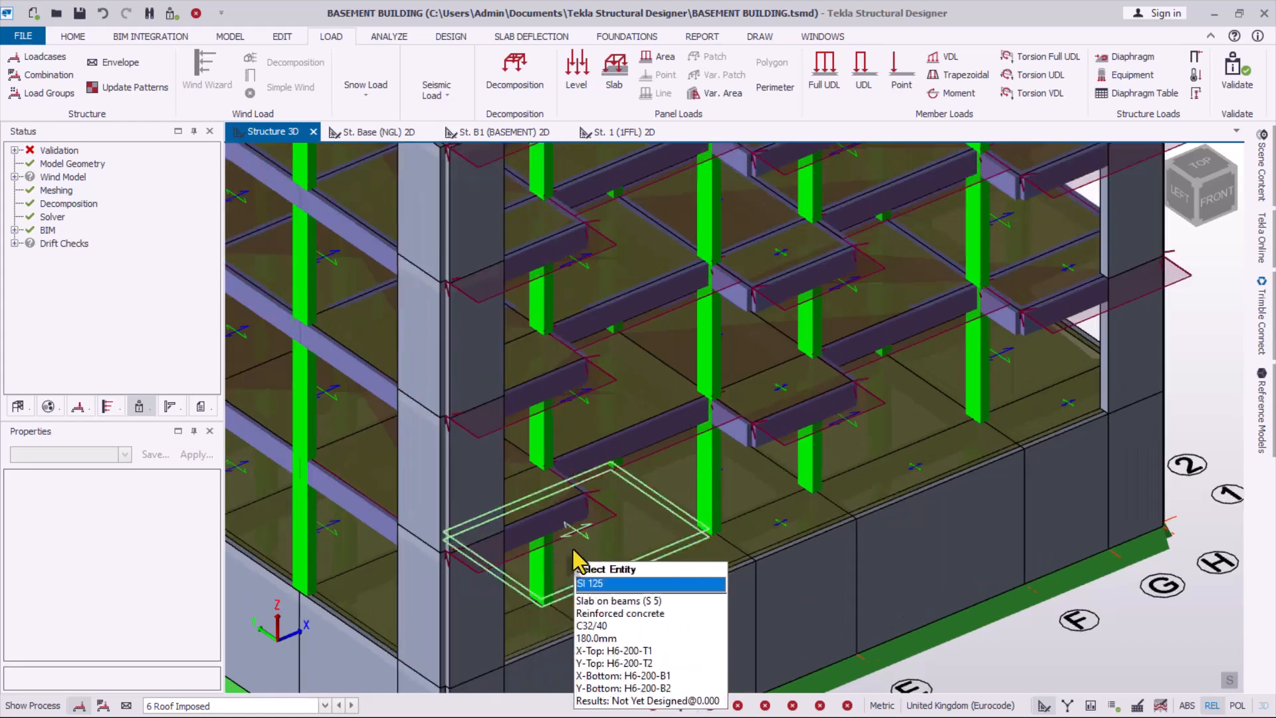
{"action": "left_click", "coordinate": [603, 525]}
{"action": "scroll", "coordinate": [602, 458], "scroll_direction": "down", "scroll_amount": 3}
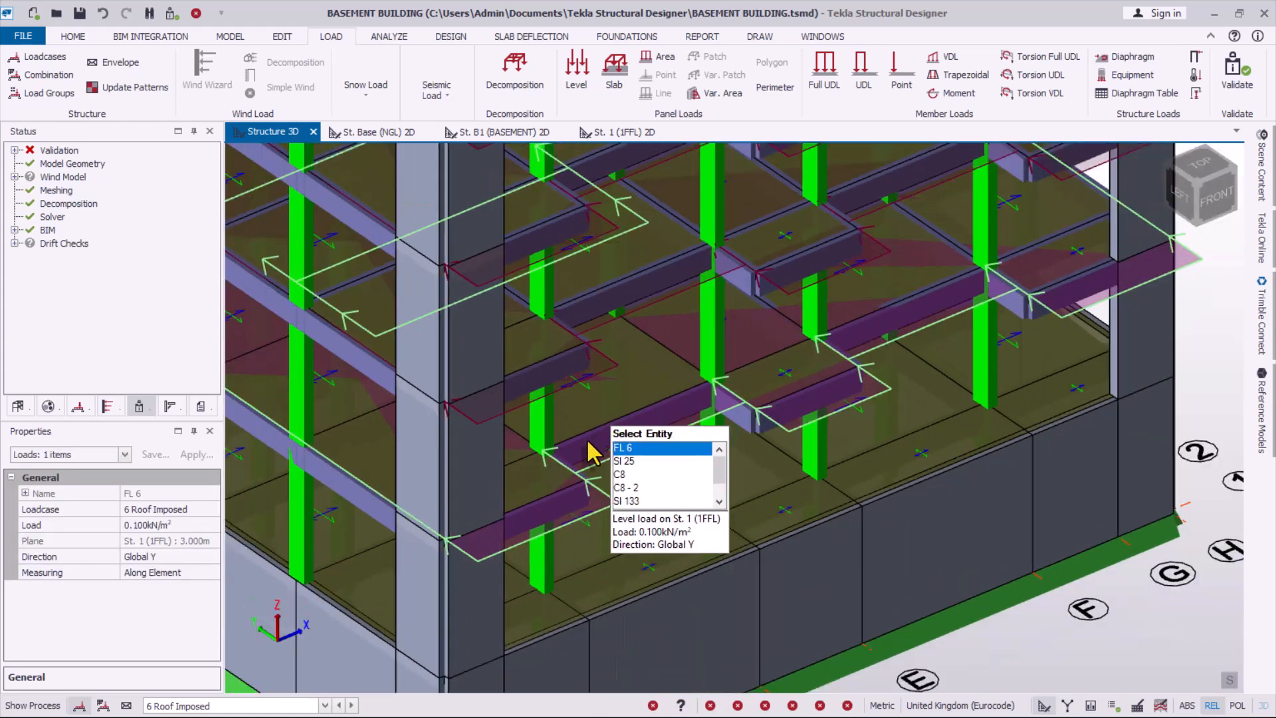
{"action": "scroll", "coordinate": [797, 518], "scroll_direction": "up", "scroll_amount": 4}
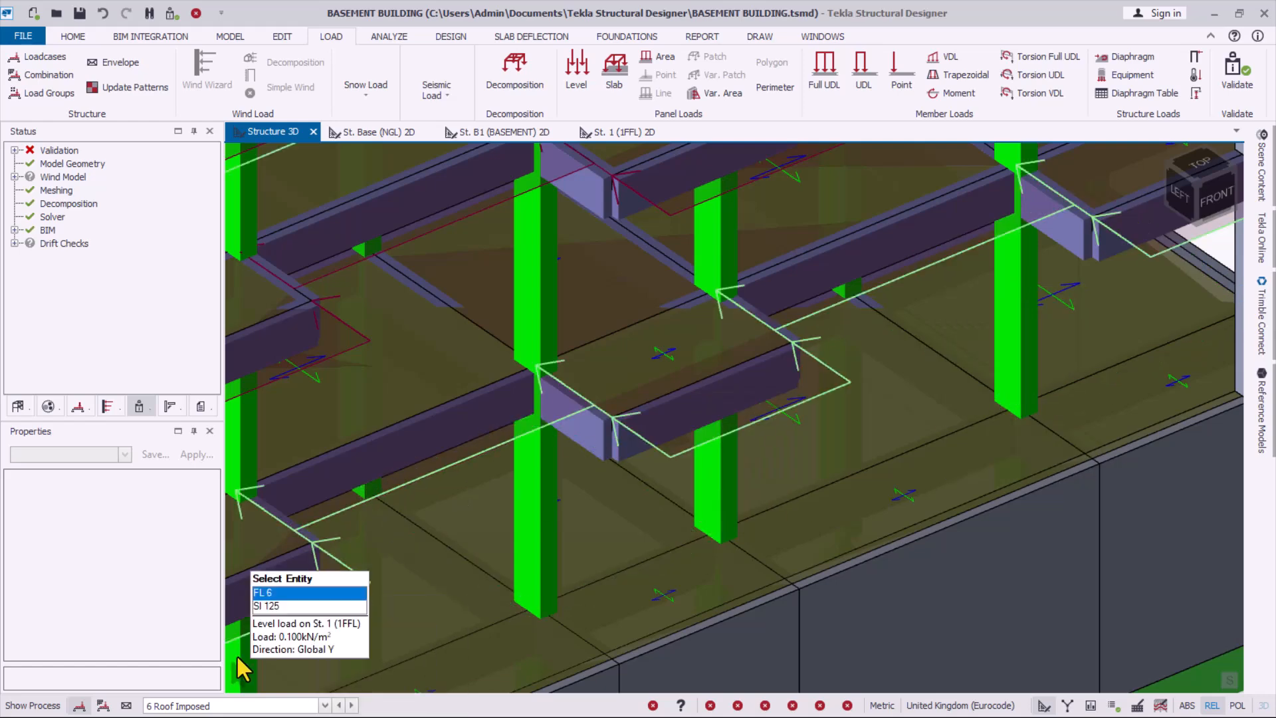
- Change the direction of the roof imposed level load on St. 1 (1FFL) to Global Z
{"action": "left_click", "coordinate": [359, 510]}
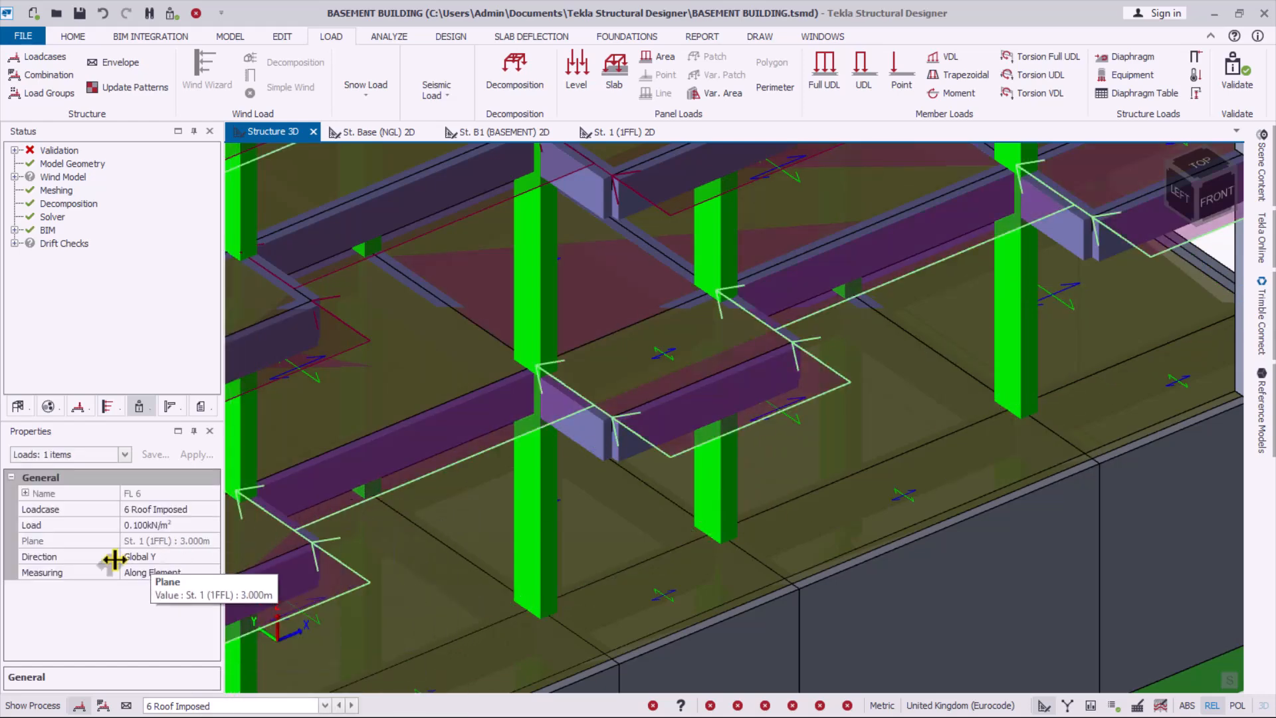
{"action": "left_click", "coordinate": [170, 557]}
{"action": "left_click", "coordinate": [212, 556]}
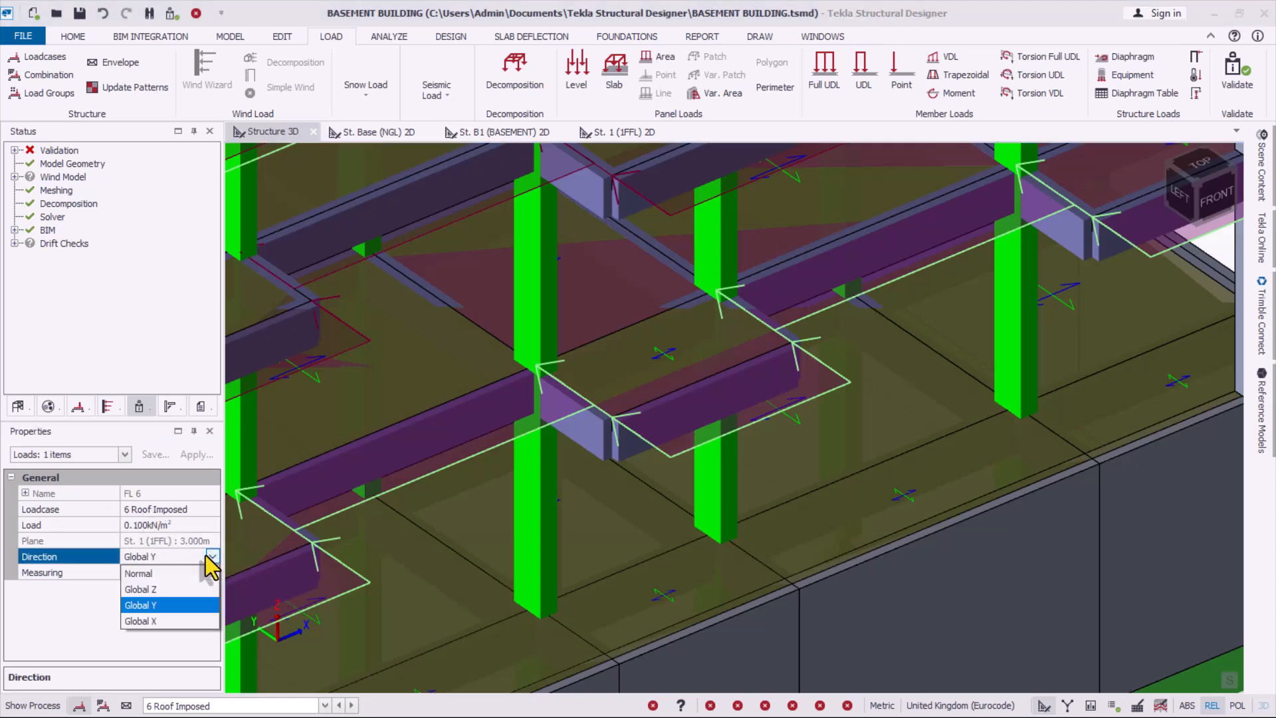
{"action": "left_click", "coordinate": [148, 588]}
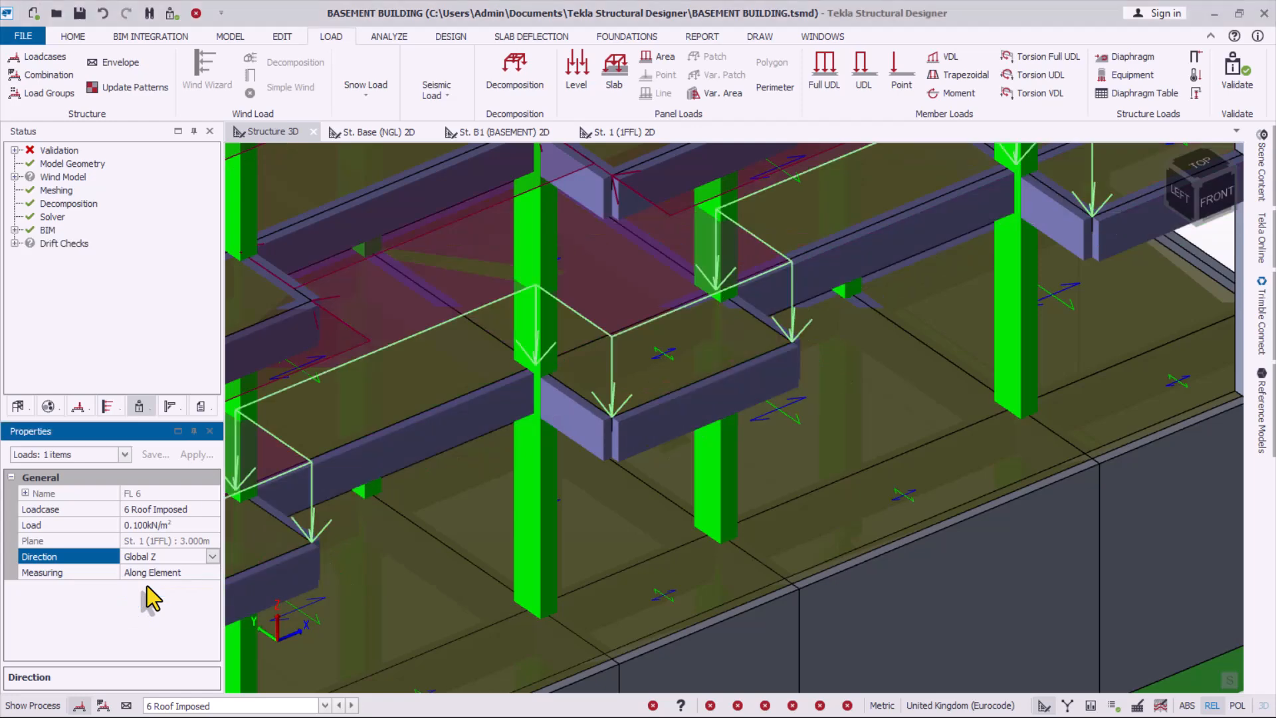
{"action": "scroll", "coordinate": [593, 450], "scroll_direction": "down", "scroll_amount": 5}
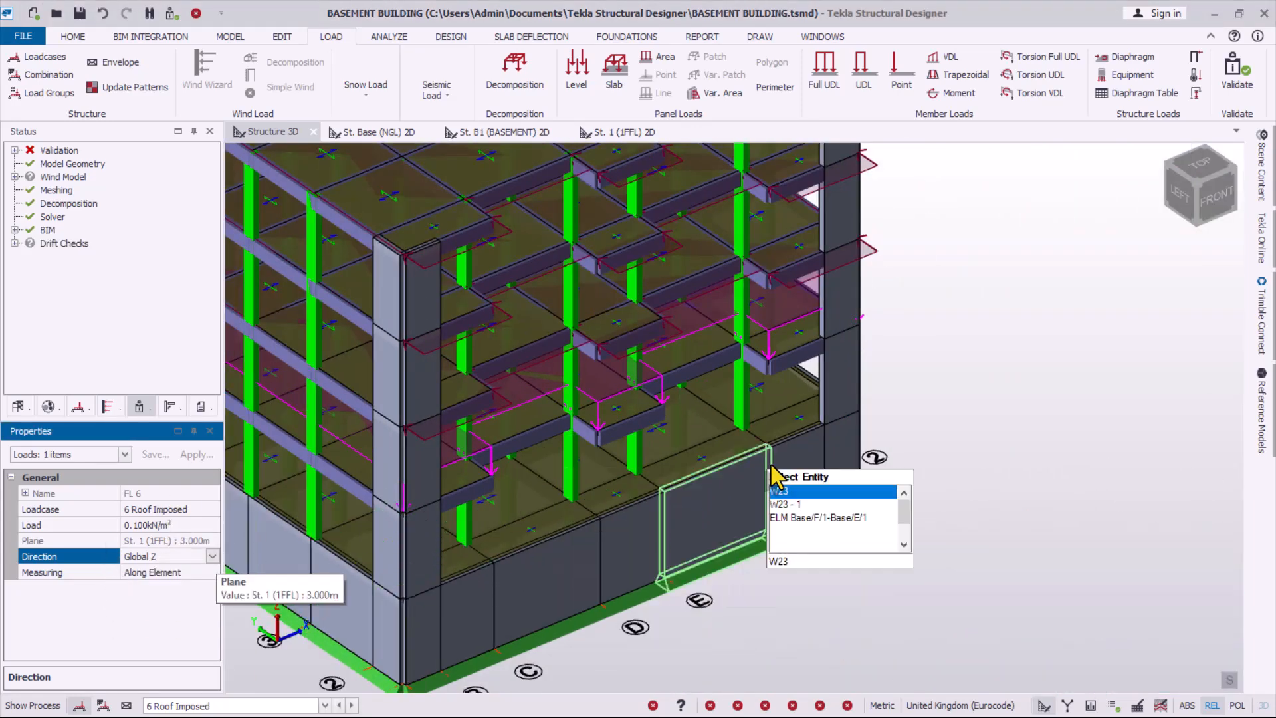
{"action": "scroll", "coordinate": [903, 353], "scroll_direction": "up", "scroll_amount": 3}
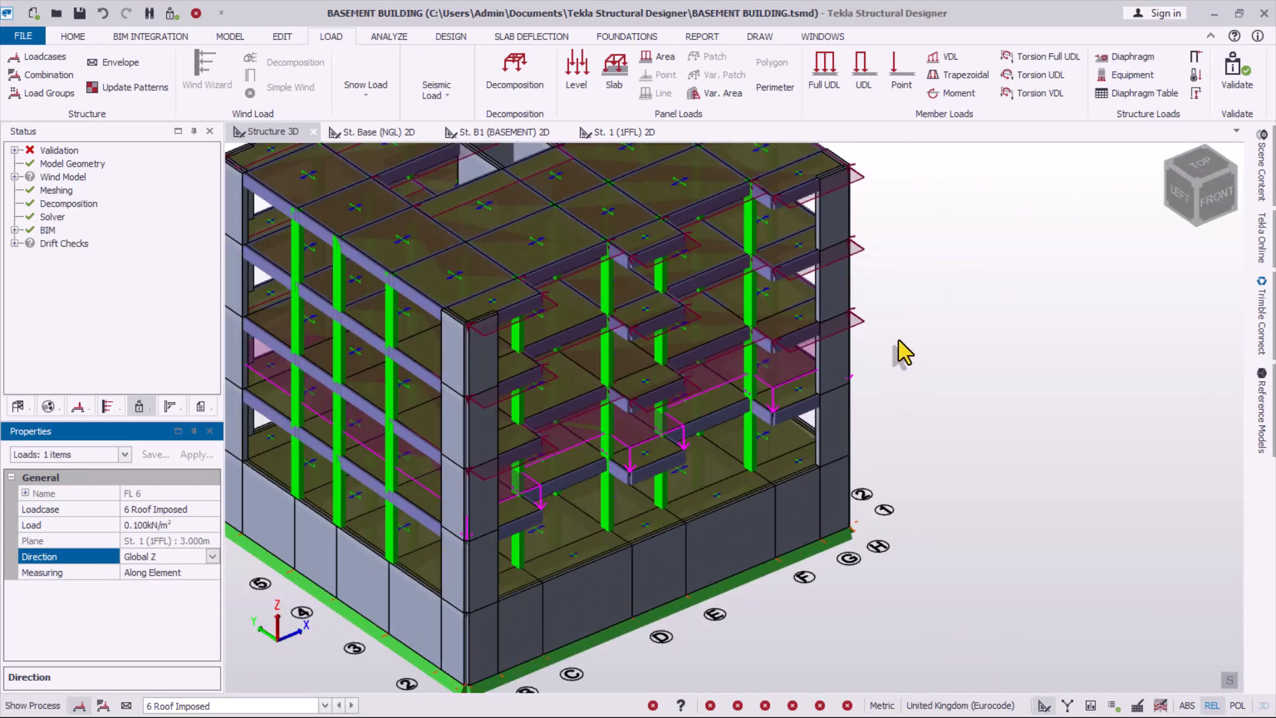
- Change the direction of the roof imposed level load on St. 2 (2NDFL) to Global Z
{"action": "left_click", "coordinate": [887, 331]}
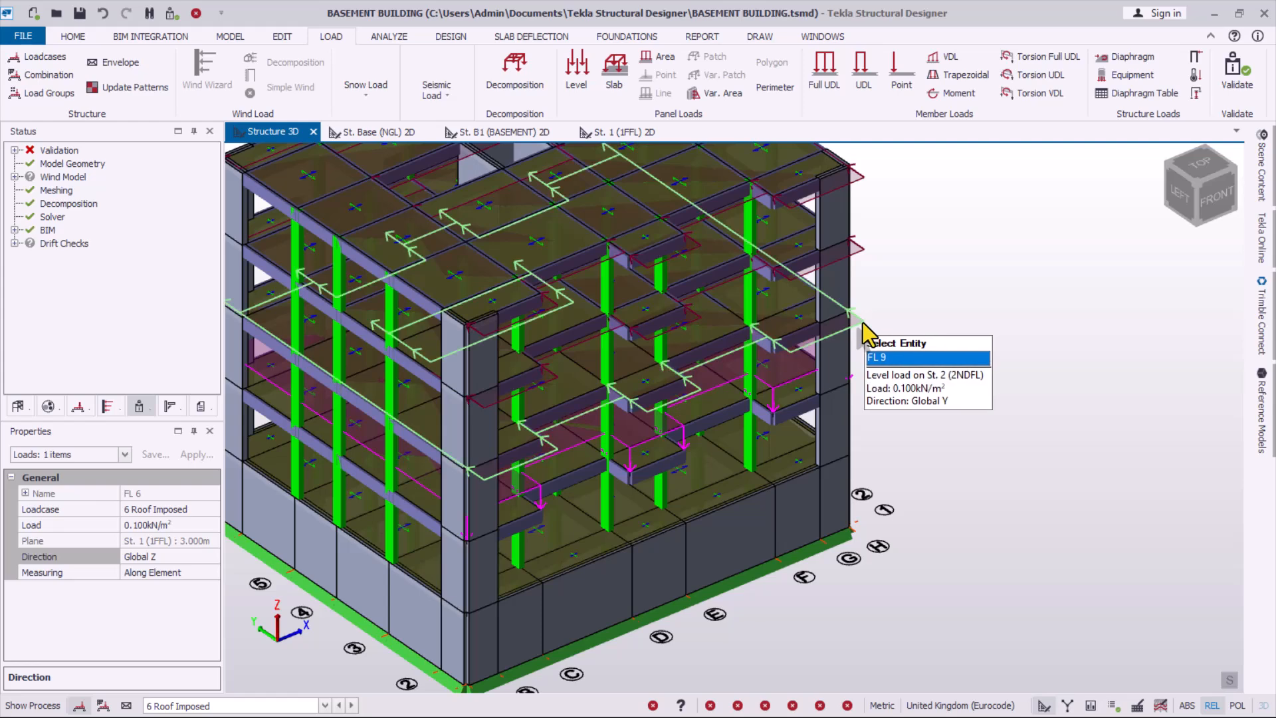
{"action": "left_click", "coordinate": [172, 556]}
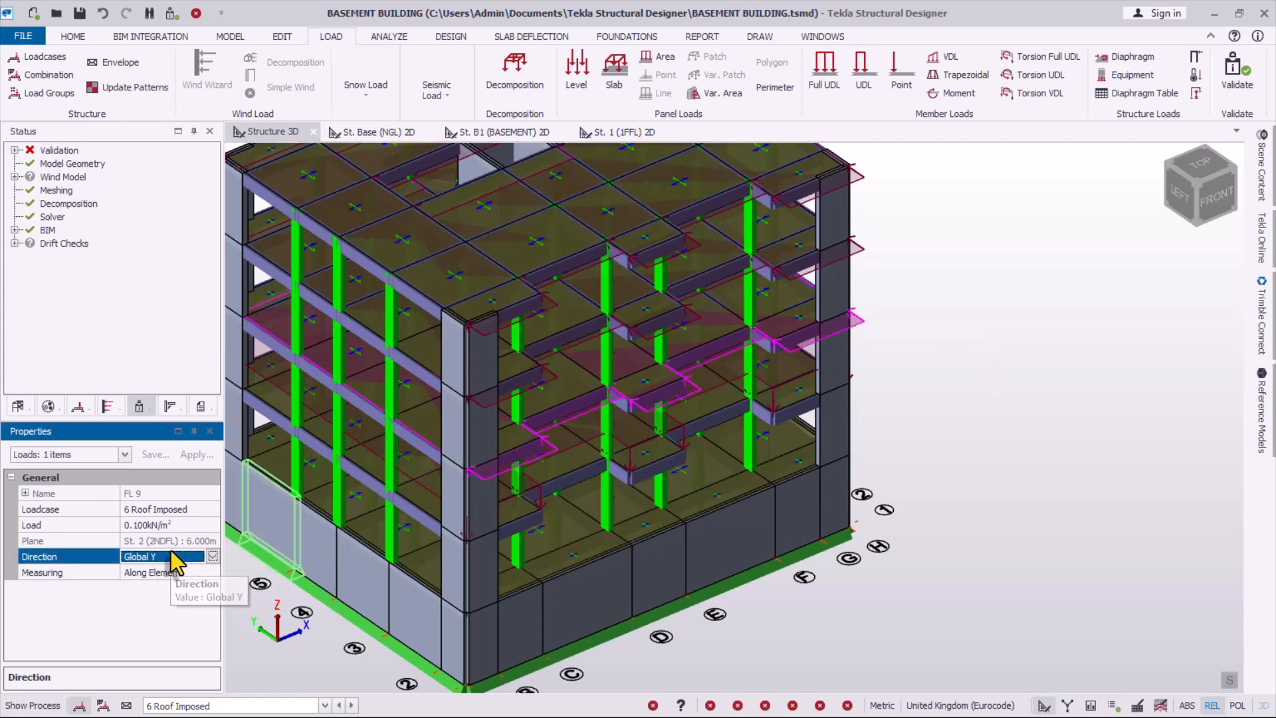
{"action": "left_click", "coordinate": [212, 557]}
{"action": "left_click", "coordinate": [159, 602]}
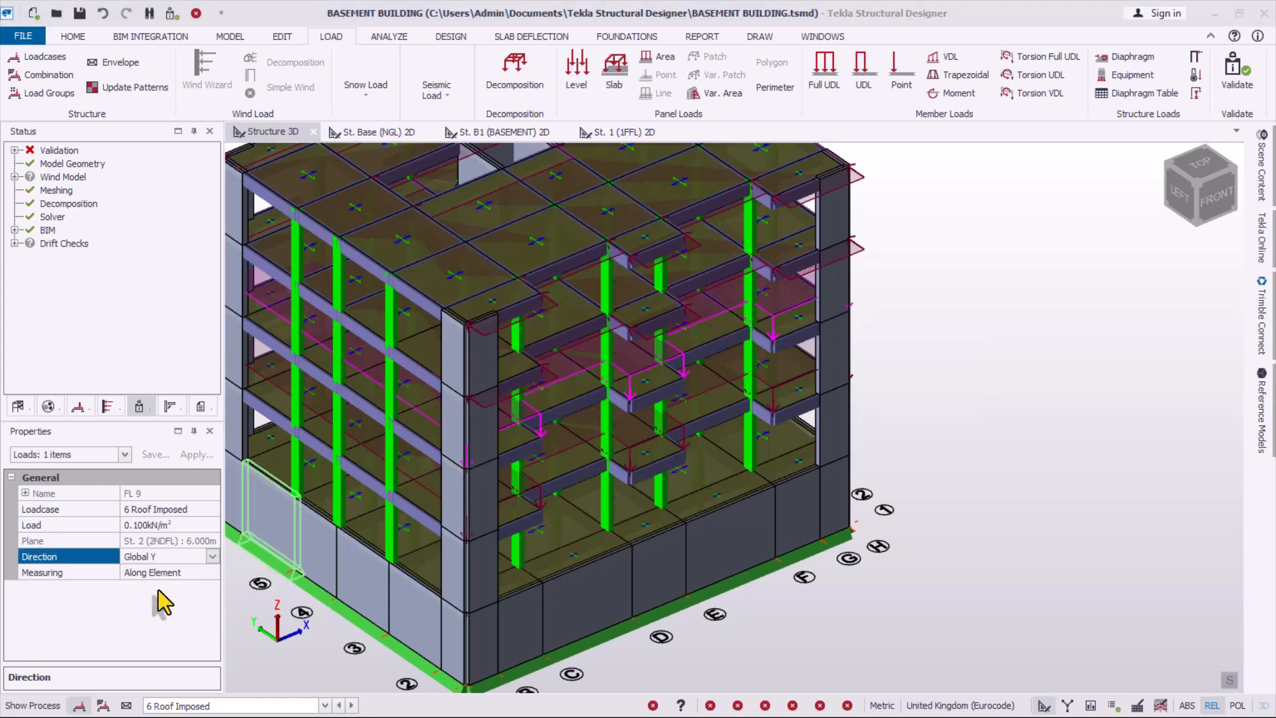
{"action": "scroll", "coordinate": [880, 422], "scroll_direction": "down", "scroll_amount": 2}
- Change the direction of the roof imposed level load on St. 3 (3RDFL) to Global Z
{"action": "left_click", "coordinate": [907, 330]}
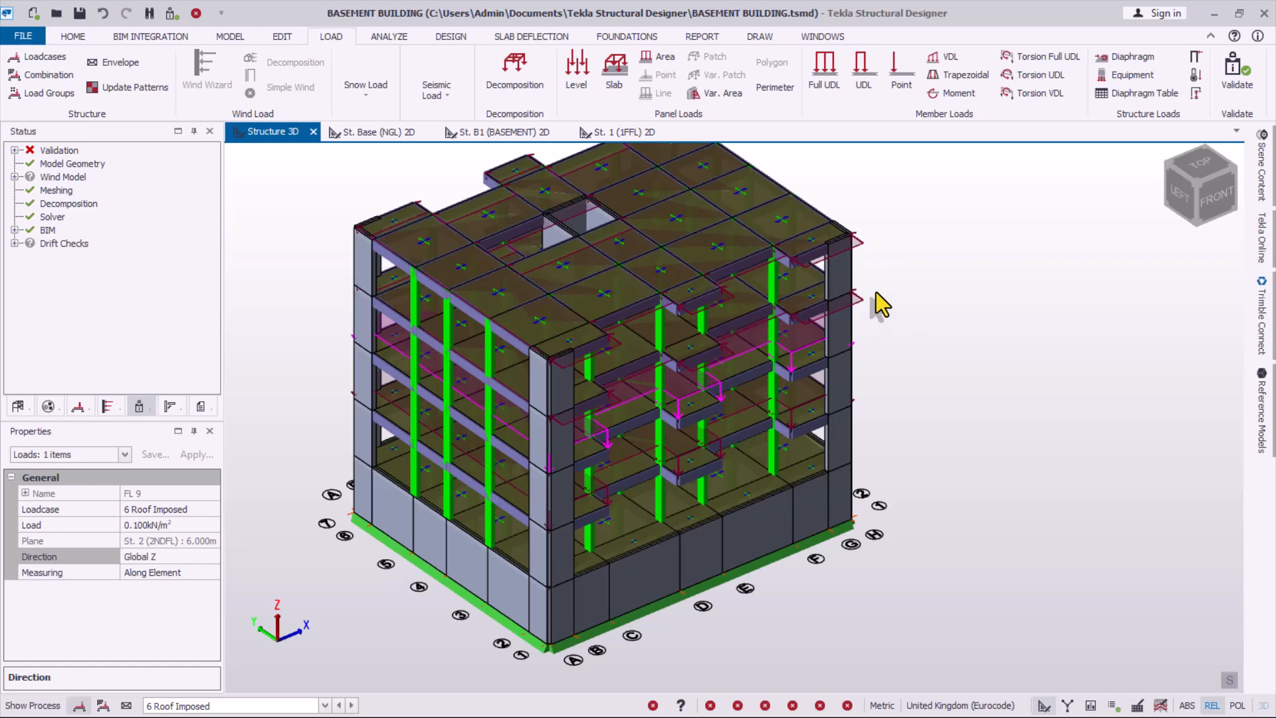
{"action": "left_click", "coordinate": [856, 301]}
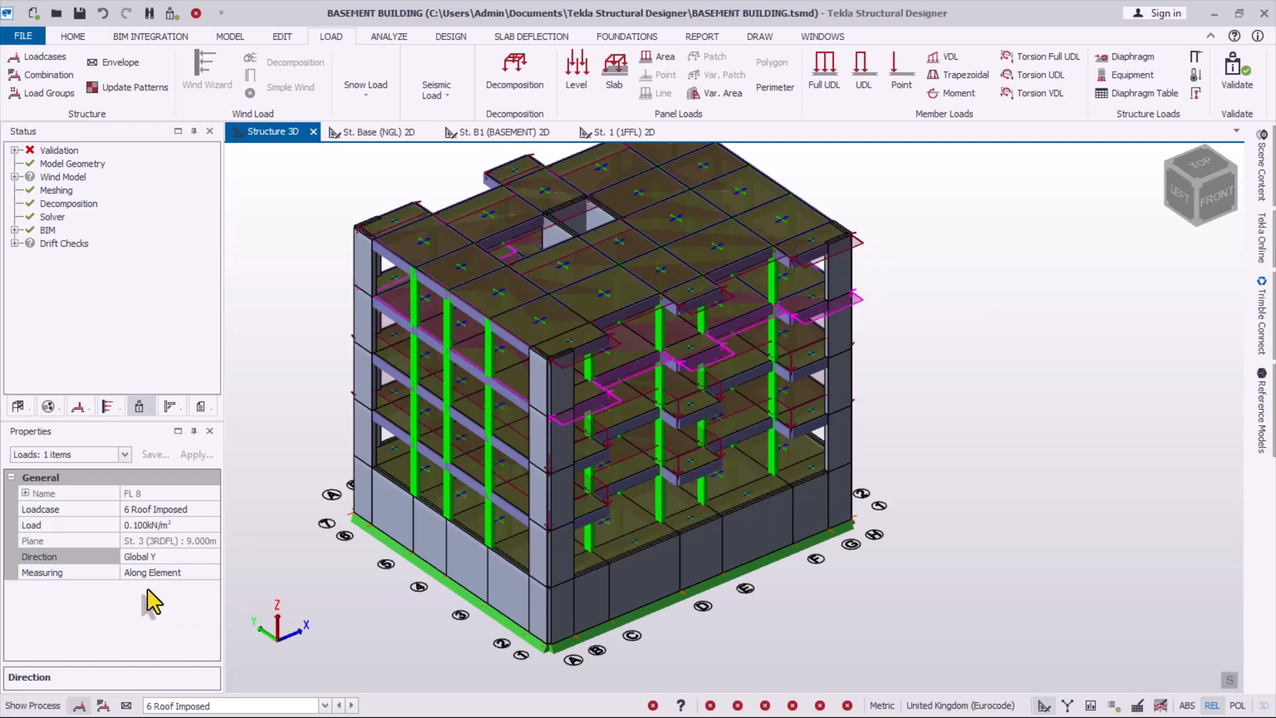
{"action": "left_click", "coordinate": [171, 559]}
{"action": "left_click", "coordinate": [212, 559]}
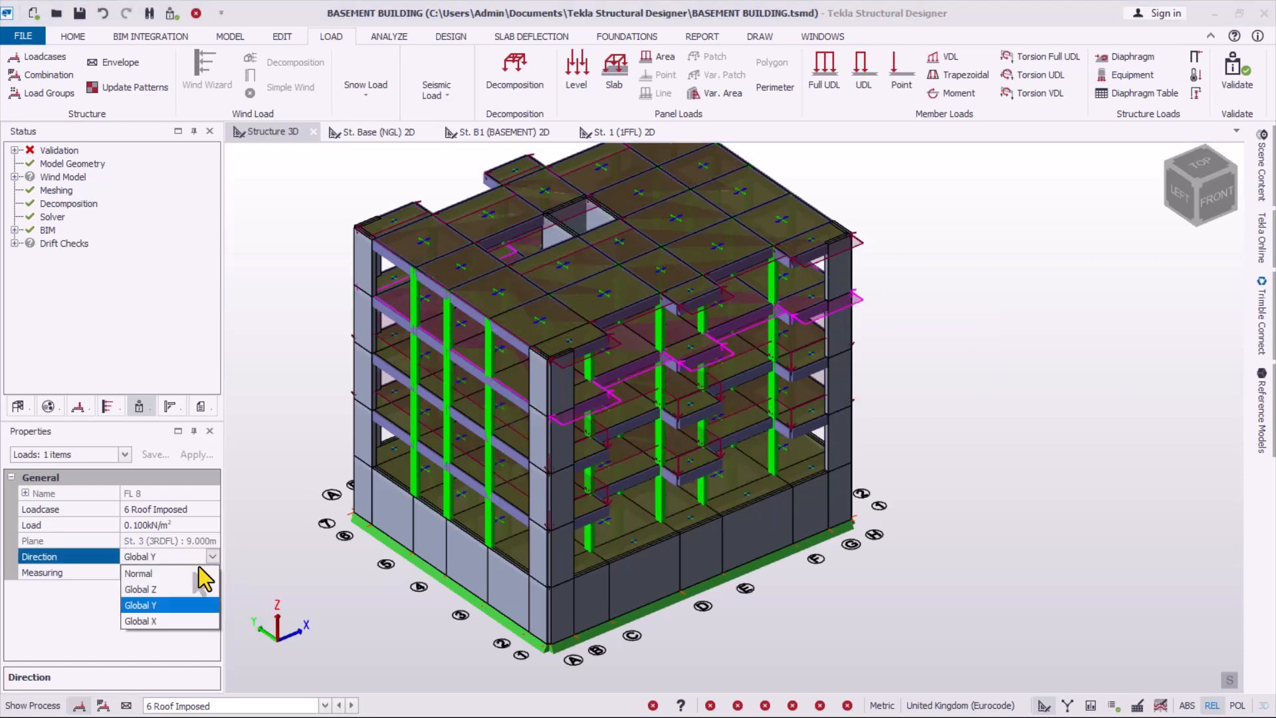
{"action": "left_click", "coordinate": [154, 589]}
- Change the direction of the roof imposed level load on St. 4 (4FFL) to Global Z
{"action": "scroll", "coordinate": [864, 236], "scroll_direction": "up", "scroll_amount": 5}
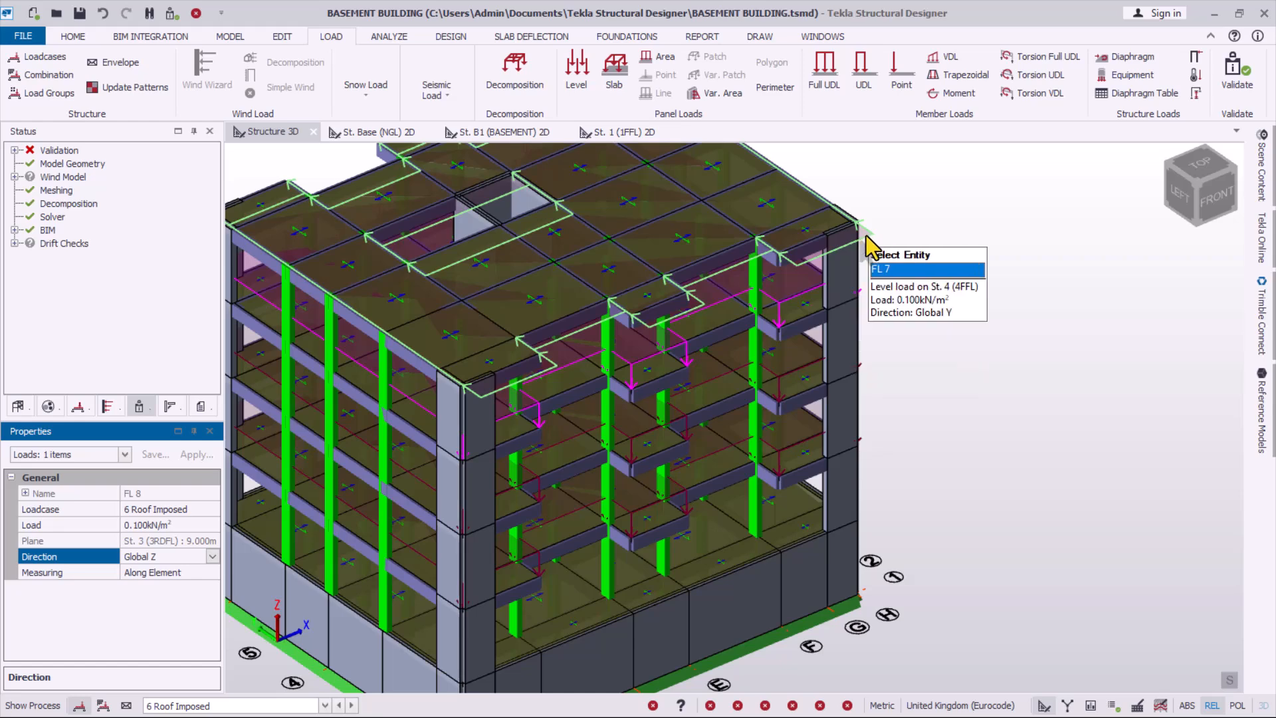
{"action": "left_click", "coordinate": [866, 246]}
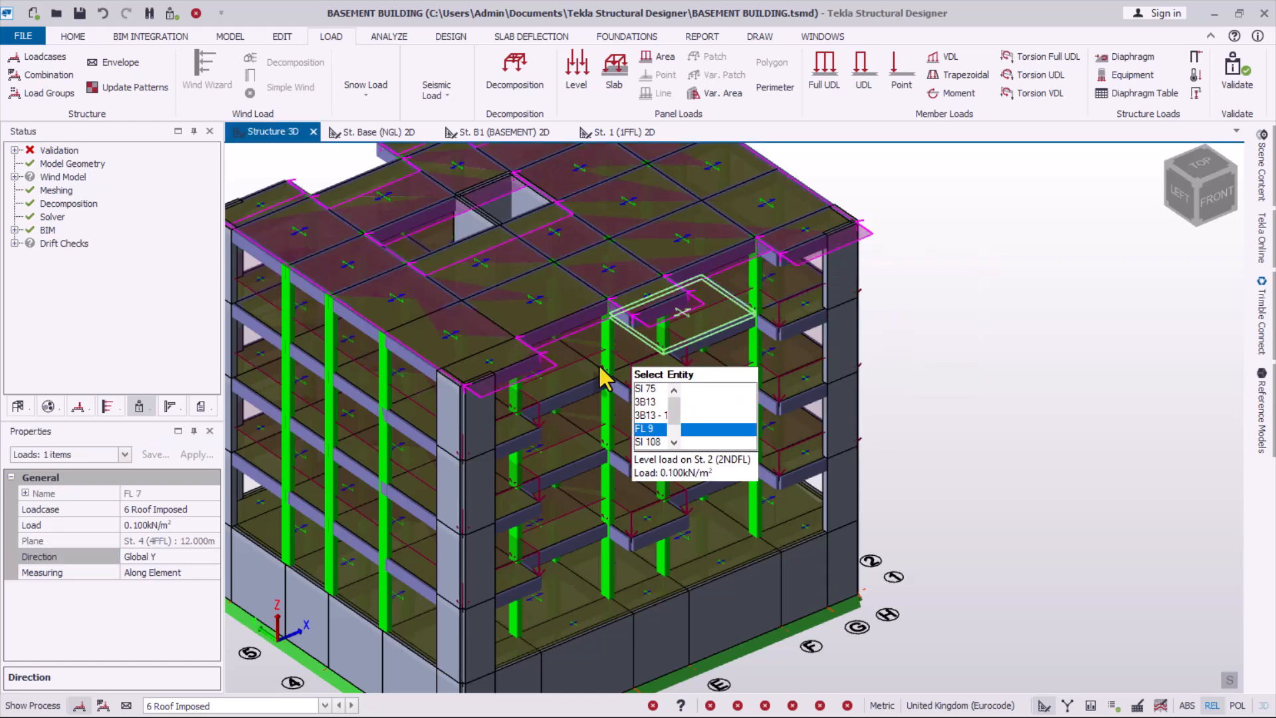
{"action": "left_click", "coordinate": [185, 562]}
{"action": "left_click", "coordinate": [212, 556]}
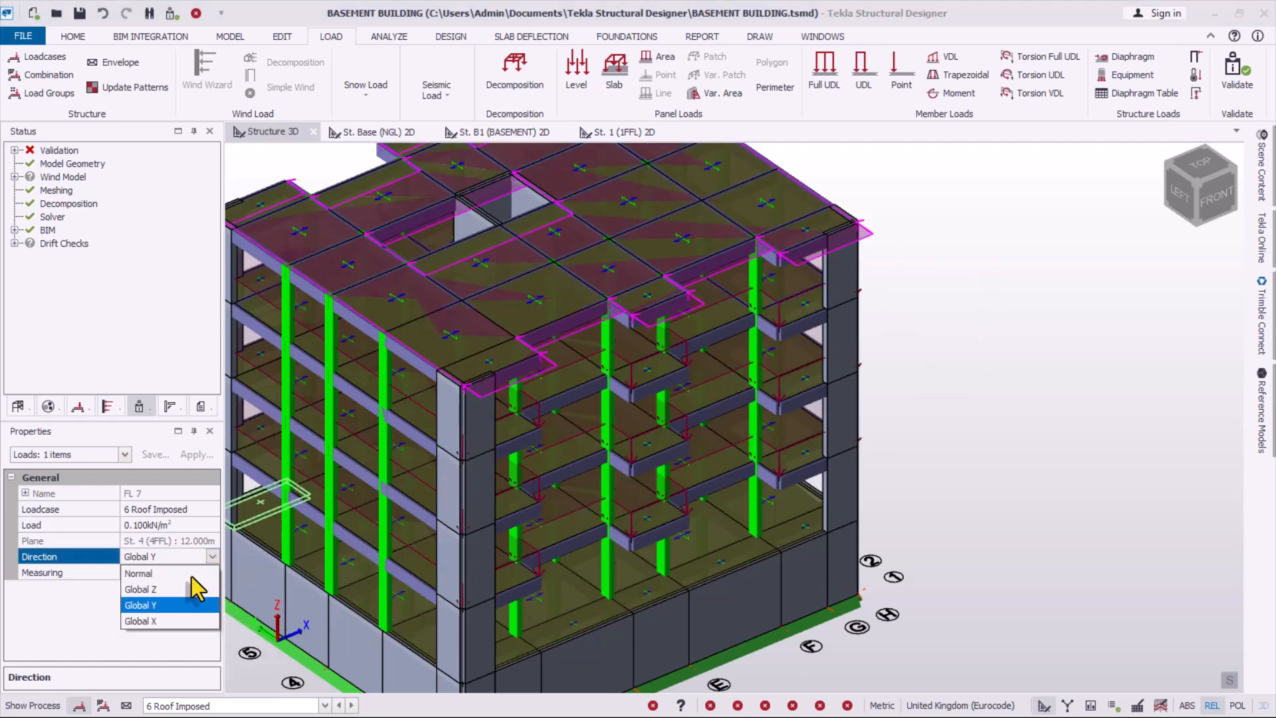
{"action": "left_click", "coordinate": [159, 589]}
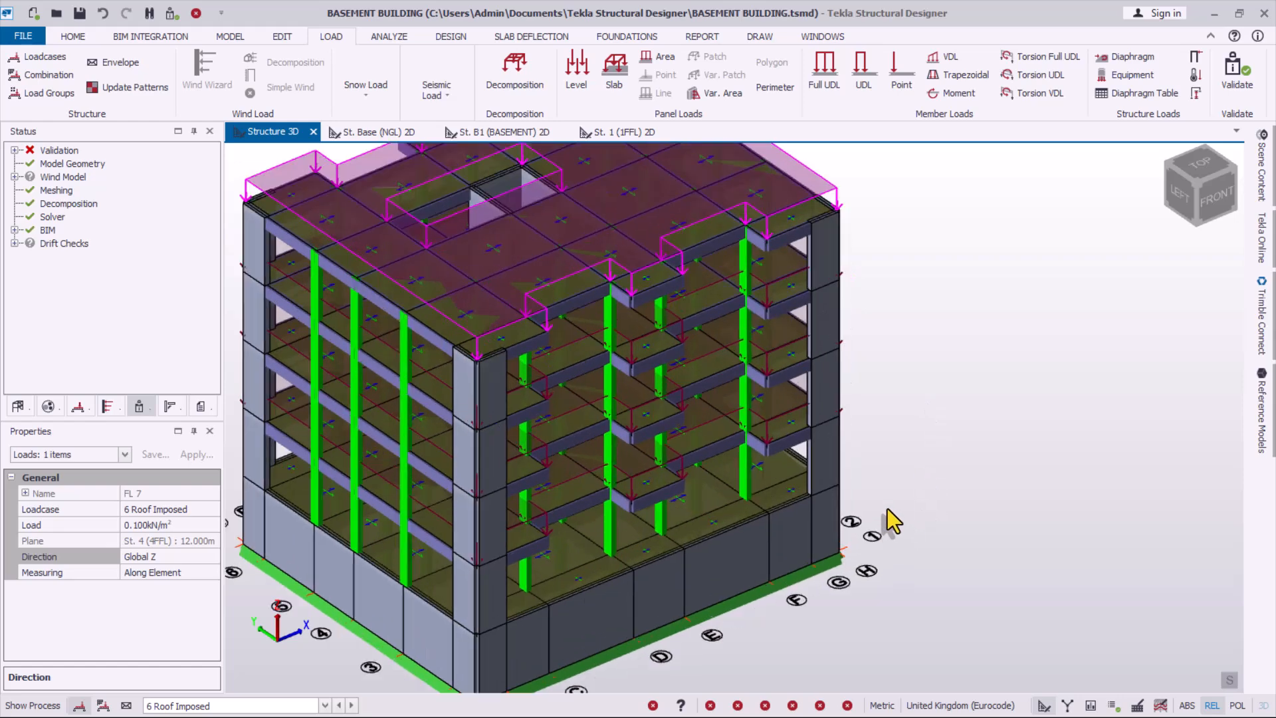
- Check the direction and properties of the level load on St. 1 (1FFL) against the loads on the other floors
{"action": "scroll", "coordinate": [887, 509], "scroll_direction": "up", "scroll_amount": 2}
{"action": "scroll", "coordinate": [732, 389], "scroll_direction": "up", "scroll_amount": 3}
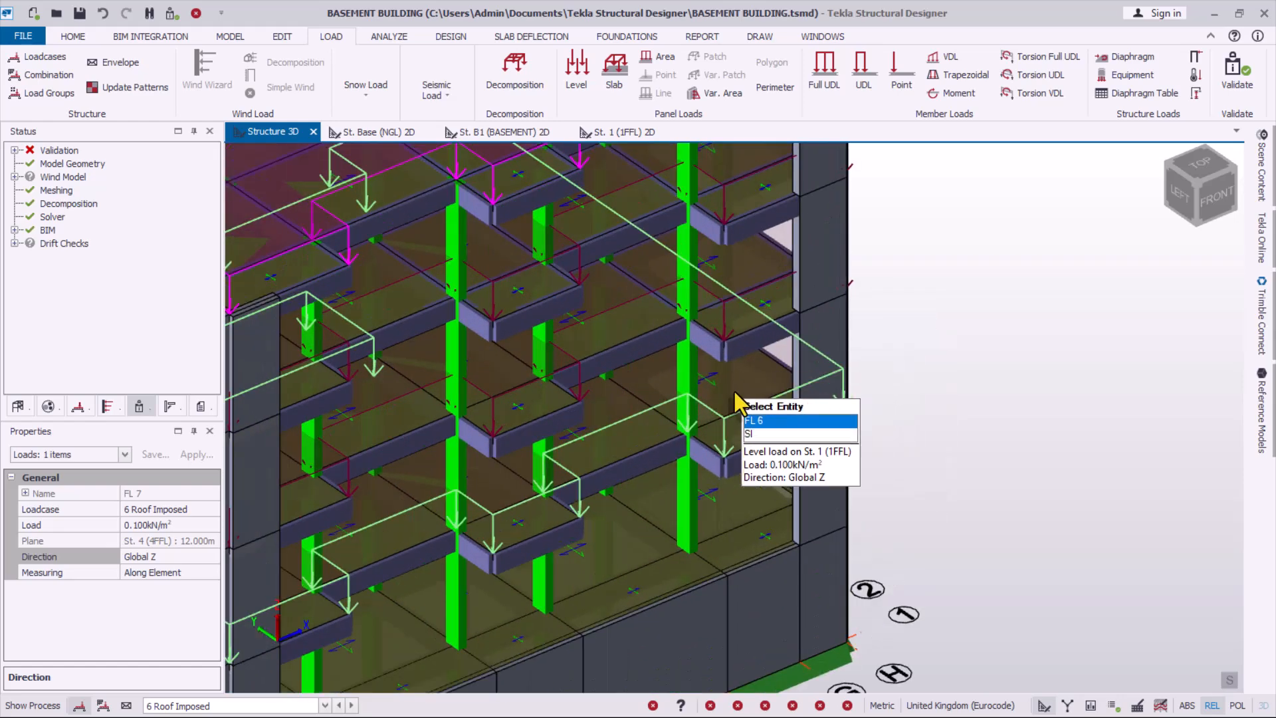
{"action": "left_click", "coordinate": [725, 413]}
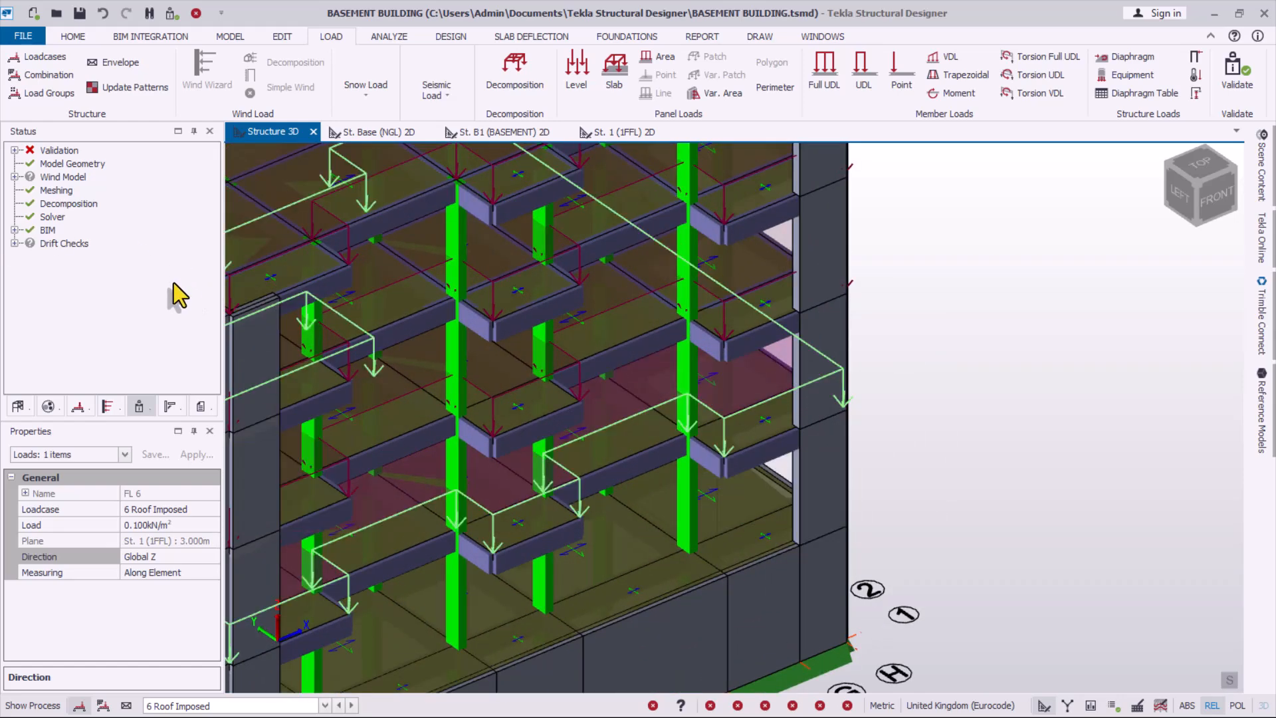
{"action": "scroll", "coordinate": [927, 364], "scroll_direction": "down", "scroll_amount": 5}
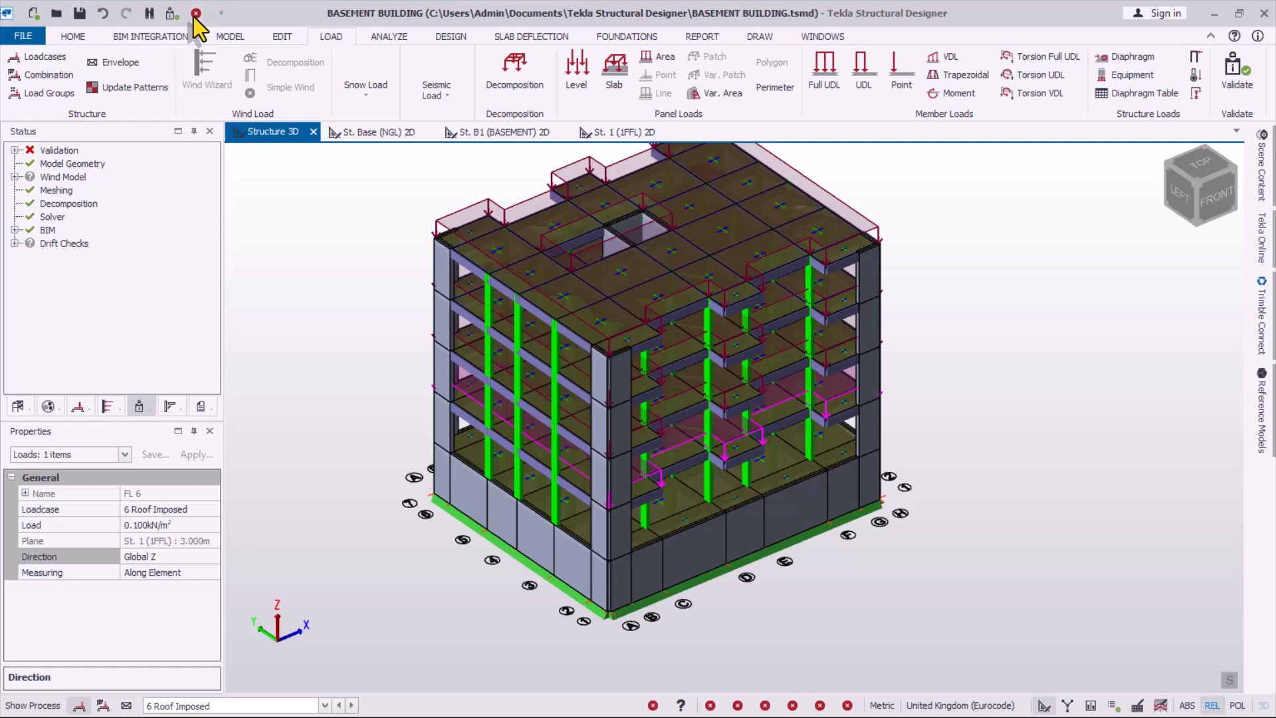
- Delete the roof imposed level loads from the building's floors
{"action": "left_click", "coordinate": [196, 13]}
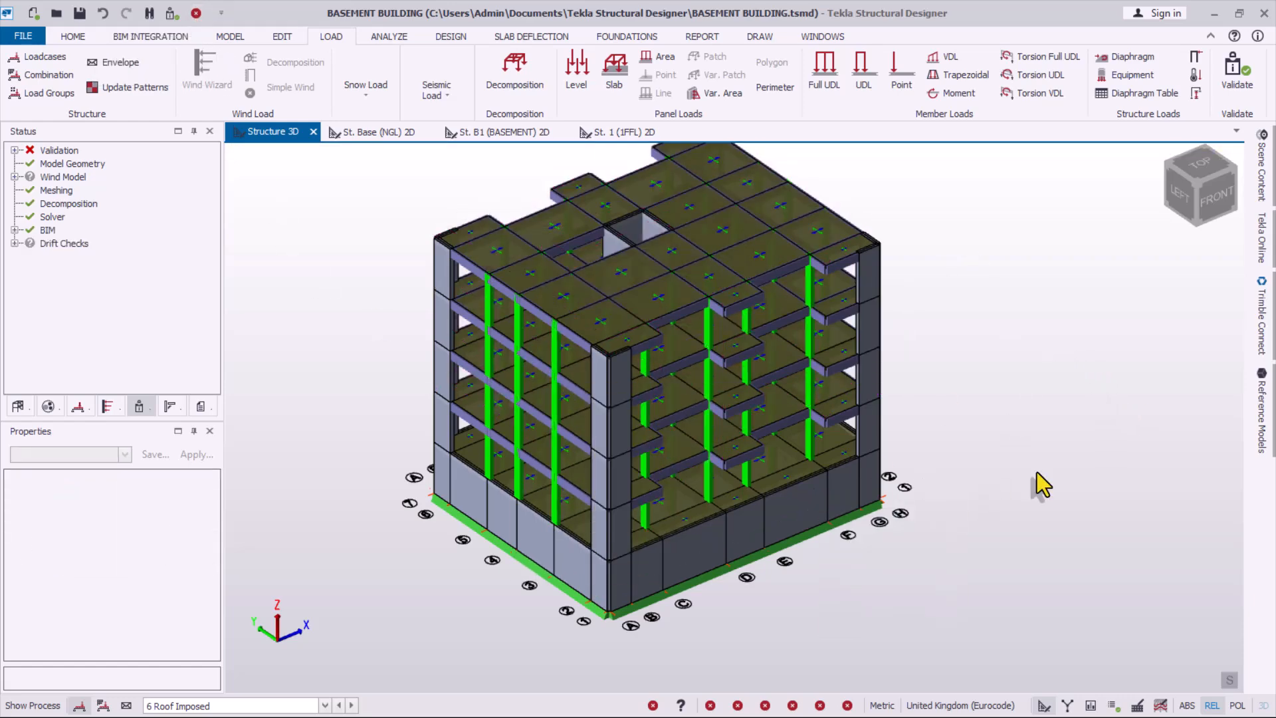
{"action": "scroll", "coordinate": [818, 292], "scroll_direction": "up", "scroll_amount": 3}
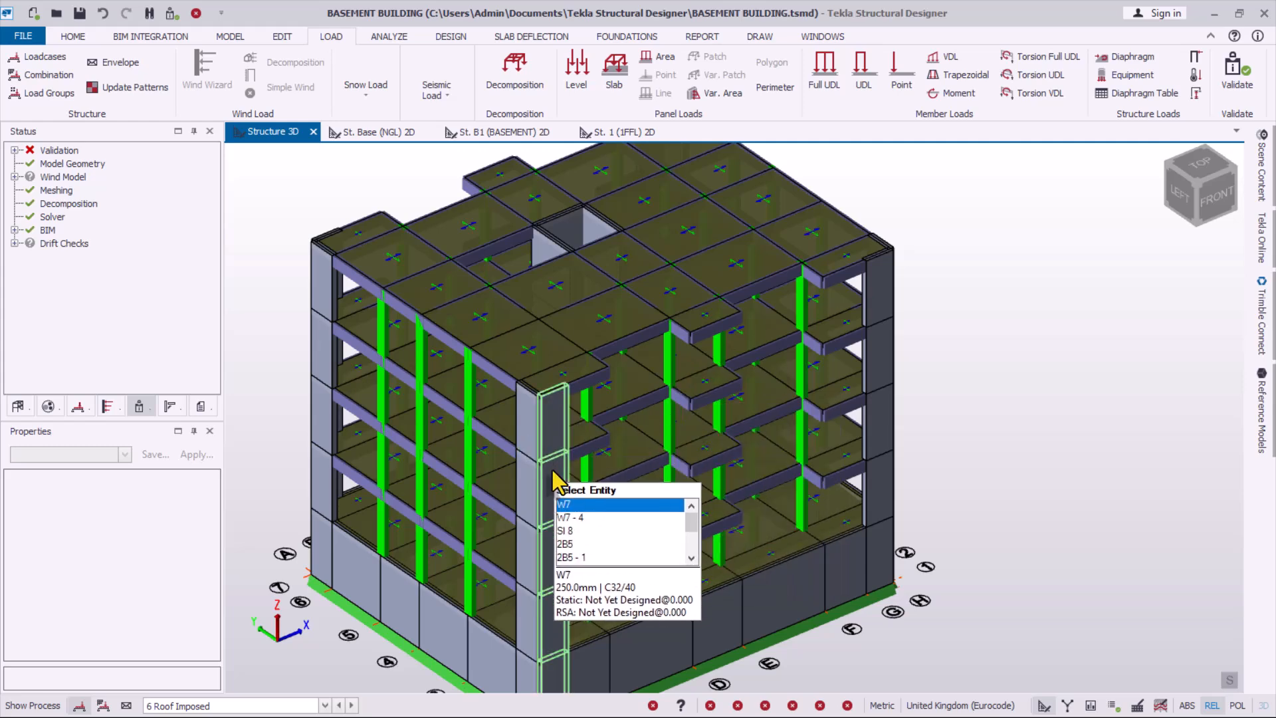
- Recreate the level loads on the building's floors in the 6 Roof Imposed loadcase, using Global Z direction and 0.100 kN/m²
{"action": "left_click", "coordinate": [576, 80]}
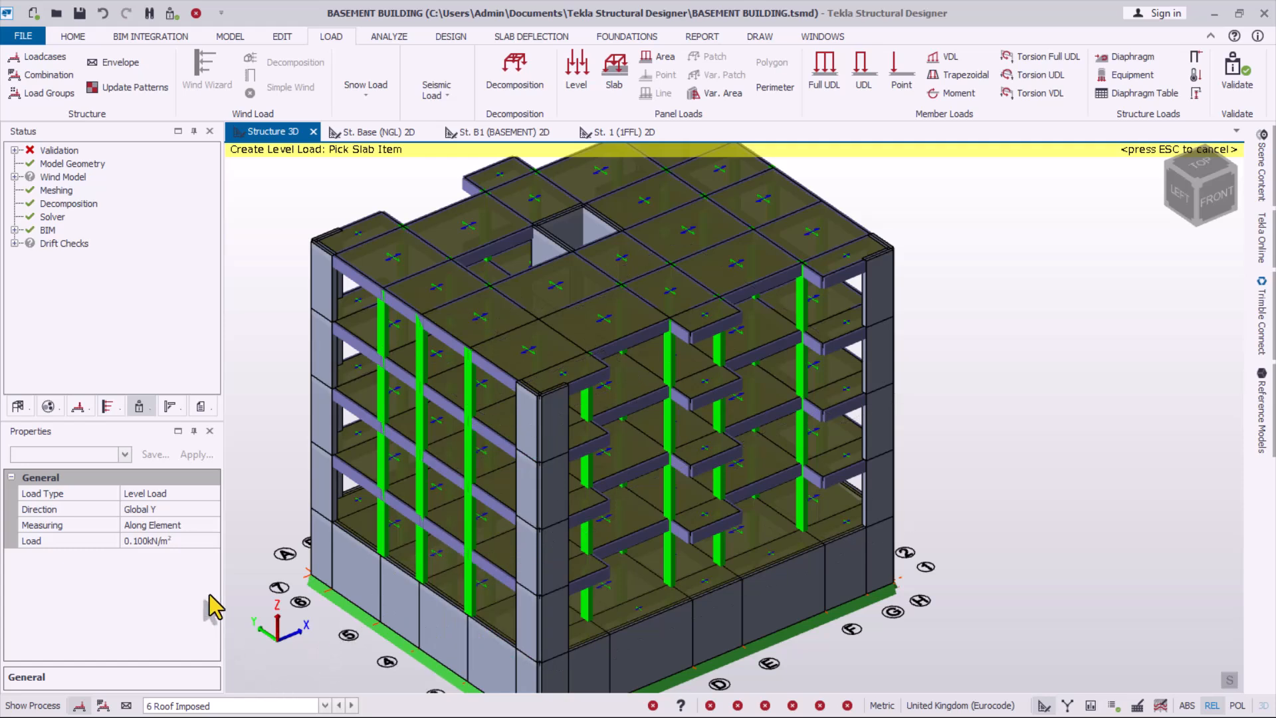
{"action": "left_click", "coordinate": [166, 511]}
{"action": "left_click", "coordinate": [212, 509]}
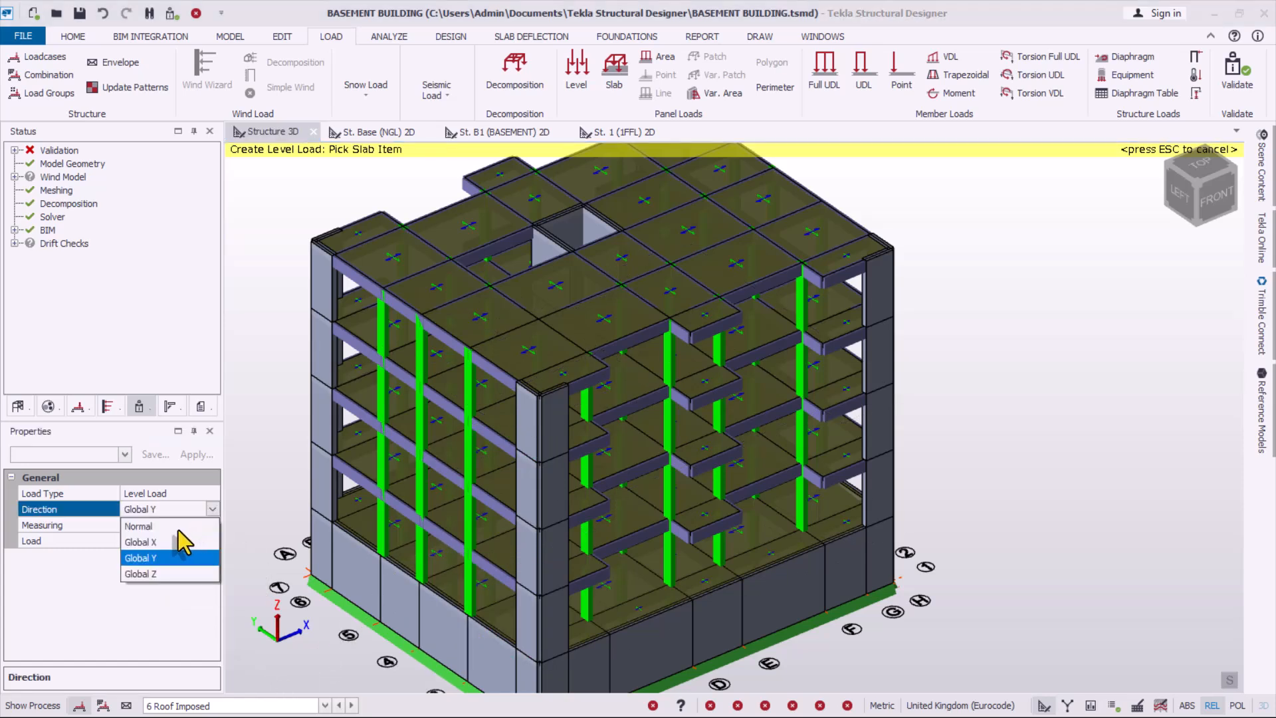
{"action": "left_click", "coordinate": [152, 573]}
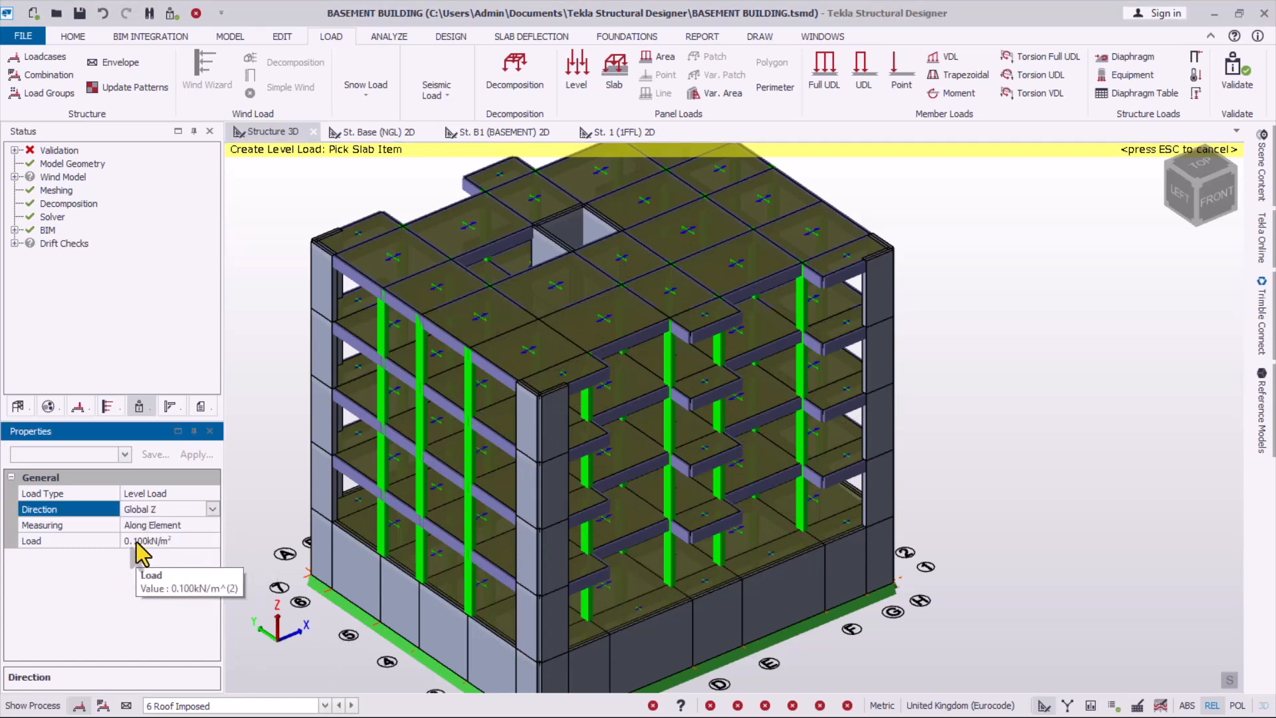
{"action": "left_click", "coordinate": [862, 469]}
{"action": "scroll", "coordinate": [849, 337], "scroll_direction": "down", "scroll_amount": 2}
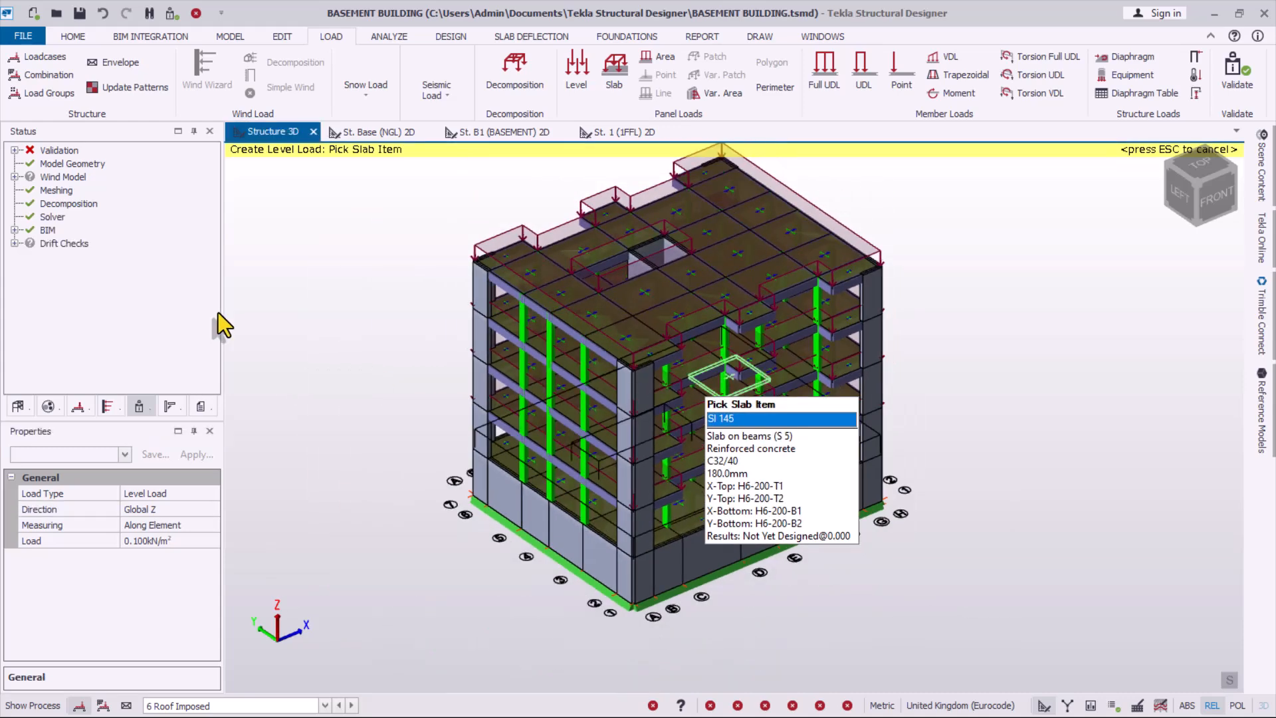
- Validate the model and finish creating level loads
{"action": "left_click", "coordinate": [174, 11]}
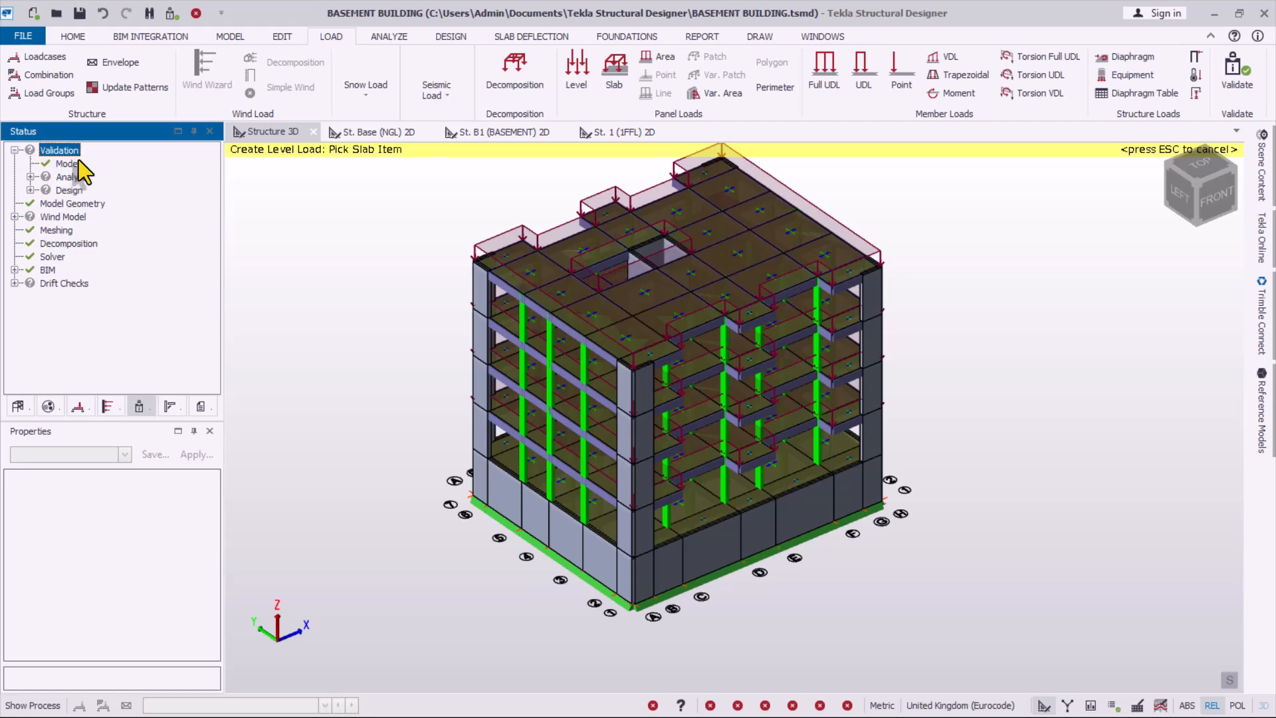
{"action": "scroll", "coordinate": [605, 505], "scroll_direction": "down", "scroll_amount": 2}
{"action": "left_click", "coordinate": [769, 278]}
{"action": "scroll", "coordinate": [729, 392], "scroll_direction": "up", "scroll_amount": 2}
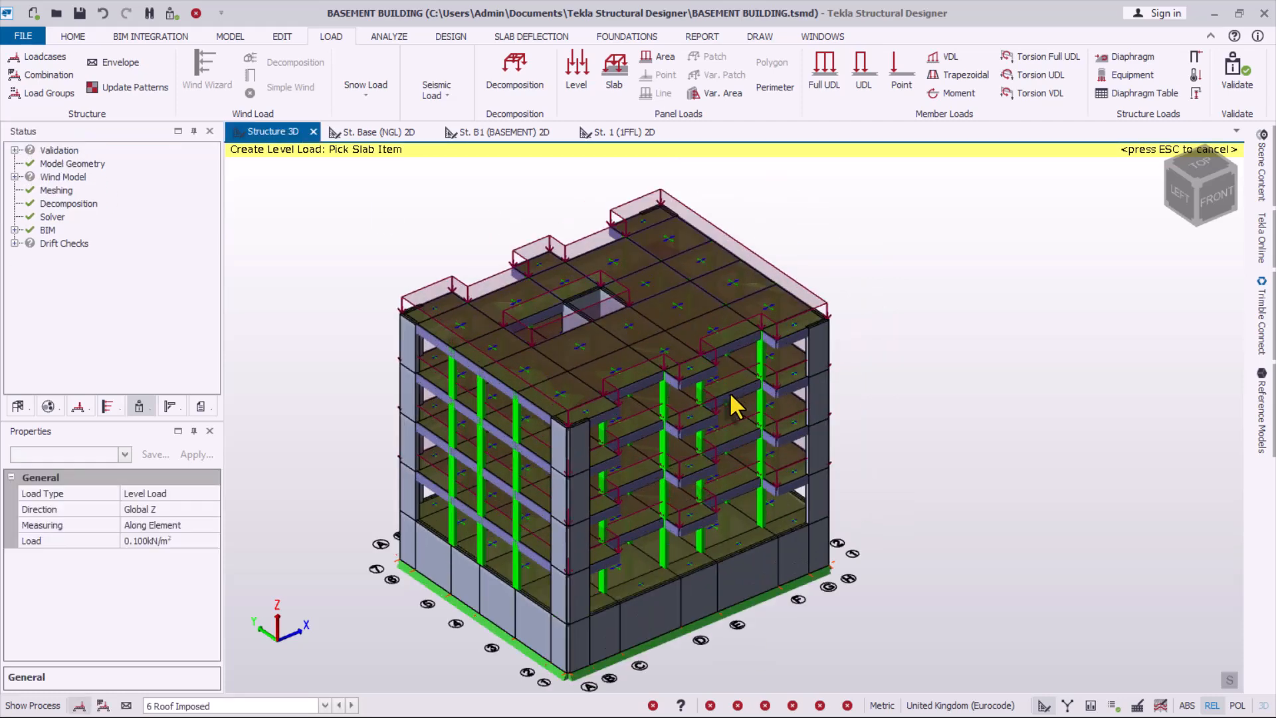
{"action": "key", "text": "Escape"}
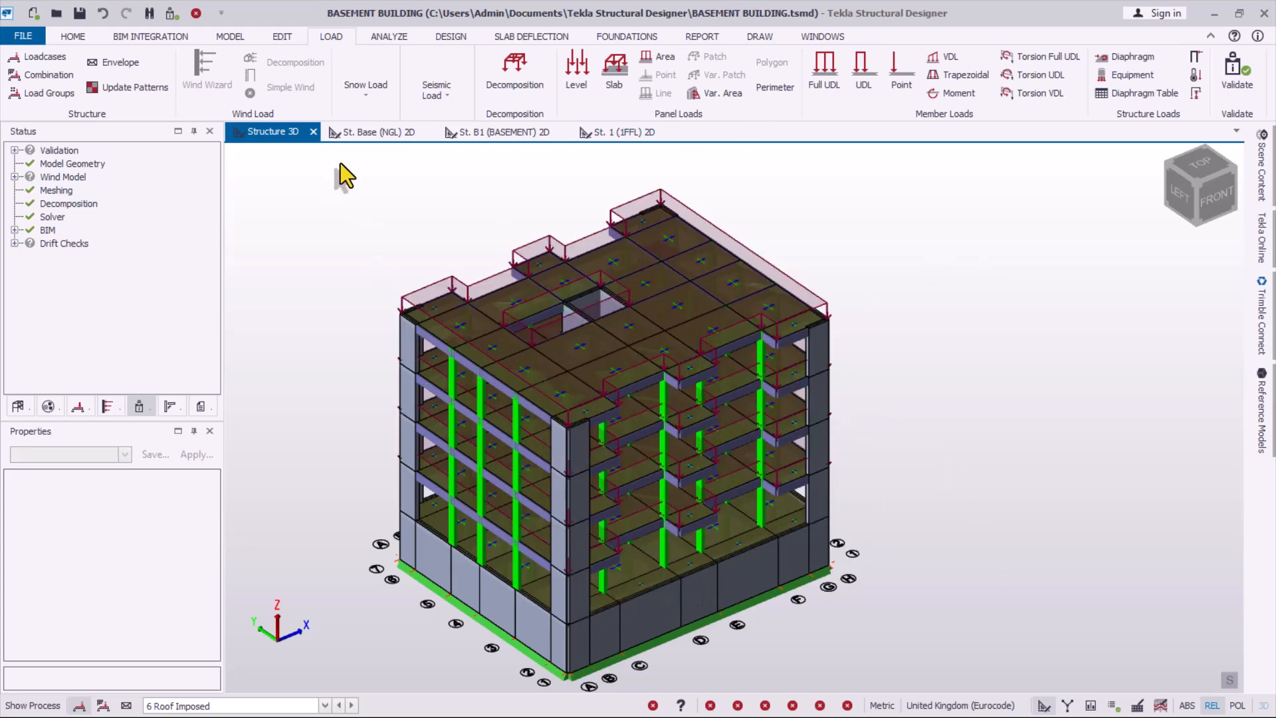
- Create a rectangular wind wall panel on the building's front face, starting from the base corner at grid A/1
{"action": "scroll", "coordinate": [543, 595], "scroll_direction": "up", "scroll_amount": 3}
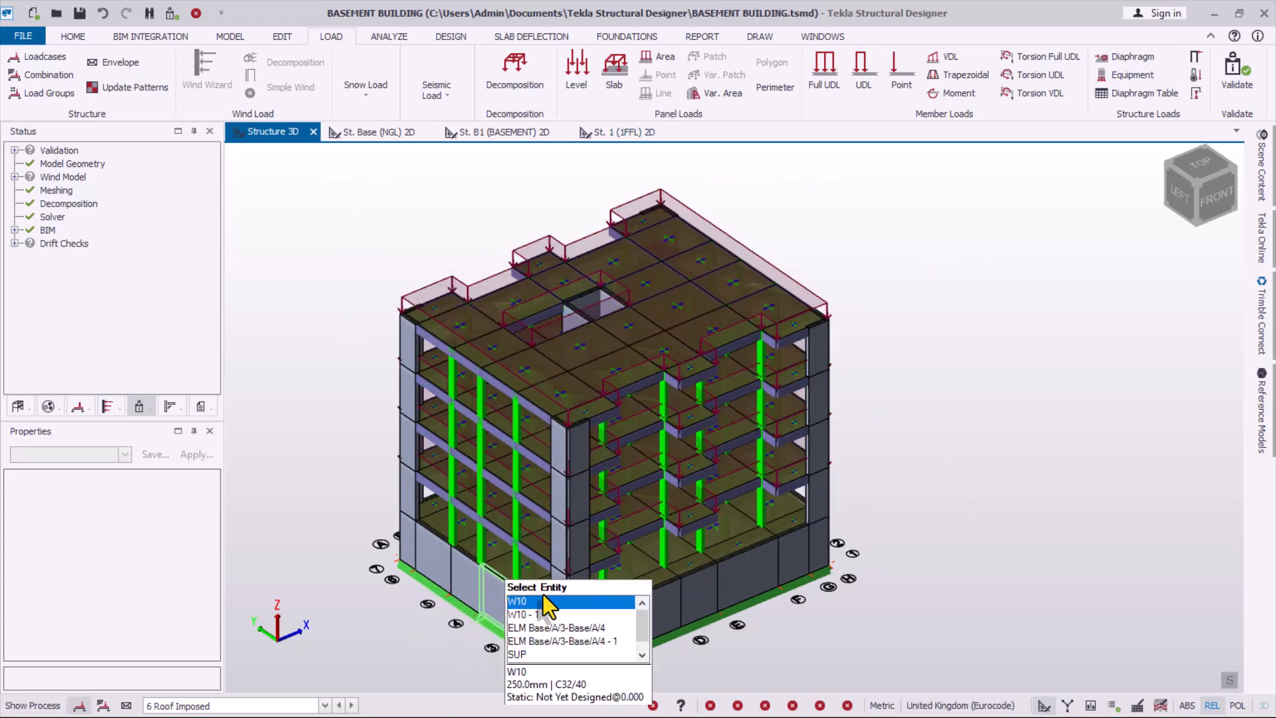
{"action": "left_click", "coordinate": [230, 39]}
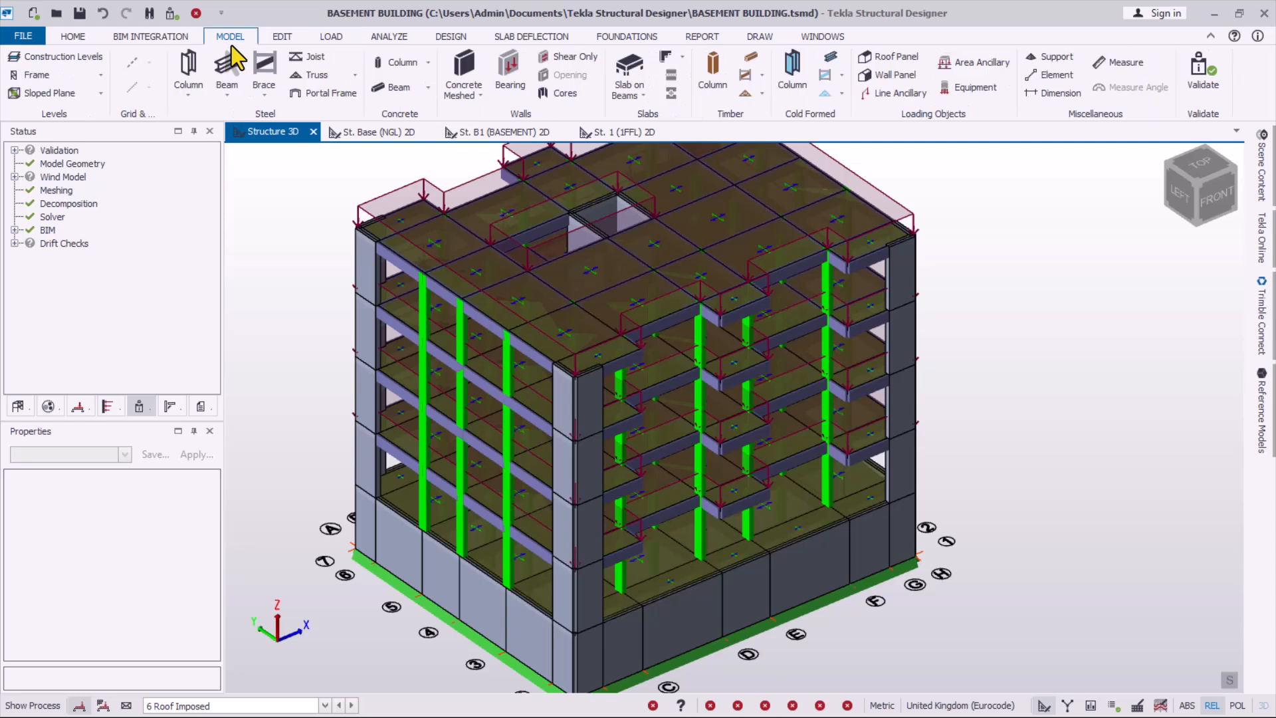
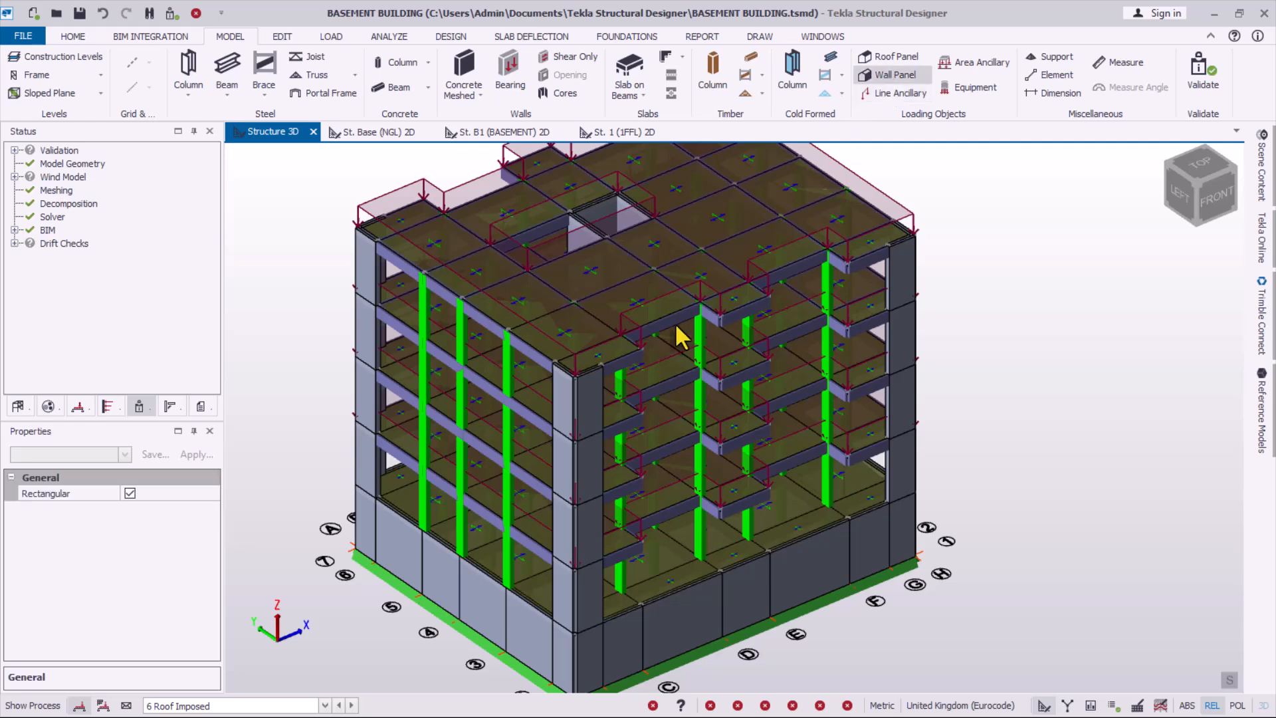
{"action": "scroll", "coordinate": [585, 183], "scroll_direction": "down", "scroll_amount": 1}
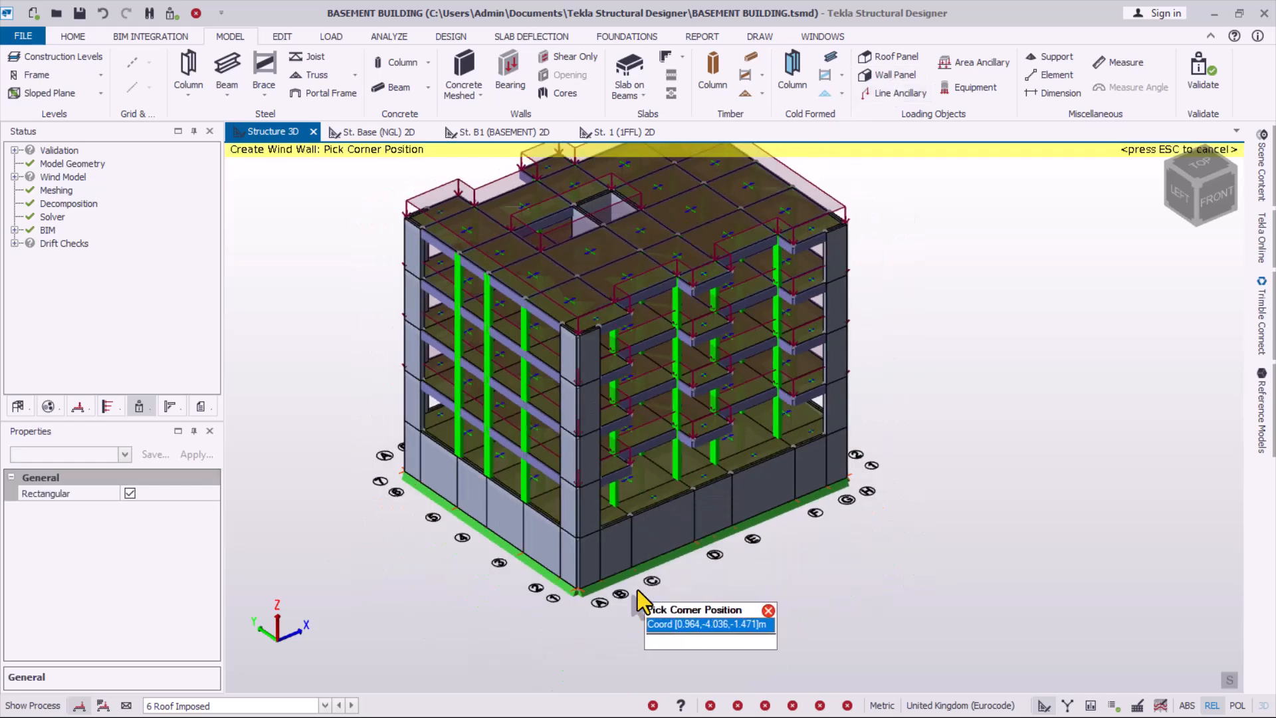
{"action": "left_click", "coordinate": [577, 590]}
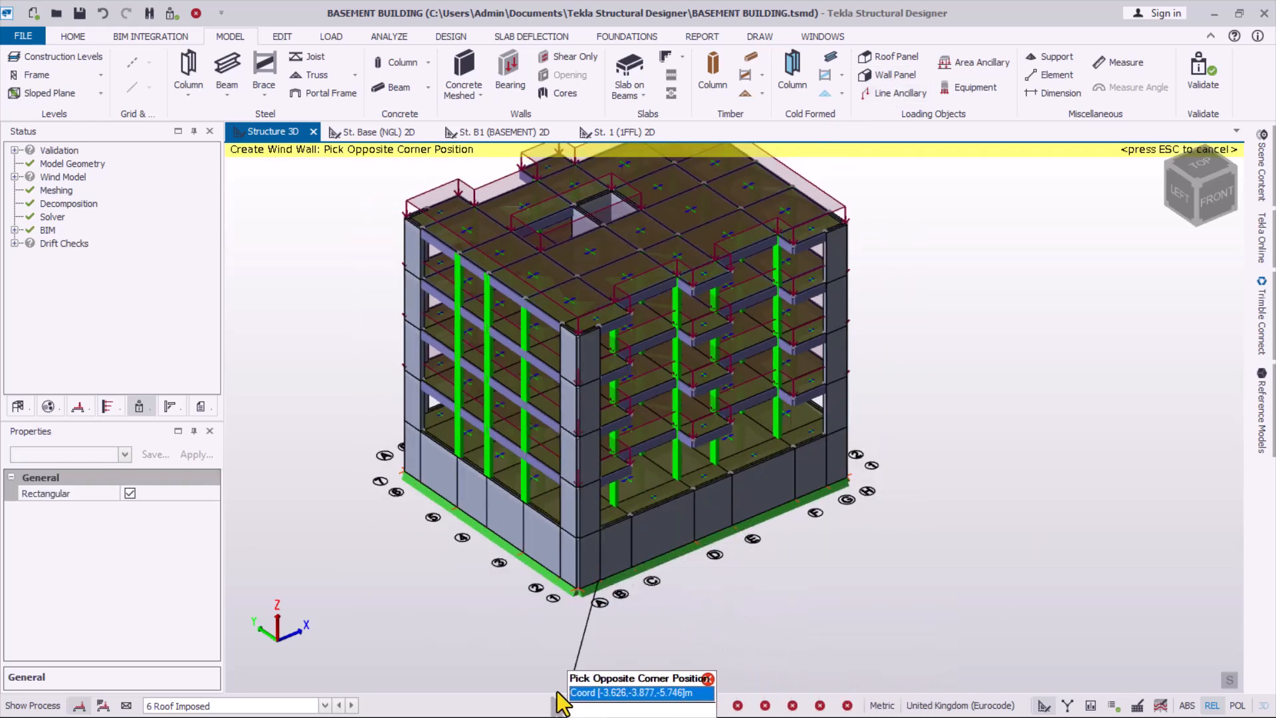
{"action": "key", "text": "Escape"}
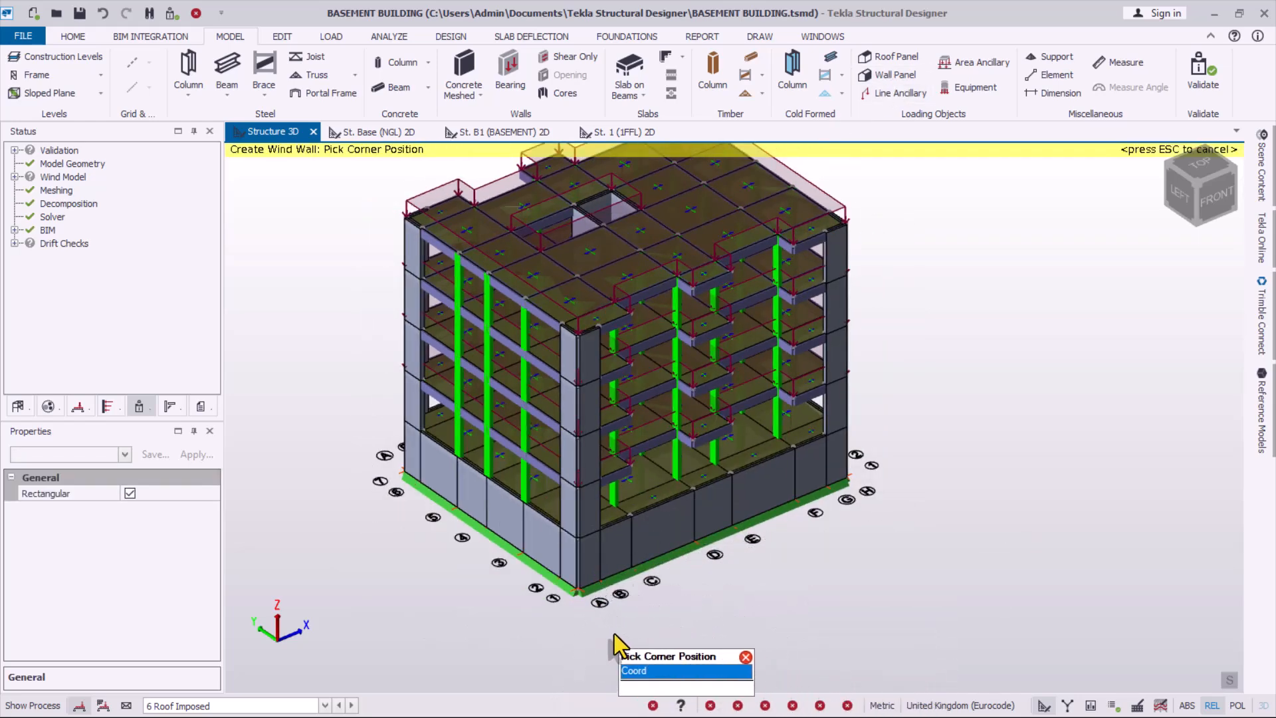
{"action": "left_click", "coordinate": [578, 595]}
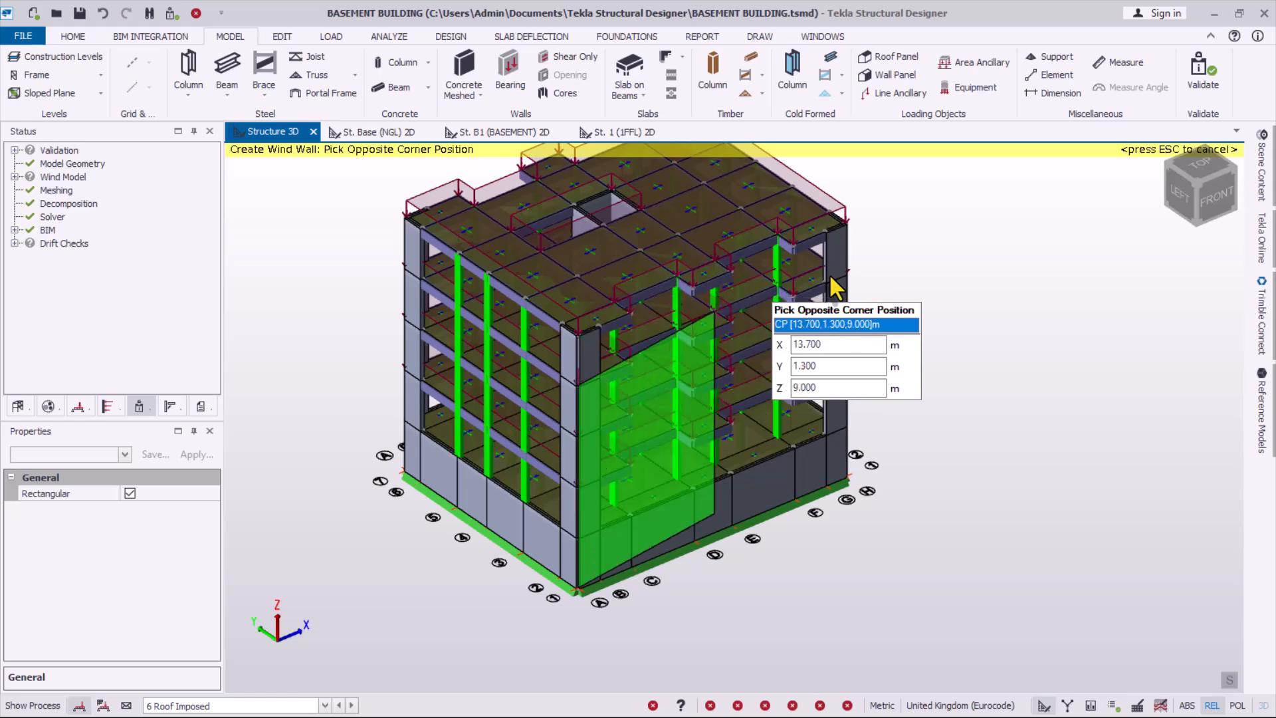
- Finish the front wind wall at (17, 0, 12) and create one on the left face from its front base corner to (0, 14, 12)
{"action": "left_click", "coordinate": [851, 226]}
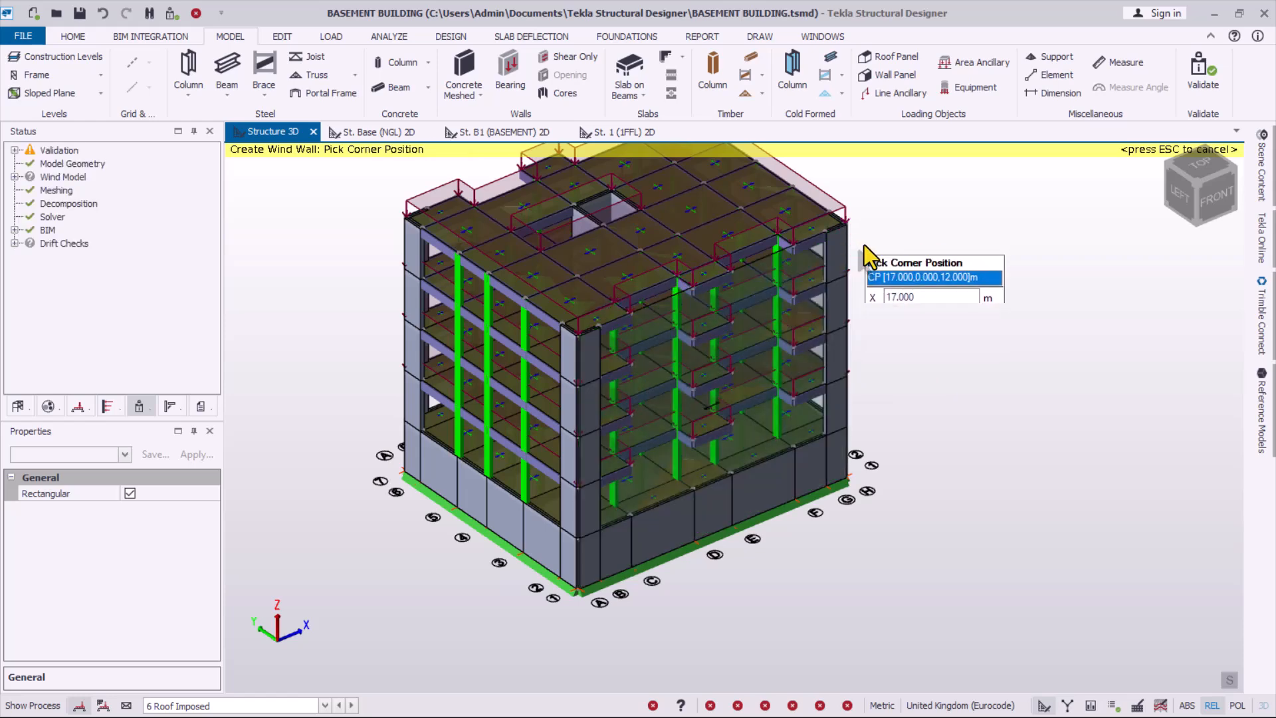
{"action": "scroll", "coordinate": [765, 445], "scroll_direction": "up", "scroll_amount": 2}
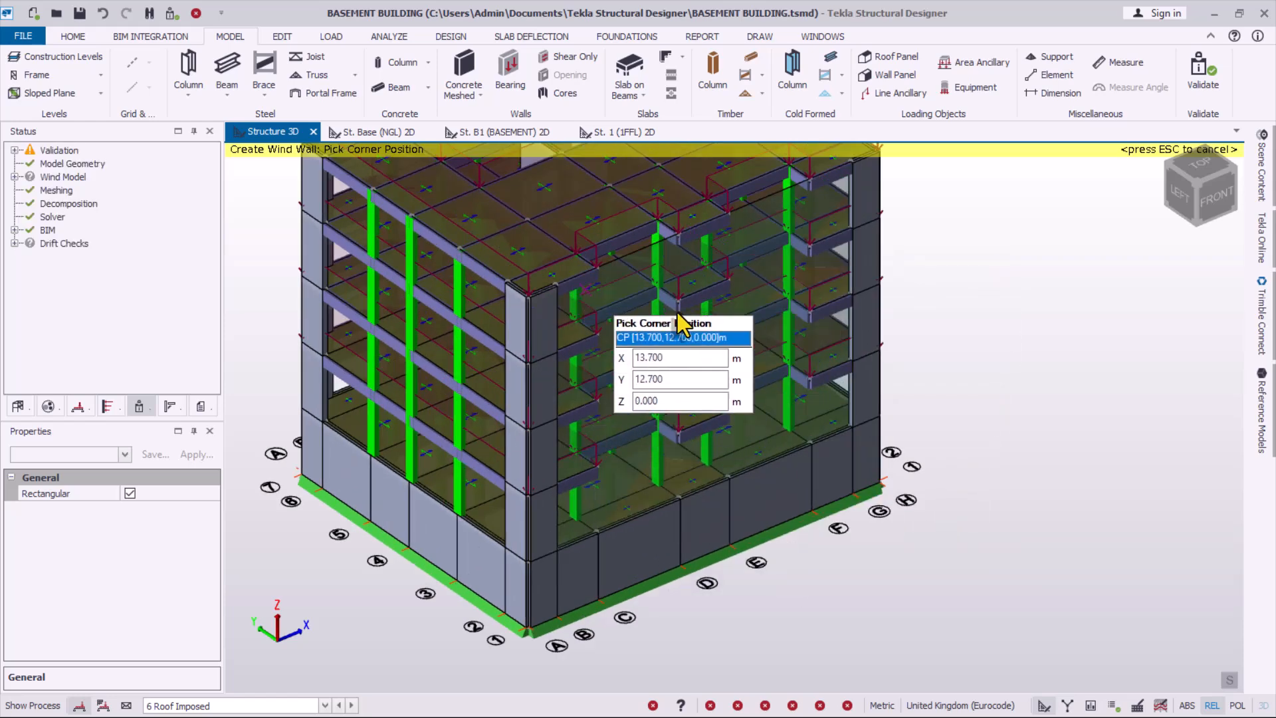
{"action": "scroll", "coordinate": [677, 312], "scroll_direction": "down", "scroll_amount": 2}
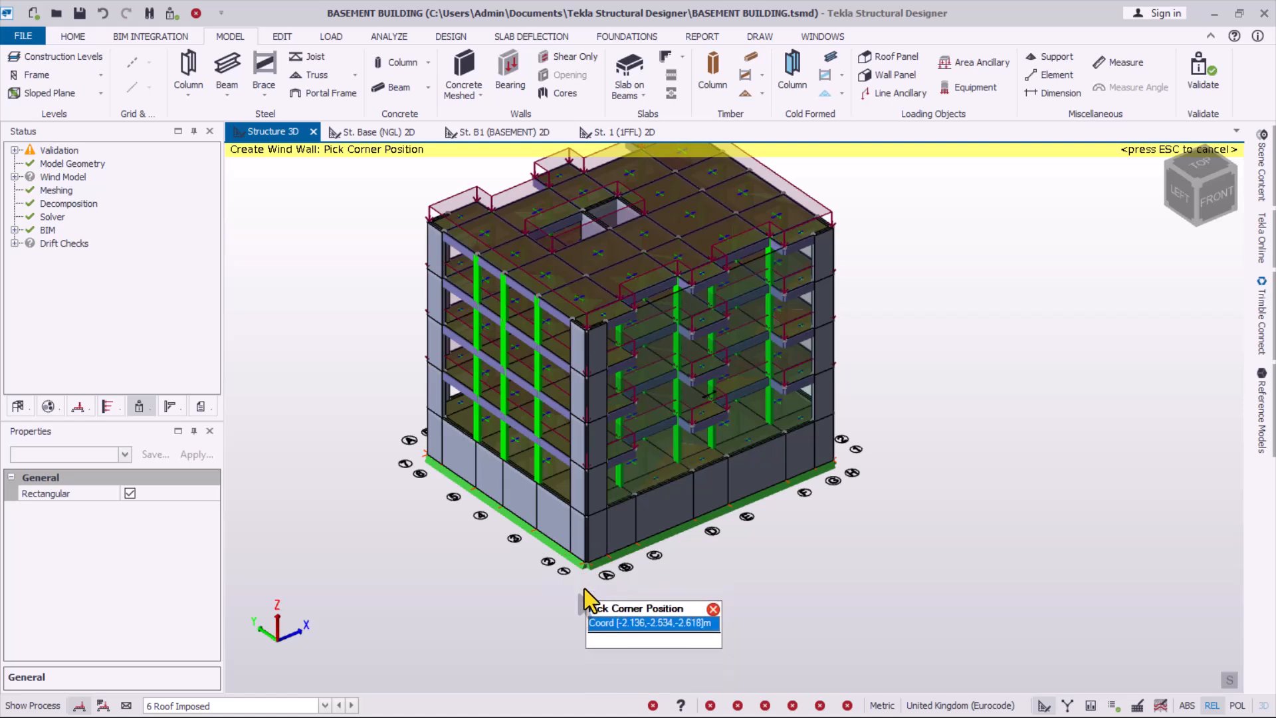
{"action": "left_click", "coordinate": [585, 567]}
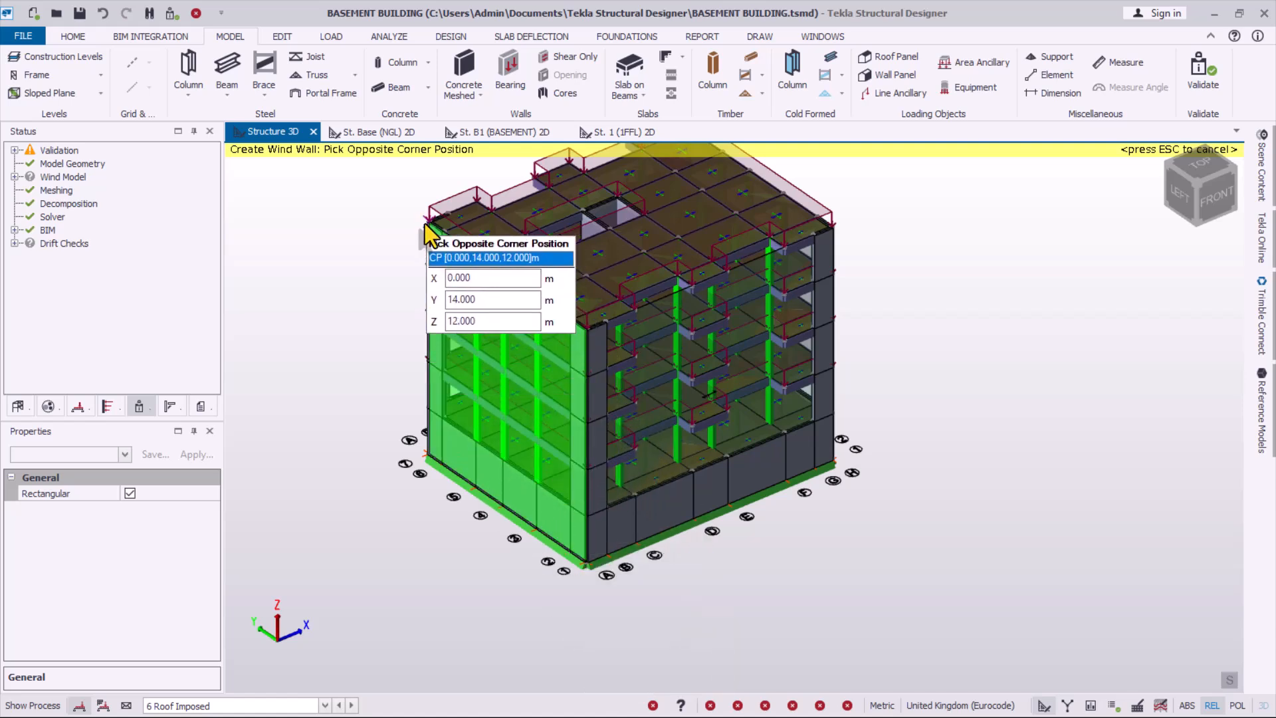
{"action": "left_click", "coordinate": [426, 225]}
- Create a rectangular wind wall on the building's right face, from the front base corner to the rear roof corner at (17, 14, 12)
{"action": "scroll", "coordinate": [583, 465], "scroll_direction": "down", "scroll_amount": 3}
{"action": "scroll", "coordinate": [821, 396], "scroll_direction": "up", "scroll_amount": 2}
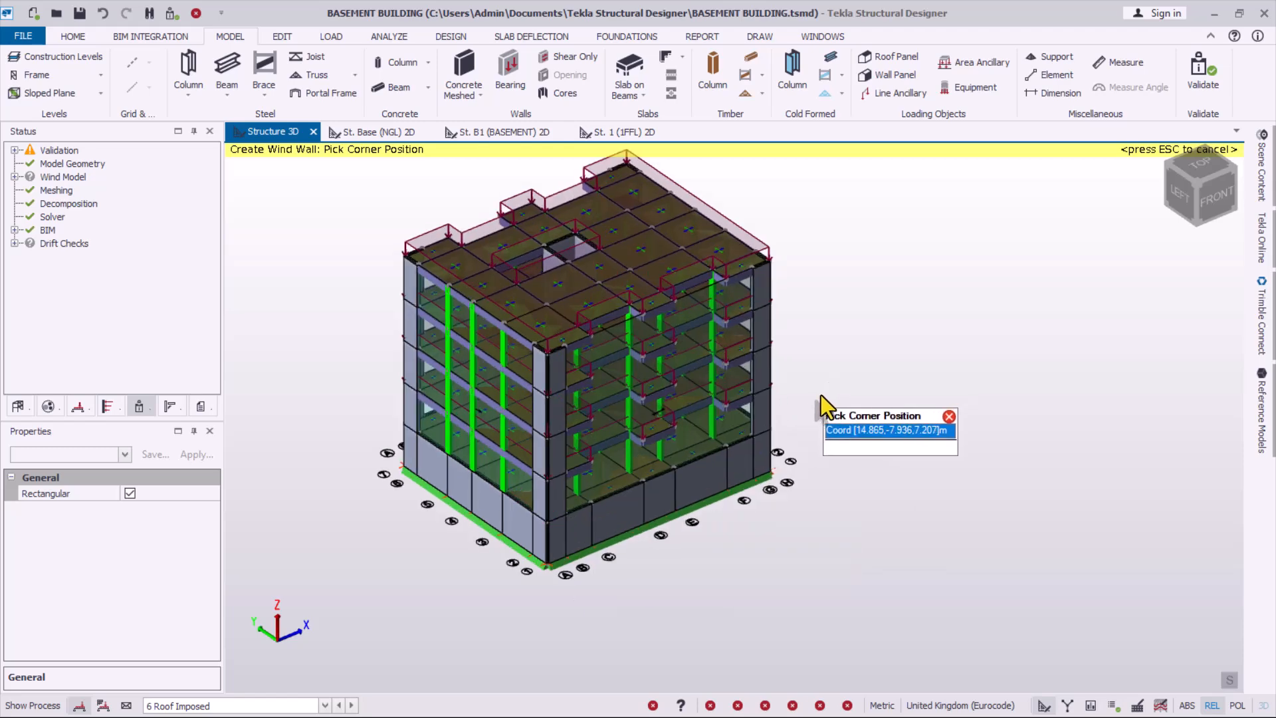
{"action": "right_click_drag", "start_coordinate": [820, 396], "coordinate": [415, 392]}
{"action": "scroll", "coordinate": [686, 555], "scroll_direction": "up", "scroll_amount": 2}
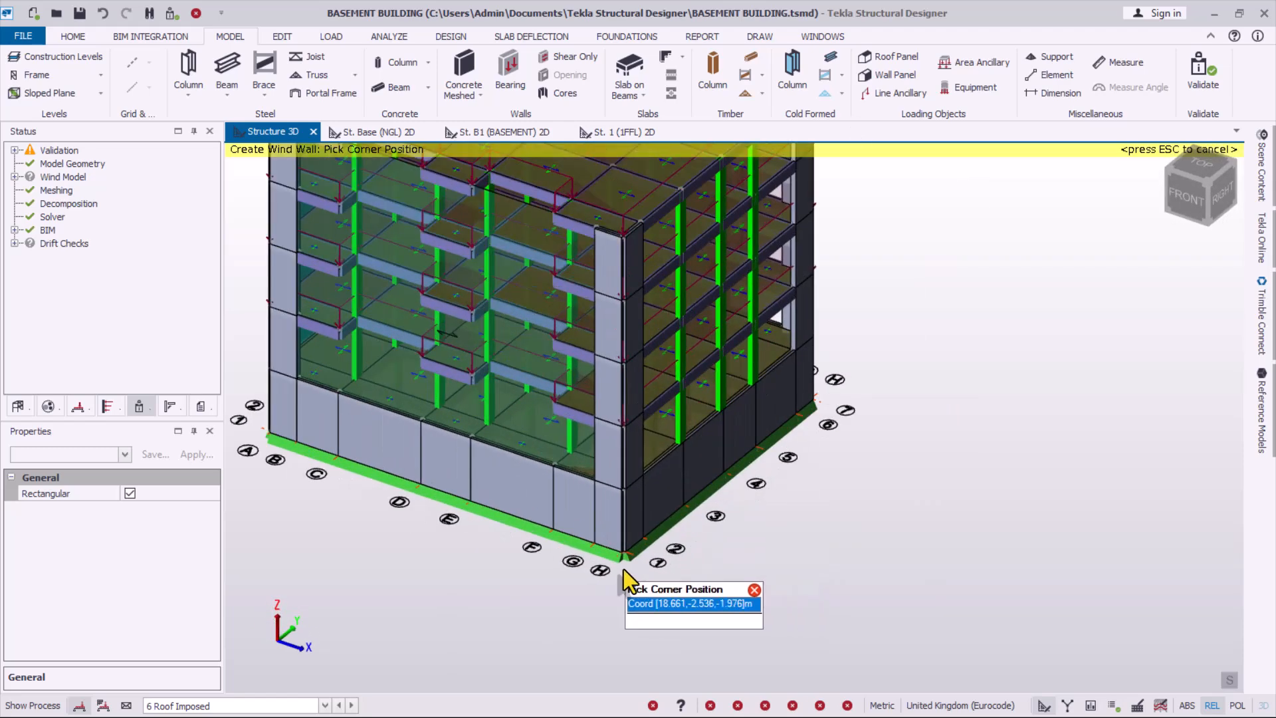
{"action": "left_click", "coordinate": [627, 558]}
{"action": "scroll", "coordinate": [765, 568], "scroll_direction": "down", "scroll_amount": 2}
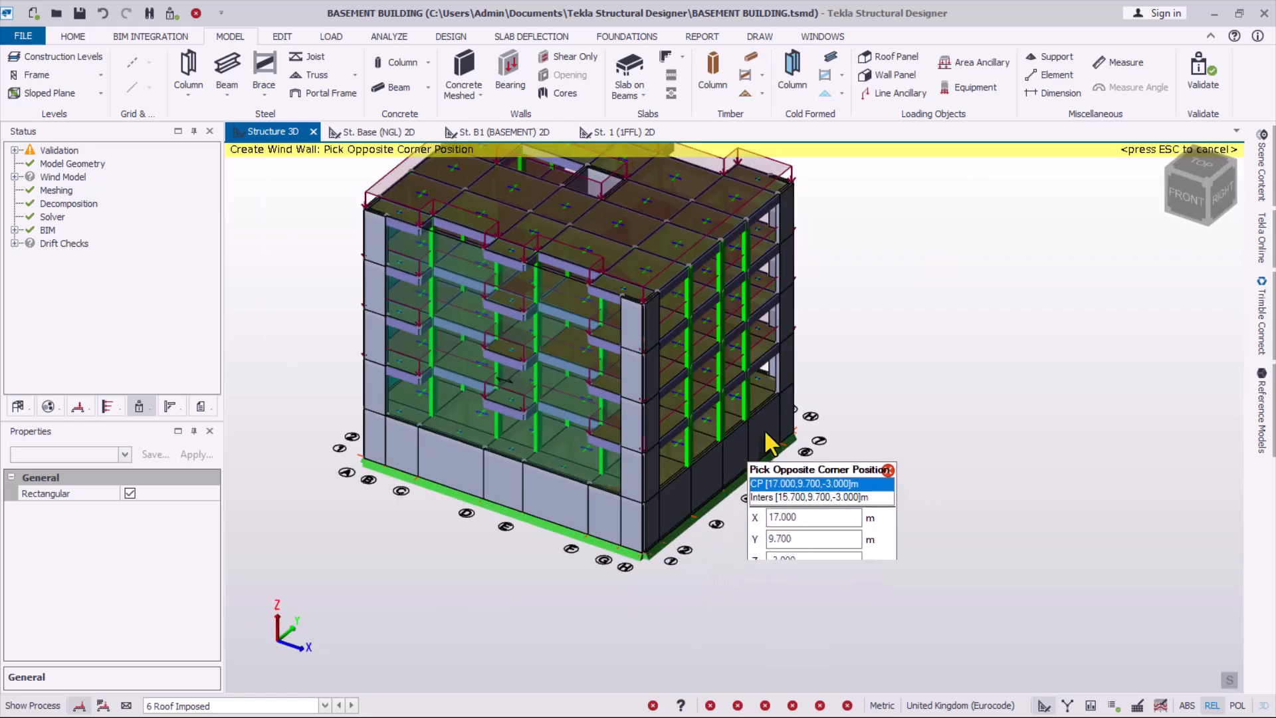
{"action": "scroll", "coordinate": [769, 442], "scroll_direction": "up", "scroll_amount": 2}
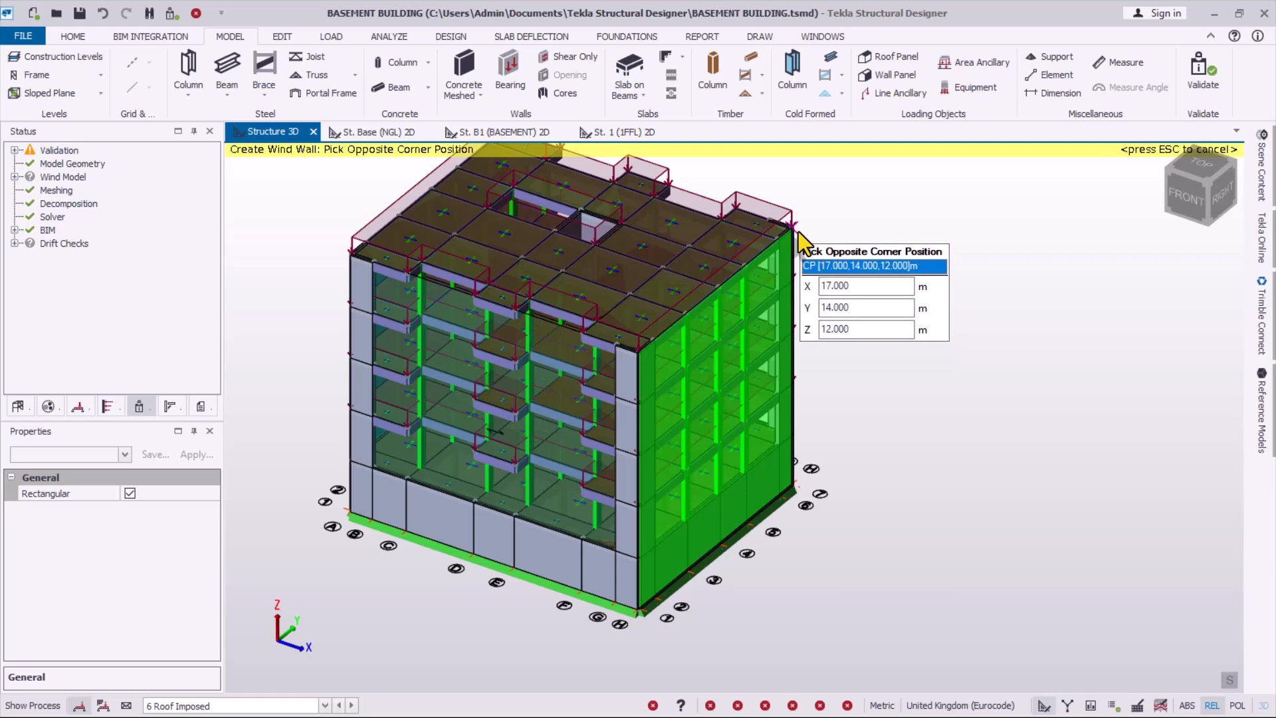
{"action": "left_click", "coordinate": [799, 232]}
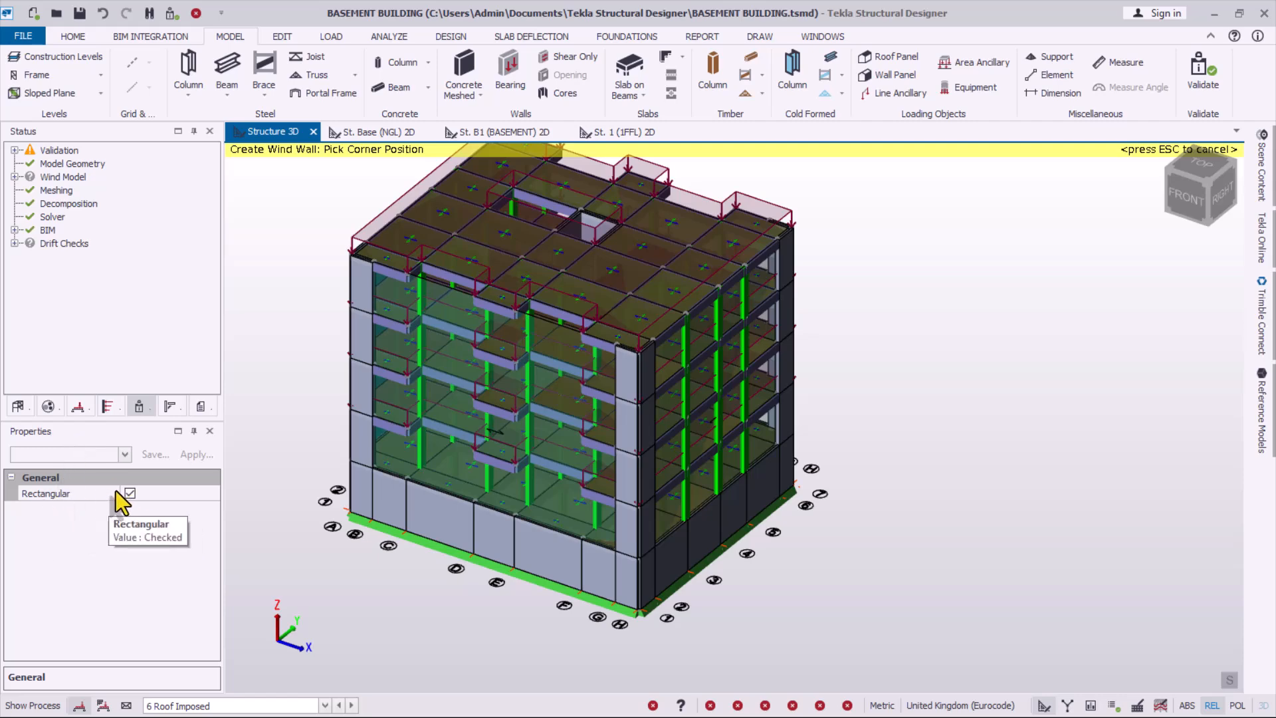
- Create a rectangular wind wall covering the building's back face, between its diagonally opposite base and roof corners, and end wind wall creation
{"action": "scroll", "coordinate": [729, 513], "scroll_direction": "down", "scroll_amount": 3}
{"action": "right_click_drag", "start_coordinate": [734, 507], "coordinate": [197, 521]}
{"action": "scroll", "coordinate": [744, 440], "scroll_direction": "up", "scroll_amount": 4}
{"action": "scroll", "coordinate": [727, 585], "scroll_direction": "down", "scroll_amount": 2}
{"action": "right_click_drag", "start_coordinate": [686, 553], "coordinate": [516, 599]}
{"action": "left_click", "coordinate": [483, 616]}
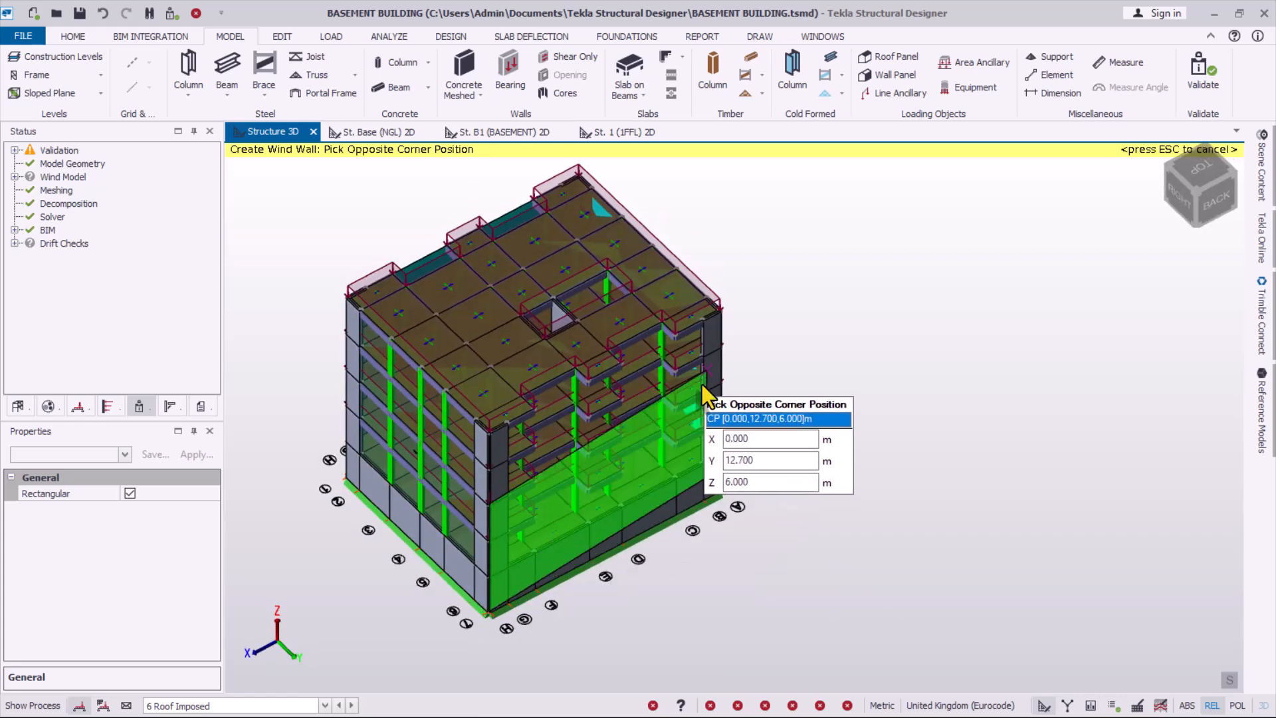
{"action": "left_click", "coordinate": [723, 313]}
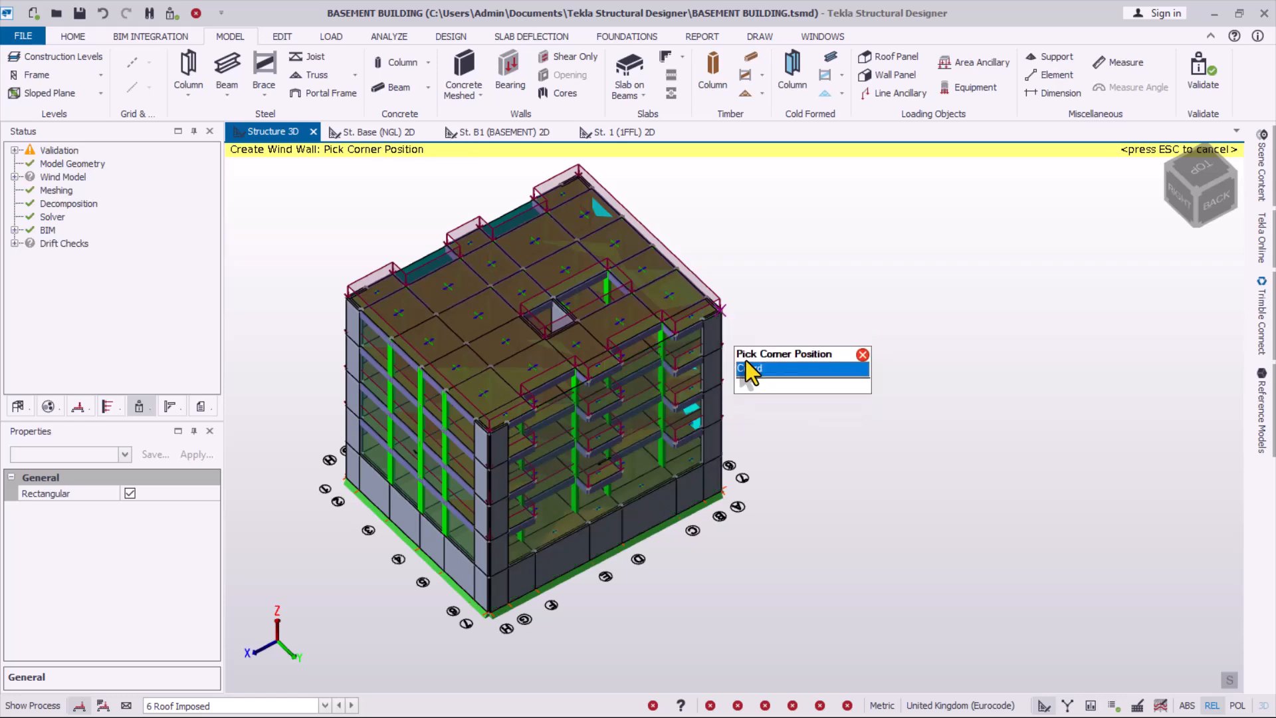
{"action": "right_click_drag", "start_coordinate": [565, 537], "coordinate": [426, 396]}
{"action": "scroll", "coordinate": [427, 396], "scroll_direction": "up", "scroll_amount": 3}
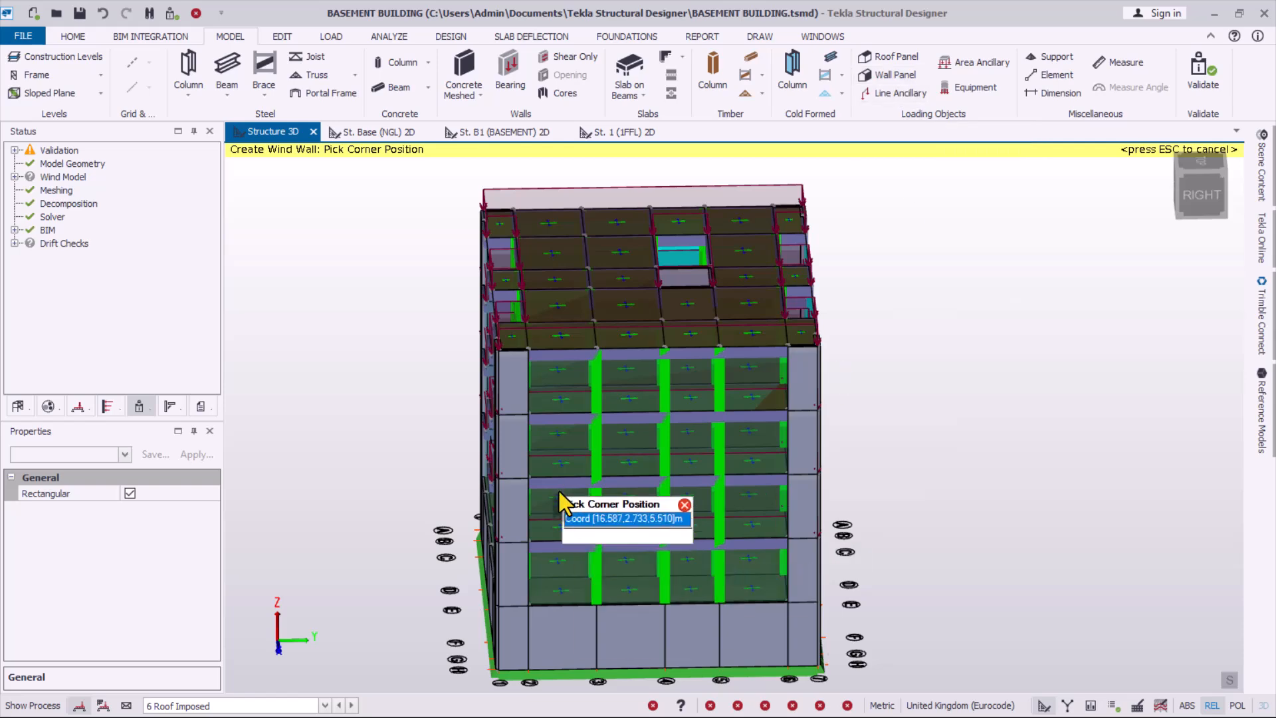
{"action": "right_click_drag", "start_coordinate": [563, 486], "coordinate": [628, 577]}
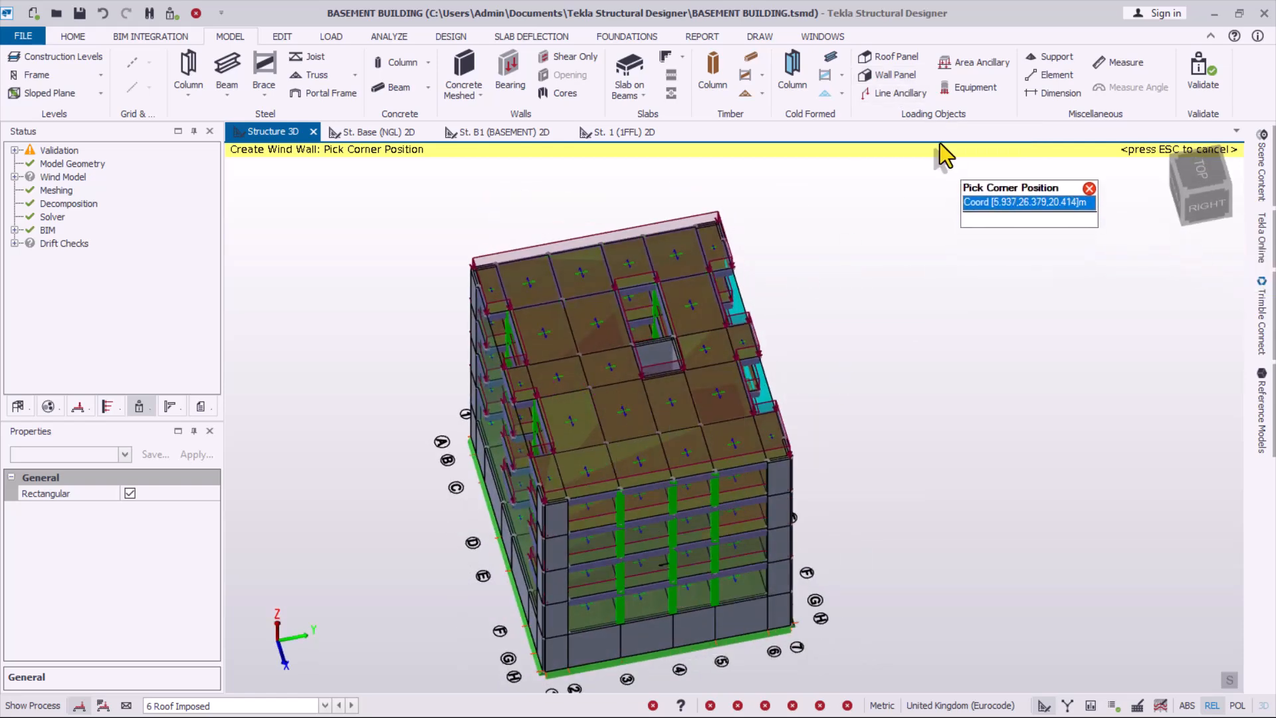
{"action": "key", "text": "Escape"}
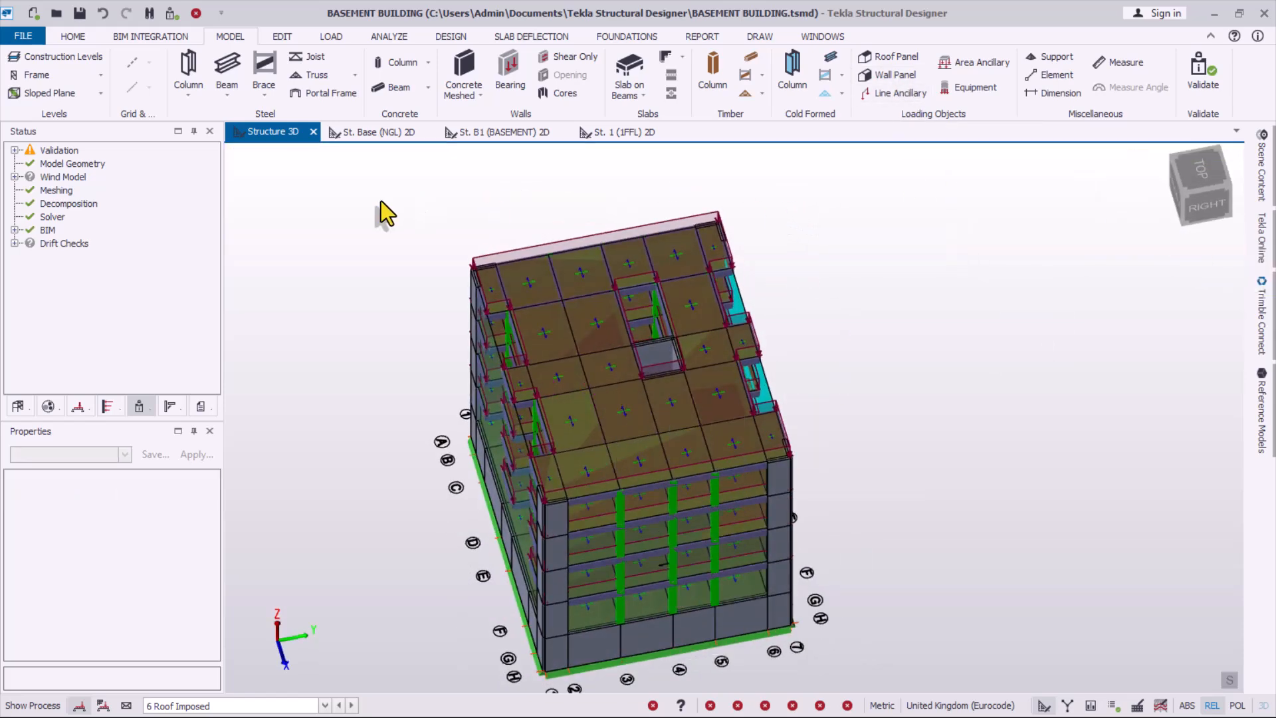
- Create a default-type roof panel with 0° rotation through the four outer corners of the roof, excluded from the diaphragm
{"action": "left_click", "coordinate": [894, 58]}
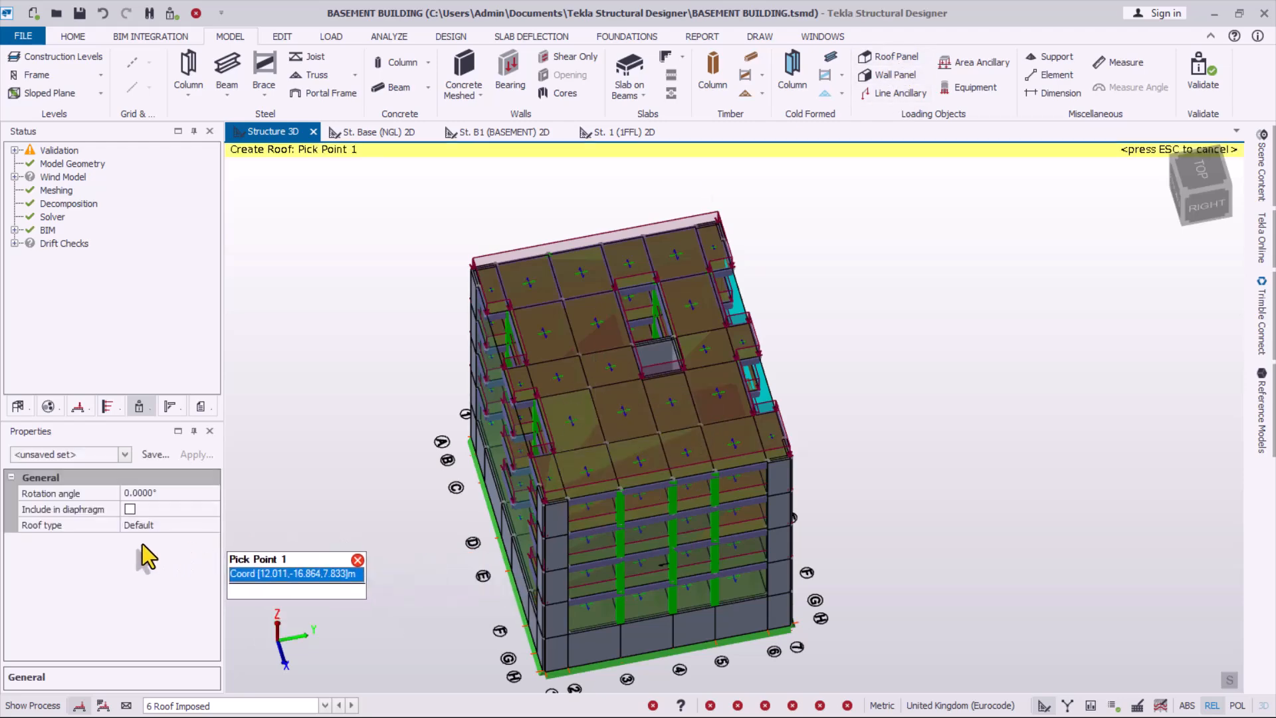
{"action": "left_click", "coordinate": [540, 505]}
{"action": "scroll", "coordinate": [864, 506], "scroll_direction": "up", "scroll_amount": 3}
{"action": "scroll", "coordinate": [852, 477], "scroll_direction": "up", "scroll_amount": 2}
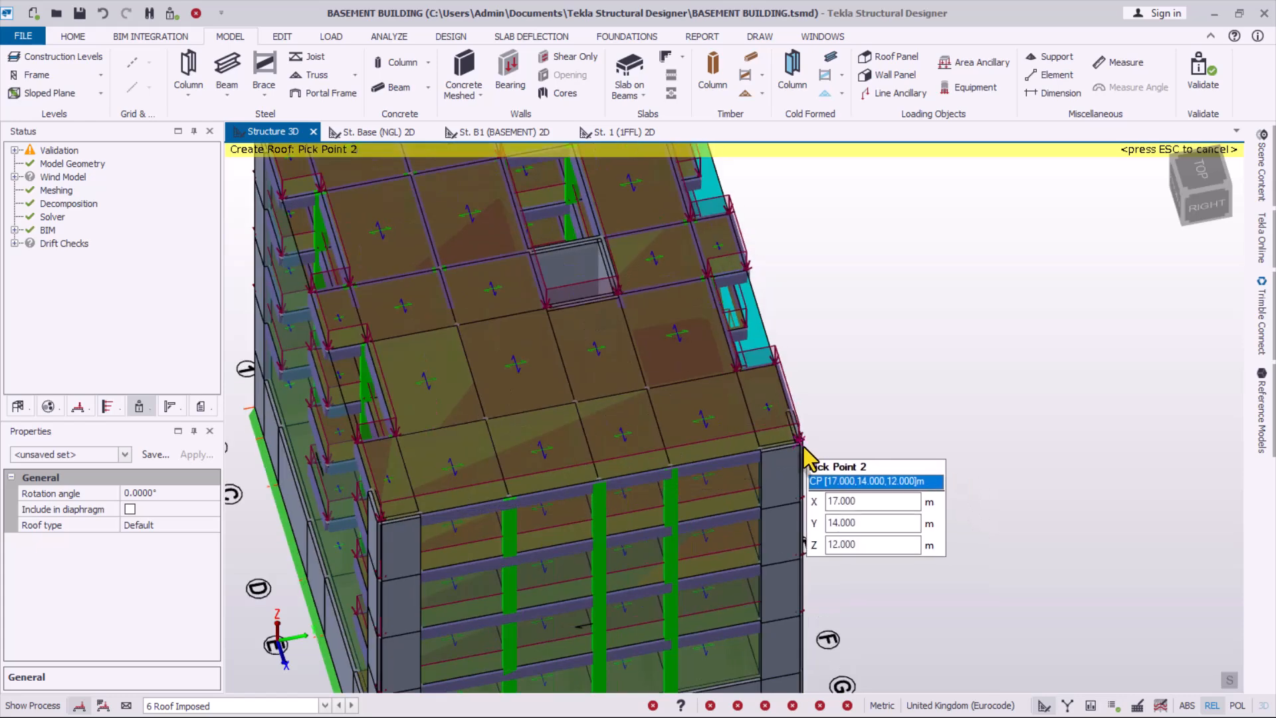
{"action": "left_click", "coordinate": [808, 446]}
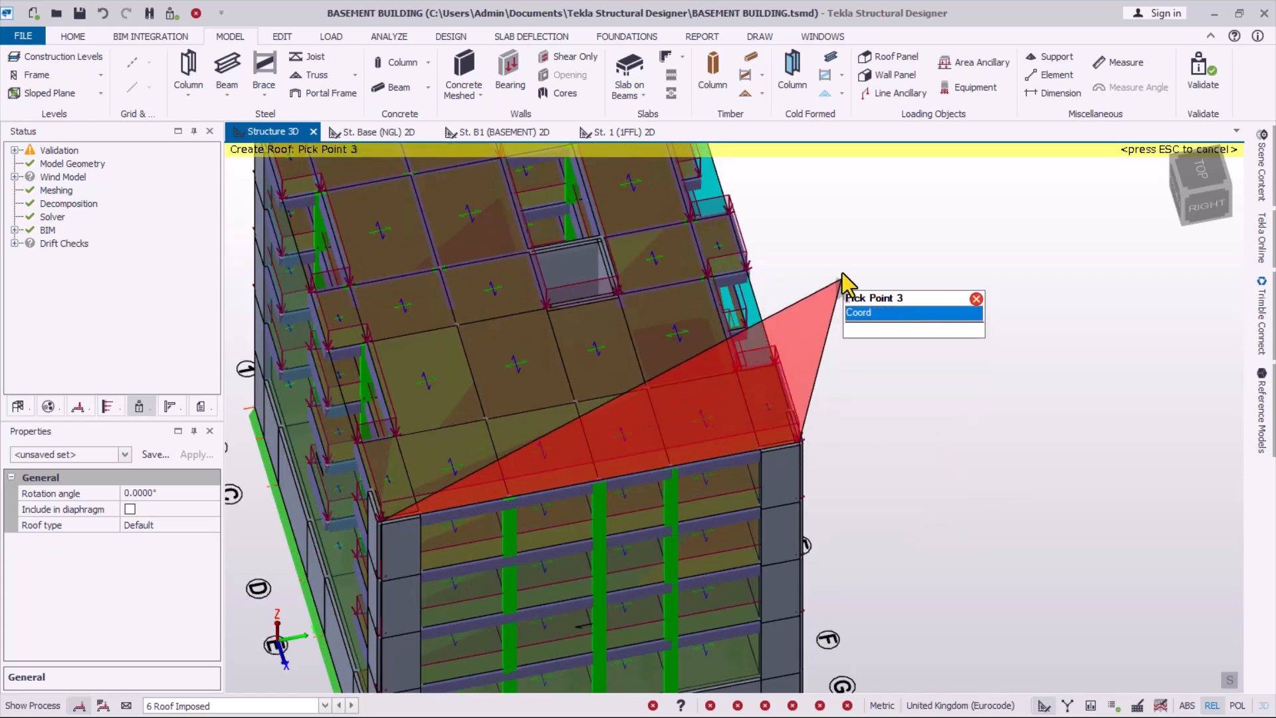
{"action": "scroll", "coordinate": [811, 549], "scroll_direction": "down", "scroll_amount": 3}
{"action": "scroll", "coordinate": [767, 219], "scroll_direction": "up", "scroll_amount": 2}
{"action": "scroll", "coordinate": [764, 226], "scroll_direction": "up", "scroll_amount": 2}
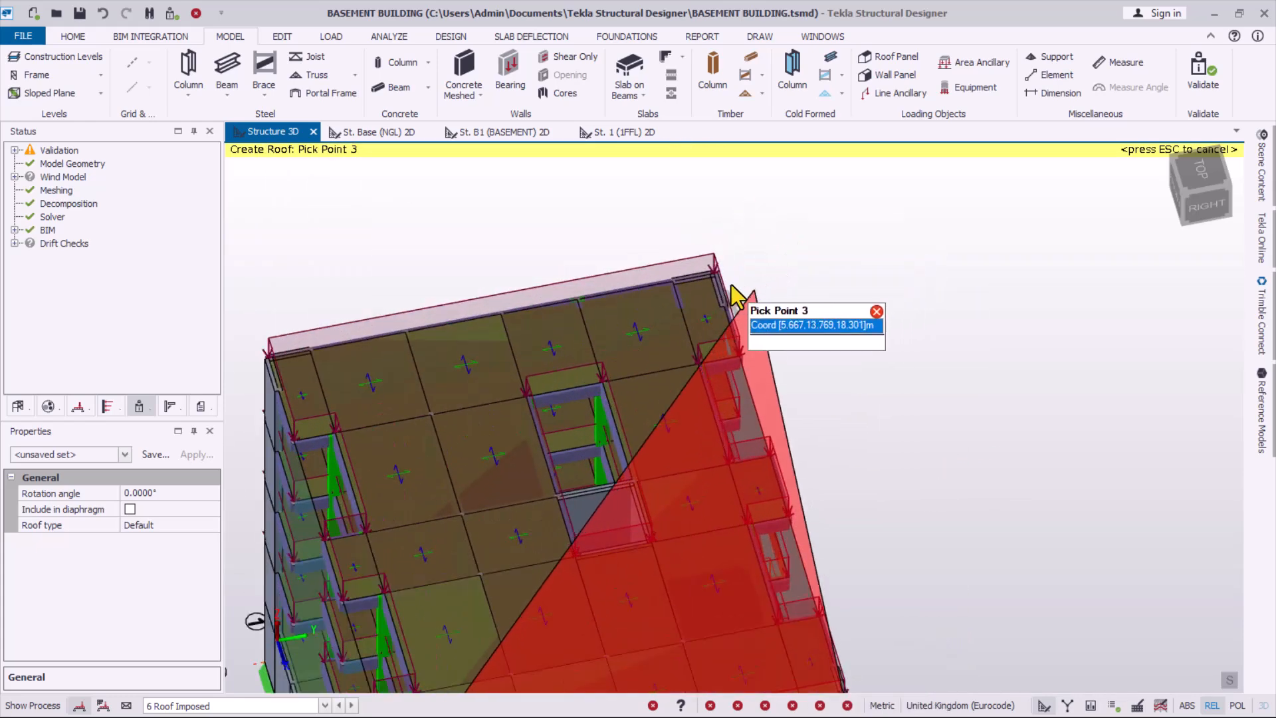
{"action": "left_click", "coordinate": [715, 269]}
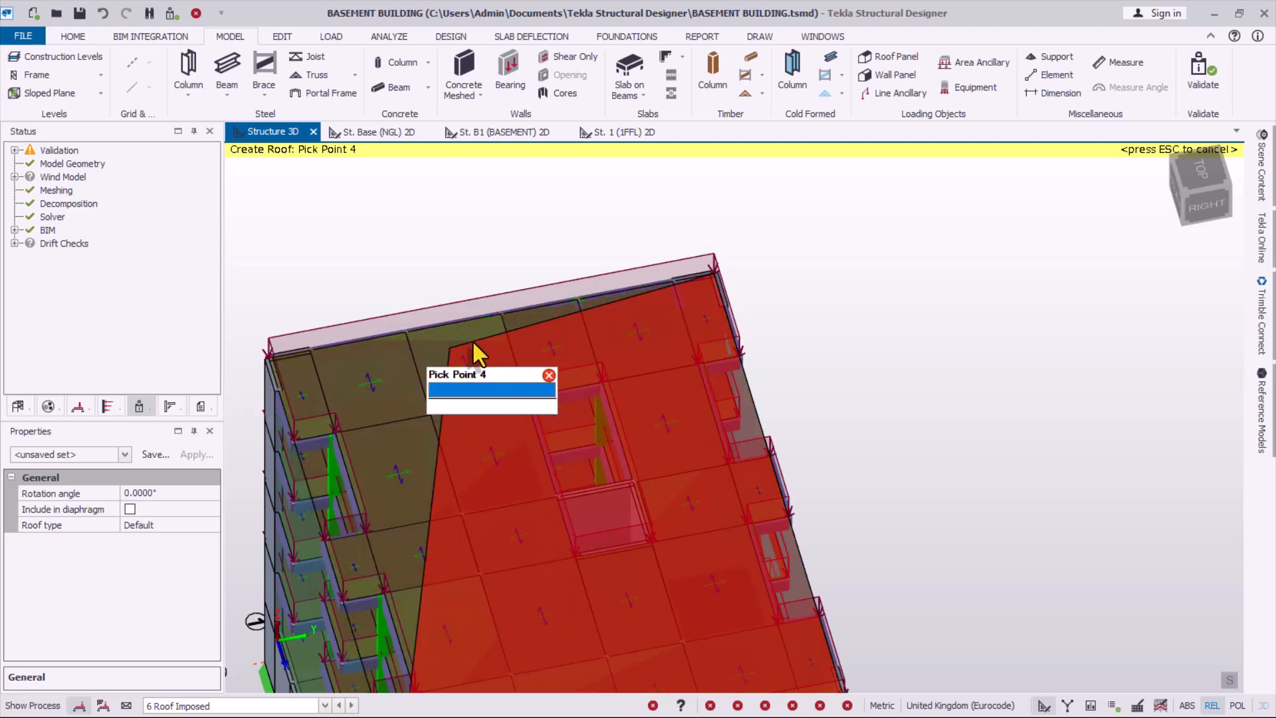
{"action": "scroll", "coordinate": [412, 359], "scroll_direction": "down", "scroll_amount": 2}
{"action": "left_click", "coordinate": [310, 348]}
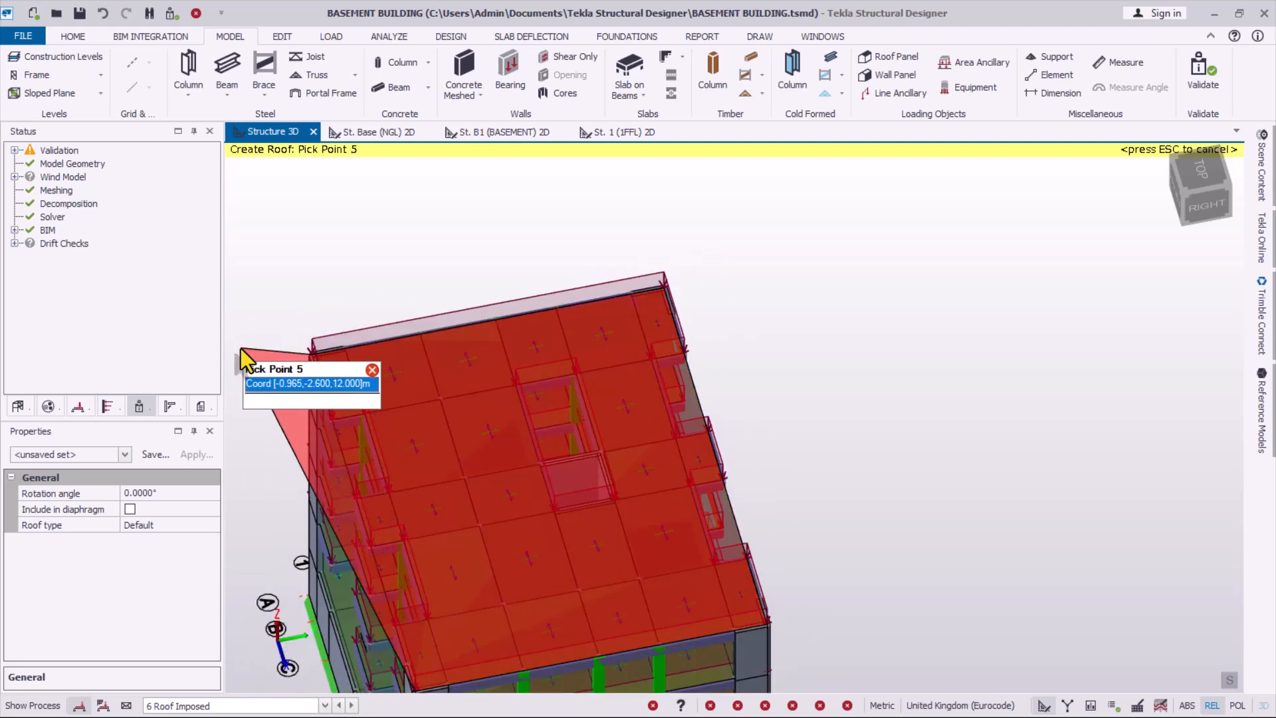
{"action": "key", "text": "Escape"}
{"action": "scroll", "coordinate": [532, 205], "scroll_direction": "down", "scroll_amount": 2}
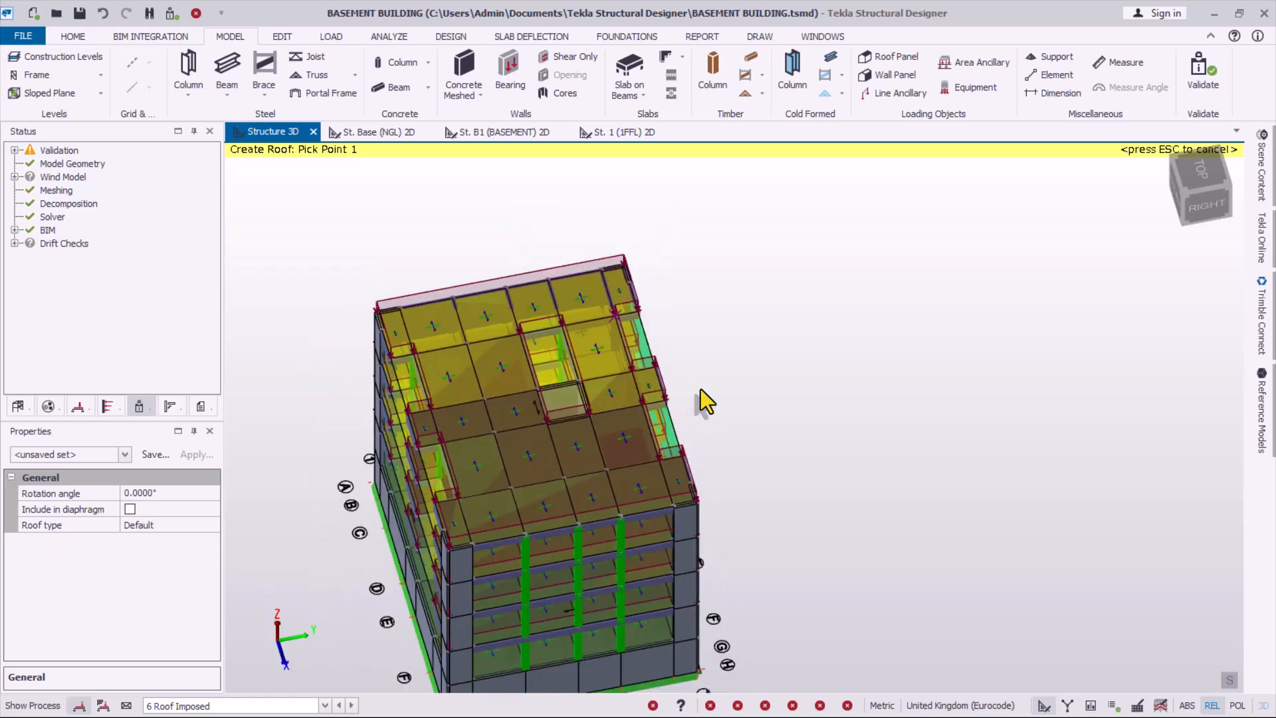
{"action": "scroll", "coordinate": [675, 504], "scroll_direction": "down", "scroll_amount": 1}
{"action": "scroll", "coordinate": [675, 503], "scroll_direction": "up", "scroll_amount": 2}
{"action": "key", "text": "Escape"}
- Examine the wind walls and roof panel from the front and right sides of the building
{"action": "scroll", "coordinate": [798, 370], "scroll_direction": "down", "scroll_amount": 3}
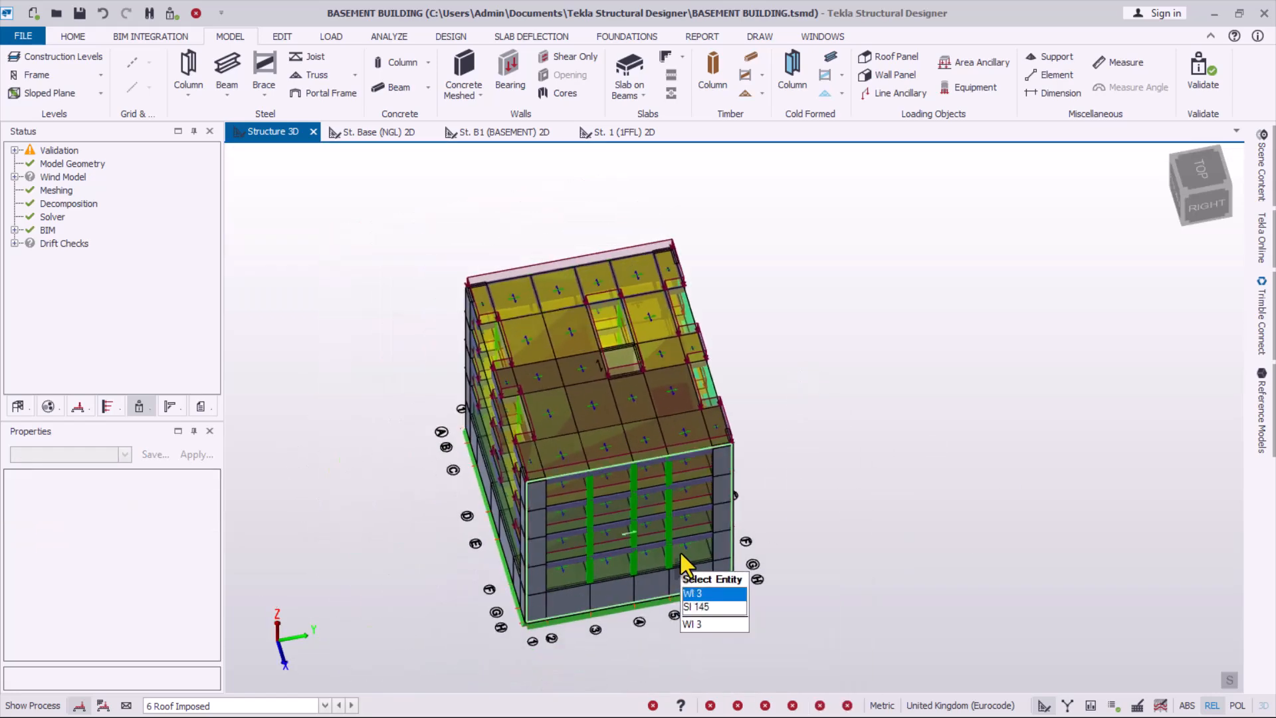
{"action": "right_click_drag", "start_coordinate": [679, 551], "coordinate": [779, 463]}
{"action": "scroll", "coordinate": [794, 452], "scroll_direction": "down", "scroll_amount": 1}
{"action": "scroll", "coordinate": [519, 444], "scroll_direction": "up", "scroll_amount": 2}
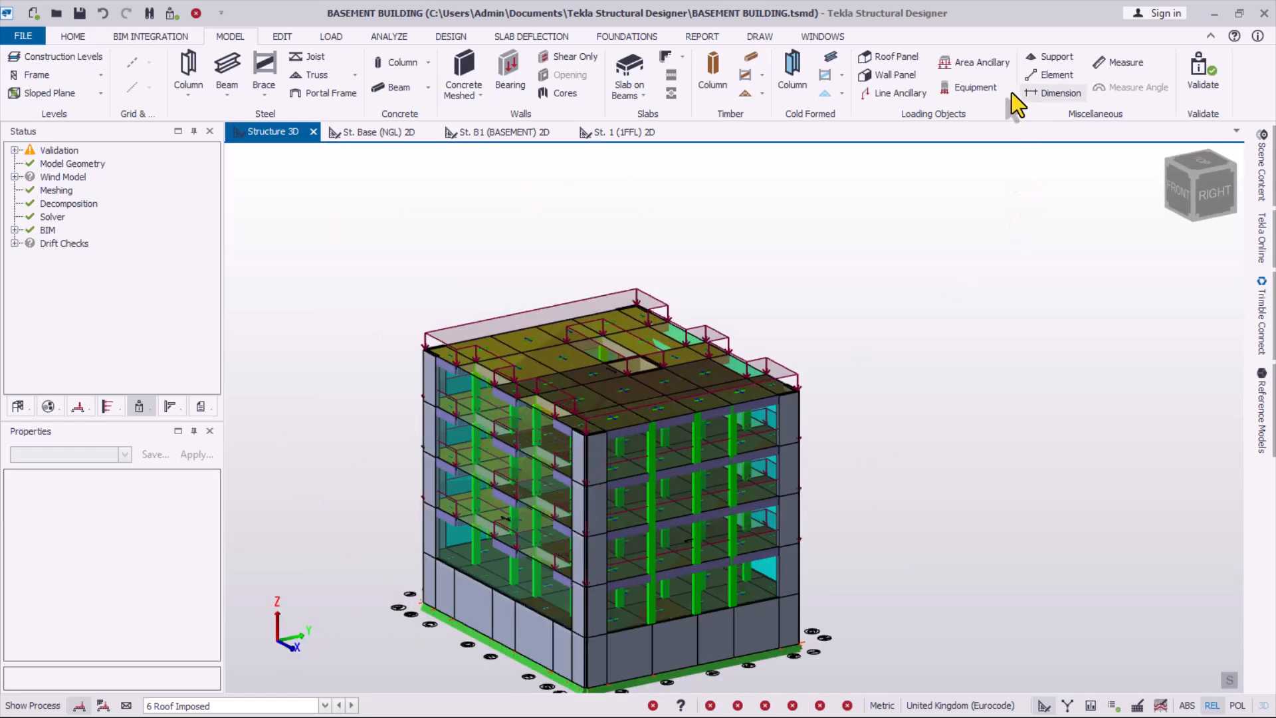
{"action": "scroll", "coordinate": [776, 392], "scroll_direction": "down", "scroll_amount": 2}
{"action": "scroll", "coordinate": [682, 475], "scroll_direction": "up", "scroll_amount": 1}
{"action": "scroll", "coordinate": [684, 473], "scroll_direction": "up", "scroll_amount": 2}
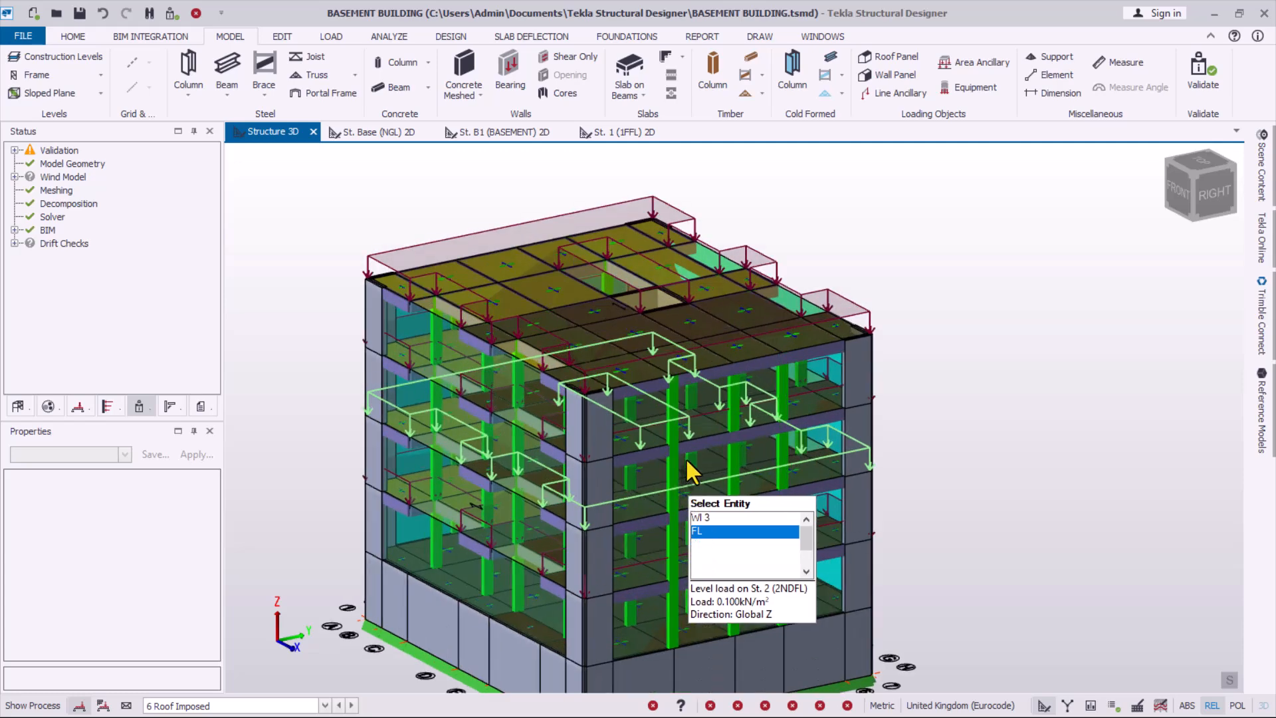
{"action": "scroll", "coordinate": [699, 394], "scroll_direction": "down", "scroll_amount": 1}
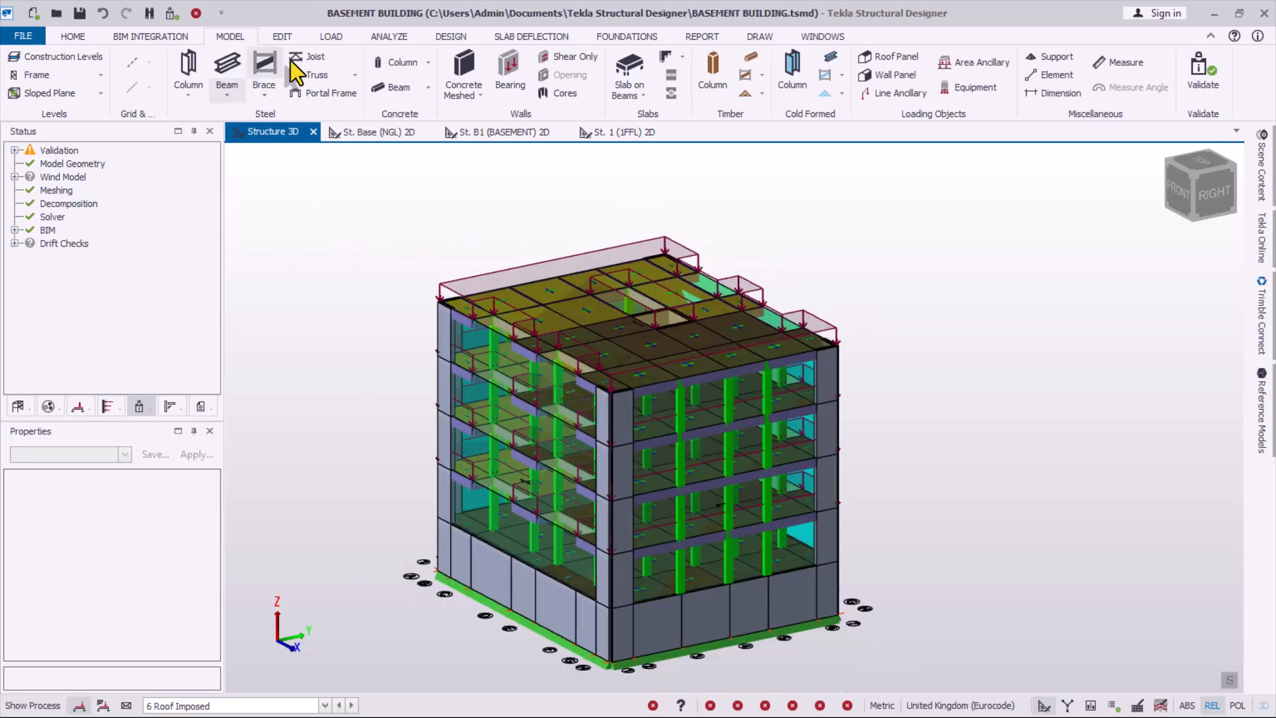
{"action": "left_click", "coordinate": [323, 35]}
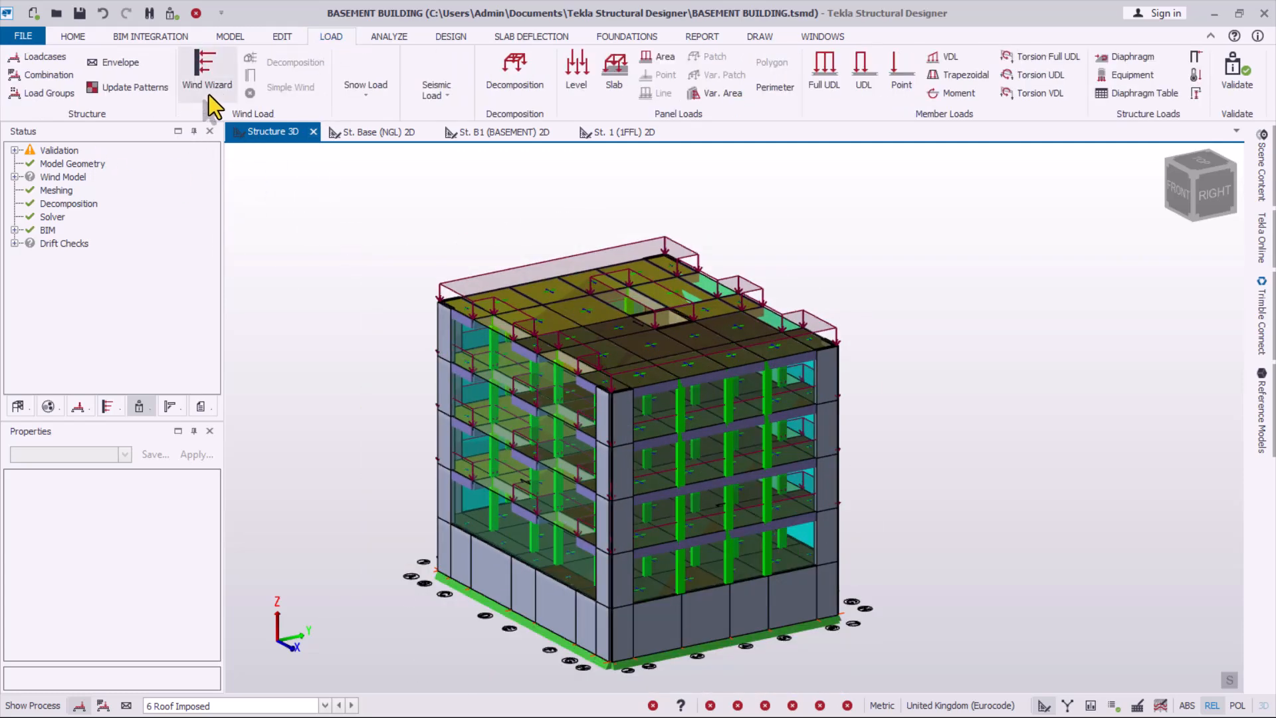
{"action": "scroll", "coordinate": [585, 481], "scroll_direction": "up", "scroll_amount": 1}
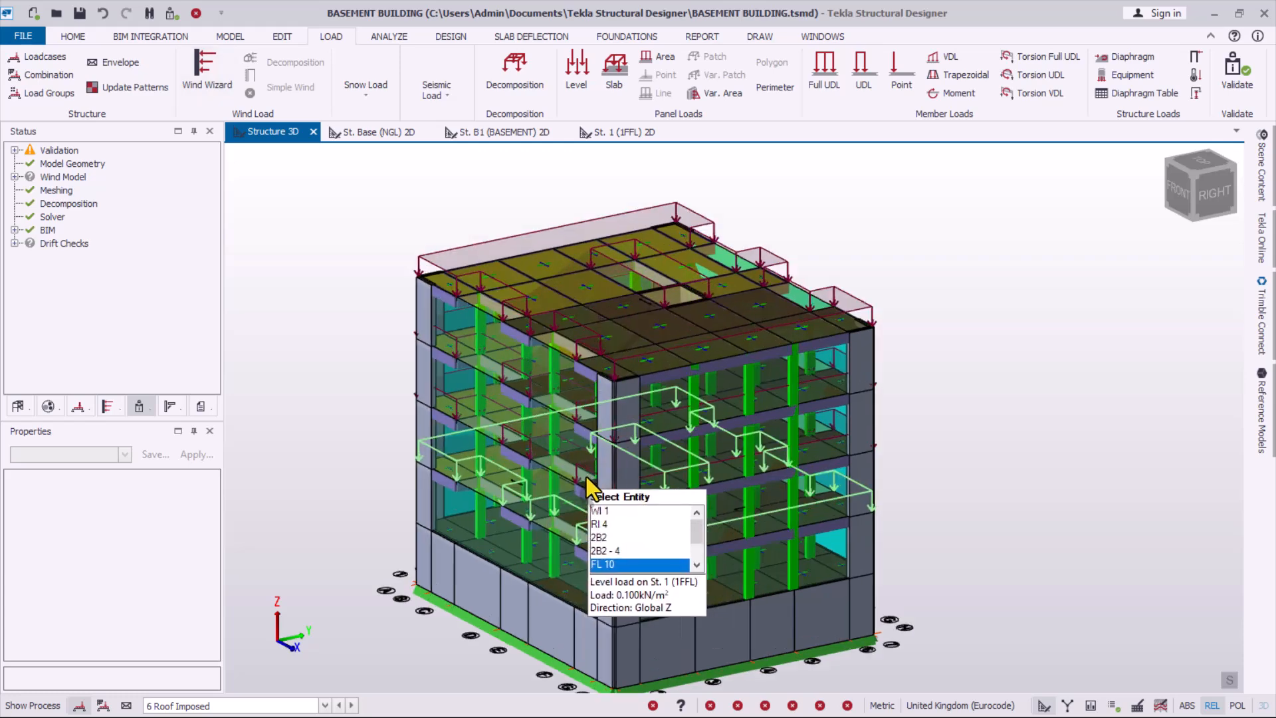
{"action": "scroll", "coordinate": [578, 482], "scroll_direction": "down", "scroll_amount": 1}
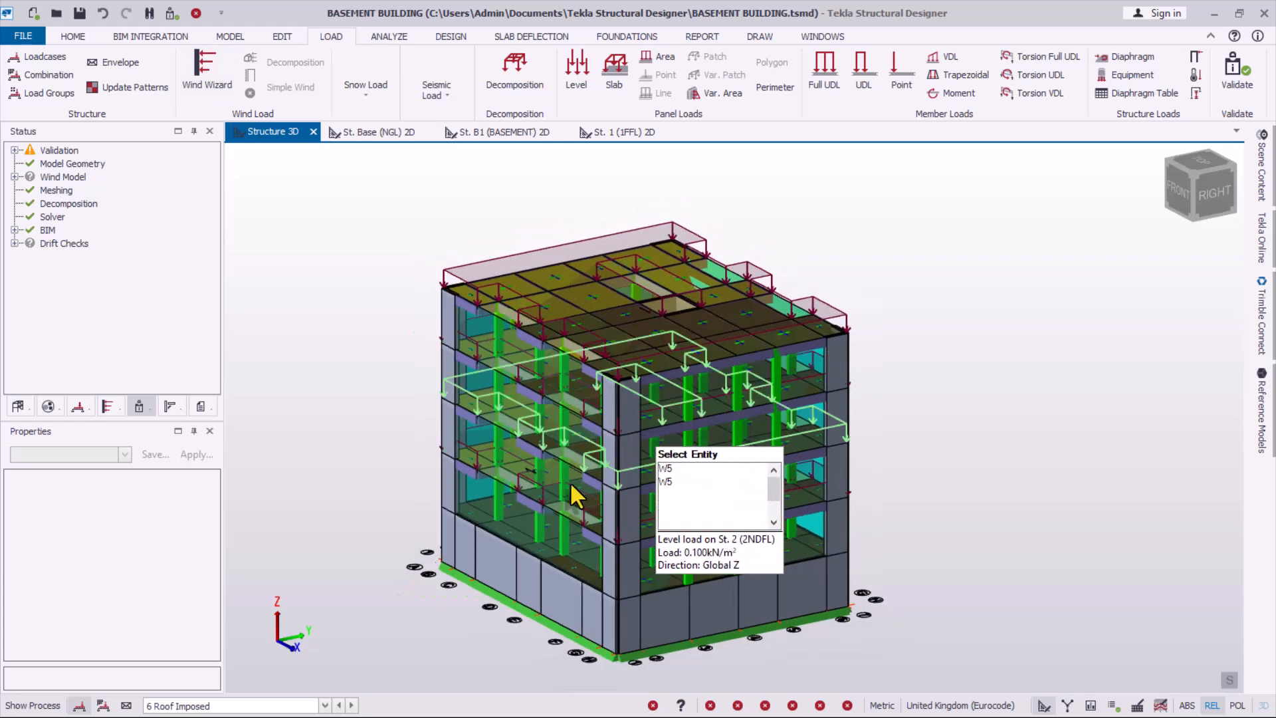
{"action": "left_click", "coordinate": [221, 101]}
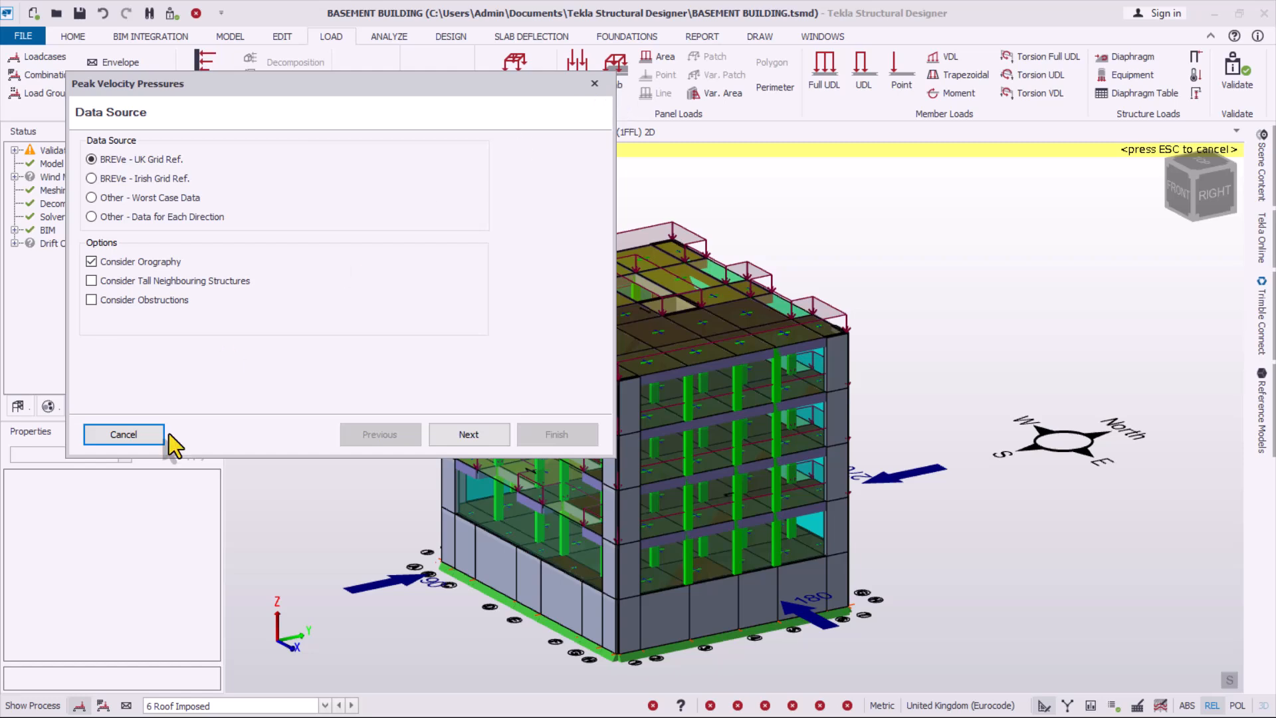
{"action": "left_click", "coordinate": [103, 434]}
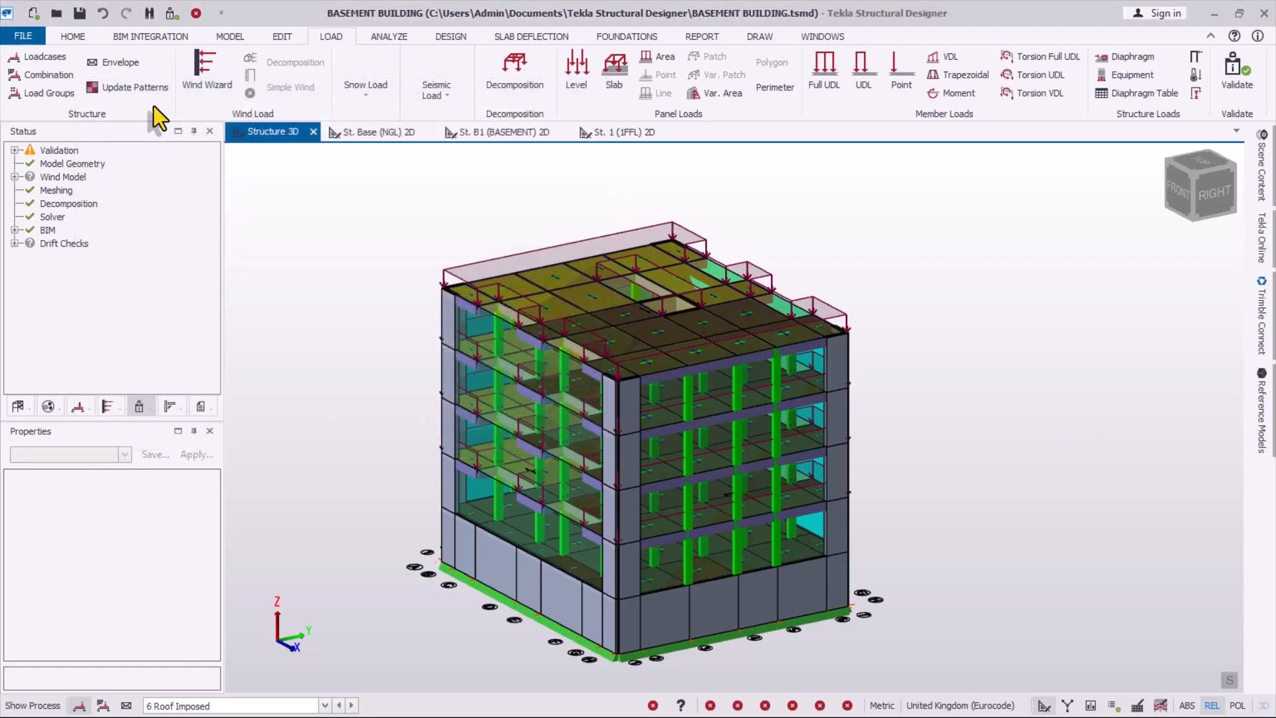
{"action": "left_click", "coordinate": [168, 13]}
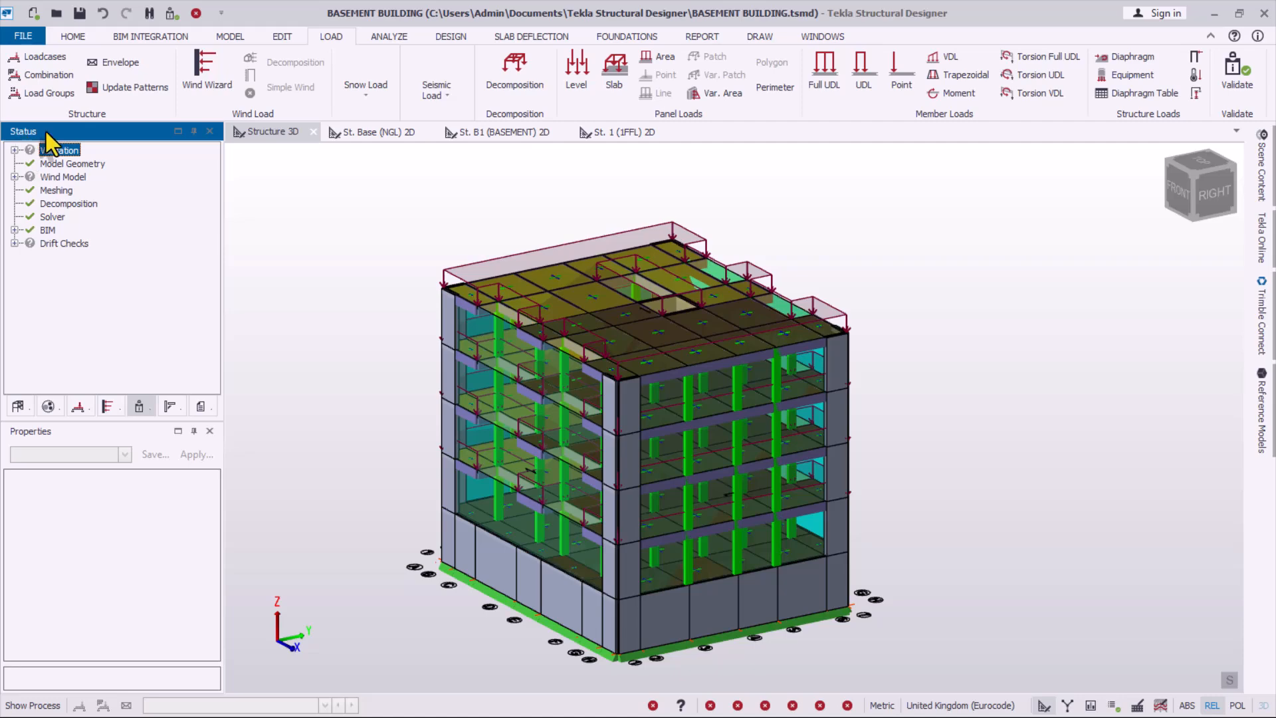
{"action": "scroll", "coordinate": [680, 389], "scroll_direction": "up", "scroll_amount": 2}
{"action": "scroll", "coordinate": [741, 399], "scroll_direction": "down", "scroll_amount": 3}
{"action": "scroll", "coordinate": [864, 451], "scroll_direction": "up", "scroll_amount": 3}
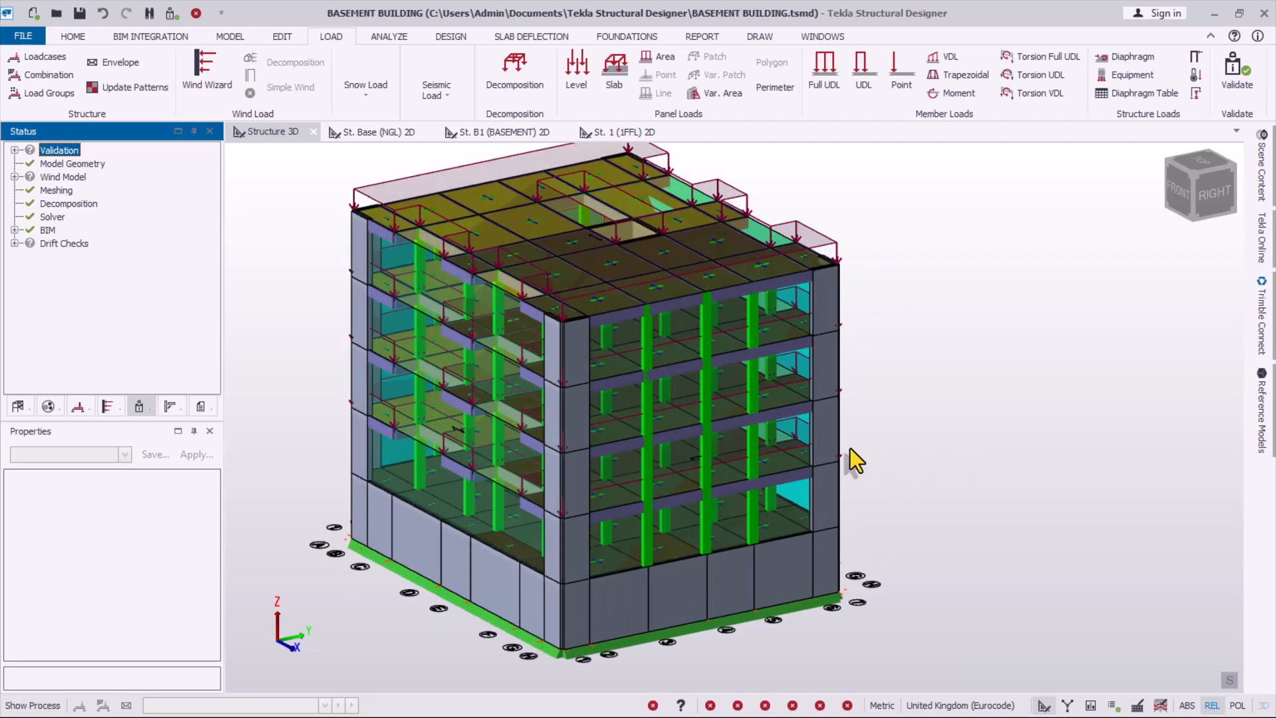
- Start the Wind Wizard with Other - Worst Case Data as source, considering obstructions but not orography, and proceed to the basic data
{"action": "left_click", "coordinate": [201, 78]}
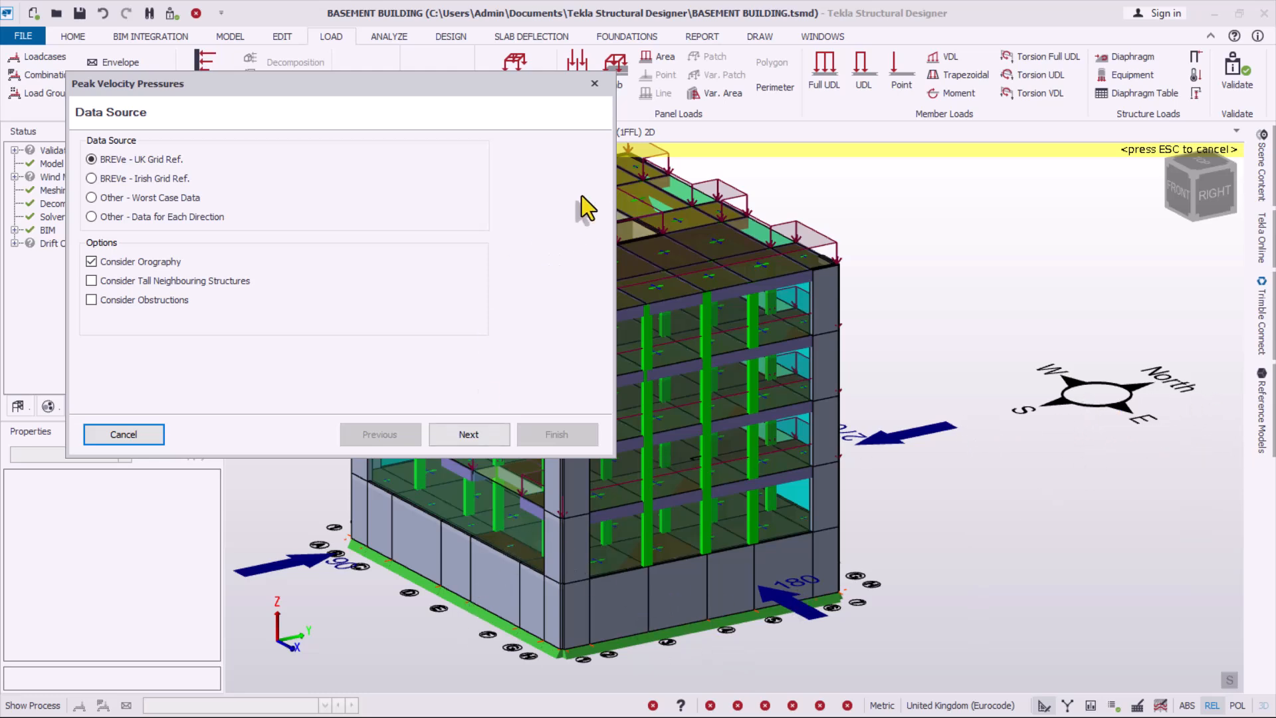
{"action": "left_click_drag", "start_coordinate": [434, 100], "coordinate": [397, 126]}
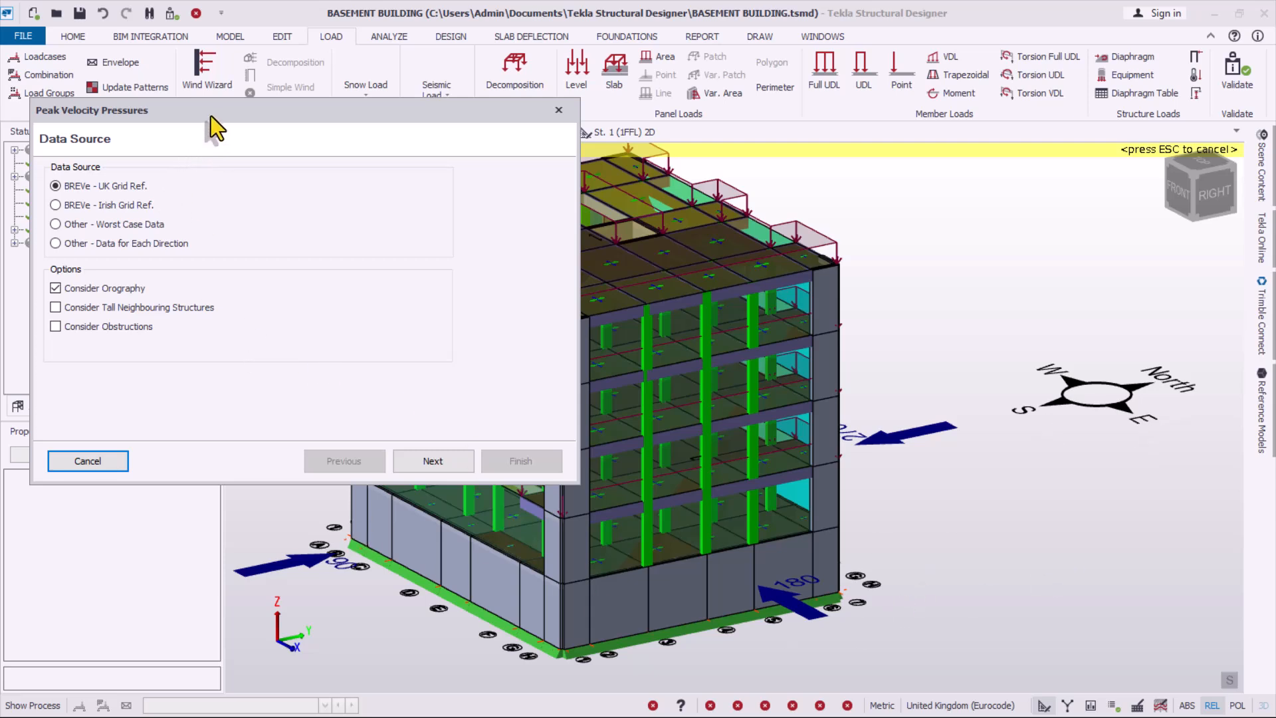
{"action": "left_click_drag", "start_coordinate": [210, 115], "coordinate": [323, 124]}
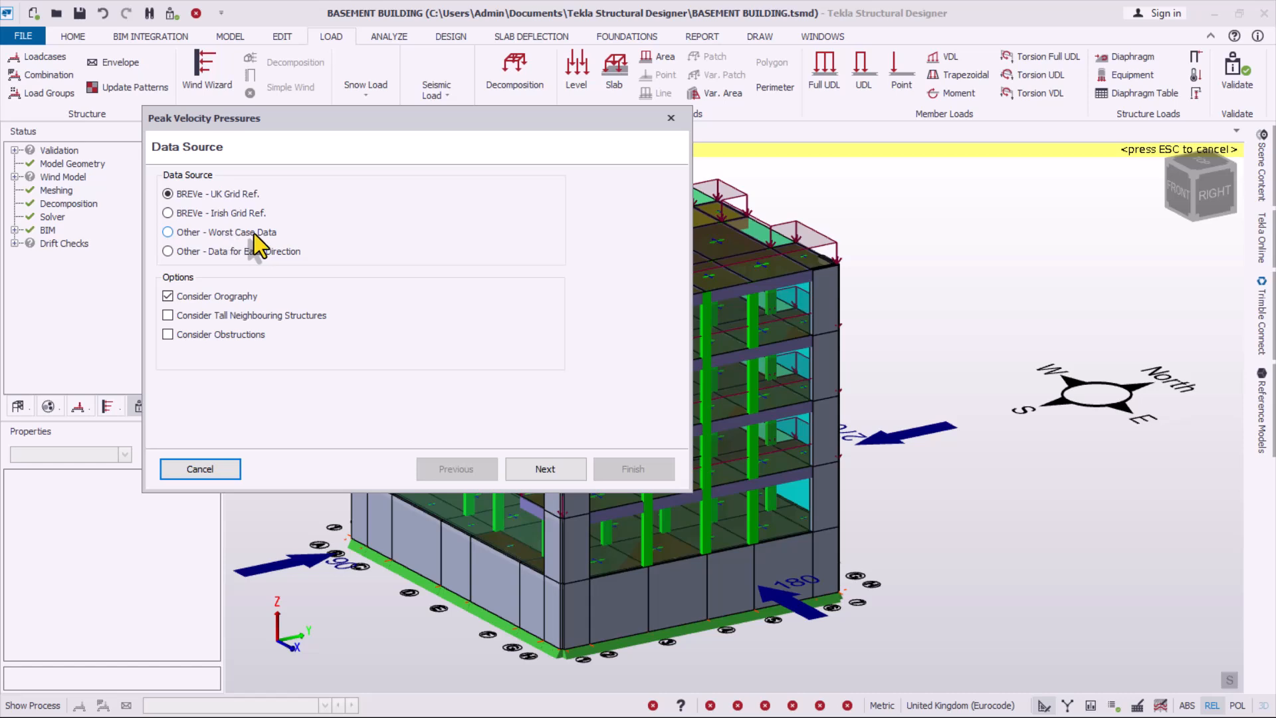
{"action": "left_click", "coordinate": [166, 233]}
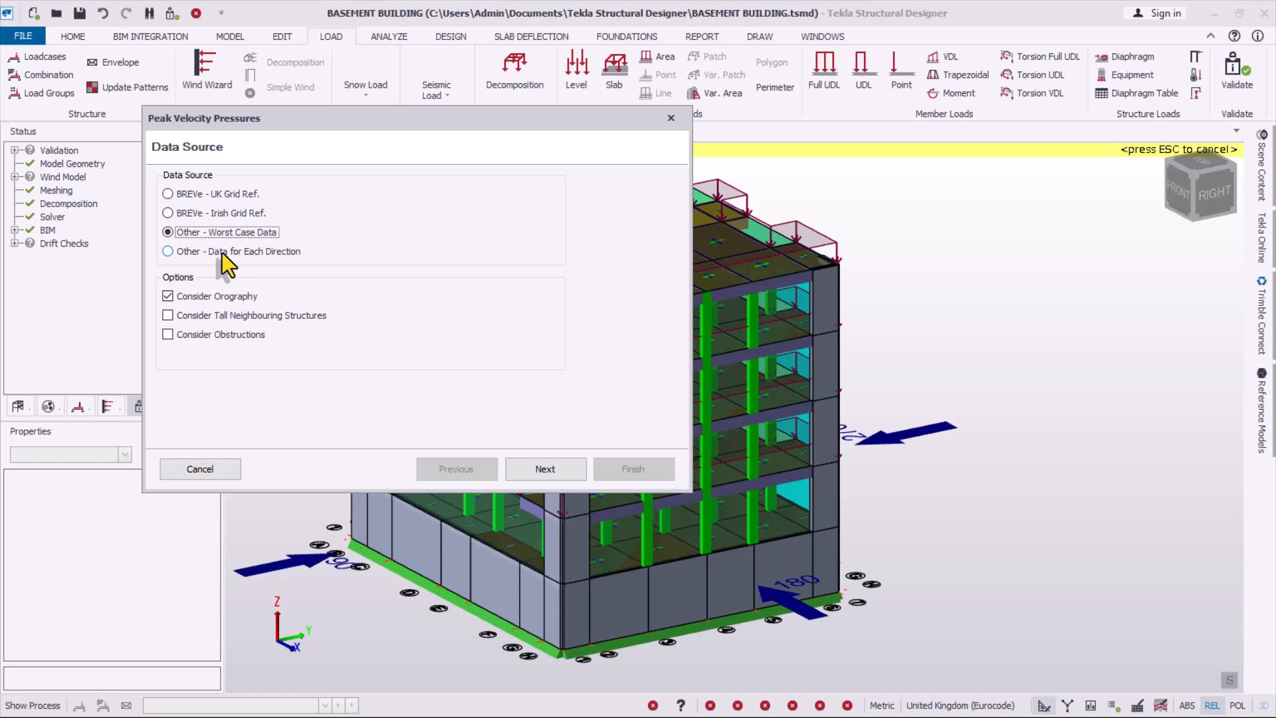
{"action": "left_click", "coordinate": [168, 296]}
{"action": "left_click", "coordinate": [167, 334]}
{"action": "left_click", "coordinate": [168, 296]}
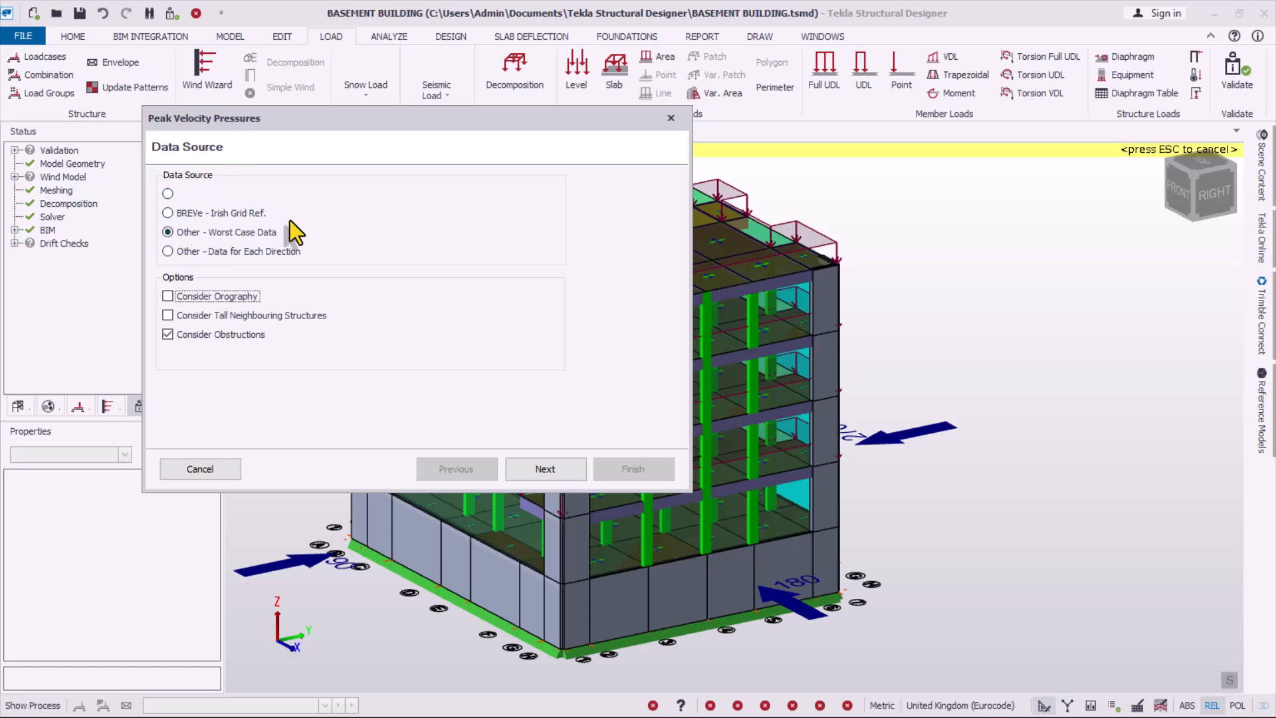
{"action": "left_click", "coordinate": [553, 469]}
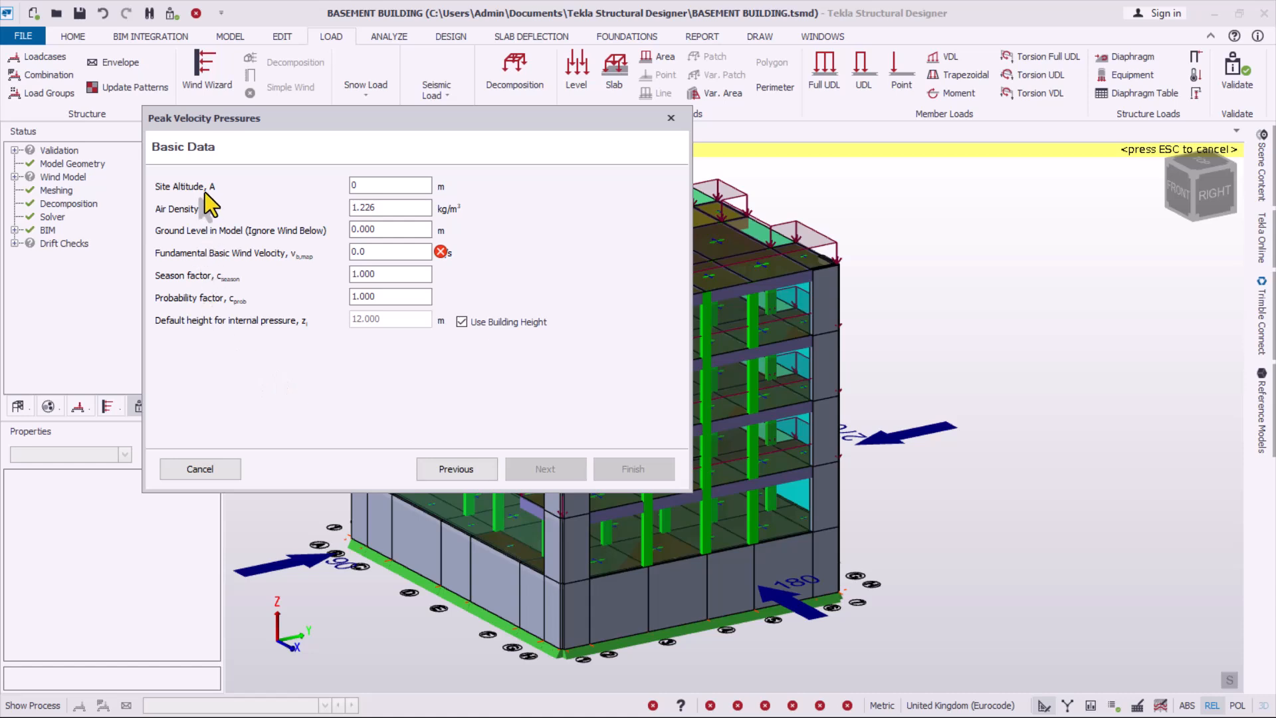
- Set the site altitude to 200 m and the fundamental basic wind velocity to 25 m/s, and proceed to roughness and obstructions
{"action": "double_click", "coordinate": [396, 185]}
{"action": "type", "text": "200"}
{"action": "double_click", "coordinate": [371, 208]}
{"action": "key", "text": "Tab"}
{"action": "key", "text": "Tab"}
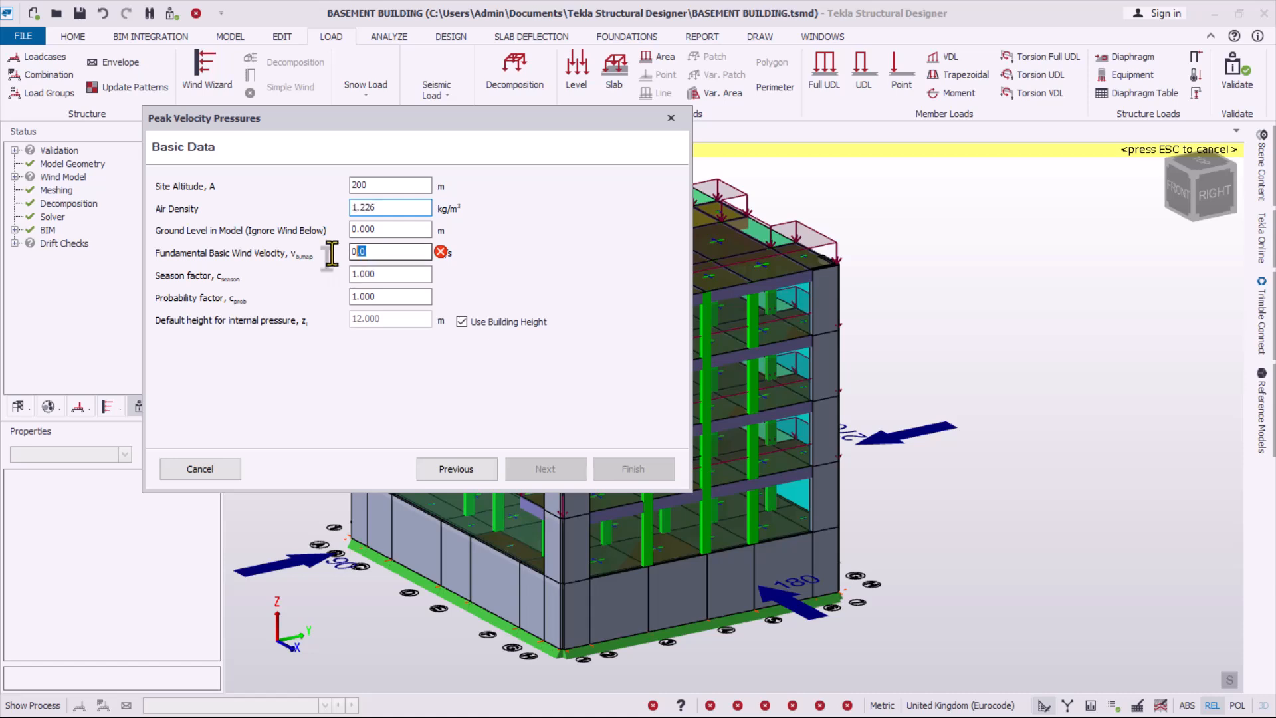
{"action": "type", "text": "25"}
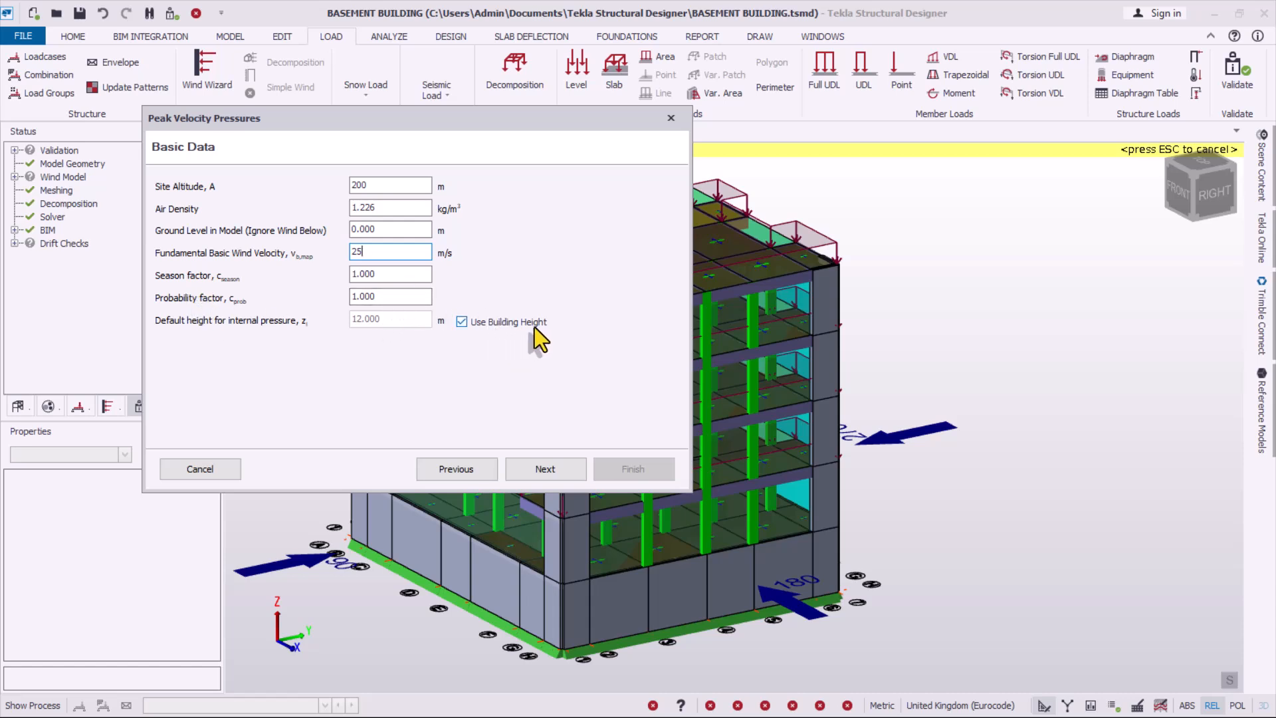
{"action": "left_click", "coordinate": [555, 471]}
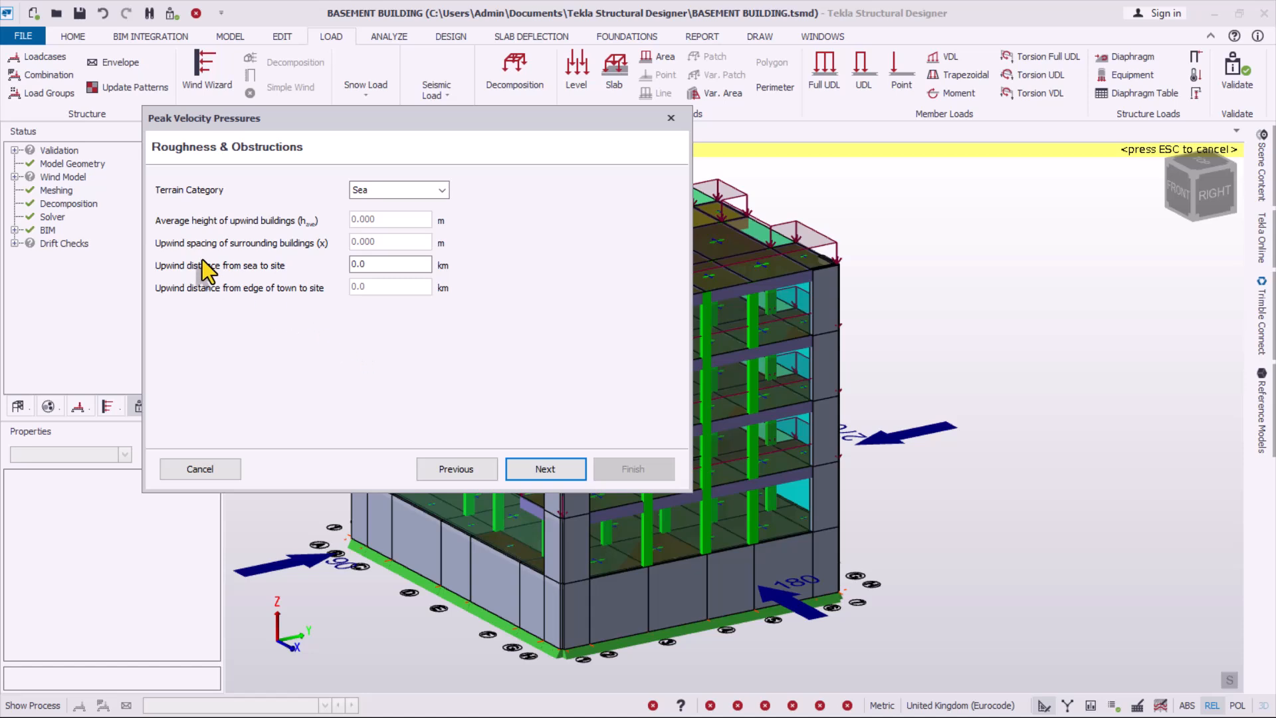
- Set the terrain category to Country with an upwind distance from sea to site of 20 km, and proceed to the results
{"action": "left_click", "coordinate": [438, 190]}
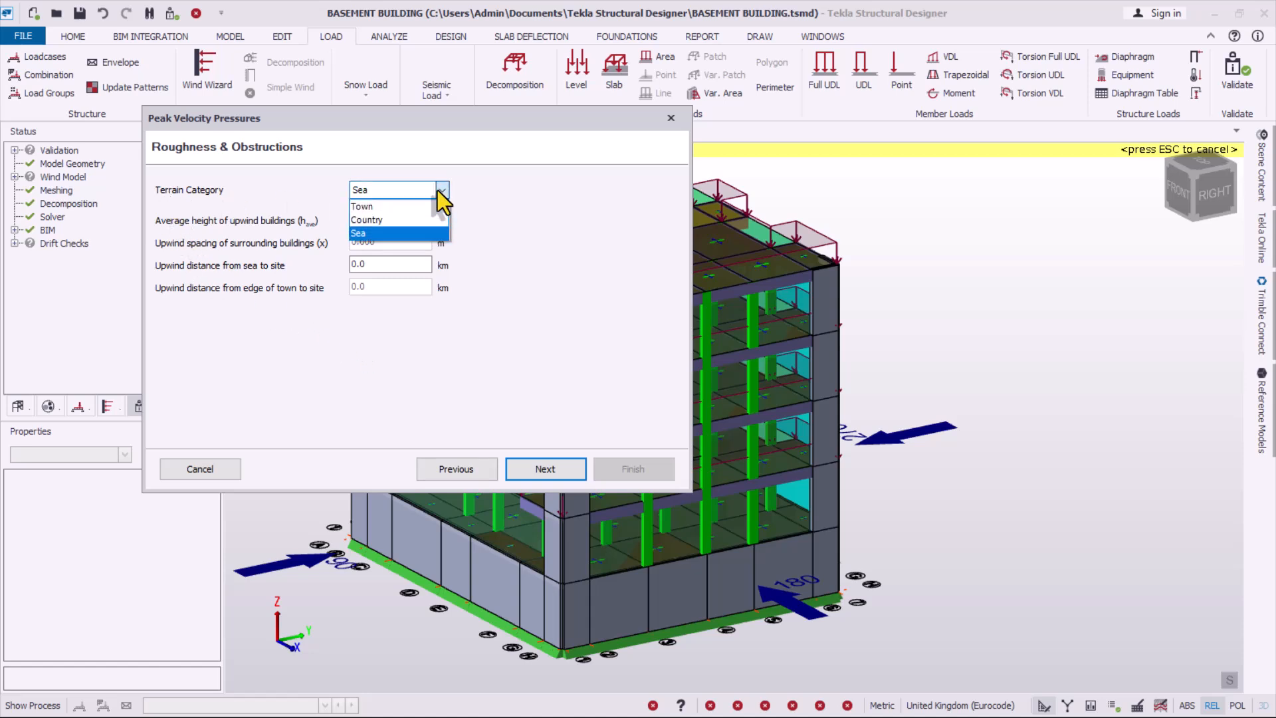
{"action": "left_click", "coordinate": [393, 219]}
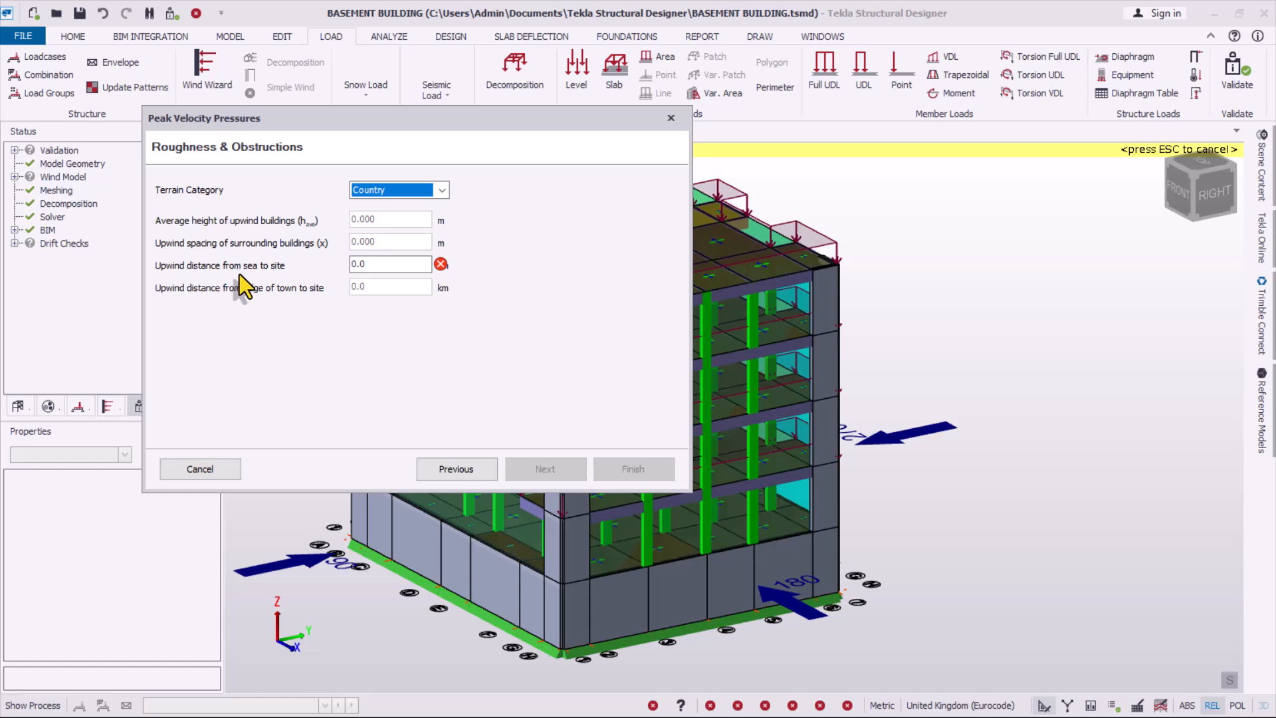
{"action": "left_click_drag", "start_coordinate": [377, 268], "coordinate": [310, 270]}
{"action": "type", "text": "20"}
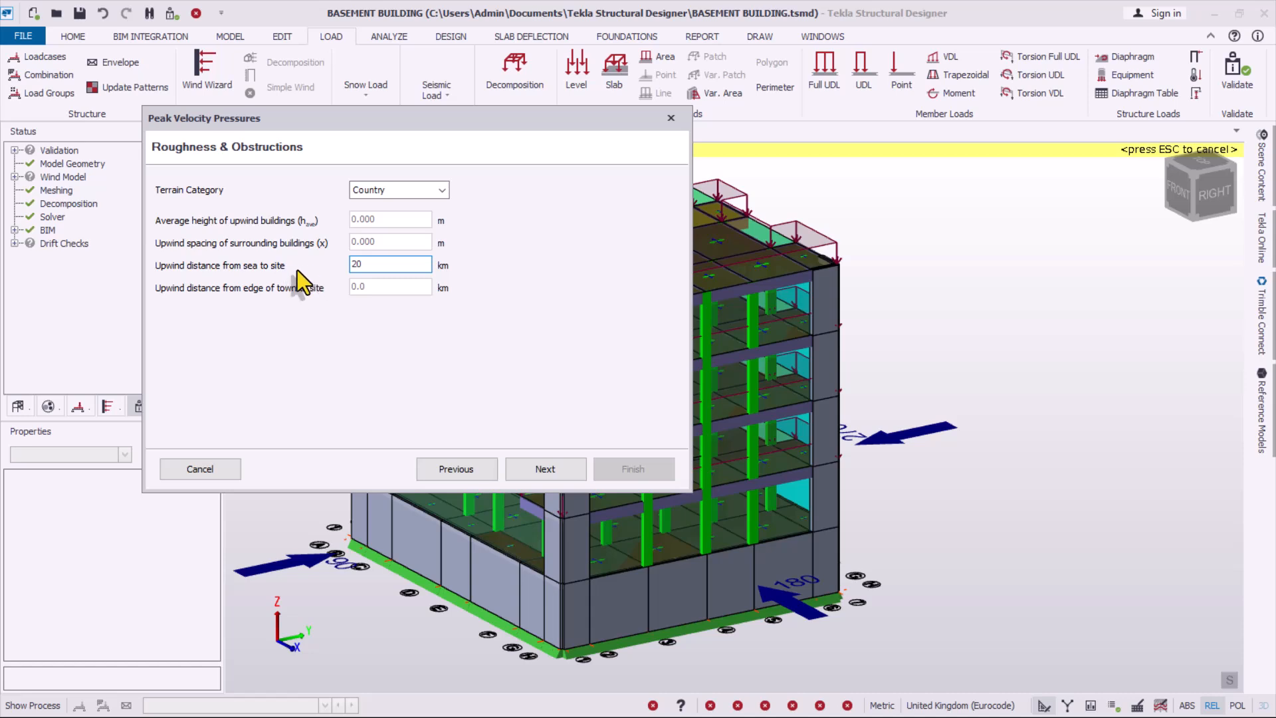
{"action": "left_click", "coordinate": [549, 469]}
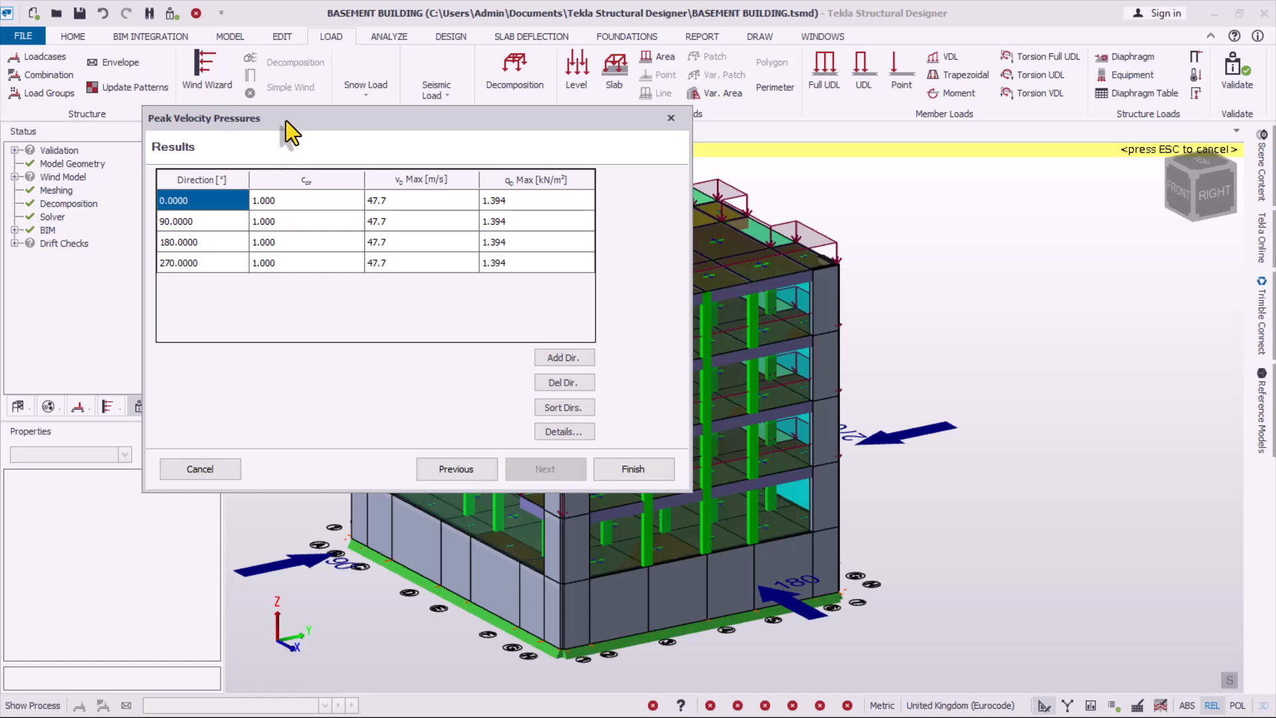
- Delete the 270° and 180° wind directions from the peak velocity pressure results and finish the wizard
{"action": "left_click_drag", "start_coordinate": [285, 121], "coordinate": [366, 183]}
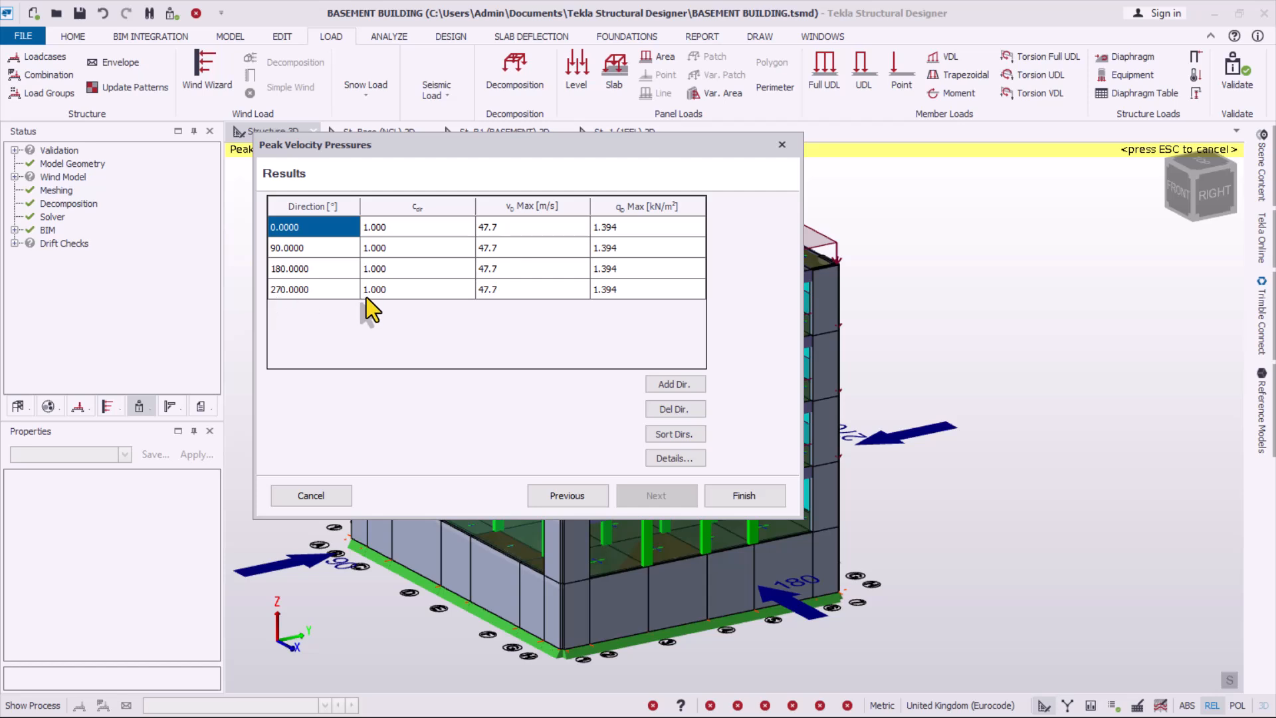
{"action": "left_click", "coordinate": [289, 290]}
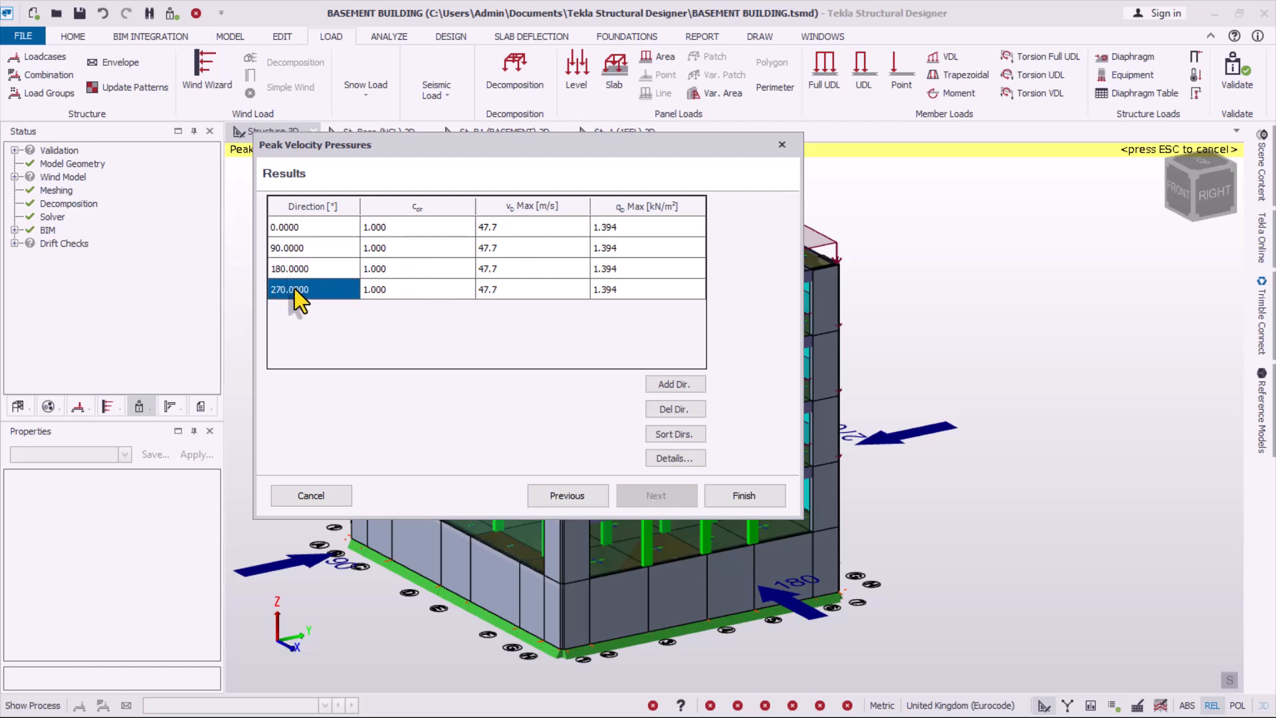
{"action": "left_click", "coordinate": [277, 227]}
{"action": "left_click", "coordinate": [285, 248]}
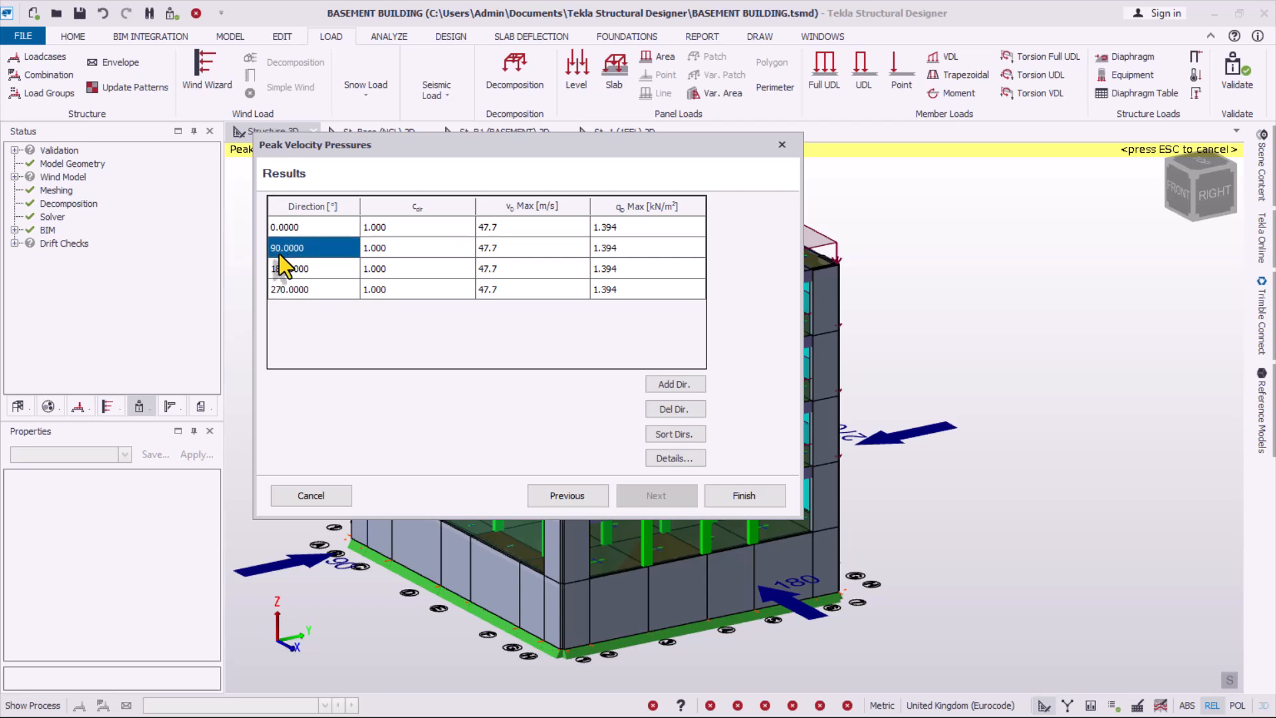
{"action": "left_click", "coordinate": [290, 290]}
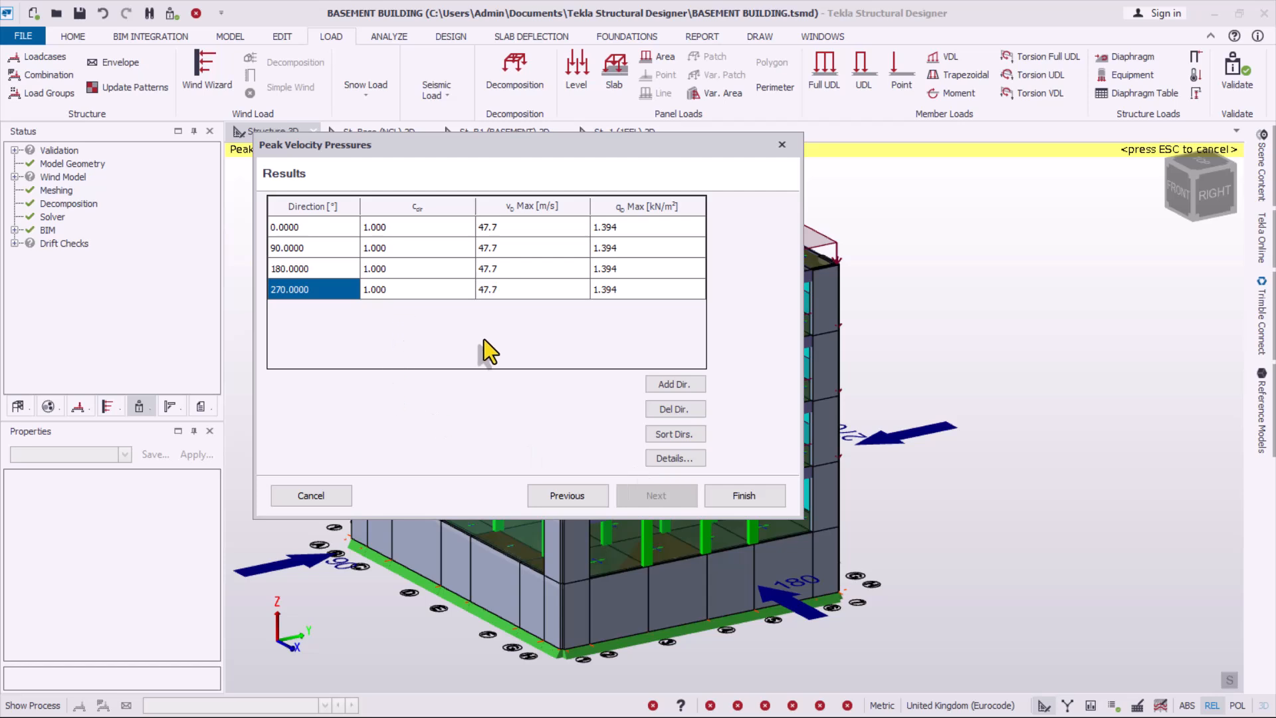
{"action": "left_click", "coordinate": [662, 412]}
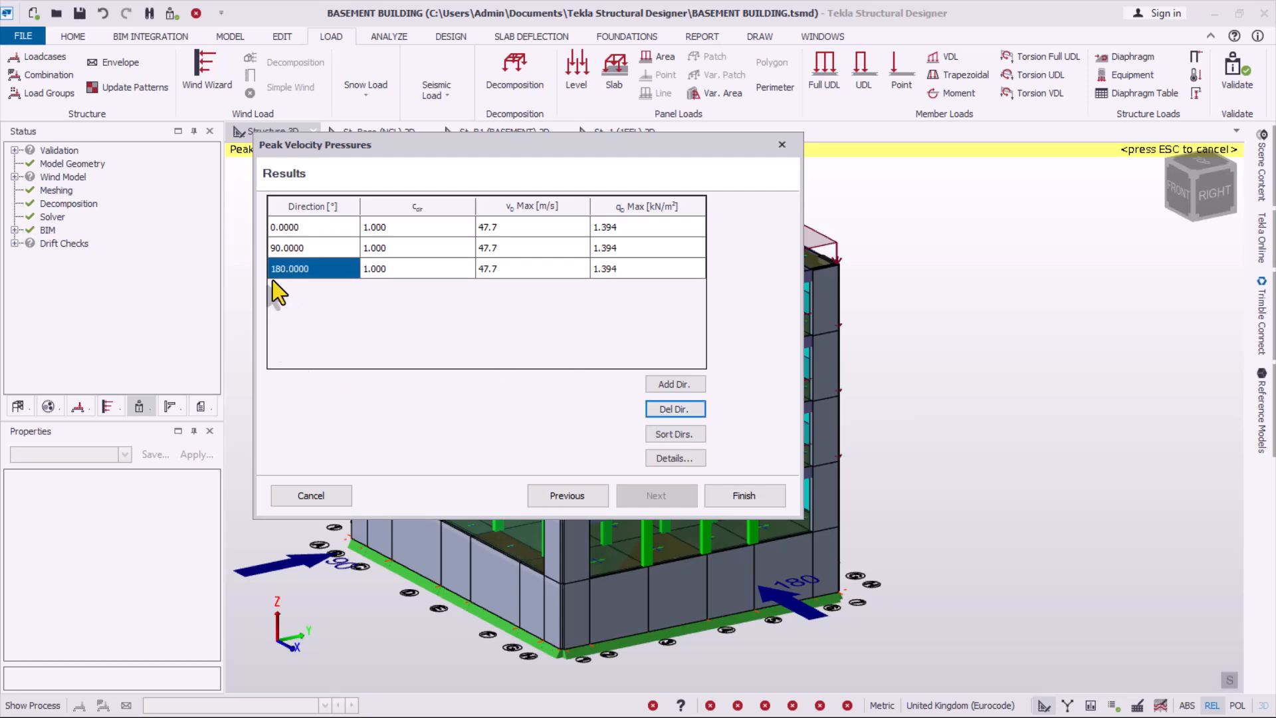
{"action": "left_click", "coordinate": [685, 410]}
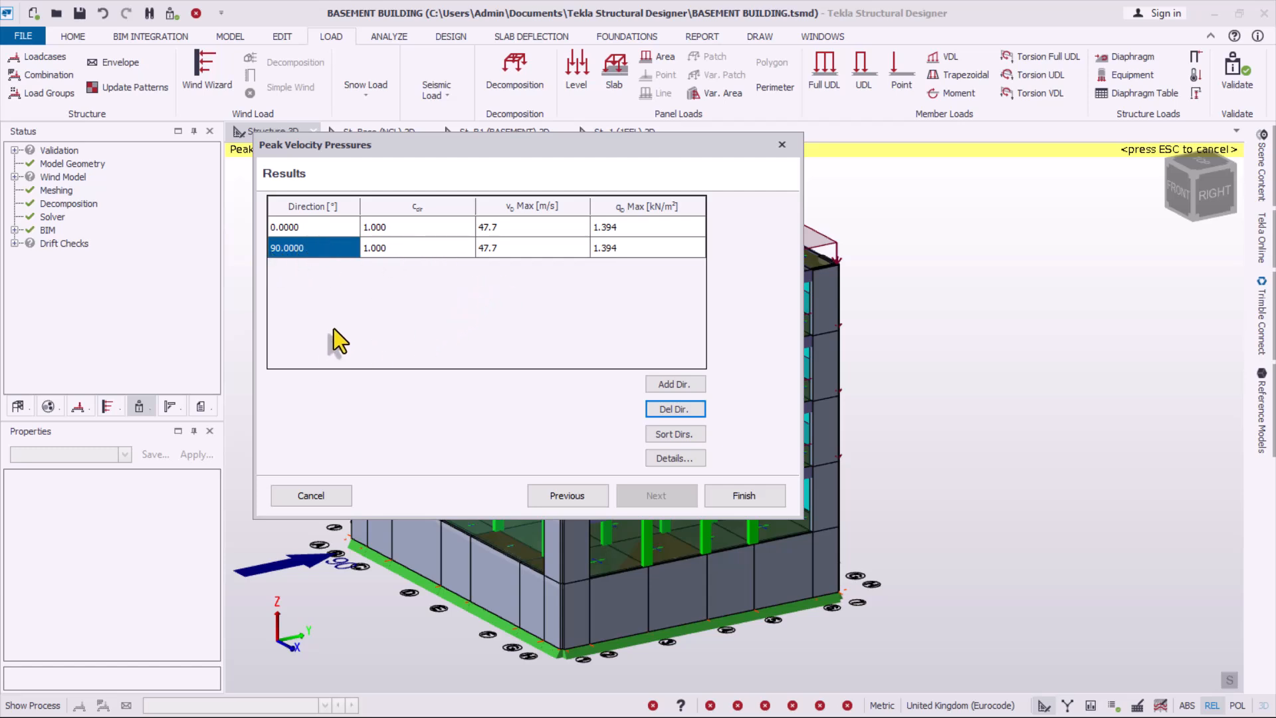
{"action": "left_click", "coordinate": [753, 497]}
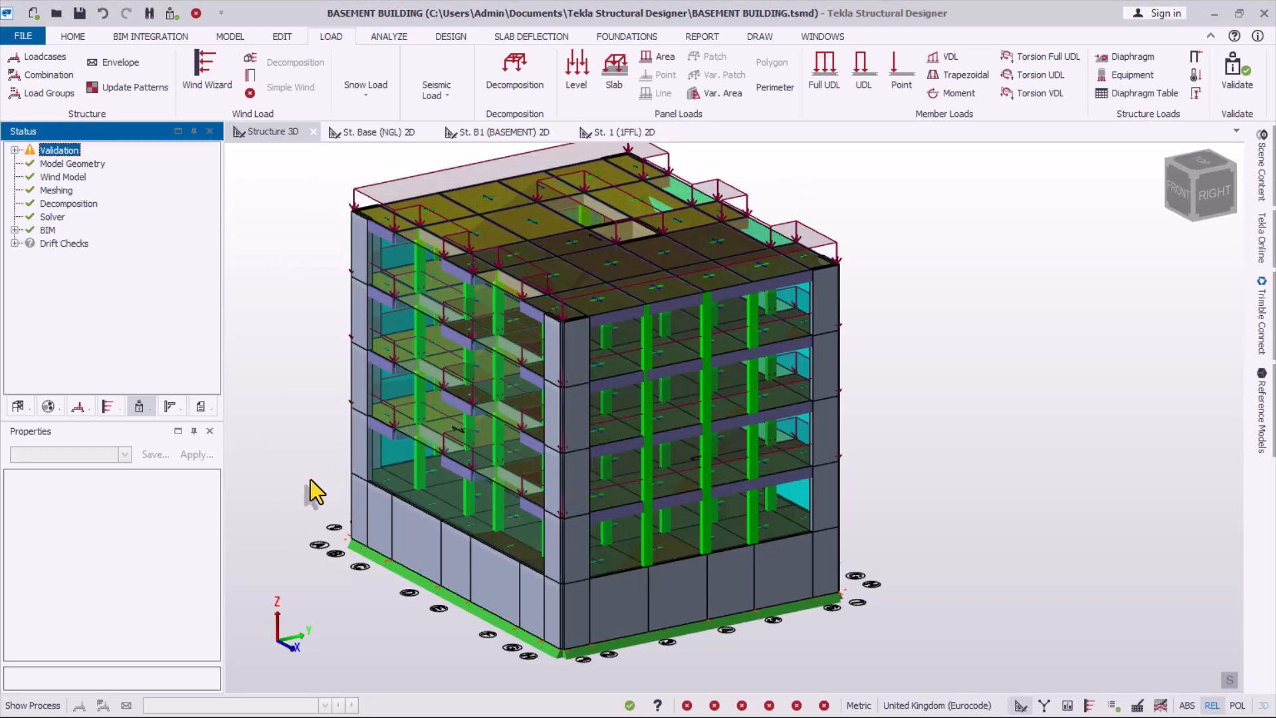
- Open the wind loadcases definition and automatically generate the loadcases for the remaining wind directions
{"action": "scroll", "coordinate": [743, 476], "scroll_direction": "down", "scroll_amount": 2}
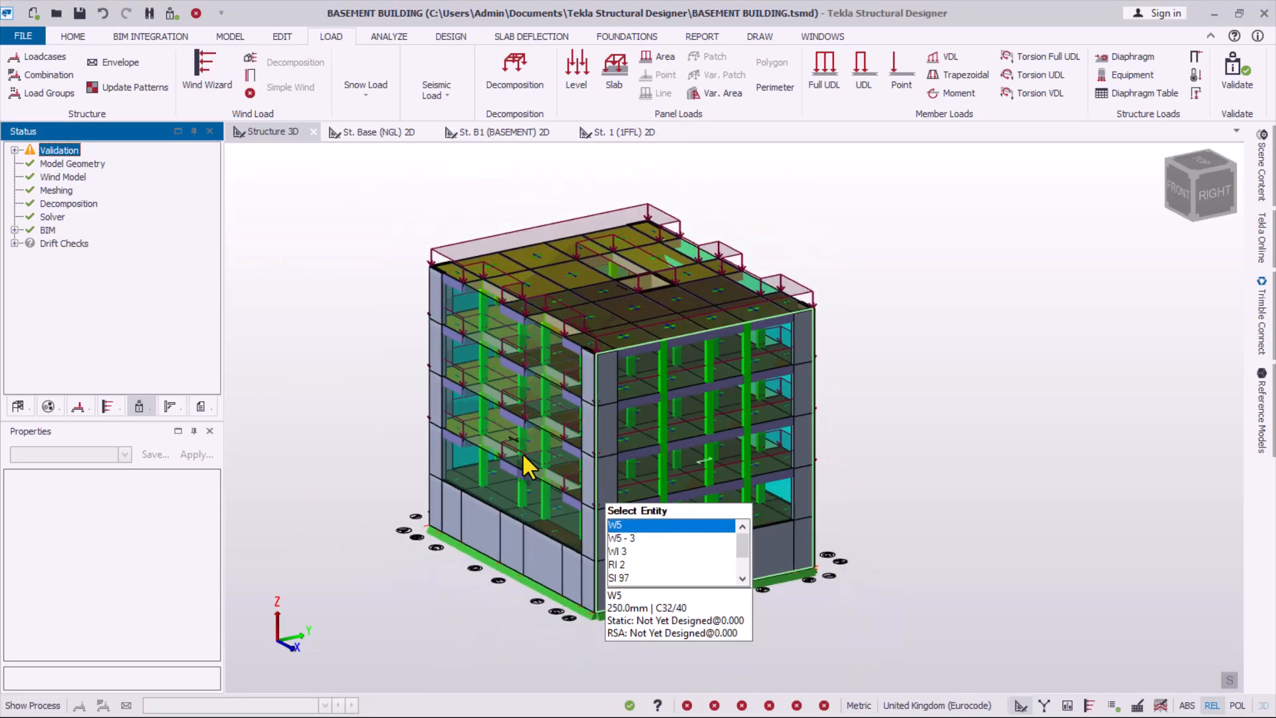
{"action": "right_click_drag", "start_coordinate": [796, 569], "coordinate": [394, 454]}
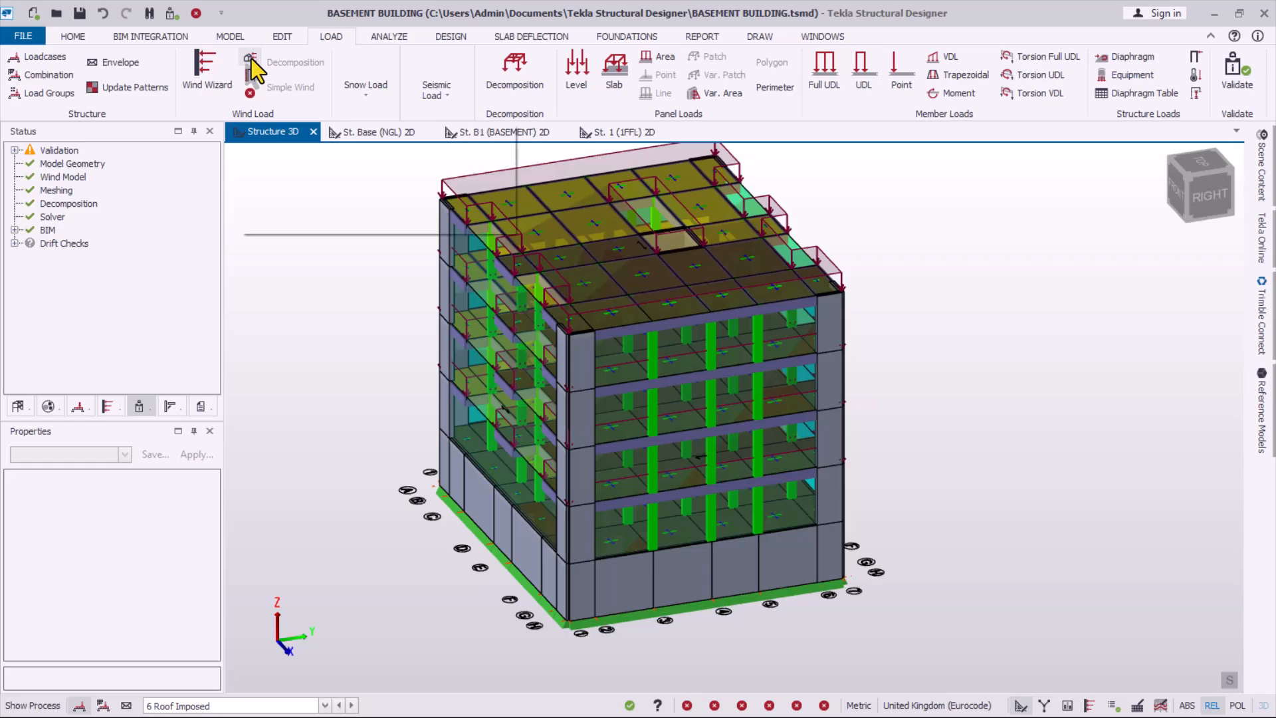
{"action": "scroll", "coordinate": [604, 356], "scroll_direction": "up", "scroll_amount": 4}
{"action": "scroll", "coordinate": [728, 478], "scroll_direction": "down", "scroll_amount": 2}
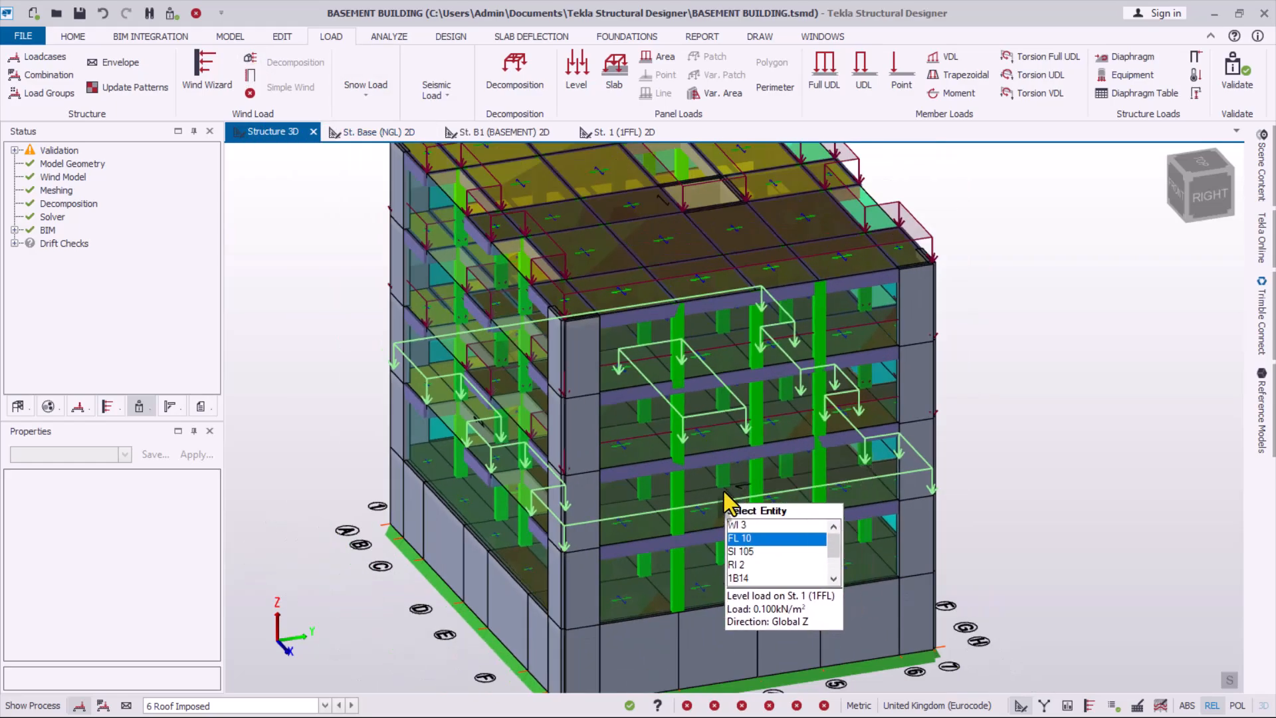
{"action": "right_click_drag", "start_coordinate": [724, 492], "coordinate": [614, 479]}
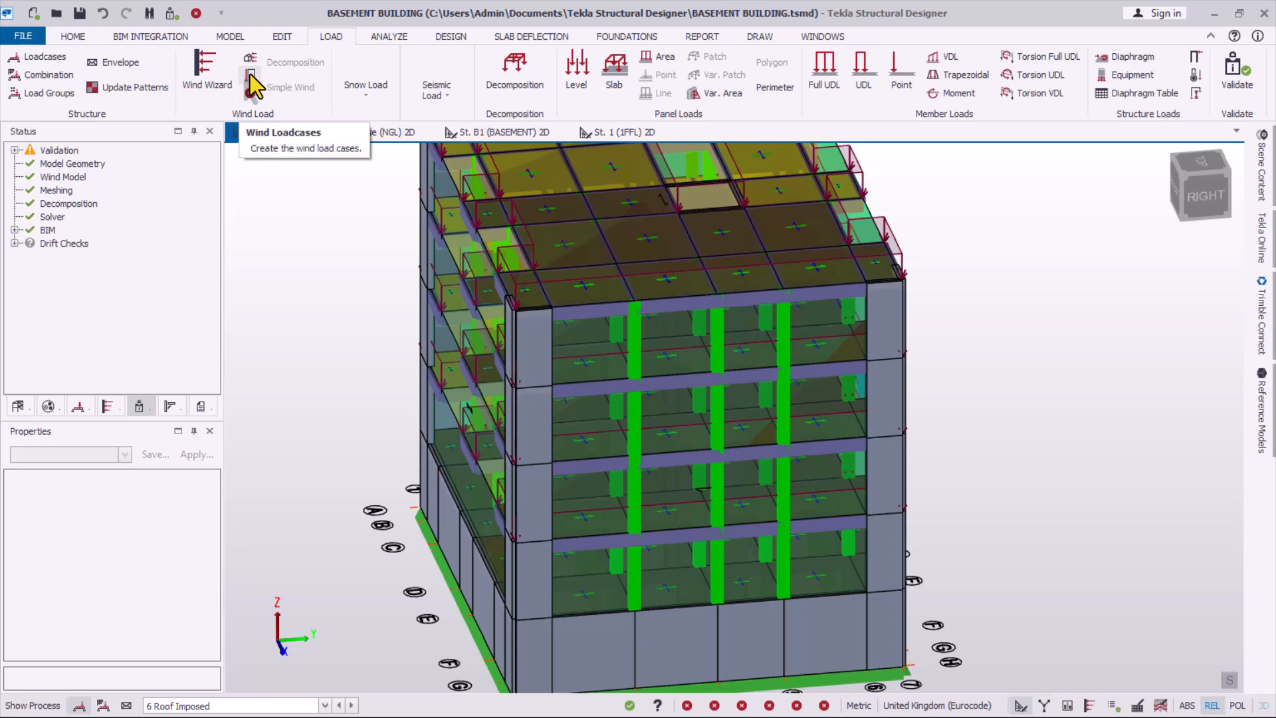
{"action": "left_click", "coordinate": [252, 79]}
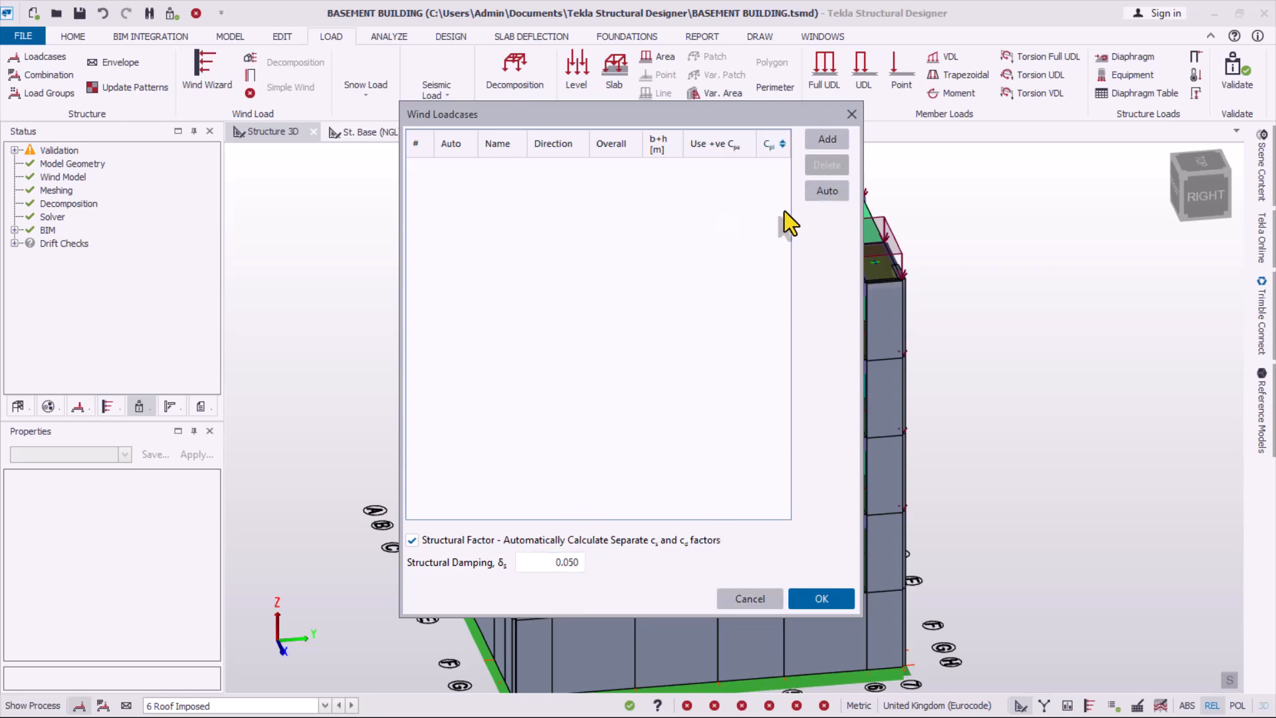
{"action": "left_click", "coordinate": [829, 199]}
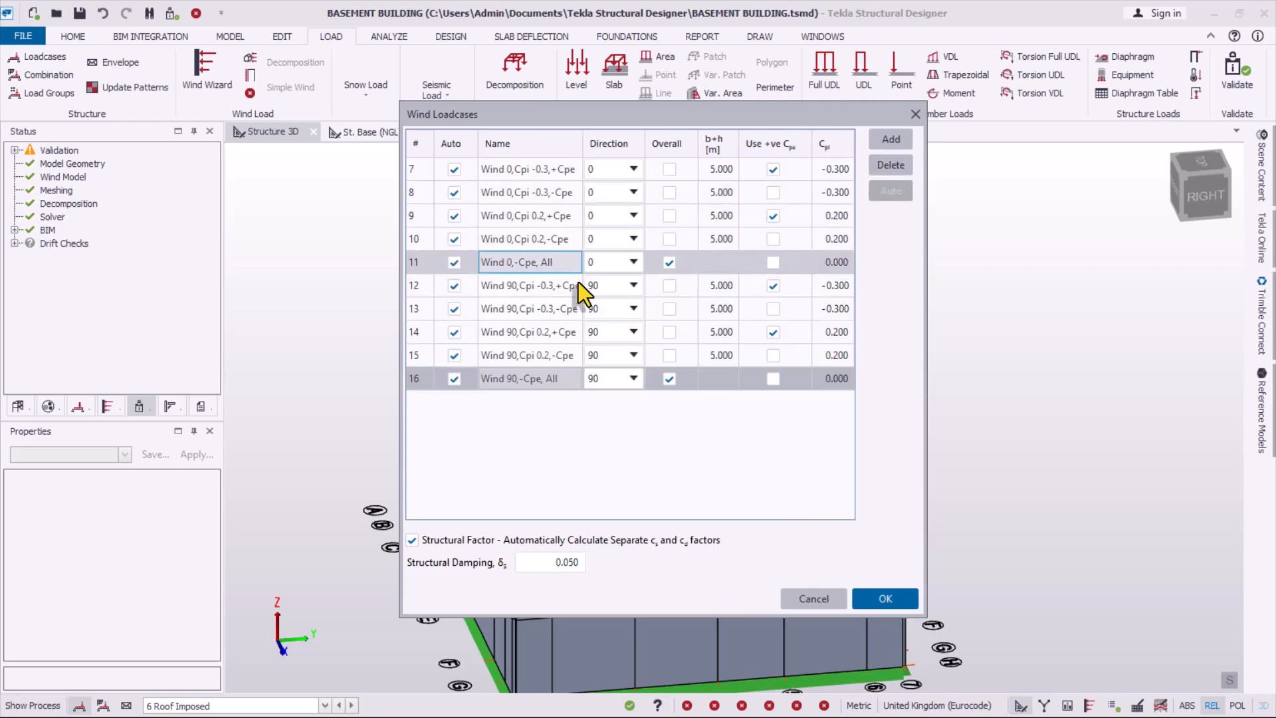
- Review the Overall and positive Cpe settings of the generated 0° and 90° wind loadcases and accept the list
{"action": "left_click", "coordinate": [570, 329]}
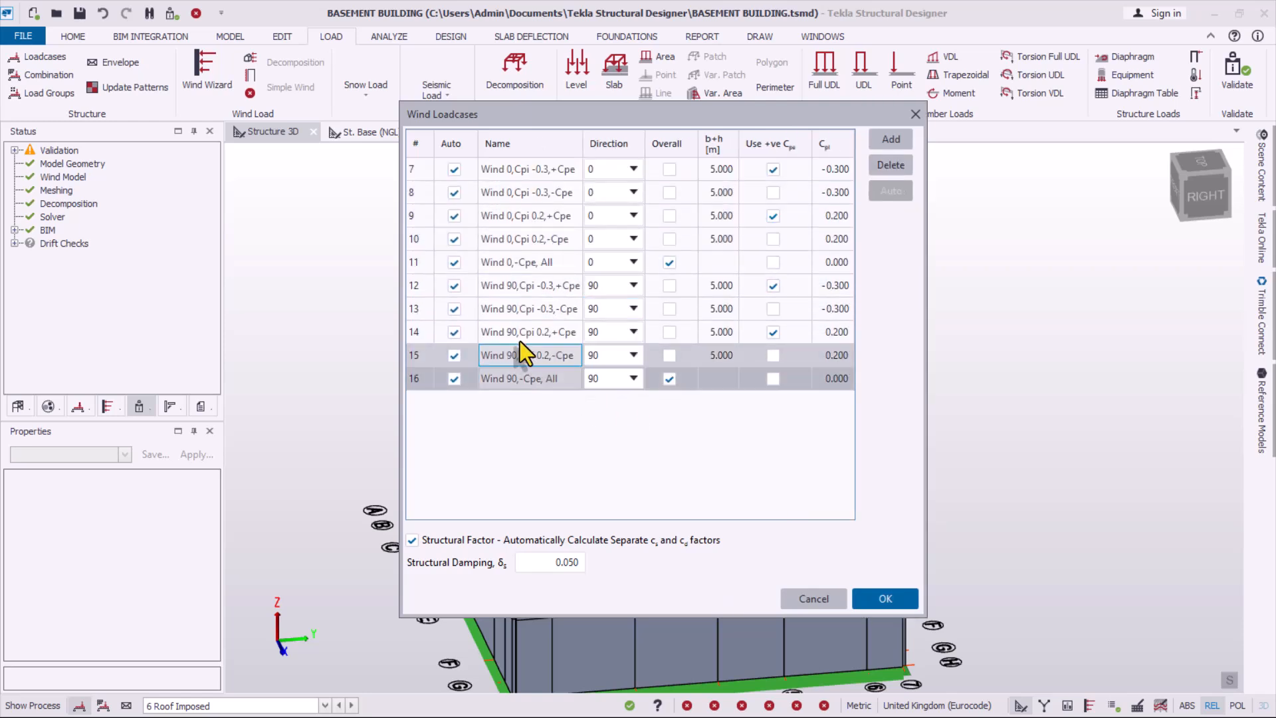
{"action": "left_click", "coordinate": [512, 262]}
{"action": "left_click", "coordinate": [484, 239]}
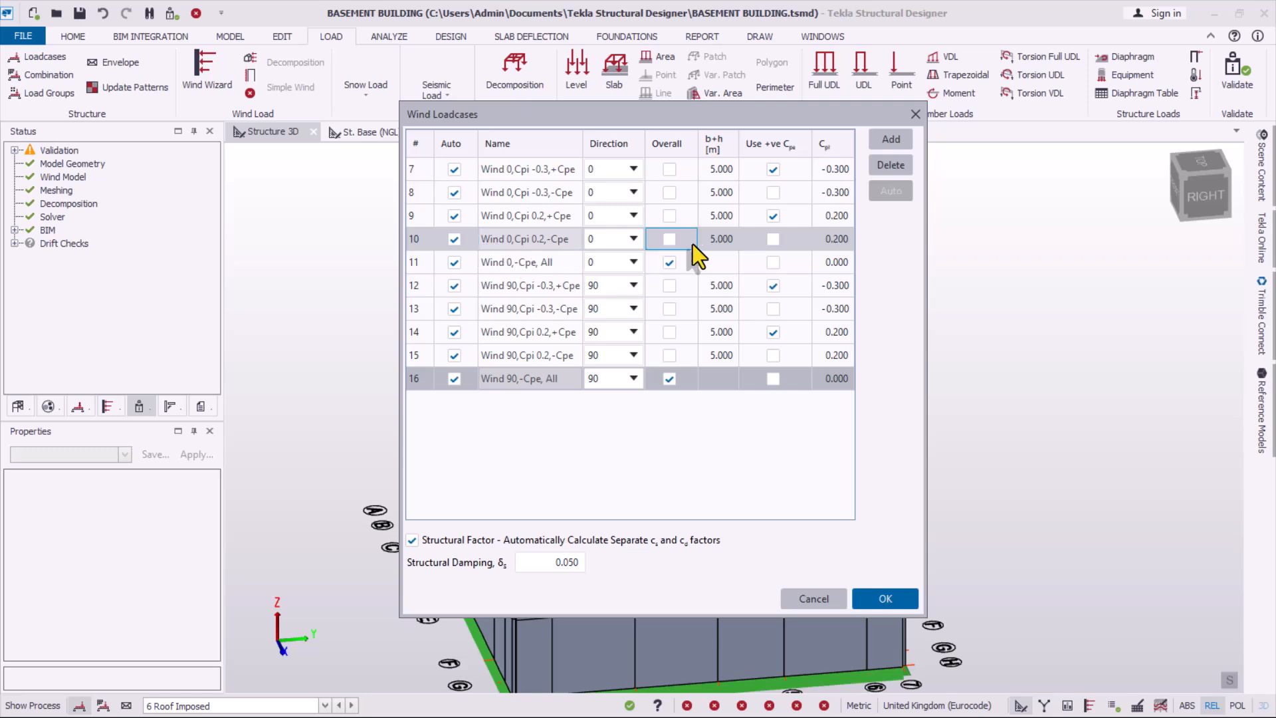
{"action": "left_click", "coordinate": [499, 268]}
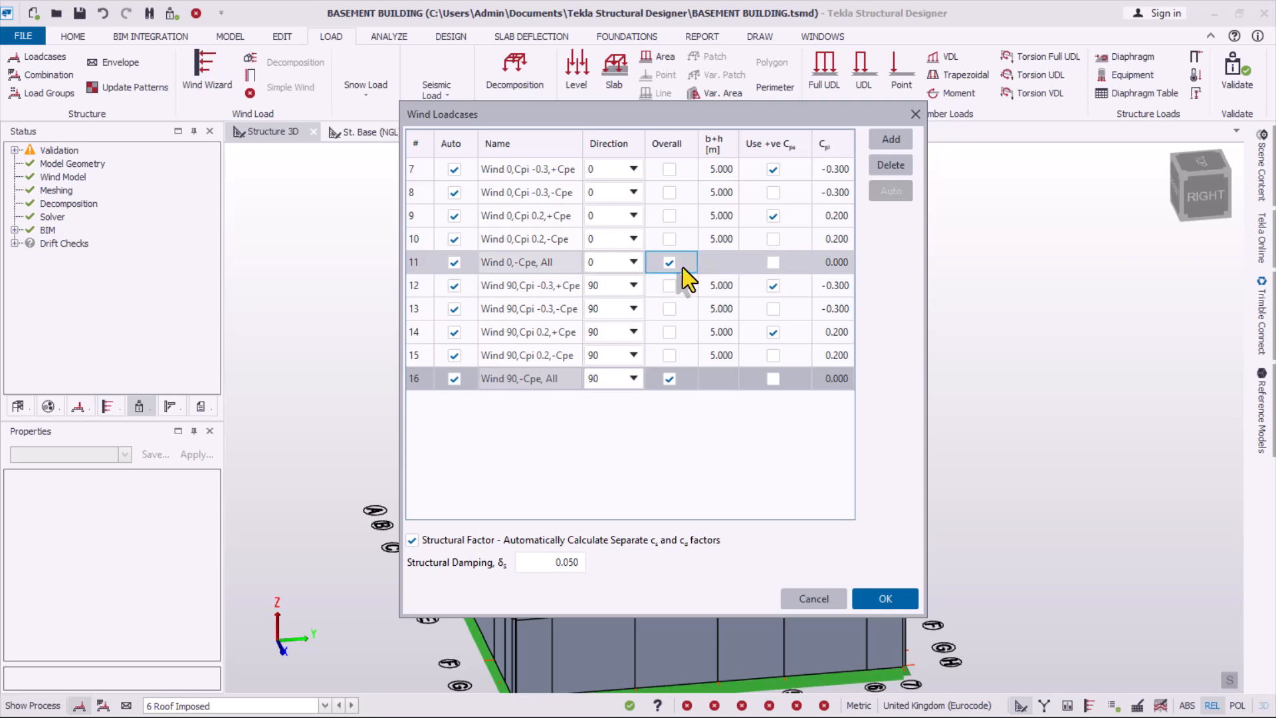
{"action": "left_click", "coordinate": [515, 380]}
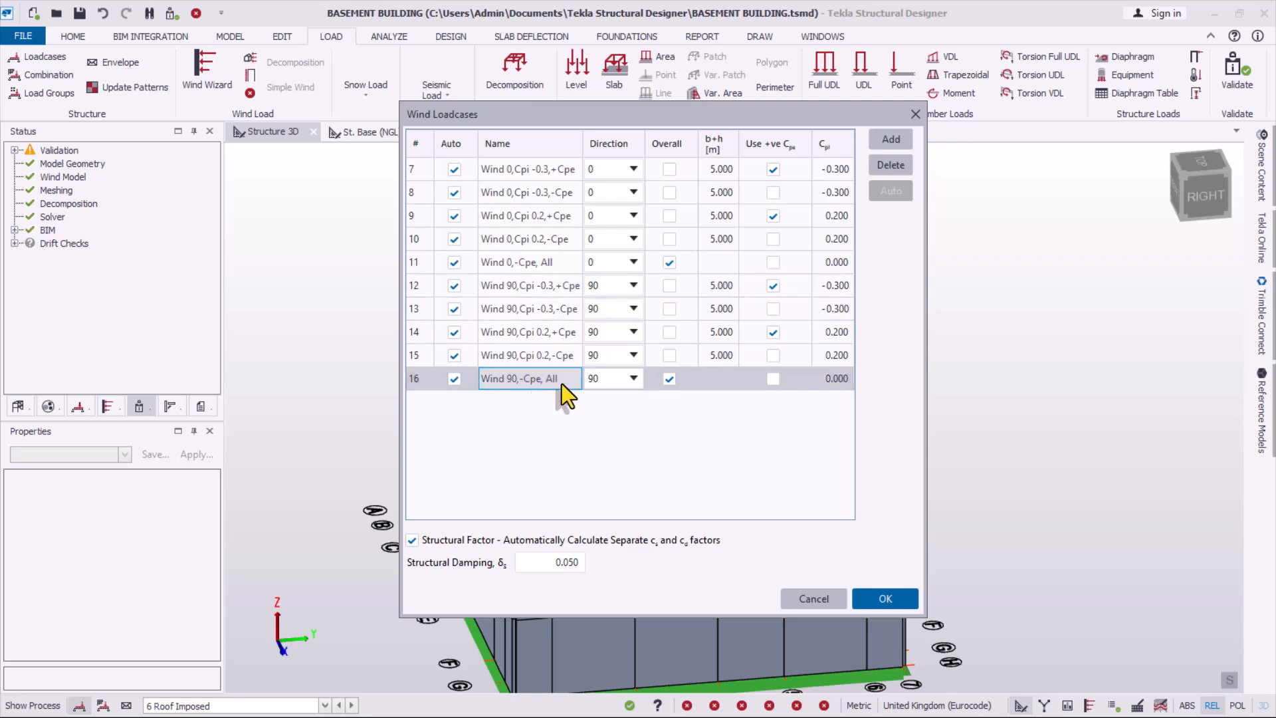
{"action": "left_click", "coordinate": [615, 380]}
{"action": "left_click", "coordinate": [685, 381]}
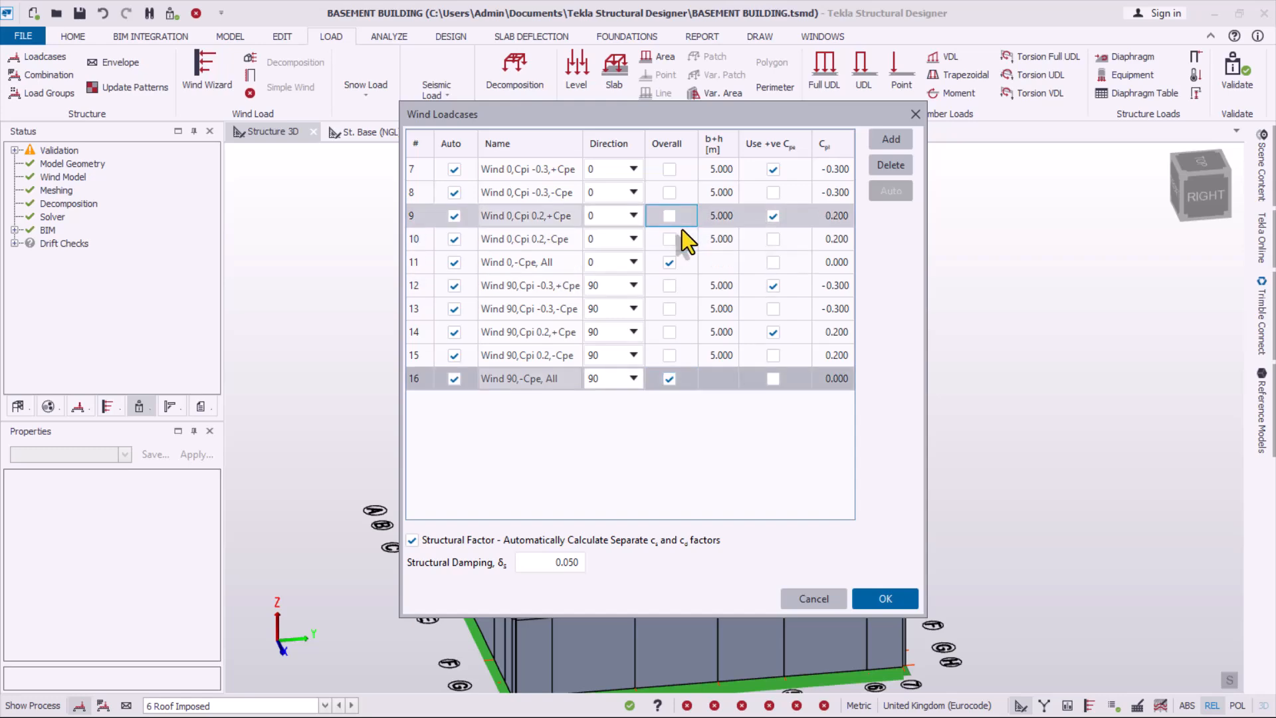
{"action": "left_click", "coordinate": [774, 215]}
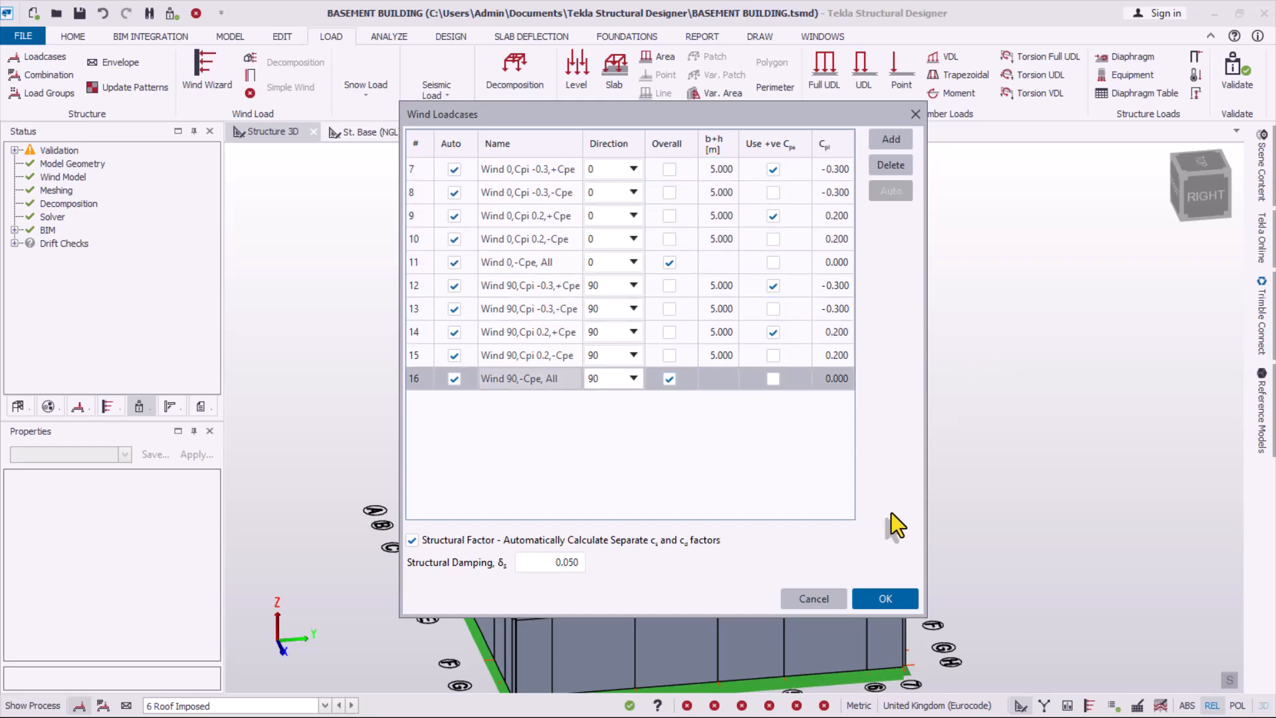
{"action": "left_click", "coordinate": [868, 604]}
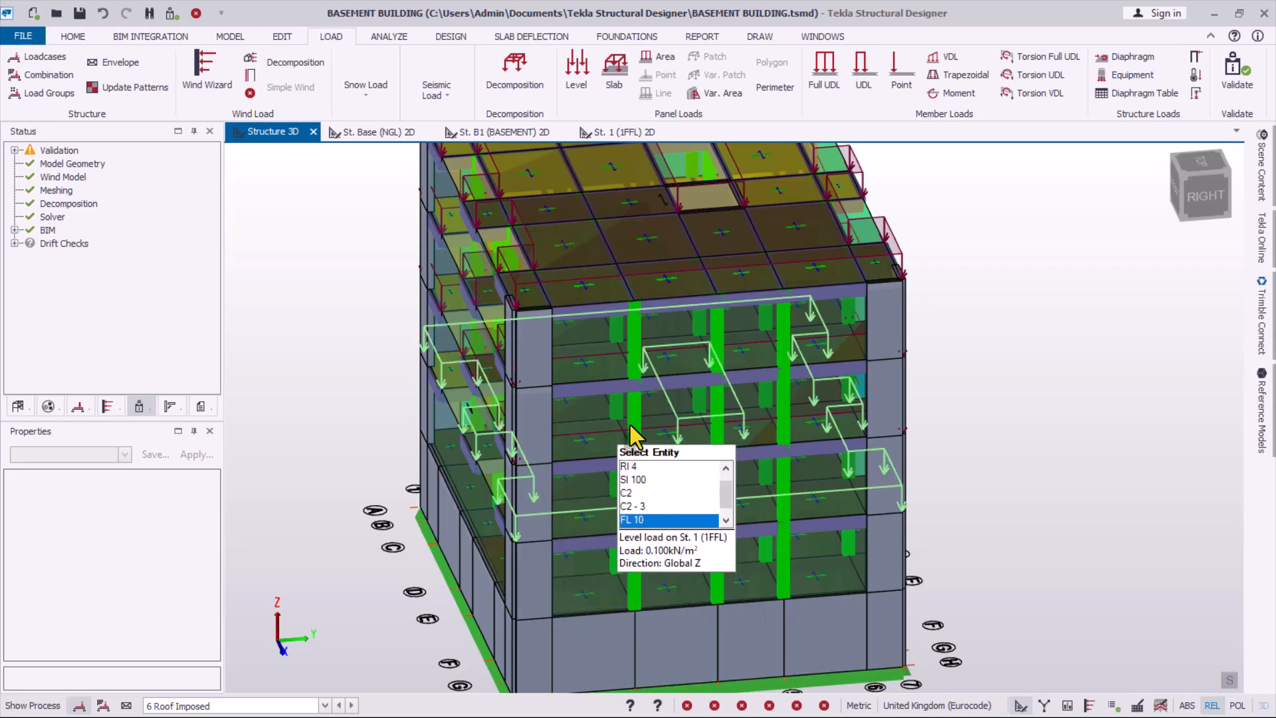
- Check the loadcase list for the generated wind loadcases and run the wind load decomposition on the model
{"action": "scroll", "coordinate": [690, 518], "scroll_direction": "down", "scroll_amount": 3}
{"action": "right_click_drag", "start_coordinate": [662, 505], "coordinate": [630, 513]}
{"action": "left_click", "coordinate": [243, 707]}
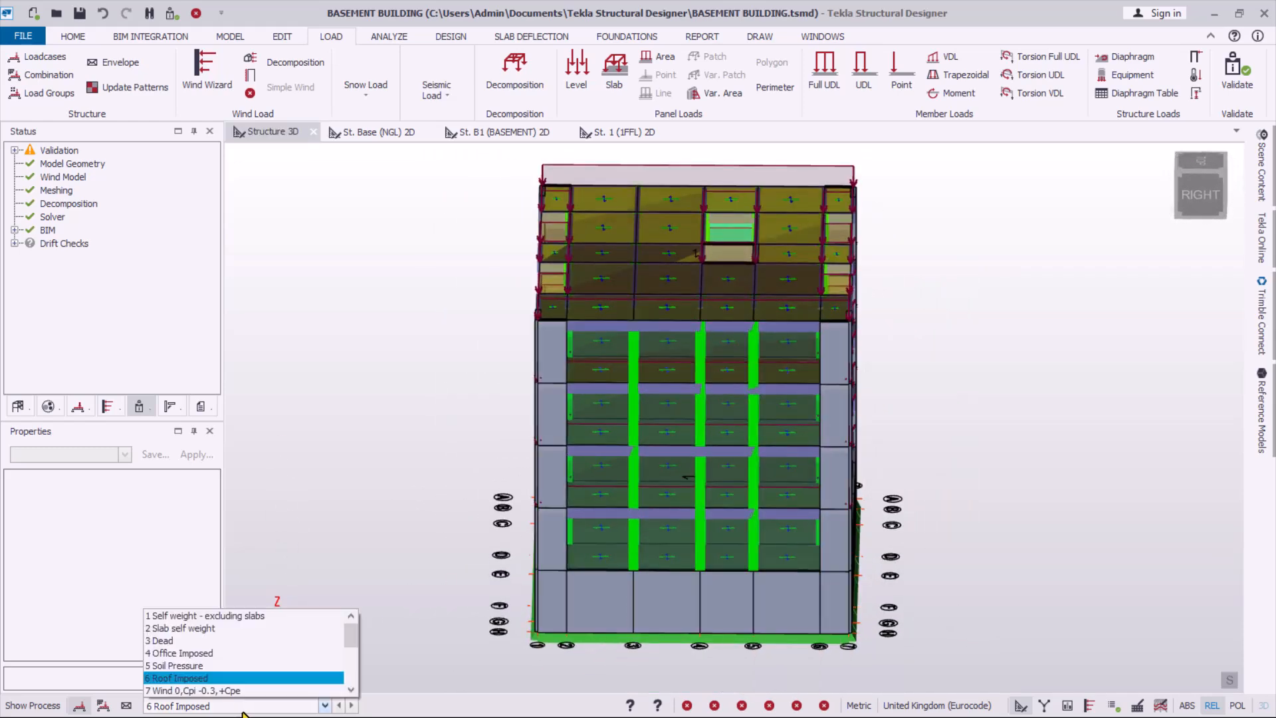
{"action": "left_click", "coordinate": [243, 707]}
{"action": "left_click", "coordinate": [243, 707]}
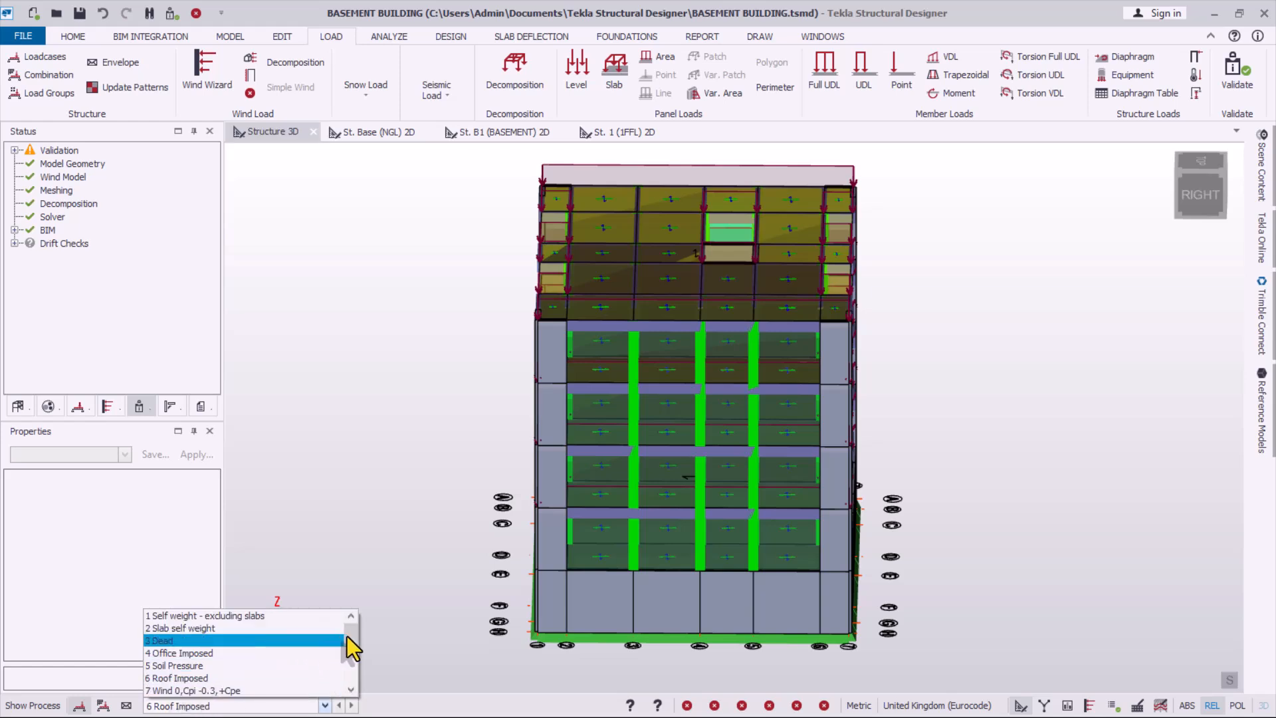
{"action": "left_click_drag", "start_coordinate": [357, 636], "coordinate": [350, 664]}
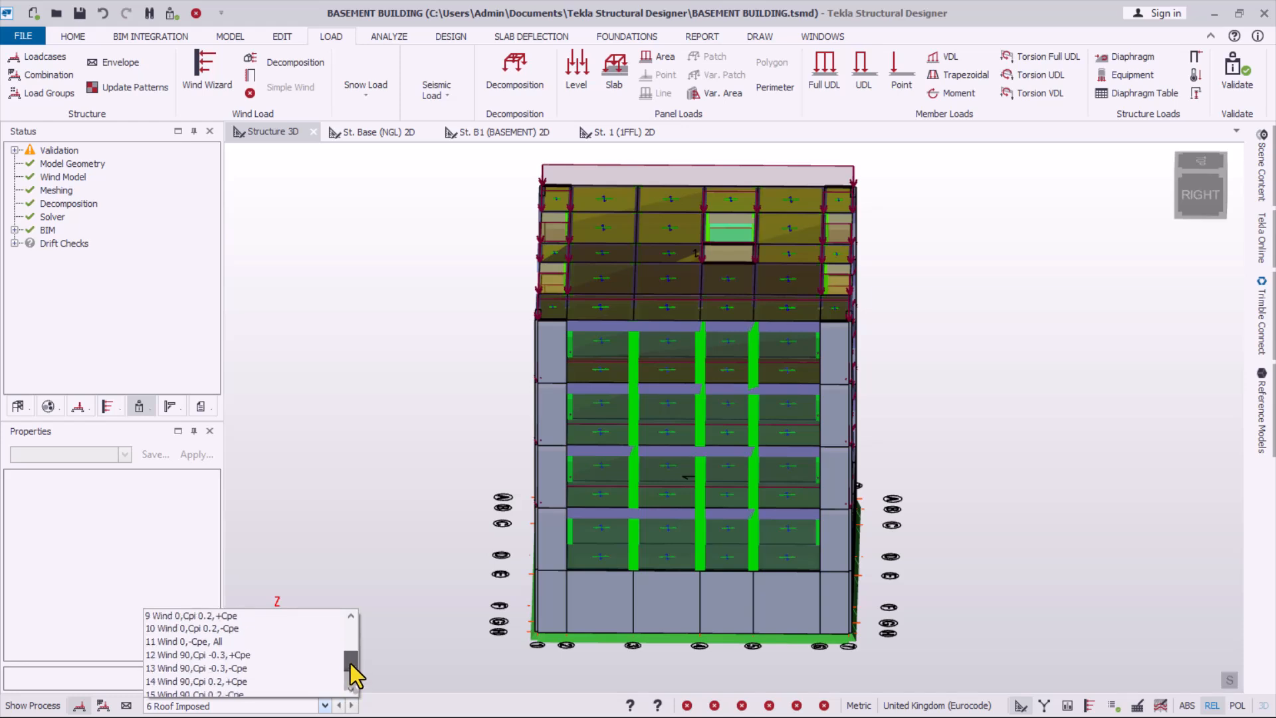
{"action": "left_click", "coordinate": [291, 67]}
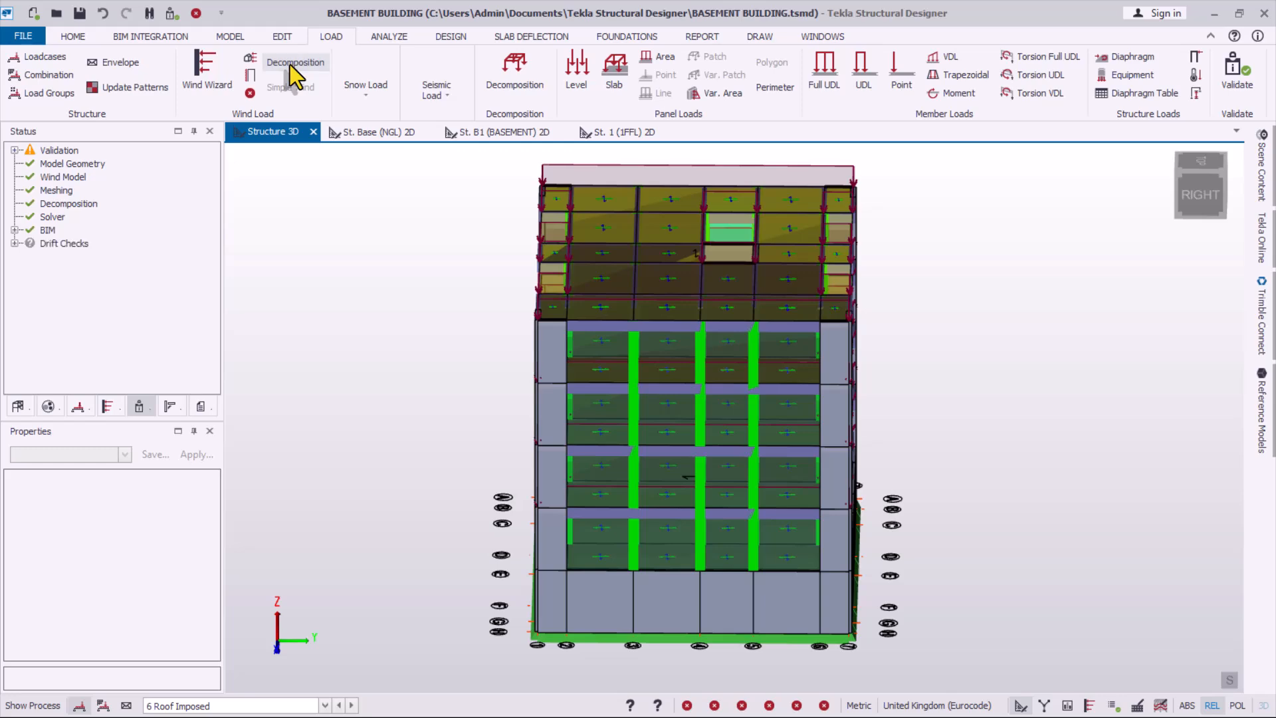
- Display the decomposed loads of loadcase 7 Wind 0,Cpi -0.3,+Cpe on the 3D structure and inspect them
{"action": "scroll", "coordinate": [648, 412], "scroll_direction": "up", "scroll_amount": 2}
{"action": "scroll", "coordinate": [568, 419], "scroll_direction": "down", "scroll_amount": 1}
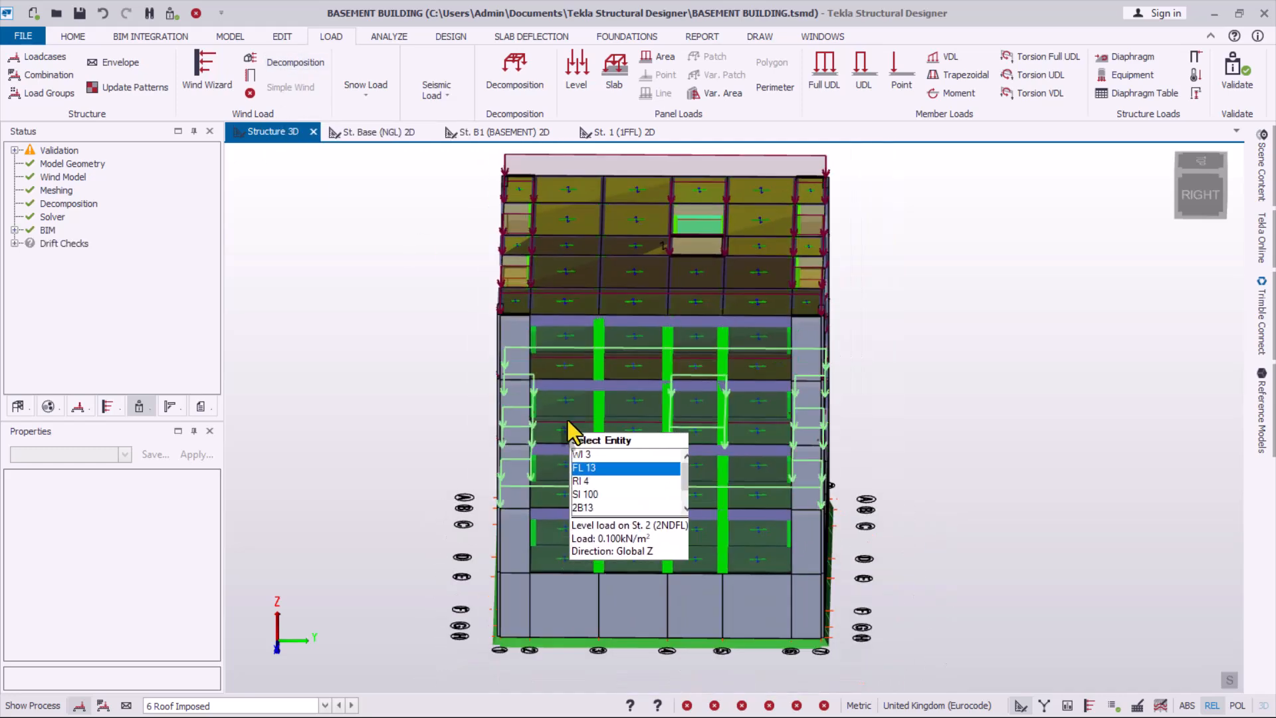
{"action": "right_click_drag", "start_coordinate": [567, 419], "coordinate": [807, 446]}
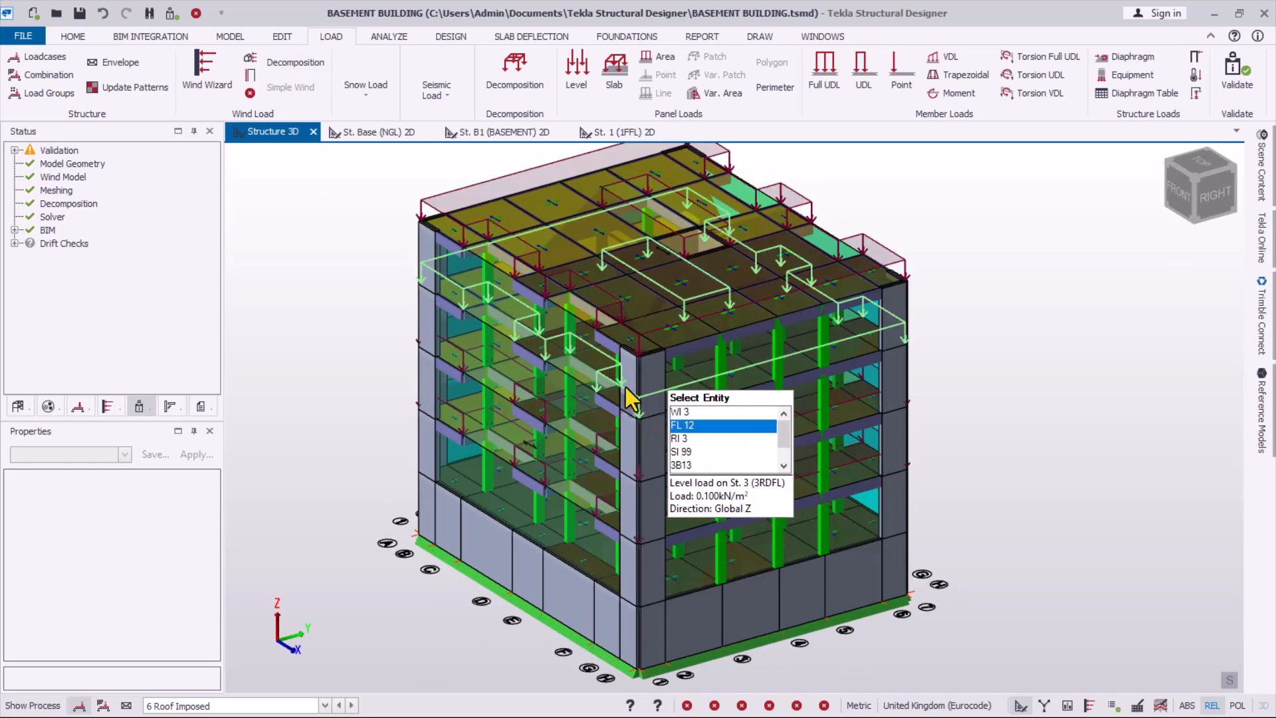
{"action": "left_click", "coordinate": [217, 704]}
{"action": "scroll", "coordinate": [217, 694], "scroll_direction": "down", "scroll_amount": 1}
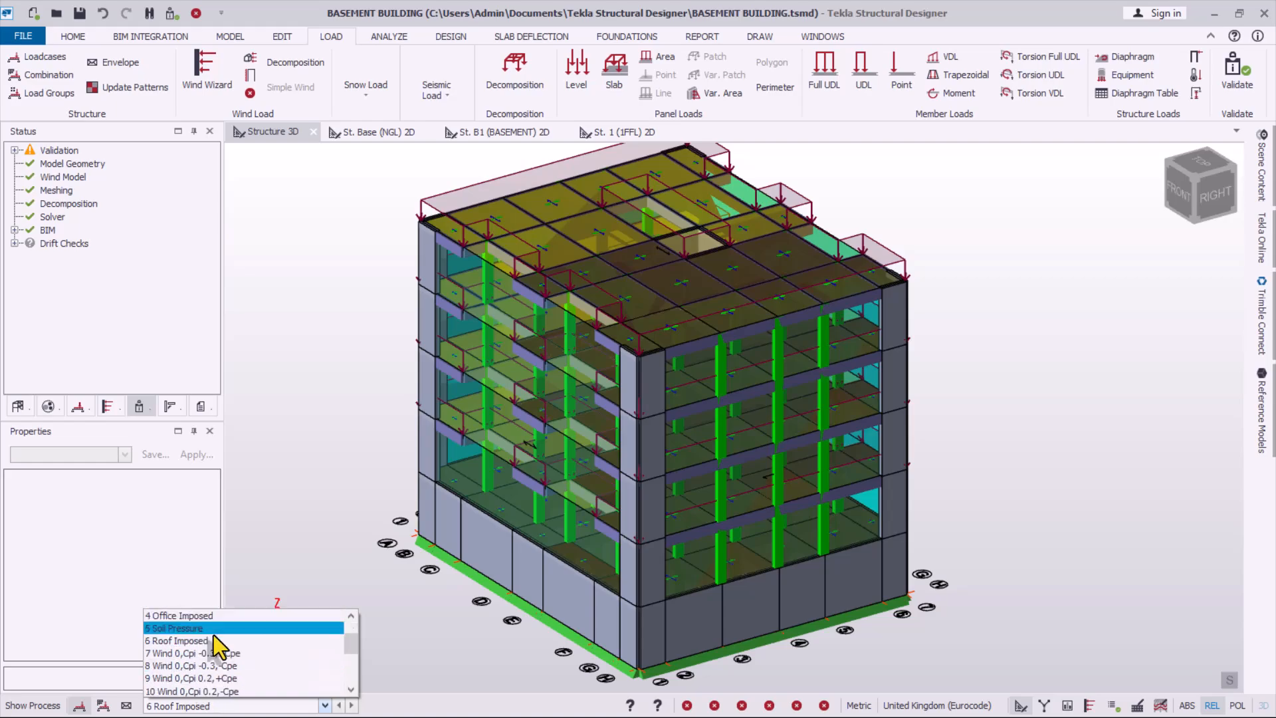
{"action": "left_click", "coordinate": [220, 665]}
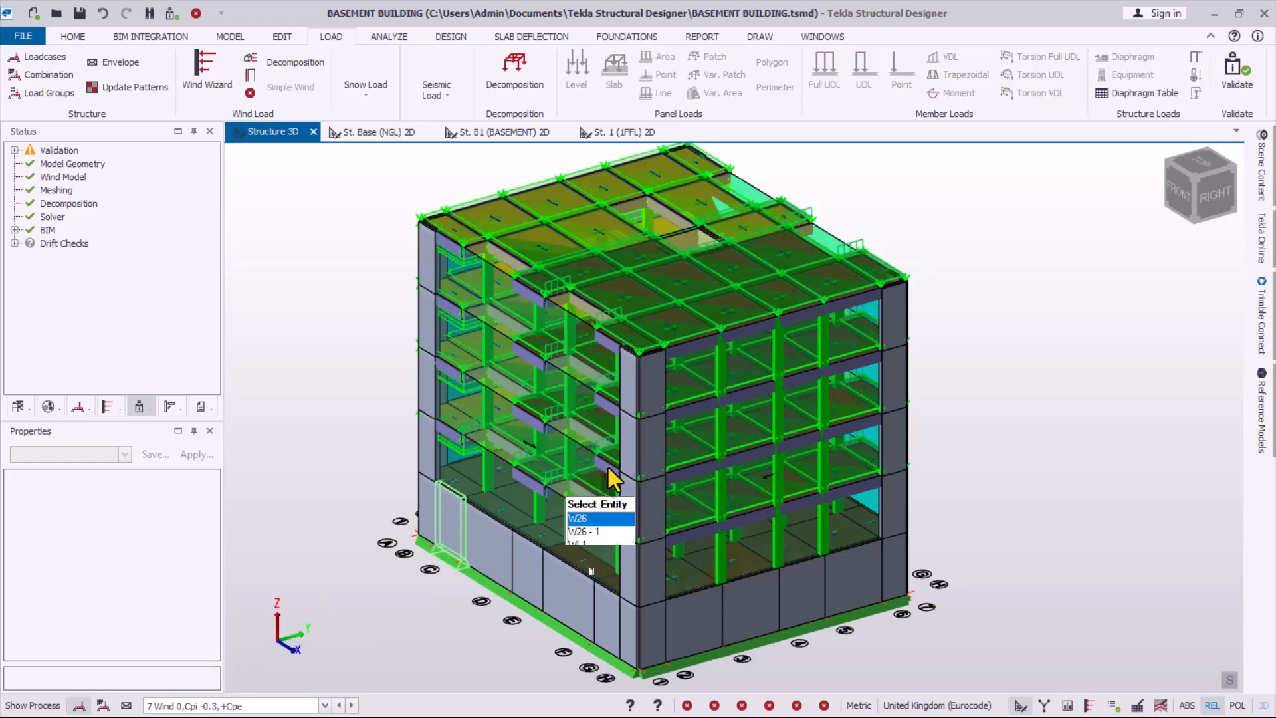
{"action": "scroll", "coordinate": [776, 282], "scroll_direction": "up", "scroll_amount": 2}
{"action": "mouse_move", "coordinate": [800, 395]}
{"action": "right_mouse_down"}
{"action": "mouse_move", "coordinate": [613, 344]}
{"action": "mouse_move", "coordinate": [413, 345]}
{"action": "mouse_move", "coordinate": [351, 429]}
{"action": "mouse_move", "coordinate": [343, 373]}
{"action": "mouse_move", "coordinate": [749, 420]}
{"action": "mouse_move", "coordinate": [792, 389]}
{"action": "right_mouse_up"}
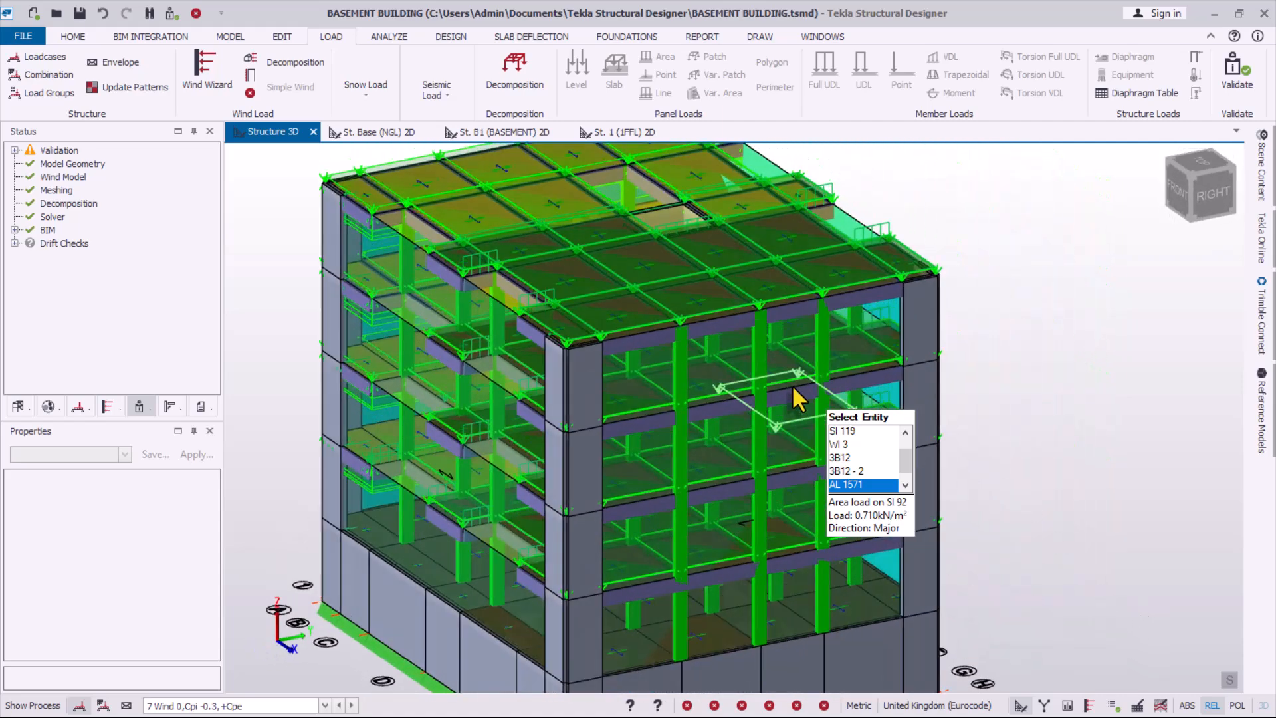
- Show loadcase 11 Wind 0,-Cpe, All on the 3D structure and examine its loads around the building
{"action": "left_click", "coordinate": [229, 705]}
{"action": "scroll", "coordinate": [229, 695], "scroll_direction": "down", "scroll_amount": 1}
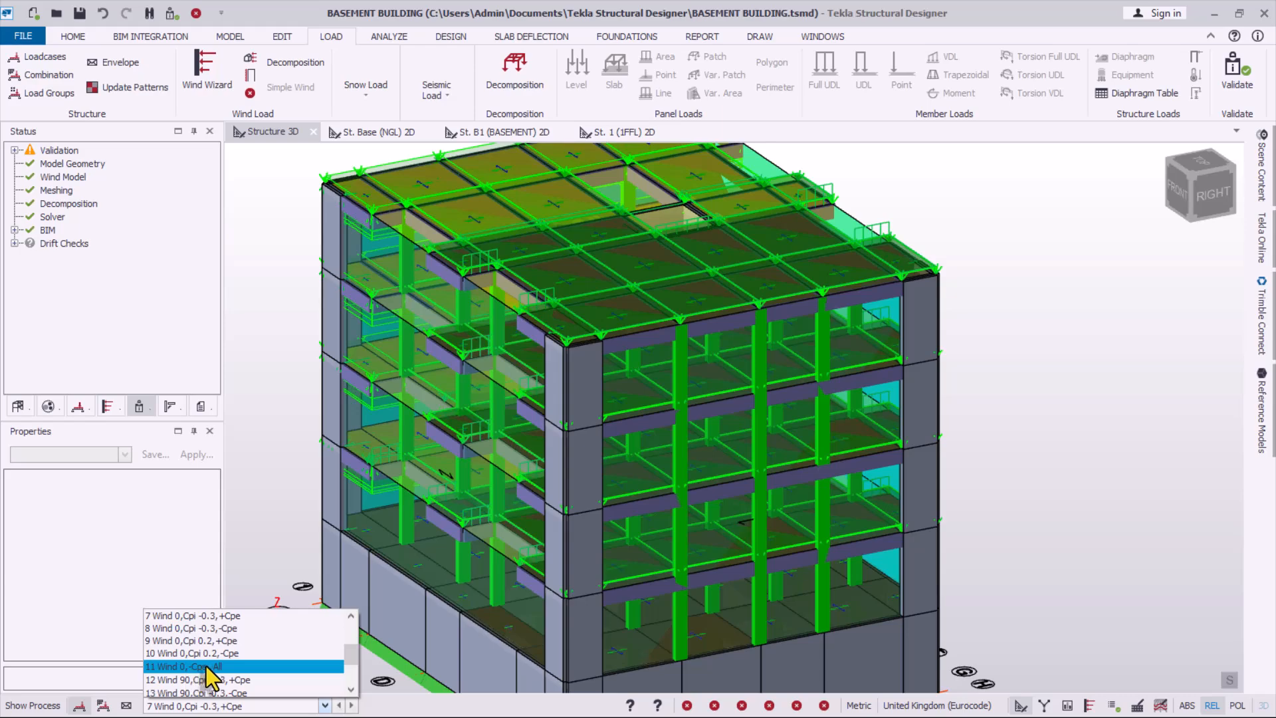
{"action": "left_click", "coordinate": [217, 667]}
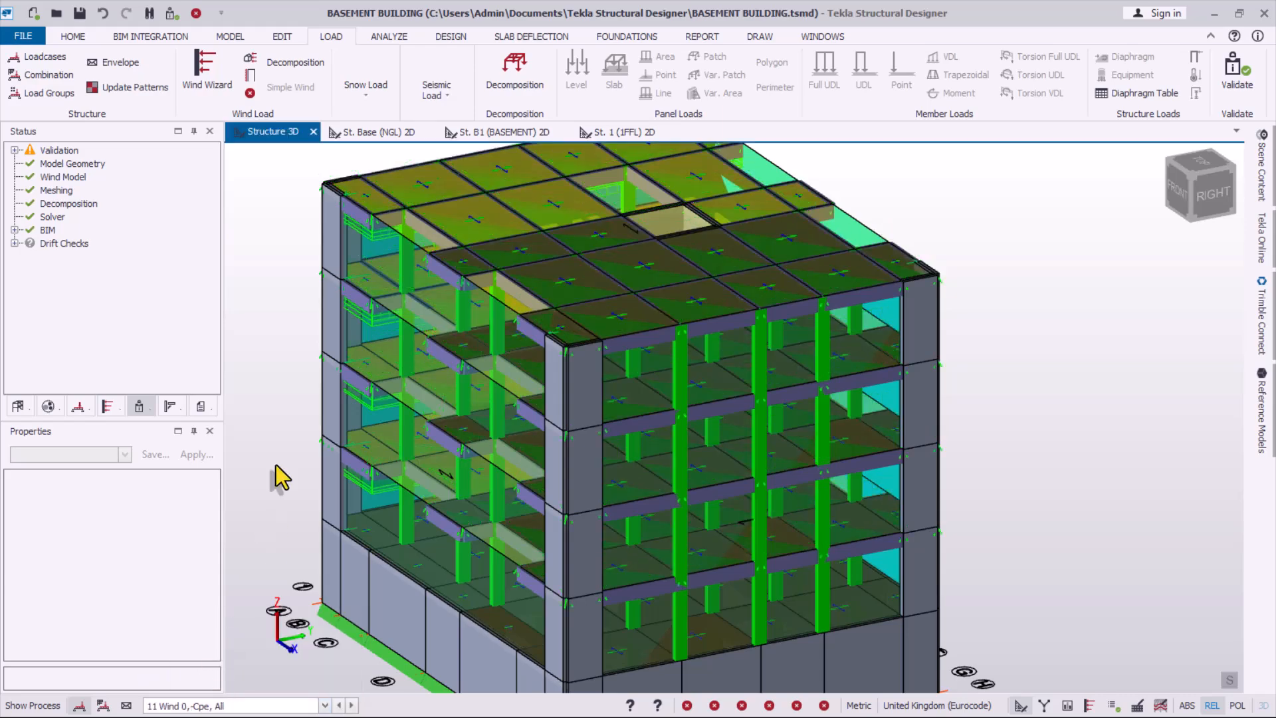
{"action": "scroll", "coordinate": [371, 424], "scroll_direction": "up", "scroll_amount": 5}
{"action": "right_click_drag", "start_coordinate": [409, 336], "coordinate": [409, 428]}
{"action": "scroll", "coordinate": [568, 335], "scroll_direction": "down", "scroll_amount": 2}
{"action": "scroll", "coordinate": [472, 357], "scroll_direction": "down", "scroll_amount": 1}
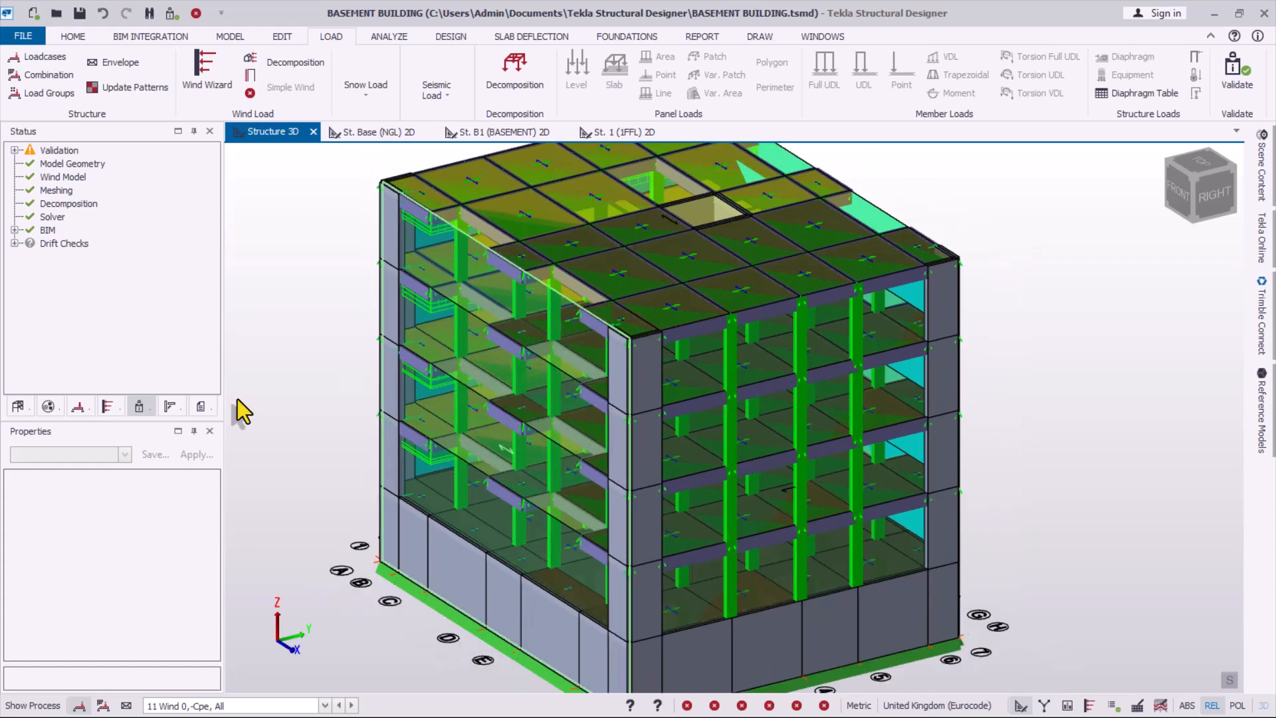
- Open the roof zones view of wind direction 0 from the wind model
{"action": "left_click", "coordinate": [107, 406]}
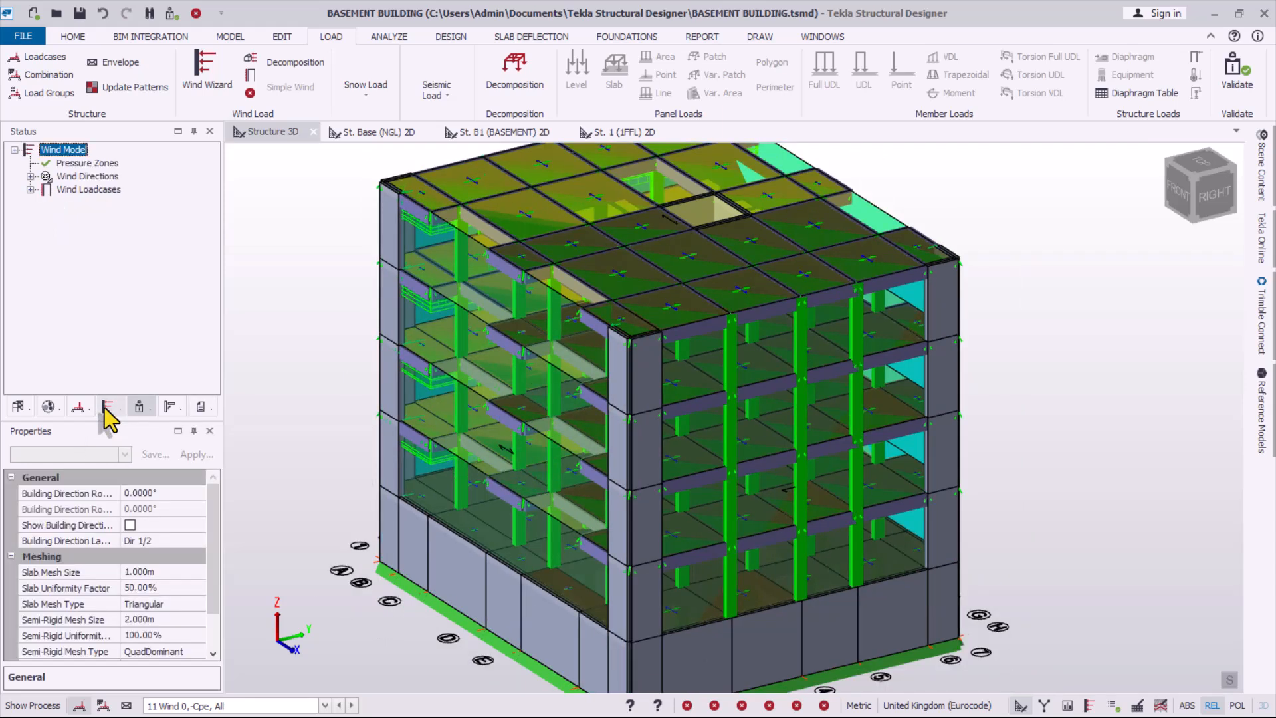
{"action": "left_click", "coordinate": [71, 164]}
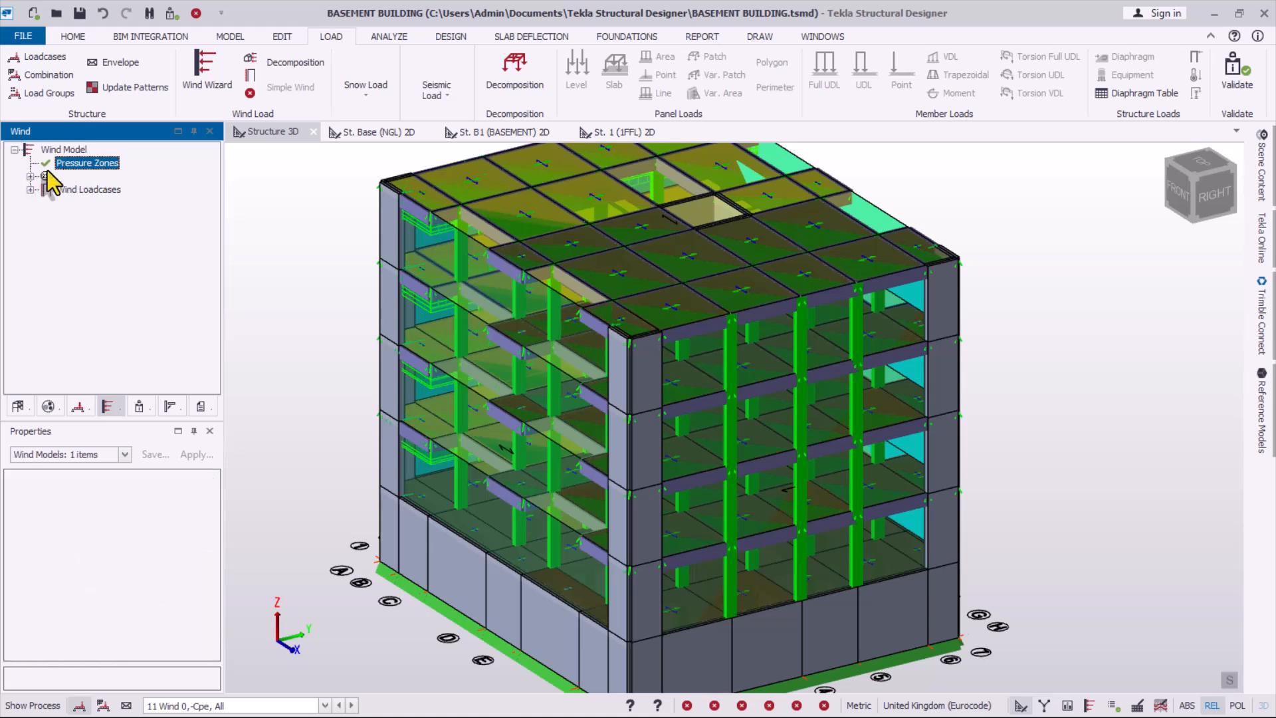
{"action": "left_click", "coordinate": [30, 176]}
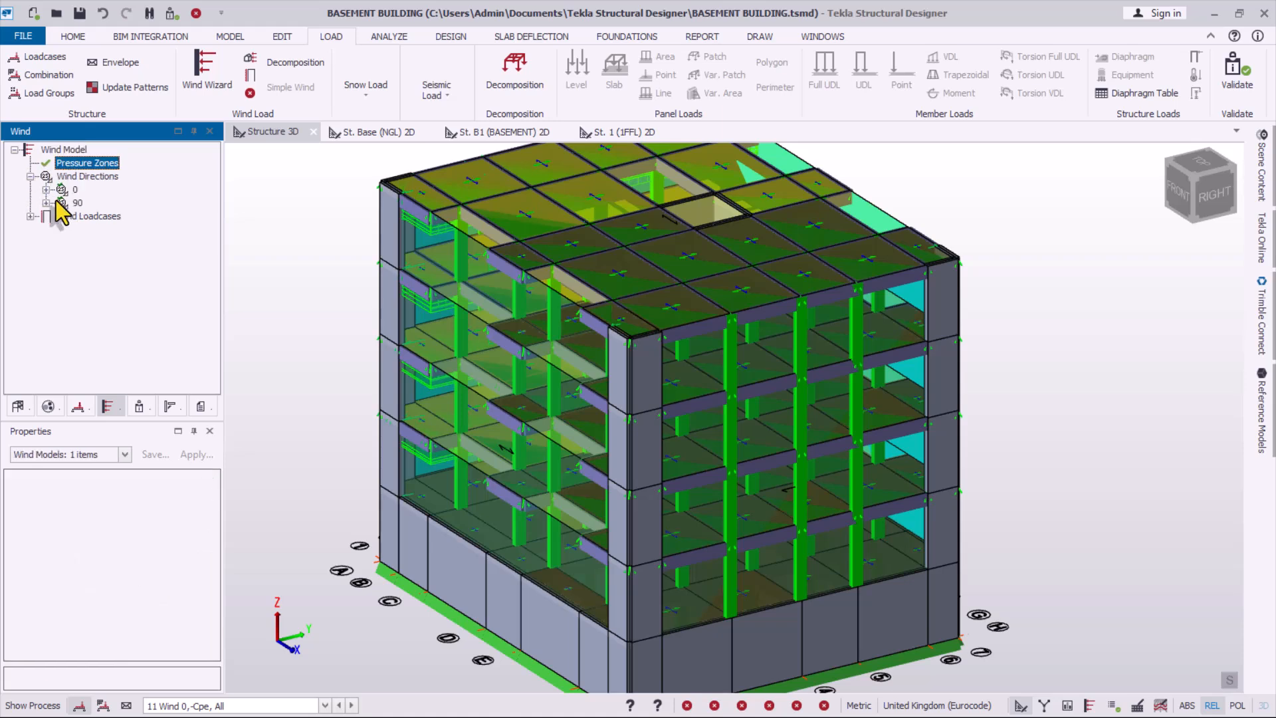
{"action": "left_click", "coordinate": [46, 190]}
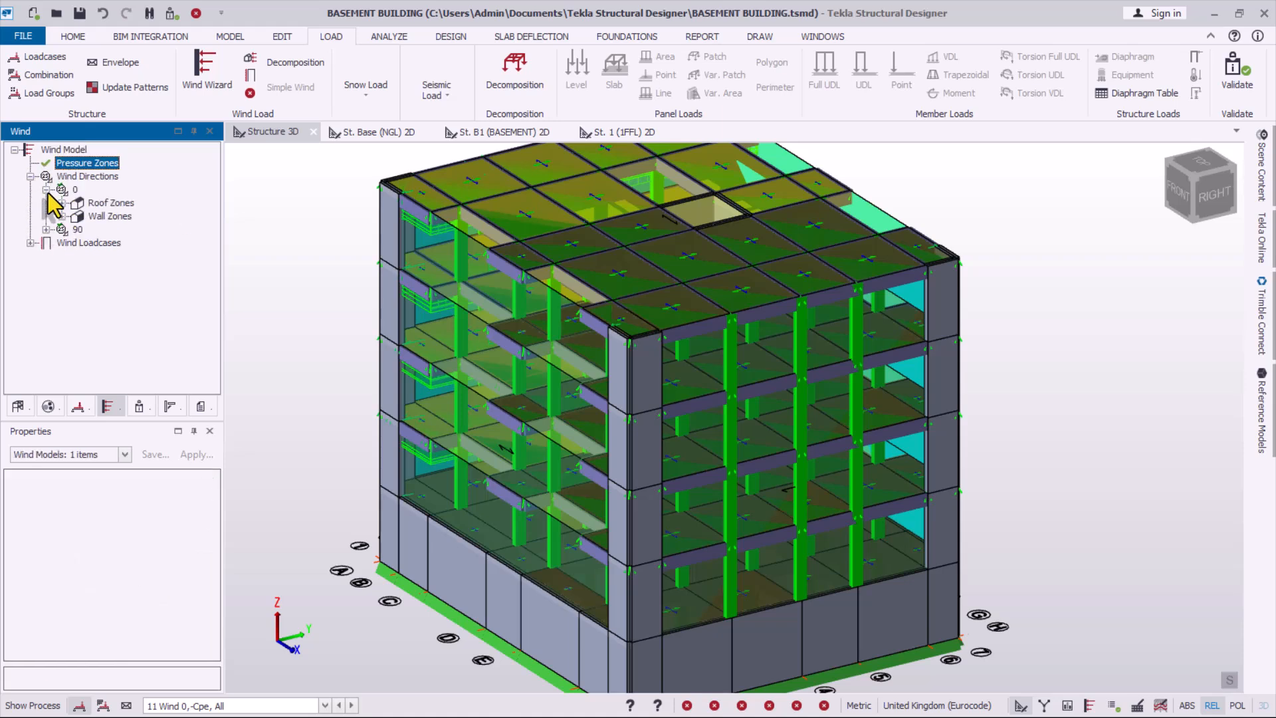
{"action": "left_click", "coordinate": [93, 203]}
{"action": "right_click", "coordinate": [93, 206]}
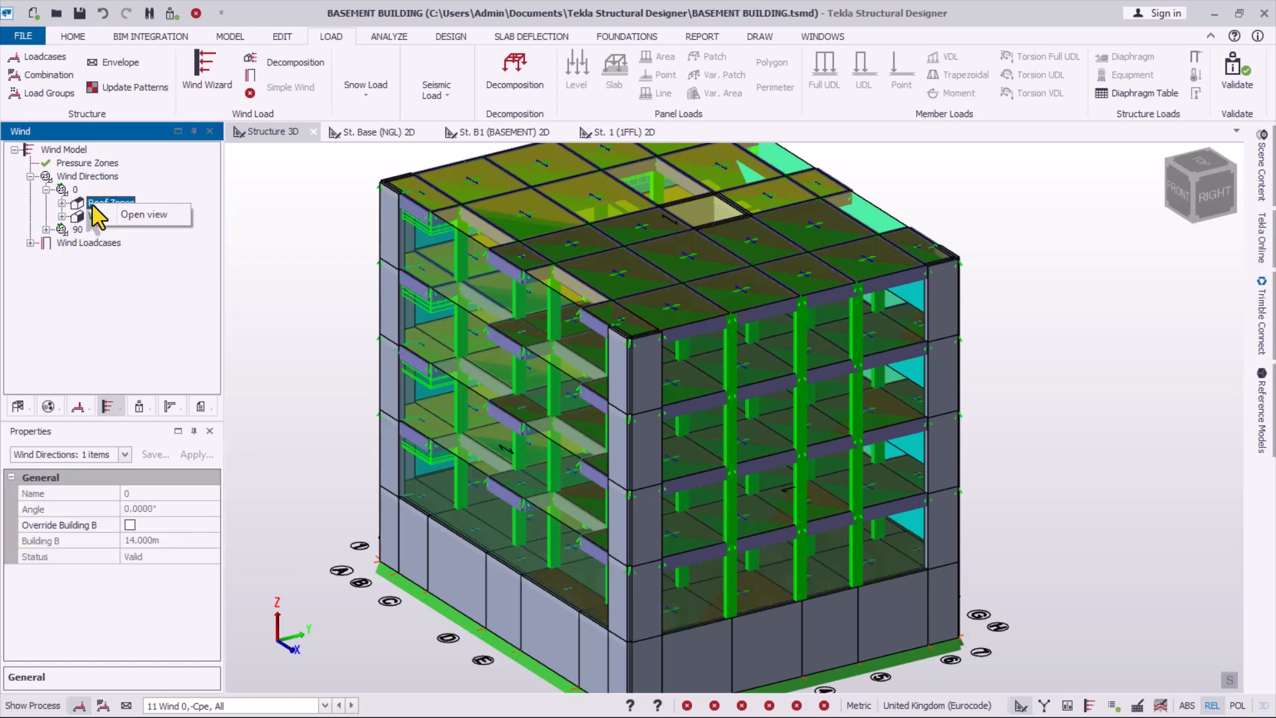
{"action": "left_click", "coordinate": [129, 214]}
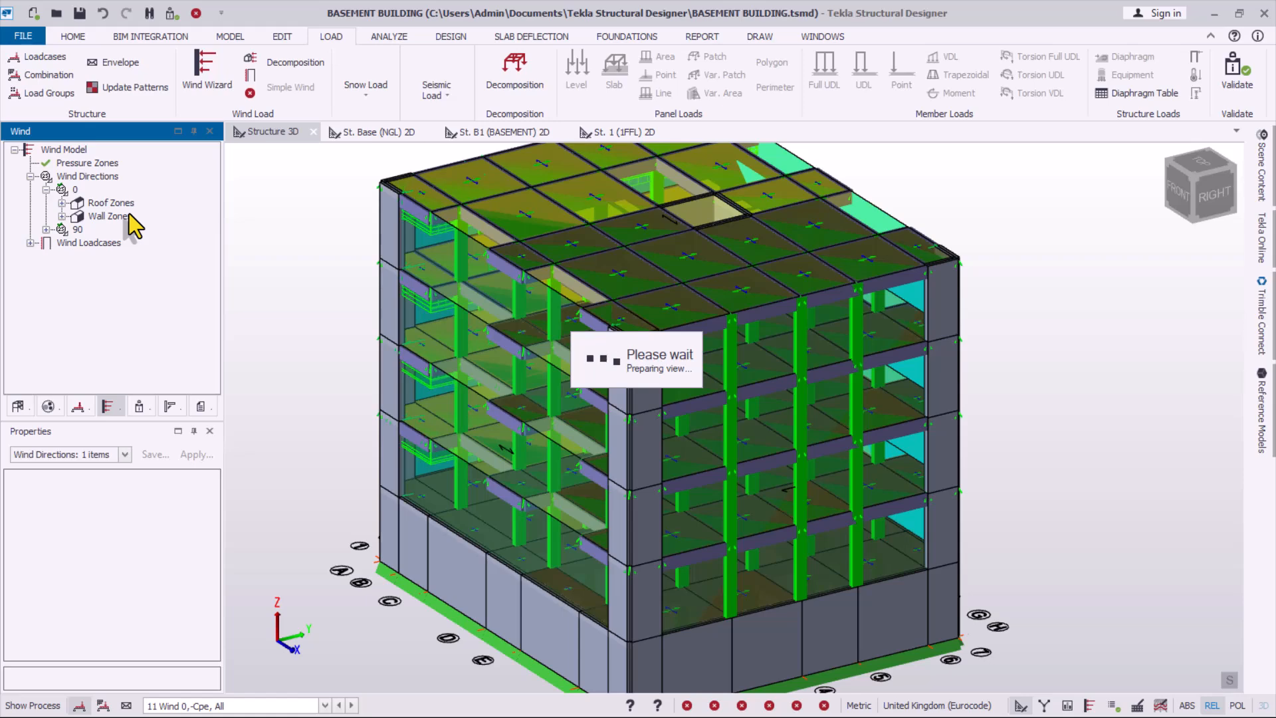
{"action": "scroll", "coordinate": [924, 429], "scroll_direction": "up", "scroll_amount": 2}
{"action": "scroll", "coordinate": [693, 424], "scroll_direction": "down", "scroll_amount": 1}
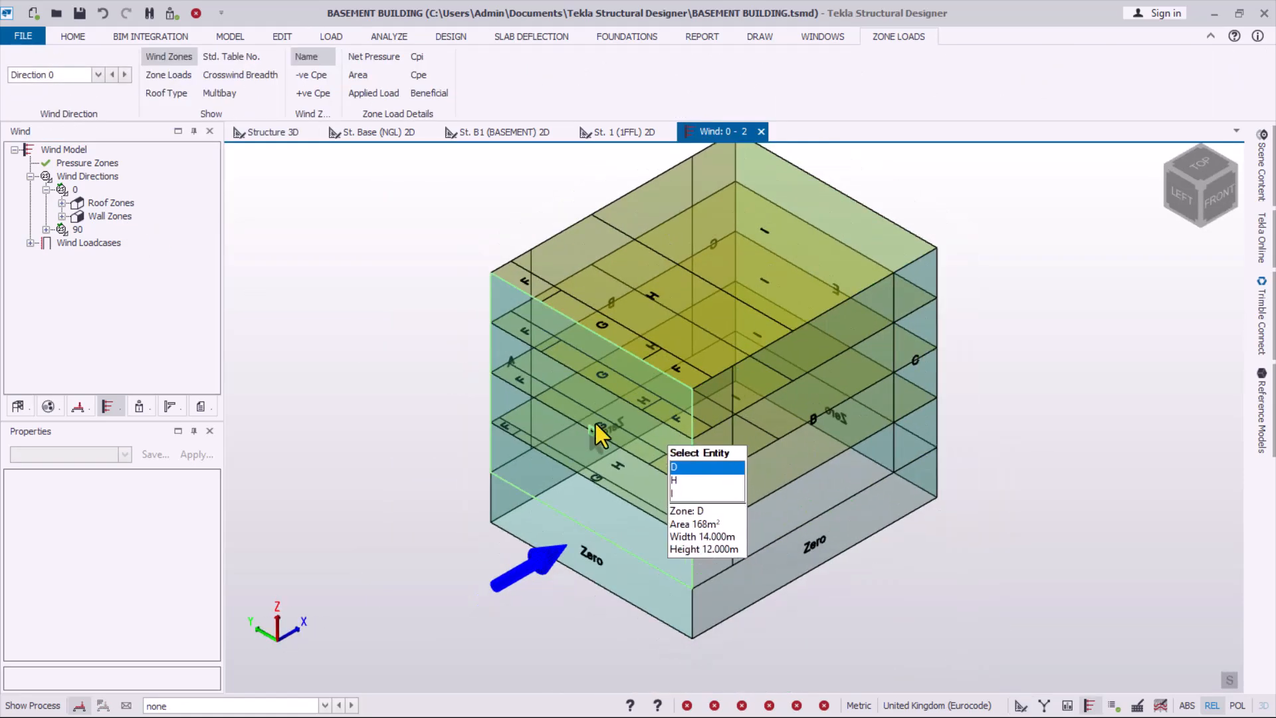
- Display loadcase 11 Wind 0,-Cpe, All in the wind zone view and label the zones with their negative Cpe values
{"action": "left_click", "coordinate": [219, 705]}
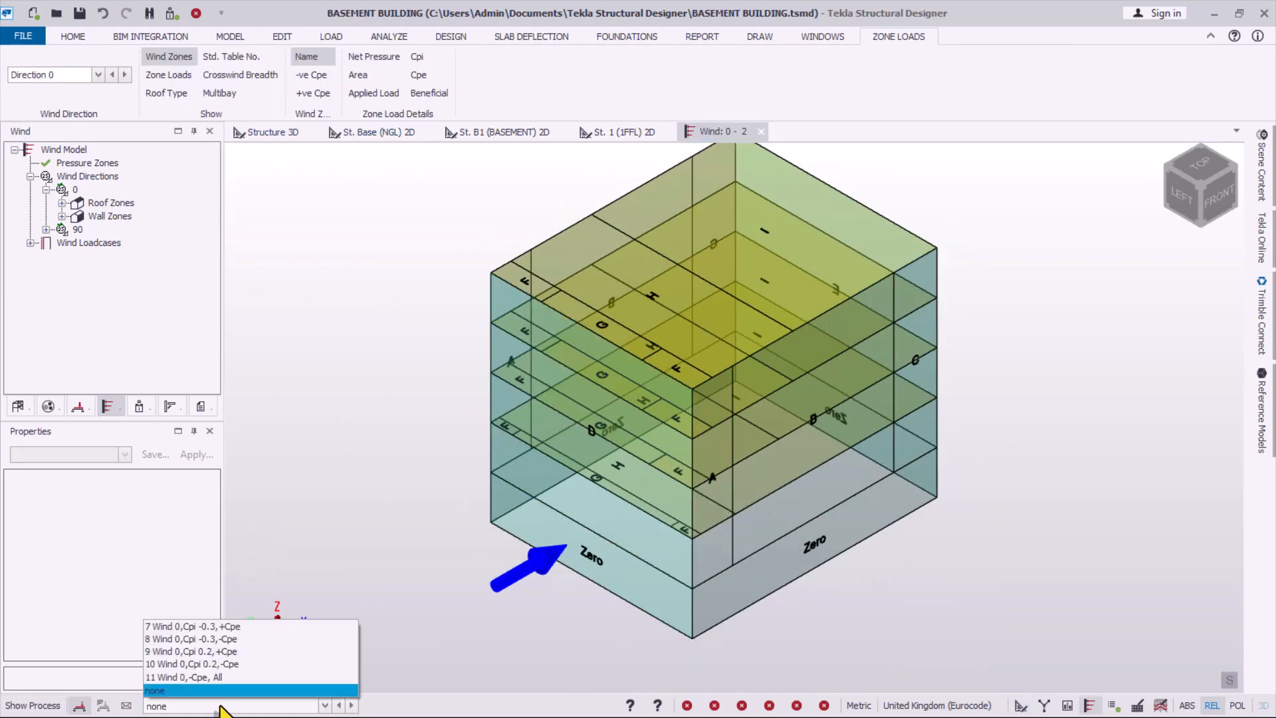
{"action": "left_click", "coordinate": [190, 676]}
{"action": "scroll", "coordinate": [731, 432], "scroll_direction": "up", "scroll_amount": 2}
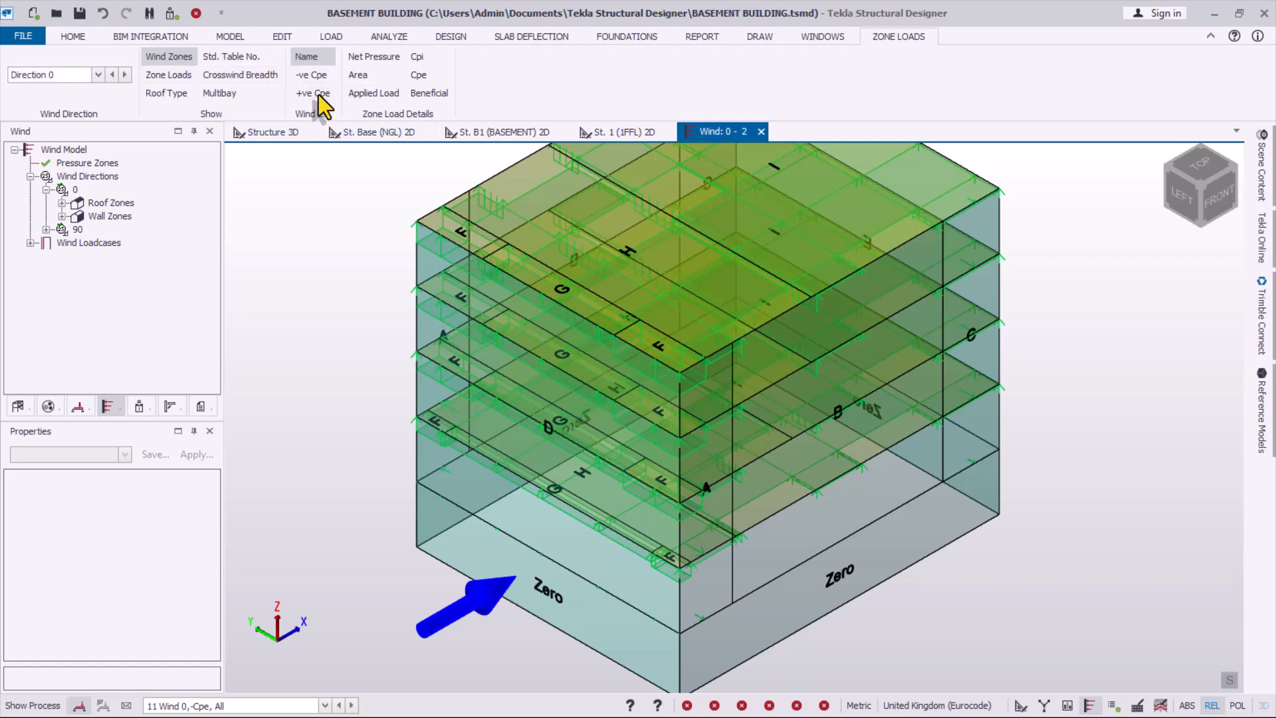
{"action": "left_click", "coordinate": [312, 75]}
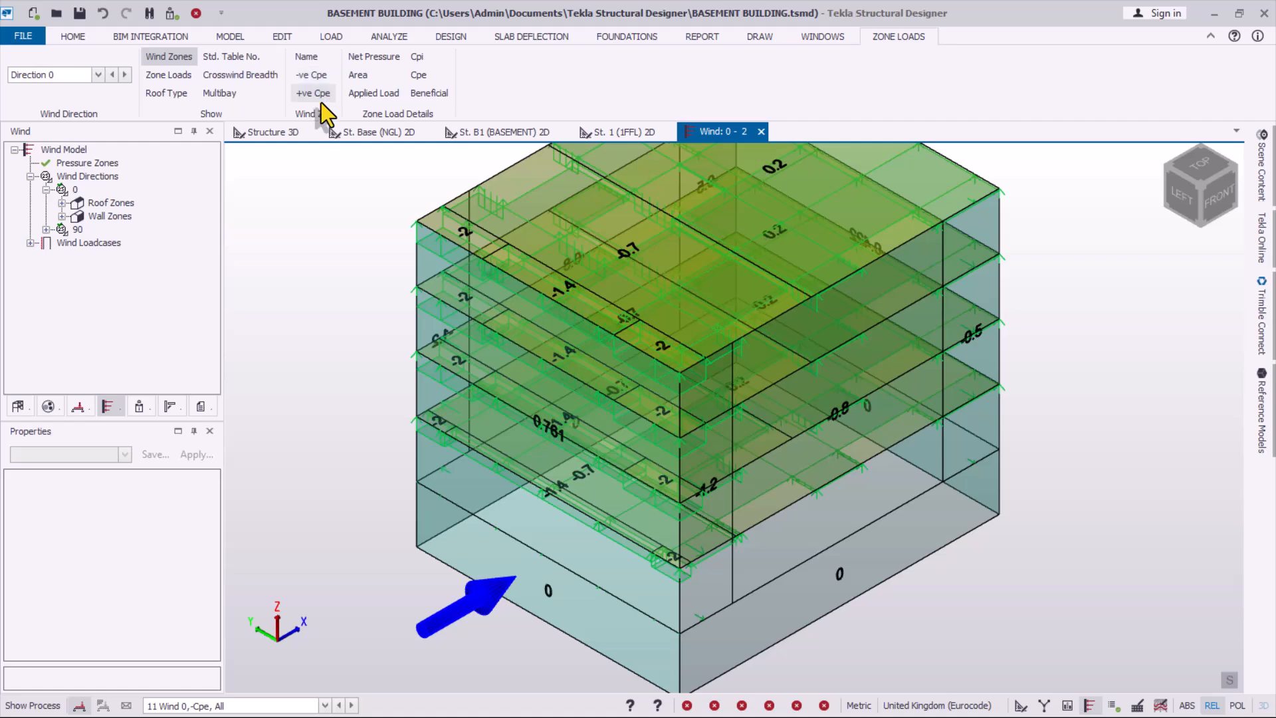
- Show the zone loads for direction 0 labelled with net pressure, and with zone area, and examine the wall zones
{"action": "left_click", "coordinate": [366, 57]}
{"action": "scroll", "coordinate": [704, 539], "scroll_direction": "down", "scroll_amount": 1}
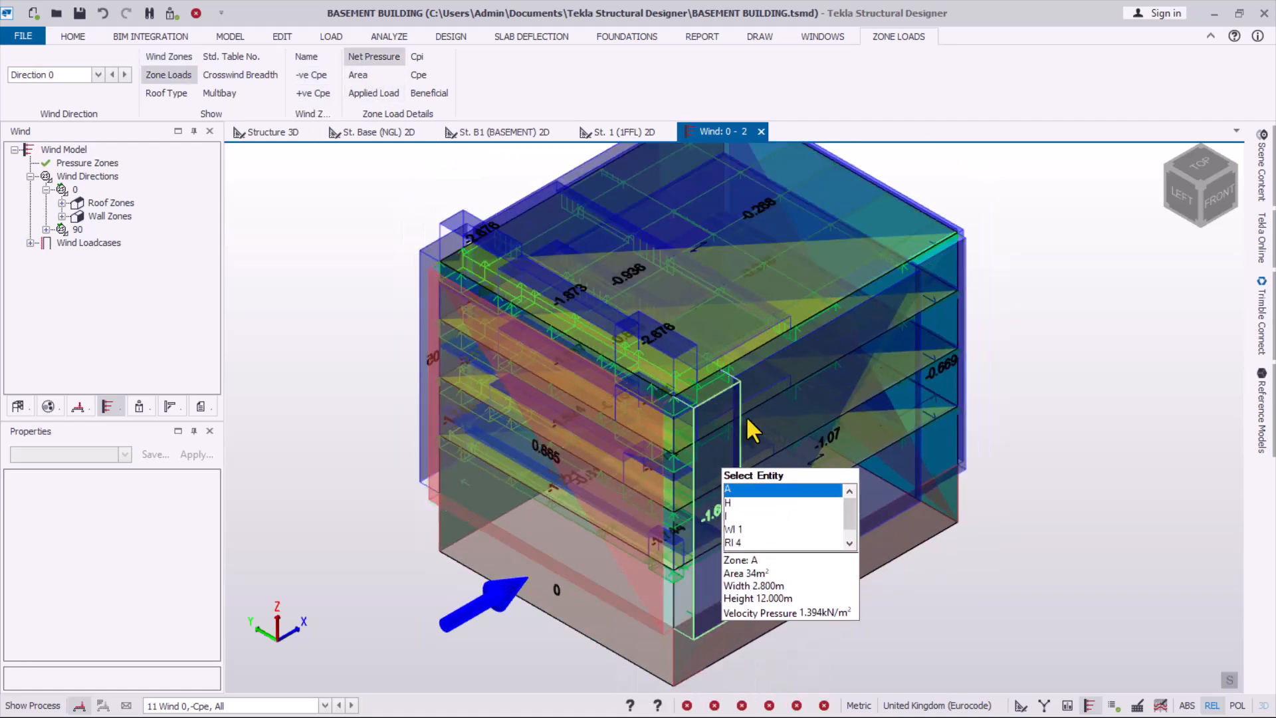
{"action": "left_click", "coordinate": [360, 76]}
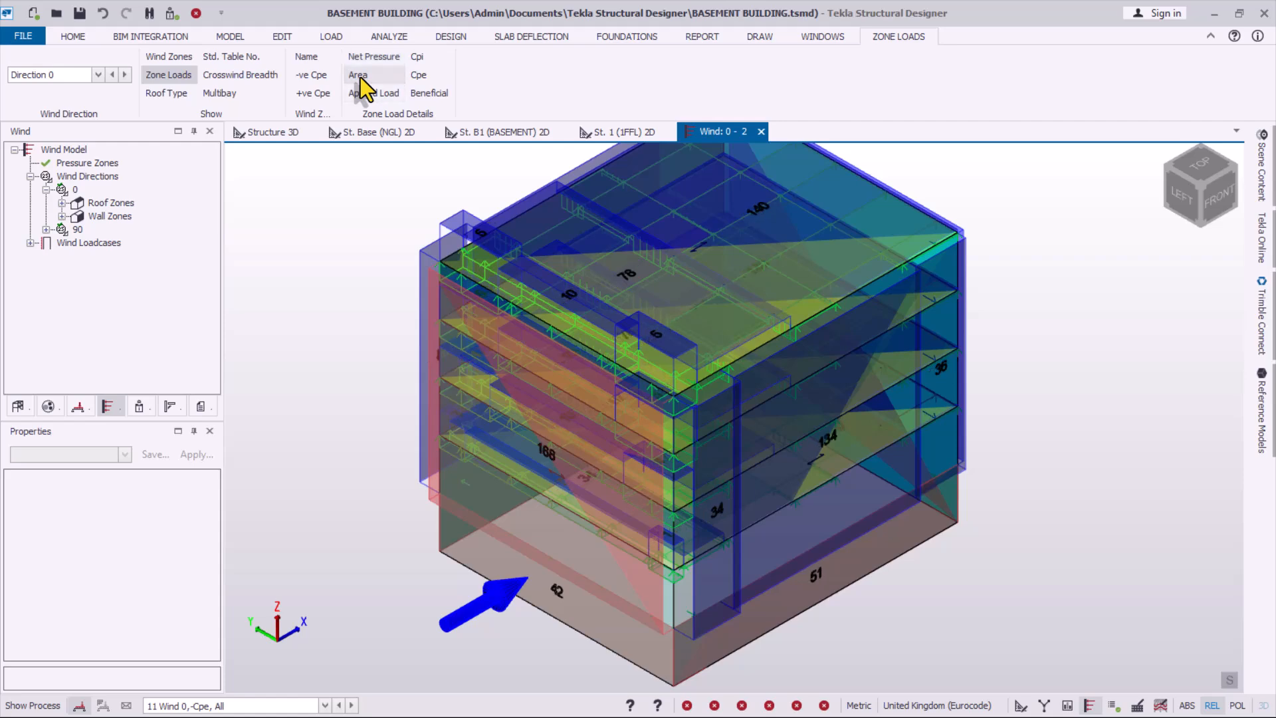
{"action": "scroll", "coordinate": [674, 419], "scroll_direction": "down", "scroll_amount": 2}
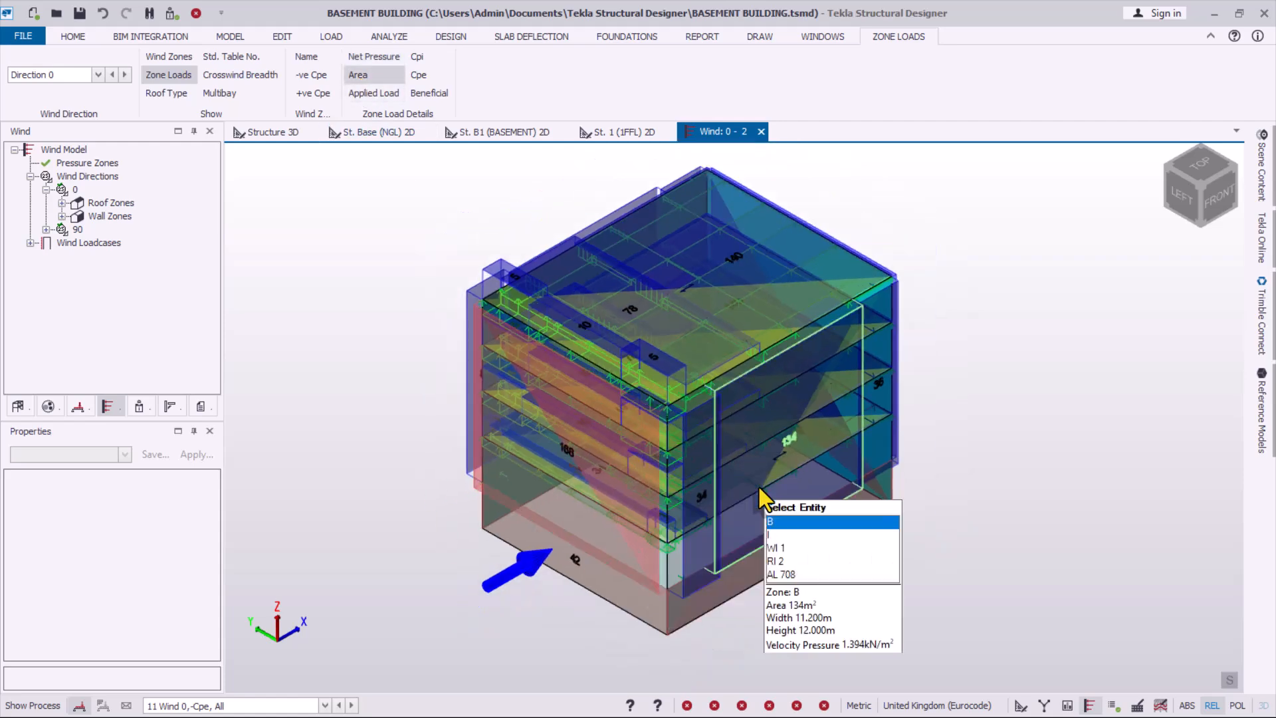
{"action": "right_click_drag", "start_coordinate": [706, 501], "coordinate": [791, 470]}
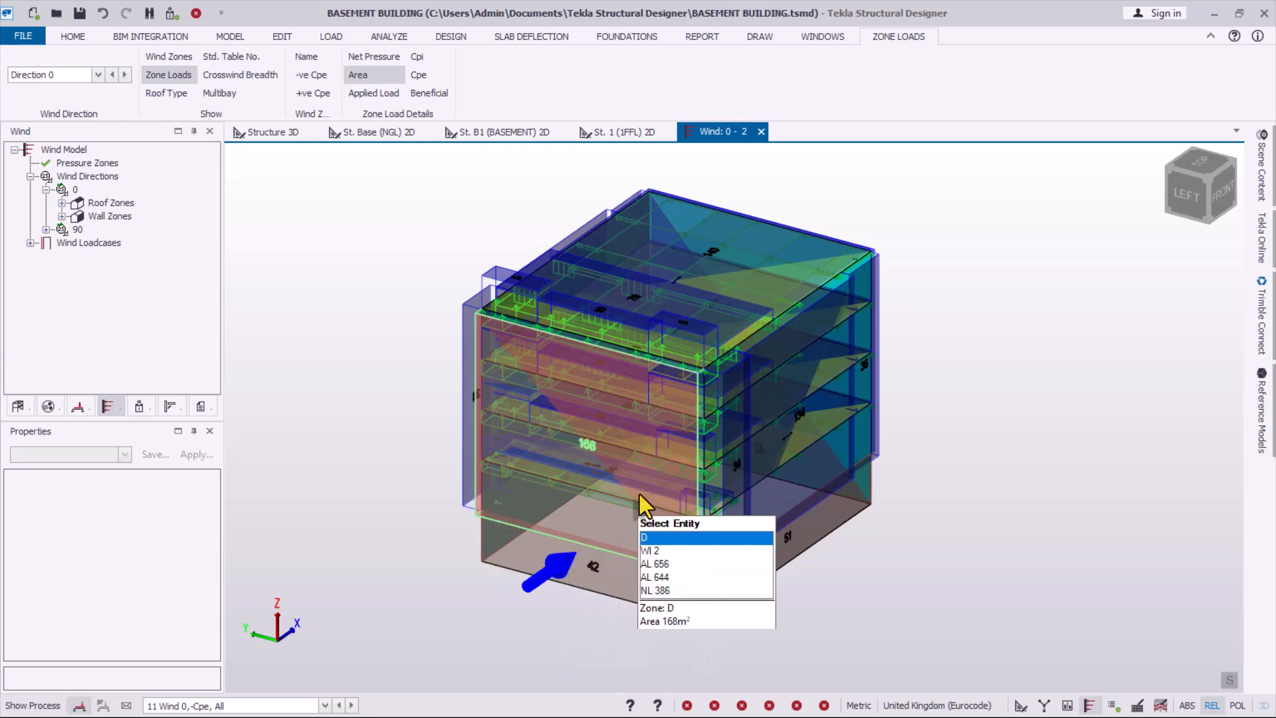
- Switch the zone view to Direction 90 and review its applied load, crosswind breadth and roof type
{"action": "left_click", "coordinate": [98, 75]}
{"action": "left_click", "coordinate": [68, 102]}
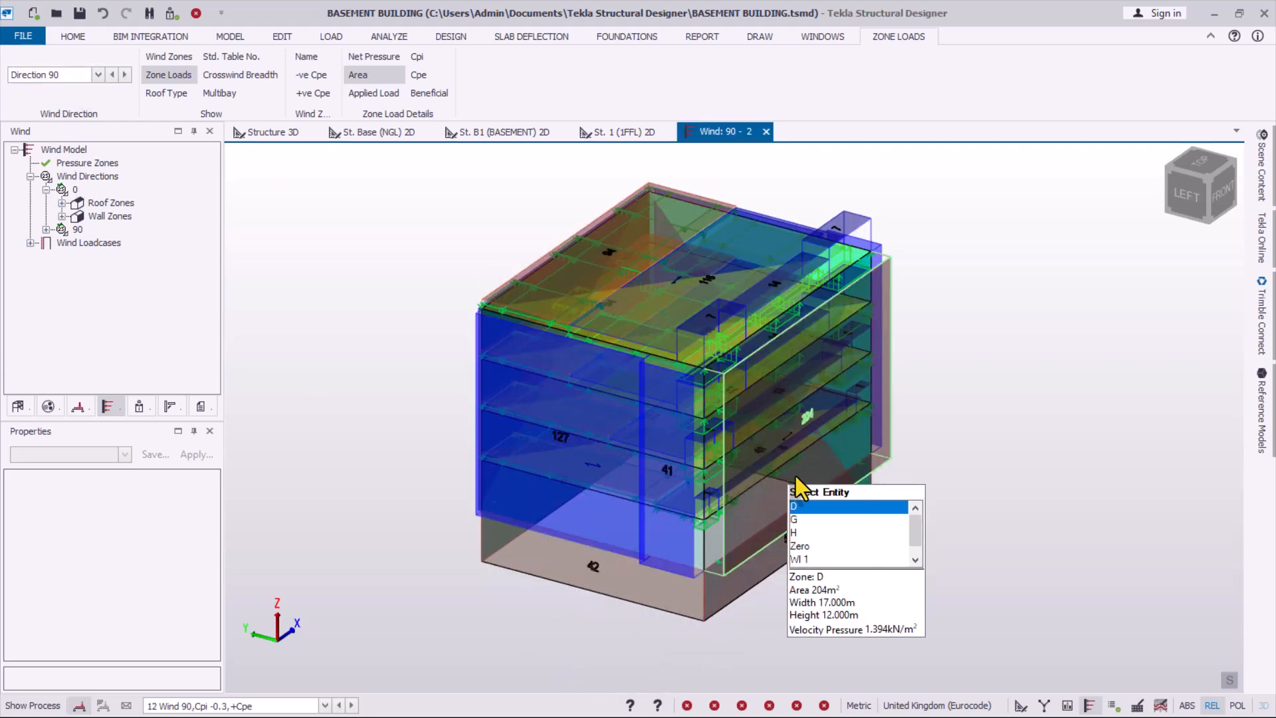
{"action": "left_click", "coordinate": [377, 94]}
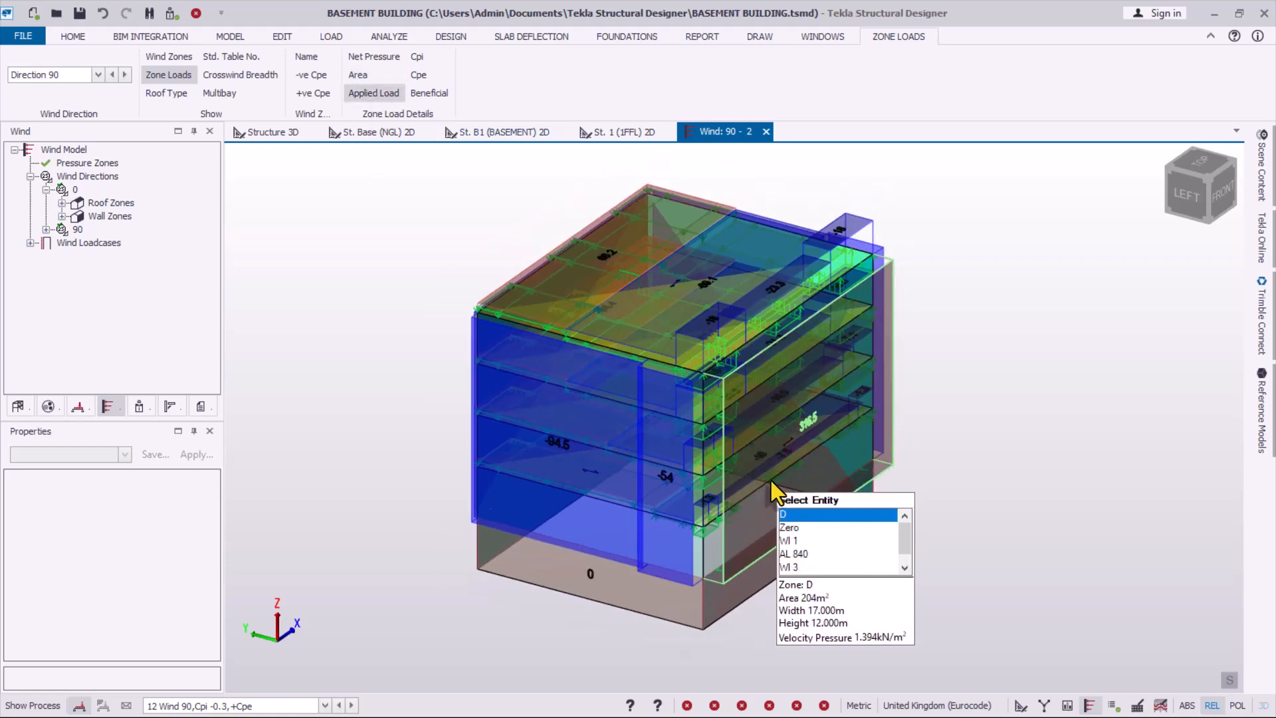
{"action": "right_click_drag", "start_coordinate": [771, 480], "coordinate": [683, 505]}
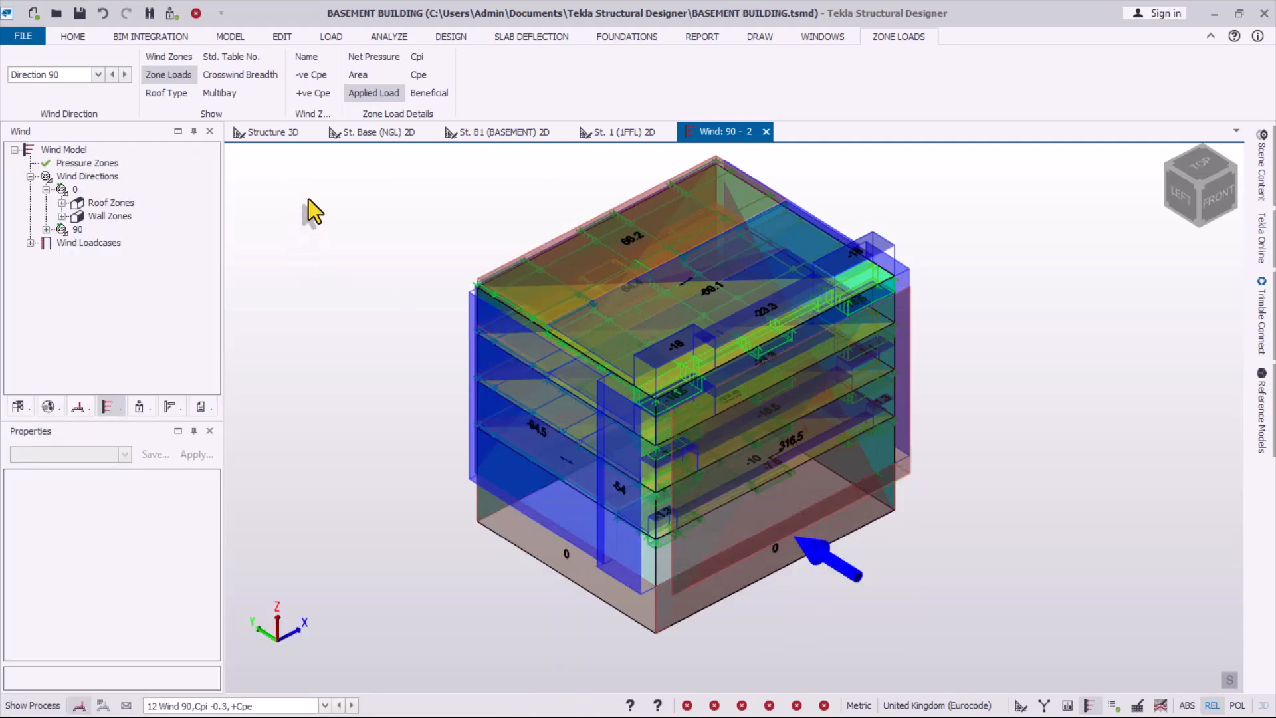
{"action": "left_click", "coordinate": [229, 77]}
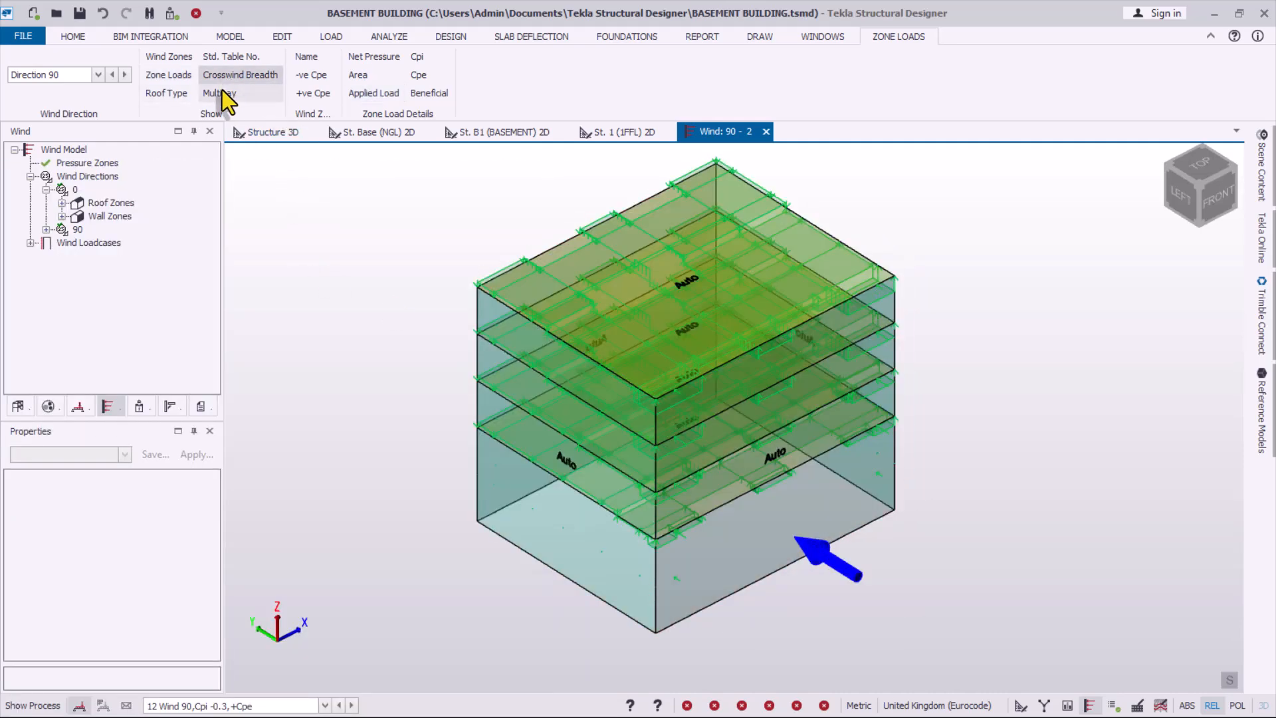
{"action": "left_click", "coordinate": [175, 91]}
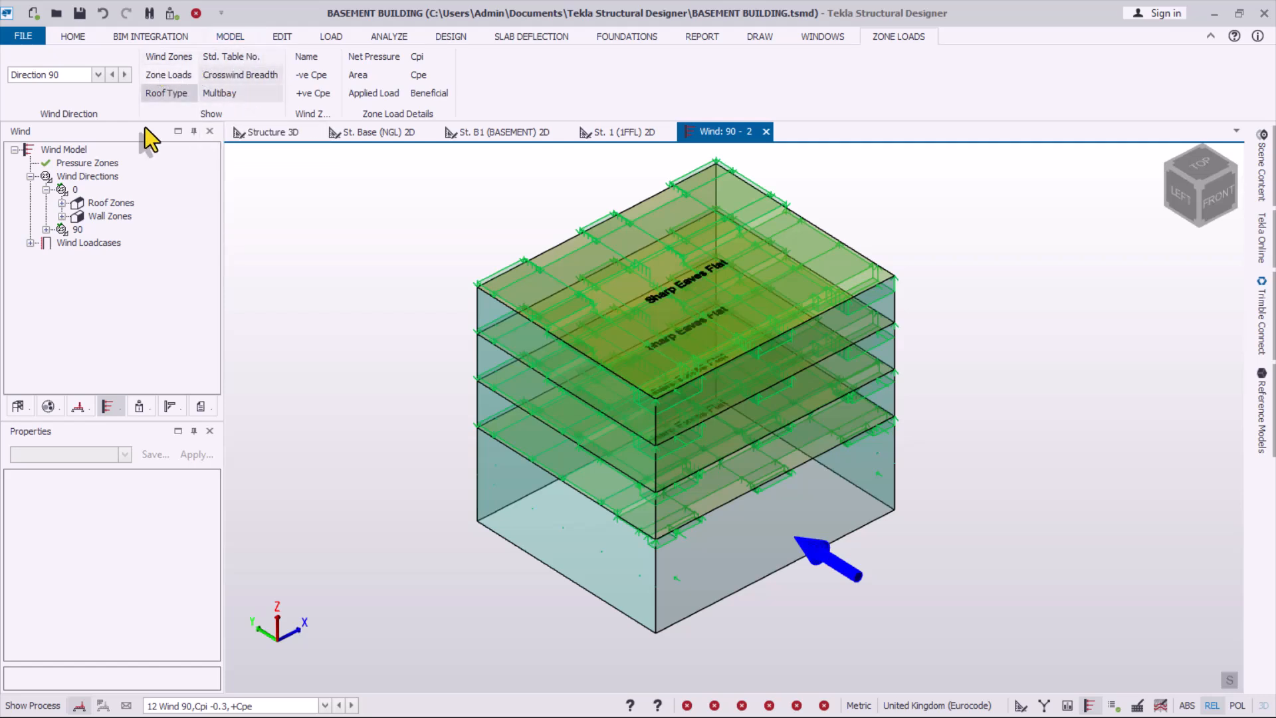
- Inspect the wall and roof zone panels listed under wind direction 0, and return to the 3D structure view
{"action": "left_click", "coordinate": [61, 217]}
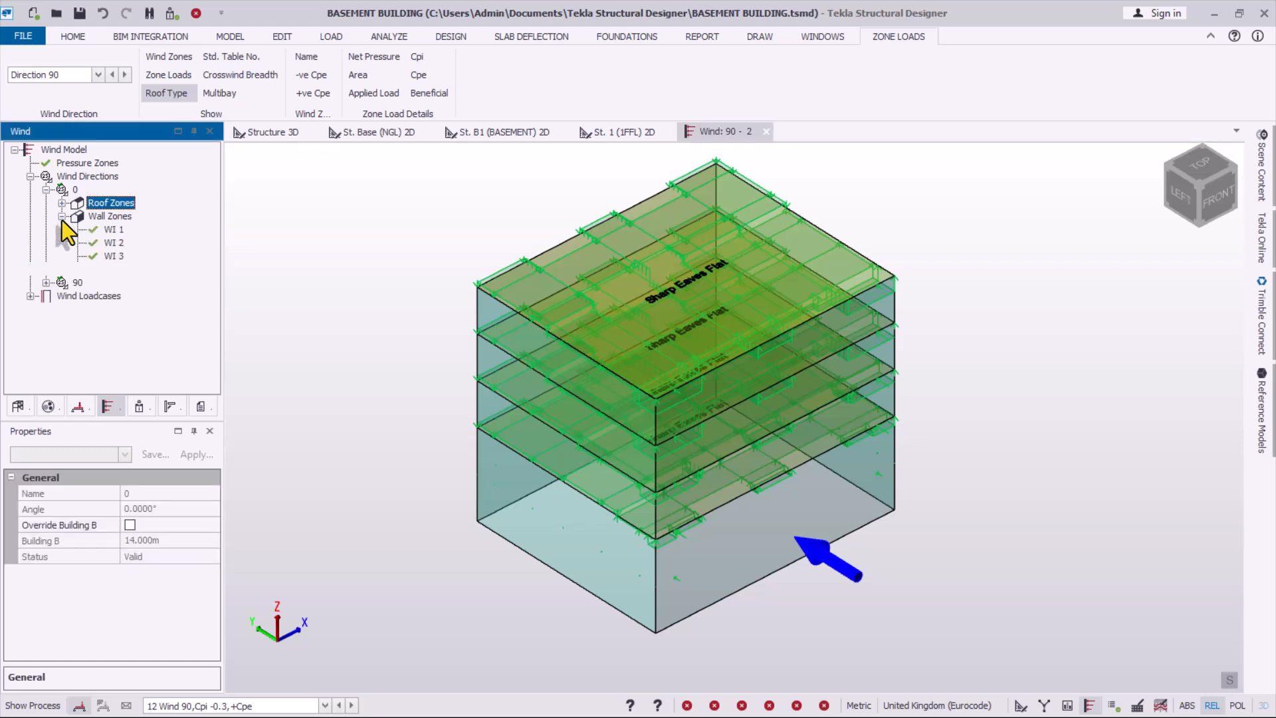
{"action": "left_click", "coordinate": [111, 230]}
{"action": "left_click", "coordinate": [106, 265]}
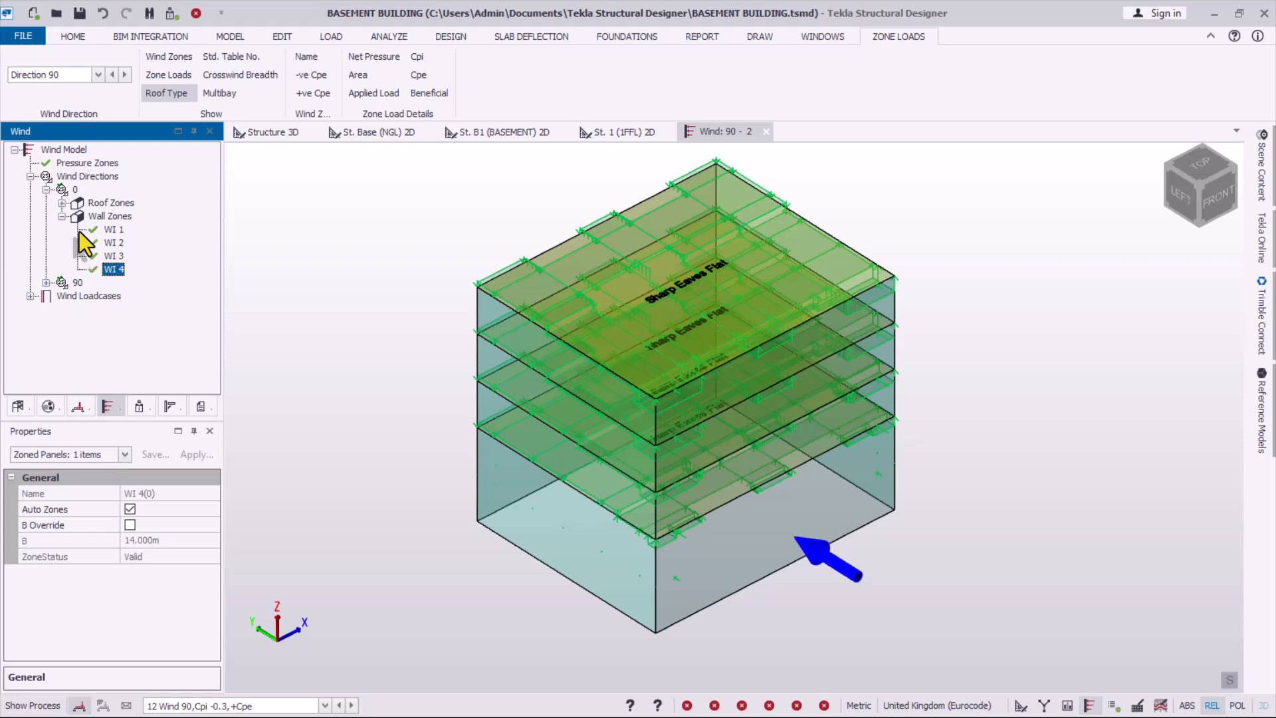
{"action": "left_click", "coordinate": [61, 203]}
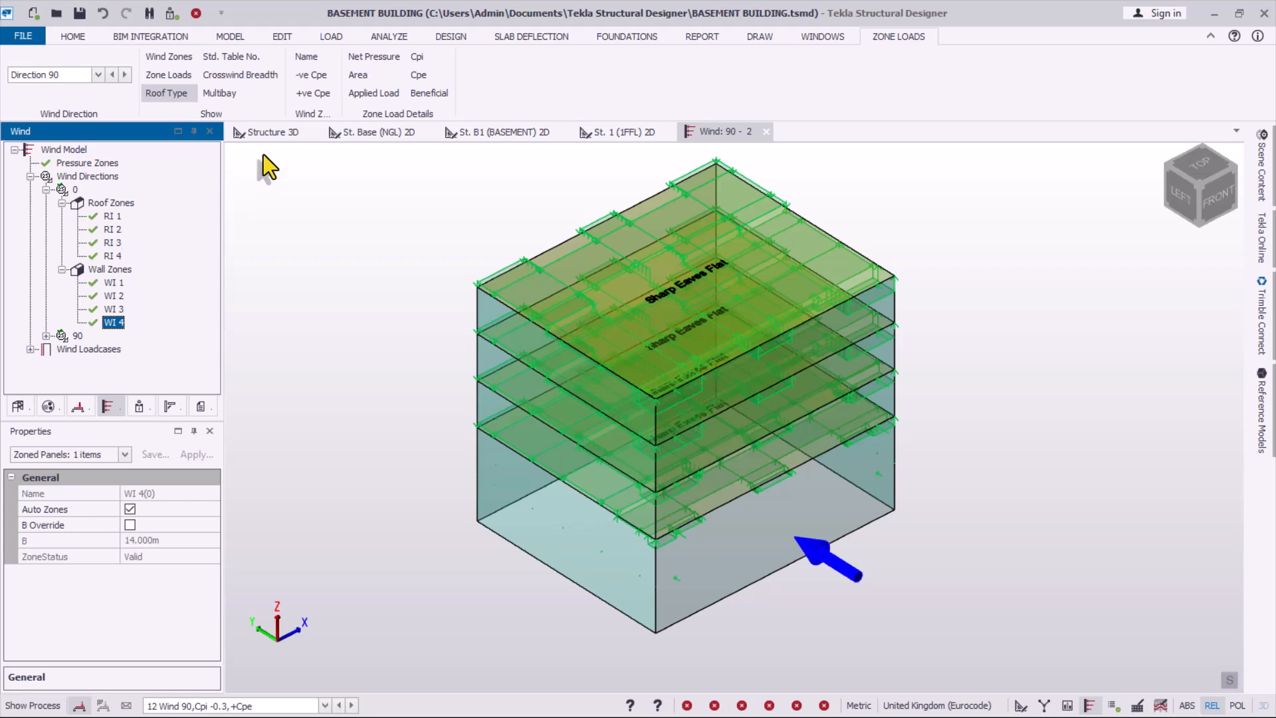
{"action": "left_click", "coordinate": [263, 136]}
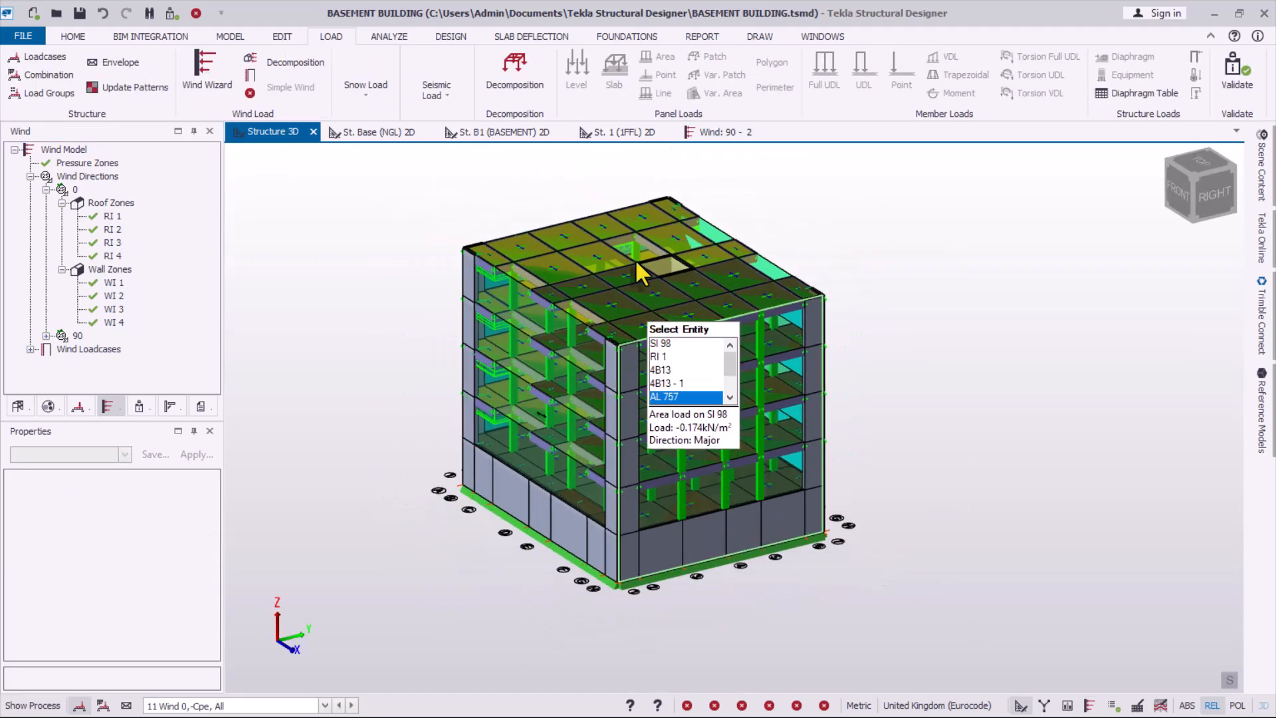
{"action": "scroll", "coordinate": [840, 213], "scroll_direction": "down", "scroll_amount": 2}
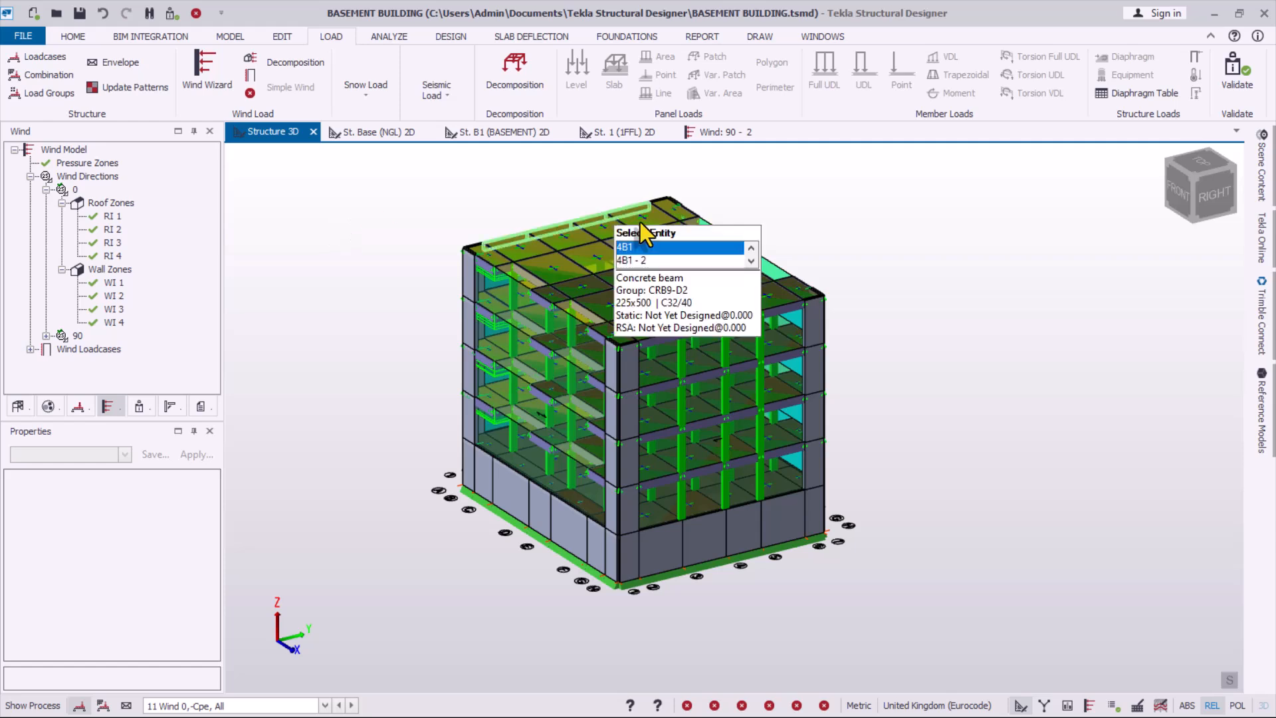
{"action": "left_click", "coordinate": [250, 706]}
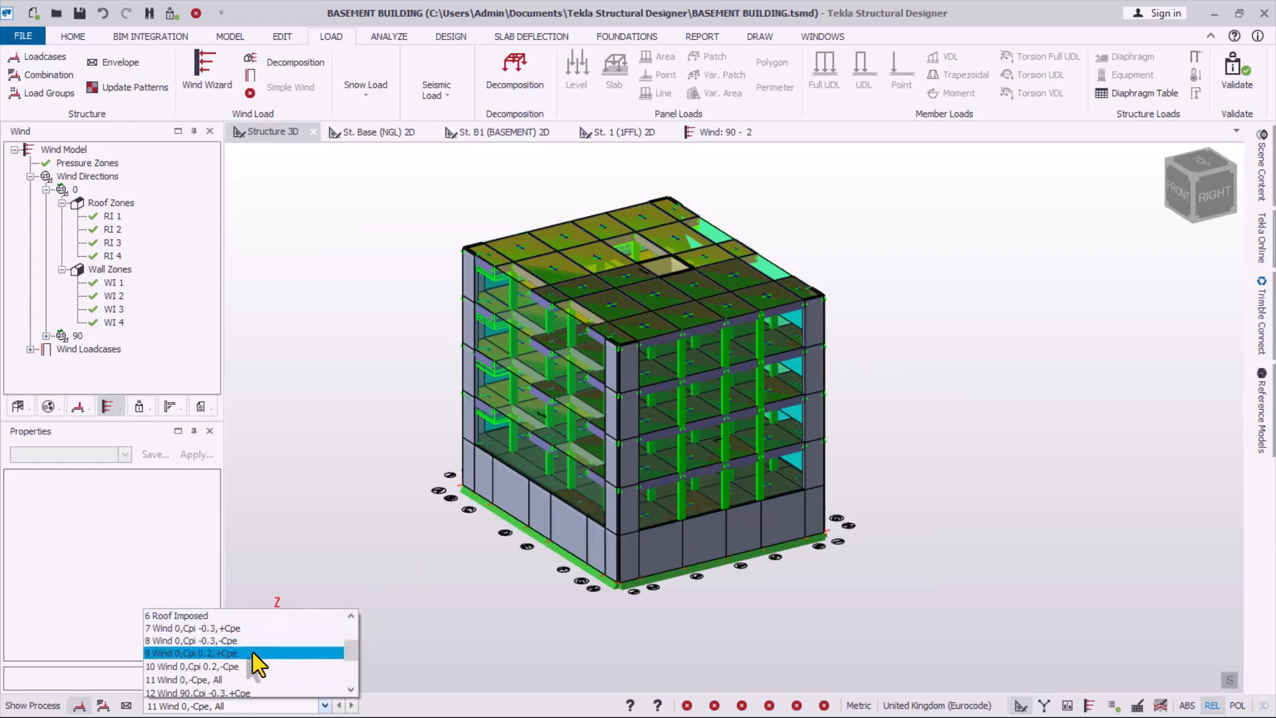
{"action": "scroll", "coordinate": [254, 652], "scroll_direction": "up", "scroll_amount": 2}
{"action": "left_click_drag", "start_coordinate": [344, 640], "coordinate": [341, 350]}
{"action": "left_click", "coordinate": [301, 250]}
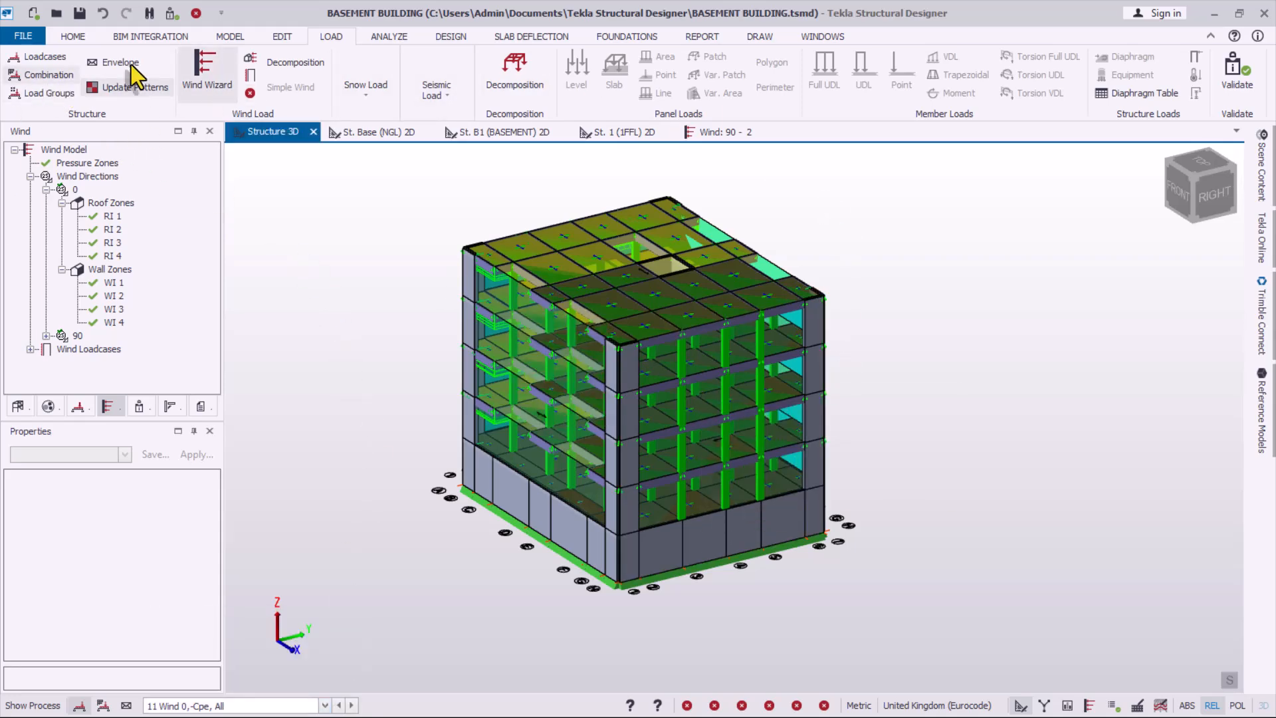
- Review the generated wind loadcases for directions 0 and 90 and their combination factors in the loading settings
{"action": "left_click", "coordinate": [45, 60]}
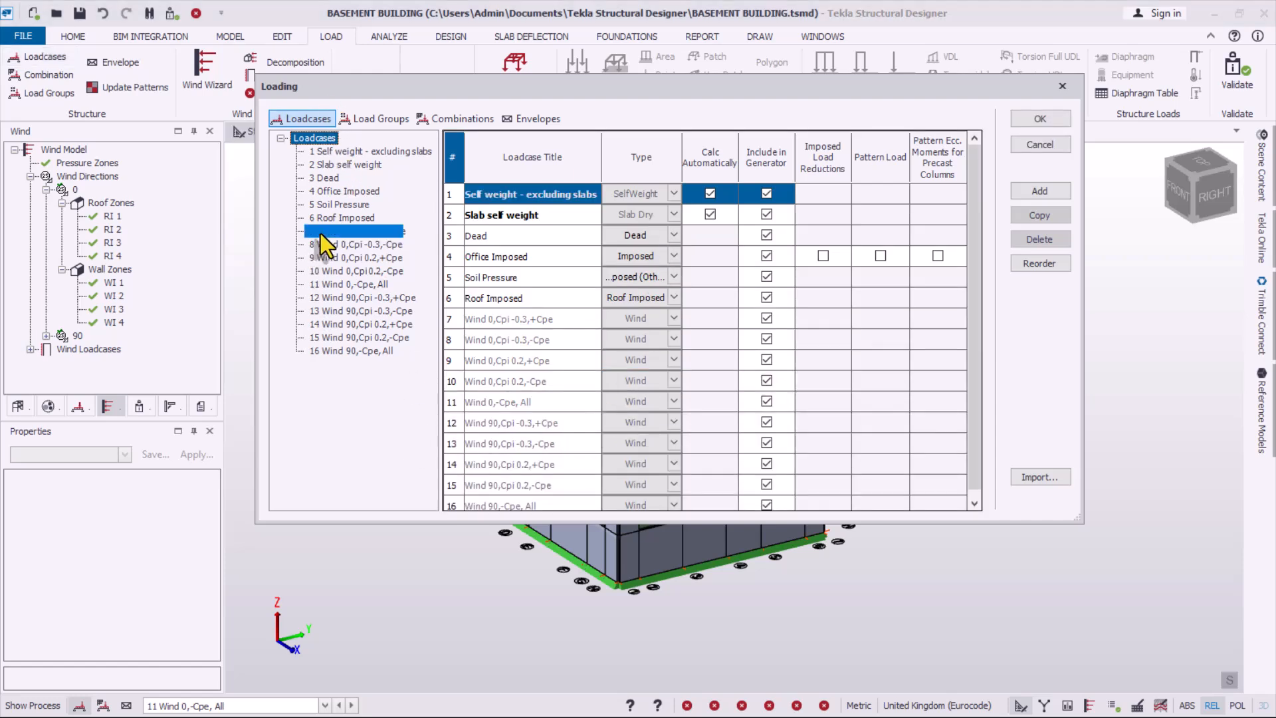
{"action": "left_click", "coordinate": [336, 244]}
{"action": "left_click", "coordinate": [343, 276]}
{"action": "left_click", "coordinate": [347, 285]}
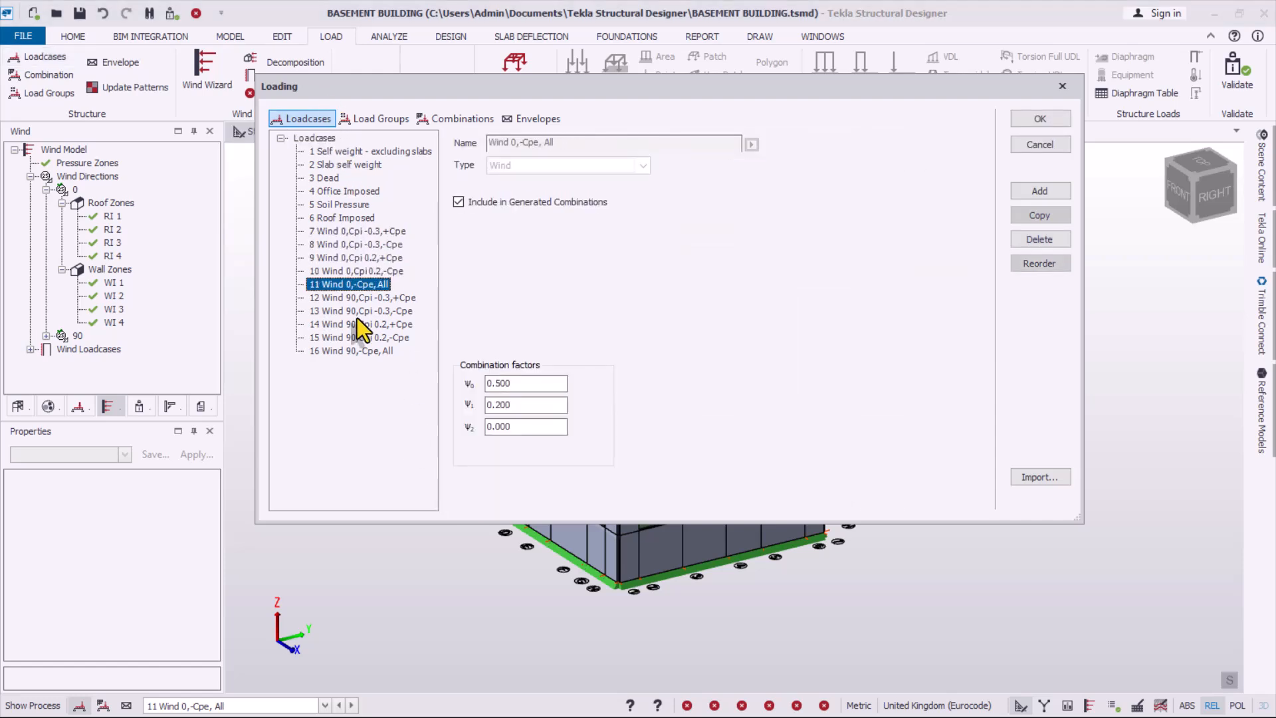
{"action": "left_click", "coordinate": [358, 325]}
{"action": "left_click", "coordinate": [359, 339]}
{"action": "left_click", "coordinate": [362, 354]}
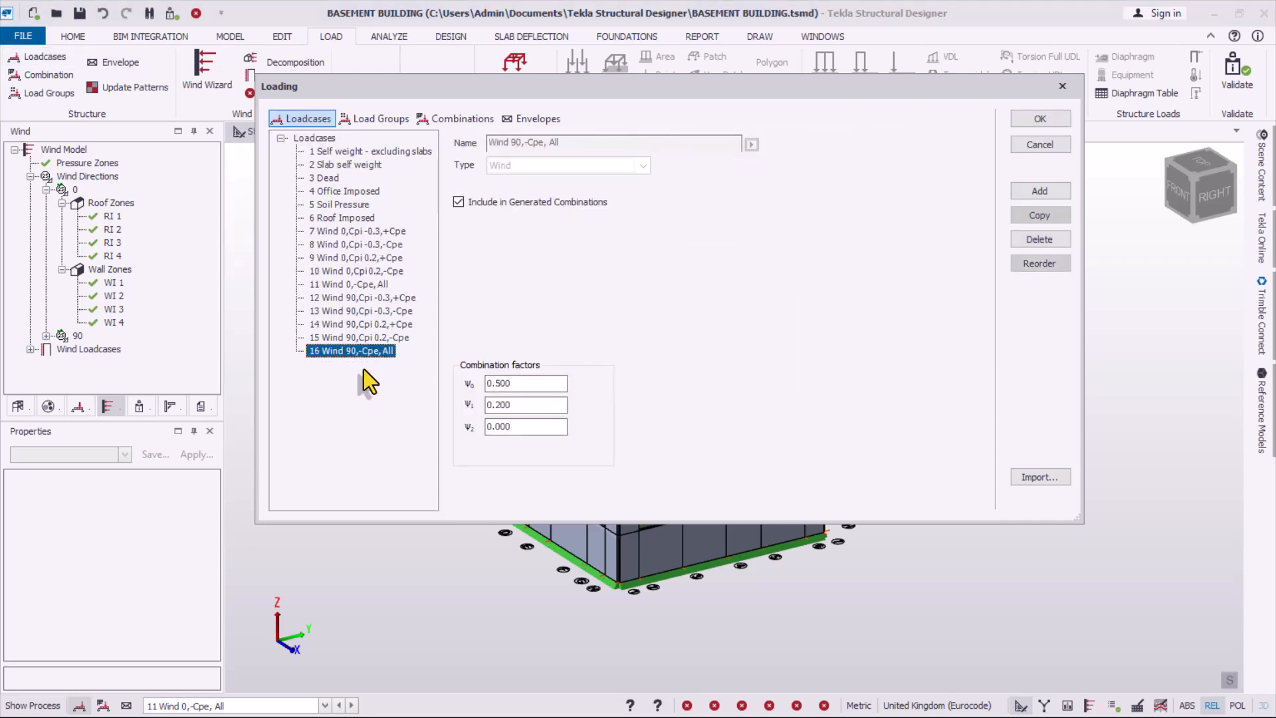
{"action": "left_click", "coordinate": [359, 258]}
{"action": "left_click_drag", "start_coordinate": [421, 85], "coordinate": [522, 108]}
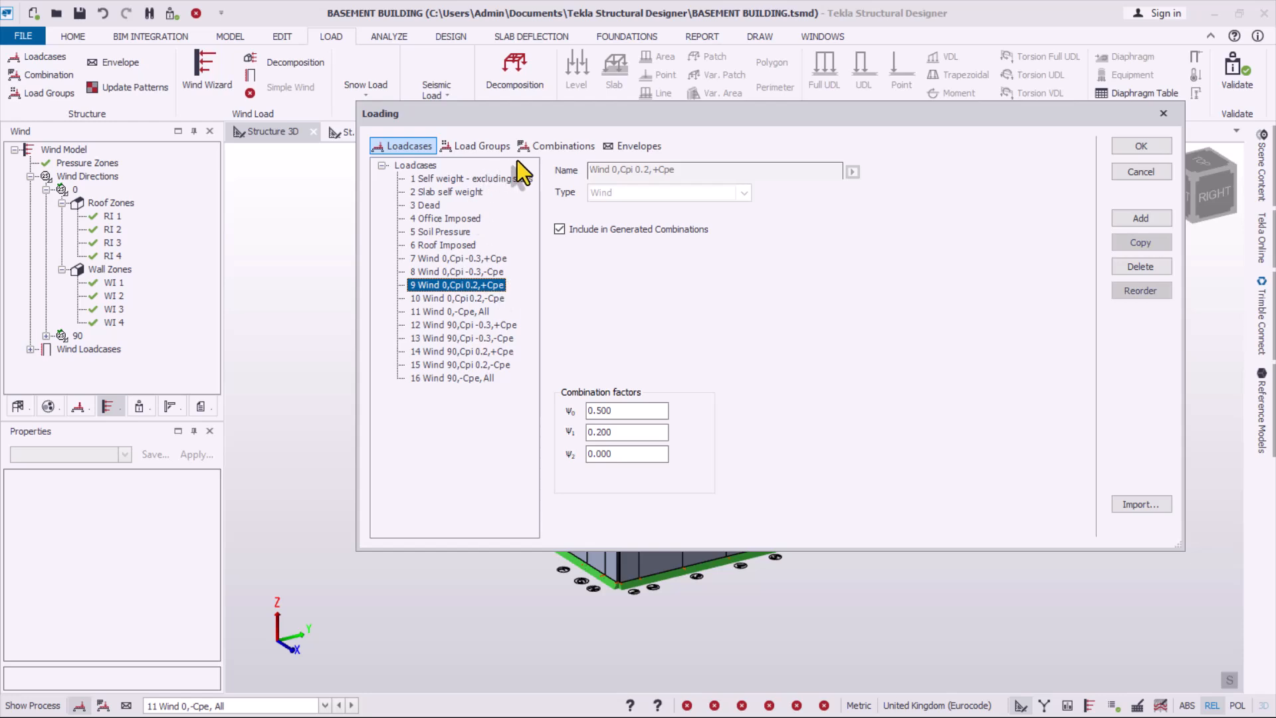
- Start generating load combinations to Table A1.2(B) - Eq 6.10, excluding the GEO, accidental and seismic combinations
{"action": "left_click", "coordinate": [556, 147]}
{"action": "left_click_drag", "start_coordinate": [639, 113], "coordinate": [452, 113]}
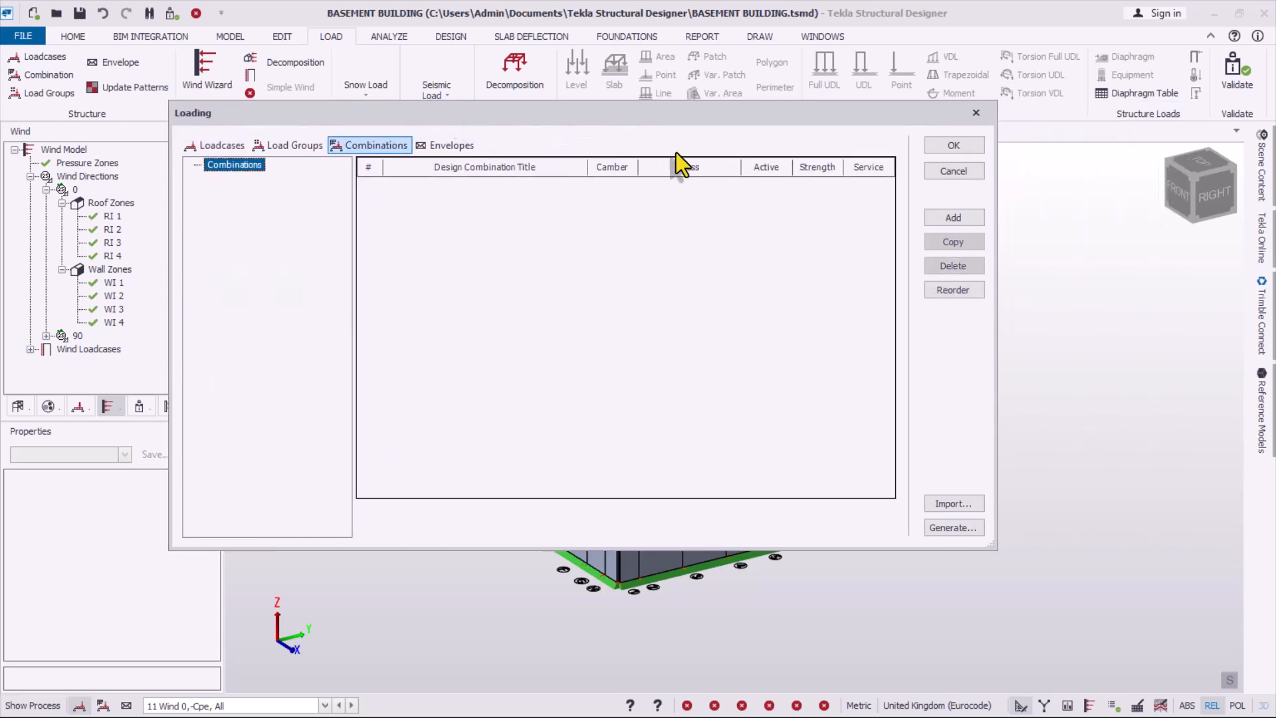
{"action": "left_click", "coordinate": [953, 527]}
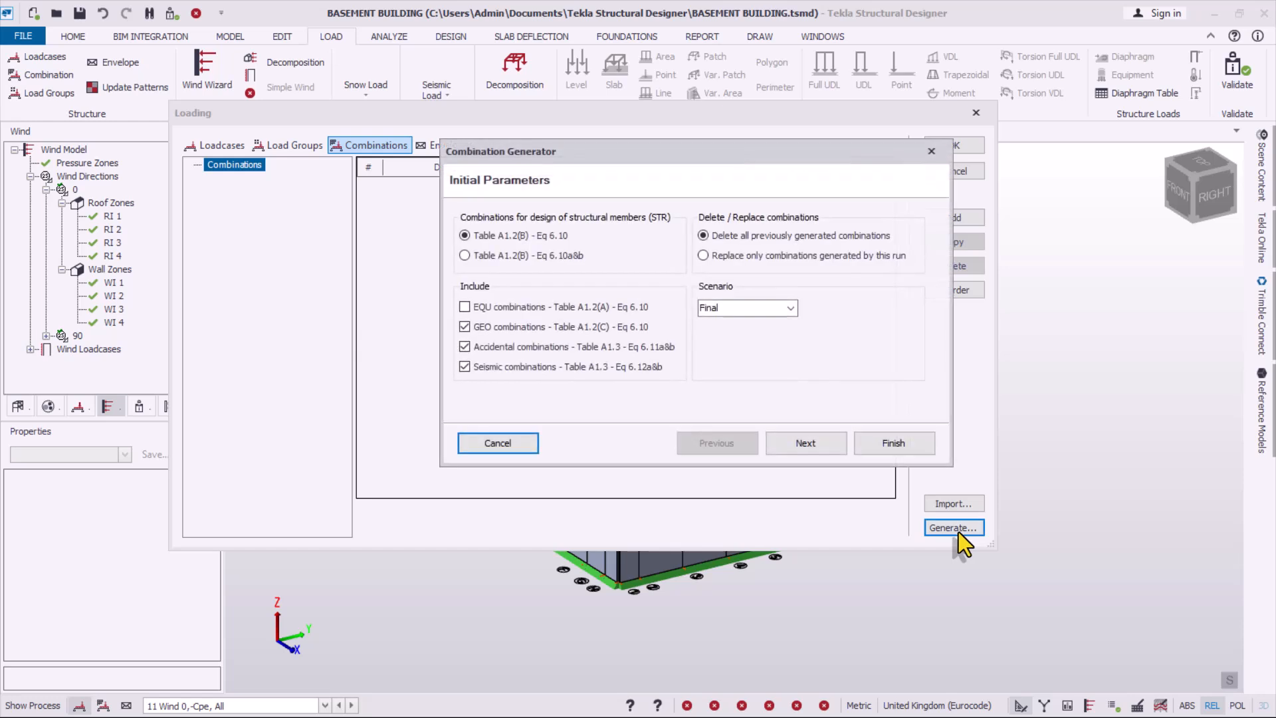
{"action": "left_click_drag", "start_coordinate": [636, 154], "coordinate": [561, 181]}
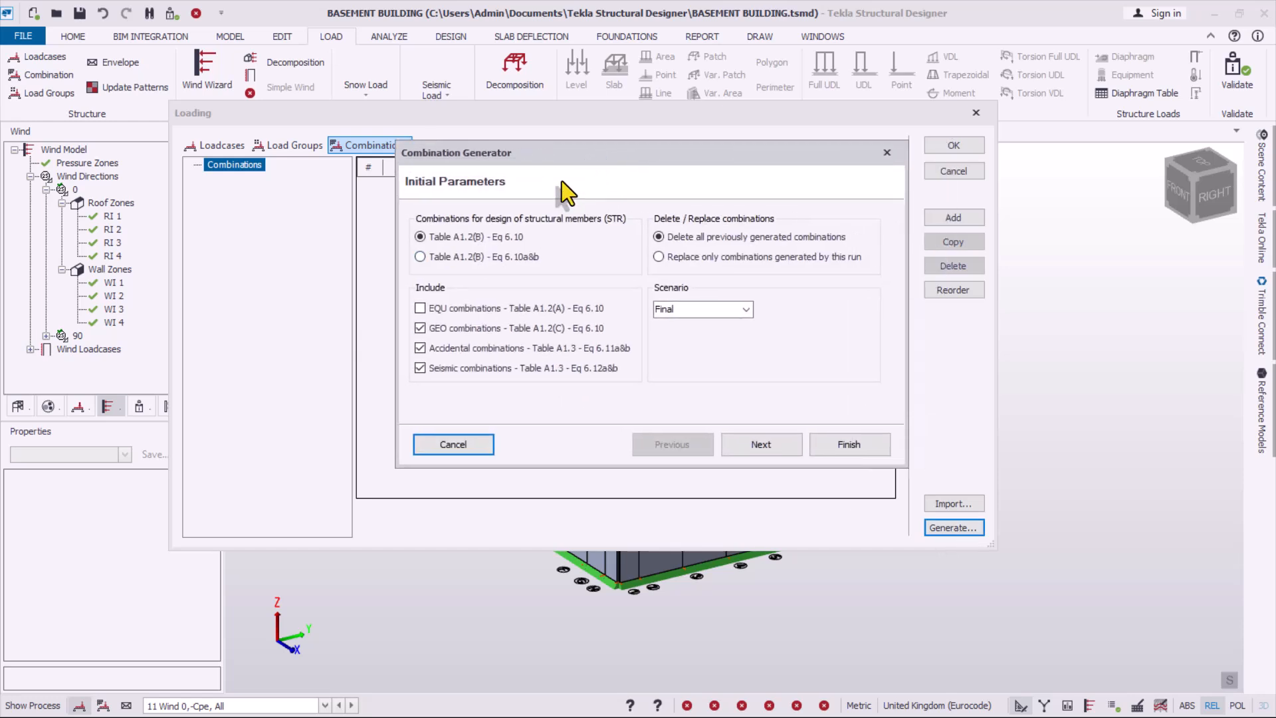
{"action": "left_click", "coordinate": [427, 364]}
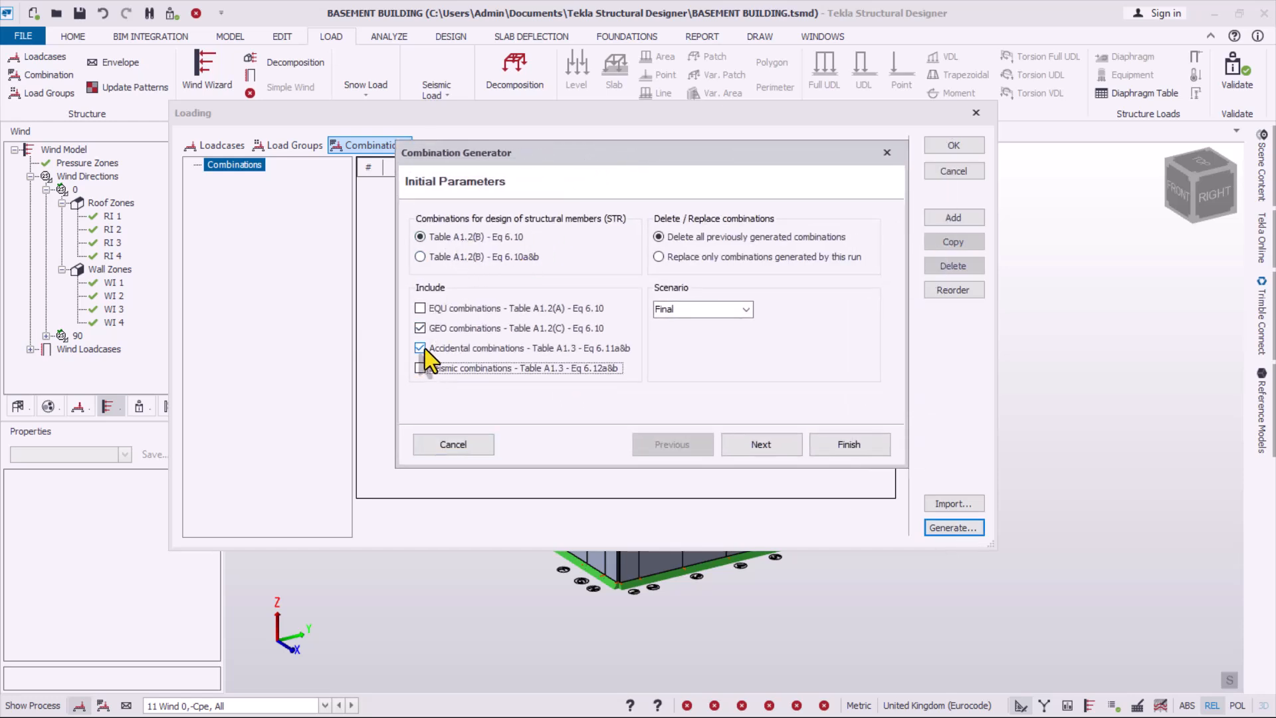
{"action": "left_click", "coordinate": [424, 348]}
{"action": "left_click", "coordinate": [421, 331]}
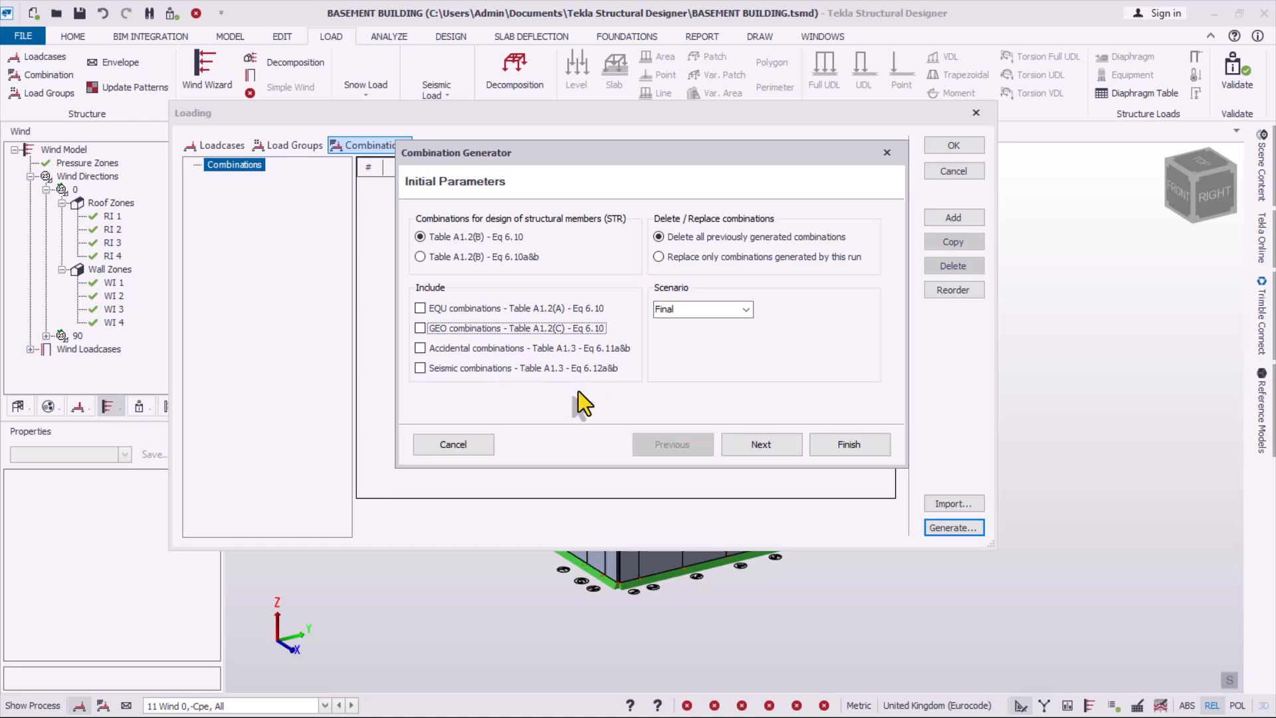
- Keep the proposed combination factors and assign wind loadcases 11 Wind 0,-Cpe, All and 16 Wind 90,-Cpe, All to EHF directions Dir1+ and Dir2+
{"action": "left_click", "coordinate": [761, 444]}
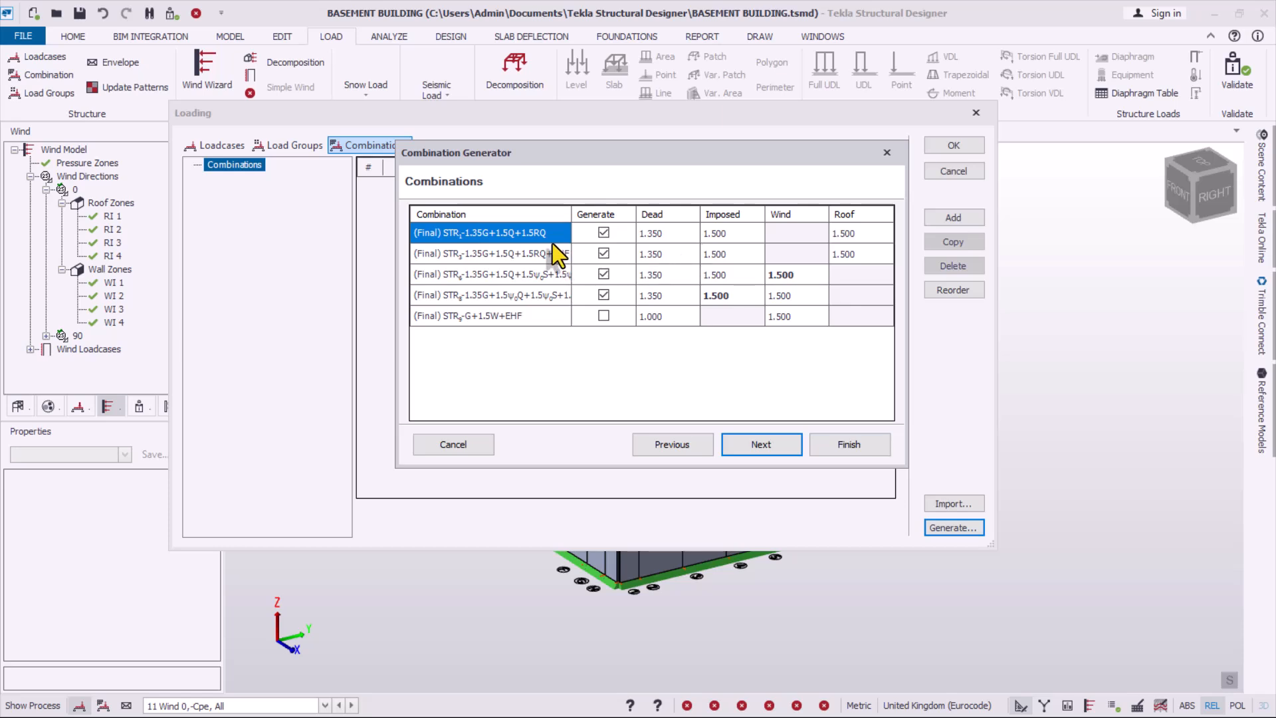
{"action": "left_click", "coordinate": [763, 443]}
{"action": "left_click", "coordinate": [763, 446]}
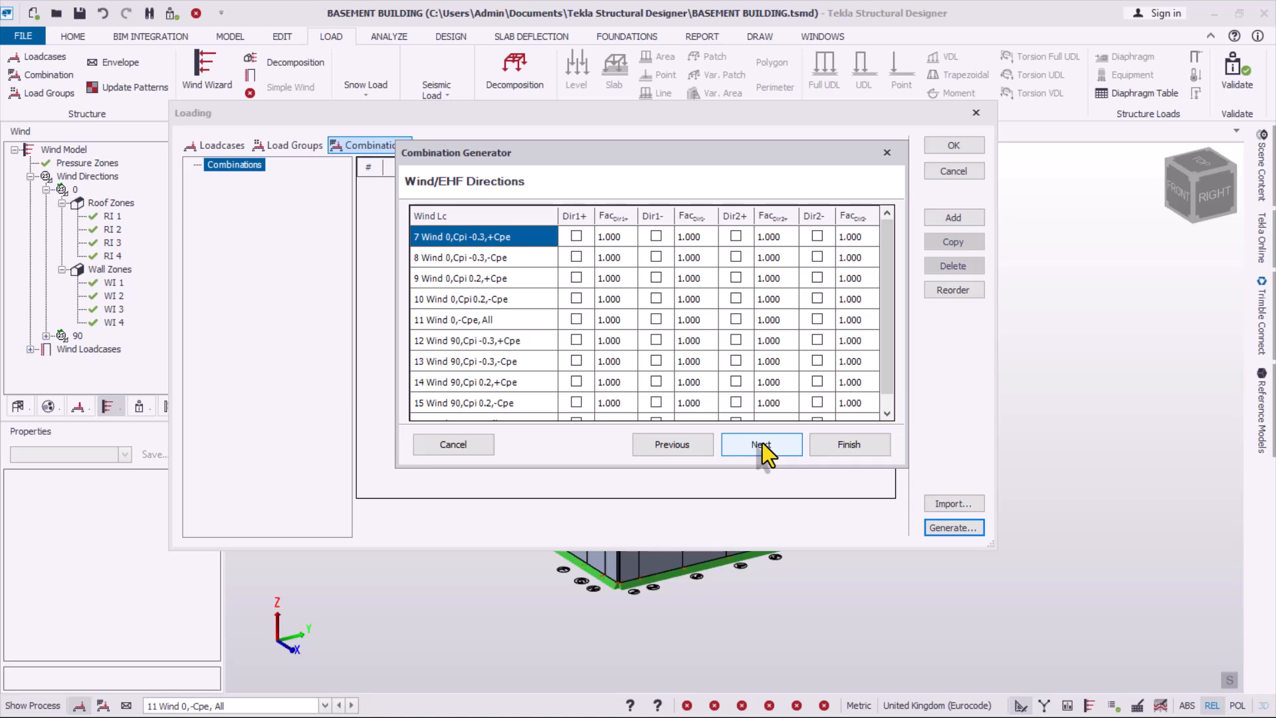
{"action": "left_click_drag", "start_coordinate": [887, 306], "coordinate": [886, 325]}
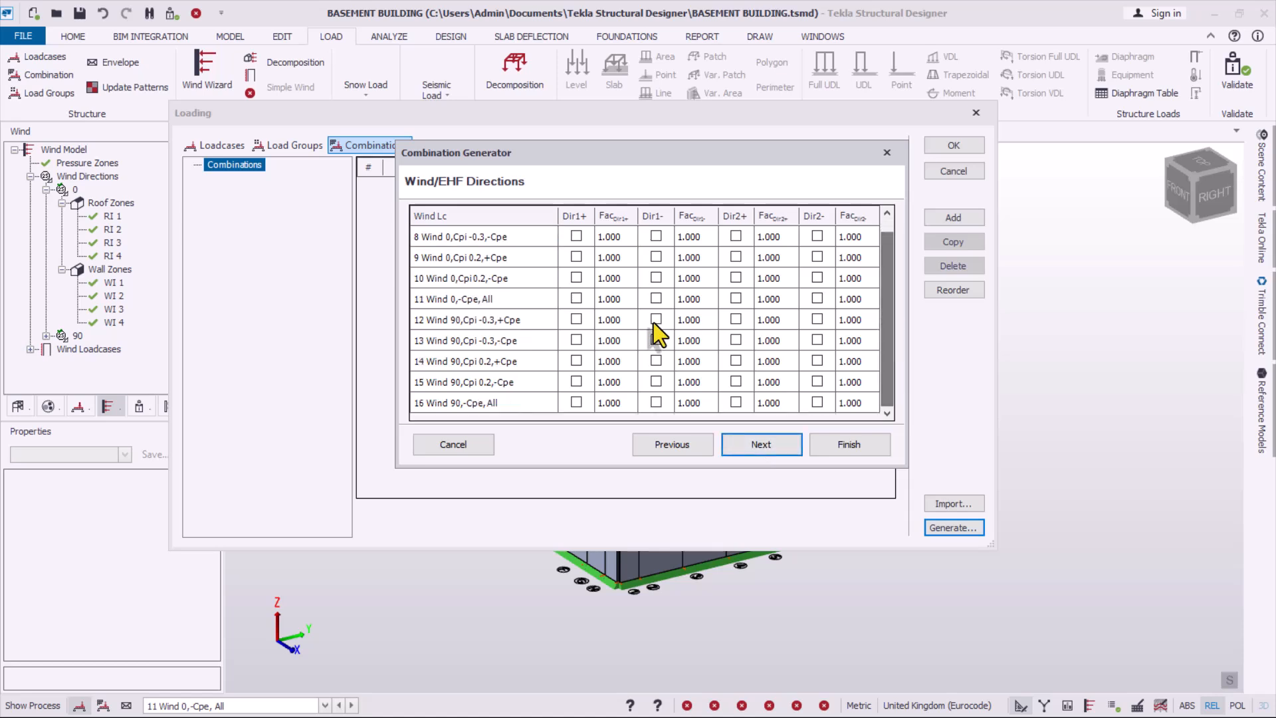
{"action": "left_click", "coordinate": [587, 300]}
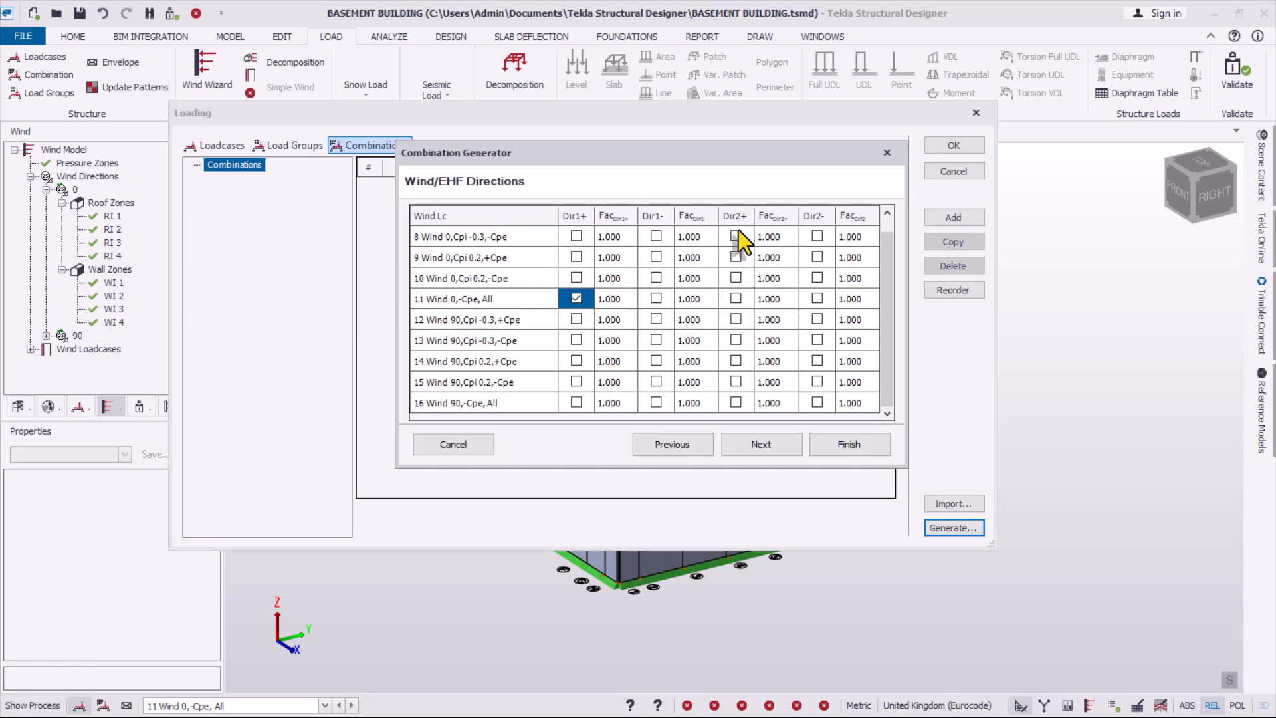
{"action": "left_click", "coordinate": [740, 295]}
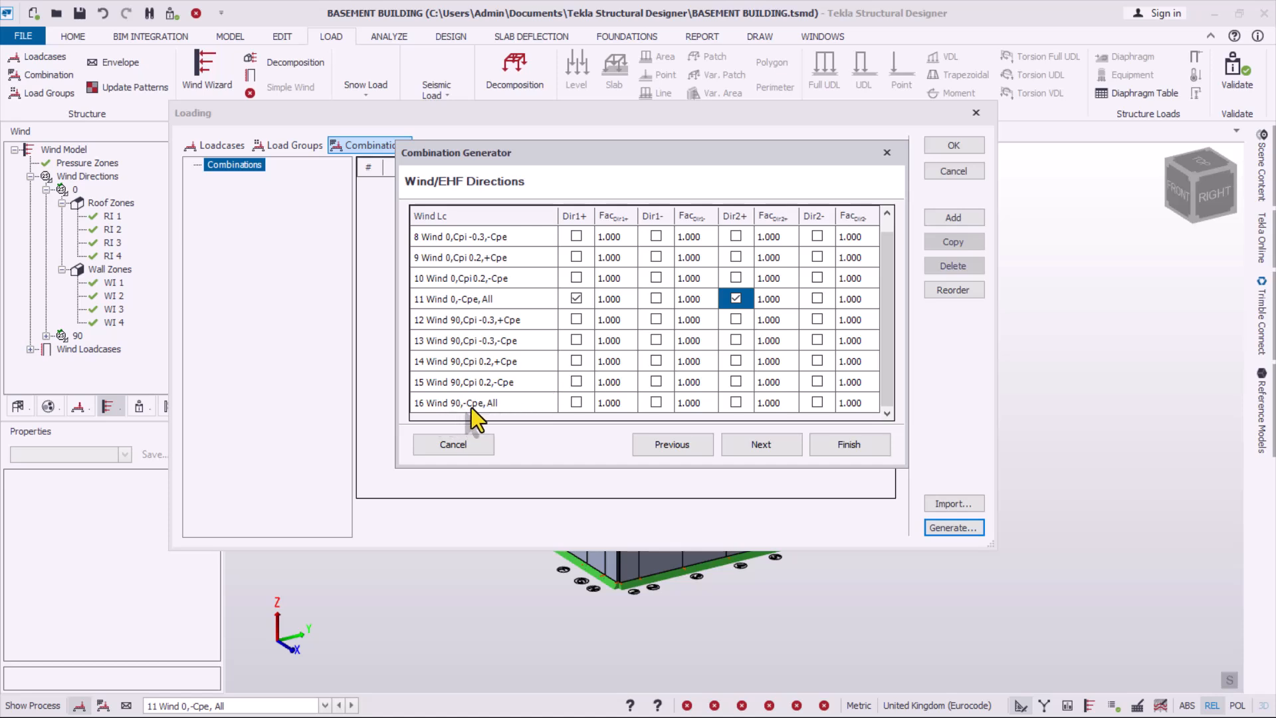
{"action": "left_click", "coordinate": [577, 402]}
{"action": "left_click", "coordinate": [736, 402]}
{"action": "left_click", "coordinate": [759, 448]}
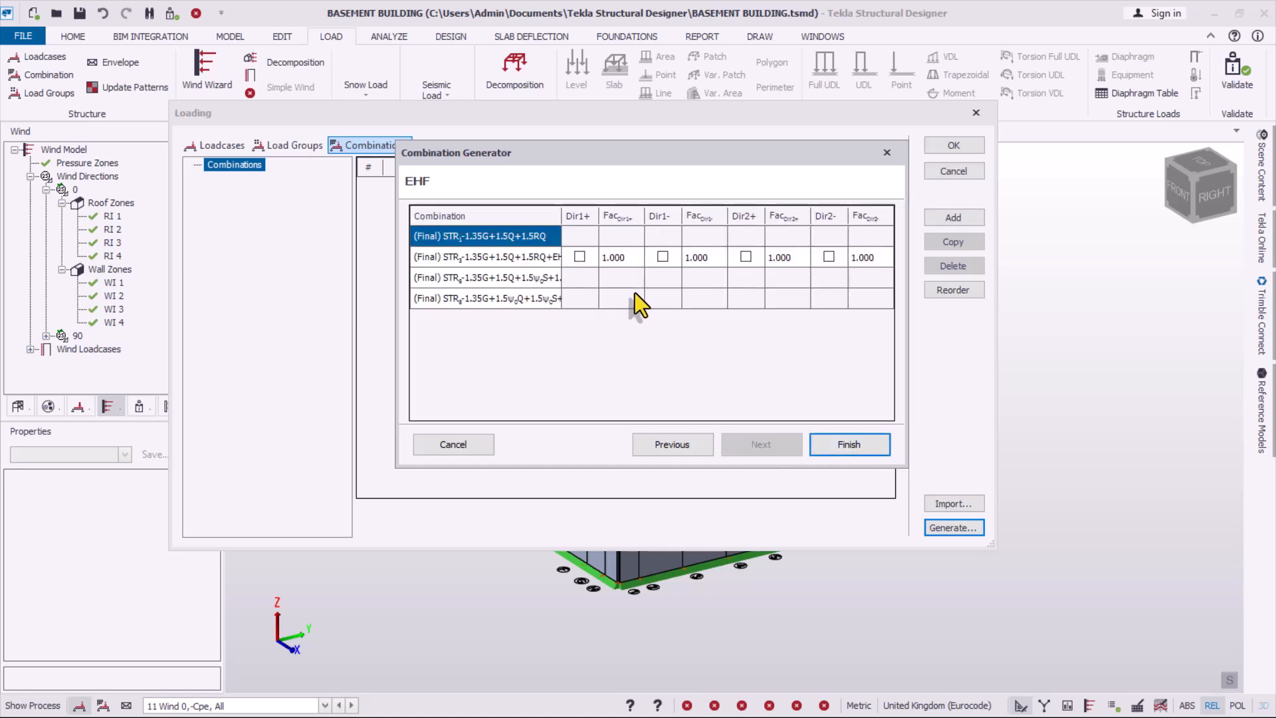
- Include EHF directions Dir1+ and Dir2+ for the gravity combination with EHF, generate the combinations and accept the loading
{"action": "left_click", "coordinate": [580, 257]}
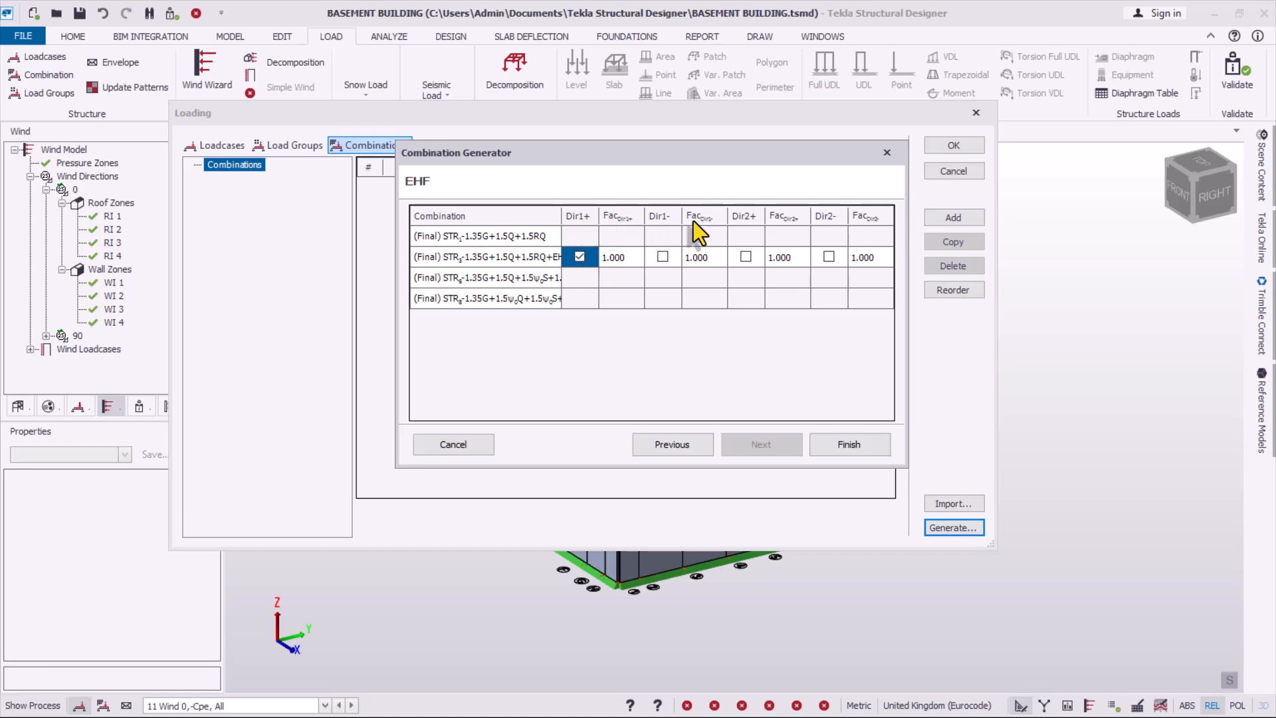
{"action": "left_click", "coordinate": [745, 256]}
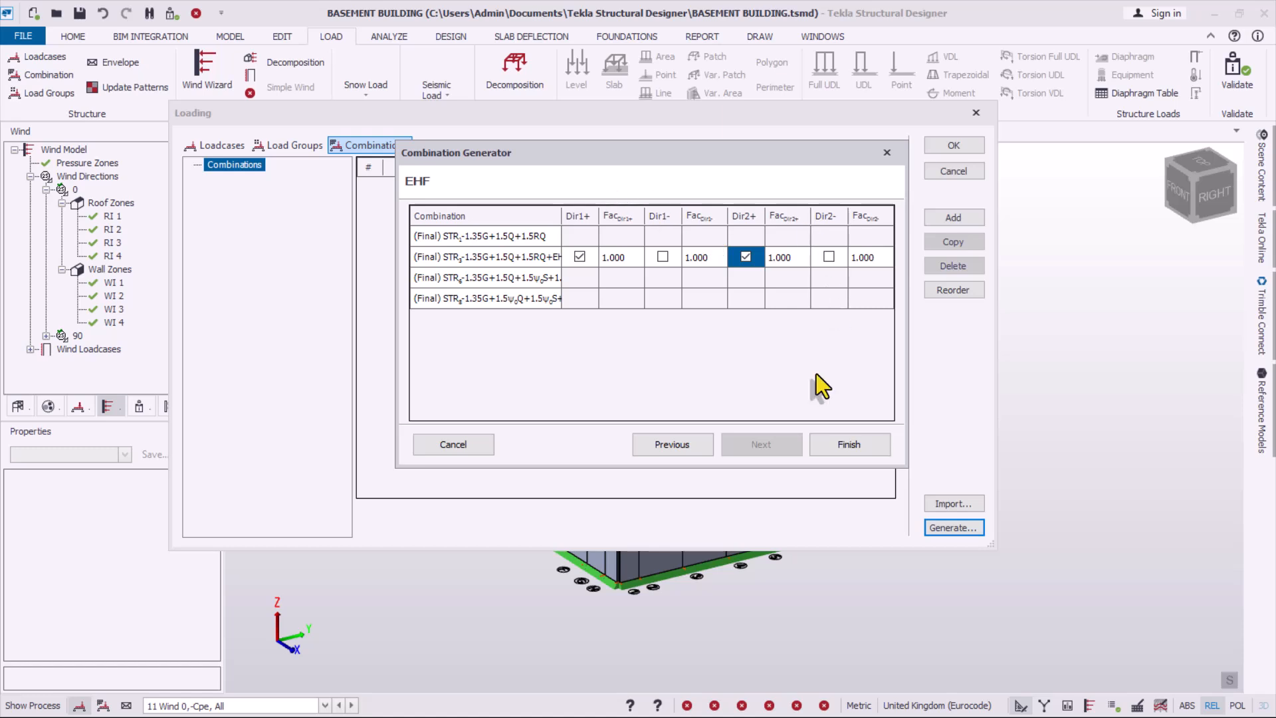
{"action": "left_click", "coordinate": [848, 443]}
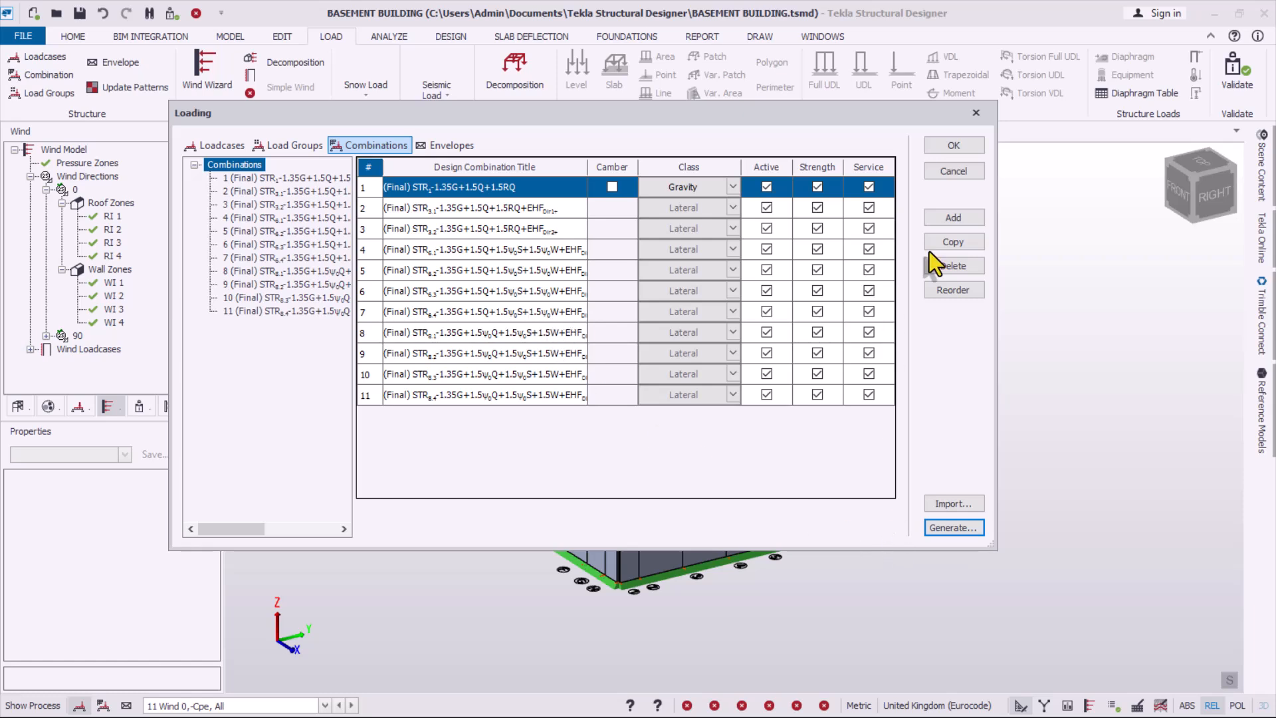
{"action": "left_click", "coordinate": [961, 146]}
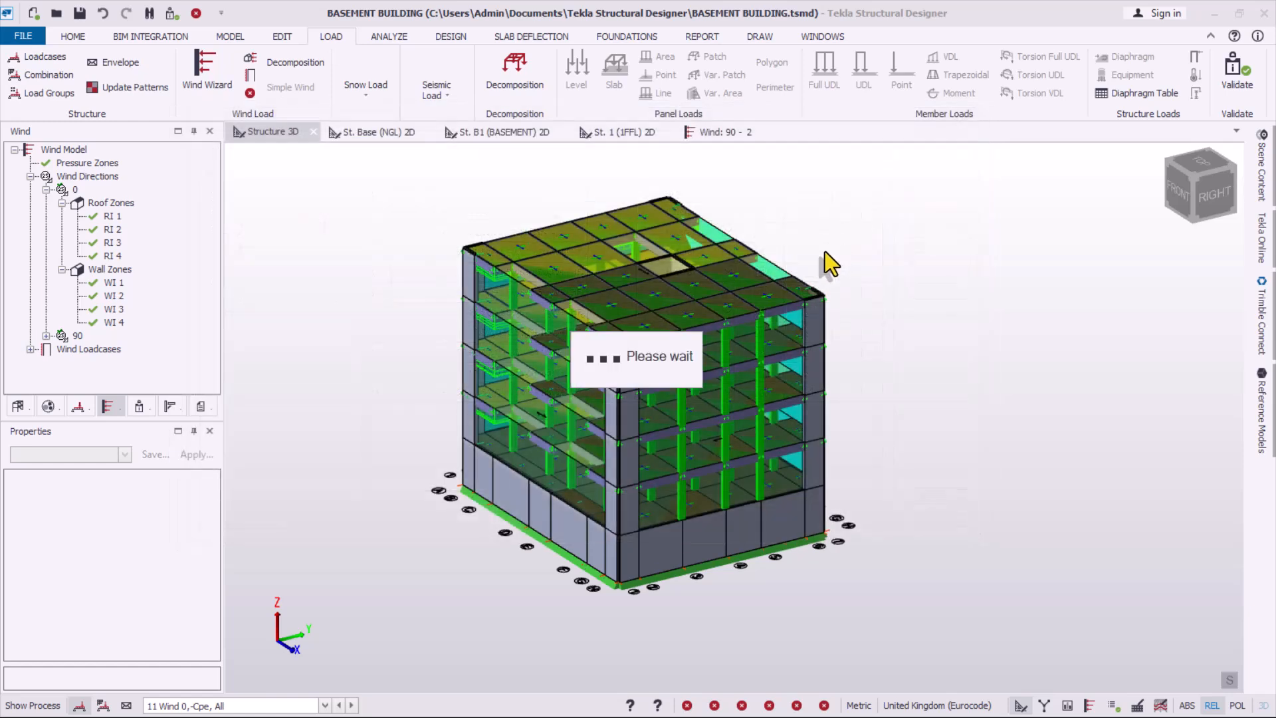
- Save the building model and display its project status list beside the 3D structure
{"action": "scroll", "coordinate": [685, 340], "scroll_direction": "up", "scroll_amount": 3}
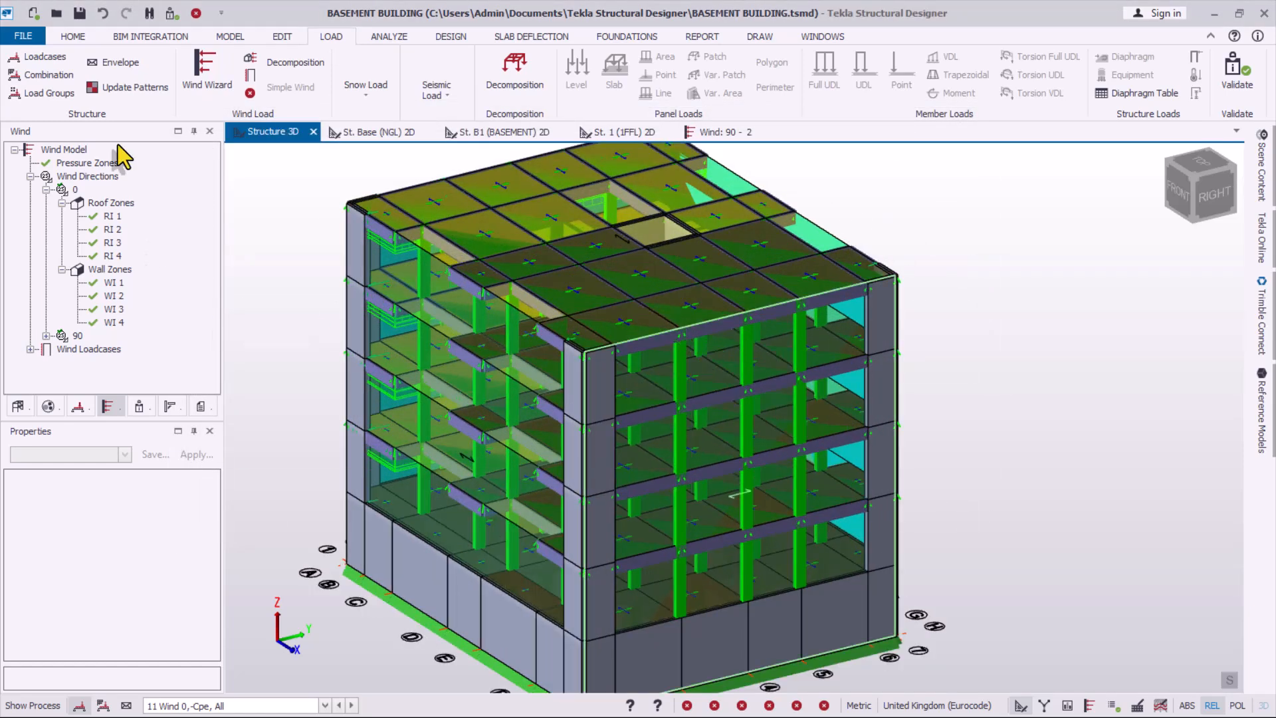
{"action": "left_click", "coordinate": [79, 14]}
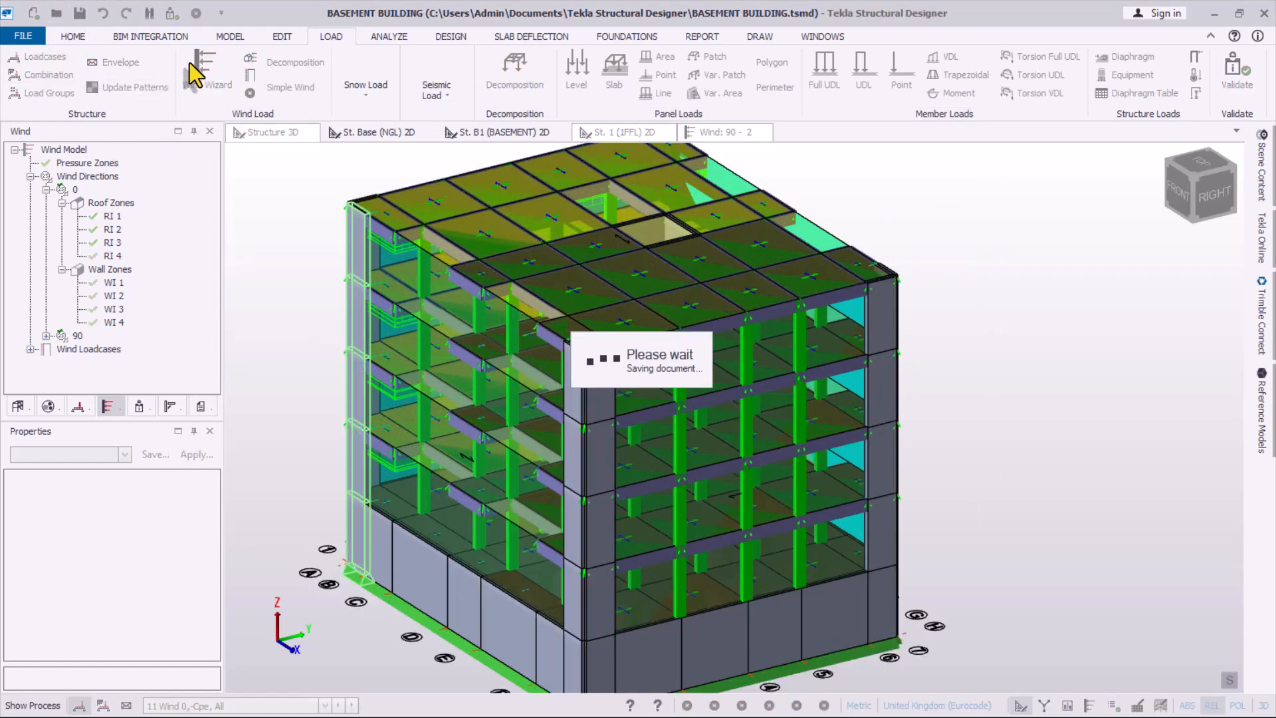
{"action": "left_click", "coordinate": [171, 15]}
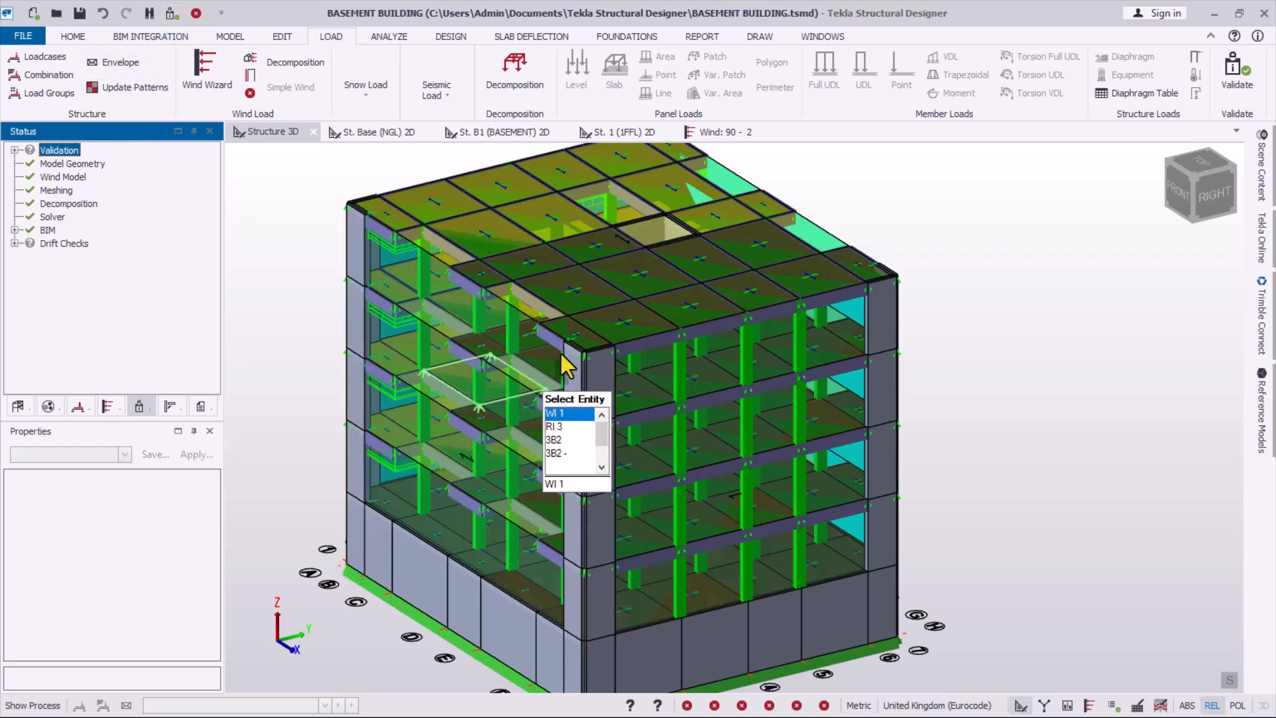
{"action": "scroll", "coordinate": [558, 369], "scroll_direction": "down", "scroll_amount": 1}
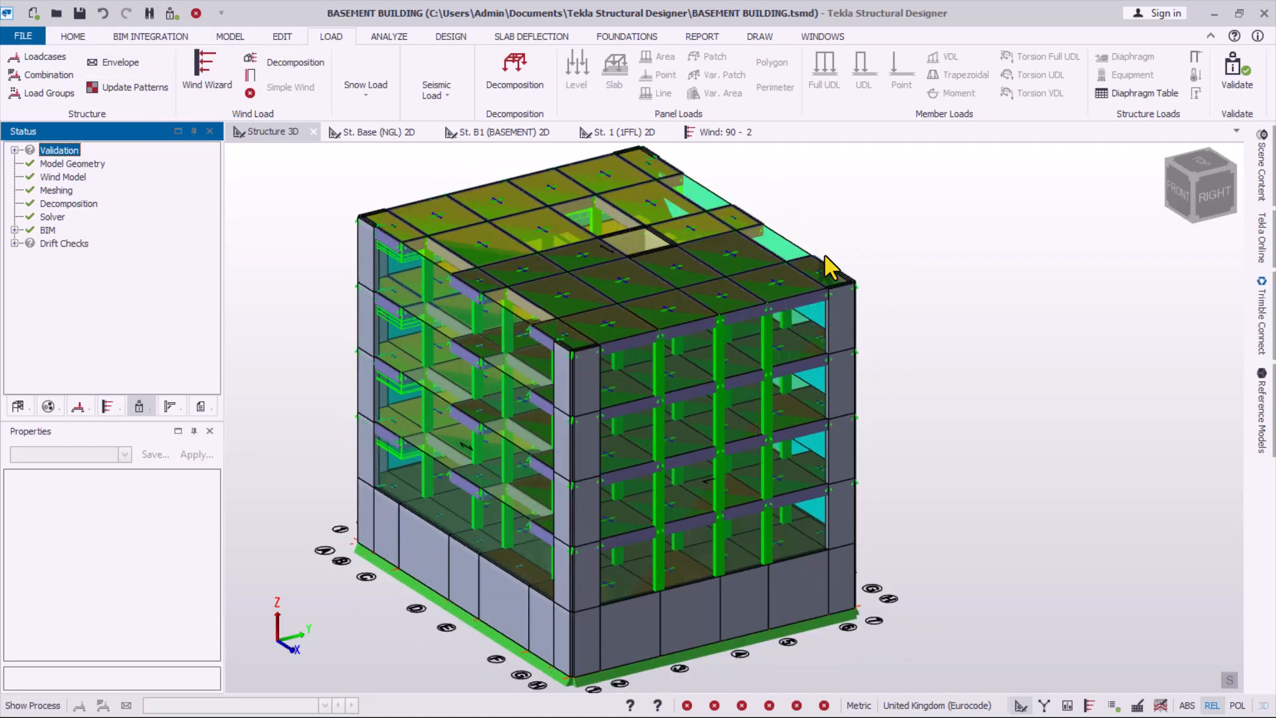
{"action": "scroll", "coordinate": [907, 337], "scroll_direction": "down", "scroll_amount": 2}
{"action": "right_click_drag", "start_coordinate": [868, 386], "coordinate": [819, 373]}
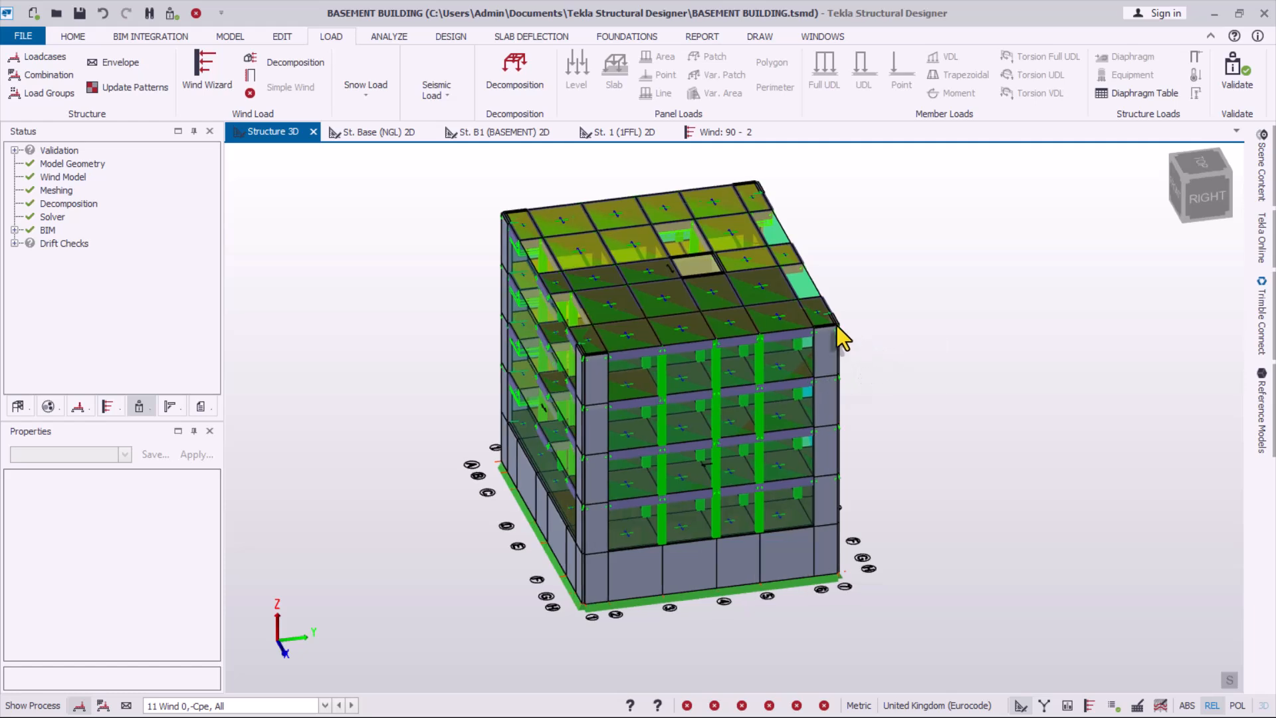
- Run a 1st order linear analysis for all combinations and their loadcases
{"action": "left_click", "coordinate": [389, 36]}
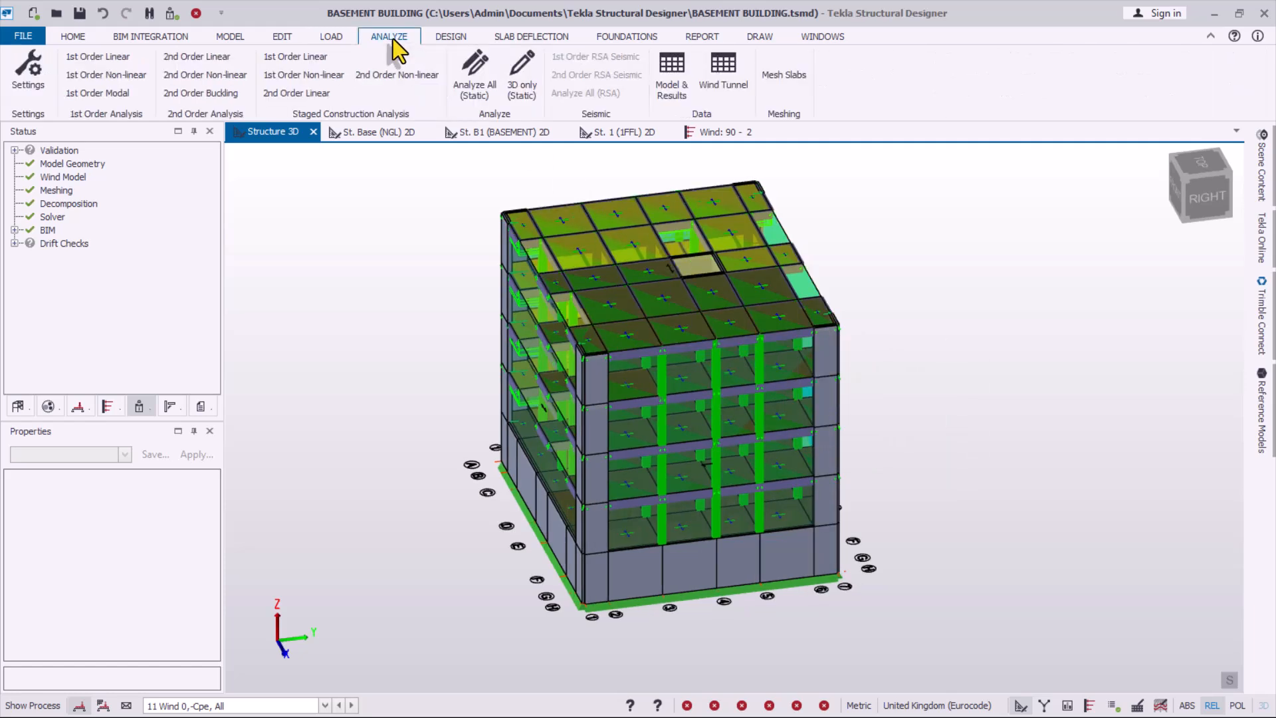
{"action": "left_click", "coordinate": [97, 59]}
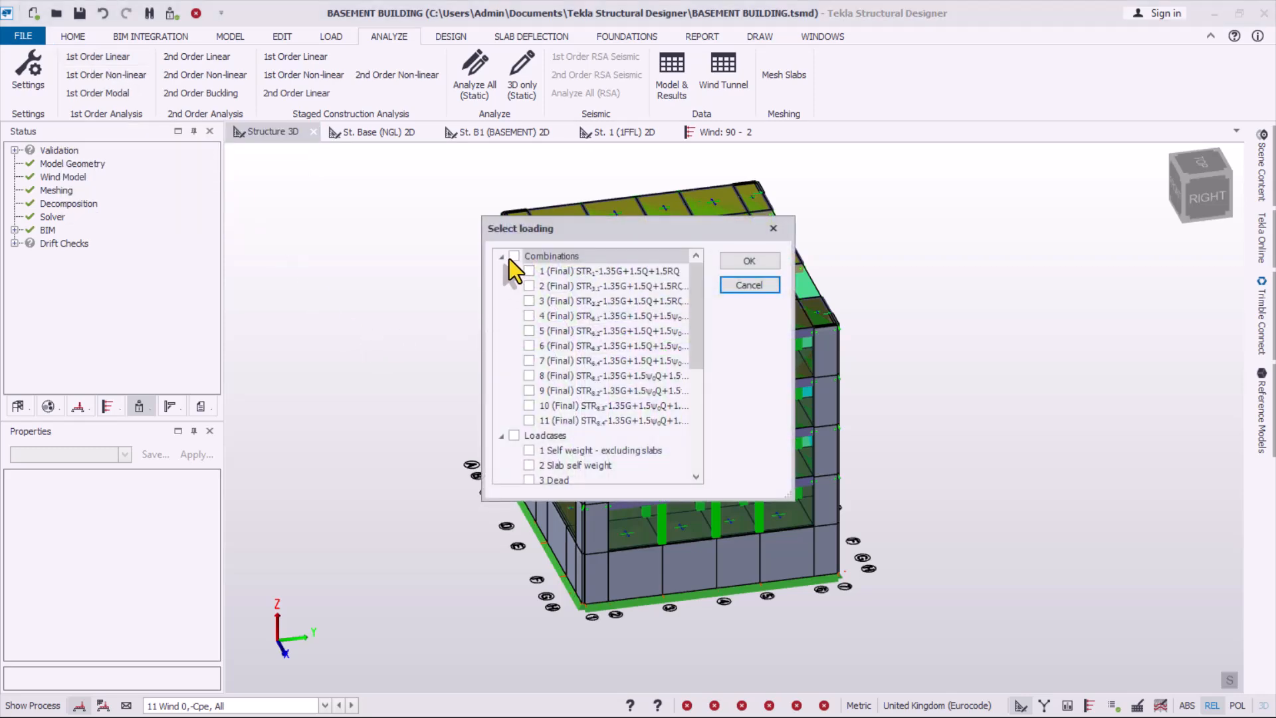
{"action": "left_click", "coordinate": [511, 257]}
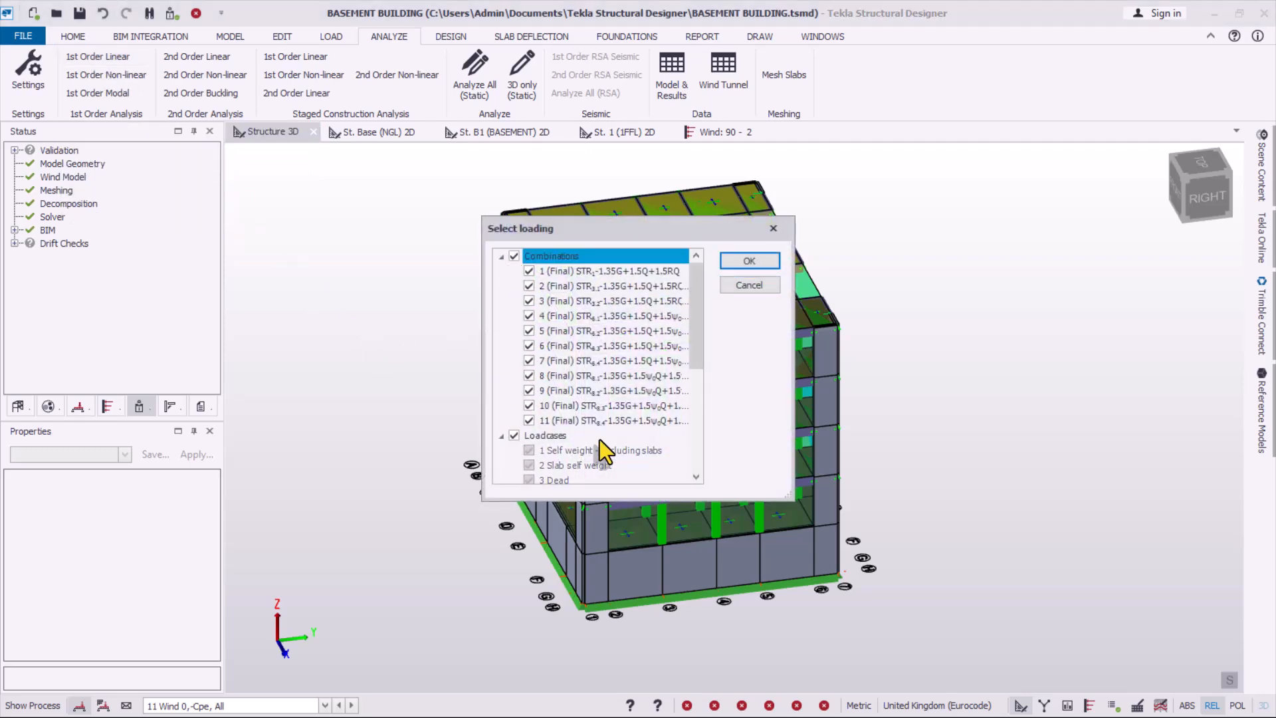
{"action": "left_click", "coordinate": [739, 263]}
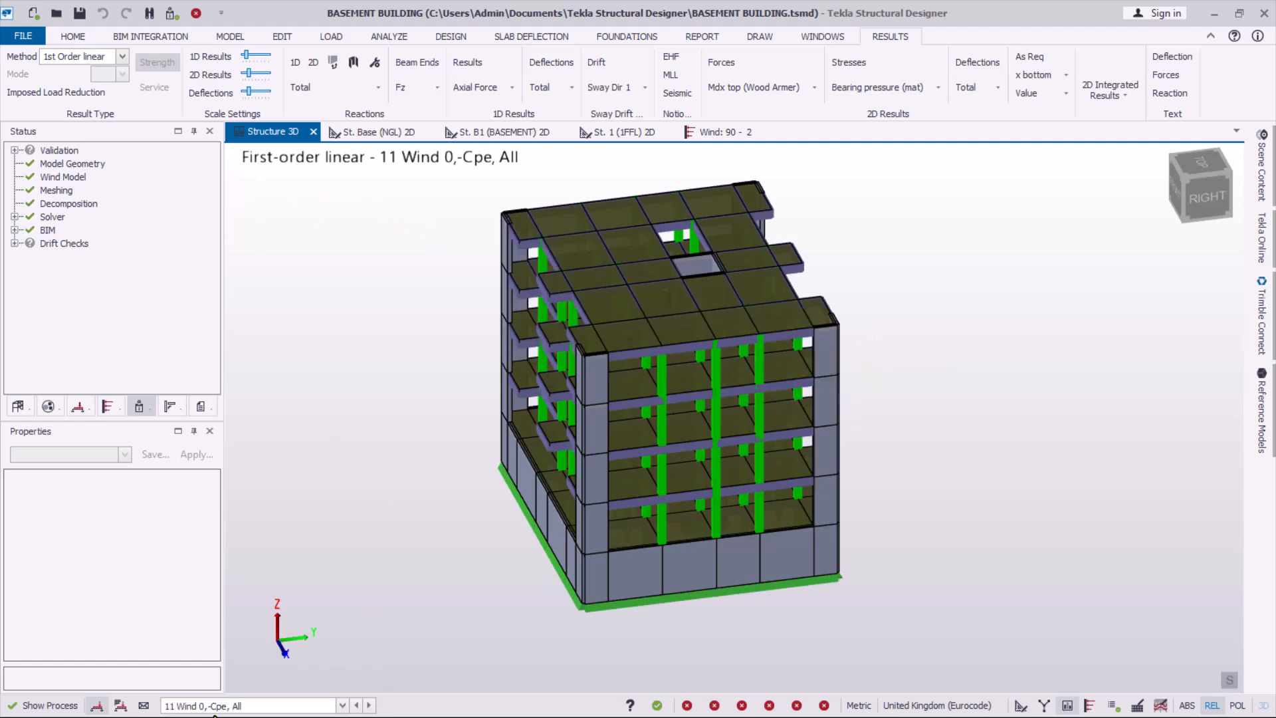
- Switch the results from loadcases to combinations and select 1 (Final) STR1-1.35G+1.5Q+1.5RQ
{"action": "left_click", "coordinate": [243, 713]}
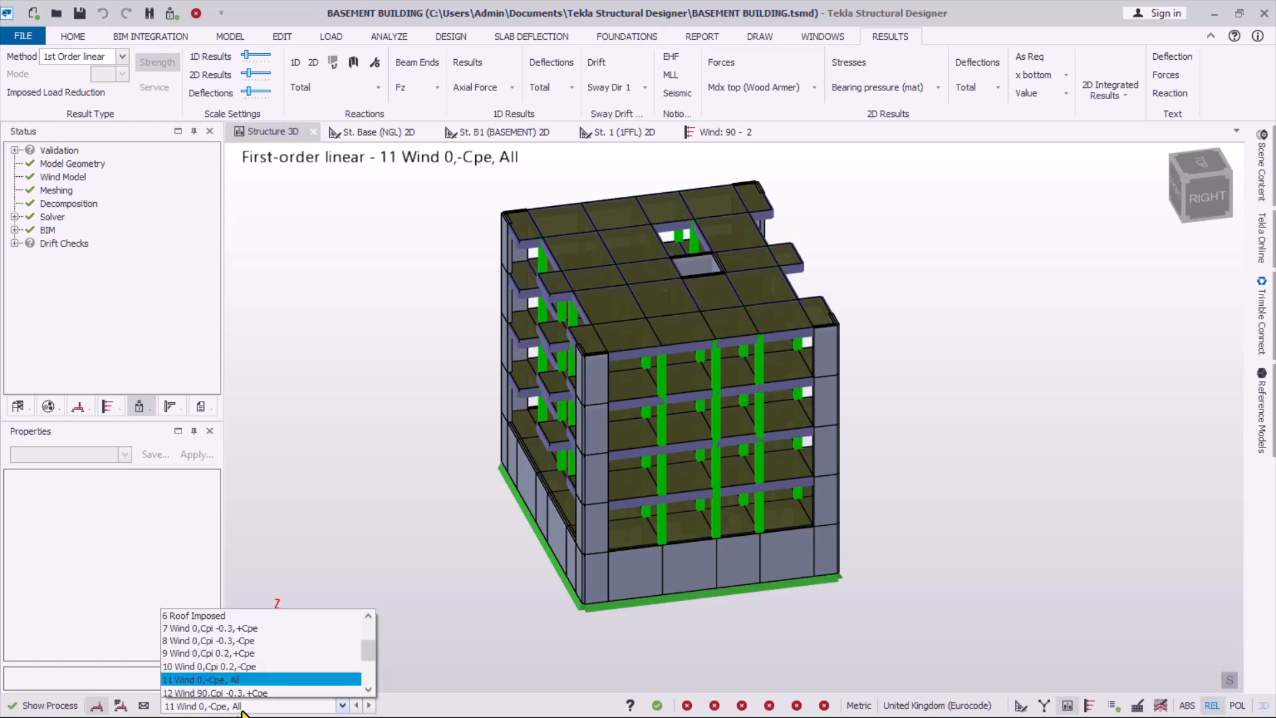
{"action": "scroll", "coordinate": [269, 668], "scroll_direction": "up", "scroll_amount": 2}
{"action": "scroll", "coordinate": [260, 660], "scroll_direction": "down", "scroll_amount": 4}
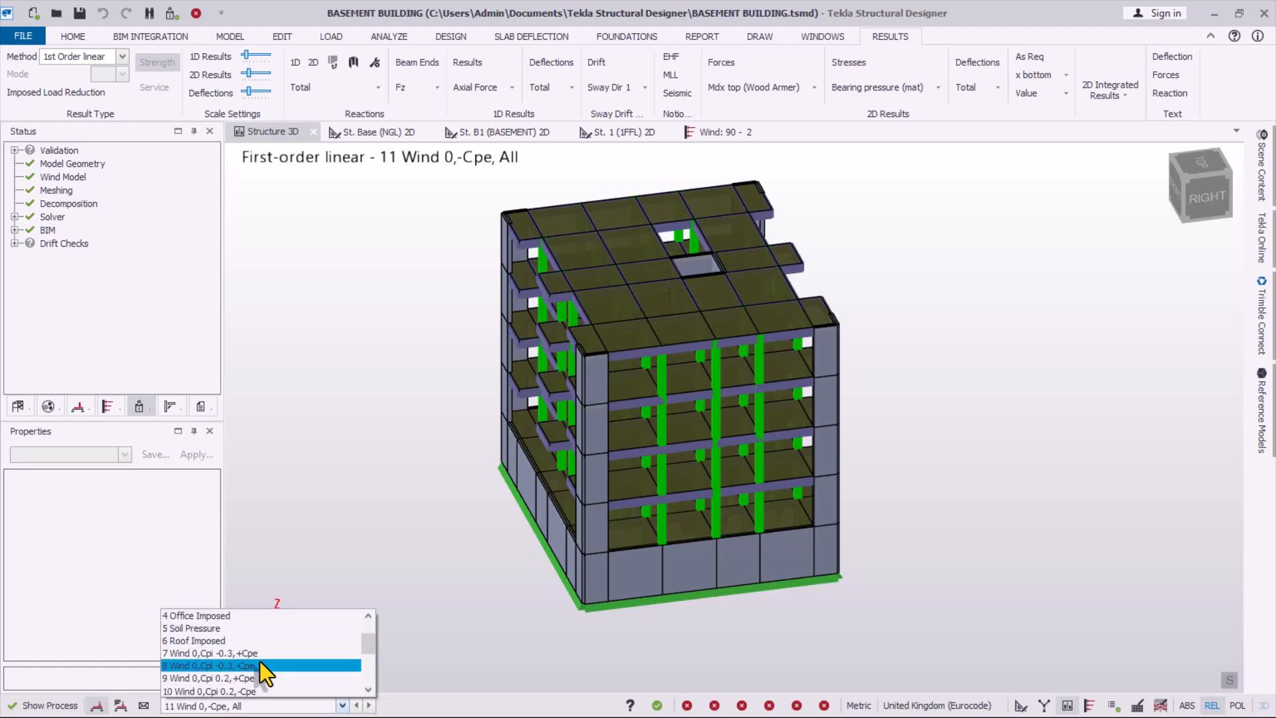
{"action": "scroll", "coordinate": [262, 664], "scroll_direction": "up", "scroll_amount": 4}
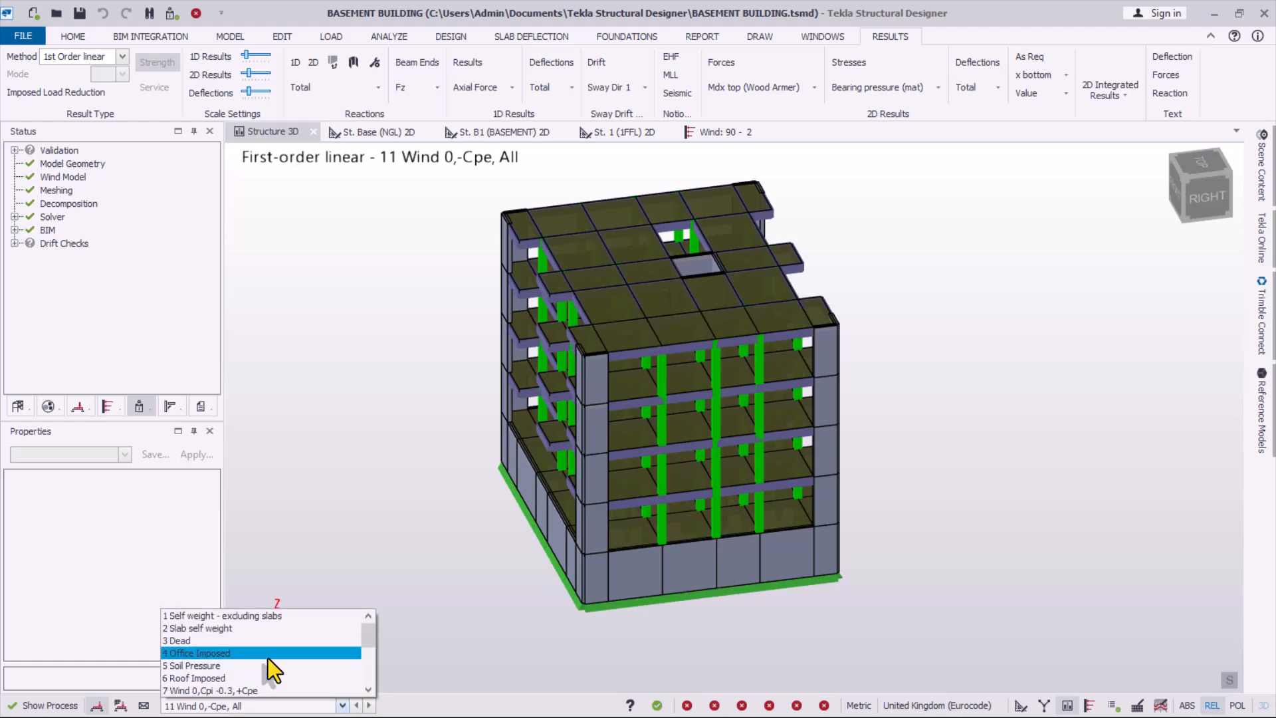
{"action": "left_click", "coordinate": [120, 705]}
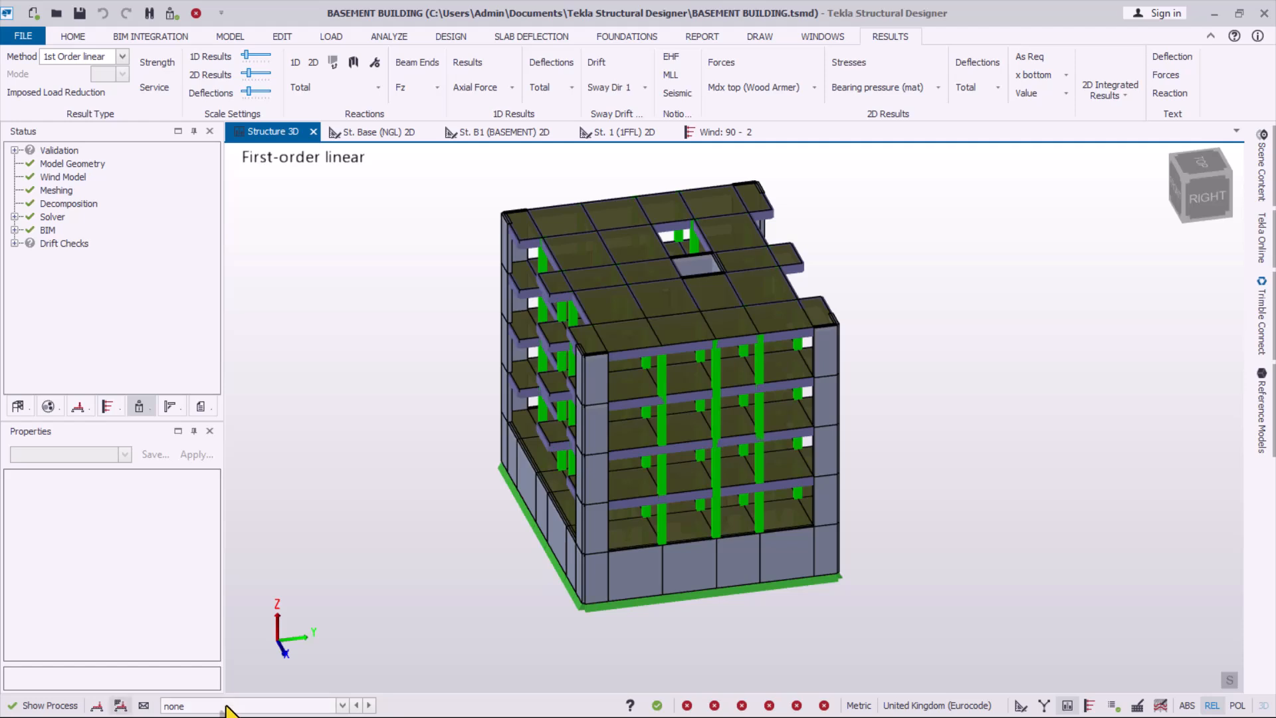
{"action": "left_click", "coordinate": [245, 706]}
{"action": "scroll", "coordinate": [260, 618], "scroll_direction": "up", "scroll_amount": 2}
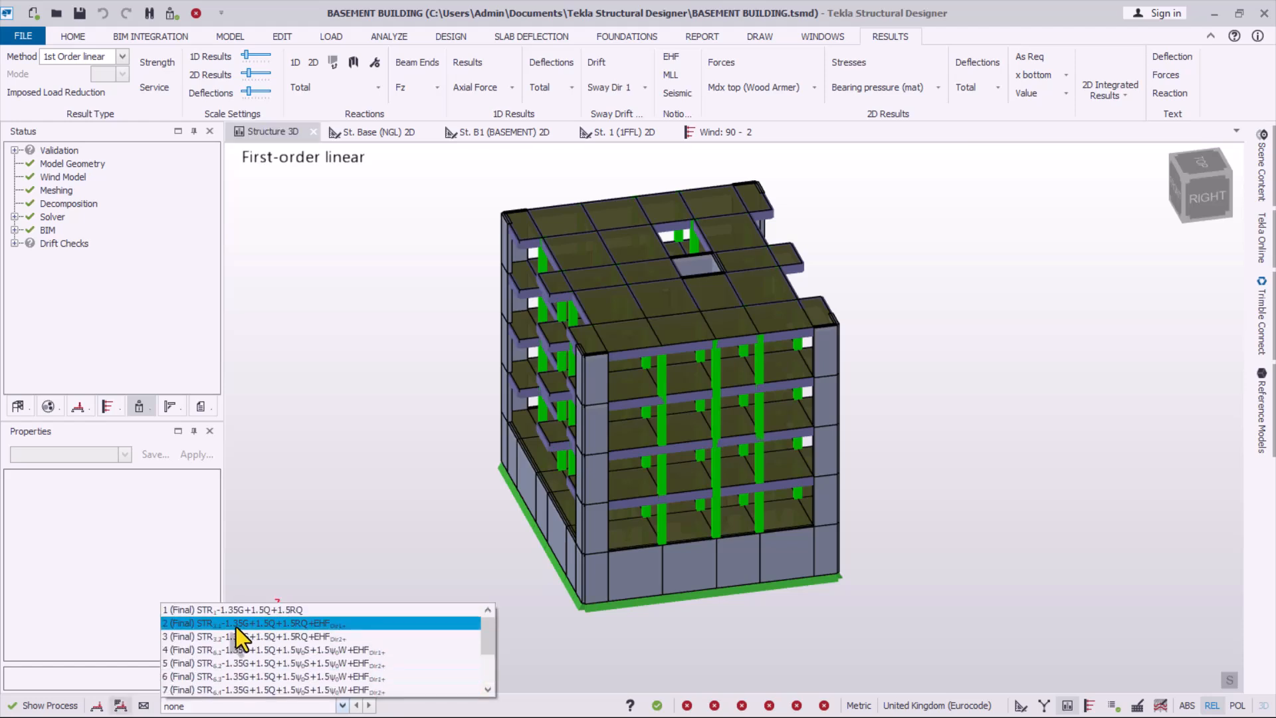
{"action": "left_click", "coordinate": [202, 611]}
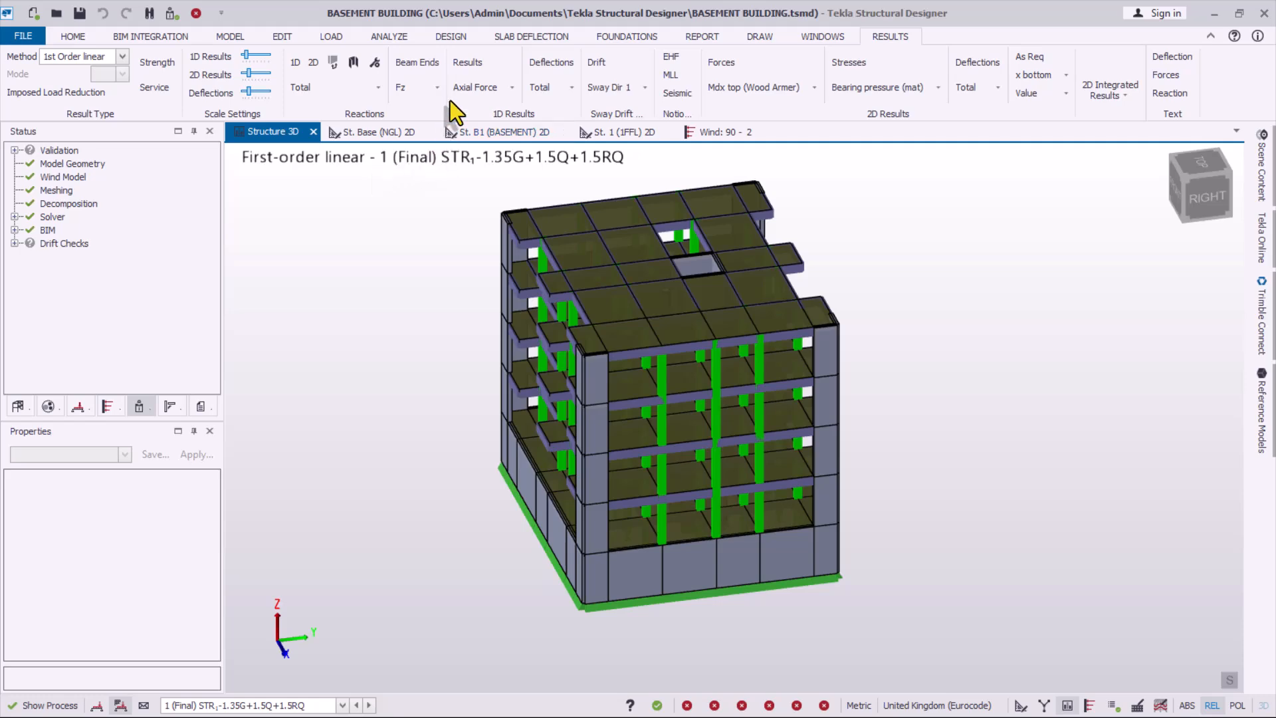
- Display the 1D axial force diagrams for all members in the 3D structure
{"action": "left_click", "coordinate": [458, 63]}
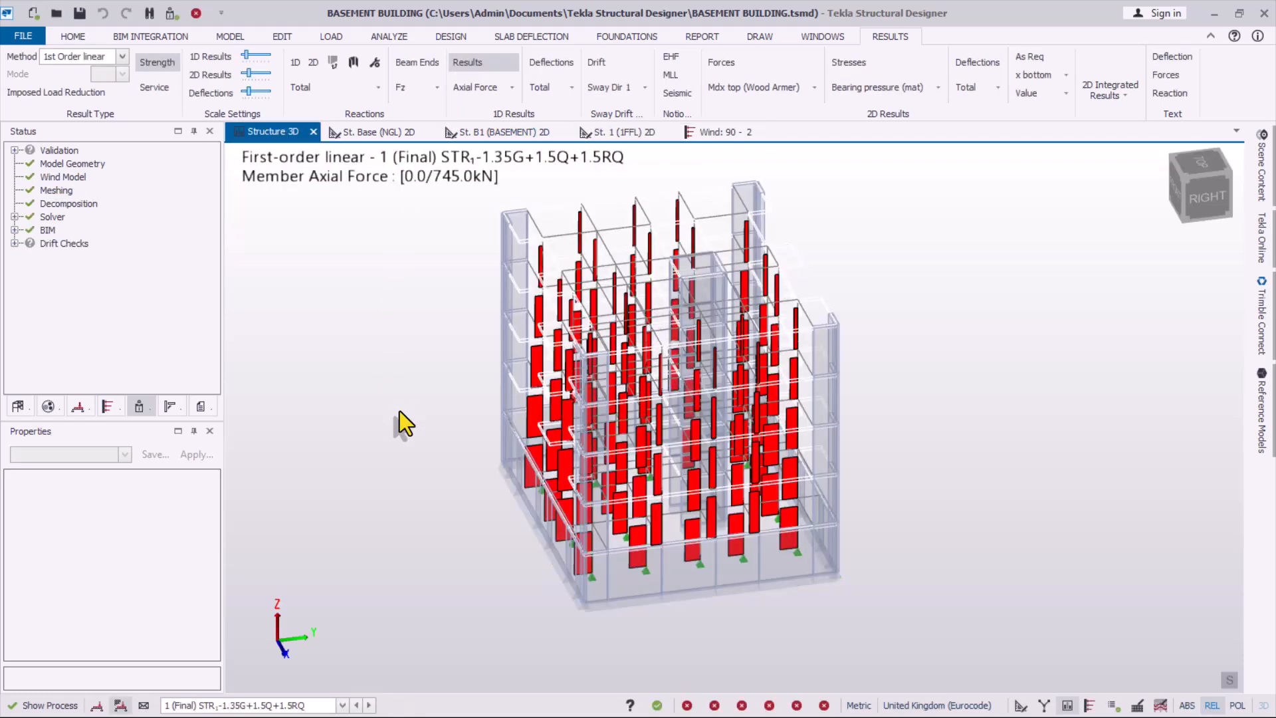
{"action": "mouse_move", "coordinate": [648, 413]}
{"action": "scroll", "coordinate": [647, 413], "scroll_direction": "up", "scroll_amount": 3}
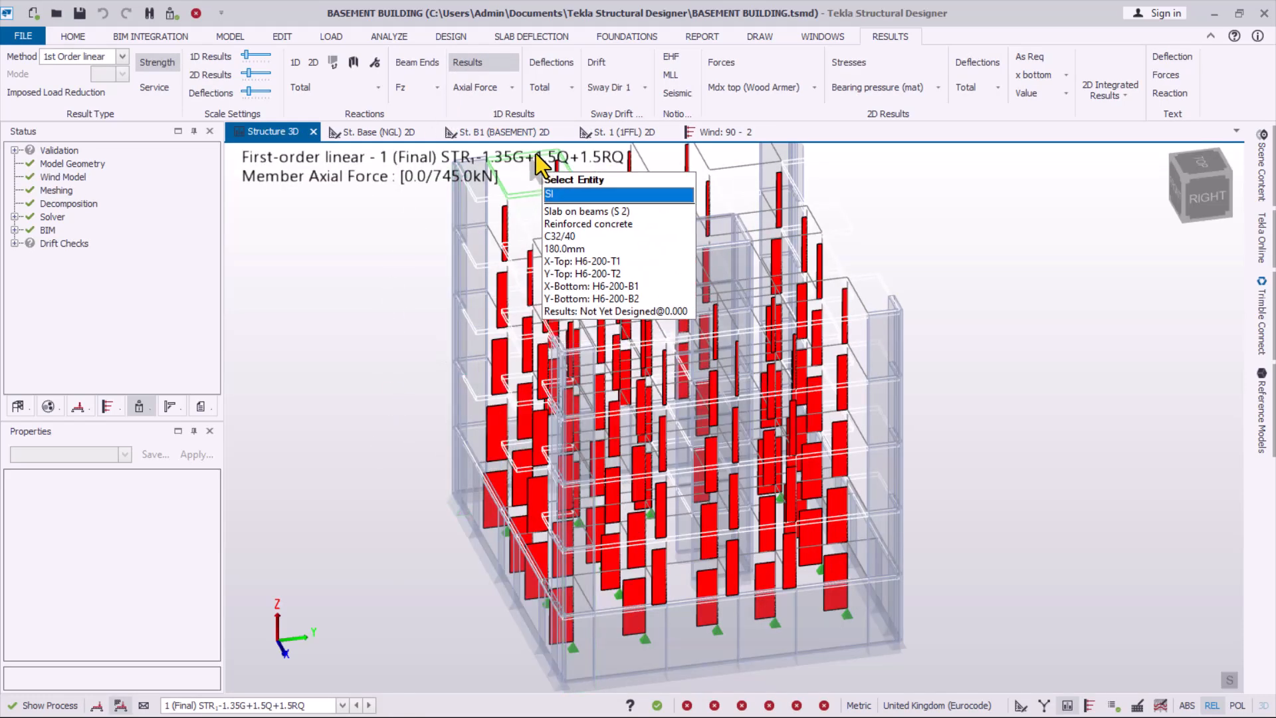
{"action": "scroll", "coordinate": [620, 418], "scroll_direction": "down", "scroll_amount": 1}
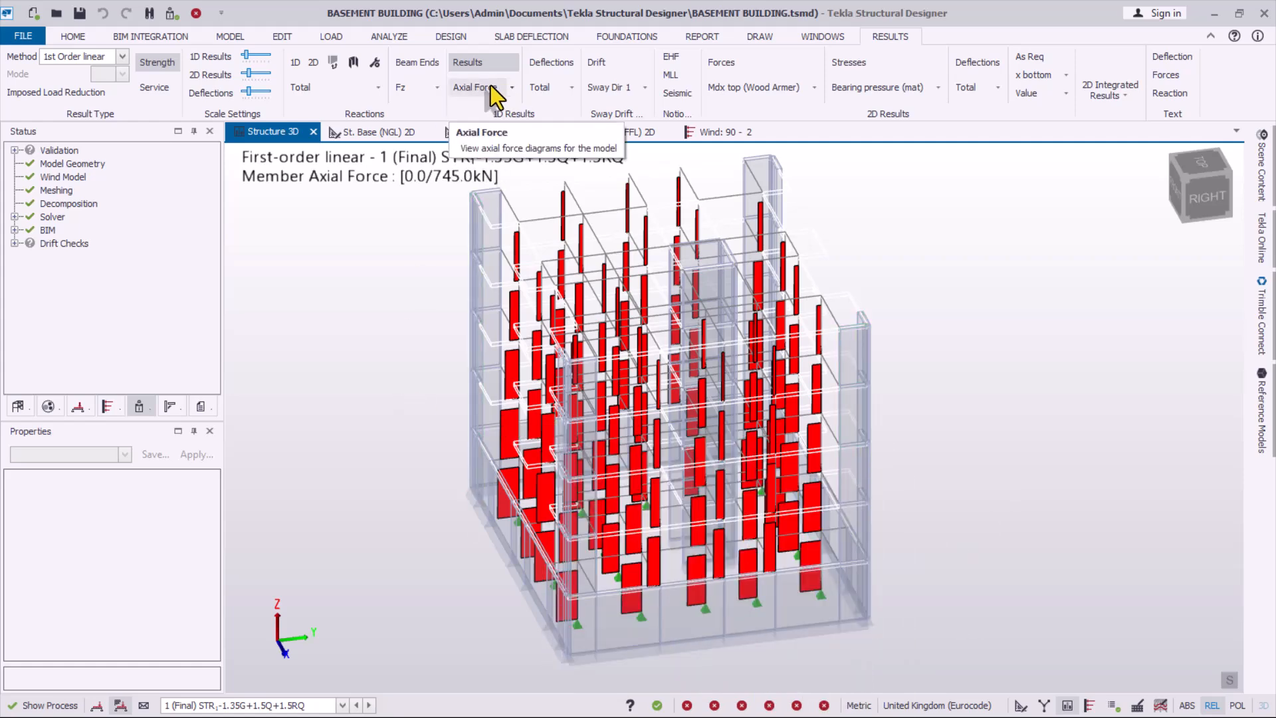
- Change the 1D results to Shear Major and inspect the member shear diagrams from another angle
{"action": "left_click", "coordinate": [510, 88]}
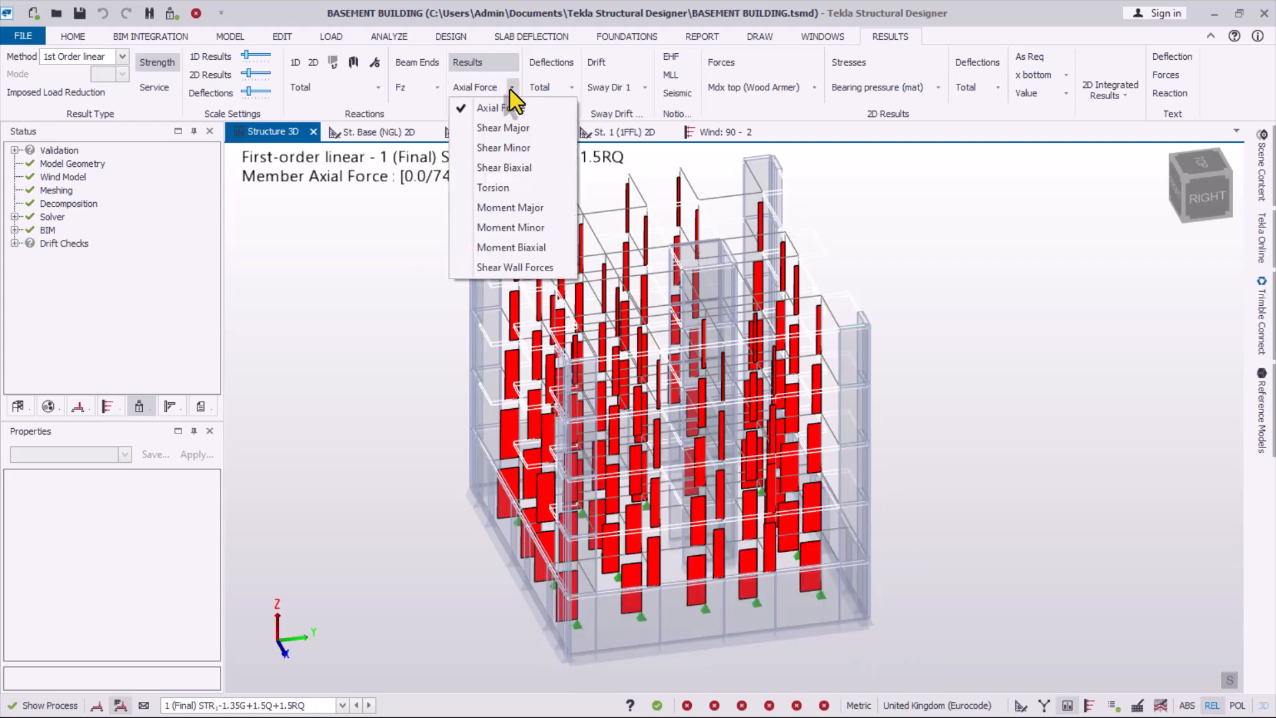
{"action": "left_click", "coordinate": [499, 128]}
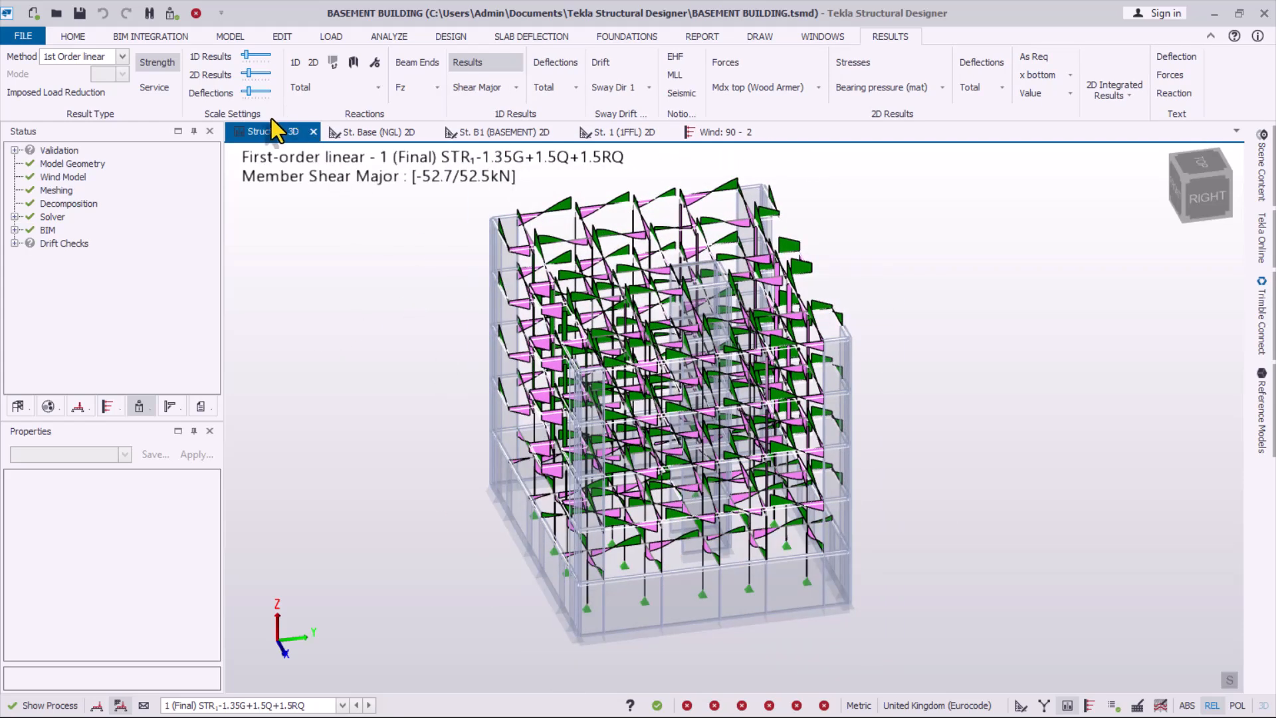
{"action": "left_click", "coordinate": [246, 75]}
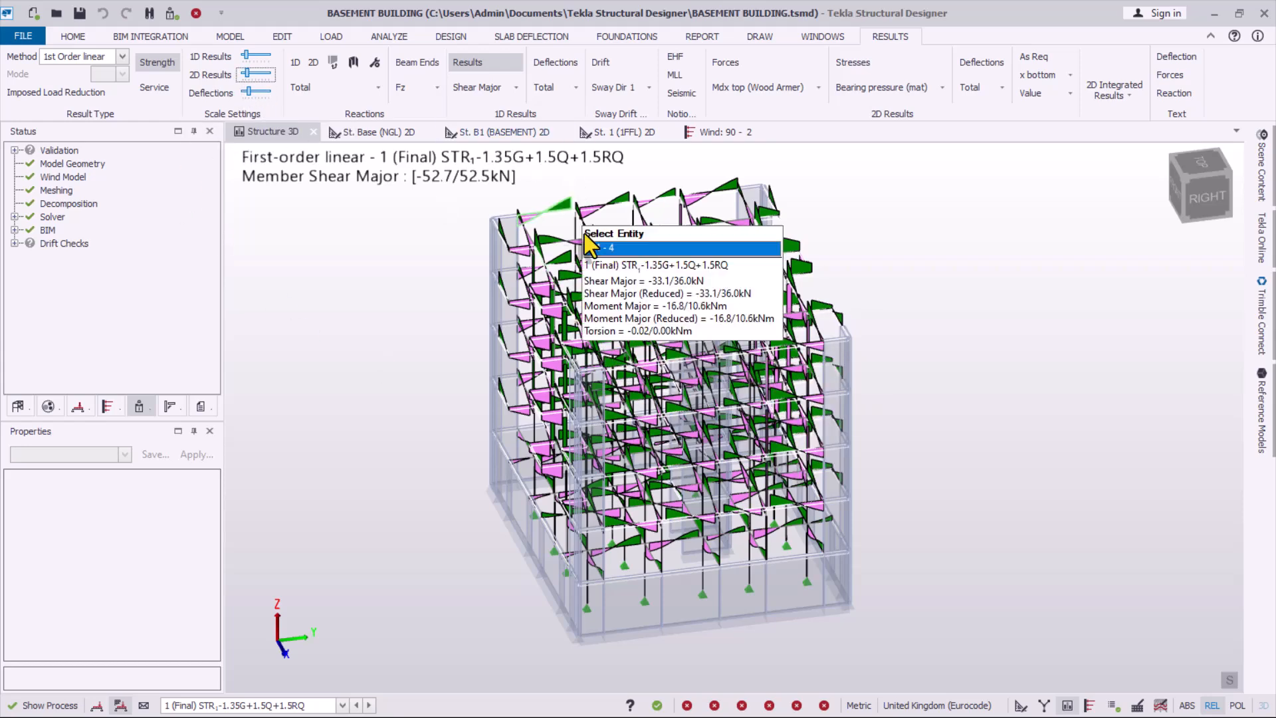
{"action": "scroll", "coordinate": [702, 238], "scroll_direction": "up", "scroll_amount": 2}
{"action": "scroll", "coordinate": [702, 237], "scroll_direction": "up", "scroll_amount": 1}
{"action": "scroll", "coordinate": [743, 403], "scroll_direction": "down", "scroll_amount": 2}
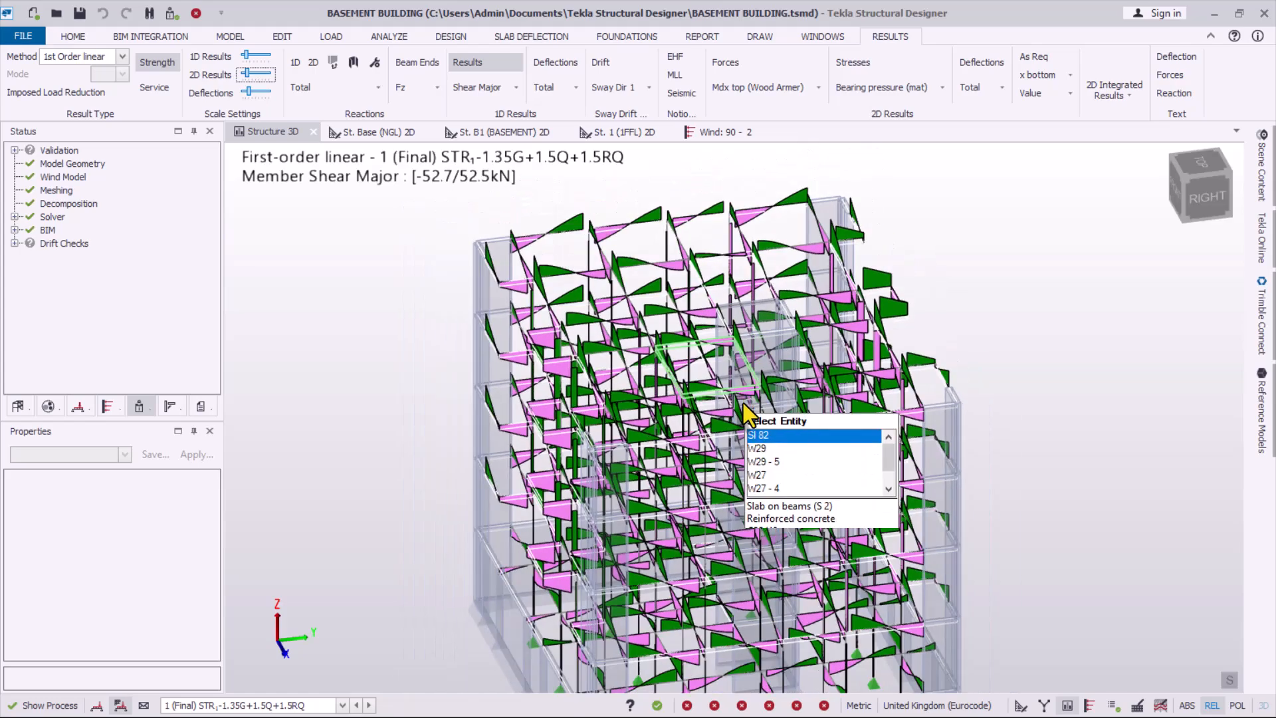
{"action": "right_click_drag", "start_coordinate": [712, 455], "coordinate": [839, 461]}
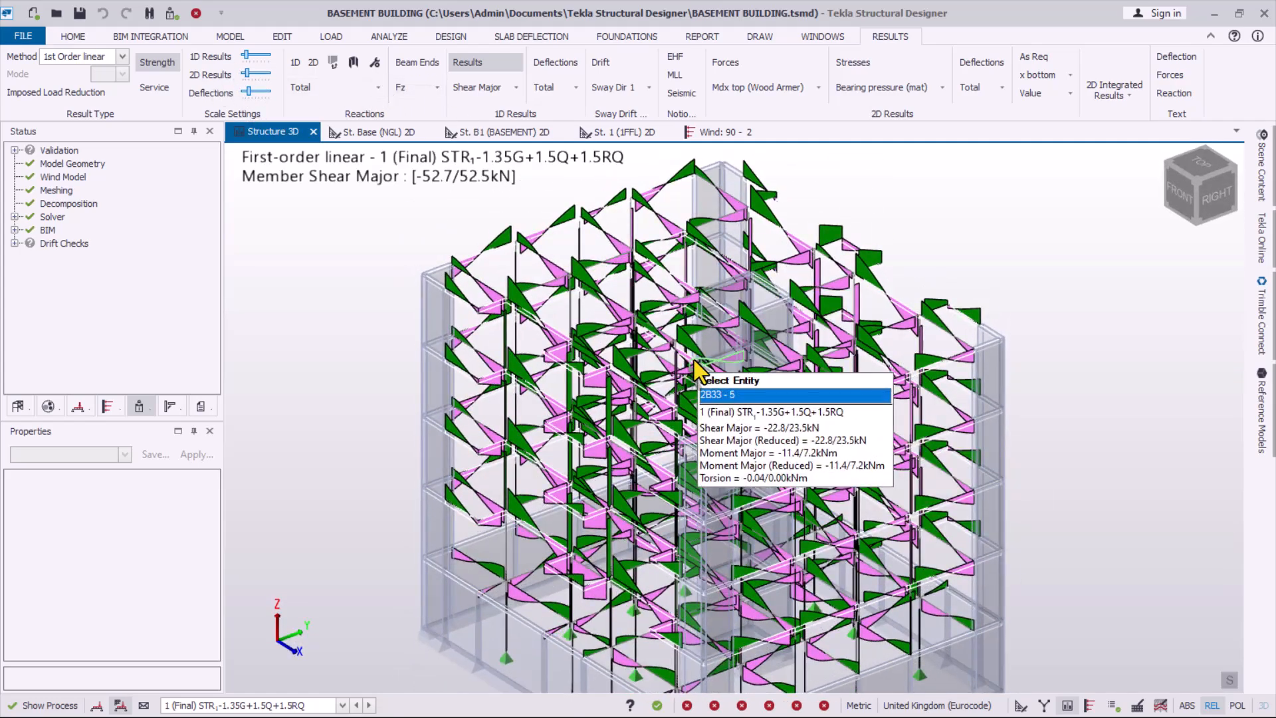
{"action": "scroll", "coordinate": [694, 364], "scroll_direction": "down", "scroll_amount": 2}
{"action": "scroll", "coordinate": [725, 499], "scroll_direction": "up", "scroll_amount": 1}
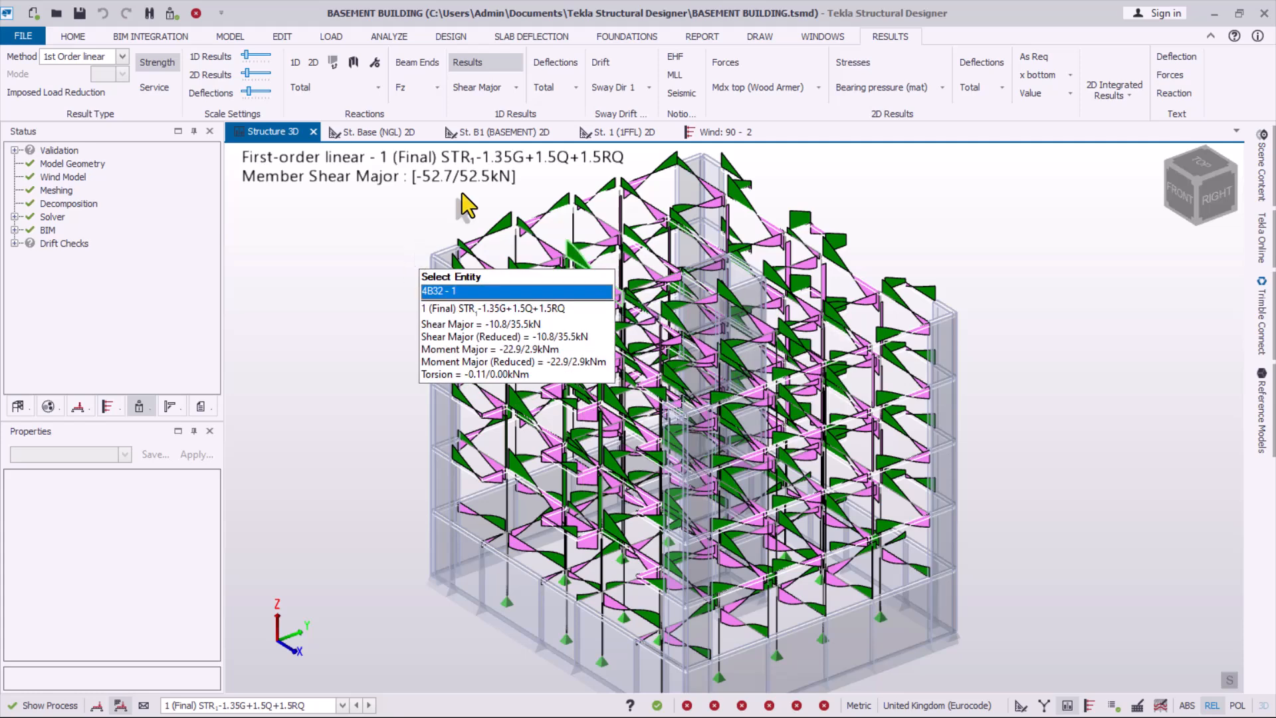
- Change the 1D results to Moment Major and check which analysis methods are available for the results
{"action": "left_click", "coordinate": [509, 91]}
{"action": "left_click", "coordinate": [515, 88]}
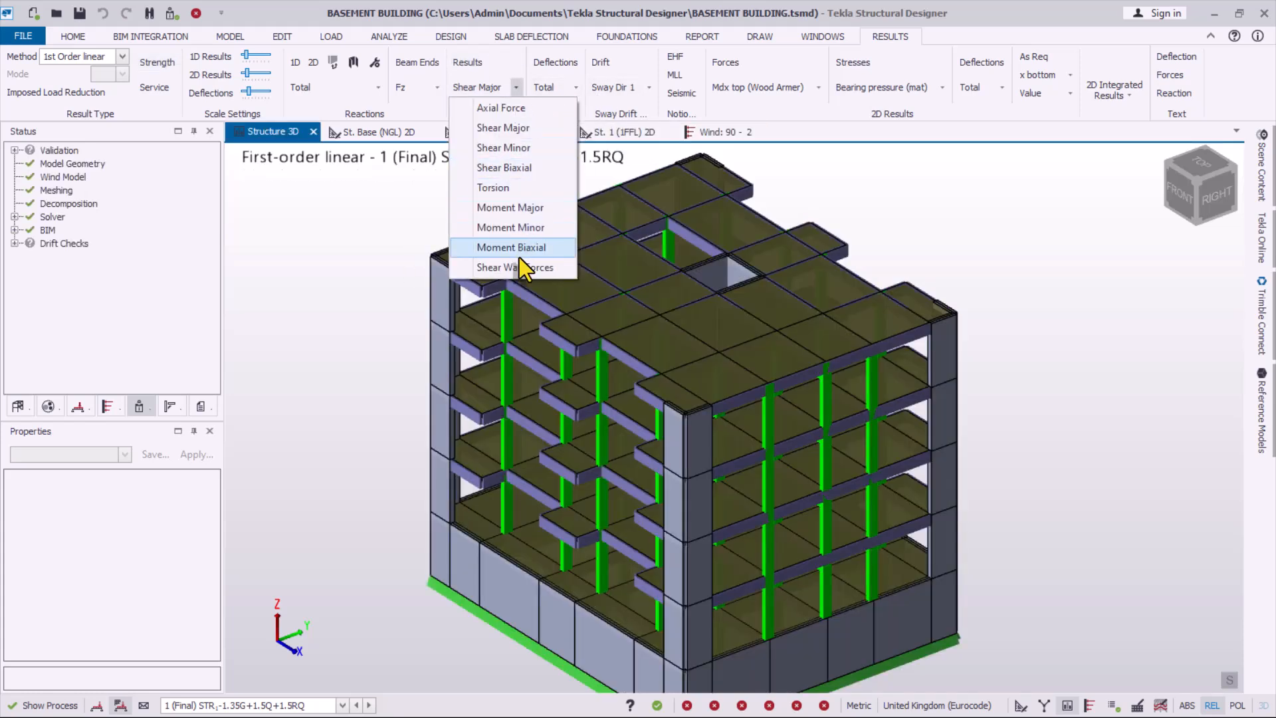
{"action": "left_click", "coordinate": [508, 210]}
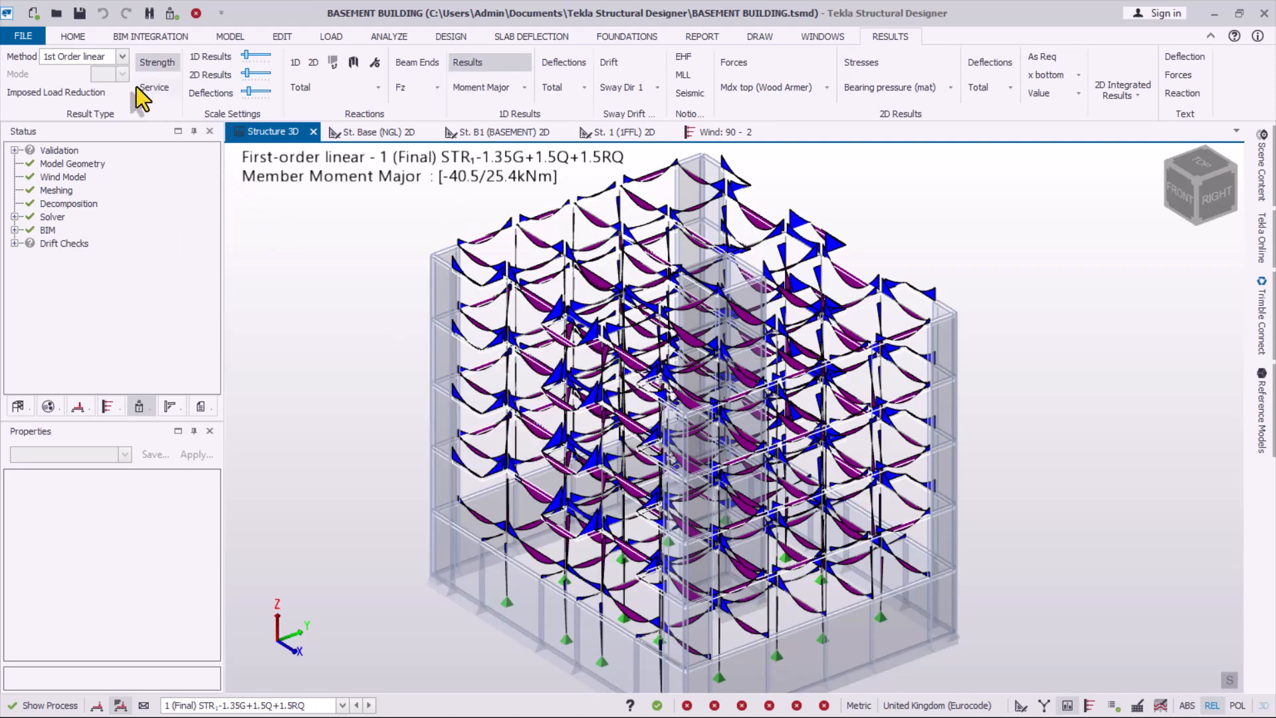
{"action": "left_click", "coordinate": [122, 57]}
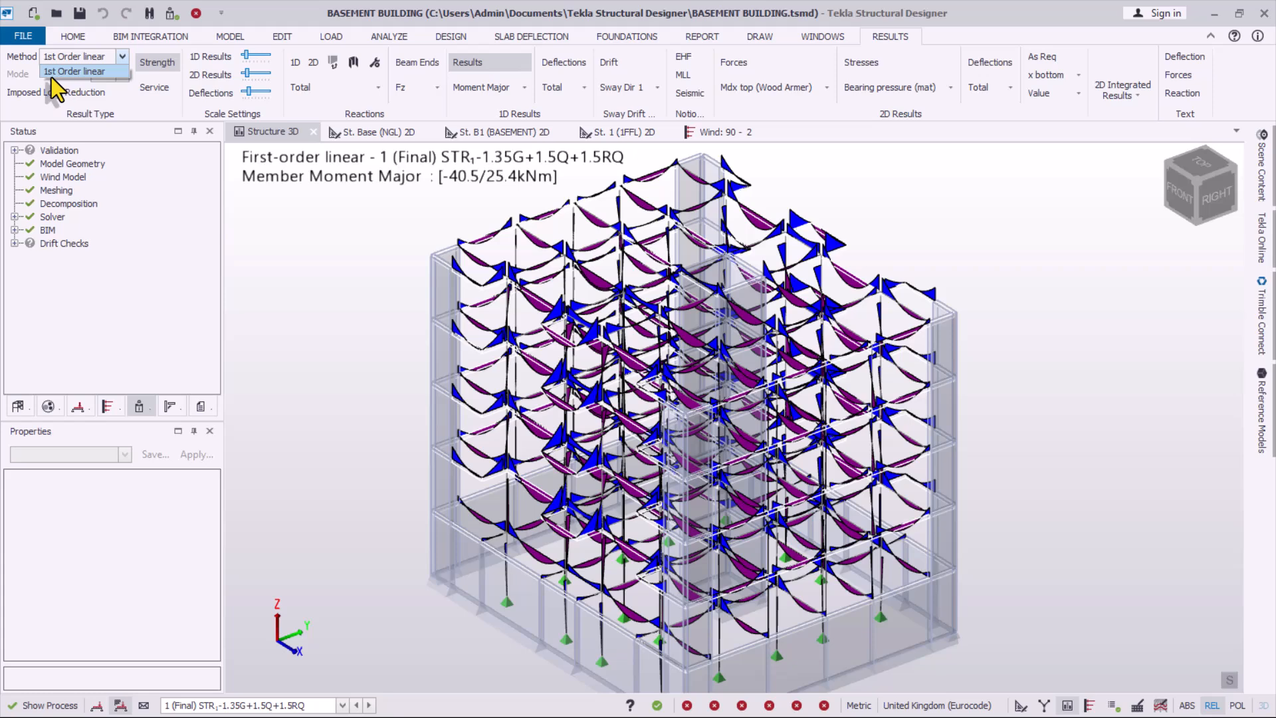
{"action": "left_click", "coordinate": [391, 241]}
{"action": "right_click", "coordinate": [350, 214]}
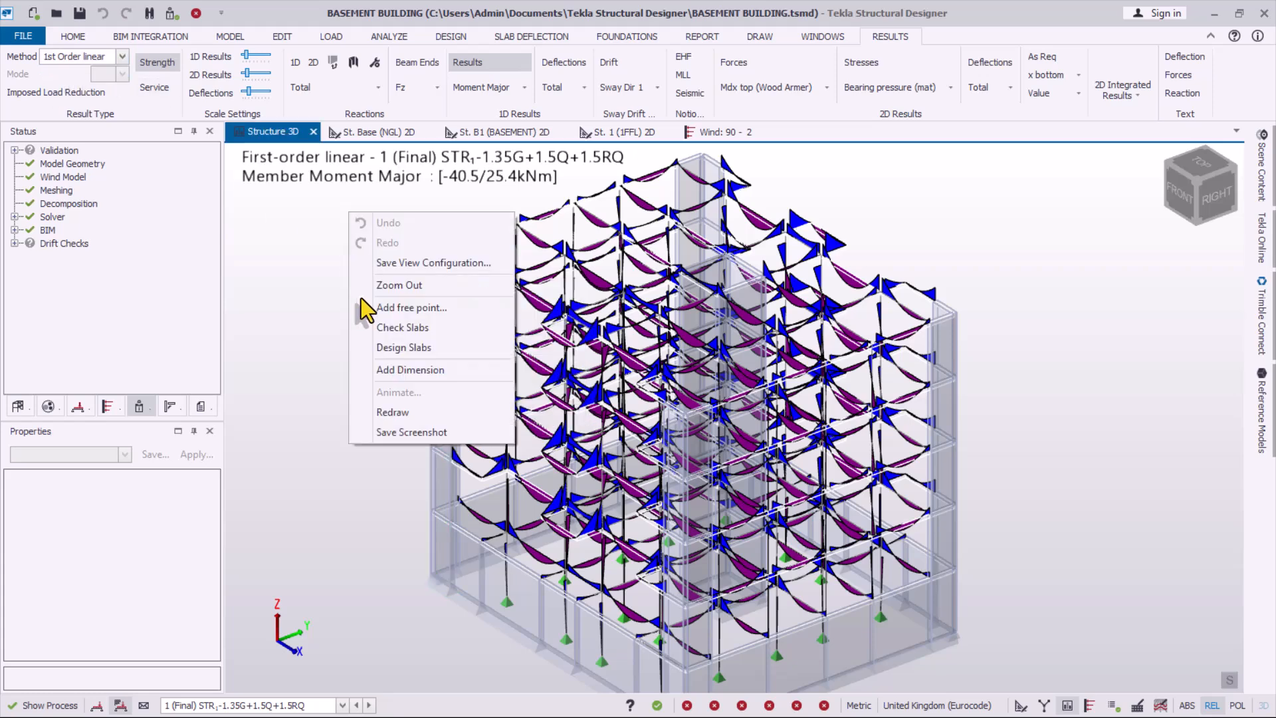
{"action": "left_click", "coordinate": [285, 313]}
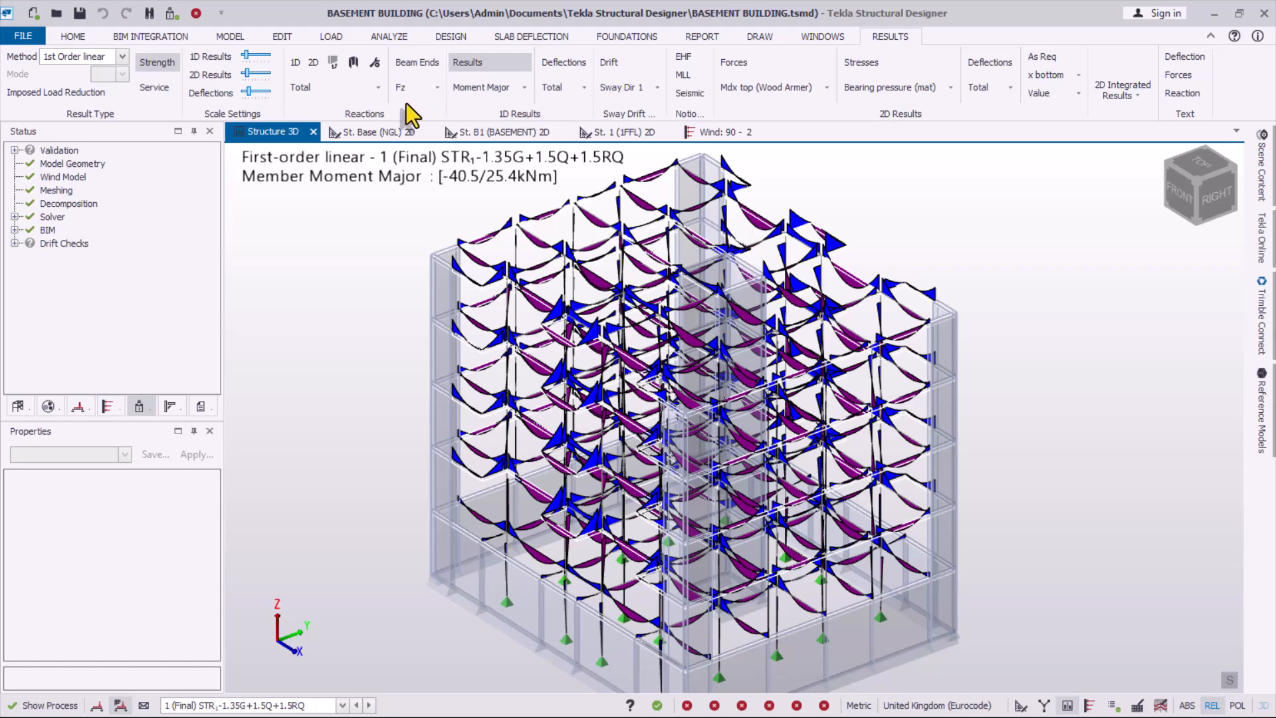
- Overlay the total 1D member deflections on the major moment diagrams and inspect them
{"action": "left_click", "coordinate": [564, 64]}
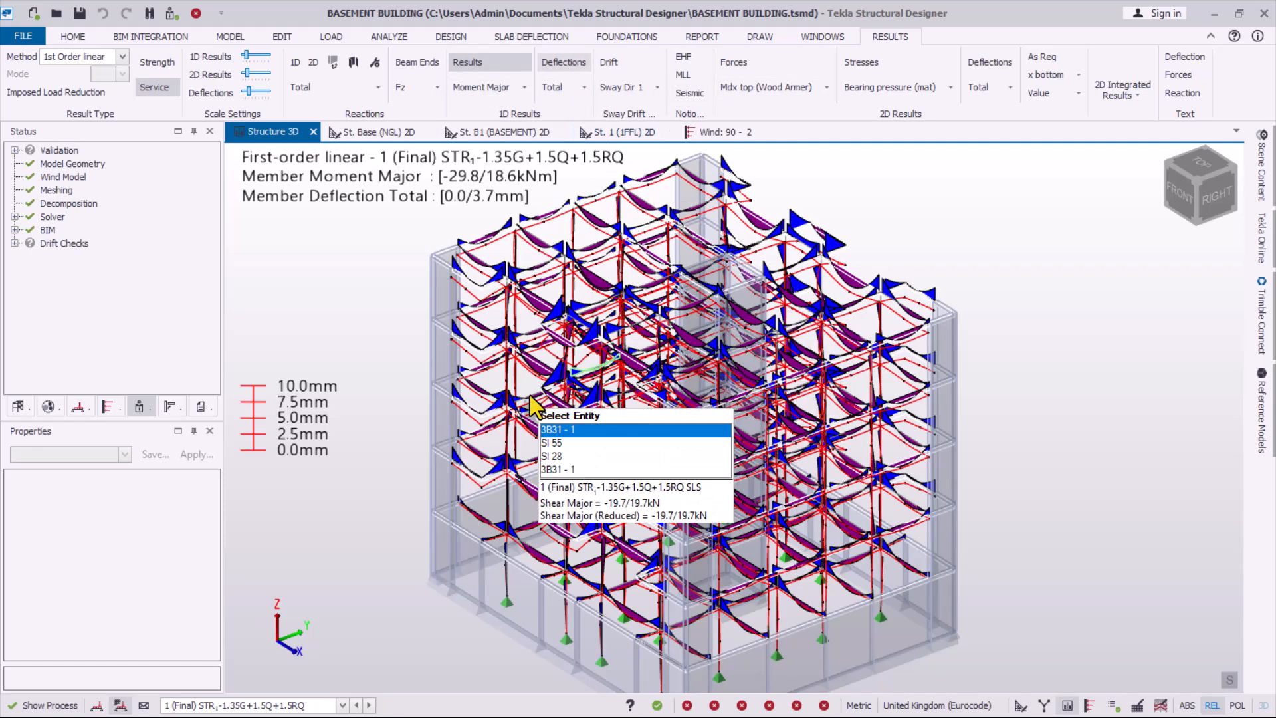
{"action": "mouse_move", "coordinate": [705, 475]}
{"action": "right_click_drag", "start_coordinate": [700, 464], "coordinate": [739, 540]}
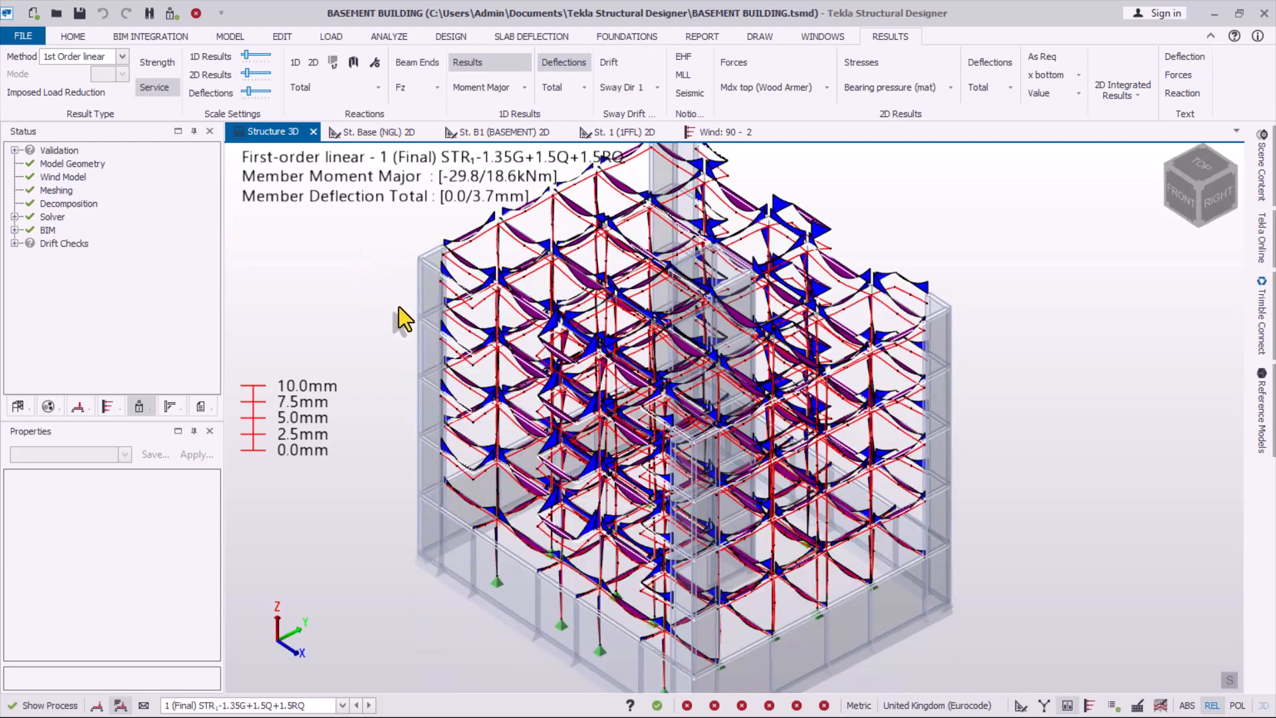
- Animate the deflected shape of the structure, view it from another side and close the animation
{"action": "right_click", "coordinate": [418, 320]}
{"action": "left_click", "coordinate": [468, 495]}
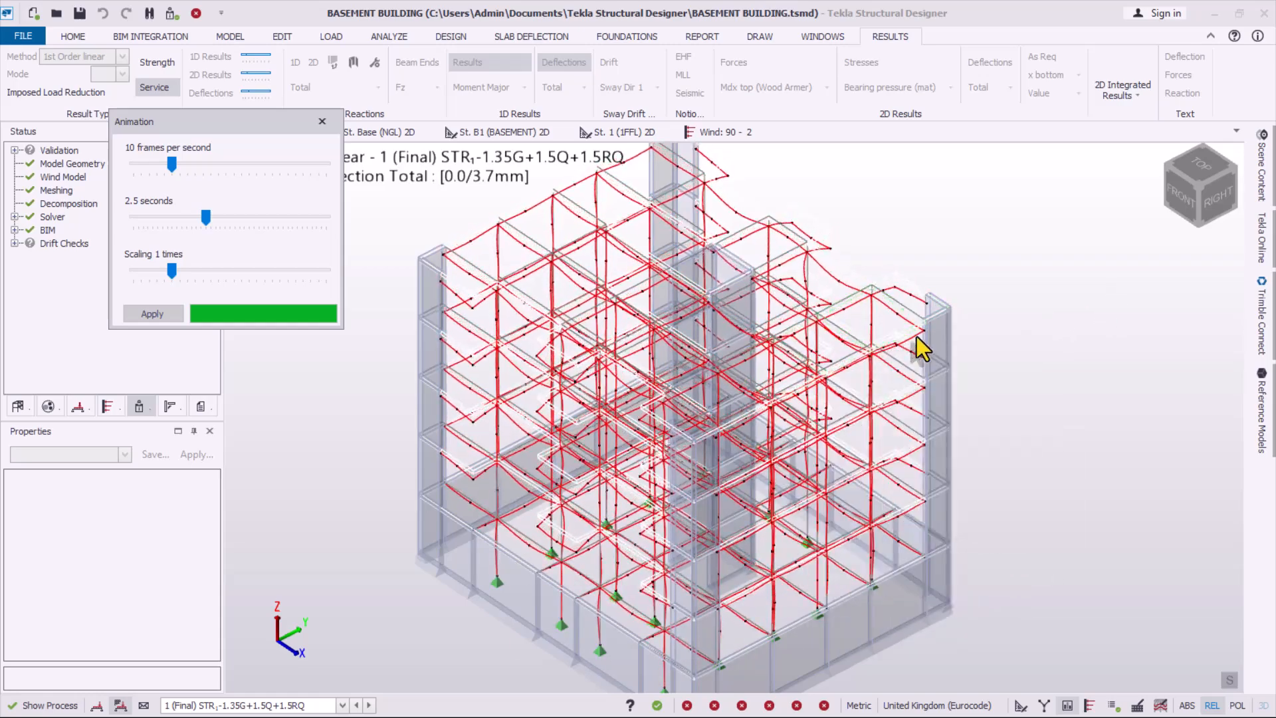
{"action": "right_click_drag", "start_coordinate": [937, 432], "coordinate": [692, 389]}
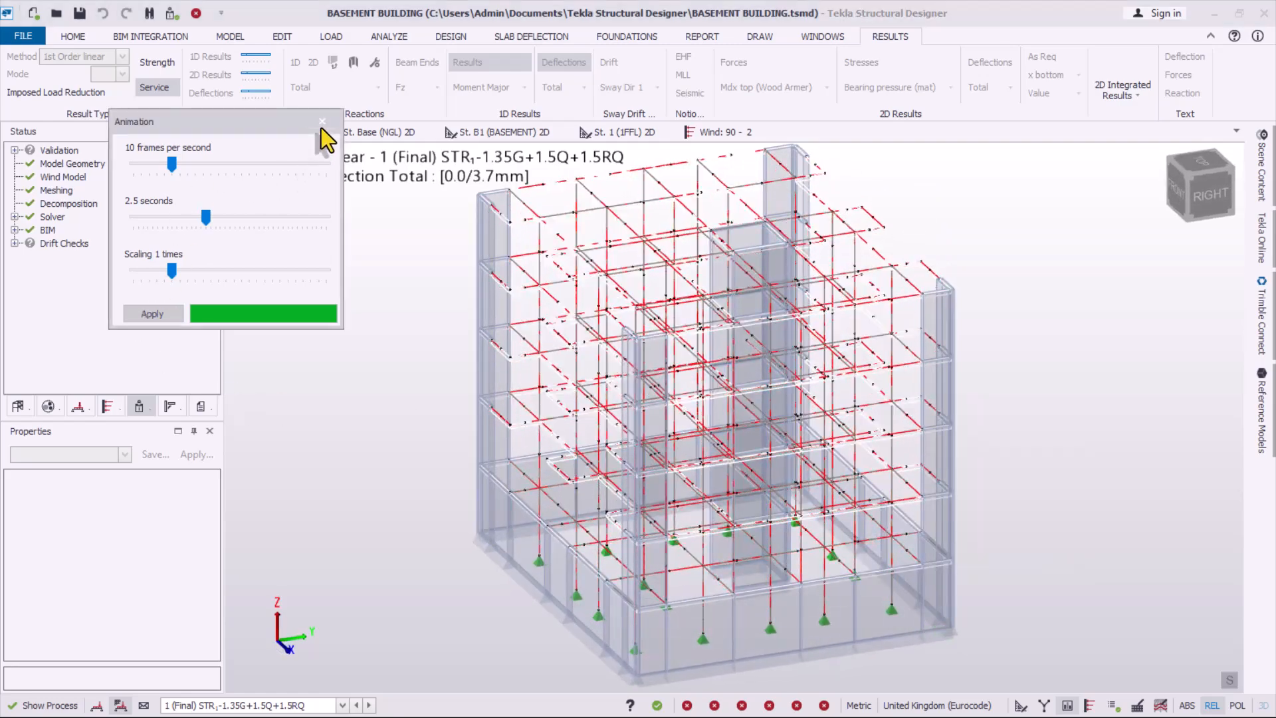
{"action": "left_click", "coordinate": [321, 127]}
{"action": "scroll", "coordinate": [735, 316], "scroll_direction": "up", "scroll_amount": 1}
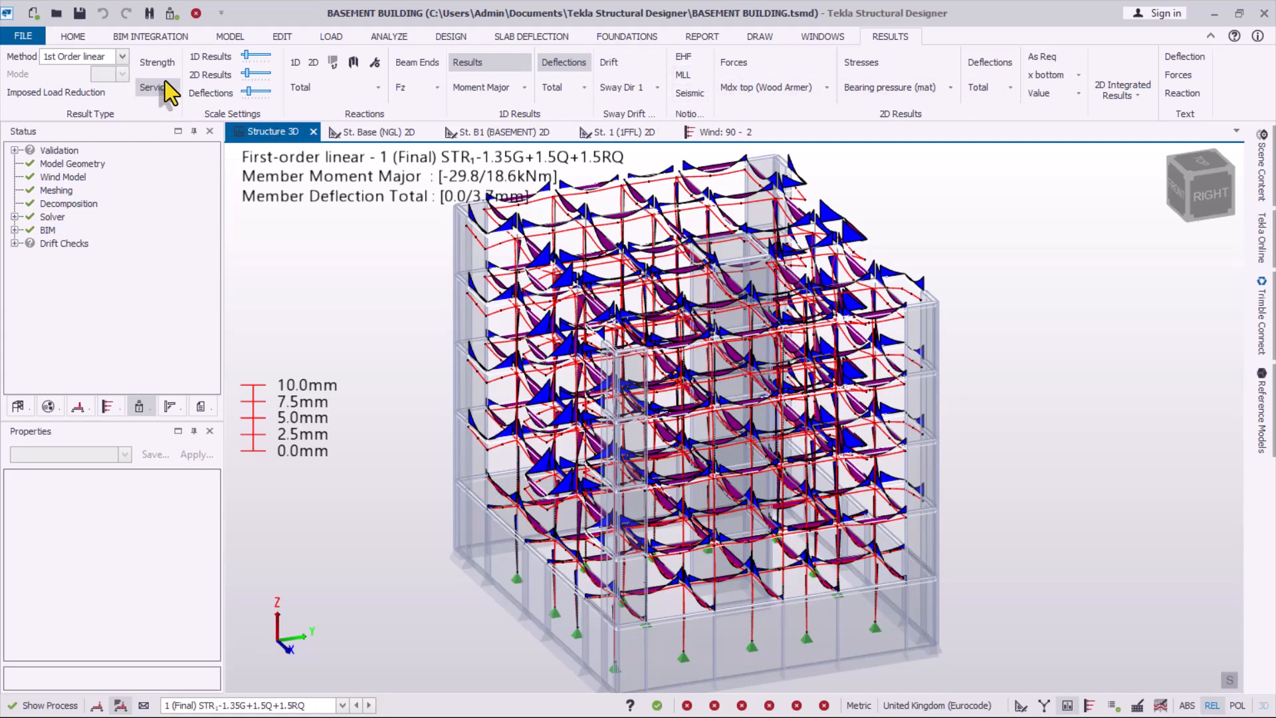
- Show the total 1D support reactions on the model and turn on their reaction value text
{"action": "left_click", "coordinate": [294, 64]}
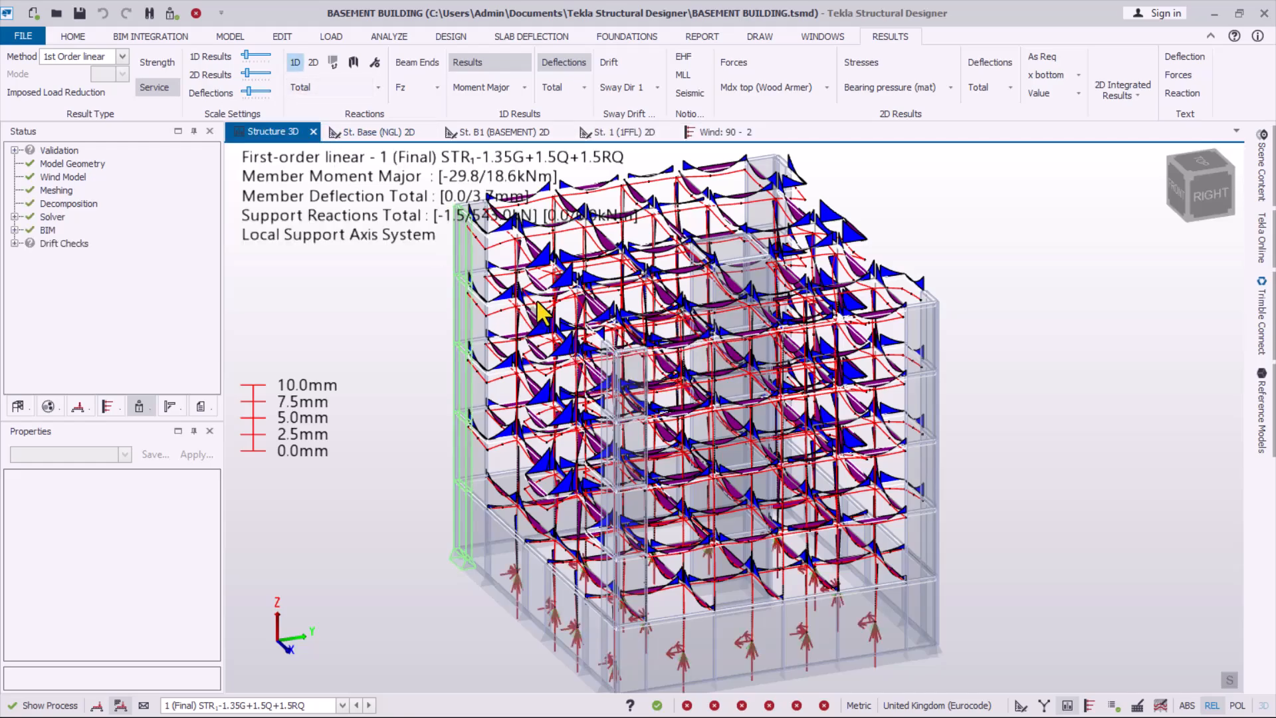
{"action": "scroll", "coordinate": [690, 546], "scroll_direction": "down", "scroll_amount": 1}
{"action": "scroll", "coordinate": [710, 590], "scroll_direction": "up", "scroll_amount": 1}
{"action": "right_click_drag", "start_coordinate": [711, 566], "coordinate": [807, 602]}
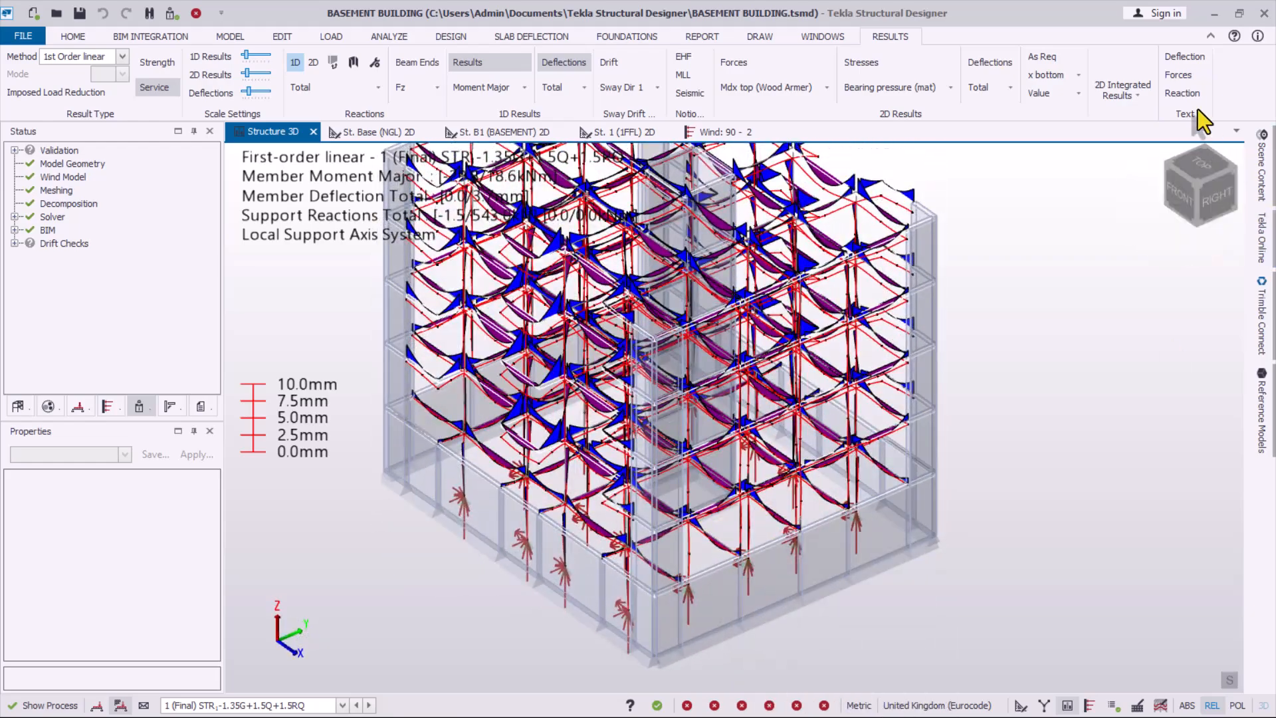
{"action": "left_click", "coordinate": [1182, 95]}
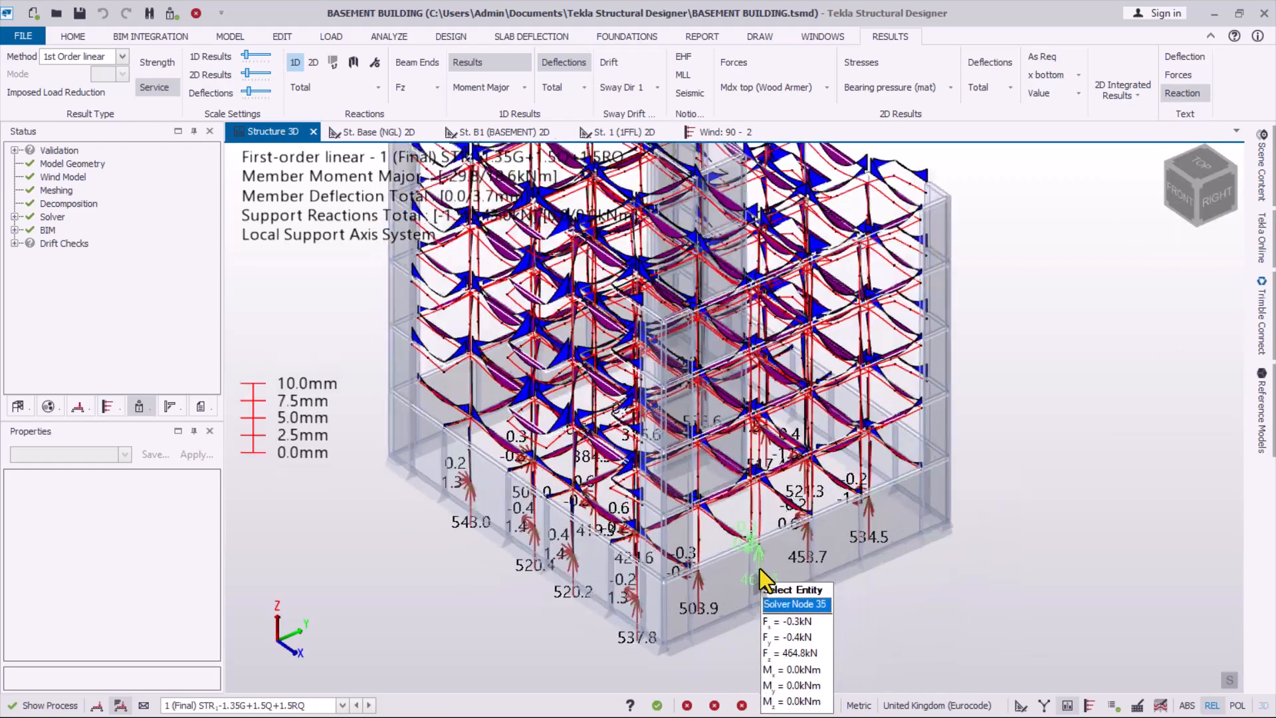
- Examine the support reaction values at the column bases around the basement, close up and from several angles
{"action": "scroll", "coordinate": [762, 576], "scroll_direction": "up", "scroll_amount": 8}
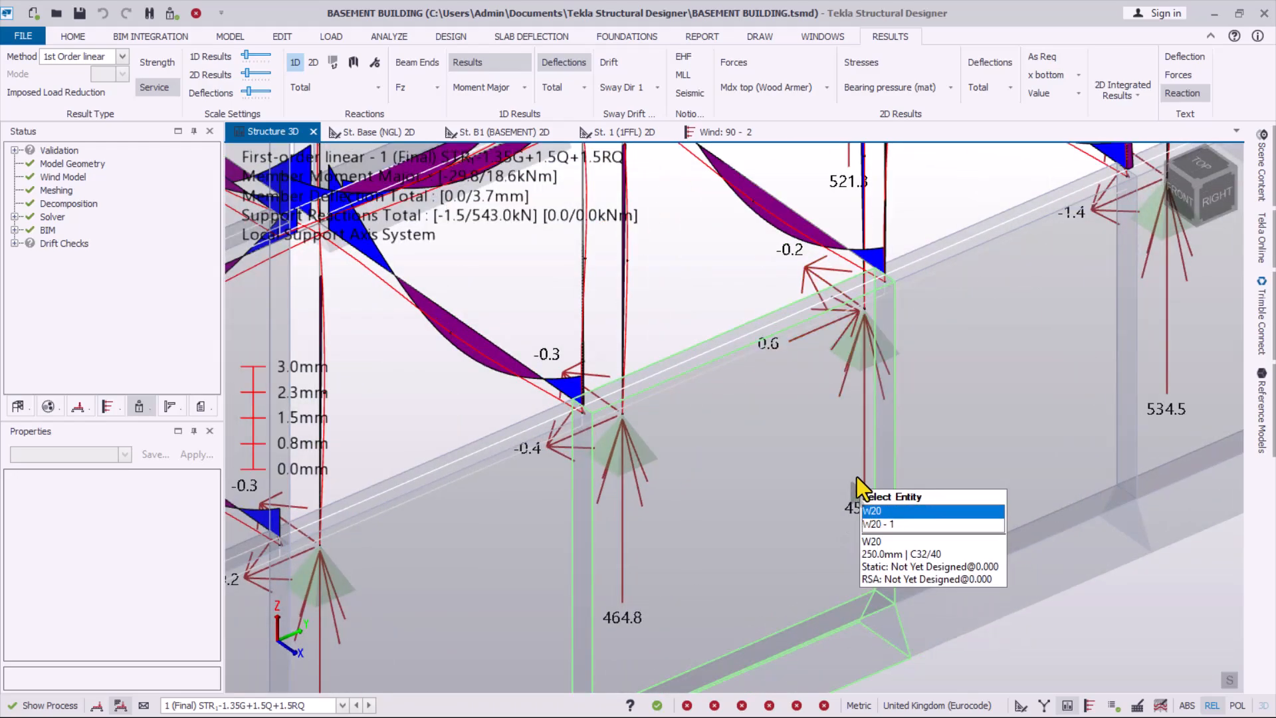
{"action": "scroll", "coordinate": [854, 477], "scroll_direction": "down", "scroll_amount": 5}
{"action": "right_click_drag", "start_coordinate": [725, 506], "coordinate": [638, 479]}
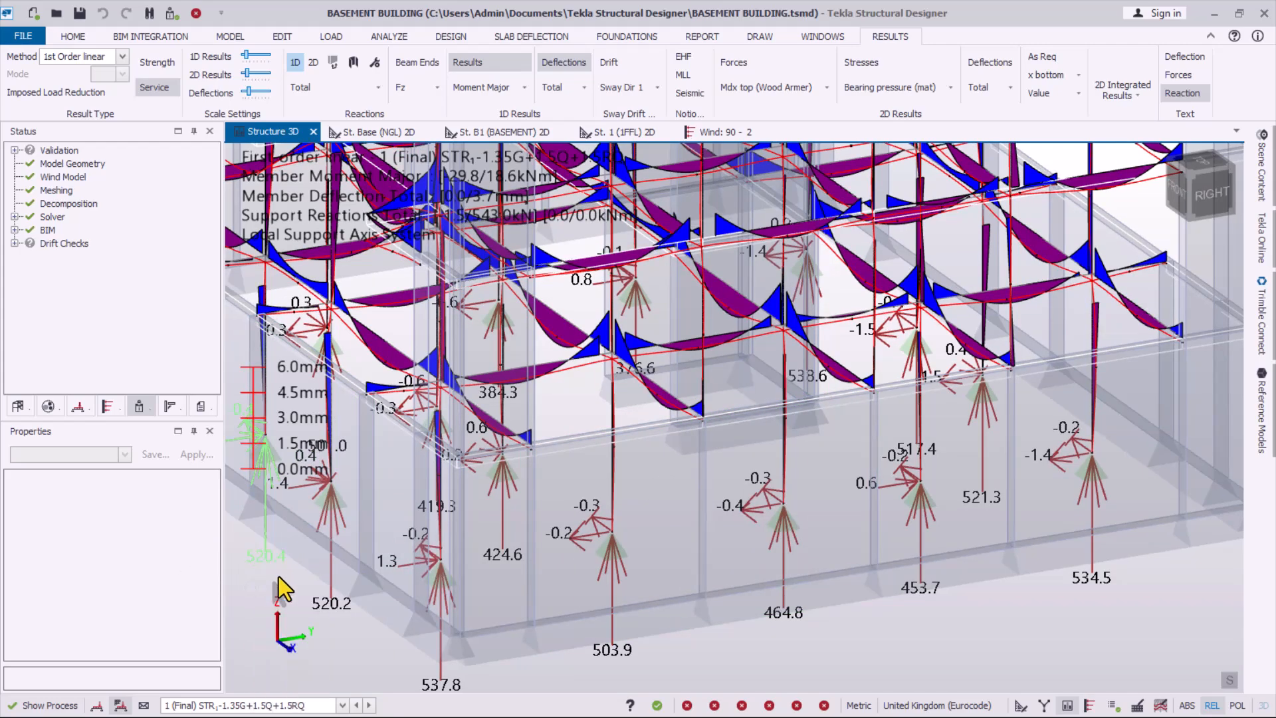
{"action": "scroll", "coordinate": [731, 559], "scroll_direction": "down", "scroll_amount": 3}
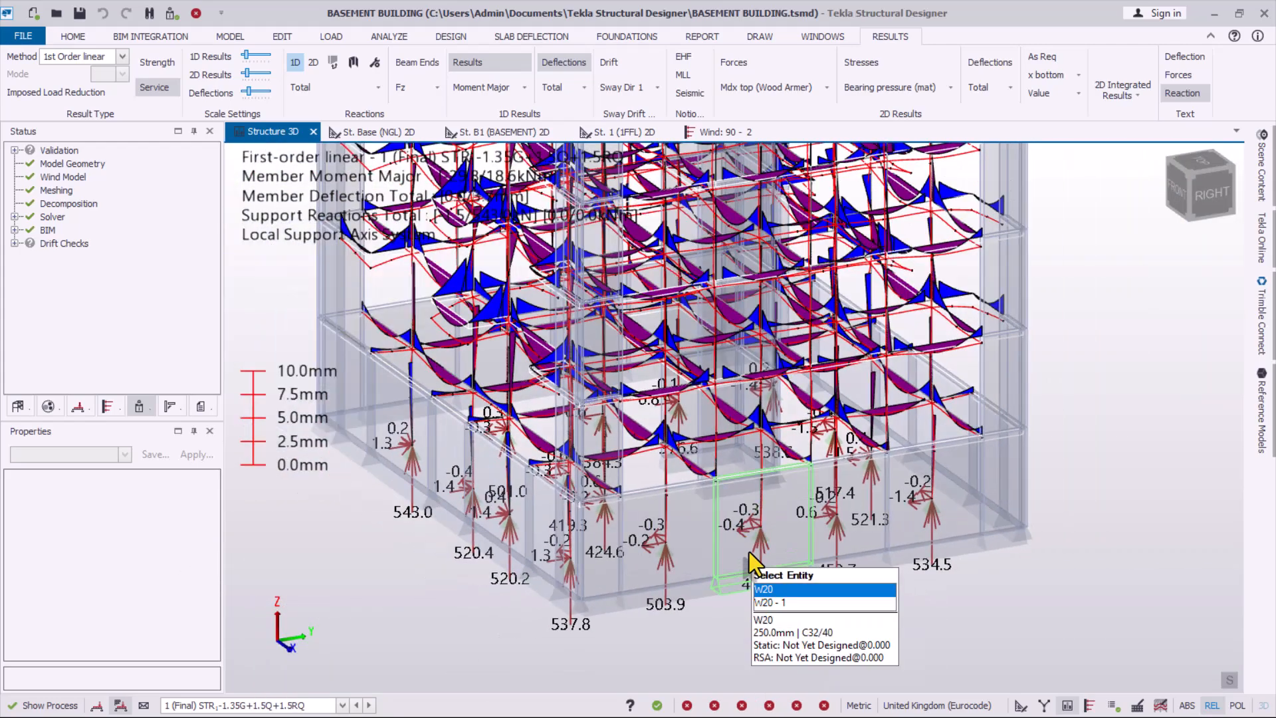
{"action": "scroll", "coordinate": [748, 552], "scroll_direction": "down", "scroll_amount": 3}
{"action": "right_click_drag", "start_coordinate": [804, 522], "coordinate": [866, 529]}
{"action": "scroll", "coordinate": [864, 529], "scroll_direction": "down", "scroll_amount": 2}
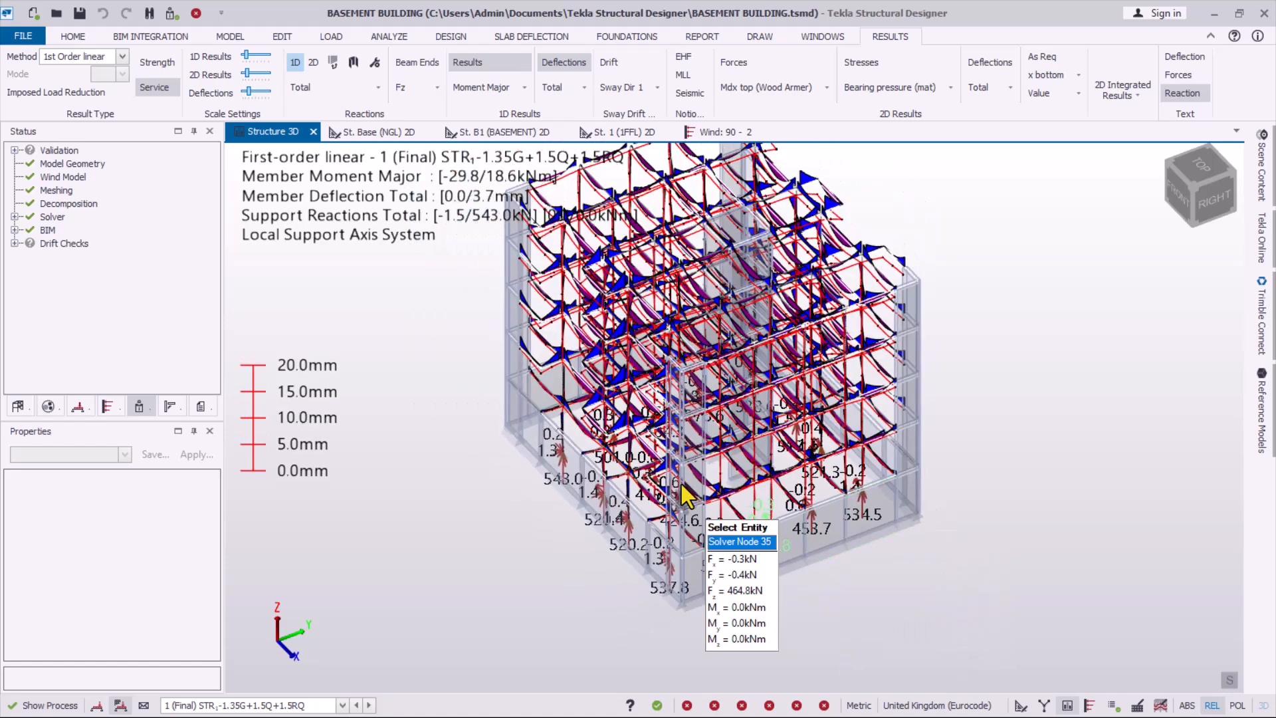
{"action": "scroll", "coordinate": [626, 400], "scroll_direction": "up", "scroll_amount": 3}
{"action": "scroll", "coordinate": [627, 511], "scroll_direction": "down", "scroll_amount": 3}
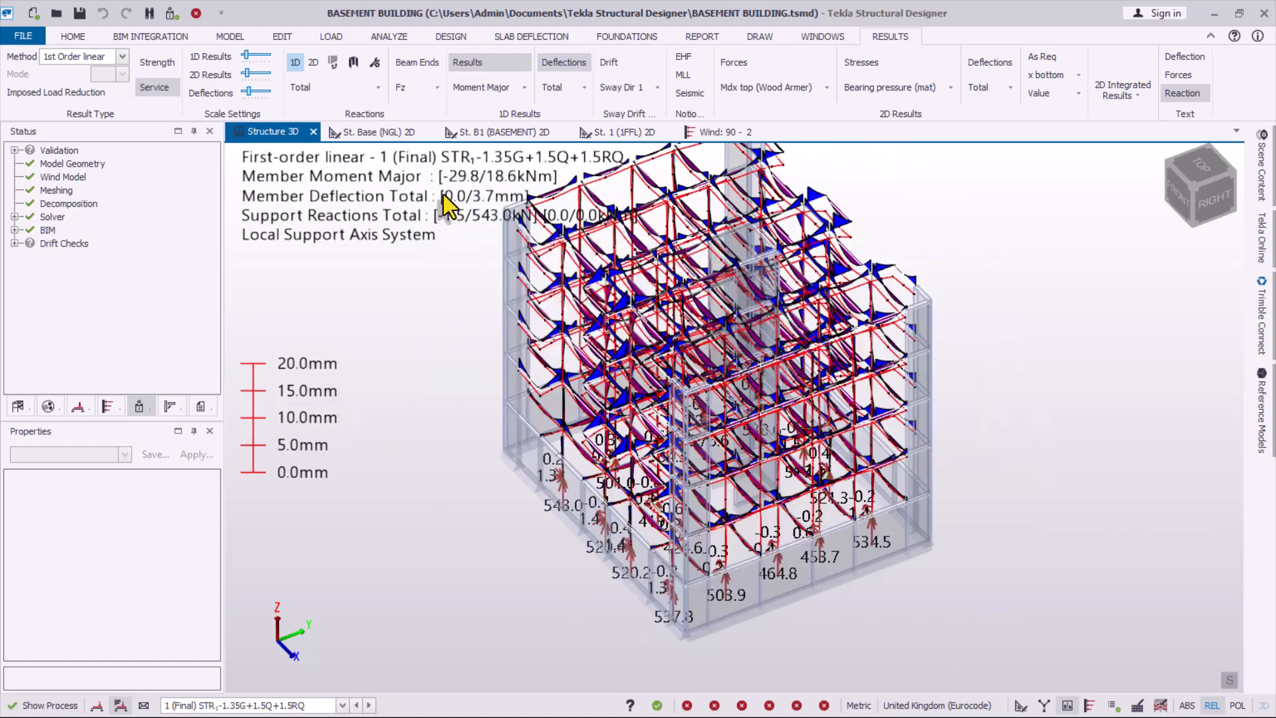
{"action": "scroll", "coordinate": [465, 213], "scroll_direction": "up", "scroll_amount": 1}
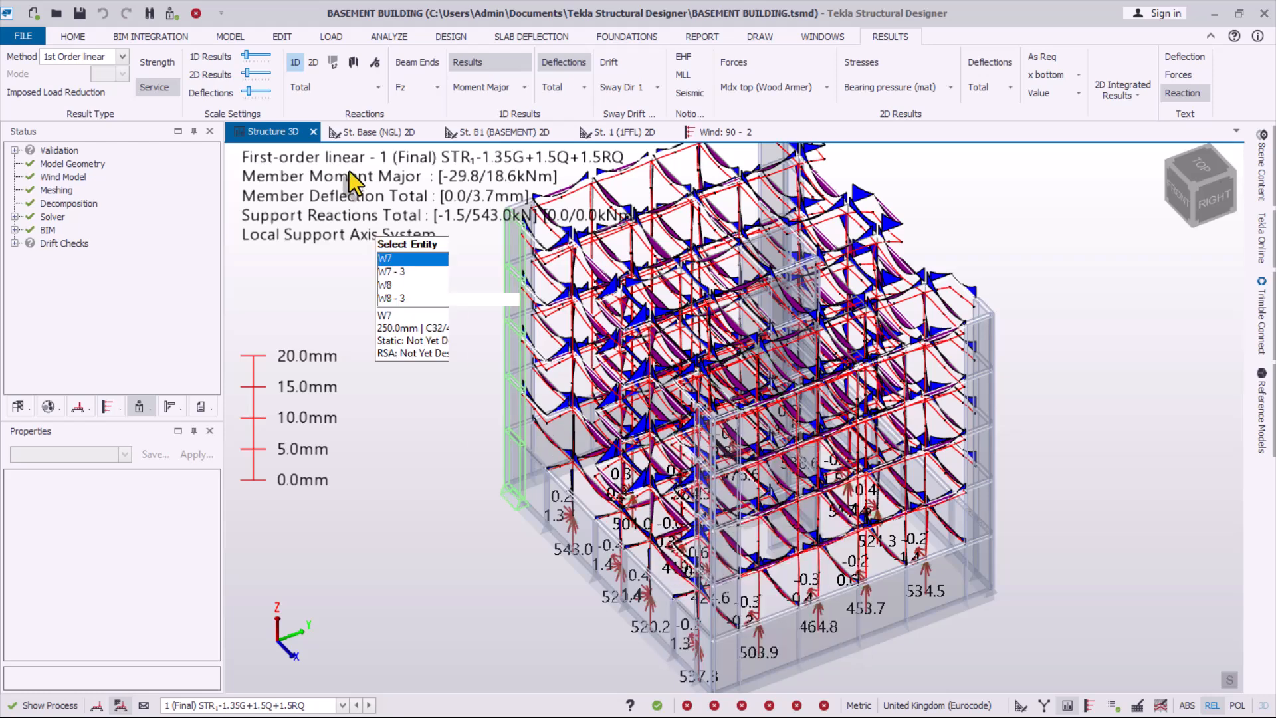
- Switch the Structure 3D view from the results display back to the structural view
{"action": "right_click", "coordinate": [295, 140]}
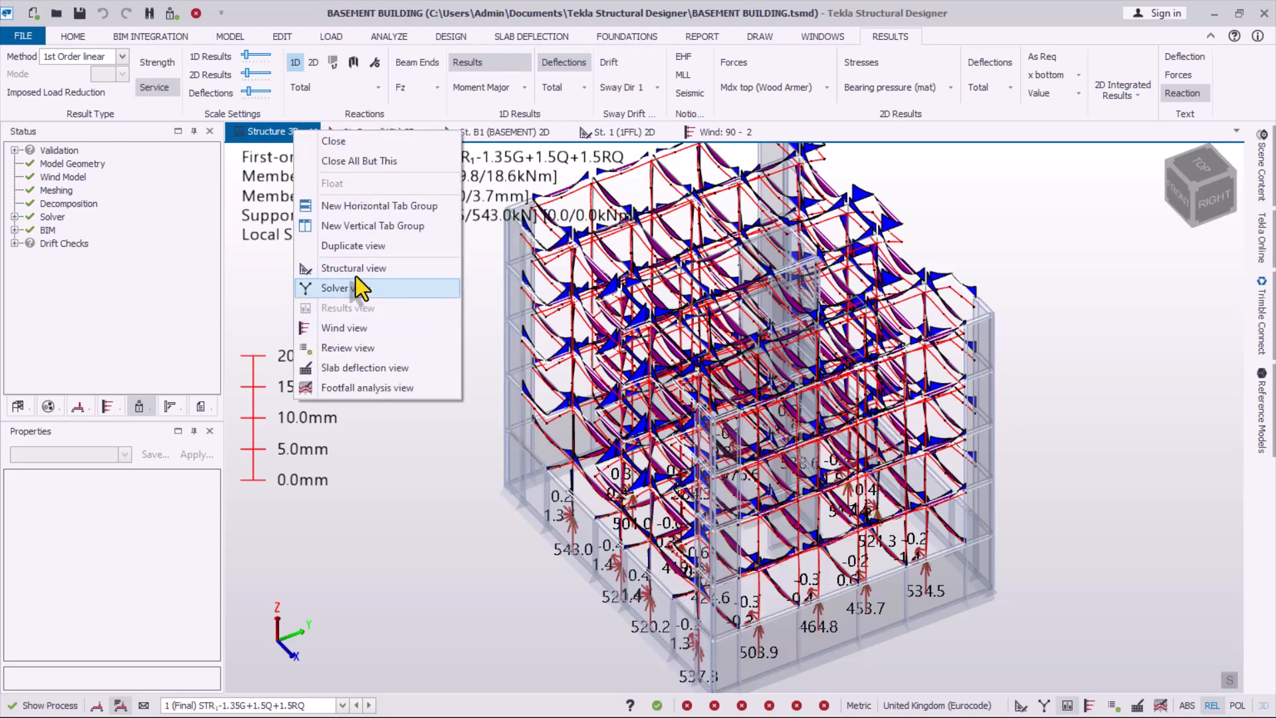
{"action": "left_click", "coordinate": [354, 273]}
{"action": "scroll", "coordinate": [502, 553], "scroll_direction": "down", "scroll_amount": 3}
{"action": "scroll", "coordinate": [613, 566], "scroll_direction": "up", "scroll_amount": 3}
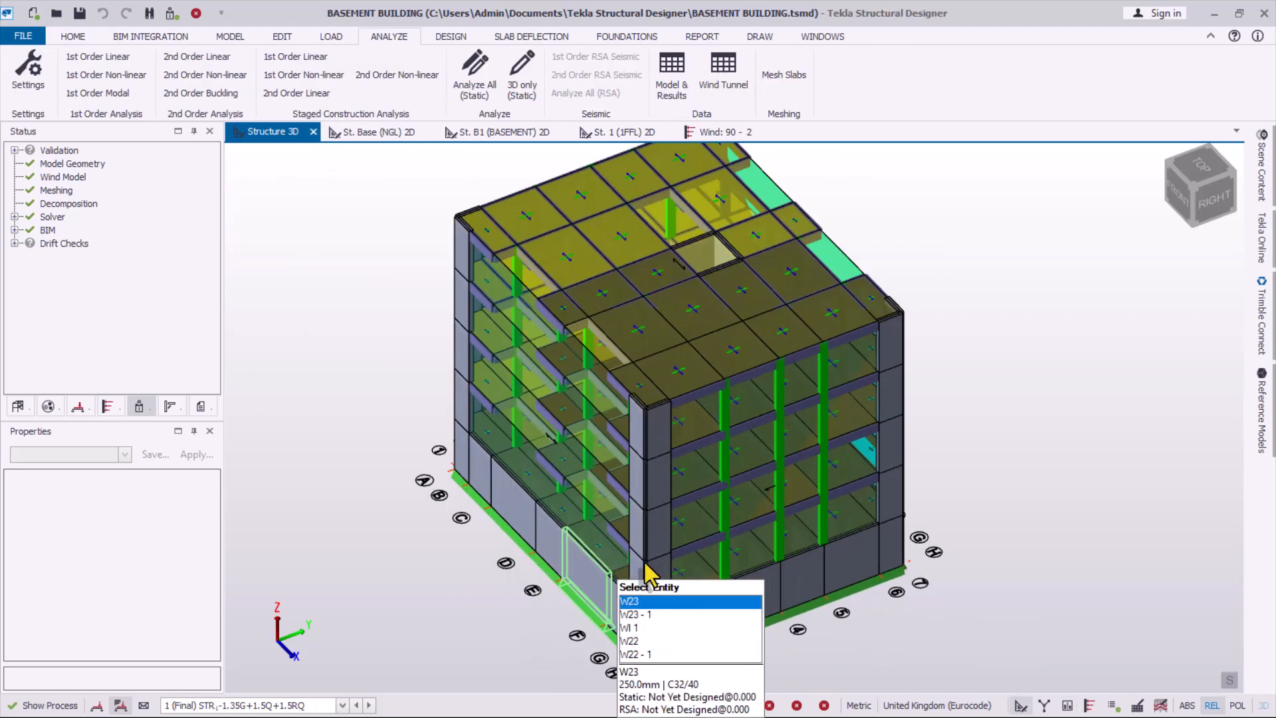
{"action": "right_click_drag", "start_coordinate": [642, 564], "coordinate": [661, 529]}
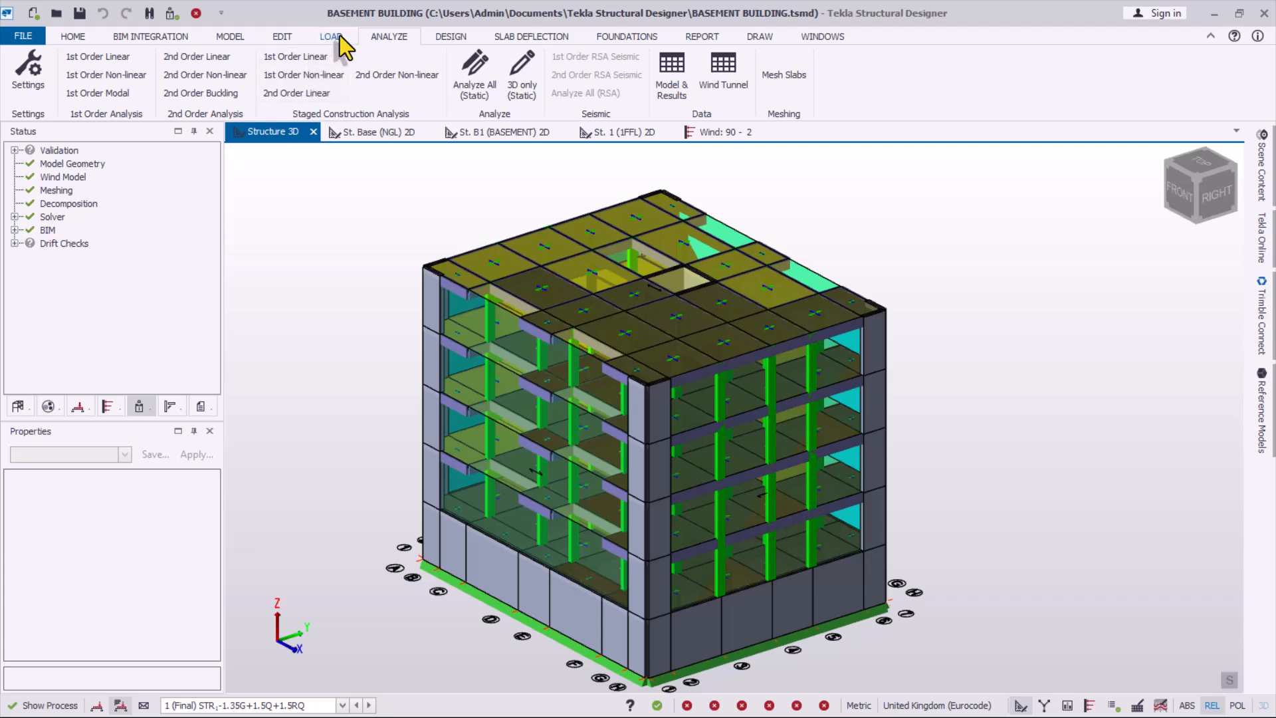
- Run Design All (Static) for the whole basement building
{"action": "left_click", "coordinate": [449, 36]}
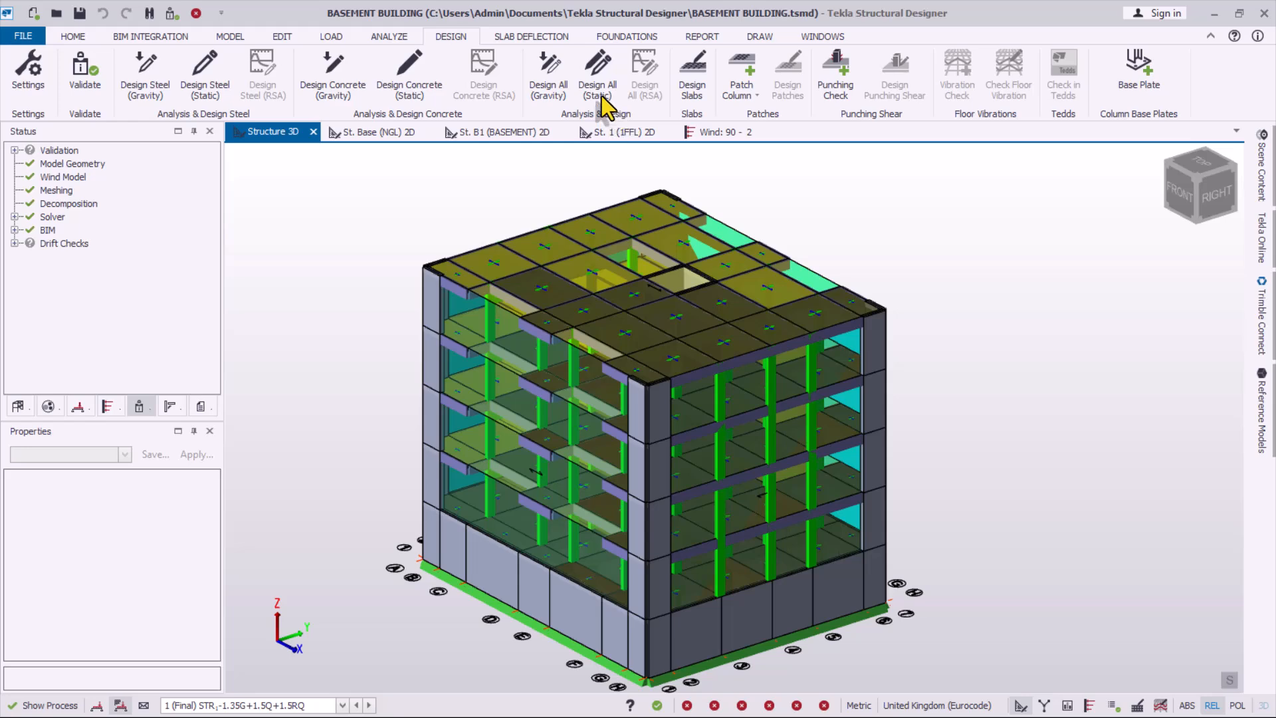
{"action": "mouse_move", "coordinate": [650, 299]}
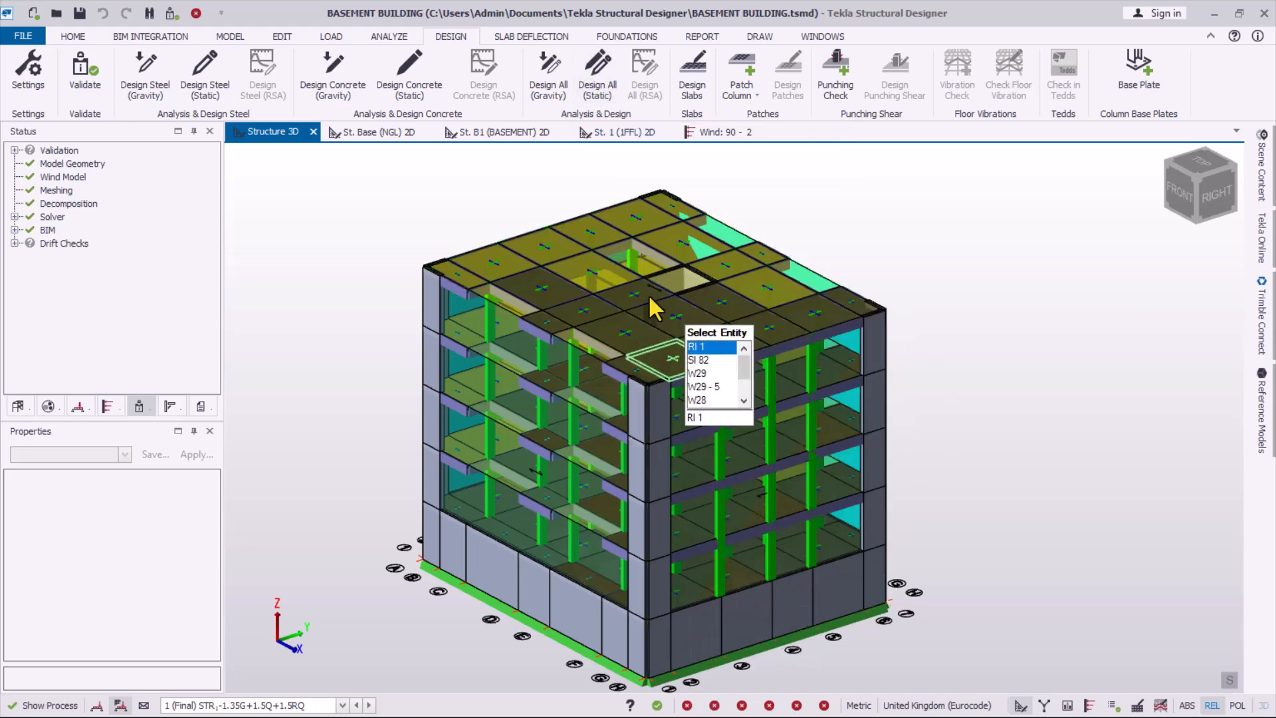
{"action": "scroll", "coordinate": [827, 316], "scroll_direction": "down", "scroll_amount": 3}
{"action": "scroll", "coordinate": [827, 347], "scroll_direction": "up", "scroll_amount": 1}
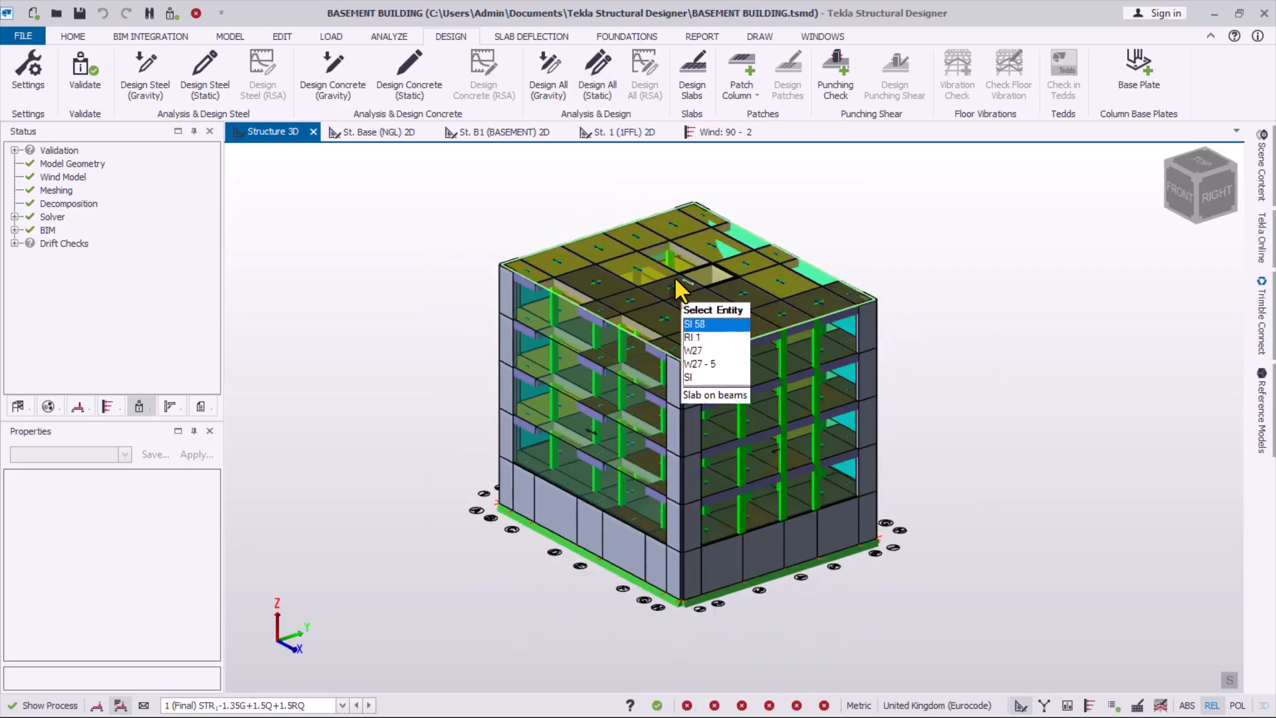
{"action": "scroll", "coordinate": [677, 287], "scroll_direction": "up", "scroll_amount": 1}
{"action": "left_click", "coordinate": [598, 67]}
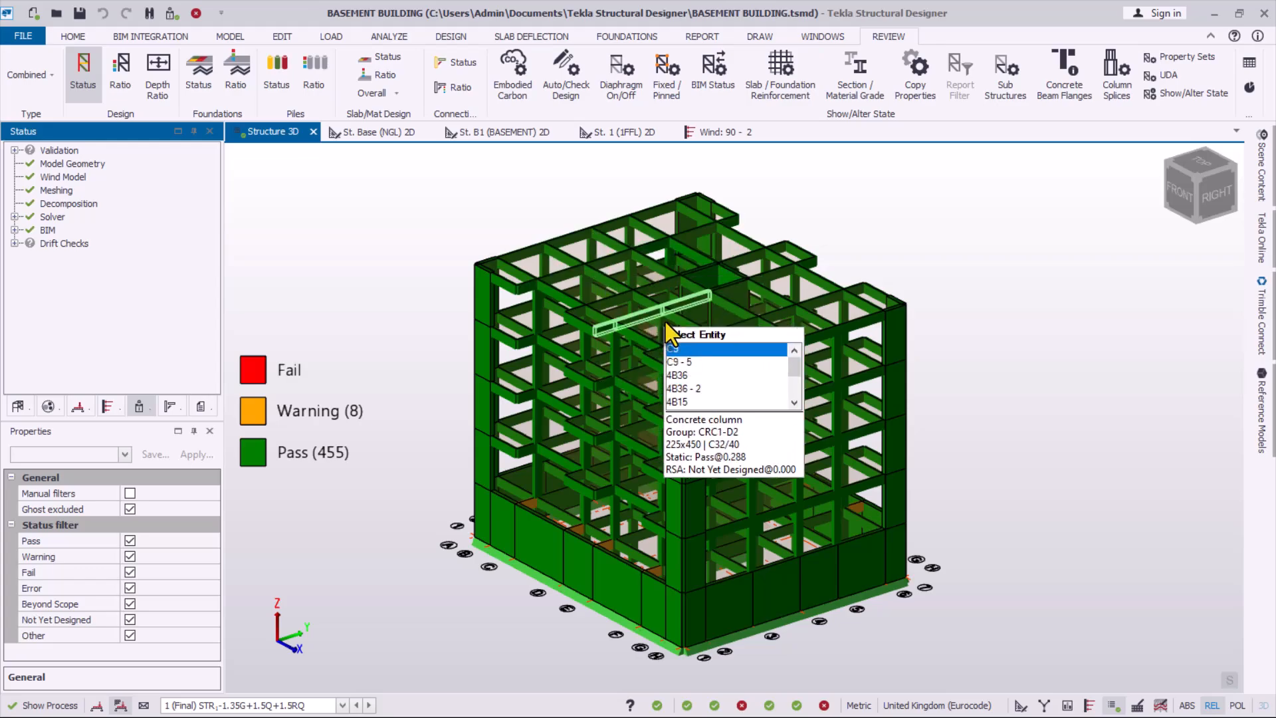
- Examine the design status colours of the walls, columns and base-level beams around the basement
{"action": "scroll", "coordinate": [692, 519], "scroll_direction": "up", "scroll_amount": 3}
{"action": "scroll", "coordinate": [692, 520], "scroll_direction": "down", "scroll_amount": 2}
{"action": "right_click_drag", "start_coordinate": [750, 533], "coordinate": [788, 582]}
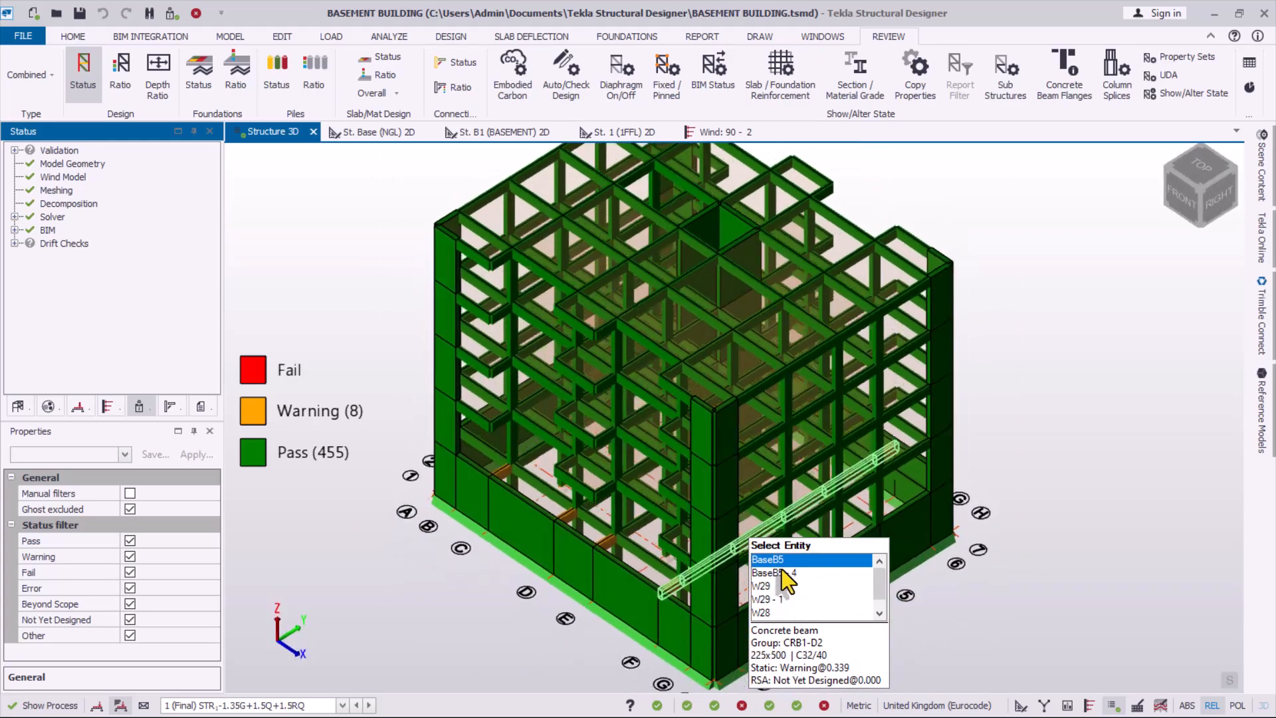
{"action": "scroll", "coordinate": [717, 617], "scroll_direction": "up", "scroll_amount": 5}
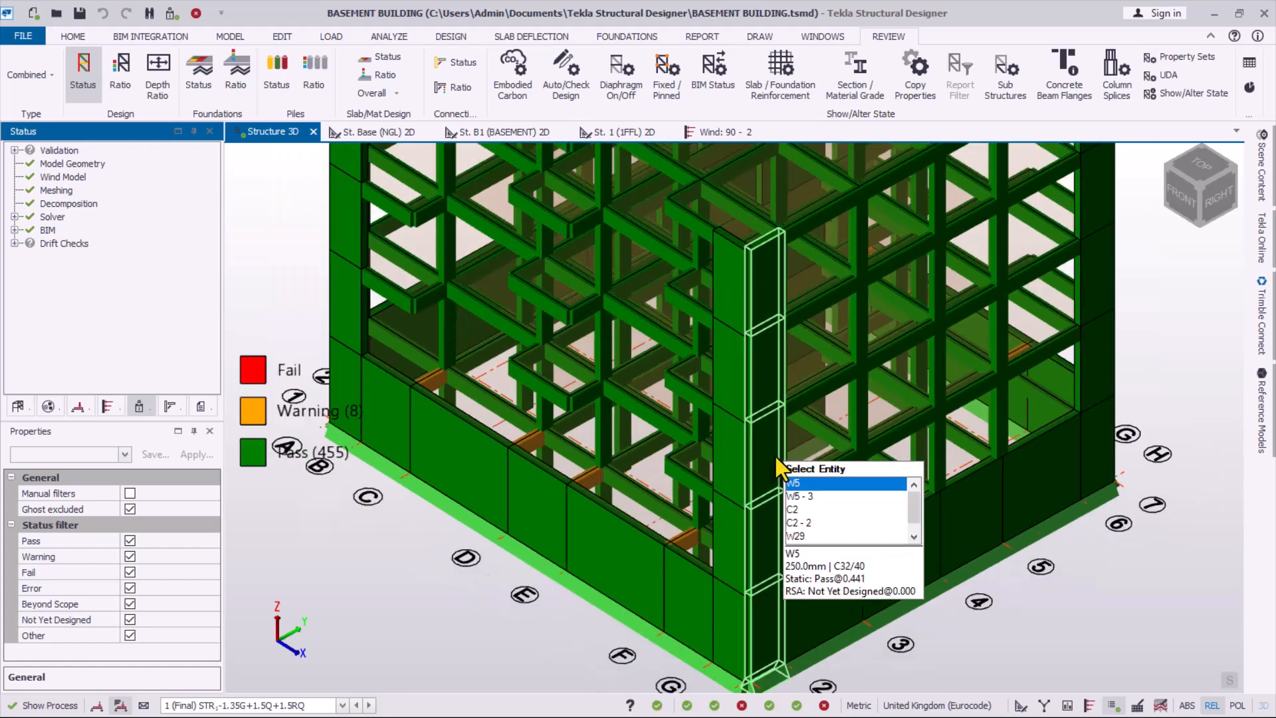
{"action": "scroll", "coordinate": [764, 465], "scroll_direction": "down", "scroll_amount": 3}
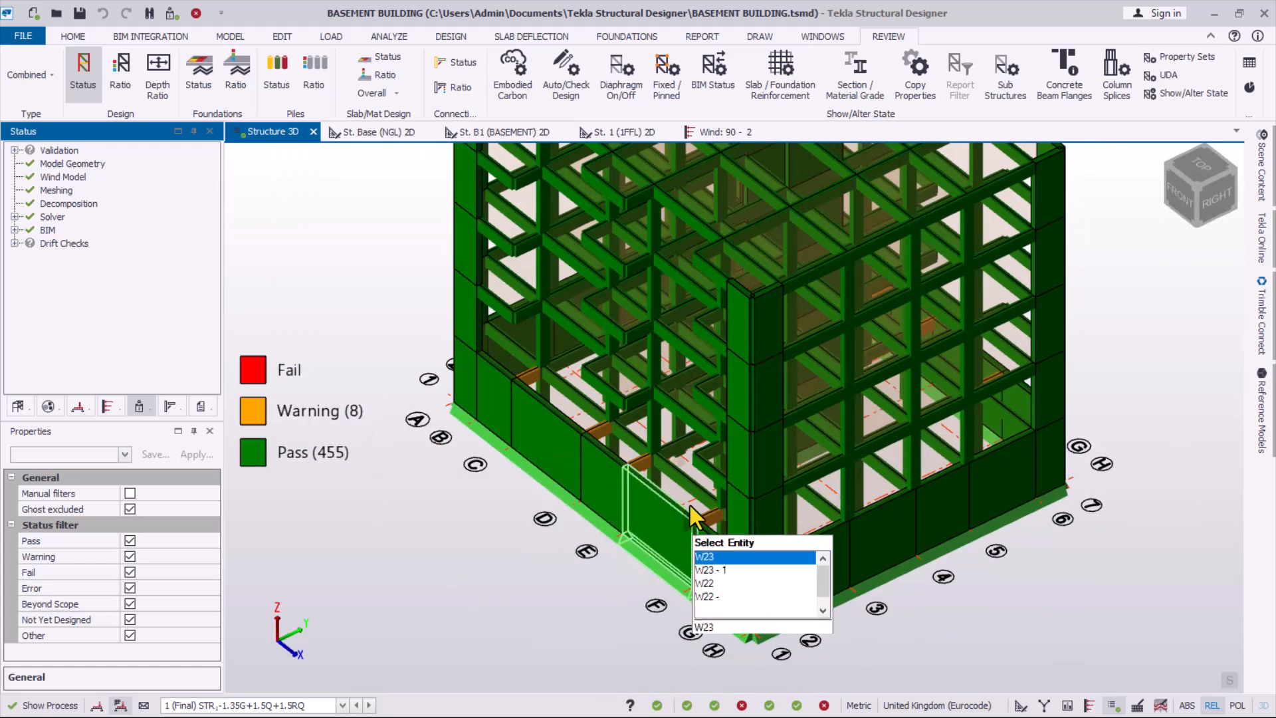
{"action": "scroll", "coordinate": [657, 465], "scroll_direction": "up", "scroll_amount": 3}
- Run the static member design for beam BaseB14, one of the base-level beams with a warning status
{"action": "left_click", "coordinate": [599, 441]}
{"action": "scroll", "coordinate": [563, 489], "scroll_direction": "up", "scroll_amount": 1}
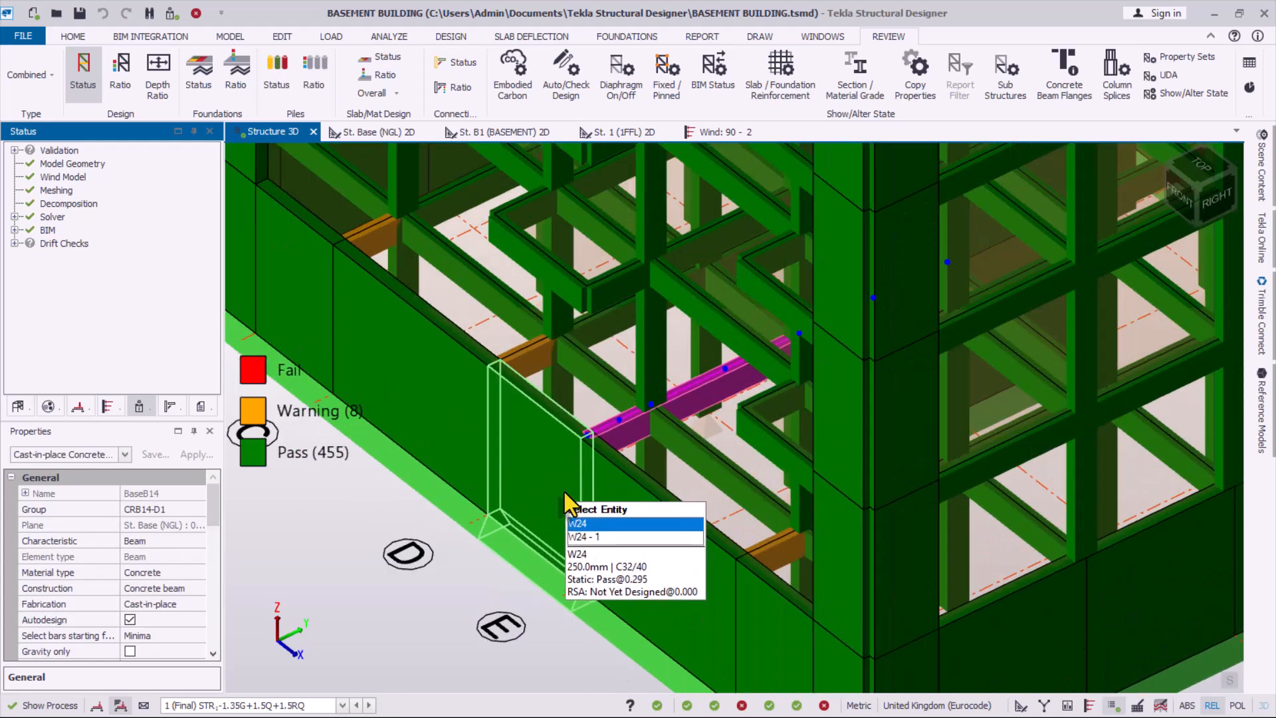
{"action": "scroll", "coordinate": [466, 311], "scroll_direction": "down", "scroll_amount": 3}
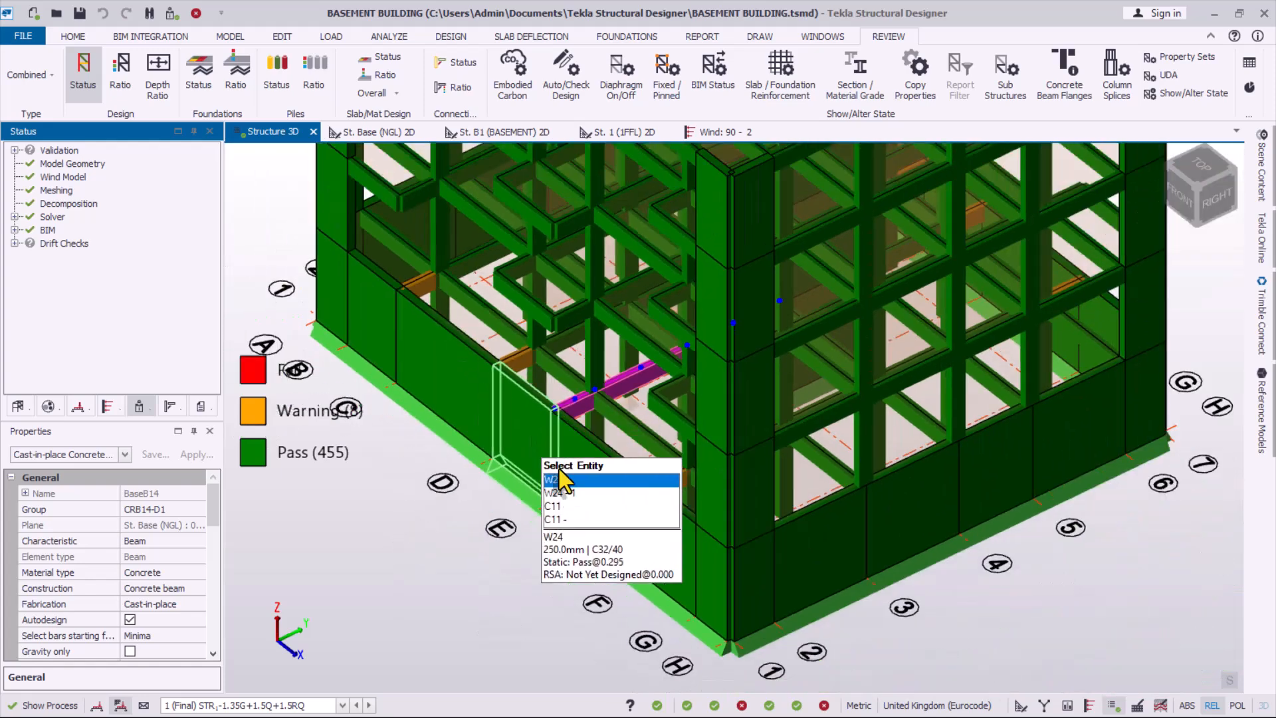
{"action": "right_click_drag", "start_coordinate": [783, 377], "coordinate": [761, 404]}
{"action": "scroll", "coordinate": [600, 359], "scroll_direction": "up", "scroll_amount": 1}
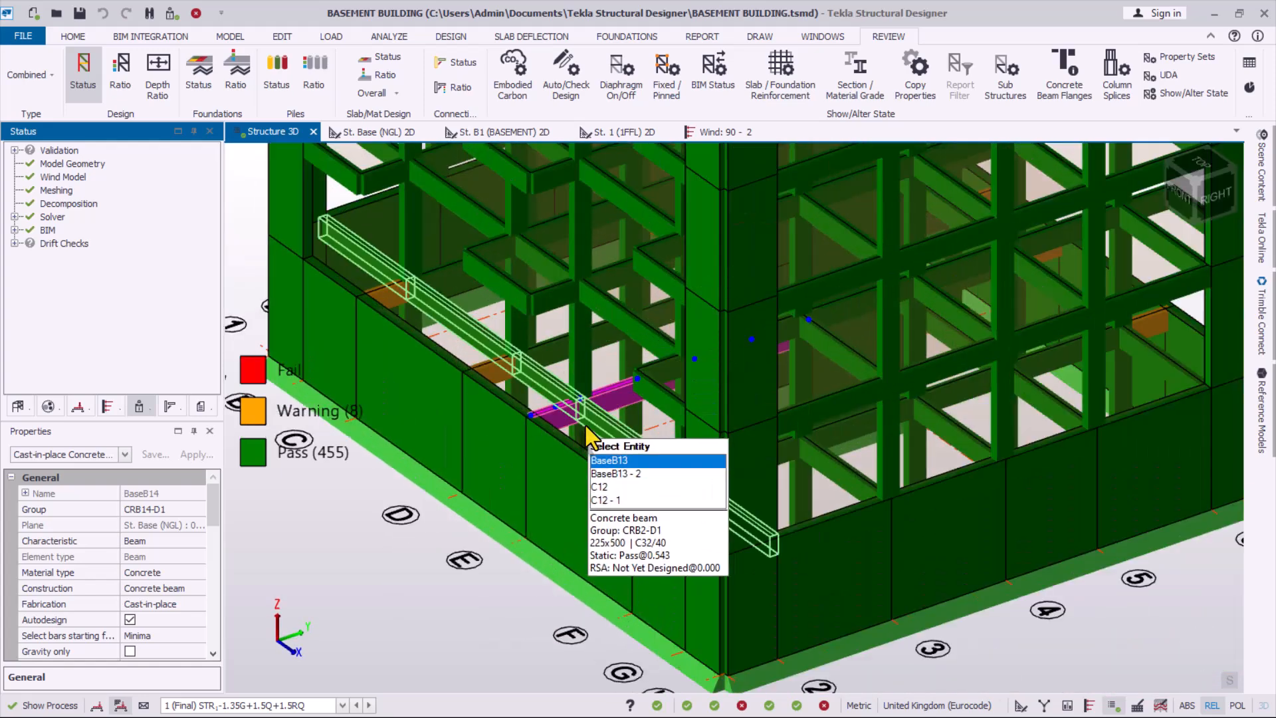
{"action": "right_click", "coordinate": [553, 418]}
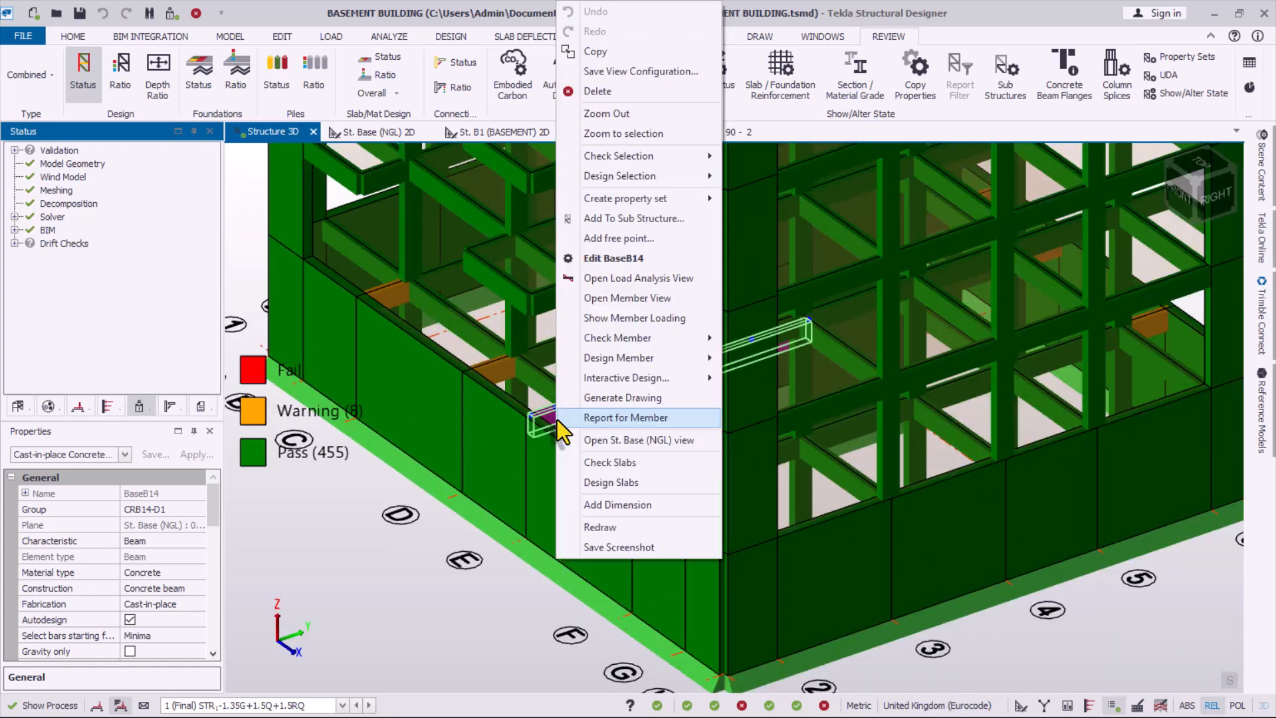
{"action": "mouse_move", "coordinate": [603, 368]}
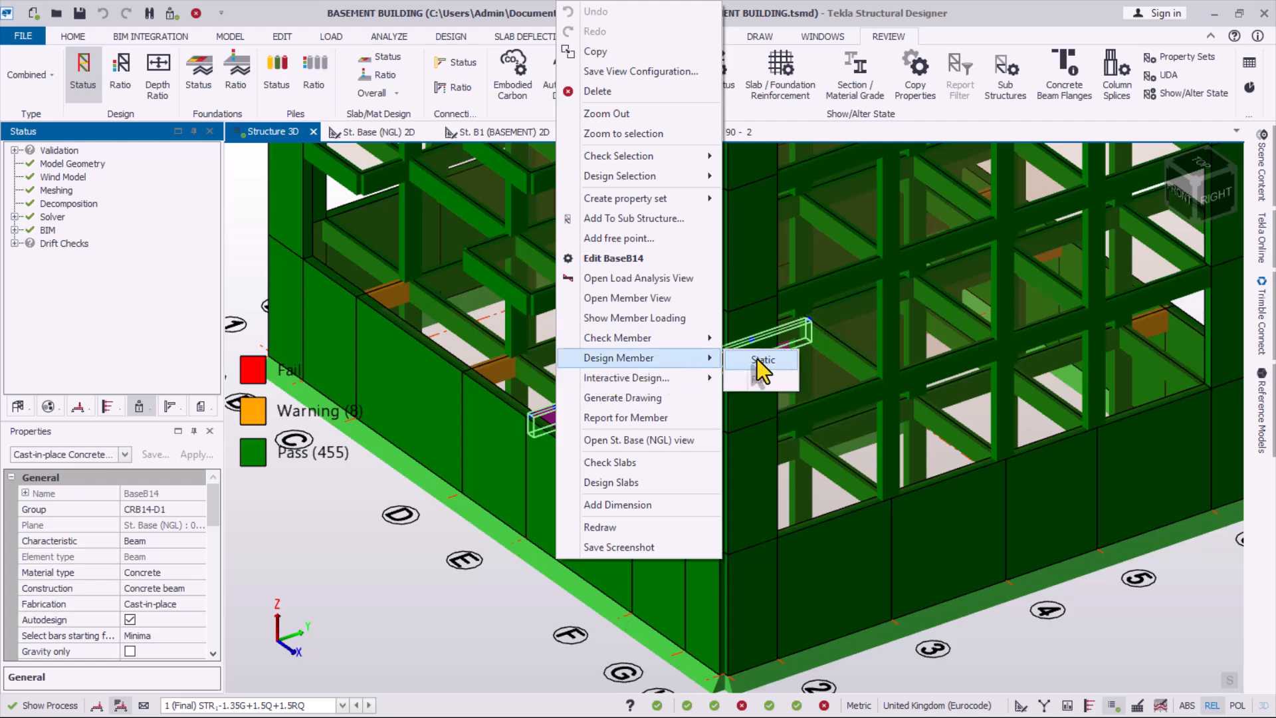
{"action": "left_click", "coordinate": [756, 359]}
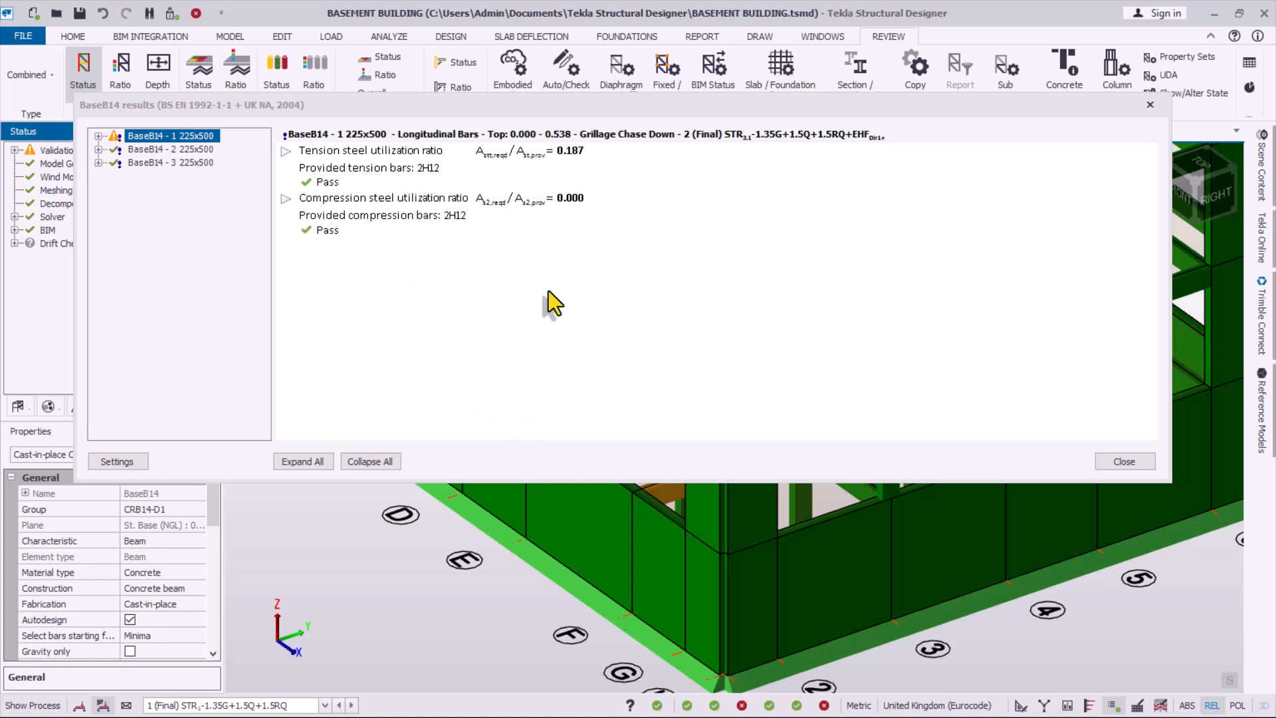
- Review the Deep Beam check of BaseB14's first span and the second span's results, and close the results
{"action": "left_click", "coordinate": [107, 137]}
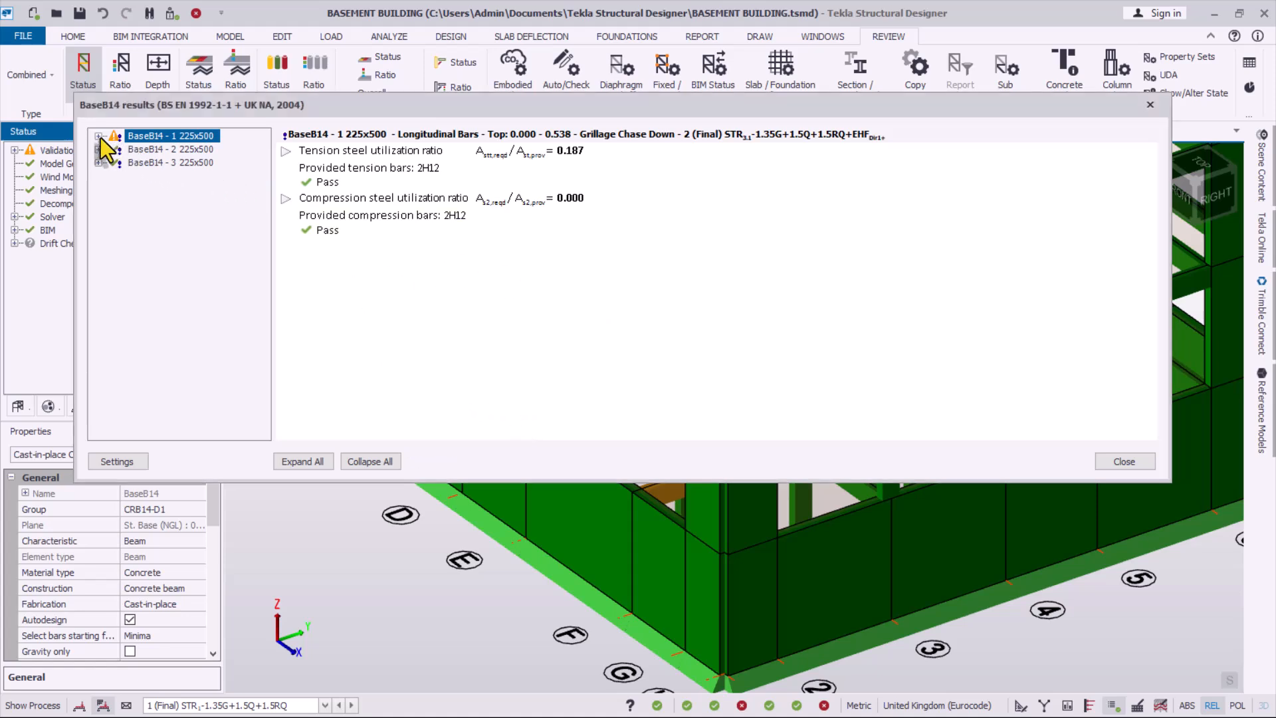
{"action": "left_click", "coordinate": [154, 270]}
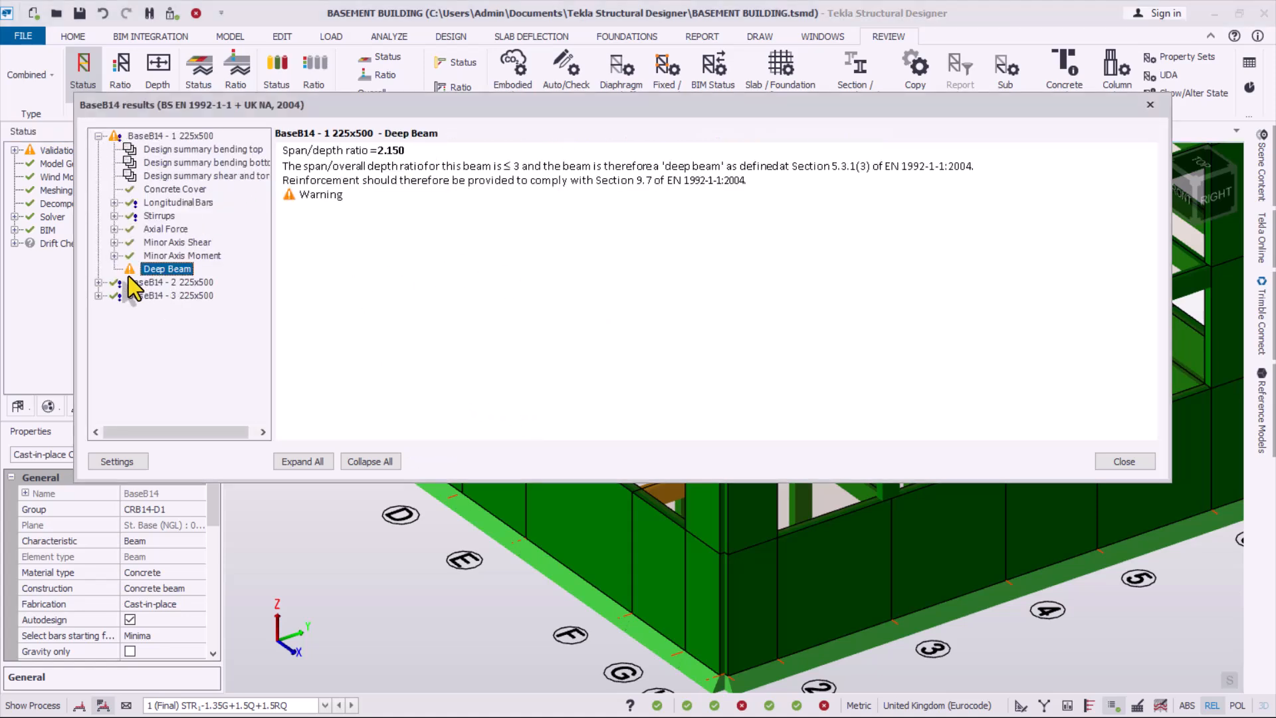
{"action": "left_click", "coordinate": [123, 283]}
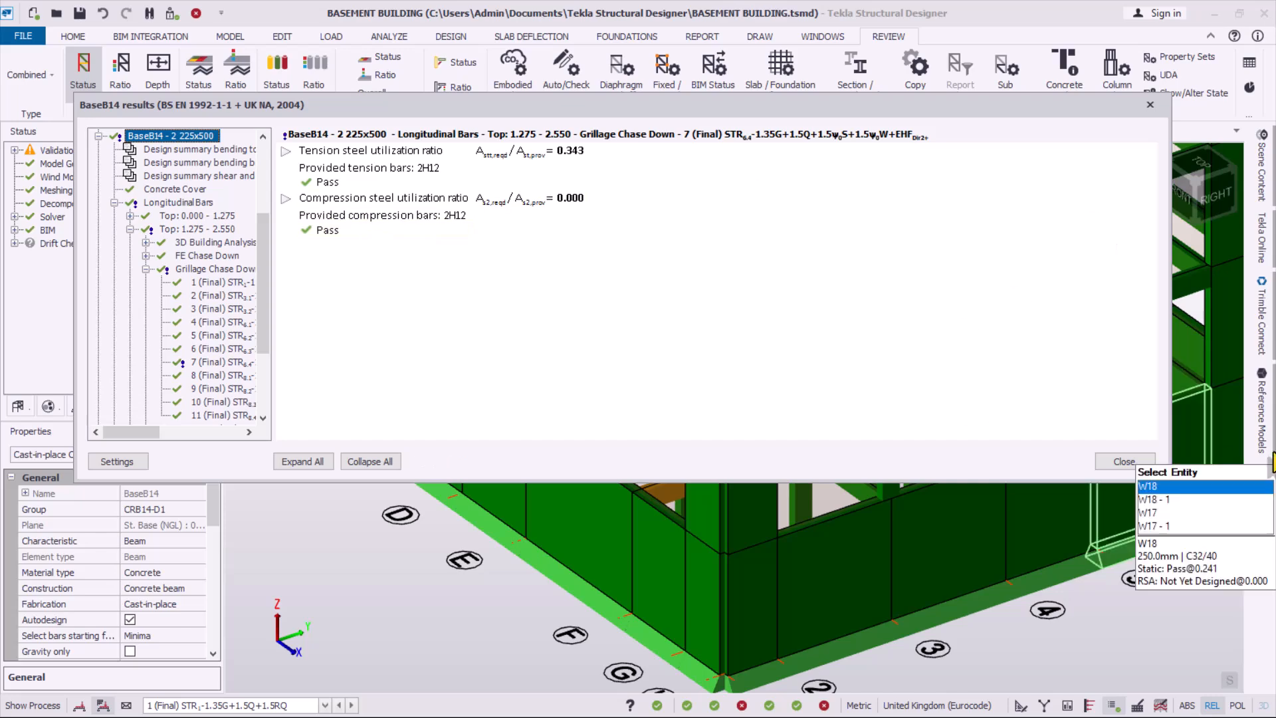
{"action": "left_click", "coordinate": [1125, 459]}
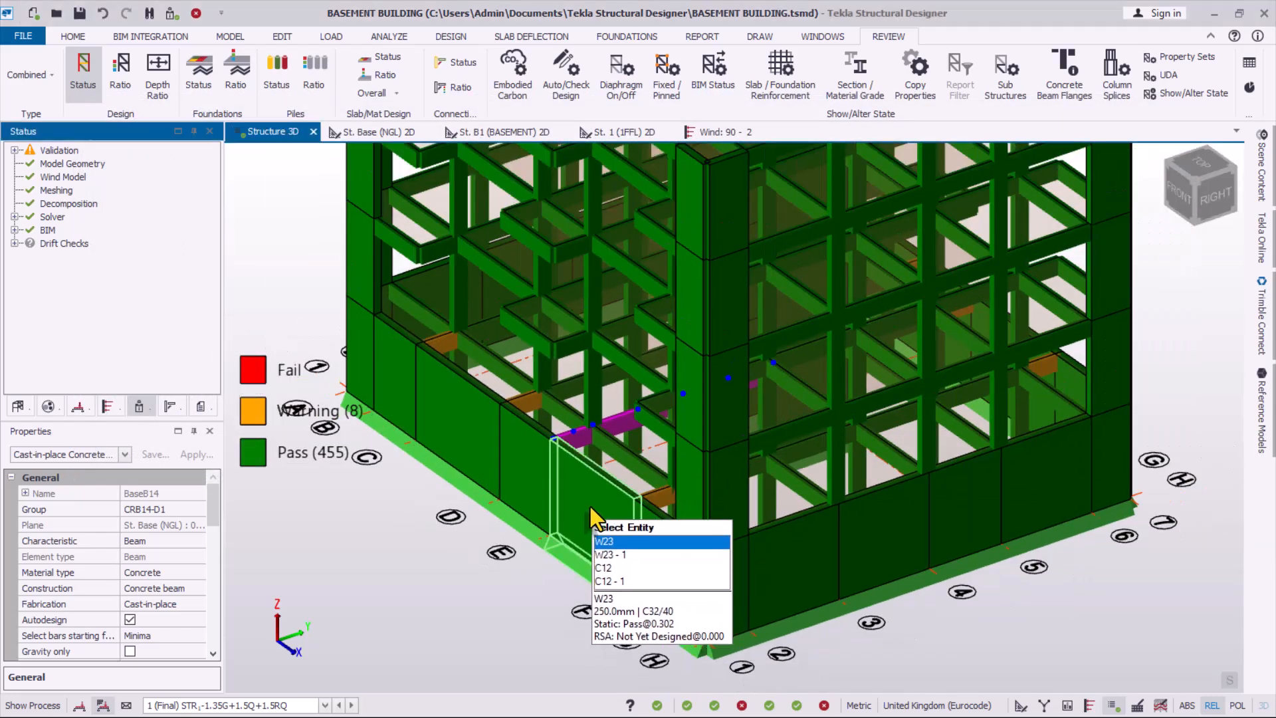
- Open the static interactive design of basement wall W23 and view its lateral reinforcement and interaction diagrams
{"action": "left_click", "coordinate": [587, 505]}
{"action": "right_click", "coordinate": [587, 505]}
{"action": "left_click", "coordinate": [606, 469]}
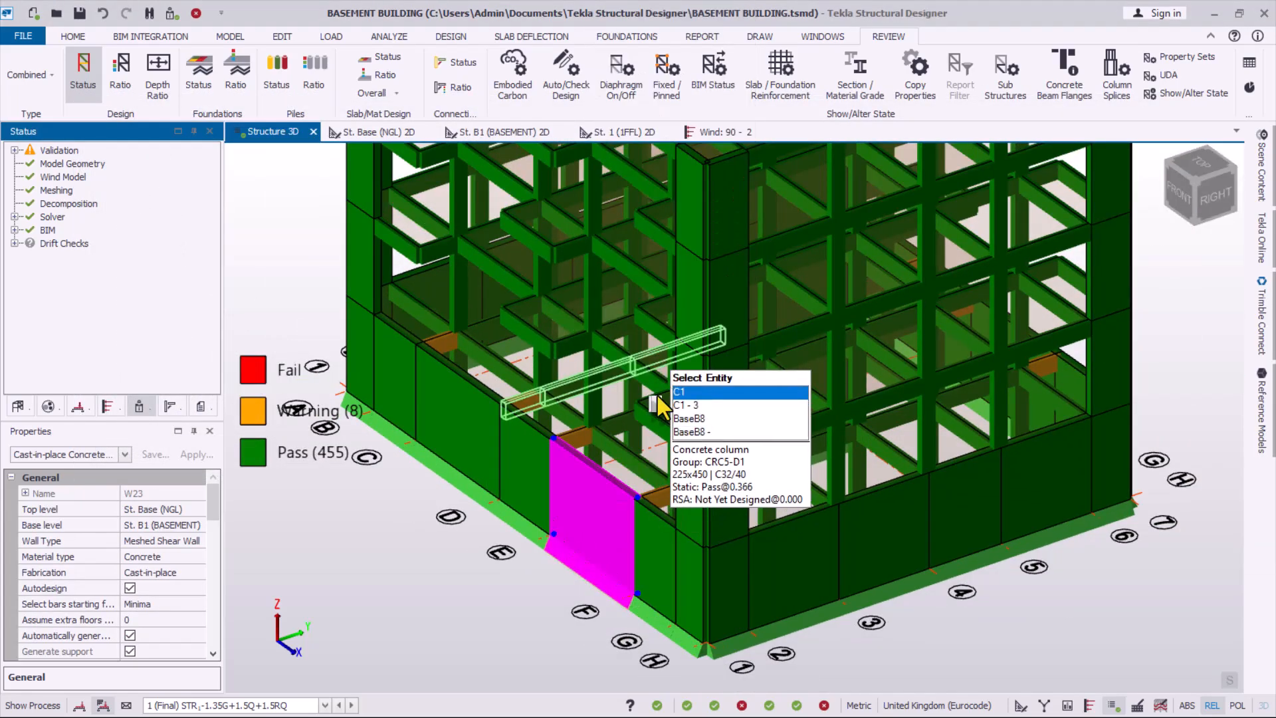
{"action": "right_click", "coordinate": [576, 512]}
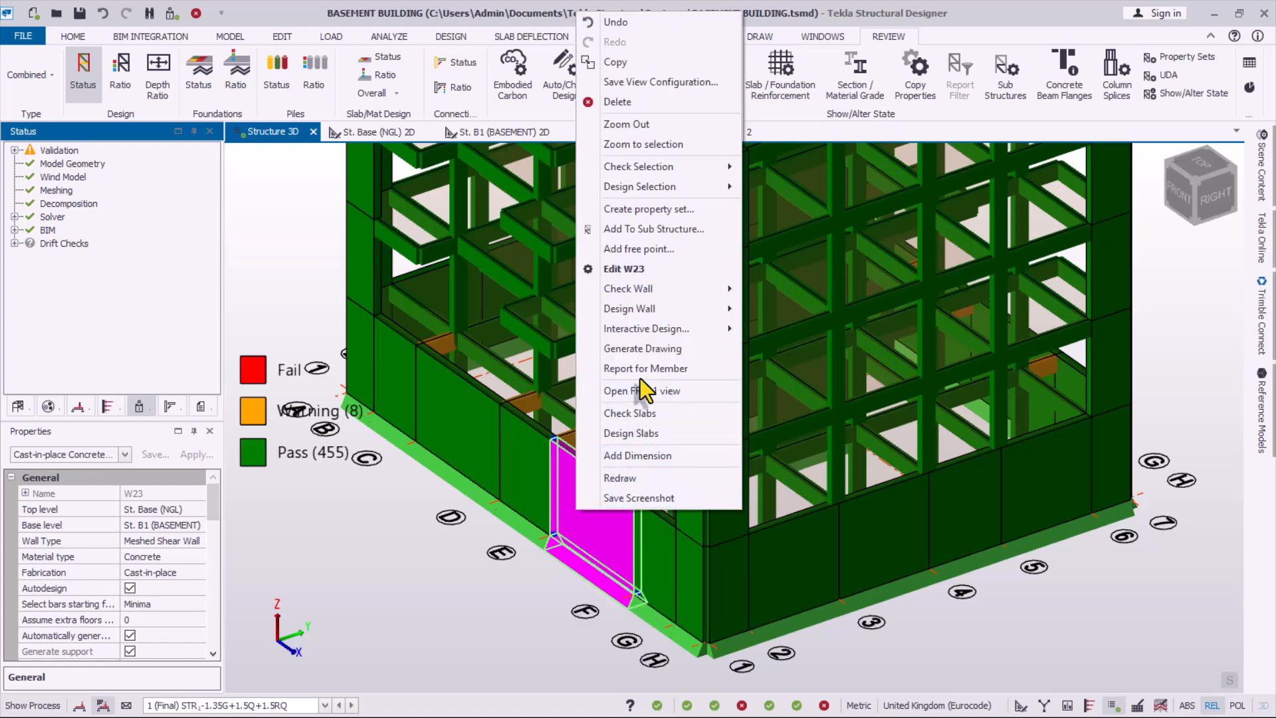
{"action": "mouse_move", "coordinate": [671, 329]}
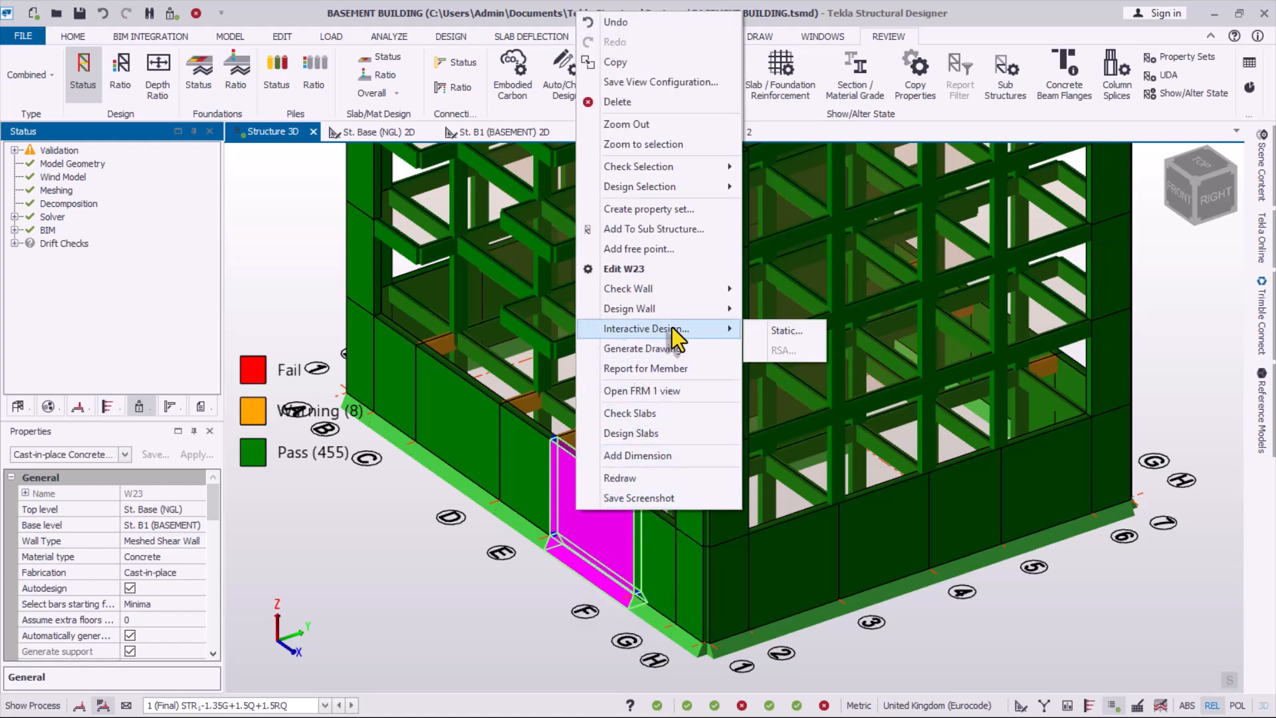
{"action": "left_click", "coordinate": [758, 330]}
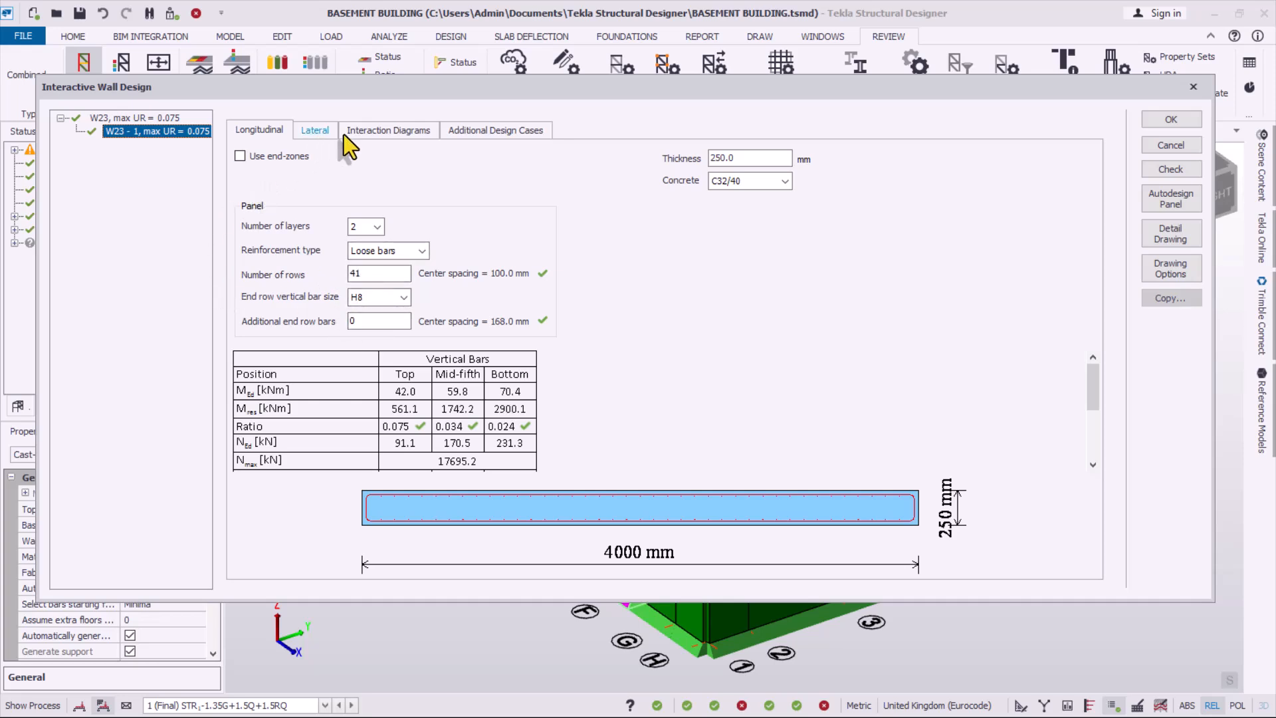
{"action": "left_click", "coordinate": [317, 131]}
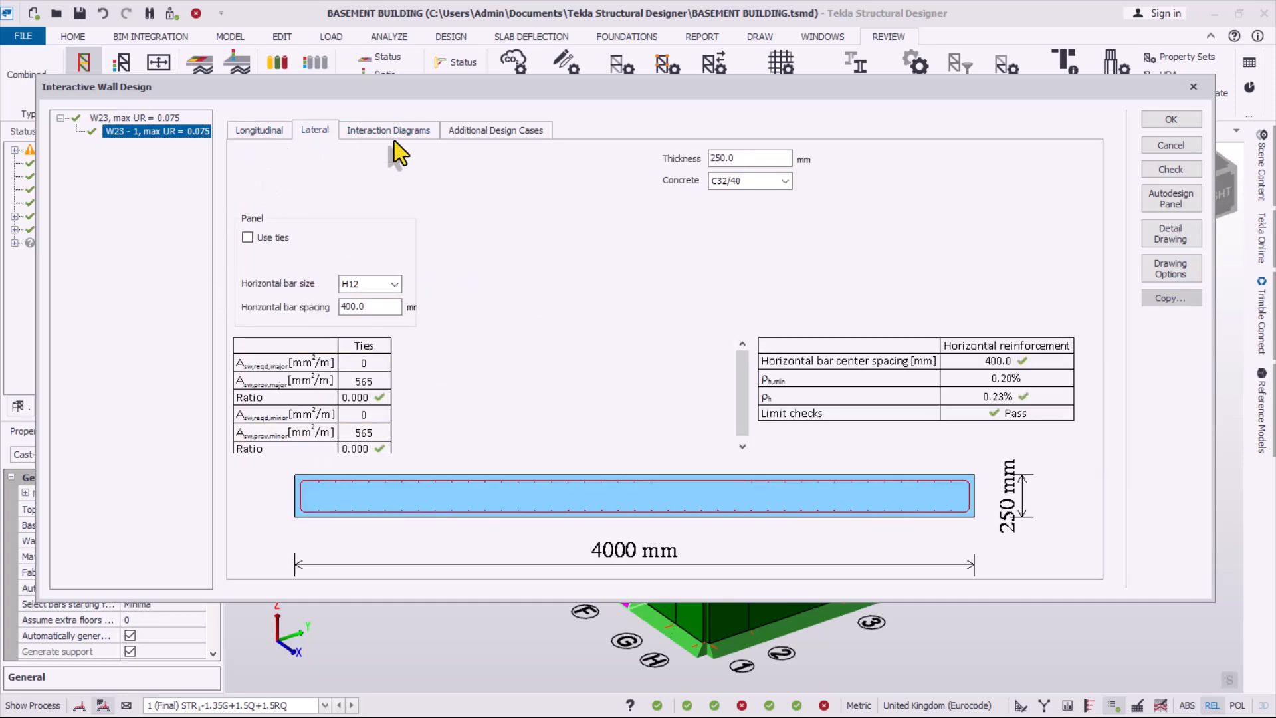
{"action": "left_click", "coordinate": [369, 130]}
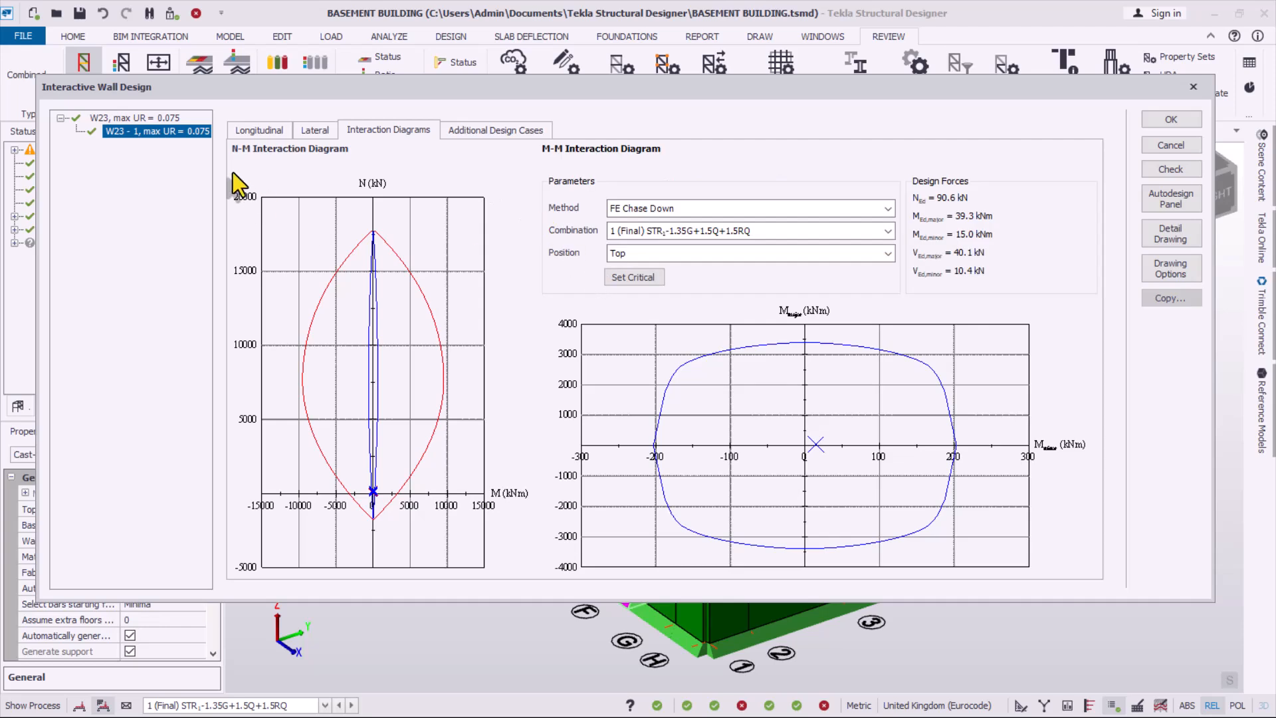
- Generate the detail drawing of the whole wall W23 in AutoCAD, declining to open the file read-only
{"action": "left_click", "coordinate": [157, 120]}
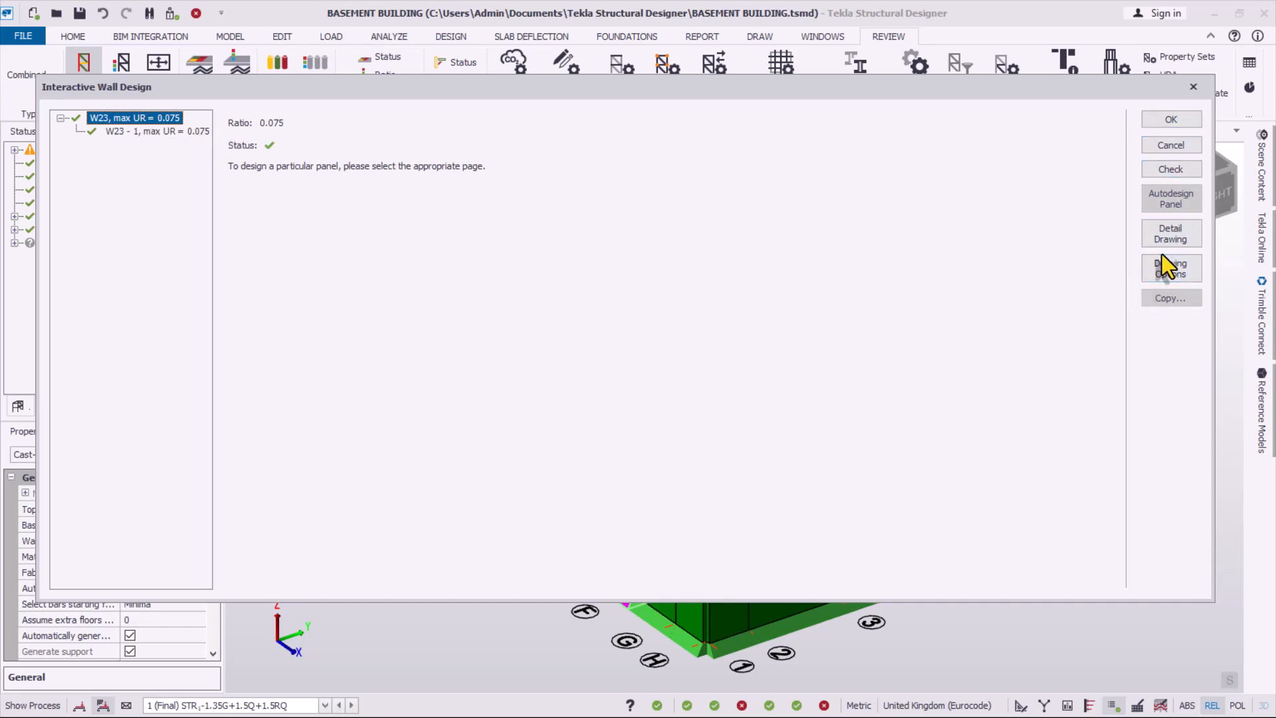
{"action": "left_click", "coordinate": [1159, 237]}
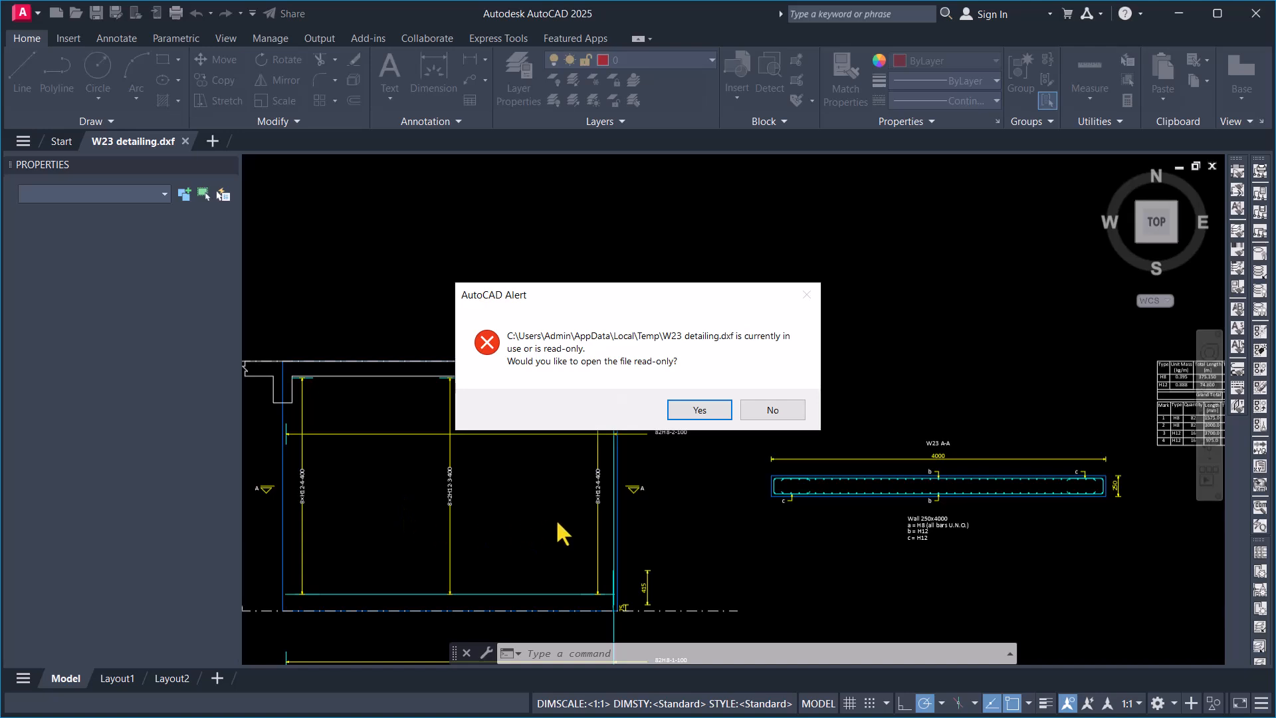
{"action": "left_click", "coordinate": [772, 409]}
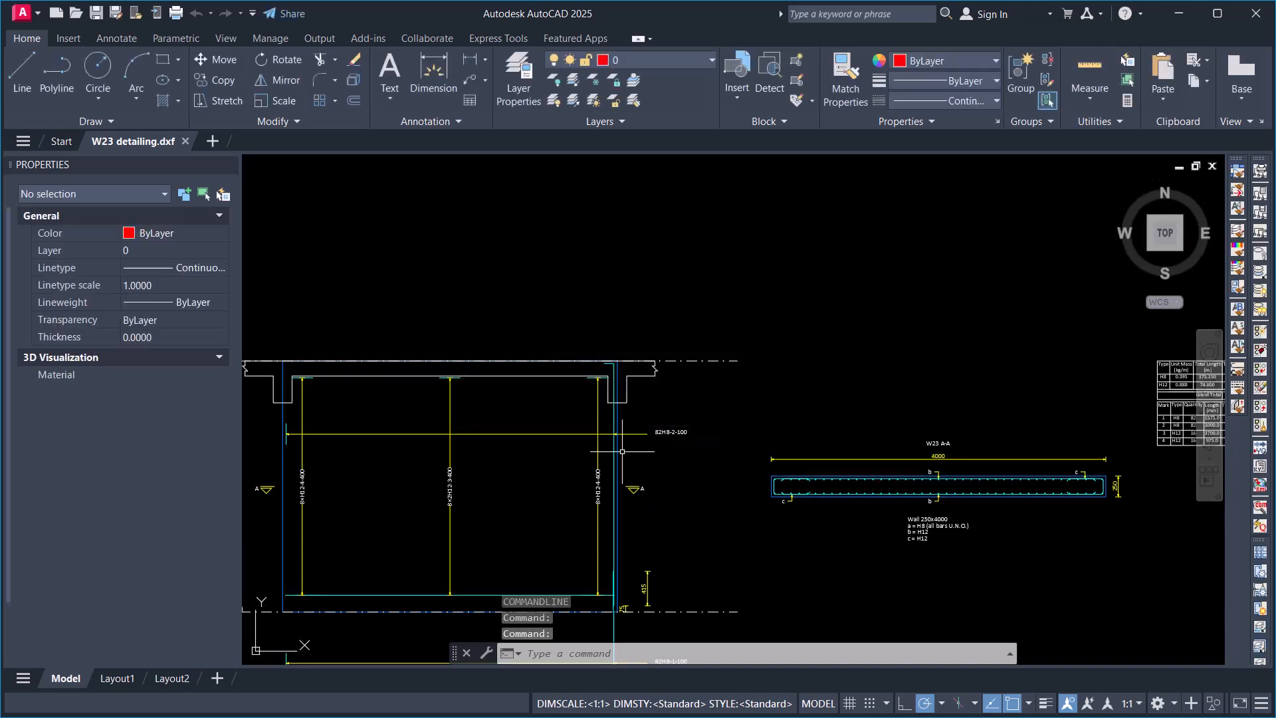
- Inspect the W23 reinforcement elevation and section A-A, return to Tekla Structural Designer and close the wall design
{"action": "scroll", "coordinate": [979, 488], "scroll_direction": "up", "scroll_amount": 2}
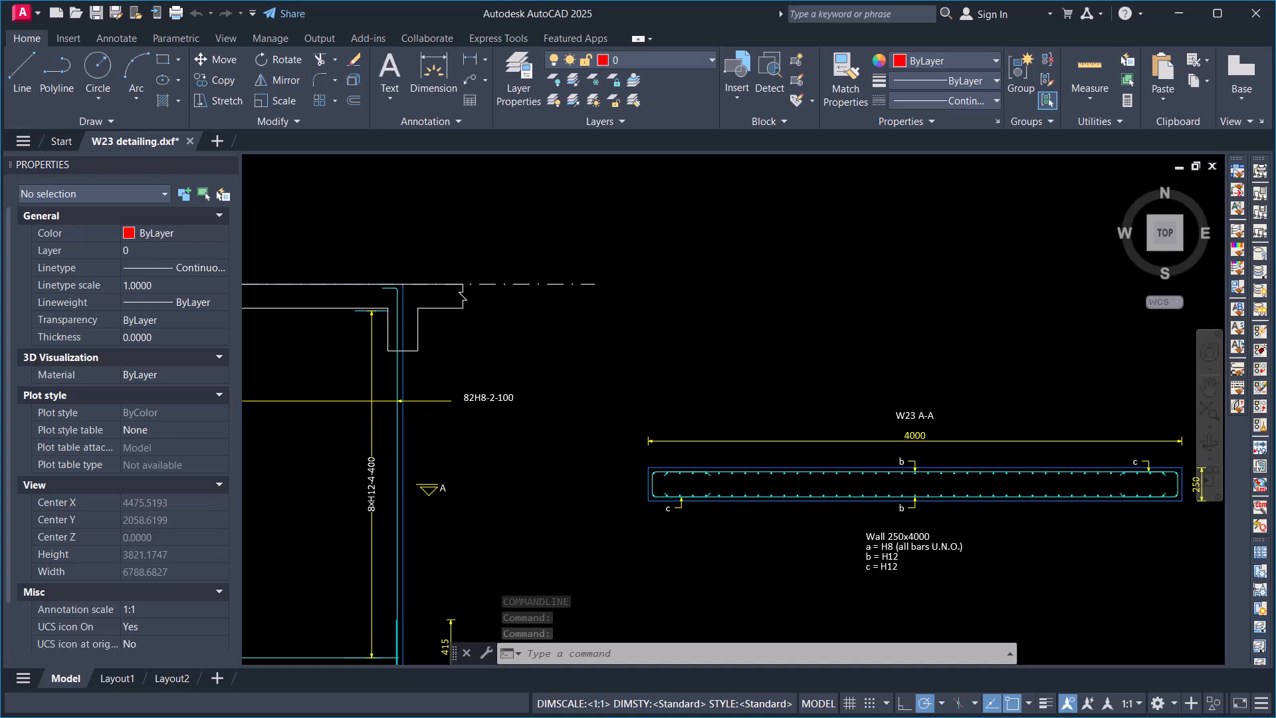
{"action": "scroll", "coordinate": [938, 469], "scroll_direction": "up", "scroll_amount": 4}
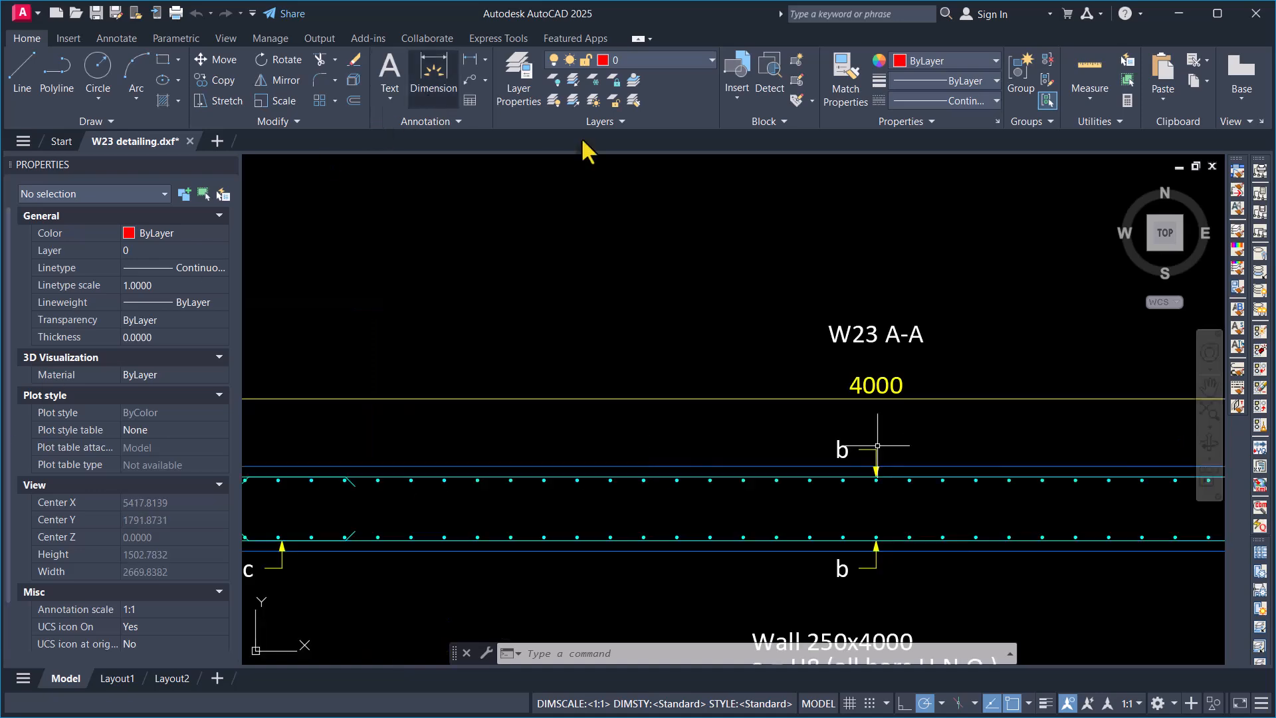
{"action": "scroll", "coordinate": [924, 307], "scroll_direction": "down", "scroll_amount": 6}
{"action": "scroll", "coordinate": [468, 389], "scroll_direction": "up", "scroll_amount": 3}
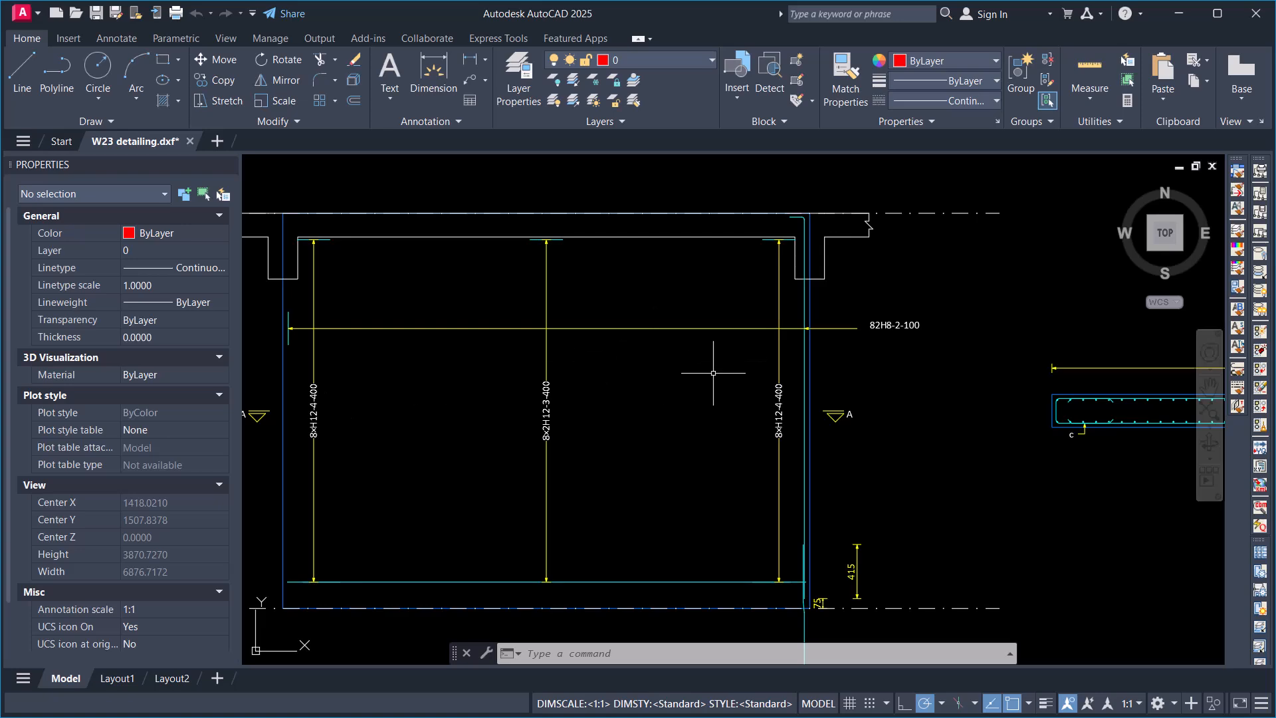
{"action": "scroll", "coordinate": [713, 373], "scroll_direction": "down", "scroll_amount": 2}
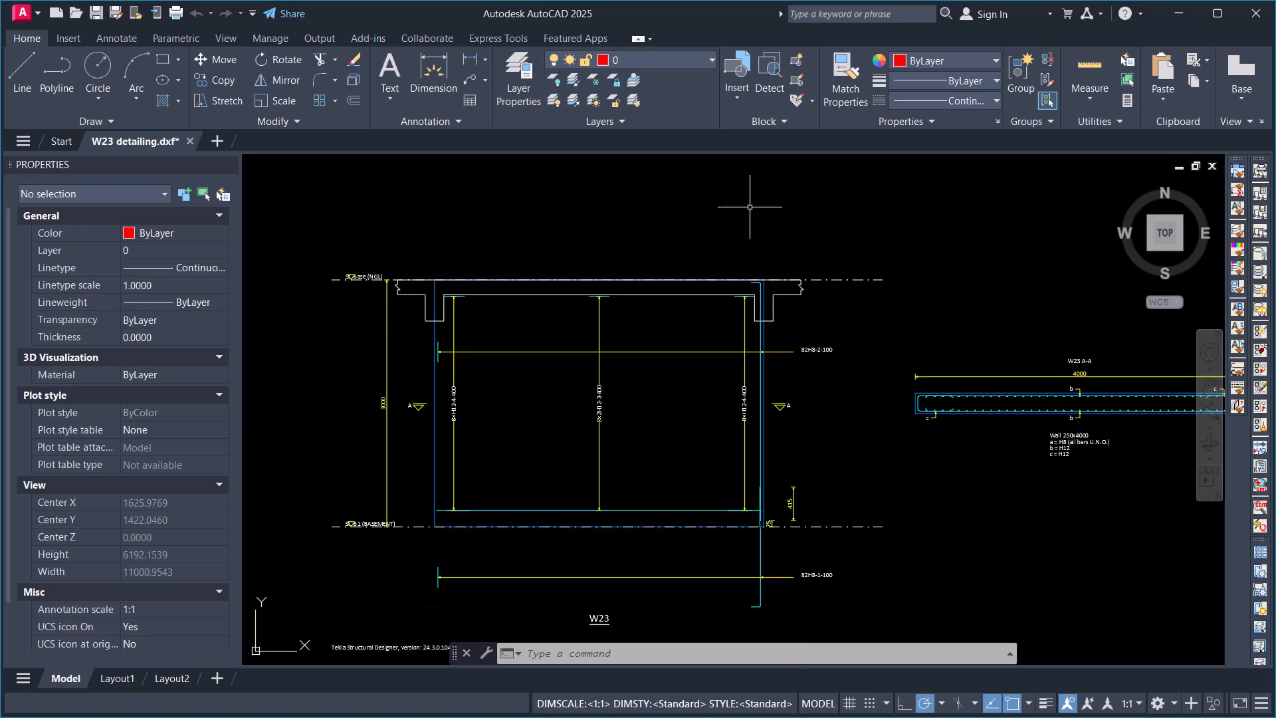
{"action": "left_click", "coordinate": [1187, 18]}
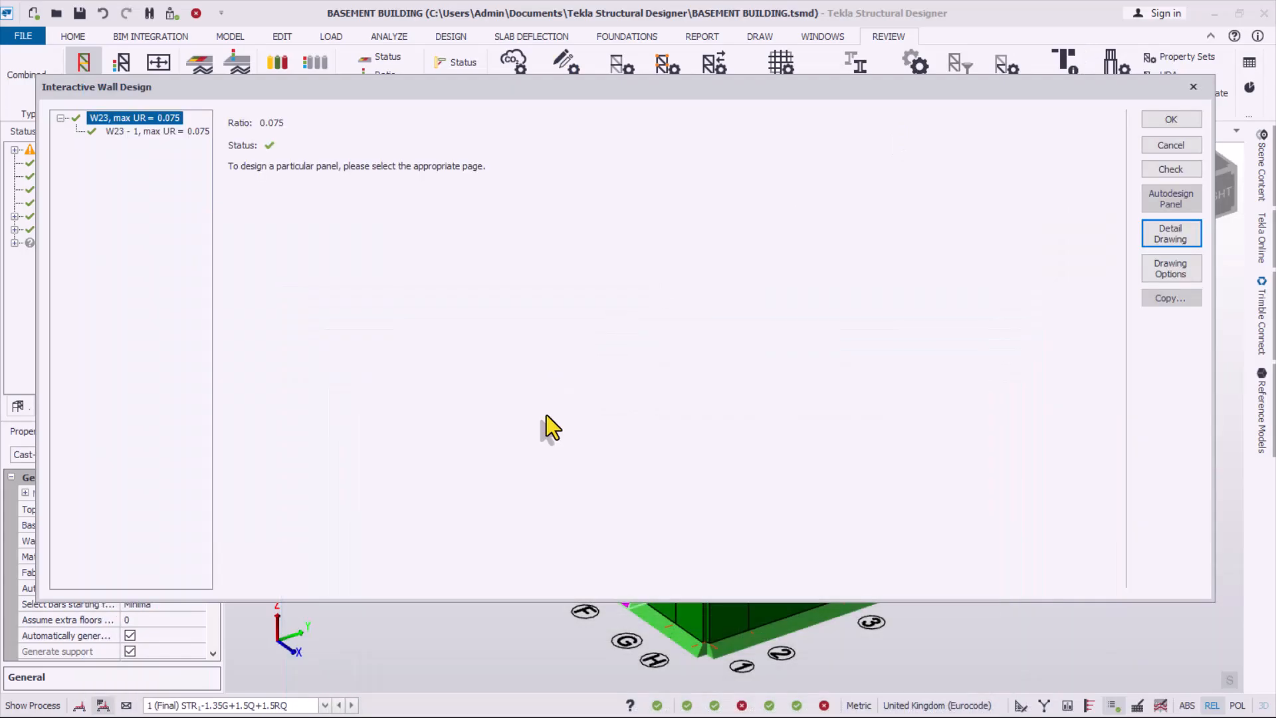
{"action": "left_click", "coordinate": [1191, 88]}
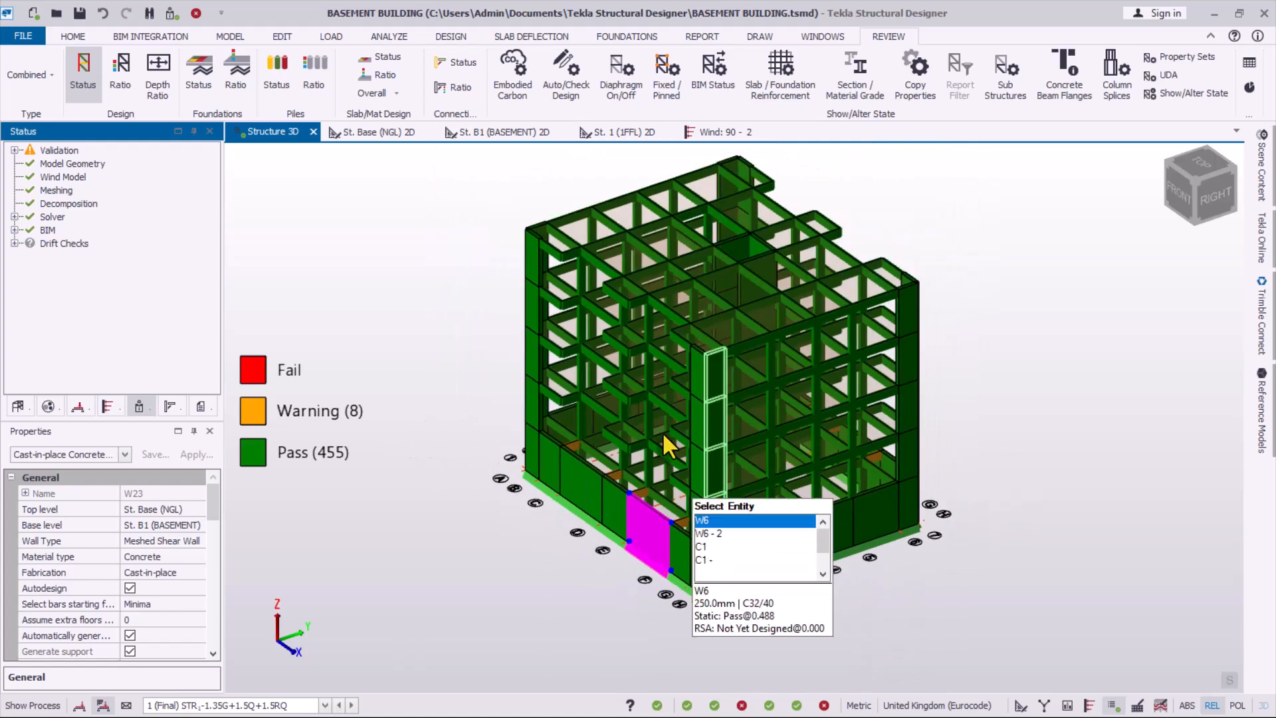
- Examine the member design status of the beams, columns and walls around the 3D building model
{"action": "scroll", "coordinate": [662, 432], "scroll_direction": "up", "scroll_amount": 2}
{"action": "left_click", "coordinate": [529, 230]}
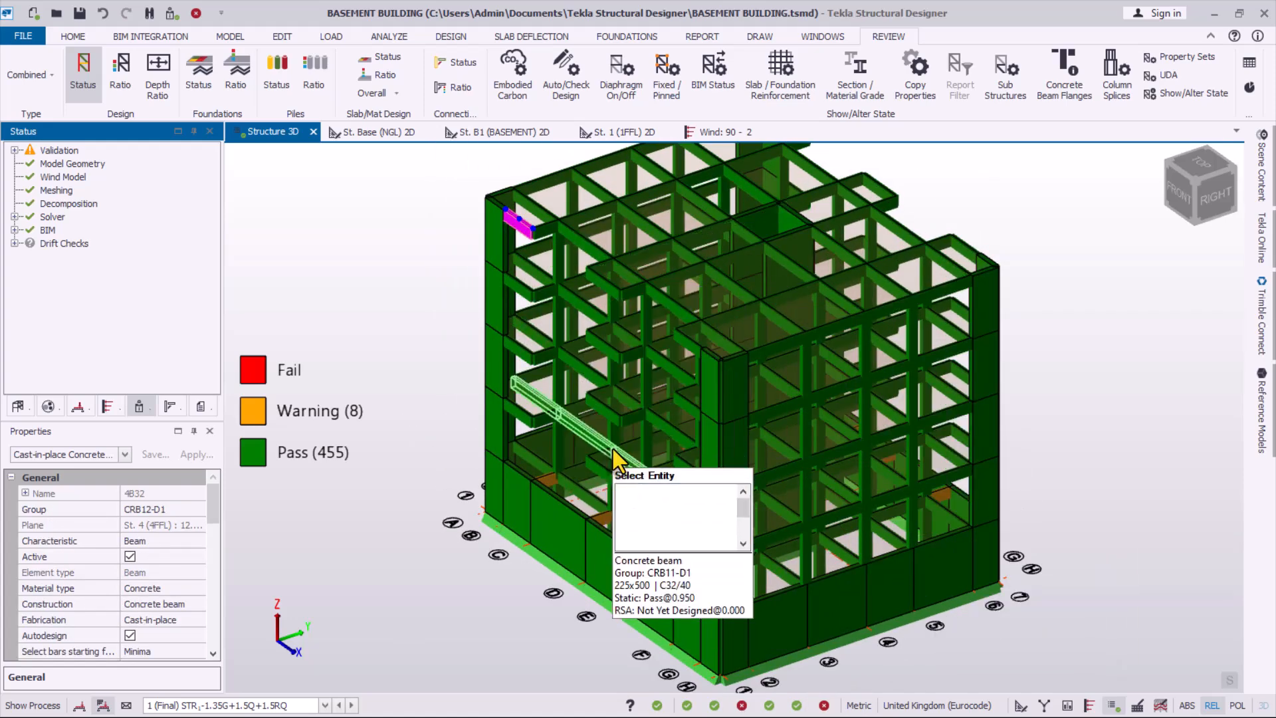
{"action": "scroll", "coordinate": [710, 266], "scroll_direction": "up", "scroll_amount": 1}
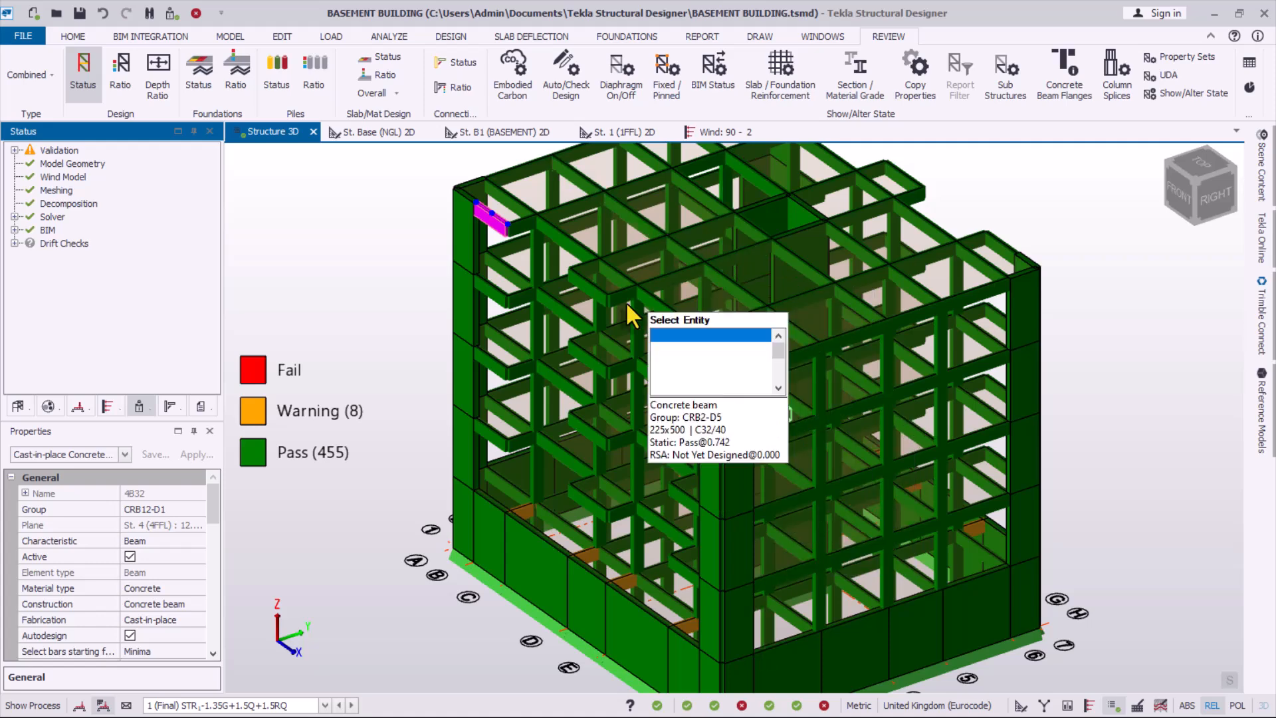
{"action": "scroll", "coordinate": [621, 309], "scroll_direction": "down", "scroll_amount": 1}
{"action": "scroll", "coordinate": [764, 365], "scroll_direction": "up", "scroll_amount": 1}
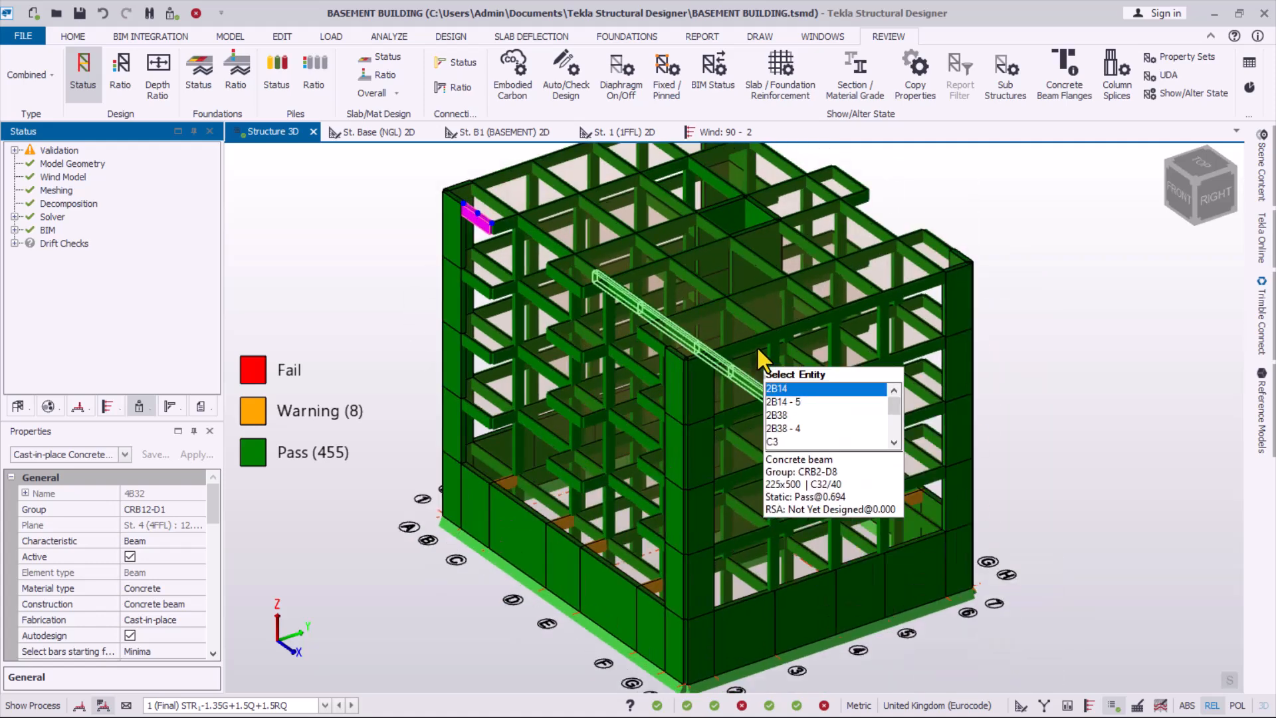
{"action": "scroll", "coordinate": [922, 491], "scroll_direction": "up", "scroll_amount": 1}
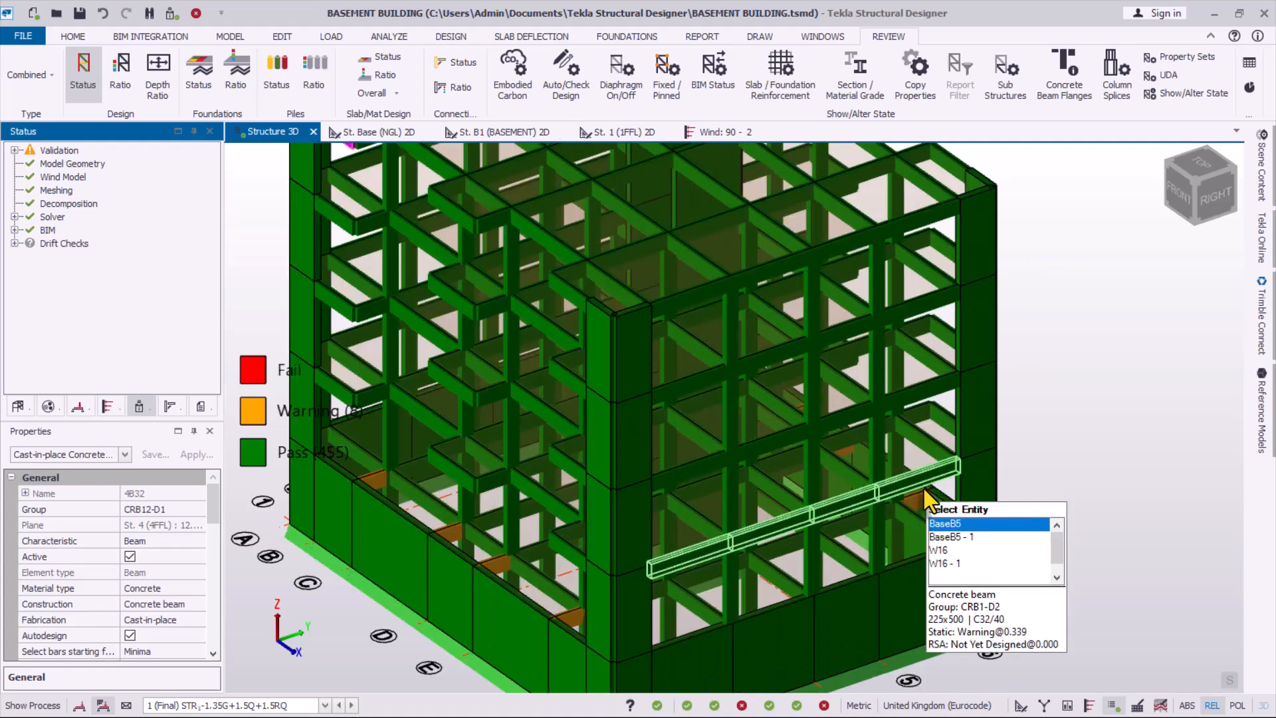
{"action": "scroll", "coordinate": [922, 488], "scroll_direction": "down", "scroll_amount": 1}
{"action": "right_click_drag", "start_coordinate": [684, 513], "coordinate": [851, 445]}
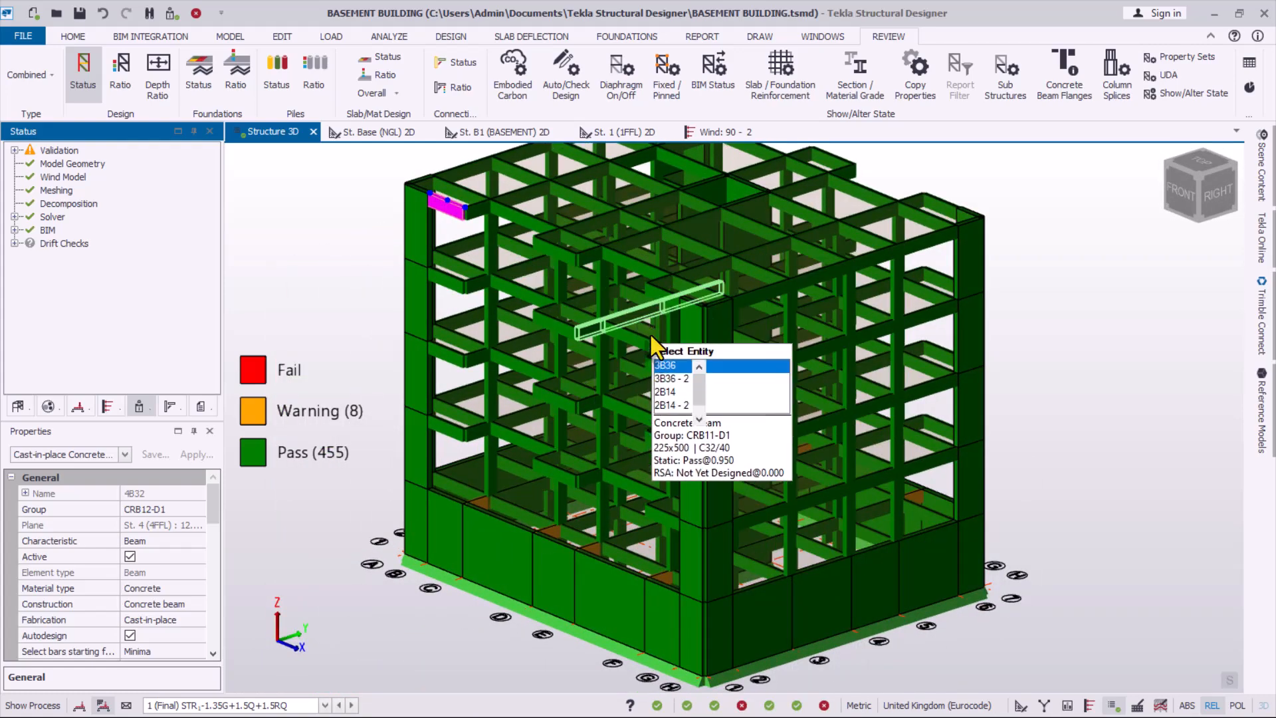
- Return the Structure 3D window from the design review to the structural view and look over the building
{"action": "right_click", "coordinate": [281, 131]}
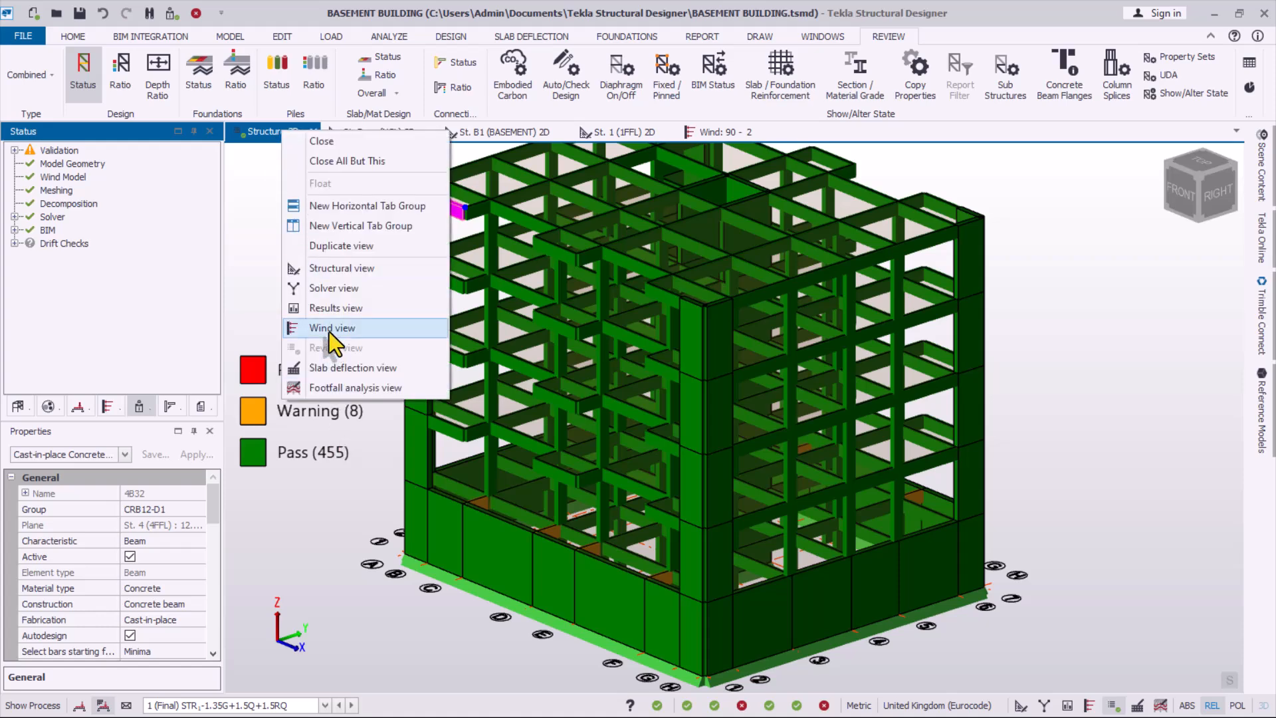
{"action": "left_click", "coordinate": [329, 269]}
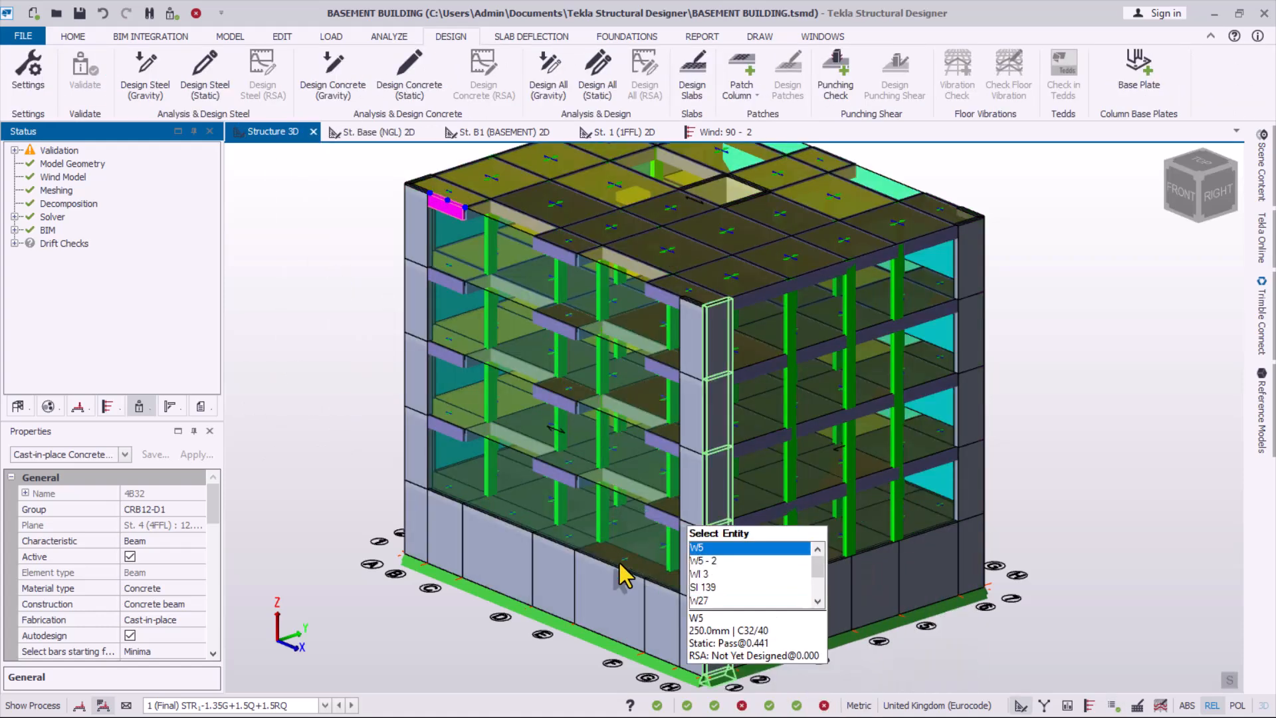
{"action": "right_click_drag", "start_coordinate": [741, 444], "coordinate": [749, 533]}
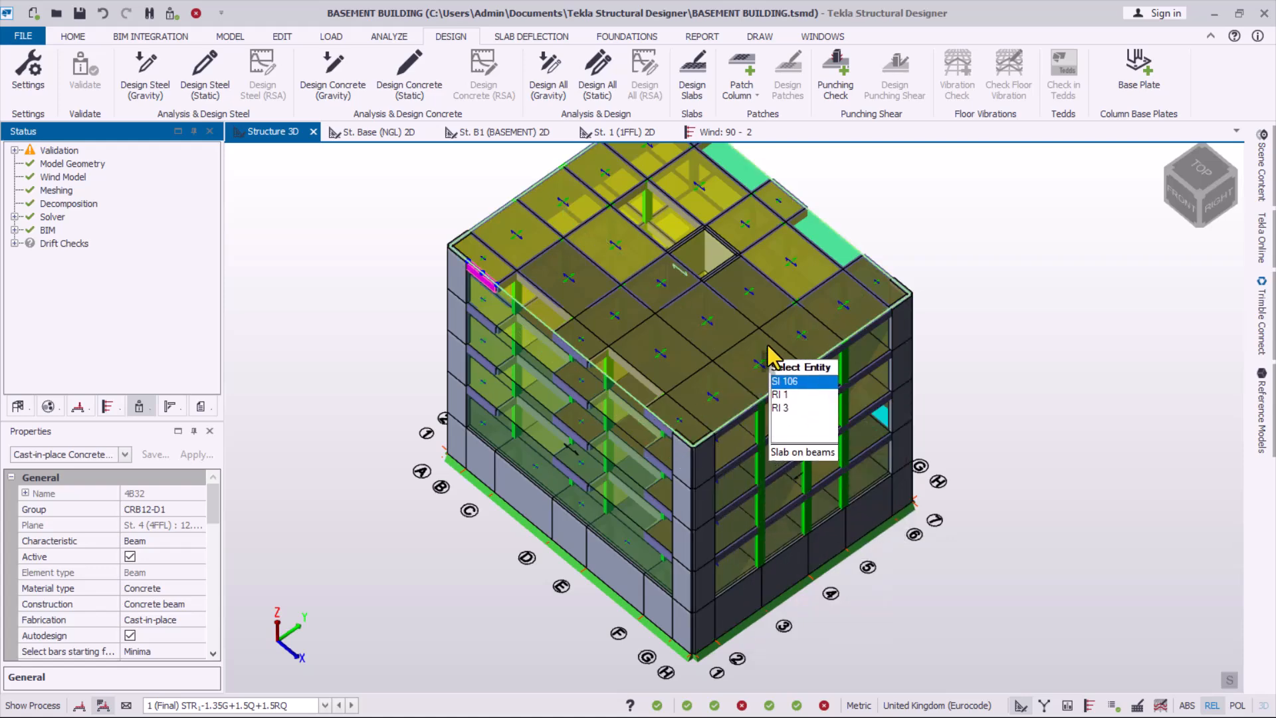
{"action": "scroll", "coordinate": [728, 422], "scroll_direction": "up", "scroll_amount": 1}
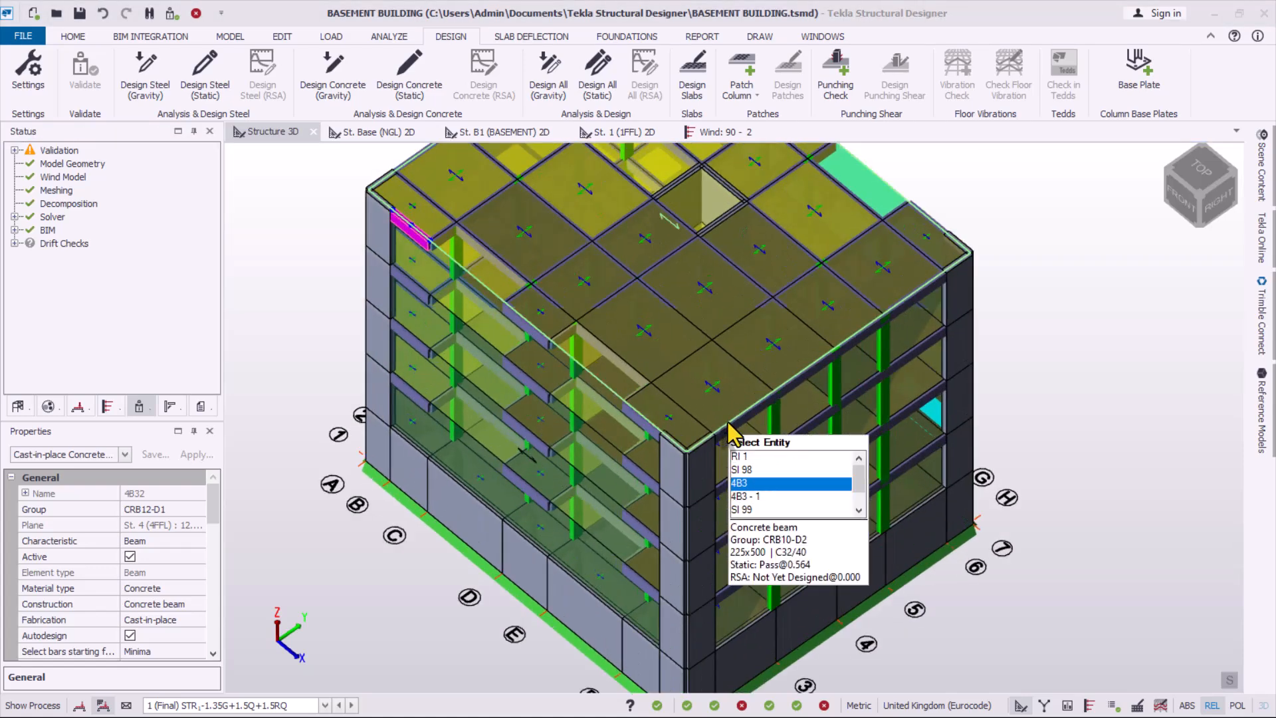
{"action": "scroll", "coordinate": [666, 325], "scroll_direction": "down", "scroll_amount": 3}
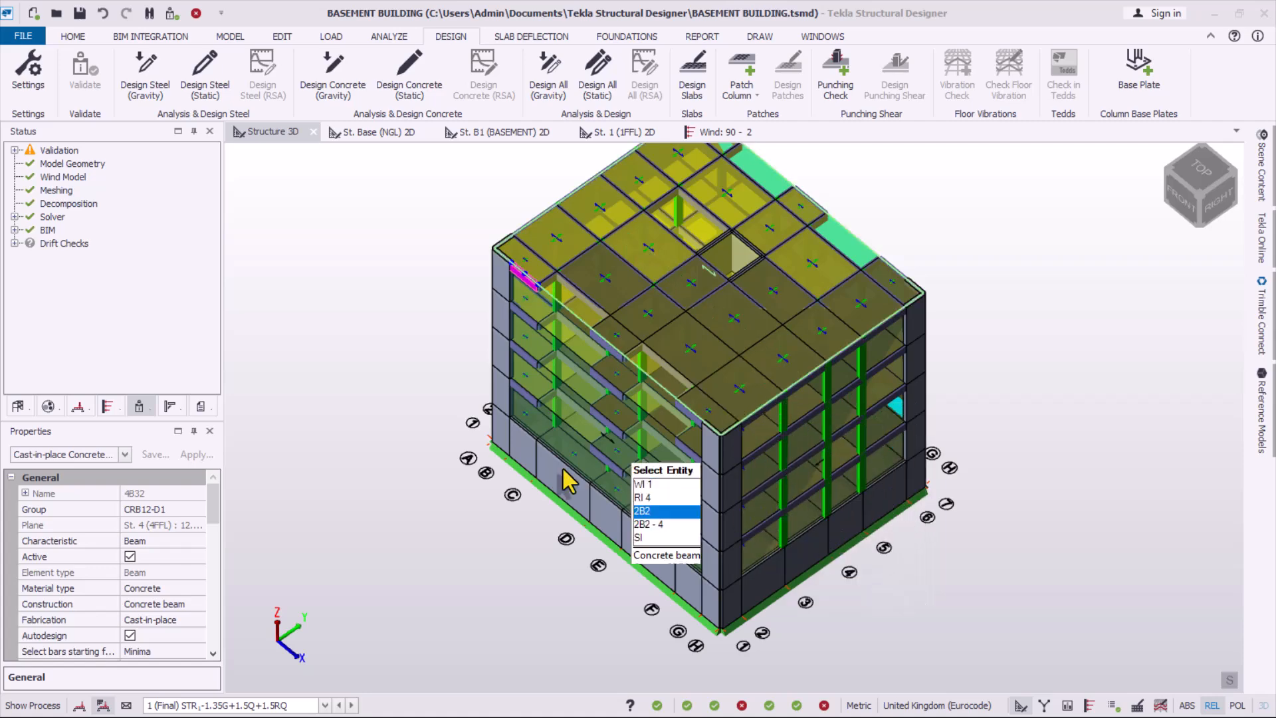
{"action": "right_click_drag", "start_coordinate": [565, 382], "coordinate": [573, 400]}
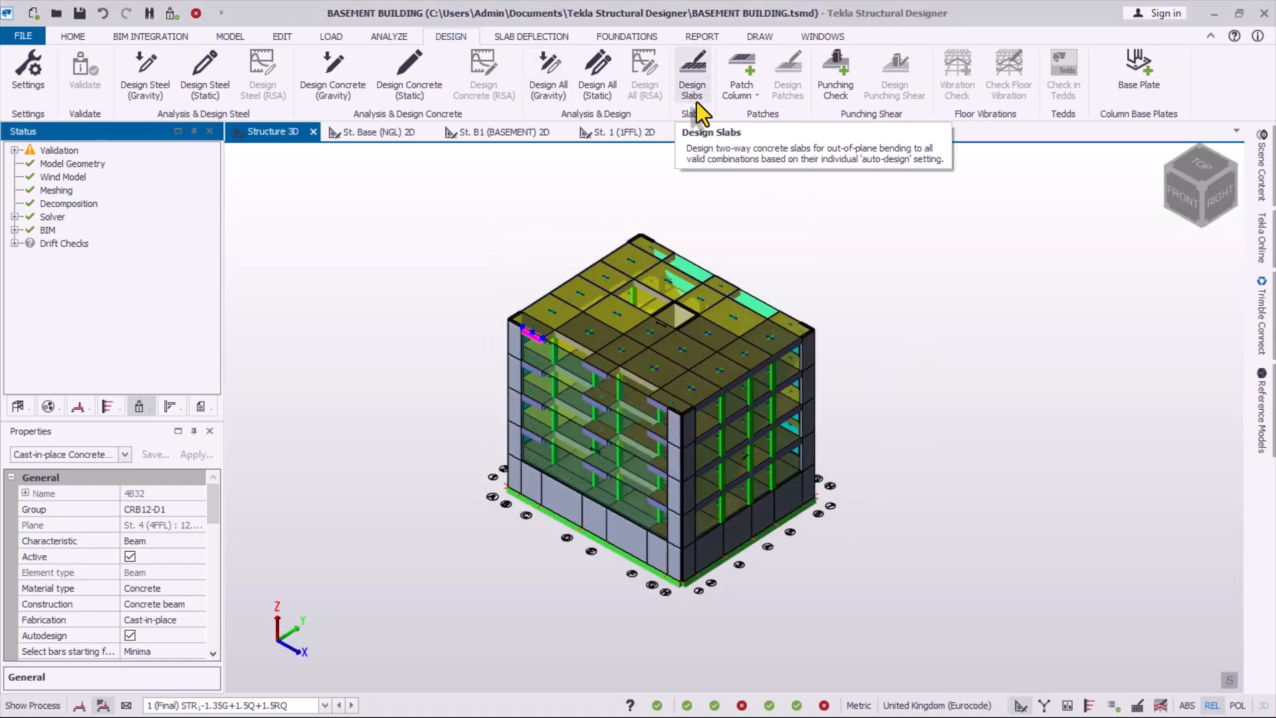
- Design all two-way concrete slabs of the building for out-of-plane bending with Design Slabs
{"action": "scroll", "coordinate": [695, 113], "scroll_direction": "up", "scroll_amount": 3}
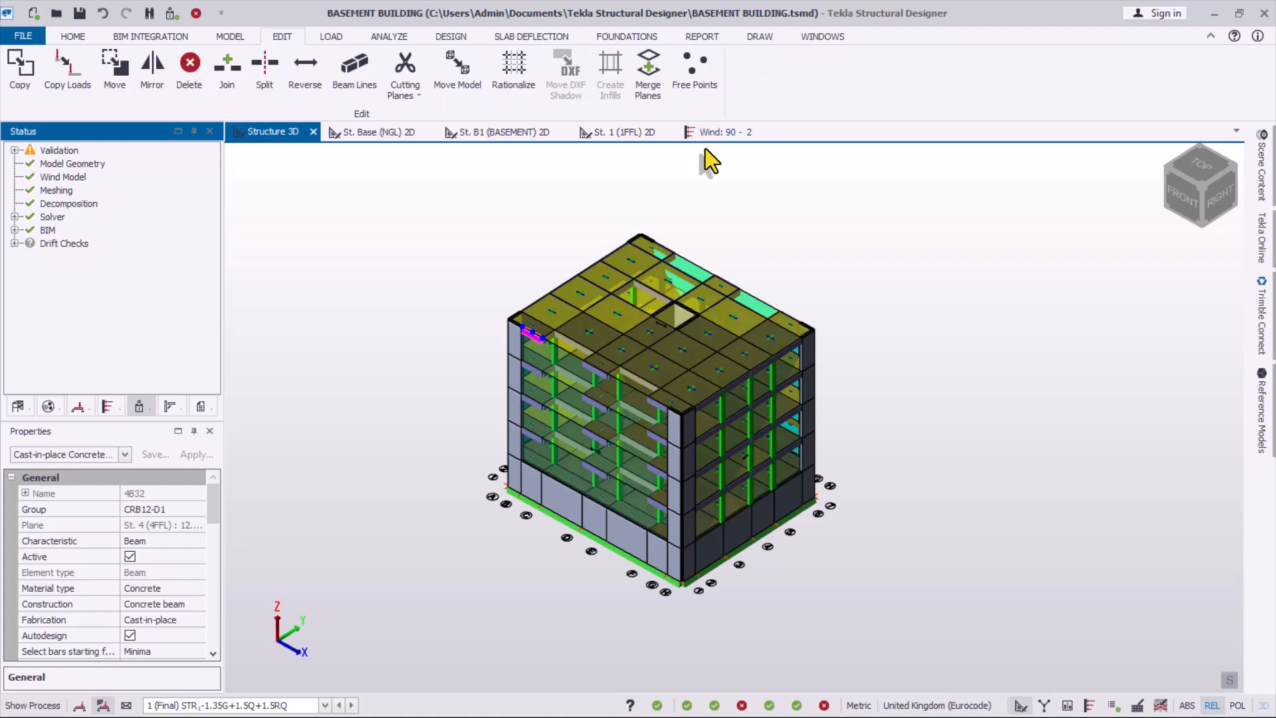
{"action": "scroll", "coordinate": [465, 106], "scroll_direction": "up", "scroll_amount": 2}
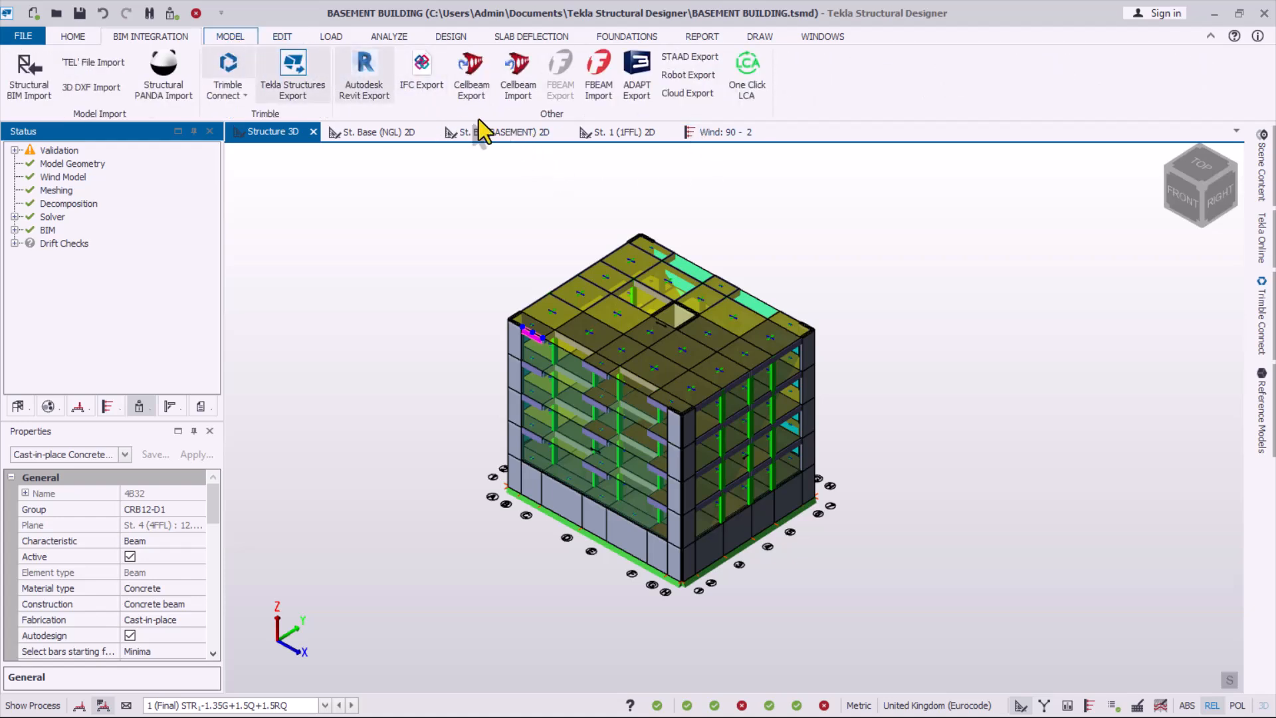
{"action": "left_click", "coordinate": [478, 37]}
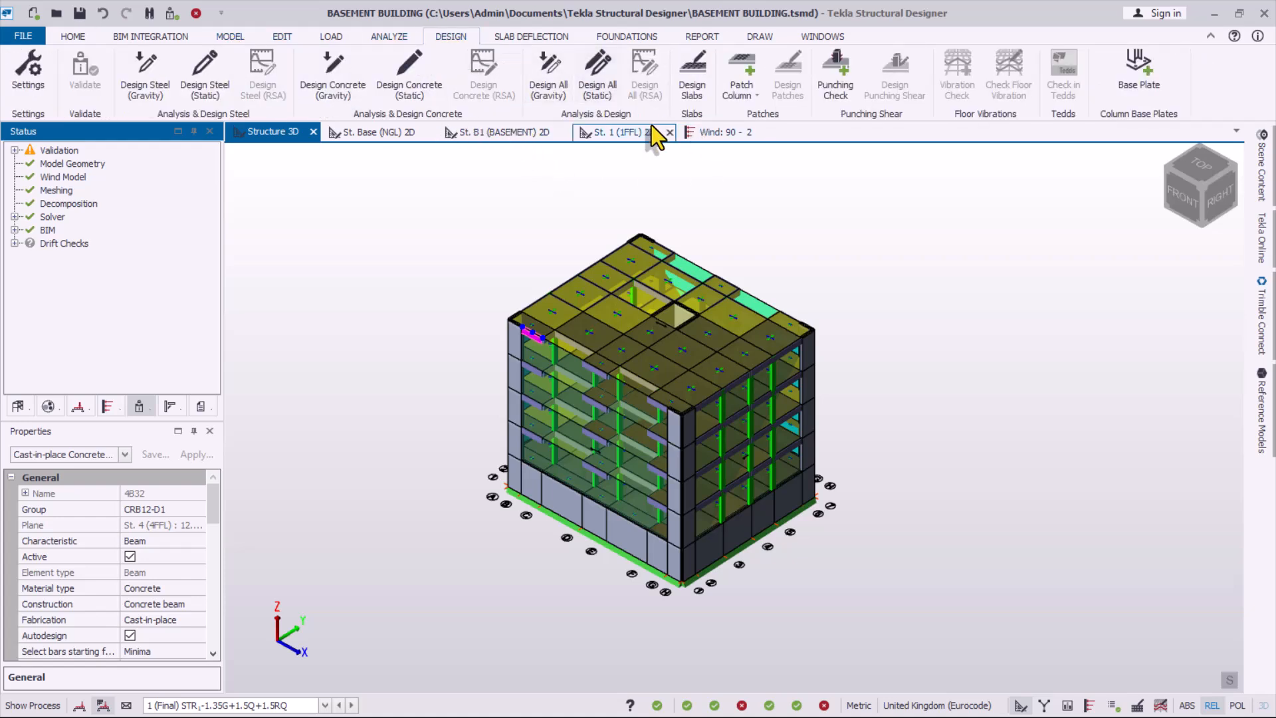
{"action": "scroll", "coordinate": [567, 536], "scroll_direction": "up", "scroll_amount": 2}
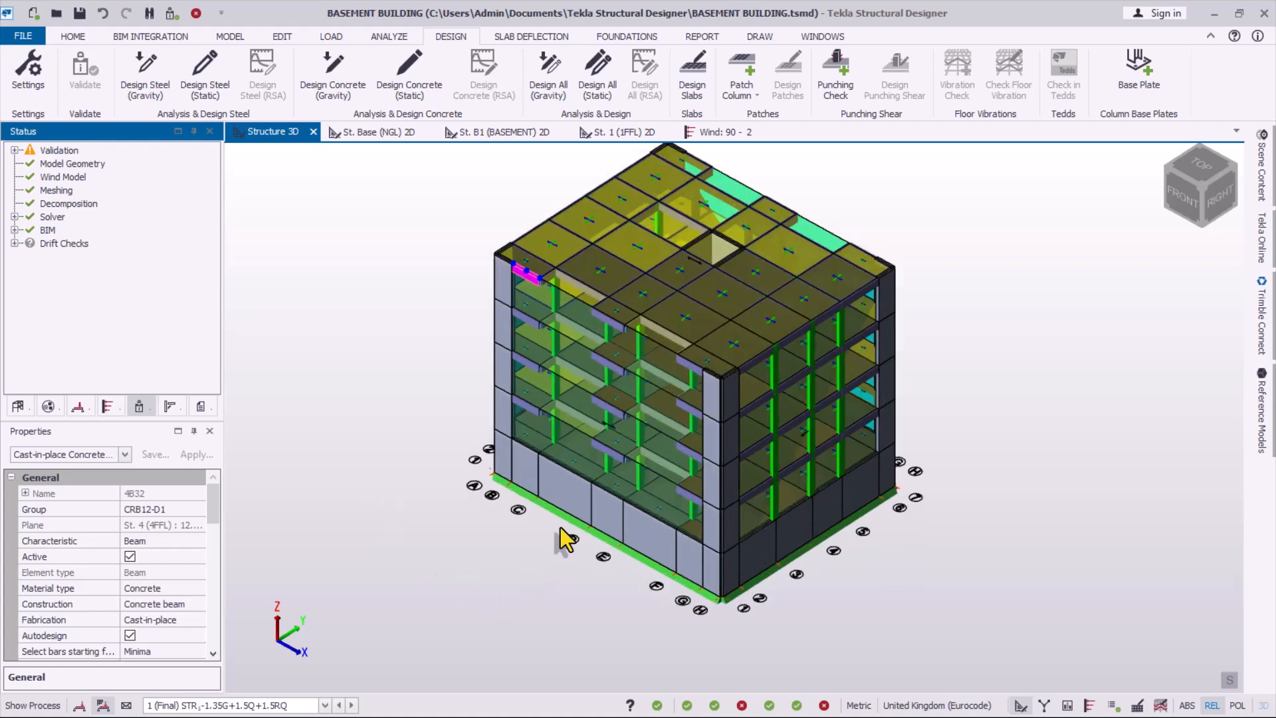
{"action": "scroll", "coordinate": [626, 484], "scroll_direction": "up", "scroll_amount": 2}
{"action": "mouse_move", "coordinate": [728, 206]}
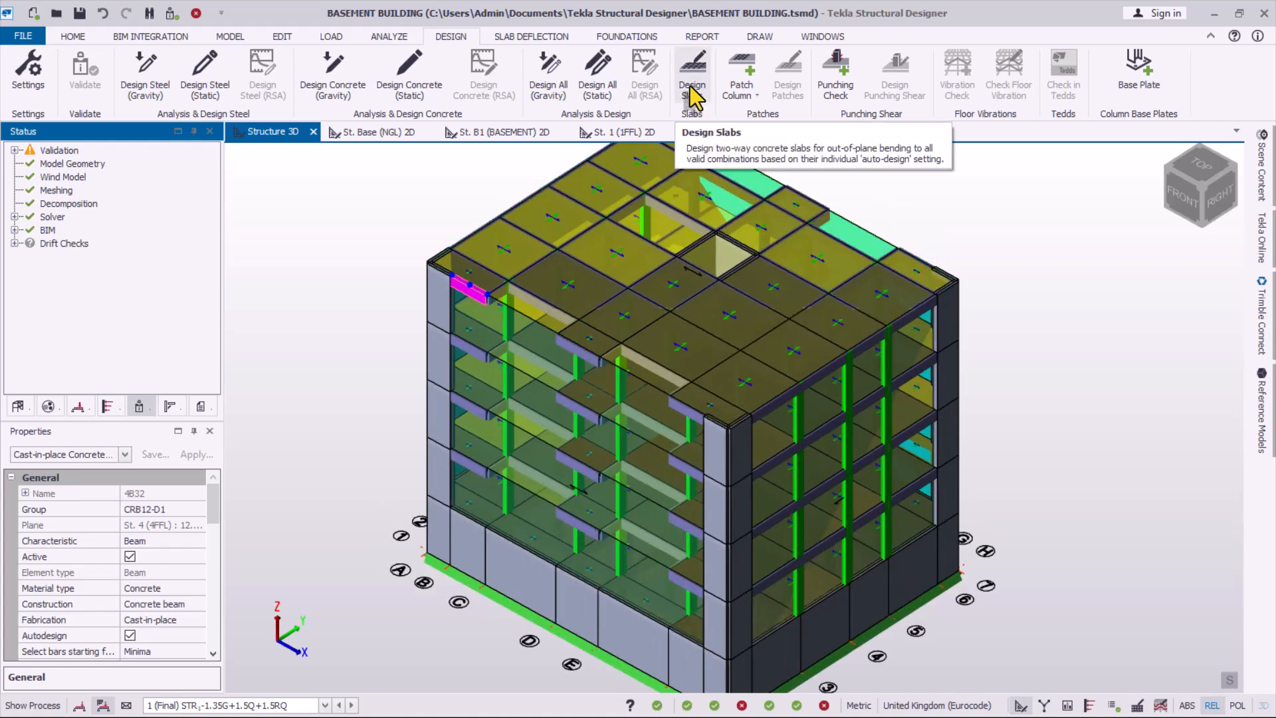
{"action": "scroll", "coordinate": [850, 251], "scroll_direction": "down", "scroll_amount": 2}
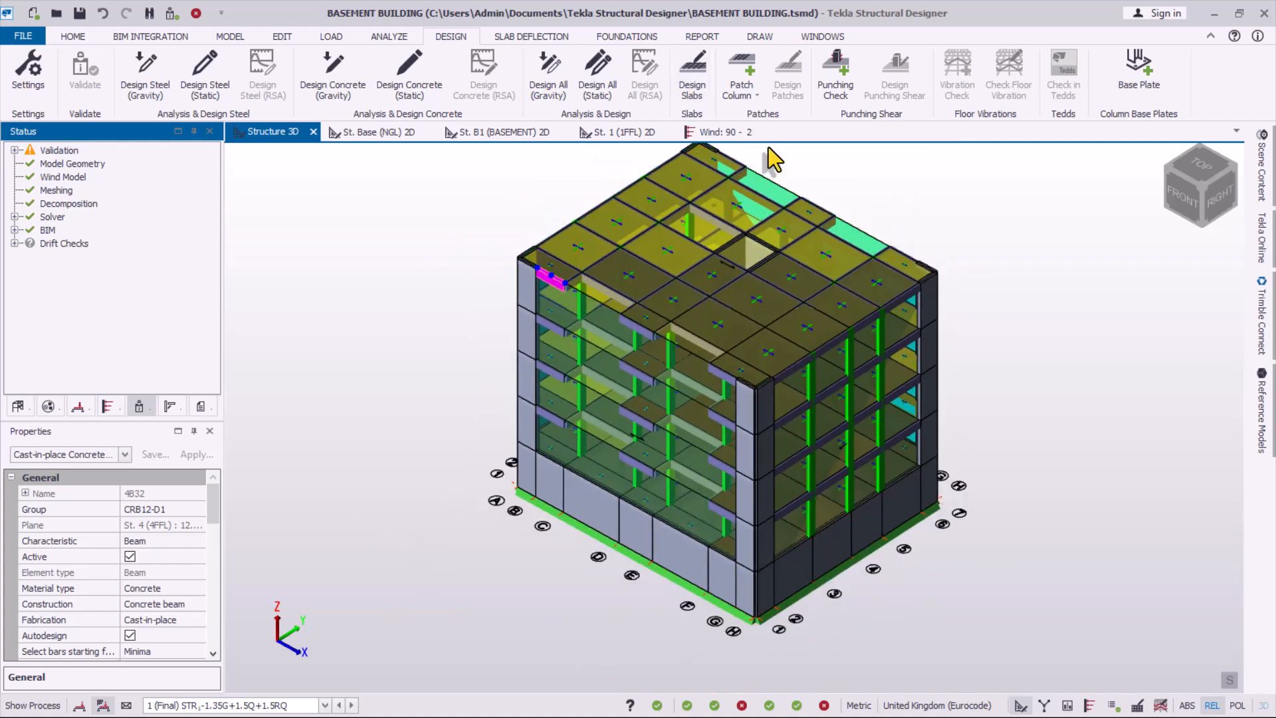
{"action": "left_click", "coordinate": [693, 81]}
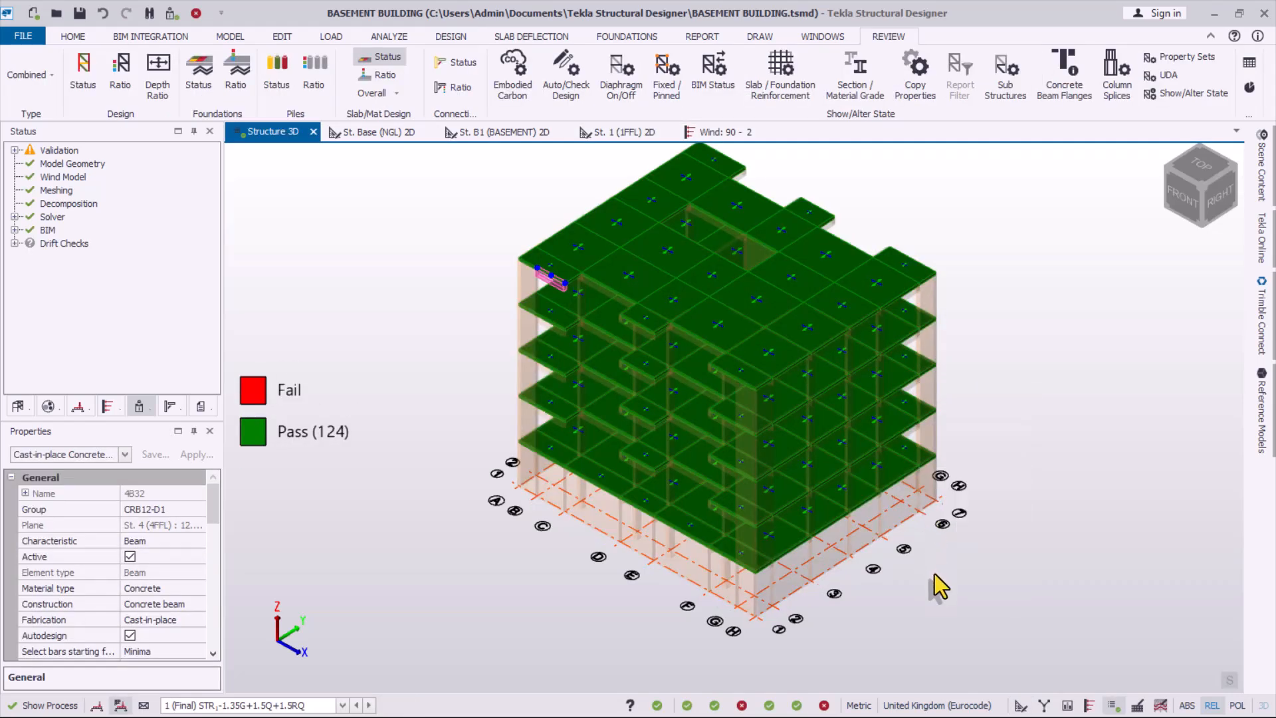
- Examine the slab design status on every floor, including the slab items' thickness, top and bottom reinforcement and utilisation results
{"action": "right_click_drag", "start_coordinate": [669, 532], "coordinate": [663, 495]}
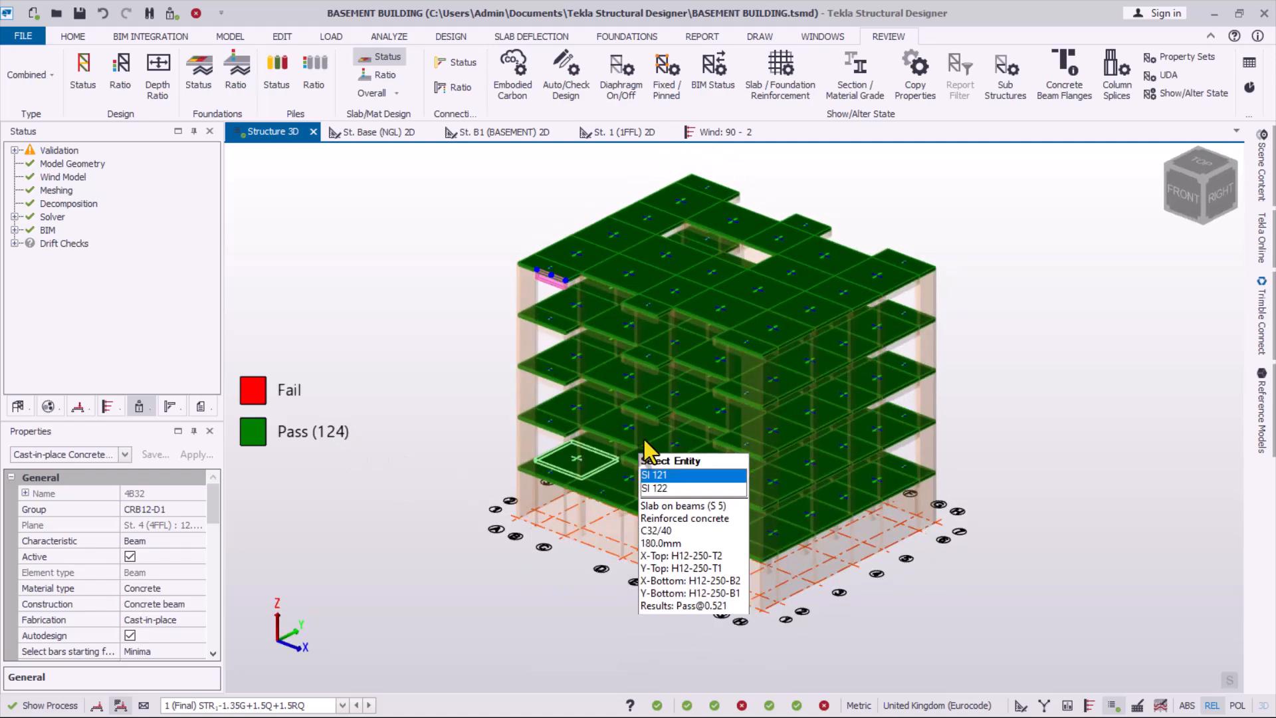
{"action": "scroll", "coordinate": [638, 589], "scroll_direction": "up", "scroll_amount": 2}
{"action": "scroll", "coordinate": [631, 577], "scroll_direction": "up", "scroll_amount": 2}
{"action": "right_click_drag", "start_coordinate": [632, 576], "coordinate": [675, 566]}
{"action": "scroll", "coordinate": [920, 512], "scroll_direction": "up", "scroll_amount": 2}
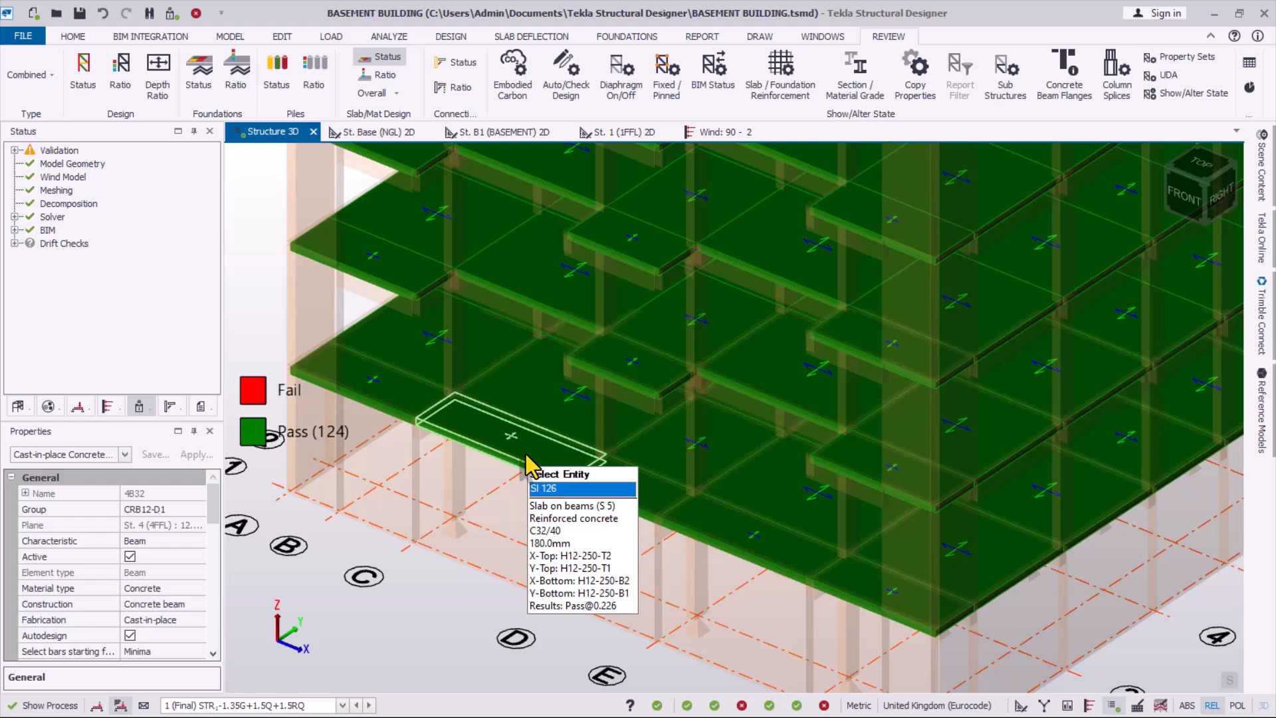
{"action": "scroll", "coordinate": [650, 438], "scroll_direction": "down", "scroll_amount": 5}
{"action": "scroll", "coordinate": [671, 459], "scroll_direction": "up", "scroll_amount": 4}
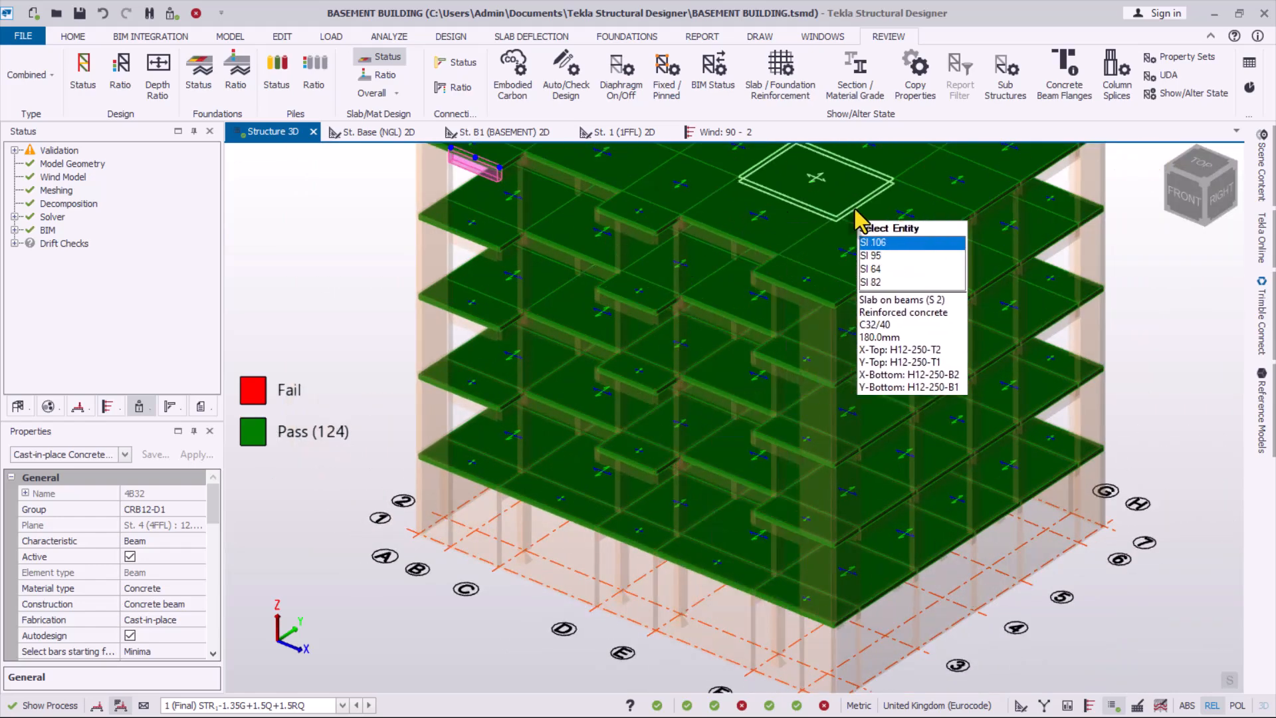
{"action": "scroll", "coordinate": [854, 212], "scroll_direction": "down", "scroll_amount": 3}
{"action": "scroll", "coordinate": [821, 214], "scroll_direction": "up", "scroll_amount": 2}
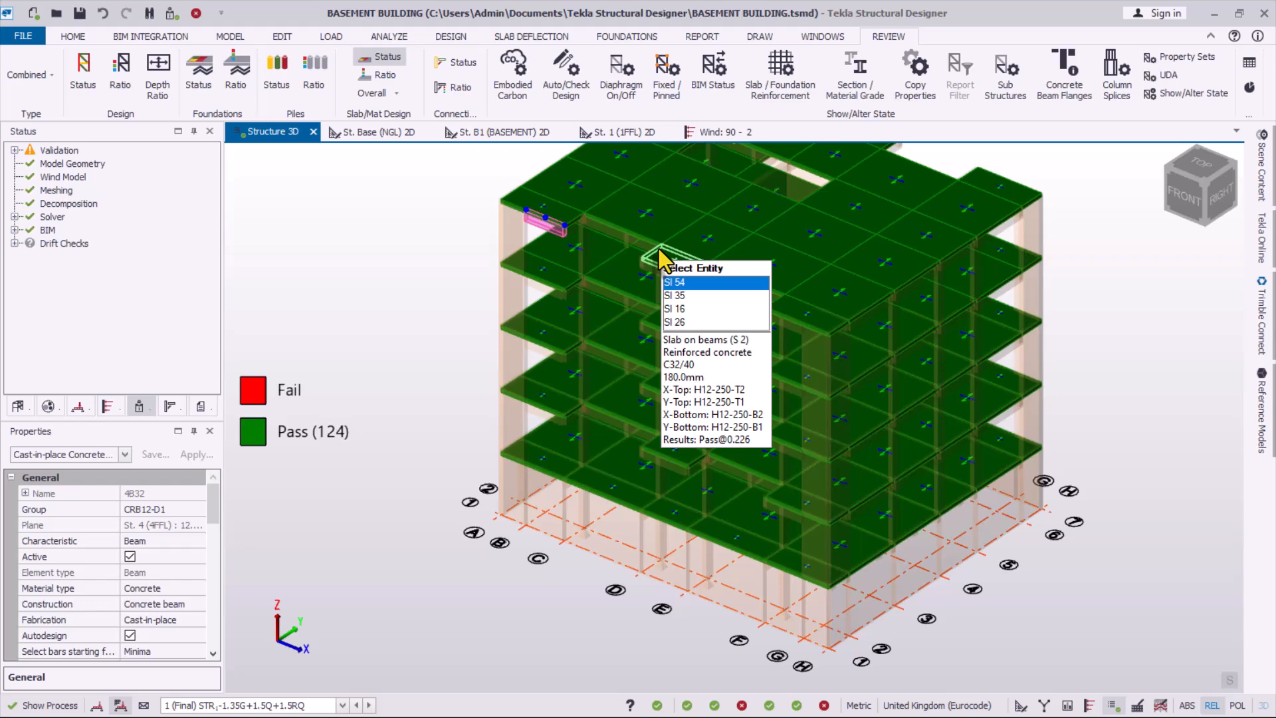
{"action": "scroll", "coordinate": [598, 525], "scroll_direction": "down", "scroll_amount": 2}
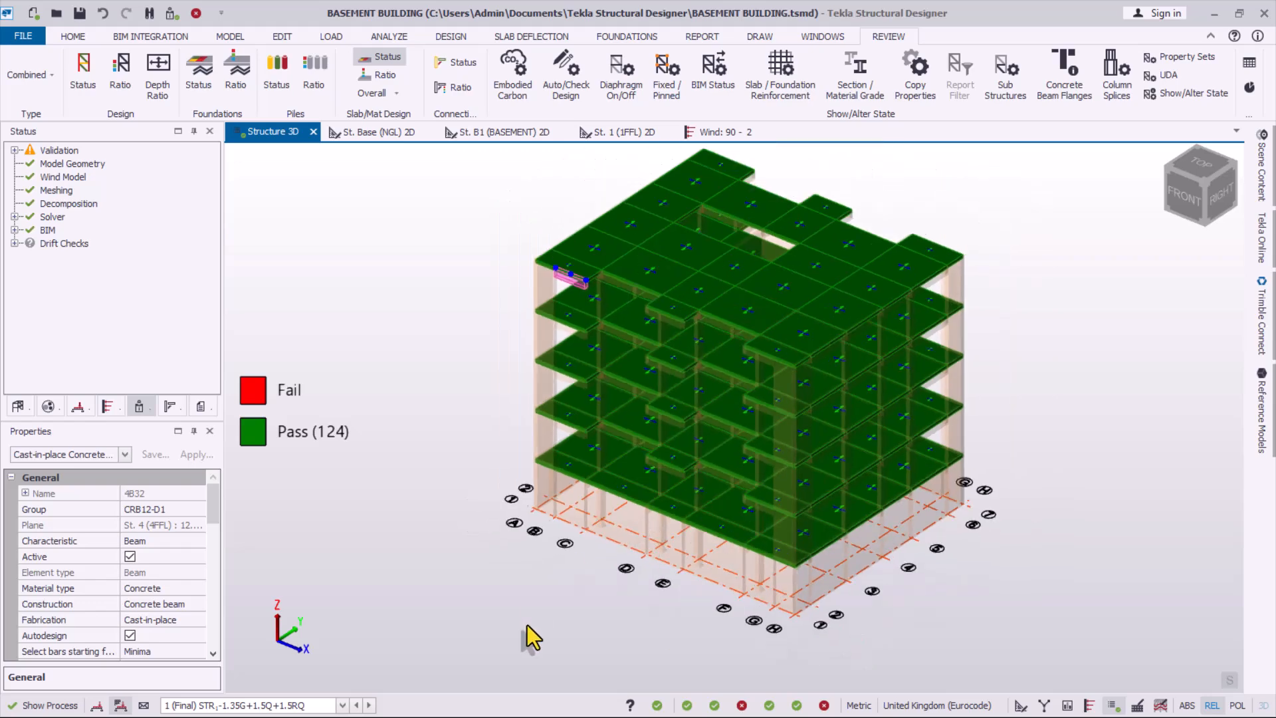
{"action": "scroll", "coordinate": [768, 504], "scroll_direction": "up", "scroll_amount": 1}
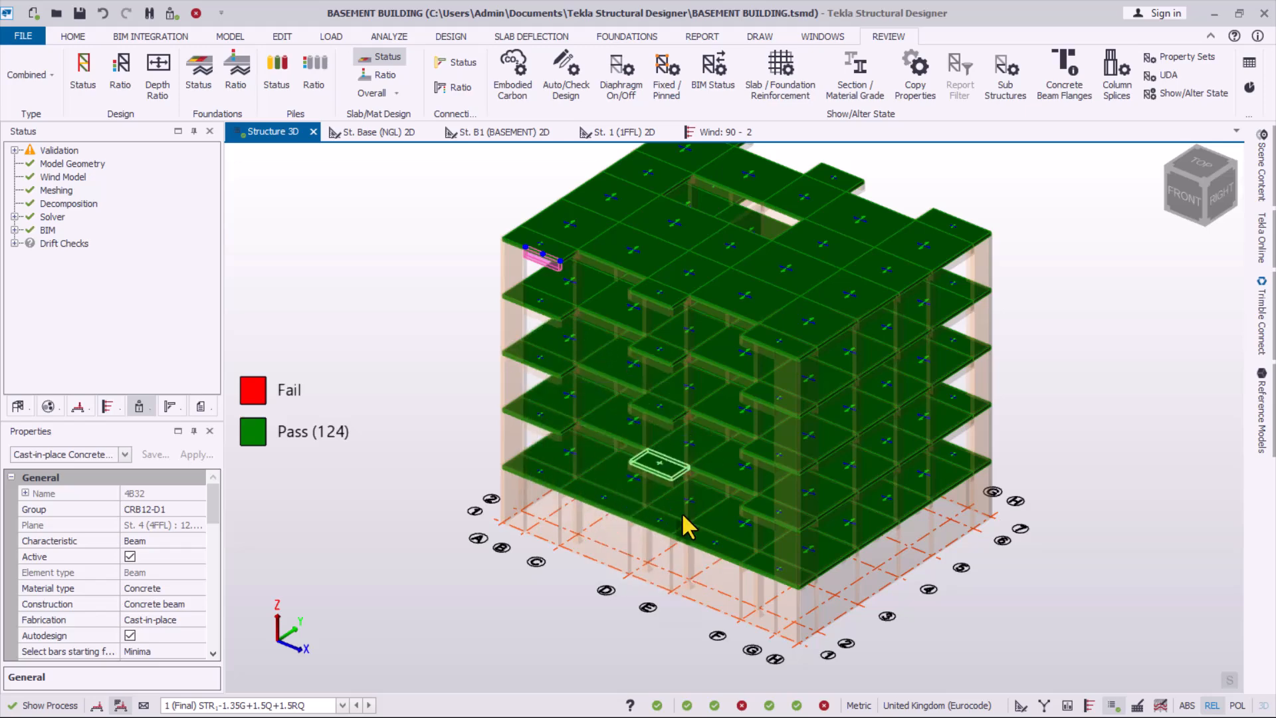
{"action": "mouse_move", "coordinate": [633, 463]}
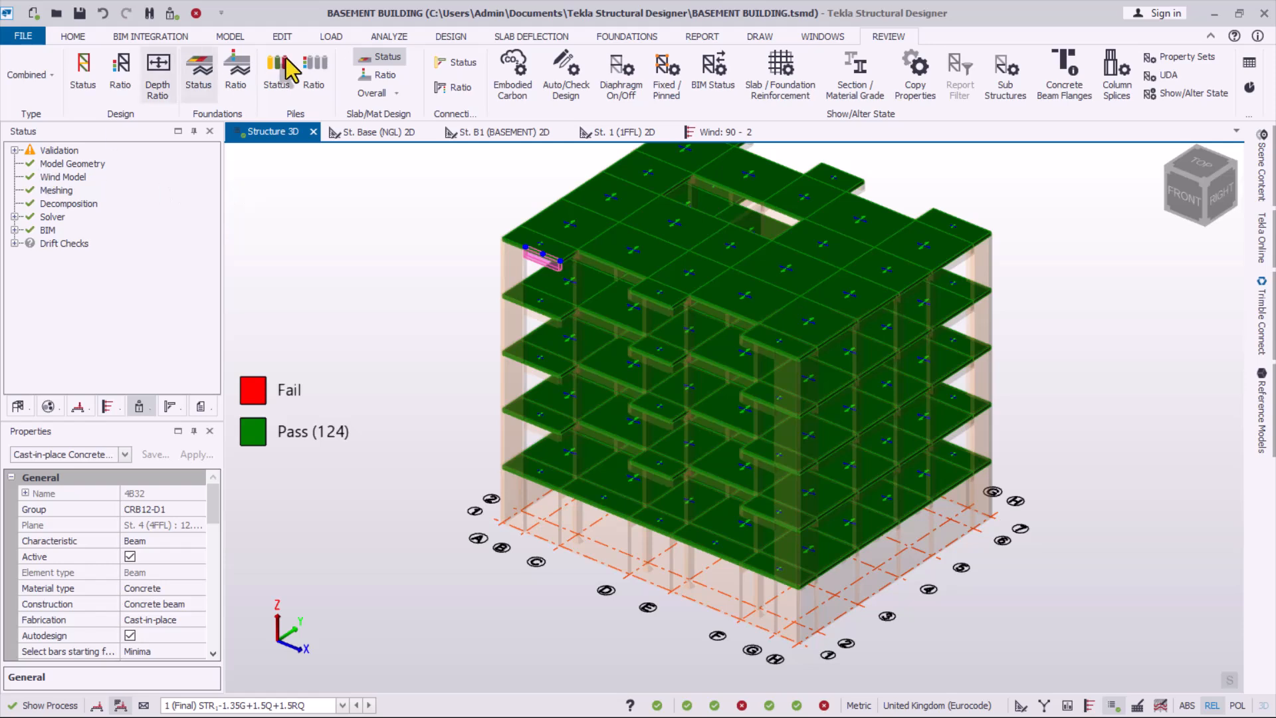
- Leave the slab status review and show the Structure 3D window as a structural view
{"action": "left_click", "coordinate": [170, 13]}
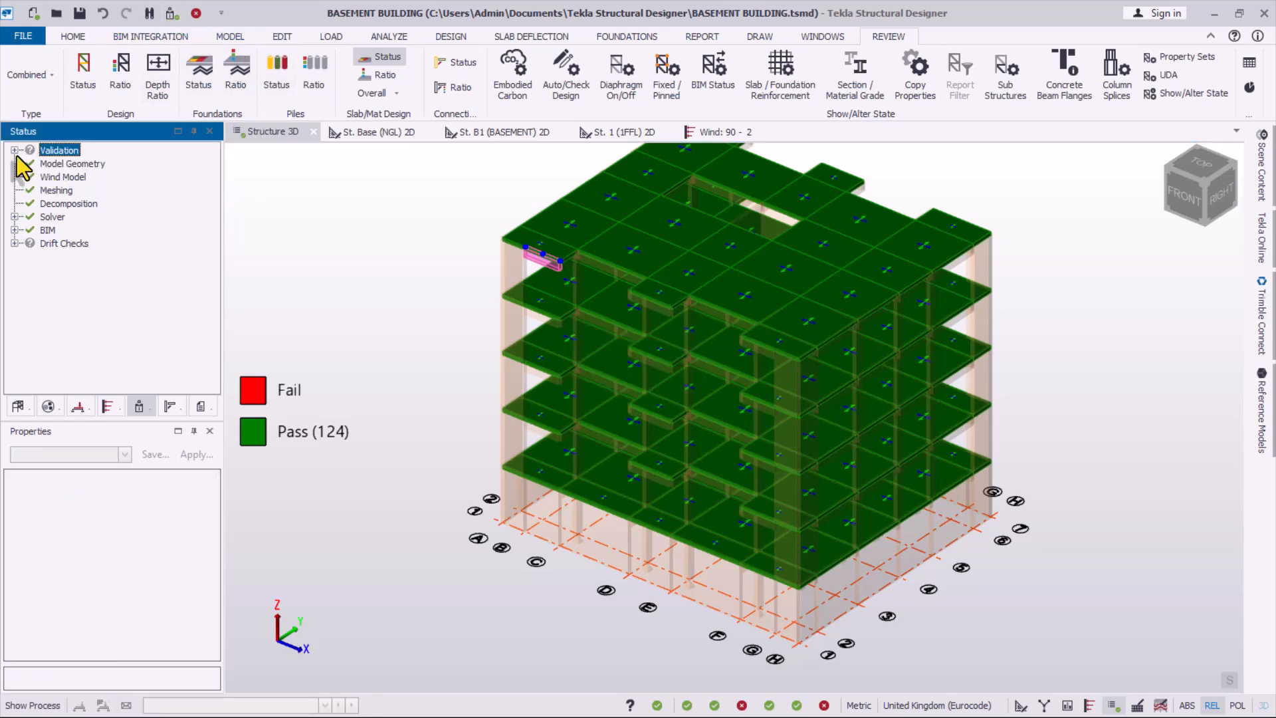
{"action": "scroll", "coordinate": [701, 559], "scroll_direction": "up", "scroll_amount": 1}
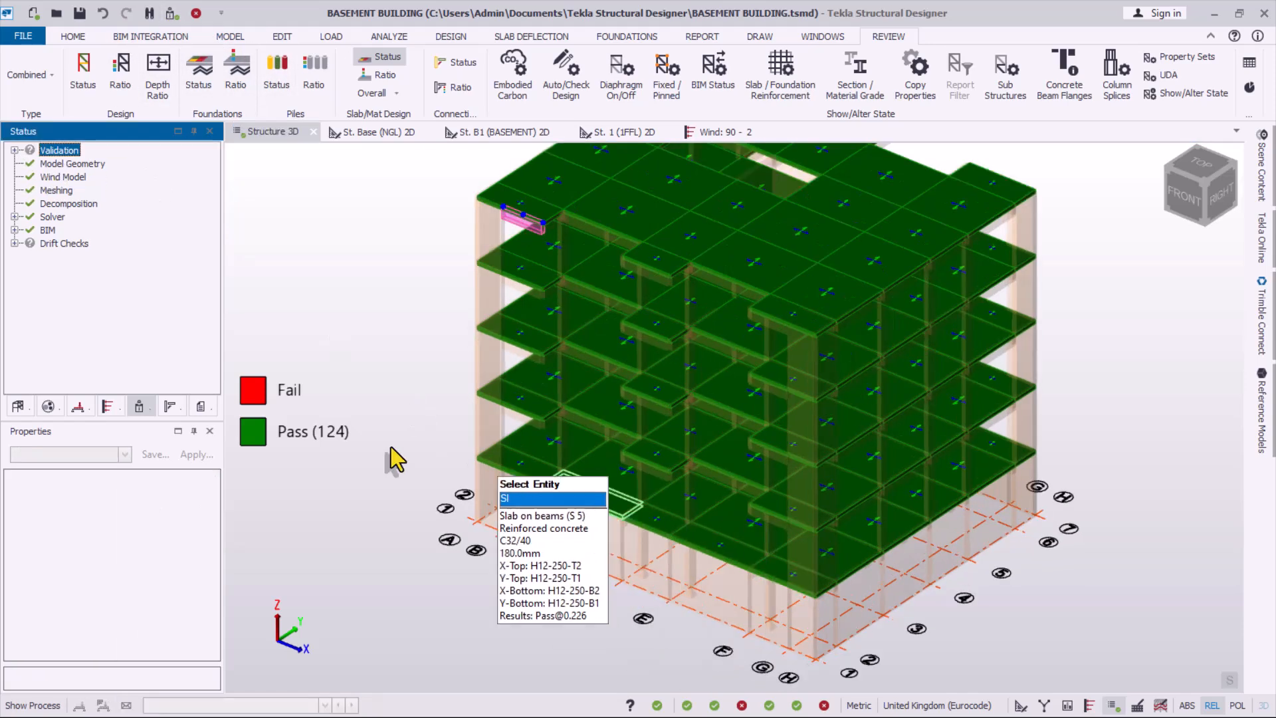
{"action": "right_click", "coordinate": [273, 133]}
{"action": "left_click", "coordinate": [325, 270]}
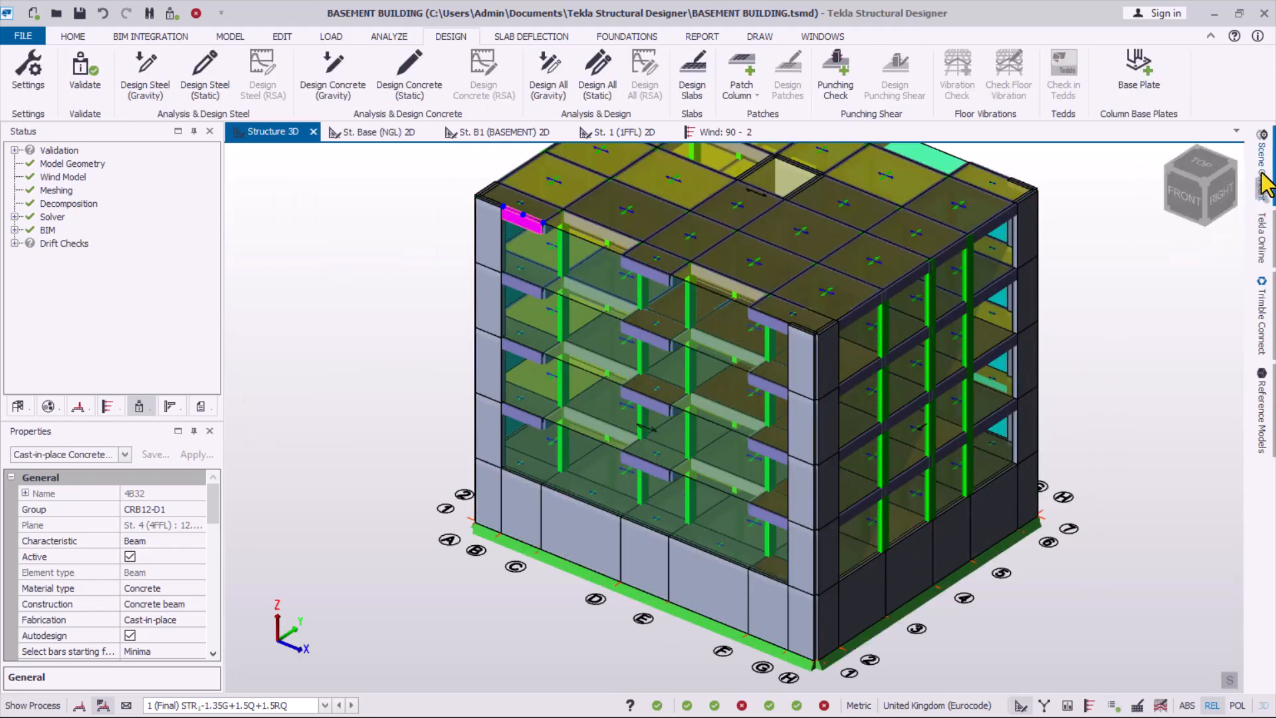
- Hide the members, wind panels, roof panels and slab items in the 3D structural view through Scene Content
{"action": "left_click", "coordinate": [1249, 198]}
{"action": "scroll", "coordinate": [857, 305], "scroll_direction": "up", "scroll_amount": 1}
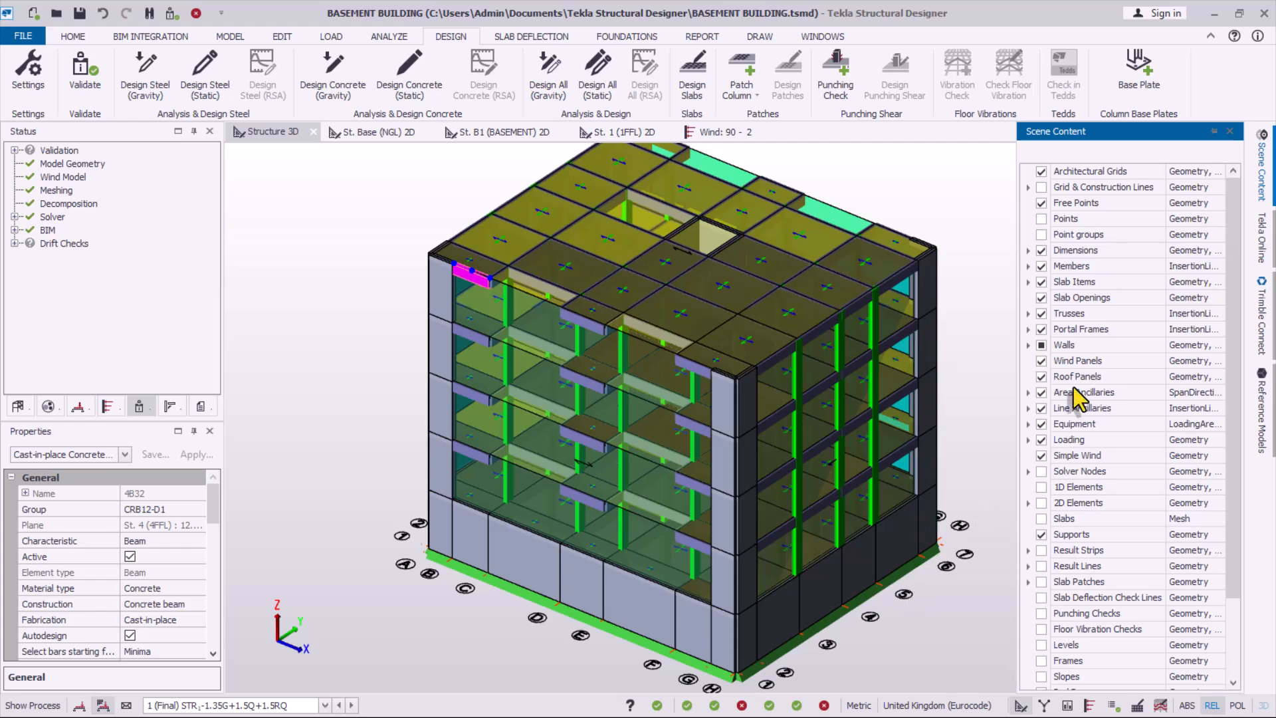
{"action": "left_click", "coordinate": [1041, 266]}
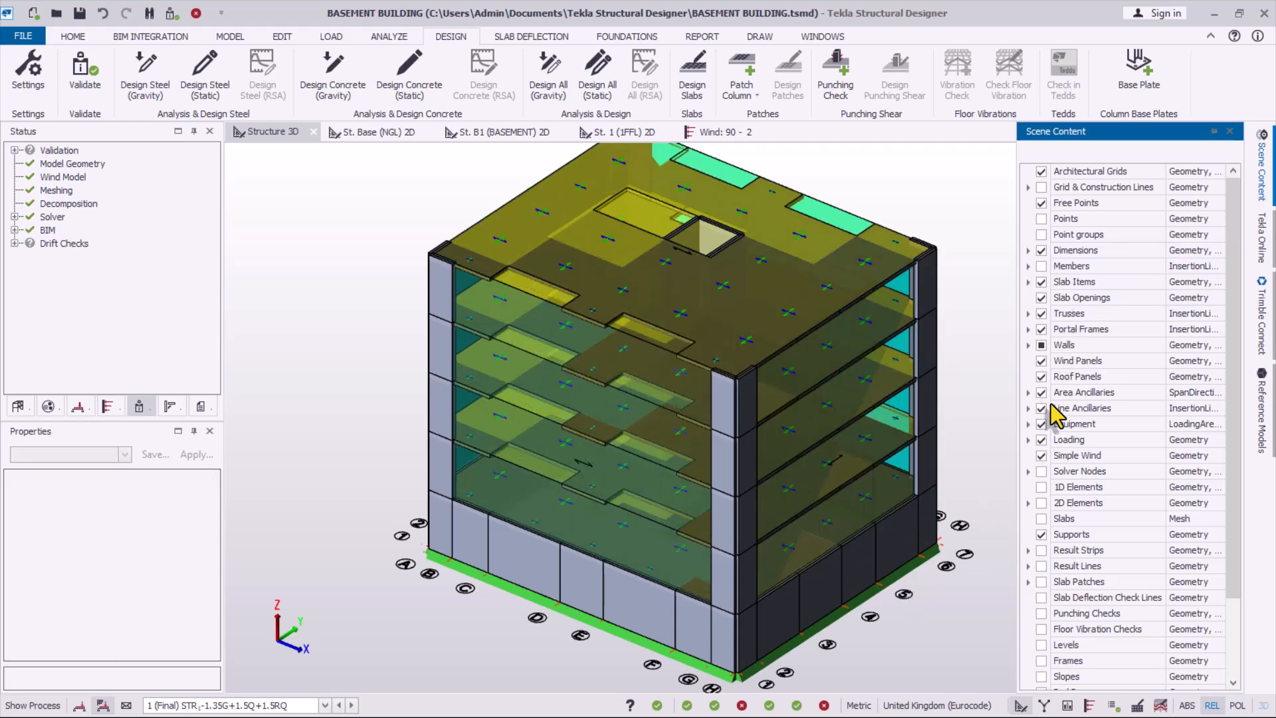
{"action": "left_click", "coordinate": [1041, 361]}
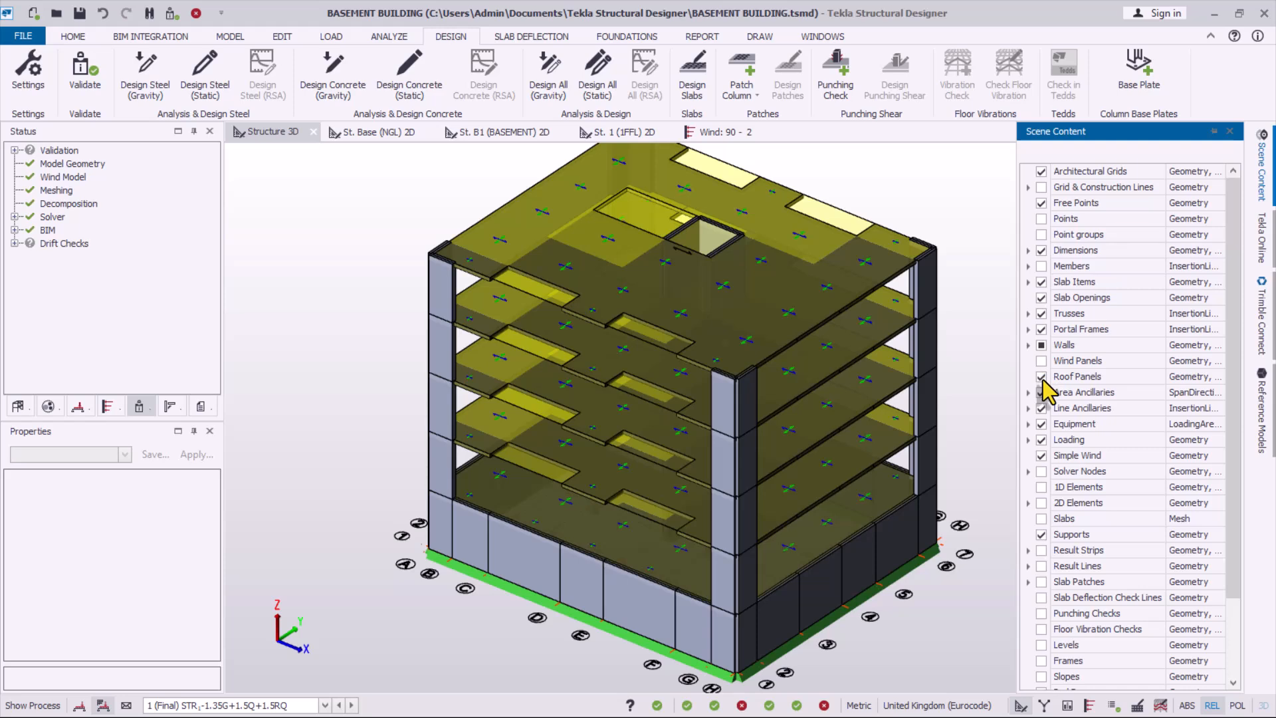
{"action": "left_click", "coordinate": [1041, 377]}
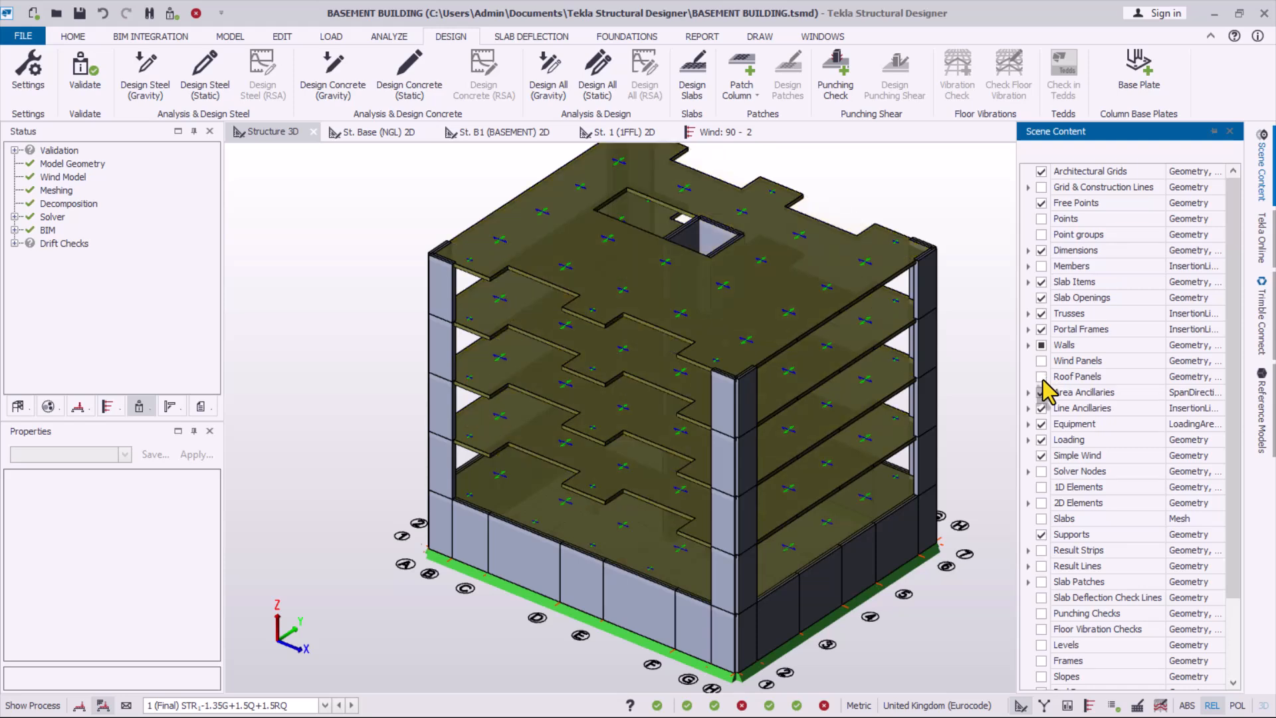
{"action": "left_click", "coordinate": [1041, 282]}
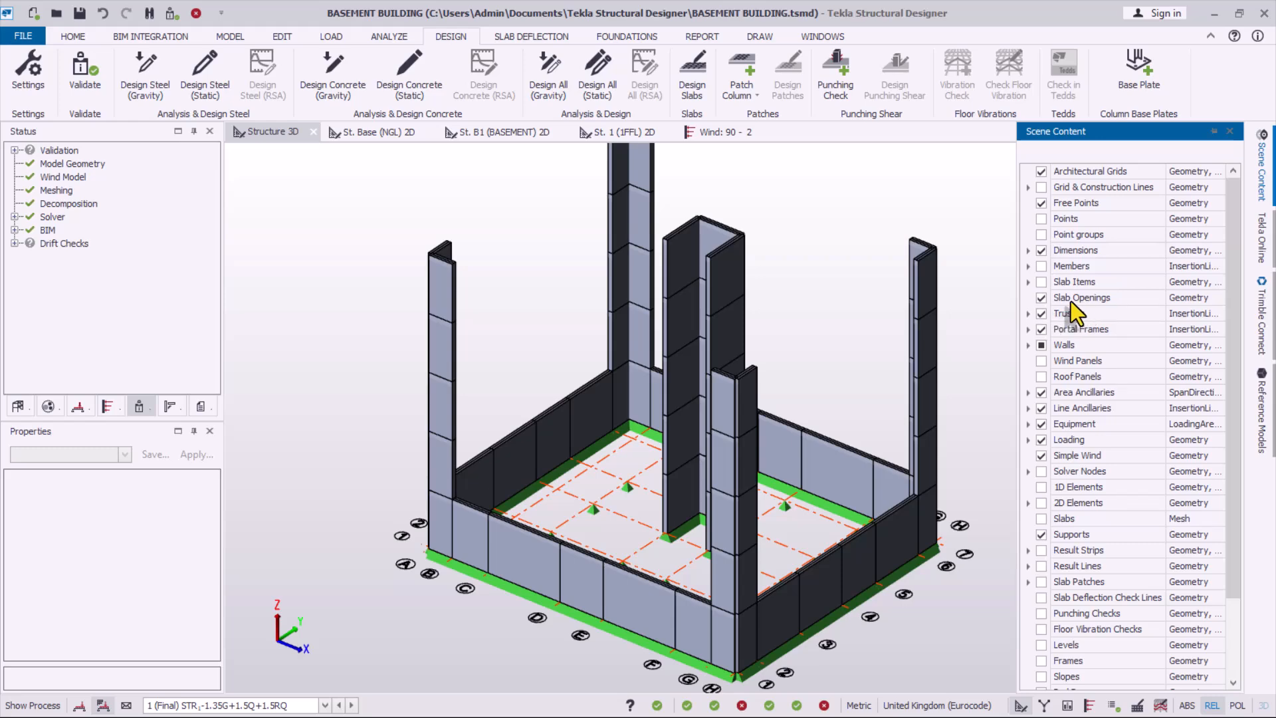
- Create a concrete core from the three connected shaft walls at the centre of the building
{"action": "scroll", "coordinate": [691, 512], "scroll_direction": "down", "scroll_amount": 3}
{"action": "right_click_drag", "start_coordinate": [583, 501], "coordinate": [915, 522]}
{"action": "scroll", "coordinate": [700, 377], "scroll_direction": "up", "scroll_amount": 5}
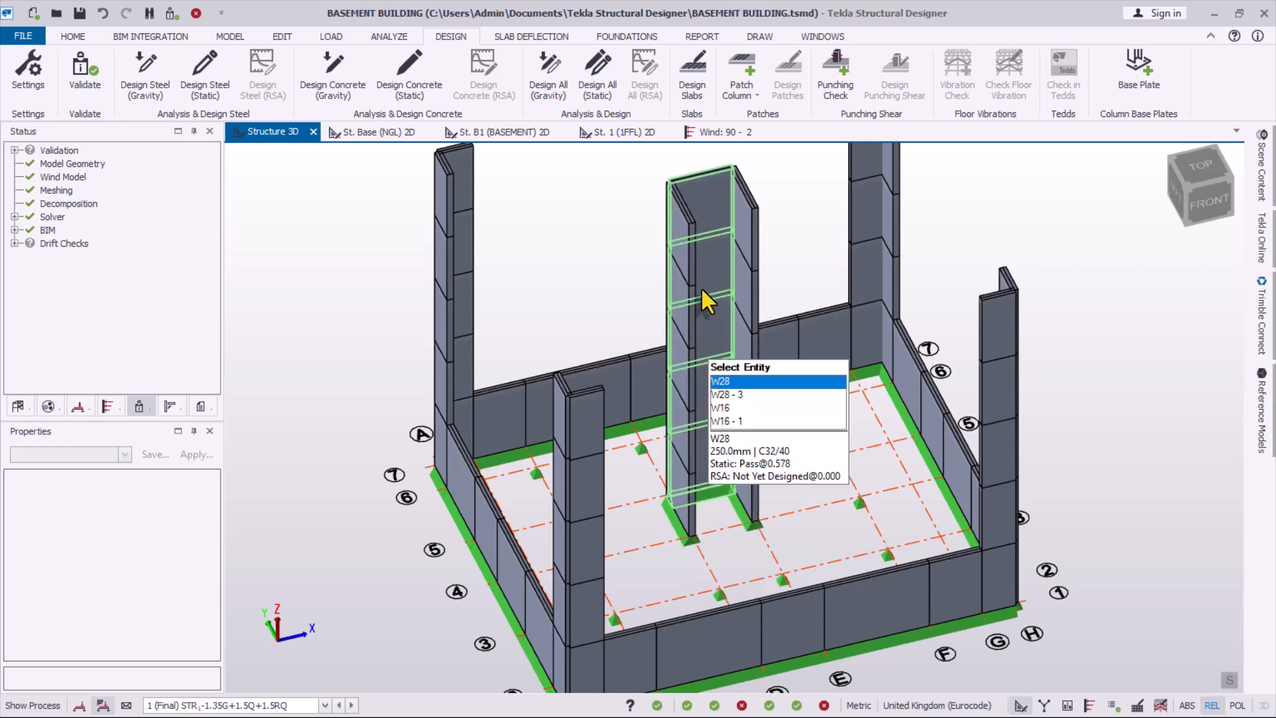
{"action": "scroll", "coordinate": [698, 426], "scroll_direction": "up", "scroll_amount": 2}
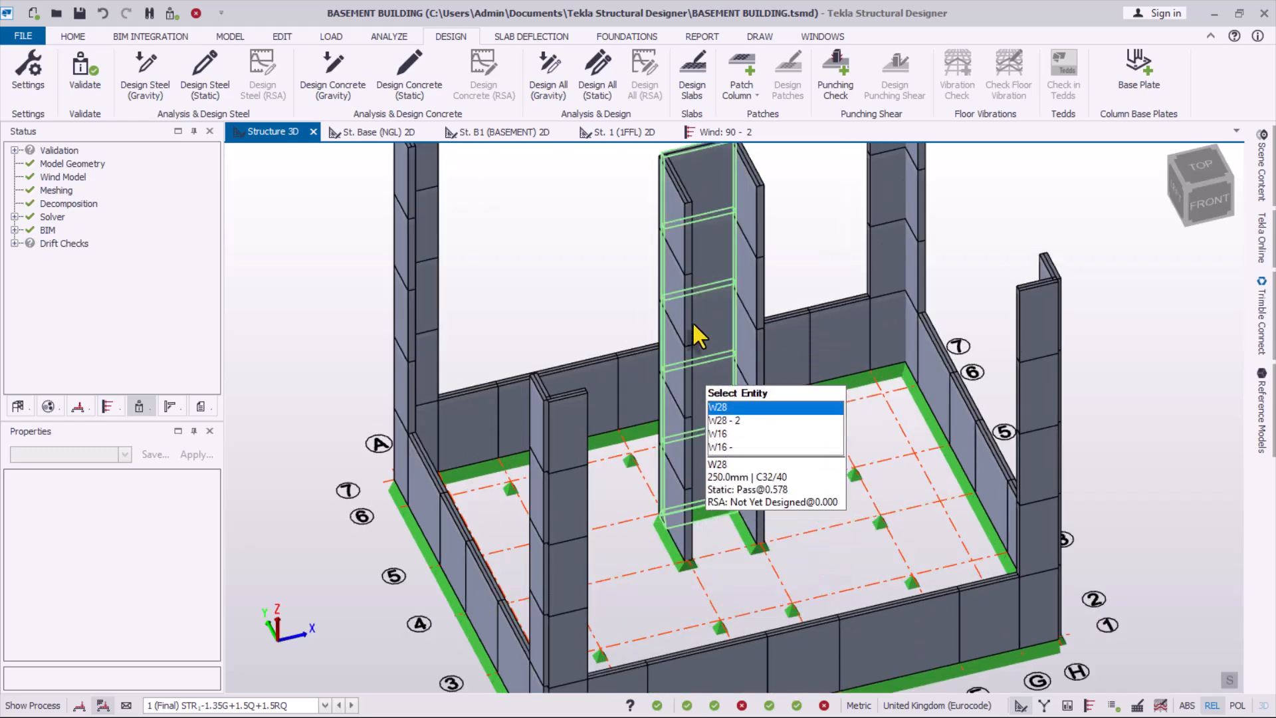
{"action": "scroll", "coordinate": [751, 510], "scroll_direction": "up", "scroll_amount": 1}
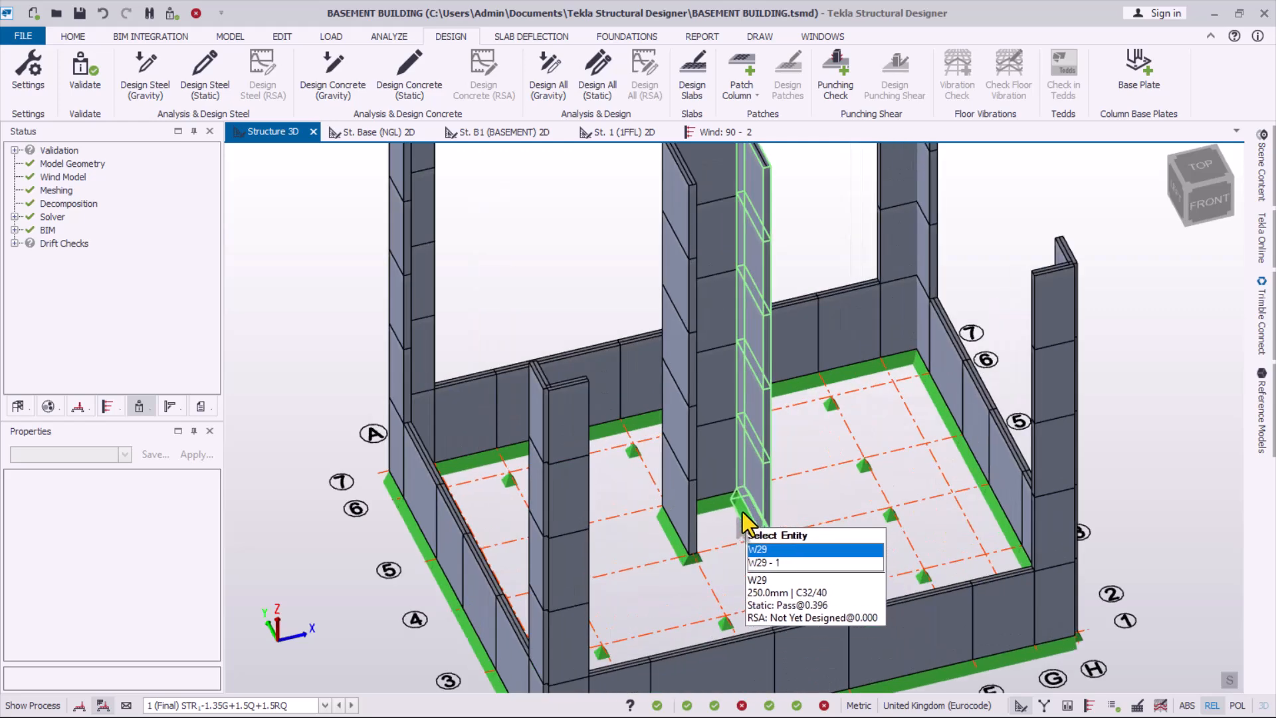
{"action": "scroll", "coordinate": [745, 515], "scroll_direction": "down", "scroll_amount": 1}
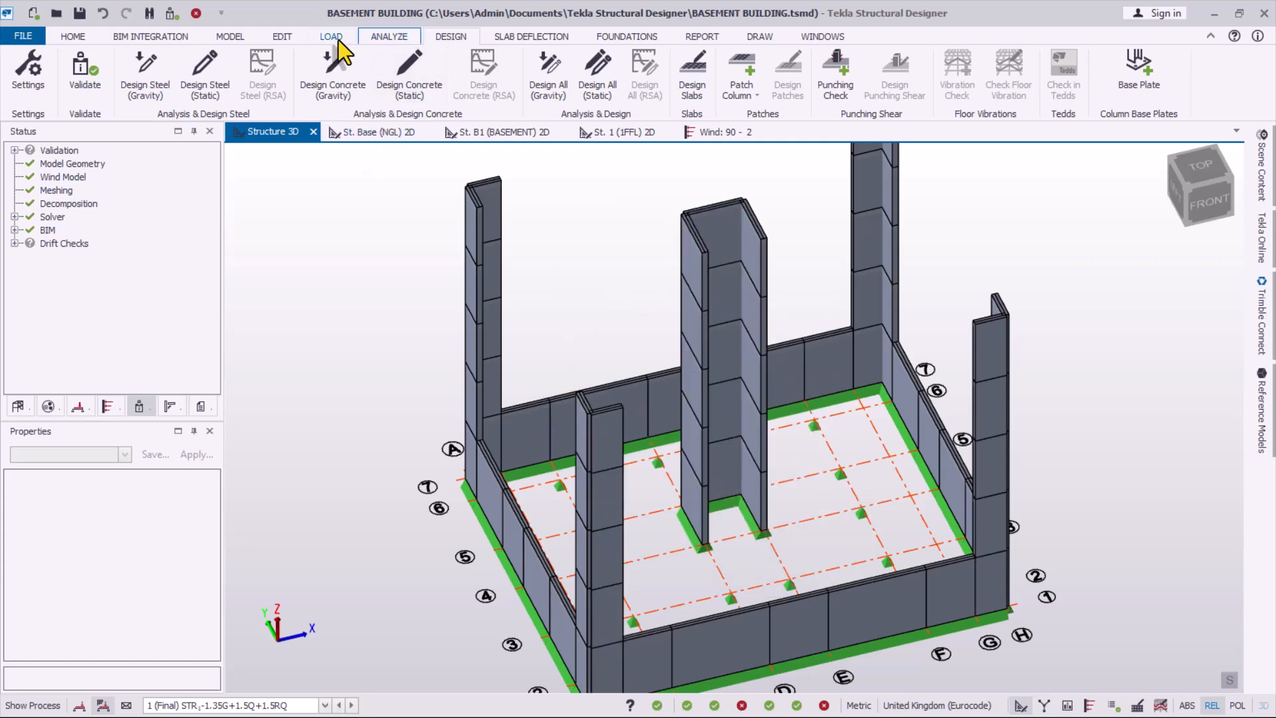
{"action": "left_click", "coordinate": [233, 36]}
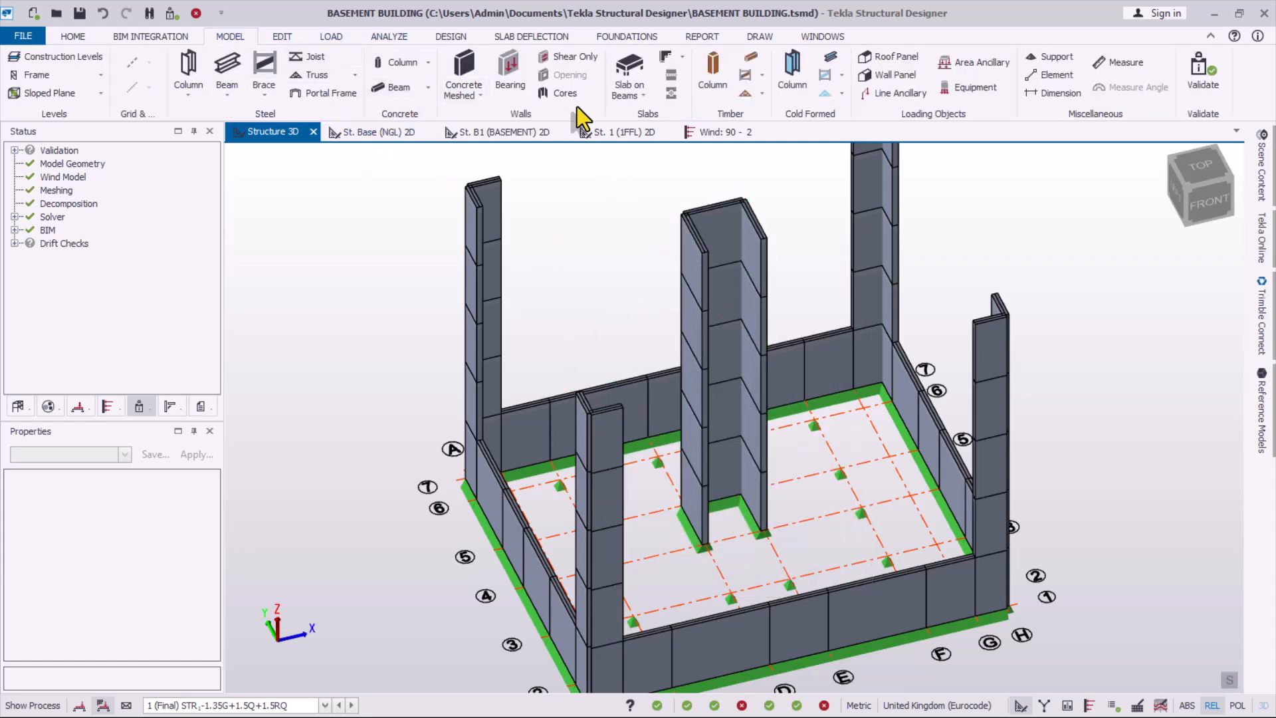
{"action": "left_click", "coordinate": [559, 94]}
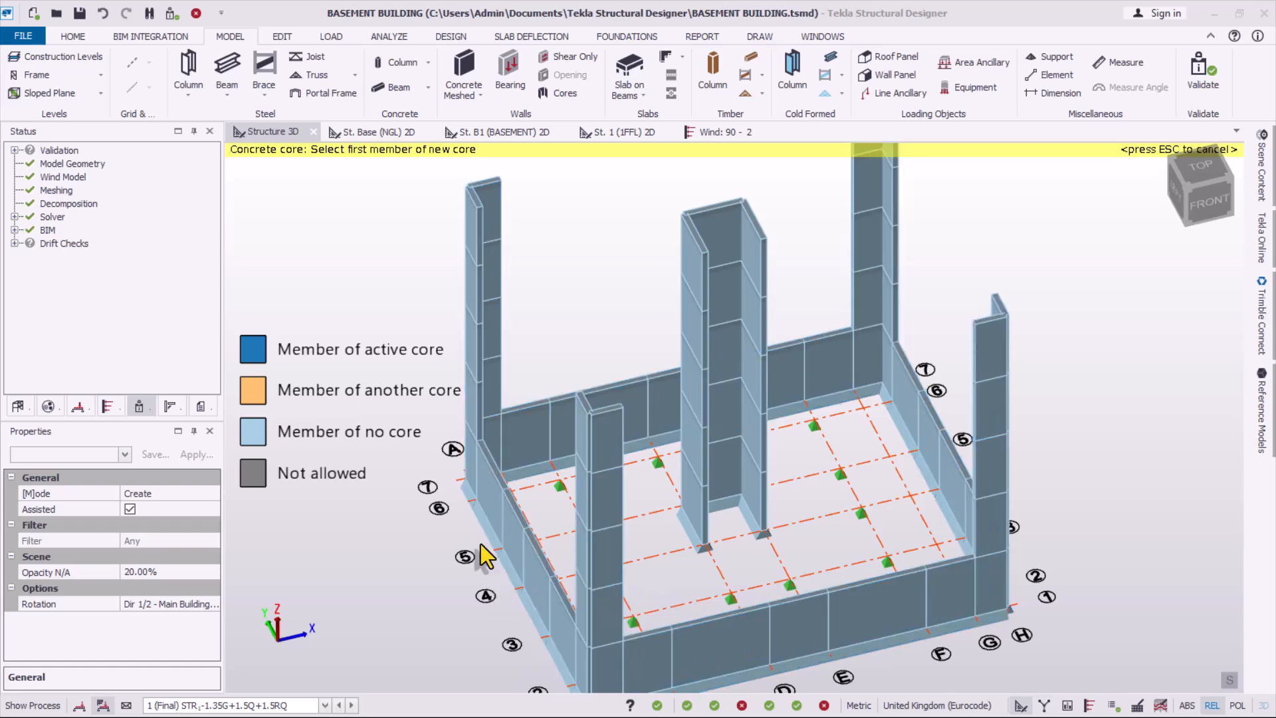
{"action": "left_click", "coordinate": [716, 206]}
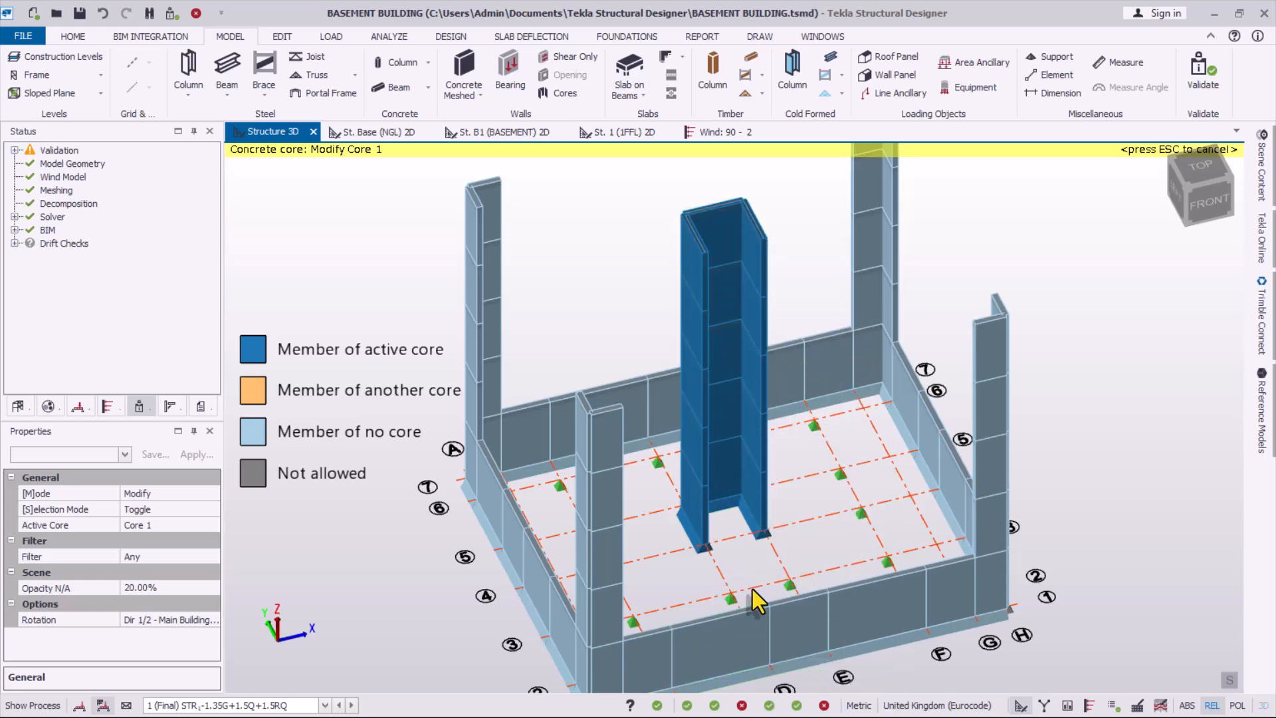
- Validate the model with the new core, and rerun the complete static analysis with Analyze All (Static)
{"action": "scroll", "coordinate": [688, 230], "scroll_direction": "up", "scroll_amount": 2}
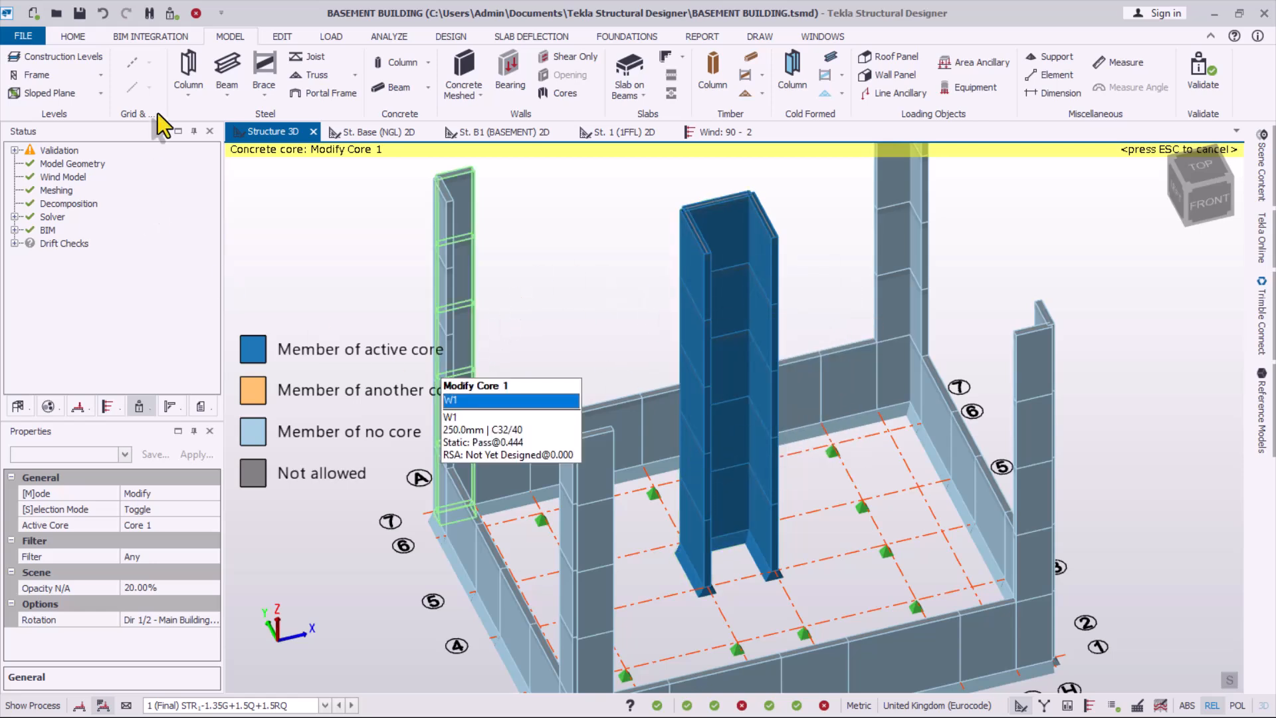
{"action": "left_click", "coordinate": [168, 11]}
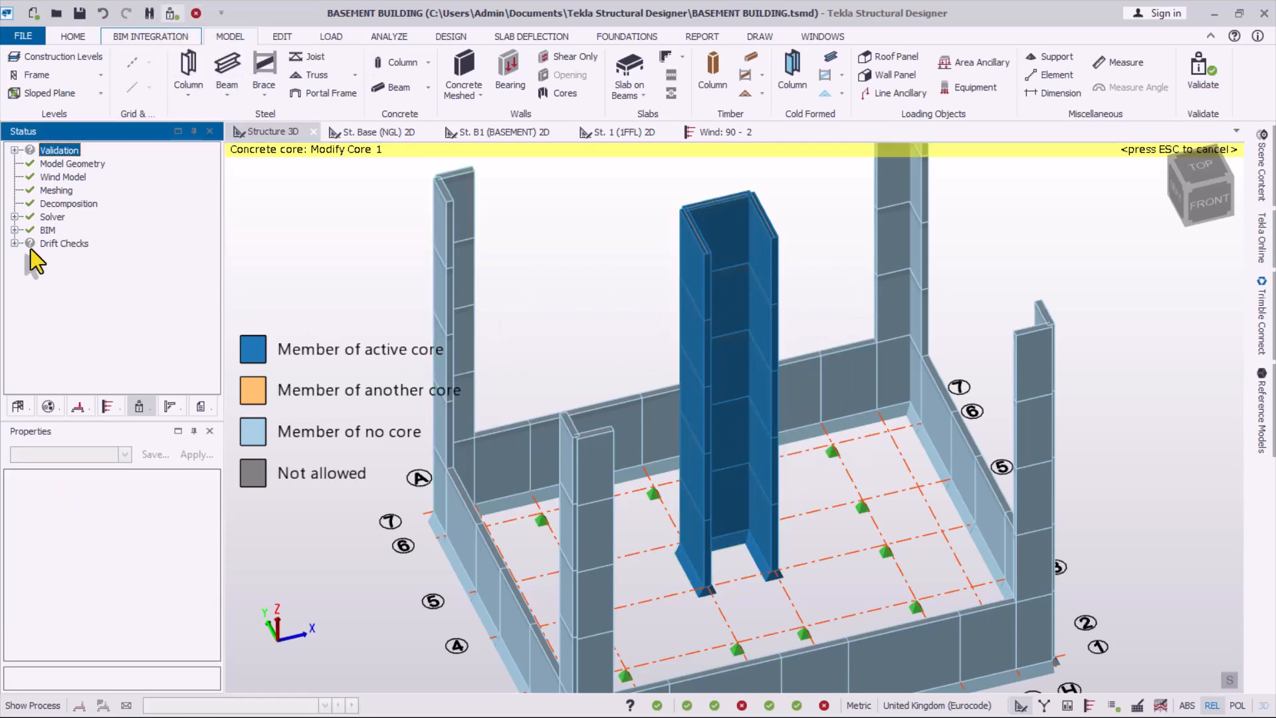
{"action": "left_click", "coordinate": [374, 222]}
{"action": "key", "text": "Escape"}
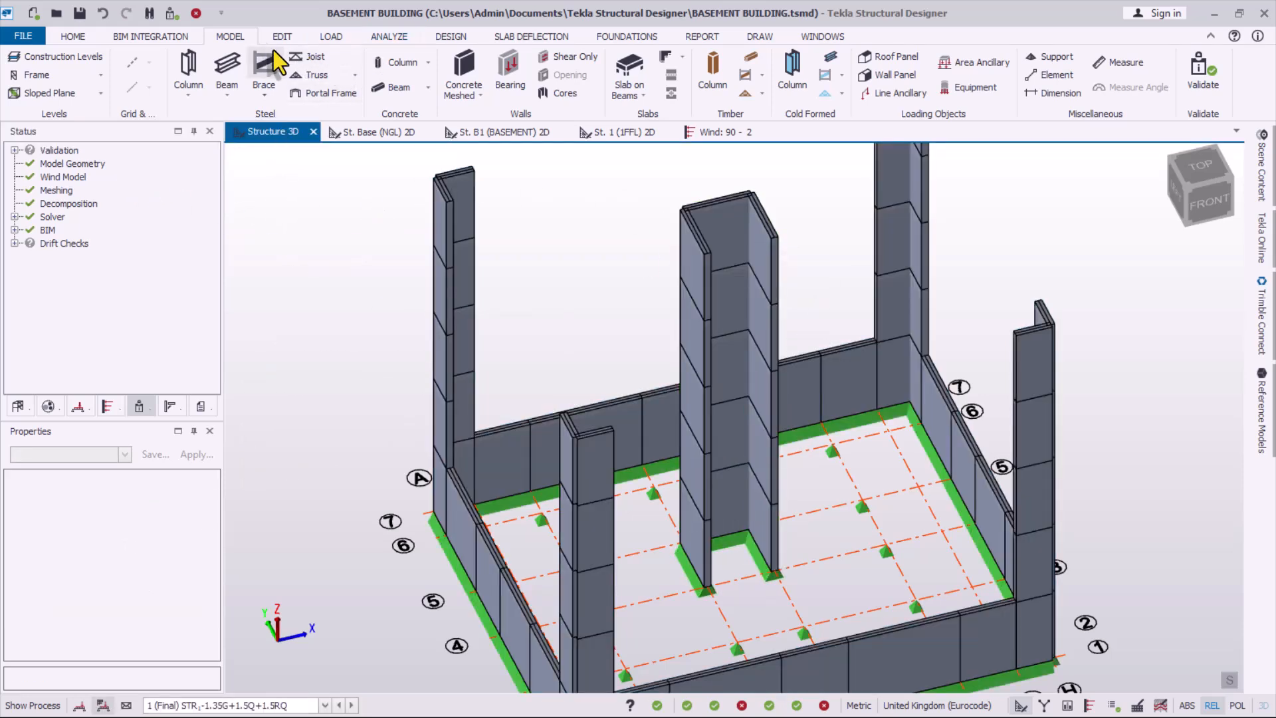
{"action": "left_click", "coordinate": [393, 38]}
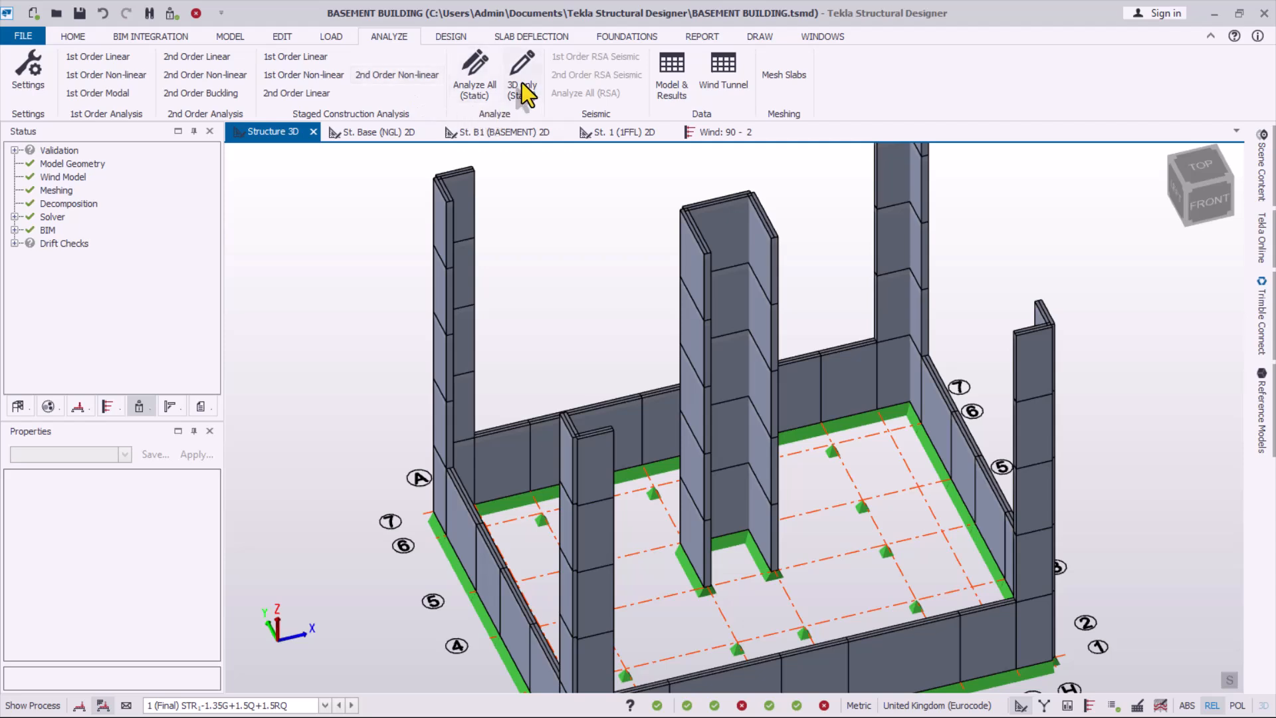
{"action": "left_click", "coordinate": [484, 85]}
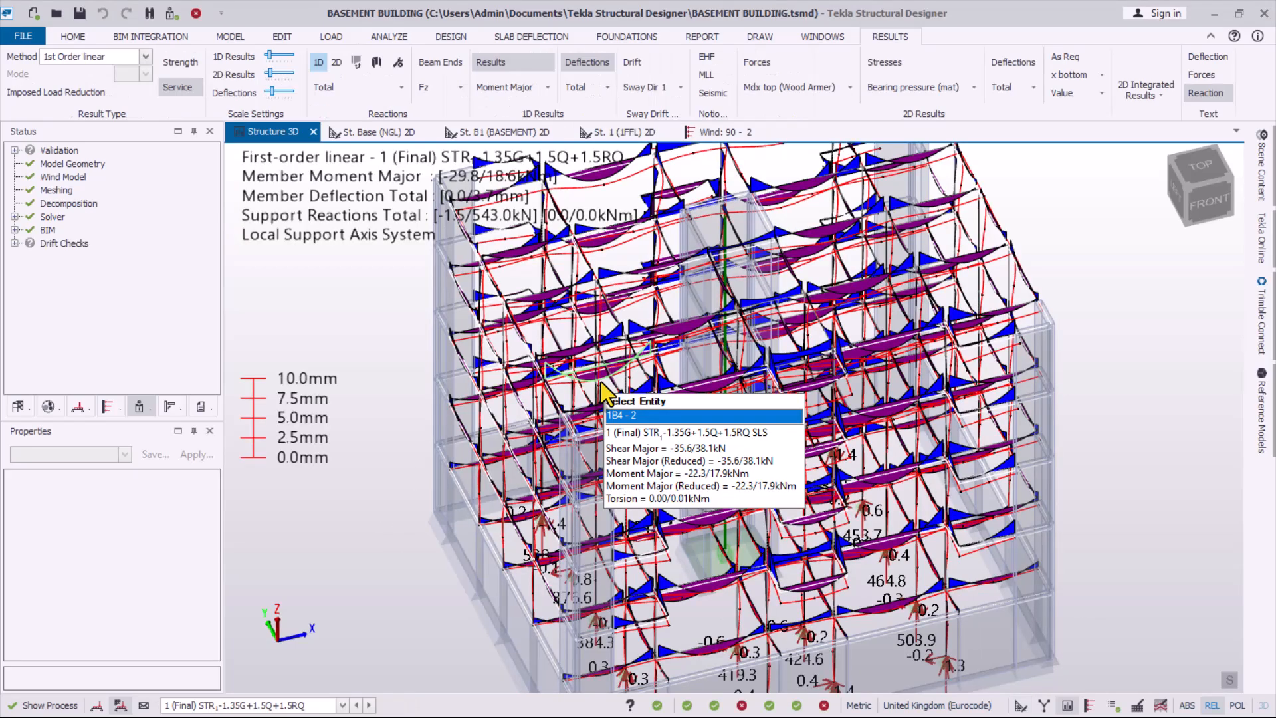
- Examine the first-order linear member moments, deflections and support reactions around the core and basement, toggling the 1D reactions off and on
{"action": "scroll", "coordinate": [589, 293], "scroll_direction": "down", "scroll_amount": 2}
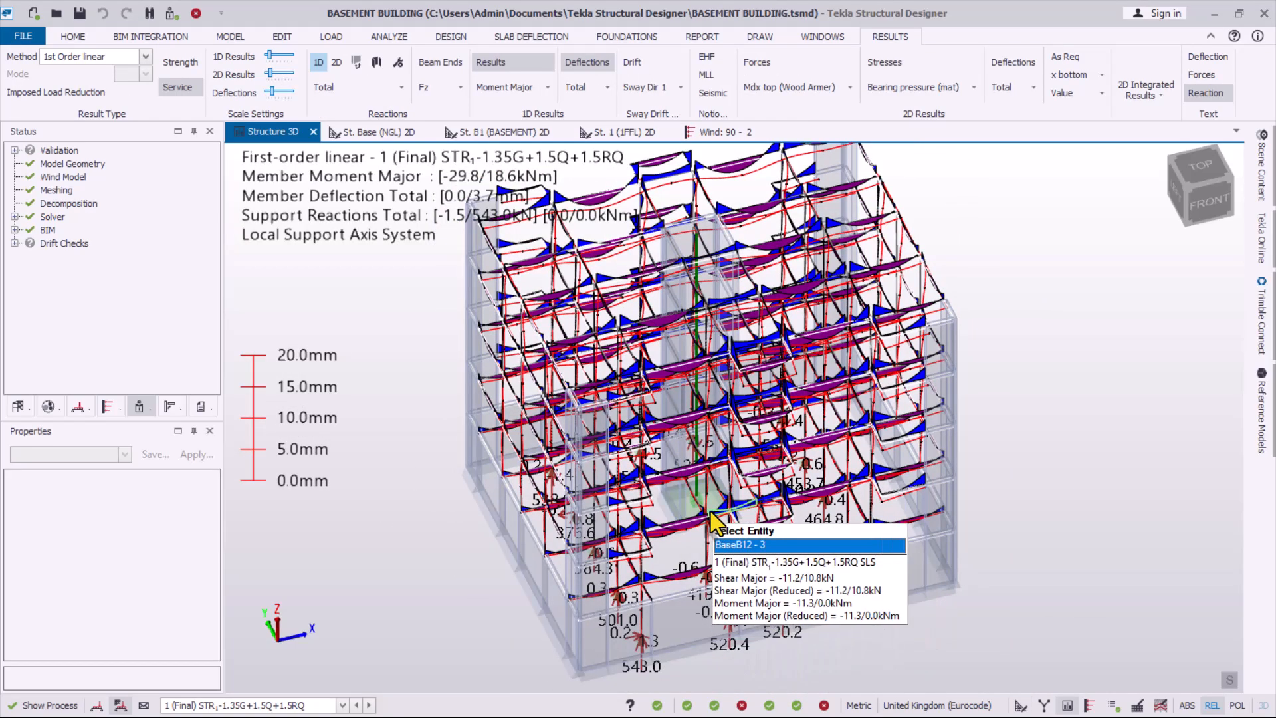
{"action": "right_click_drag", "start_coordinate": [710, 513], "coordinate": [927, 269]}
{"action": "scroll", "coordinate": [665, 555], "scroll_direction": "up", "scroll_amount": 4}
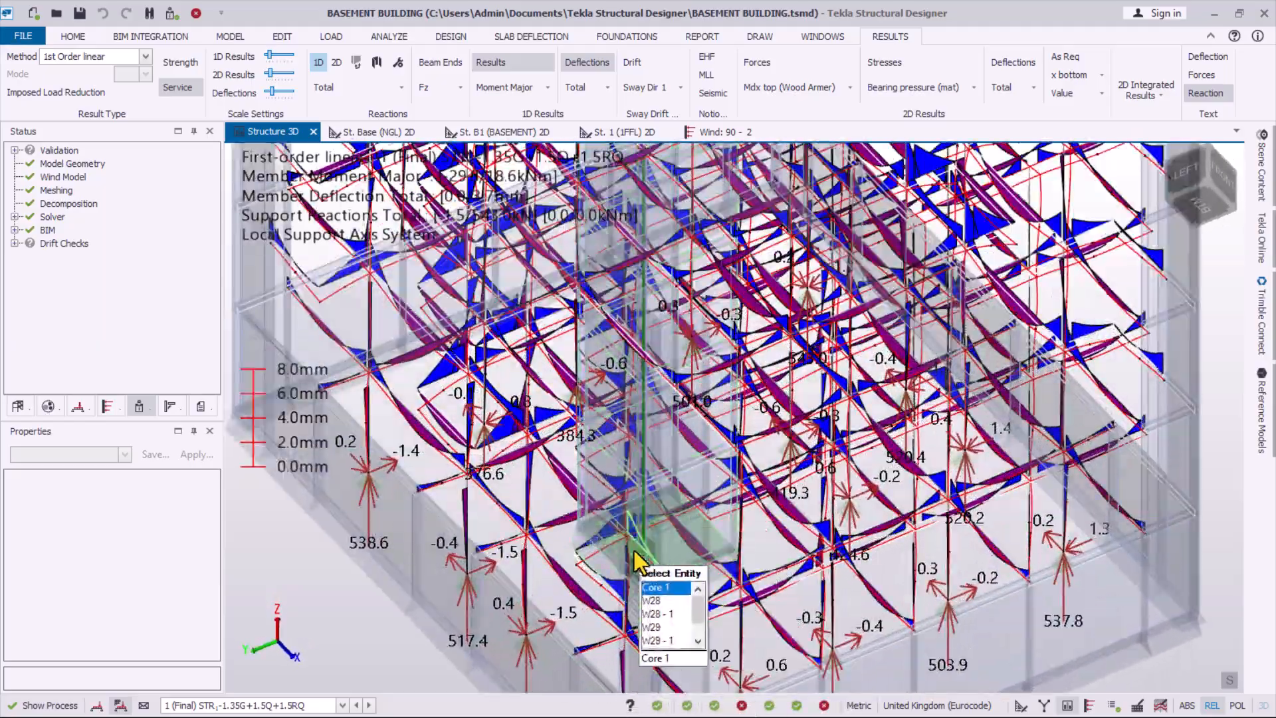
{"action": "right_click_drag", "start_coordinate": [681, 553], "coordinate": [588, 556]}
{"action": "scroll", "coordinate": [606, 552], "scroll_direction": "down", "scroll_amount": 2}
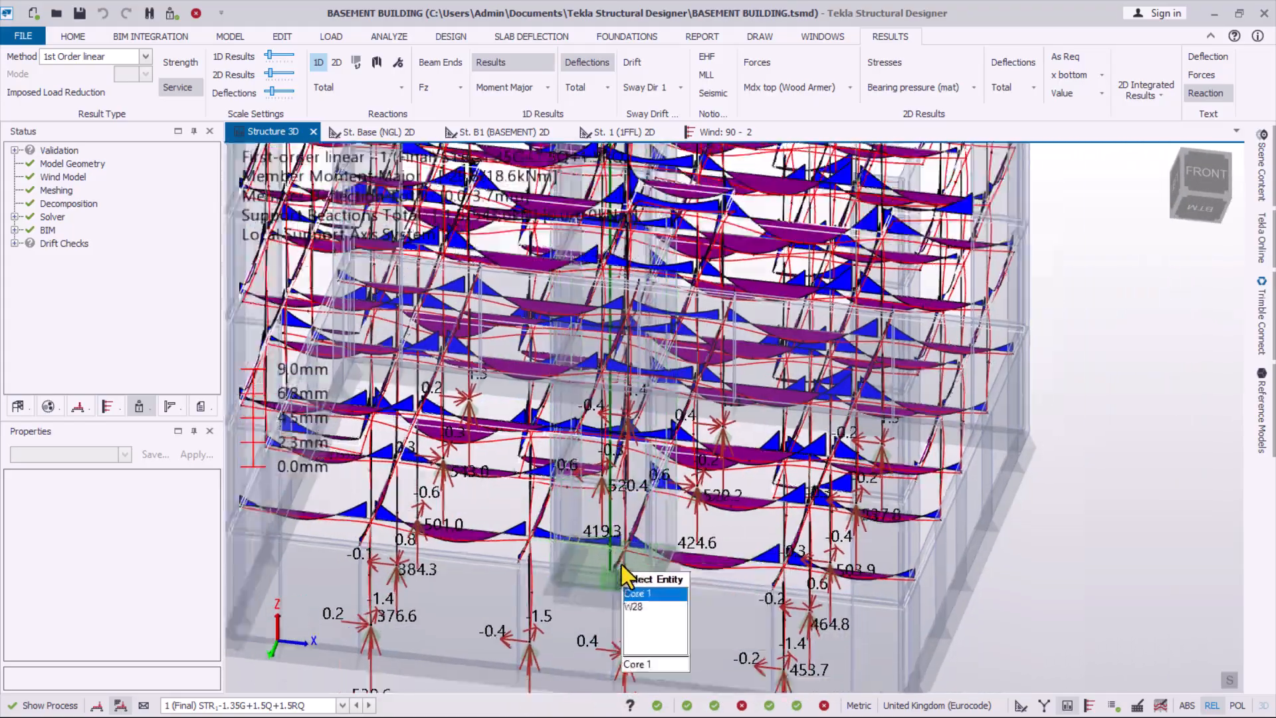
{"action": "right_click_drag", "start_coordinate": [684, 628], "coordinate": [864, 685]}
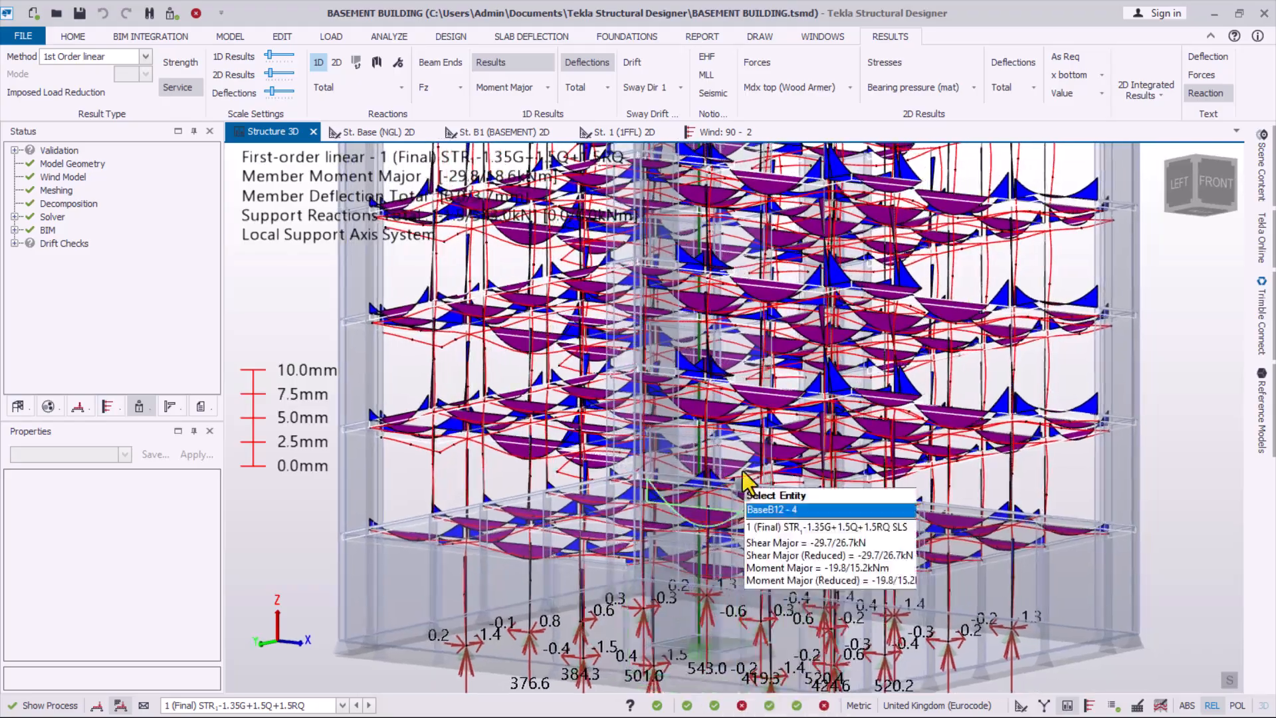
{"action": "scroll", "coordinate": [744, 479], "scroll_direction": "down", "scroll_amount": 2}
{"action": "right_click_drag", "start_coordinate": [724, 600], "coordinate": [682, 598]}
{"action": "right_click_drag", "start_coordinate": [677, 525], "coordinate": [703, 565]}
{"action": "scroll", "coordinate": [701, 505], "scroll_direction": "up", "scroll_amount": 1}
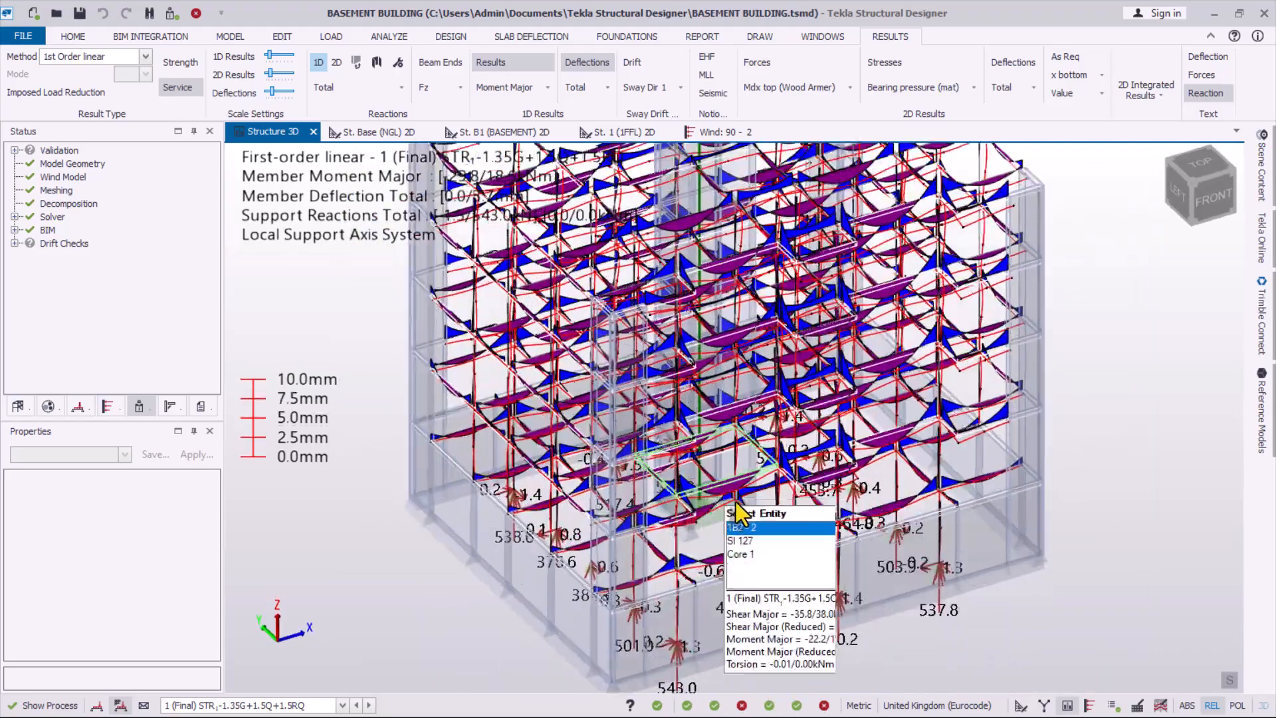
{"action": "right_click_drag", "start_coordinate": [708, 509], "coordinate": [676, 495]}
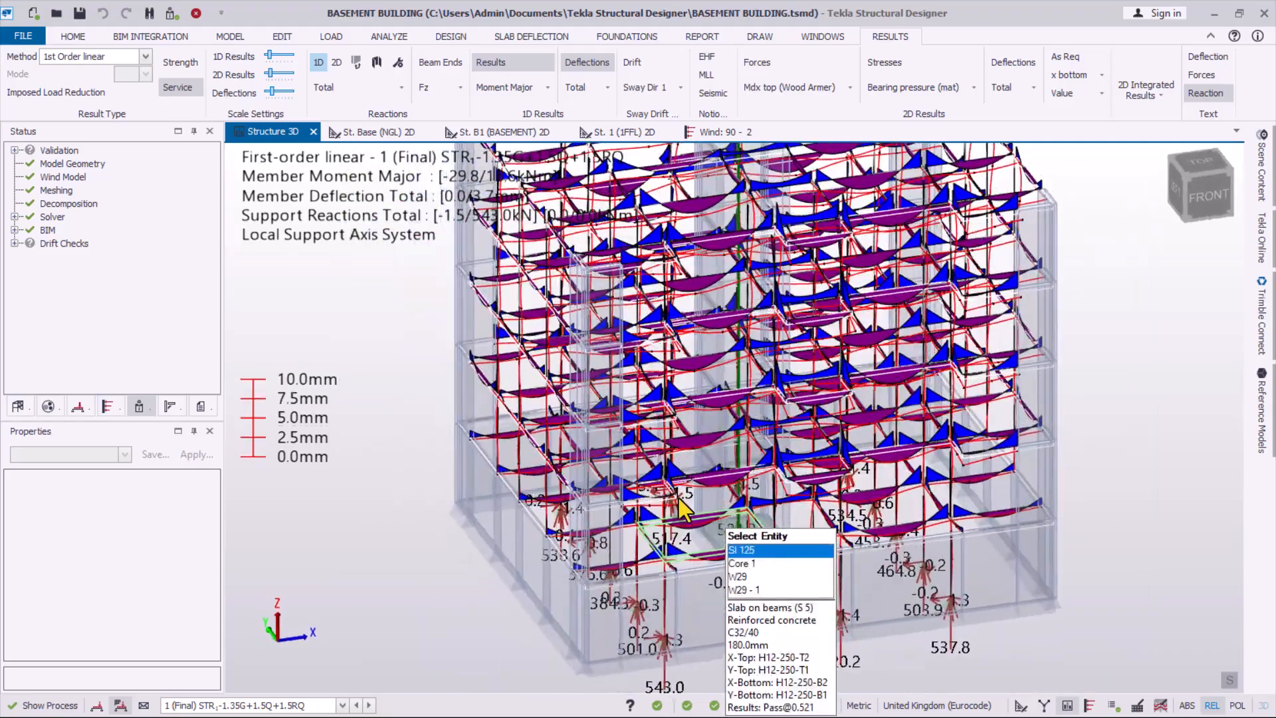
{"action": "left_click", "coordinate": [318, 65]}
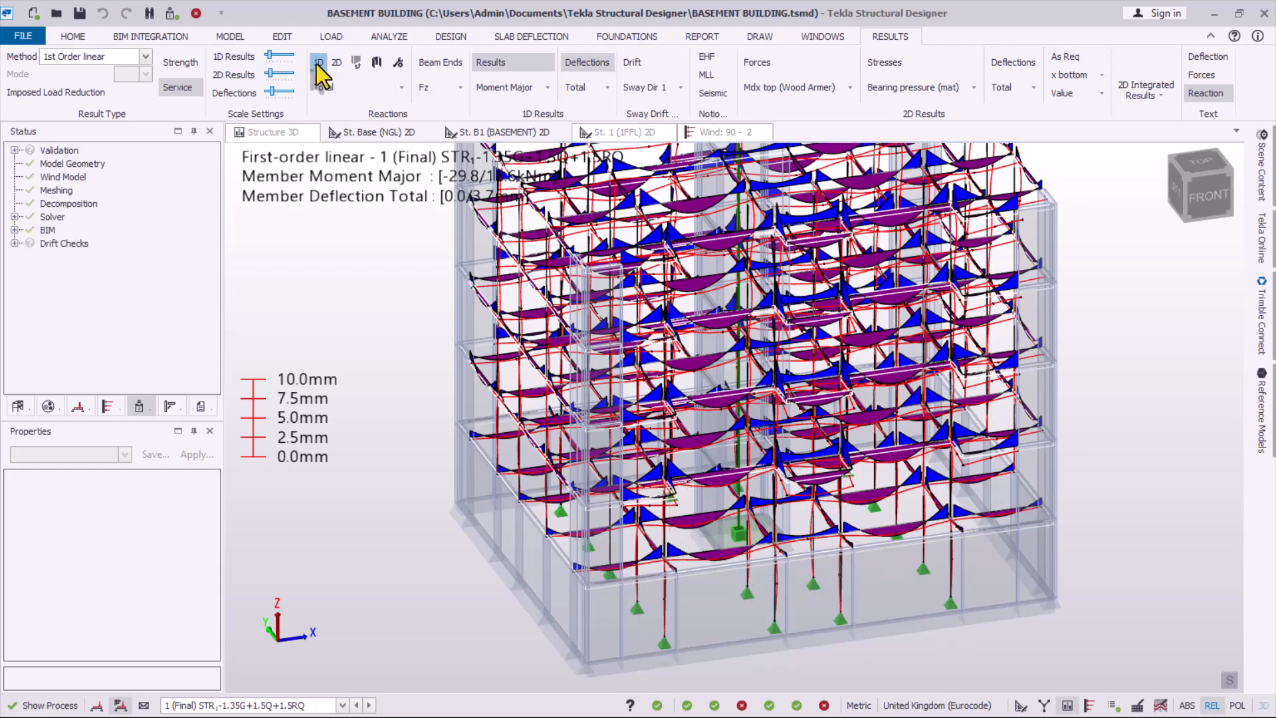
{"action": "left_click", "coordinate": [318, 64]}
{"action": "scroll", "coordinate": [780, 531], "scroll_direction": "up", "scroll_amount": 2}
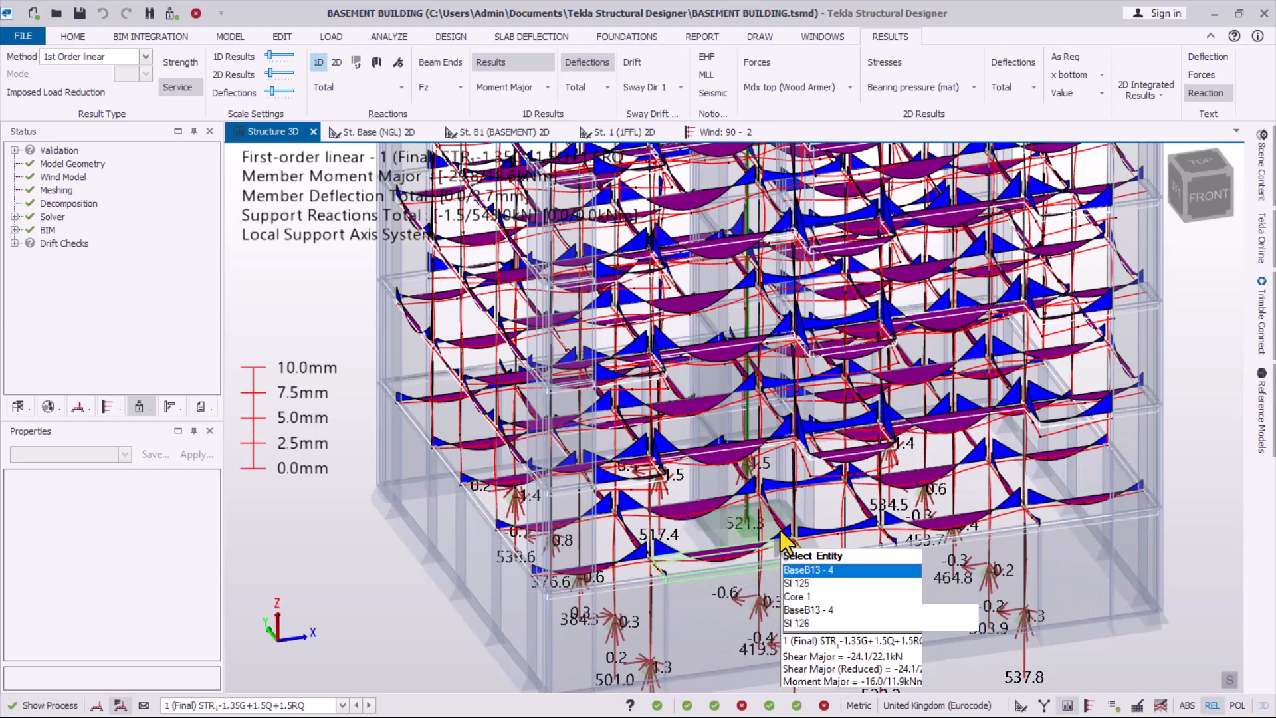
{"action": "right_click_drag", "start_coordinate": [789, 500], "coordinate": [871, 462]}
- Show the force and deflection text values on the 3D results and examine them across the whole building
{"action": "left_click", "coordinate": [1197, 94]}
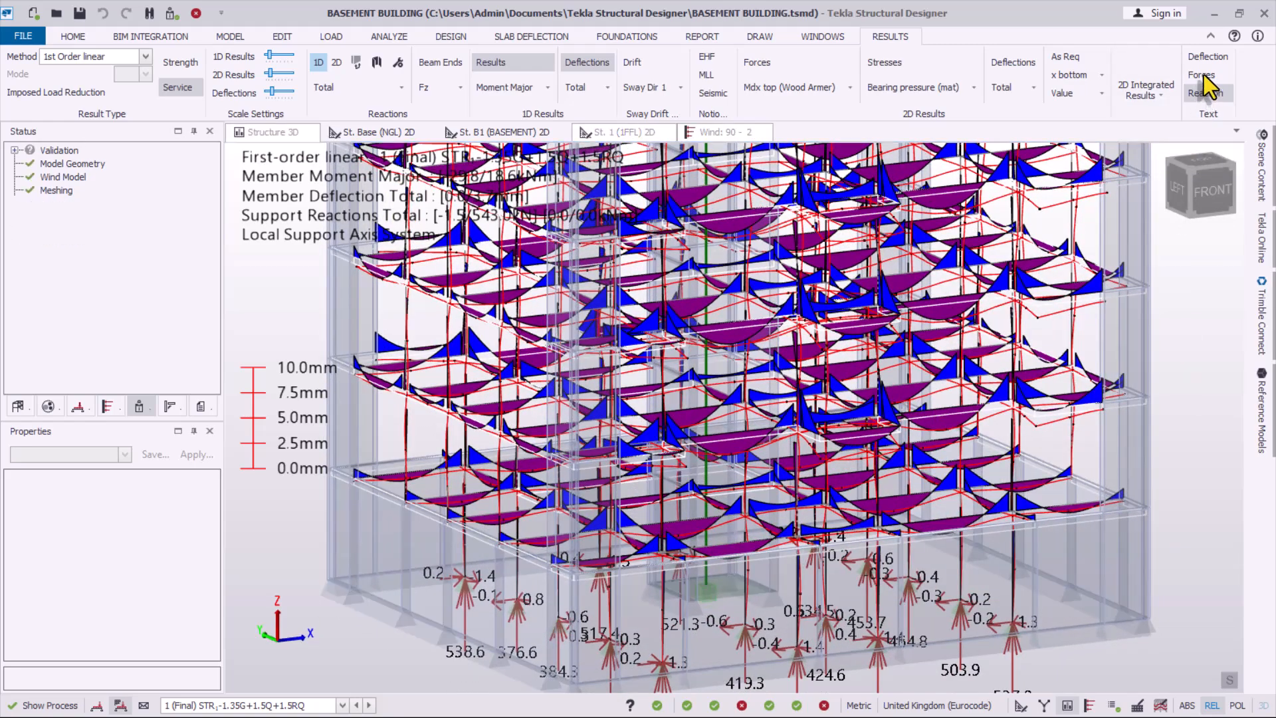
{"action": "left_click", "coordinate": [1203, 75]}
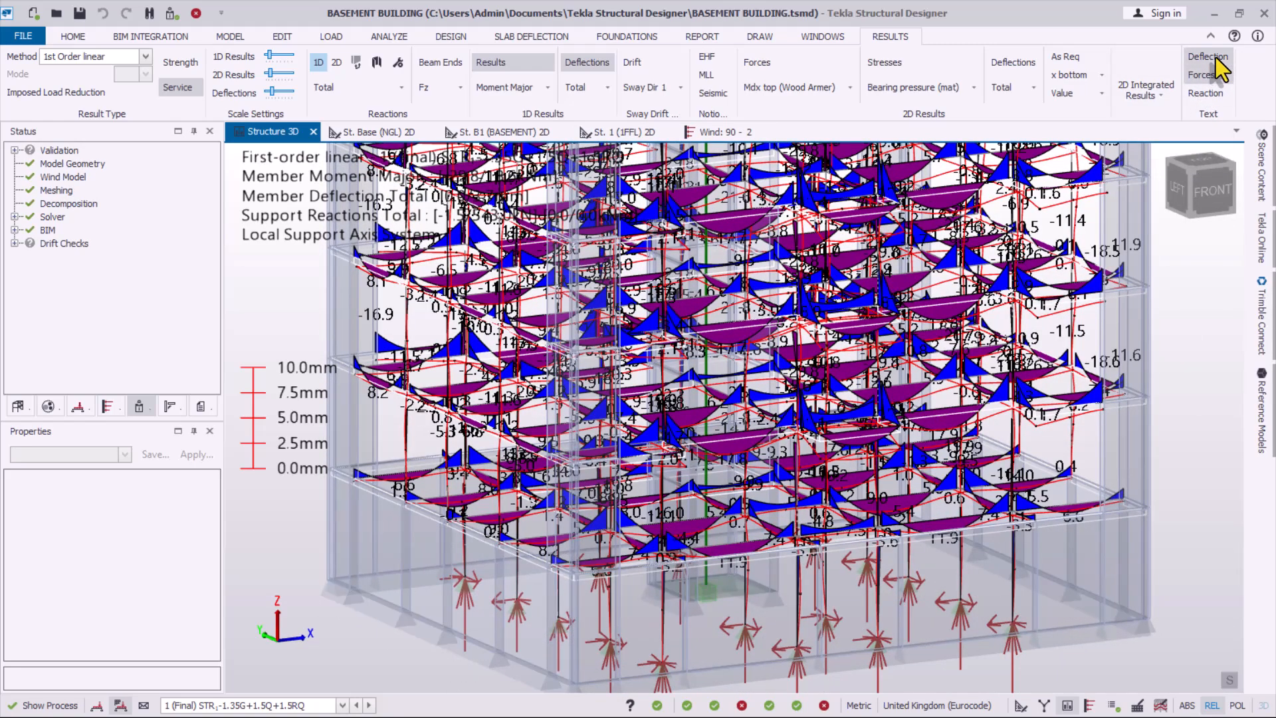
{"action": "left_click", "coordinate": [1214, 57]}
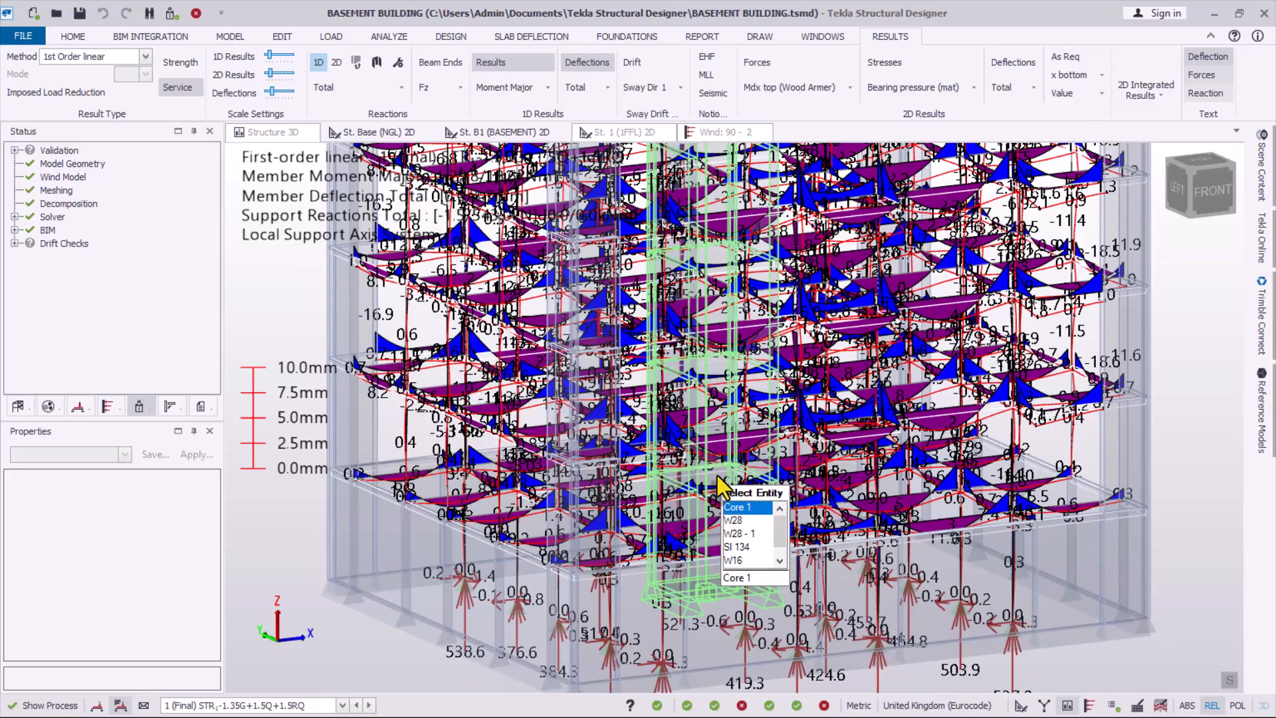
{"action": "right_click_drag", "start_coordinate": [692, 473], "coordinate": [606, 585]}
{"action": "scroll", "coordinate": [585, 540], "scroll_direction": "down", "scroll_amount": 3}
{"action": "scroll", "coordinate": [549, 562], "scroll_direction": "down", "scroll_amount": 2}
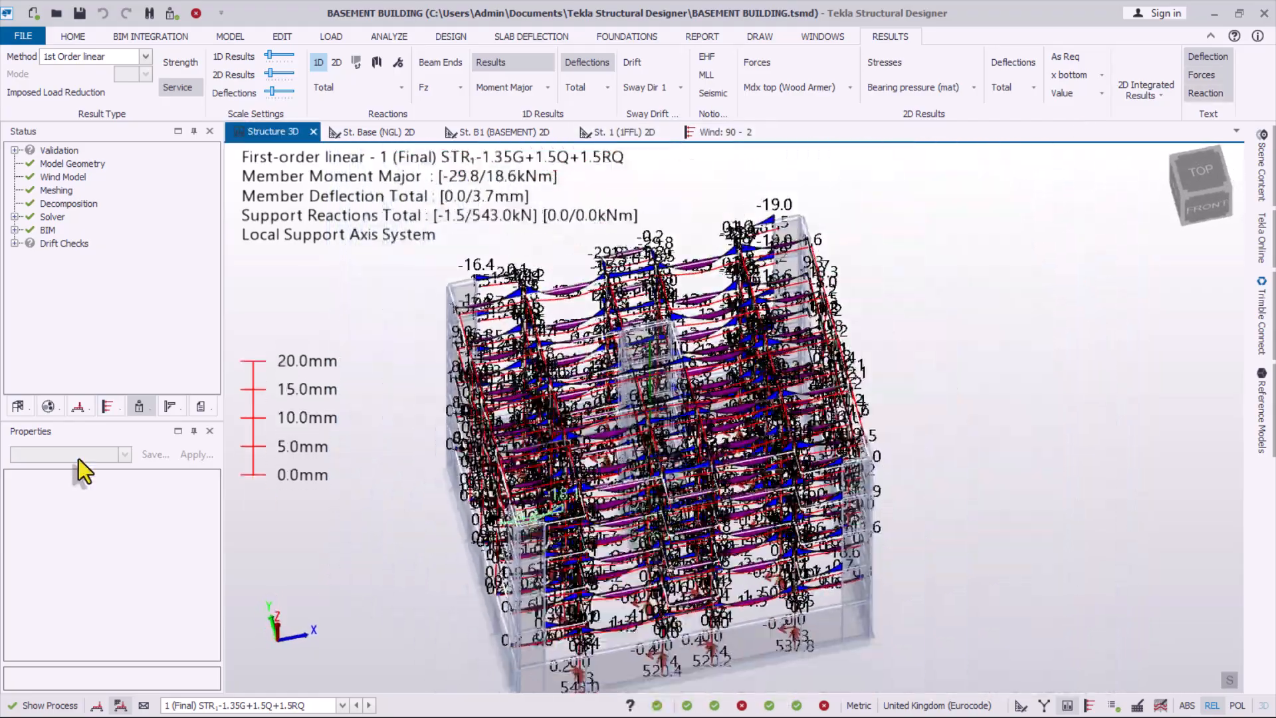
- Redesign all members of the building with Design All (Static)
{"action": "left_click", "coordinate": [445, 36]}
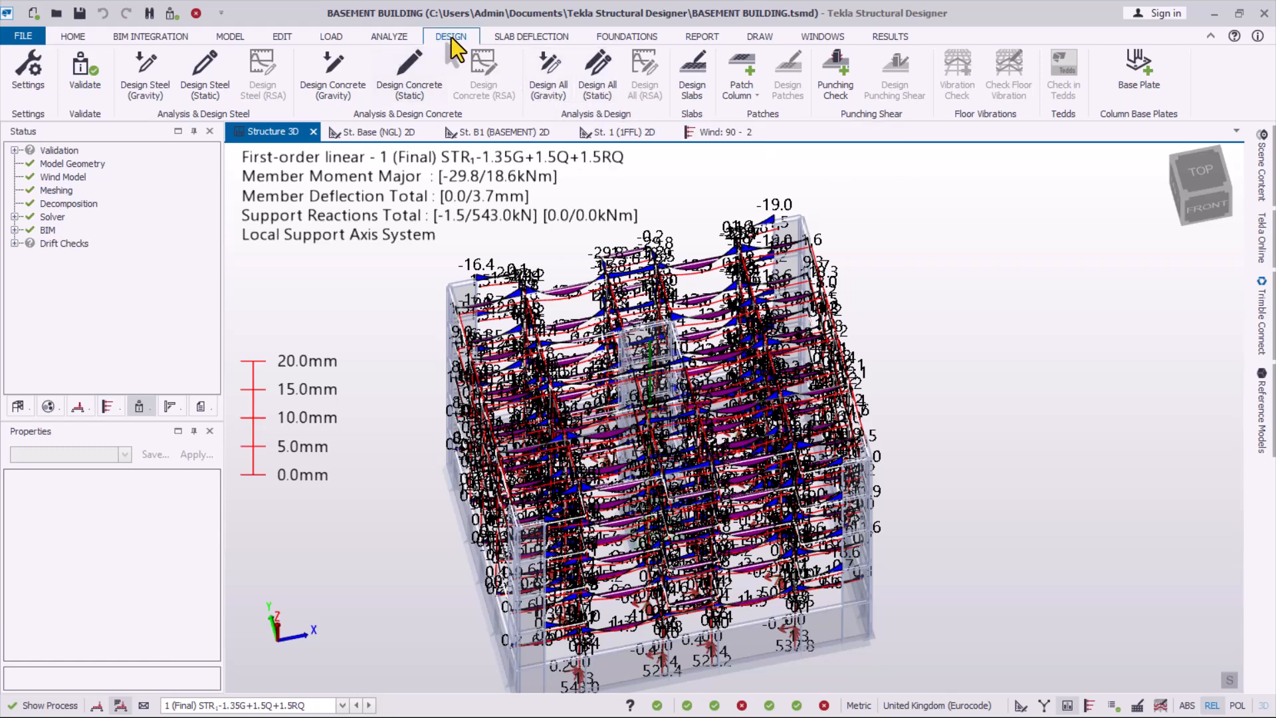
{"action": "left_click", "coordinate": [598, 74]}
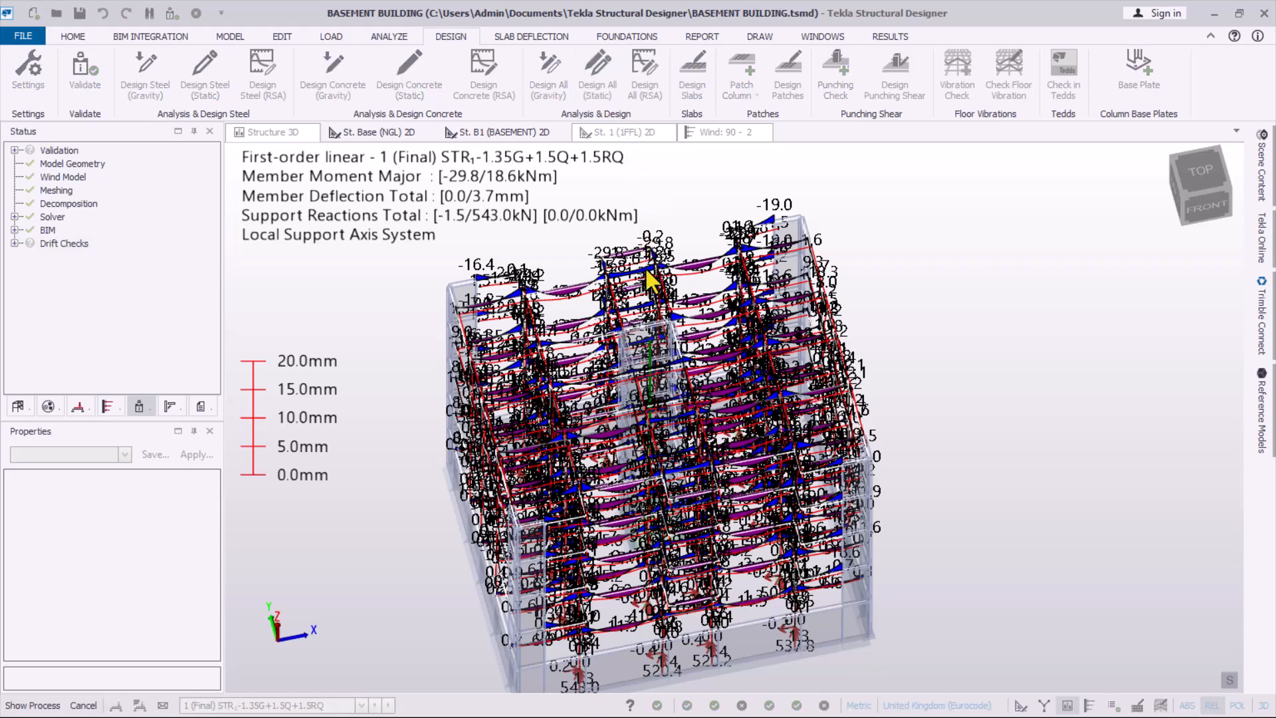
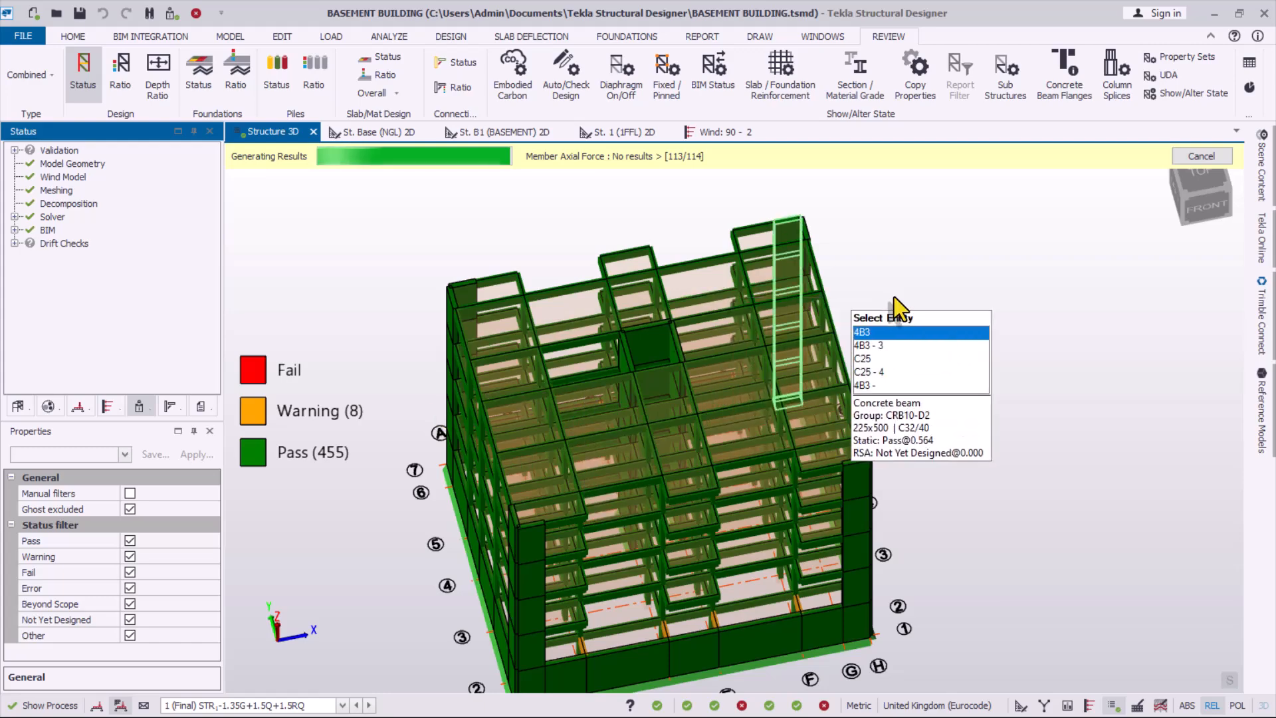
- Examine the member design status of the whole structure in 3D, including the base beams with warnings and the floor beams' utilisation
{"action": "scroll", "coordinate": [655, 382], "scroll_direction": "down", "scroll_amount": 2}
{"action": "scroll", "coordinate": [598, 505], "scroll_direction": "up", "scroll_amount": 4}
{"action": "right_click_drag", "start_coordinate": [544, 421], "coordinate": [642, 298]}
{"action": "scroll", "coordinate": [791, 346], "scroll_direction": "up", "scroll_amount": 2}
{"action": "scroll", "coordinate": [779, 311], "scroll_direction": "down", "scroll_amount": 1}
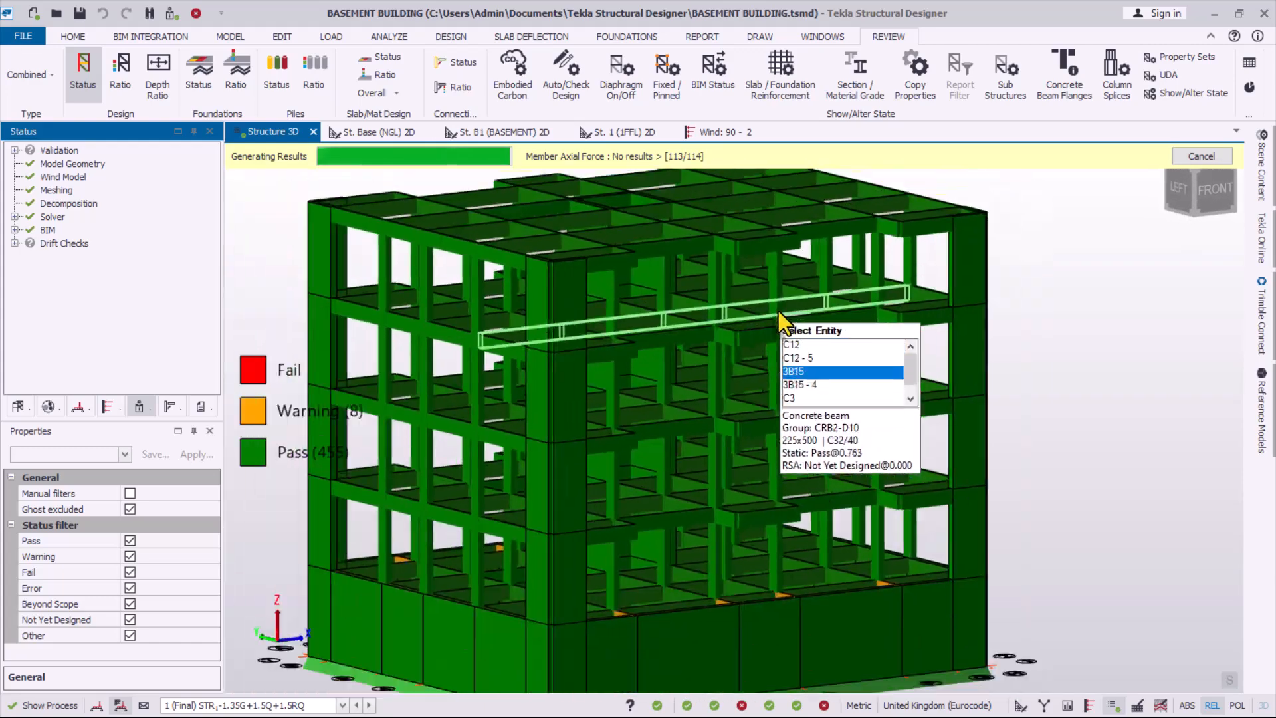
{"action": "scroll", "coordinate": [672, 448], "scroll_direction": "down", "scroll_amount": 2}
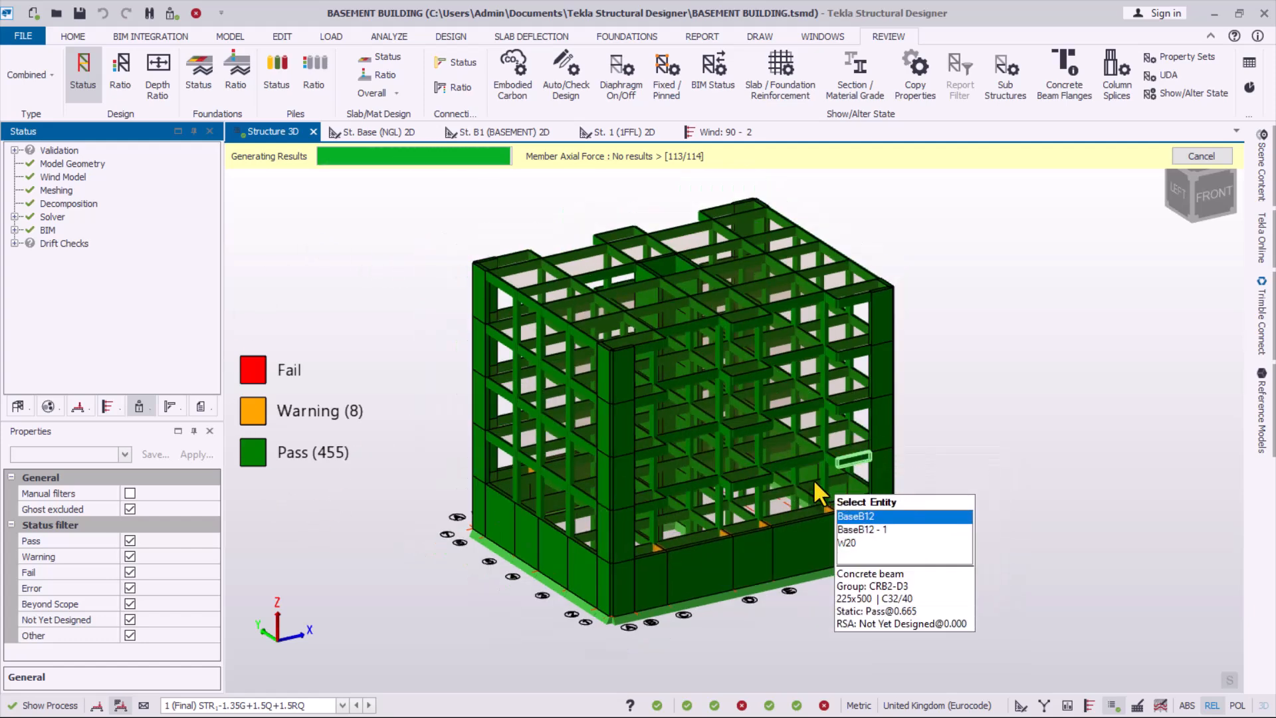
{"action": "scroll", "coordinate": [789, 474], "scroll_direction": "up", "scroll_amount": 2}
{"action": "scroll", "coordinate": [786, 463], "scroll_direction": "down", "scroll_amount": 2}
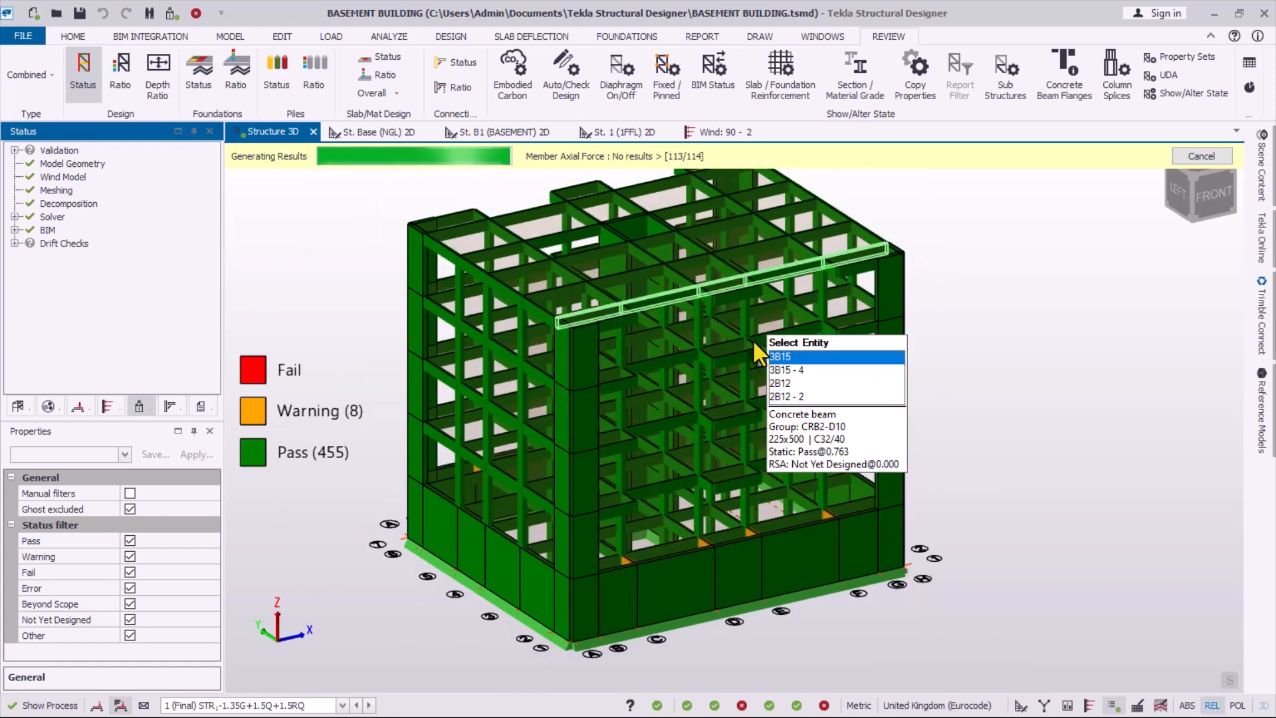
- Place isolated pad bases under all the columns in the St. B1 (BASEMENT) 2D plan
{"action": "left_click", "coordinate": [508, 131]}
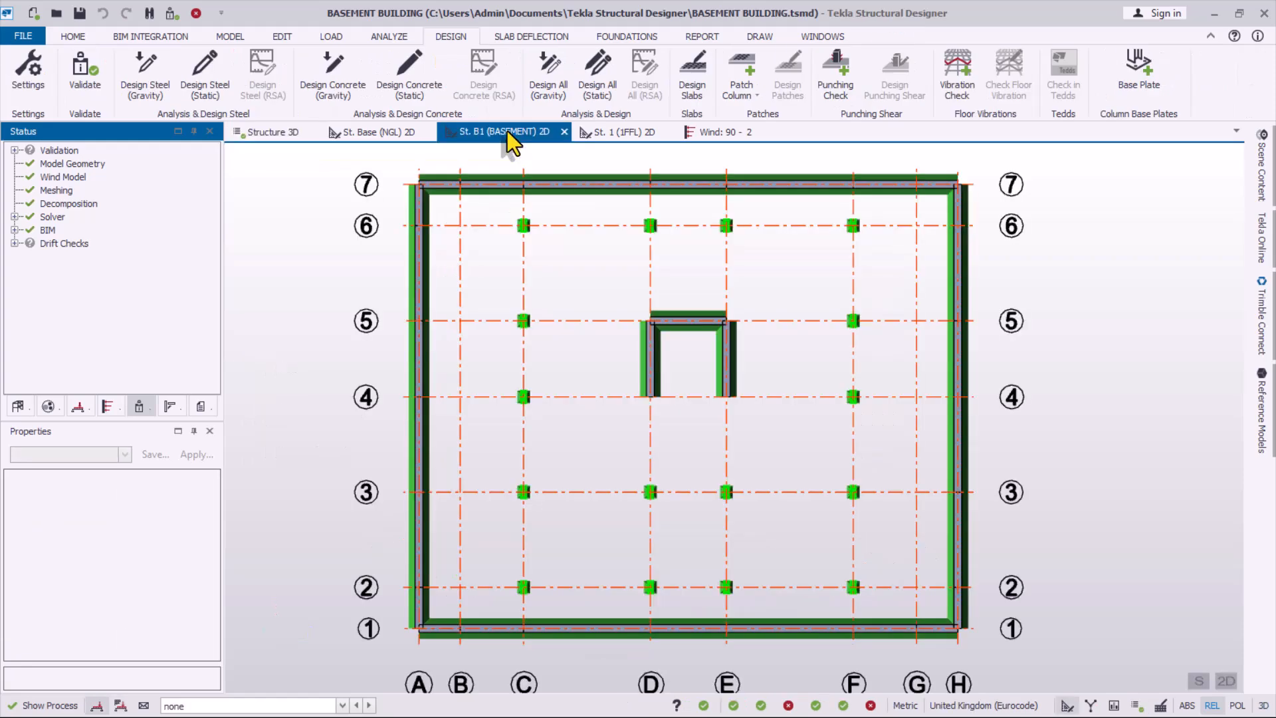
{"action": "scroll", "coordinate": [658, 253], "scroll_direction": "up", "scroll_amount": 2}
{"action": "scroll", "coordinate": [704, 286], "scroll_direction": "down", "scroll_amount": 2}
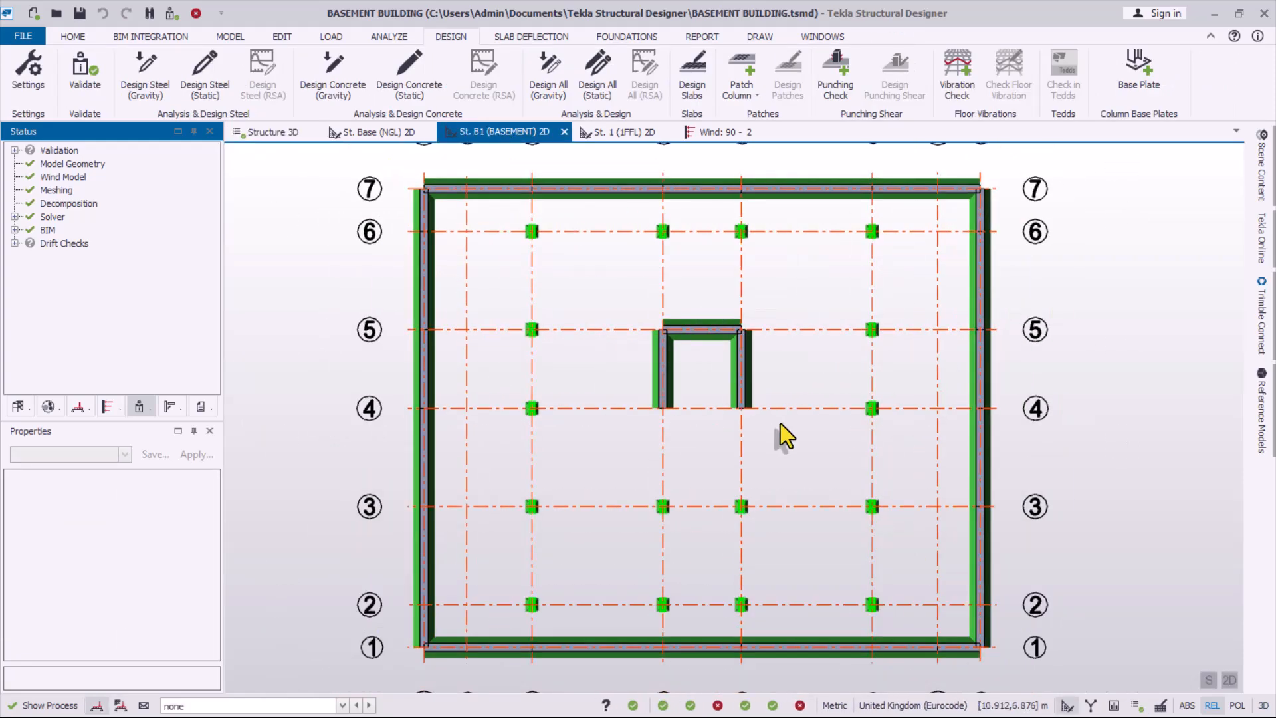
{"action": "left_click", "coordinate": [631, 38]}
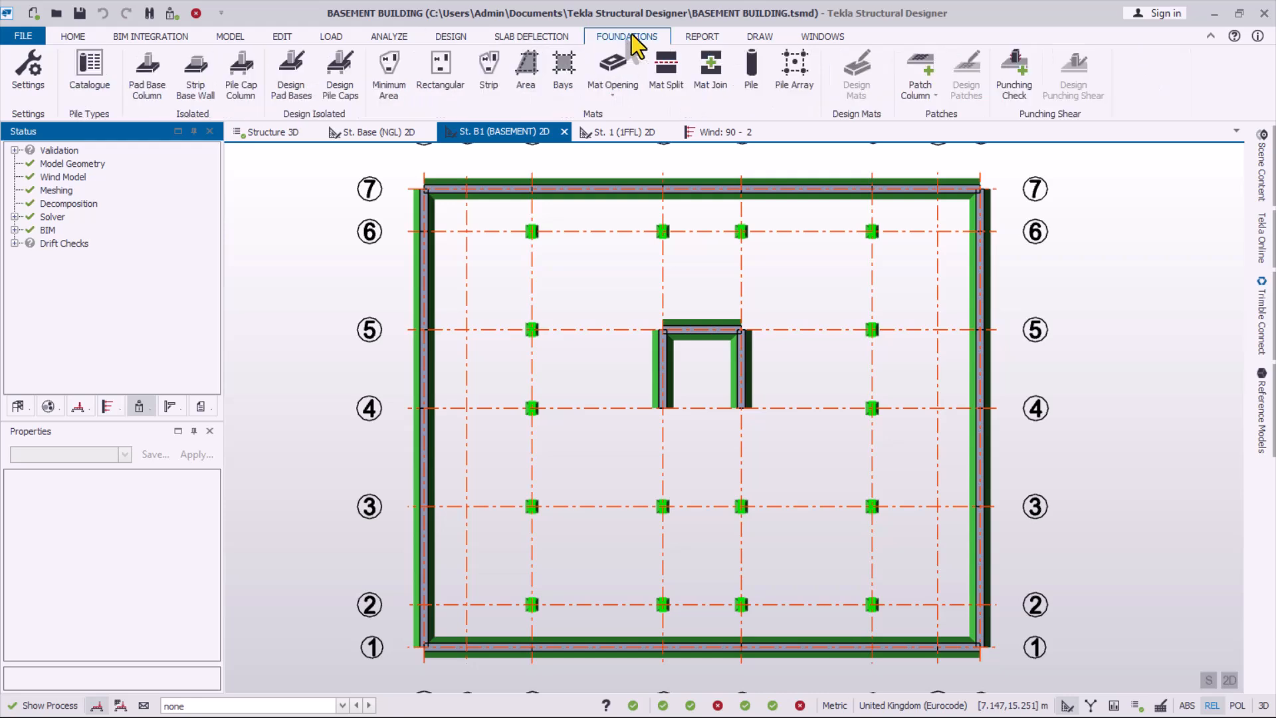
{"action": "left_click", "coordinate": [145, 83]}
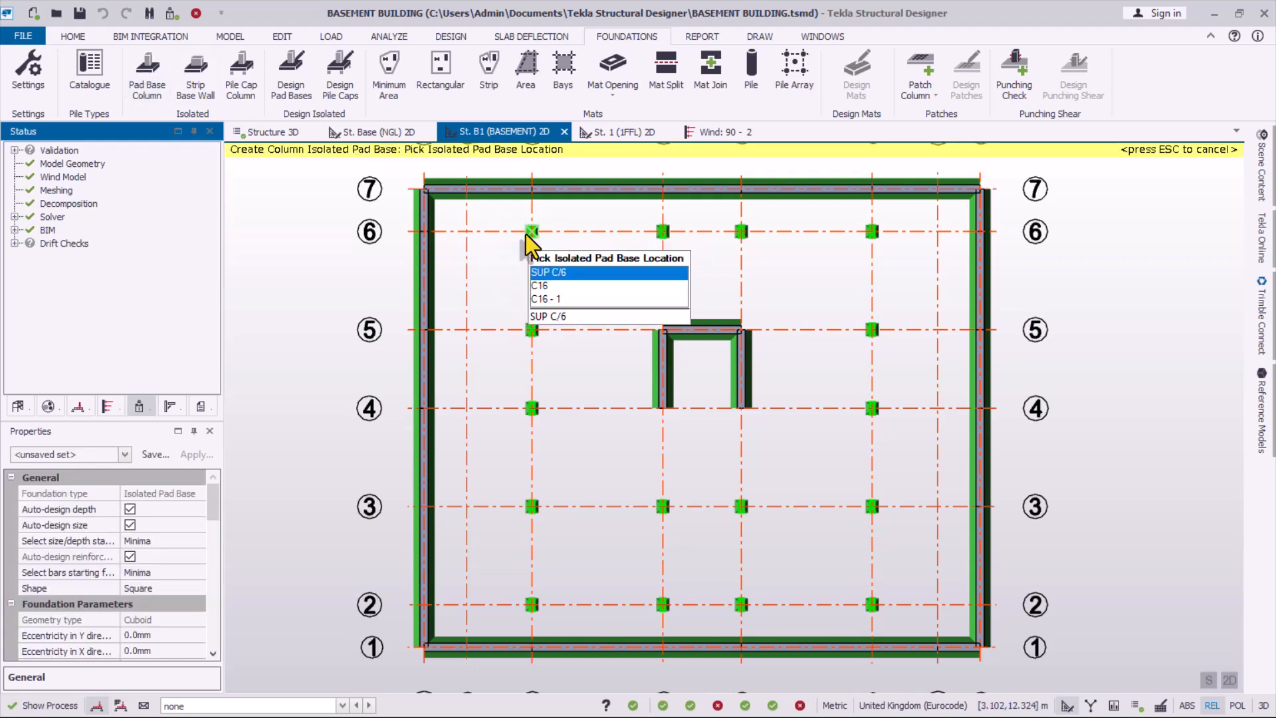
{"action": "left_click_drag", "start_coordinate": [508, 211], "coordinate": [613, 624]}
{"action": "left_click_drag", "start_coordinate": [626, 206], "coordinate": [960, 253]}
{"action": "left_click_drag", "start_coordinate": [856, 369], "coordinate": [943, 630]}
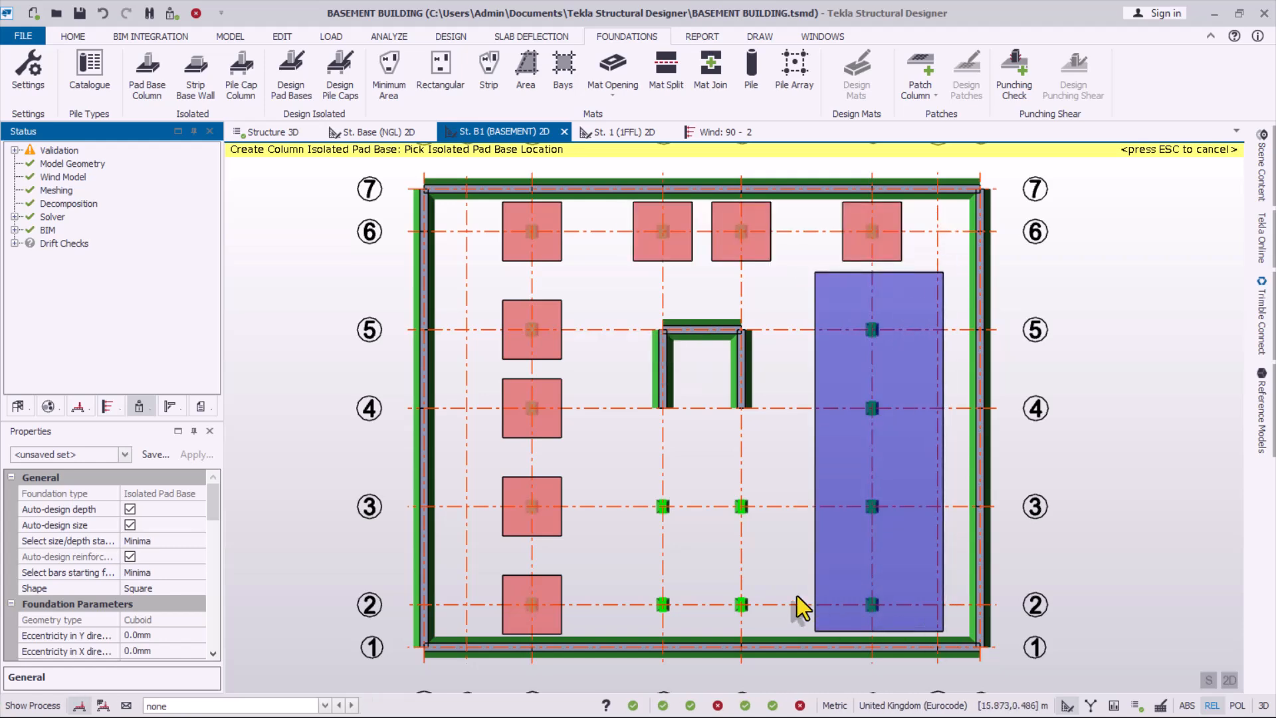
{"action": "left_click_drag", "start_coordinate": [600, 475], "coordinate": [793, 630]}
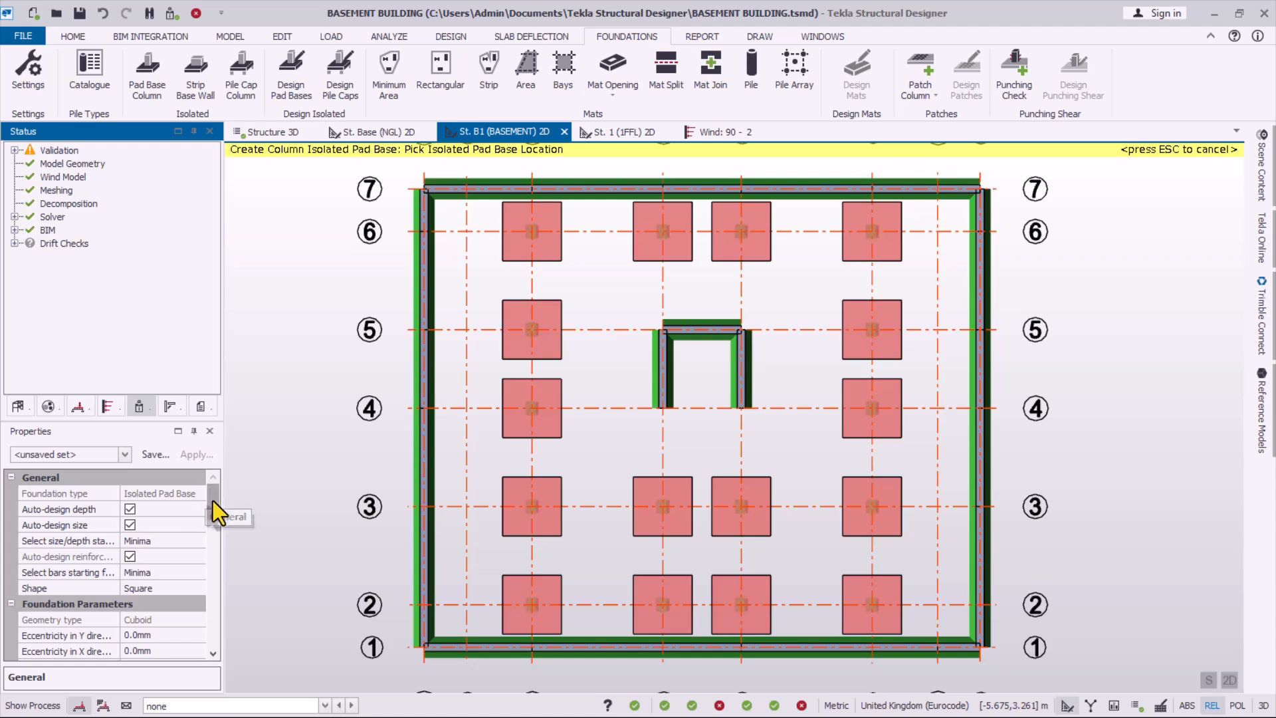
- Review the pad base properties and set both soil bearing capacities, A1 (STR) and A2 (GEO), to 200 kN/m²
{"action": "left_click_drag", "start_coordinate": [212, 501], "coordinate": [210, 534]}
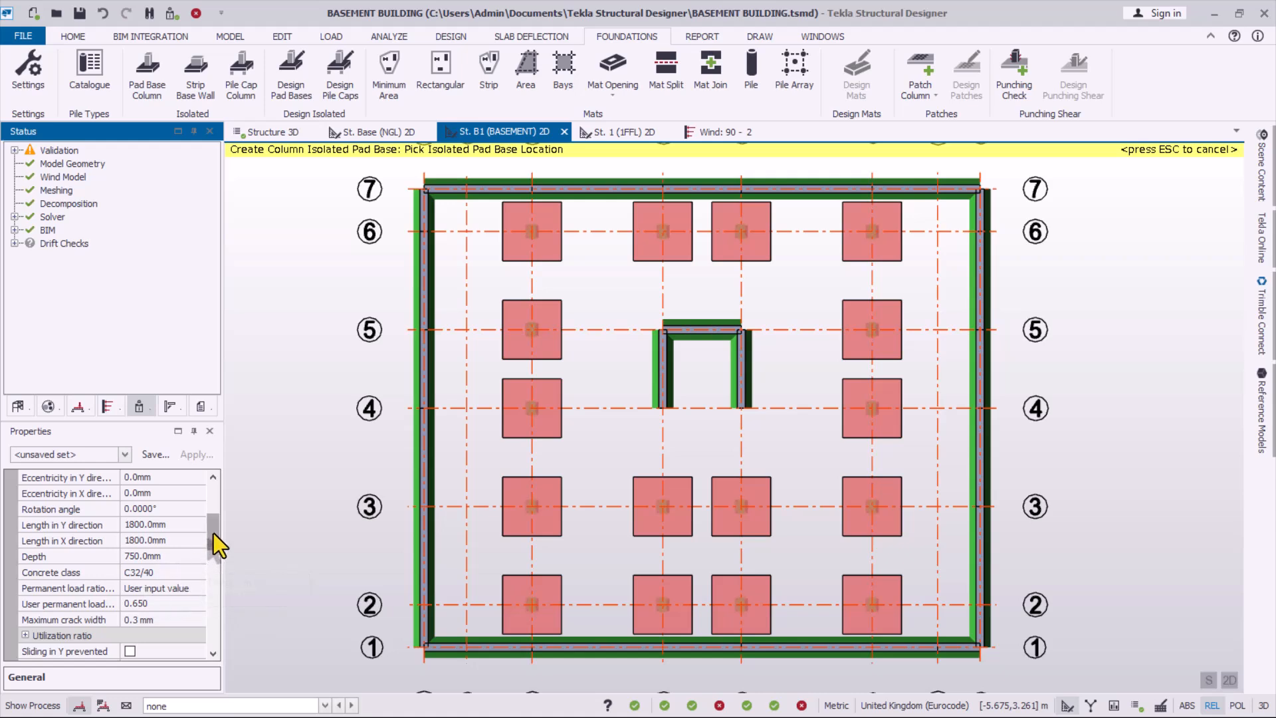
{"action": "left_click_drag", "start_coordinate": [214, 533], "coordinate": [214, 546]}
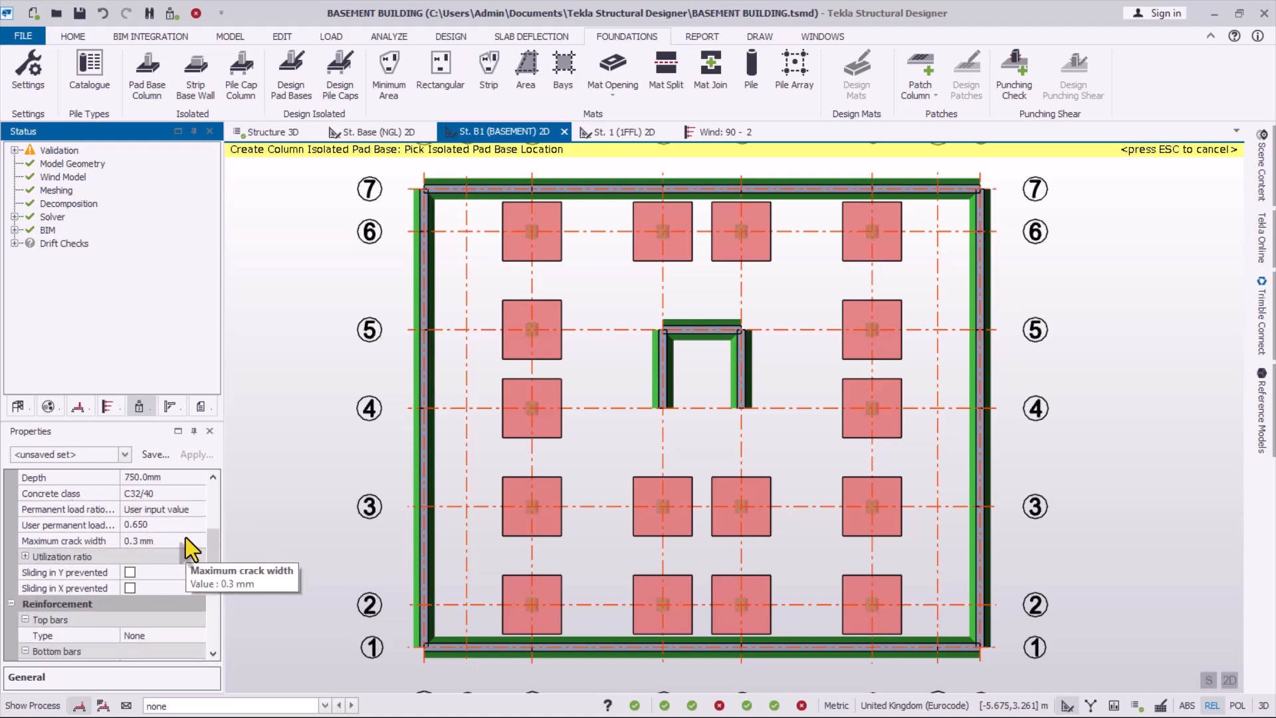
{"action": "left_click_drag", "start_coordinate": [214, 546], "coordinate": [217, 620]}
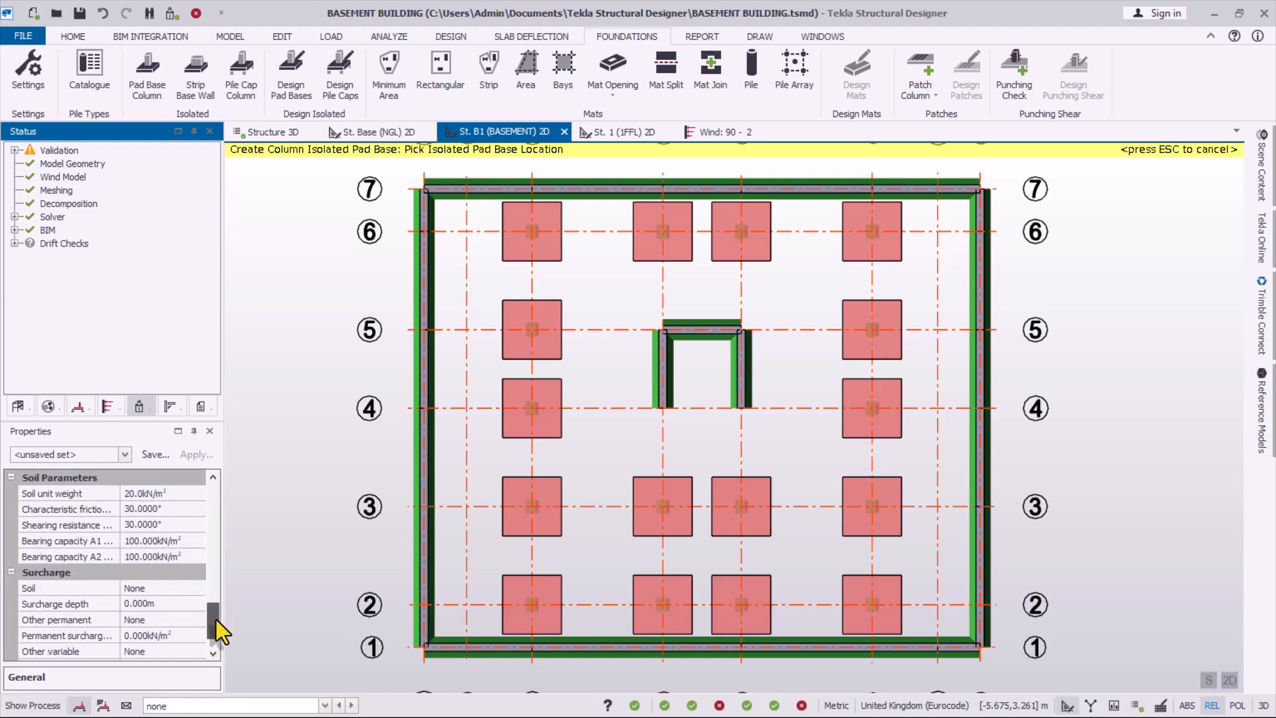
{"action": "left_click", "coordinate": [136, 540]}
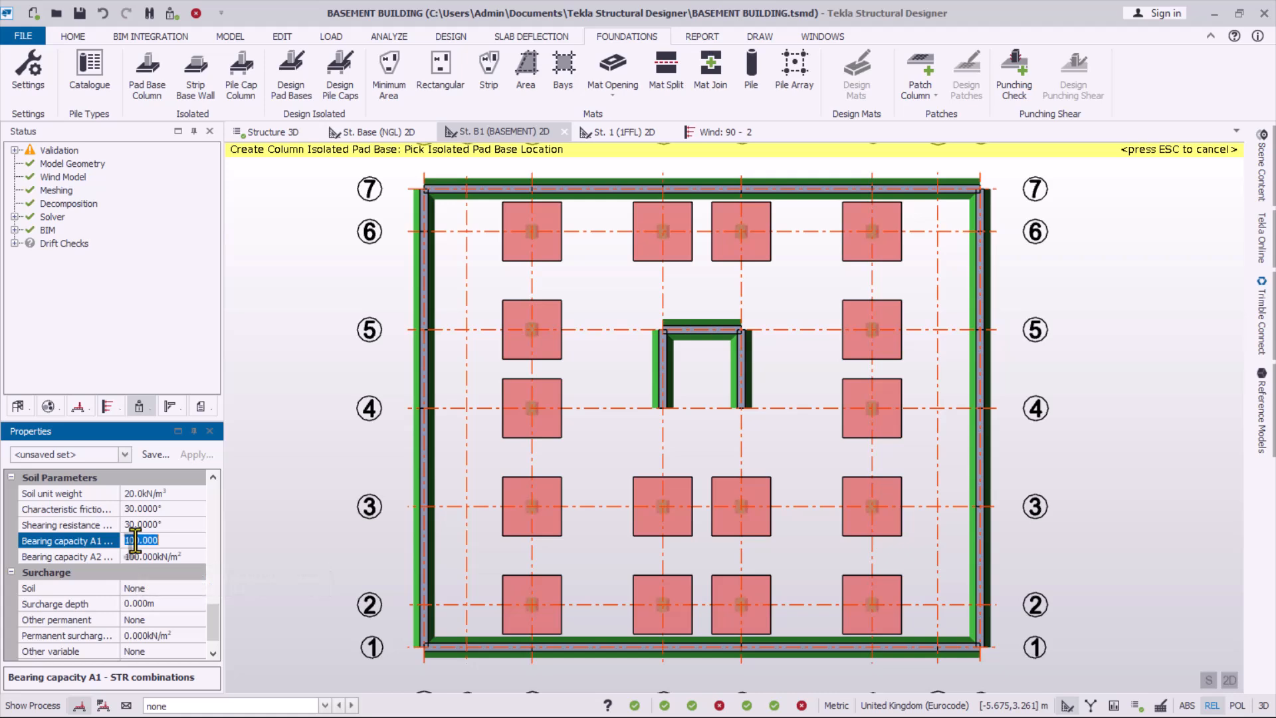
{"action": "type", "text": "200"}
{"action": "left_click", "coordinate": [138, 557]}
{"action": "type", "text": "1"}
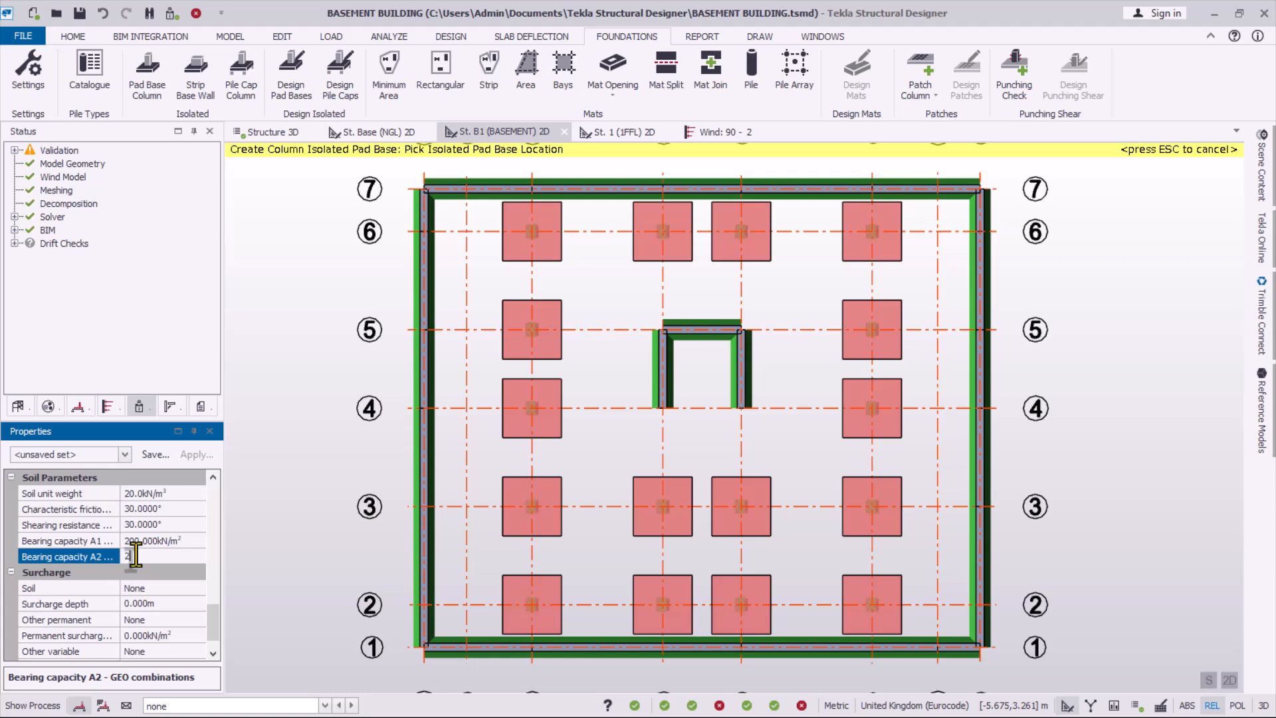
{"action": "type", "text": "00"}
{"action": "left_click", "coordinate": [134, 544]}
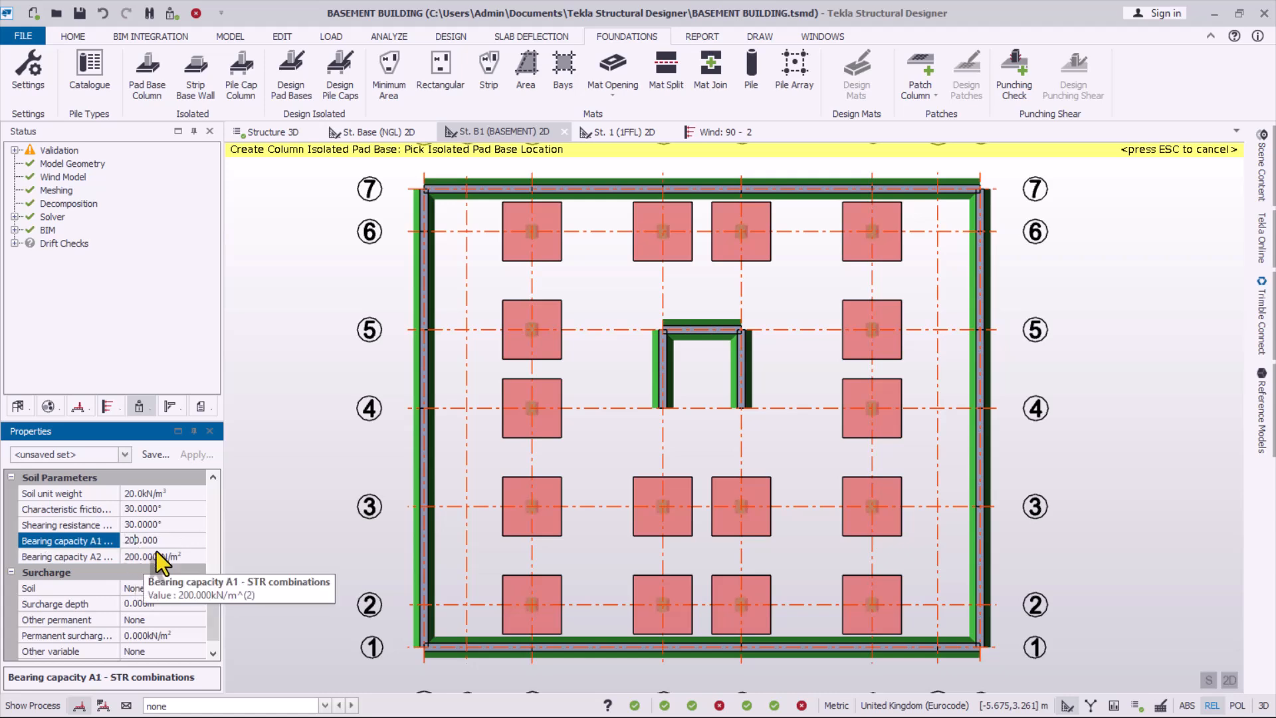
{"action": "left_click_drag", "start_coordinate": [210, 620], "coordinate": [206, 479]}
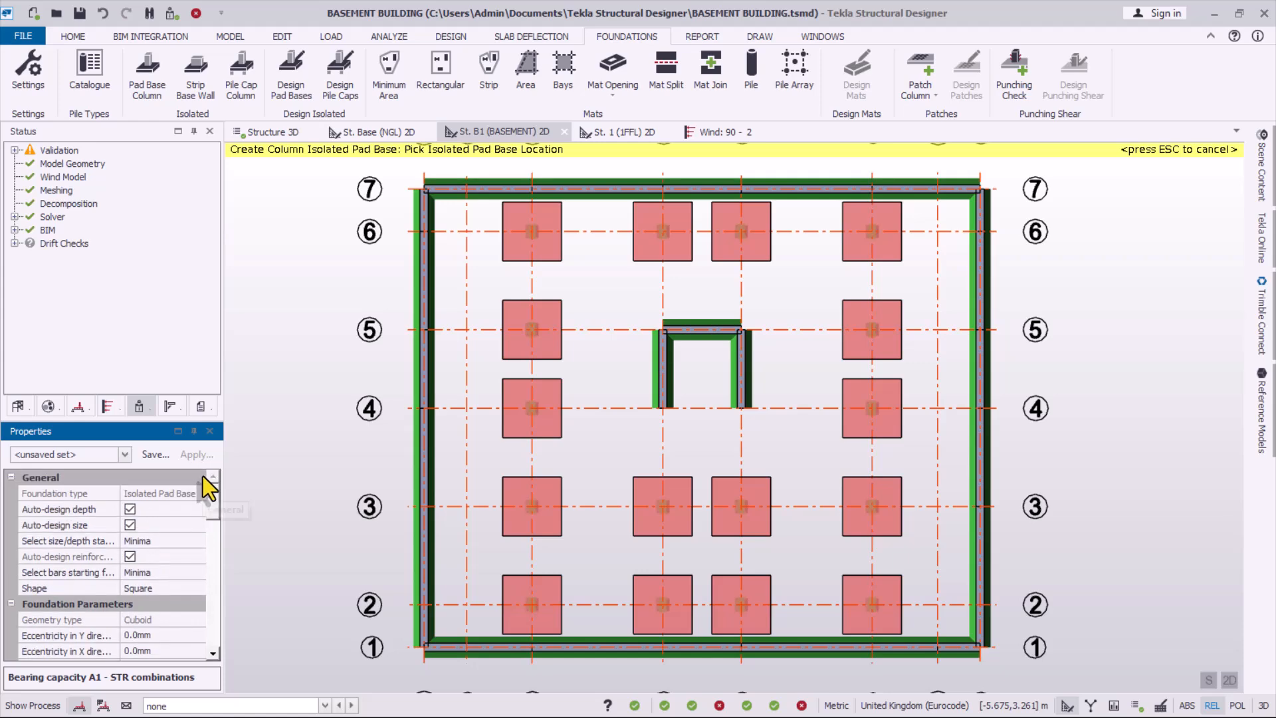
{"action": "scroll", "coordinate": [764, 379], "scroll_direction": "down", "scroll_amount": 2}
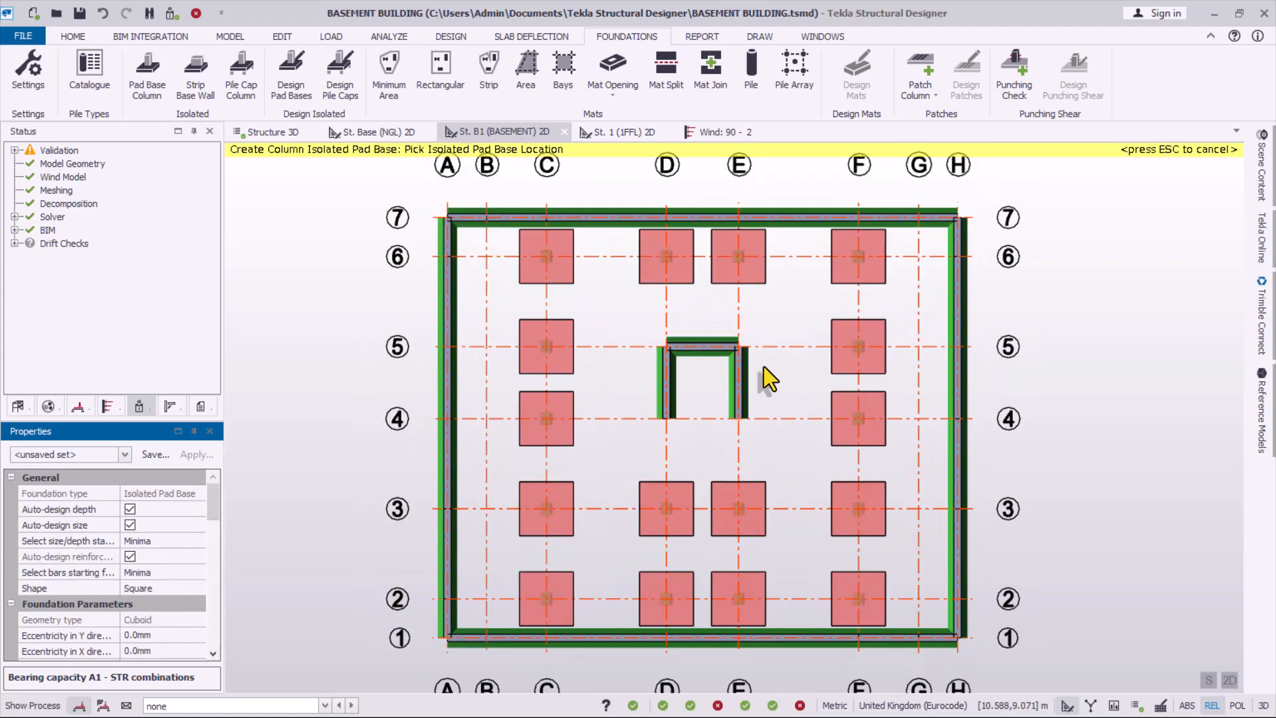
- Design the isolated pad bases and examine their foundation design status, sizes and utilisation in the basement plan
{"action": "left_click", "coordinate": [288, 86]}
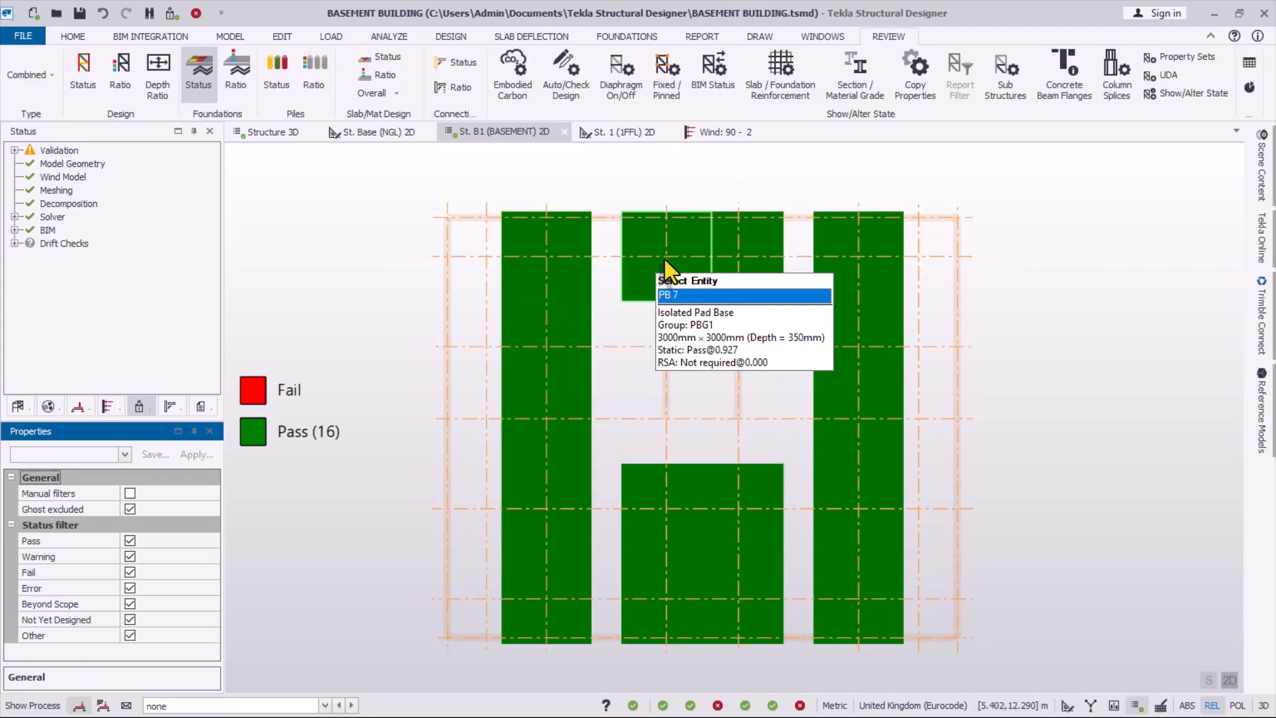
{"action": "scroll", "coordinate": [726, 280], "scroll_direction": "up", "scroll_amount": 1}
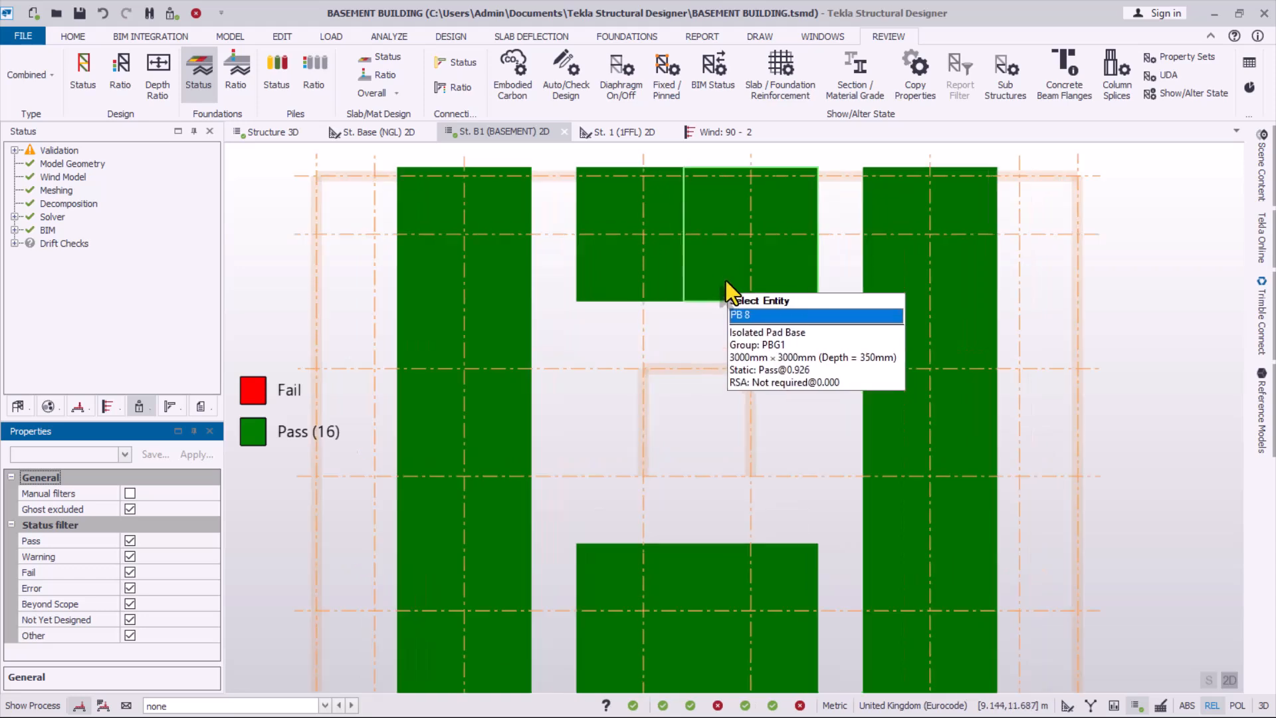
{"action": "left_click", "coordinate": [487, 317]}
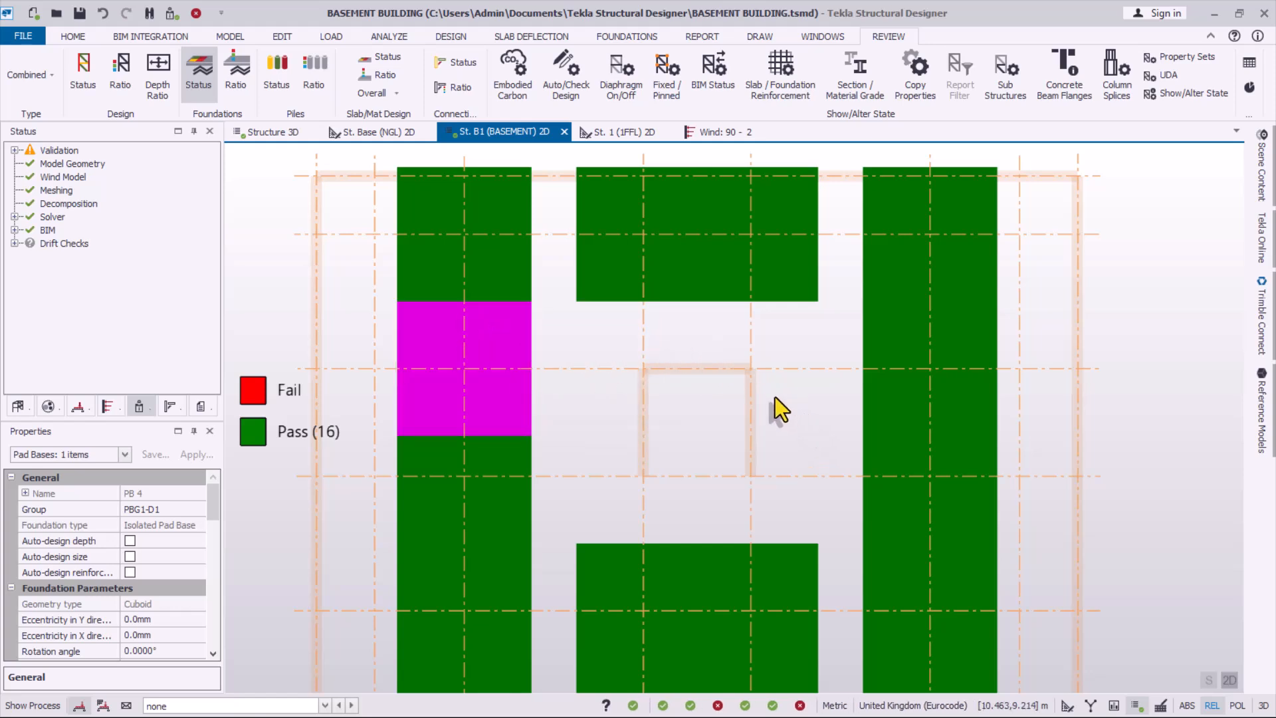
{"action": "scroll", "coordinate": [775, 397], "scroll_direction": "down", "scroll_amount": 2}
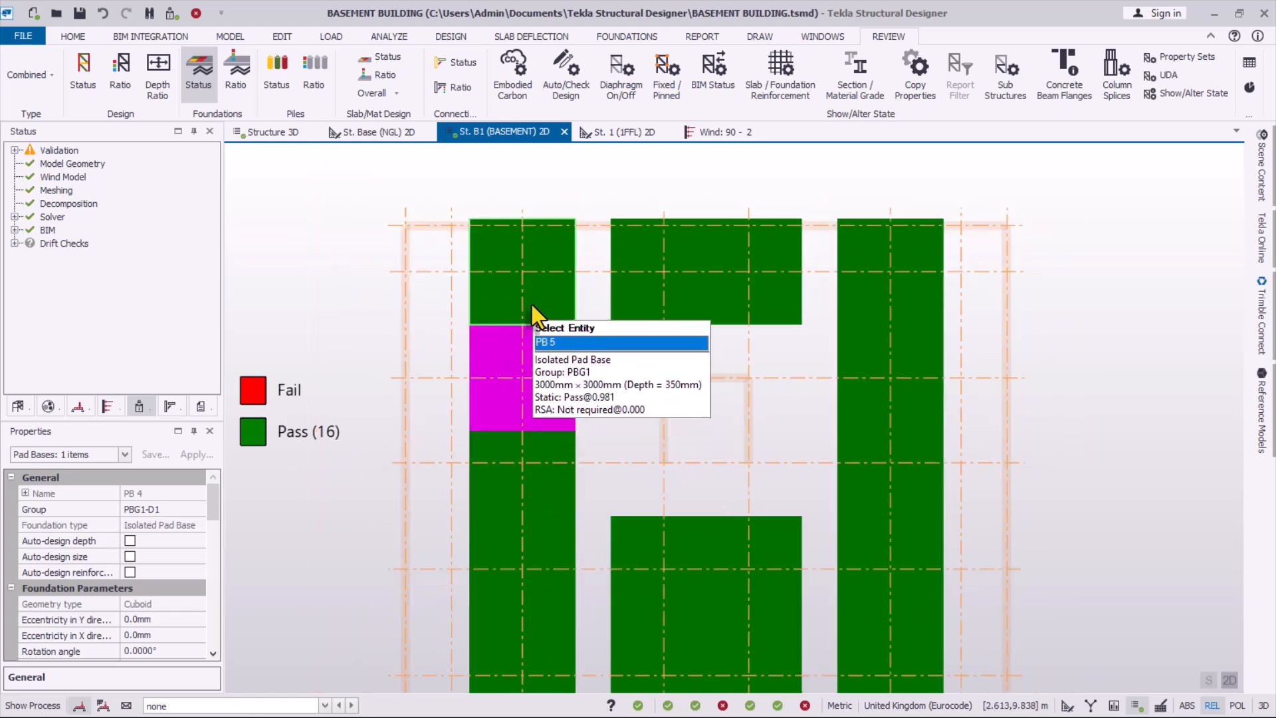
{"action": "scroll", "coordinate": [558, 372], "scroll_direction": "down", "scroll_amount": 2}
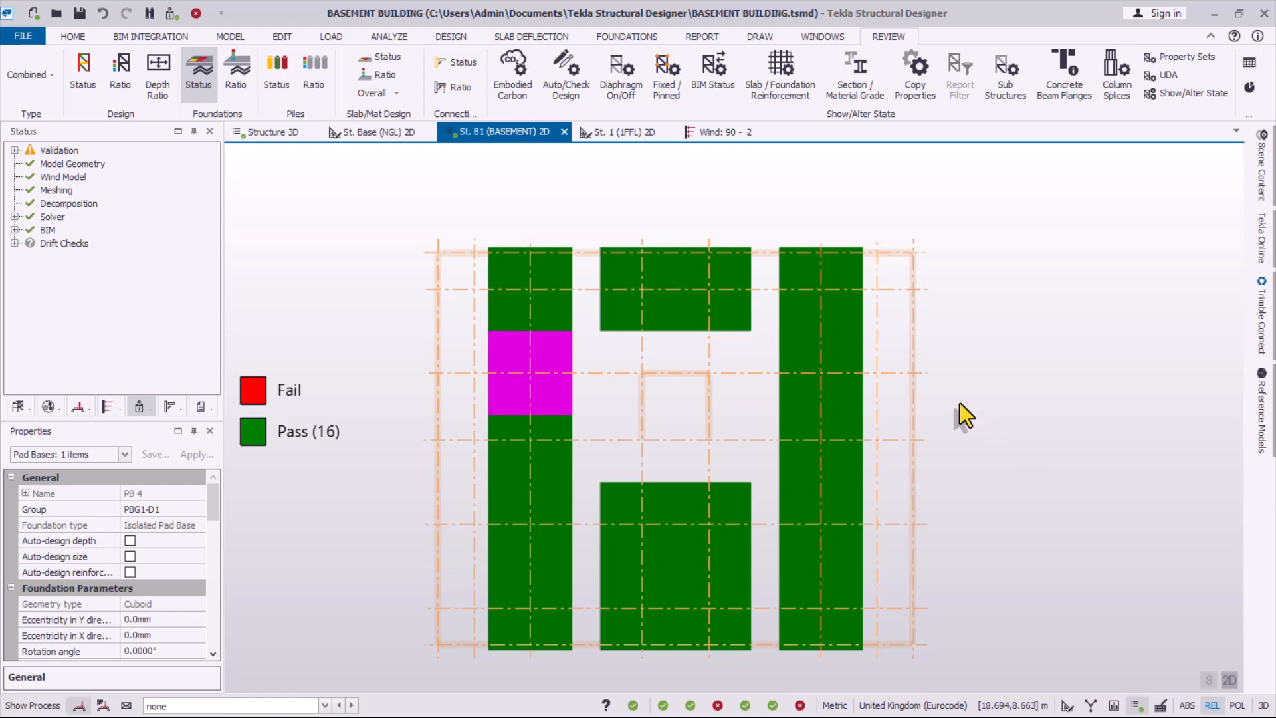
{"action": "scroll", "coordinate": [641, 341], "scroll_direction": "up", "scroll_amount": 1}
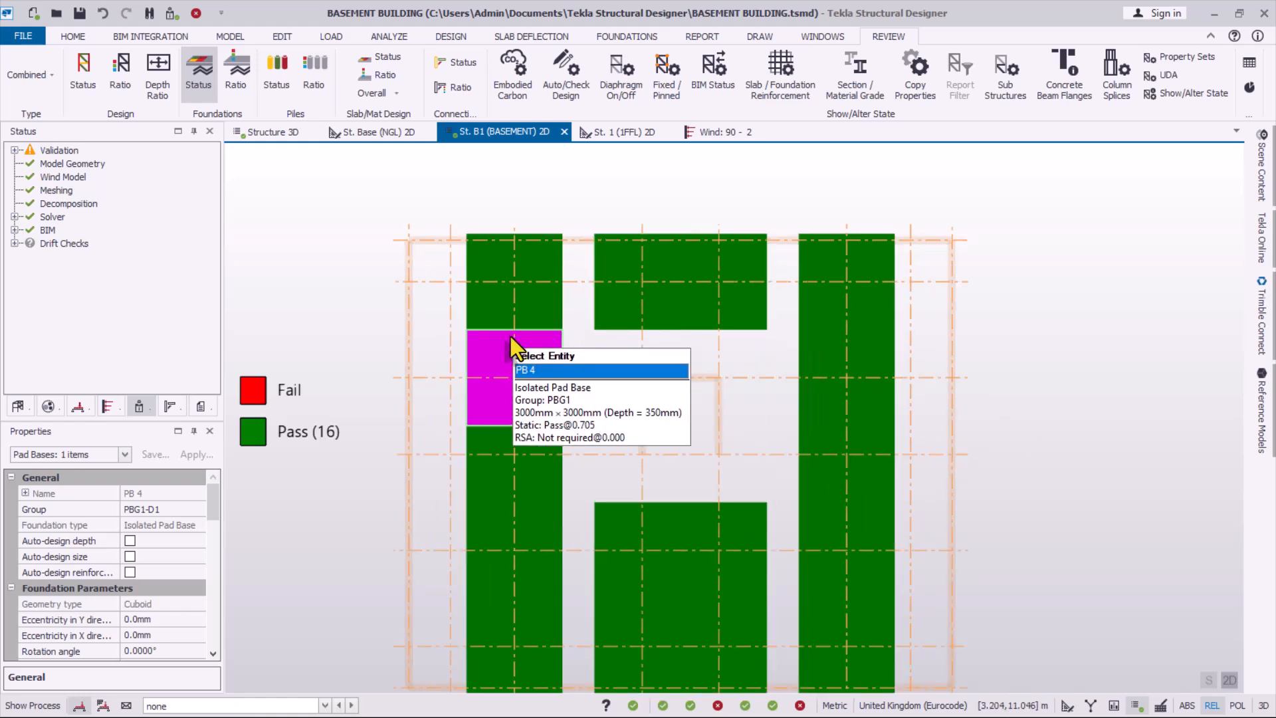
{"action": "scroll", "coordinate": [606, 336], "scroll_direction": "down", "scroll_amount": 1}
{"action": "scroll", "coordinate": [608, 332], "scroll_direction": "down", "scroll_amount": 1}
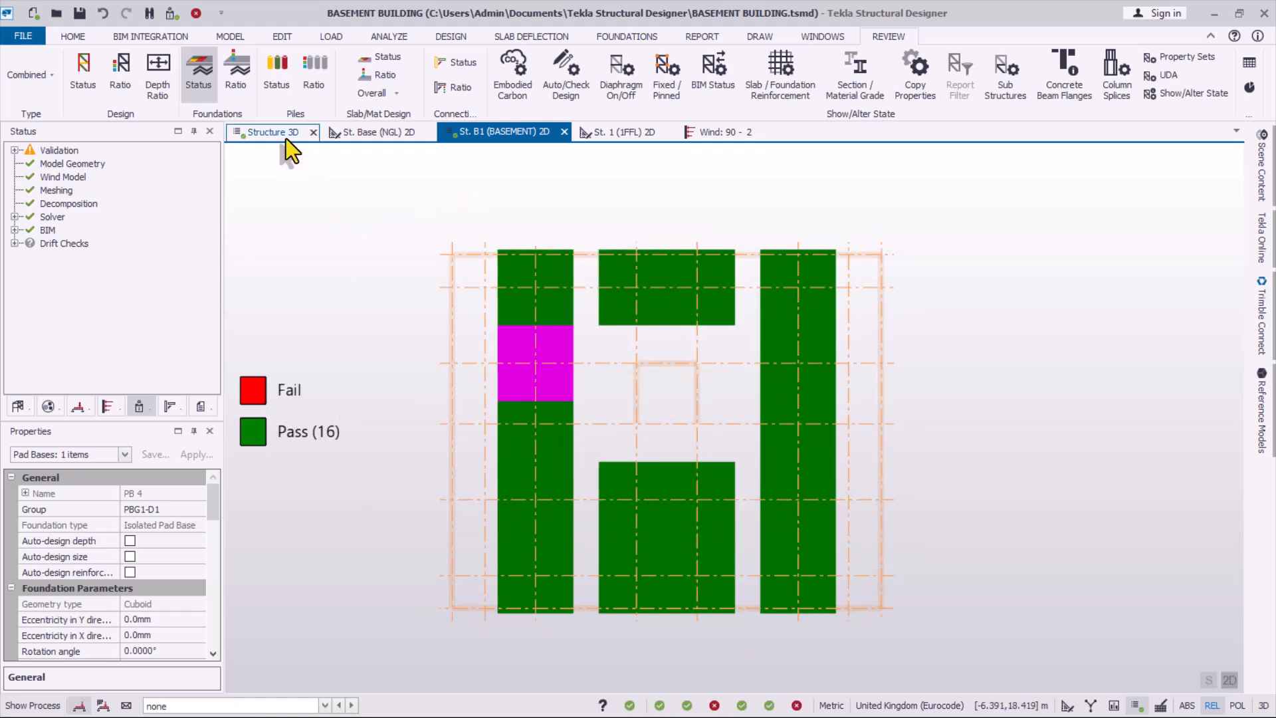
- Inspect the basement level in the solver view, and return it to the structural view
{"action": "right_click", "coordinate": [513, 133]}
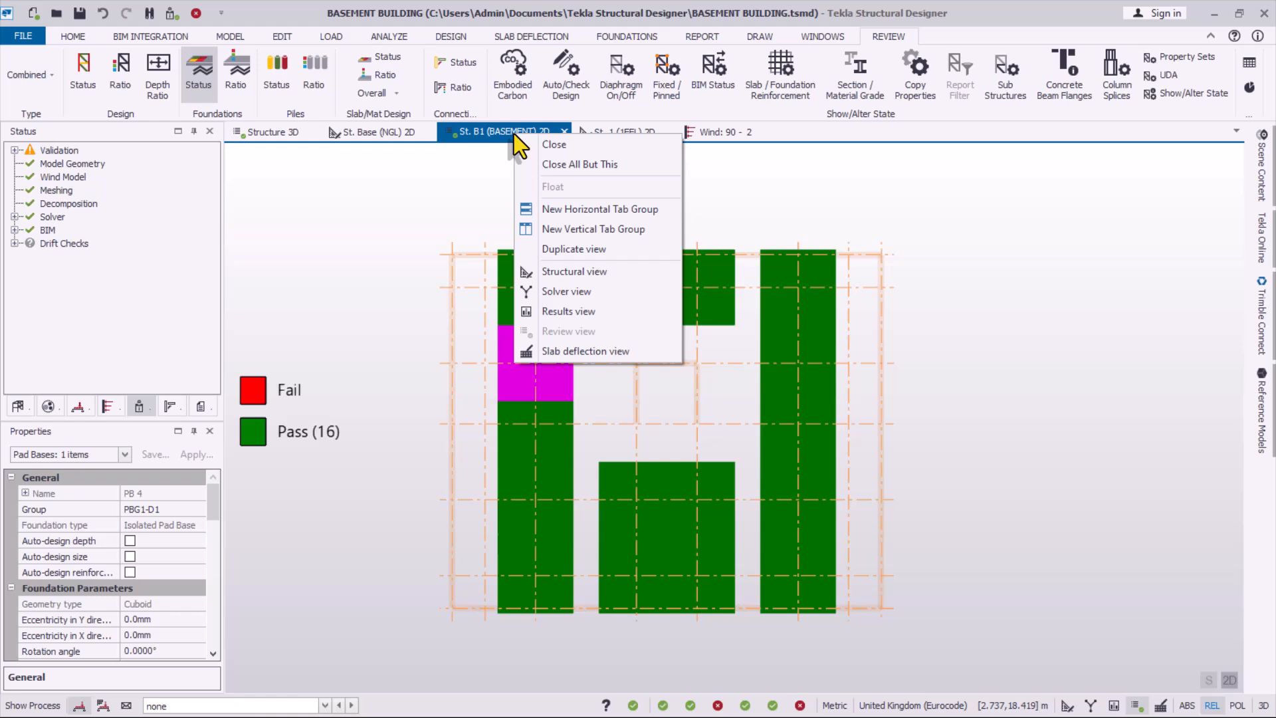
{"action": "left_click", "coordinate": [562, 290]}
{"action": "scroll", "coordinate": [643, 415], "scroll_direction": "up", "scroll_amount": 2}
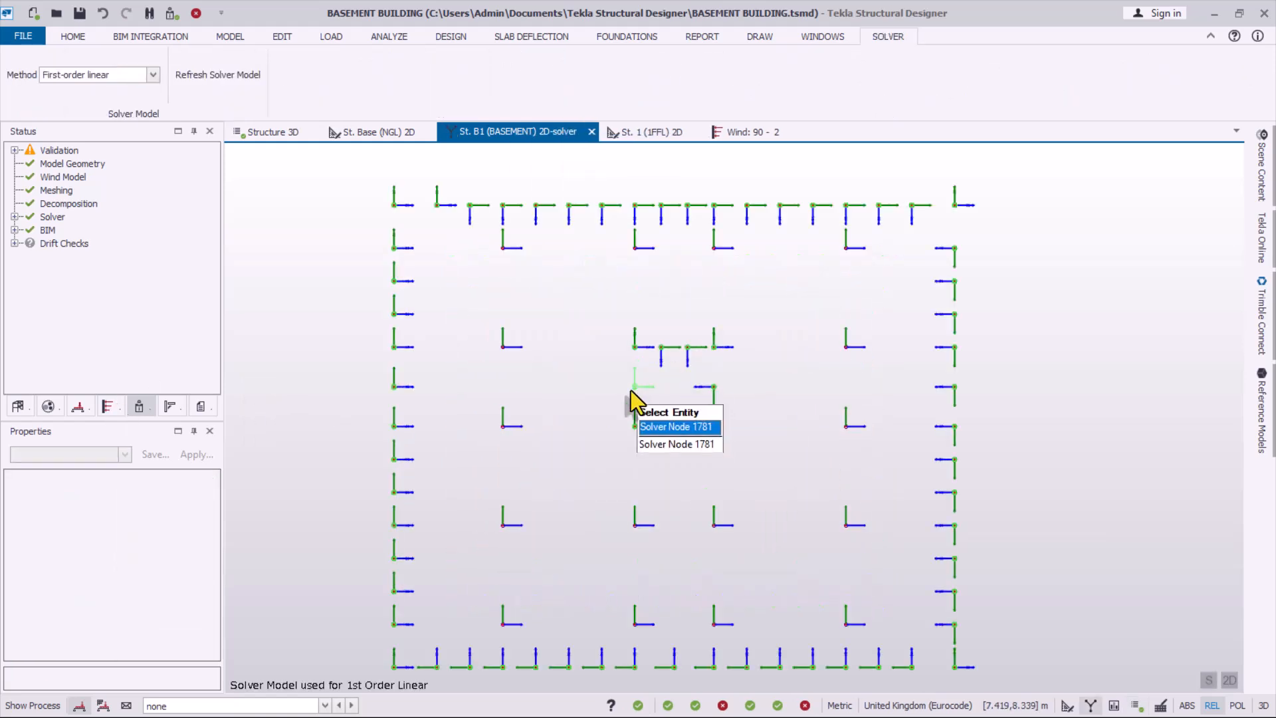
{"action": "right_click", "coordinate": [520, 130]}
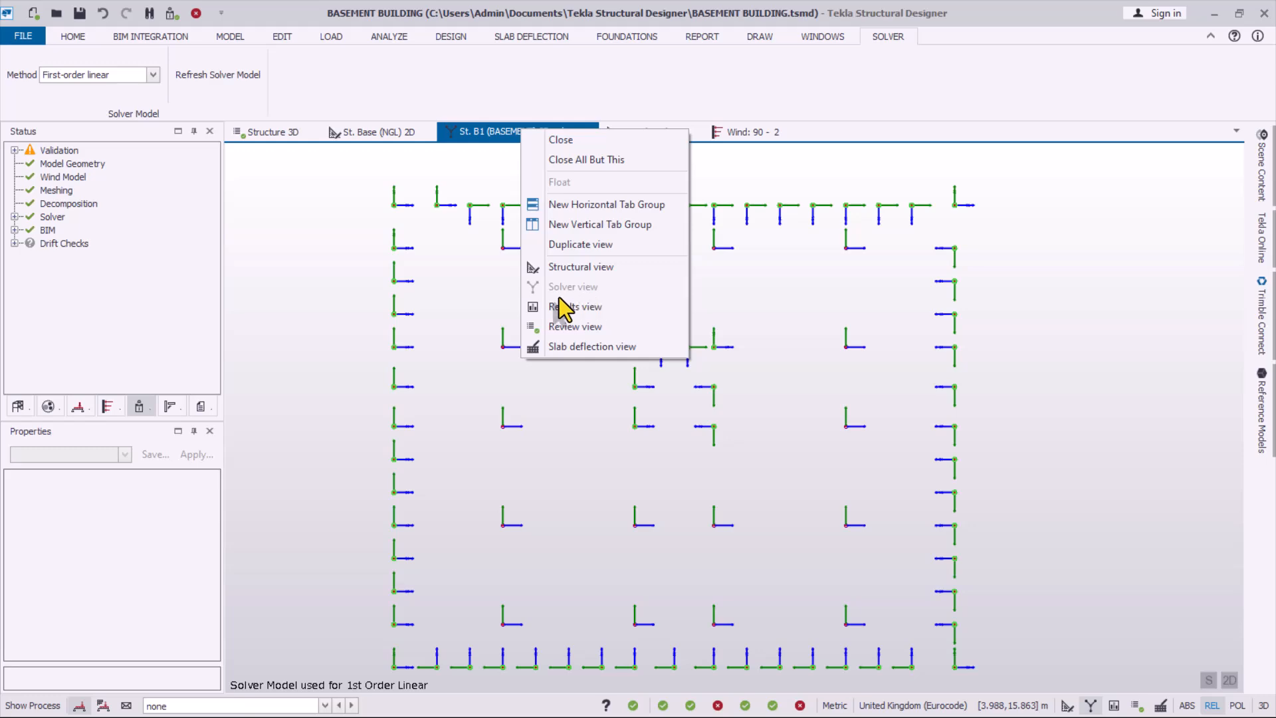
{"action": "left_click", "coordinate": [572, 268]}
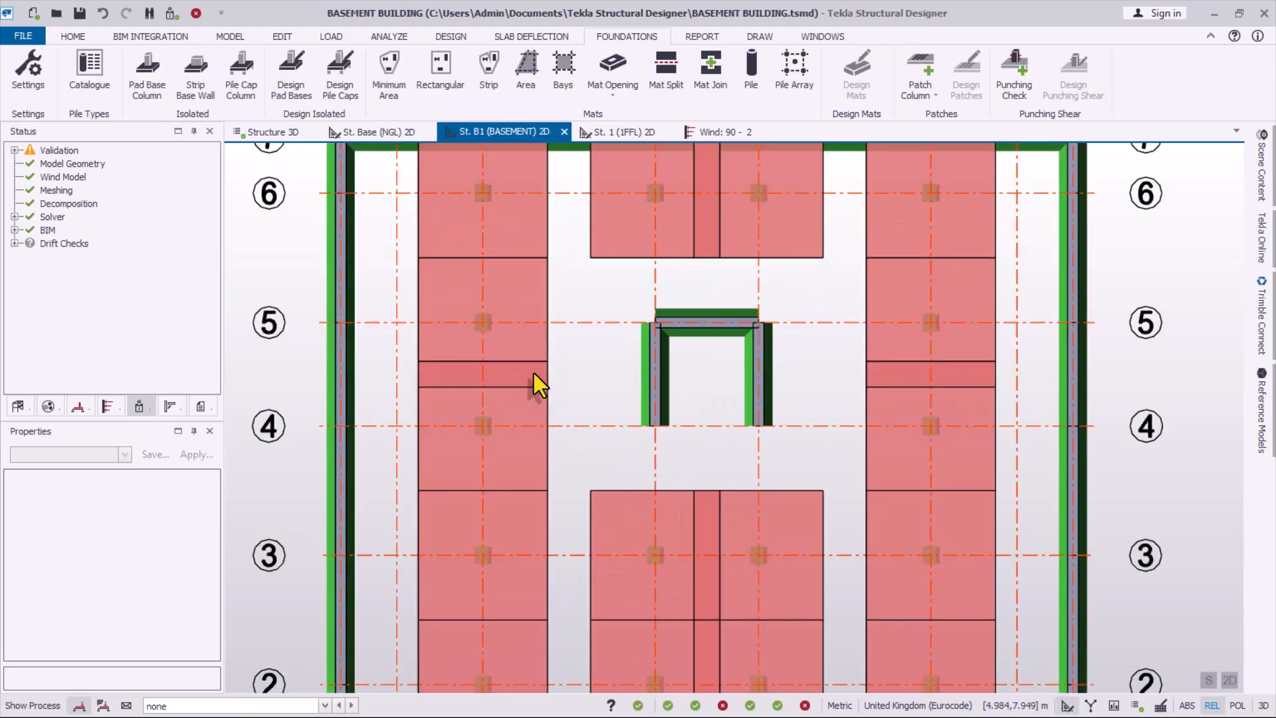
- Delete all the isolated pad bases under the columns from the basement plan
{"action": "scroll", "coordinate": [533, 373], "scroll_direction": "down", "scroll_amount": 2}
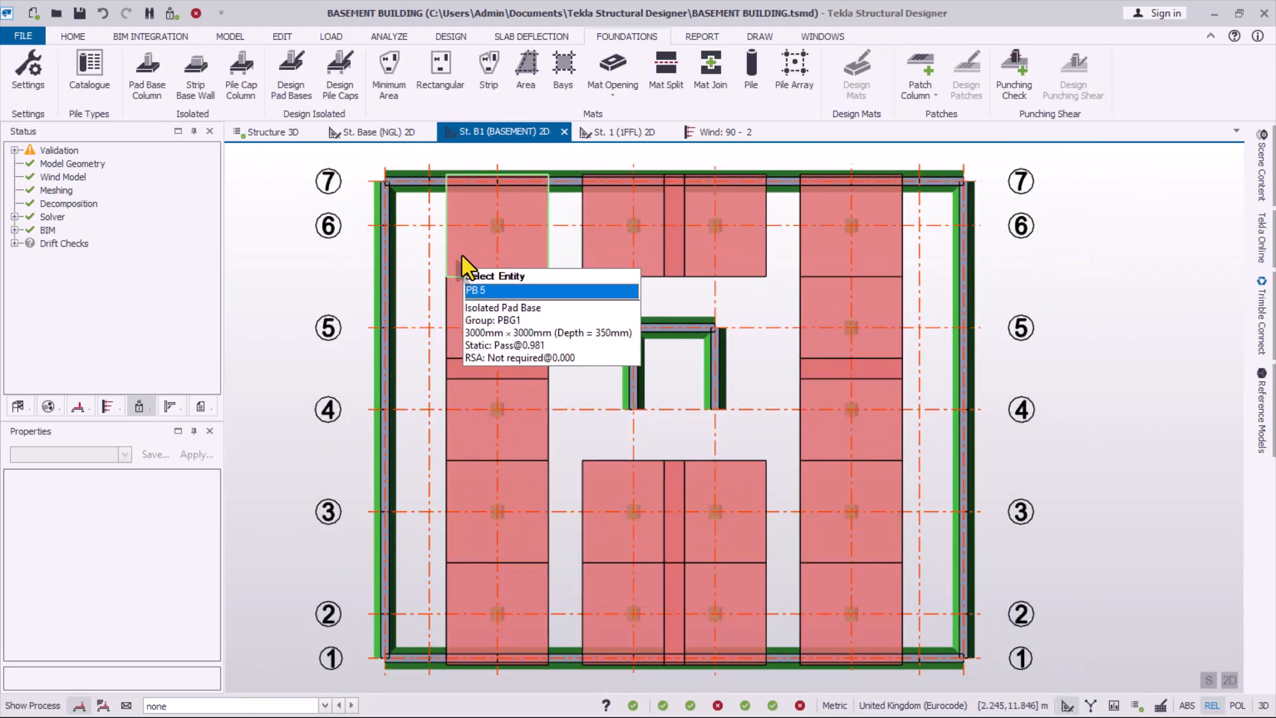
{"action": "left_click", "coordinate": [481, 253]}
{"action": "left_click", "coordinate": [454, 313]}
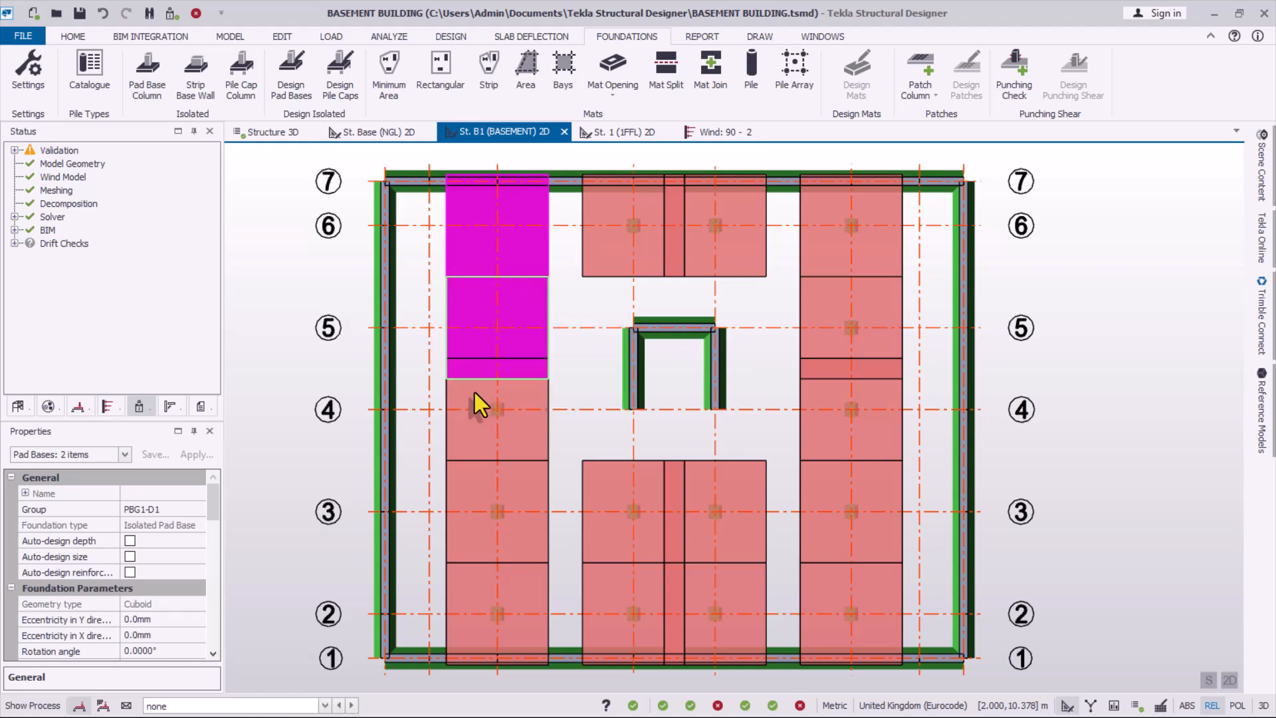
{"action": "left_click", "coordinate": [530, 519]}
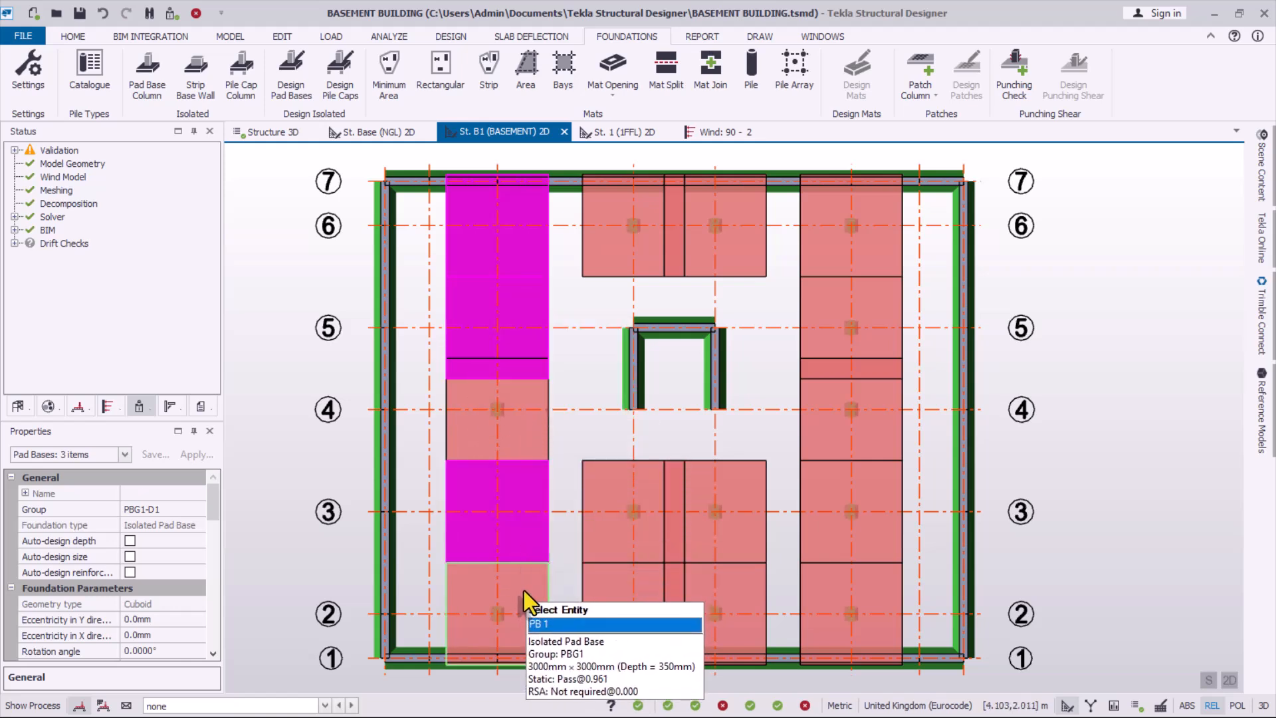
{"action": "left_click", "coordinate": [523, 590]}
{"action": "left_click", "coordinate": [618, 569]}
{"action": "left_click", "coordinate": [616, 526]}
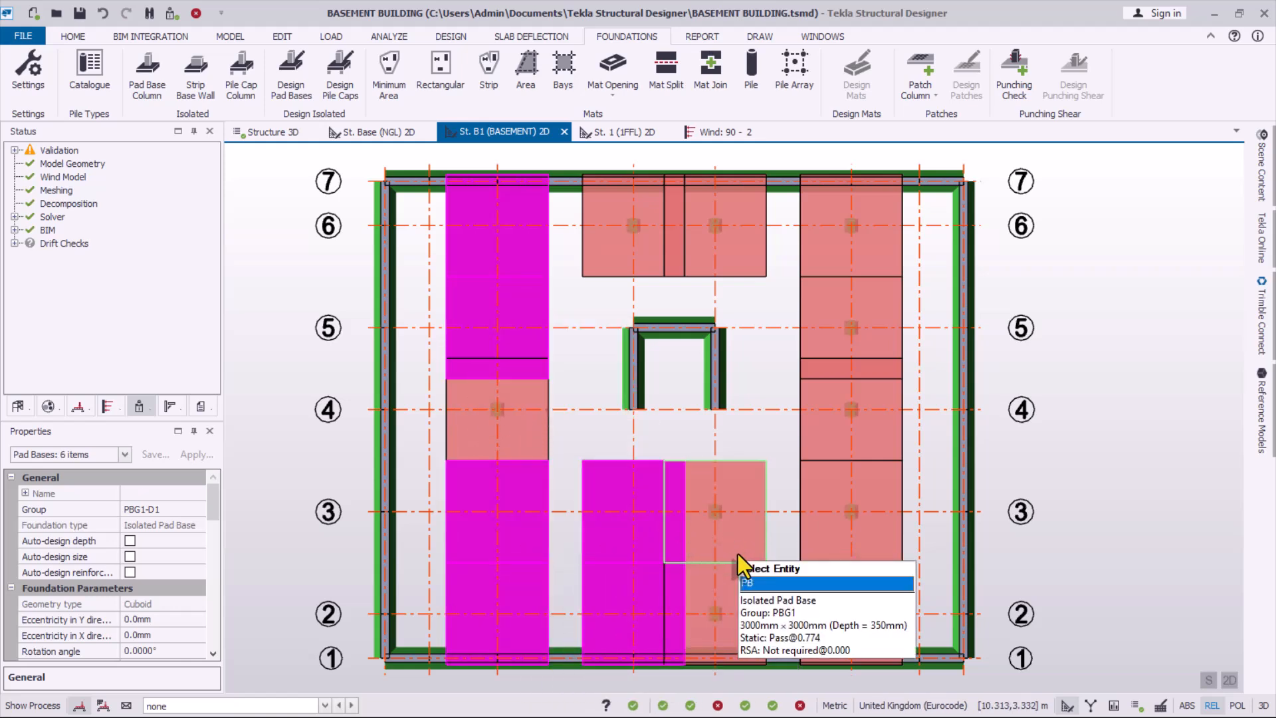
{"action": "left_click", "coordinate": [753, 591]}
{"action": "left_click", "coordinate": [819, 475]}
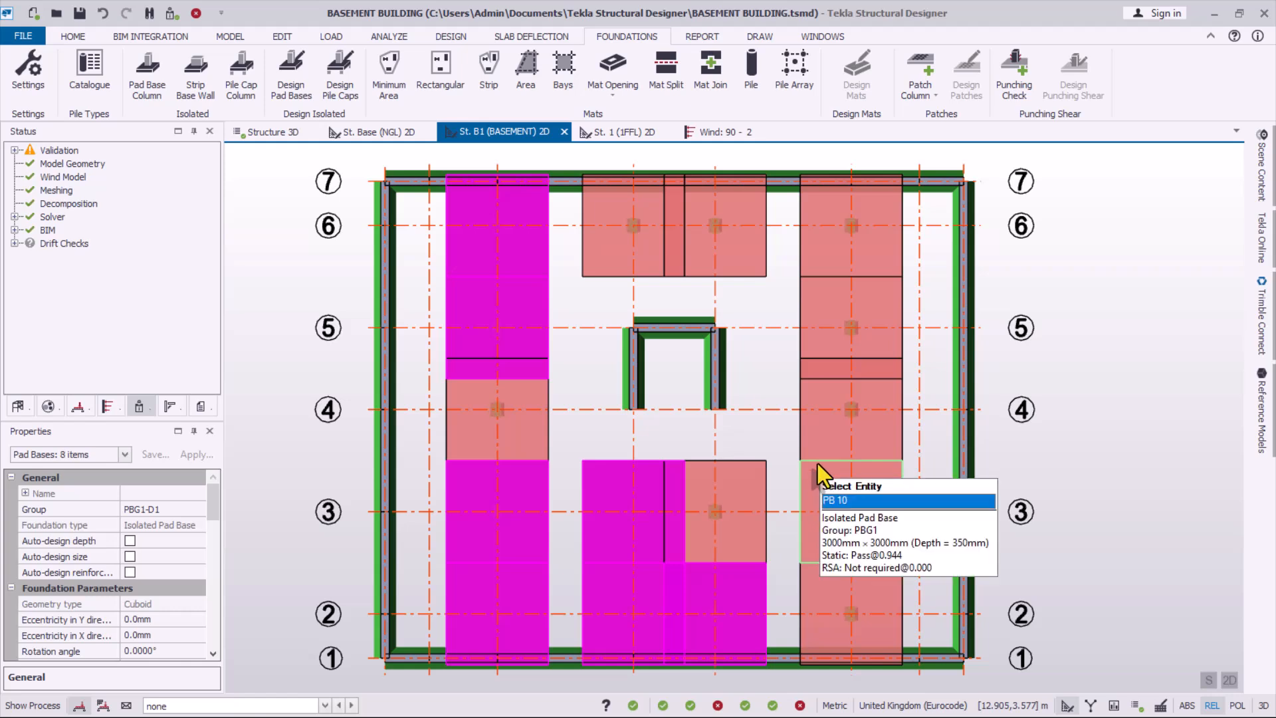
{"action": "left_click", "coordinate": [828, 428]}
{"action": "left_click", "coordinate": [821, 344]}
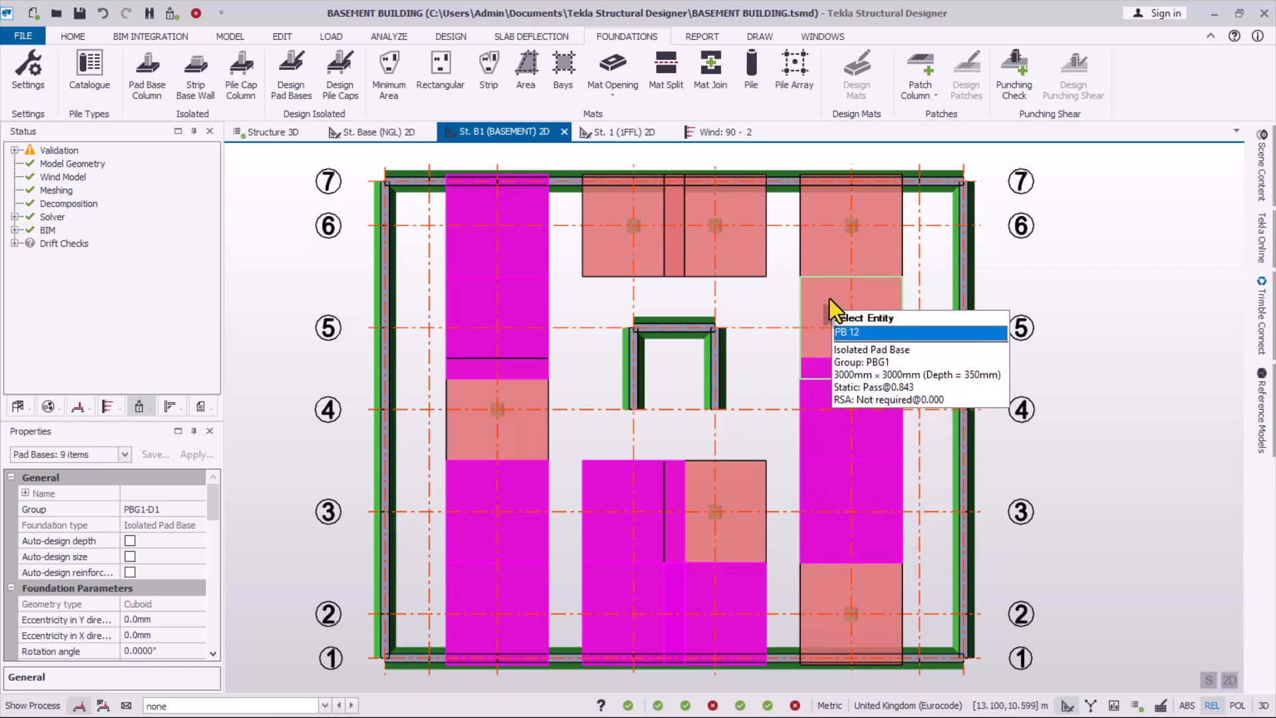
{"action": "left_click", "coordinate": [830, 250]}
{"action": "left_click", "coordinate": [744, 238]}
{"action": "left_click", "coordinate": [611, 246]}
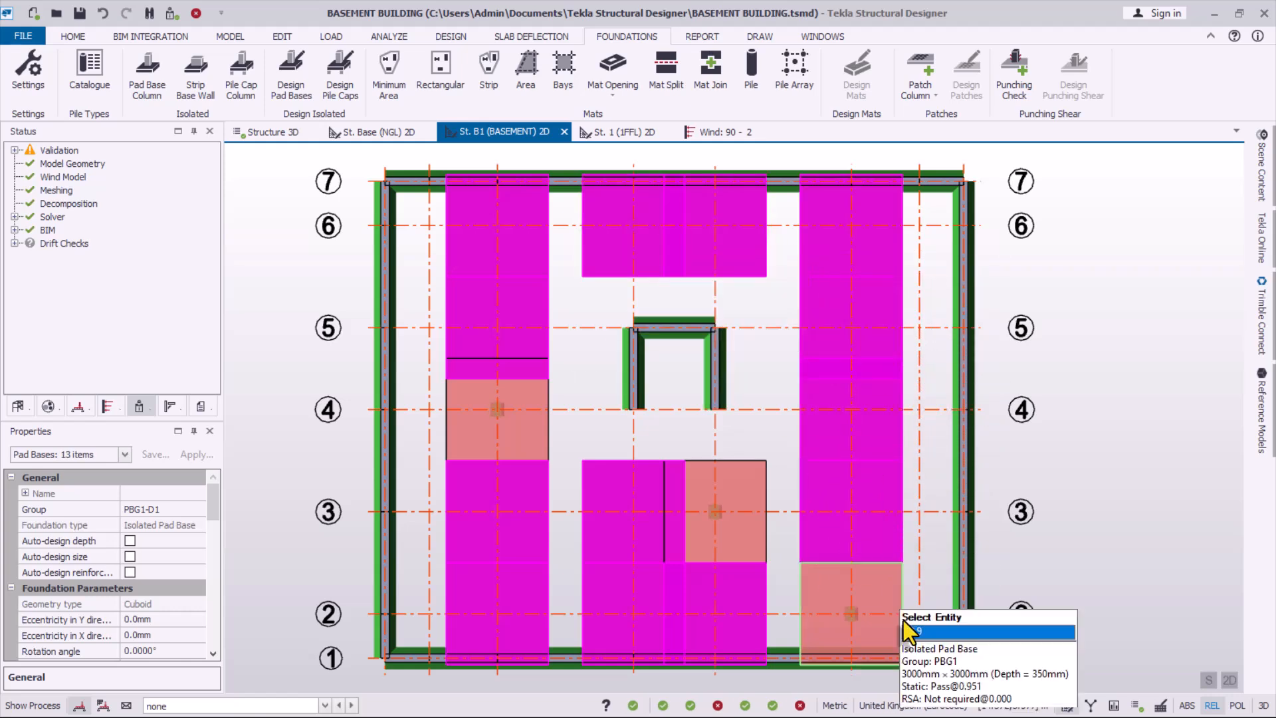
{"action": "left_click", "coordinate": [819, 604]}
{"action": "left_click", "coordinate": [731, 476]}
{"action": "left_click", "coordinate": [488, 435]}
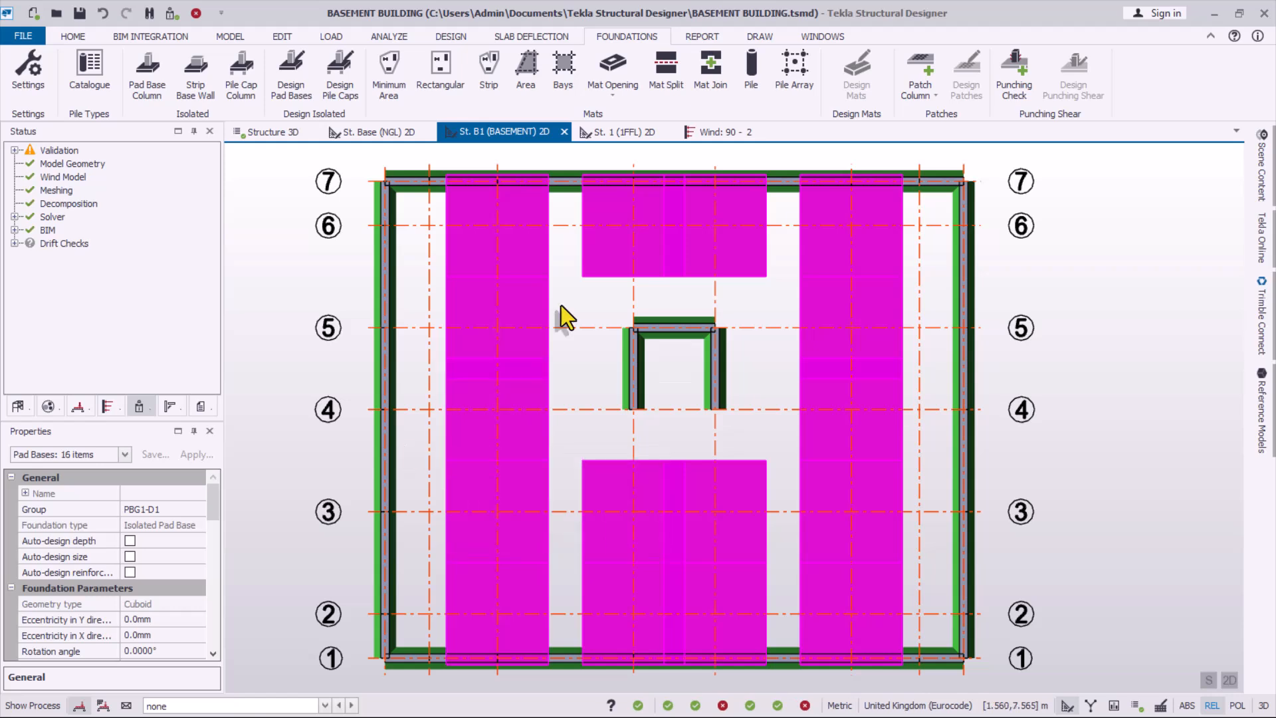
{"action": "left_click", "coordinate": [196, 14]}
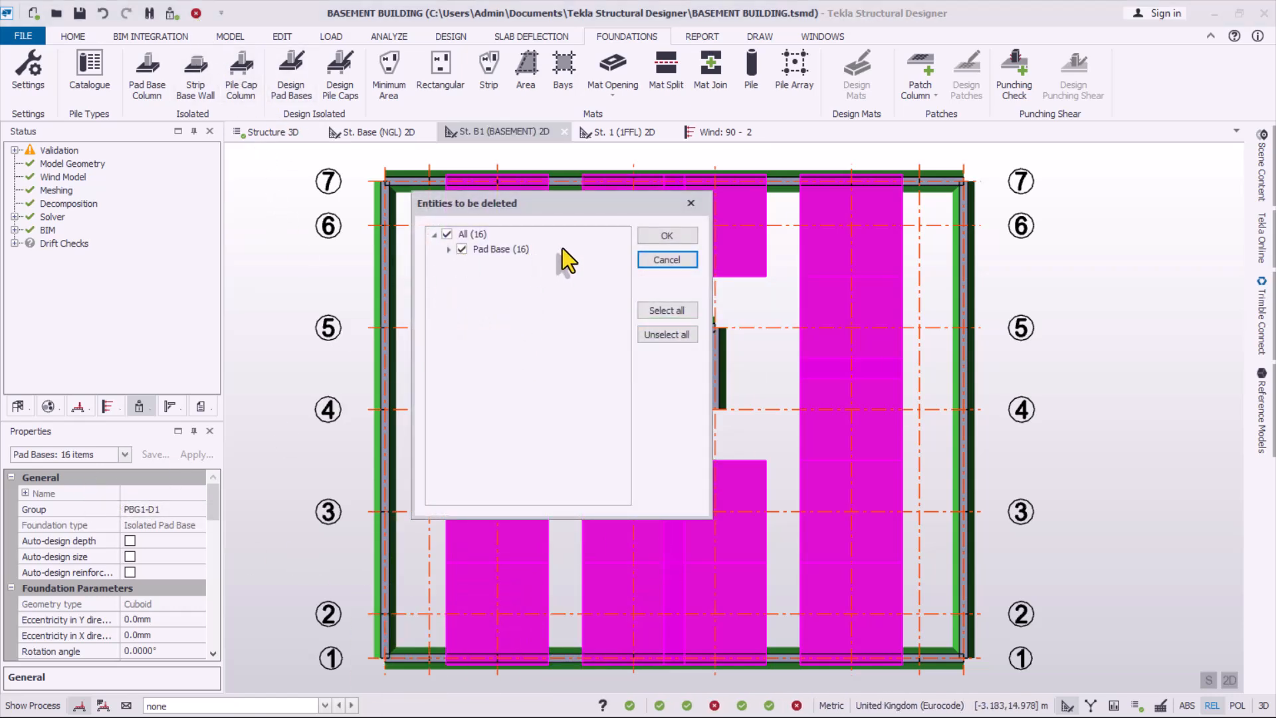
{"action": "left_click", "coordinate": [667, 236]}
{"action": "scroll", "coordinate": [585, 437], "scroll_direction": "down", "scroll_amount": 2}
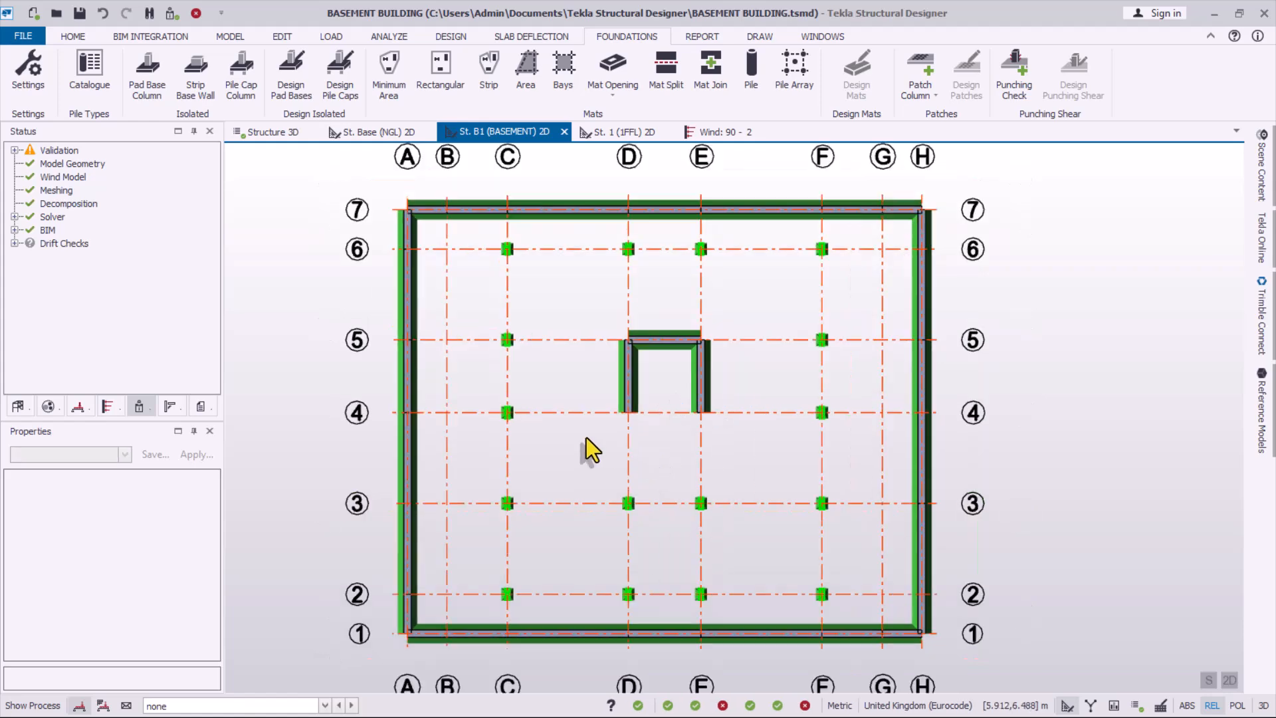
{"action": "scroll", "coordinate": [718, 512], "scroll_direction": "up", "scroll_amount": 1}
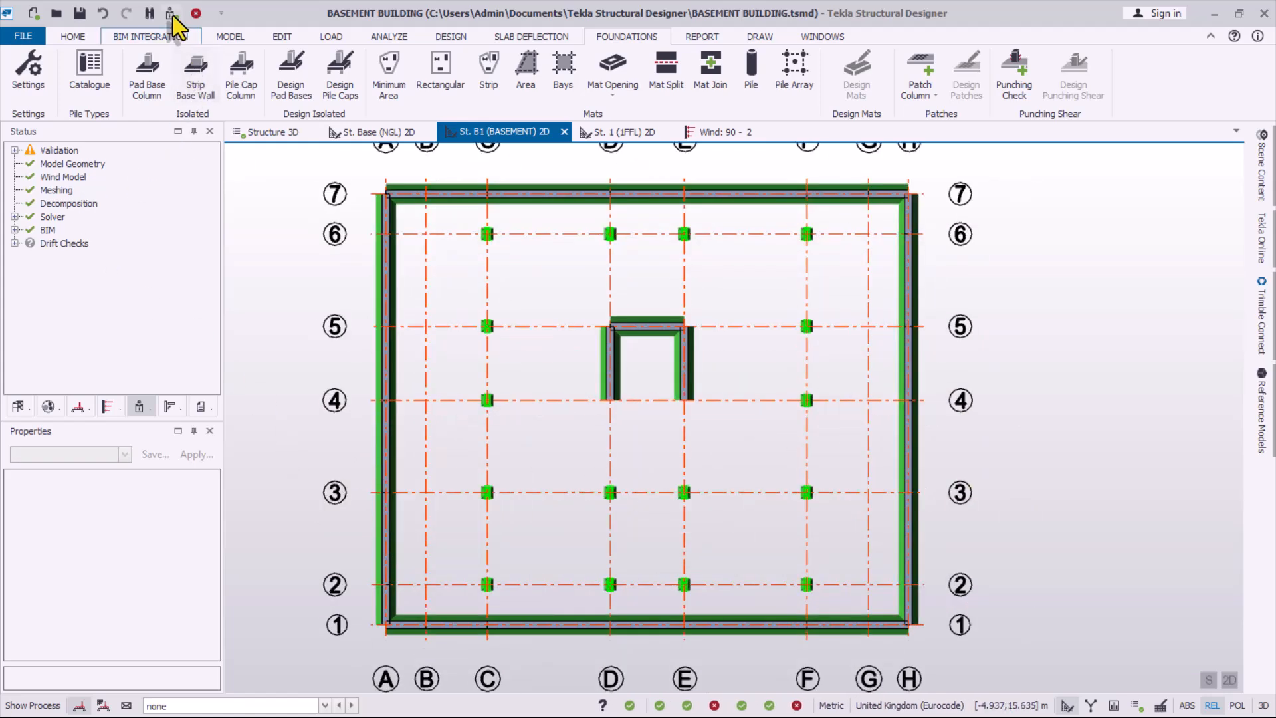
{"action": "left_click", "coordinate": [58, 154]}
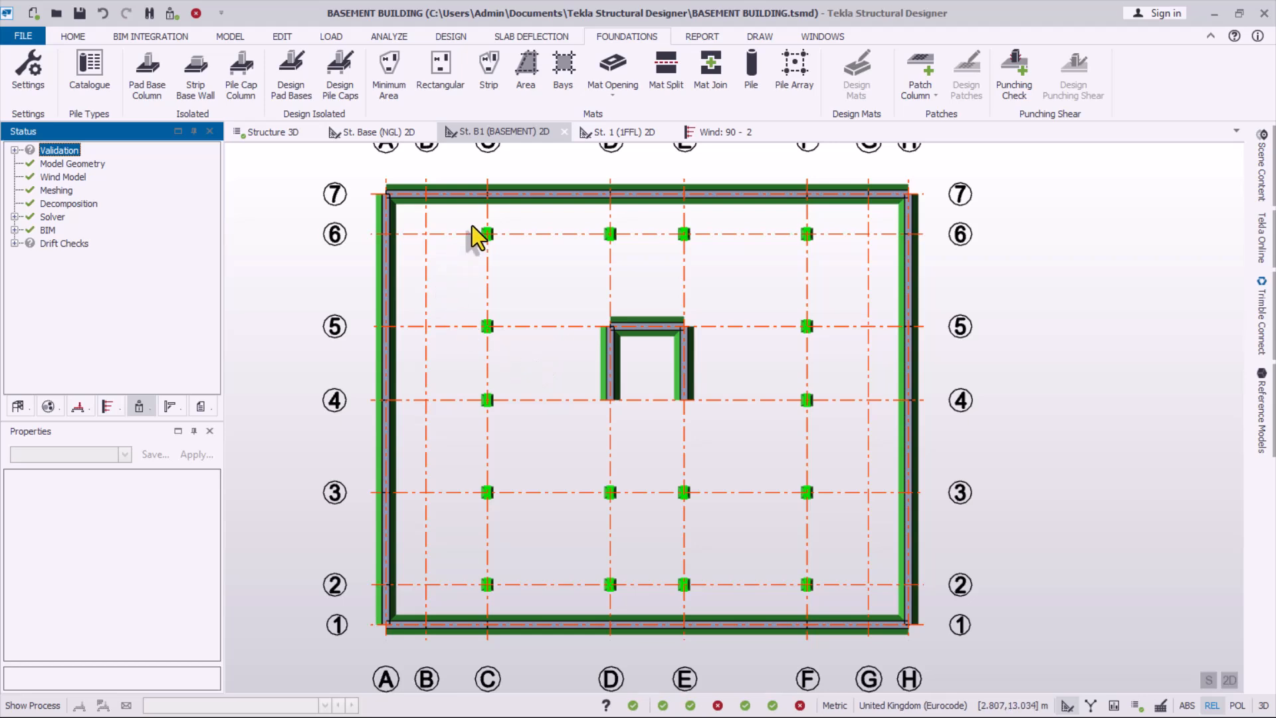
{"action": "mouse_move", "coordinate": [489, 619]}
{"action": "mouse_move", "coordinate": [597, 400]}
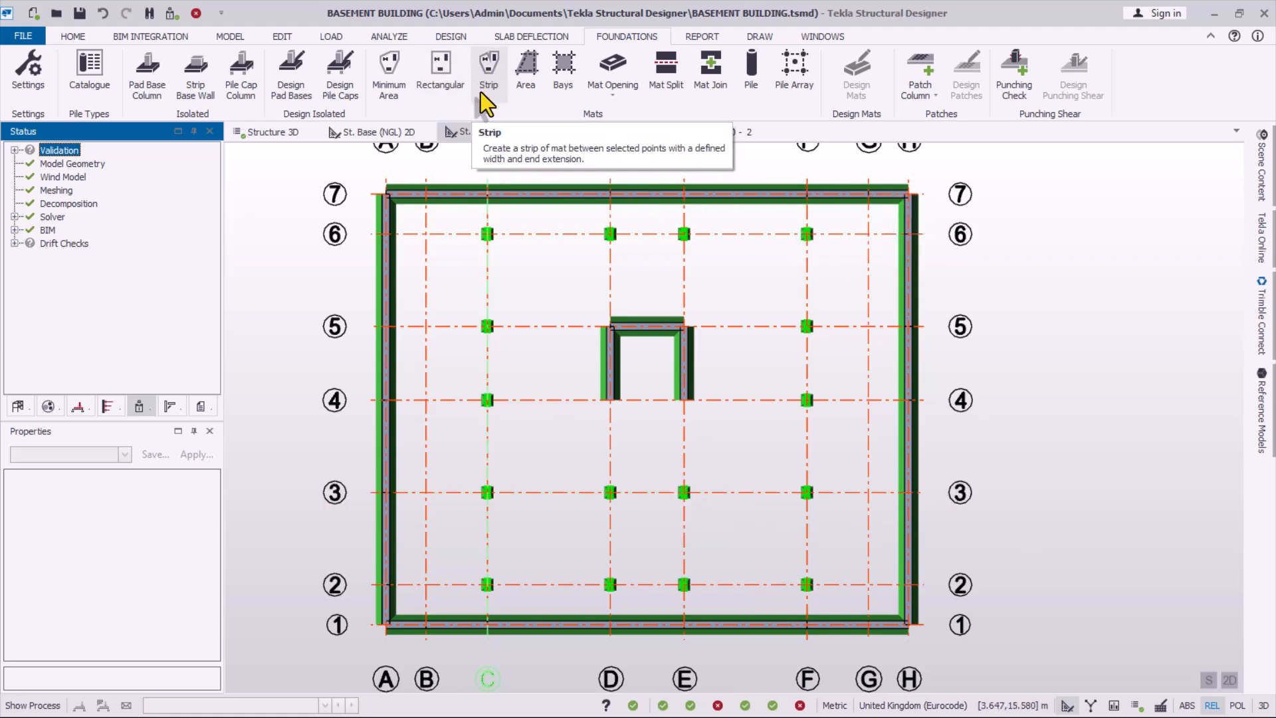
- Start a rectangular foundation mat at basement level as a new slab with a 1000 mm overhang
{"action": "left_click", "coordinate": [444, 73]}
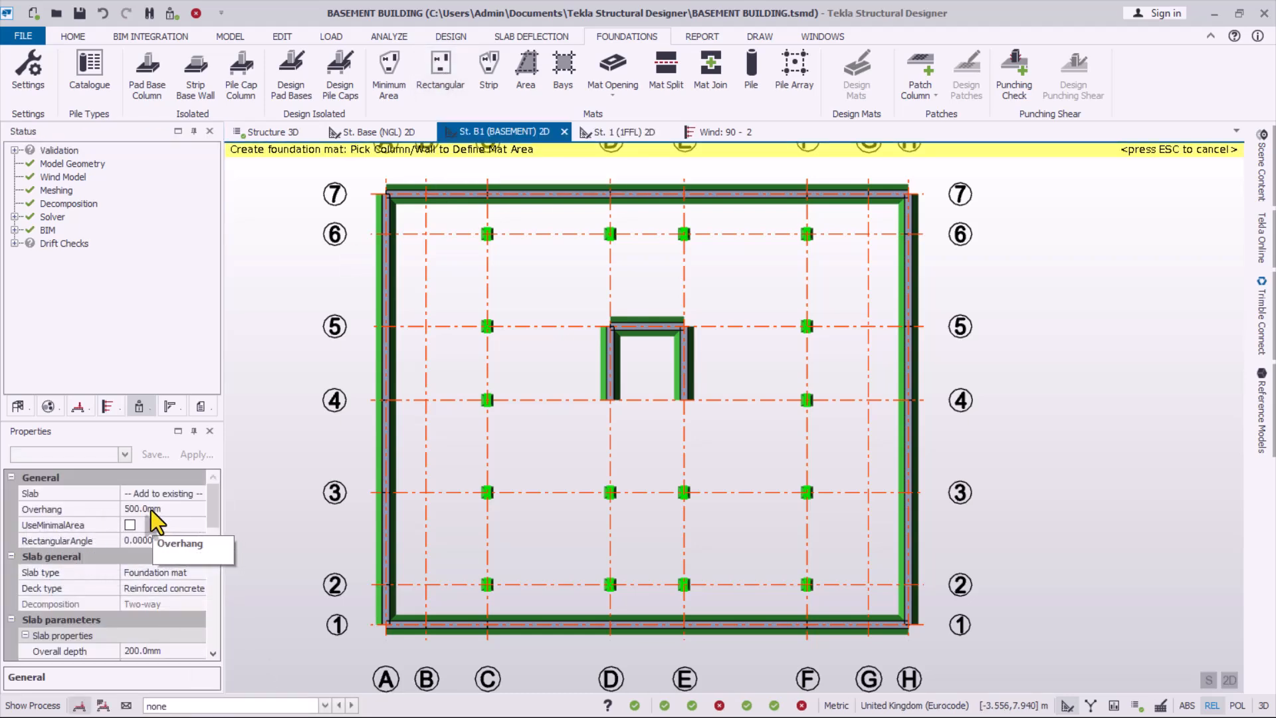
{"action": "left_click", "coordinate": [174, 493]}
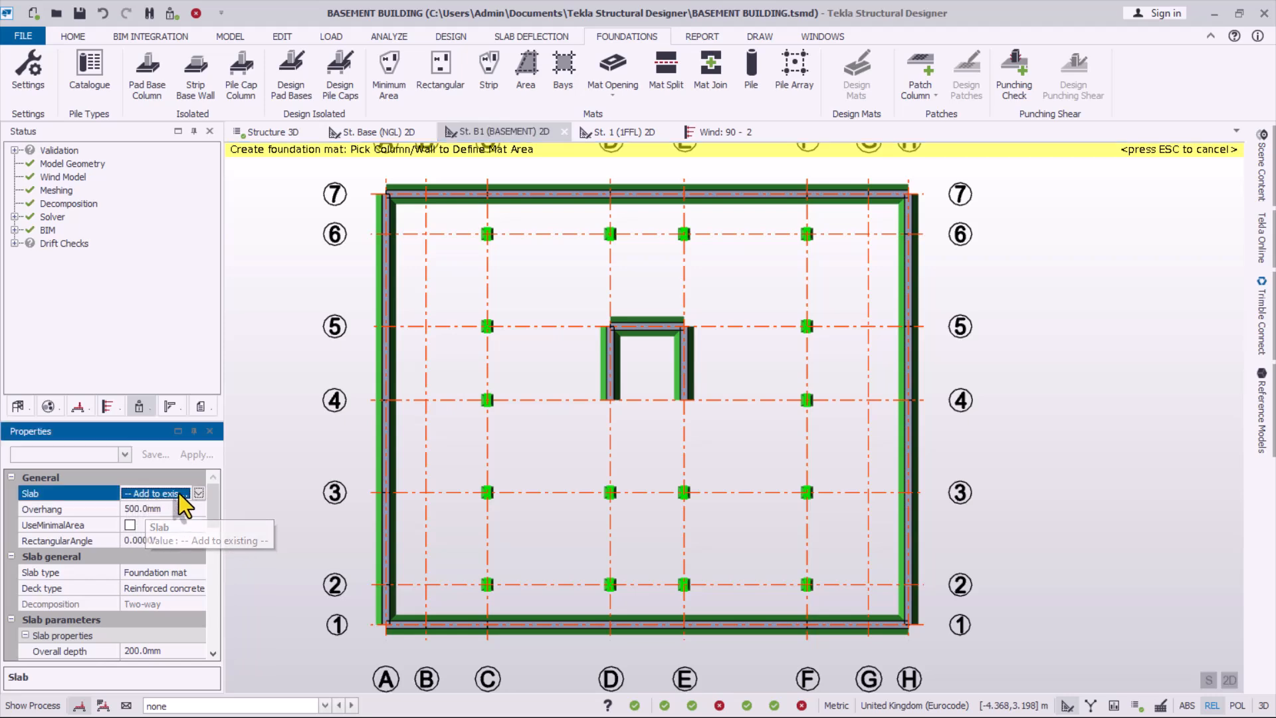
{"action": "left_click", "coordinate": [193, 490]}
{"action": "left_click", "coordinate": [162, 529]}
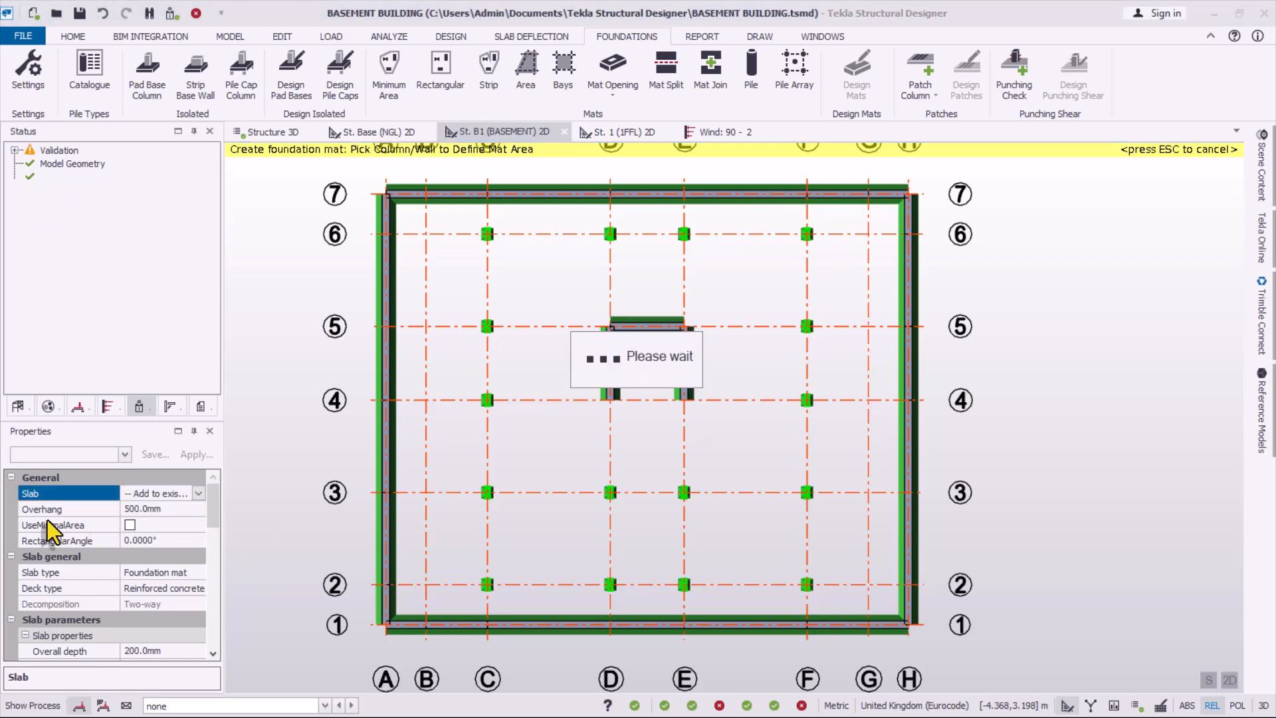
{"action": "left_click", "coordinate": [182, 508]}
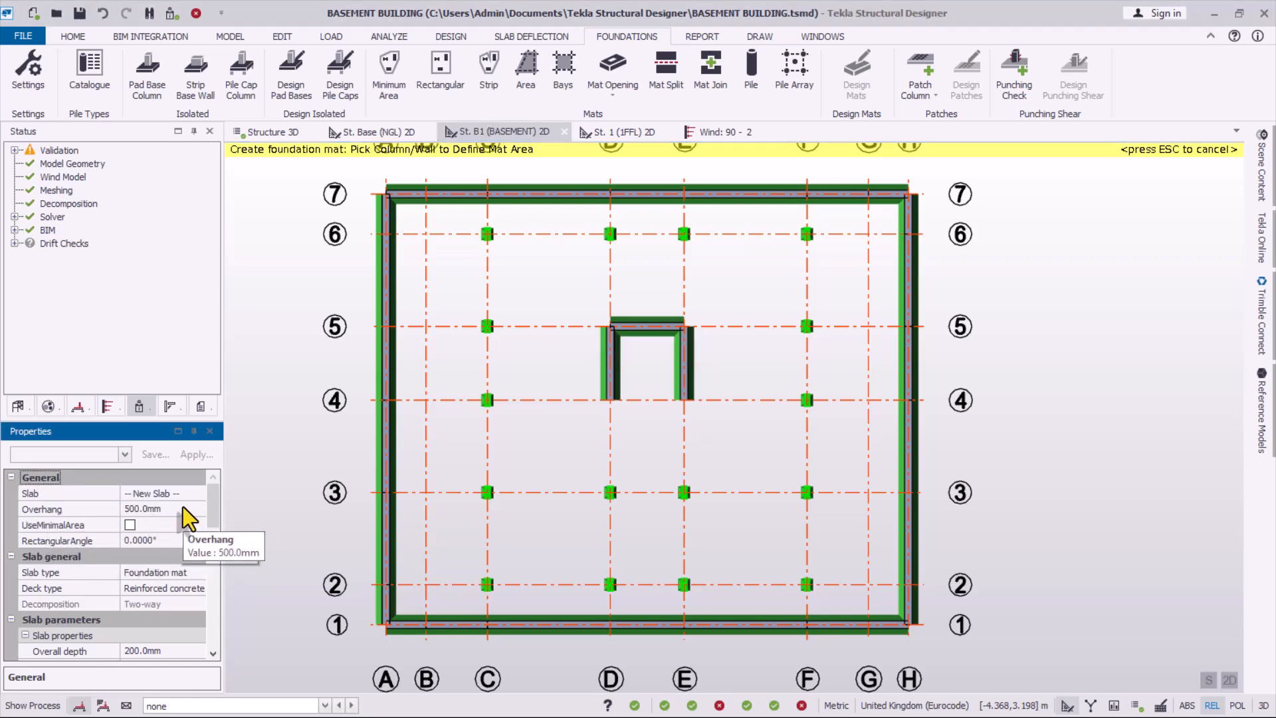
{"action": "left_click_drag", "start_coordinate": [182, 506], "coordinate": [113, 508]}
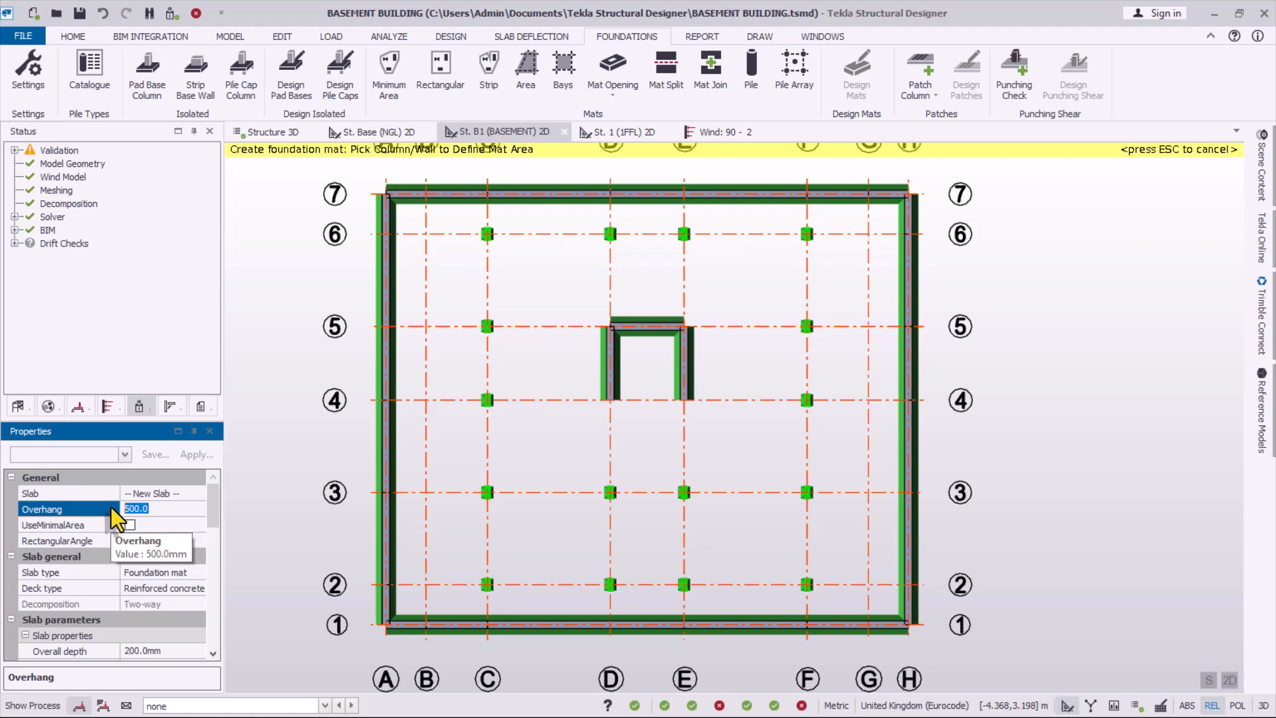
{"action": "type", "text": "1000"}
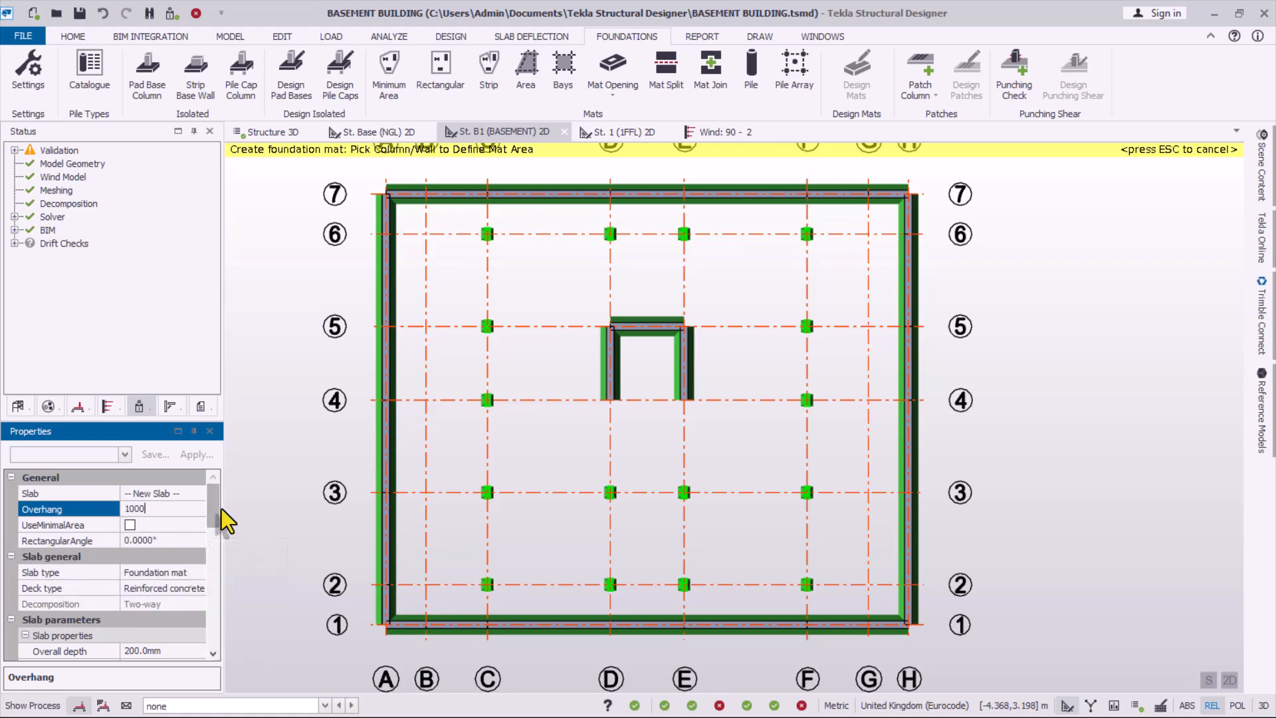
{"action": "left_click_drag", "start_coordinate": [224, 507], "coordinate": [215, 509]}
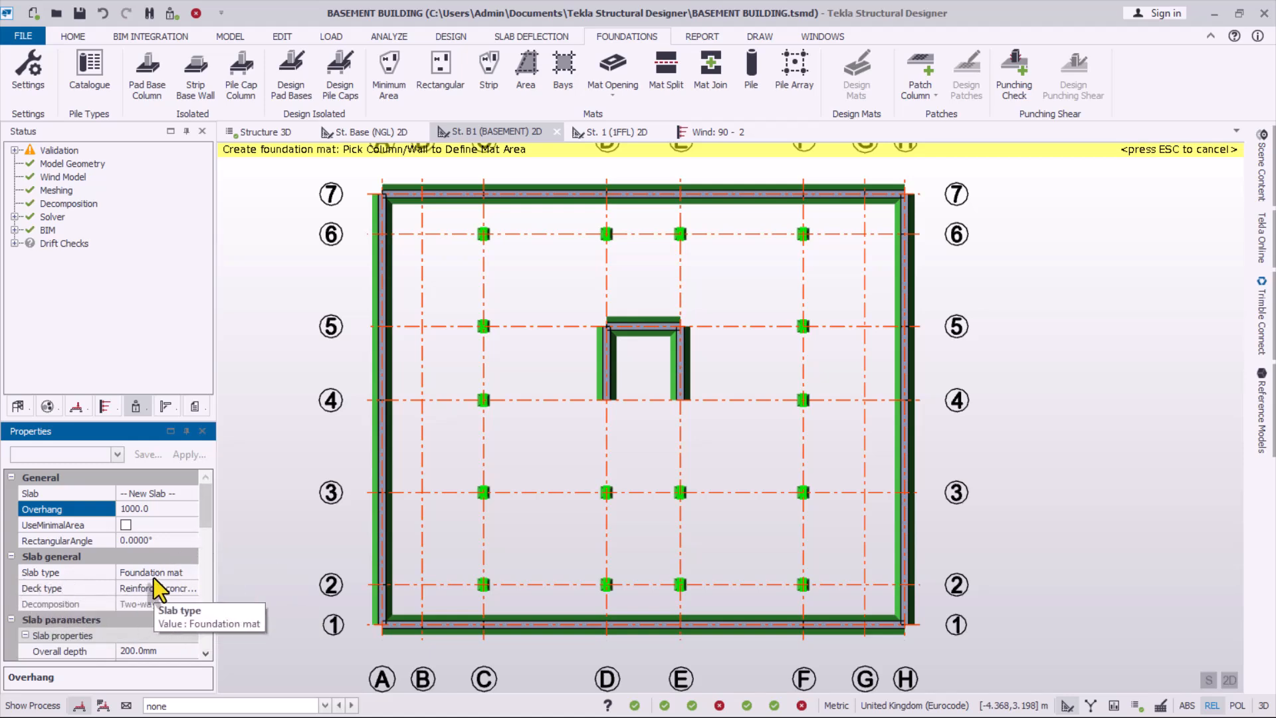
- Set the foundation mat's overall depth to 350 mm
{"action": "left_click_drag", "start_coordinate": [206, 523], "coordinate": [208, 549]}
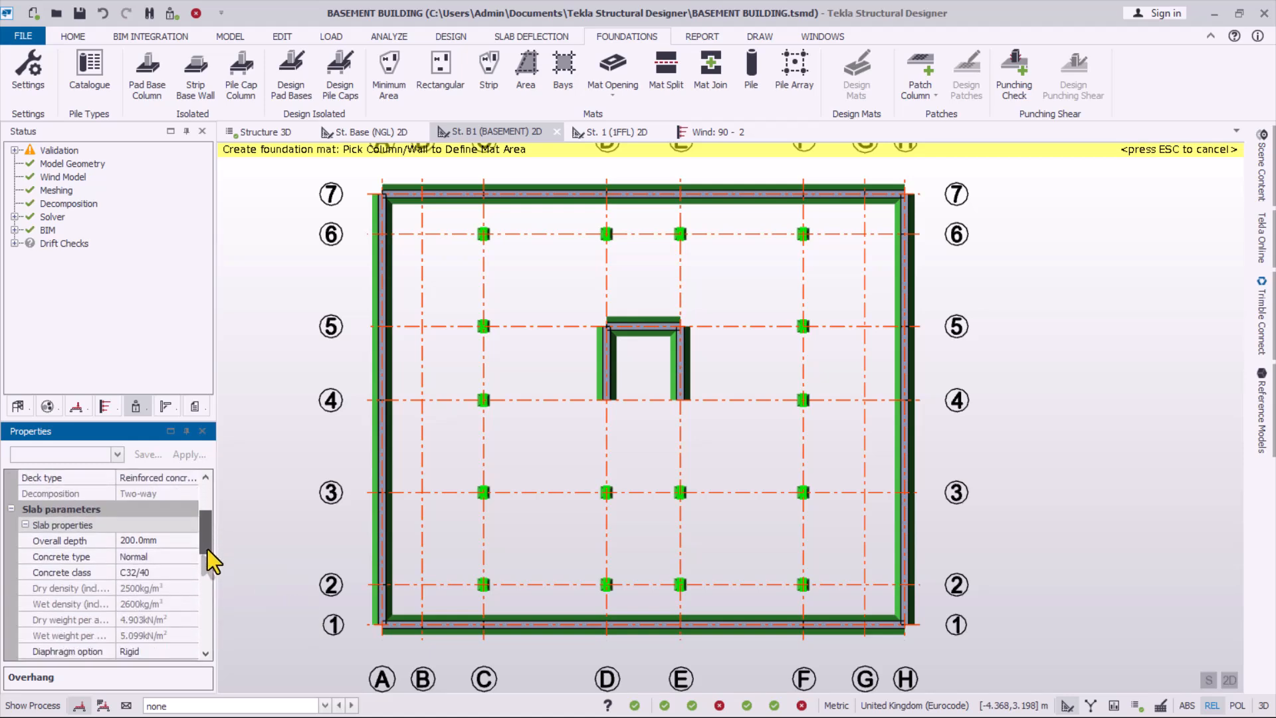
{"action": "left_click", "coordinate": [191, 542]}
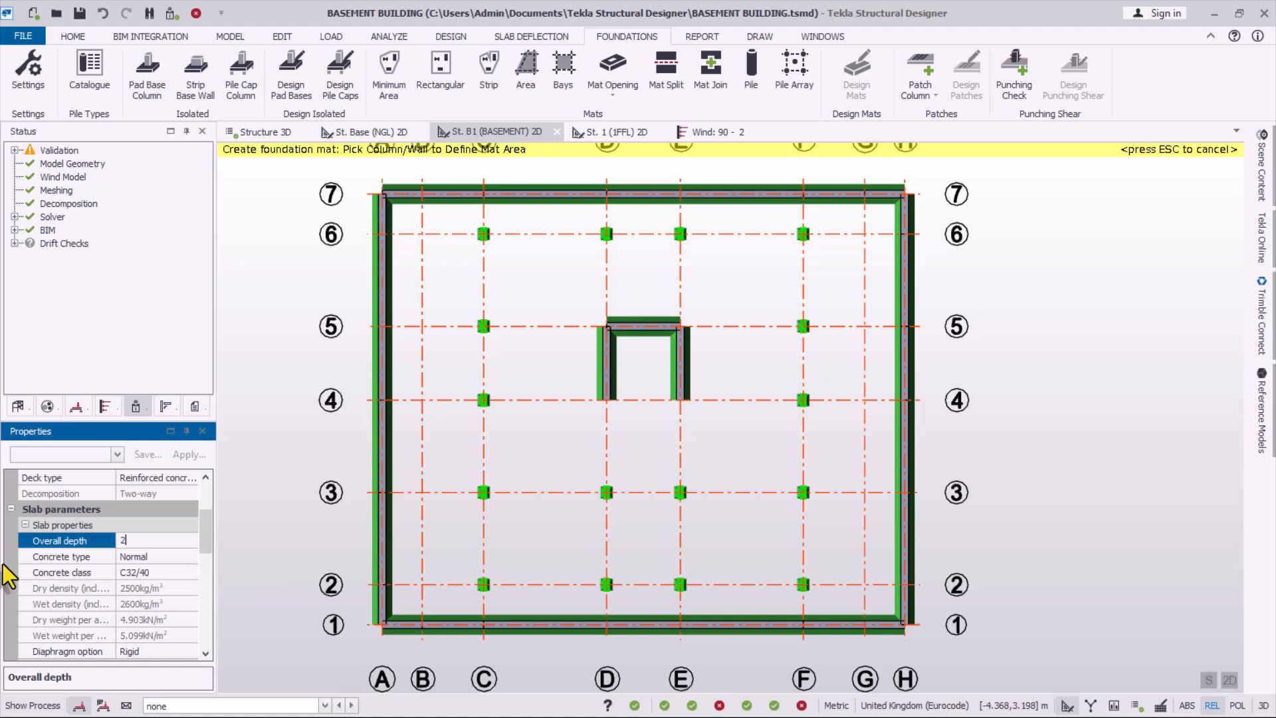
{"action": "key", "text": "BackSpace"}
{"action": "type", "text": "350"}
- Set the mat's allowable bearing pressures, STR and GEO, both to 200 kN/m²
{"action": "left_click_drag", "start_coordinate": [206, 530], "coordinate": [202, 583]}
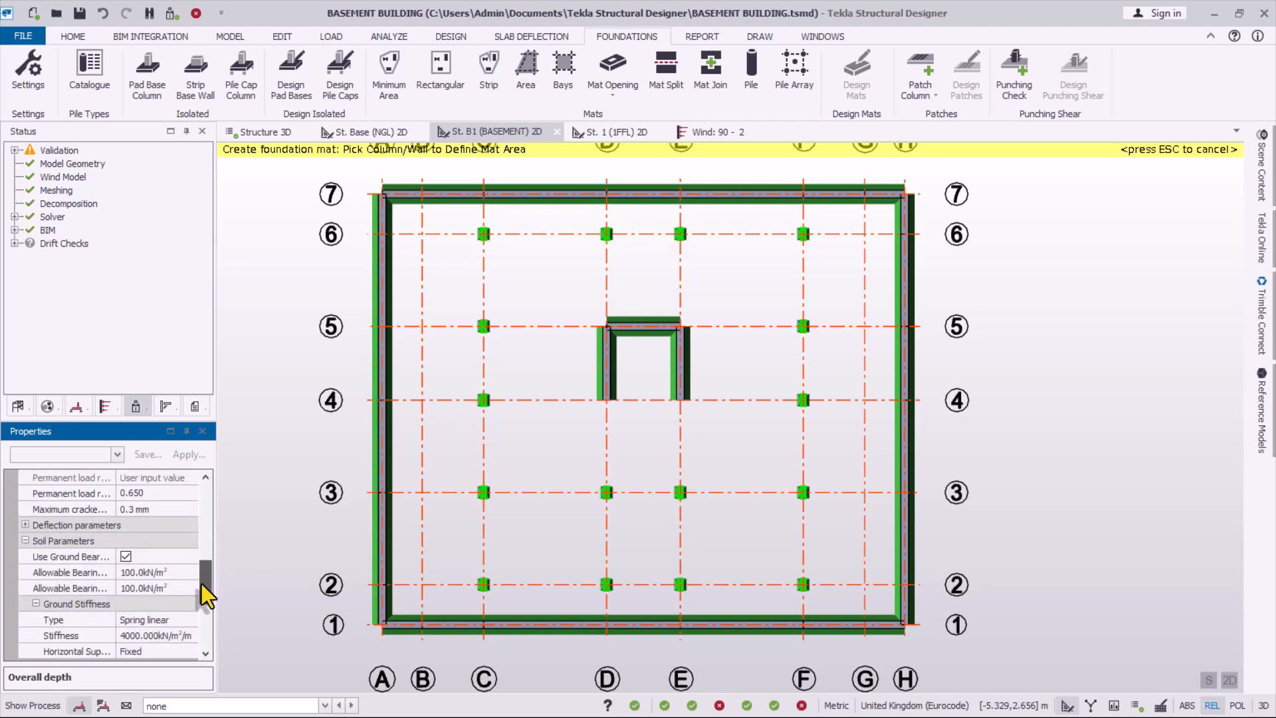
{"action": "left_click", "coordinate": [122, 573]}
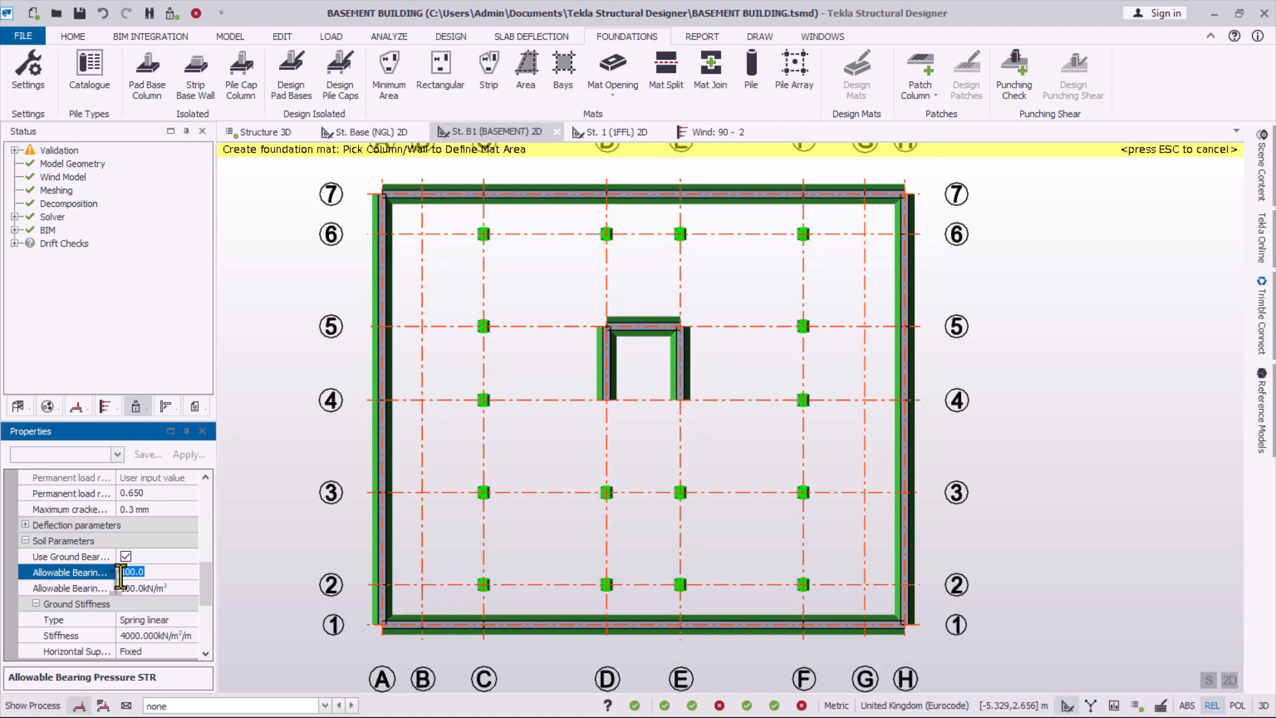
{"action": "type", "text": "200"}
{"action": "left_click", "coordinate": [128, 588]}
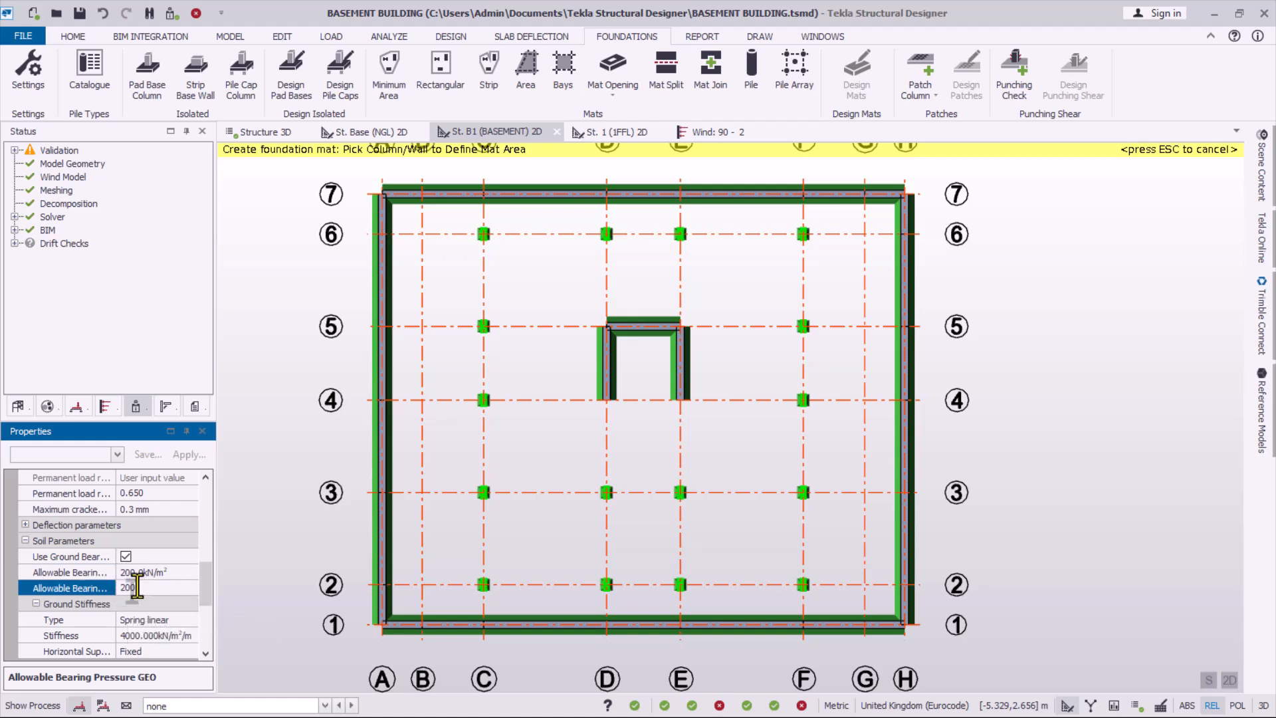
{"action": "left_click", "coordinate": [136, 573]}
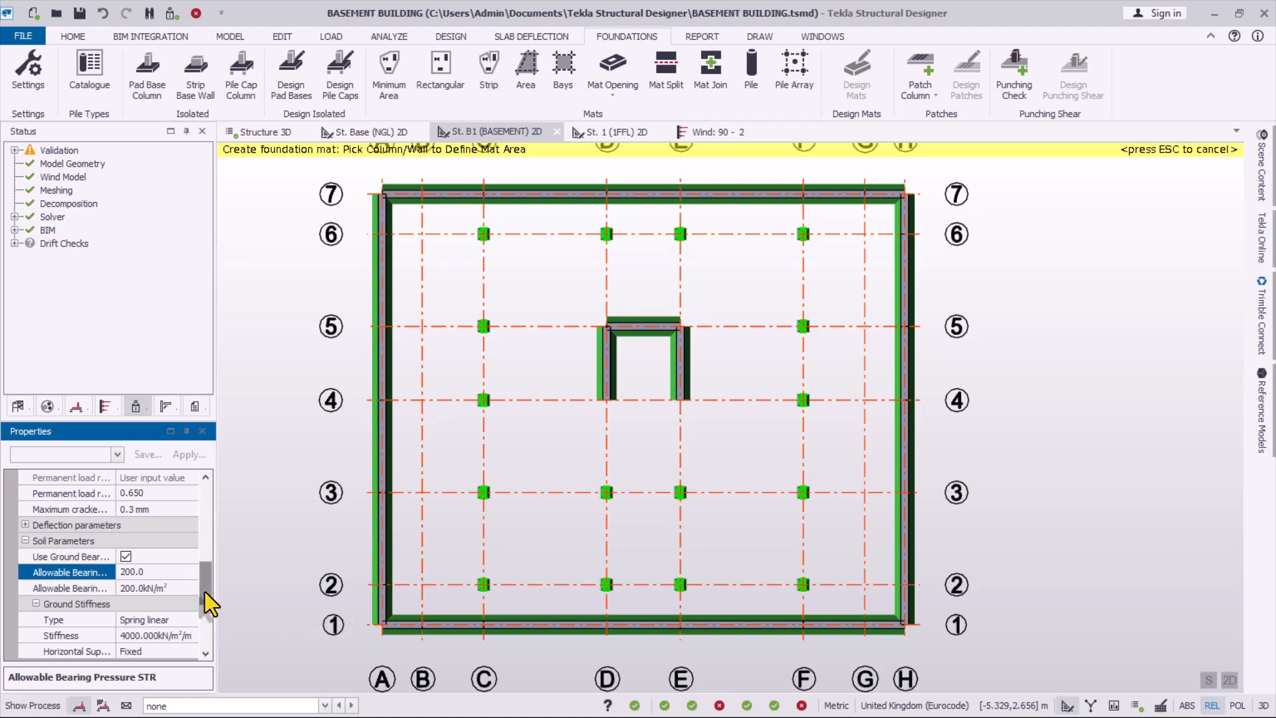
- Review the horizontal support options under the mat's ground stiffness and choose Fixed
{"action": "left_click_drag", "start_coordinate": [206, 592], "coordinate": [206, 611]}
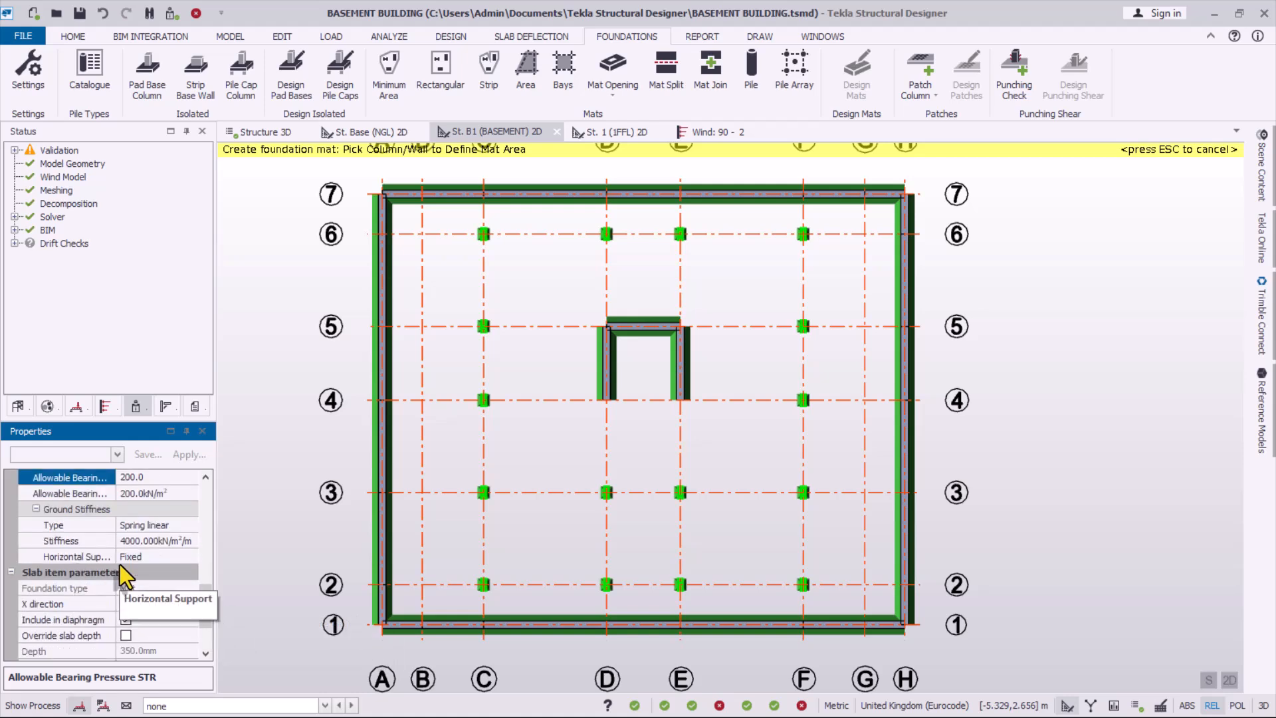
{"action": "left_click", "coordinate": [150, 556]}
{"action": "left_click", "coordinate": [190, 557]}
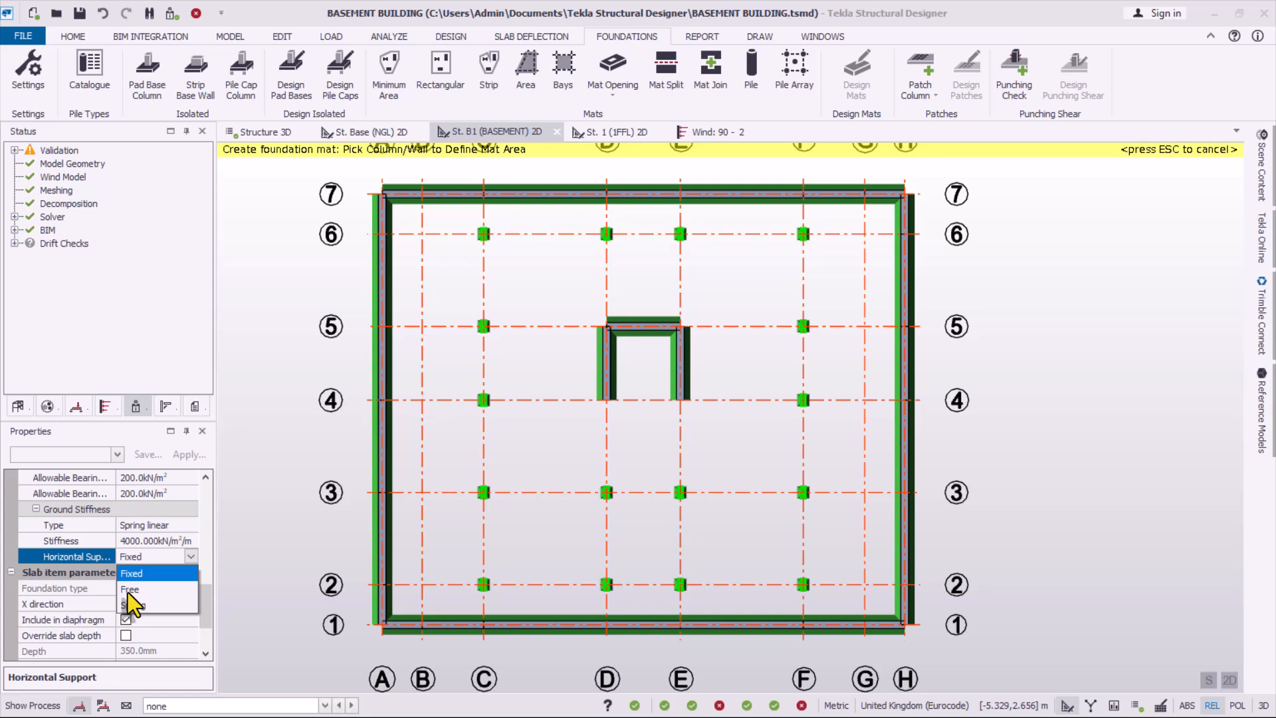
{"action": "left_click", "coordinate": [129, 574]}
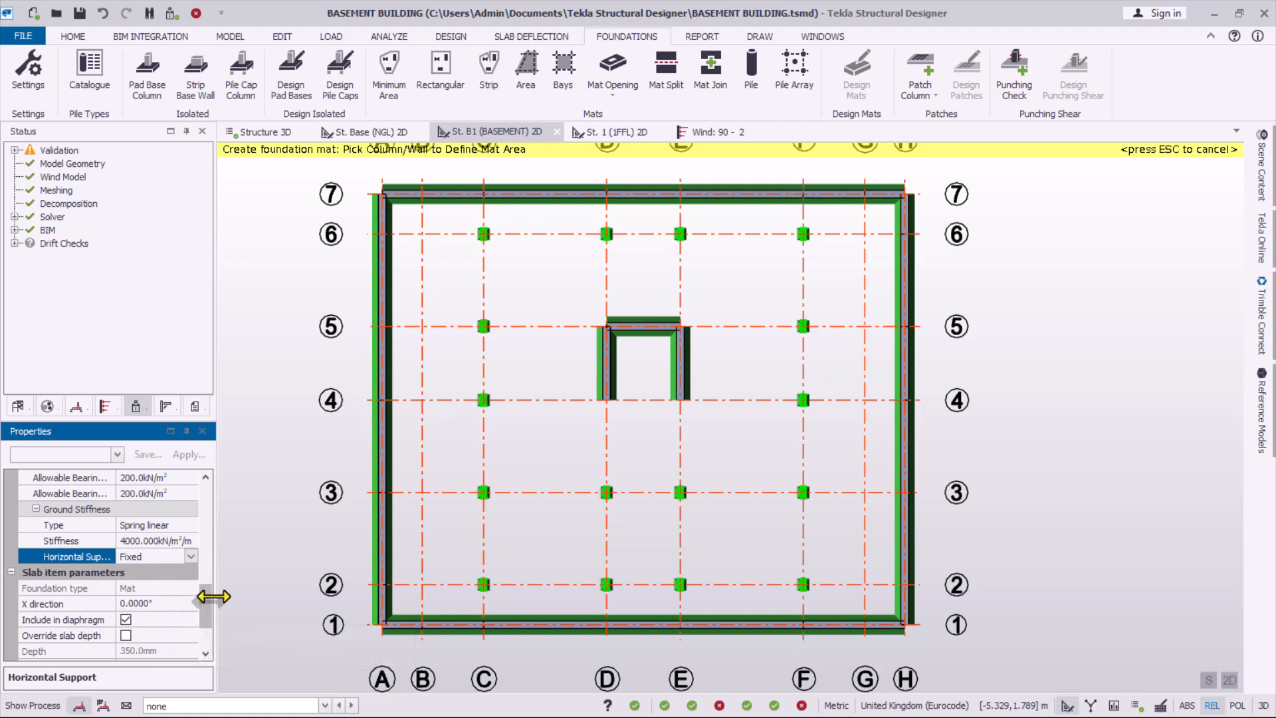
- Set the mat's imposed load reduction to 30%
{"action": "left_click_drag", "start_coordinate": [209, 602], "coordinate": [209, 613]}
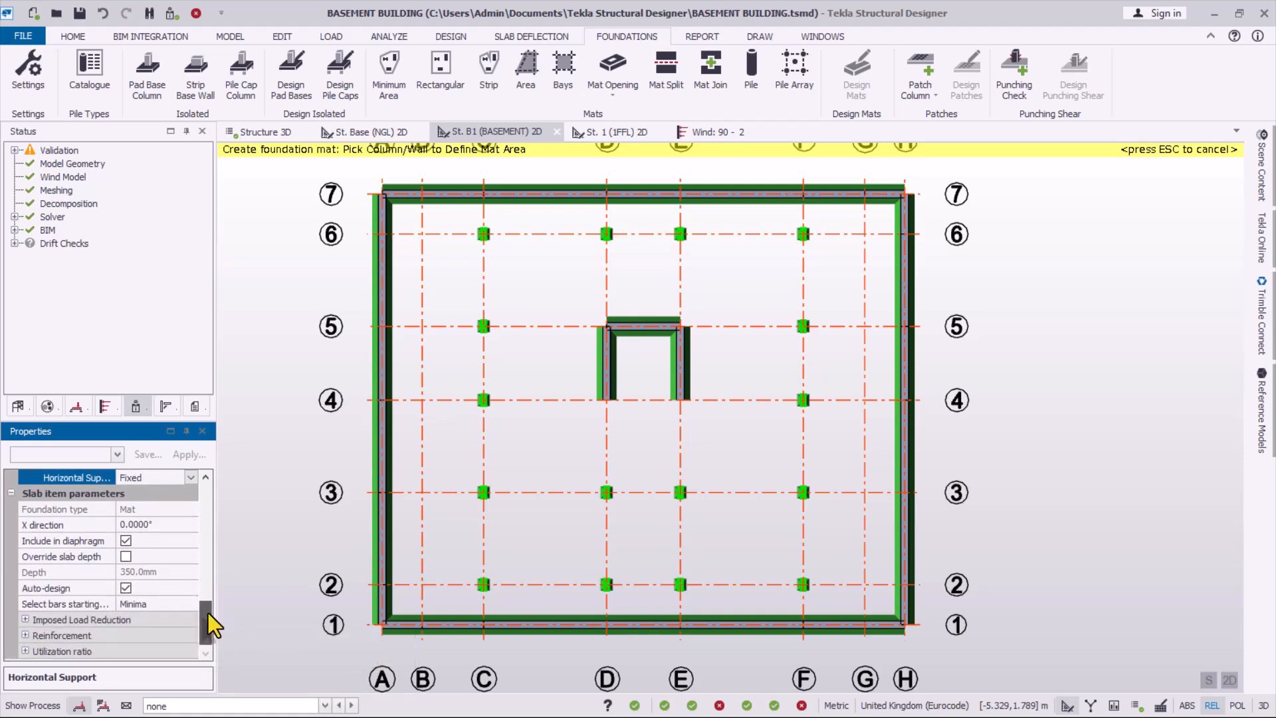
{"action": "left_click", "coordinate": [26, 620]}
{"action": "left_click", "coordinate": [168, 637]}
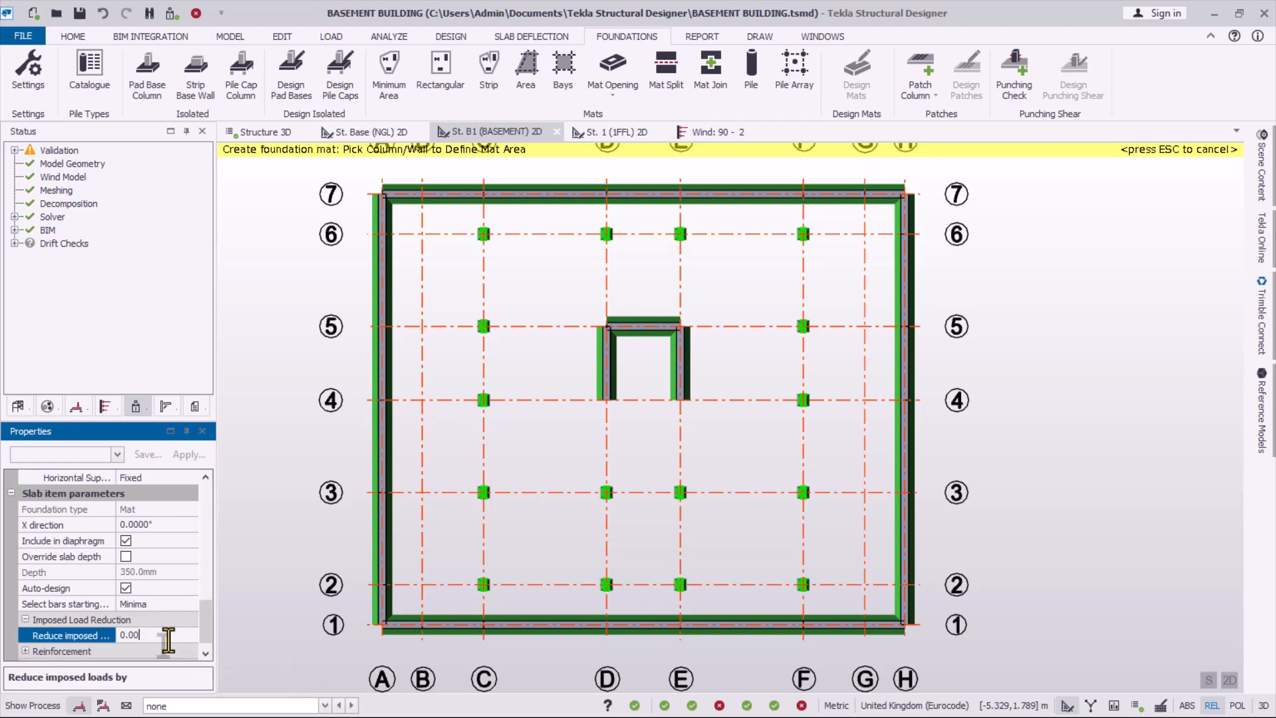
{"action": "type", "text": "30"}
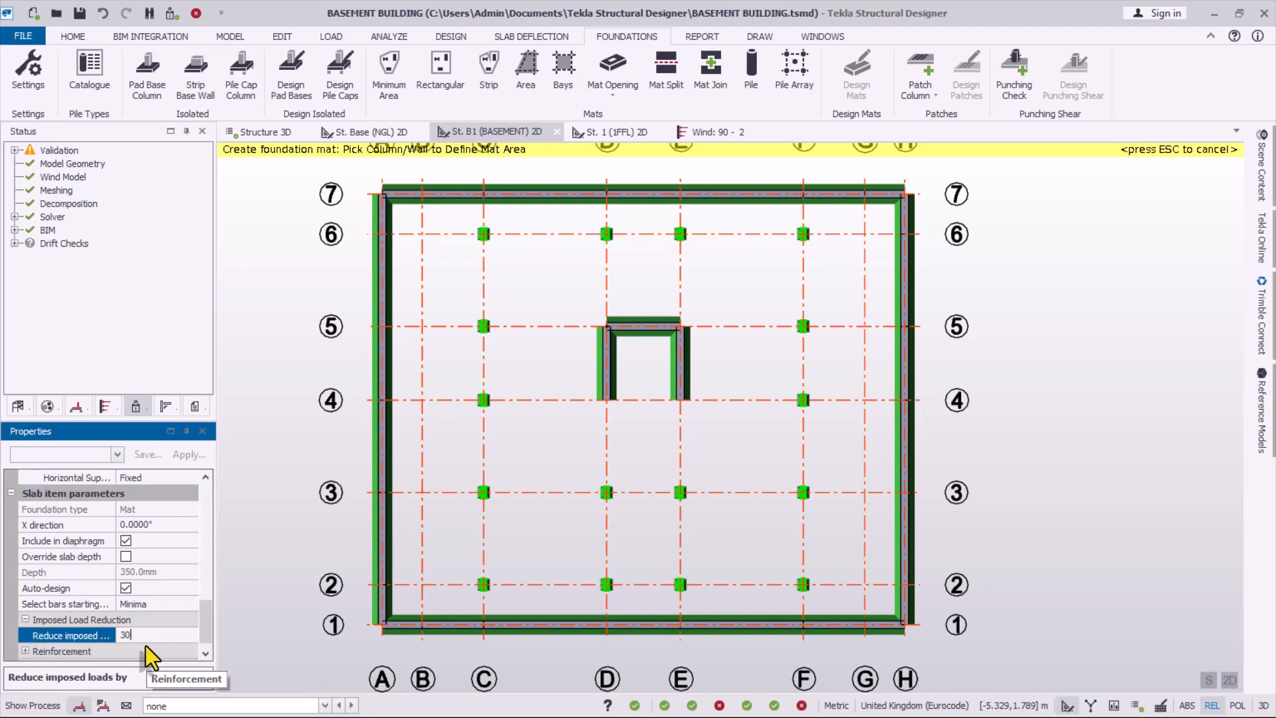
{"action": "left_click", "coordinate": [154, 525]}
- Examine the mat's reinforcement settings for the outside and inside layers of the top and bottom bars
{"action": "scroll", "coordinate": [206, 612], "scroll_direction": "down", "scroll_amount": 1}
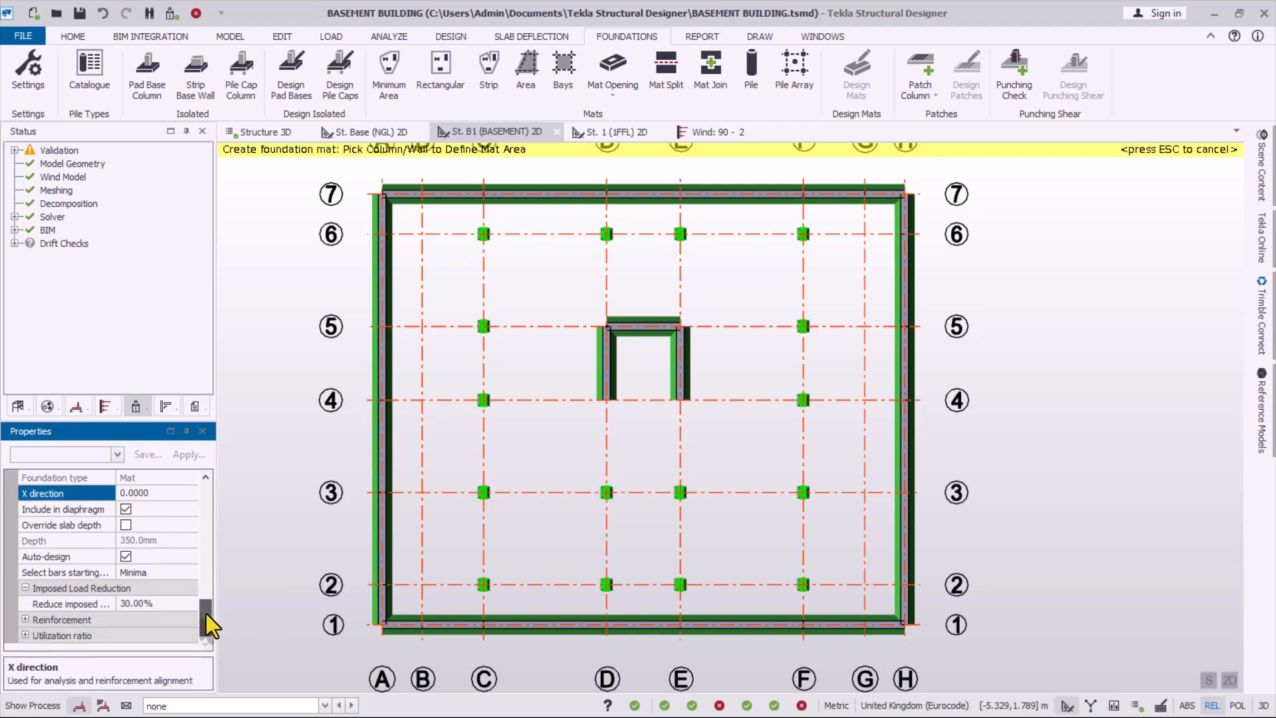
{"action": "left_click", "coordinate": [26, 620]}
{"action": "scroll", "coordinate": [80, 618], "scroll_direction": "down", "scroll_amount": 4}
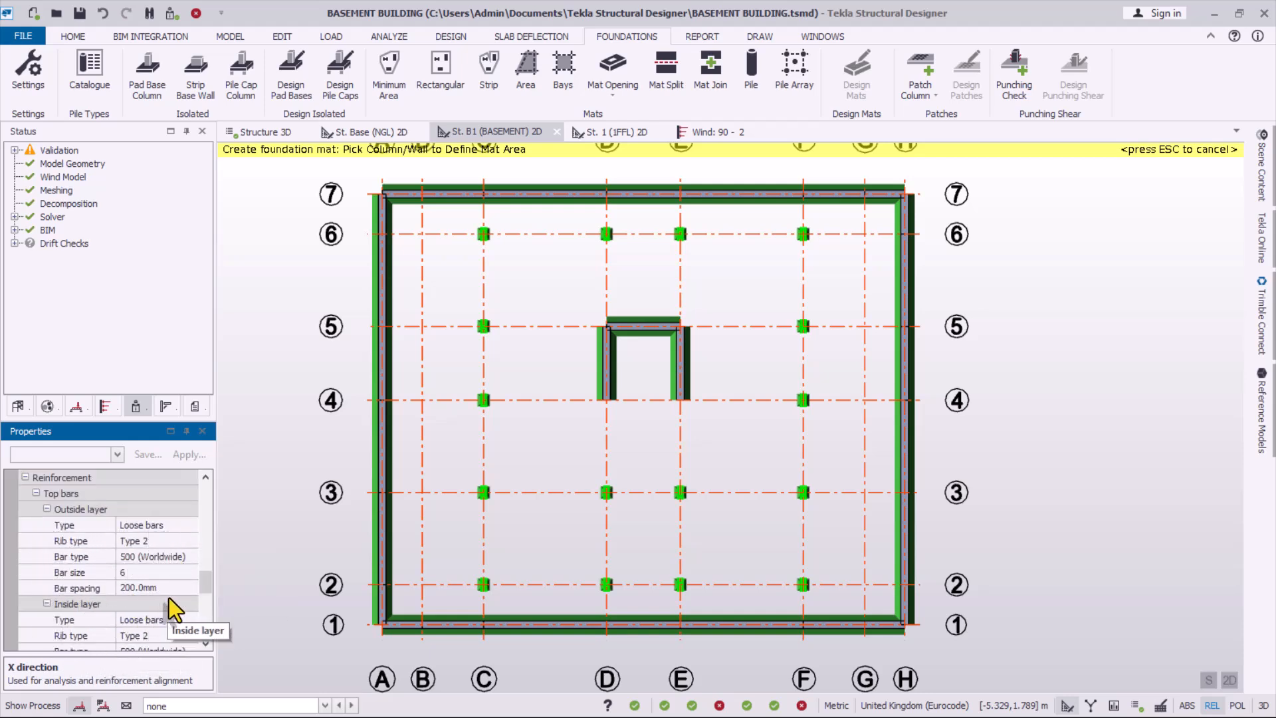
{"action": "left_click_drag", "start_coordinate": [209, 581], "coordinate": [209, 592]}
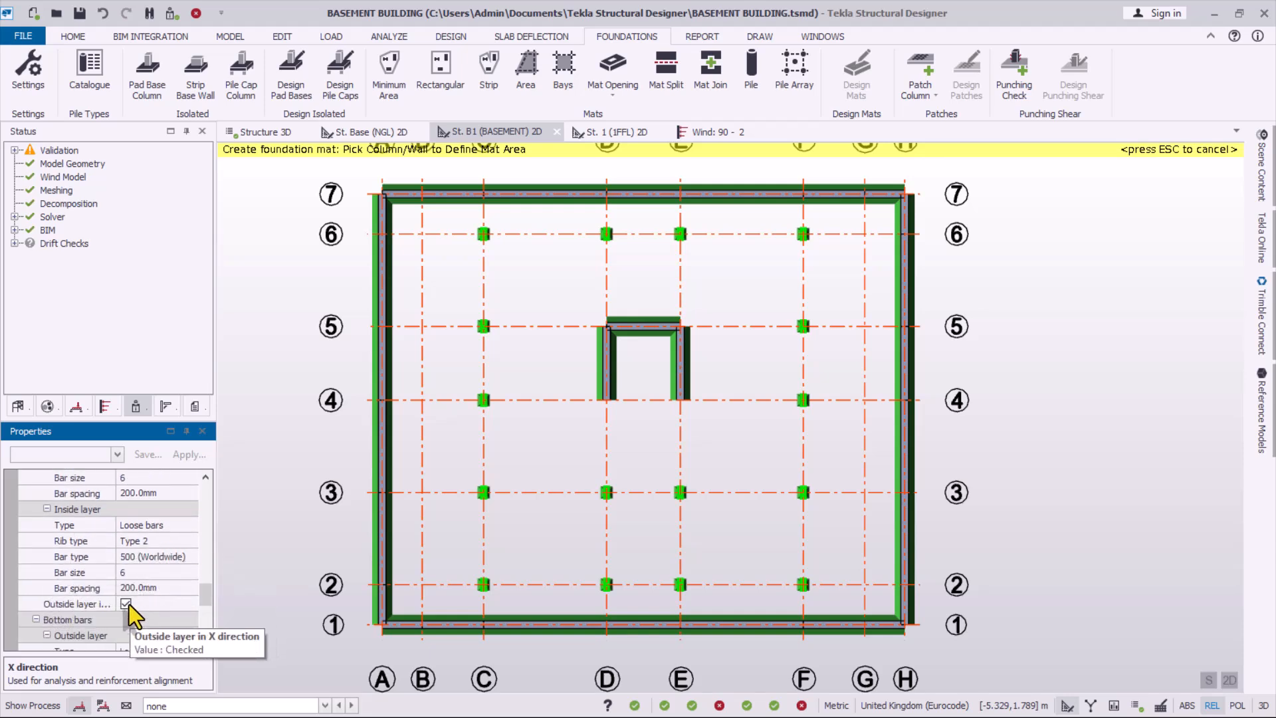
{"action": "left_click_drag", "start_coordinate": [212, 597], "coordinate": [209, 612]}
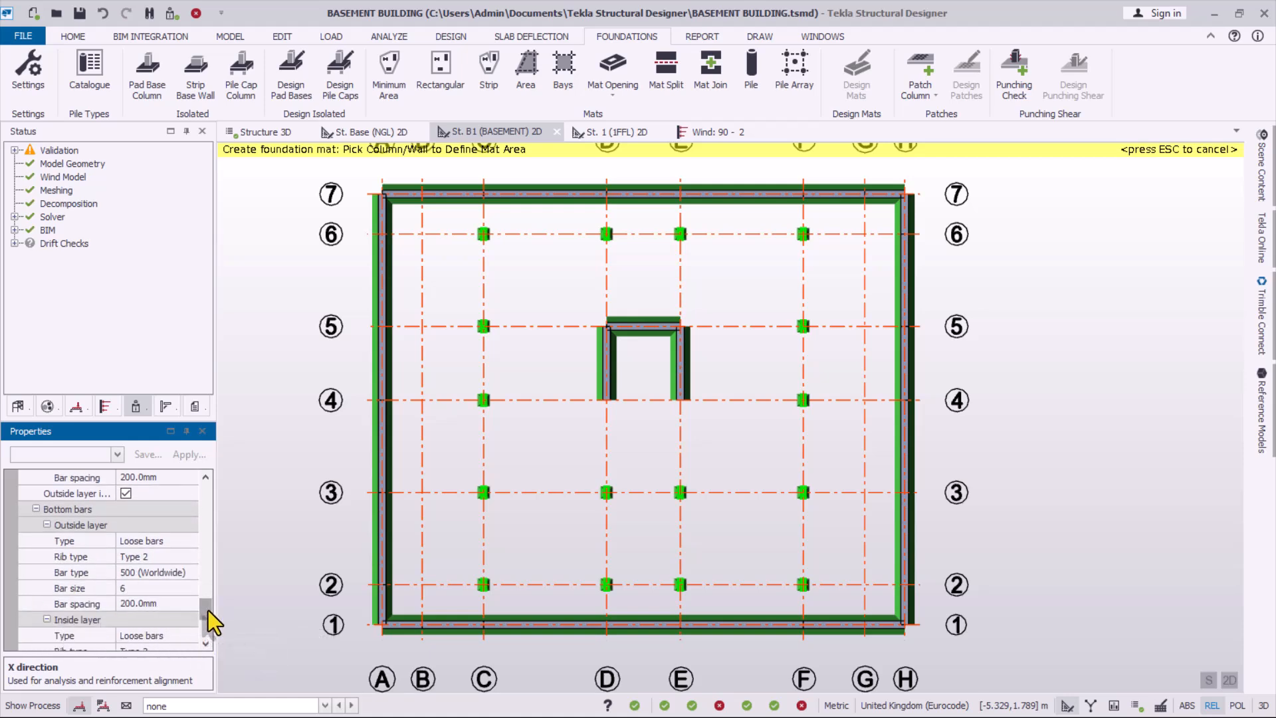
{"action": "left_click_drag", "start_coordinate": [209, 611], "coordinate": [209, 490]}
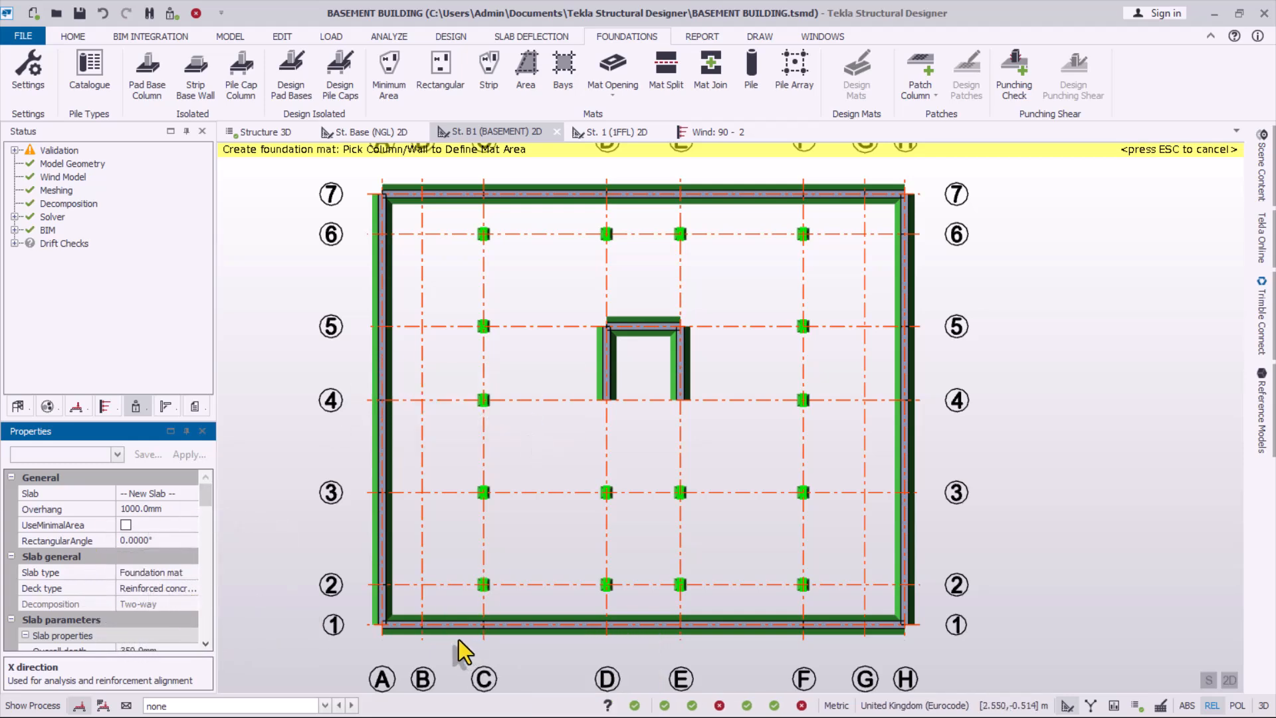
- Pick all basement wall segments along grid line A, from grid 7 to grid 1, to define the mat area
{"action": "left_click", "coordinate": [387, 221]}
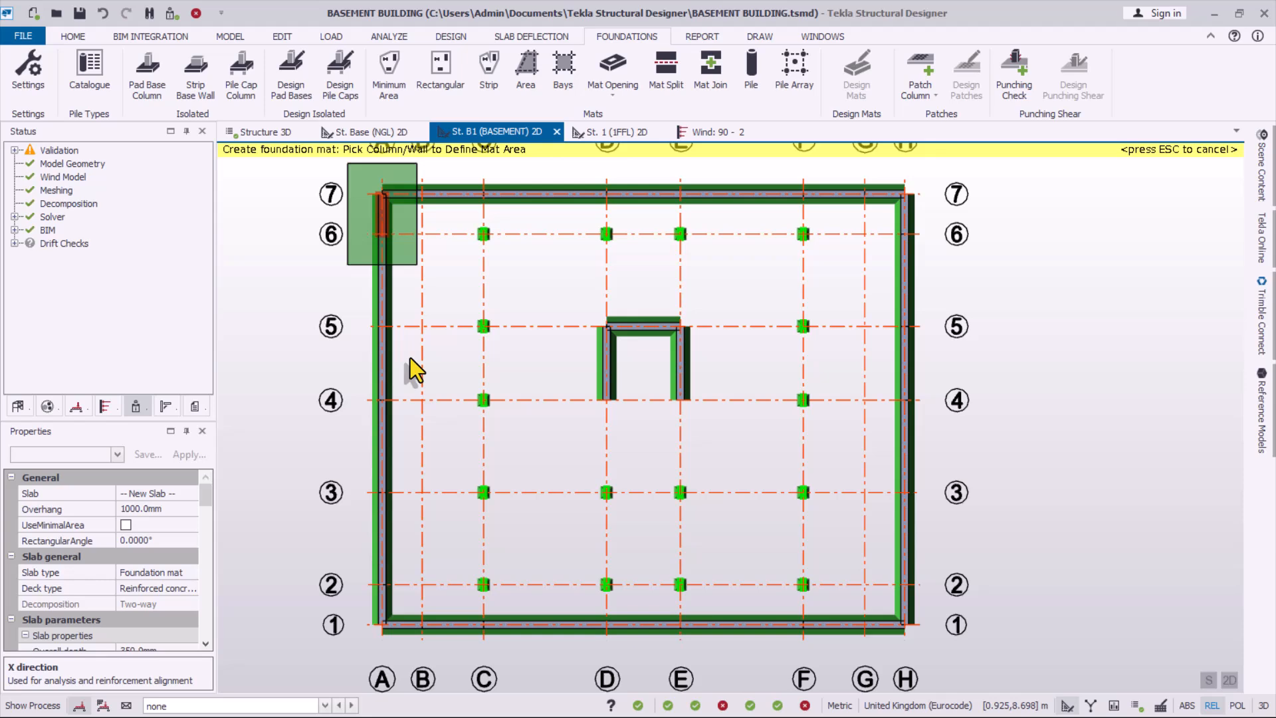
{"action": "left_click", "coordinate": [379, 292]}
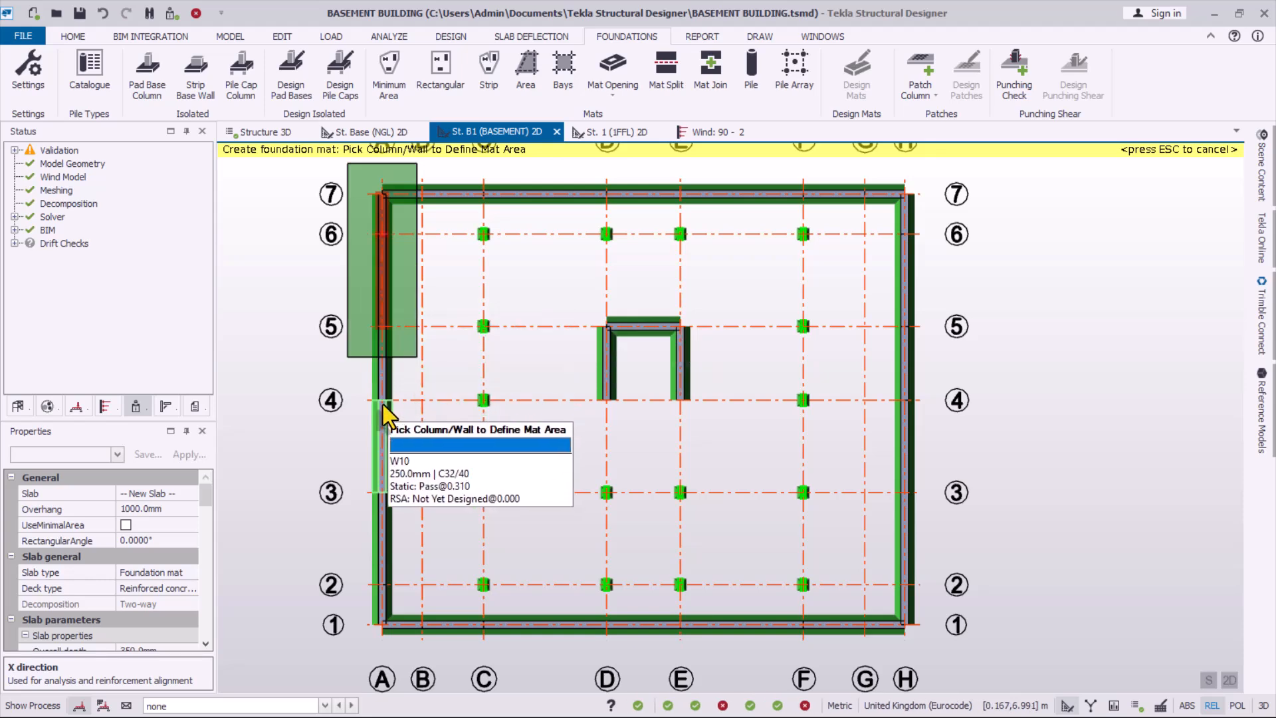
{"action": "left_click", "coordinate": [374, 384]}
{"action": "left_click", "coordinate": [380, 453]}
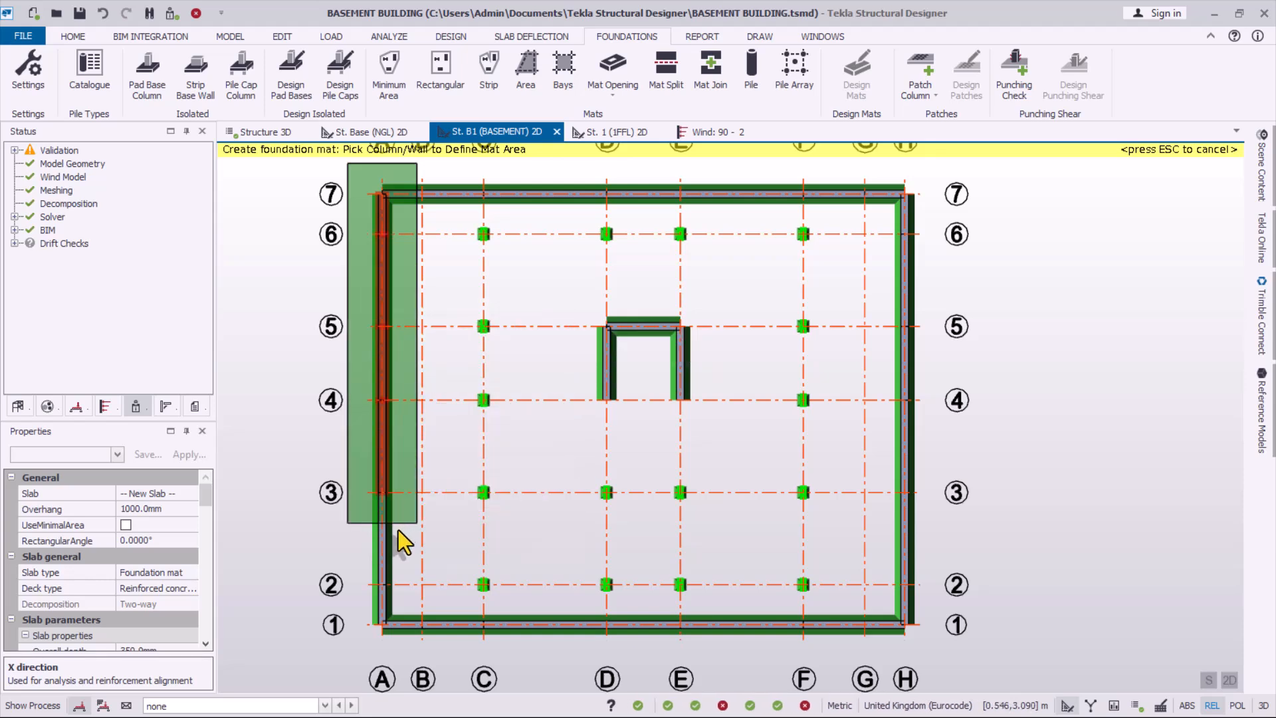
{"action": "left_click", "coordinate": [385, 563]}
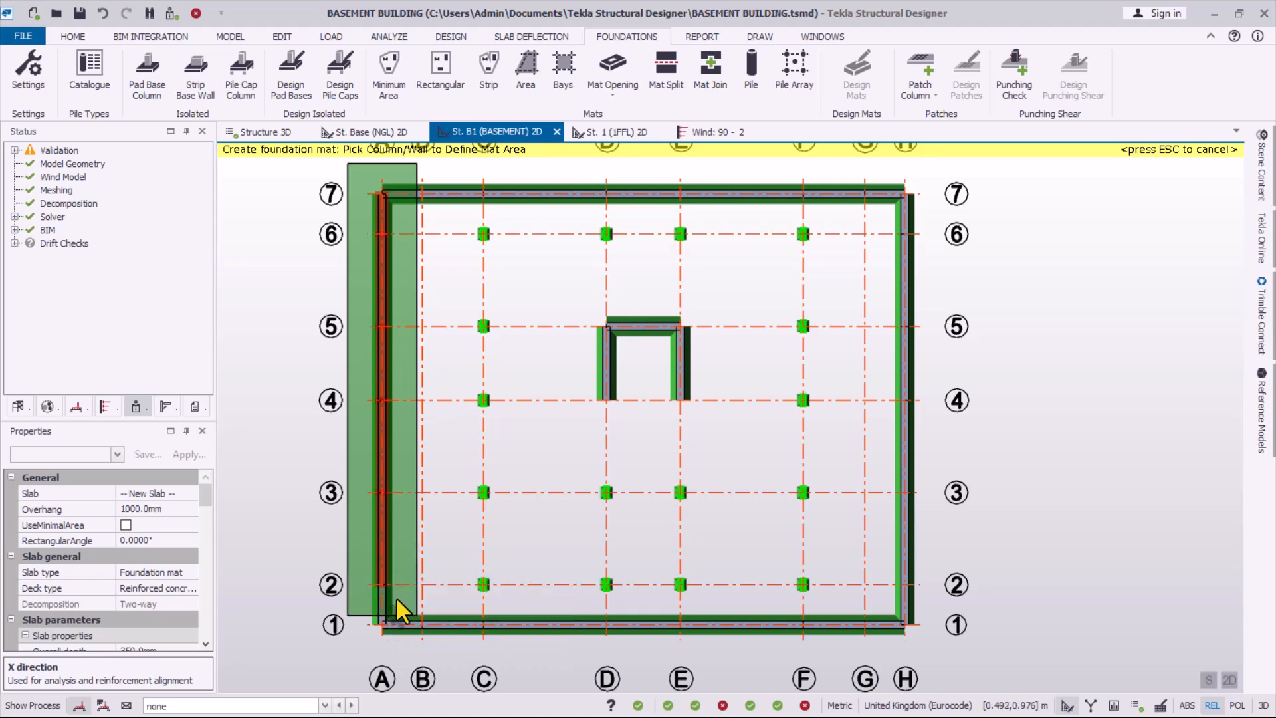
{"action": "left_click", "coordinate": [388, 608]}
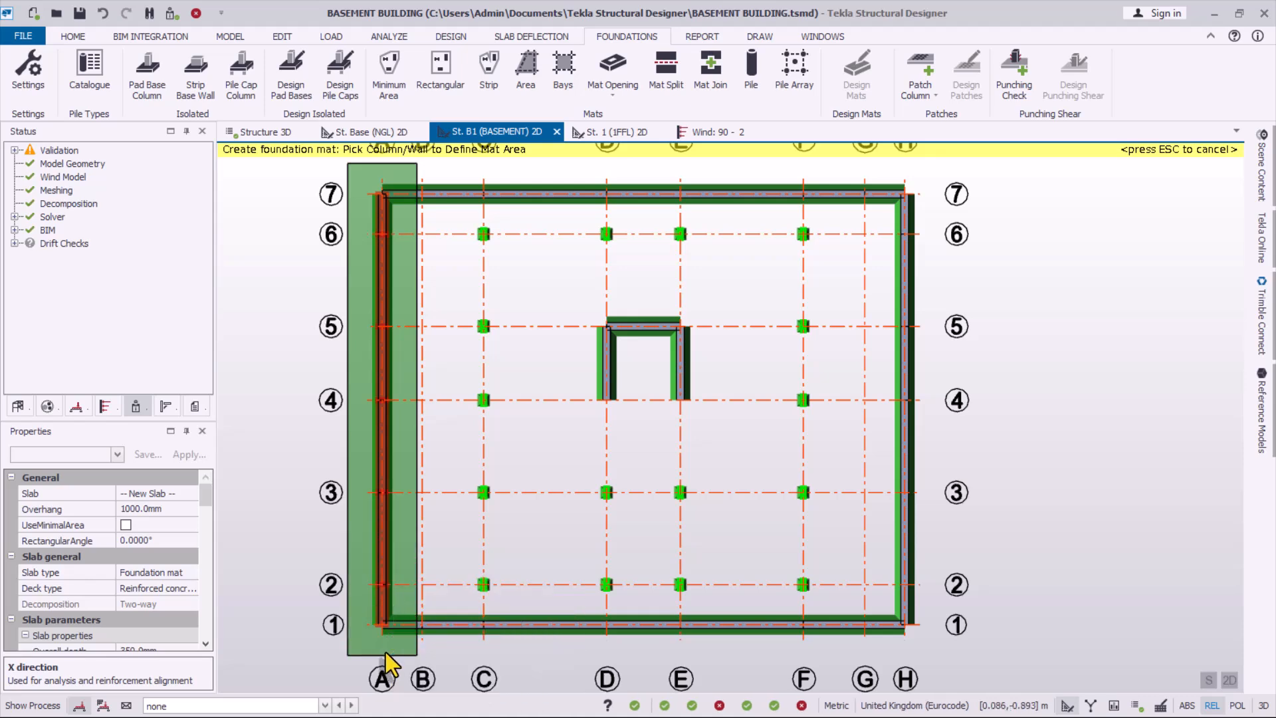
- Pick the basement wall segments along grid line 1, from grid A to grid H, and create the rectangular foundation mat
{"action": "left_click", "coordinate": [436, 629]}
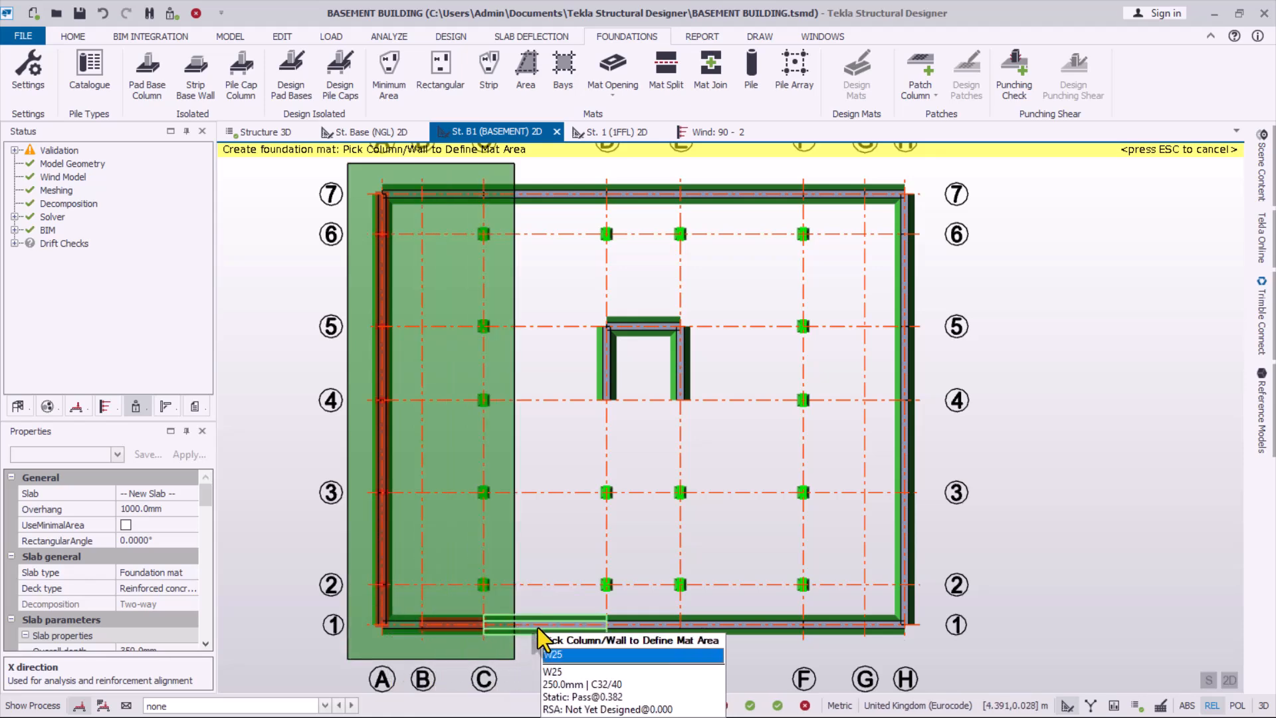
{"action": "left_click", "coordinate": [580, 627]}
{"action": "left_click", "coordinate": [681, 624]}
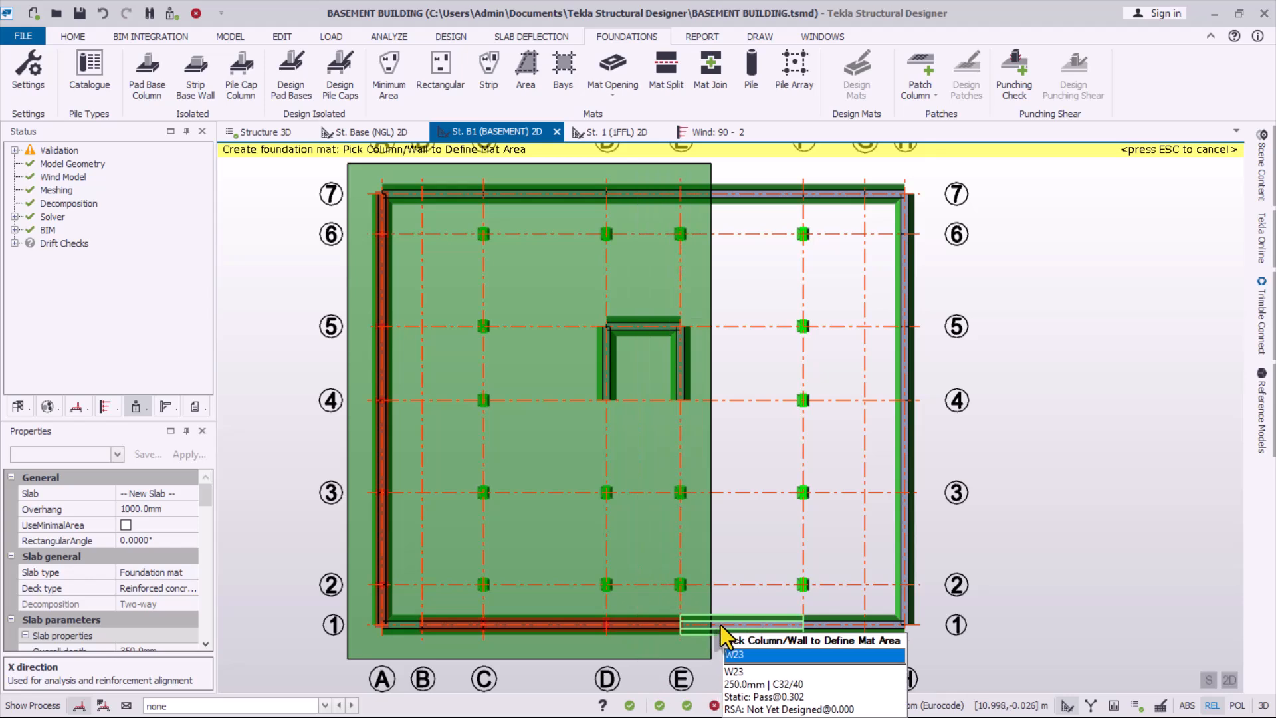
{"action": "left_click", "coordinate": [724, 624]}
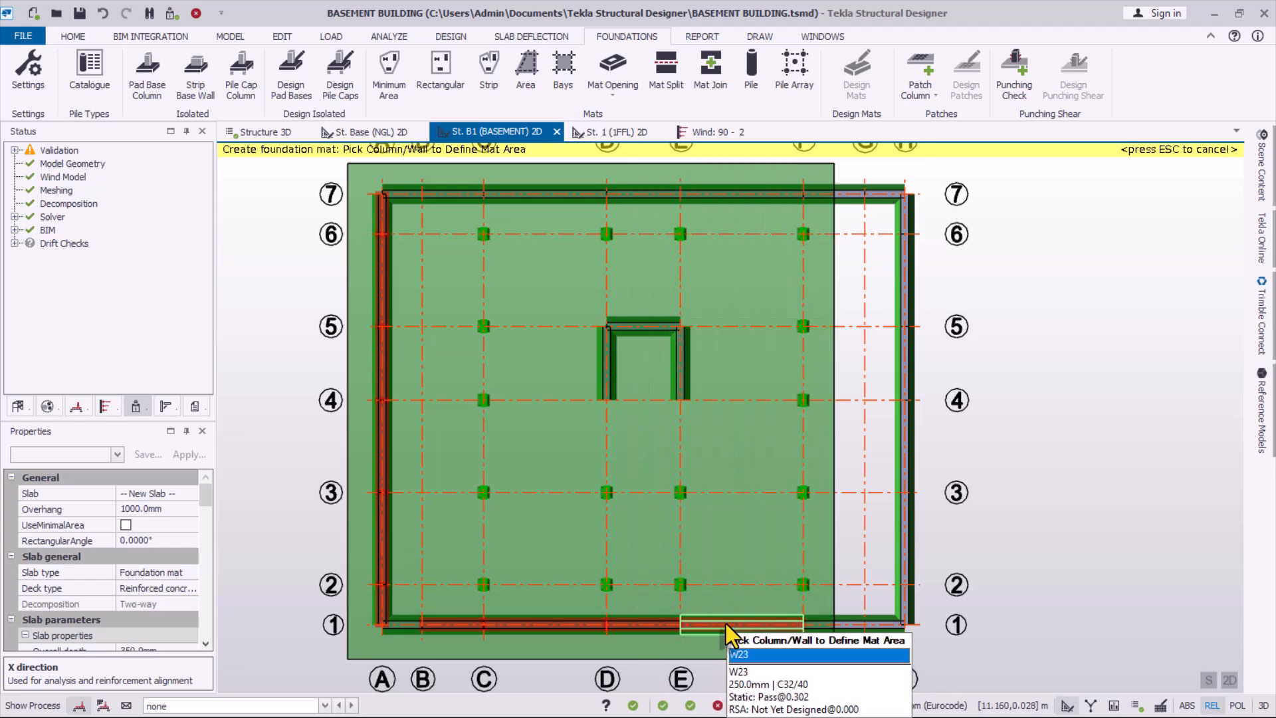
{"action": "left_click", "coordinate": [845, 629]}
{"action": "left_click", "coordinate": [884, 634]}
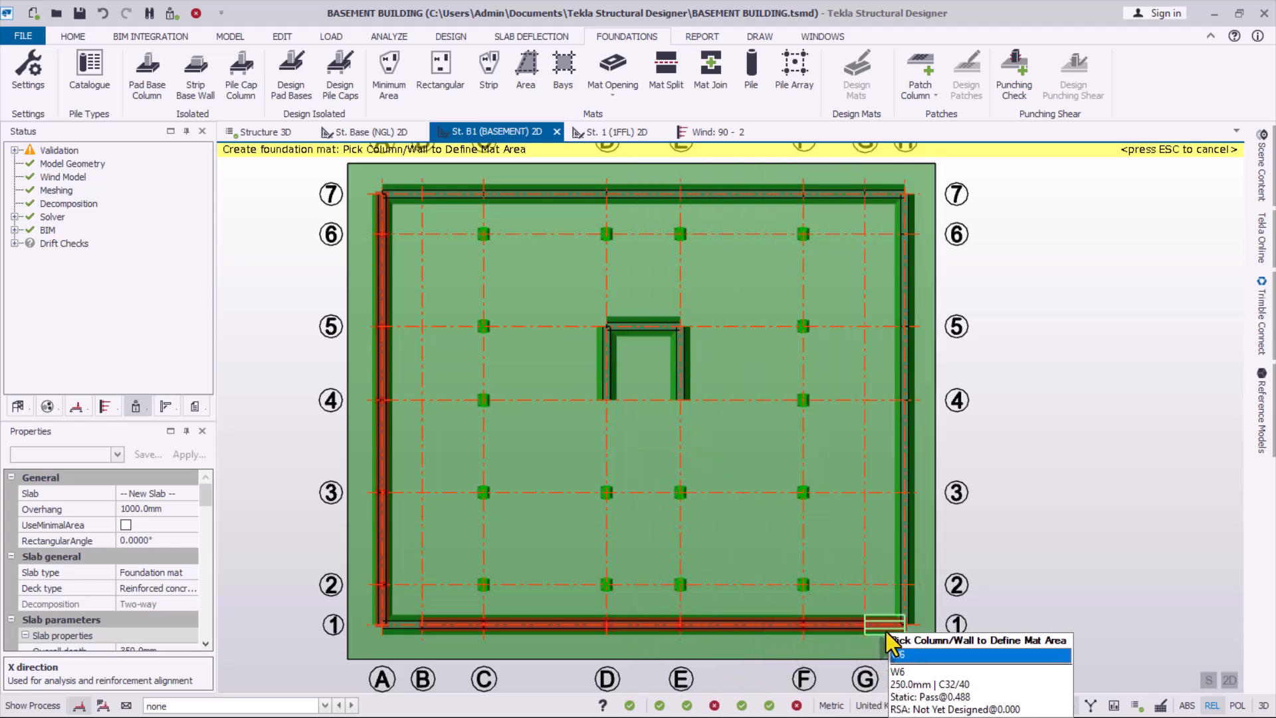
{"action": "scroll", "coordinate": [531, 419], "scroll_direction": "down", "scroll_amount": 1}
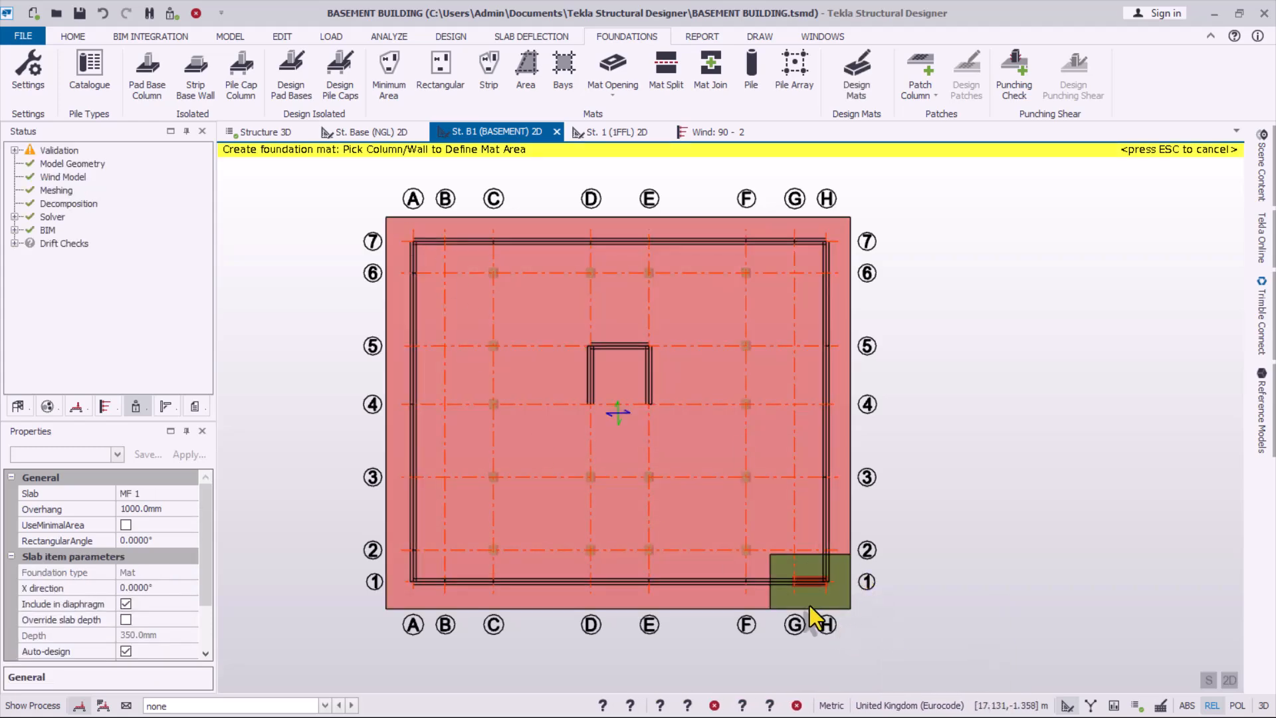
- Open the 3D view of the whole structure and switch it from the design status review to the structural view
{"action": "scroll", "coordinate": [810, 605], "scroll_direction": "up", "scroll_amount": 4}
{"action": "scroll", "coordinate": [560, 513], "scroll_direction": "down", "scroll_amount": 1}
{"action": "scroll", "coordinate": [797, 591], "scroll_direction": "up", "scroll_amount": 1}
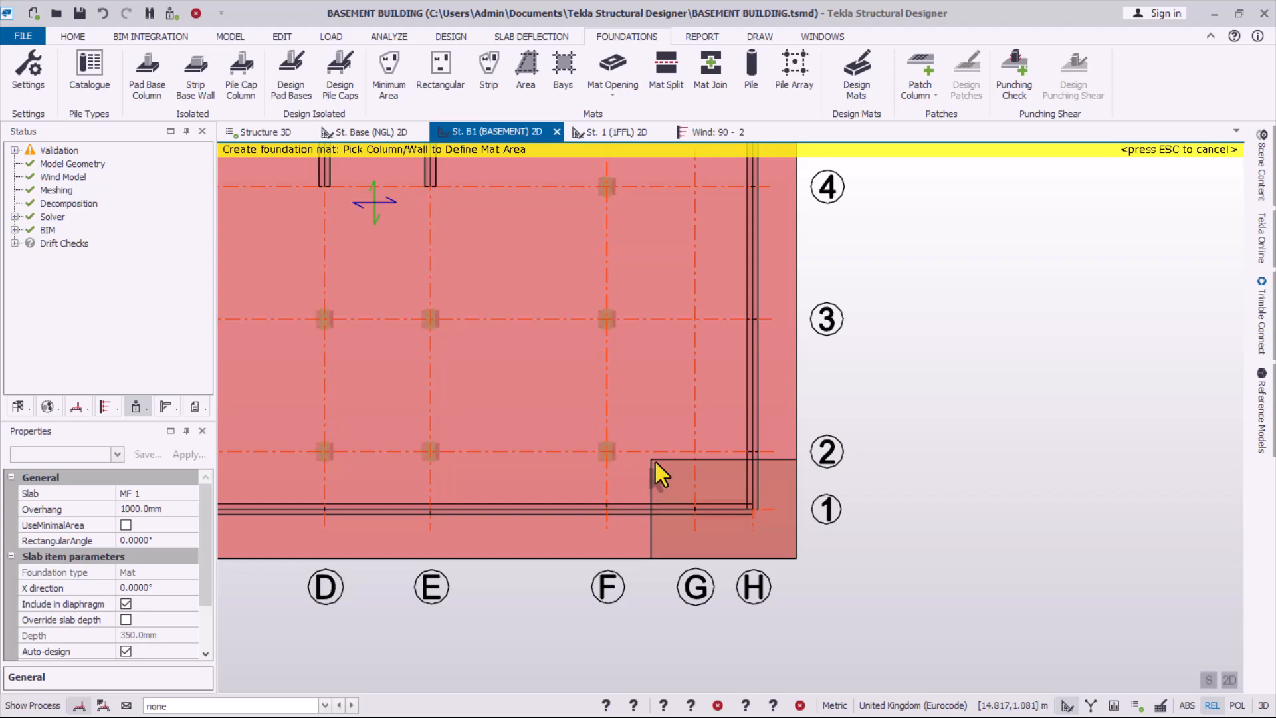
{"action": "scroll", "coordinate": [845, 544], "scroll_direction": "down", "scroll_amount": 2}
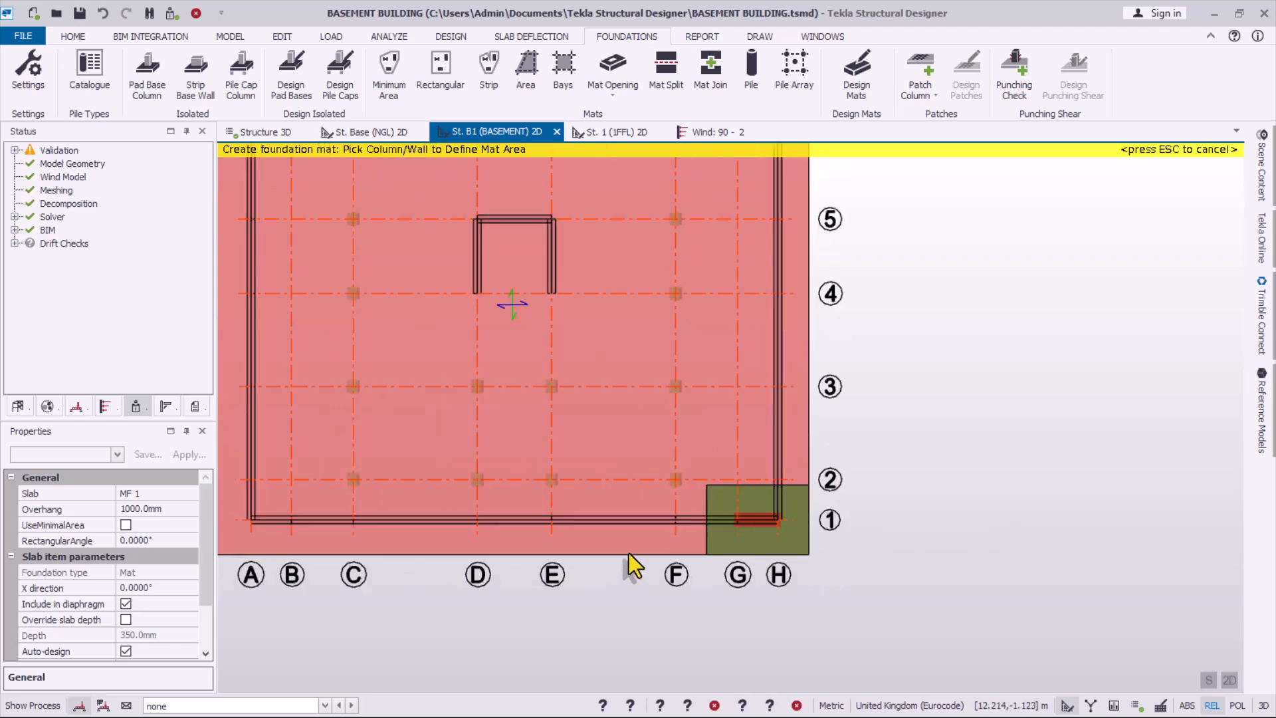
{"action": "left_click", "coordinate": [258, 130]}
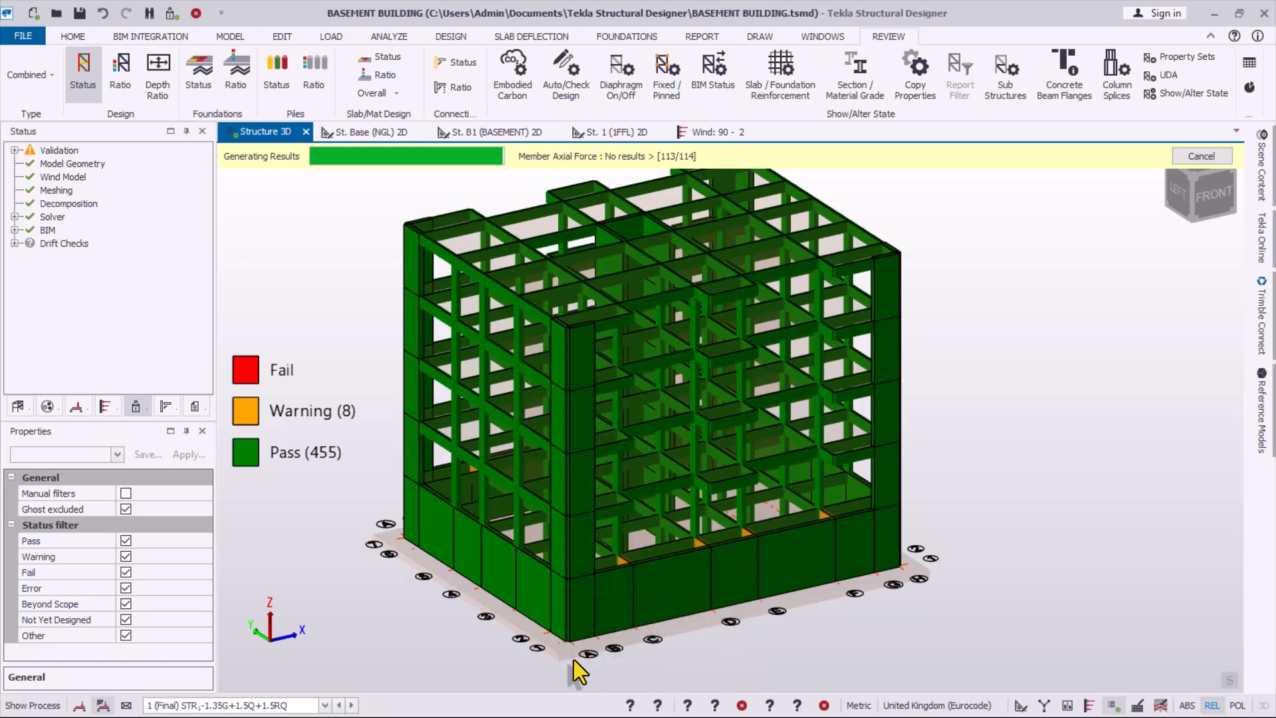
{"action": "scroll", "coordinate": [572, 663], "scroll_direction": "up", "scroll_amount": 2}
{"action": "scroll", "coordinate": [452, 525], "scroll_direction": "down", "scroll_amount": 2}
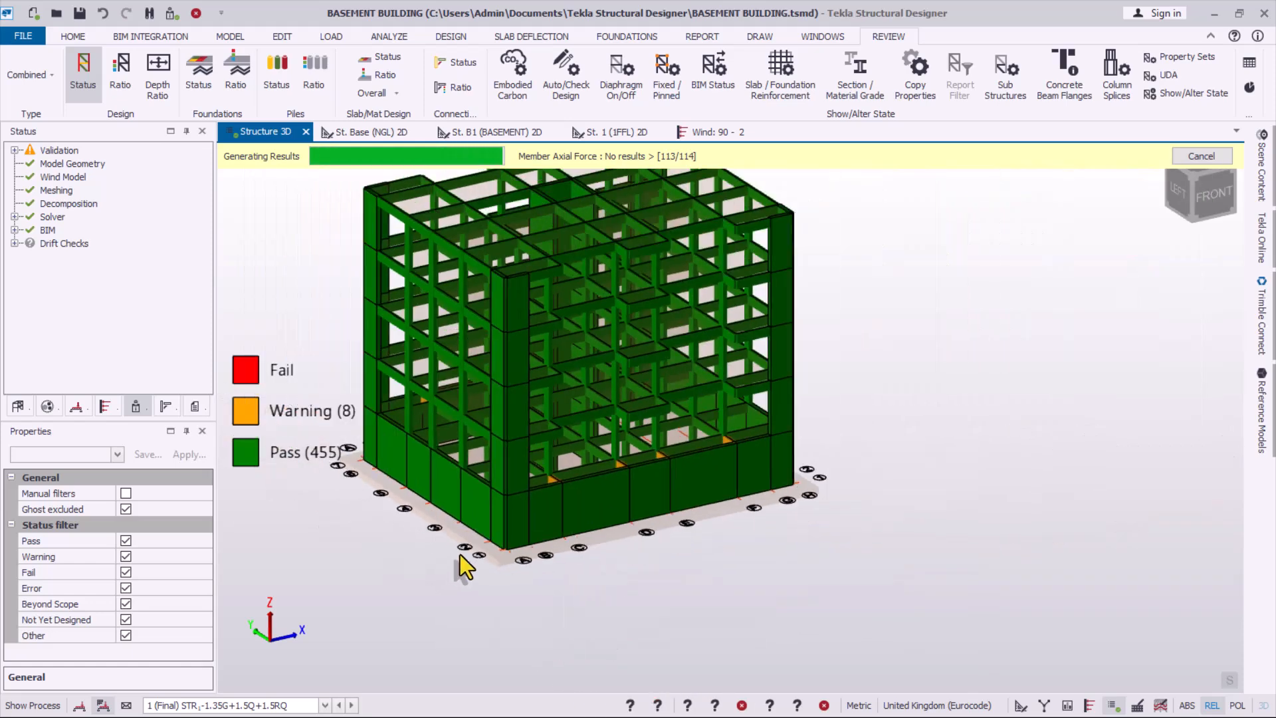
{"action": "right_click", "coordinate": [257, 134]}
{"action": "left_click", "coordinate": [316, 275]}
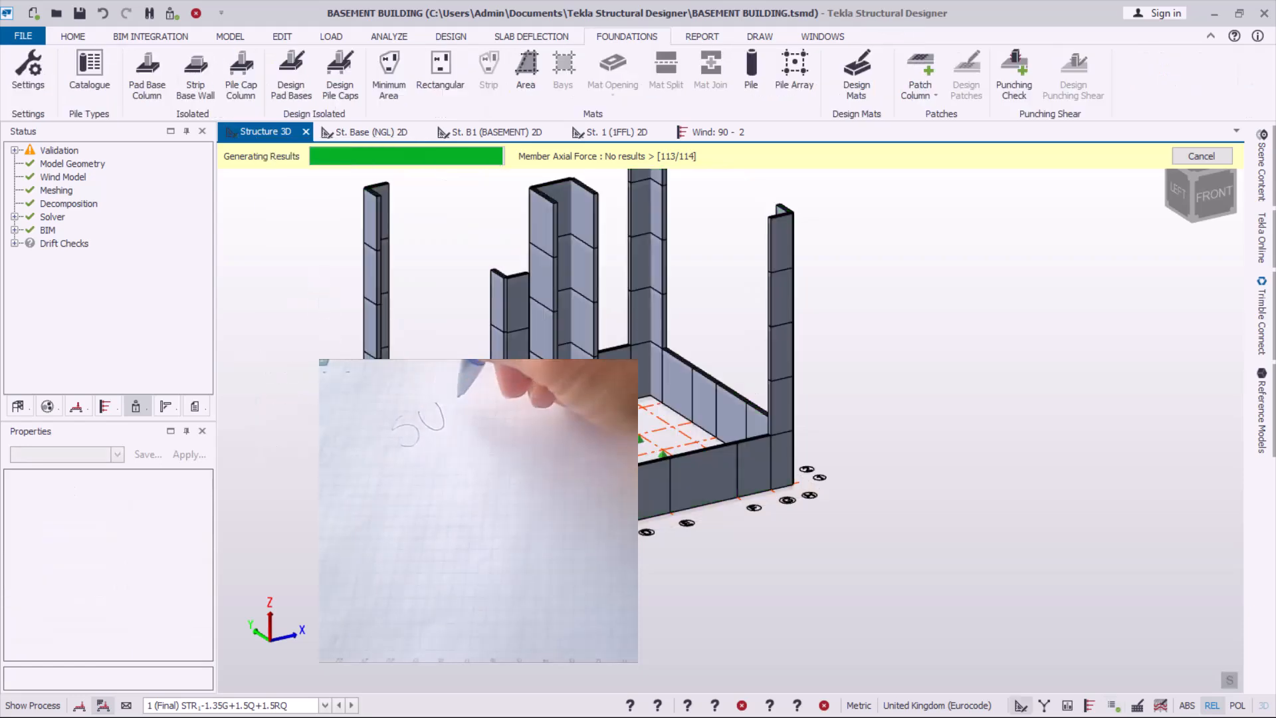
- Show the members and slab items in the 3D structure view
{"action": "scroll", "coordinate": [605, 631], "scroll_direction": "down", "scroll_amount": 2}
{"action": "scroll", "coordinate": [616, 198], "scroll_direction": "up", "scroll_amount": 1}
{"action": "scroll", "coordinate": [610, 353], "scroll_direction": "down", "scroll_amount": 1}
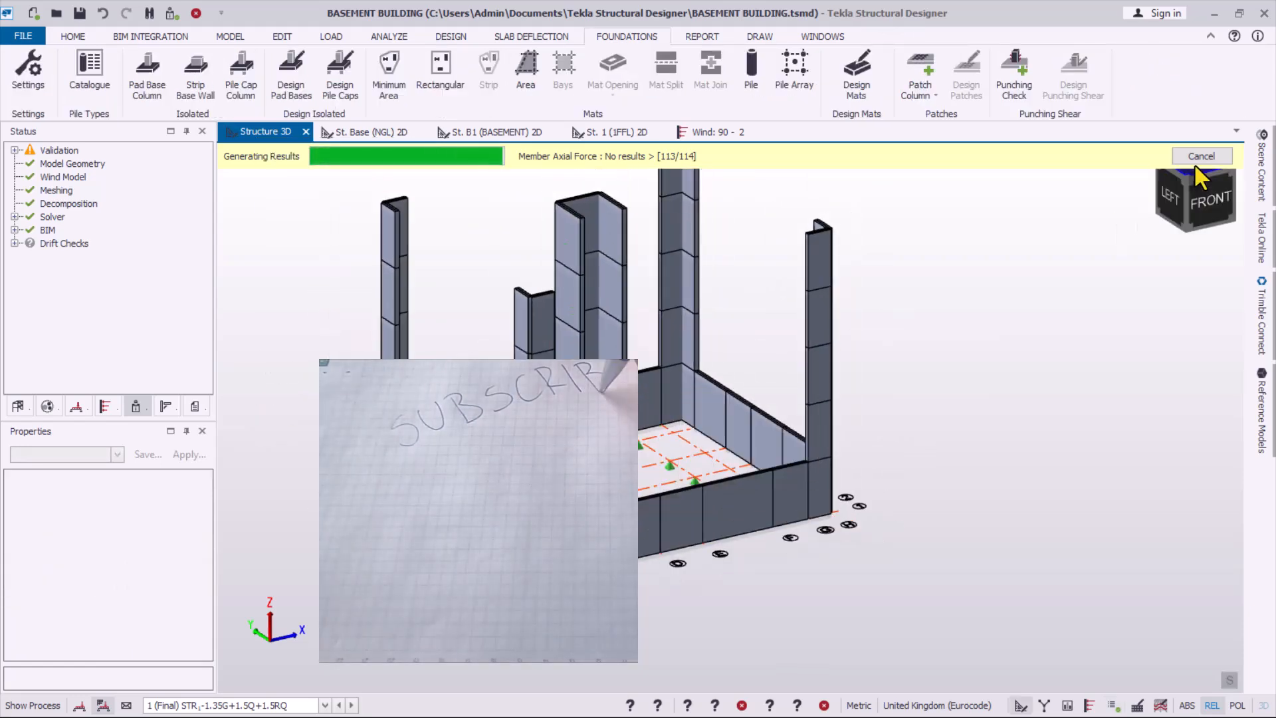
{"action": "mouse_move", "coordinate": [1263, 179]}
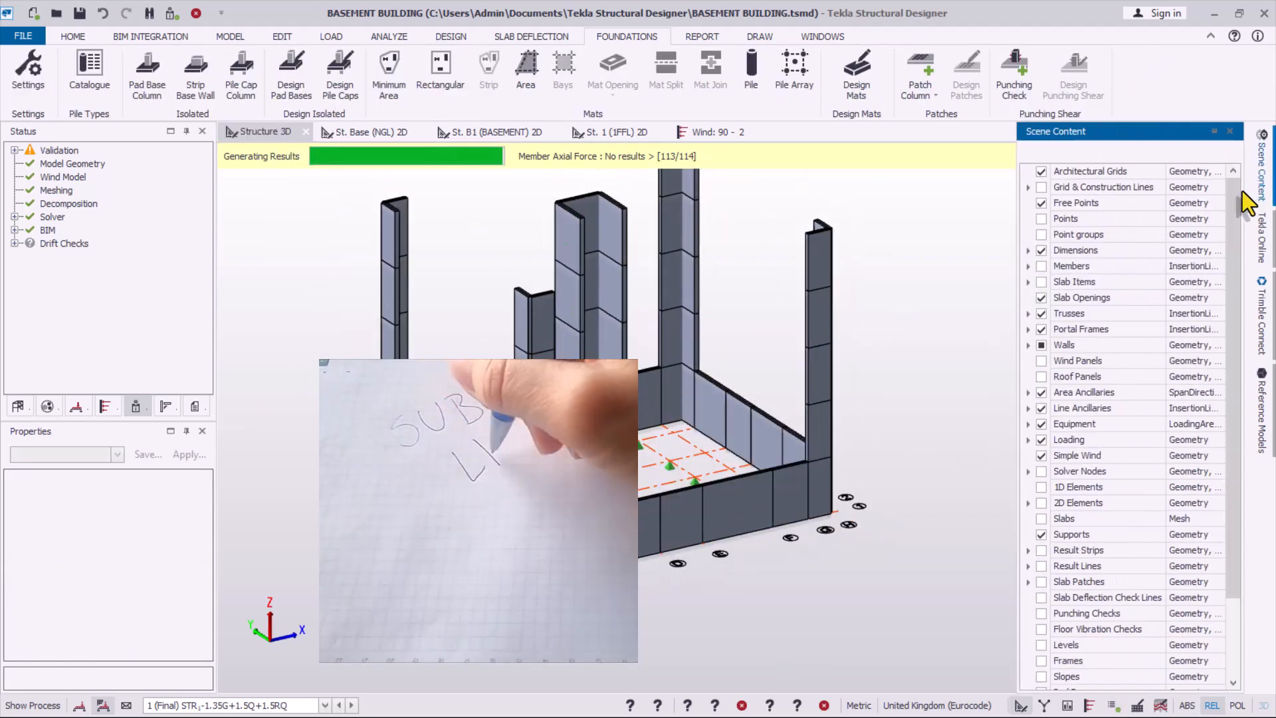
{"action": "left_click", "coordinate": [1040, 266]}
{"action": "left_click", "coordinate": [1042, 282]}
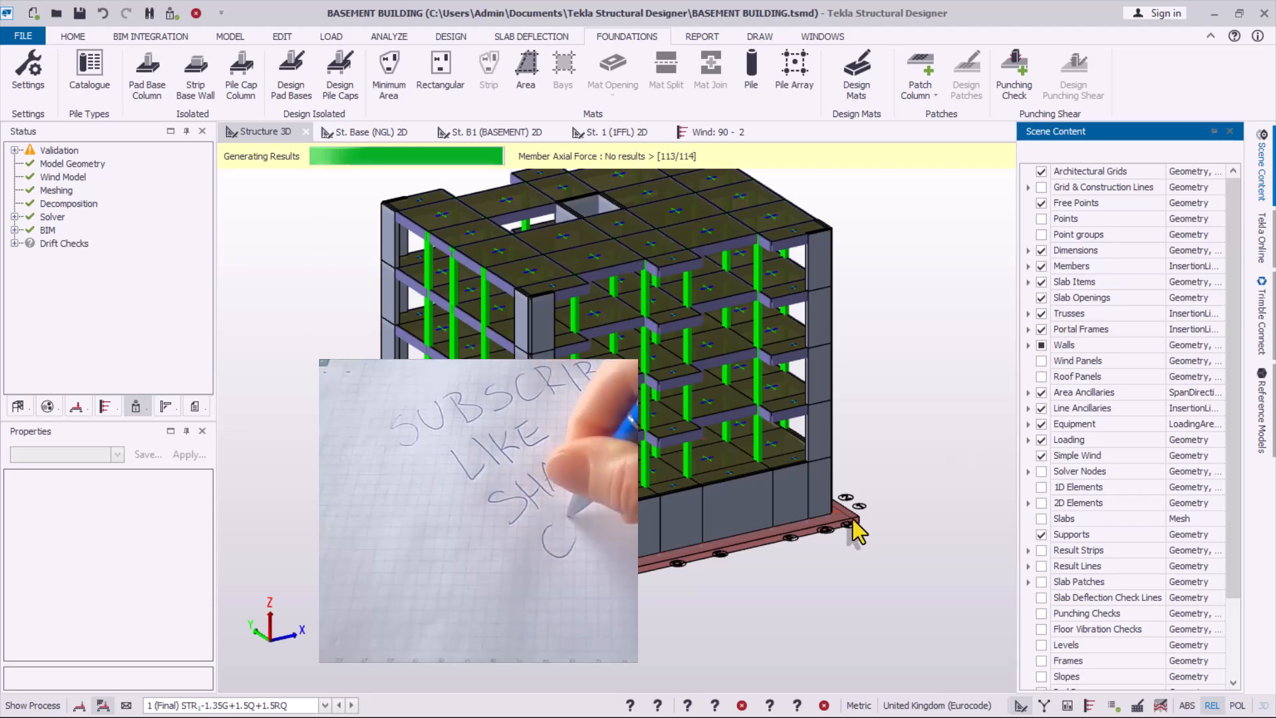
- Select the foundation mat beneath the basement walls and inspect its extent around the building's base in 3D
{"action": "scroll", "coordinate": [852, 520], "scroll_direction": "up", "scroll_amount": 3}
{"action": "scroll", "coordinate": [525, 542], "scroll_direction": "up", "scroll_amount": 3}
{"action": "left_click", "coordinate": [485, 558]}
{"action": "scroll", "coordinate": [489, 555], "scroll_direction": "down", "scroll_amount": 3}
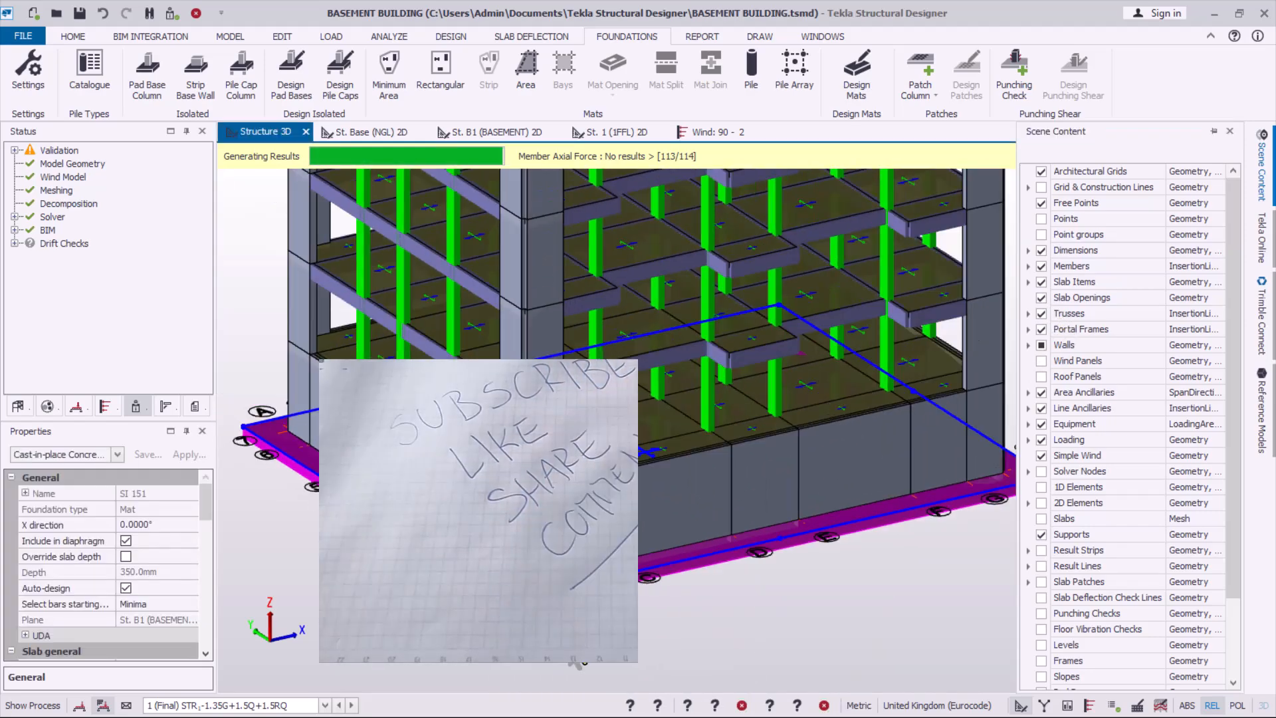
{"action": "right_click_drag", "start_coordinate": [516, 529], "coordinate": [631, 666]}
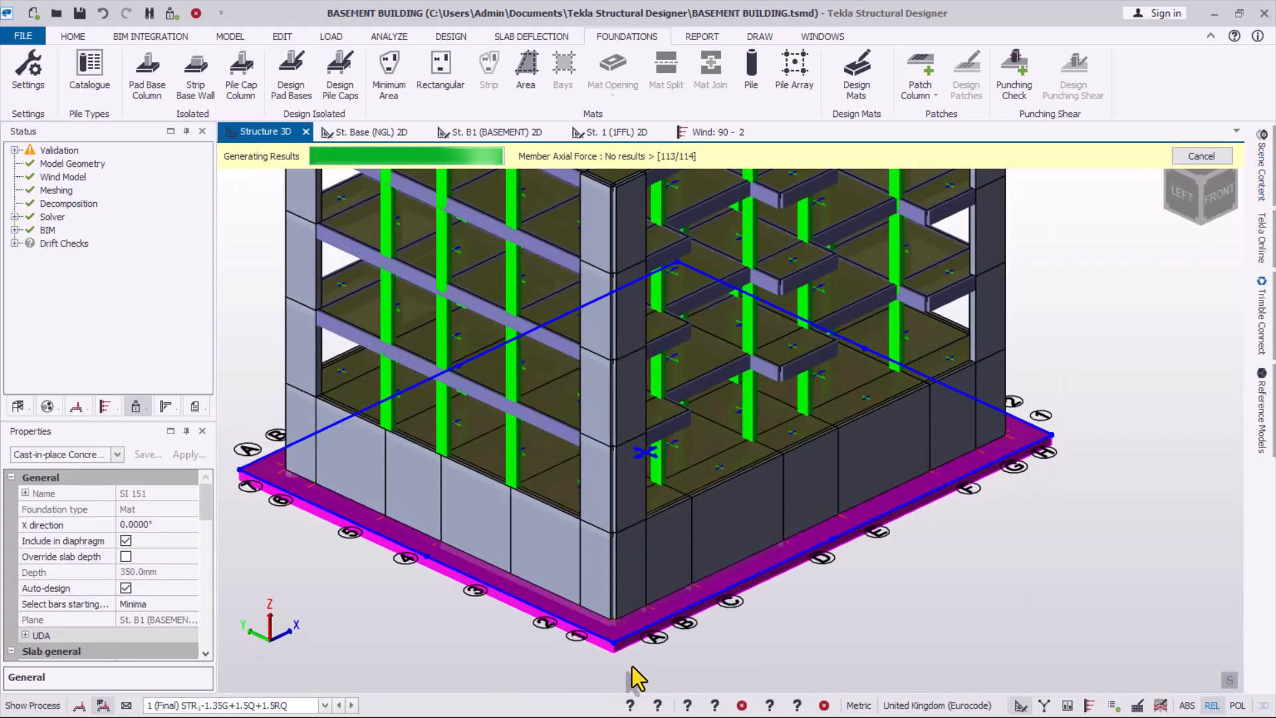
{"action": "scroll", "coordinate": [585, 521], "scroll_direction": "up", "scroll_amount": 2}
{"action": "scroll", "coordinate": [585, 532], "scroll_direction": "down", "scroll_amount": 5}
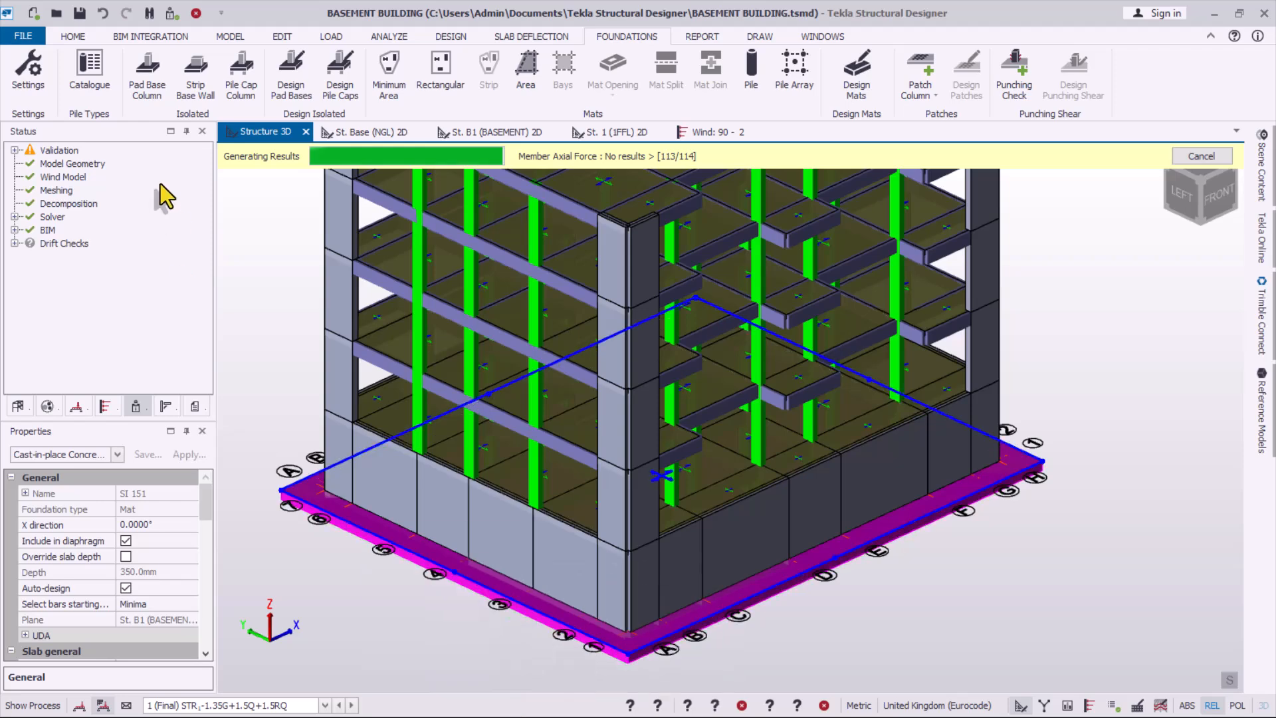
- Validate the model and expand the general model warnings to read the full message about supports within the mat foundation
{"action": "left_click", "coordinate": [171, 14]}
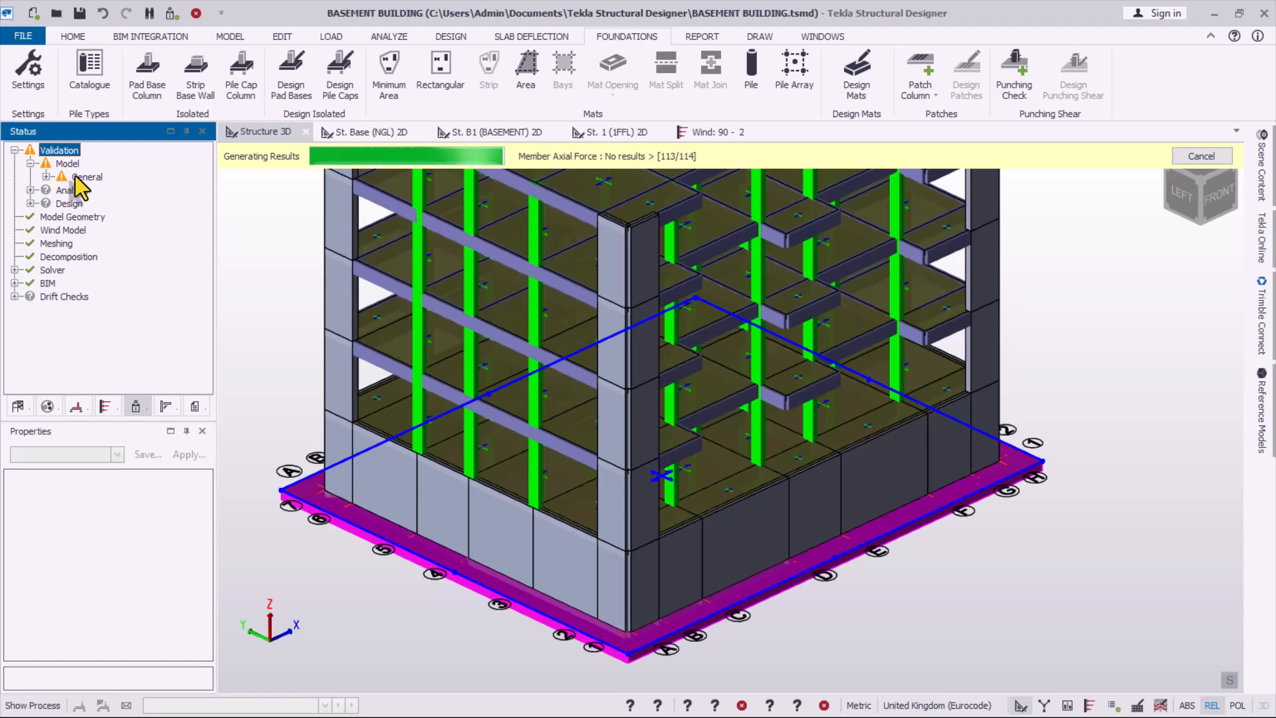
{"action": "left_click", "coordinate": [46, 177]}
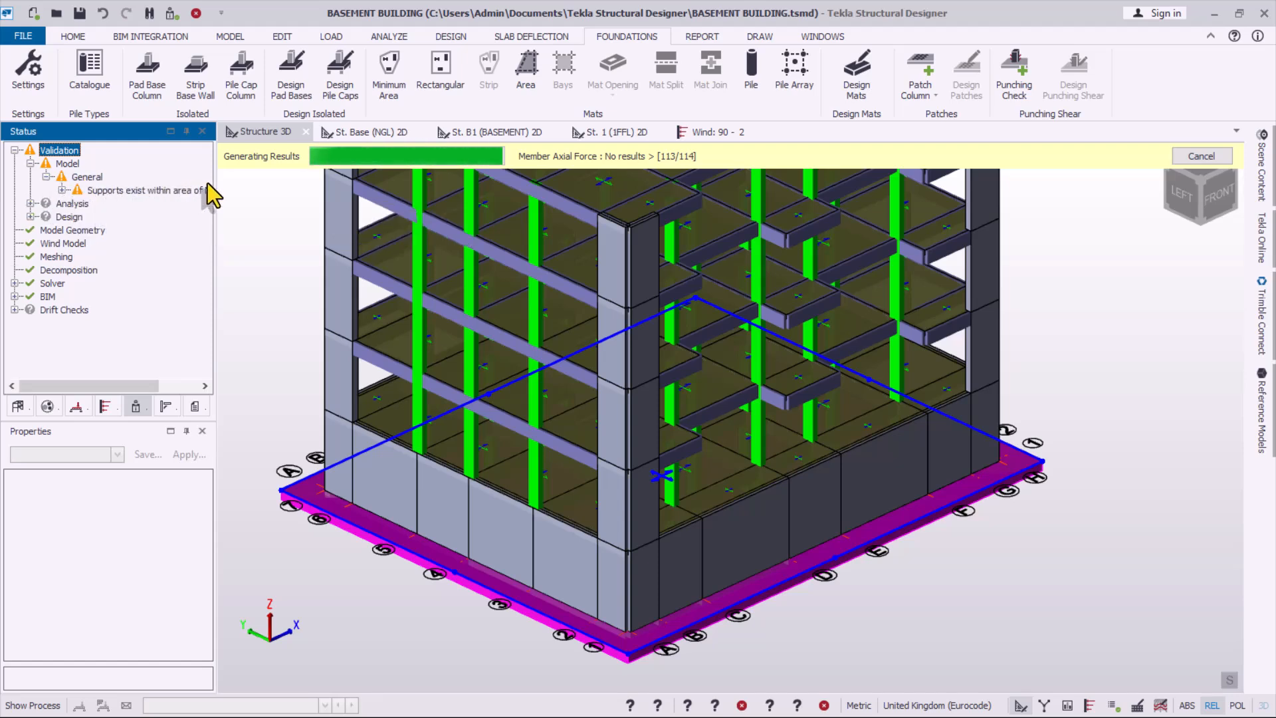
{"action": "left_click_drag", "start_coordinate": [299, 194], "coordinate": [297, 193]}
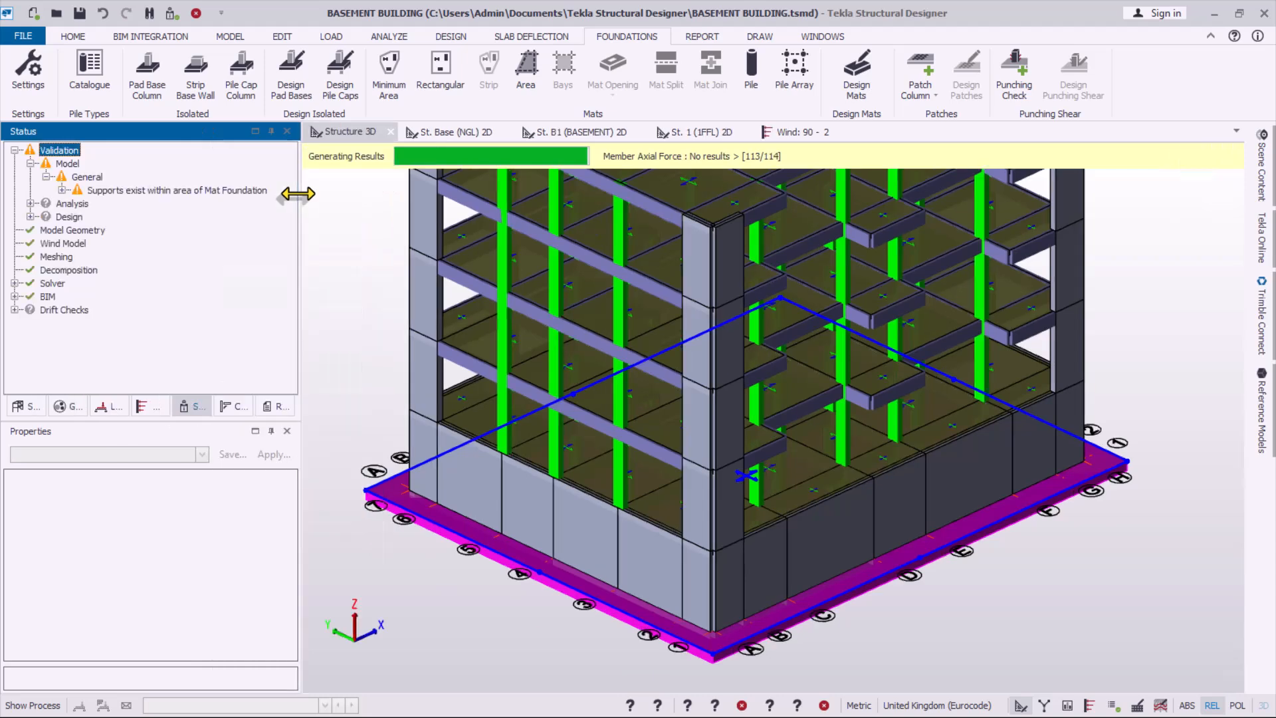
{"action": "mouse_move", "coordinate": [251, 188]}
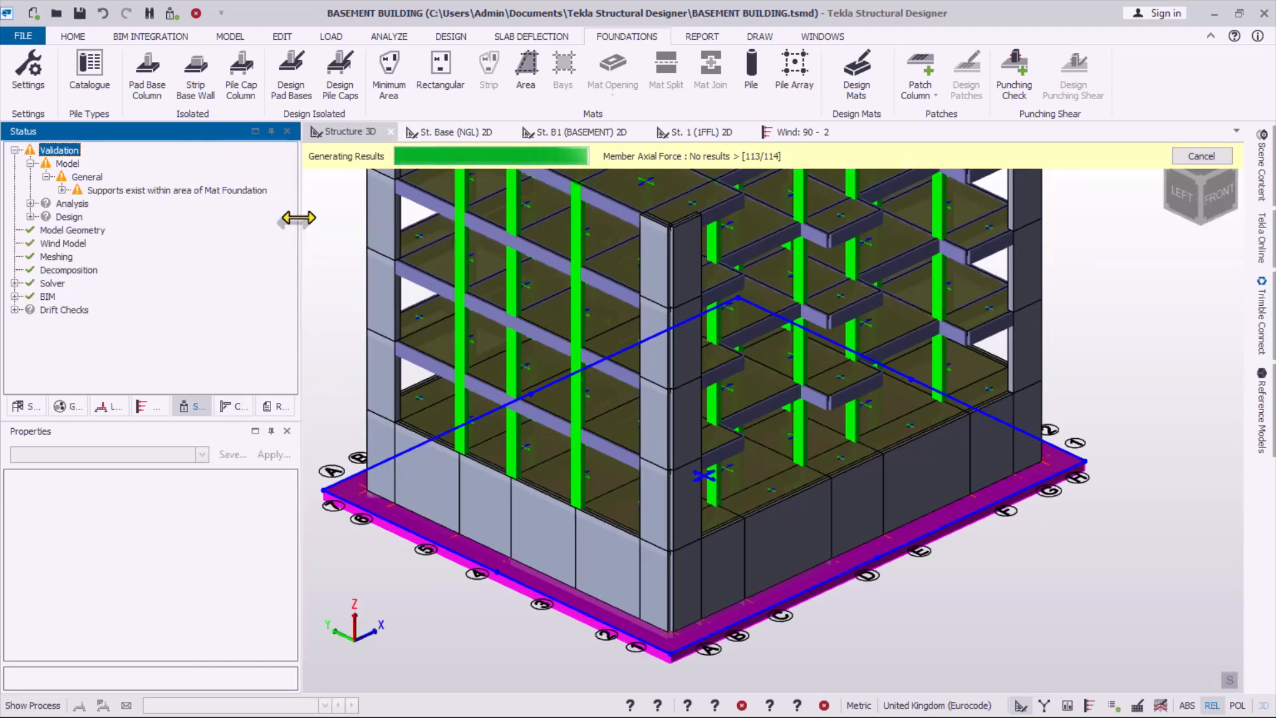
{"action": "left_click_drag", "start_coordinate": [298, 218], "coordinate": [174, 233]}
- Open the St. B1 (BASEMENT) 2D view and leave the active foundation mat creation command
{"action": "scroll", "coordinate": [844, 602], "scroll_direction": "up", "scroll_amount": 3}
{"action": "scroll", "coordinate": [642, 477], "scroll_direction": "down", "scroll_amount": 4}
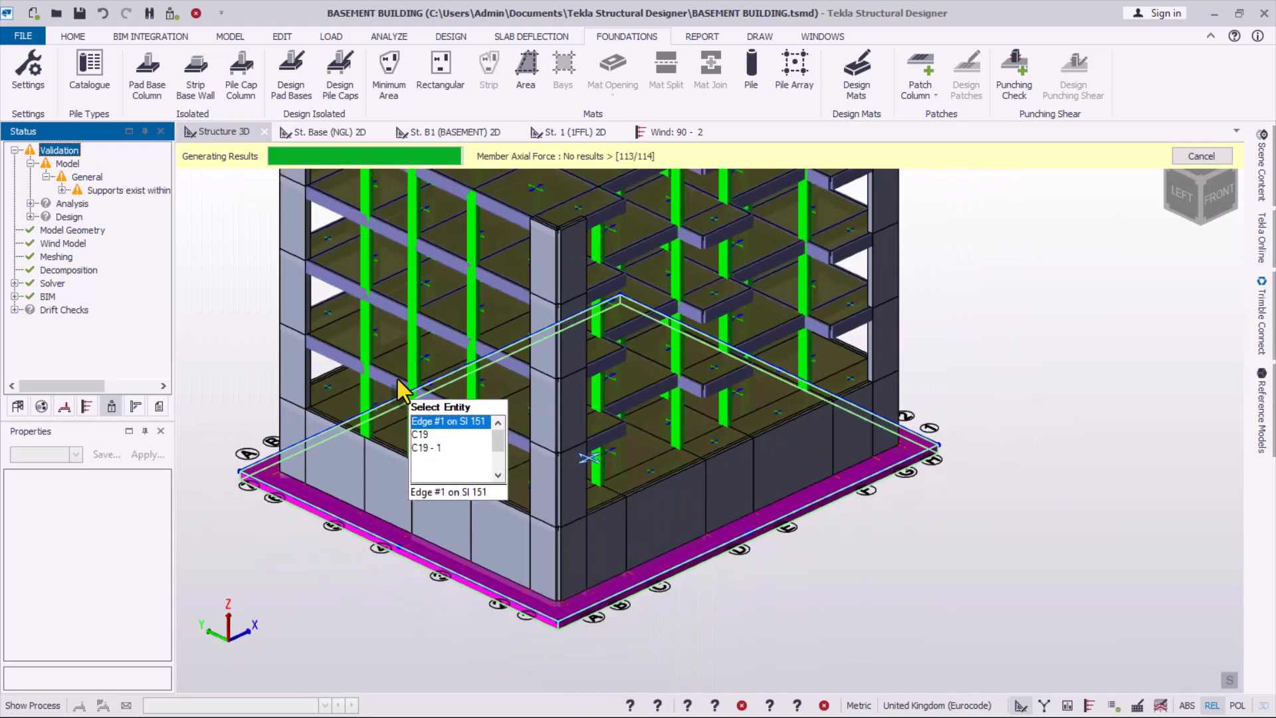
{"action": "left_click", "coordinate": [491, 509]}
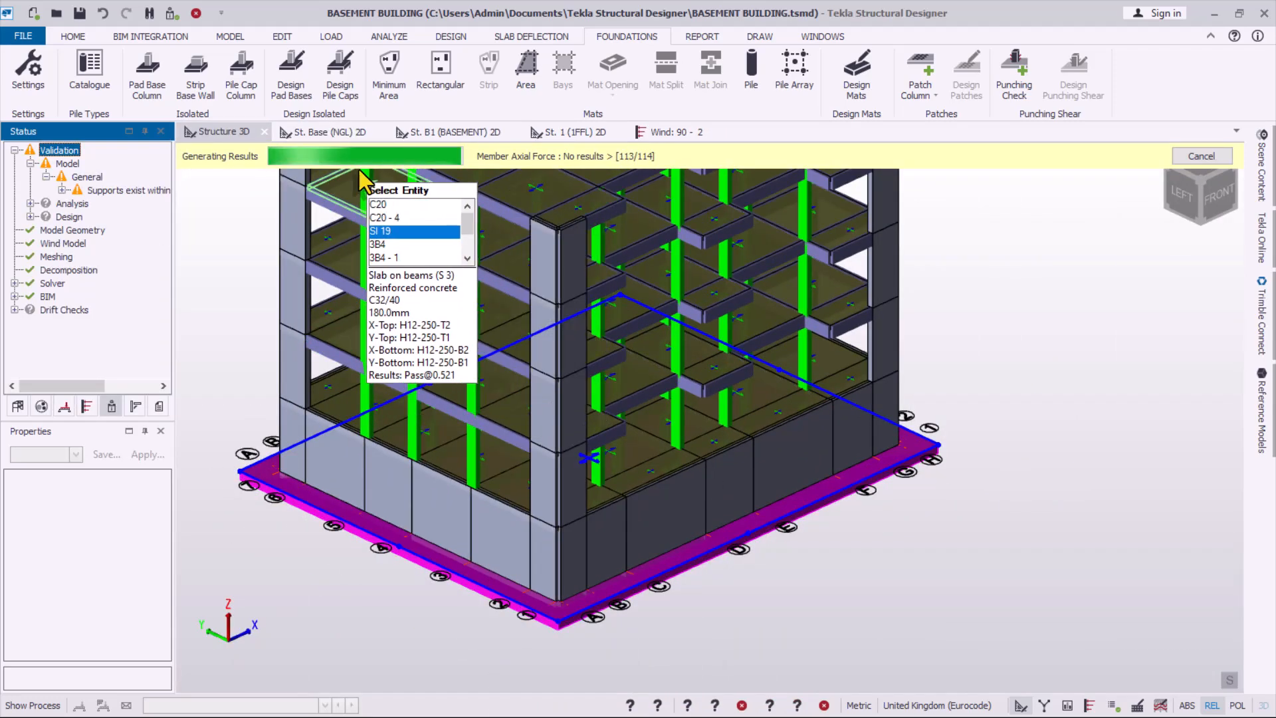
{"action": "left_click", "coordinate": [471, 135]}
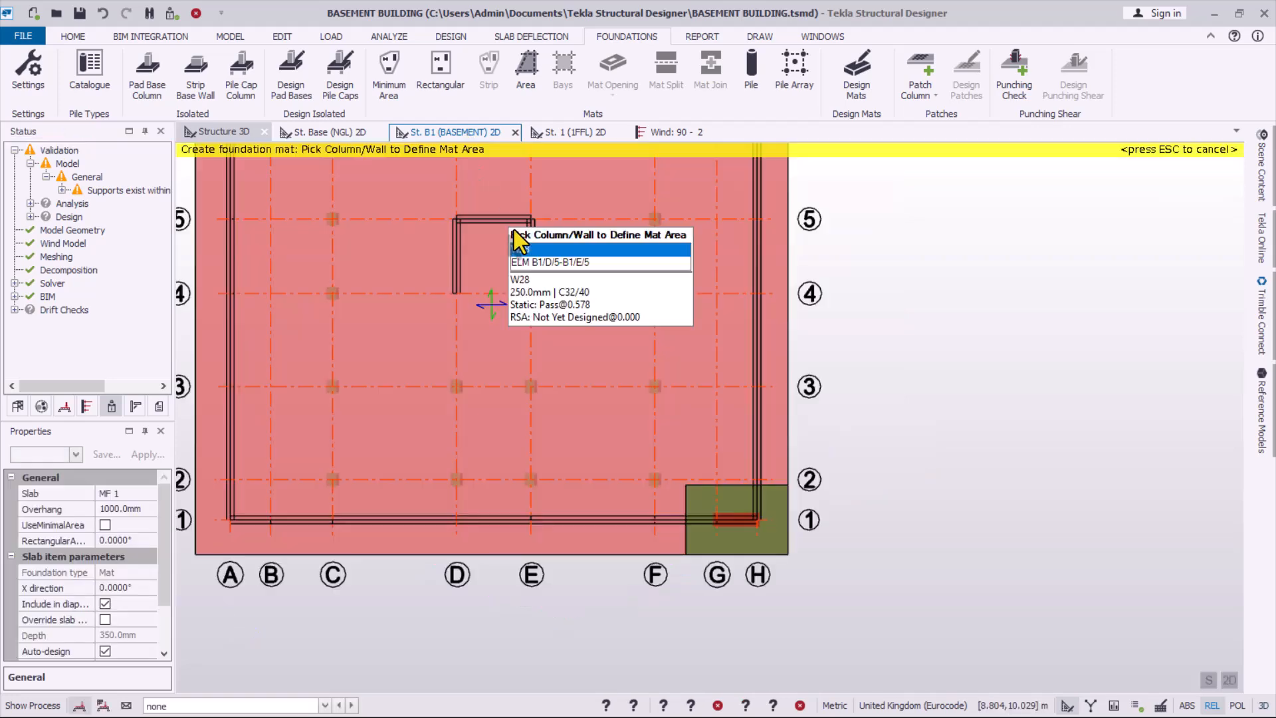
{"action": "scroll", "coordinate": [532, 492], "scroll_direction": "up", "scroll_amount": 3}
{"action": "scroll", "coordinate": [544, 478], "scroll_direction": "up", "scroll_amount": 4}
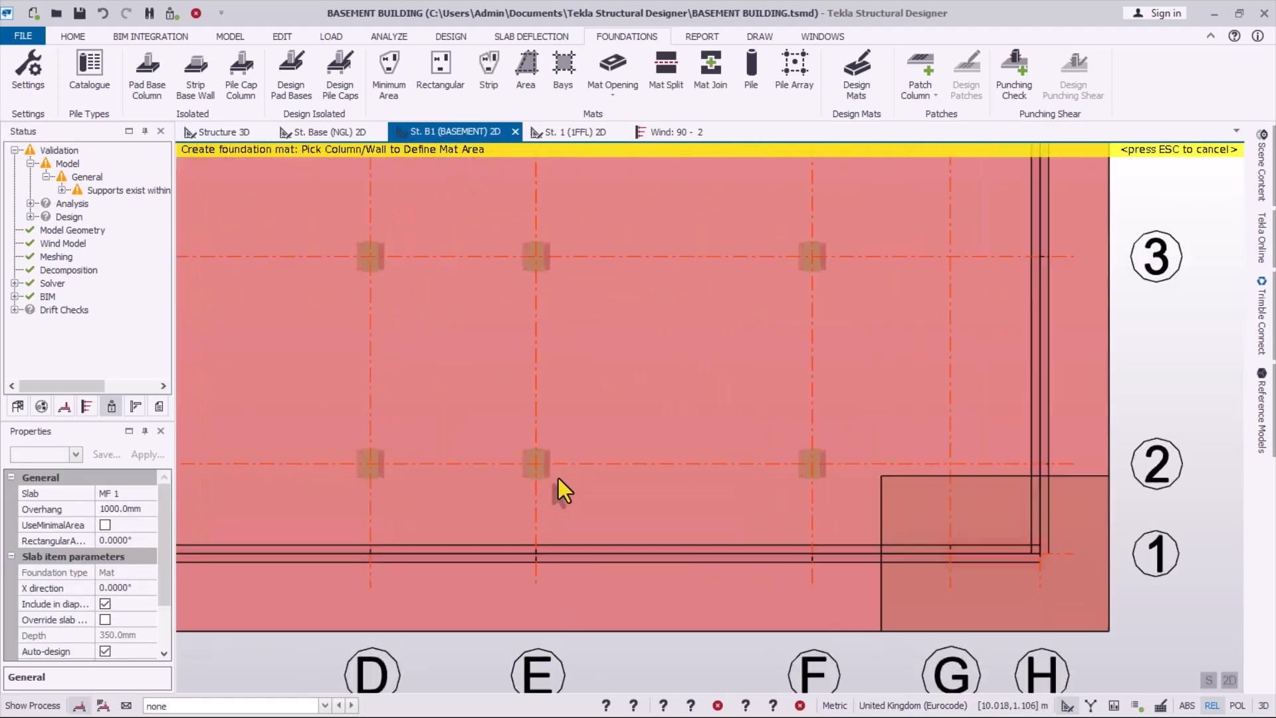
{"action": "scroll", "coordinate": [545, 477], "scroll_direction": "down", "scroll_amount": 5}
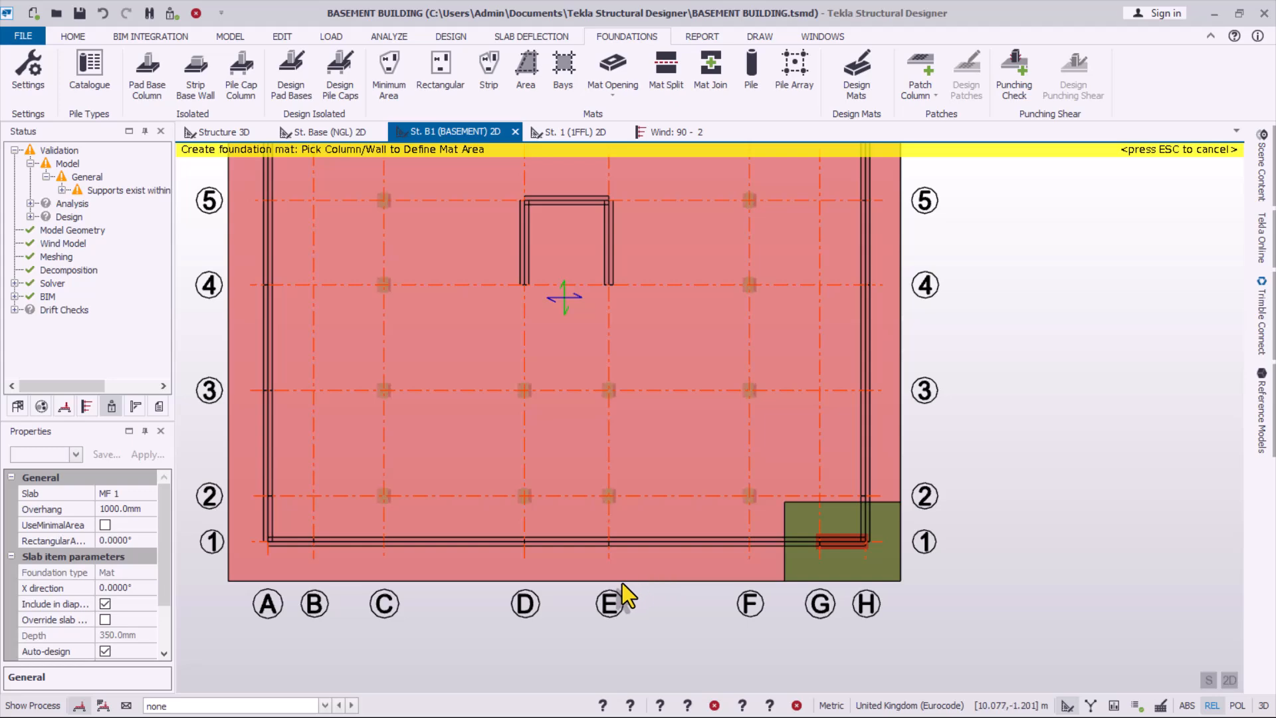
{"action": "scroll", "coordinate": [557, 587], "scroll_direction": "up", "scroll_amount": 2}
{"action": "scroll", "coordinate": [1057, 333], "scroll_direction": "down", "scroll_amount": 3}
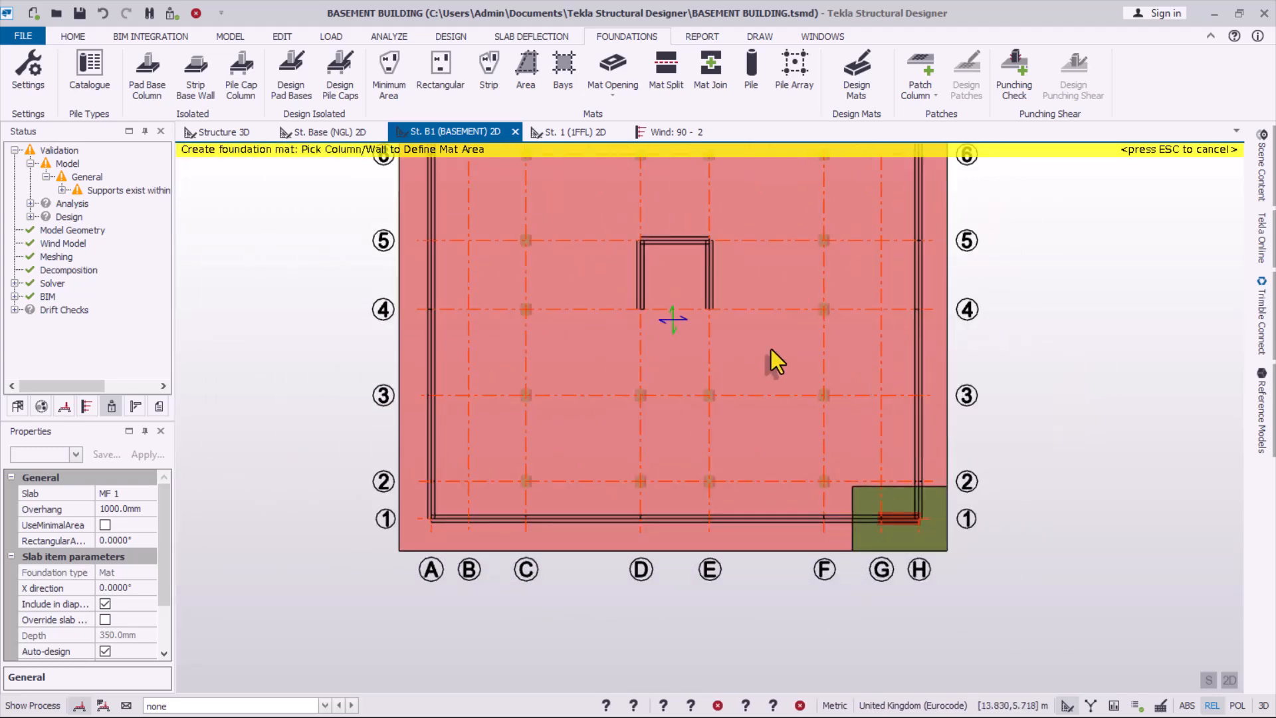
{"action": "left_click", "coordinate": [884, 445]}
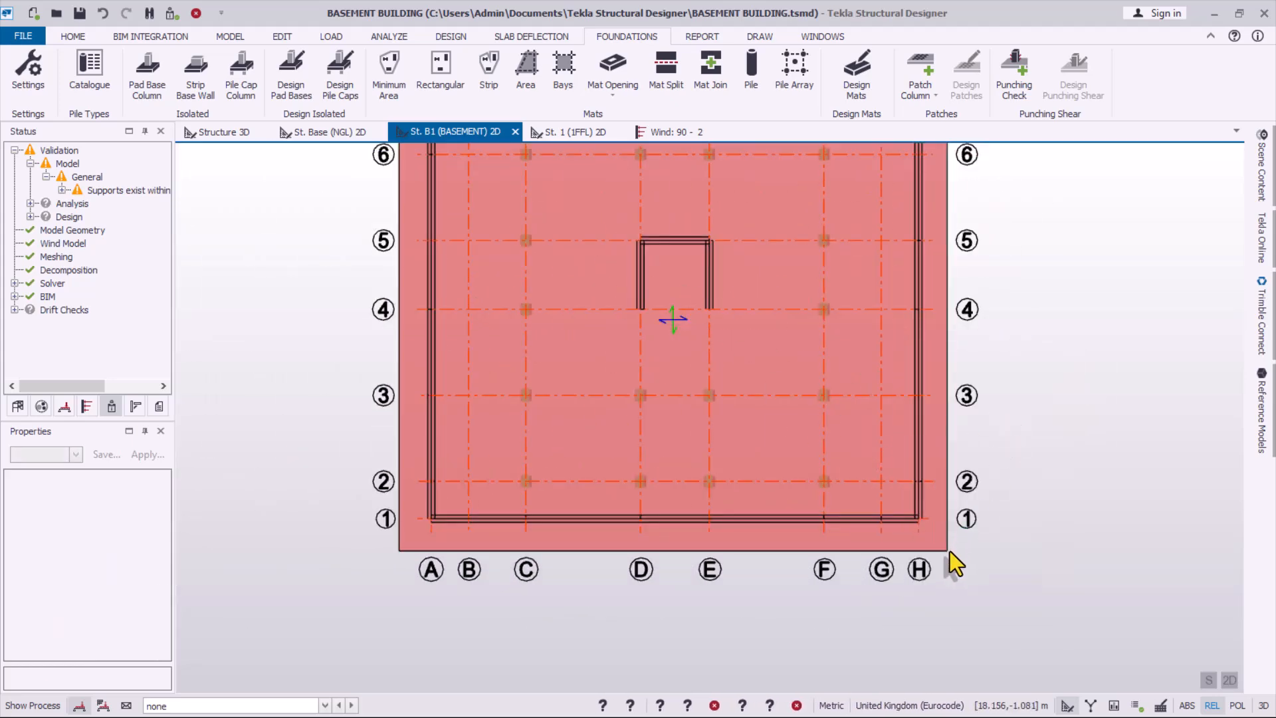
- Examine the foundation mat in the basement plan for supports lying within its area
{"action": "left_click", "coordinate": [424, 554]}
{"action": "scroll", "coordinate": [425, 554], "scroll_direction": "down", "scroll_amount": 2}
{"action": "scroll", "coordinate": [413, 445], "scroll_direction": "up", "scroll_amount": 1}
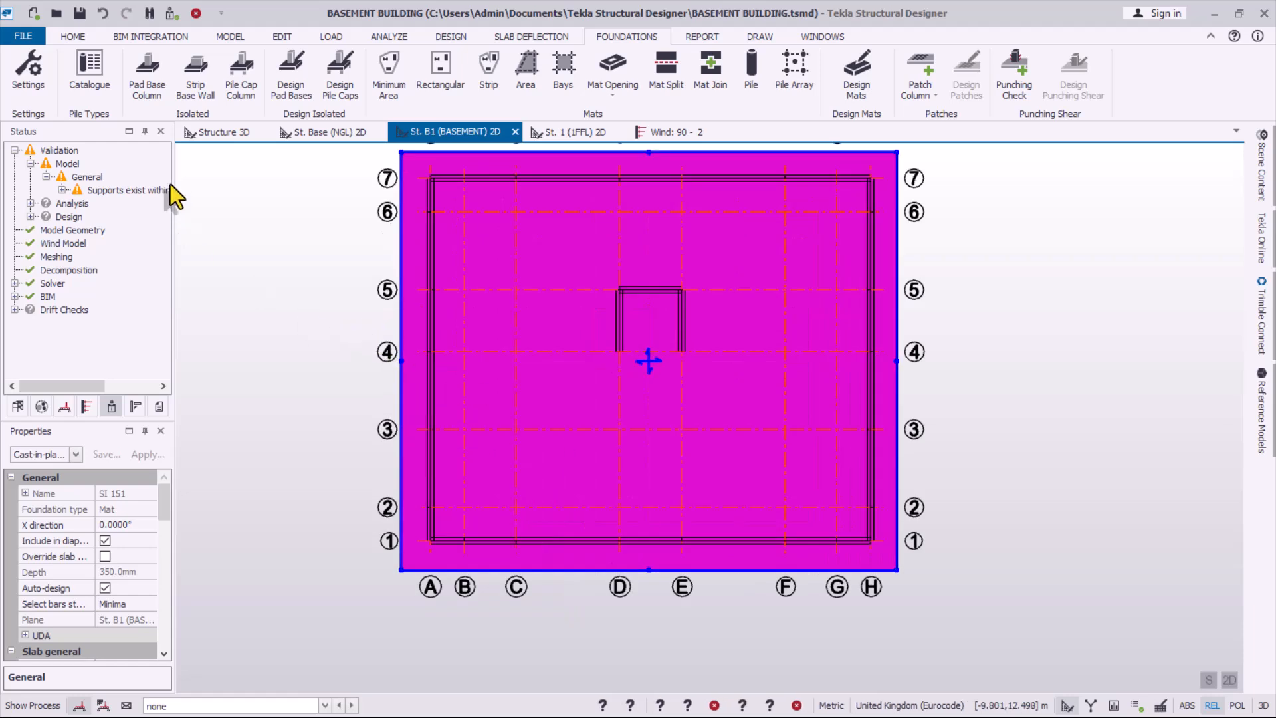
{"action": "right_click", "coordinate": [246, 214]}
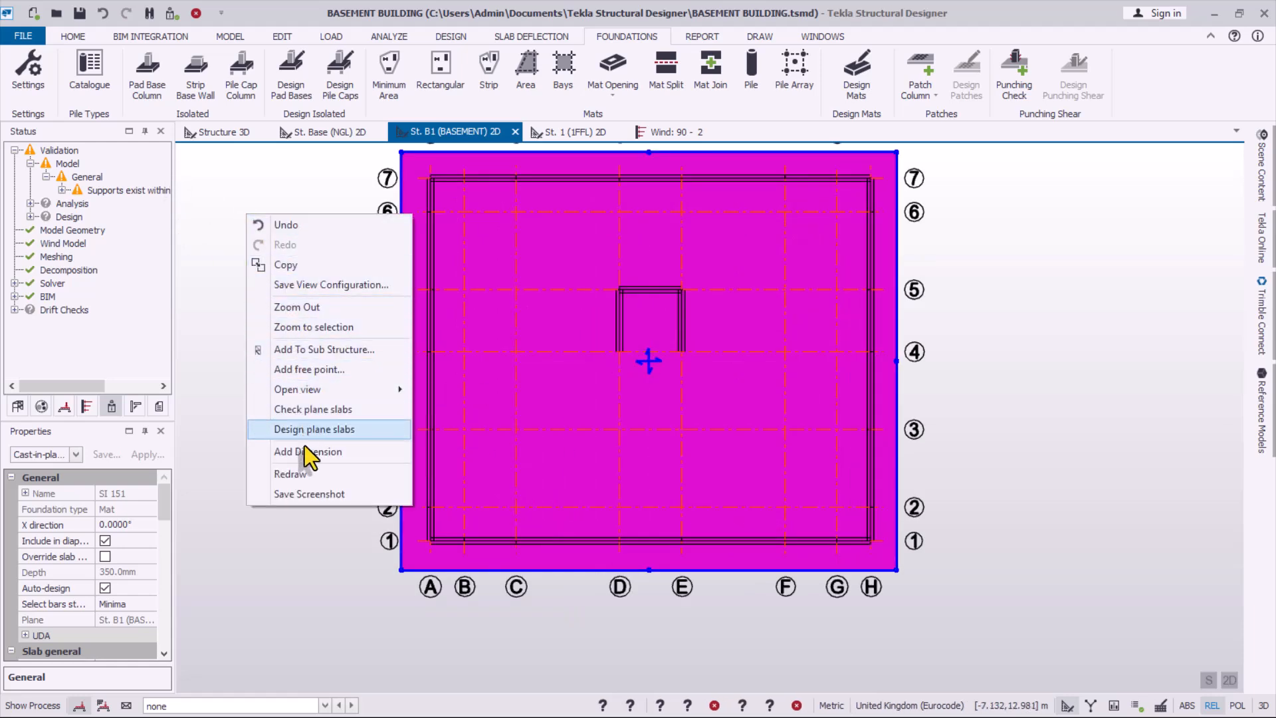
{"action": "mouse_move", "coordinate": [350, 392]}
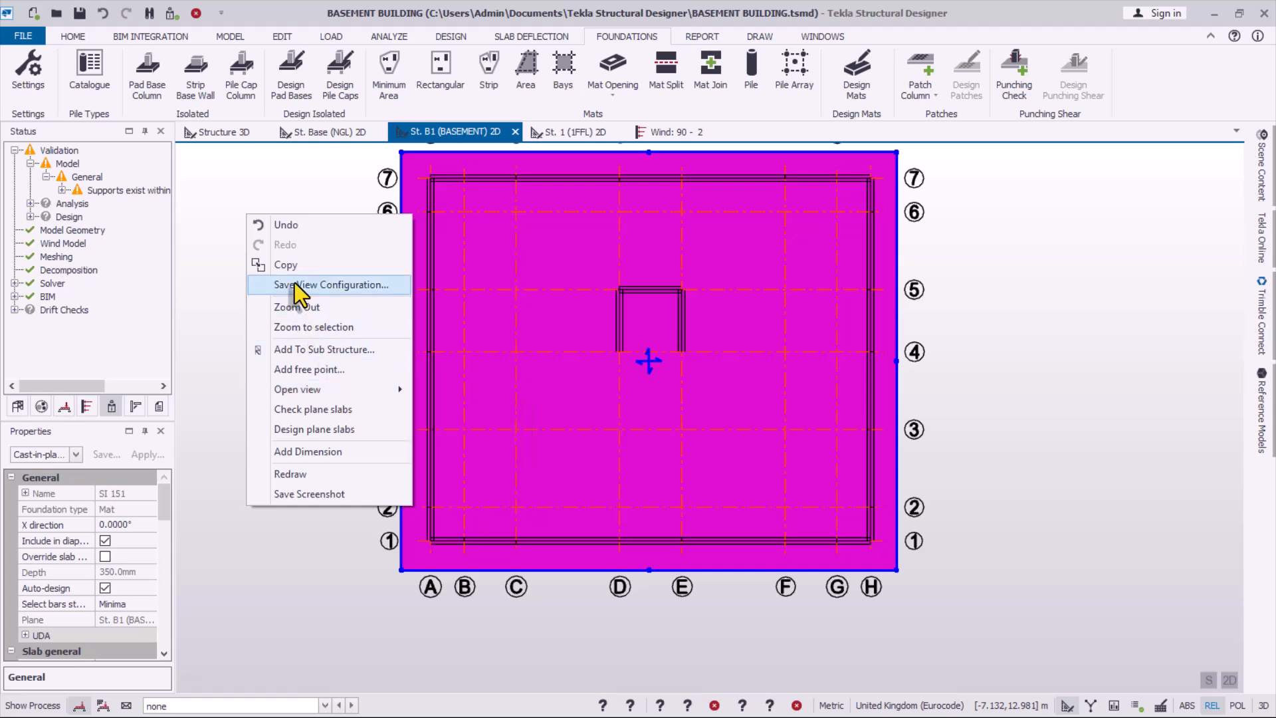
{"action": "left_click", "coordinate": [990, 377]}
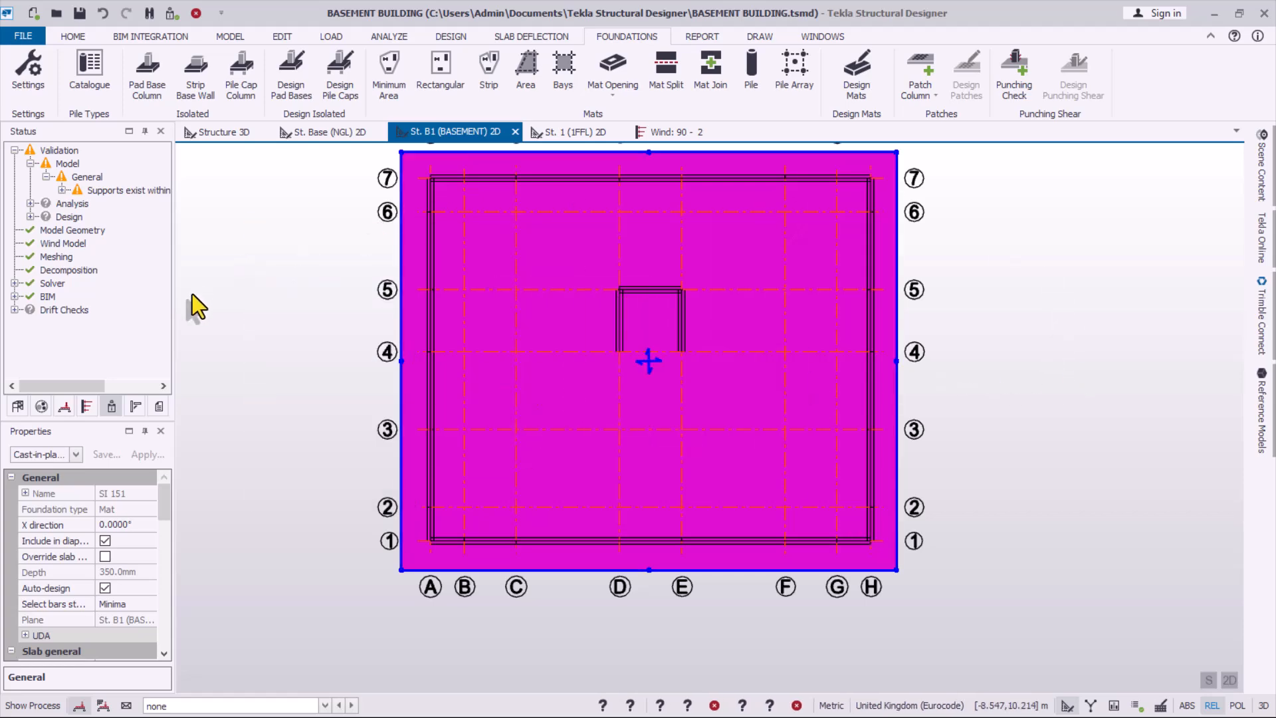
{"action": "scroll", "coordinate": [313, 274], "scroll_direction": "down", "scroll_amount": 4}
{"action": "scroll", "coordinate": [384, 254], "scroll_direction": "up", "scroll_amount": 3}
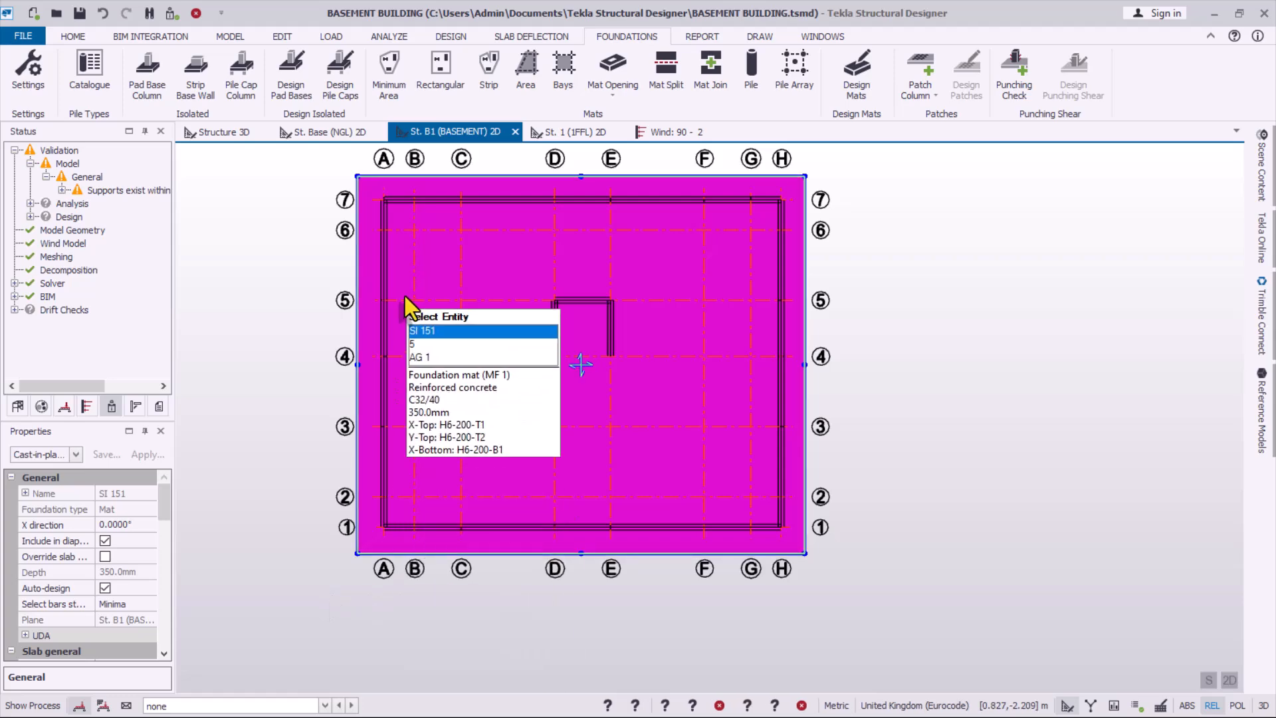
{"action": "scroll", "coordinate": [665, 372], "scroll_direction": "up", "scroll_amount": 2}
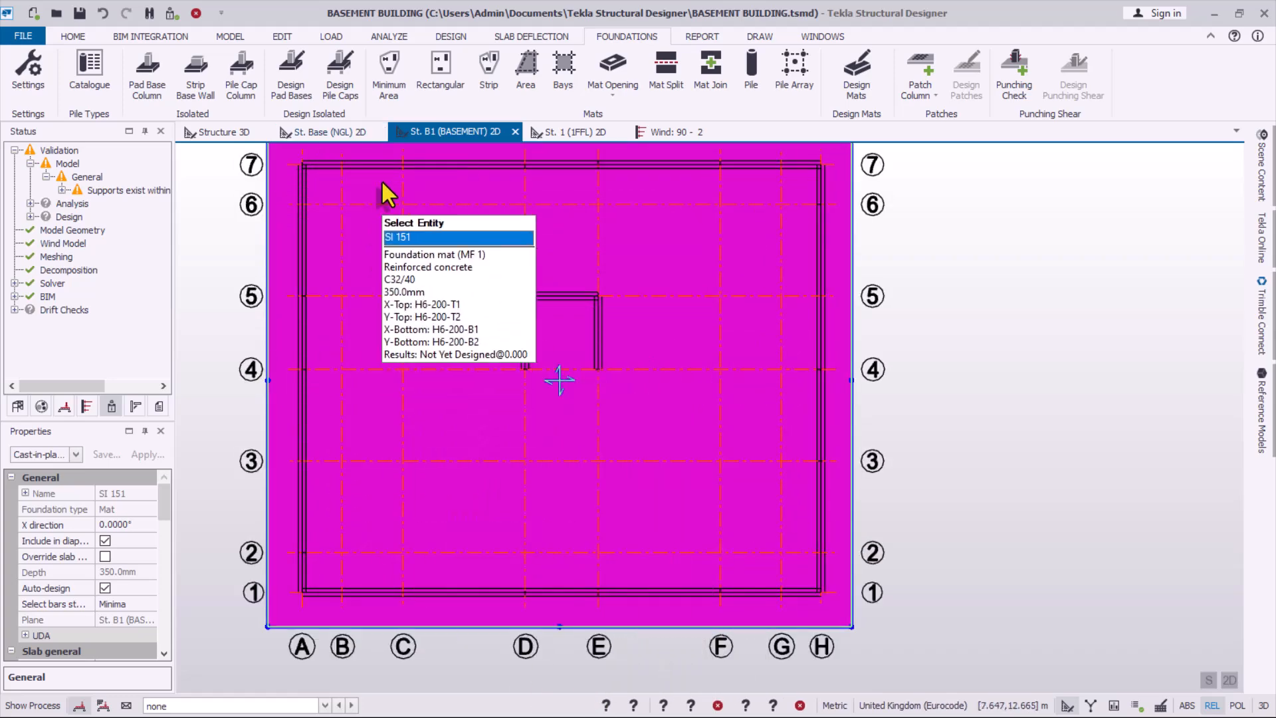
{"action": "scroll", "coordinate": [542, 543], "scroll_direction": "down", "scroll_amount": 2}
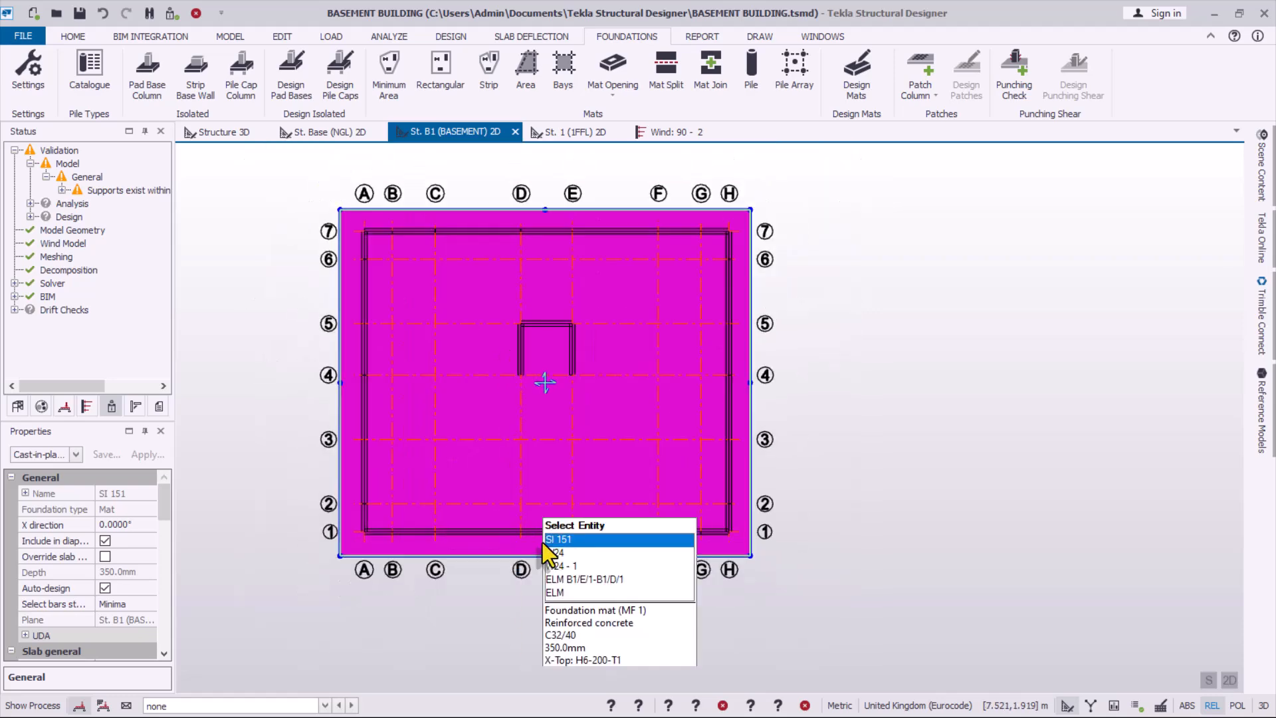
{"action": "scroll", "coordinate": [298, 452], "scroll_direction": "up", "scroll_amount": 2}
{"action": "scroll", "coordinate": [440, 399], "scroll_direction": "down", "scroll_amount": 1}
{"action": "scroll", "coordinate": [440, 399], "scroll_direction": "up", "scroll_amount": 1}
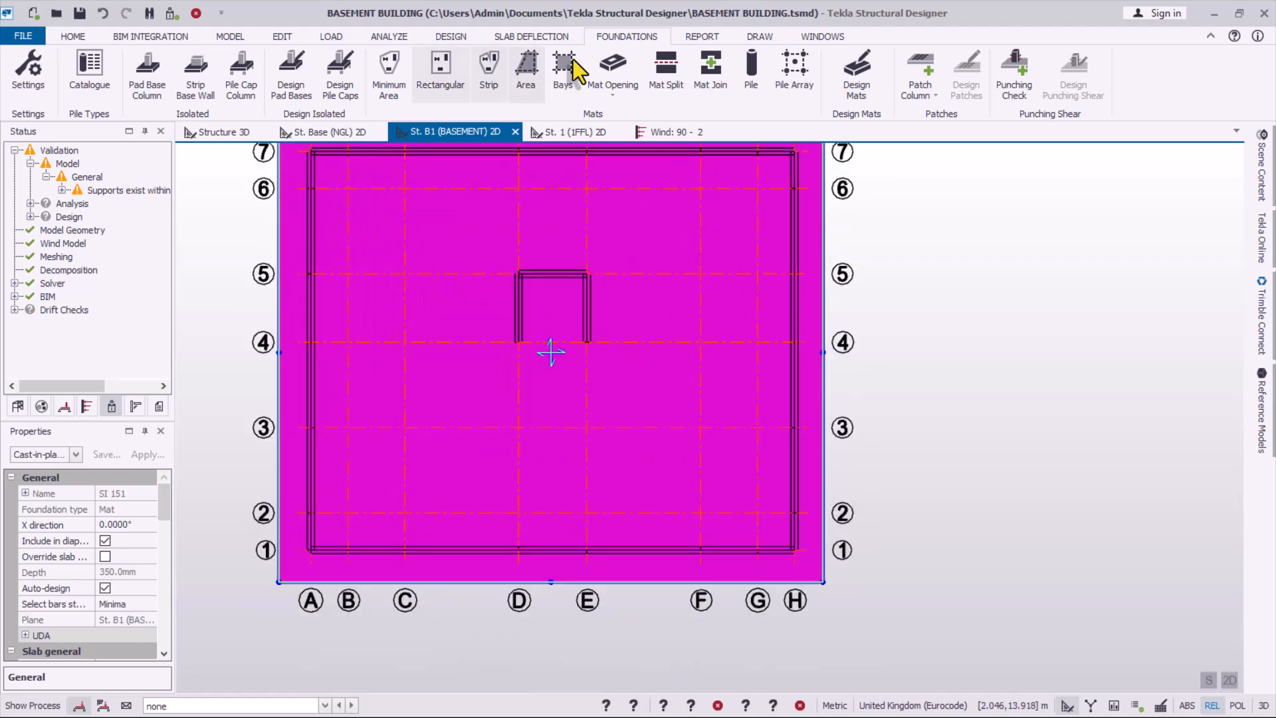
{"action": "scroll", "coordinate": [632, 309], "scroll_direction": "down", "scroll_amount": 1}
{"action": "scroll", "coordinate": [633, 45], "scroll_direction": "up", "scroll_amount": 3}
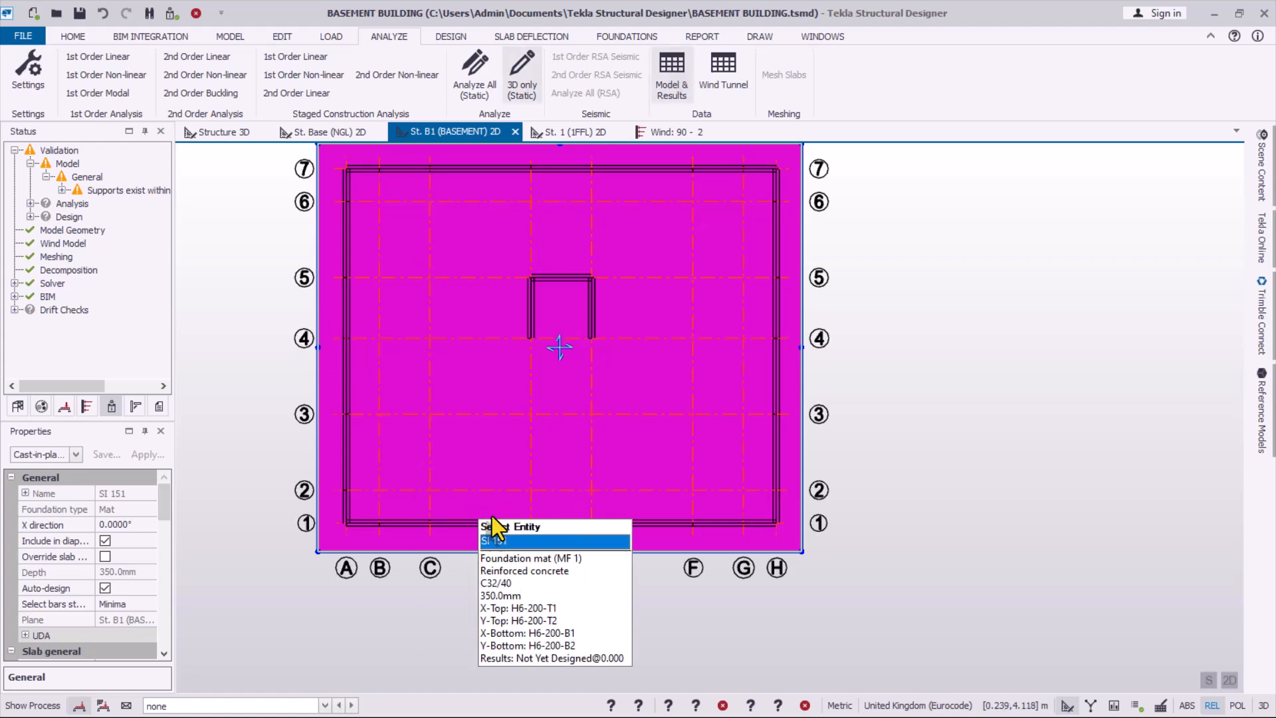
{"action": "left_click", "coordinate": [611, 500]}
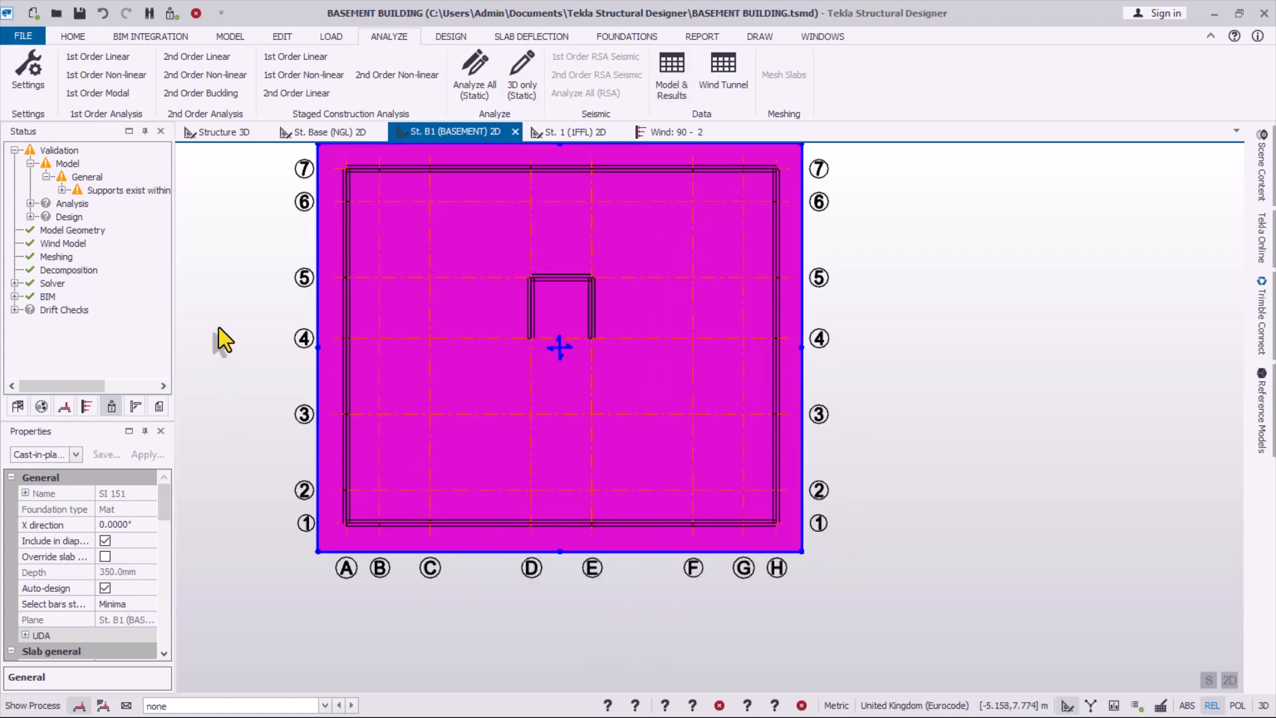
{"action": "left_click", "coordinate": [271, 387]}
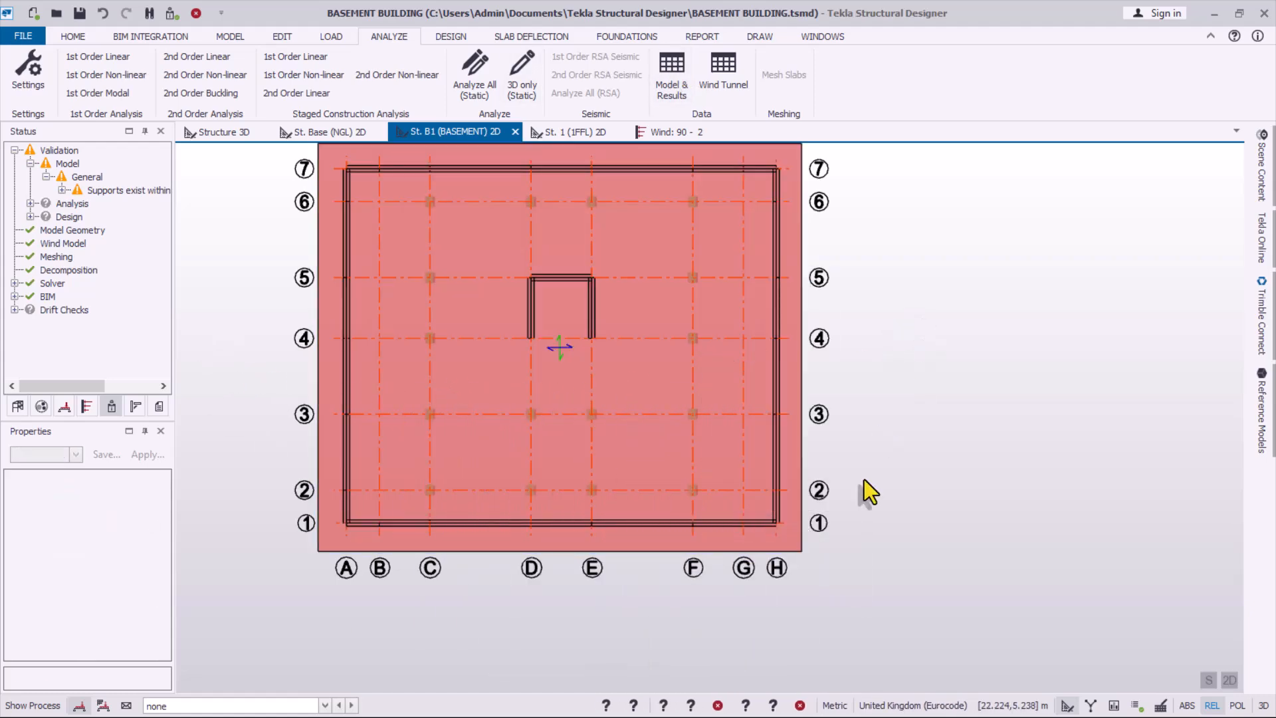
- Select everything in the basement plan, try deleting the foundation mat, and undo the deletion
{"action": "scroll", "coordinate": [864, 486], "scroll_direction": "down", "scroll_amount": 2}
{"action": "left_click_drag", "start_coordinate": [368, 170], "coordinate": [1026, 653]}
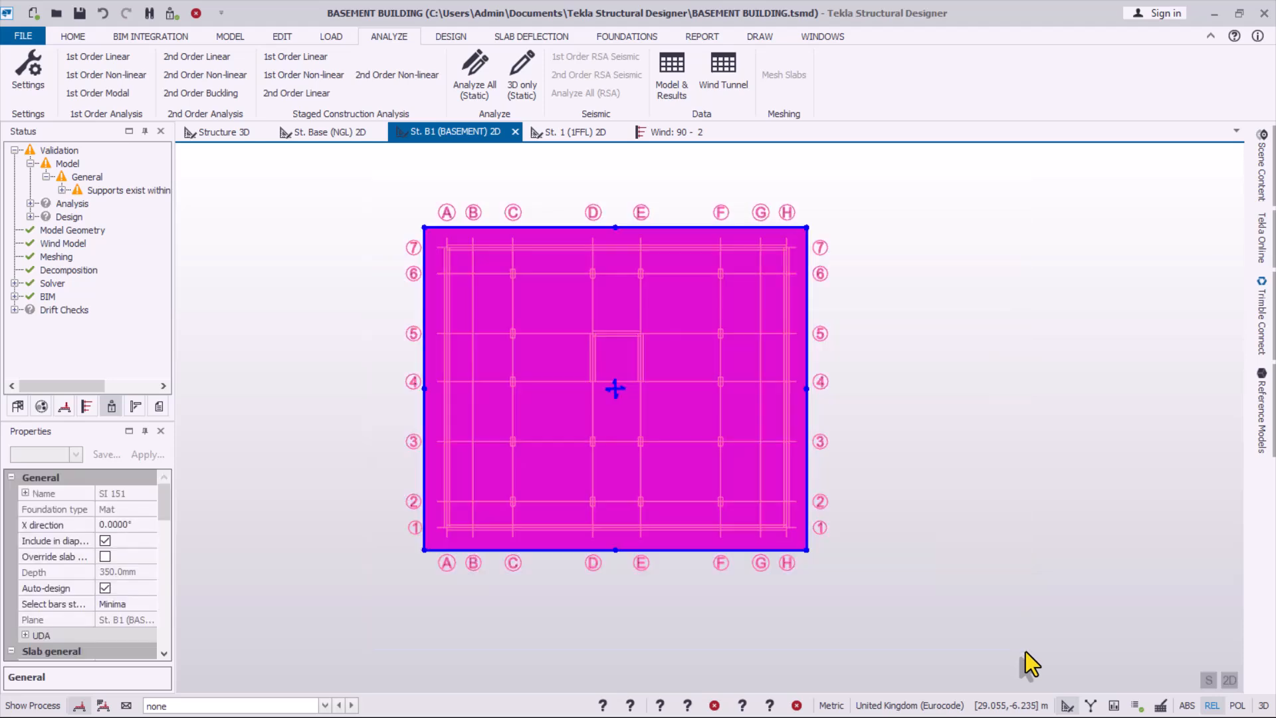
{"action": "left_click", "coordinate": [198, 14]}
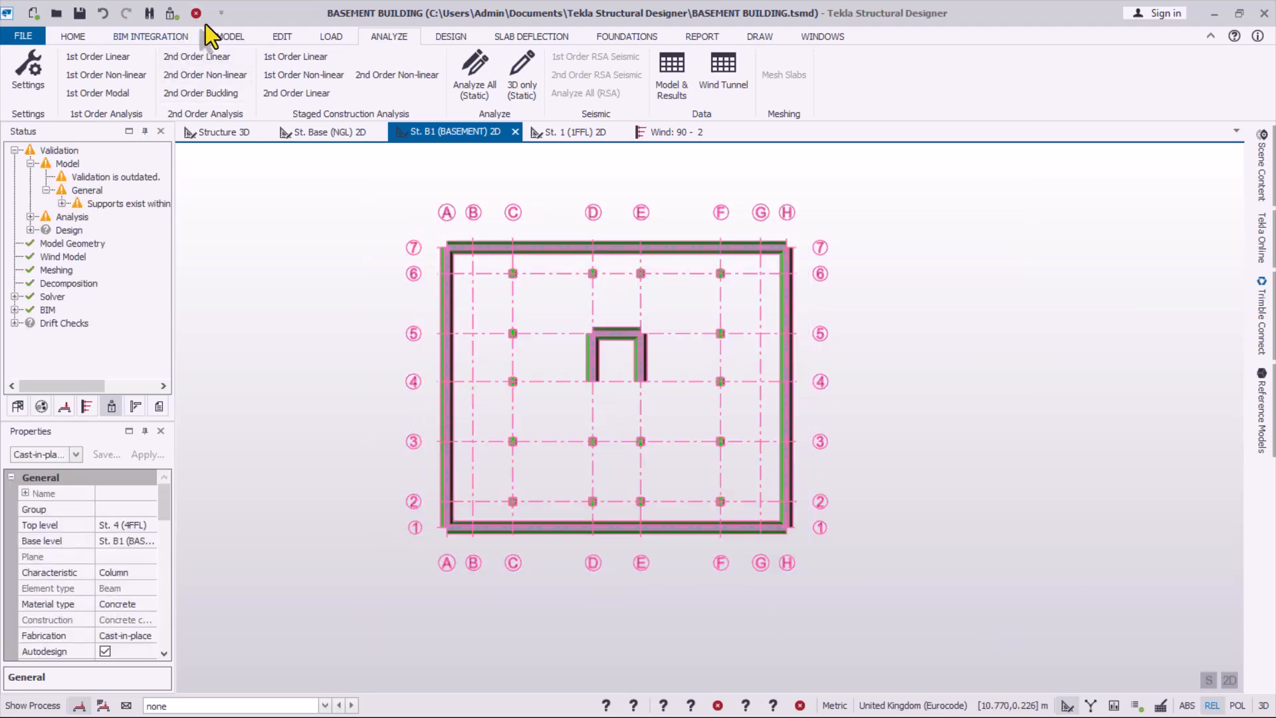
{"action": "scroll", "coordinate": [607, 398], "scroll_direction": "up", "scroll_amount": 1}
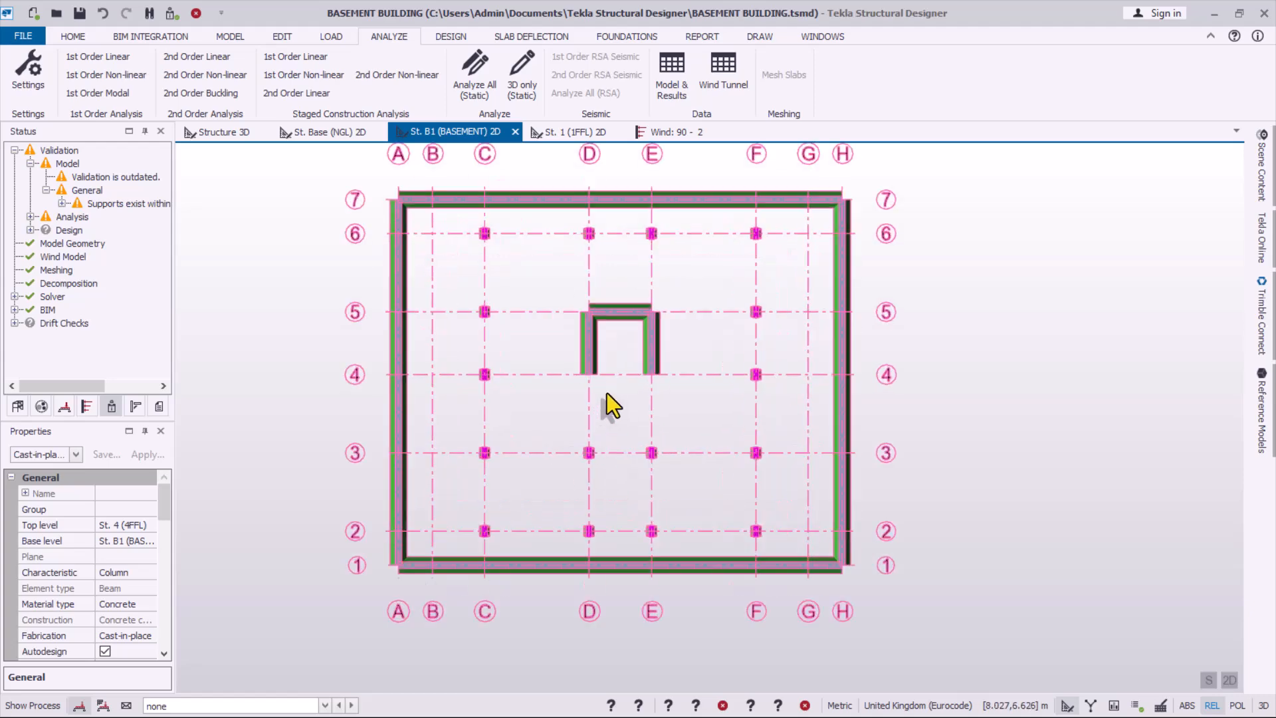
{"action": "key", "text": "ctrl+z"}
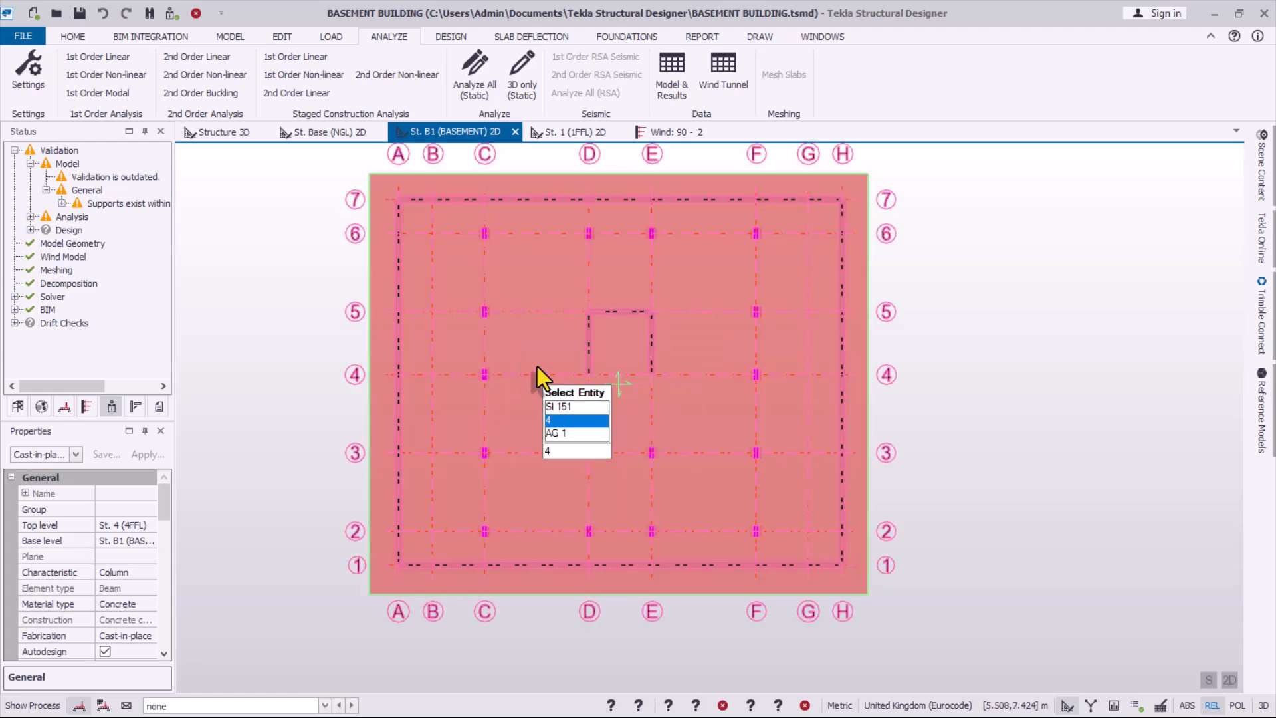
- Return to the Structure 3D view and examine the column supports from beneath the foundation mat
{"action": "scroll", "coordinate": [519, 346], "scroll_direction": "up", "scroll_amount": 1}
{"action": "left_click", "coordinate": [224, 132]}
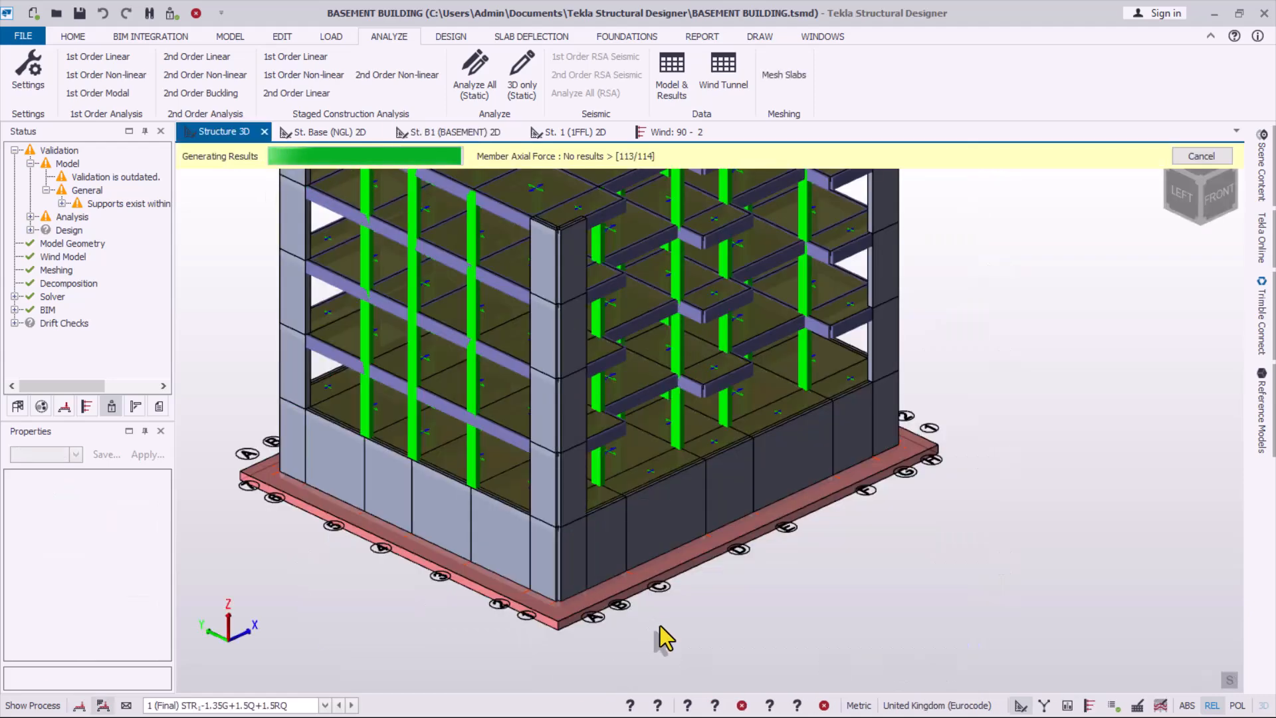
{"action": "scroll", "coordinate": [585, 495], "scroll_direction": "up", "scroll_amount": 3}
{"action": "scroll", "coordinate": [578, 472], "scroll_direction": "up", "scroll_amount": 5}
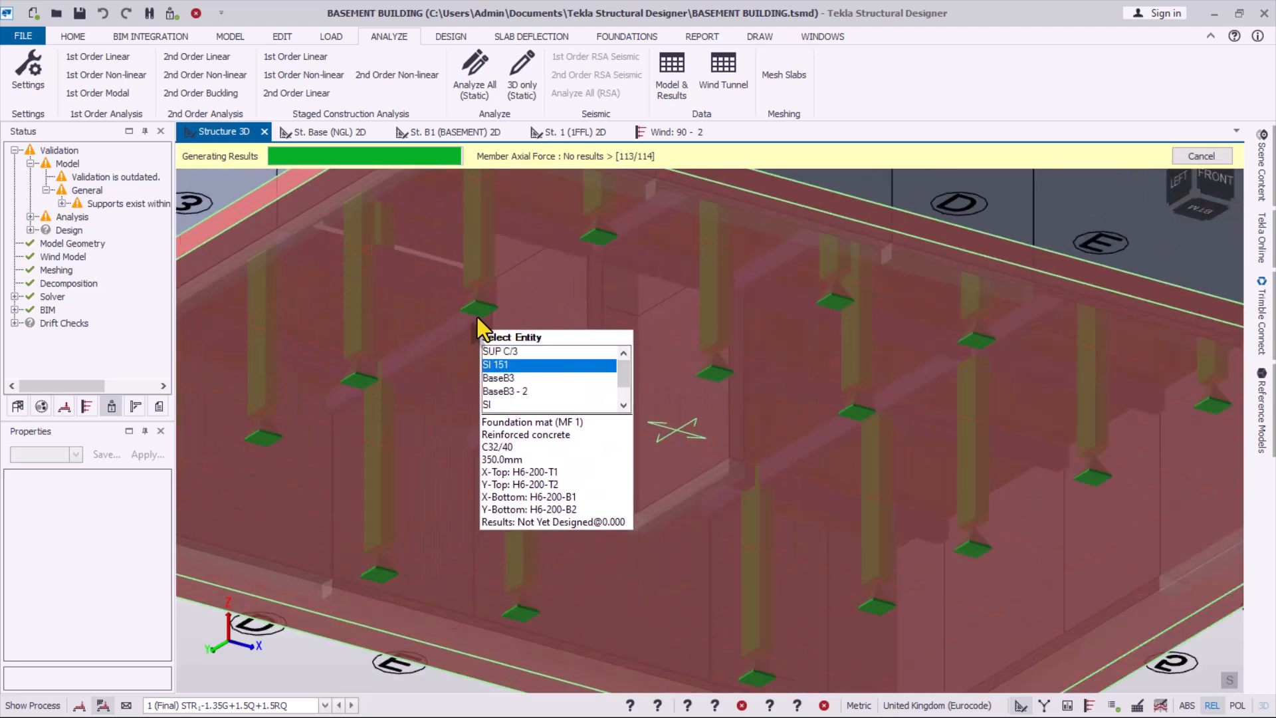
{"action": "left_click", "coordinate": [477, 313]}
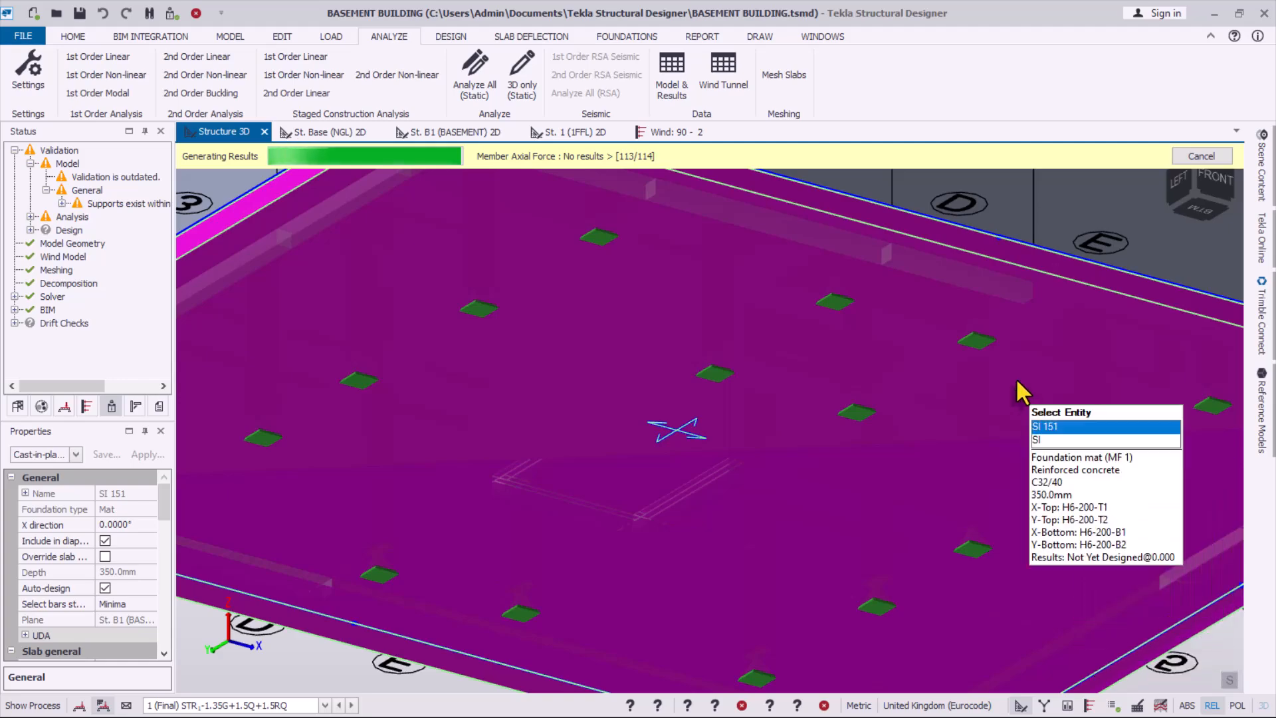
{"action": "scroll", "coordinate": [764, 443], "scroll_direction": "down", "scroll_amount": 5}
{"action": "right_click_drag", "start_coordinate": [746, 547], "coordinate": [668, 702]}
{"action": "scroll", "coordinate": [585, 636], "scroll_direction": "down", "scroll_amount": 1}
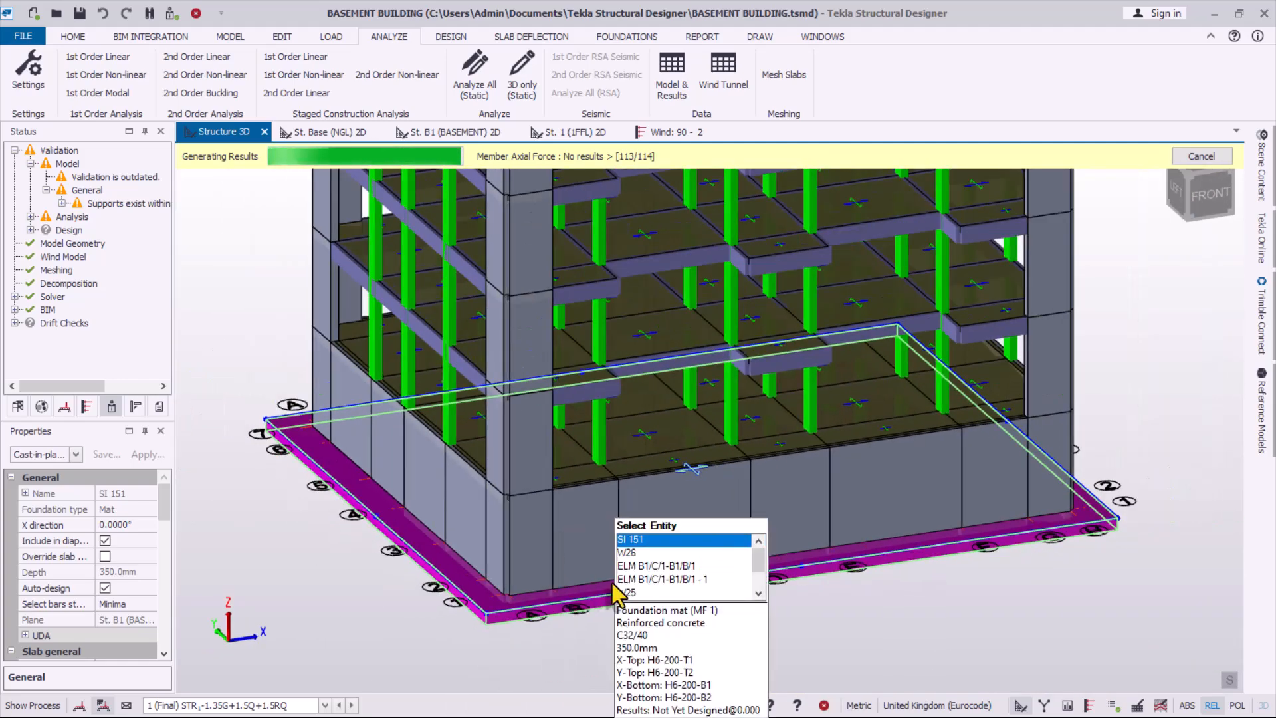
{"action": "scroll", "coordinate": [622, 565], "scroll_direction": "up", "scroll_amount": 2}
{"action": "scroll", "coordinate": [652, 598], "scroll_direction": "up", "scroll_amount": 5}
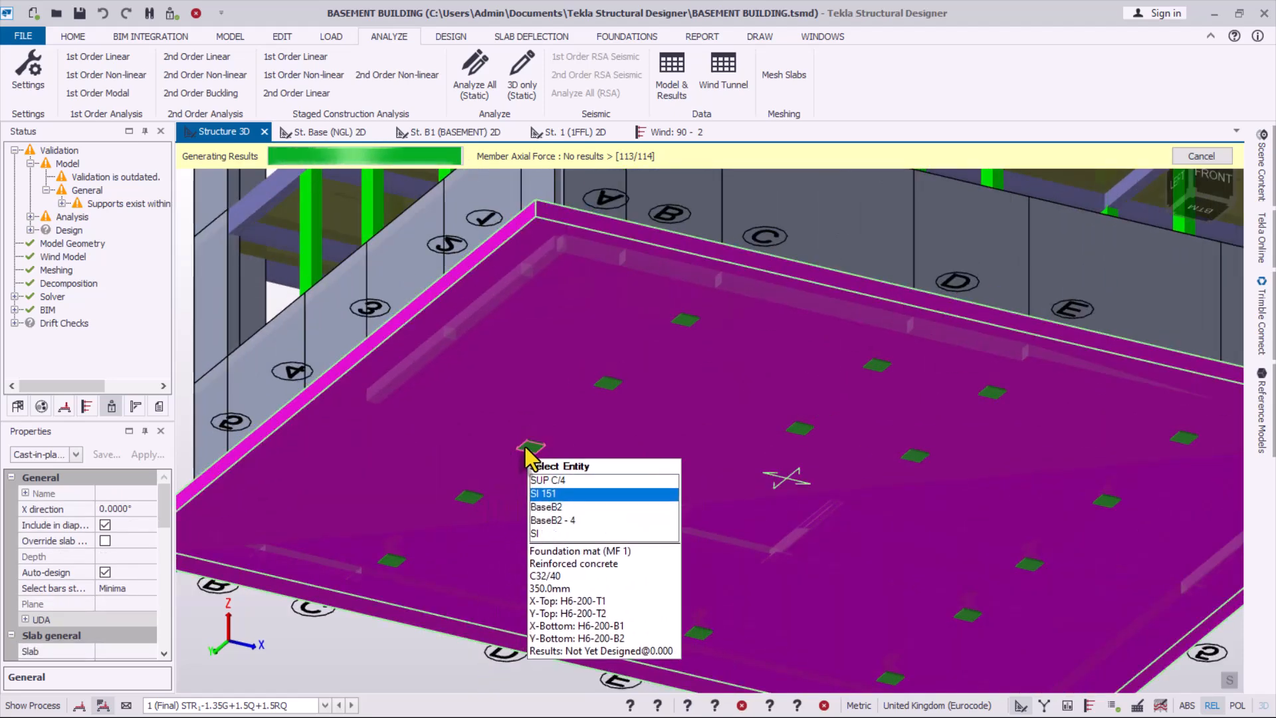
- Delete the column support at grid C/4 within the foundation mat
{"action": "left_click", "coordinate": [527, 445]}
{"action": "scroll", "coordinate": [514, 492], "scroll_direction": "up", "scroll_amount": 2}
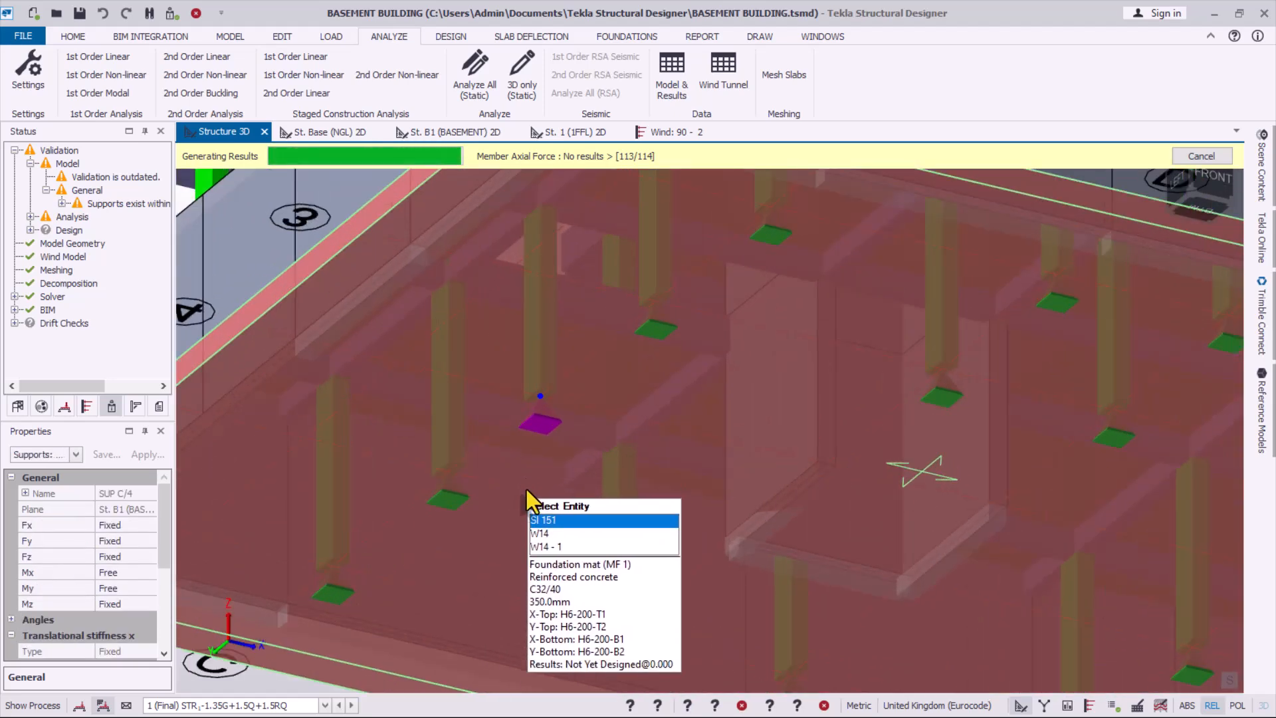
{"action": "left_click", "coordinate": [196, 13]}
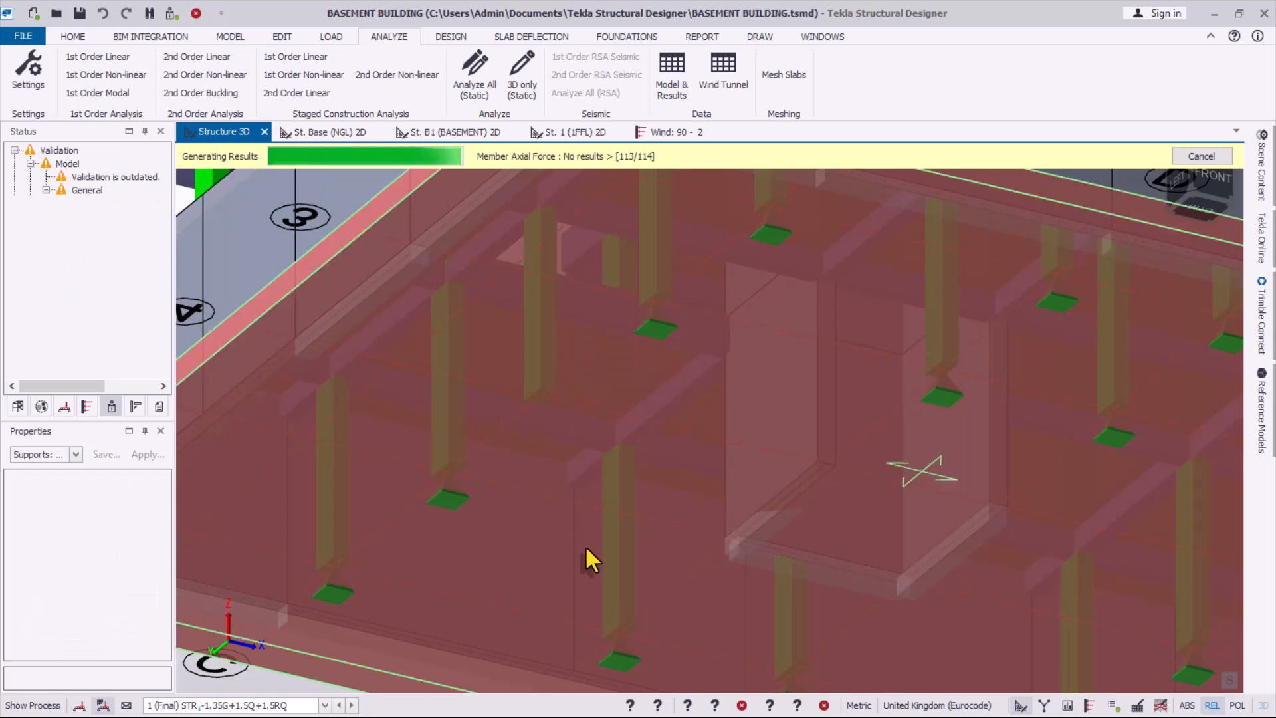
- Delete the remaining column supports within the foundation mat, excluding the wall, slab items and beam from the deletion
{"action": "left_click", "coordinate": [456, 505]}
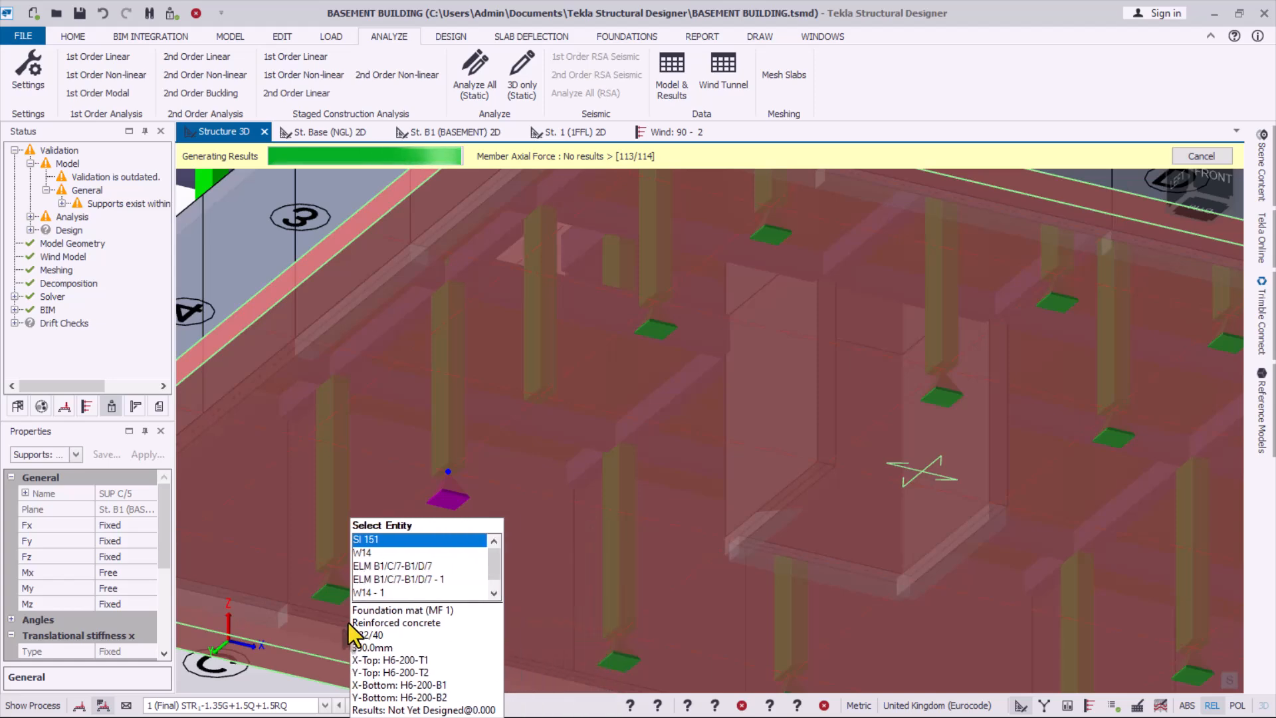
{"action": "left_click", "coordinate": [658, 323]}
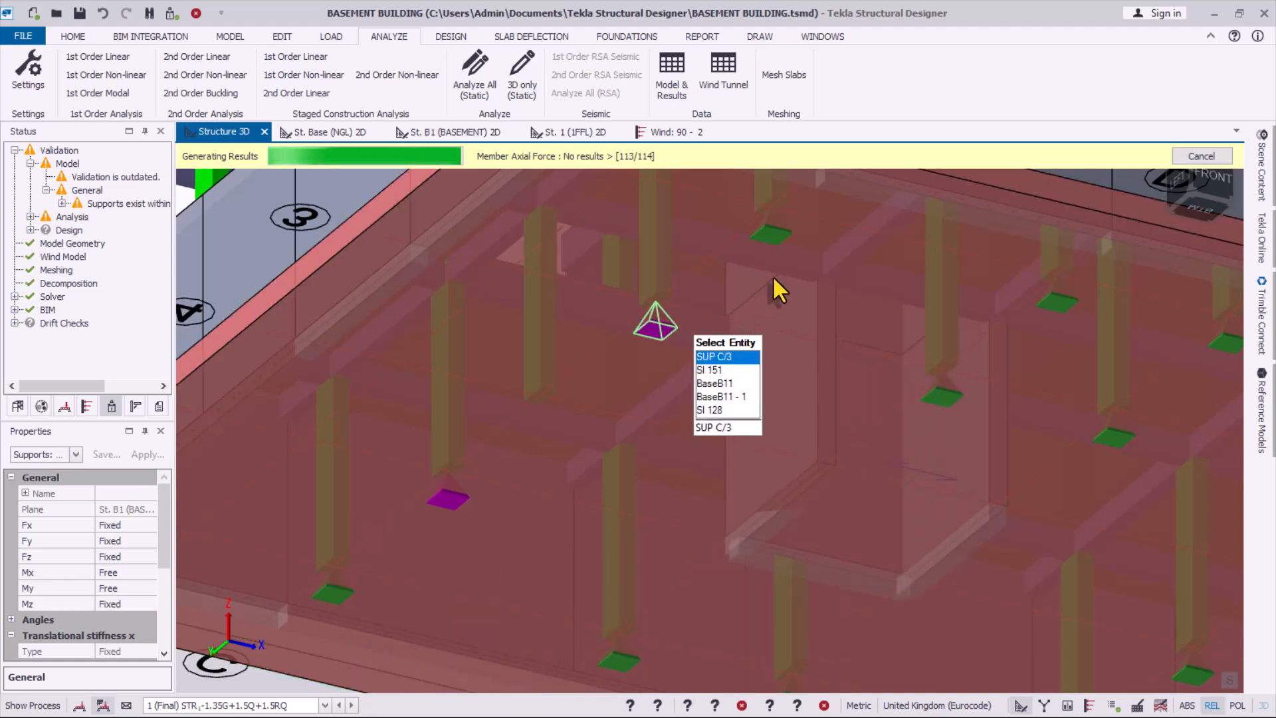
{"action": "scroll", "coordinate": [824, 332], "scroll_direction": "down", "scroll_amount": 2}
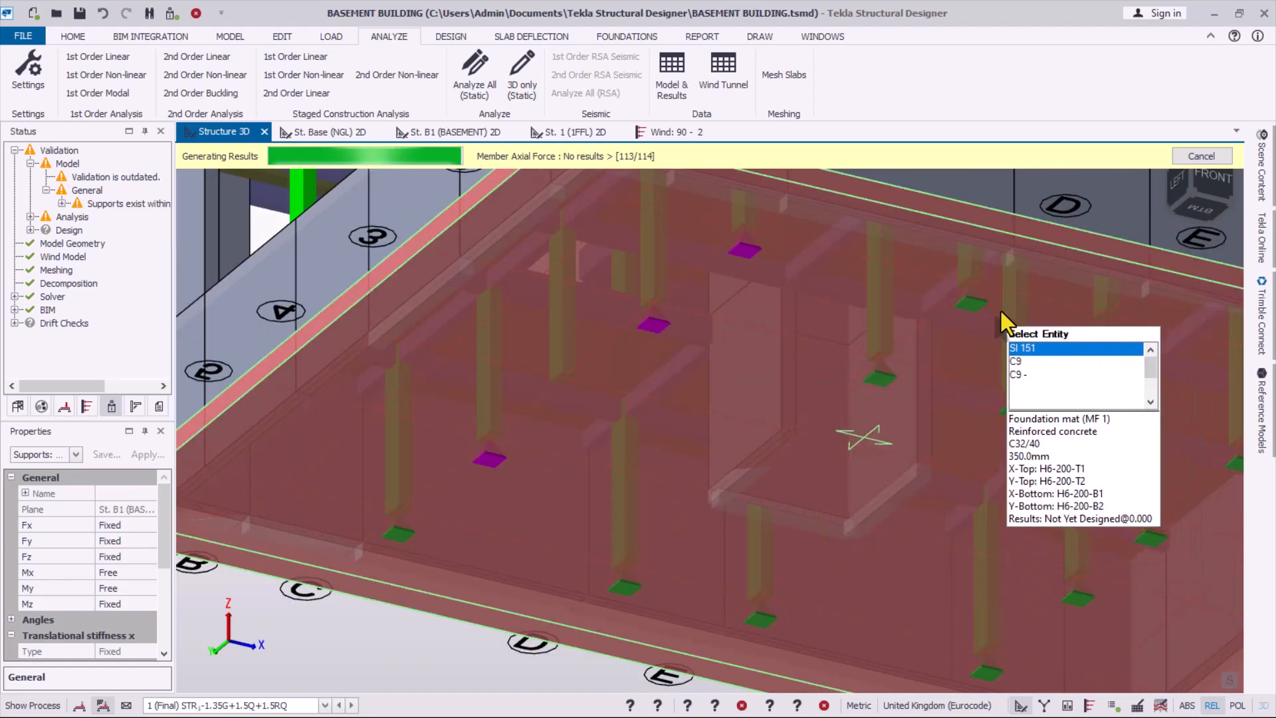
{"action": "left_click", "coordinate": [974, 303]}
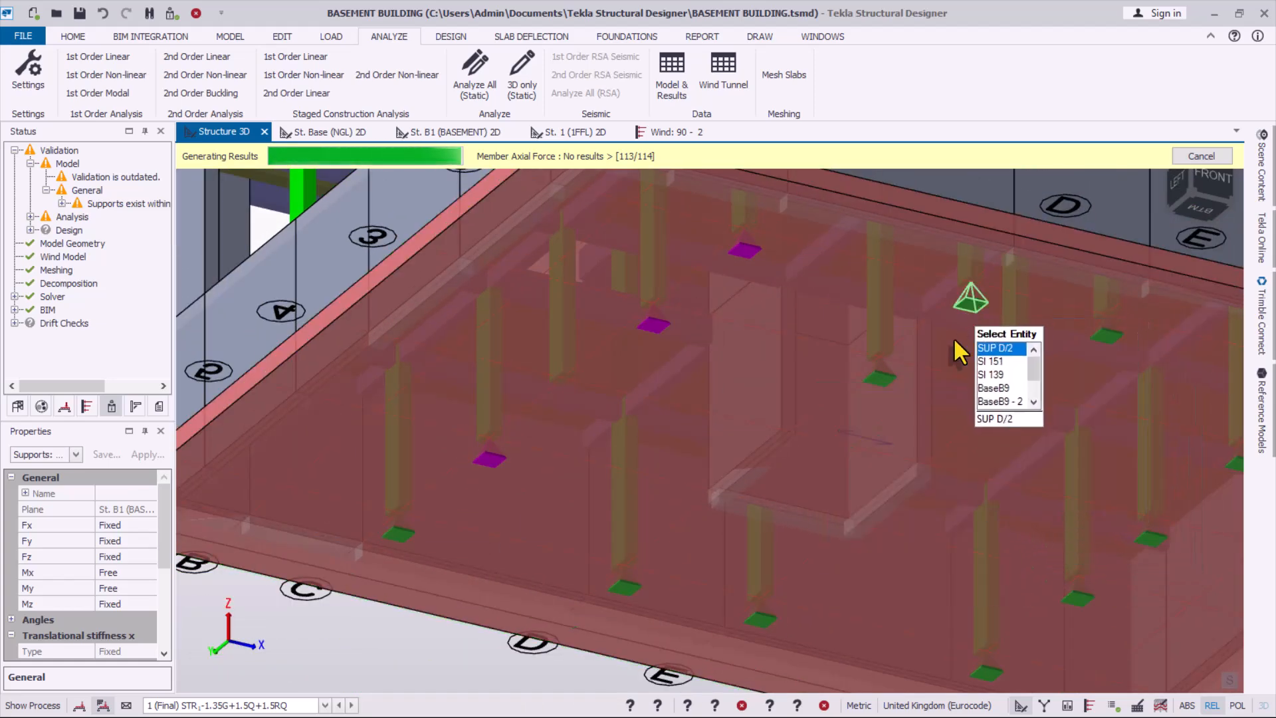
{"action": "left_click", "coordinate": [886, 390]}
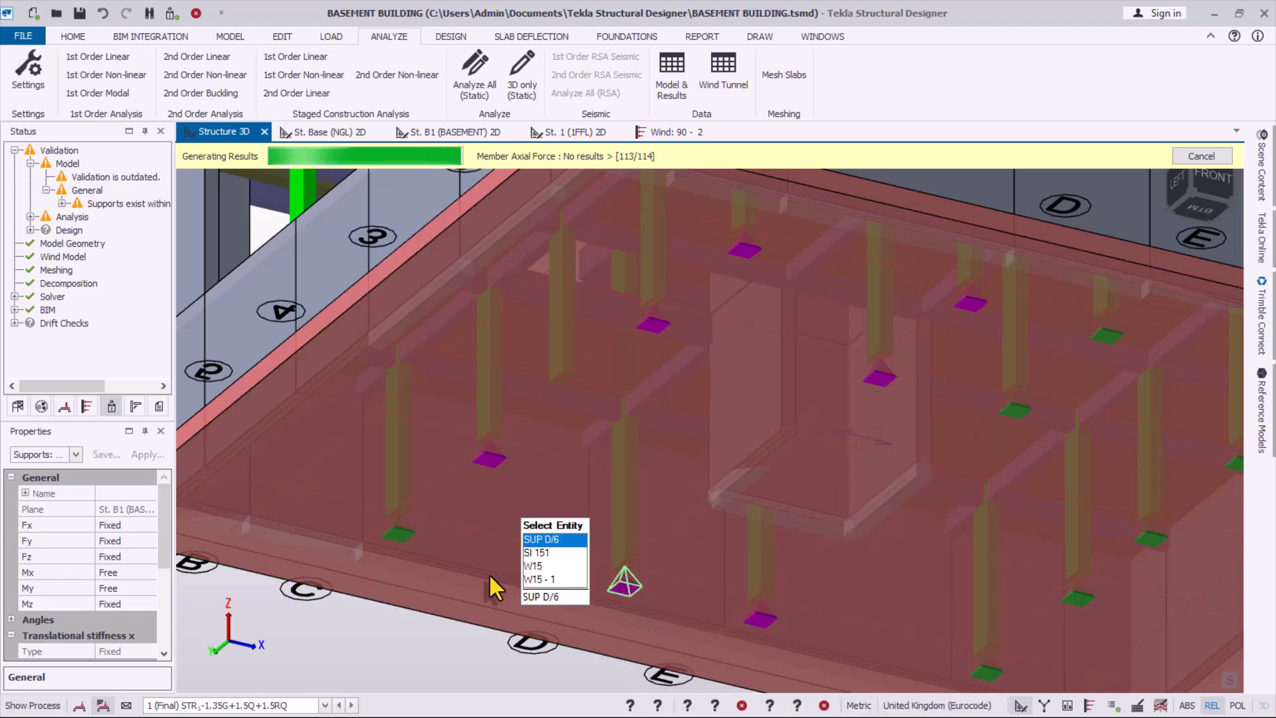
{"action": "left_click", "coordinate": [401, 537]}
{"action": "scroll", "coordinate": [351, 452], "scroll_direction": "down", "scroll_amount": 2}
{"action": "scroll", "coordinate": [997, 577], "scroll_direction": "up", "scroll_amount": 2}
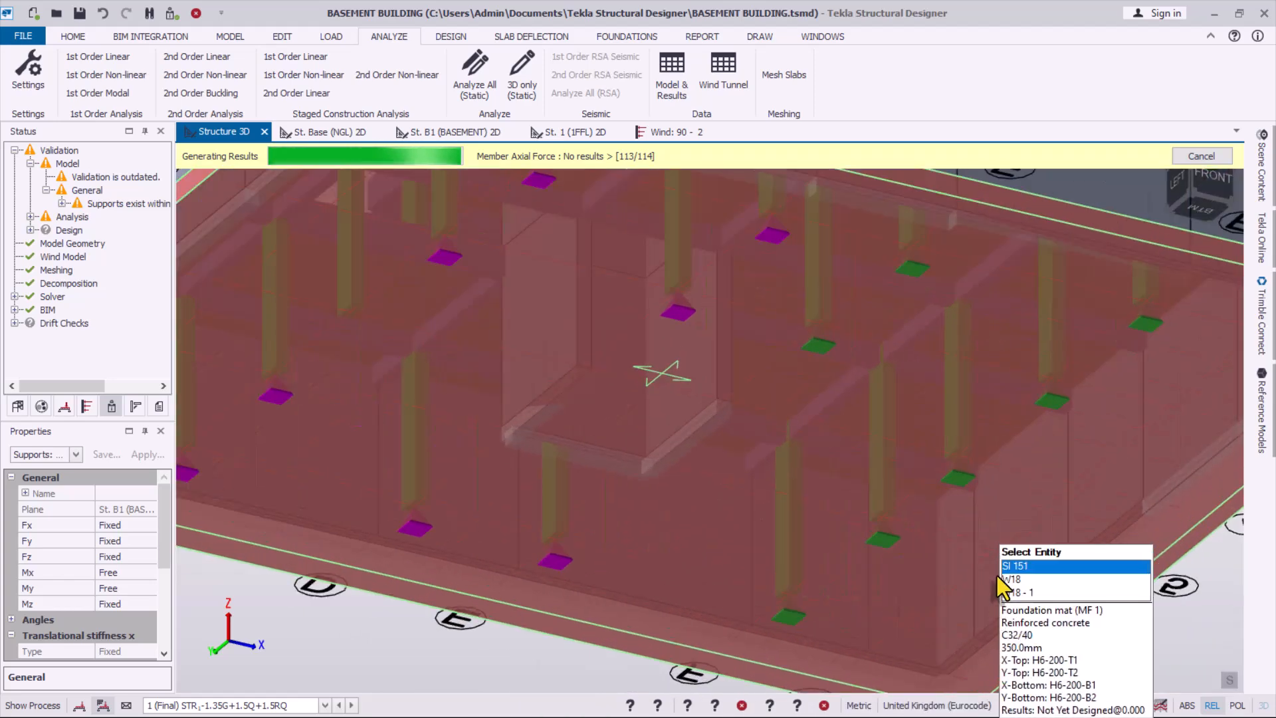
{"action": "left_click", "coordinate": [821, 345]}
{"action": "left_click", "coordinate": [912, 269]}
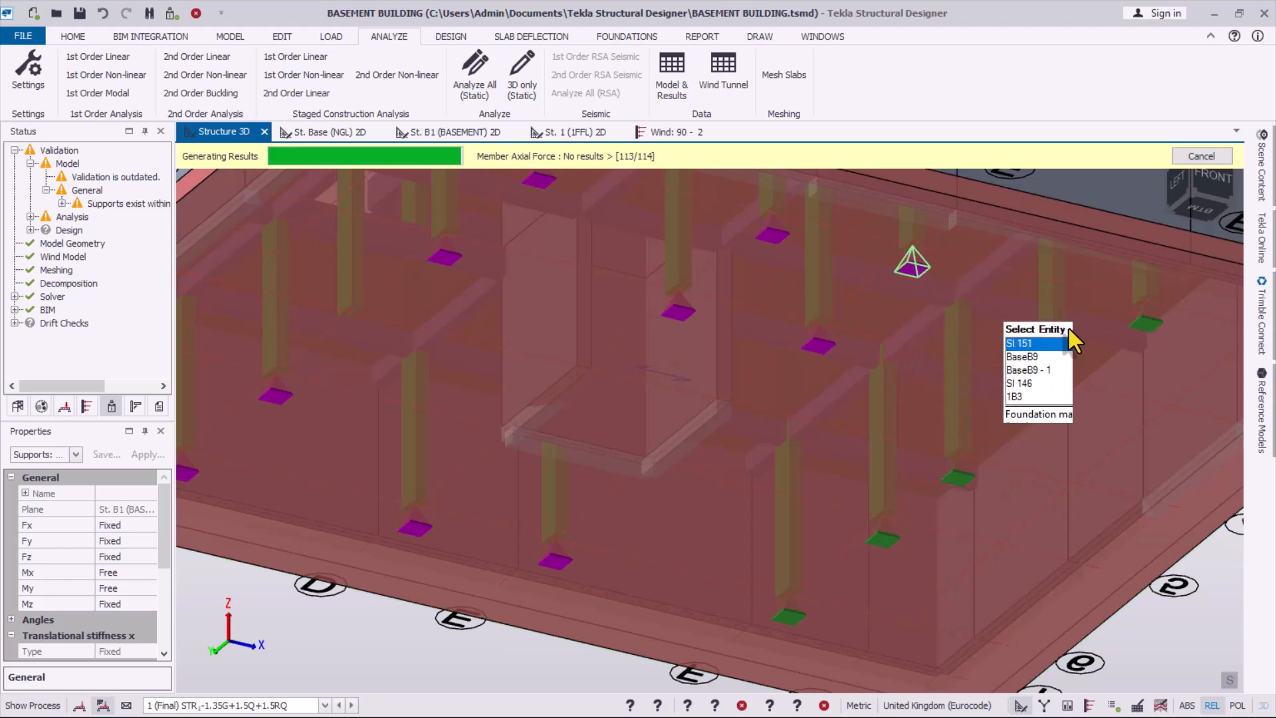
{"action": "left_click", "coordinate": [1146, 324]}
{"action": "left_click", "coordinate": [1054, 402]}
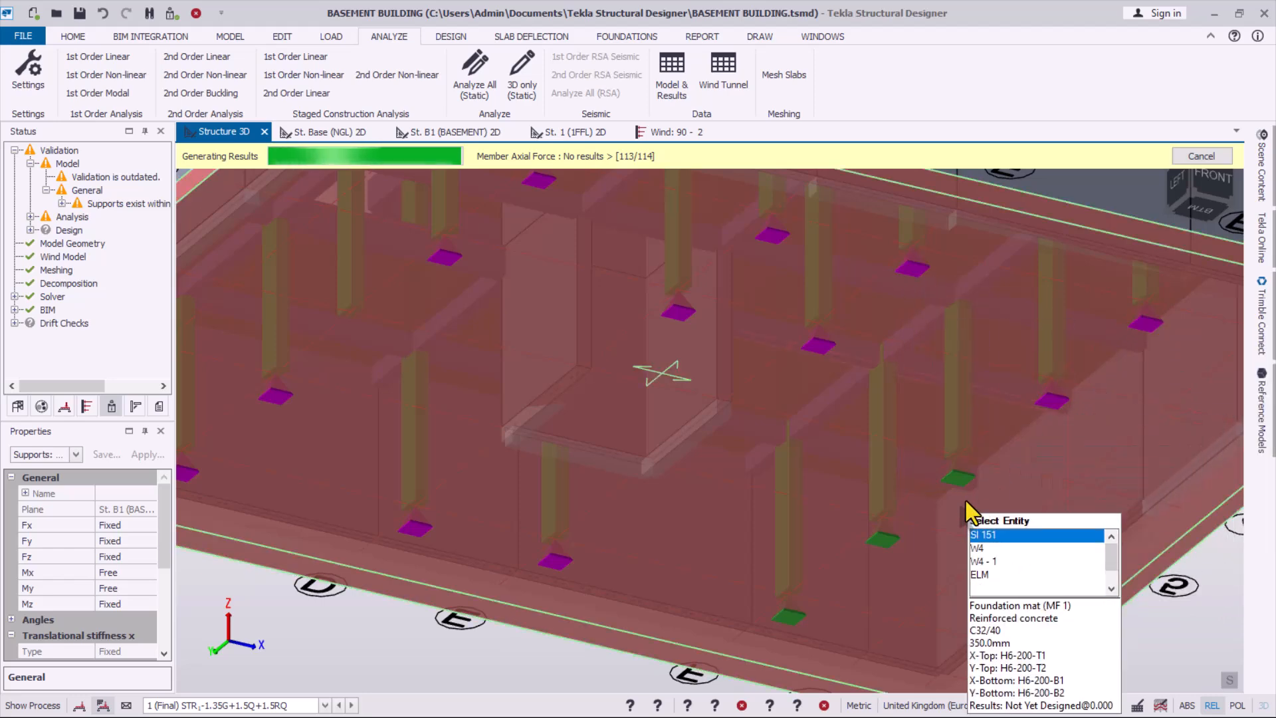
{"action": "left_click", "coordinate": [958, 479]}
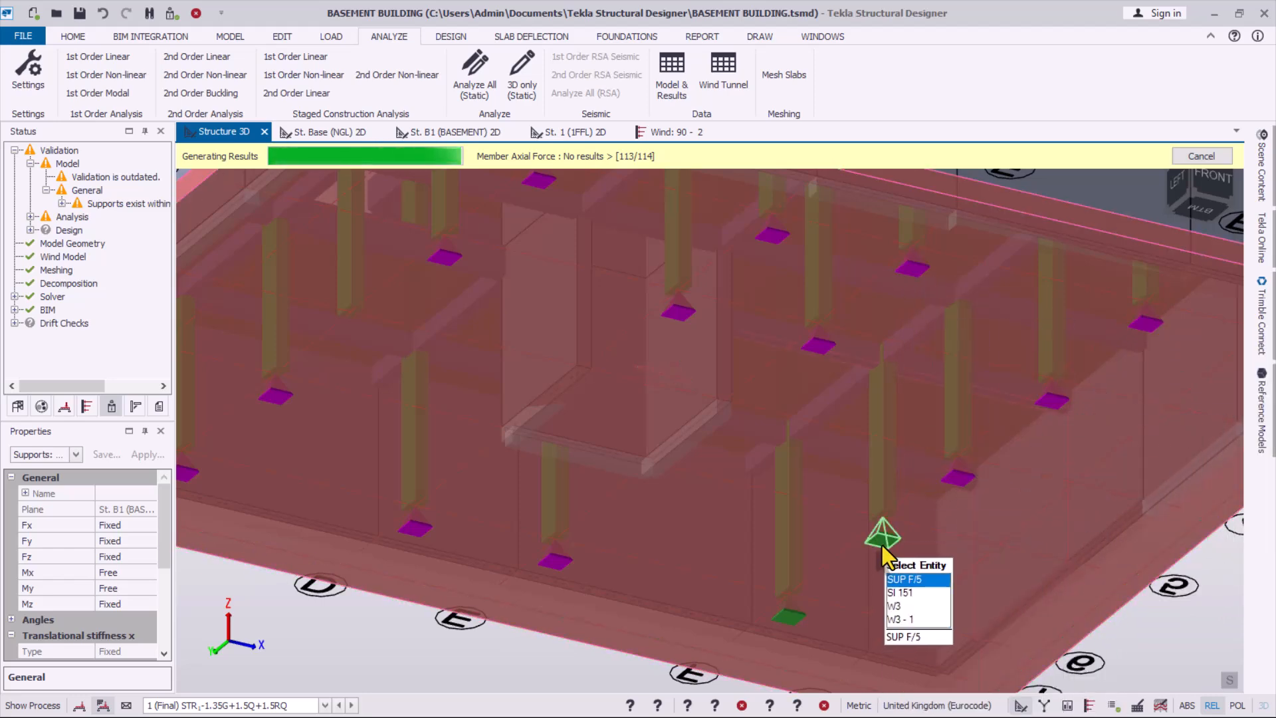
{"action": "scroll", "coordinate": [736, 520], "scroll_direction": "down", "scroll_amount": 5}
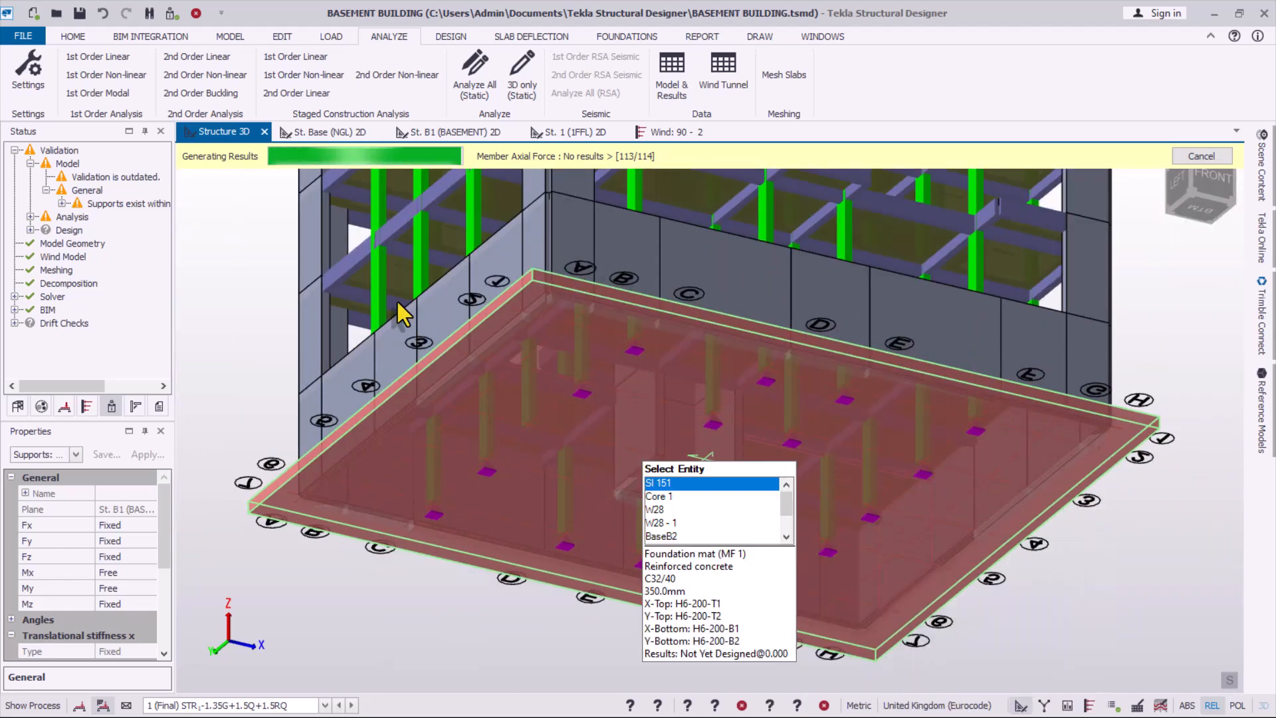
{"action": "left_click", "coordinate": [196, 13]}
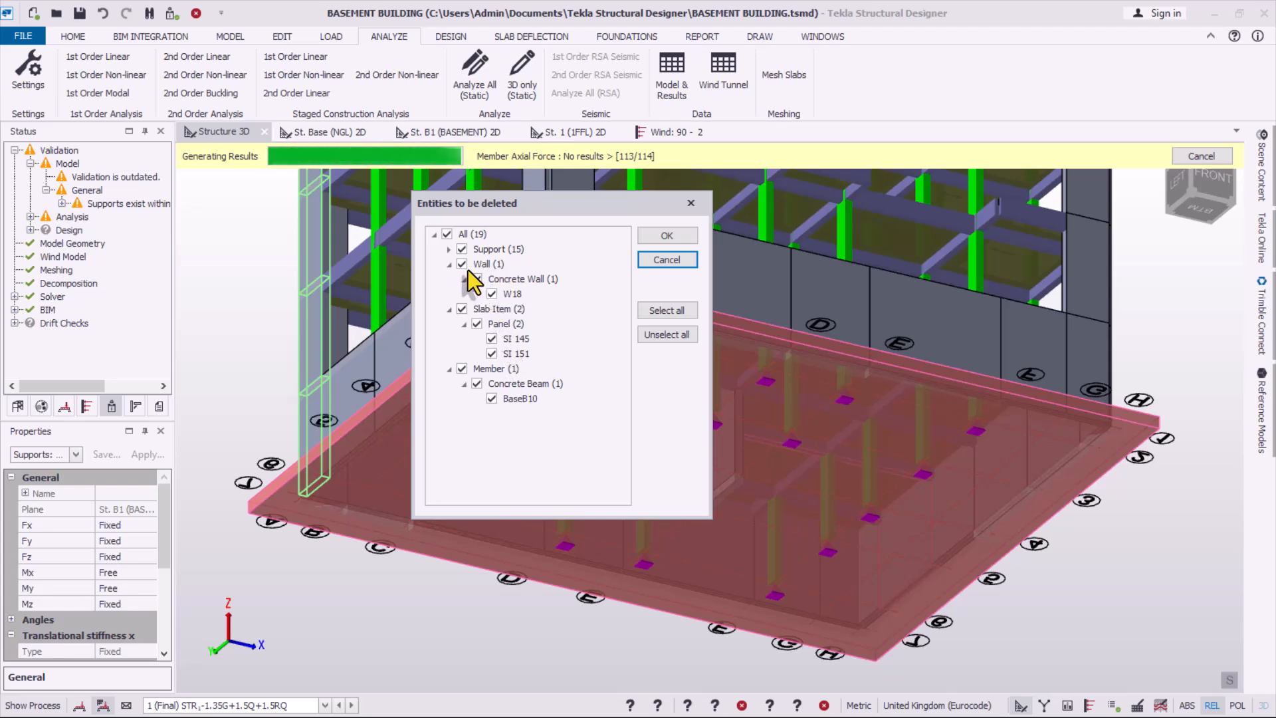
{"action": "left_click", "coordinate": [446, 234]}
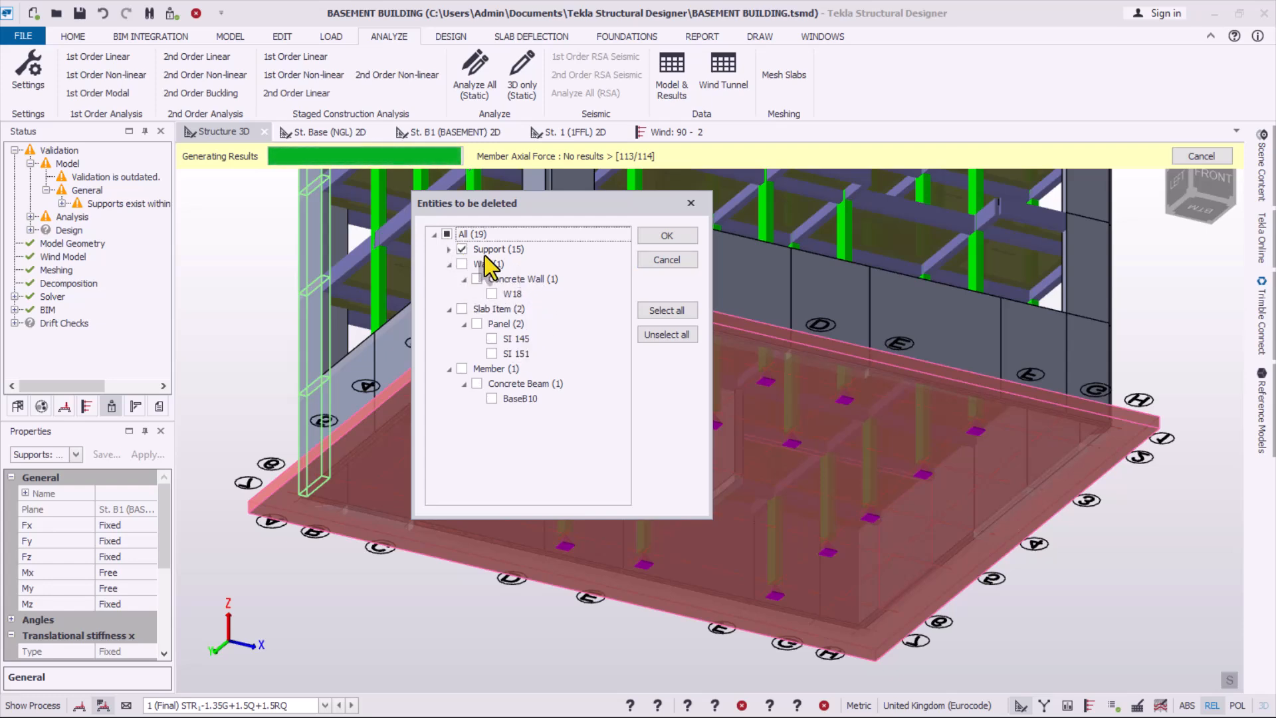
{"action": "left_click", "coordinate": [667, 236]}
- Rerun the model validation and inspect the foundation mat and the building above it
{"action": "scroll", "coordinate": [838, 525], "scroll_direction": "up", "scroll_amount": 3}
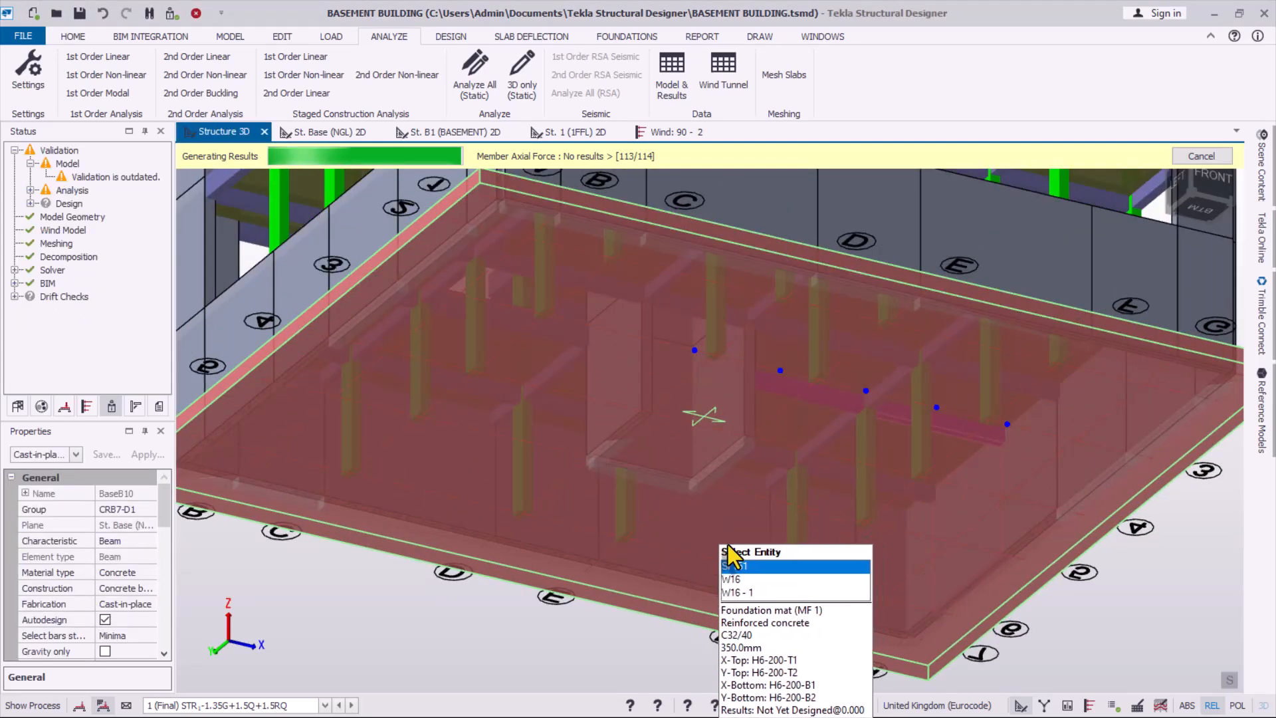
{"action": "middle_click_drag", "start_coordinate": [728, 544], "coordinate": [694, 457]}
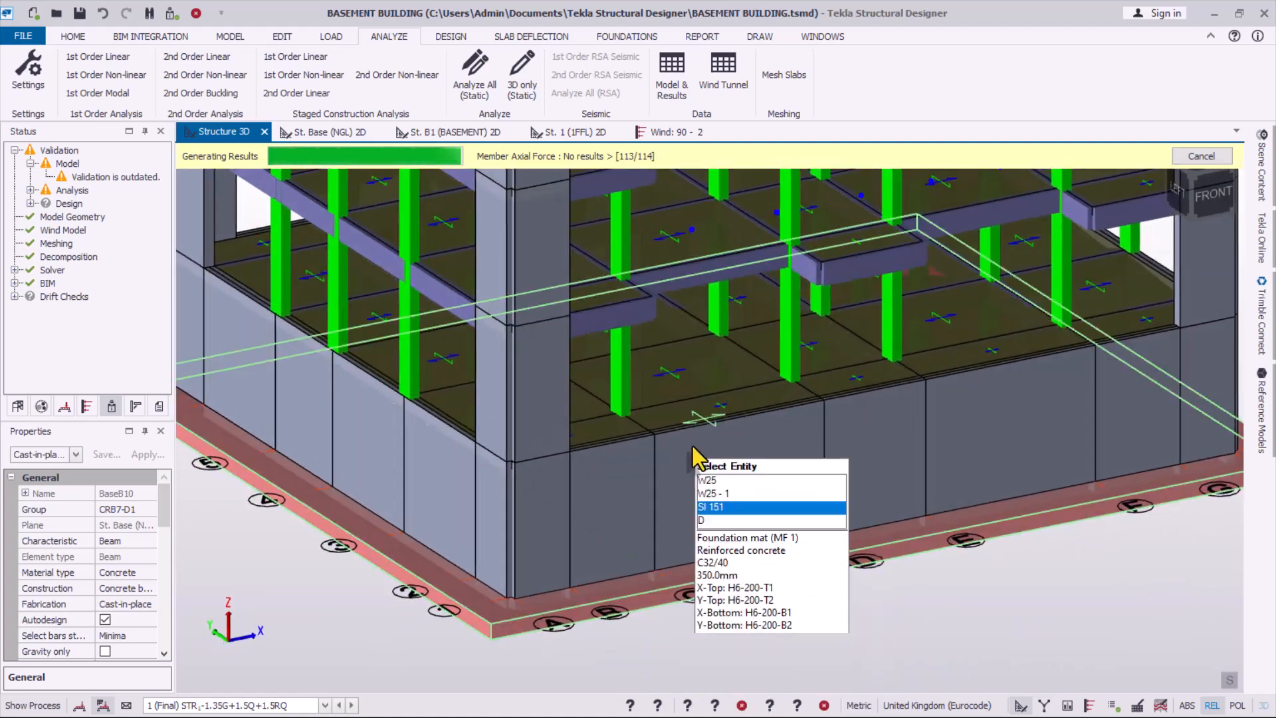
{"action": "scroll", "coordinate": [693, 448], "scroll_direction": "down", "scroll_amount": 4}
{"action": "middle_click_drag", "start_coordinate": [684, 559], "coordinate": [694, 621]}
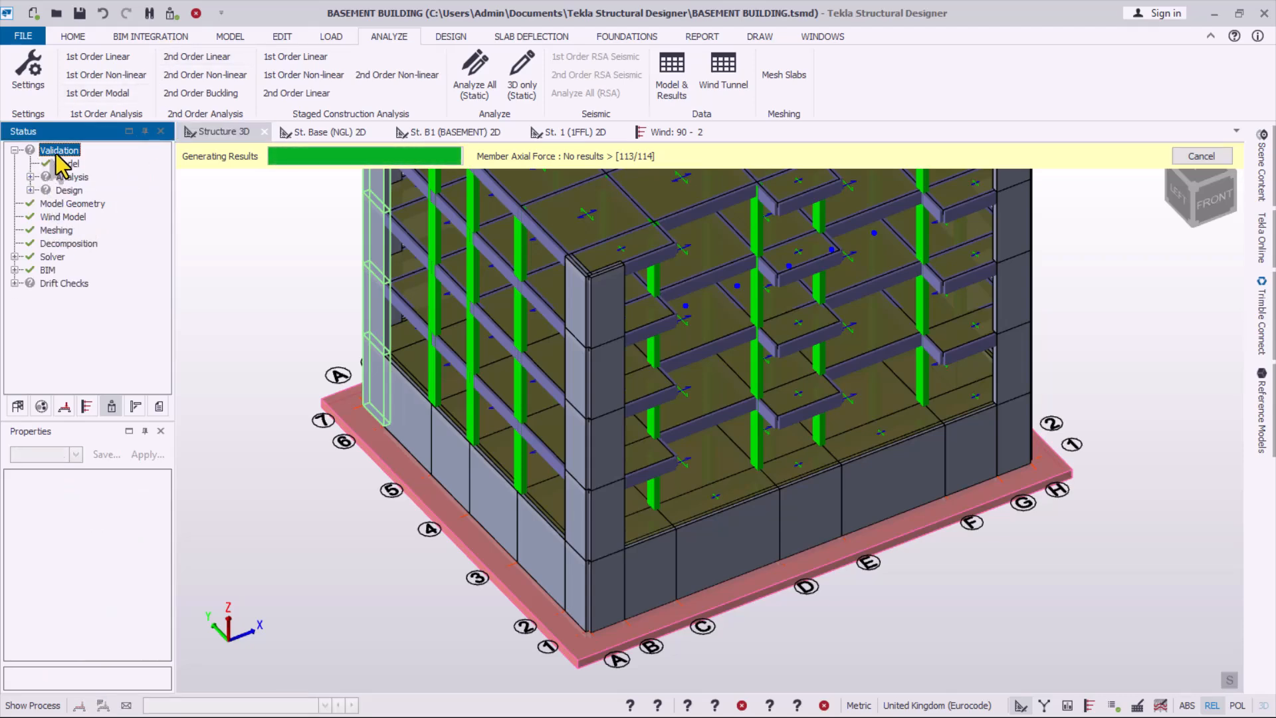
{"action": "scroll", "coordinate": [721, 525], "scroll_direction": "down", "scroll_amount": 3}
{"action": "scroll", "coordinate": [723, 532], "scroll_direction": "up", "scroll_amount": 2}
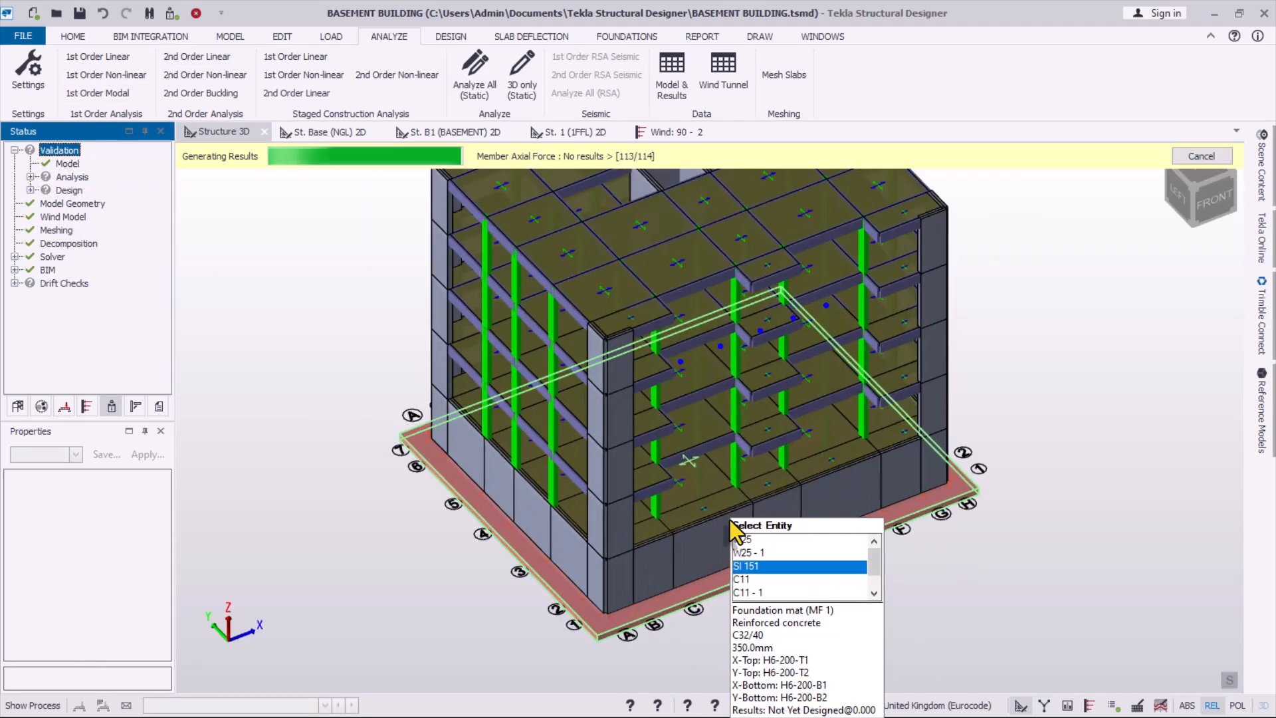
{"action": "middle_click_drag", "start_coordinate": [761, 515], "coordinate": [367, 231]}
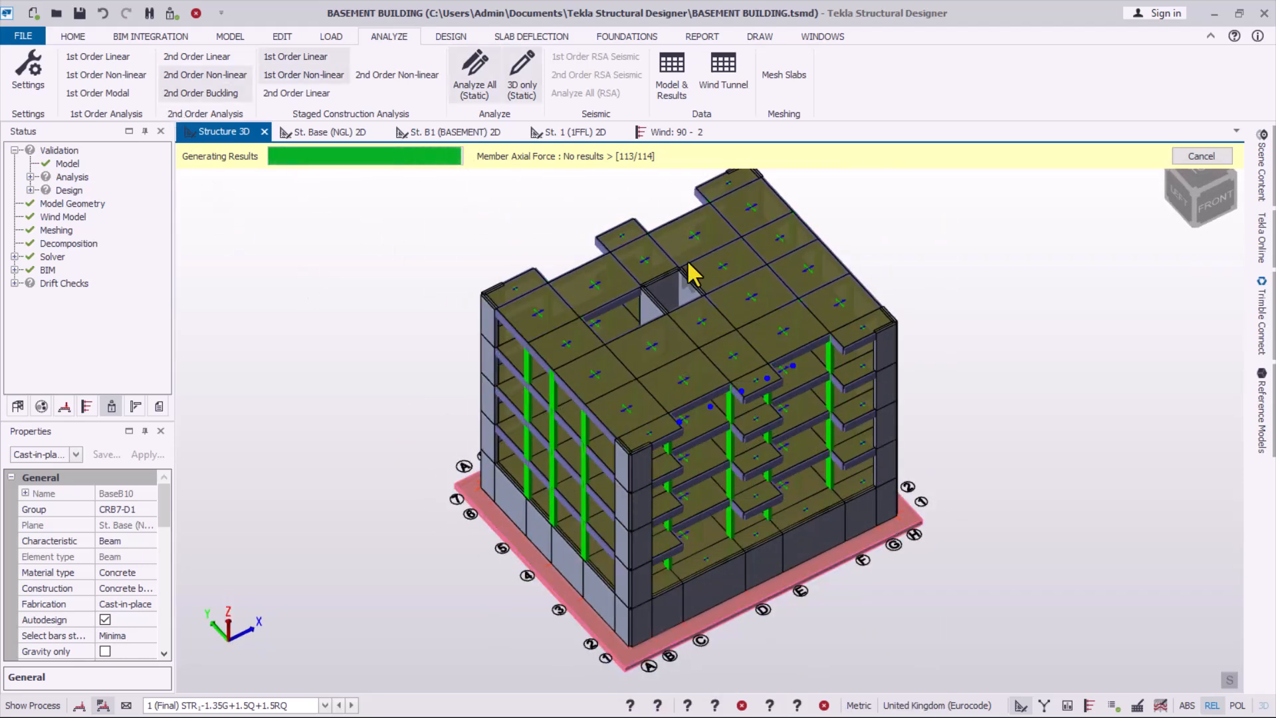
- Run the Analyze All (Static) analysis on the building with its foundation mat
{"action": "scroll", "coordinate": [701, 542], "scroll_direction": "up", "scroll_amount": 5}
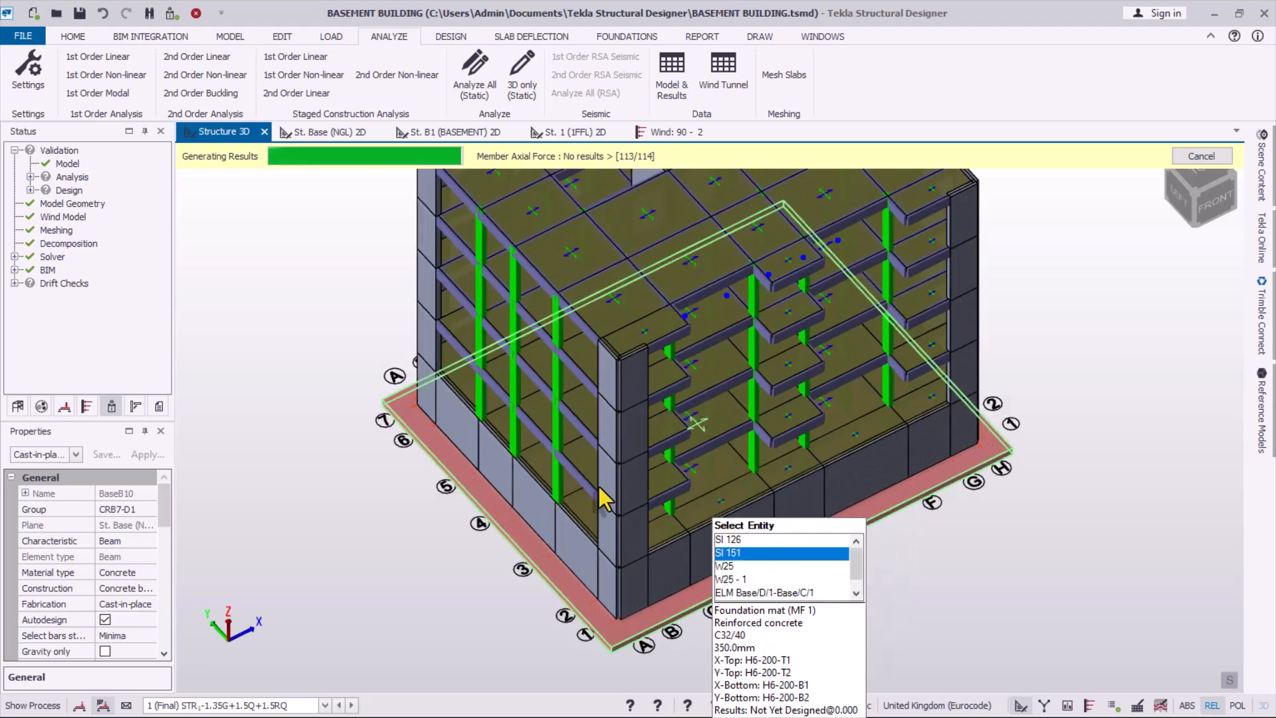
{"action": "scroll", "coordinate": [788, 604], "scroll_direction": "up", "scroll_amount": 8}
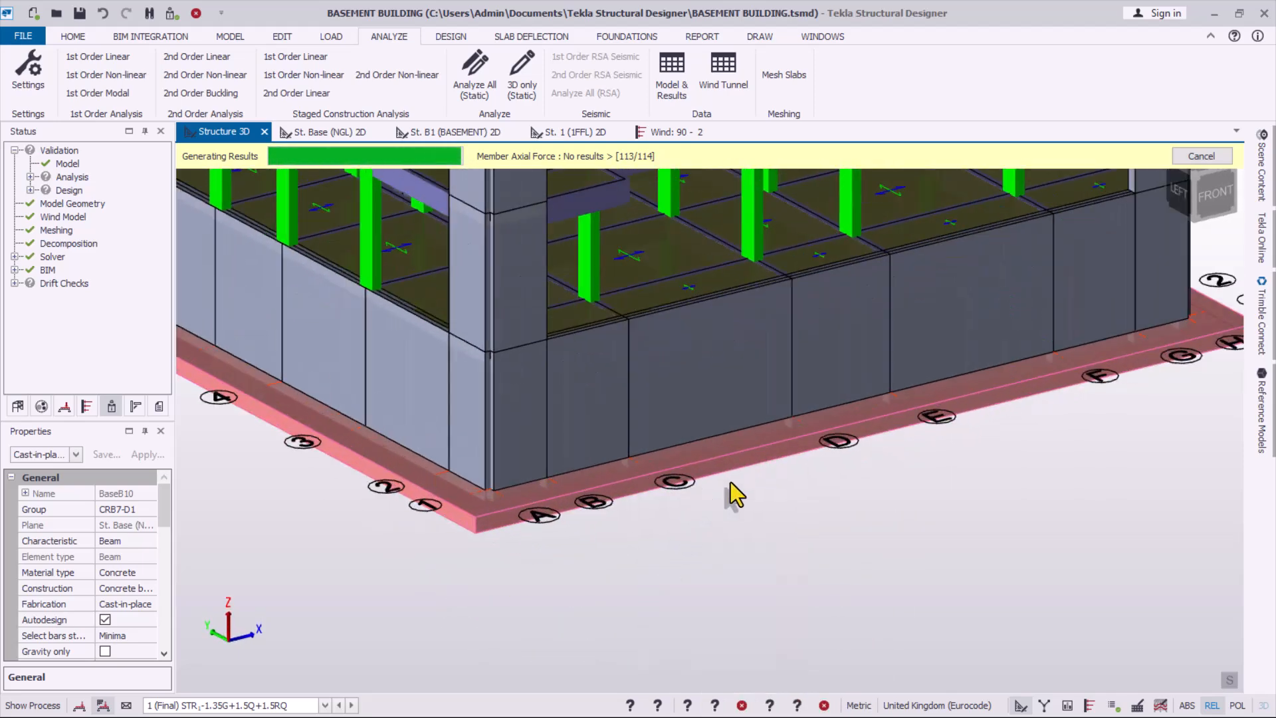
{"action": "scroll", "coordinate": [735, 585], "scroll_direction": "down", "scroll_amount": 10}
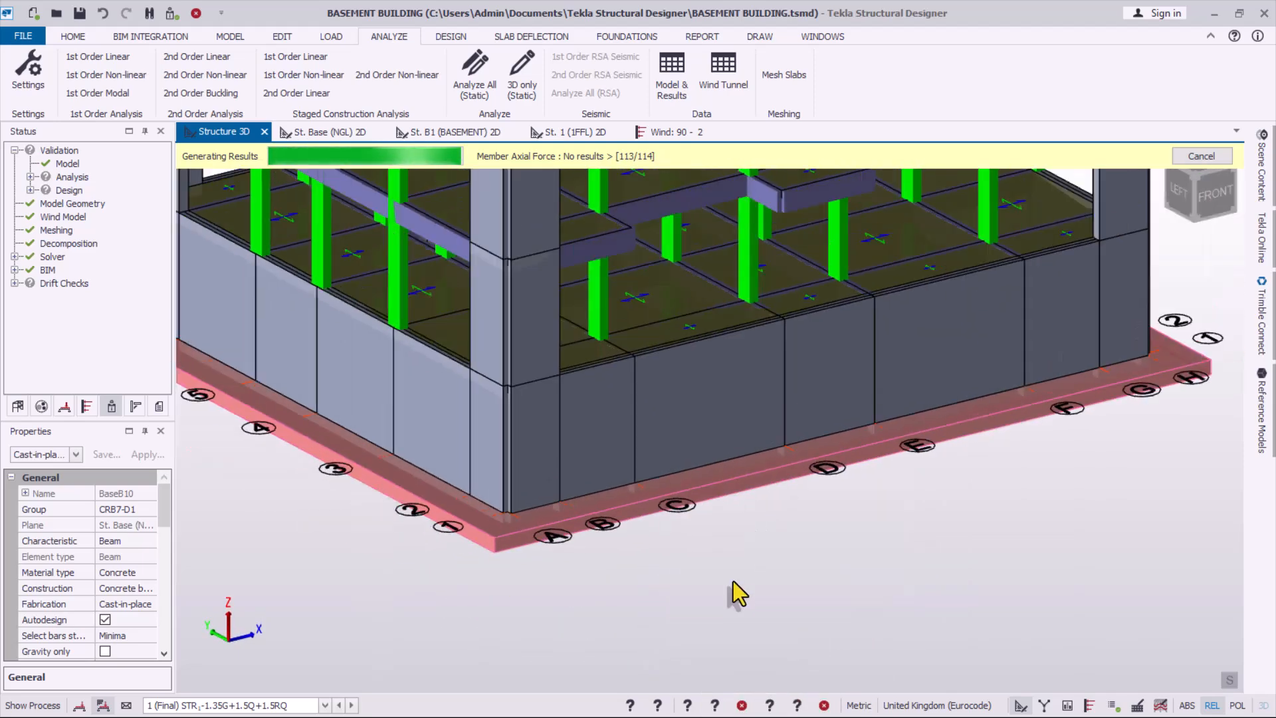
{"action": "scroll", "coordinate": [624, 578], "scroll_direction": "down", "scroll_amount": 2}
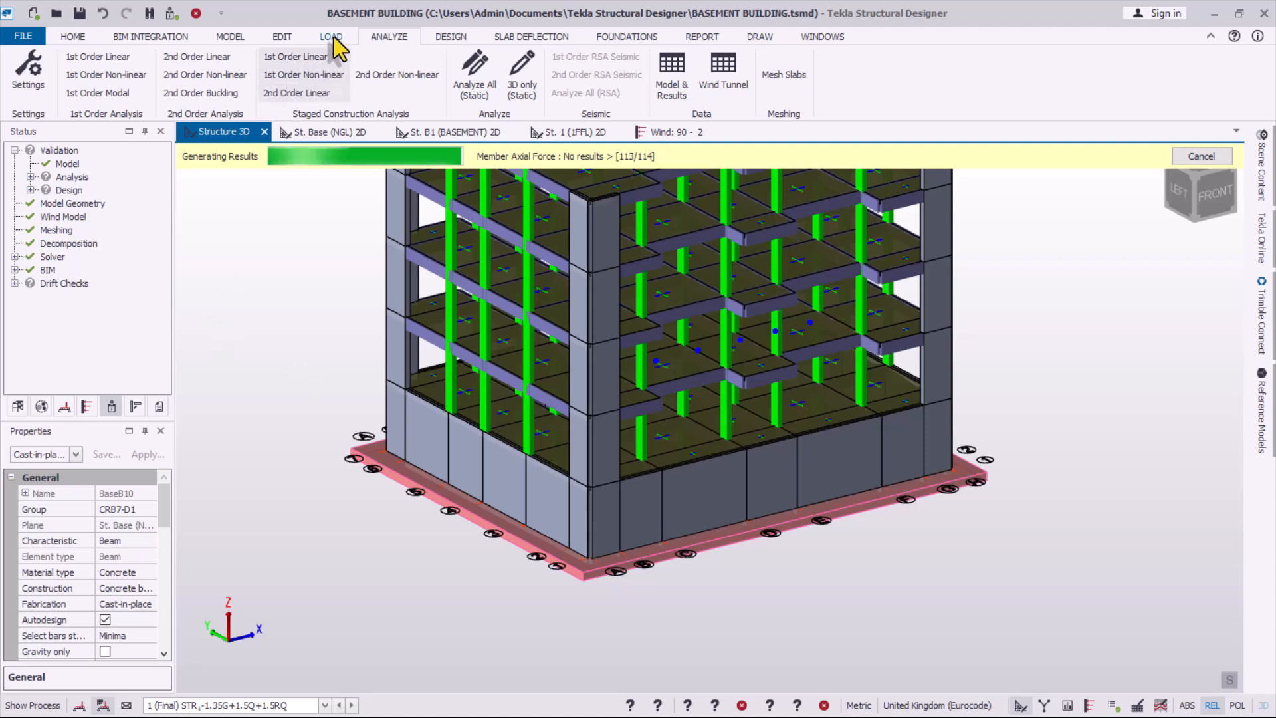
{"action": "left_click", "coordinate": [472, 98]}
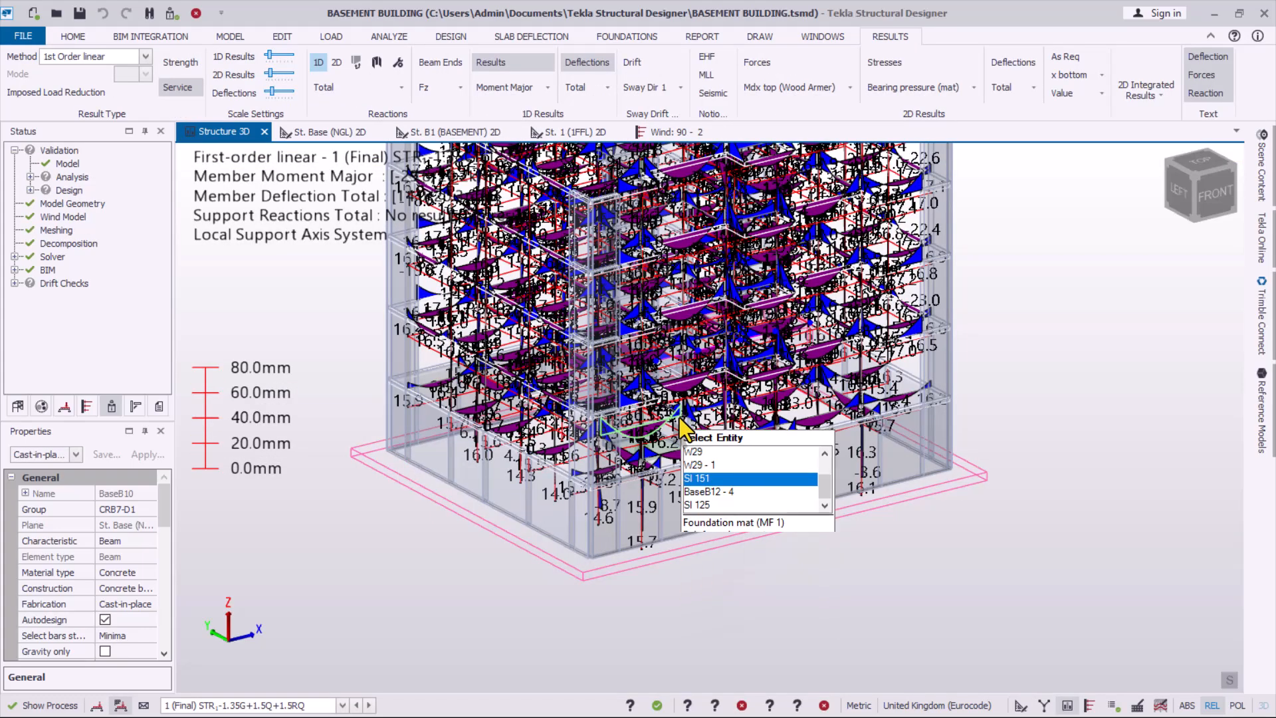
- Display the Bearing pressure (mat) stress contours in 3D and view the foundation mat from beneath
{"action": "scroll", "coordinate": [707, 569], "scroll_direction": "up", "scroll_amount": 2}
{"action": "scroll", "coordinate": [715, 557], "scroll_direction": "down", "scroll_amount": 3}
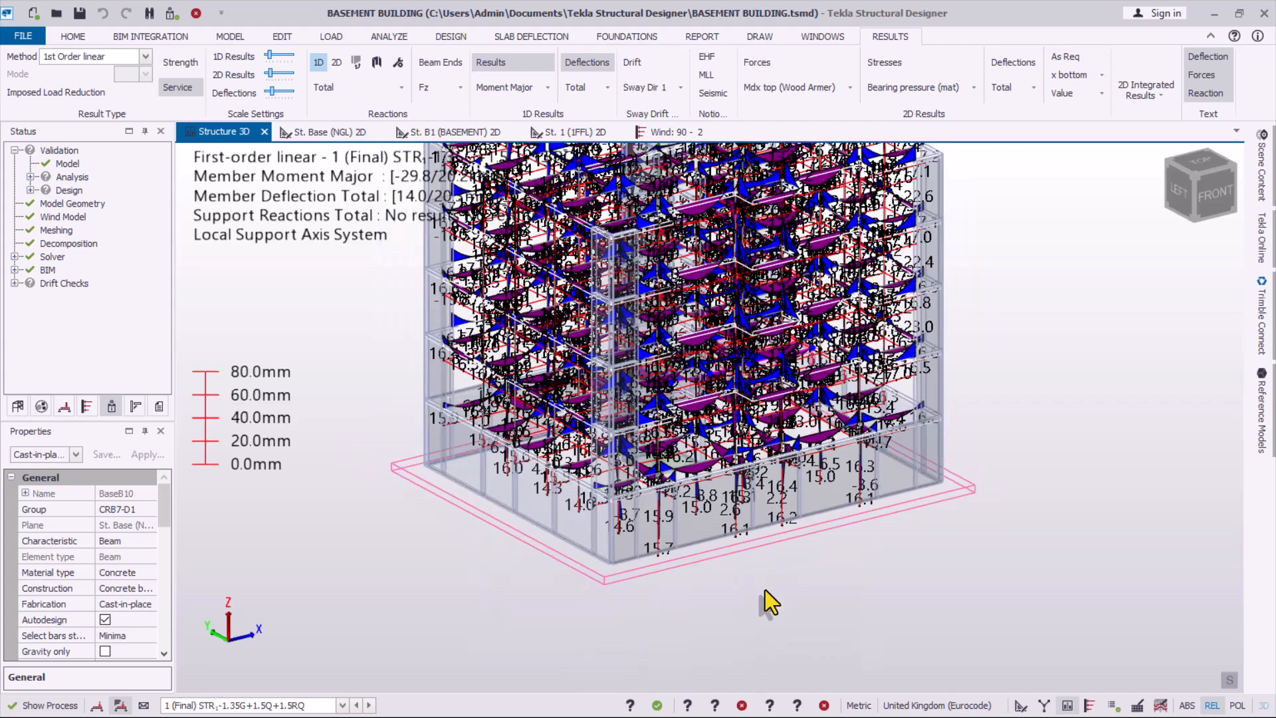
{"action": "scroll", "coordinate": [917, 513], "scroll_direction": "up", "scroll_amount": 3}
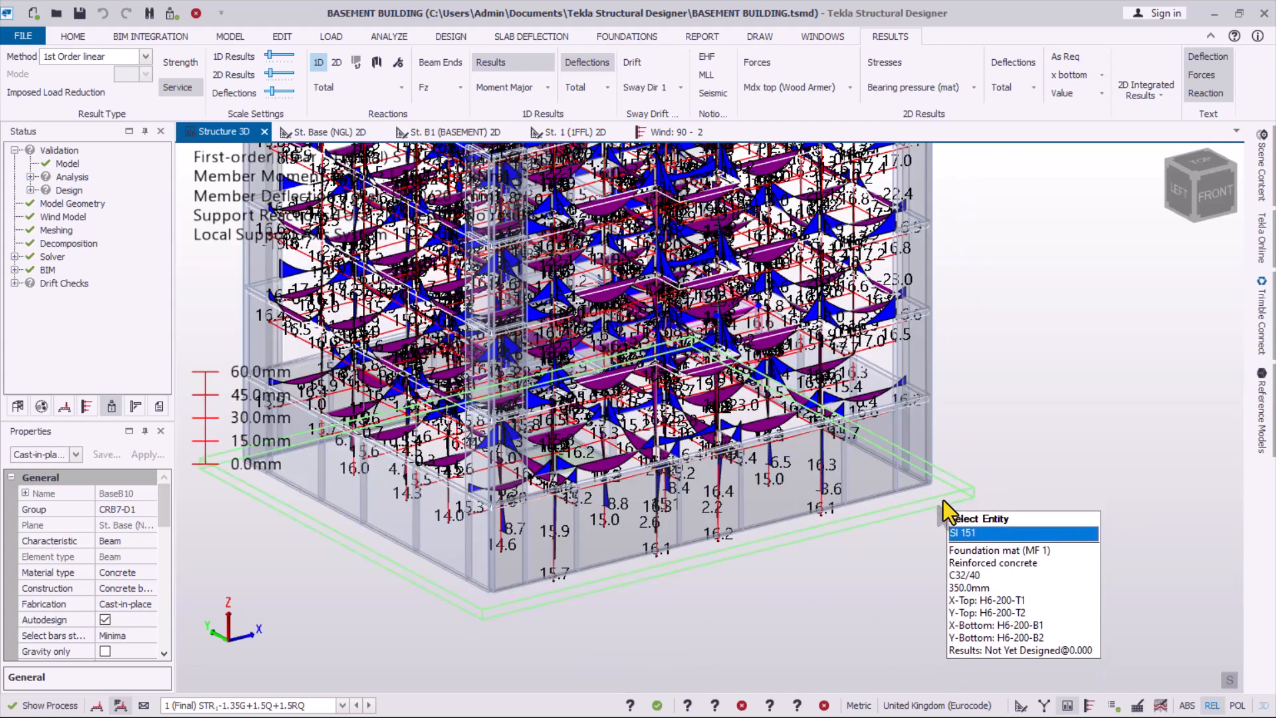
{"action": "scroll", "coordinate": [943, 500], "scroll_direction": "down", "scroll_amount": 2}
{"action": "scroll", "coordinate": [743, 557], "scroll_direction": "up", "scroll_amount": 2}
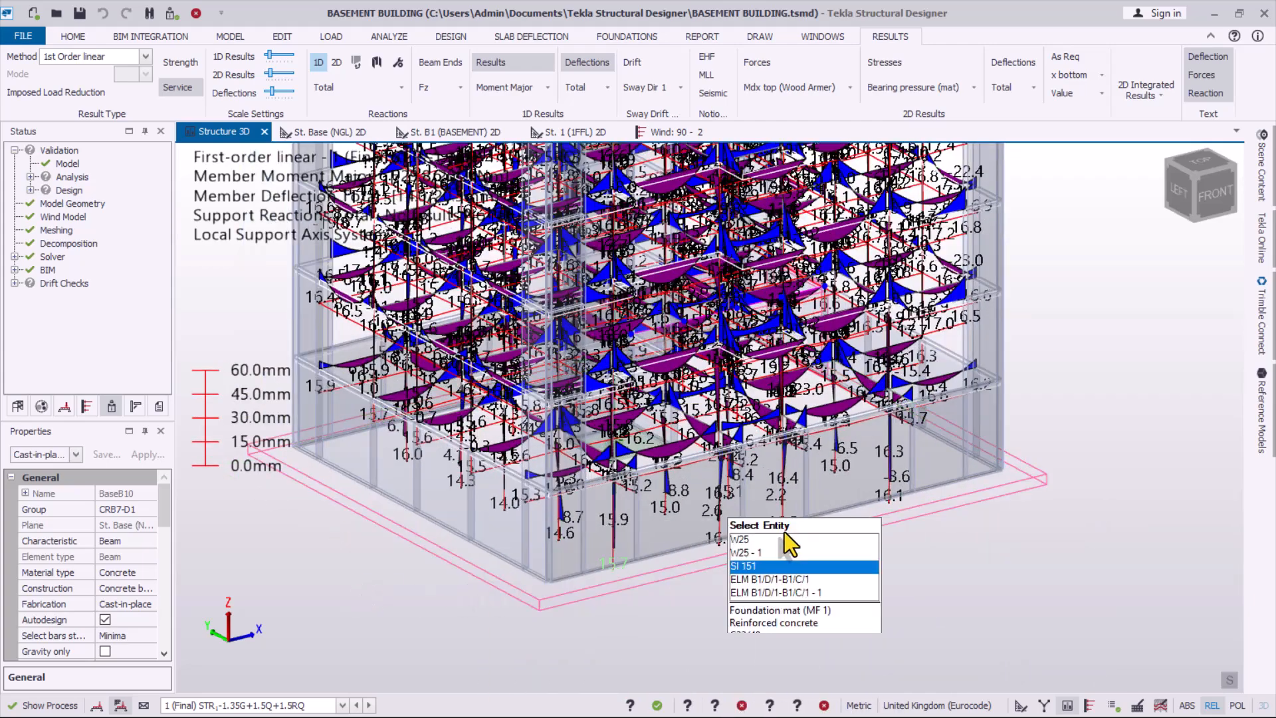
{"action": "scroll", "coordinate": [642, 509], "scroll_direction": "down", "scroll_amount": 1}
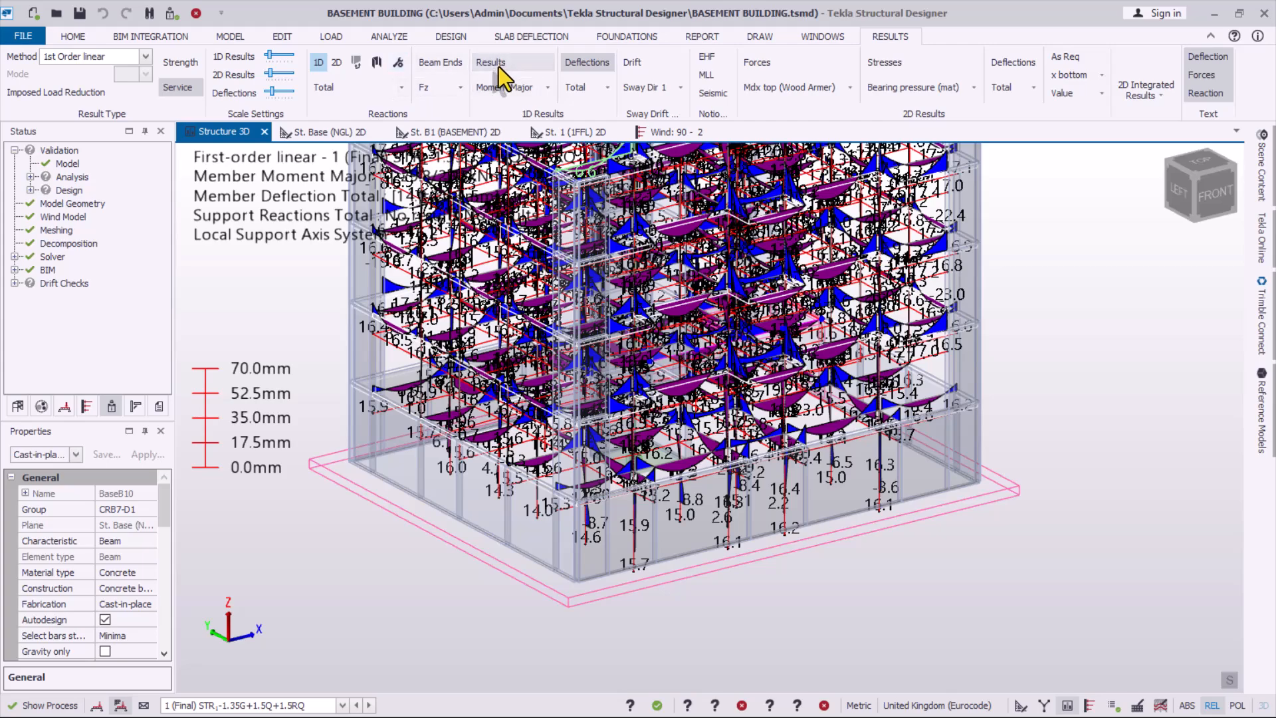
{"action": "left_click", "coordinate": [887, 77]}
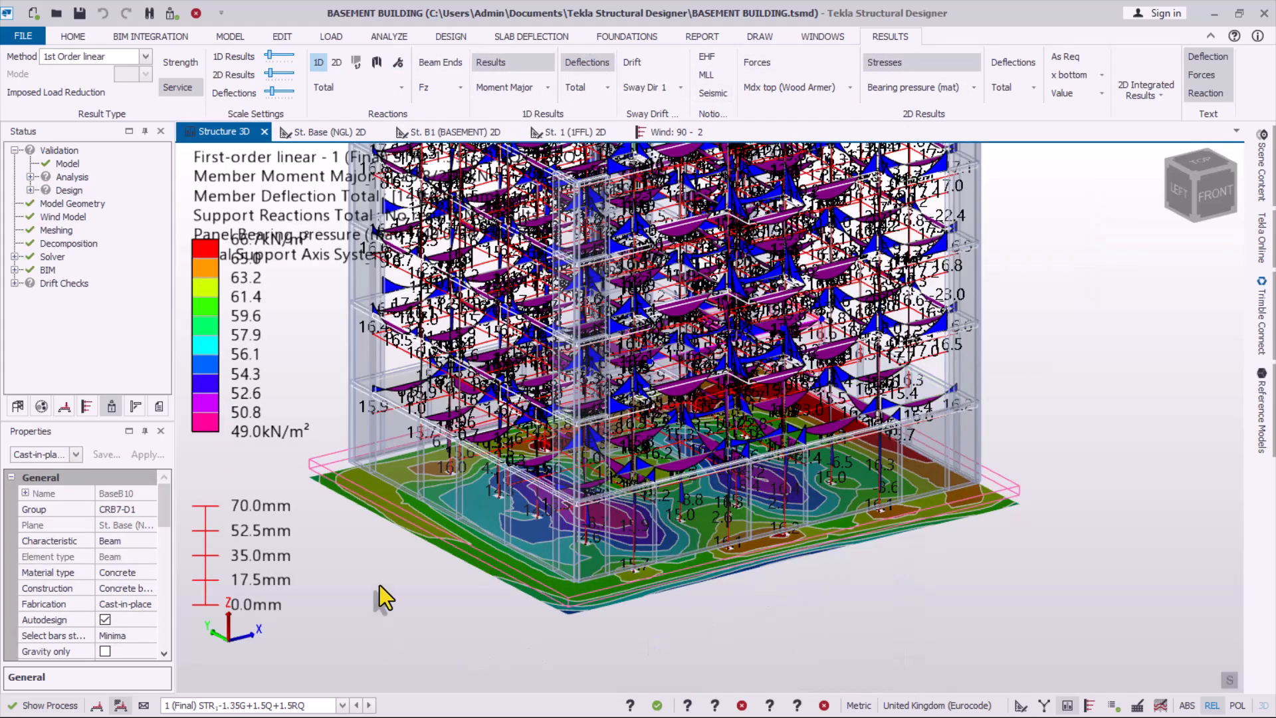
{"action": "scroll", "coordinate": [567, 595], "scroll_direction": "up", "scroll_amount": 3}
{"action": "right_click_drag", "start_coordinate": [573, 471], "coordinate": [591, 418]}
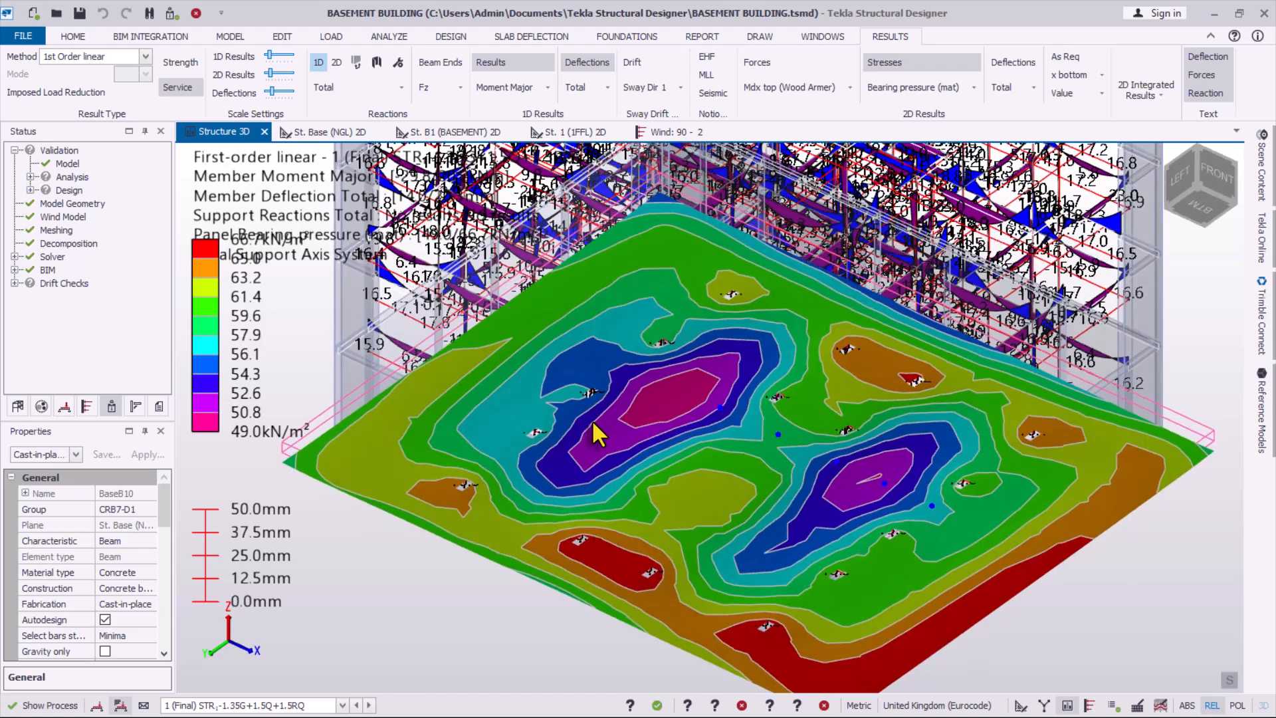
- Switch the 2D stress contours to σx top (in-plane axial) and examine them on the foundation mat and basement walls
{"action": "left_click", "coordinate": [973, 88]}
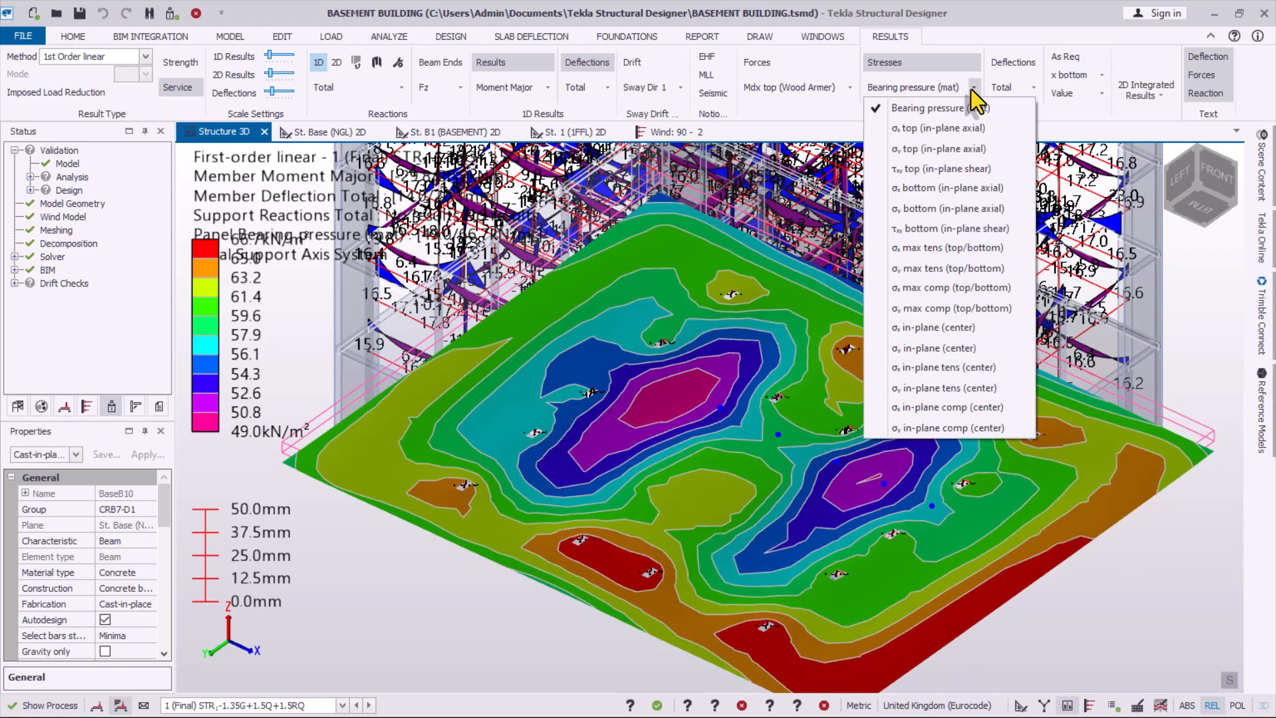
{"action": "left_click", "coordinate": [945, 132]}
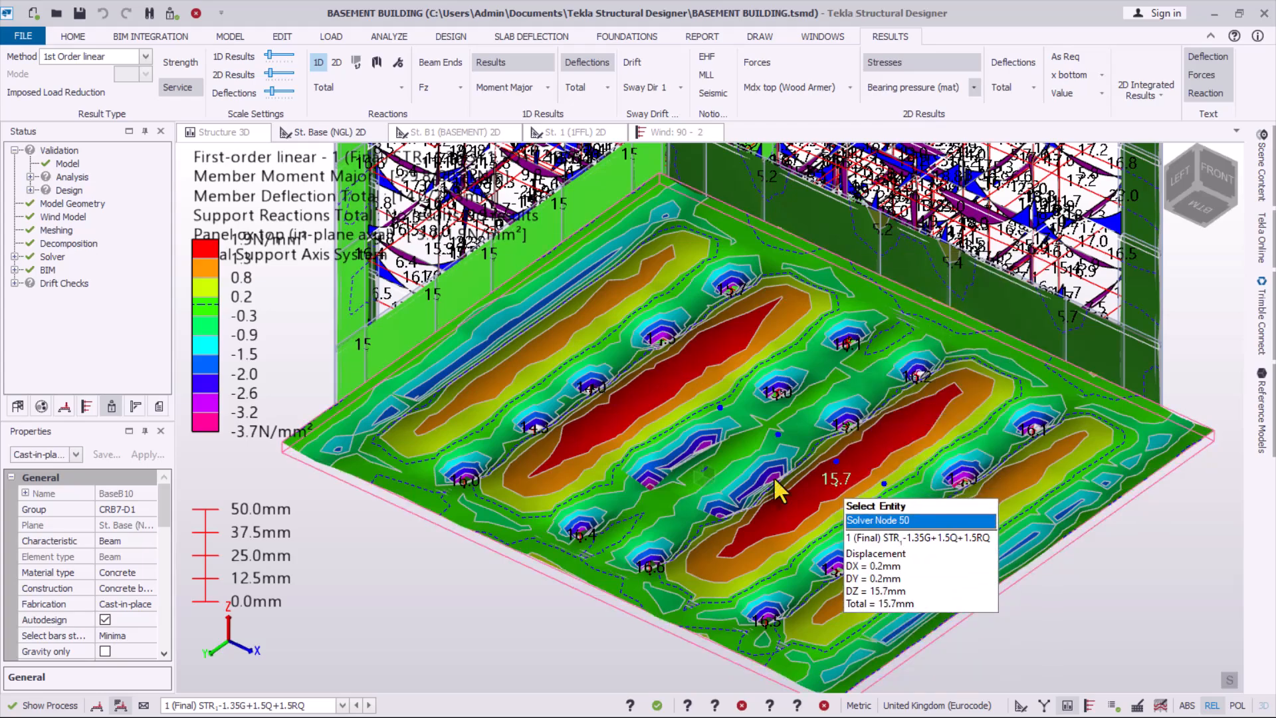
{"action": "scroll", "coordinate": [843, 412], "scroll_direction": "down", "scroll_amount": 3}
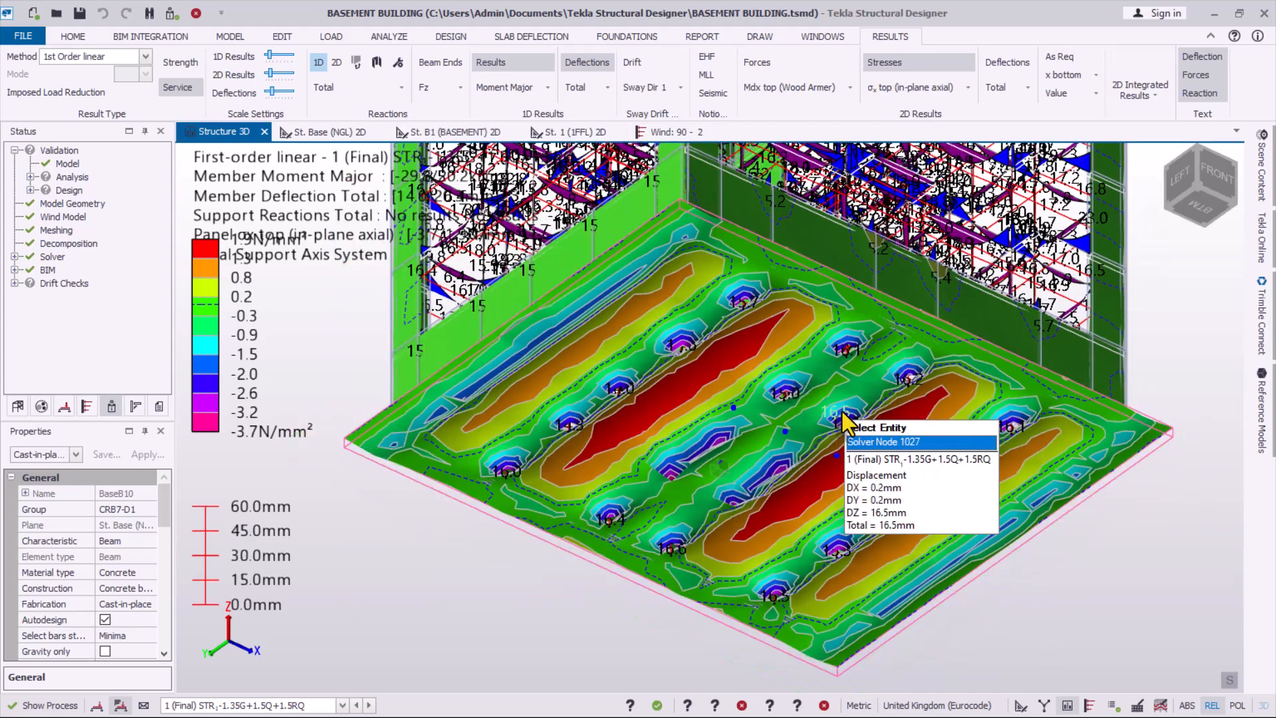
{"action": "right_click_drag", "start_coordinate": [706, 327], "coordinate": [707, 503]}
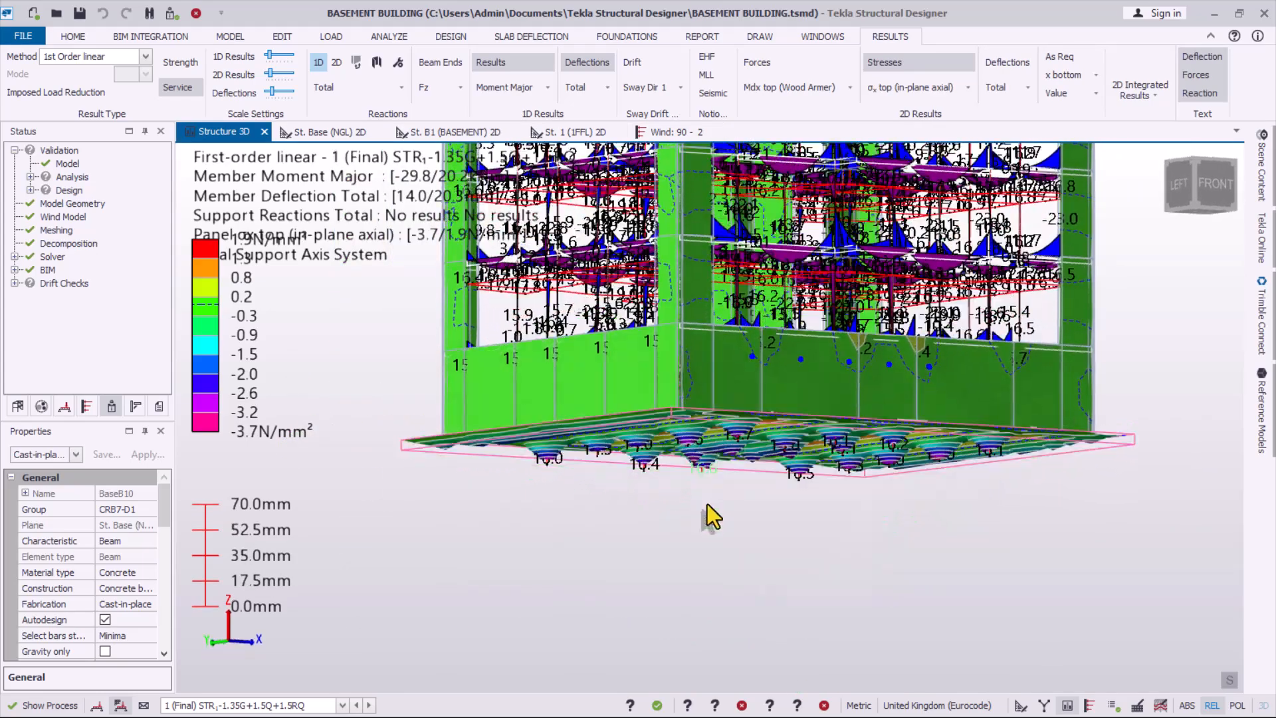
{"action": "scroll", "coordinate": [723, 390], "scroll_direction": "up", "scroll_amount": 1}
{"action": "scroll", "coordinate": [723, 516], "scroll_direction": "down", "scroll_amount": 1}
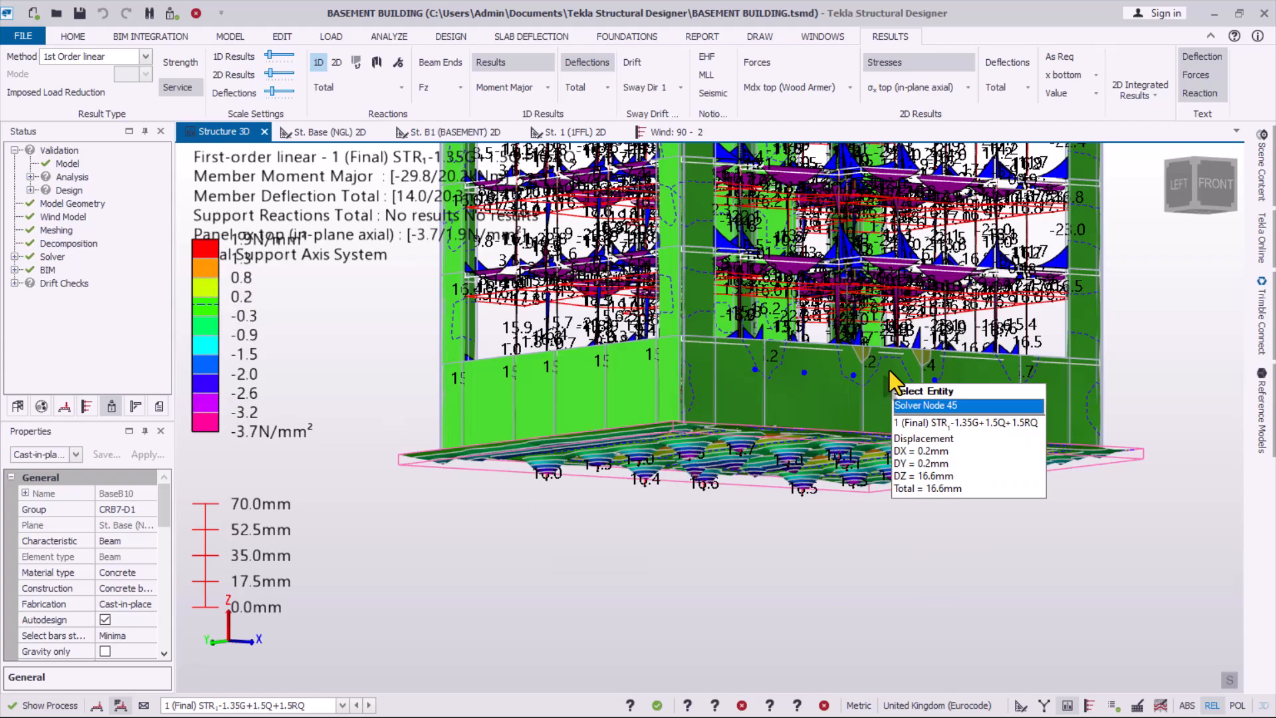
{"action": "scroll", "coordinate": [1026, 491], "scroll_direction": "up", "scroll_amount": 2}
{"action": "right_click_drag", "start_coordinate": [1004, 460], "coordinate": [975, 410]}
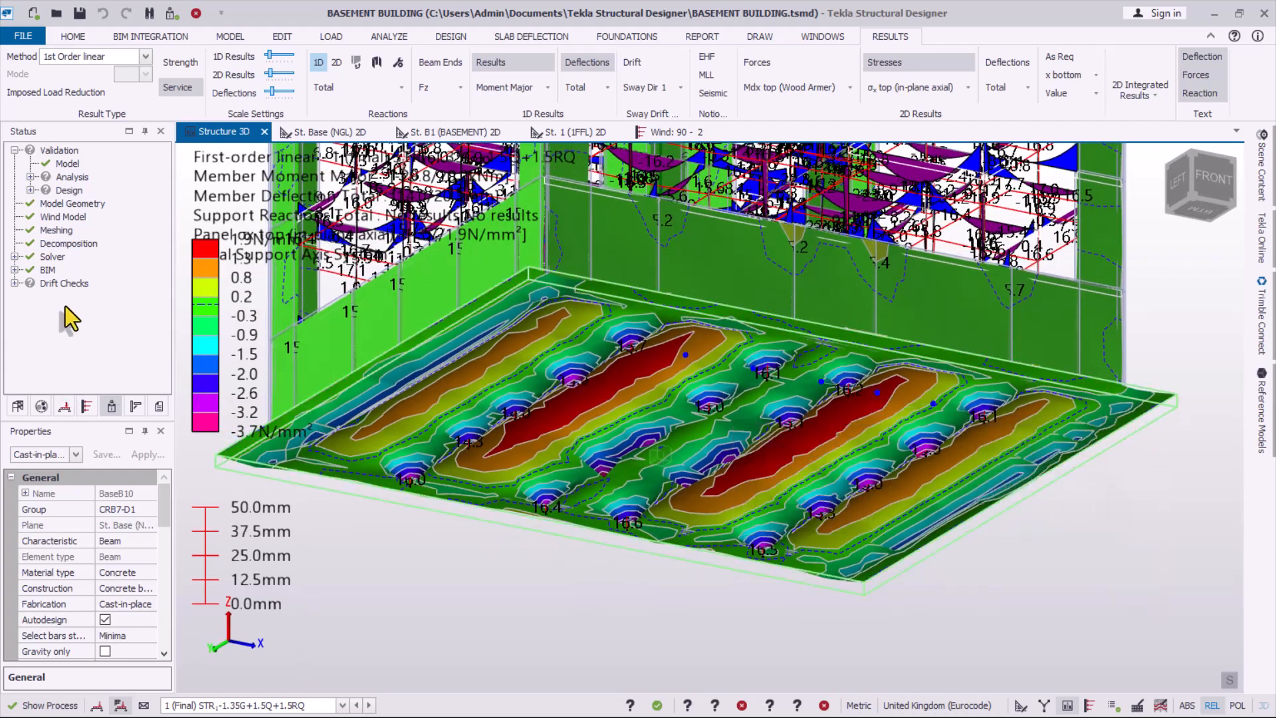
{"action": "scroll", "coordinate": [632, 531], "scroll_direction": "down", "scroll_amount": 2}
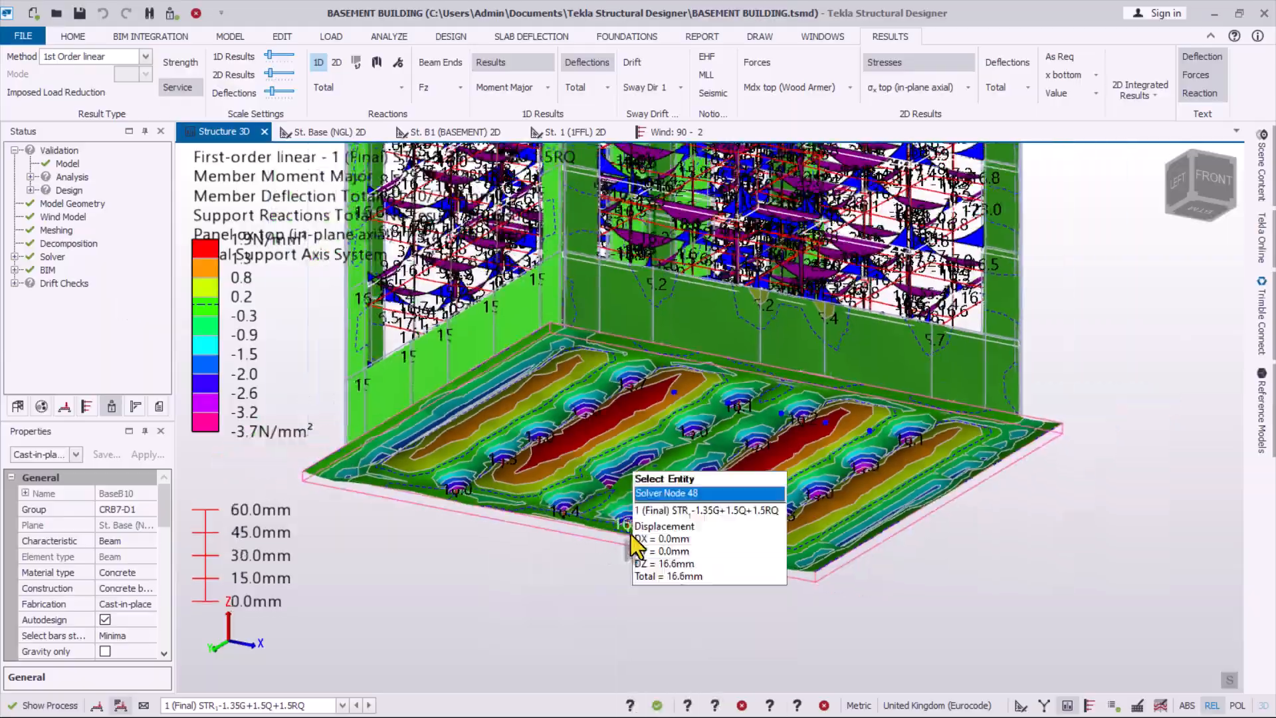
- Switch the 2D stress contours to σy top (in-plane axial) and examine them on the foundation mat from beneath
{"action": "right_click_drag", "start_coordinate": [696, 450], "coordinate": [772, 648]}
{"action": "scroll", "coordinate": [772, 648], "scroll_direction": "down", "scroll_amount": 2}
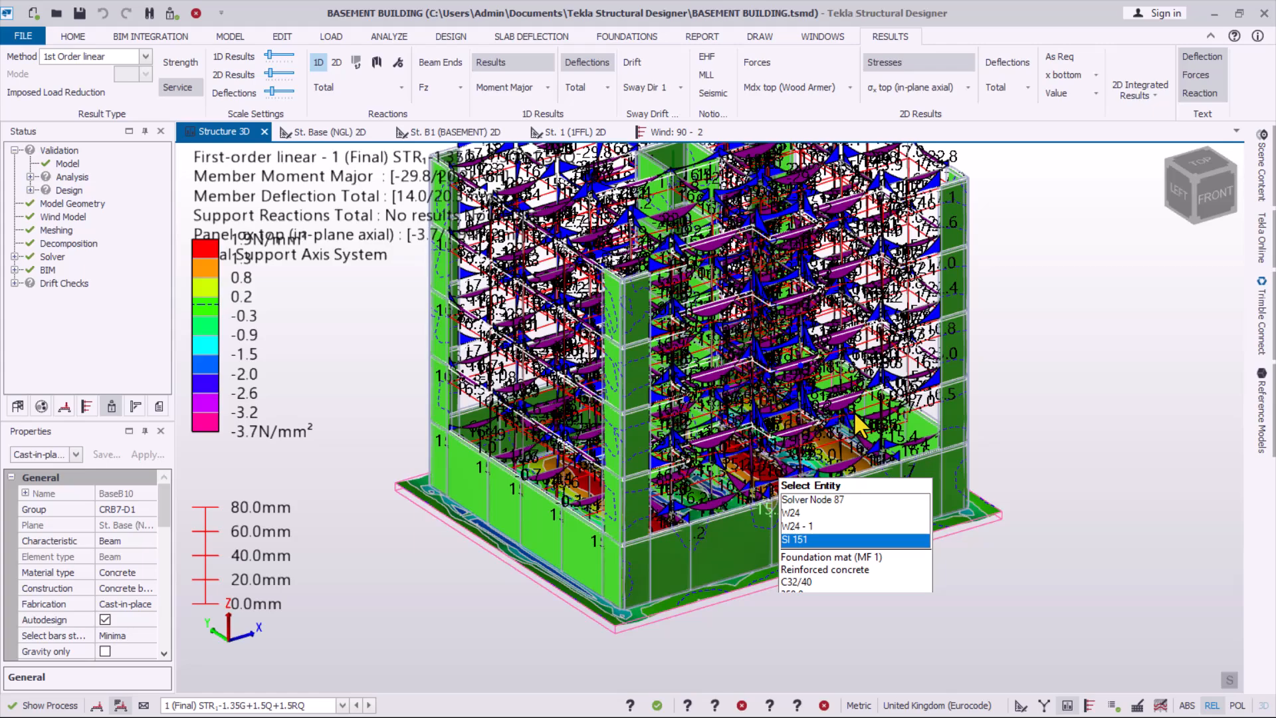
{"action": "left_click", "coordinate": [969, 87]}
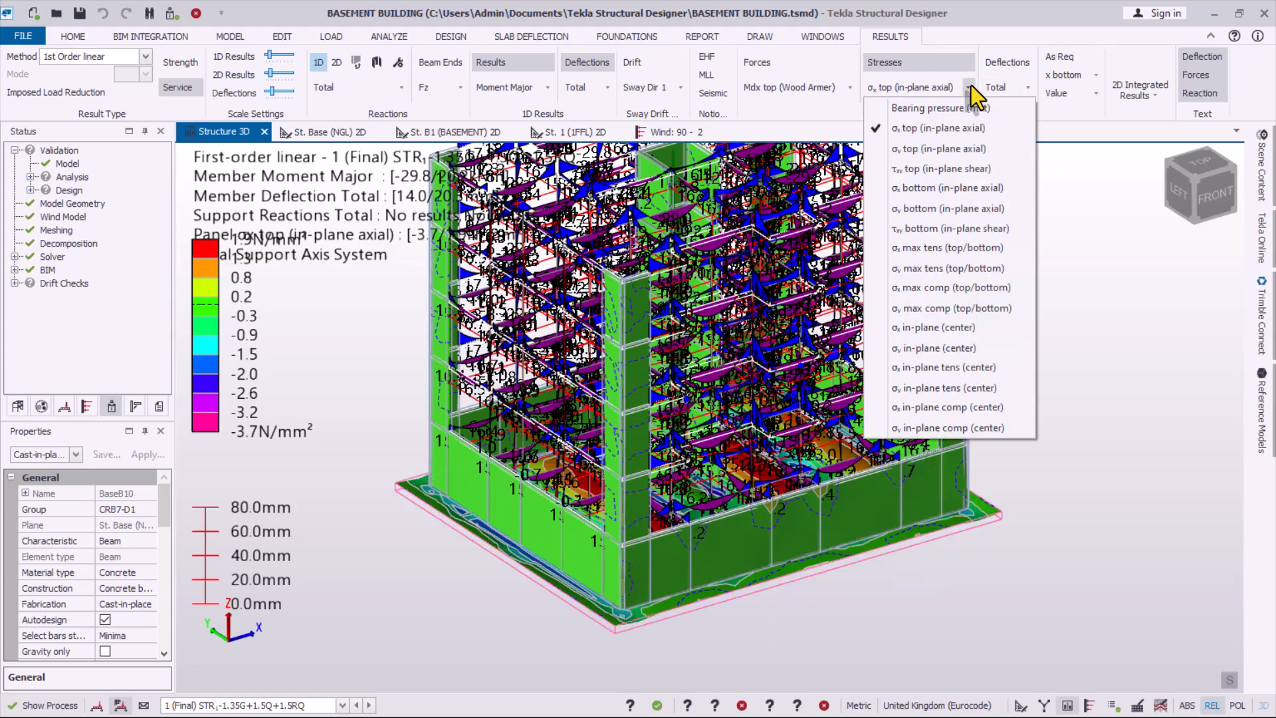
{"action": "left_click", "coordinate": [913, 156]}
{"action": "right_click_drag", "start_coordinate": [746, 565], "coordinate": [735, 431]}
{"action": "scroll", "coordinate": [700, 489], "scroll_direction": "up", "scroll_amount": 2}
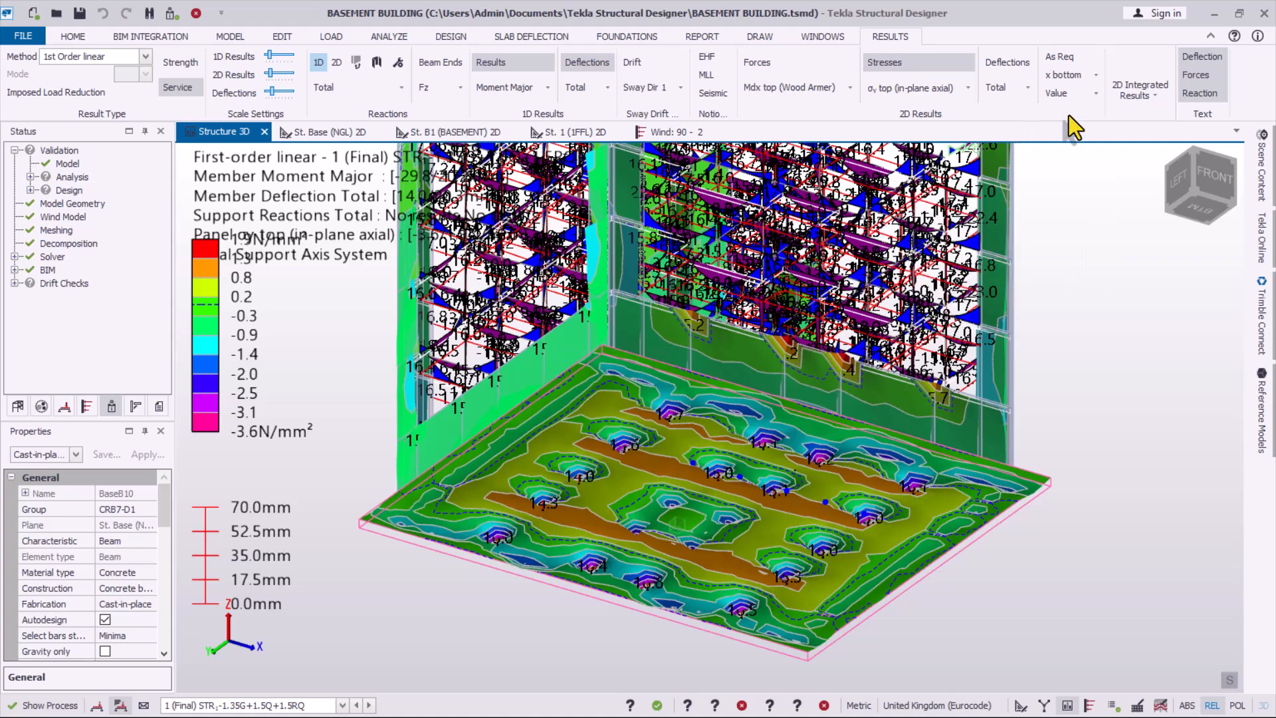
- Display the required reinforcement (As Req) contours on the foundation mat for x bottom and x top
{"action": "left_click", "coordinate": [1074, 76]}
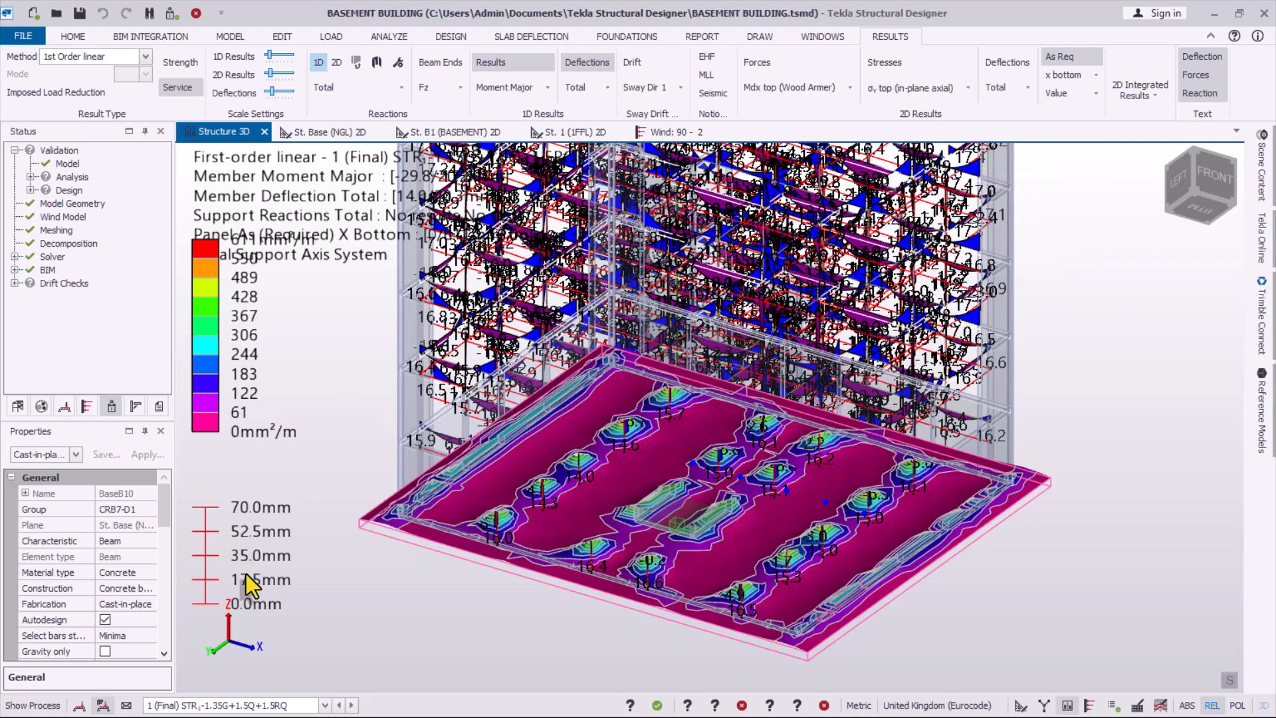
{"action": "left_click", "coordinate": [1095, 75]}
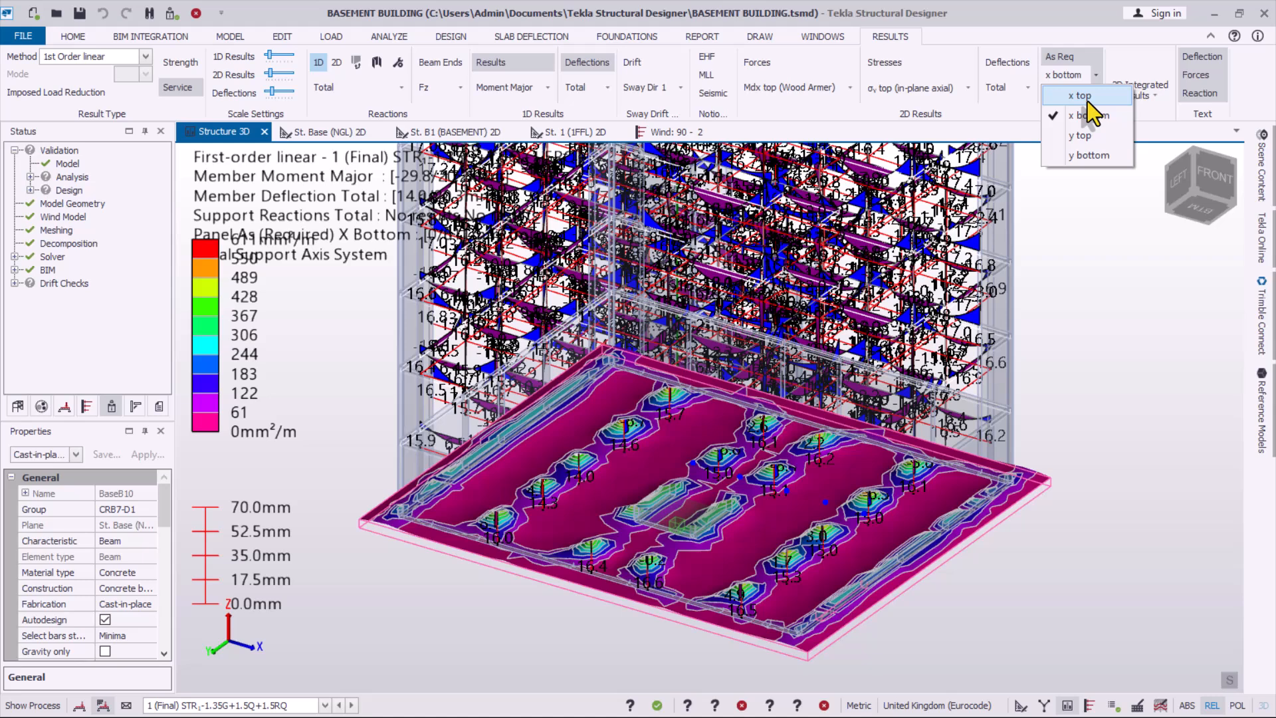
{"action": "left_click", "coordinate": [1084, 96]}
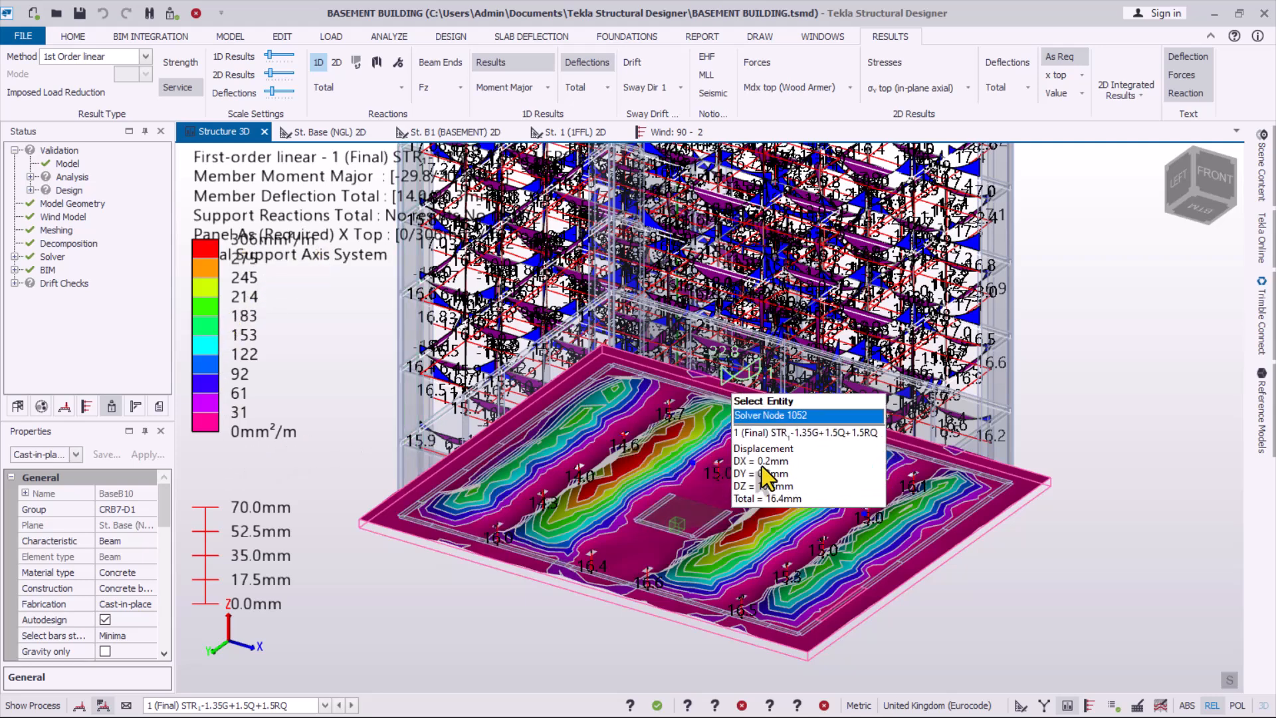
- Switch the As Req contours to y bottom and examine the foundation mat together with the building above it
{"action": "left_click", "coordinate": [1083, 76]}
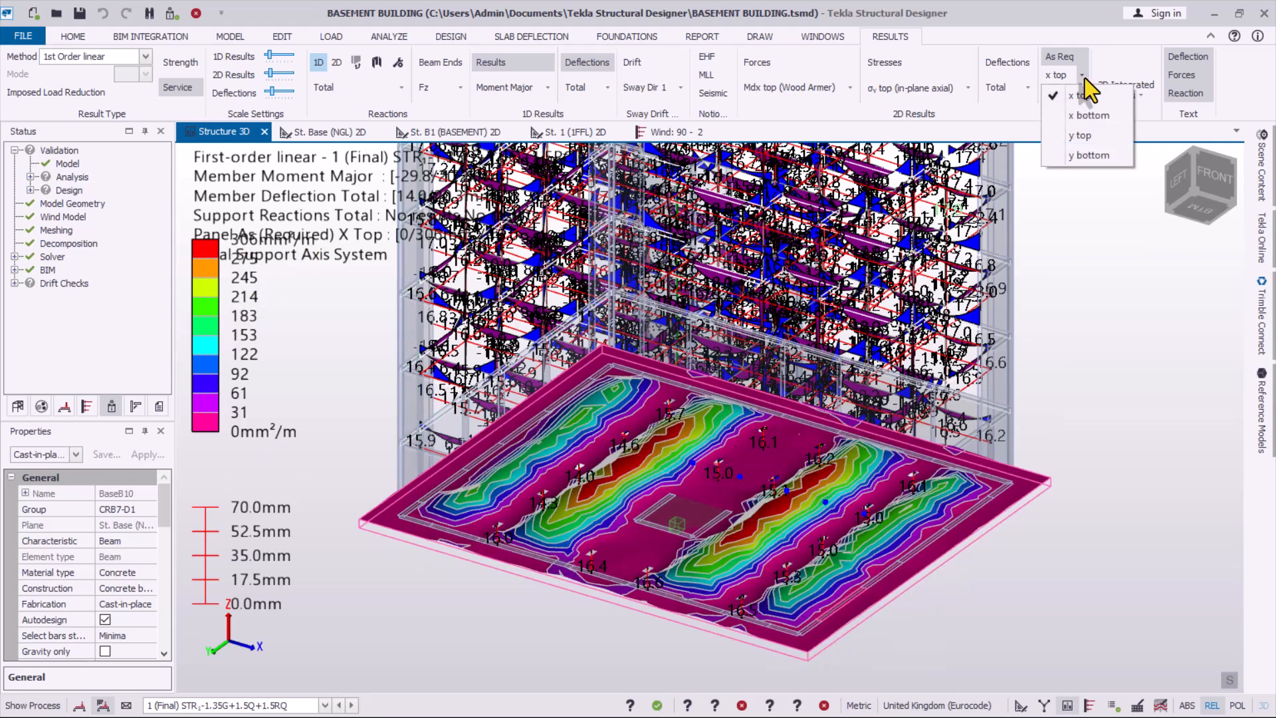
{"action": "left_click", "coordinate": [1091, 156]}
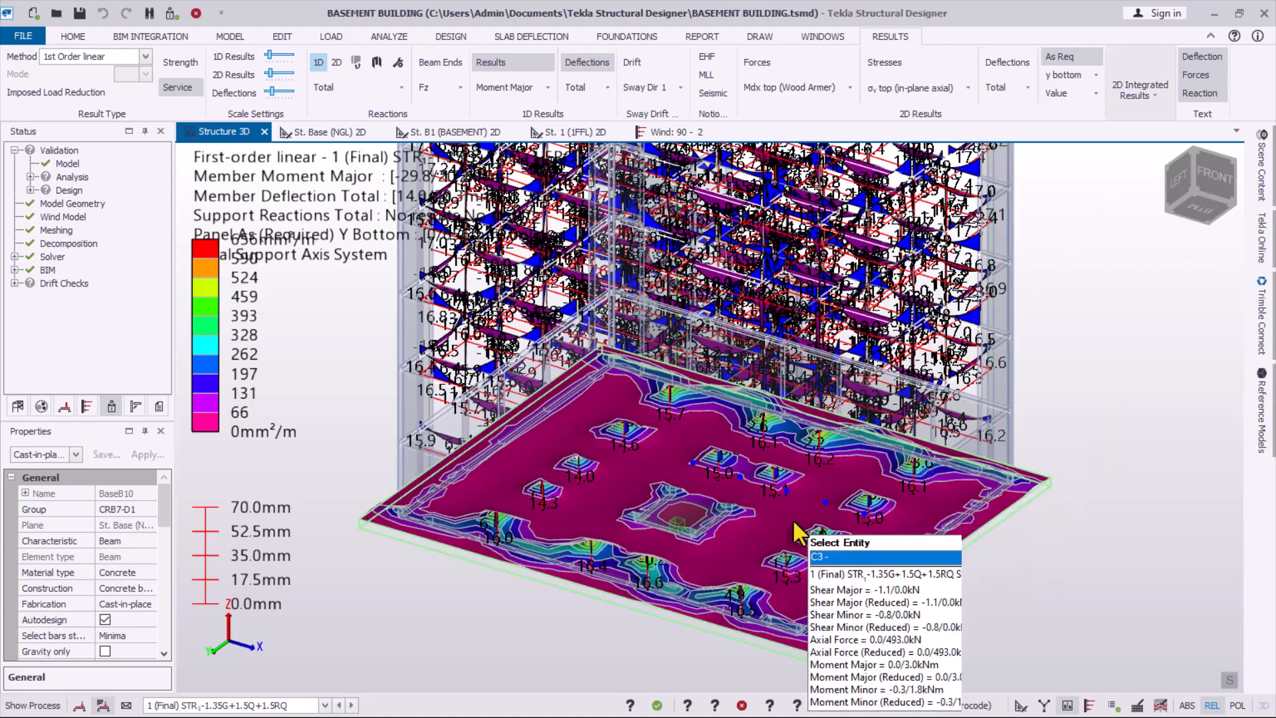
{"action": "scroll", "coordinate": [764, 506], "scroll_direction": "down", "scroll_amount": 2}
{"action": "right_click_drag", "start_coordinate": [644, 444], "coordinate": [642, 574]}
{"action": "scroll", "coordinate": [688, 473], "scroll_direction": "up", "scroll_amount": 2}
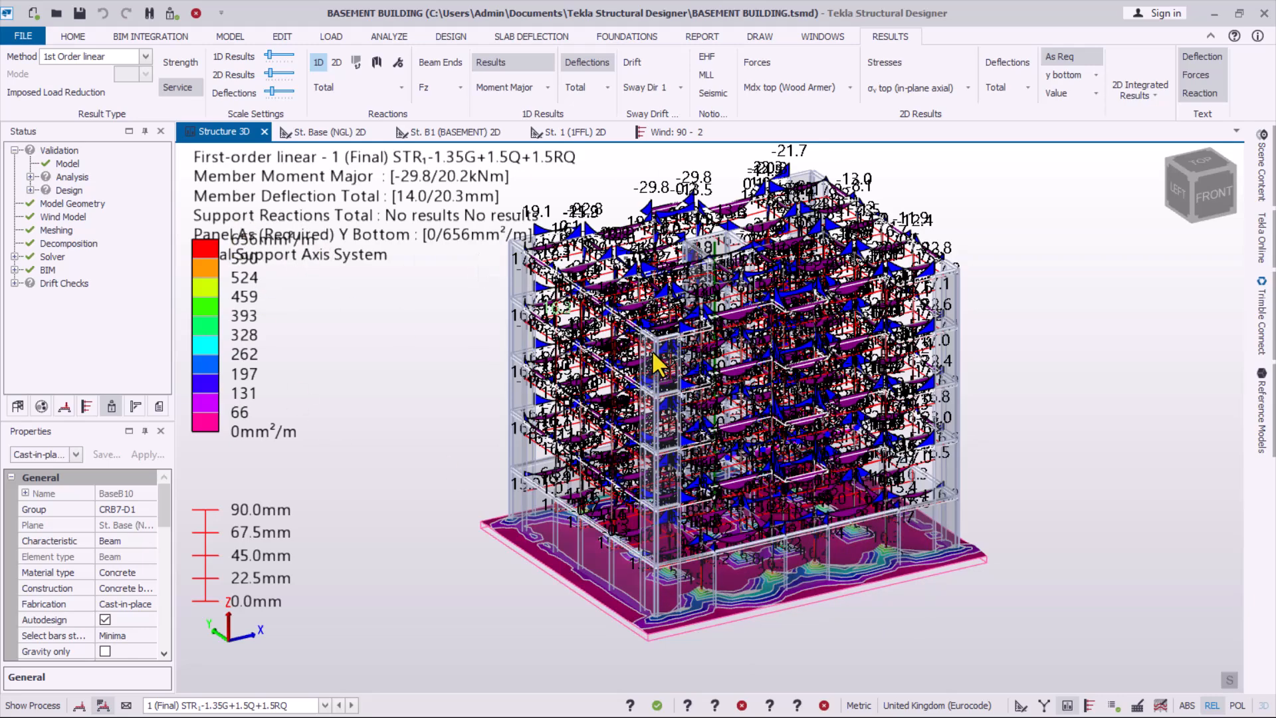
{"action": "scroll", "coordinate": [830, 466], "scroll_direction": "up", "scroll_amount": 2}
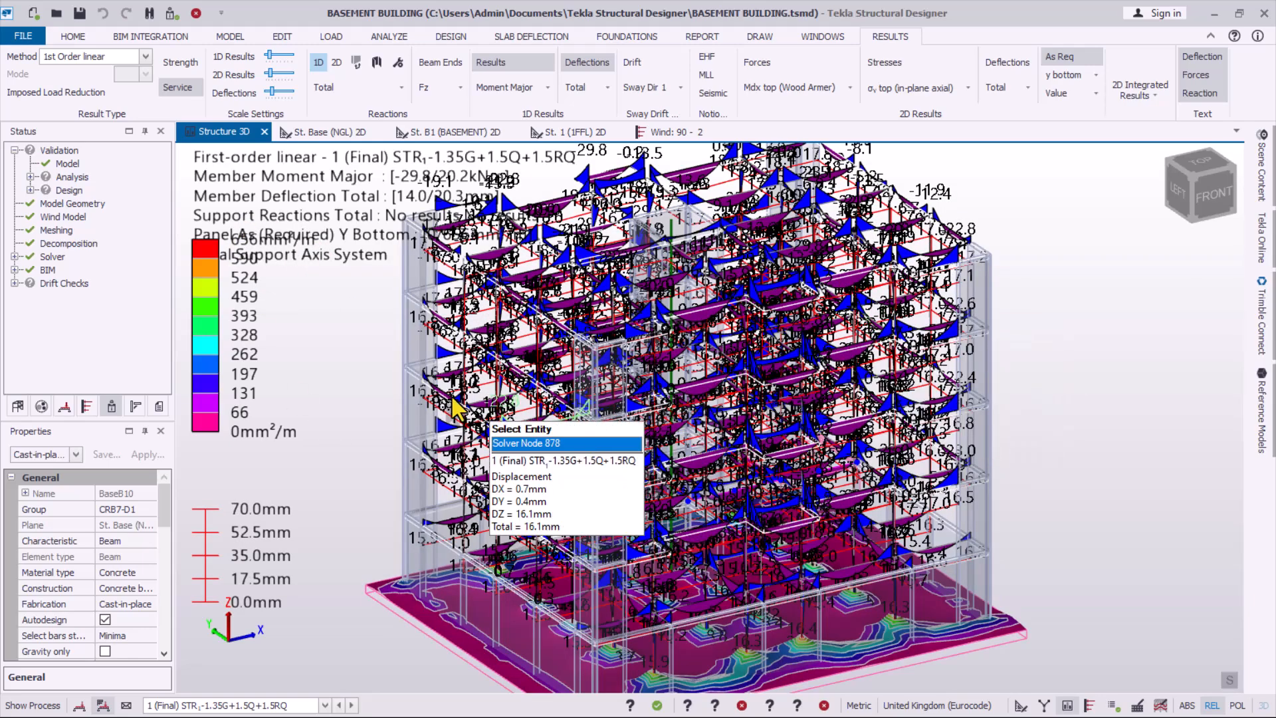
- Change Structure 3D to the Review view and inspect the design status of the building's members
{"action": "right_click", "coordinate": [231, 131]}
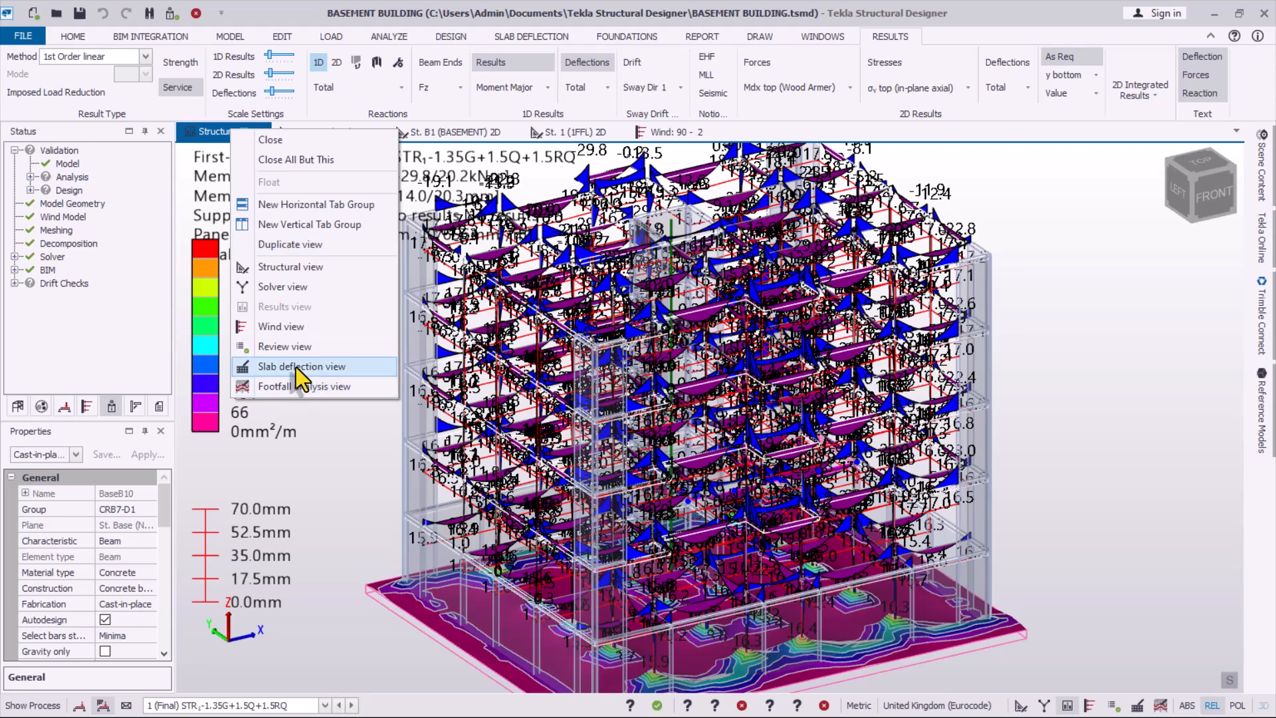
{"action": "left_click", "coordinate": [266, 348]}
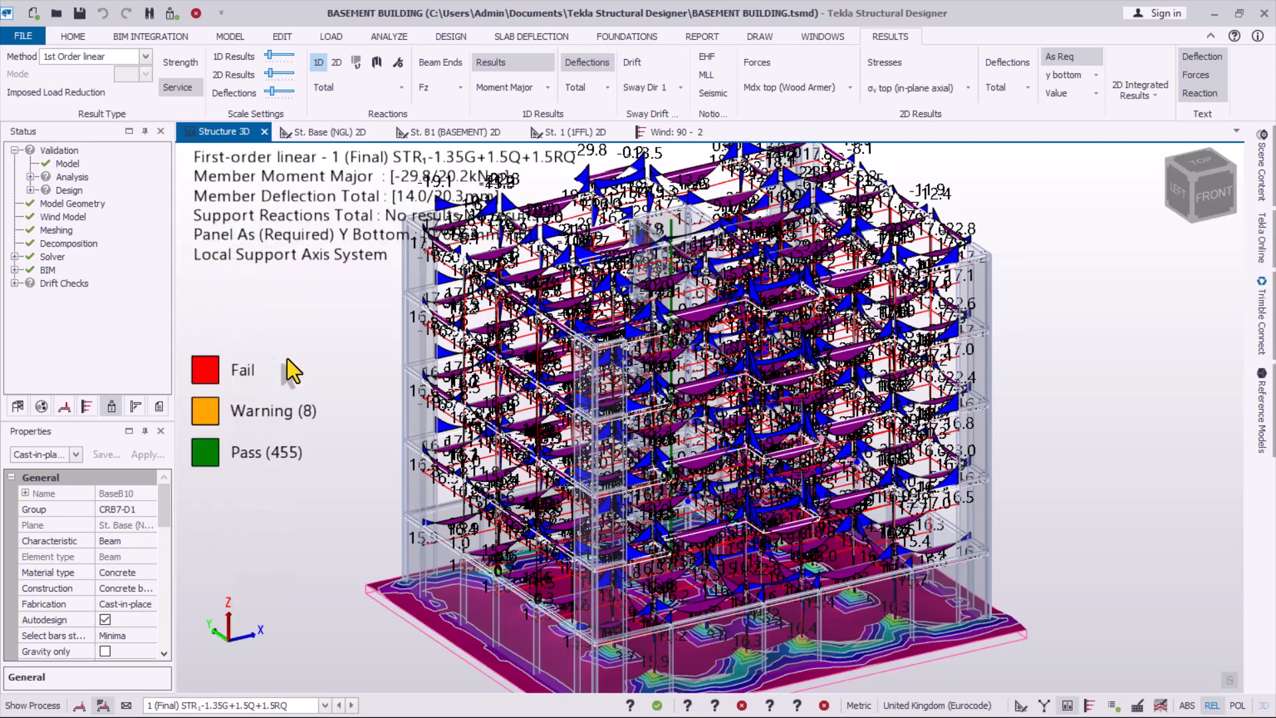
{"action": "scroll", "coordinate": [571, 458], "scroll_direction": "down", "scroll_amount": 2}
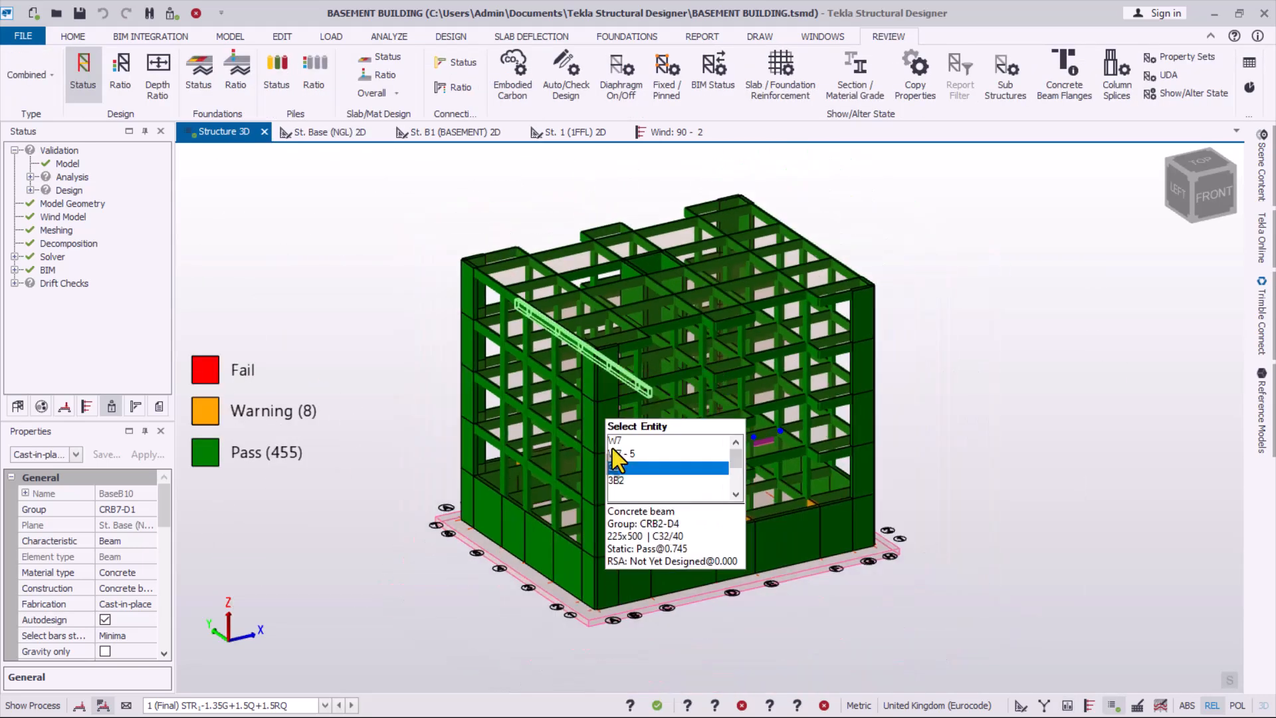
{"action": "mouse_move", "coordinate": [703, 519]}
{"action": "right_mouse_down"}
{"action": "mouse_move", "coordinate": [543, 525]}
{"action": "mouse_move", "coordinate": [138, 485]}
{"action": "mouse_move", "coordinate": [454, 530]}
{"action": "mouse_move", "coordinate": [686, 507]}
{"action": "right_mouse_up"}
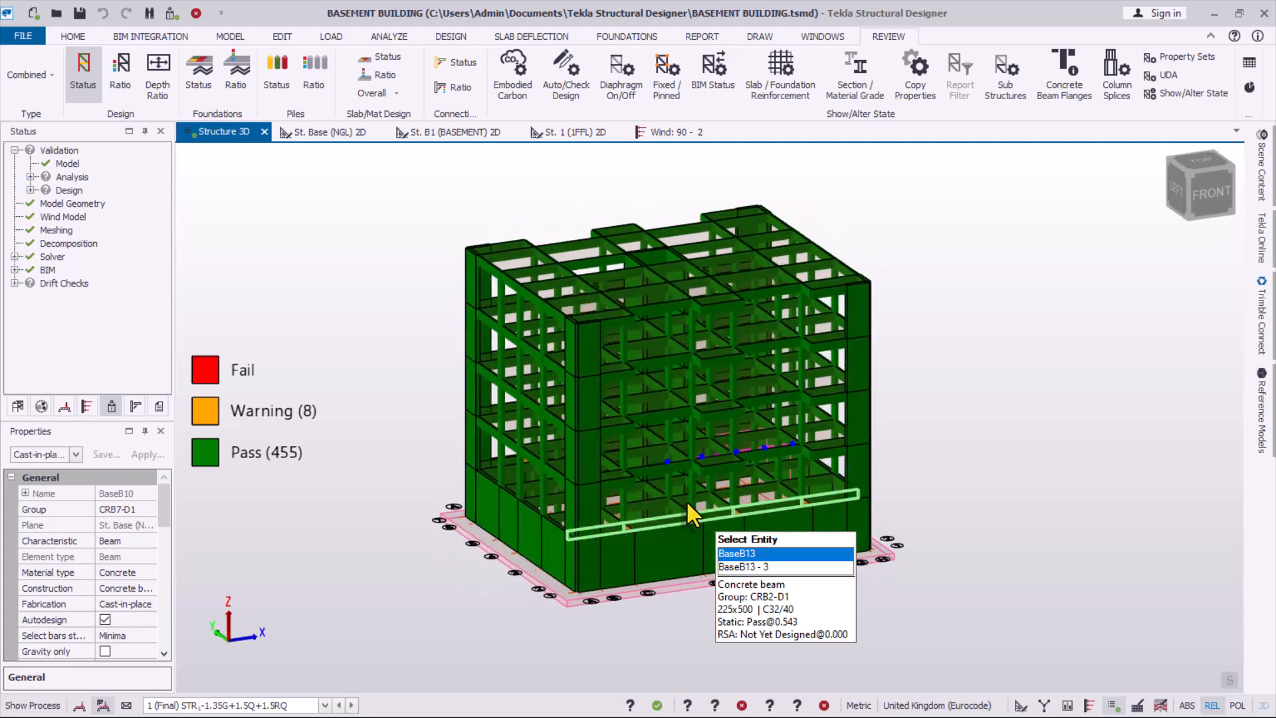
{"action": "scroll", "coordinate": [620, 357], "scroll_direction": "up", "scroll_amount": 1}
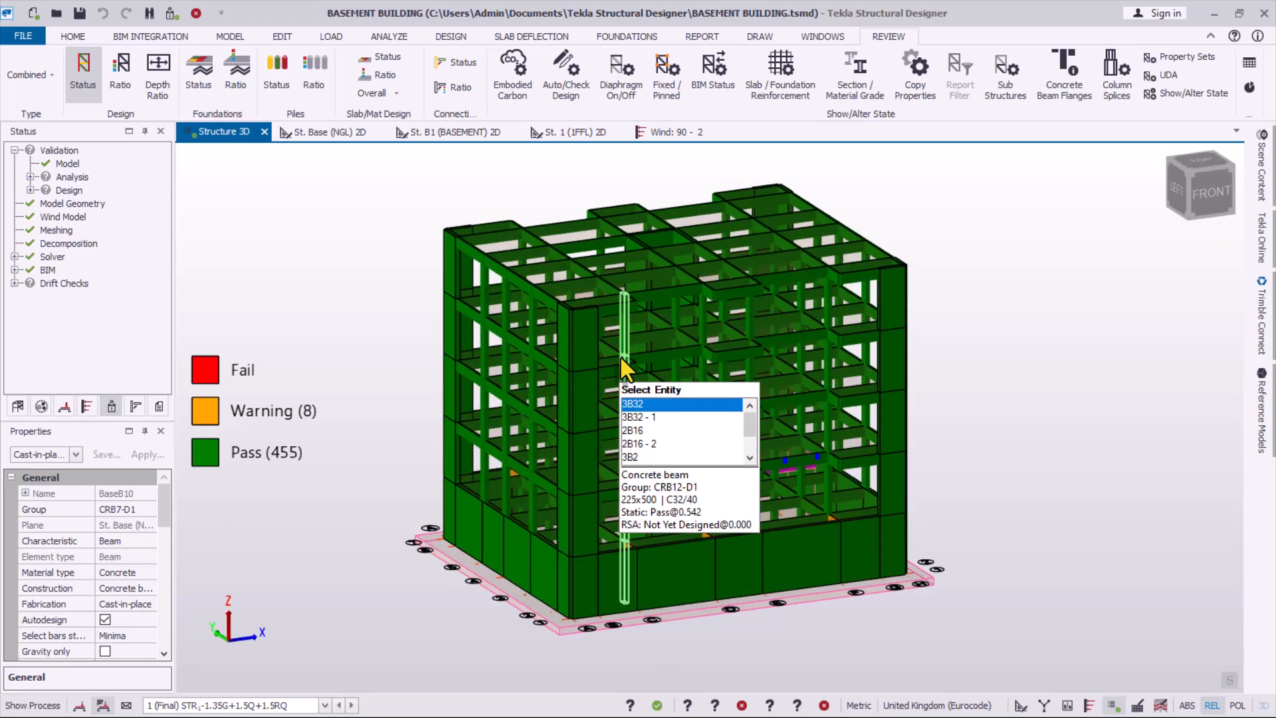
- Open the static Interactive Design for top-floor beam 4B1, review the bars and checks of span 4B1 - 2, and accept the design
{"action": "right_click", "coordinate": [520, 286]}
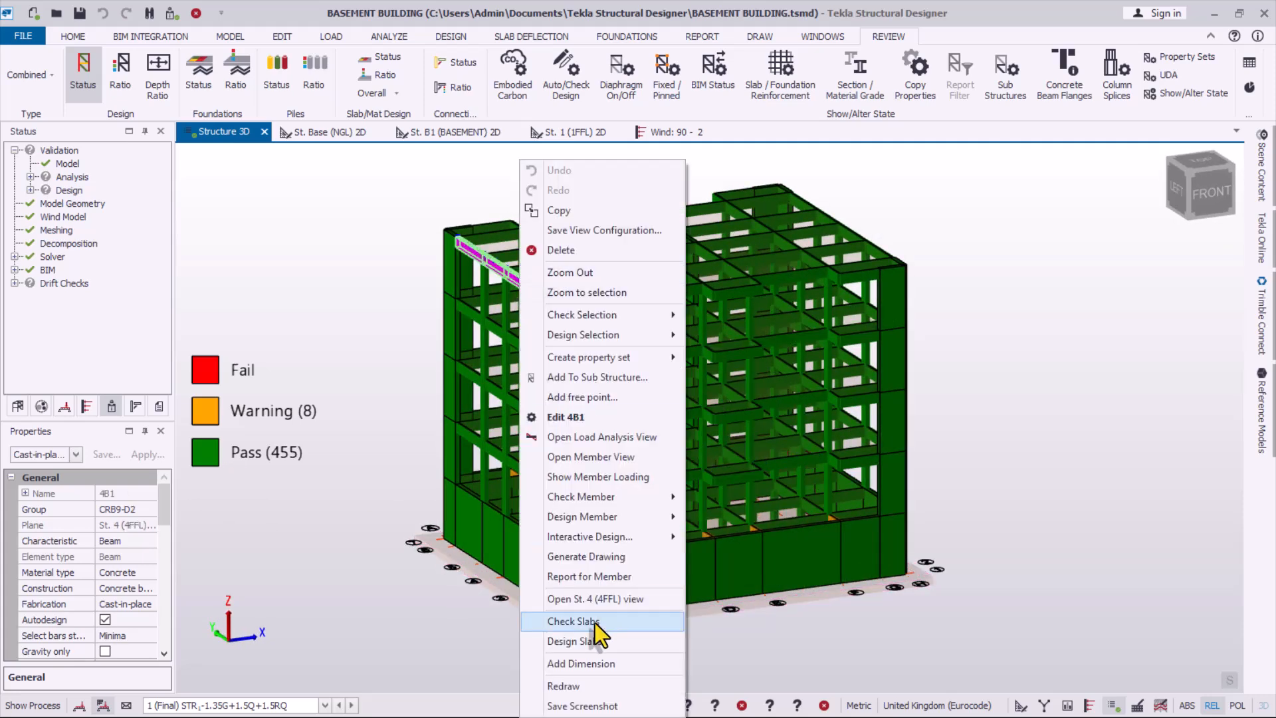
{"action": "mouse_move", "coordinate": [628, 537]}
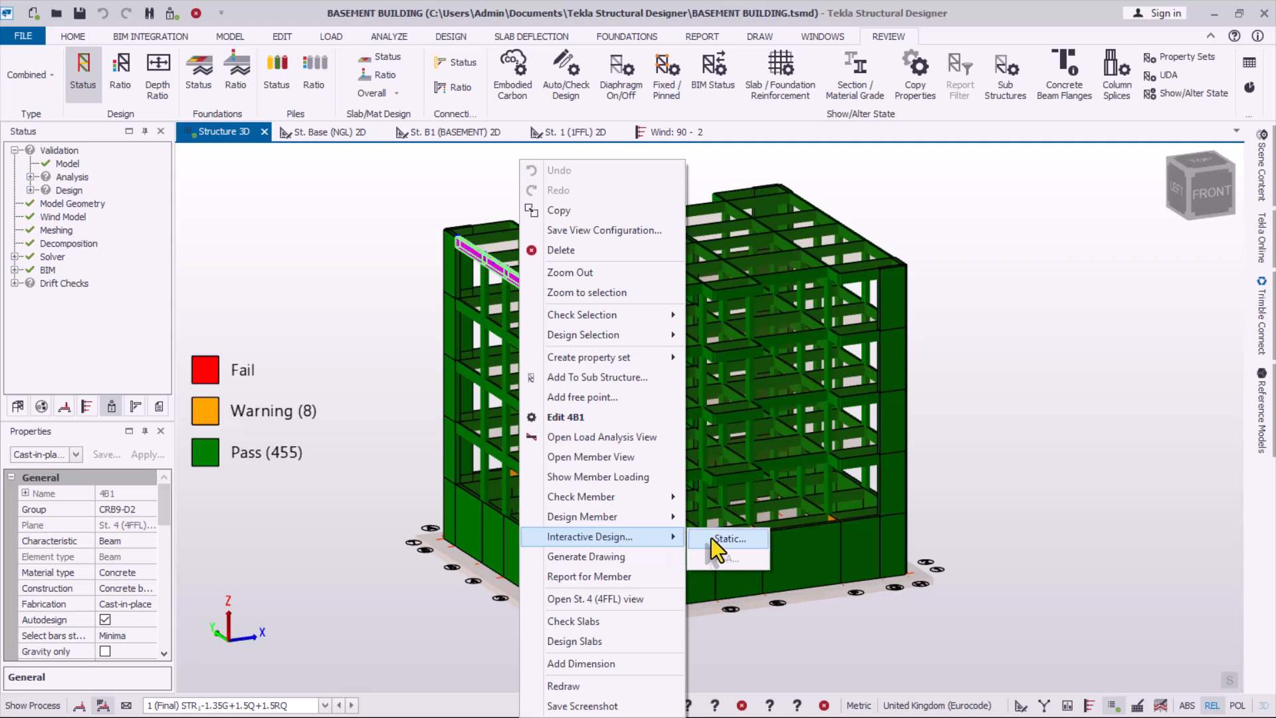
{"action": "left_click", "coordinate": [720, 536]}
{"action": "left_click", "coordinate": [397, 263]}
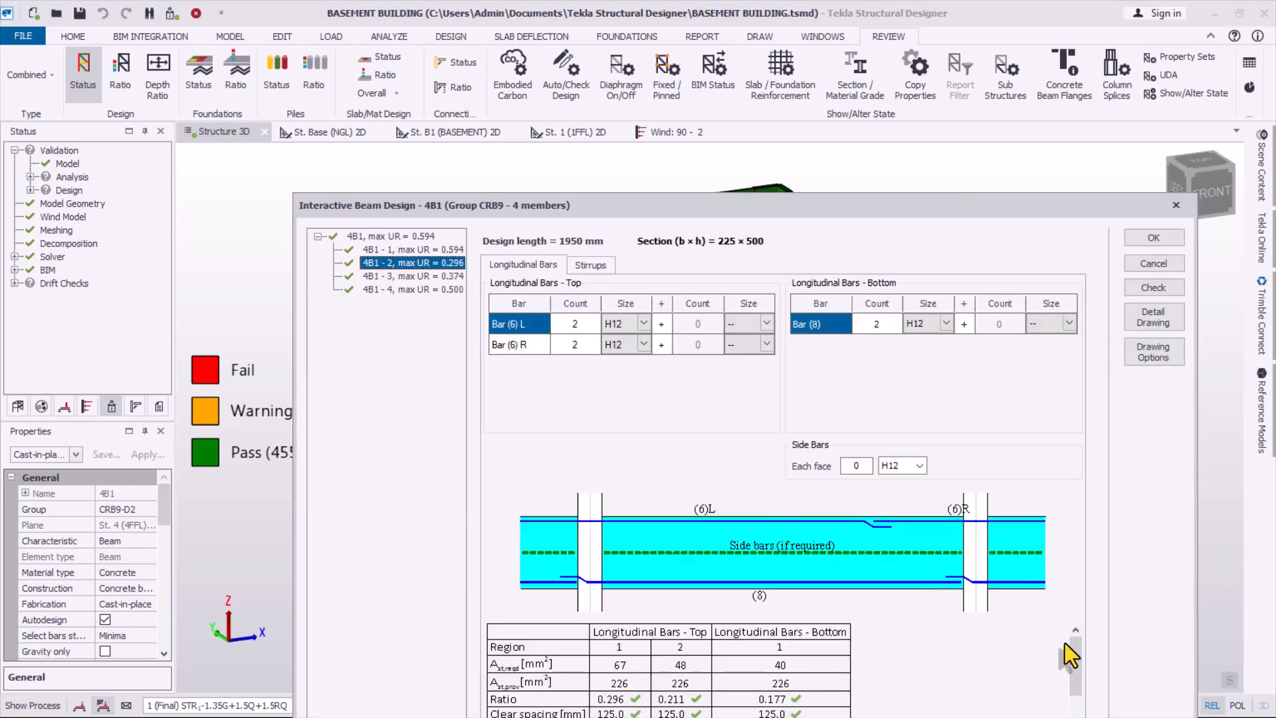
{"action": "left_click_drag", "start_coordinate": [1074, 664], "coordinate": [1062, 706]}
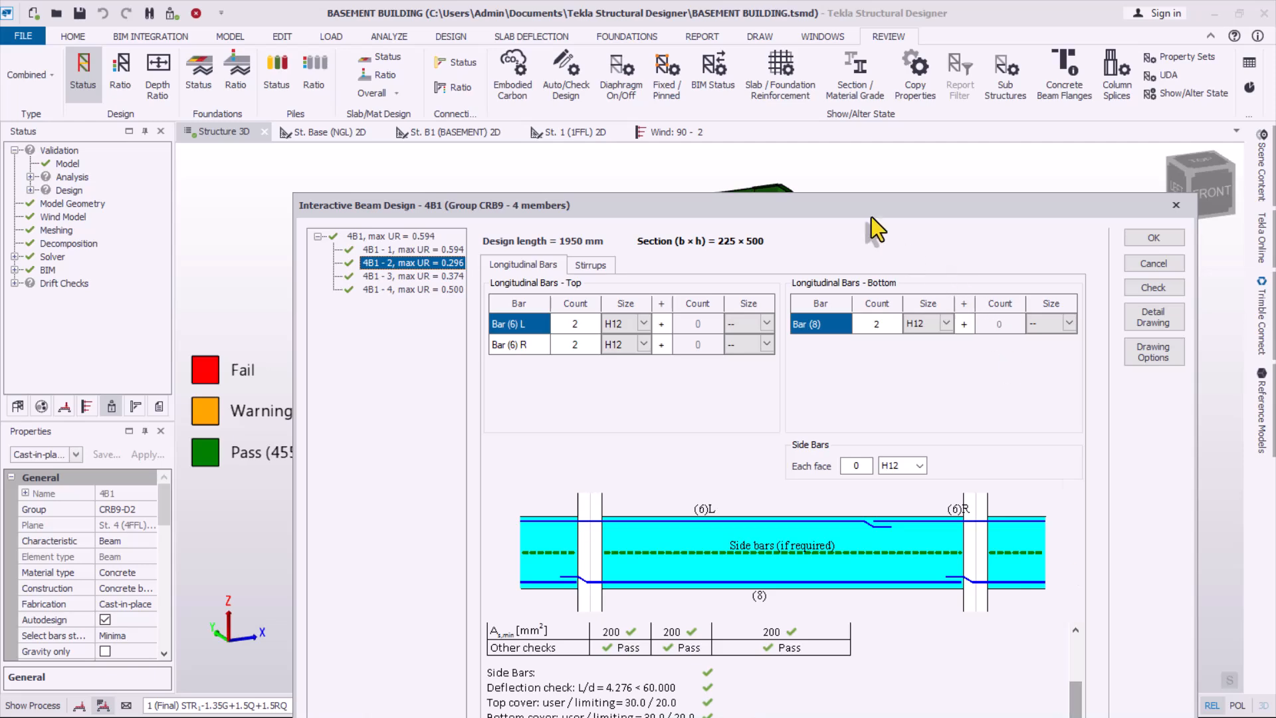
{"action": "left_click_drag", "start_coordinate": [848, 205], "coordinate": [752, 48]}
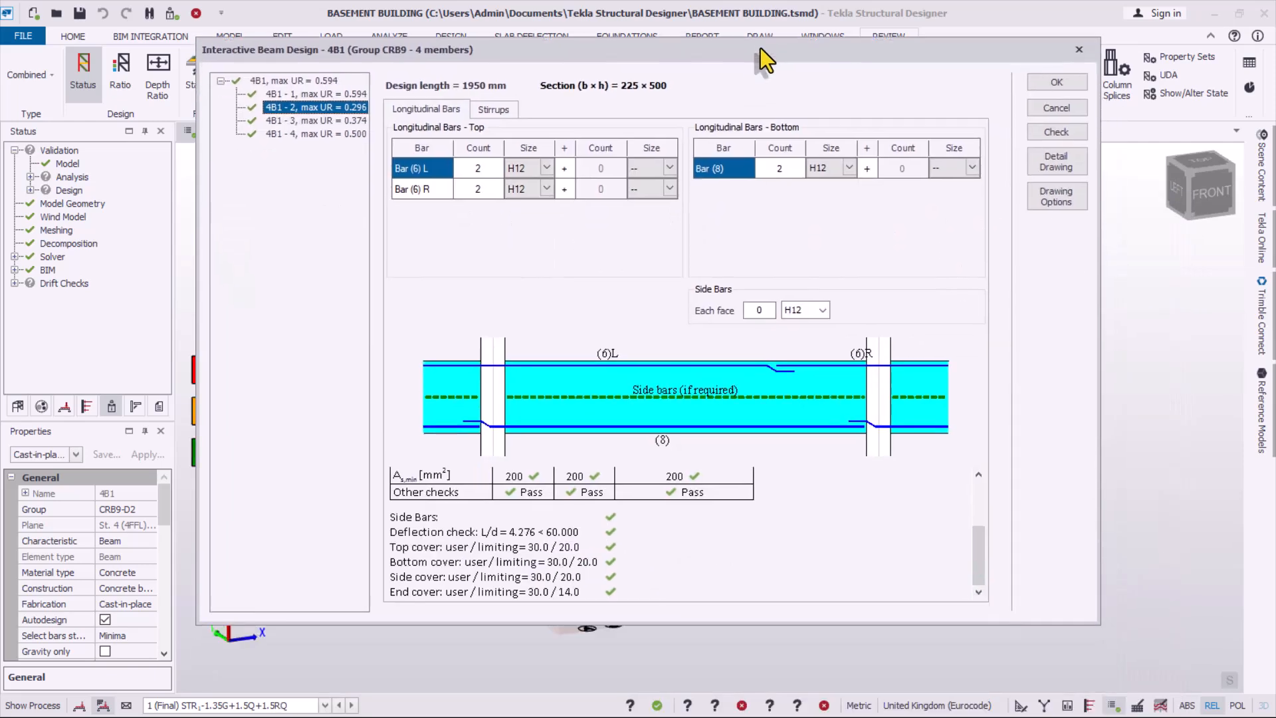
{"action": "left_click", "coordinate": [1059, 85]}
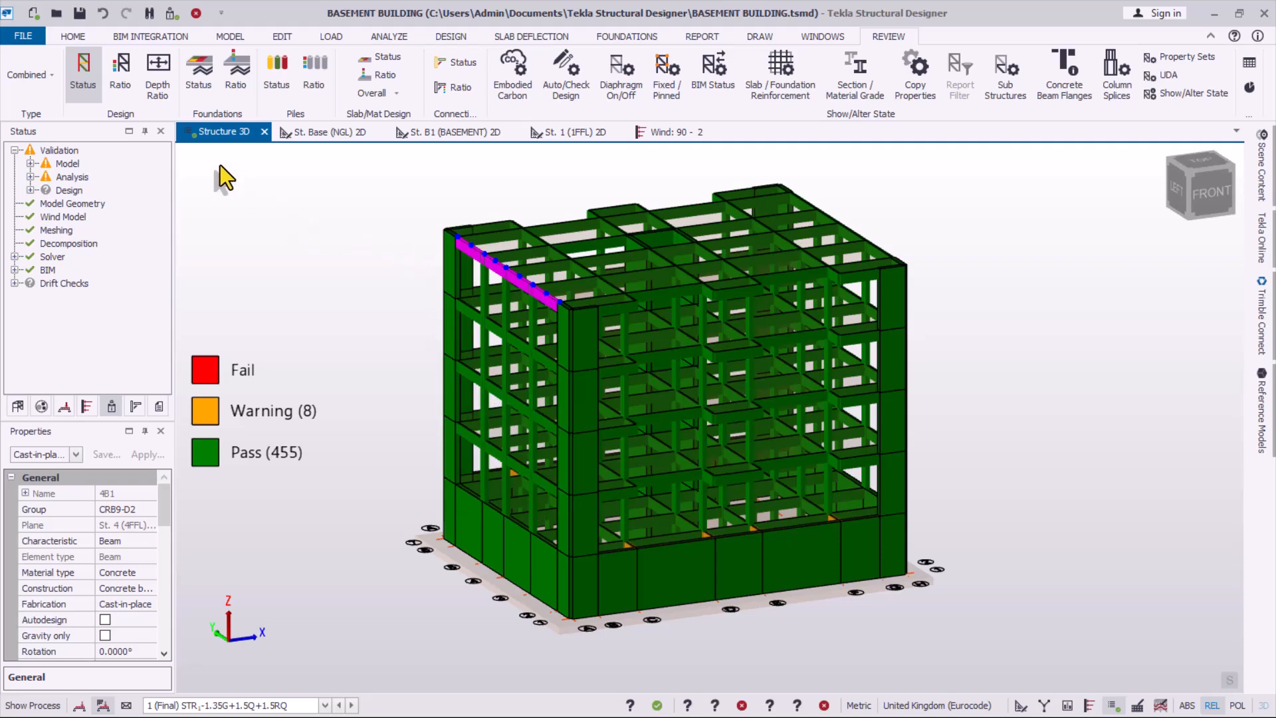
- Return Structure 3D to the Structural view and validate the model again
{"action": "right_click", "coordinate": [215, 138]}
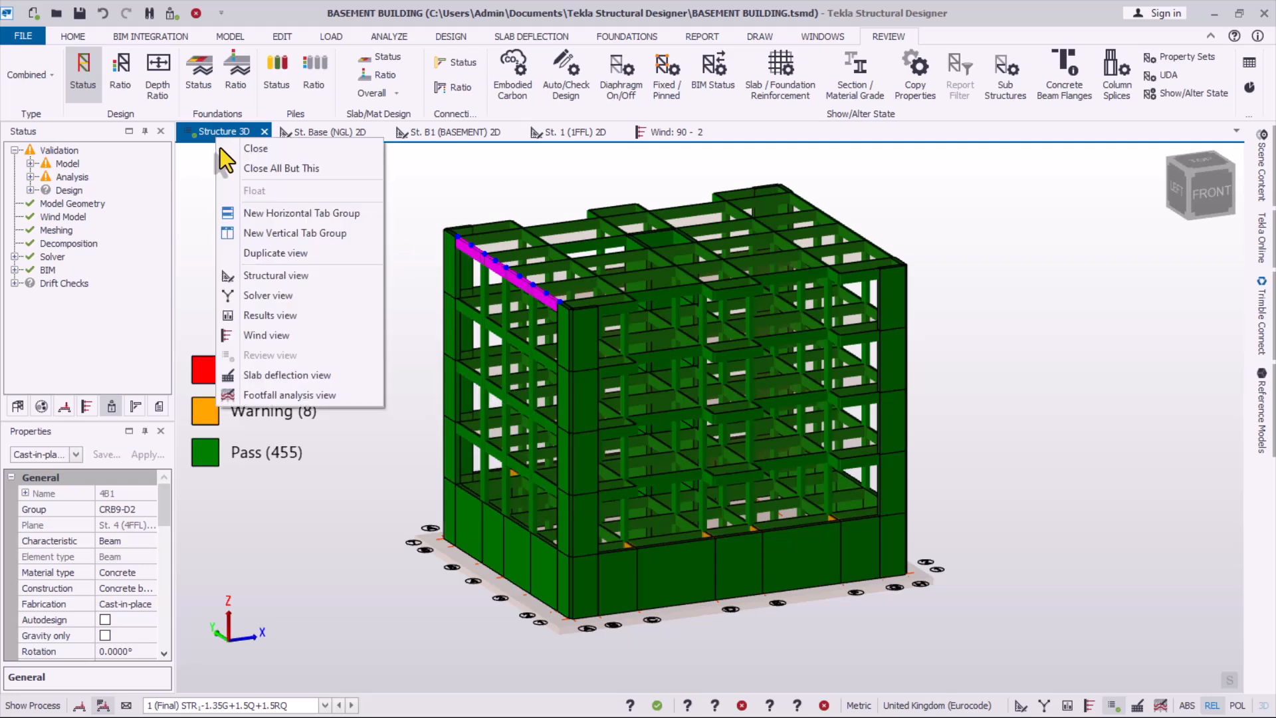
{"action": "left_click", "coordinate": [251, 277]}
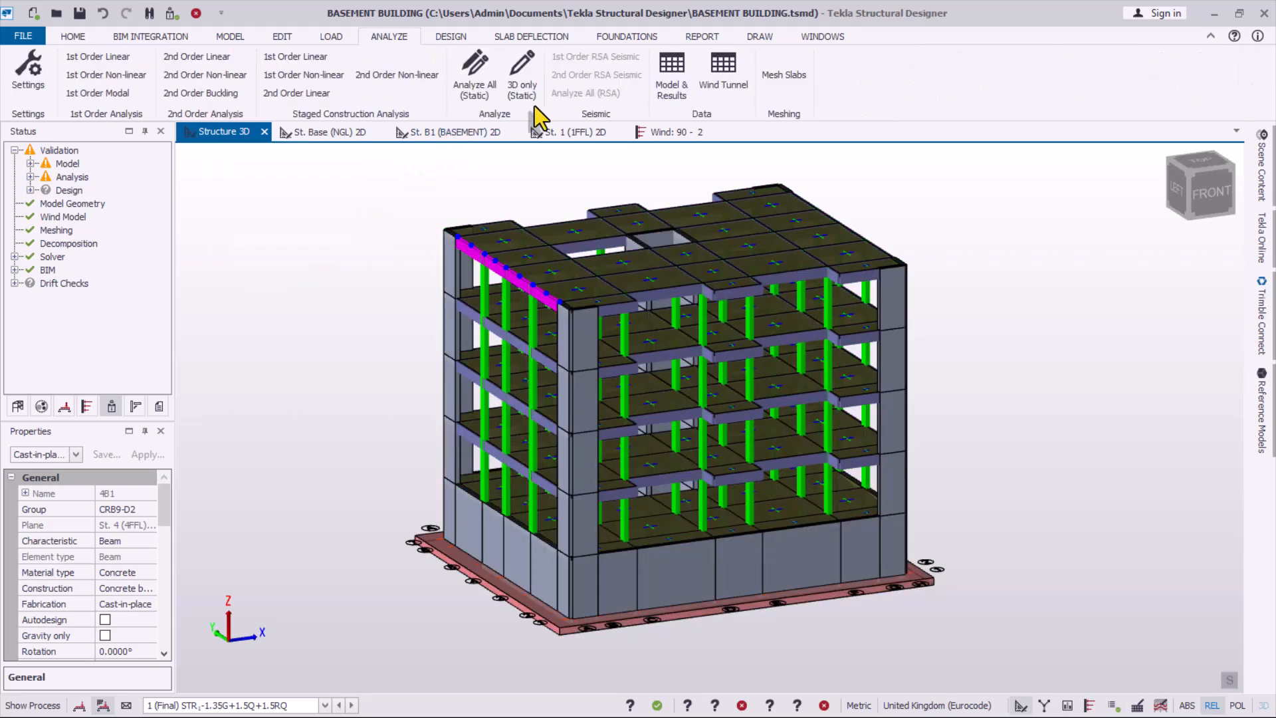
{"action": "left_click", "coordinate": [646, 35]}
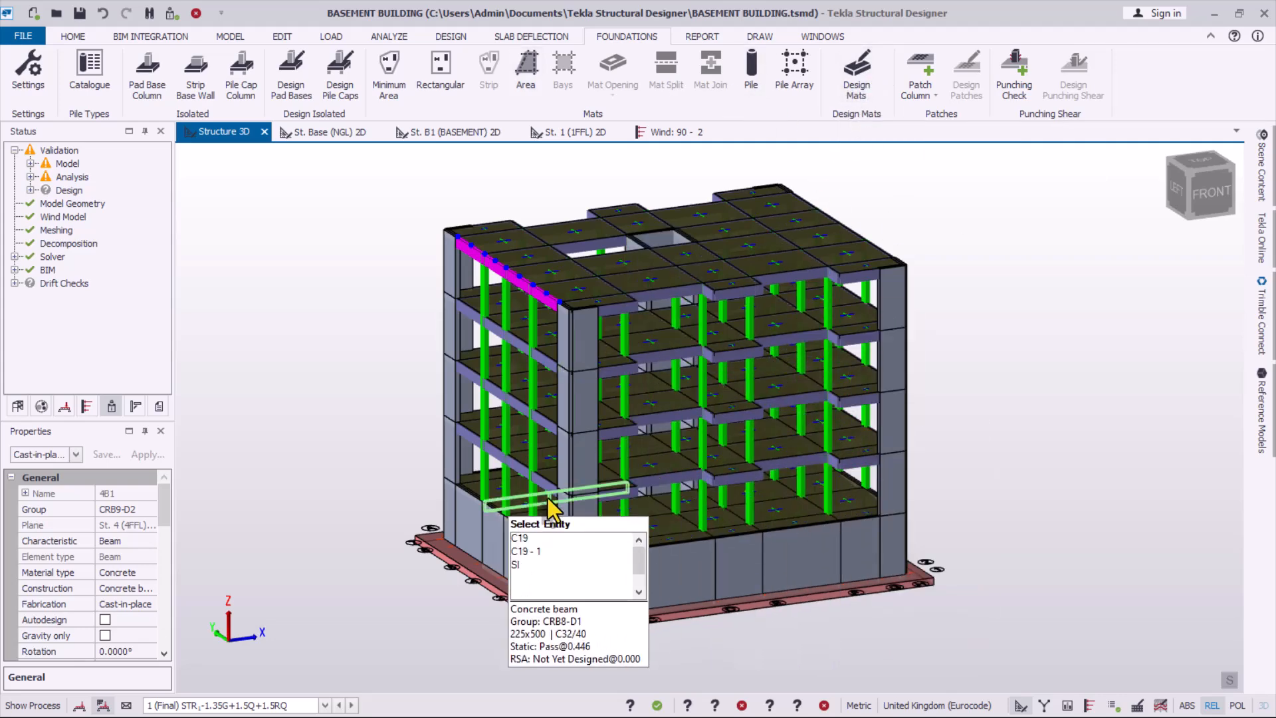
{"action": "scroll", "coordinate": [441, 495], "scroll_direction": "up", "scroll_amount": 2}
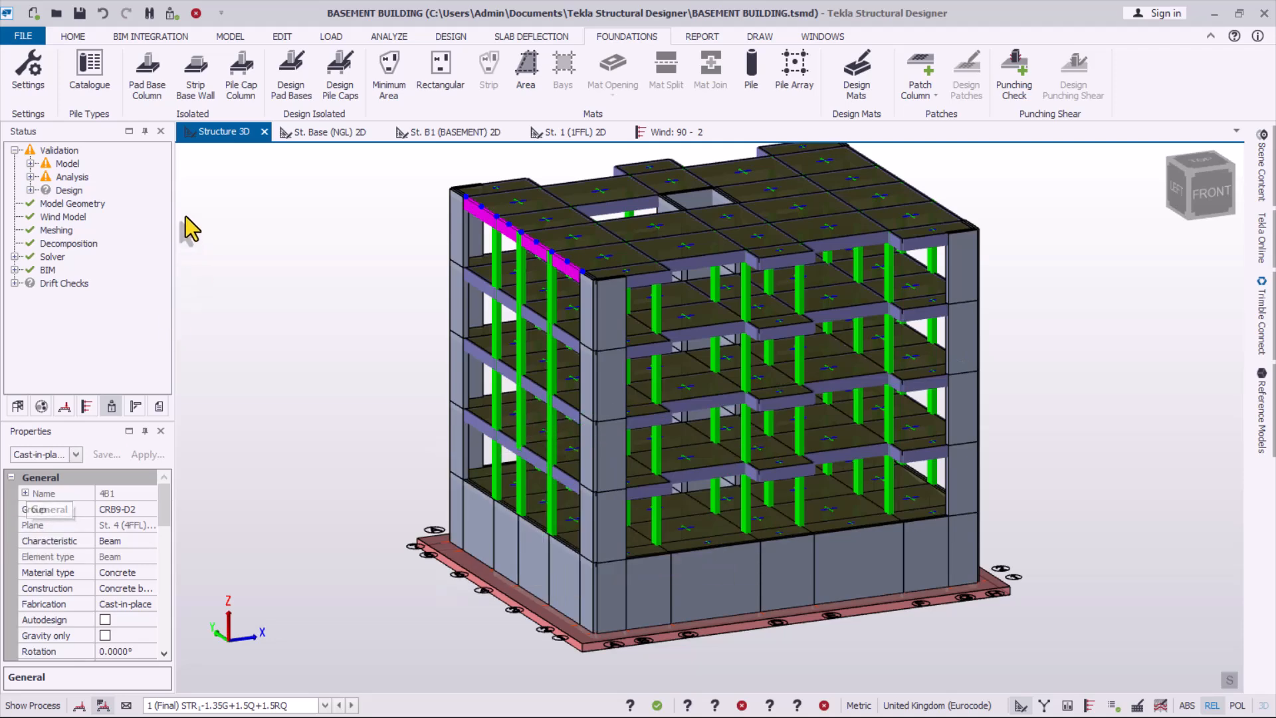
{"action": "left_click", "coordinate": [172, 14]}
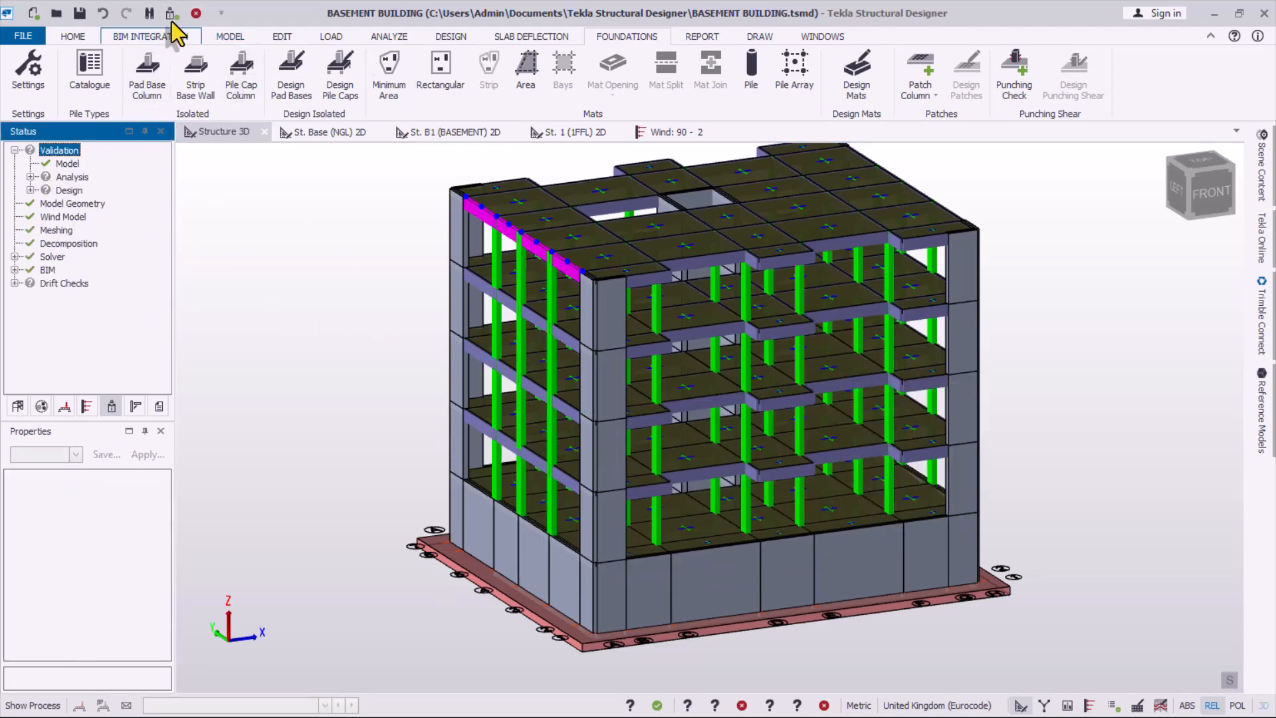
- Run Design Mats on the building's foundation mat
{"action": "scroll", "coordinate": [665, 435], "scroll_direction": "up", "scroll_amount": 1}
{"action": "scroll", "coordinate": [654, 397], "scroll_direction": "down", "scroll_amount": 1}
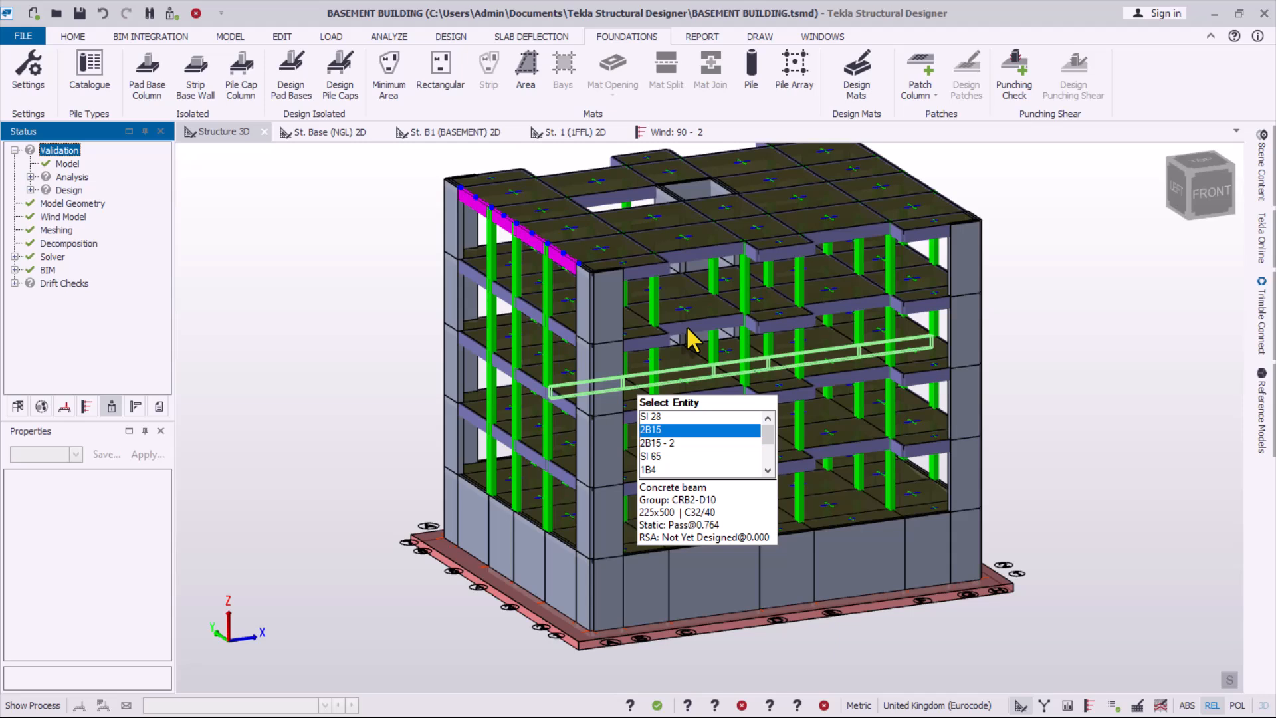
{"action": "left_click", "coordinate": [861, 84]}
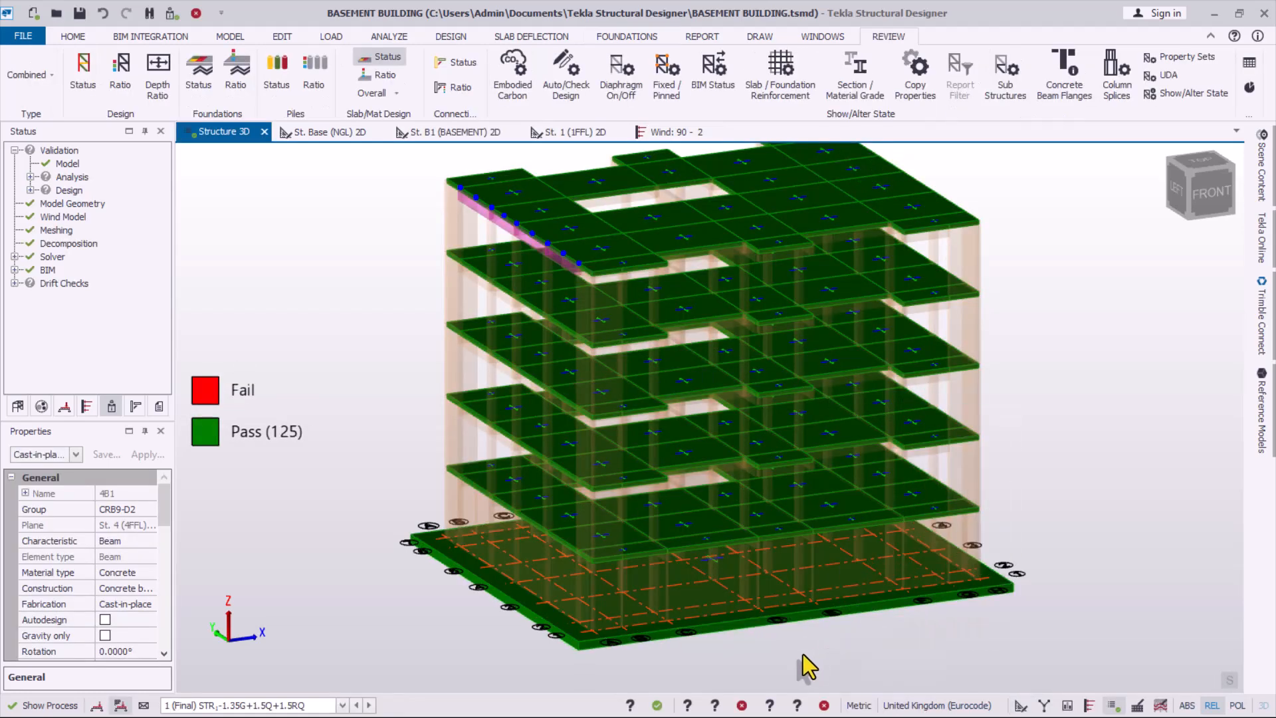
- Examine the design status and reinforcement details of the 350 mm foundation mat and the floor slabs above it
{"action": "scroll", "coordinate": [592, 484], "scroll_direction": "down", "scroll_amount": 1}
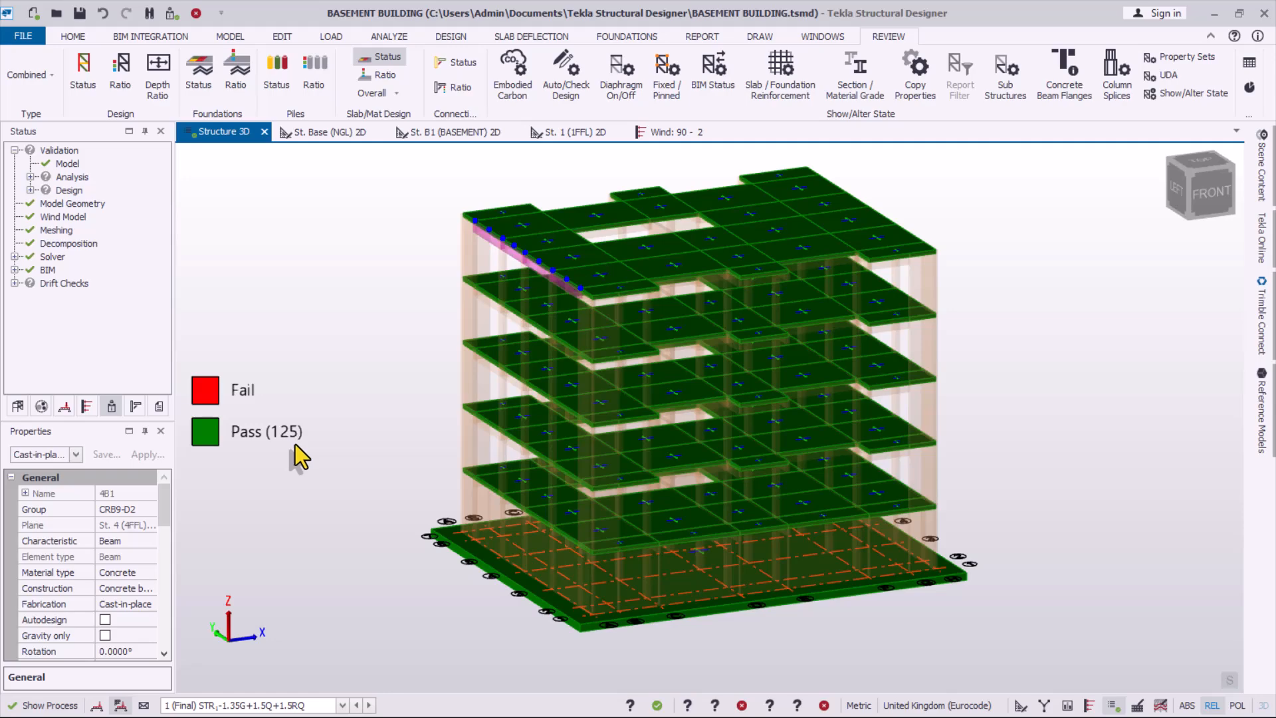
{"action": "scroll", "coordinate": [801, 535], "scroll_direction": "down", "scroll_amount": 1}
{"action": "right_click_drag", "start_coordinate": [807, 524], "coordinate": [785, 572]}
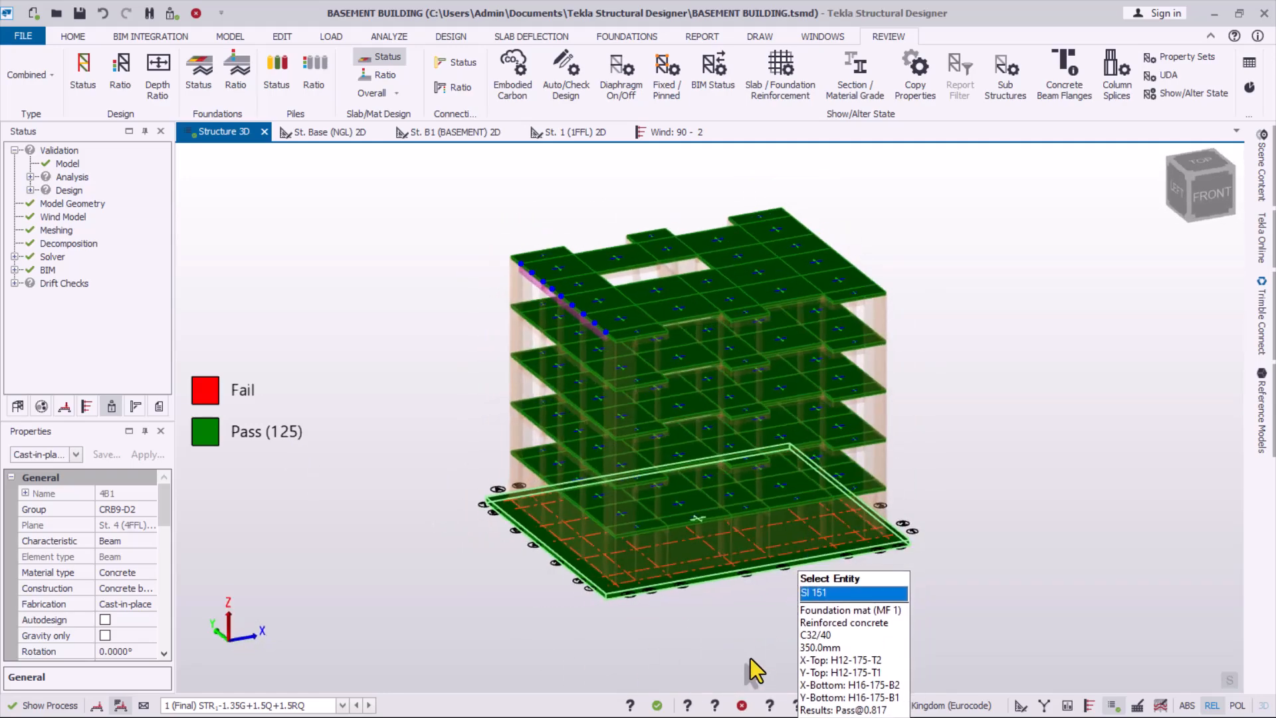
{"action": "scroll", "coordinate": [691, 638], "scroll_direction": "up", "scroll_amount": 3}
{"action": "scroll", "coordinate": [550, 582], "scroll_direction": "up", "scroll_amount": 3}
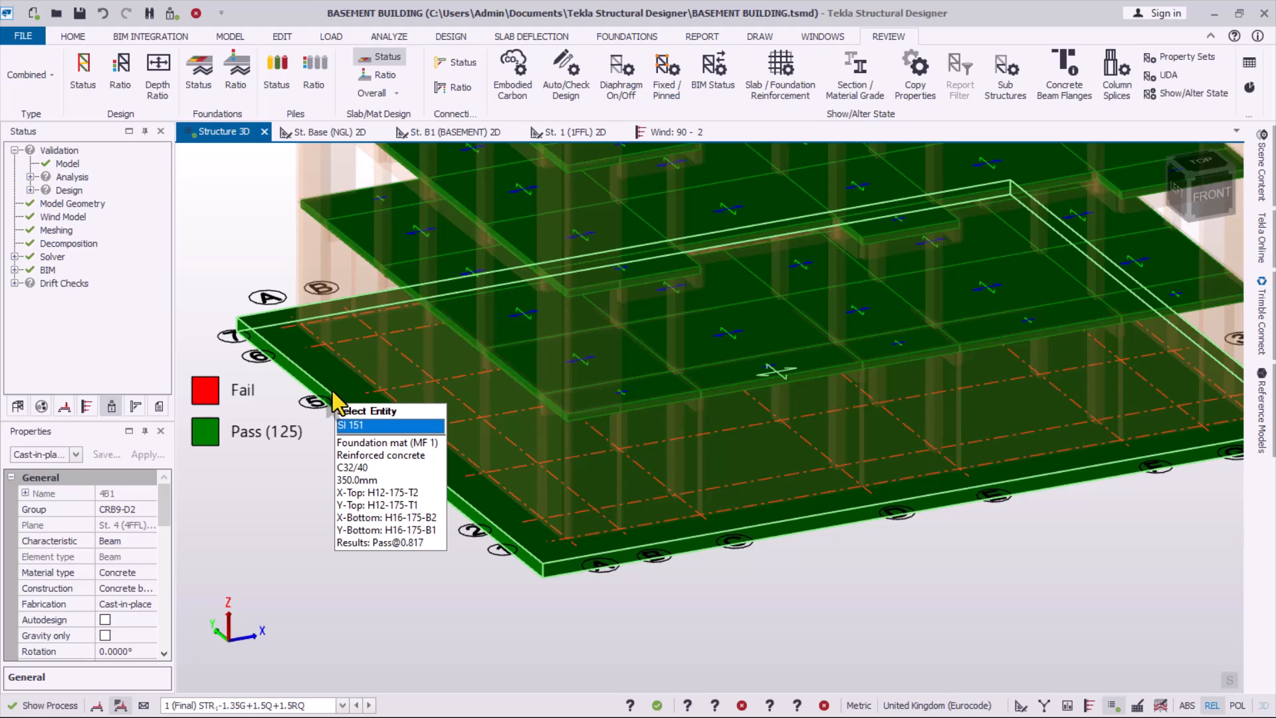
{"action": "scroll", "coordinate": [477, 585], "scroll_direction": "down", "scroll_amount": 5}
{"action": "scroll", "coordinate": [607, 585], "scroll_direction": "up", "scroll_amount": 5}
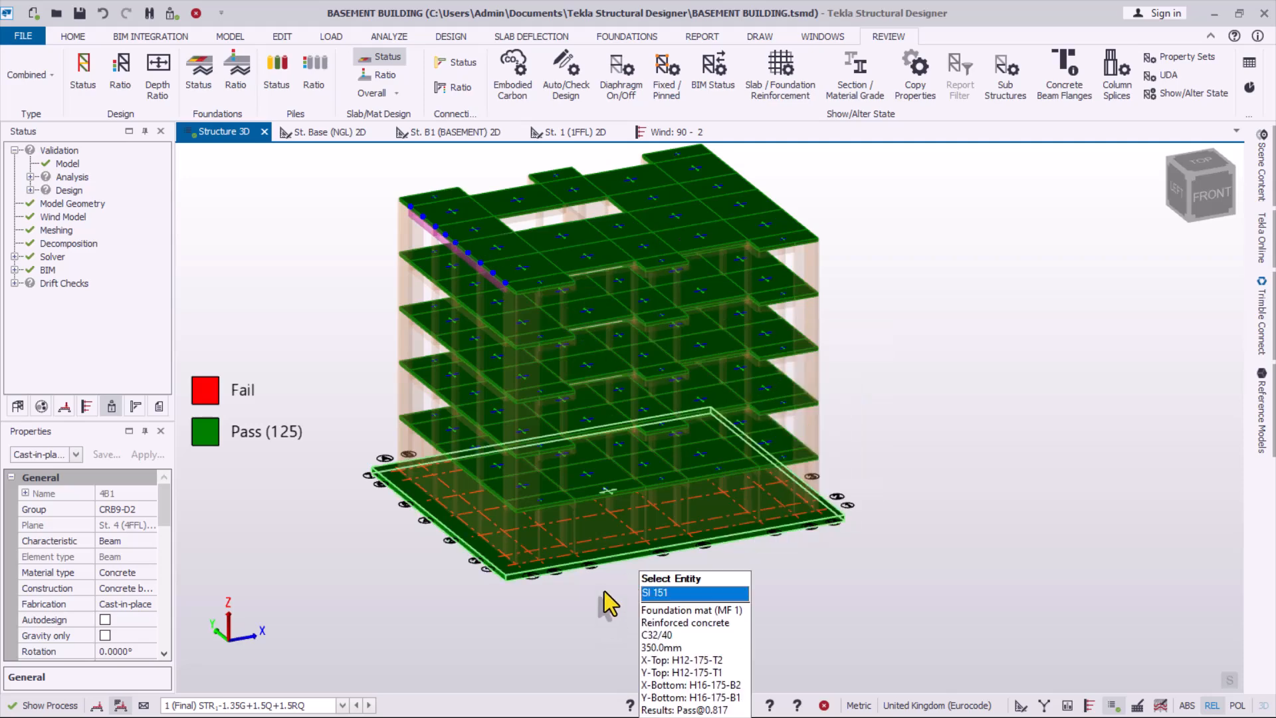
{"action": "scroll", "coordinate": [703, 476], "scroll_direction": "down", "scroll_amount": 4}
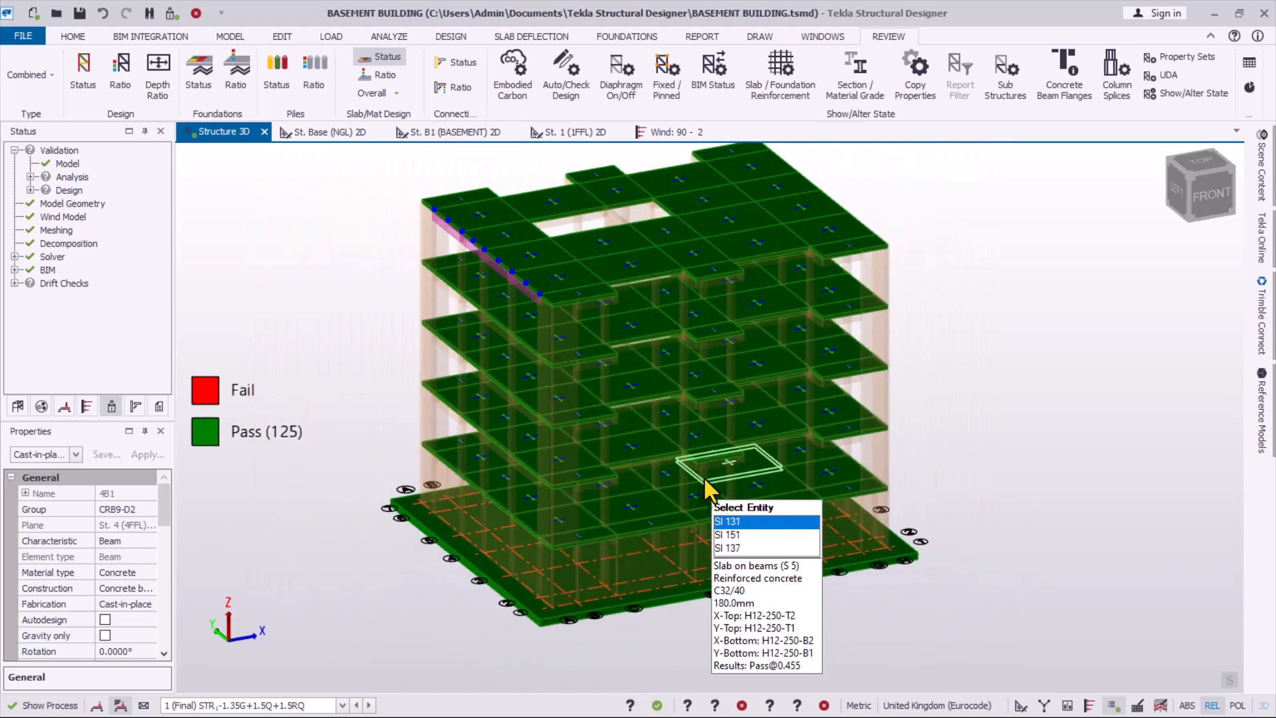
{"action": "scroll", "coordinate": [604, 257], "scroll_direction": "down", "scroll_amount": 2}
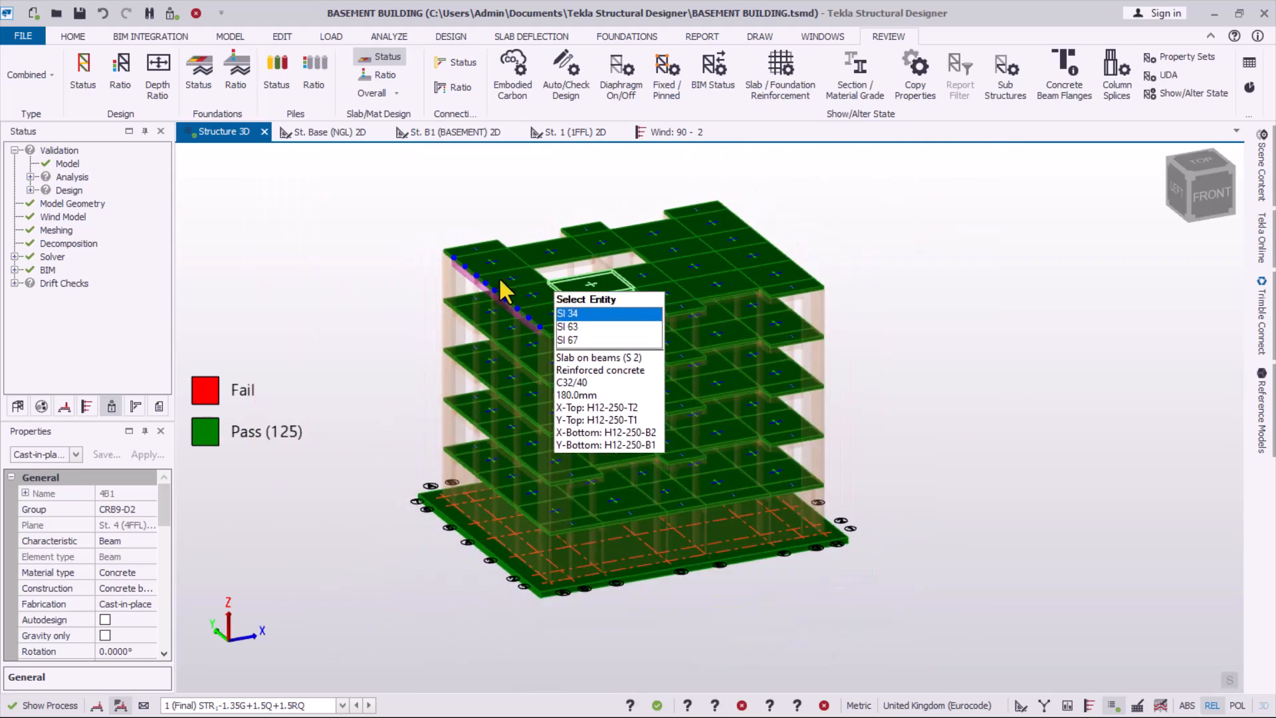
{"action": "scroll", "coordinate": [541, 270], "scroll_direction": "up", "scroll_amount": 1}
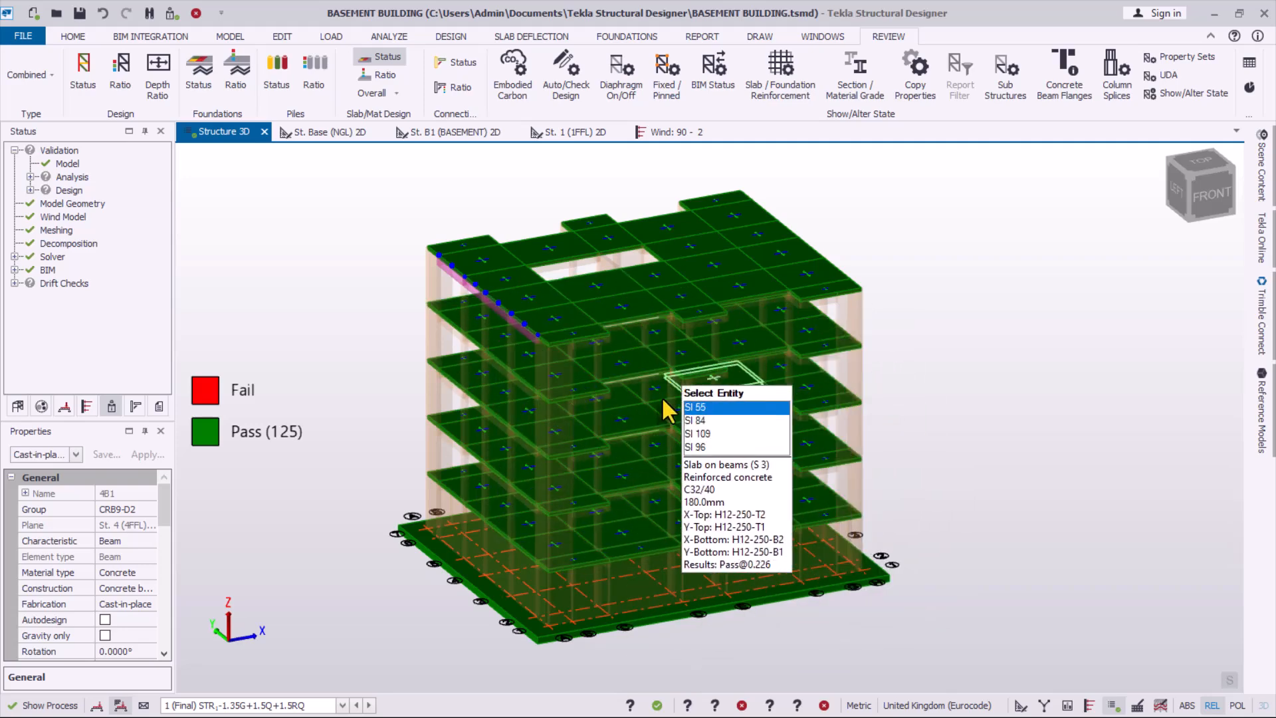
- Save the BASEMENT BUILDING model
{"action": "scroll", "coordinate": [410, 243], "scroll_direction": "up", "scroll_amount": 3}
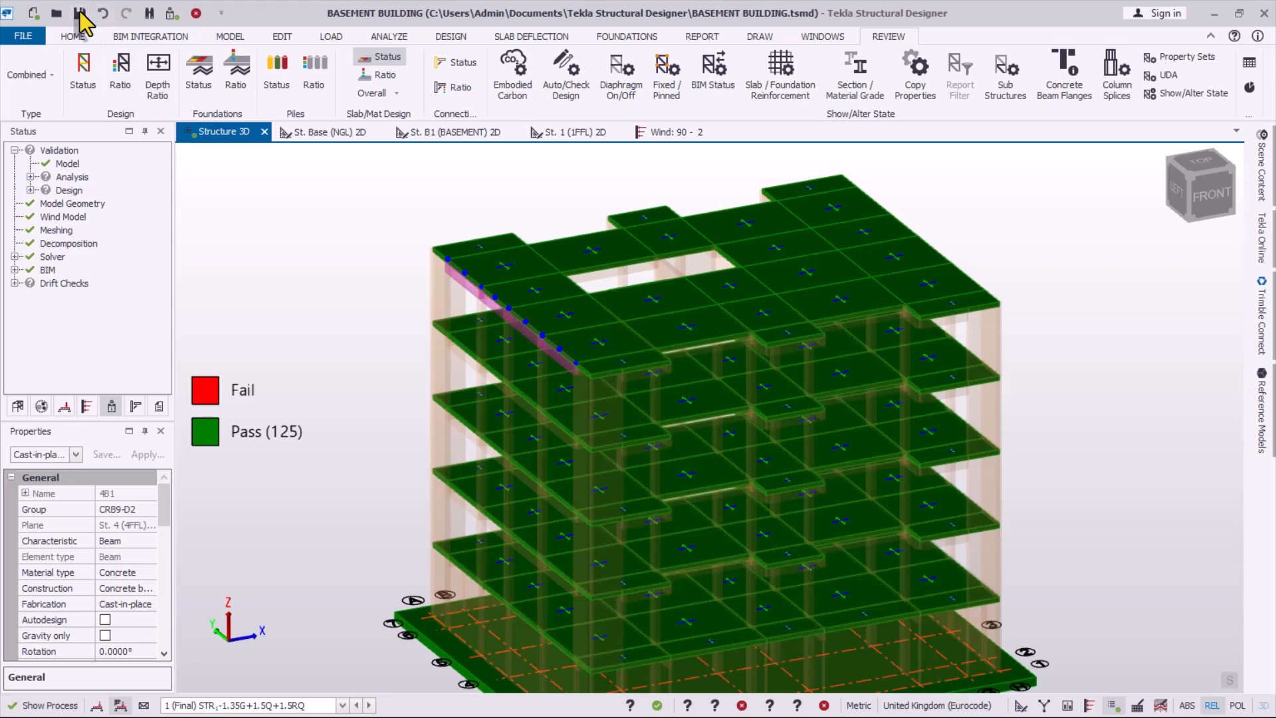
{"action": "key", "text": "ctrl+s"}
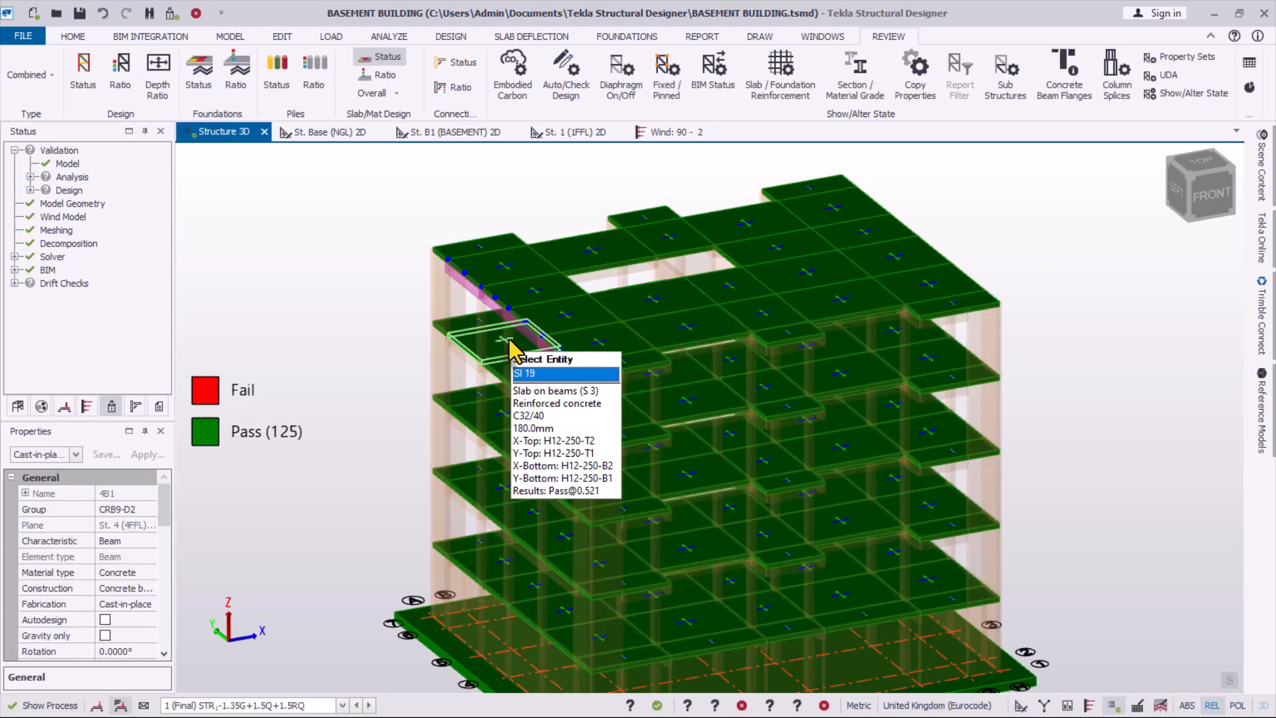
- Examine the slab and mat design status across all storeys, including the reinforcement and utilization details of individual slab items
{"action": "scroll", "coordinate": [459, 241], "scroll_direction": "down", "scroll_amount": 2}
{"action": "scroll", "coordinate": [457, 234], "scroll_direction": "down", "scroll_amount": 1}
{"action": "mouse_move", "coordinate": [649, 263]}
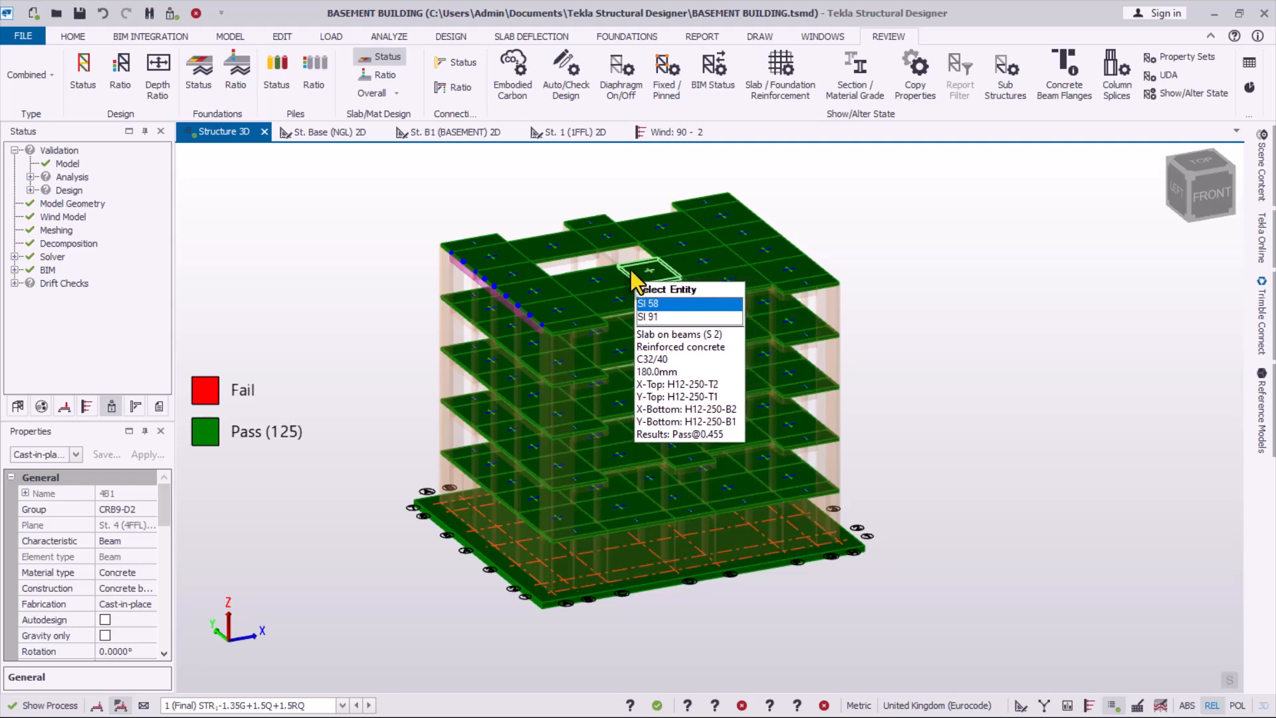
{"action": "scroll", "coordinate": [548, 332], "scroll_direction": "up", "scroll_amount": 2}
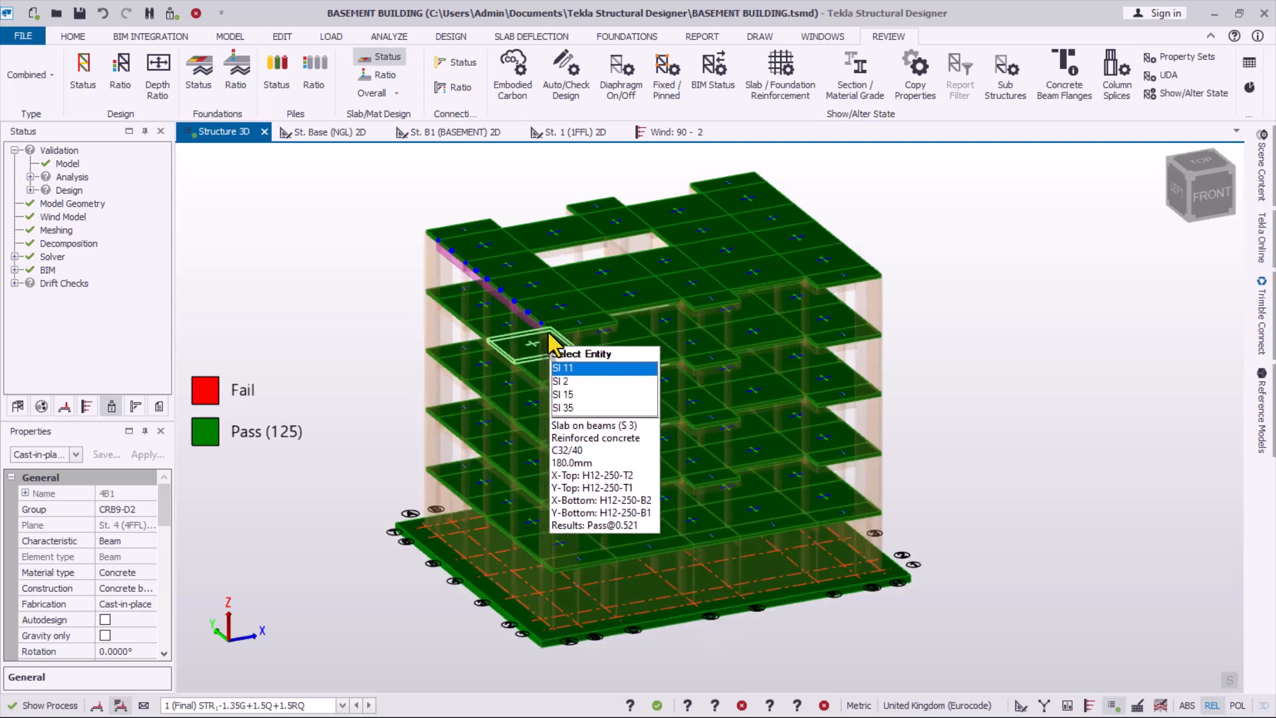
{"action": "mouse_move", "coordinate": [728, 389]}
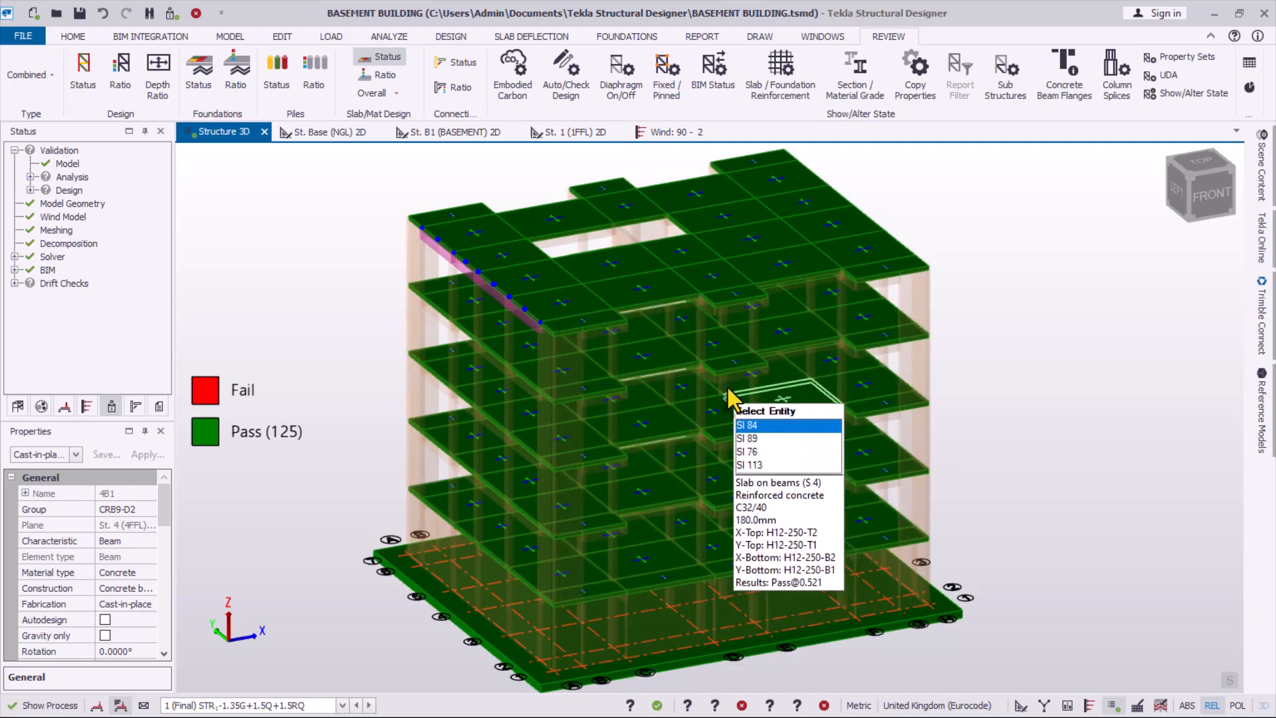
{"action": "scroll", "coordinate": [660, 417], "scroll_direction": "down", "scroll_amount": 1}
{"action": "scroll", "coordinate": [665, 417], "scroll_direction": "down", "scroll_amount": 1}
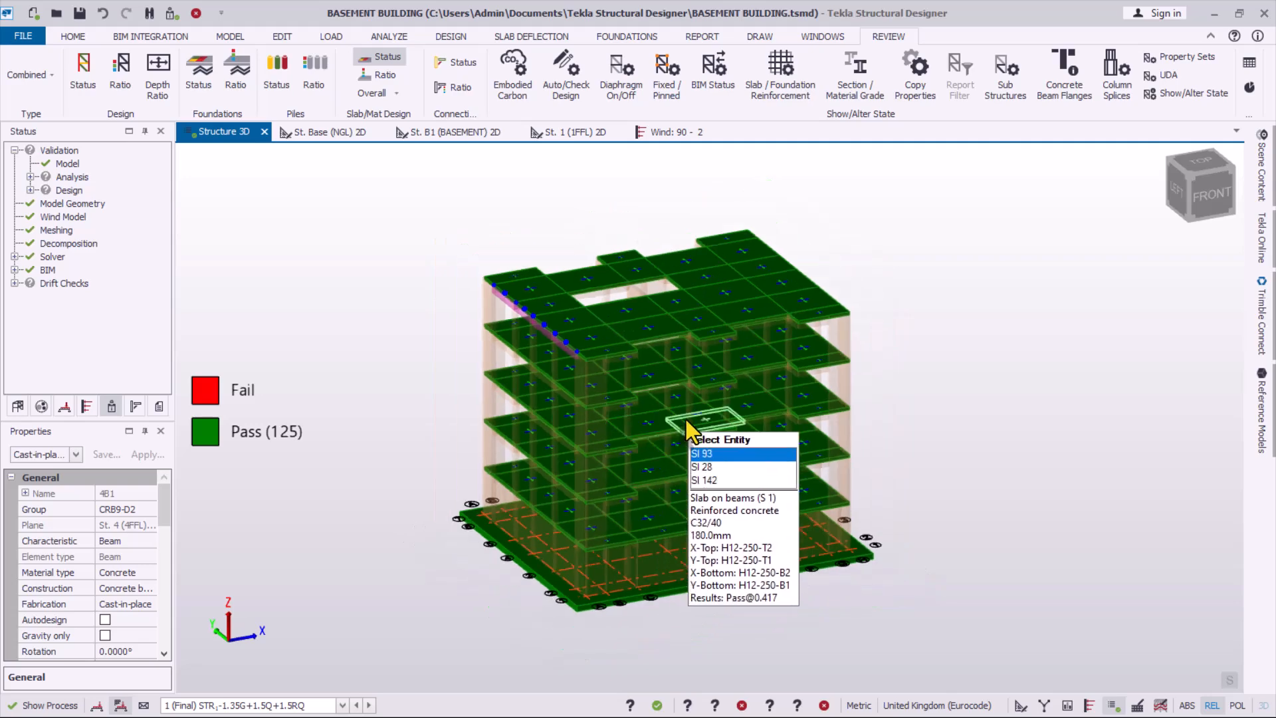
{"action": "scroll", "coordinate": [731, 406], "scroll_direction": "up", "scroll_amount": 1}
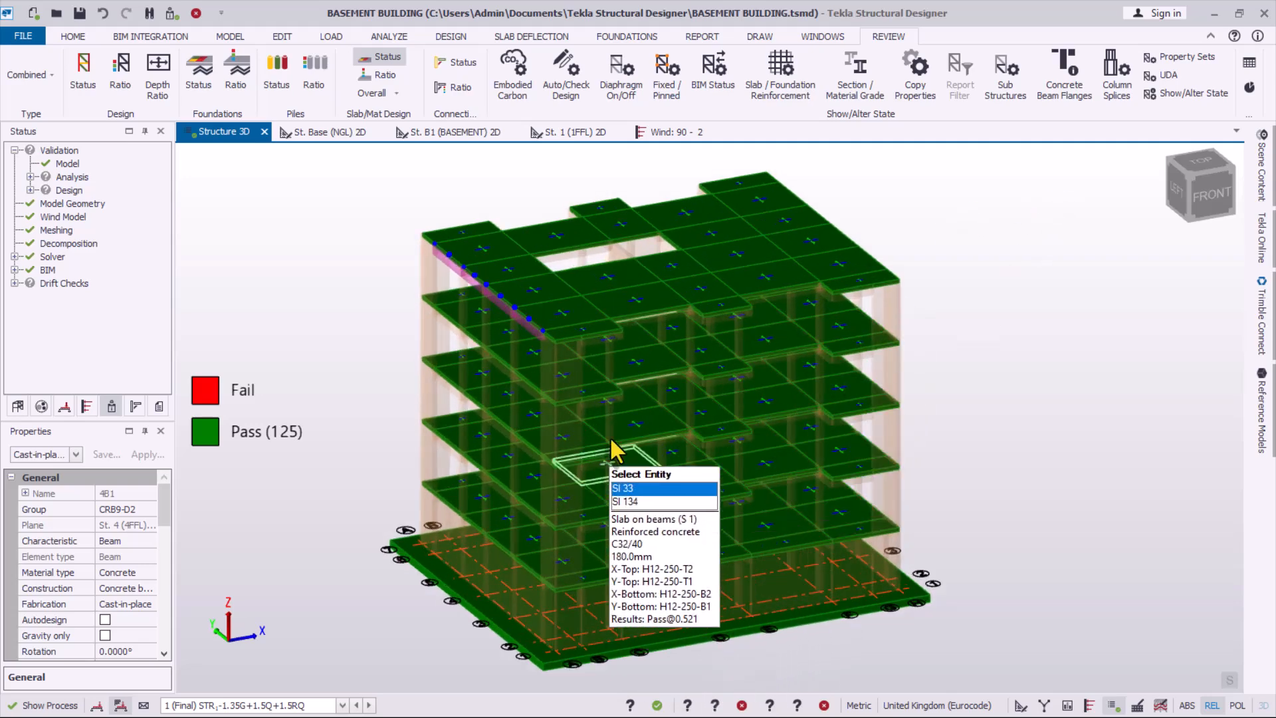
{"action": "scroll", "coordinate": [532, 316], "scroll_direction": "up", "scroll_amount": 1}
{"action": "scroll", "coordinate": [608, 448], "scroll_direction": "down", "scroll_amount": 2}
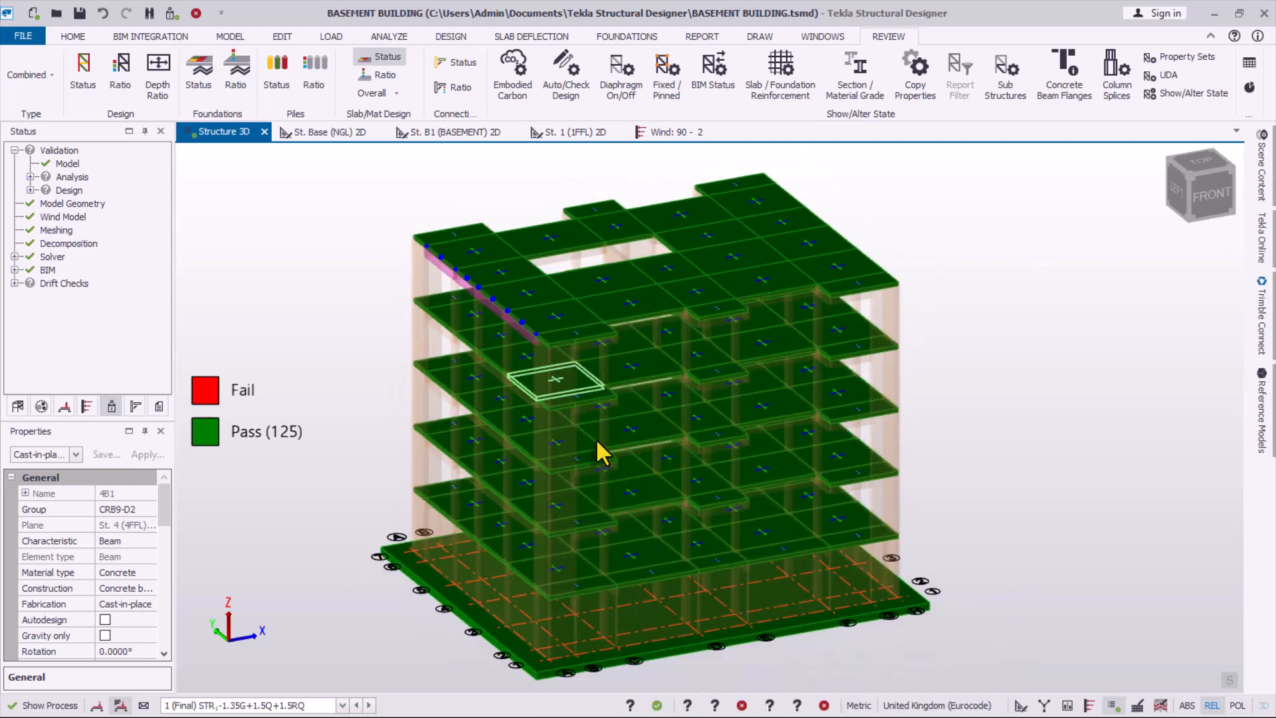
{"action": "scroll", "coordinate": [568, 382], "scroll_direction": "up", "scroll_amount": 2}
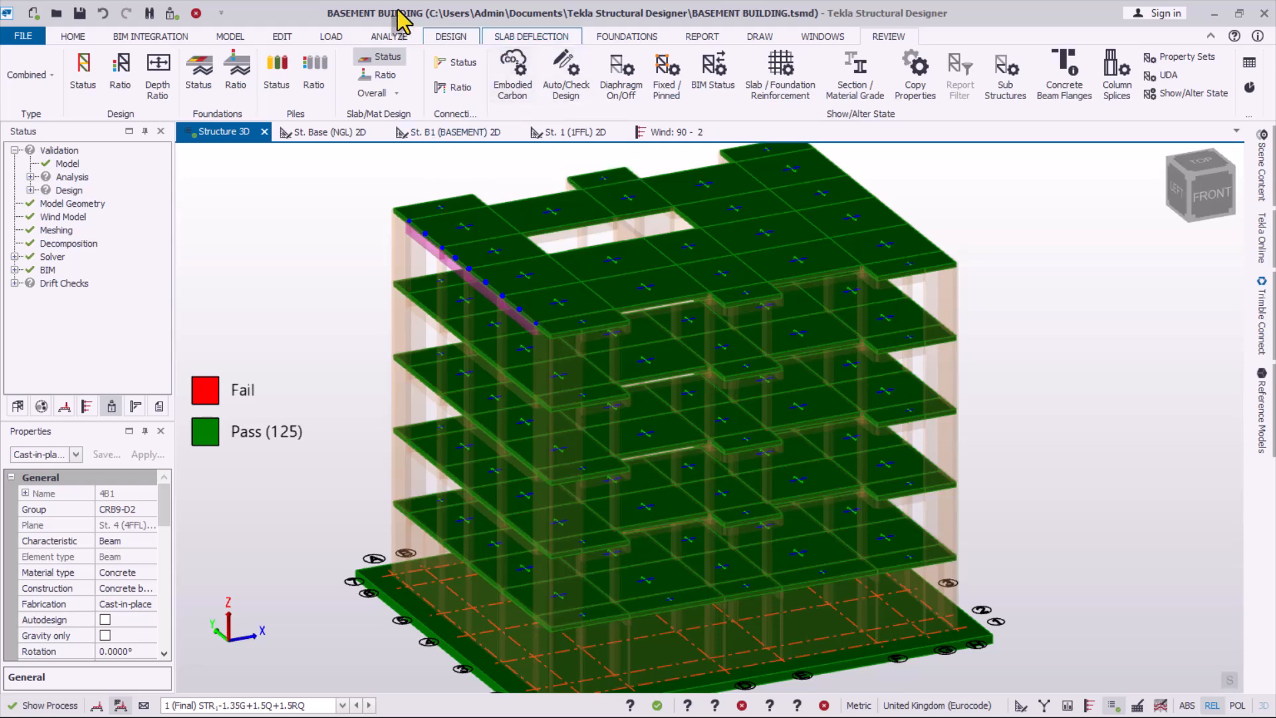
{"action": "scroll", "coordinate": [652, 305], "scroll_direction": "down", "scroll_amount": 2}
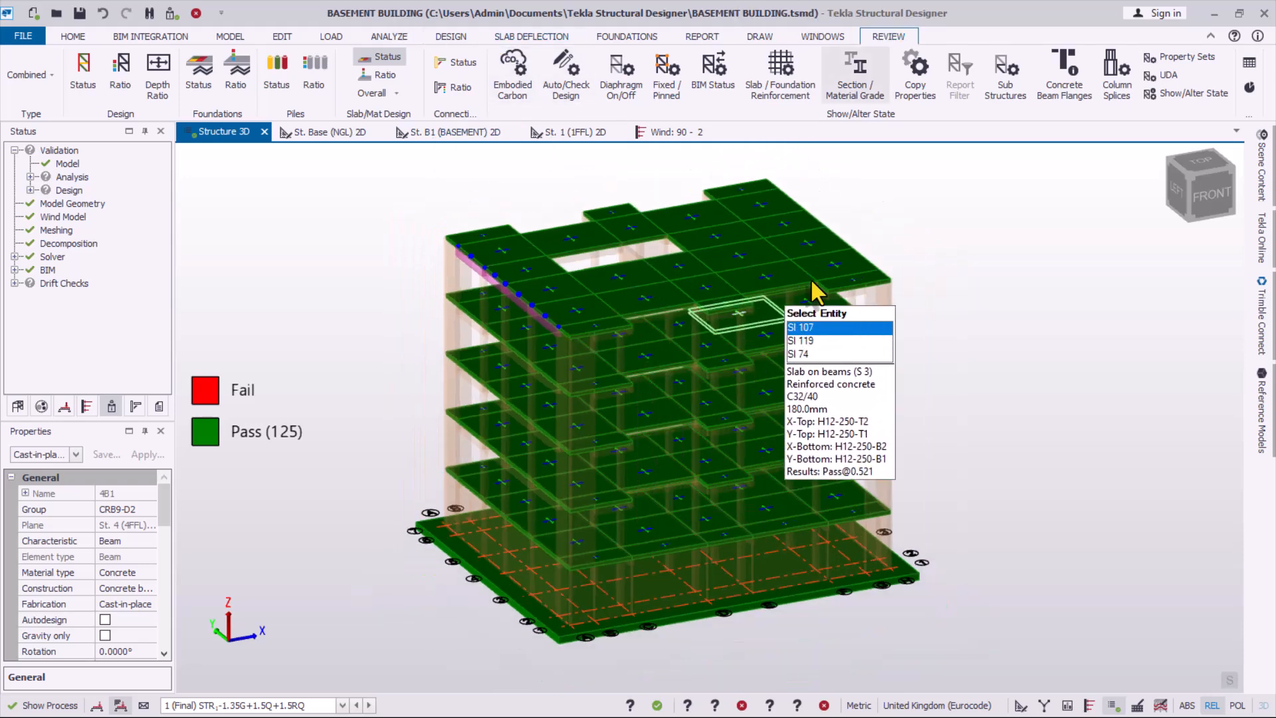
{"action": "scroll", "coordinate": [856, 259], "scroll_direction": "up", "scroll_amount": 2}
{"action": "scroll", "coordinate": [810, 217], "scroll_direction": "down", "scroll_amount": 2}
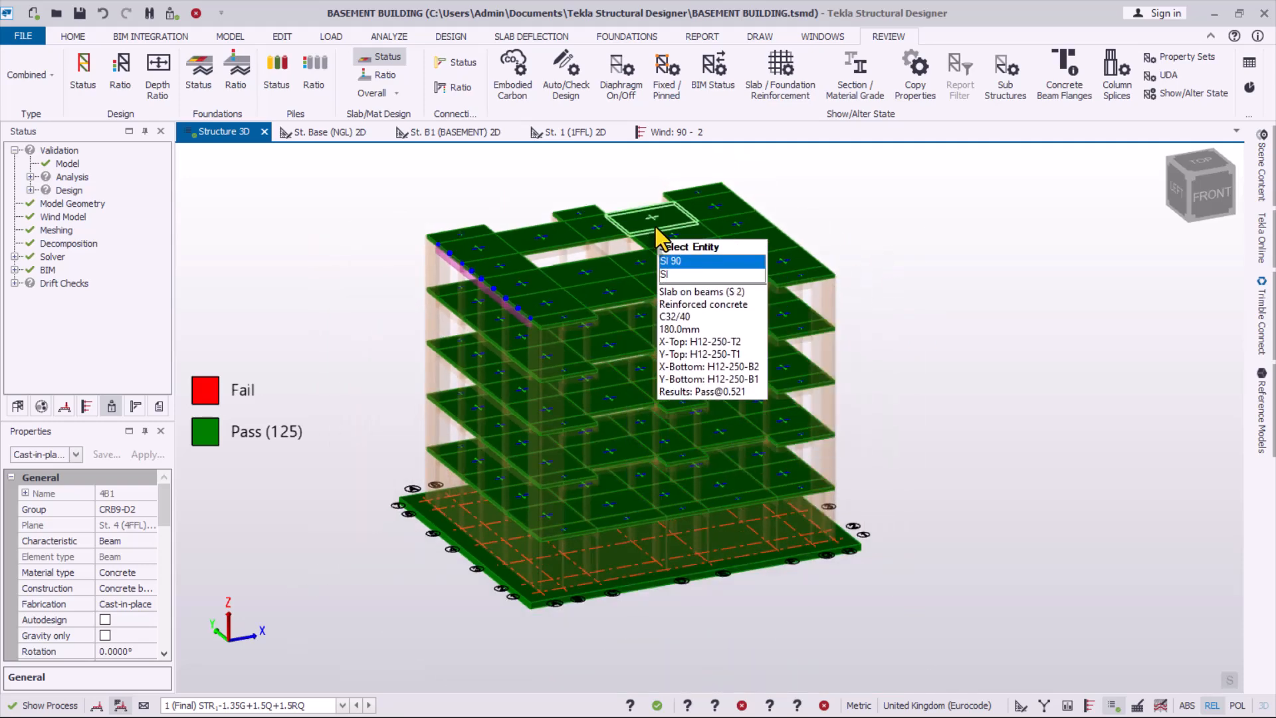
- Return Structure 3D to the Structural view, and switch to the open model New model 6 in Tekla Structures
{"action": "right_click", "coordinate": [225, 135]}
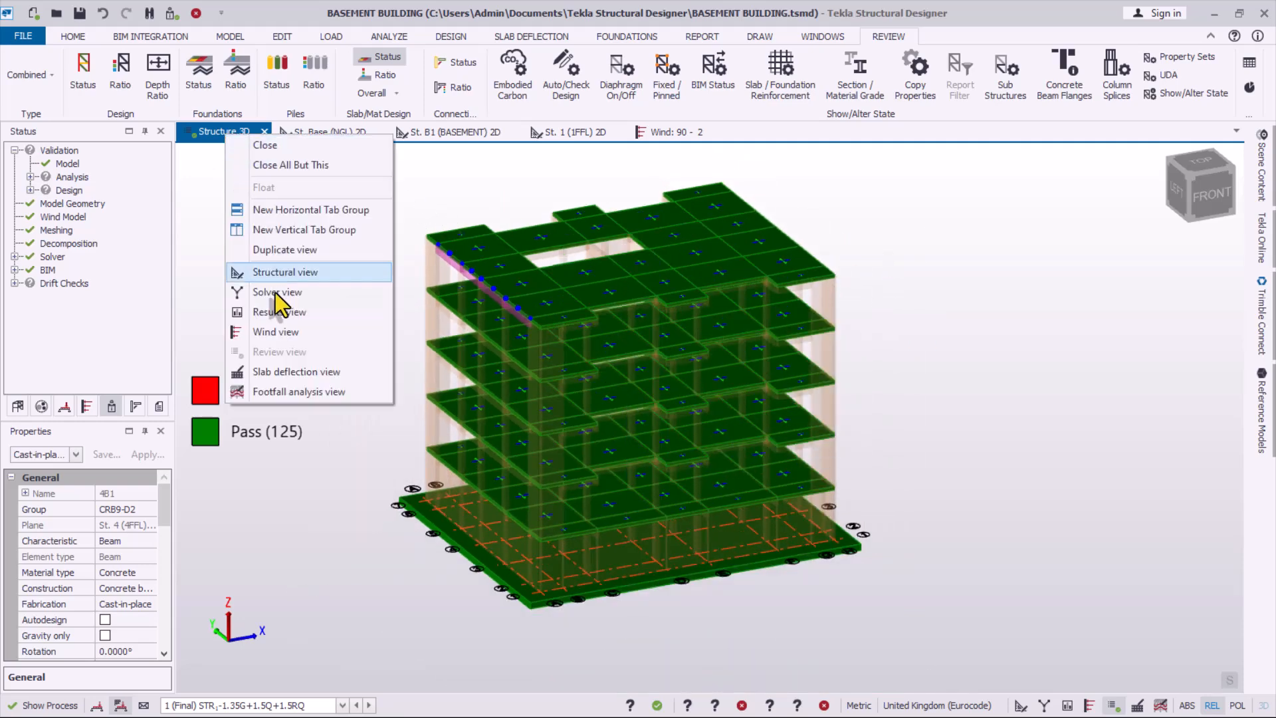
{"action": "left_click", "coordinate": [253, 274]}
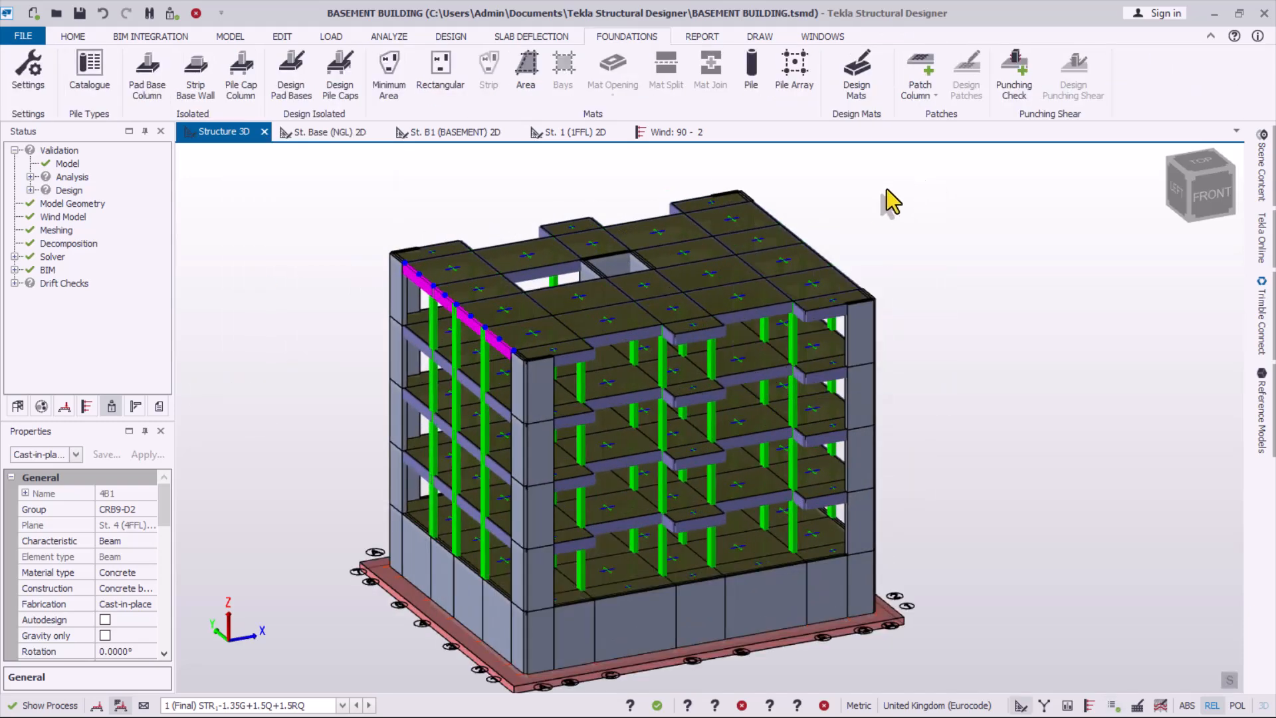
{"action": "key", "text": "super"}
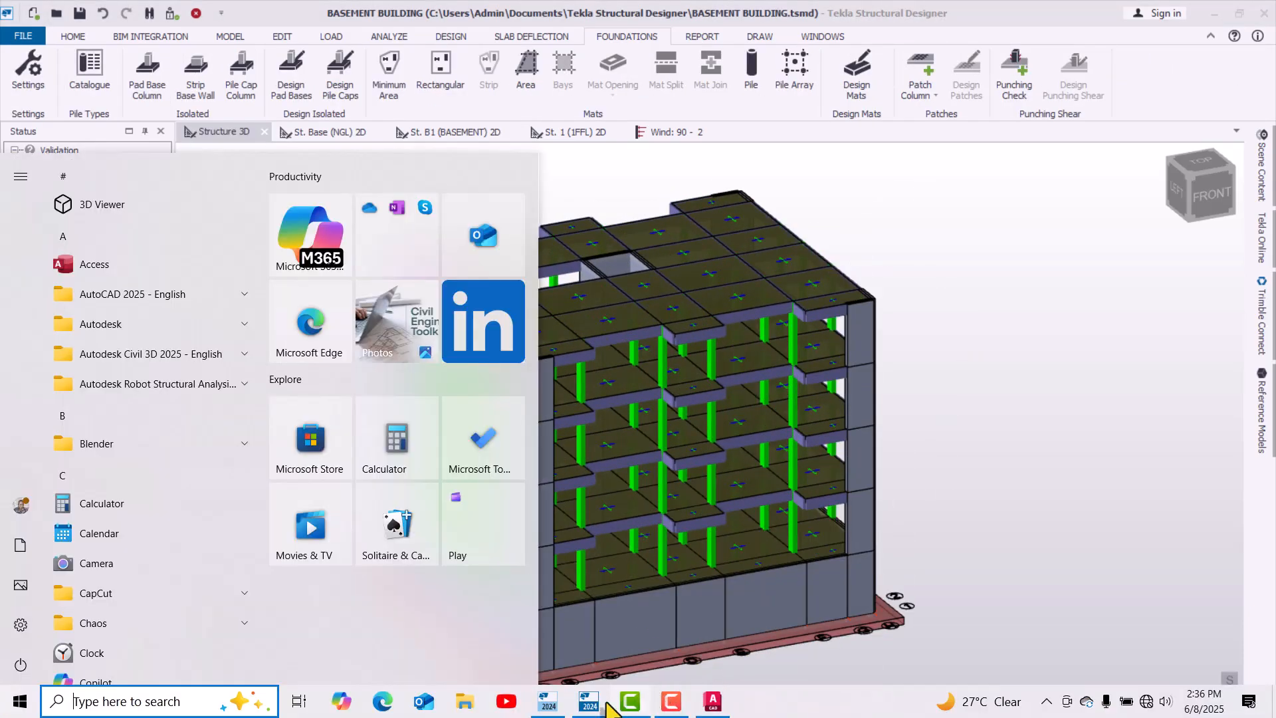
{"action": "left_click", "coordinate": [589, 701]}
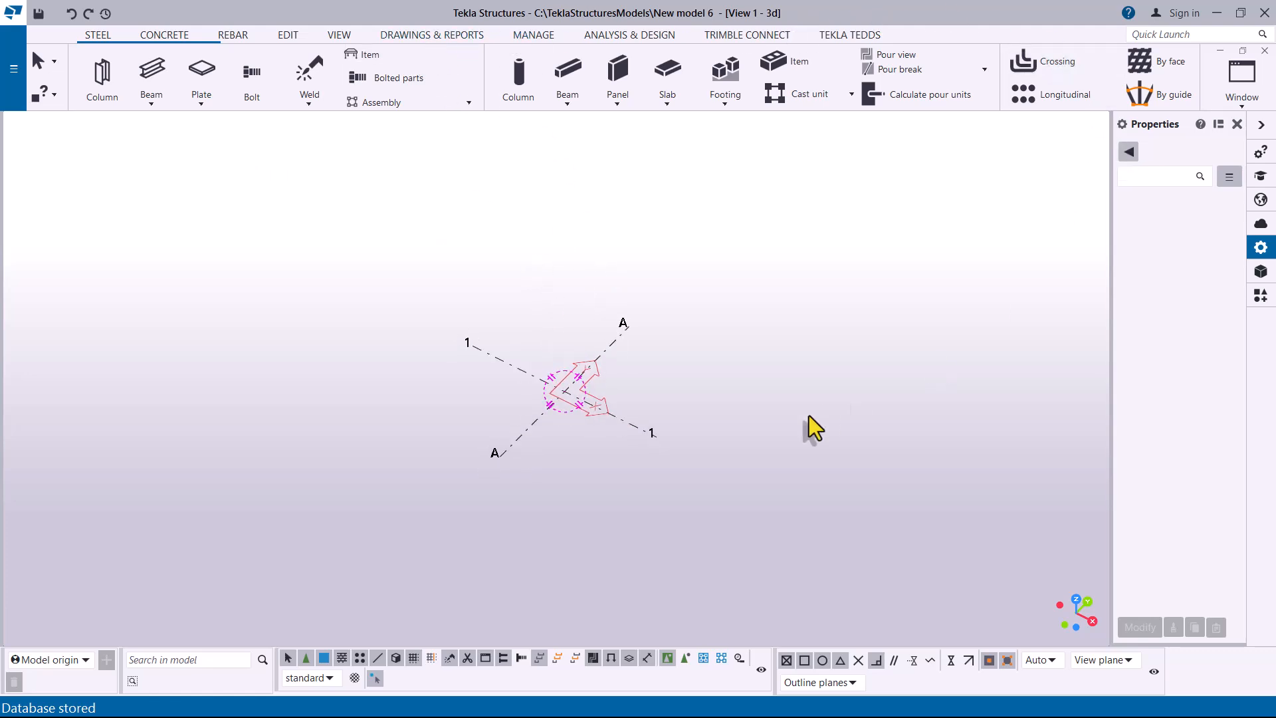
{"action": "left_click", "coordinate": [787, 343]}
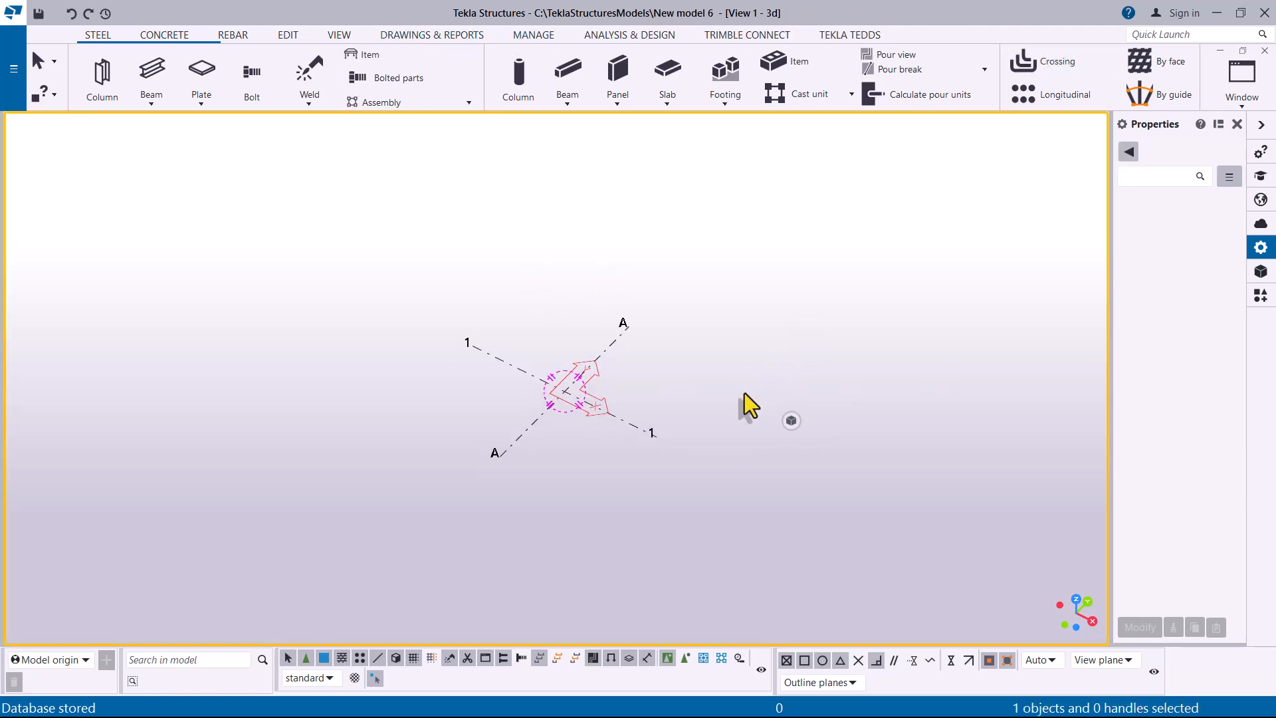
{"action": "key", "text": "alt+Tab"}
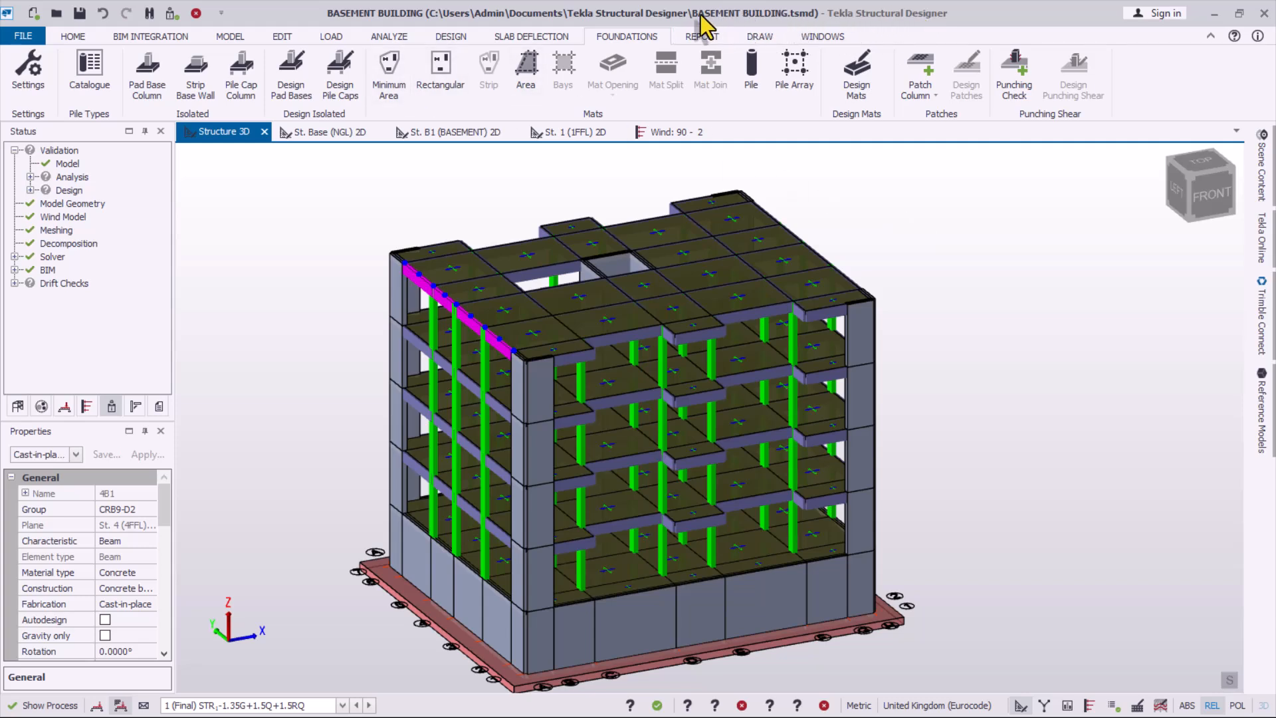
{"action": "key", "text": "alt+Tab"}
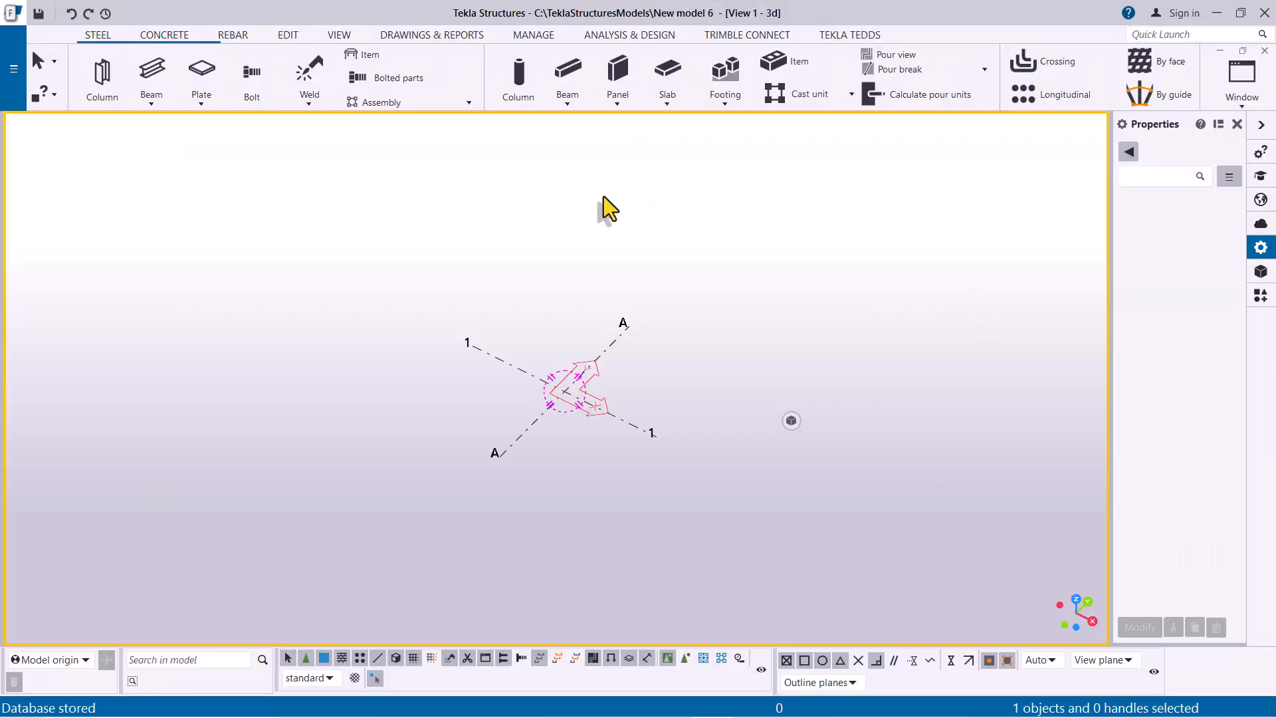
- Start a Tekla Structural Designer import and choose BASEMENT BUILDING.tsmd as the import file
{"action": "left_click", "coordinate": [13, 68]}
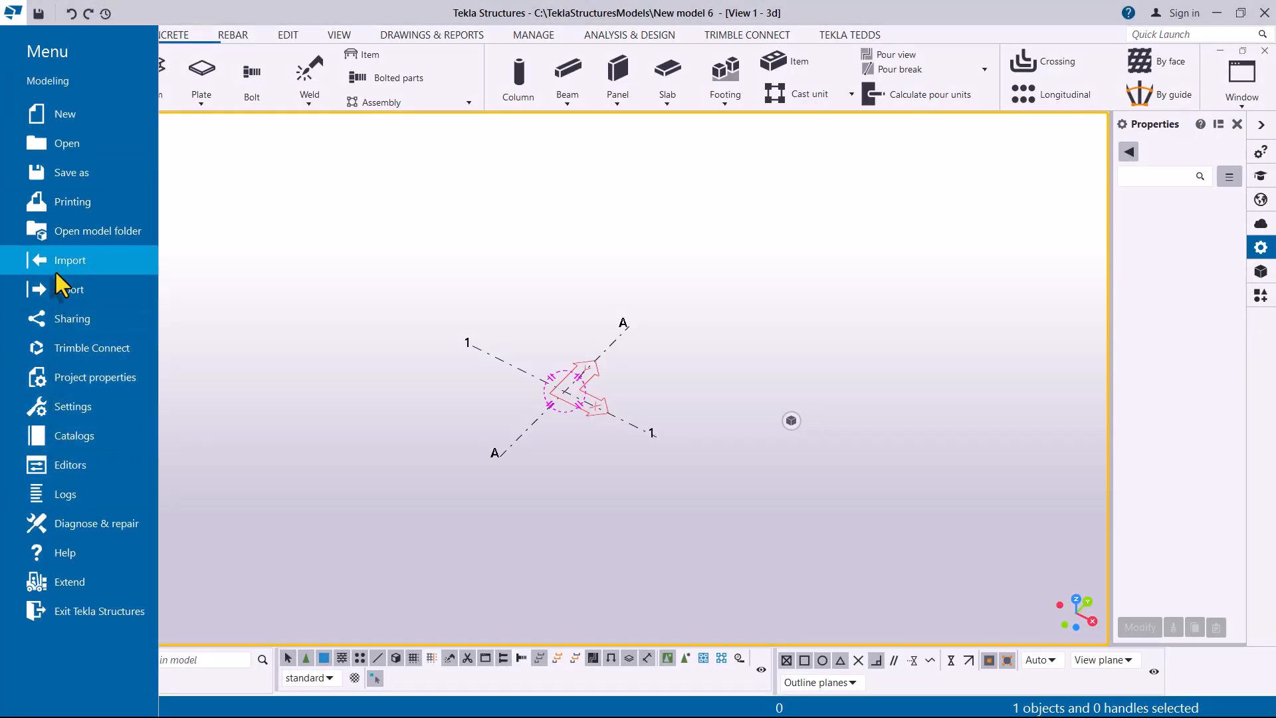
{"action": "mouse_move", "coordinate": [55, 267]}
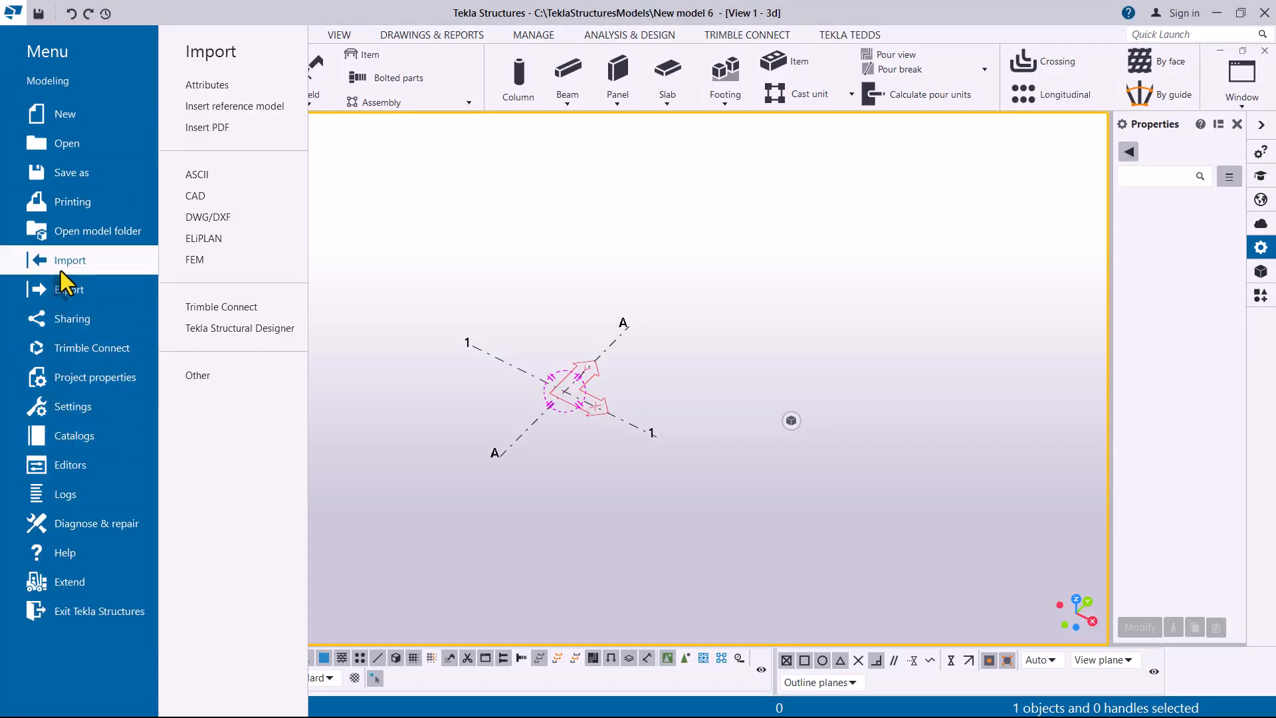
{"action": "left_click", "coordinate": [266, 332]}
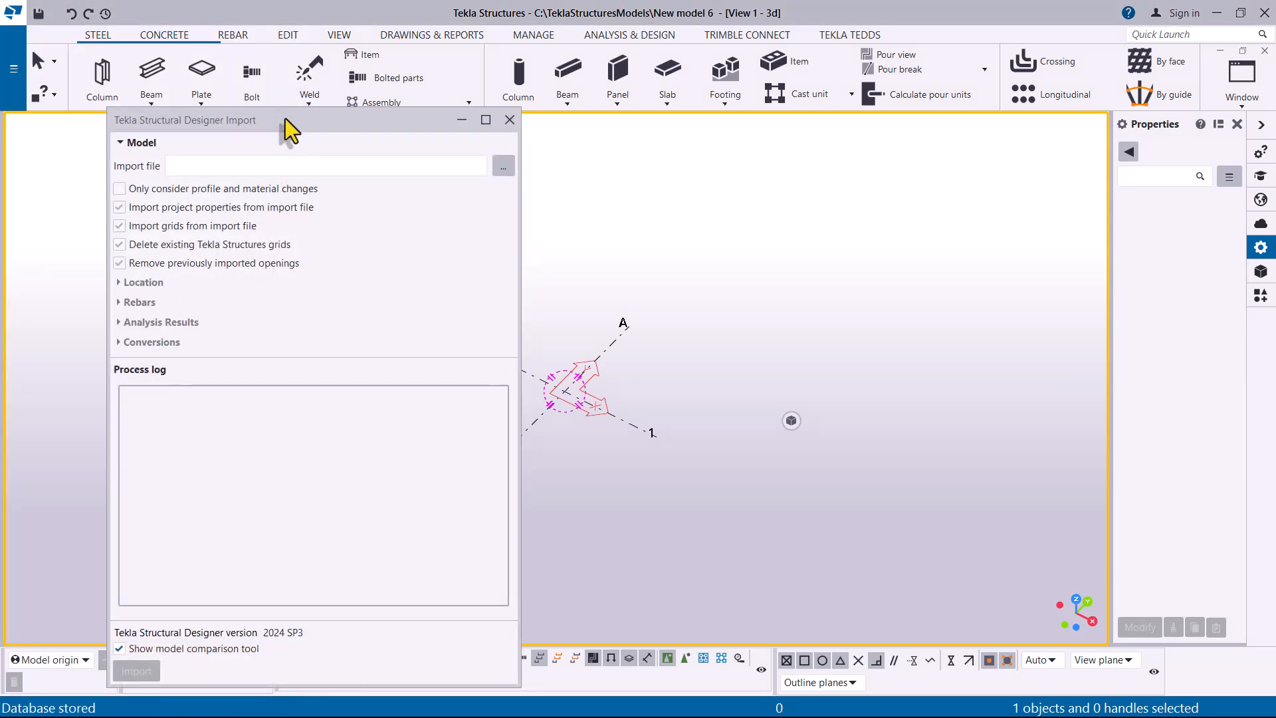
{"action": "left_click_drag", "start_coordinate": [285, 118], "coordinate": [586, 51]}
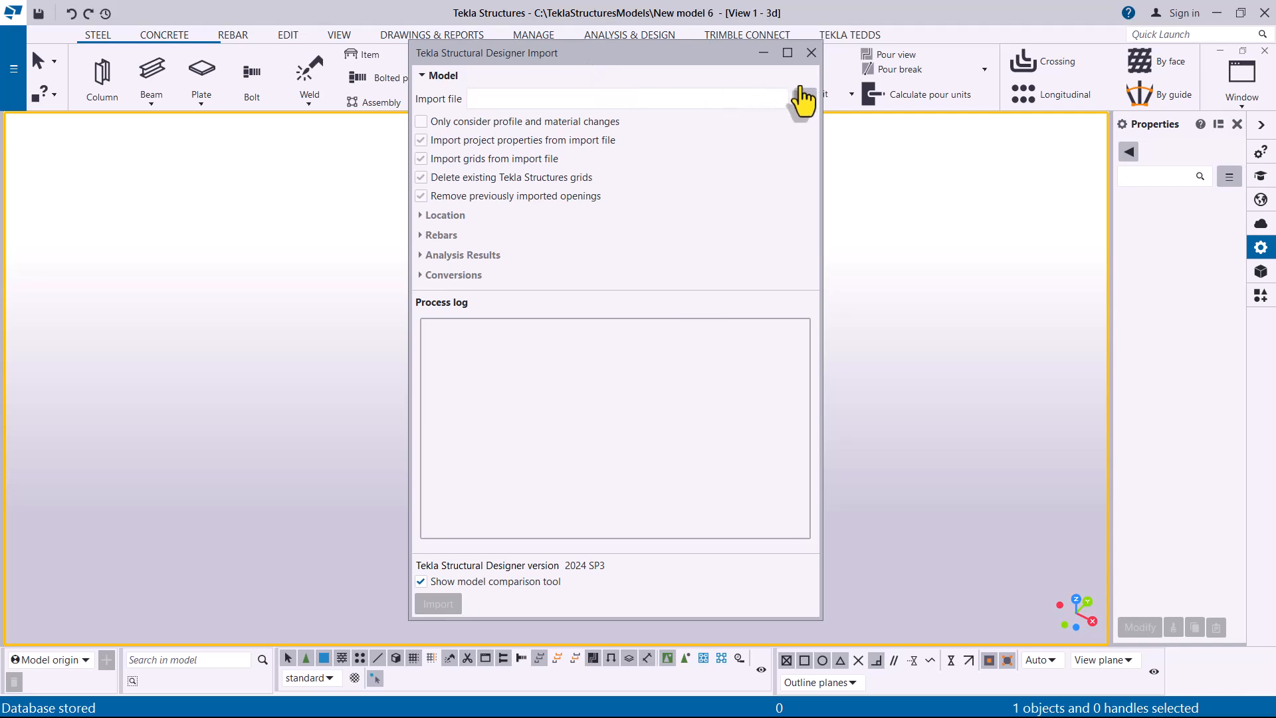
{"action": "left_click", "coordinate": [806, 99]}
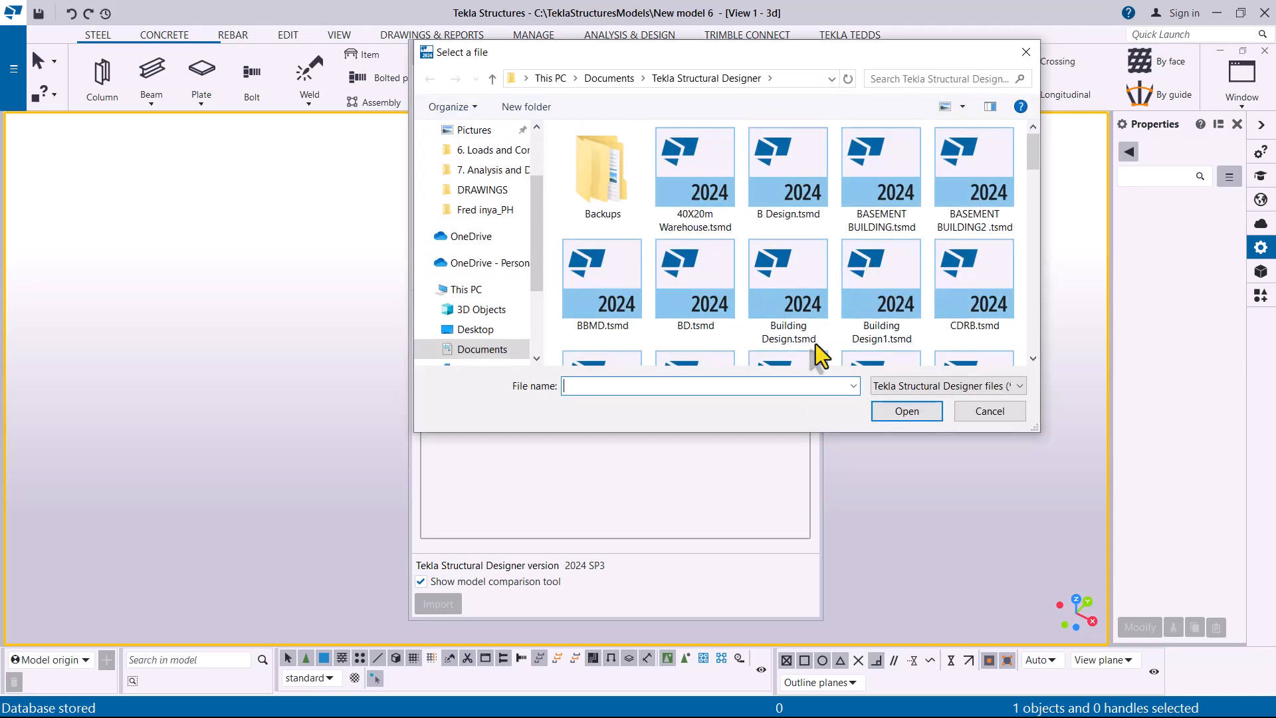
{"action": "left_click", "coordinate": [876, 226]}
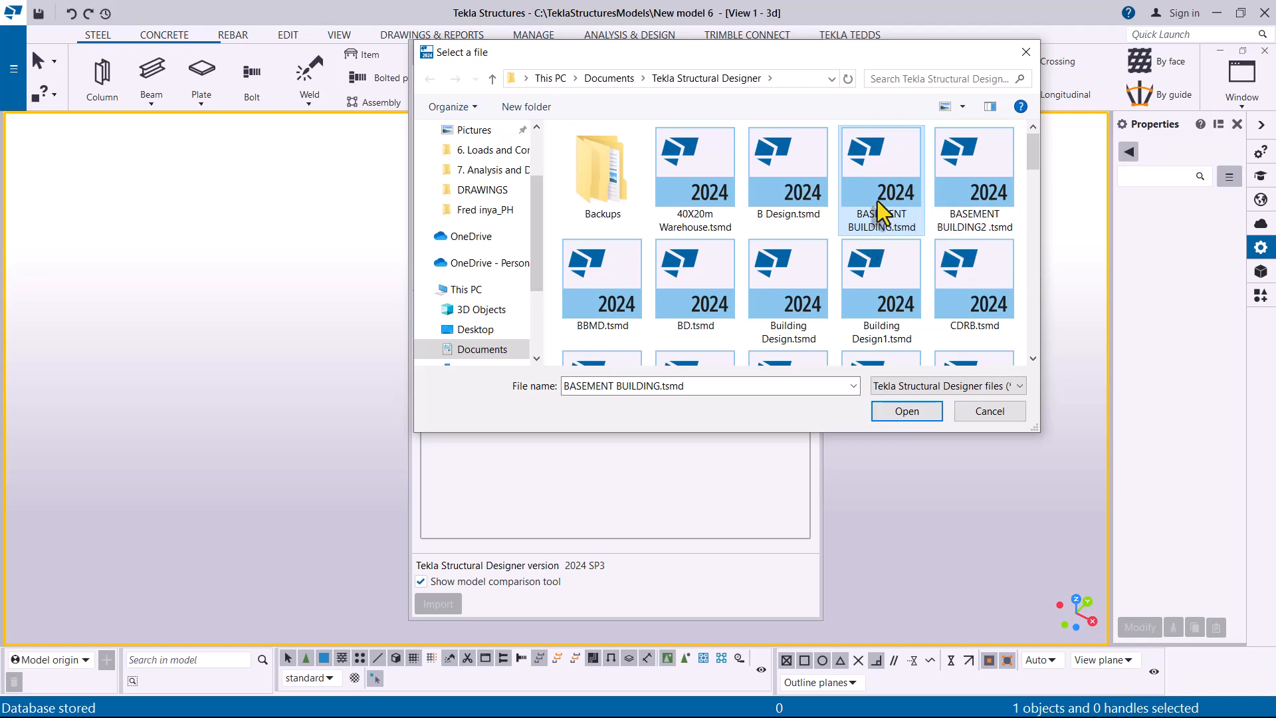
{"action": "left_click", "coordinate": [901, 414]}
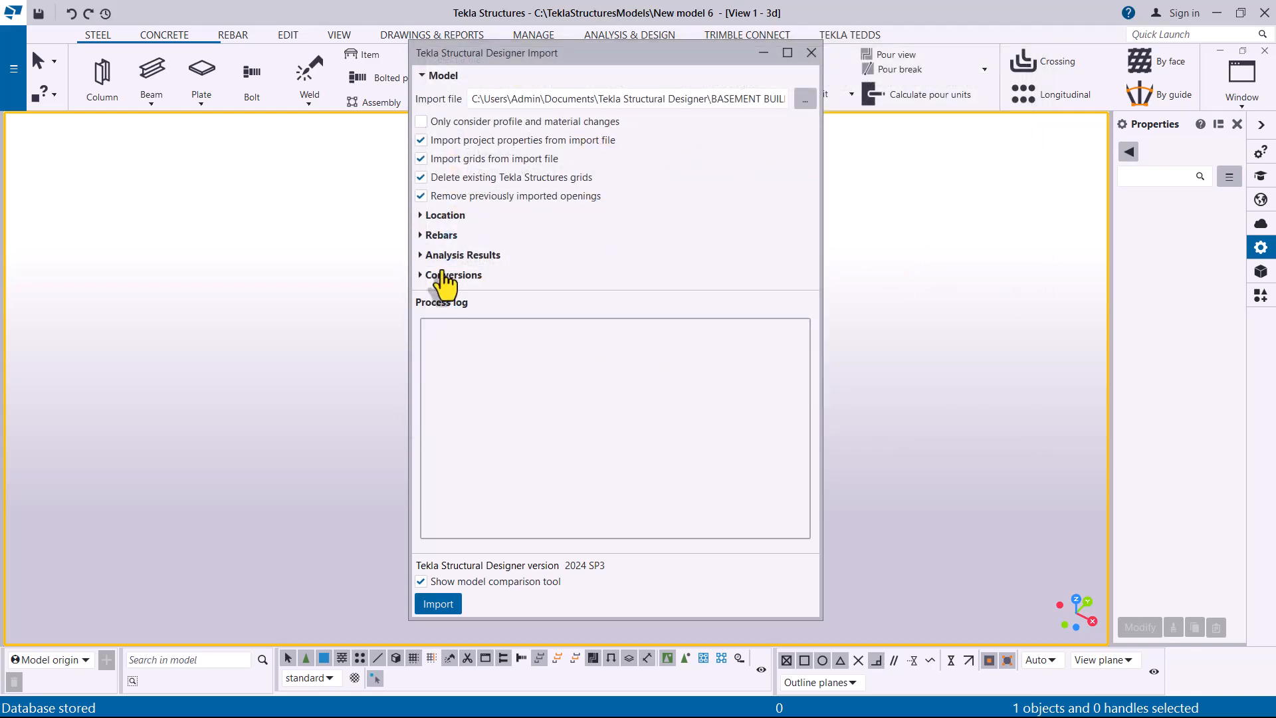
- Run the import with grids and project properties included, and accept the changes in the Model Comparison Tool
{"action": "left_click", "coordinate": [440, 604]}
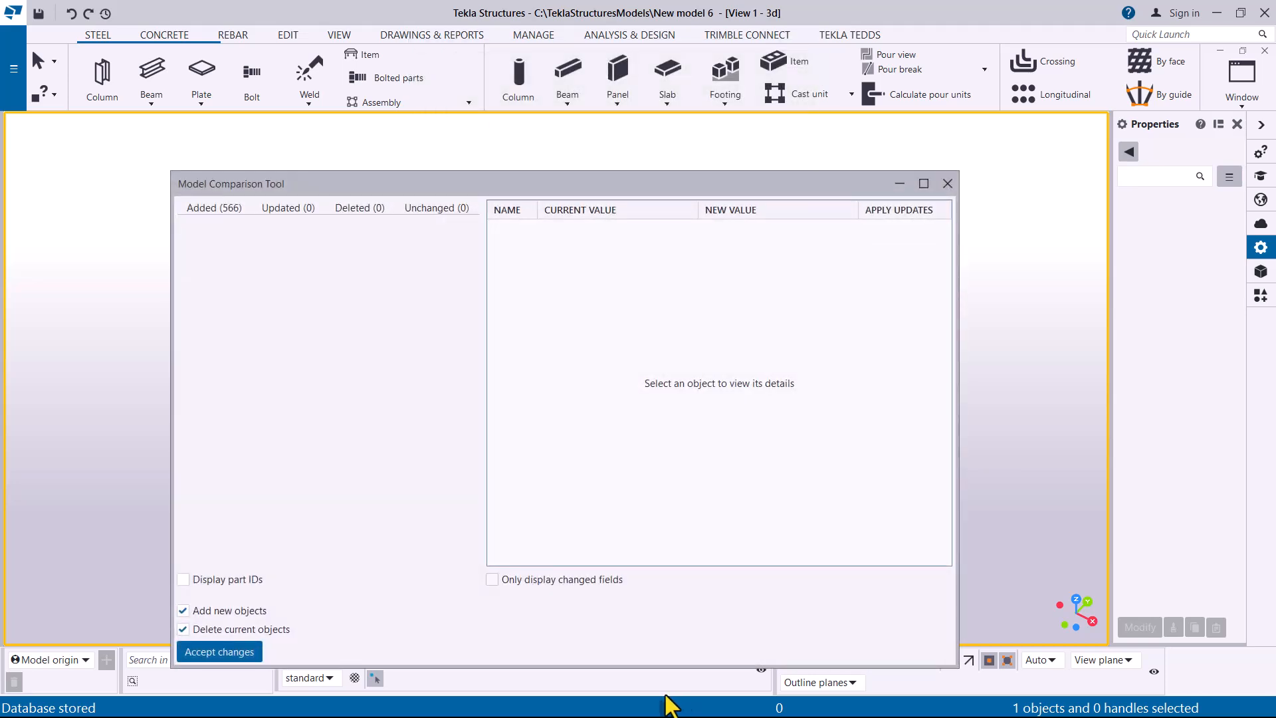
{"action": "left_click_drag", "start_coordinate": [473, 185], "coordinate": [348, 65]}
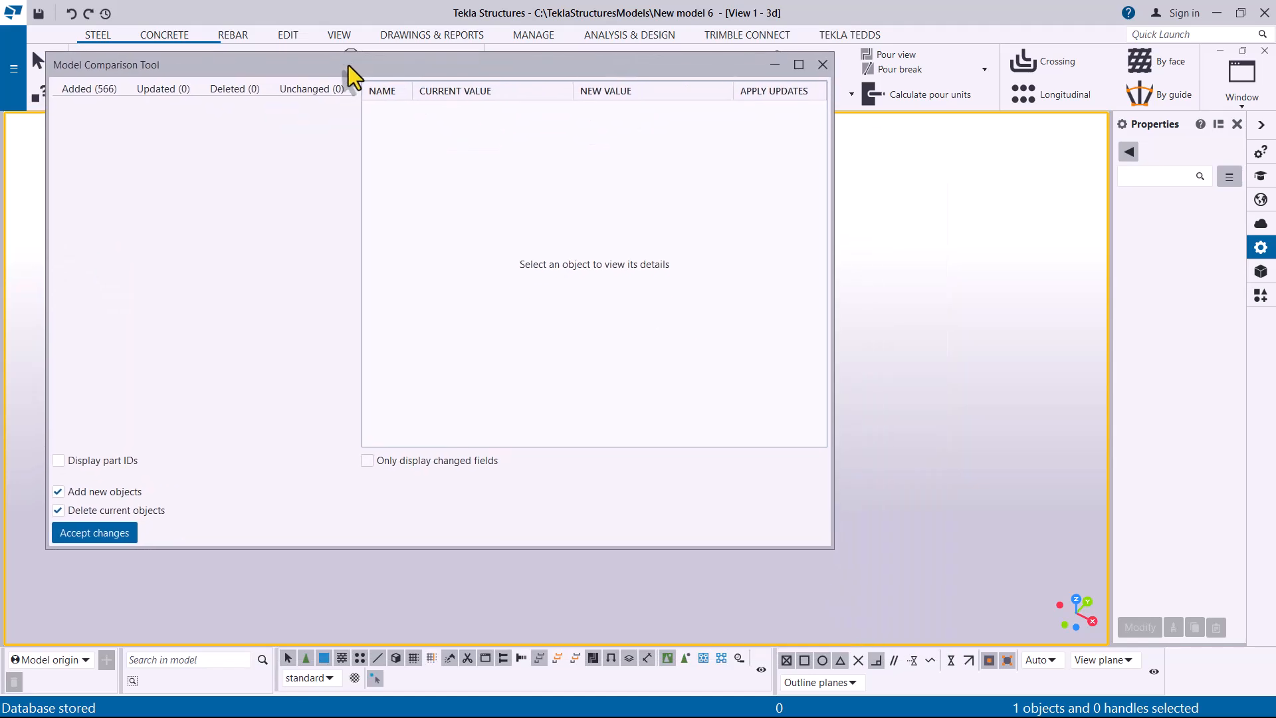
{"action": "left_click", "coordinate": [89, 533]}
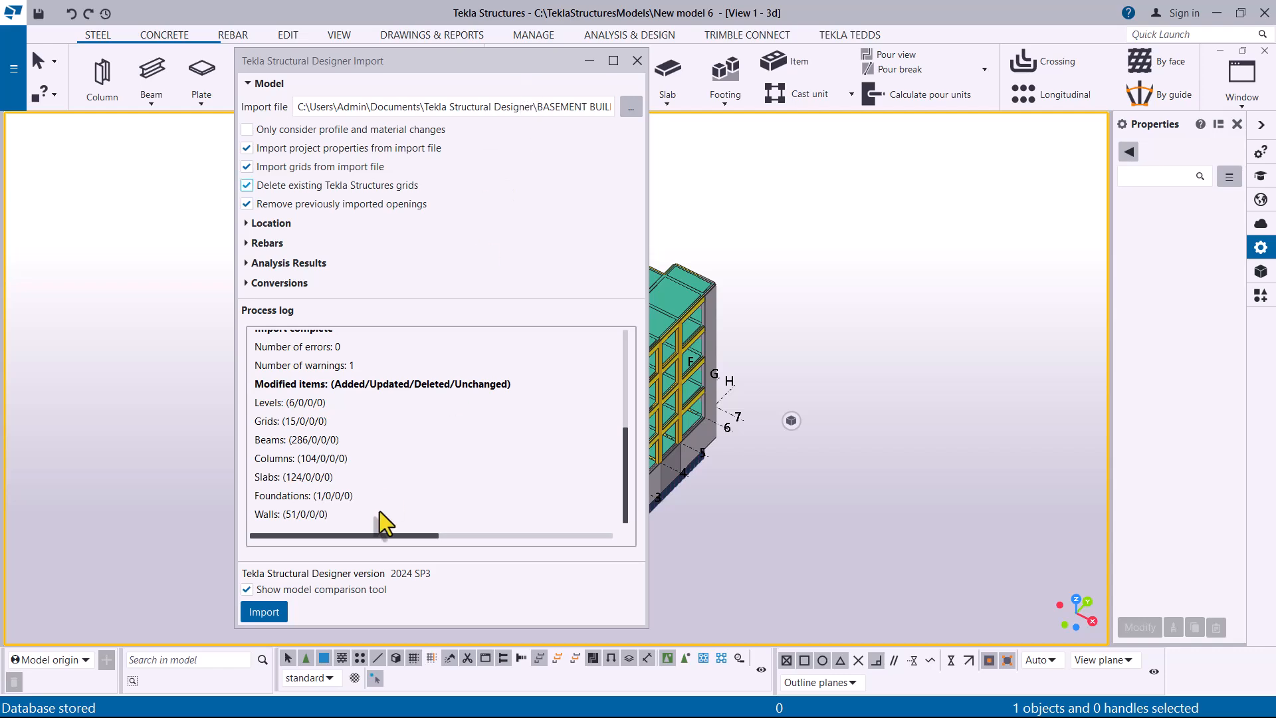
- Examine the imported building in 3D, from the floor slabs and frame down to the basement walls and foundation, and close the import dialog
{"action": "left_click_drag", "start_coordinate": [505, 62], "coordinate": [329, 82]}
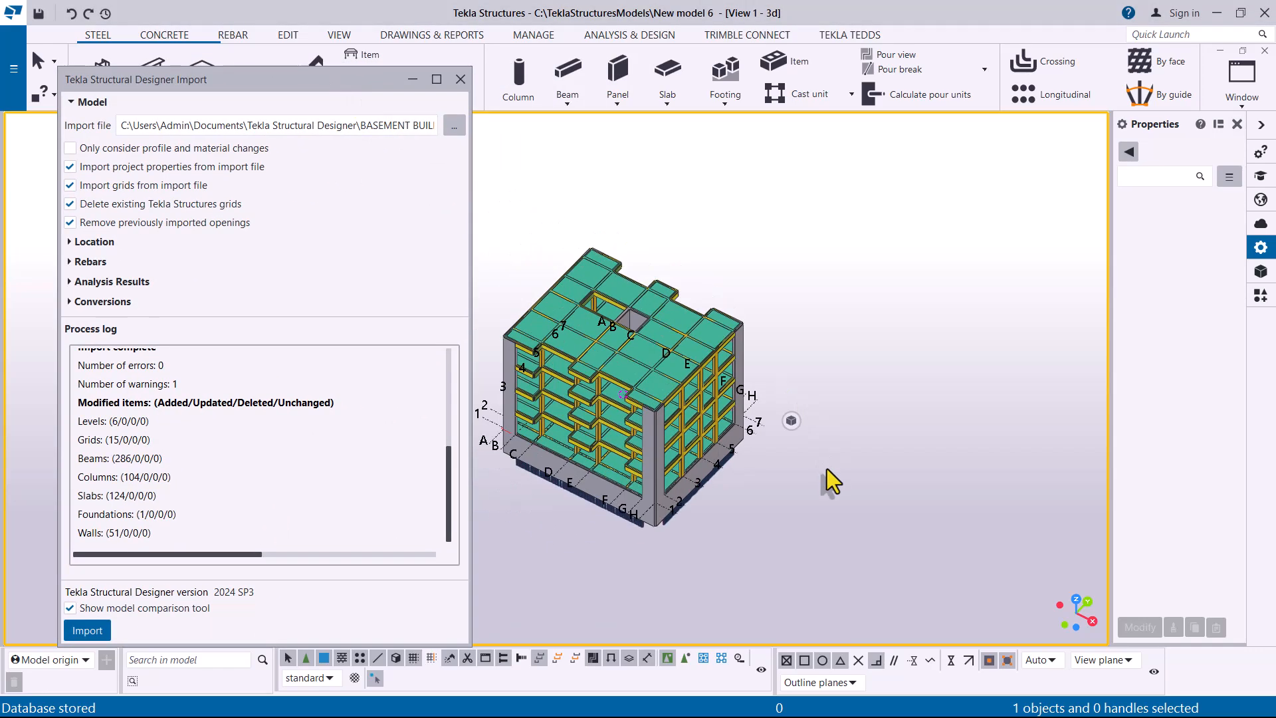
{"action": "scroll", "coordinate": [782, 598], "scroll_direction": "up", "scroll_amount": 2}
{"action": "right_click", "coordinate": [811, 555]}
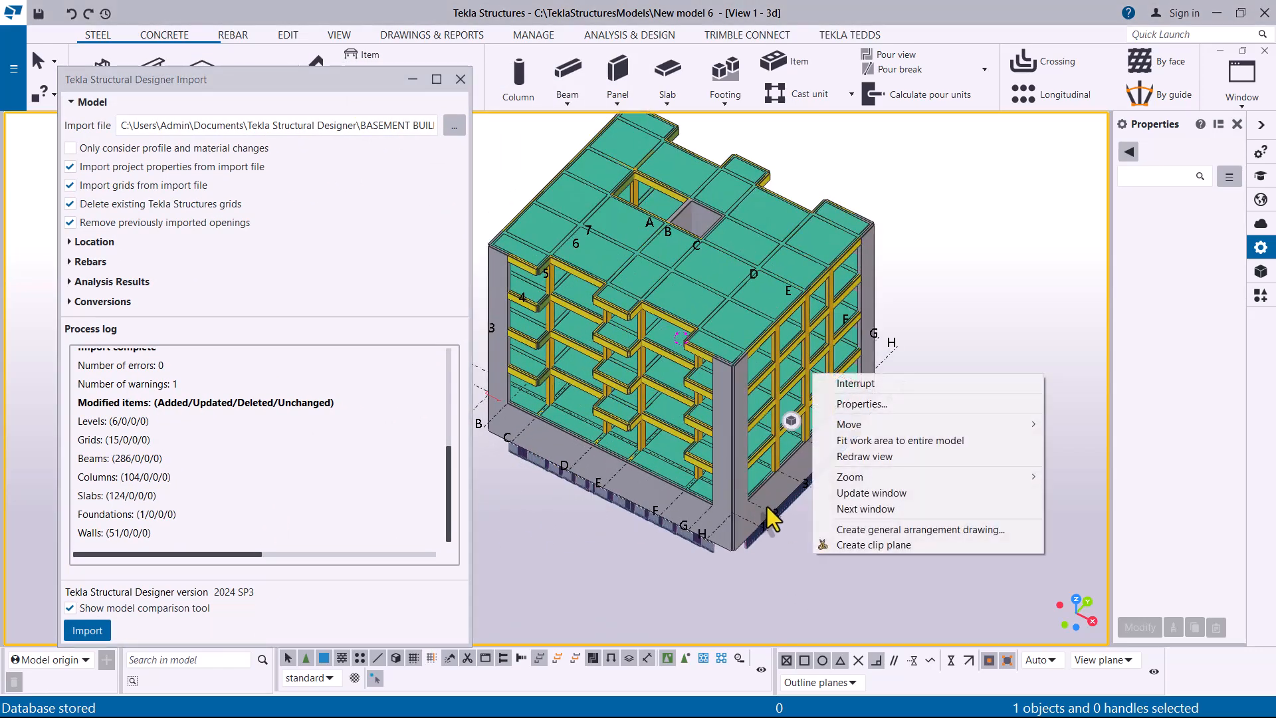
{"action": "left_click", "coordinate": [753, 585]}
{"action": "middle_click_drag", "start_coordinate": [654, 584], "coordinate": [660, 422], "text": "ctrl"}
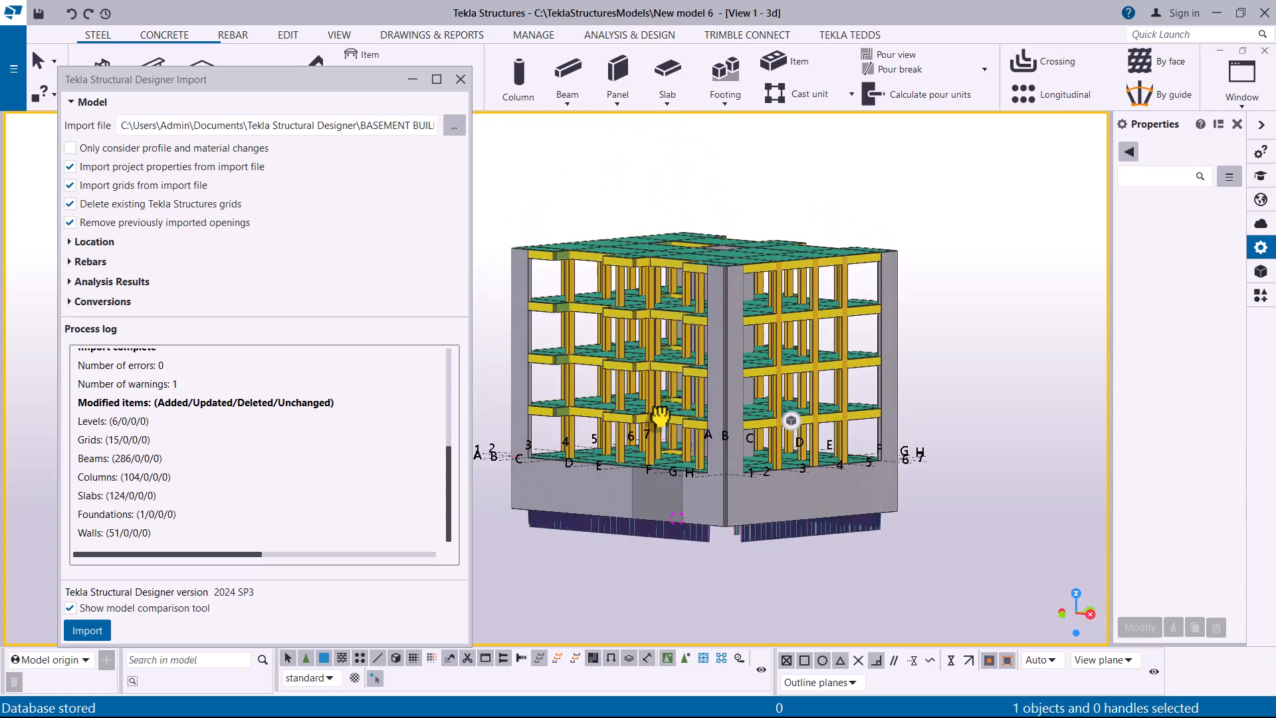
{"action": "scroll", "coordinate": [826, 356], "scroll_direction": "up", "scroll_amount": 1}
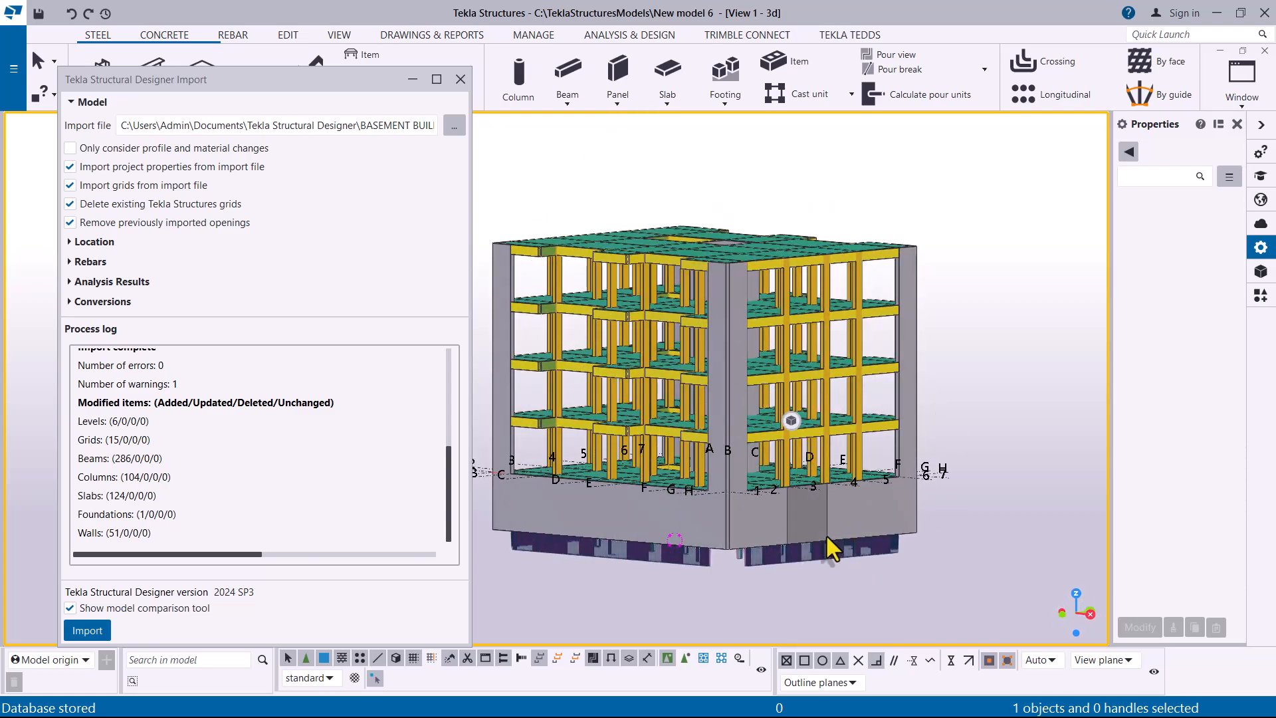
{"action": "middle_click_drag", "start_coordinate": [824, 534], "coordinate": [854, 570], "text": "ctrl"}
{"action": "scroll", "coordinate": [931, 509], "scroll_direction": "down", "scroll_amount": 2}
{"action": "scroll", "coordinate": [714, 437], "scroll_direction": "up", "scroll_amount": 2}
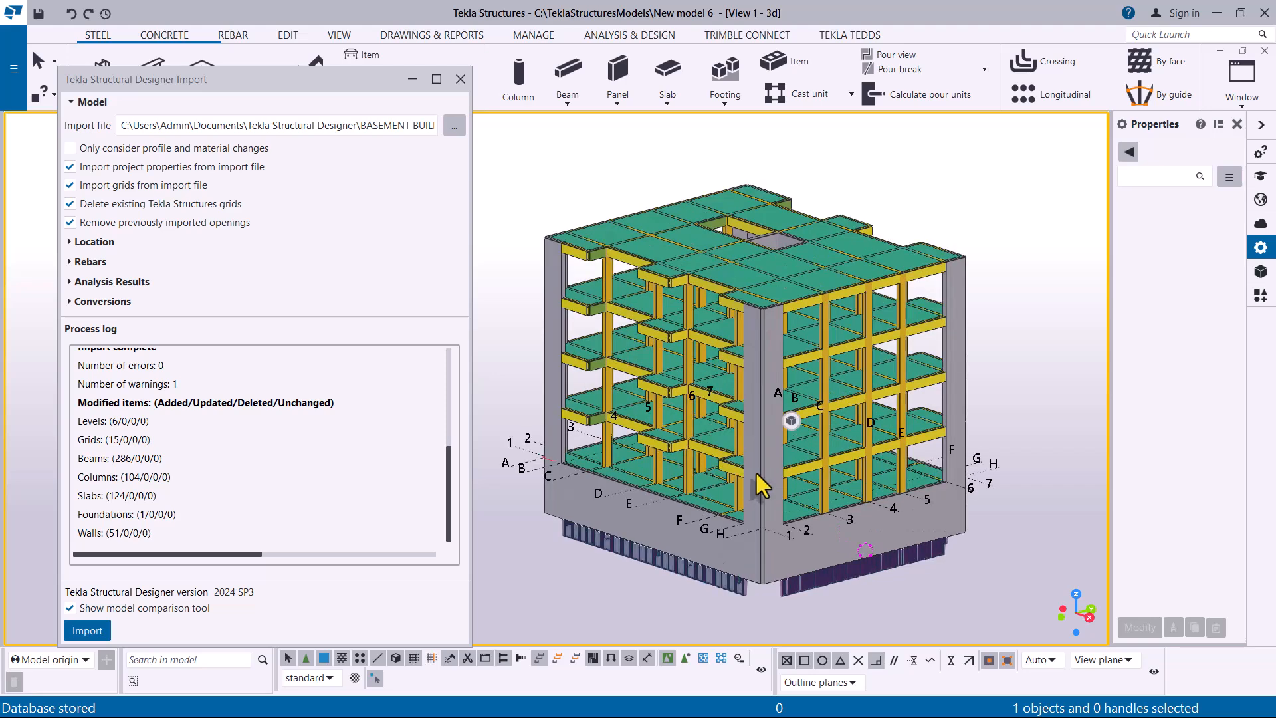
{"action": "scroll", "coordinate": [756, 490], "scroll_direction": "up", "scroll_amount": 1}
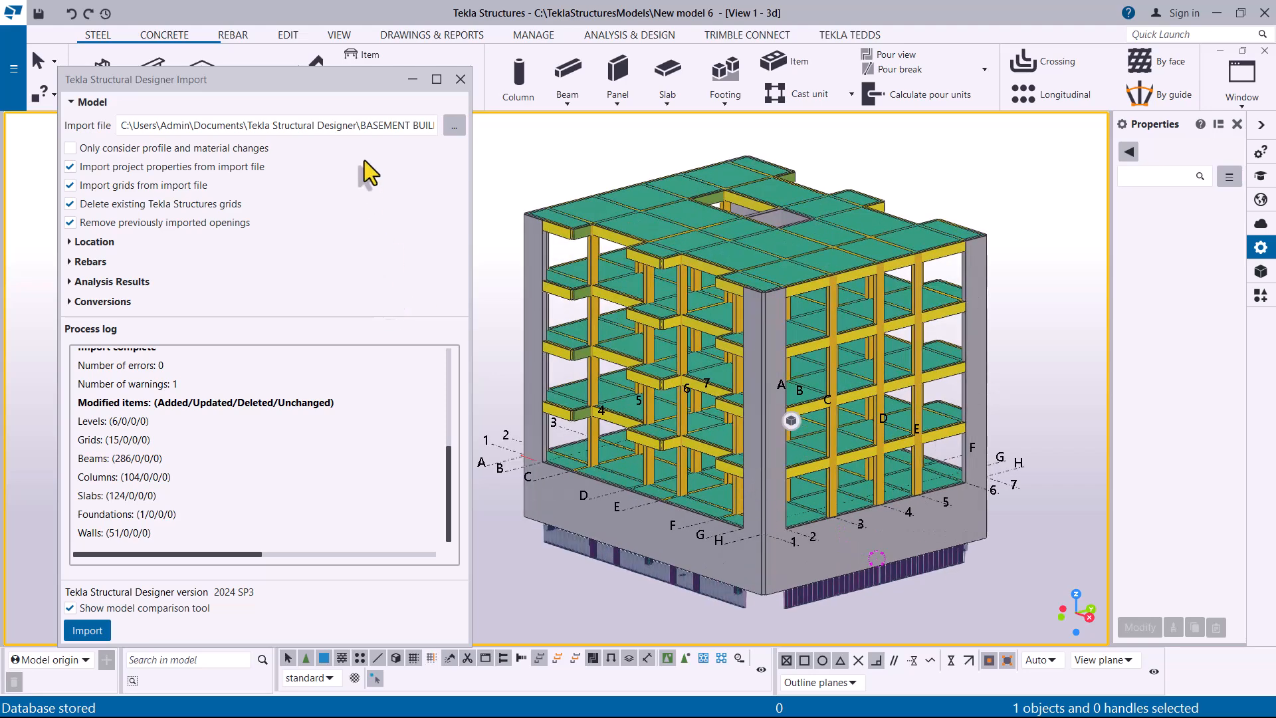
{"action": "left_click", "coordinate": [460, 79]}
{"action": "scroll", "coordinate": [934, 409], "scroll_direction": "up", "scroll_amount": 1}
{"action": "scroll", "coordinate": [731, 406], "scroll_direction": "down", "scroll_amount": 1}
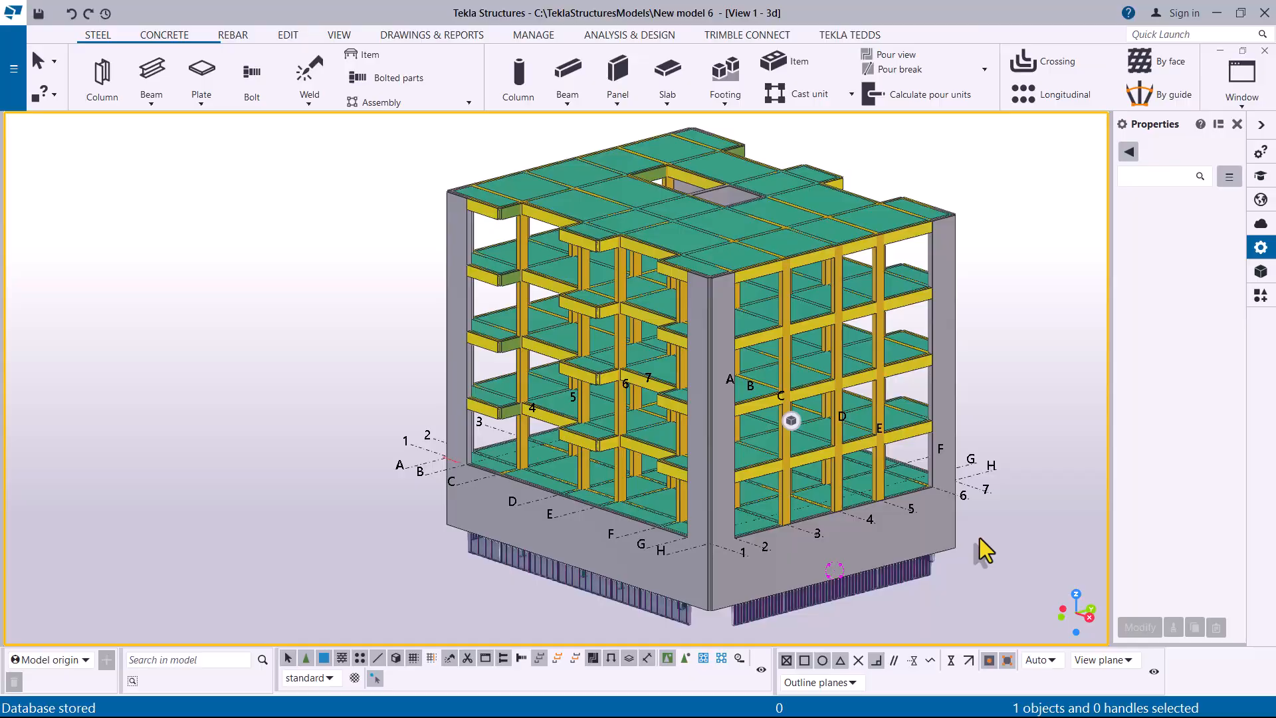
- Show the parts as wireframe outlines and examine the reinforcement in the slabs, beams and columns up close
{"action": "key", "text": "ctrl+2"}
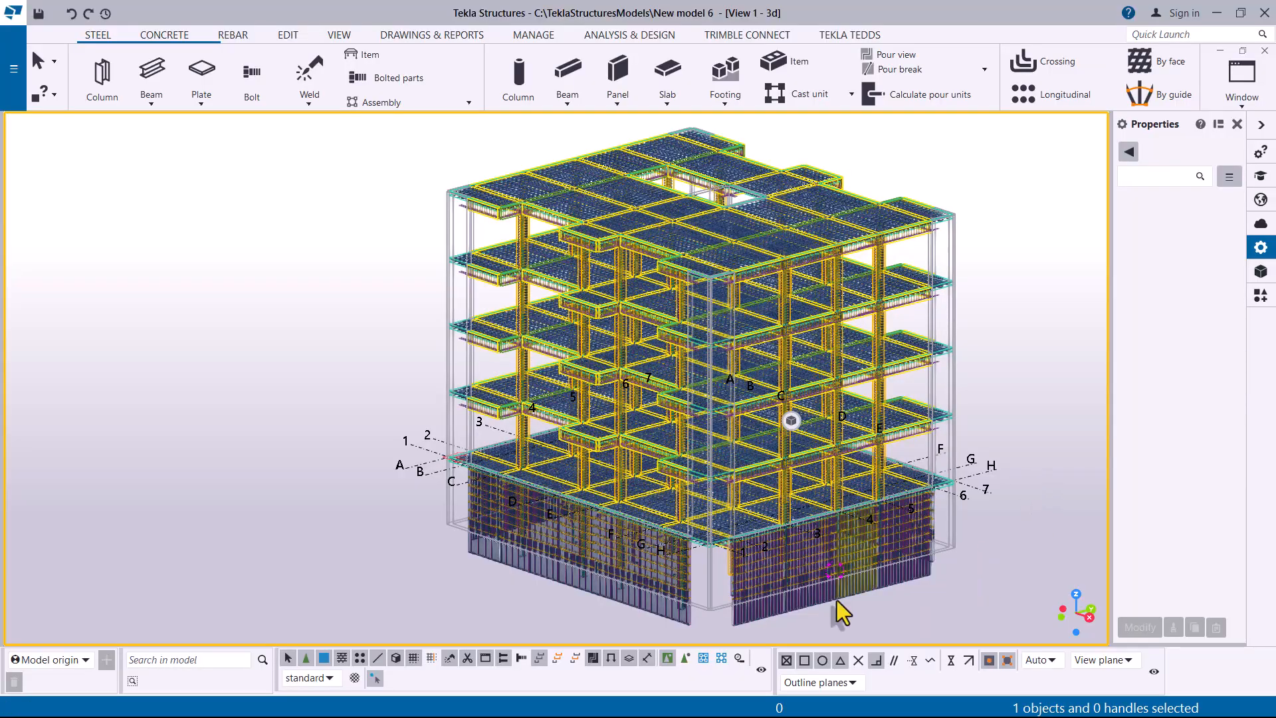
{"action": "scroll", "coordinate": [831, 585], "scroll_direction": "up", "scroll_amount": 5}
{"action": "scroll", "coordinate": [980, 349], "scroll_direction": "up", "scroll_amount": 8}
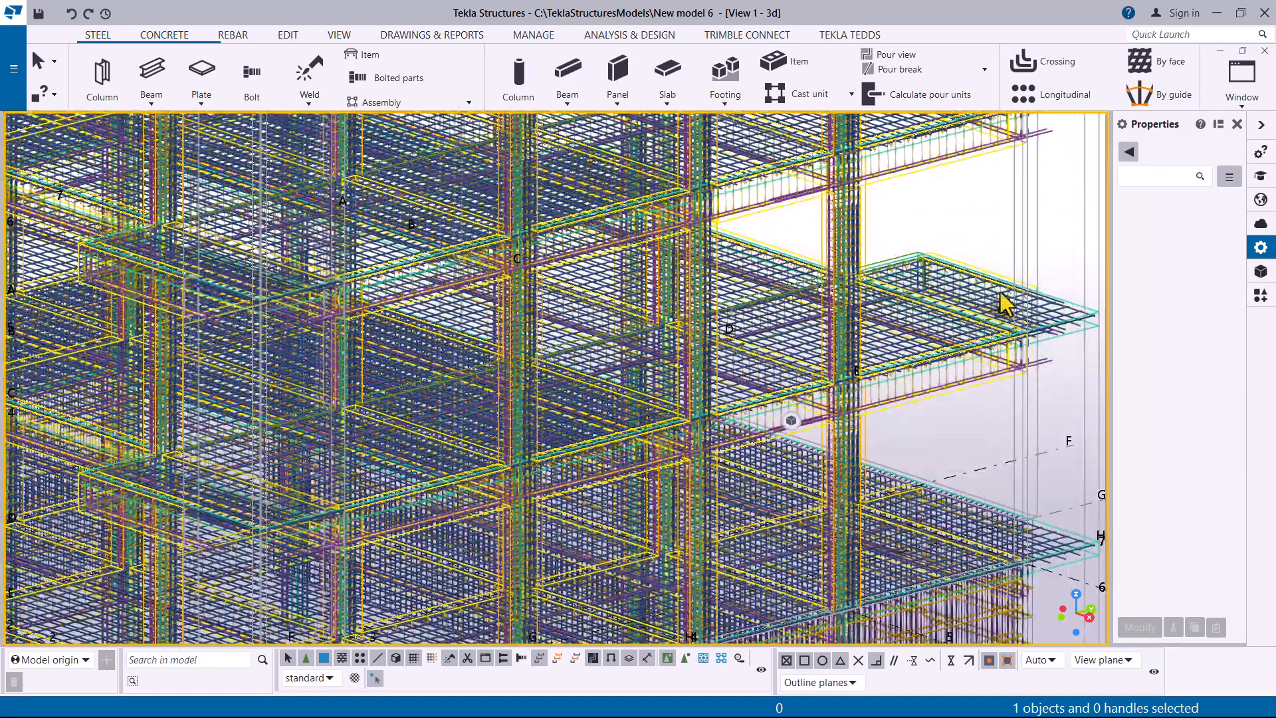
{"action": "scroll", "coordinate": [933, 385], "scroll_direction": "up", "scroll_amount": 2}
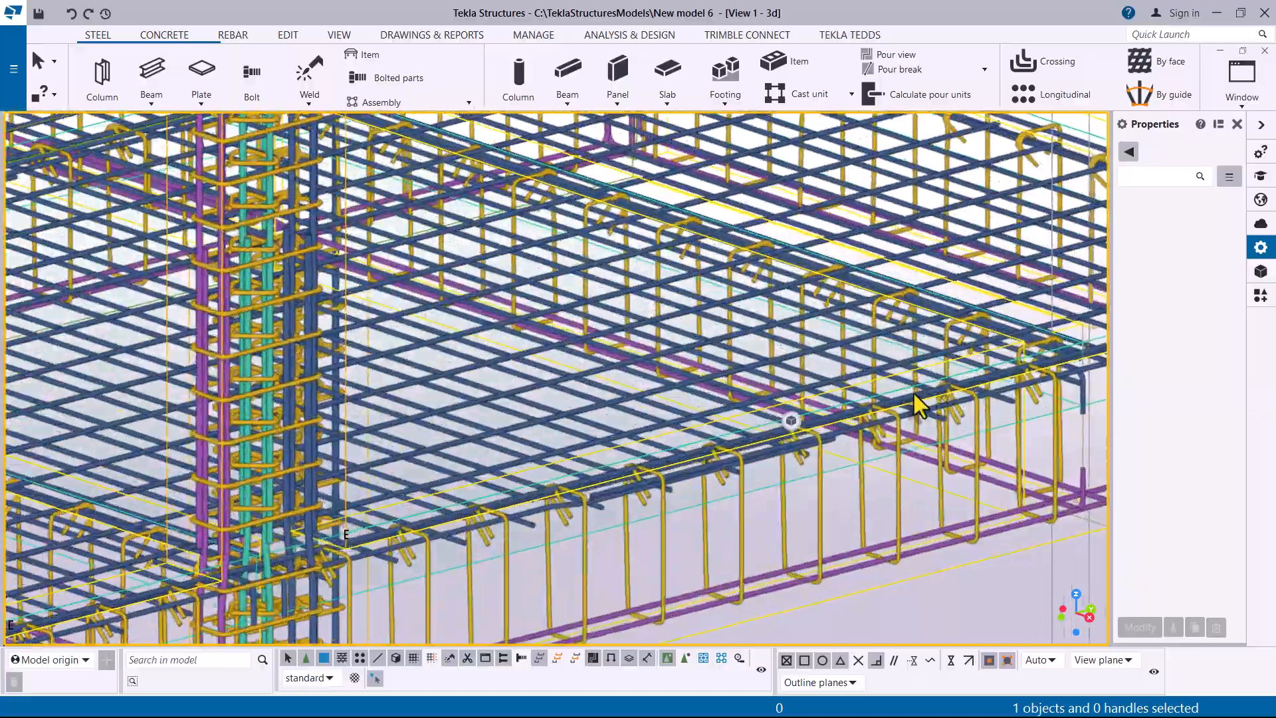
{"action": "scroll", "coordinate": [920, 306], "scroll_direction": "down", "scroll_amount": 3}
{"action": "scroll", "coordinate": [588, 458], "scroll_direction": "up", "scroll_amount": 2}
{"action": "scroll", "coordinate": [595, 469], "scroll_direction": "up", "scroll_amount": 6}
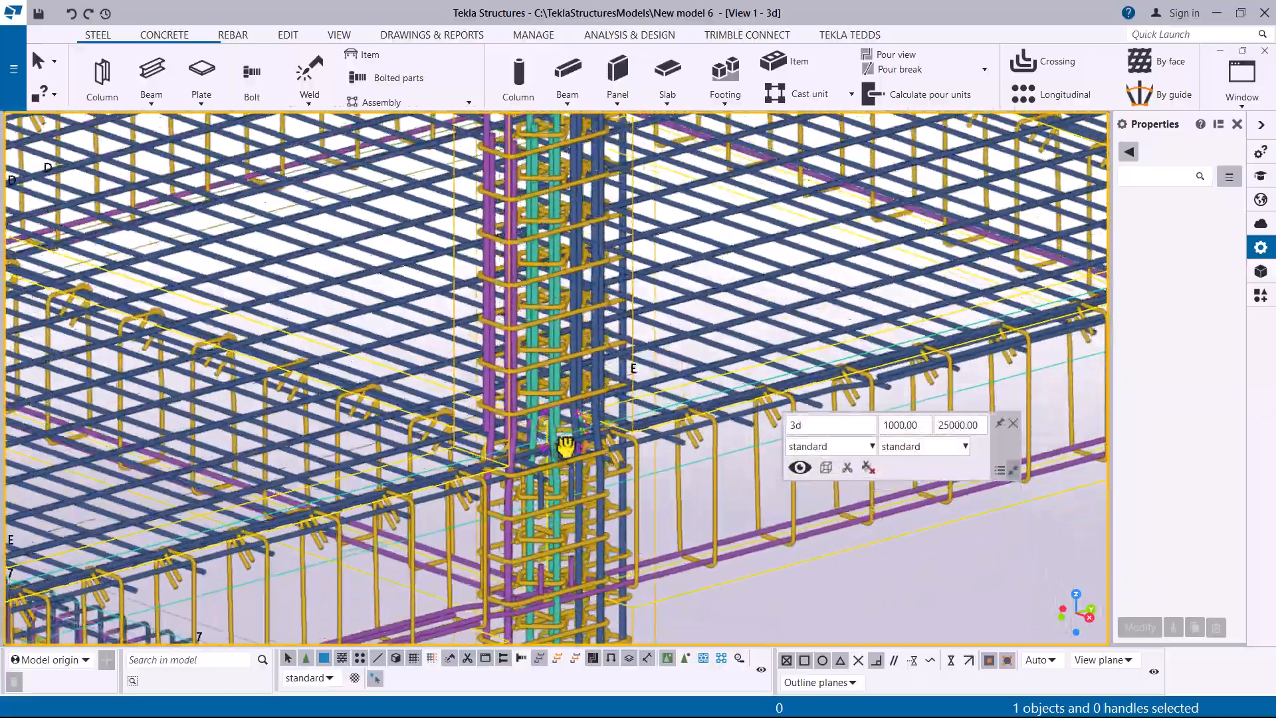
{"action": "middle_click_drag", "start_coordinate": [567, 447], "coordinate": [557, 495]}
{"action": "scroll", "coordinate": [757, 389], "scroll_direction": "down", "scroll_amount": 8}
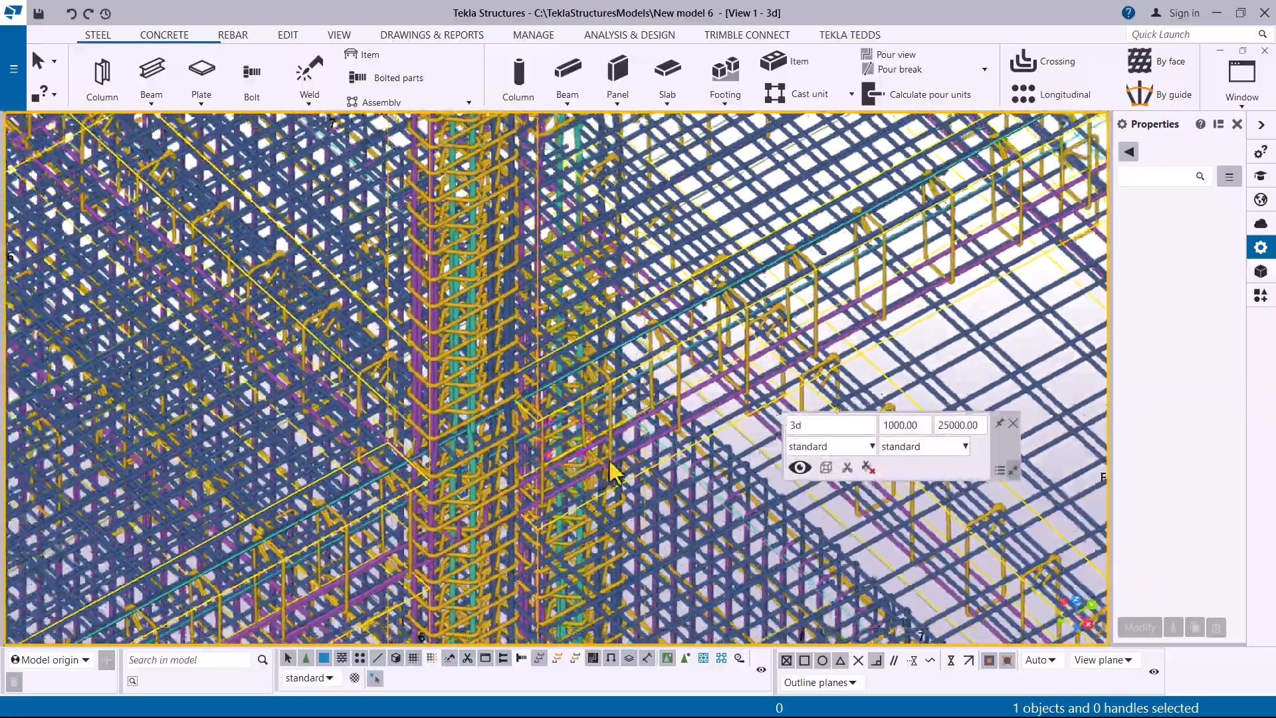
{"action": "scroll", "coordinate": [763, 385], "scroll_direction": "down", "scroll_amount": 4}
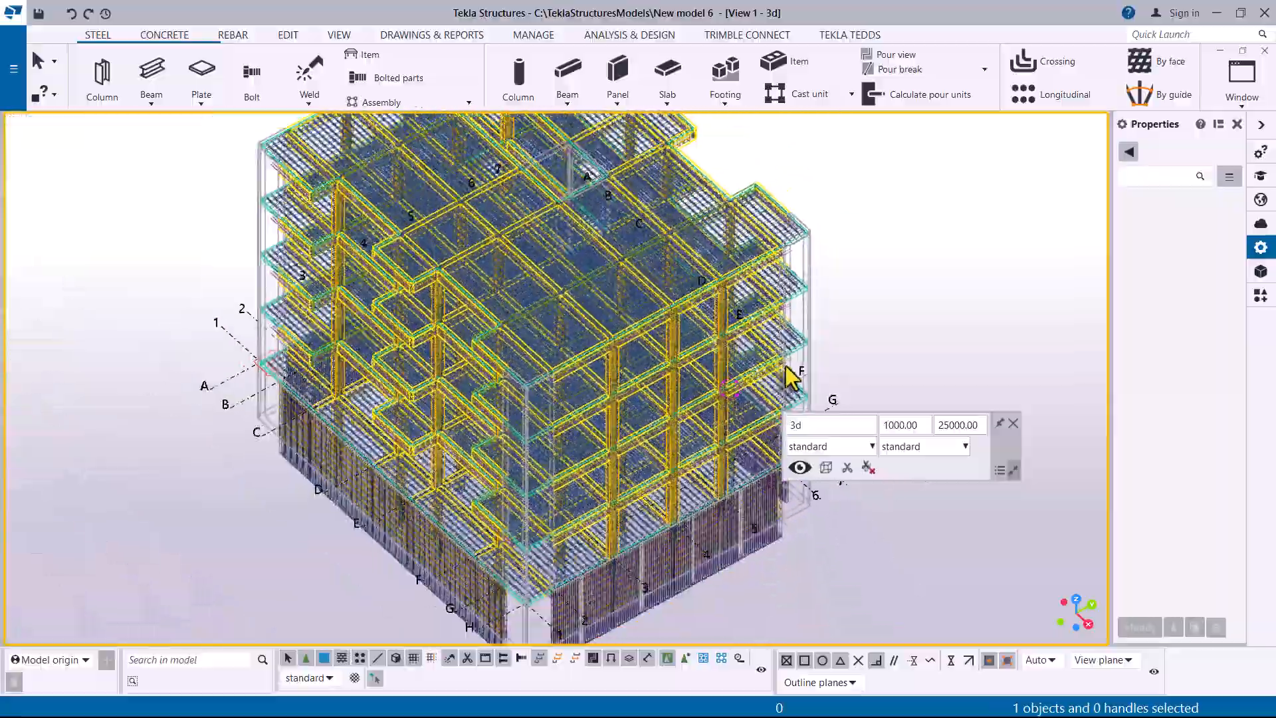
{"action": "scroll", "coordinate": [500, 468], "scroll_direction": "up", "scroll_amount": 7}
{"action": "scroll", "coordinate": [578, 396], "scroll_direction": "up", "scroll_amount": 2}
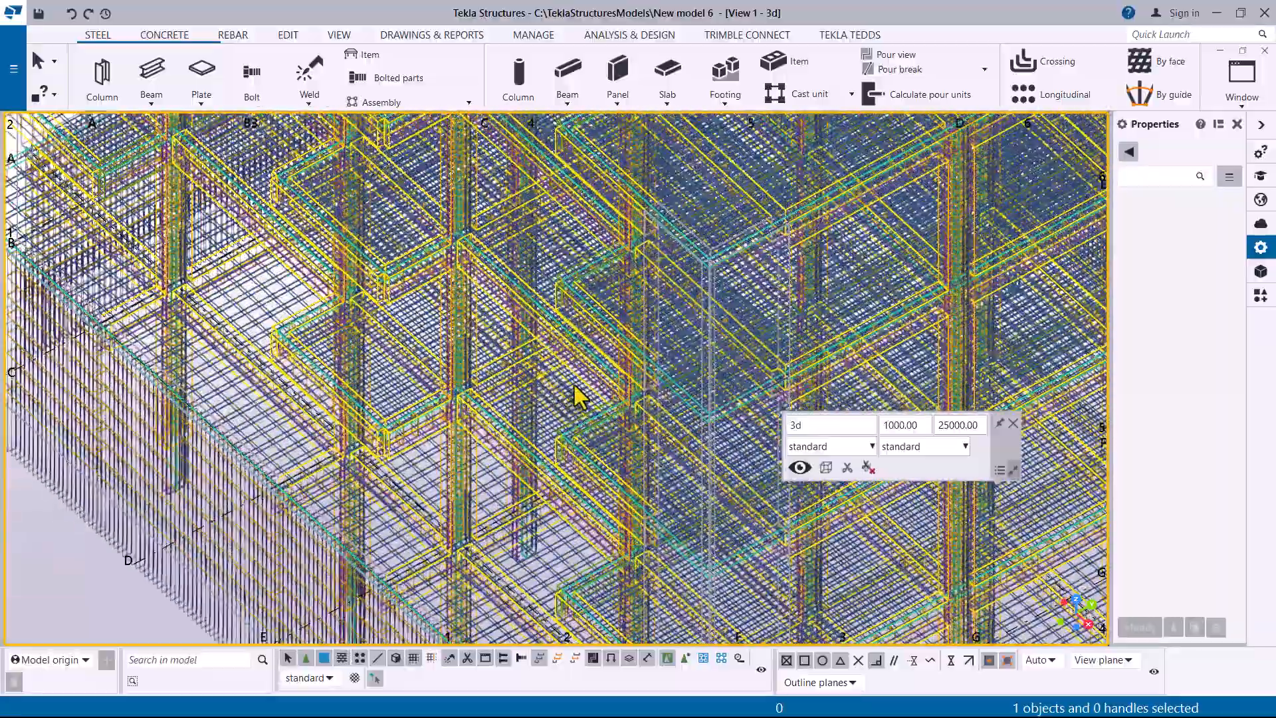
- Examine the basement wall reinforcement and column starter bars around the building corners
{"action": "middle_click_drag", "start_coordinate": [521, 452], "coordinate": [769, 326], "text": "ctrl"}
{"action": "scroll", "coordinate": [751, 332], "scroll_direction": "down", "scroll_amount": 6}
{"action": "scroll", "coordinate": [488, 425], "scroll_direction": "up", "scroll_amount": 4}
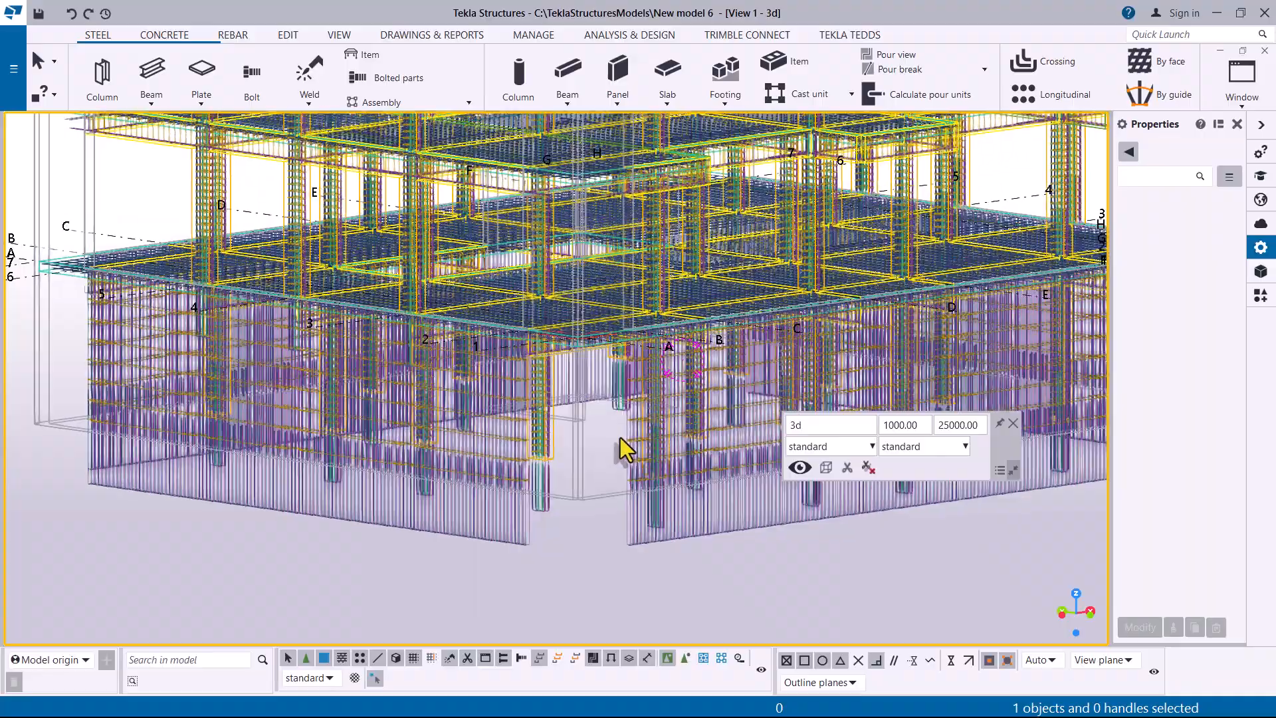
{"action": "scroll", "coordinate": [624, 453], "scroll_direction": "down", "scroll_amount": 4}
{"action": "mouse_move", "coordinate": [628, 458]}
{"action": "middle_mouse_down", "text": "ctrl"}
{"action": "mouse_move", "coordinate": [561, 478]}
{"action": "mouse_move", "coordinate": [610, 503]}
{"action": "middle_mouse_up", "text": "ctrl"}
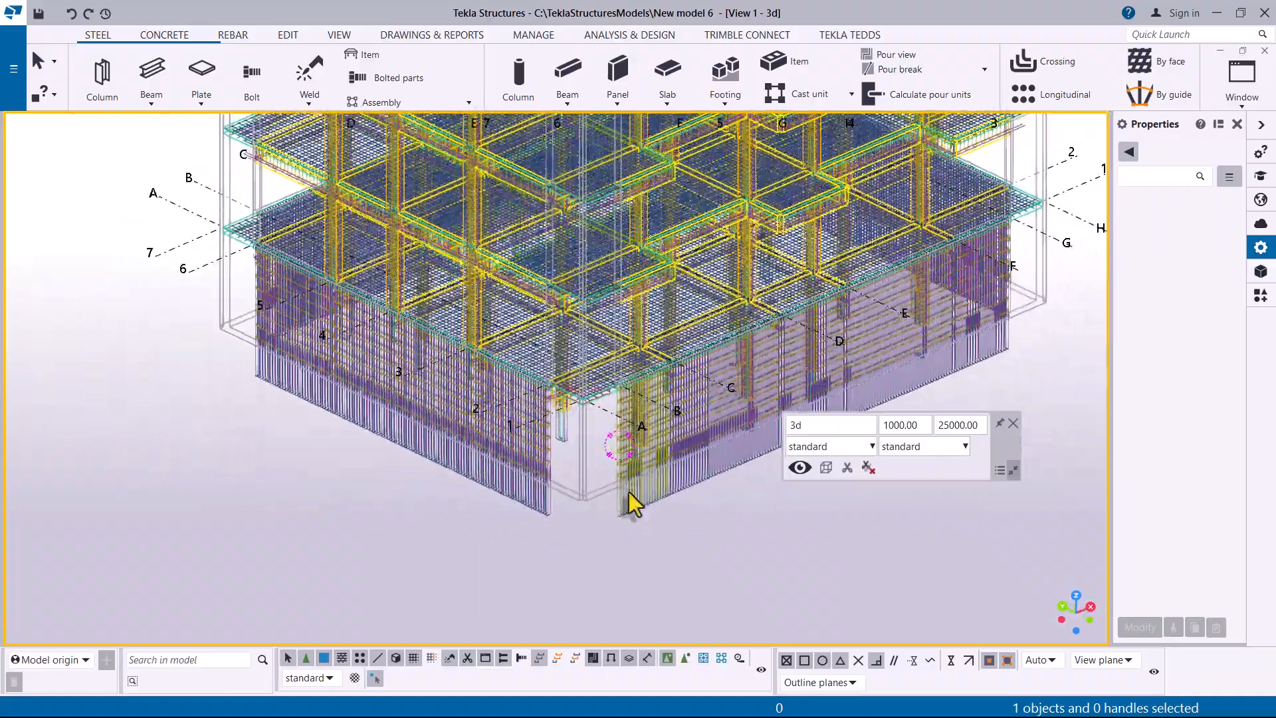
{"action": "scroll", "coordinate": [760, 371], "scroll_direction": "up", "scroll_amount": 6}
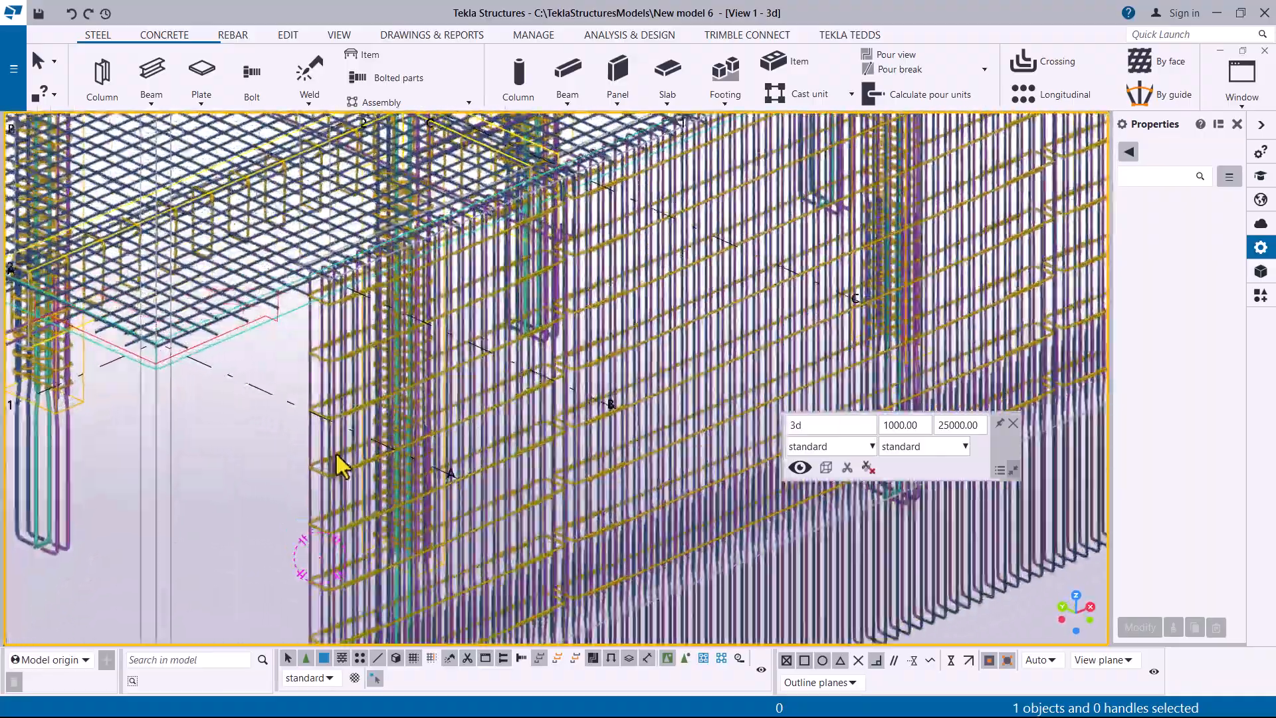
{"action": "mouse_move", "coordinate": [340, 465]}
{"action": "middle_mouse_down"}
{"action": "mouse_move", "coordinate": [393, 365]}
{"action": "mouse_move", "coordinate": [492, 382]}
{"action": "mouse_move", "coordinate": [445, 366]}
{"action": "mouse_move", "coordinate": [413, 433]}
{"action": "mouse_move", "coordinate": [510, 380]}
{"action": "middle_mouse_up"}
{"action": "scroll", "coordinate": [675, 324], "scroll_direction": "down", "scroll_amount": 4}
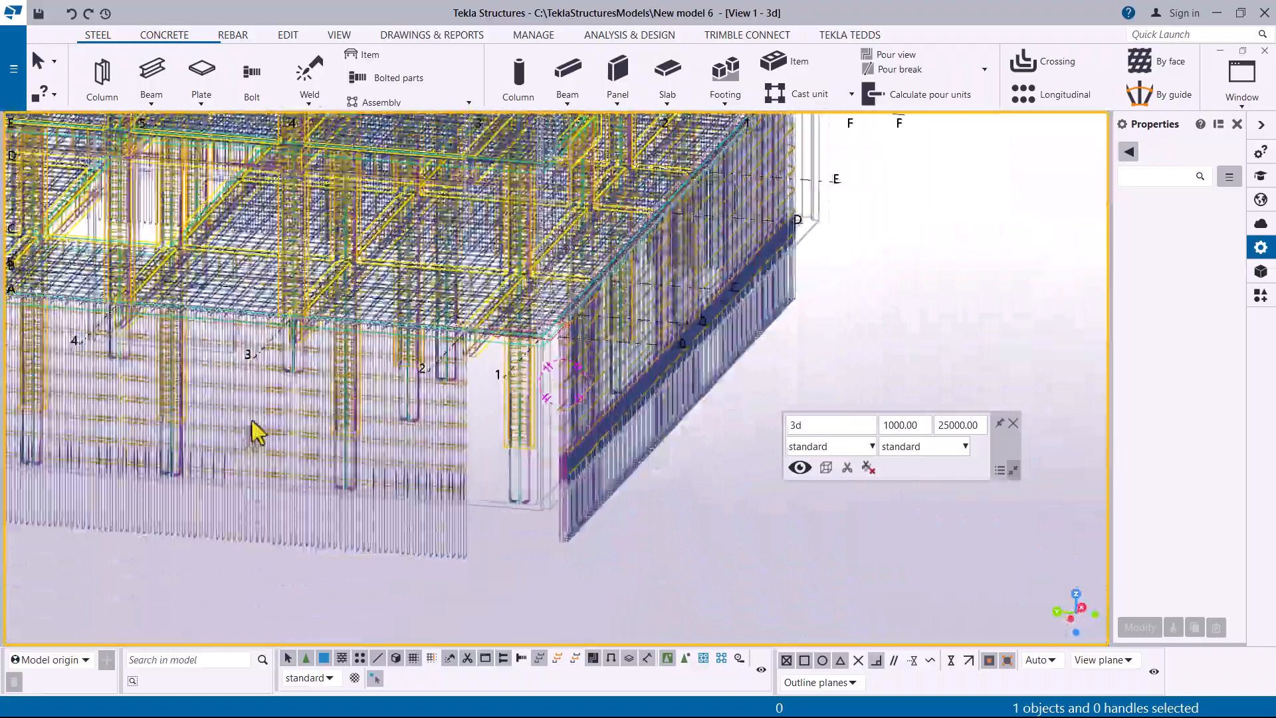
{"action": "scroll", "coordinate": [299, 405], "scroll_direction": "up", "scroll_amount": 4}
{"action": "scroll", "coordinate": [631, 565], "scroll_direction": "down", "scroll_amount": 2}
{"action": "scroll", "coordinate": [293, 516], "scroll_direction": "down", "scroll_amount": 3}
{"action": "scroll", "coordinate": [346, 545], "scroll_direction": "up", "scroll_amount": 3}
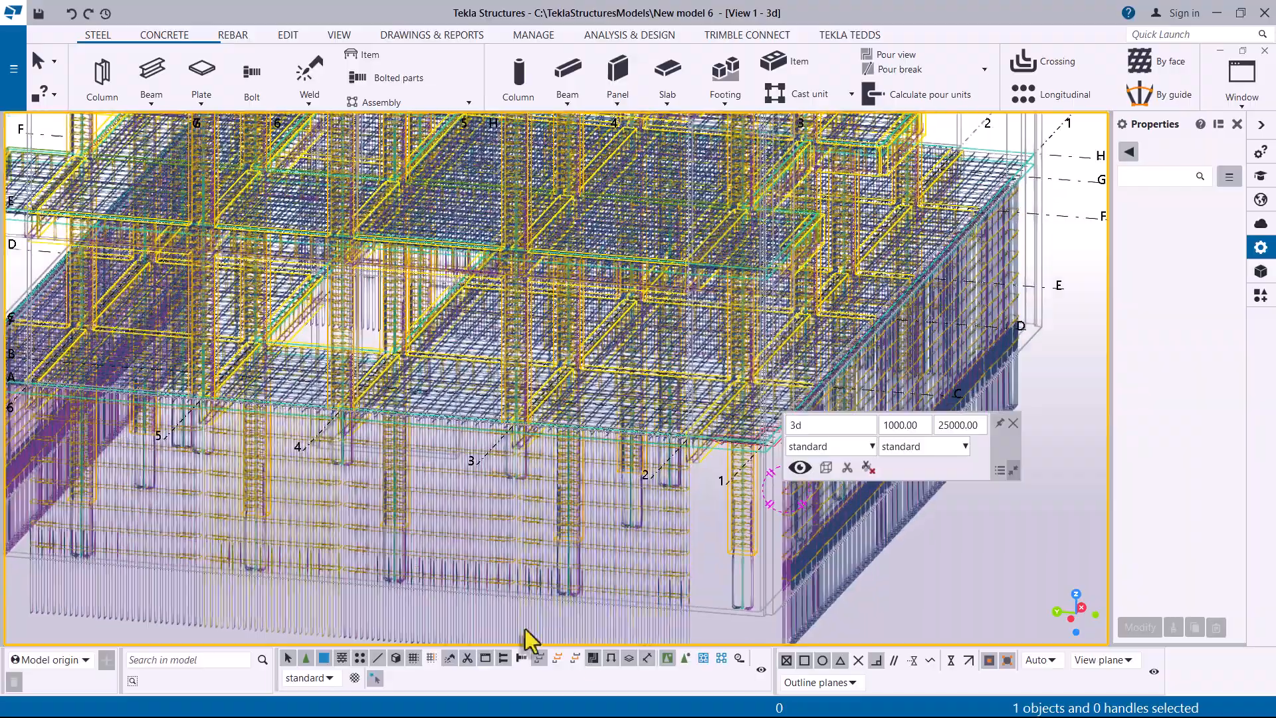
{"action": "scroll", "coordinate": [279, 518], "scroll_direction": "down", "scroll_amount": 3}
- Examine the reinforcement of the whole building in 3D, from the roof slab down to the basement walls
{"action": "middle_click_drag", "start_coordinate": [135, 416], "coordinate": [250, 442], "text": "ctrl"}
{"action": "scroll", "coordinate": [651, 527], "scroll_direction": "down", "scroll_amount": 2}
{"action": "scroll", "coordinate": [607, 507], "scroll_direction": "down", "scroll_amount": 3}
{"action": "scroll", "coordinate": [433, 199], "scroll_direction": "down", "scroll_amount": 1}
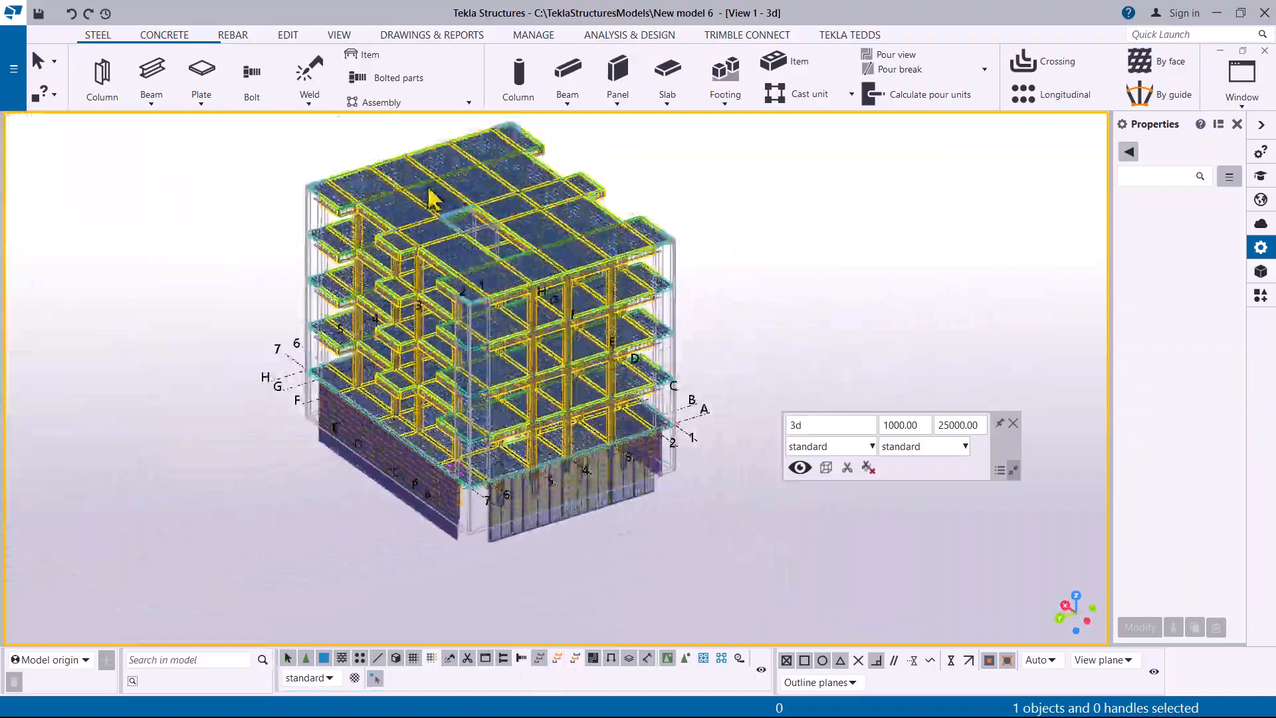
{"action": "scroll", "coordinate": [512, 262], "scroll_direction": "up", "scroll_amount": 2}
{"action": "scroll", "coordinate": [706, 333], "scroll_direction": "down", "scroll_amount": 2}
{"action": "scroll", "coordinate": [501, 370], "scroll_direction": "up", "scroll_amount": 2}
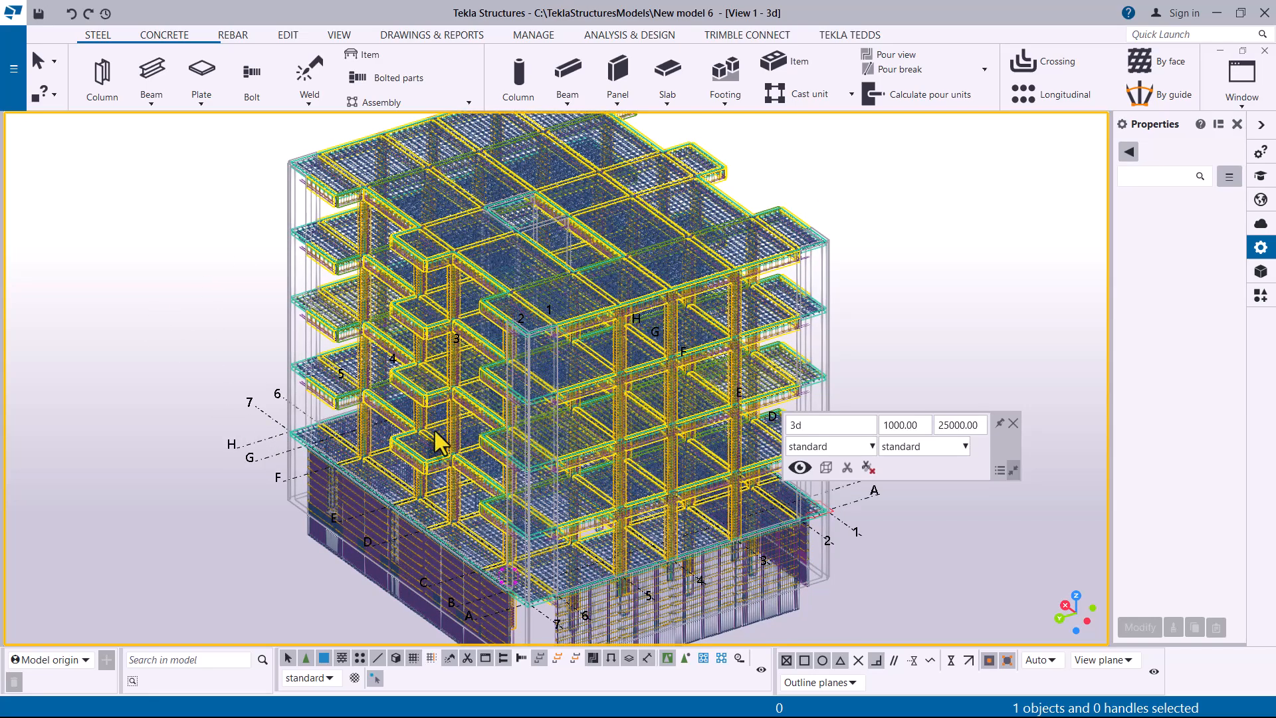
{"action": "scroll", "coordinate": [579, 393], "scroll_direction": "down", "scroll_amount": 1}
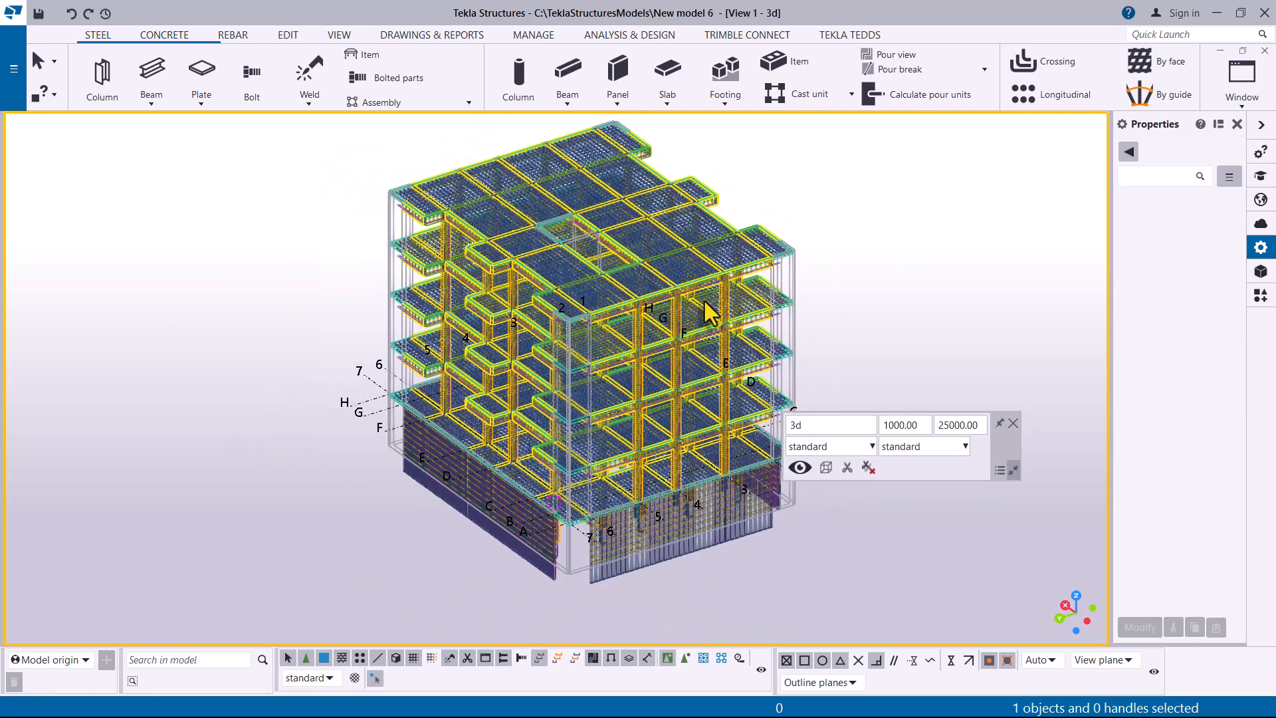
{"action": "scroll", "coordinate": [678, 339], "scroll_direction": "up", "scroll_amount": 3}
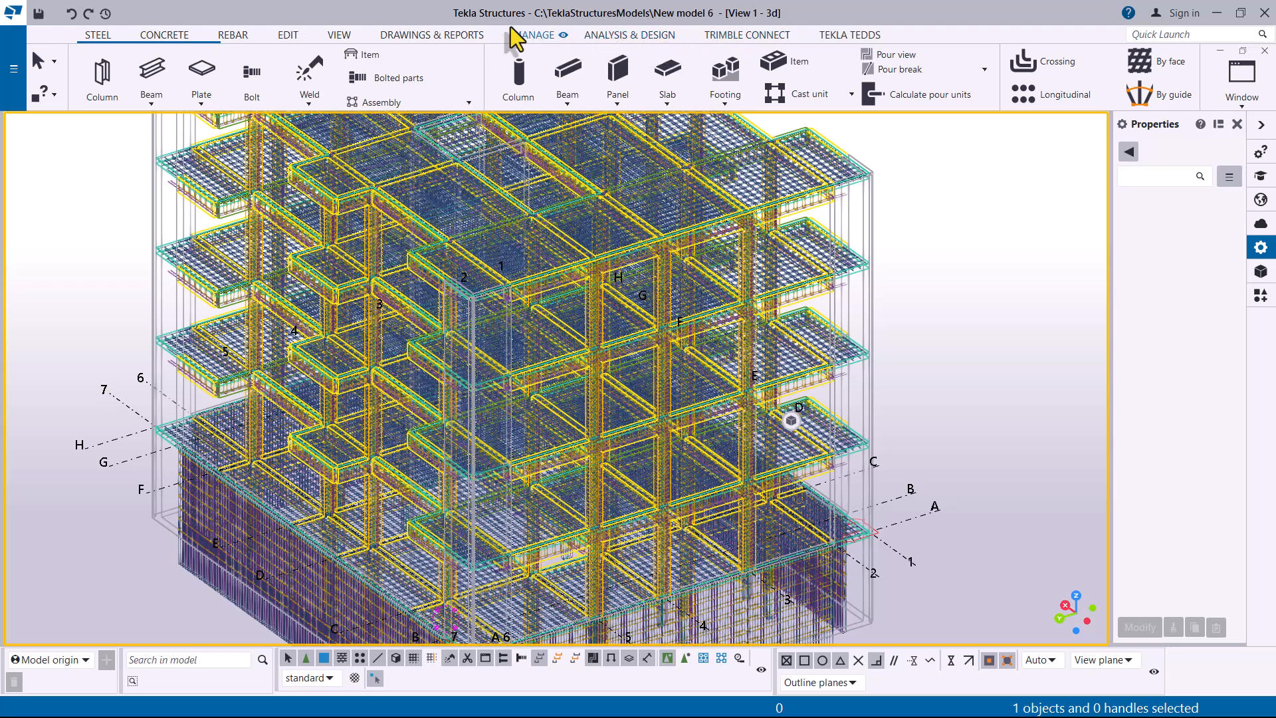
{"action": "scroll", "coordinate": [897, 346], "scroll_direction": "down", "scroll_amount": 2}
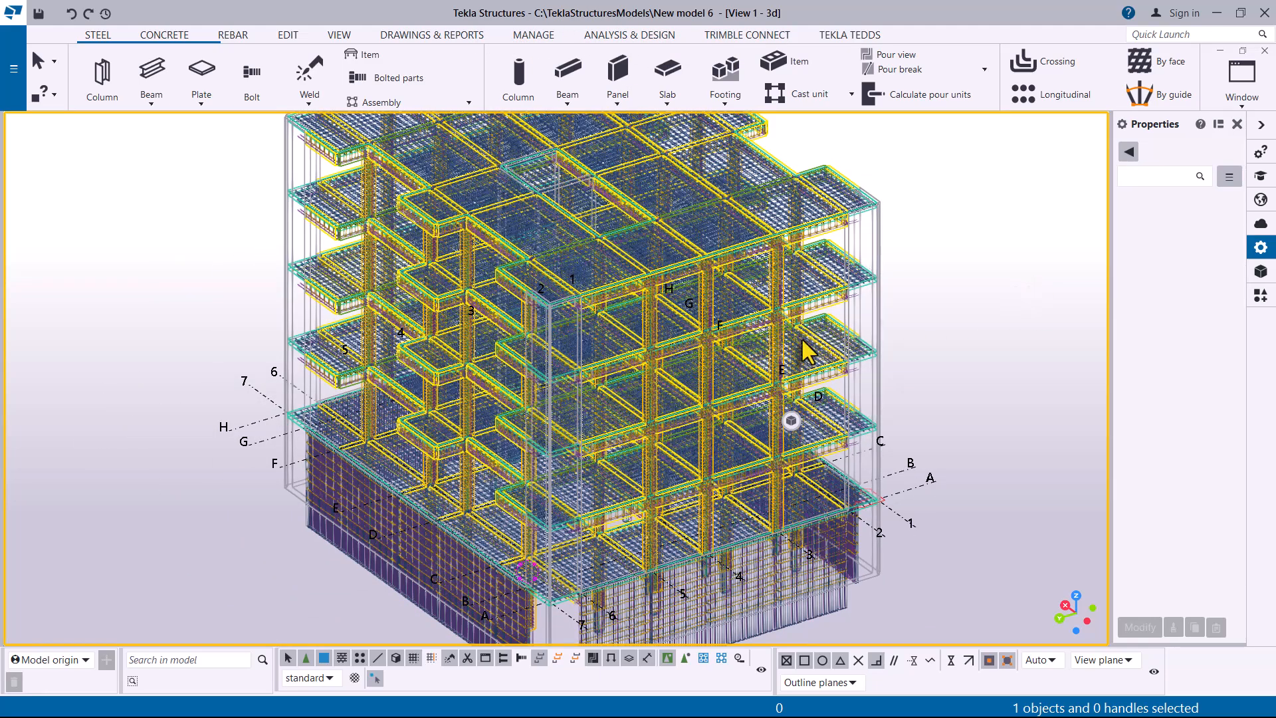
{"action": "scroll", "coordinate": [802, 339], "scroll_direction": "up", "scroll_amount": 1}
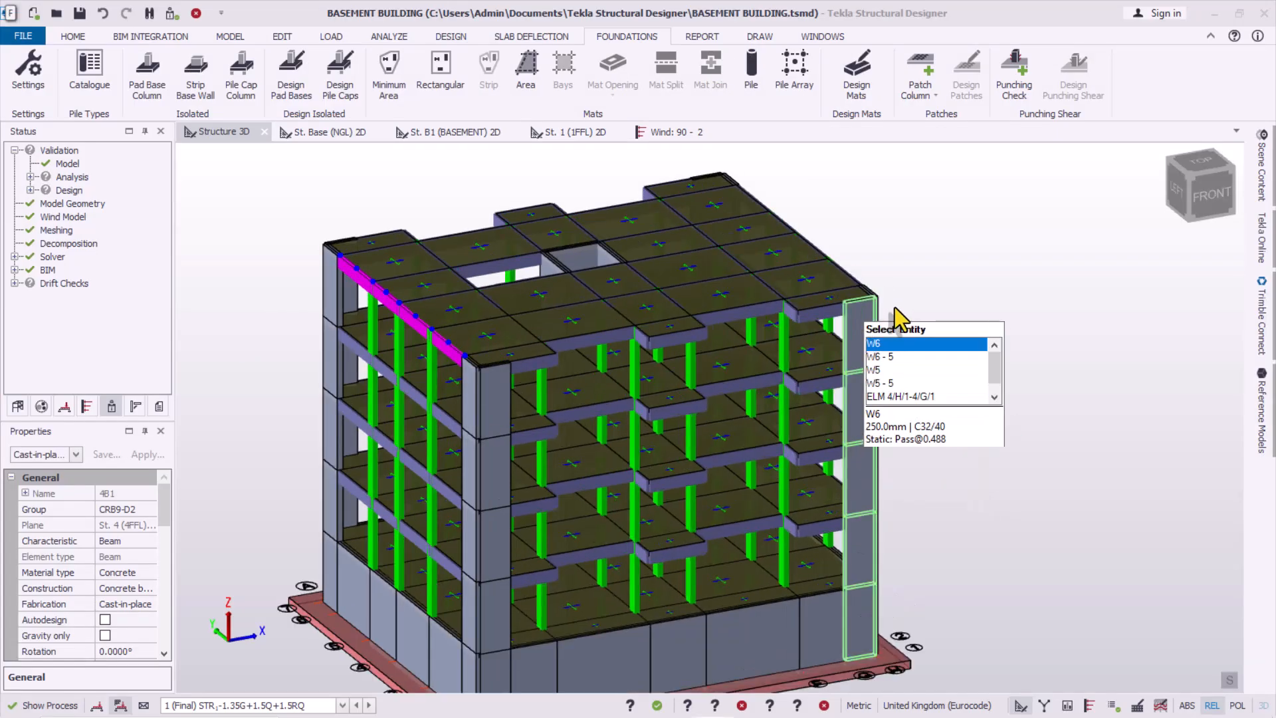
- Switch to the BASEMENT BUILDING model in Tekla Structural Designer and open the Drawing Settings
{"action": "mouse_move", "coordinate": [592, 340]}
{"action": "scroll", "coordinate": [484, 525], "scroll_direction": "up", "scroll_amount": 5}
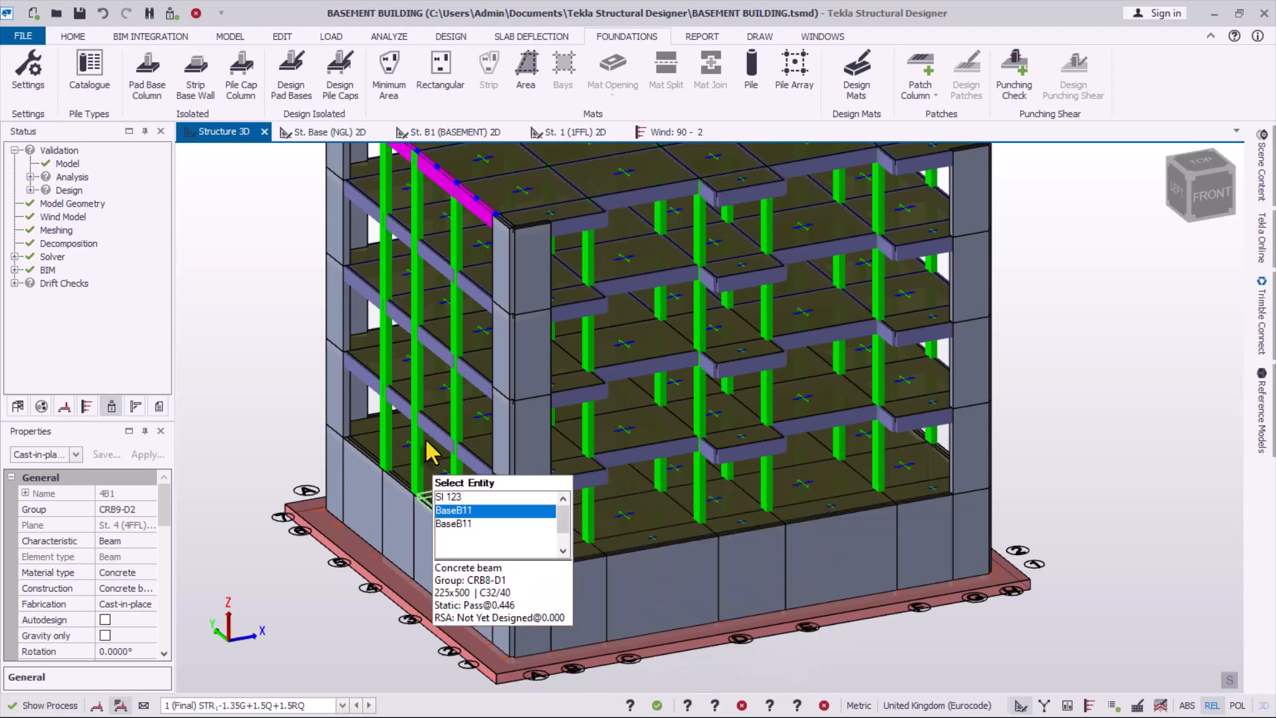
{"action": "scroll", "coordinate": [755, 438], "scroll_direction": "down", "scroll_amount": 2}
{"action": "scroll", "coordinate": [755, 438], "scroll_direction": "up", "scroll_amount": 2}
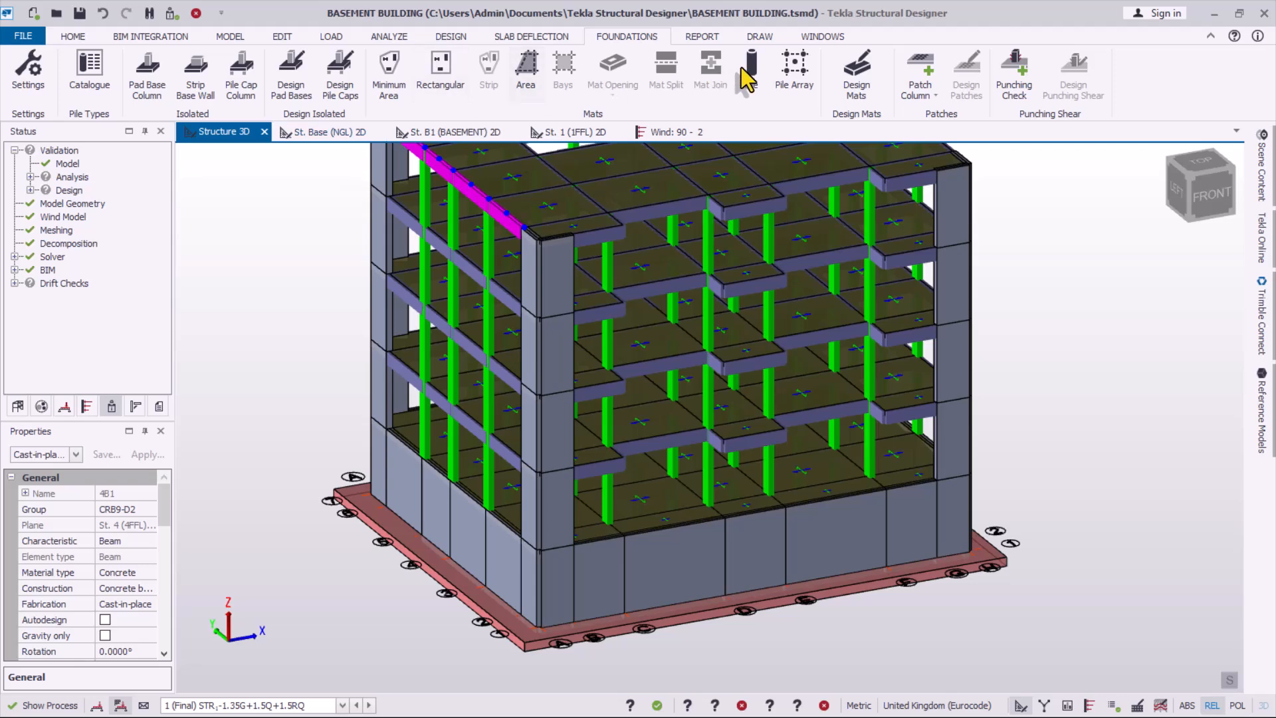
{"action": "left_click", "coordinate": [760, 37]}
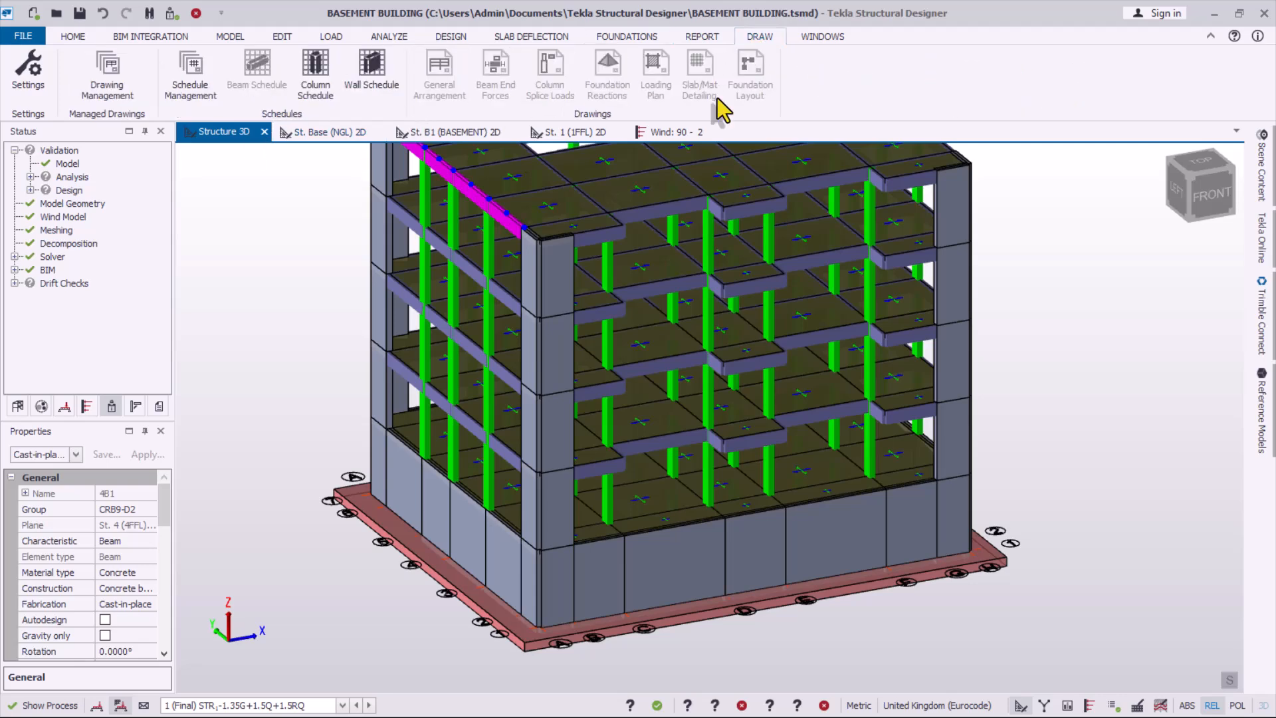
{"action": "scroll", "coordinate": [731, 312], "scroll_direction": "down", "scroll_amount": 3}
{"action": "scroll", "coordinate": [696, 306], "scroll_direction": "up", "scroll_amount": 2}
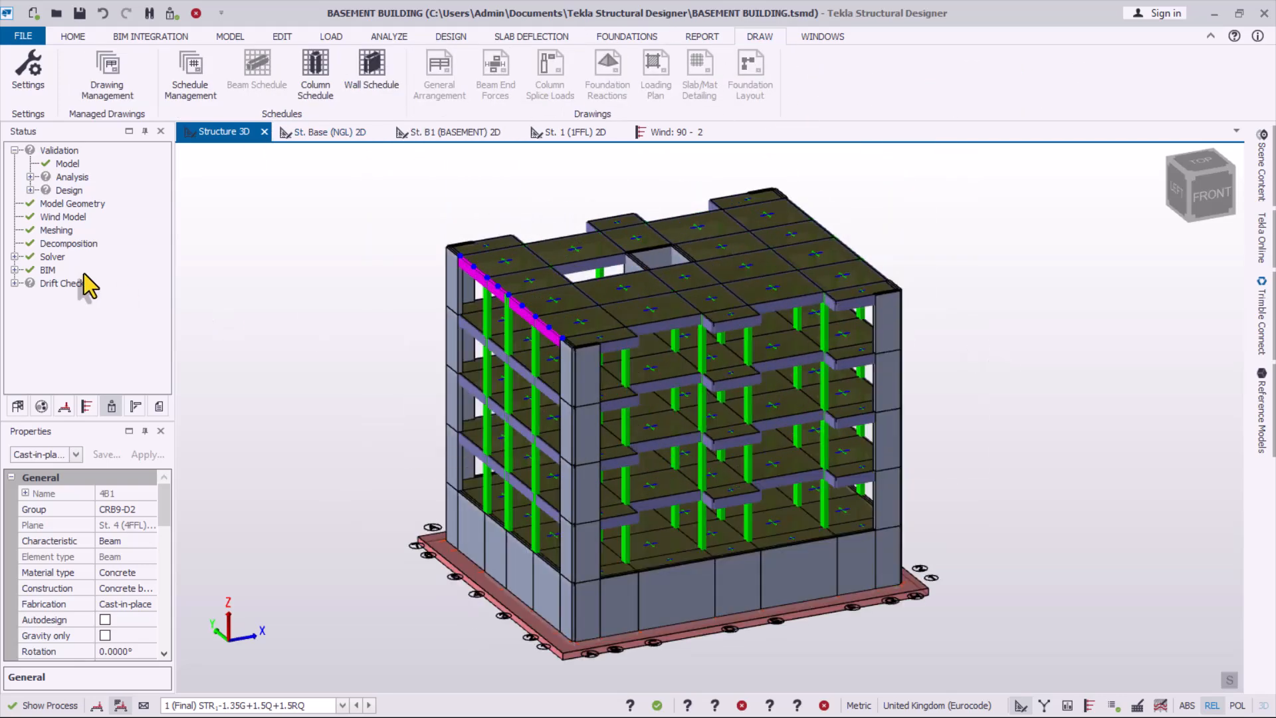
{"action": "left_click", "coordinate": [28, 70]}
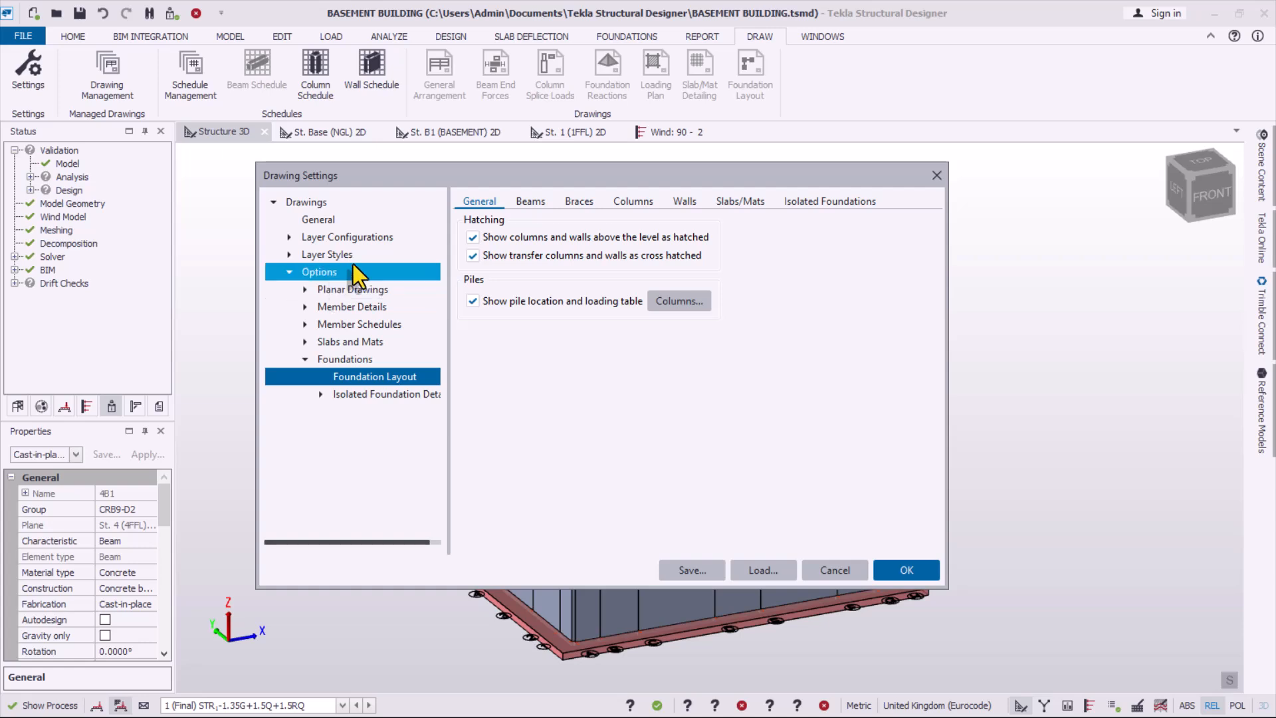
{"action": "left_click_drag", "start_coordinate": [588, 176], "coordinate": [638, 174]}
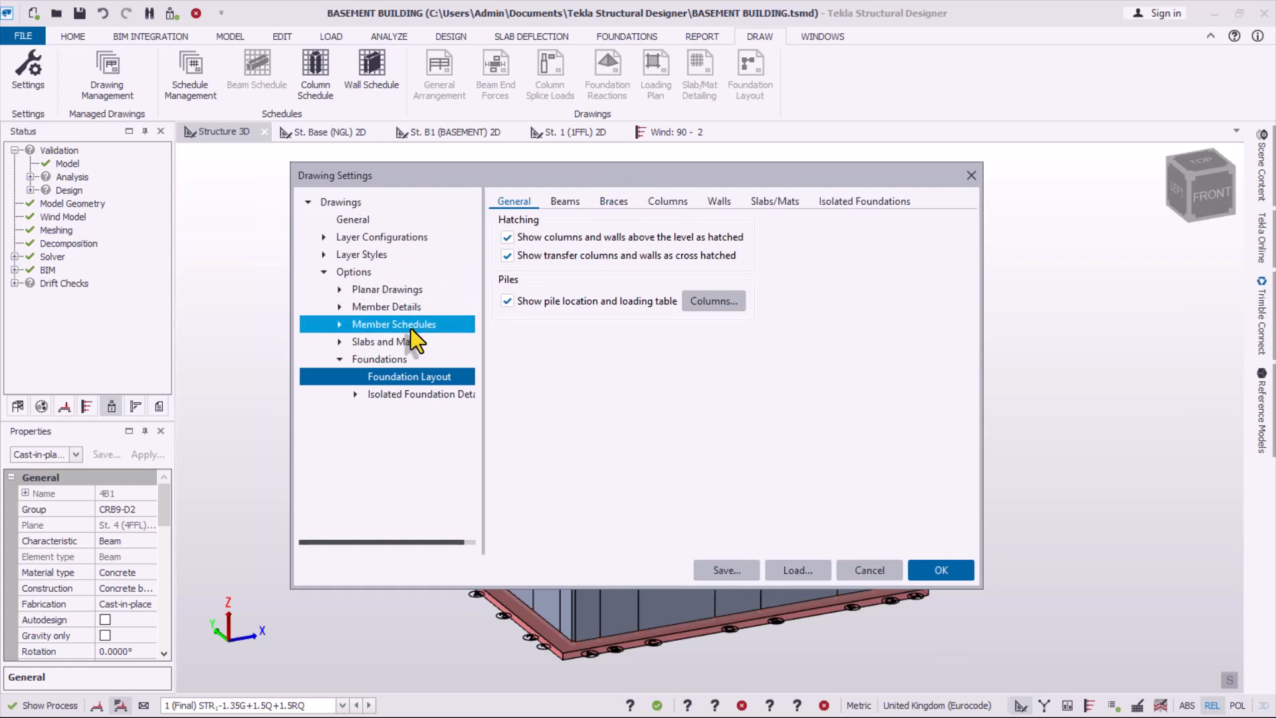
- Review the beam options of the Foundation Layout drawing and open the Beam Detail content options under Member Details
{"action": "left_click", "coordinate": [566, 202]}
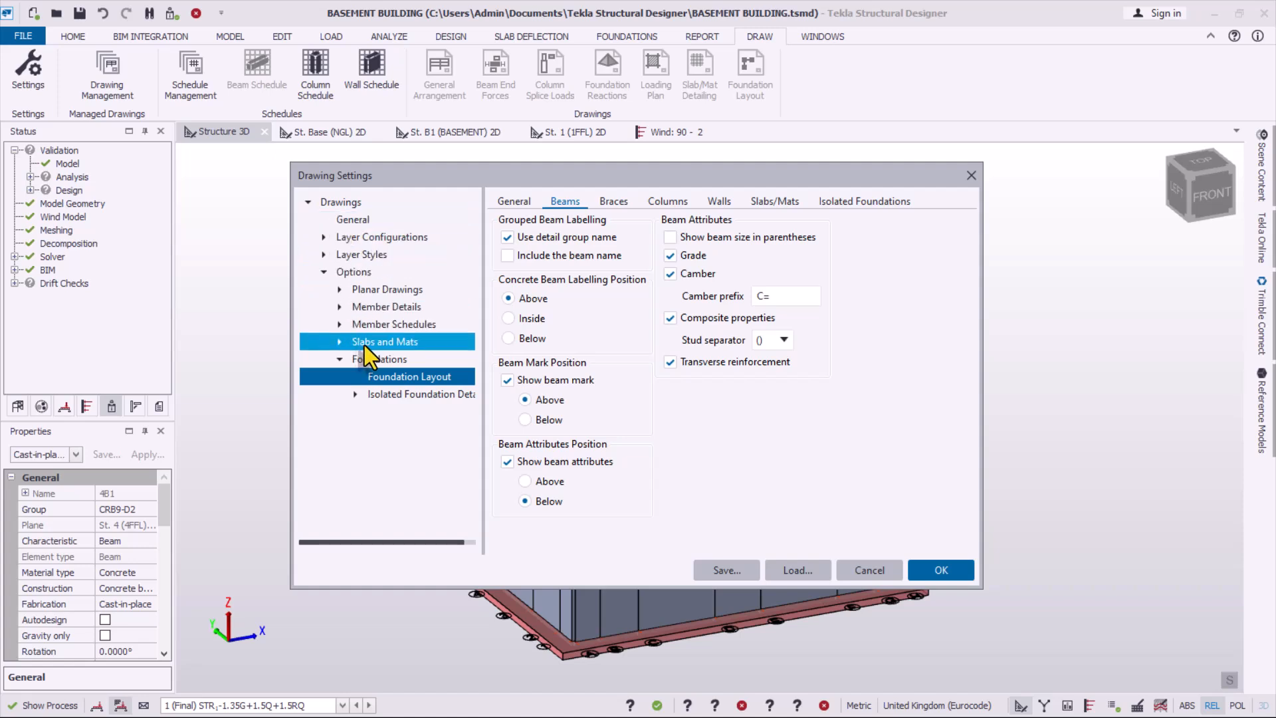
{"action": "left_click", "coordinate": [342, 307]}
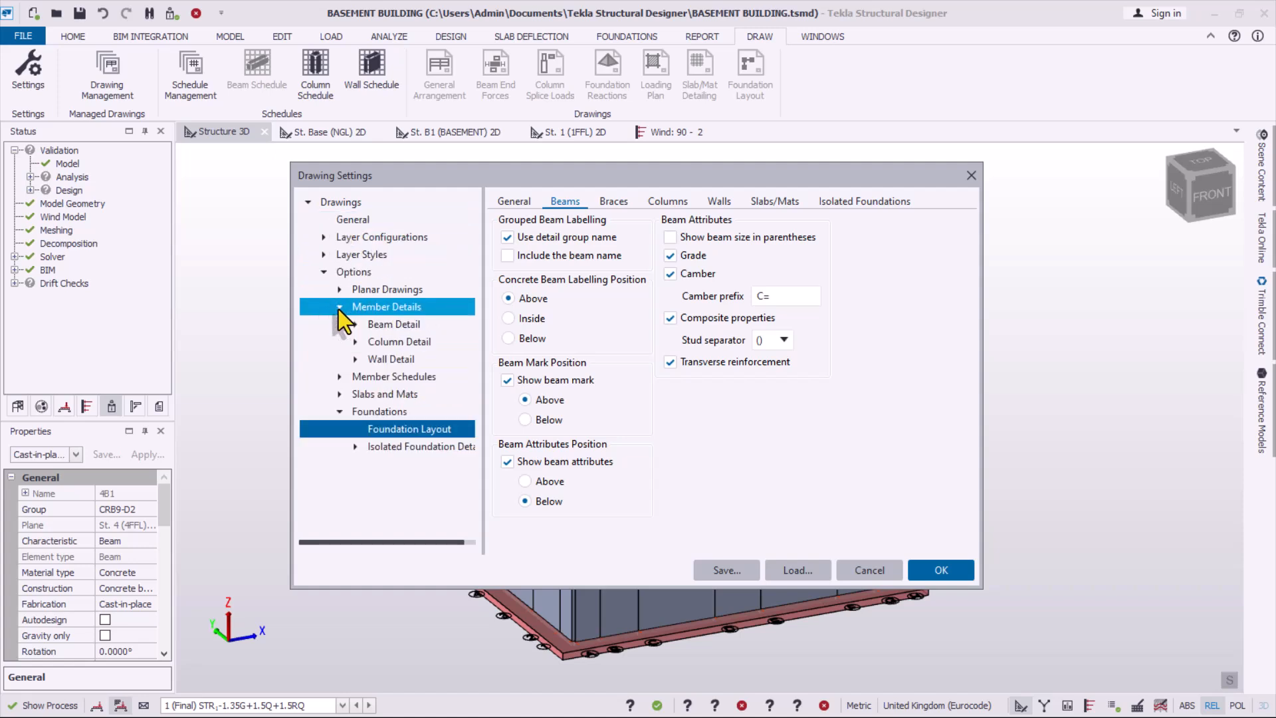
{"action": "left_click", "coordinate": [387, 327]}
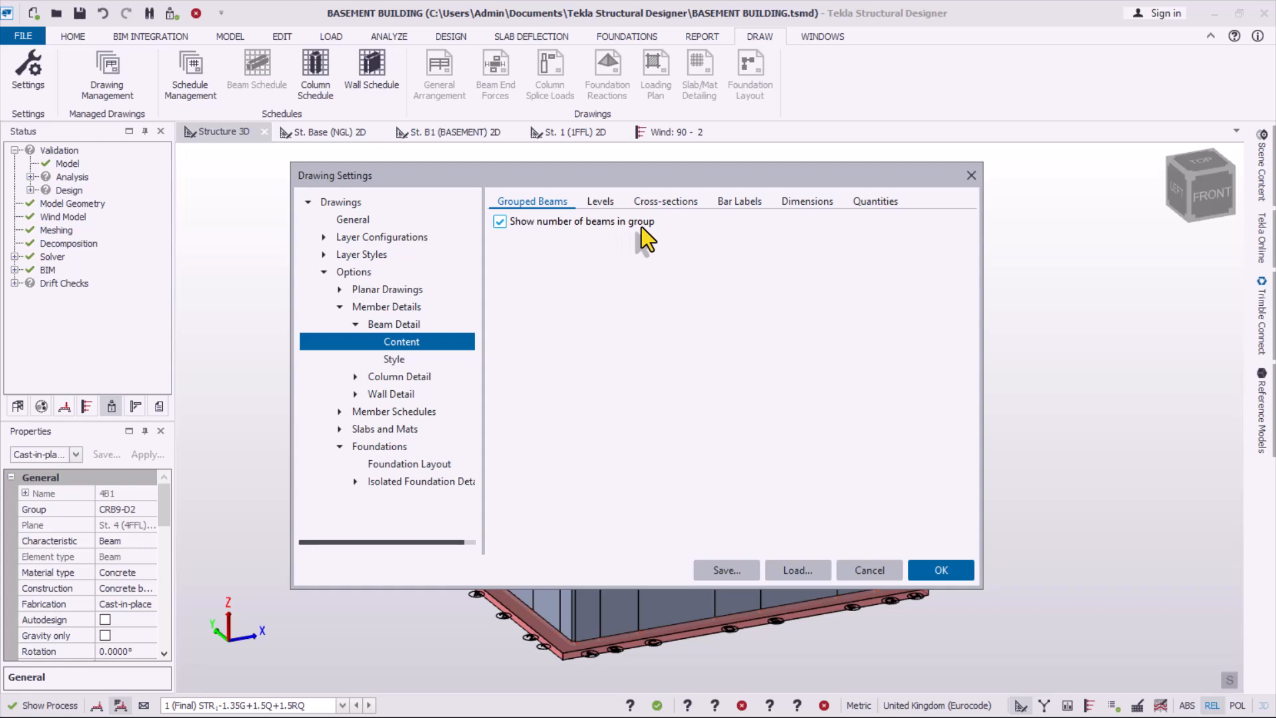
- Review the Beam Detail style options for beam labels, cross-sections, longitudinal bars and stirrups, including the available section label styles
{"action": "left_click", "coordinate": [416, 359]}
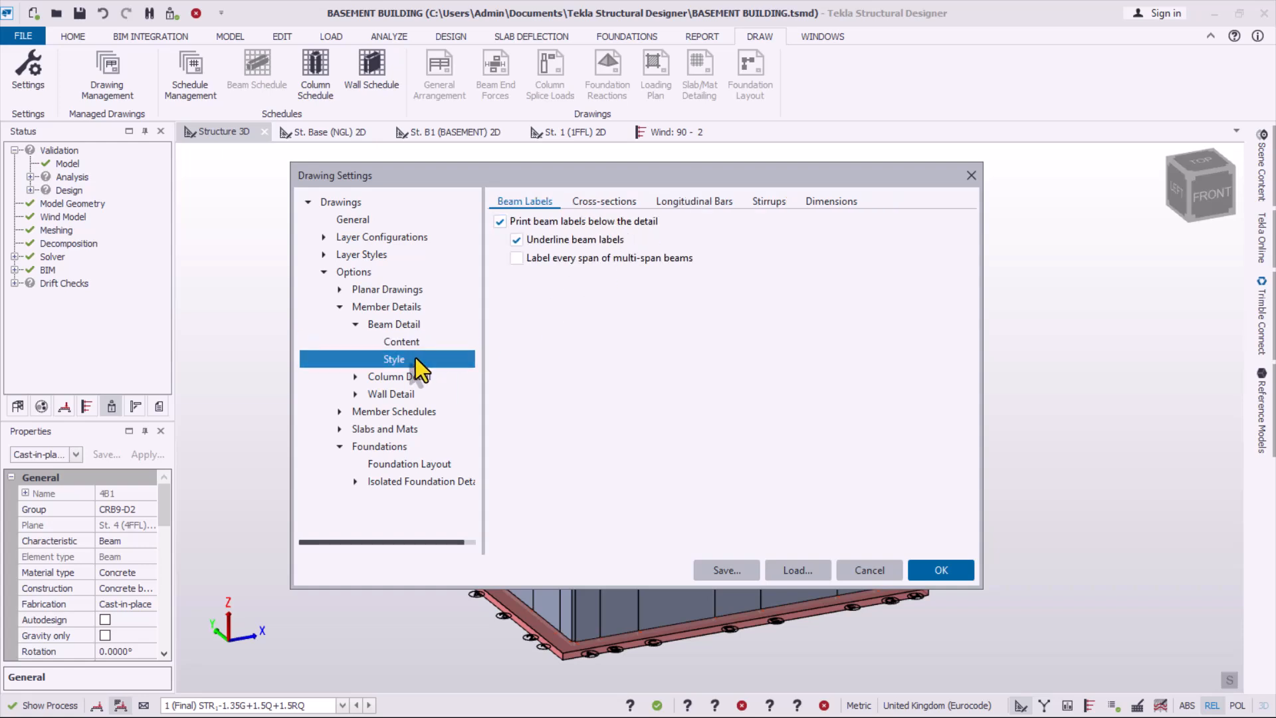
{"action": "left_click", "coordinate": [606, 202]}
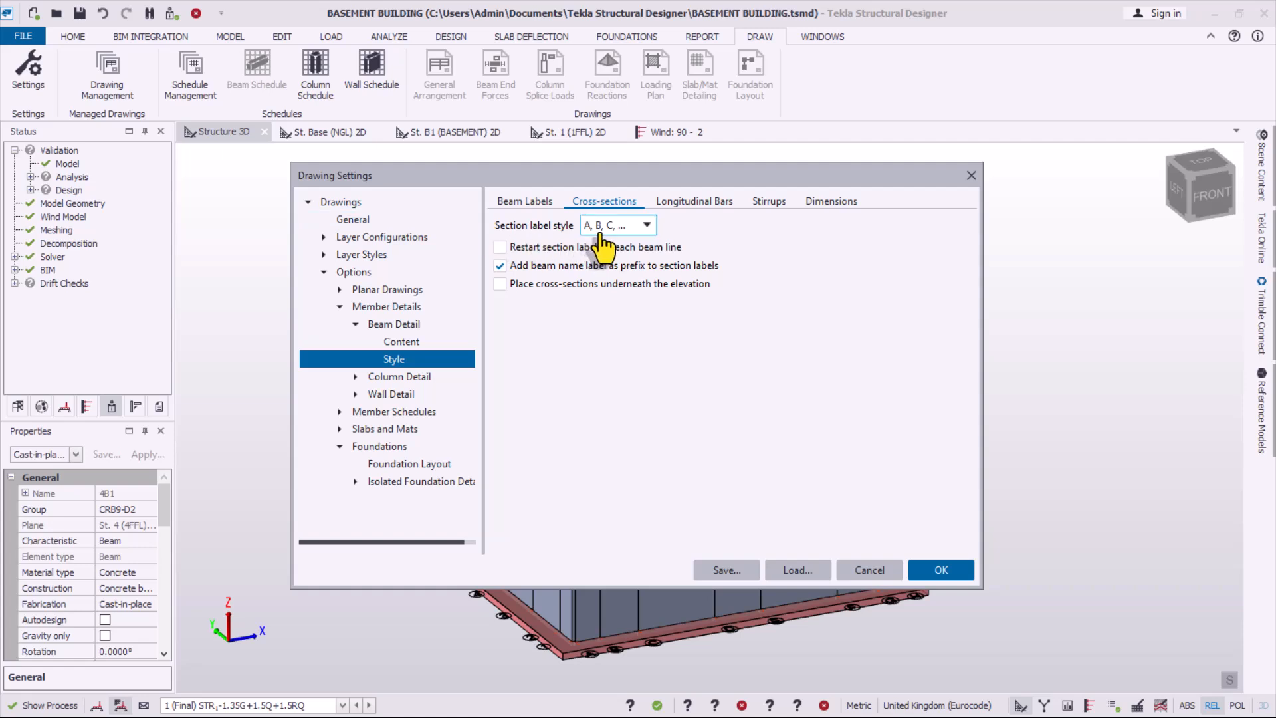
{"action": "left_click", "coordinate": [647, 227]}
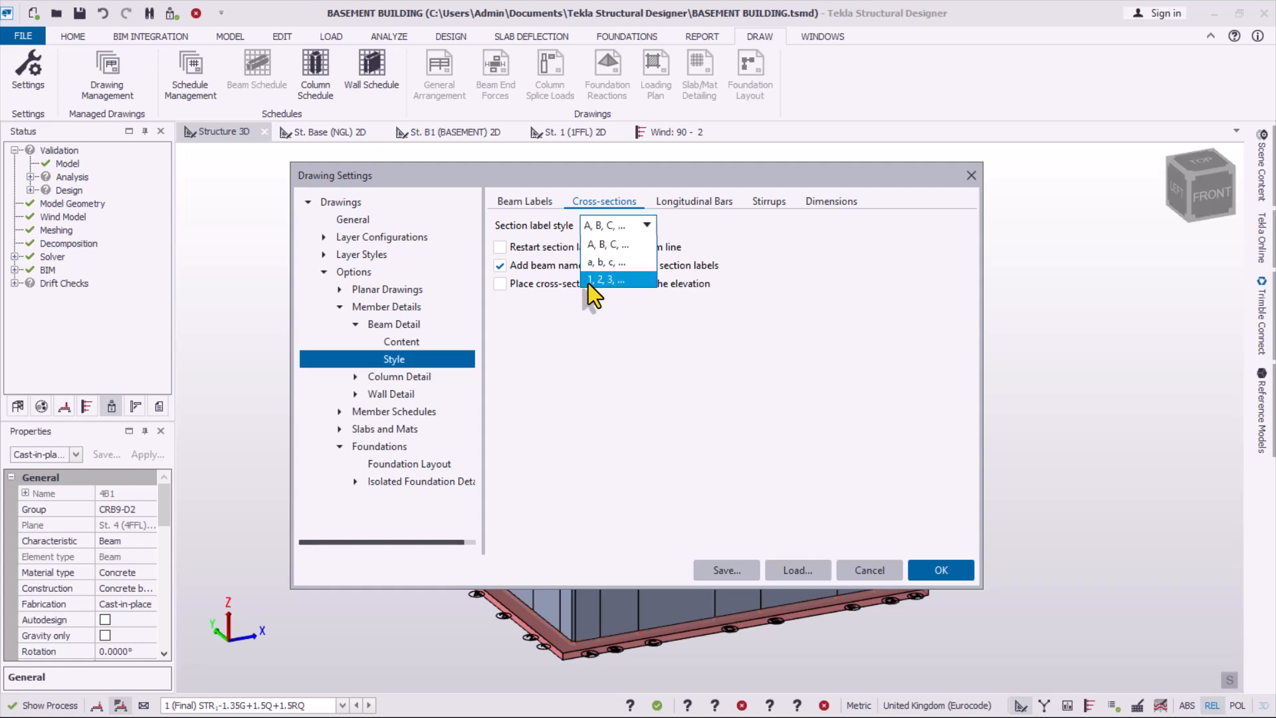
{"action": "left_click", "coordinate": [726, 266]}
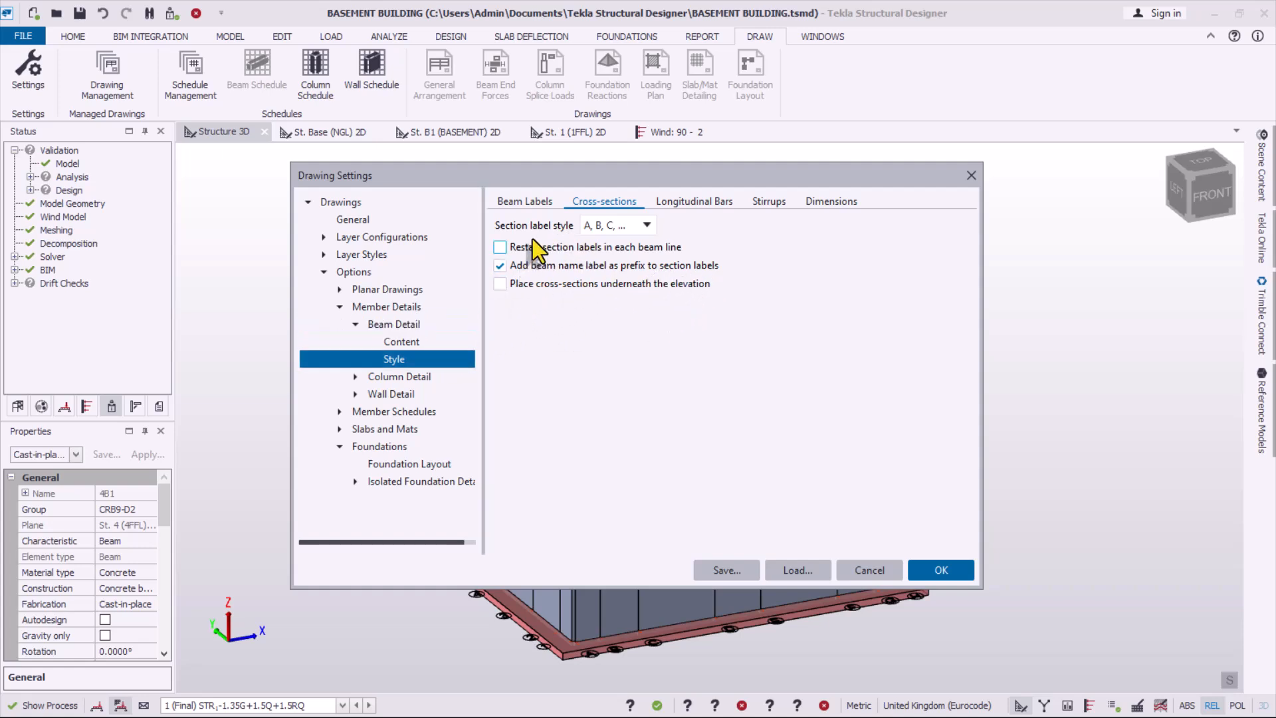
{"action": "left_click", "coordinate": [688, 202]}
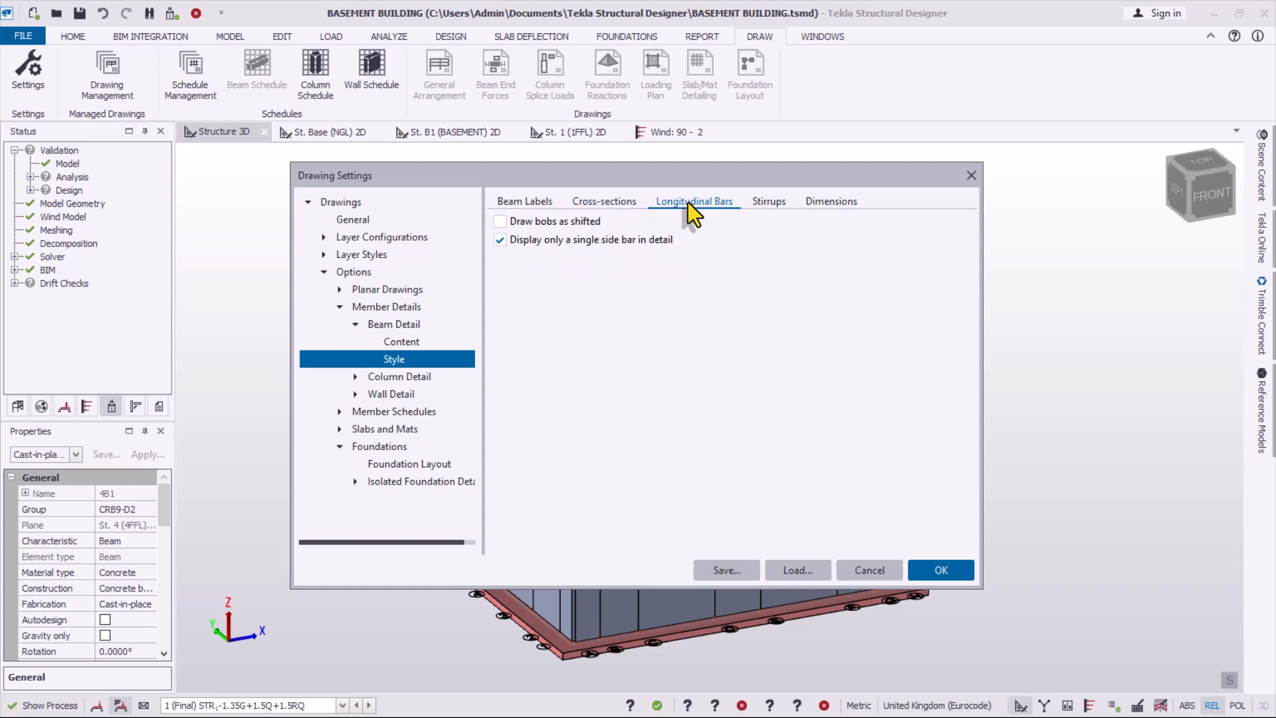
{"action": "left_click", "coordinate": [780, 202]}
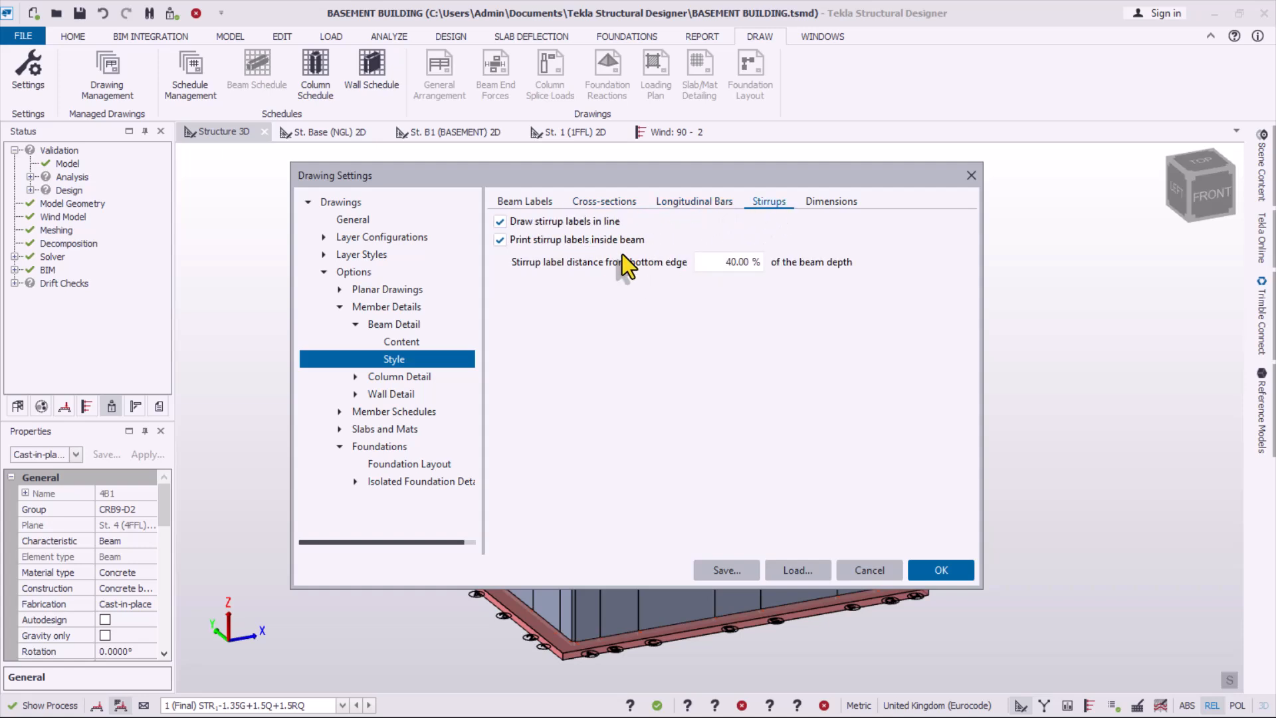
- Turn off Underline beam labels in the Beam Detail style and return to the Beam Detail content options
{"action": "left_click", "coordinate": [509, 203]}
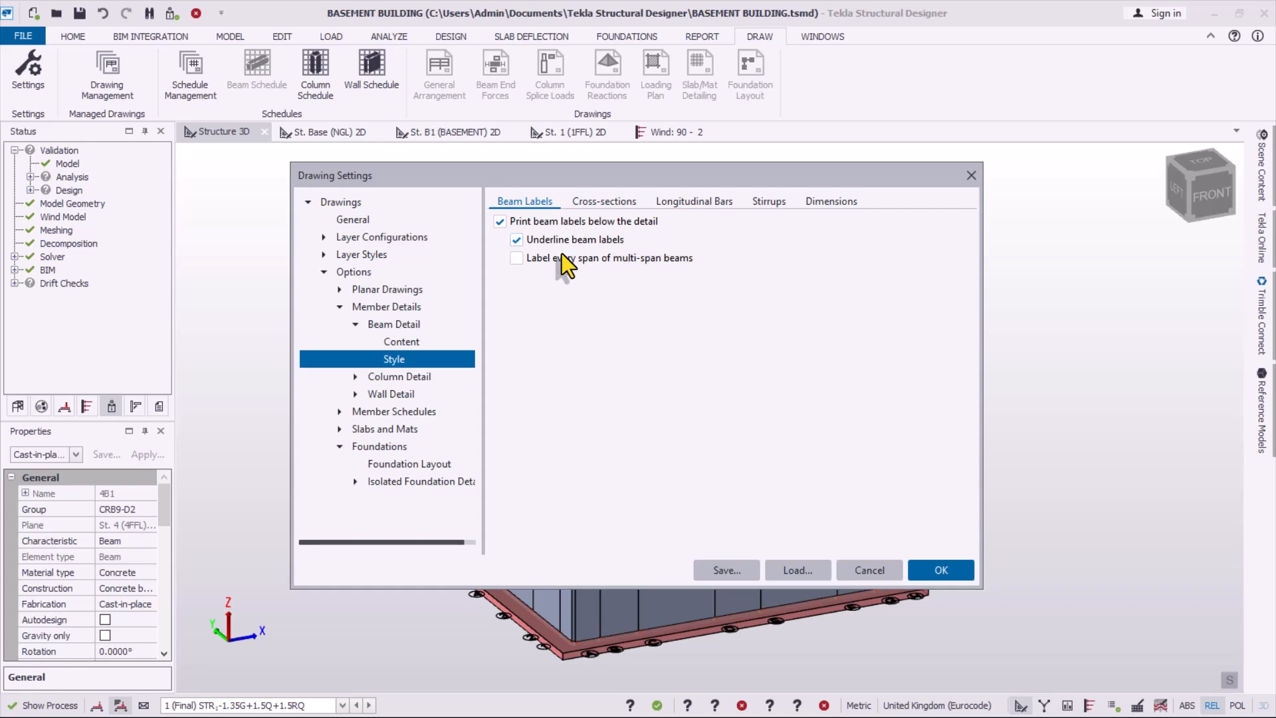
{"action": "left_click", "coordinate": [517, 240]}
{"action": "left_click", "coordinate": [407, 343]}
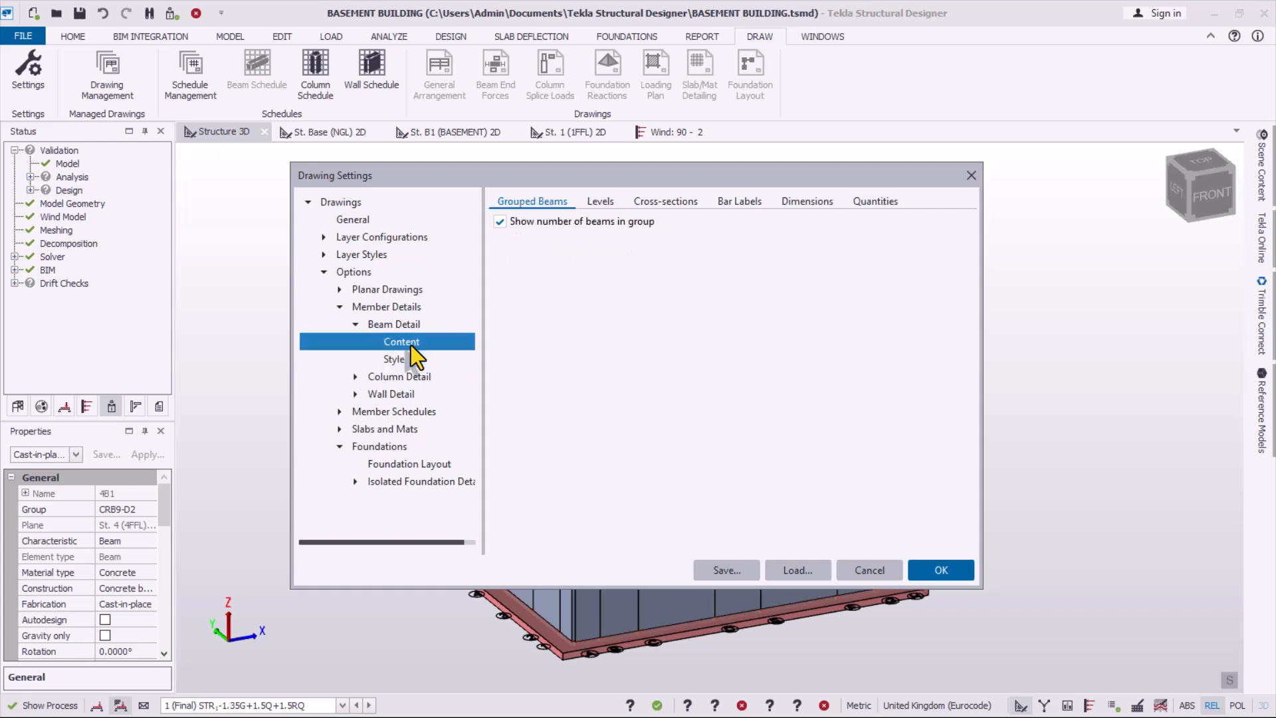
- Review the Beam Detail content options for levels, cross-section positions, bar labels and dimensions, including the Span Only and Support and Span choices
{"action": "left_click", "coordinate": [600, 202]}
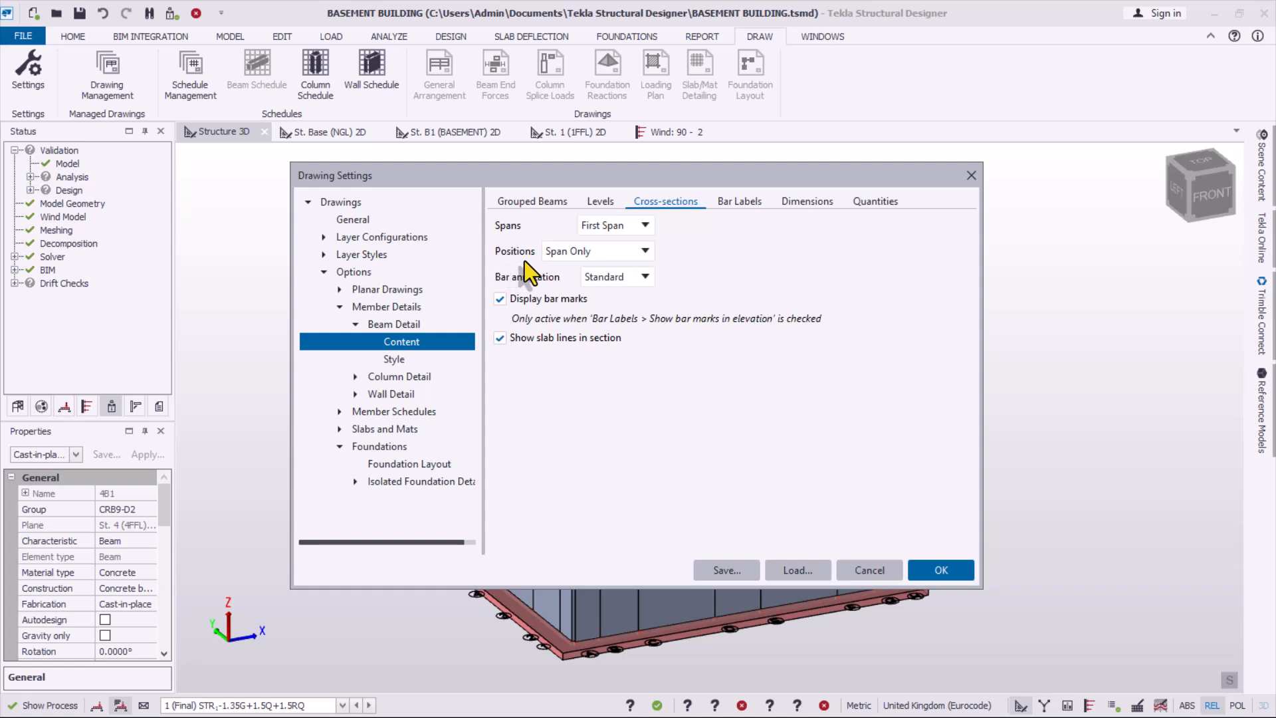
{"action": "left_click", "coordinate": [642, 251]}
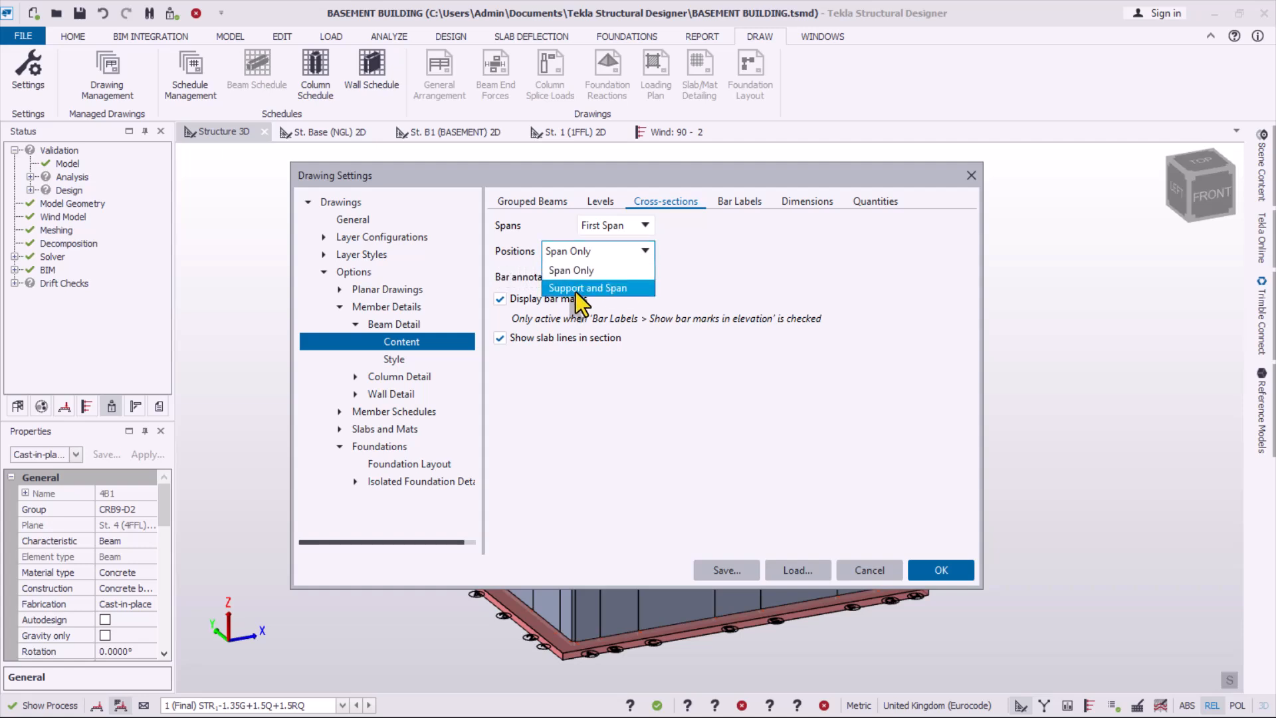
{"action": "left_click", "coordinate": [568, 270]}
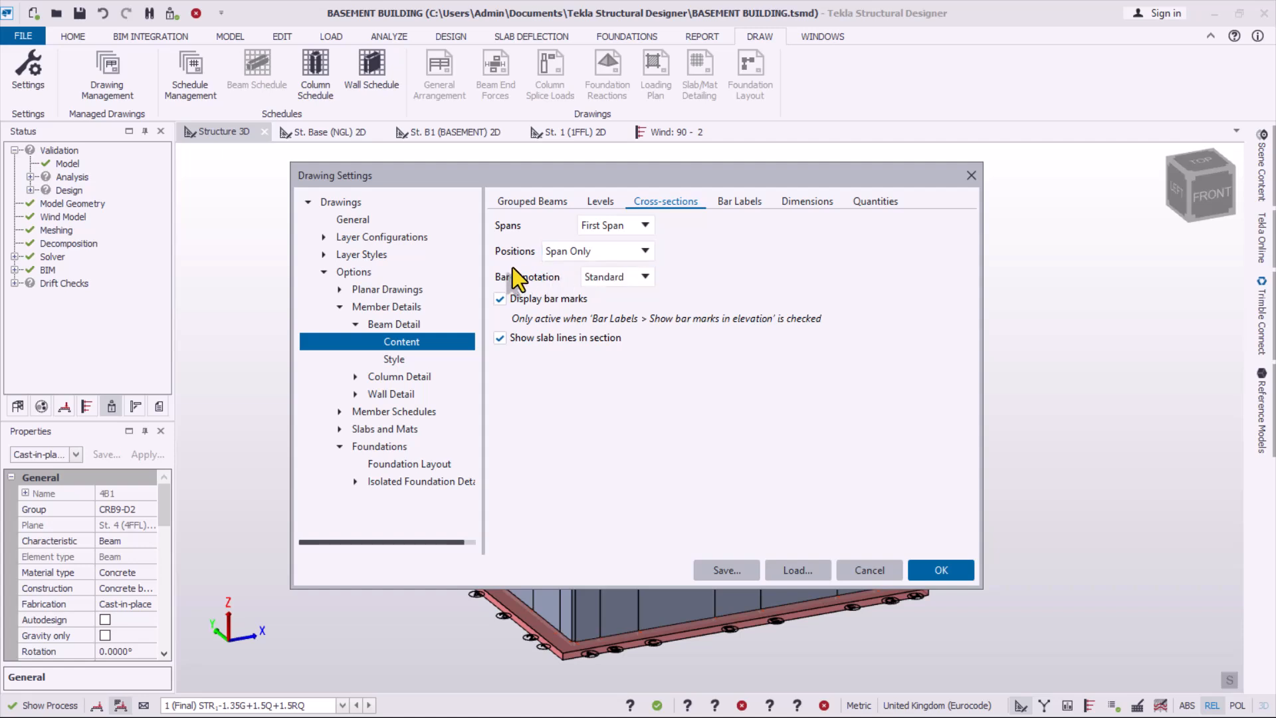
{"action": "left_click", "coordinate": [644, 251]}
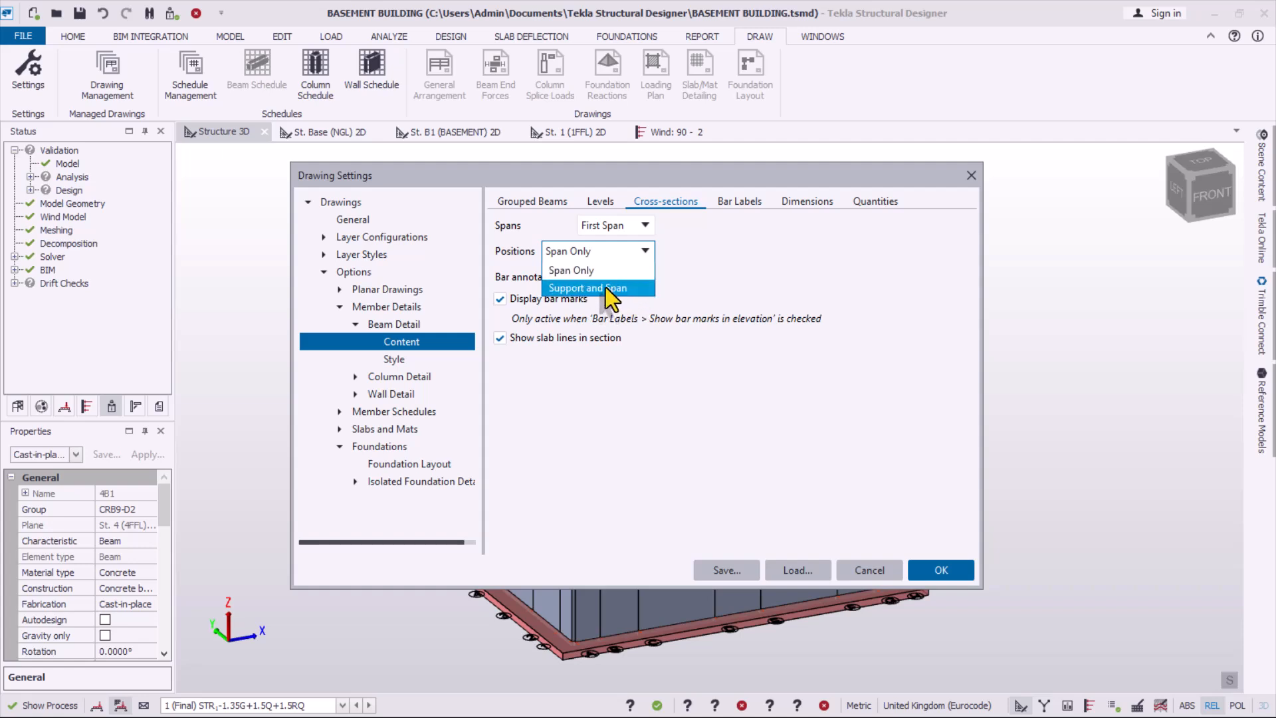
{"action": "left_click", "coordinate": [681, 288]}
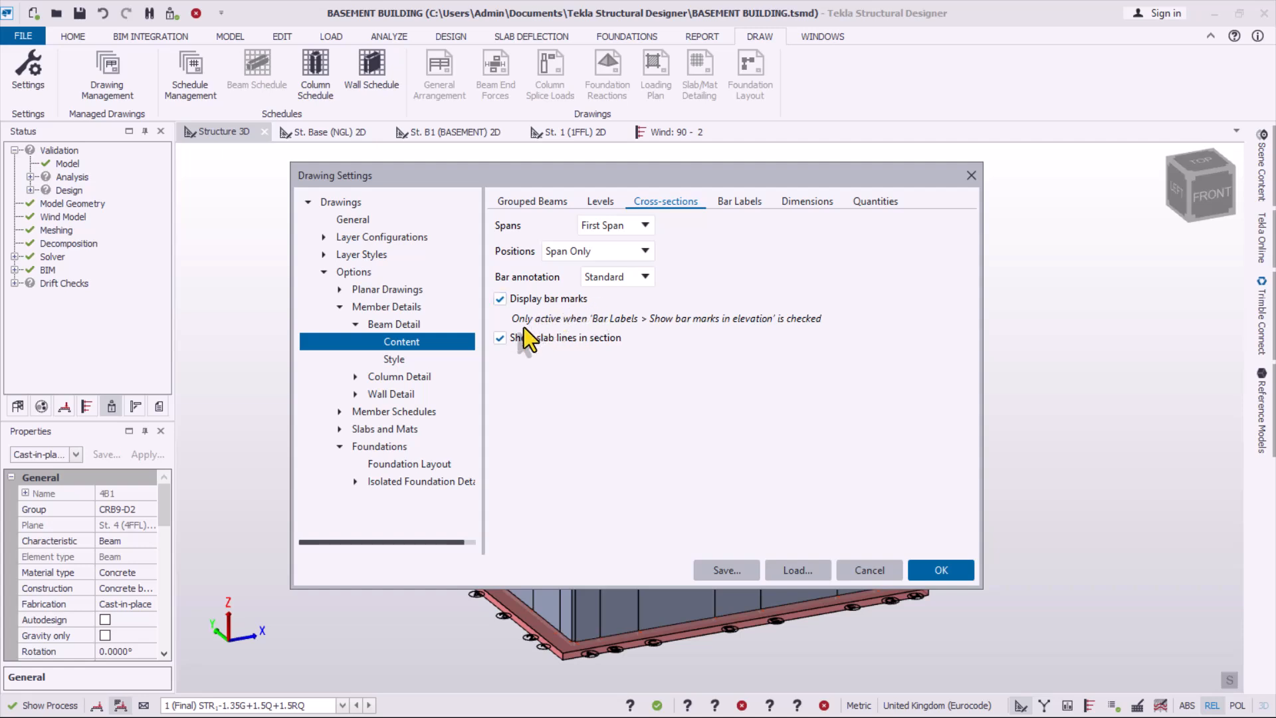
{"action": "left_click", "coordinate": [740, 204]}
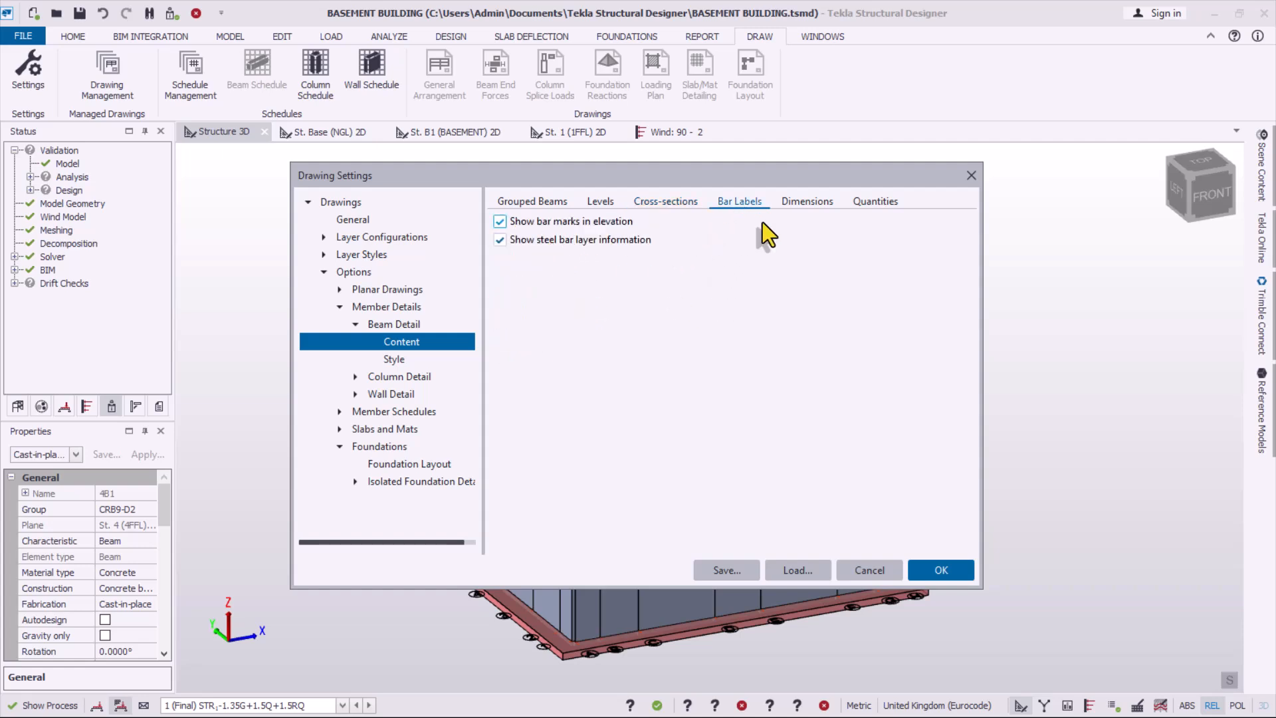
{"action": "left_click", "coordinate": [800, 203]}
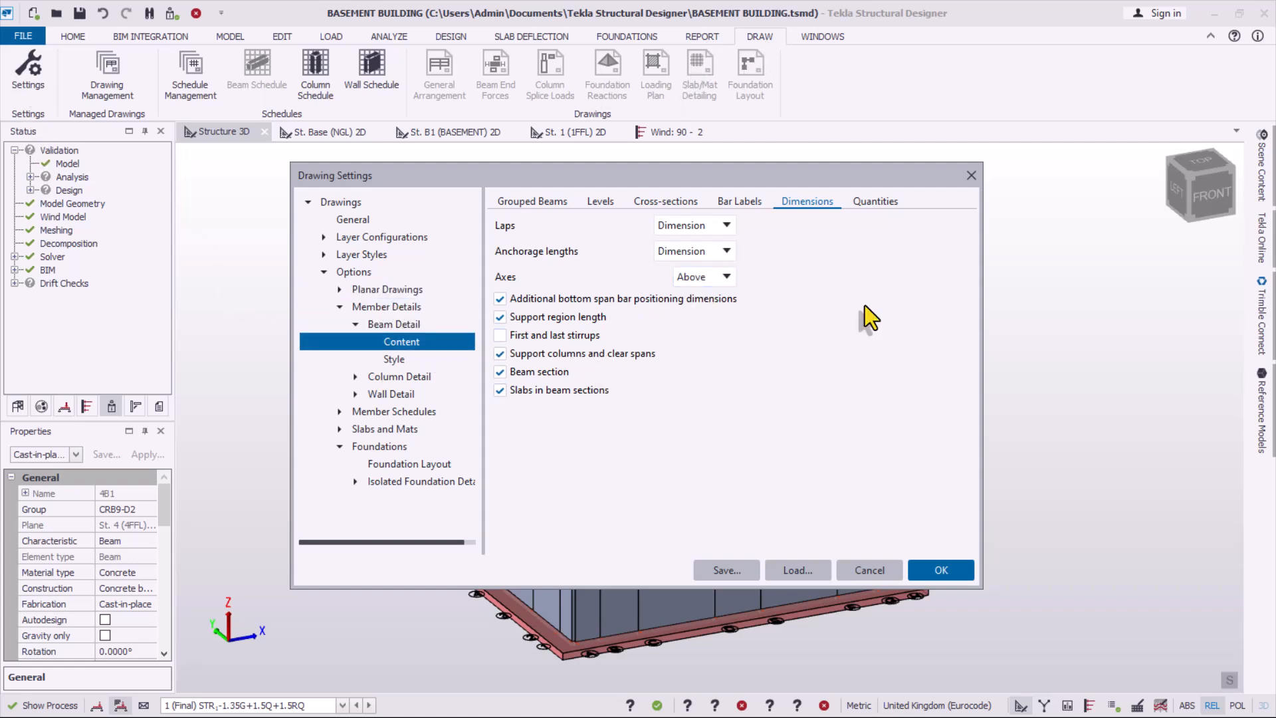
- Save the drawing settings to the currently active global settings and accept them for the model
{"action": "left_click", "coordinate": [731, 572]}
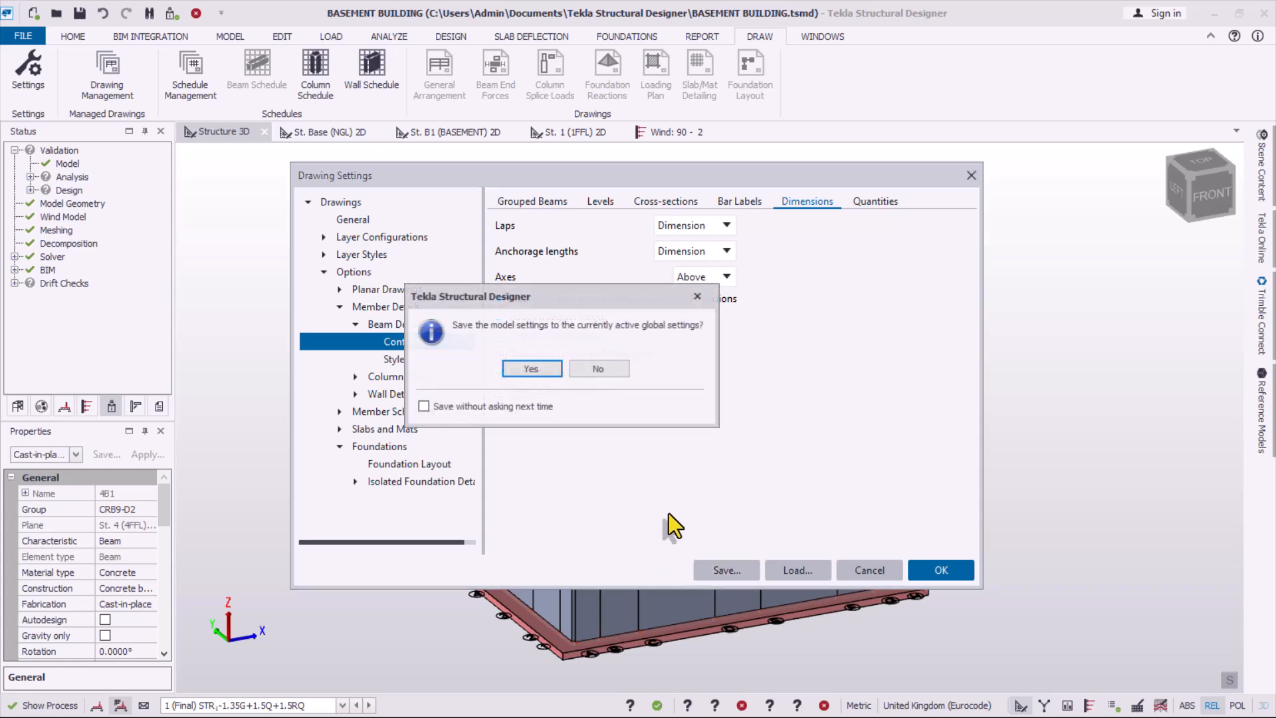
{"action": "left_click", "coordinate": [532, 372]}
{"action": "left_click", "coordinate": [941, 570]}
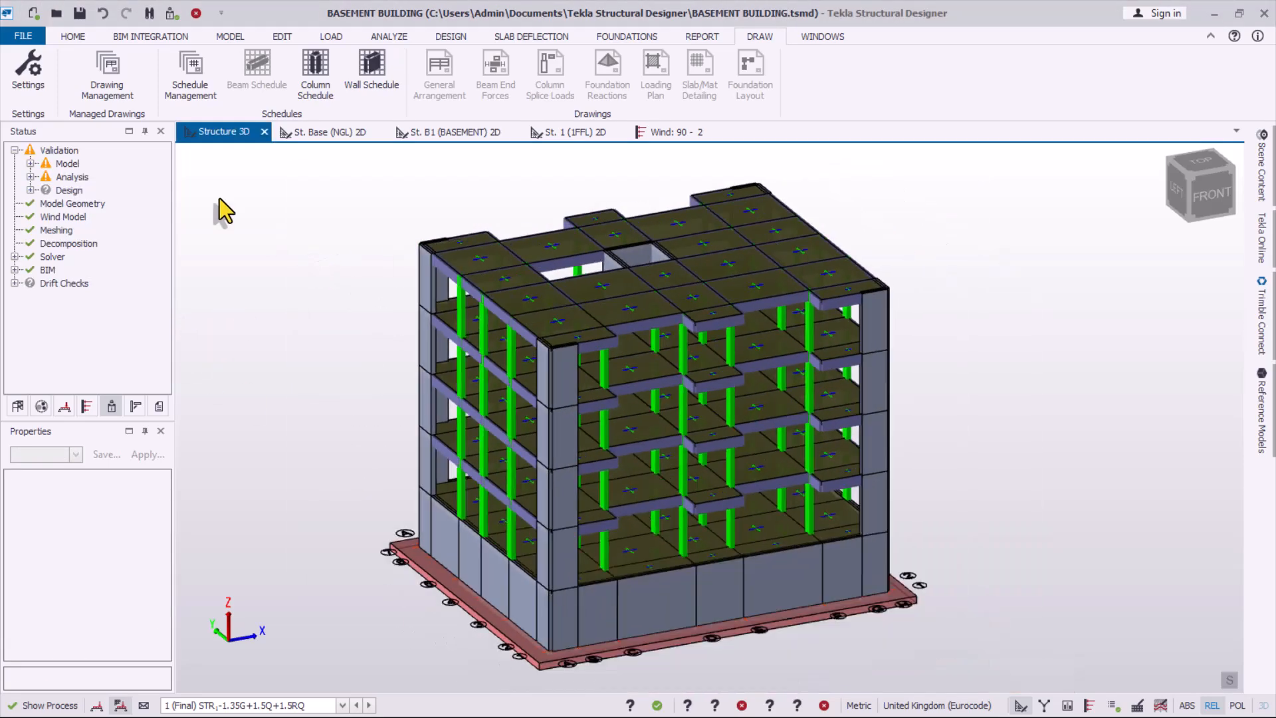
- Add a new drawing of the Concrete Beam Detail variant in Drawing Management
{"action": "left_click", "coordinate": [112, 89]}
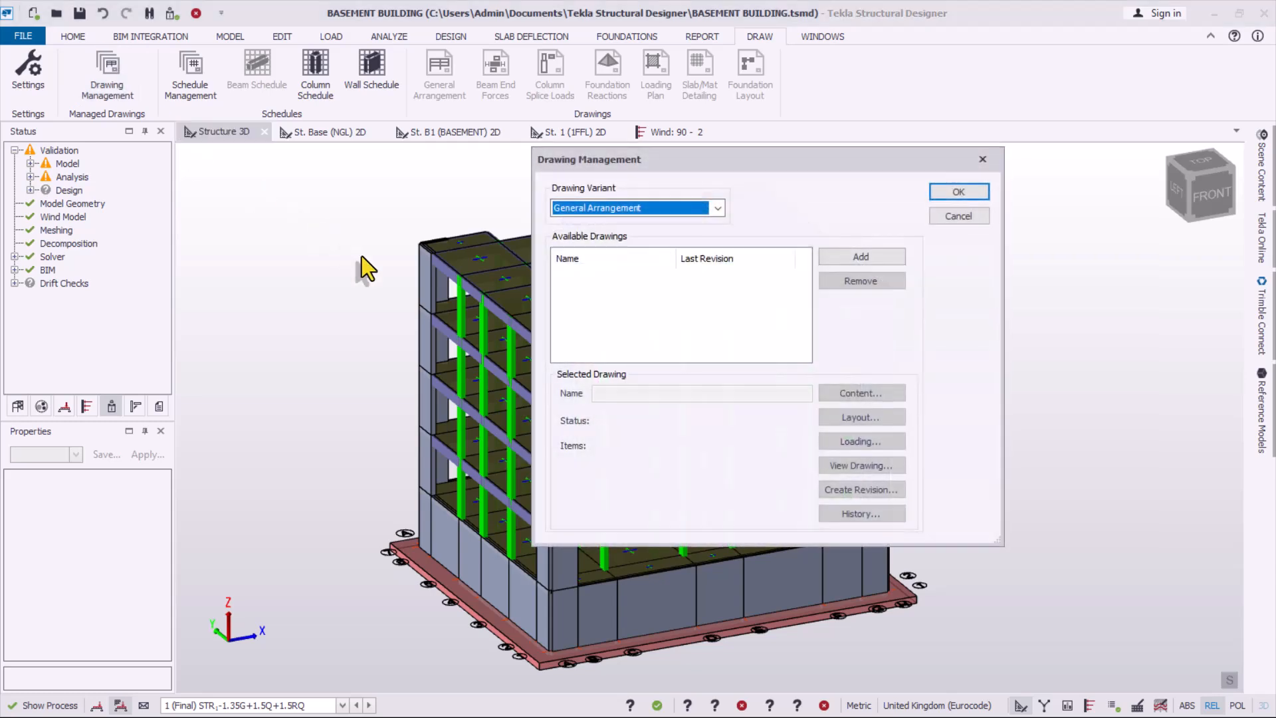
{"action": "left_click_drag", "start_coordinate": [775, 162], "coordinate": [692, 159]}
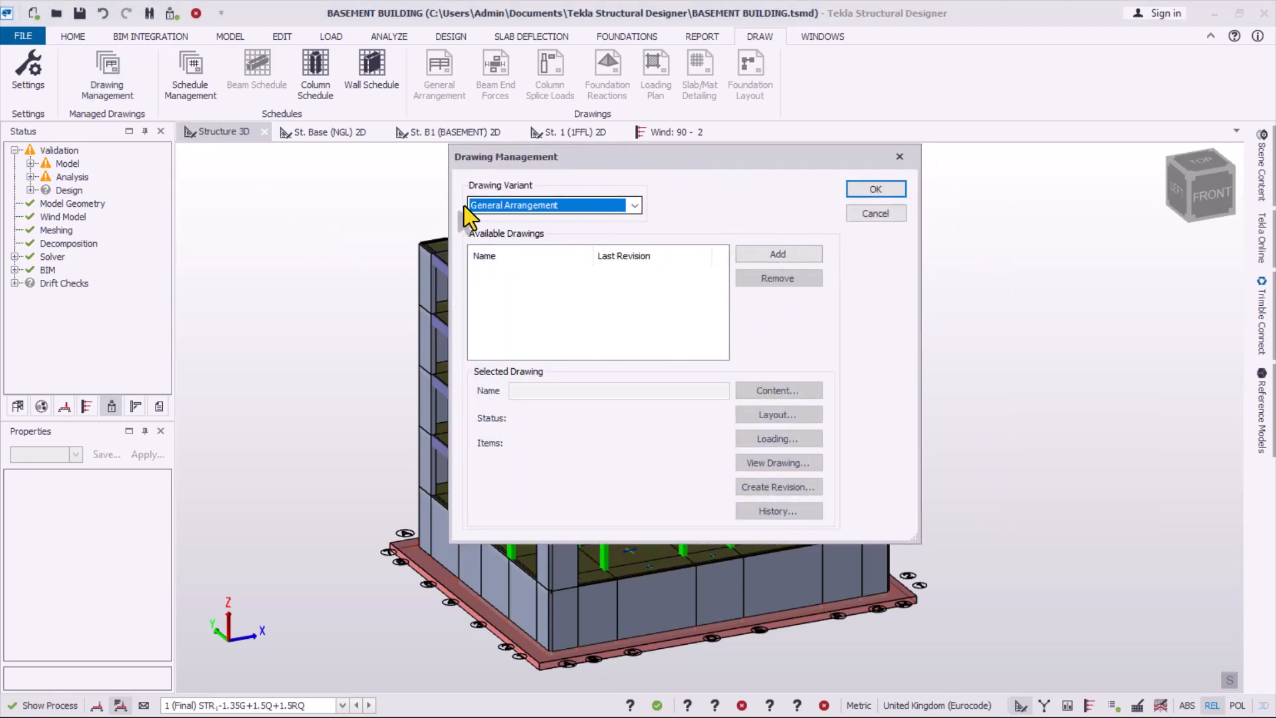
{"action": "left_click", "coordinate": [634, 207]}
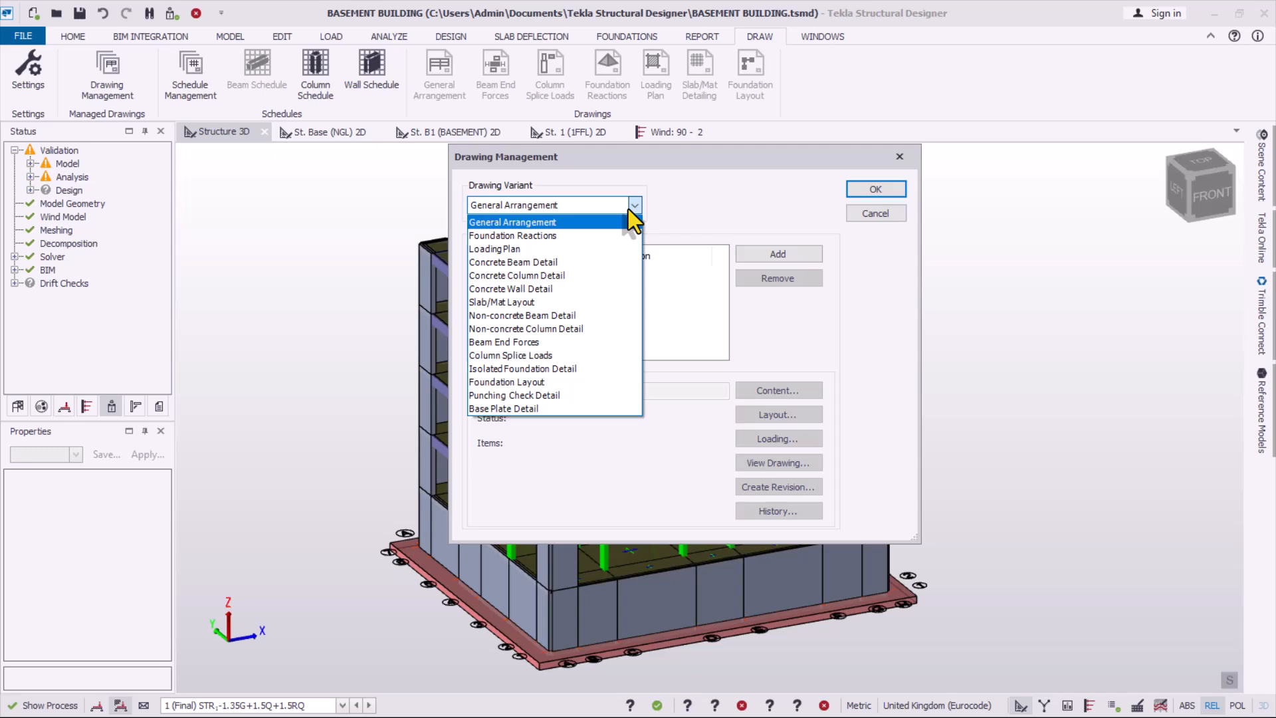
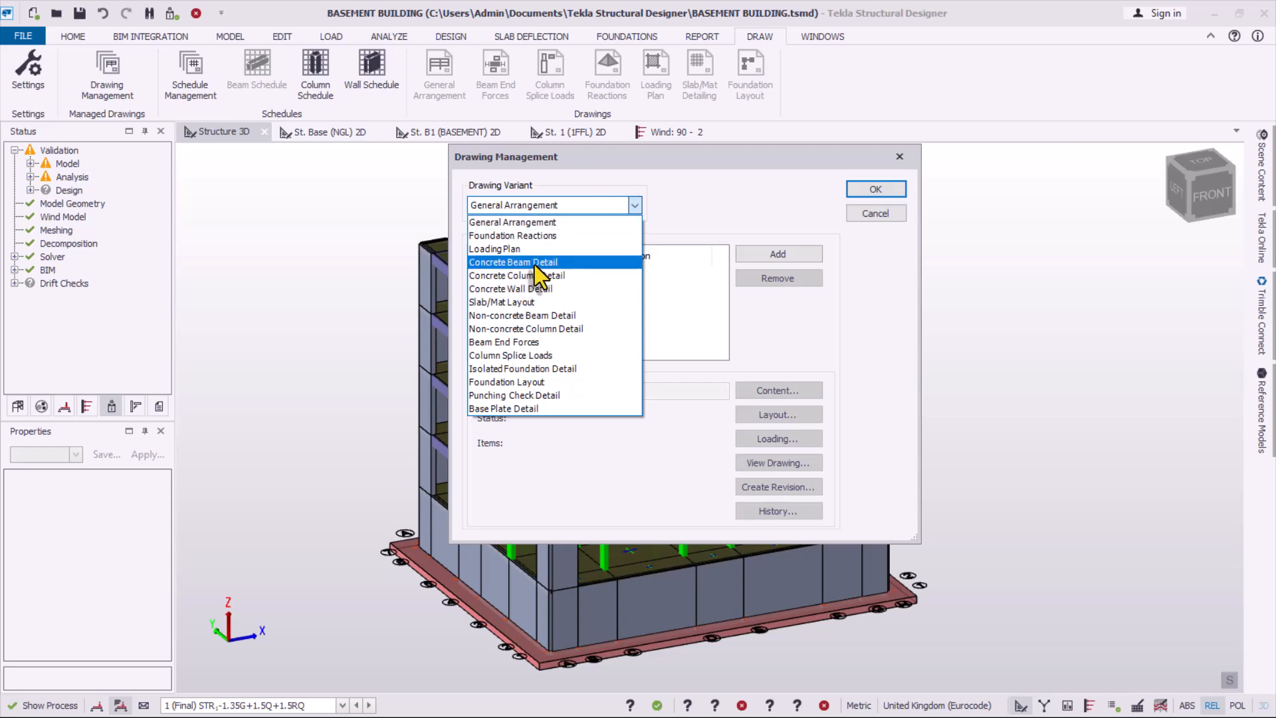
{"action": "left_click", "coordinate": [501, 266]}
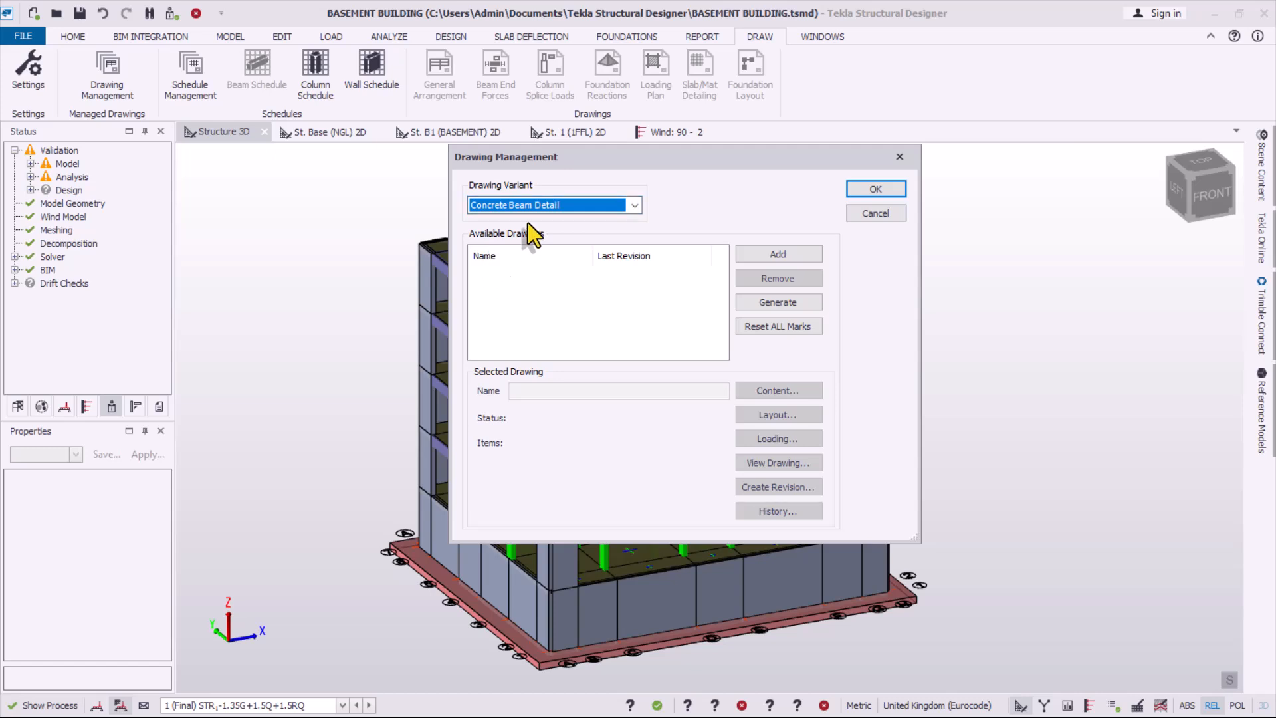
{"action": "left_click", "coordinate": [788, 257]}
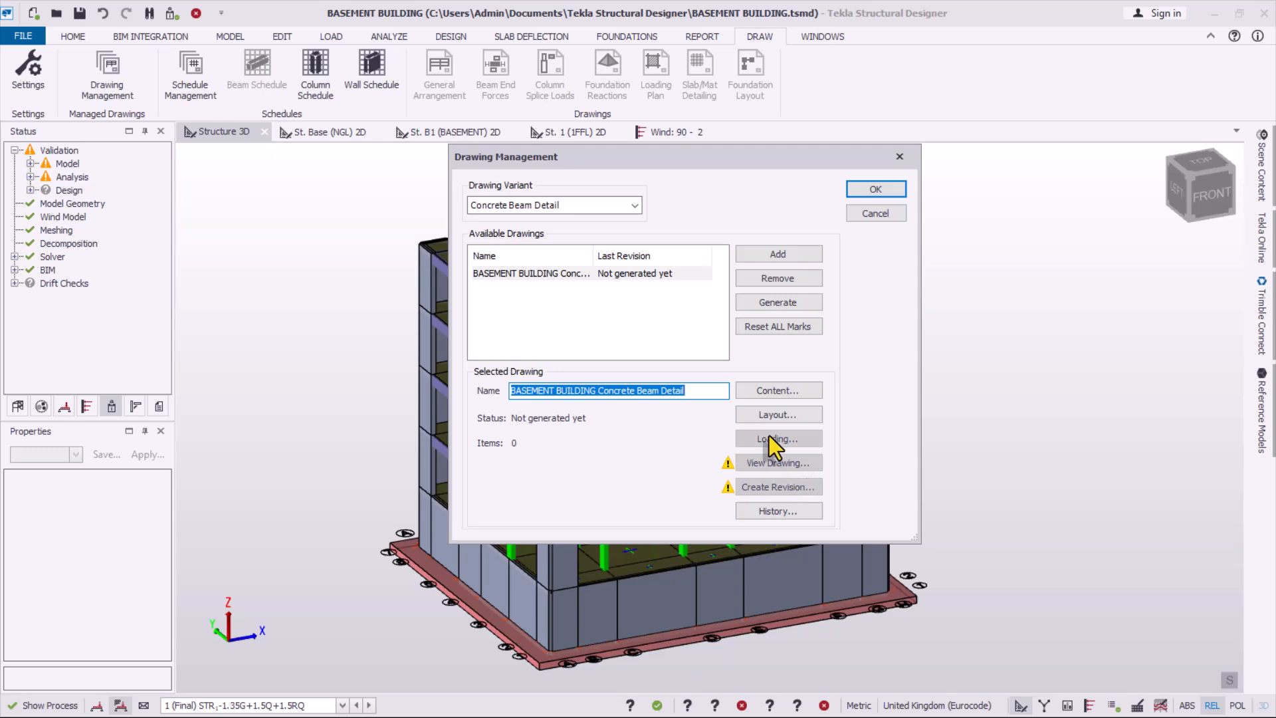
- Assign all Concrete Cast-in-place Beams to the content of the new Concrete Beam Detail drawing
{"action": "left_click", "coordinate": [775, 396]}
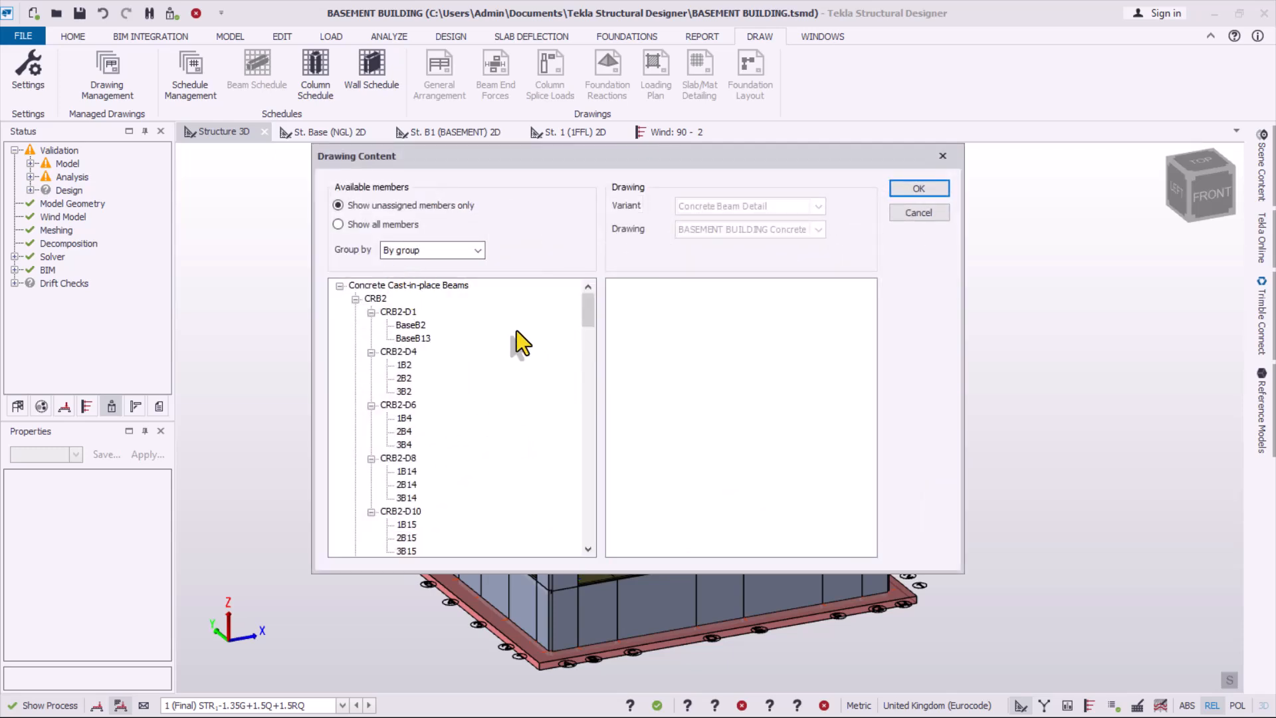
{"action": "mouse_move", "coordinate": [373, 290]}
{"action": "left_mouse_down"}
{"action": "mouse_move", "coordinate": [601, 305]}
{"action": "mouse_move", "coordinate": [712, 333]}
{"action": "mouse_move", "coordinate": [733, 404]}
{"action": "left_mouse_up"}
{"action": "mouse_move", "coordinate": [862, 308]}
{"action": "left_mouse_down"}
{"action": "mouse_move", "coordinate": [863, 541]}
{"action": "mouse_move", "coordinate": [863, 294]}
{"action": "left_mouse_up"}
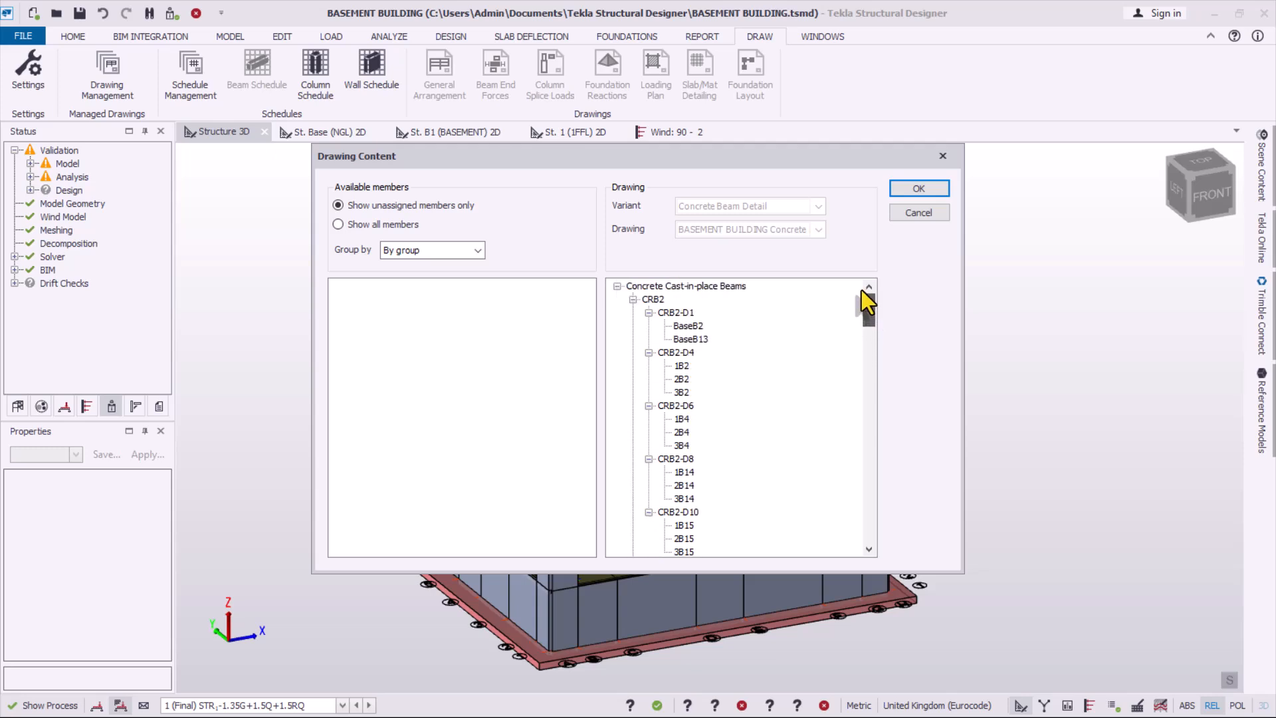
- Move the Ungrouped beams out of the drawing back to the available members and accept the remaining grouped beams as its content
{"action": "left_click", "coordinate": [633, 300]}
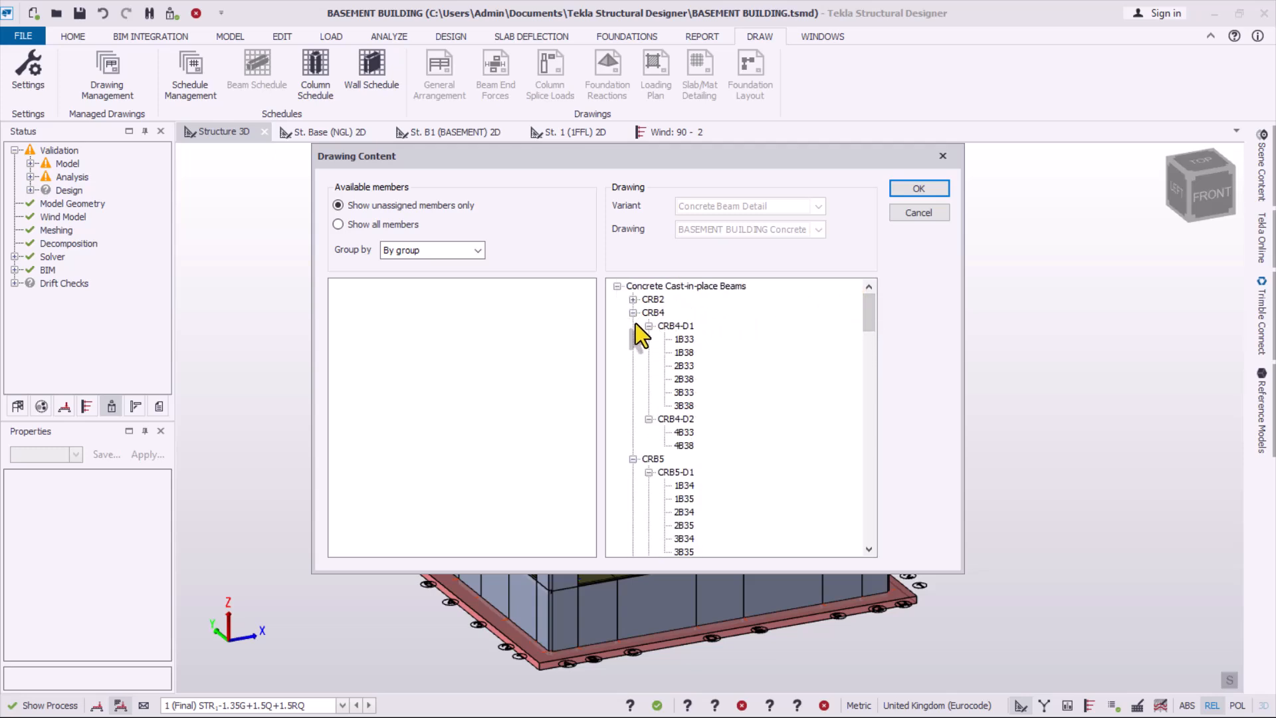
{"action": "left_click", "coordinate": [649, 326]}
{"action": "left_click", "coordinate": [632, 379]}
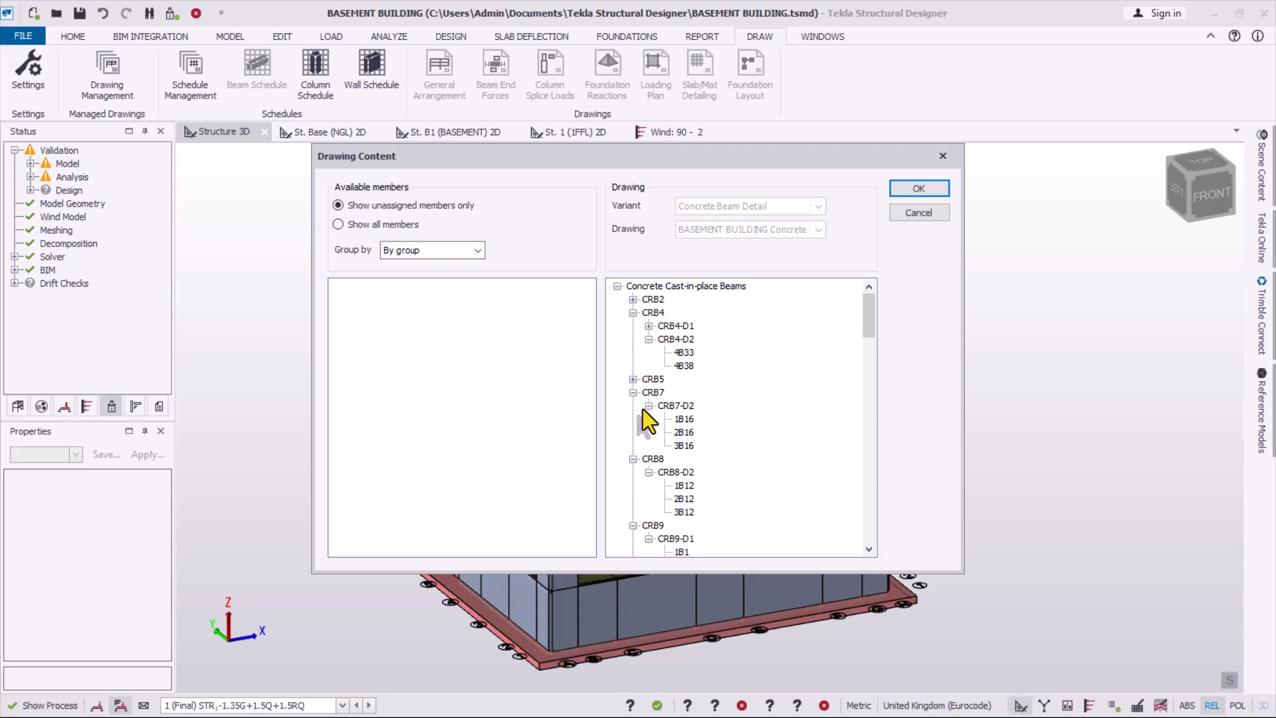
{"action": "left_click", "coordinate": [648, 406]}
{"action": "left_click", "coordinate": [648, 432]}
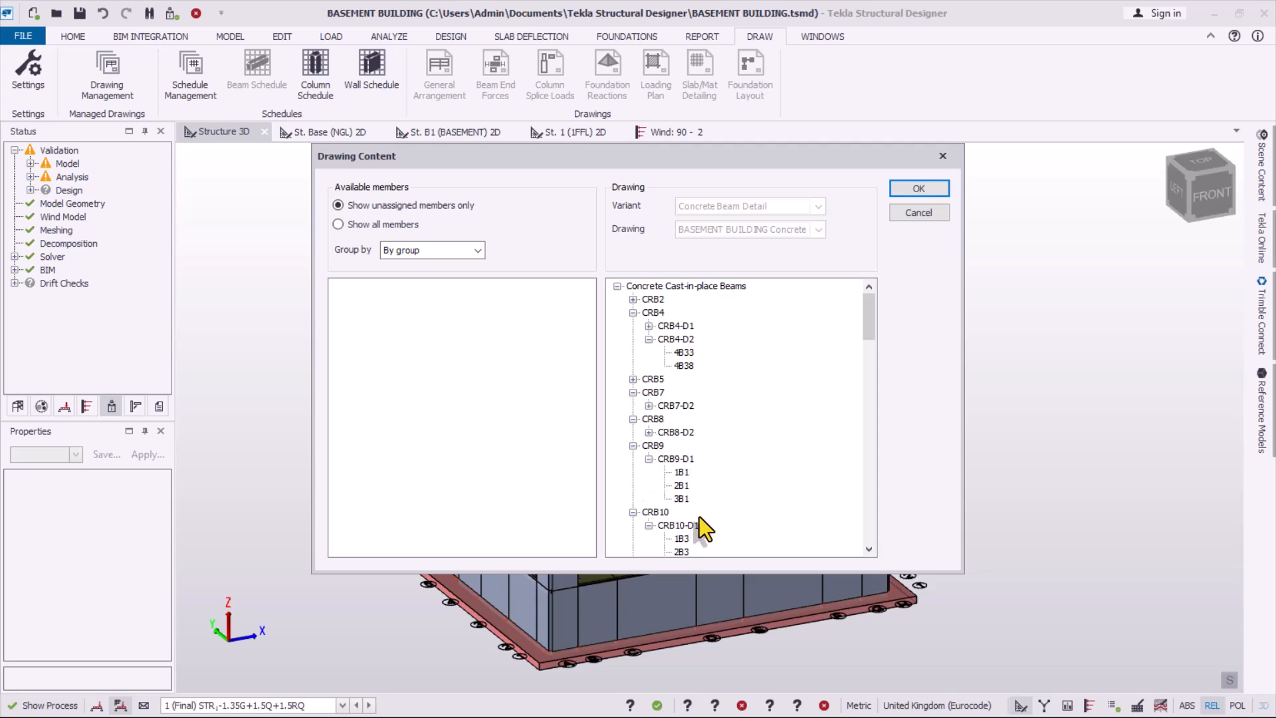
{"action": "left_click", "coordinate": [649, 459]}
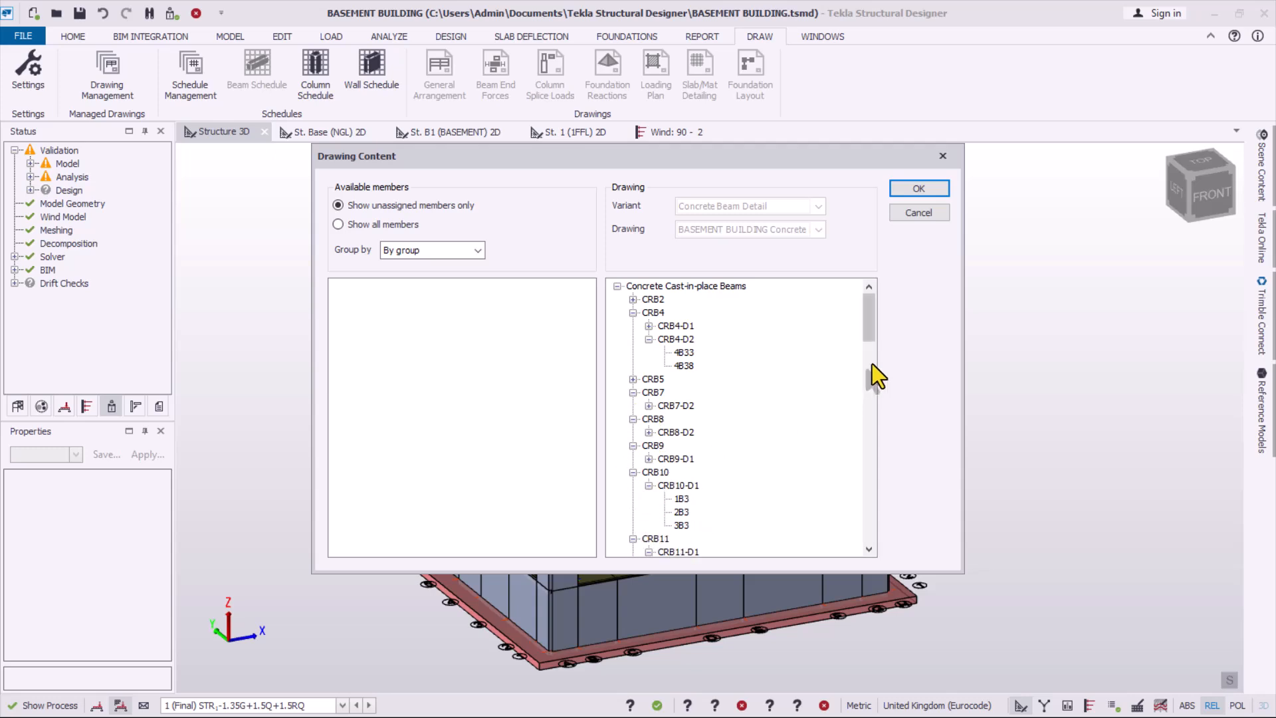
{"action": "left_click_drag", "start_coordinate": [872, 364], "coordinate": [848, 440]}
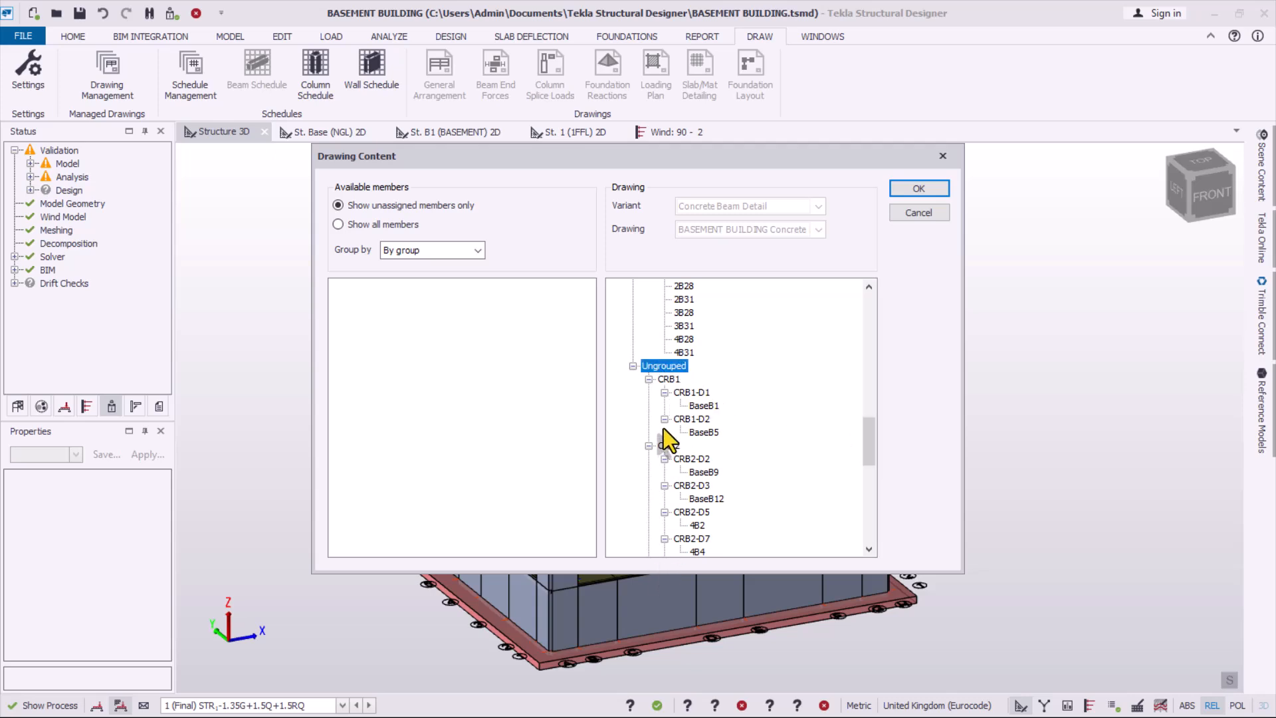
{"action": "left_click", "coordinate": [634, 366]}
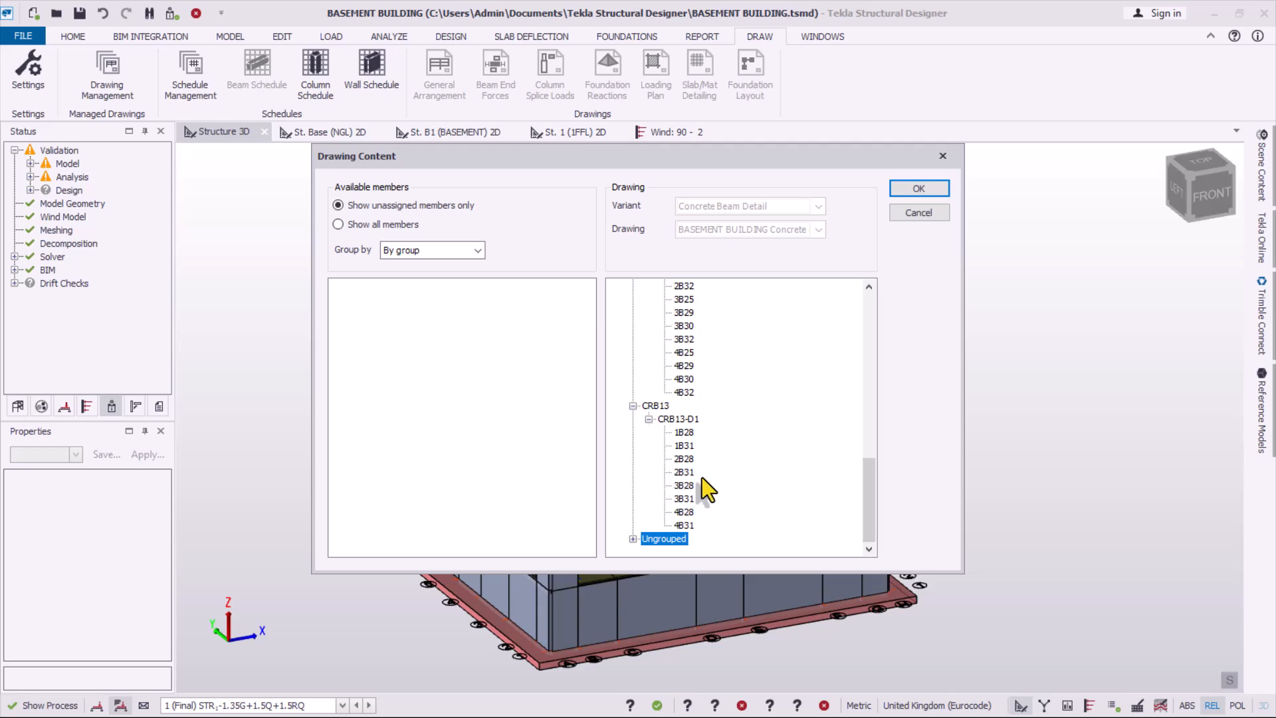
{"action": "mouse_move", "coordinate": [867, 497]}
{"action": "left_mouse_down"}
{"action": "mouse_move", "coordinate": [867, 372]}
{"action": "mouse_move", "coordinate": [858, 494]}
{"action": "left_mouse_up"}
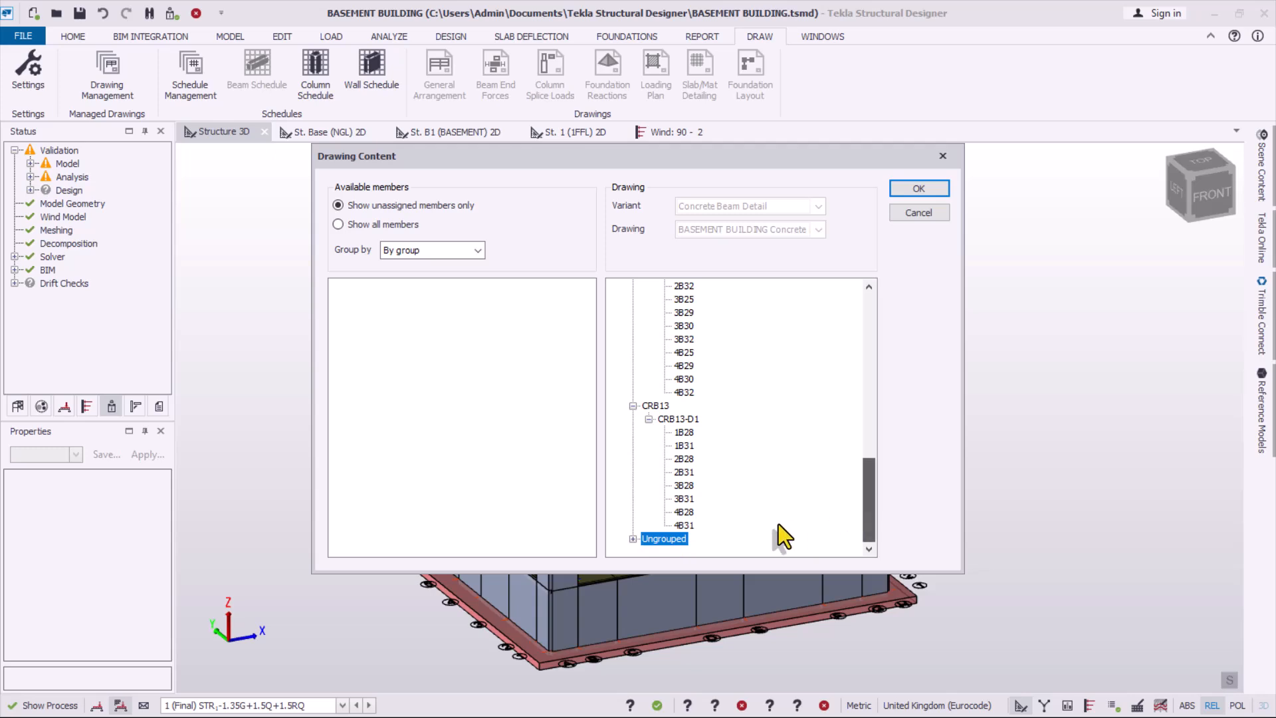
{"action": "left_click_drag", "start_coordinate": [656, 541], "coordinate": [419, 502]}
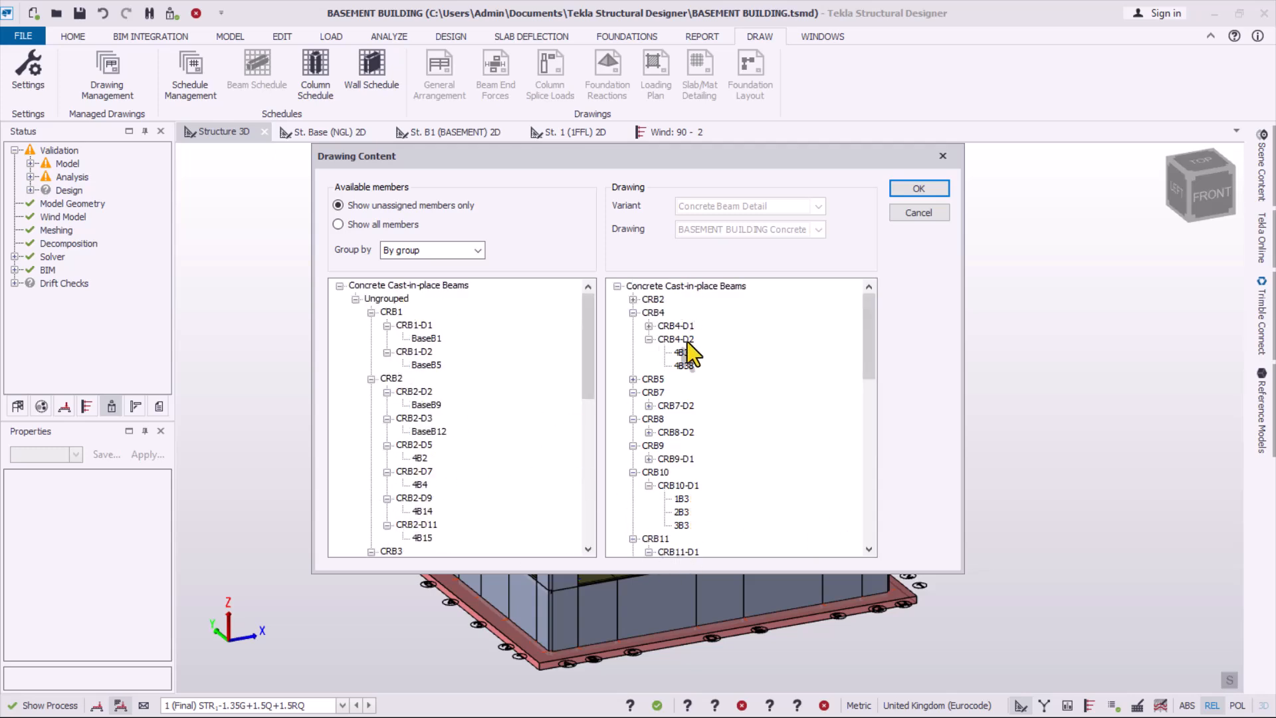
{"action": "left_click_drag", "start_coordinate": [870, 317], "coordinate": [831, 340]}
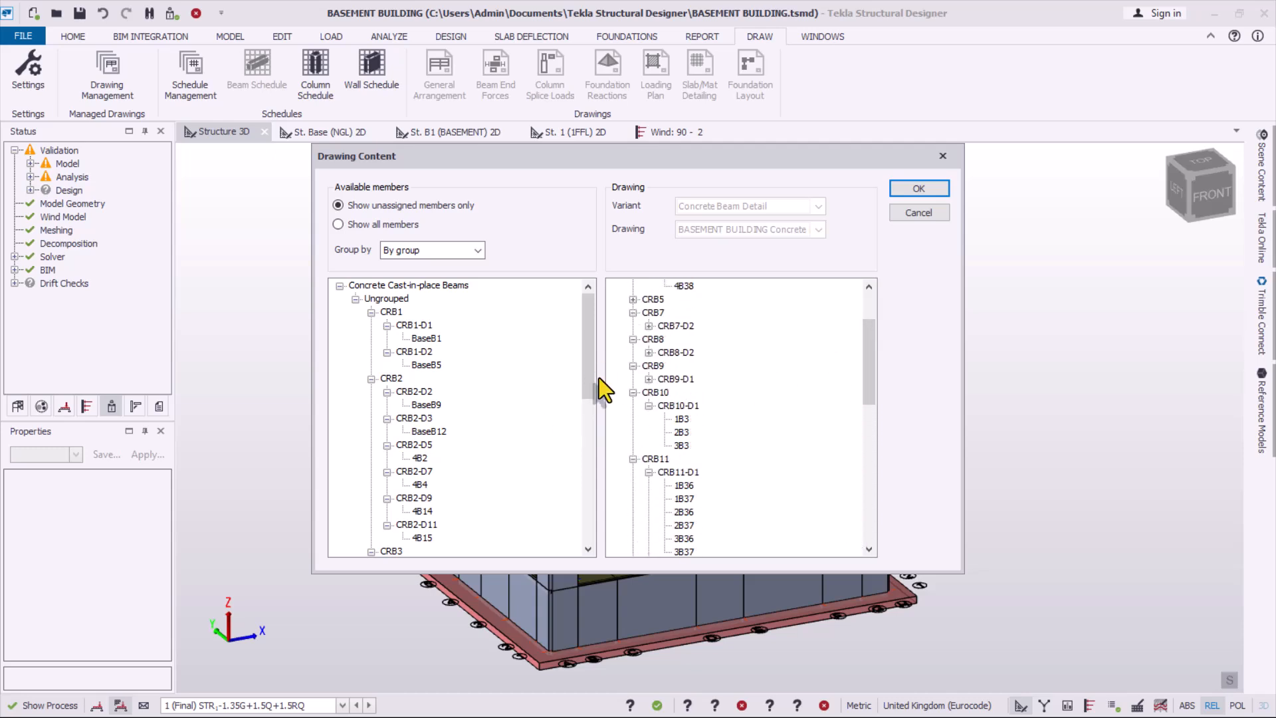
{"action": "left_click", "coordinate": [911, 193]}
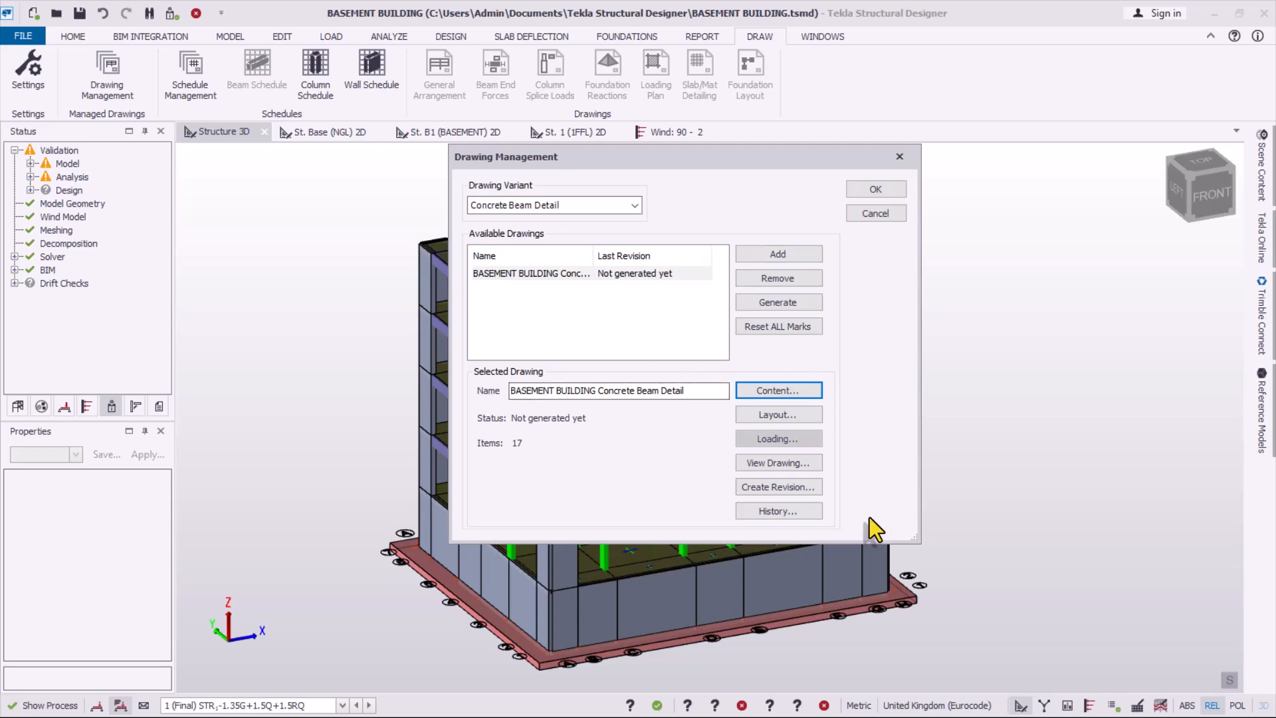
- Export the beam detail drawing to DXF with automatic file name, Beam Detail layer configuration and style, 1:25 scale and 5.0 mm minimum text block spacing
{"action": "left_click", "coordinate": [779, 463]}
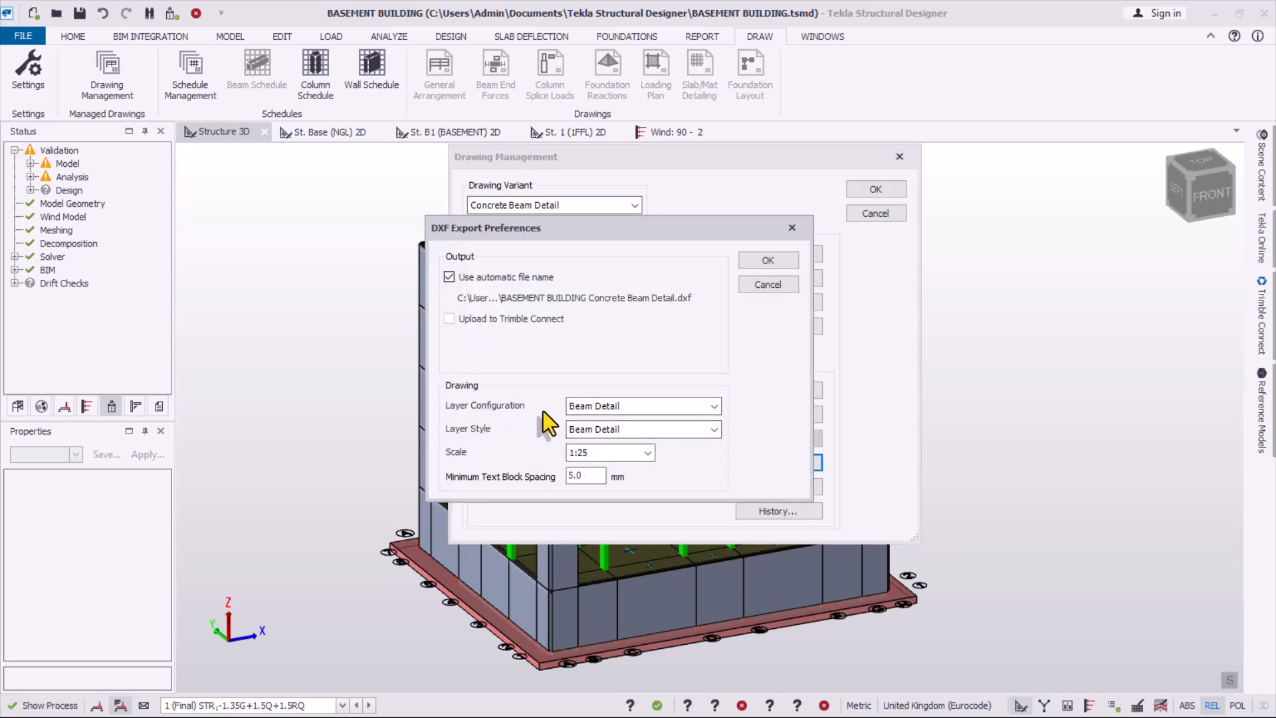
{"action": "left_click", "coordinate": [675, 412]}
{"action": "left_click", "coordinate": [675, 412]}
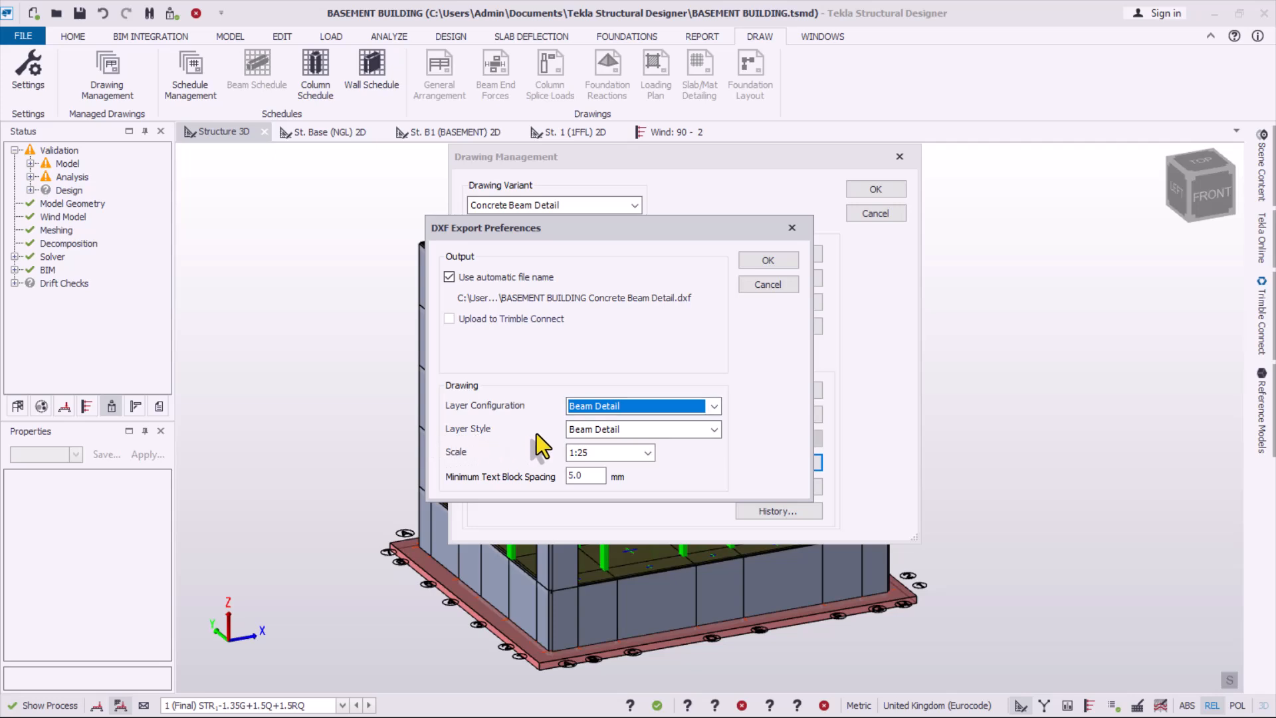
{"action": "left_click", "coordinate": [588, 431]}
{"action": "left_click", "coordinate": [577, 433]}
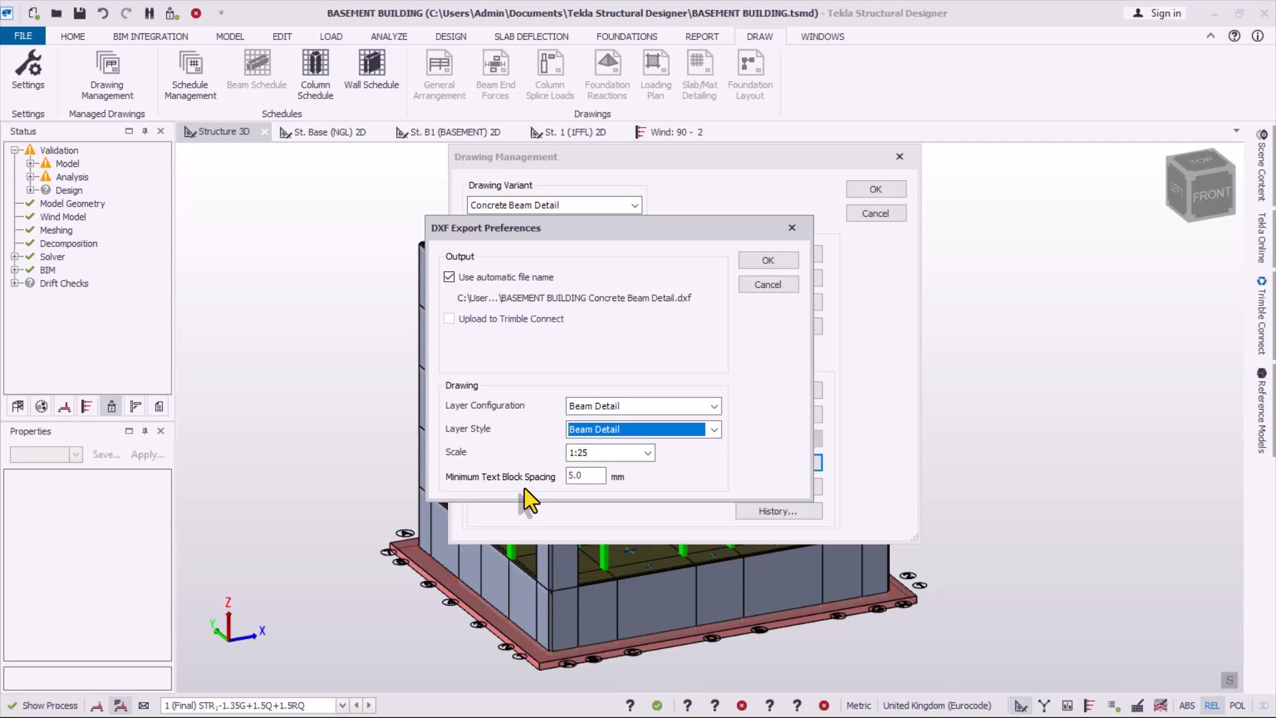
{"action": "left_click", "coordinate": [585, 477]}
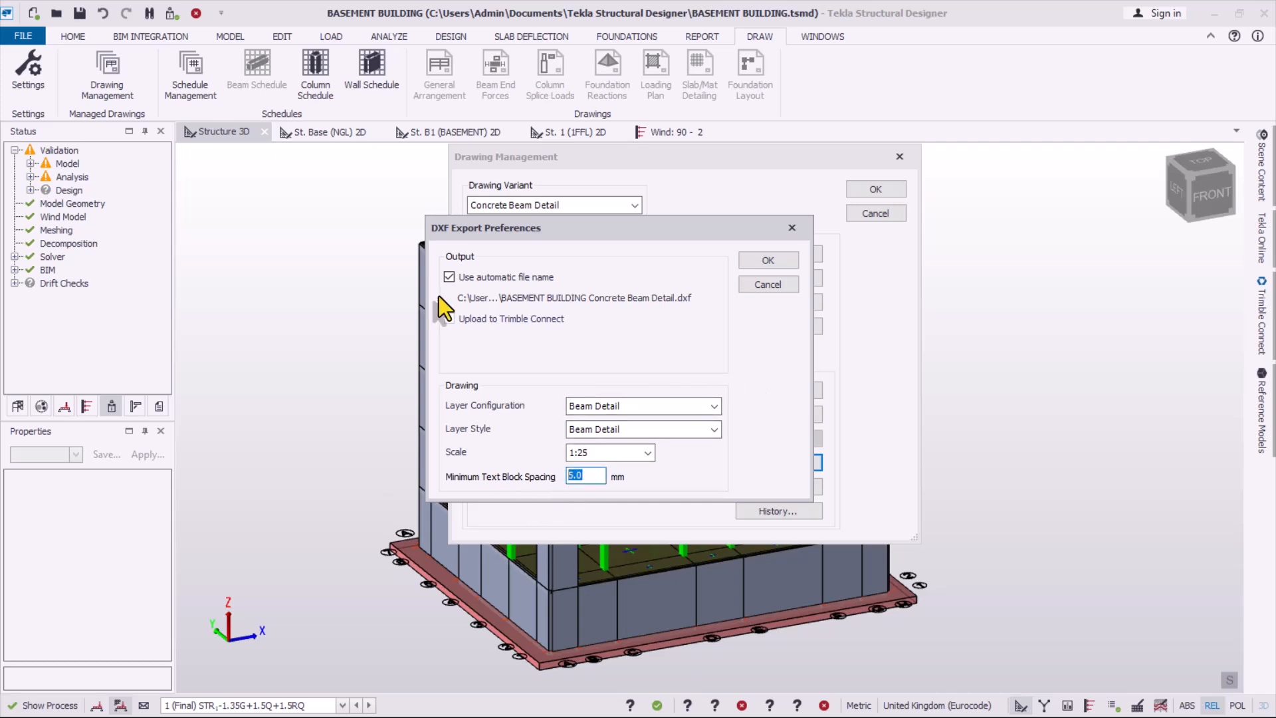
{"action": "left_click", "coordinate": [765, 260]}
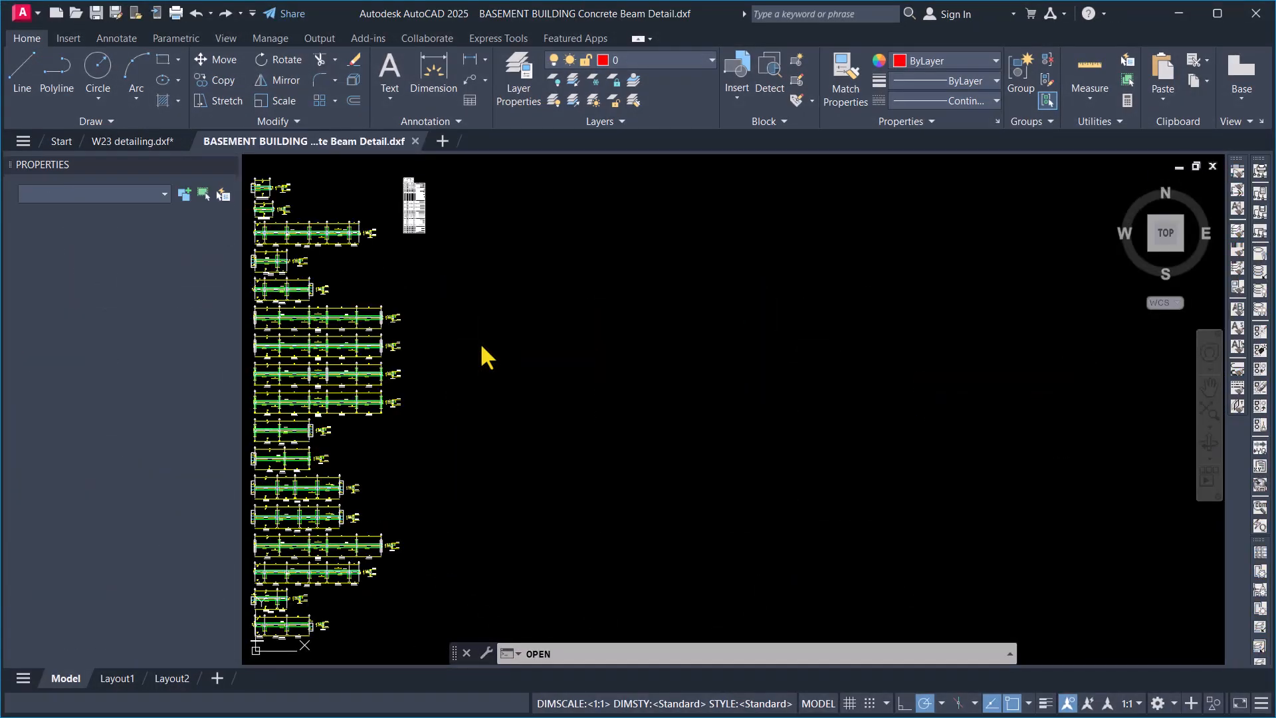
- Examine the exported beam details in AutoCAD, including the dimensions and reinforcement labels of section A-A of beam CRB12-D1
{"action": "scroll", "coordinate": [561, 279], "scroll_direction": "up", "scroll_amount": 6}
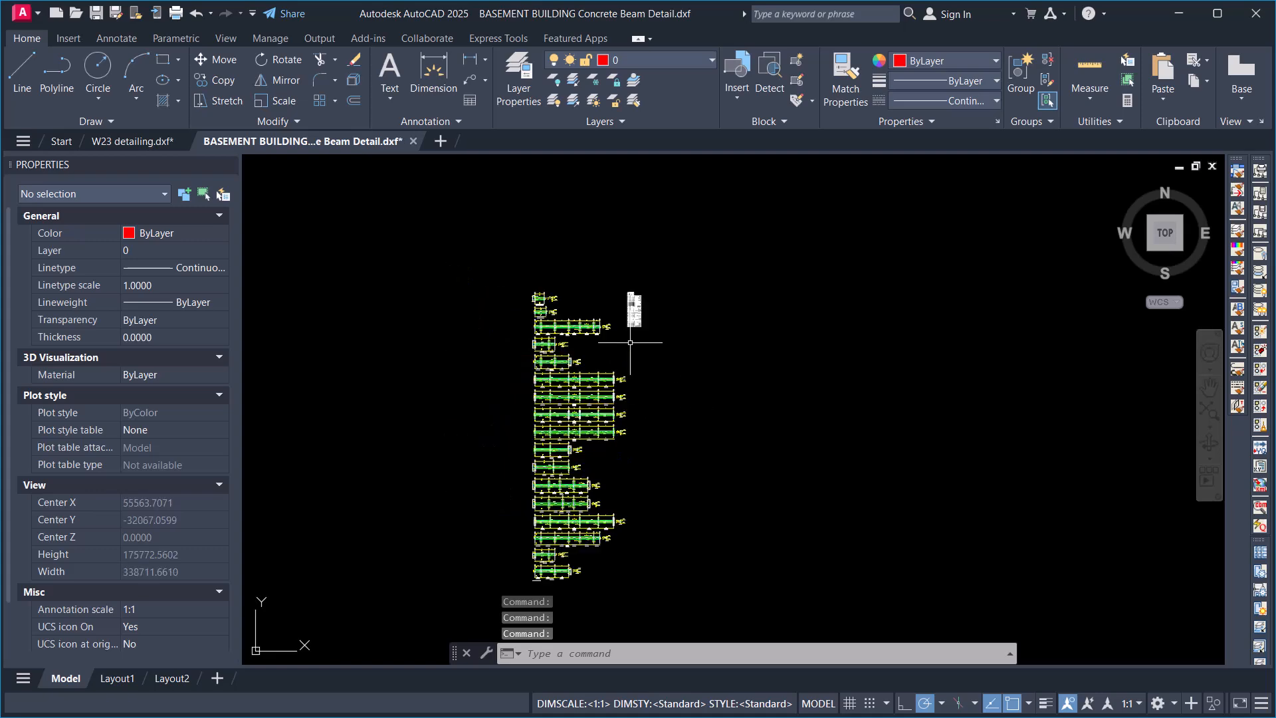
{"action": "scroll", "coordinate": [560, 279], "scroll_direction": "down", "scroll_amount": 4}
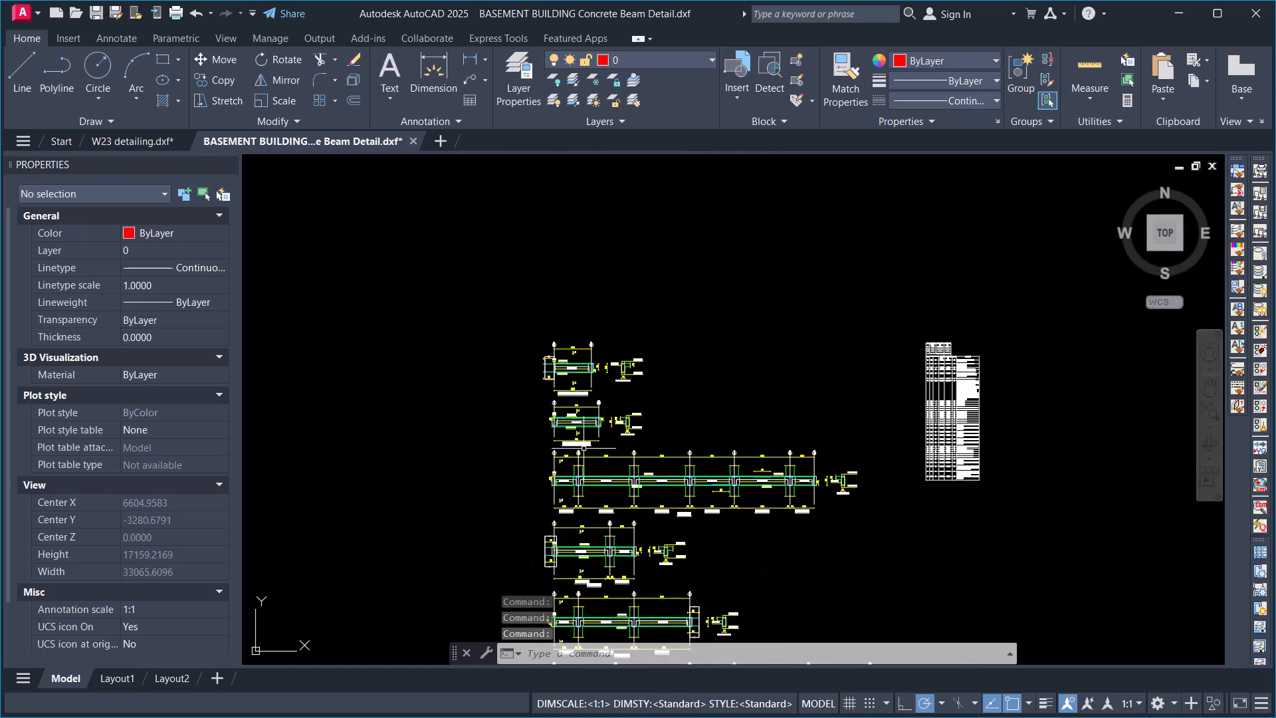
{"action": "scroll", "coordinate": [693, 441], "scroll_direction": "up", "scroll_amount": 10}
{"action": "scroll", "coordinate": [743, 346], "scroll_direction": "up", "scroll_amount": 2}
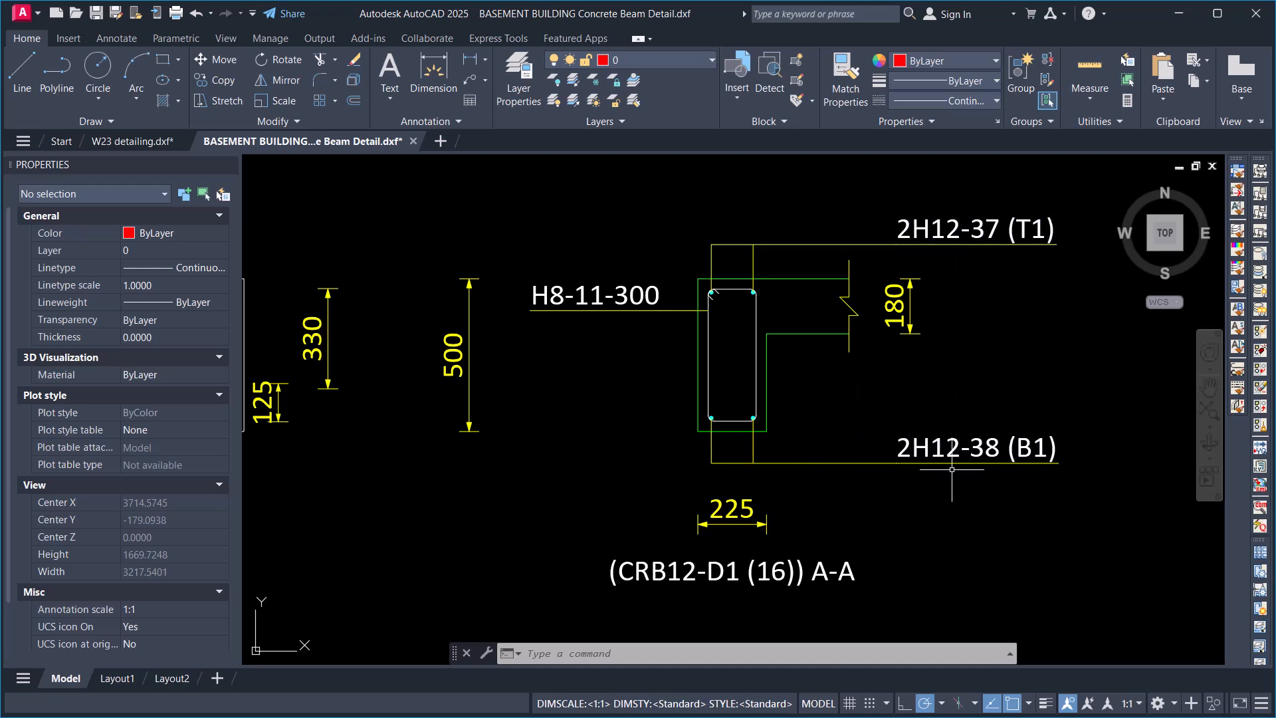
- Examine the elevations and section labels of beams CRB12-D1, CRB13-D1 and CRB4-D1 in the exported drawing
{"action": "scroll", "coordinate": [905, 299], "scroll_direction": "down", "scroll_amount": 5}
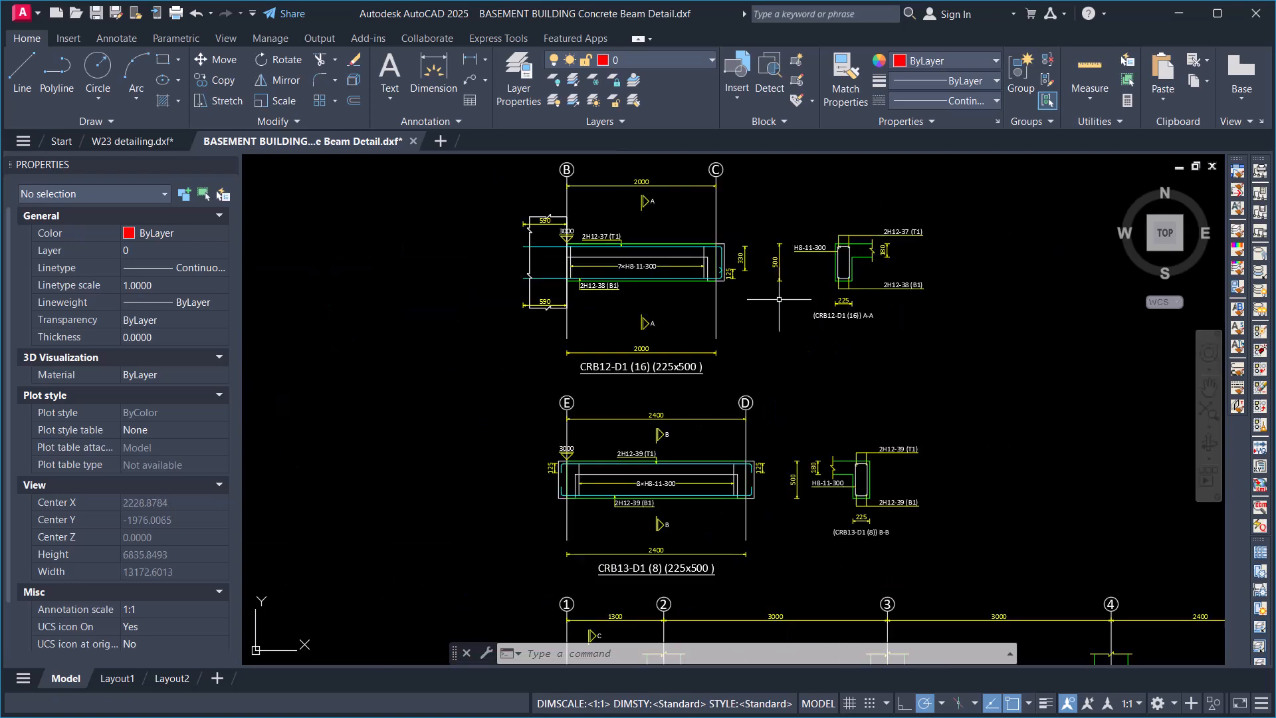
{"action": "scroll", "coordinate": [629, 284], "scroll_direction": "up", "scroll_amount": 3}
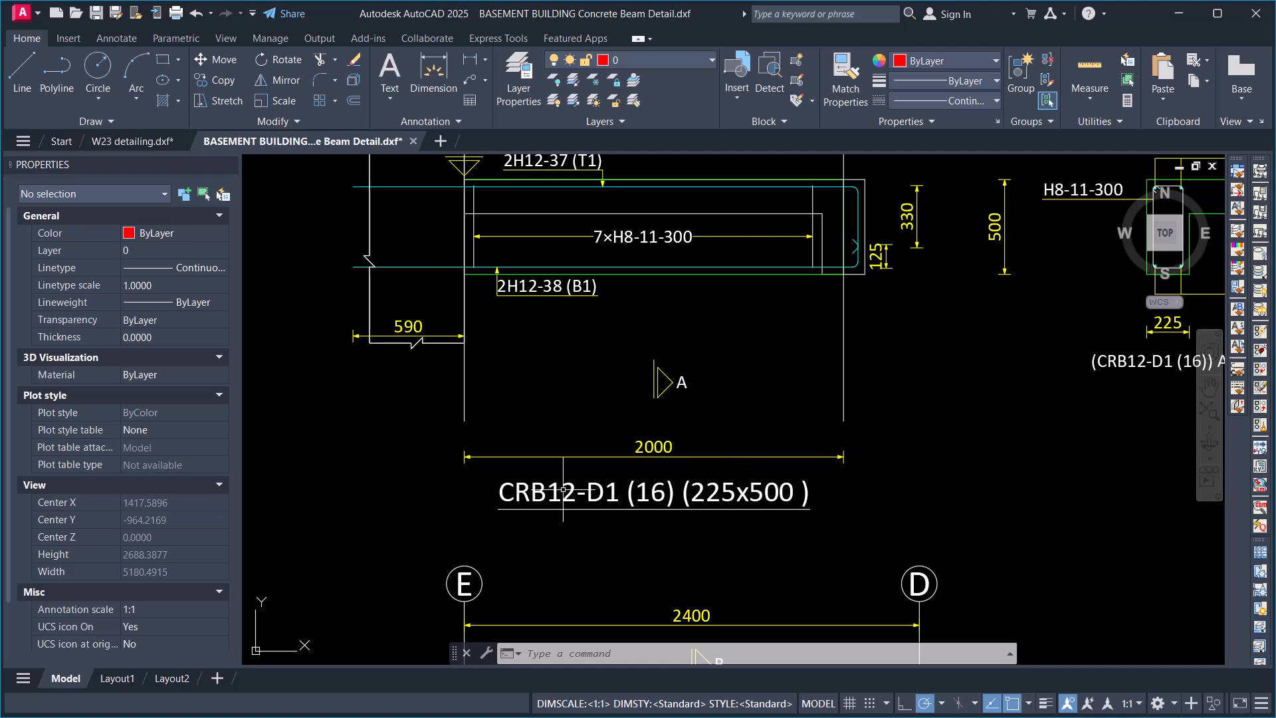
{"action": "scroll", "coordinate": [573, 285], "scroll_direction": "down", "scroll_amount": 3}
{"action": "scroll", "coordinate": [576, 311], "scroll_direction": "down", "scroll_amount": 2}
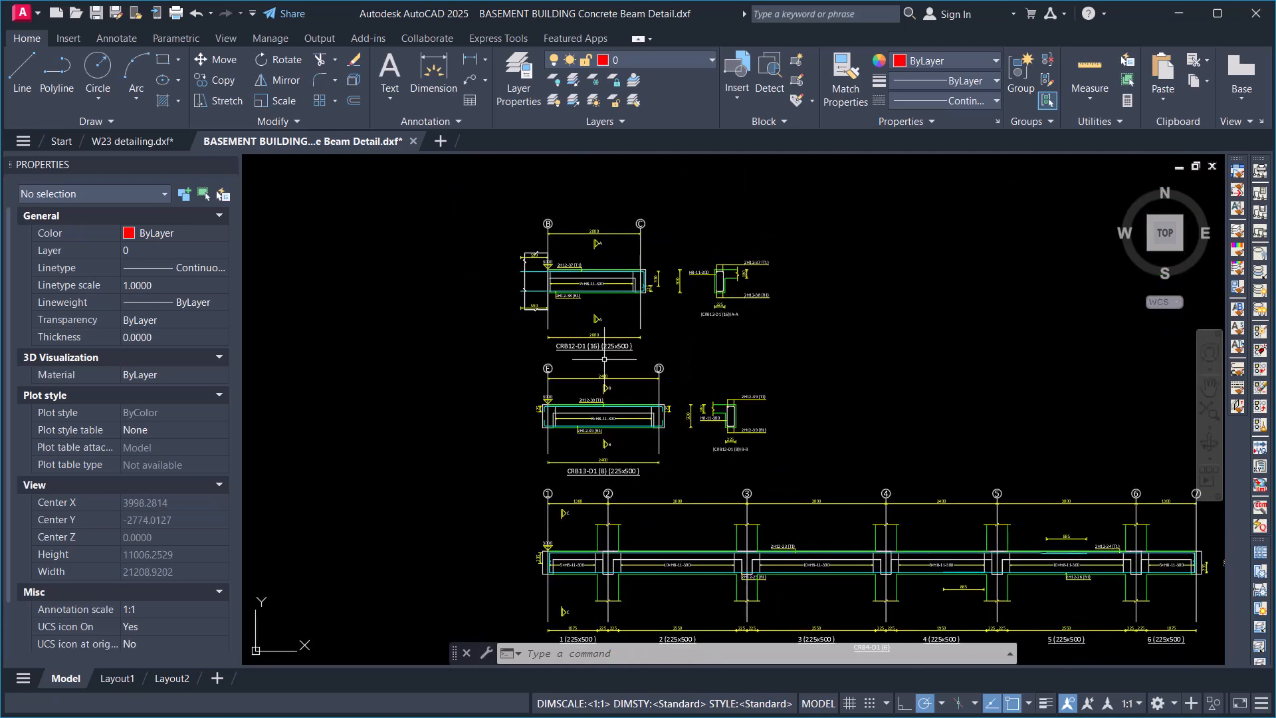
{"action": "scroll", "coordinate": [616, 367], "scroll_direction": "up", "scroll_amount": 6}
{"action": "scroll", "coordinate": [601, 409], "scroll_direction": "down", "scroll_amount": 6}
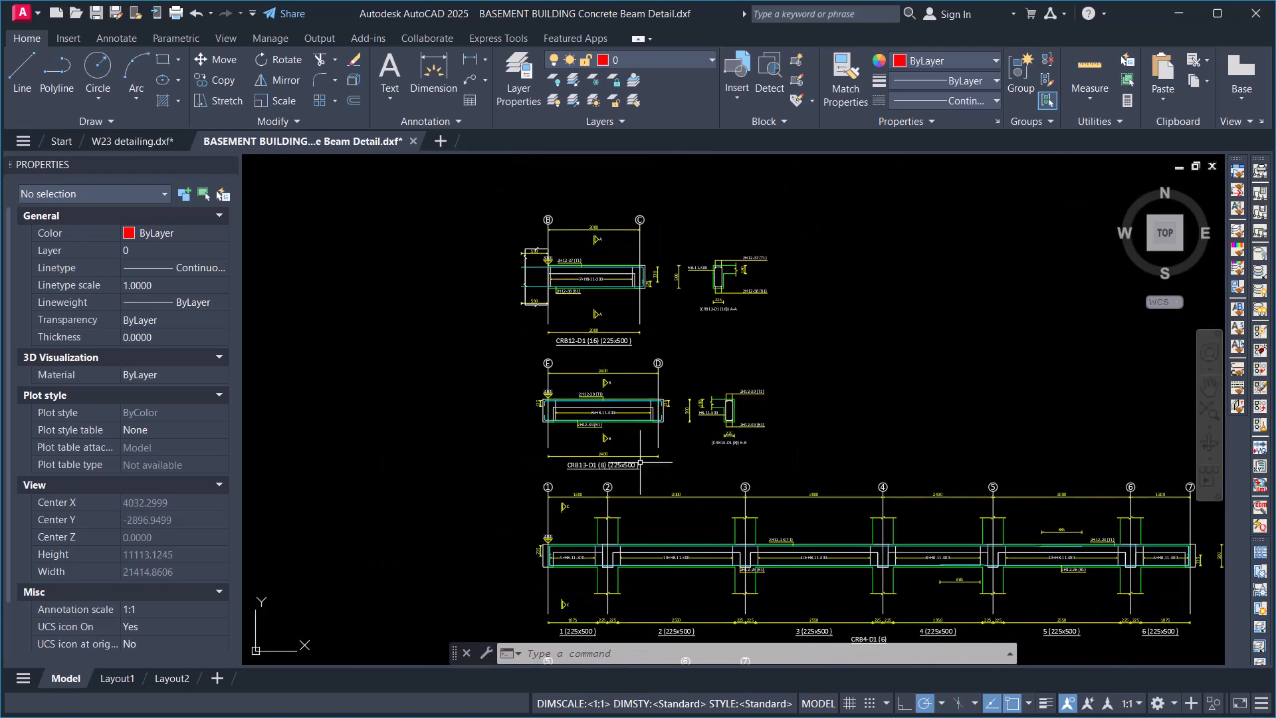
{"action": "scroll", "coordinate": [591, 450], "scroll_direction": "up", "scroll_amount": 4}
{"action": "scroll", "coordinate": [590, 450], "scroll_direction": "up", "scroll_amount": 4}
{"action": "scroll", "coordinate": [562, 372], "scroll_direction": "down", "scroll_amount": 8}
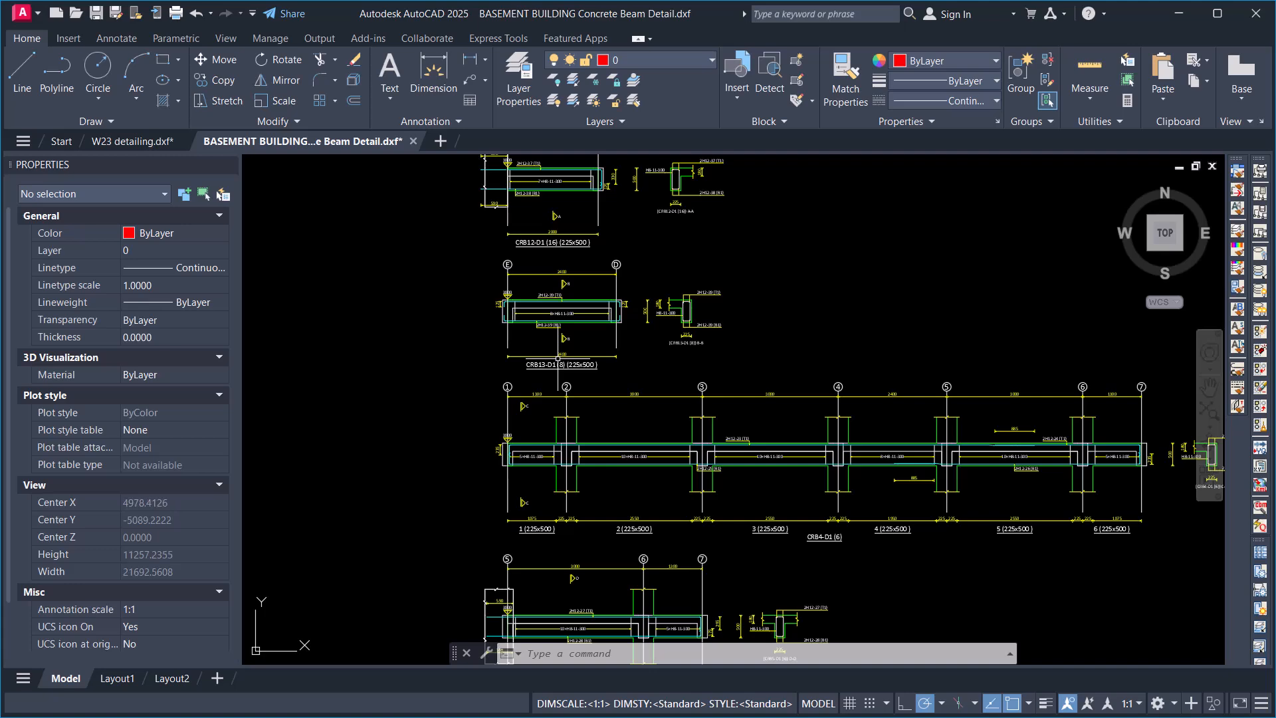
{"action": "scroll", "coordinate": [558, 359], "scroll_direction": "down", "scroll_amount": 2}
{"action": "scroll", "coordinate": [691, 542], "scroll_direction": "up", "scroll_amount": 8}
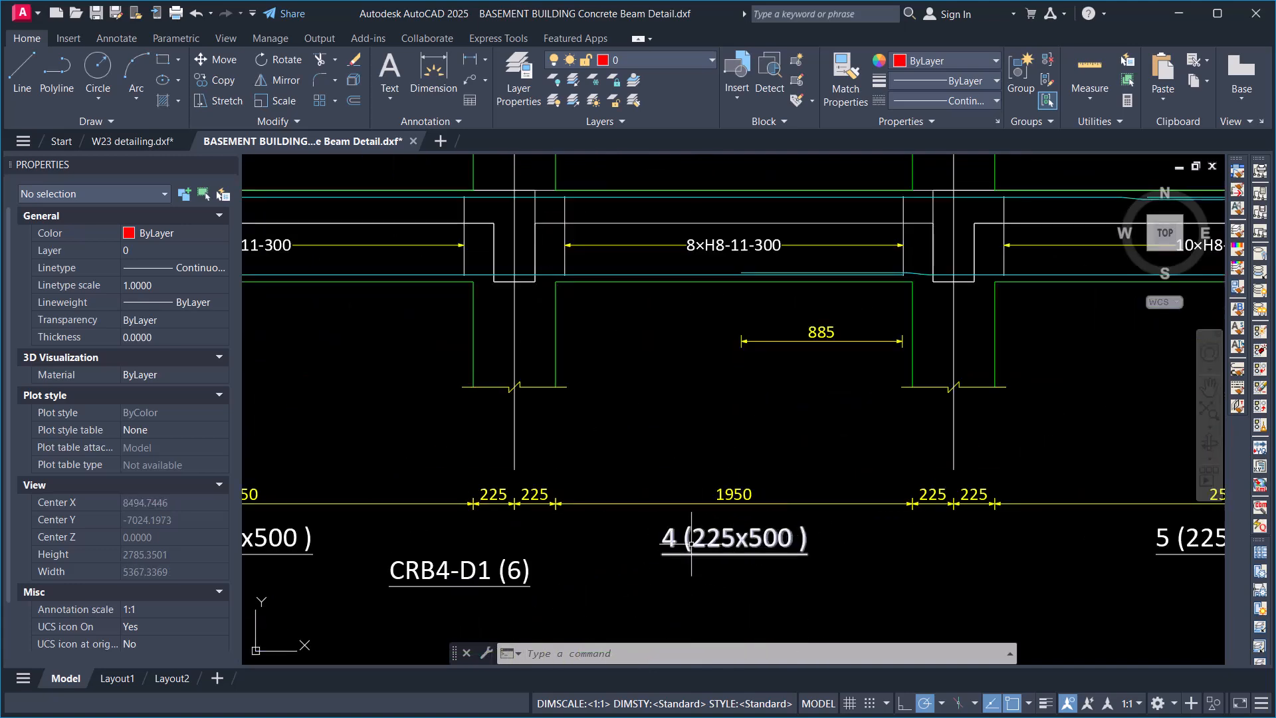
{"action": "scroll", "coordinate": [691, 542], "scroll_direction": "down", "scroll_amount": 11}
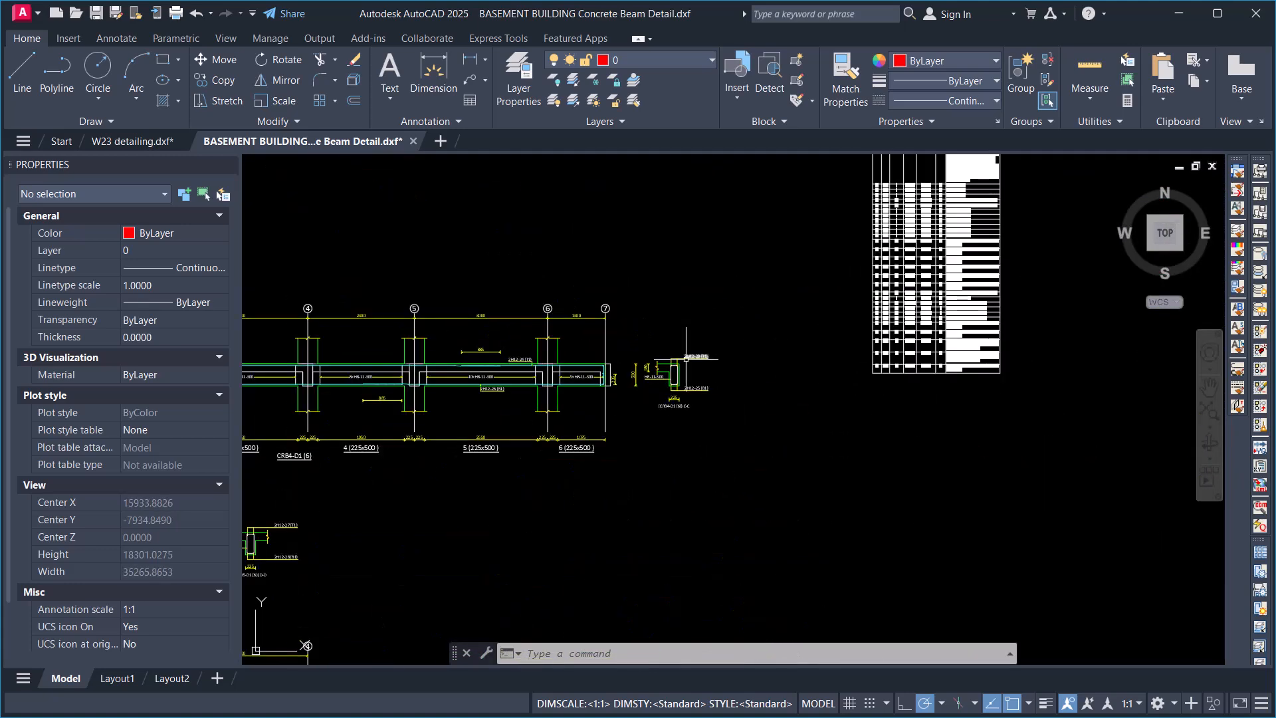
- Examine the bar mass and bar schedule tables beside the beam details, plus the remaining beam elevations further down
{"action": "scroll", "coordinate": [686, 359], "scroll_direction": "down", "scroll_amount": 3}
{"action": "scroll", "coordinate": [685, 266], "scroll_direction": "up", "scroll_amount": 18}
{"action": "scroll", "coordinate": [682, 227], "scroll_direction": "down", "scroll_amount": 4}
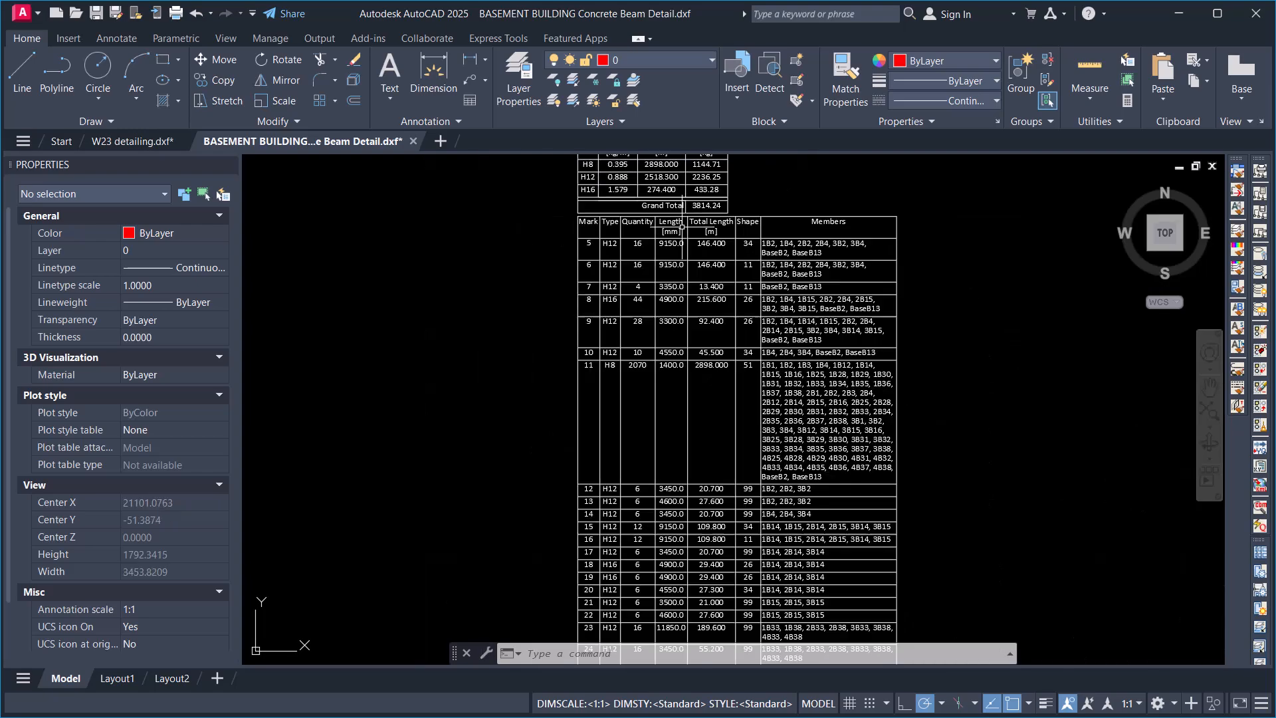
{"action": "scroll", "coordinate": [682, 227], "scroll_direction": "down", "scroll_amount": 9}
{"action": "scroll", "coordinate": [675, 188], "scroll_direction": "up", "scroll_amount": 16}
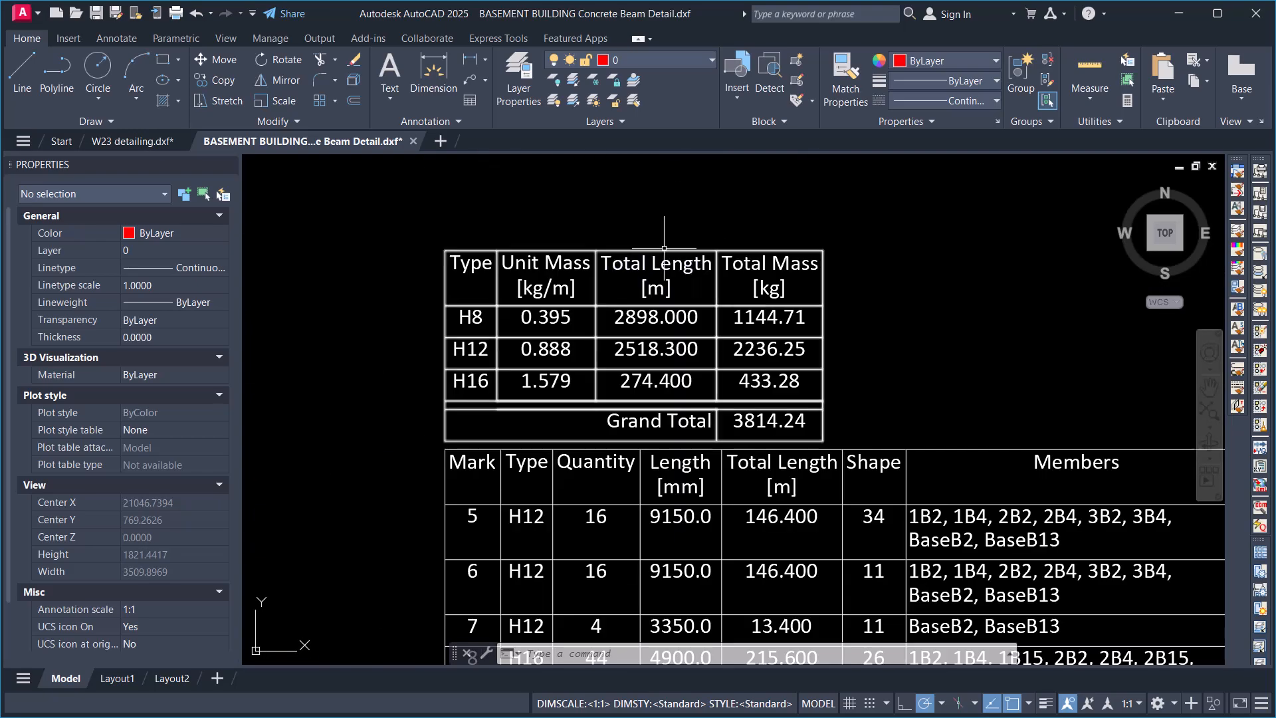
{"action": "scroll", "coordinate": [664, 248], "scroll_direction": "down", "scroll_amount": 8}
{"action": "scroll", "coordinate": [684, 479], "scroll_direction": "up", "scroll_amount": 8}
{"action": "scroll", "coordinate": [731, 372], "scroll_direction": "down", "scroll_amount": 7}
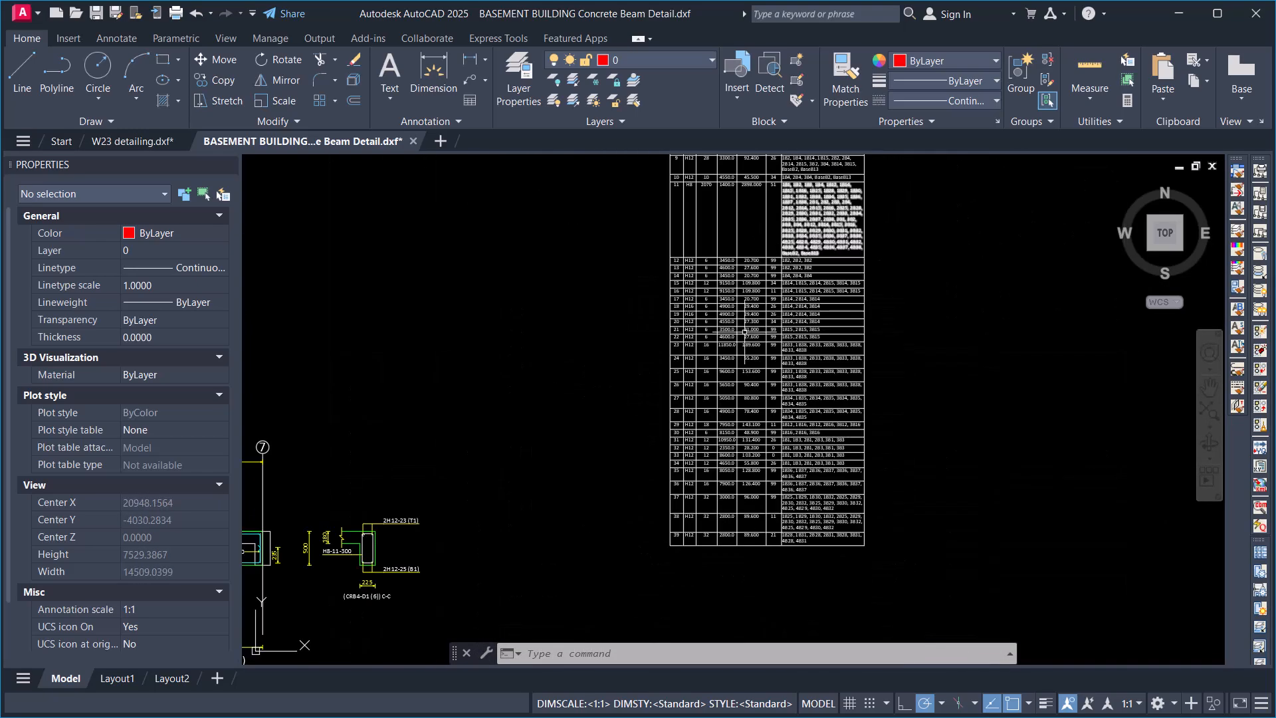
{"action": "scroll", "coordinate": [744, 329], "scroll_direction": "down", "scroll_amount": 9}
{"action": "scroll", "coordinate": [708, 348], "scroll_direction": "up", "scroll_amount": 5}
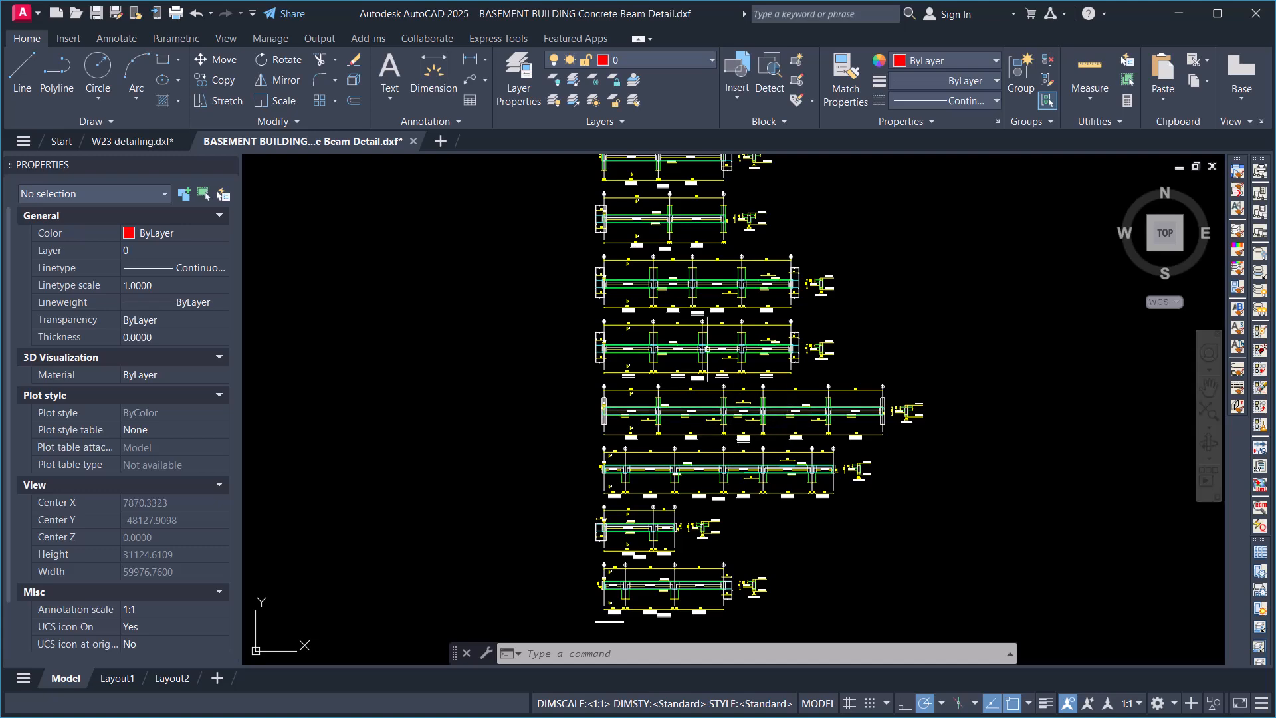
{"action": "scroll", "coordinate": [672, 223], "scroll_direction": "up", "scroll_amount": 3}
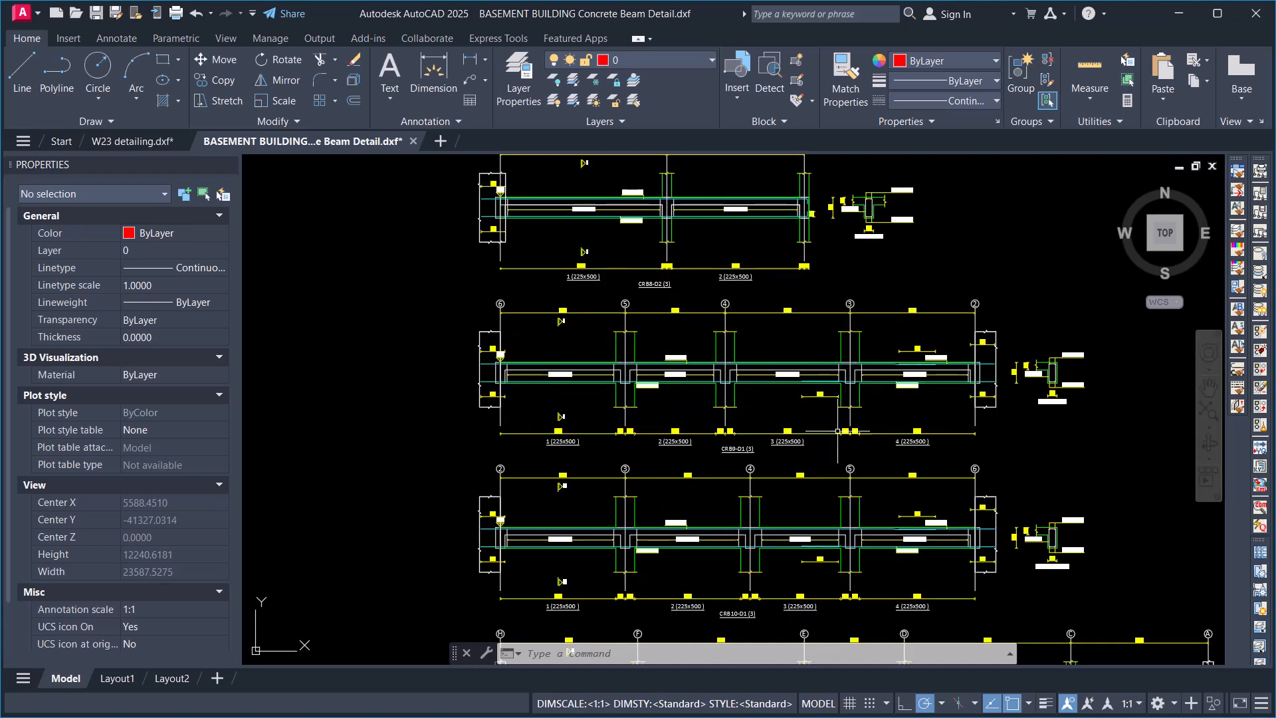
{"action": "scroll", "coordinate": [837, 431], "scroll_direction": "down", "scroll_amount": 9}
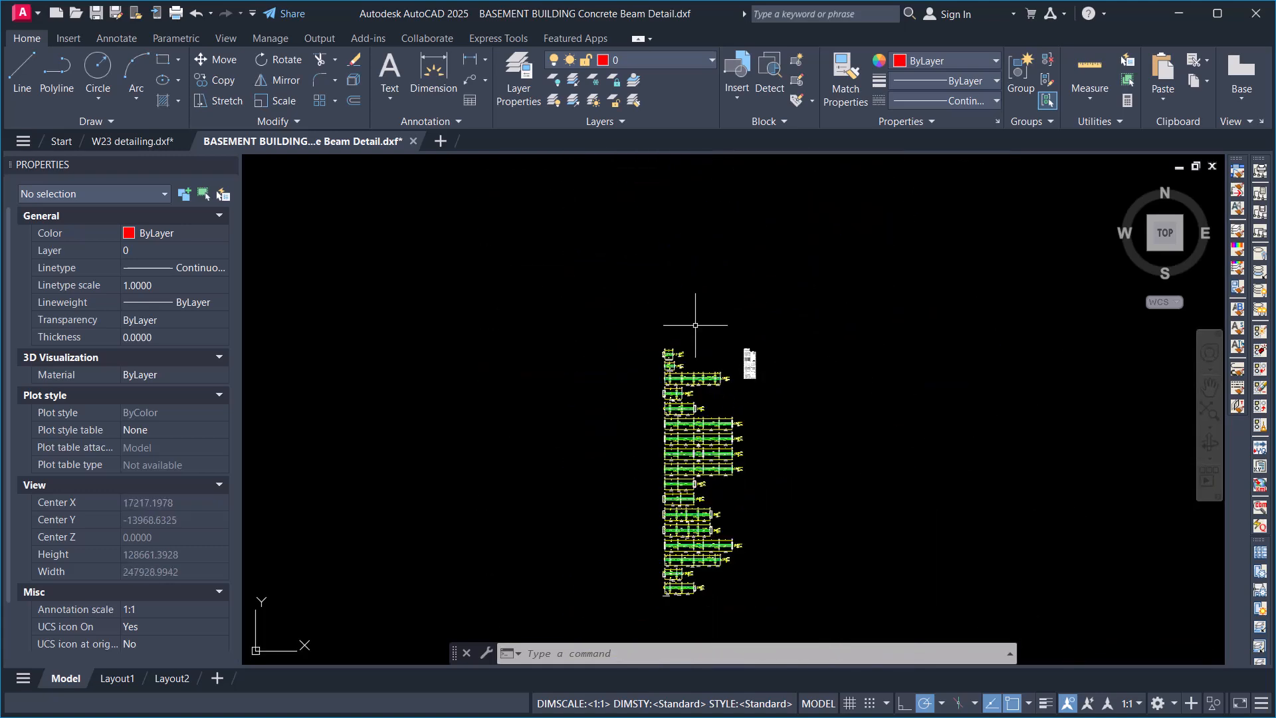
- Switch back to Tekla Structural Designer, close Drawing Management and view the 3D structure
{"action": "left_click", "coordinate": [1178, 15]}
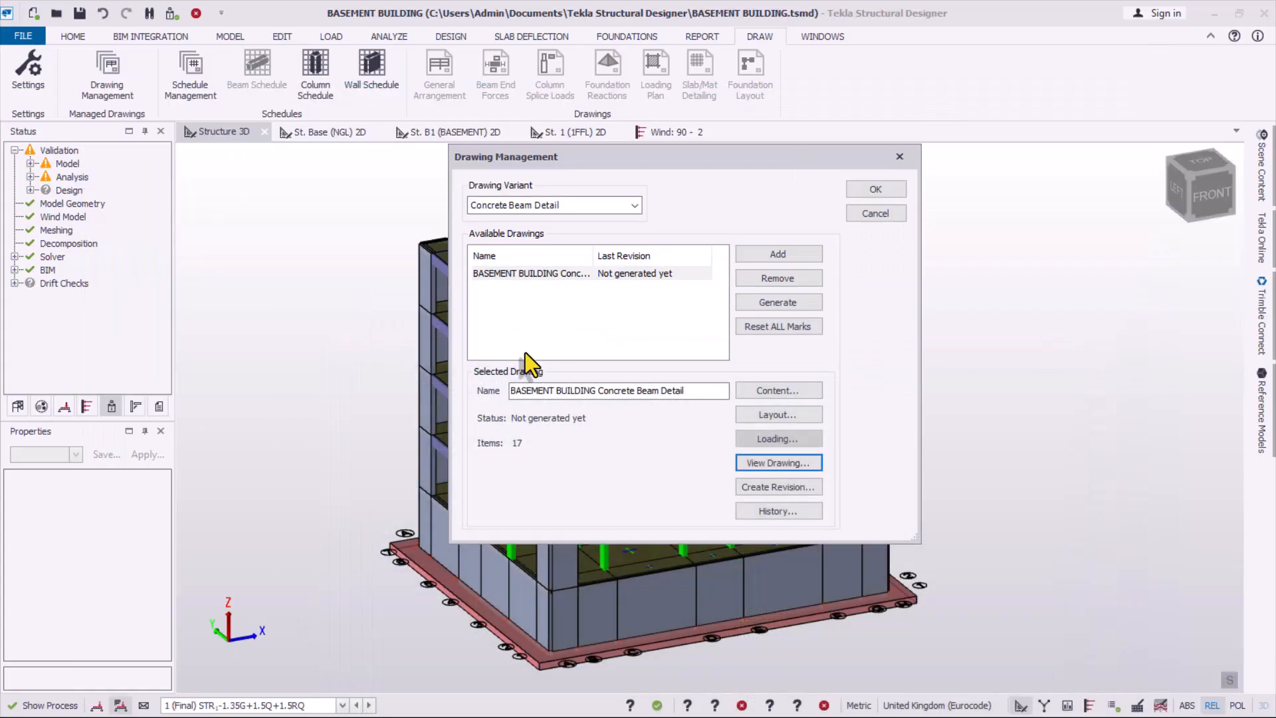
{"action": "left_click", "coordinate": [899, 156]}
{"action": "scroll", "coordinate": [609, 429], "scroll_direction": "up", "scroll_amount": 6}
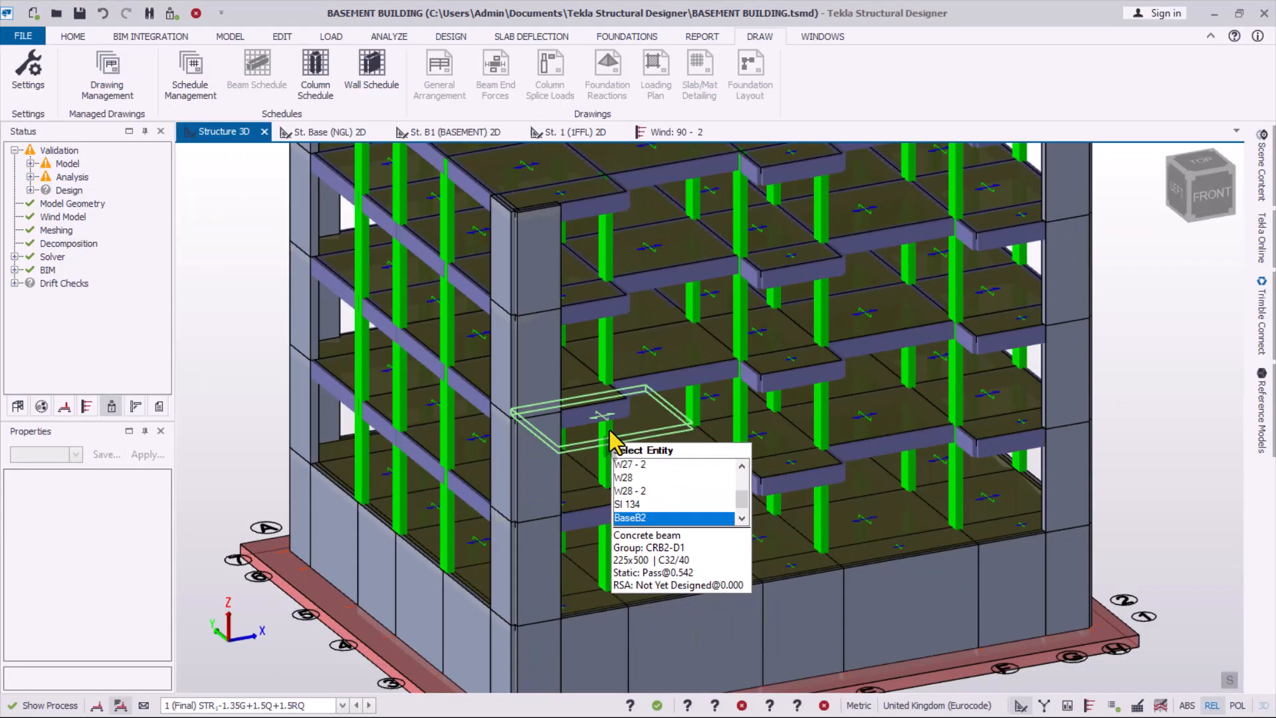
{"action": "scroll", "coordinate": [609, 429], "scroll_direction": "down", "scroll_amount": 6}
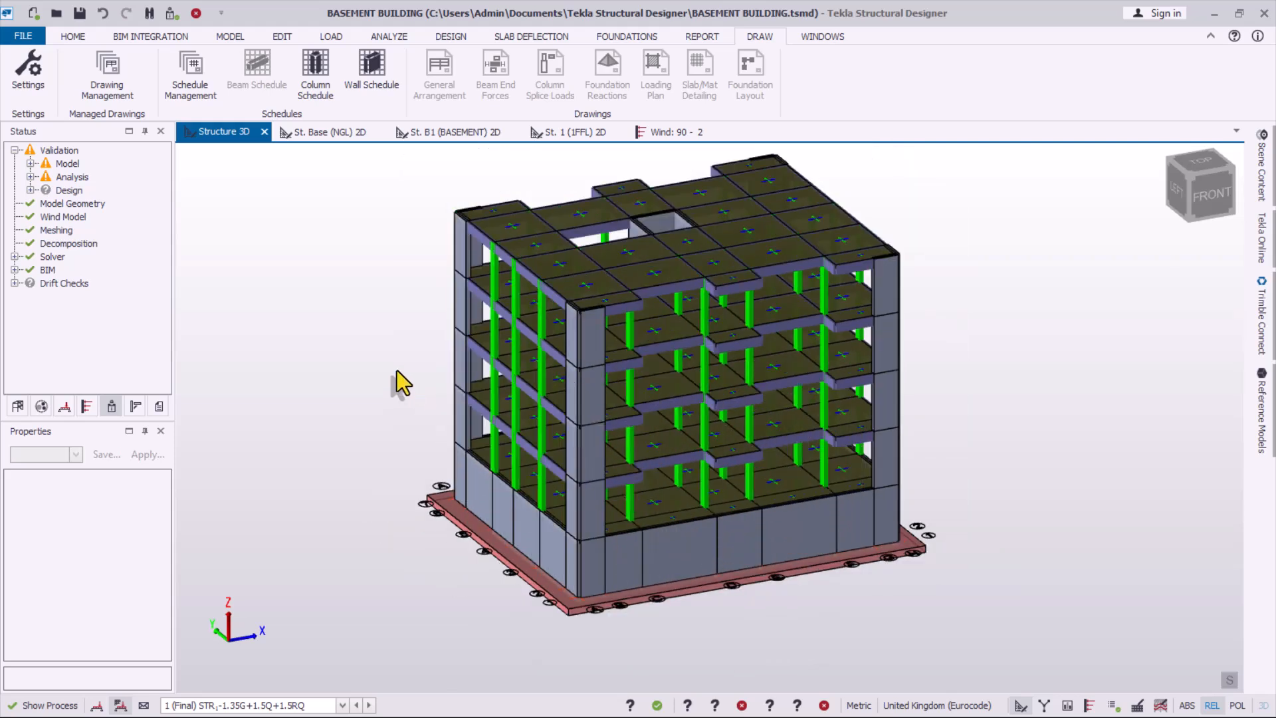
- Add a new Concrete Wall Detail drawing in Drawing Management
{"action": "left_click", "coordinate": [113, 92]}
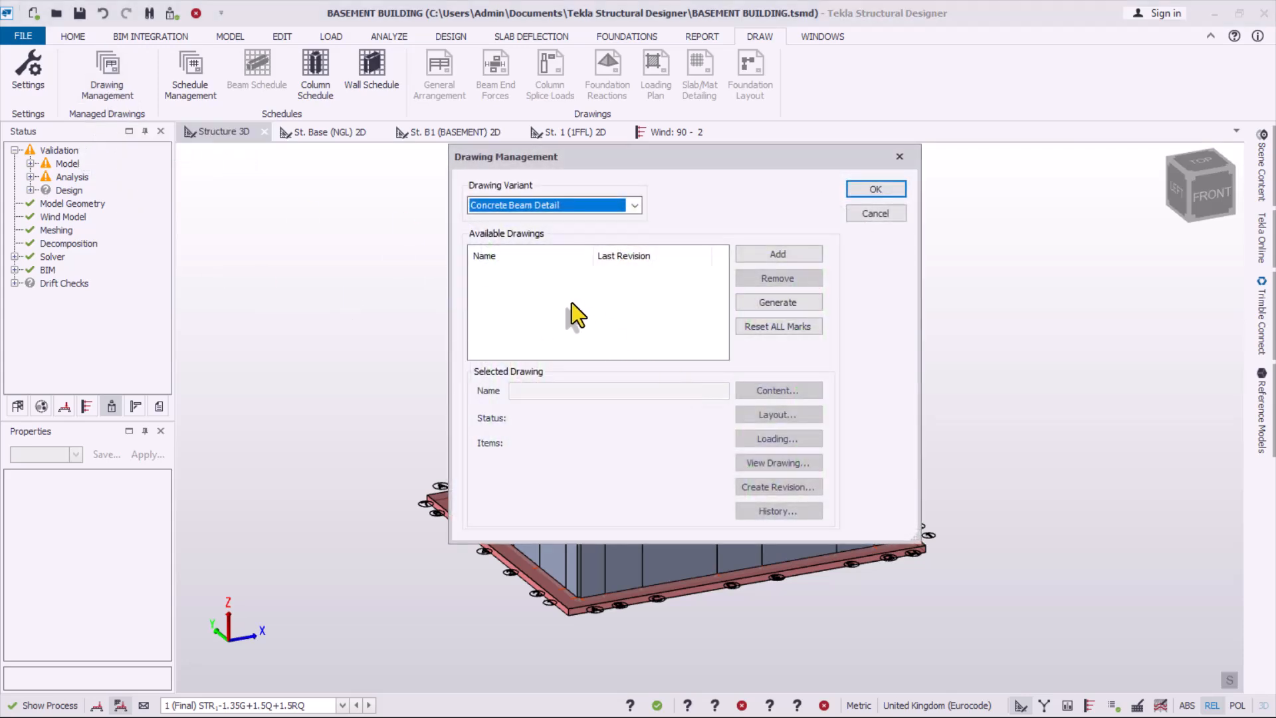
{"action": "left_click", "coordinate": [638, 208]}
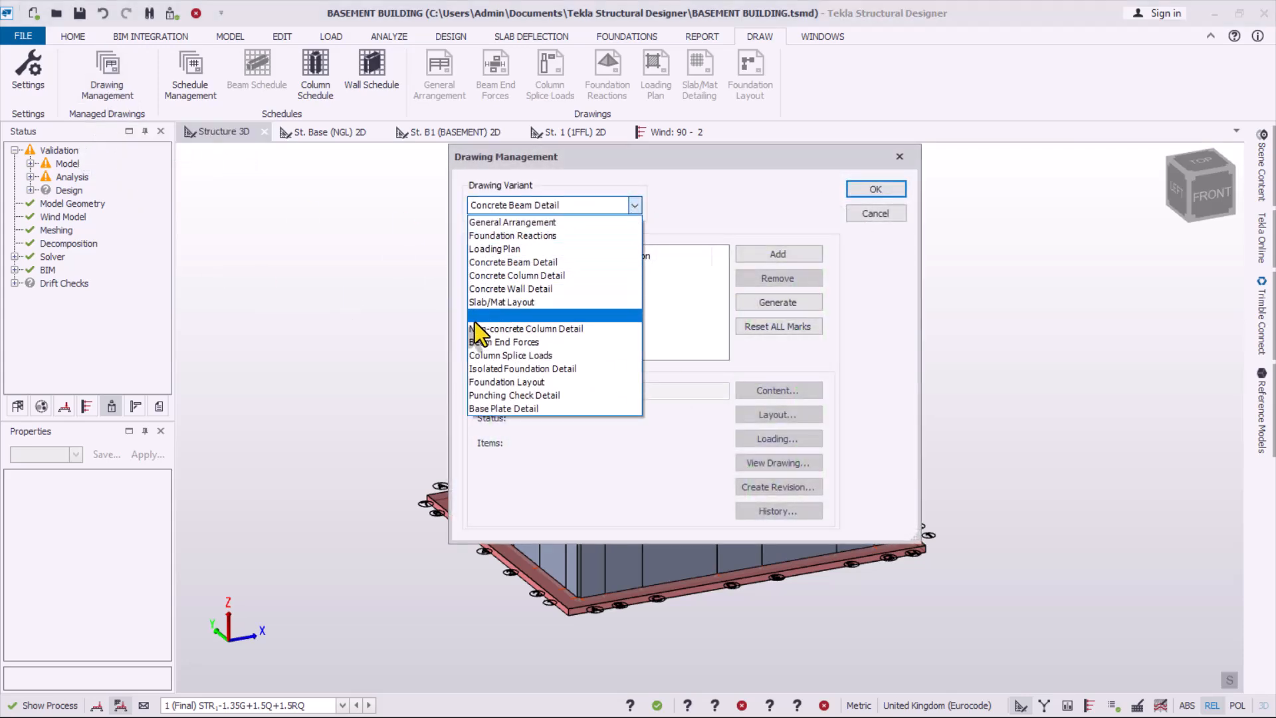
{"action": "left_click", "coordinate": [532, 288]}
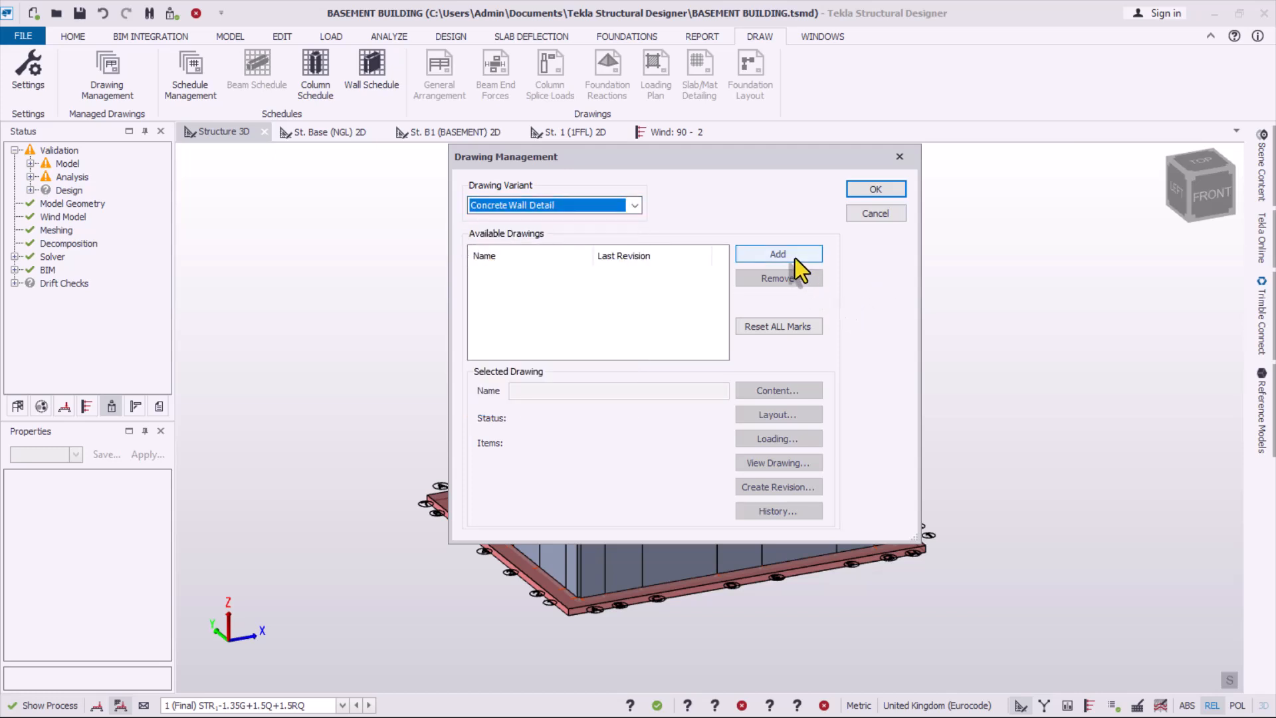
{"action": "left_click", "coordinate": [792, 255]}
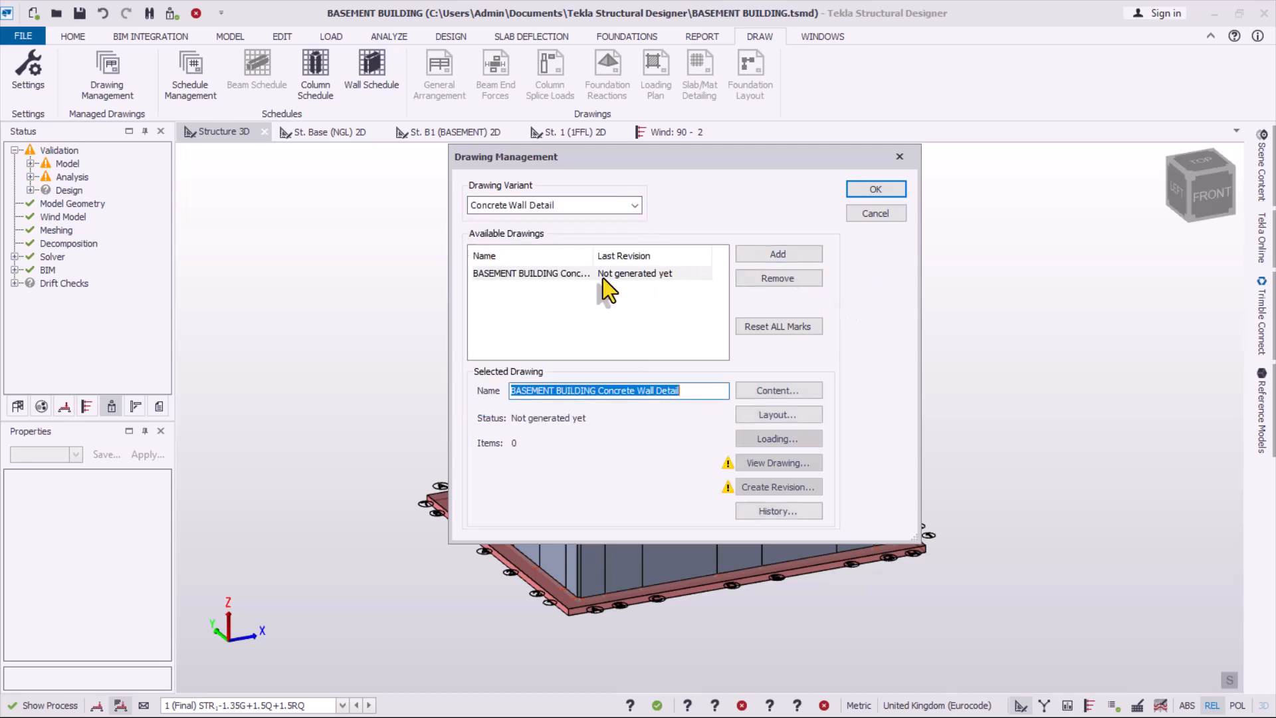
{"action": "left_click", "coordinate": [791, 398]}
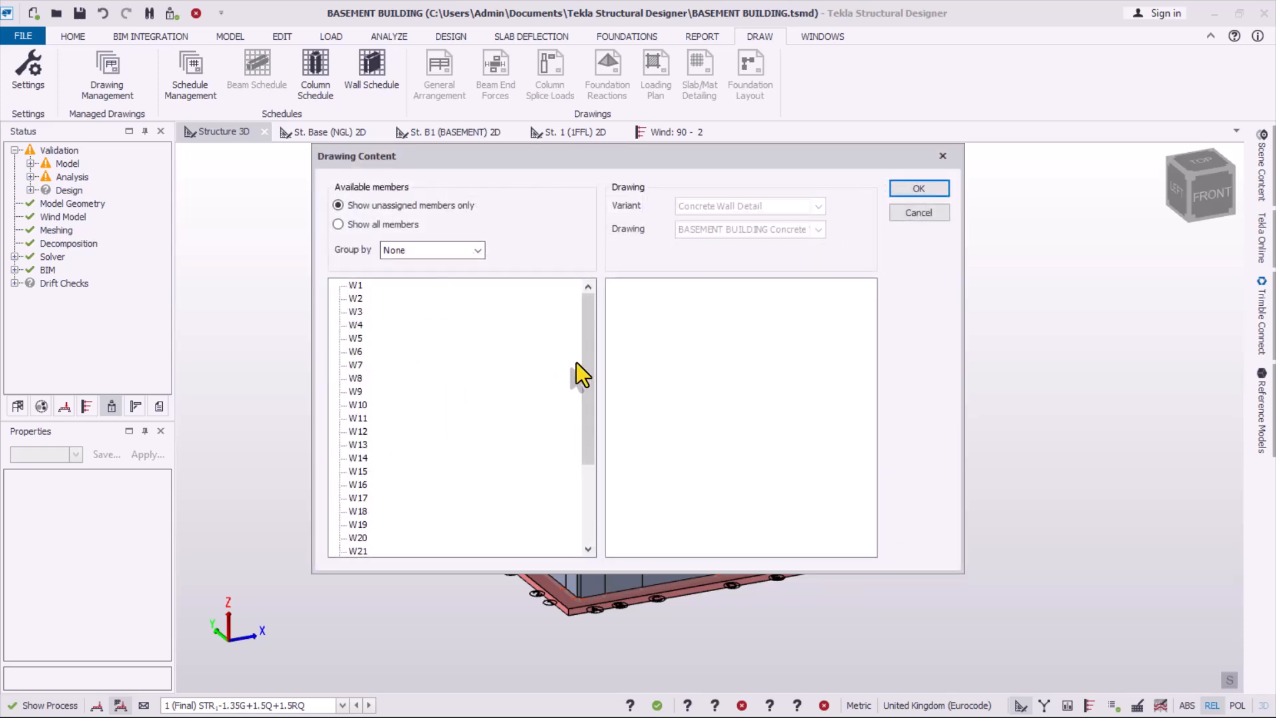
{"action": "mouse_move", "coordinate": [578, 320]}
{"action": "left_mouse_down"}
{"action": "mouse_move", "coordinate": [593, 468]}
{"action": "mouse_move", "coordinate": [576, 325]}
{"action": "left_mouse_up"}
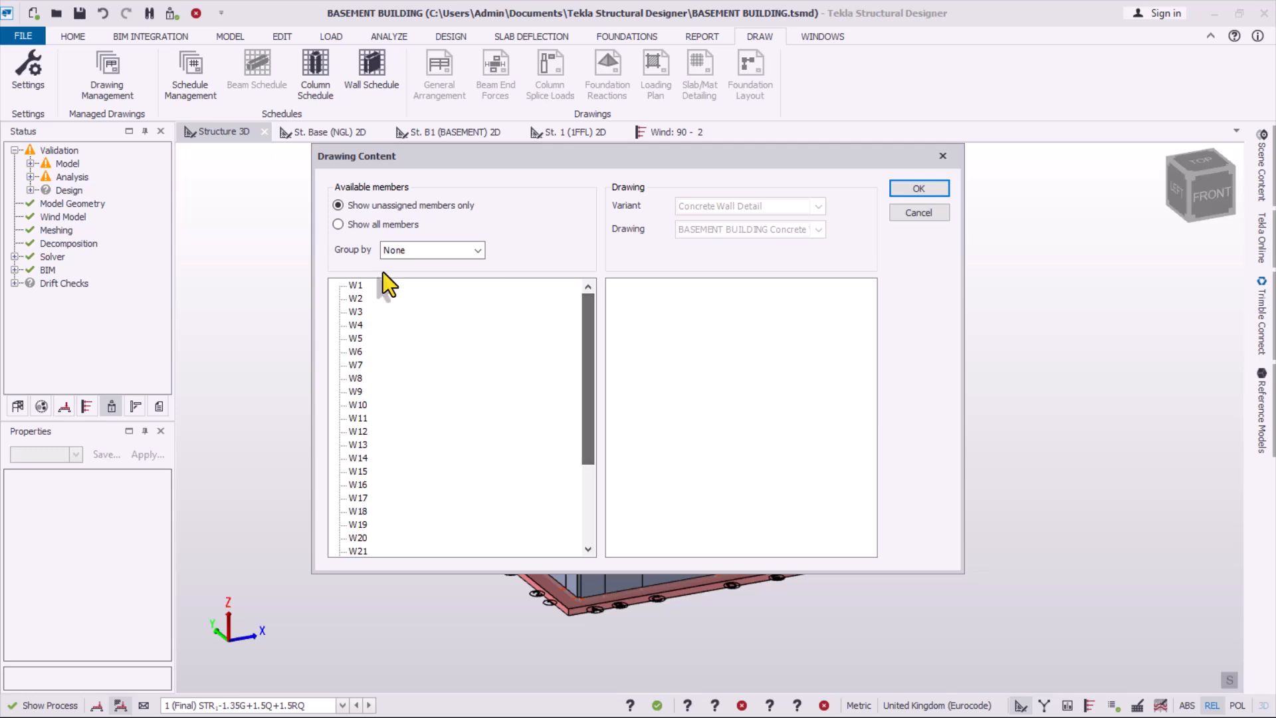
{"action": "left_click", "coordinate": [440, 249]}
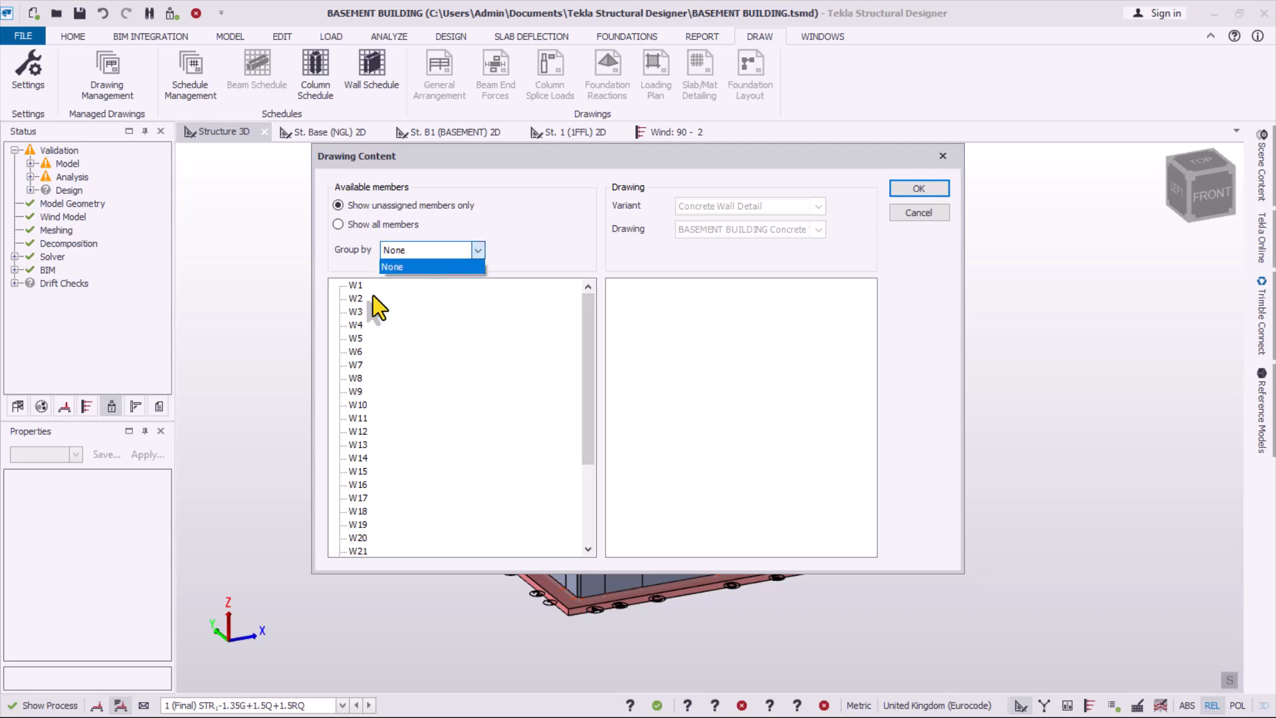
{"action": "left_click", "coordinate": [353, 285]}
{"action": "left_click", "coordinate": [353, 285]}
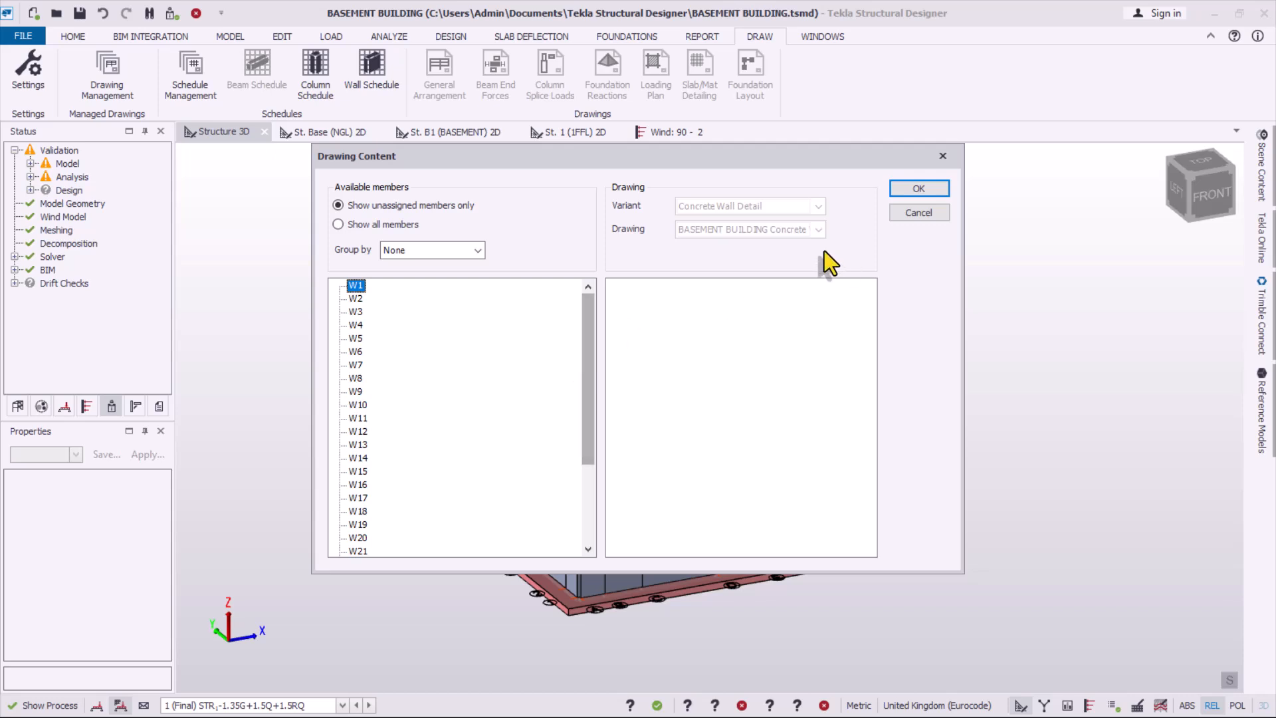
{"action": "key", "text": "Escape"}
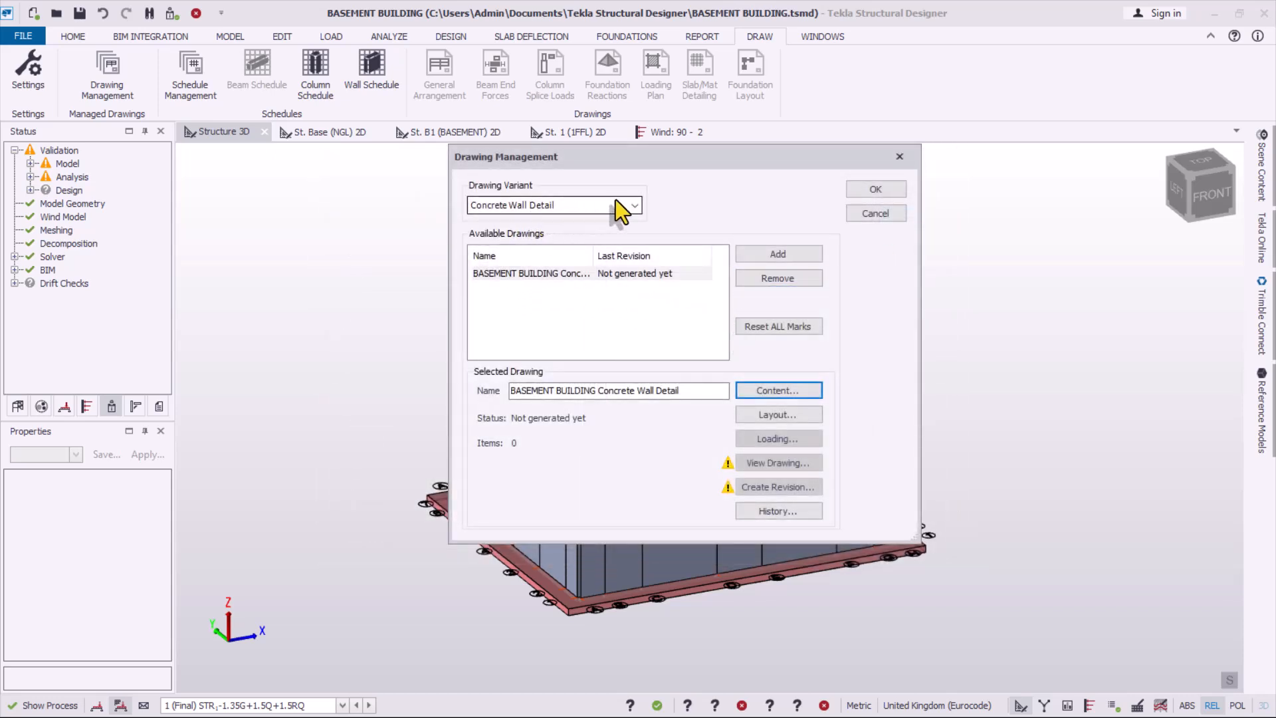
- Open the content of the Concrete Wall Detail drawing and assign wall W1 to it
{"action": "left_click", "coordinate": [646, 272]}
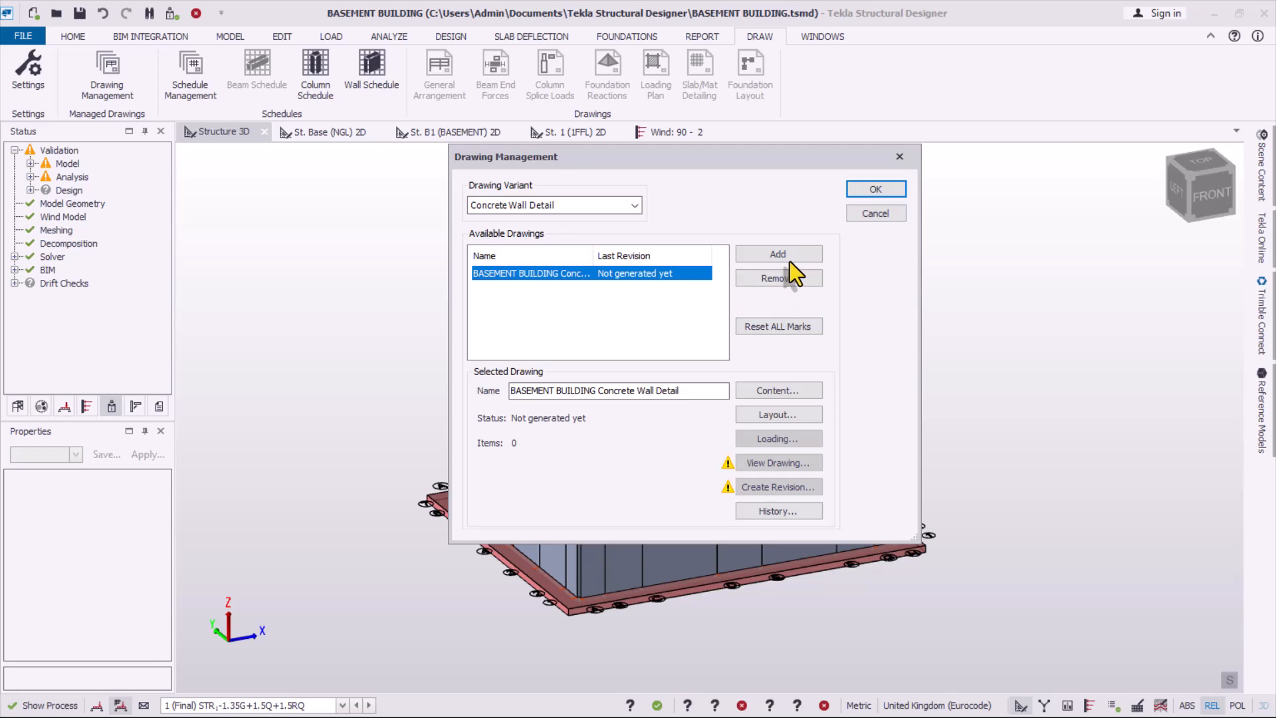
{"action": "left_click", "coordinate": [777, 392]}
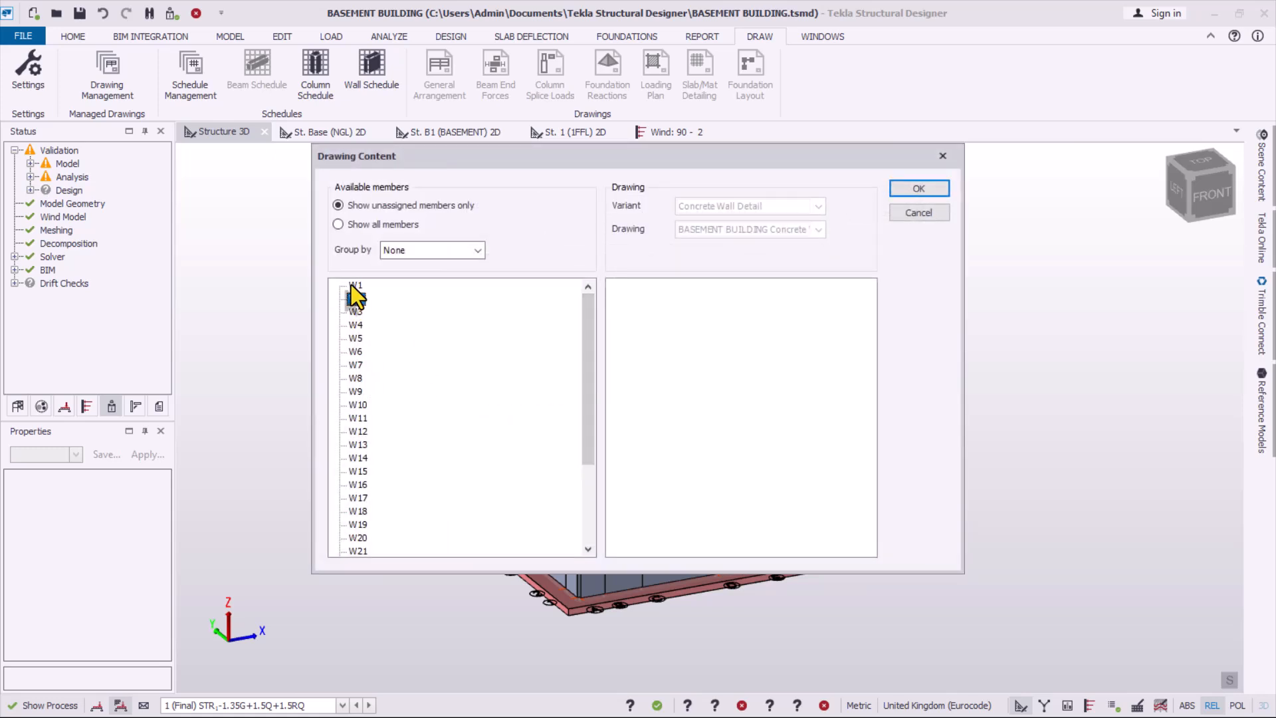
{"action": "left_click_drag", "start_coordinate": [349, 284], "coordinate": [744, 319]}
{"action": "left_click", "coordinate": [358, 458]}
{"action": "left_click_drag", "start_coordinate": [596, 380], "coordinate": [585, 429]}
{"action": "scroll", "coordinate": [433, 348], "scroll_direction": "up", "scroll_amount": 2}
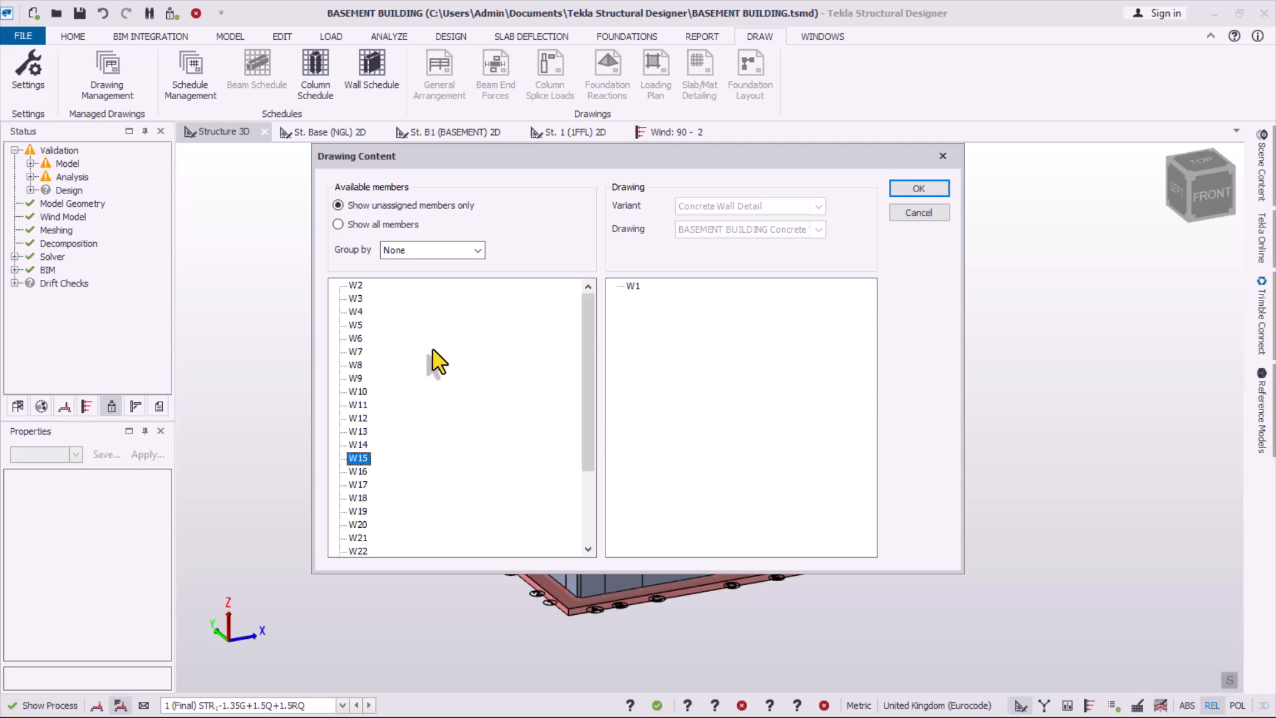
- Assign walls W2 to W6 to the wall detail drawing and accept its content
{"action": "left_click", "coordinate": [358, 285]}
{"action": "left_click_drag", "start_coordinate": [360, 287], "coordinate": [366, 374]}
{"action": "left_click_drag", "start_coordinate": [353, 292], "coordinate": [826, 347]}
{"action": "left_click_drag", "start_coordinate": [356, 286], "coordinate": [774, 333]}
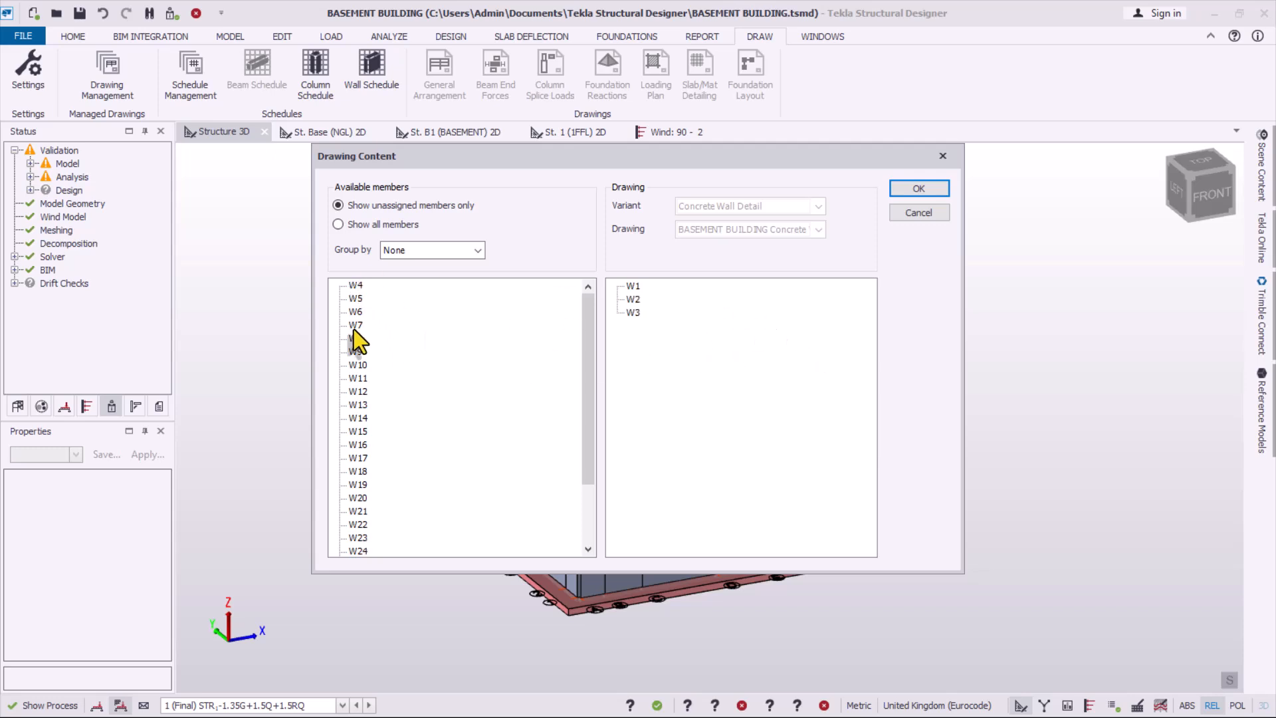
{"action": "left_click_drag", "start_coordinate": [355, 290], "coordinate": [661, 345]}
{"action": "left_click_drag", "start_coordinate": [356, 289], "coordinate": [823, 420]}
{"action": "mouse_move", "coordinate": [359, 291]}
{"action": "left_mouse_down"}
{"action": "mouse_move", "coordinate": [706, 314]}
{"action": "mouse_move", "coordinate": [716, 417]}
{"action": "left_mouse_up"}
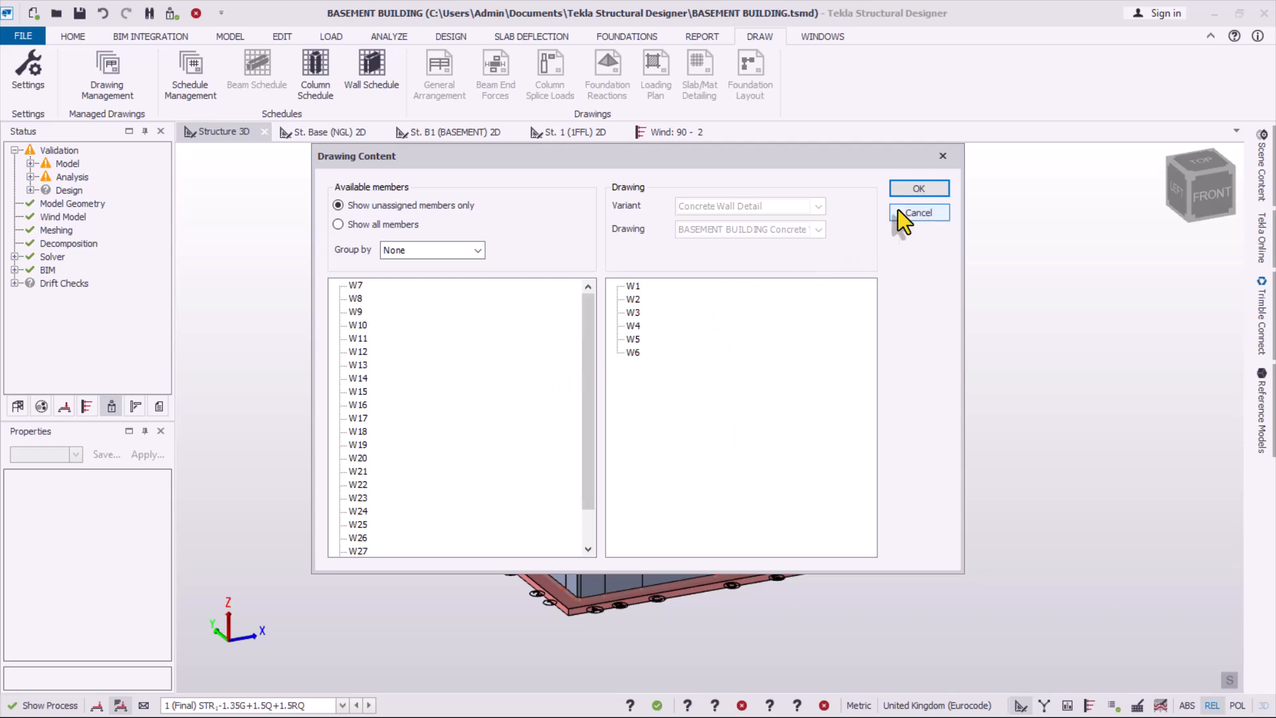
{"action": "left_click", "coordinate": [939, 190]}
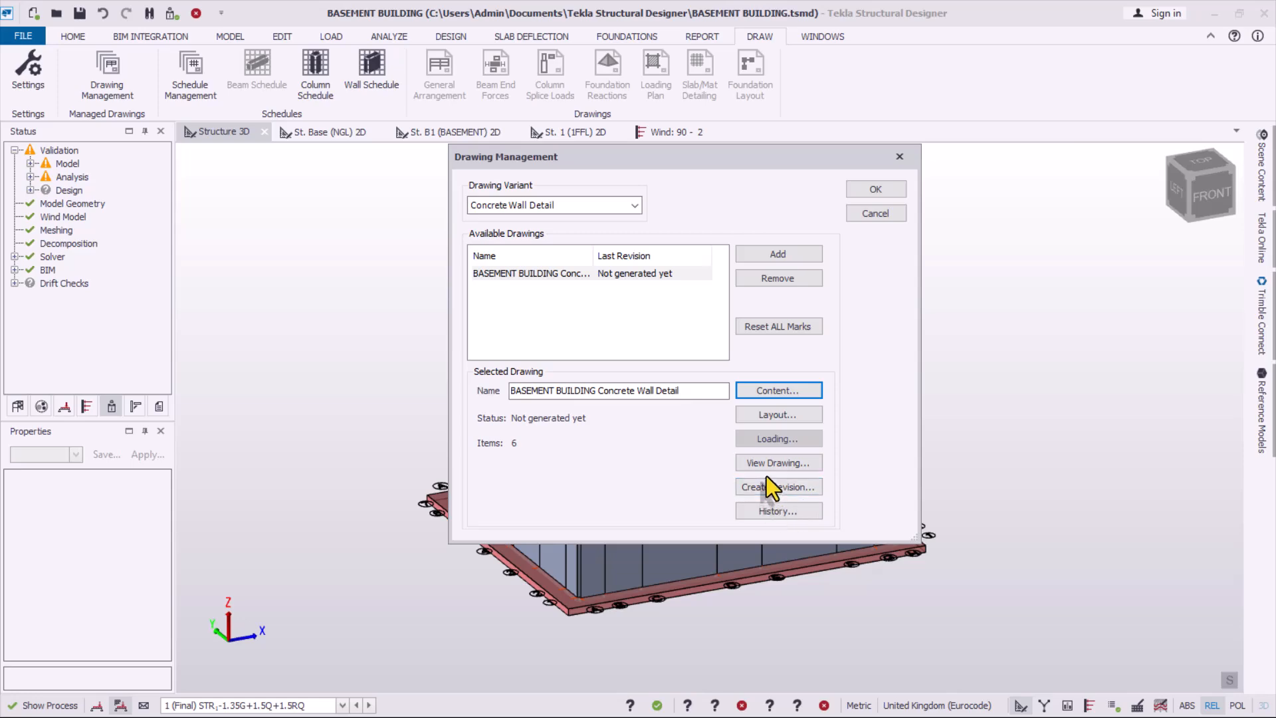
- Export the wall detail drawing to DXF with automatic file name, Wall Detail layer configuration and style, 1:25 scale and 5.0 mm minimum text block spacing
{"action": "left_click", "coordinate": [751, 465]}
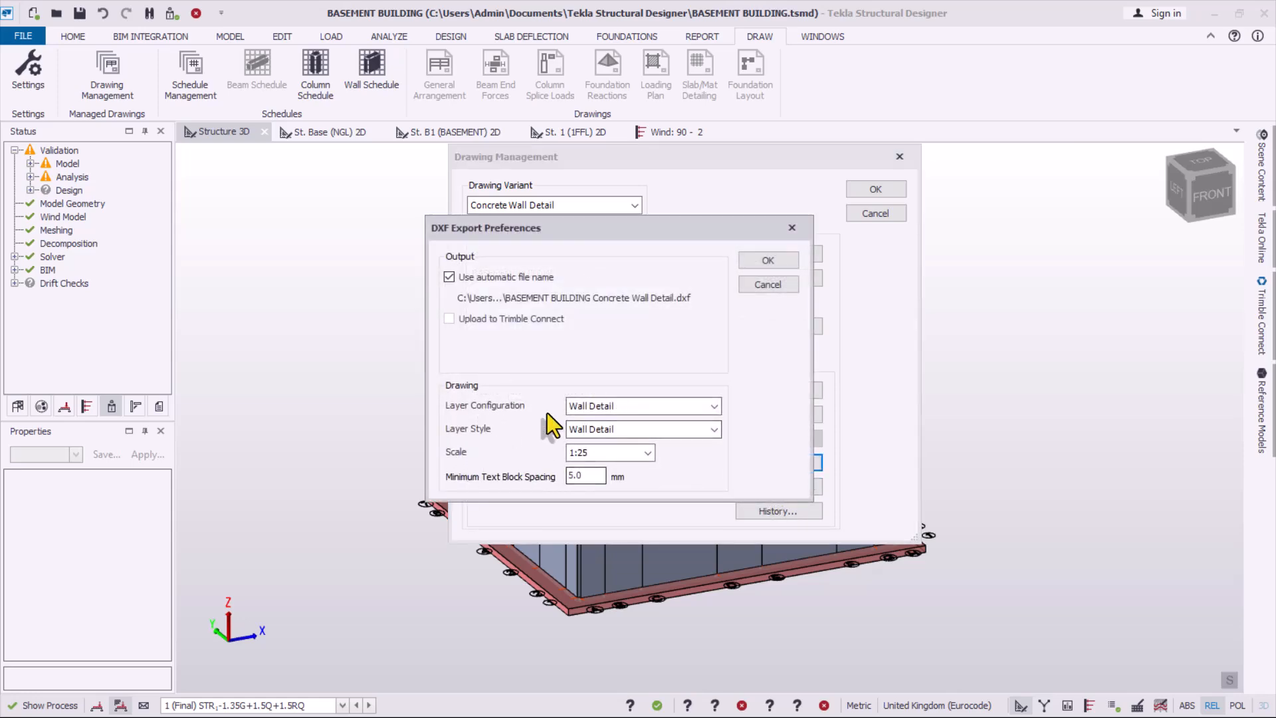
{"action": "left_click", "coordinate": [767, 260]}
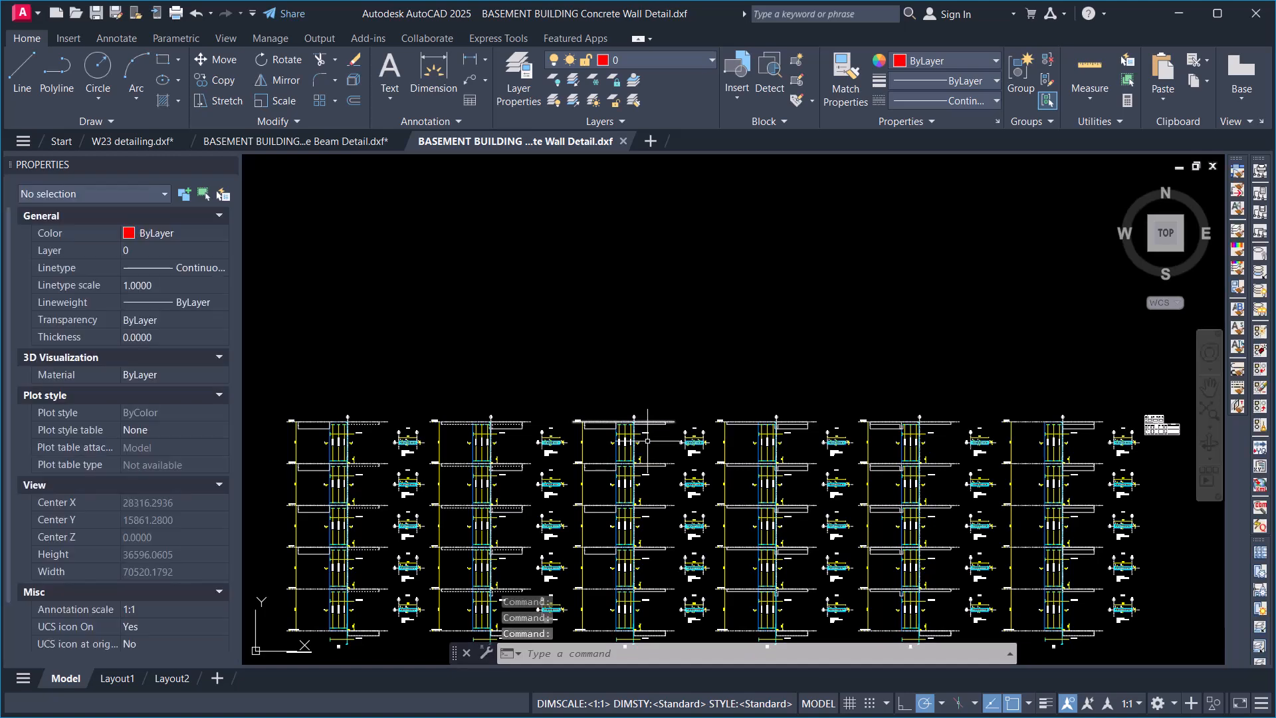
- Examine the wall W1 elevation and its lower cross-sections, including the bar labels, in the exported wall detail drawing
{"action": "scroll", "coordinate": [540, 406], "scroll_direction": "down", "scroll_amount": 4}
{"action": "scroll", "coordinate": [565, 398], "scroll_direction": "up", "scroll_amount": 10}
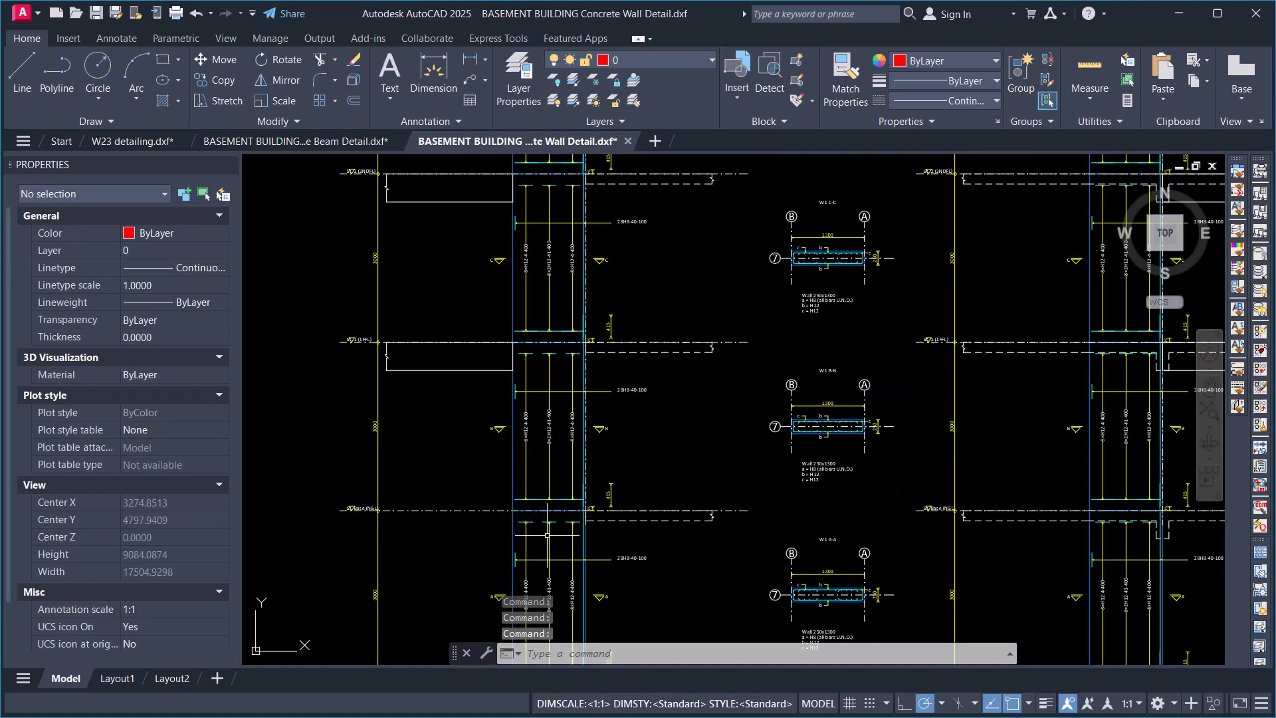
{"action": "scroll", "coordinate": [596, 390], "scroll_direction": "up", "scroll_amount": 3}
{"action": "scroll", "coordinate": [562, 406], "scroll_direction": "down", "scroll_amount": 6}
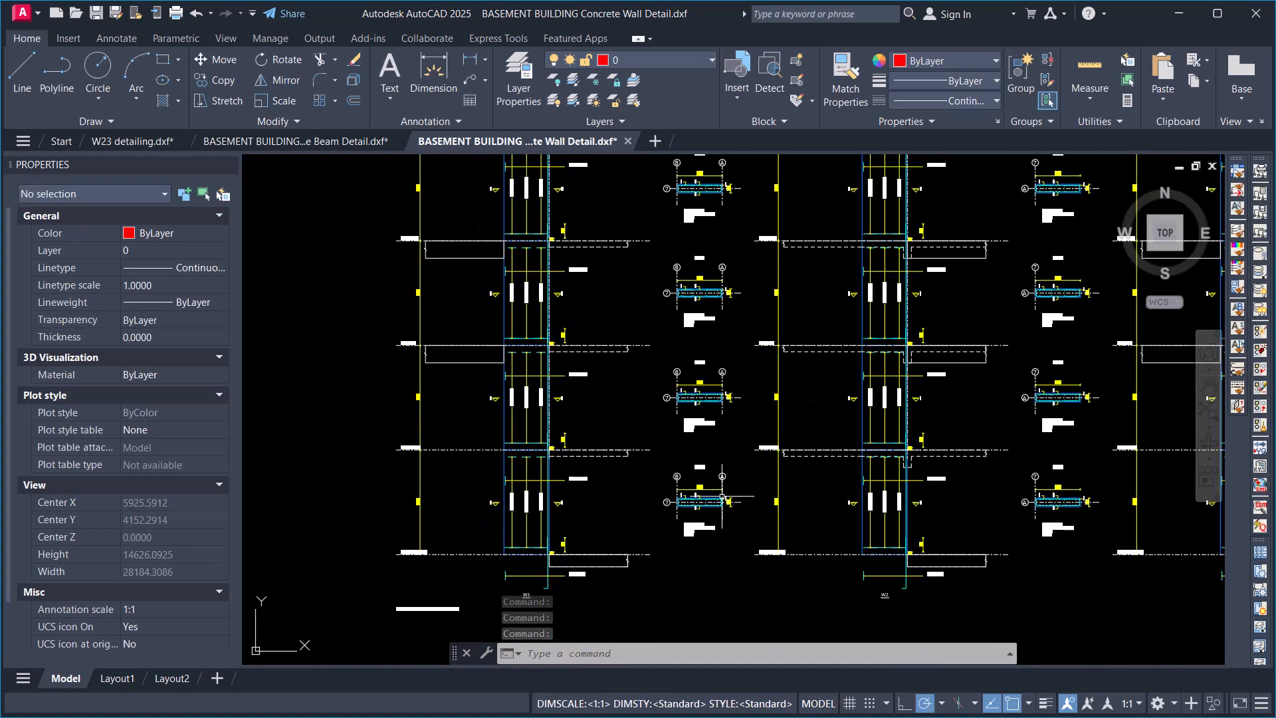
{"action": "scroll", "coordinate": [536, 575], "scroll_direction": "up", "scroll_amount": 5}
{"action": "scroll", "coordinate": [536, 575], "scroll_direction": "down", "scroll_amount": 3}
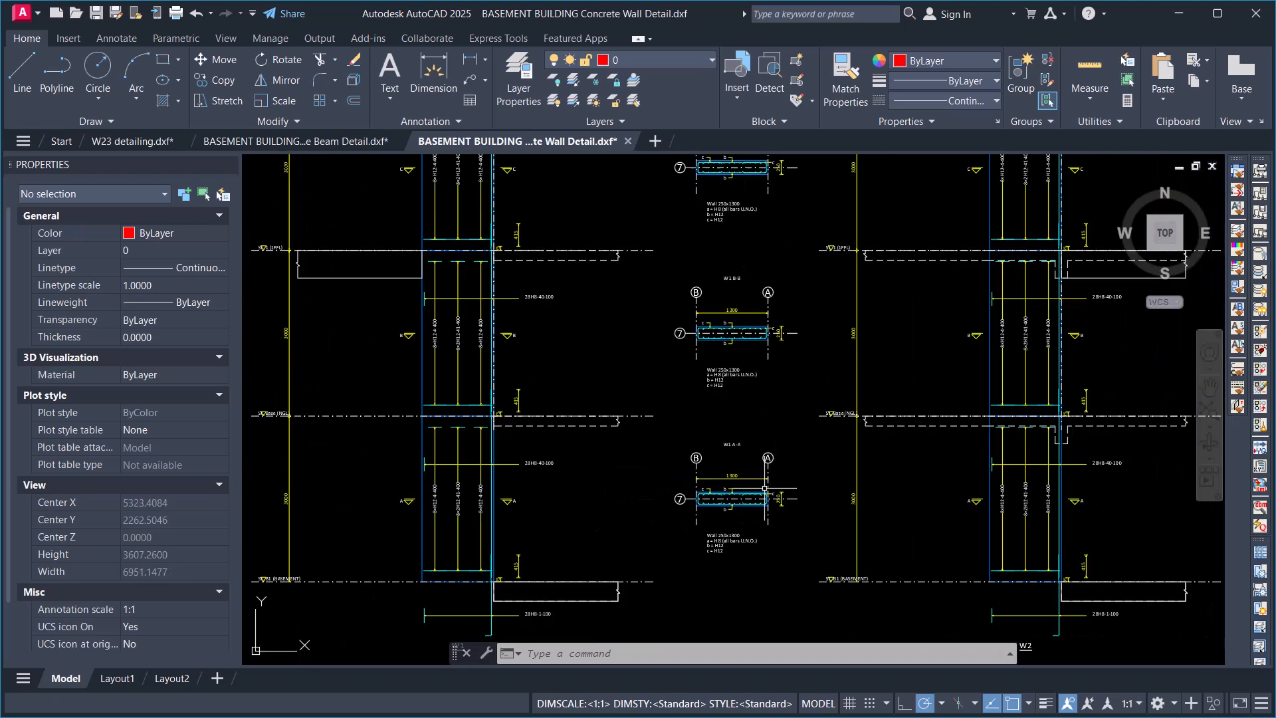
{"action": "scroll", "coordinate": [536, 575], "scroll_direction": "up", "scroll_amount": 2}
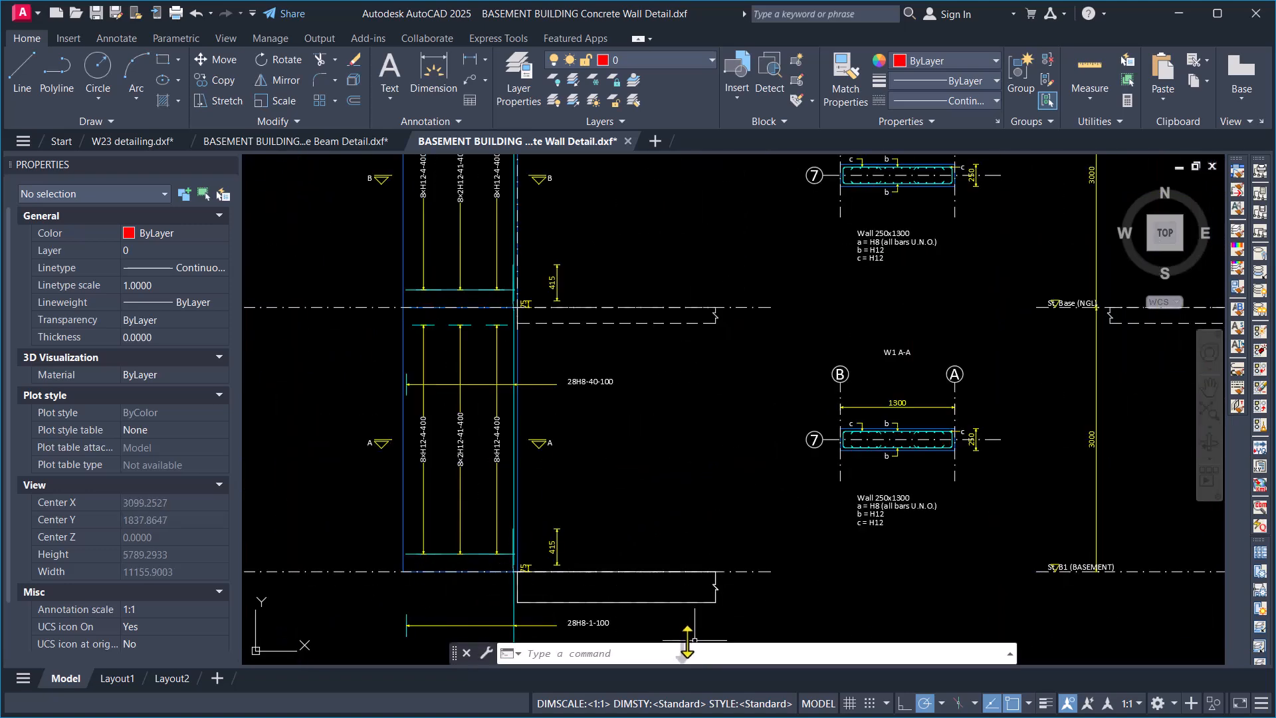
{"action": "scroll", "coordinate": [717, 513], "scroll_direction": "down", "scroll_amount": 4}
{"action": "scroll", "coordinate": [791, 365], "scroll_direction": "up", "scroll_amount": 3}
{"action": "scroll", "coordinate": [741, 462], "scroll_direction": "down", "scroll_amount": 3}
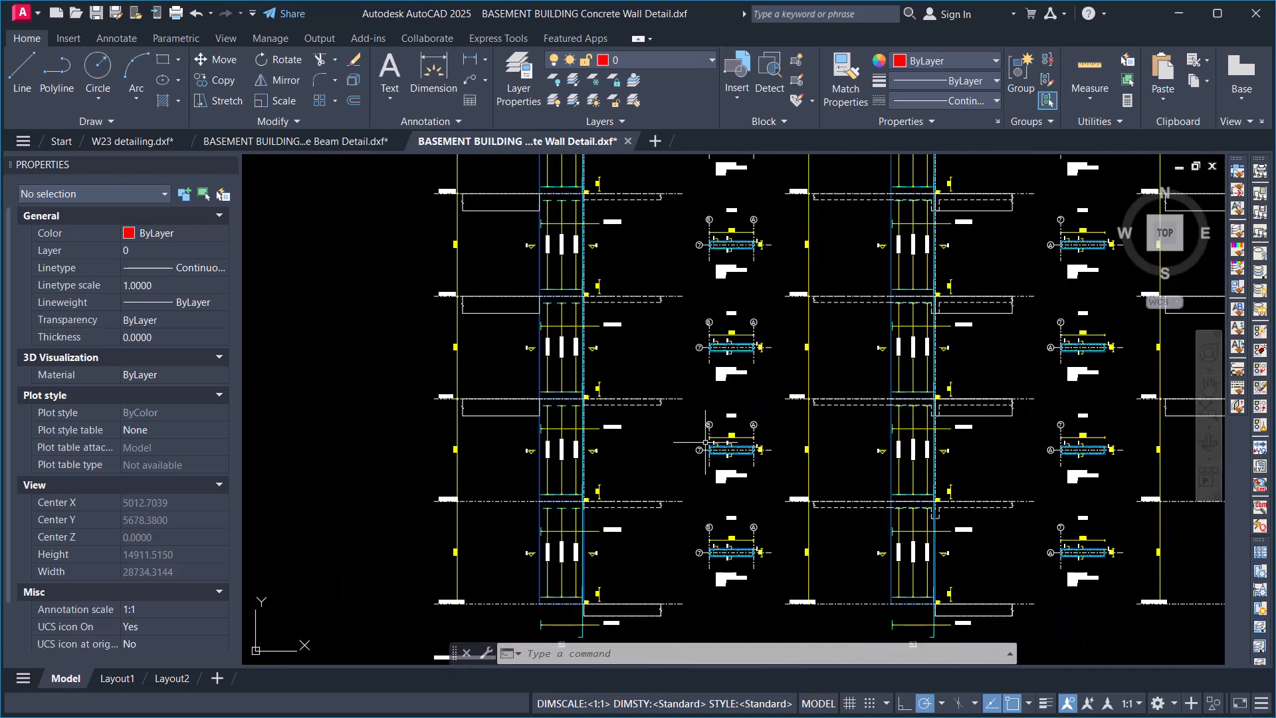
- Examine the upper-storey W1 sections D-D and E-E, the vertical bar callouts and the W6 details in the wall drawing
{"action": "middle_click_drag", "start_coordinate": [740, 395], "coordinate": [709, 571]}
{"action": "scroll", "coordinate": [702, 370], "scroll_direction": "up", "scroll_amount": 5}
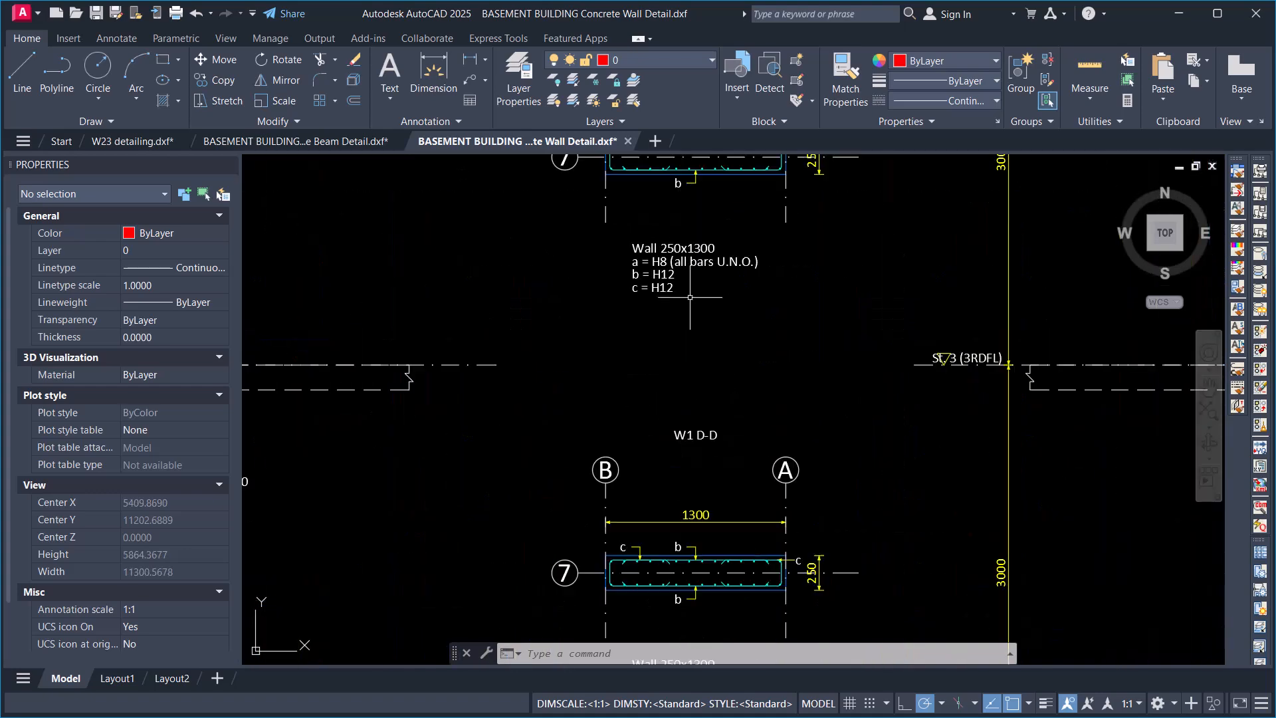
{"action": "scroll", "coordinate": [697, 307], "scroll_direction": "down", "scroll_amount": 5}
{"action": "scroll", "coordinate": [697, 309], "scroll_direction": "up", "scroll_amount": 6}
{"action": "scroll", "coordinate": [538, 328], "scroll_direction": "down", "scroll_amount": 6}
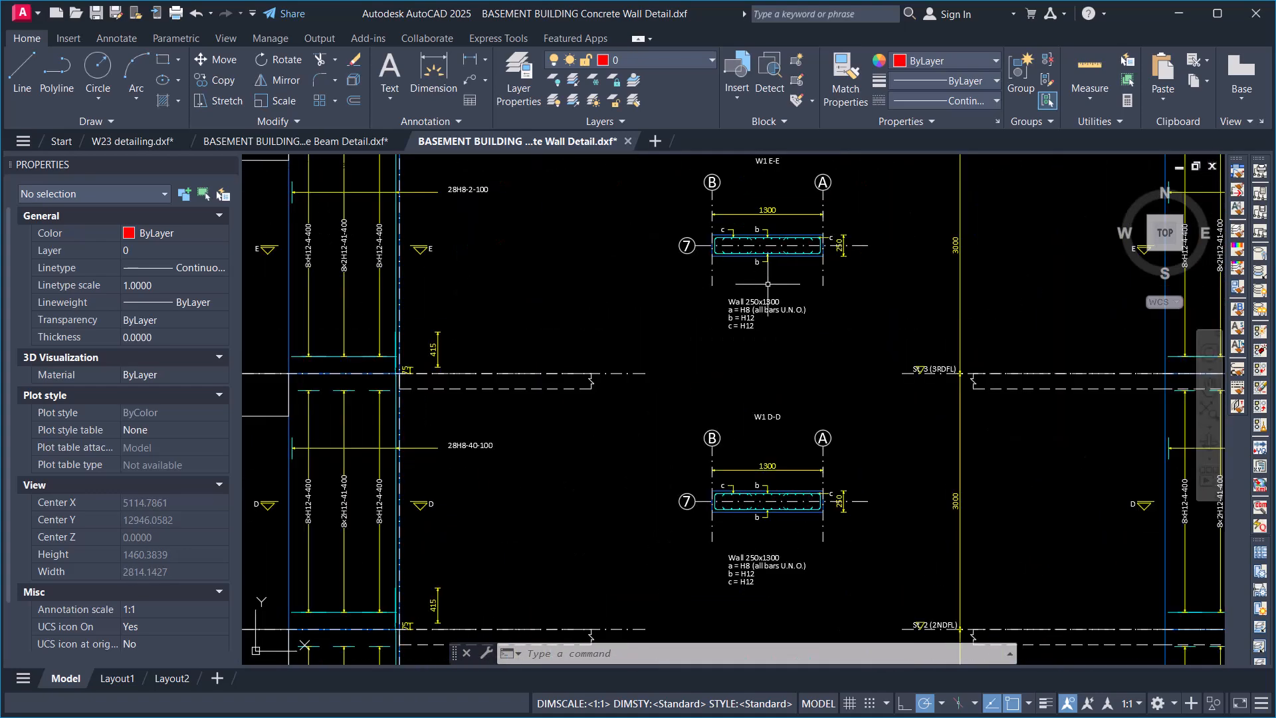
{"action": "scroll", "coordinate": [539, 328], "scroll_direction": "up", "scroll_amount": 5}
{"action": "scroll", "coordinate": [548, 324], "scroll_direction": "down", "scroll_amount": 5}
{"action": "scroll", "coordinate": [560, 320], "scroll_direction": "up", "scroll_amount": 6}
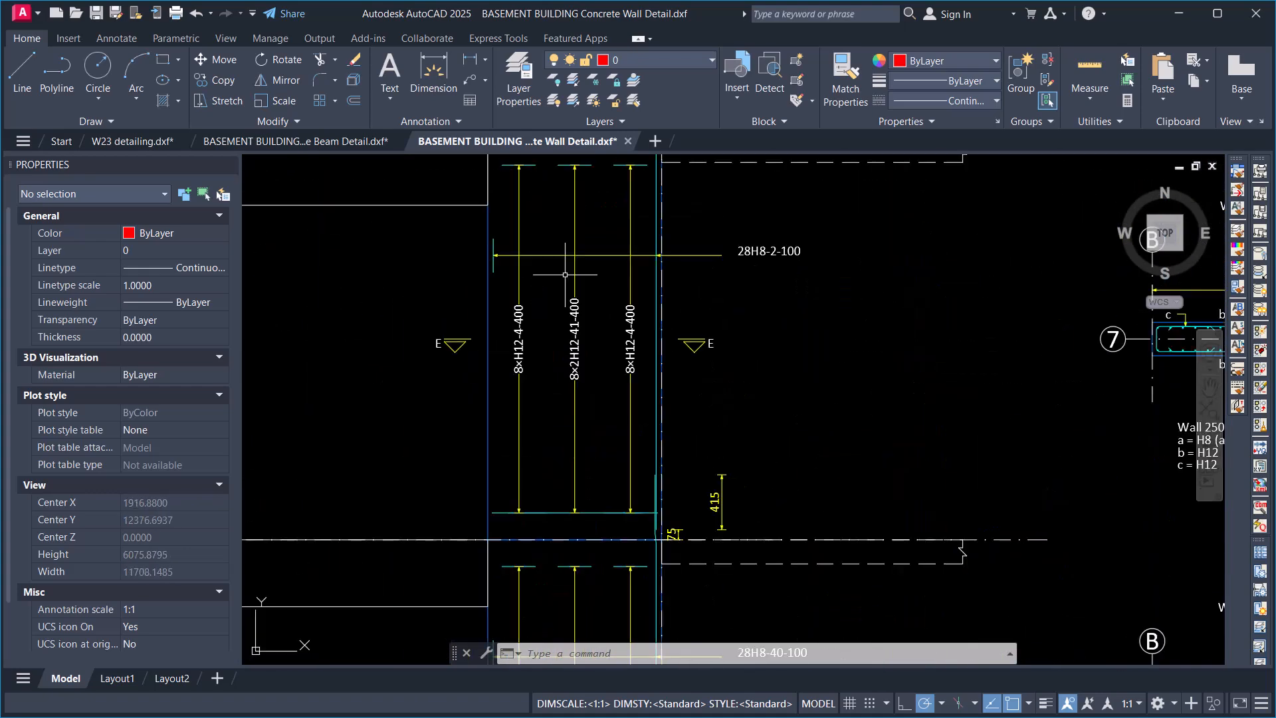
{"action": "scroll", "coordinate": [560, 320], "scroll_direction": "down", "scroll_amount": 10}
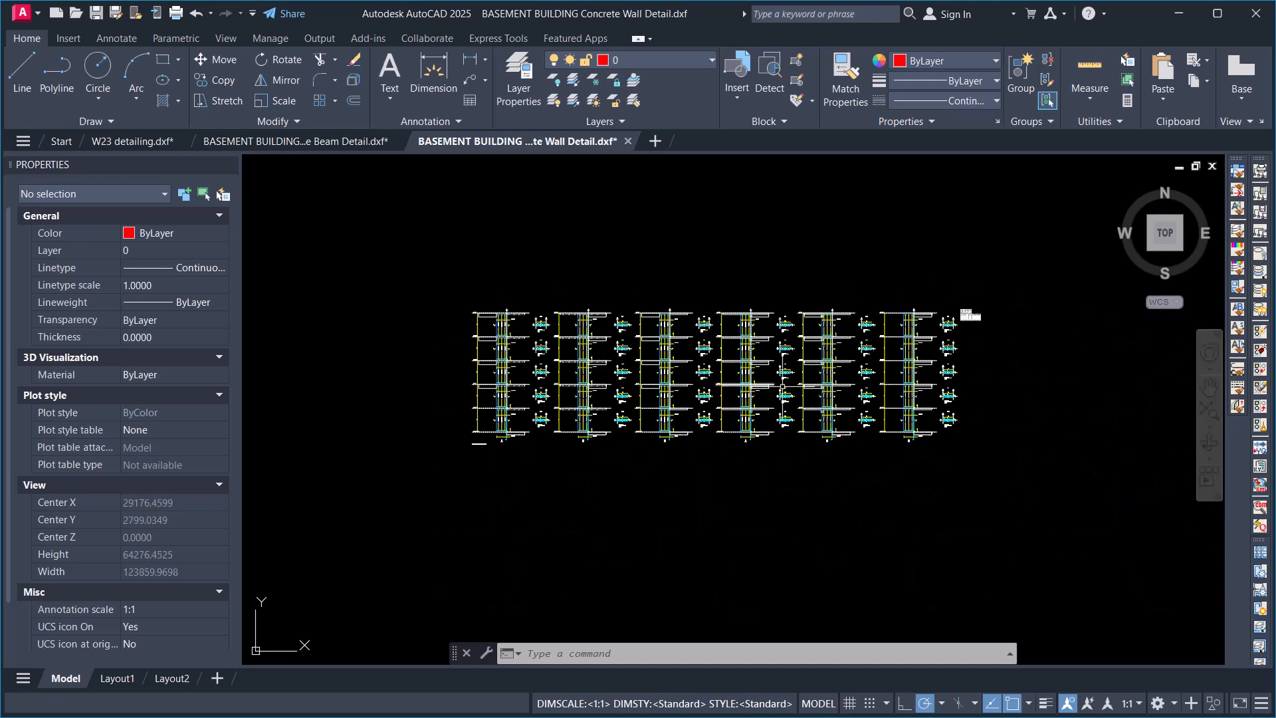
{"action": "scroll", "coordinate": [947, 339], "scroll_direction": "up", "scroll_amount": 2}
{"action": "scroll", "coordinate": [987, 324], "scroll_direction": "up", "scroll_amount": 4}
{"action": "scroll", "coordinate": [943, 320], "scroll_direction": "down", "scroll_amount": 4}
{"action": "scroll", "coordinate": [953, 306], "scroll_direction": "up", "scroll_amount": 3}
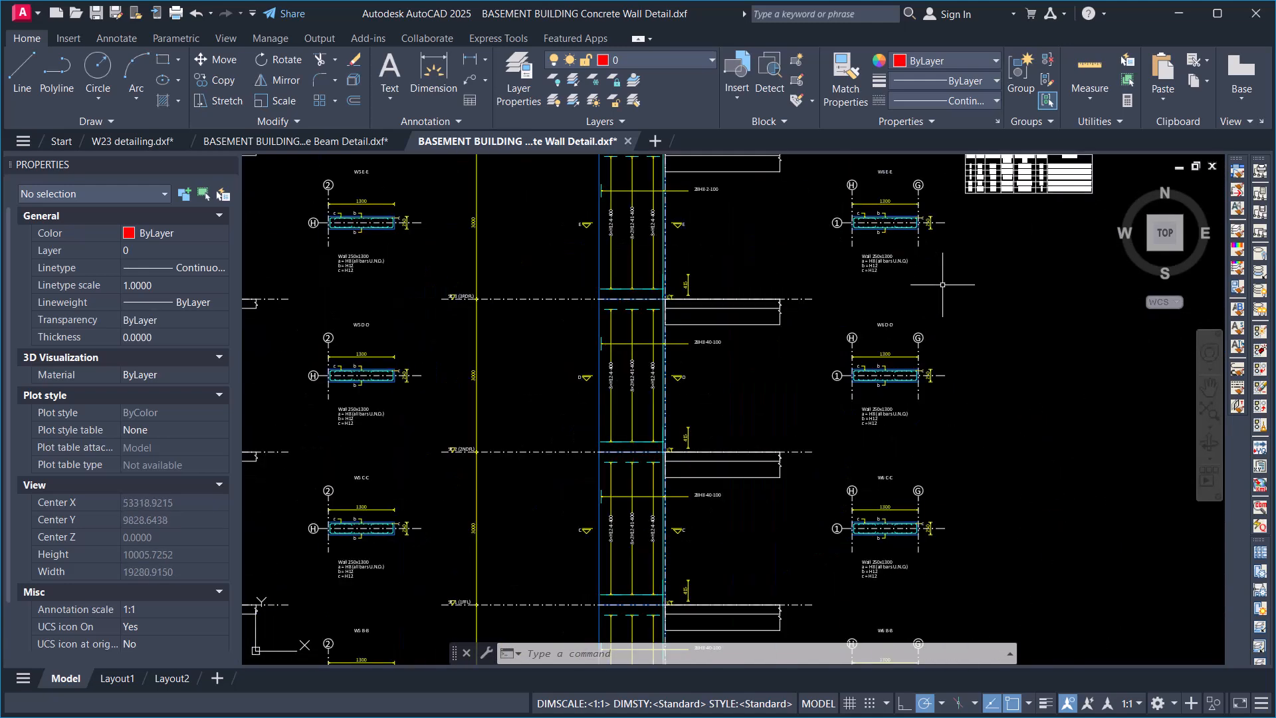
{"action": "scroll", "coordinate": [937, 302], "scroll_direction": "down", "scroll_amount": 5}
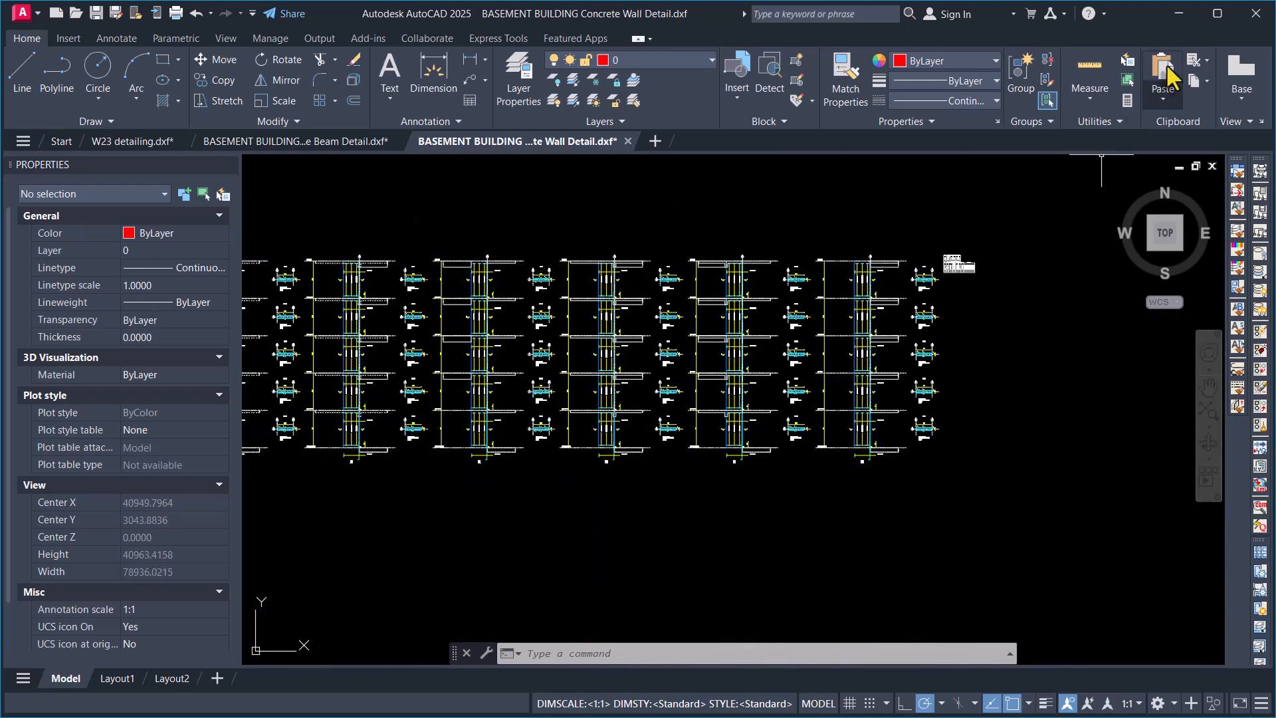
- Switch back to Tekla Structural Designer, cancel the open Drawing Management session, and add a new Concrete Column Detail drawing in Drawing Management
{"action": "left_click", "coordinate": [1180, 15]}
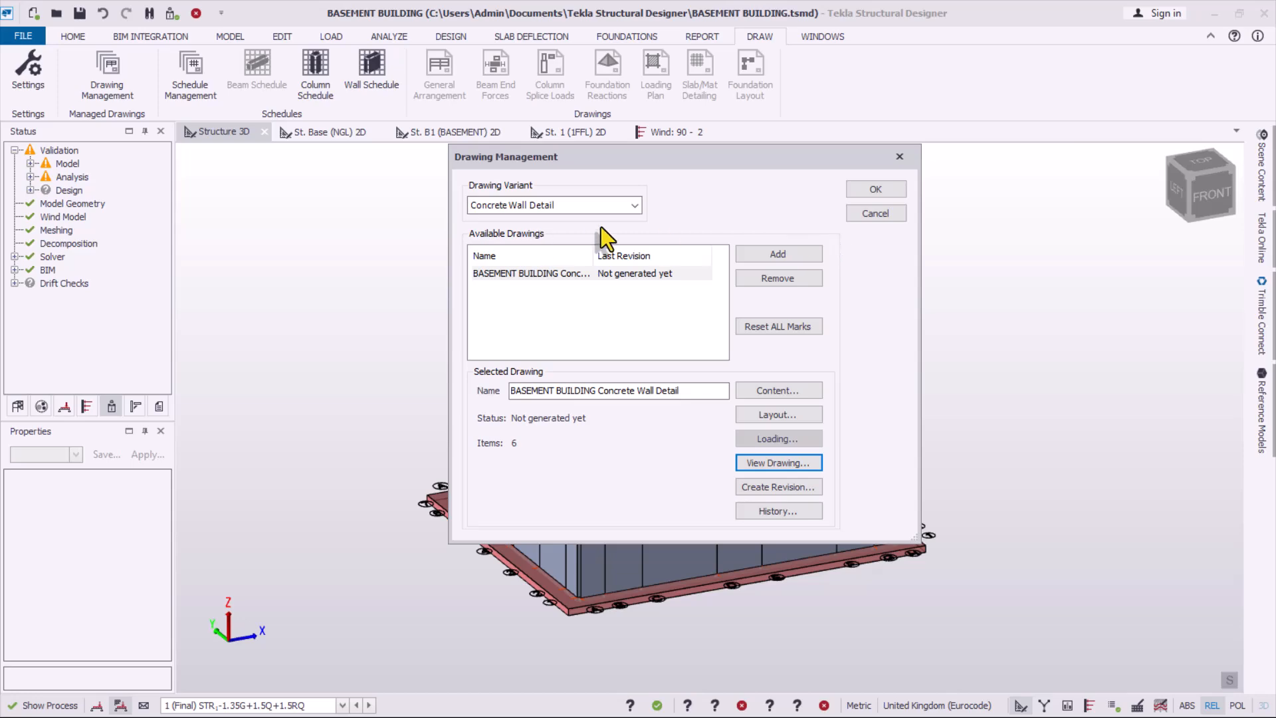
{"action": "left_click", "coordinate": [875, 213]}
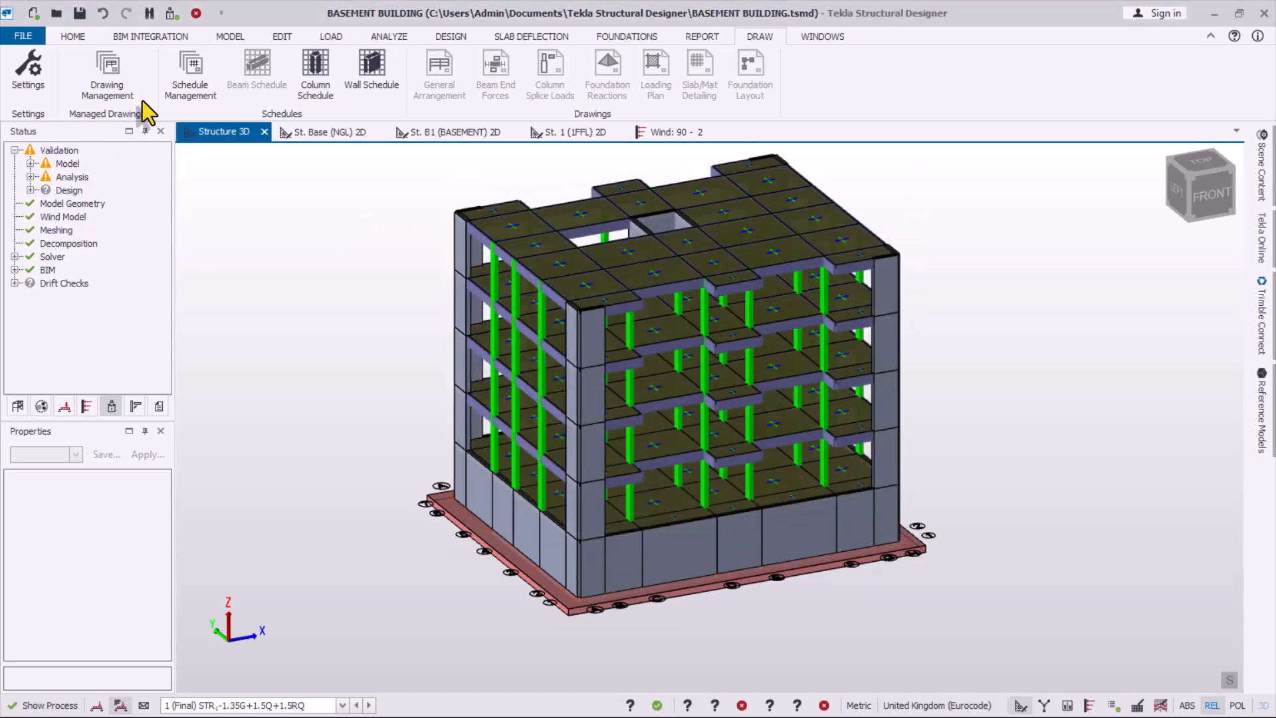
{"action": "left_click", "coordinate": [113, 83]}
{"action": "left_click", "coordinate": [628, 209]}
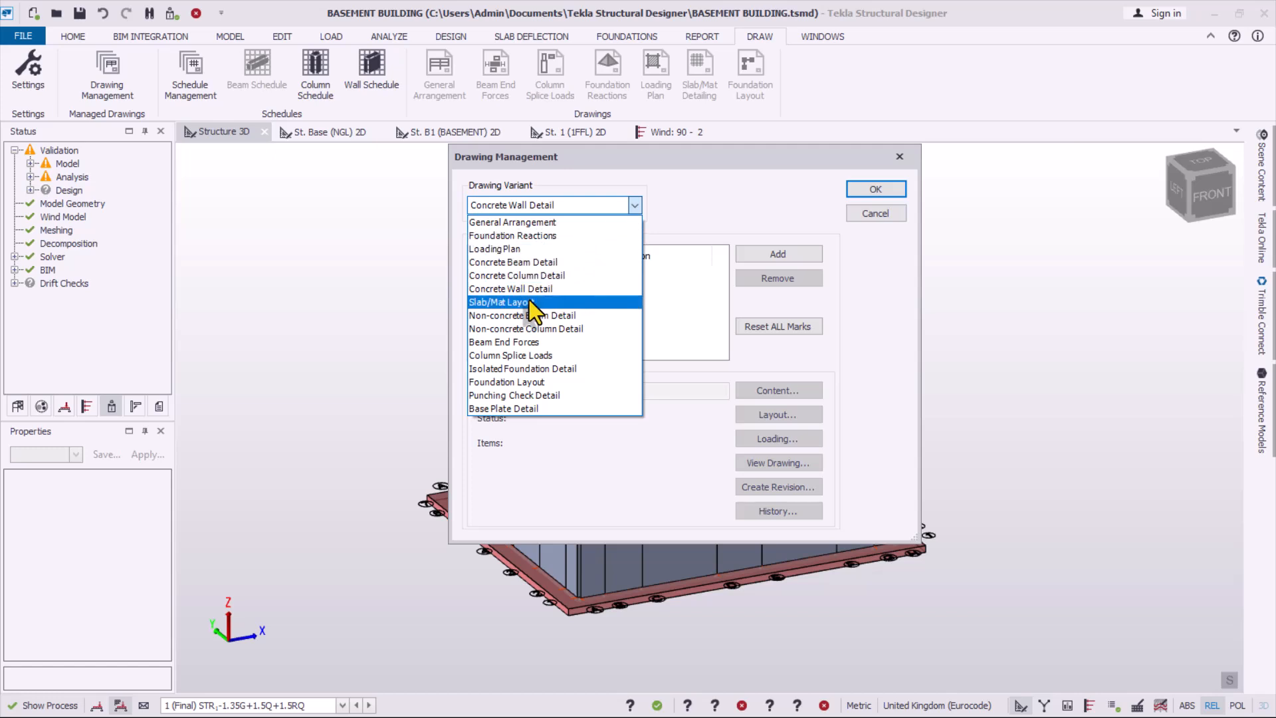
{"action": "left_click", "coordinate": [516, 278]}
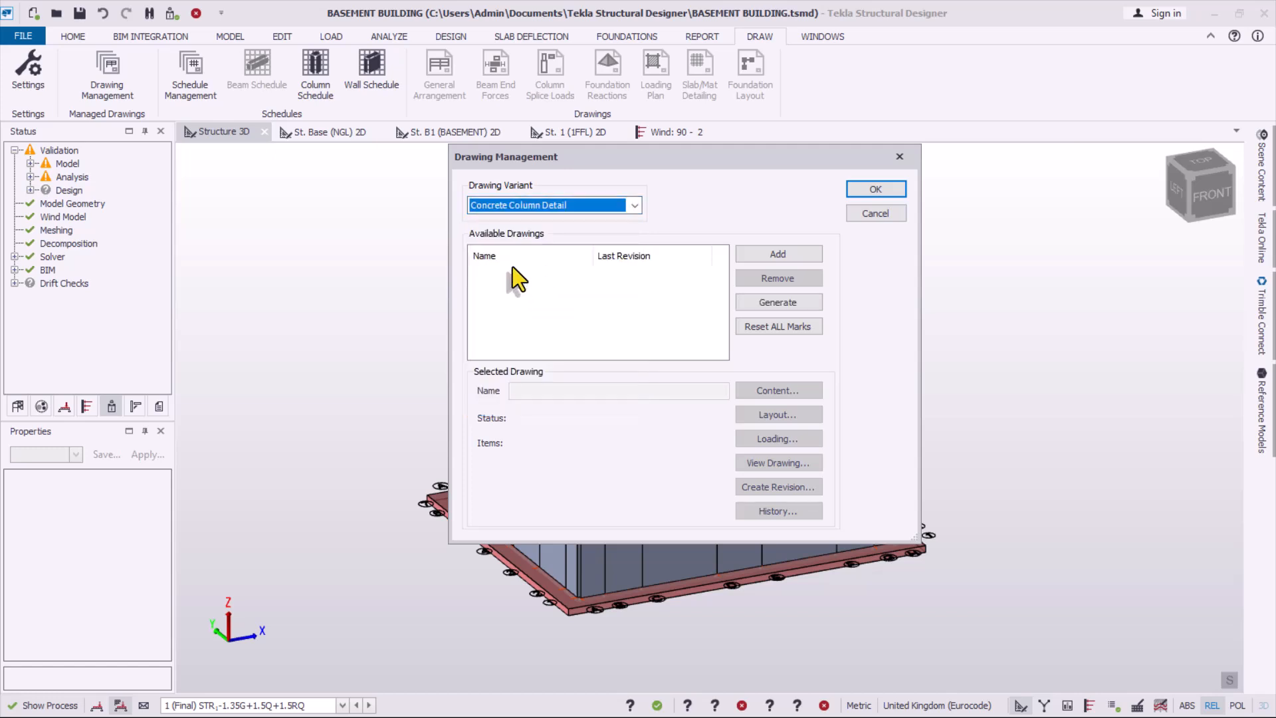
{"action": "left_click", "coordinate": [748, 258]}
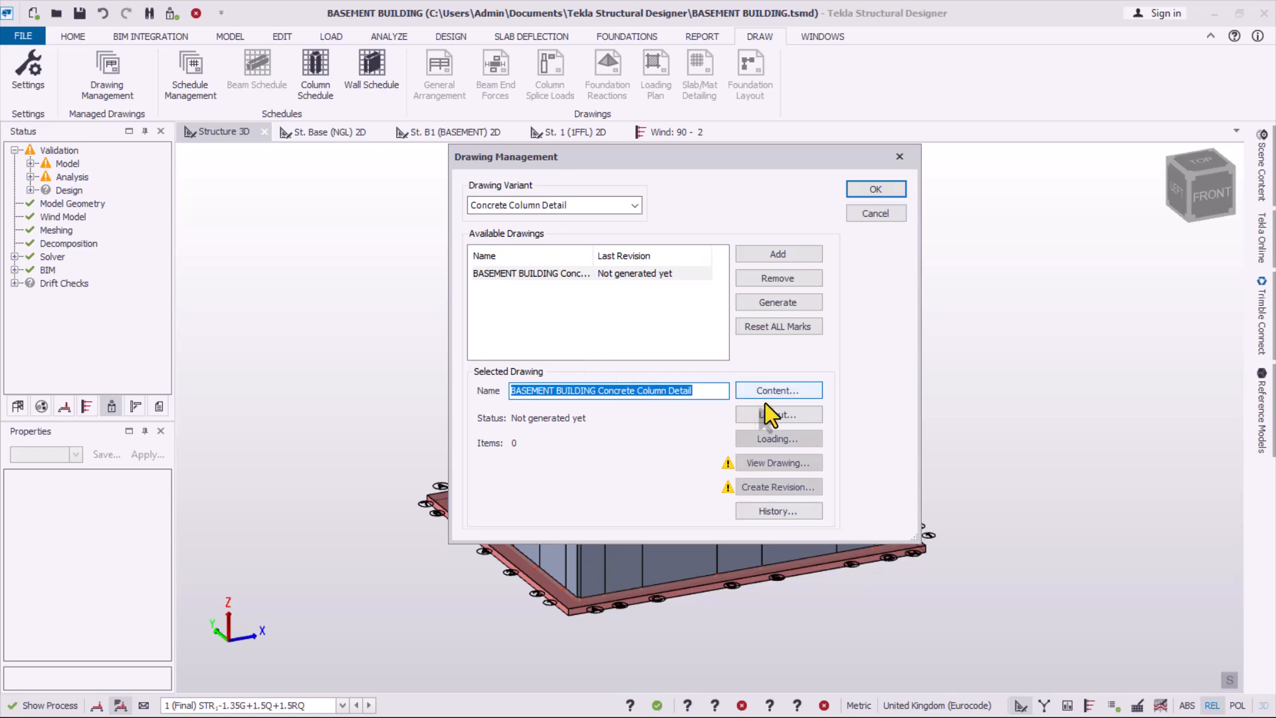
- Assign all concrete cast-in-place columns to the column detail drawing and export it to DXF with automatic file name, Column Detail layers and 1:25 scale
{"action": "left_click", "coordinate": [785, 396]}
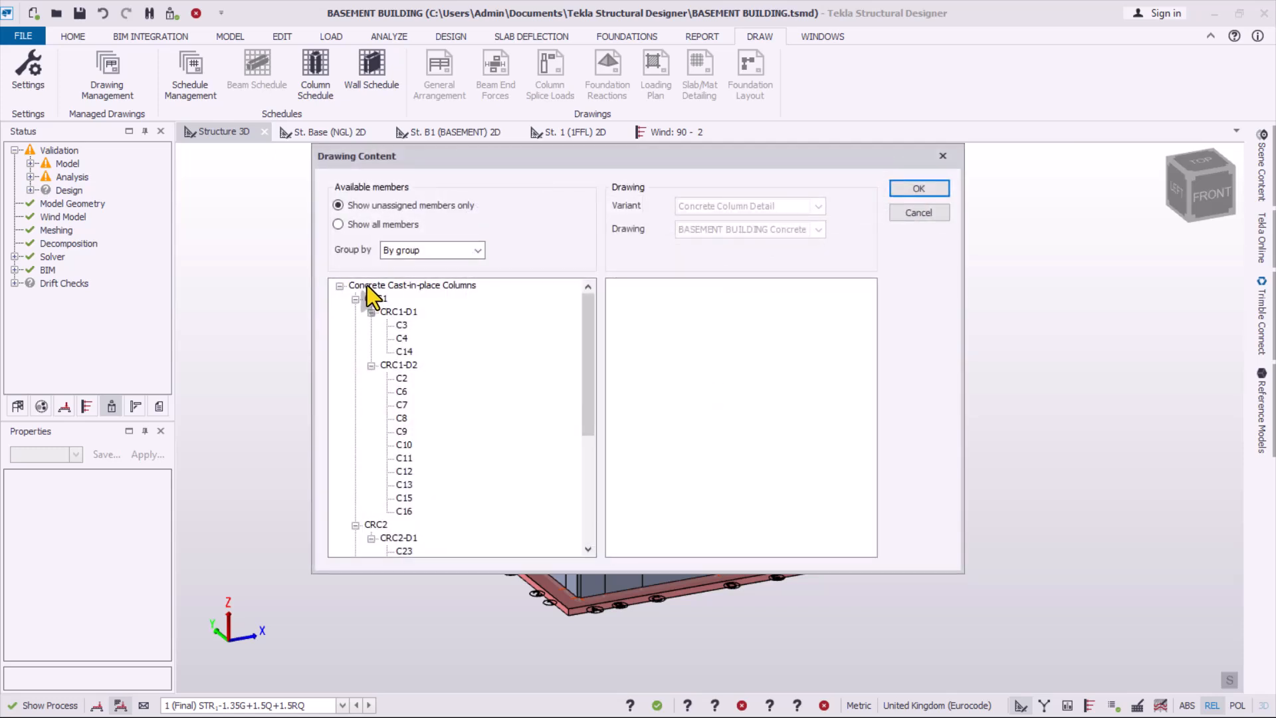
{"action": "left_click_drag", "start_coordinate": [367, 285], "coordinate": [675, 326]}
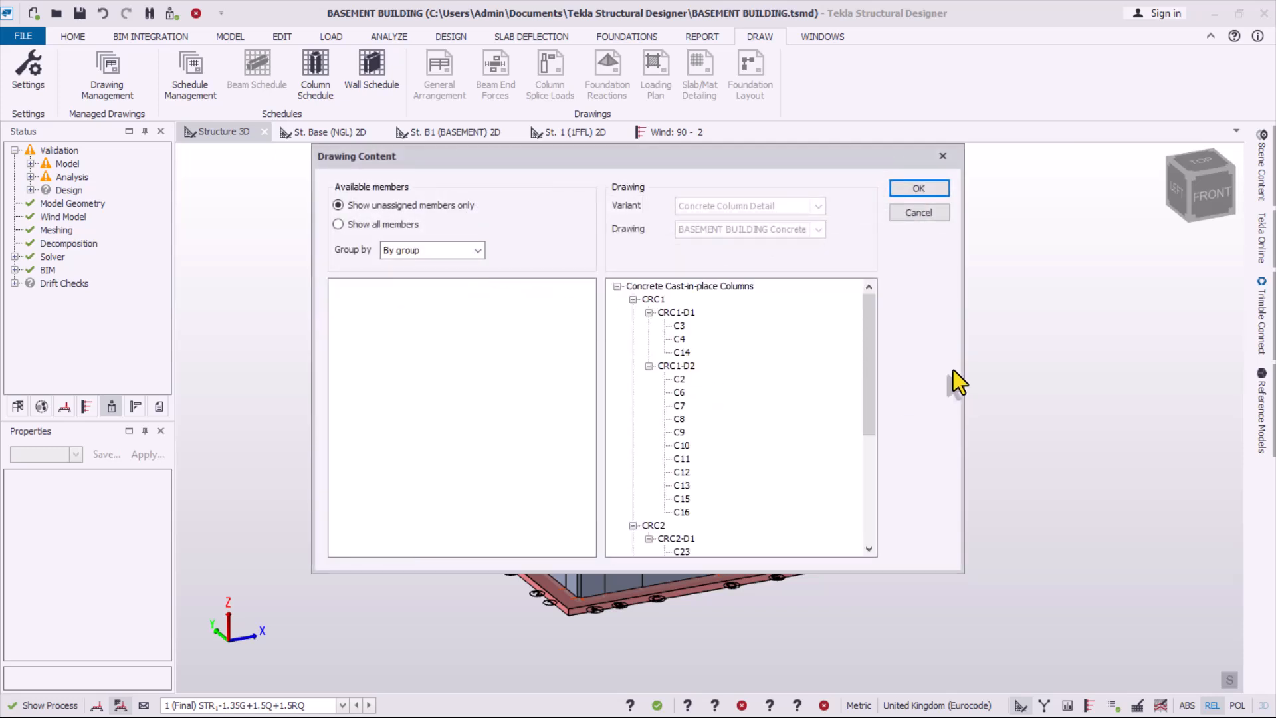
{"action": "mouse_move", "coordinate": [868, 341]}
{"action": "left_mouse_down"}
{"action": "mouse_move", "coordinate": [853, 515]}
{"action": "mouse_move", "coordinate": [873, 350]}
{"action": "left_mouse_up"}
{"action": "left_click", "coordinate": [917, 189]}
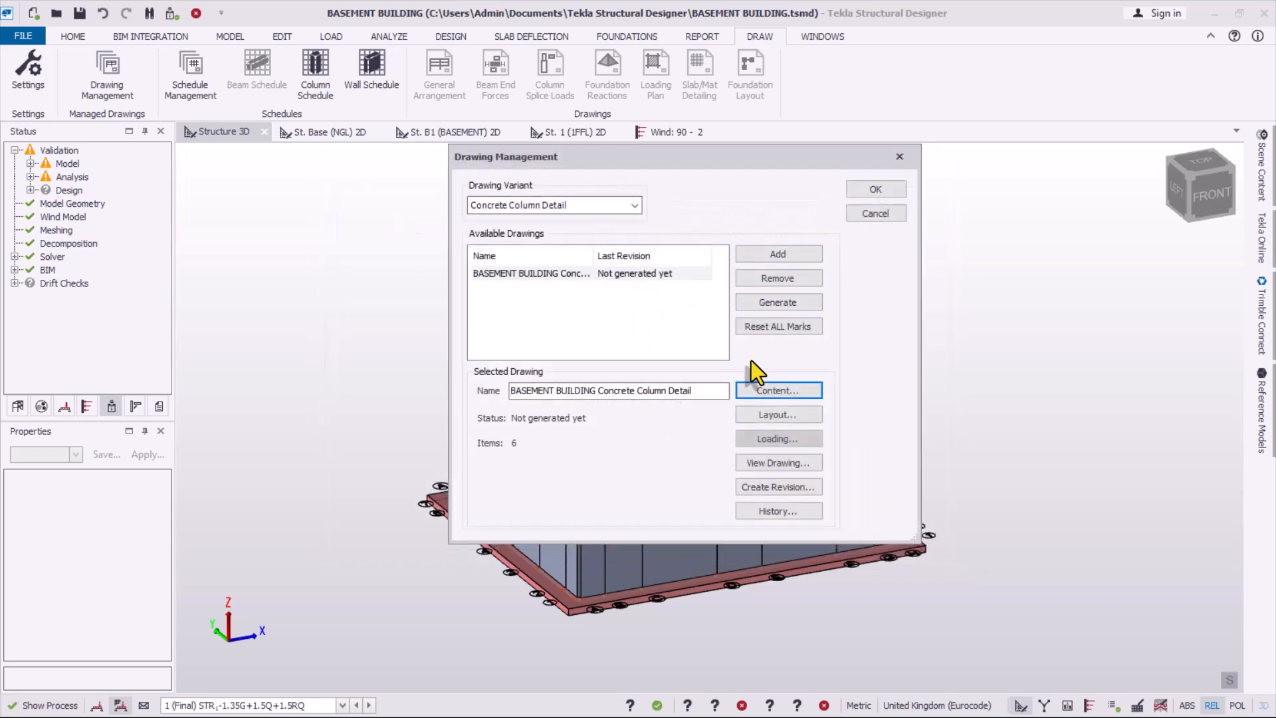
{"action": "left_click", "coordinate": [767, 464]}
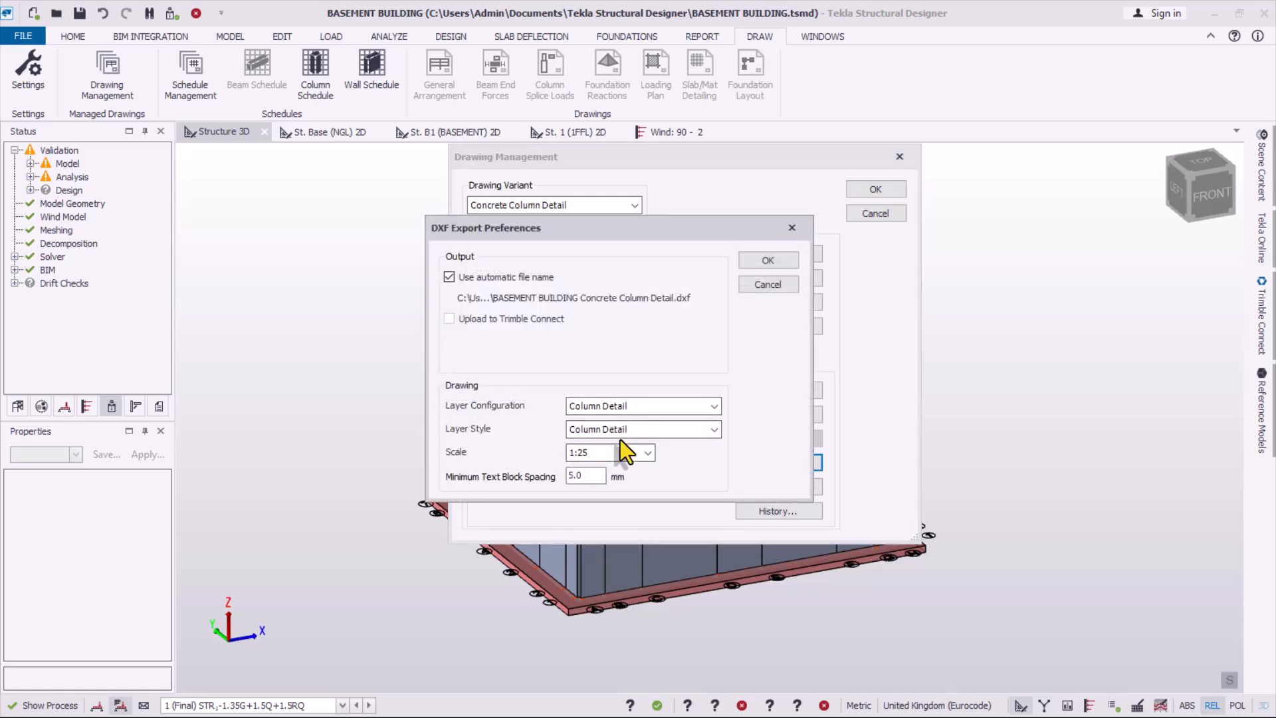
{"action": "left_click", "coordinate": [779, 263]}
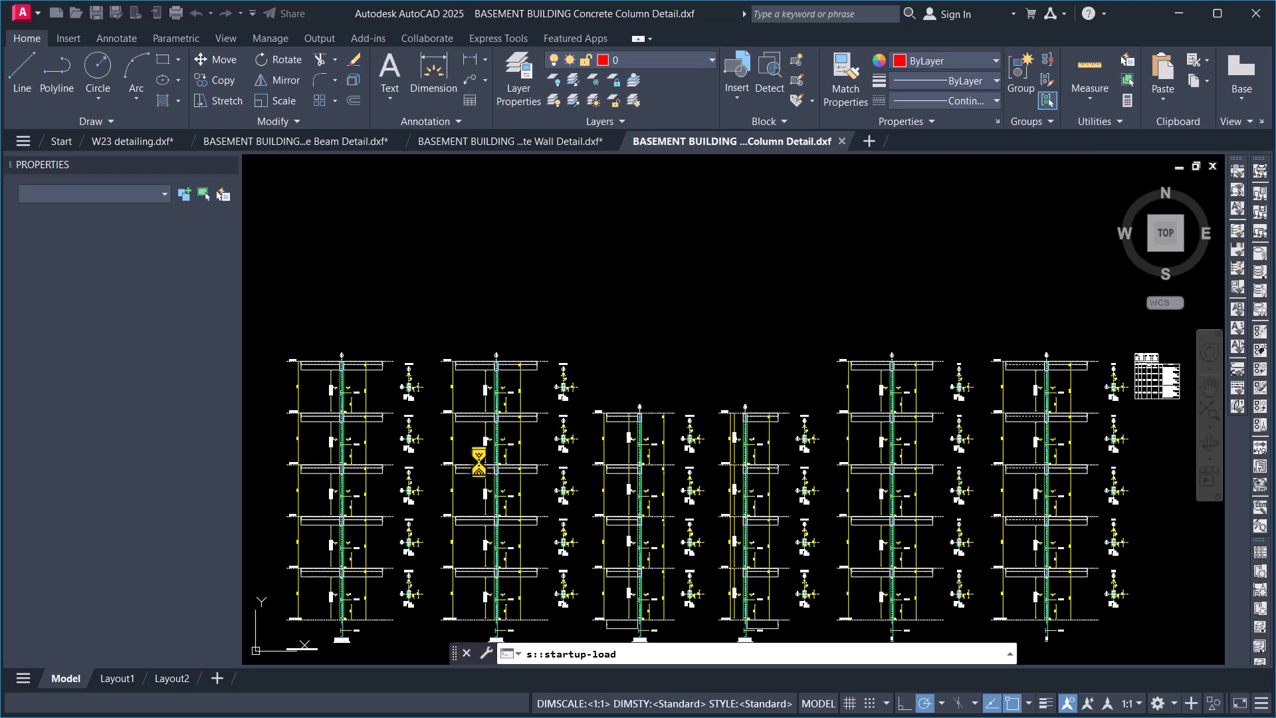
- Examine the first column's cross-section in the exported column detail drawing, checking its bars, ties and dimensions
{"action": "scroll", "coordinate": [351, 469], "scroll_direction": "up", "scroll_amount": 2}
{"action": "scroll", "coordinate": [524, 290], "scroll_direction": "down", "scroll_amount": 4}
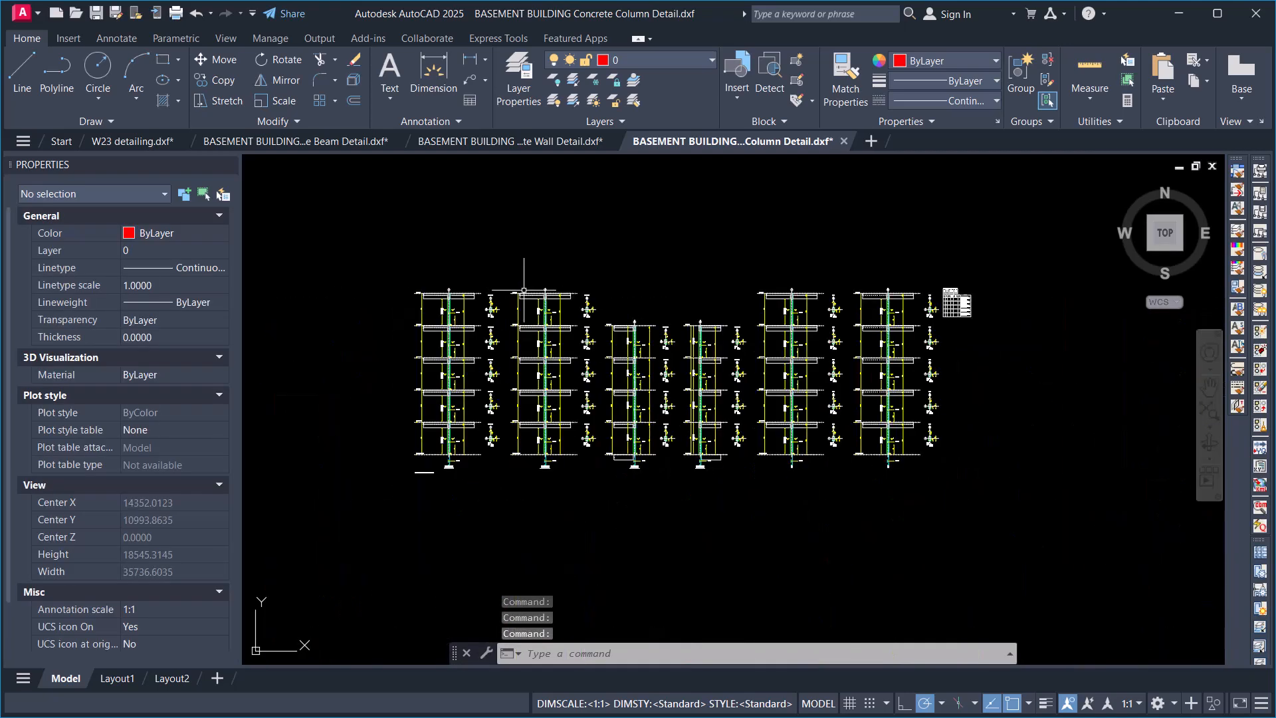
{"action": "scroll", "coordinate": [474, 383], "scroll_direction": "up", "scroll_amount": 4}
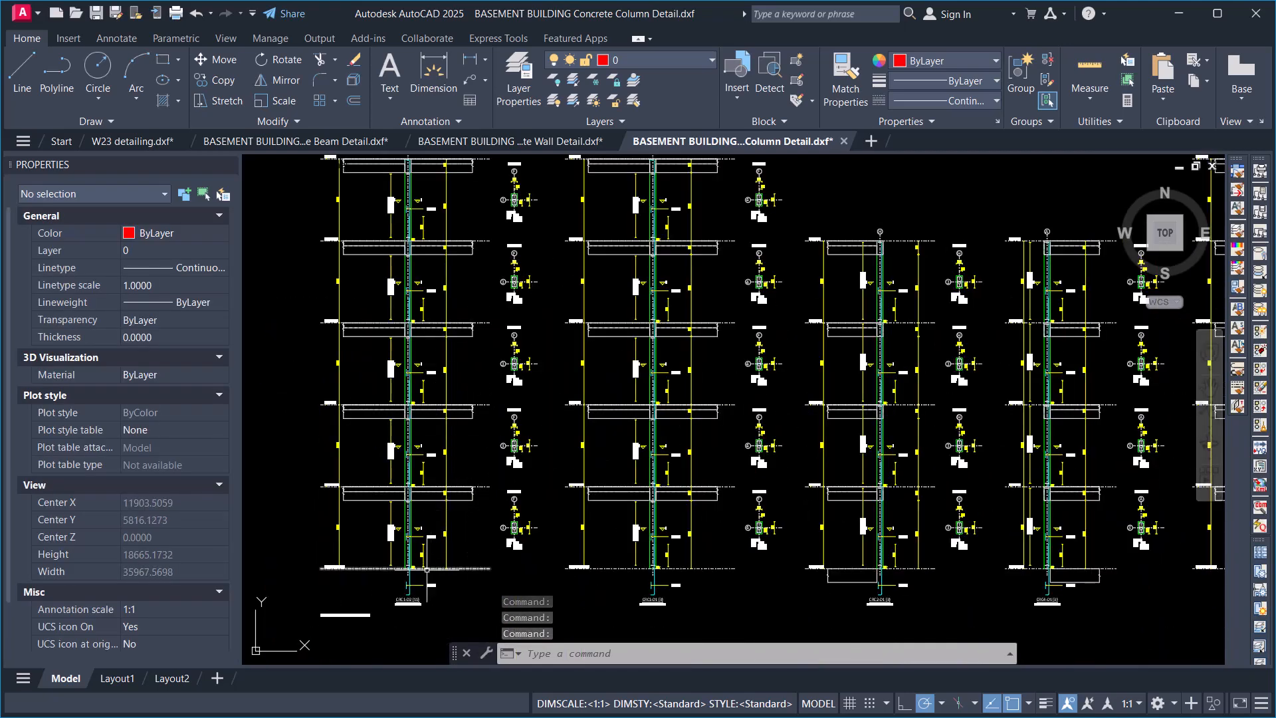
{"action": "scroll", "coordinate": [447, 545], "scroll_direction": "up", "scroll_amount": 15}
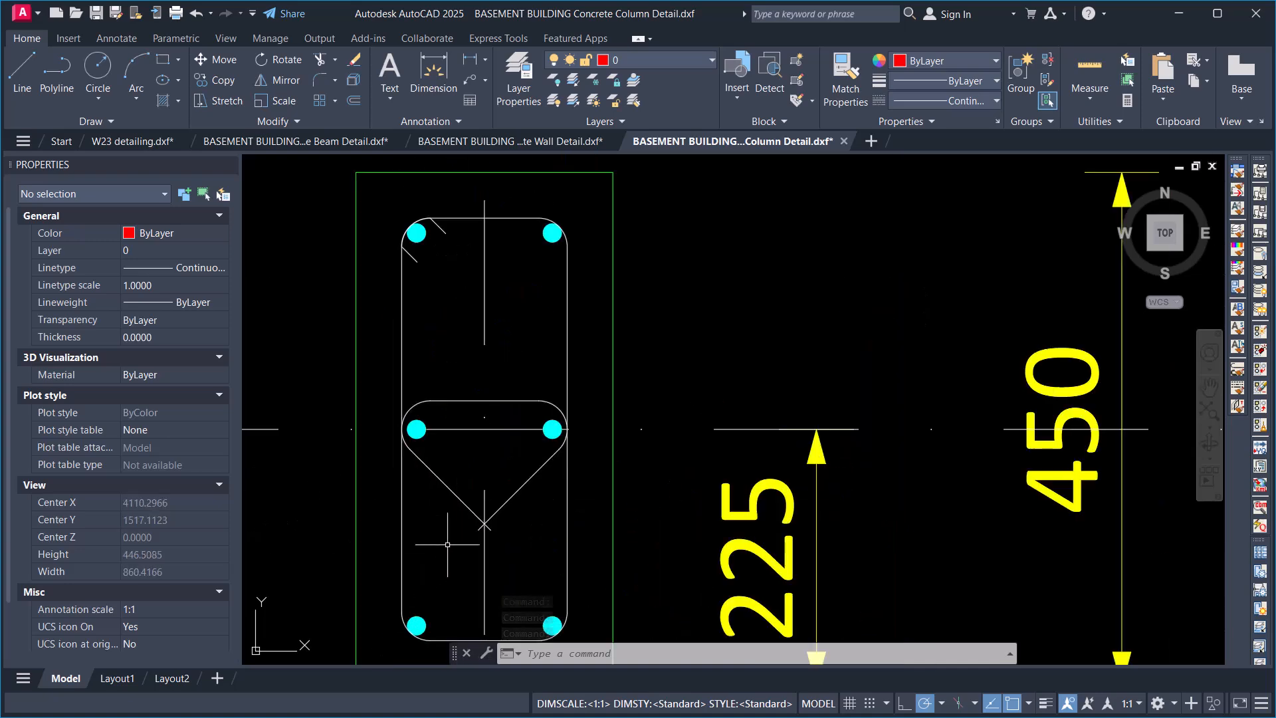
{"action": "scroll", "coordinate": [614, 283], "scroll_direction": "down", "scroll_amount": 4}
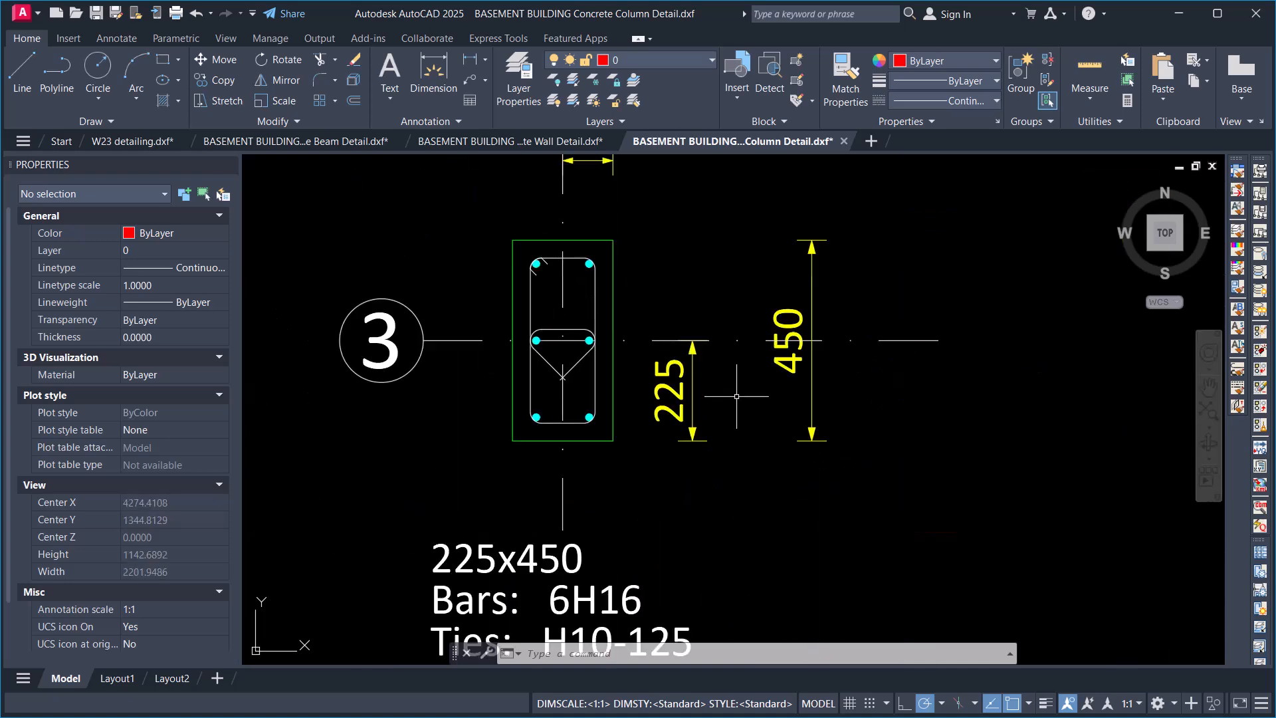
{"action": "scroll", "coordinate": [542, 428], "scroll_direction": "down", "scroll_amount": 4}
{"action": "scroll", "coordinate": [569, 262], "scroll_direction": "up", "scroll_amount": 4}
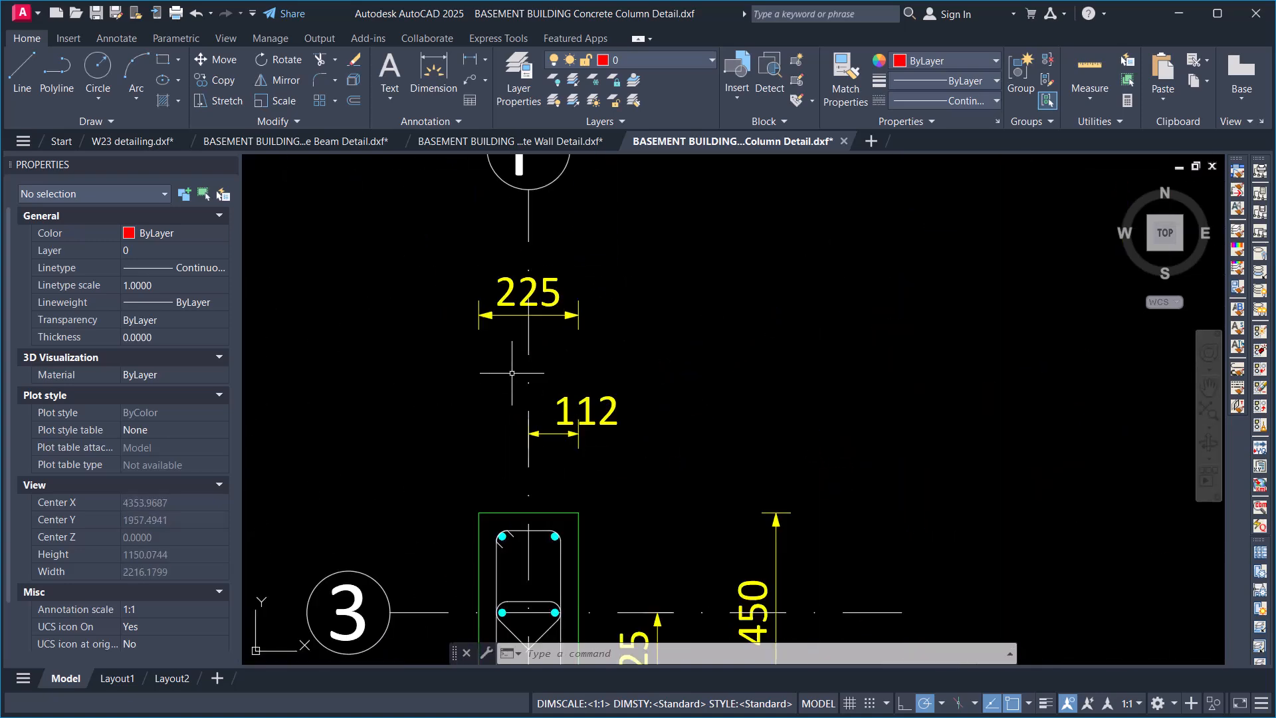
{"action": "scroll", "coordinate": [511, 373], "scroll_direction": "down", "scroll_amount": 4}
{"action": "scroll", "coordinate": [530, 425], "scroll_direction": "up", "scroll_amount": 6}
{"action": "scroll", "coordinate": [530, 425], "scroll_direction": "down", "scroll_amount": 4}
{"action": "scroll", "coordinate": [529, 453], "scroll_direction": "up", "scroll_amount": 4}
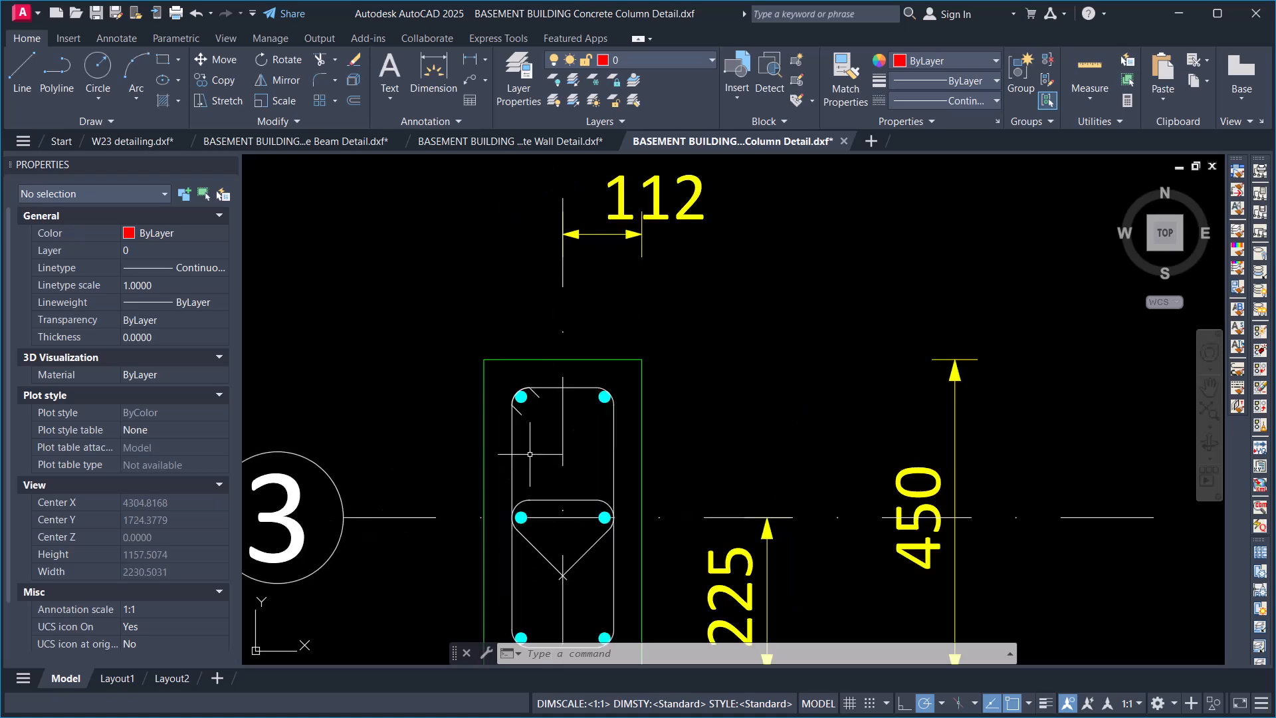
{"action": "scroll", "coordinate": [530, 454], "scroll_direction": "up", "scroll_amount": 3}
{"action": "scroll", "coordinate": [585, 426], "scroll_direction": "down", "scroll_amount": 4}
{"action": "scroll", "coordinate": [601, 505], "scroll_direction": "up", "scroll_amount": 3}
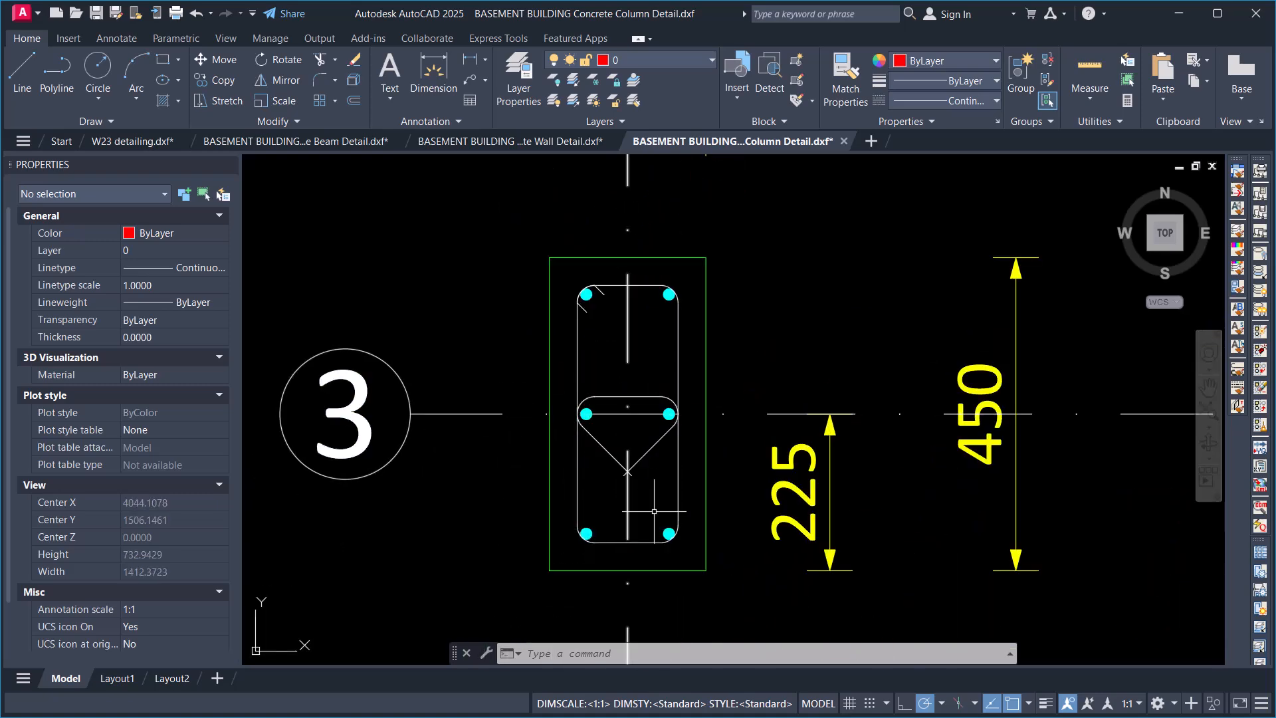
- Examine the CRC1-D2 column elevation with its bar, tie and lap labels, and survey the full set of column details
{"action": "scroll", "coordinate": [654, 511], "scroll_direction": "down", "scroll_amount": 10}
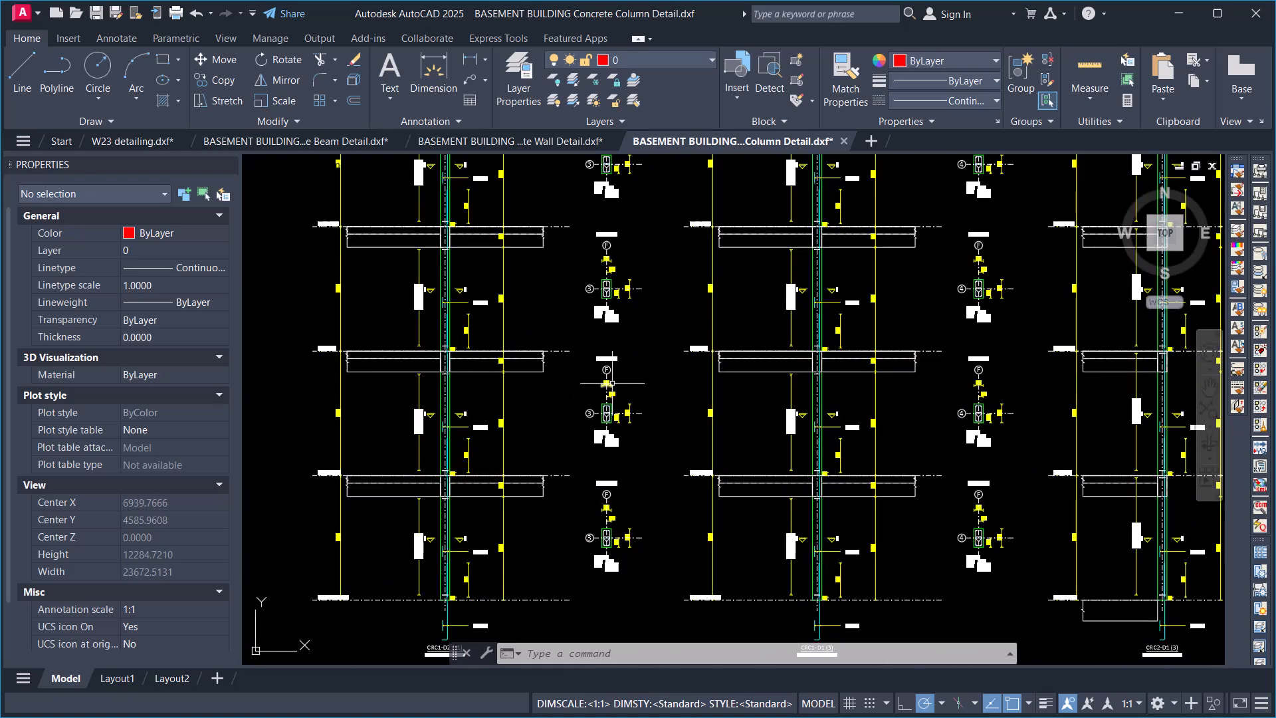
{"action": "scroll", "coordinate": [606, 383], "scroll_direction": "down", "scroll_amount": 2}
{"action": "scroll", "coordinate": [500, 299], "scroll_direction": "up", "scroll_amount": 8}
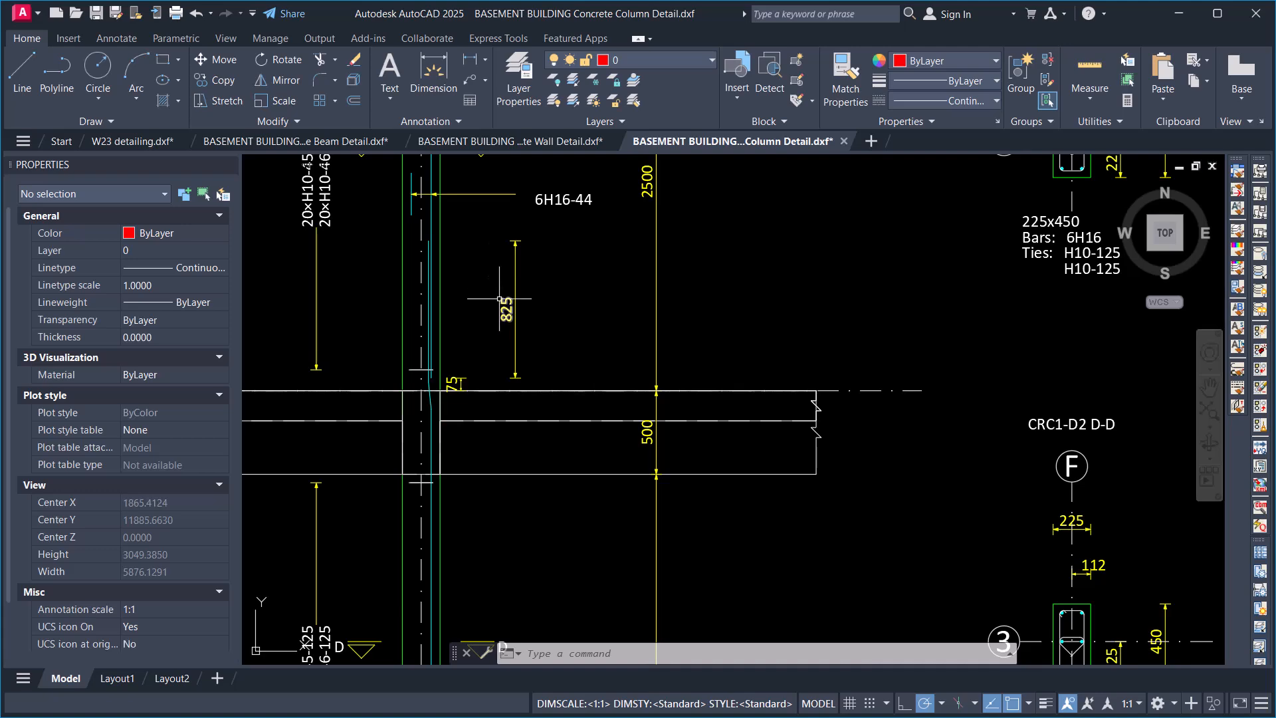
{"action": "scroll", "coordinate": [500, 299], "scroll_direction": "down", "scroll_amount": 5}
{"action": "scroll", "coordinate": [500, 299], "scroll_direction": "up", "scroll_amount": 5}
{"action": "scroll", "coordinate": [436, 336], "scroll_direction": "down", "scroll_amount": 4}
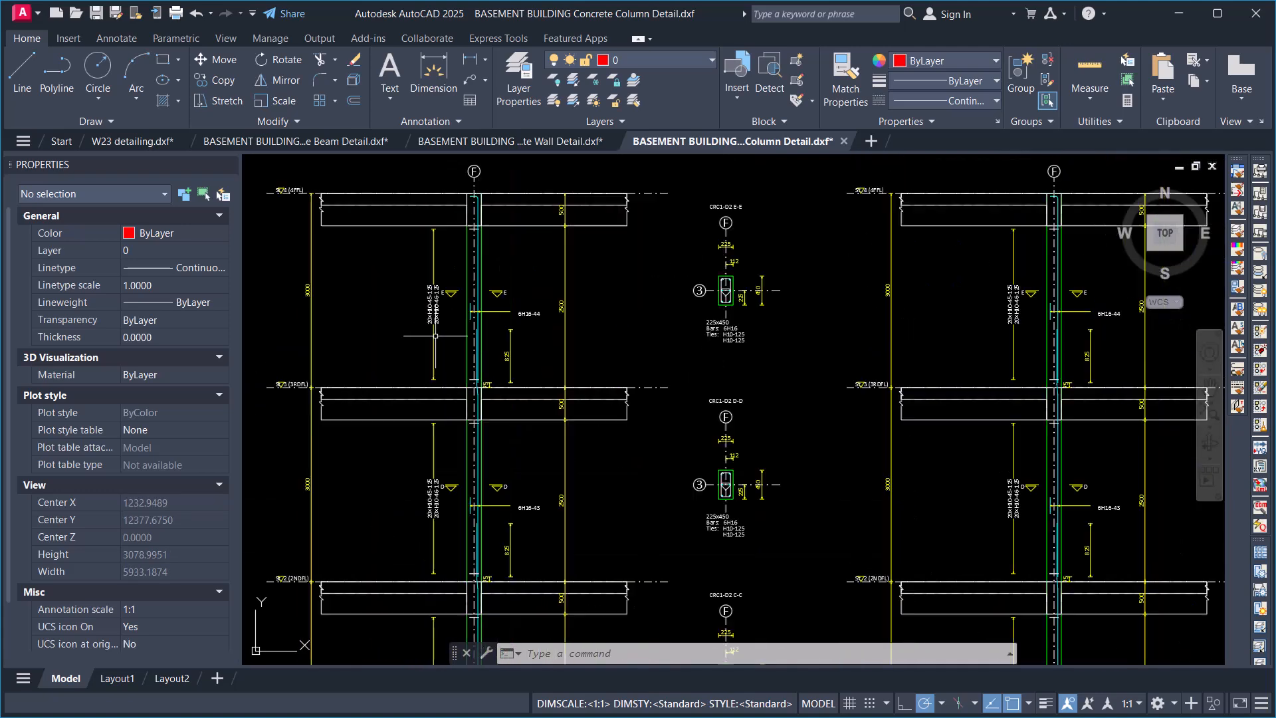
{"action": "scroll", "coordinate": [435, 336], "scroll_direction": "up", "scroll_amount": 1}
{"action": "scroll", "coordinate": [443, 376], "scroll_direction": "down", "scroll_amount": 6}
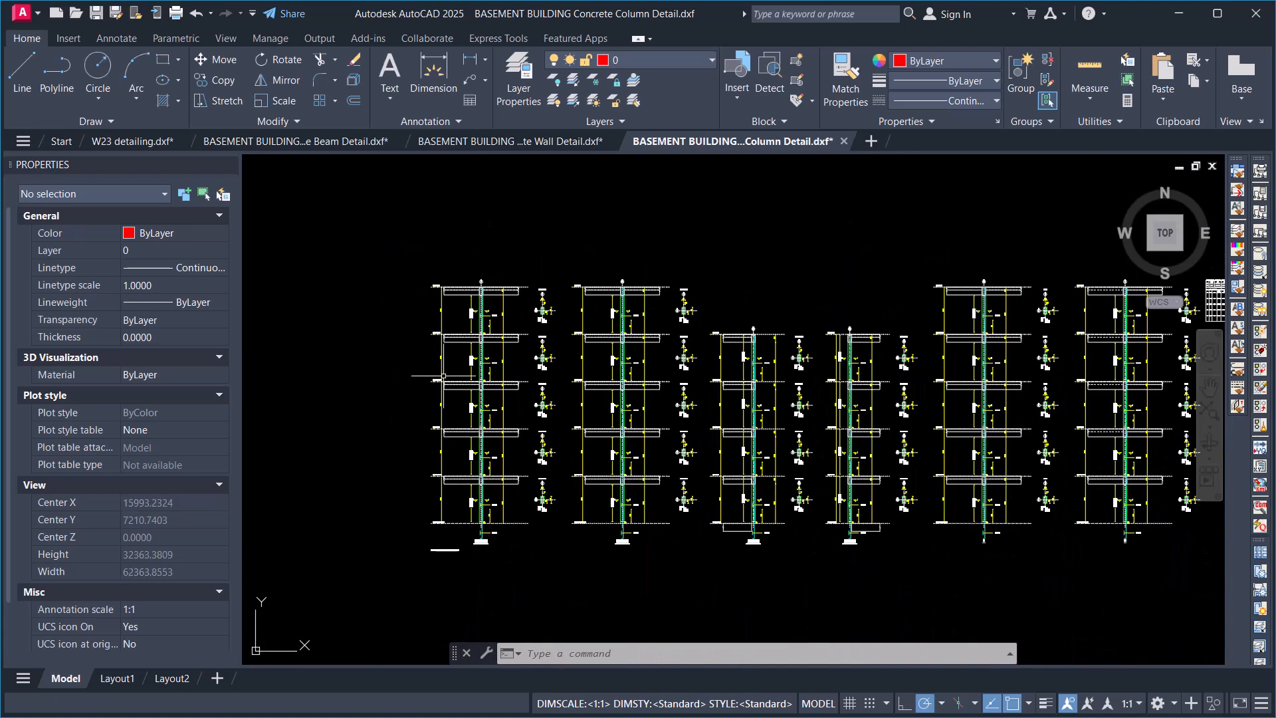
{"action": "scroll", "coordinate": [489, 435], "scroll_direction": "up", "scroll_amount": 4}
{"action": "scroll", "coordinate": [565, 478], "scroll_direction": "up", "scroll_amount": 6}
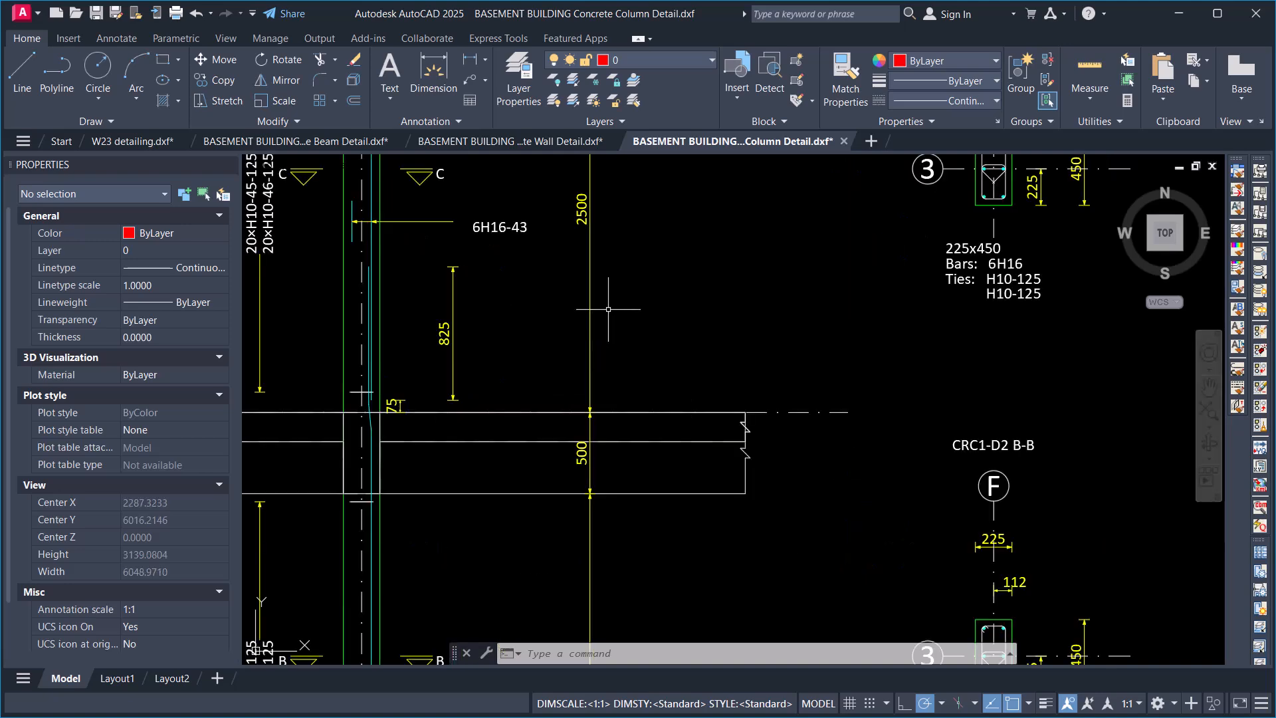
{"action": "scroll", "coordinate": [598, 399], "scroll_direction": "down", "scroll_amount": 3}
{"action": "scroll", "coordinate": [610, 382], "scroll_direction": "up", "scroll_amount": 3}
{"action": "scroll", "coordinate": [610, 382], "scroll_direction": "down", "scroll_amount": 9}
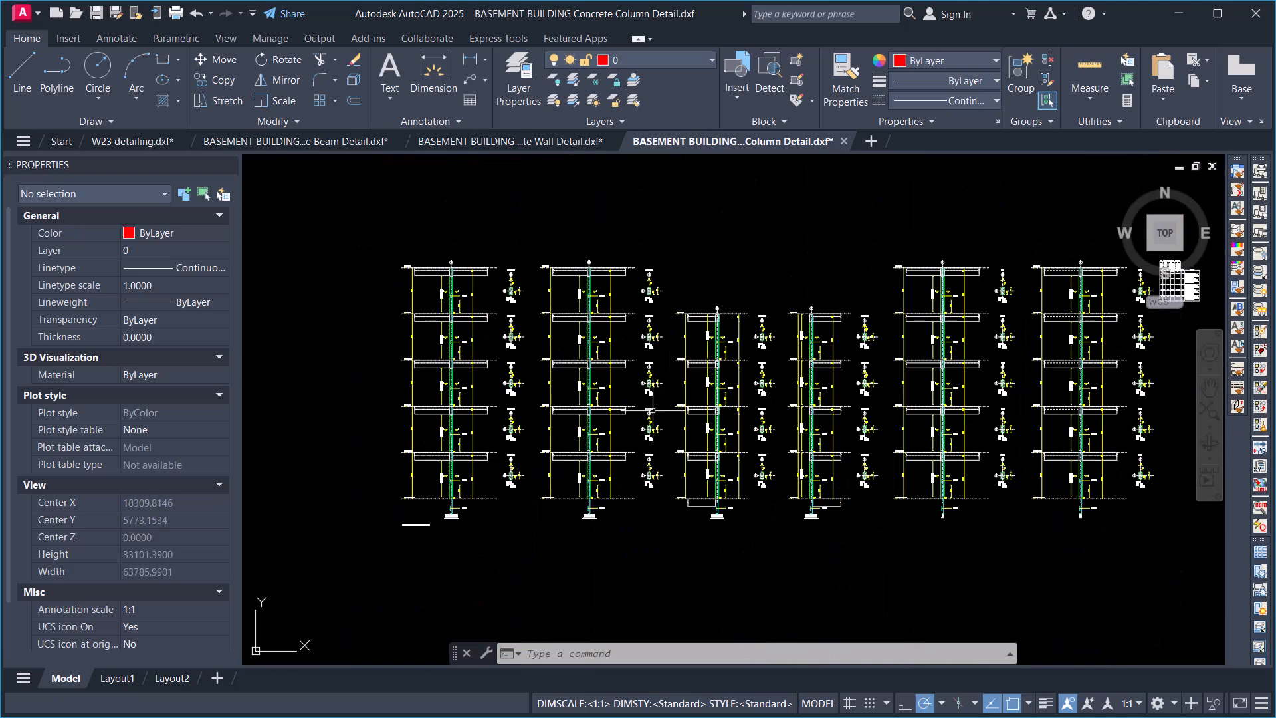
{"action": "scroll", "coordinate": [859, 358], "scroll_direction": "down", "scroll_amount": 2}
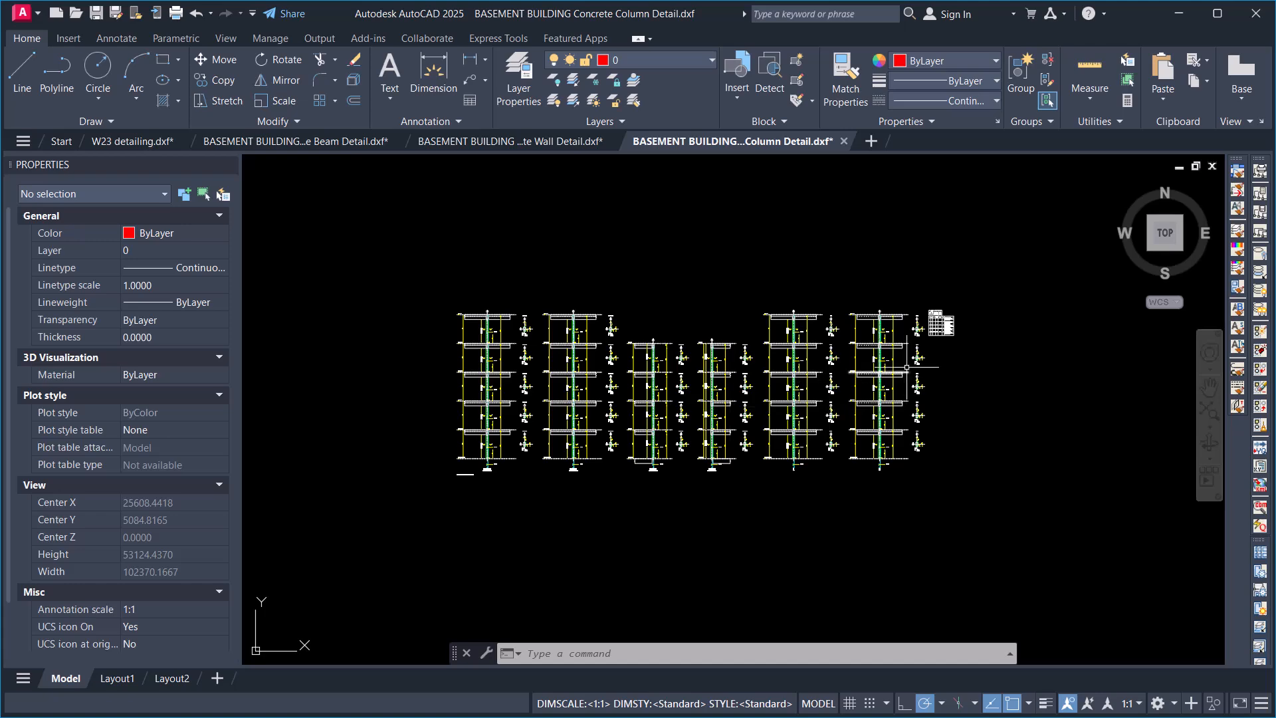
- Compare the column elevations across the exported column detail drawing, checking bar and tie labels and the cross-sections beside each storey
{"action": "scroll", "coordinate": [858, 418], "scroll_direction": "up", "scroll_amount": 1}
{"action": "scroll", "coordinate": [837, 428], "scroll_direction": "down", "scroll_amount": 1}
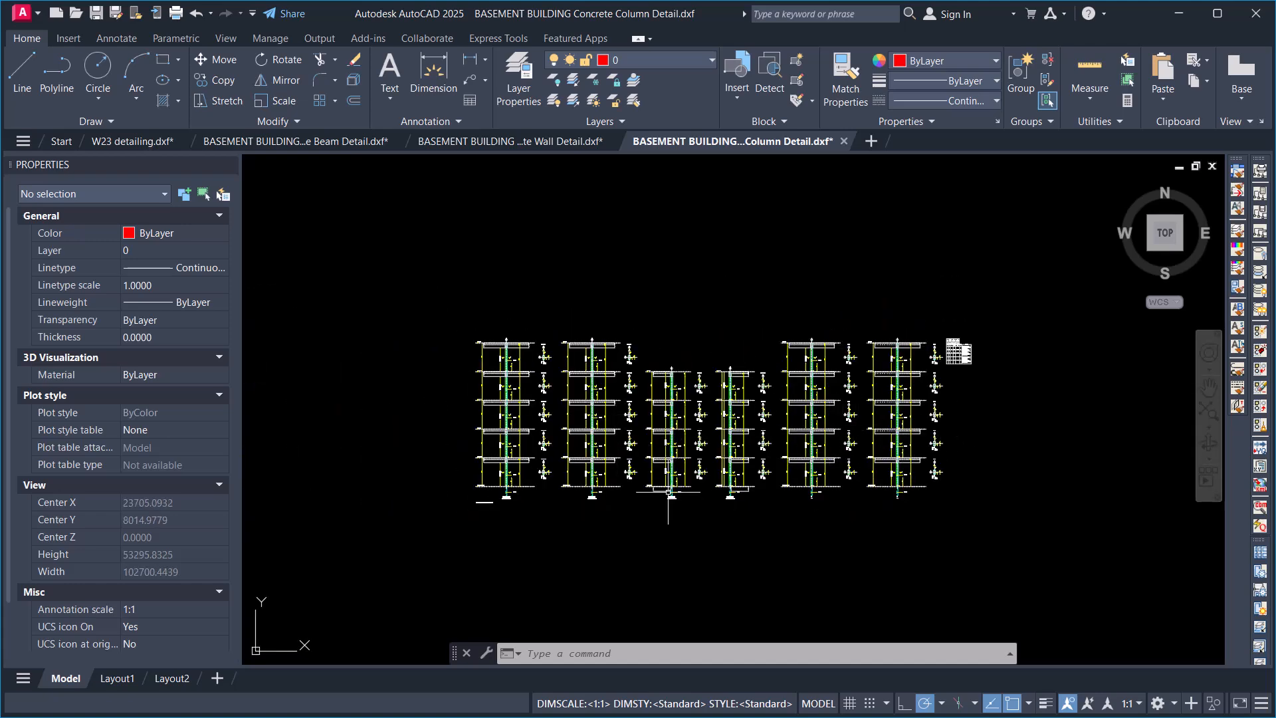
{"action": "scroll", "coordinate": [735, 442], "scroll_direction": "up", "scroll_amount": 2}
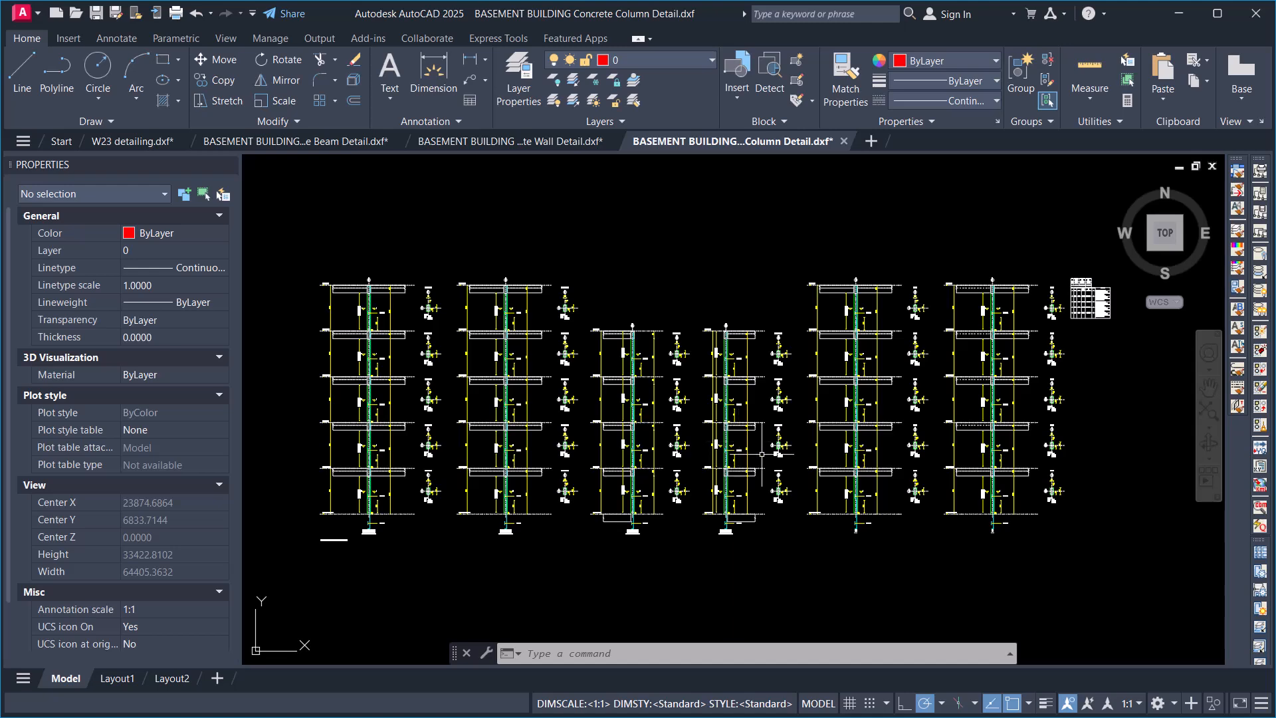
{"action": "scroll", "coordinate": [763, 454], "scroll_direction": "up", "scroll_amount": 8}
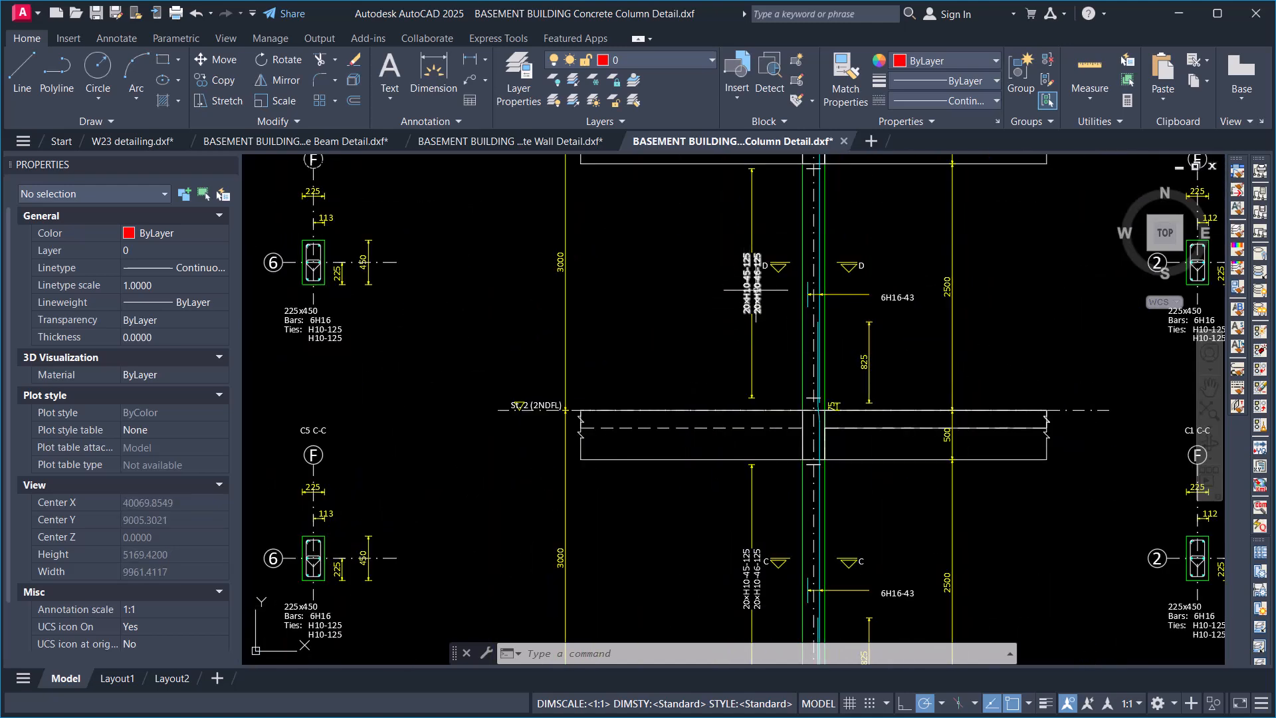
{"action": "scroll", "coordinate": [968, 356], "scroll_direction": "down", "scroll_amount": 3}
{"action": "scroll", "coordinate": [968, 356], "scroll_direction": "up", "scroll_amount": 2}
{"action": "scroll", "coordinate": [729, 382], "scroll_direction": "down", "scroll_amount": 5}
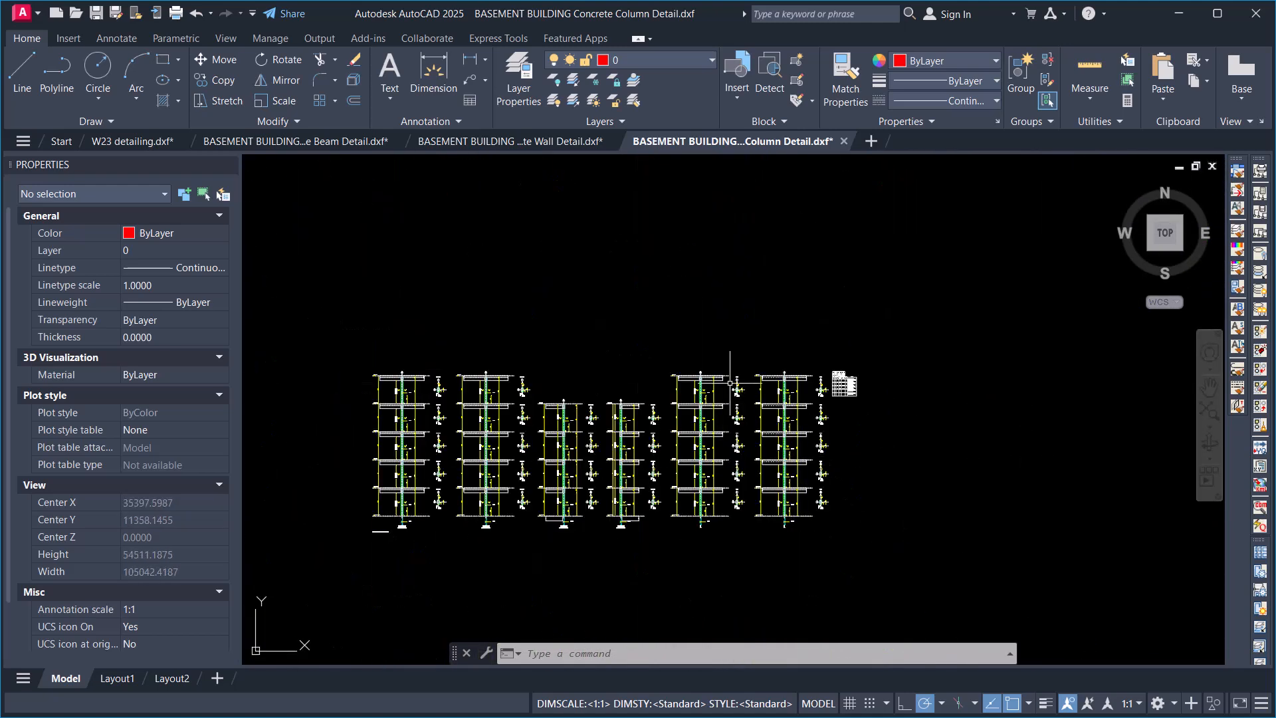
{"action": "scroll", "coordinate": [730, 382], "scroll_direction": "down", "scroll_amount": 3}
{"action": "scroll", "coordinate": [831, 425], "scroll_direction": "up", "scroll_amount": 3}
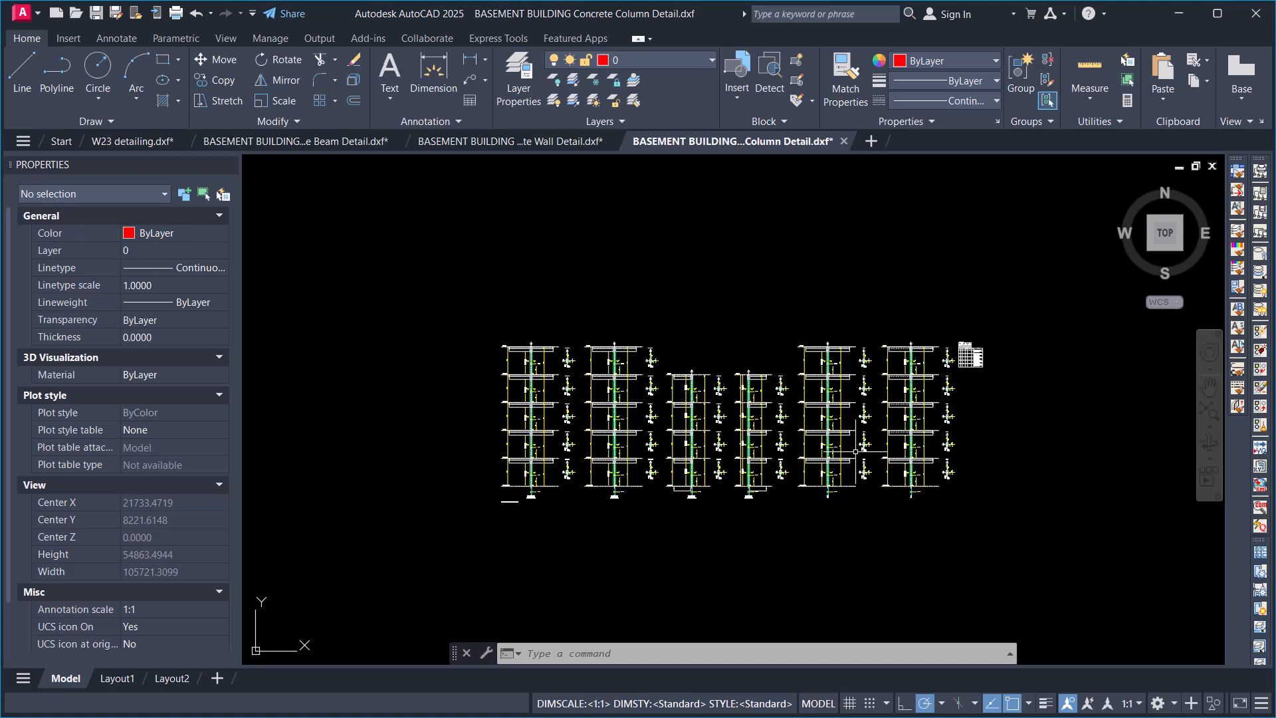
{"action": "scroll", "coordinate": [833, 442], "scroll_direction": "up", "scroll_amount": 4}
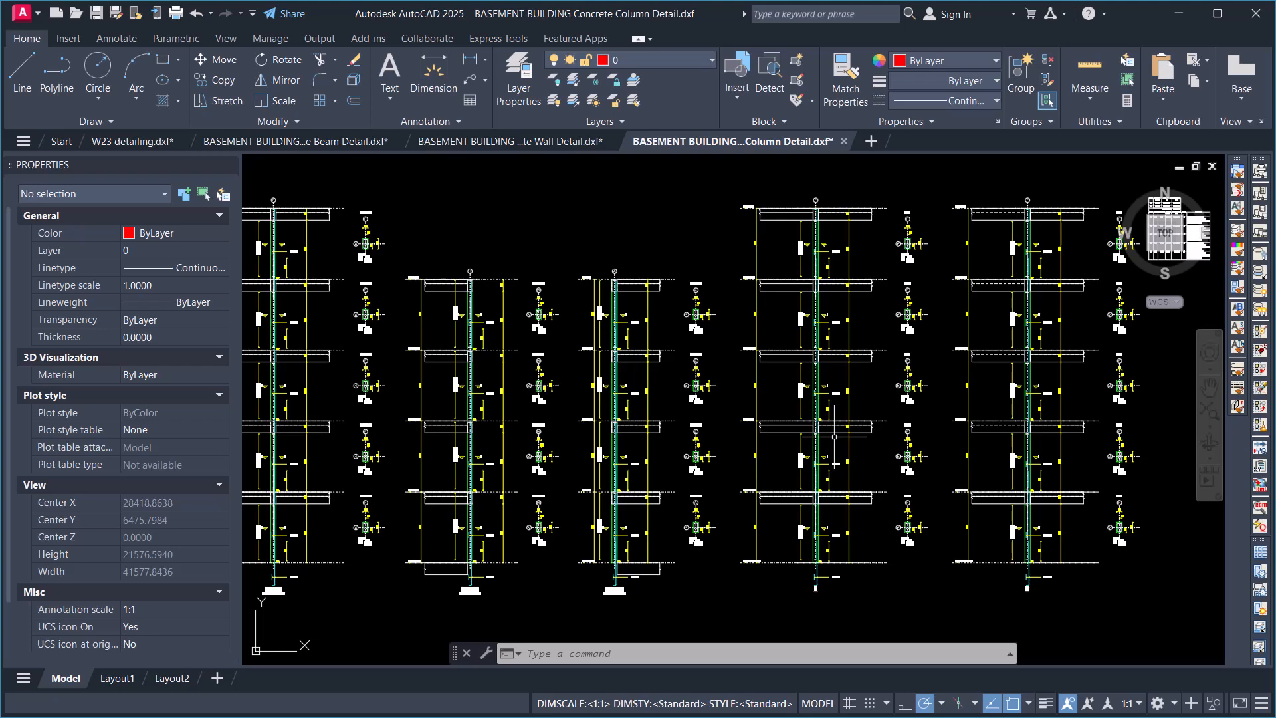
{"action": "scroll", "coordinate": [834, 436], "scroll_direction": "down", "scroll_amount": 4}
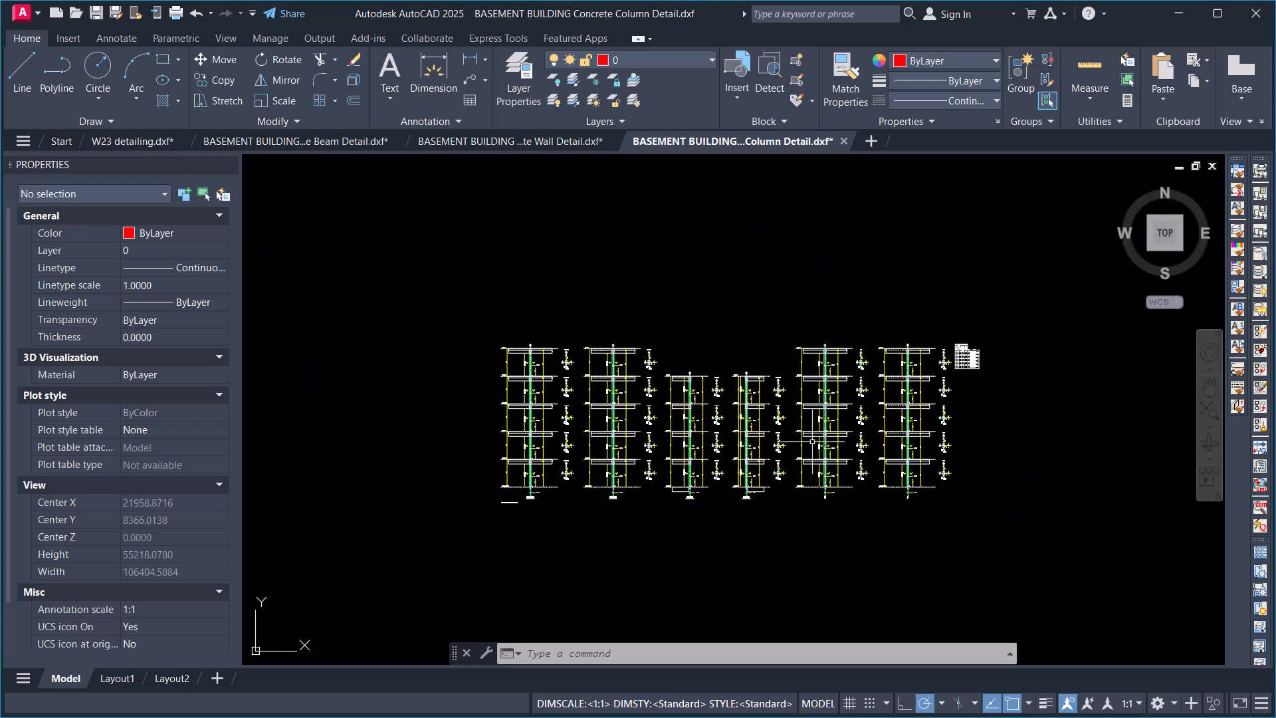
{"action": "scroll", "coordinate": [812, 435], "scroll_direction": "up", "scroll_amount": 5}
{"action": "scroll", "coordinate": [758, 422], "scroll_direction": "down", "scroll_amount": 4}
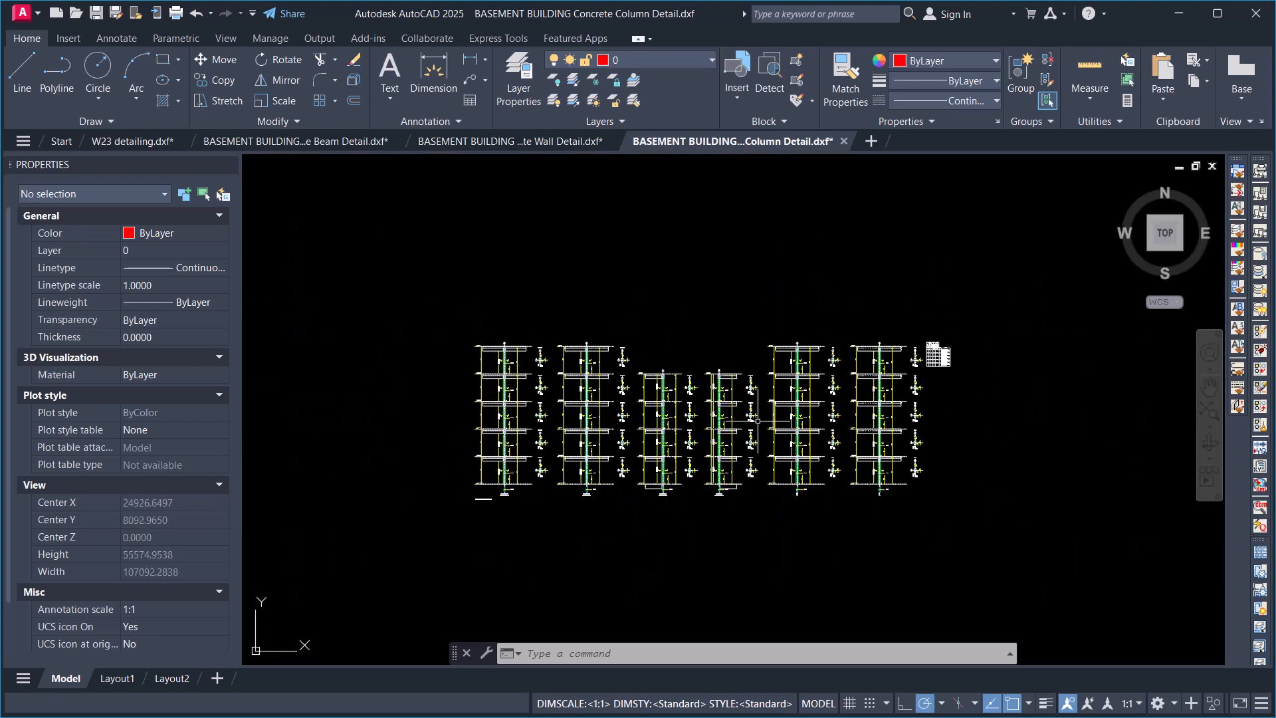
{"action": "scroll", "coordinate": [657, 402], "scroll_direction": "up", "scroll_amount": 5}
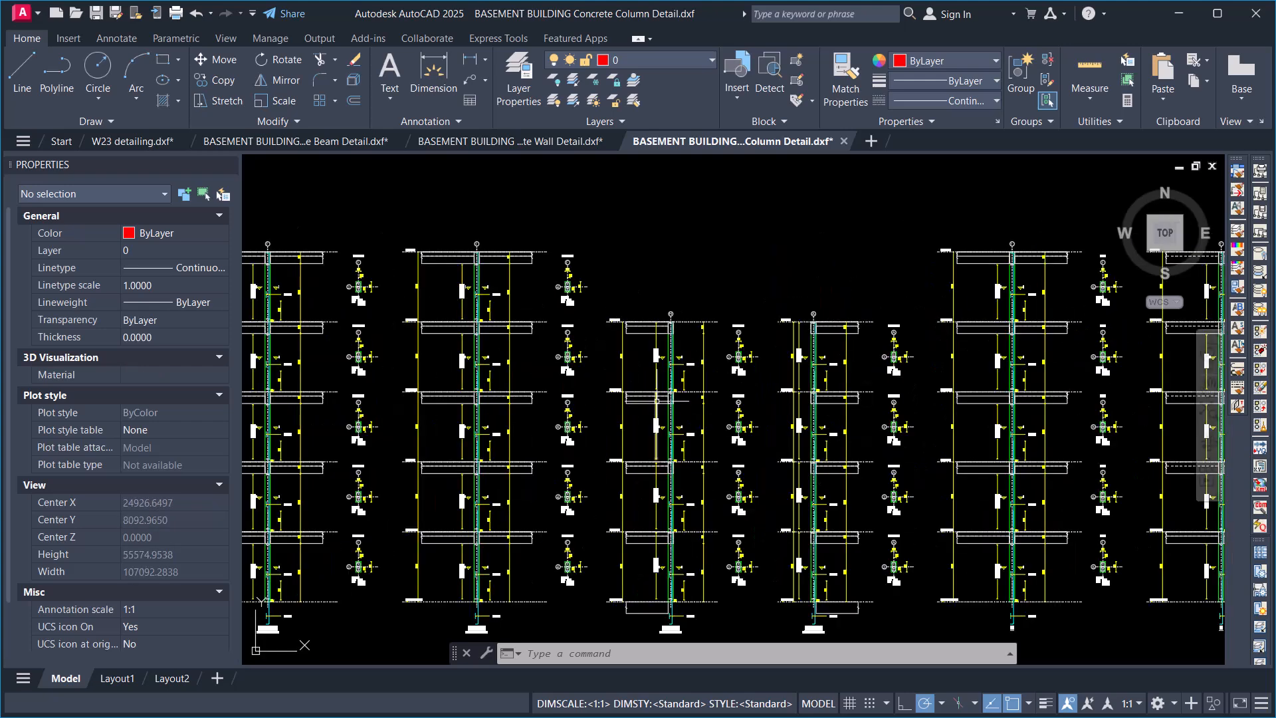
- Switch back to Tekla Structural Designer and validate the building model before reporting
{"action": "left_click", "coordinate": [1179, 13]}
{"action": "left_click", "coordinate": [875, 213]}
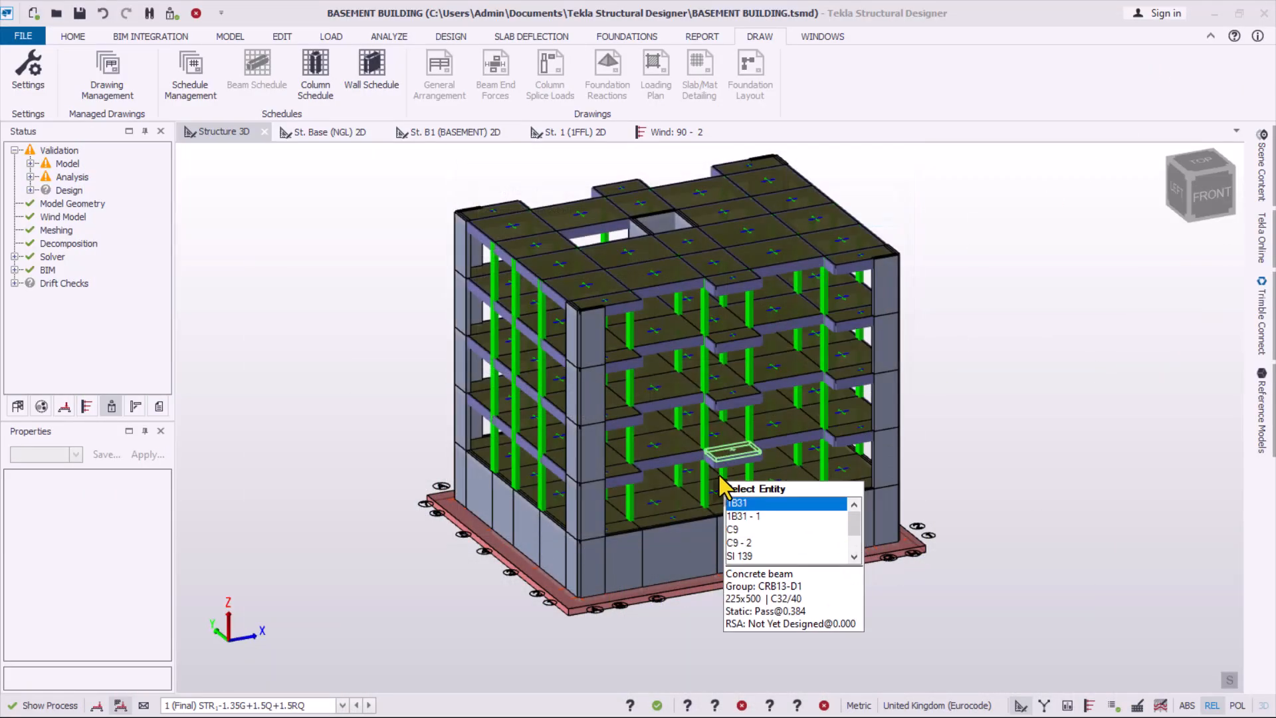
{"action": "scroll", "coordinate": [718, 485], "scroll_direction": "up", "scroll_amount": 6}
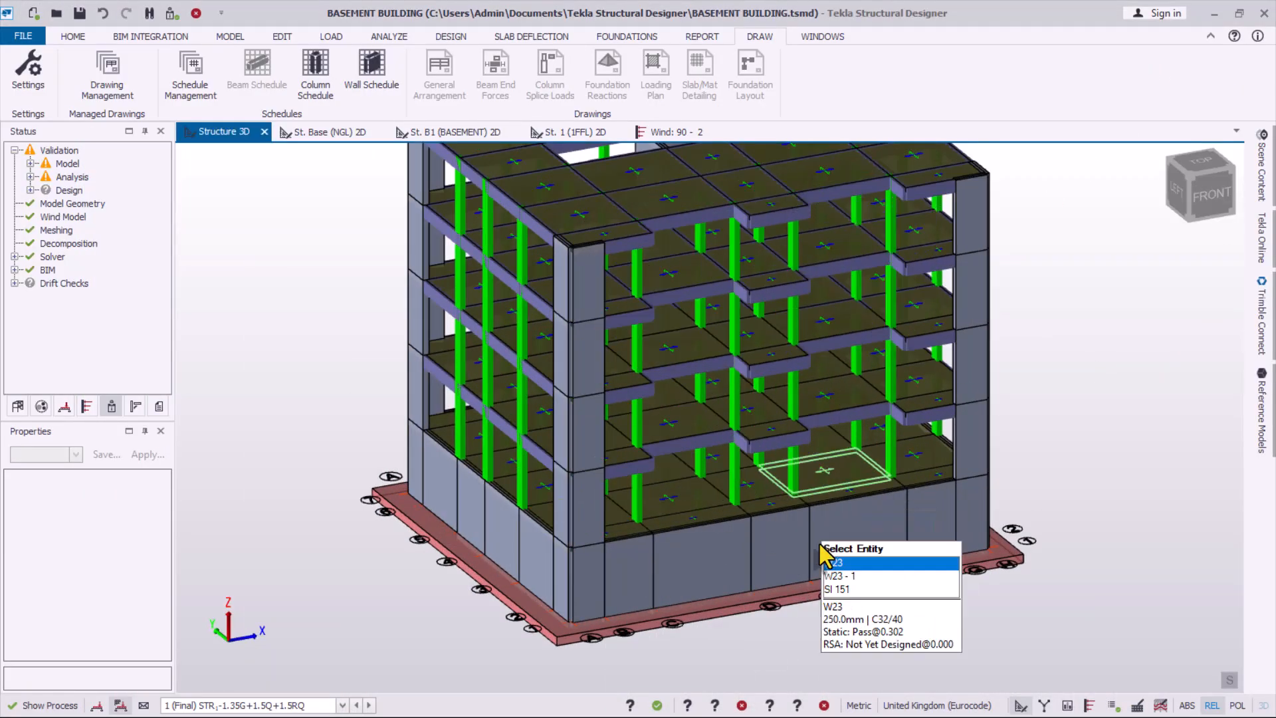
{"action": "scroll", "coordinate": [645, 479], "scroll_direction": "down", "scroll_amount": 2}
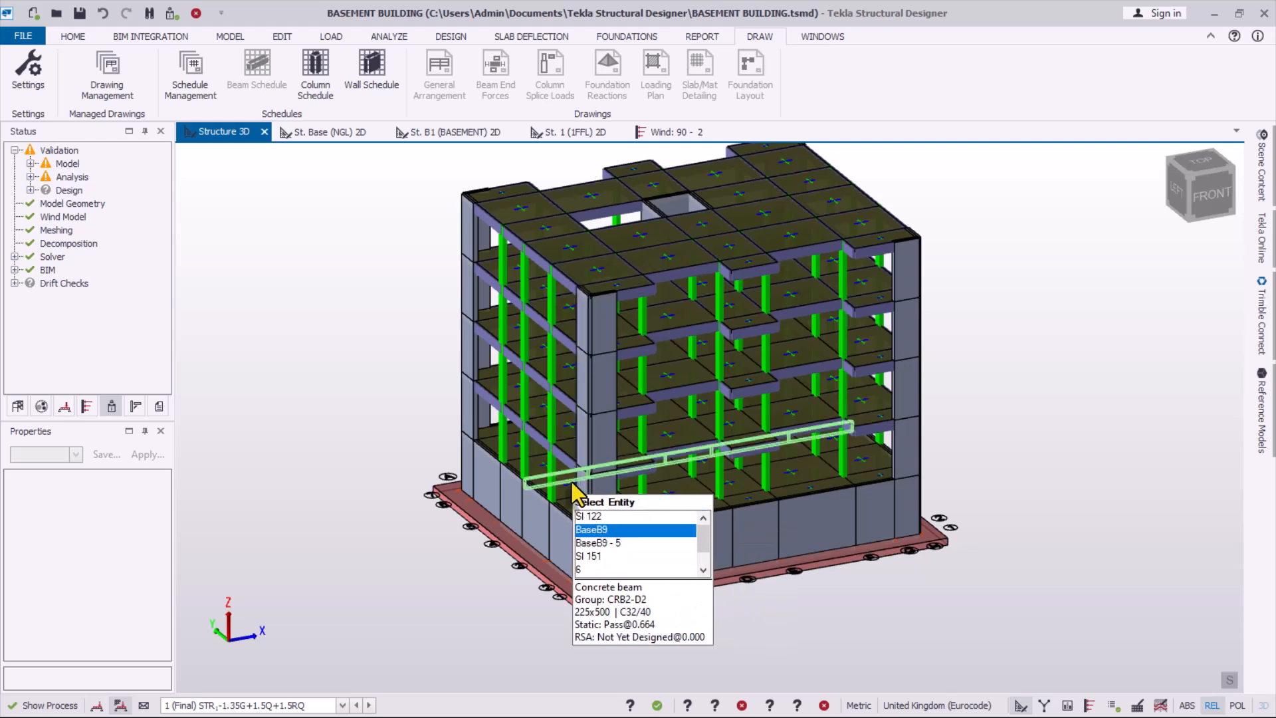
{"action": "left_click", "coordinate": [703, 37]}
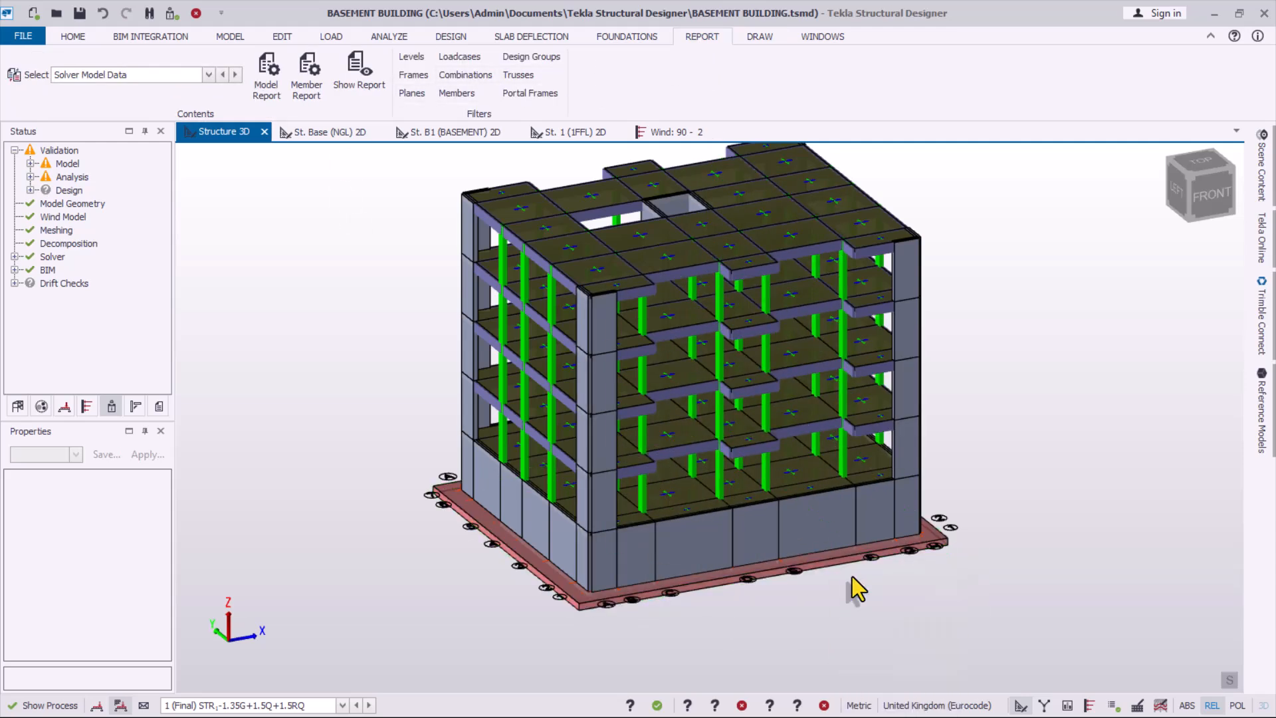
{"action": "left_click", "coordinate": [171, 14]}
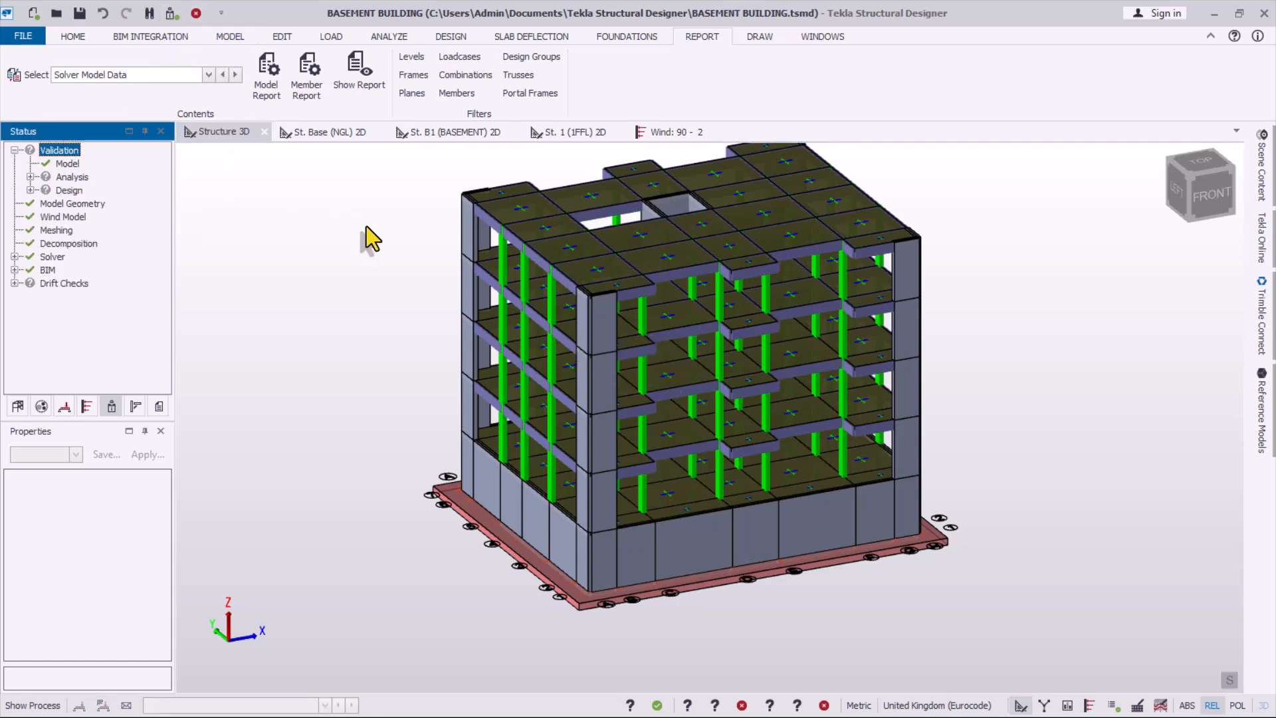
{"action": "scroll", "coordinate": [578, 178], "scroll_direction": "up", "scroll_amount": 2}
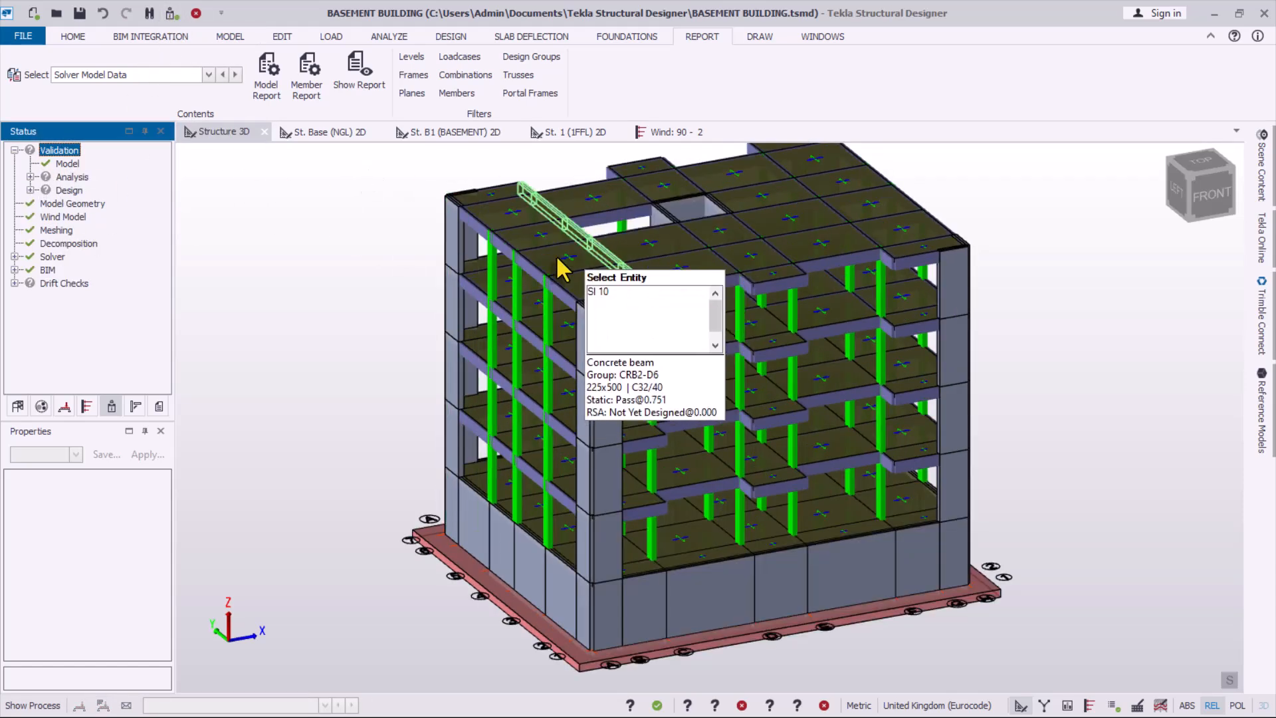
- Make Building Design the active model report style and remove its default Steel and Concrete chapters from the report structure
{"action": "left_click", "coordinate": [273, 93]}
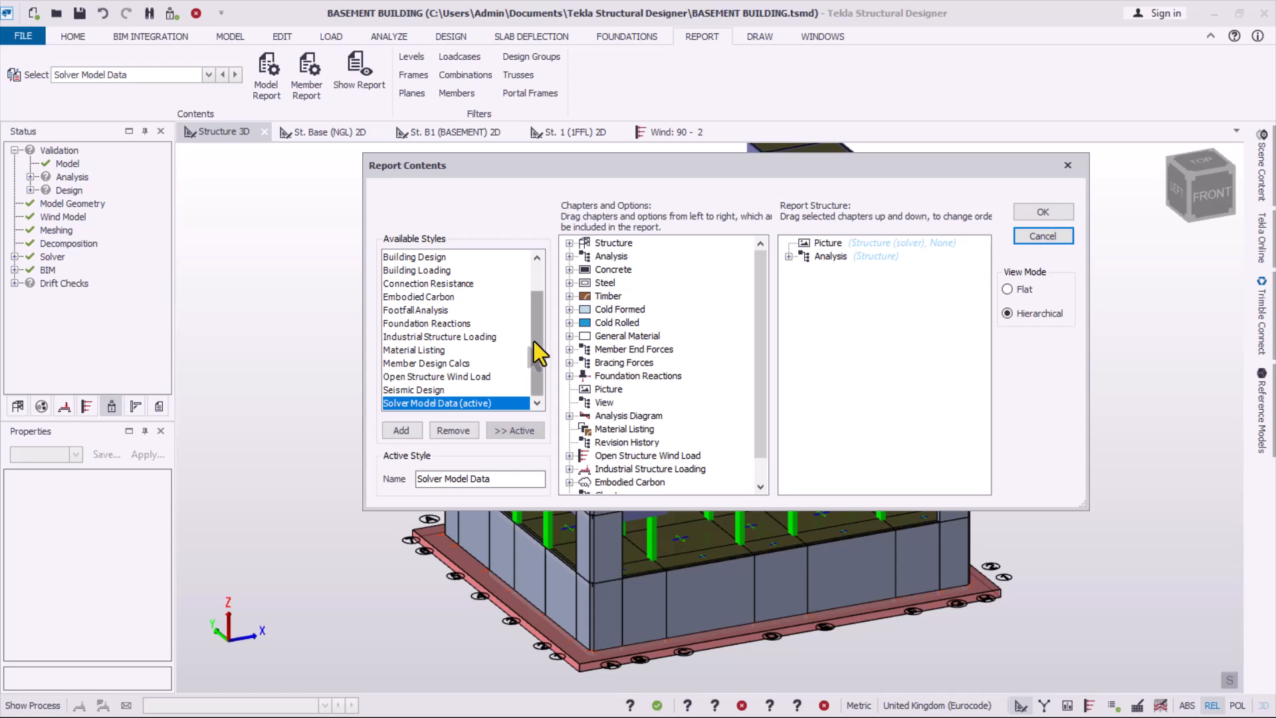
{"action": "mouse_move", "coordinate": [533, 341]}
{"action": "left_mouse_down"}
{"action": "mouse_move", "coordinate": [533, 281]}
{"action": "mouse_move", "coordinate": [535, 363]}
{"action": "left_mouse_up"}
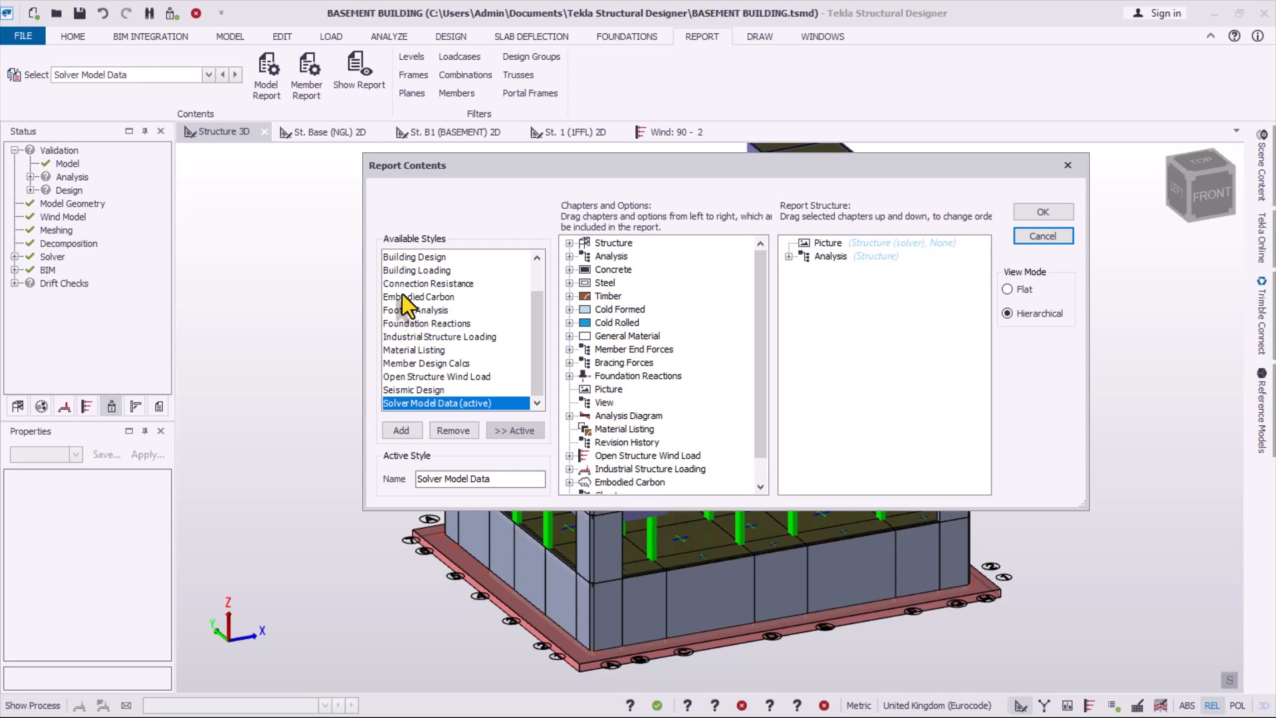
{"action": "left_click", "coordinate": [416, 258]}
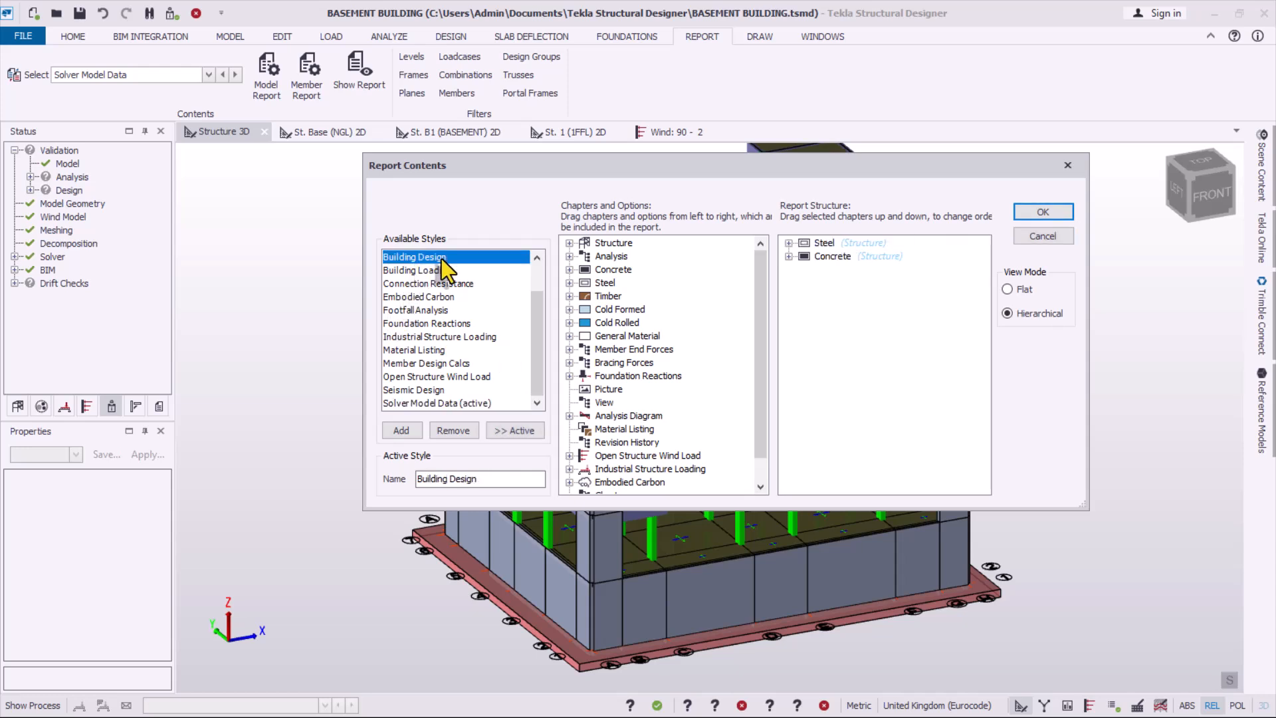
{"action": "left_click", "coordinate": [512, 431]}
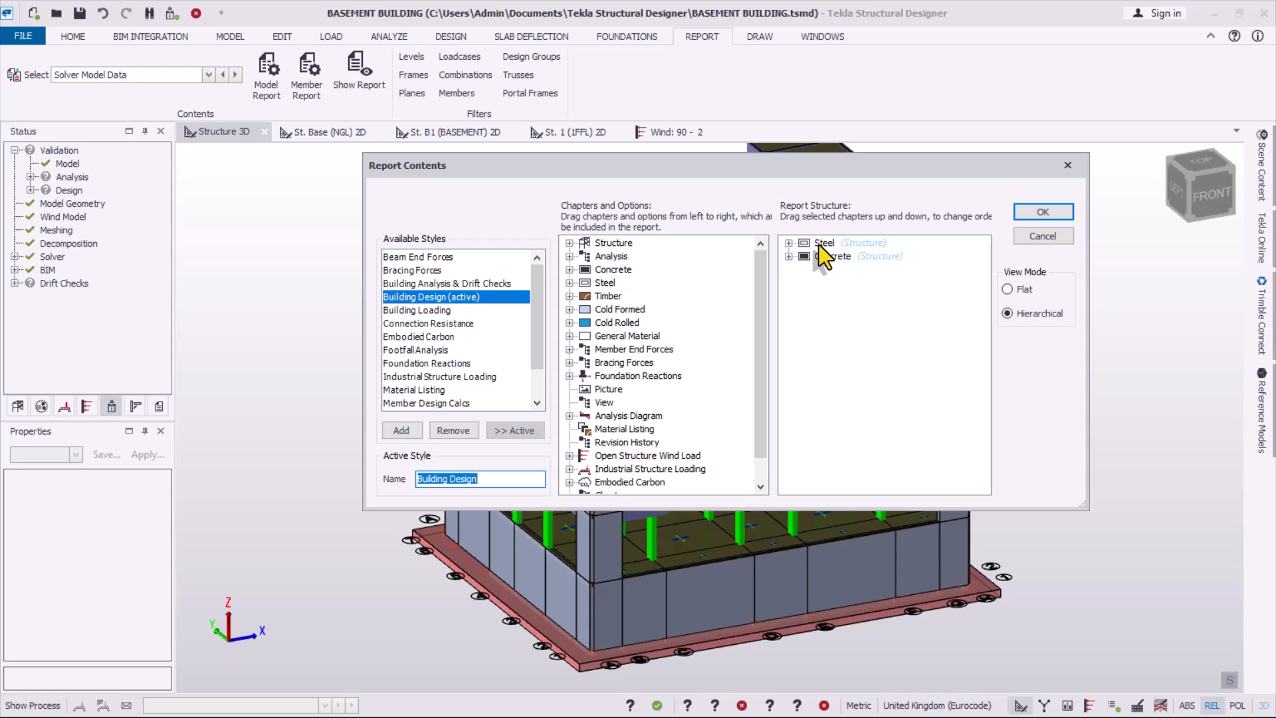
{"action": "left_click_drag", "start_coordinate": [819, 245], "coordinate": [693, 252]}
{"action": "left_click_drag", "start_coordinate": [829, 247], "coordinate": [661, 282]}
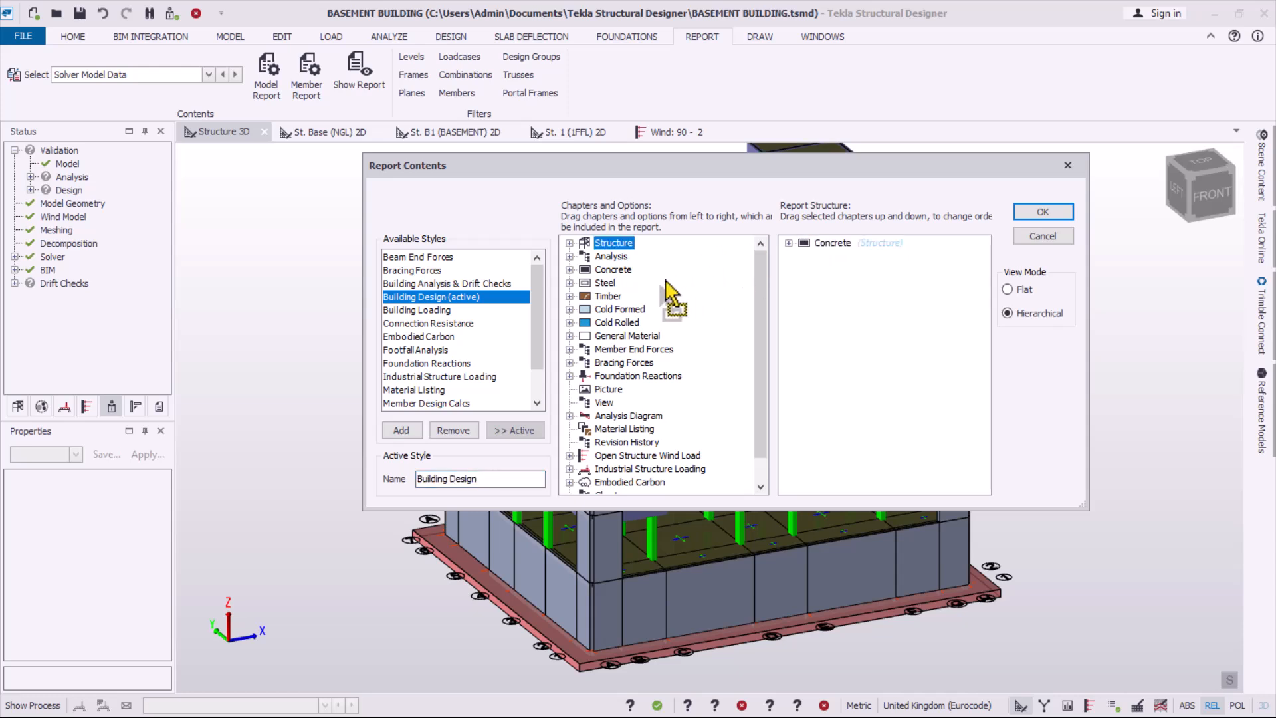
- Add the concrete Beam Design chapter to the report structure and review its beam types and design summary items
{"action": "left_click", "coordinate": [570, 269]}
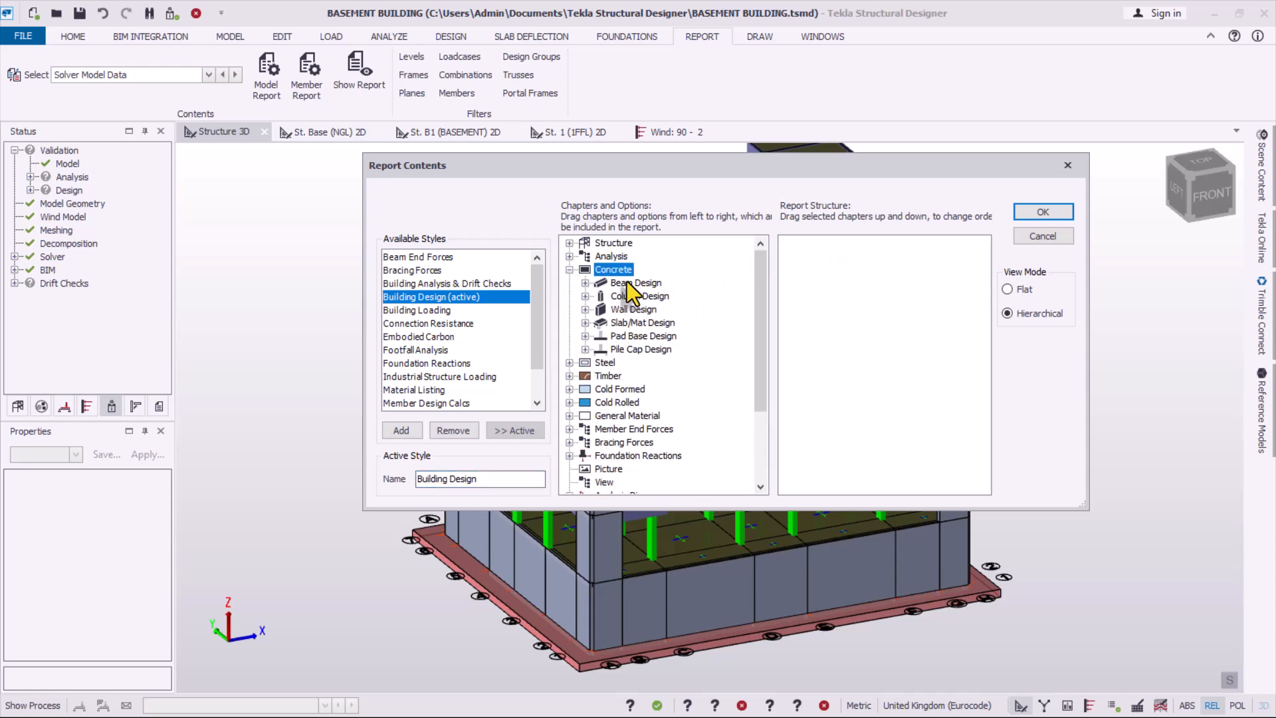
{"action": "left_click", "coordinate": [624, 282]}
{"action": "left_click", "coordinate": [585, 283]}
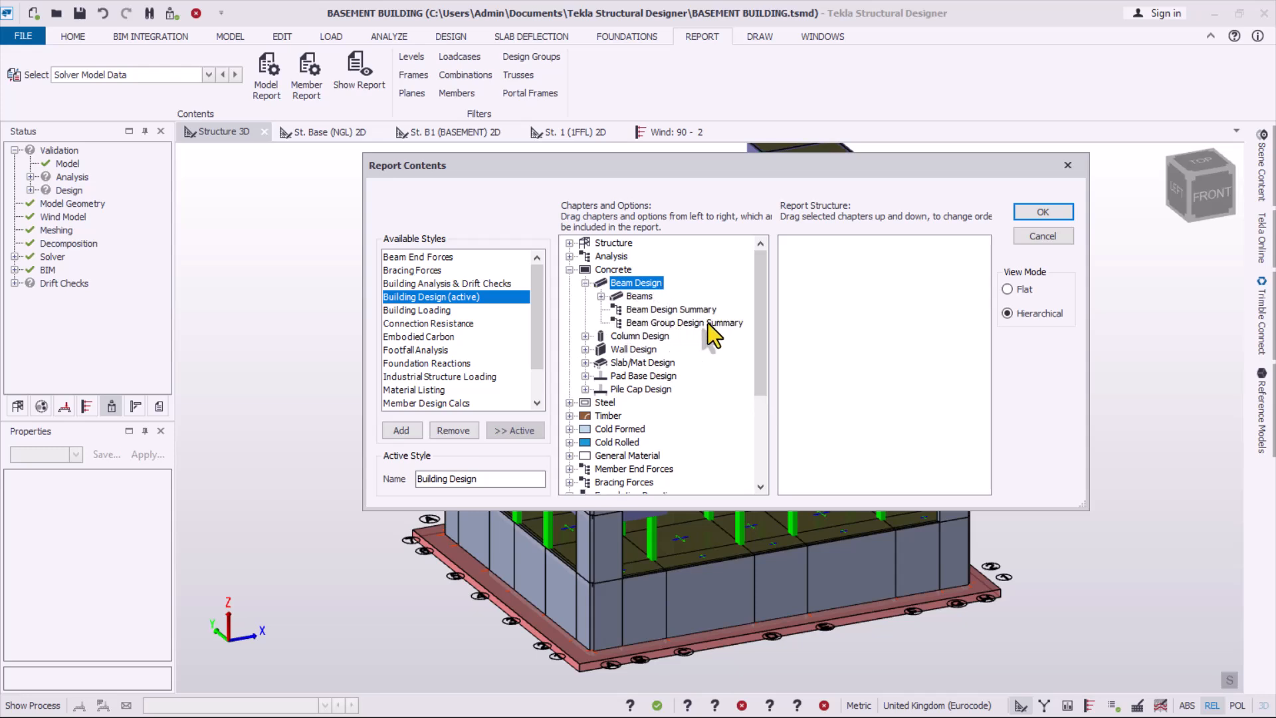
{"action": "left_click_drag", "start_coordinate": [625, 282], "coordinate": [808, 272]}
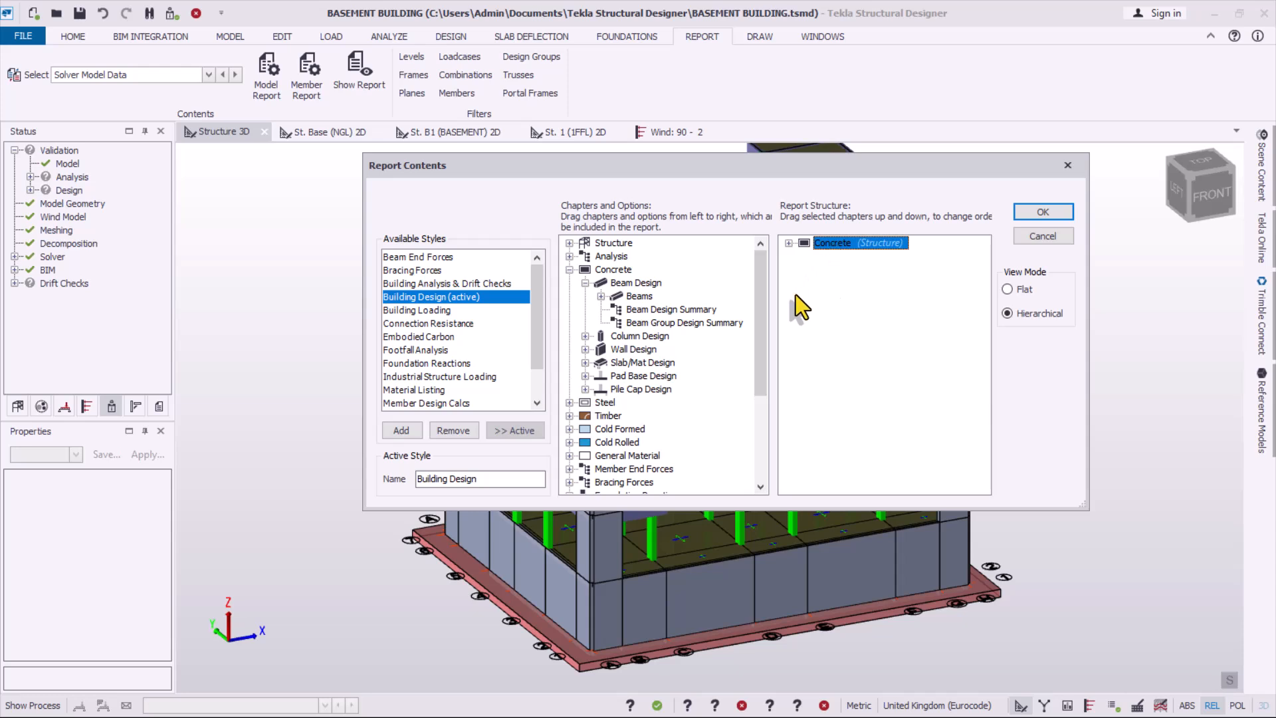
{"action": "left_click_drag", "start_coordinate": [797, 251], "coordinate": [791, 247]}
{"action": "left_click", "coordinate": [804, 257]}
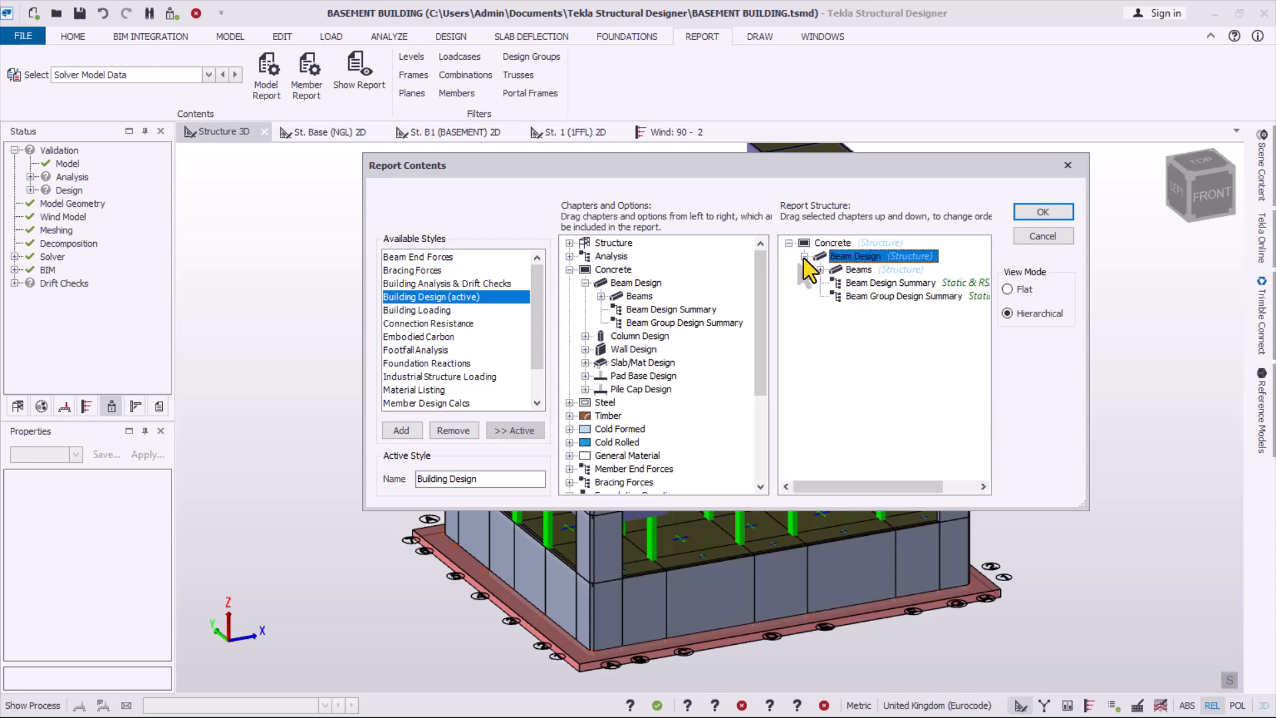
{"action": "left_click", "coordinate": [893, 285]}
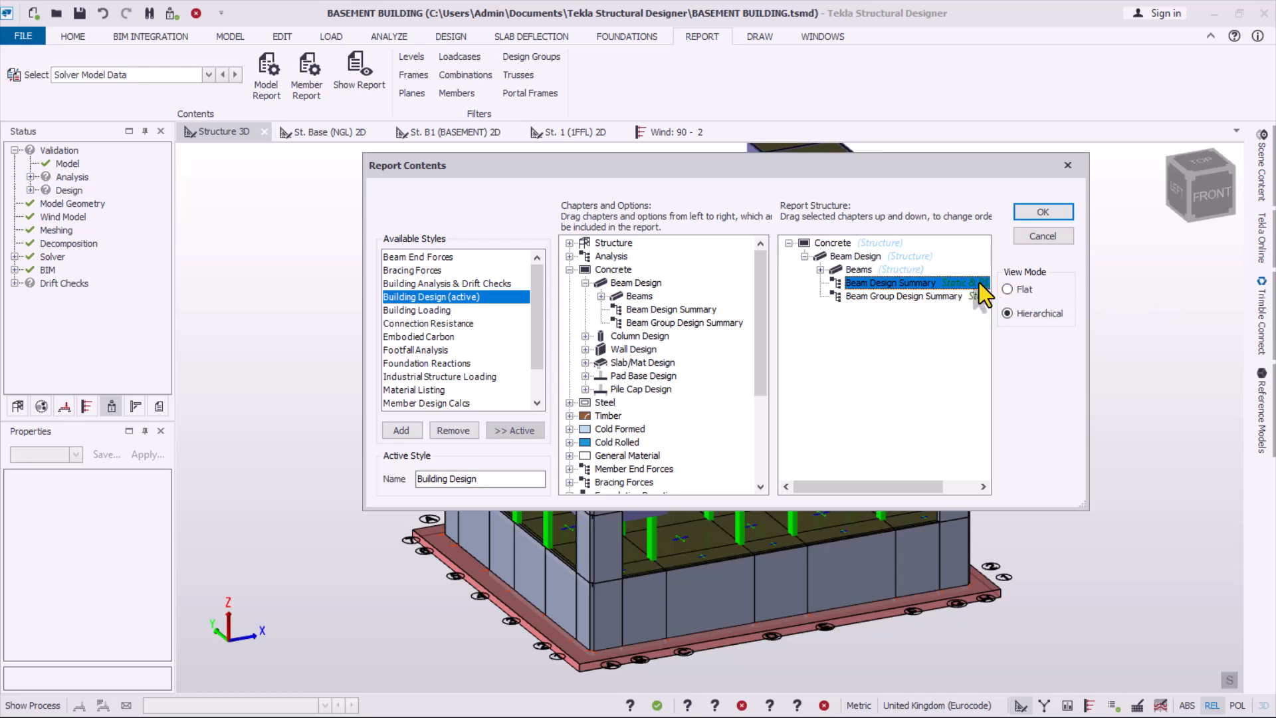
{"action": "left_click", "coordinate": [822, 270]}
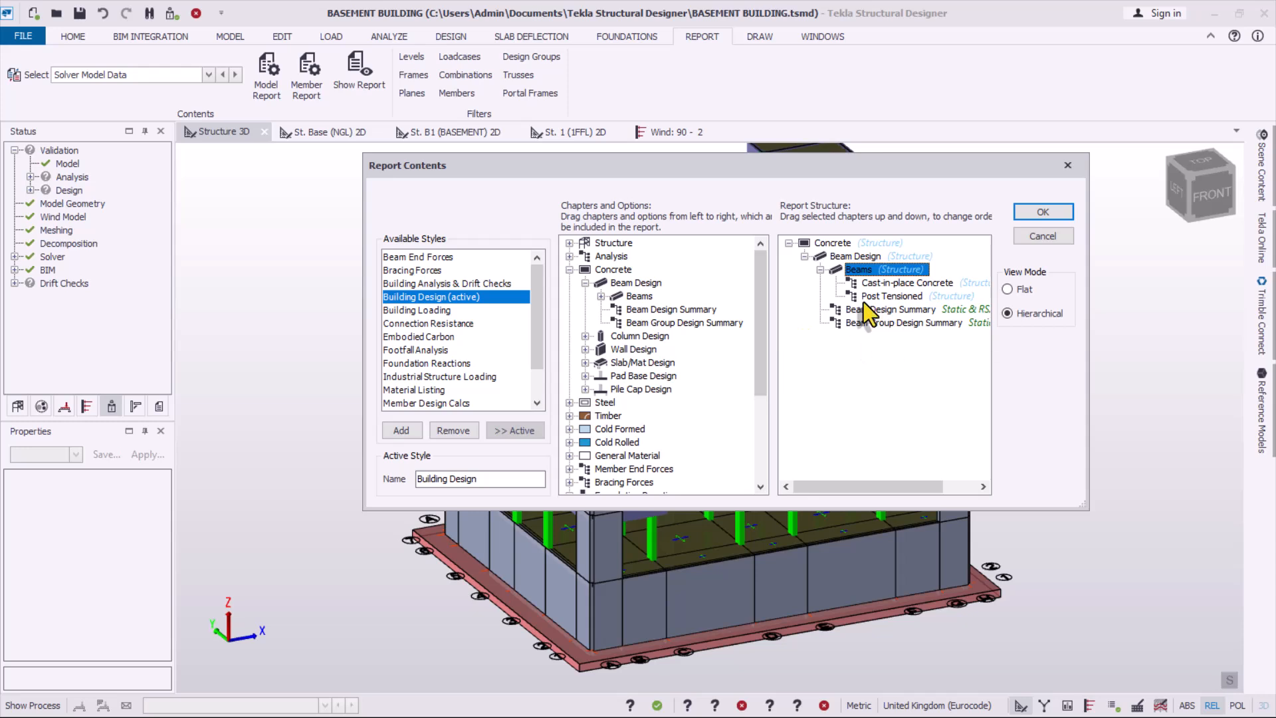
{"action": "left_click", "coordinate": [789, 244]}
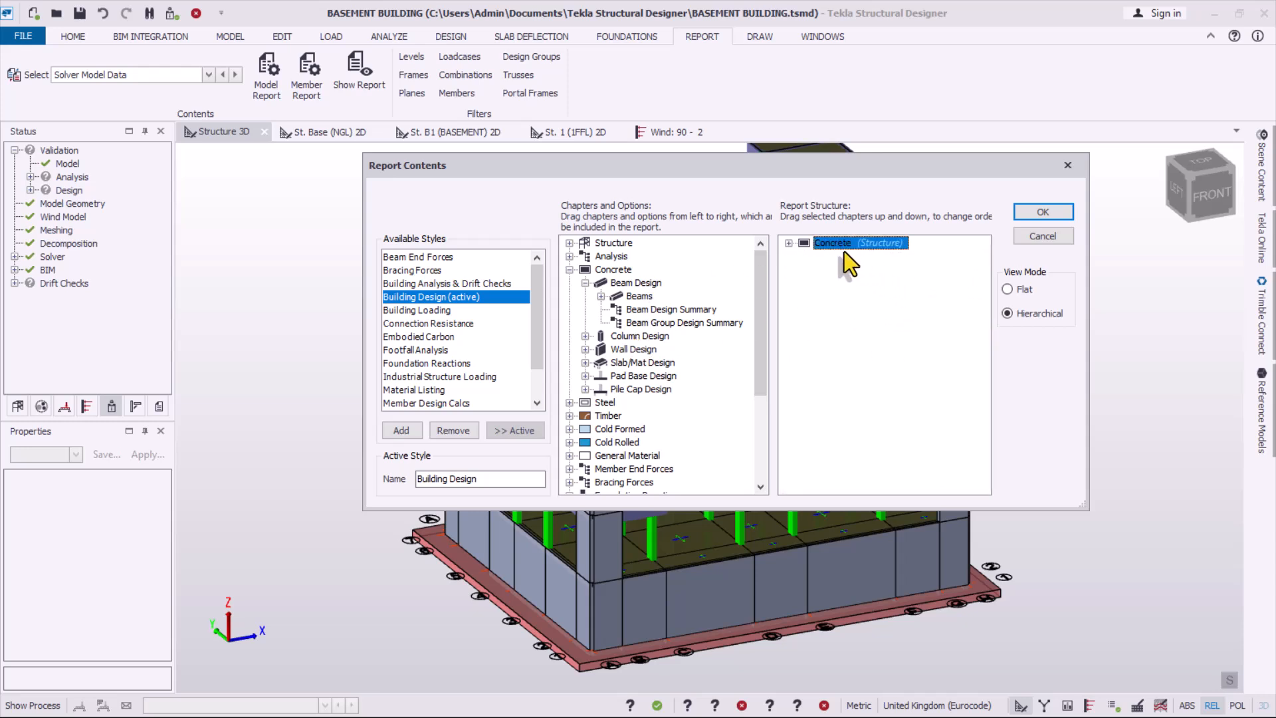
- Add the concrete Column Design and Wall Design chapters to the report structure and accept the report contents
{"action": "left_click", "coordinate": [610, 340]}
{"action": "left_click_drag", "start_coordinate": [617, 340], "coordinate": [864, 261]}
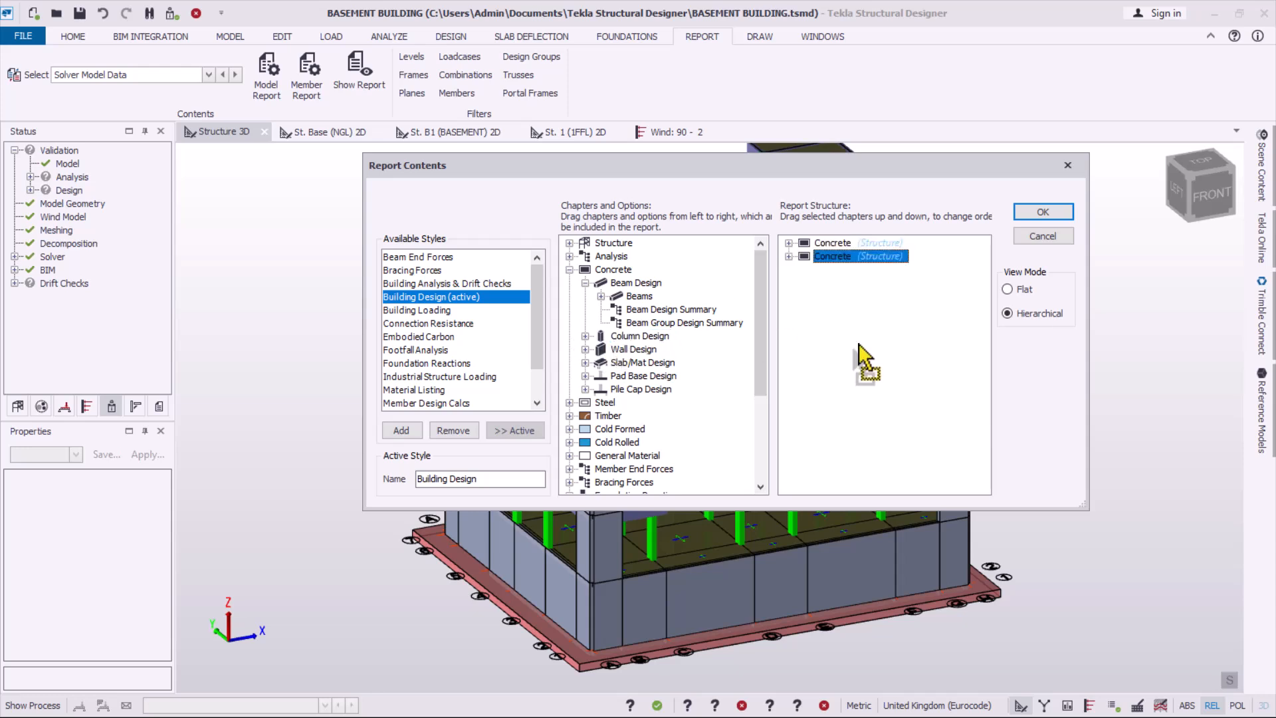
{"action": "double_click", "coordinate": [633, 349]}
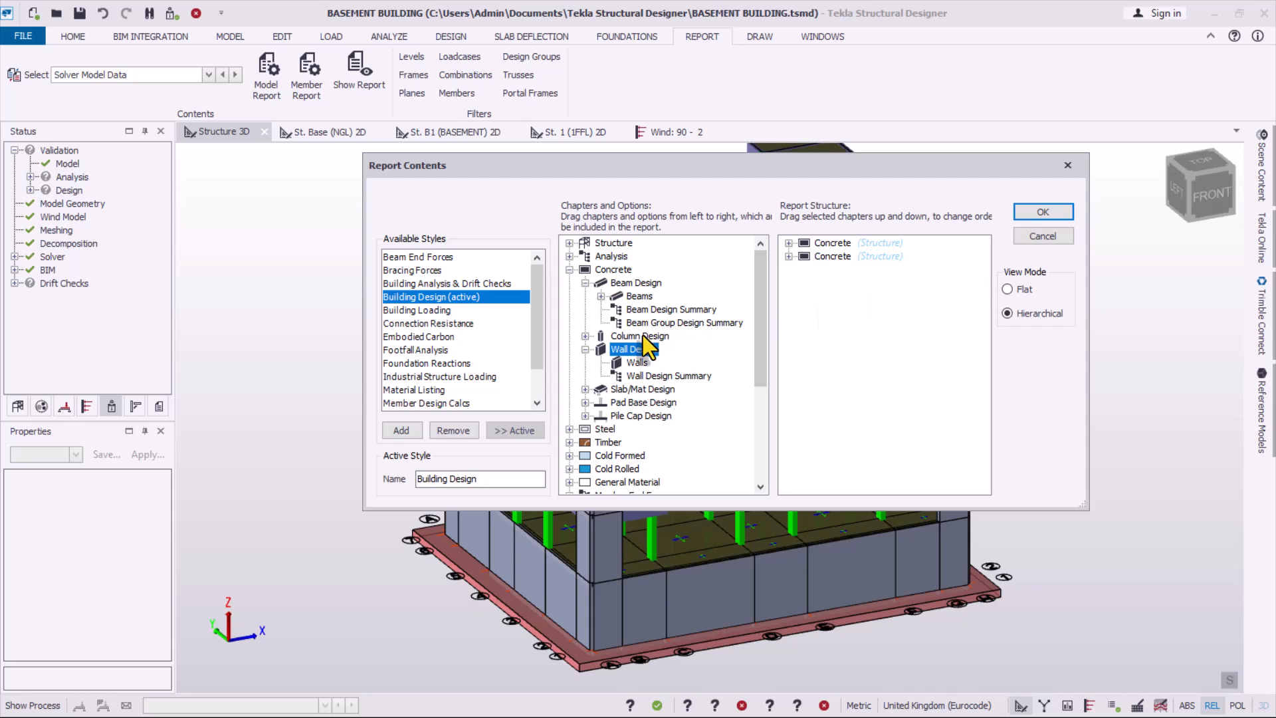
{"action": "left_click_drag", "start_coordinate": [622, 348], "coordinate": [880, 277]}
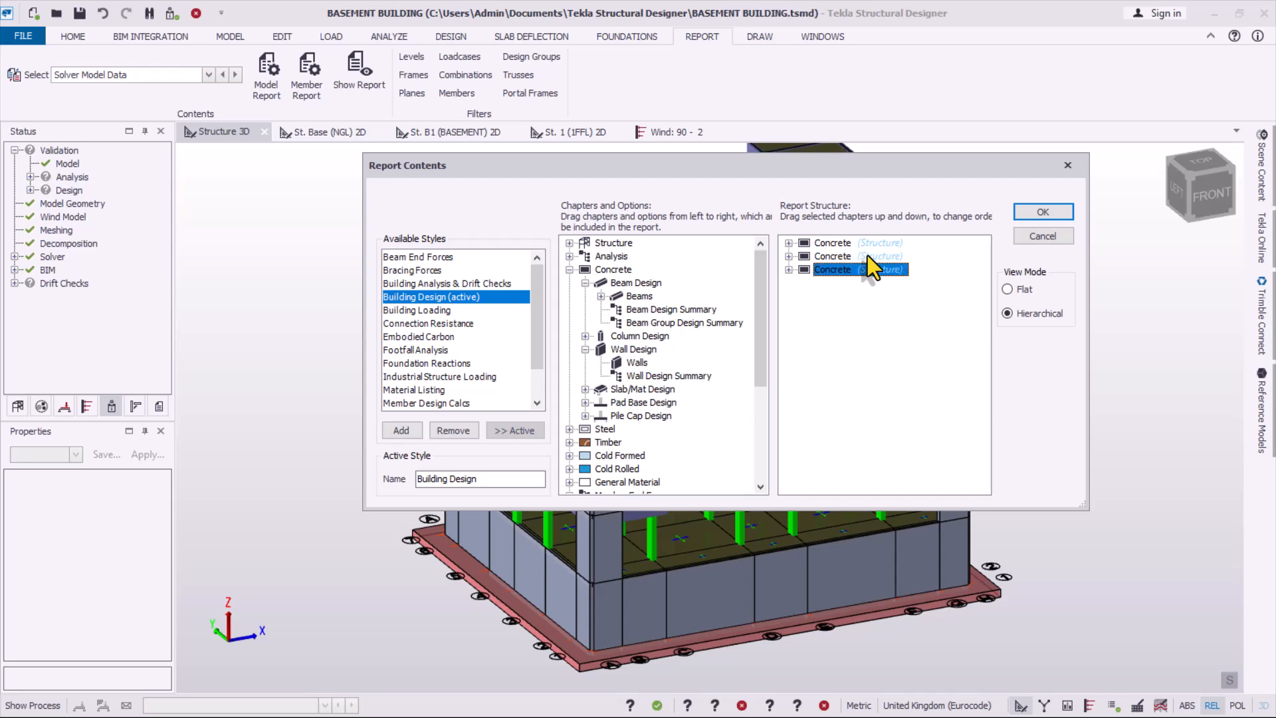
{"action": "left_click", "coordinate": [1044, 212]}
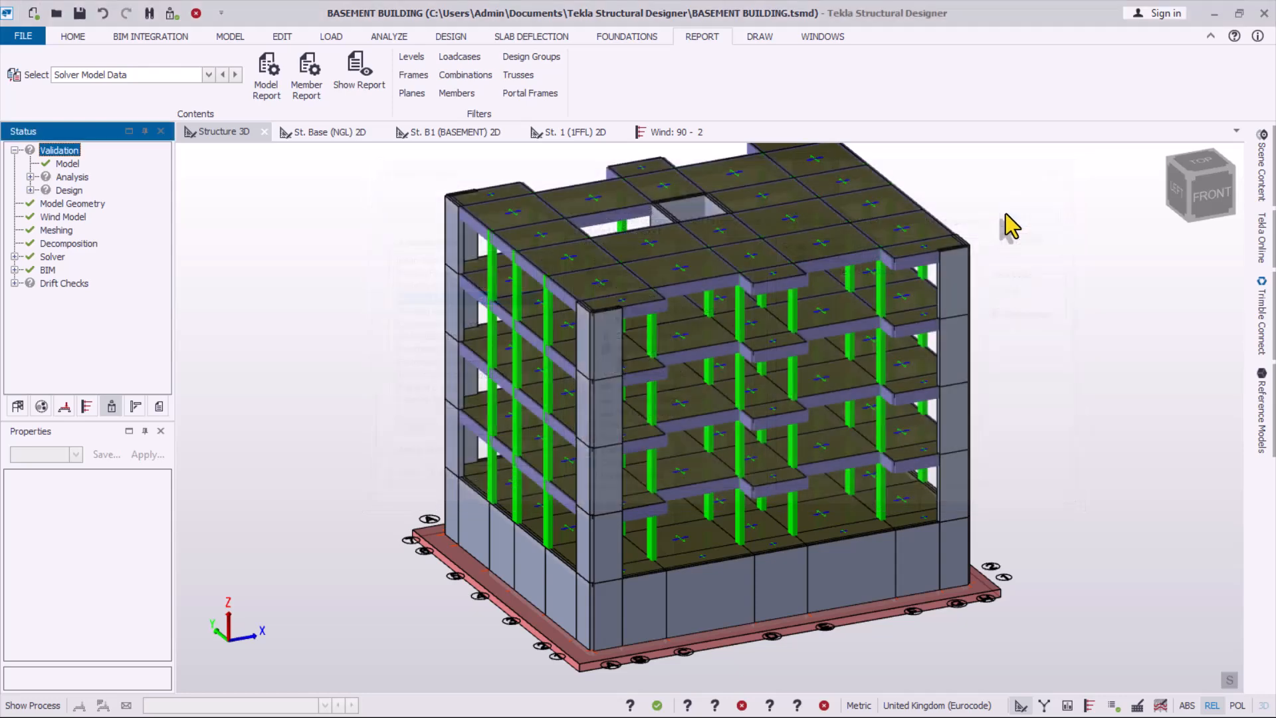
- Check the Concrete Beam member report contents without changing them, and generate the Building Design report
{"action": "left_click", "coordinate": [308, 93]}
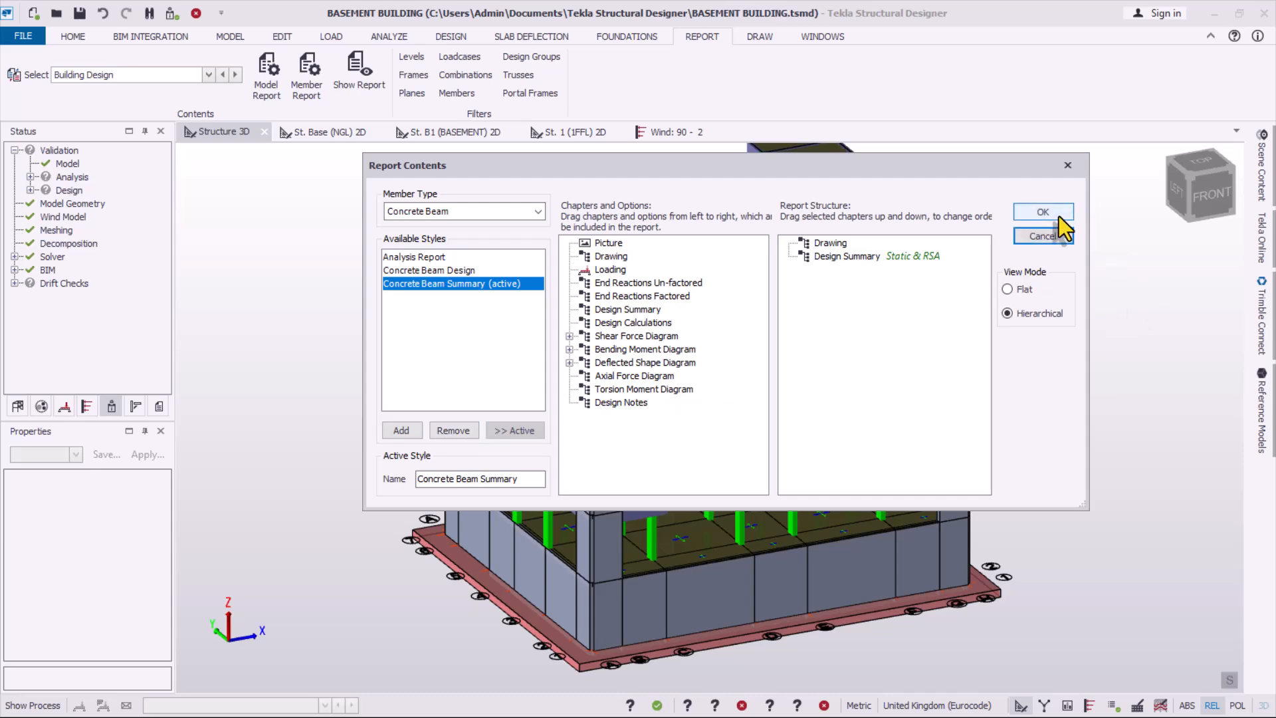
{"action": "left_click", "coordinate": [1068, 165]}
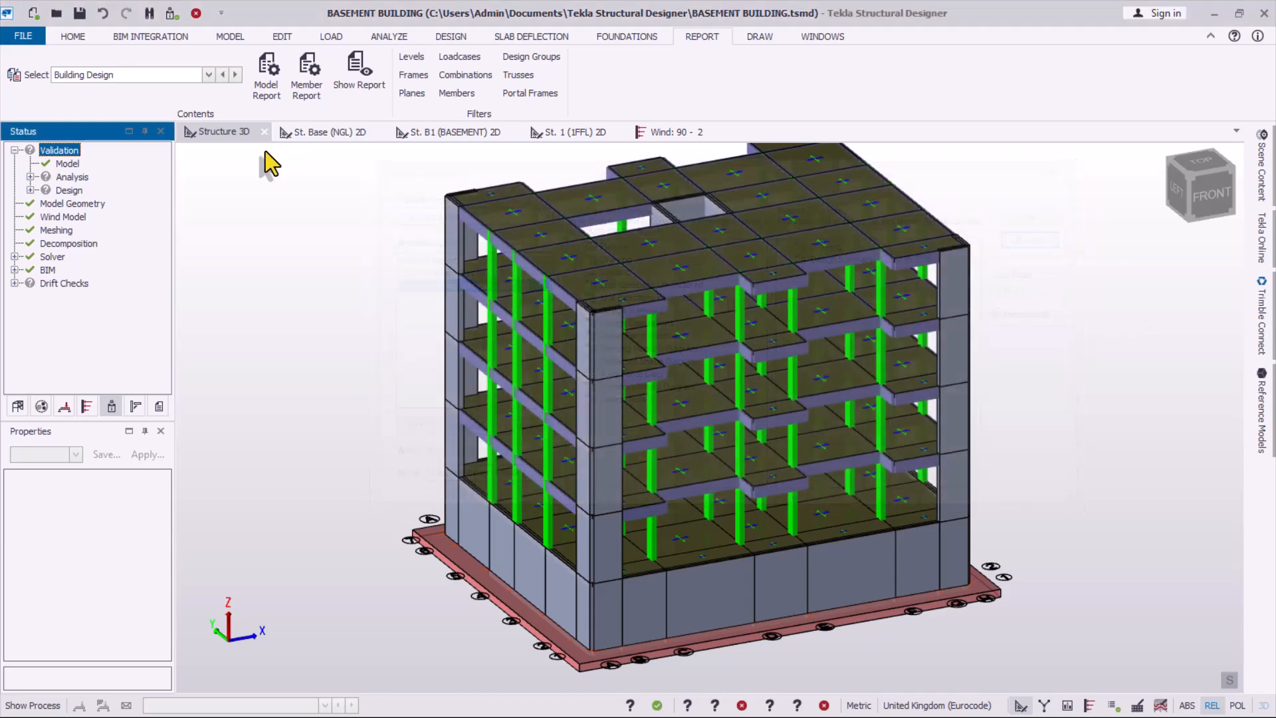
{"action": "left_click", "coordinate": [355, 80]}
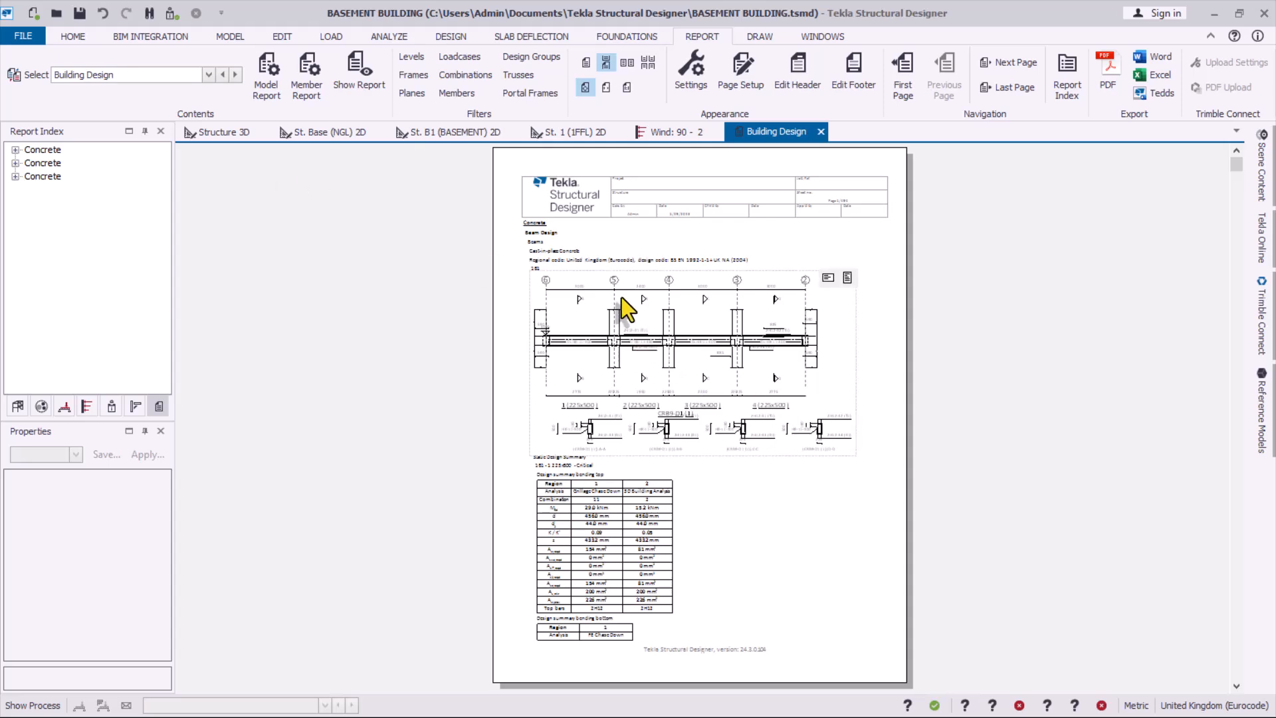
{"action": "scroll", "coordinate": [592, 362], "scroll_direction": "up", "scroll_amount": 1, "text": "ctrl"}
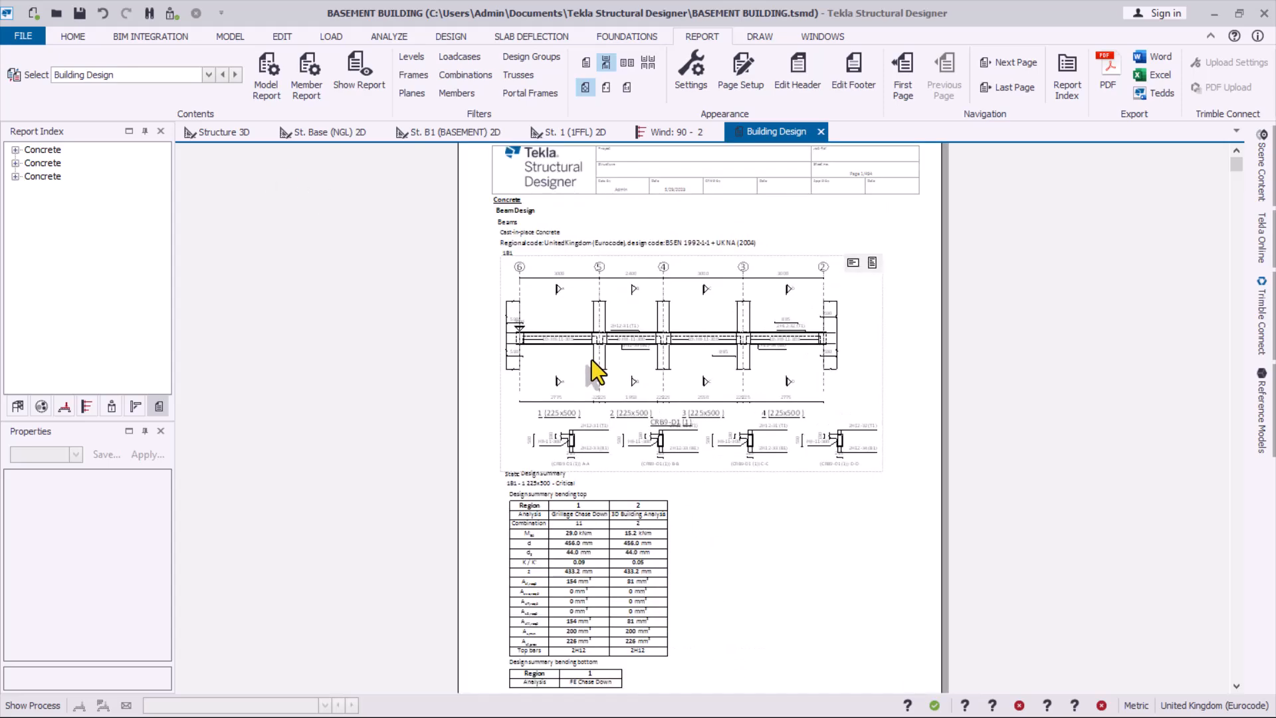
- Read through the beam detail drawings and the bending, shear and torsion summaries in the Building Design report
{"action": "scroll", "coordinate": [524, 244], "scroll_direction": "up", "scroll_amount": 3, "text": "ctrl"}
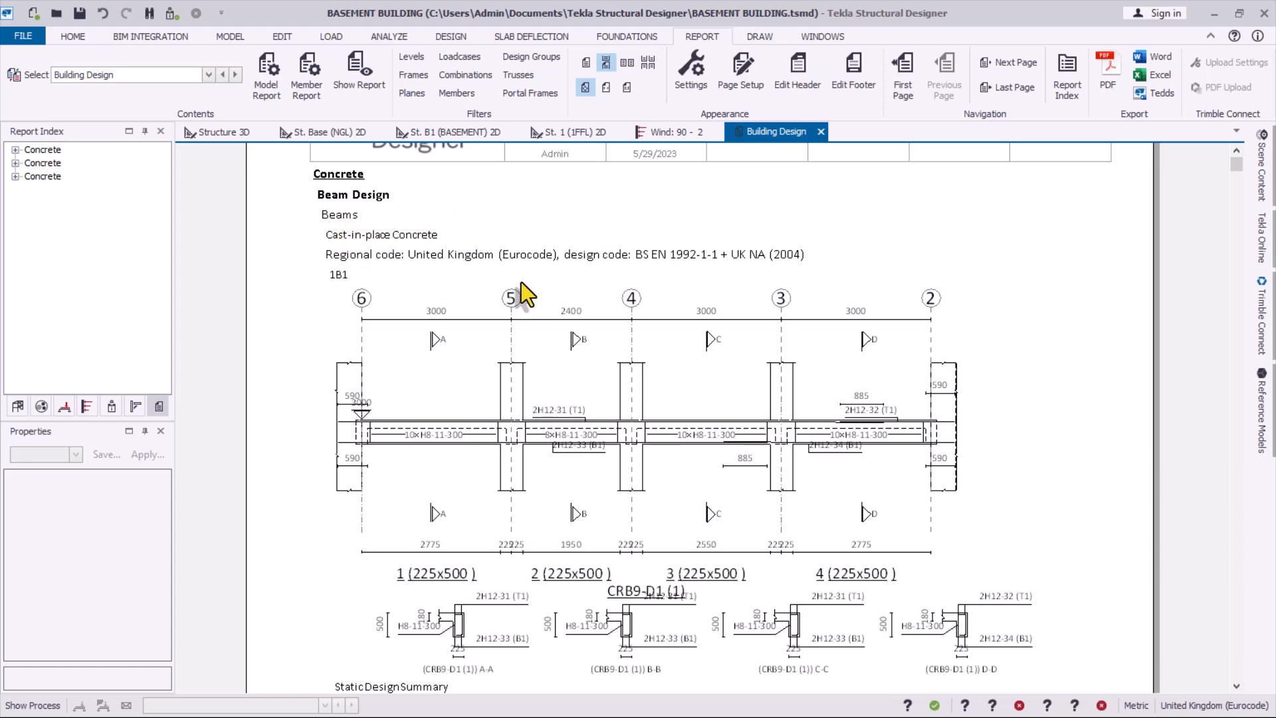
{"action": "scroll", "coordinate": [542, 309], "scroll_direction": "up", "scroll_amount": 2}
{"action": "scroll", "coordinate": [548, 317], "scroll_direction": "down", "scroll_amount": 4}
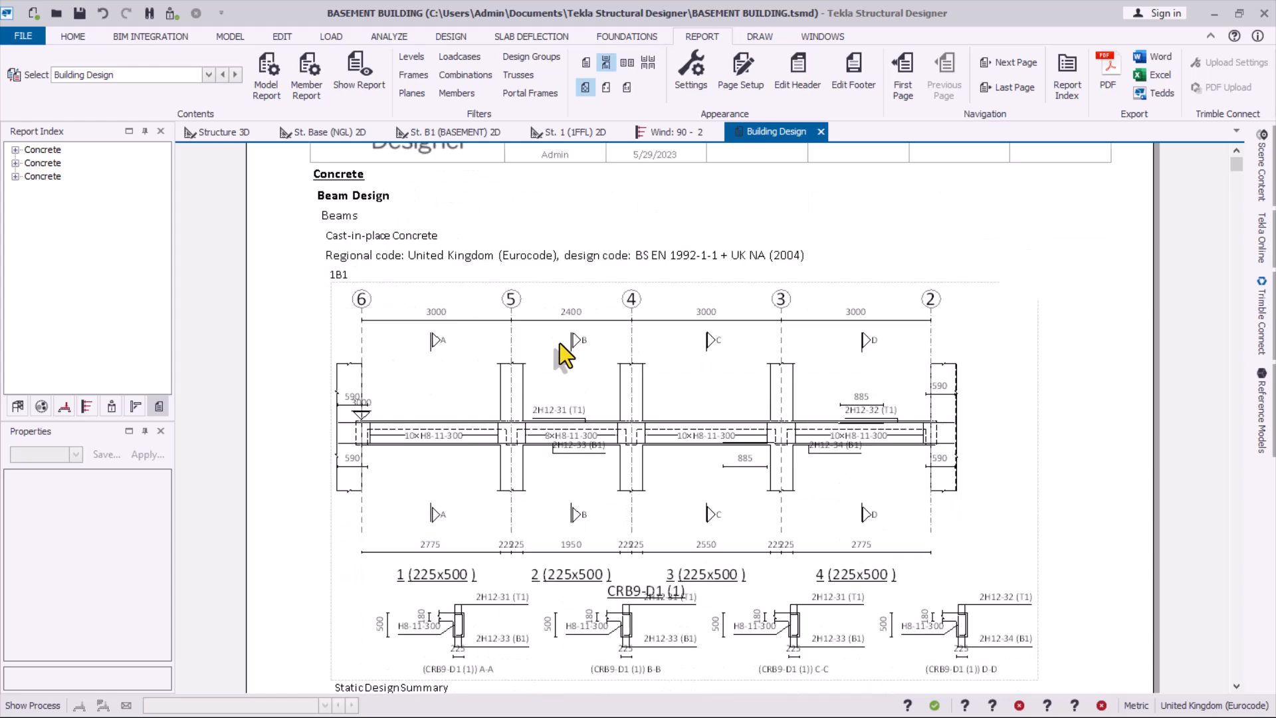
{"action": "scroll", "coordinate": [564, 359], "scroll_direction": "down", "scroll_amount": 6}
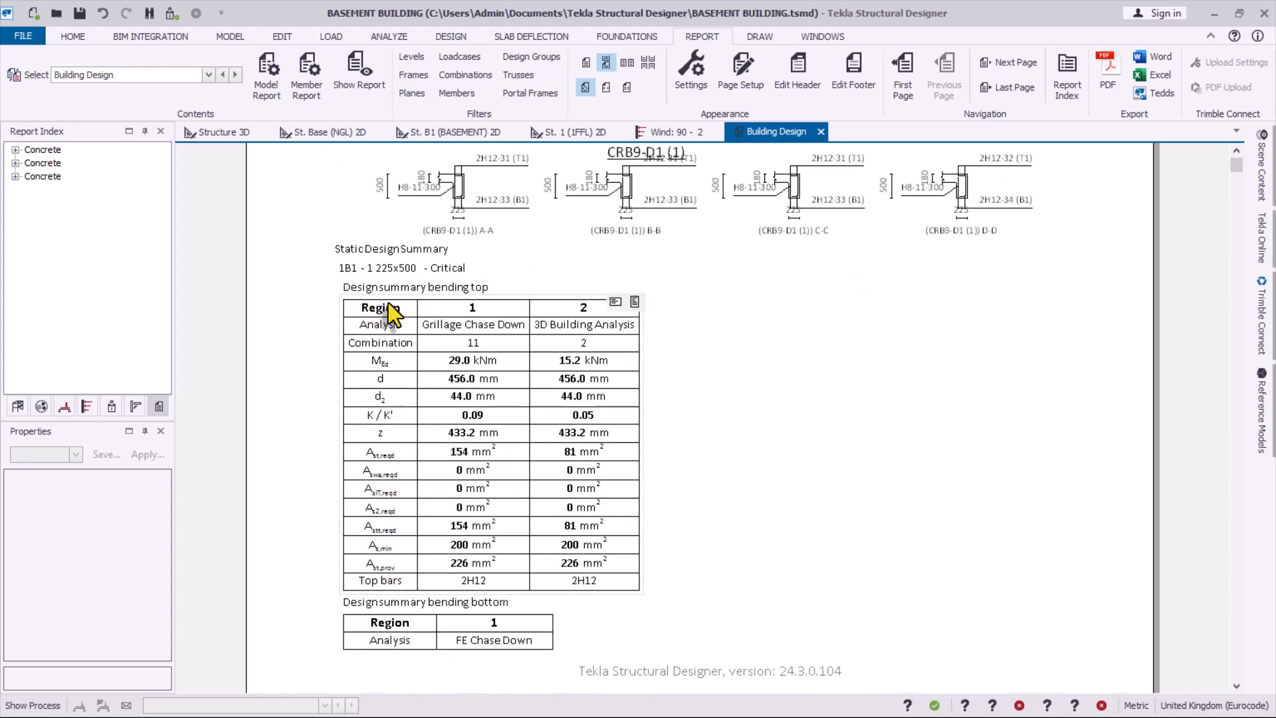
{"action": "scroll", "coordinate": [581, 478], "scroll_direction": "down", "scroll_amount": 7}
{"action": "scroll", "coordinate": [605, 568], "scroll_direction": "down", "scroll_amount": 20}
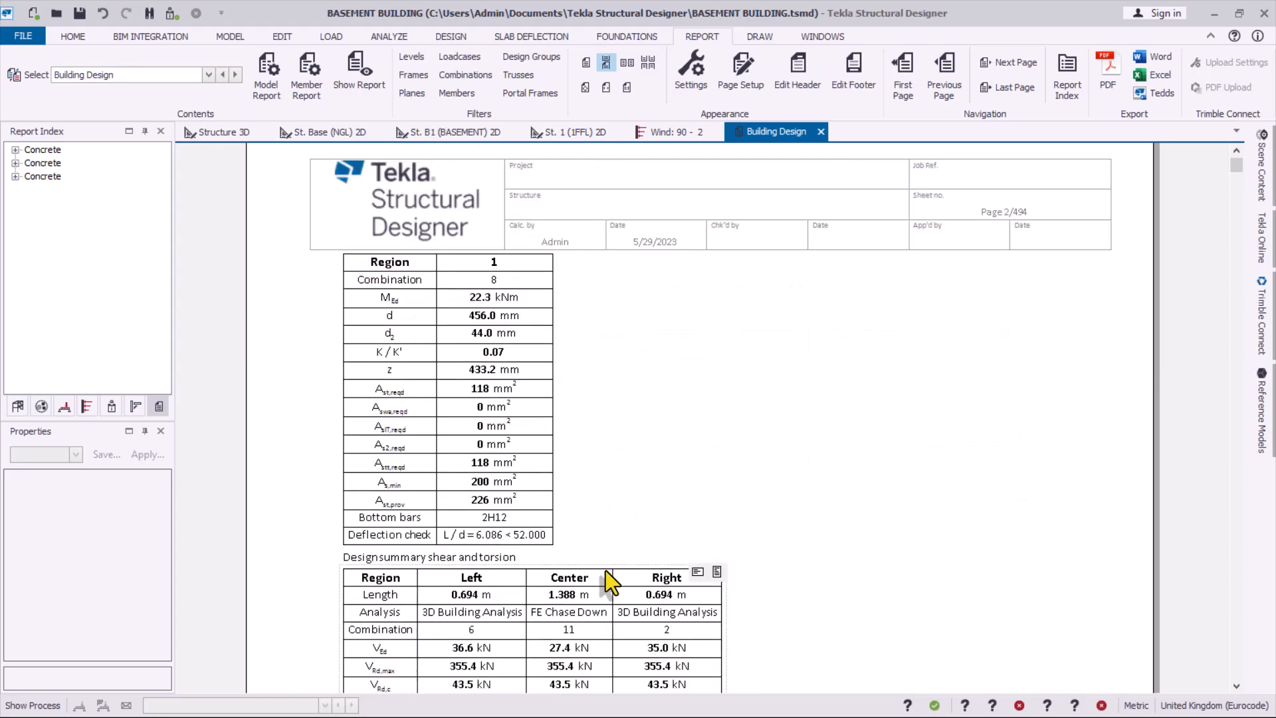
{"action": "scroll", "coordinate": [617, 619], "scroll_direction": "down", "scroll_amount": 20}
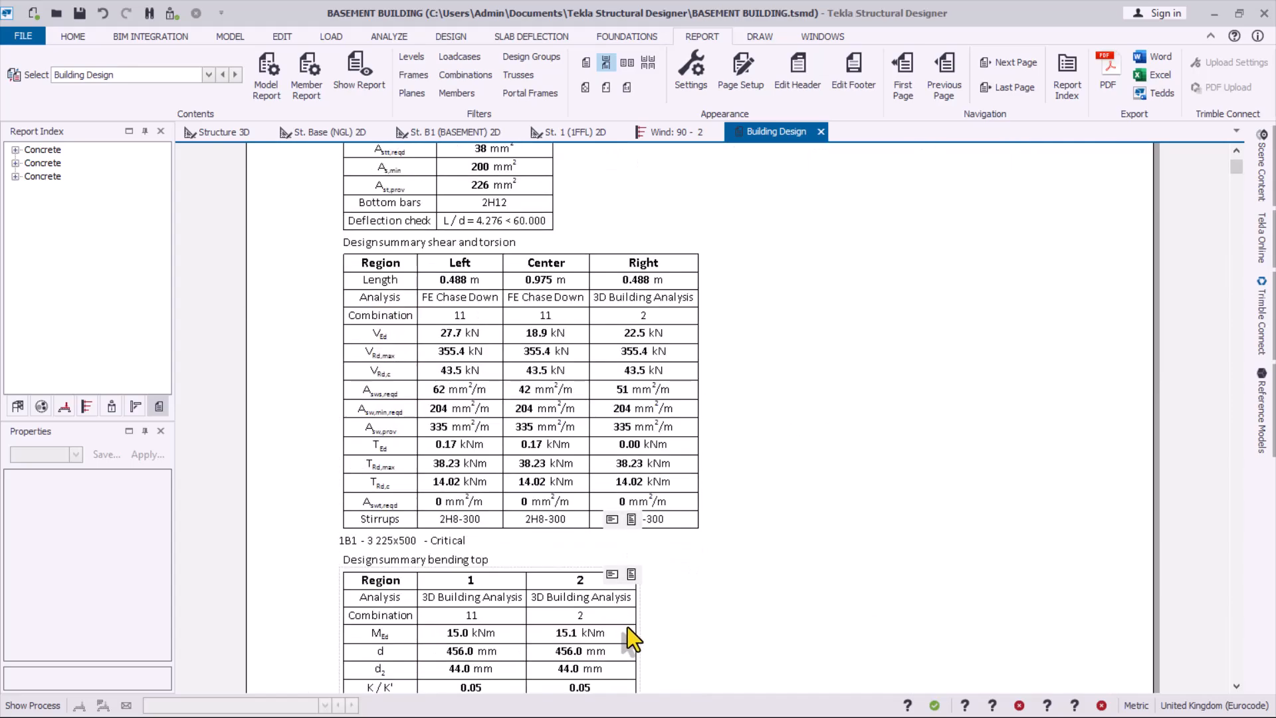
{"action": "scroll", "coordinate": [624, 625], "scroll_direction": "down", "scroll_amount": 15}
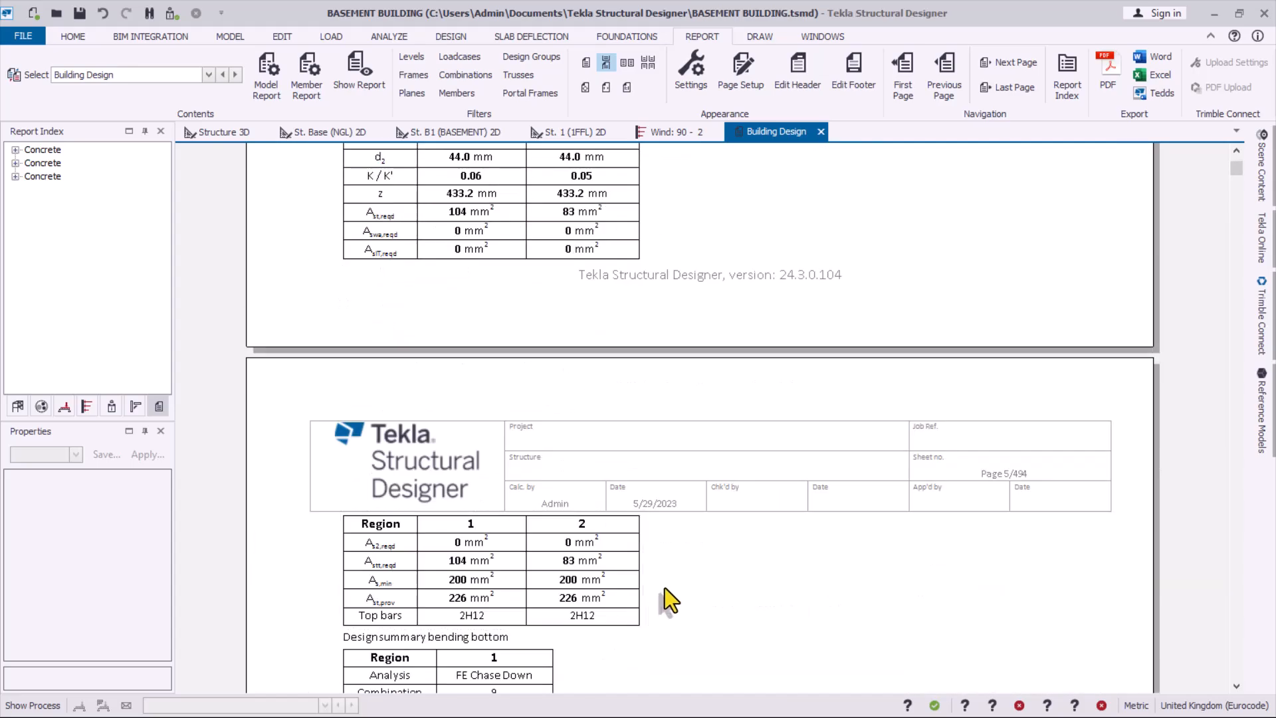
{"action": "scroll", "coordinate": [683, 582], "scroll_direction": "down", "scroll_amount": 20}
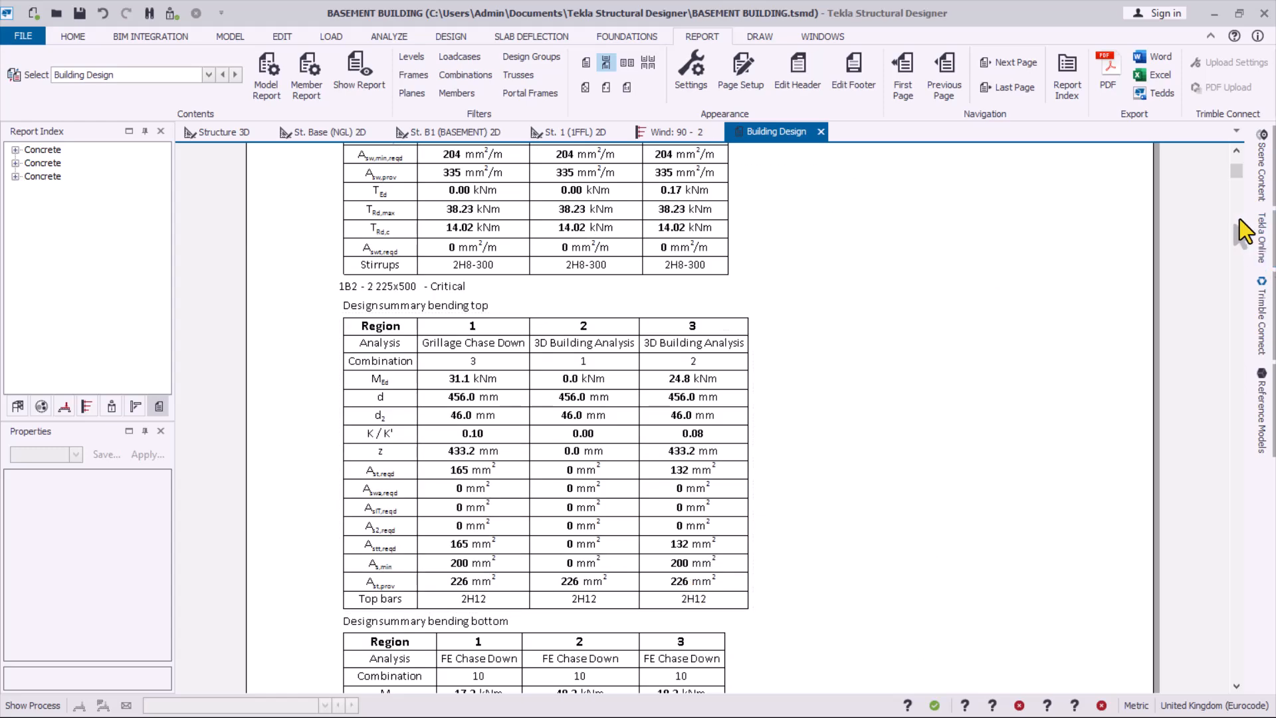
- Examine the wall drawings and the vertical bar and shear summaries near the end of the report
{"action": "left_click_drag", "start_coordinate": [1234, 174], "coordinate": [1232, 237]}
{"action": "left_click_drag", "start_coordinate": [1239, 353], "coordinate": [1225, 662]}
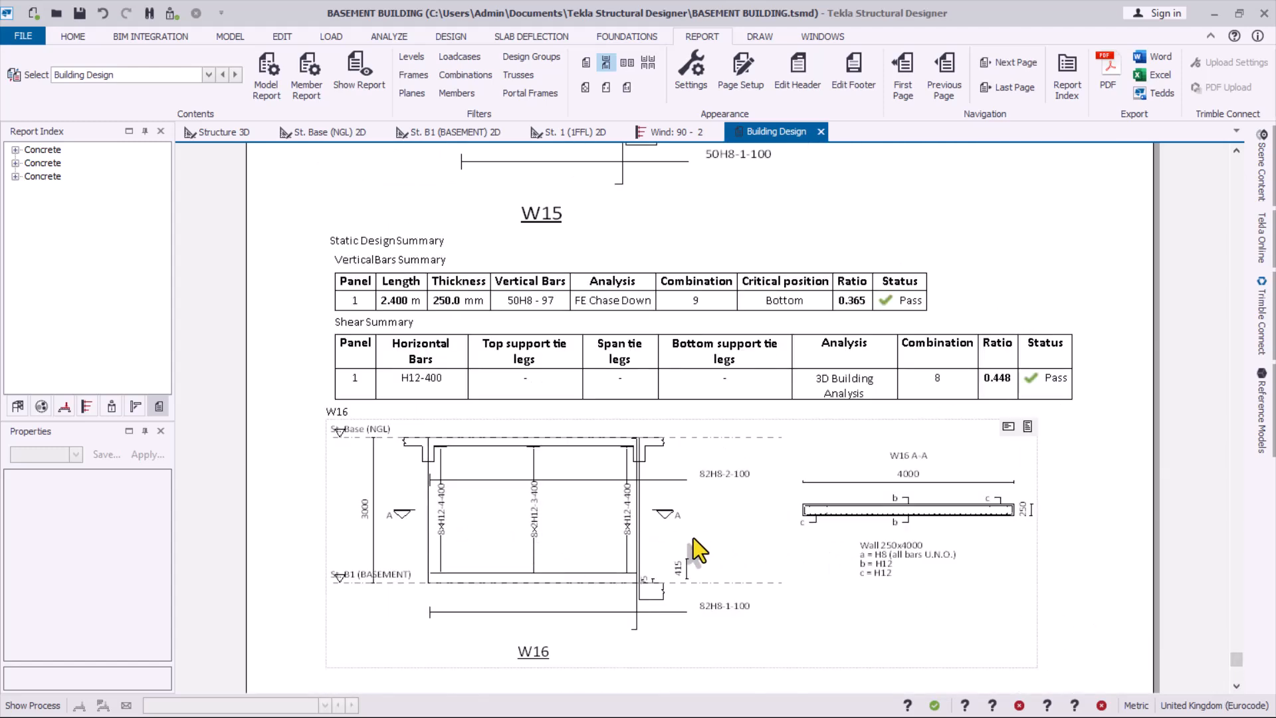
{"action": "scroll", "coordinate": [900, 525], "scroll_direction": "down", "scroll_amount": 15}
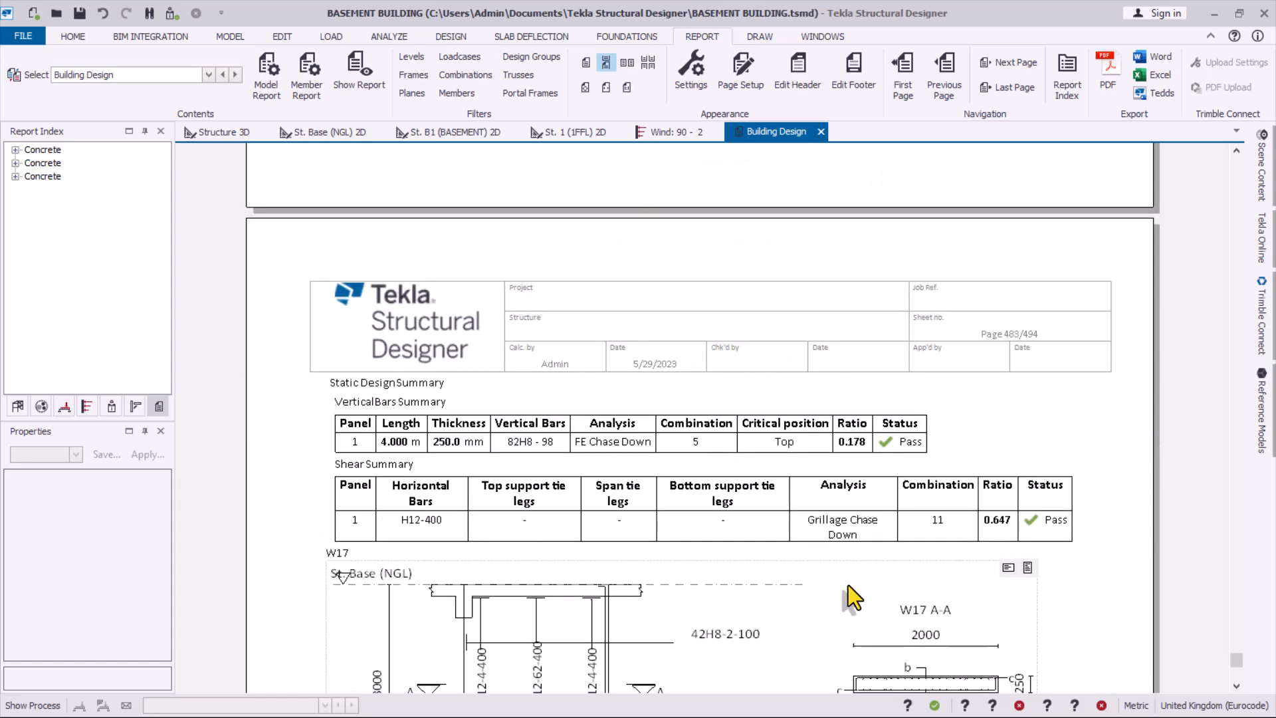
{"action": "scroll", "coordinate": [851, 582], "scroll_direction": "down", "scroll_amount": 3}
{"action": "scroll", "coordinate": [856, 569], "scroll_direction": "up", "scroll_amount": 15}
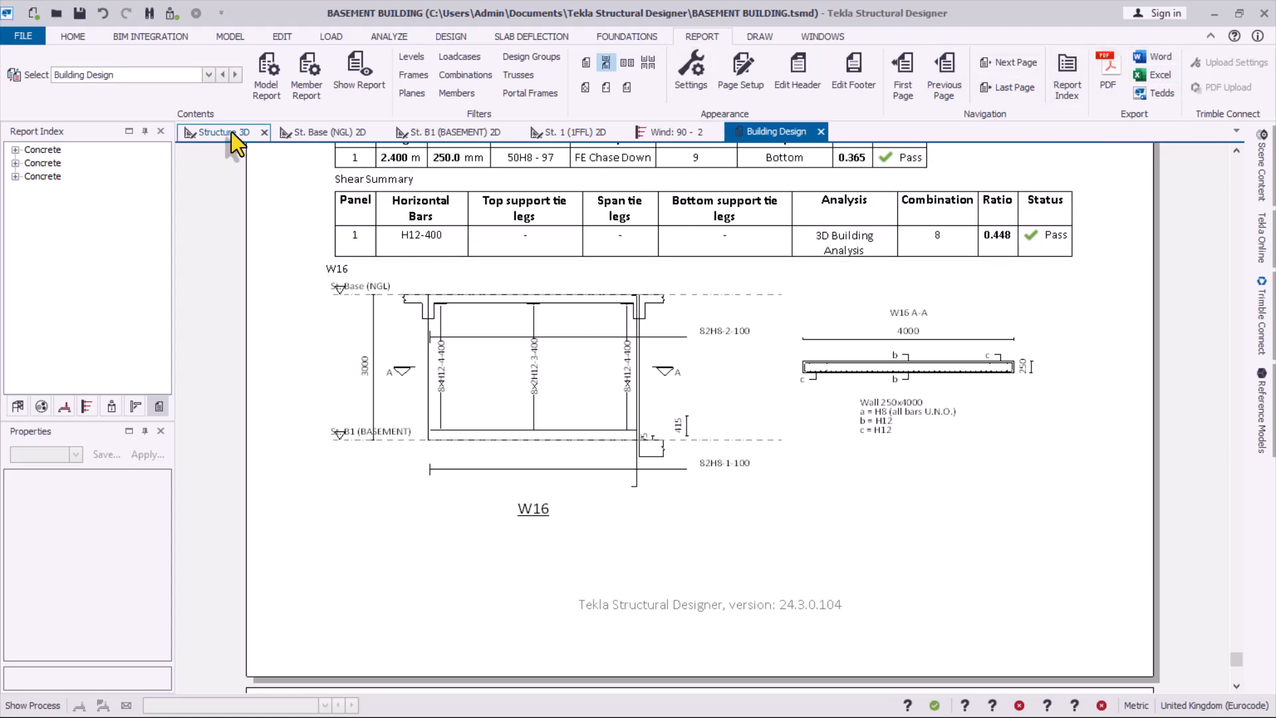
- Return to the 3D structure view and generate a member report for beam 4B2 on the fourth floor's front edge
{"action": "left_click", "coordinate": [211, 135]}
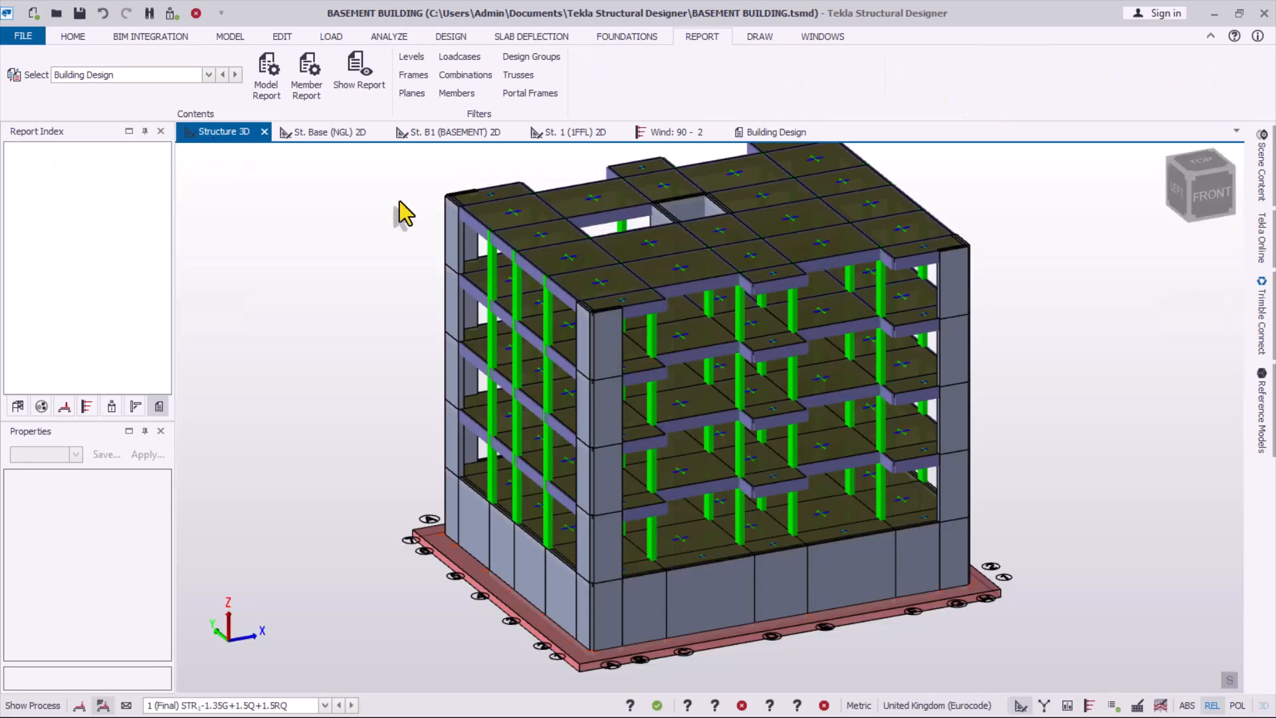
{"action": "scroll", "coordinate": [698, 392], "scroll_direction": "up", "scroll_amount": 5}
{"action": "scroll", "coordinate": [1063, 326], "scroll_direction": "up", "scroll_amount": 4}
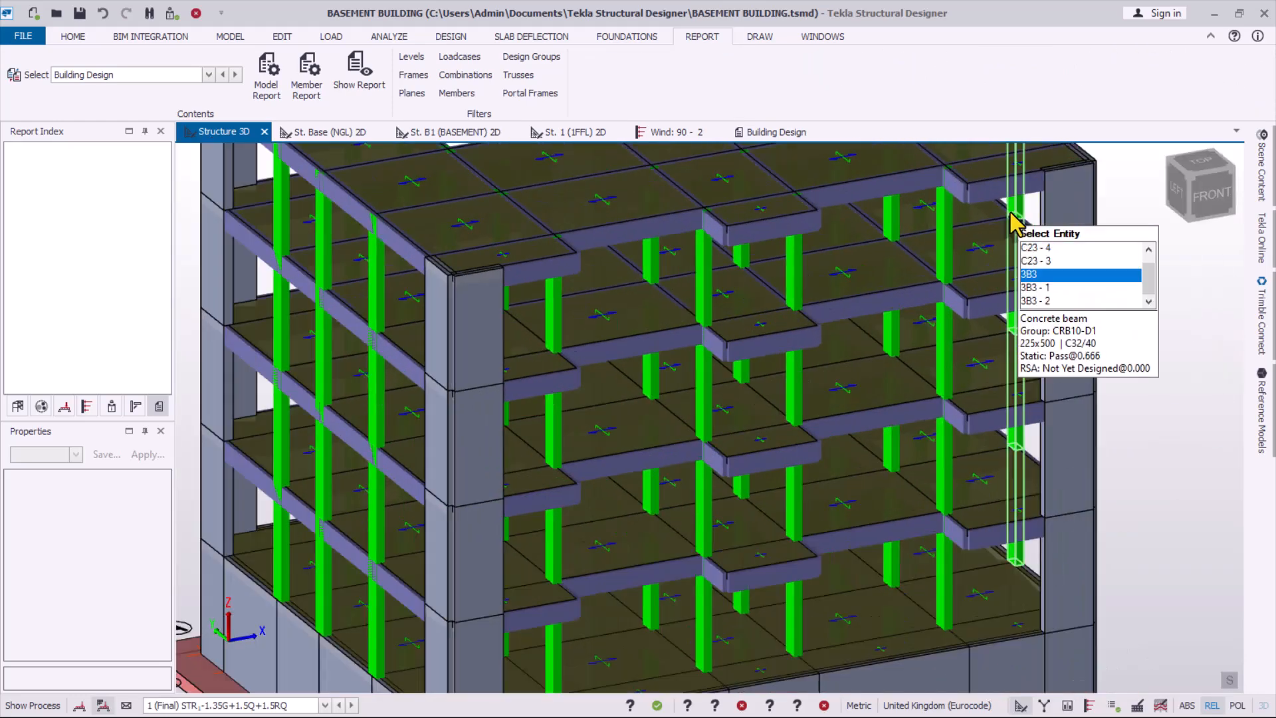
{"action": "left_click", "coordinate": [856, 189]}
{"action": "right_click", "coordinate": [856, 189]}
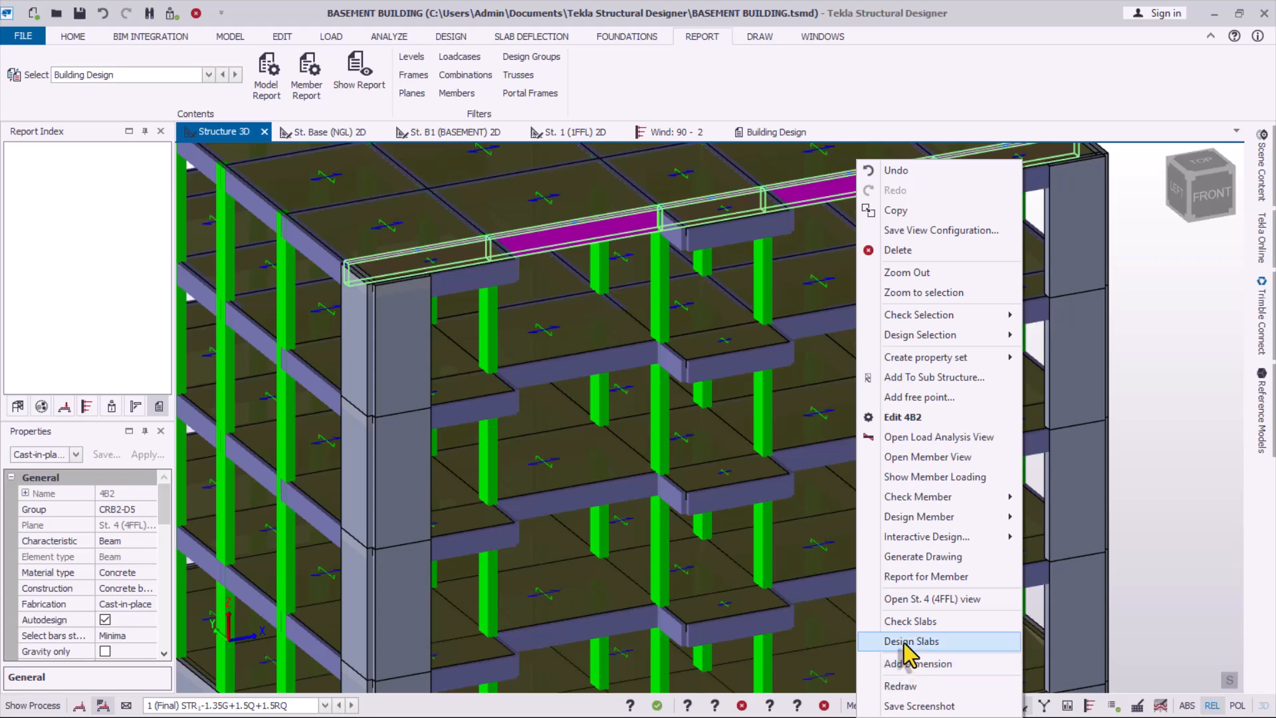
{"action": "left_click", "coordinate": [926, 576]}
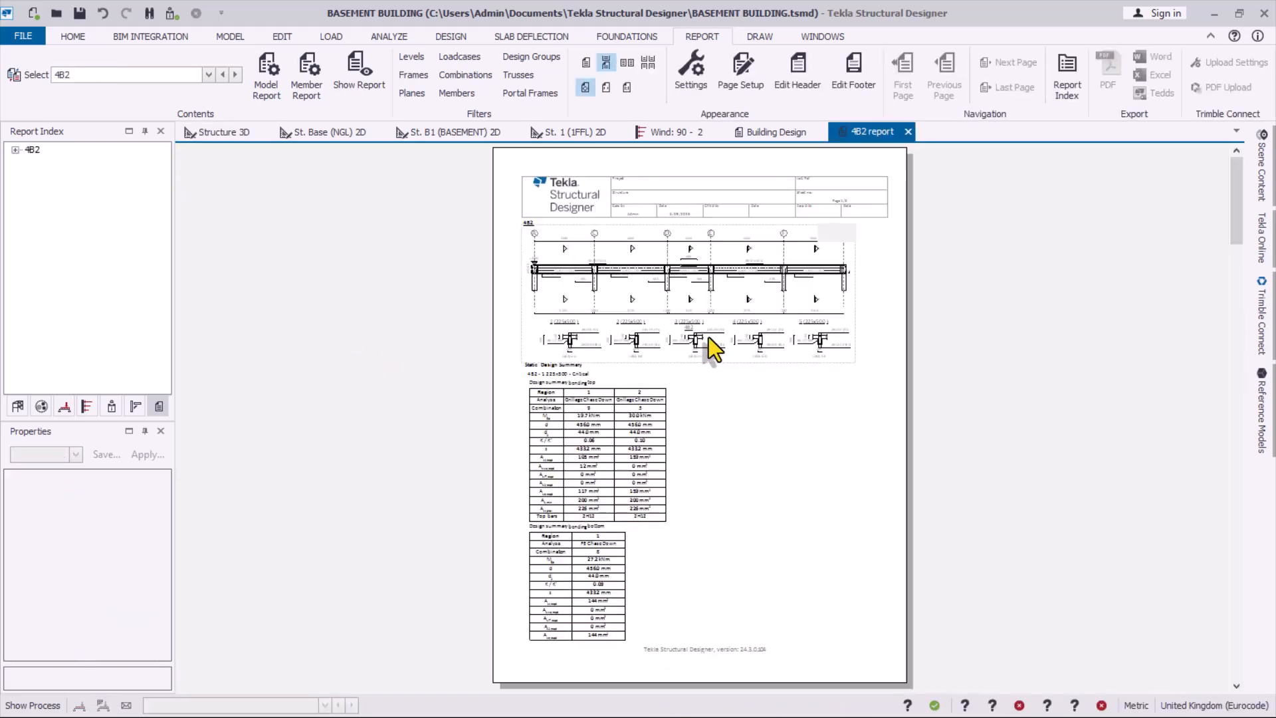
- Review the design summary pages of the 4B2 beam report and close it
{"action": "scroll", "coordinate": [658, 332], "scroll_direction": "down", "scroll_amount": 12}
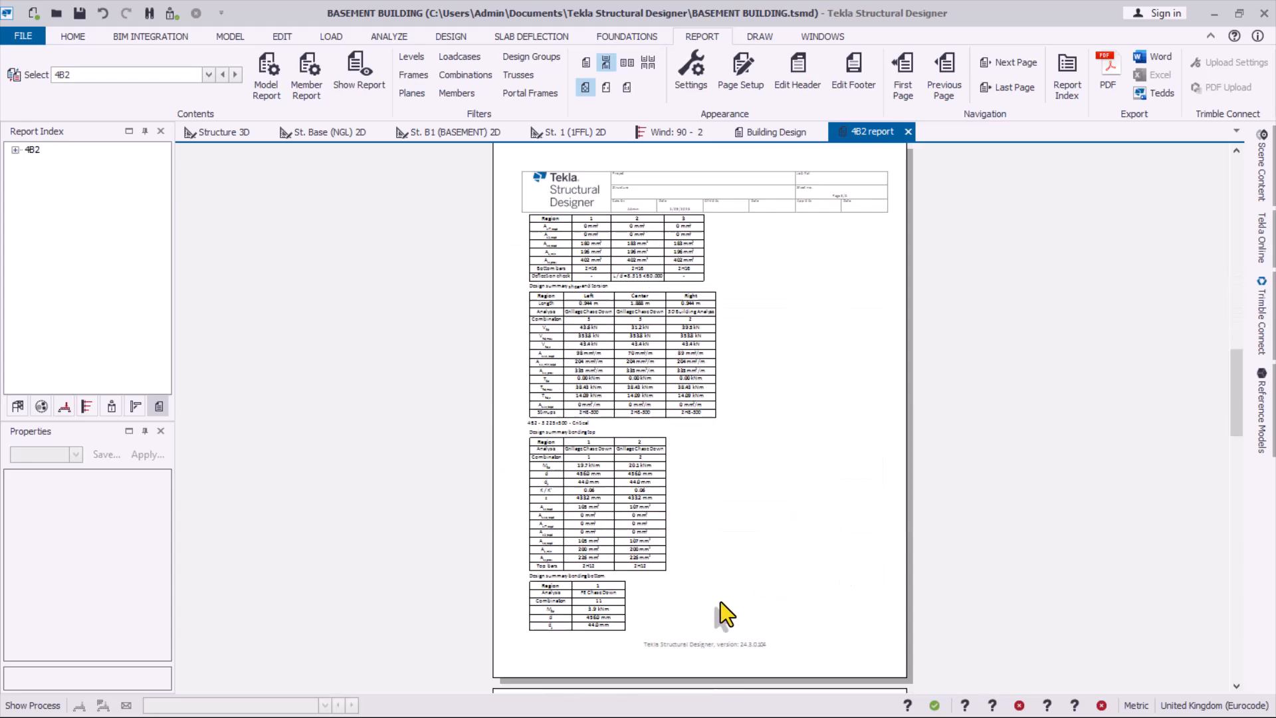
{"action": "scroll", "coordinate": [725, 552], "scroll_direction": "down", "scroll_amount": 10}
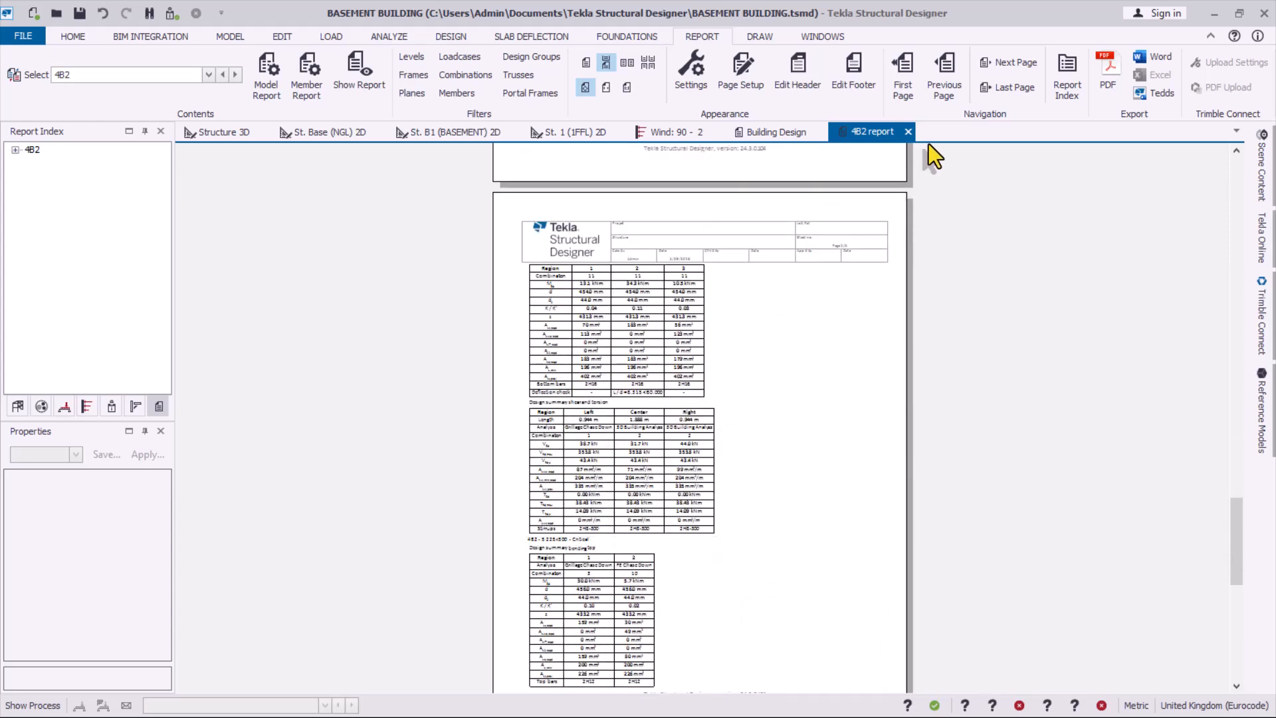
{"action": "left_click", "coordinate": [908, 132]}
{"action": "scroll", "coordinate": [1072, 258], "scroll_direction": "up", "scroll_amount": 2}
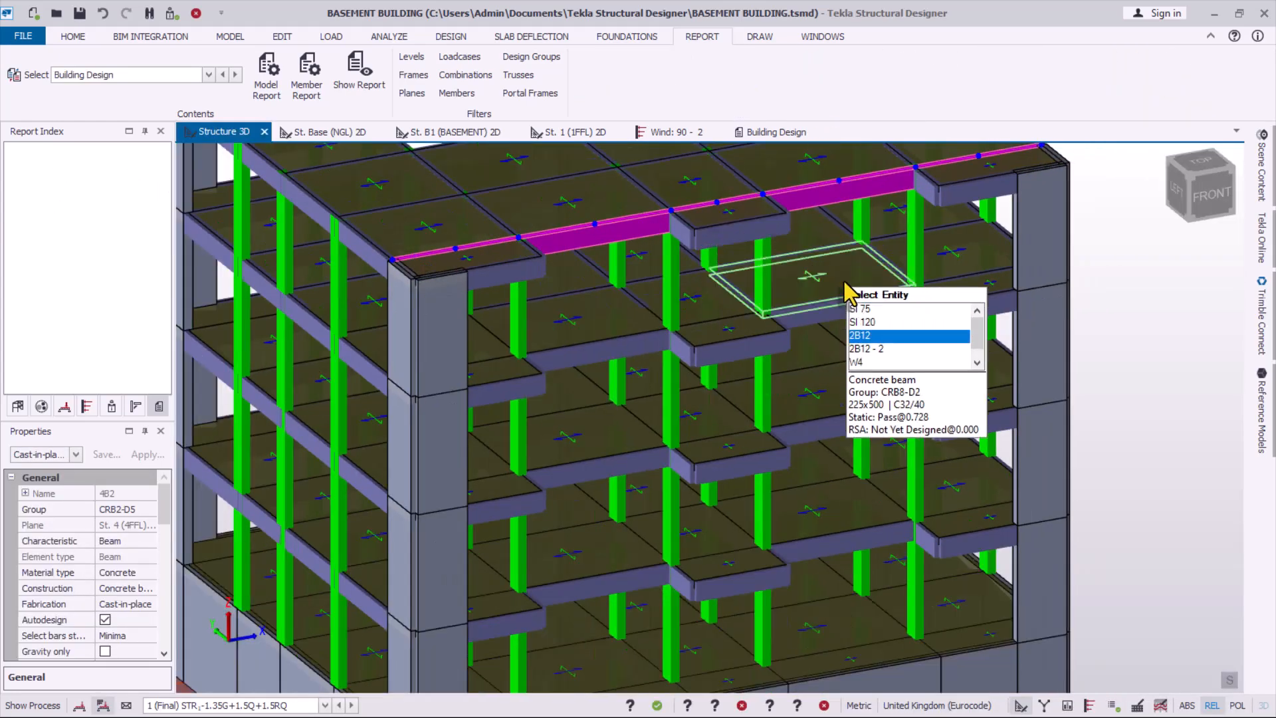
{"action": "scroll", "coordinate": [683, 418], "scroll_direction": "down", "scroll_amount": 5}
{"action": "scroll", "coordinate": [662, 452], "scroll_direction": "up", "scroll_amount": 1}
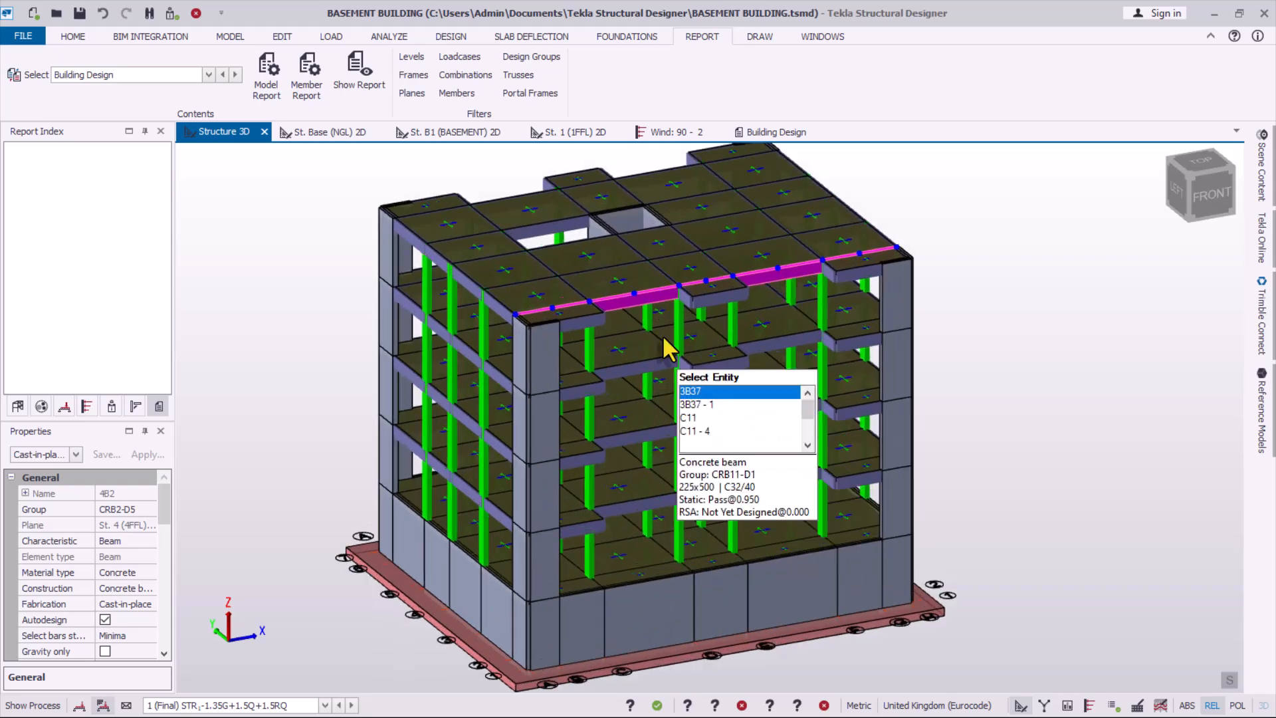
{"action": "scroll", "coordinate": [432, 193], "scroll_direction": "up", "scroll_amount": 1}
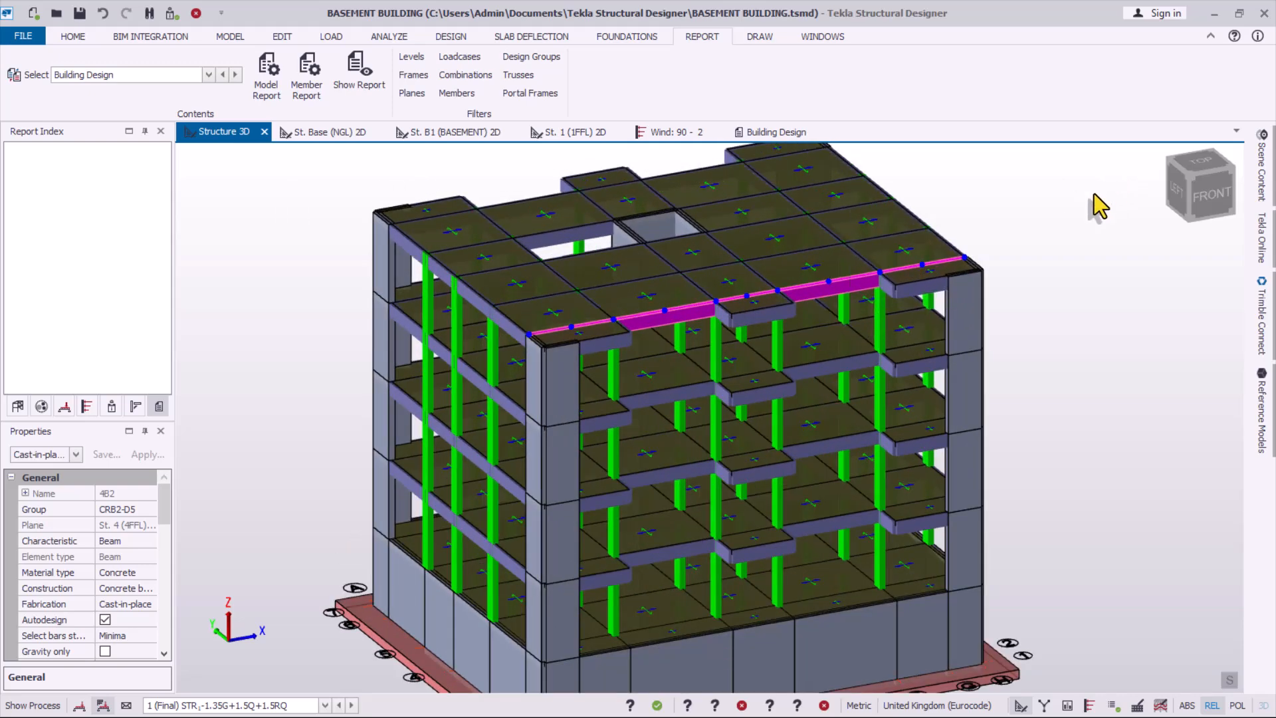
{"action": "scroll", "coordinate": [507, 385], "scroll_direction": "down", "scroll_amount": 1}
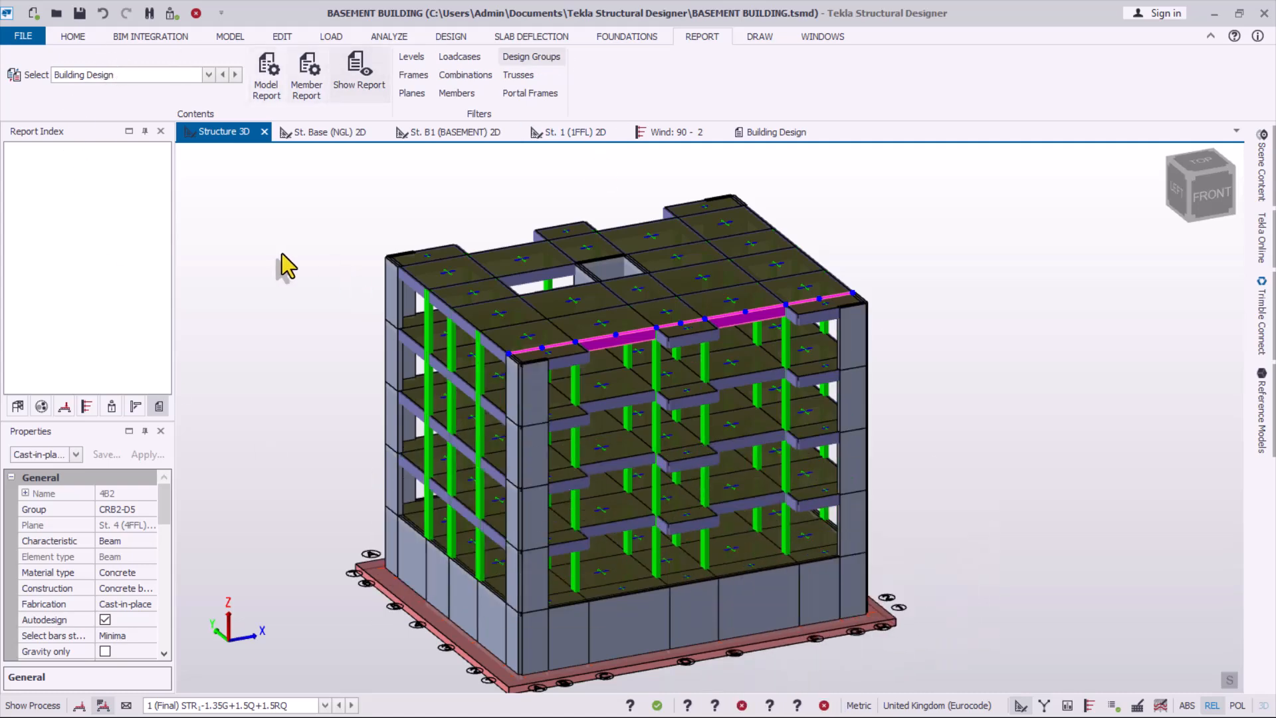
{"action": "scroll", "coordinate": [608, 637], "scroll_direction": "up", "scroll_amount": 1}
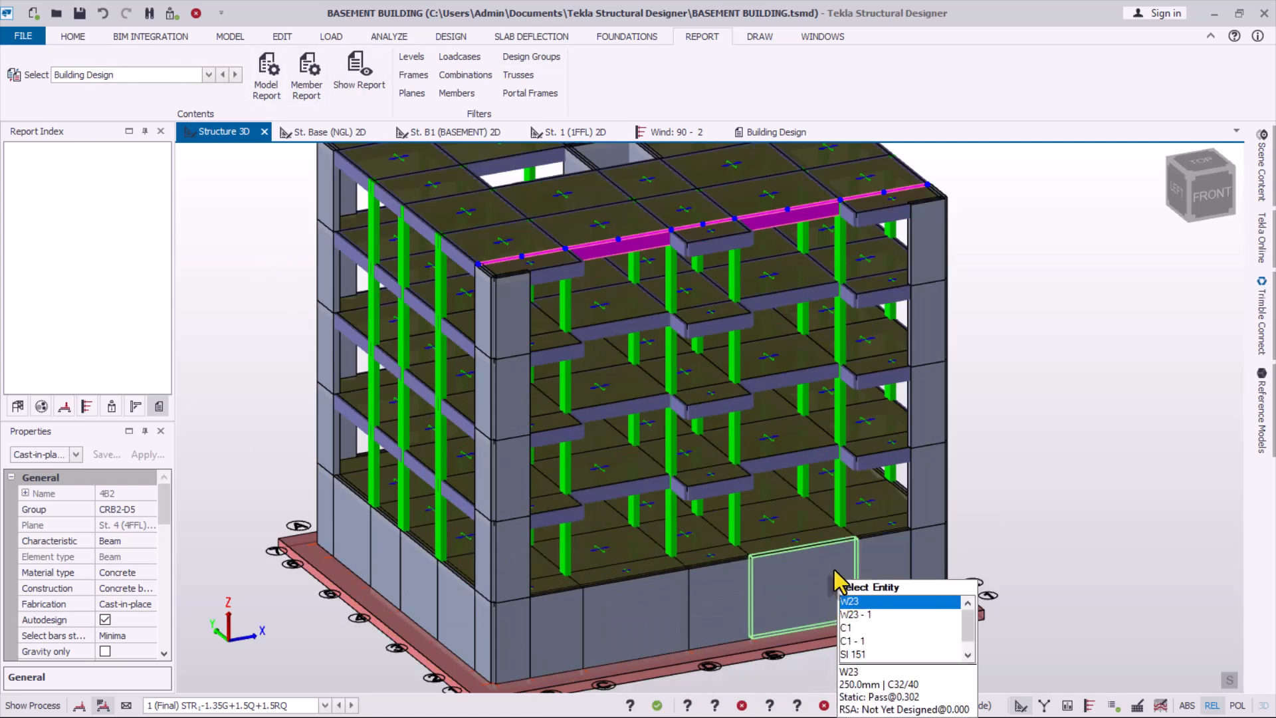
{"action": "scroll", "coordinate": [625, 591], "scroll_direction": "up", "scroll_amount": 3}
{"action": "scroll", "coordinate": [607, 517], "scroll_direction": "down", "scroll_amount": 3}
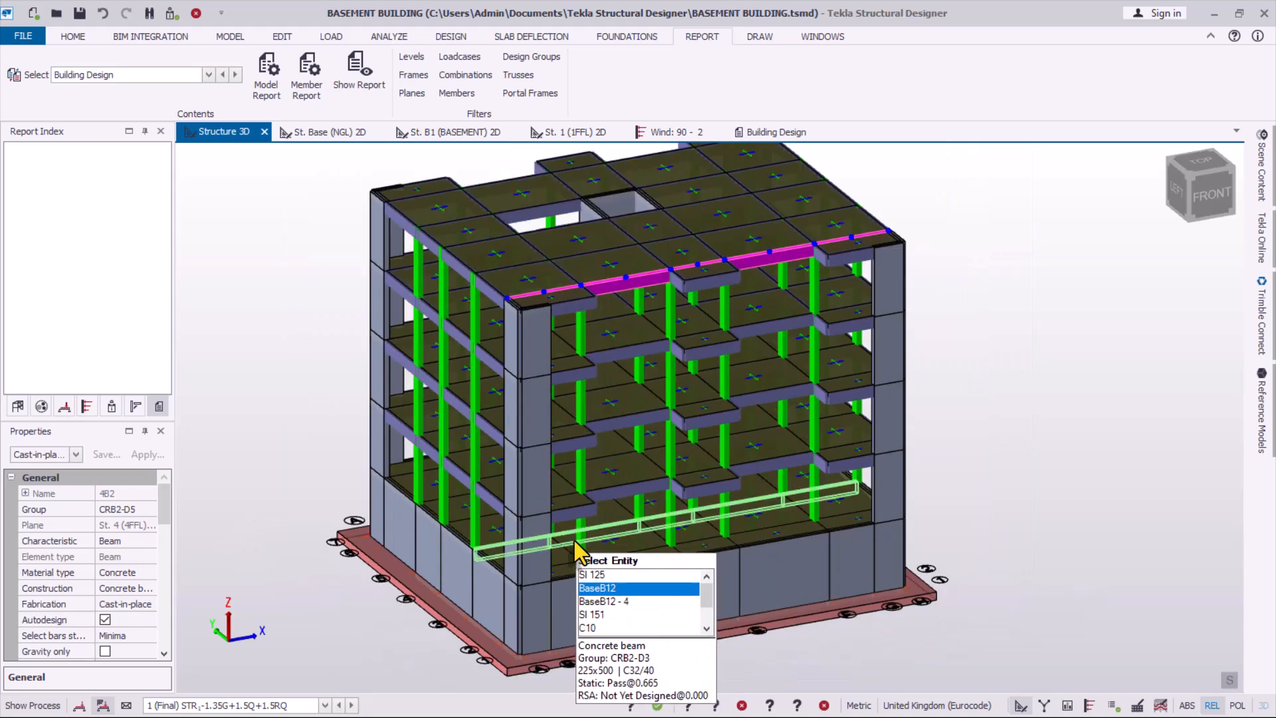
{"action": "scroll", "coordinate": [764, 472], "scroll_direction": "down", "scroll_amount": 1}
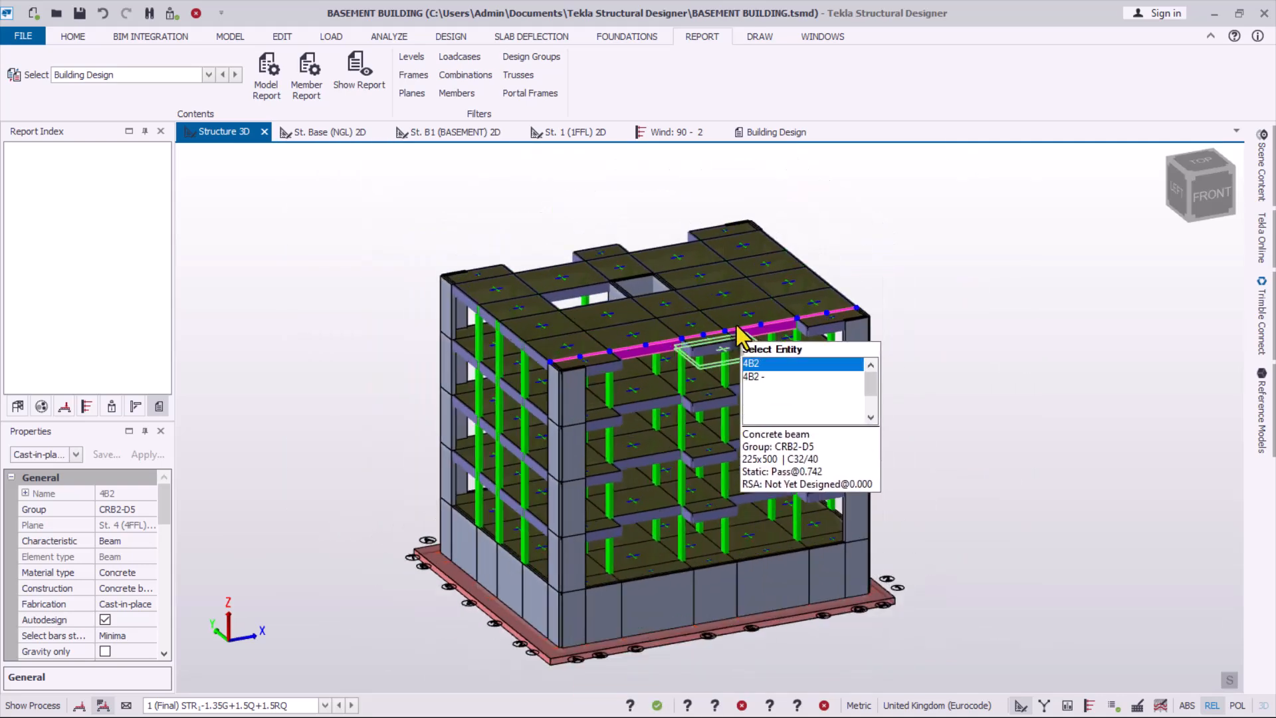
{"action": "scroll", "coordinate": [755, 456], "scroll_direction": "up", "scroll_amount": 2}
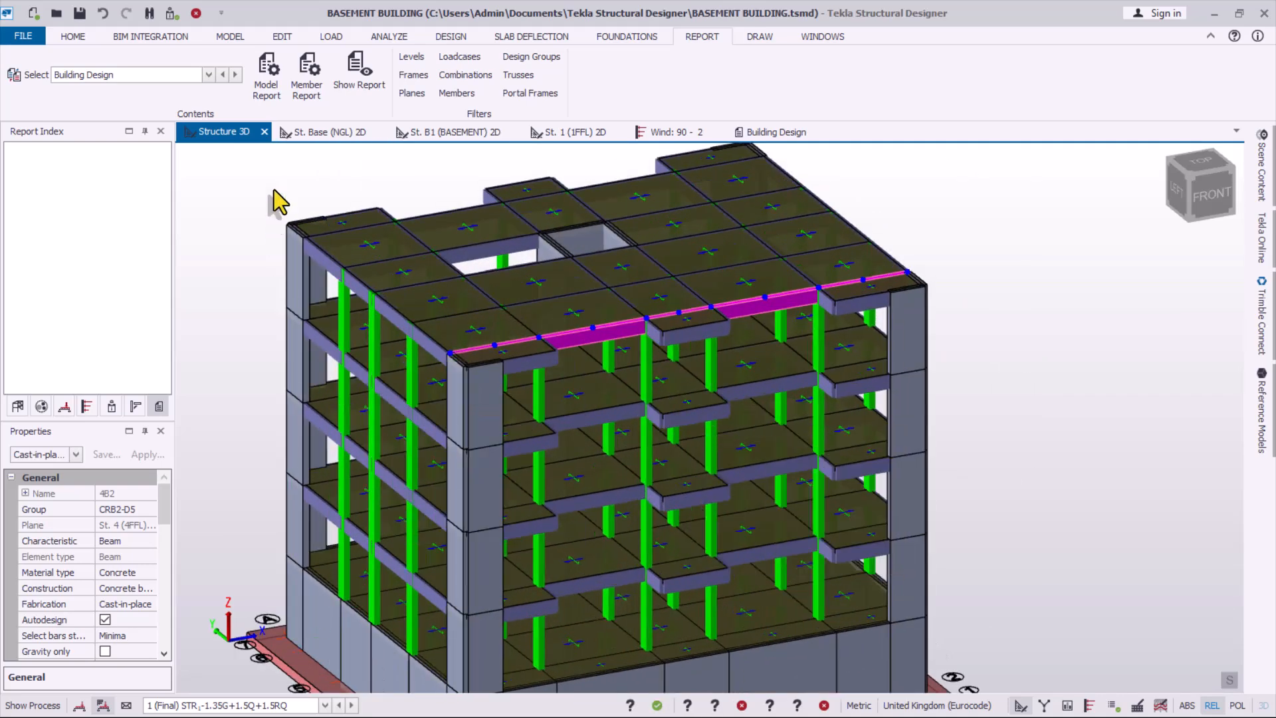
- Look through the basement and first-floor plan views and close the 90-degree wind load view
{"action": "left_click", "coordinate": [456, 132]}
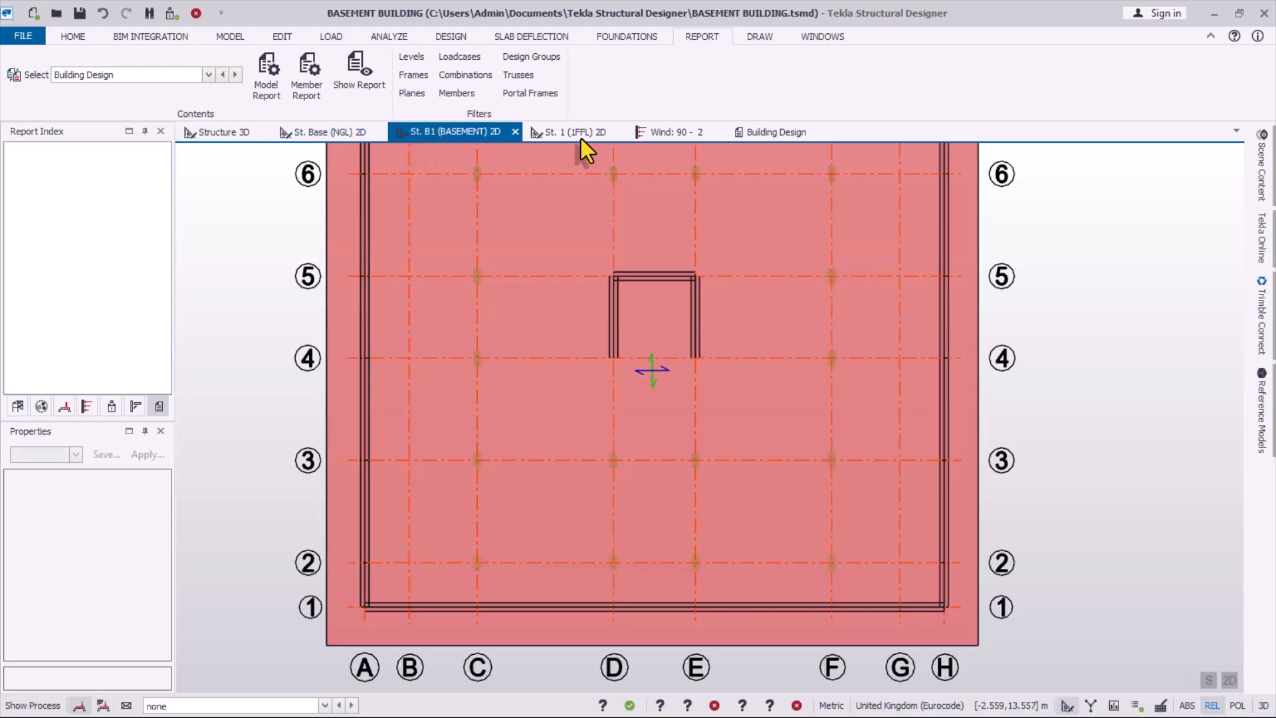
{"action": "left_click", "coordinate": [562, 129]}
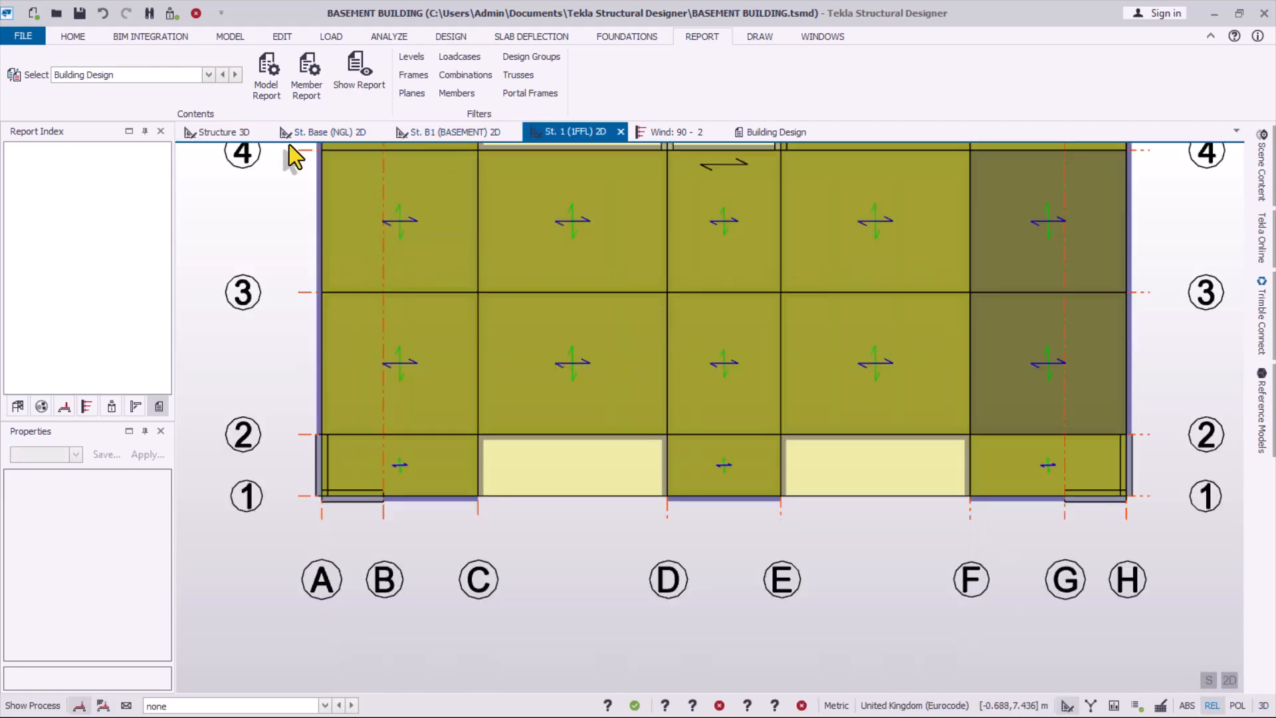
{"action": "left_click", "coordinate": [245, 136]}
{"action": "left_click", "coordinate": [446, 137]}
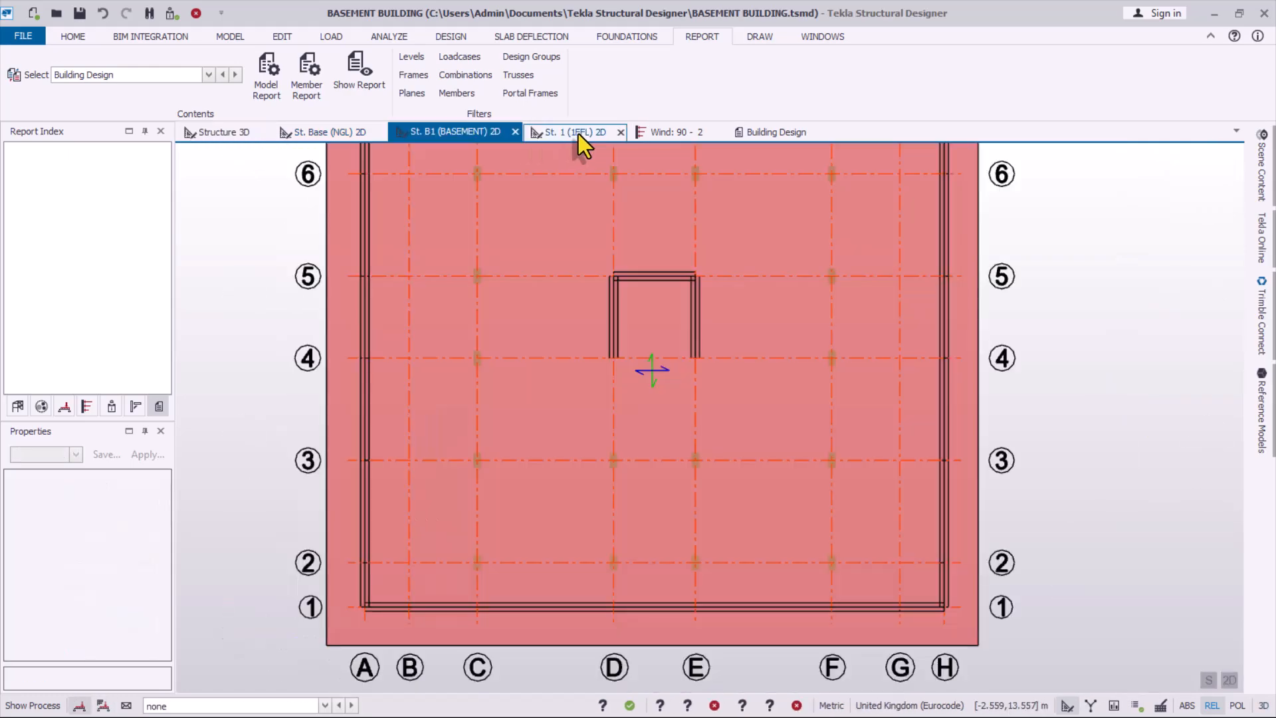
{"action": "left_click", "coordinate": [578, 134]}
{"action": "left_click", "coordinate": [691, 132]}
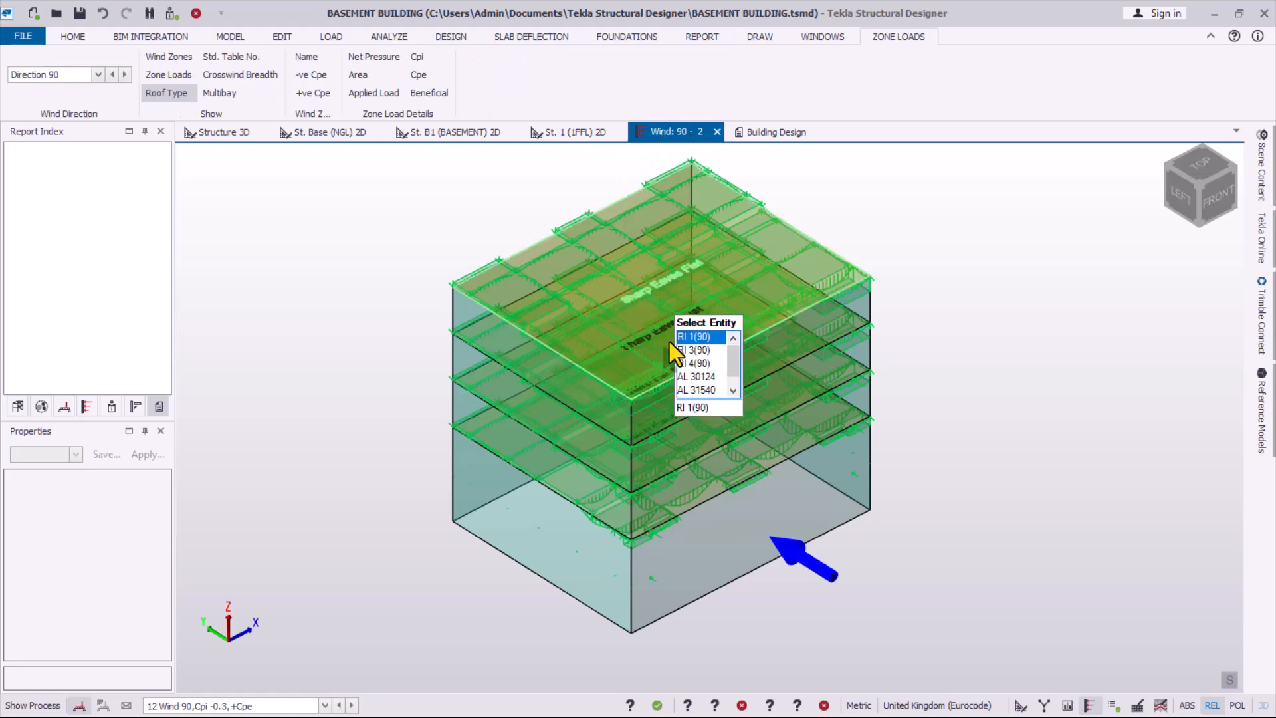
{"action": "left_click", "coordinate": [718, 132]}
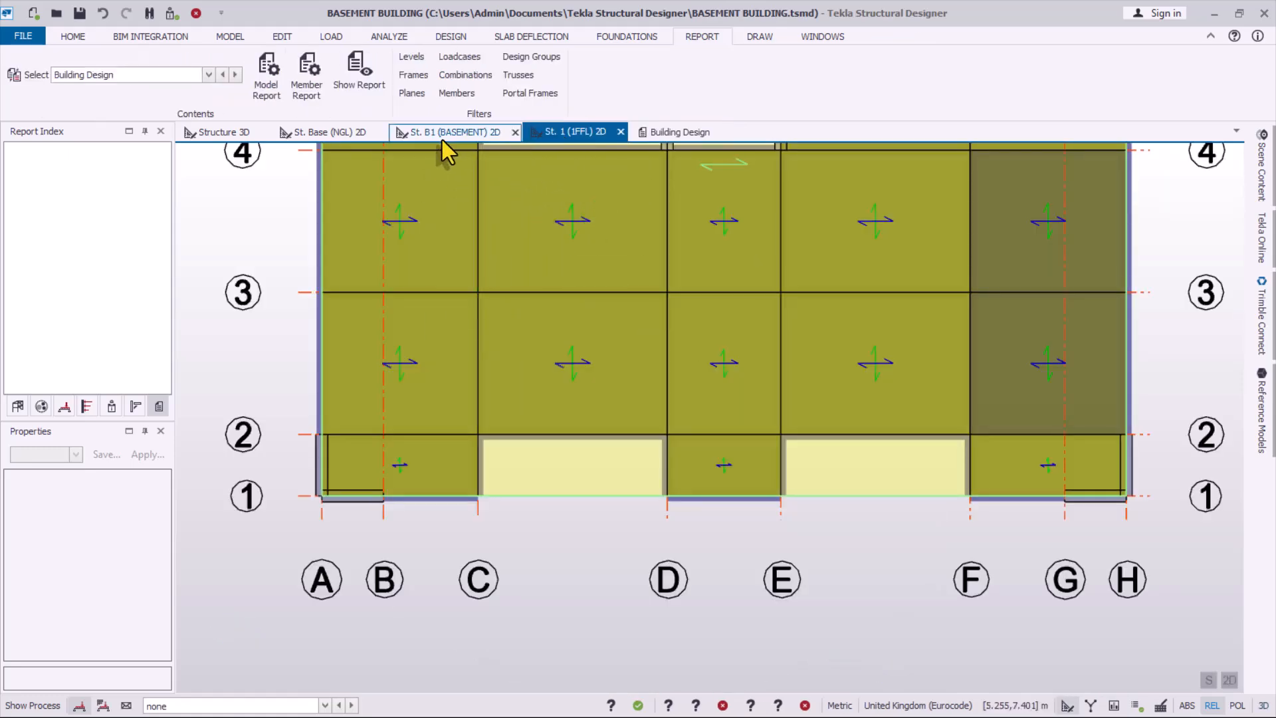
- Check the basement and St. Base (NGL) plans and return to the 3D structure view
{"action": "left_click", "coordinate": [441, 135]}
{"action": "left_click", "coordinate": [346, 133]}
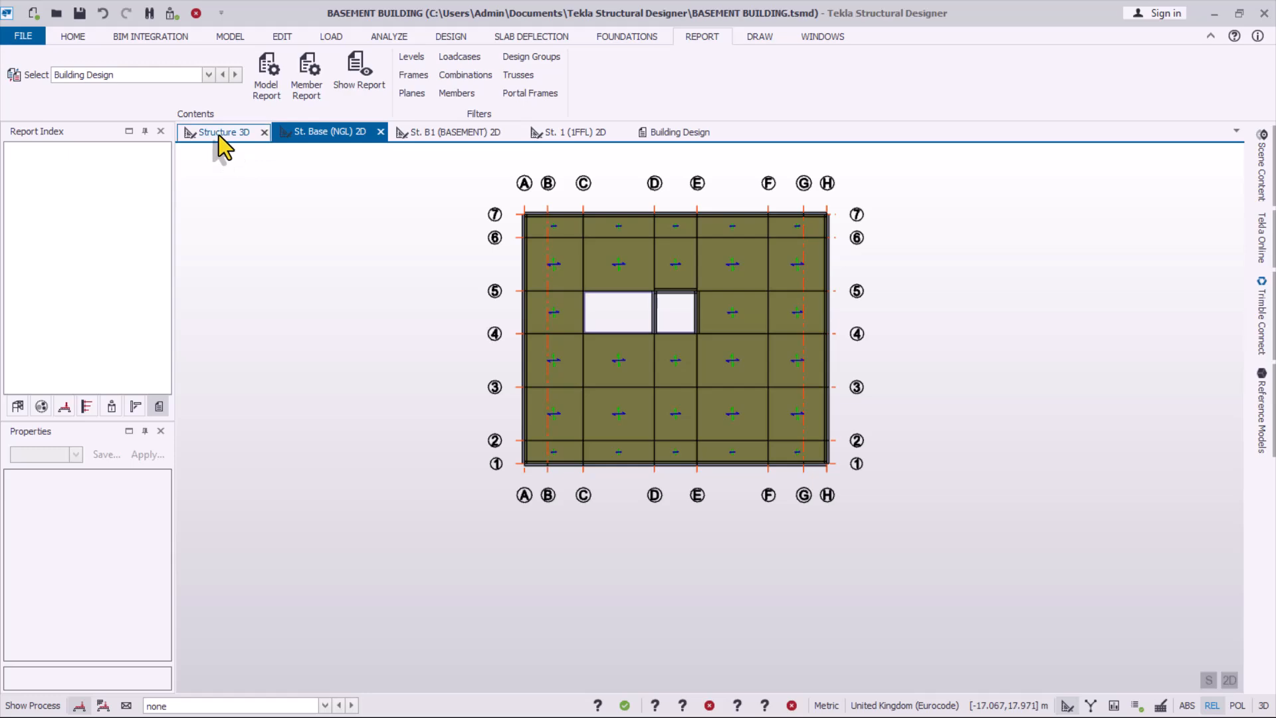
{"action": "left_click", "coordinate": [218, 134]}
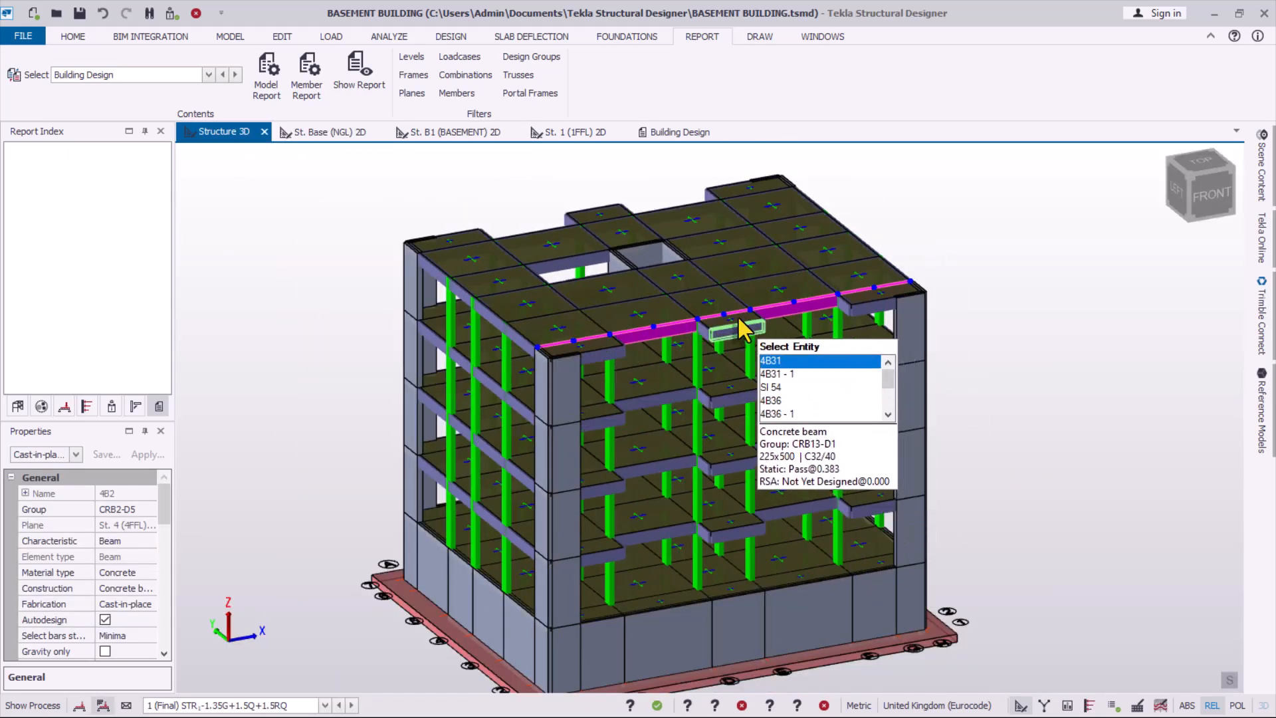
{"action": "scroll", "coordinate": [672, 332], "scroll_direction": "down", "scroll_amount": 2}
{"action": "scroll", "coordinate": [606, 517], "scroll_direction": "up", "scroll_amount": 2}
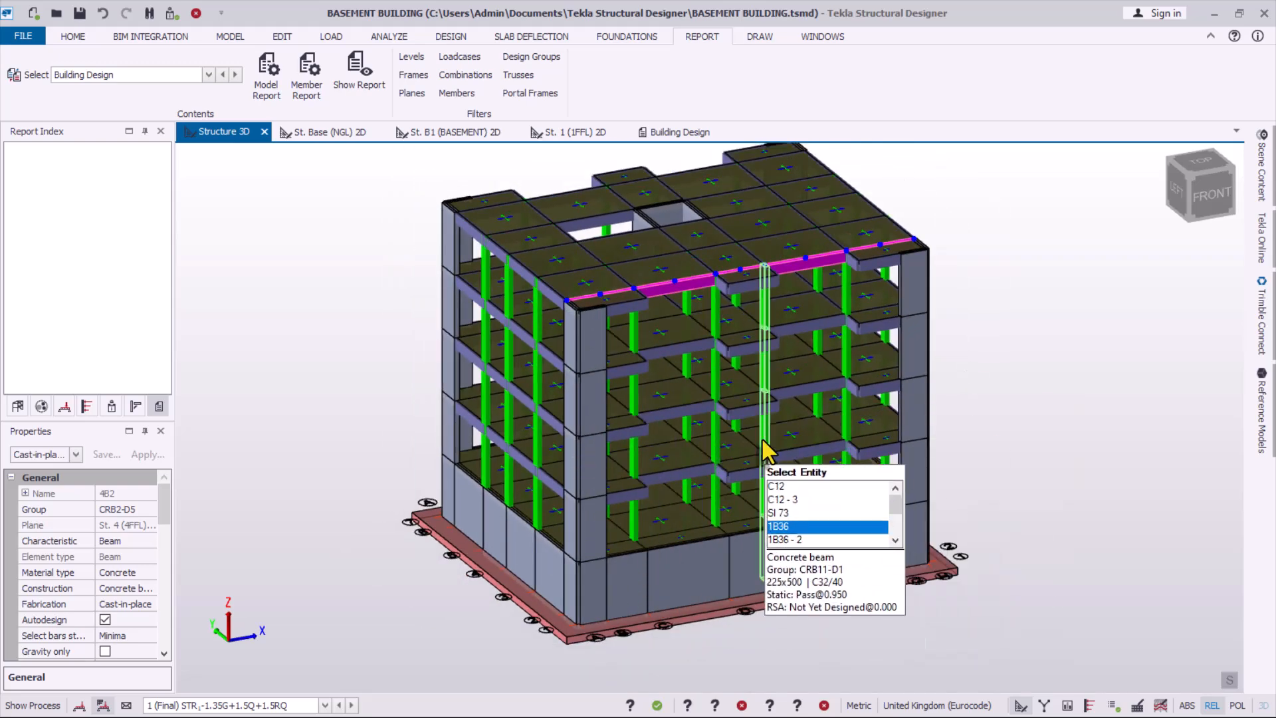
{"action": "scroll", "coordinate": [741, 409], "scroll_direction": "down", "scroll_amount": 2}
{"action": "scroll", "coordinate": [766, 352], "scroll_direction": "up", "scroll_amount": 2}
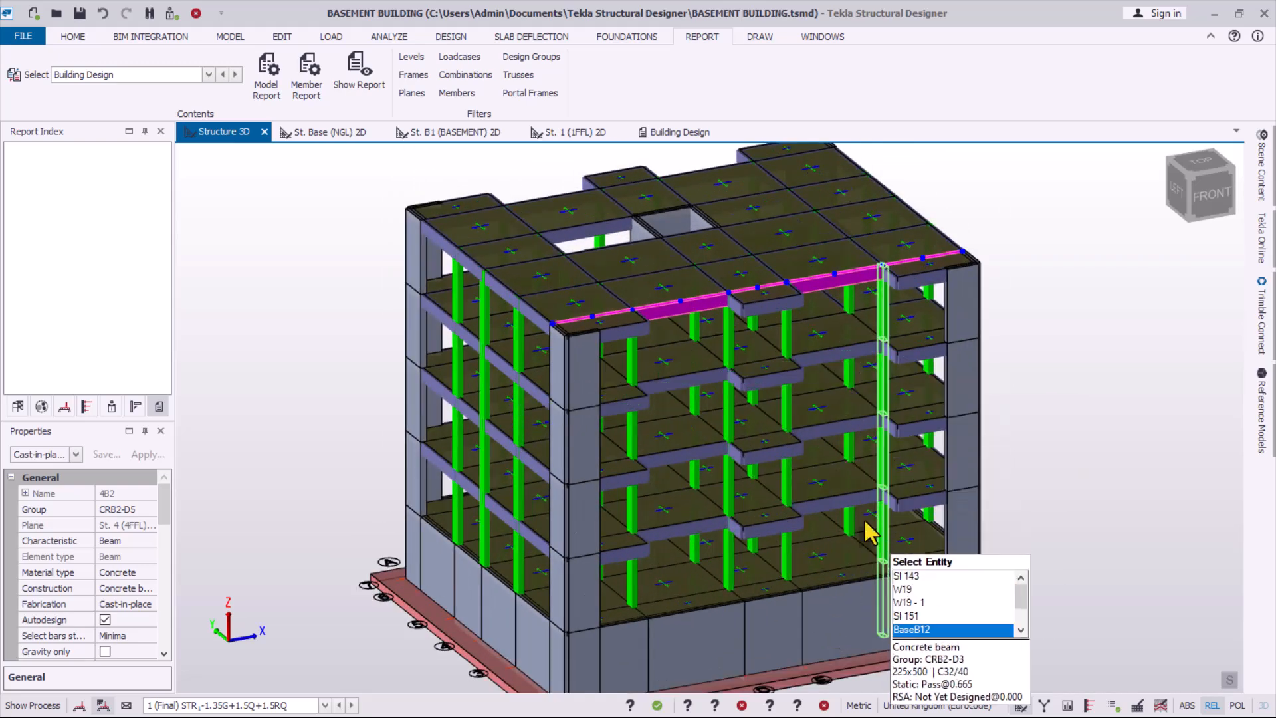
{"action": "scroll", "coordinate": [758, 442], "scroll_direction": "up", "scroll_amount": 2}
{"action": "scroll", "coordinate": [755, 436], "scroll_direction": "down", "scroll_amount": 2}
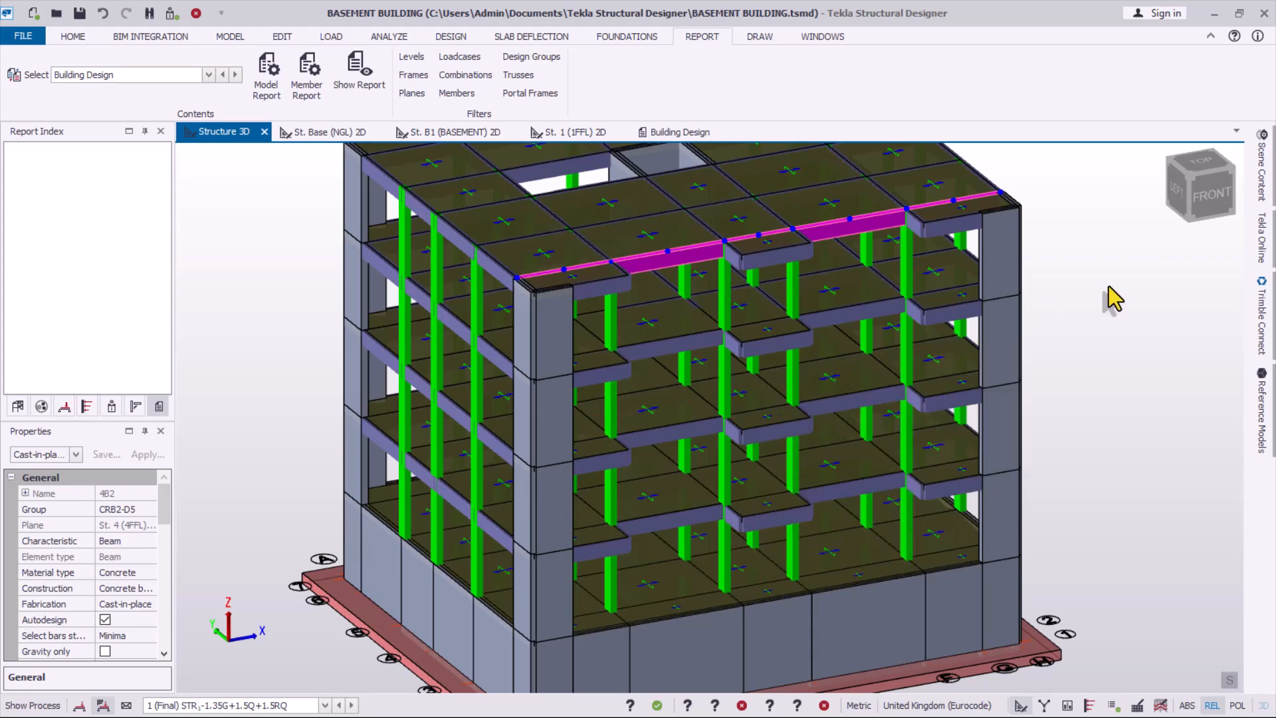